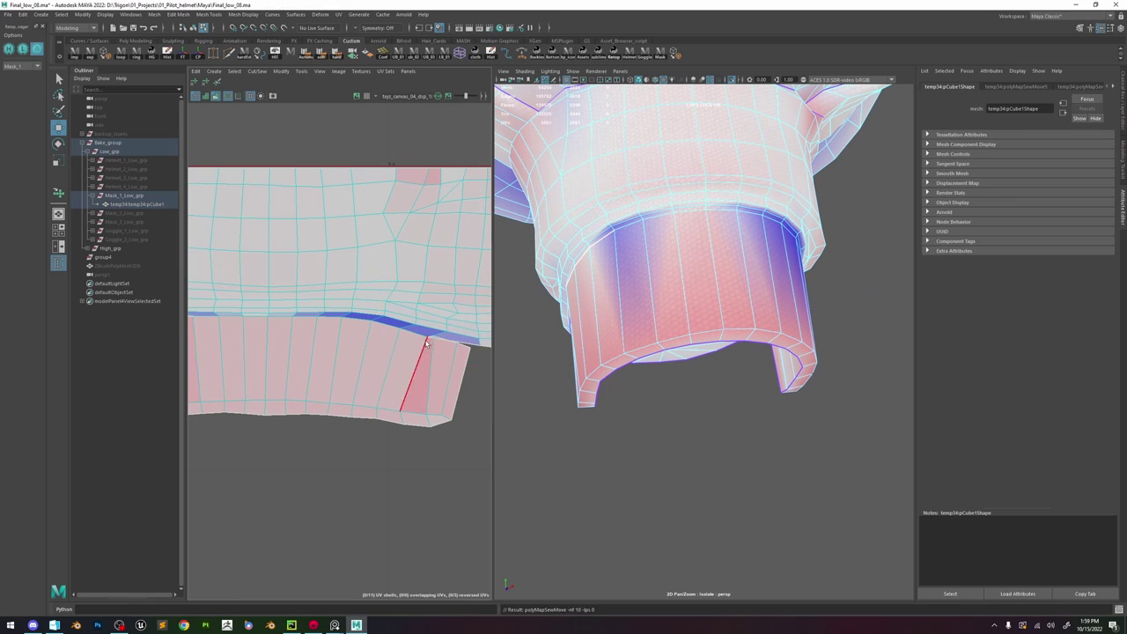
- Move and sew the remaining end edges of the lower flap strip onto the mask collar's UV shell
{"action": "scroll", "coordinate": [438, 354], "scroll_direction": "down", "scroll_amount": 2}
{"action": "middle_click_drag", "start_coordinate": [237, 339], "coordinate": [366, 339], "text": "alt"}
{"action": "left_click", "coordinate": [345, 334]}
{"action": "key", "text": "g"}
{"action": "left_click", "coordinate": [299, 339]}
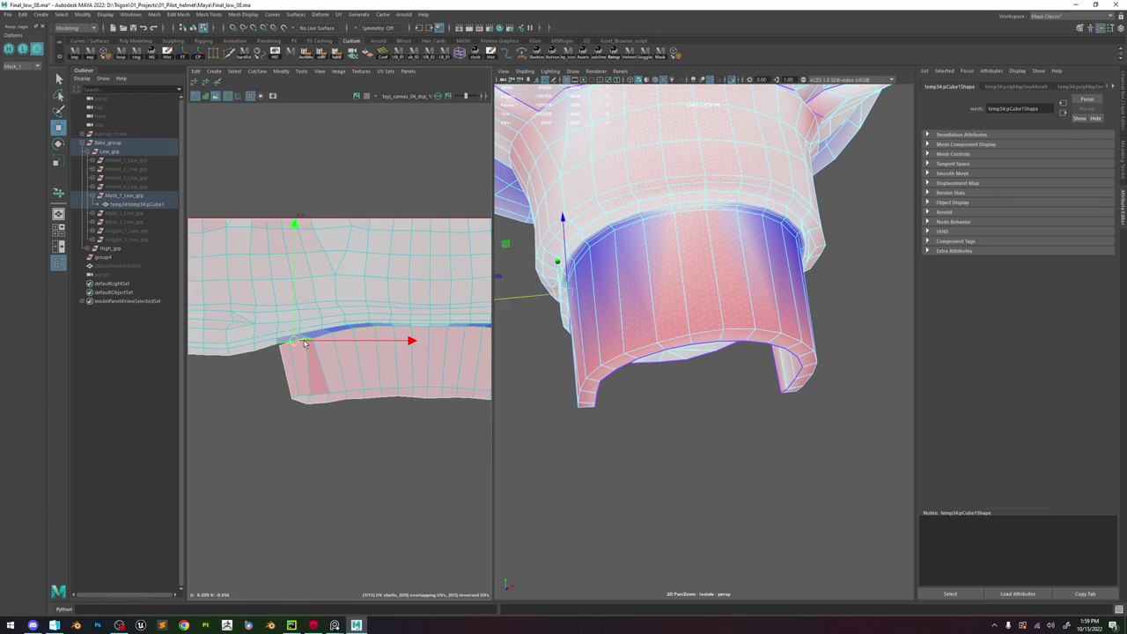
{"action": "key", "text": "g"}
- Optimize the UVs of the sewn flap together with the lower rows of the collar shell
{"action": "scroll", "coordinate": [317, 348], "scroll_direction": "down", "scroll_amount": 5}
{"action": "right_click_drag", "start_coordinate": [321, 349], "coordinate": [423, 353]}
{"action": "left_click_drag", "start_coordinate": [452, 331], "coordinate": [244, 393]}
{"action": "key", "text": "ctrl+u"}
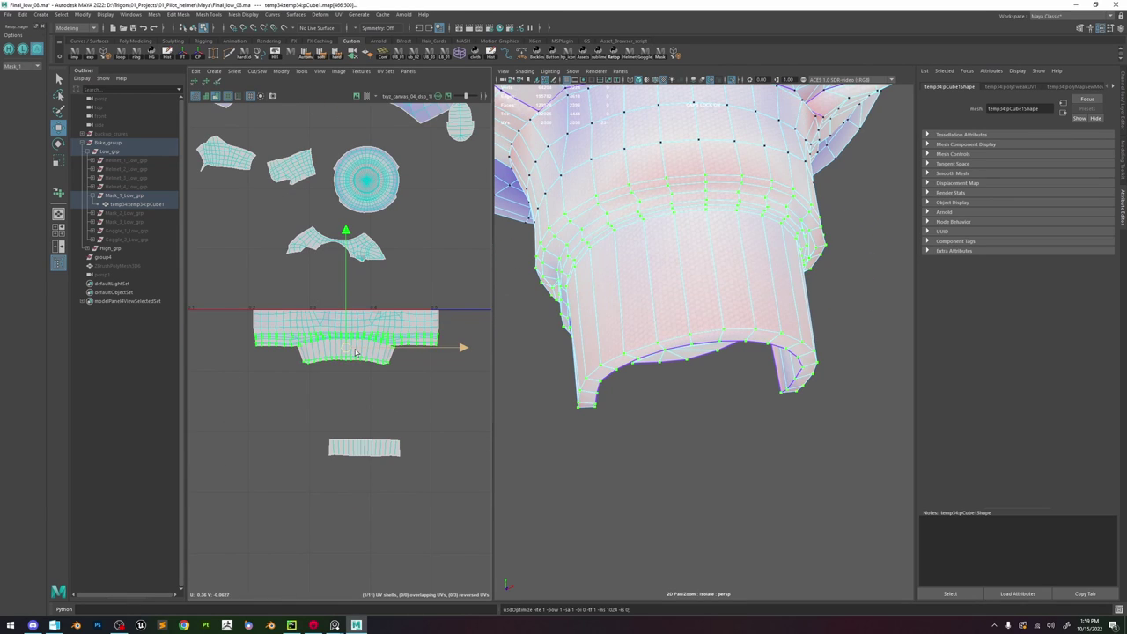
- Move and sew the small leftover seam edges at both corners where the flap meets the collar shell
{"action": "scroll", "coordinate": [318, 354], "scroll_direction": "up", "scroll_amount": 5}
{"action": "right_click_drag", "start_coordinate": [318, 354], "coordinate": [315, 310]}
{"action": "left_click", "coordinate": [277, 333]}
{"action": "key", "text": "g"}
{"action": "middle_click_drag", "start_coordinate": [431, 342], "coordinate": [305, 339], "text": "alt"}
{"action": "scroll", "coordinate": [392, 331], "scroll_direction": "up", "scroll_amount": 4}
{"action": "left_click", "coordinate": [391, 326]}
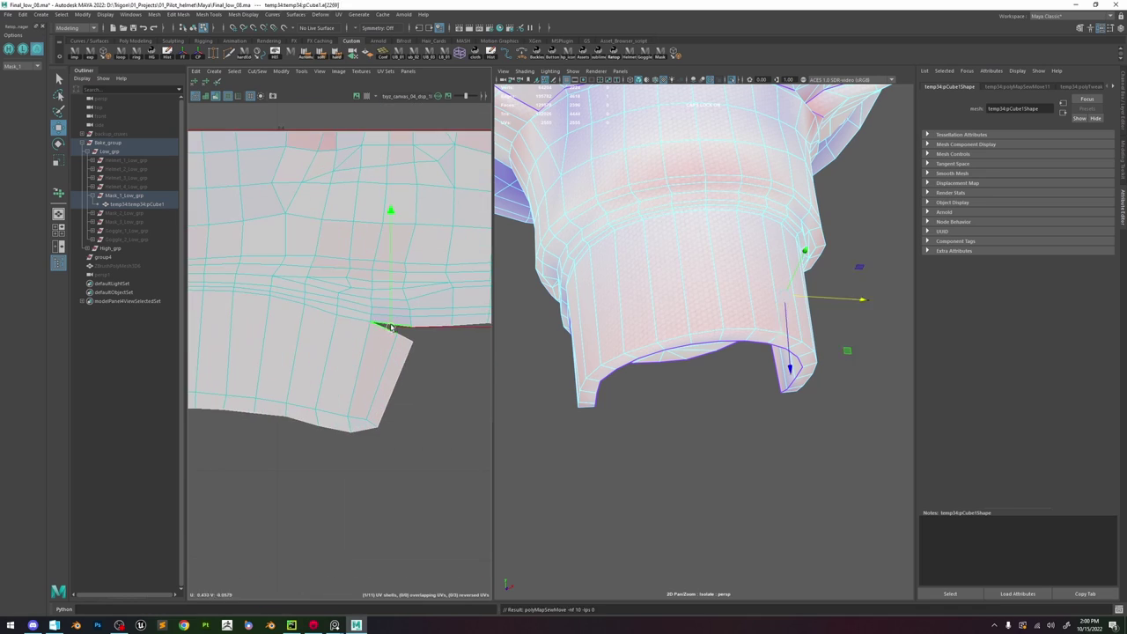
{"action": "key", "text": "g"}
- Optimize the collar and flap UVs below the shell's top border, then clear the selection
{"action": "scroll", "coordinate": [394, 328], "scroll_direction": "down", "scroll_amount": 7}
{"action": "right_click_drag", "start_coordinate": [394, 329], "coordinate": [465, 324]}
{"action": "left_click_drag", "start_coordinate": [470, 285], "coordinate": [194, 400]}
{"action": "right_click_drag", "start_coordinate": [315, 255], "coordinate": [333, 256], "text": "shift"}
{"action": "left_click", "coordinate": [417, 266]}
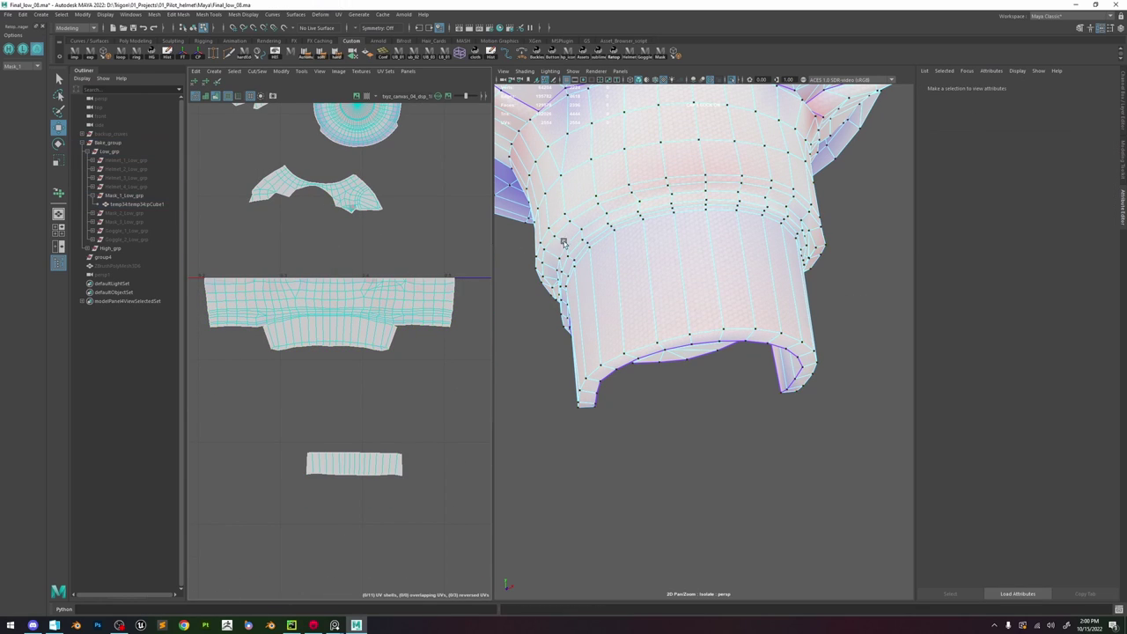
- Inspect the checker texture on the mask collar and flap from several angles, including the collar's seam side
{"action": "scroll", "coordinate": [711, 201], "scroll_direction": "down", "scroll_amount": 6}
{"action": "right_click_drag", "start_coordinate": [702, 257], "coordinate": [748, 220]}
{"action": "left_click_drag", "start_coordinate": [824, 277], "coordinate": [776, 308], "text": "alt"}
{"action": "scroll", "coordinate": [776, 308], "scroll_direction": "up", "scroll_amount": 6}
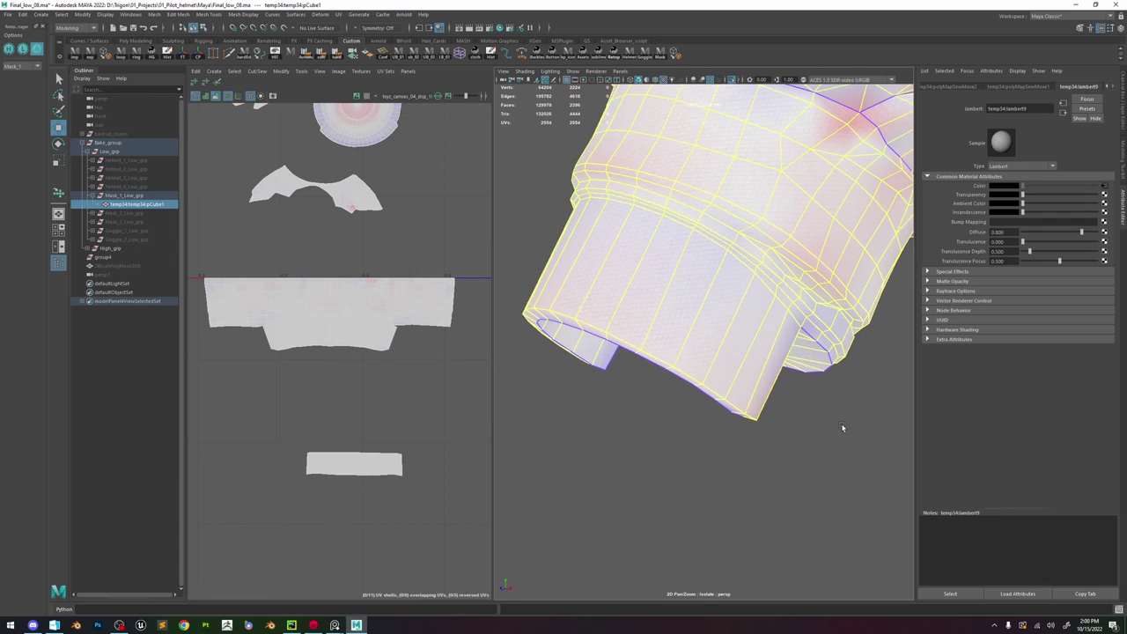
{"action": "left_click", "coordinate": [842, 428]}
{"action": "left_click_drag", "start_coordinate": [842, 428], "coordinate": [666, 270], "text": "alt"}
{"action": "scroll", "coordinate": [712, 310], "scroll_direction": "down", "scroll_amount": 3}
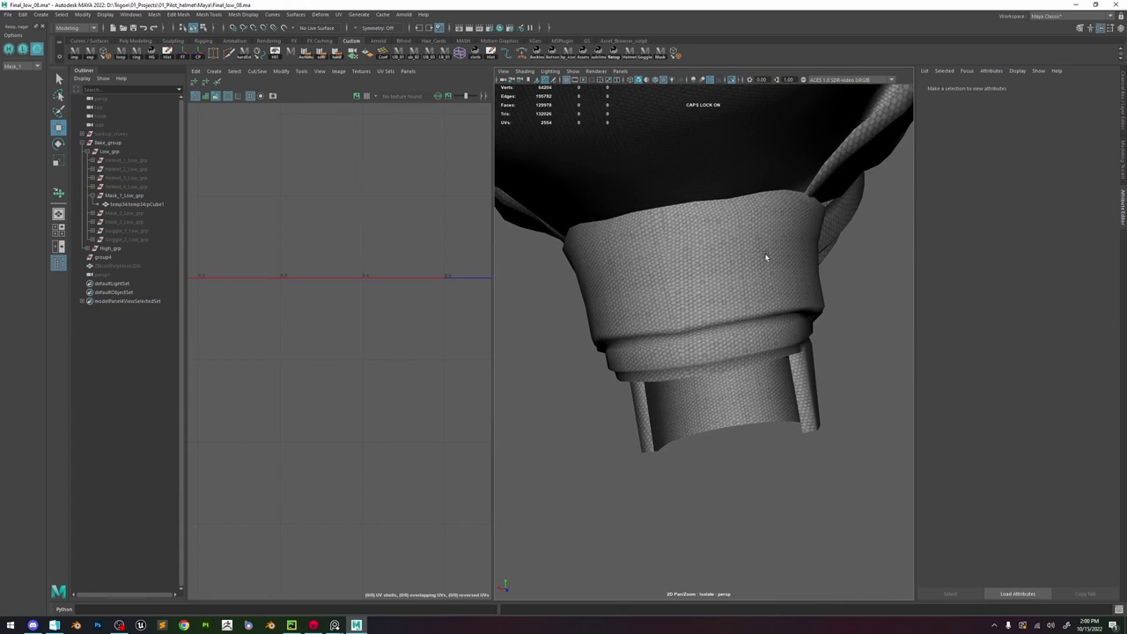
- Try to straighten the collar shell's vertical end borders by scaling their UVs flat, and undo the scaling
{"action": "left_click", "coordinate": [759, 288]}
{"action": "right_click_drag", "start_coordinate": [395, 279], "coordinate": [445, 248]}
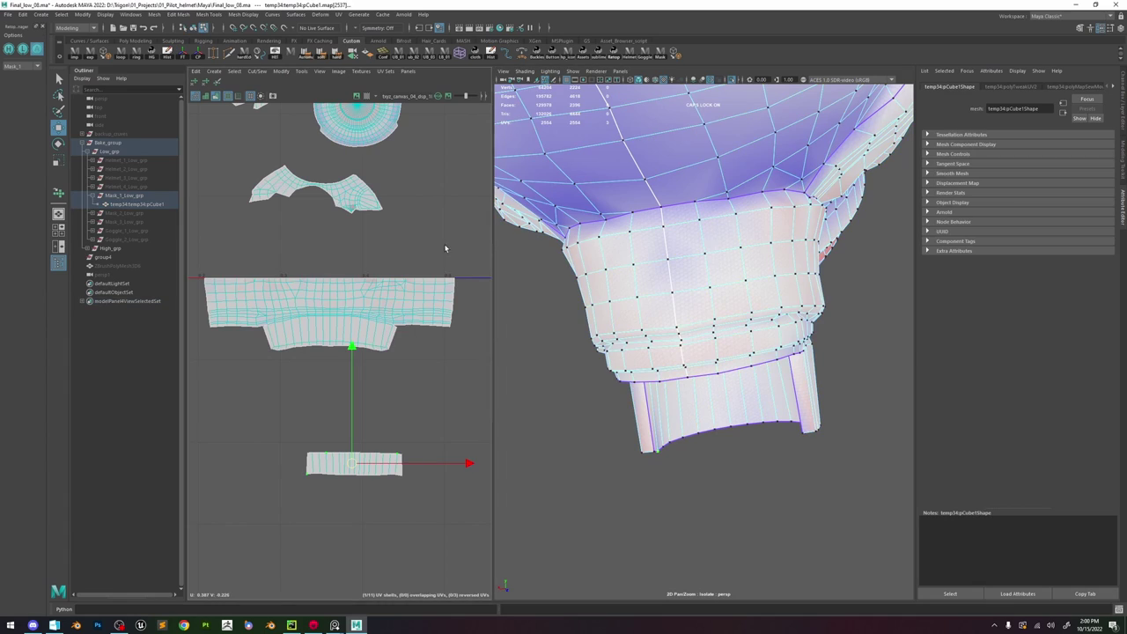
{"action": "left_click_drag", "start_coordinate": [446, 337], "coordinate": [446, 335]}
{"action": "key", "text": "r"}
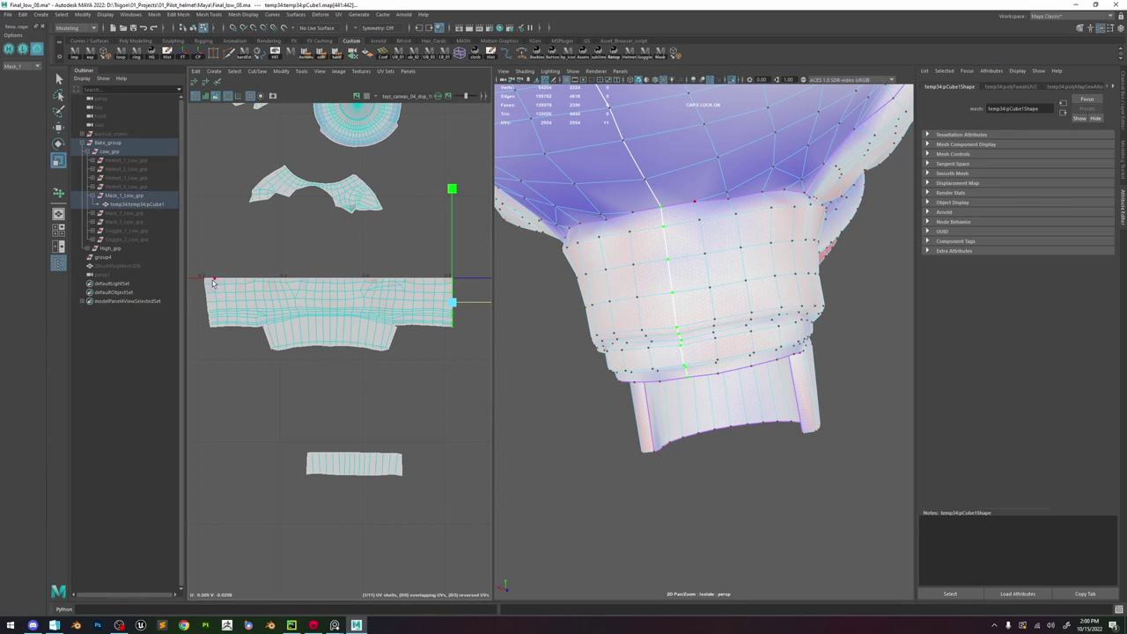
{"action": "left_click_drag", "start_coordinate": [212, 322], "coordinate": [214, 331]}
{"action": "key", "text": "ctrl+z"}
{"action": "key", "text": "ctrl+z"}
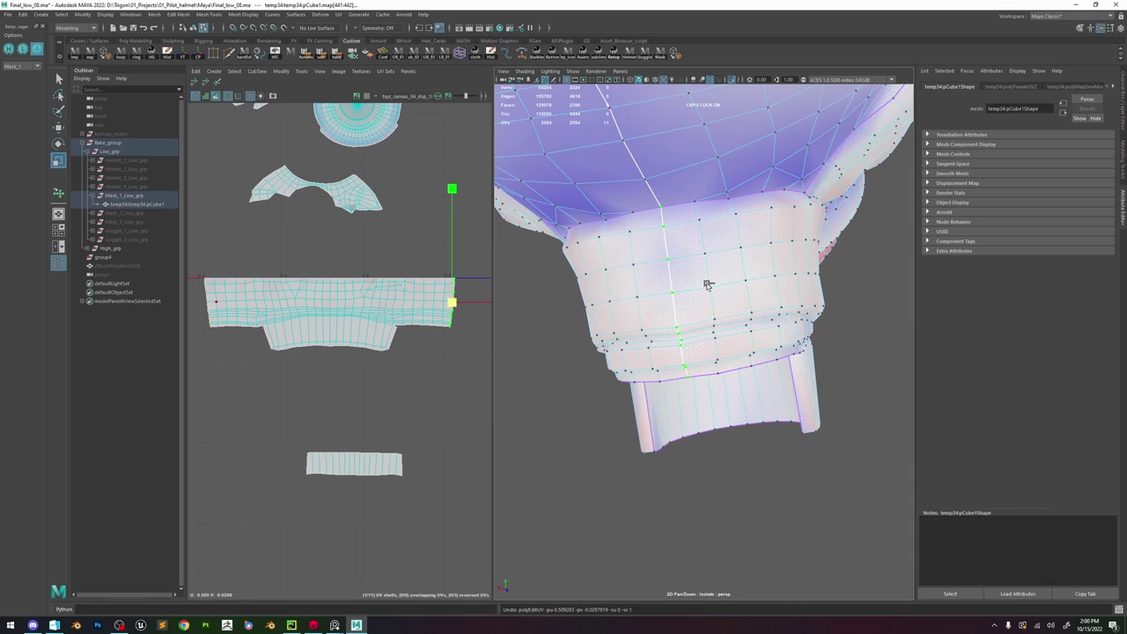
- Examine the checker pattern along the collar's vertical seam and mark the seam's upper end in a temporary screenshot overlay
{"action": "left_click", "coordinate": [826, 299]}
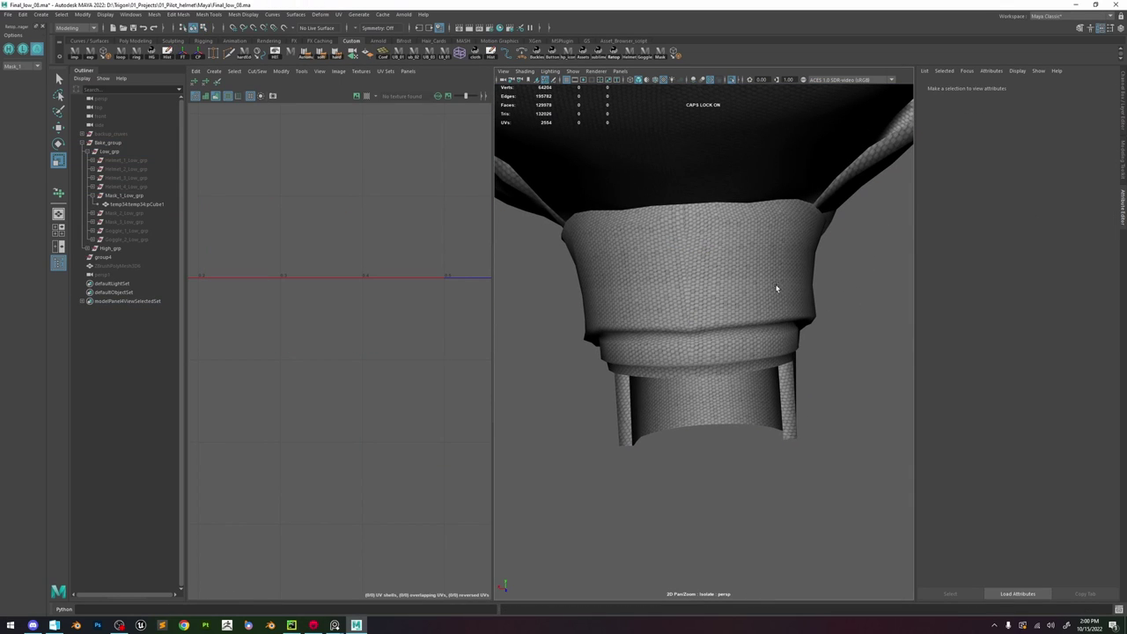
{"action": "key", "text": "F1"}
{"action": "mouse_move", "coordinate": [569, 182]}
{"action": "left_mouse_down"}
{"action": "mouse_move", "coordinate": [801, 335]}
{"action": "mouse_move", "coordinate": [772, 341]}
{"action": "left_mouse_up"}
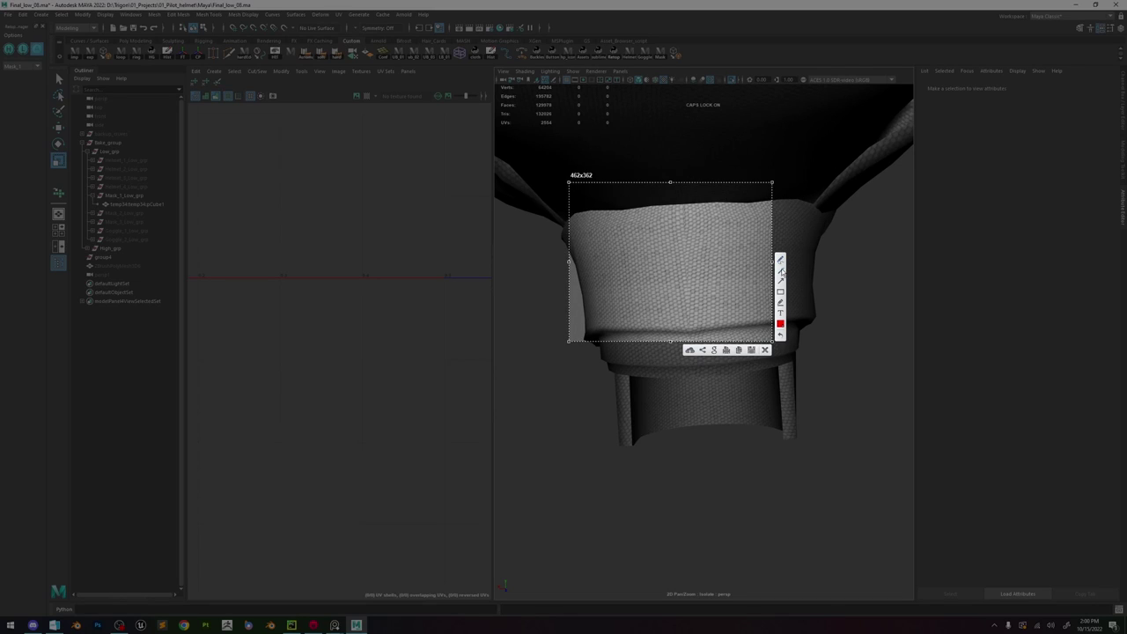
{"action": "mouse_move", "coordinate": [663, 209]}
{"action": "left_mouse_down"}
{"action": "mouse_move", "coordinate": [689, 327]}
{"action": "mouse_move", "coordinate": [706, 206]}
{"action": "left_mouse_up"}
{"action": "left_click", "coordinate": [765, 349]}
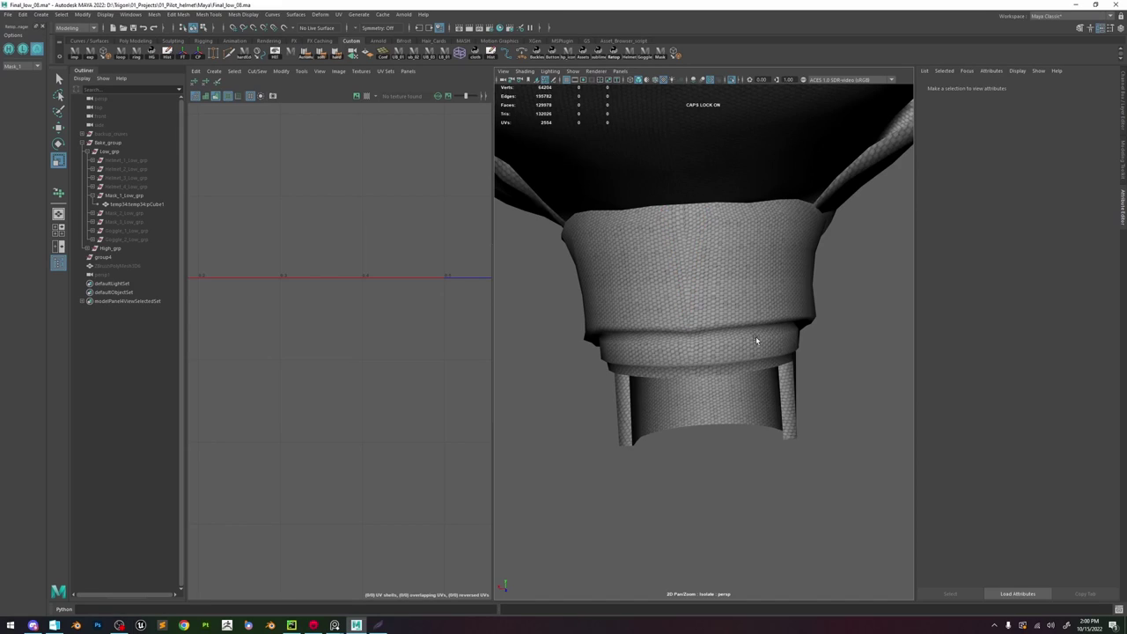
- Straighten the collar shell's two end borders vertically by scaling each border's UVs flat
{"action": "left_click", "coordinate": [757, 340]}
{"action": "right_click_drag", "start_coordinate": [379, 293], "coordinate": [438, 287]}
{"action": "left_click_drag", "start_coordinate": [468, 265], "coordinate": [451, 338]}
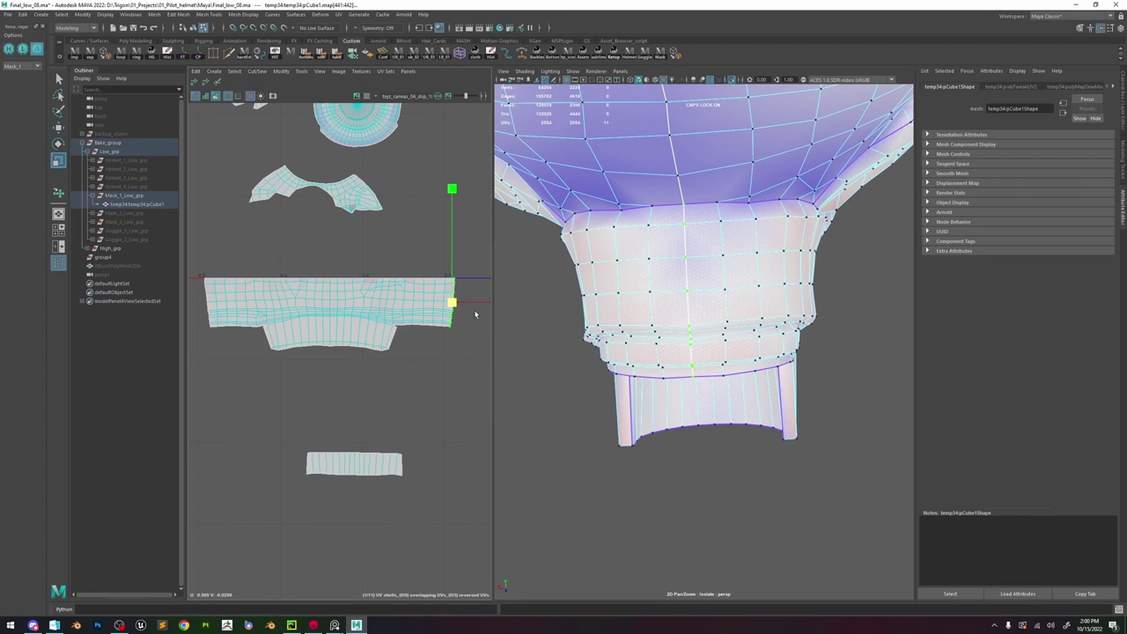
{"action": "left_click_drag", "start_coordinate": [208, 321], "coordinate": [208, 322]}
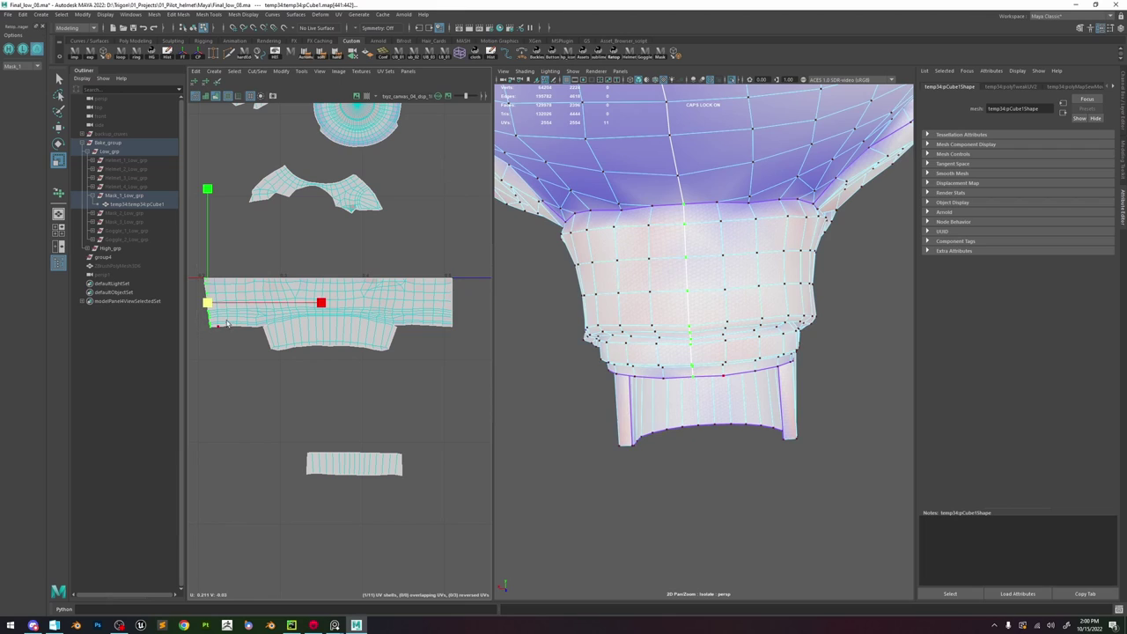
- Level the collar shell's two top corner UVs with each other, and likewise its two bottom corner UVs
{"action": "left_click", "coordinate": [452, 280]}
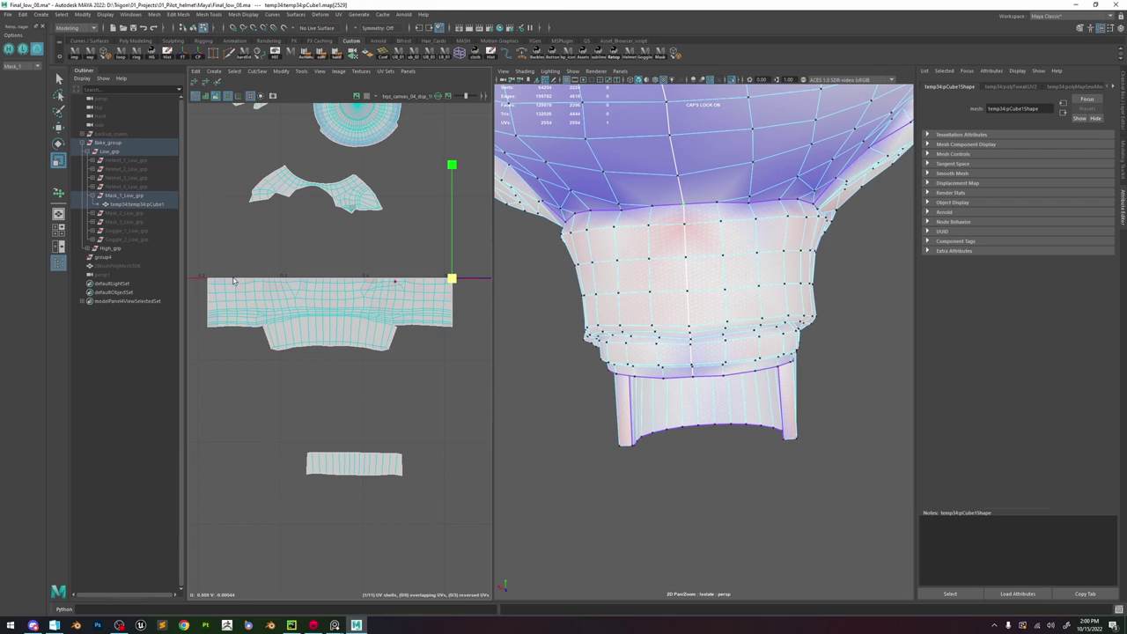
{"action": "double_click", "coordinate": [209, 280], "text": "shift"}
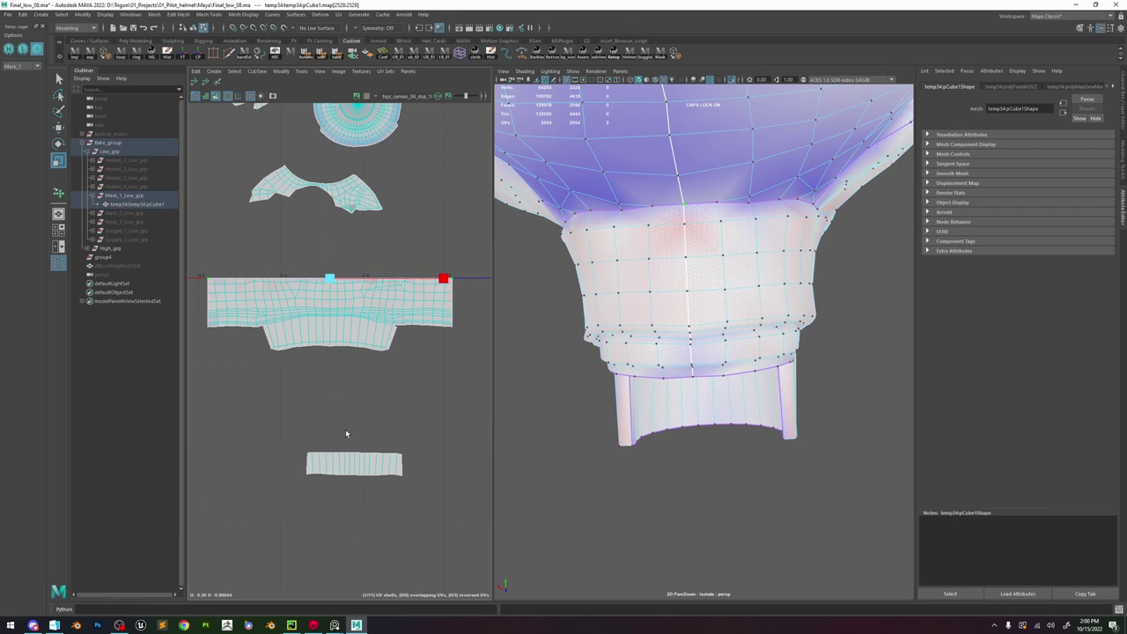
{"action": "left_click", "coordinate": [452, 328]}
{"action": "double_click", "coordinate": [209, 328], "text": "shift"}
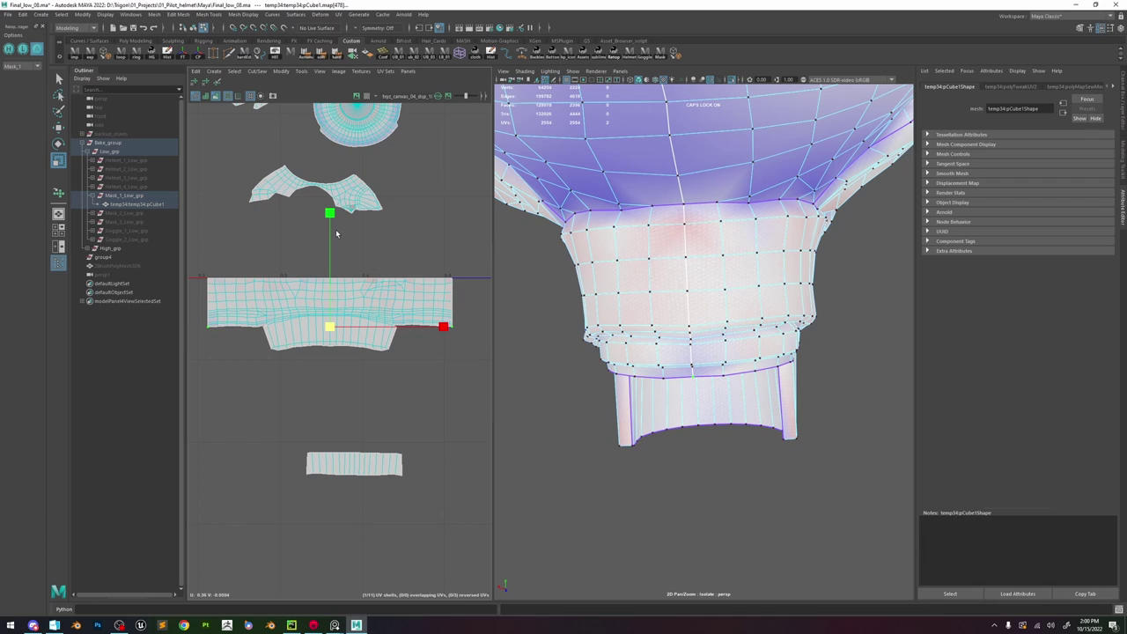
{"action": "left_click_drag", "start_coordinate": [330, 229], "coordinate": [329, 230]}
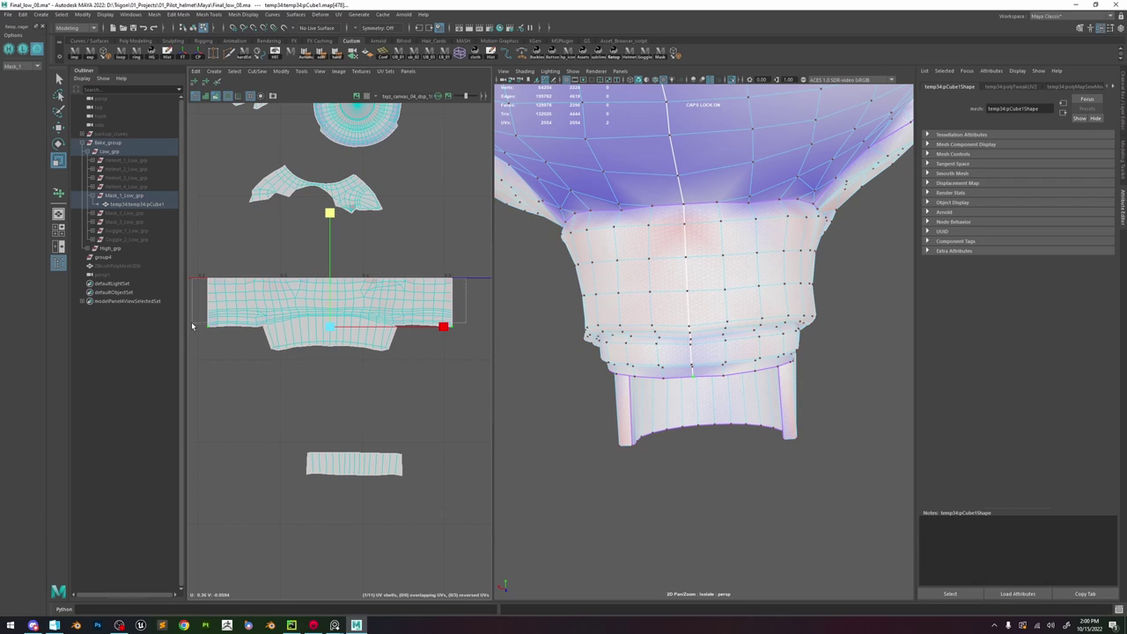
- Relax the collar shell's UVs lying between its top and bottom borders, then clear the selection
{"action": "left_click_drag", "start_coordinate": [192, 326], "coordinate": [192, 325]}
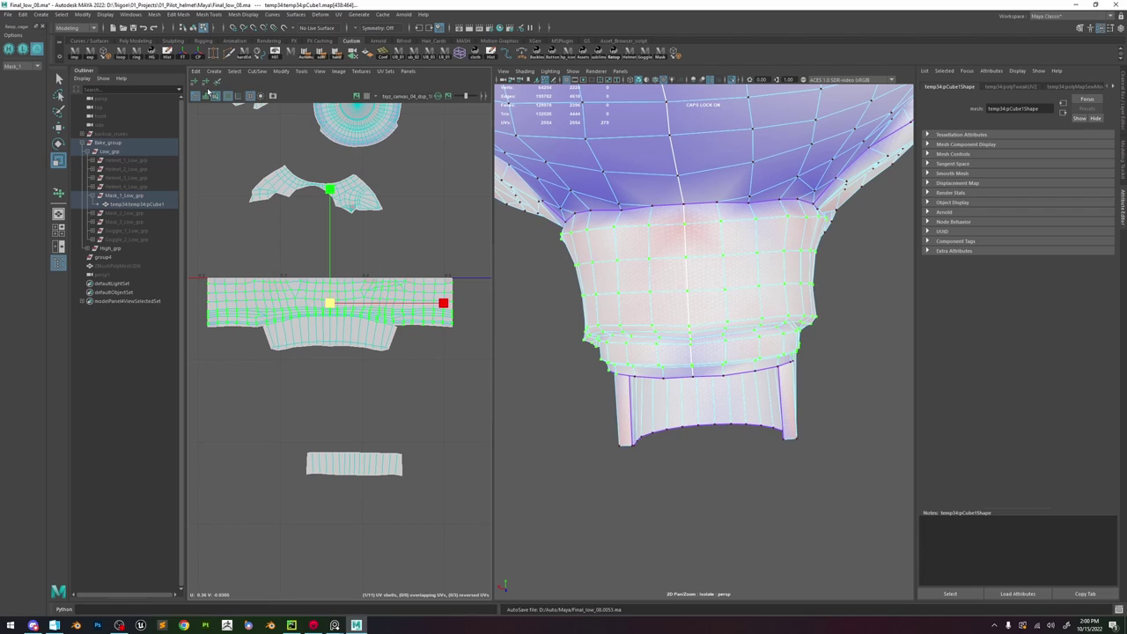
{"action": "middle_click_drag", "start_coordinate": [377, 348], "coordinate": [398, 349], "text": "alt"}
{"action": "left_click", "coordinate": [463, 334]}
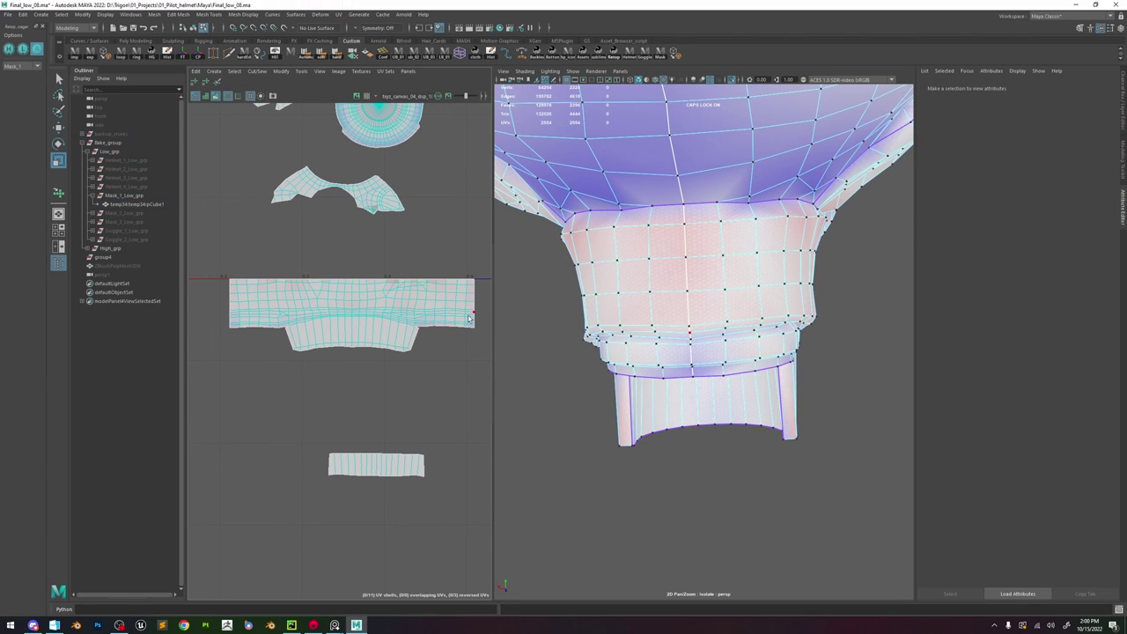
- Flatten the collar shell's bottom border horizontally on both sides of the flap
{"action": "left_click", "coordinate": [471, 332]}
{"action": "scroll", "coordinate": [417, 331], "scroll_direction": "up", "scroll_amount": 3}
{"action": "scroll", "coordinate": [406, 322], "scroll_direction": "down", "scroll_amount": 3}
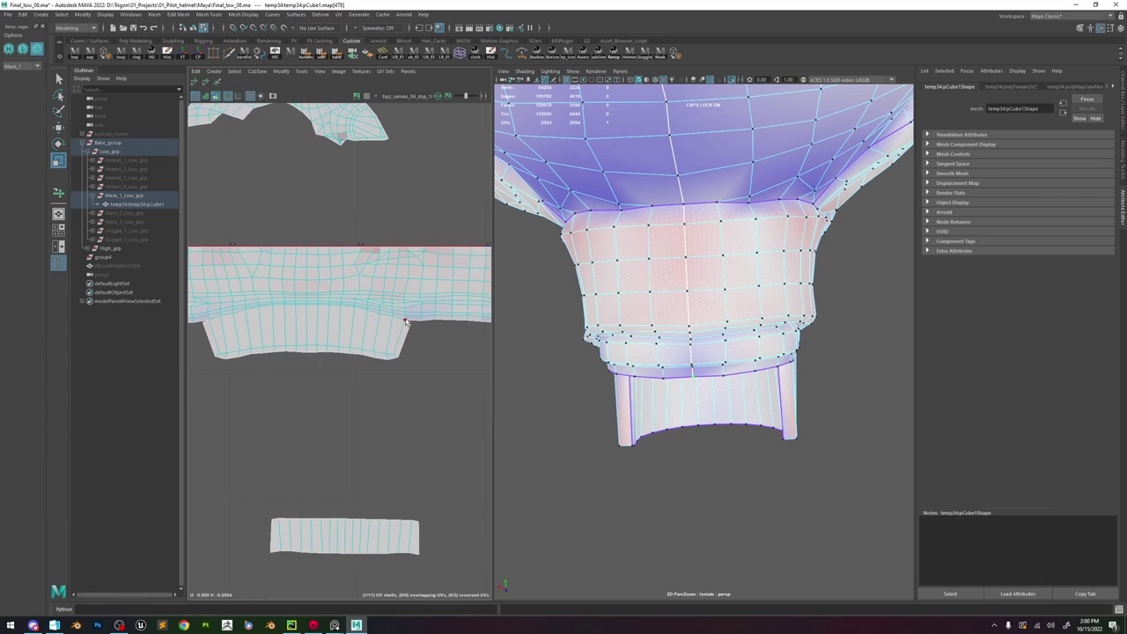
{"action": "double_click", "coordinate": [398, 322], "text": "shift"}
{"action": "left_click", "coordinate": [422, 415]}
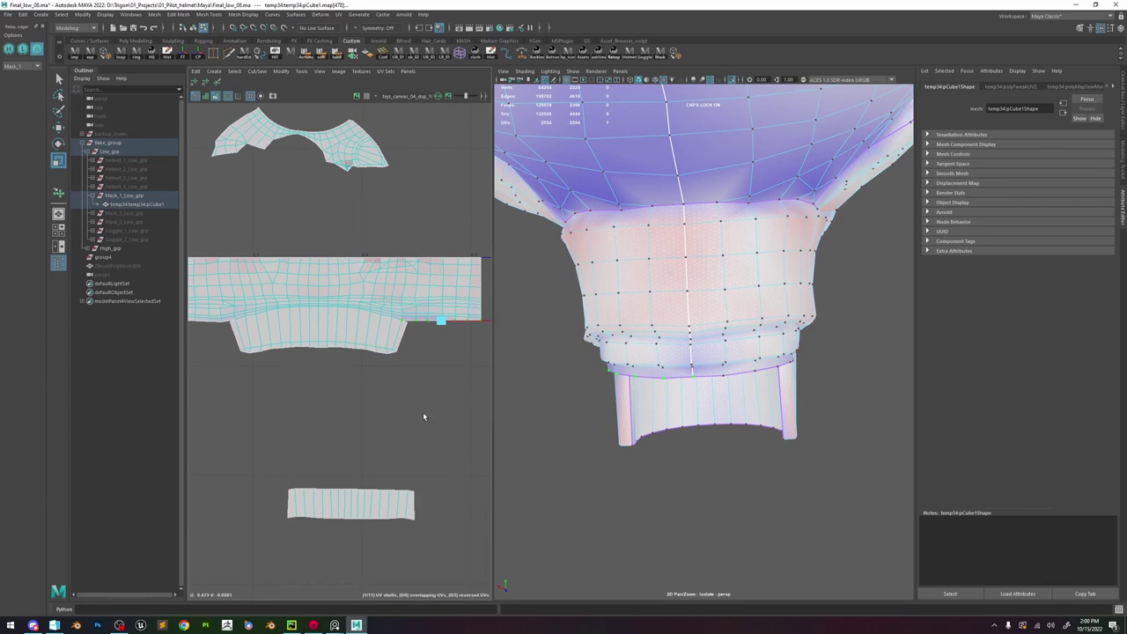
{"action": "middle_click_drag", "start_coordinate": [385, 408], "coordinate": [481, 404], "text": "alt"}
{"action": "left_click", "coordinate": [257, 319]}
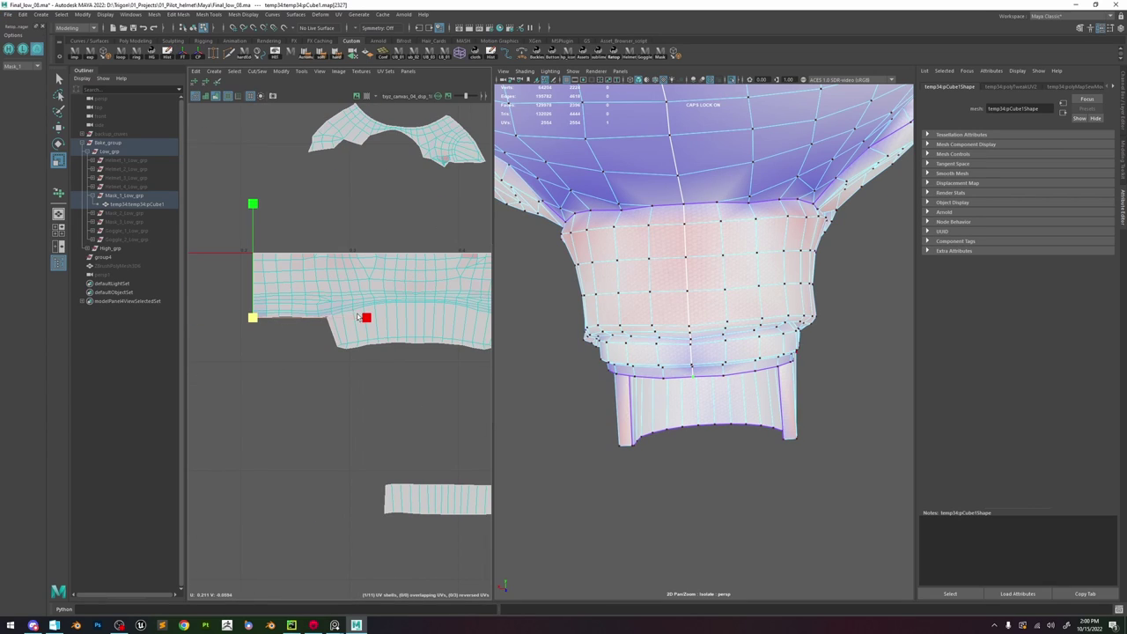
{"action": "double_click", "coordinate": [333, 316], "text": "shift"}
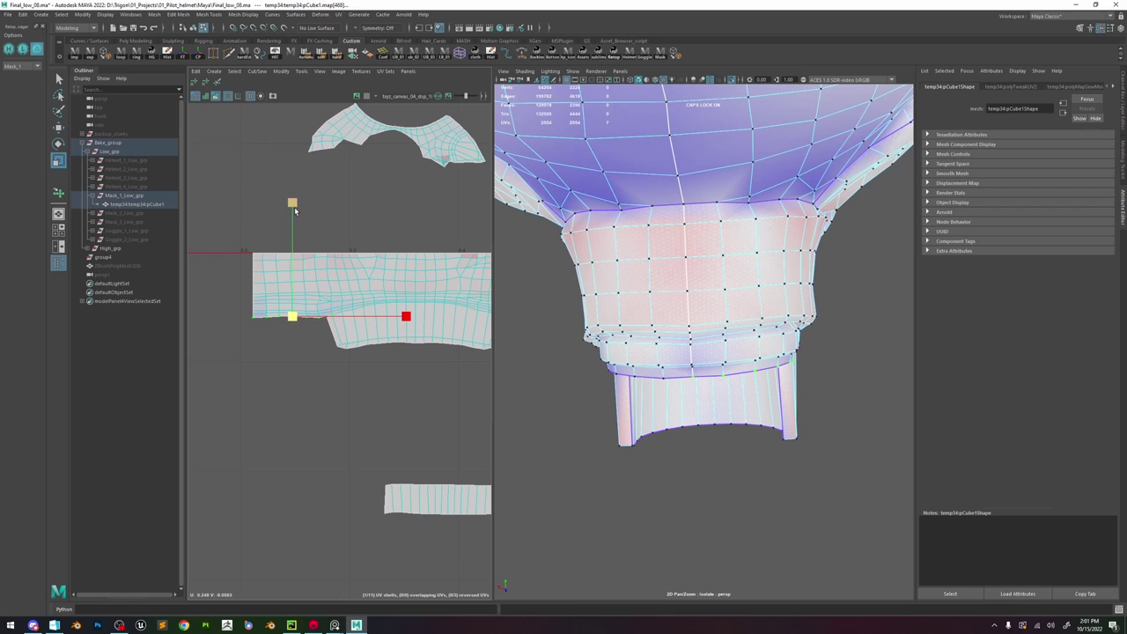
{"action": "left_click_drag", "start_coordinate": [294, 207], "coordinate": [289, 431]}
- Select both bottom border segments beside the flap together and align them to the same height
{"action": "middle_click_drag", "start_coordinate": [414, 319], "coordinate": [293, 332], "text": "alt"}
{"action": "left_click", "coordinate": [382, 330], "text": "shift"}
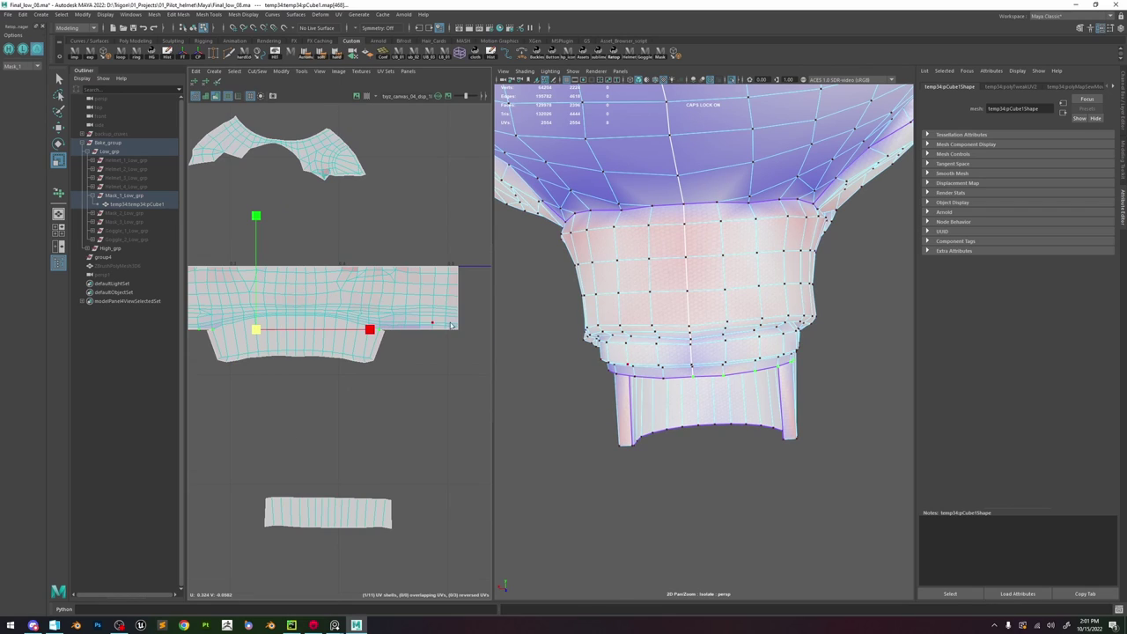
{"action": "key", "text": "Right"}
{"action": "left_click", "coordinate": [276, 464]}
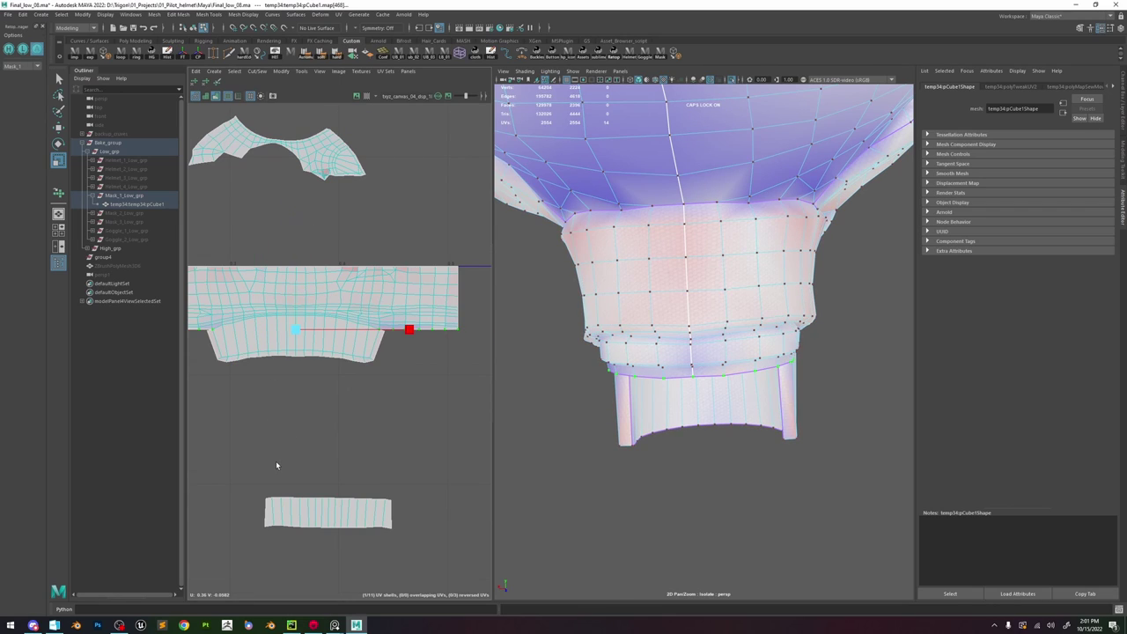
- Try to optimize only the flap and the collar UVs directly around it
{"action": "middle_click_drag", "start_coordinate": [405, 393], "coordinate": [444, 386], "text": "alt"}
{"action": "left_click_drag", "start_coordinate": [452, 379], "coordinate": [232, 304], "text": "shift"}
{"action": "right_click_drag", "start_coordinate": [288, 289], "coordinate": [308, 294], "text": "shift"}
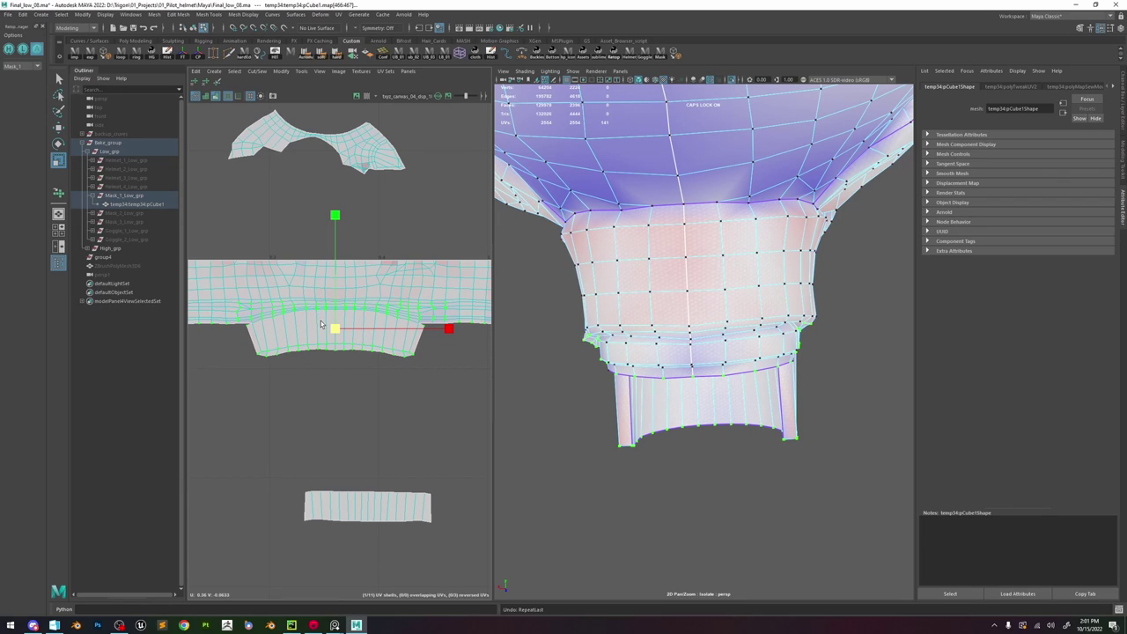
- Optimize the collar and flap UVs while leaving the straightened border UVs out of the selection
{"action": "scroll", "coordinate": [319, 323], "scroll_direction": "down", "scroll_amount": 4}
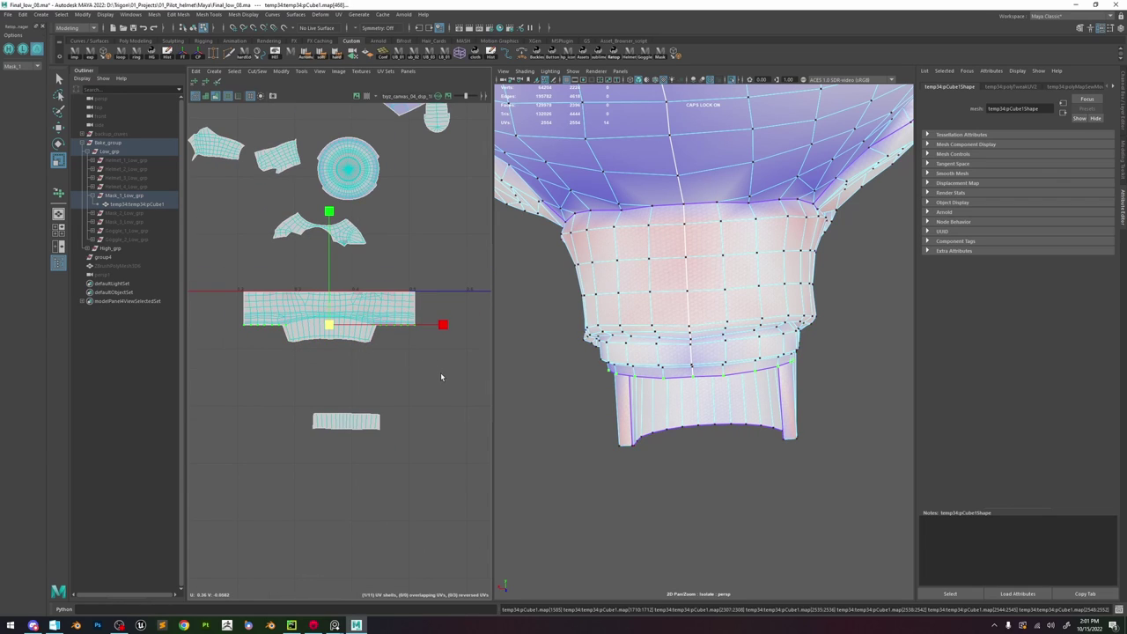
{"action": "left_click_drag", "start_coordinate": [444, 374], "coordinate": [227, 289]}
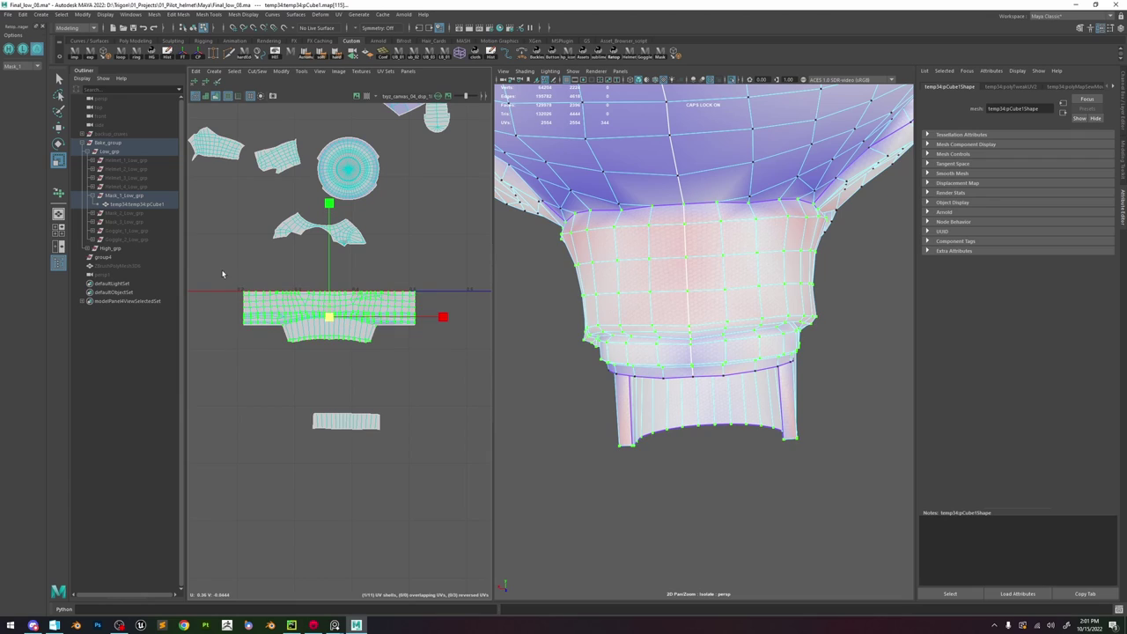
{"action": "left_click_drag", "start_coordinate": [246, 340], "coordinate": [247, 339]}
{"action": "left_click_drag", "start_coordinate": [410, 346], "coordinate": [411, 345], "text": "ctrl"}
{"action": "left_click_drag", "start_coordinate": [315, 281], "coordinate": [424, 293]}
{"action": "scroll", "coordinate": [360, 297], "scroll_direction": "up", "scroll_amount": 3}
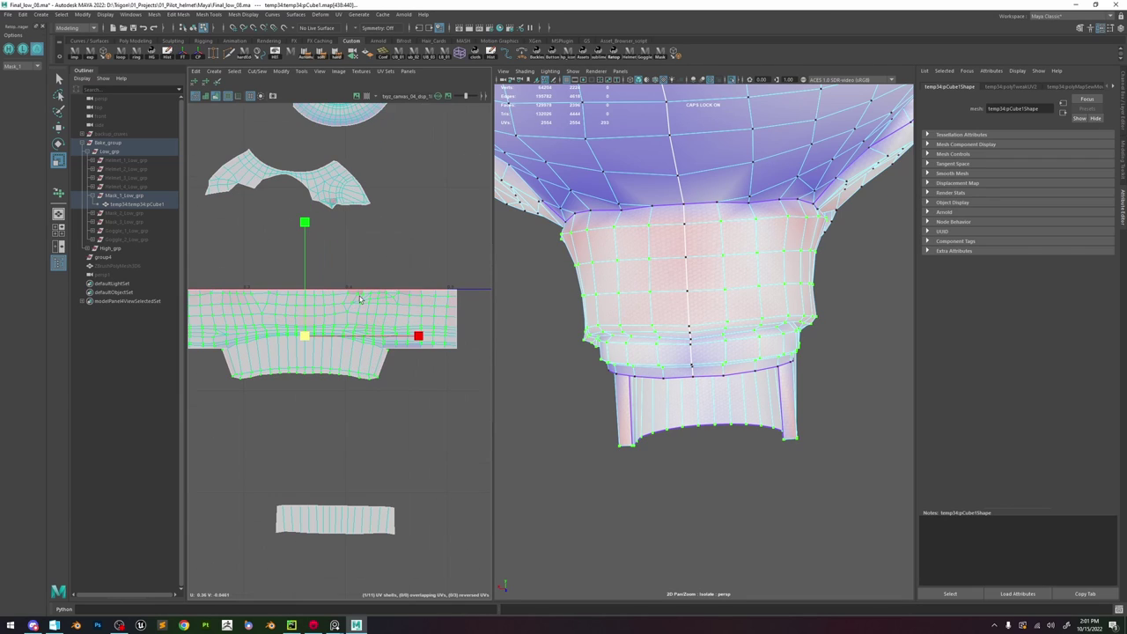
{"action": "right_click_drag", "start_coordinate": [360, 297], "coordinate": [382, 297], "text": "shift"}
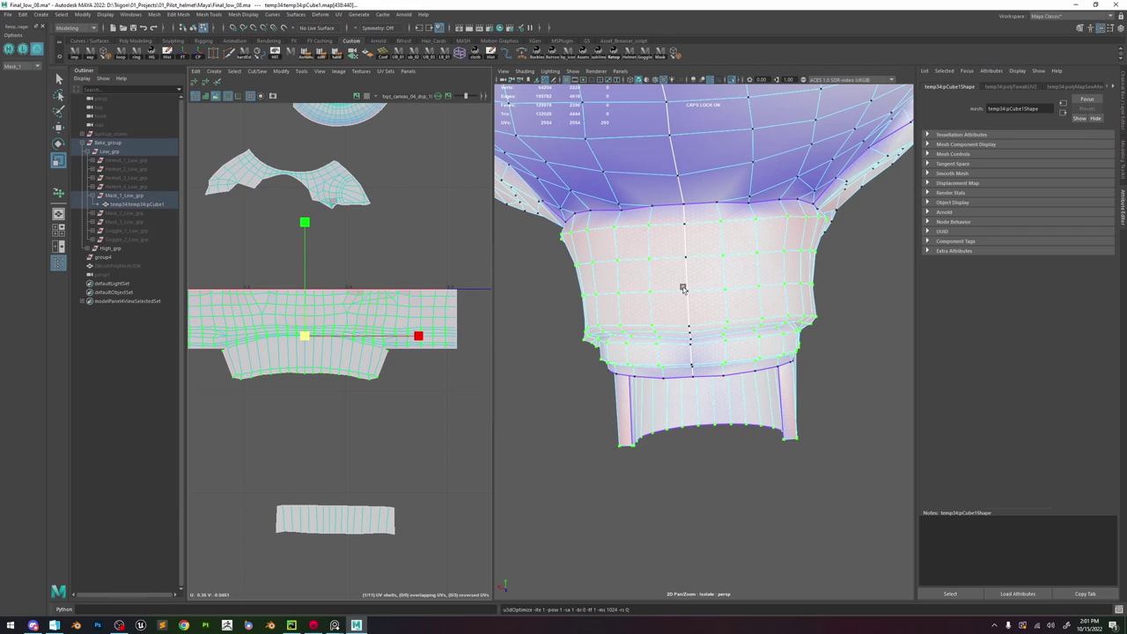
- Inspect the checker texture across the collar's seam up close and around the flap
{"action": "right_click_drag", "start_coordinate": [683, 289], "coordinate": [720, 258]}
{"action": "left_click", "coordinate": [825, 381]}
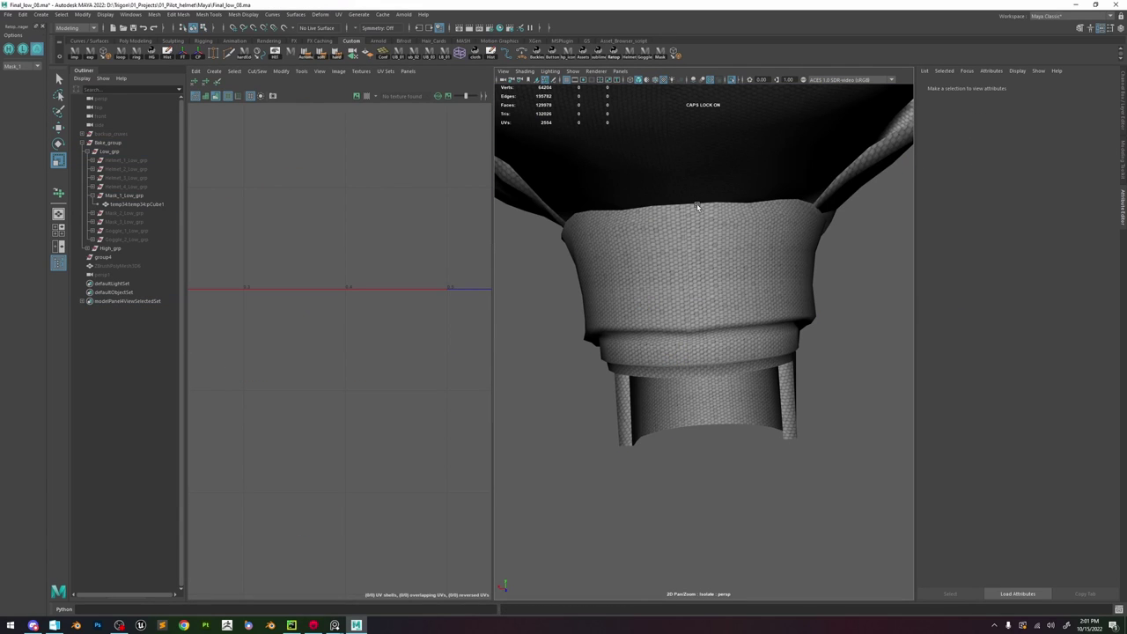
{"action": "scroll", "coordinate": [685, 227], "scroll_direction": "up", "scroll_amount": 4}
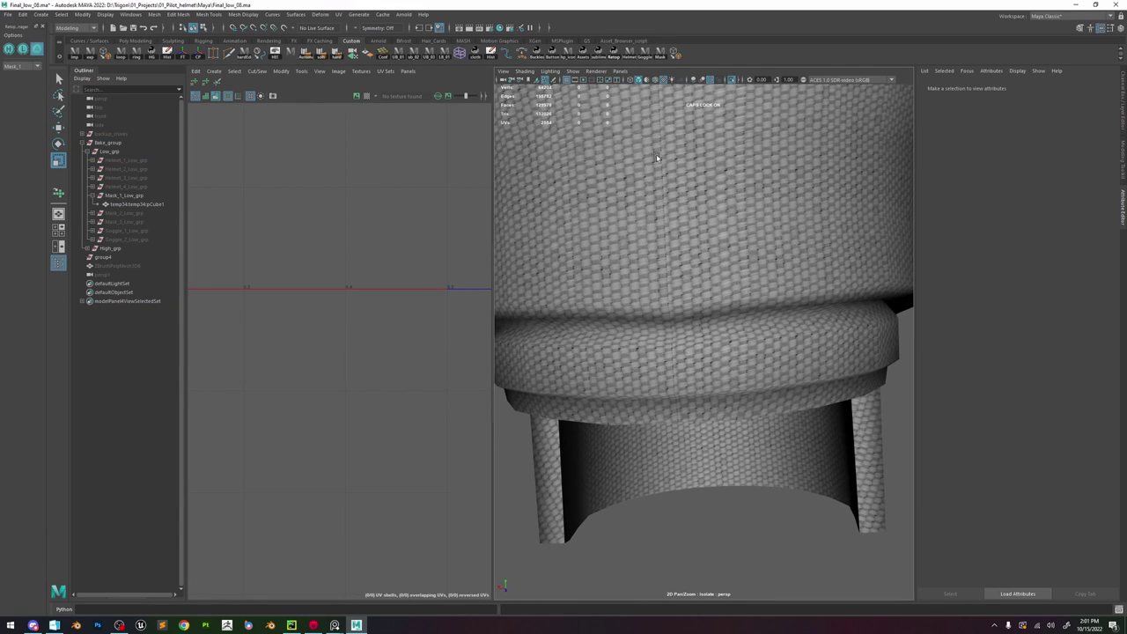
{"action": "scroll", "coordinate": [665, 171], "scroll_direction": "down", "scroll_amount": 3}
{"action": "left_click_drag", "start_coordinate": [682, 196], "coordinate": [484, 320], "text": "alt"}
{"action": "scroll", "coordinate": [707, 280], "scroll_direction": "down", "scroll_amount": 4}
- Select the large arched UV shell of the mask and move it below all the other shells
{"action": "left_click", "coordinate": [627, 276]}
{"action": "scroll", "coordinate": [322, 304], "scroll_direction": "down", "scroll_amount": 4}
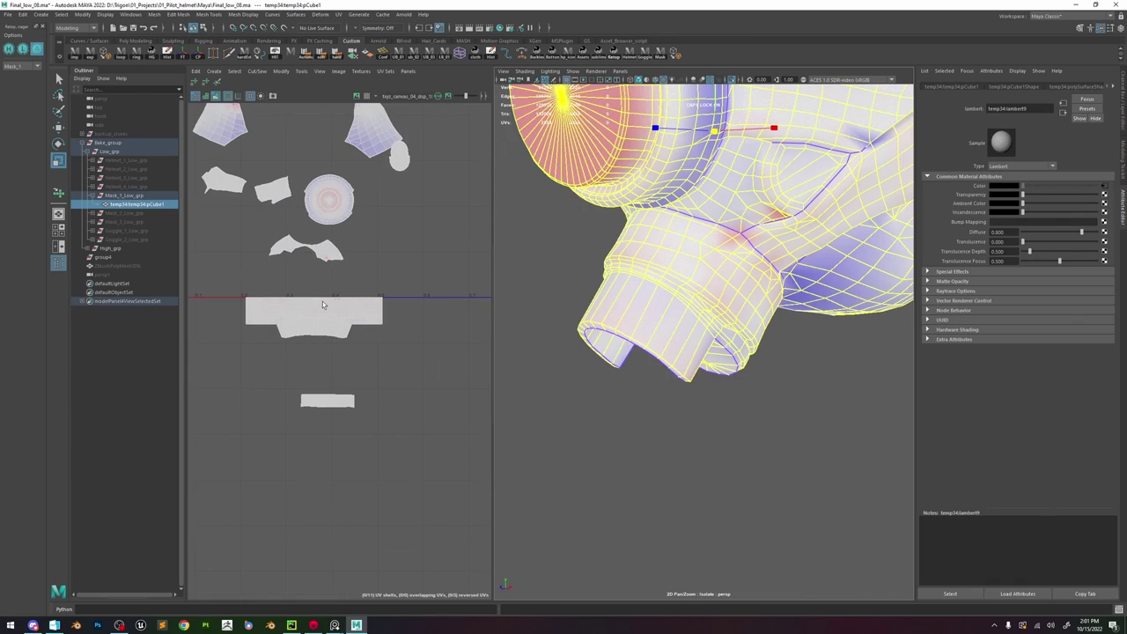
{"action": "middle_click_drag", "start_coordinate": [353, 224], "coordinate": [372, 322], "text": "alt"}
{"action": "right_click_drag", "start_coordinate": [372, 322], "coordinate": [338, 262]}
{"action": "left_click", "coordinate": [327, 189]}
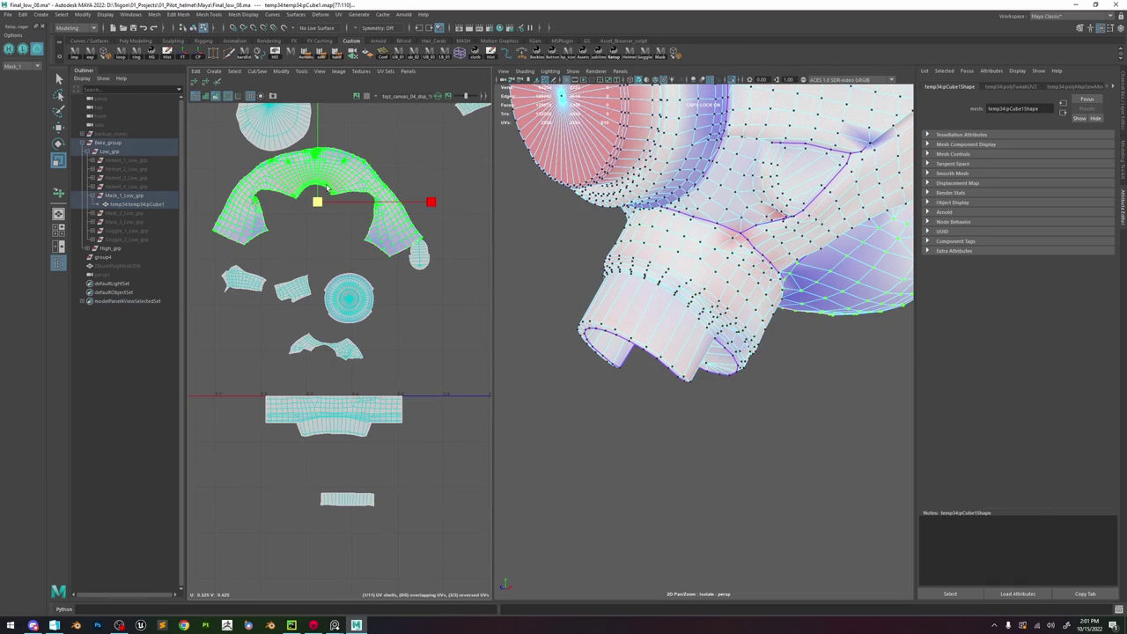
{"action": "middle_click_drag", "start_coordinate": [327, 190], "coordinate": [339, 253], "text": "alt"}
{"action": "scroll", "coordinate": [684, 219], "scroll_direction": "down", "scroll_amount": 5}
{"action": "left_click_drag", "start_coordinate": [708, 218], "coordinate": [616, 260], "text": "alt"}
{"action": "scroll", "coordinate": [726, 308], "scroll_direction": "up", "scroll_amount": 2}
{"action": "key", "text": "w"}
{"action": "left_click_drag", "start_coordinate": [332, 268], "coordinate": [372, 539]}
{"action": "middle_click_drag", "start_coordinate": [373, 540], "coordinate": [366, 399], "text": "alt"}
{"action": "scroll", "coordinate": [367, 399], "scroll_direction": "down", "scroll_amount": 1}
{"action": "left_click_drag", "start_coordinate": [364, 399], "coordinate": [357, 503]}
{"action": "middle_click_drag", "start_coordinate": [356, 502], "coordinate": [366, 426], "text": "alt"}
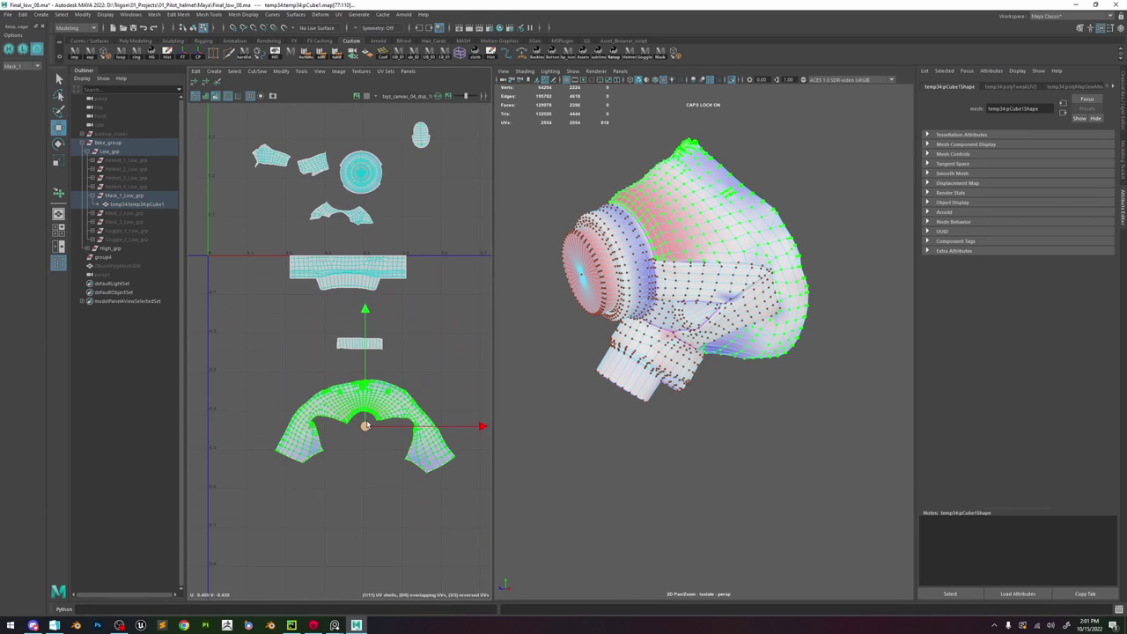
- Unfold the arched shell and flatten its upper border UVs, from corner to corner, into a straight horizontal line
{"action": "left_click", "coordinate": [218, 83]}
{"action": "left_click_drag", "start_coordinate": [363, 450], "coordinate": [347, 467], "text": "ctrl"}
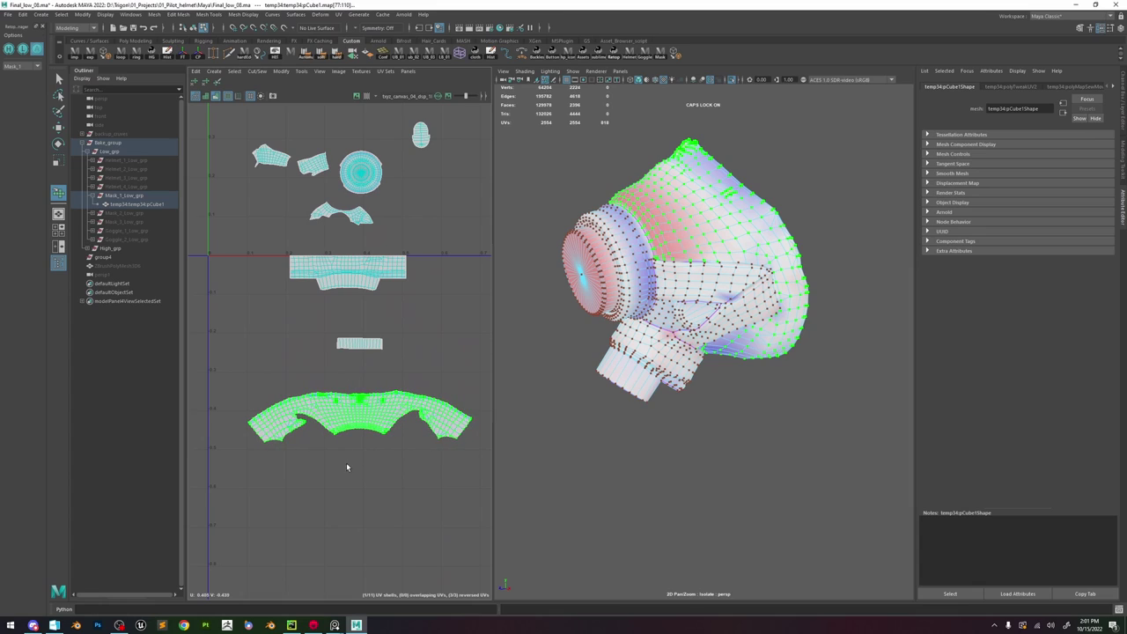
{"action": "key", "text": "w"}
{"action": "left_click", "coordinate": [471, 419]}
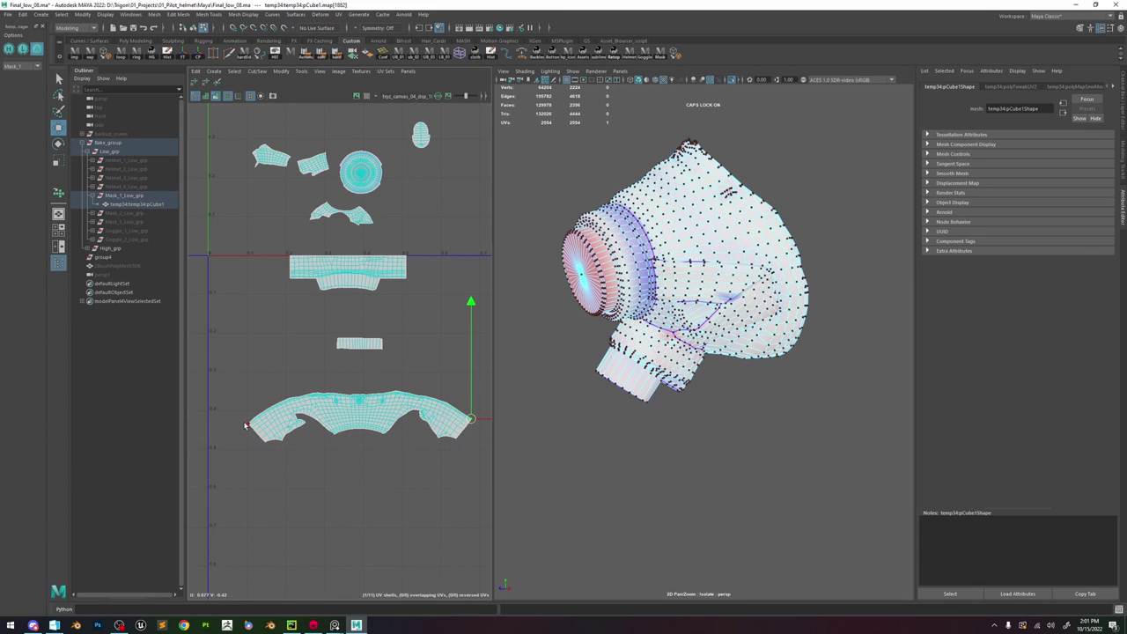
{"action": "left_click", "coordinate": [246, 426], "text": "shift"}
{"action": "key", "text": "r"}
{"action": "left_click_drag", "start_coordinate": [359, 323], "coordinate": [353, 505]}
- Unfold the shell's UVs below the straightened upper border, and optimize the whole shell
{"action": "left_click_drag", "start_coordinate": [482, 459], "coordinate": [233, 378]}
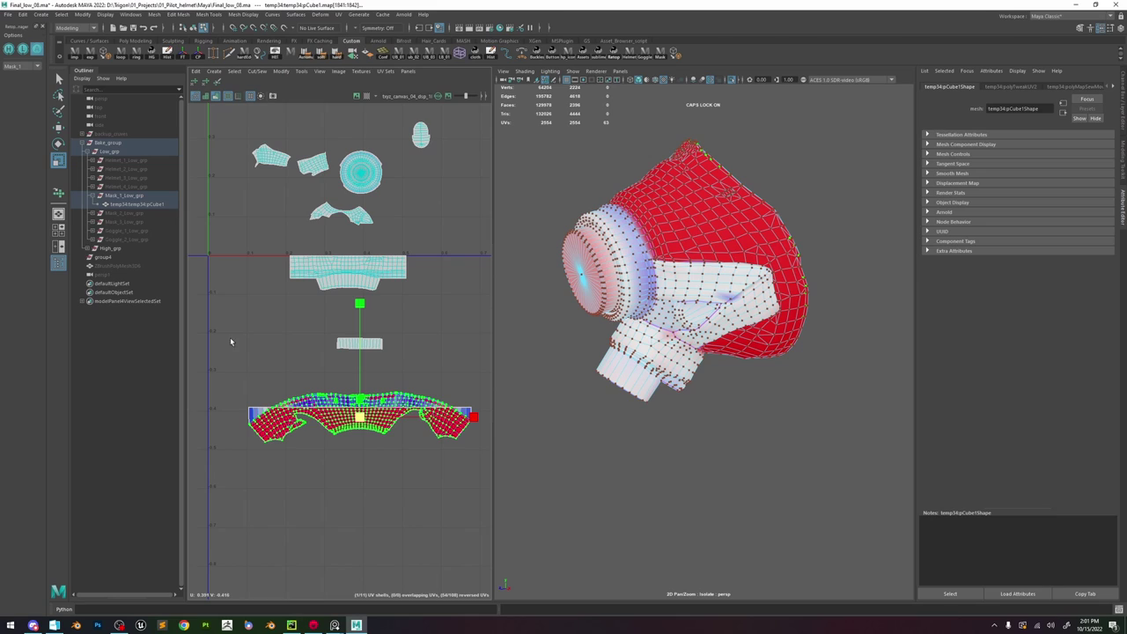
{"action": "left_click", "coordinate": [217, 81]}
{"action": "left_click_drag", "start_coordinate": [341, 422], "coordinate": [339, 455]}
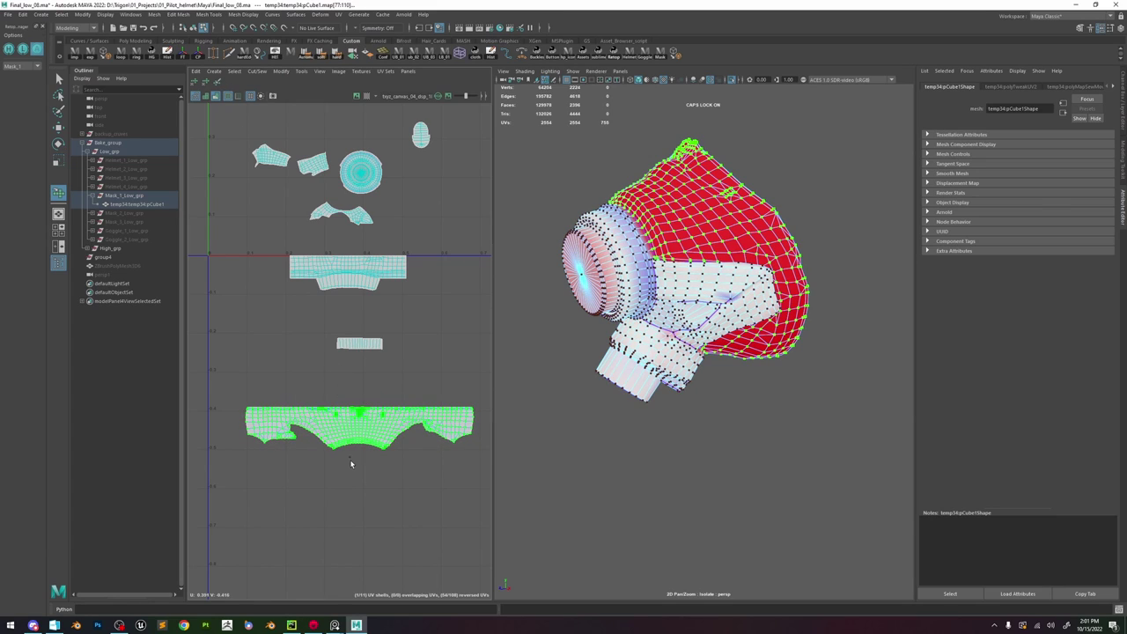
{"action": "key", "text": "w"}
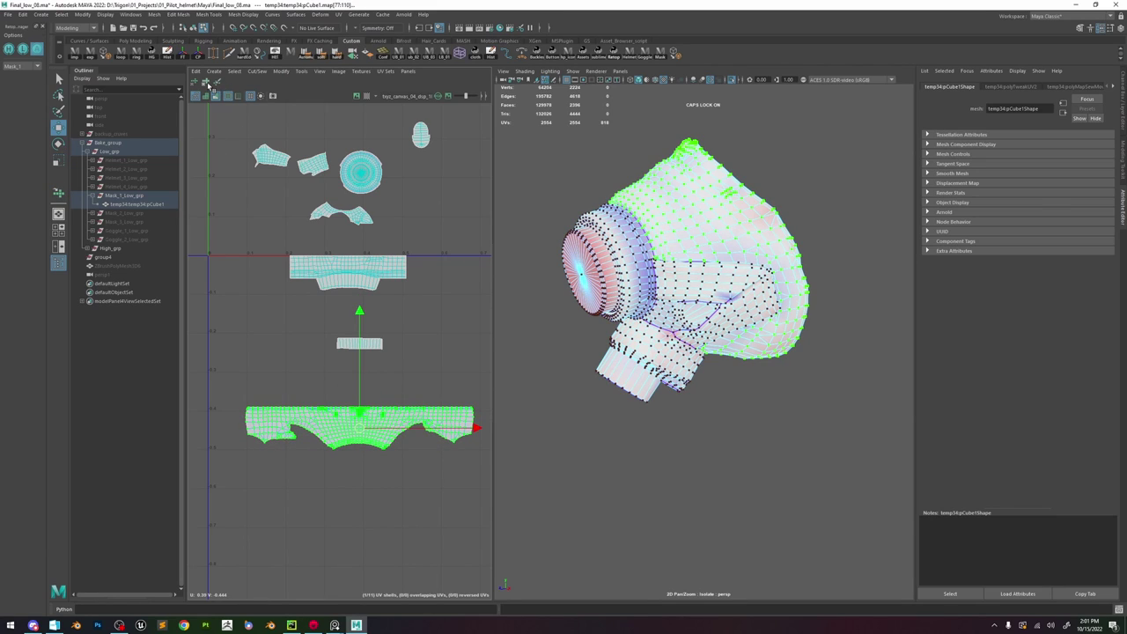
{"action": "left_click", "coordinate": [208, 84]}
{"action": "left_click", "coordinate": [208, 84]}
{"action": "left_click", "coordinate": [194, 81]}
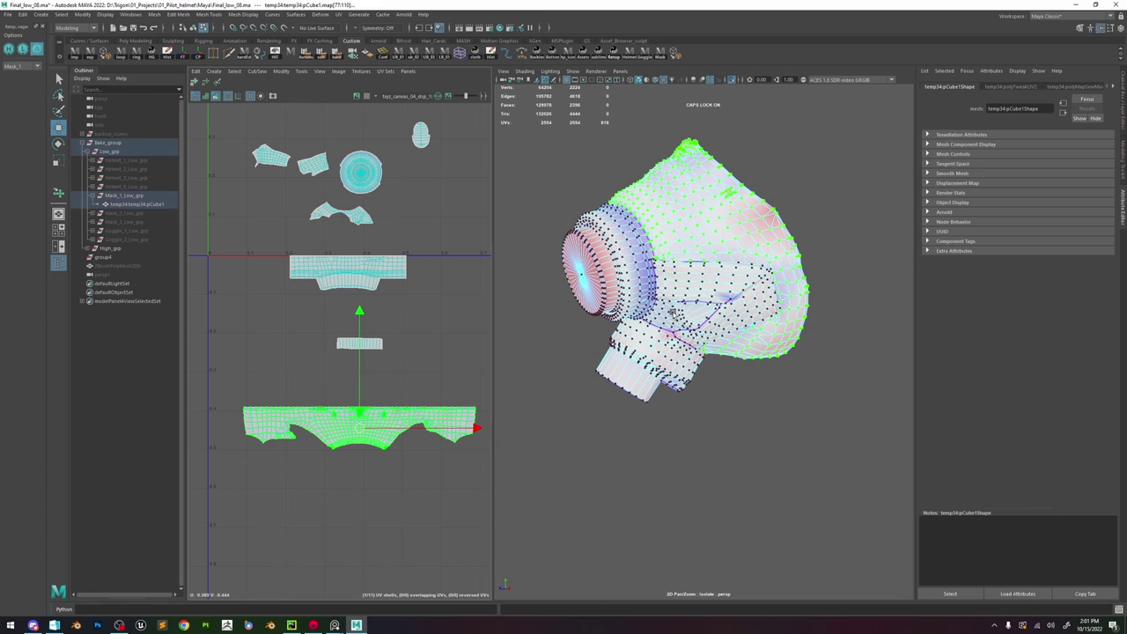
- Check the fabric texture along the mask's rear seam and straighten the shell's left end border UVs into a vertical line
{"action": "left_click_drag", "start_coordinate": [732, 273], "coordinate": [690, 329], "text": "alt"}
{"action": "right_click_drag", "start_coordinate": [689, 329], "coordinate": [724, 393], "text": "alt"}
{"action": "key", "text": "F8"}
{"action": "left_click", "coordinate": [818, 174]}
{"action": "middle_click_drag", "start_coordinate": [624, 252], "coordinate": [664, 243], "text": "alt"}
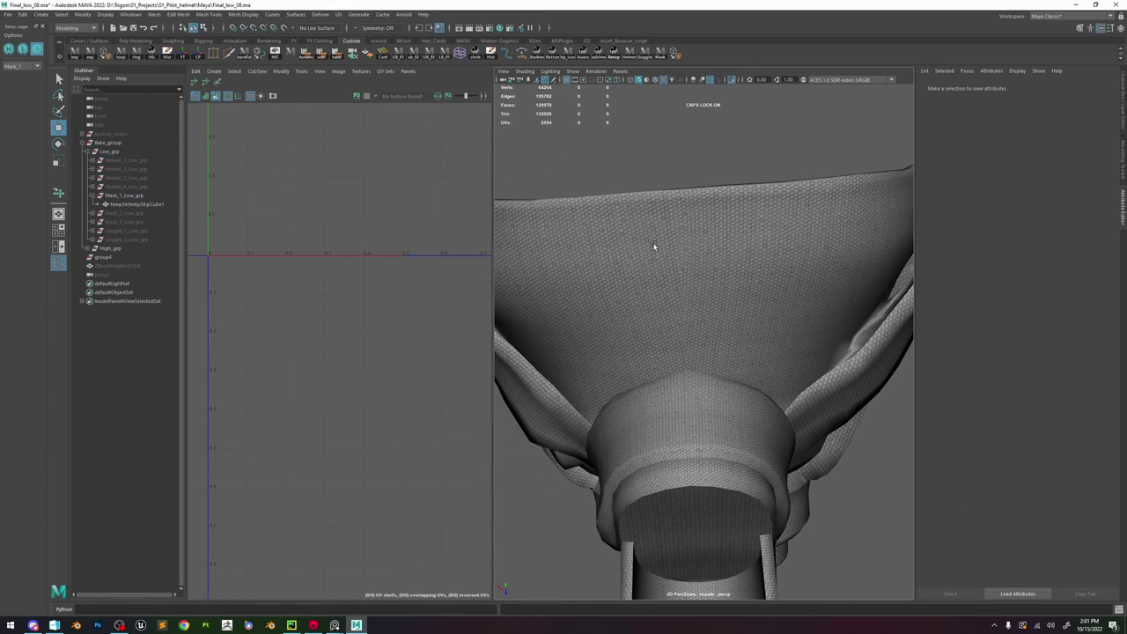
{"action": "left_click", "coordinate": [702, 238]}
{"action": "key", "text": "F8"}
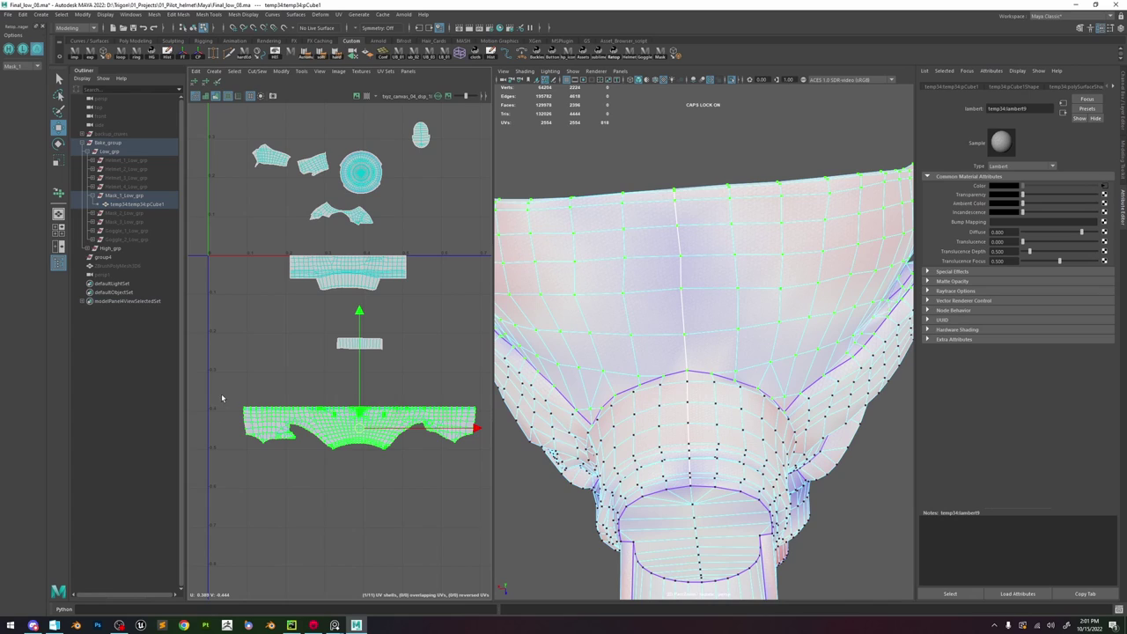
{"action": "scroll", "coordinate": [219, 420], "scroll_direction": "up", "scroll_amount": 5}
{"action": "left_click_drag", "start_coordinate": [247, 374], "coordinate": [312, 489]}
{"action": "left_click_drag", "start_coordinate": [250, 326], "coordinate": [312, 489]}
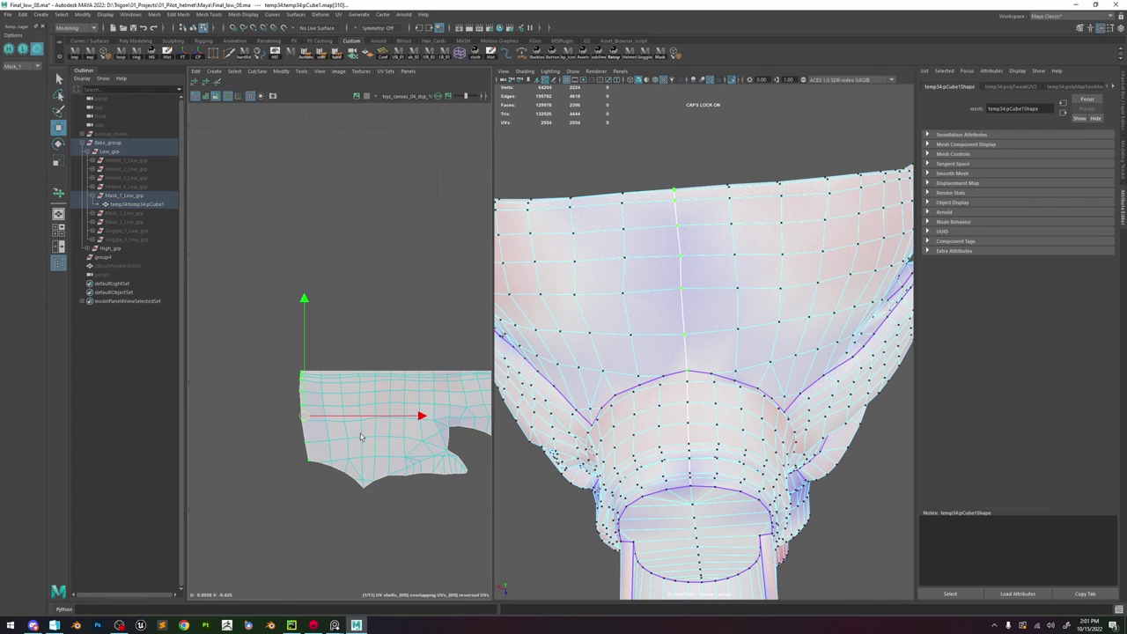
{"action": "key", "text": "r"}
{"action": "left_click_drag", "start_coordinate": [417, 417], "coordinate": [167, 420]}
- Straighten the UVs on the shell's right end border into a vertical line
{"action": "scroll", "coordinate": [382, 405], "scroll_direction": "down", "scroll_amount": 5}
{"action": "middle_click_drag", "start_coordinate": [485, 401], "coordinate": [403, 398], "text": "alt"}
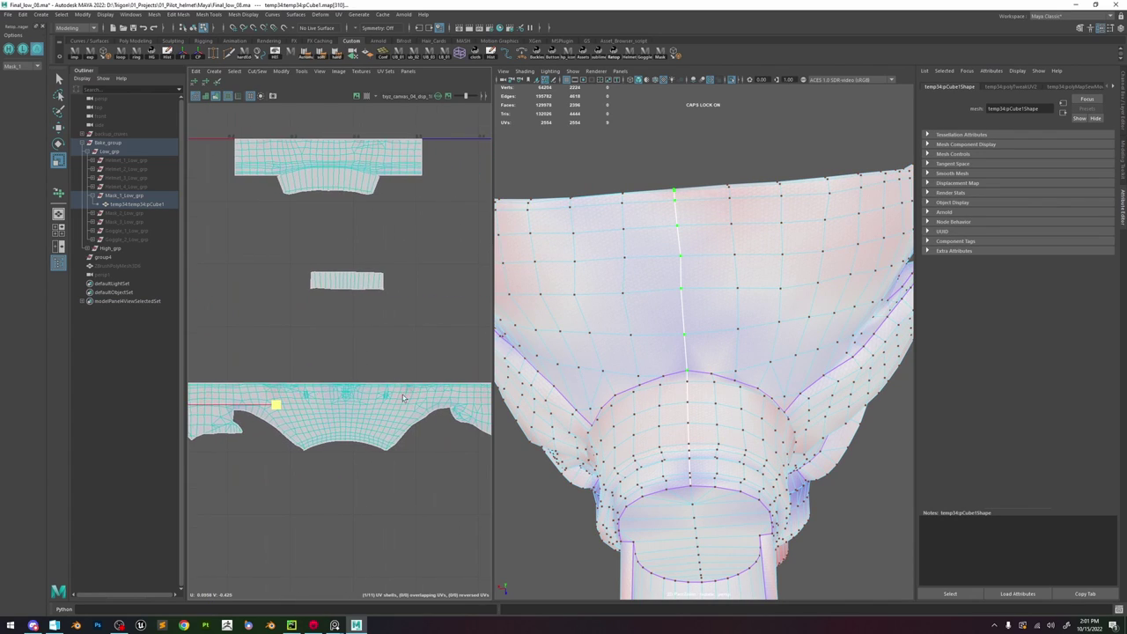
{"action": "left_click_drag", "start_coordinate": [402, 398], "coordinate": [397, 445]}
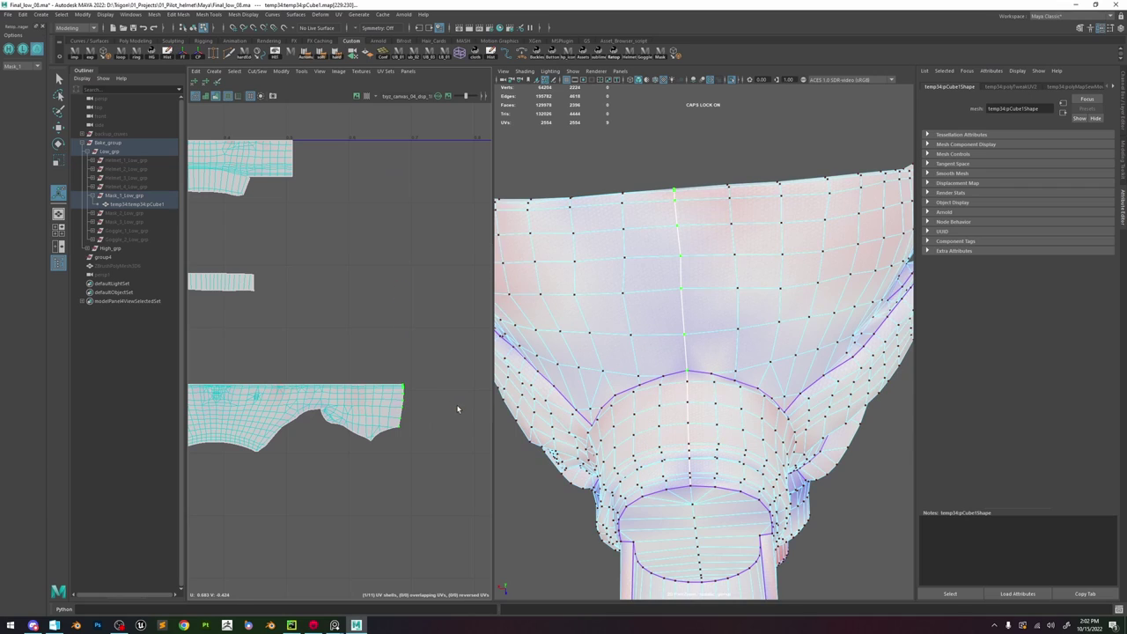
{"action": "key", "text": "r"}
{"action": "left_click_drag", "start_coordinate": [458, 407], "coordinate": [212, 415]}
{"action": "middle_click_drag", "start_coordinate": [263, 402], "coordinate": [397, 399], "text": "alt"}
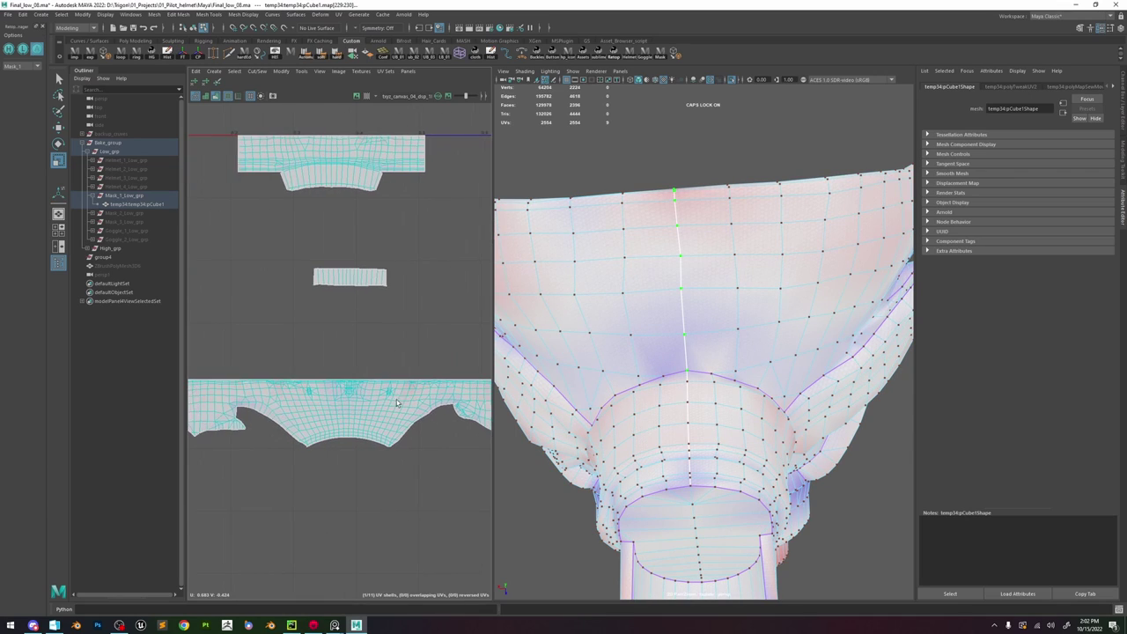
- Optimize the shell's UVs between the end borders, and again with only the straight upper border left out
{"action": "scroll", "coordinate": [358, 397], "scroll_direction": "down", "scroll_amount": 3}
{"action": "middle_click_drag", "start_coordinate": [451, 363], "coordinate": [433, 361], "text": "alt"}
{"action": "left_click_drag", "start_coordinate": [477, 356], "coordinate": [203, 483]}
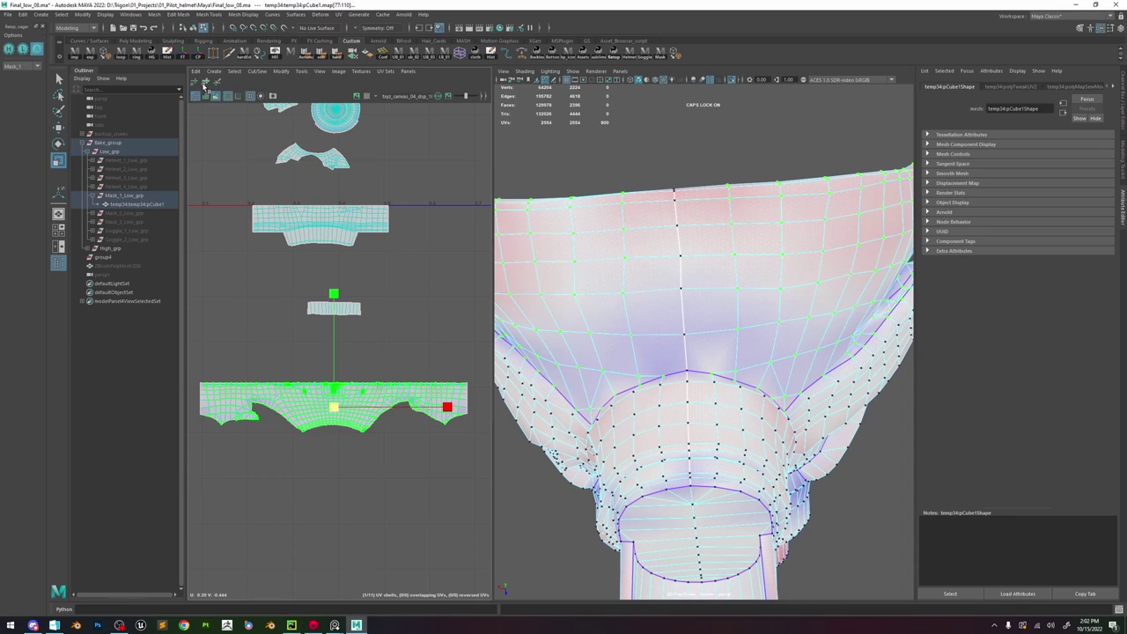
{"action": "left_click", "coordinate": [422, 345]}
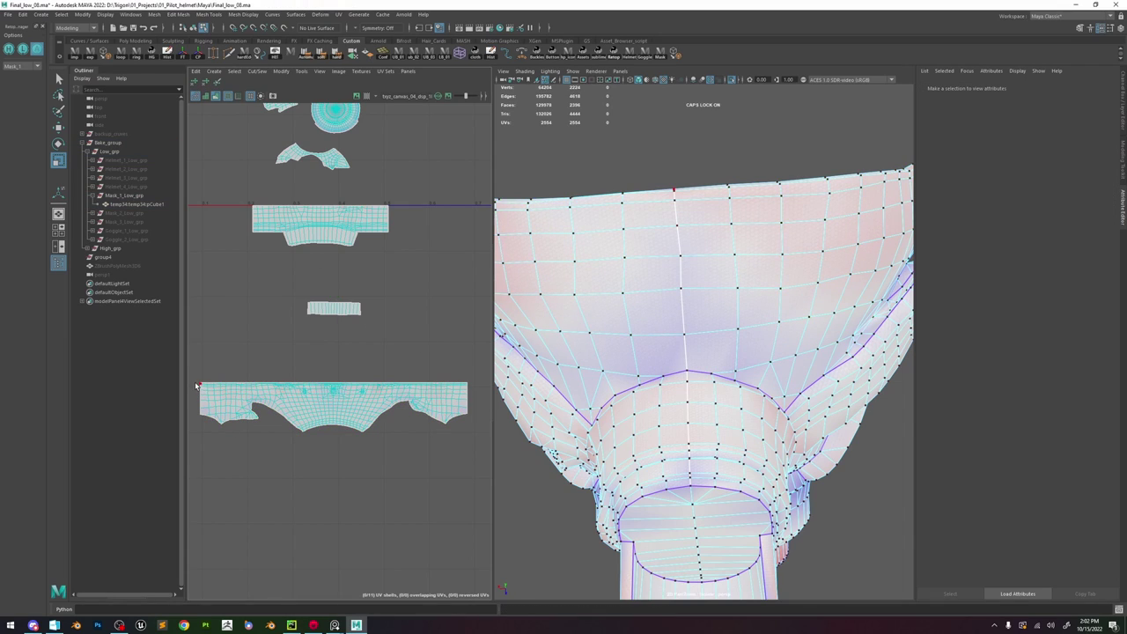
{"action": "left_click_drag", "start_coordinate": [196, 455], "coordinate": [481, 385]}
{"action": "key", "text": "f"}
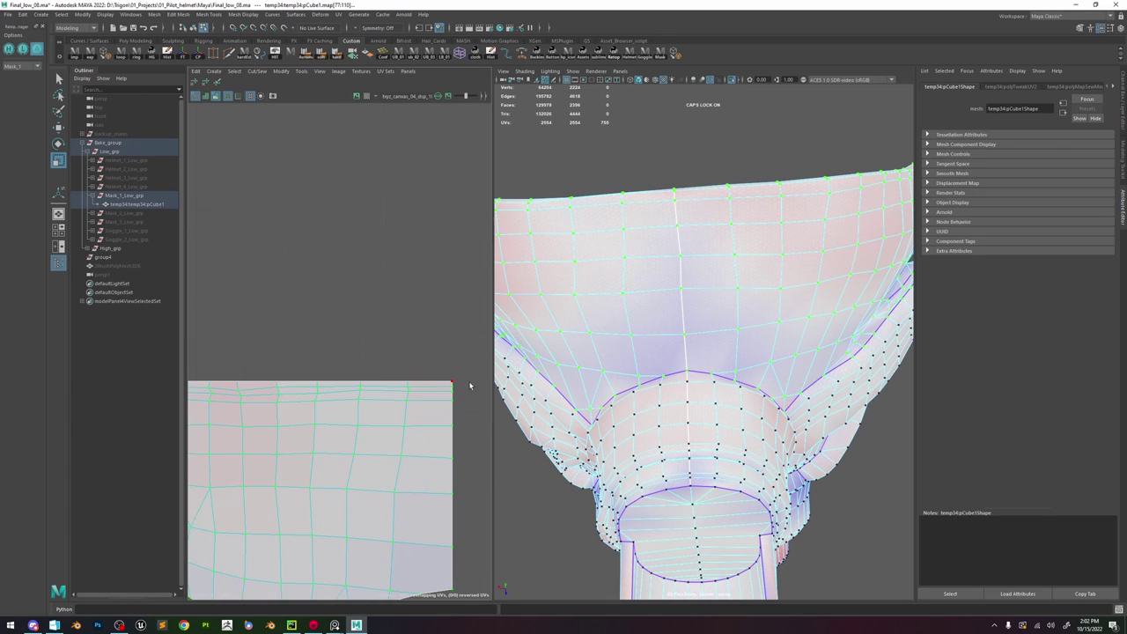
{"action": "left_click", "coordinate": [205, 82]}
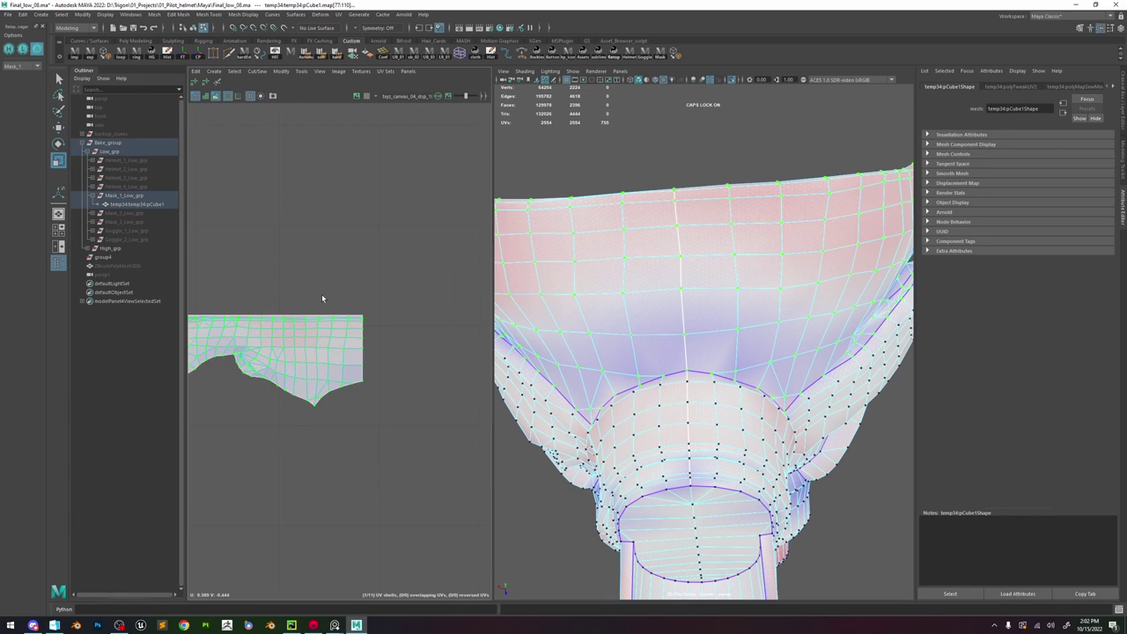
- Check the fabric texture over the back and front of the mask and lay out all its UV shells within the 0–1 tile
{"action": "right_click_drag", "start_coordinate": [711, 210], "coordinate": [696, 288]}
{"action": "left_click", "coordinate": [750, 169]}
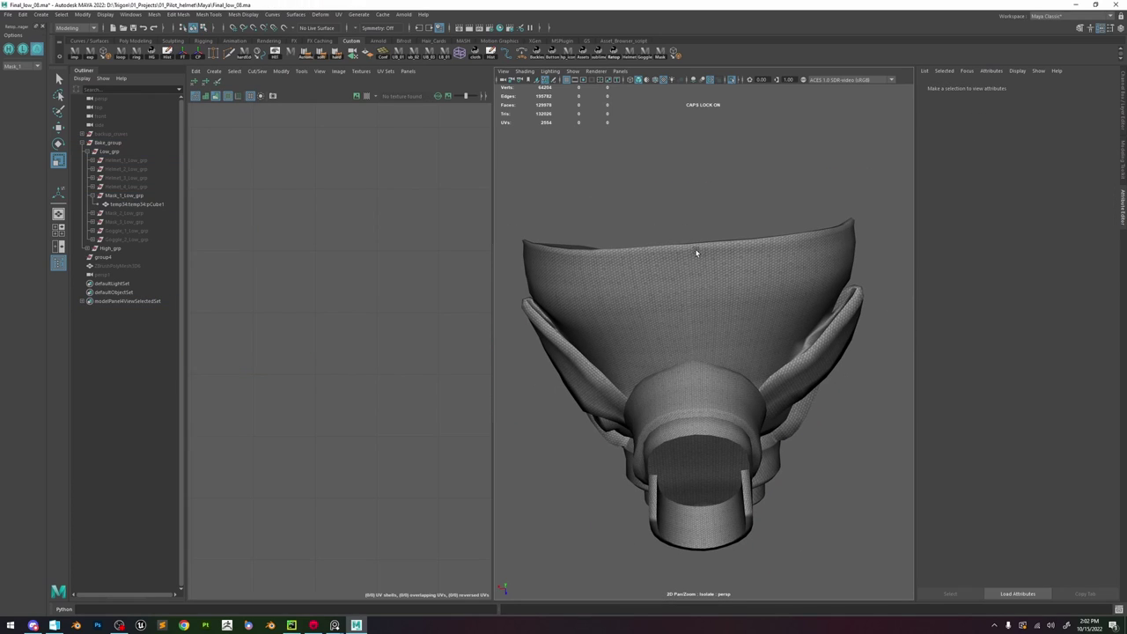
{"action": "left_click_drag", "start_coordinate": [663, 295], "coordinate": [608, 352], "text": "alt"}
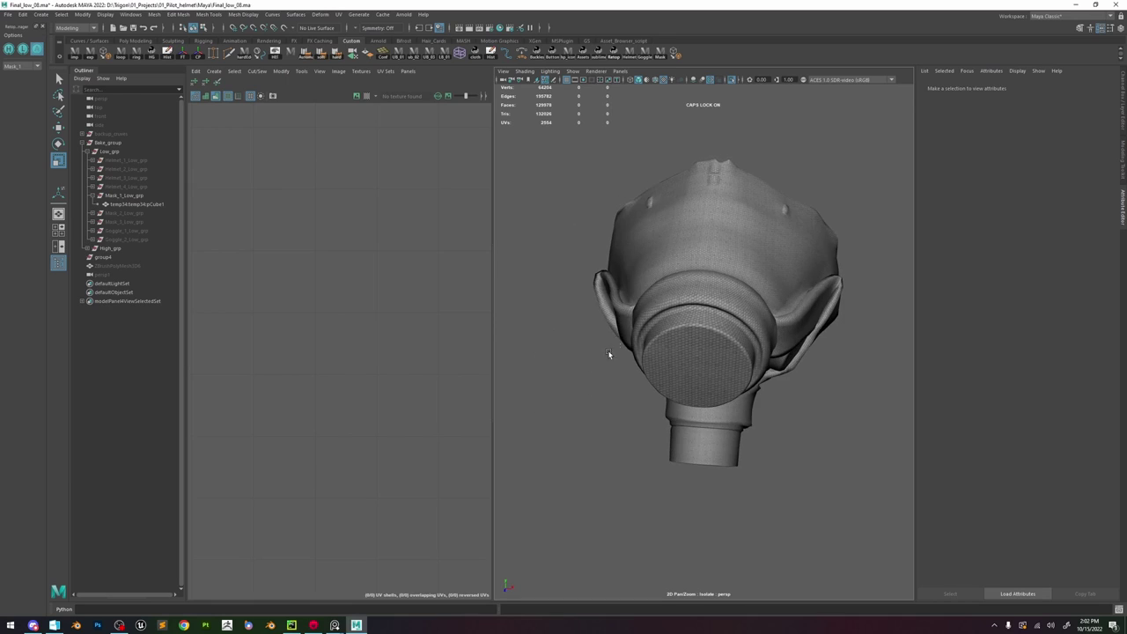
{"action": "left_click", "coordinate": [609, 353]}
{"action": "scroll", "coordinate": [470, 319], "scroll_direction": "down", "scroll_amount": 5}
{"action": "key", "text": "F12"}
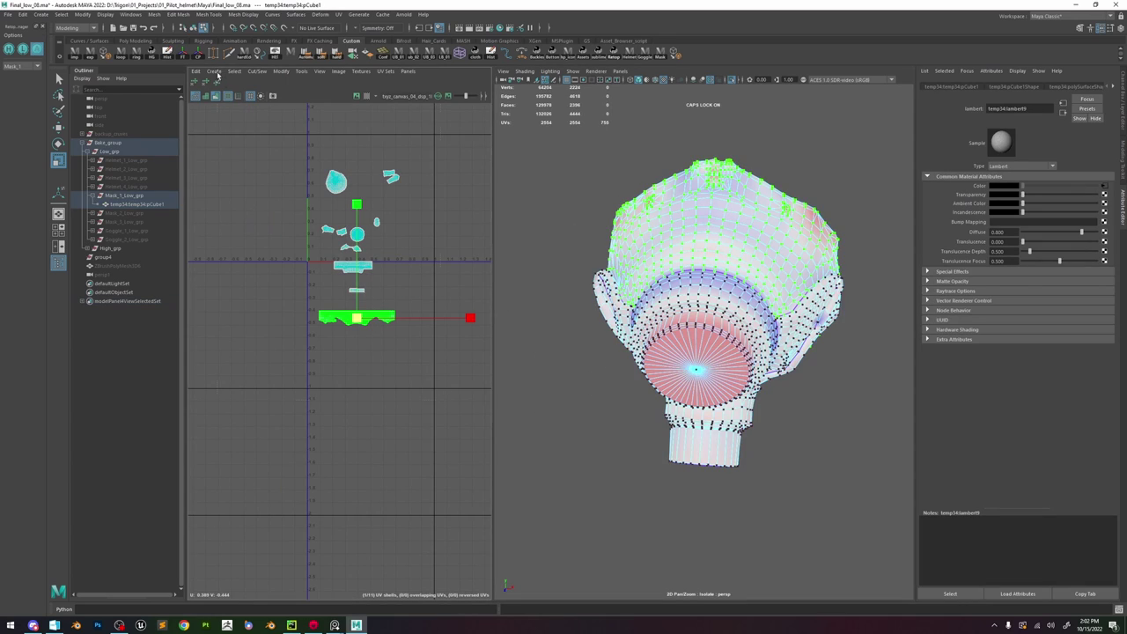
{"action": "left_click_drag", "start_coordinate": [433, 351], "coordinate": [297, 155]}
{"action": "right_click_drag", "start_coordinate": [405, 199], "coordinate": [310, 240], "text": "shift"}
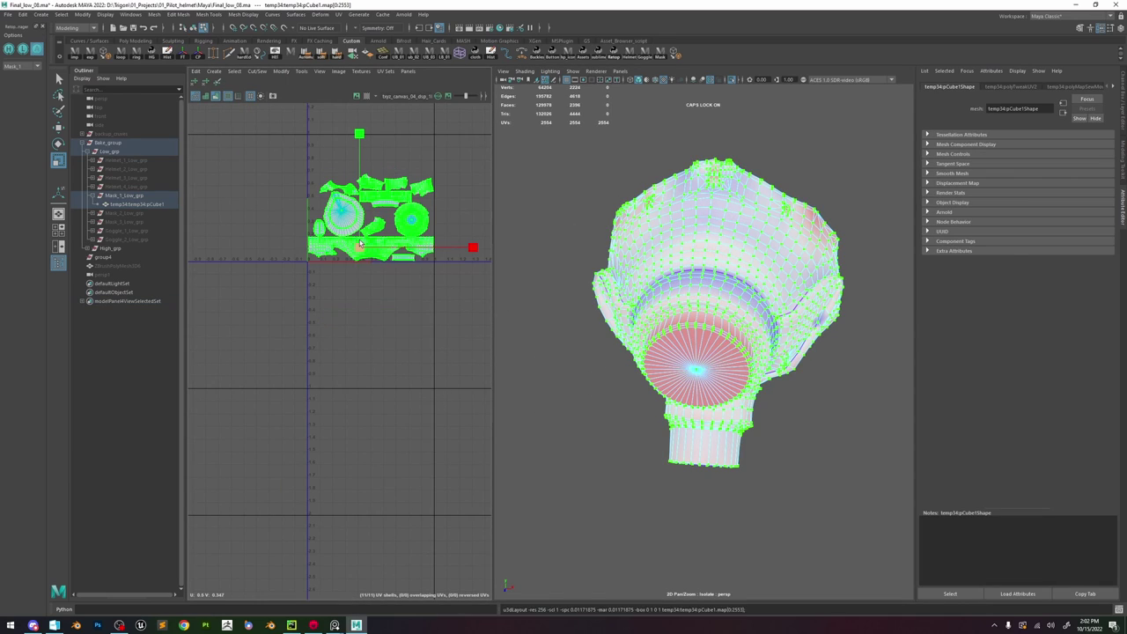
- Examine the mask's surface from the front and side, close to the collar and side strap
{"action": "scroll", "coordinate": [368, 229], "scroll_direction": "up", "scroll_amount": 5}
{"action": "key", "text": "F8"}
{"action": "left_click", "coordinate": [845, 180]}
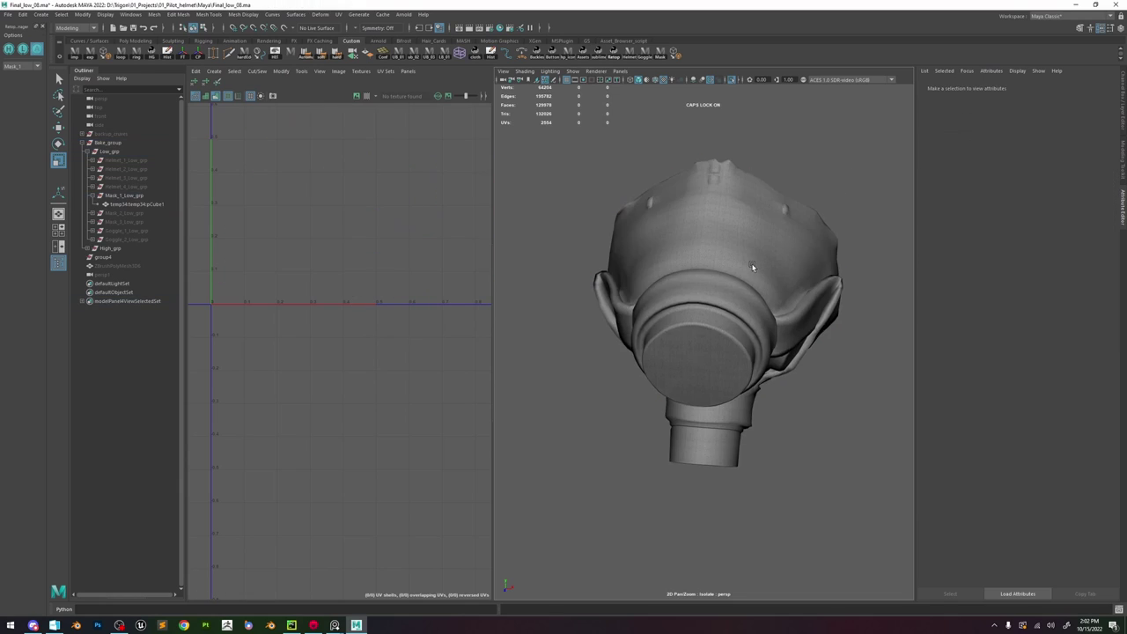
{"action": "left_click_drag", "start_coordinate": [752, 266], "coordinate": [709, 253], "text": "alt"}
{"action": "right_click_drag", "start_coordinate": [709, 253], "coordinate": [772, 307], "text": "alt"}
{"action": "key", "text": "5"}
{"action": "mouse_move", "coordinate": [804, 266]}
{"action": "left_mouse_down", "text": "alt"}
{"action": "mouse_move", "coordinate": [688, 265]}
{"action": "mouse_move", "coordinate": [738, 253]}
{"action": "left_mouse_up", "text": "alt"}
{"action": "scroll", "coordinate": [623, 348], "scroll_direction": "up", "scroll_amount": 5}
{"action": "right_click_drag", "start_coordinate": [623, 349], "coordinate": [680, 352], "text": "alt"}
{"action": "left_click_drag", "start_coordinate": [679, 352], "coordinate": [693, 298], "text": "alt"}
- Turn off isolation and compare the high-poly and low-poly masks around the side strap by alternating their visibility
{"action": "left_click", "coordinate": [9, 50]}
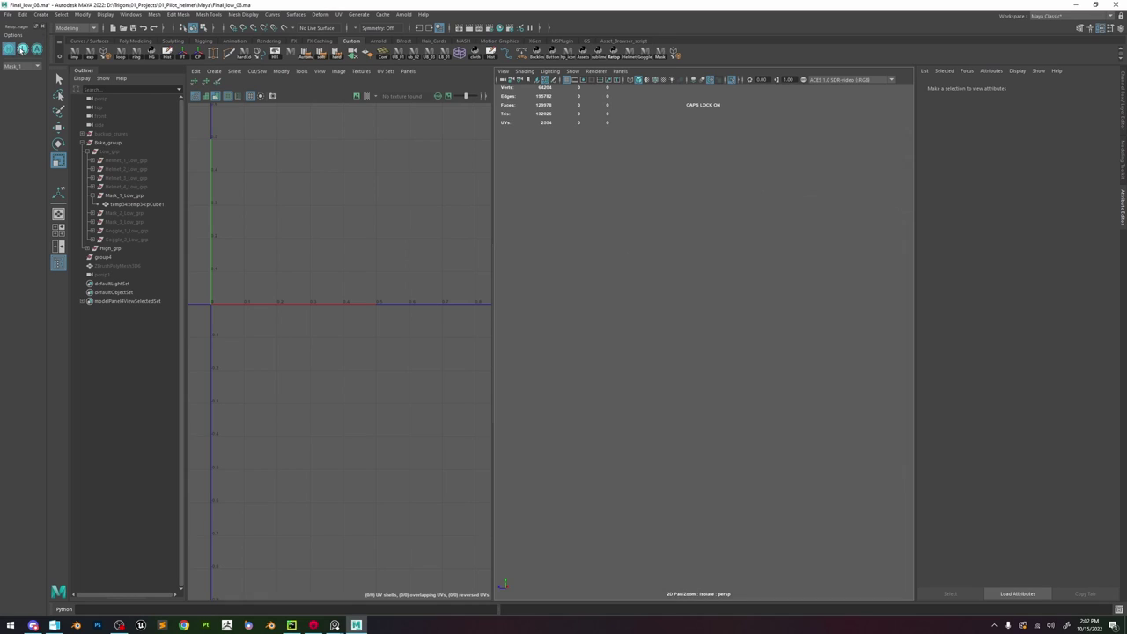
{"action": "left_click", "coordinate": [732, 80]}
{"action": "scroll", "coordinate": [669, 207], "scroll_direction": "down", "scroll_amount": 3}
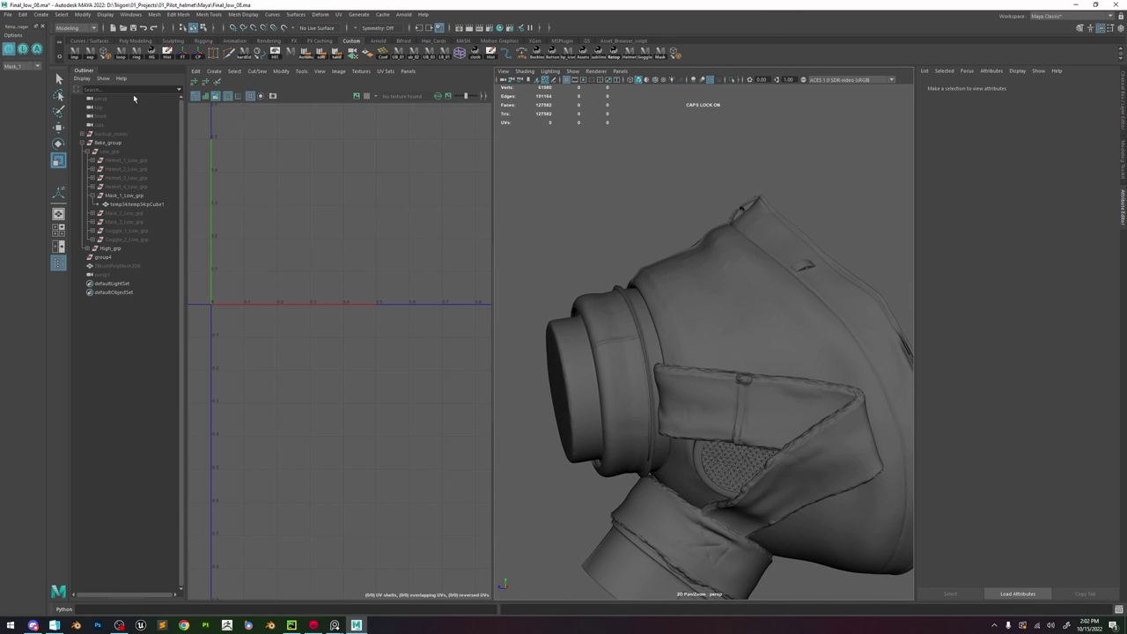
{"action": "left_click", "coordinate": [22, 50]}
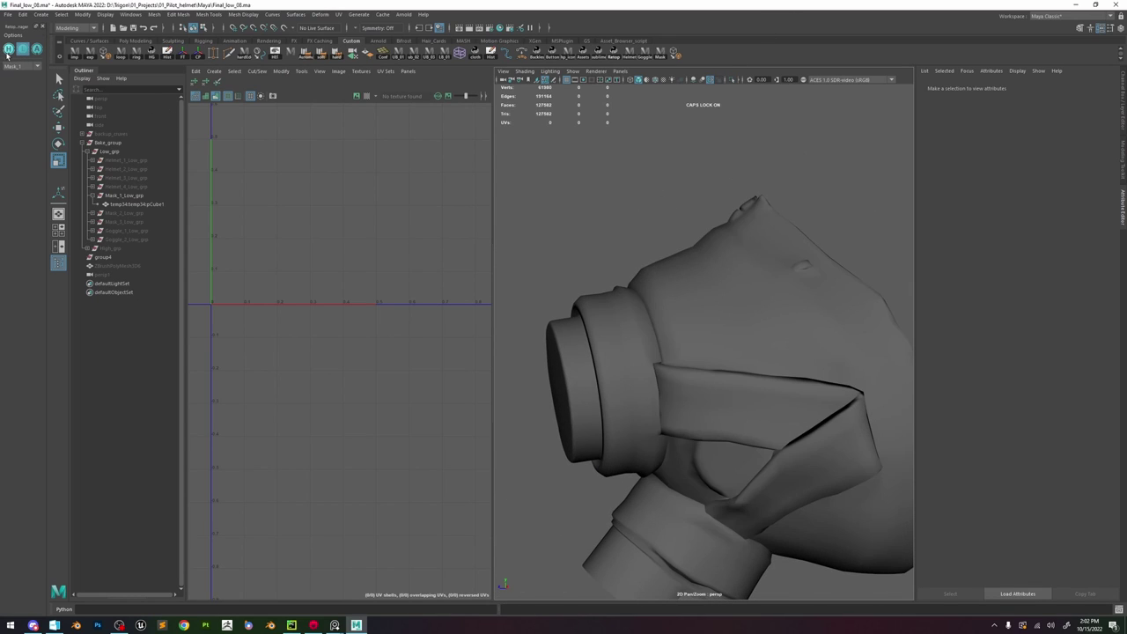
{"action": "left_click", "coordinate": [8, 51]}
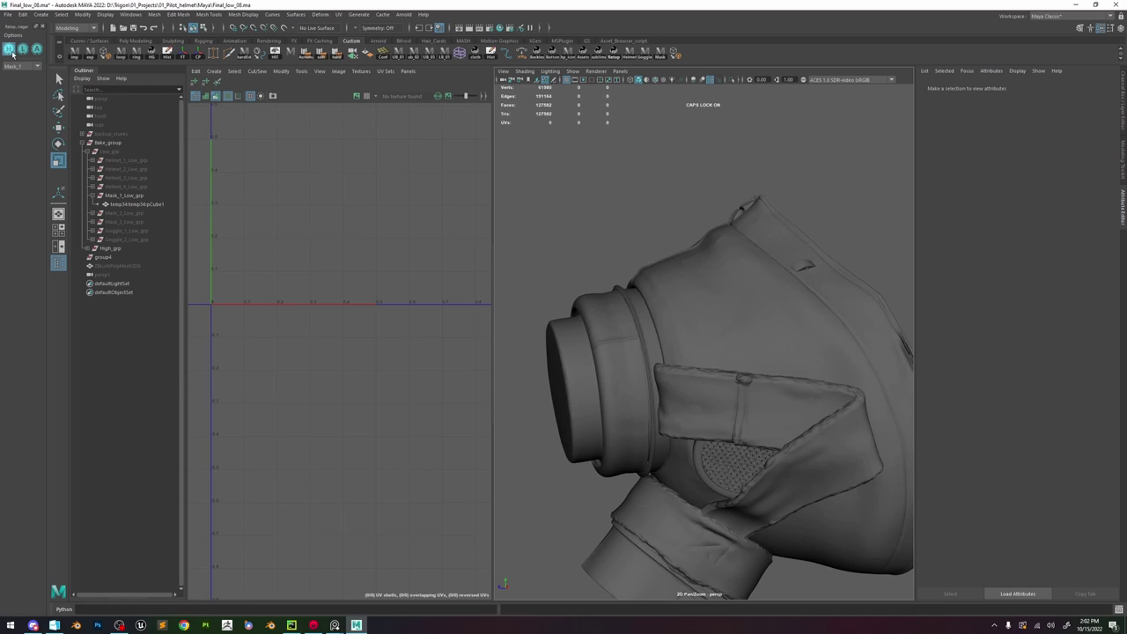
{"action": "left_click", "coordinate": [8, 51]}
{"action": "left_click", "coordinate": [8, 51]}
{"action": "left_click", "coordinate": [11, 52]}
{"action": "left_click_drag", "start_coordinate": [568, 265], "coordinate": [663, 282], "text": "alt"}
{"action": "middle_click_drag", "start_coordinate": [662, 283], "coordinate": [541, 229], "text": "alt"}
{"action": "right_click_drag", "start_coordinate": [542, 229], "coordinate": [648, 360], "text": "alt"}
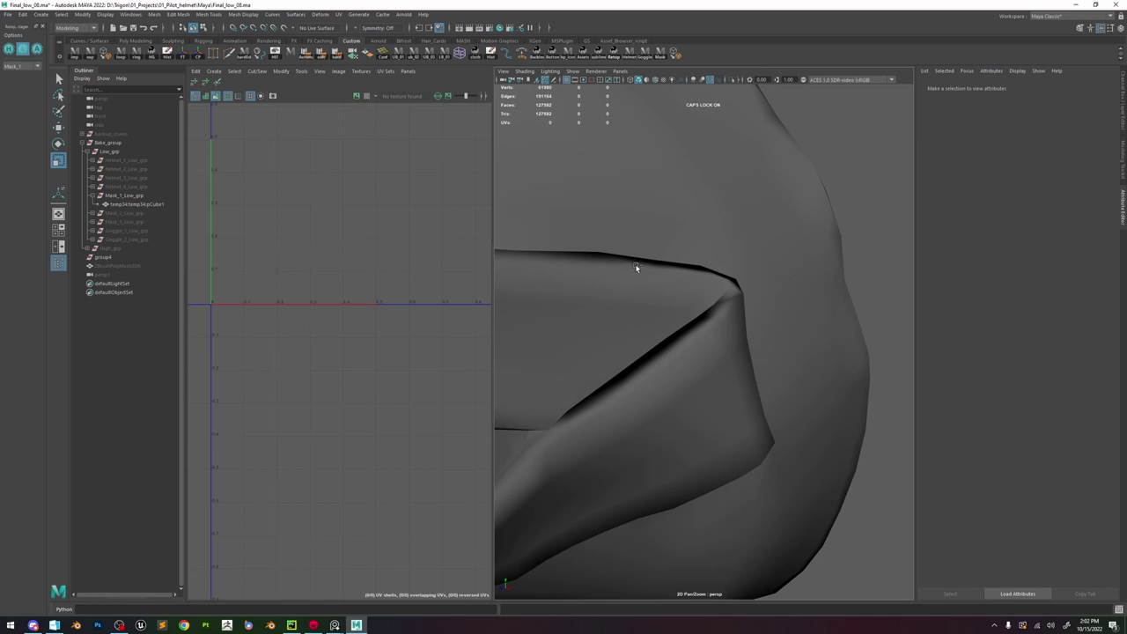
- Switch the workspace to a single large perspective view
{"action": "key", "text": "ctrl+space"}
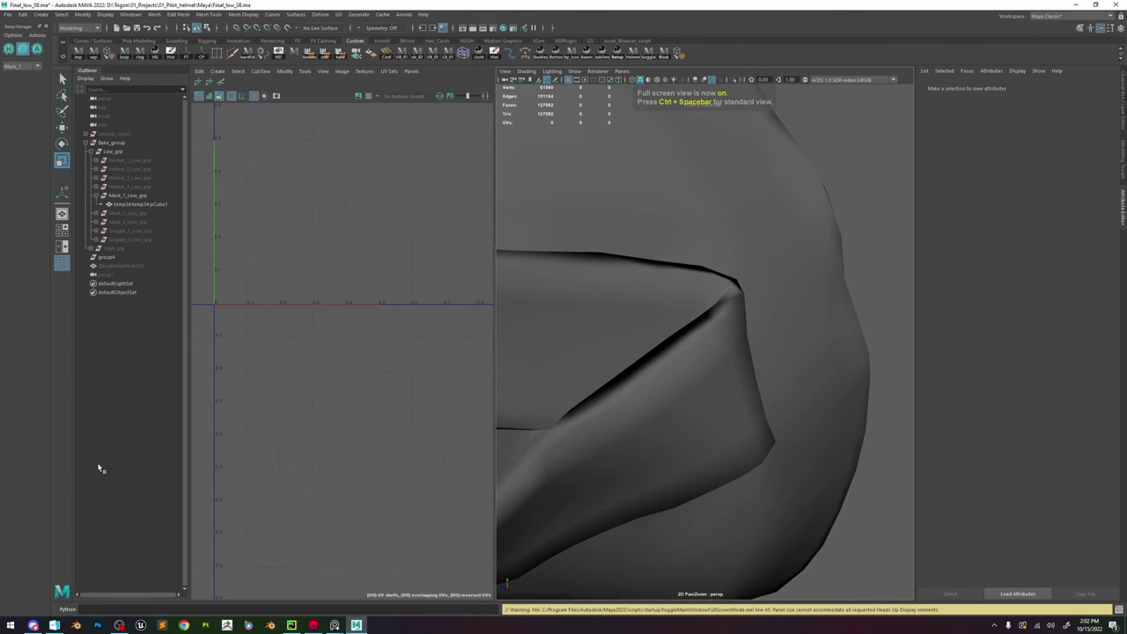
{"action": "key", "text": "Caps_Lock"}
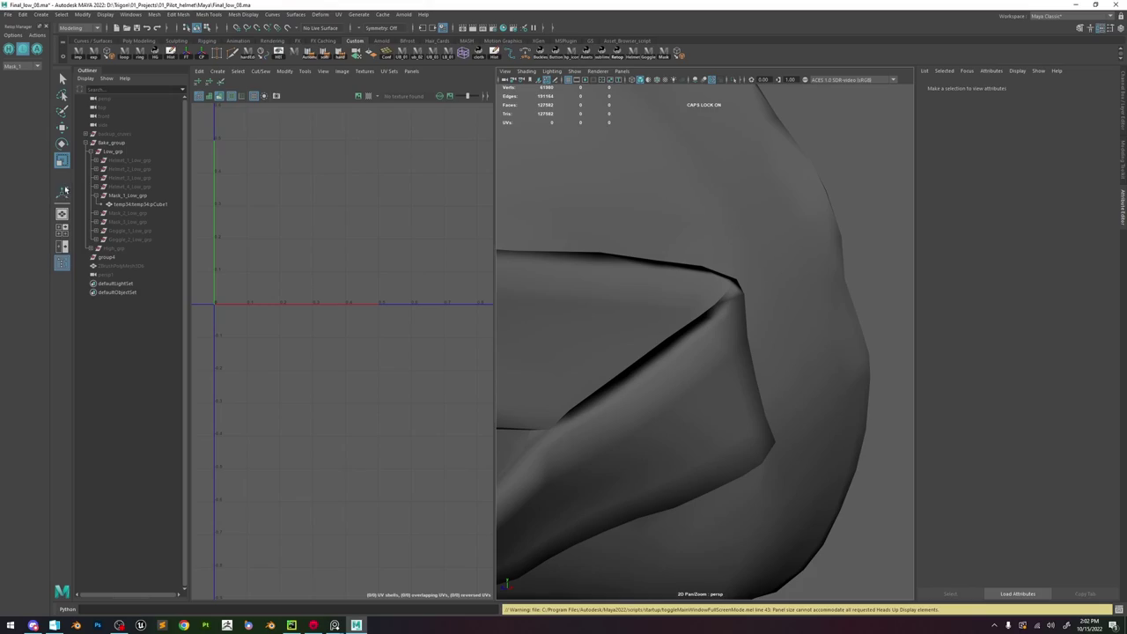
{"action": "left_click", "coordinate": [64, 215]}
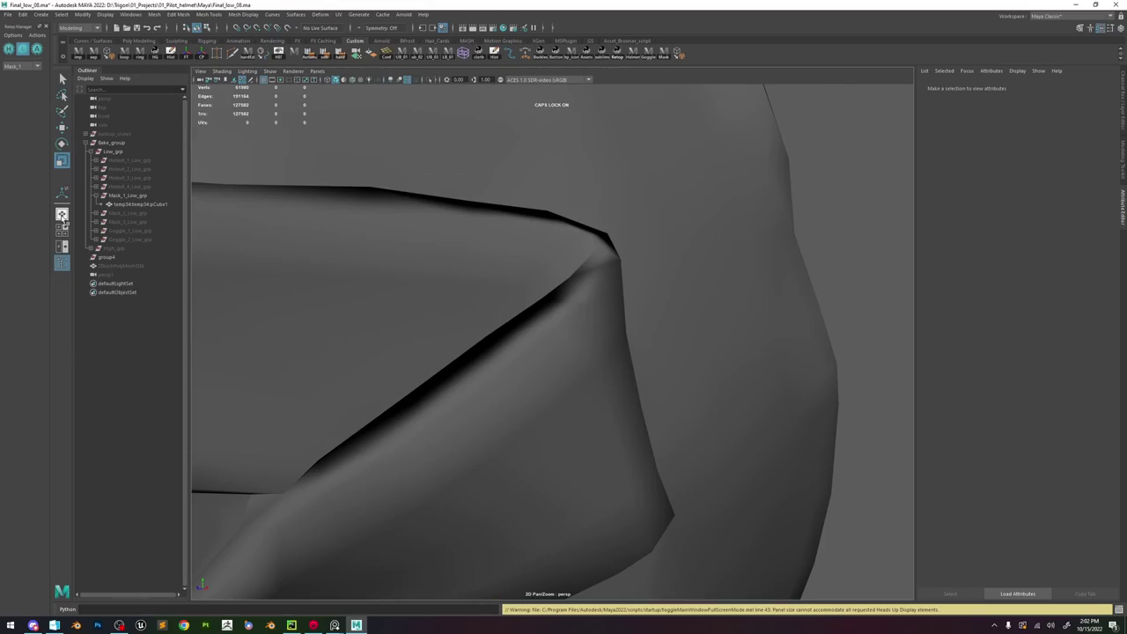
- Select the short edge at the side strap's front corner, beside the front ring, and adjust its soft/hard shading
{"action": "scroll", "coordinate": [566, 250], "scroll_direction": "down", "scroll_amount": 5}
{"action": "left_click_drag", "start_coordinate": [566, 250], "coordinate": [619, 341], "text": "alt"}
{"action": "left_click", "coordinate": [615, 343]}
{"action": "left_click_drag", "start_coordinate": [529, 368], "coordinate": [510, 306], "text": "alt"}
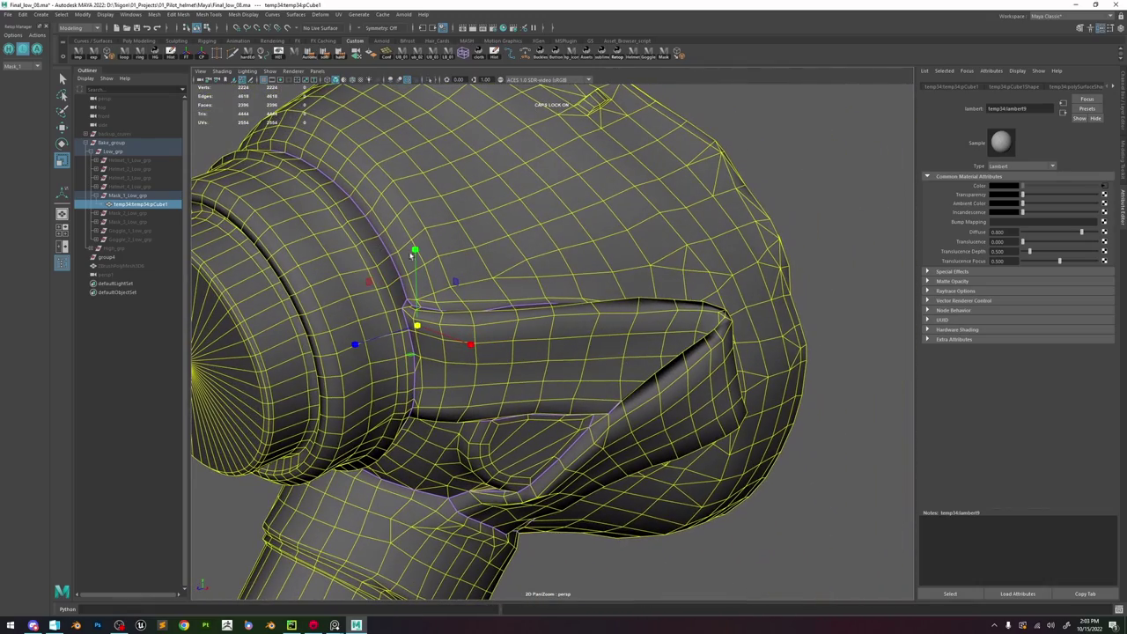
{"action": "left_click_drag", "start_coordinate": [411, 255], "coordinate": [574, 287], "text": "alt"}
{"action": "right_click_drag", "start_coordinate": [573, 287], "coordinate": [558, 281], "text": "alt"}
{"action": "left_click_drag", "start_coordinate": [558, 282], "coordinate": [376, 224], "text": "alt"}
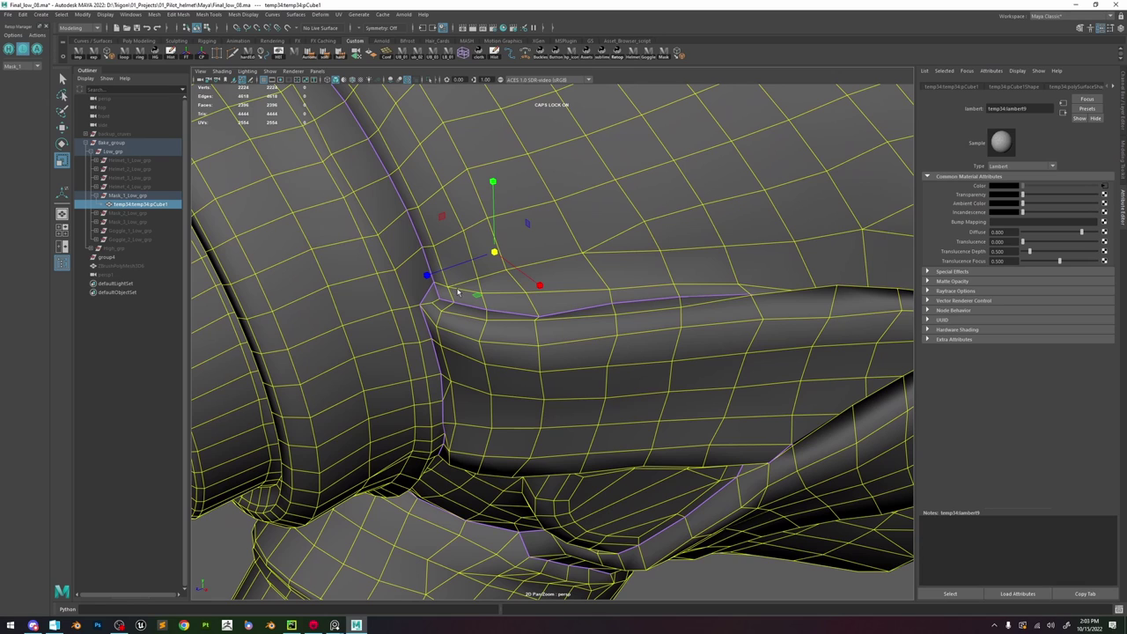
{"action": "right_click_drag", "start_coordinate": [458, 292], "coordinate": [447, 263]}
{"action": "left_click", "coordinate": [437, 292]}
{"action": "key", "text": "f"}
{"action": "scroll", "coordinate": [510, 294], "scroll_direction": "down", "scroll_amount": 5}
{"action": "left_click_drag", "start_coordinate": [510, 294], "coordinate": [588, 305], "text": "alt"}
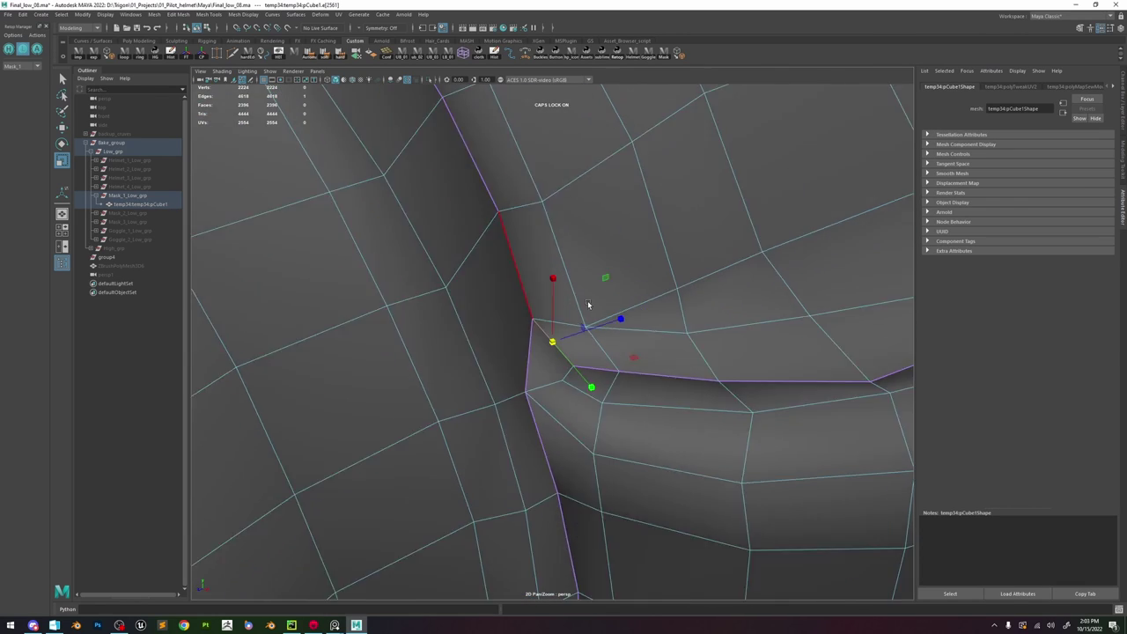
{"action": "right_click_drag", "start_coordinate": [589, 301], "coordinate": [674, 323], "text": "shift"}
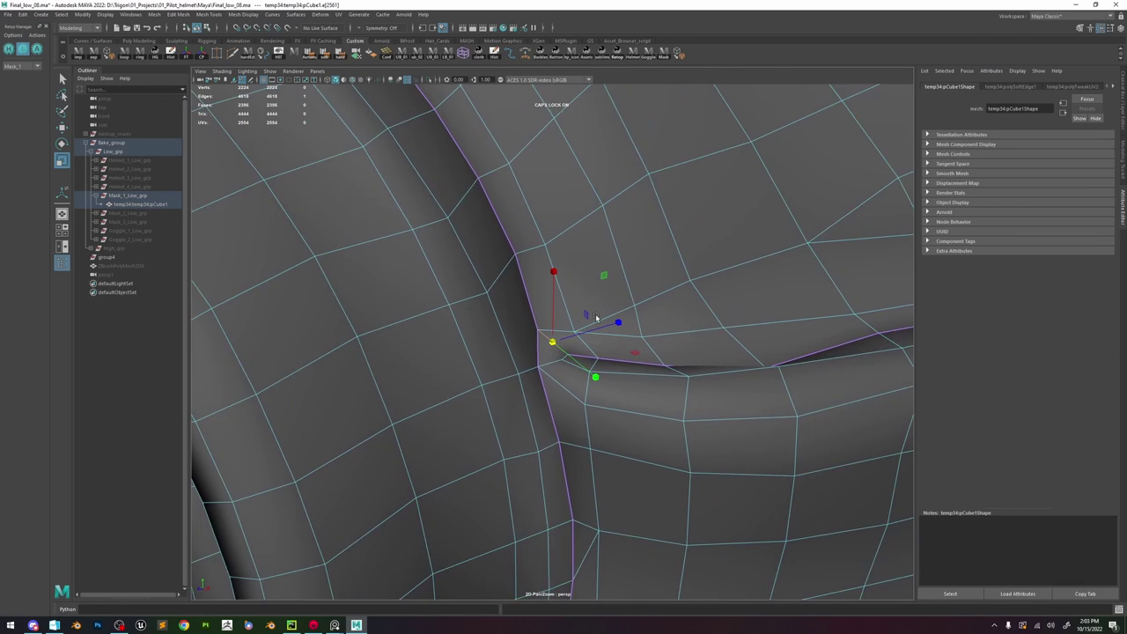
- Compare the high-poly and low-poly meshes along the upper rim of the side strap from several angles
{"action": "left_click_drag", "start_coordinate": [596, 317], "coordinate": [540, 187], "text": "alt"}
{"action": "left_click", "coordinate": [11, 48]}
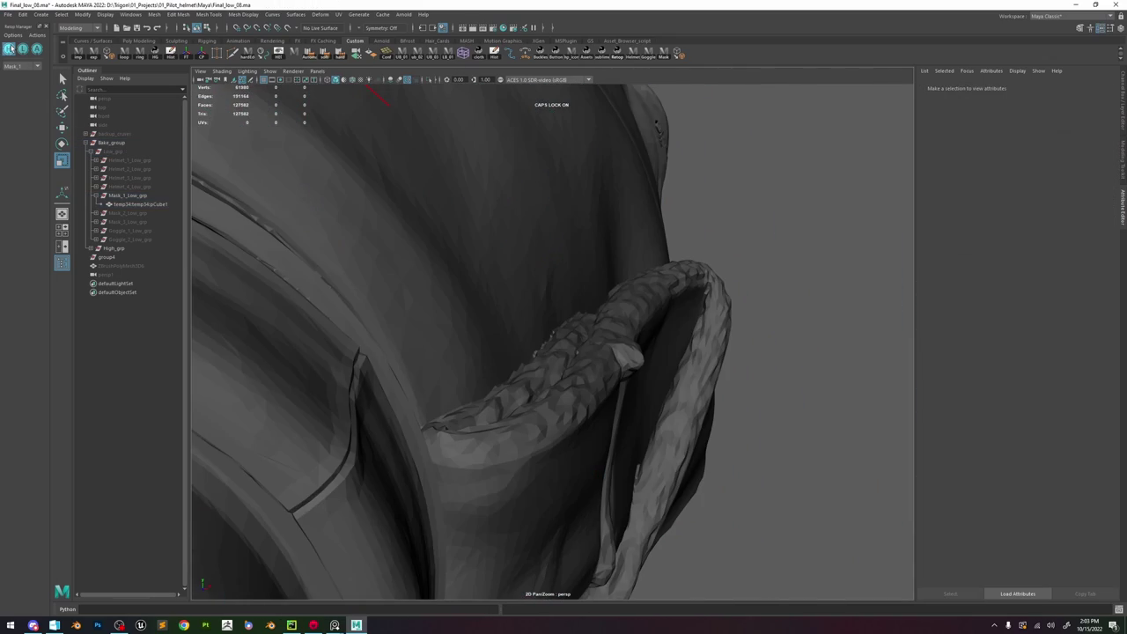
{"action": "left_click", "coordinate": [37, 49]}
{"action": "mouse_move", "coordinate": [516, 352]}
{"action": "left_mouse_down", "text": "alt"}
{"action": "mouse_move", "coordinate": [528, 352]}
{"action": "mouse_move", "coordinate": [423, 372]}
{"action": "mouse_move", "coordinate": [378, 347]}
{"action": "mouse_move", "coordinate": [614, 372]}
{"action": "mouse_move", "coordinate": [565, 329]}
{"action": "left_mouse_up", "text": "alt"}
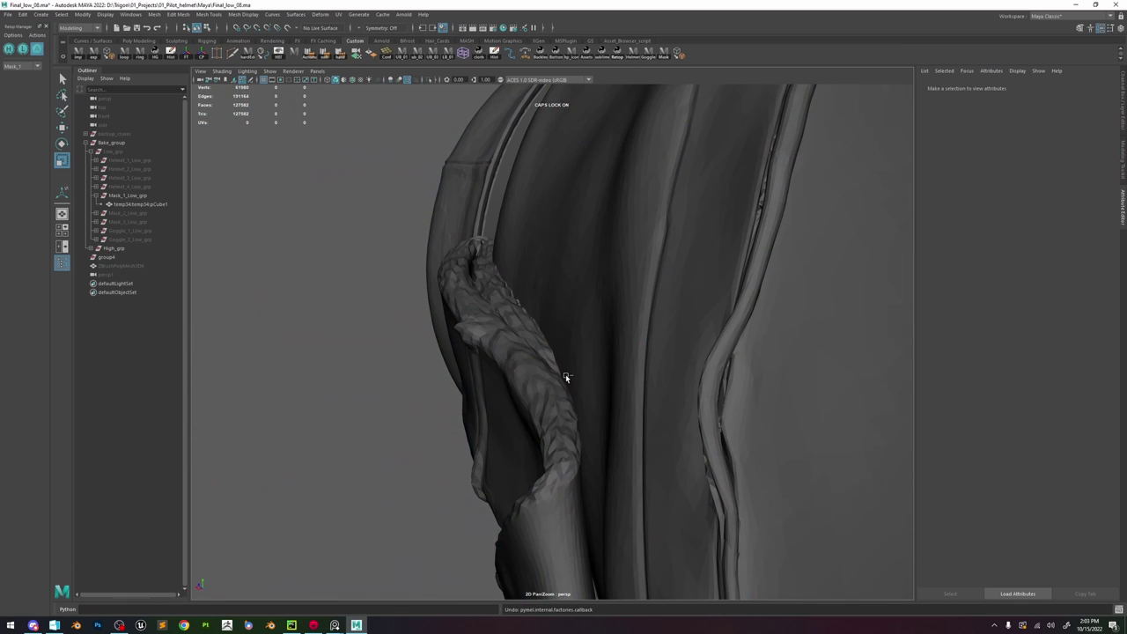
{"action": "left_click", "coordinate": [22, 49]}
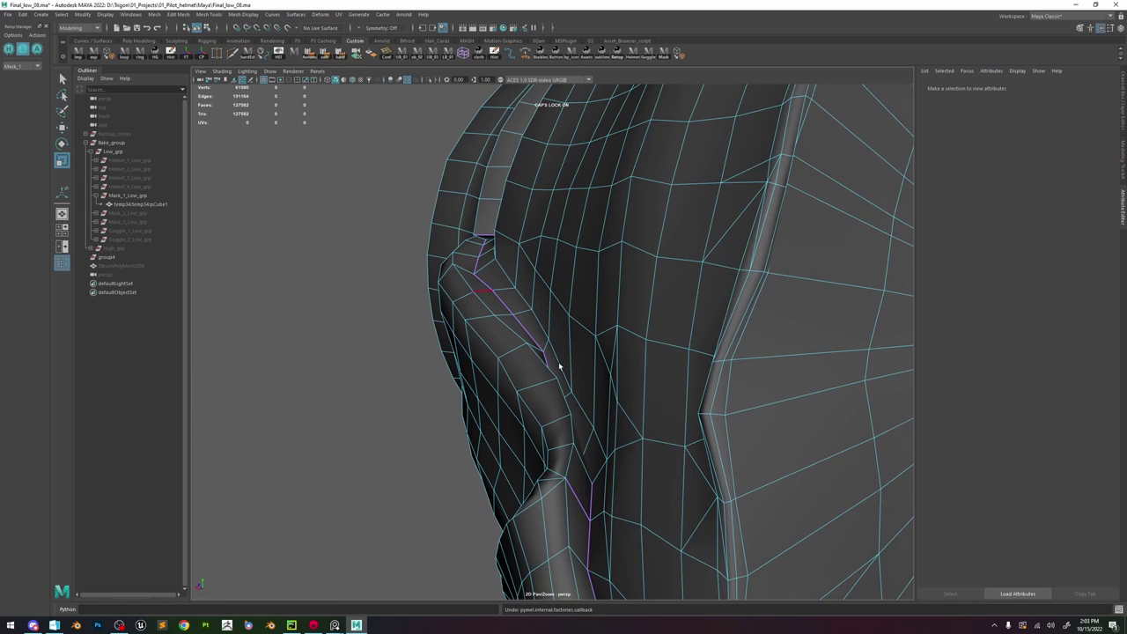
{"action": "left_click_drag", "start_coordinate": [558, 366], "coordinate": [576, 452], "text": "alt"}
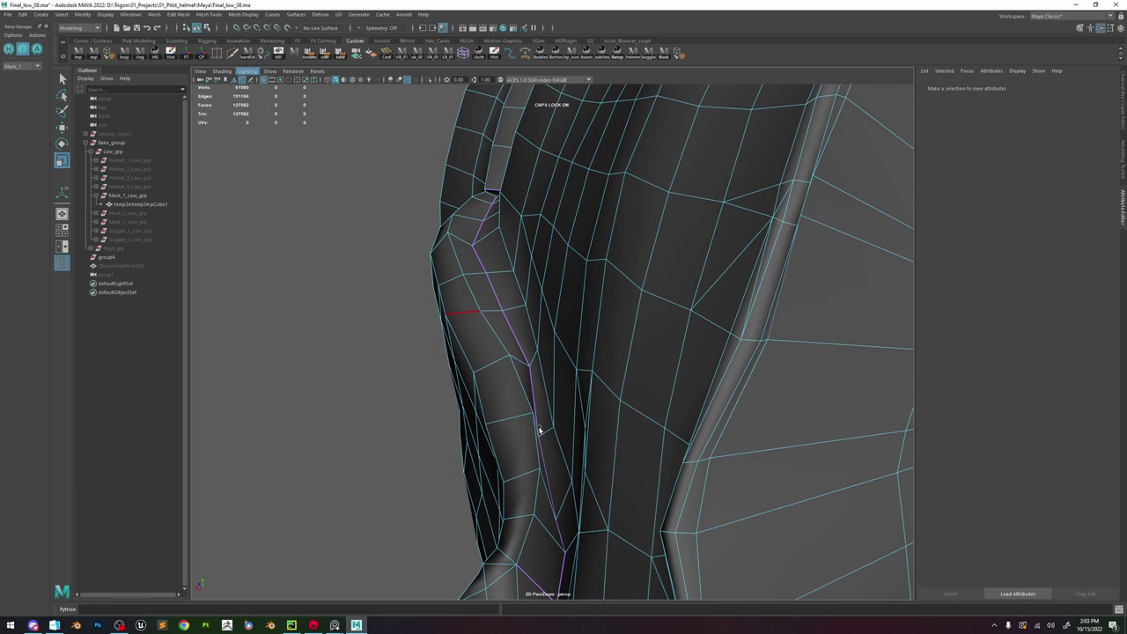
- Cut a connecting edge beside the strap's upper seam and insert an edge loop along its rim with Multi-Cut
{"action": "key", "text": "y"}
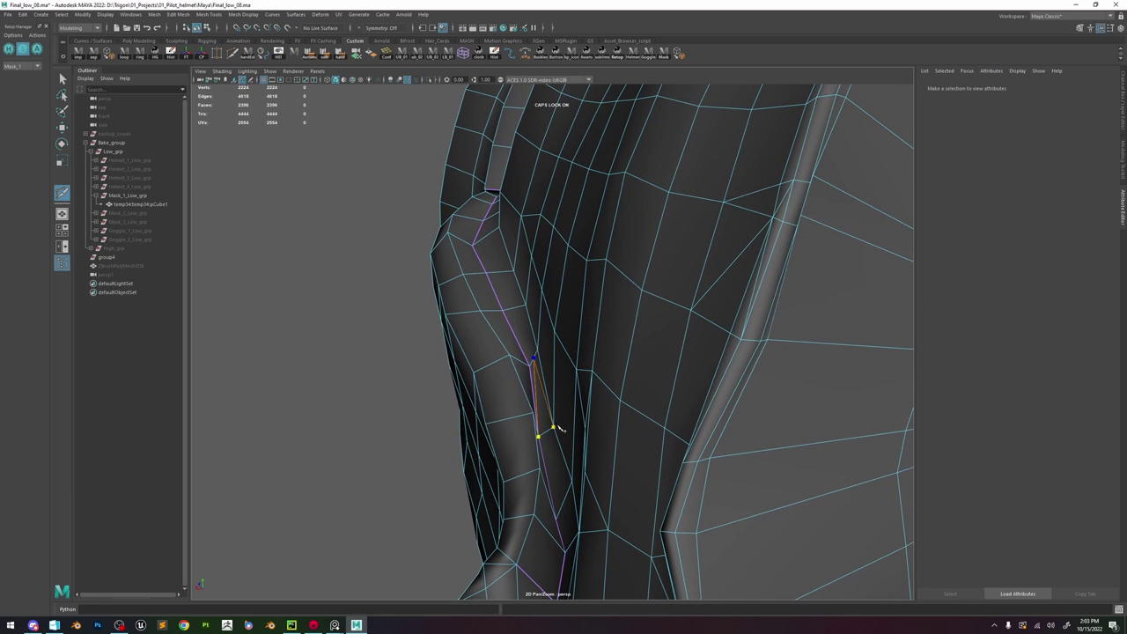
{"action": "left_click_drag", "start_coordinate": [560, 427], "coordinate": [558, 360], "text": "alt"}
{"action": "scroll", "coordinate": [543, 358], "scroll_direction": "down", "scroll_amount": 5}
{"action": "middle_click_drag", "start_coordinate": [788, 350], "coordinate": [593, 306], "text": "alt"}
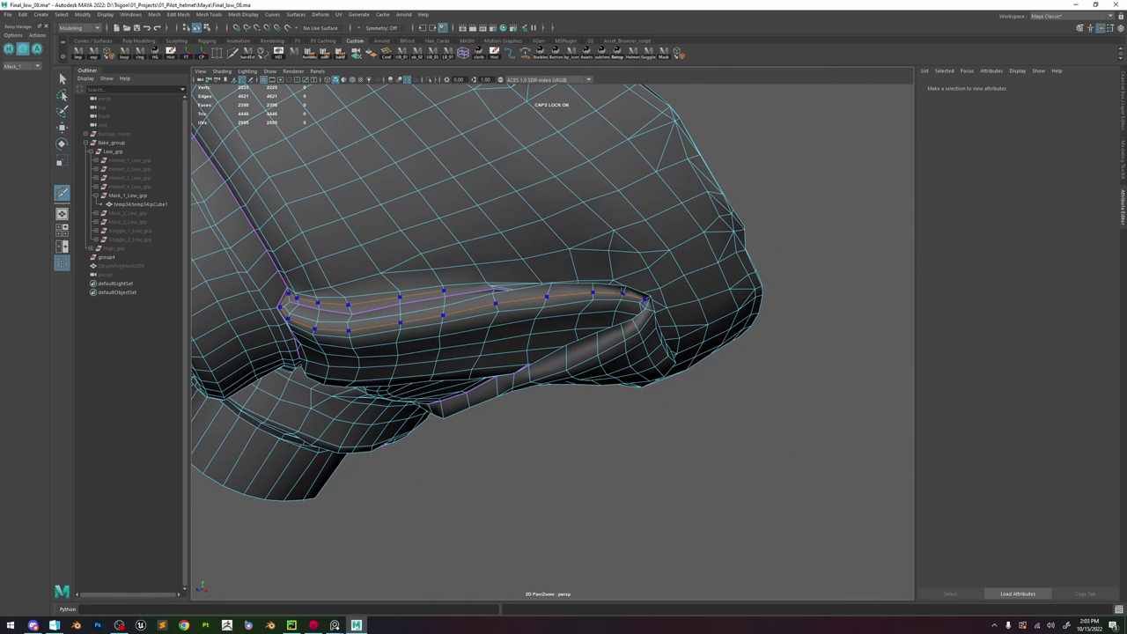
{"action": "left_click", "coordinate": [624, 293], "text": "ctrl"}
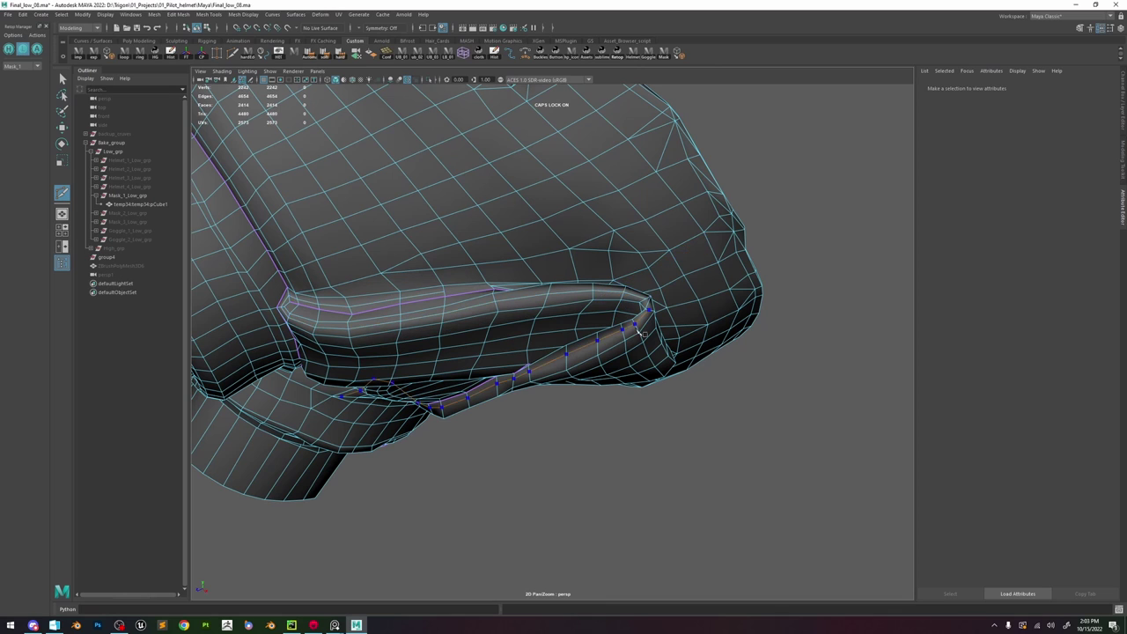
- Add a connecting cut at the end of the seam on the strap's upper rim
{"action": "middle_click_drag", "start_coordinate": [491, 292], "coordinate": [617, 344], "text": "alt"}
{"action": "scroll", "coordinate": [629, 361], "scroll_direction": "up", "scroll_amount": 5}
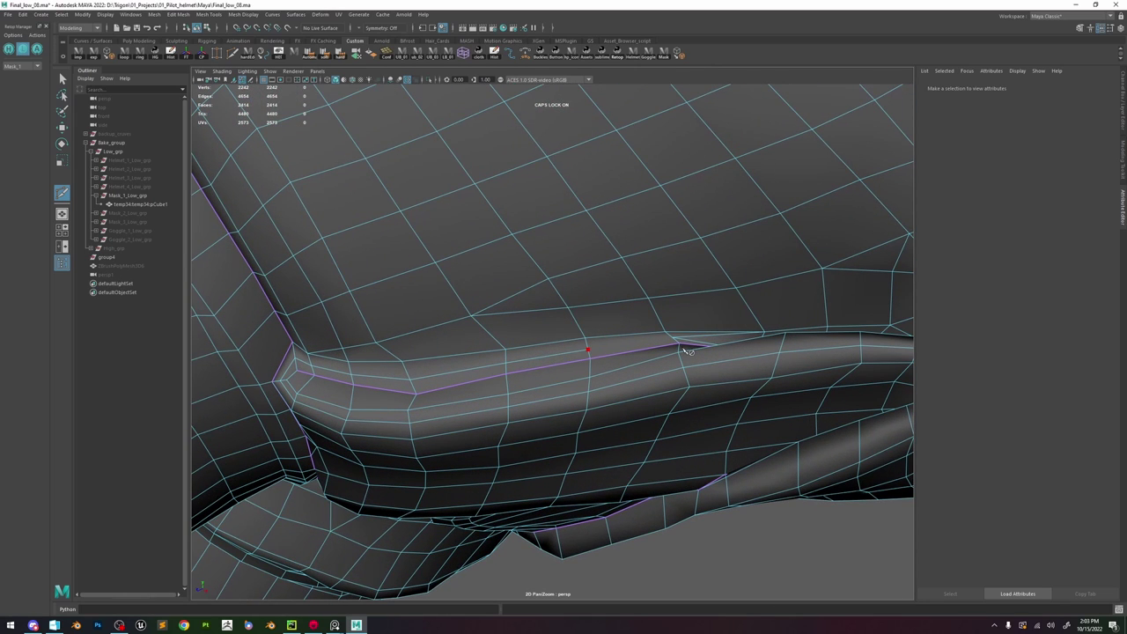
{"action": "left_click_drag", "start_coordinate": [675, 342], "coordinate": [720, 349], "text": "alt"}
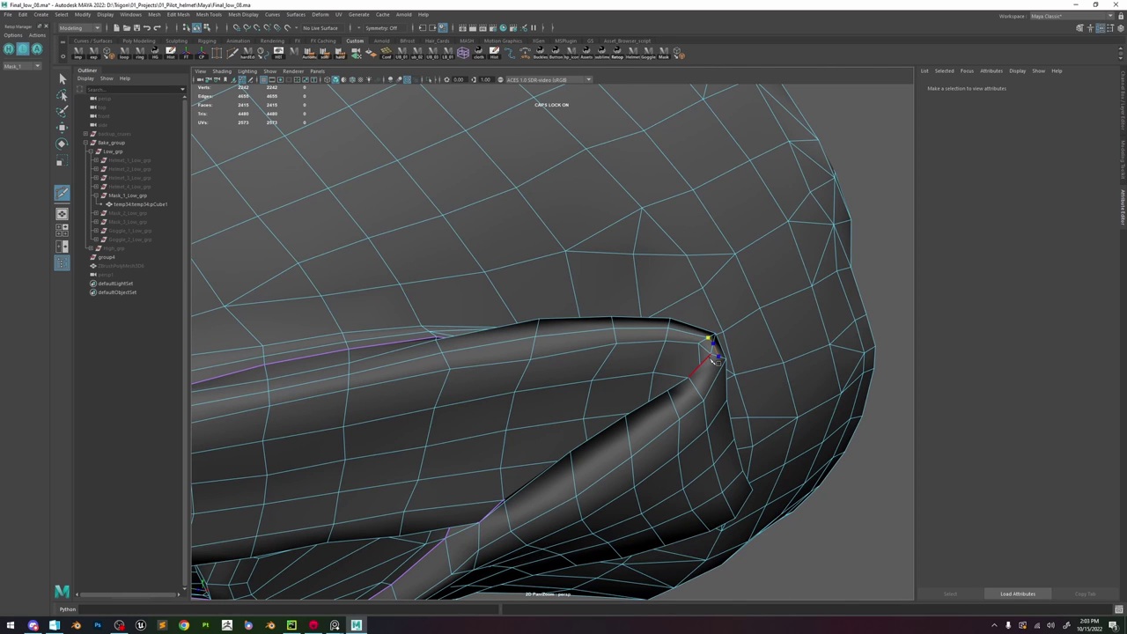
- Insert an edge loop along the strap's lower rim down to the hose collar and connect it at the strap's tip
{"action": "left_click_drag", "start_coordinate": [715, 381], "coordinate": [499, 442], "text": "alt"}
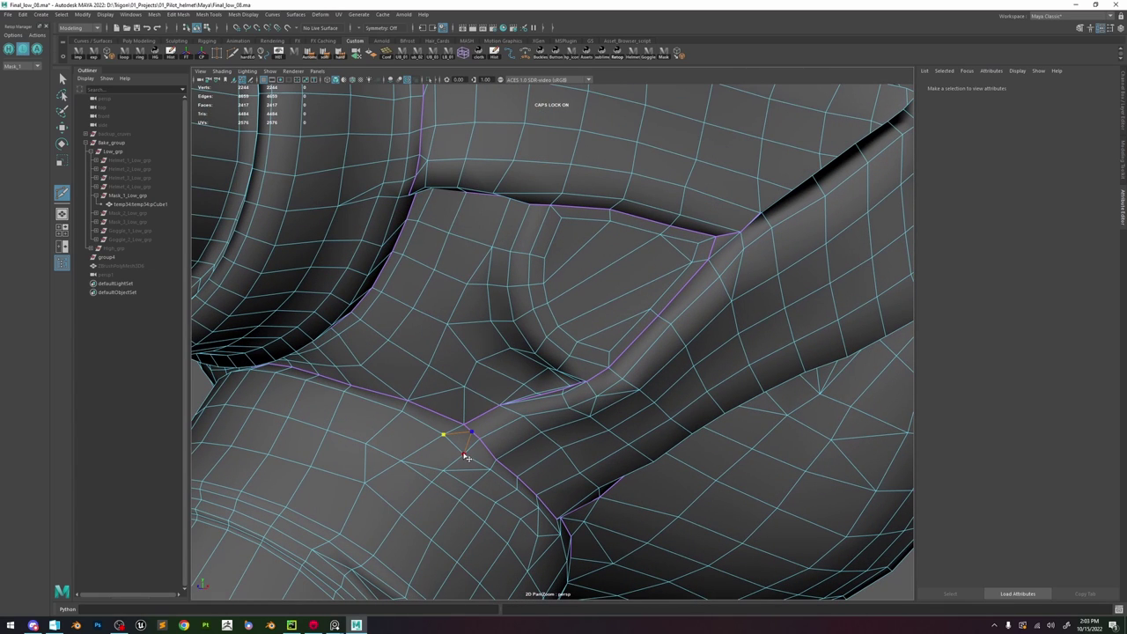
{"action": "double_click", "coordinate": [590, 386]}
{"action": "key", "text": "ctrl+Delete"}
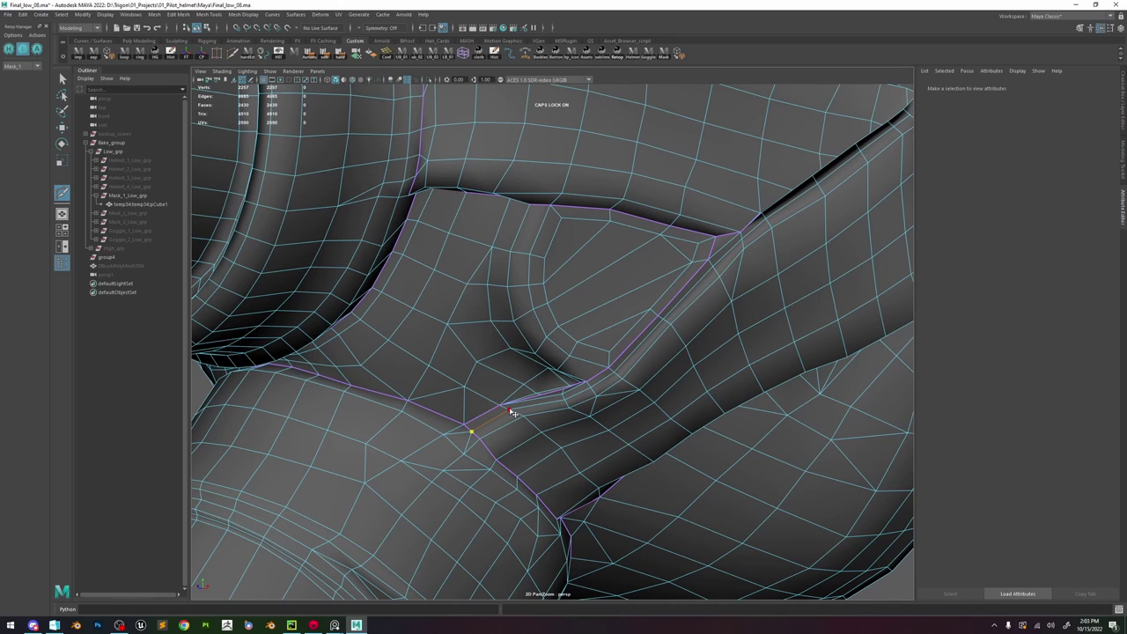
{"action": "left_click_drag", "start_coordinate": [844, 199], "coordinate": [626, 331], "text": "alt"}
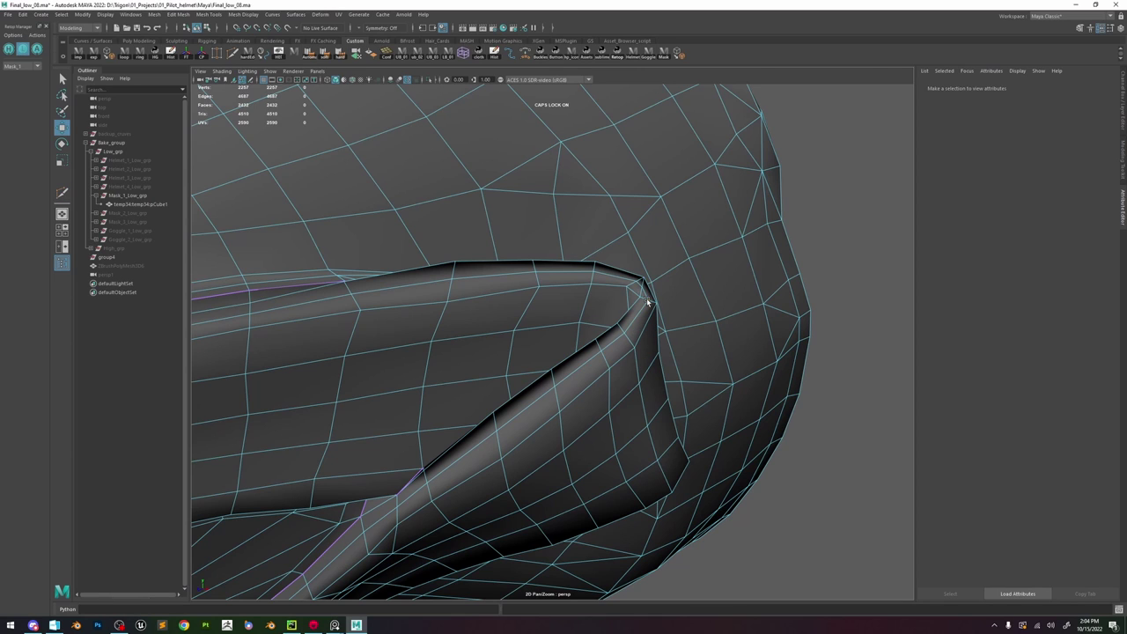
- Select the new edge-loop vertices around the strap's rim, excluding the end one at the hose collar, and reposition them to shape the rim
{"action": "left_click", "coordinate": [648, 302]}
{"action": "key", "text": "f"}
{"action": "right_click_drag", "start_coordinate": [566, 285], "coordinate": [710, 204]}
{"action": "scroll", "coordinate": [525, 189], "scroll_direction": "down", "scroll_amount": 10}
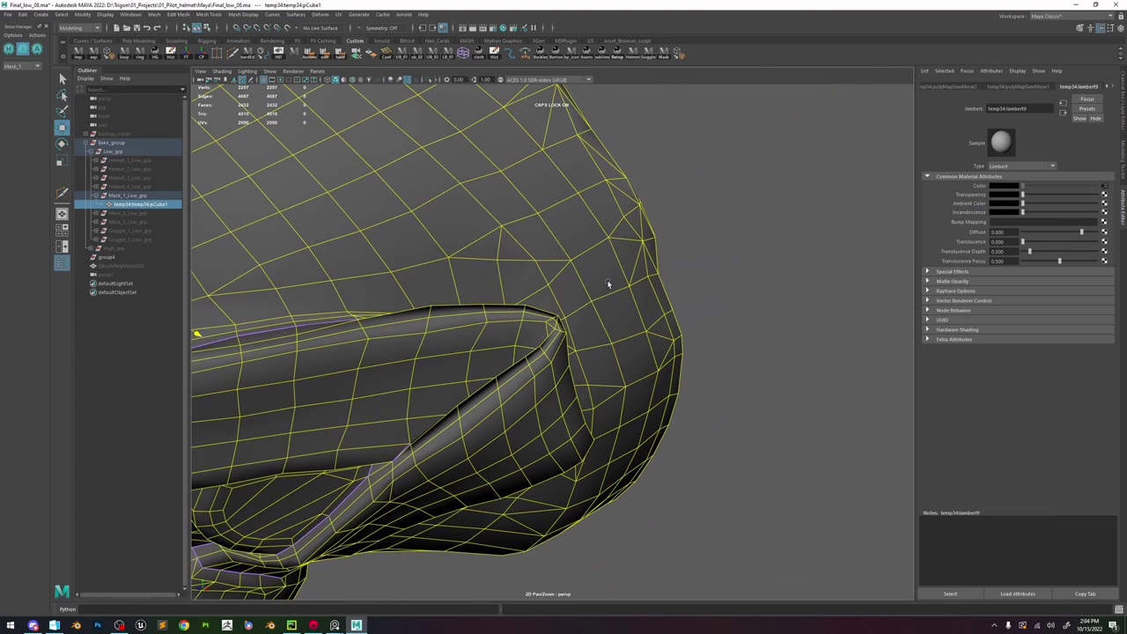
{"action": "middle_click_drag", "start_coordinate": [608, 283], "coordinate": [706, 270], "text": "alt"}
{"action": "right_click_drag", "start_coordinate": [627, 292], "coordinate": [549, 305]}
{"action": "left_click", "coordinate": [536, 306]}
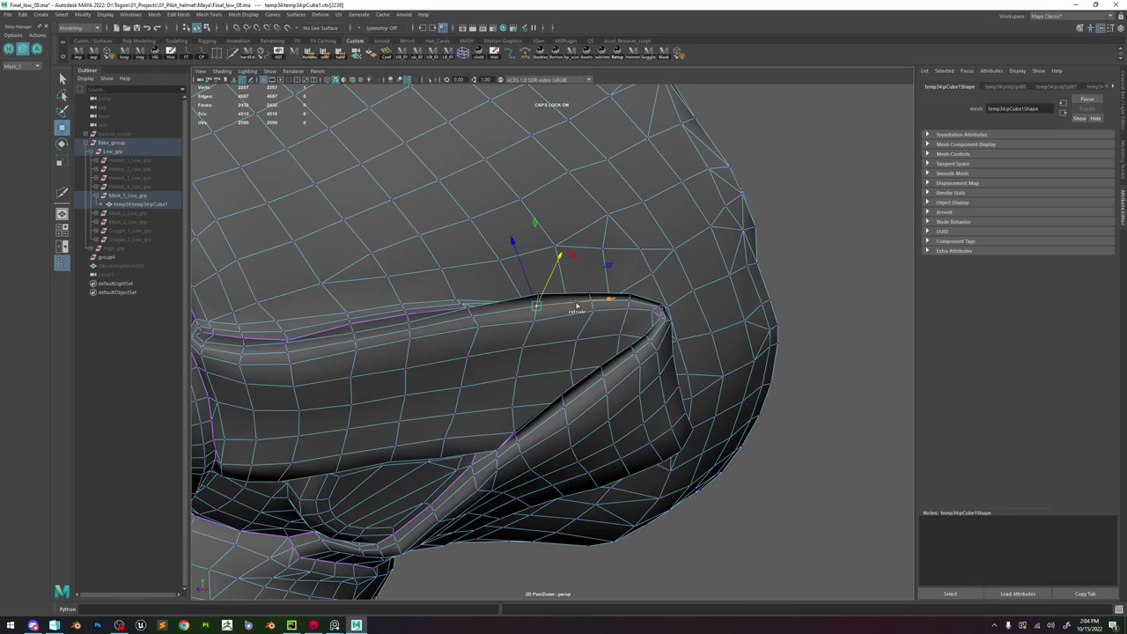
{"action": "double_click", "coordinate": [482, 313], "text": "shift"}
{"action": "middle_click_drag", "start_coordinate": [511, 317], "coordinate": [689, 323], "text": "alt"}
{"action": "left_click_drag", "start_coordinate": [661, 332], "coordinate": [599, 420], "text": "alt"}
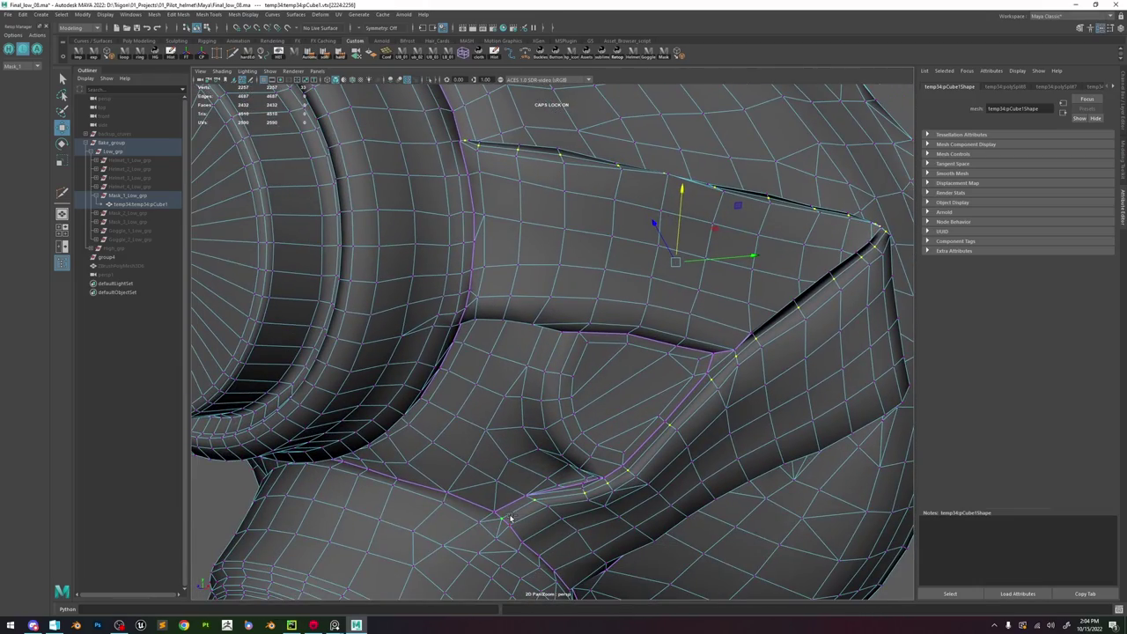
{"action": "left_click", "coordinate": [509, 517], "text": "ctrl"}
{"action": "left_click_drag", "start_coordinate": [640, 360], "coordinate": [519, 377], "text": "alt"}
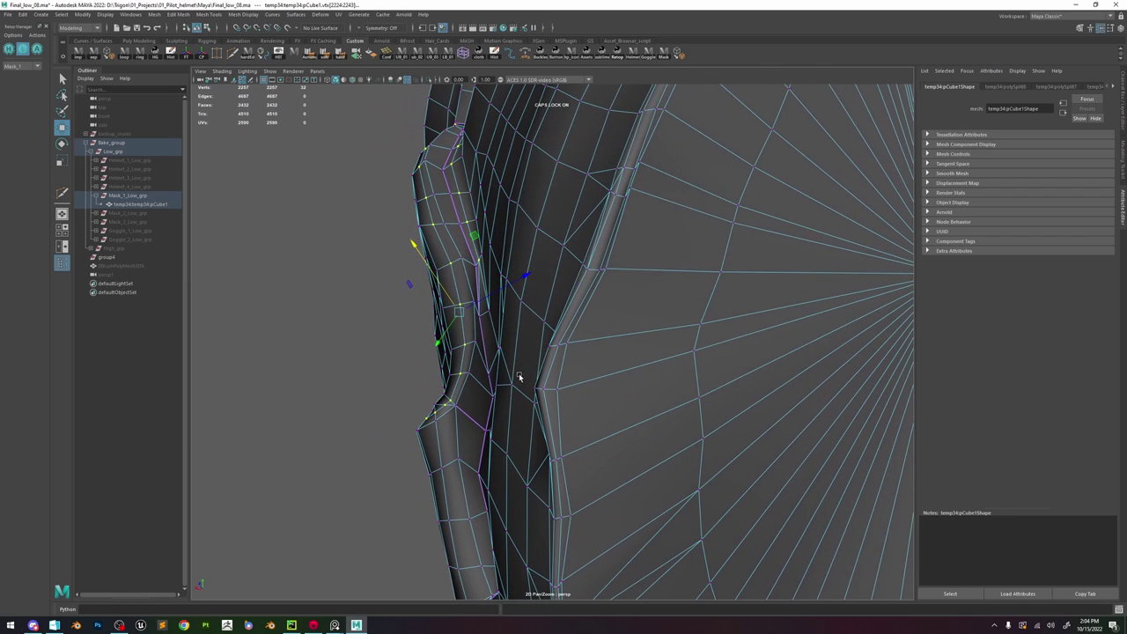
{"action": "left_click", "coordinate": [531, 243]}
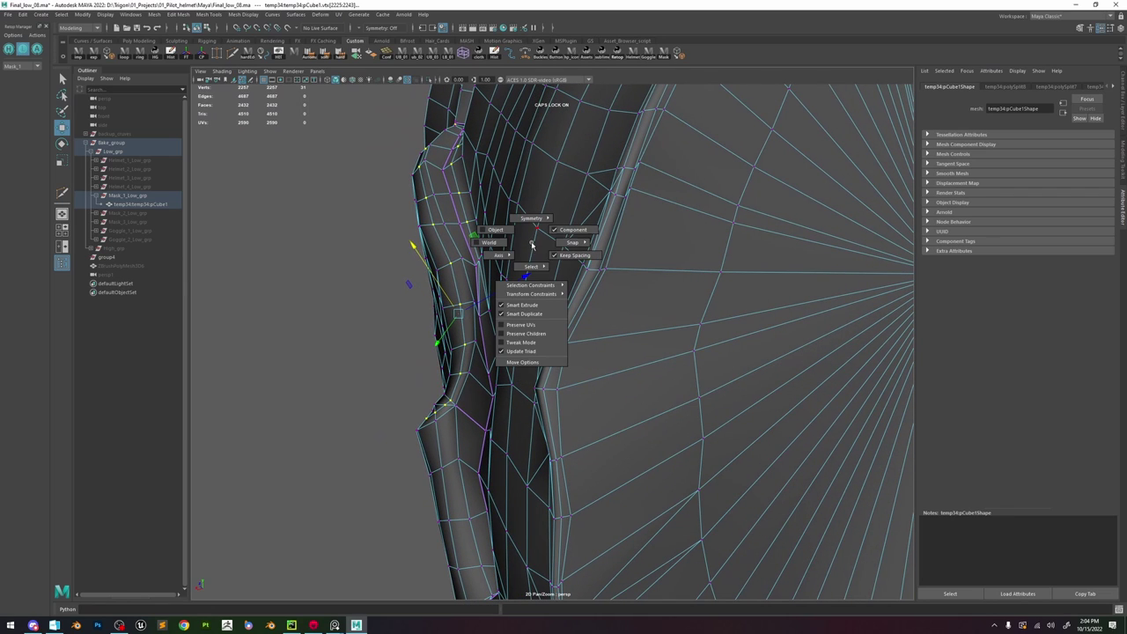
{"action": "left_click_drag", "start_coordinate": [478, 275], "coordinate": [441, 260]}
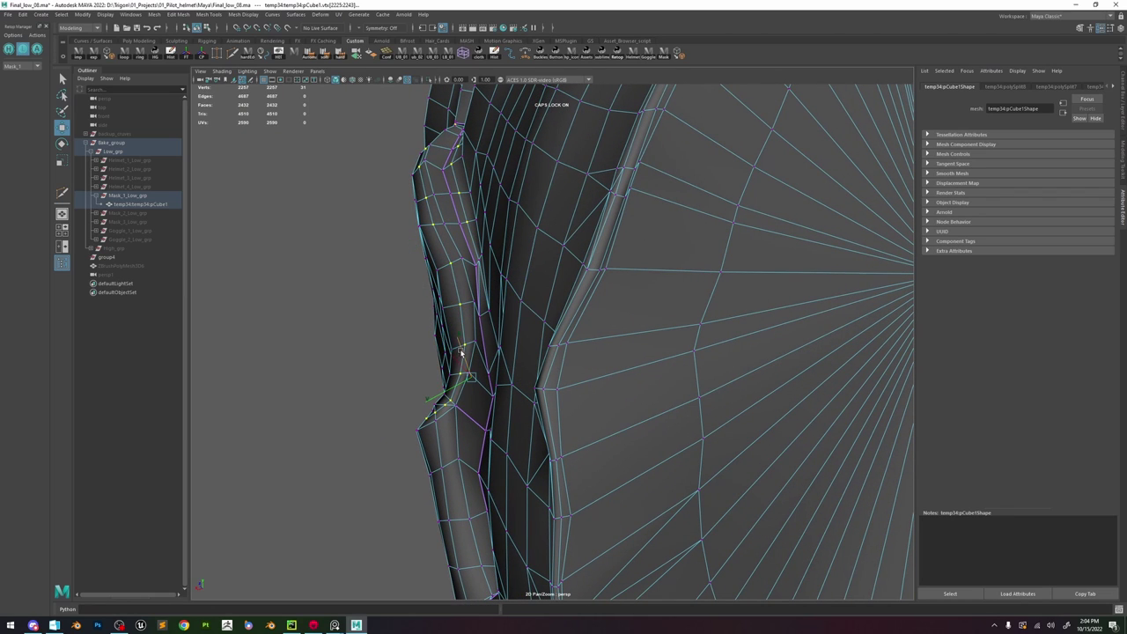
{"action": "left_click_drag", "start_coordinate": [461, 352], "coordinate": [653, 320]}
{"action": "right_click_drag", "start_coordinate": [762, 246], "coordinate": [832, 200]}
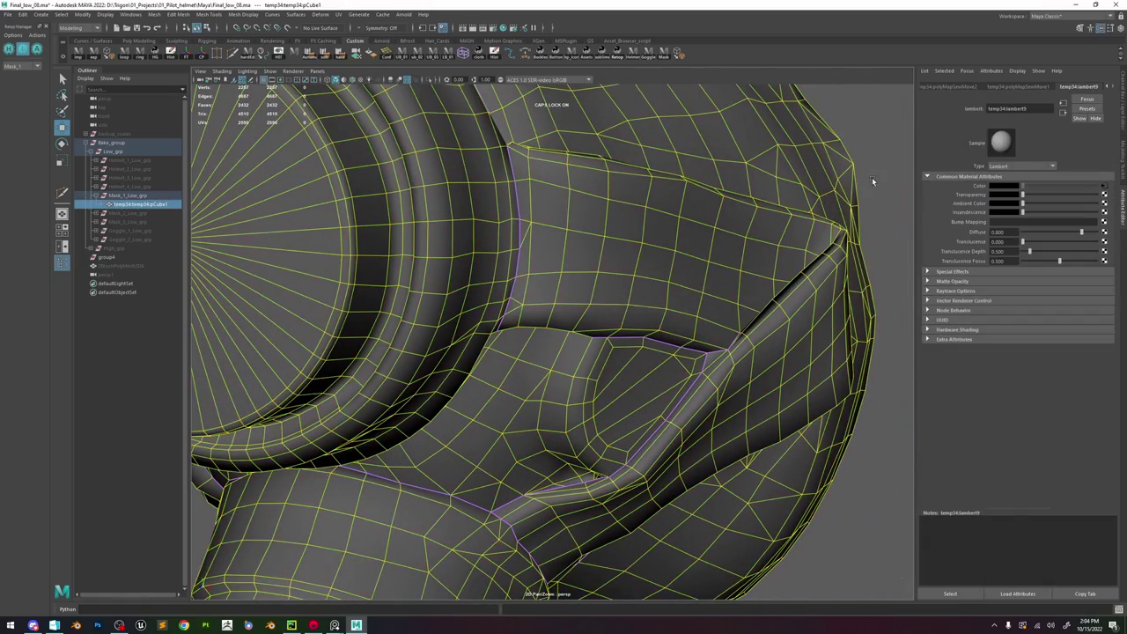
- Insert an edge loop with Multi-Cut along the strap's underside seam, from the hose collar up to the seam's far end
{"action": "left_click", "coordinate": [872, 177]}
{"action": "scroll", "coordinate": [647, 256], "scroll_direction": "down", "scroll_amount": 4}
{"action": "left_click_drag", "start_coordinate": [646, 256], "coordinate": [653, 284], "text": "alt"}
{"action": "left_click", "coordinate": [653, 284]}
{"action": "left_click_drag", "start_coordinate": [672, 376], "coordinate": [626, 390], "text": "alt"}
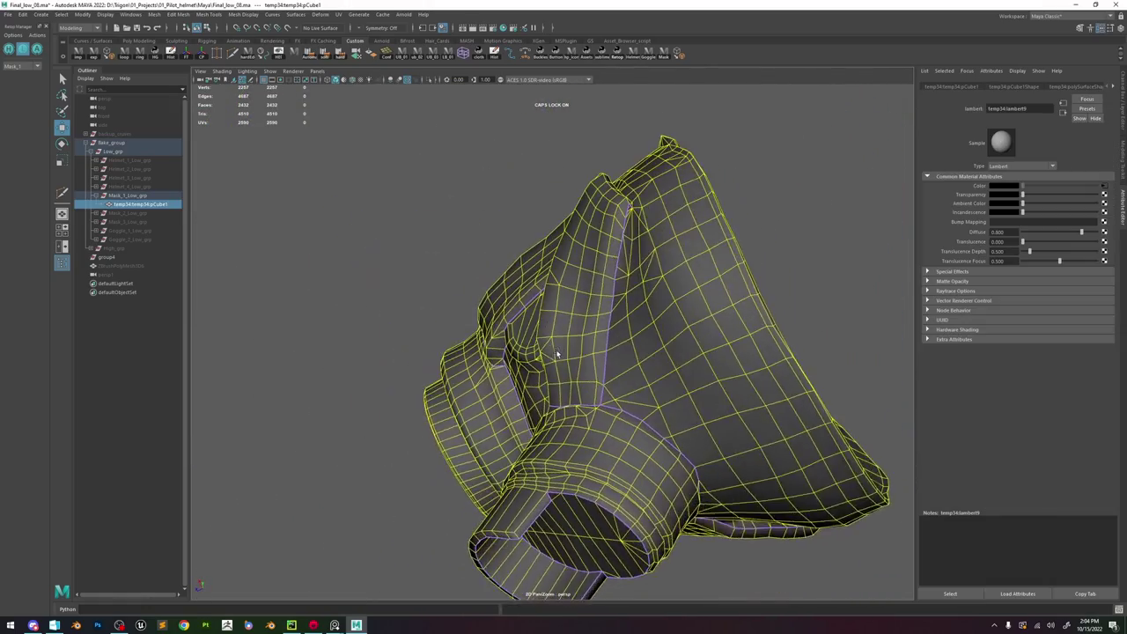
{"action": "scroll", "coordinate": [626, 390], "scroll_direction": "up", "scroll_amount": 3}
{"action": "left_click_drag", "start_coordinate": [637, 314], "coordinate": [624, 376], "text": "alt"}
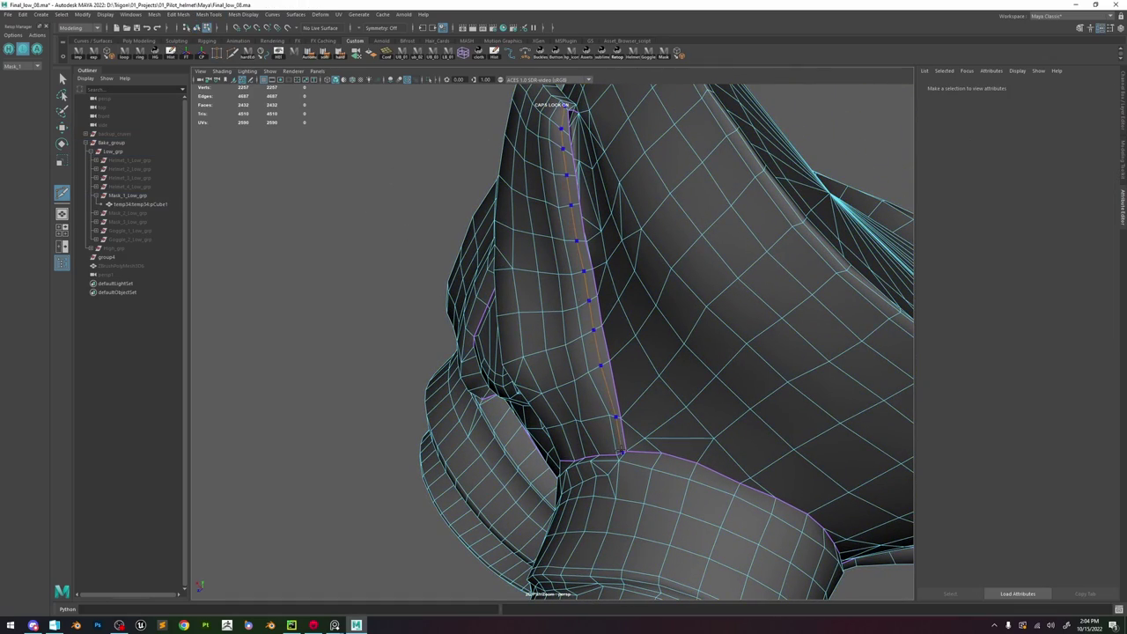
{"action": "left_click_drag", "start_coordinate": [617, 394], "coordinate": [623, 448], "text": "alt"}
{"action": "scroll", "coordinate": [622, 446], "scroll_direction": "up", "scroll_amount": 3}
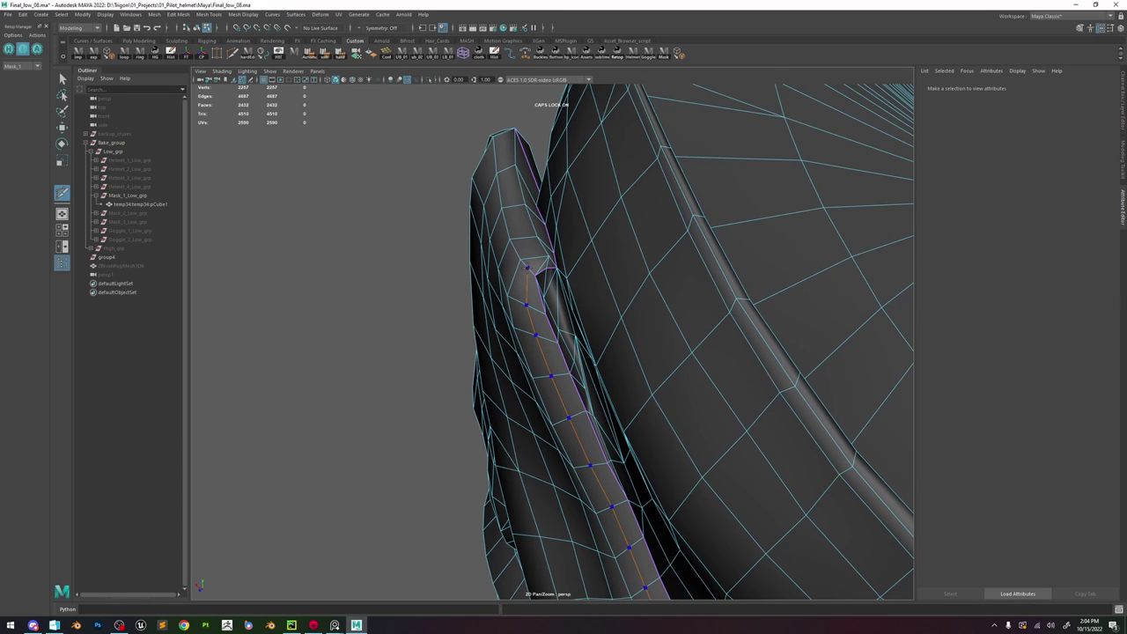
{"action": "left_click", "coordinate": [529, 269], "text": "ctrl"}
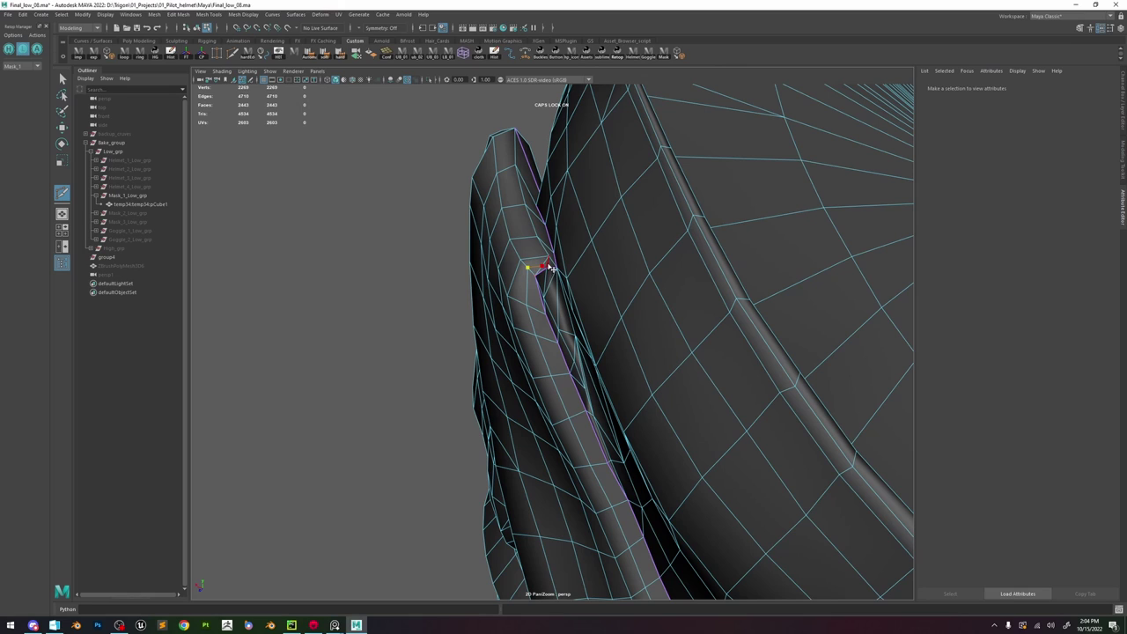
- Connect both ends of the underside edge loop with extra cuts at the seam's far corner and on the hose collar
{"action": "scroll", "coordinate": [555, 246], "scroll_direction": "up", "scroll_amount": 4}
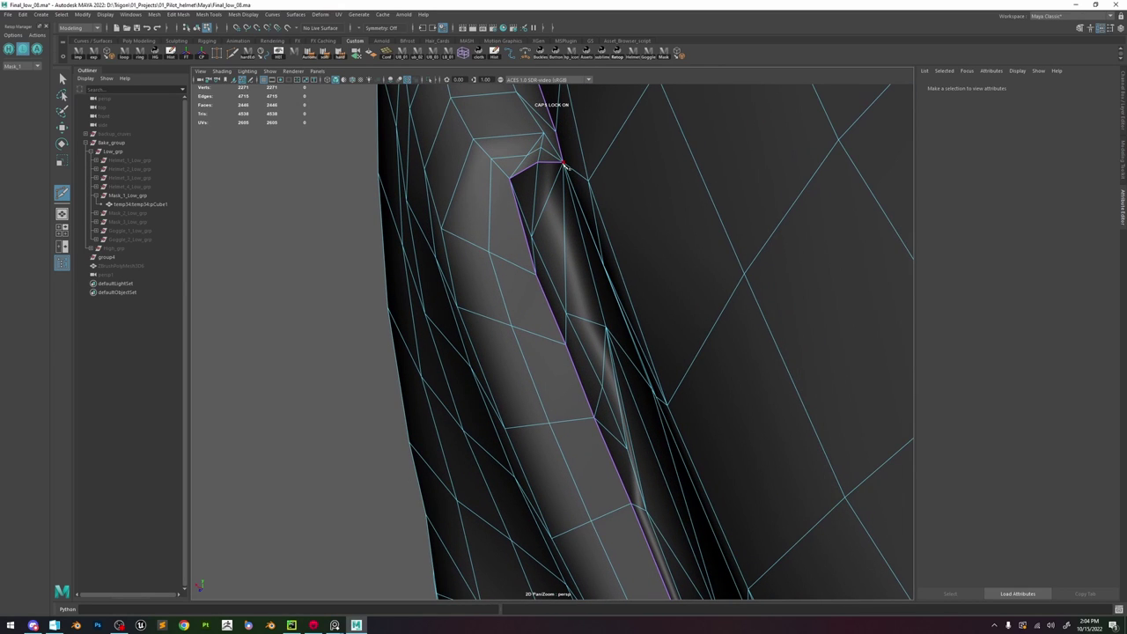
{"action": "left_click", "coordinate": [527, 157]}
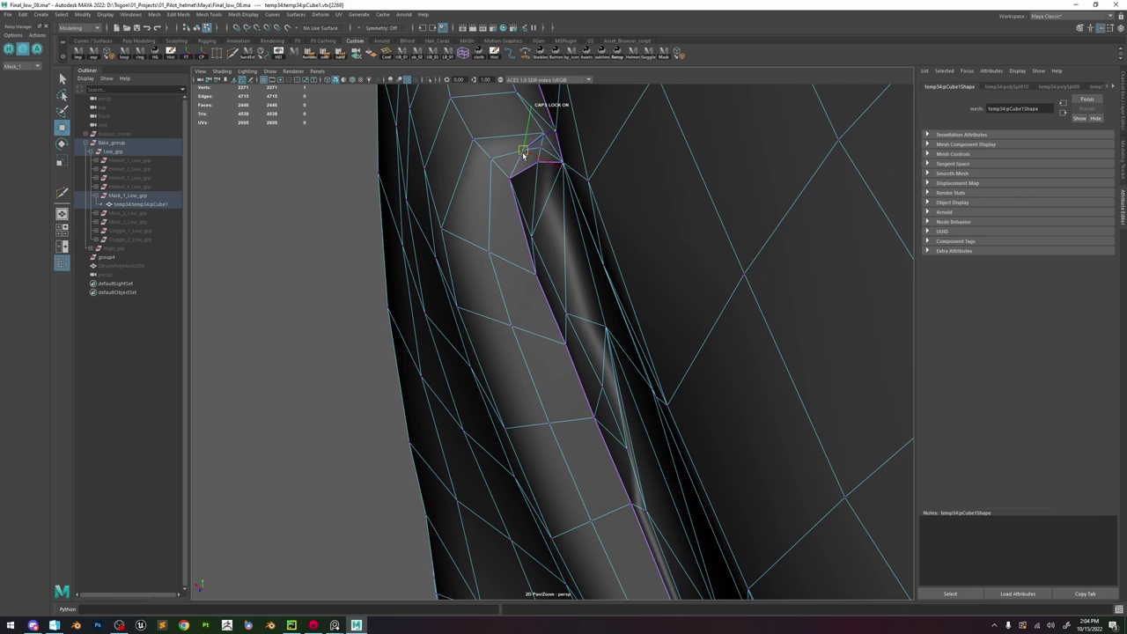
{"action": "scroll", "coordinate": [562, 217], "scroll_direction": "down", "scroll_amount": 4}
{"action": "middle_click_drag", "start_coordinate": [633, 416], "coordinate": [603, 292], "text": "alt"}
{"action": "scroll", "coordinate": [603, 292], "scroll_direction": "up", "scroll_amount": 3}
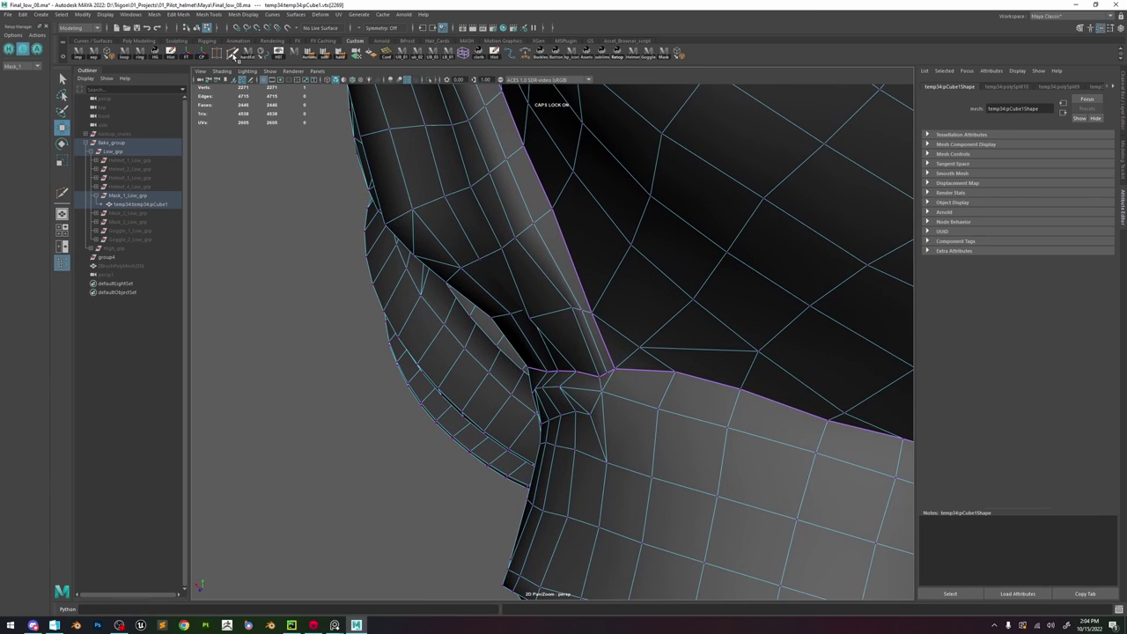
{"action": "right_click", "coordinate": [603, 392]}
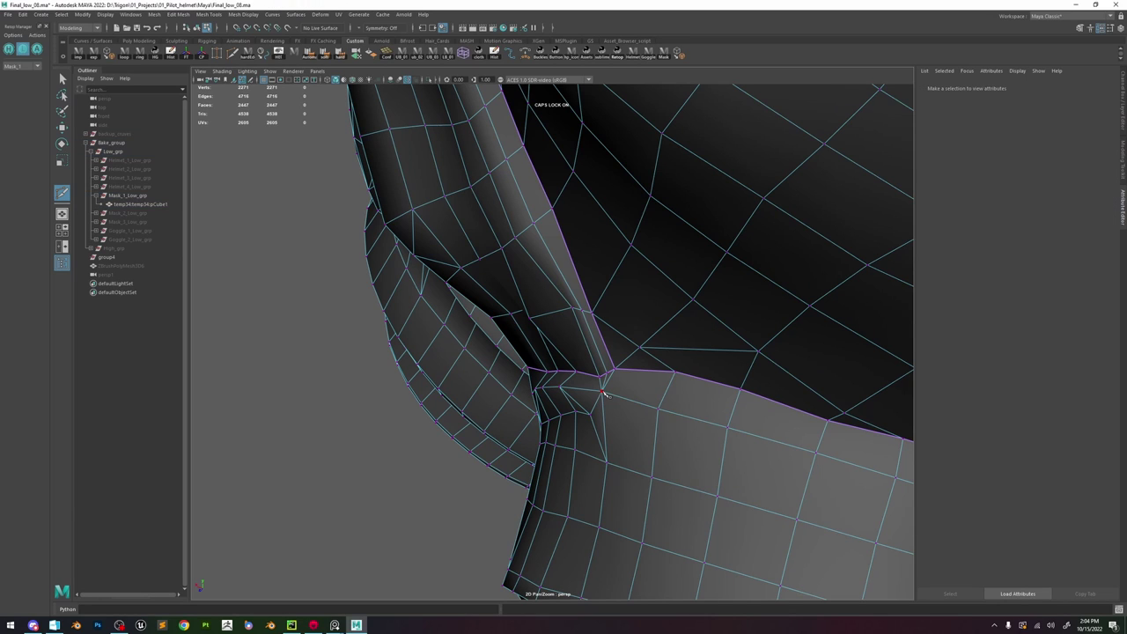
- Select the vertices of the new edge loop along the strap's underside, leave out the end ones, and reposition them to shape the rim
{"action": "key", "text": "w"}
{"action": "left_click", "coordinate": [572, 310]}
{"action": "key", "text": "f"}
{"action": "scroll", "coordinate": [624, 355], "scroll_direction": "down", "scroll_amount": 6}
{"action": "left_click_drag", "start_coordinate": [538, 347], "coordinate": [570, 287], "text": "alt"}
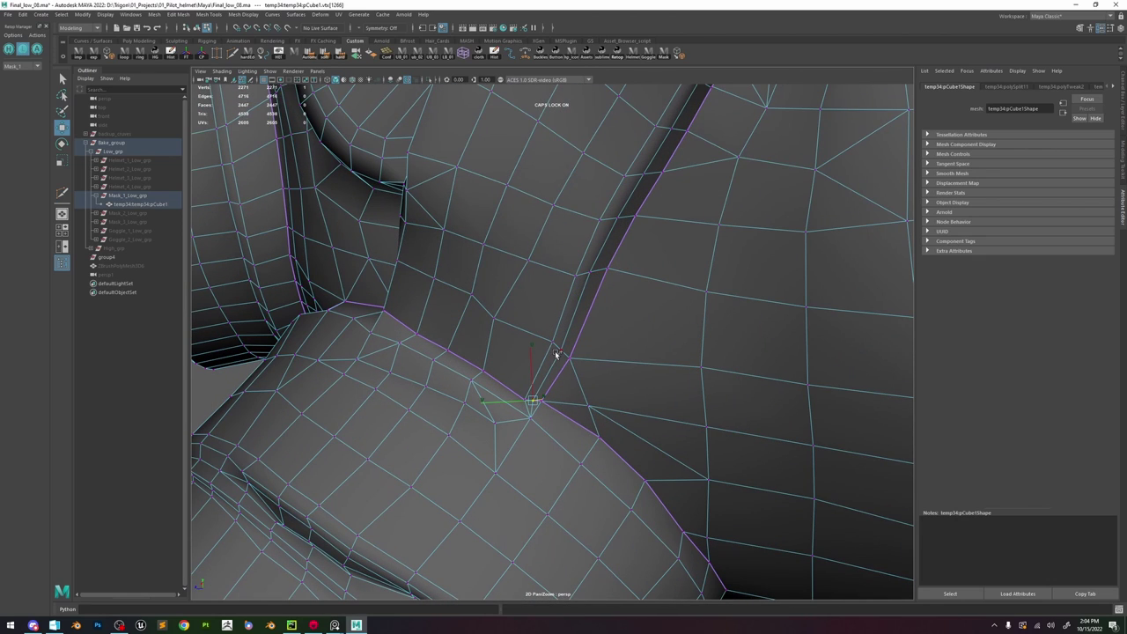
{"action": "scroll", "coordinate": [557, 310], "scroll_direction": "down", "scroll_amount": 3}
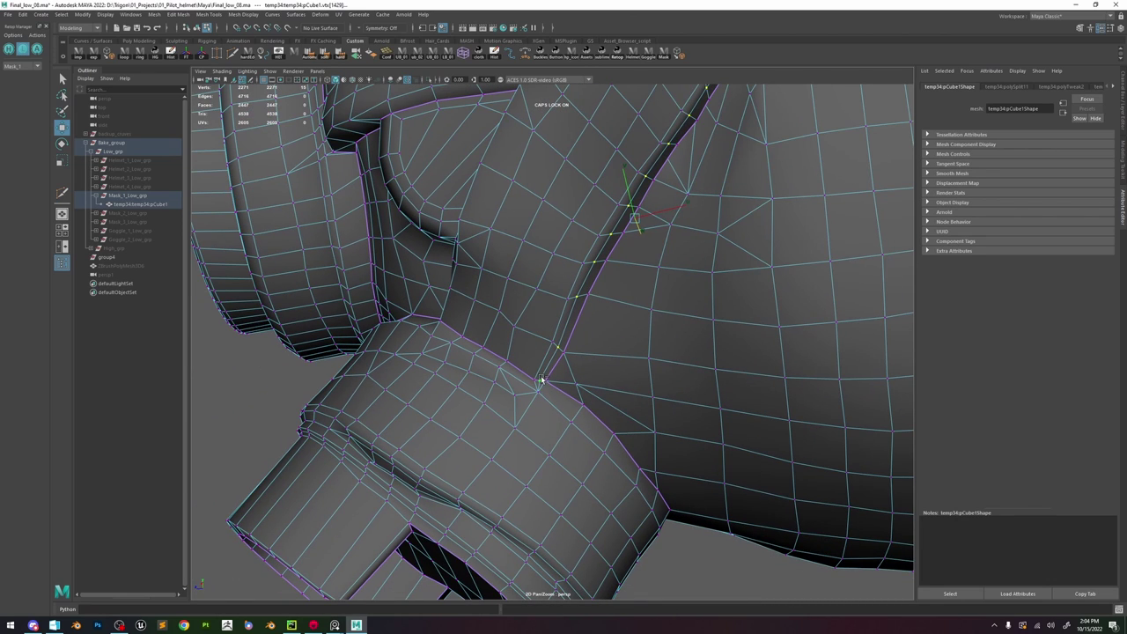
{"action": "left_click_drag", "start_coordinate": [540, 380], "coordinate": [532, 415], "text": "alt"}
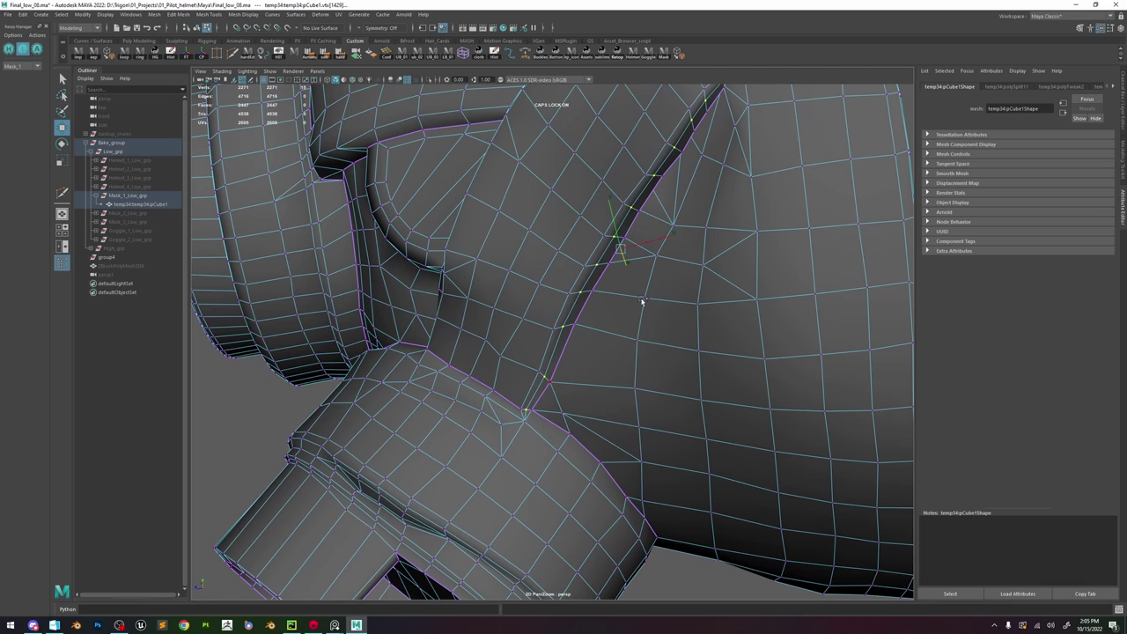
{"action": "left_click_drag", "start_coordinate": [641, 302], "coordinate": [541, 383], "text": "alt"}
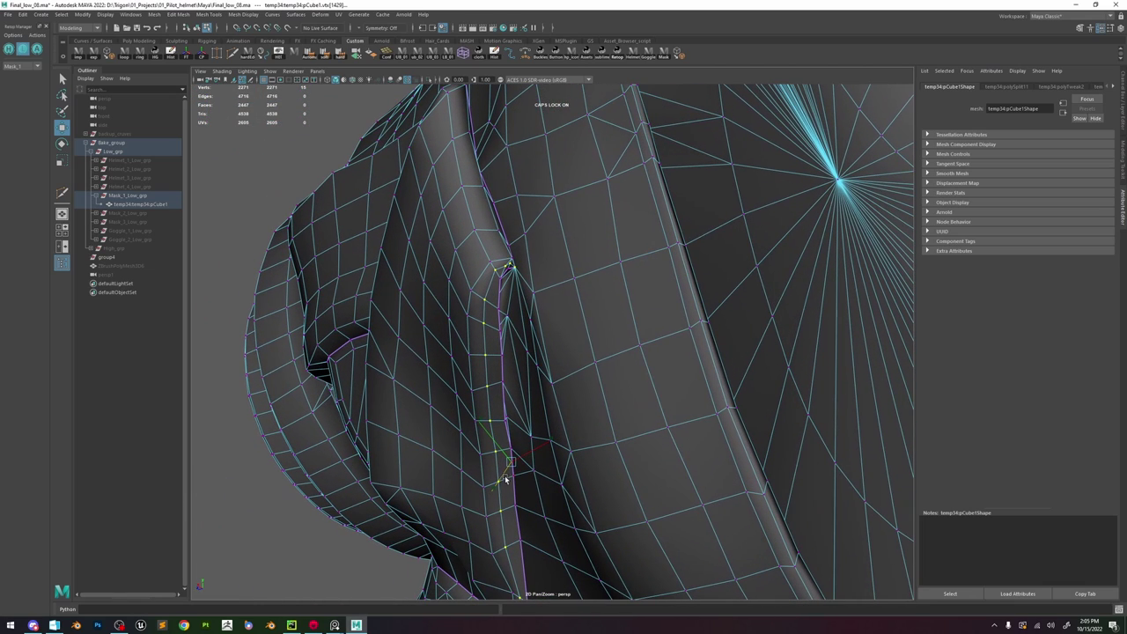
{"action": "left_click_drag", "start_coordinate": [516, 455], "coordinate": [496, 308], "text": "alt"}
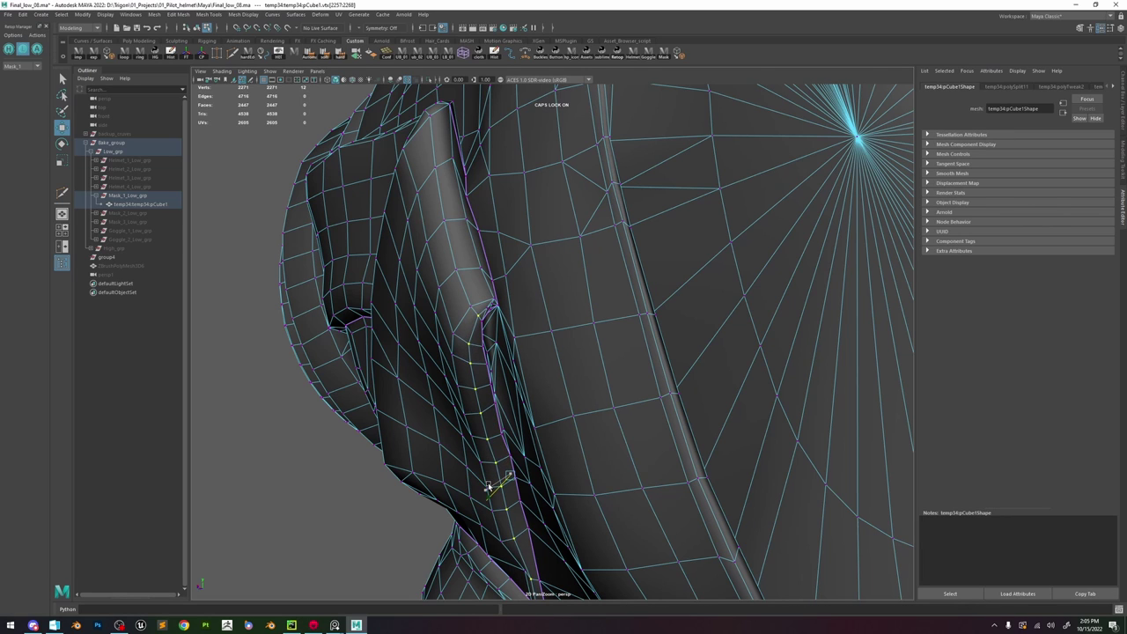
{"action": "left_click_drag", "start_coordinate": [541, 379], "coordinate": [601, 369], "text": "alt"}
{"action": "right_click_drag", "start_coordinate": [602, 370], "coordinate": [616, 256], "text": "alt"}
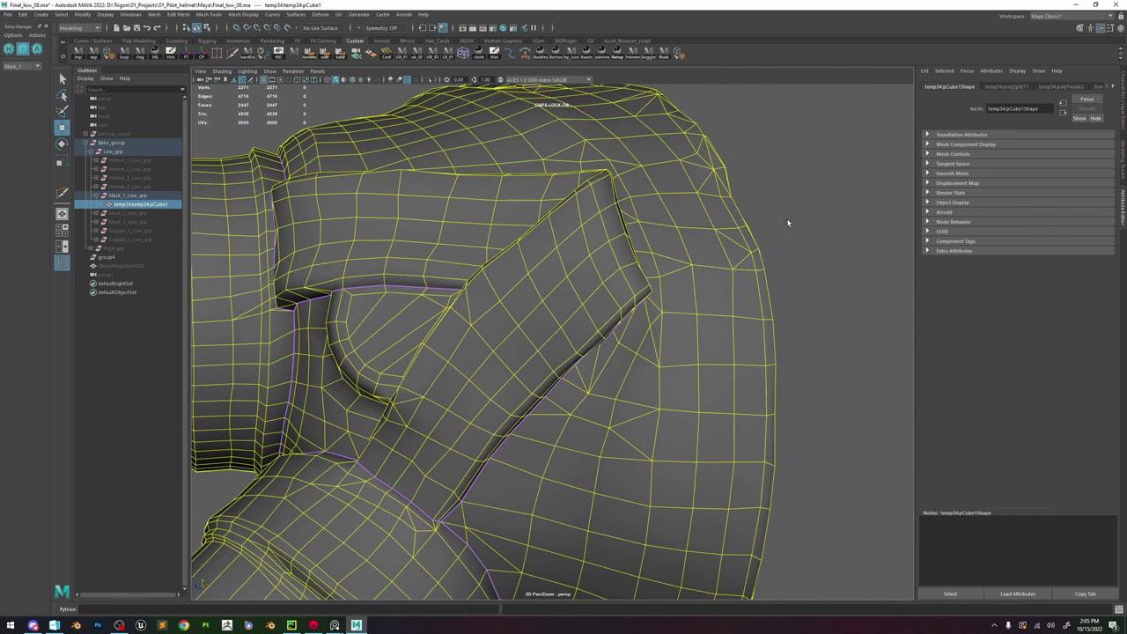
- Examine the shaded strap and its underside rim from several angles
{"action": "left_click", "coordinate": [787, 221]}
{"action": "right_click_drag", "start_coordinate": [787, 221], "coordinate": [633, 323], "text": "alt"}
{"action": "left_click_drag", "start_coordinate": [633, 323], "coordinate": [533, 386], "text": "alt"}
{"action": "scroll", "coordinate": [725, 448], "scroll_direction": "up", "scroll_amount": 5}
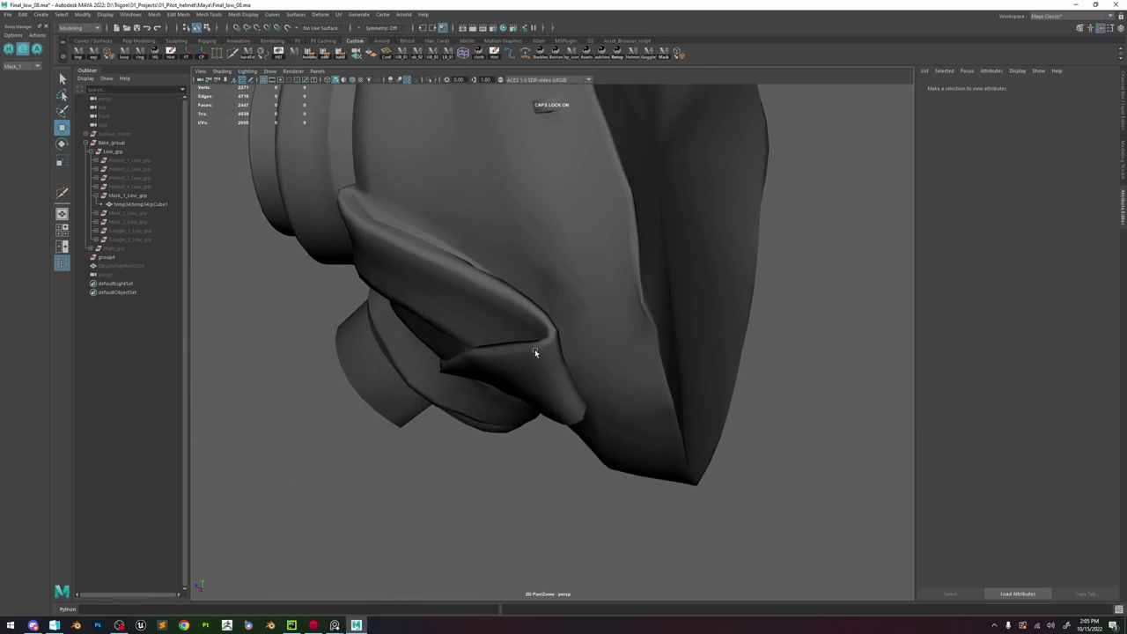
{"action": "left_click", "coordinate": [544, 342]}
{"action": "middle_click_drag", "start_coordinate": [556, 334], "coordinate": [597, 357], "text": "alt"}
{"action": "left_click_drag", "start_coordinate": [598, 357], "coordinate": [507, 275], "text": "alt"}
{"action": "left_click", "coordinate": [478, 273]}
- Show the high-poly mask over the low-poly one and move vertices on the strap's folded edge to match it
{"action": "left_click", "coordinate": [516, 309]}
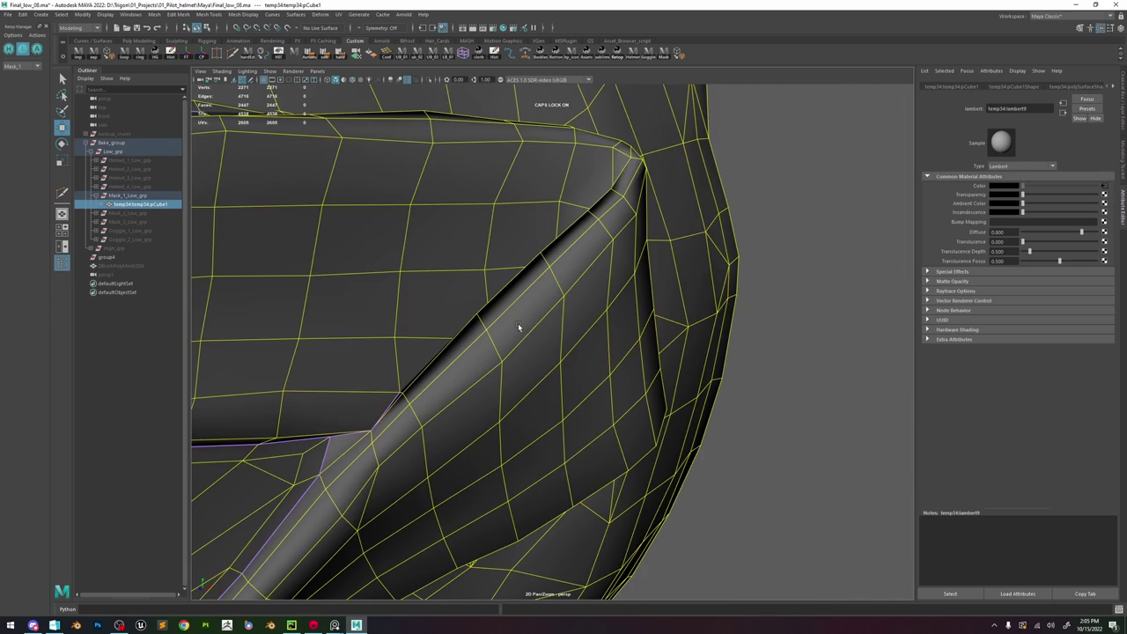
{"action": "left_click_drag", "start_coordinate": [517, 323], "coordinate": [519, 290], "text": "alt"}
{"action": "key", "text": "F9"}
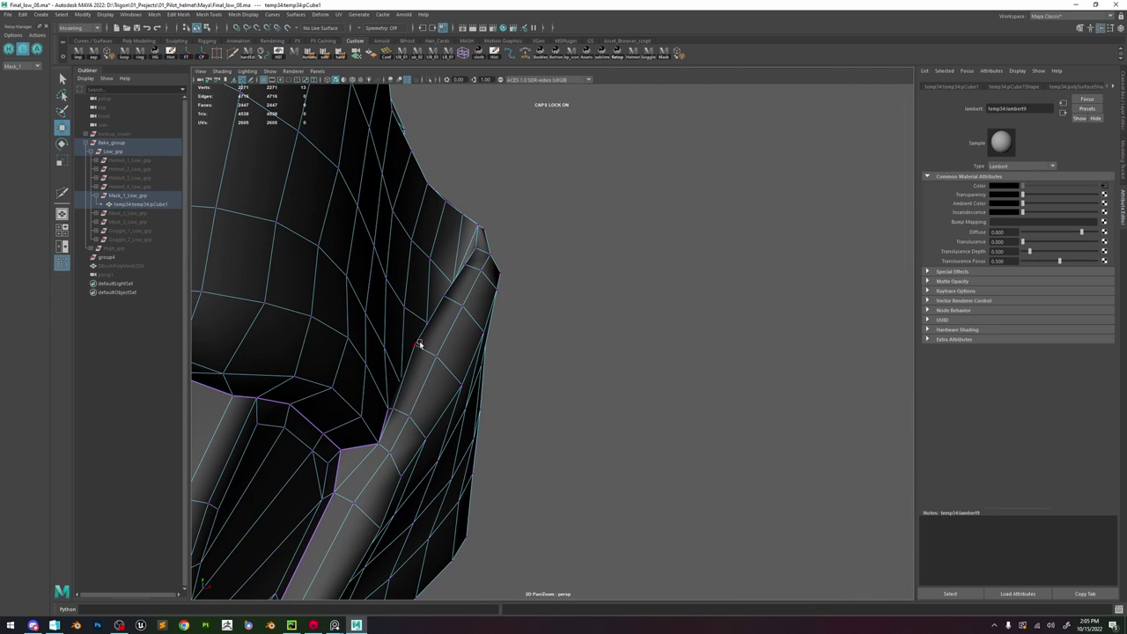
{"action": "left_click", "coordinate": [421, 343]}
{"action": "key", "text": "f"}
{"action": "left_click", "coordinate": [35, 48]}
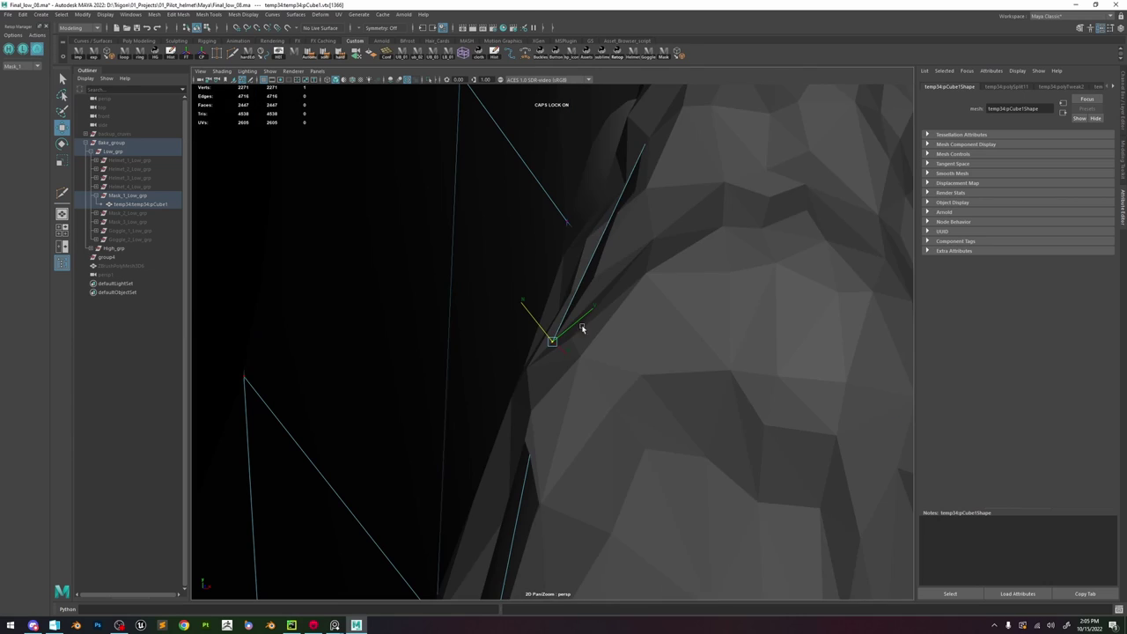
{"action": "scroll", "coordinate": [581, 330], "scroll_direction": "down", "scroll_amount": 5}
{"action": "mouse_move", "coordinate": [581, 330]}
{"action": "left_mouse_down", "text": "alt"}
{"action": "mouse_move", "coordinate": [604, 304]}
{"action": "mouse_move", "coordinate": [563, 335]}
{"action": "left_mouse_up", "text": "alt"}
{"action": "left_click", "coordinate": [604, 316]}
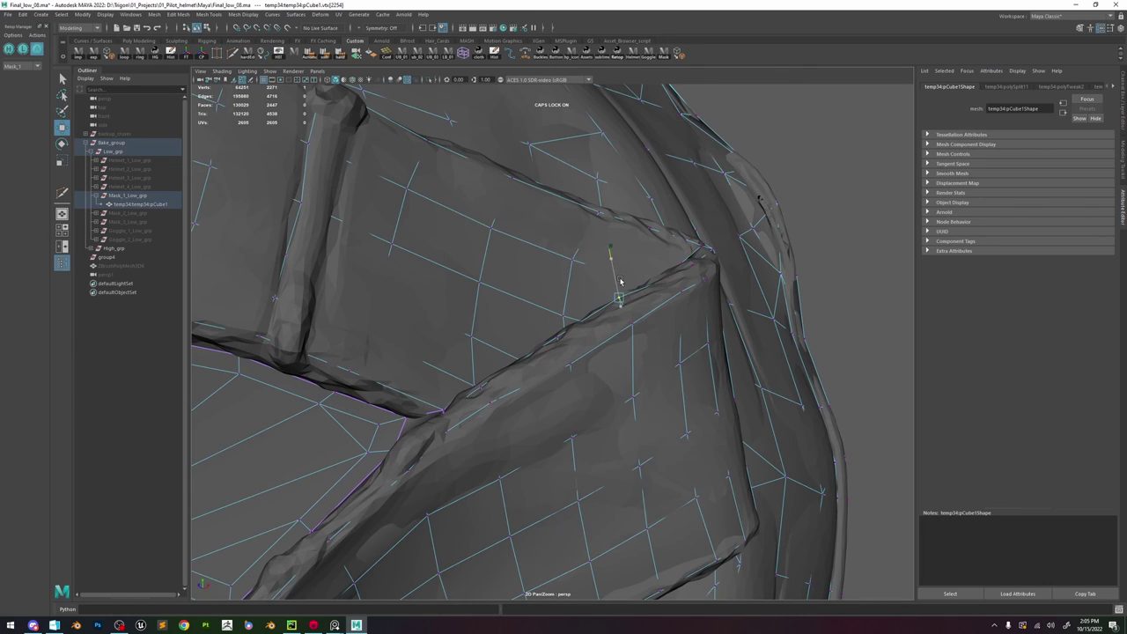
{"action": "left_click_drag", "start_coordinate": [620, 281], "coordinate": [575, 273], "text": "alt"}
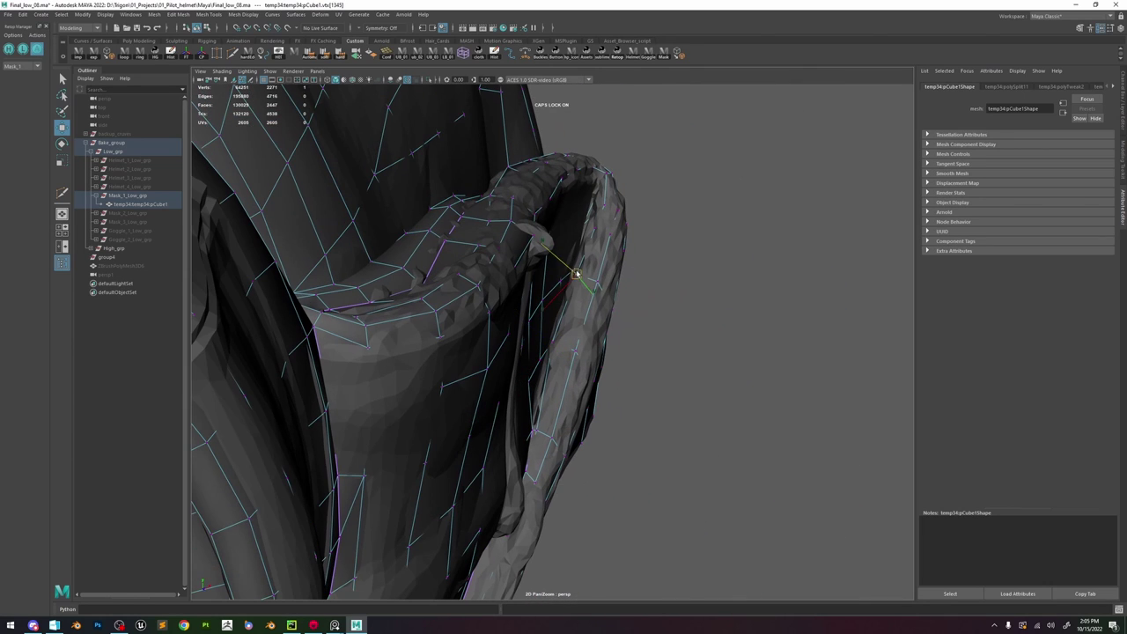
- Move vertices on the strap's rim and the adjacent mask body onto the high-poly surface, and save the scene
{"action": "left_click_drag", "start_coordinate": [650, 185], "coordinate": [602, 396], "text": "alt"}
{"action": "key", "text": "f"}
{"action": "scroll", "coordinate": [549, 327], "scroll_direction": "down", "scroll_amount": 5}
{"action": "left_click", "coordinate": [467, 336]}
{"action": "left_click", "coordinate": [462, 336]}
{"action": "left_click_drag", "start_coordinate": [461, 315], "coordinate": [548, 310]}
{"action": "key", "text": "f"}
{"action": "left_click_drag", "start_coordinate": [554, 320], "coordinate": [556, 244]}
{"action": "left_click", "coordinate": [600, 487]}
{"action": "scroll", "coordinate": [602, 486], "scroll_direction": "down", "scroll_amount": 5}
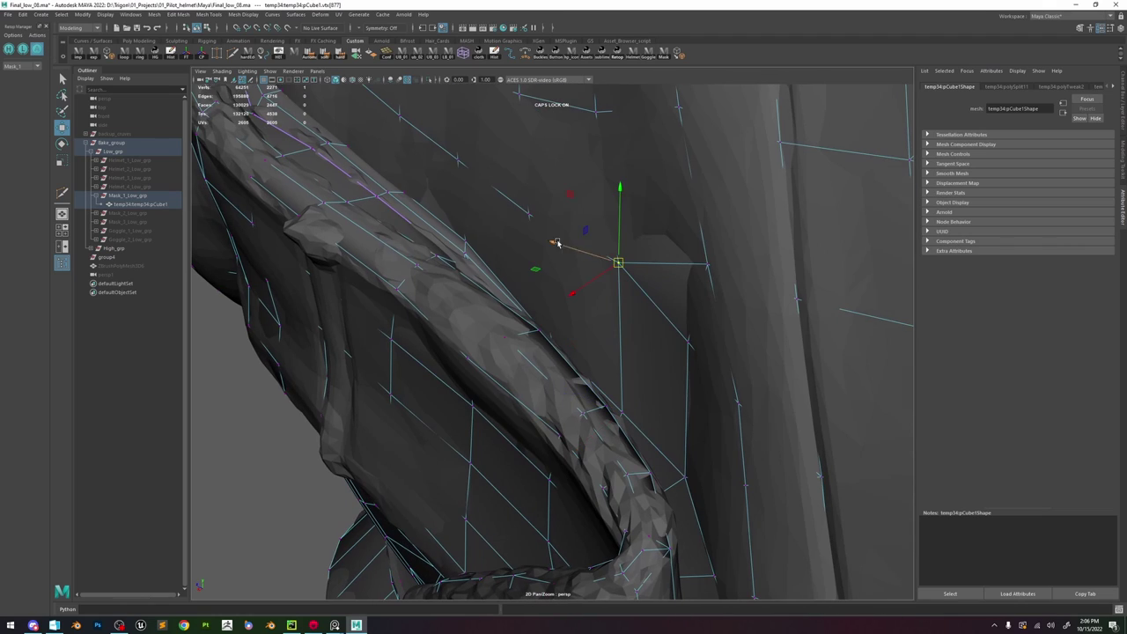
{"action": "left_click", "coordinate": [529, 217]}
{"action": "key", "text": "ctrl+s"}
- Adjust further vertices around the strap and the neighbouring mask surface one by one to follow the high-poly shape
{"action": "left_click_drag", "start_coordinate": [552, 300], "coordinate": [606, 370], "text": "alt"}
{"action": "double_click", "coordinate": [501, 259]}
{"action": "left_click", "coordinate": [463, 317]}
{"action": "key", "text": "f"}
{"action": "left_click_drag", "start_coordinate": [605, 370], "coordinate": [609, 322], "text": "alt"}
{"action": "left_click", "coordinate": [577, 253]}
{"action": "left_click", "coordinate": [535, 271]}
{"action": "left_click", "coordinate": [588, 264]}
{"action": "key", "text": "ctrl+z"}
{"action": "left_click", "coordinate": [618, 262]}
{"action": "left_click", "coordinate": [571, 233]}
{"action": "left_click_drag", "start_coordinate": [609, 324], "coordinate": [604, 330]}
{"action": "left_click", "coordinate": [481, 302]}
{"action": "left_click_drag", "start_coordinate": [507, 356], "coordinate": [512, 368]}
{"action": "left_click_drag", "start_coordinate": [593, 322], "coordinate": [612, 262], "text": "alt"}
{"action": "left_click", "coordinate": [628, 265]}
{"action": "left_click_drag", "start_coordinate": [628, 265], "coordinate": [537, 218]}
{"action": "scroll", "coordinate": [625, 270], "scroll_direction": "down", "scroll_amount": 2}
- Isolate the low-poly mask in object mode and check the shading of the strap and its fold
{"action": "key", "text": "F8"}
{"action": "key", "text": "ctrl+1"}
{"action": "left_click", "coordinate": [686, 271]}
{"action": "scroll", "coordinate": [597, 285], "scroll_direction": "down", "scroll_amount": 5}
{"action": "left_click_drag", "start_coordinate": [597, 284], "coordinate": [524, 274], "text": "alt"}
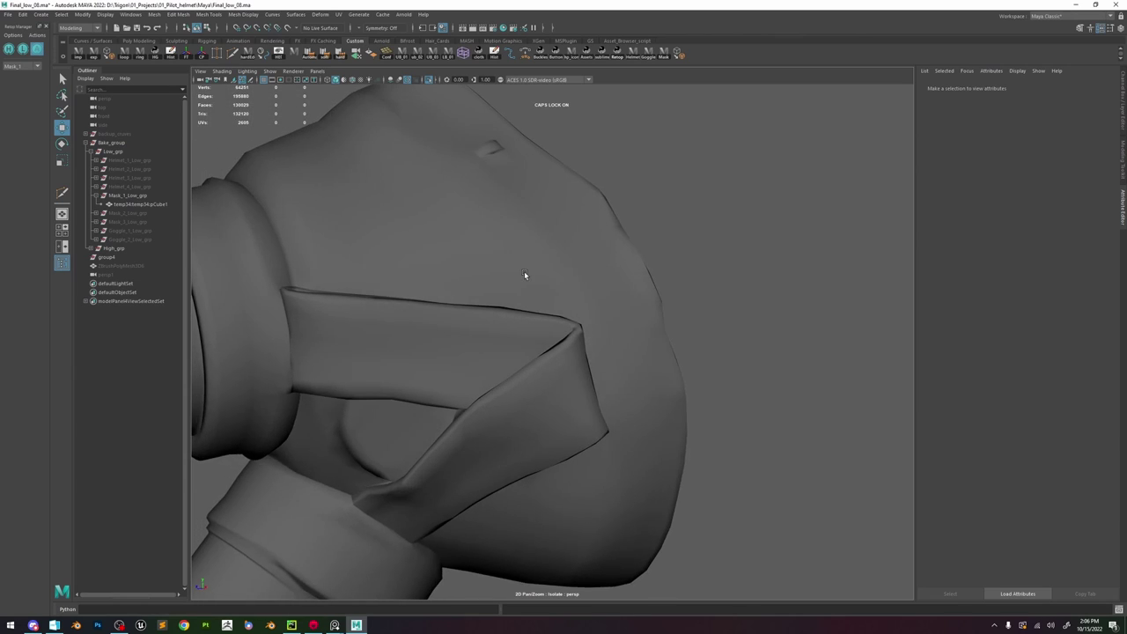
{"action": "right_click_drag", "start_coordinate": [524, 274], "coordinate": [459, 187], "text": "alt"}
{"action": "left_click_drag", "start_coordinate": [459, 187], "coordinate": [567, 260], "text": "alt"}
{"action": "right_click_drag", "start_coordinate": [568, 260], "coordinate": [734, 460], "text": "alt"}
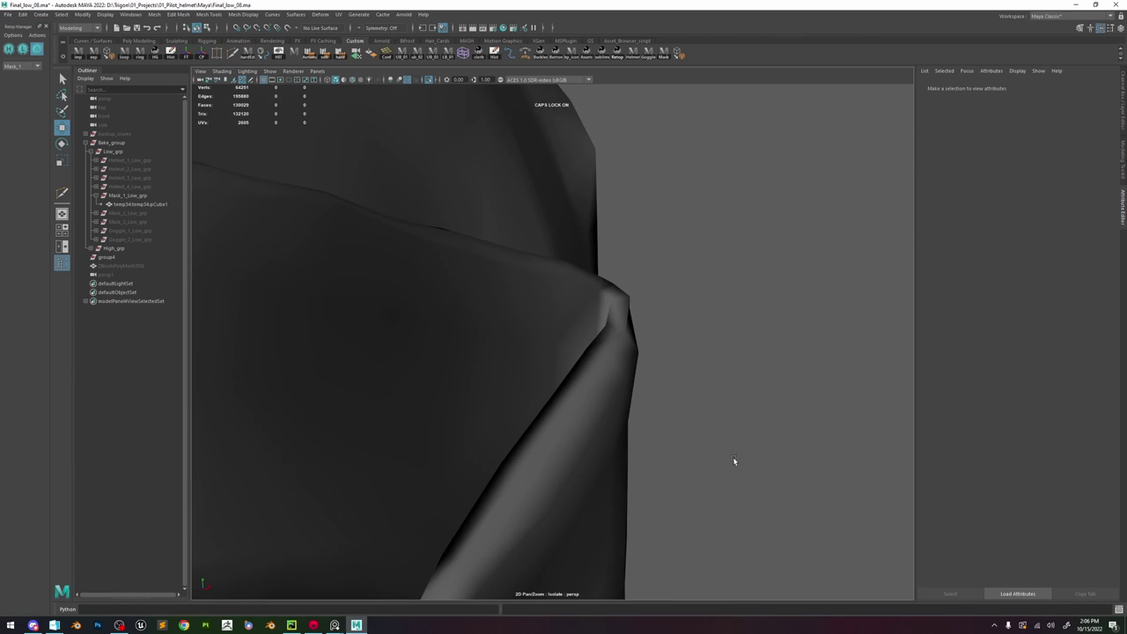
{"action": "left_click_drag", "start_coordinate": [734, 461], "coordinate": [614, 291], "text": "alt"}
- Examine the edge topology inside the fold at the strap's tip and the shading around it
{"action": "left_click", "coordinate": [541, 351]}
{"action": "left_click_drag", "start_coordinate": [541, 351], "coordinate": [608, 239], "text": "alt"}
{"action": "right_click_drag", "start_coordinate": [619, 220], "coordinate": [713, 229]}
{"action": "left_click", "coordinate": [615, 204]}
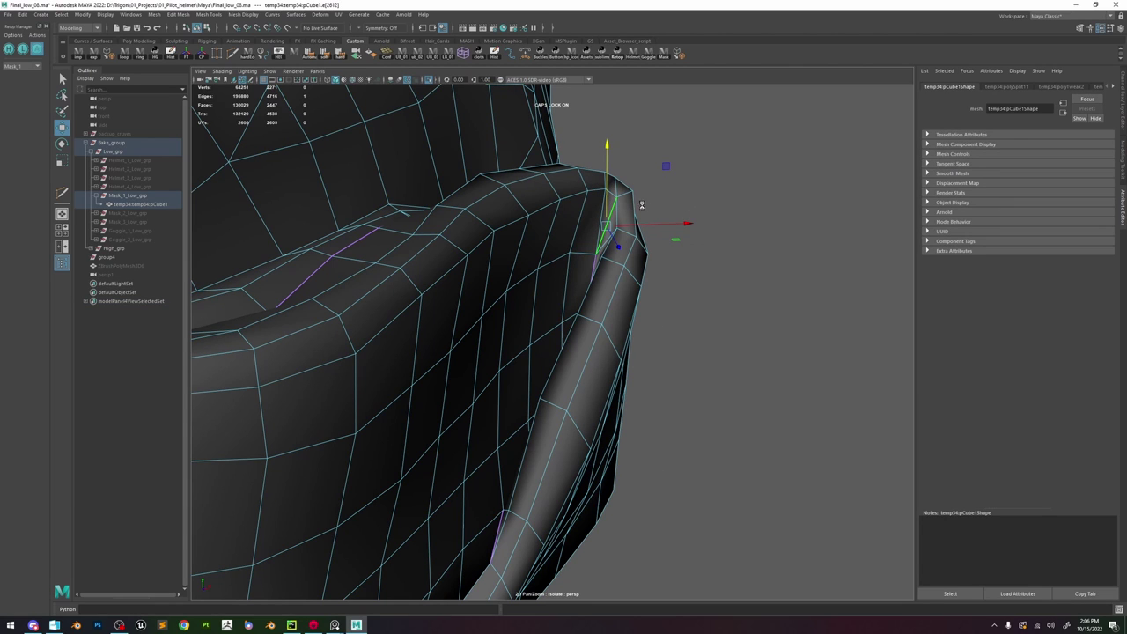
{"action": "right_click_drag", "start_coordinate": [619, 202], "coordinate": [708, 143]}
{"action": "left_click", "coordinate": [717, 243]}
{"action": "right_click_drag", "start_coordinate": [718, 244], "coordinate": [631, 244], "text": "alt"}
{"action": "left_click_drag", "start_coordinate": [630, 244], "coordinate": [525, 207], "text": "alt"}
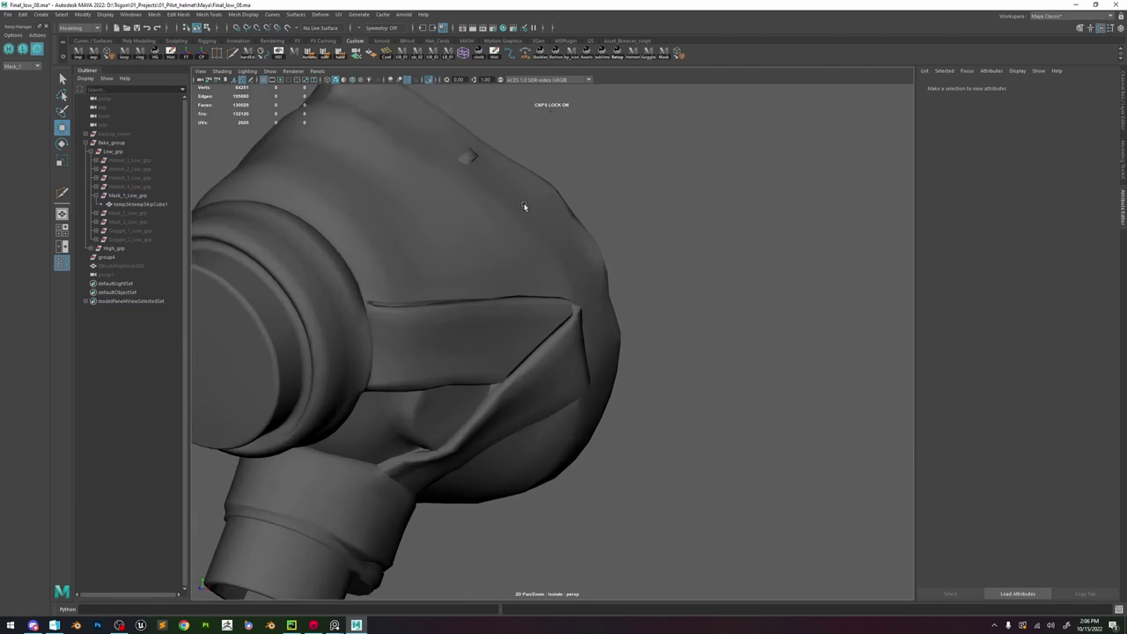
{"action": "right_click_drag", "start_coordinate": [526, 207], "coordinate": [503, 231], "text": "alt"}
{"action": "left_click_drag", "start_coordinate": [503, 231], "coordinate": [578, 254], "text": "alt"}
{"action": "right_click_drag", "start_coordinate": [577, 255], "coordinate": [634, 367], "text": "alt"}
- Cut a new edge line with Multi-Cut from the strap's tip down along the inner rim of the fold to the seam
{"action": "left_click", "coordinate": [606, 304]}
{"action": "left_click_drag", "start_coordinate": [634, 367], "coordinate": [595, 319], "text": "alt"}
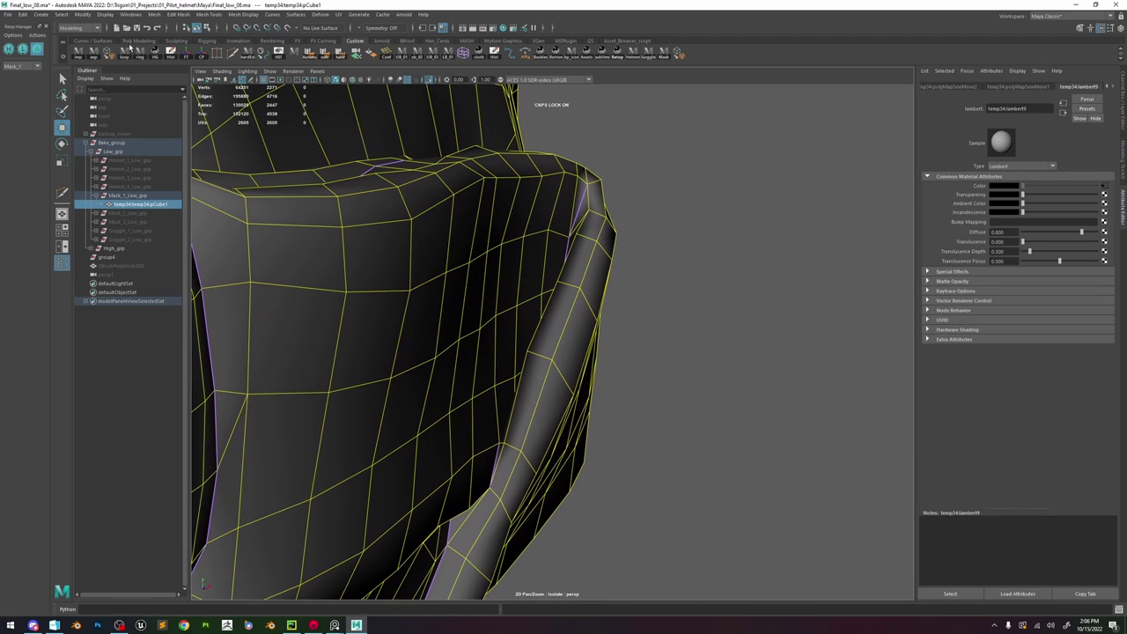
{"action": "key", "text": "y"}
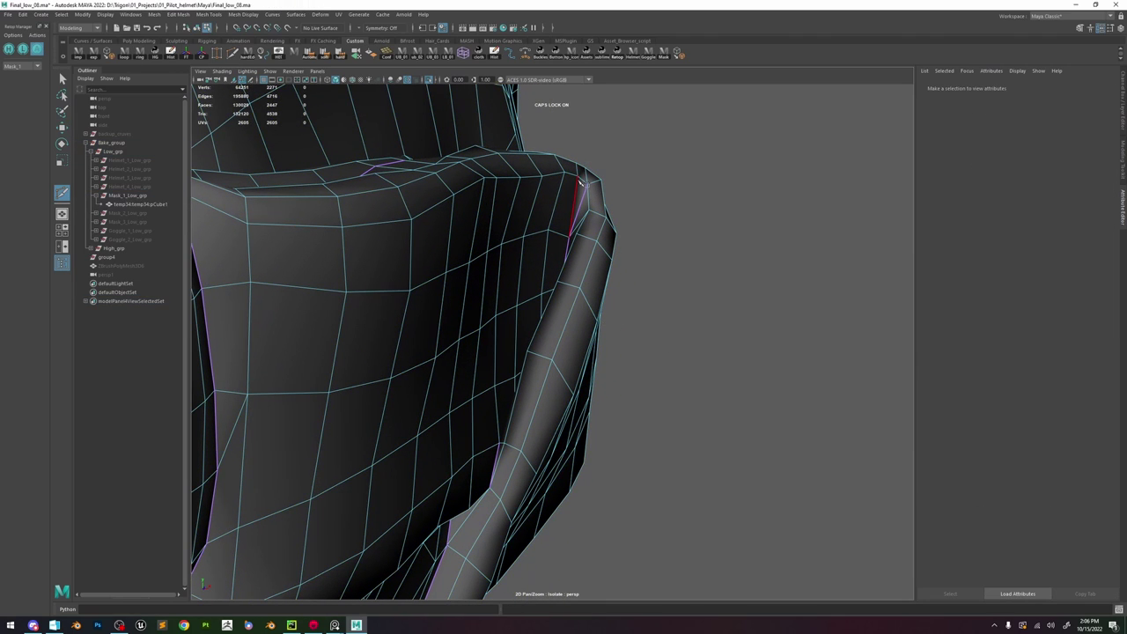
{"action": "middle_click_drag", "start_coordinate": [579, 182], "coordinate": [578, 200], "text": "alt"}
{"action": "right_click_drag", "start_coordinate": [579, 199], "coordinate": [599, 195], "text": "alt"}
{"action": "left_click", "coordinate": [580, 162]}
{"action": "left_click_drag", "start_coordinate": [582, 166], "coordinate": [590, 228], "text": "alt"}
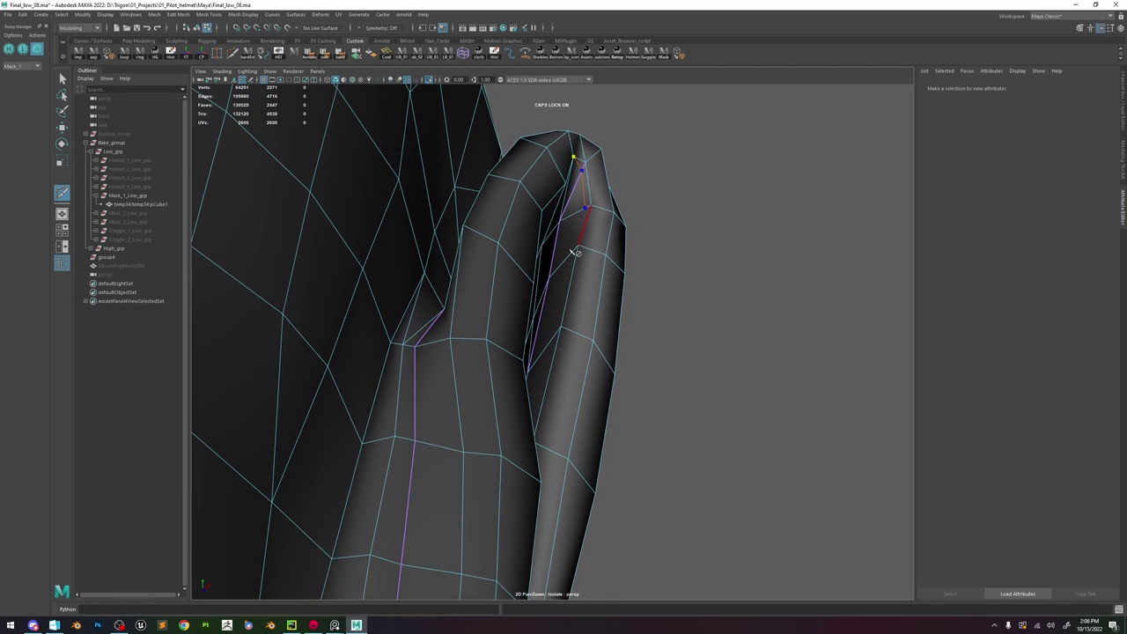
{"action": "left_click", "coordinate": [556, 334]}
{"action": "middle_click_drag", "start_coordinate": [556, 334], "coordinate": [546, 239], "text": "alt"}
{"action": "right_click_drag", "start_coordinate": [545, 239], "coordinate": [571, 251], "text": "alt"}
{"action": "left_click_drag", "start_coordinate": [571, 251], "coordinate": [537, 350], "text": "alt"}
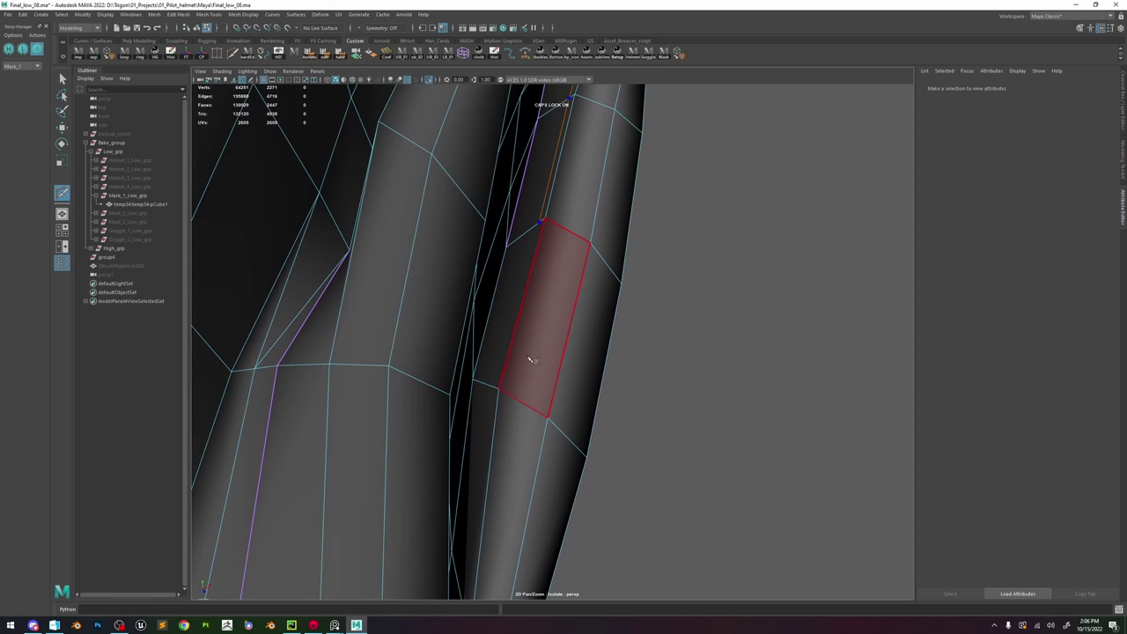
{"action": "left_click_drag", "start_coordinate": [499, 388], "coordinate": [448, 451], "text": "alt"}
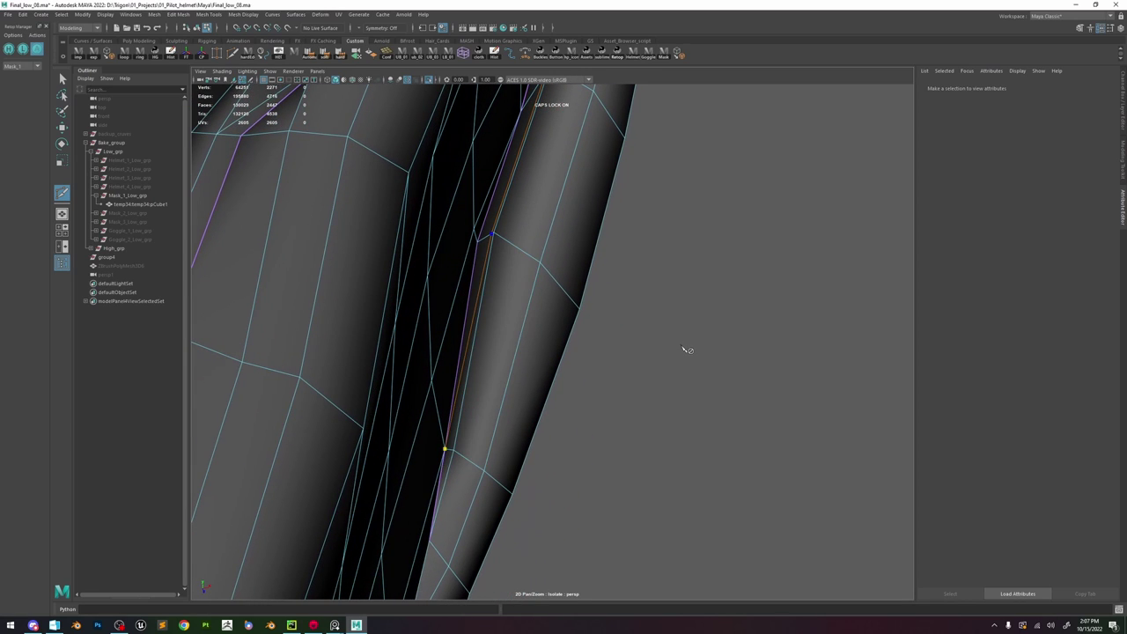
{"action": "key", "text": "Return"}
- Examine the shaded strap and the wireframe around its fold from the side and from behind
{"action": "right_click_drag", "start_coordinate": [608, 263], "coordinate": [538, 251], "text": "alt"}
{"action": "left_click_drag", "start_coordinate": [539, 251], "coordinate": [576, 231], "text": "alt"}
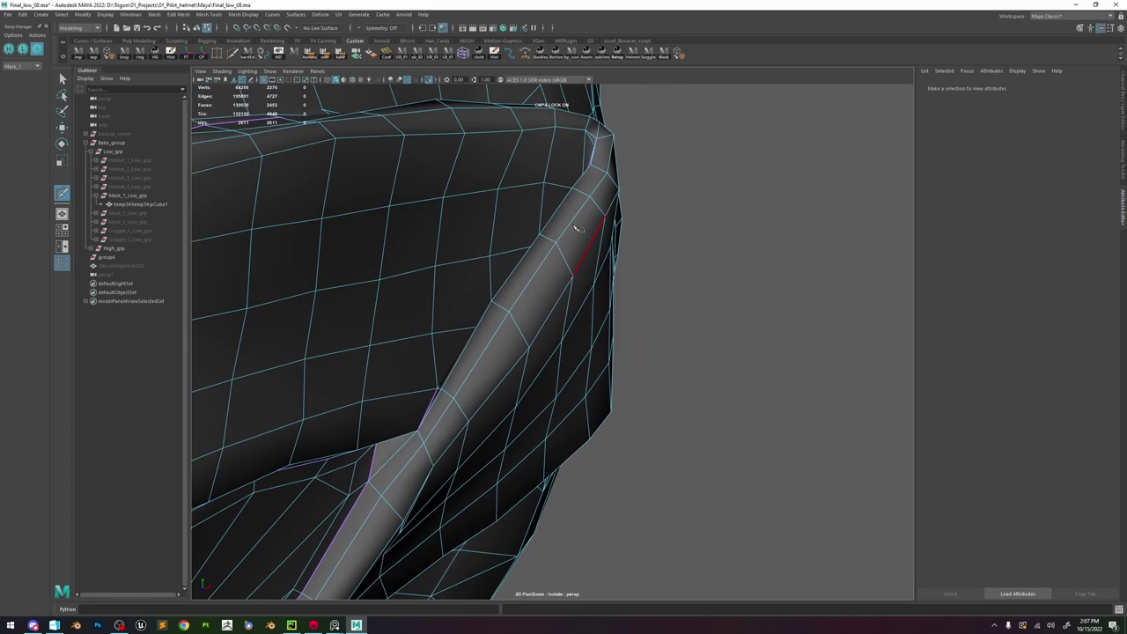
{"action": "key", "text": "w"}
{"action": "right_click_drag", "start_coordinate": [576, 214], "coordinate": [638, 183]}
{"action": "left_click", "coordinate": [643, 308]}
{"action": "right_click_drag", "start_coordinate": [643, 309], "coordinate": [608, 275], "text": "alt"}
{"action": "left_click_drag", "start_coordinate": [608, 275], "coordinate": [579, 271], "text": "alt"}
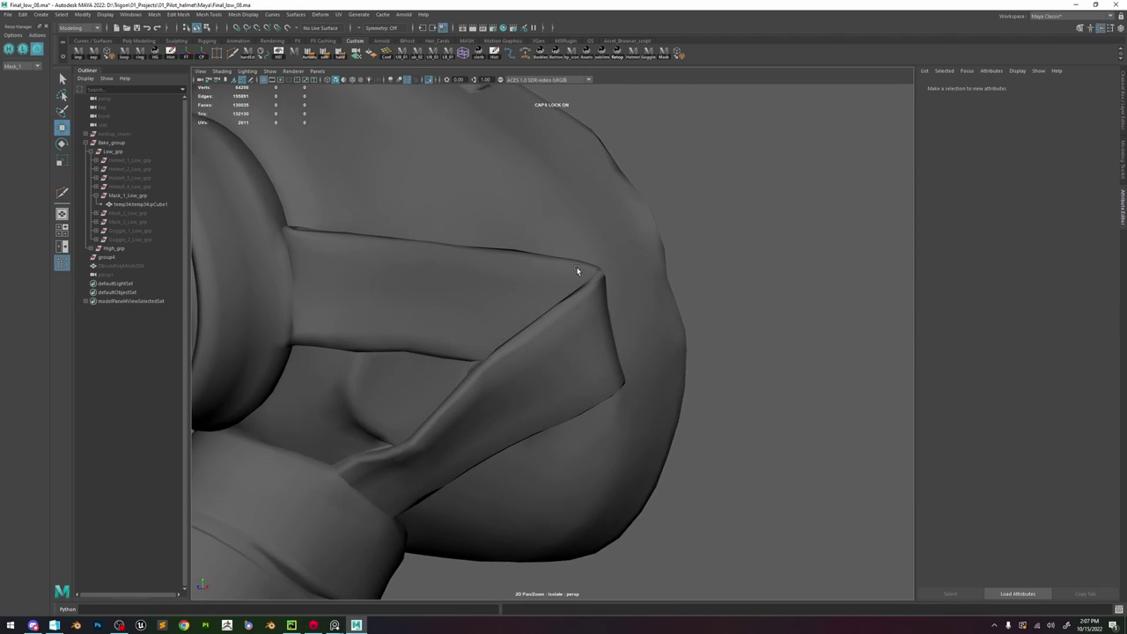
{"action": "right_click_drag", "start_coordinate": [578, 271], "coordinate": [455, 206], "text": "alt"}
{"action": "left_click_drag", "start_coordinate": [455, 206], "coordinate": [535, 231], "text": "alt"}
{"action": "right_click_drag", "start_coordinate": [535, 232], "coordinate": [596, 397], "text": "alt"}
{"action": "left_click", "coordinate": [574, 359]}
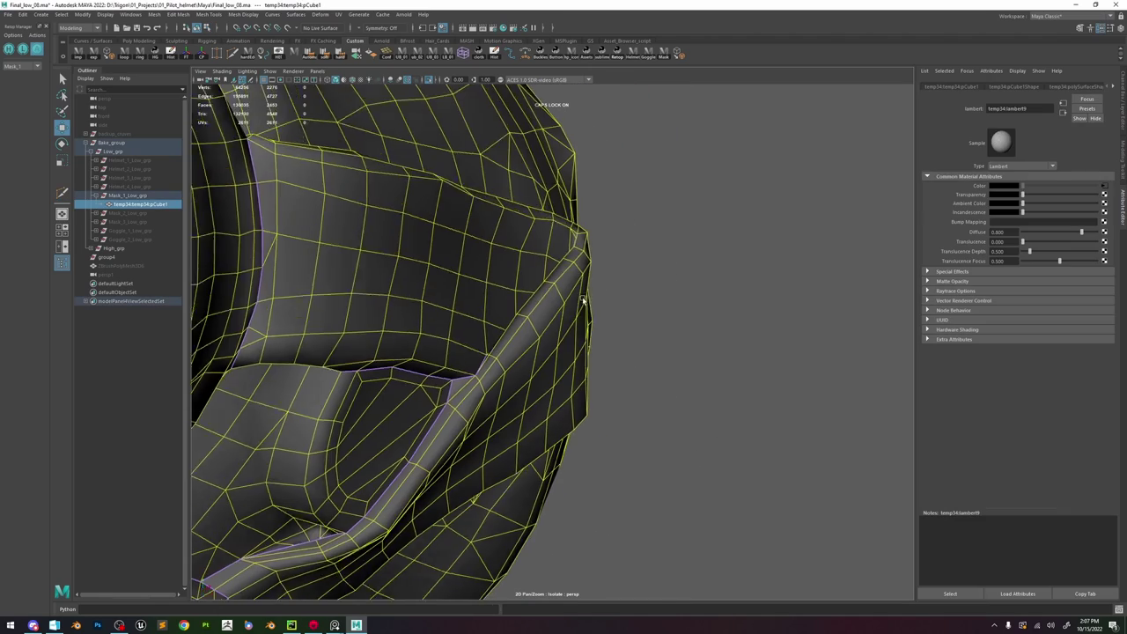
{"action": "left_click_drag", "start_coordinate": [581, 328], "coordinate": [623, 327], "text": "alt"}
{"action": "left_click", "coordinate": [480, 330]}
{"action": "right_click_drag", "start_coordinate": [624, 328], "coordinate": [628, 303], "text": "alt"}
{"action": "left_click_drag", "start_coordinate": [629, 303], "coordinate": [622, 268], "text": "alt"}
{"action": "right_click_drag", "start_coordinate": [622, 269], "coordinate": [626, 387], "text": "alt"}
{"action": "left_click_drag", "start_coordinate": [626, 387], "coordinate": [550, 360], "text": "alt"}
- Connect two vertices next to the seam on the strap's rear rim with a single Multi-Cut edge
{"action": "left_click", "coordinate": [591, 339]}
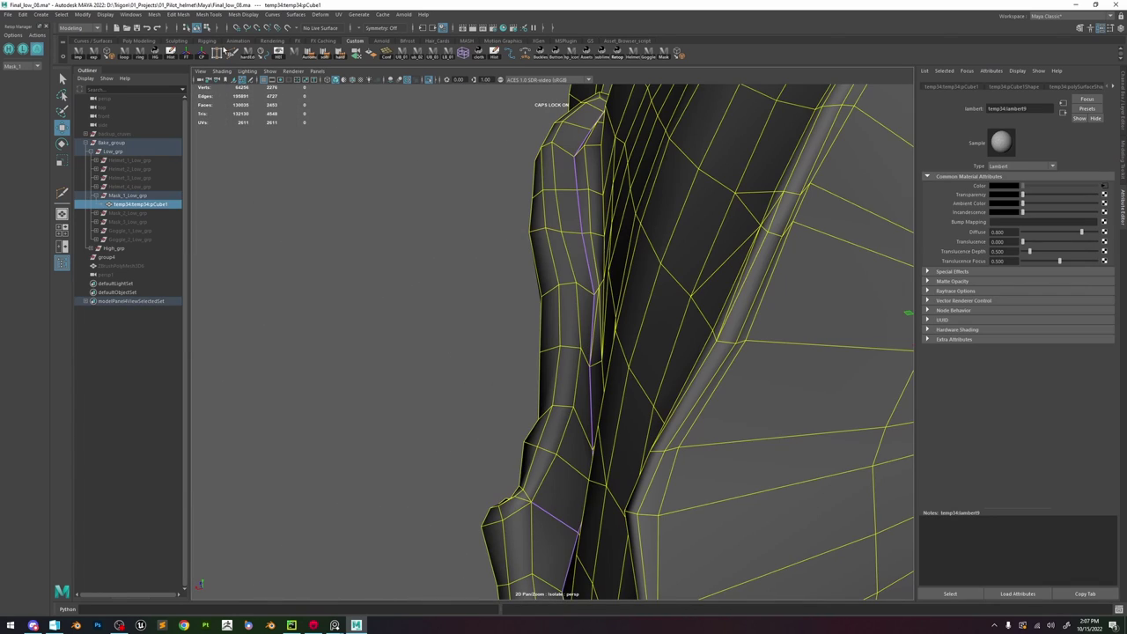
{"action": "key", "text": "ctrl+shift+x"}
{"action": "left_click", "coordinate": [594, 296]}
{"action": "left_click_drag", "start_coordinate": [594, 297], "coordinate": [579, 333], "text": "alt"}
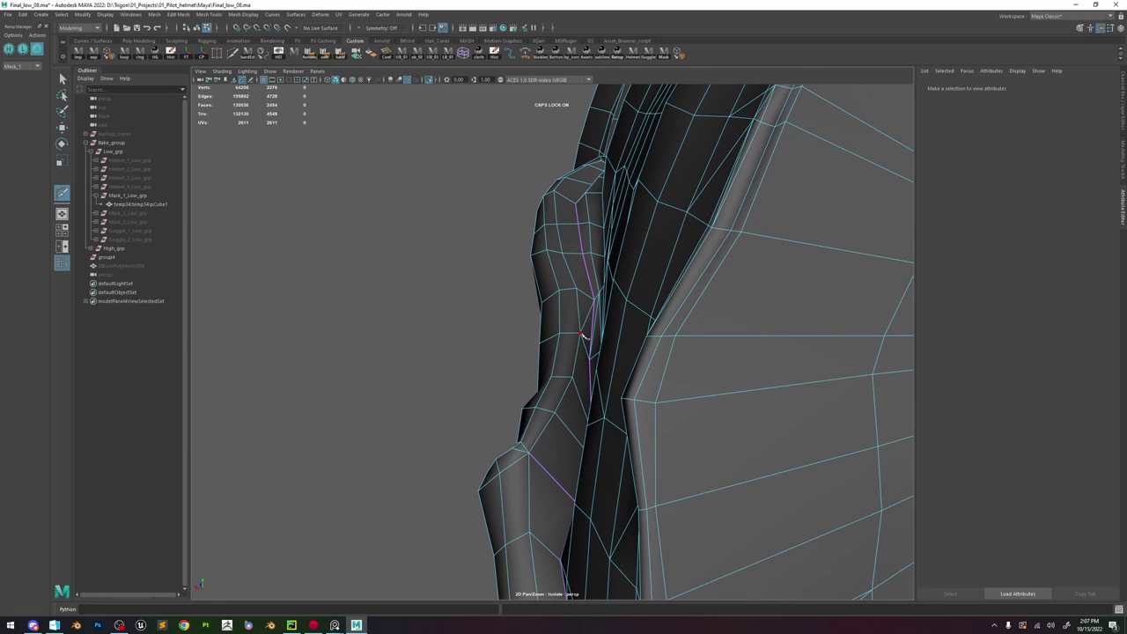
- Cut a continuous edge line with Multi-Cut along the strap's rear rim, beside the seam and around the strap's corner
{"action": "left_click_drag", "start_coordinate": [581, 335], "coordinate": [600, 357], "text": "alt"}
{"action": "left_click_drag", "start_coordinate": [596, 521], "coordinate": [648, 481], "text": "alt"}
{"action": "left_click_drag", "start_coordinate": [667, 483], "coordinate": [649, 447], "text": "alt"}
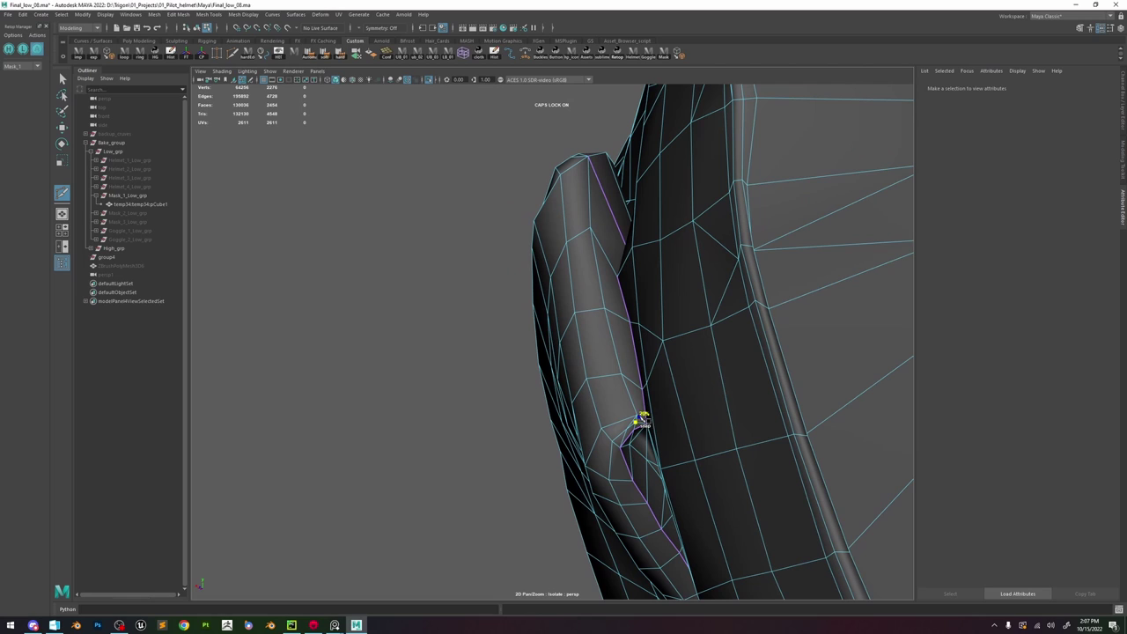
{"action": "left_click_drag", "start_coordinate": [632, 380], "coordinate": [630, 460], "text": "alt"}
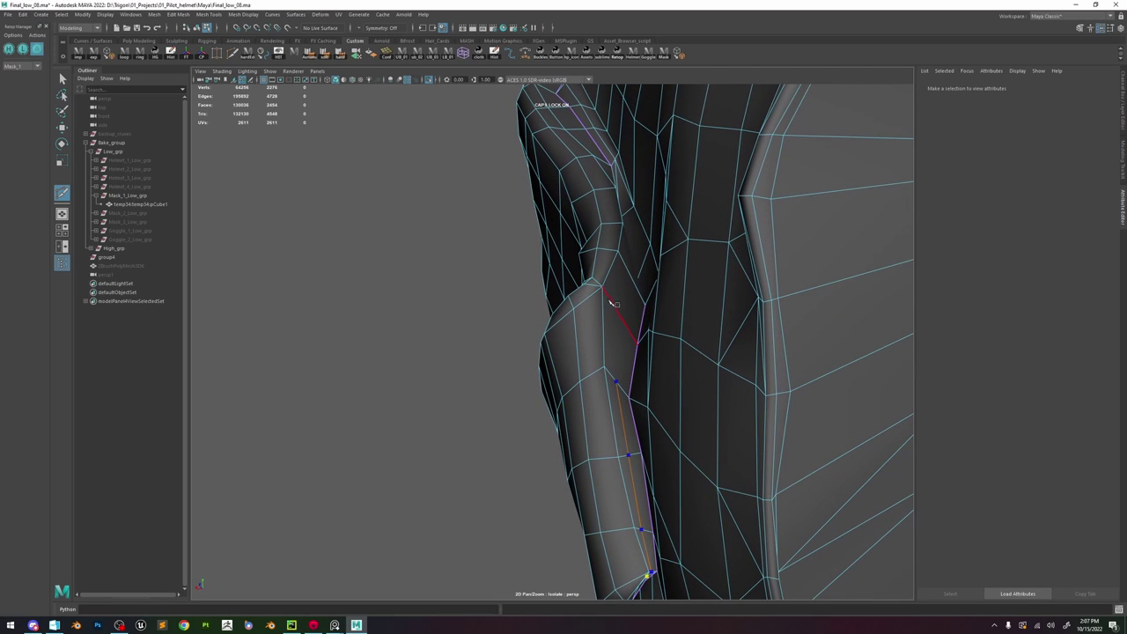
{"action": "left_click_drag", "start_coordinate": [614, 303], "coordinate": [637, 158], "text": "alt"}
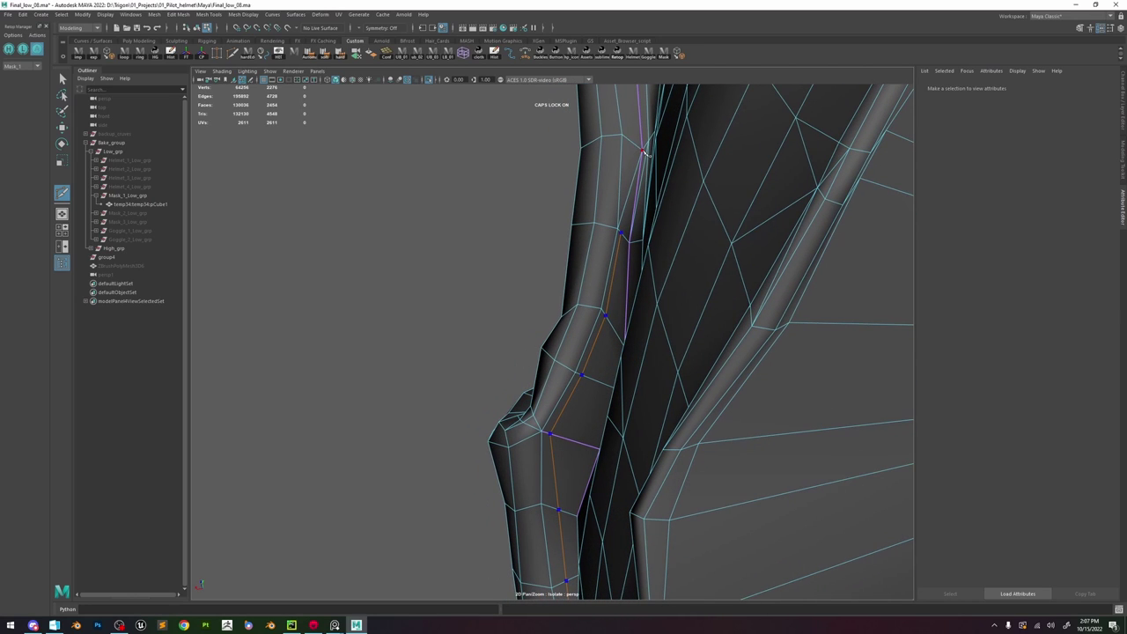
{"action": "key", "text": "Return"}
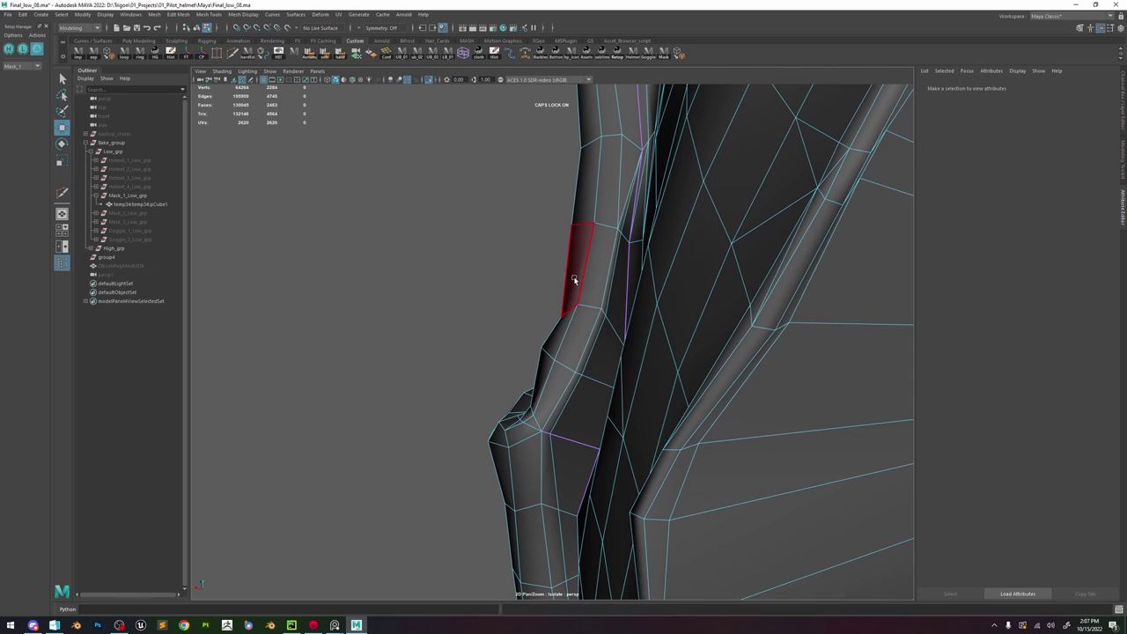
- Check the strap's shading from behind and adjust the new cut's vertices near the rear corner of the rim
{"action": "key", "text": "F8"}
{"action": "left_click", "coordinate": [500, 245]}
{"action": "left_click_drag", "start_coordinate": [504, 253], "coordinate": [572, 266], "text": "alt"}
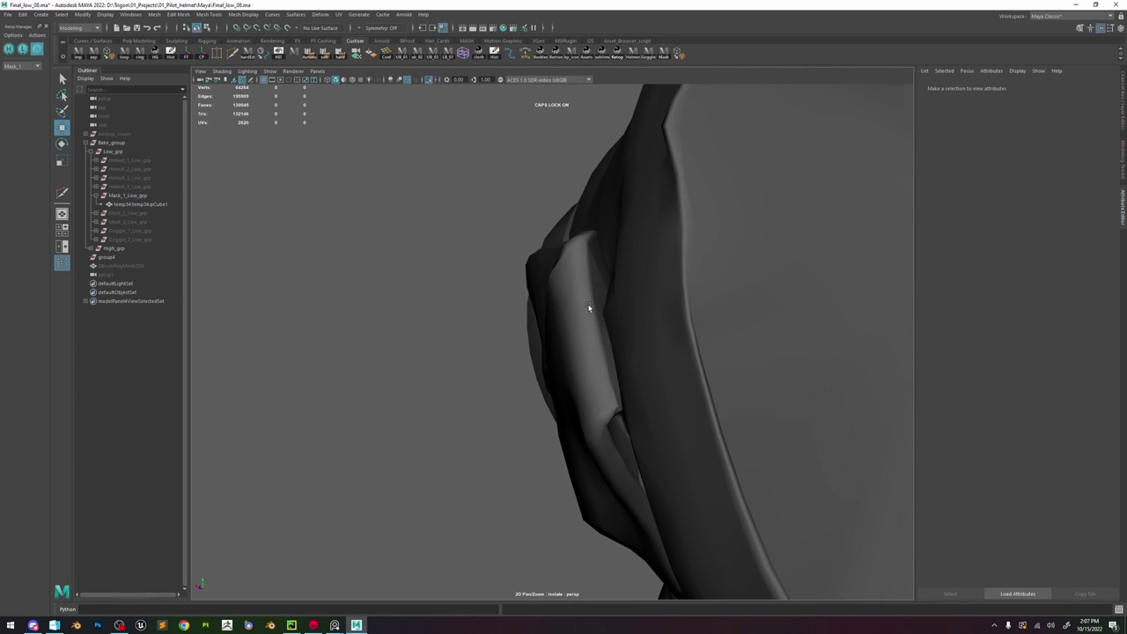
{"action": "left_click", "coordinate": [588, 306]}
{"action": "right_click_drag", "start_coordinate": [588, 306], "coordinate": [562, 297]}
{"action": "left_click", "coordinate": [612, 380]}
{"action": "key", "text": "f"}
{"action": "left_click_drag", "start_coordinate": [622, 376], "coordinate": [600, 396], "text": "alt"}
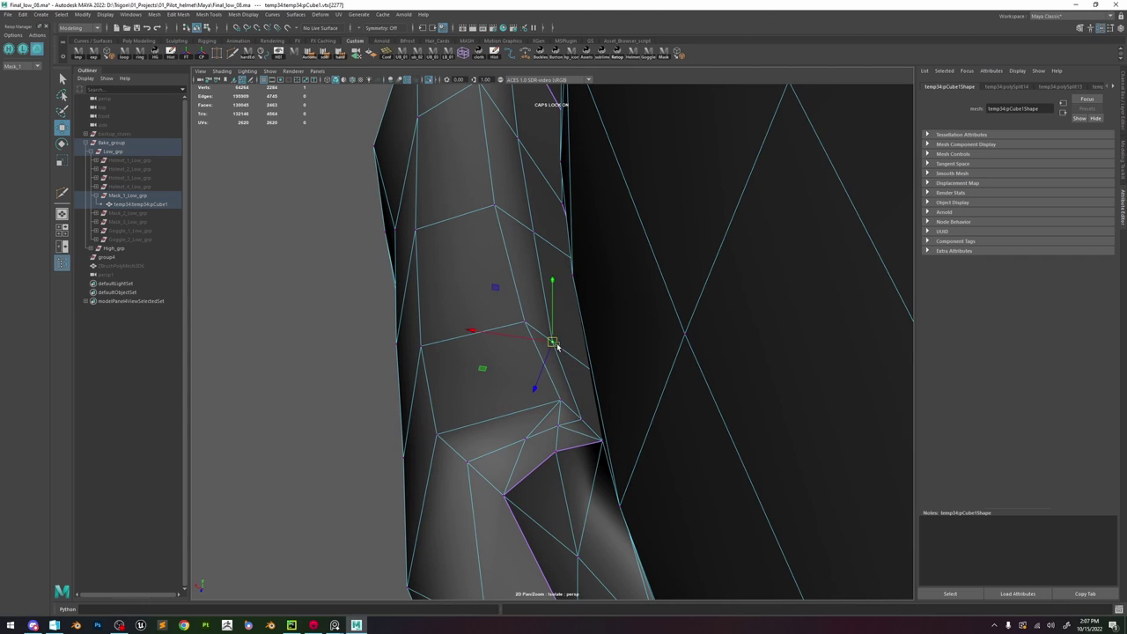
{"action": "mouse_move", "coordinate": [558, 341]}
{"action": "left_mouse_down", "text": "alt"}
{"action": "mouse_move", "coordinate": [543, 284]}
{"action": "mouse_move", "coordinate": [573, 297]}
{"action": "mouse_move", "coordinate": [537, 264]}
{"action": "mouse_move", "coordinate": [537, 225]}
{"action": "mouse_move", "coordinate": [583, 302]}
{"action": "mouse_move", "coordinate": [578, 264]}
{"action": "mouse_move", "coordinate": [580, 299]}
{"action": "mouse_move", "coordinate": [563, 251]}
{"action": "mouse_move", "coordinate": [593, 350]}
{"action": "mouse_move", "coordinate": [558, 359]}
{"action": "mouse_move", "coordinate": [573, 365]}
{"action": "mouse_move", "coordinate": [545, 326]}
{"action": "left_mouse_up", "text": "alt"}
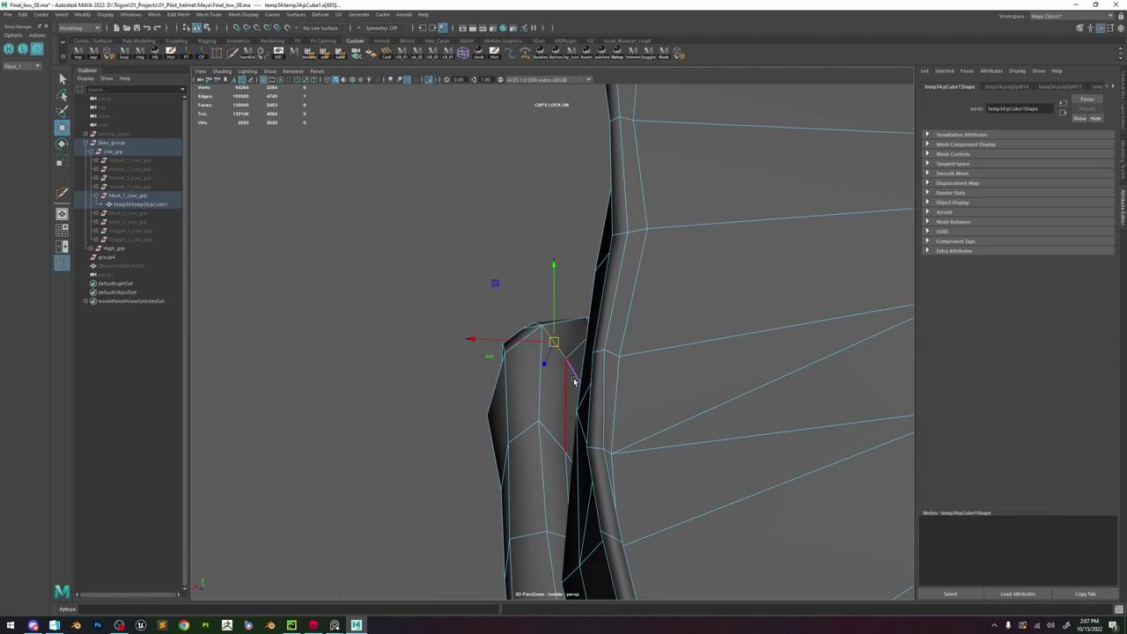
- Apply an edge operation to the short edge crossing the strap's rear rim and return to object mode
{"action": "left_click_drag", "start_coordinate": [574, 381], "coordinate": [578, 357], "text": "alt"}
{"action": "right_click_drag", "start_coordinate": [578, 355], "coordinate": [657, 350], "text": "shift"}
{"action": "right_click_drag", "start_coordinate": [572, 301], "coordinate": [608, 287]}
{"action": "left_click", "coordinate": [430, 328]}
{"action": "left_click", "coordinate": [526, 379]}
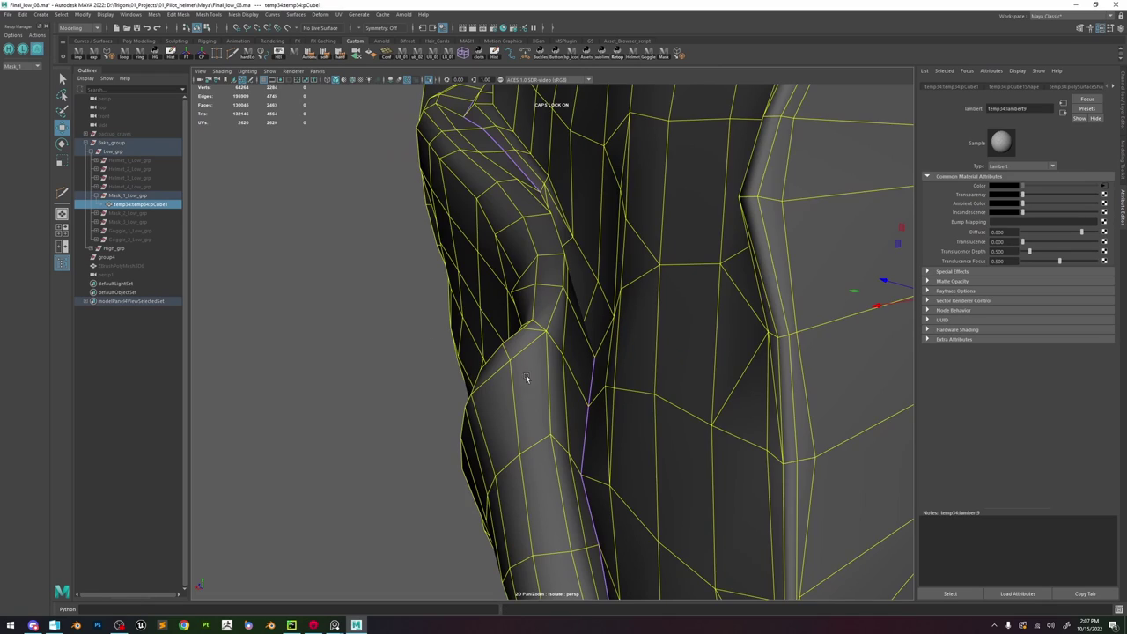
- Collapse the short edge at the tip of the strap's folded corner and return to object mode
{"action": "left_click_drag", "start_coordinate": [527, 378], "coordinate": [585, 390], "text": "alt"}
{"action": "right_click_drag", "start_coordinate": [548, 339], "coordinate": [577, 315]}
{"action": "left_click", "coordinate": [537, 336]}
{"action": "left_click_drag", "start_coordinate": [578, 315], "coordinate": [588, 345], "text": "alt"}
{"action": "key", "text": "ctrl+z"}
{"action": "right_click_drag", "start_coordinate": [587, 344], "coordinate": [626, 315], "text": "shift"}
{"action": "left_click_drag", "start_coordinate": [613, 340], "coordinate": [532, 288], "text": "alt"}
{"action": "right_click_drag", "start_coordinate": [532, 287], "coordinate": [495, 288]}
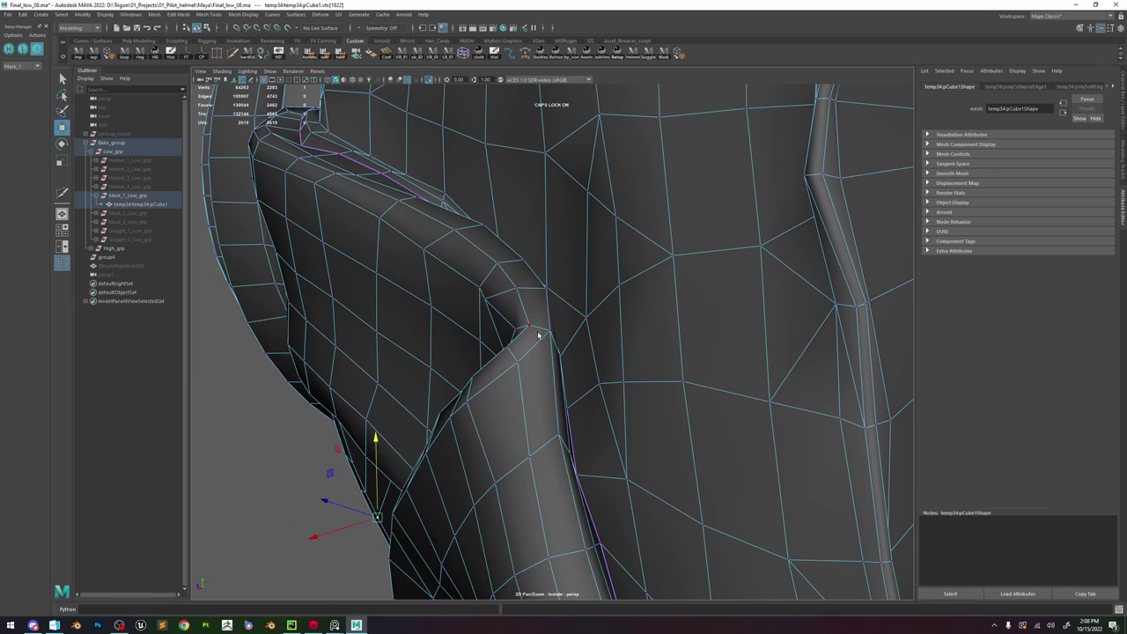
{"action": "right_click_drag", "start_coordinate": [551, 328], "coordinate": [400, 365]}
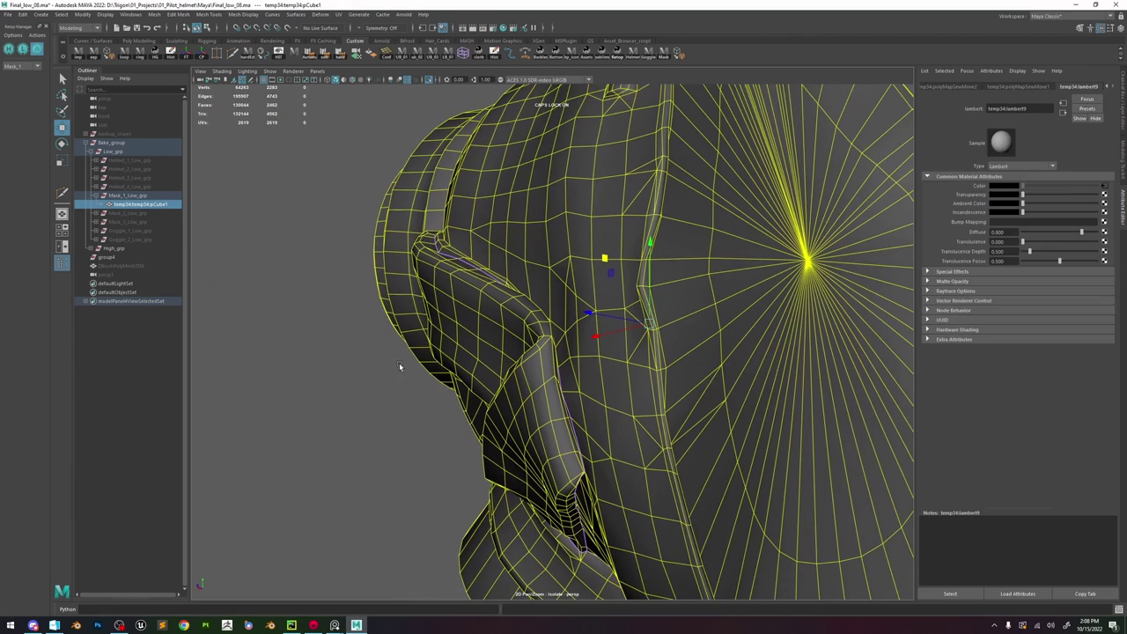
- Inspect the mask's smooth shading around the straps from both sides without the wireframe selection
{"action": "left_click", "coordinate": [400, 366]}
{"action": "left_click_drag", "start_coordinate": [400, 365], "coordinate": [536, 305], "text": "alt"}
{"action": "right_click_drag", "start_coordinate": [536, 304], "coordinate": [476, 310], "text": "alt"}
{"action": "left_click_drag", "start_coordinate": [476, 310], "coordinate": [616, 291], "text": "alt"}
{"action": "right_click_drag", "start_coordinate": [615, 290], "coordinate": [556, 288], "text": "alt"}
{"action": "middle_click_drag", "start_coordinate": [555, 288], "coordinate": [581, 254], "text": "alt"}
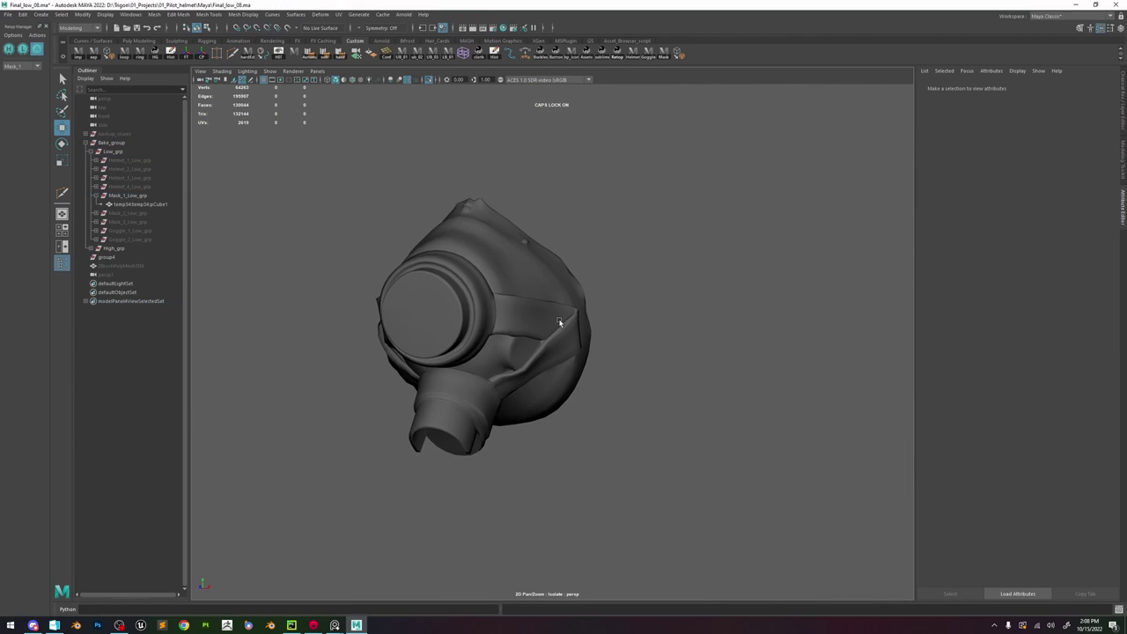
{"action": "left_click_drag", "start_coordinate": [571, 319], "coordinate": [619, 314], "text": "alt"}
{"action": "key", "text": "ctrl+z"}
{"action": "key", "text": "ctrl+z"}
{"action": "key", "text": "ctrl+z"}
{"action": "key", "text": "ctrl+z"}
{"action": "key", "text": "ctrl+z"}
{"action": "key", "text": "ctrl+z"}
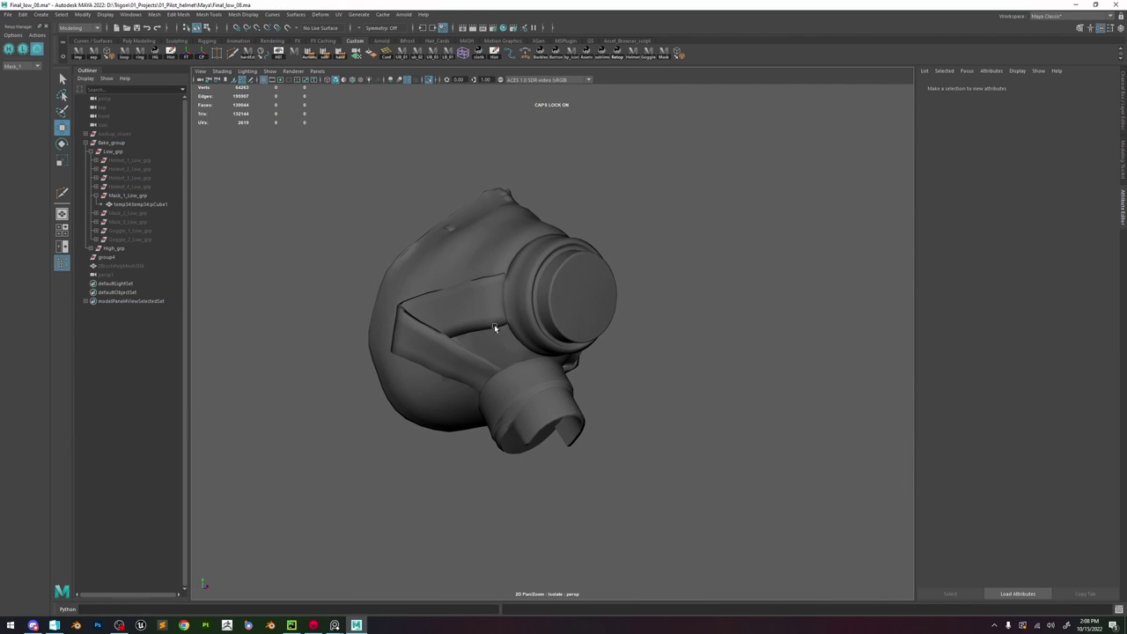
{"action": "key", "text": "ctrl+z"}
{"action": "key", "text": "ctrl+z"}
{"action": "key", "text": "ctrl+z"}
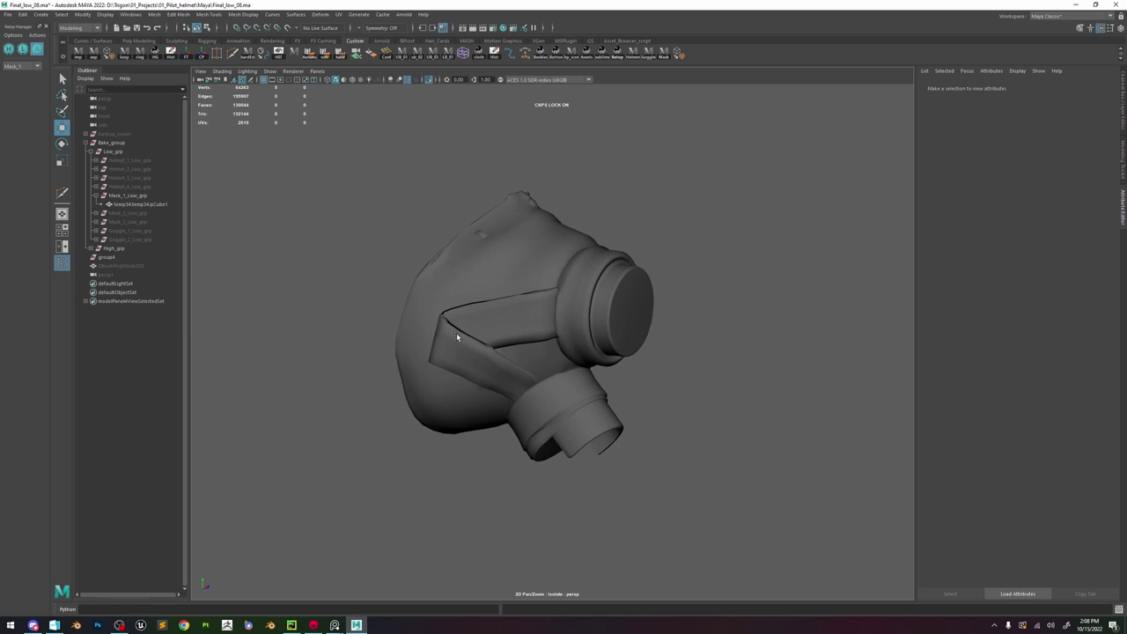
- Capture a screenshot of the mask's strap side and paste it into the floating reference board
{"action": "key", "text": "Print"}
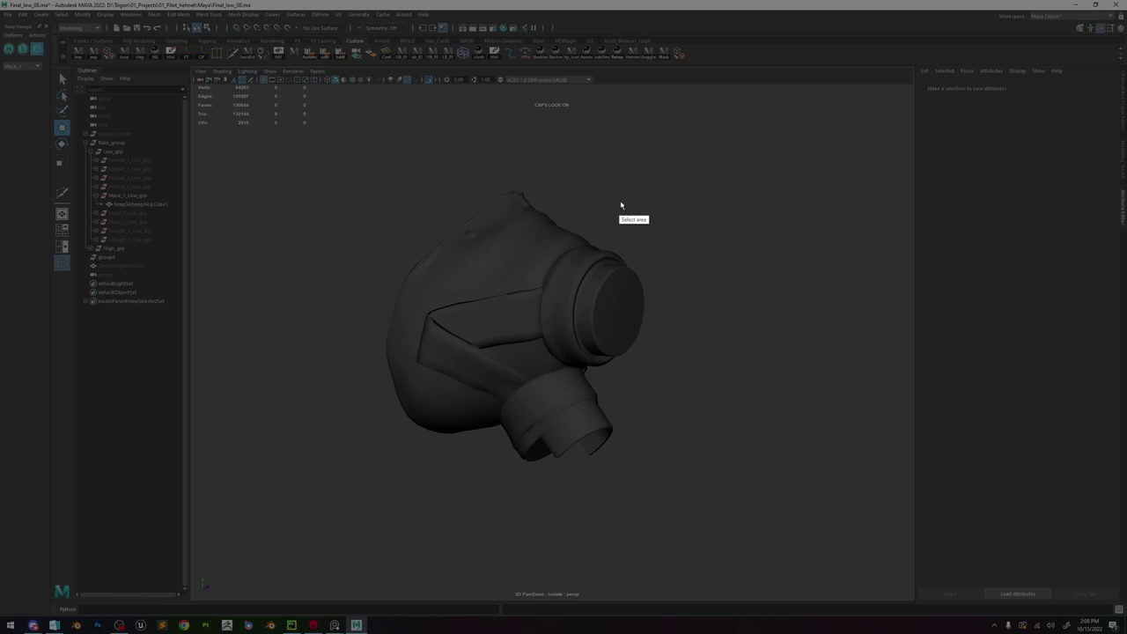
{"action": "left_click_drag", "start_coordinate": [631, 199], "coordinate": [366, 462]}
{"action": "key", "text": "ctrl+c"}
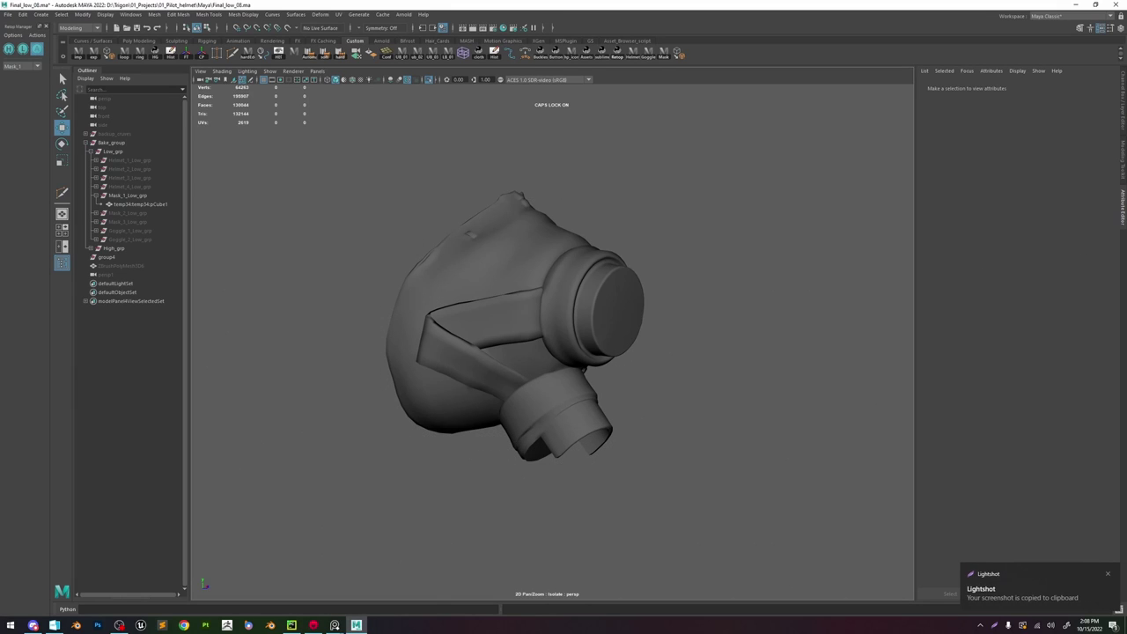
{"action": "left_click_drag", "start_coordinate": [733, 312], "coordinate": [964, 121]}
{"action": "scroll", "coordinate": [863, 217], "scroll_direction": "down", "scroll_amount": 6}
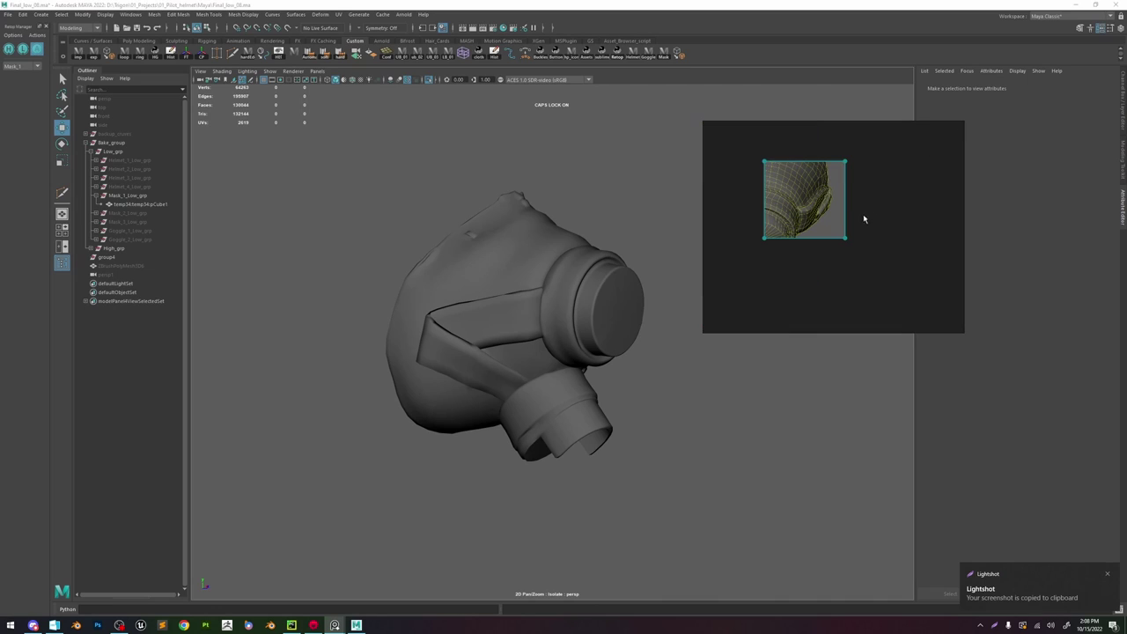
{"action": "key", "text": "ctrl+v"}
{"action": "scroll", "coordinate": [862, 237], "scroll_direction": "up", "scroll_amount": 4}
- Mirror the pasted reference image horizontally, enlarge it on the strap fold and place the board beside the mask
{"action": "left_click_drag", "start_coordinate": [861, 239], "coordinate": [806, 249], "text": "alt+shift"}
{"action": "left_click_drag", "start_coordinate": [606, 292], "coordinate": [493, 284], "text": "alt"}
{"action": "right_click_drag", "start_coordinate": [493, 284], "coordinate": [570, 295], "text": "alt"}
{"action": "middle_click_drag", "start_coordinate": [570, 295], "coordinate": [632, 217], "text": "alt"}
{"action": "right_click_drag", "start_coordinate": [631, 217], "coordinate": [718, 256], "text": "alt"}
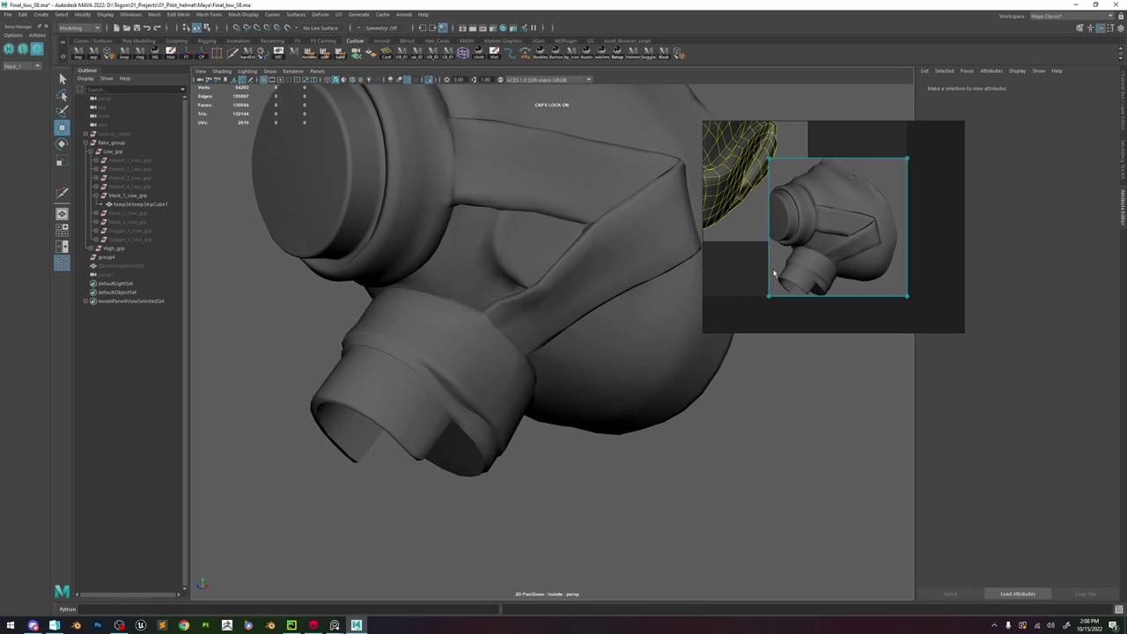
{"action": "right_click_drag", "start_coordinate": [849, 194], "coordinate": [911, 254]}
{"action": "scroll", "coordinate": [912, 257], "scroll_direction": "up", "scroll_amount": 5}
{"action": "middle_click_drag", "start_coordinate": [926, 296], "coordinate": [919, 244]}
{"action": "left_click_drag", "start_coordinate": [693, 213], "coordinate": [775, 212], "text": "alt"}
{"action": "scroll", "coordinate": [691, 219], "scroll_direction": "down", "scroll_amount": 1}
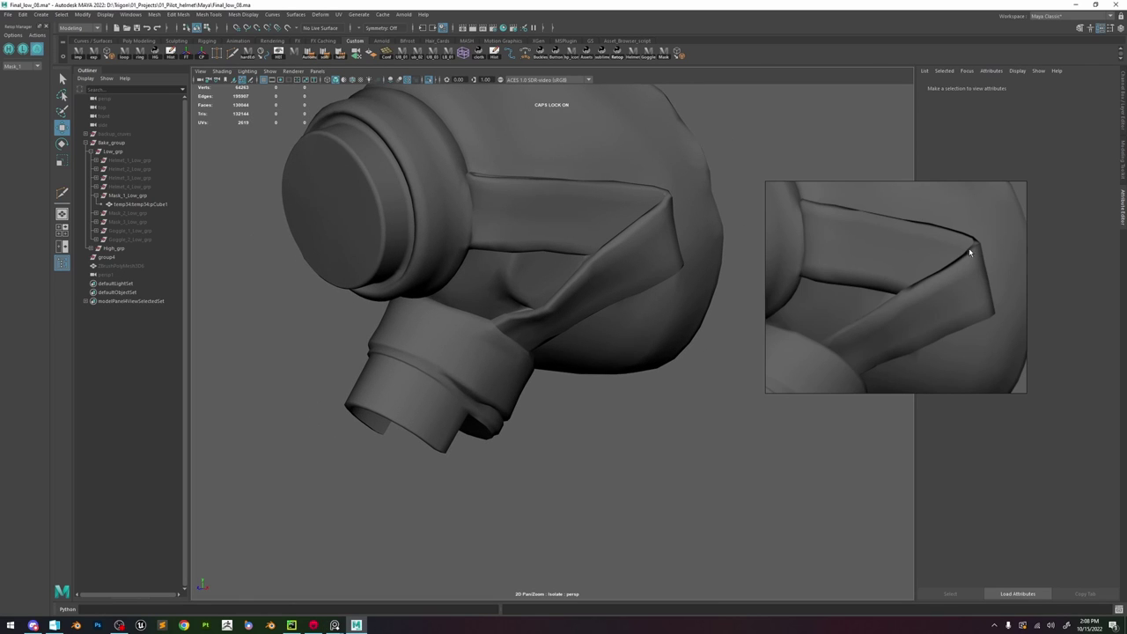
- Select the mask for edge editing, frame the recess between the straps and move the reference board clear of the mesh
{"action": "left_click_drag", "start_coordinate": [665, 251], "coordinate": [696, 255], "text": "alt"}
{"action": "left_click", "coordinate": [676, 241]}
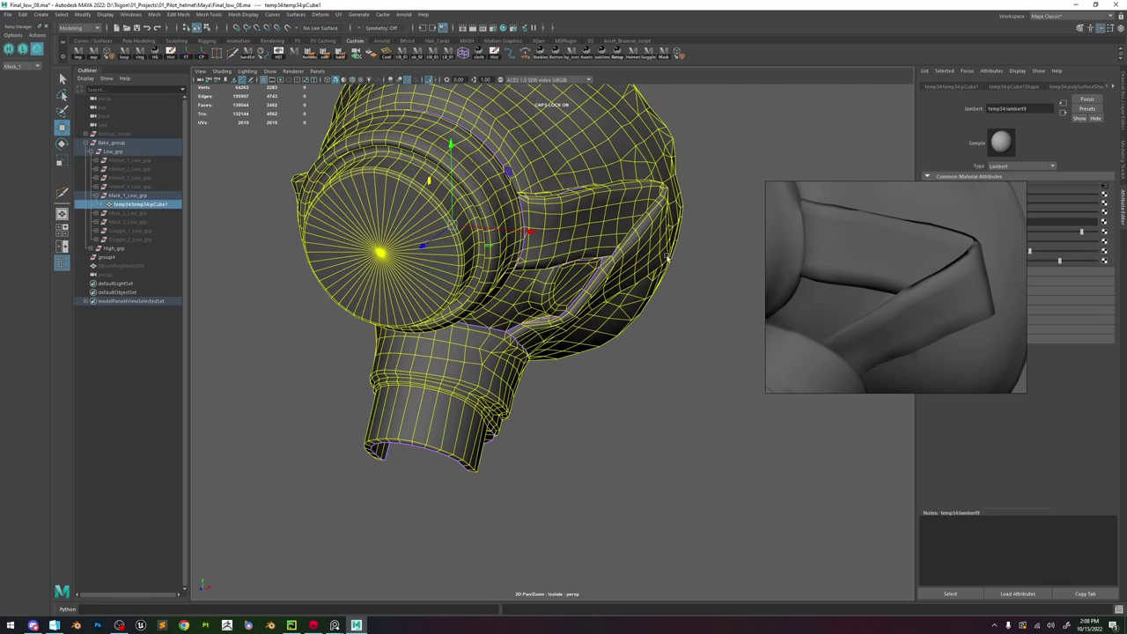
{"action": "left_click_drag", "start_coordinate": [697, 195], "coordinate": [569, 253], "text": "alt"}
{"action": "scroll", "coordinate": [570, 251], "scroll_direction": "down", "scroll_amount": 1}
{"action": "key", "text": "F10"}
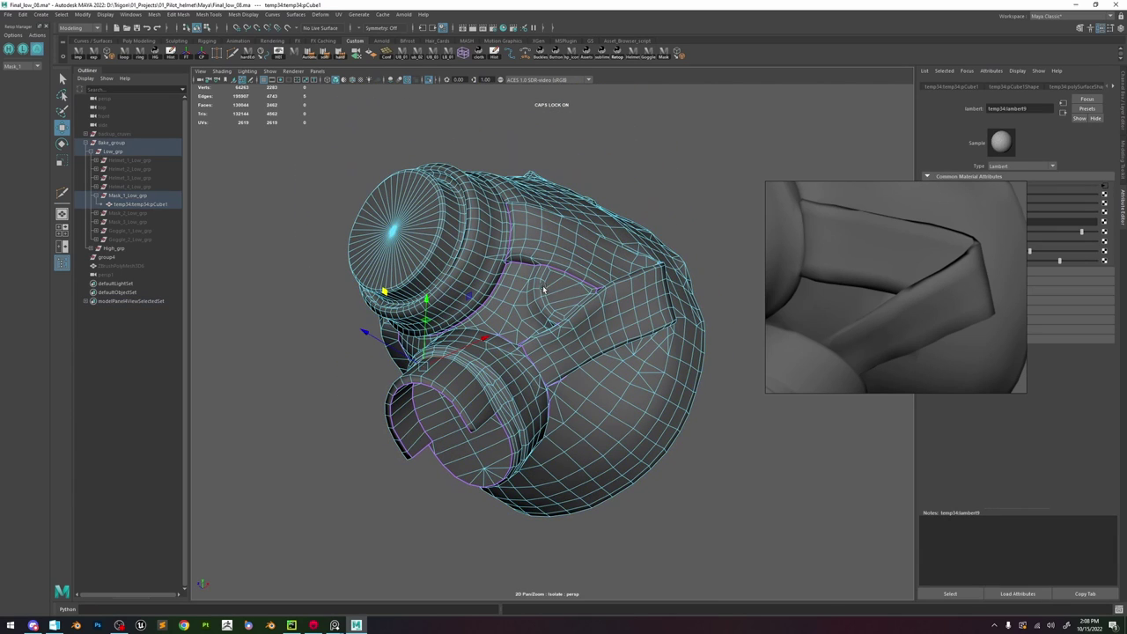
{"action": "left_click", "coordinate": [542, 286]}
{"action": "key", "text": "f"}
{"action": "scroll", "coordinate": [545, 287], "scroll_direction": "down", "scroll_amount": 8}
{"action": "scroll", "coordinate": [543, 271], "scroll_direction": "down", "scroll_amount": 3}
{"action": "left_click_drag", "start_coordinate": [843, 230], "coordinate": [979, 299]}
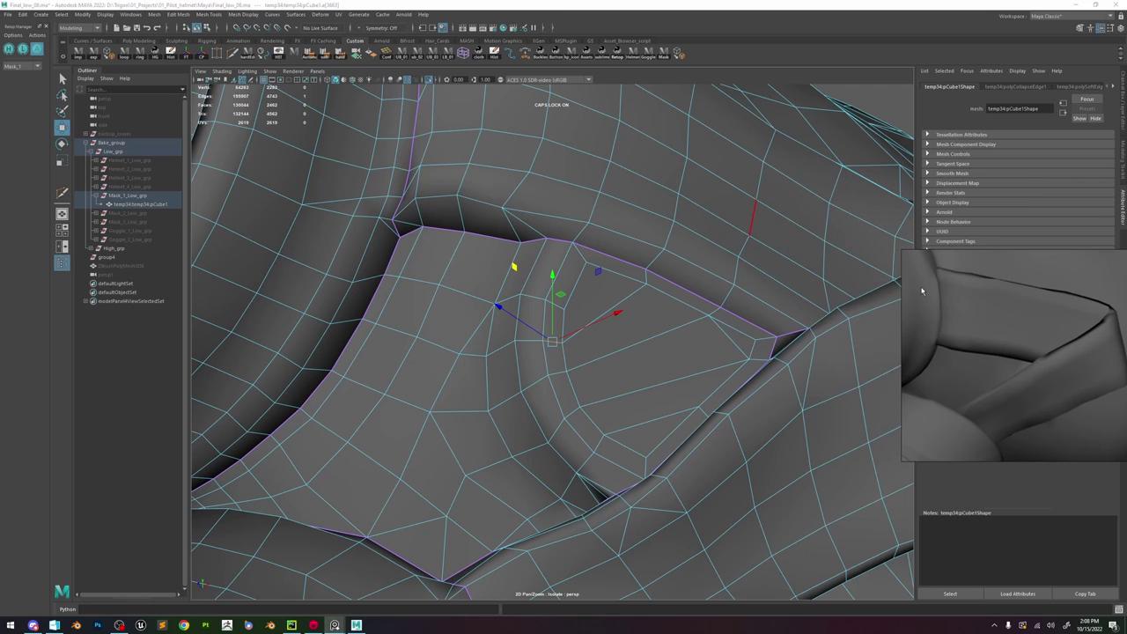
- Cut an edge line with Multi-Cut beside the recess's curved border, from the upper strap down to the lower strap
{"action": "left_click_drag", "start_coordinate": [768, 255], "coordinate": [532, 194], "text": "alt"}
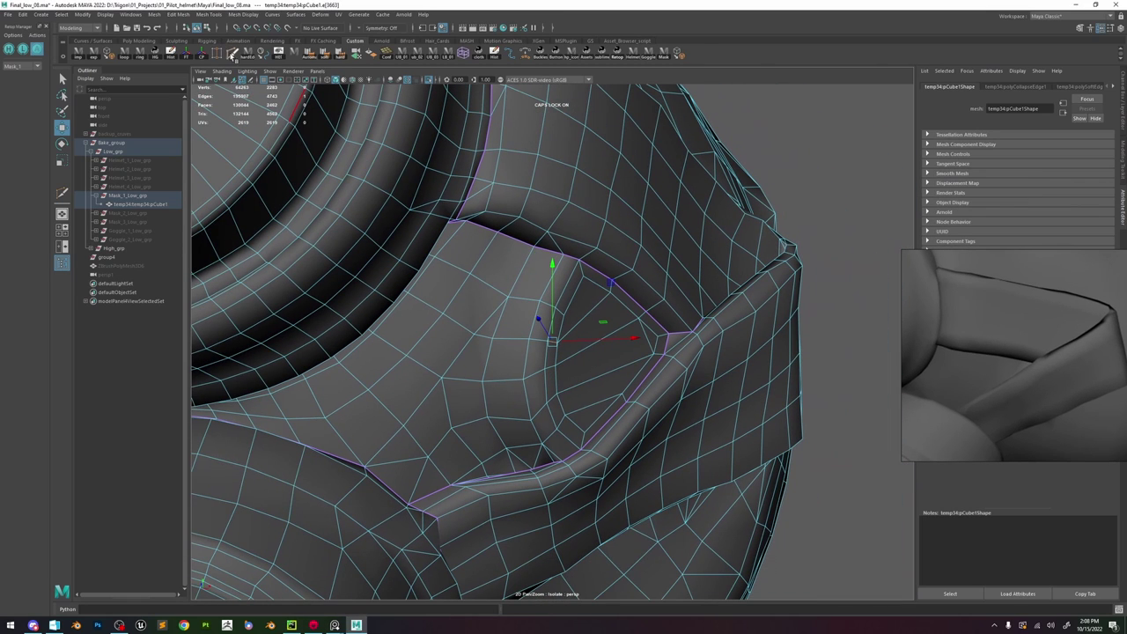
{"action": "left_click", "coordinate": [539, 247]}
{"action": "left_click_drag", "start_coordinate": [540, 247], "coordinate": [539, 317], "text": "alt"}
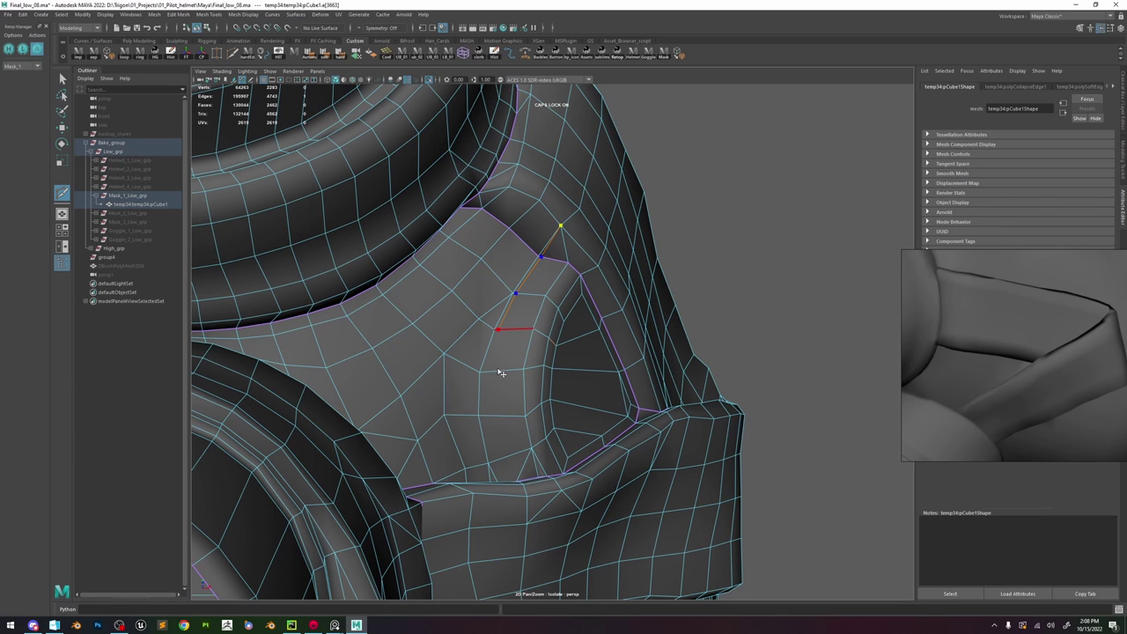
{"action": "left_click_drag", "start_coordinate": [500, 403], "coordinate": [512, 445], "text": "alt"}
{"action": "left_click", "coordinate": [486, 425], "text": "shift"}
{"action": "middle_click_drag", "start_coordinate": [511, 440], "coordinate": [528, 343], "text": "alt"}
{"action": "right_click_drag", "start_coordinate": [528, 344], "coordinate": [569, 302], "text": "alt"}
{"action": "left_click_drag", "start_coordinate": [569, 302], "coordinate": [540, 349], "text": "alt"}
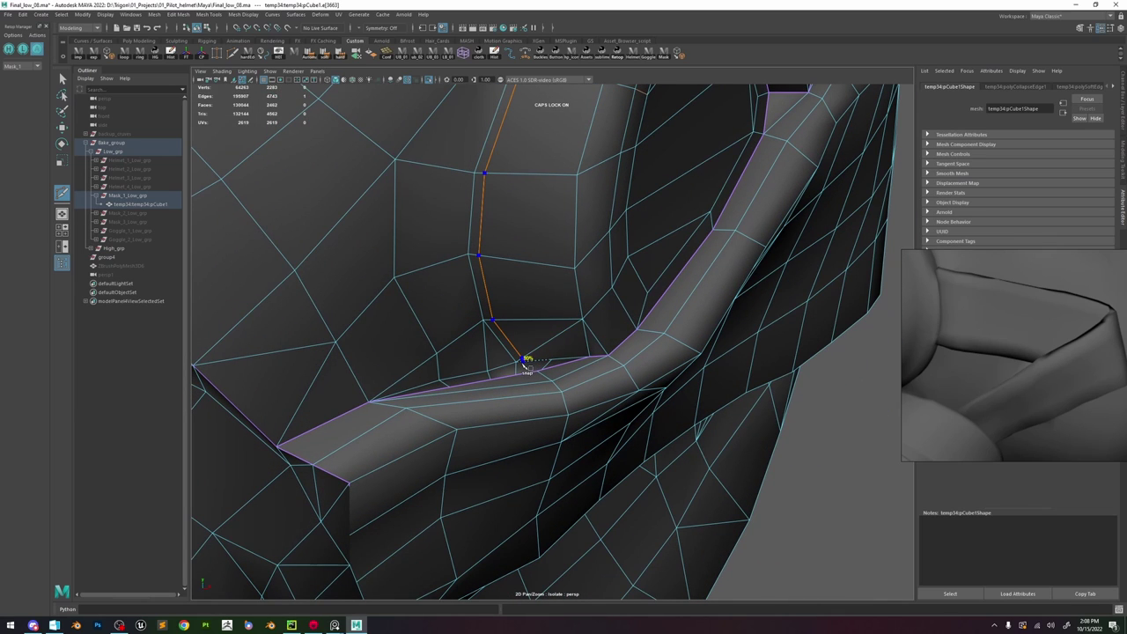
{"action": "left_click", "coordinate": [522, 361]}
{"action": "left_click_drag", "start_coordinate": [522, 361], "coordinate": [570, 380], "text": "alt"}
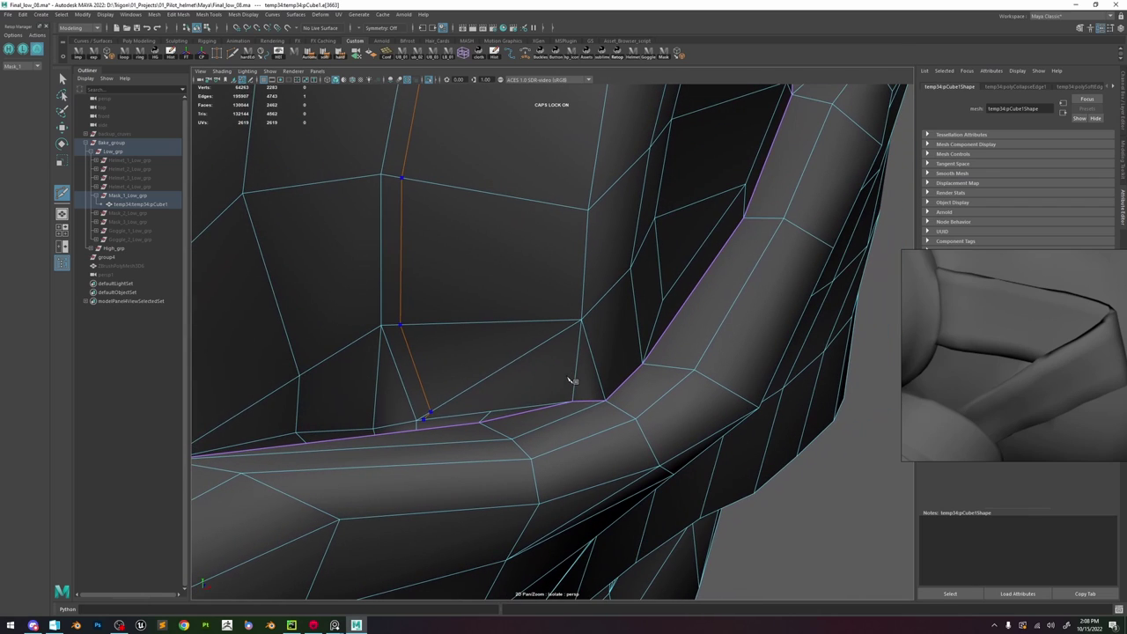
{"action": "left_click_drag", "start_coordinate": [495, 414], "coordinate": [500, 414], "text": "alt"}
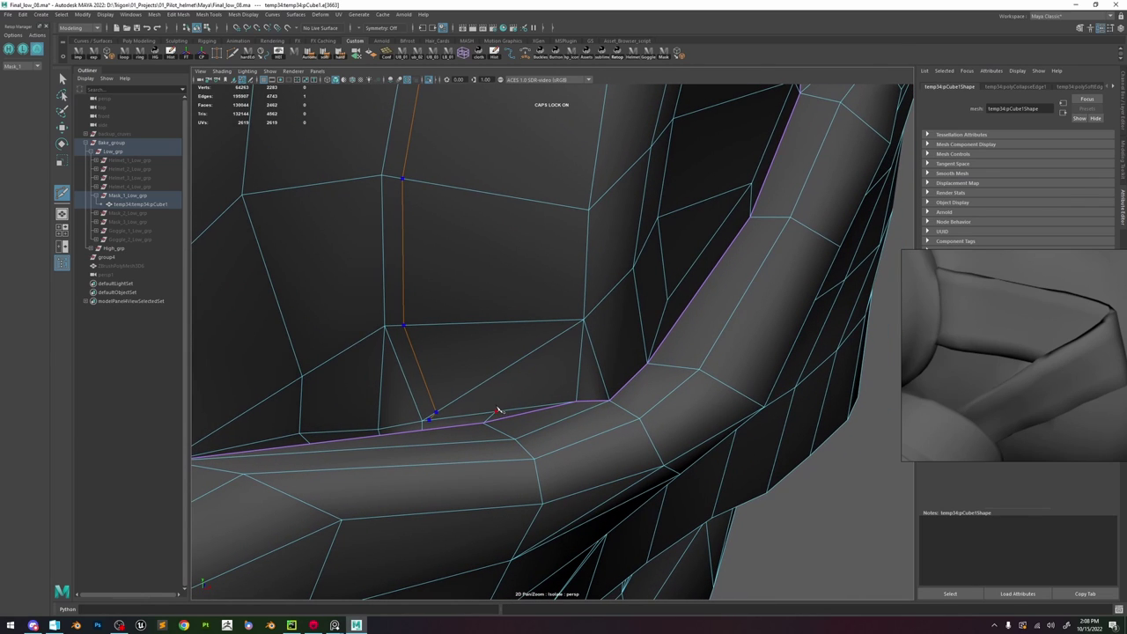
{"action": "key", "text": "w"}
- Extend the new edge line with Multi-Cut from its lower end along the lower strap to the seam corner
{"action": "left_click", "coordinate": [435, 400]}
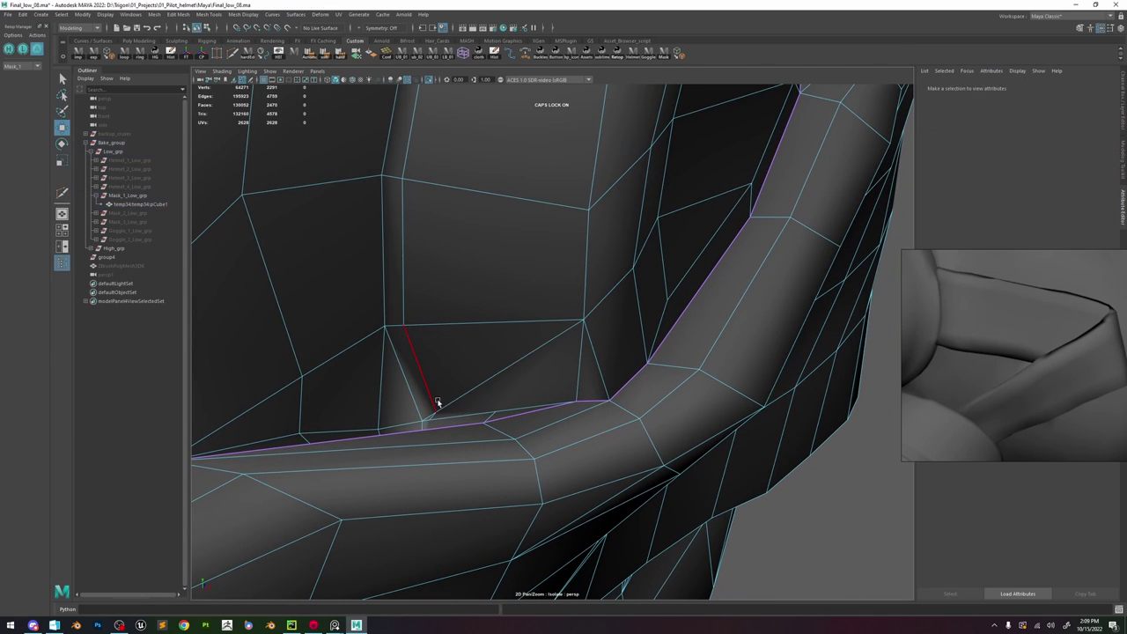
{"action": "key", "text": "f"}
{"action": "scroll", "coordinate": [457, 392], "scroll_direction": "down", "scroll_amount": 5}
{"action": "left_click_drag", "start_coordinate": [633, 376], "coordinate": [608, 383], "text": "alt"}
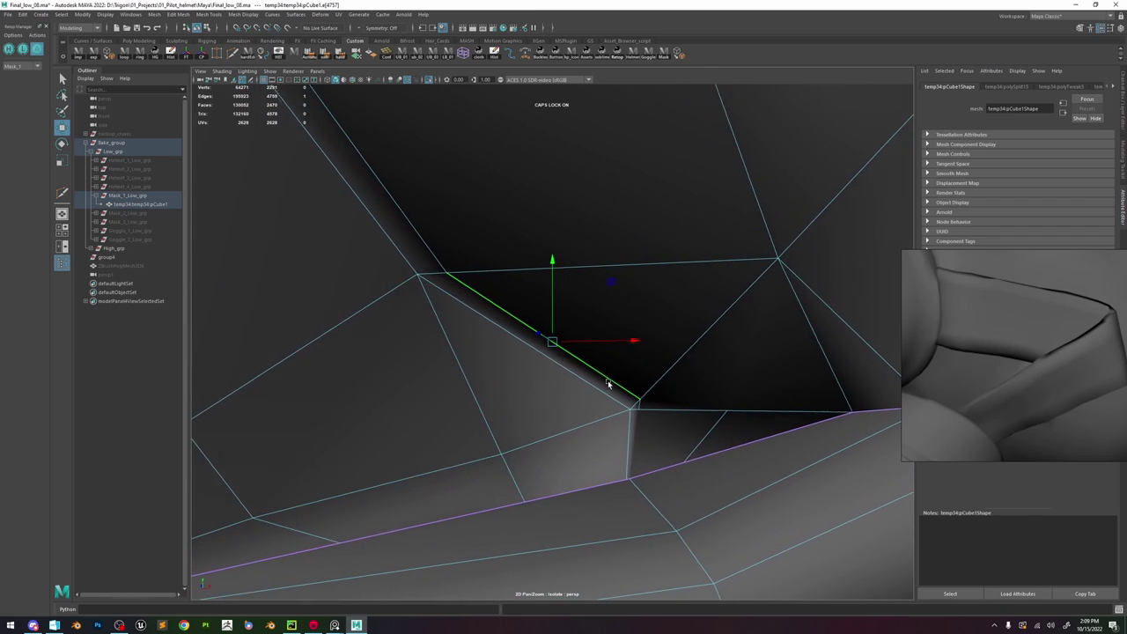
{"action": "right_click_drag", "start_coordinate": [608, 383], "coordinate": [562, 271], "text": "alt"}
{"action": "left_click_drag", "start_coordinate": [562, 271], "coordinate": [576, 300], "text": "alt"}
{"action": "left_click_drag", "start_coordinate": [642, 362], "coordinate": [479, 283], "text": "alt"}
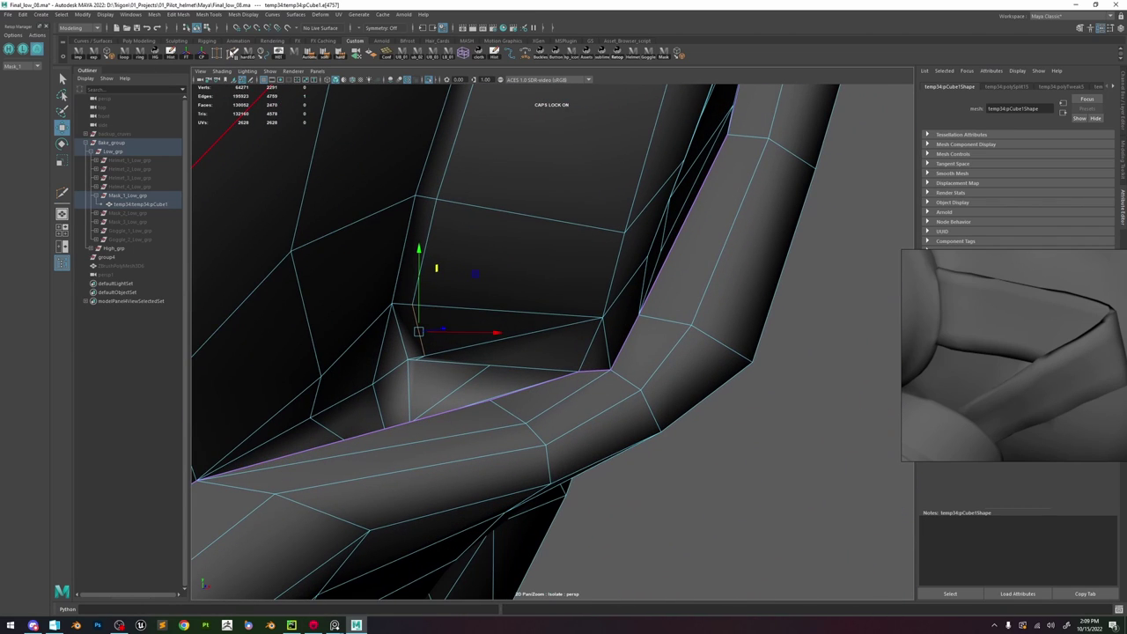
{"action": "key", "text": "ctrl+shift+x"}
{"action": "mouse_move", "coordinate": [530, 334]}
{"action": "left_mouse_down", "text": "alt"}
{"action": "mouse_move", "coordinate": [505, 337]}
{"action": "mouse_move", "coordinate": [537, 335]}
{"action": "left_mouse_up", "text": "alt"}
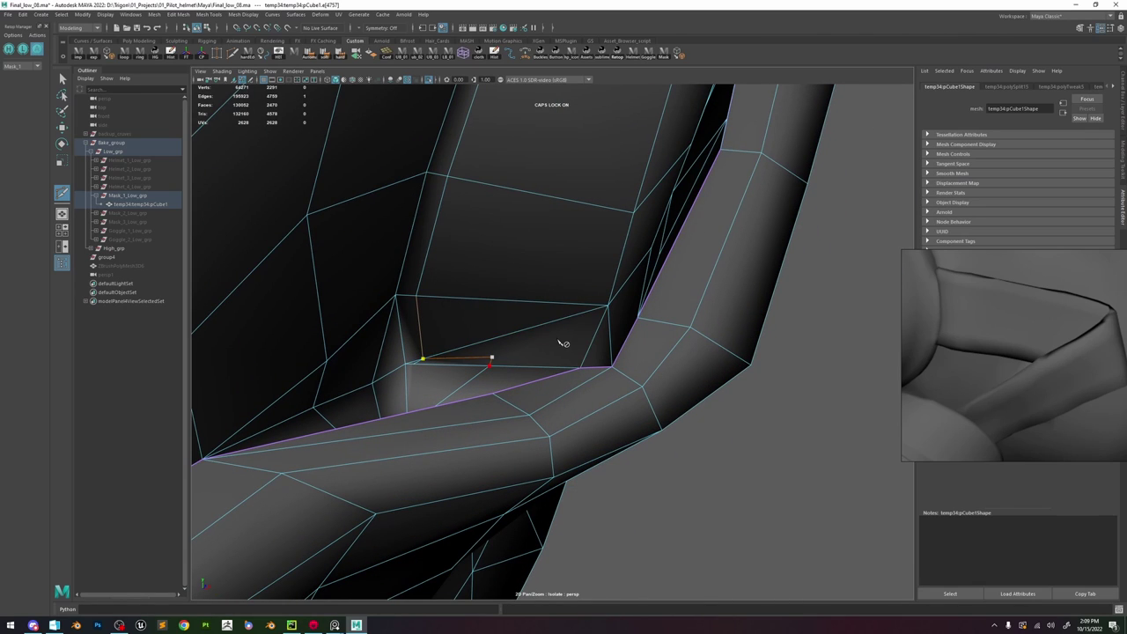
{"action": "right_click", "coordinate": [561, 304]}
{"action": "left_click_drag", "start_coordinate": [557, 317], "coordinate": [533, 351], "text": "alt"}
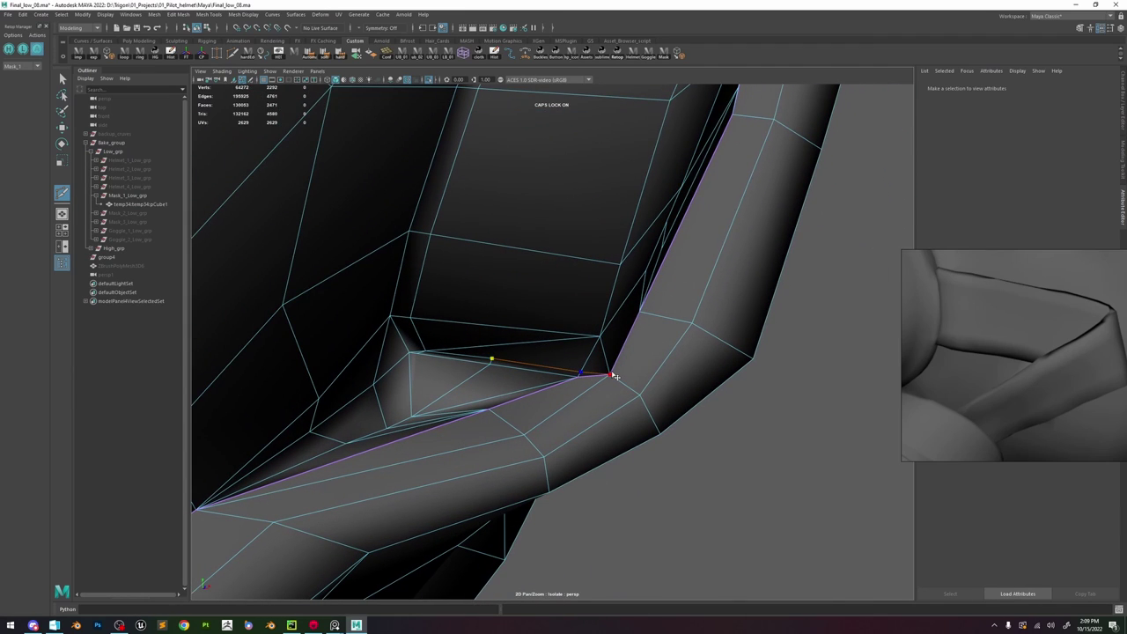
{"action": "key", "text": "Return"}
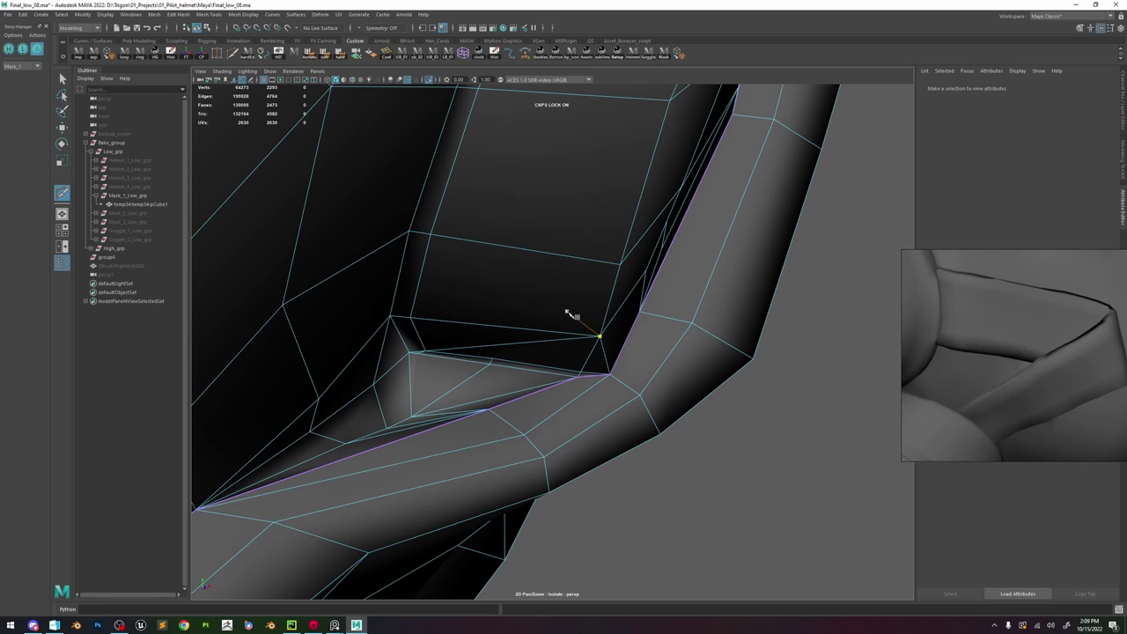
- Merge the surplus vertices beside the lower strap's seam with Target Weld
{"action": "key", "text": "w"}
{"action": "right_click_drag", "start_coordinate": [576, 295], "coordinate": [554, 290]}
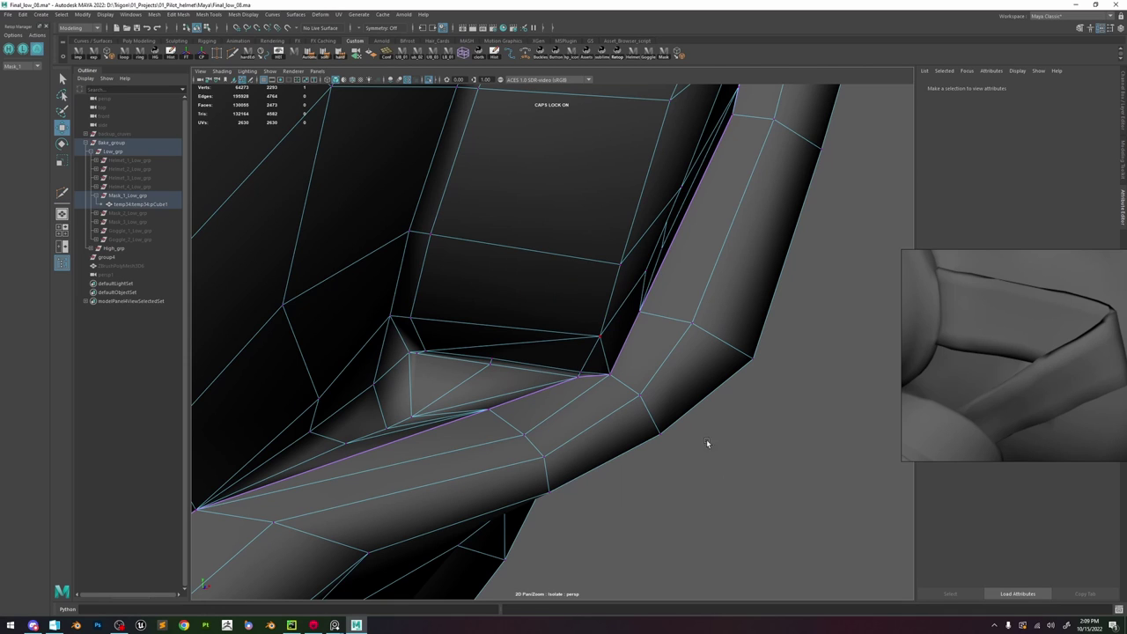
{"action": "left_click", "coordinate": [707, 440]}
{"action": "left_click", "coordinate": [217, 54]}
{"action": "mouse_move", "coordinate": [630, 365]}
{"action": "left_mouse_down", "text": "alt"}
{"action": "mouse_move", "coordinate": [578, 357]}
{"action": "mouse_move", "coordinate": [612, 359]}
{"action": "left_mouse_up", "text": "alt"}
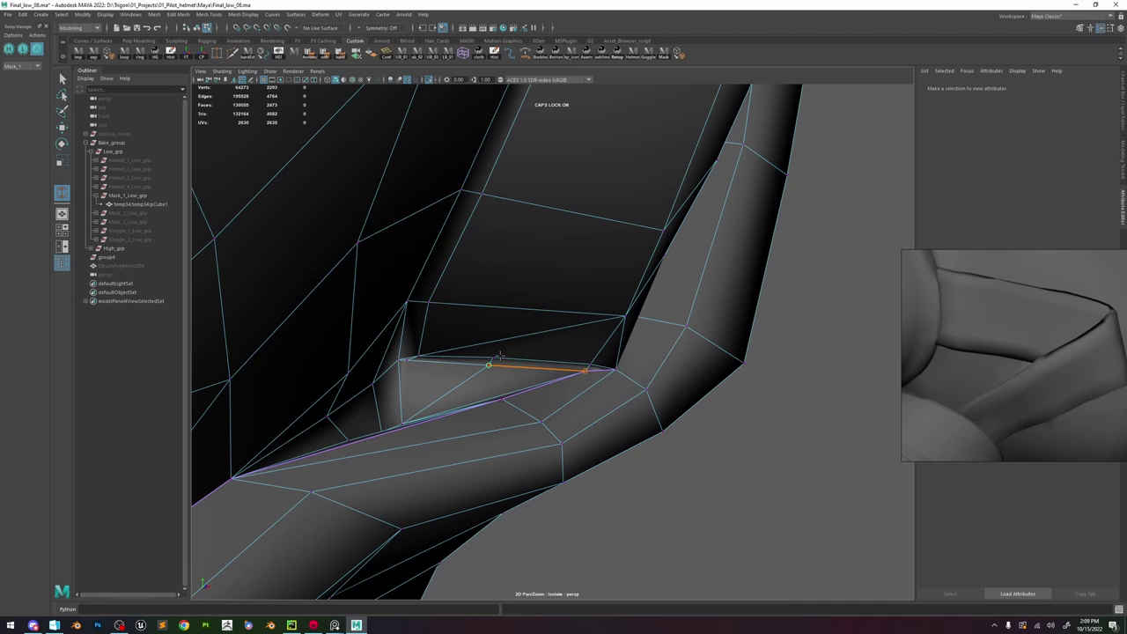
{"action": "right_click_drag", "start_coordinate": [546, 292], "coordinate": [576, 281]}
{"action": "left_click", "coordinate": [171, 55]}
{"action": "left_click", "coordinate": [540, 185]}
{"action": "left_click", "coordinate": [552, 329]}
{"action": "key", "text": "y"}
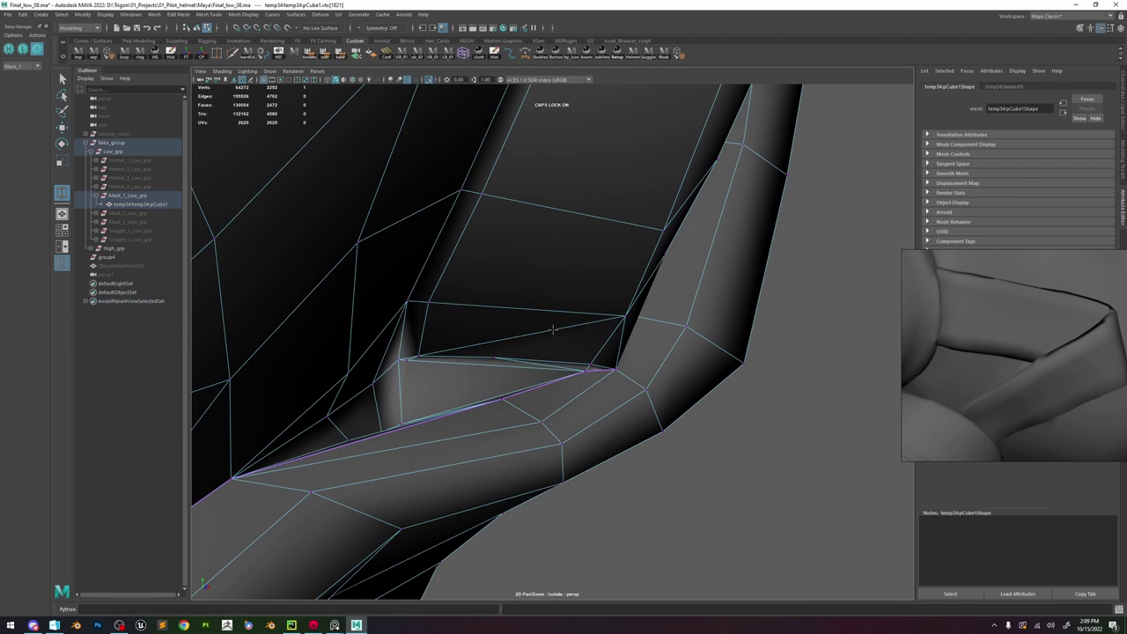
{"action": "left_click_drag", "start_coordinate": [592, 365], "coordinate": [591, 365]}
- Cut an edge line with Multi-Cut down the recess's small corner wall and along the gap to the seam vertex
{"action": "left_click_drag", "start_coordinate": [581, 365], "coordinate": [426, 410], "text": "alt"}
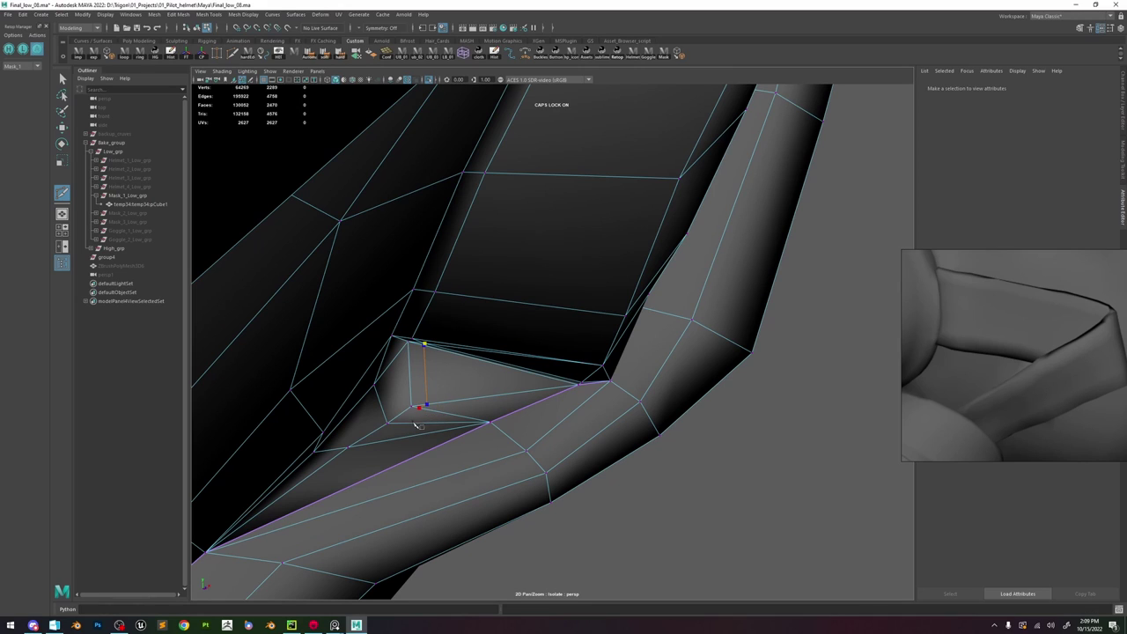
{"action": "left_click_drag", "start_coordinate": [362, 449], "coordinate": [238, 532], "text": "alt"}
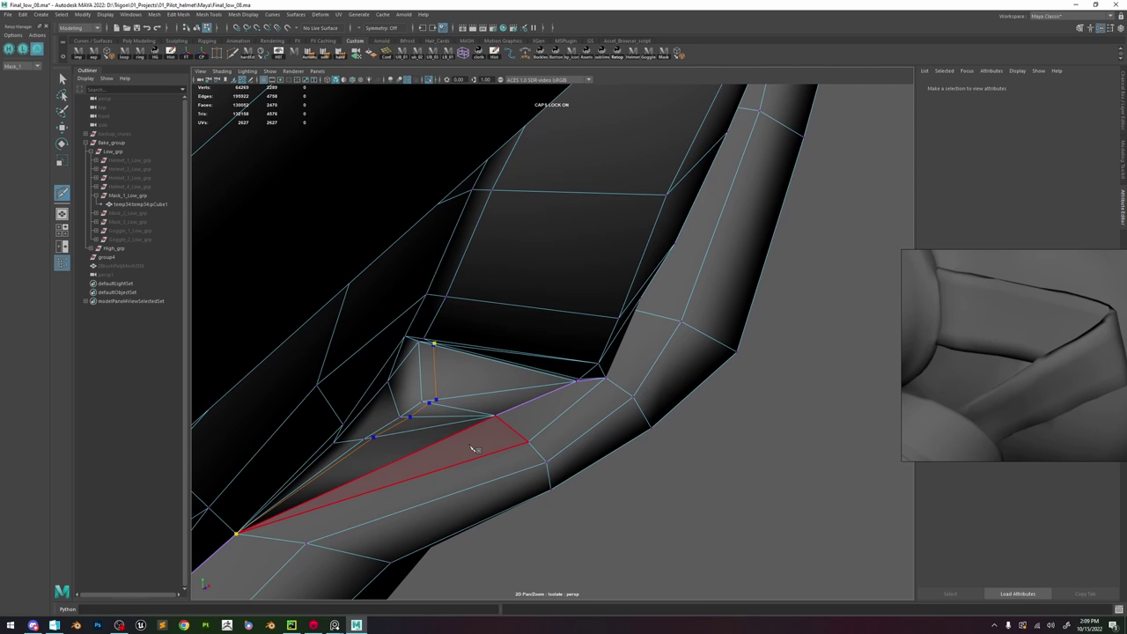
{"action": "left_click_drag", "start_coordinate": [473, 449], "coordinate": [530, 344], "text": "alt"}
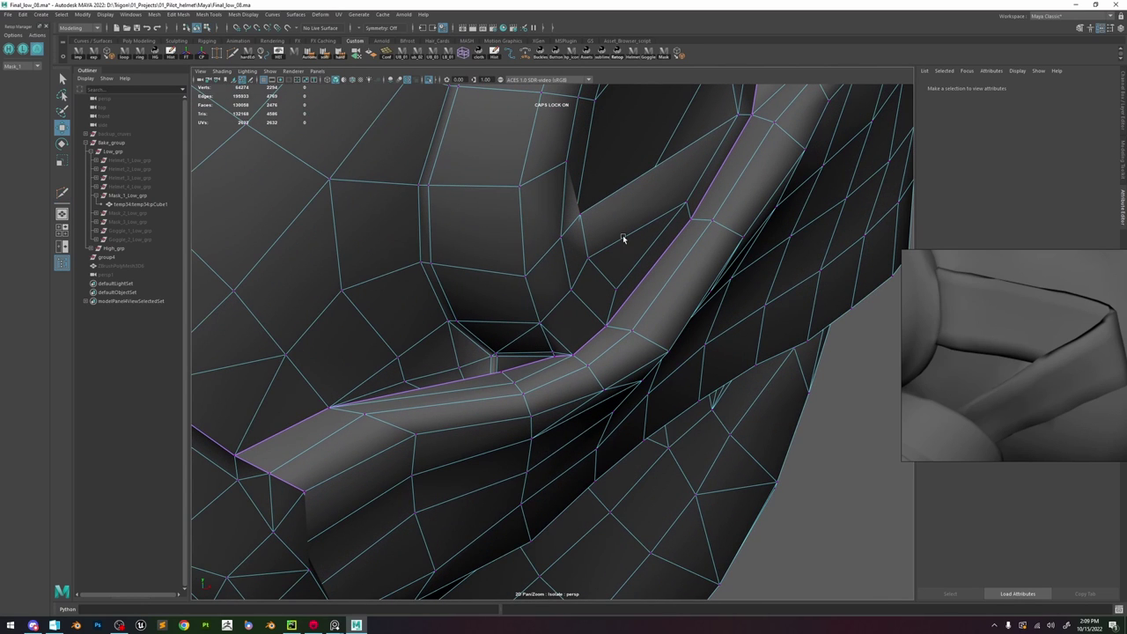
- Check the recess corner's shading in object mode, compare it with the high-poly mesh and restore the isolated view
{"action": "key", "text": "F8"}
{"action": "left_click", "coordinate": [830, 518]}
{"action": "scroll", "coordinate": [593, 324], "scroll_direction": "down", "scroll_amount": 8}
{"action": "left_click_drag", "start_coordinate": [593, 324], "coordinate": [601, 325], "text": "alt"}
{"action": "scroll", "coordinate": [601, 325], "scroll_direction": "up", "scroll_amount": 8}
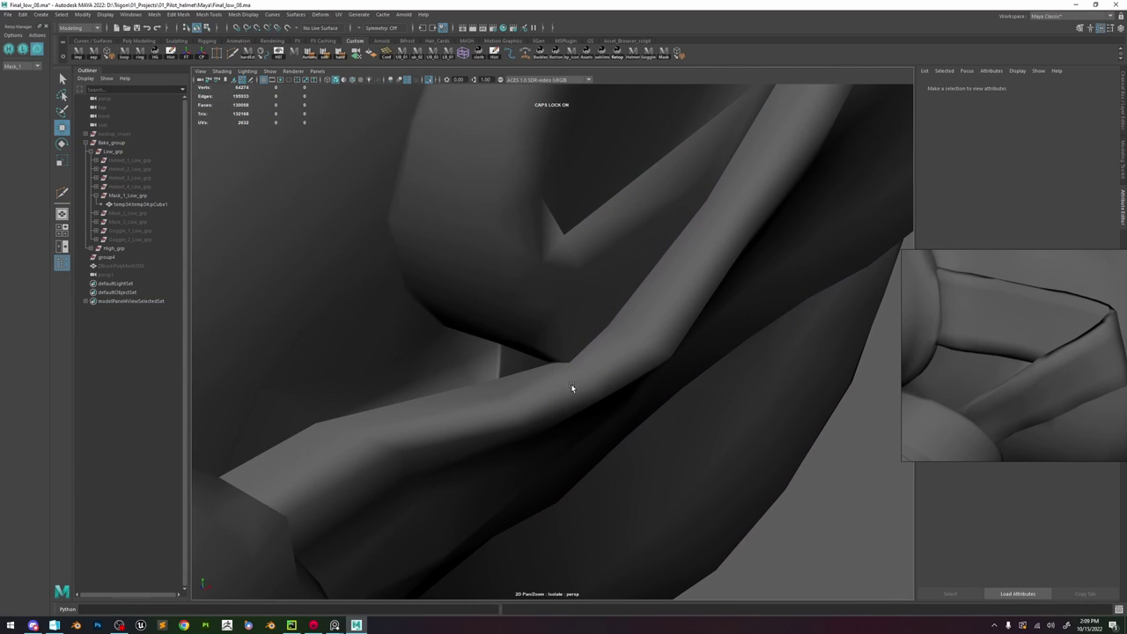
{"action": "left_click_drag", "start_coordinate": [571, 388], "coordinate": [591, 387], "text": "alt"}
{"action": "left_click", "coordinate": [528, 372]}
{"action": "left_click_drag", "start_coordinate": [528, 373], "coordinate": [563, 388], "text": "alt"}
{"action": "left_click", "coordinate": [429, 80]}
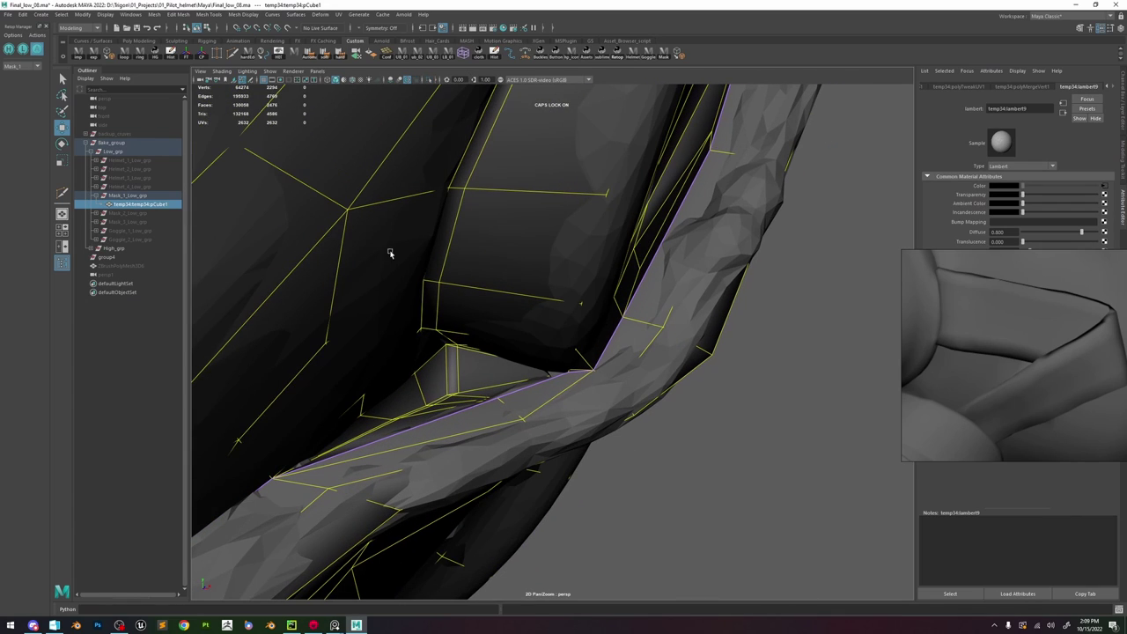
{"action": "key", "text": "ctrl+z"}
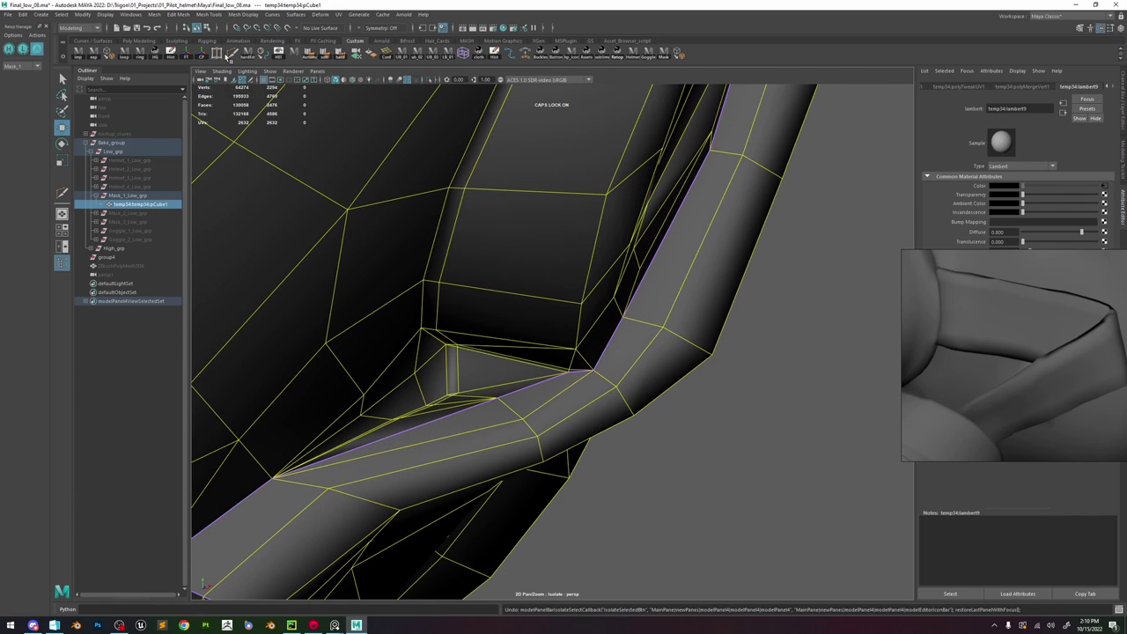
- Cut a crosswise edge line with Multi-Cut through the small corner wall to the seam and select its short middle edge
{"action": "key", "text": "ctrl+shift+x"}
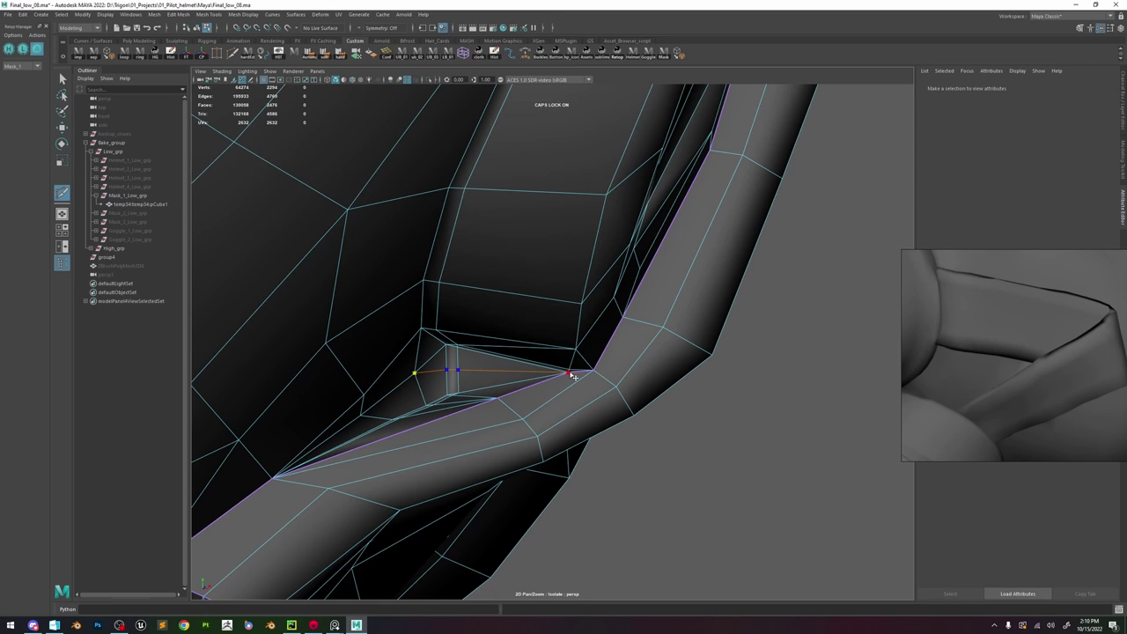
{"action": "right_click_drag", "start_coordinate": [502, 363], "coordinate": [503, 296]}
{"action": "left_click", "coordinate": [452, 370]}
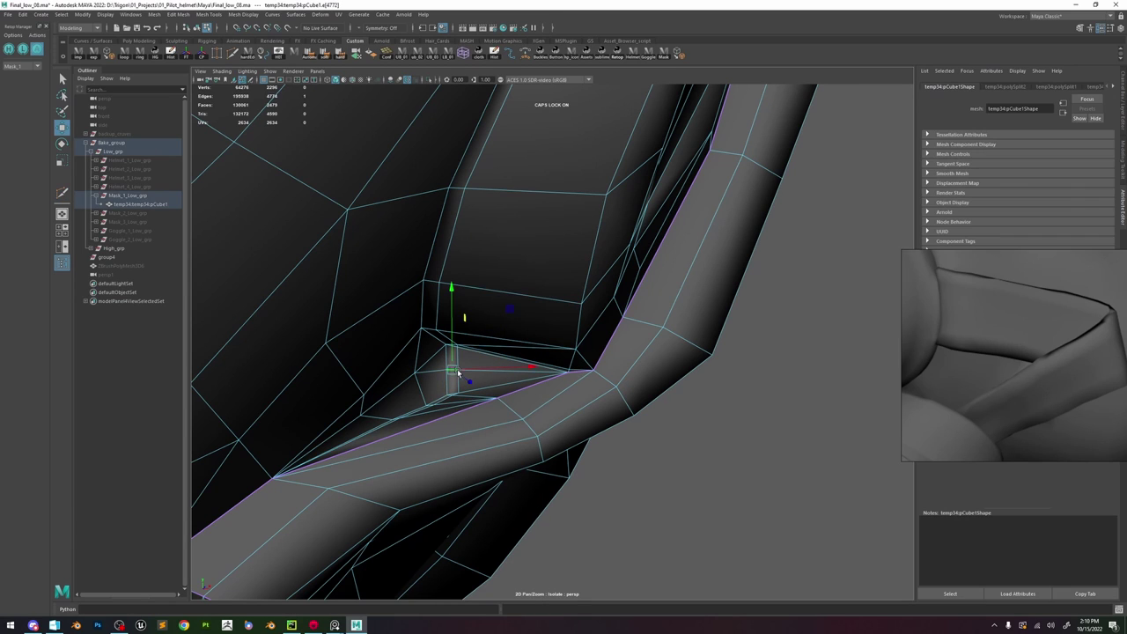
- Check the shading of the recess corner and lower strap in object mode from afar and up close
{"action": "mouse_move", "coordinate": [457, 369]}
{"action": "left_mouse_down", "text": "alt"}
{"action": "mouse_move", "coordinate": [472, 387]}
{"action": "mouse_move", "coordinate": [514, 371]}
{"action": "left_mouse_up", "text": "alt"}
{"action": "right_click_drag", "start_coordinate": [551, 384], "coordinate": [481, 329], "text": "alt"}
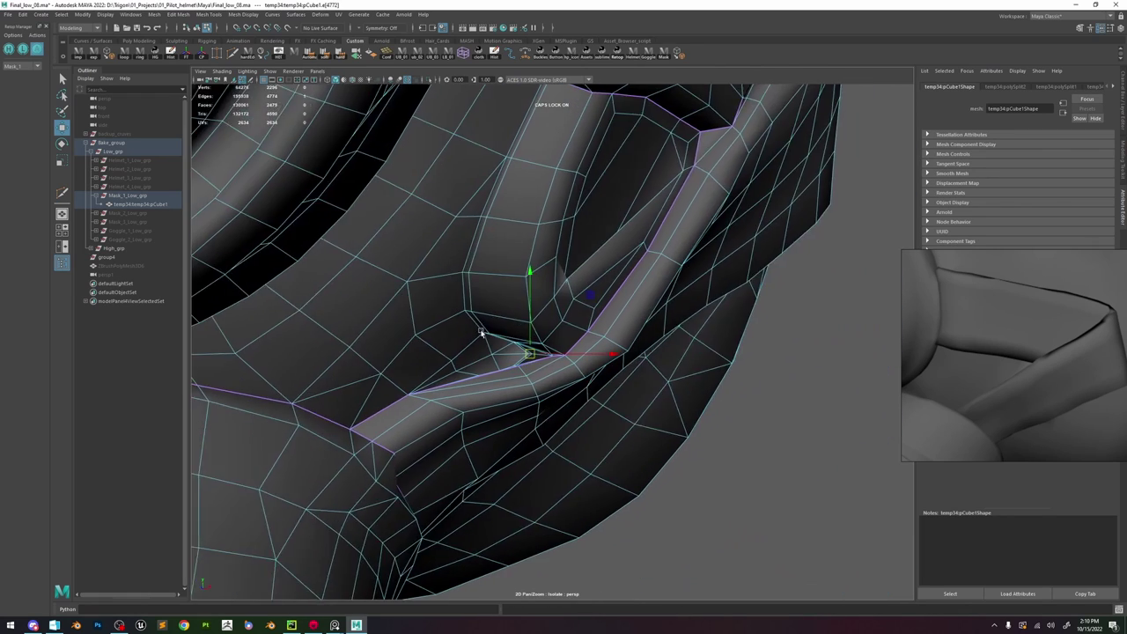
{"action": "left_click_drag", "start_coordinate": [482, 329], "coordinate": [502, 323], "text": "alt"}
{"action": "right_click_drag", "start_coordinate": [503, 322], "coordinate": [564, 286]}
{"action": "left_click", "coordinate": [706, 379]}
{"action": "right_click_drag", "start_coordinate": [706, 378], "coordinate": [552, 280], "text": "alt"}
{"action": "left_click_drag", "start_coordinate": [553, 280], "coordinate": [557, 301], "text": "alt"}
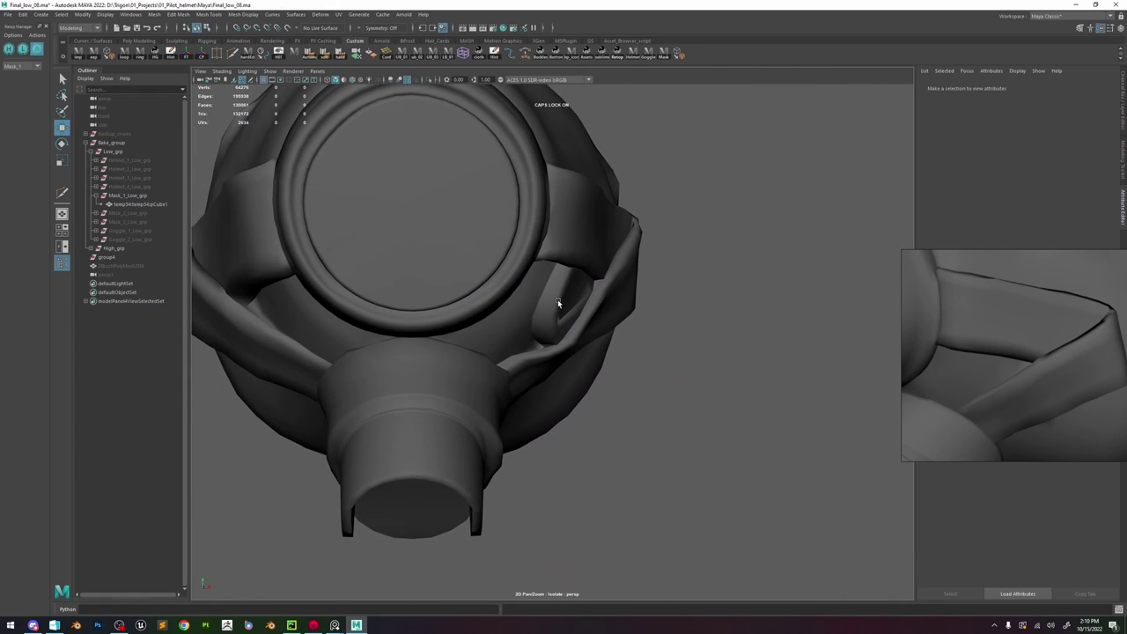
{"action": "right_click_drag", "start_coordinate": [558, 301], "coordinate": [660, 454], "text": "alt"}
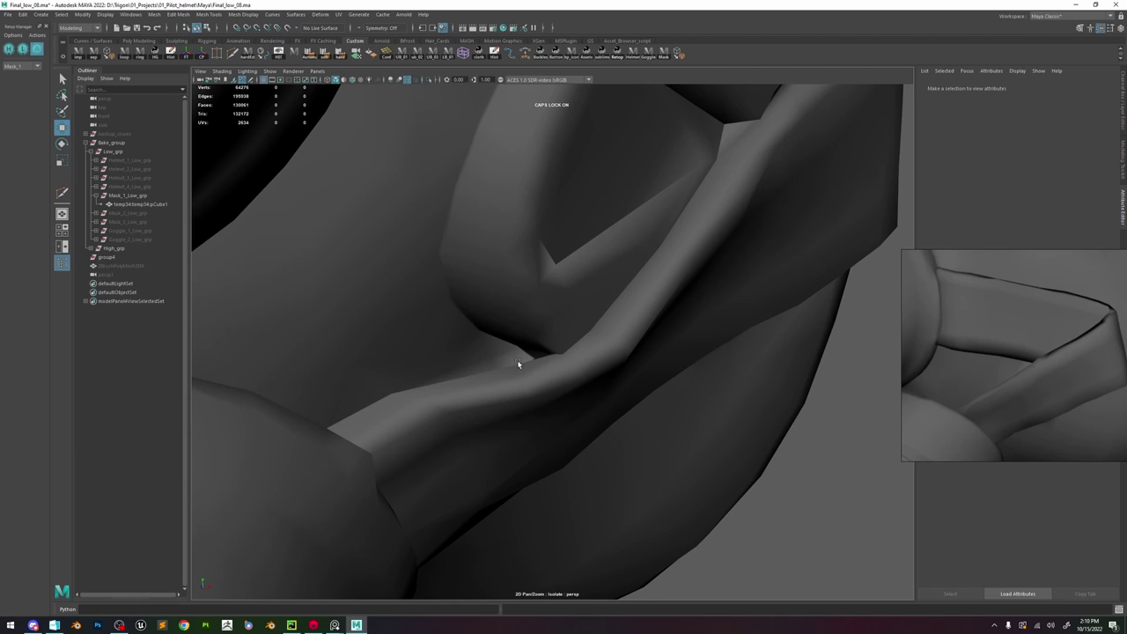
{"action": "left_click_drag", "start_coordinate": [517, 363], "coordinate": [558, 375], "text": "alt"}
- Examine the edges and vertices around the small corner wall and compare them with its shading in object mode
{"action": "left_click", "coordinate": [558, 375]}
{"action": "right_click_drag", "start_coordinate": [543, 340], "coordinate": [540, 310]}
{"action": "left_click", "coordinate": [524, 351]}
{"action": "left_click_drag", "start_coordinate": [520, 341], "coordinate": [496, 289]}
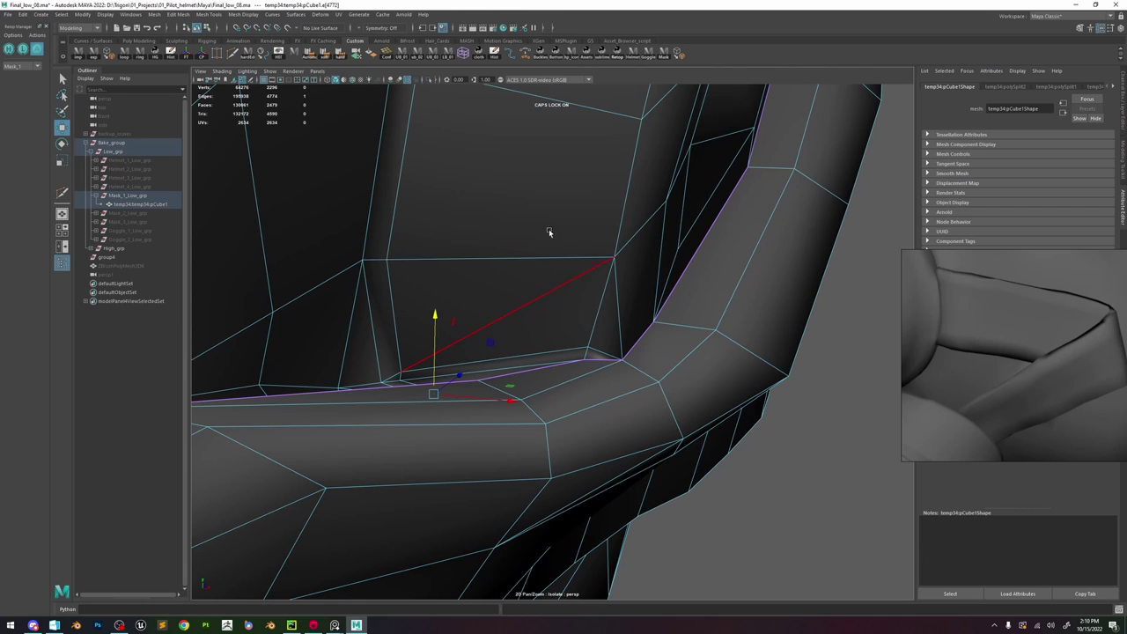
{"action": "left_click_drag", "start_coordinate": [549, 232], "coordinate": [540, 244], "text": "alt"}
{"action": "right_click_drag", "start_coordinate": [541, 243], "coordinate": [500, 244]}
{"action": "left_click", "coordinate": [583, 353]}
{"action": "left_click_drag", "start_coordinate": [699, 425], "coordinate": [749, 462], "text": "alt"}
{"action": "left_click", "coordinate": [794, 489]}
{"action": "left_click_drag", "start_coordinate": [568, 374], "coordinate": [485, 279], "text": "alt"}
{"action": "right_click_drag", "start_coordinate": [481, 291], "coordinate": [521, 255]}
{"action": "left_click", "coordinate": [776, 475]}
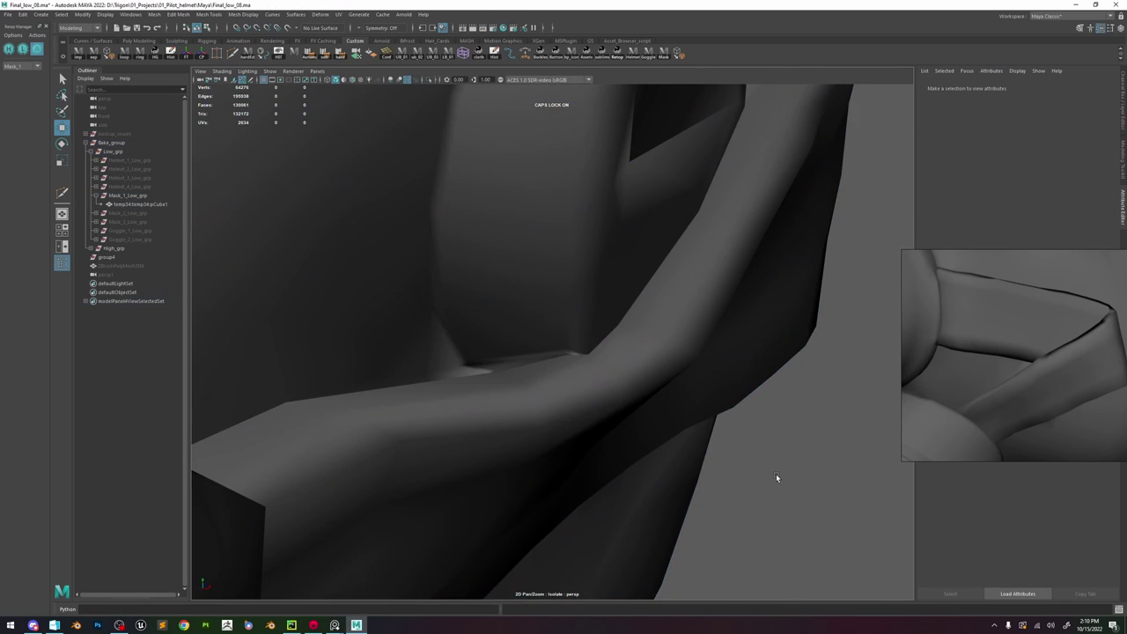
{"action": "left_click_drag", "start_coordinate": [775, 475], "coordinate": [754, 465], "text": "alt"}
- Try to collapse the short edge at the top of the small corner wall and check the shading in object mode
{"action": "left_click", "coordinate": [526, 319]}
{"action": "mouse_move", "coordinate": [525, 320]}
{"action": "left_mouse_down", "text": "alt"}
{"action": "mouse_move", "coordinate": [534, 350]}
{"action": "mouse_move", "coordinate": [557, 355]}
{"action": "mouse_move", "coordinate": [532, 318]}
{"action": "left_mouse_up", "text": "alt"}
{"action": "right_click_drag", "start_coordinate": [532, 318], "coordinate": [532, 286]}
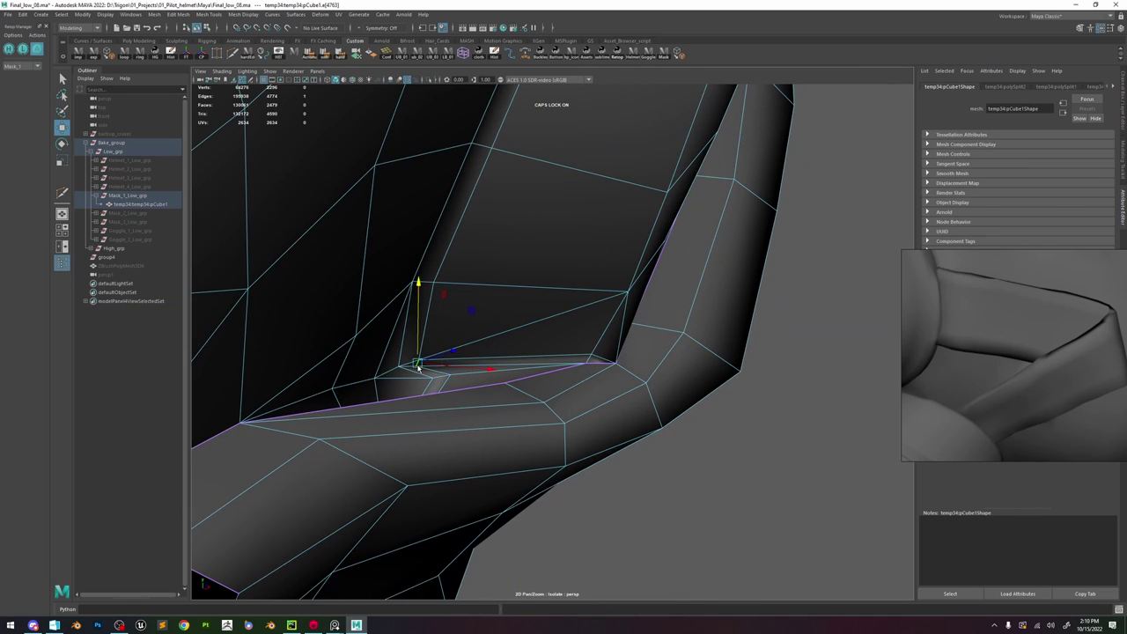
{"action": "right_click_drag", "start_coordinate": [418, 367], "coordinate": [449, 319], "text": "shift"}
{"action": "right_click_drag", "start_coordinate": [498, 287], "coordinate": [537, 272]}
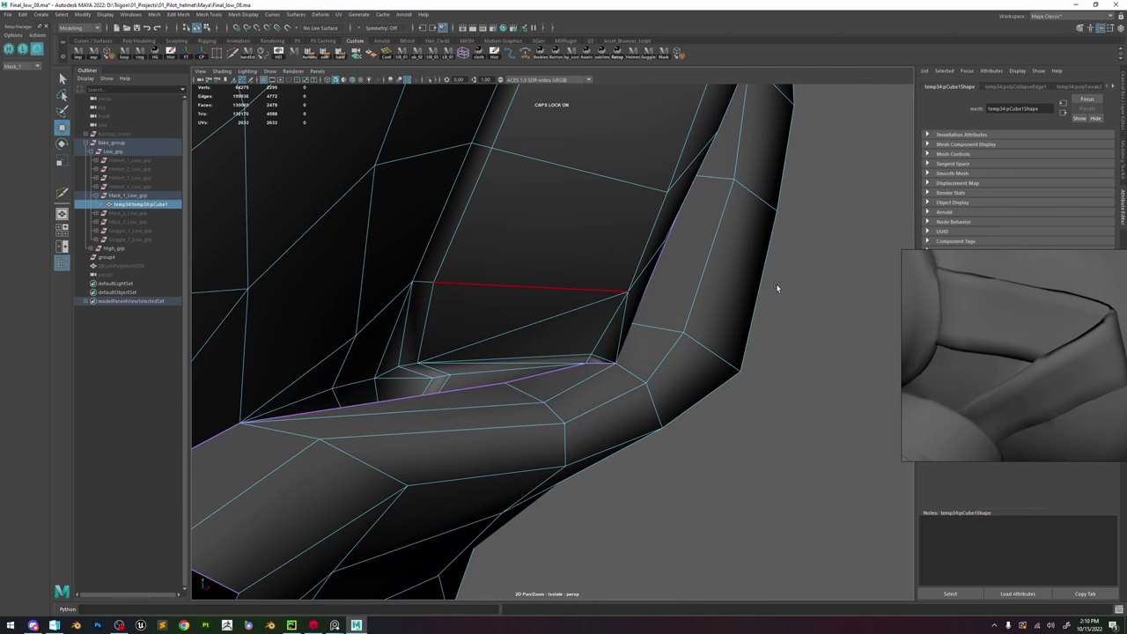
{"action": "left_click", "coordinate": [788, 376]}
{"action": "right_click_drag", "start_coordinate": [788, 377], "coordinate": [543, 179], "text": "alt"}
{"action": "left_click_drag", "start_coordinate": [543, 178], "coordinate": [558, 292], "text": "alt"}
{"action": "right_click_drag", "start_coordinate": [558, 292], "coordinate": [587, 310], "text": "alt"}
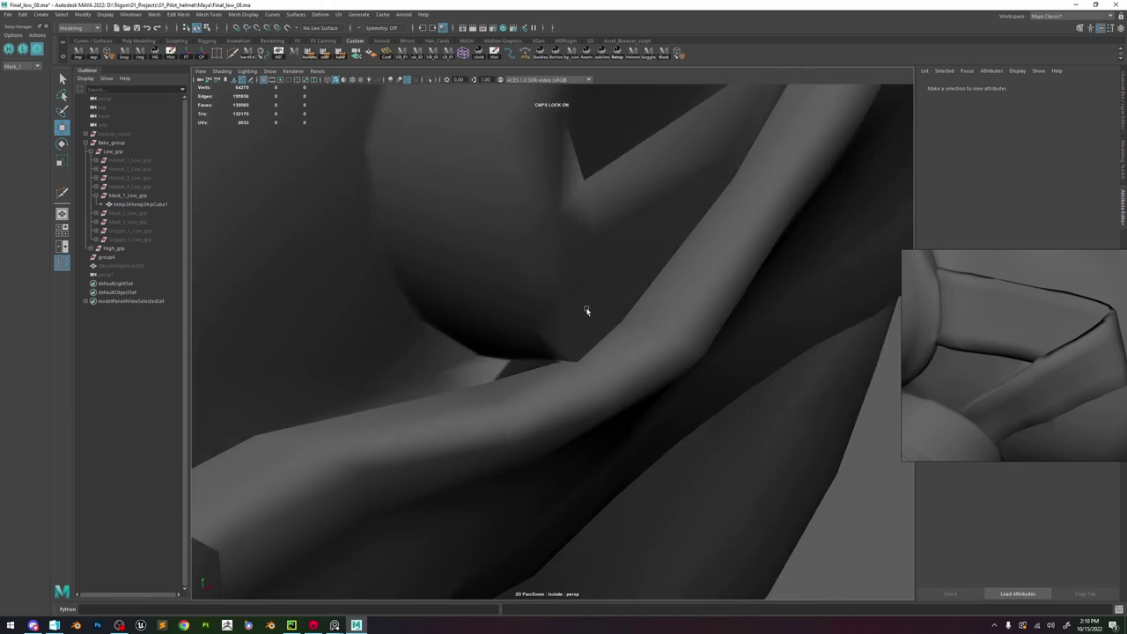
- Try to merge the surplus vertex at the recess's seam end with Target Weld and check the strap's shading
{"action": "left_click", "coordinate": [581, 298]}
{"action": "mouse_move", "coordinate": [587, 310]}
{"action": "left_mouse_down", "text": "alt"}
{"action": "mouse_move", "coordinate": [581, 297]}
{"action": "mouse_move", "coordinate": [596, 297]}
{"action": "left_mouse_up", "text": "alt"}
{"action": "right_click_drag", "start_coordinate": [596, 297], "coordinate": [562, 298]}
{"action": "left_click", "coordinate": [786, 380]}
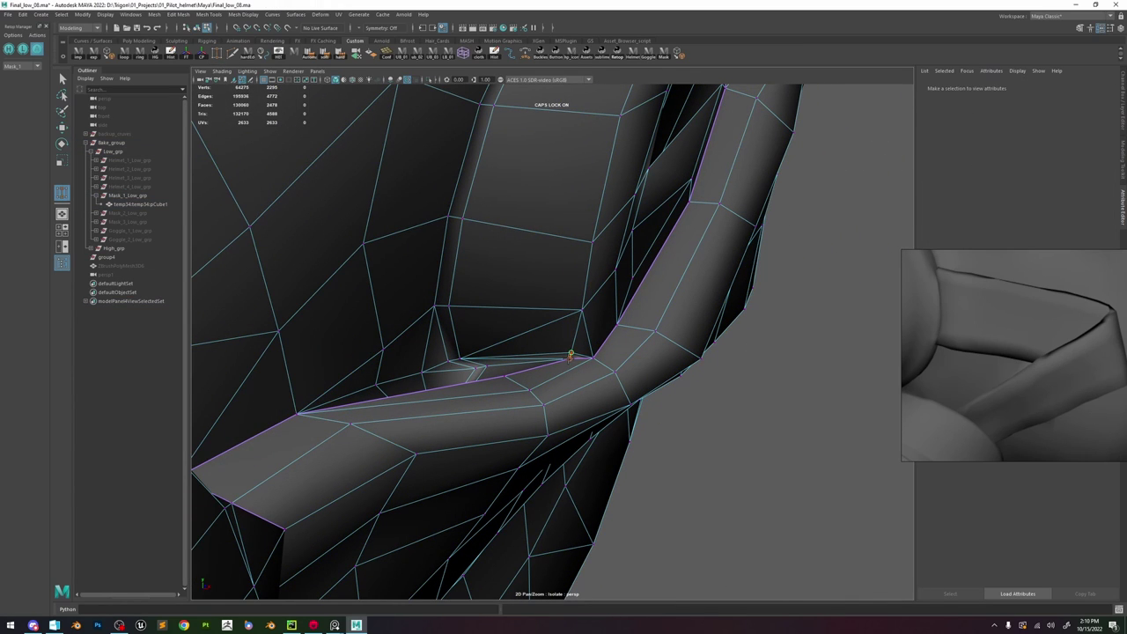
{"action": "mouse_move", "coordinate": [571, 355]}
{"action": "left_mouse_down"}
{"action": "mouse_move", "coordinate": [563, 339]}
{"action": "mouse_move", "coordinate": [593, 344]}
{"action": "mouse_move", "coordinate": [572, 342]}
{"action": "left_mouse_up"}
{"action": "key", "text": "w"}
{"action": "right_click_drag", "start_coordinate": [539, 337], "coordinate": [572, 310]}
{"action": "left_click", "coordinate": [779, 414]}
{"action": "left_click_drag", "start_coordinate": [638, 339], "coordinate": [531, 300], "text": "alt"}
{"action": "scroll", "coordinate": [570, 306], "scroll_direction": "down", "scroll_amount": 9}
{"action": "scroll", "coordinate": [640, 426], "scroll_direction": "up", "scroll_amount": 5}
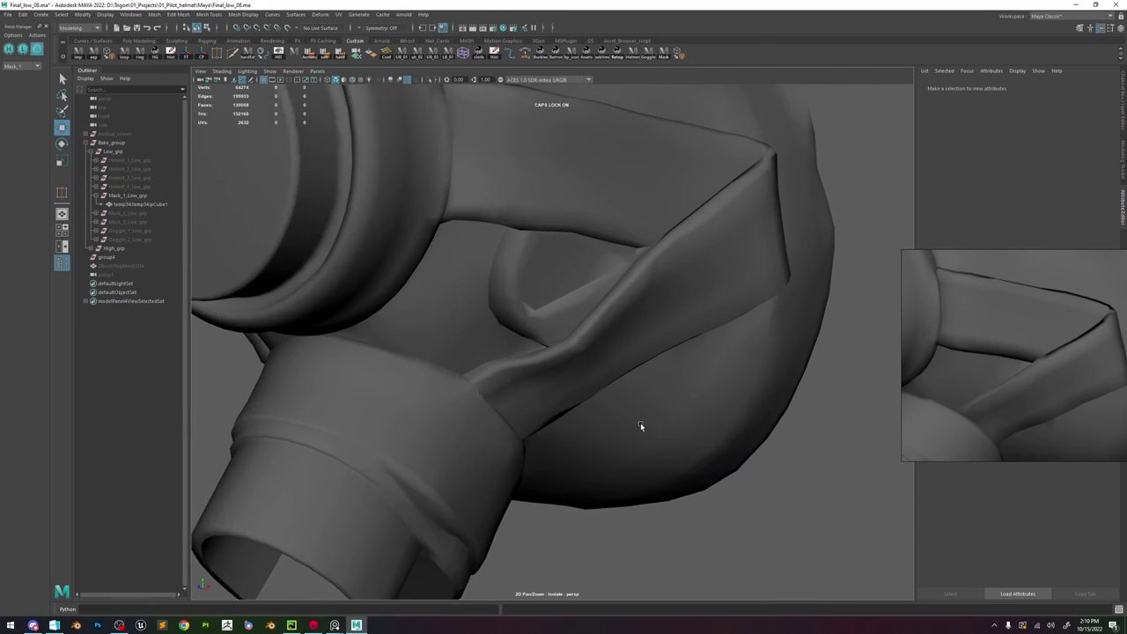
- Undo the last vertex weld and the edge collapse at the recess corner
{"action": "left_click", "coordinate": [640, 426]}
{"action": "left_click_drag", "start_coordinate": [573, 262], "coordinate": [633, 420], "text": "alt"}
{"action": "key", "text": "F11"}
{"action": "left_click", "coordinate": [590, 380]}
{"action": "key", "text": "ctrl+z"}
{"action": "key", "text": "ctrl+z"}
{"action": "key", "text": "ctrl+z"}
{"action": "key", "text": "ctrl+z"}
{"action": "key", "text": "ctrl+z"}
{"action": "key", "text": "ctrl+z"}
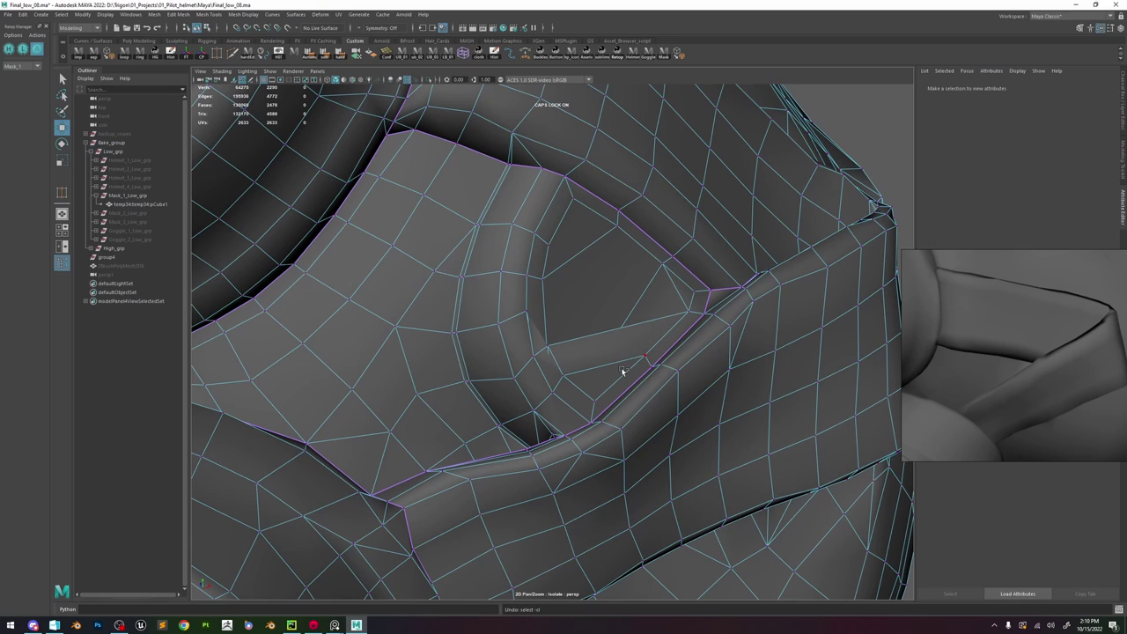
{"action": "key", "text": "ctrl+z"}
{"action": "key", "text": "ctrl+z"}
{"action": "key", "text": "ctrl+z"}
{"action": "key", "text": "ctrl+z"}
{"action": "key", "text": "ctrl+z"}
{"action": "key", "text": "ctrl+z"}
{"action": "key", "text": "ctrl+z"}
{"action": "key", "text": "ctrl+z"}
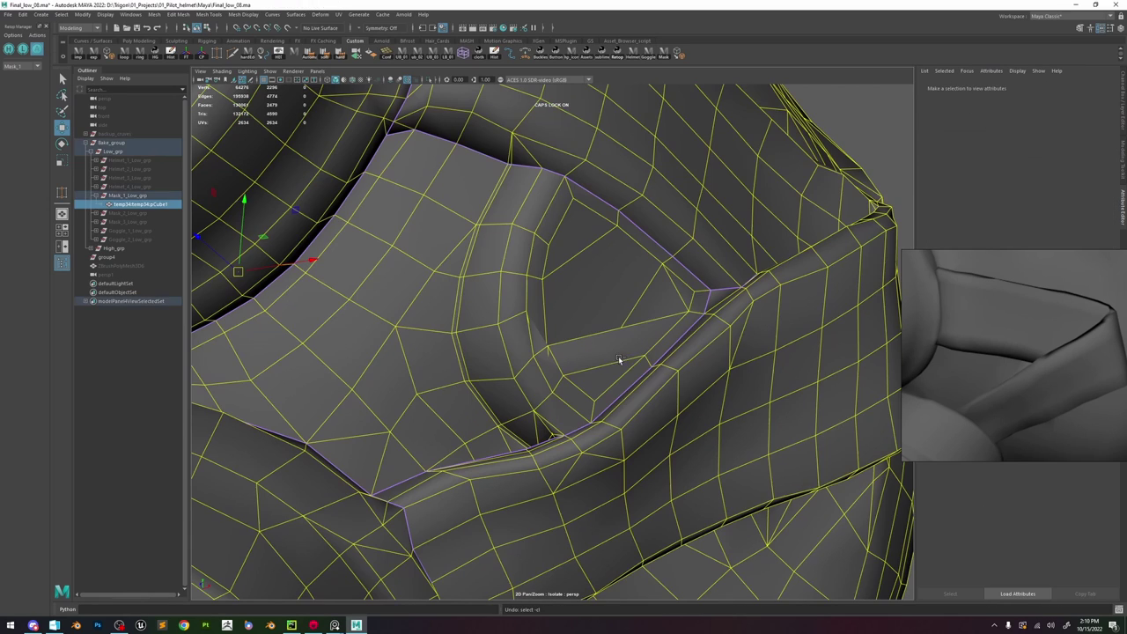
- Undo the earlier vertex move and the Multi-Cut edge lines through the small corner wall
{"action": "key", "text": "z"}
{"action": "key", "text": "z"}
{"action": "key", "text": "z"}
{"action": "key", "text": "z"}
{"action": "key", "text": "z"}
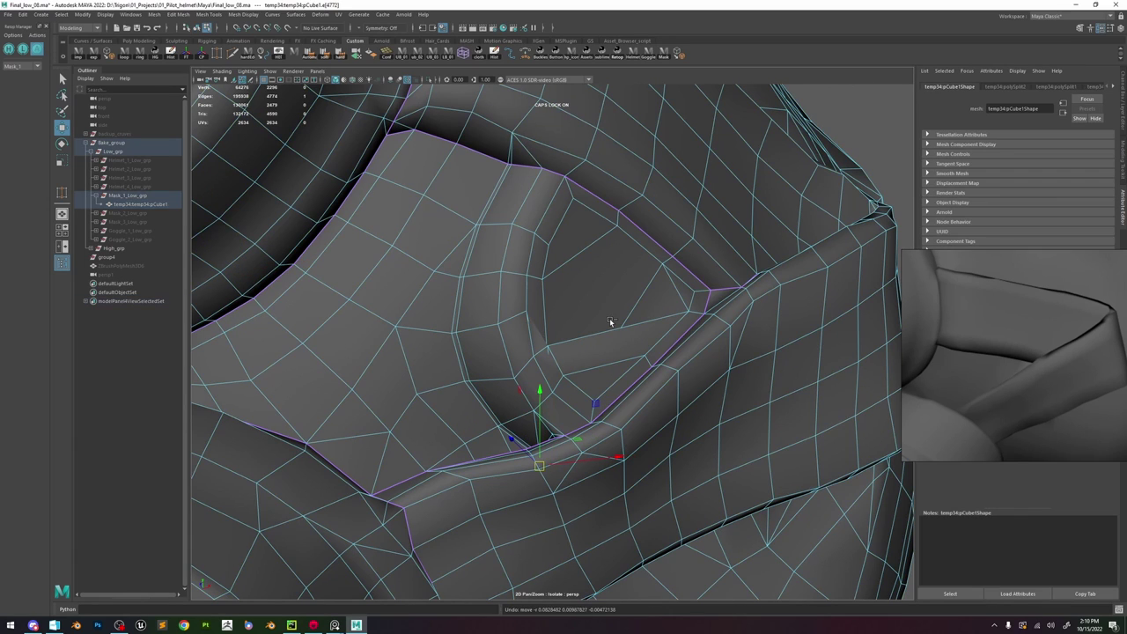
{"action": "key", "text": "z"}
{"action": "key", "text": "z"}
{"action": "key", "text": "ctrl+z"}
{"action": "key", "text": "ctrl+z"}
{"action": "key", "text": "ctrl+z"}
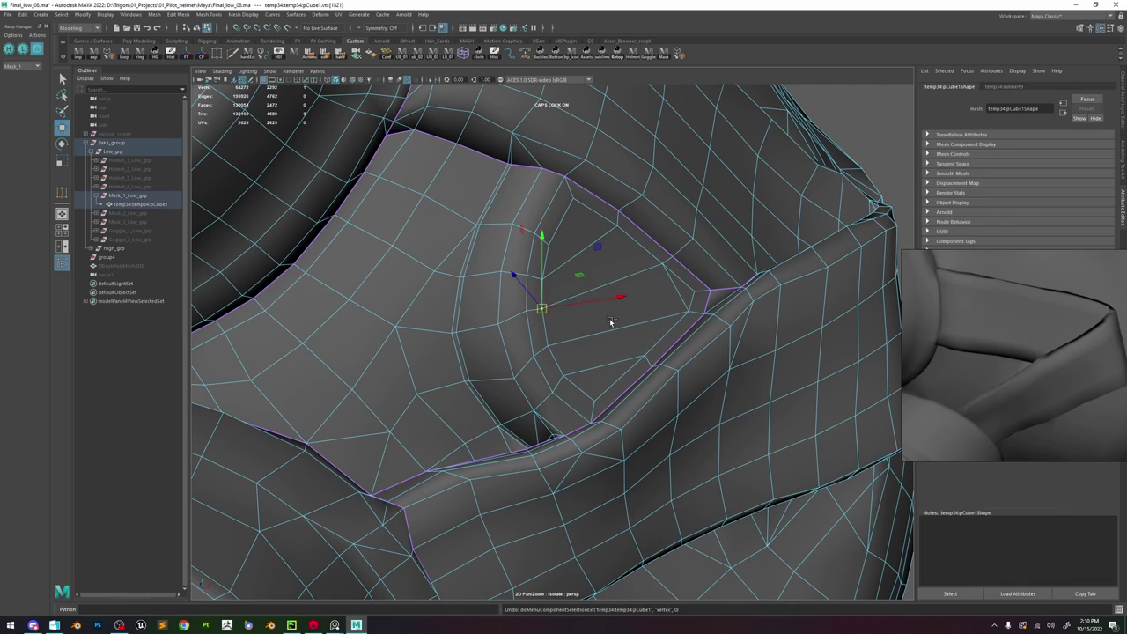
- Inspect the vertices around the small corner wall and the gap along the lower strap's seam
{"action": "left_click_drag", "start_coordinate": [588, 329], "coordinate": [619, 356], "text": "alt"}
{"action": "right_click_drag", "start_coordinate": [621, 344], "coordinate": [580, 341]}
{"action": "left_click", "coordinate": [585, 326]}
{"action": "left_click", "coordinate": [534, 438]}
{"action": "left_click", "coordinate": [522, 452]}
{"action": "key", "text": "f"}
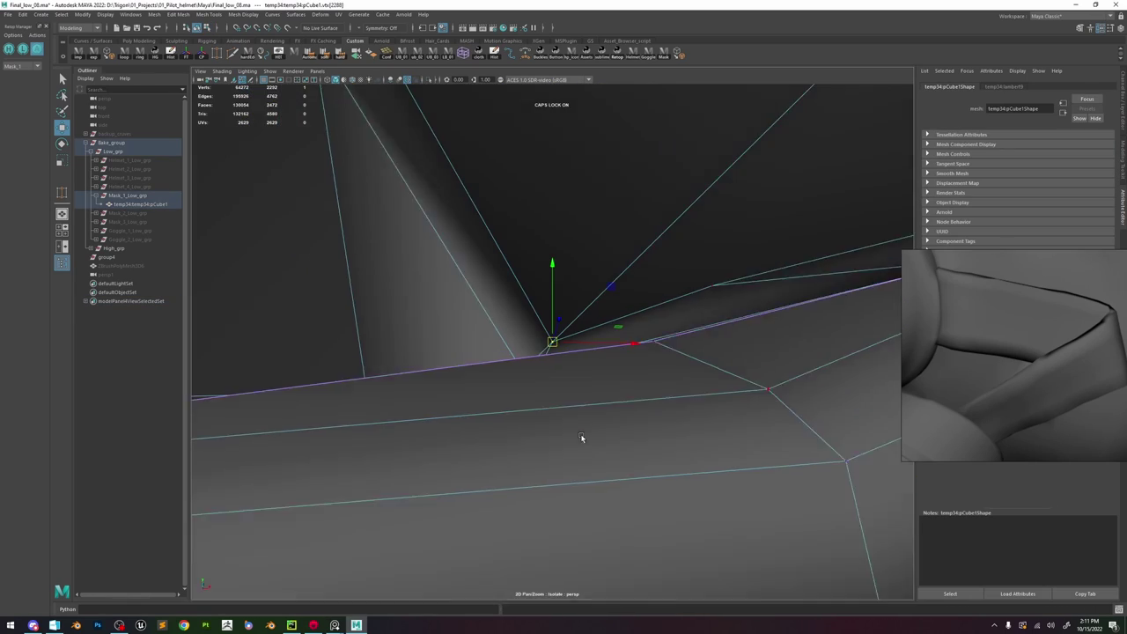
{"action": "scroll", "coordinate": [581, 437], "scroll_direction": "down", "scroll_amount": 5}
{"action": "left_click_drag", "start_coordinate": [622, 378], "coordinate": [665, 338], "text": "alt"}
{"action": "left_click", "coordinate": [643, 333]}
{"action": "middle_click_drag", "start_coordinate": [714, 346], "coordinate": [606, 347], "text": "alt"}
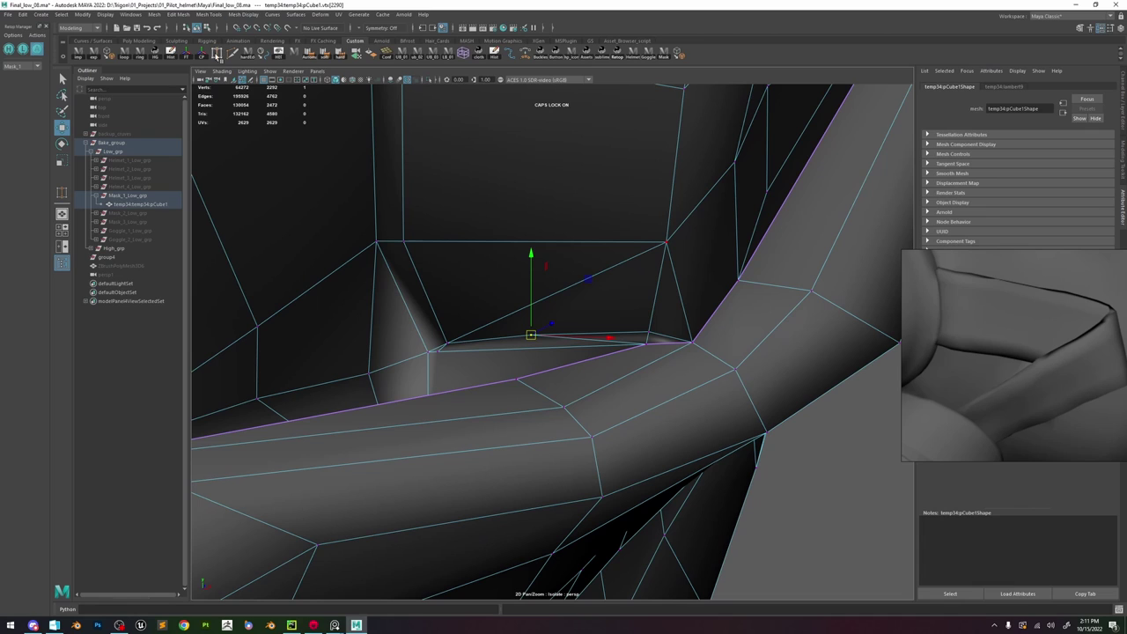
{"action": "right_click_drag", "start_coordinate": [739, 339], "coordinate": [628, 164], "text": "alt"}
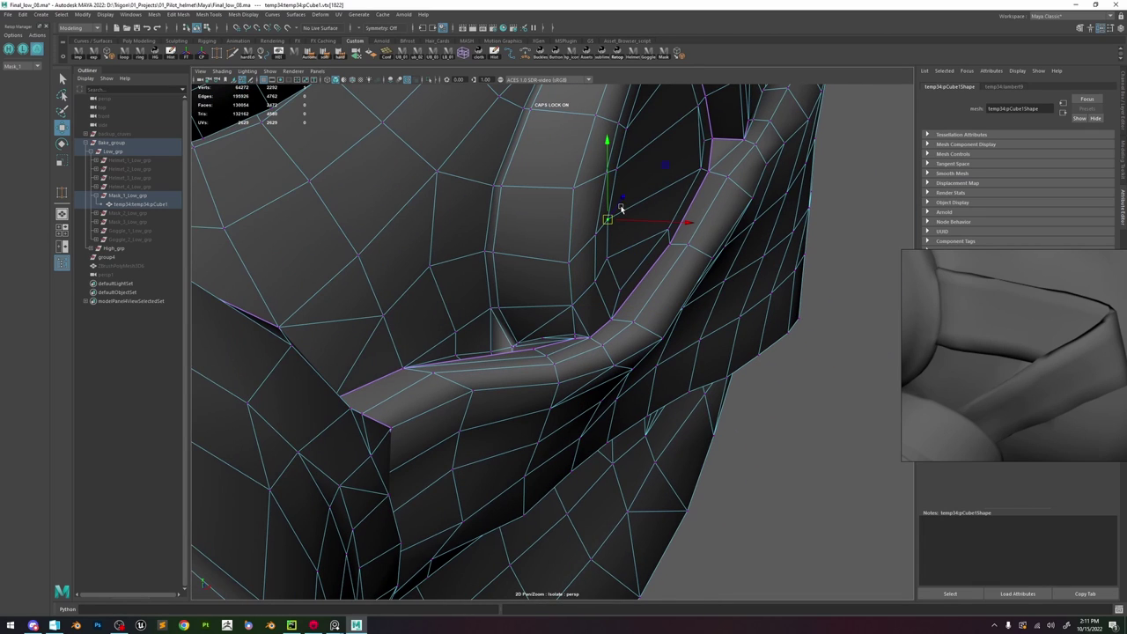
{"action": "left_click", "coordinate": [218, 53]}
{"action": "right_click_drag", "start_coordinate": [537, 315], "coordinate": [636, 341], "text": "alt"}
{"action": "key", "text": "w"}
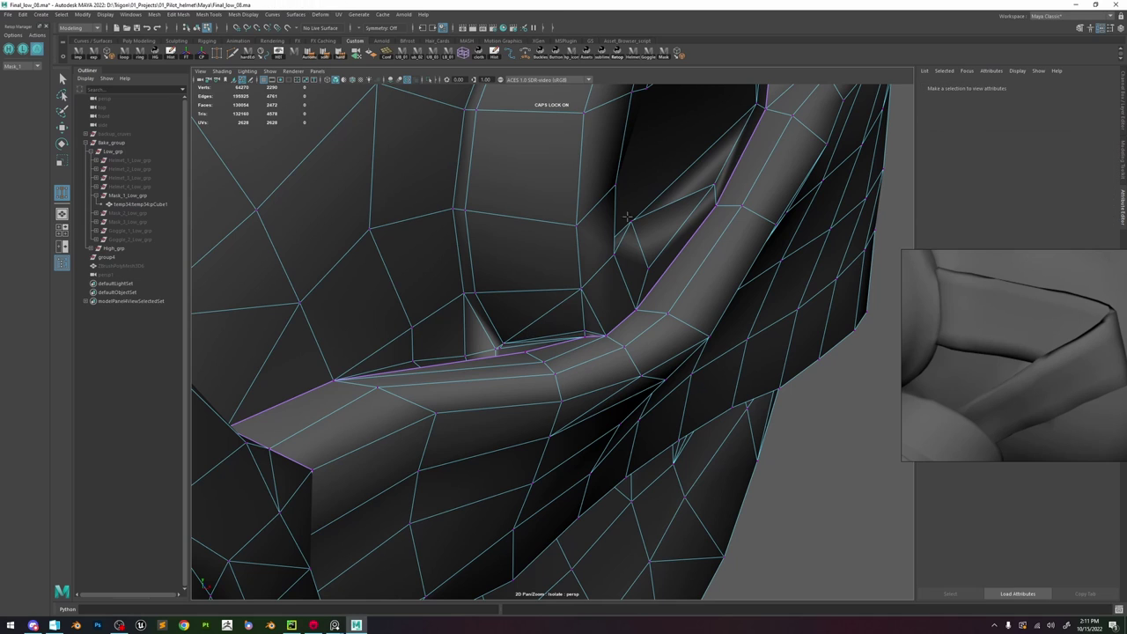
{"action": "left_click", "coordinate": [831, 465]}
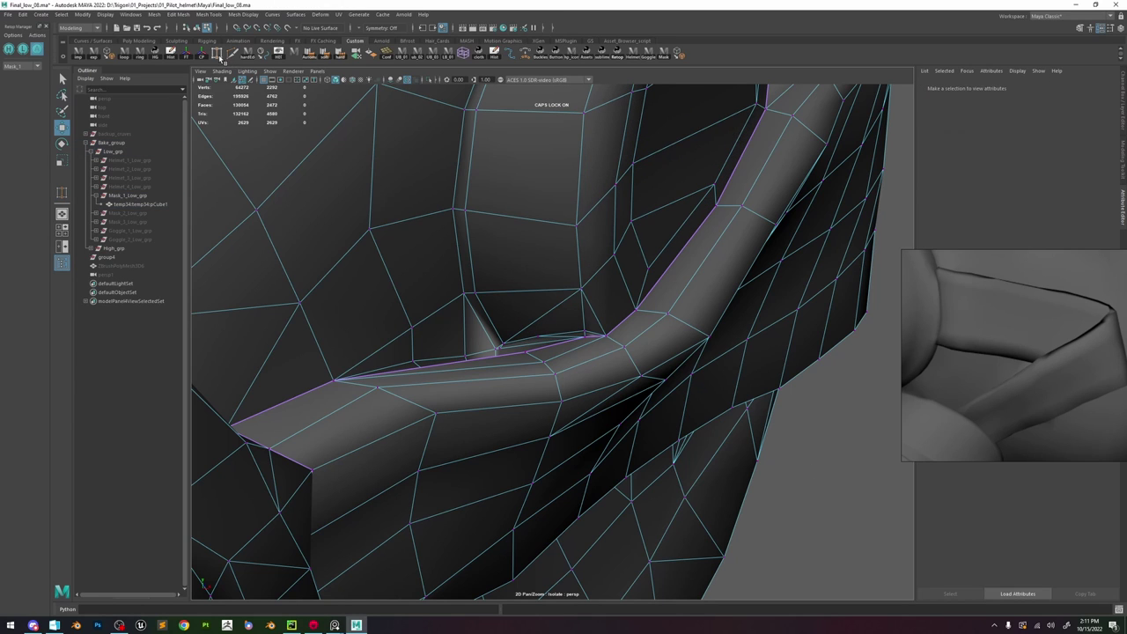
- Merge the surplus vertices at both ends of the small corner wall's upper edge with Target Weld
{"action": "left_click", "coordinate": [218, 54]}
{"action": "right_click_drag", "start_coordinate": [569, 306], "coordinate": [664, 445], "text": "alt"}
{"action": "mouse_move", "coordinate": [555, 337]}
{"action": "left_mouse_down", "text": "alt"}
{"action": "mouse_move", "coordinate": [584, 341]}
{"action": "mouse_move", "coordinate": [543, 335]}
{"action": "left_mouse_up", "text": "alt"}
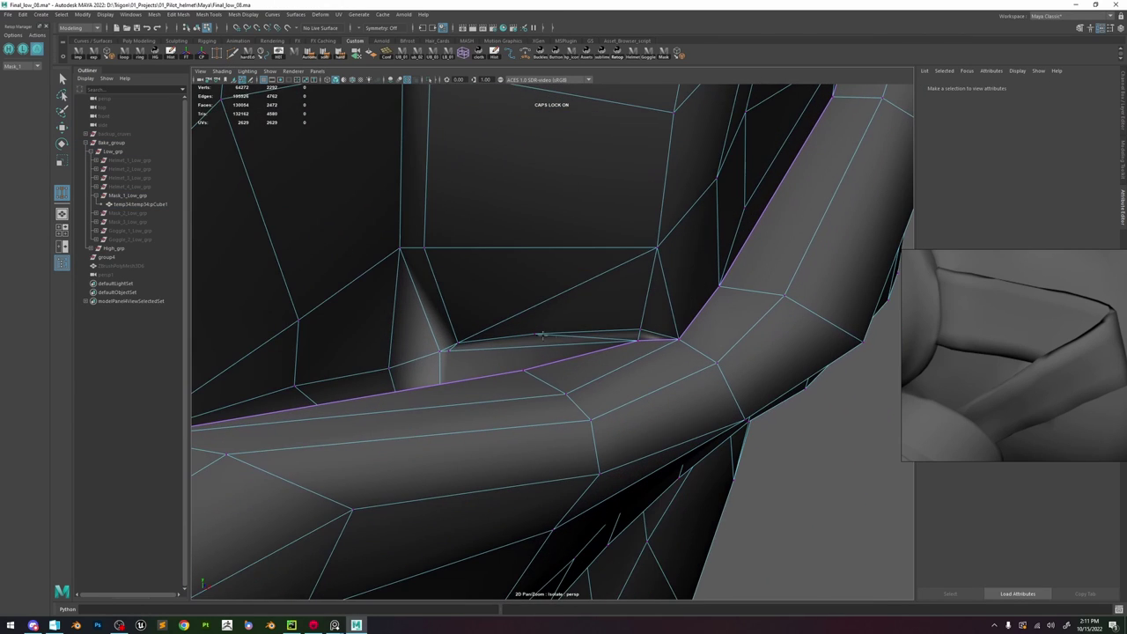
{"action": "left_click_drag", "start_coordinate": [636, 327], "coordinate": [639, 329]}
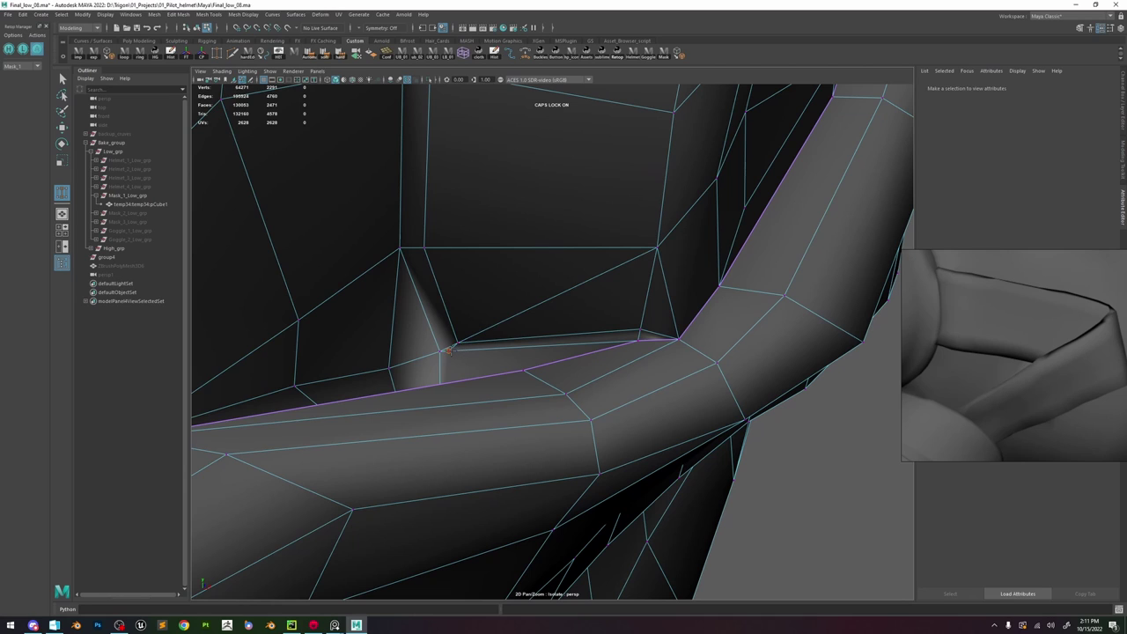
{"action": "left_click_drag", "start_coordinate": [449, 351], "coordinate": [438, 353]}
{"action": "scroll", "coordinate": [560, 323], "scroll_direction": "down", "scroll_amount": 2}
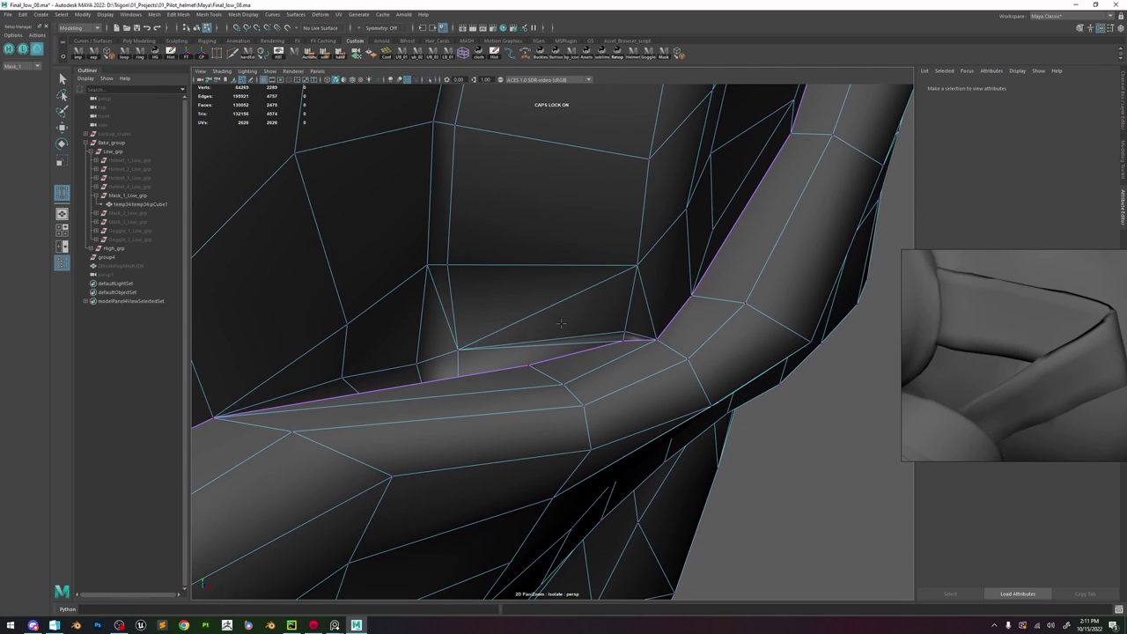
{"action": "left_click_drag", "start_coordinate": [625, 332], "coordinate": [624, 370]}
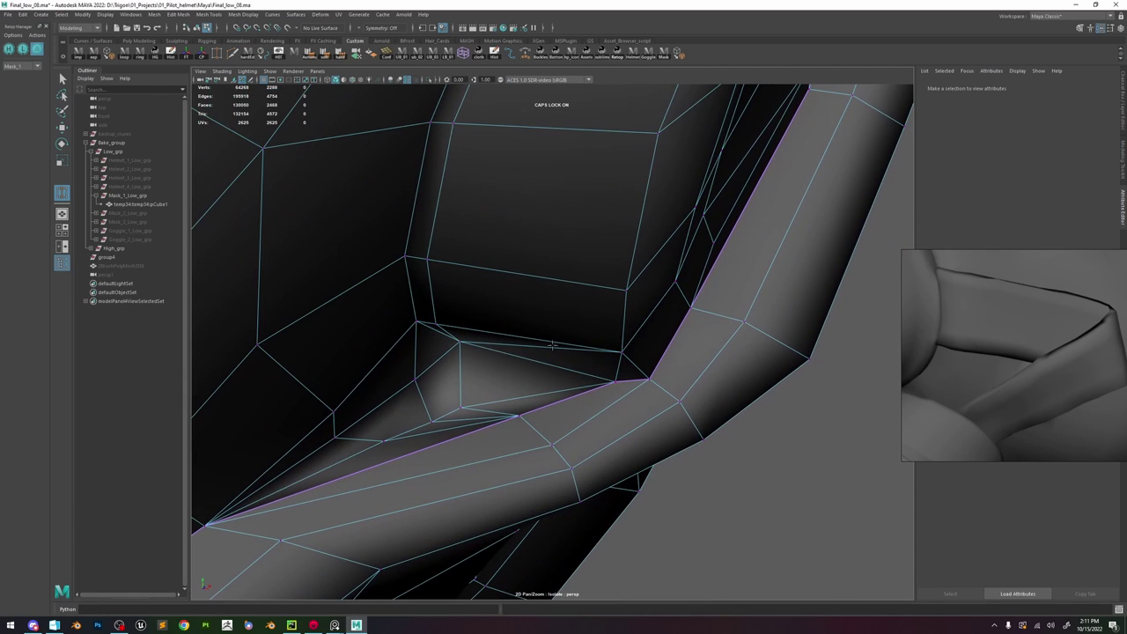
{"action": "key", "text": "w"}
- Cut a crosswise edge line with Multi-Cut through the middle of the small corner wall to the seam and select its middle vertex
{"action": "right_click_drag", "start_coordinate": [550, 344], "coordinate": [531, 329]}
{"action": "left_click", "coordinate": [532, 330]}
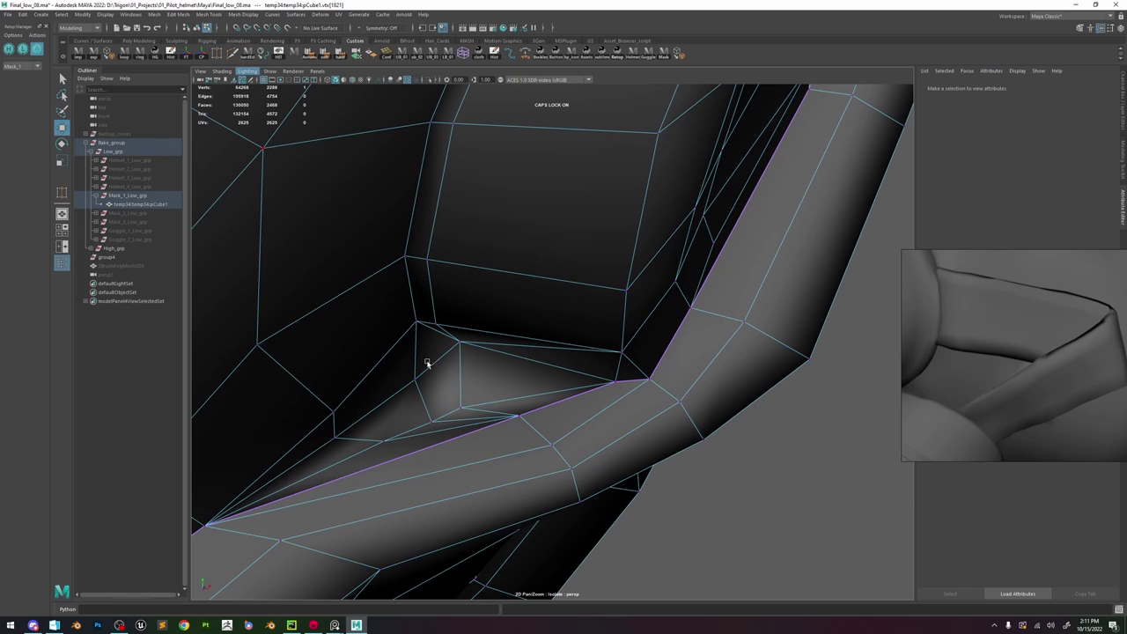
{"action": "right_click", "coordinate": [623, 379]}
{"action": "key", "text": "w"}
{"action": "right_click_drag", "start_coordinate": [617, 378], "coordinate": [306, 352], "text": "alt"}
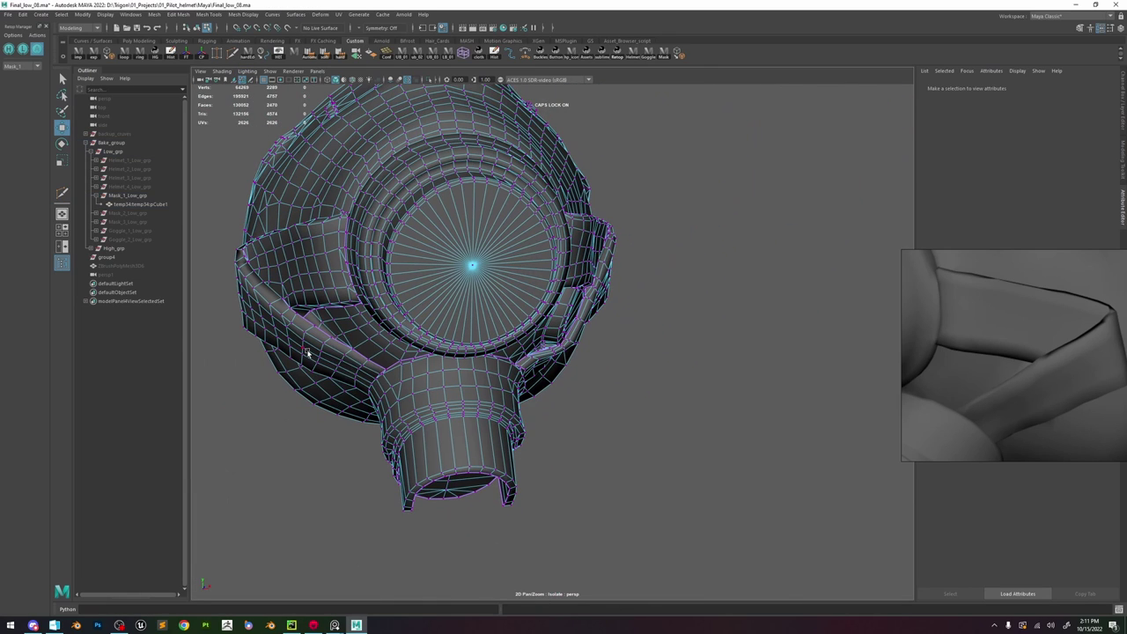
{"action": "right_click_drag", "start_coordinate": [532, 306], "coordinate": [757, 537], "text": "alt"}
{"action": "scroll", "coordinate": [757, 539], "scroll_direction": "up", "scroll_amount": 3}
{"action": "left_click", "coordinate": [503, 363]}
{"action": "key", "text": "f"}
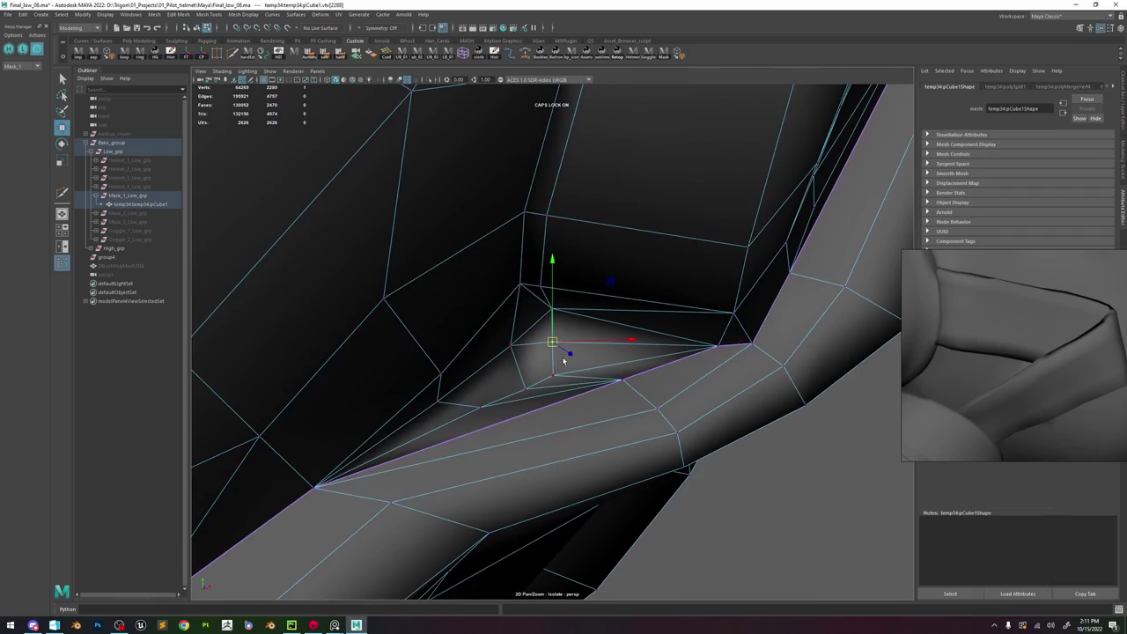
- Cut a narrow strip of edges down the small corner wall with Multi-Cut
{"action": "left_click_drag", "start_coordinate": [553, 346], "coordinate": [582, 335], "text": "alt"}
{"action": "left_click", "coordinate": [280, 95]}
{"action": "left_click", "coordinate": [465, 266]}
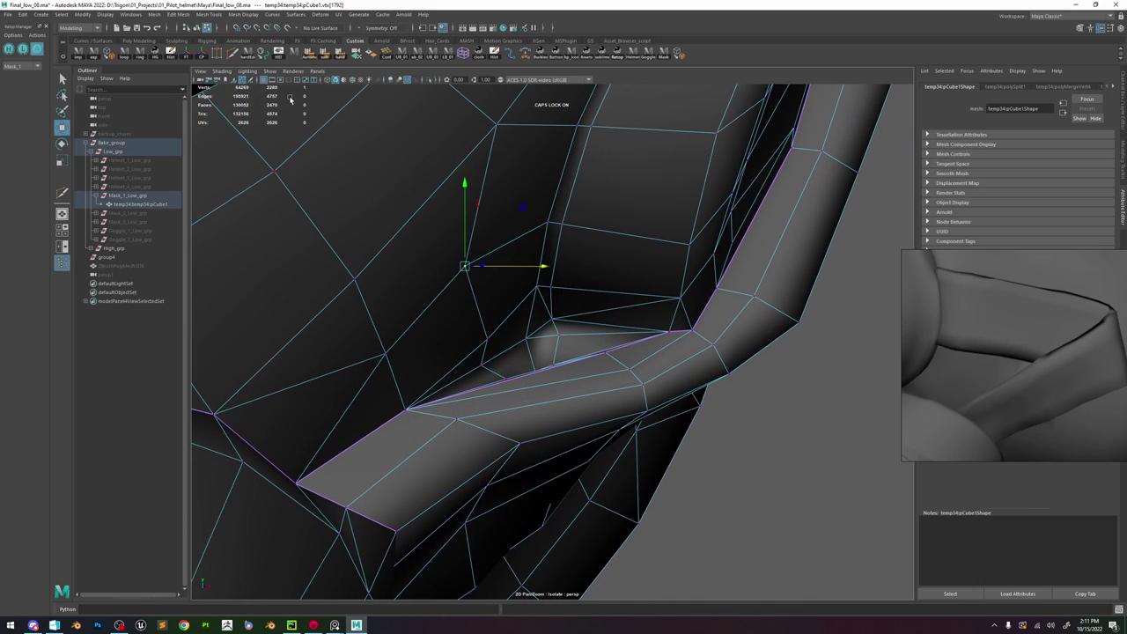
{"action": "left_click_drag", "start_coordinate": [538, 291], "coordinate": [611, 285], "text": "alt"}
{"action": "right_click", "coordinate": [536, 378]}
{"action": "key", "text": "w"}
{"action": "scroll", "coordinate": [546, 305], "scroll_direction": "down", "scroll_amount": 5}
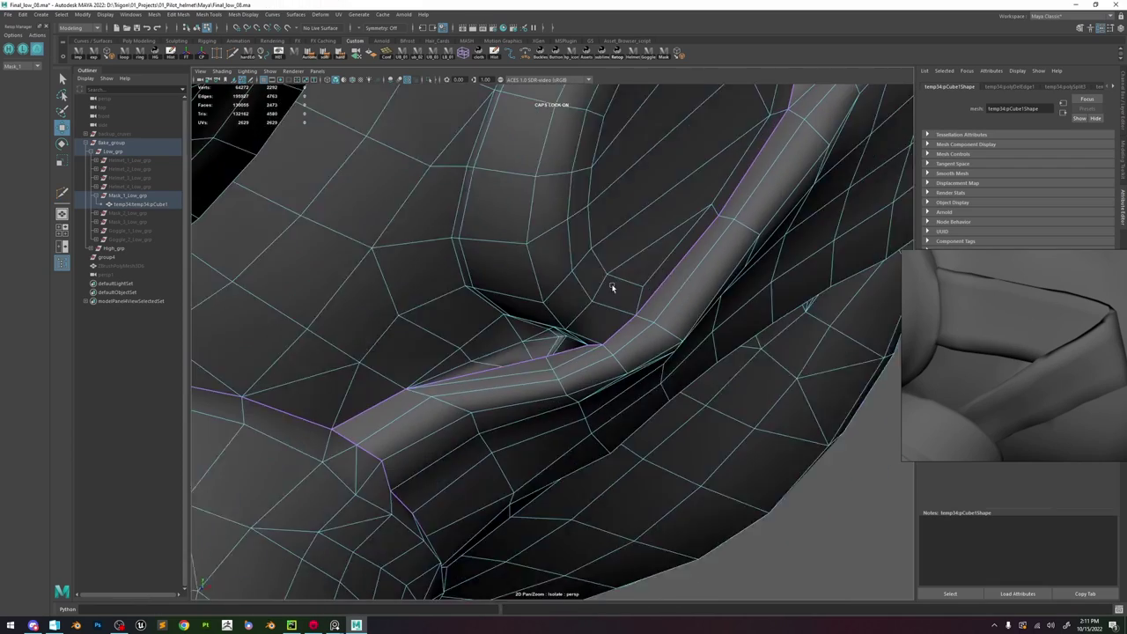
- Check the corner wall's shading in object mode and cut an extra edge line across its base with Multi-Cut
{"action": "key", "text": "F8"}
{"action": "left_click", "coordinate": [716, 393]}
{"action": "scroll", "coordinate": [561, 315], "scroll_direction": "up", "scroll_amount": 3}
{"action": "left_click_drag", "start_coordinate": [717, 392], "coordinate": [557, 349], "text": "alt"}
{"action": "left_click", "coordinate": [558, 349]}
{"action": "scroll", "coordinate": [557, 349], "scroll_direction": "up", "scroll_amount": 3}
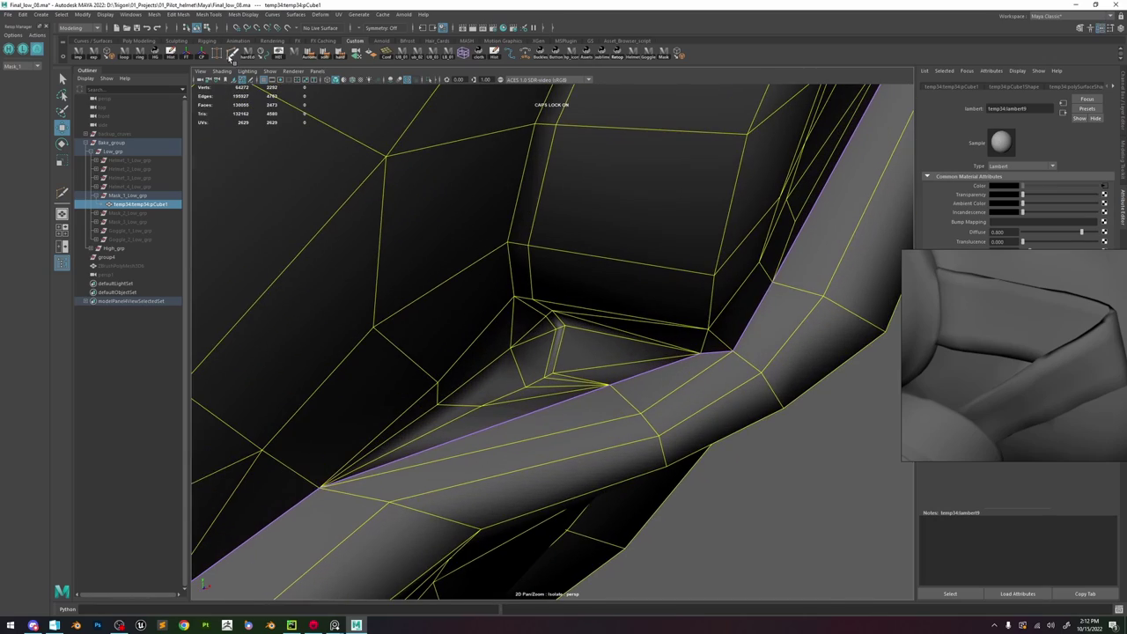
{"action": "left_click", "coordinate": [231, 54]}
{"action": "left_click", "coordinate": [556, 374]}
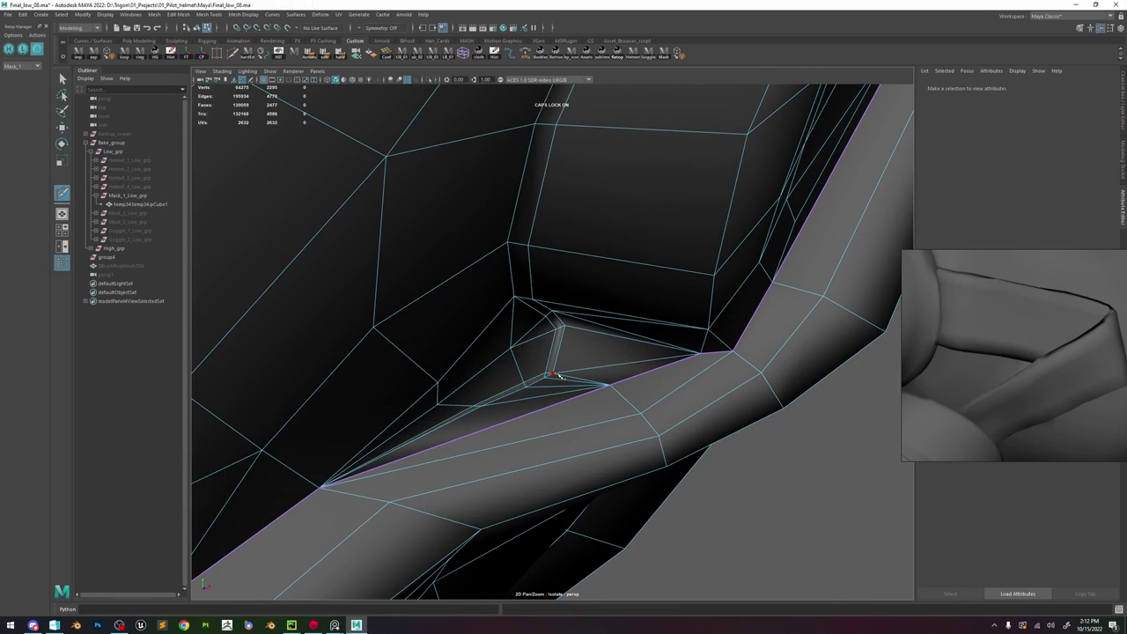
{"action": "key", "text": "w"}
- Check the corner in object mode and delete the surplus short edge line below the small wall's base
{"action": "scroll", "coordinate": [564, 375], "scroll_direction": "down", "scroll_amount": 5}
{"action": "key", "text": "F8"}
{"action": "left_click", "coordinate": [577, 359]}
{"action": "left_click_drag", "start_coordinate": [577, 359], "coordinate": [643, 400], "text": "alt"}
{"action": "scroll", "coordinate": [644, 400], "scroll_direction": "up", "scroll_amount": 5}
{"action": "key", "text": "F8"}
{"action": "double_click", "coordinate": [539, 388]}
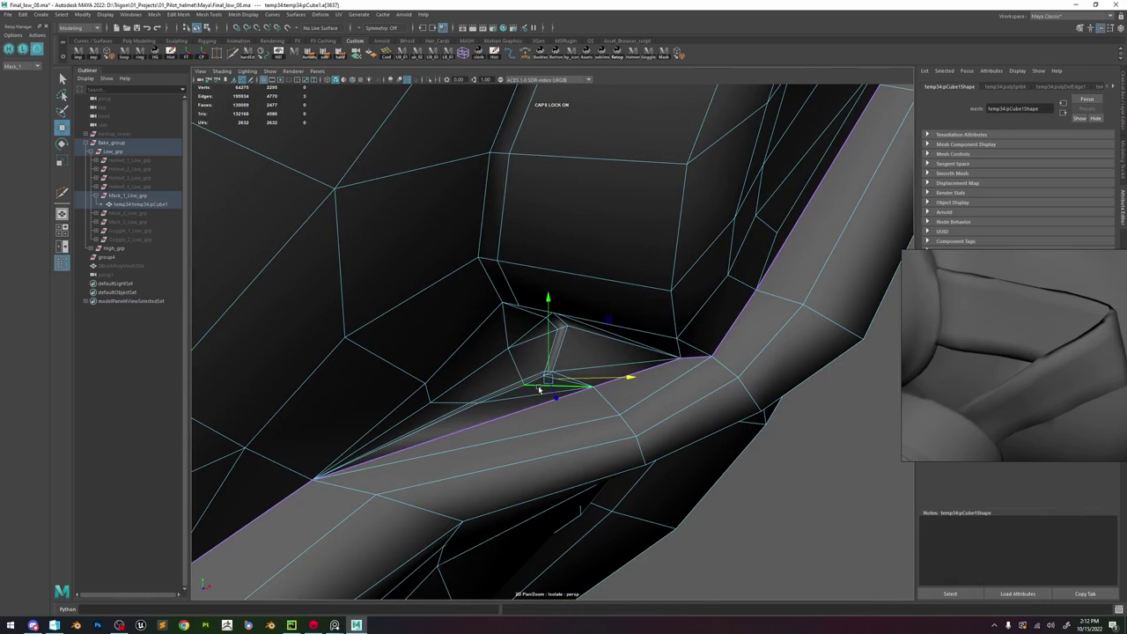
{"action": "key", "text": "ctrl+Delete"}
{"action": "left_click_drag", "start_coordinate": [539, 388], "coordinate": [528, 344], "text": "alt"}
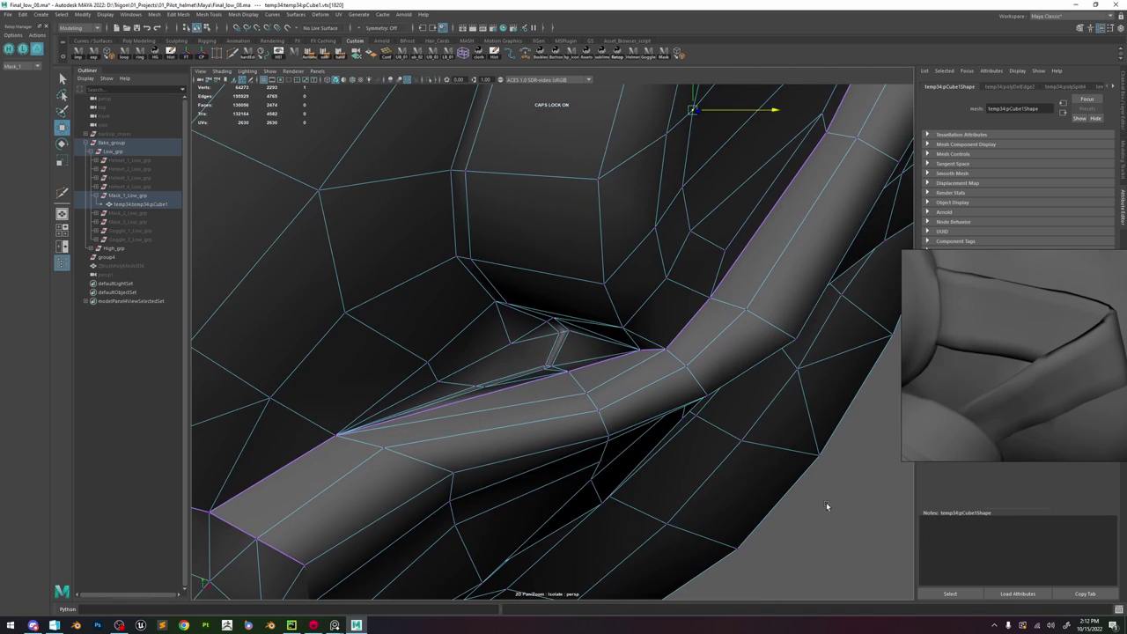
- Merge the surplus vertex beside the lower strap's seam near the small corner wall with Target Weld and check the shading in object mode
{"action": "key", "text": "ctrl+shift+x"}
{"action": "left_click", "coordinate": [437, 381]}
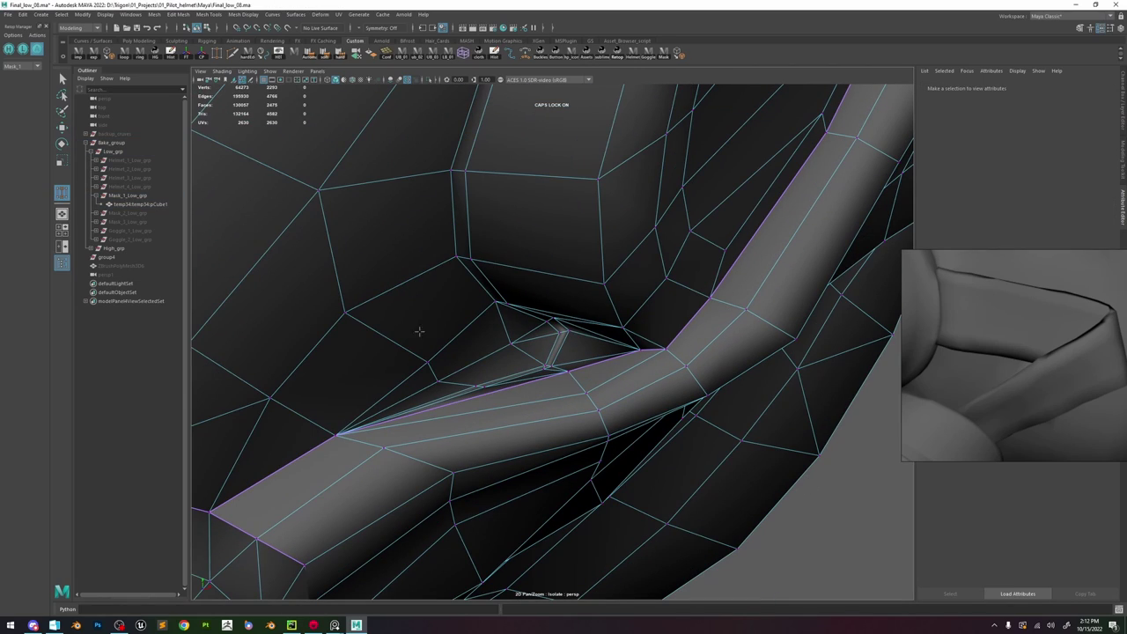
{"action": "key", "text": "F8"}
{"action": "left_click_drag", "start_coordinate": [441, 348], "coordinate": [519, 356], "text": "alt"}
{"action": "left_click_drag", "start_coordinate": [514, 376], "coordinate": [524, 325]}
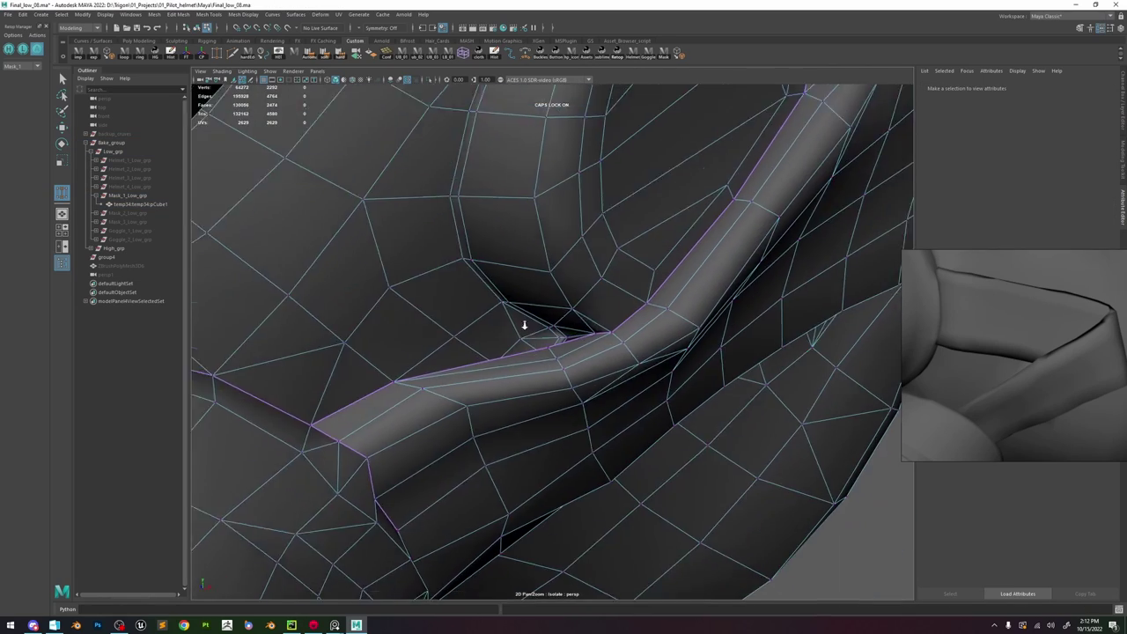
{"action": "scroll", "coordinate": [525, 326], "scroll_direction": "down", "scroll_amount": 4}
{"action": "key", "text": "w"}
{"action": "left_click", "coordinate": [528, 333]}
{"action": "right_click_drag", "start_coordinate": [526, 332], "coordinate": [585, 304], "text": "shift"}
{"action": "scroll", "coordinate": [538, 257], "scroll_direction": "down", "scroll_amount": 8}
{"action": "scroll", "coordinate": [607, 316], "scroll_direction": "up", "scroll_amount": 7}
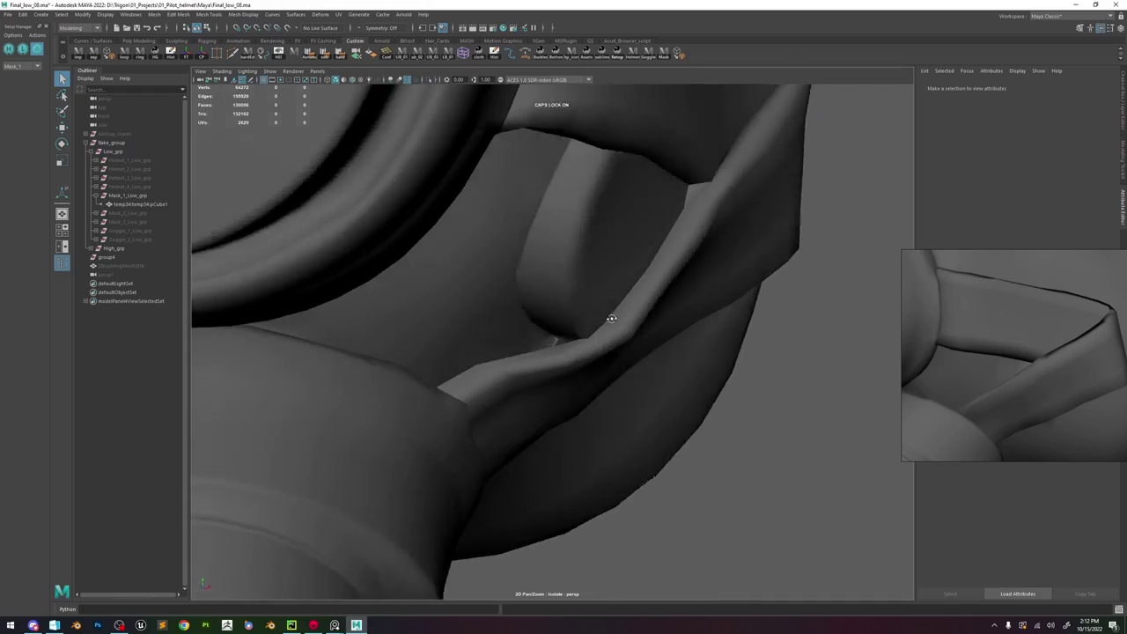
- Enter vertex mode on the mask mesh and select the vertex where the two side straps meet at the recess corner
{"action": "scroll", "coordinate": [552, 299], "scroll_direction": "down", "scroll_amount": 5}
{"action": "left_click_drag", "start_coordinate": [611, 318], "coordinate": [654, 337], "text": "alt"}
{"action": "scroll", "coordinate": [655, 317], "scroll_direction": "up", "scroll_amount": 3}
{"action": "left_click", "coordinate": [656, 291]}
{"action": "key", "text": "F8"}
{"action": "left_click_drag", "start_coordinate": [650, 290], "coordinate": [585, 267], "text": "alt"}
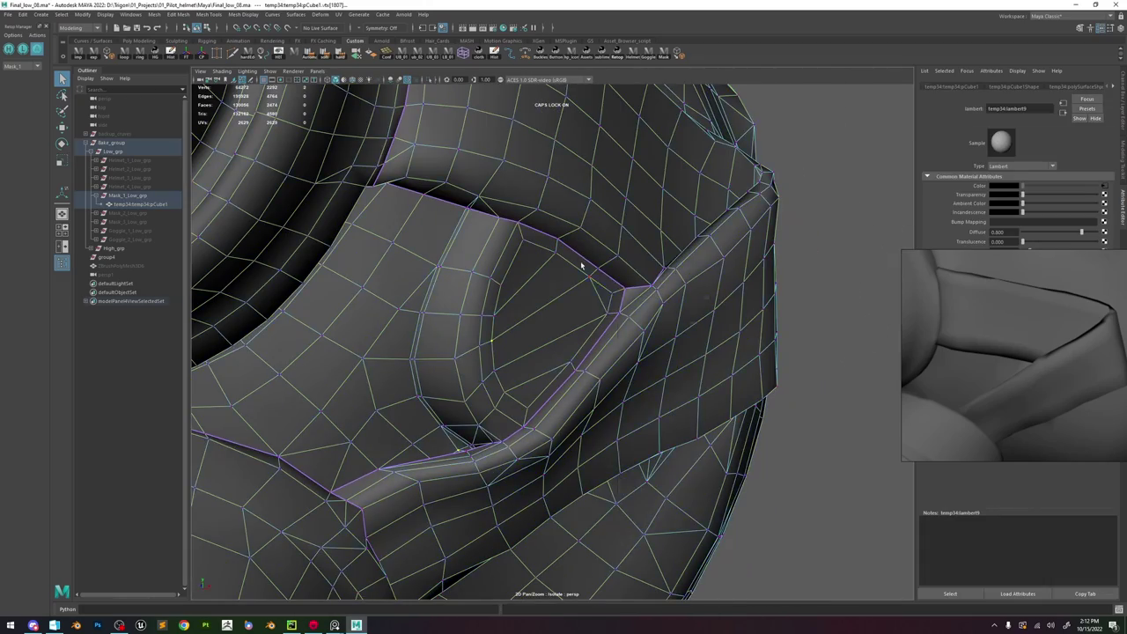
{"action": "left_click", "coordinate": [625, 287]}
{"action": "key", "text": "w"}
{"action": "key", "text": "f"}
{"action": "scroll", "coordinate": [602, 317], "scroll_direction": "down", "scroll_amount": 5}
{"action": "left_click_drag", "start_coordinate": [601, 317], "coordinate": [525, 327], "text": "alt"}
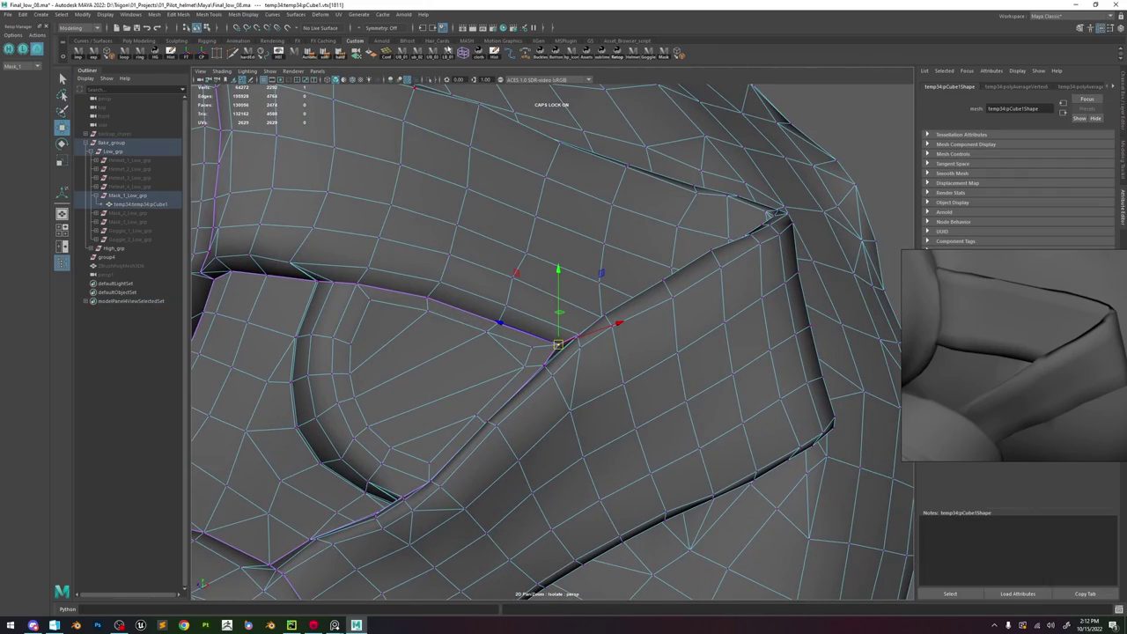
- Compare the strap junction with the high-poly model, nudge its corner vertex to match, and isolate the mask again in object mode
{"action": "left_click", "coordinate": [418, 79]}
{"action": "left_click_drag", "start_coordinate": [596, 302], "coordinate": [539, 374], "text": "alt"}
{"action": "left_click", "coordinate": [550, 339]}
{"action": "left_click_drag", "start_coordinate": [577, 308], "coordinate": [577, 310]}
{"action": "left_click_drag", "start_coordinate": [577, 310], "coordinate": [561, 282], "text": "alt"}
{"action": "left_click", "coordinate": [604, 291]}
{"action": "scroll", "coordinate": [560, 282], "scroll_direction": "down", "scroll_amount": 4}
{"action": "key", "text": "F8"}
{"action": "left_click", "coordinate": [428, 81]}
{"action": "scroll", "coordinate": [534, 273], "scroll_direction": "up", "scroll_amount": 3}
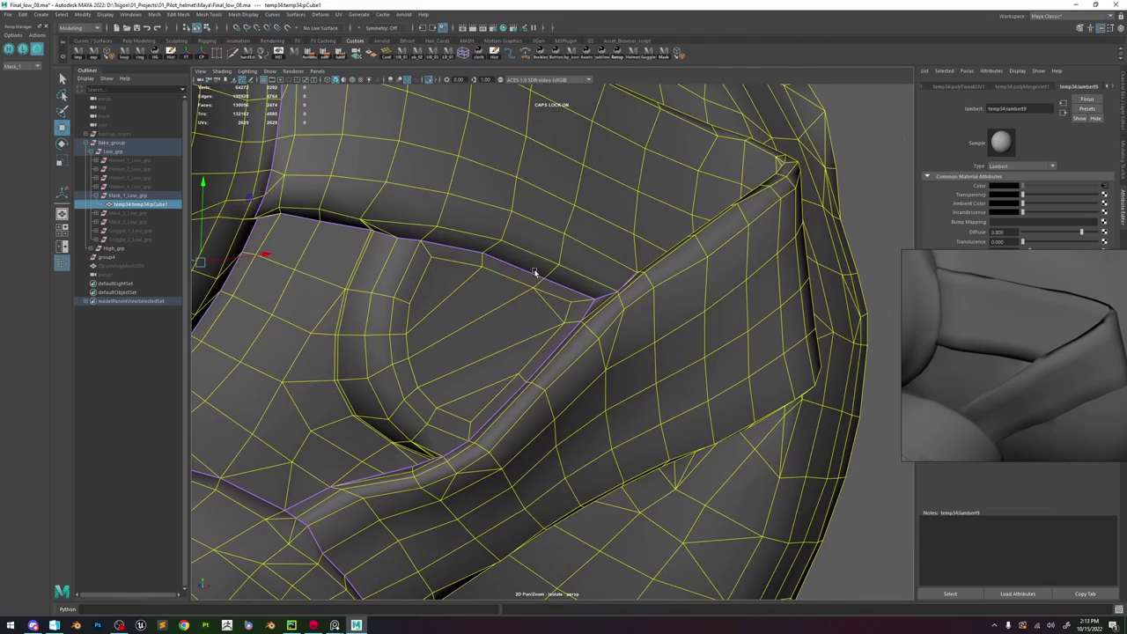
- Merge the narrow strip of vertices along the recess's lower strap seam with Target Weld and check the shading in object mode
{"action": "key", "text": "F9"}
{"action": "left_click_drag", "start_coordinate": [482, 260], "coordinate": [527, 371], "text": "alt"}
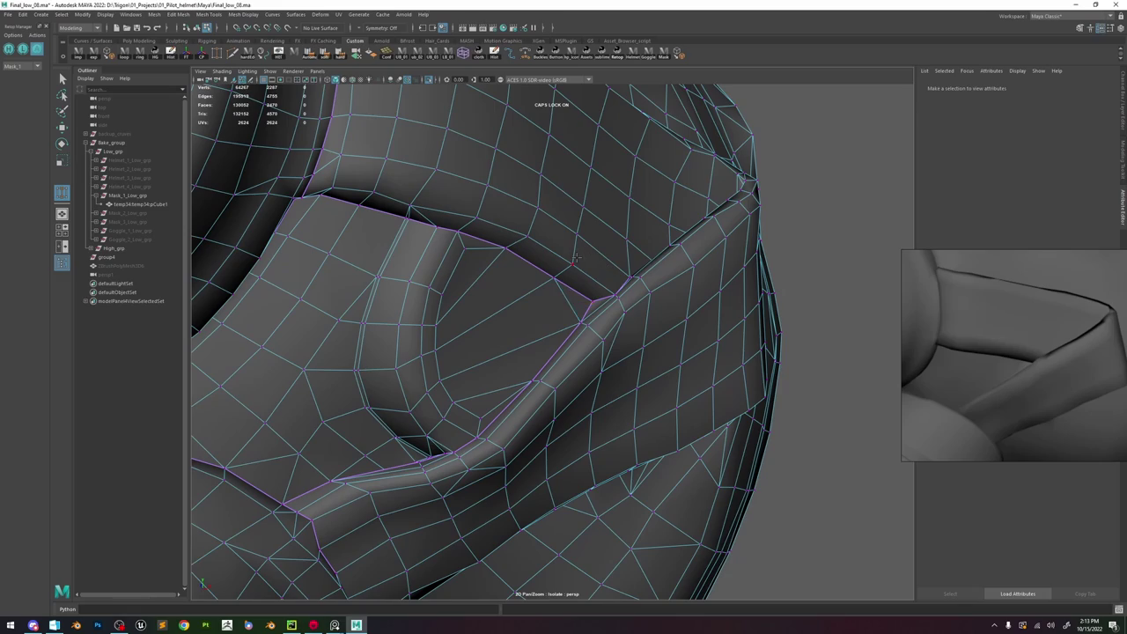
{"action": "key", "text": "w"}
{"action": "right_click_drag", "start_coordinate": [578, 251], "coordinate": [660, 205]}
{"action": "left_click", "coordinate": [797, 264]}
{"action": "scroll", "coordinate": [740, 298], "scroll_direction": "down", "scroll_amount": 3}
{"action": "left_click_drag", "start_coordinate": [677, 284], "coordinate": [583, 307], "text": "alt"}
{"action": "left_click", "coordinate": [529, 331]}
{"action": "scroll", "coordinate": [613, 325], "scroll_direction": "up", "scroll_amount": 4}
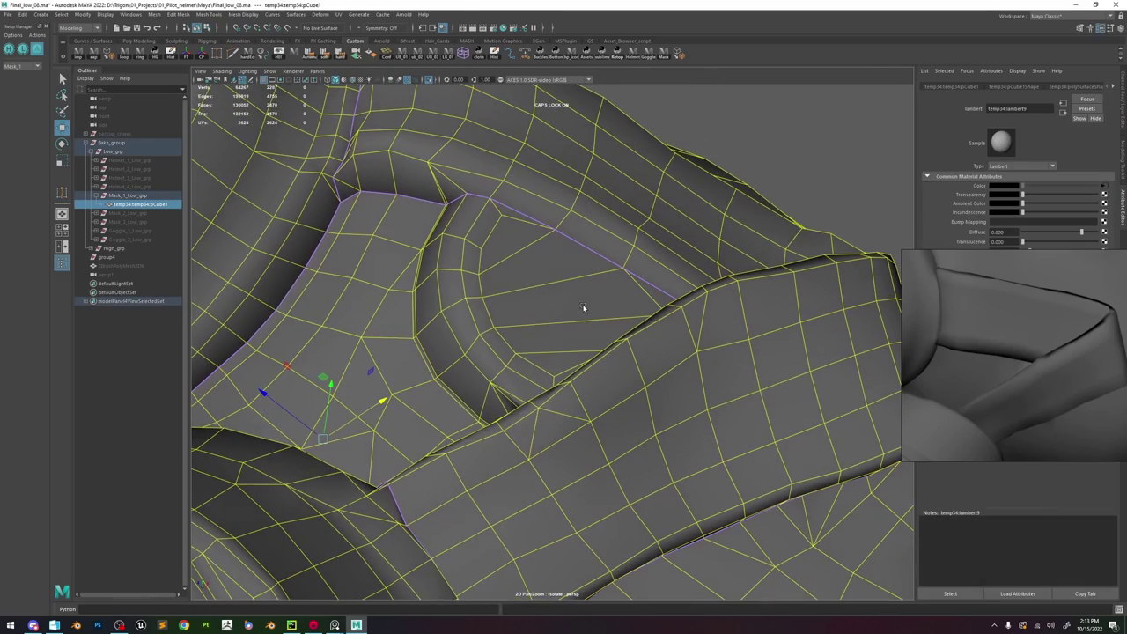
- Try deleting the curved inner edge loop on the recess floor, check the shading in object mode, and undo the deletion
{"action": "right_click_drag", "start_coordinate": [582, 308], "coordinate": [576, 260]}
{"action": "left_click", "coordinate": [498, 230]}
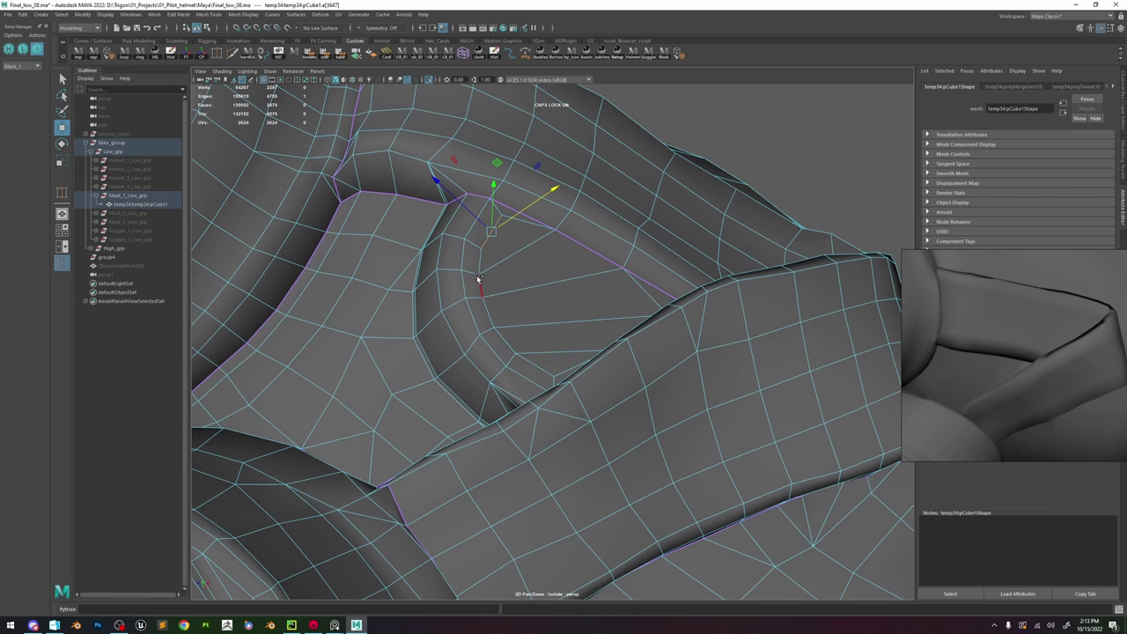
{"action": "left_click_drag", "start_coordinate": [581, 356], "coordinate": [611, 370], "text": "alt"}
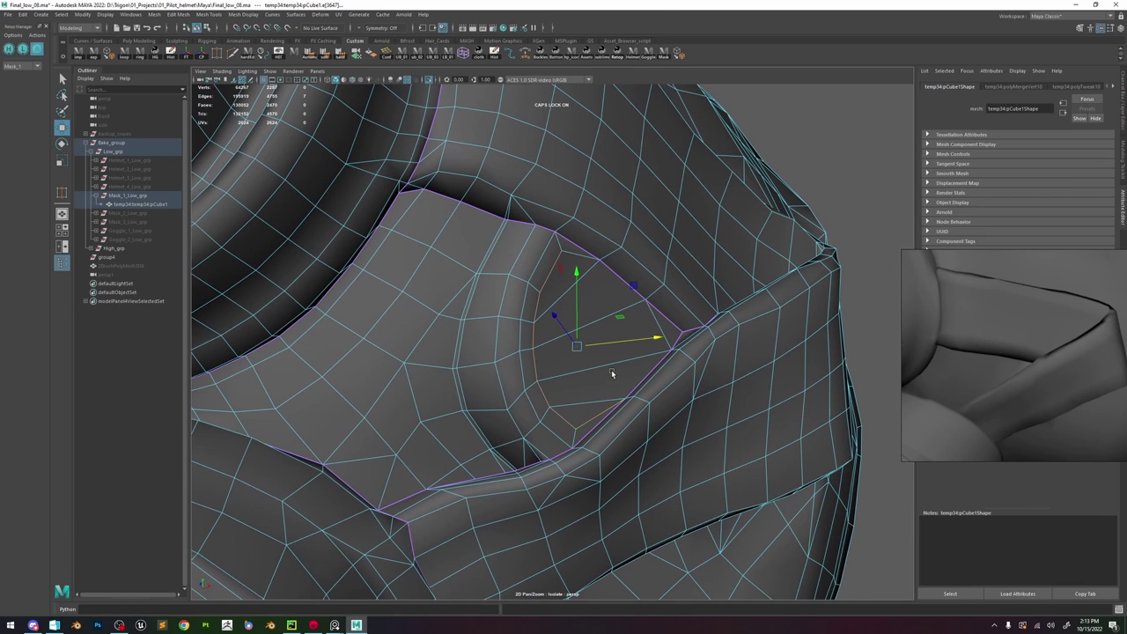
{"action": "key", "text": "Delete"}
{"action": "right_click_drag", "start_coordinate": [598, 277], "coordinate": [674, 212]}
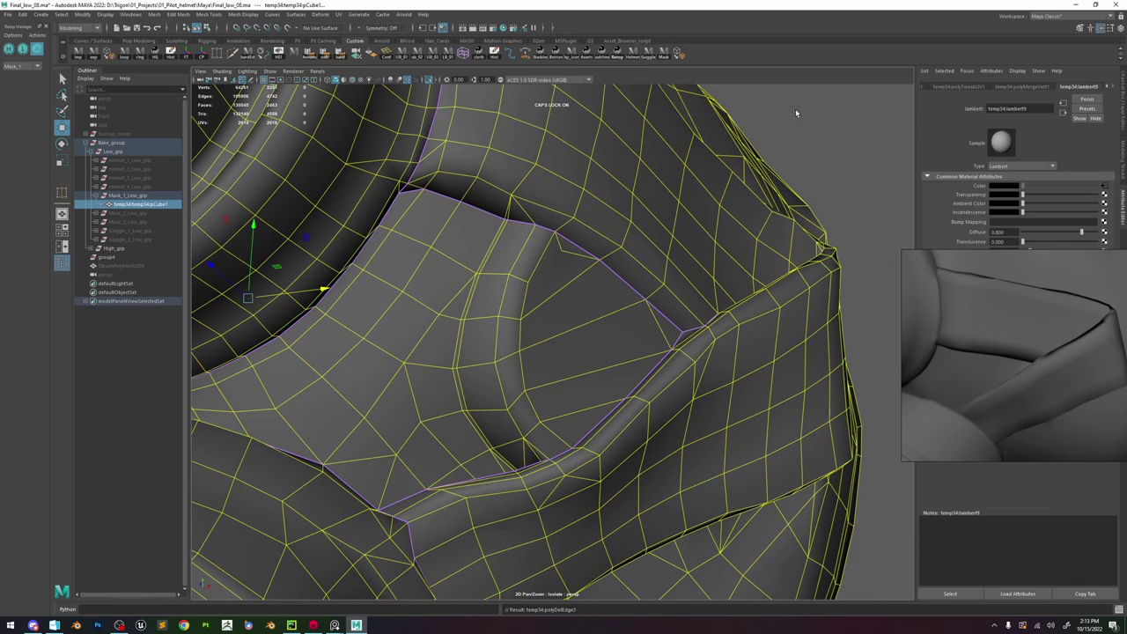
{"action": "left_click", "coordinate": [796, 109]}
{"action": "scroll", "coordinate": [687, 226], "scroll_direction": "down", "scroll_amount": 3}
{"action": "left_click_drag", "start_coordinate": [678, 232], "coordinate": [614, 252], "text": "alt"}
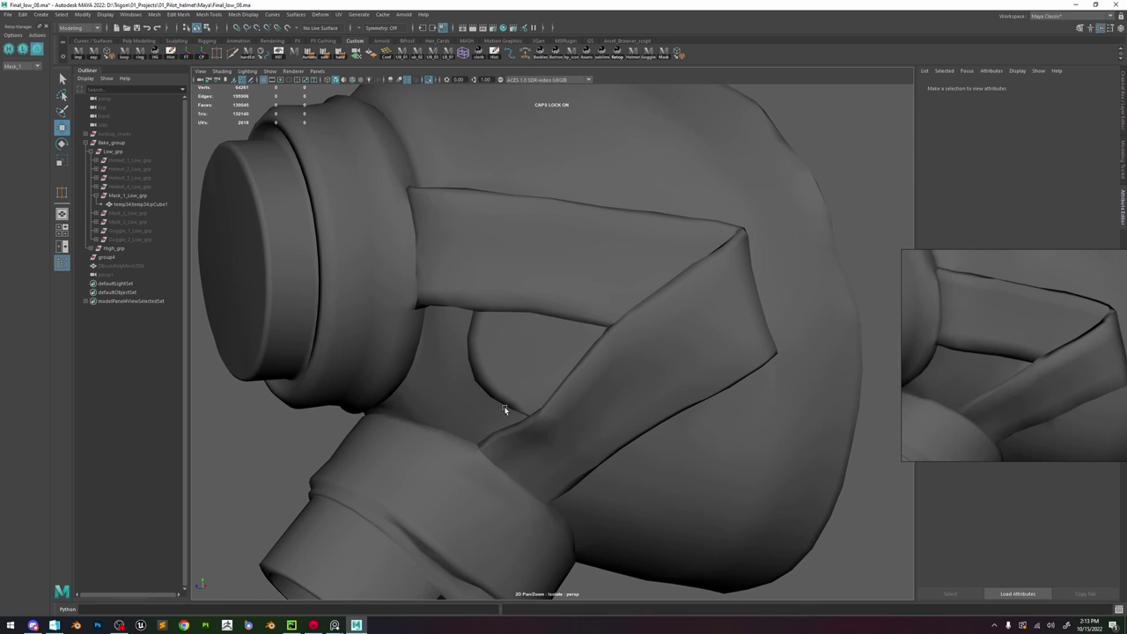
{"action": "key", "text": "ctrl+z"}
{"action": "key", "text": "ctrl+z"}
{"action": "key", "text": "ctrl+z"}
{"action": "key", "text": "ctrl+z"}
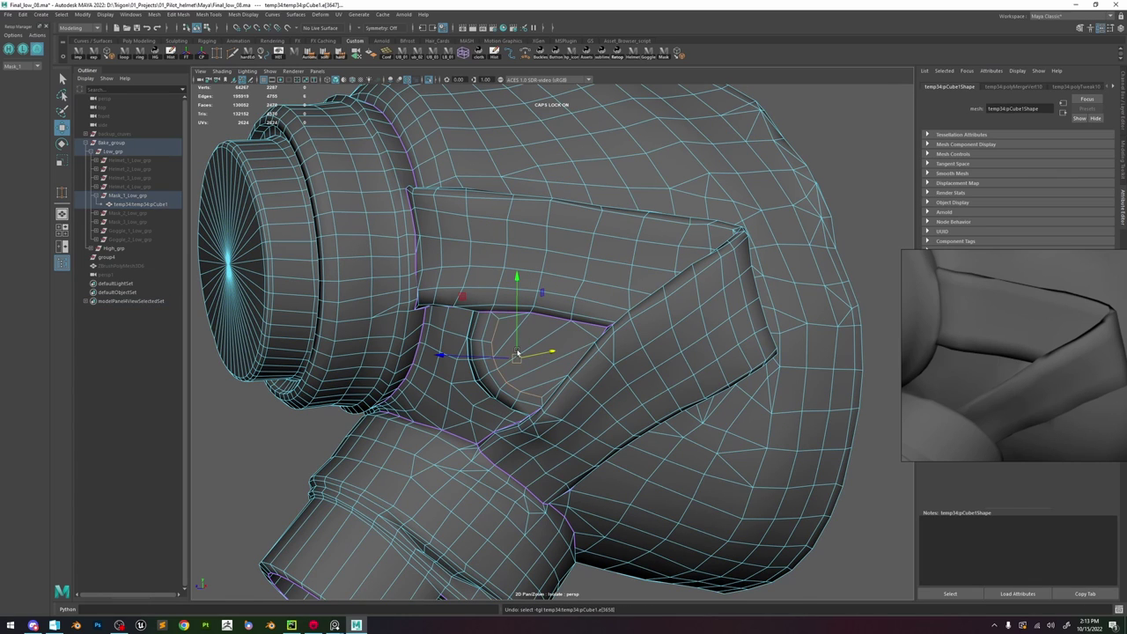
- Add the missing edges to the curved inner loop selection on the recess floor and delete it together with its vertices
{"action": "left_click", "coordinate": [506, 325], "text": "shift"}
{"action": "left_click_drag", "start_coordinate": [564, 396], "coordinate": [569, 416], "text": "alt"}
{"action": "scroll", "coordinate": [569, 416], "scroll_direction": "up", "scroll_amount": 3}
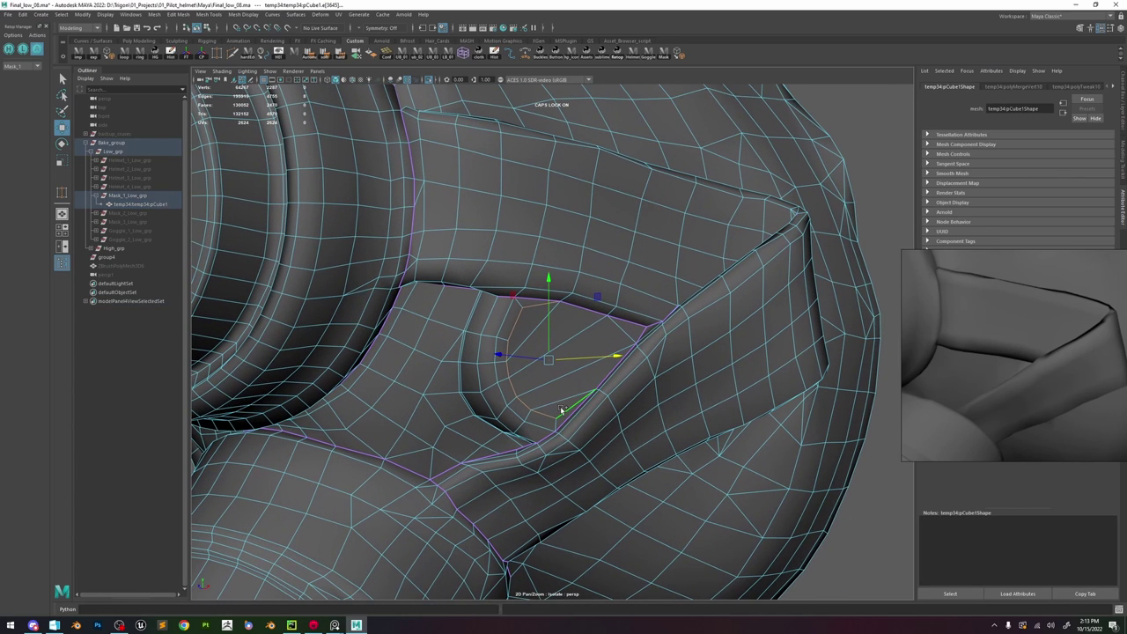
{"action": "key", "text": "ctrl+Delete"}
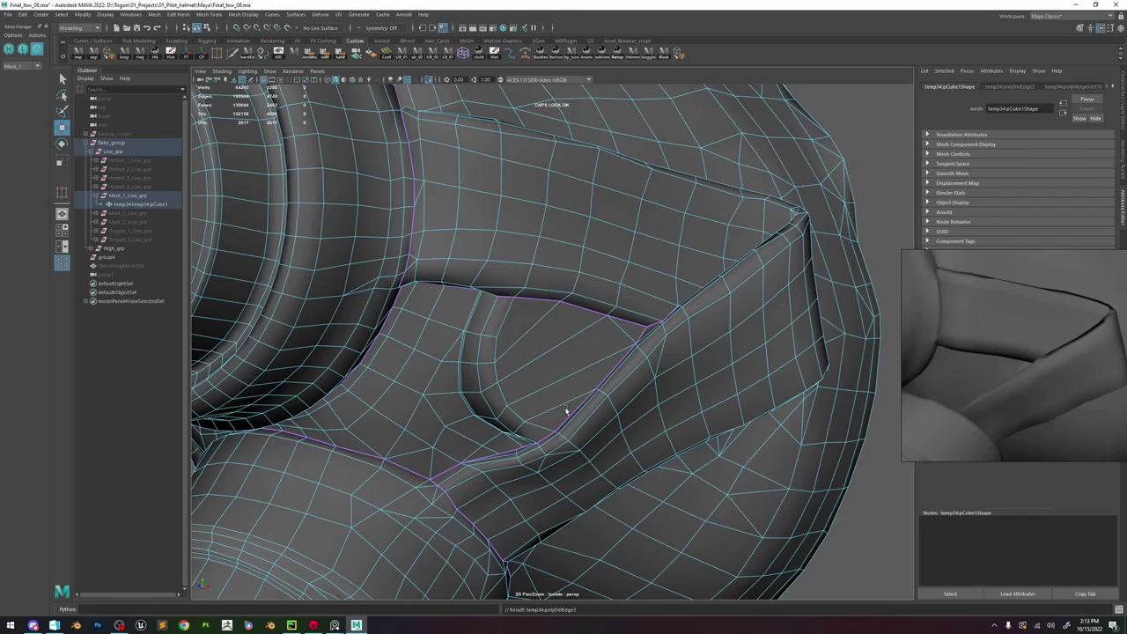
- Bevel the curved edge loop running down the recess's raised rim with a fraction of 0.4
{"action": "left_click_drag", "start_coordinate": [565, 406], "coordinate": [626, 456], "text": "alt"}
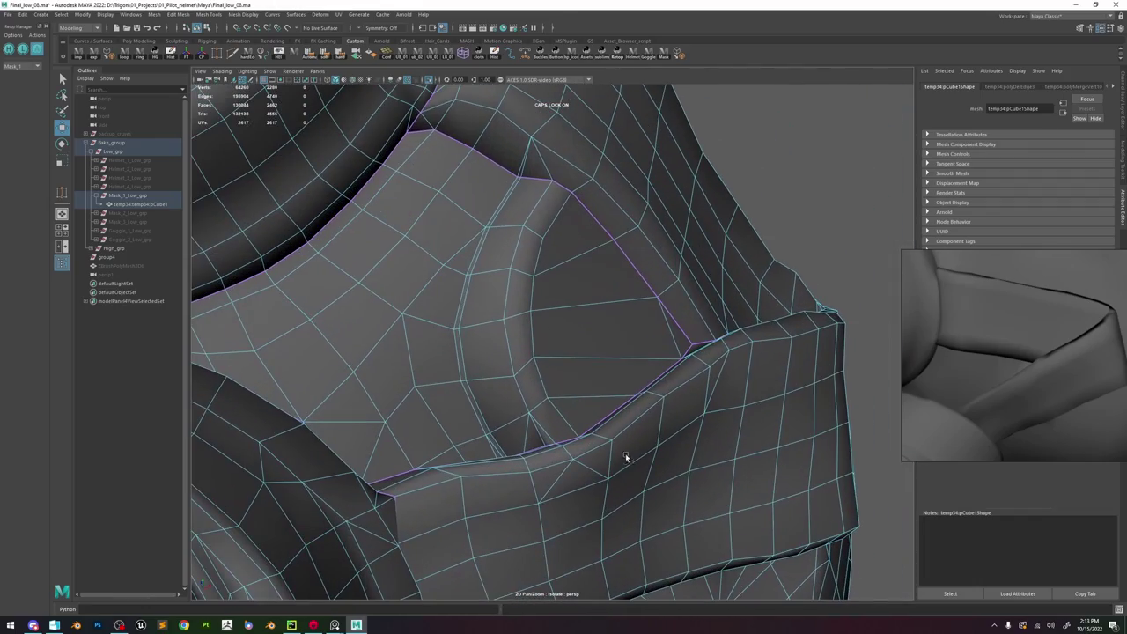
{"action": "double_click", "coordinate": [515, 255]}
{"action": "left_click_drag", "start_coordinate": [515, 255], "coordinate": [581, 314], "text": "alt"}
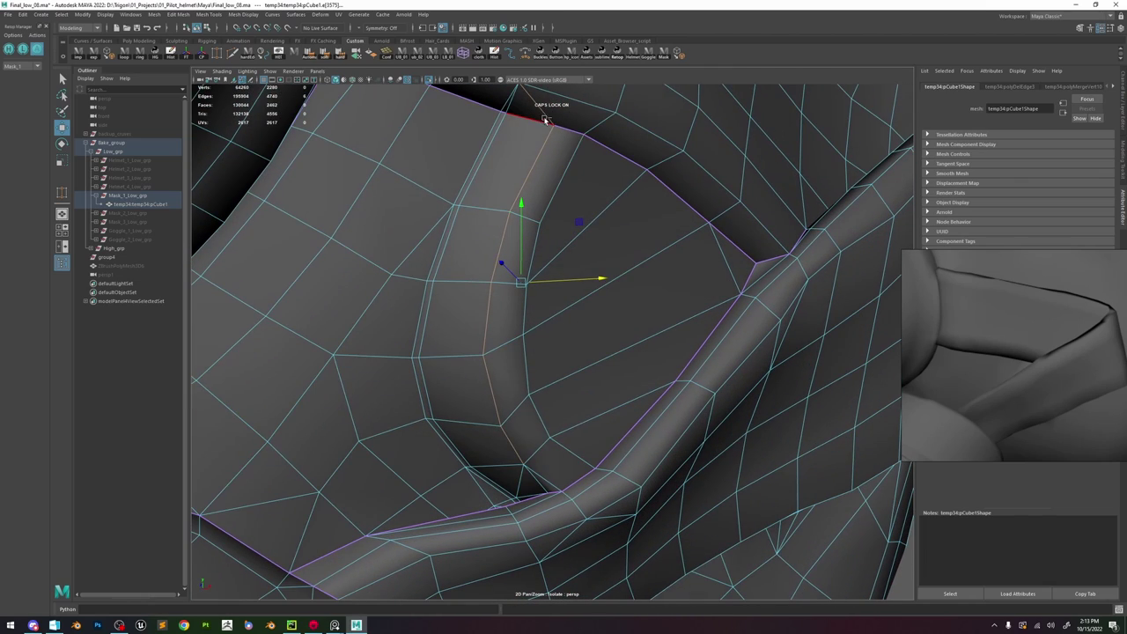
{"action": "key", "text": "ctrl+b"}
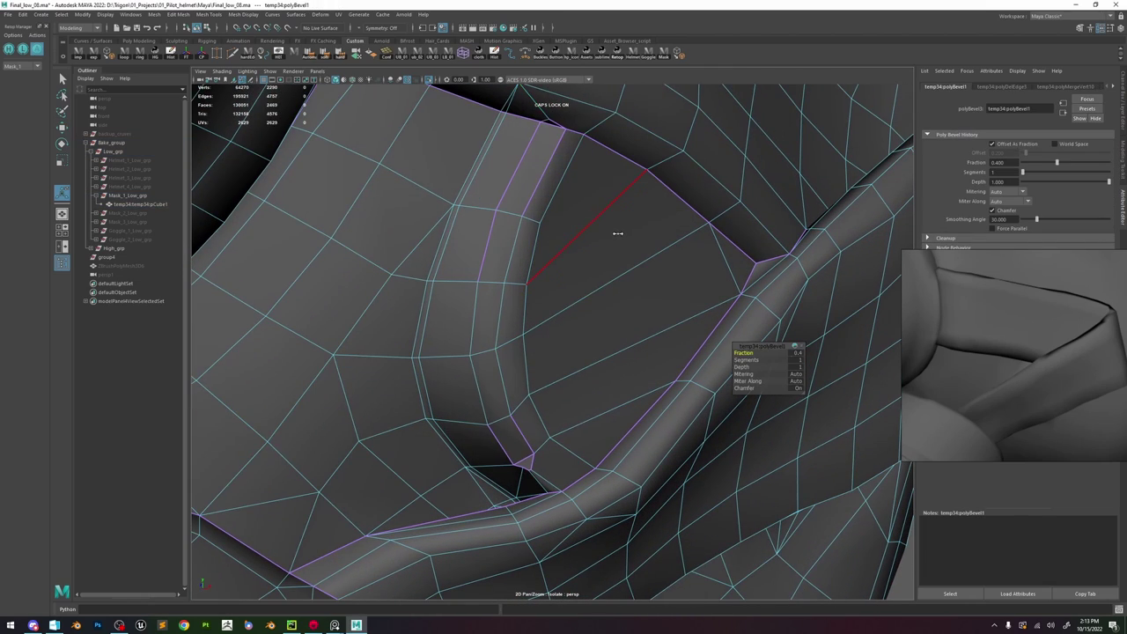
- Merge the surplus vertices at the beveled rim's upper end into the upper strap's seam with Target Weld
{"action": "left_click_drag", "start_coordinate": [617, 234], "coordinate": [639, 228], "text": "alt"}
{"action": "key", "text": "q"}
{"action": "scroll", "coordinate": [672, 198], "scroll_direction": "down", "scroll_amount": 3}
{"action": "key", "text": "F9"}
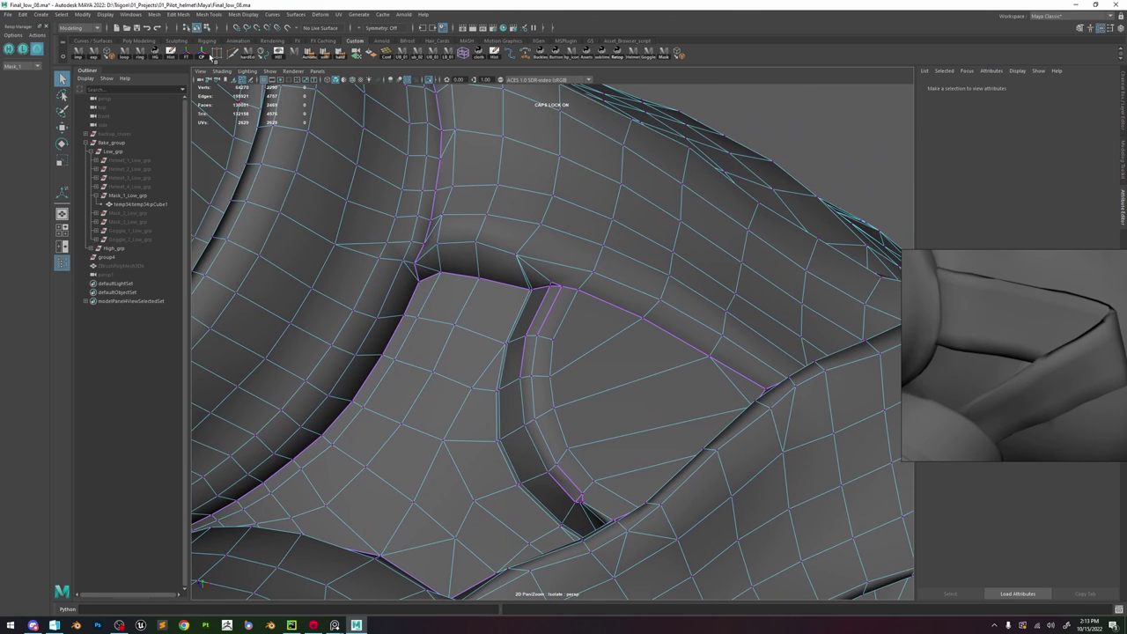
{"action": "left_click_drag", "start_coordinate": [575, 264], "coordinate": [581, 264], "text": "alt"}
{"action": "key", "text": "w"}
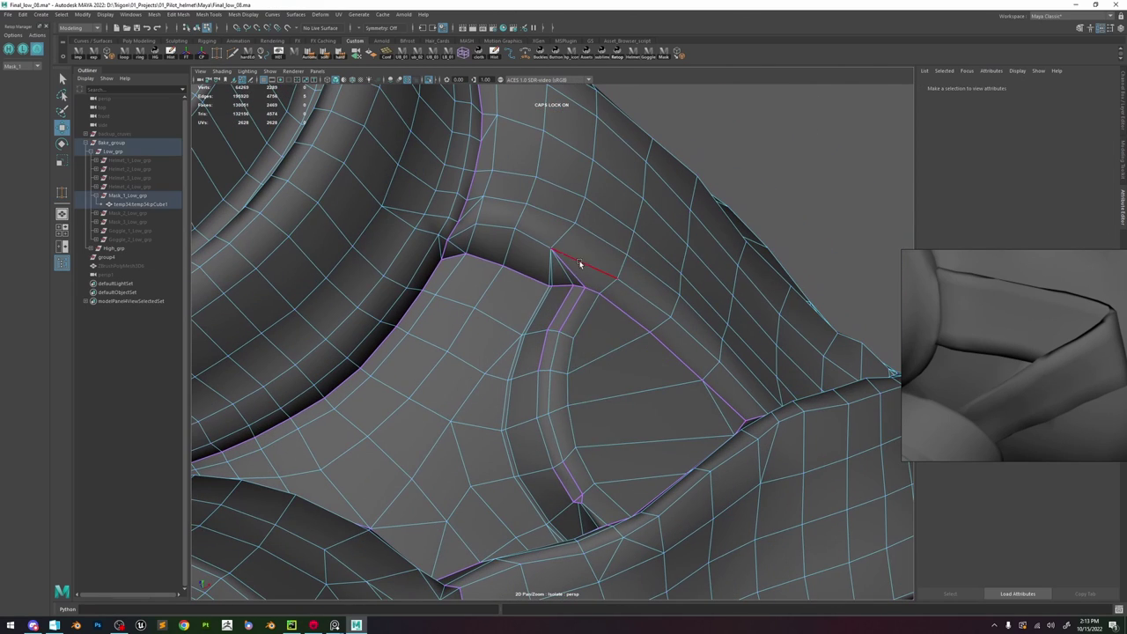
- Soften the hard edge lines running along the beveled recess rim
{"action": "left_click", "coordinate": [581, 265]}
{"action": "key", "text": "h"}
{"action": "key", "text": "h"}
{"action": "double_click", "coordinate": [563, 274]}
{"action": "double_click", "coordinate": [548, 312]}
{"action": "right_click_drag", "start_coordinate": [547, 312], "coordinate": [533, 283], "text": "shift"}
- Merge the surplus vertices at the beveled rim's lower end with Target Weld and check the shading in object mode
{"action": "left_click", "coordinate": [579, 515]}
{"action": "key", "text": "f"}
{"action": "scroll", "coordinate": [561, 354], "scroll_direction": "down", "scroll_amount": 3}
{"action": "key", "text": "g"}
{"action": "key", "text": "F9"}
{"action": "scroll", "coordinate": [553, 326], "scroll_direction": "down", "scroll_amount": 5}
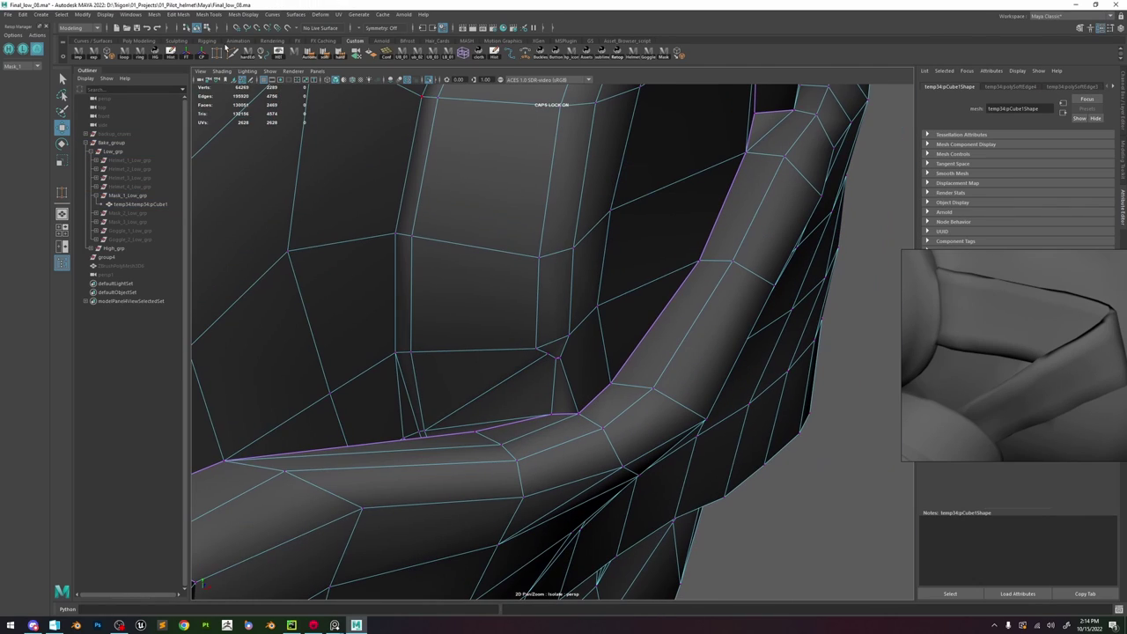
{"action": "left_click_drag", "start_coordinate": [575, 404], "coordinate": [578, 410]}
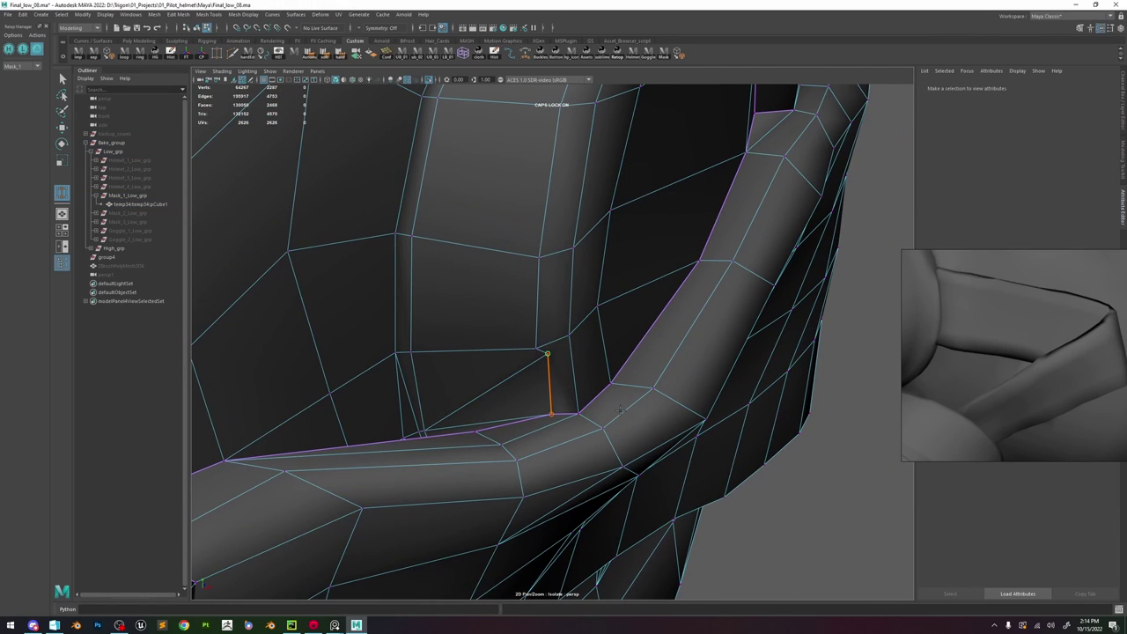
{"action": "scroll", "coordinate": [557, 264], "scroll_direction": "down", "scroll_amount": 7}
{"action": "left_click_drag", "start_coordinate": [551, 232], "coordinate": [561, 292], "text": "alt"}
{"action": "key", "text": "w"}
{"action": "right_click_drag", "start_coordinate": [551, 233], "coordinate": [591, 209]}
{"action": "left_click", "coordinate": [716, 246]}
- Spin the diagonal edge between the upper strap's underside and the rim's upper end with an offset of 2
{"action": "left_click_drag", "start_coordinate": [716, 247], "coordinate": [565, 221], "text": "alt"}
{"action": "scroll", "coordinate": [565, 222], "scroll_direction": "up", "scroll_amount": 4}
{"action": "middle_click_drag", "start_coordinate": [565, 222], "coordinate": [665, 365], "text": "alt"}
{"action": "left_click", "coordinate": [581, 250]}
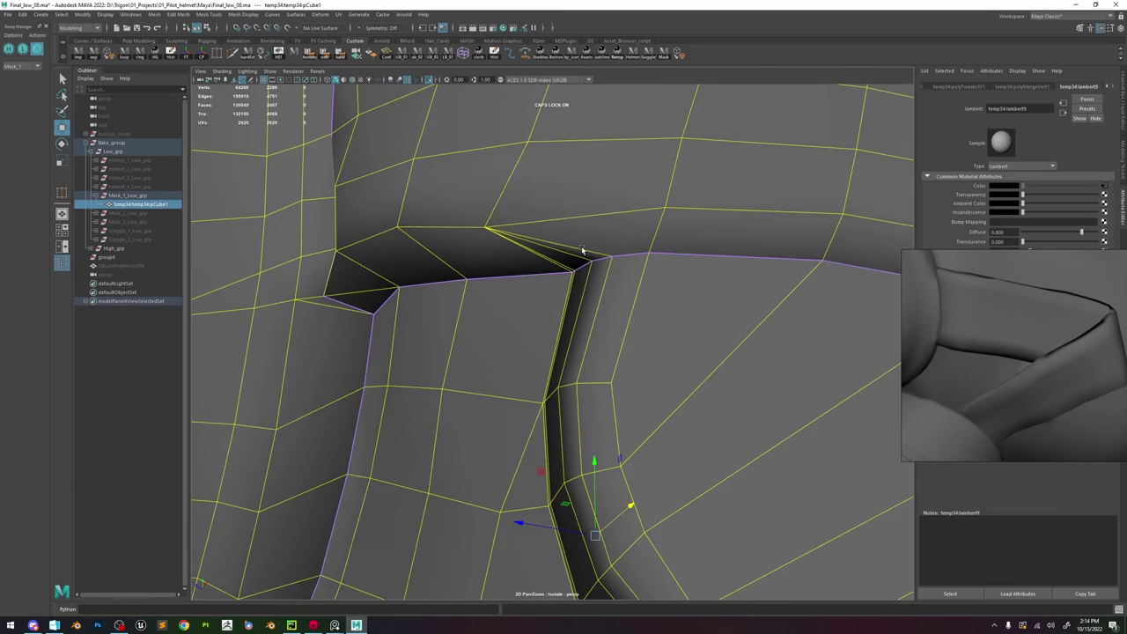
{"action": "left_click_drag", "start_coordinate": [581, 250], "coordinate": [607, 238], "text": "alt"}
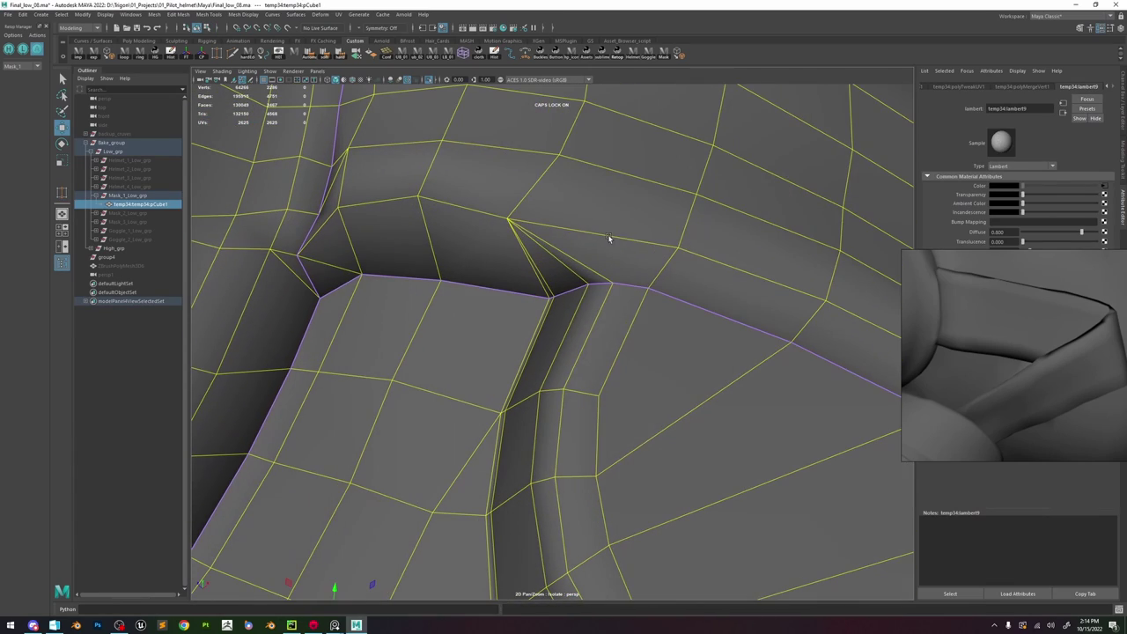
{"action": "right_click_drag", "start_coordinate": [609, 237], "coordinate": [617, 173]}
{"action": "left_click", "coordinate": [590, 269]}
{"action": "key", "text": "ctrl+alt+Right"}
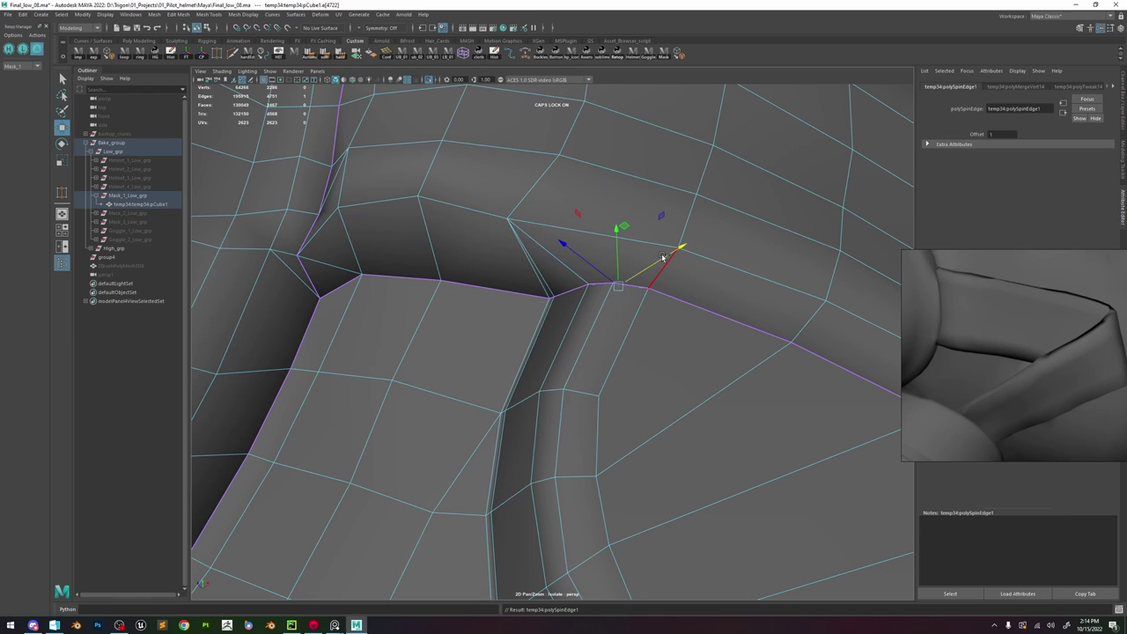
{"action": "left_click_drag", "start_coordinate": [622, 236], "coordinate": [599, 292], "text": "alt"}
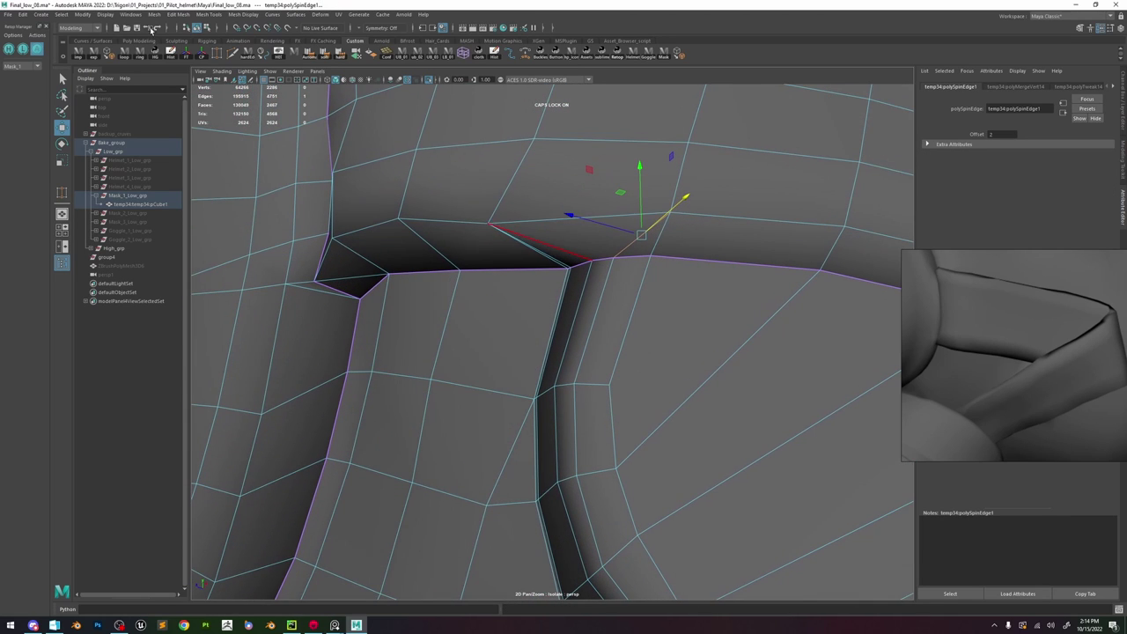
- Cut an edge from the strap's underside vertex to the seam at the curved rim's upper end with Multi-Cut
{"action": "key", "text": "y"}
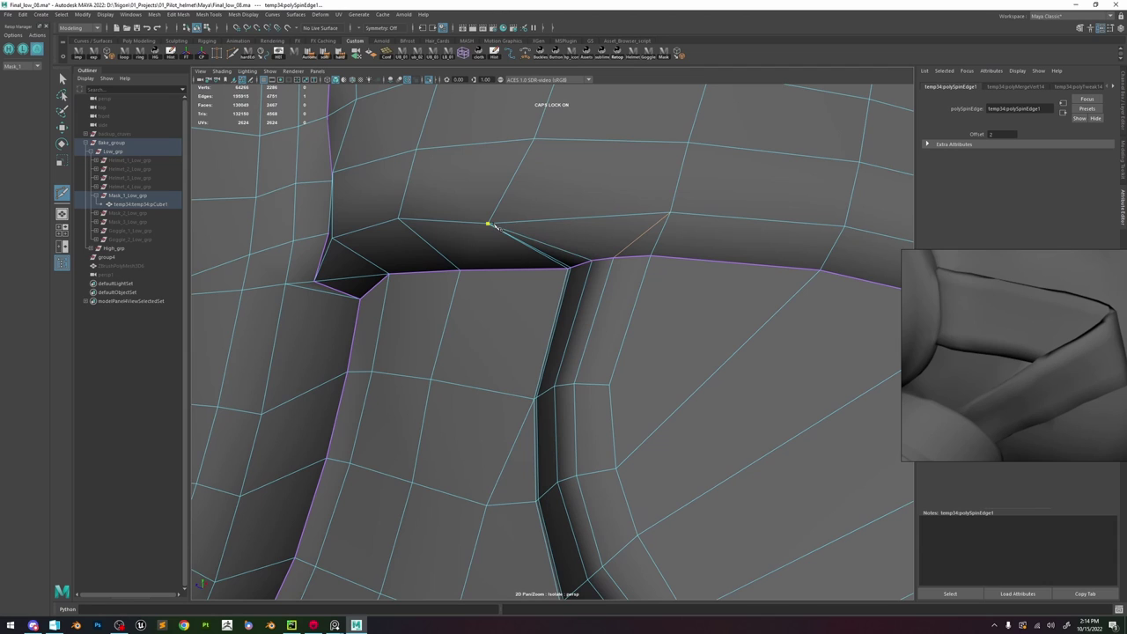
{"action": "right_click", "coordinate": [605, 268]}
{"action": "left_click_drag", "start_coordinate": [622, 243], "coordinate": [654, 234], "text": "alt"}
- Reposition the vertices along the upper strap's underside above the curved rim and check the shading in object mode
{"action": "key", "text": "w"}
{"action": "left_click", "coordinate": [611, 252]}
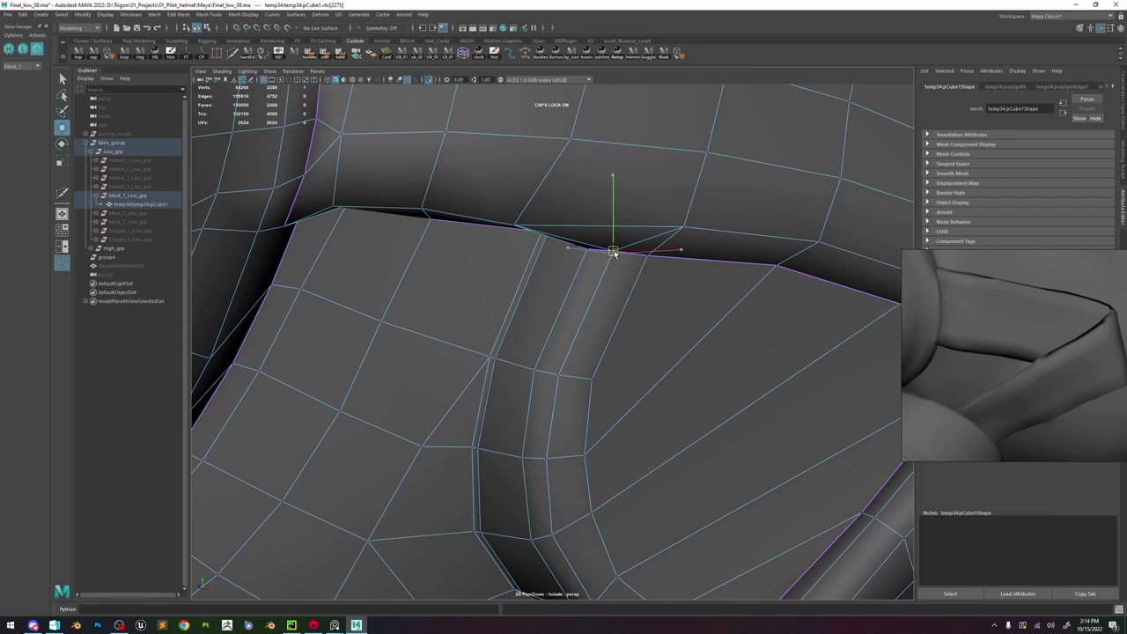
{"action": "left_click_drag", "start_coordinate": [683, 227], "coordinate": [675, 241]}
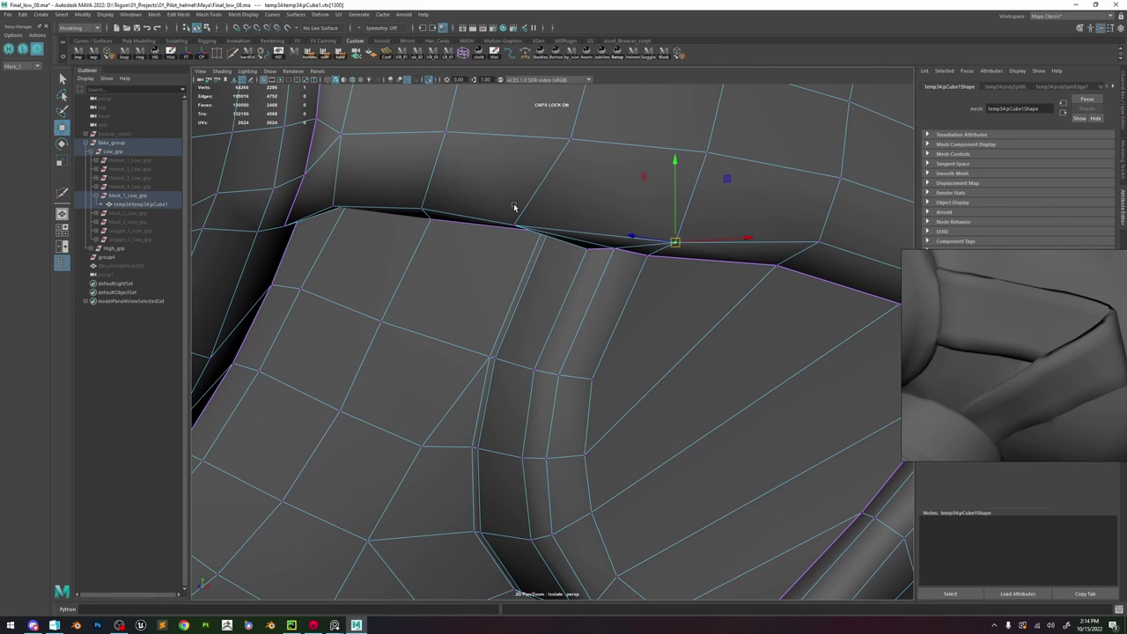
{"action": "left_click_drag", "start_coordinate": [518, 224], "coordinate": [527, 221]}
{"action": "left_click_drag", "start_coordinate": [575, 191], "coordinate": [578, 219], "text": "alt"}
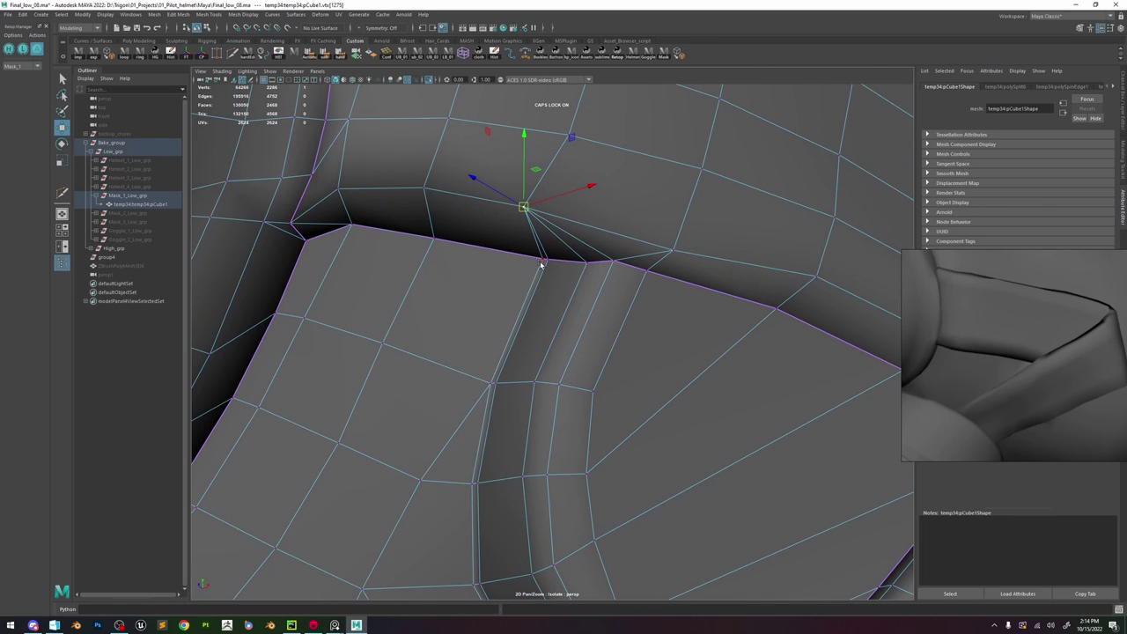
{"action": "scroll", "coordinate": [546, 261], "scroll_direction": "down", "scroll_amount": 5}
{"action": "left_click_drag", "start_coordinate": [544, 260], "coordinate": [687, 310]}
{"action": "scroll", "coordinate": [738, 345], "scroll_direction": "up", "scroll_amount": 4}
{"action": "right_click_drag", "start_coordinate": [579, 244], "coordinate": [676, 183]}
{"action": "left_click", "coordinate": [722, 168]}
- Cut an edge line along the upper strap's underside wall and across the lower strap's rounded edge at the junction with Multi-Cut
{"action": "left_click_drag", "start_coordinate": [639, 259], "coordinate": [573, 264], "text": "alt"}
{"action": "scroll", "coordinate": [575, 232], "scroll_direction": "down", "scroll_amount": 5}
{"action": "left_click", "coordinate": [573, 264]}
{"action": "scroll", "coordinate": [551, 252], "scroll_direction": "up", "scroll_amount": 6}
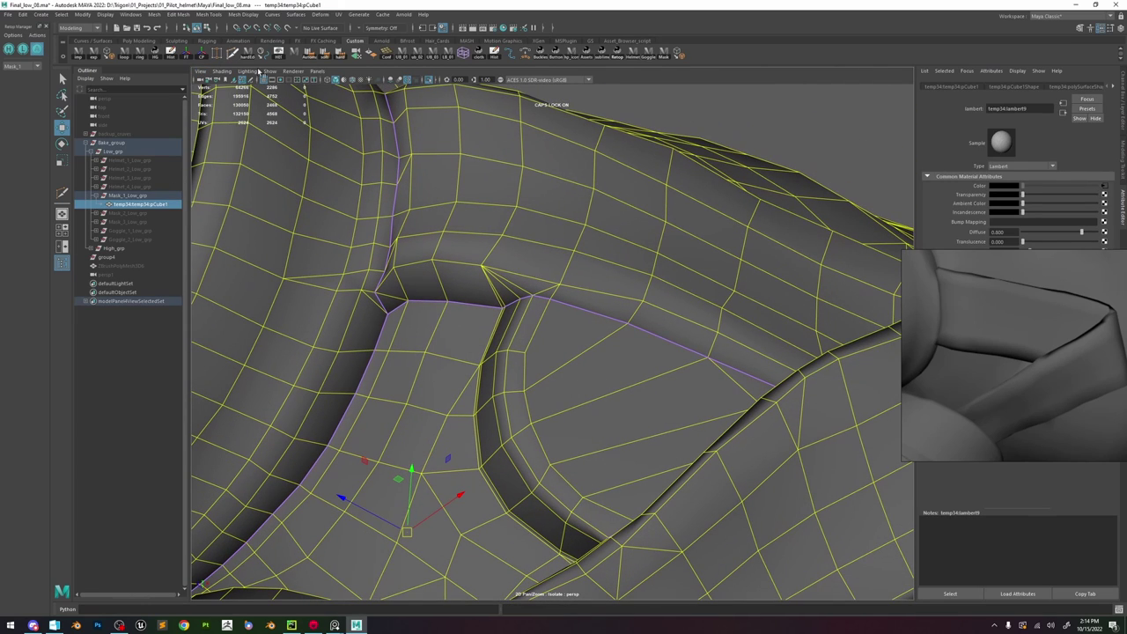
{"action": "key", "text": "F9"}
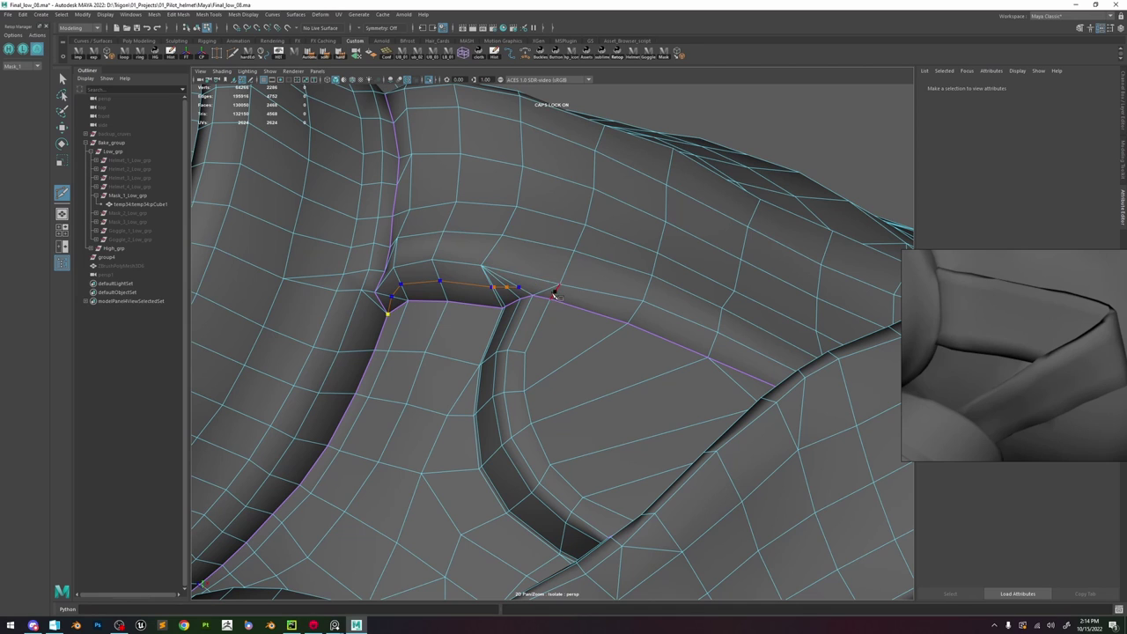
{"action": "mouse_move", "coordinate": [555, 295]}
{"action": "left_mouse_down", "text": "alt"}
{"action": "mouse_move", "coordinate": [583, 346]}
{"action": "mouse_move", "coordinate": [595, 334]}
{"action": "left_mouse_up", "text": "alt"}
{"action": "right_click", "coordinate": [574, 329]}
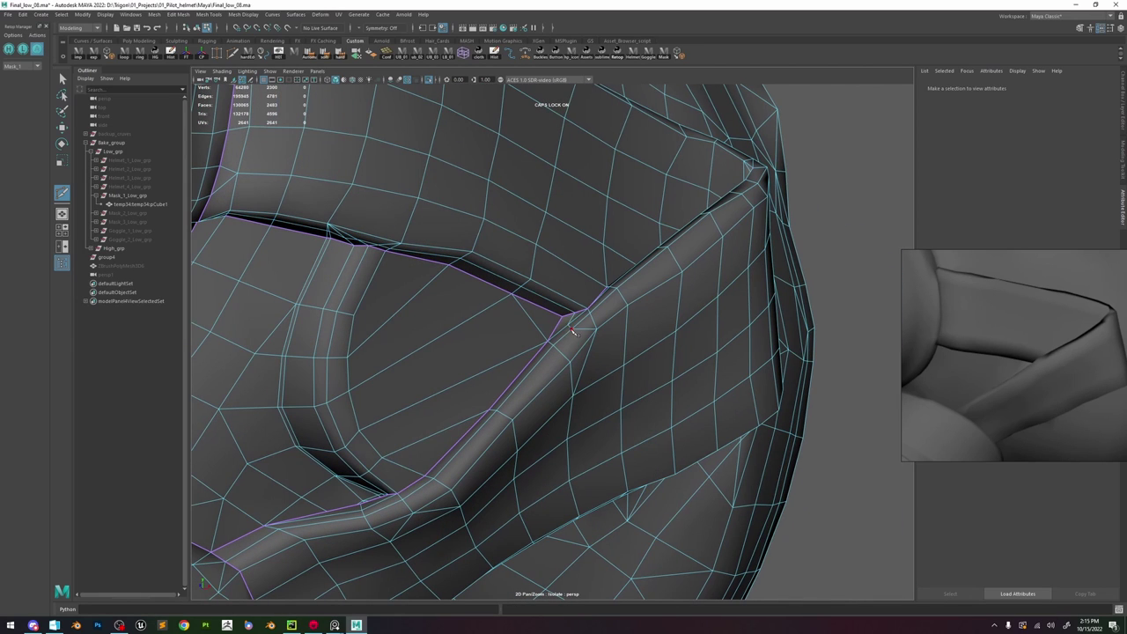
{"action": "left_click", "coordinate": [570, 362]}
{"action": "key", "text": "w"}
- Compare the new short edge at the strap junction with the high-poly model and slide its adjoining vertex toward the seam
{"action": "left_click", "coordinate": [581, 329]}
{"action": "key", "text": "f"}
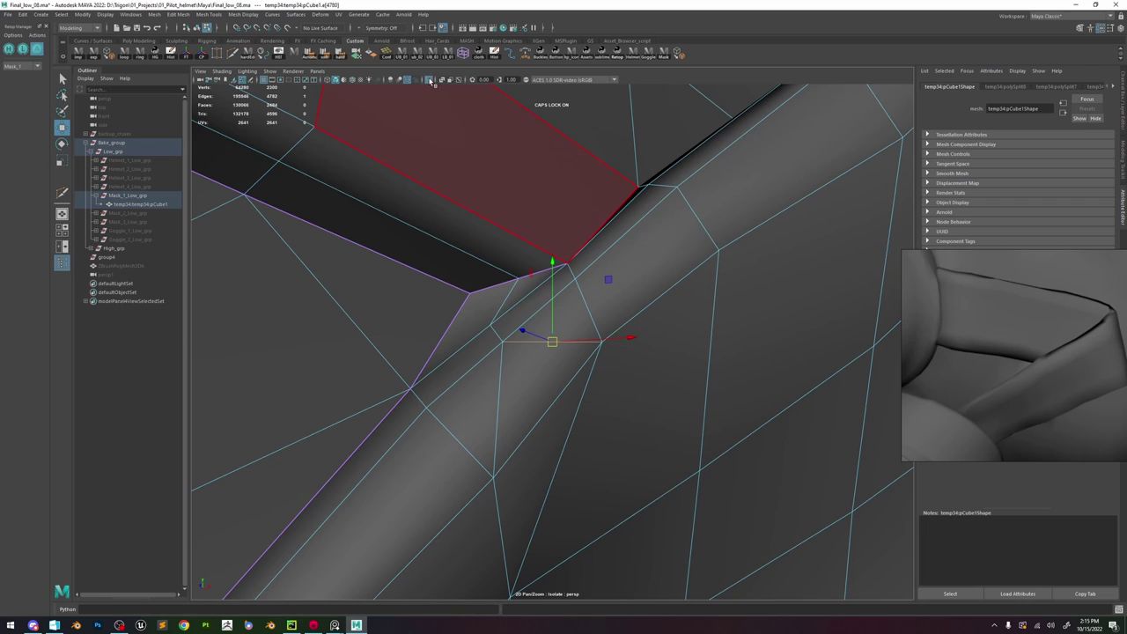
{"action": "left_click", "coordinate": [430, 81]}
{"action": "scroll", "coordinate": [438, 169], "scroll_direction": "down", "scroll_amount": 5}
{"action": "left_click_drag", "start_coordinate": [437, 168], "coordinate": [561, 269], "text": "alt"}
{"action": "key", "text": "ctrl+1"}
{"action": "left_click_drag", "start_coordinate": [571, 334], "coordinate": [500, 313], "text": "alt"}
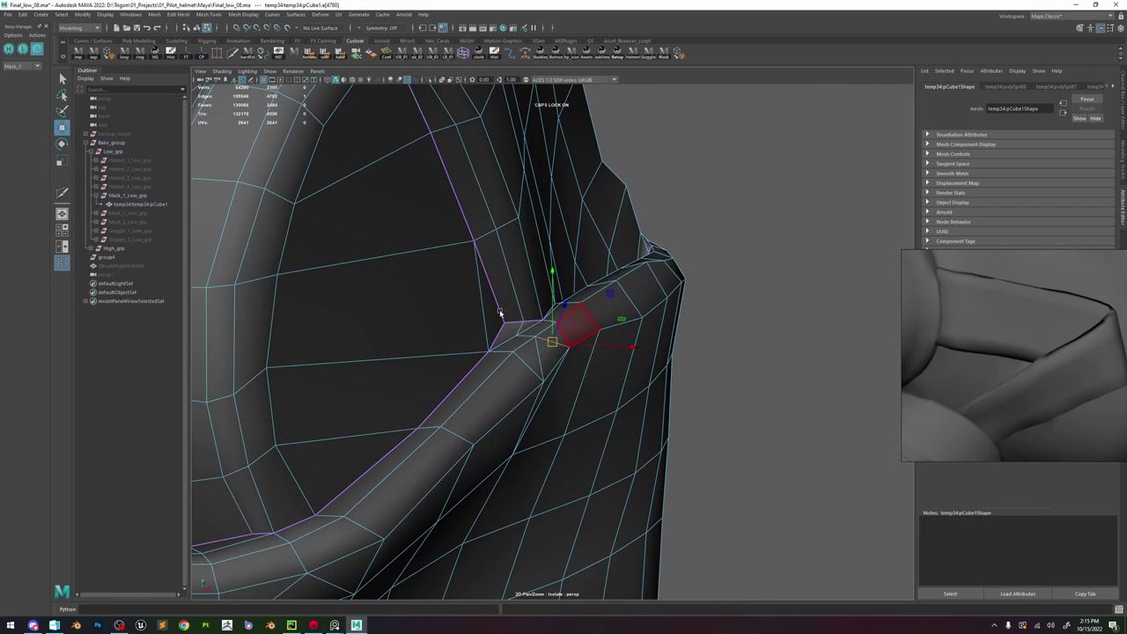
{"action": "left_click", "coordinate": [535, 336]}
{"action": "key", "text": "f"}
{"action": "scroll", "coordinate": [555, 322], "scroll_direction": "down", "scroll_amount": 5}
{"action": "middle_click_drag", "start_coordinate": [563, 311], "coordinate": [579, 275], "text": "ctrl+shift"}
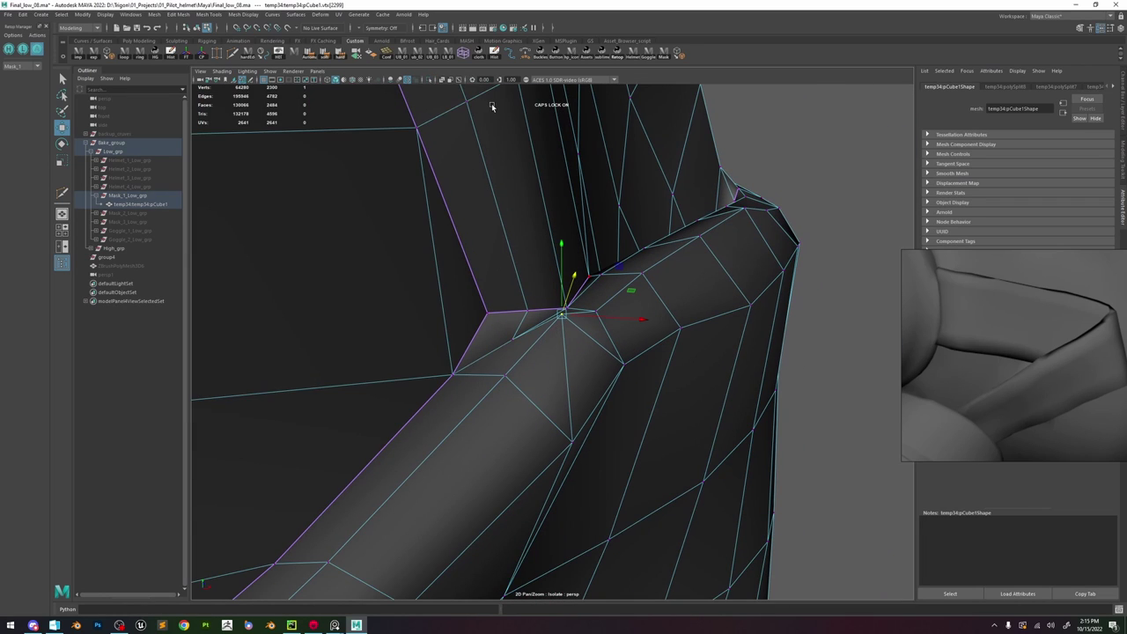
- Show the high-poly model over the mask and examine how the strap junction and recess edges line up with it
{"action": "left_click", "coordinate": [429, 80]}
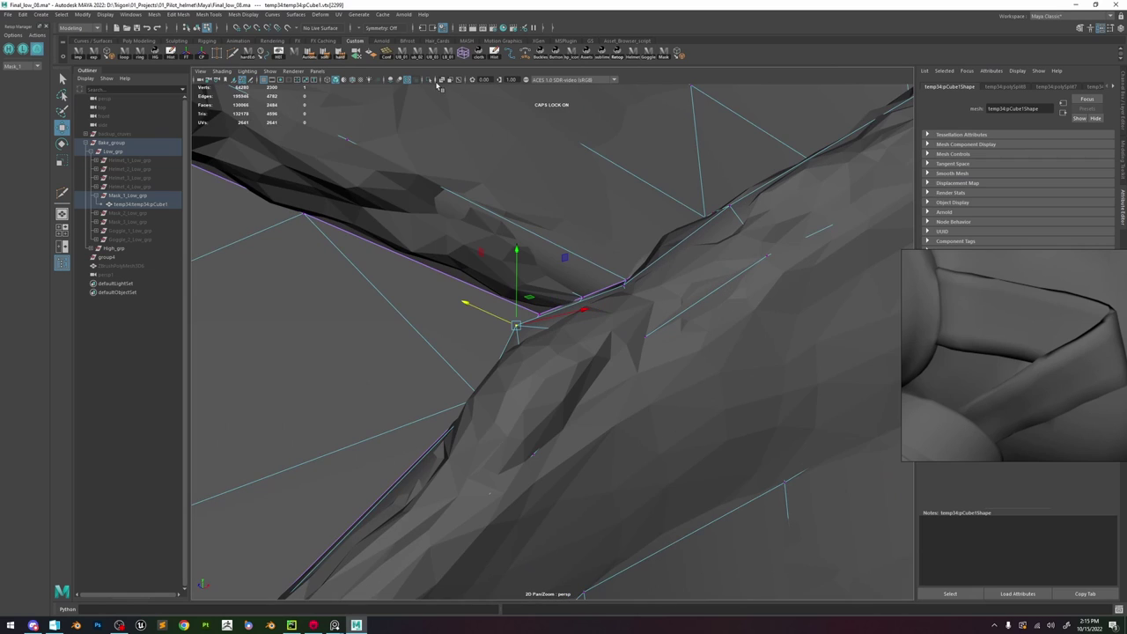
{"action": "left_click_drag", "start_coordinate": [433, 101], "coordinate": [501, 320], "text": "alt"}
{"action": "right_click_drag", "start_coordinate": [554, 335], "coordinate": [546, 213], "text": "alt"}
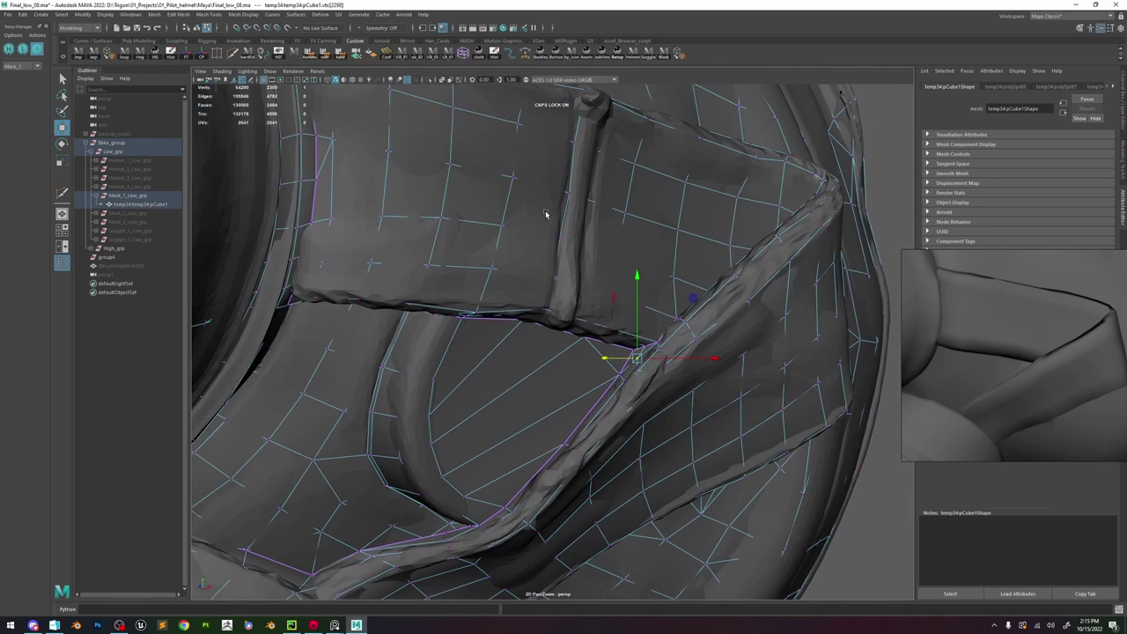
- Return to object mode, save the scene and isolate the low-poly mask
{"action": "left_click_drag", "start_coordinate": [546, 214], "coordinate": [536, 231], "text": "alt"}
{"action": "right_click_drag", "start_coordinate": [536, 232], "coordinate": [659, 144]}
{"action": "key", "text": "ctrl+s"}
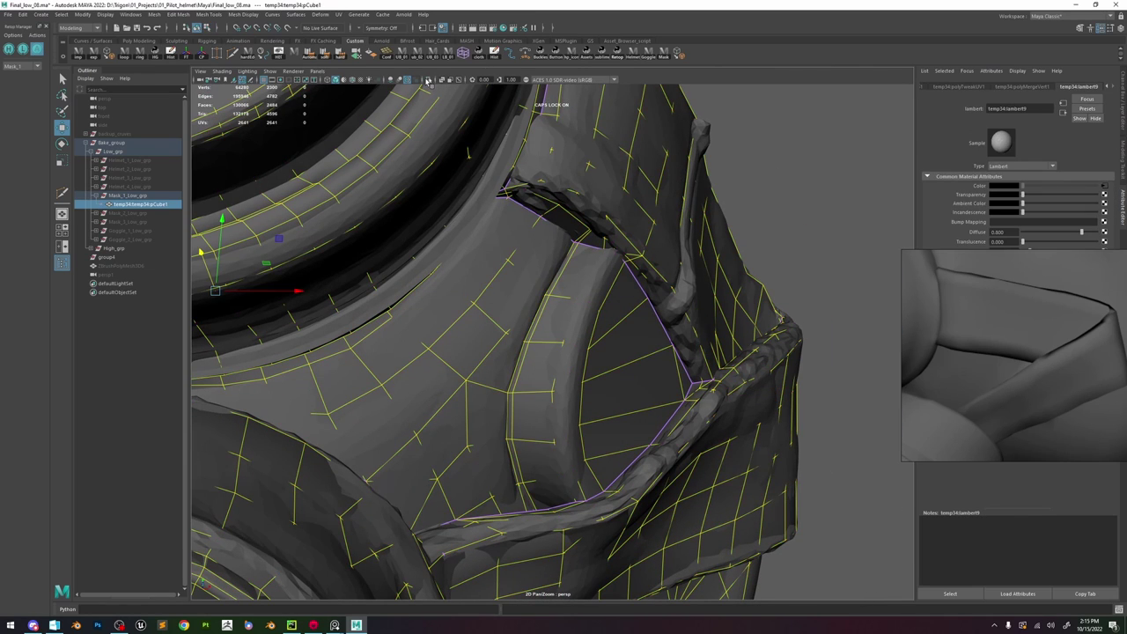
{"action": "left_click", "coordinate": [428, 80]}
- Collapse the two short edges on the upper strap's underside where it meets the curved recess rim
{"action": "right_click_drag", "start_coordinate": [633, 224], "coordinate": [627, 199]}
{"action": "left_click", "coordinate": [608, 245]}
{"action": "key", "text": "f"}
{"action": "right_click_drag", "start_coordinate": [606, 245], "coordinate": [578, 291], "text": "alt"}
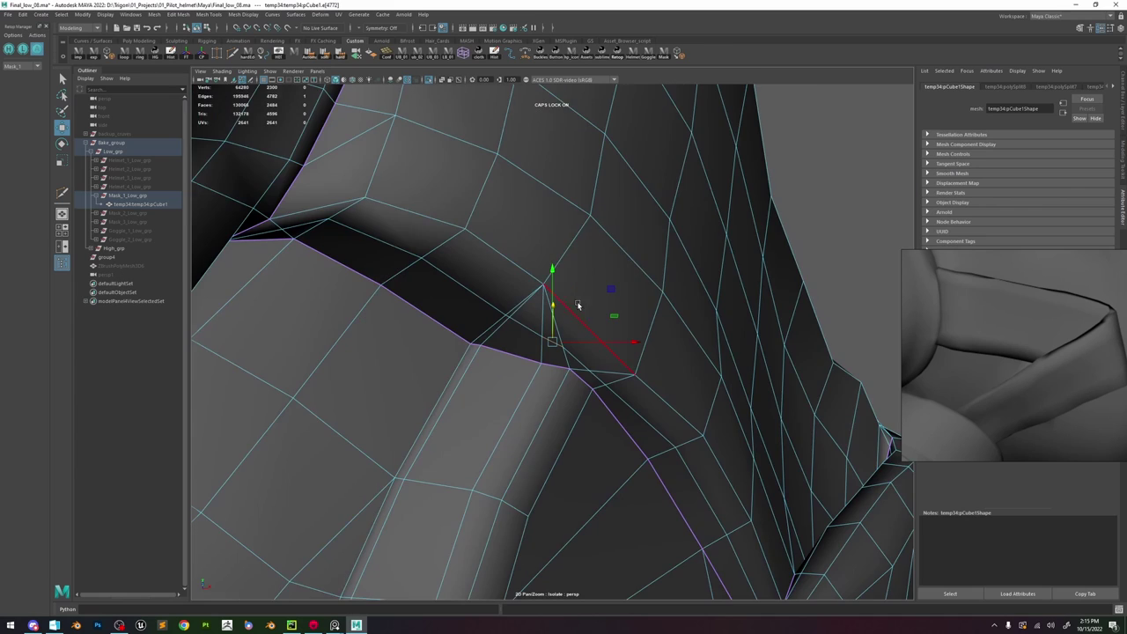
{"action": "left_click_drag", "start_coordinate": [578, 305], "coordinate": [573, 288], "text": "alt"}
{"action": "right_click_drag", "start_coordinate": [574, 288], "coordinate": [575, 220], "text": "shift"}
{"action": "key", "text": "ctrl+Delete"}
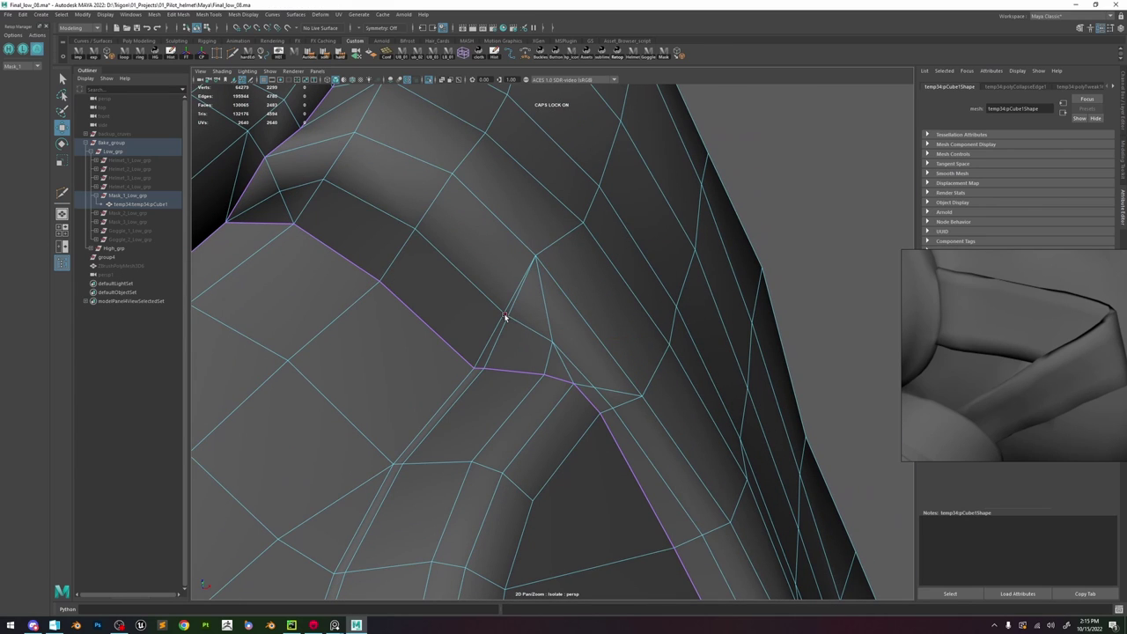
{"action": "left_click", "coordinate": [585, 375]}
{"action": "key", "text": "g"}
{"action": "scroll", "coordinate": [623, 395], "scroll_direction": "down", "scroll_amount": 3}
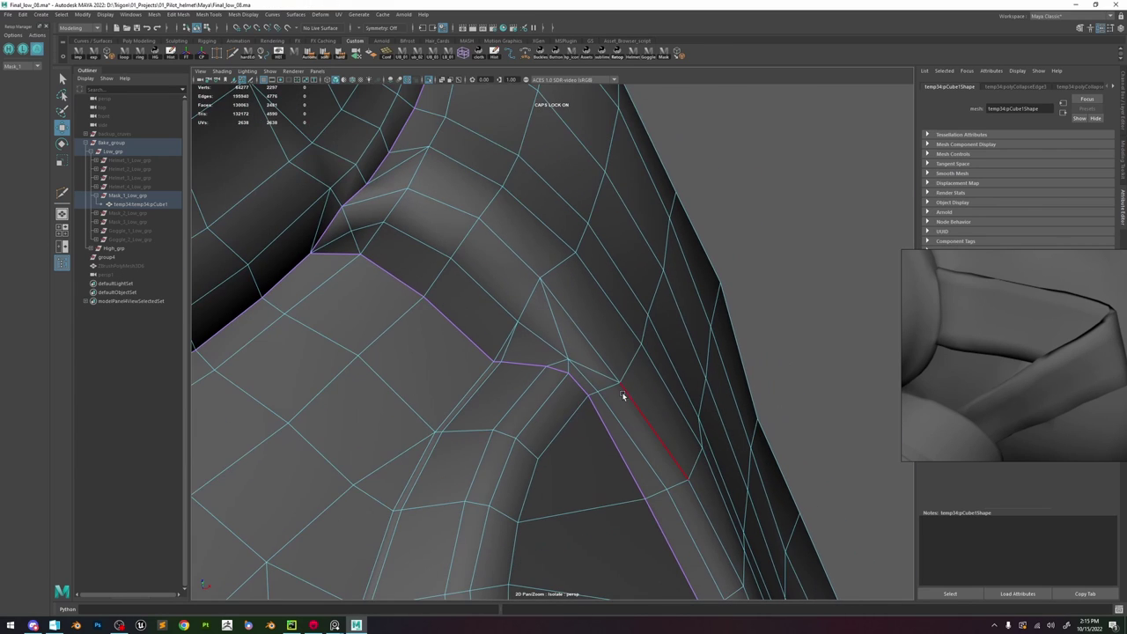
- Show the high-poly model again and reposition the low-poly vertices along the upper strap's underside to match it
{"action": "left_click_drag", "start_coordinate": [624, 394], "coordinate": [588, 331], "text": "alt"}
{"action": "left_click", "coordinate": [428, 79]}
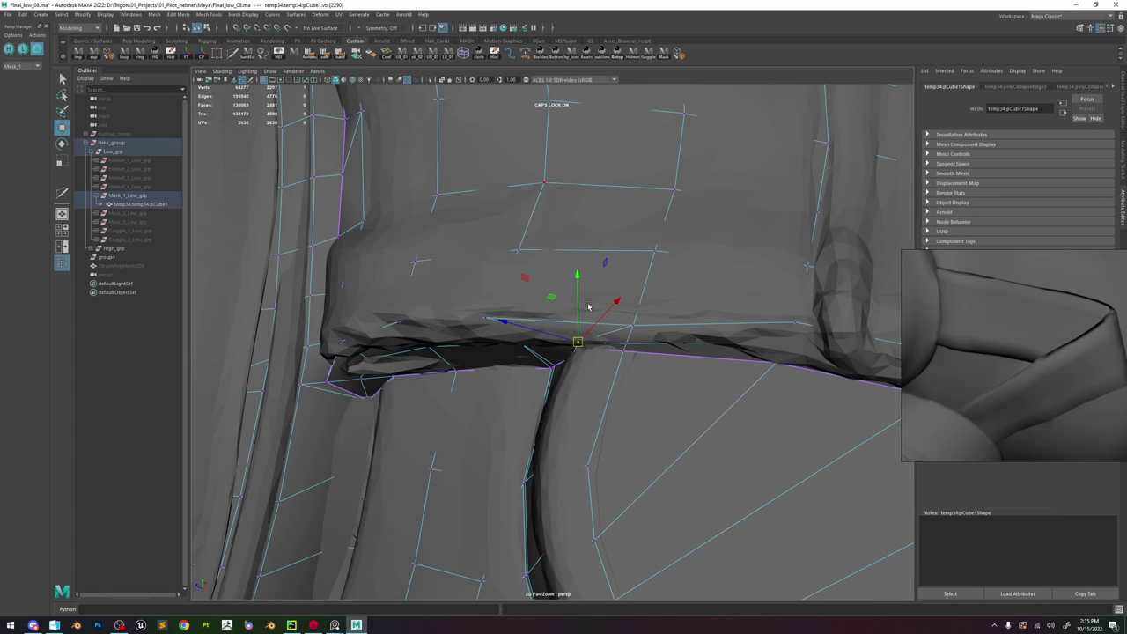
{"action": "left_click_drag", "start_coordinate": [577, 348], "coordinate": [553, 330], "text": "alt"}
{"action": "left_click_drag", "start_coordinate": [575, 382], "coordinate": [568, 361], "text": "alt"}
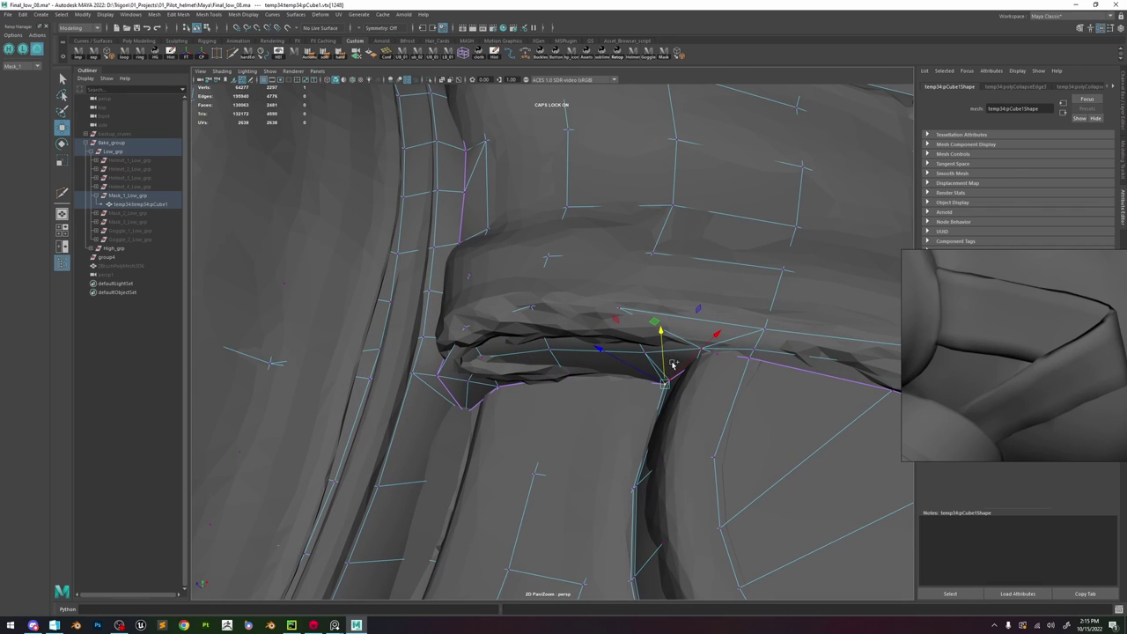
{"action": "right_click_drag", "start_coordinate": [666, 361], "coordinate": [615, 361], "text": "ctrl+shift"}
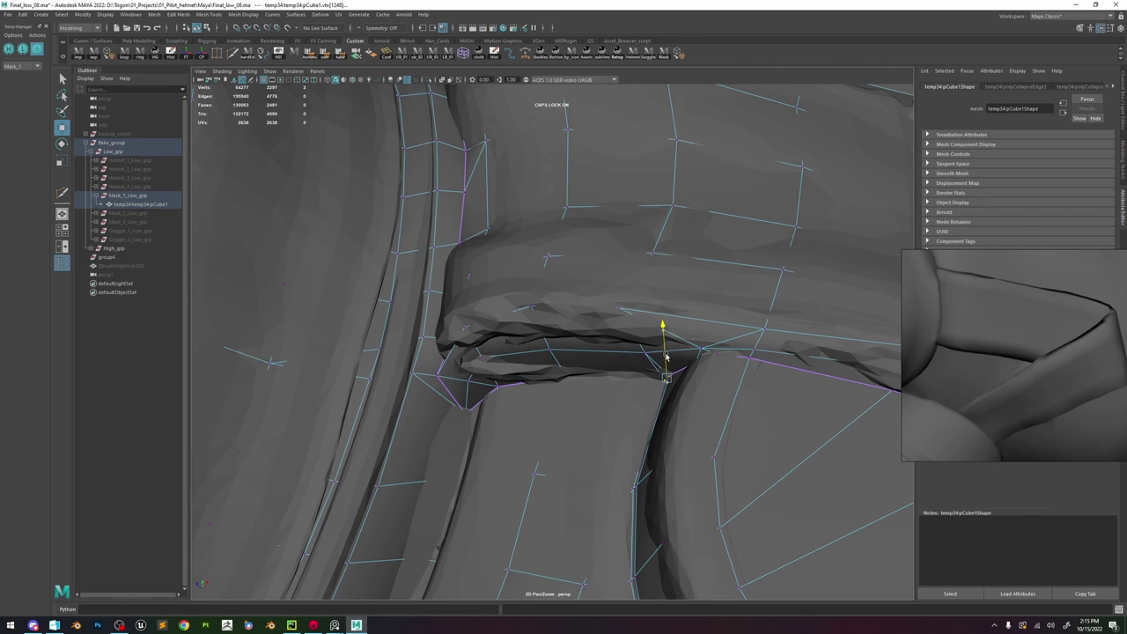
{"action": "left_click_drag", "start_coordinate": [667, 356], "coordinate": [541, 313], "text": "alt"}
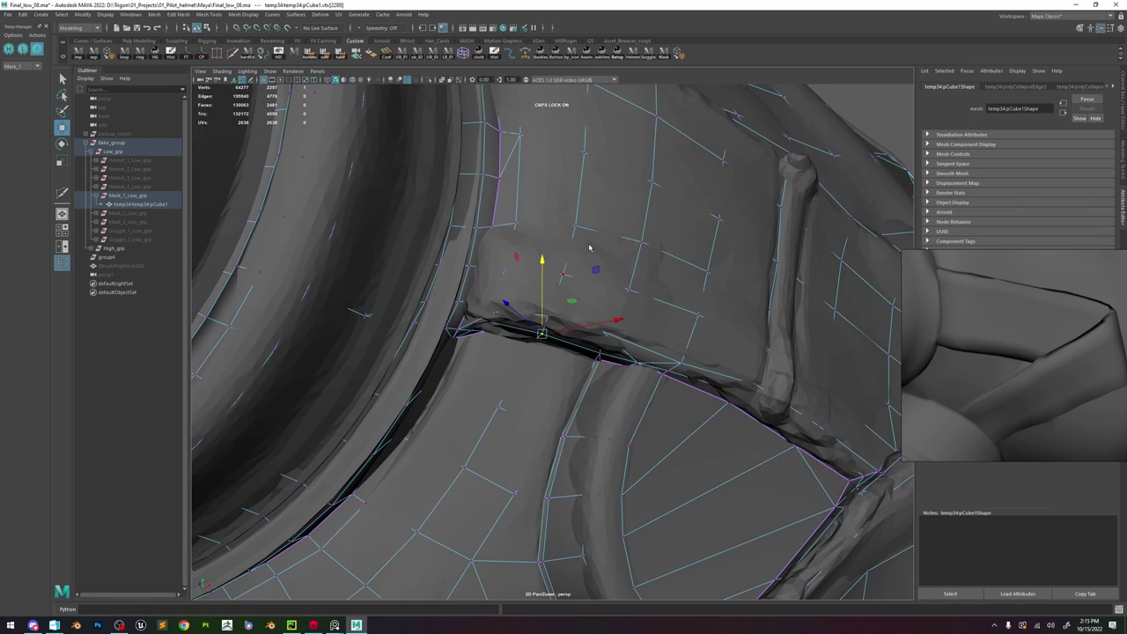
- Isolate the low-poly mask and examine the shading of the upper strap's underside in object mode
{"action": "key", "text": "F8"}
{"action": "left_click", "coordinate": [429, 80]}
{"action": "scroll", "coordinate": [651, 202], "scroll_direction": "down", "scroll_amount": 5}
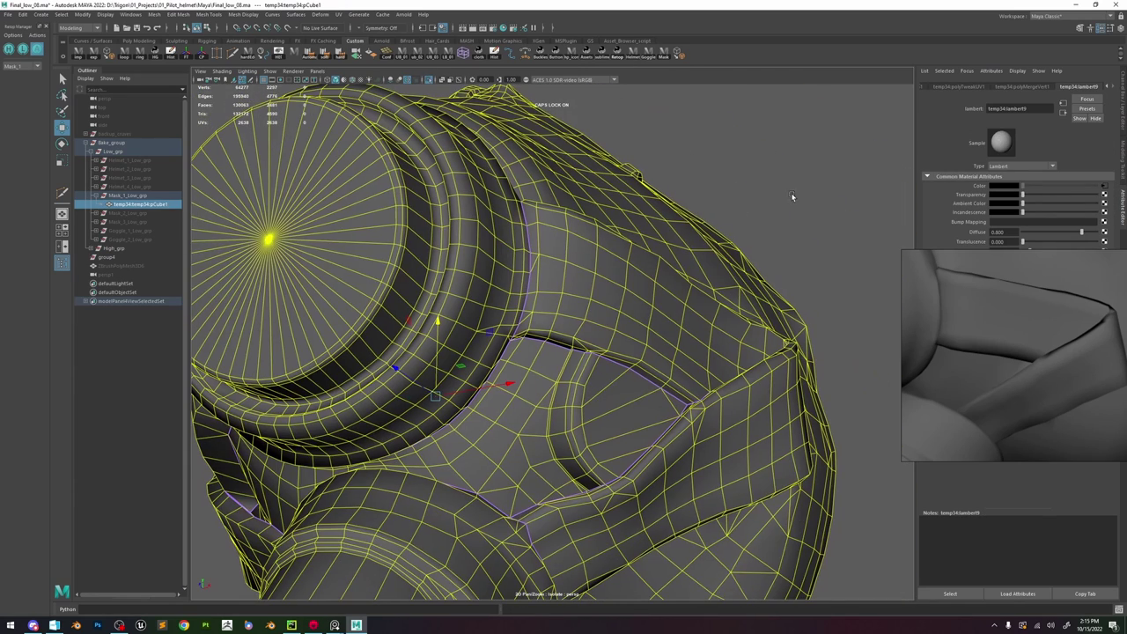
{"action": "left_click", "coordinate": [792, 198]}
{"action": "left_click_drag", "start_coordinate": [792, 199], "coordinate": [757, 266], "text": "alt"}
{"action": "scroll", "coordinate": [705, 260], "scroll_direction": "down", "scroll_amount": 4}
{"action": "scroll", "coordinate": [643, 252], "scroll_direction": "up", "scroll_amount": 8}
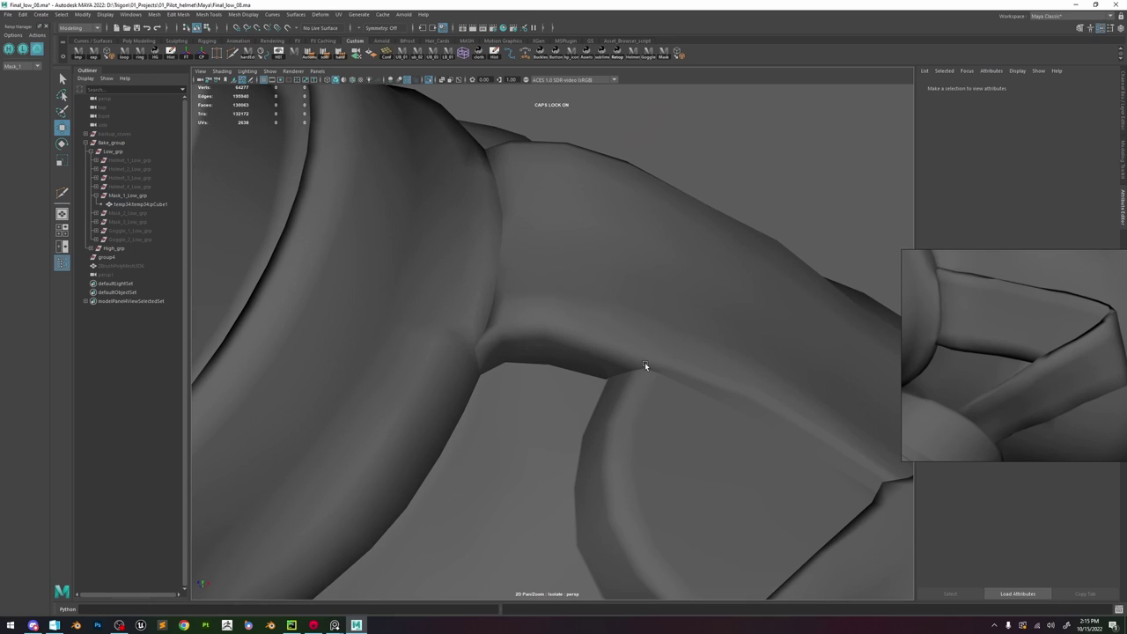
{"action": "left_click", "coordinate": [646, 364]}
{"action": "scroll", "coordinate": [678, 363], "scroll_direction": "up", "scroll_amount": 3}
{"action": "scroll", "coordinate": [667, 374], "scroll_direction": "down", "scroll_amount": 4}
{"action": "key", "text": "F10"}
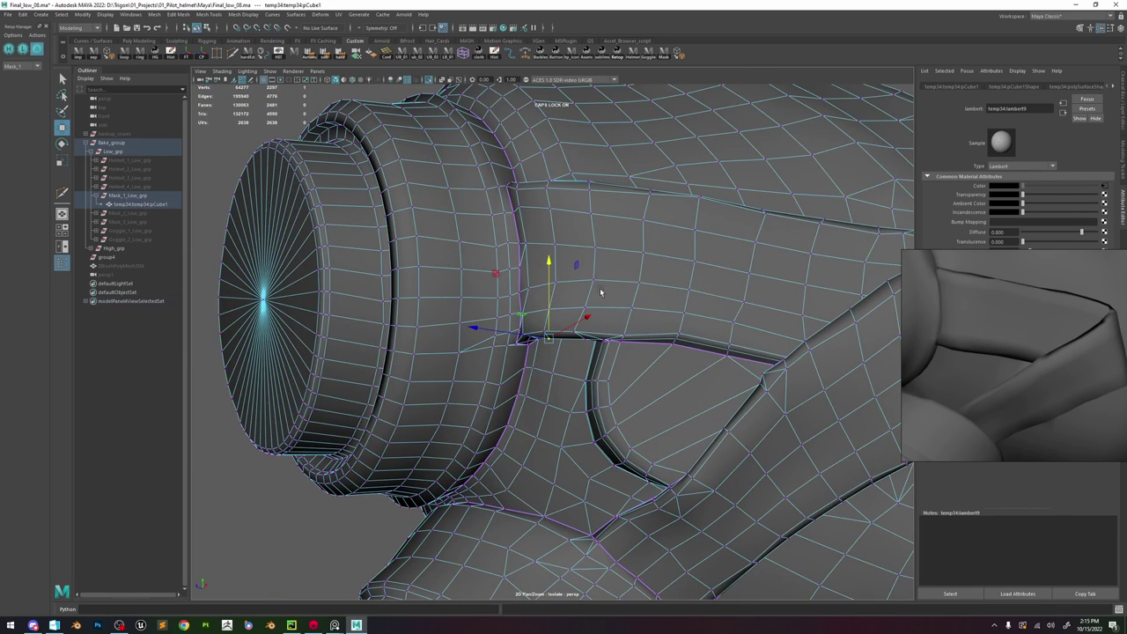
- Adjust the vertices along the upper strap's lower edge and check the whole mask's shading in object mode
{"action": "left_click", "coordinate": [627, 339]}
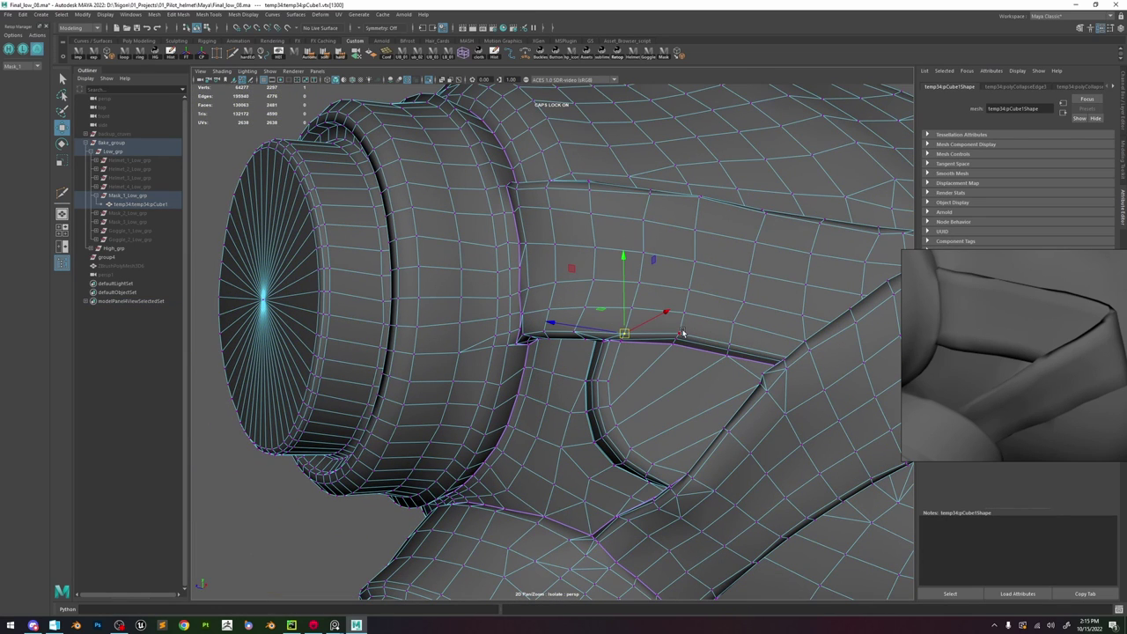
{"action": "right_click_drag", "start_coordinate": [676, 284], "coordinate": [731, 235]}
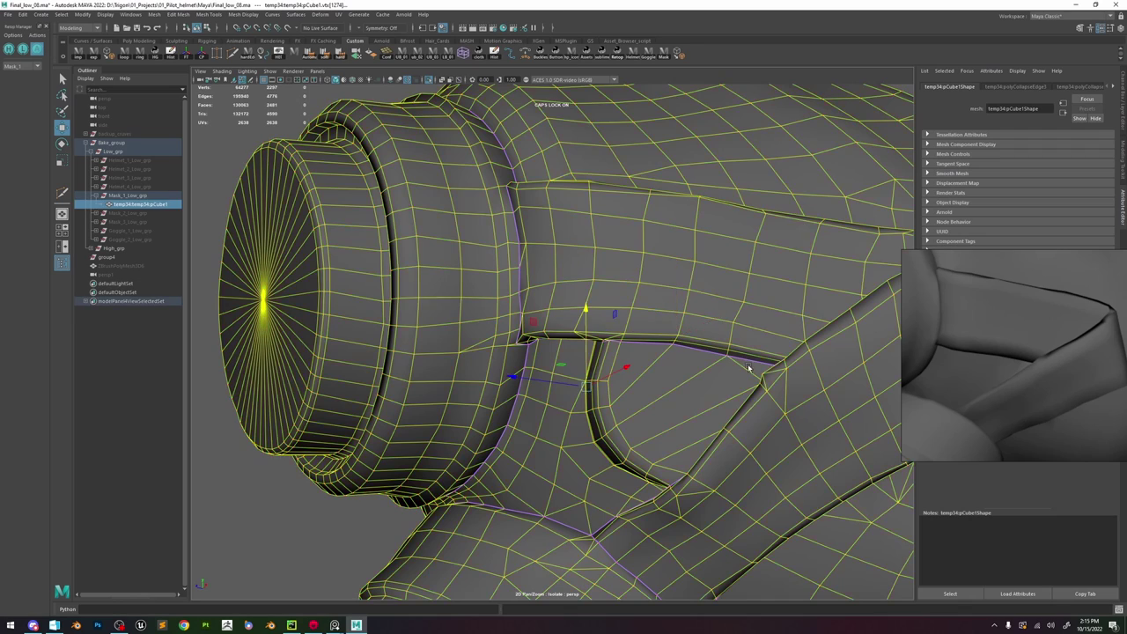
{"action": "right_click_drag", "start_coordinate": [747, 364], "coordinate": [493, 211], "text": "alt"}
{"action": "left_click", "coordinate": [493, 209]}
{"action": "left_click_drag", "start_coordinate": [493, 209], "coordinate": [580, 249], "text": "alt"}
{"action": "right_click_drag", "start_coordinate": [580, 249], "coordinate": [617, 292], "text": "alt"}
{"action": "left_click_drag", "start_coordinate": [617, 293], "coordinate": [613, 292], "text": "alt"}
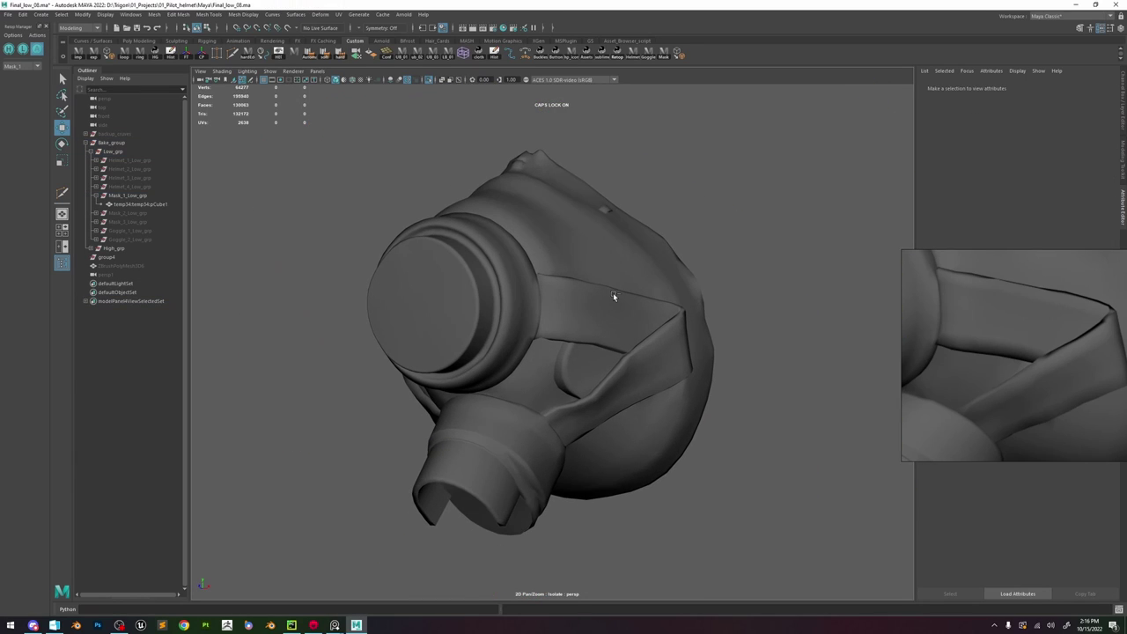
- Open the mask in the UV Editor and move the joined recess and upper strap shells above the other shells
{"action": "left_click", "coordinate": [603, 321]}
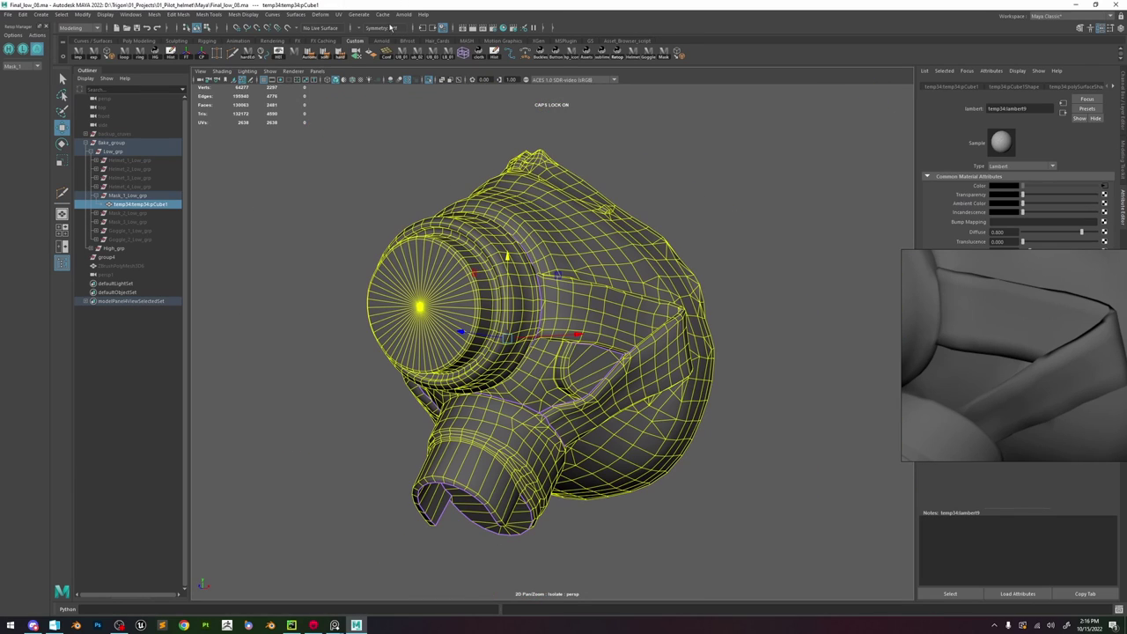
{"action": "left_click", "coordinate": [338, 14]}
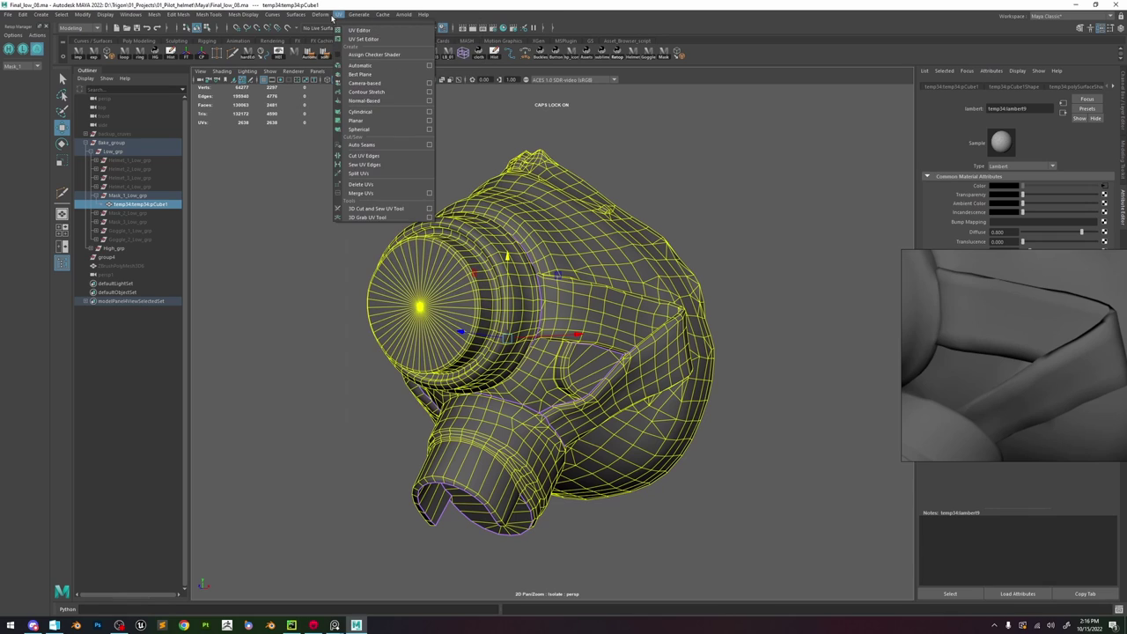
{"action": "left_click", "coordinate": [368, 32]}
{"action": "right_click_drag", "start_coordinate": [687, 321], "coordinate": [722, 318]}
{"action": "scroll", "coordinate": [677, 333], "scroll_direction": "up", "scroll_amount": 8}
{"action": "double_click", "coordinate": [1026, 194]}
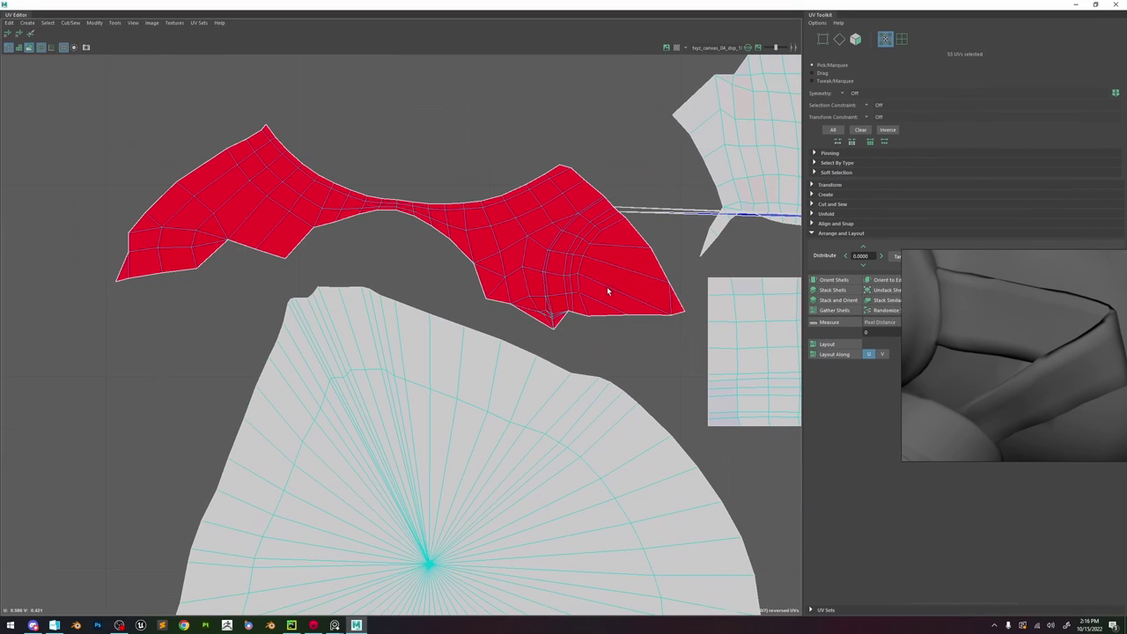
{"action": "scroll", "coordinate": [599, 275], "scroll_direction": "down", "scroll_amount": 5}
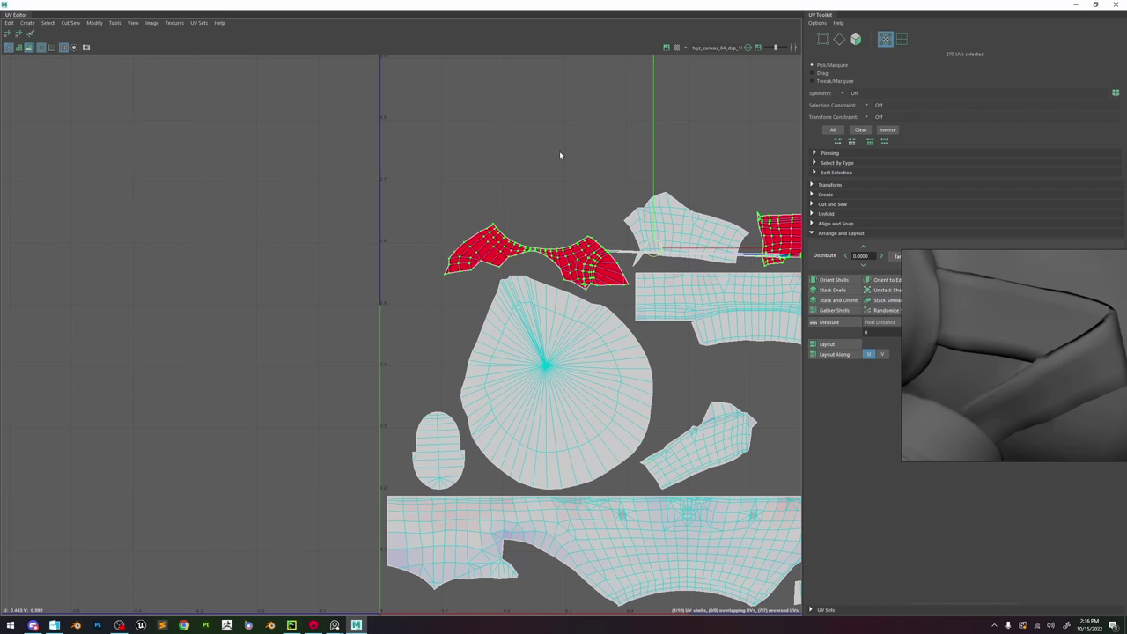
{"action": "left_click_drag", "start_coordinate": [653, 248], "coordinate": [560, 155]}
{"action": "scroll", "coordinate": [560, 155], "scroll_direction": "down", "scroll_amount": 2}
{"action": "middle_click_drag", "start_coordinate": [540, 161], "coordinate": [461, 217], "text": "alt"}
{"action": "scroll", "coordinate": [438, 234], "scroll_direction": "up", "scroll_amount": 1}
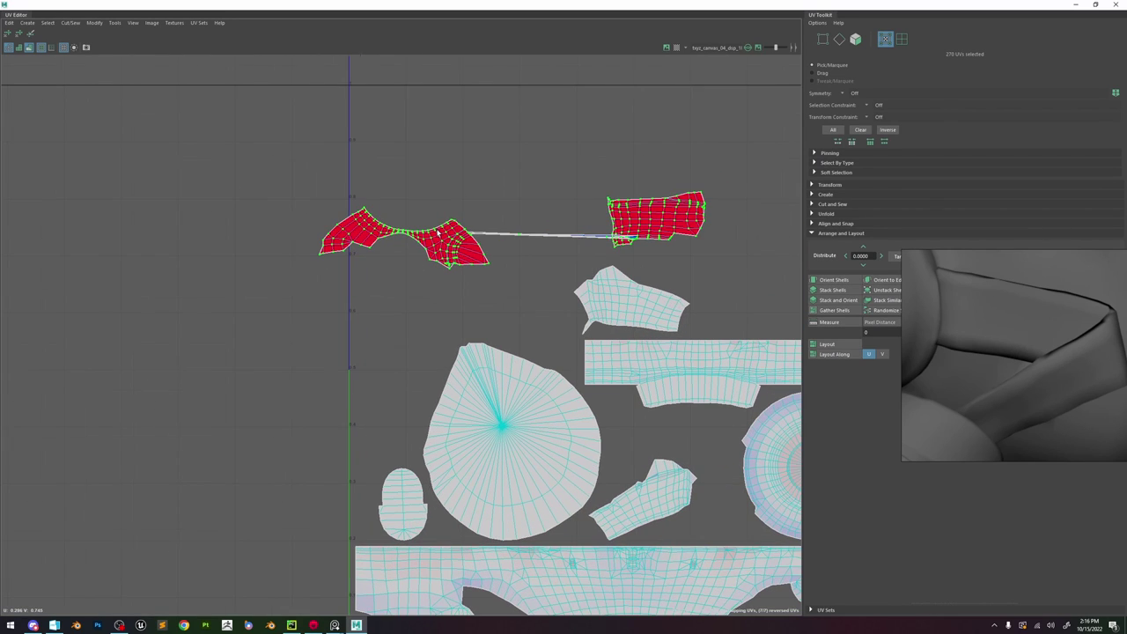
- Try to unfold the moved shells and place a smaller UV Editor window beside the recess with a widened UV view
{"action": "scroll", "coordinate": [472, 282], "scroll_direction": "down", "scroll_amount": 1}
{"action": "left_click_drag", "start_coordinate": [423, 4], "coordinate": [652, 120]}
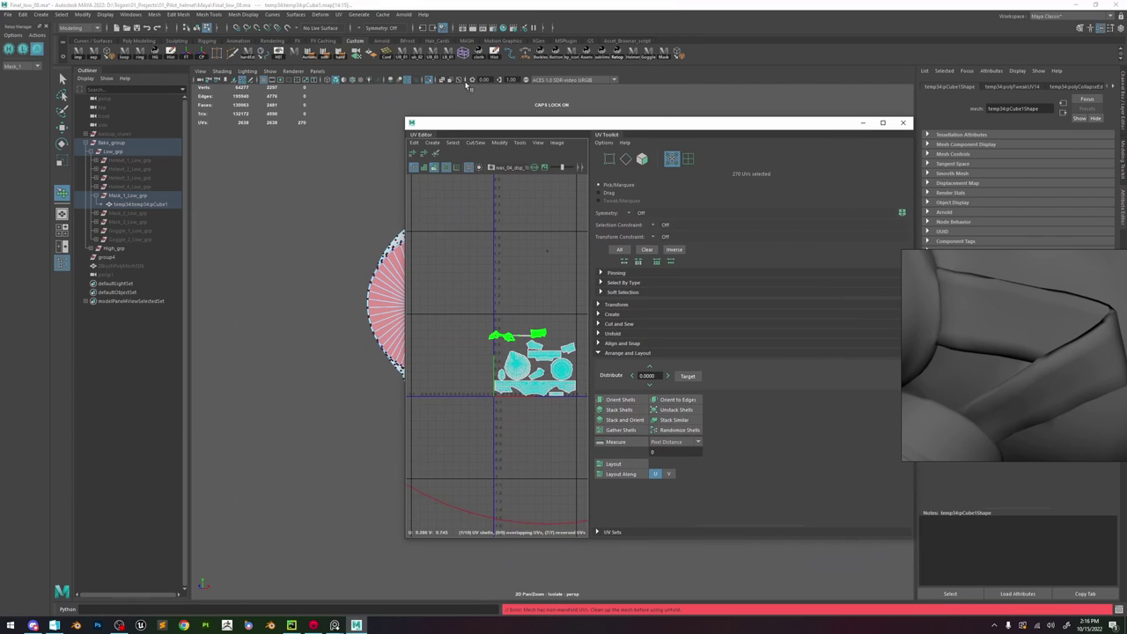
{"action": "left_click_drag", "start_coordinate": [406, 116], "coordinate": [503, 124]}
{"action": "key", "text": "w"}
{"action": "scroll", "coordinate": [569, 341], "scroll_direction": "up", "scroll_amount": 4}
{"action": "scroll", "coordinate": [552, 330], "scroll_direction": "down", "scroll_amount": 1}
{"action": "middle_click_drag", "start_coordinate": [536, 361], "coordinate": [558, 314], "text": "alt"}
{"action": "right_click_drag", "start_coordinate": [422, 350], "coordinate": [422, 385]}
{"action": "left_click_drag", "start_coordinate": [427, 371], "coordinate": [519, 220], "text": "alt"}
{"action": "left_click", "coordinate": [532, 173]}
{"action": "left_click_drag", "start_coordinate": [467, 273], "coordinate": [422, 299], "text": "alt"}
{"action": "scroll", "coordinate": [409, 286], "scroll_direction": "up", "scroll_amount": 5}
{"action": "right_click_drag", "start_coordinate": [402, 274], "coordinate": [402, 234]}
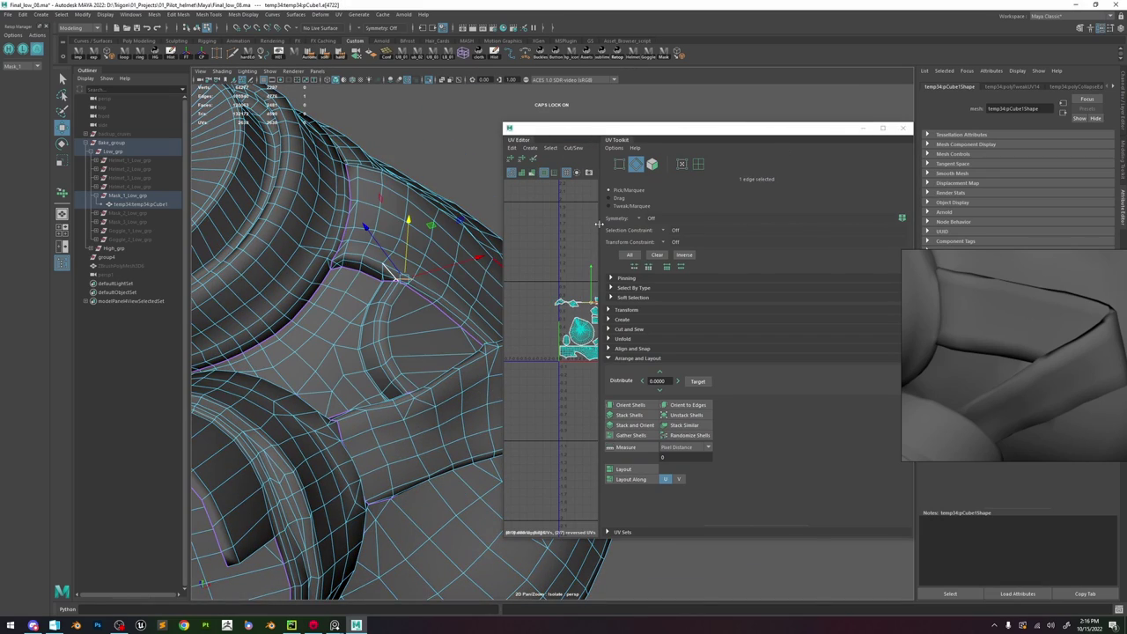
{"action": "left_click_drag", "start_coordinate": [599, 224], "coordinate": [785, 227]}
- Sew the stray UV edges where the upper strap meets the curved rim and cut a seam along the strap's underside
{"action": "key", "text": "f"}
{"action": "scroll", "coordinate": [418, 295], "scroll_direction": "up", "scroll_amount": 5}
{"action": "left_click", "coordinate": [385, 295], "text": "shift"}
{"action": "left_click_drag", "start_coordinate": [385, 297], "coordinate": [321, 275], "text": "alt"}
{"action": "left_click", "coordinate": [316, 270], "text": "shift"}
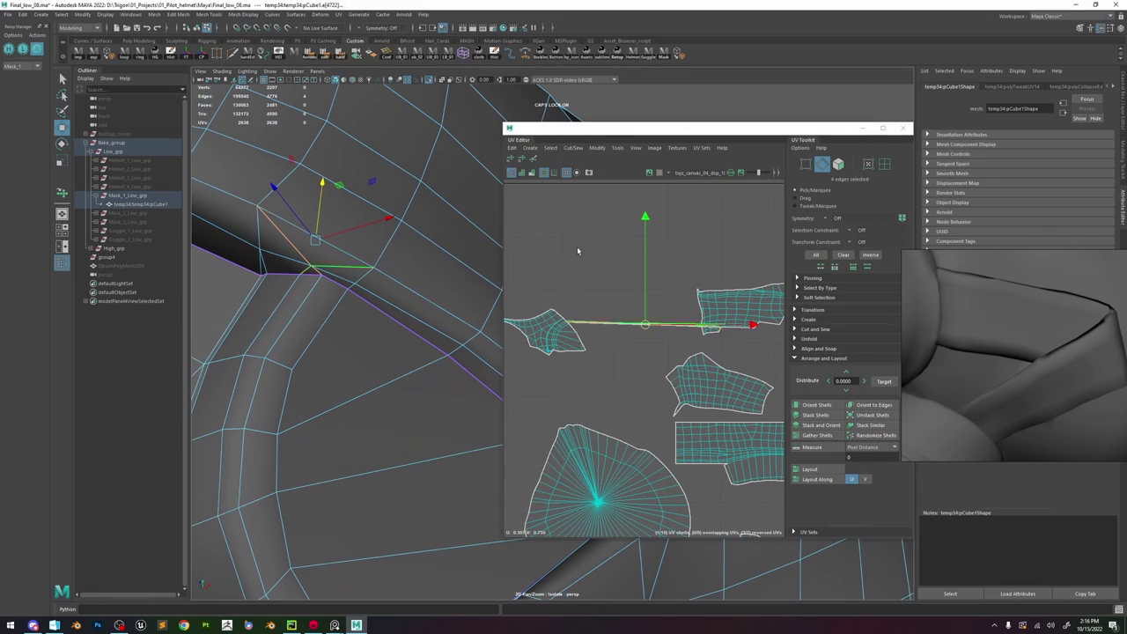
{"action": "key", "text": "shift+s"}
{"action": "scroll", "coordinate": [339, 294], "scroll_direction": "down", "scroll_amount": 3}
{"action": "double_click", "coordinate": [339, 292]}
{"action": "key", "text": "shift+x"}
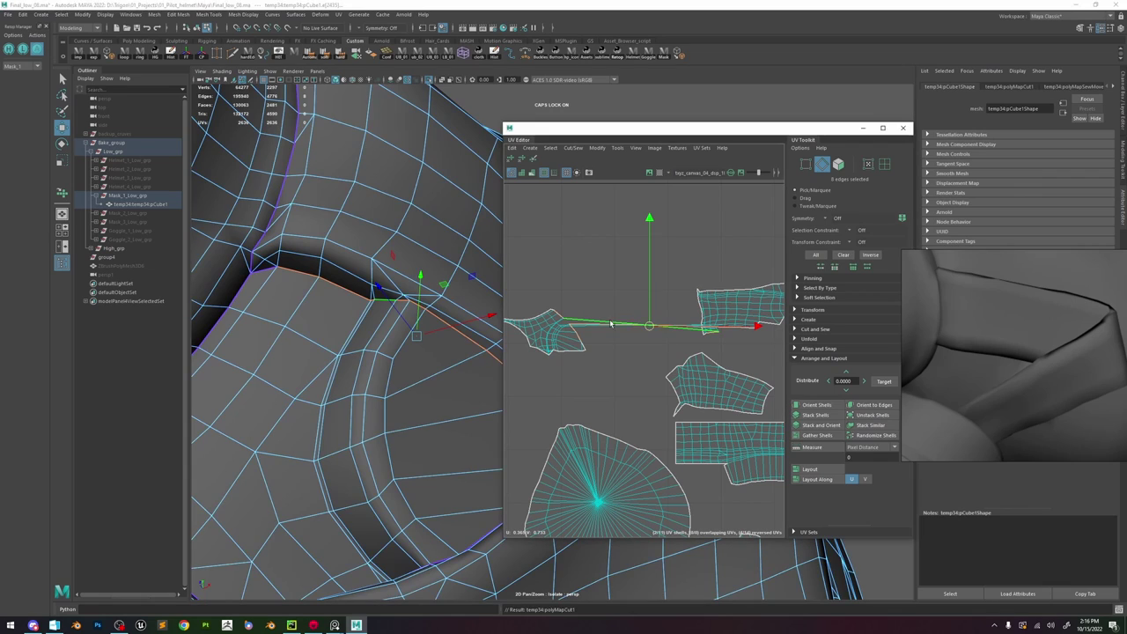
- Select the upper strap shell's faces and apply a planar UV projection along the X axis
{"action": "left_click_drag", "start_coordinate": [715, 309], "coordinate": [716, 261]}
{"action": "scroll", "coordinate": [673, 262], "scroll_direction": "down", "scroll_amount": 5}
{"action": "right_click_drag", "start_coordinate": [674, 256], "coordinate": [616, 287], "text": "ctrl"}
{"action": "right_click", "coordinate": [680, 278], "text": "shift"}
{"action": "left_click_drag", "start_coordinate": [672, 325], "coordinate": [748, 229]}
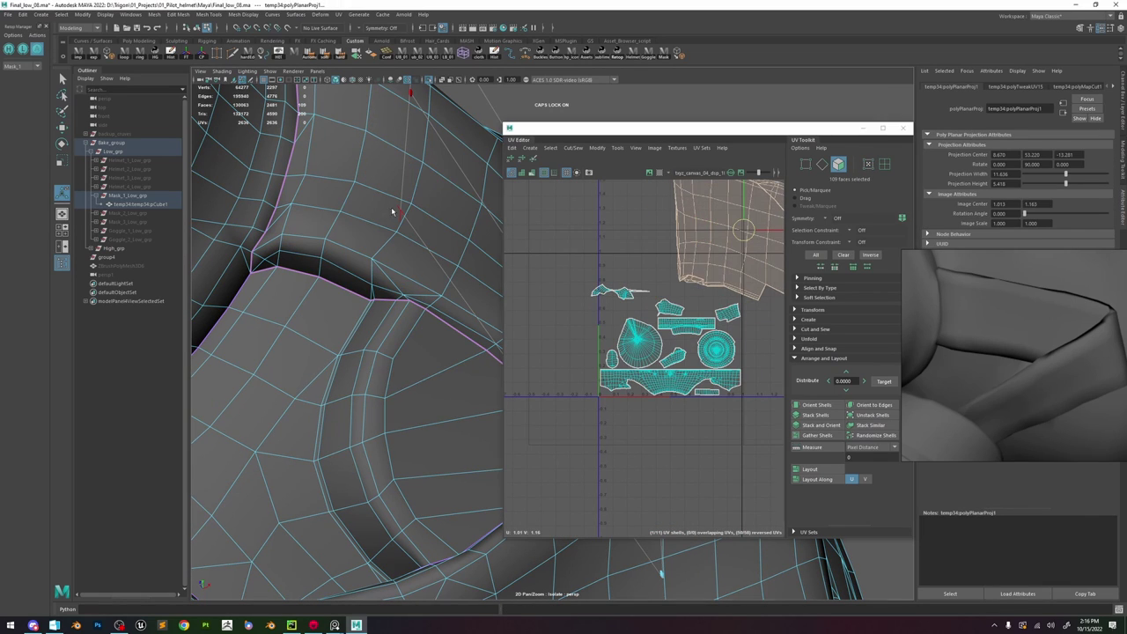
- Return to object mode and delete the mask's construction history
{"action": "key", "text": "q"}
{"action": "key", "text": "F8"}
{"action": "left_click", "coordinate": [172, 55]}
{"action": "scroll", "coordinate": [403, 225], "scroll_direction": "down", "scroll_amount": 3}
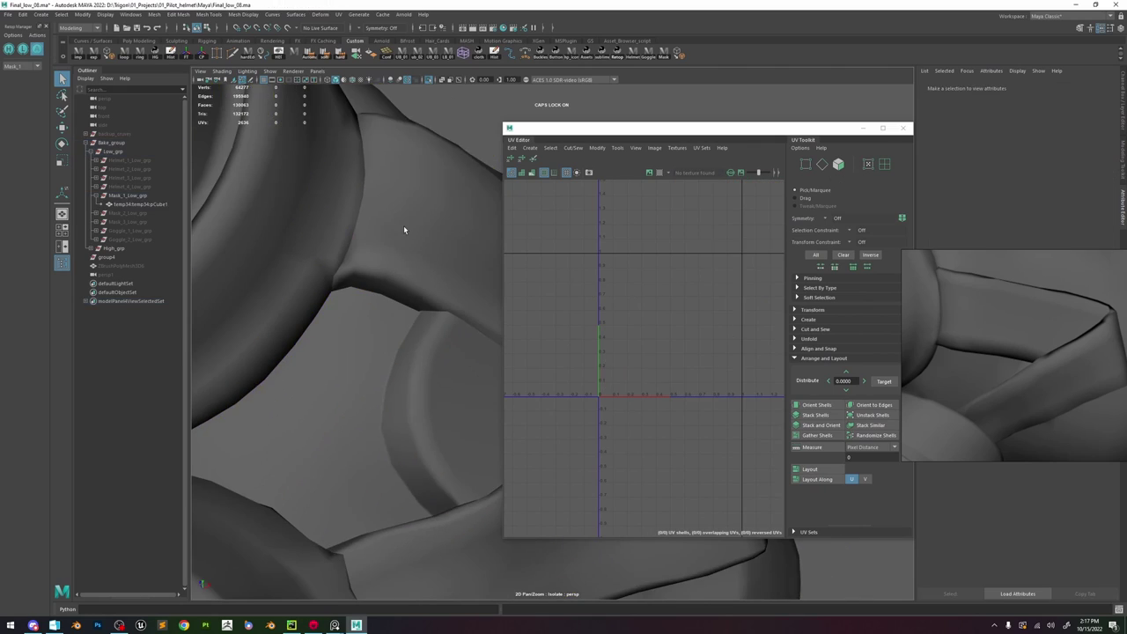
- Unfold the recess and upper strap UV shells and move them apart outside the main layout
{"action": "left_click", "coordinate": [404, 226]}
{"action": "key", "text": "F8"}
{"action": "left_click", "coordinate": [622, 292]}
{"action": "mouse_move", "coordinate": [674, 227]}
{"action": "right_mouse_down", "text": "shift"}
{"action": "mouse_move", "coordinate": [619, 228]}
{"action": "mouse_move", "coordinate": [651, 231]}
{"action": "right_mouse_up", "text": "shift"}
{"action": "scroll", "coordinate": [631, 273], "scroll_direction": "down", "scroll_amount": 5}
{"action": "key", "text": "w"}
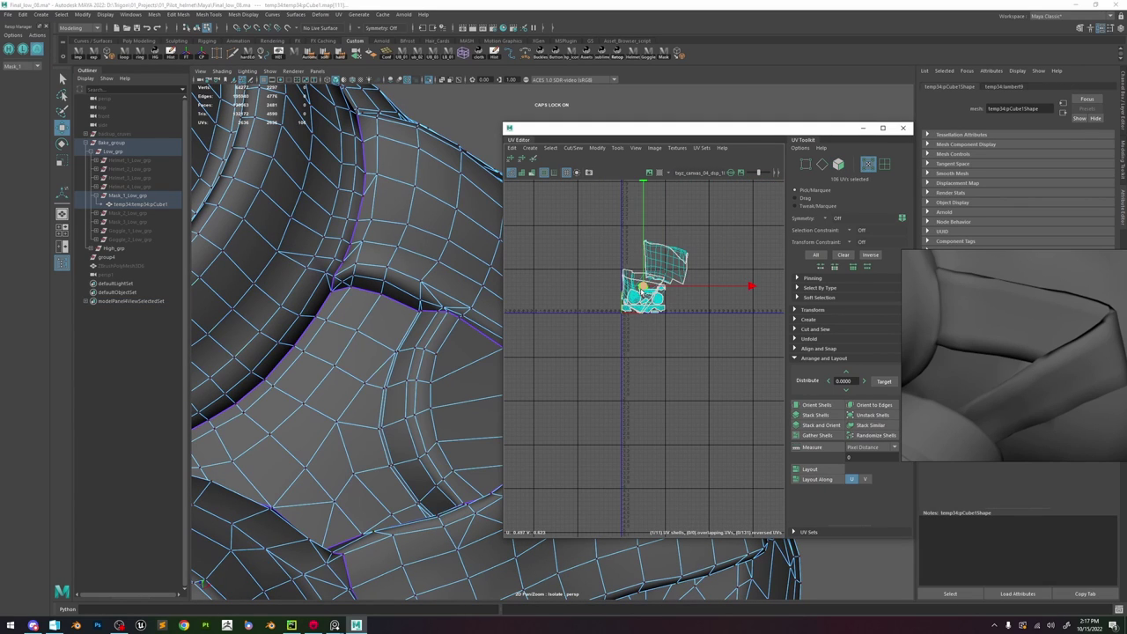
{"action": "left_click_drag", "start_coordinate": [643, 286], "coordinate": [615, 265]}
{"action": "right_click_drag", "start_coordinate": [616, 265], "coordinate": [668, 265], "text": "shift"}
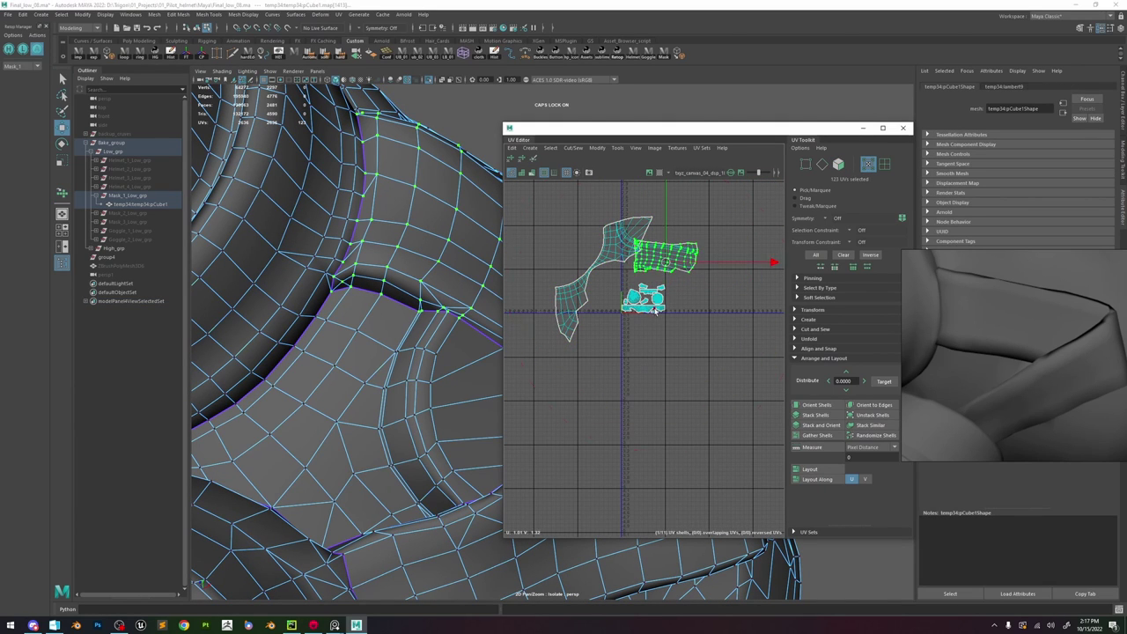
- Unhide Mask_2_Low_grp and Mask_3_Low_grp and lay out their UVs together with those of Mask_1_Low_grp
{"action": "scroll", "coordinate": [656, 309], "scroll_direction": "down", "scroll_amount": 3}
{"action": "left_click", "coordinate": [146, 189]}
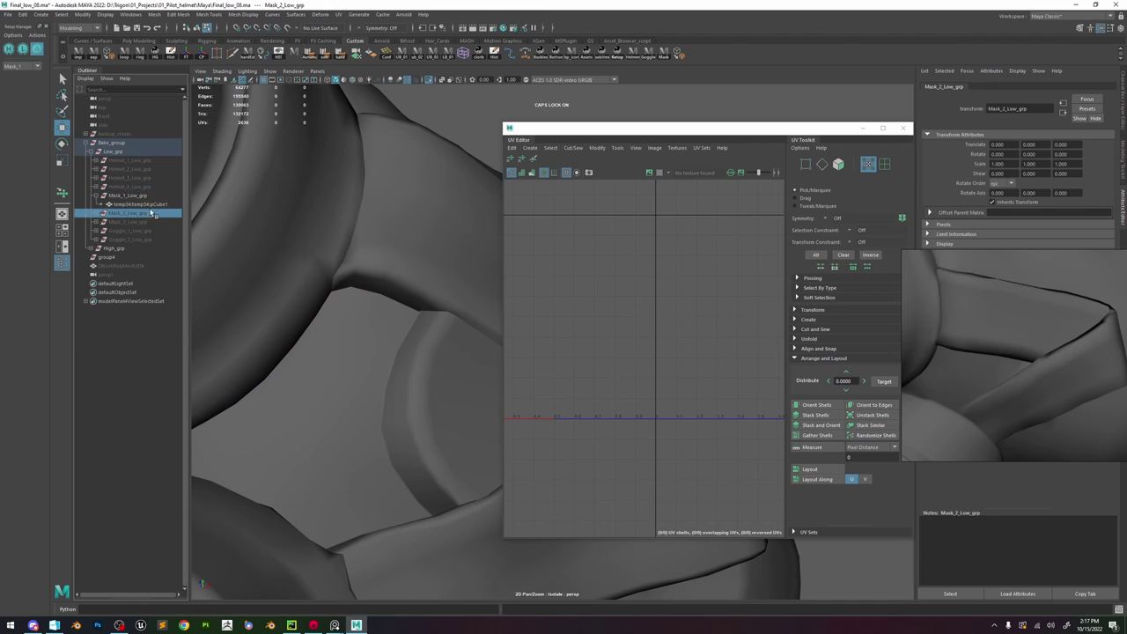
{"action": "key", "text": "shift+h"}
{"action": "left_click", "coordinate": [128, 195], "text": "shift"}
{"action": "left_click_drag", "start_coordinate": [667, 254], "coordinate": [527, 349]}
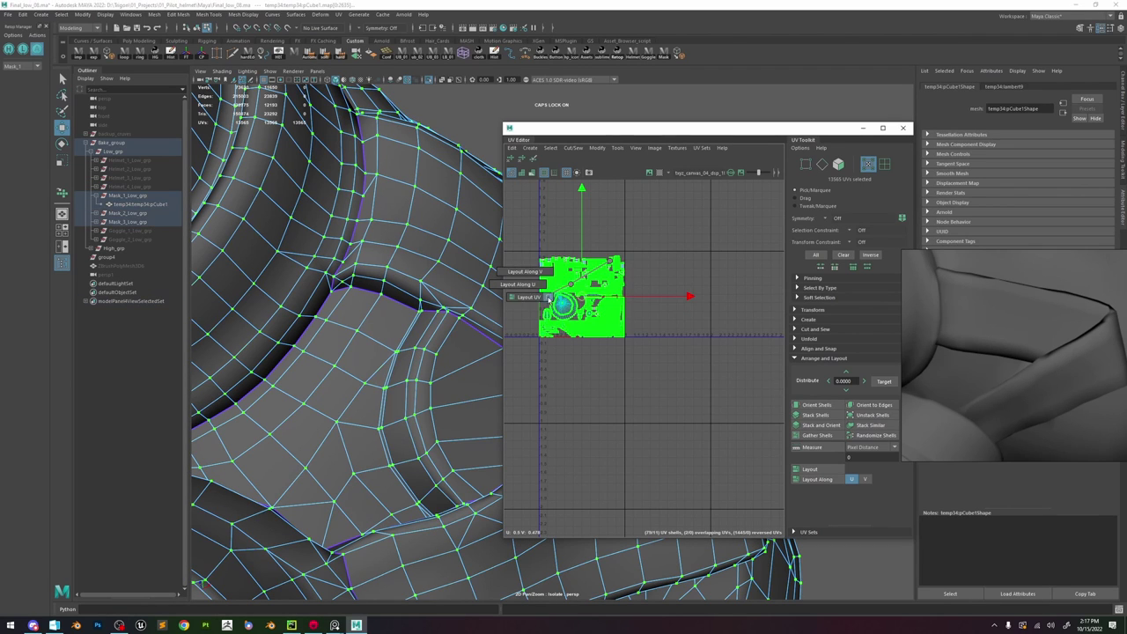
{"action": "scroll", "coordinate": [577, 304], "scroll_direction": "up", "scroll_amount": 7}
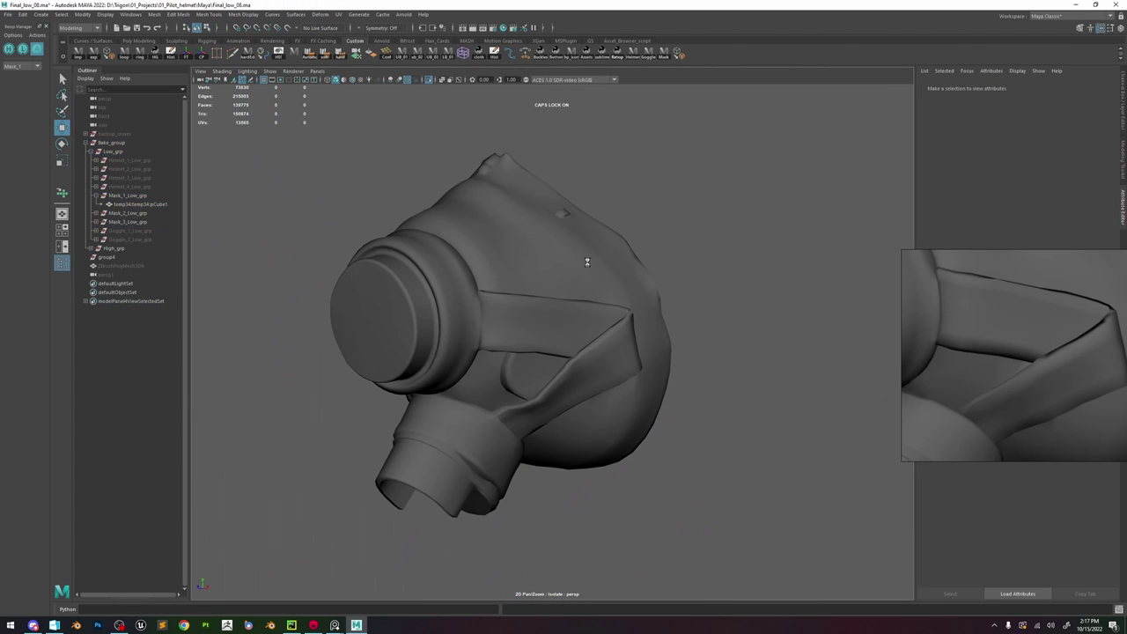
- Cut an edge across the filter ring's rear faces to the upper strap's top corner with Multi-Cut
{"action": "left_click", "coordinate": [517, 323]}
{"action": "scroll", "coordinate": [572, 344], "scroll_direction": "up", "scroll_amount": 5}
{"action": "left_click_drag", "start_coordinate": [620, 366], "coordinate": [400, 467], "text": "alt"}
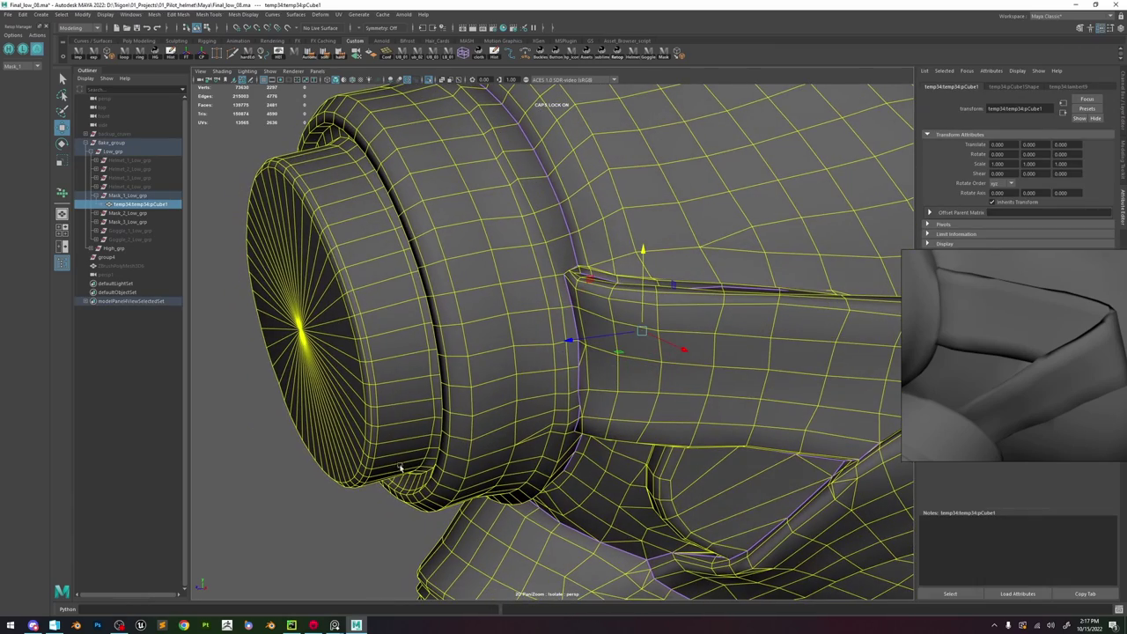
{"action": "middle_click_drag", "start_coordinate": [540, 202], "coordinate": [530, 238], "text": "alt"}
{"action": "right_click_drag", "start_coordinate": [526, 251], "coordinate": [591, 238], "text": "alt"}
{"action": "left_click_drag", "start_coordinate": [591, 238], "coordinate": [599, 264], "text": "alt"}
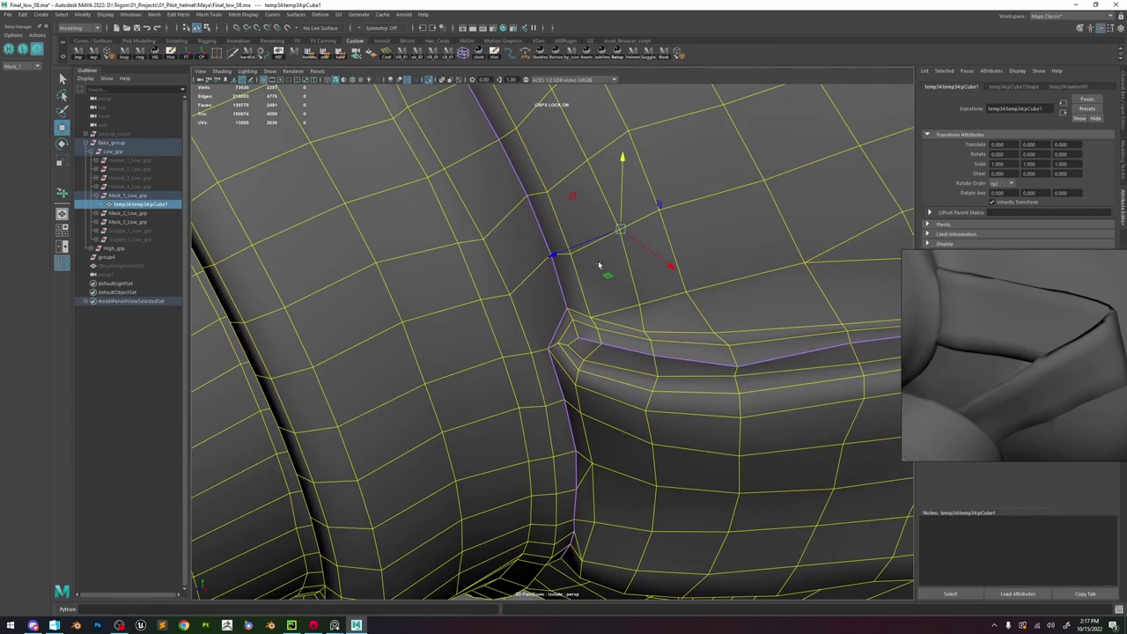
{"action": "mouse_move", "coordinate": [565, 331]}
{"action": "left_mouse_down", "text": "alt"}
{"action": "mouse_move", "coordinate": [579, 329]}
{"action": "mouse_move", "coordinate": [559, 323]}
{"action": "left_mouse_up", "text": "alt"}
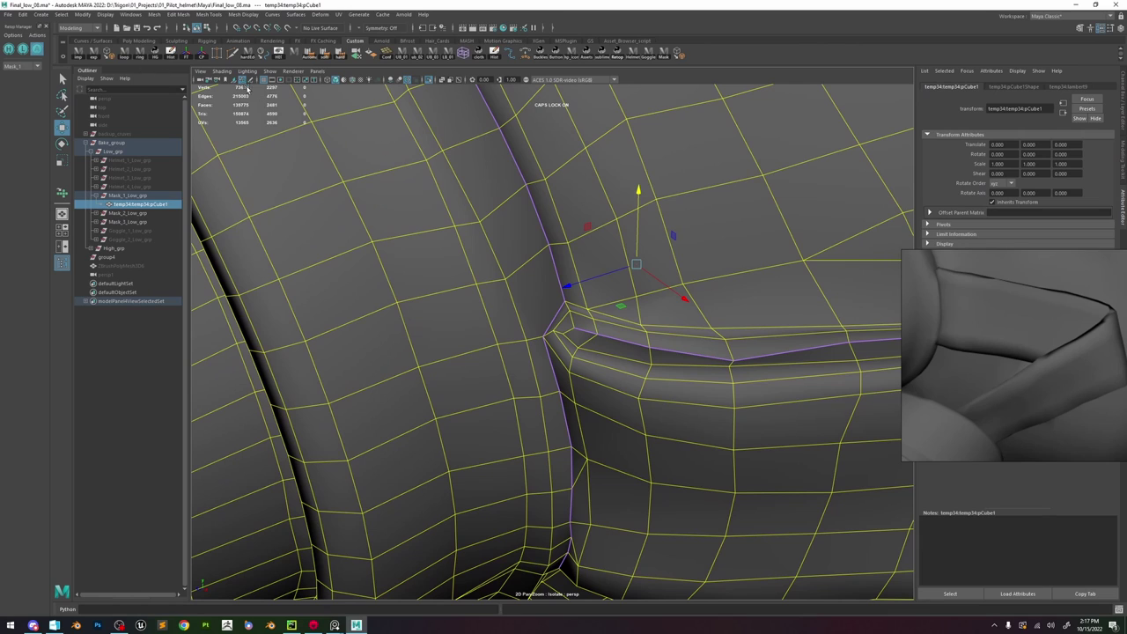
{"action": "left_click", "coordinate": [506, 279]}
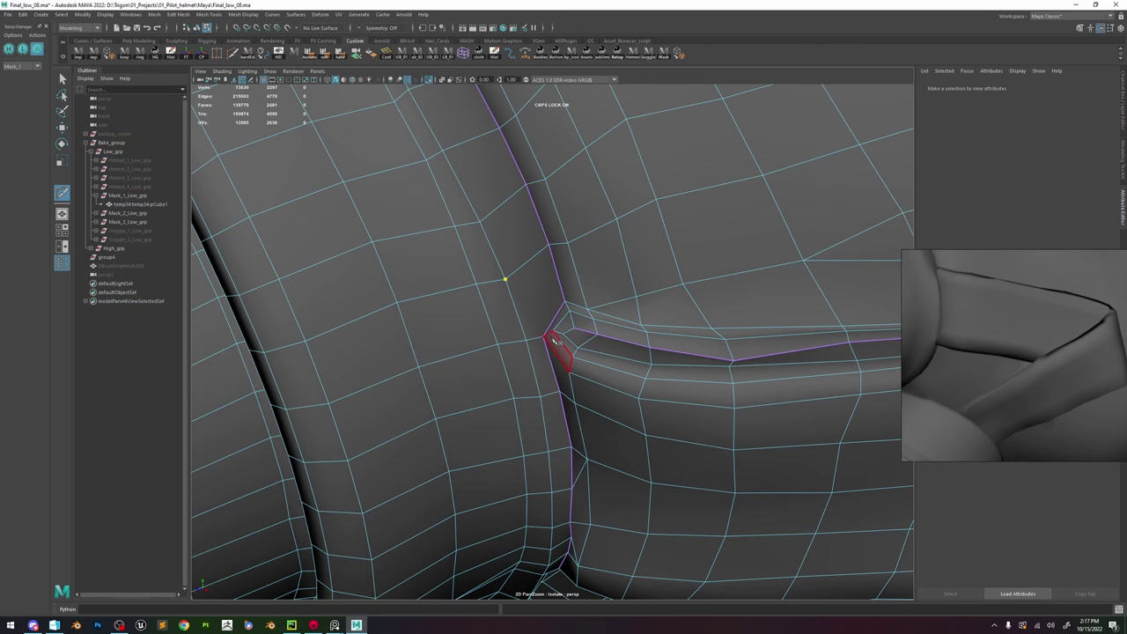
{"action": "left_click_drag", "start_coordinate": [555, 341], "coordinate": [577, 339], "text": "alt"}
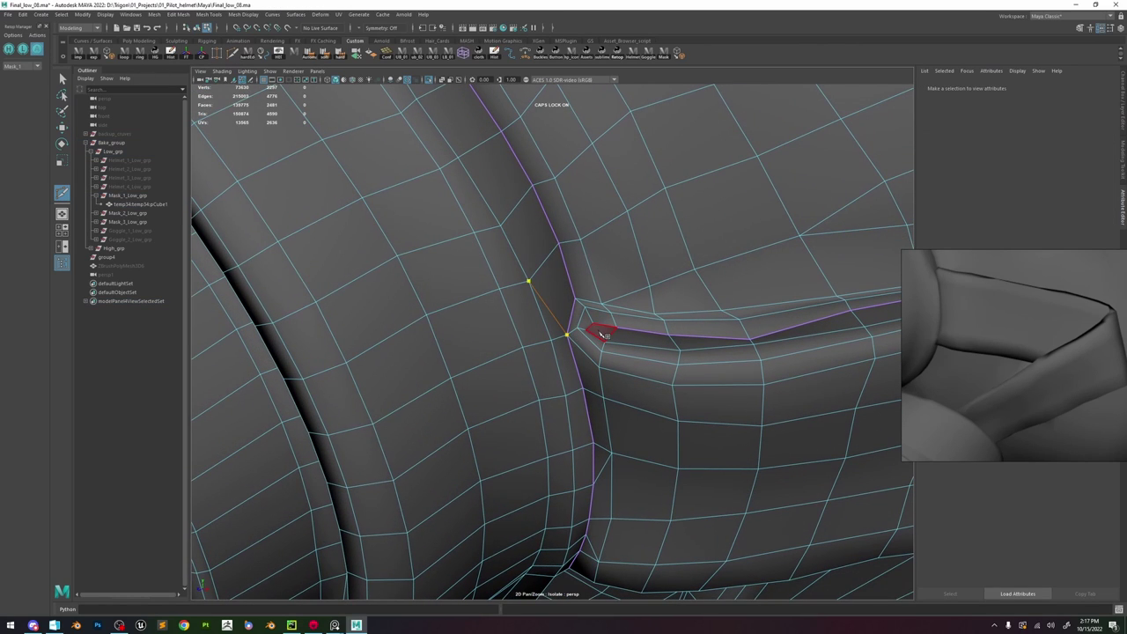
- Cut the matching edge from the ring to the strap's top corner on the mask's opposite side and return to object mode
{"action": "left_click_drag", "start_coordinate": [492, 245], "coordinate": [604, 305], "text": "alt"}
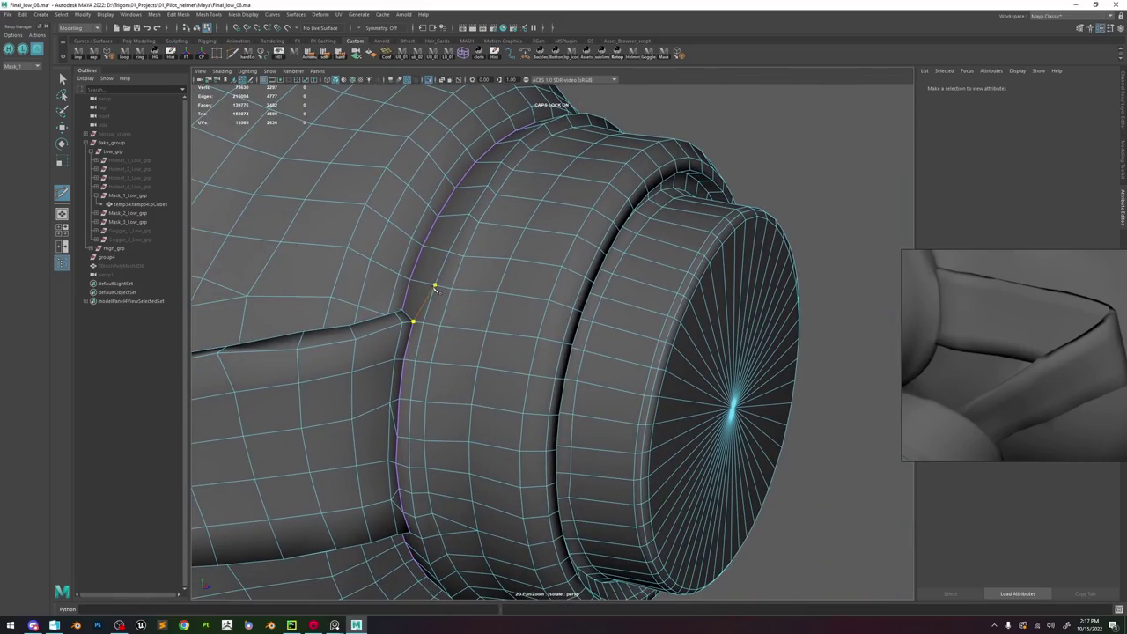
{"action": "left_click_drag", "start_coordinate": [453, 287], "coordinate": [508, 310], "text": "alt"}
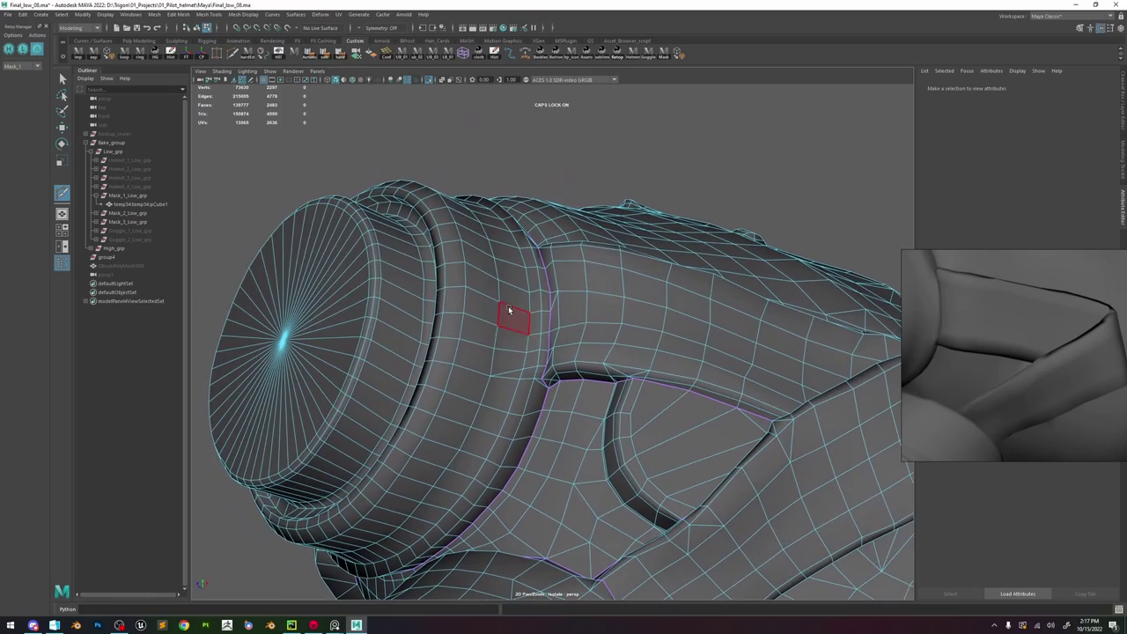
{"action": "right_click_drag", "start_coordinate": [534, 329], "coordinate": [614, 255]}
{"action": "scroll", "coordinate": [574, 181], "scroll_direction": "down", "scroll_amount": 5}
{"action": "left_click", "coordinate": [573, 179]}
{"action": "left_click_drag", "start_coordinate": [573, 179], "coordinate": [707, 390], "text": "alt"}
{"action": "scroll", "coordinate": [547, 263], "scroll_direction": "down", "scroll_amount": 2}
{"action": "scroll", "coordinate": [707, 390], "scroll_direction": "up", "scroll_amount": 4}
- Cut one more diagonal edge across the ring faces just above the upper strap's top corner
{"action": "left_click", "coordinate": [529, 290]}
{"action": "scroll", "coordinate": [547, 287], "scroll_direction": "up", "scroll_amount": 5}
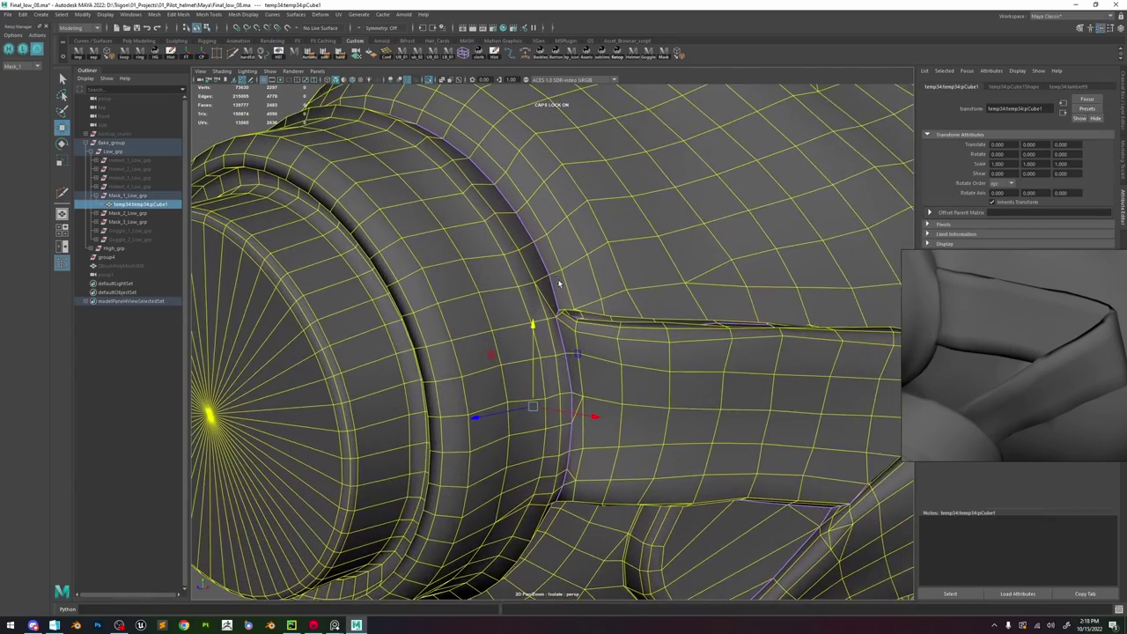
{"action": "left_click_drag", "start_coordinate": [558, 285], "coordinate": [371, 173], "text": "alt"}
{"action": "left_click", "coordinate": [371, 172]}
{"action": "left_click_drag", "start_coordinate": [491, 230], "coordinate": [498, 272], "text": "alt"}
{"action": "left_click", "coordinate": [464, 249]}
{"action": "left_click", "coordinate": [232, 51]}
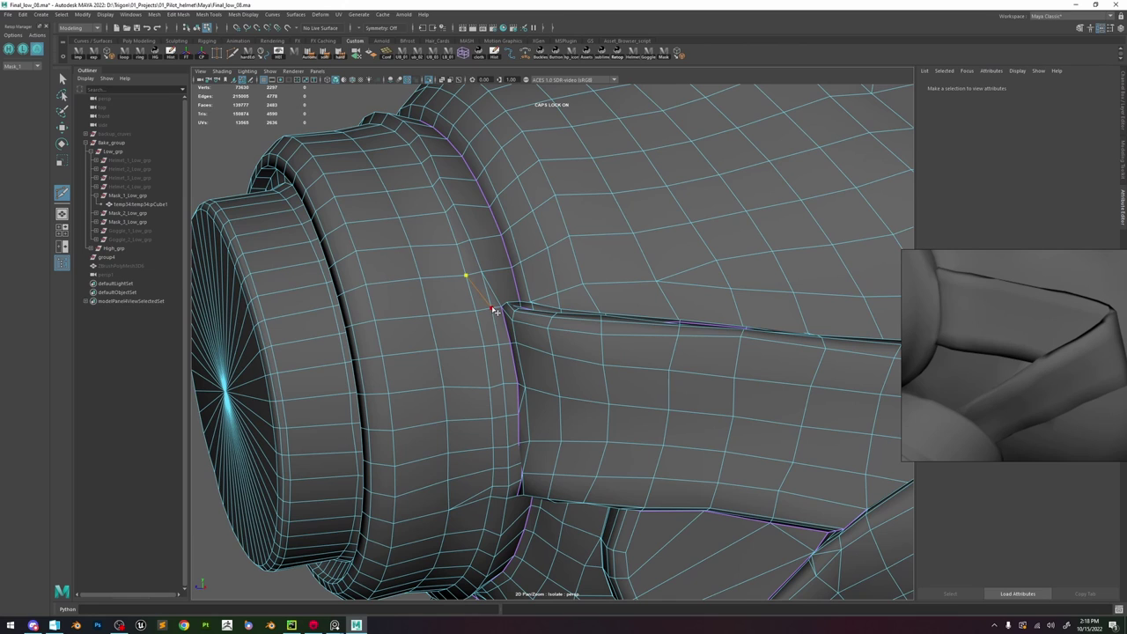
{"action": "left_click", "coordinate": [473, 301]}
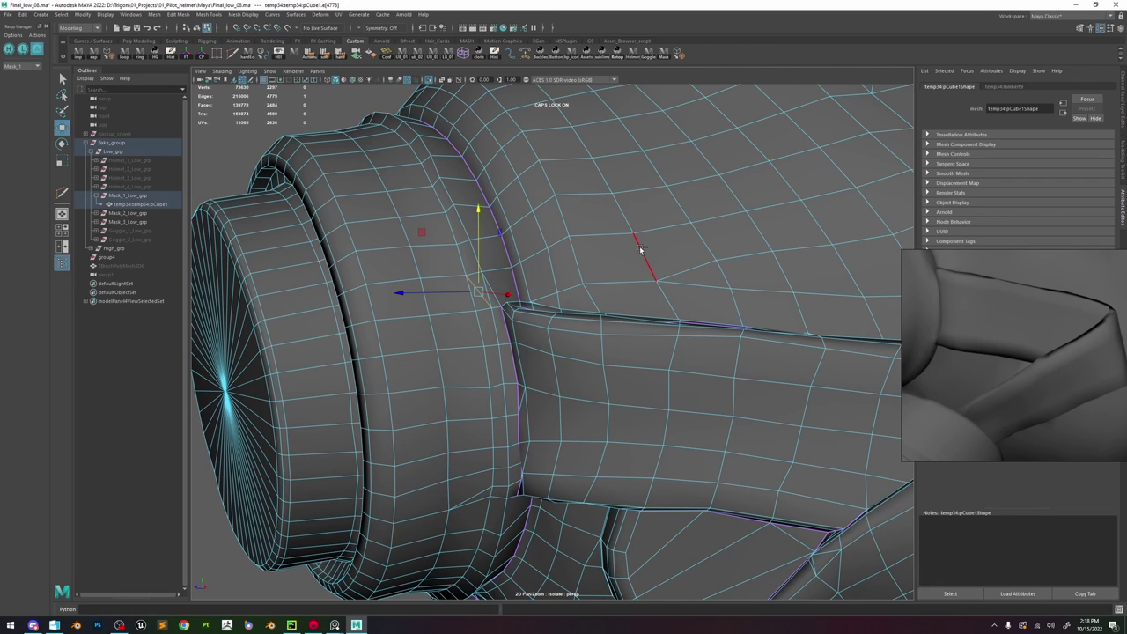
- Examine the ring's shading and the diagonal edge above the strap corner, alternating between object and edge modes
{"action": "right_click_drag", "start_coordinate": [441, 177], "coordinate": [518, 119]}
{"action": "left_click", "coordinate": [370, 101]}
{"action": "left_click_drag", "start_coordinate": [506, 185], "coordinate": [477, 162], "text": "alt"}
{"action": "scroll", "coordinate": [472, 199], "scroll_direction": "down", "scroll_amount": 5}
{"action": "left_click_drag", "start_coordinate": [471, 201], "coordinate": [505, 213], "text": "alt"}
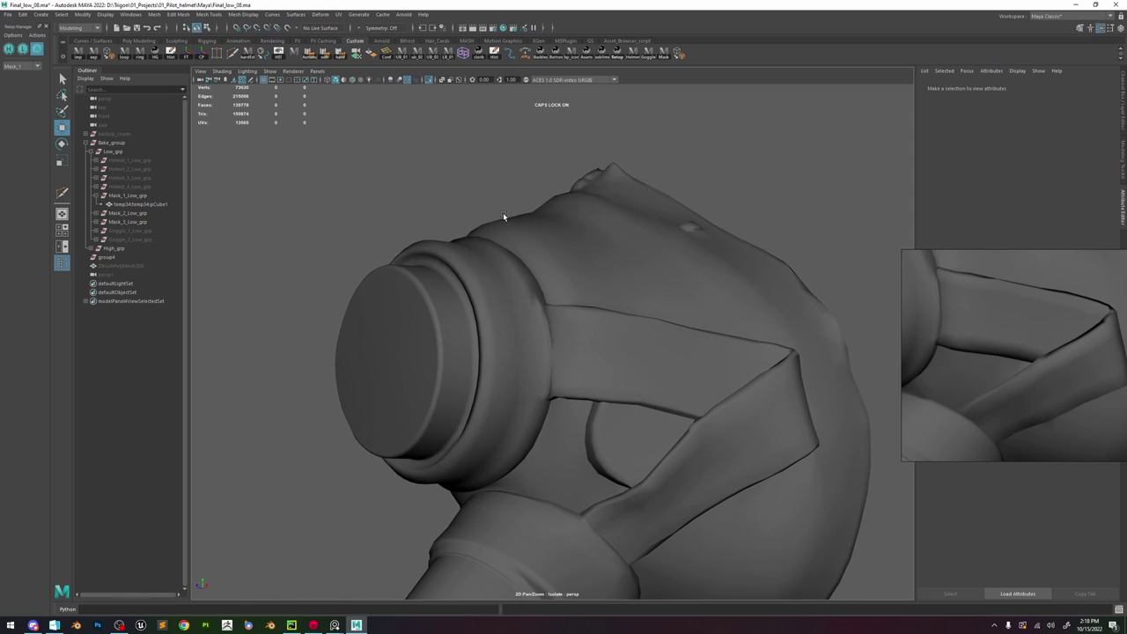
{"action": "scroll", "coordinate": [503, 213], "scroll_direction": "up", "scroll_amount": 5}
{"action": "right_click_drag", "start_coordinate": [513, 267], "coordinate": [516, 222]}
{"action": "left_click", "coordinate": [518, 258]}
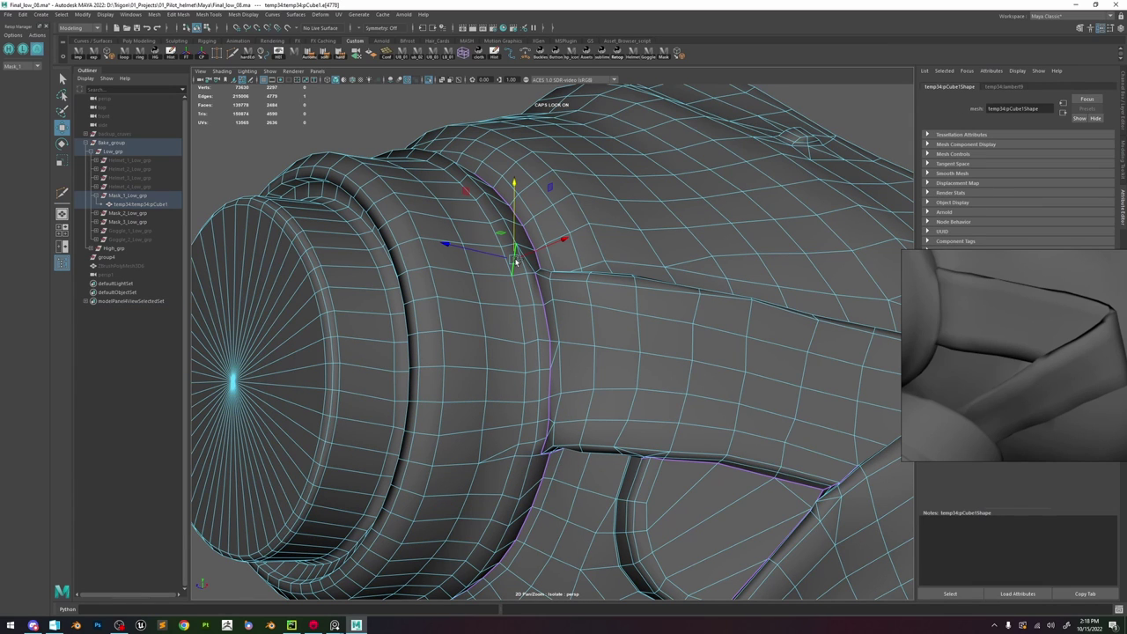
{"action": "right_click_drag", "start_coordinate": [560, 192], "coordinate": [570, 178]}
{"action": "left_click", "coordinate": [392, 119]}
{"action": "mouse_move", "coordinate": [508, 234]}
{"action": "left_mouse_down", "text": "alt"}
{"action": "mouse_move", "coordinate": [490, 238]}
{"action": "mouse_move", "coordinate": [508, 236]}
{"action": "left_mouse_up", "text": "alt"}
{"action": "scroll", "coordinate": [504, 235], "scroll_direction": "down", "scroll_amount": 5}
- Add the matching diagonal cut above the strap corner on the other side of the filter ring
{"action": "left_click_drag", "start_coordinate": [381, 155], "coordinate": [531, 220], "text": "alt"}
{"action": "scroll", "coordinate": [563, 268], "scroll_direction": "up", "scroll_amount": 5}
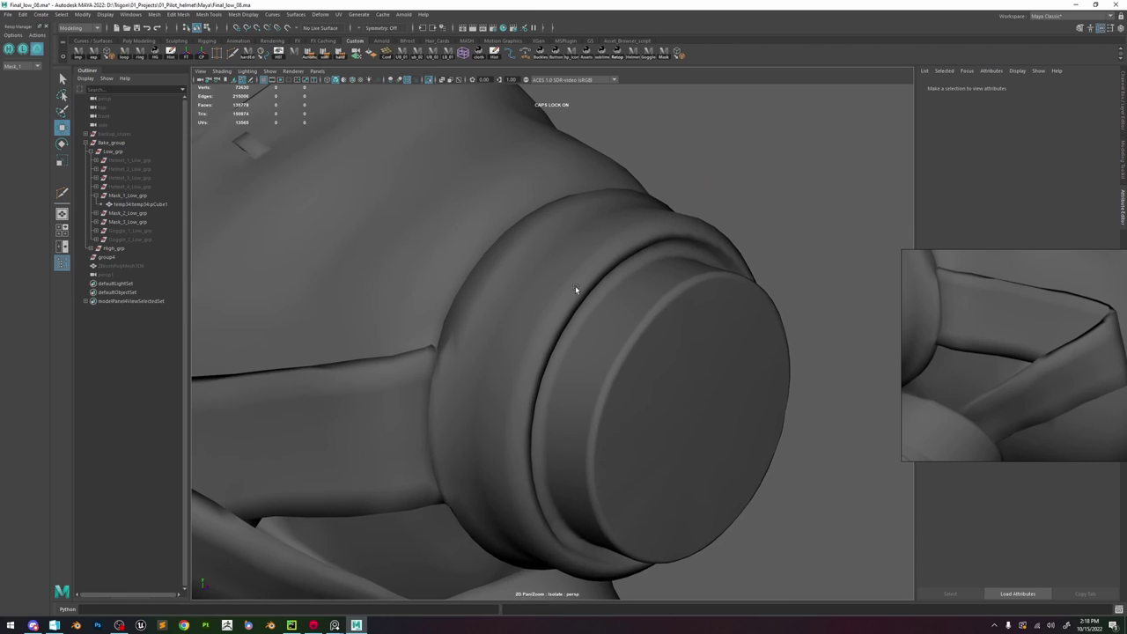
{"action": "left_click_drag", "start_coordinate": [576, 289], "coordinate": [502, 282], "text": "alt"}
{"action": "scroll", "coordinate": [546, 294], "scroll_direction": "up", "scroll_amount": 4}
{"action": "left_click", "coordinate": [603, 308]}
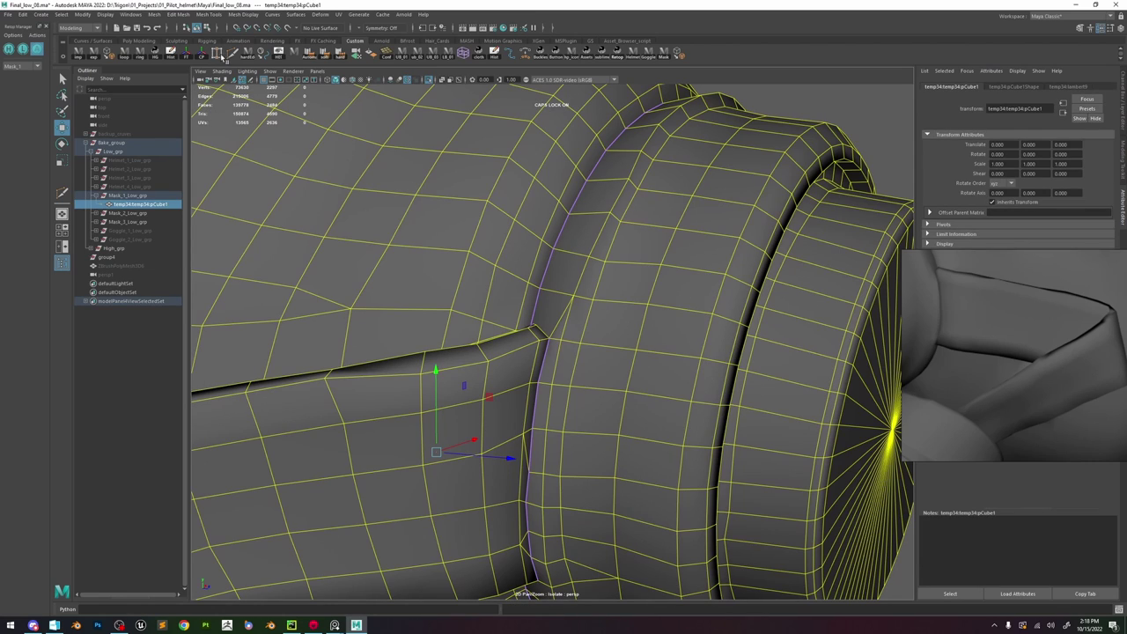
{"action": "left_click", "coordinate": [232, 53]}
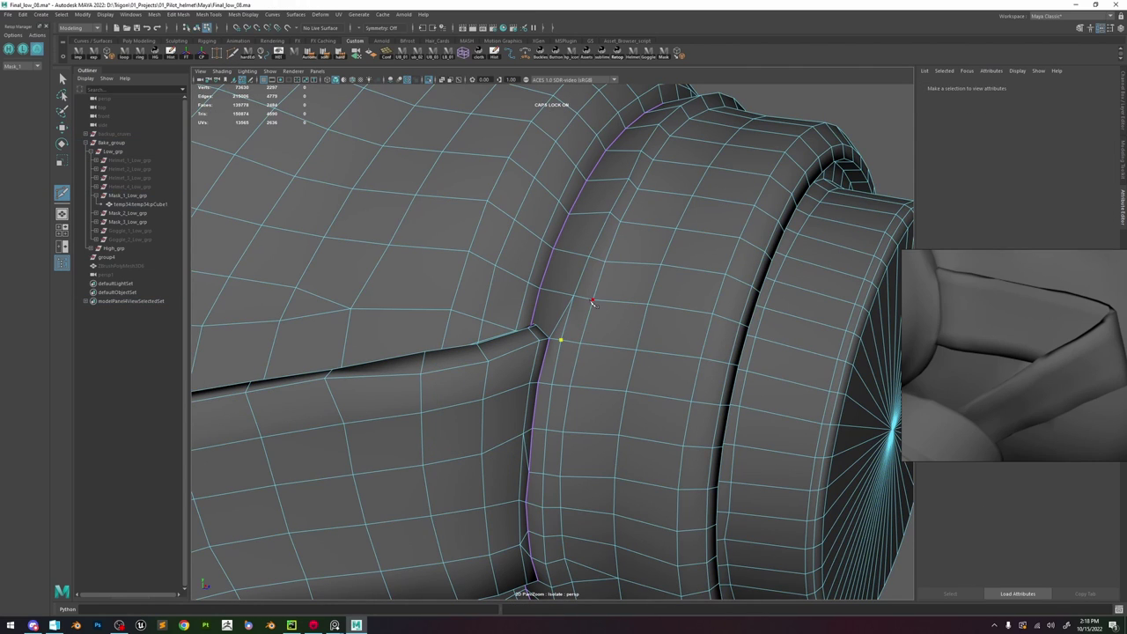
{"action": "left_click_drag", "start_coordinate": [601, 308], "coordinate": [607, 322], "text": "alt"}
{"action": "left_click_drag", "start_coordinate": [596, 463], "coordinate": [549, 353], "text": "alt"}
{"action": "scroll", "coordinate": [544, 345], "scroll_direction": "down", "scroll_amount": 5}
- Check the ring vertex beside the new cut in vertex mode and review the smooth surface in object mode
{"action": "key", "text": "w"}
{"action": "right_click_drag", "start_coordinate": [548, 344], "coordinate": [521, 341]}
{"action": "left_click", "coordinate": [552, 388]}
{"action": "key", "text": "f"}
{"action": "scroll", "coordinate": [554, 389], "scroll_direction": "down", "scroll_amount": 6}
{"action": "left_click_drag", "start_coordinate": [555, 361], "coordinate": [526, 391], "text": "alt"}
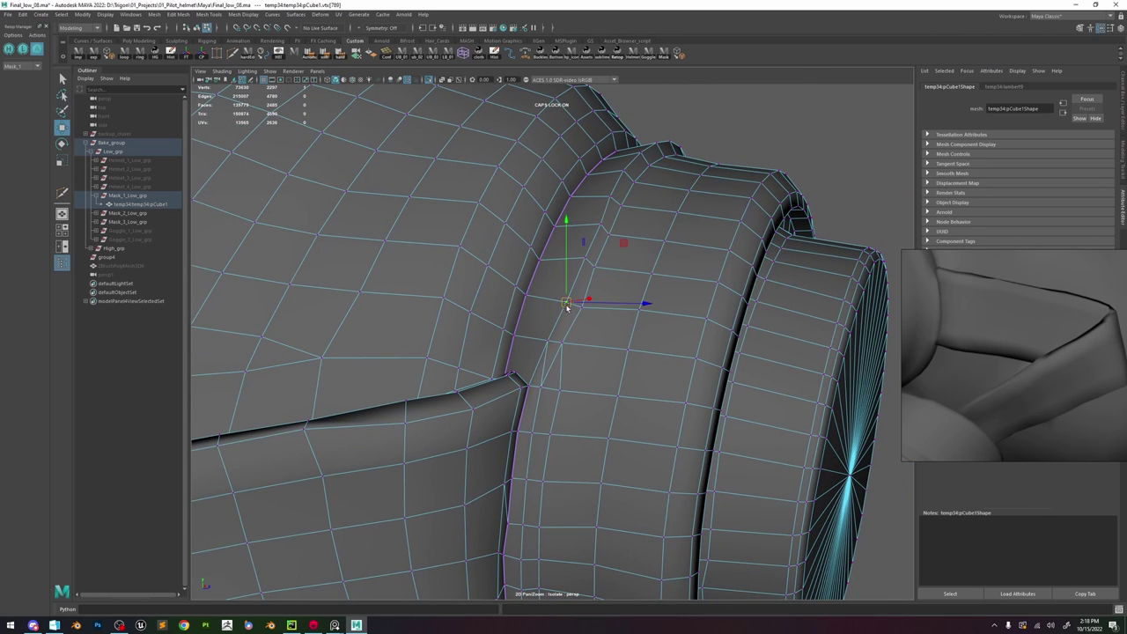
{"action": "right_click_drag", "start_coordinate": [590, 265], "coordinate": [644, 225]}
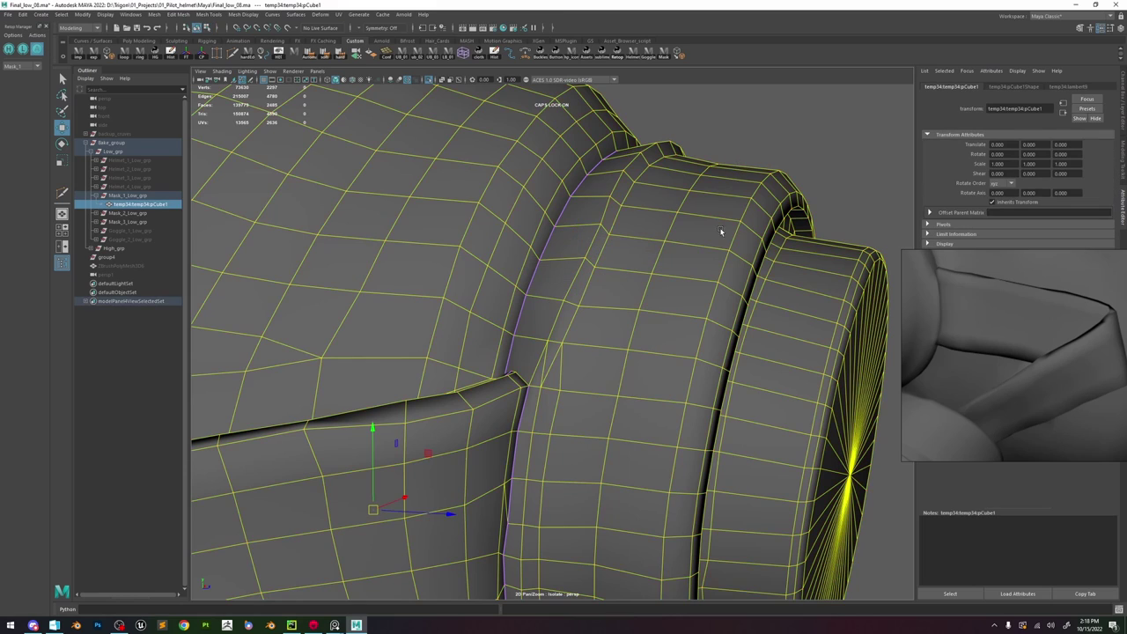
{"action": "scroll", "coordinate": [720, 227], "scroll_direction": "down", "scroll_amount": 3}
{"action": "left_click", "coordinate": [725, 162]}
{"action": "scroll", "coordinate": [687, 246], "scroll_direction": "down", "scroll_amount": 1}
{"action": "left_click_drag", "start_coordinate": [673, 274], "coordinate": [609, 306], "text": "alt"}
- Check the corresponding ring vertices above the strap on the opposite side and review the shading in object mode
{"action": "left_click", "coordinate": [609, 306]}
{"action": "right_click_drag", "start_coordinate": [609, 306], "coordinate": [611, 252]}
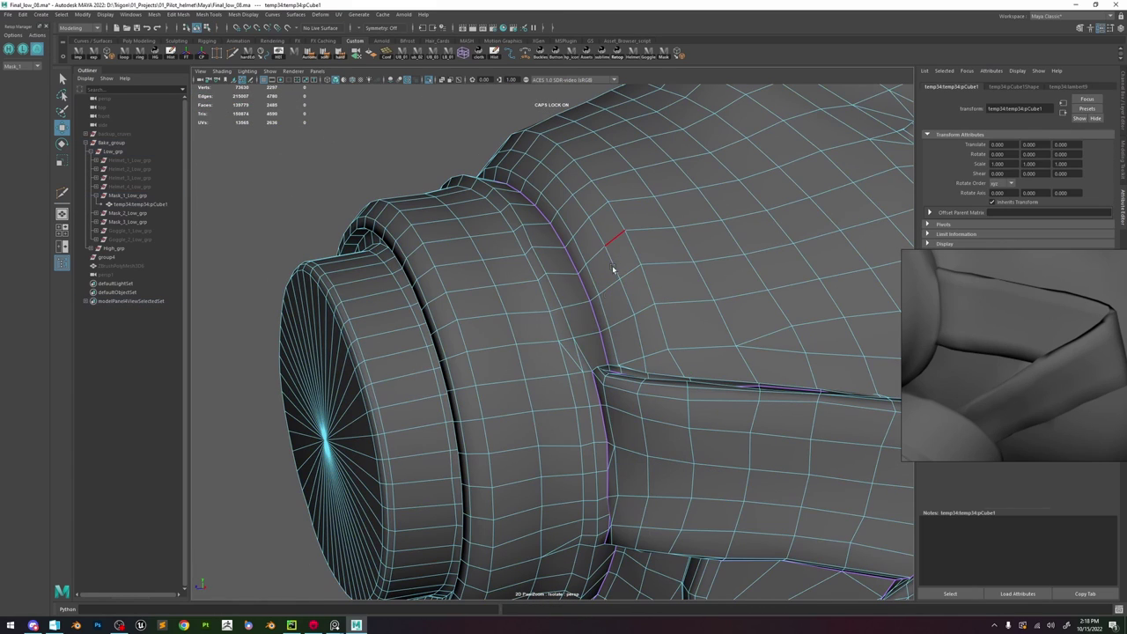
{"action": "left_click", "coordinate": [569, 342]}
{"action": "right_click_drag", "start_coordinate": [574, 349], "coordinate": [558, 345]}
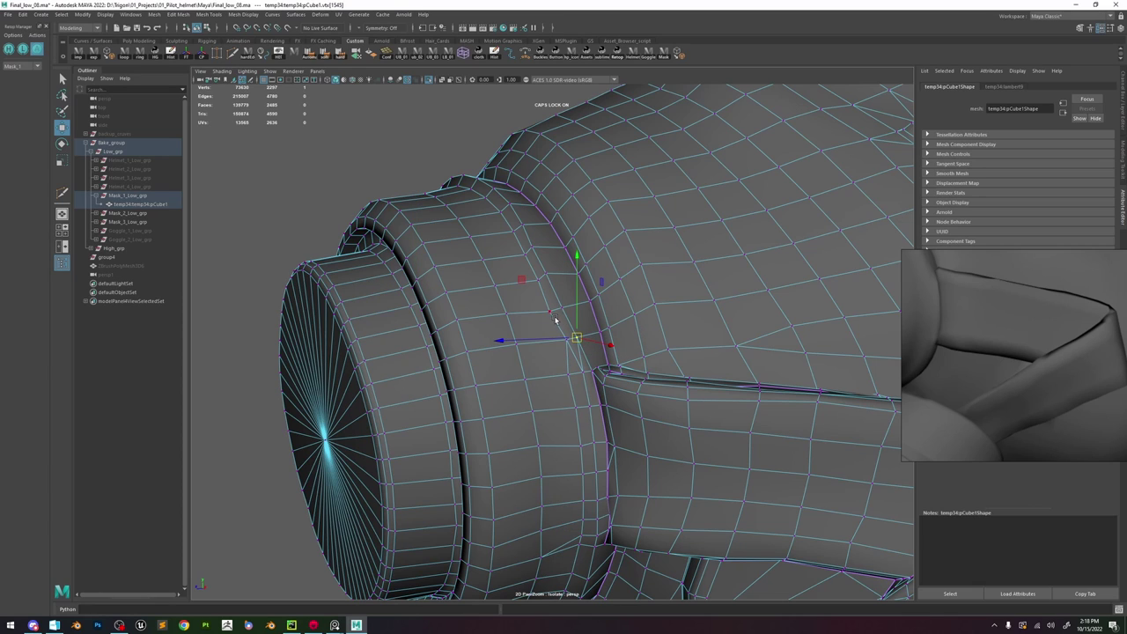
{"action": "right_click_drag", "start_coordinate": [561, 310], "coordinate": [639, 171]}
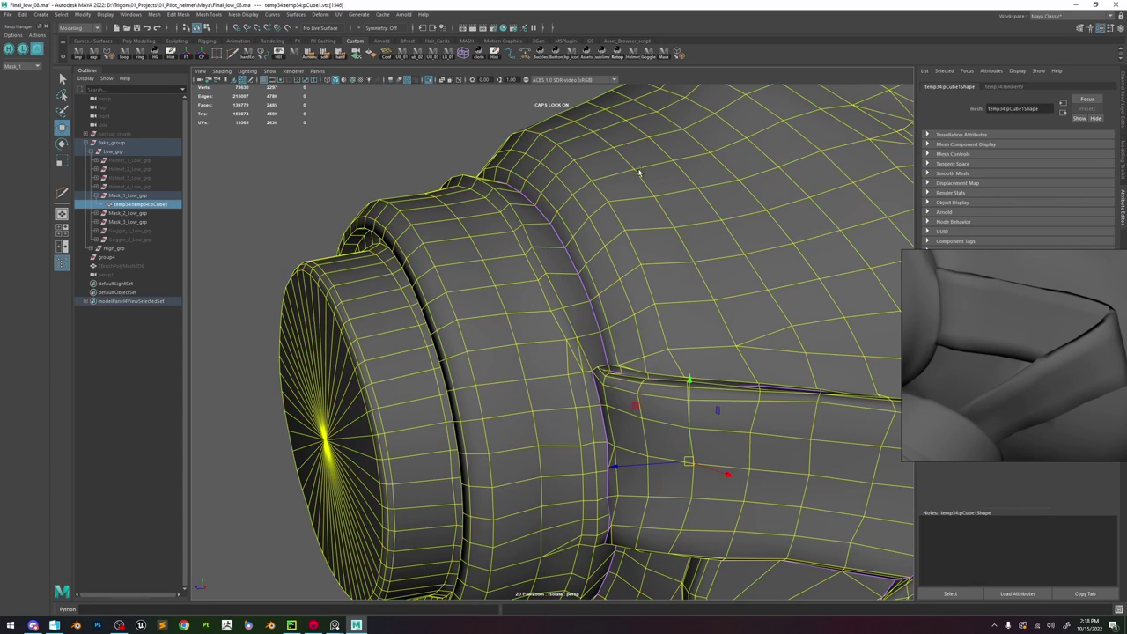
{"action": "left_click", "coordinate": [442, 145]}
{"action": "right_click_drag", "start_coordinate": [654, 377], "coordinate": [563, 324], "text": "alt"}
{"action": "mouse_move", "coordinate": [563, 324]}
{"action": "left_mouse_down", "text": "alt"}
{"action": "mouse_move", "coordinate": [586, 312]}
{"action": "mouse_move", "coordinate": [579, 339]}
{"action": "left_mouse_up", "text": "alt"}
{"action": "right_click_drag", "start_coordinate": [579, 339], "coordinate": [650, 392], "text": "alt"}
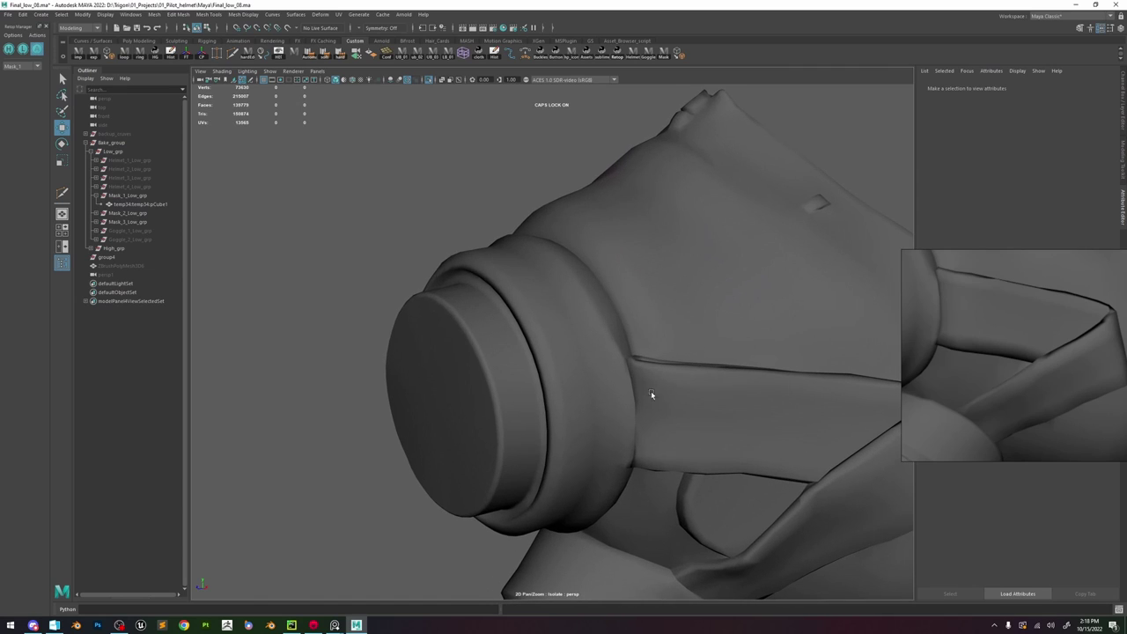
- Turn off the mask's isolated view and compare its high-poly and low-poly versions around the filter ring
{"action": "left_click", "coordinate": [22, 50]}
{"action": "left_click", "coordinate": [426, 81]}
{"action": "left_click", "coordinate": [9, 50]}
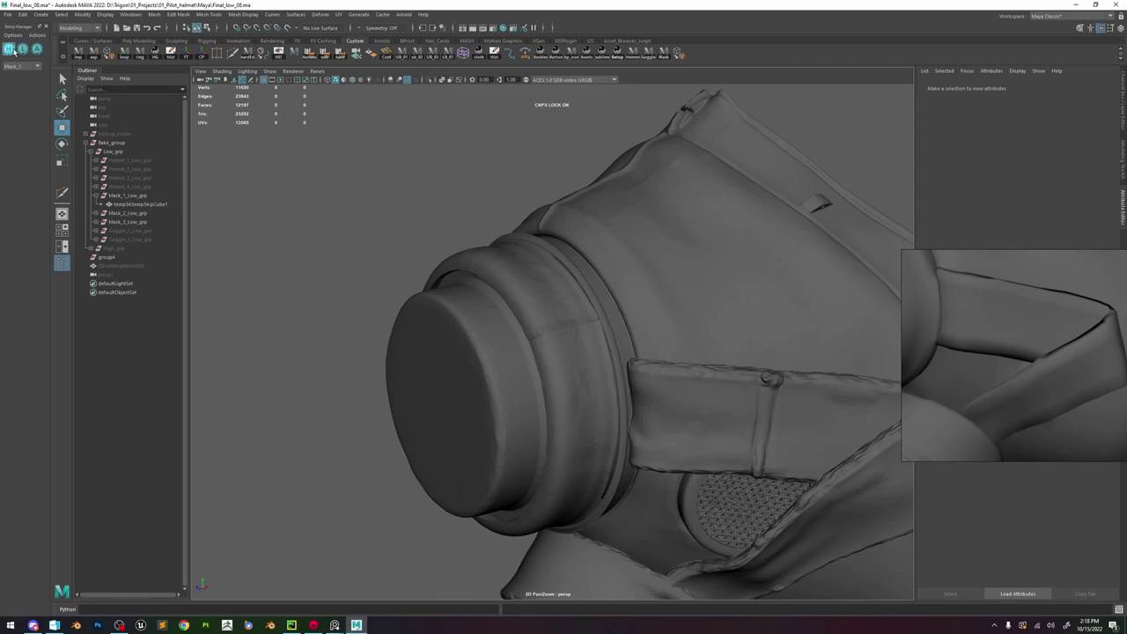
{"action": "left_click", "coordinate": [24, 50]}
{"action": "left_click", "coordinate": [10, 50]}
{"action": "left_click", "coordinate": [24, 52]}
{"action": "left_click", "coordinate": [9, 52]}
{"action": "left_click", "coordinate": [23, 52]}
{"action": "left_click", "coordinate": [10, 52]}
- Examine the high-poly mask's geometry where the strap meets the filter ring, framing a vertex there as the viewing centre
{"action": "left_click", "coordinate": [540, 331]}
{"action": "right_click_drag", "start_coordinate": [592, 315], "coordinate": [559, 316]}
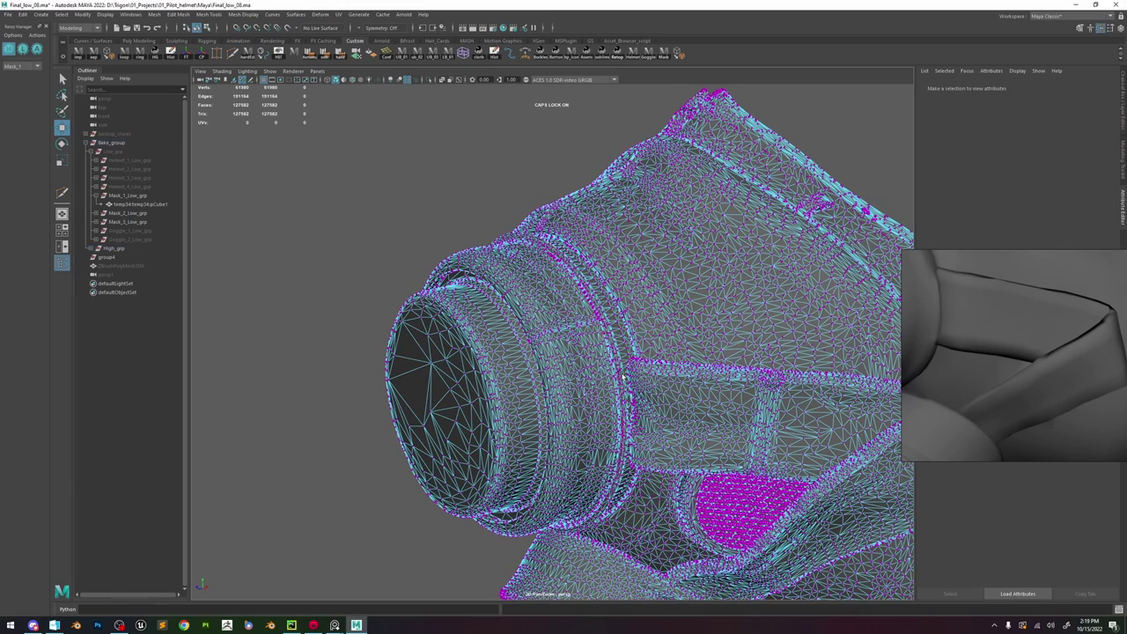
{"action": "left_click", "coordinate": [622, 375]}
{"action": "key", "text": "f"}
{"action": "right_click_drag", "start_coordinate": [621, 375], "coordinate": [567, 386], "text": "alt"}
{"action": "left_click_drag", "start_coordinate": [590, 341], "coordinate": [666, 257], "text": "alt"}
{"action": "right_click_drag", "start_coordinate": [666, 258], "coordinate": [701, 231]}
{"action": "key", "text": "f"}
{"action": "left_click", "coordinate": [365, 108]}
{"action": "left_click_drag", "start_coordinate": [560, 254], "coordinate": [496, 282], "text": "alt"}
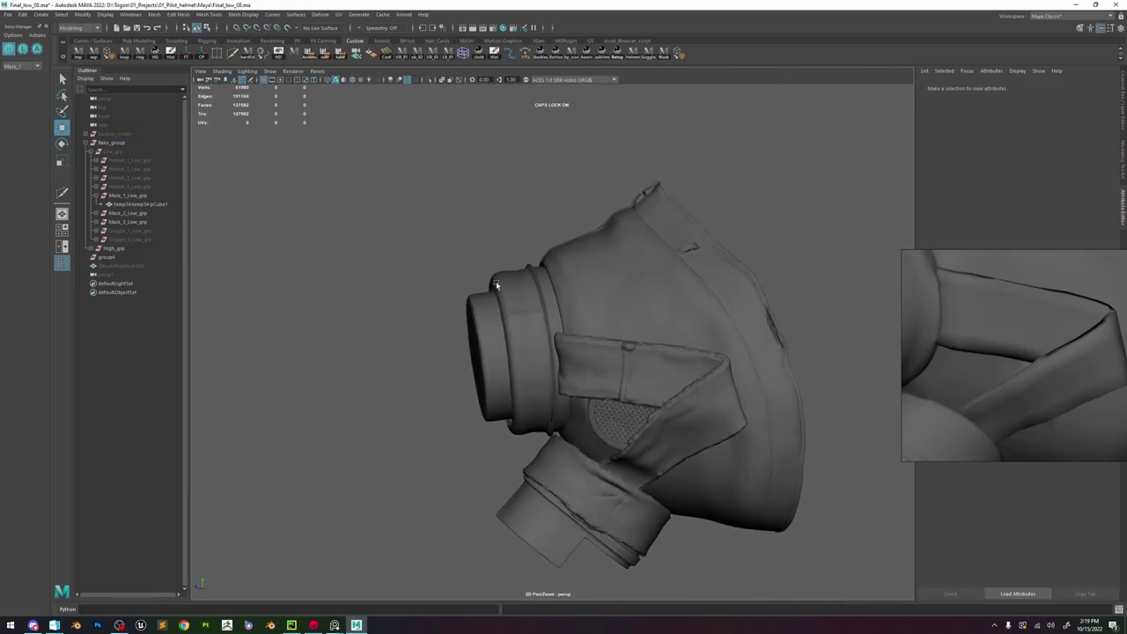
- Compare the high-poly and low-poly masks at the ring and strap junction, including the thin cord behind the ring
{"action": "right_click_drag", "start_coordinate": [495, 282], "coordinate": [556, 379], "text": "alt"}
{"action": "left_click_drag", "start_coordinate": [556, 379], "coordinate": [570, 377], "text": "alt"}
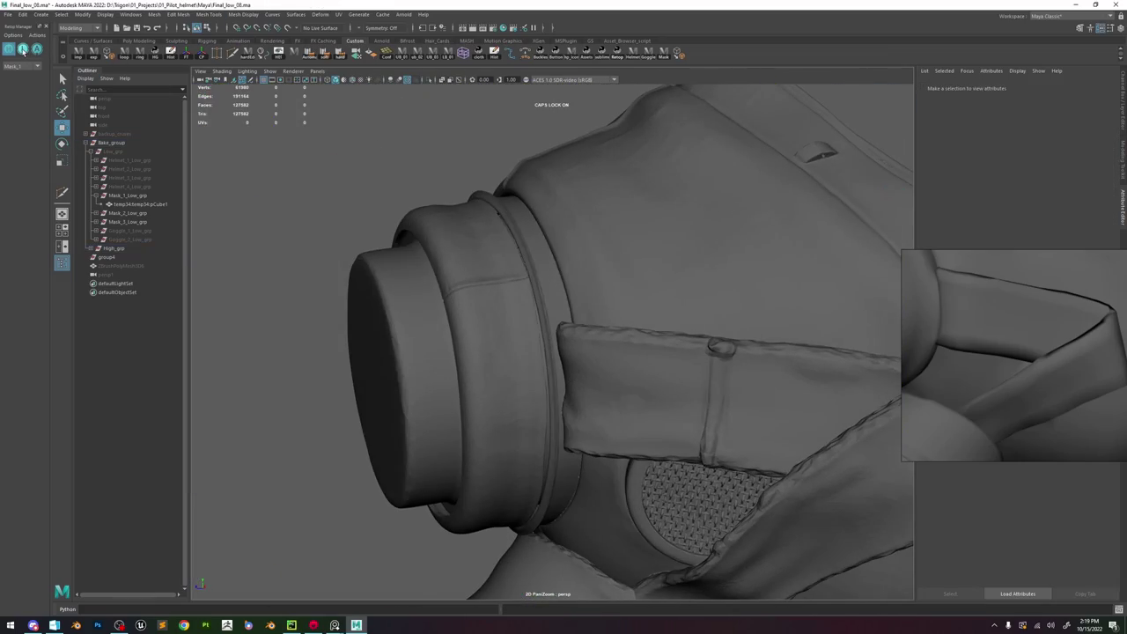
{"action": "left_click", "coordinate": [23, 50]}
{"action": "left_click", "coordinate": [9, 51]}
{"action": "left_click", "coordinate": [21, 51]}
{"action": "left_click", "coordinate": [8, 52]}
{"action": "left_click_drag", "start_coordinate": [463, 212], "coordinate": [497, 219], "text": "alt"}
{"action": "left_click", "coordinate": [23, 50]}
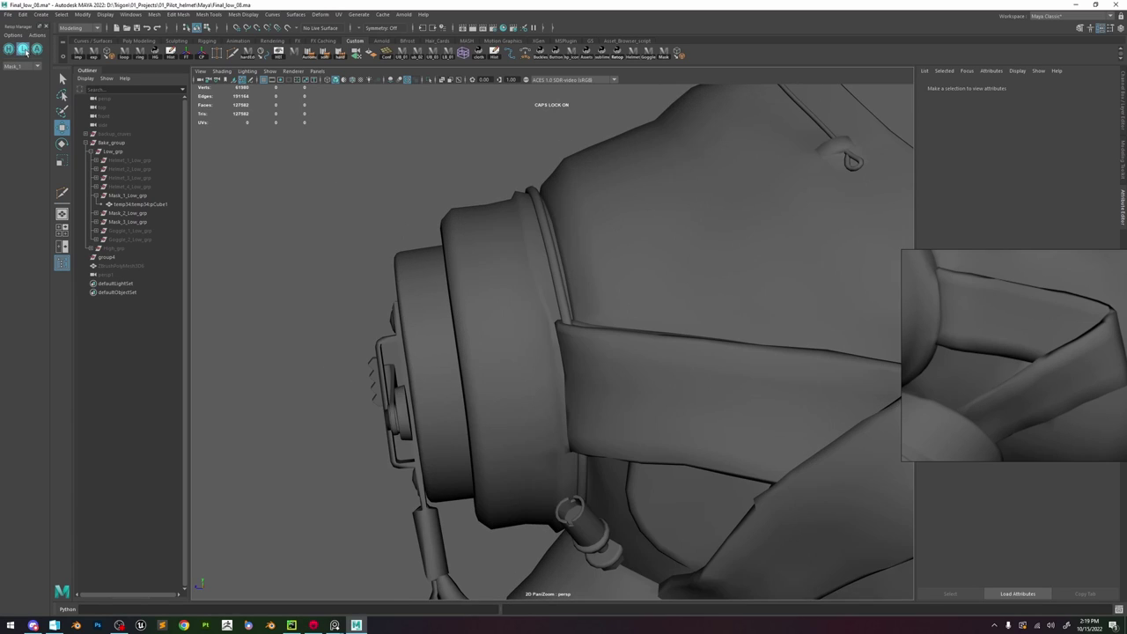
{"action": "left_click", "coordinate": [526, 240]}
{"action": "left_click", "coordinate": [543, 226]}
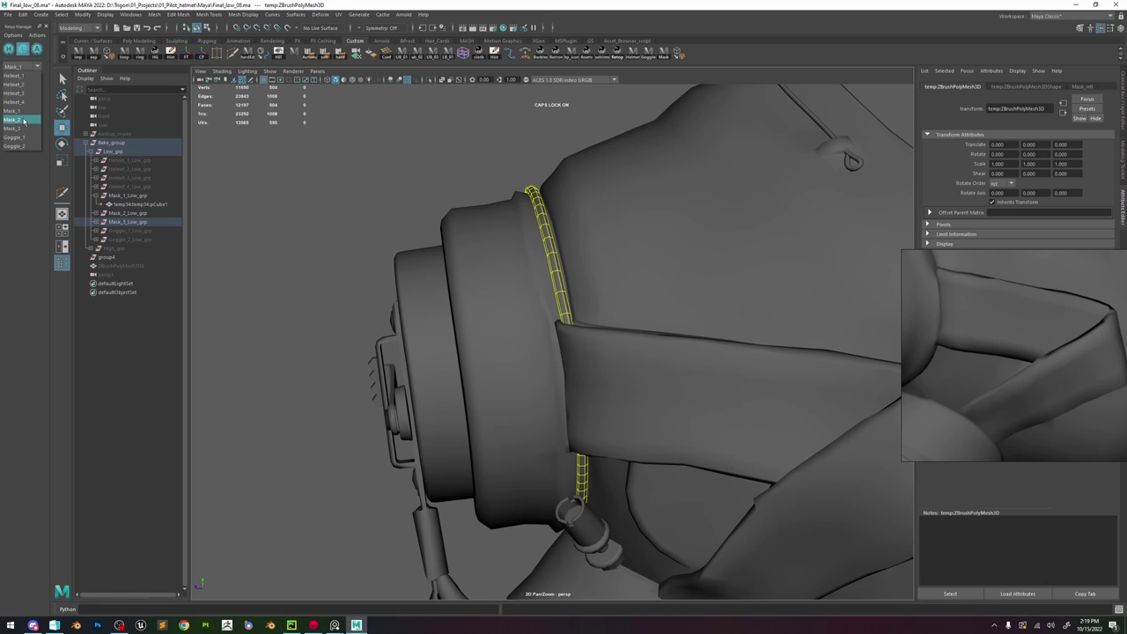
- Switch the displayed part to Mask_2 and unhide the Mask_1_Low_grp, Mask_2_Low_grp and Mask_3_Low_grp groups together
{"action": "left_click", "coordinate": [24, 121]}
{"action": "scroll", "coordinate": [504, 258], "scroll_direction": "down", "scroll_amount": 6}
{"action": "left_click", "coordinate": [133, 196]}
{"action": "left_click", "coordinate": [132, 223], "text": "shift"}
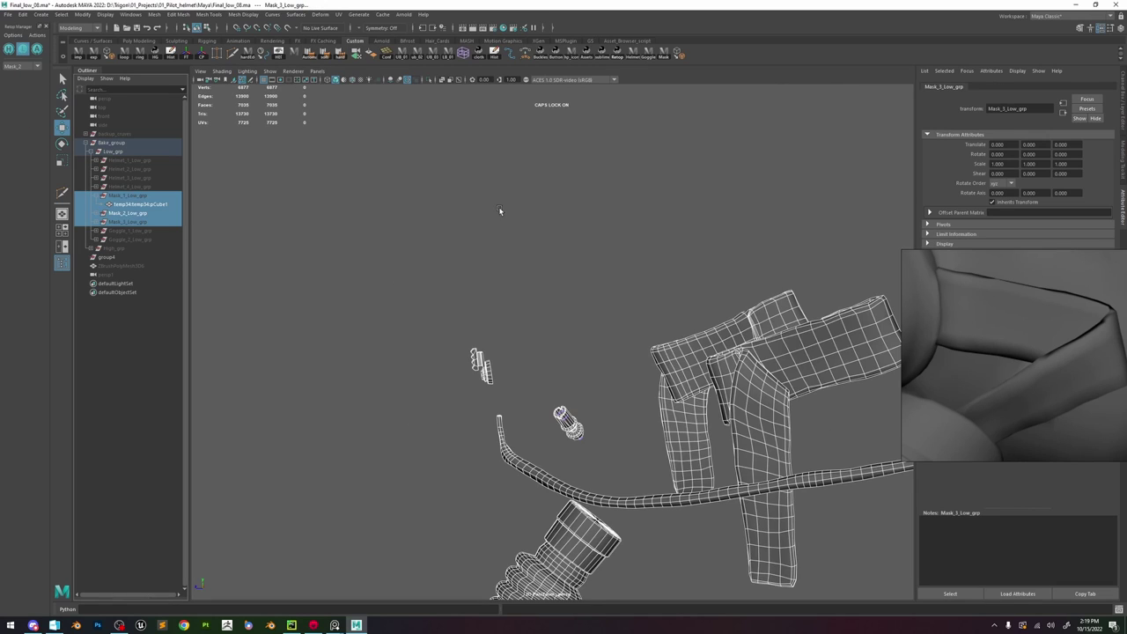
{"action": "key", "text": "shift+h"}
{"action": "left_click", "coordinate": [500, 210]}
- Select all low-poly mask meshes, check their UVs in the UV Editor, and return to object mode with nothing selected
{"action": "scroll", "coordinate": [563, 195], "scroll_direction": "down", "scroll_amount": 5}
{"action": "left_click_drag", "start_coordinate": [601, 238], "coordinate": [680, 374], "text": "alt"}
{"action": "scroll", "coordinate": [422, 168], "scroll_direction": "down", "scroll_amount": 2}
{"action": "left_click_drag", "start_coordinate": [405, 180], "coordinate": [774, 529]}
{"action": "left_click", "coordinate": [339, 14]}
{"action": "left_click", "coordinate": [354, 30]}
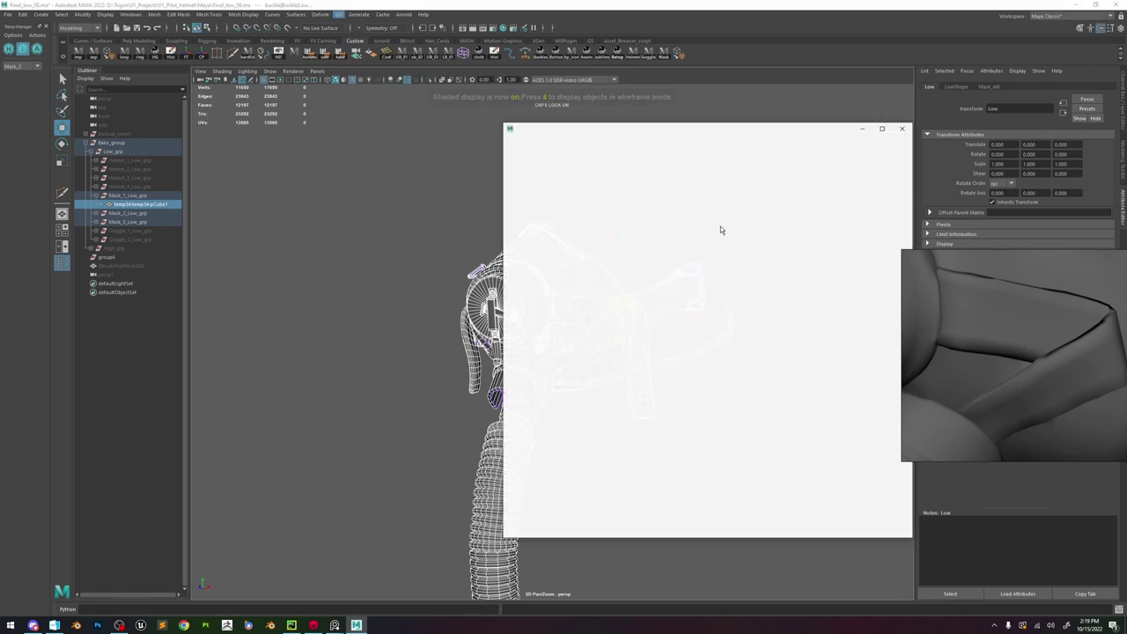
{"action": "left_click_drag", "start_coordinate": [720, 226], "coordinate": [577, 352]}
{"action": "left_click", "coordinate": [883, 128]}
{"action": "left_click", "coordinate": [1118, 4]}
{"action": "right_click_drag", "start_coordinate": [616, 225], "coordinate": [654, 181]}
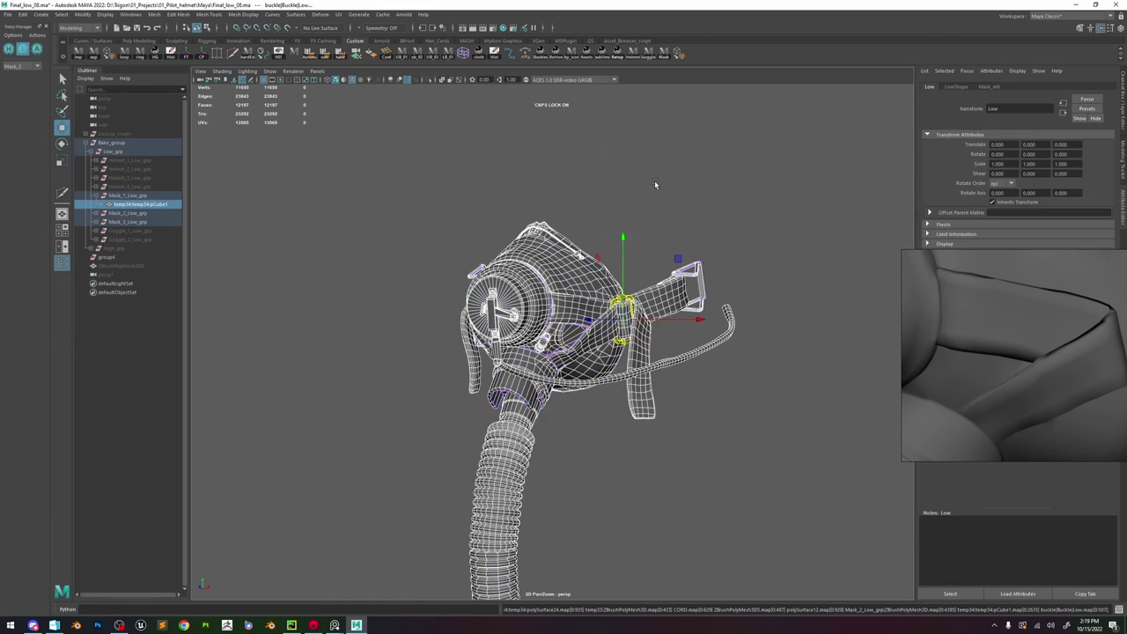
{"action": "left_click", "coordinate": [654, 181]}
- Switch to Marmoset Toolbag, rebake the mask, examine the mesh recess and strap edges, and return to Maya
{"action": "left_click", "coordinate": [314, 625]}
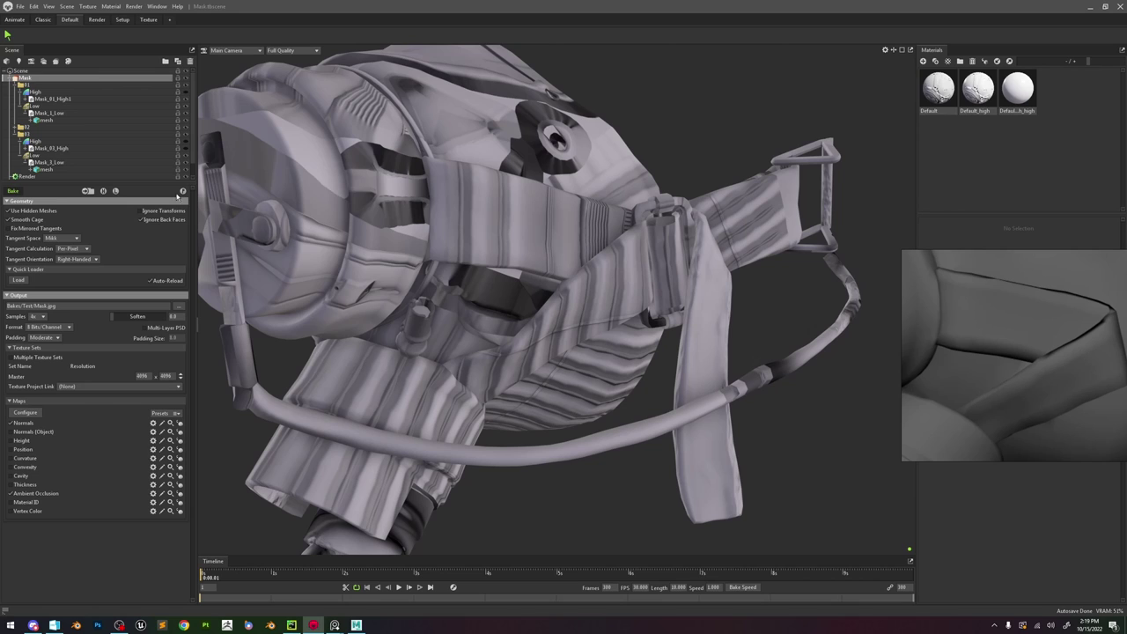
{"action": "scroll", "coordinate": [550, 303], "scroll_direction": "down", "scroll_amount": 10}
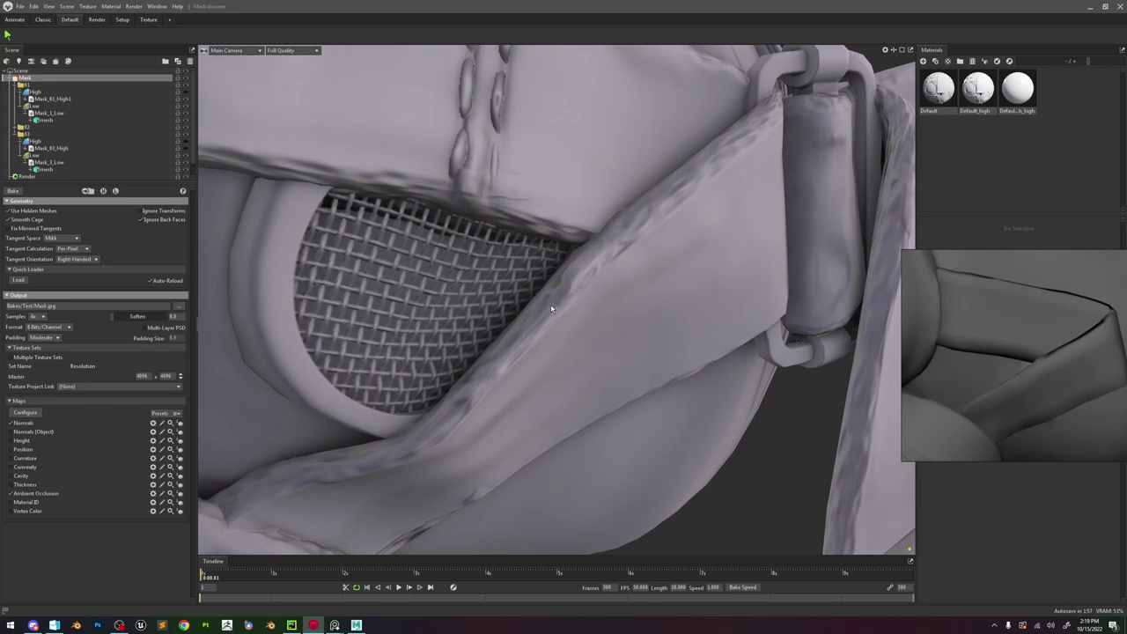
{"action": "left_click", "coordinate": [485, 303]}
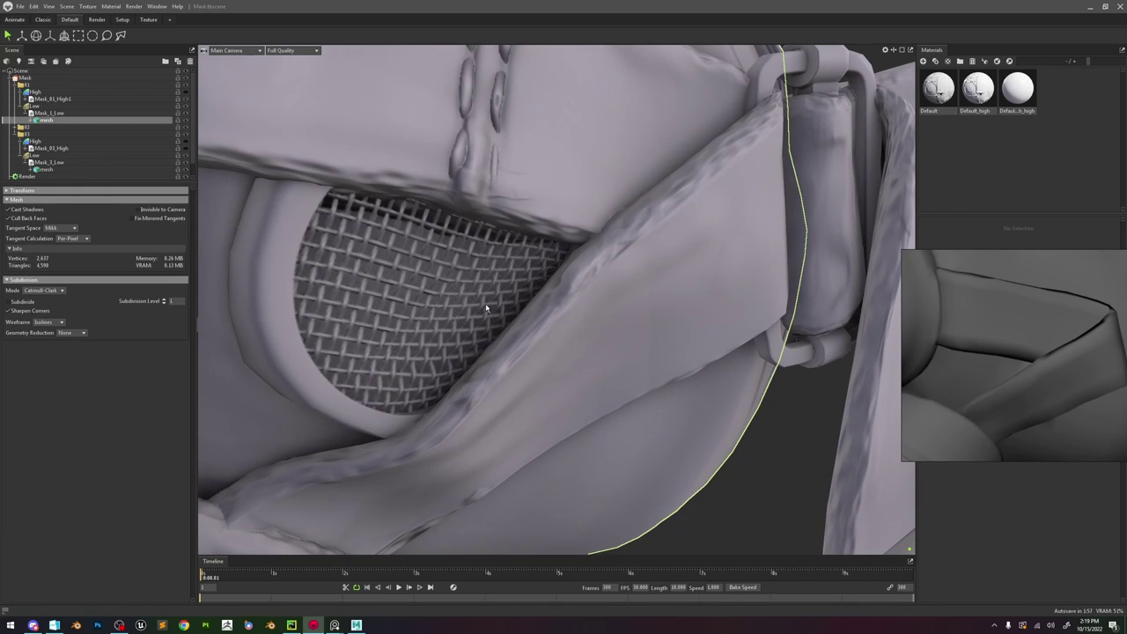
{"action": "left_click_drag", "start_coordinate": [554, 333], "coordinate": [513, 304]}
{"action": "scroll", "coordinate": [513, 304], "scroll_direction": "down", "scroll_amount": 3}
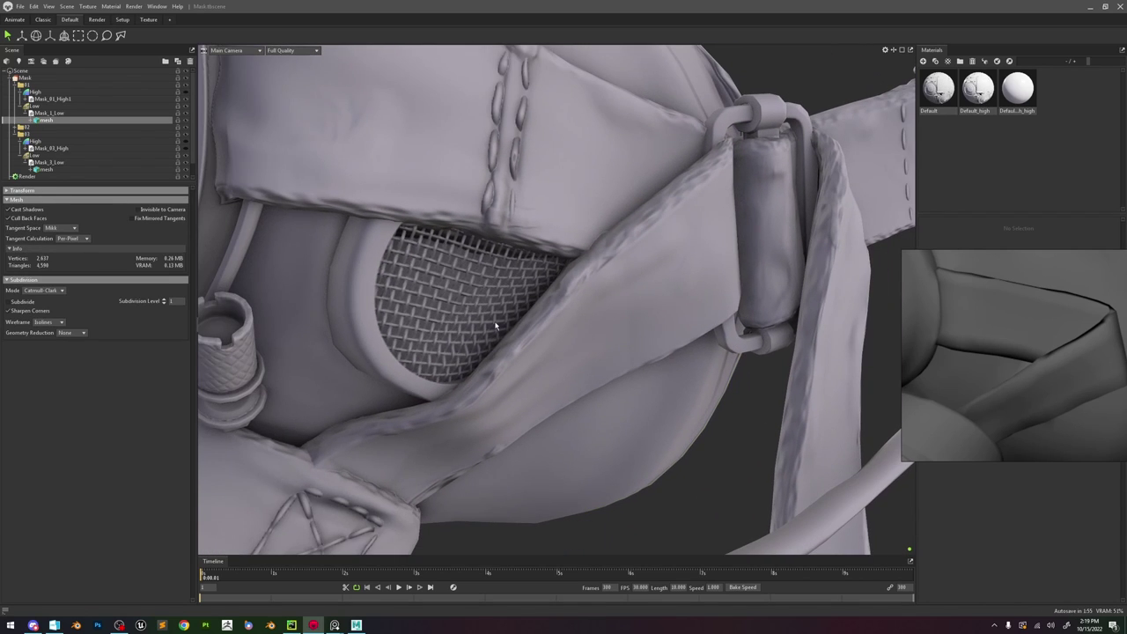
{"action": "scroll", "coordinate": [506, 313], "scroll_direction": "up", "scroll_amount": 6}
{"action": "left_click", "coordinate": [356, 625]}
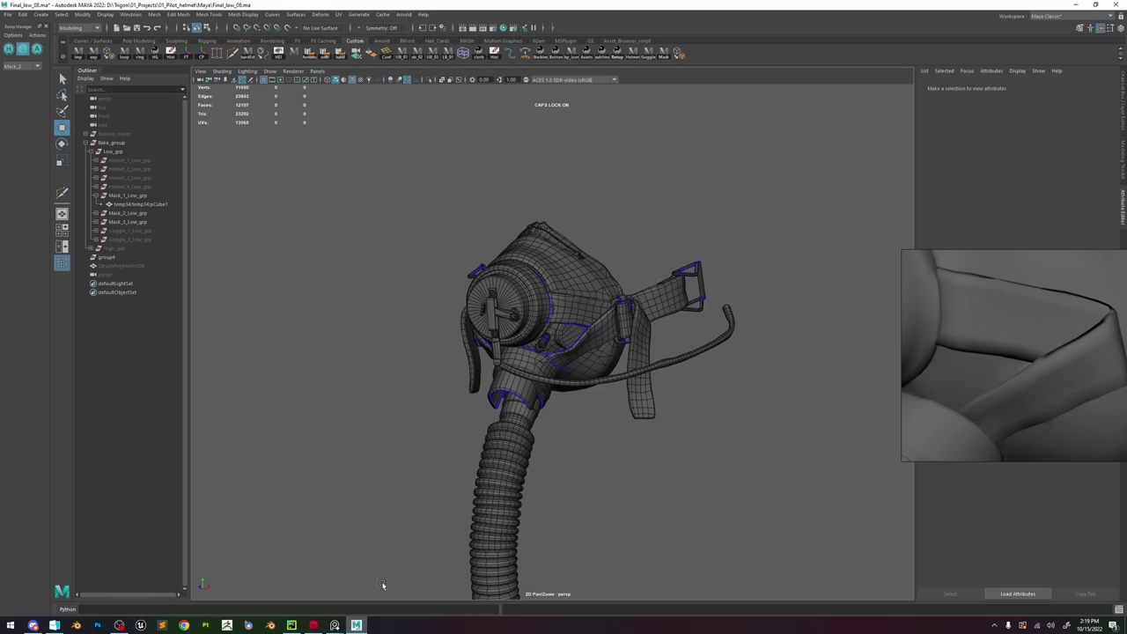
- Select the face inside the low-poly mask's mesh recess and frame its UVs in the UV Editor
{"action": "scroll", "coordinate": [565, 376], "scroll_direction": "up", "scroll_amount": 4}
{"action": "left_click", "coordinate": [581, 293]}
{"action": "right_click", "coordinate": [588, 307]}
{"action": "right_click_drag", "start_coordinate": [587, 307], "coordinate": [588, 331]}
{"action": "left_click", "coordinate": [589, 331]}
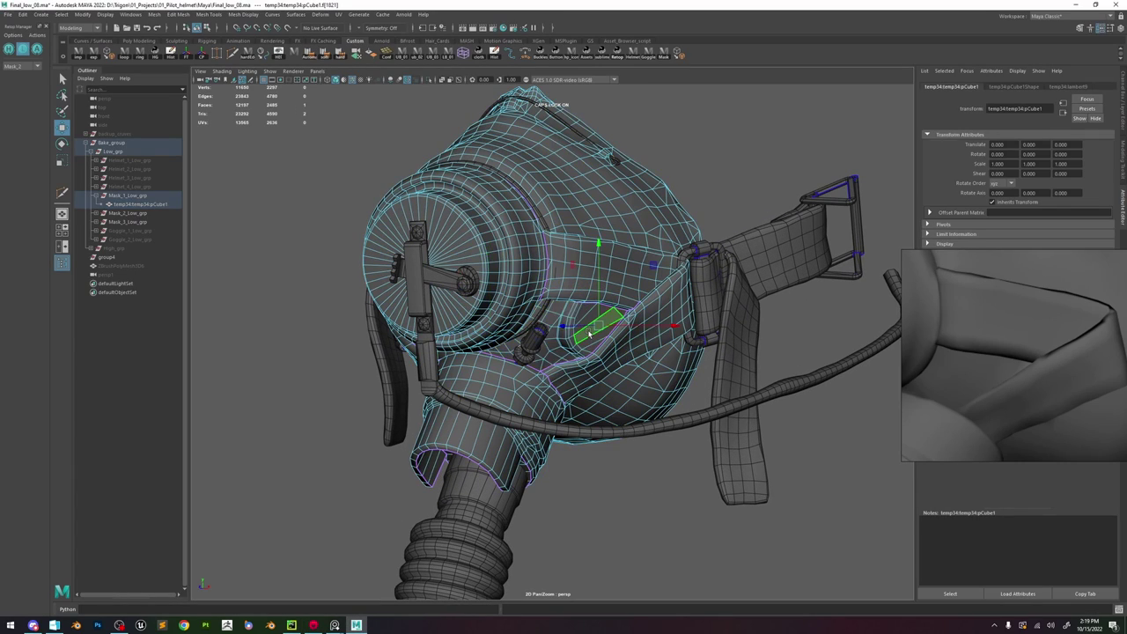
{"action": "key", "text": "f"}
{"action": "scroll", "coordinate": [543, 265], "scroll_direction": "down", "scroll_amount": 5}
{"action": "left_click", "coordinate": [340, 15]}
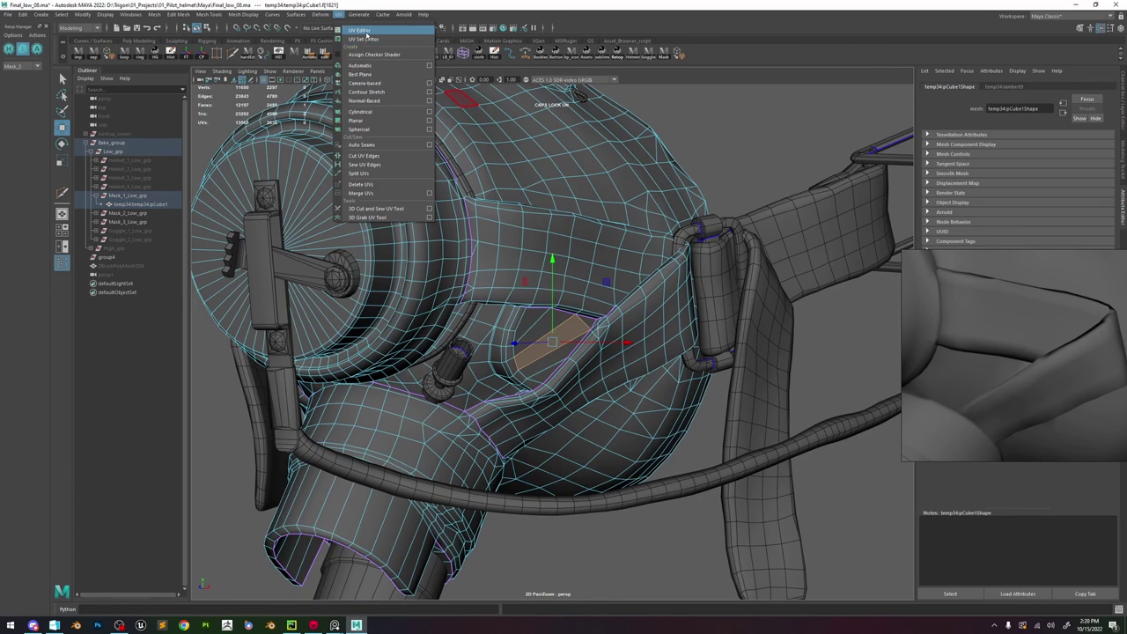
{"action": "left_click", "coordinate": [357, 32]}
{"action": "key", "text": "f"}
{"action": "scroll", "coordinate": [542, 214], "scroll_direction": "down", "scroll_amount": 3}
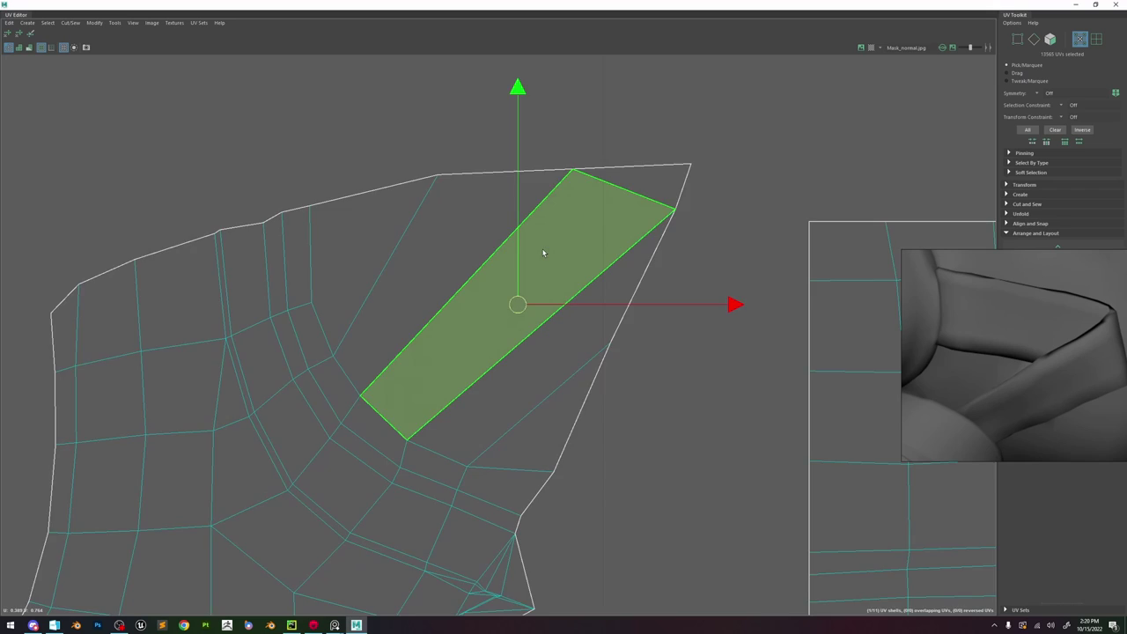
- Display UV distortion shading, check the recess shell's stretching, and close the UV Editor
{"action": "left_click", "coordinate": [30, 49]}
{"action": "scroll", "coordinate": [344, 292], "scroll_direction": "down", "scroll_amount": 3}
{"action": "right_click_drag", "start_coordinate": [384, 301], "coordinate": [424, 299]}
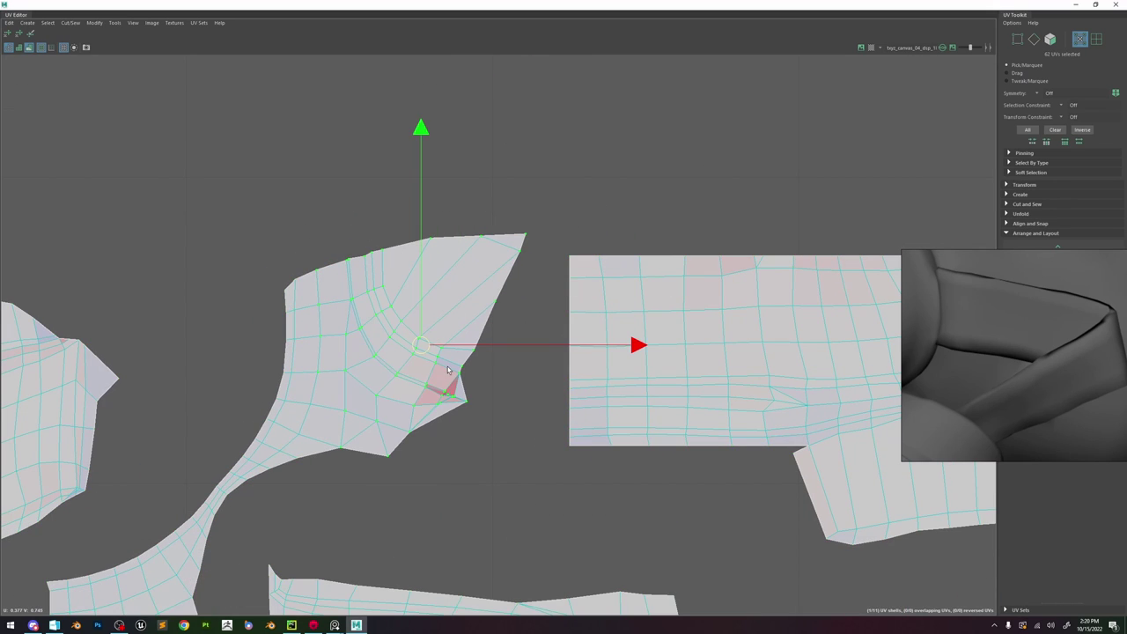
{"action": "scroll", "coordinate": [455, 395], "scroll_direction": "up", "scroll_amount": 2}
{"action": "left_click", "coordinate": [1114, 5]}
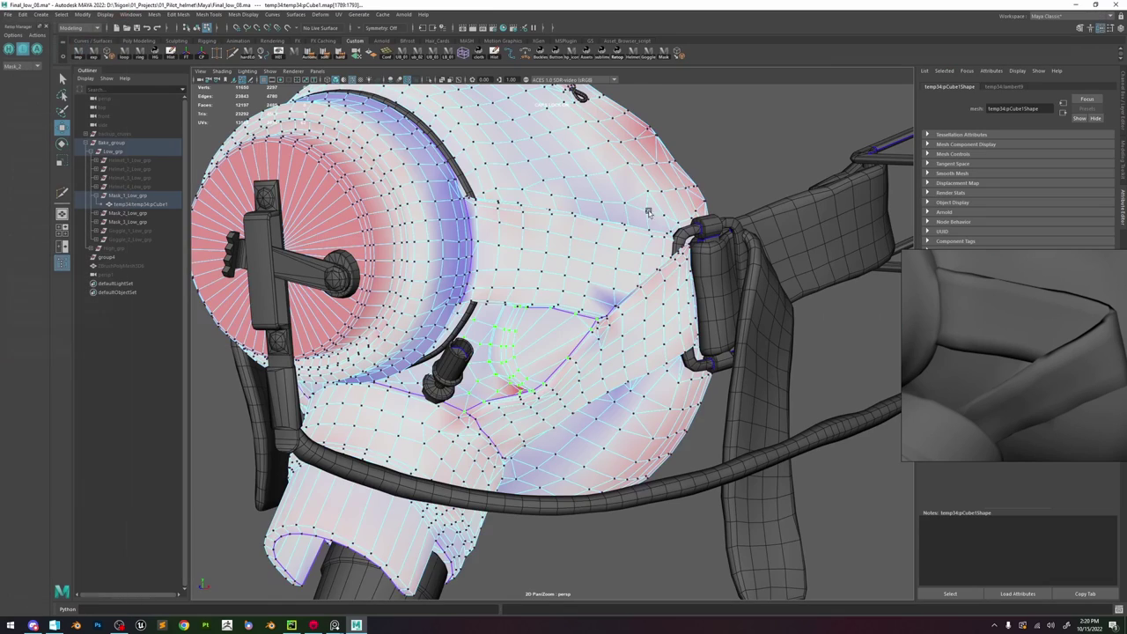
- Switch to Marmoset Toolbag and examine the baked ring, strap stitching, mesh recess and strap edges from several angles
{"action": "key", "text": "alt+Tab"}
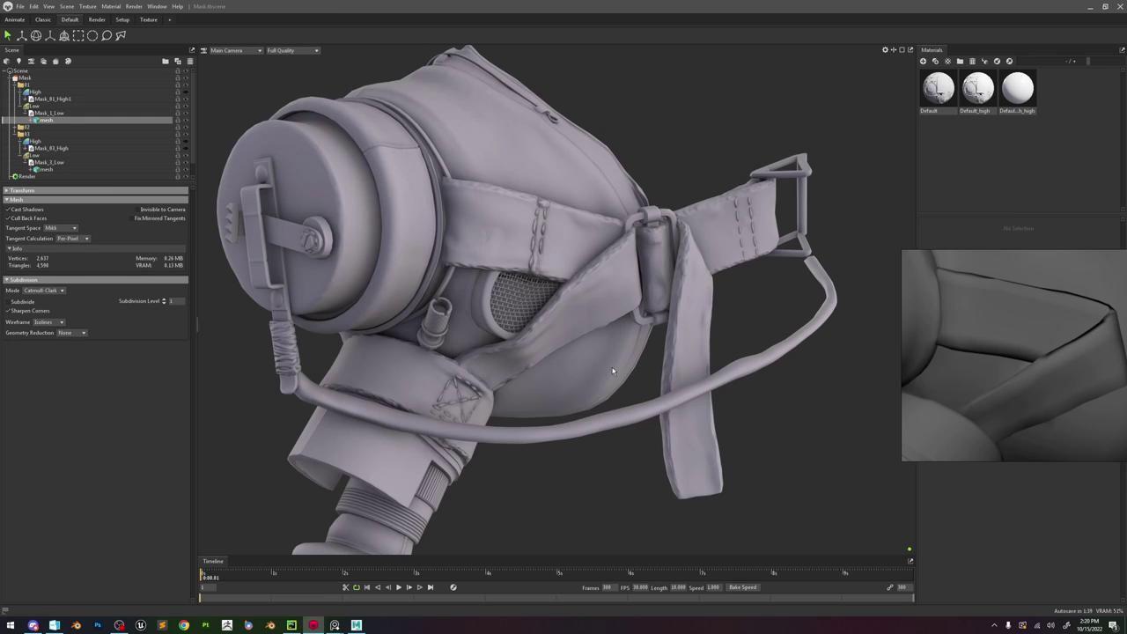
{"action": "right_click_drag", "start_coordinate": [612, 373], "coordinate": [593, 351], "text": "alt"}
{"action": "left_click_drag", "start_coordinate": [594, 347], "coordinate": [616, 352]}
{"action": "scroll", "coordinate": [577, 332], "scroll_direction": "up", "scroll_amount": 5}
{"action": "scroll", "coordinate": [565, 315], "scroll_direction": "down", "scroll_amount": 5}
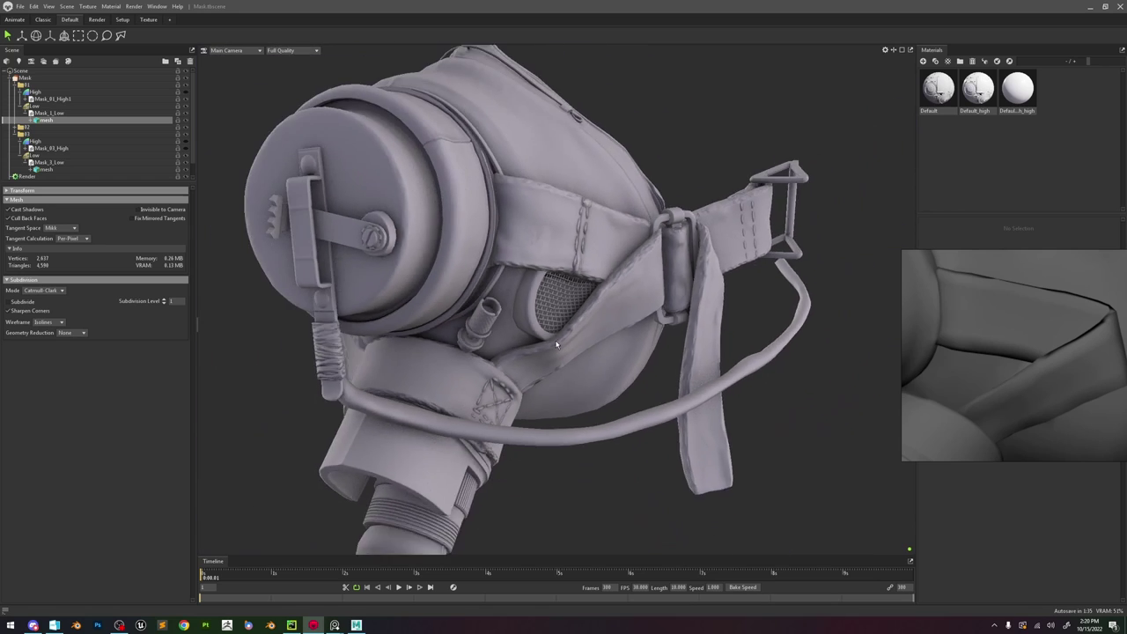
{"action": "left_click_drag", "start_coordinate": [564, 315], "coordinate": [513, 356]}
{"action": "middle_click_drag", "start_coordinate": [512, 357], "coordinate": [618, 433]}
{"action": "scroll", "coordinate": [619, 433], "scroll_direction": "up", "scroll_amount": 5}
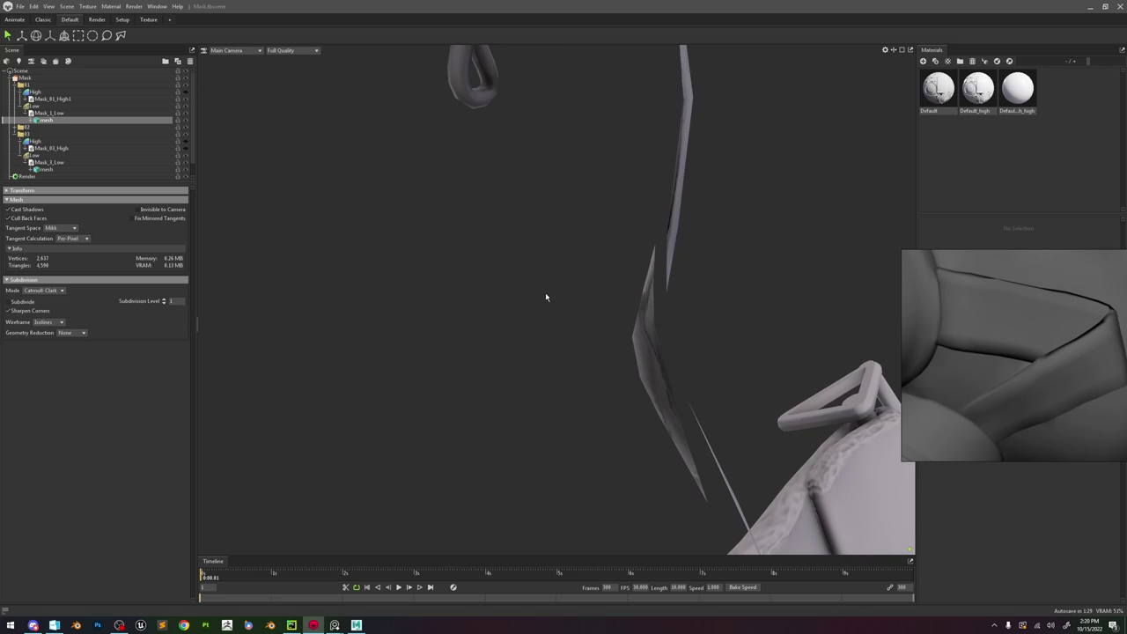
{"action": "scroll", "coordinate": [510, 319], "scroll_direction": "down", "scroll_amount": 10}
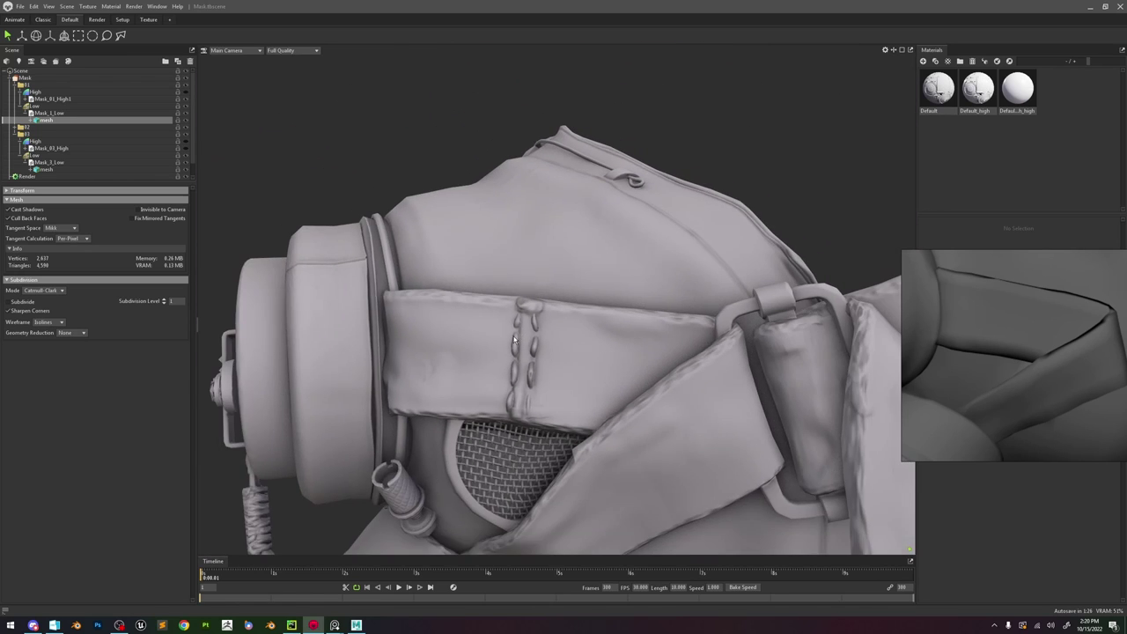
{"action": "left_click_drag", "start_coordinate": [514, 340], "coordinate": [534, 381]}
{"action": "scroll", "coordinate": [534, 380], "scroll_direction": "up", "scroll_amount": 10}
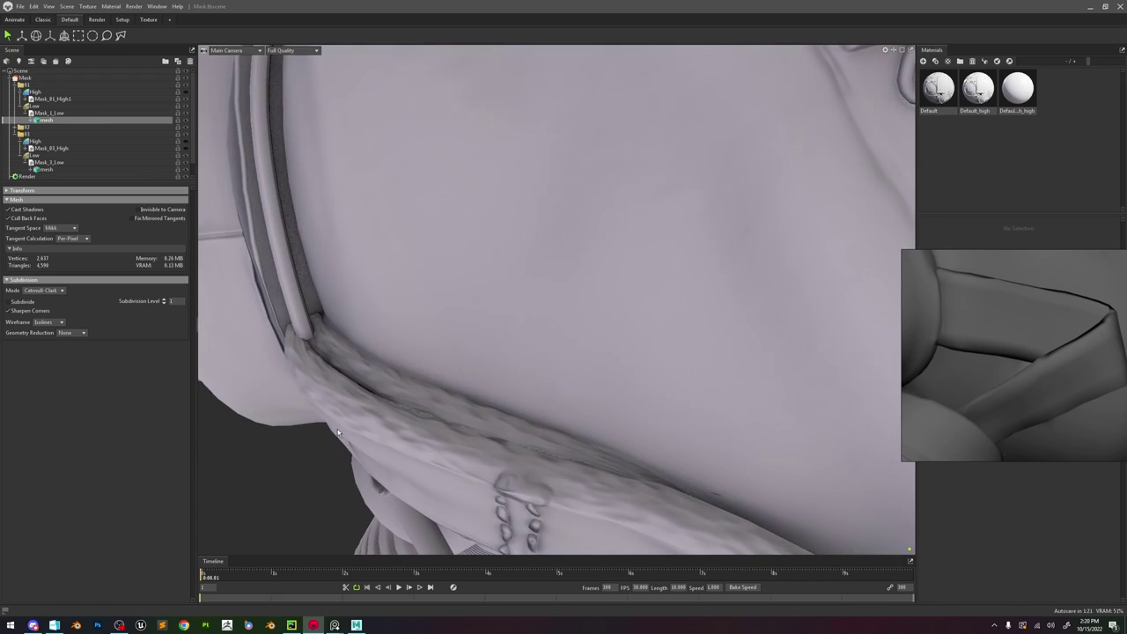
{"action": "scroll", "coordinate": [555, 423], "scroll_direction": "down", "scroll_amount": 5}
{"action": "mouse_move", "coordinate": [539, 323]}
{"action": "left_mouse_down"}
{"action": "mouse_move", "coordinate": [538, 361]}
{"action": "mouse_move", "coordinate": [554, 331]}
{"action": "mouse_move", "coordinate": [544, 298]}
{"action": "mouse_move", "coordinate": [583, 217]}
{"action": "mouse_move", "coordinate": [718, 221]}
{"action": "mouse_move", "coordinate": [733, 232]}
{"action": "mouse_move", "coordinate": [589, 403]}
{"action": "mouse_move", "coordinate": [676, 281]}
{"action": "mouse_move", "coordinate": [467, 385]}
{"action": "mouse_move", "coordinate": [459, 450]}
{"action": "mouse_move", "coordinate": [616, 441]}
{"action": "mouse_move", "coordinate": [682, 358]}
{"action": "mouse_move", "coordinate": [765, 334]}
{"action": "mouse_move", "coordinate": [749, 239]}
{"action": "mouse_move", "coordinate": [795, 249]}
{"action": "mouse_move", "coordinate": [779, 283]}
{"action": "mouse_move", "coordinate": [533, 312]}
{"action": "mouse_move", "coordinate": [553, 314]}
{"action": "left_mouse_up"}
{"action": "scroll", "coordinate": [553, 314], "scroll_direction": "down", "scroll_amount": 5}
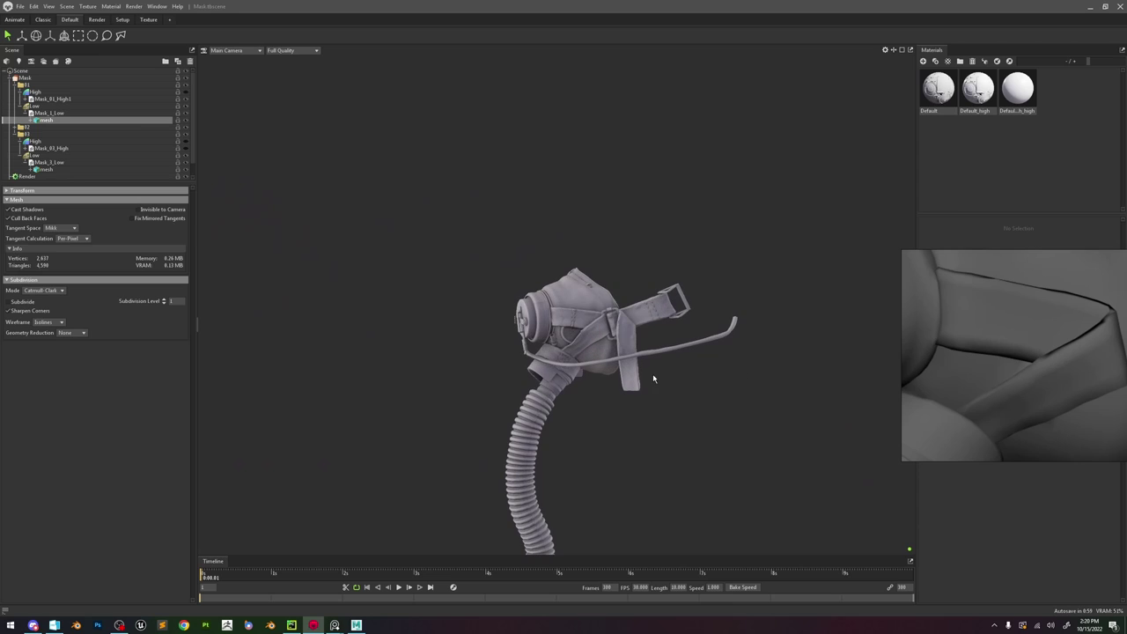
- Return to Maya and display the low-poly mask shaded with its texture maps
{"action": "left_click", "coordinate": [365, 624]}
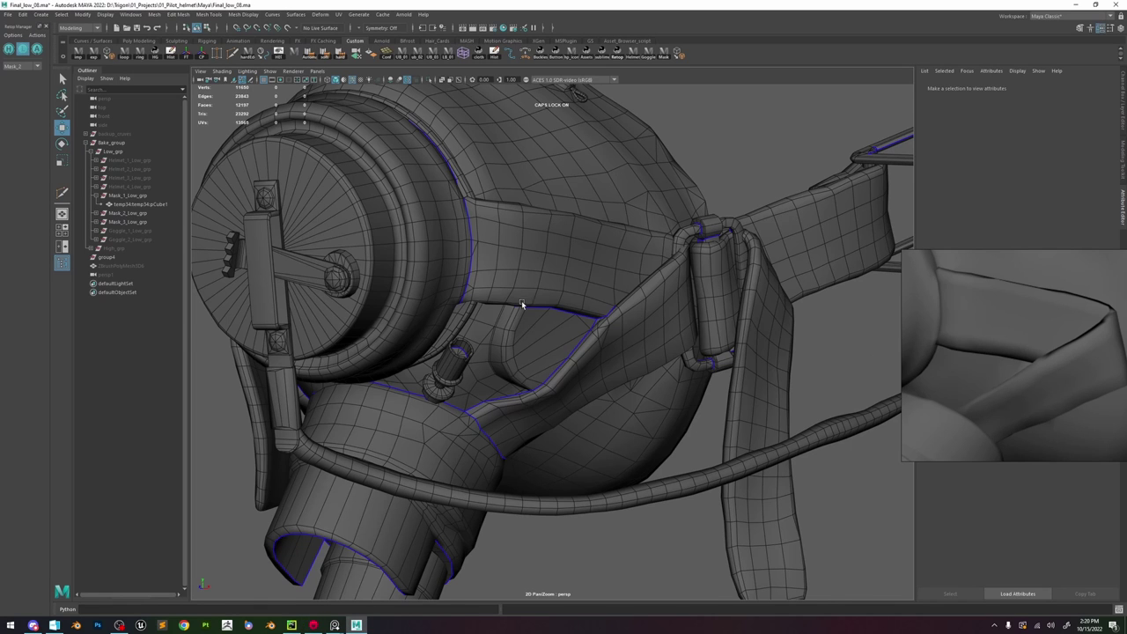
{"action": "left_click_drag", "start_coordinate": [521, 303], "coordinate": [527, 346], "text": "alt"}
{"action": "key", "text": "6"}
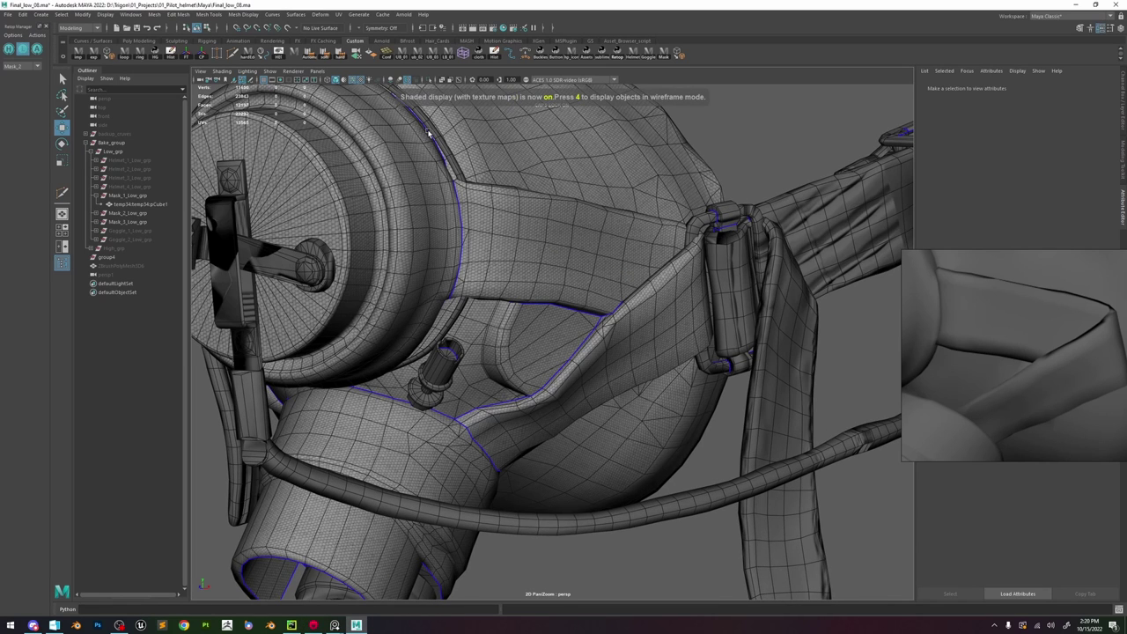
{"action": "left_click_drag", "start_coordinate": [429, 132], "coordinate": [449, 158], "text": "alt"}
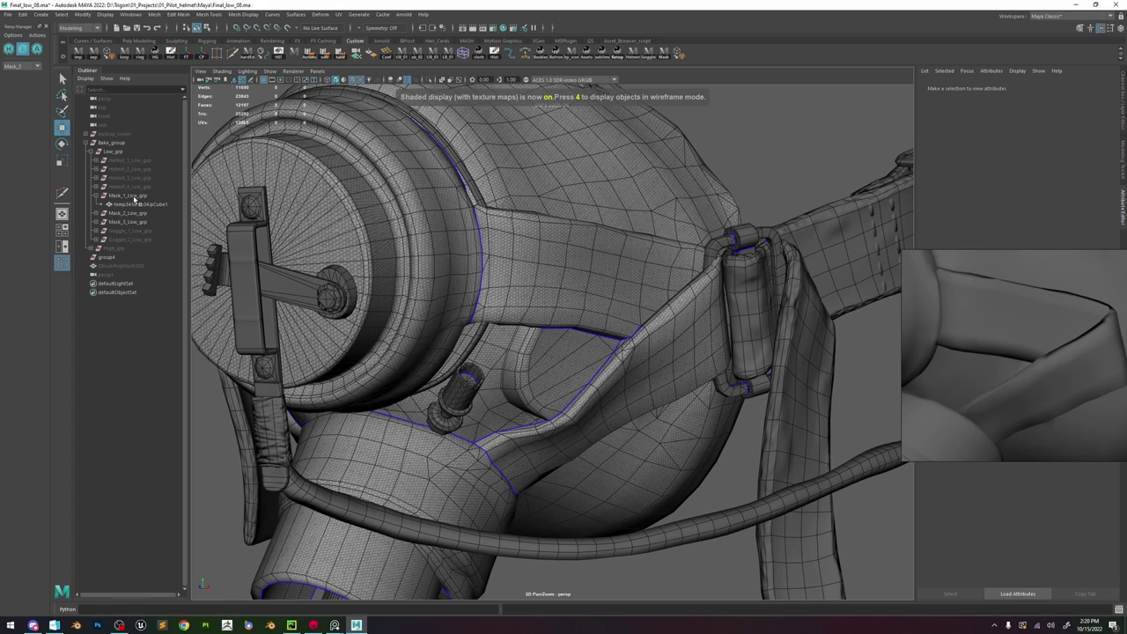
- Assign the existing Mask_mtl material to the Mask_1_Low_grp, Mask_2_Low_grp and Mask_3_Low_grp groups
{"action": "left_click", "coordinate": [134, 197]}
{"action": "left_click", "coordinate": [135, 223], "text": "shift"}
{"action": "key", "text": "space"}
{"action": "left_click", "coordinate": [448, 285]}
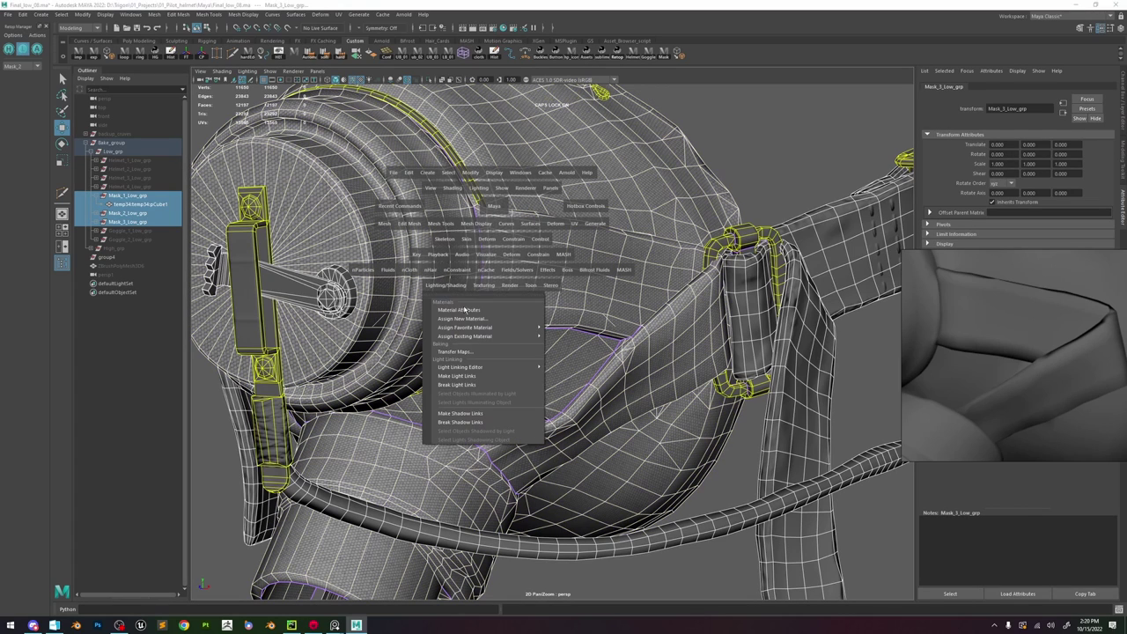
{"action": "mouse_move", "coordinate": [501, 339]}
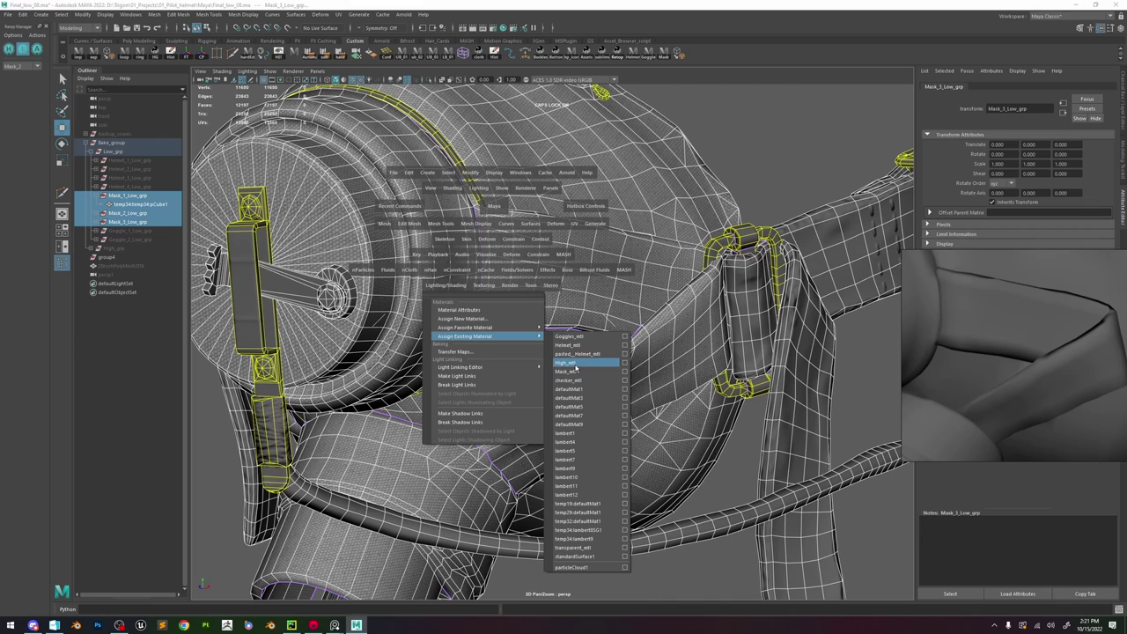
{"action": "left_click", "coordinate": [576, 374]}
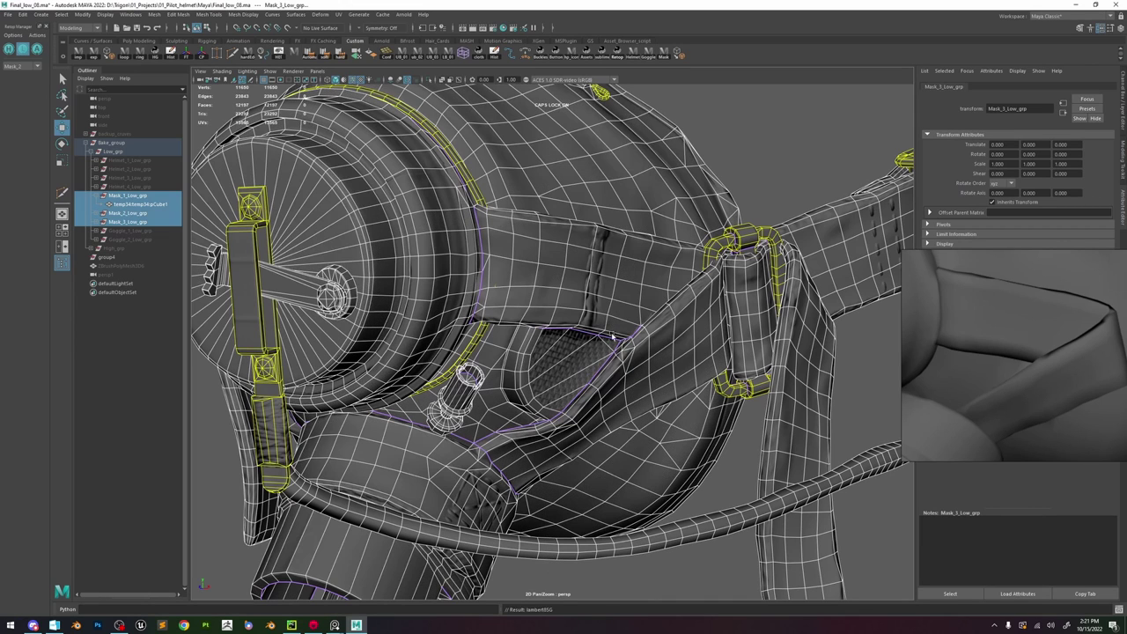
- Deselect the mask, hide the wireframe overlay, and examine the textured ring, straps and mesh recess
{"action": "left_click", "coordinate": [747, 189]}
{"action": "right_click_drag", "start_coordinate": [746, 189], "coordinate": [519, 234], "text": "alt"}
{"action": "left_click", "coordinate": [353, 80]}
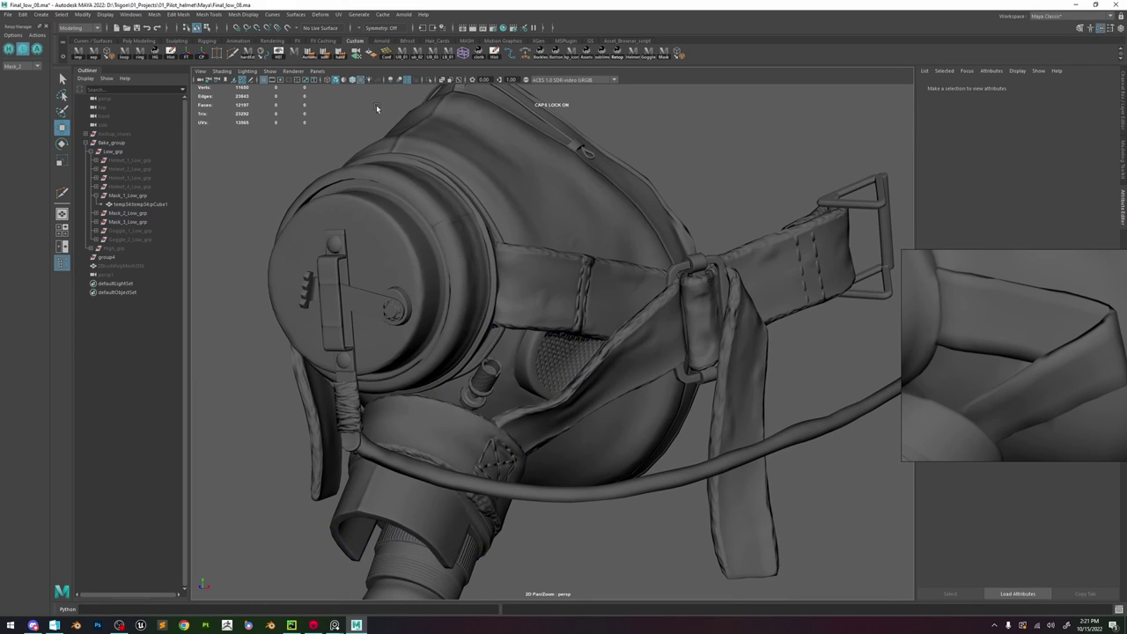
{"action": "mouse_move", "coordinate": [611, 270]}
{"action": "left_mouse_down", "text": "alt"}
{"action": "mouse_move", "coordinate": [574, 271]}
{"action": "mouse_move", "coordinate": [591, 269]}
{"action": "mouse_move", "coordinate": [604, 244]}
{"action": "mouse_move", "coordinate": [556, 255]}
{"action": "mouse_move", "coordinate": [552, 270]}
{"action": "mouse_move", "coordinate": [592, 276]}
{"action": "left_mouse_up", "text": "alt"}
{"action": "scroll", "coordinate": [593, 276], "scroll_direction": "down", "scroll_amount": 10}
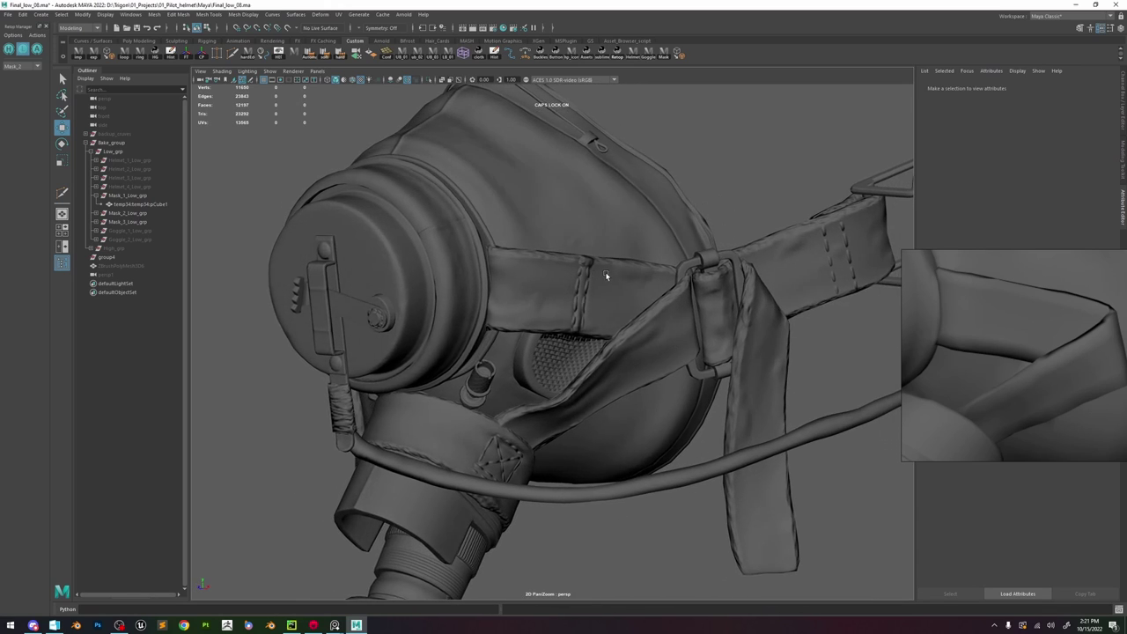
{"action": "left_click_drag", "start_coordinate": [506, 251], "coordinate": [549, 244], "text": "alt"}
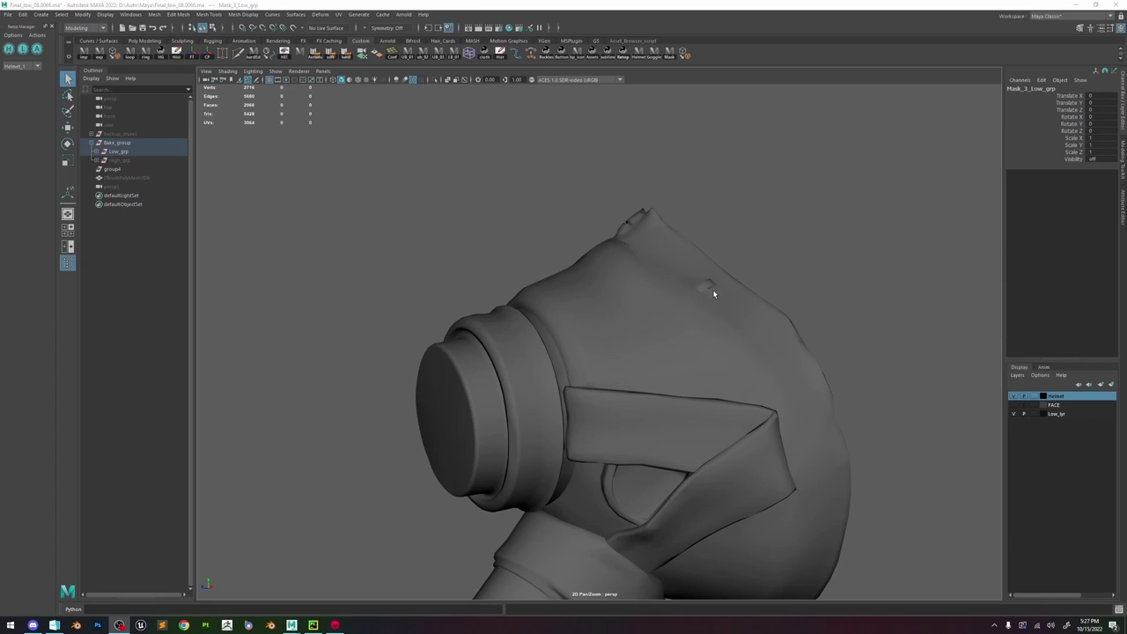
- Examine the low-poly front ring's topology up close at vertex level and return to object mode
{"action": "right_click_drag", "start_coordinate": [578, 257], "coordinate": [646, 307], "text": "alt"}
{"action": "middle_click_drag", "start_coordinate": [646, 320], "coordinate": [631, 277], "text": "alt"}
{"action": "mouse_move", "coordinate": [632, 277]}
{"action": "left_mouse_down", "text": "alt"}
{"action": "mouse_move", "coordinate": [587, 287]}
{"action": "mouse_move", "coordinate": [648, 276]}
{"action": "left_mouse_up", "text": "alt"}
{"action": "right_click_drag", "start_coordinate": [522, 368], "coordinate": [480, 367]}
{"action": "left_click", "coordinate": [516, 398]}
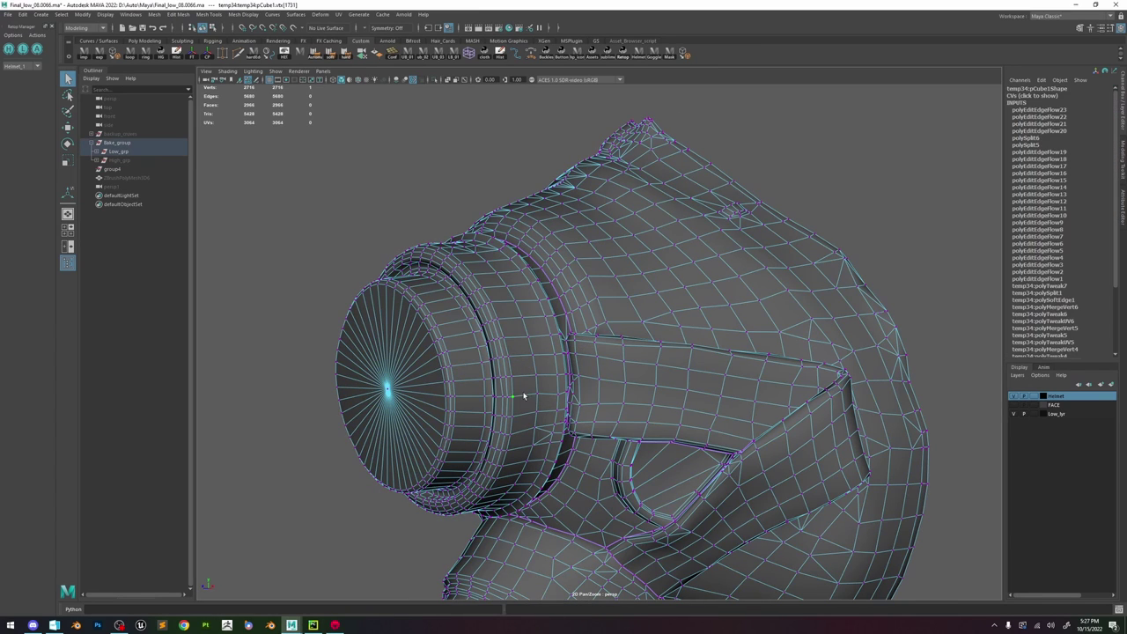
{"action": "key", "text": "f"}
{"action": "scroll", "coordinate": [544, 369], "scroll_direction": "down", "scroll_amount": 5}
{"action": "left_click_drag", "start_coordinate": [544, 369], "coordinate": [597, 296], "text": "alt"}
{"action": "key", "text": "w"}
{"action": "right_click_drag", "start_coordinate": [597, 296], "coordinate": [603, 301], "text": "alt"}
{"action": "middle_click_drag", "start_coordinate": [604, 300], "coordinate": [609, 271], "text": "alt"}
{"action": "key", "text": "F8"}
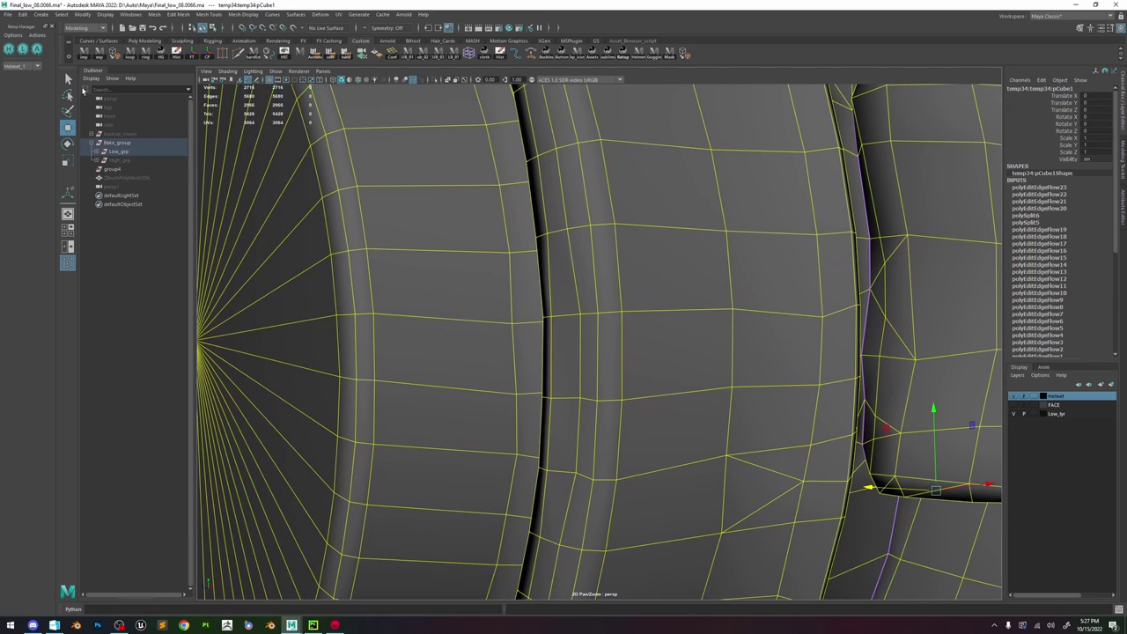
- Show the high-poly mask together with the low-poly one and check a ring vertex against the high-poly surface
{"action": "left_click", "coordinate": [36, 49]}
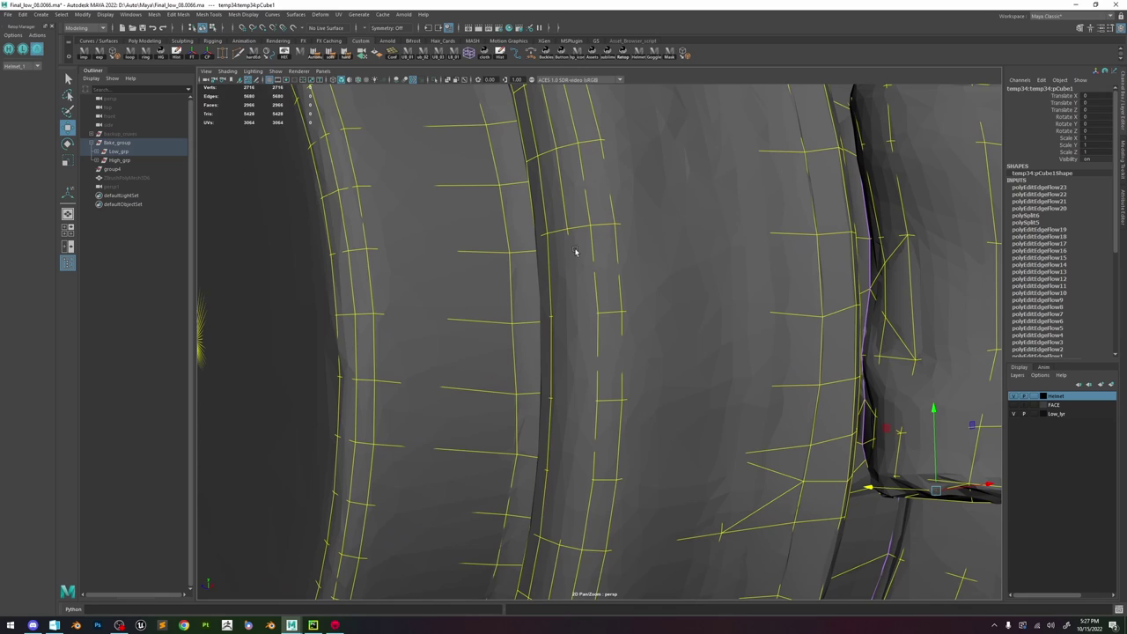
{"action": "key", "text": "ctrl+z"}
{"action": "right_click_drag", "start_coordinate": [626, 379], "coordinate": [405, 200], "text": "alt"}
{"action": "right_click_drag", "start_coordinate": [405, 200], "coordinate": [366, 201]}
{"action": "right_click_drag", "start_coordinate": [441, 264], "coordinate": [753, 462], "text": "alt"}
{"action": "left_click_drag", "start_coordinate": [575, 319], "coordinate": [606, 317]}
{"action": "left_click_drag", "start_coordinate": [586, 336], "coordinate": [647, 374], "text": "alt"}
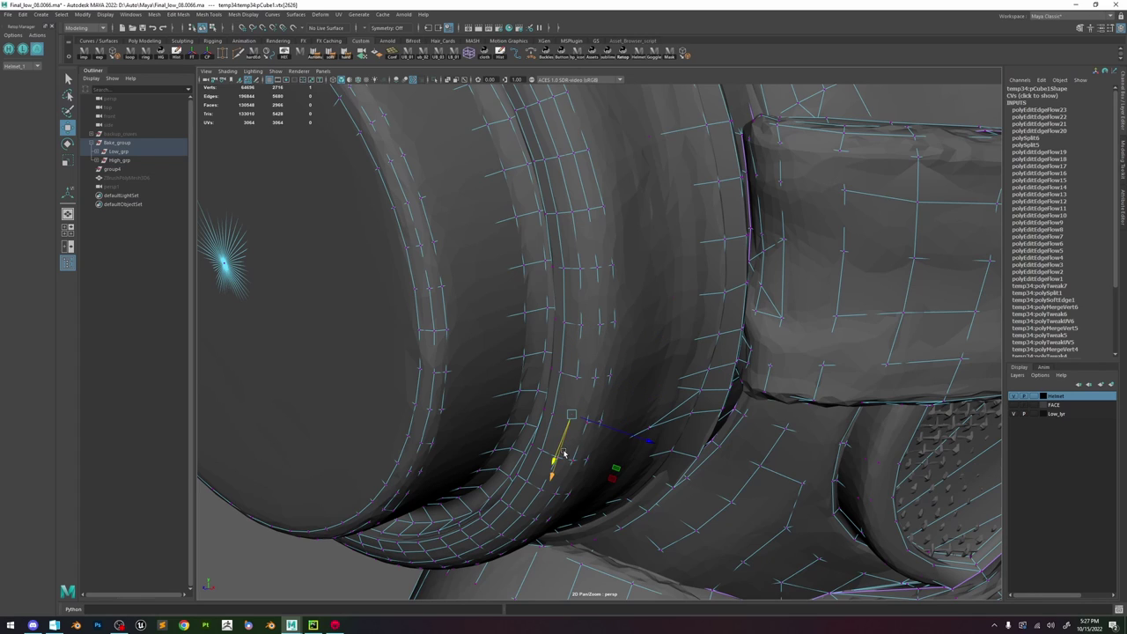
{"action": "left_click_drag", "start_coordinate": [565, 454], "coordinate": [540, 459], "text": "alt"}
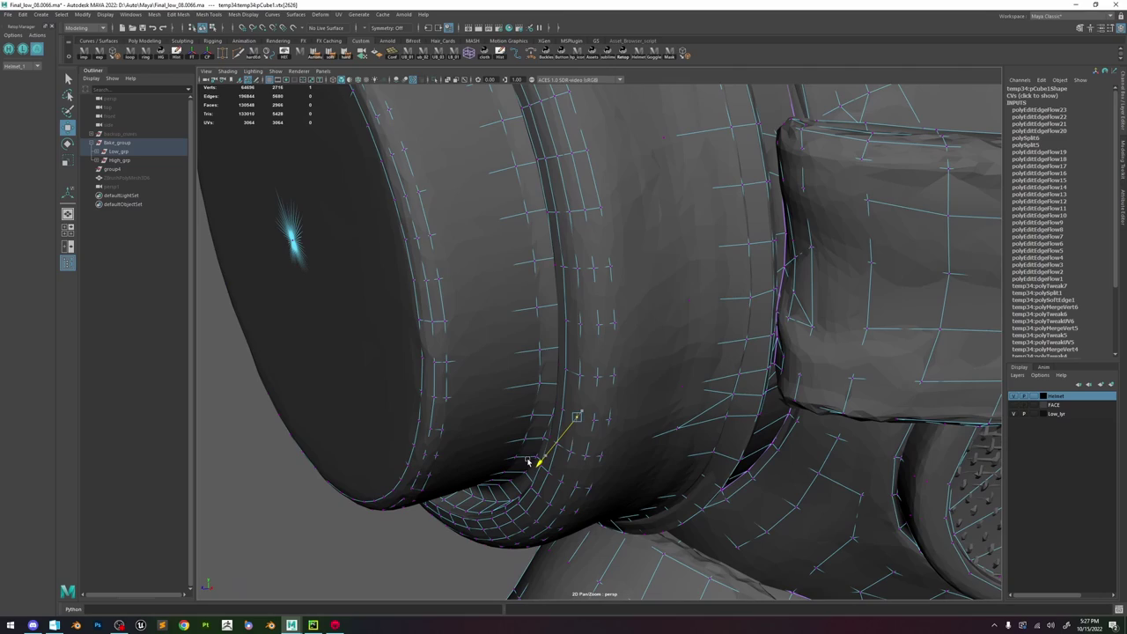
- Return to object mode and isolate the low-poly mask mesh in the viewport
{"action": "right_click_drag", "start_coordinate": [559, 434], "coordinate": [508, 191], "text": "alt"}
{"action": "middle_click_drag", "start_coordinate": [508, 191], "coordinate": [491, 334], "text": "alt"}
{"action": "right_click_drag", "start_coordinate": [566, 221], "coordinate": [667, 172]}
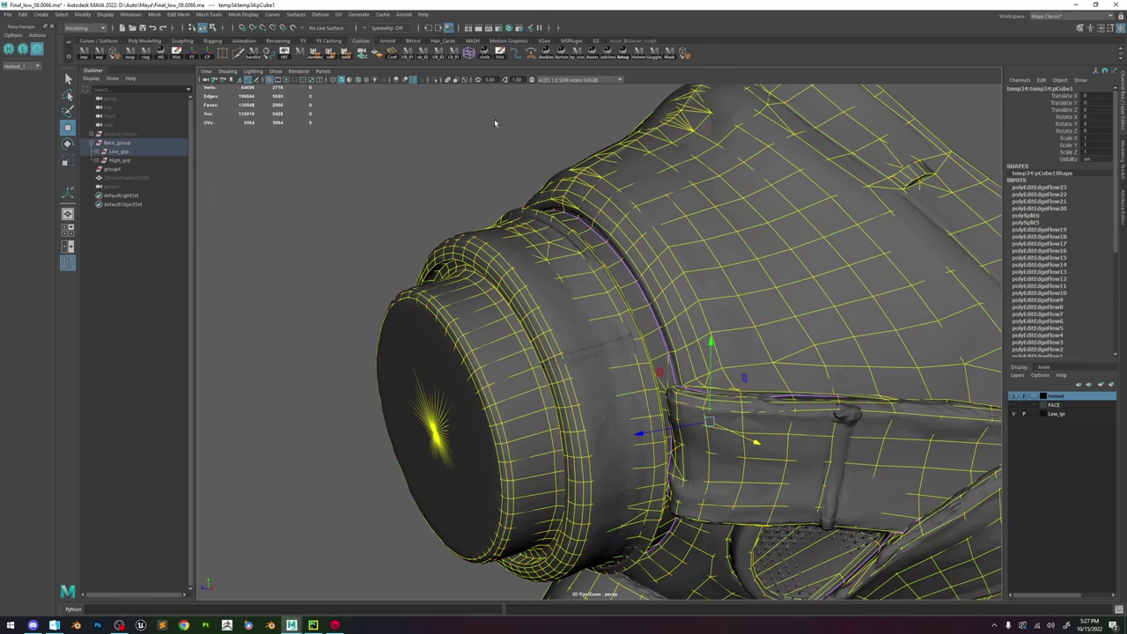
{"action": "left_click", "coordinate": [436, 80]}
{"action": "middle_click_drag", "start_coordinate": [608, 236], "coordinate": [590, 342], "text": "alt"}
{"action": "left_click_drag", "start_coordinate": [591, 342], "coordinate": [666, 294], "text": "alt"}
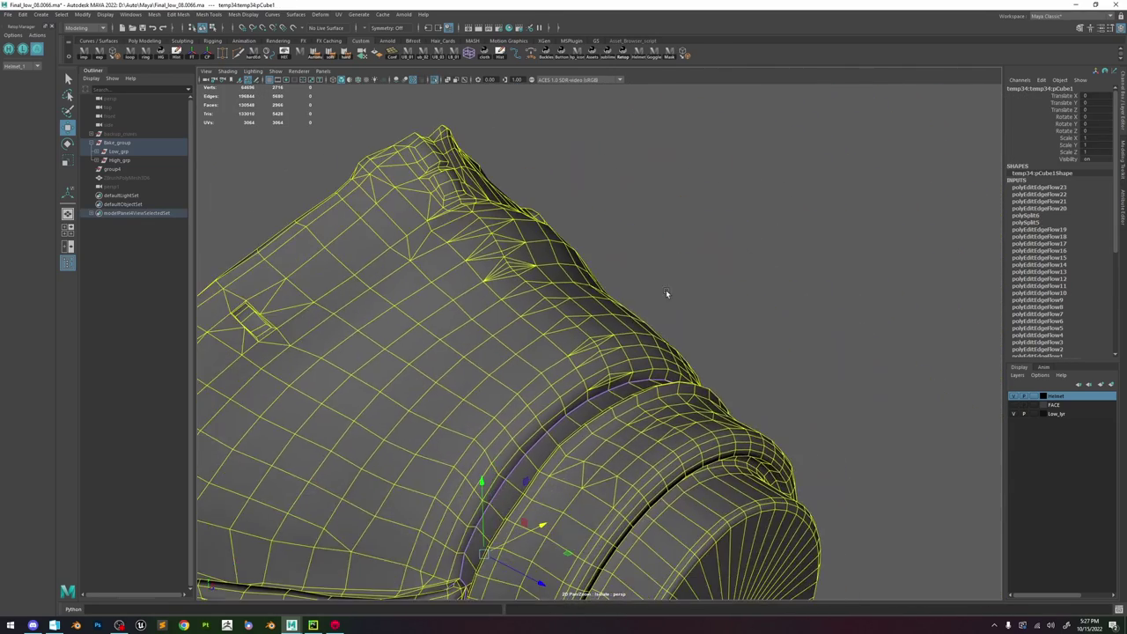
- Examine the isolated mask's silhouette and edge flow around the upper ring and nose area from both sides
{"action": "right_click_drag", "start_coordinate": [493, 304], "coordinate": [552, 342], "text": "alt"}
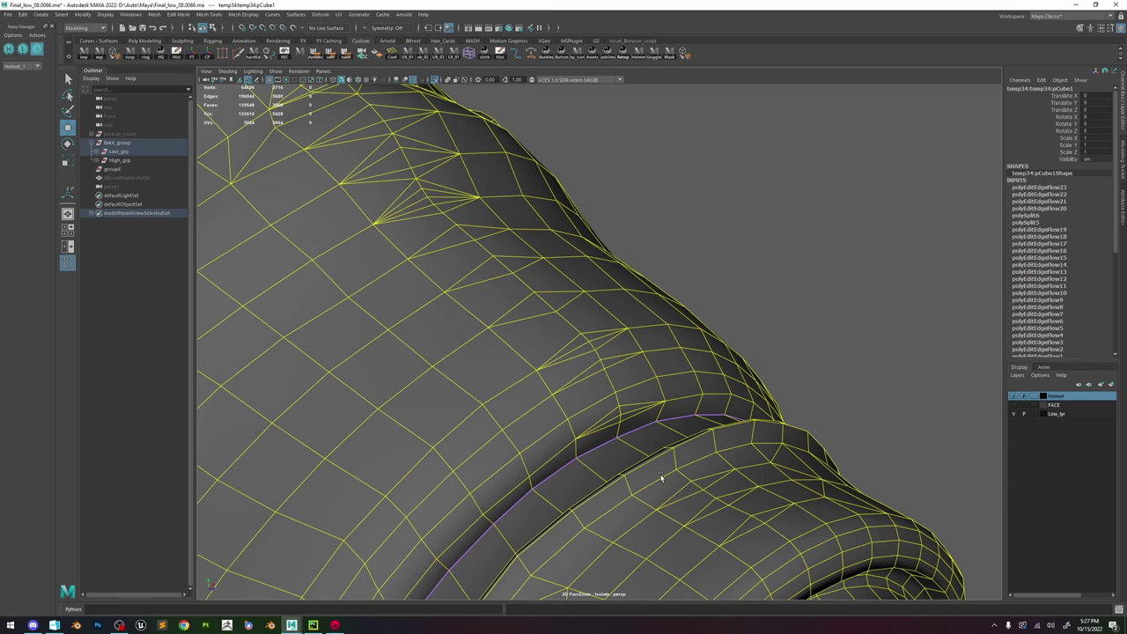
{"action": "left_click_drag", "start_coordinate": [661, 478], "coordinate": [799, 297], "text": "alt"}
{"action": "left_click", "coordinate": [678, 281]}
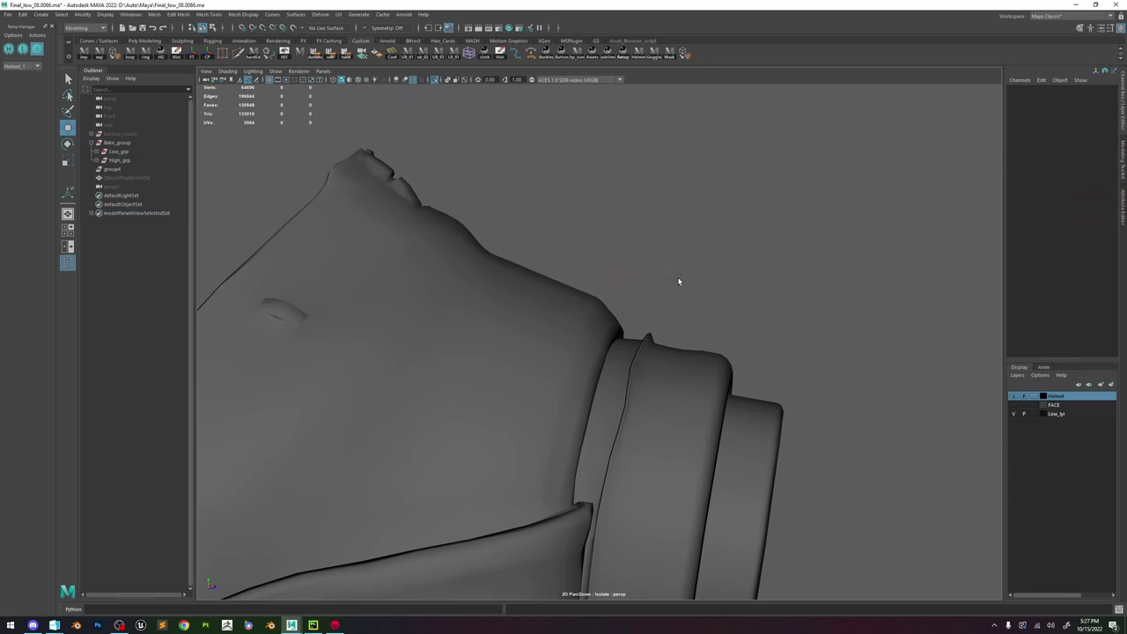
{"action": "left_click_drag", "start_coordinate": [678, 281], "coordinate": [542, 265], "text": "alt"}
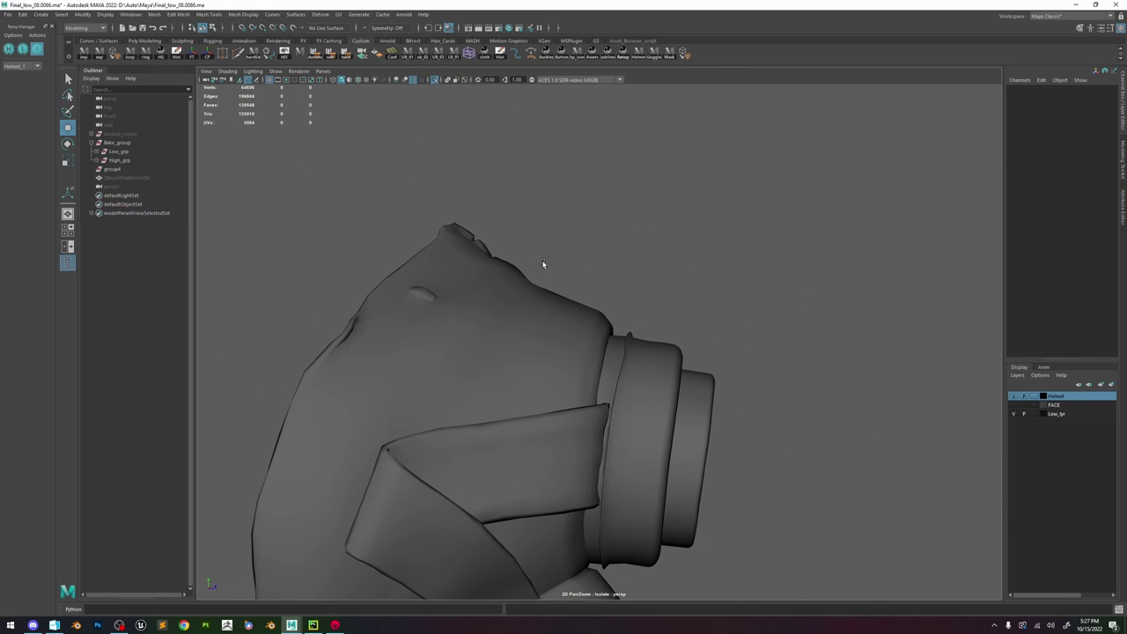
{"action": "left_click_drag", "start_coordinate": [774, 377], "coordinate": [574, 352], "text": "alt"}
{"action": "left_click", "coordinate": [696, 331]}
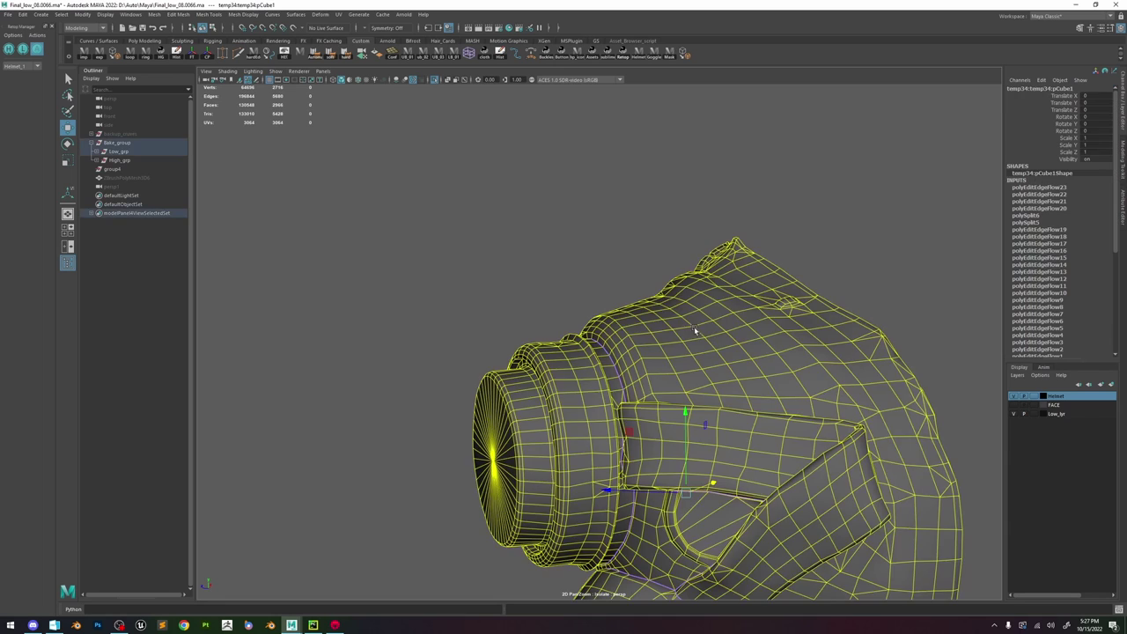
{"action": "middle_click_drag", "start_coordinate": [696, 330], "coordinate": [547, 350], "text": "alt"}
{"action": "right_click_drag", "start_coordinate": [547, 349], "coordinate": [737, 476], "text": "alt"}
{"action": "left_click_drag", "start_coordinate": [738, 476], "coordinate": [580, 307], "text": "alt"}
{"action": "left_click", "coordinate": [841, 264]}
{"action": "left_click", "coordinate": [556, 290]}
{"action": "middle_click_drag", "start_coordinate": [556, 290], "coordinate": [632, 376], "text": "alt"}
{"action": "right_click_drag", "start_coordinate": [633, 375], "coordinate": [621, 387], "text": "alt"}
{"action": "left_click_drag", "start_coordinate": [621, 388], "coordinate": [611, 384], "text": "alt"}
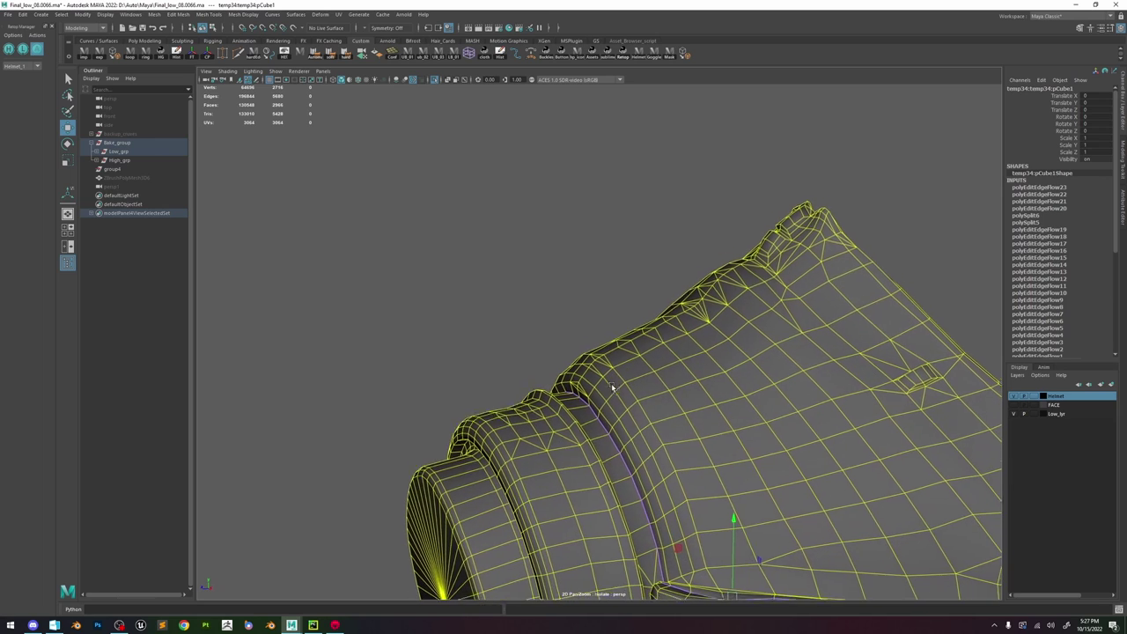
{"action": "middle_click_drag", "start_coordinate": [611, 384], "coordinate": [548, 297], "text": "alt"}
{"action": "left_click", "coordinate": [434, 291]}
{"action": "left_click_drag", "start_coordinate": [434, 291], "coordinate": [627, 318], "text": "alt"}
- Select neighbouring edges along the top centre of the low-poly mask's front ring and bevel them
{"action": "left_click", "coordinate": [484, 337]}
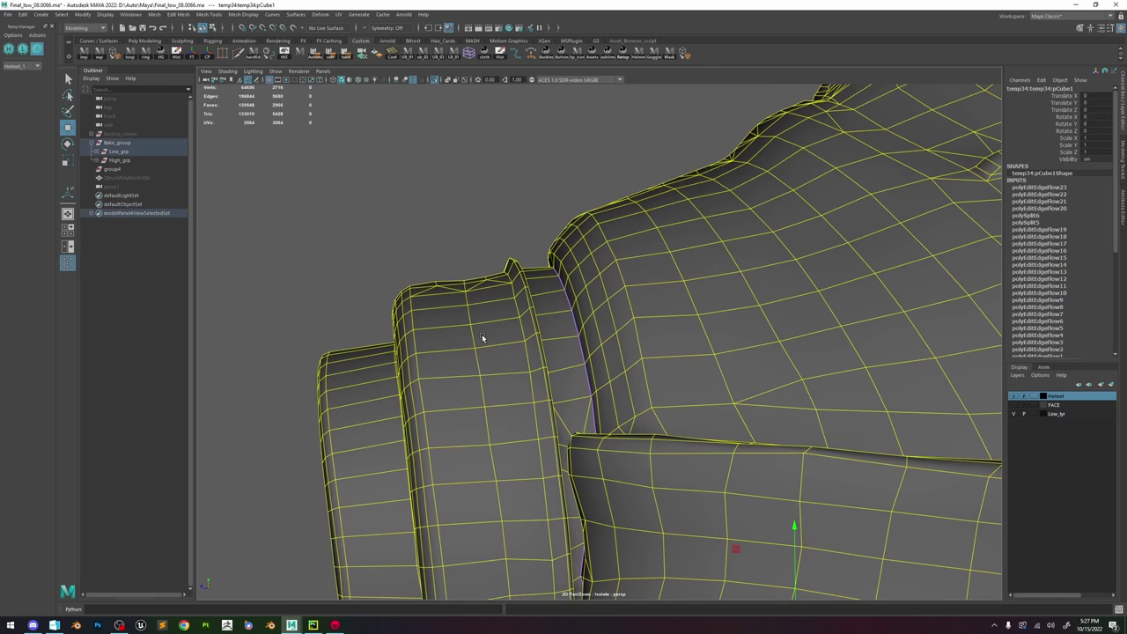
{"action": "left_click_drag", "start_coordinate": [483, 337], "coordinate": [501, 337], "text": "alt"}
{"action": "right_click_drag", "start_coordinate": [500, 337], "coordinate": [496, 306]}
{"action": "left_click_drag", "start_coordinate": [458, 317], "coordinate": [720, 341], "text": "alt"}
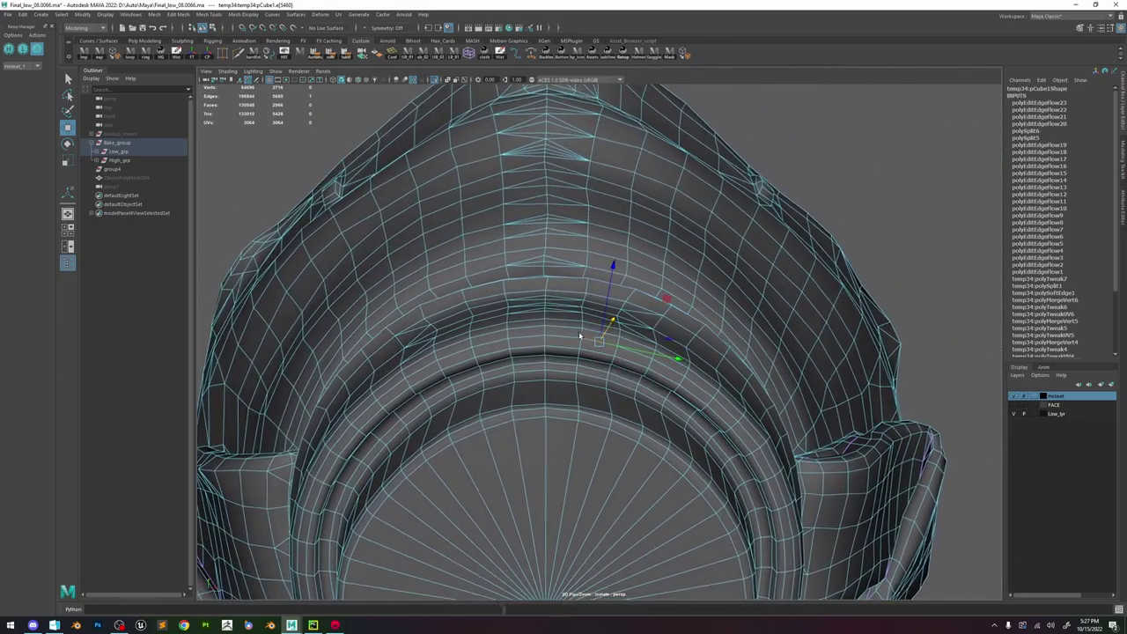
{"action": "scroll", "coordinate": [528, 333], "scroll_direction": "up", "scroll_amount": 4}
{"action": "left_click", "coordinate": [468, 331], "text": "shift"}
{"action": "right_click_drag", "start_coordinate": [468, 331], "coordinate": [526, 327], "text": "shift"}
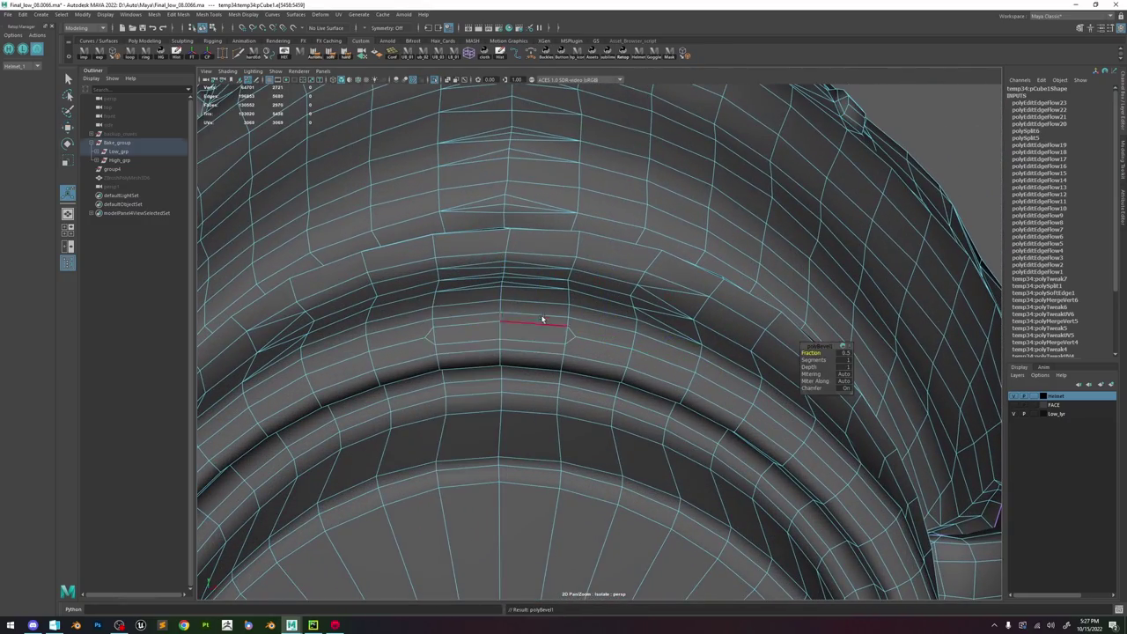
- Undo the bevel and cut extra edges from the centreline to both sides across the front ring's top centre with Multi-Cut
{"action": "left_click_drag", "start_coordinate": [543, 319], "coordinate": [469, 311], "text": "alt"}
{"action": "key", "text": "ctrl+z"}
{"action": "left_click_drag", "start_coordinate": [636, 299], "coordinate": [616, 282], "text": "alt"}
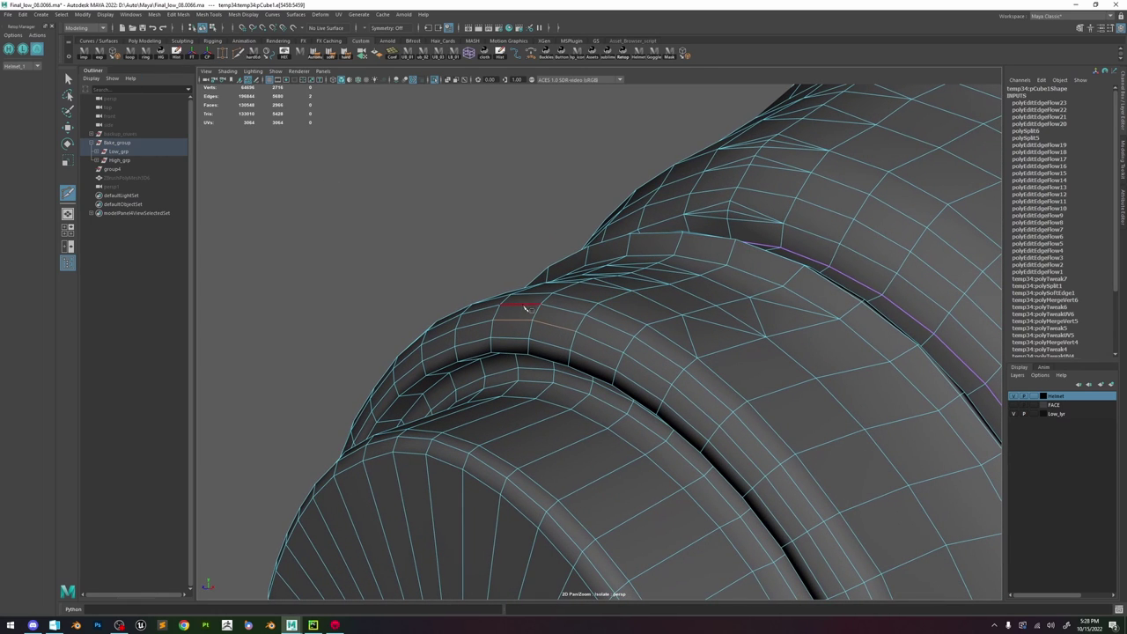
{"action": "left_click_drag", "start_coordinate": [526, 307], "coordinate": [447, 337], "text": "alt"}
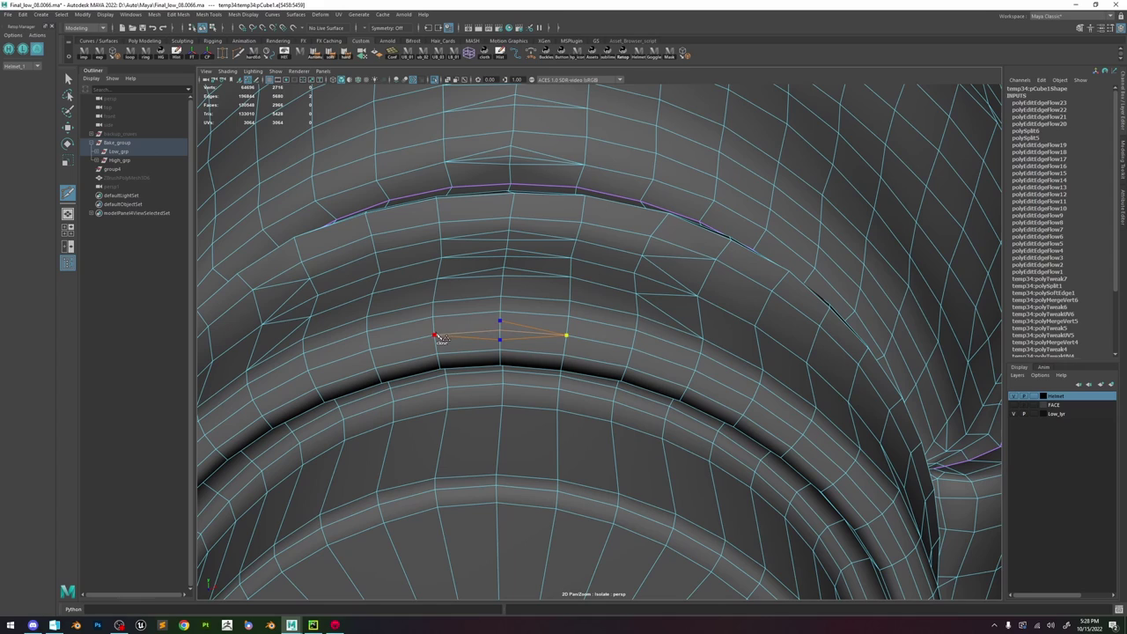
{"action": "right_click", "coordinate": [620, 250]}
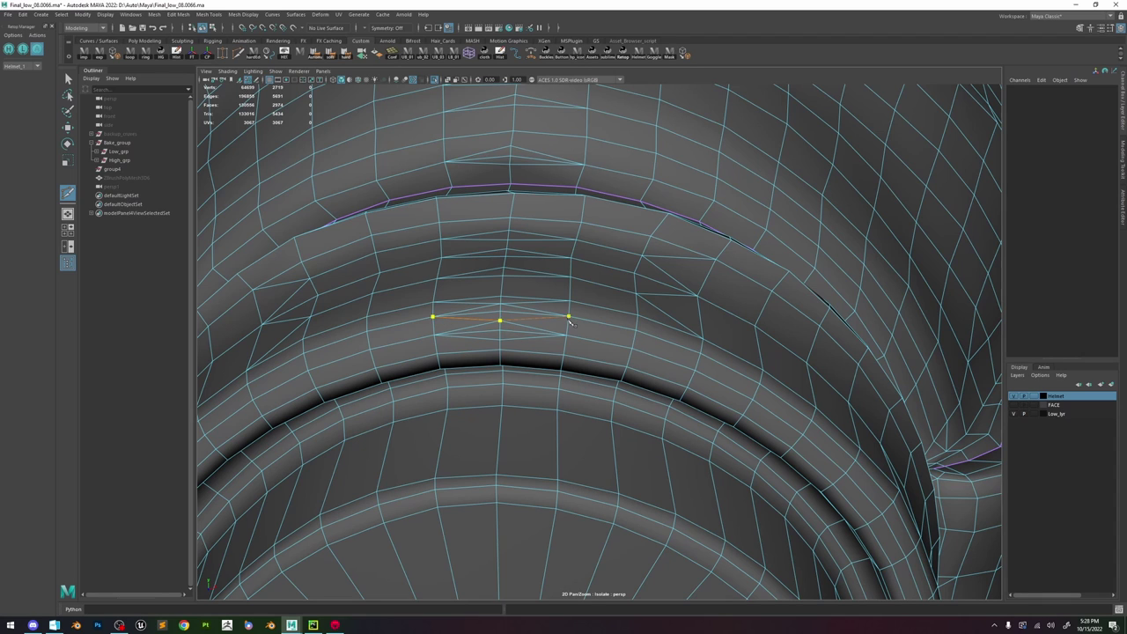
{"action": "left_click", "coordinate": [506, 314]}
- Move the newly cut centreline vertices outward to round the front ring's top profile and return to object mode
{"action": "key", "text": "f"}
{"action": "scroll", "coordinate": [522, 309], "scroll_direction": "down", "scroll_amount": 5}
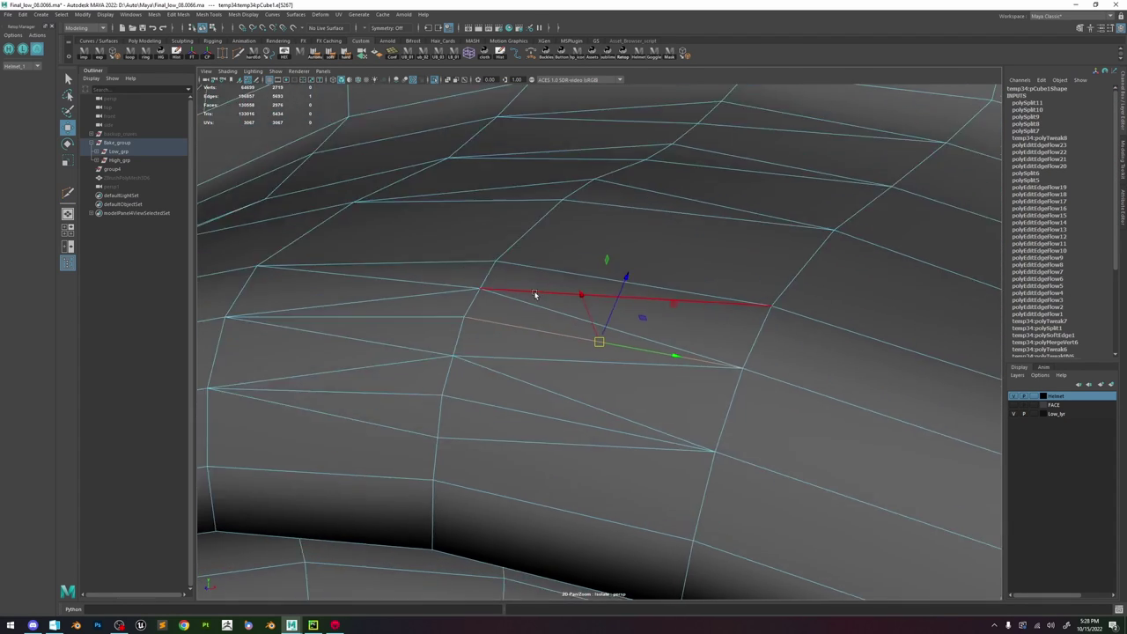
{"action": "left_click_drag", "start_coordinate": [469, 281], "coordinate": [473, 282], "text": "alt"}
{"action": "right_click_drag", "start_coordinate": [588, 335], "coordinate": [528, 320]}
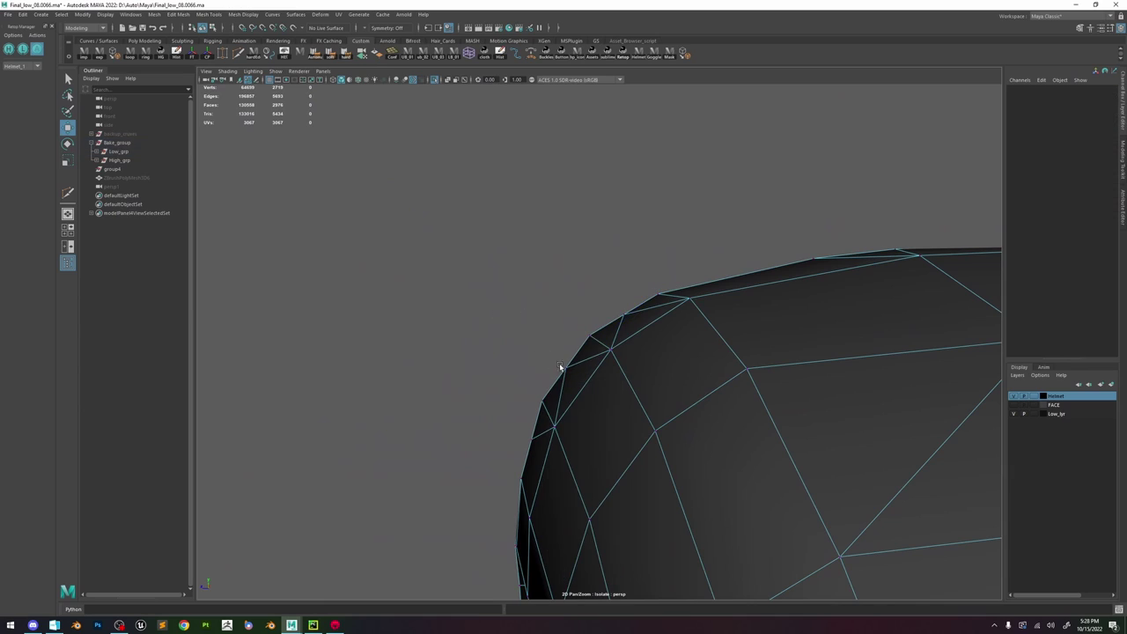
{"action": "left_click", "coordinate": [563, 368]}
{"action": "right_click_drag", "start_coordinate": [568, 352], "coordinate": [583, 342], "text": "ctrl+shift"}
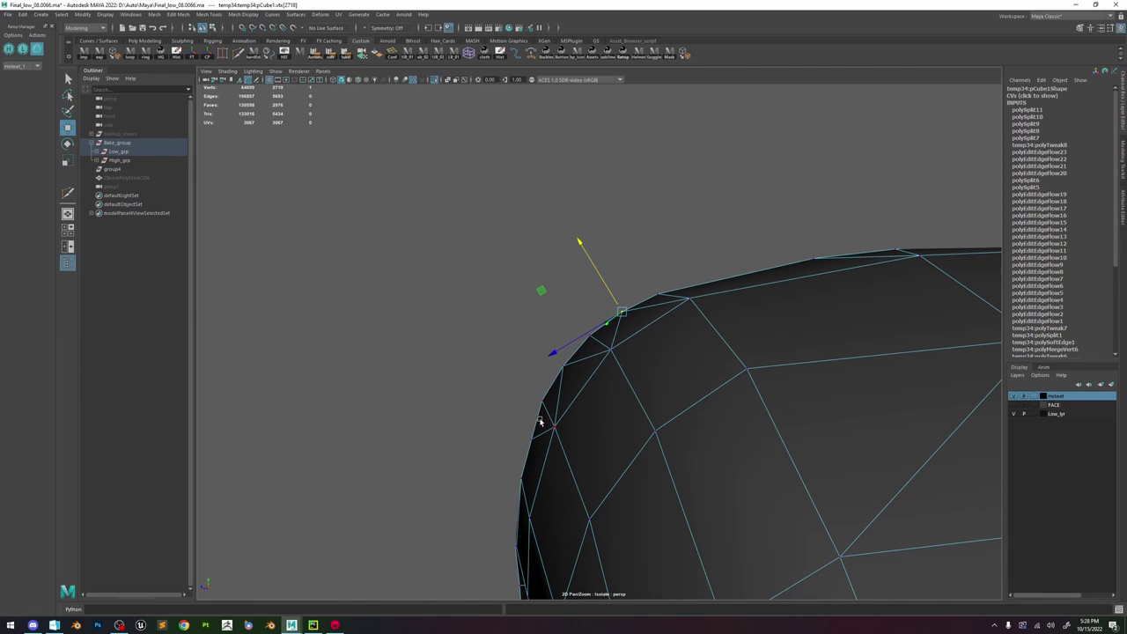
{"action": "left_click_drag", "start_coordinate": [516, 436], "coordinate": [519, 437]}
{"action": "scroll", "coordinate": [596, 440], "scroll_direction": "down", "scroll_amount": 6}
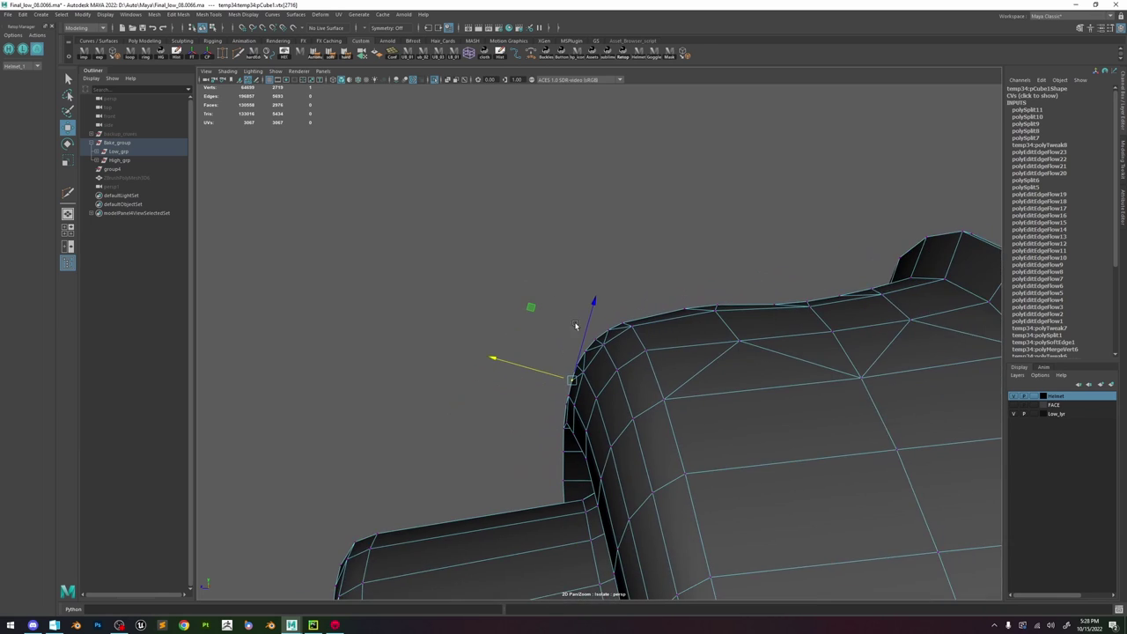
{"action": "right_click_drag", "start_coordinate": [596, 331], "coordinate": [647, 315]}
{"action": "left_click", "coordinate": [654, 298]}
{"action": "left_click_drag", "start_coordinate": [667, 339], "coordinate": [756, 310], "text": "alt"}
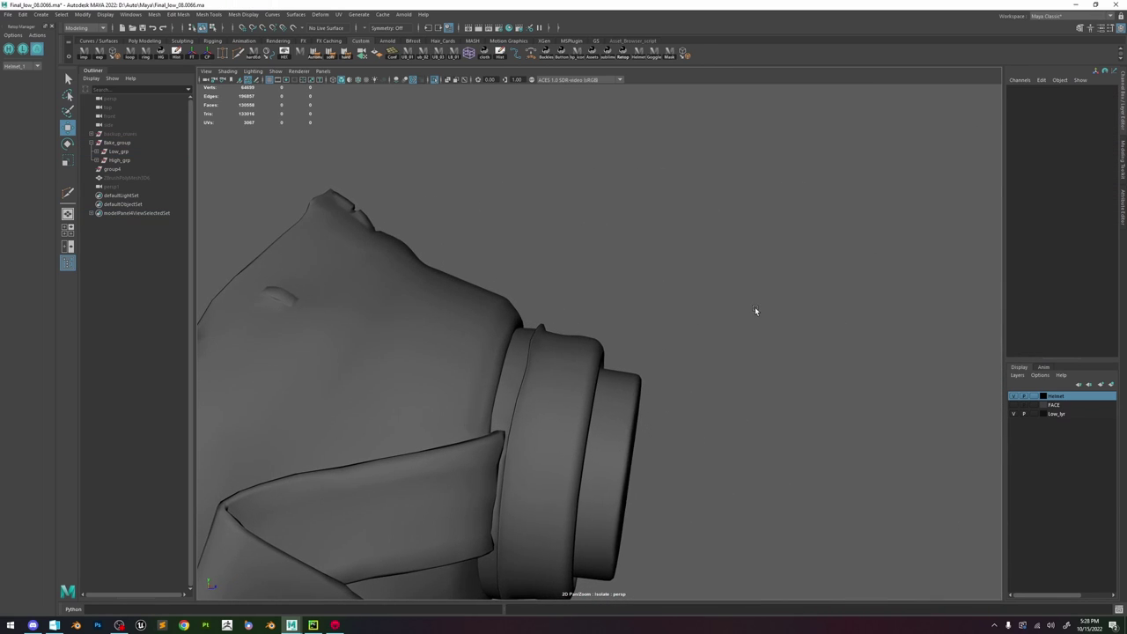
- Try Connect Components on the edge ring around the thin collar lip behind the front ring
{"action": "scroll", "coordinate": [706, 357], "scroll_direction": "down", "scroll_amount": 5}
{"action": "left_click_drag", "start_coordinate": [621, 345], "coordinate": [476, 333], "text": "alt"}
{"action": "scroll", "coordinate": [831, 462], "scroll_direction": "up", "scroll_amount": 5}
{"action": "left_click_drag", "start_coordinate": [832, 461], "coordinate": [631, 278], "text": "alt"}
{"action": "left_click", "coordinate": [616, 377]}
{"action": "key", "text": "F10"}
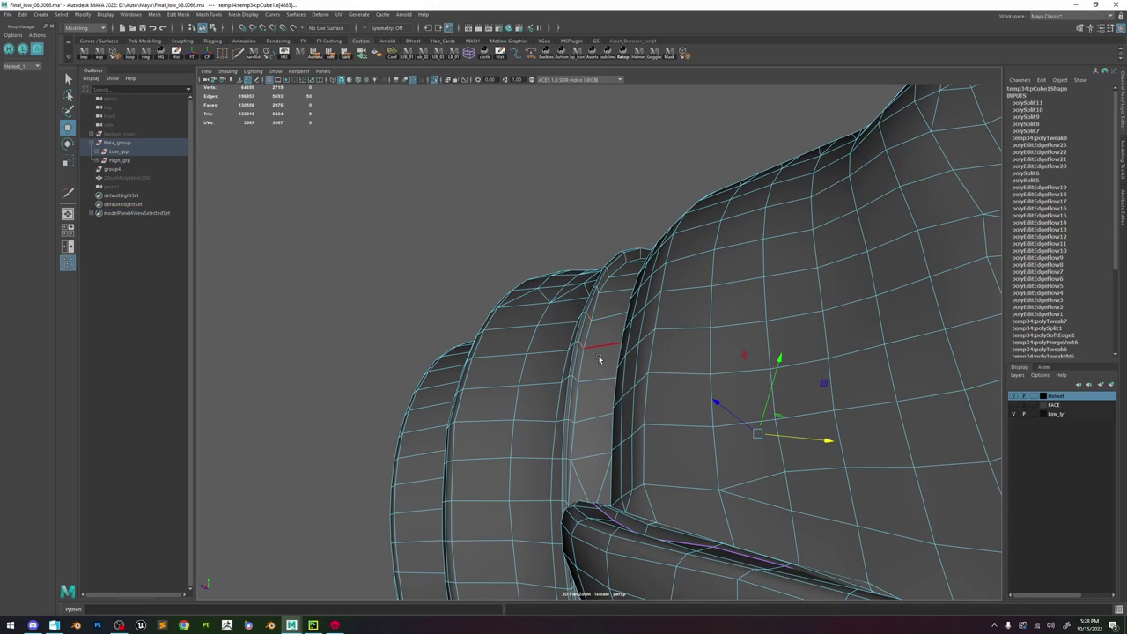
{"action": "left_click_drag", "start_coordinate": [599, 359], "coordinate": [503, 238], "text": "alt"}
{"action": "right_click", "coordinate": [614, 324], "text": "shift"}
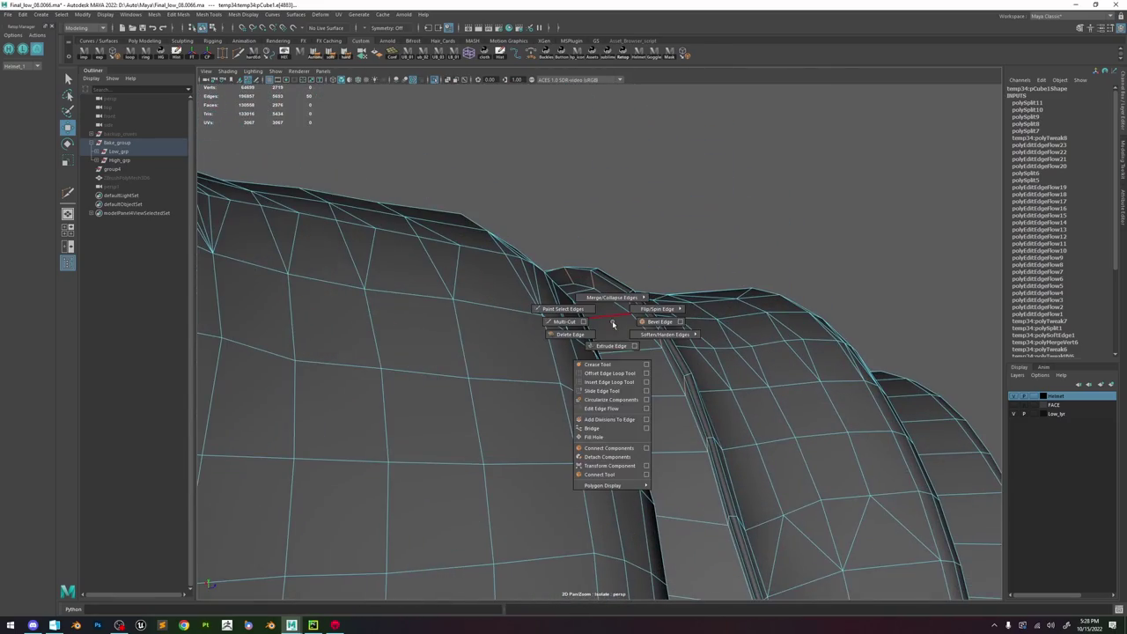
{"action": "left_click", "coordinate": [606, 448]}
{"action": "right_click_drag", "start_coordinate": [661, 296], "coordinate": [702, 256]}
- Add three edge loops along the collar lip's inner wall with the Connect Tool, keeping only the loop nearest the recessed band
{"action": "right_click", "coordinate": [649, 302], "text": "shift"}
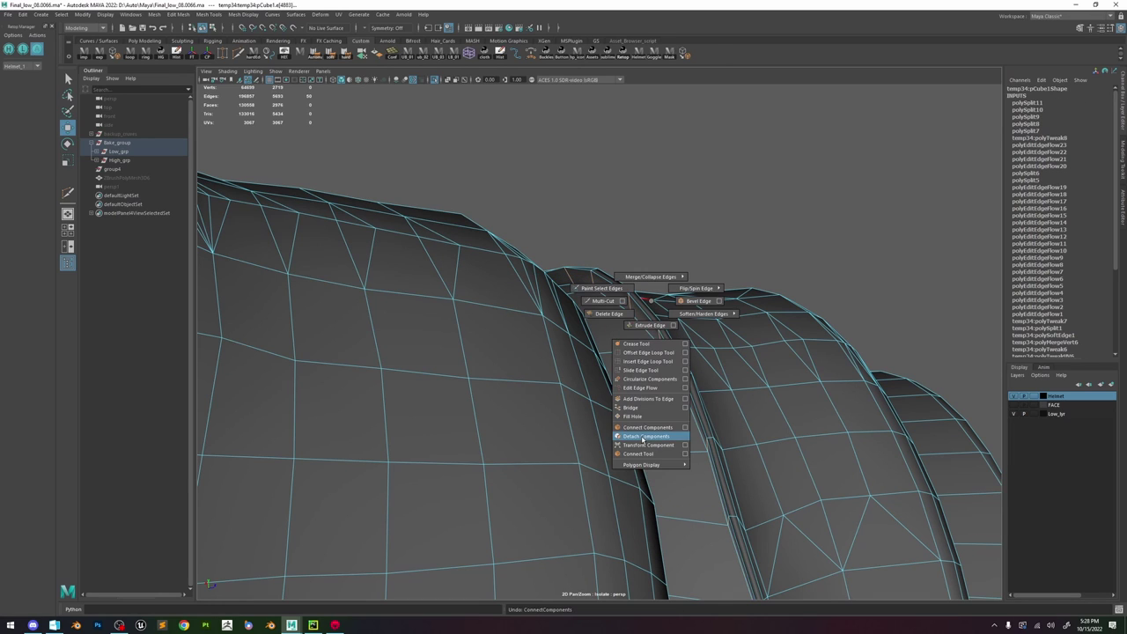
{"action": "left_click", "coordinate": [640, 447]}
{"action": "middle_click_drag", "start_coordinate": [694, 359], "coordinate": [699, 356]}
{"action": "left_click_drag", "start_coordinate": [687, 336], "coordinate": [628, 361], "text": "alt"}
{"action": "right_click_drag", "start_coordinate": [628, 362], "coordinate": [658, 364], "text": "alt"}
{"action": "middle_click_drag", "start_coordinate": [673, 397], "coordinate": [681, 393]}
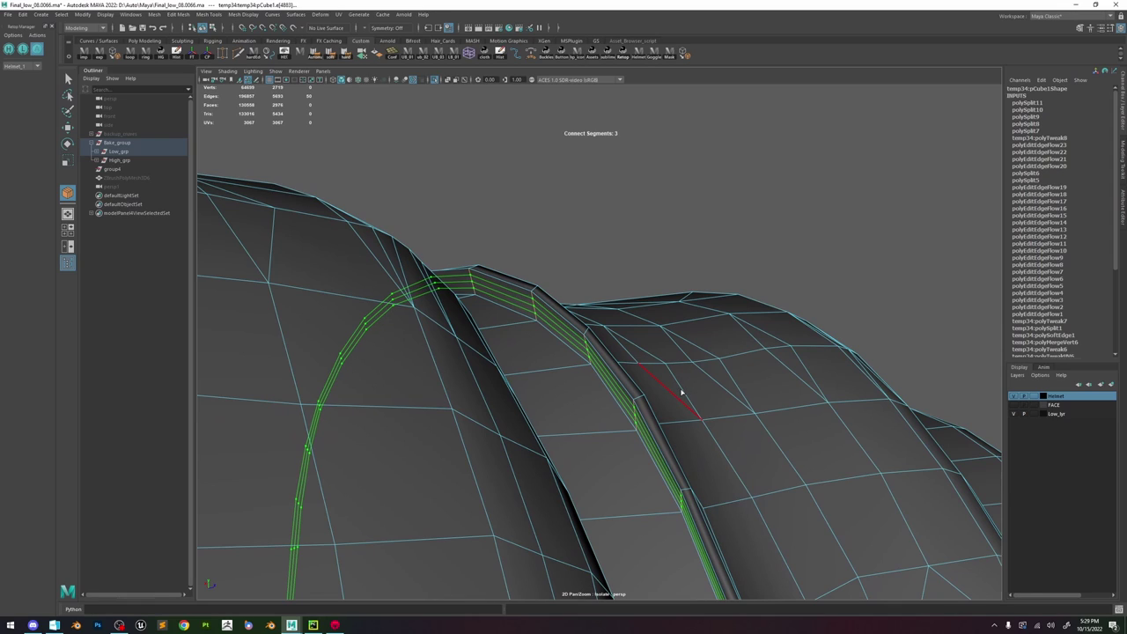
{"action": "key", "text": "w"}
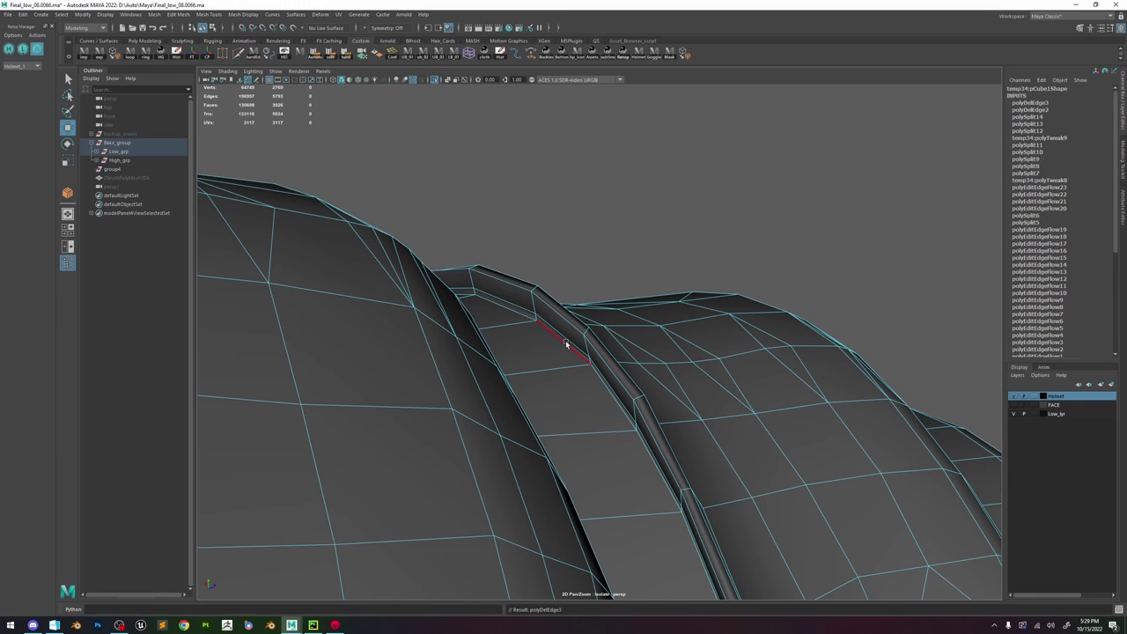
{"action": "right_click_drag", "start_coordinate": [566, 340], "coordinate": [595, 329]}
{"action": "left_click", "coordinate": [572, 227]}
- Try connecting the edge ring across the collar lip's narrow rim into a centre loop and softening its edges
{"action": "scroll", "coordinate": [573, 372], "scroll_direction": "down", "scroll_amount": 10}
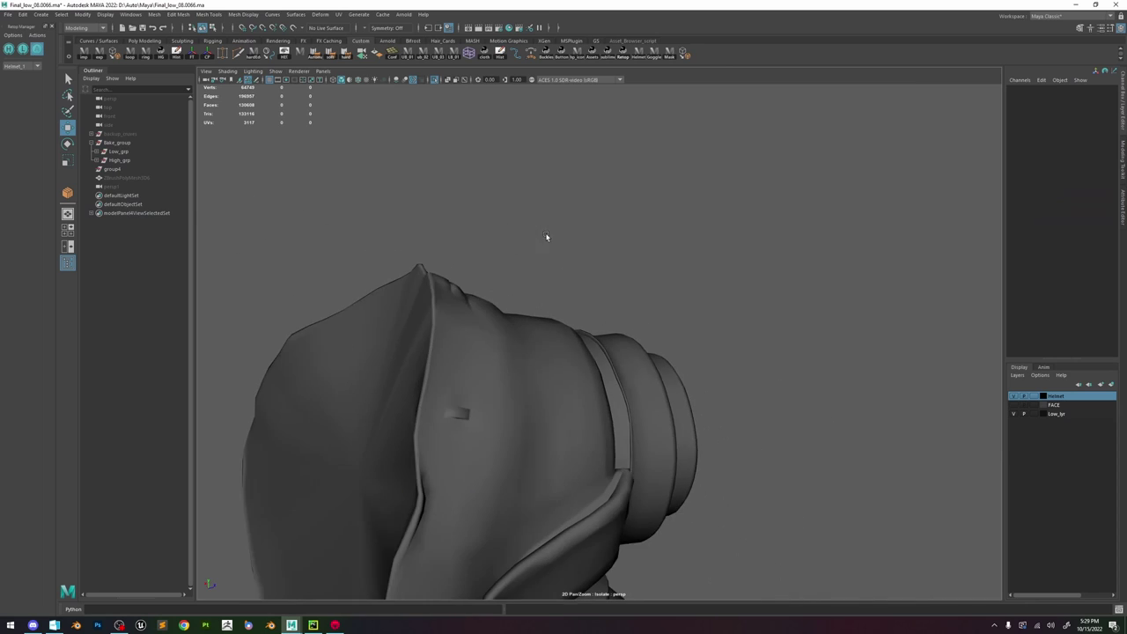
{"action": "left_click_drag", "start_coordinate": [546, 237], "coordinate": [605, 324], "text": "alt"}
{"action": "scroll", "coordinate": [584, 354], "scroll_direction": "up", "scroll_amount": 8}
{"action": "right_click_drag", "start_coordinate": [584, 356], "coordinate": [584, 324]}
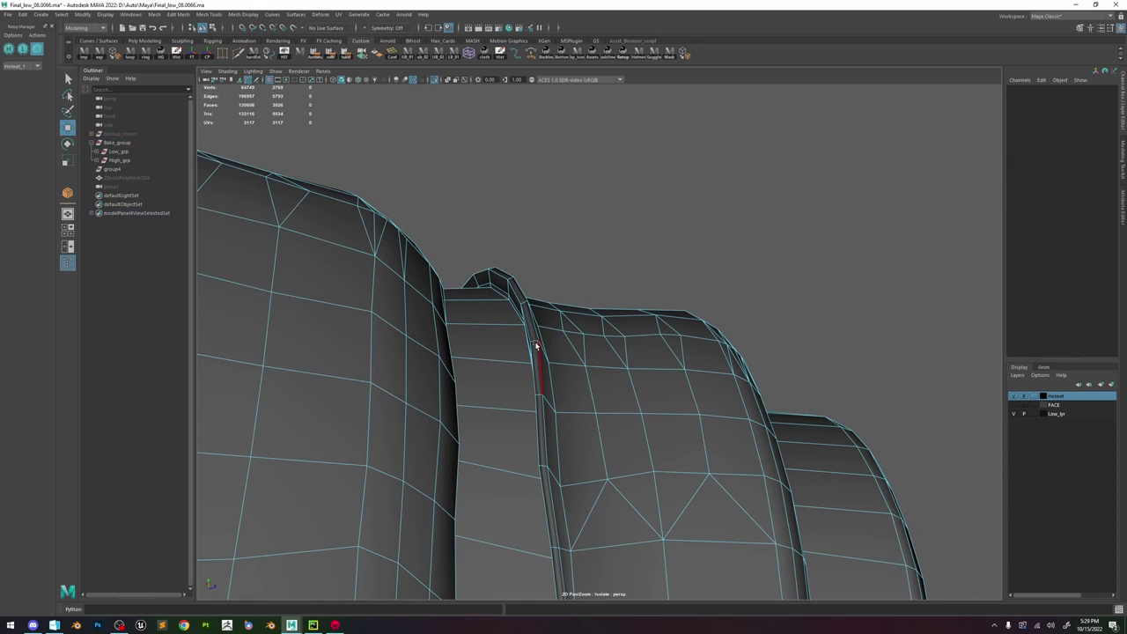
{"action": "left_click", "coordinate": [535, 347]}
{"action": "right_click_drag", "start_coordinate": [540, 365], "coordinate": [541, 368], "text": "shift"}
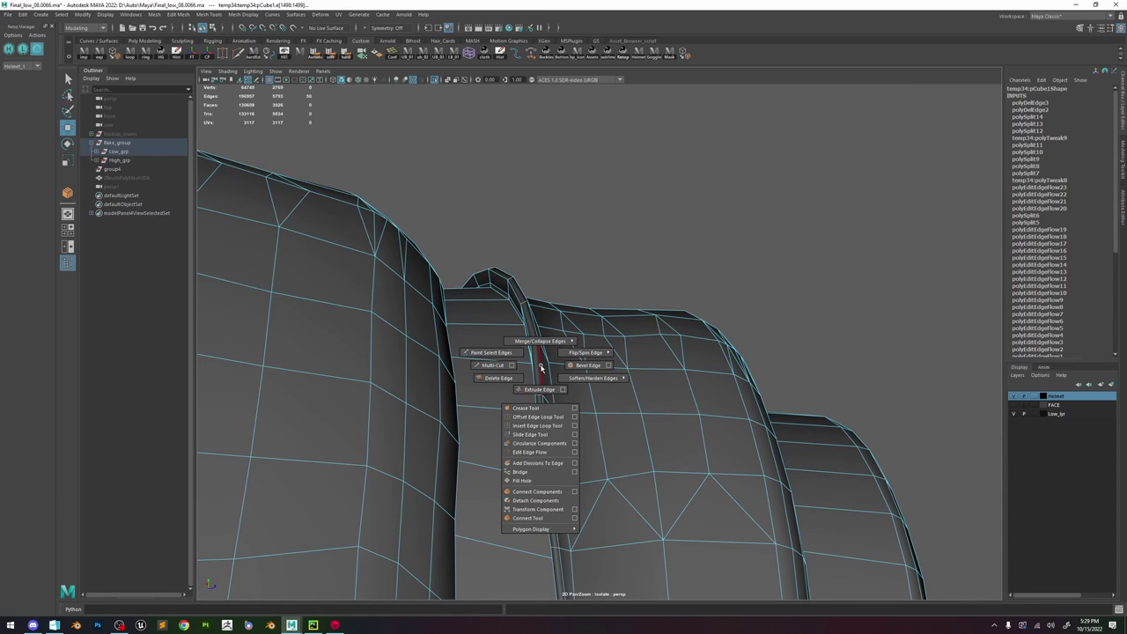
{"action": "left_click", "coordinate": [543, 492]}
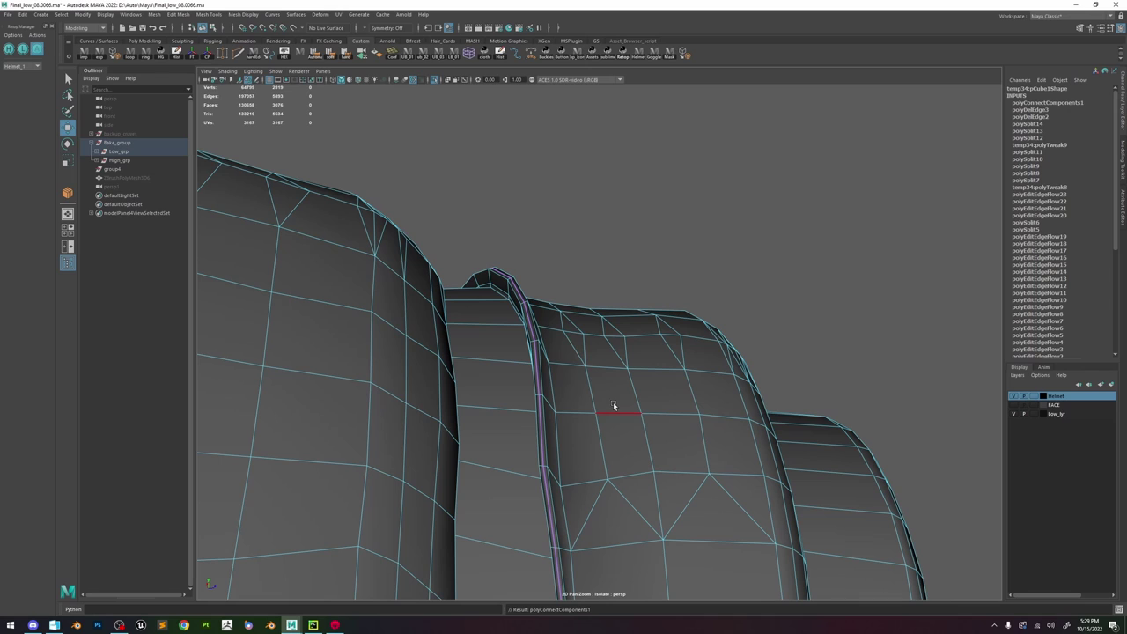
{"action": "left_click", "coordinate": [531, 320]}
{"action": "right_click_drag", "start_coordinate": [532, 320], "coordinate": [597, 357], "text": "shift"}
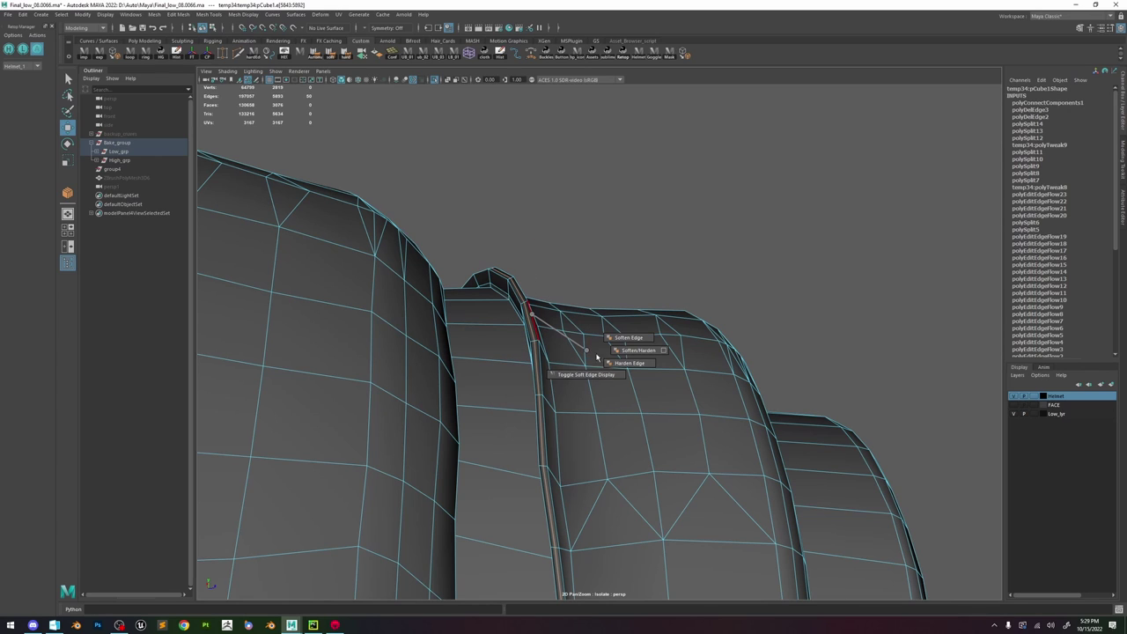
- Delete the centre loop just added along the collar lip's rim and return to object mode
{"action": "left_click", "coordinate": [675, 224]}
{"action": "left_click_drag", "start_coordinate": [675, 224], "coordinate": [594, 280], "text": "alt"}
{"action": "right_click_drag", "start_coordinate": [594, 280], "coordinate": [969, 584], "text": "alt"}
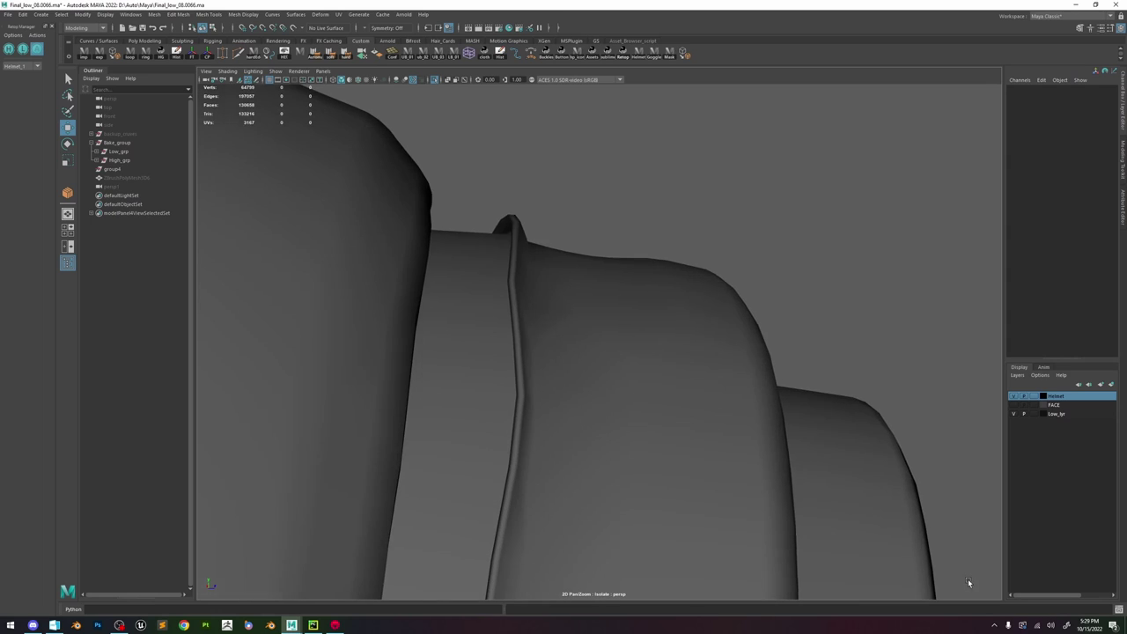
{"action": "left_click", "coordinate": [539, 323]}
{"action": "right_click_drag", "start_coordinate": [538, 323], "coordinate": [603, 239]}
{"action": "left_click", "coordinate": [686, 179]}
{"action": "scroll", "coordinate": [573, 189], "scroll_direction": "down", "scroll_amount": 8}
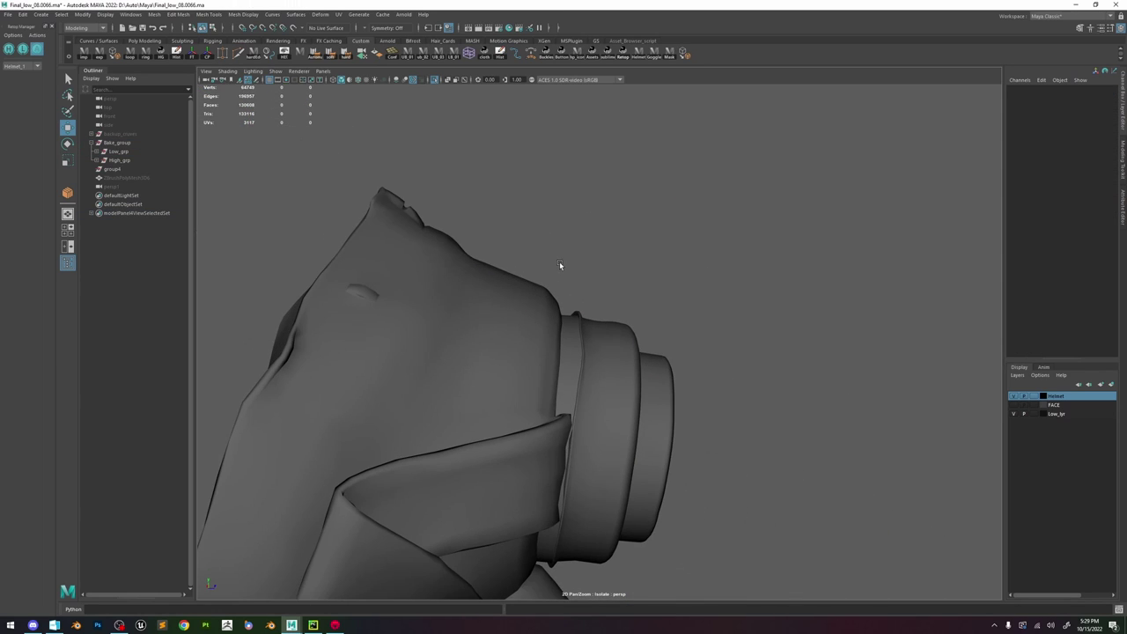
- Examine the shading and thickness of the collar lip and recessed band from both sides of the mask
{"action": "scroll", "coordinate": [554, 300], "scroll_direction": "up", "scroll_amount": 8}
{"action": "left_click", "coordinate": [551, 323]}
{"action": "left_click", "coordinate": [559, 232]}
{"action": "left_click_drag", "start_coordinate": [559, 232], "coordinate": [608, 264], "text": "alt"}
{"action": "right_click_drag", "start_coordinate": [608, 264], "coordinate": [942, 581], "text": "alt"}
{"action": "left_click_drag", "start_coordinate": [616, 286], "coordinate": [665, 292], "text": "alt"}
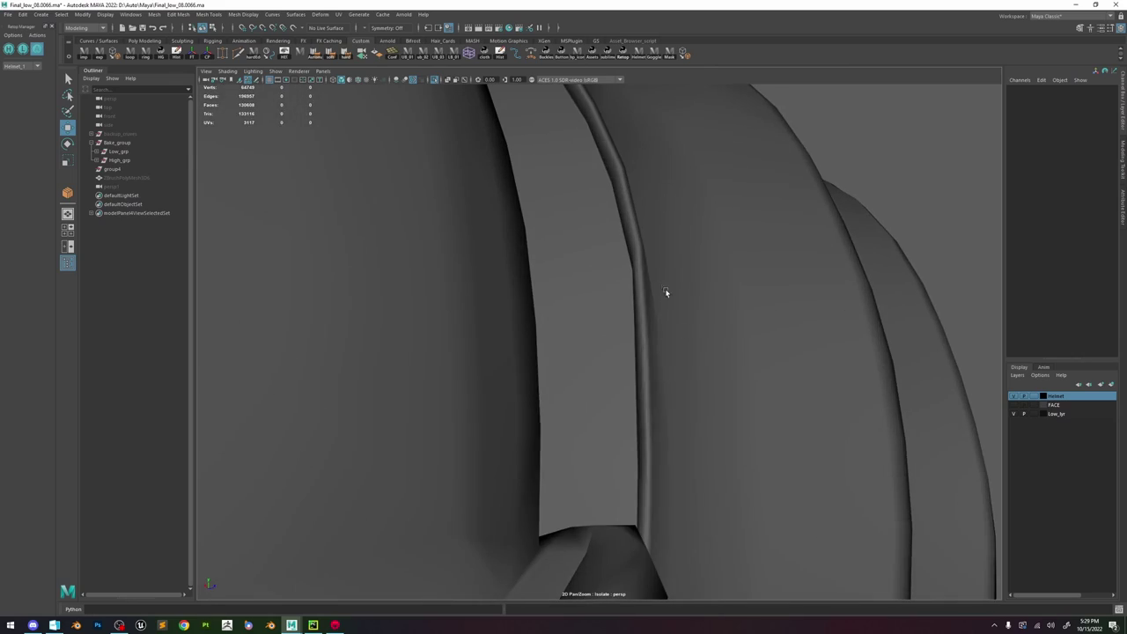
{"action": "left_click", "coordinate": [666, 292]}
{"action": "right_click_drag", "start_coordinate": [665, 292], "coordinate": [665, 264]}
{"action": "left_click", "coordinate": [640, 314]}
{"action": "left_click_drag", "start_coordinate": [640, 314], "coordinate": [582, 350], "text": "alt"}
{"action": "right_click_drag", "start_coordinate": [581, 350], "coordinate": [573, 294], "text": "alt"}
{"action": "left_click", "coordinate": [573, 294]}
{"action": "left_click_drag", "start_coordinate": [573, 294], "coordinate": [519, 310], "text": "alt"}
{"action": "left_click", "coordinate": [715, 333]}
{"action": "left_click", "coordinate": [518, 310]}
{"action": "scroll", "coordinate": [499, 270], "scroll_direction": "up", "scroll_amount": 5}
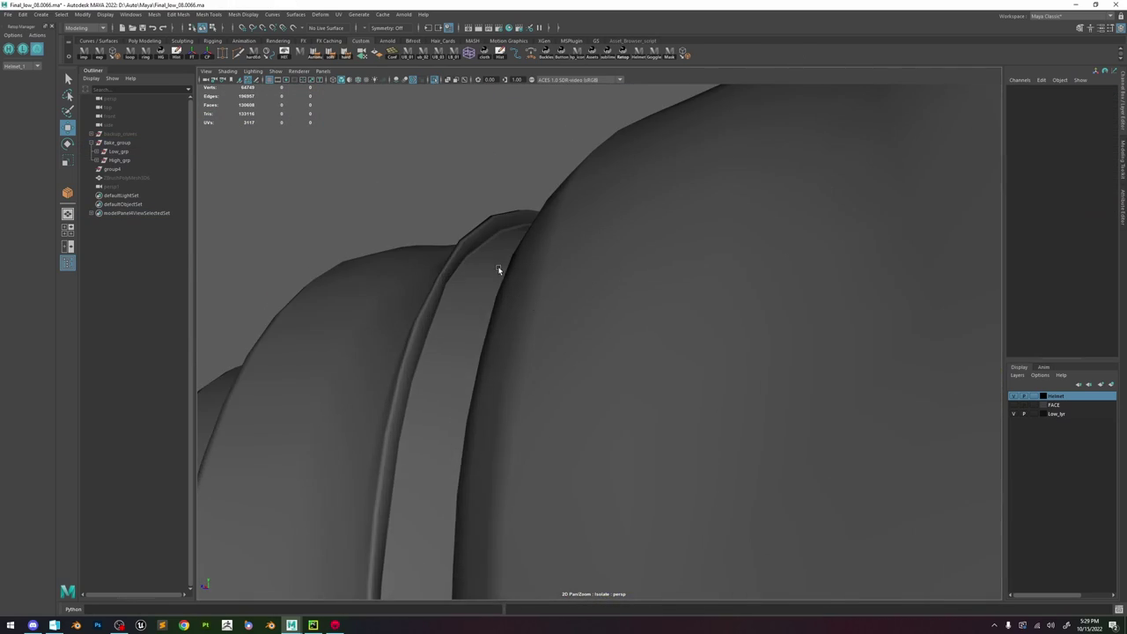
{"action": "left_click", "coordinate": [498, 270]}
{"action": "right_click_drag", "start_coordinate": [498, 269], "coordinate": [447, 252], "text": "alt"}
- Leave isolation and show the high-poly mask alone, followed by both meshes together, to compare the collar lip
{"action": "left_click", "coordinate": [23, 49]}
{"action": "left_click", "coordinate": [9, 49]}
{"action": "left_click", "coordinate": [433, 80]}
{"action": "scroll", "coordinate": [526, 250], "scroll_direction": "up", "scroll_amount": 4}
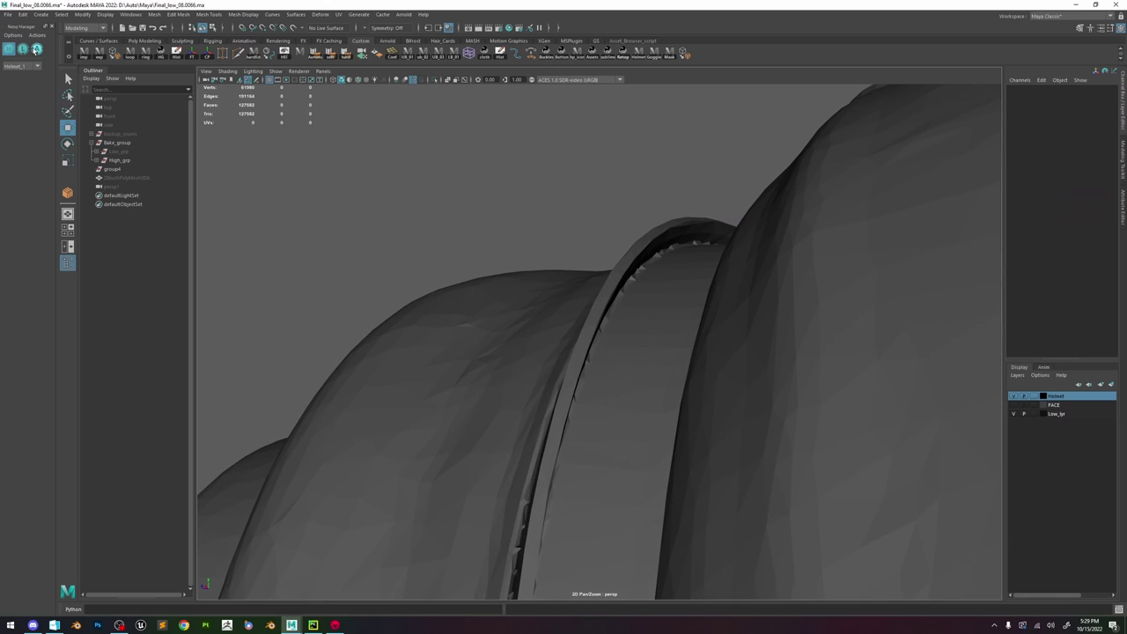
{"action": "left_click", "coordinate": [36, 49]}
- Adjust the inner lip loop's vertices to fit the high-poly collar and isolate the low-poly mask again
{"action": "left_click", "coordinate": [598, 340]}
{"action": "mouse_move", "coordinate": [589, 387]}
{"action": "left_mouse_down", "text": "alt"}
{"action": "mouse_move", "coordinate": [617, 352]}
{"action": "mouse_move", "coordinate": [579, 393]}
{"action": "left_mouse_up", "text": "alt"}
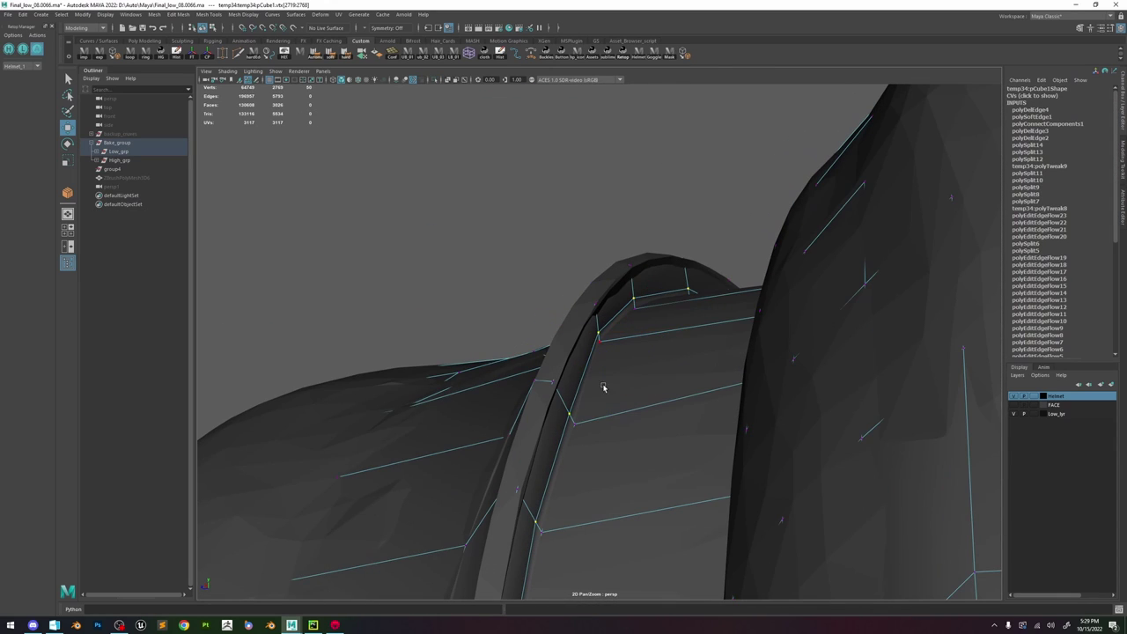
{"action": "scroll", "coordinate": [603, 387], "scroll_direction": "down", "scroll_amount": 8}
{"action": "scroll", "coordinate": [587, 329], "scroll_direction": "up", "scroll_amount": 8}
{"action": "middle_click_drag", "start_coordinate": [586, 330], "coordinate": [703, 451]}
{"action": "scroll", "coordinate": [617, 347], "scroll_direction": "down", "scroll_amount": 5}
{"action": "right_click_drag", "start_coordinate": [611, 344], "coordinate": [650, 321]}
{"action": "left_click", "coordinate": [434, 80]}
{"action": "left_click", "coordinate": [597, 237]}
- Select and frame the centreline vertex just in front of the notch near the mask's nose bridge
{"action": "scroll", "coordinate": [597, 237], "scroll_direction": "down", "scroll_amount": 8}
{"action": "left_click_drag", "start_coordinate": [684, 298], "coordinate": [634, 335], "text": "alt"}
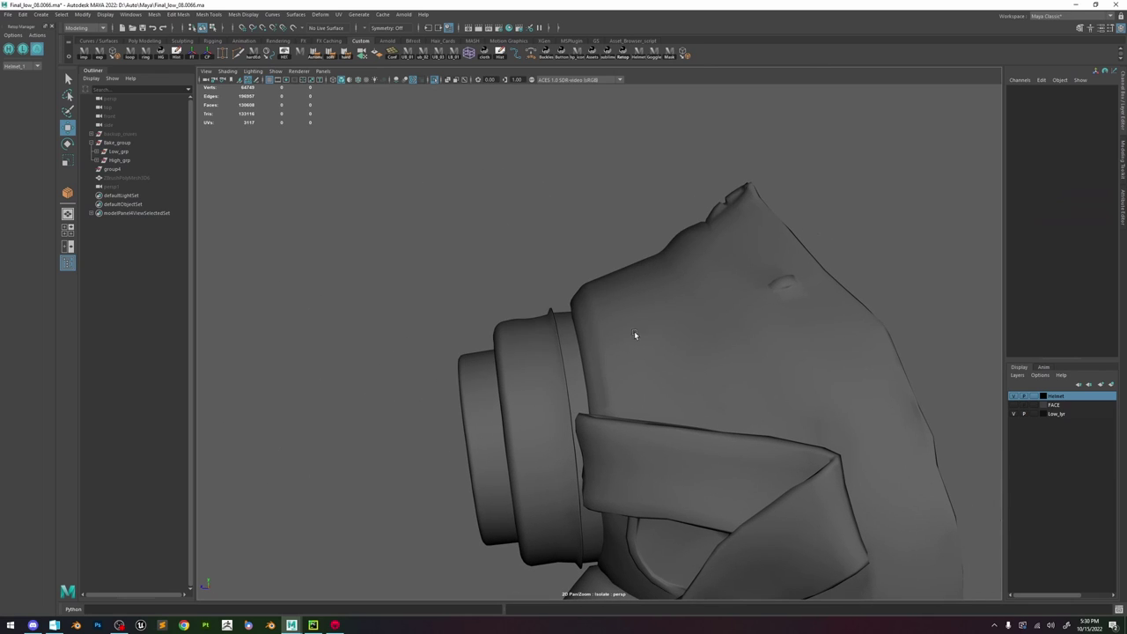
{"action": "scroll", "coordinate": [722, 210], "scroll_direction": "up", "scroll_amount": 5}
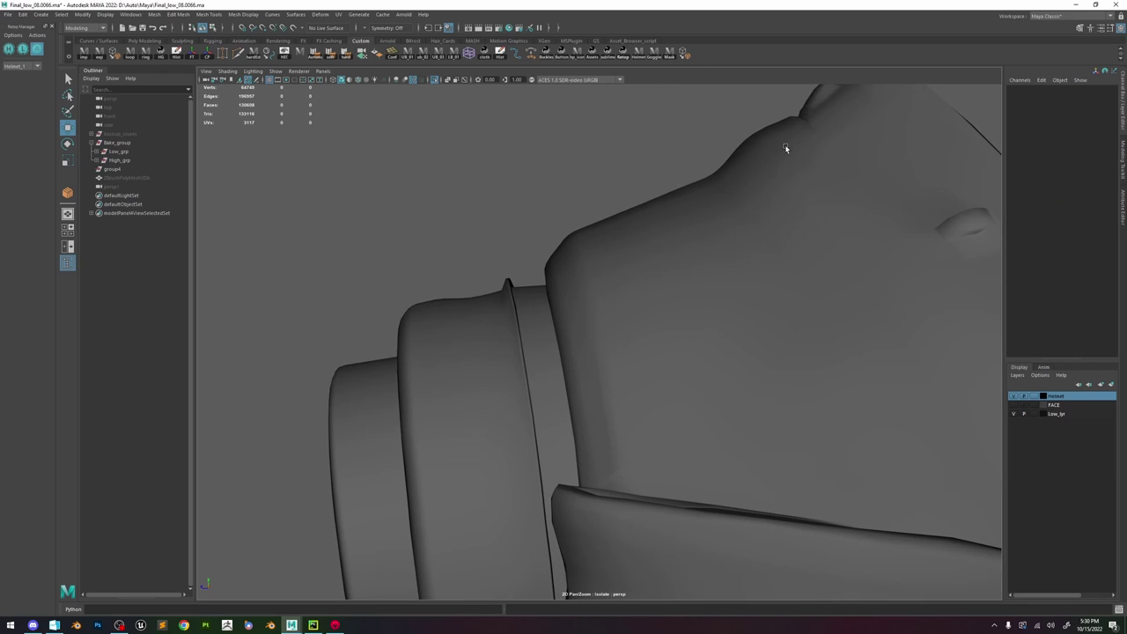
{"action": "middle_click_drag", "start_coordinate": [783, 146], "coordinate": [601, 334], "text": "alt"}
{"action": "left_click", "coordinate": [603, 332]}
{"action": "right_click_drag", "start_coordinate": [602, 330], "coordinate": [581, 323]}
{"action": "left_click", "coordinate": [610, 313]}
{"action": "key", "text": "f"}
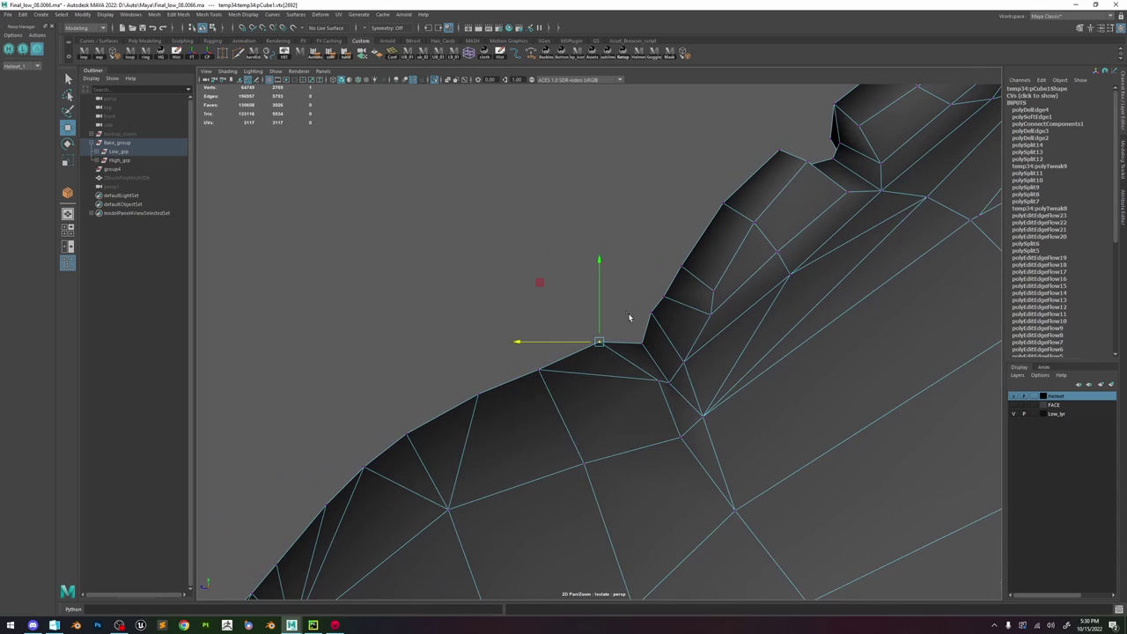
{"action": "left_click_drag", "start_coordinate": [603, 311], "coordinate": [621, 338], "text": "alt"}
- Compare the nose-bridge notch with the high-poly mesh, alone and overlaid, and isolate the low-poly mask
{"action": "left_click", "coordinate": [36, 49]}
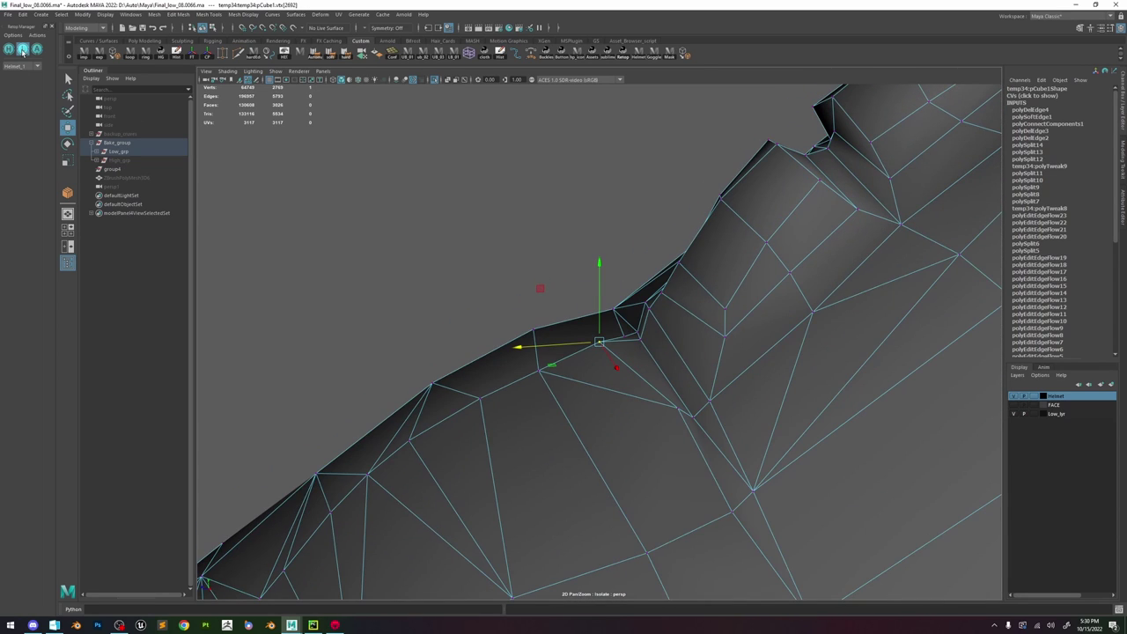
{"action": "left_click", "coordinate": [434, 79]}
{"action": "left_click_drag", "start_coordinate": [584, 224], "coordinate": [717, 335], "text": "alt"}
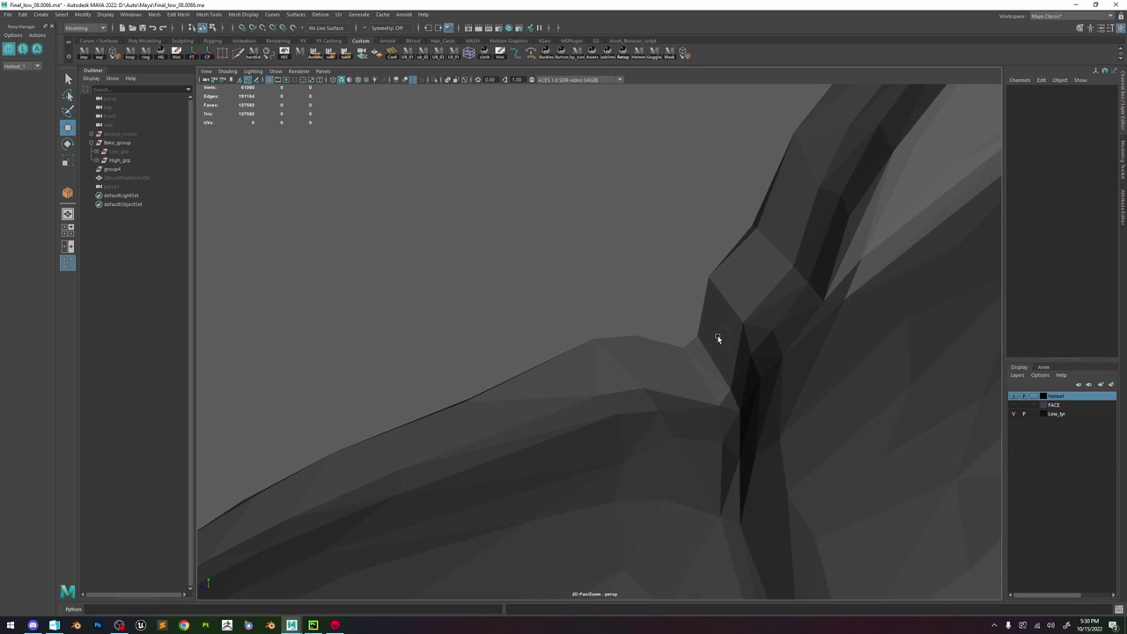
{"action": "left_click", "coordinate": [35, 49]}
{"action": "left_click", "coordinate": [664, 371]}
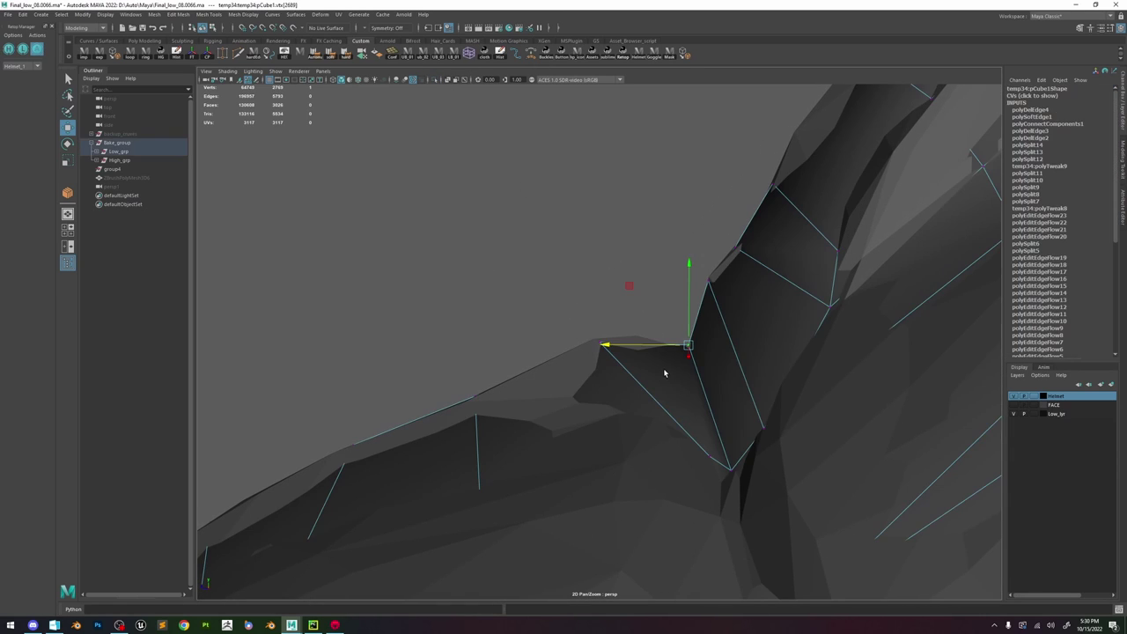
{"action": "right_click_drag", "start_coordinate": [674, 350], "coordinate": [702, 320]}
{"action": "left_click", "coordinate": [434, 80]}
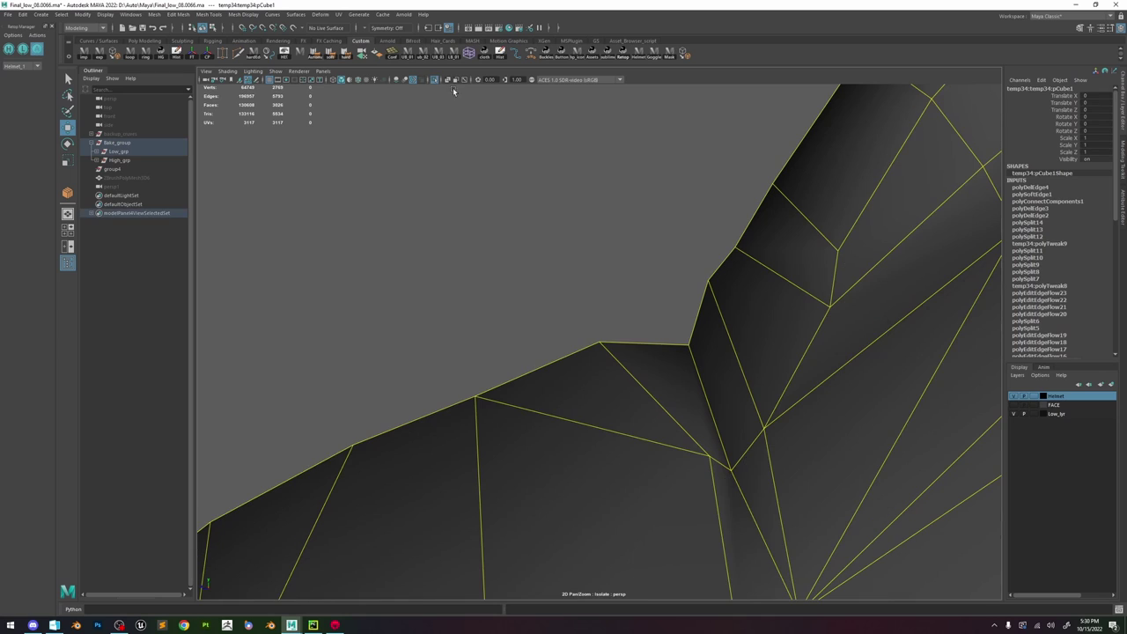
- Cut a new edge with Multi-Cut across the centreline edge in front of the nose-bridge notch, joining the vertices on both sides
{"action": "left_click", "coordinate": [239, 54]}
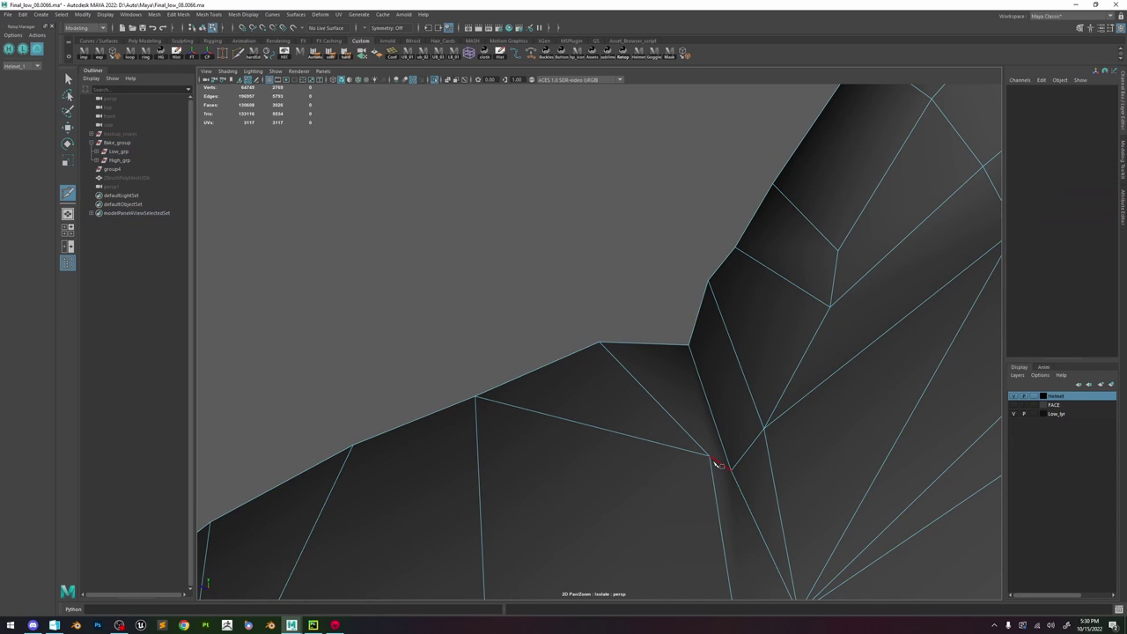
{"action": "left_click_drag", "start_coordinate": [638, 348], "coordinate": [638, 337], "text": "alt"}
{"action": "left_click", "coordinate": [649, 331]}
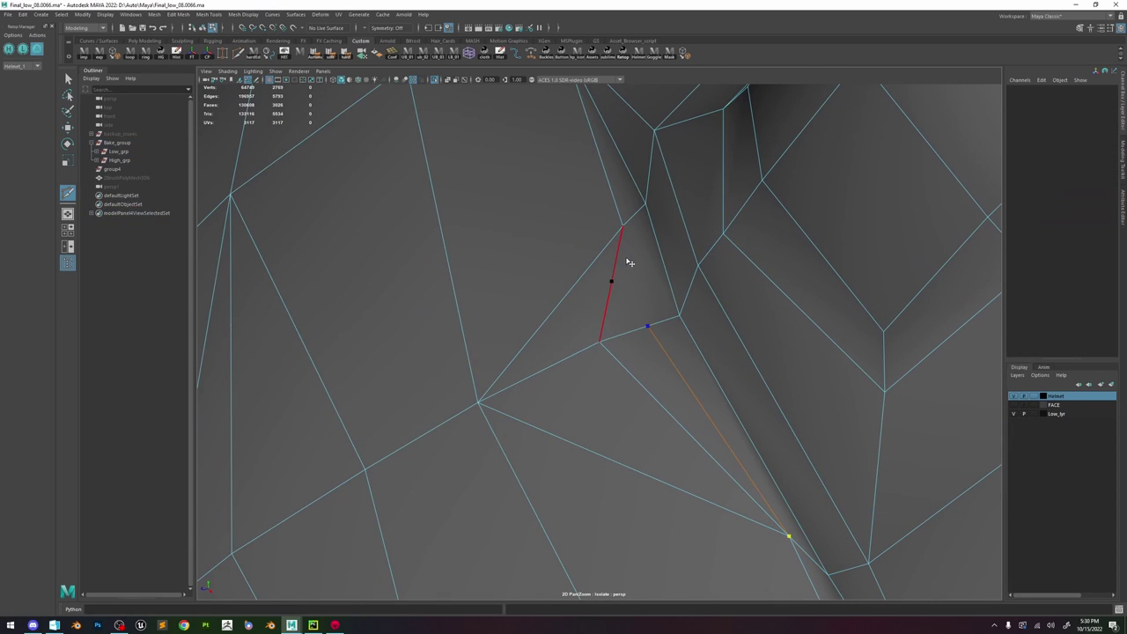
{"action": "left_click", "coordinate": [624, 230]}
{"action": "right_click", "coordinate": [623, 231]}
{"action": "left_click_drag", "start_coordinate": [666, 274], "coordinate": [659, 296], "text": "alt"}
- Raise the new centreline vertex to round the silhouette before the nose-bridge notch and check it in object mode
{"action": "key", "text": "w"}
{"action": "left_click", "coordinate": [654, 343]}
{"action": "left_click_drag", "start_coordinate": [679, 358], "coordinate": [598, 343], "text": "alt"}
{"action": "left_click", "coordinate": [599, 343]}
{"action": "left_click", "coordinate": [599, 347]}
{"action": "left_click", "coordinate": [600, 346]}
{"action": "key", "text": "F8"}
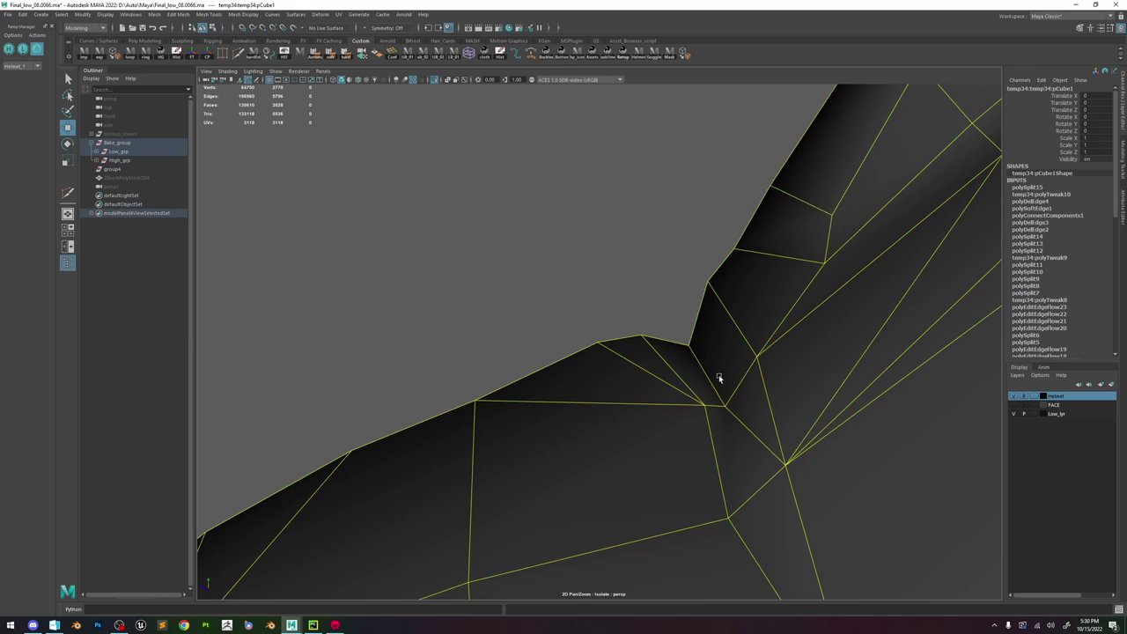
{"action": "scroll", "coordinate": [501, 209], "scroll_direction": "down", "scroll_amount": 10}
{"action": "left_click", "coordinate": [550, 236]}
{"action": "left_click_drag", "start_coordinate": [550, 236], "coordinate": [567, 223], "text": "alt"}
{"action": "scroll", "coordinate": [669, 303], "scroll_direction": "up", "scroll_amount": 6}
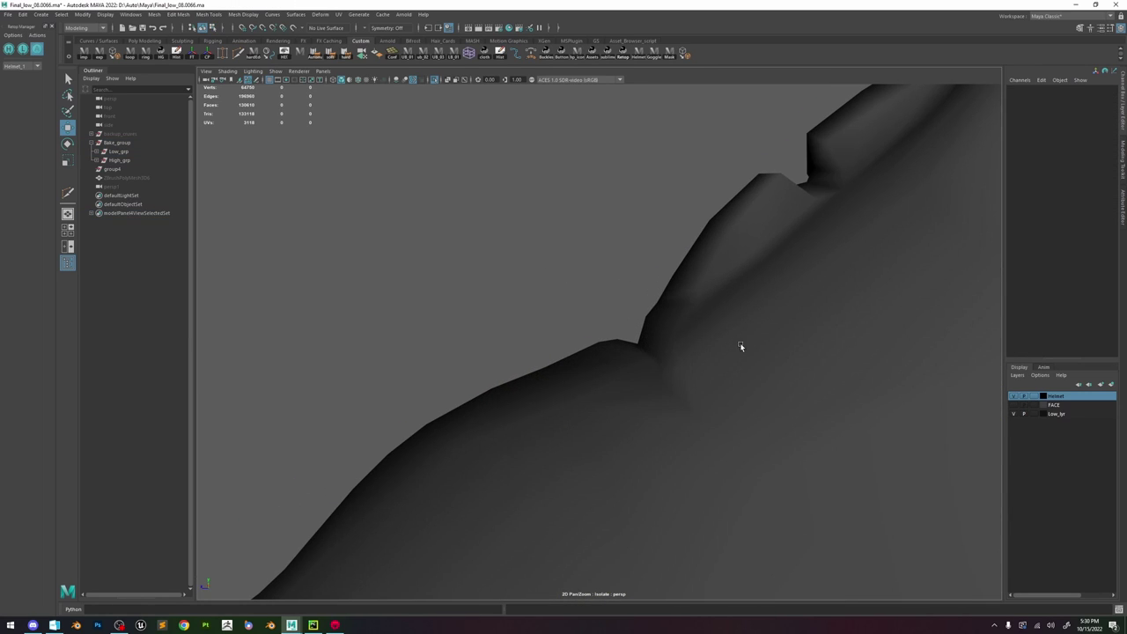
- Cut a new edge with Multi-Cut across the centreline edge behind the nose-bridge notch, joining the vertices on both sides
{"action": "left_click", "coordinate": [737, 349]}
{"action": "scroll", "coordinate": [722, 344], "scroll_direction": "up", "scroll_amount": 4}
{"action": "left_click_drag", "start_coordinate": [716, 339], "coordinate": [806, 359], "text": "alt"}
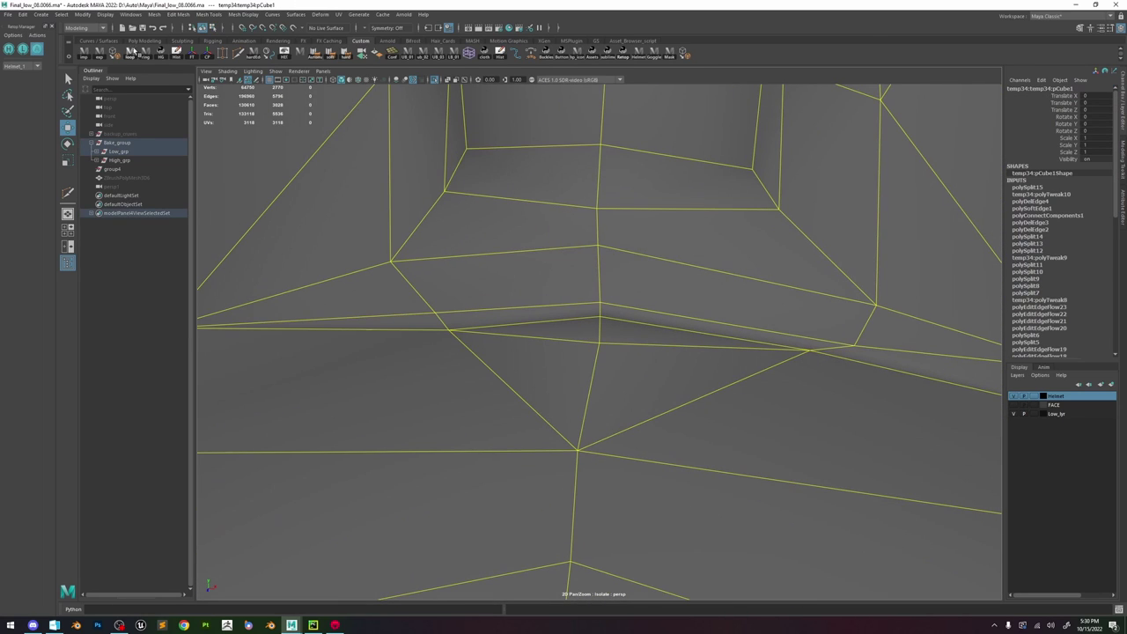
{"action": "left_click", "coordinate": [238, 55]}
{"action": "left_click", "coordinate": [434, 312]}
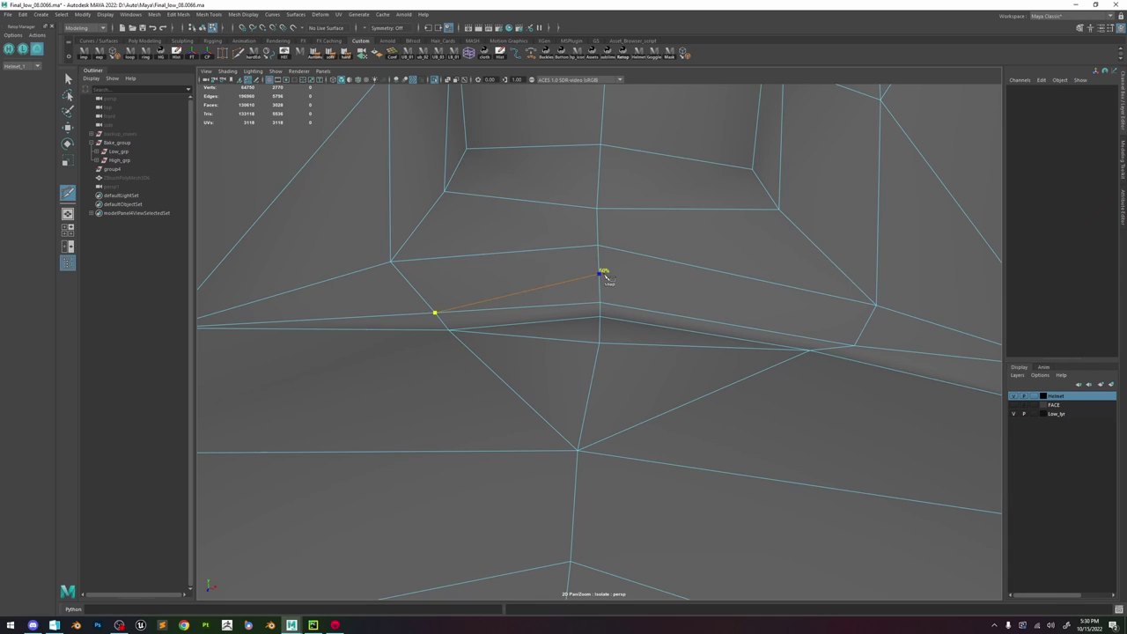
{"action": "left_click", "coordinate": [598, 275]}
{"action": "left_click", "coordinate": [854, 347]}
{"action": "right_click", "coordinate": [857, 347]}
{"action": "key", "text": "w"}
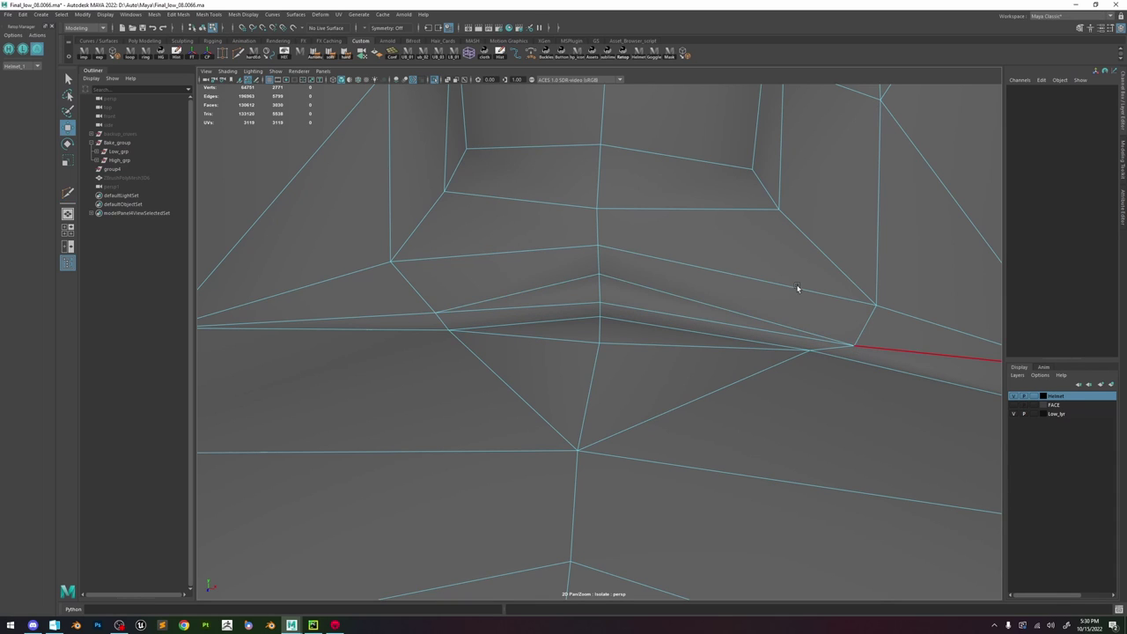
- Nudge the new centreline vertex behind the nose-bridge notch outward and check the mask's silhouette in object mode
{"action": "left_click_drag", "start_coordinate": [800, 287], "coordinate": [725, 272], "text": "alt"}
{"action": "left_click_drag", "start_coordinate": [716, 312], "coordinate": [692, 322], "text": "alt"}
{"action": "left_click", "coordinate": [689, 318]}
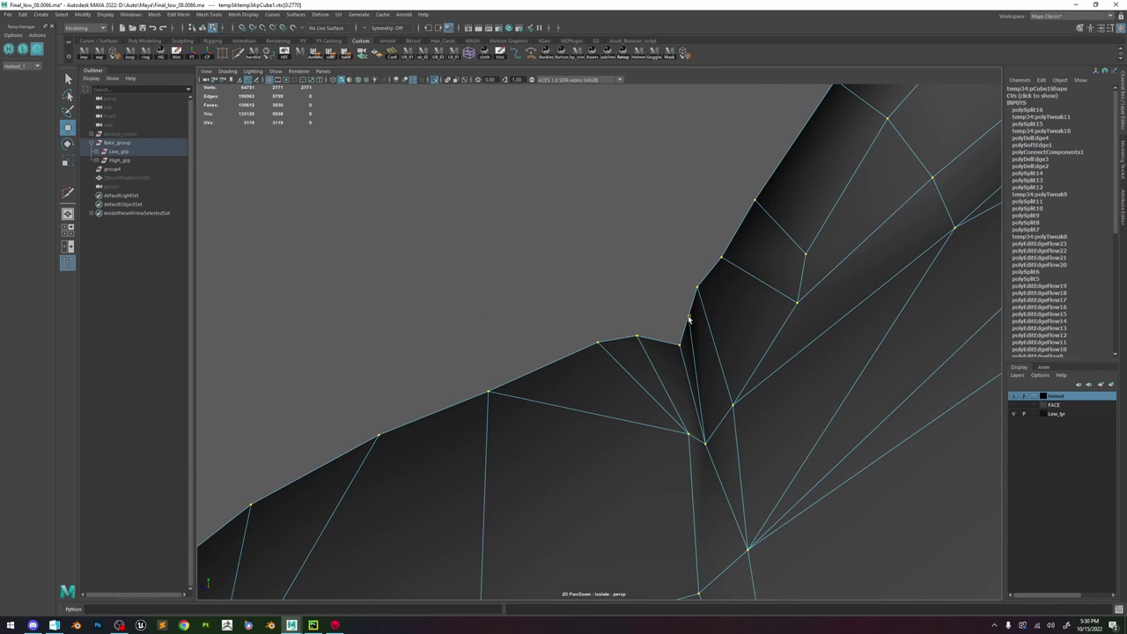
{"action": "left_click", "coordinate": [699, 288]}
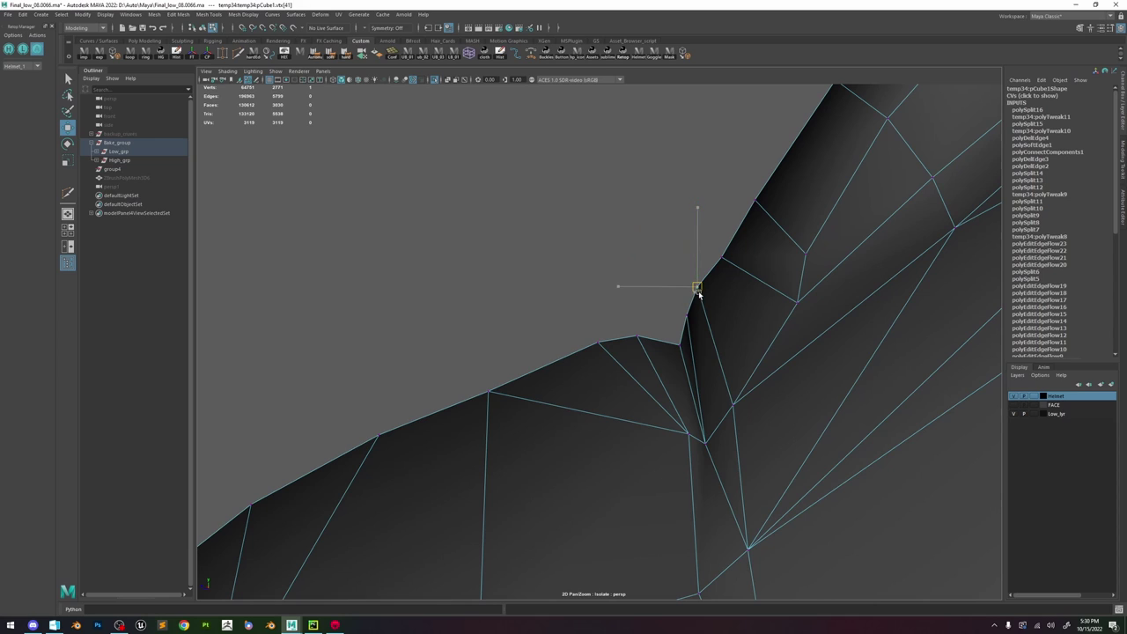
{"action": "key", "text": "F8"}
{"action": "left_click", "coordinate": [593, 244]}
{"action": "scroll", "coordinate": [537, 233], "scroll_direction": "down", "scroll_amount": 15}
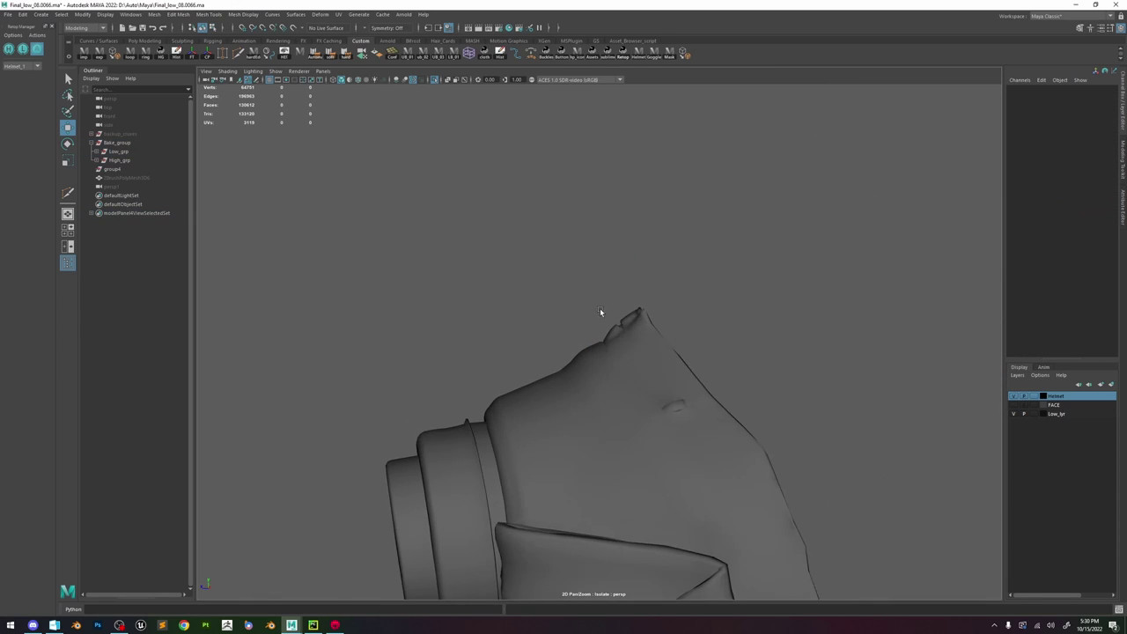
{"action": "left_click_drag", "start_coordinate": [590, 338], "coordinate": [571, 288], "text": "alt"}
- Export the updated low-poly mask, switch to Marmoset Toolbag and open the Mask baker's settings
{"action": "left_click", "coordinate": [602, 310]}
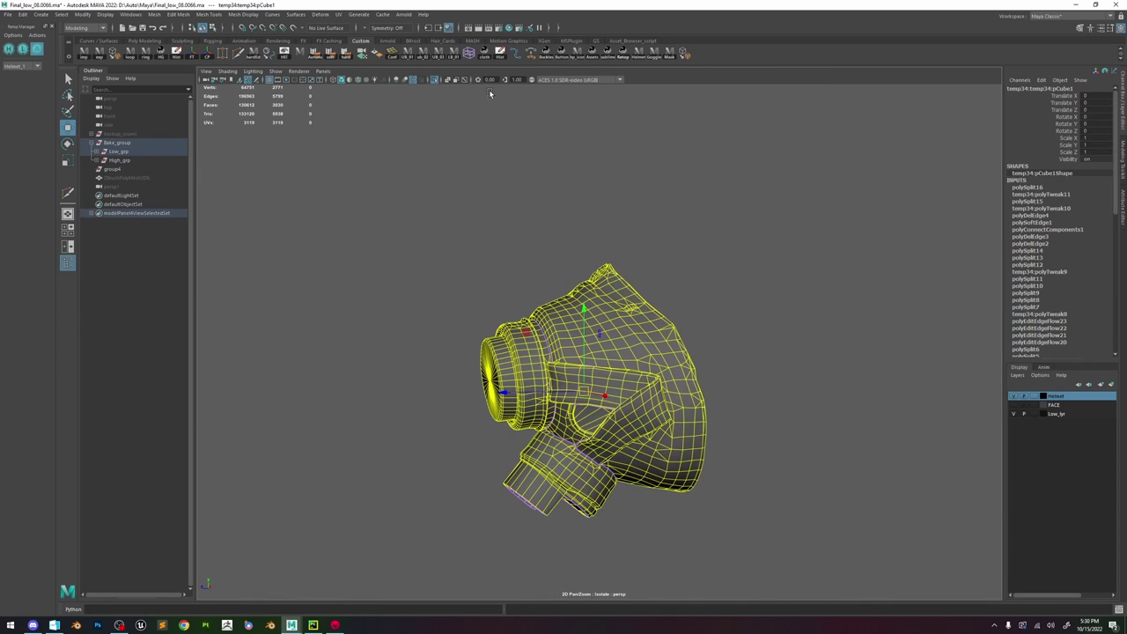
{"action": "left_click", "coordinate": [671, 55]}
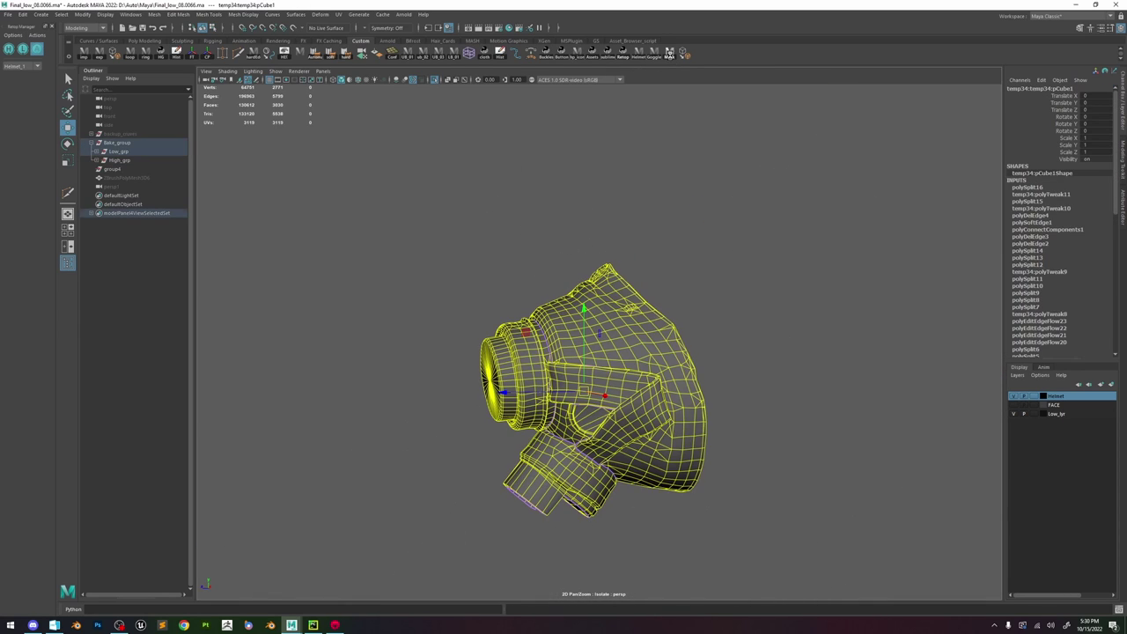
{"action": "left_click", "coordinate": [334, 625]}
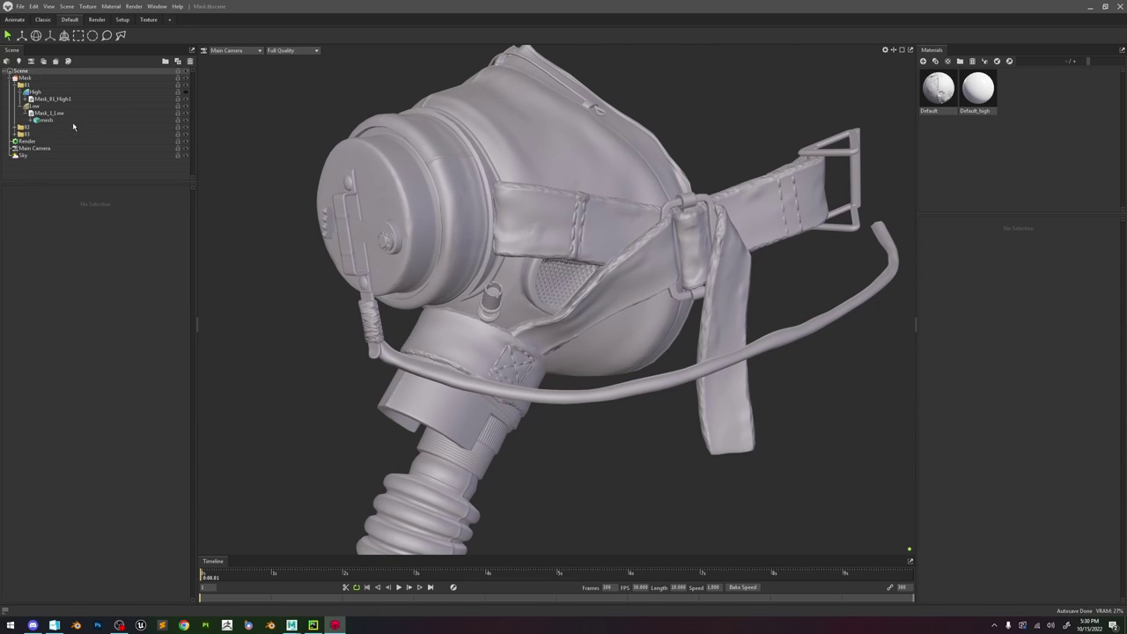
{"action": "left_click", "coordinate": [32, 80]}
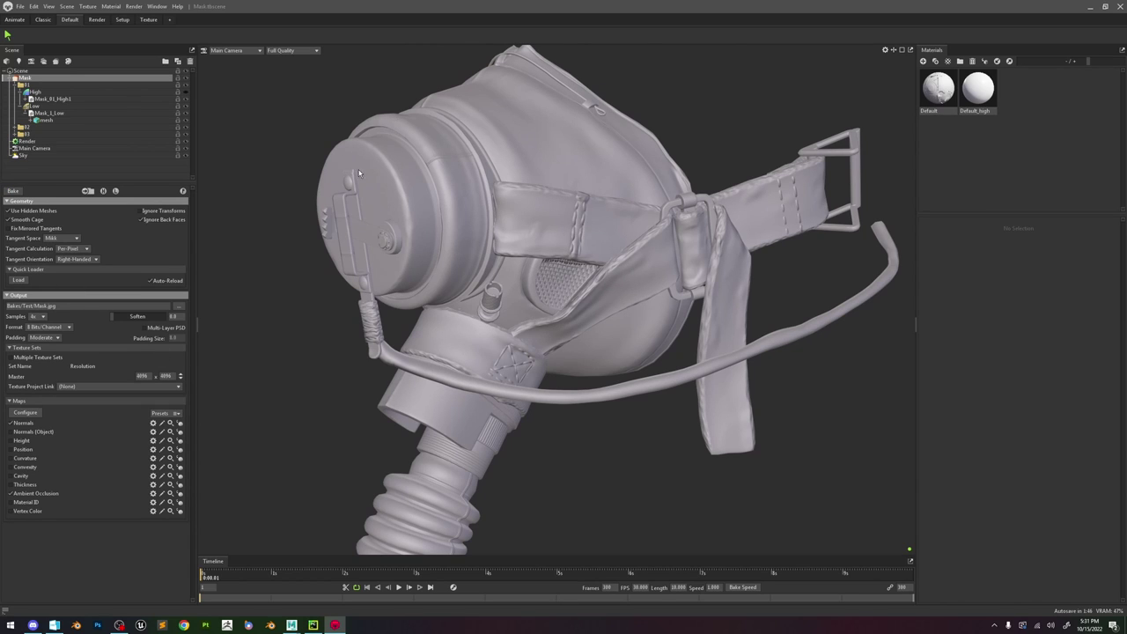
- Examine the baked mask's nose bridge, front ring and strap buckle from several sides for bake errors
{"action": "left_click_drag", "start_coordinate": [358, 173], "coordinate": [251, 180]}
{"action": "scroll", "coordinate": [633, 350], "scroll_direction": "up", "scroll_amount": 5}
{"action": "middle_click_drag", "start_coordinate": [633, 350], "coordinate": [546, 276]}
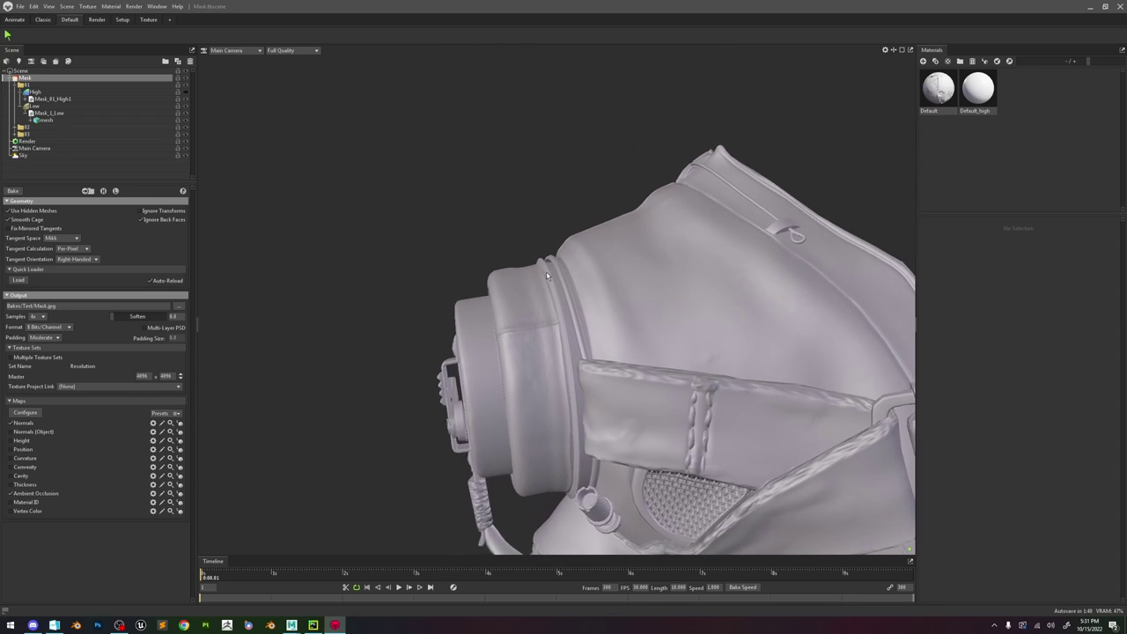
{"action": "scroll", "coordinate": [546, 276], "scroll_direction": "up", "scroll_amount": 3}
{"action": "scroll", "coordinate": [456, 267], "scroll_direction": "down", "scroll_amount": 10}
{"action": "left_click_drag", "start_coordinate": [456, 267], "coordinate": [616, 290]}
{"action": "middle_click_drag", "start_coordinate": [792, 387], "coordinate": [502, 360]}
{"action": "scroll", "coordinate": [503, 360], "scroll_direction": "up", "scroll_amount": 7}
{"action": "middle_click_drag", "start_coordinate": [422, 321], "coordinate": [431, 323]}
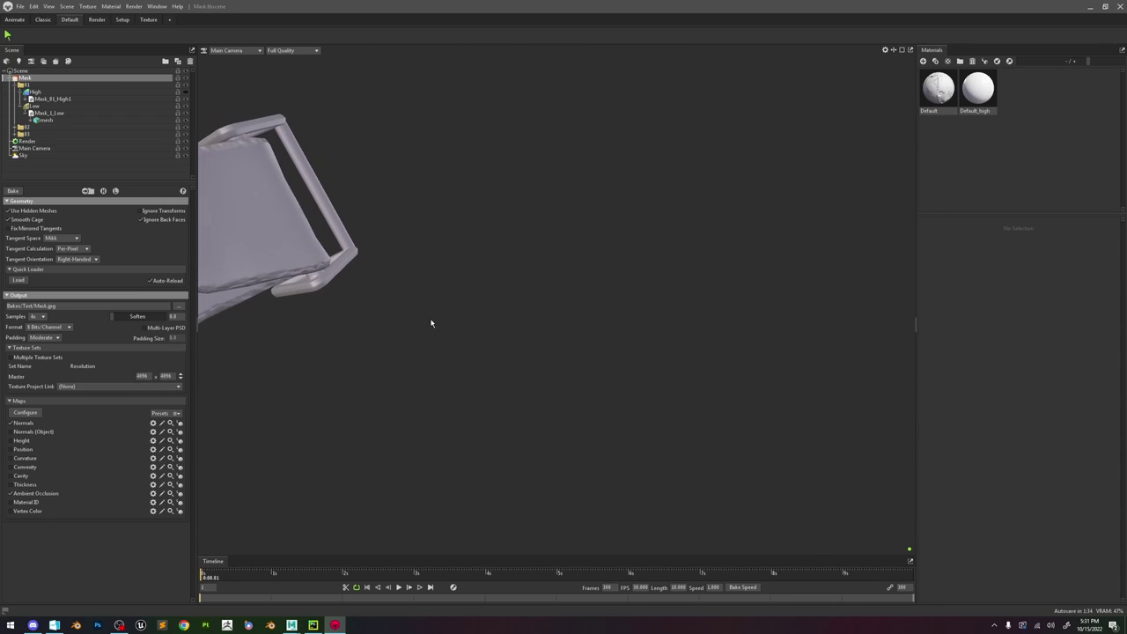
{"action": "scroll", "coordinate": [431, 323], "scroll_direction": "up", "scroll_amount": 5}
{"action": "scroll", "coordinate": [430, 323], "scroll_direction": "down", "scroll_amount": 4}
{"action": "left_click_drag", "start_coordinate": [431, 323], "coordinate": [541, 351]}
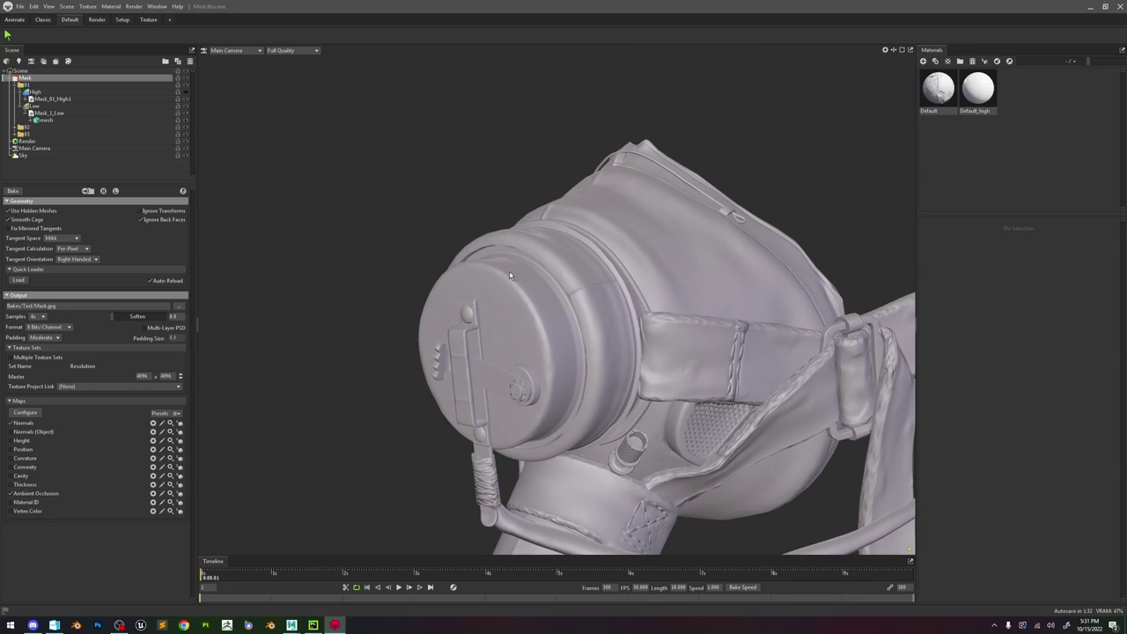
- Inspect the low-poly mesh's silhouette along the nose bridge and collar and the bake on both sides
{"action": "left_click", "coordinate": [484, 235]}
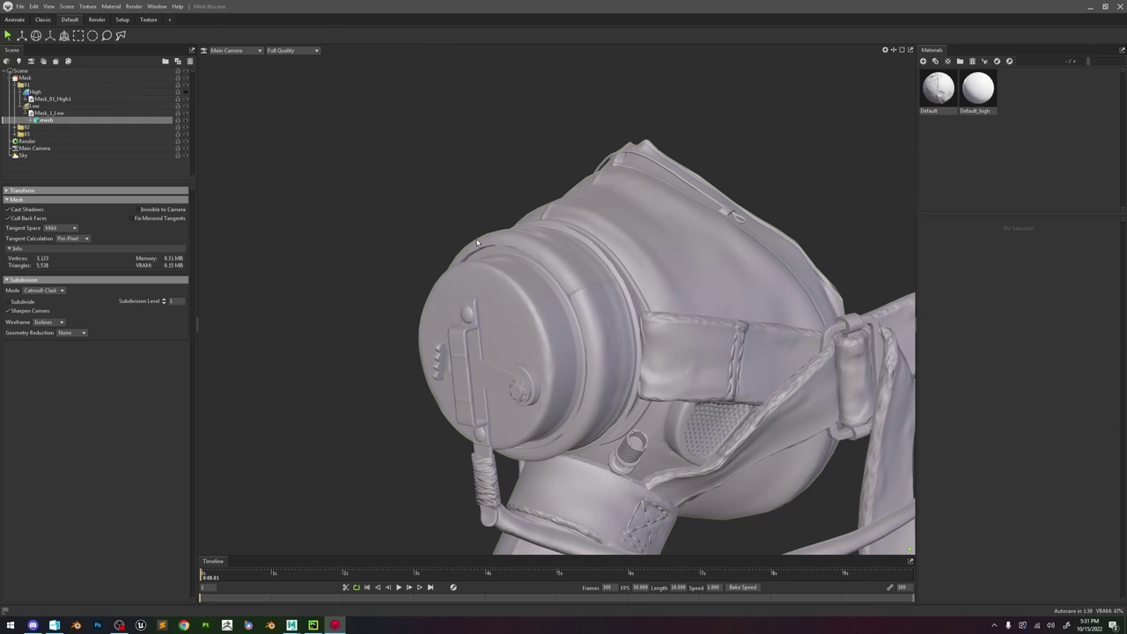
{"action": "left_click_drag", "start_coordinate": [573, 249], "coordinate": [478, 207]}
{"action": "left_click", "coordinate": [482, 225]}
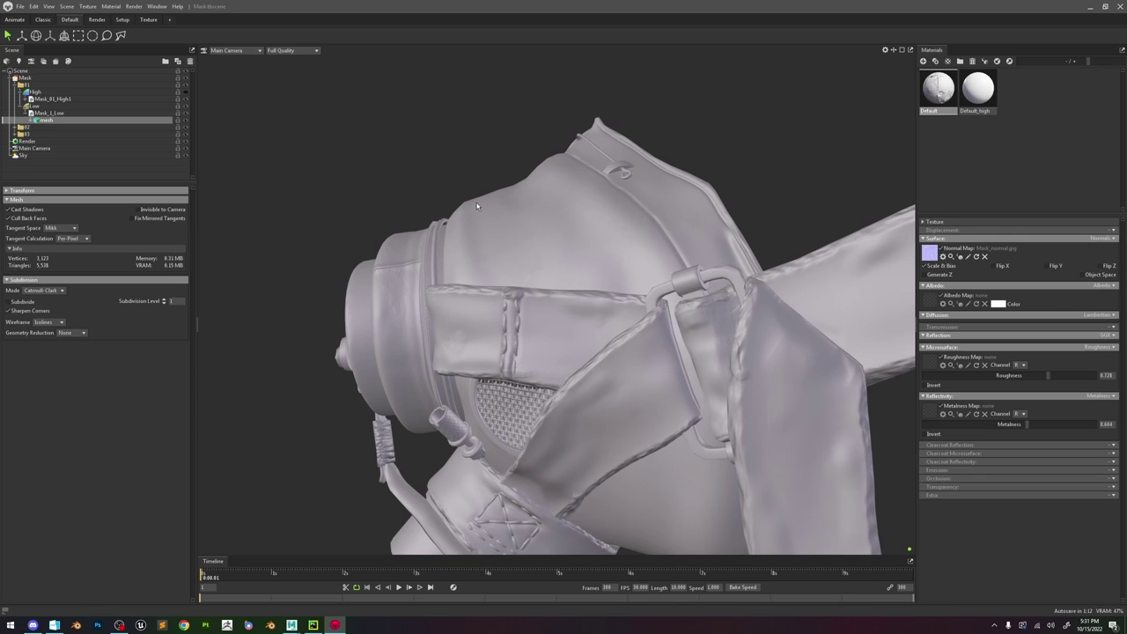
{"action": "left_click_drag", "start_coordinate": [476, 206], "coordinate": [551, 267]}
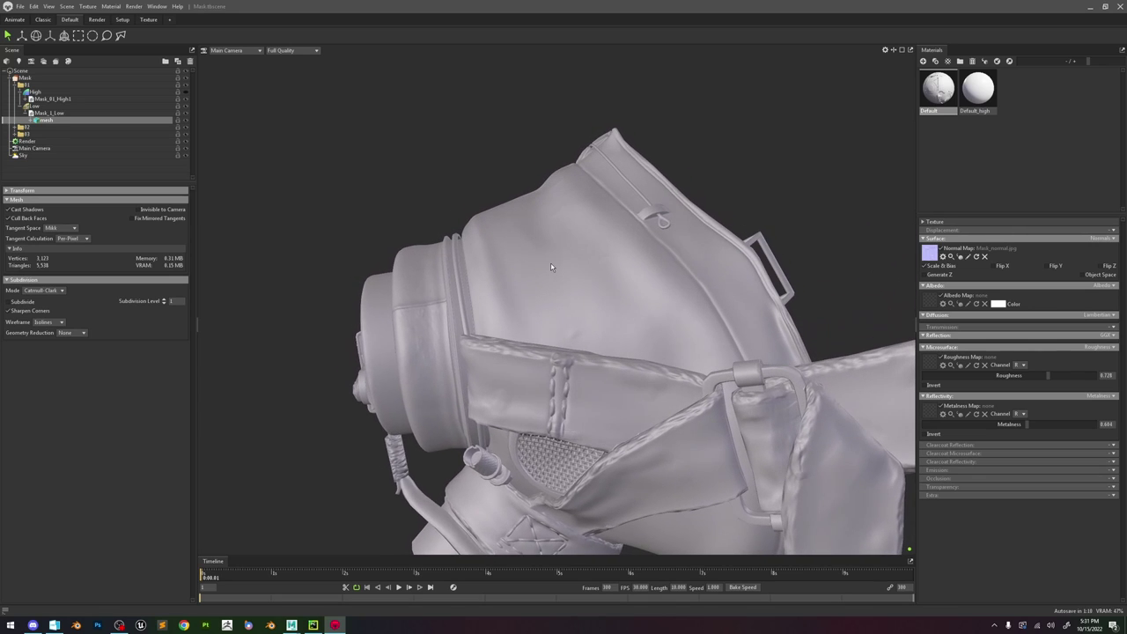
{"action": "left_click", "coordinate": [474, 218]}
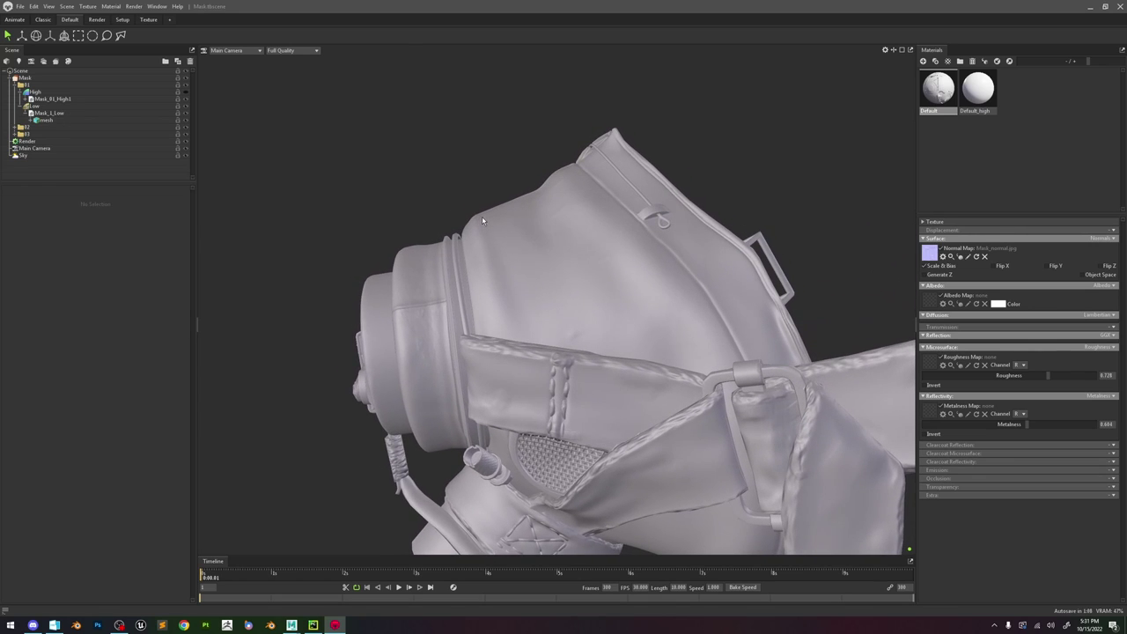
{"action": "scroll", "coordinate": [509, 228], "scroll_direction": "down", "scroll_amount": 5}
{"action": "left_click_drag", "start_coordinate": [535, 206], "coordinate": [621, 275]}
{"action": "scroll", "coordinate": [556, 313], "scroll_direction": "up", "scroll_amount": 5}
{"action": "left_click_drag", "start_coordinate": [631, 320], "coordinate": [572, 305]}
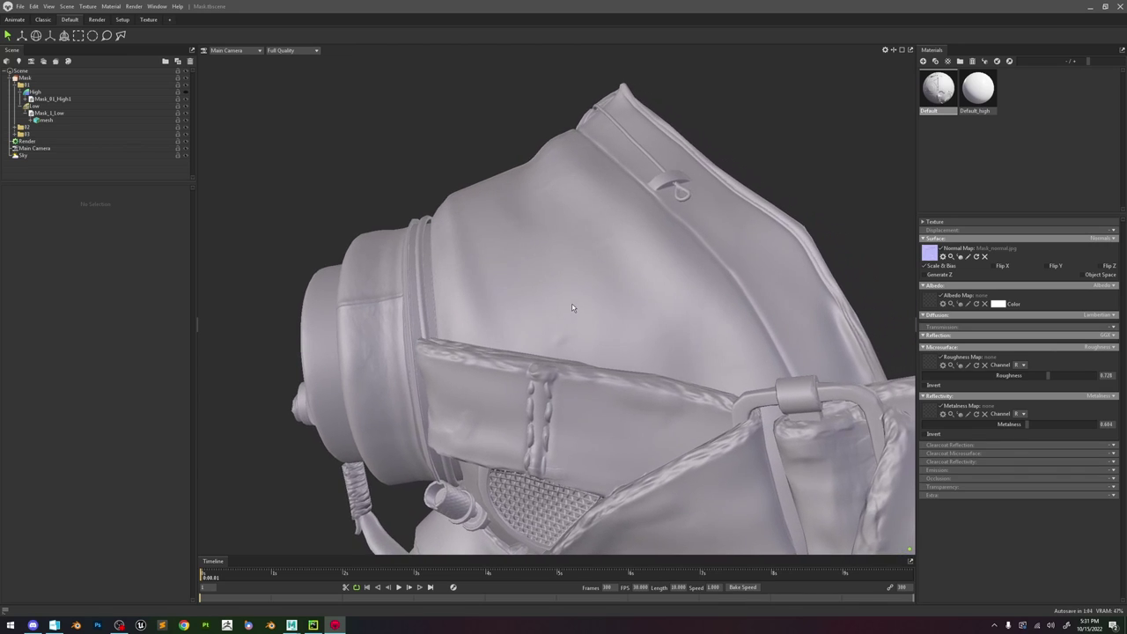
{"action": "scroll", "coordinate": [570, 286], "scroll_direction": "down", "scroll_amount": 5}
{"action": "left_click_drag", "start_coordinate": [569, 254], "coordinate": [675, 345]}
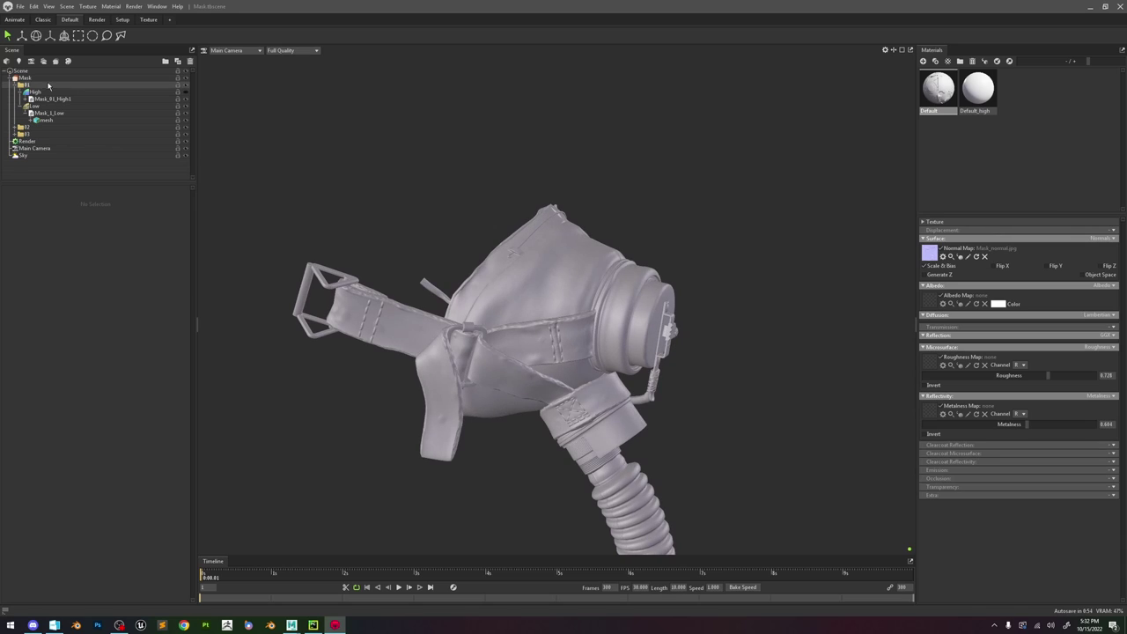
- Enable occlusion on the baked mask's Default material and set its metalness to 0
{"action": "left_click", "coordinate": [44, 79]}
{"action": "left_click", "coordinate": [183, 192]}
{"action": "left_click", "coordinate": [938, 91]}
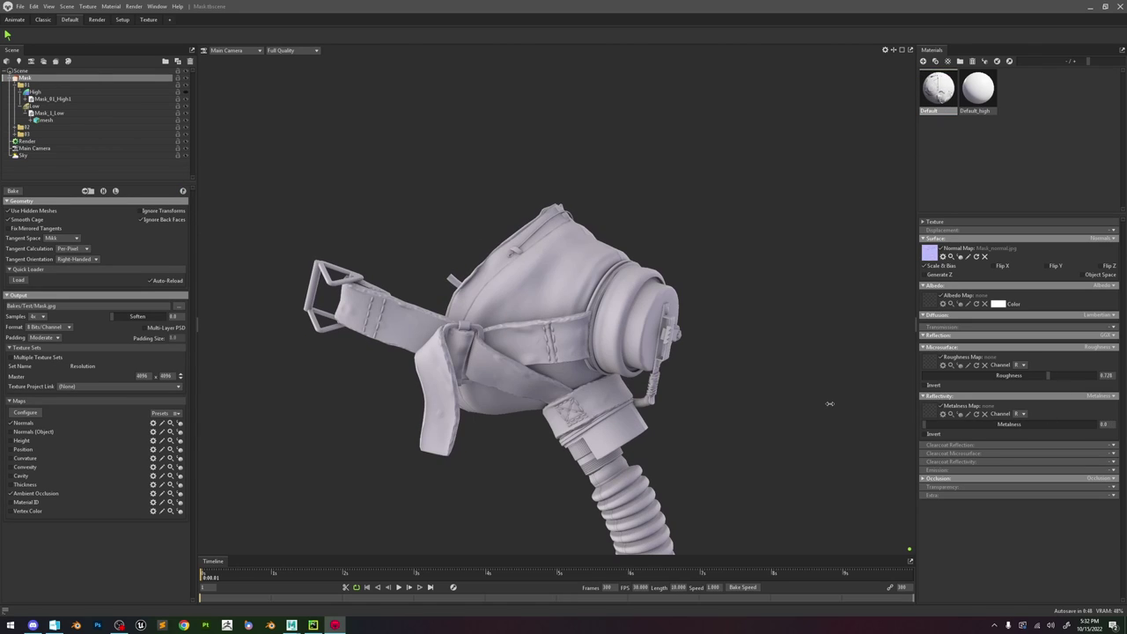
- Raise the render's ambient occlusion strength to about 2.69 and view the shading from the front
{"action": "left_click", "coordinate": [27, 141]}
{"action": "left_click_drag", "start_coordinate": [66, 426], "coordinate": [75, 426]}
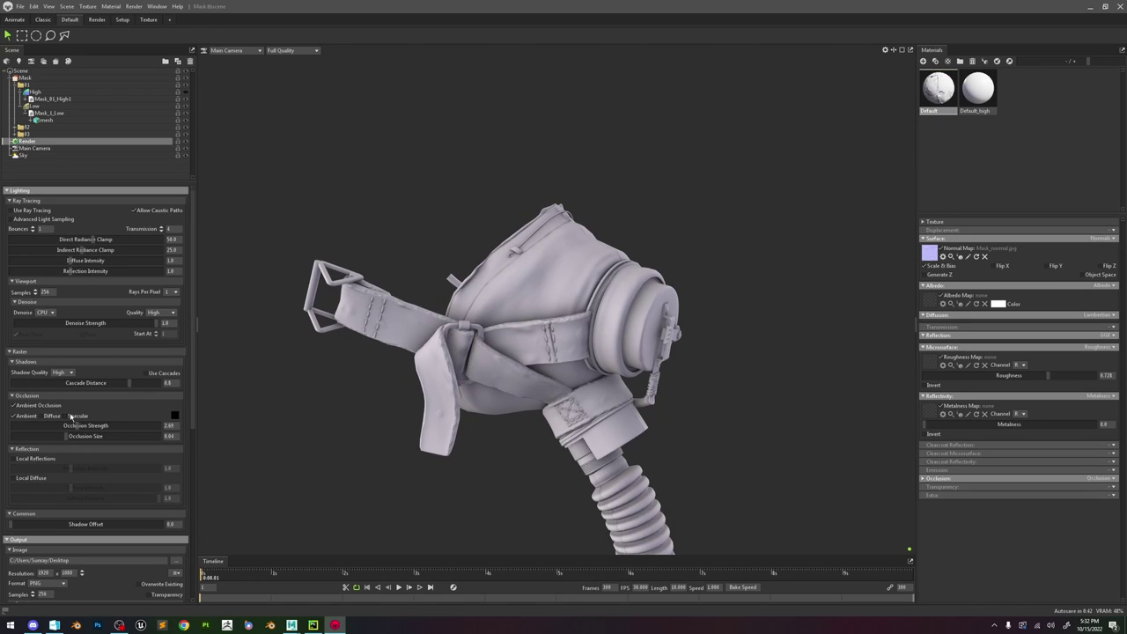
{"action": "left_click_drag", "start_coordinate": [792, 338], "coordinate": [572, 326]}
- Set the Default material's albedo colour to light grey bcbcbc and view the mask from the side
{"action": "left_click", "coordinate": [571, 326]}
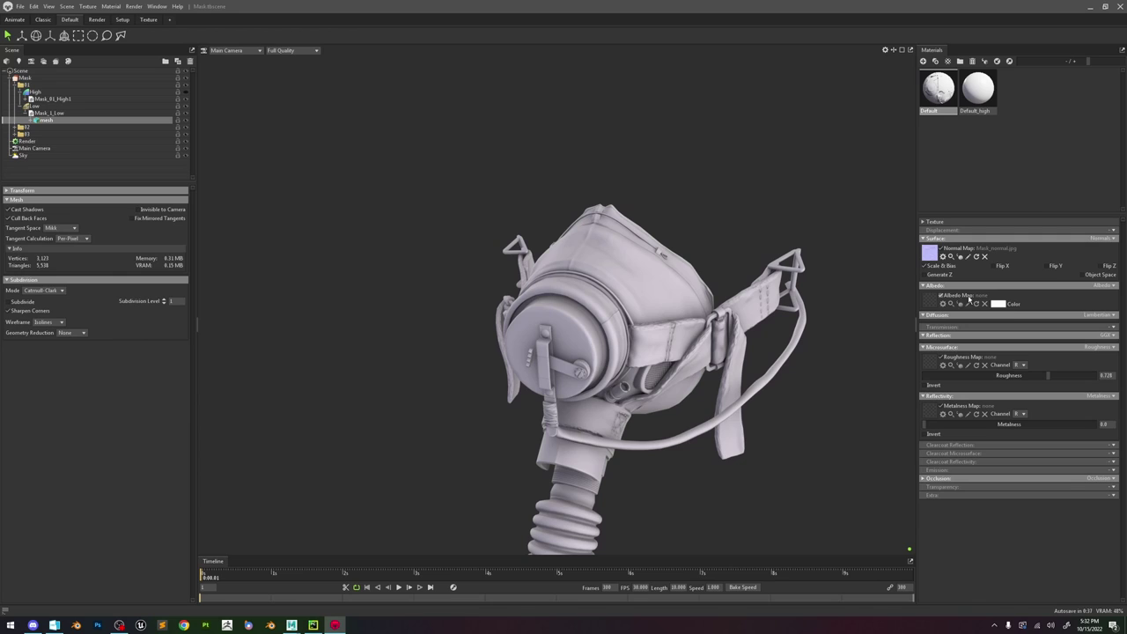
{"action": "left_click", "coordinate": [999, 304]}
{"action": "left_click_drag", "start_coordinate": [532, 241], "coordinate": [760, 272]}
{"action": "left_click_drag", "start_coordinate": [712, 315], "coordinate": [685, 310]}
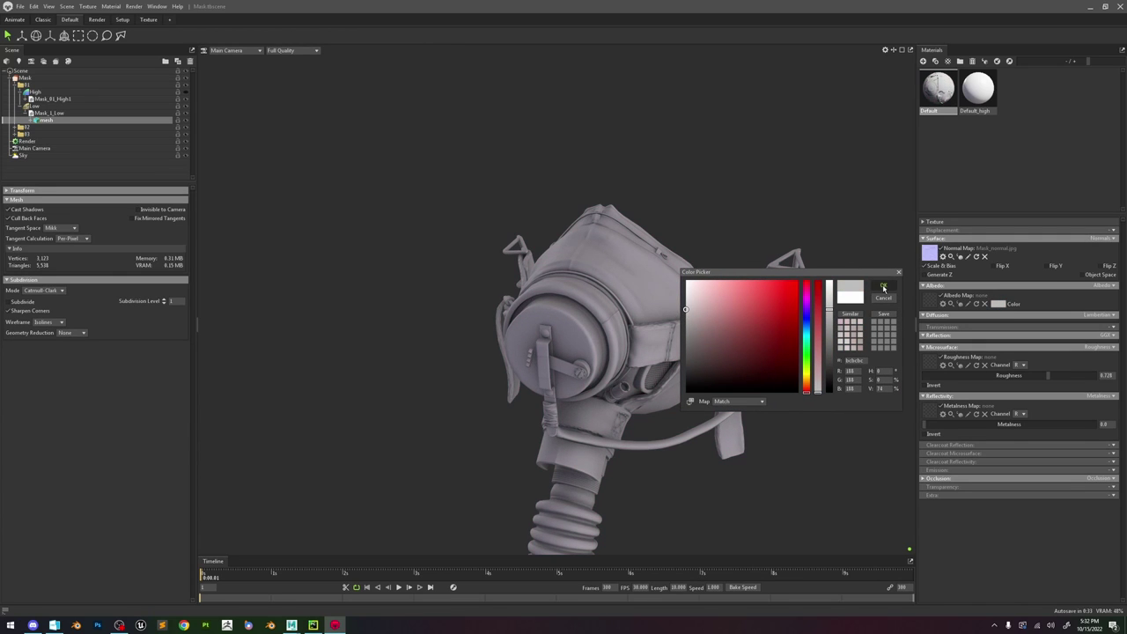
{"action": "left_click", "coordinate": [883, 286]}
{"action": "left_click_drag", "start_coordinate": [841, 264], "coordinate": [713, 269]}
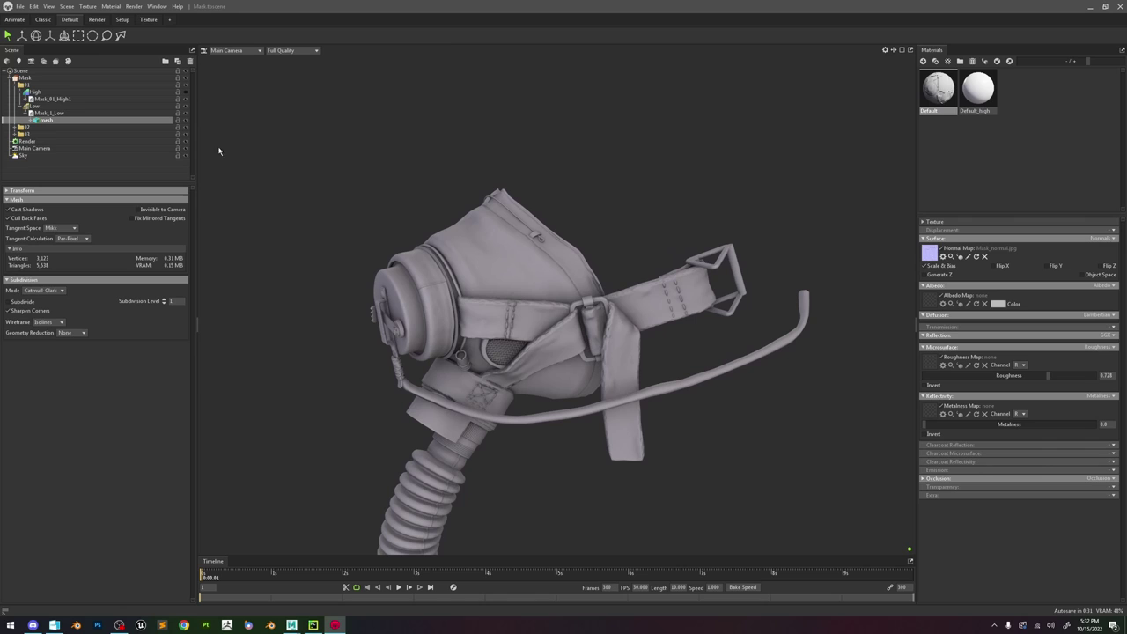
- Examine the baked detail around the side valve, mesh vent and strap stitching up close
{"action": "left_click", "coordinate": [60, 78]}
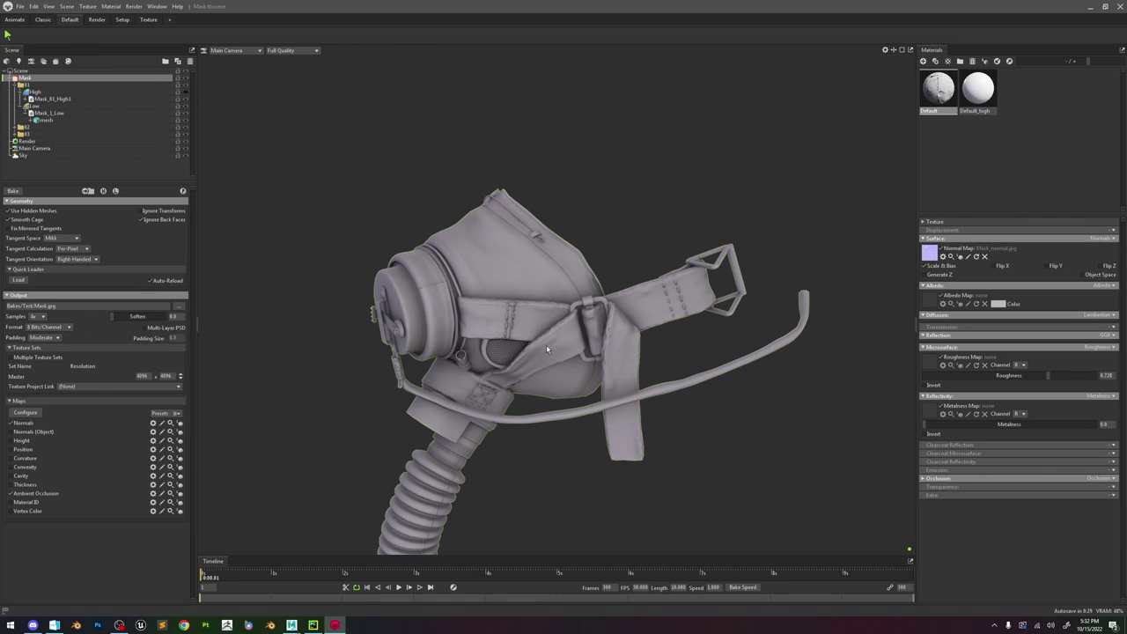
{"action": "left_click_drag", "start_coordinate": [552, 349], "coordinate": [634, 344]}
{"action": "middle_click_drag", "start_coordinate": [599, 361], "coordinate": [603, 283]}
{"action": "right_click_drag", "start_coordinate": [603, 283], "coordinate": [629, 340]}
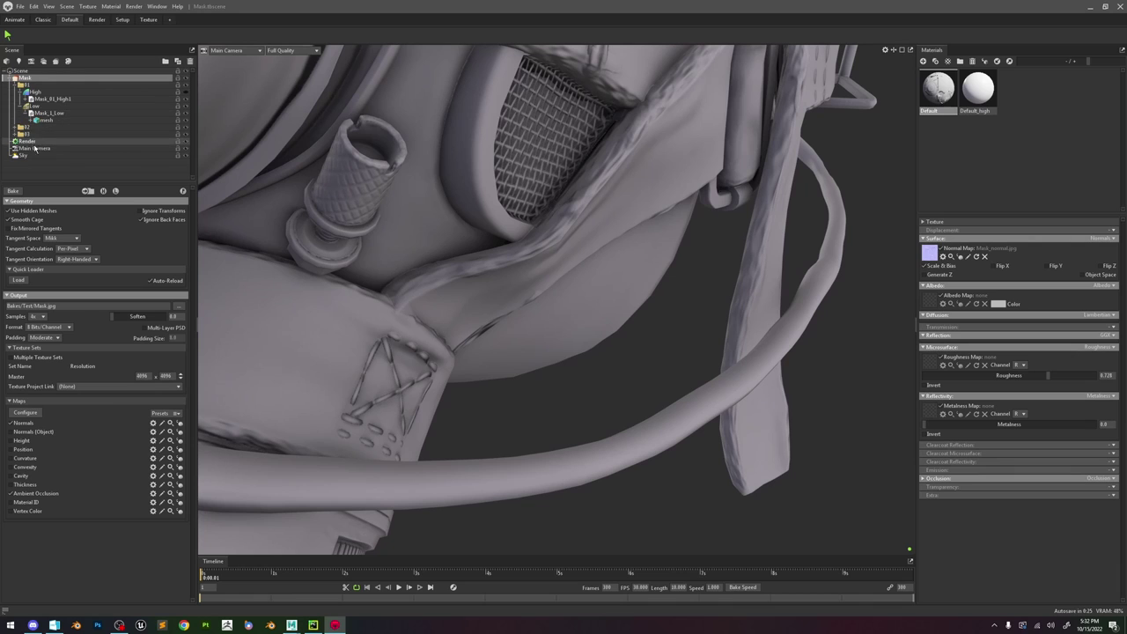
{"action": "left_click", "coordinate": [26, 140]}
{"action": "left_click_drag", "start_coordinate": [568, 276], "coordinate": [557, 251]}
{"action": "scroll", "coordinate": [543, 275], "scroll_direction": "up", "scroll_amount": 4}
{"action": "scroll", "coordinate": [693, 355], "scroll_direction": "down", "scroll_amount": 10}
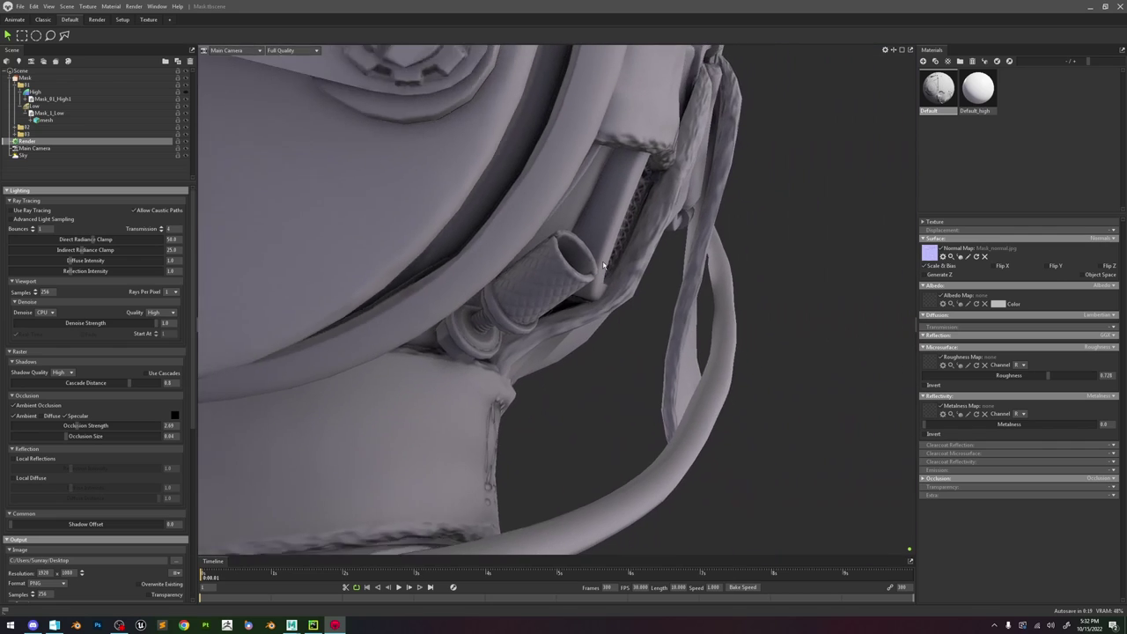
- Enable ray tracing in the scene's render settings
{"action": "left_click_drag", "start_coordinate": [529, 239], "coordinate": [454, 289]}
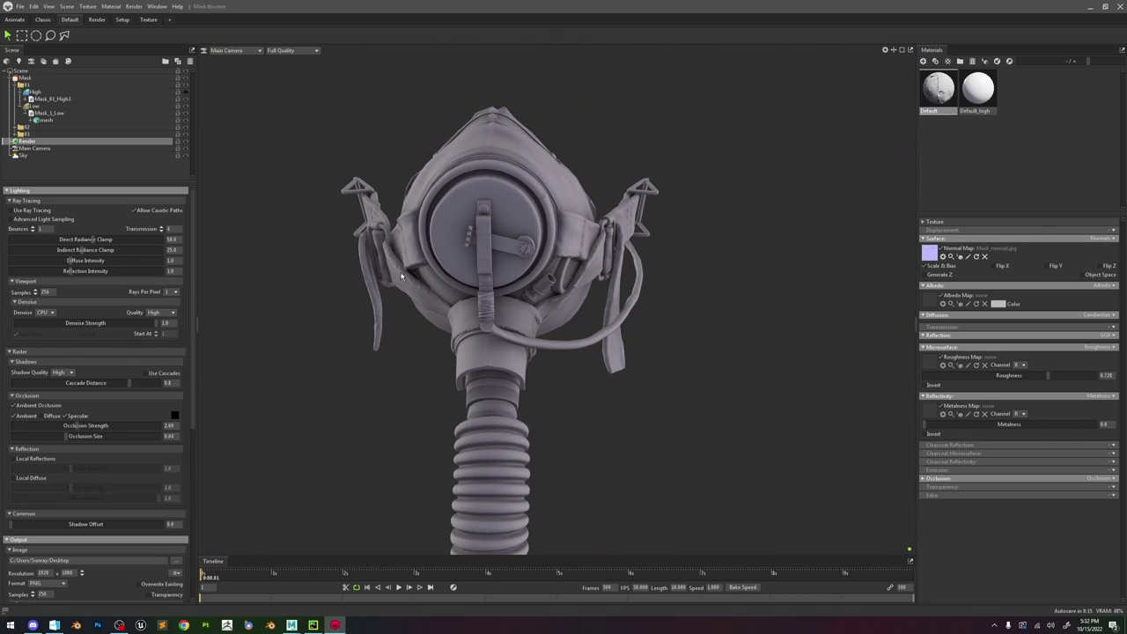
{"action": "right_click", "coordinate": [416, 271]}
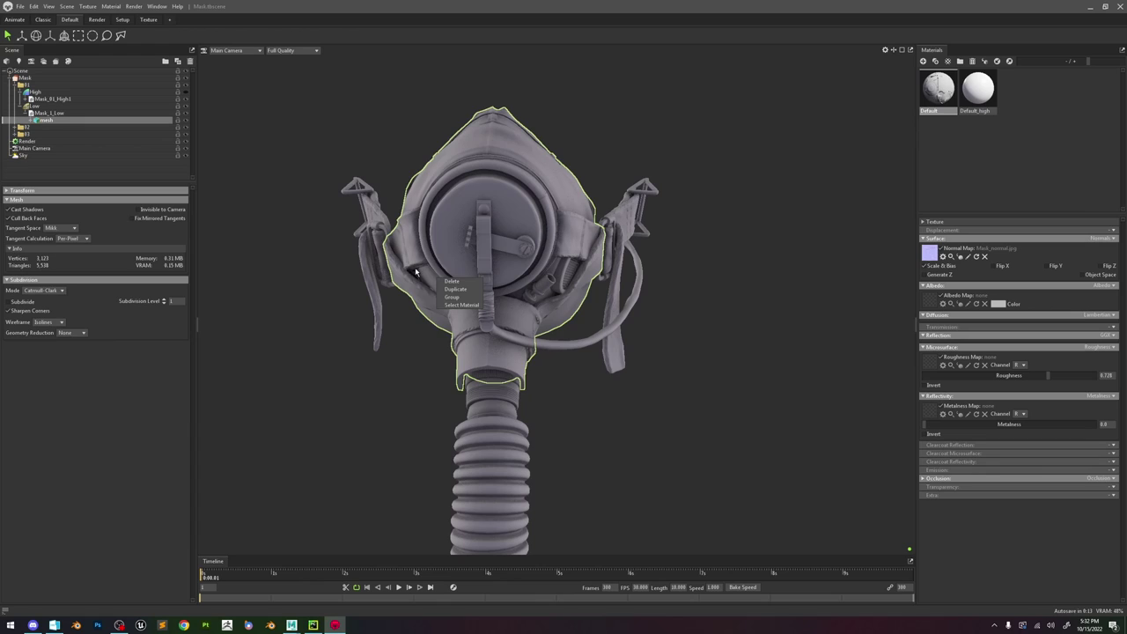
{"action": "left_click", "coordinate": [362, 310]}
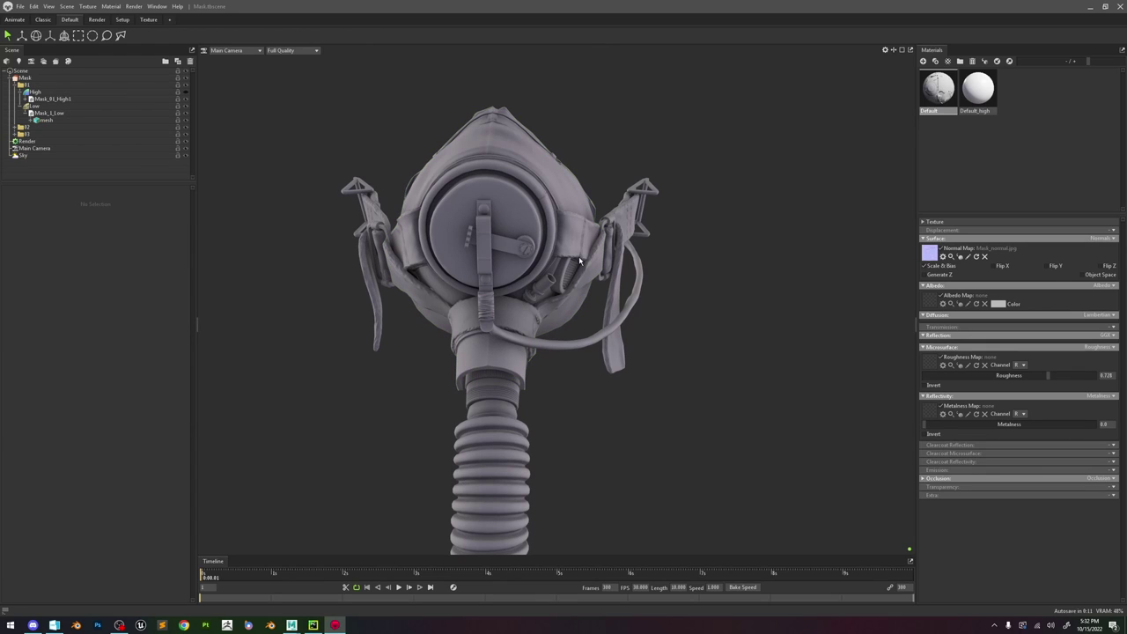
{"action": "left_click", "coordinate": [32, 79]}
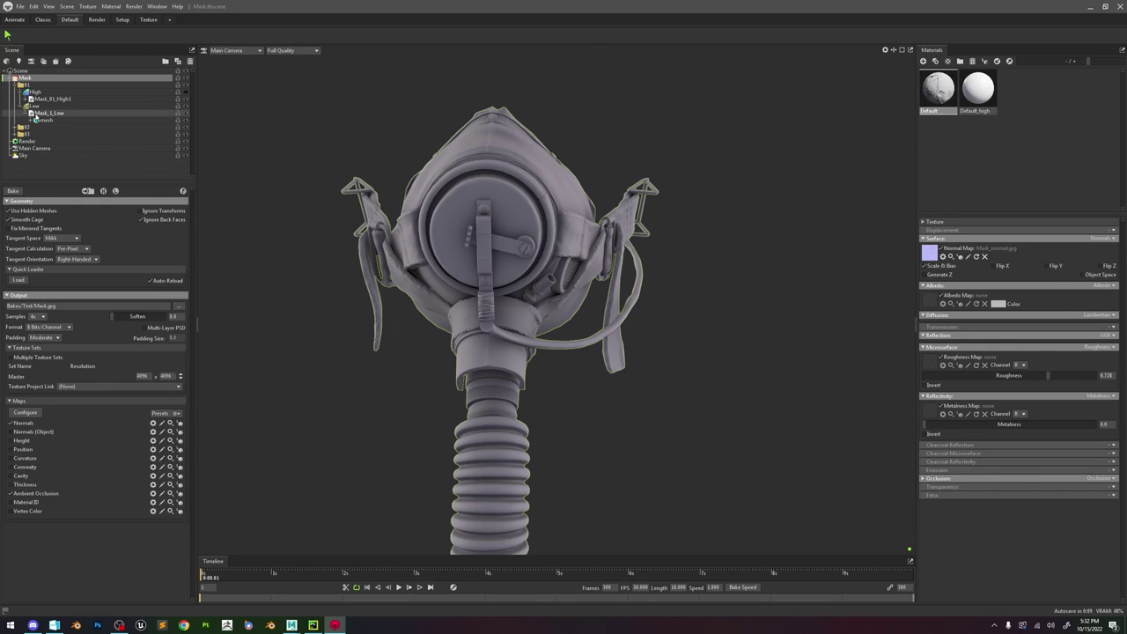
{"action": "left_click", "coordinate": [28, 141]}
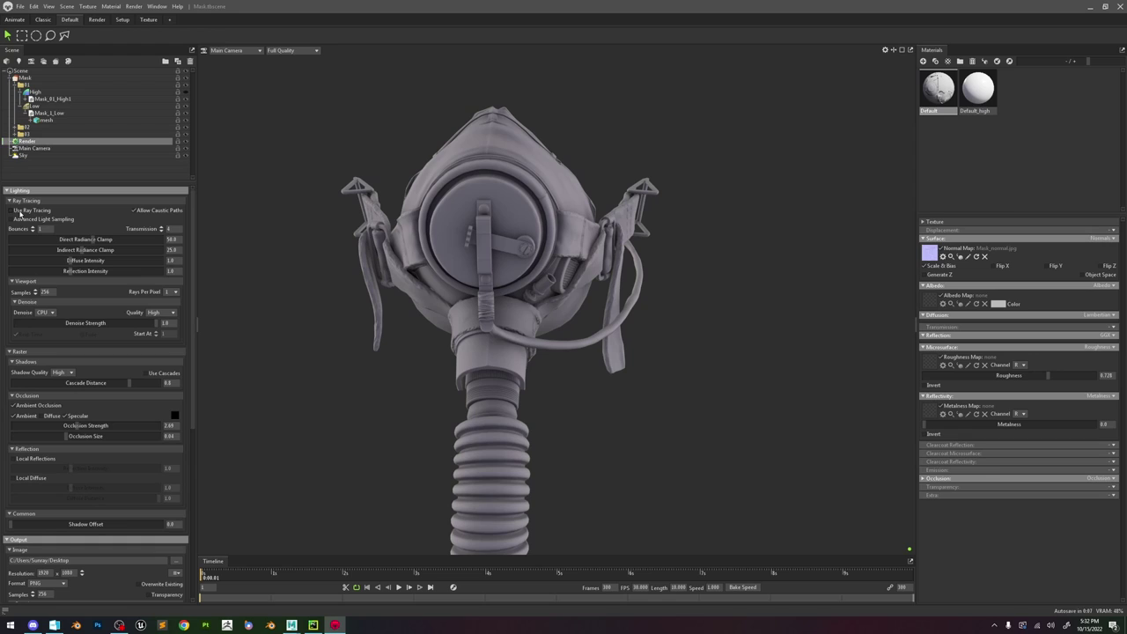
{"action": "left_click", "coordinate": [18, 211]}
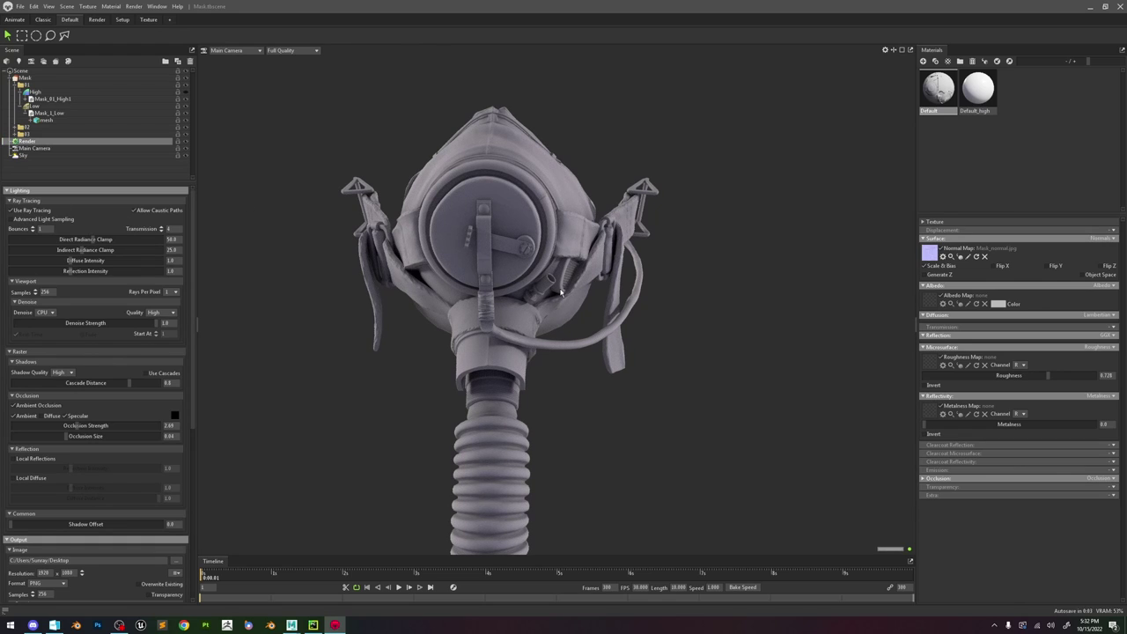
- Examine the baked mask from several angles, up close around the front strap and its cord wrapping
{"action": "left_click_drag", "start_coordinate": [577, 313], "coordinate": [629, 312]}
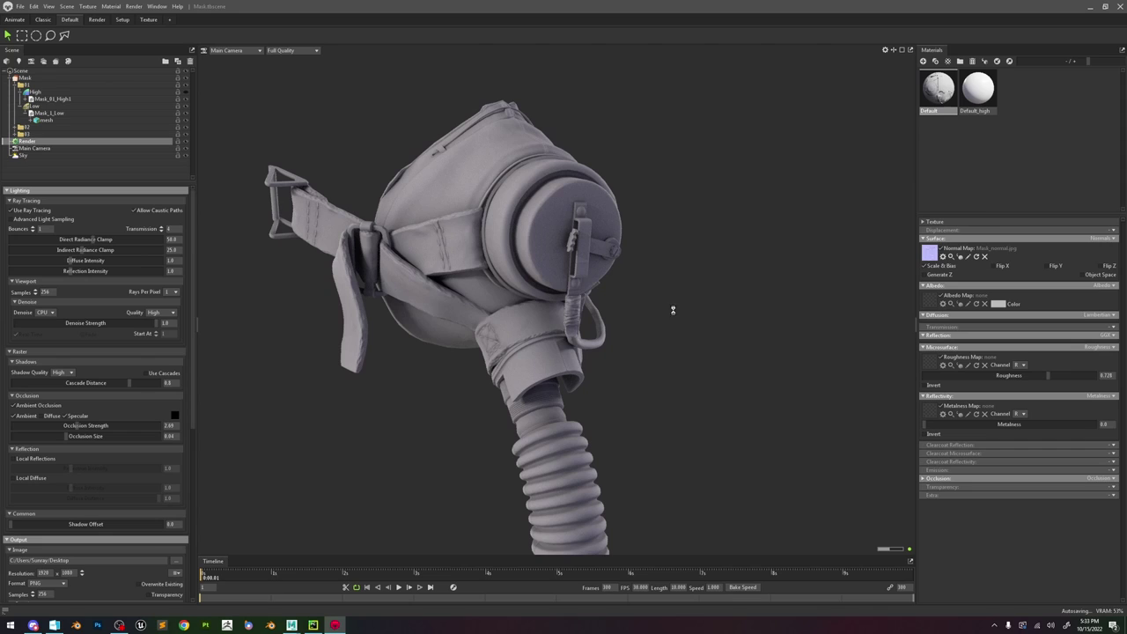
{"action": "right_click", "coordinate": [736, 320]}
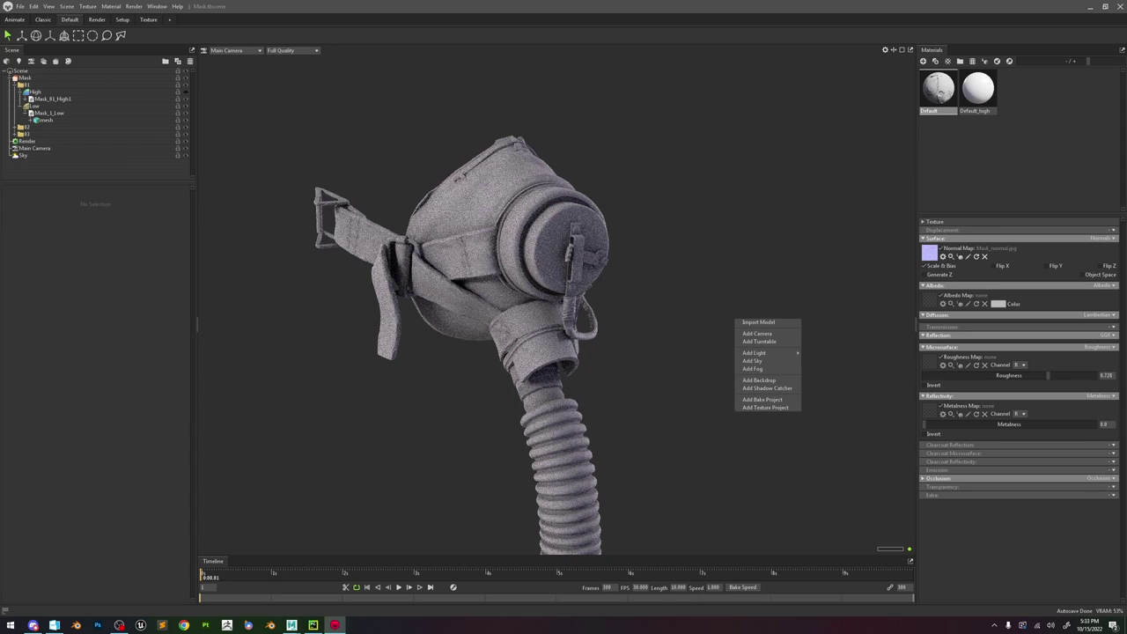
{"action": "left_click", "coordinate": [675, 289]}
{"action": "left_click_drag", "start_coordinate": [714, 319], "coordinate": [662, 314]}
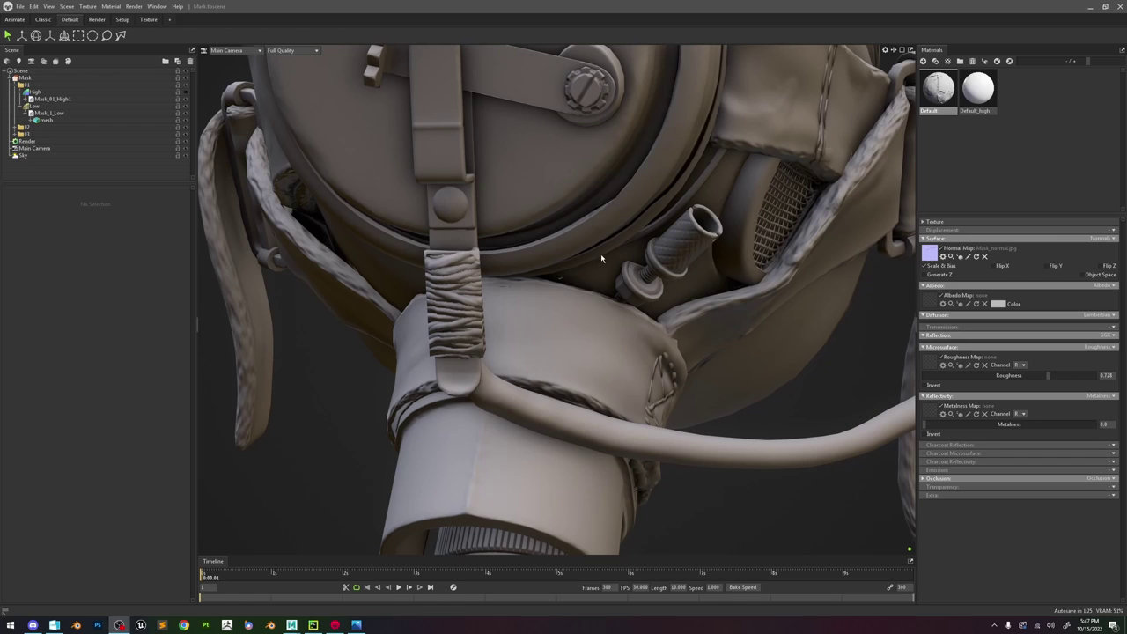
{"action": "left_click", "coordinate": [538, 316]}
{"action": "left_click_drag", "start_coordinate": [535, 320], "coordinate": [497, 263]}
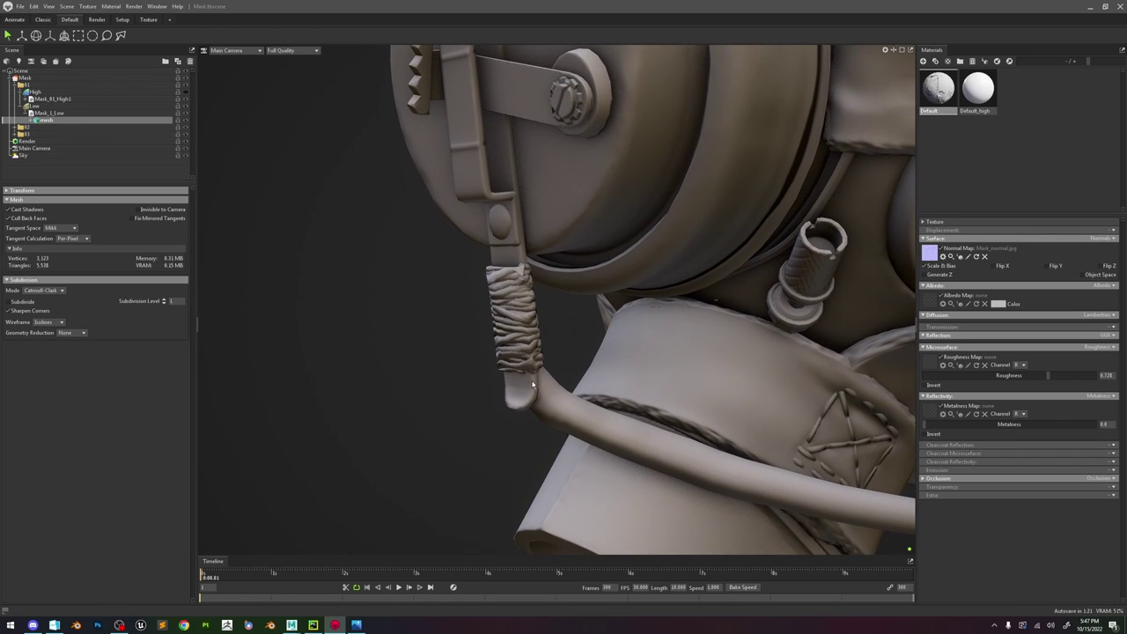
{"action": "left_click_drag", "start_coordinate": [481, 383], "coordinate": [548, 401]}
{"action": "scroll", "coordinate": [551, 402], "scroll_direction": "up", "scroll_amount": 6}
{"action": "left_click_drag", "start_coordinate": [441, 374], "coordinate": [667, 360]}
{"action": "left_click", "coordinate": [669, 360]}
{"action": "scroll", "coordinate": [633, 357], "scroll_direction": "down", "scroll_amount": 2}
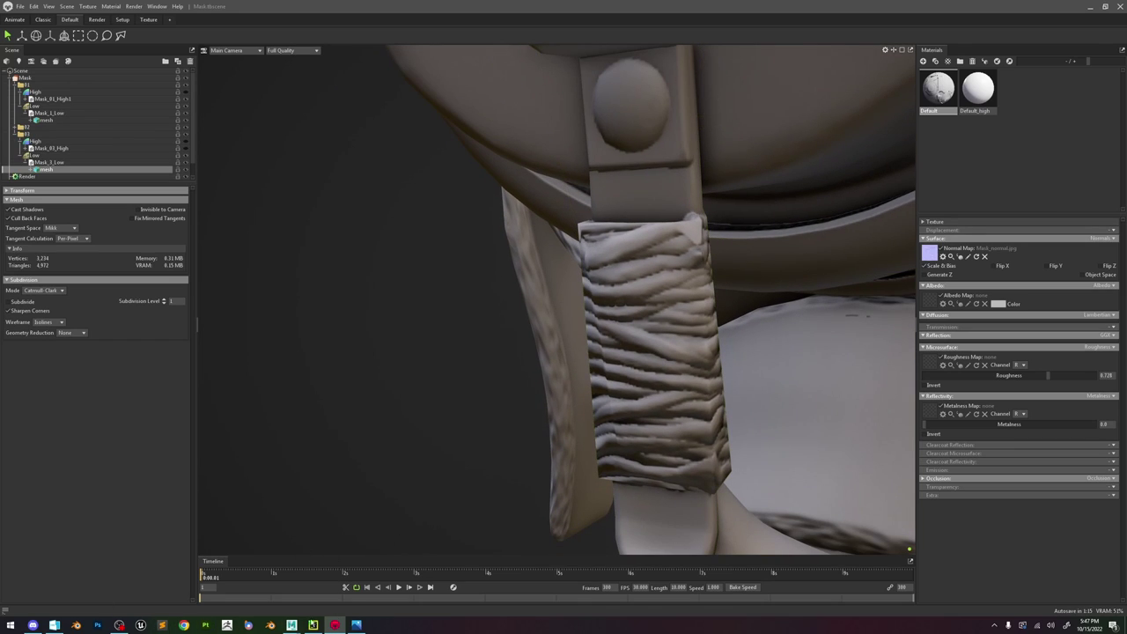
- Switch to Maya, turn on textured shading, and compare the low-poly and high-poly mask meshes by toggling their display
{"action": "left_click", "coordinate": [291, 625]}
{"action": "left_click", "coordinate": [340, 587]}
{"action": "scroll", "coordinate": [602, 427], "scroll_direction": "up", "scroll_amount": 1}
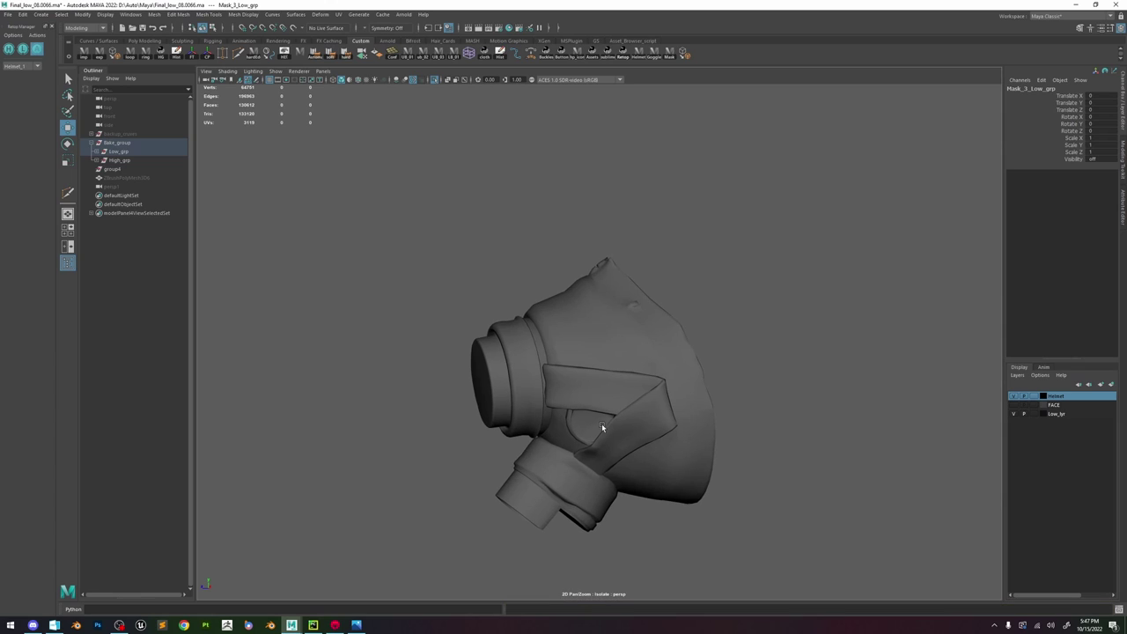
{"action": "key", "text": "5"}
{"action": "left_click_drag", "start_coordinate": [604, 337], "coordinate": [525, 138], "text": "alt"}
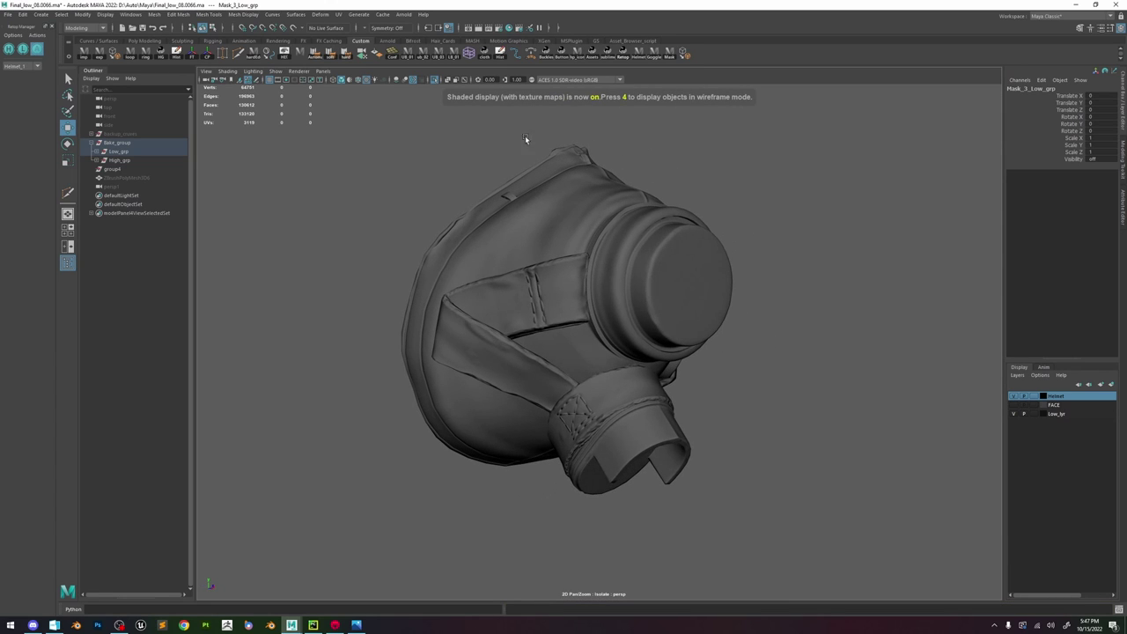
{"action": "left_click", "coordinate": [433, 80]}
{"action": "left_click", "coordinate": [22, 50]}
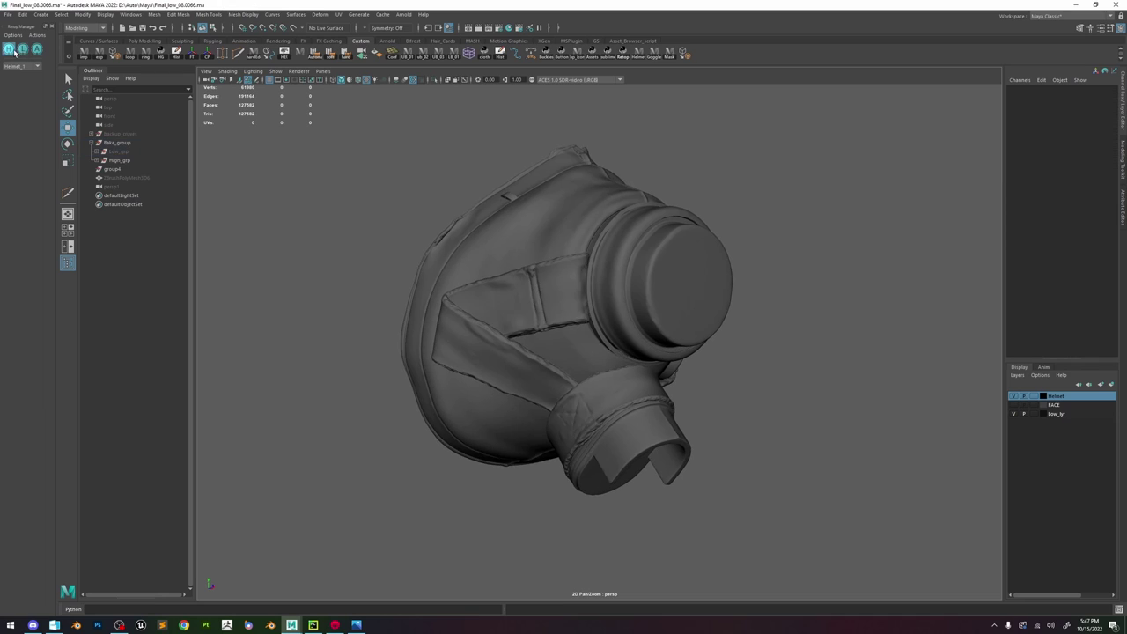
{"action": "left_click", "coordinate": [9, 52]}
{"action": "left_click_drag", "start_coordinate": [744, 226], "coordinate": [520, 255], "text": "alt"}
{"action": "left_click", "coordinate": [22, 50]}
{"action": "left_click", "coordinate": [9, 50]}
{"action": "left_click", "coordinate": [22, 50]}
- Focus on a vertex at the low-poly mask's outer rim and show the low-poly and high-poly meshes together
{"action": "right_click_drag", "start_coordinate": [704, 248], "coordinate": [656, 248]}
{"action": "left_click", "coordinate": [730, 248]}
{"action": "key", "text": "f"}
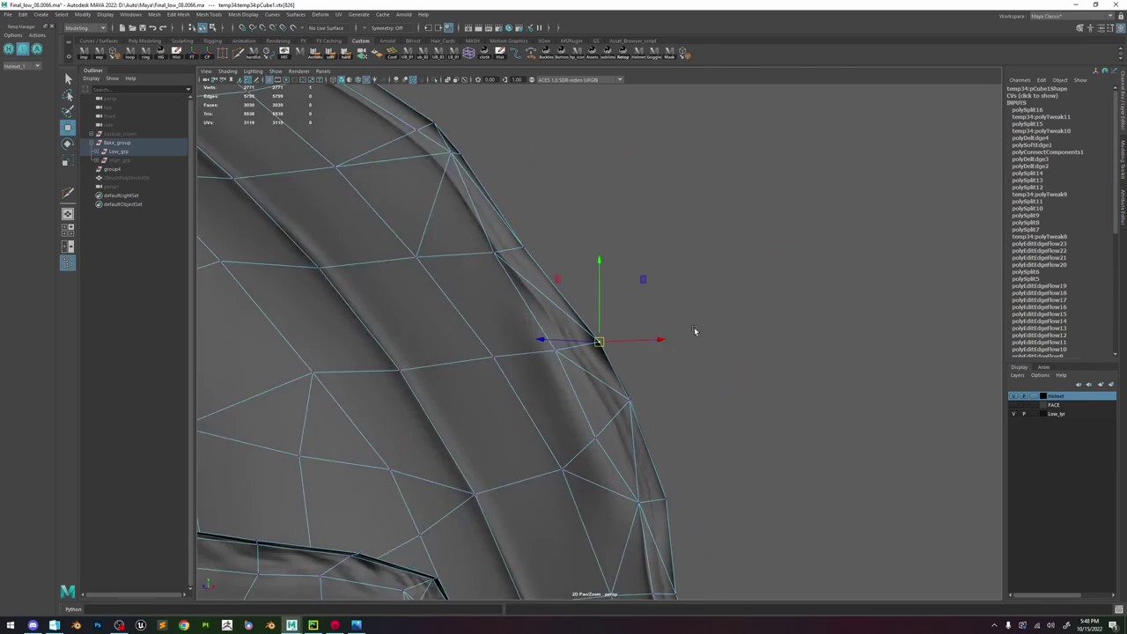
{"action": "left_click_drag", "start_coordinate": [694, 329], "coordinate": [599, 295], "text": "alt"}
{"action": "left_click", "coordinate": [9, 50]}
{"action": "left_click", "coordinate": [37, 50]}
- Make the high-poly mask a live surface and start Quad Draw on the low-poly mask
{"action": "left_click", "coordinate": [588, 314]}
{"action": "left_click", "coordinate": [588, 308]}
{"action": "left_click", "coordinate": [608, 374]}
{"action": "left_click", "coordinate": [293, 28]}
{"action": "left_click", "coordinate": [581, 290]}
{"action": "left_click", "coordinate": [1122, 160]}
{"action": "left_click", "coordinate": [1089, 341]}
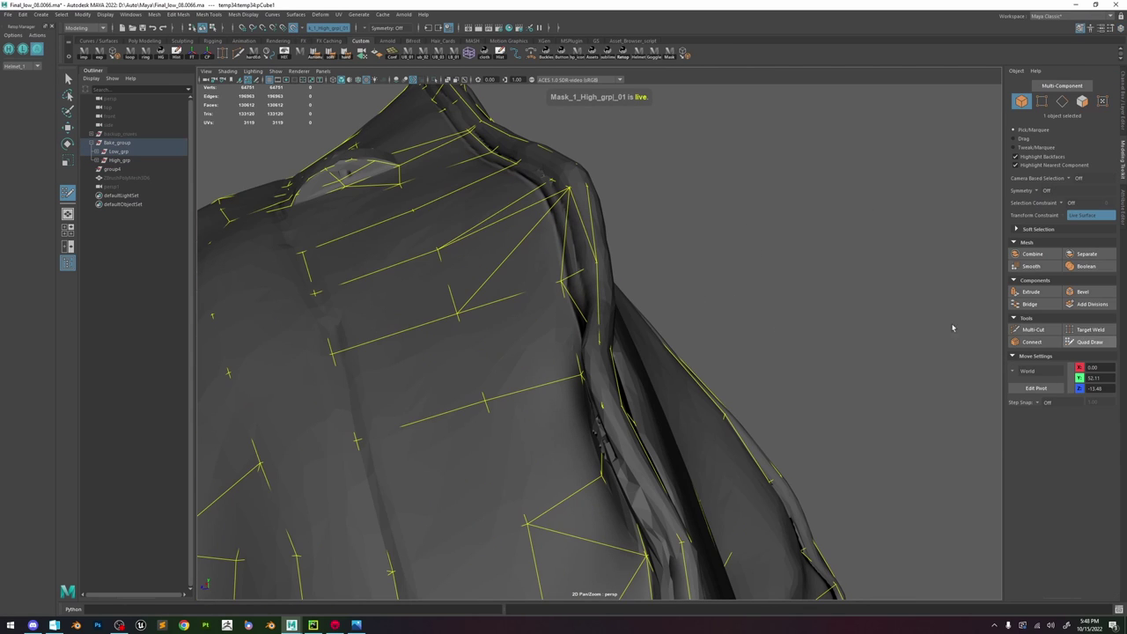
{"action": "mouse_move", "coordinate": [792, 308]}
{"action": "left_mouse_down", "text": "alt"}
{"action": "mouse_move", "coordinate": [604, 299]}
{"action": "mouse_move", "coordinate": [739, 325]}
{"action": "left_mouse_up", "text": "alt"}
- Set Quad Draw's live constraint display to a teal wireframe overlay, a light blue mesh color and a mesh alpha of 0.1416
{"action": "left_click", "coordinate": [1110, 28]}
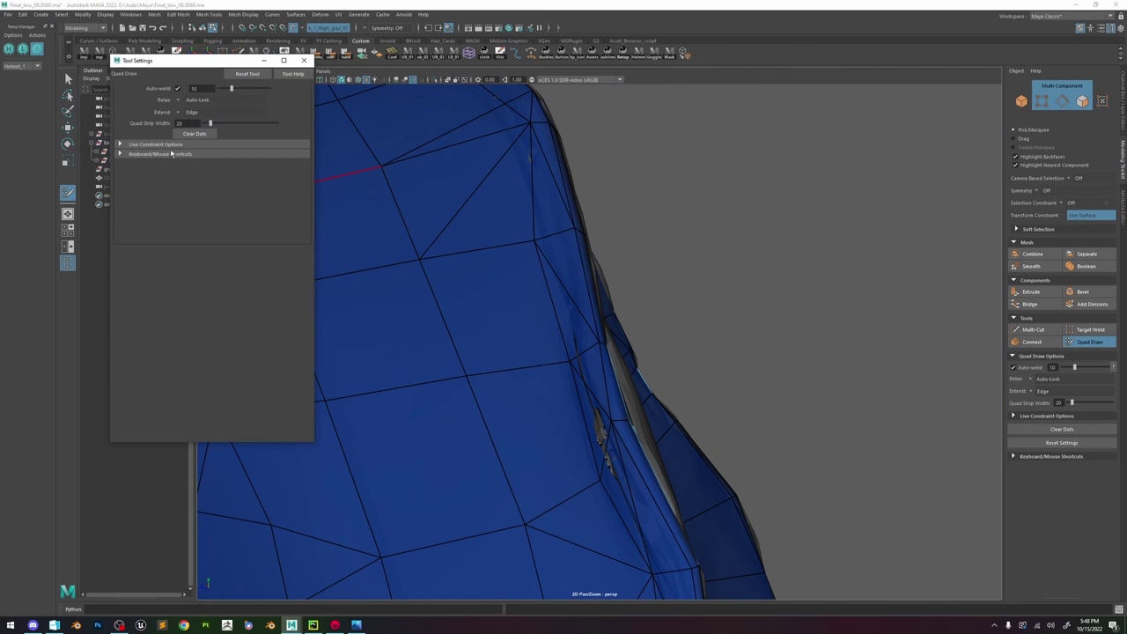
{"action": "left_click", "coordinate": [175, 144]}
{"action": "left_click_drag", "start_coordinate": [257, 174], "coordinate": [217, 175]}
{"action": "left_click", "coordinate": [202, 156]}
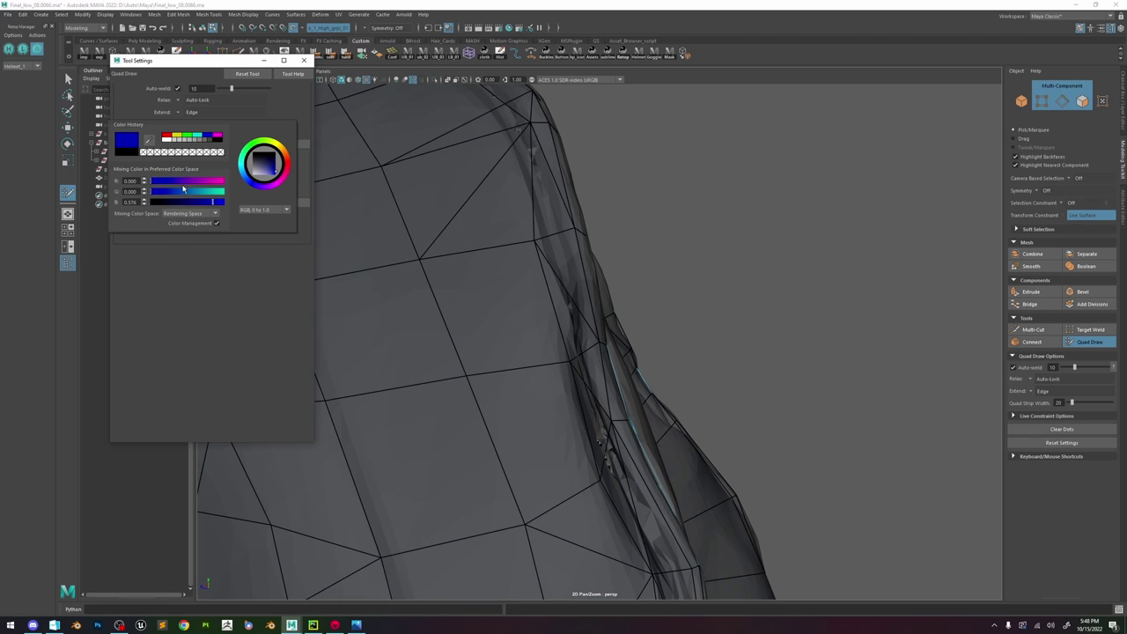
{"action": "left_click", "coordinate": [203, 164]}
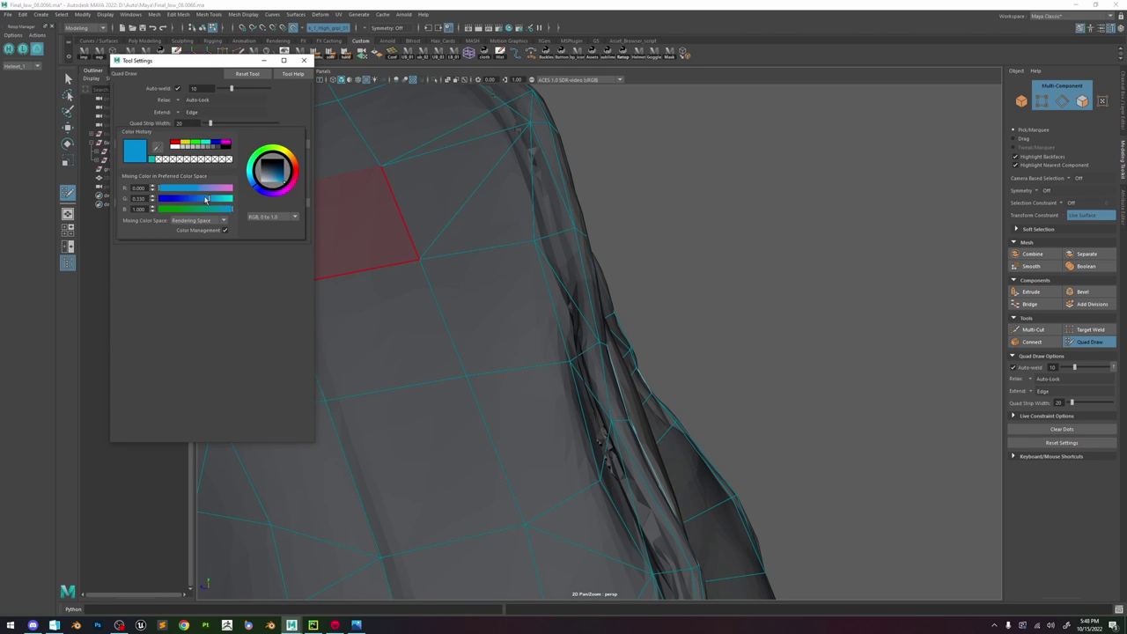
{"action": "left_click", "coordinate": [269, 236]}
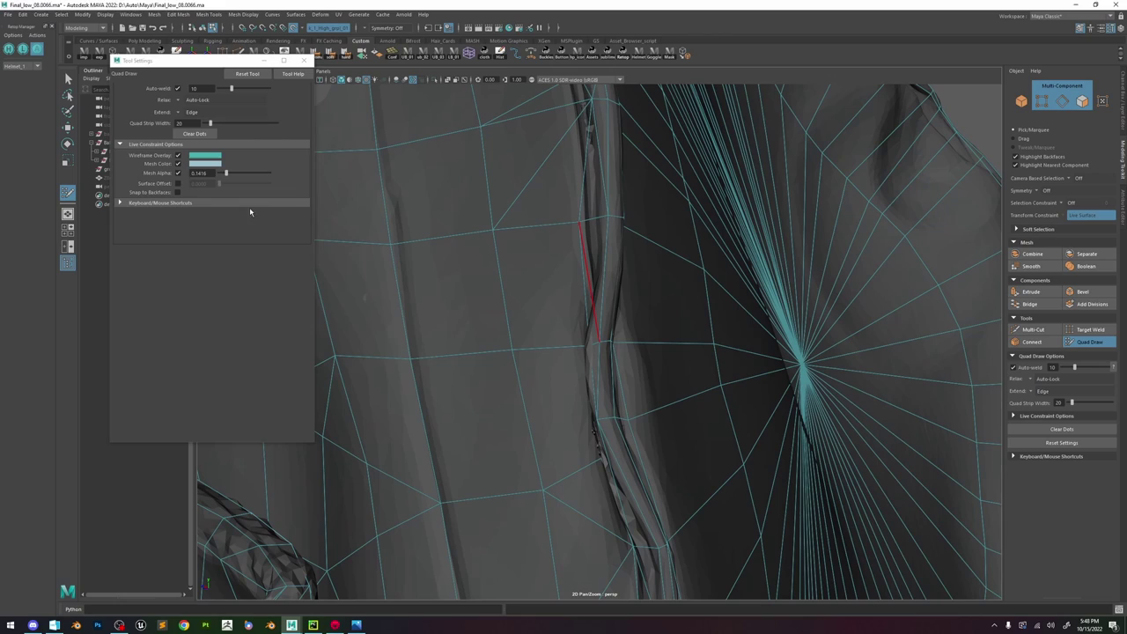
{"action": "left_click", "coordinate": [204, 163]}
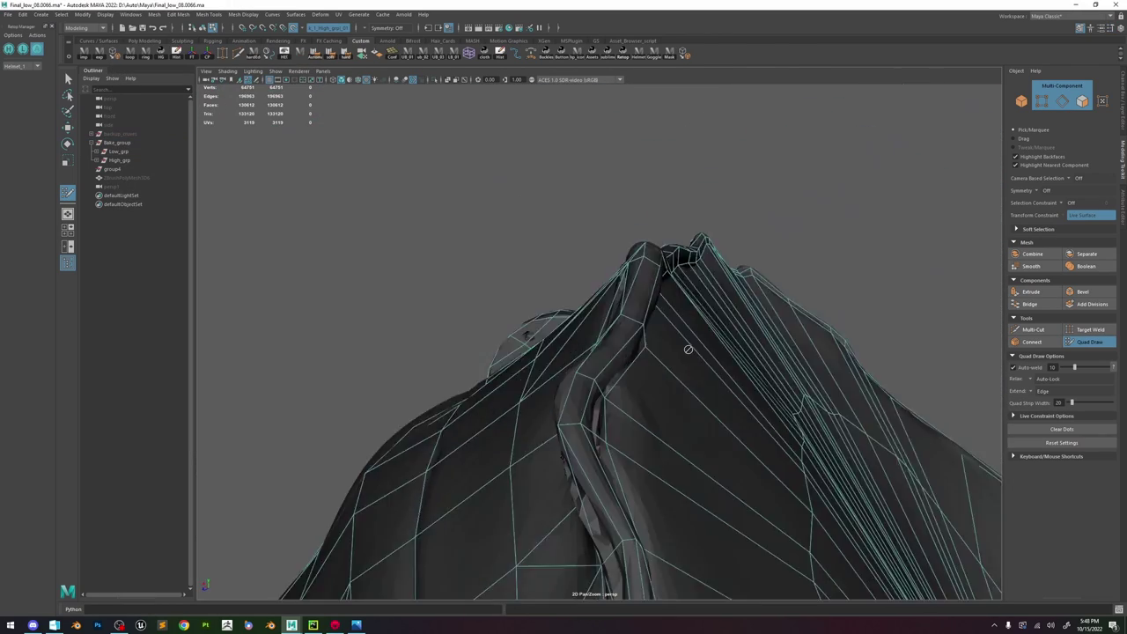
- Cut extra edges across the low-poly mask's outer rim with Multi-Cut, and refine the rim with Quad Draw on the live surface
{"action": "left_click_drag", "start_coordinate": [689, 349], "coordinate": [621, 418], "text": "alt"}
{"action": "key", "text": "ctrl+z"}
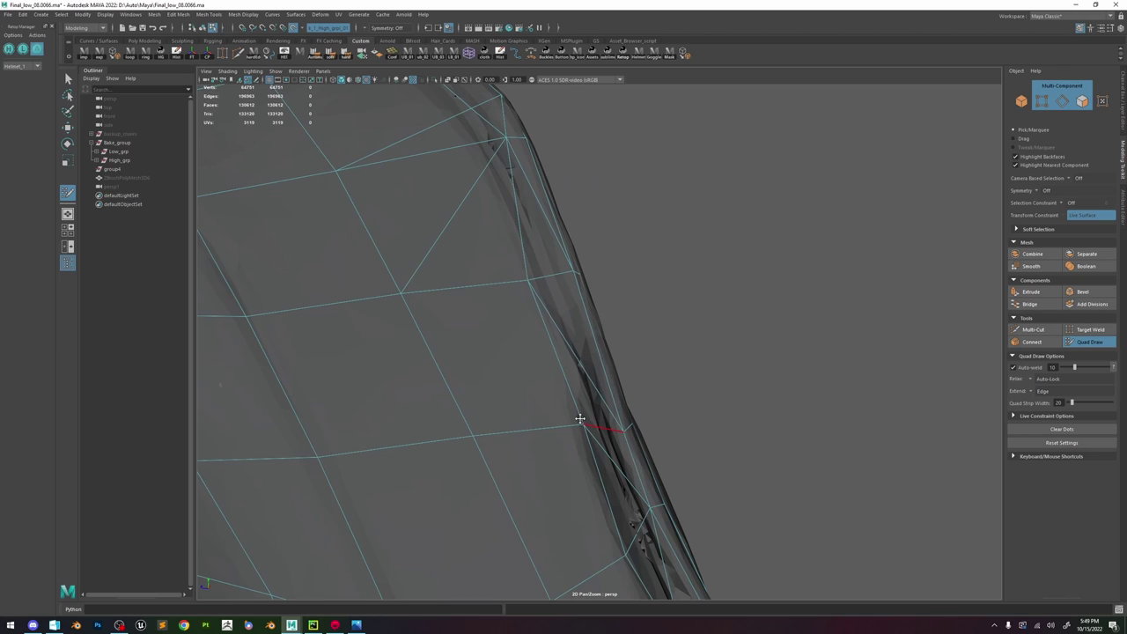
{"action": "left_click", "coordinate": [1032, 330]}
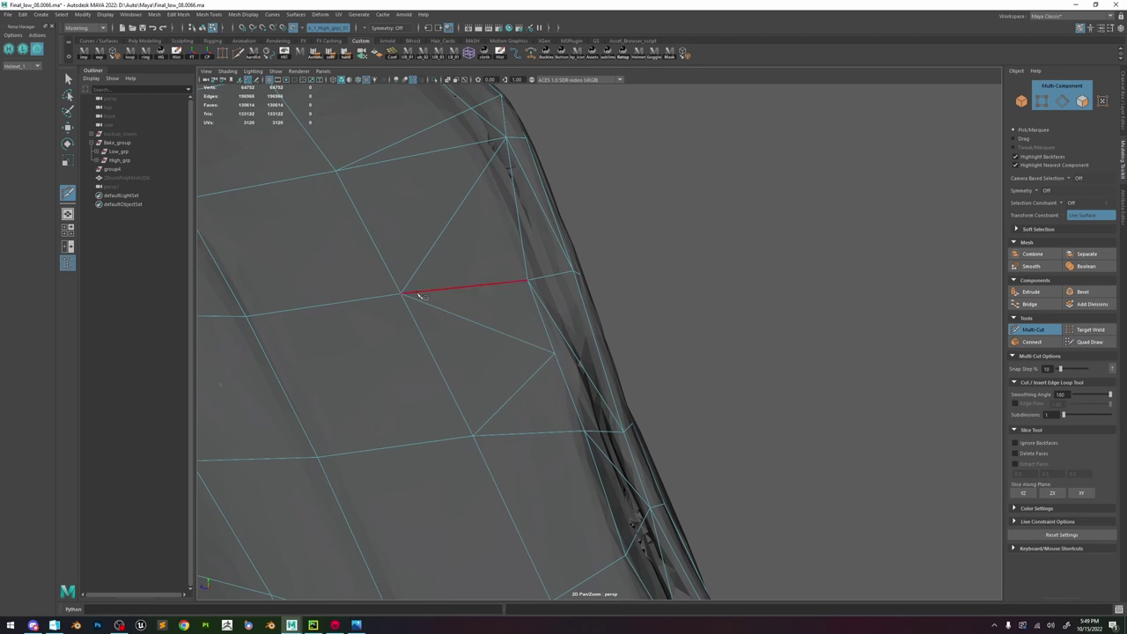
{"action": "left_click_drag", "start_coordinate": [596, 350], "coordinate": [630, 359], "text": "alt"}
{"action": "left_click", "coordinate": [811, 397]}
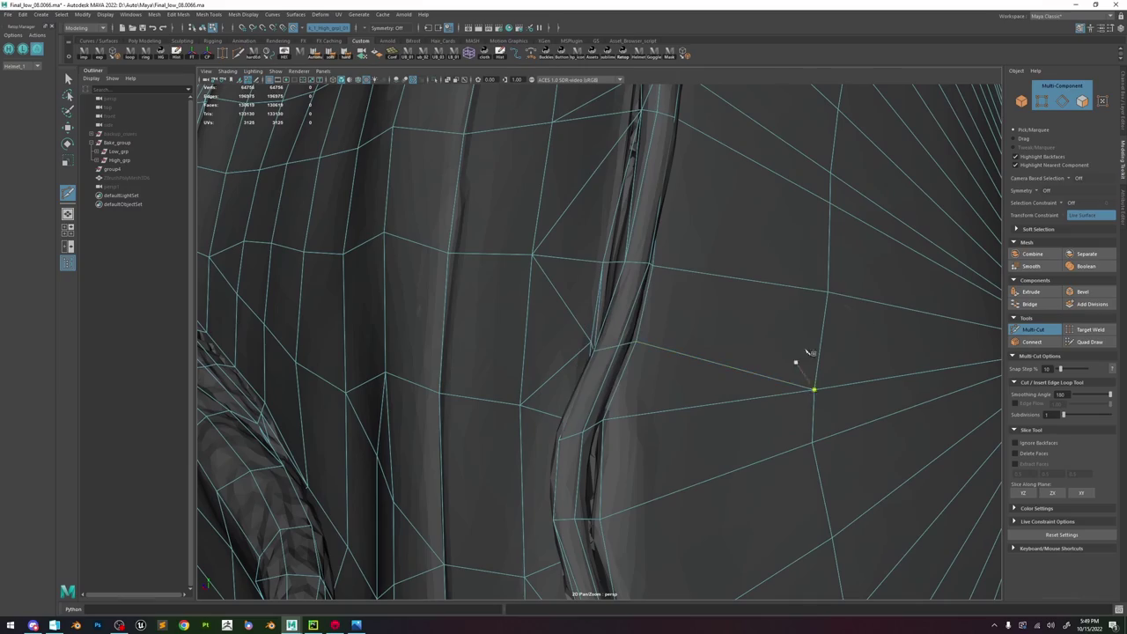
{"action": "left_click", "coordinate": [1088, 342]}
{"action": "left_click_drag", "start_coordinate": [551, 317], "coordinate": [579, 326], "text": "alt"}
{"action": "mouse_move", "coordinate": [632, 356]}
{"action": "left_mouse_down", "text": "alt"}
{"action": "mouse_move", "coordinate": [596, 327]}
{"action": "mouse_move", "coordinate": [624, 435]}
{"action": "mouse_move", "coordinate": [584, 397]}
{"action": "mouse_move", "coordinate": [623, 391]}
{"action": "mouse_move", "coordinate": [644, 409]}
{"action": "mouse_move", "coordinate": [672, 216]}
{"action": "mouse_move", "coordinate": [665, 309]}
{"action": "mouse_move", "coordinate": [732, 374]}
{"action": "mouse_move", "coordinate": [748, 411]}
{"action": "left_mouse_up", "text": "alt"}
- Return to object mode, isolate the mask and export the low-poly group as Mask_3_Low.obj
{"action": "key", "text": "w"}
{"action": "key", "text": "F8"}
{"action": "key", "text": "ctrl+1"}
{"action": "left_click", "coordinate": [667, 311]}
{"action": "left_click", "coordinate": [669, 53]}
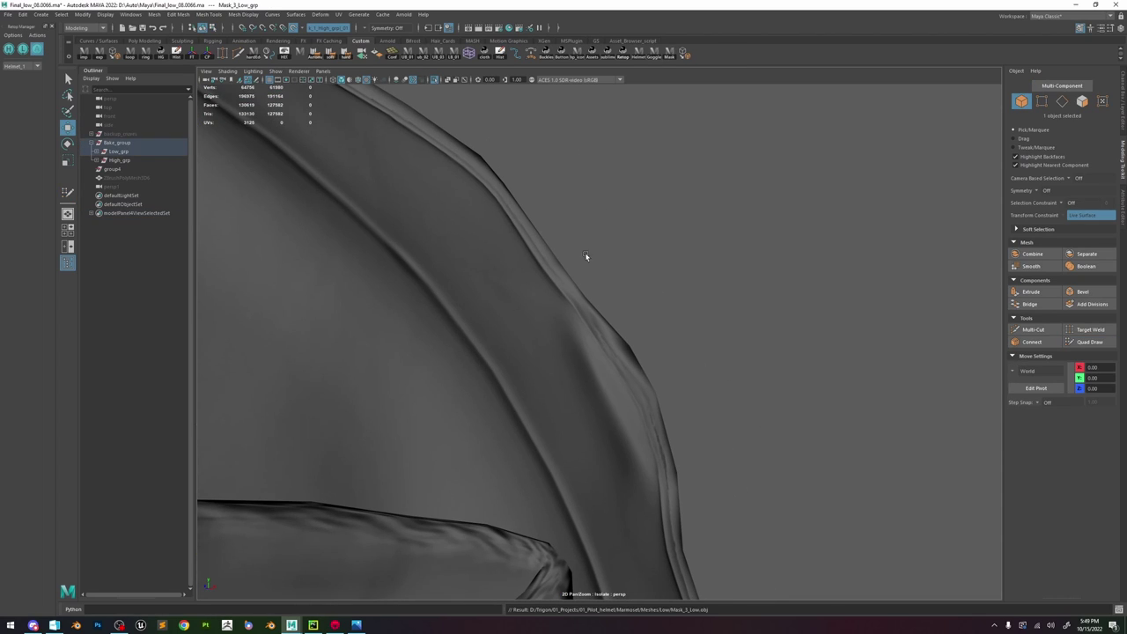
- Switch to Marmoset Toolbag and rebake the normals of the Mask bake project
{"action": "left_click", "coordinate": [336, 624]}
{"action": "left_click", "coordinate": [25, 79]}
{"action": "left_click", "coordinate": [13, 191]}
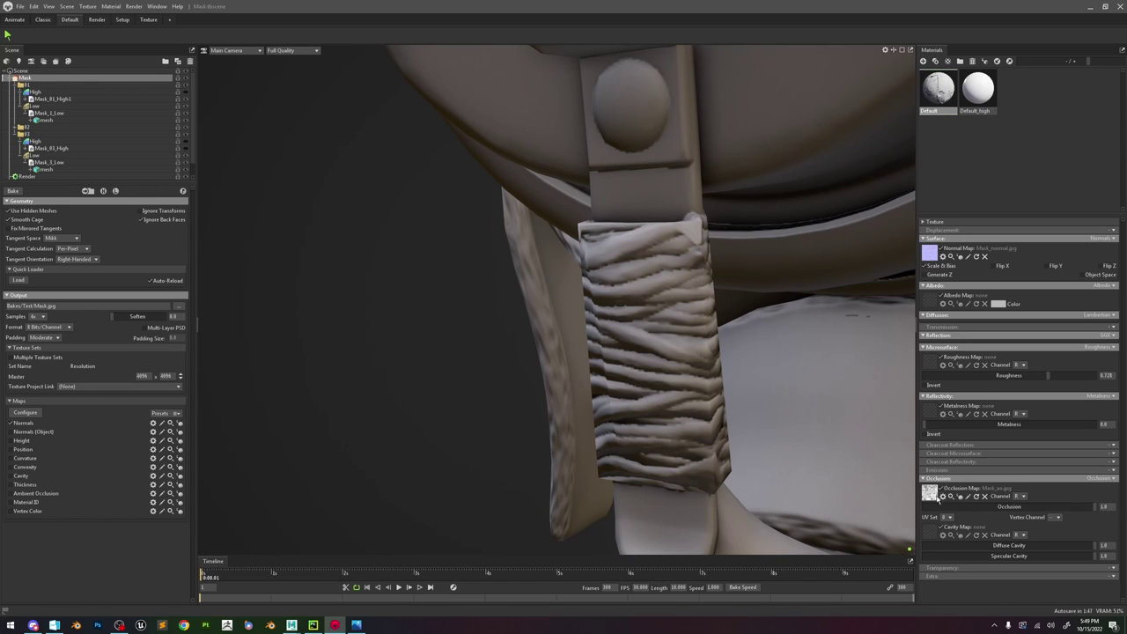
{"action": "left_click_drag", "start_coordinate": [414, 520], "coordinate": [703, 330]}
{"action": "middle_click_drag", "start_coordinate": [702, 330], "coordinate": [648, 331], "text": "alt"}
{"action": "right_click_drag", "start_coordinate": [648, 331], "coordinate": [438, 445], "text": "alt"}
- Switch back to Maya and examine the baked mask's outer rim from the side and front
{"action": "left_click", "coordinate": [292, 624]}
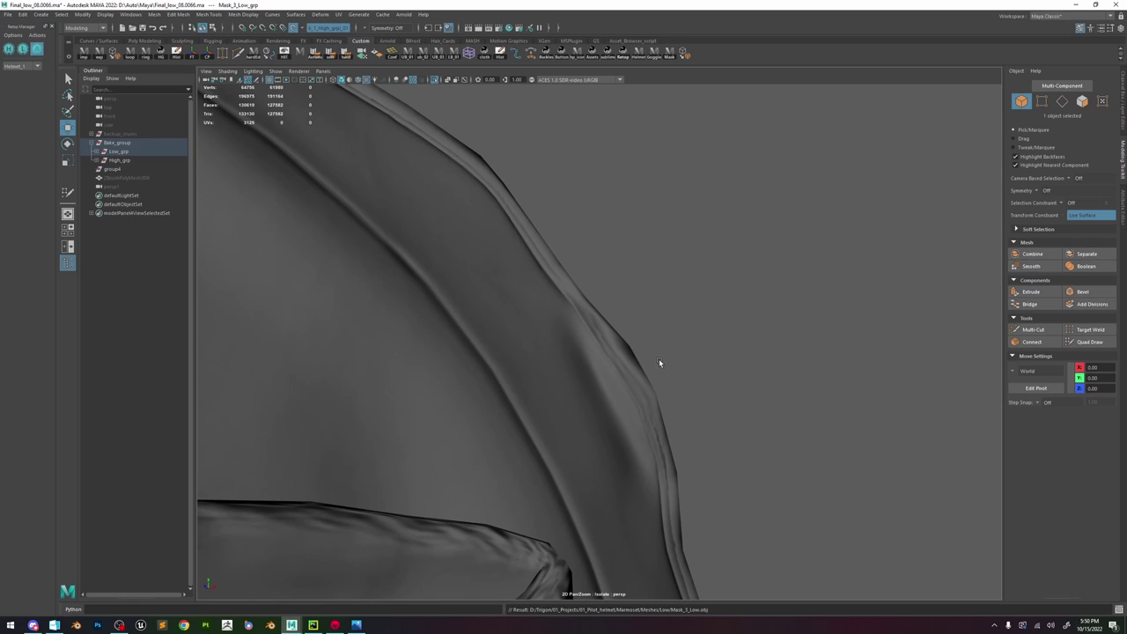
{"action": "scroll", "coordinate": [675, 376], "scroll_direction": "down", "scroll_amount": 8}
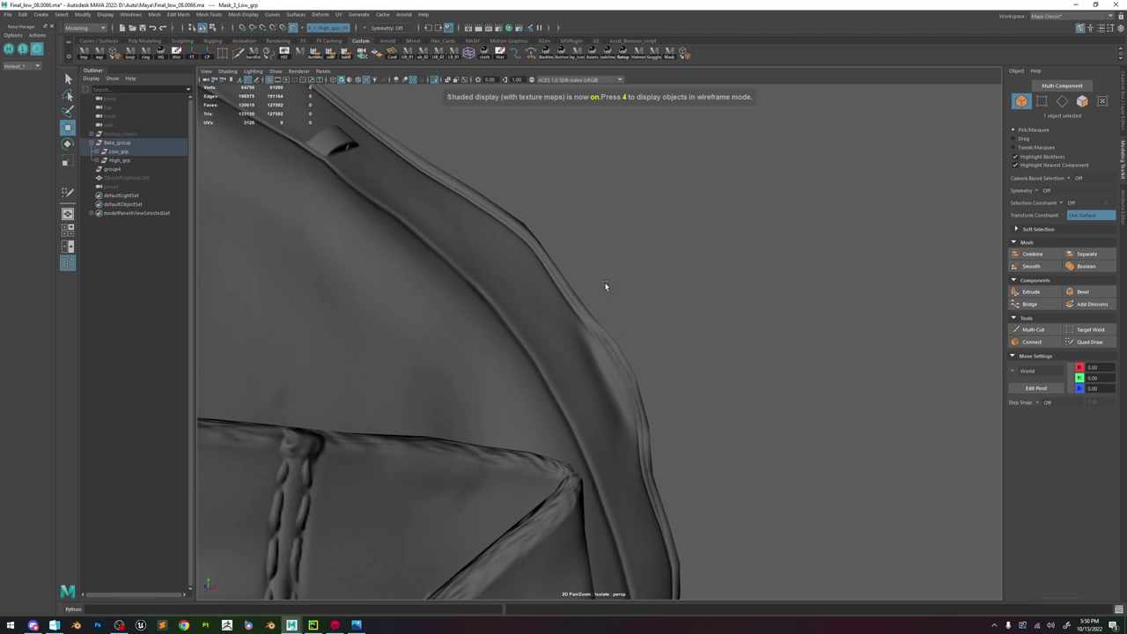
{"action": "left_click_drag", "start_coordinate": [553, 327], "coordinate": [676, 346], "text": "alt"}
{"action": "scroll", "coordinate": [620, 323], "scroll_direction": "down", "scroll_amount": 8}
{"action": "right_click_drag", "start_coordinate": [676, 346], "coordinate": [764, 382], "text": "alt"}
{"action": "left_click_drag", "start_coordinate": [764, 382], "coordinate": [738, 365], "text": "alt"}
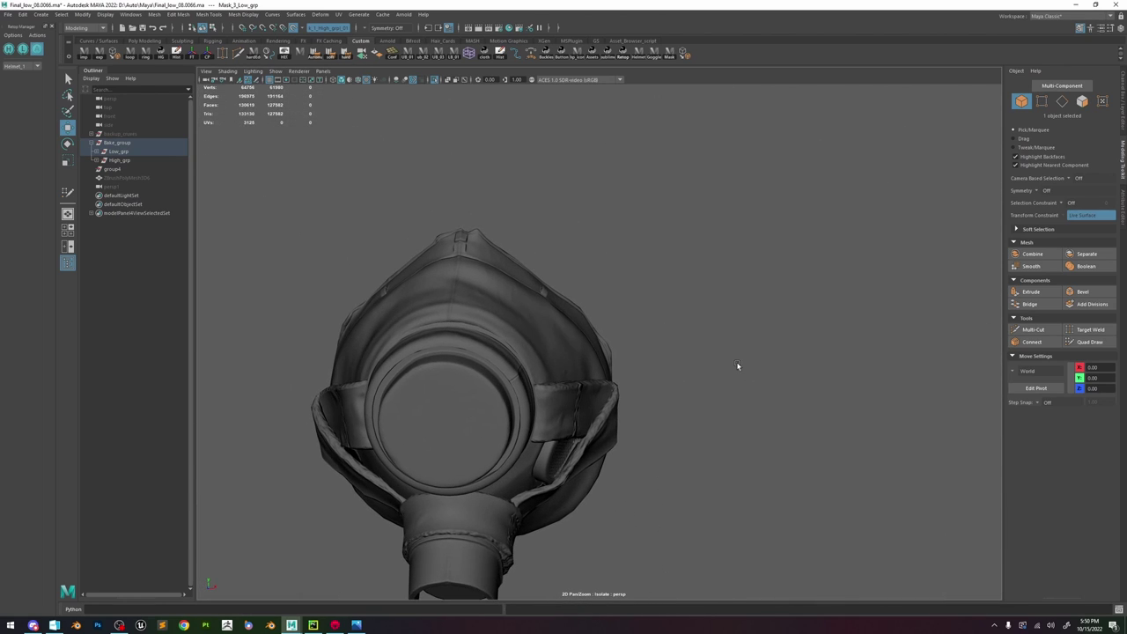
{"action": "right_click_drag", "start_coordinate": [737, 365], "coordinate": [773, 416], "text": "alt"}
{"action": "left_click_drag", "start_coordinate": [774, 416], "coordinate": [712, 365], "text": "alt"}
{"action": "scroll", "coordinate": [710, 362], "scroll_direction": "up", "scroll_amount": 3}
- Start Multi-Cut on the low-poly mask and turn off the live surface
{"action": "left_click", "coordinate": [633, 373]}
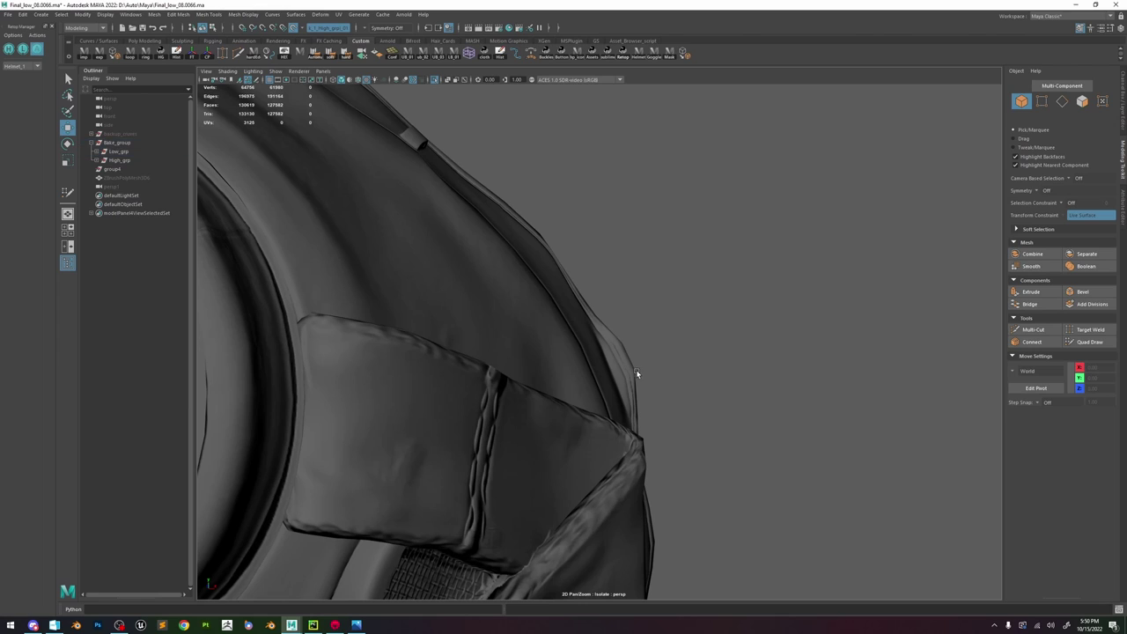
{"action": "scroll", "coordinate": [673, 376], "scroll_direction": "up", "scroll_amount": 4}
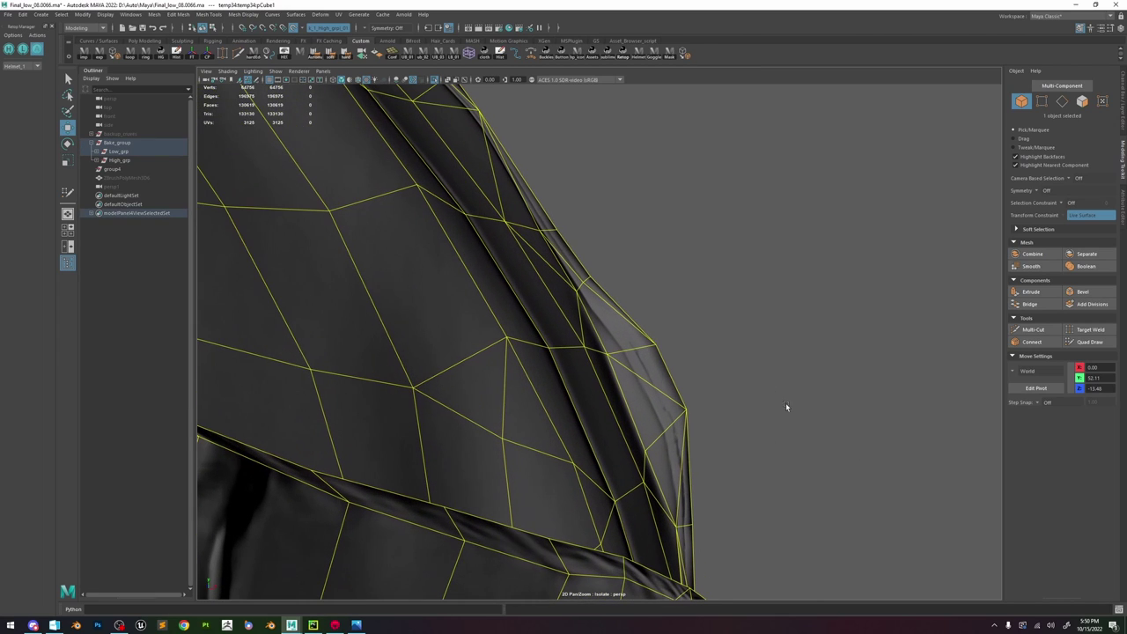
{"action": "left_click", "coordinate": [1033, 329]}
{"action": "left_click", "coordinate": [294, 27]}
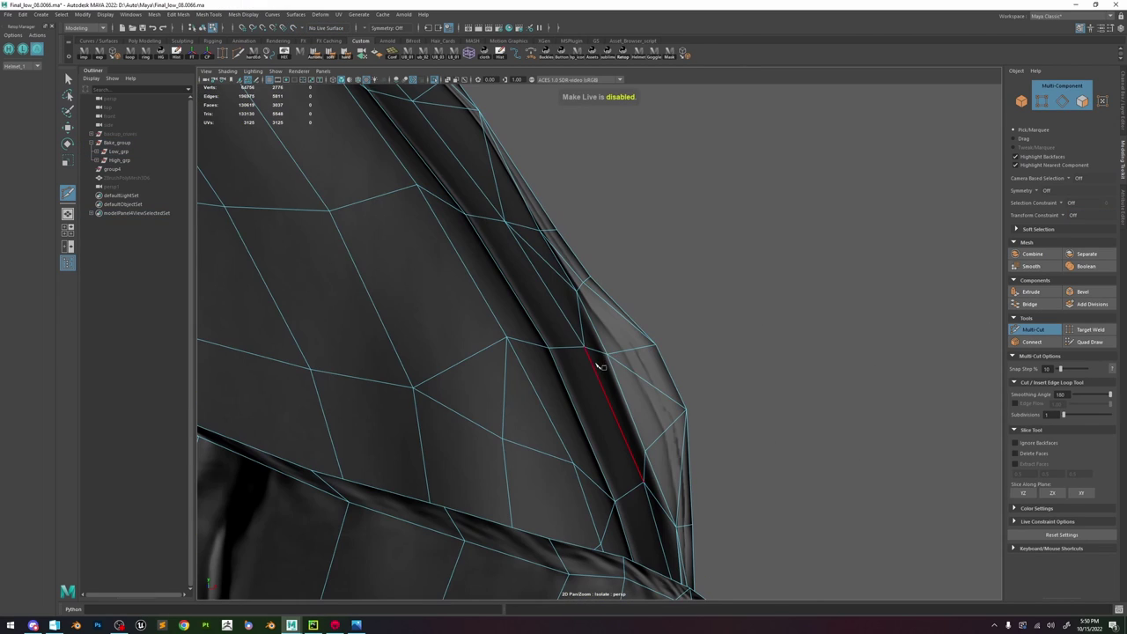
- Cut additional edges across the raised outer rim of the low-poly mask, and leave Multi-Cut
{"action": "left_click", "coordinate": [667, 371], "text": "shift"}
{"action": "left_click_drag", "start_coordinate": [667, 371], "coordinate": [712, 396], "text": "alt"}
{"action": "right_click_drag", "start_coordinate": [711, 396], "coordinate": [757, 505], "text": "alt"}
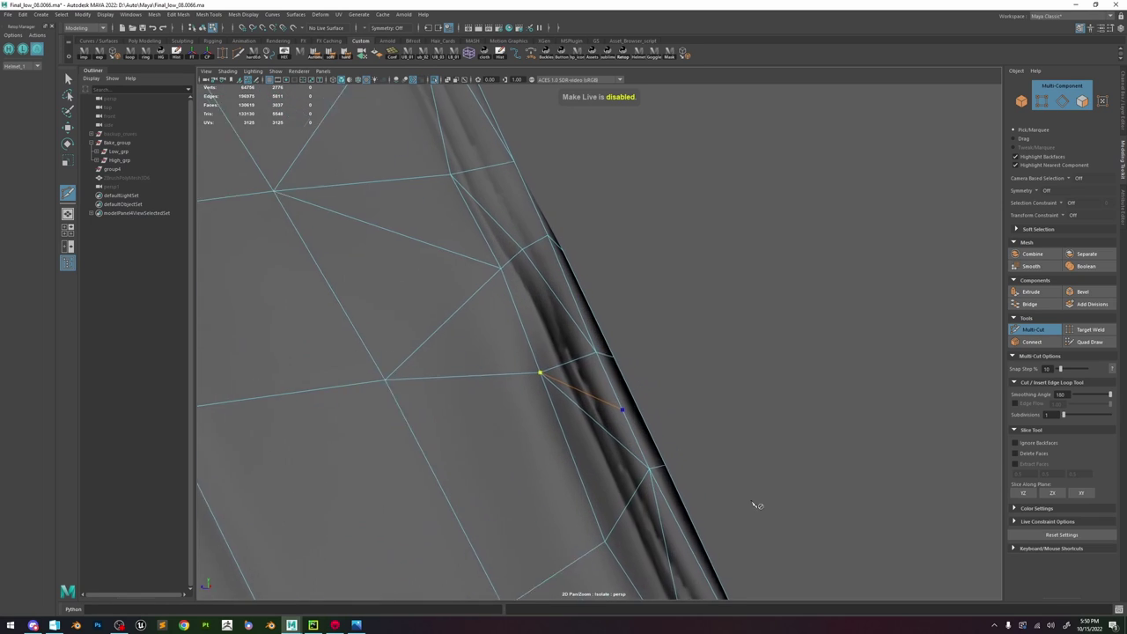
{"action": "mouse_move", "coordinate": [704, 431]}
{"action": "left_mouse_down", "text": "alt"}
{"action": "mouse_move", "coordinate": [605, 411]}
{"action": "mouse_move", "coordinate": [629, 428]}
{"action": "mouse_move", "coordinate": [554, 478]}
{"action": "left_mouse_up", "text": "alt"}
{"action": "right_click", "coordinate": [629, 526]}
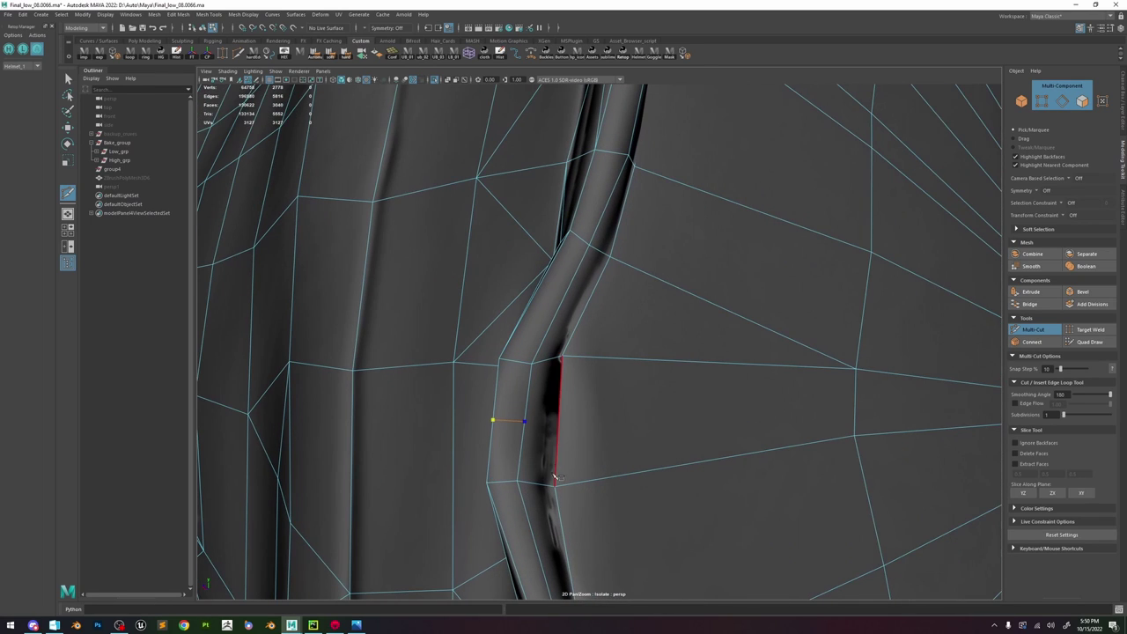
{"action": "left_click", "coordinate": [525, 422]}
{"action": "right_click", "coordinate": [524, 424]}
{"action": "key", "text": "w"}
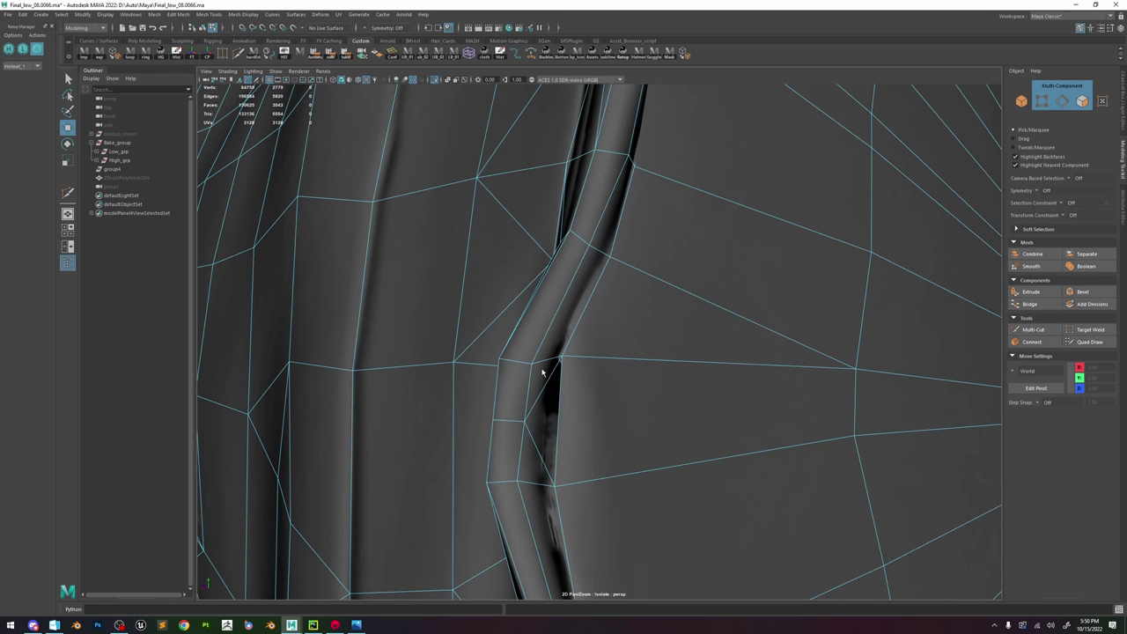
- Adjust an edge on the low-poly mask's raised outer rim beside the dark shading artefact
{"action": "key", "text": "F10"}
{"action": "left_click", "coordinate": [516, 423]}
{"action": "left_click_drag", "start_coordinate": [520, 421], "coordinate": [646, 394], "text": "alt"}
{"action": "left_click_drag", "start_coordinate": [704, 373], "coordinate": [727, 376]}
{"action": "left_click", "coordinate": [745, 359]}
{"action": "left_click_drag", "start_coordinate": [662, 414], "coordinate": [649, 423], "text": "alt"}
- Merge the stray vertex on the low-poly mask's outer rim into the neighbouring vertex with Target Weld, and leave component mode
{"action": "key", "text": "F9"}
{"action": "left_click", "coordinate": [1033, 330]}
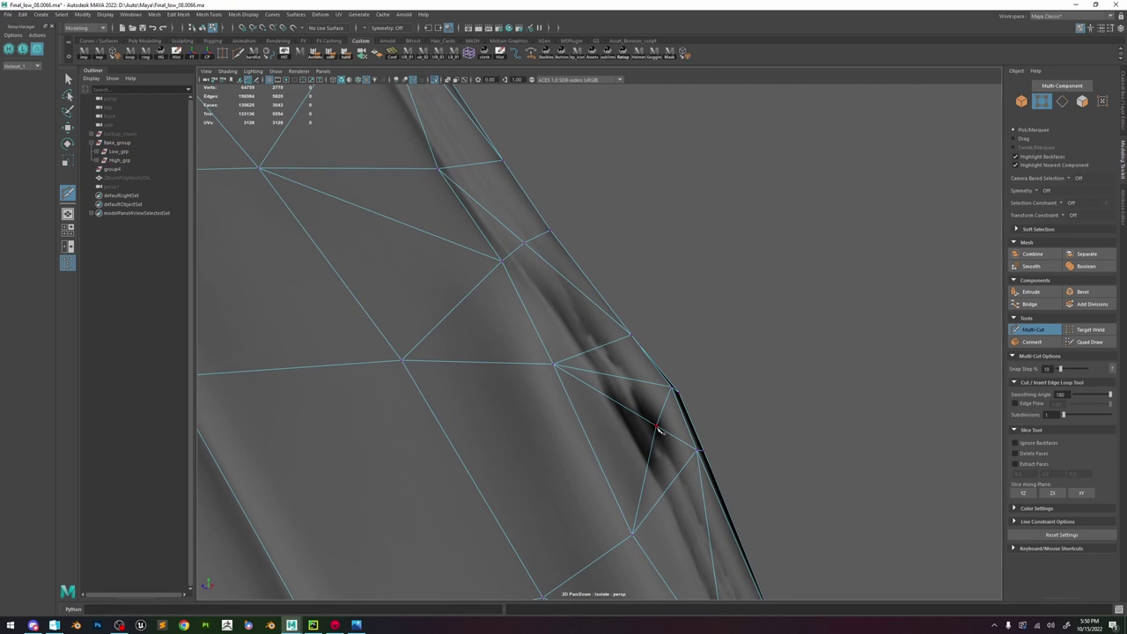
{"action": "left_click", "coordinate": [1068, 331]}
{"action": "left_click_drag", "start_coordinate": [640, 489], "coordinate": [632, 533]}
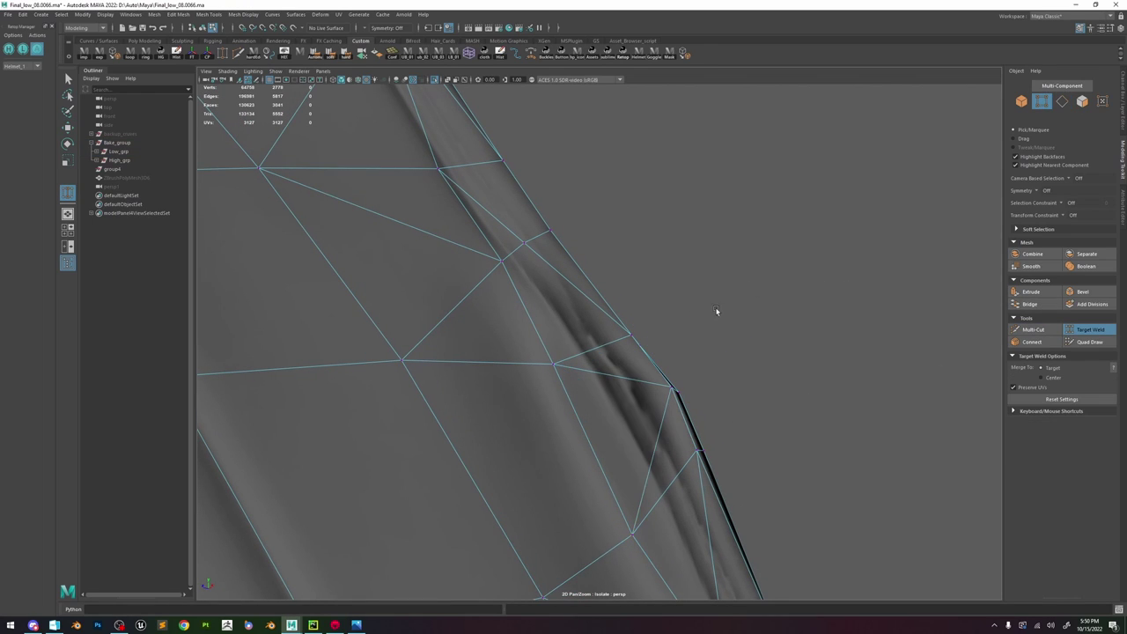
{"action": "key", "text": "w"}
{"action": "key", "text": "F8"}
{"action": "left_click", "coordinate": [799, 241]}
- Examine the edited outer rim and the overall shape of the mask from several angles
{"action": "right_click_drag", "start_coordinate": [725, 493], "coordinate": [630, 318], "text": "alt"}
{"action": "left_click_drag", "start_coordinate": [628, 316], "coordinate": [672, 332], "text": "alt"}
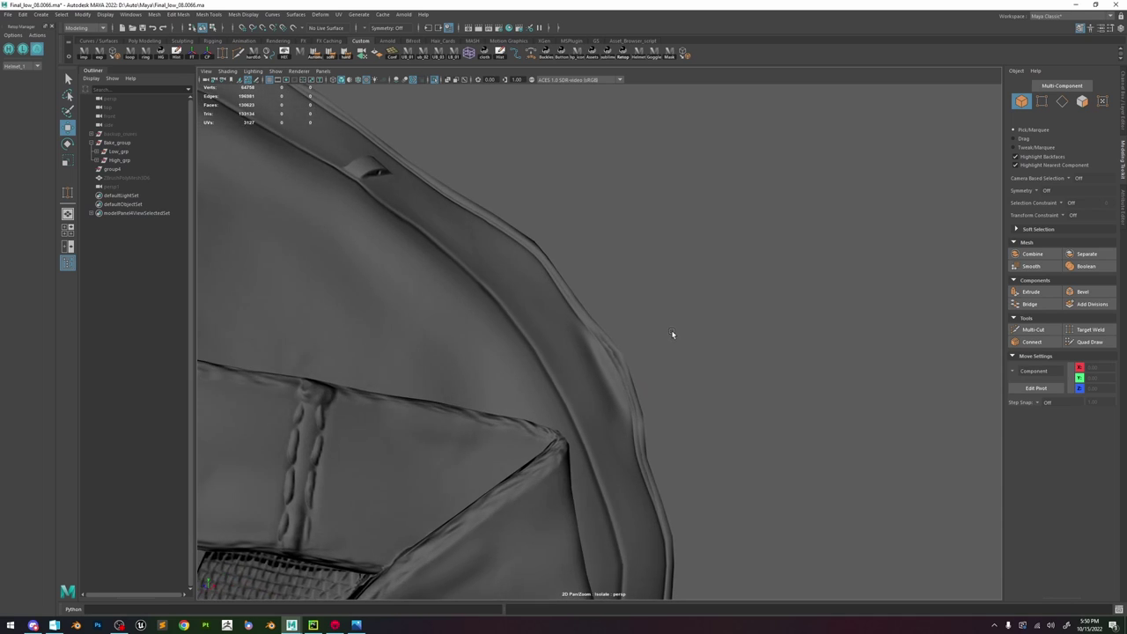
{"action": "right_click_drag", "start_coordinate": [672, 332], "coordinate": [755, 358], "text": "alt"}
{"action": "left_click", "coordinate": [629, 367]}
{"action": "key", "text": "F10"}
{"action": "left_click_drag", "start_coordinate": [715, 353], "coordinate": [662, 403], "text": "alt"}
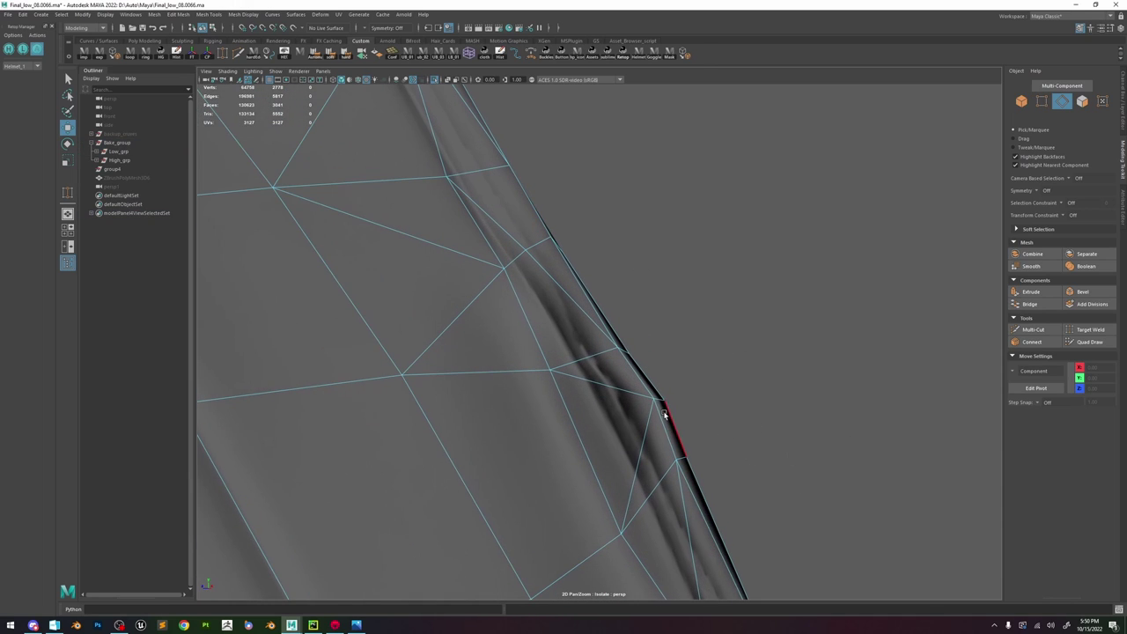
{"action": "left_click", "coordinate": [661, 402]}
{"action": "key", "text": "F8"}
{"action": "left_click", "coordinate": [707, 439]}
{"action": "right_click_drag", "start_coordinate": [707, 440], "coordinate": [667, 333], "text": "alt"}
{"action": "left_click_drag", "start_coordinate": [666, 333], "coordinate": [564, 277], "text": "alt"}
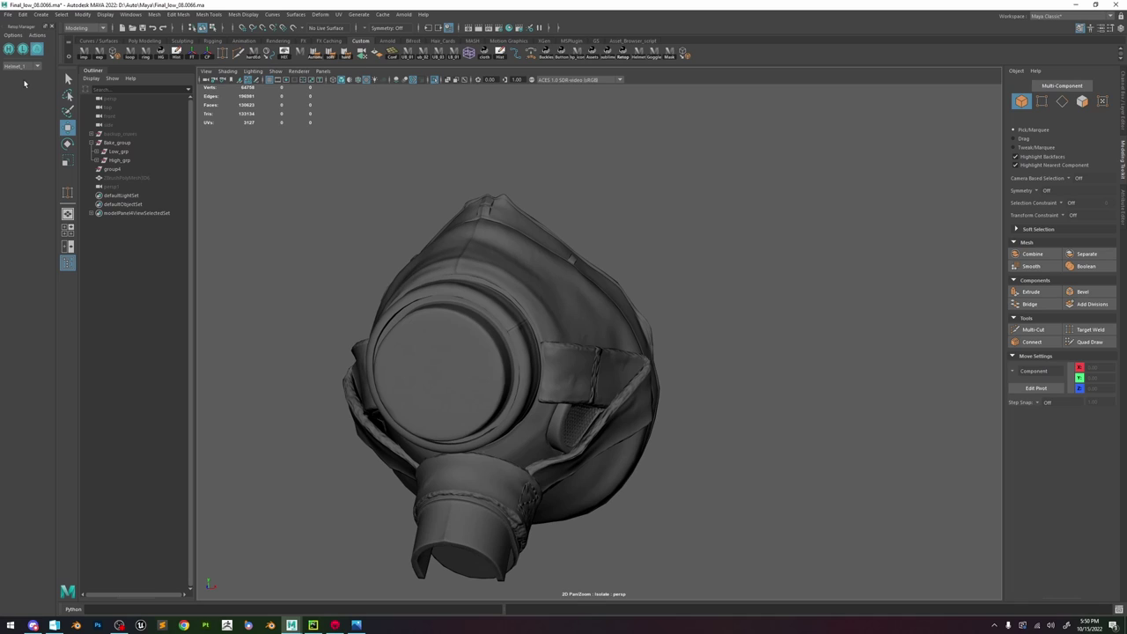
- Make the Mask_2 and Mask_3 low-poly groups visible and turn off isolation to show the whole mask assembly
{"action": "left_click", "coordinate": [96, 151]}
{"action": "left_click_drag", "start_coordinate": [132, 205], "coordinate": [134, 214]}
{"action": "right_click_drag", "start_coordinate": [677, 252], "coordinate": [611, 329], "text": "alt"}
{"action": "left_click", "coordinate": [435, 81]}
{"action": "left_click", "coordinate": [492, 211]}
{"action": "middle_click_drag", "start_coordinate": [519, 352], "coordinate": [540, 293], "text": "alt"}
{"action": "left_click_drag", "start_coordinate": [540, 293], "coordinate": [519, 295], "text": "alt"}
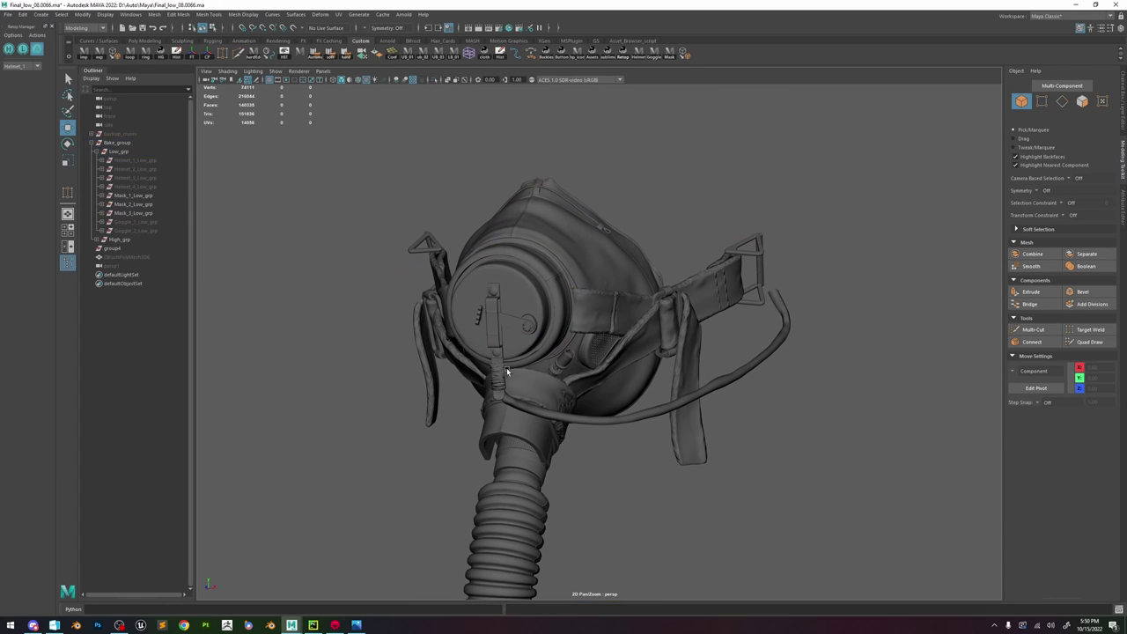
- Compare the high-poly mask parts with the low-poly ones by displaying each set separately
{"action": "left_click", "coordinate": [503, 368]}
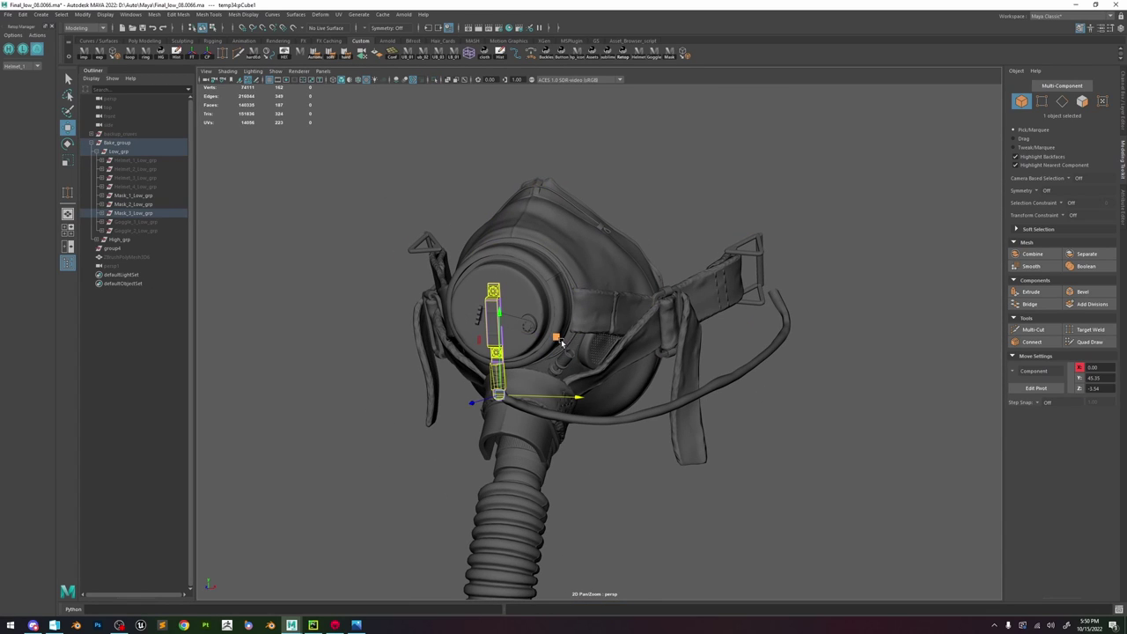
{"action": "left_click", "coordinate": [10, 50]}
{"action": "left_click_drag", "start_coordinate": [470, 237], "coordinate": [563, 264], "text": "alt"}
{"action": "left_click", "coordinate": [23, 48]}
{"action": "left_click", "coordinate": [509, 217]}
{"action": "left_click", "coordinate": [669, 342]}
{"action": "left_click_drag", "start_coordinate": [655, 348], "coordinate": [815, 295], "text": "alt"}
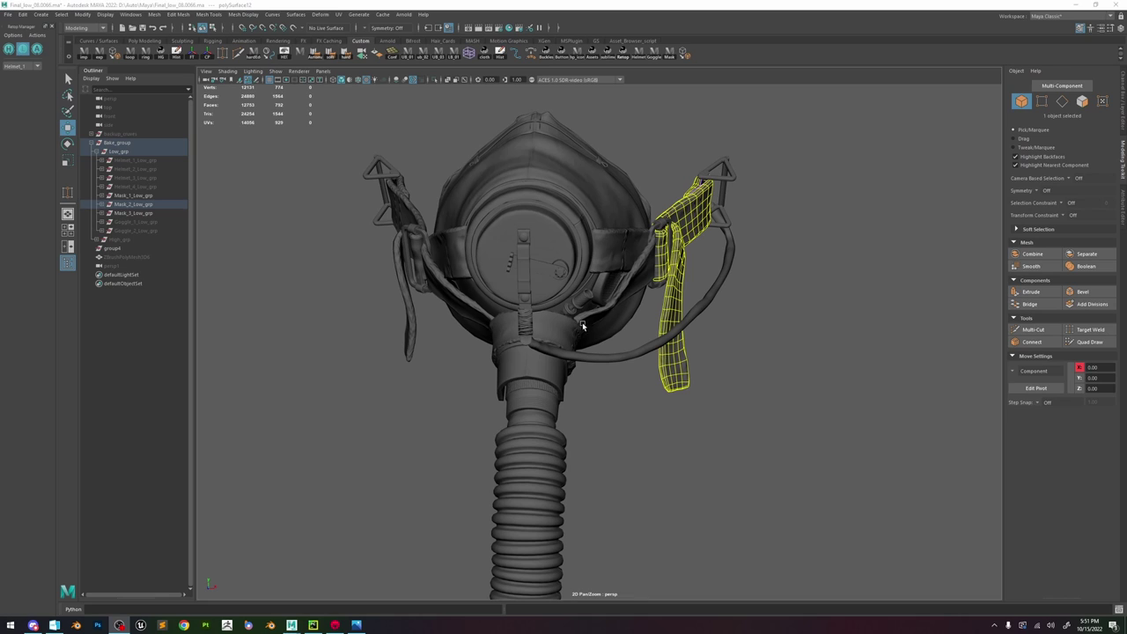
- Select a face on the low-poly cord wrap below the valve and examine the wrap up close
{"action": "left_click", "coordinate": [525, 323]}
{"action": "right_click_drag", "start_coordinate": [525, 323], "coordinate": [526, 346]}
{"action": "left_click", "coordinate": [528, 326]}
{"action": "key", "text": "f"}
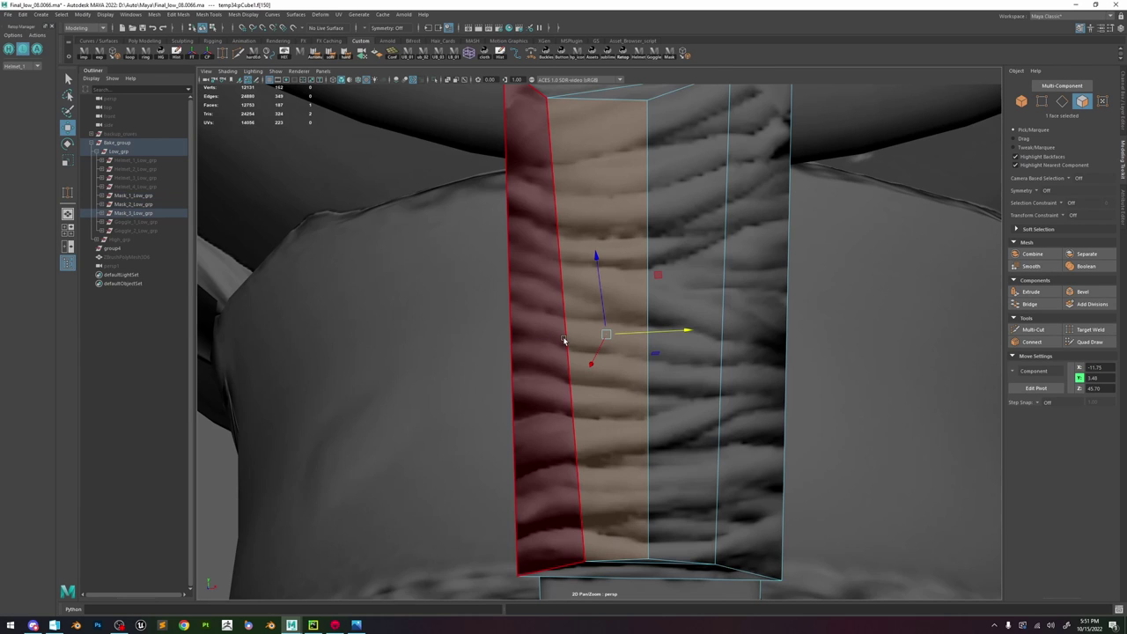
{"action": "scroll", "coordinate": [564, 336], "scroll_direction": "down", "scroll_amount": 5}
{"action": "left_click_drag", "start_coordinate": [593, 324], "coordinate": [573, 264], "text": "alt"}
- Open the UV Editor, inspect the UV shell of the cord wrap, and close the editor
{"action": "left_click", "coordinate": [340, 15]}
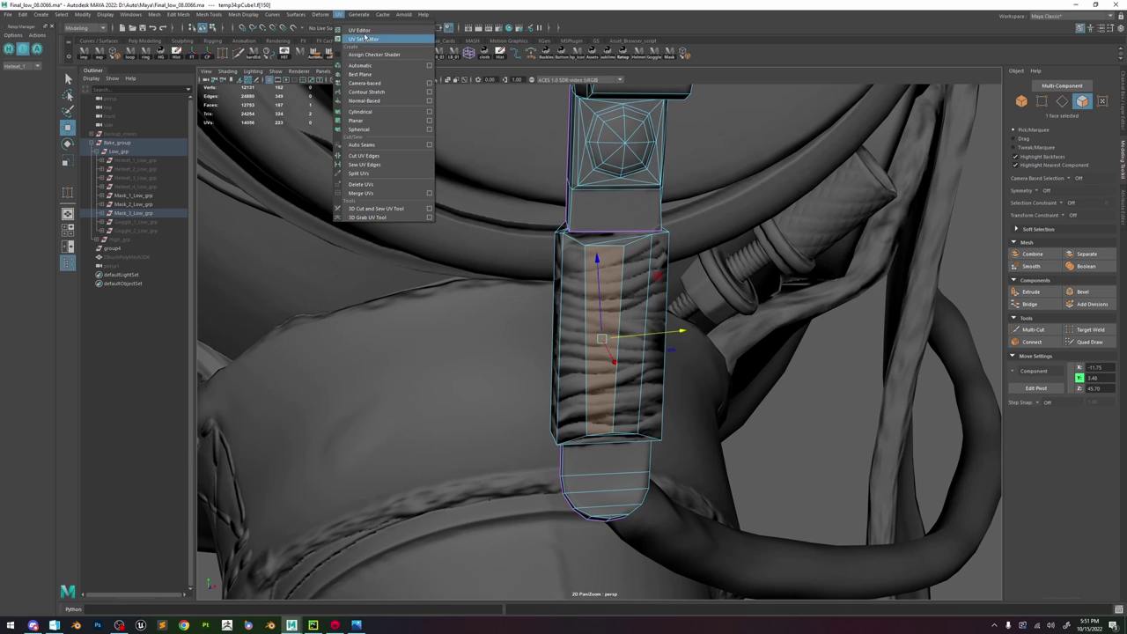
{"action": "left_click", "coordinate": [366, 40]}
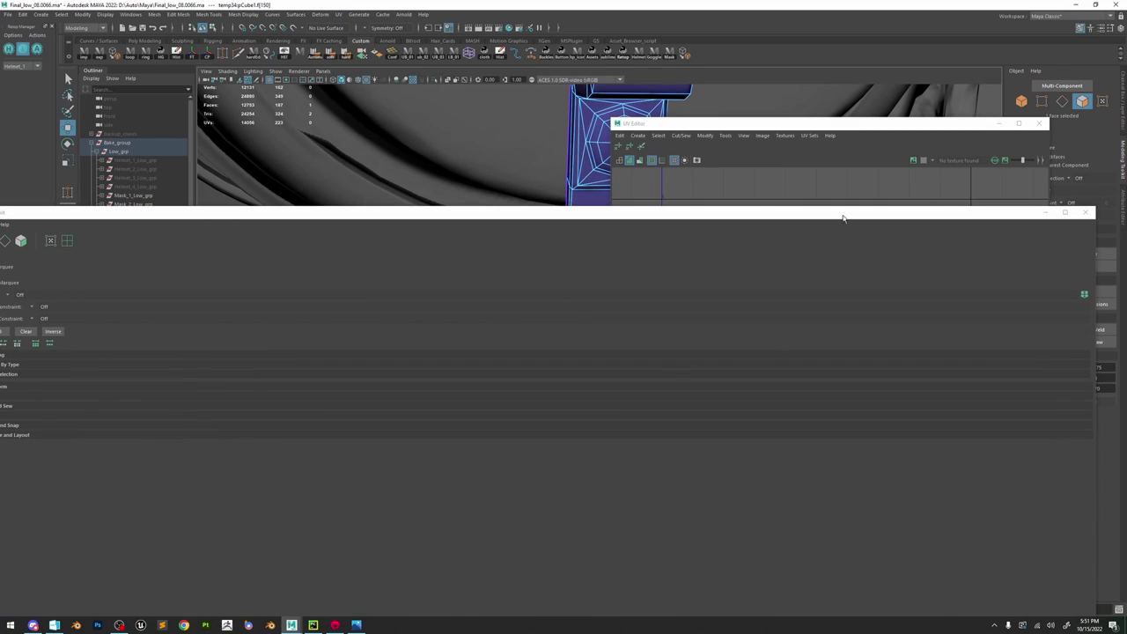
{"action": "mouse_move", "coordinate": [148, 223]}
{"action": "left_mouse_down"}
{"action": "mouse_move", "coordinate": [634, 326]}
{"action": "mouse_move", "coordinate": [1071, 314]}
{"action": "mouse_move", "coordinate": [1045, 314]}
{"action": "left_mouse_up"}
{"action": "key", "text": "f"}
{"action": "scroll", "coordinate": [930, 373], "scroll_direction": "down", "scroll_amount": 3}
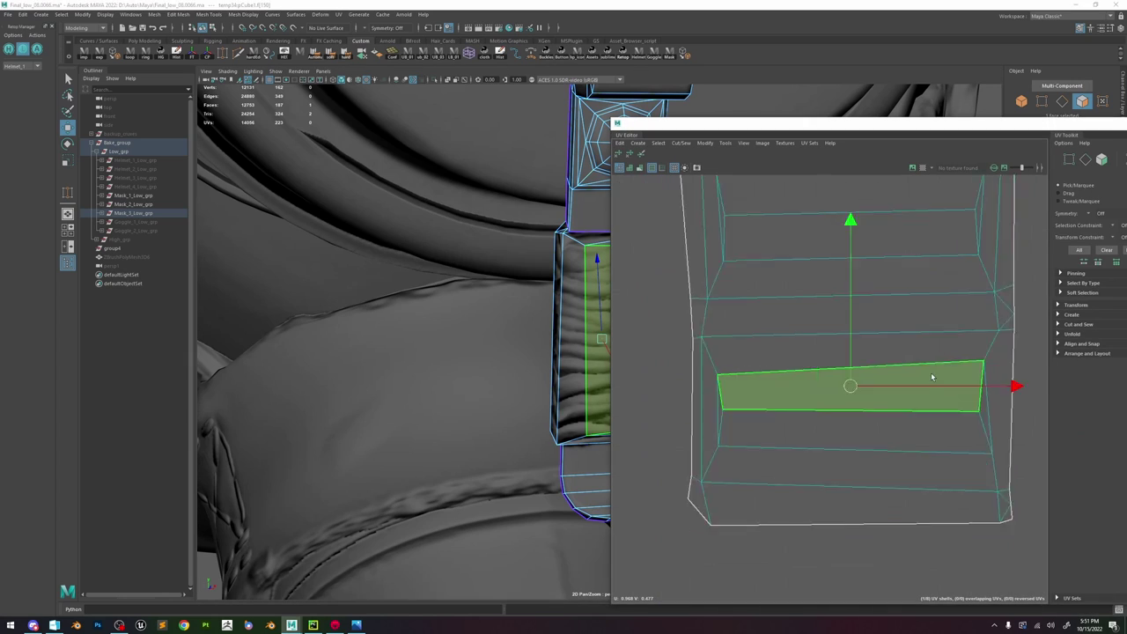
{"action": "left_click", "coordinate": [641, 169]}
{"action": "left_click", "coordinate": [766, 419]}
{"action": "left_click_drag", "start_coordinate": [532, 308], "coordinate": [475, 352], "text": "alt"}
{"action": "left_click_drag", "start_coordinate": [1039, 127], "coordinate": [955, 125]}
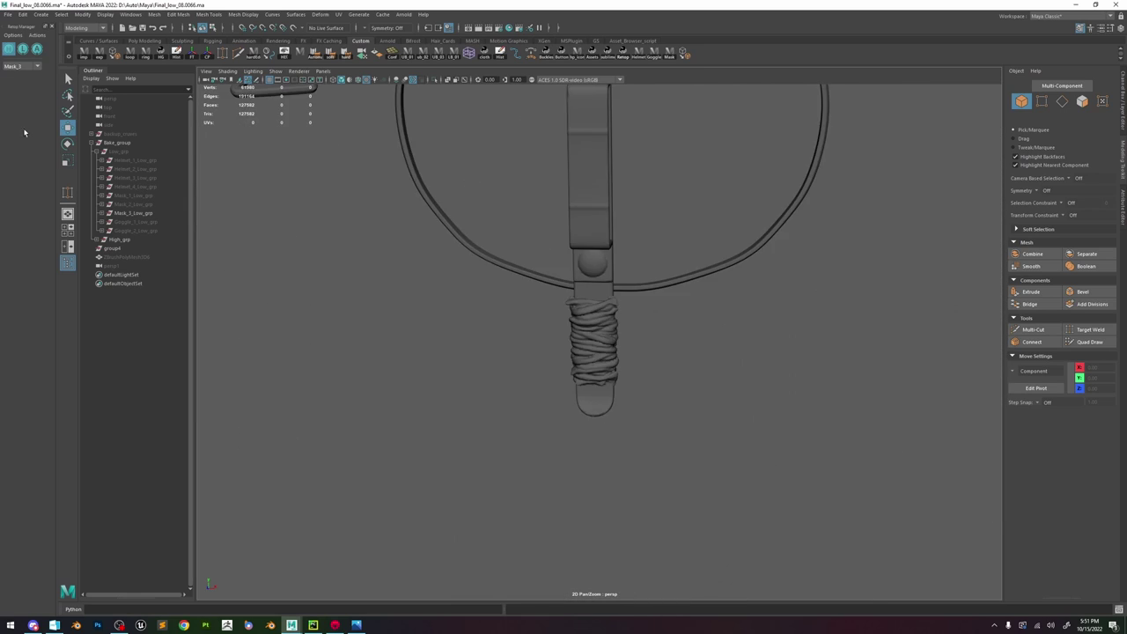
- Display the Mask_3 high and low meshes together, make Mask_3_High live, and start Quad Draw on the low-poly strap
{"action": "left_click", "coordinate": [614, 264]}
{"action": "left_click", "coordinate": [37, 48]}
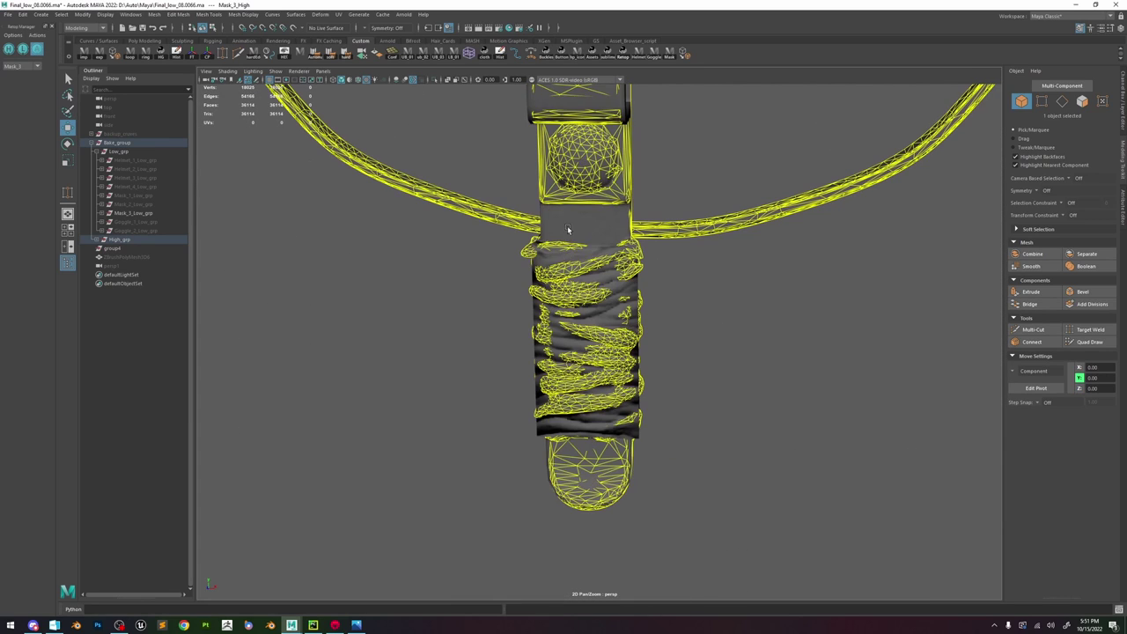
{"action": "left_click", "coordinate": [568, 229]}
{"action": "key", "text": "w"}
{"action": "mouse_move", "coordinate": [576, 241]}
{"action": "left_mouse_down", "text": "alt"}
{"action": "mouse_move", "coordinate": [573, 201]}
{"action": "mouse_move", "coordinate": [453, 270]}
{"action": "left_mouse_up", "text": "alt"}
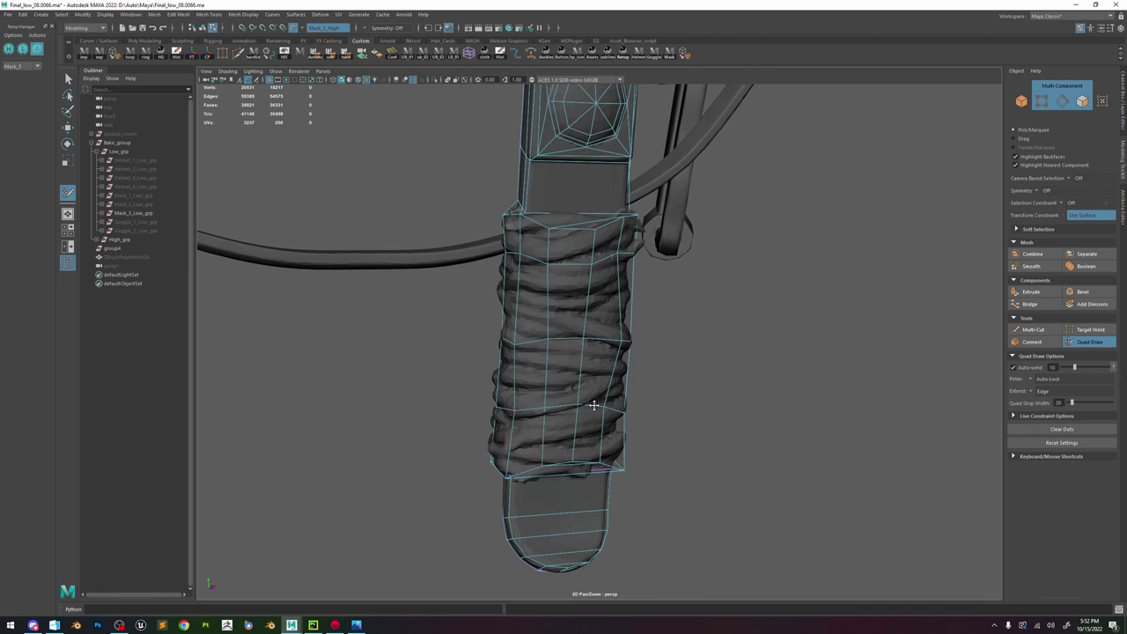
- Cut additional edges around the low-poly cord wrap and fit its vertices to the high-poly coils with Quad Draw
{"action": "mouse_move", "coordinate": [593, 405]}
{"action": "left_mouse_down", "text": "alt"}
{"action": "mouse_move", "coordinate": [581, 395]}
{"action": "mouse_move", "coordinate": [620, 400]}
{"action": "mouse_move", "coordinate": [604, 395]}
{"action": "mouse_move", "coordinate": [642, 378]}
{"action": "mouse_move", "coordinate": [653, 404]}
{"action": "mouse_move", "coordinate": [663, 396]}
{"action": "mouse_move", "coordinate": [519, 373]}
{"action": "mouse_move", "coordinate": [581, 384]}
{"action": "mouse_move", "coordinate": [713, 341]}
{"action": "left_mouse_up", "text": "alt"}
{"action": "key", "text": "ctrl+shift+x"}
{"action": "key", "text": "ctrl+shift+q"}
{"action": "left_click_drag", "start_coordinate": [611, 403], "coordinate": [529, 407], "text": "alt"}
{"action": "key", "text": "w"}
{"action": "left_click", "coordinate": [554, 408]}
{"action": "key", "text": "ctrl+shift+q"}
{"action": "mouse_move", "coordinate": [686, 387]}
{"action": "left_mouse_down", "text": "alt"}
{"action": "mouse_move", "coordinate": [717, 394]}
{"action": "mouse_move", "coordinate": [568, 402]}
{"action": "mouse_move", "coordinate": [617, 359]}
{"action": "left_mouse_up", "text": "alt"}
{"action": "left_click_drag", "start_coordinate": [536, 398], "coordinate": [478, 373], "text": "alt"}
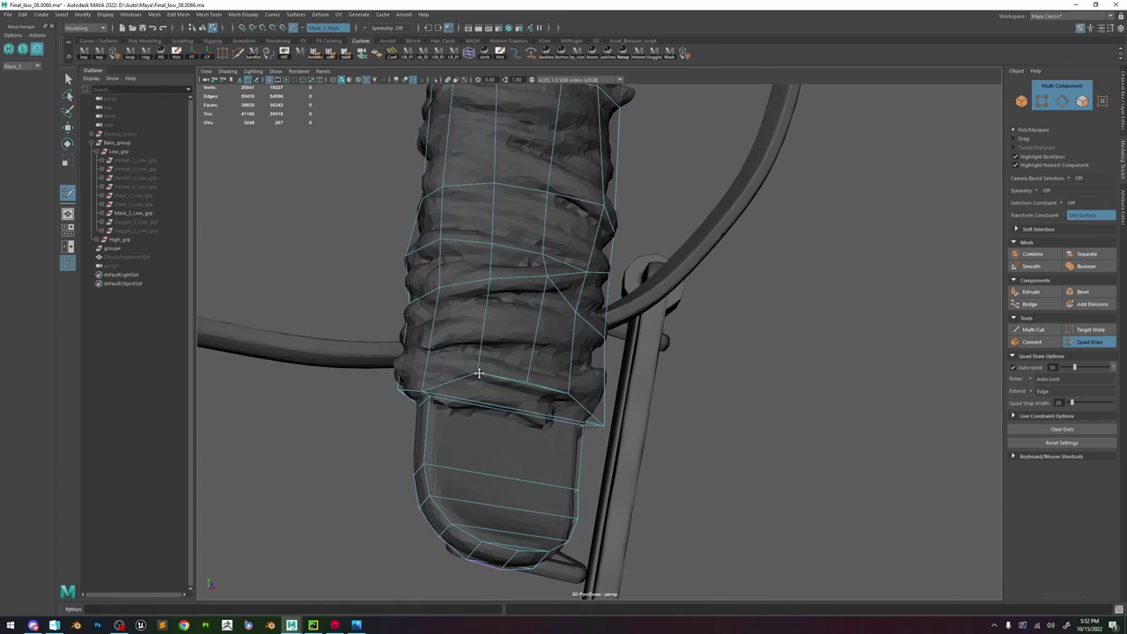
- Delete the unneeded edge near the lower end of the low-poly cord wrap
{"action": "key", "text": "w"}
{"action": "right_click_drag", "start_coordinate": [526, 390], "coordinate": [526, 368]}
{"action": "left_click", "coordinate": [526, 390]}
{"action": "key", "text": "Delete"}
- Cut a new edge loop around the lowest coil of the low-poly cord wrap with Multi-Cut
{"action": "left_click", "coordinate": [1033, 329]}
{"action": "mouse_move", "coordinate": [647, 391]}
{"action": "left_mouse_down", "text": "alt"}
{"action": "mouse_move", "coordinate": [575, 402]}
{"action": "mouse_move", "coordinate": [528, 395]}
{"action": "mouse_move", "coordinate": [592, 386]}
{"action": "left_mouse_up", "text": "alt"}
{"action": "left_click", "coordinate": [588, 394]}
{"action": "left_click", "coordinate": [674, 375]}
{"action": "left_click_drag", "start_coordinate": [674, 379], "coordinate": [612, 382], "text": "alt"}
{"action": "left_click", "coordinate": [655, 379]}
{"action": "left_click", "coordinate": [695, 381]}
{"action": "left_click_drag", "start_coordinate": [748, 388], "coordinate": [674, 390], "text": "alt"}
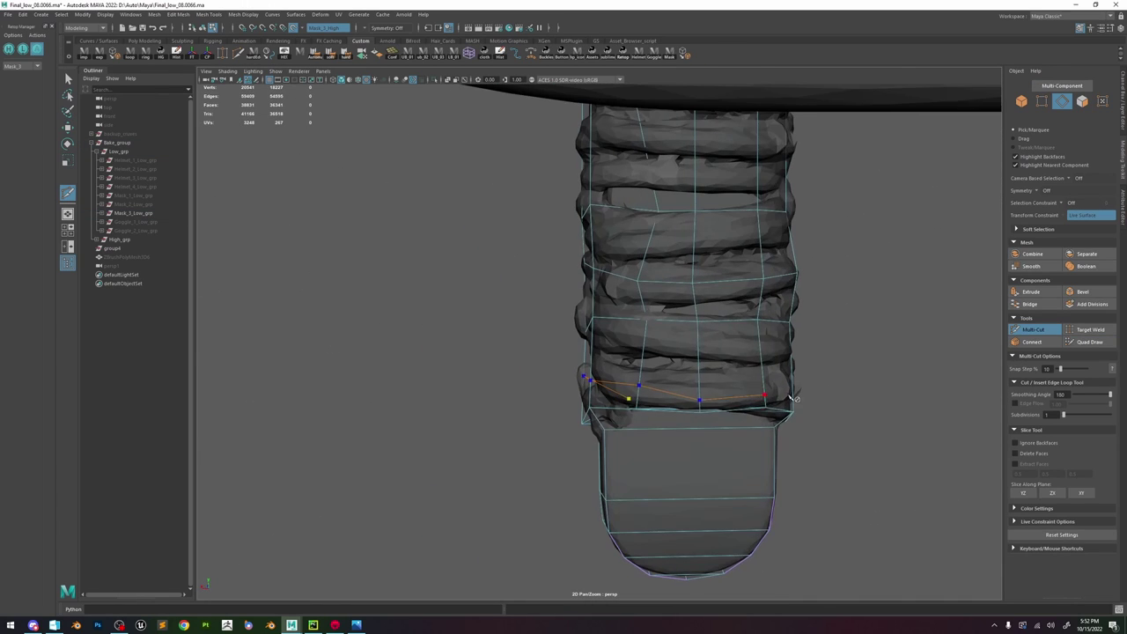
{"action": "left_click", "coordinate": [792, 388]}
{"action": "left_click_drag", "start_coordinate": [793, 391], "coordinate": [545, 429], "text": "alt"}
- Fit the vertices around the lowest coil of the wrap to the high-poly surface with Quad Draw
{"action": "left_click", "coordinate": [1089, 341]}
{"action": "mouse_move", "coordinate": [617, 396]}
{"action": "left_mouse_down", "text": "alt"}
{"action": "mouse_move", "coordinate": [579, 382]}
{"action": "mouse_move", "coordinate": [528, 324]}
{"action": "mouse_move", "coordinate": [634, 398]}
{"action": "mouse_move", "coordinate": [582, 394]}
{"action": "mouse_move", "coordinate": [666, 297]}
{"action": "mouse_move", "coordinate": [667, 322]}
{"action": "mouse_move", "coordinate": [603, 304]}
{"action": "mouse_move", "coordinate": [676, 321]}
{"action": "mouse_move", "coordinate": [673, 304]}
{"action": "mouse_move", "coordinate": [702, 279]}
{"action": "left_mouse_up", "text": "alt"}
{"action": "key", "text": "w"}
{"action": "left_click", "coordinate": [666, 354]}
{"action": "left_click", "coordinate": [1090, 342]}
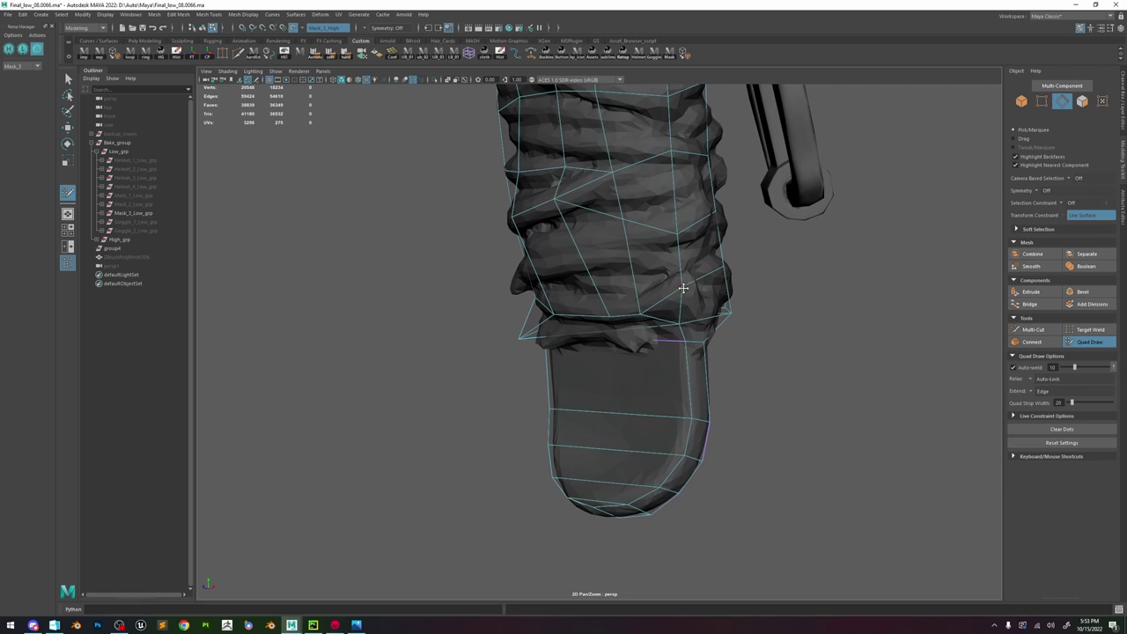
- Cut another edge loop just above the wrap's lowest coil and refine its vertices with Quad Draw
{"action": "left_click", "coordinate": [1034, 330]}
{"action": "left_click_drag", "start_coordinate": [617, 290], "coordinate": [636, 278], "text": "alt"}
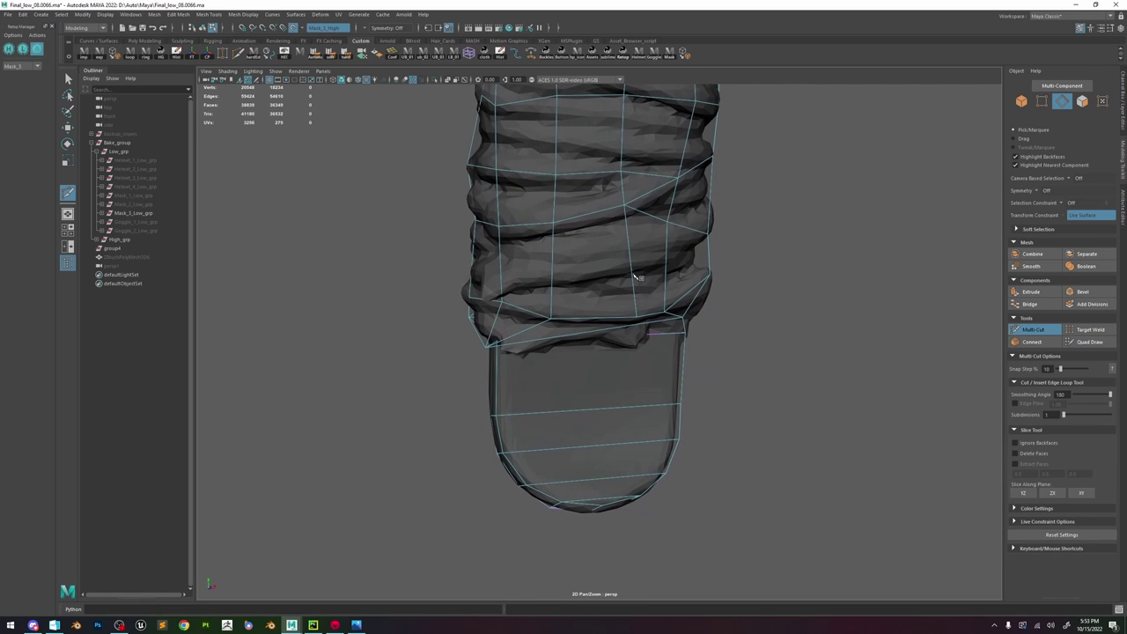
{"action": "left_click_drag", "start_coordinate": [720, 277], "coordinate": [721, 274], "text": "alt"}
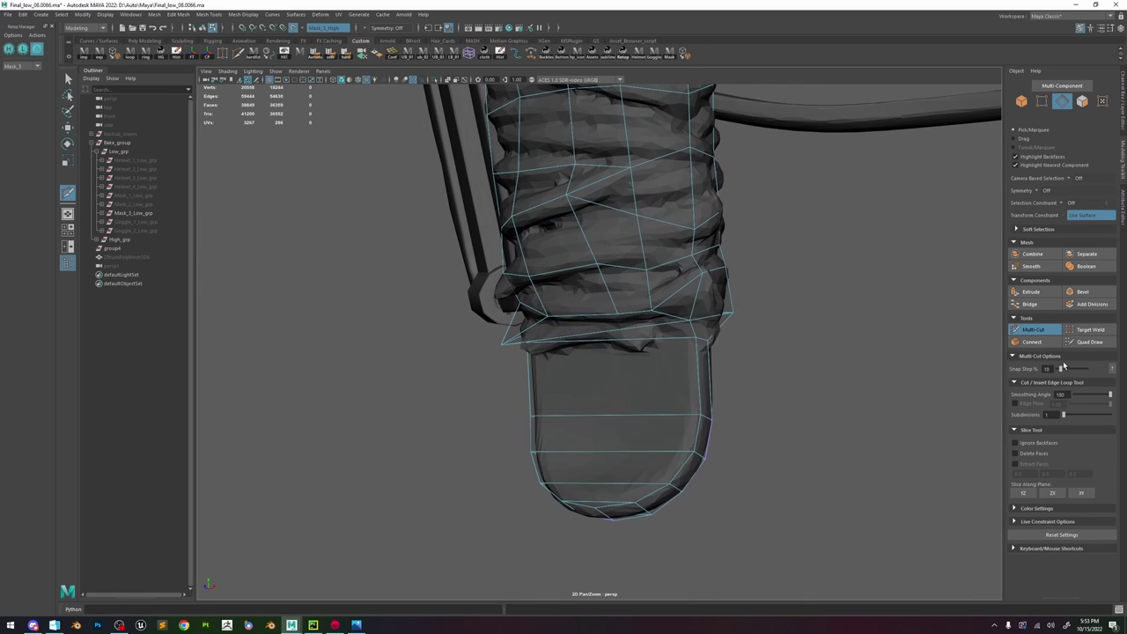
{"action": "left_click", "coordinate": [1083, 341]}
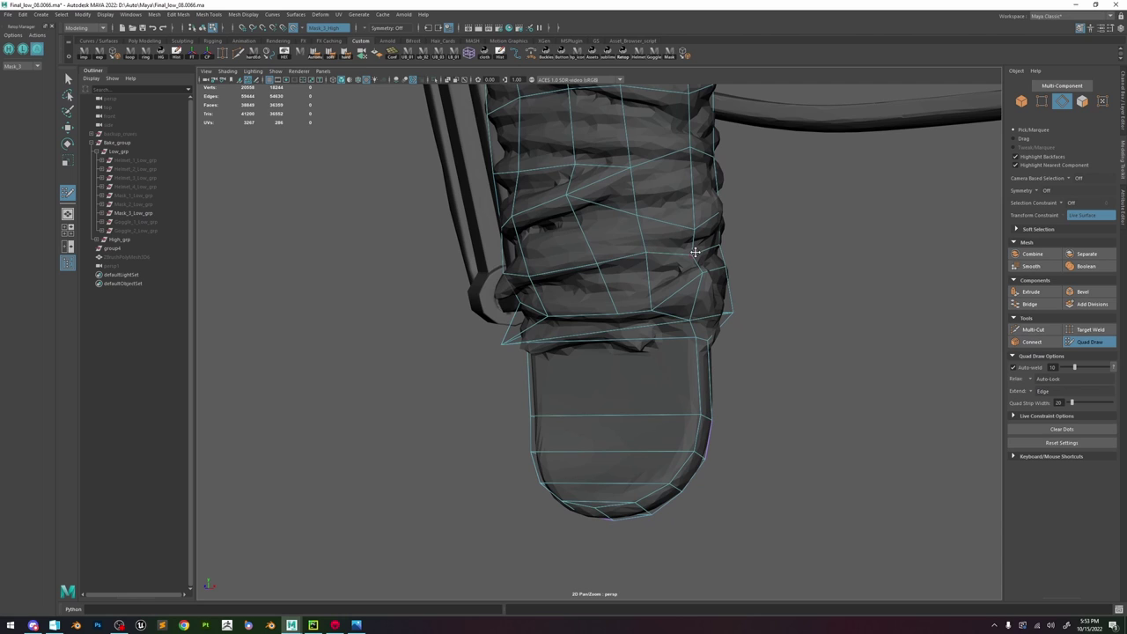
{"action": "mouse_move", "coordinate": [695, 252]}
{"action": "left_mouse_down", "text": "alt"}
{"action": "mouse_move", "coordinate": [536, 285]}
{"action": "mouse_move", "coordinate": [511, 272]}
{"action": "mouse_move", "coordinate": [575, 268]}
{"action": "mouse_move", "coordinate": [558, 272]}
{"action": "mouse_move", "coordinate": [562, 292]}
{"action": "mouse_move", "coordinate": [604, 261]}
{"action": "left_mouse_up", "text": "alt"}
- Cut an edge path across the front and side of the second-lowest coil with Multi-Cut
{"action": "key", "text": "ctrl+shift+x"}
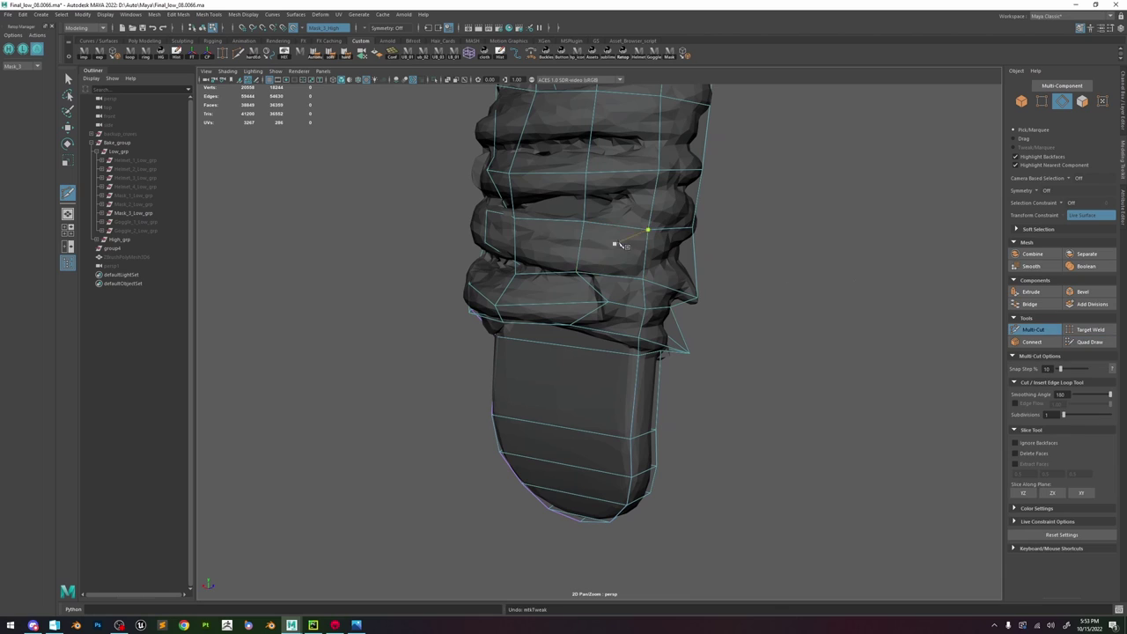
{"action": "mouse_move", "coordinate": [504, 255]}
{"action": "left_mouse_down", "text": "alt"}
{"action": "mouse_move", "coordinate": [570, 252]}
{"action": "mouse_move", "coordinate": [555, 290]}
{"action": "mouse_move", "coordinate": [533, 270]}
{"action": "mouse_move", "coordinate": [577, 266]}
{"action": "mouse_move", "coordinate": [535, 250]}
{"action": "mouse_move", "coordinate": [588, 258]}
{"action": "left_mouse_up", "text": "alt"}
{"action": "left_click", "coordinate": [678, 238]}
{"action": "left_click", "coordinate": [606, 230]}
{"action": "left_click", "coordinate": [627, 268]}
{"action": "left_click", "coordinate": [562, 259]}
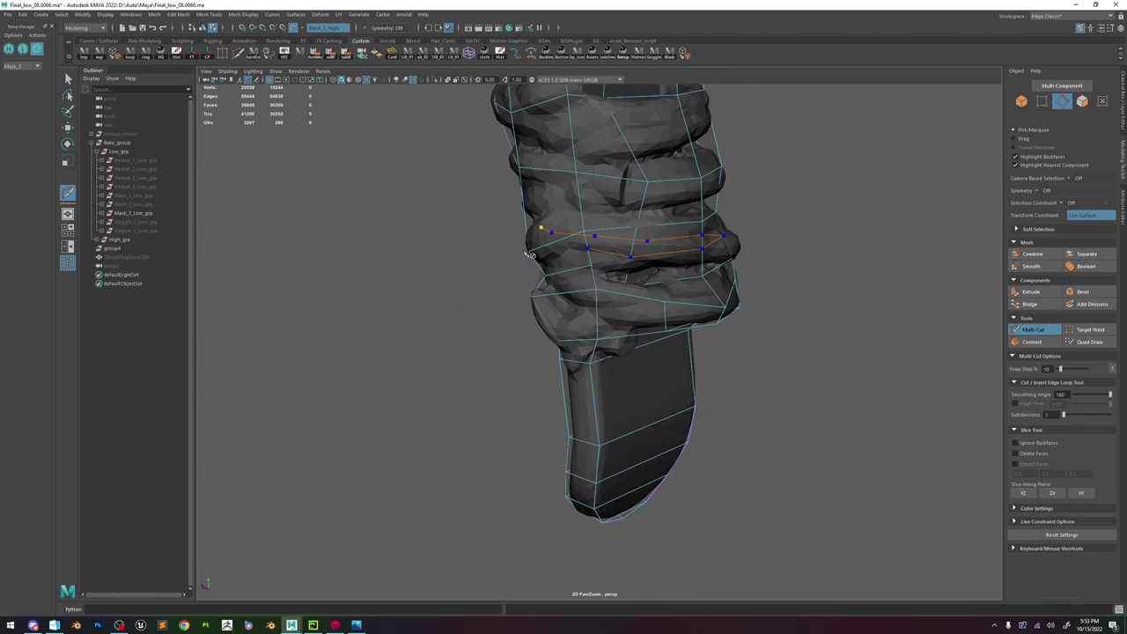
{"action": "key", "text": "w"}
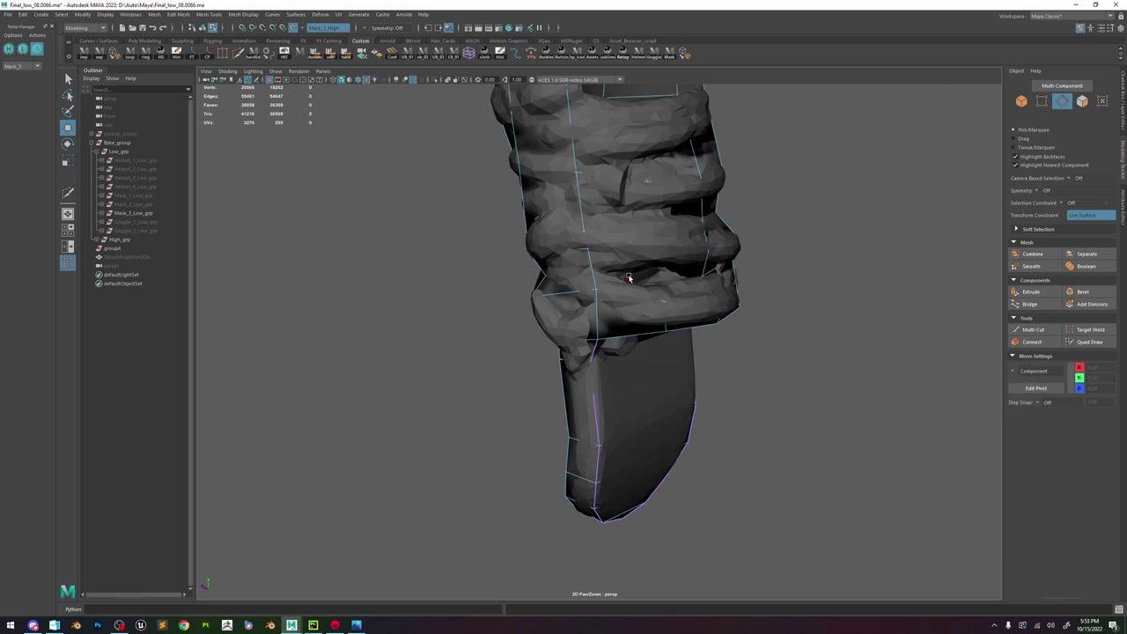
- Average the uneven vertices between the lowest coils and refit them to the high-poly cord with Quad Draw
{"action": "left_click", "coordinate": [627, 277]}
{"action": "mouse_move", "coordinate": [655, 270]}
{"action": "right_mouse_down"}
{"action": "mouse_move", "coordinate": [618, 270]}
{"action": "mouse_move", "coordinate": [669, 264]}
{"action": "right_mouse_up"}
{"action": "left_click", "coordinate": [627, 285]}
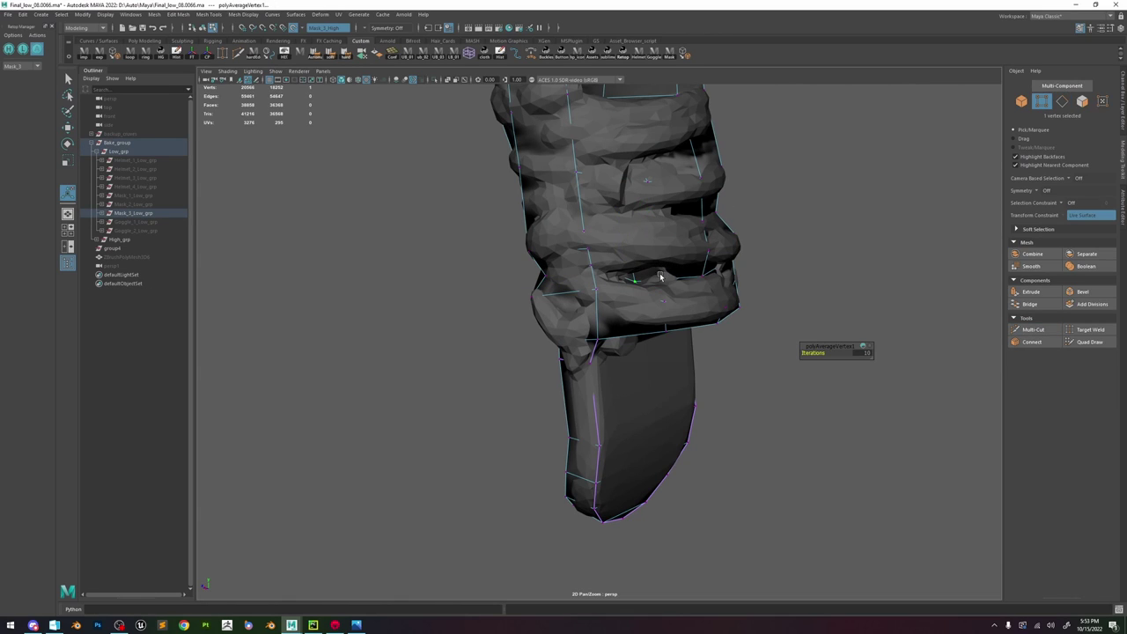
{"action": "left_click", "coordinate": [1085, 341]}
{"action": "left_click_drag", "start_coordinate": [672, 267], "coordinate": [604, 264], "text": "alt"}
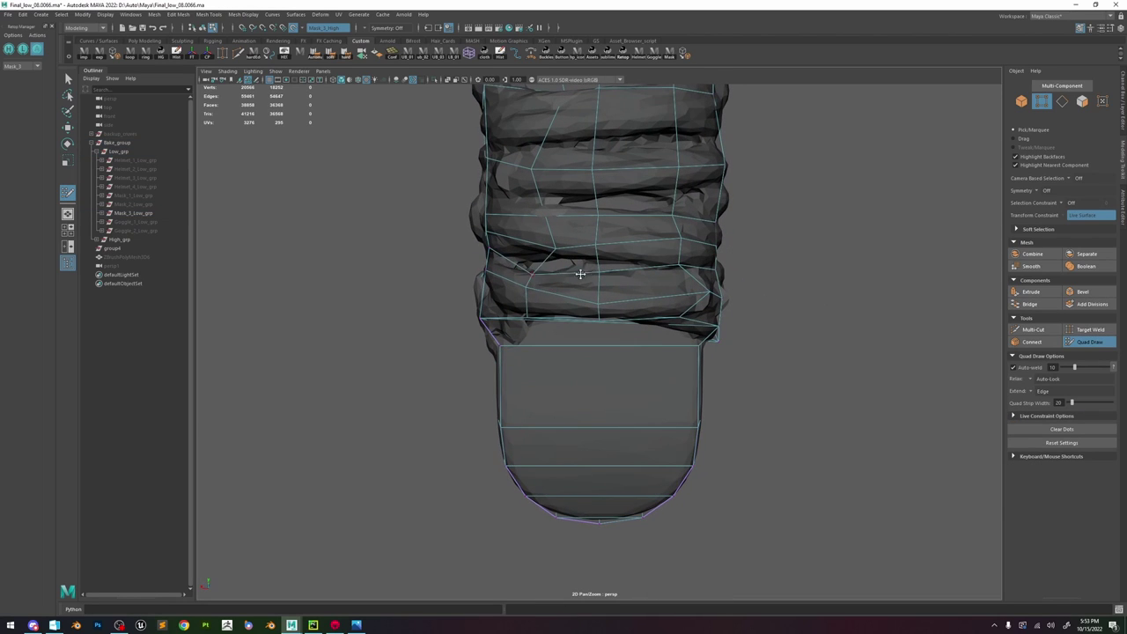
{"action": "key", "text": "w"}
{"action": "right_click_drag", "start_coordinate": [541, 252], "coordinate": [562, 250], "text": "shift"}
{"action": "left_click", "coordinate": [1085, 343]}
{"action": "left_click_drag", "start_coordinate": [593, 274], "coordinate": [557, 250], "text": "alt"}
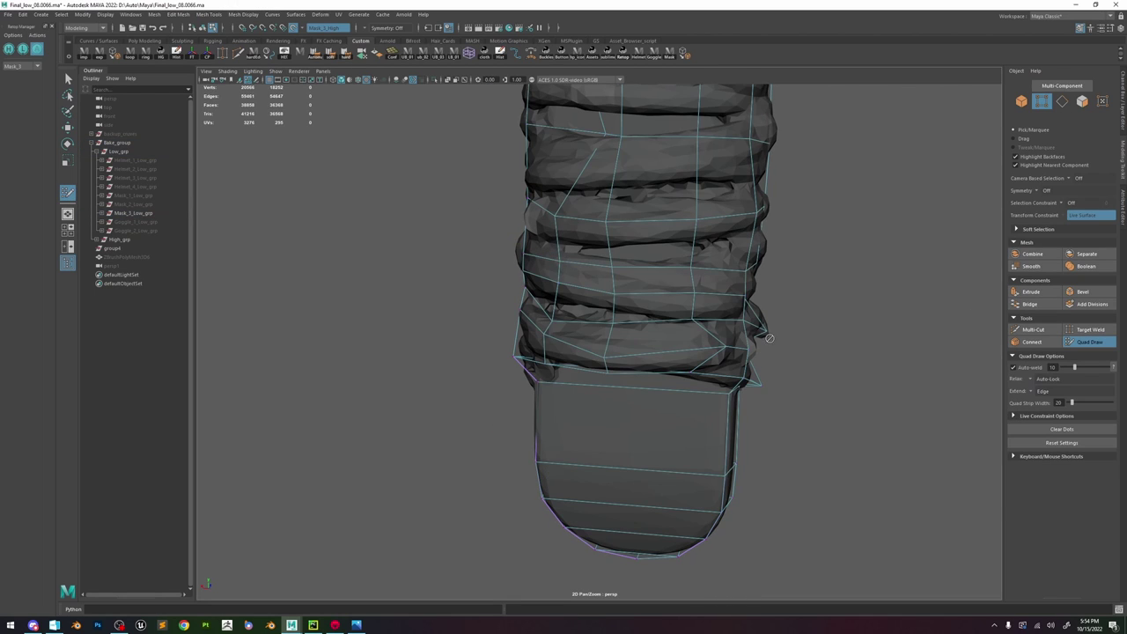
- Add a connecting edge on the side of the lowest coil and adjust the surrounding vertices with Quad Draw
{"action": "left_click_drag", "start_coordinate": [770, 338], "coordinate": [704, 334], "text": "alt"}
{"action": "left_click", "coordinate": [1029, 330]}
{"action": "left_click", "coordinate": [649, 332]}
{"action": "left_click", "coordinate": [1071, 346]}
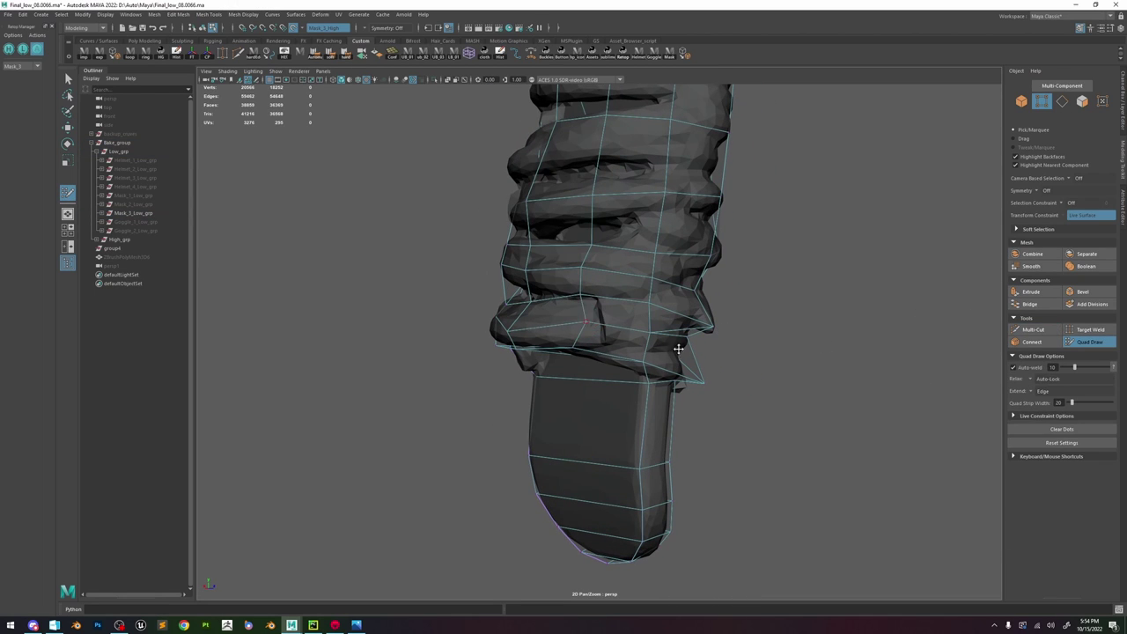
{"action": "left_click_drag", "start_coordinate": [563, 321], "coordinate": [626, 204], "text": "alt"}
{"action": "mouse_move", "coordinate": [590, 354]}
{"action": "left_mouse_down", "text": "alt"}
{"action": "mouse_move", "coordinate": [551, 334]}
{"action": "mouse_move", "coordinate": [545, 306]}
{"action": "left_mouse_up", "text": "alt"}
- Cut two lengthwise edges from the wrap's lower coil down to the strap's rounded tip, and return to Quad Draw
{"action": "left_click", "coordinate": [1024, 328]}
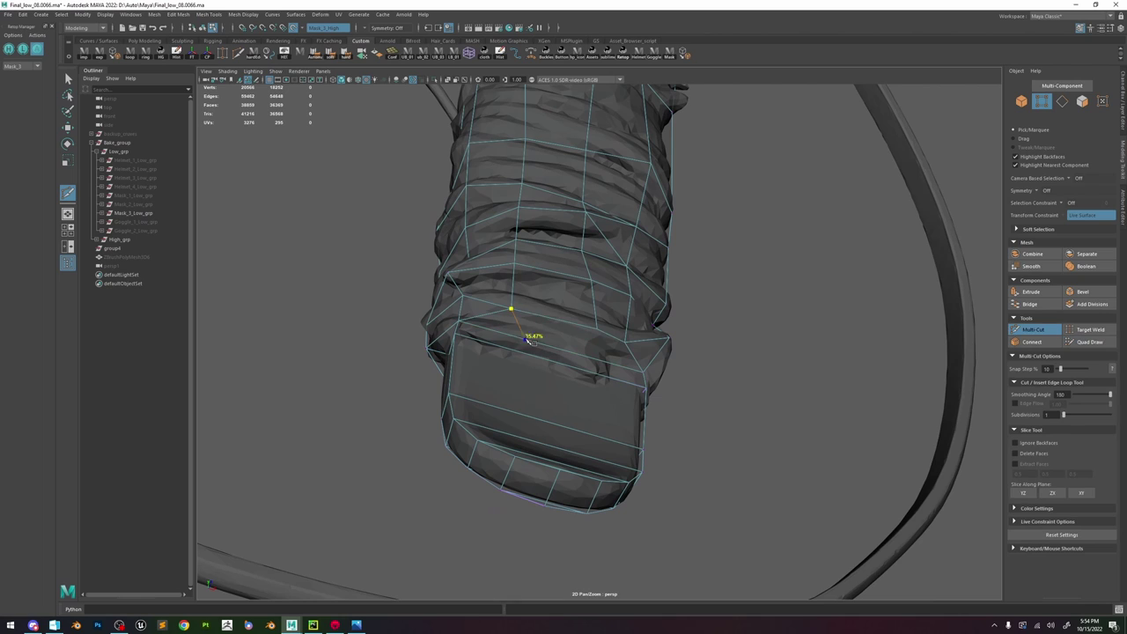
{"action": "left_click", "coordinate": [597, 374]}
{"action": "left_click_drag", "start_coordinate": [598, 374], "coordinate": [624, 458], "text": "alt"}
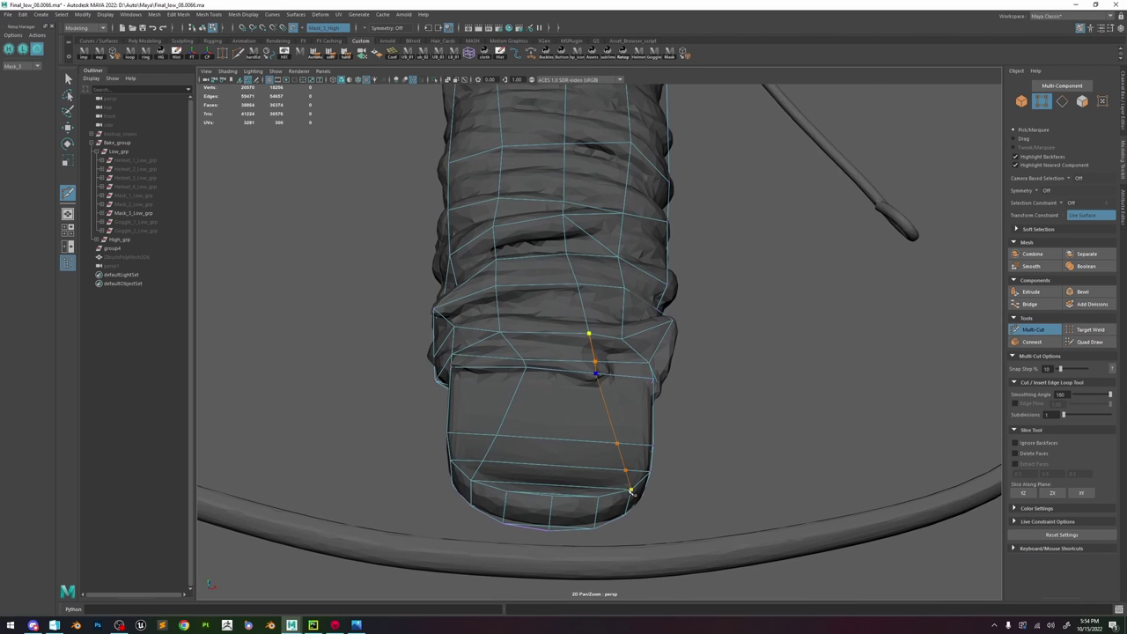
{"action": "left_click", "coordinate": [1073, 342]}
{"action": "mouse_move", "coordinate": [736, 373]}
{"action": "left_mouse_down", "text": "alt"}
{"action": "mouse_move", "coordinate": [642, 397]}
{"action": "mouse_move", "coordinate": [596, 380]}
{"action": "mouse_move", "coordinate": [645, 351]}
{"action": "left_mouse_up", "text": "alt"}
- Cut connecting edges around the sides and back of the wrap's lower end, adjusting the vertices with Quad Draw
{"action": "left_click", "coordinate": [1026, 329]}
{"action": "left_click", "coordinate": [1079, 342]}
{"action": "left_click_drag", "start_coordinate": [768, 377], "coordinate": [678, 367], "text": "alt"}
{"action": "left_click_drag", "start_coordinate": [704, 322], "coordinate": [618, 307], "text": "alt"}
{"action": "key", "text": "y"}
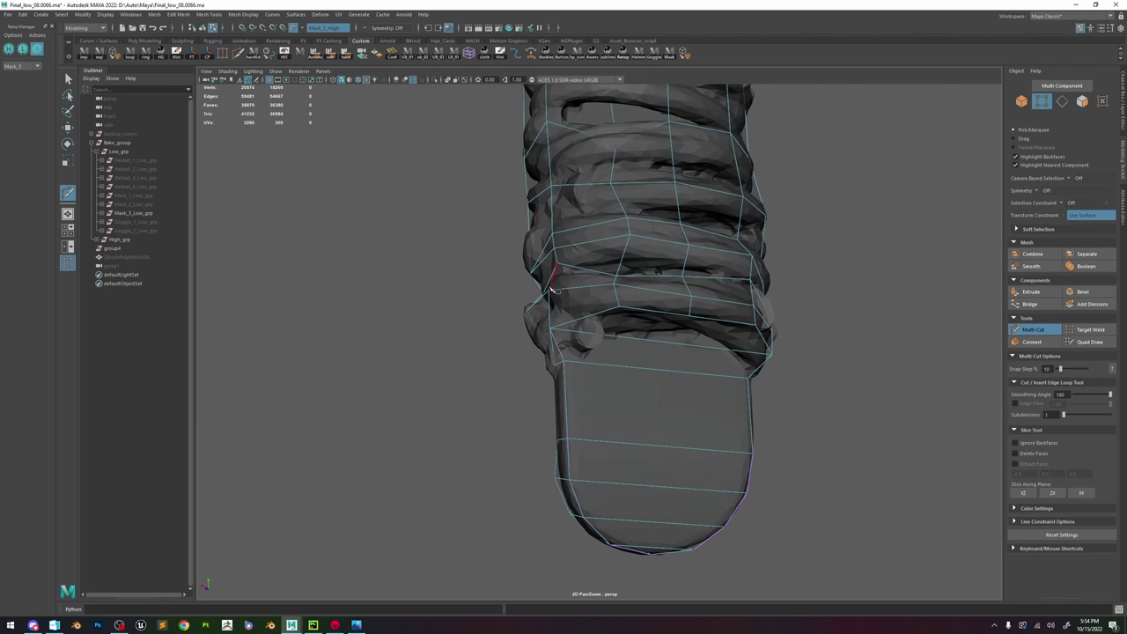
{"action": "left_click_drag", "start_coordinate": [691, 314], "coordinate": [618, 314], "text": "alt"}
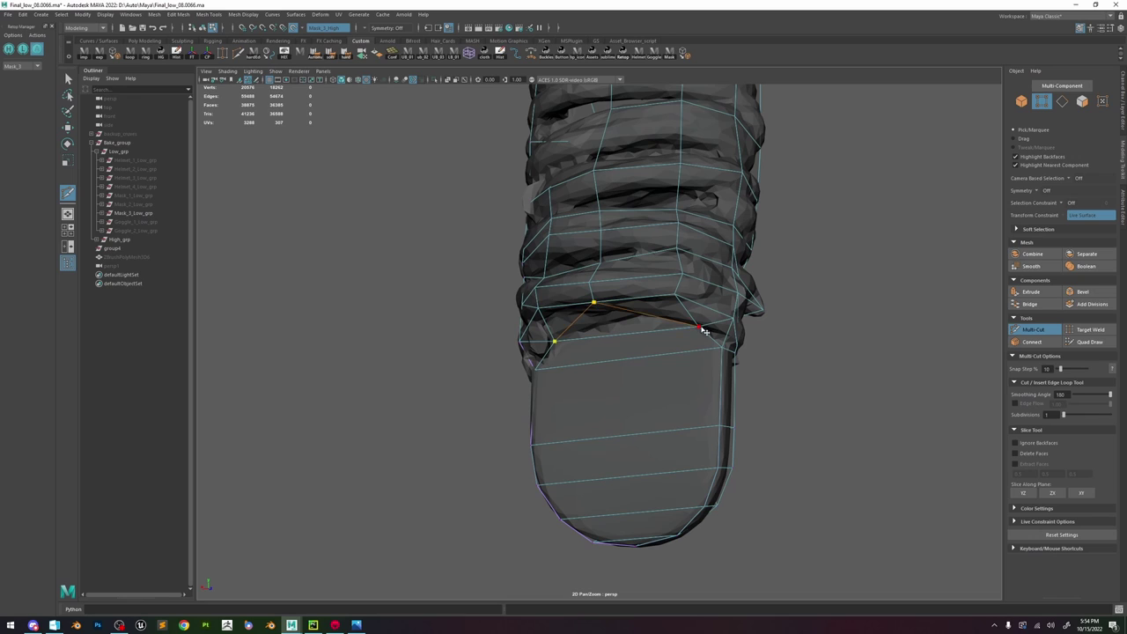
{"action": "key", "text": "w"}
- Add further cuts to the low-poly wrap and fit its vertices to the high-poly cord up to the upper end
{"action": "scroll", "coordinate": [675, 289], "scroll_direction": "down", "scroll_amount": 5}
{"action": "mouse_move", "coordinate": [675, 289]}
{"action": "left_mouse_down", "text": "alt"}
{"action": "mouse_move", "coordinate": [617, 295]}
{"action": "mouse_move", "coordinate": [662, 261]}
{"action": "mouse_move", "coordinate": [725, 269]}
{"action": "mouse_move", "coordinate": [590, 290]}
{"action": "mouse_move", "coordinate": [594, 236]}
{"action": "left_mouse_up", "text": "alt"}
{"action": "left_click", "coordinate": [1026, 329]}
{"action": "key", "text": "w"}
{"action": "left_click", "coordinate": [1091, 341]}
{"action": "right_click_drag", "start_coordinate": [602, 250], "coordinate": [593, 298], "text": "alt"}
{"action": "left_click_drag", "start_coordinate": [606, 255], "coordinate": [684, 261], "text": "alt"}
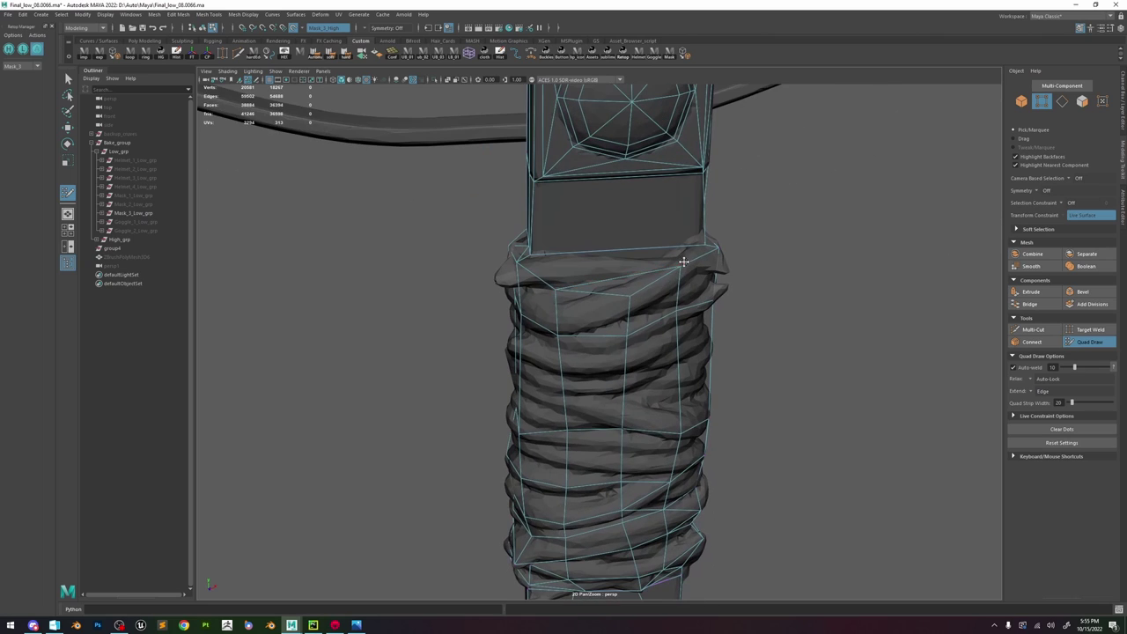
- Cut a short edge path between vertices on the uppermost coil of the low-poly cord wrap
{"action": "left_click", "coordinate": [1035, 329]}
{"action": "left_click", "coordinate": [631, 298]}
{"action": "left_click_drag", "start_coordinate": [583, 316], "coordinate": [565, 286], "text": "alt"}
{"action": "left_click", "coordinate": [614, 304]}
{"action": "left_click", "coordinate": [619, 317]}
{"action": "right_click", "coordinate": [619, 317]}
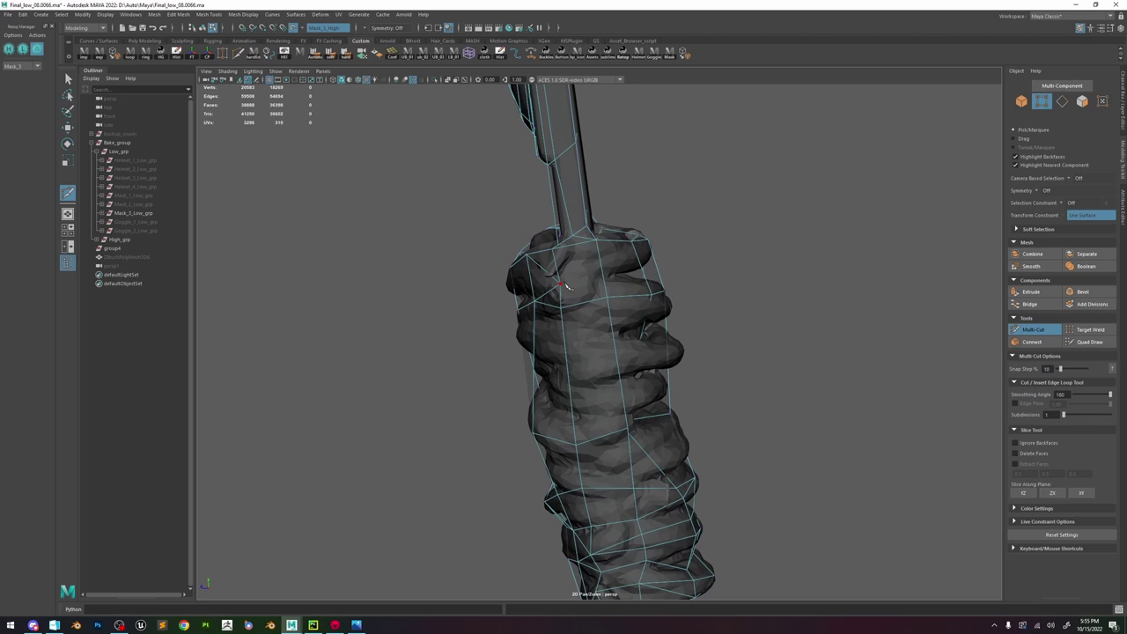
- Cut further edges around the narrow side and back of the wrap's upper end
{"action": "left_click", "coordinate": [637, 257]}
{"action": "left_click_drag", "start_coordinate": [634, 257], "coordinate": [592, 260], "text": "alt"}
{"action": "left_click", "coordinate": [636, 250]}
{"action": "left_click_drag", "start_coordinate": [578, 360], "coordinate": [548, 359], "text": "alt"}
{"action": "left_click", "coordinate": [684, 349]}
- Insert edge loops around the low-poly wrap's upper coils and fit their vertices to the high-poly cord with Quad Draw
{"action": "left_click", "coordinate": [1090, 342]}
{"action": "left_click_drag", "start_coordinate": [749, 343], "coordinate": [567, 355], "text": "alt"}
{"action": "left_click", "coordinate": [1019, 330]}
{"action": "left_click_drag", "start_coordinate": [692, 324], "coordinate": [596, 324], "text": "alt"}
{"action": "left_click", "coordinate": [1090, 342]}
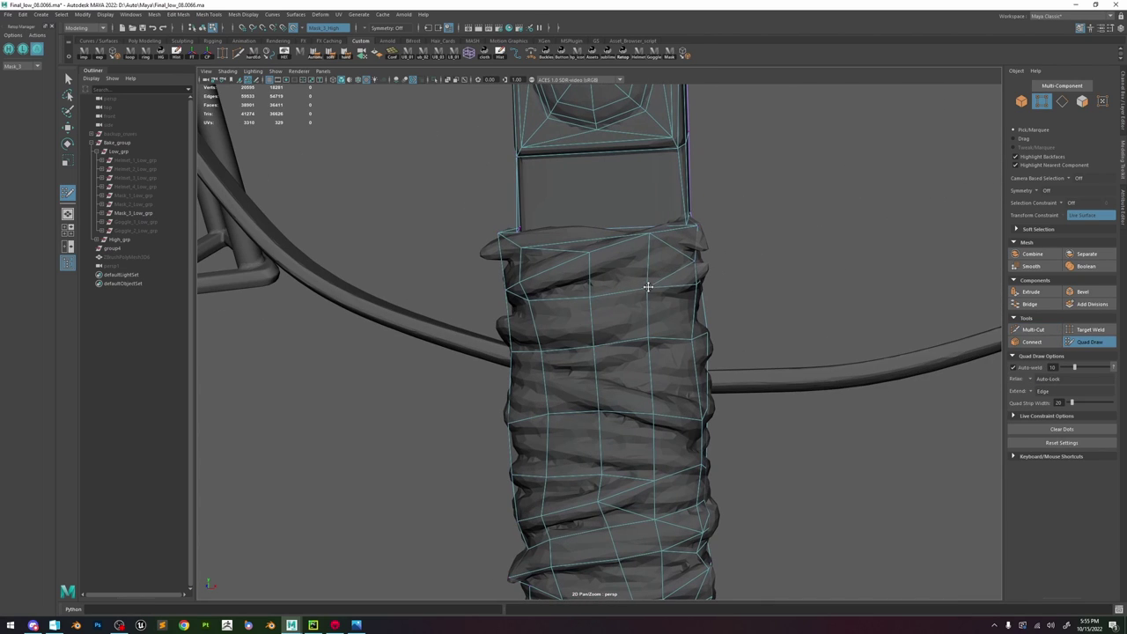
{"action": "left_click_drag", "start_coordinate": [647, 289], "coordinate": [735, 296], "text": "alt"}
{"action": "left_click", "coordinate": [584, 341], "text": "ctrl"}
{"action": "mouse_move", "coordinate": [568, 336]}
{"action": "left_mouse_down", "text": "alt"}
{"action": "mouse_move", "coordinate": [616, 321]}
{"action": "mouse_move", "coordinate": [570, 299]}
{"action": "left_mouse_up", "text": "alt"}
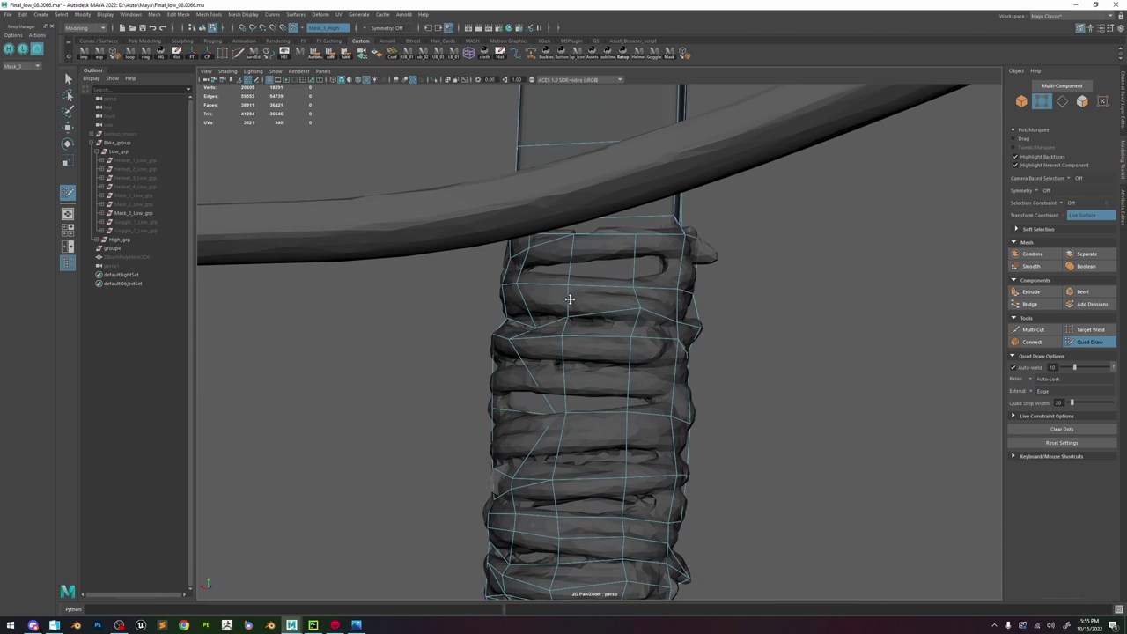
- Cut an edge across the back of the upper coils and insert another edge loop there, adjusting vertices with Quad Draw
{"action": "left_click", "coordinate": [1021, 329]}
{"action": "left_click", "coordinate": [633, 287]}
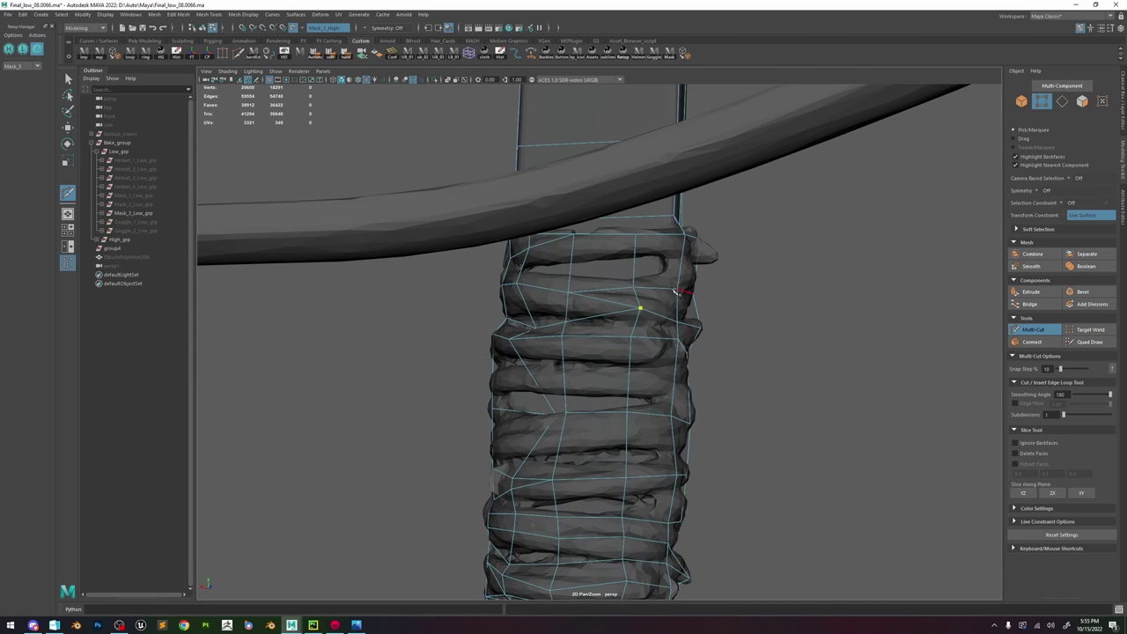
{"action": "key", "text": "w"}
{"action": "mouse_move", "coordinate": [663, 309]}
{"action": "left_mouse_down", "text": "alt"}
{"action": "mouse_move", "coordinate": [601, 417]}
{"action": "mouse_move", "coordinate": [682, 383]}
{"action": "mouse_move", "coordinate": [645, 386]}
{"action": "left_mouse_up", "text": "alt"}
{"action": "left_click", "coordinate": [1090, 342]}
{"action": "left_click", "coordinate": [681, 384], "text": "ctrl"}
{"action": "mouse_move", "coordinate": [547, 347]}
{"action": "left_mouse_down", "text": "alt"}
{"action": "mouse_move", "coordinate": [613, 396]}
{"action": "mouse_move", "coordinate": [668, 387]}
{"action": "mouse_move", "coordinate": [616, 373]}
{"action": "mouse_move", "coordinate": [618, 342]}
{"action": "mouse_move", "coordinate": [635, 326]}
{"action": "left_mouse_up", "text": "alt"}
- Cut connecting edges around the narrow side and front of the wrap's upper coils, adjusting vertices between cuts
{"action": "key", "text": "ctrl+shift+x"}
{"action": "right_click", "coordinate": [603, 354]}
{"action": "left_click", "coordinate": [693, 266]}
{"action": "mouse_move", "coordinate": [695, 280]}
{"action": "left_mouse_down", "text": "alt"}
{"action": "mouse_move", "coordinate": [722, 327]}
{"action": "mouse_move", "coordinate": [767, 325]}
{"action": "mouse_move", "coordinate": [691, 317]}
{"action": "mouse_move", "coordinate": [653, 295]}
{"action": "mouse_move", "coordinate": [614, 305]}
{"action": "mouse_move", "coordinate": [685, 295]}
{"action": "mouse_move", "coordinate": [664, 271]}
{"action": "mouse_move", "coordinate": [611, 332]}
{"action": "left_mouse_up", "text": "alt"}
{"action": "key", "text": "ctrl+shift+q"}
{"action": "left_click", "coordinate": [1023, 331]}
{"action": "left_click", "coordinate": [599, 289]}
{"action": "left_click", "coordinate": [655, 300]}
{"action": "left_click", "coordinate": [626, 300]}
{"action": "key", "text": "y"}
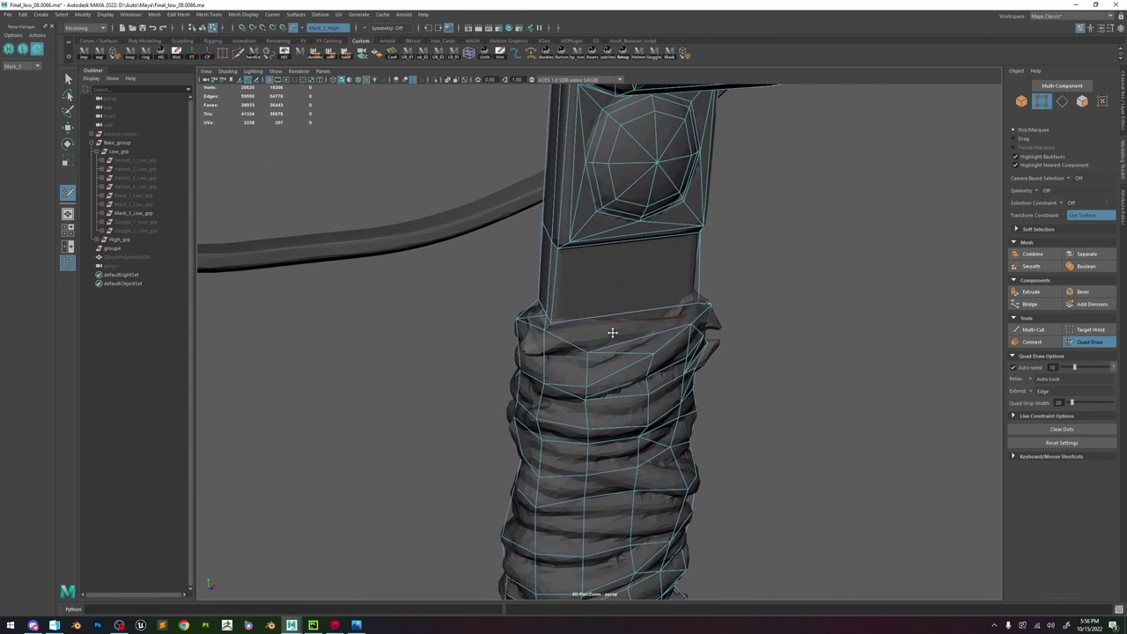
- Refit the vertices near the wrap's upper end and cut edges from its narrow side onto the front
{"action": "left_click", "coordinate": [595, 364], "text": "shift"}
{"action": "left_click", "coordinate": [1041, 332]}
{"action": "mouse_move", "coordinate": [570, 331]}
{"action": "left_mouse_down", "text": "alt"}
{"action": "mouse_move", "coordinate": [626, 344]}
{"action": "mouse_move", "coordinate": [637, 364]}
{"action": "mouse_move", "coordinate": [532, 337]}
{"action": "mouse_move", "coordinate": [591, 365]}
{"action": "left_mouse_up", "text": "alt"}
{"action": "left_click", "coordinate": [1090, 341]}
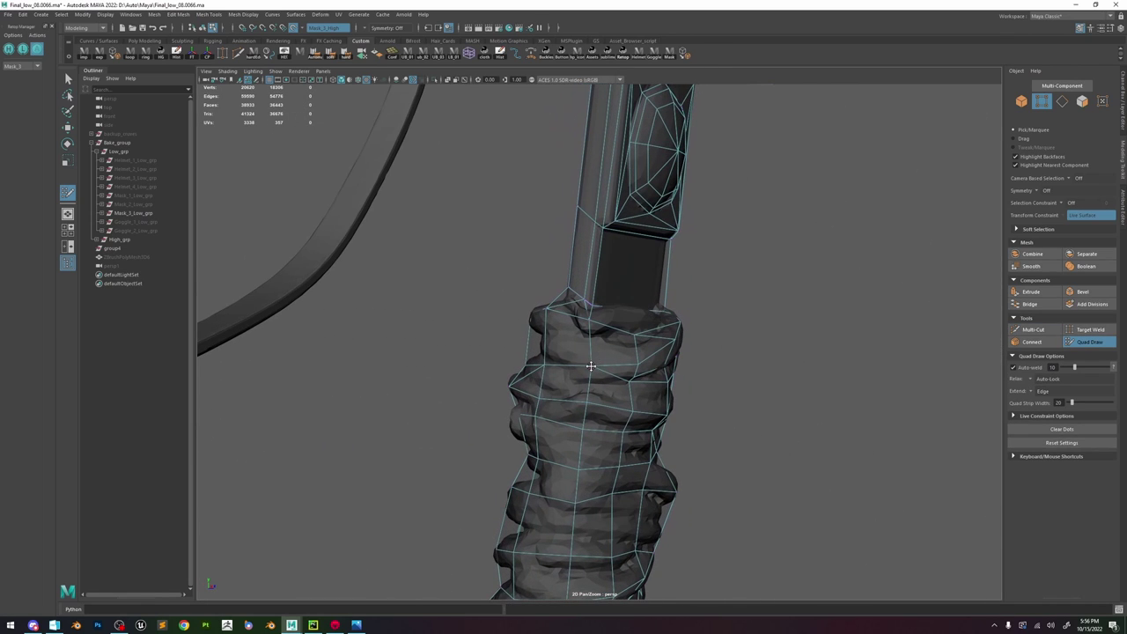
{"action": "left_click", "coordinate": [1035, 329]}
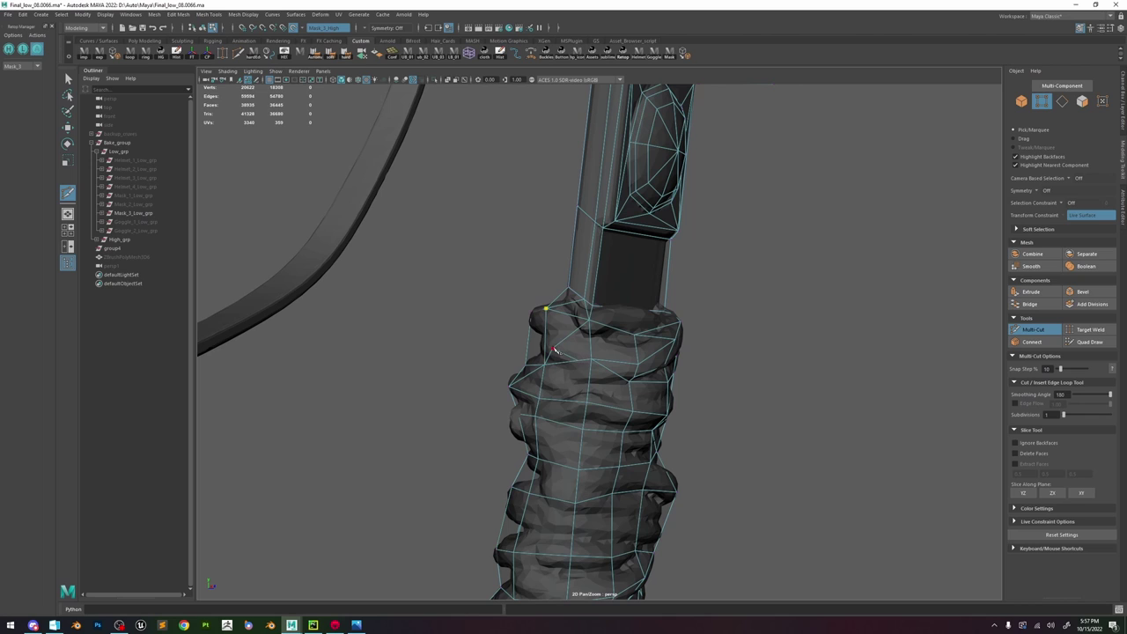
{"action": "left_click_drag", "start_coordinate": [588, 342], "coordinate": [507, 350], "text": "alt"}
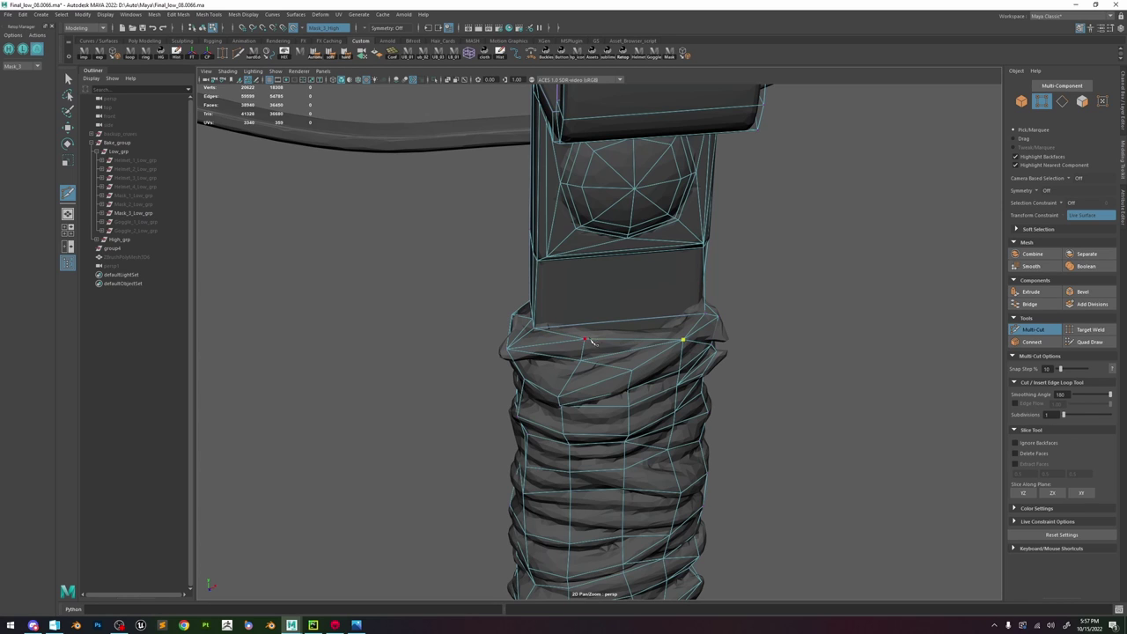
- Move the vertices of the uppermost front coil onto the high-poly cord and cut more edges along the wrap's sides
{"action": "left_click", "coordinate": [1080, 342]}
{"action": "mouse_move", "coordinate": [836, 354]}
{"action": "left_mouse_down", "text": "alt"}
{"action": "mouse_move", "coordinate": [656, 356]}
{"action": "mouse_move", "coordinate": [729, 355]}
{"action": "mouse_move", "coordinate": [835, 383]}
{"action": "left_mouse_up", "text": "alt"}
{"action": "left_click_drag", "start_coordinate": [598, 361], "coordinate": [597, 355]}
{"action": "left_click_drag", "start_coordinate": [607, 359], "coordinate": [766, 373], "text": "alt"}
{"action": "key", "text": "ctrl+shift+x"}
{"action": "left_click_drag", "start_coordinate": [521, 360], "coordinate": [565, 361], "text": "alt"}
{"action": "left_click", "coordinate": [652, 377]}
{"action": "right_click", "coordinate": [652, 376]}
{"action": "left_click_drag", "start_coordinate": [819, 388], "coordinate": [673, 405], "text": "alt"}
{"action": "right_click", "coordinate": [596, 406]}
{"action": "key", "text": "ctrl+shift+q"}
{"action": "right_click_drag", "start_coordinate": [719, 410], "coordinate": [554, 284], "text": "alt"}
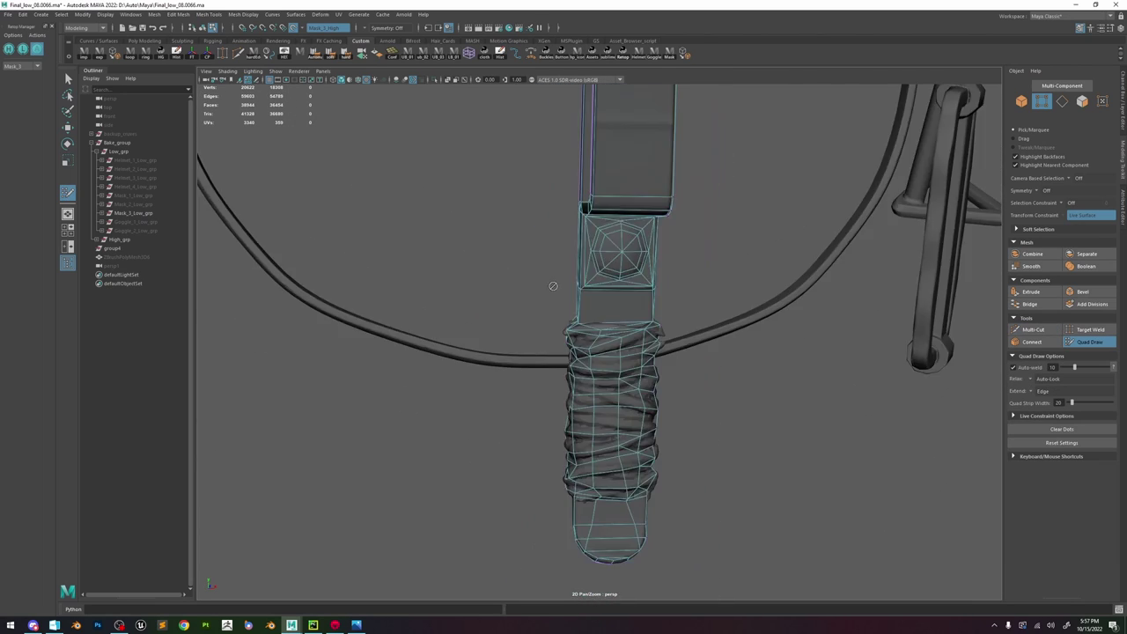
- Insert an edge loop around the wrap's middle coils and reposition a vertex on the back with Quad Draw
{"action": "left_click_drag", "start_coordinate": [553, 284], "coordinate": [669, 361], "text": "alt"}
{"action": "right_click_drag", "start_coordinate": [669, 361], "coordinate": [727, 428], "text": "alt"}
{"action": "mouse_move", "coordinate": [636, 427]}
{"action": "left_mouse_down", "text": "alt"}
{"action": "mouse_move", "coordinate": [574, 417]}
{"action": "mouse_move", "coordinate": [611, 442]}
{"action": "mouse_move", "coordinate": [643, 443]}
{"action": "left_mouse_up", "text": "alt"}
{"action": "left_click", "coordinate": [611, 444], "text": "ctrl"}
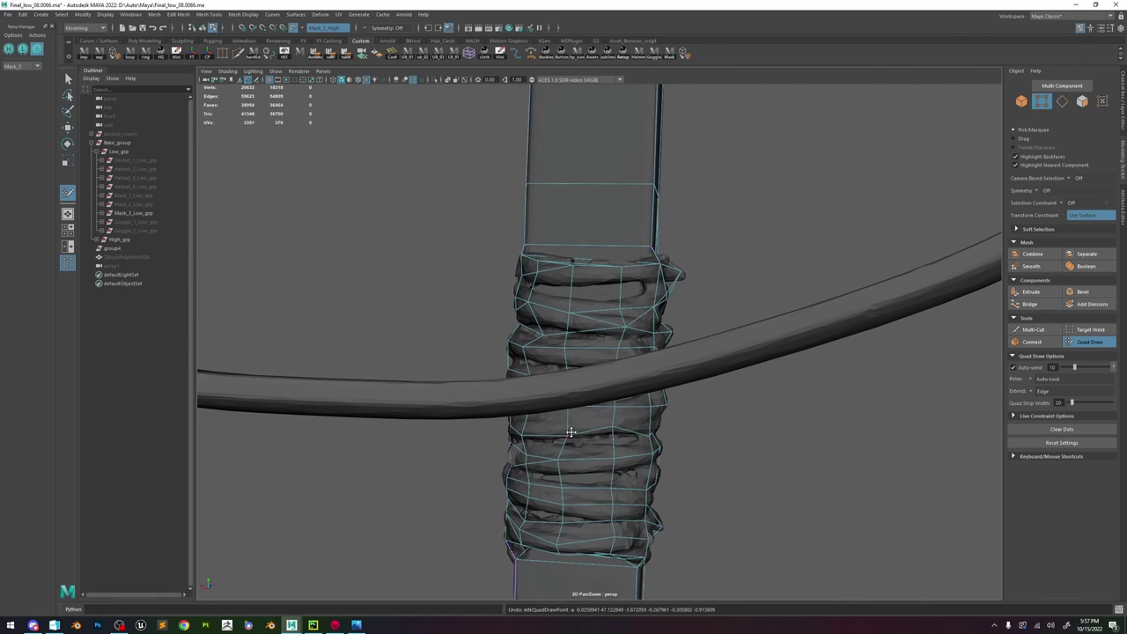
{"action": "mouse_move", "coordinate": [568, 433]}
{"action": "left_mouse_down"}
{"action": "mouse_move", "coordinate": [608, 413]}
{"action": "mouse_move", "coordinate": [555, 423]}
{"action": "mouse_move", "coordinate": [594, 410]}
{"action": "mouse_move", "coordinate": [556, 403]}
{"action": "left_mouse_up"}
- Cut connecting edges between the middle coils on the wrap's side and front
{"action": "key", "text": "ctrl+shift+x"}
{"action": "mouse_move", "coordinate": [630, 358]}
{"action": "left_mouse_down", "text": "alt"}
{"action": "mouse_move", "coordinate": [614, 355]}
{"action": "mouse_move", "coordinate": [602, 318]}
{"action": "mouse_move", "coordinate": [596, 334]}
{"action": "left_mouse_up", "text": "alt"}
{"action": "key", "text": "ctrl+shift+q"}
{"action": "key", "text": "ctrl+shift+x"}
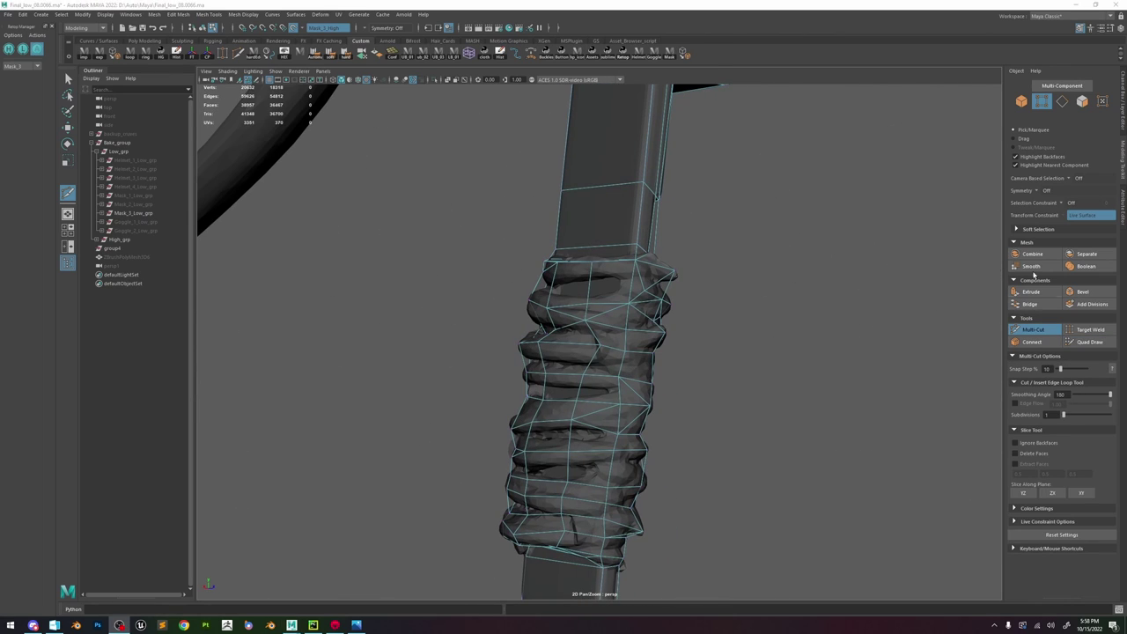
{"action": "left_click_drag", "start_coordinate": [656, 359], "coordinate": [581, 368], "text": "alt"}
{"action": "left_click", "coordinate": [570, 336], "text": "ctrl"}
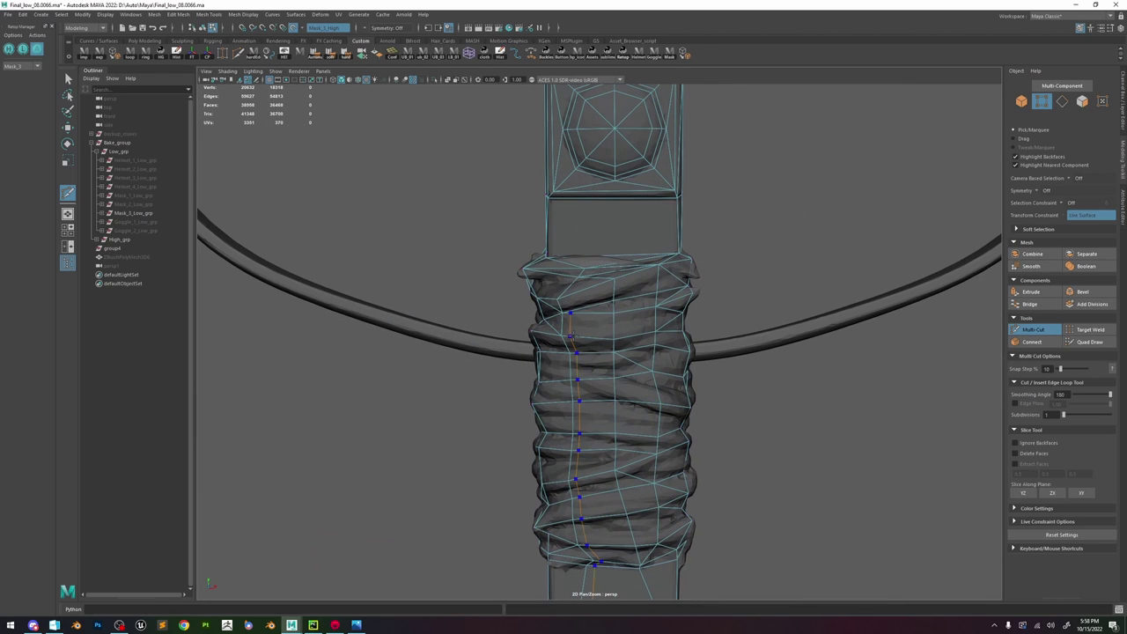
{"action": "key", "text": "ctrl+shift+q"}
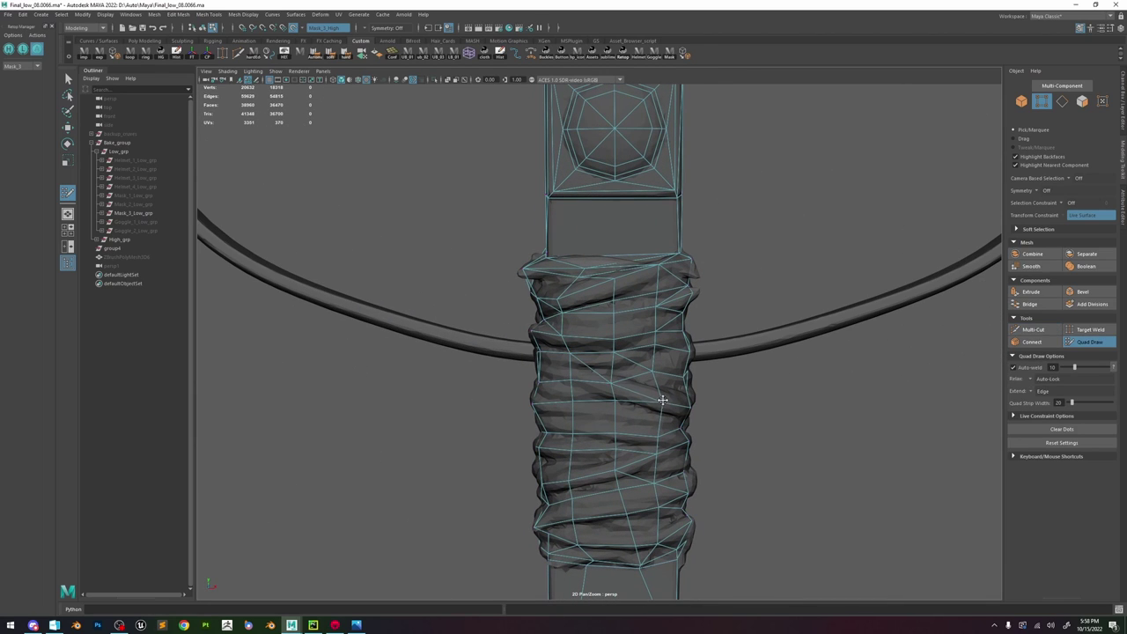
- Cut edges across the lower coils from the wrap's front to its narrow side, undoing a misplaced cut point
{"action": "mouse_move", "coordinate": [662, 400]}
{"action": "left_mouse_down", "text": "alt"}
{"action": "mouse_move", "coordinate": [679, 420]}
{"action": "mouse_move", "coordinate": [686, 403]}
{"action": "mouse_move", "coordinate": [641, 427]}
{"action": "mouse_move", "coordinate": [579, 428]}
{"action": "mouse_move", "coordinate": [699, 460]}
{"action": "mouse_move", "coordinate": [628, 486]}
{"action": "mouse_move", "coordinate": [702, 493]}
{"action": "mouse_move", "coordinate": [771, 477]}
{"action": "left_mouse_up", "text": "alt"}
{"action": "left_click", "coordinate": [1032, 329]}
{"action": "key", "text": "ctrl+shift+q"}
{"action": "left_click", "coordinate": [1028, 331]}
{"action": "left_click", "coordinate": [672, 463]}
{"action": "left_click", "coordinate": [654, 476]}
{"action": "right_click", "coordinate": [656, 475]}
{"action": "left_click_drag", "start_coordinate": [574, 493], "coordinate": [808, 422], "text": "alt"}
{"action": "key", "text": "ctrl+z"}
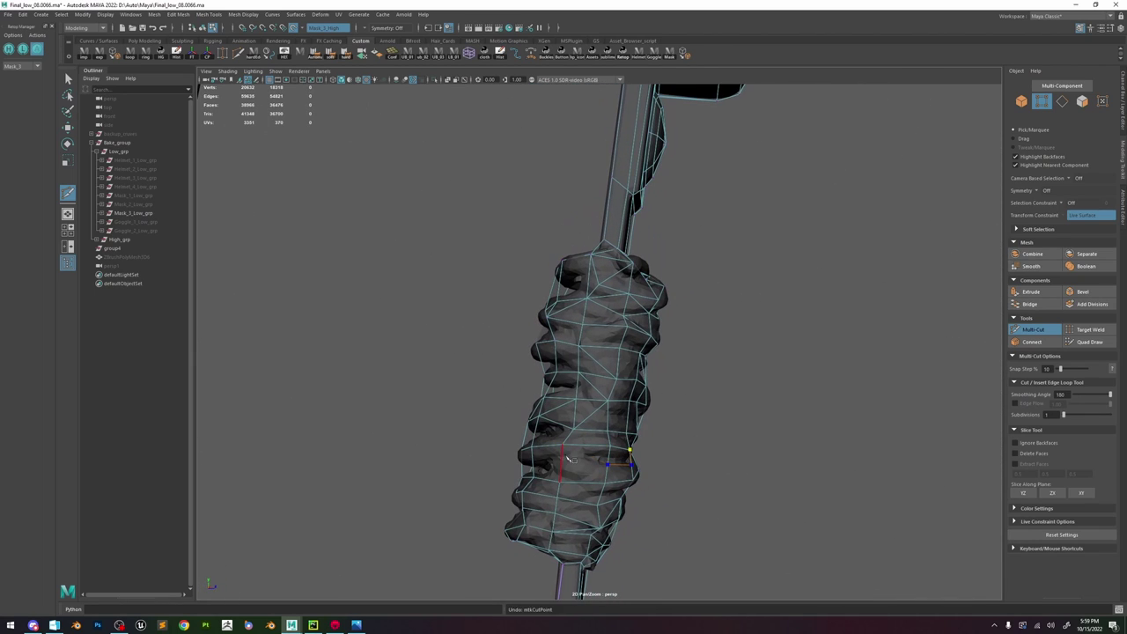
- Connect the lower coil vertices on the wrap's narrow side with further cuts and refit them using Quad Draw
{"action": "left_click", "coordinate": [1076, 343]}
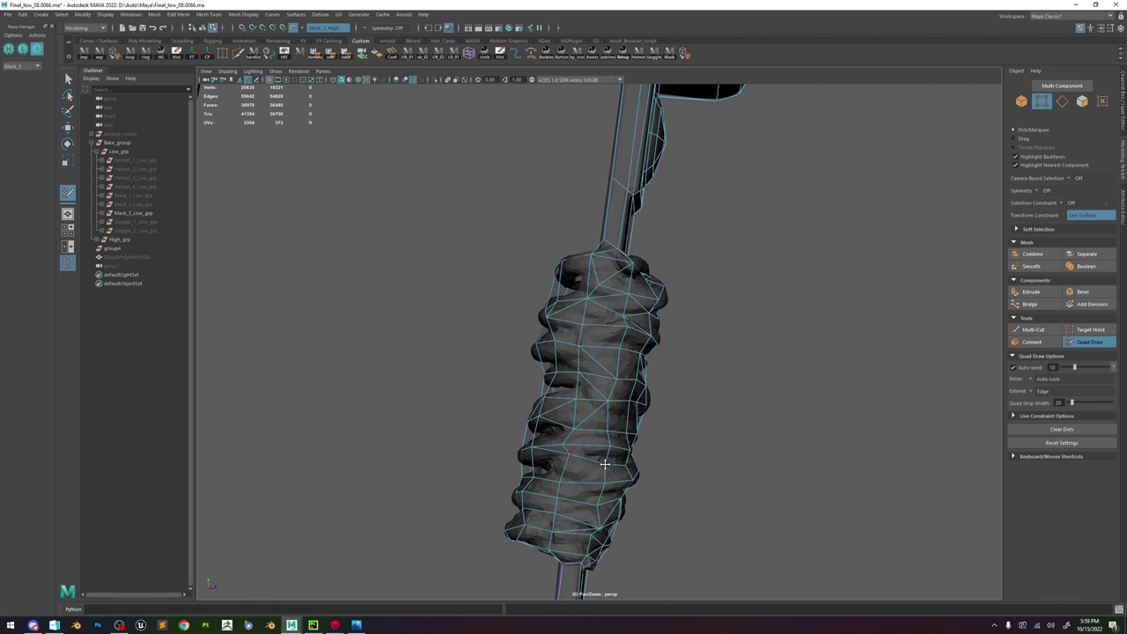
{"action": "left_click", "coordinate": [1034, 330]}
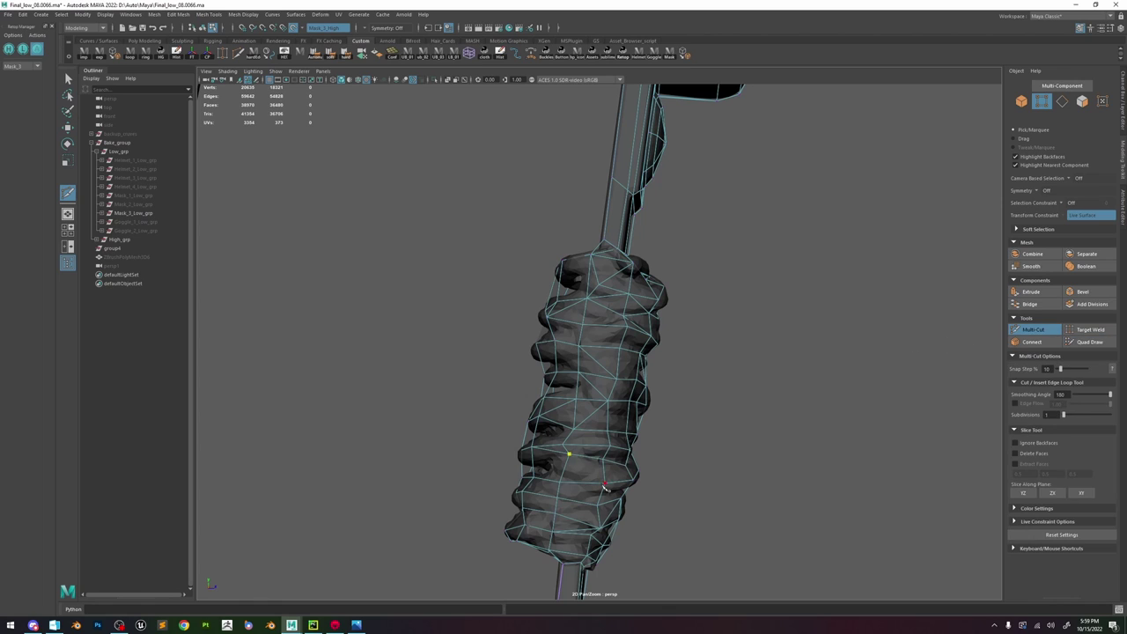
{"action": "mouse_move", "coordinate": [572, 514]}
{"action": "left_mouse_down", "text": "alt"}
{"action": "mouse_move", "coordinate": [513, 532]}
{"action": "mouse_move", "coordinate": [605, 514]}
{"action": "mouse_move", "coordinate": [565, 512]}
{"action": "mouse_move", "coordinate": [568, 525]}
{"action": "mouse_move", "coordinate": [564, 500]}
{"action": "mouse_move", "coordinate": [585, 484]}
{"action": "mouse_move", "coordinate": [573, 453]}
{"action": "mouse_move", "coordinate": [631, 437]}
{"action": "mouse_move", "coordinate": [552, 440]}
{"action": "left_mouse_up", "text": "alt"}
{"action": "left_click", "coordinate": [560, 509]}
{"action": "left_click", "coordinate": [1090, 342]}
{"action": "key", "text": "ctrl+shift+x"}
{"action": "left_click", "coordinate": [593, 461]}
{"action": "right_click", "coordinate": [592, 461]}
{"action": "left_click", "coordinate": [1090, 342]}
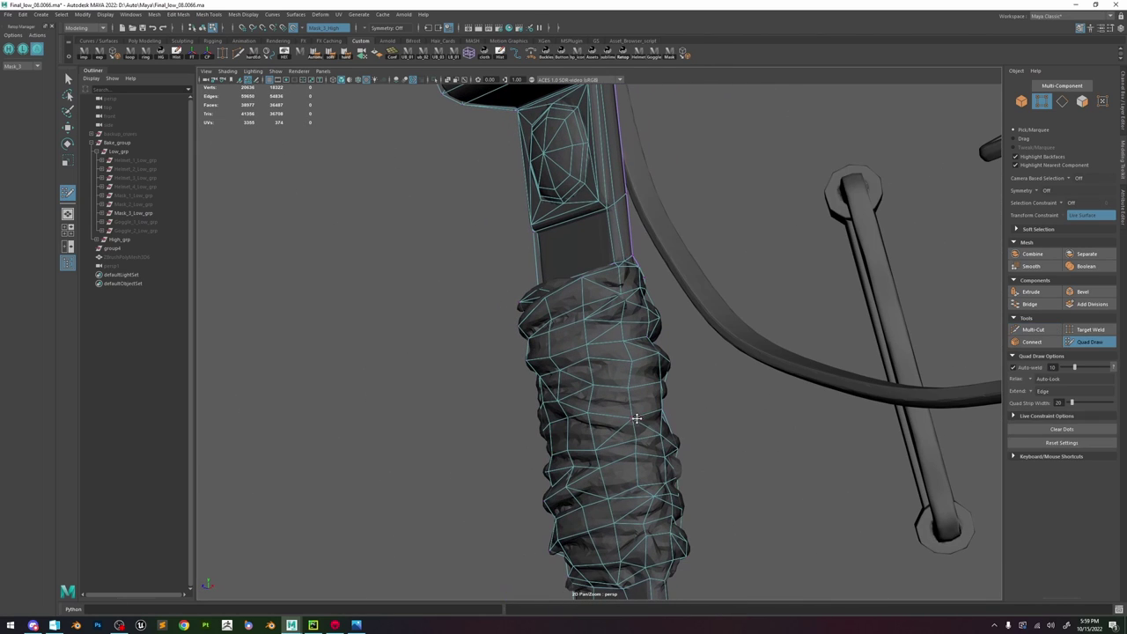
- Isolate the low-poly strap in shaded display and examine the wrap's silhouette and shading
{"action": "key", "text": "w"}
{"action": "scroll", "coordinate": [626, 370], "scroll_direction": "down", "scroll_amount": 5}
{"action": "key", "text": "ctrl+1"}
{"action": "mouse_move", "coordinate": [634, 370]}
{"action": "left_mouse_down", "text": "alt"}
{"action": "mouse_move", "coordinate": [627, 299]}
{"action": "mouse_move", "coordinate": [775, 342]}
{"action": "mouse_move", "coordinate": [536, 335]}
{"action": "left_mouse_up", "text": "alt"}
{"action": "key", "text": "5"}
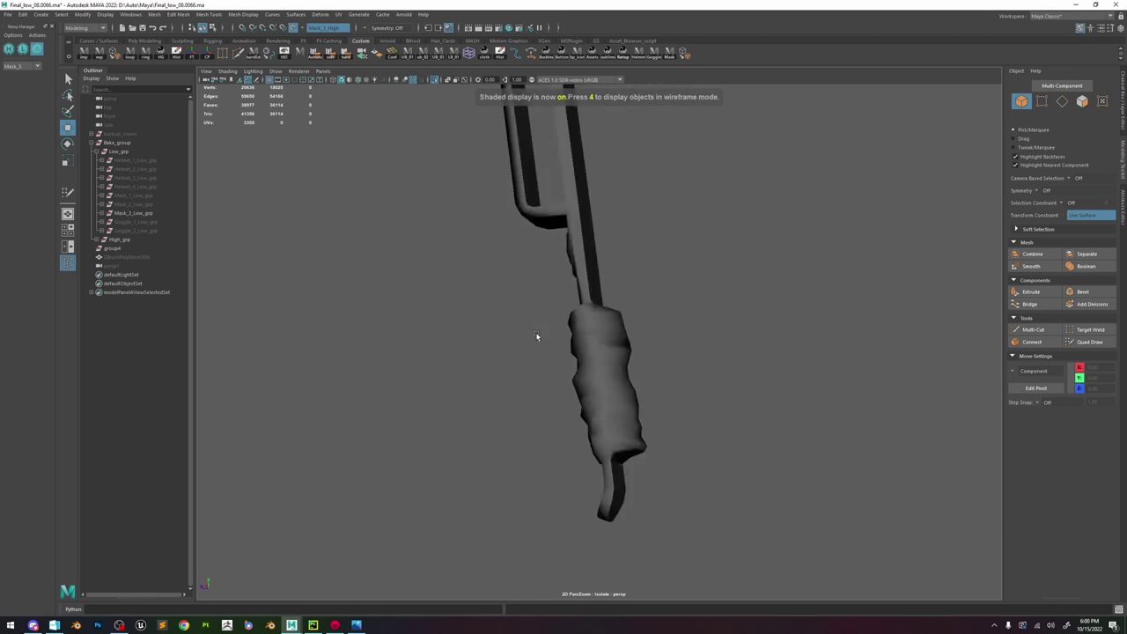
{"action": "left_click", "coordinate": [599, 352]}
{"action": "left_click_drag", "start_coordinate": [599, 352], "coordinate": [677, 347], "text": "alt"}
{"action": "scroll", "coordinate": [677, 347], "scroll_direction": "up", "scroll_amount": 5}
- Bring back the high-poly mesh and spin an edge at the upper end of the low-poly wrap
{"action": "key", "text": "ctrl+1"}
{"action": "key", "text": "ctrl+shift+q"}
{"action": "mouse_move", "coordinate": [687, 283]}
{"action": "left_mouse_down", "text": "alt"}
{"action": "mouse_move", "coordinate": [658, 290]}
{"action": "mouse_move", "coordinate": [691, 309]}
{"action": "left_mouse_up", "text": "alt"}
{"action": "key", "text": "w"}
{"action": "left_click", "coordinate": [657, 326]}
{"action": "key", "text": "ctrl+alt+Right"}
{"action": "key", "text": "ctrl+alt+Right"}
{"action": "key", "text": "ctrl+alt+Right"}
{"action": "key", "text": "ctrl+alt+Right"}
{"action": "key", "text": "ctrl+alt+Right"}
- Cut an edge at the back of the wrap's upper end and spin the edge bordering the flat strap
{"action": "key", "text": "ctrl+shift+x"}
{"action": "left_click_drag", "start_coordinate": [811, 300], "coordinate": [788, 365], "text": "alt"}
{"action": "left_click", "coordinate": [666, 337]}
{"action": "left_click", "coordinate": [629, 372]}
{"action": "left_click_drag", "start_coordinate": [568, 334], "coordinate": [629, 315], "text": "alt"}
{"action": "left_click", "coordinate": [531, 328]}
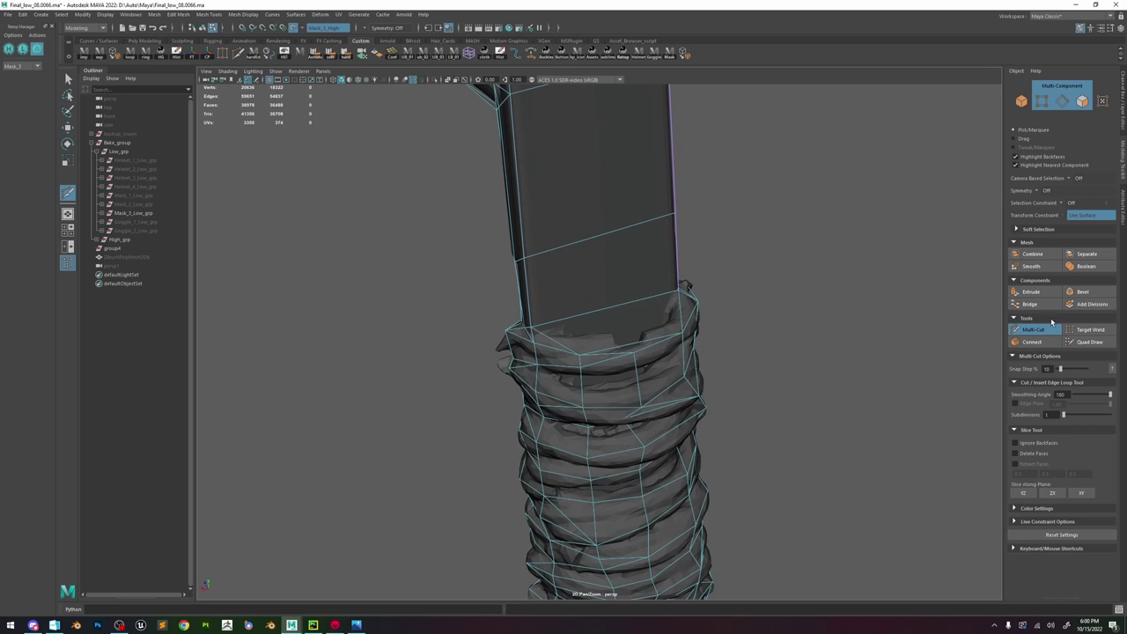
{"action": "left_click", "coordinate": [1084, 342]}
{"action": "mouse_move", "coordinate": [564, 336]}
{"action": "left_mouse_down", "text": "alt"}
{"action": "mouse_move", "coordinate": [616, 349]}
{"action": "mouse_move", "coordinate": [608, 353]}
{"action": "left_mouse_up", "text": "alt"}
{"action": "key", "text": "w"}
{"action": "left_click", "coordinate": [571, 340]}
{"action": "key", "text": "ctrl+alt+Right"}
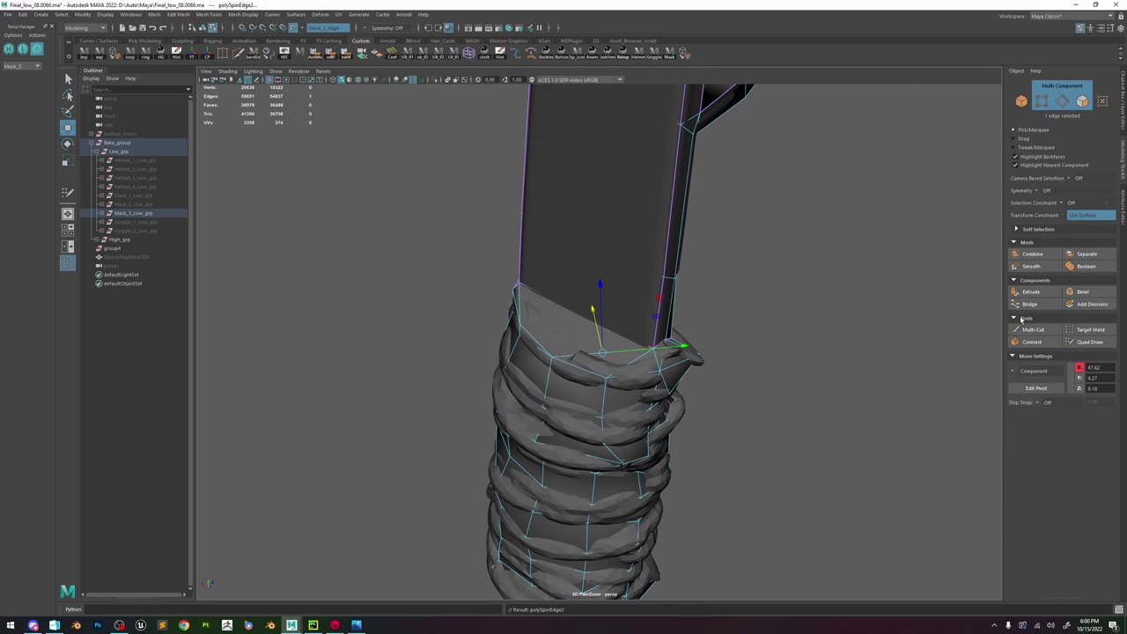
- Cut a connecting edge from the flat strap's corner to the upper coil vertex on the wrap's back
{"action": "left_click", "coordinate": [1026, 328]}
{"action": "left_click_drag", "start_coordinate": [696, 326], "coordinate": [627, 335], "text": "alt"}
{"action": "left_click", "coordinate": [678, 296]}
{"action": "key", "text": "ctrl+z"}
{"action": "left_click", "coordinate": [533, 335]}
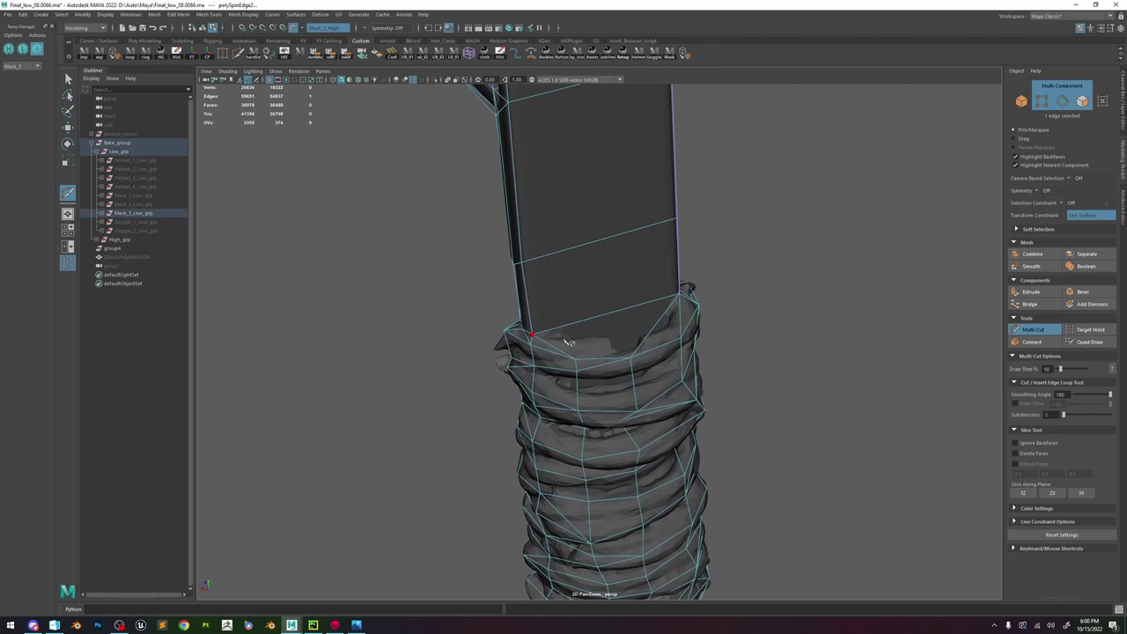
{"action": "left_click", "coordinate": [630, 357]}
- Isolate the low-poly strap to inspect the wrap's shading, and restore the full view with the strap selected
{"action": "key", "text": "w"}
{"action": "key", "text": "F8"}
{"action": "key", "text": "ctrl+1"}
{"action": "left_click", "coordinate": [769, 251]}
{"action": "right_click_drag", "start_coordinate": [769, 252], "coordinate": [563, 246], "text": "alt"}
{"action": "left_click_drag", "start_coordinate": [647, 211], "coordinate": [699, 318], "text": "alt"}
{"action": "scroll", "coordinate": [637, 340], "scroll_direction": "up", "scroll_amount": 5}
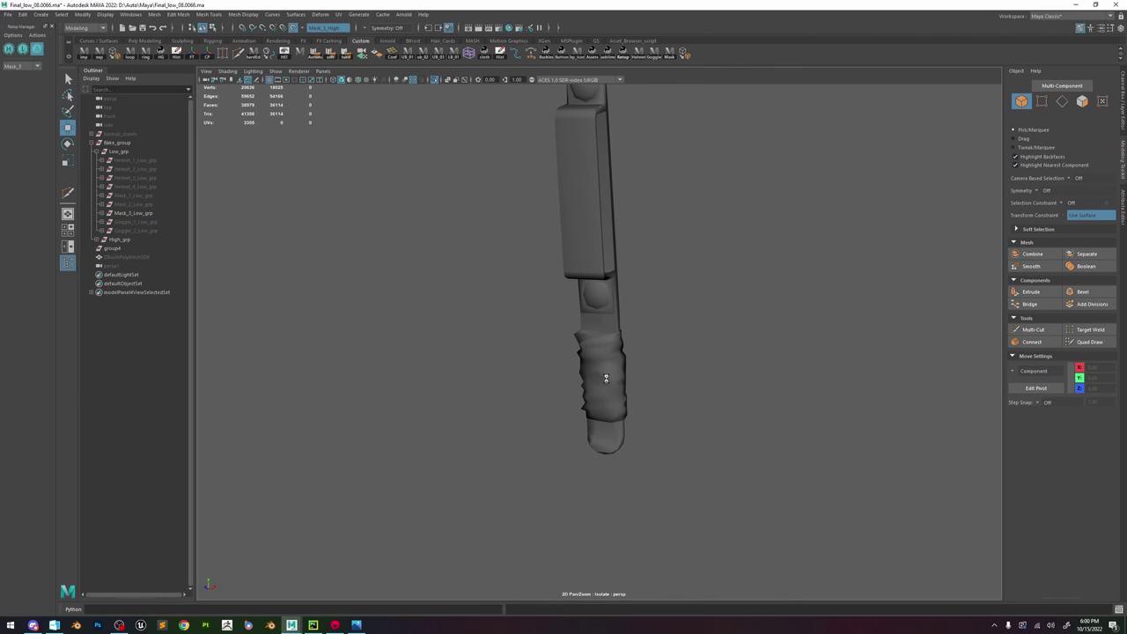
{"action": "scroll", "coordinate": [606, 378], "scroll_direction": "up", "scroll_amount": 2}
{"action": "scroll", "coordinate": [606, 352], "scroll_direction": "up", "scroll_amount": 2}
{"action": "left_click", "coordinate": [605, 346]}
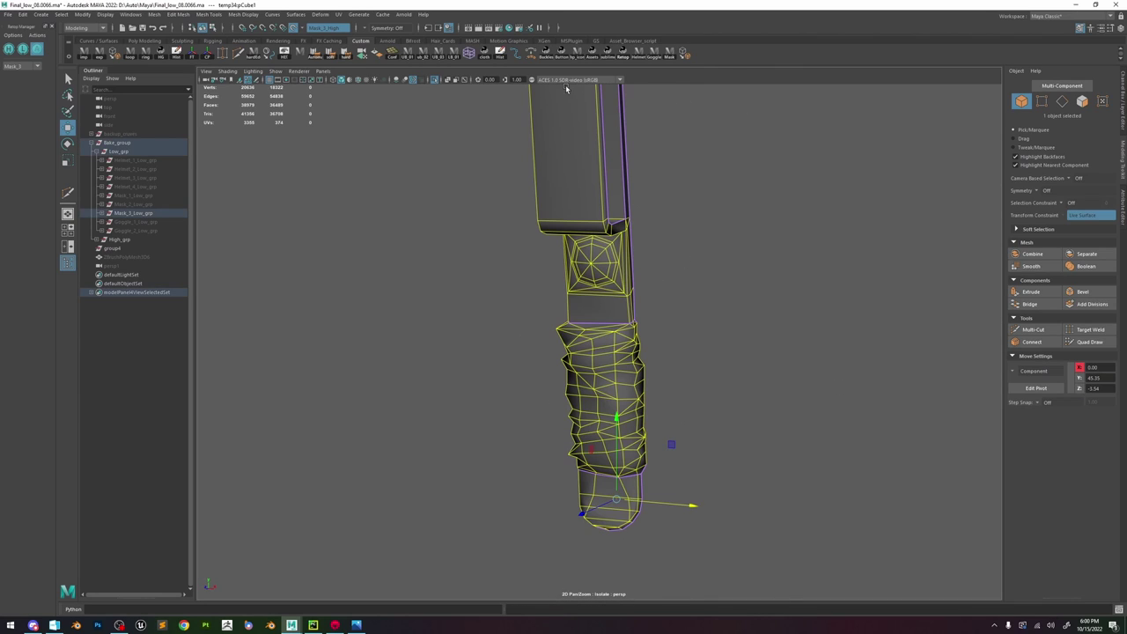
{"action": "left_click", "coordinate": [434, 79]}
{"action": "scroll", "coordinate": [580, 301], "scroll_direction": "up", "scroll_amount": 4}
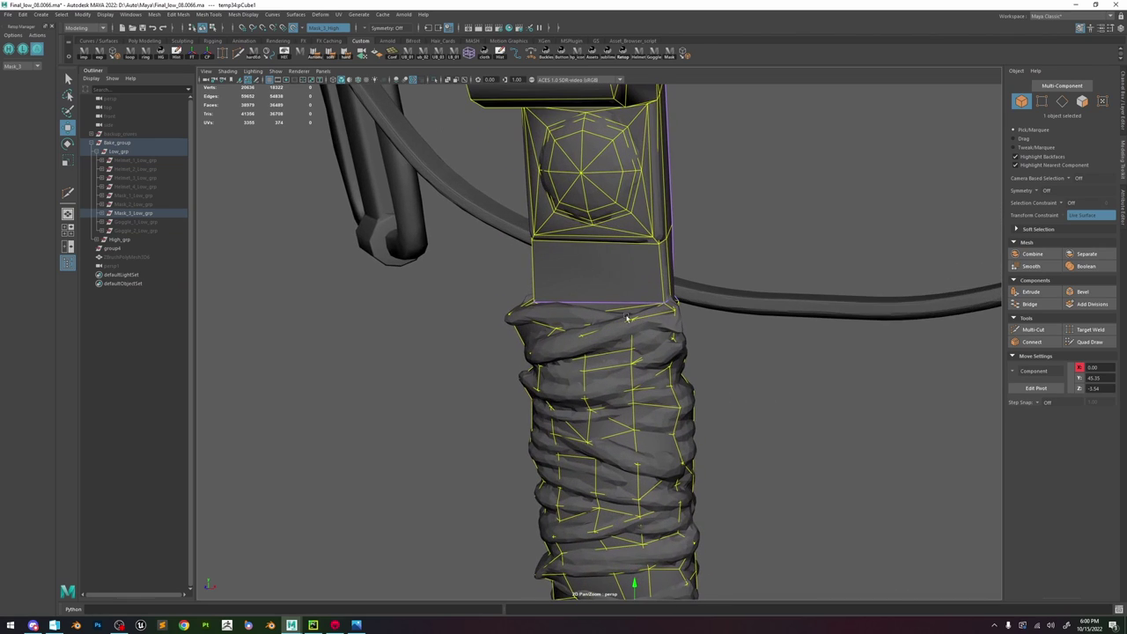
- Adjust the vertex at the wrap's upper front edge to follow the high-poly cord with Quad Draw
{"action": "left_click", "coordinate": [1032, 328]}
{"action": "mouse_move", "coordinate": [550, 310]}
{"action": "left_mouse_down", "text": "alt"}
{"action": "mouse_move", "coordinate": [520, 321]}
{"action": "mouse_move", "coordinate": [566, 323]}
{"action": "mouse_move", "coordinate": [552, 308]}
{"action": "left_mouse_up", "text": "alt"}
{"action": "key", "text": "w"}
{"action": "left_click", "coordinate": [570, 319]}
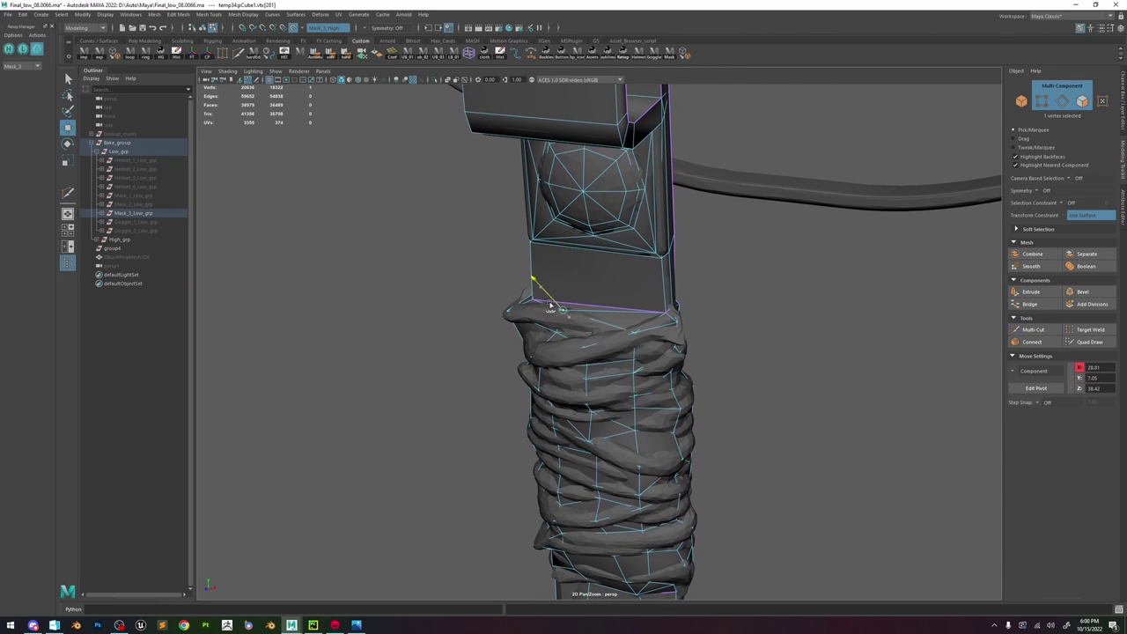
{"action": "left_click", "coordinate": [1089, 341]}
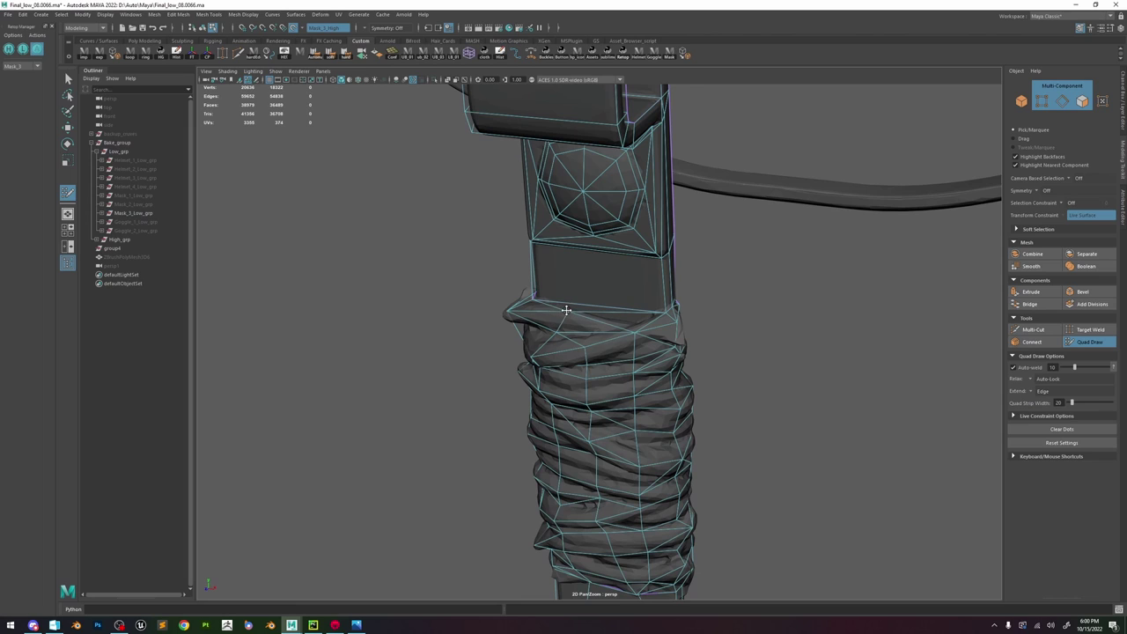
{"action": "mouse_move", "coordinate": [566, 310]}
{"action": "left_mouse_down", "text": "alt"}
{"action": "mouse_move", "coordinate": [727, 305]}
{"action": "mouse_move", "coordinate": [634, 302]}
{"action": "left_mouse_up", "text": "alt"}
{"action": "key", "text": "w"}
- Isolate the low-poly strap again and check the wrap's shape from near and far
{"action": "mouse_move", "coordinate": [730, 210]}
{"action": "right_mouse_down", "text": "alt"}
{"action": "mouse_move", "coordinate": [529, 107]}
{"action": "mouse_move", "coordinate": [437, 78]}
{"action": "right_mouse_up", "text": "alt"}
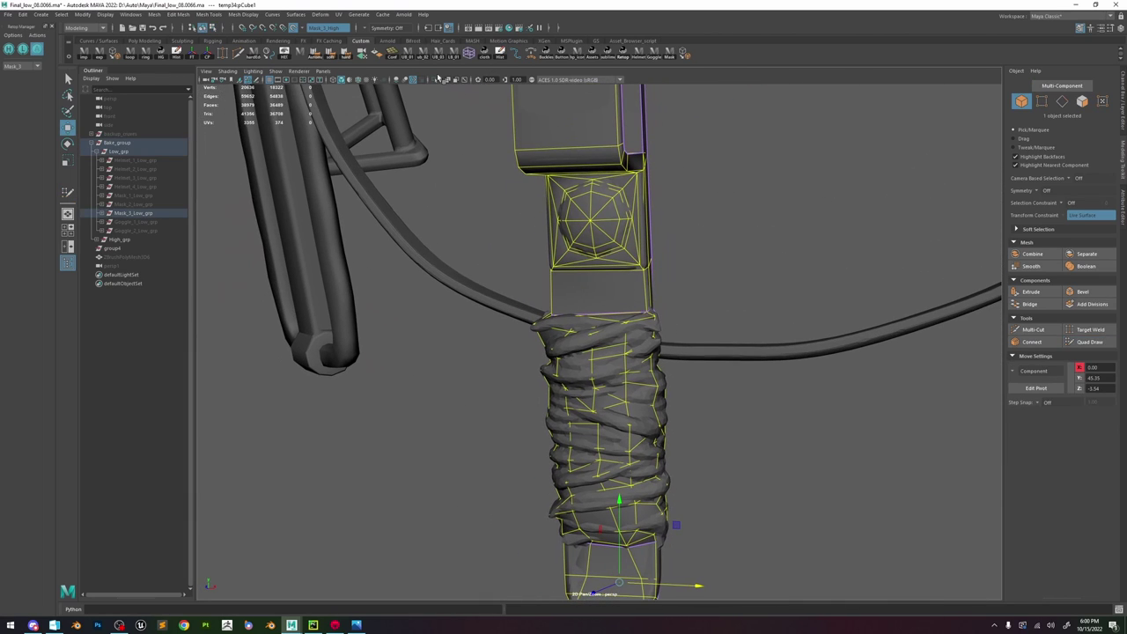
{"action": "left_click", "coordinate": [434, 80]}
{"action": "left_click", "coordinate": [827, 204]}
{"action": "right_click_drag", "start_coordinate": [827, 204], "coordinate": [670, 250], "text": "alt"}
{"action": "left_click_drag", "start_coordinate": [671, 250], "coordinate": [632, 270], "text": "alt"}
{"action": "scroll", "coordinate": [606, 331], "scroll_direction": "down", "scroll_amount": 5}
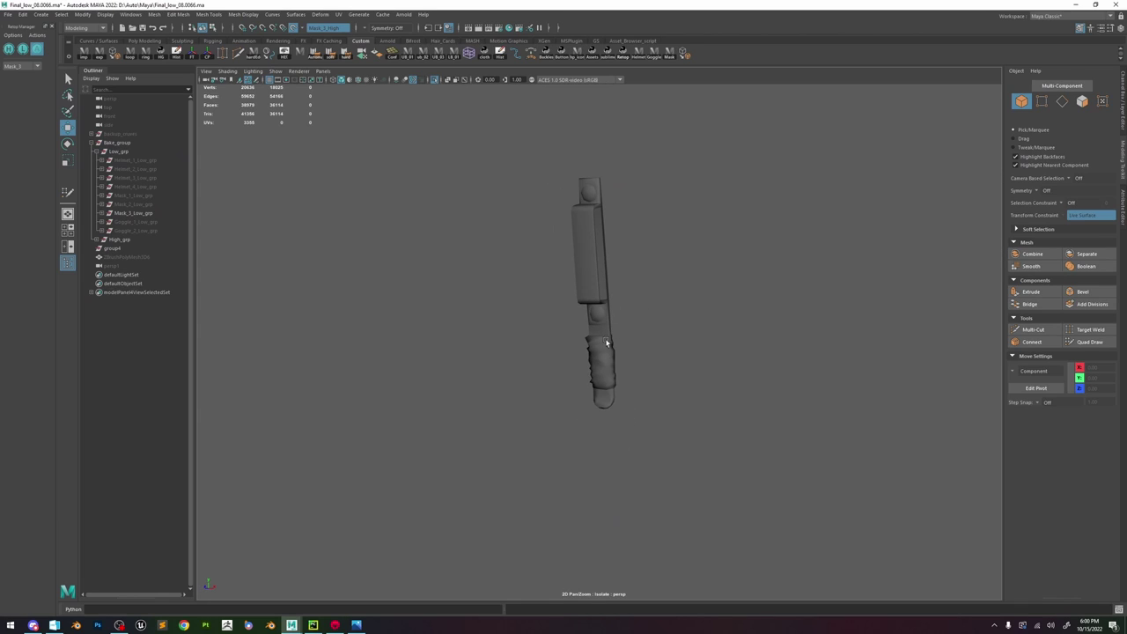
{"action": "left_click_drag", "start_coordinate": [614, 364], "coordinate": [636, 353], "text": "alt"}
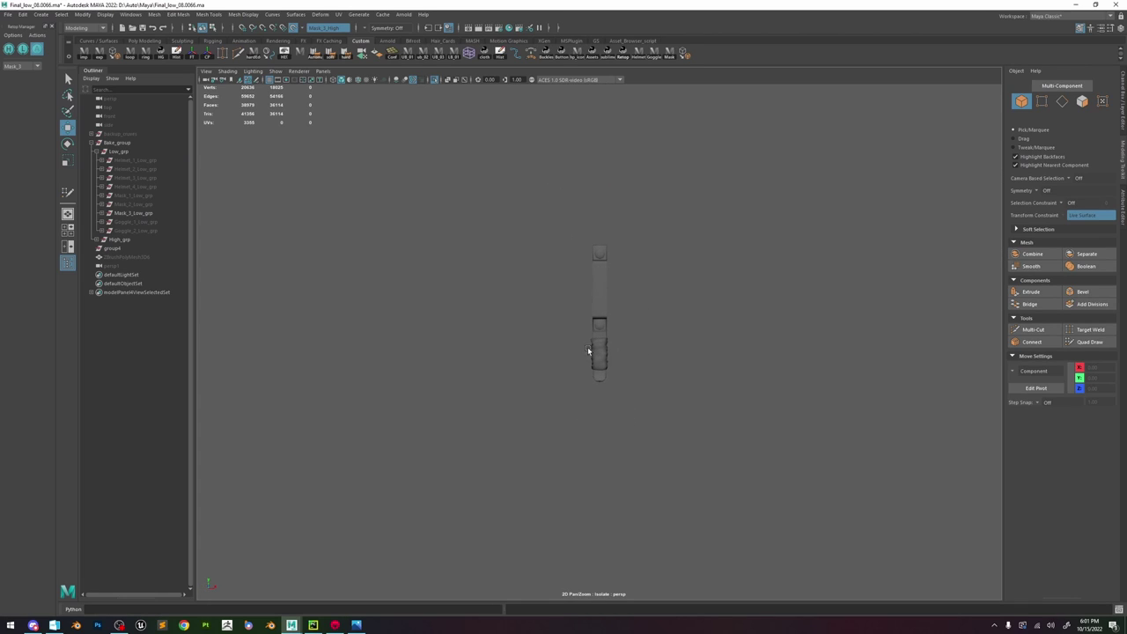
{"action": "scroll", "coordinate": [607, 357], "scroll_direction": "up", "scroll_amount": 4}
{"action": "left_click", "coordinate": [615, 381]}
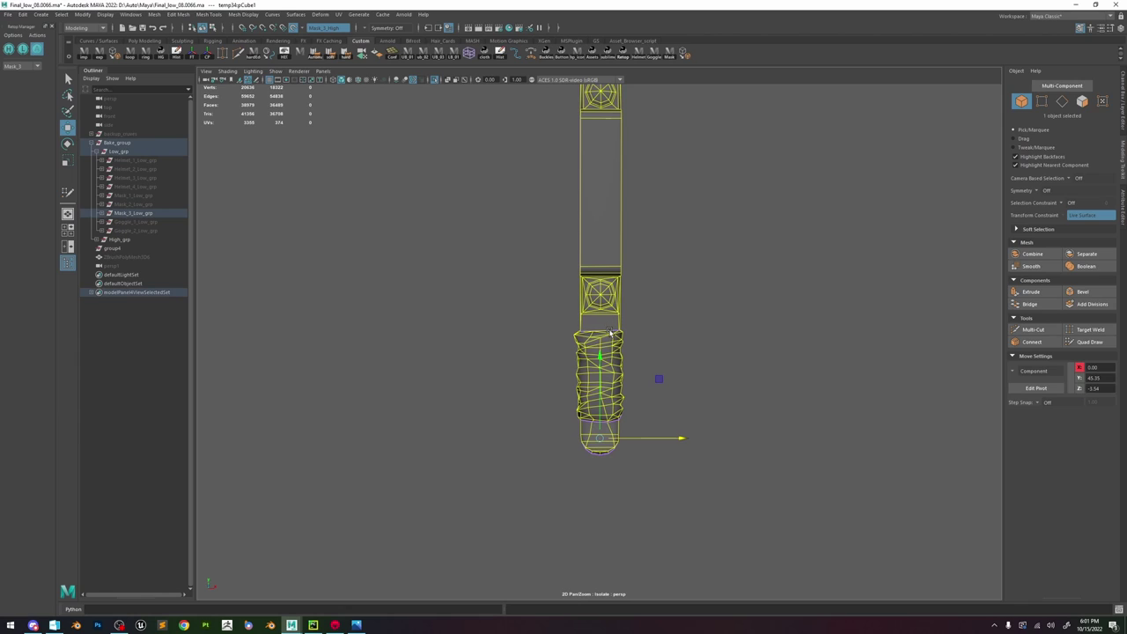
- Select the faces of the strap's cord-wrapped section to check their polygon count
{"action": "key", "text": "F11"}
{"action": "left_click_drag", "start_coordinate": [654, 326], "coordinate": [579, 362]}
{"action": "left_click_drag", "start_coordinate": [553, 426], "coordinate": [553, 427]}
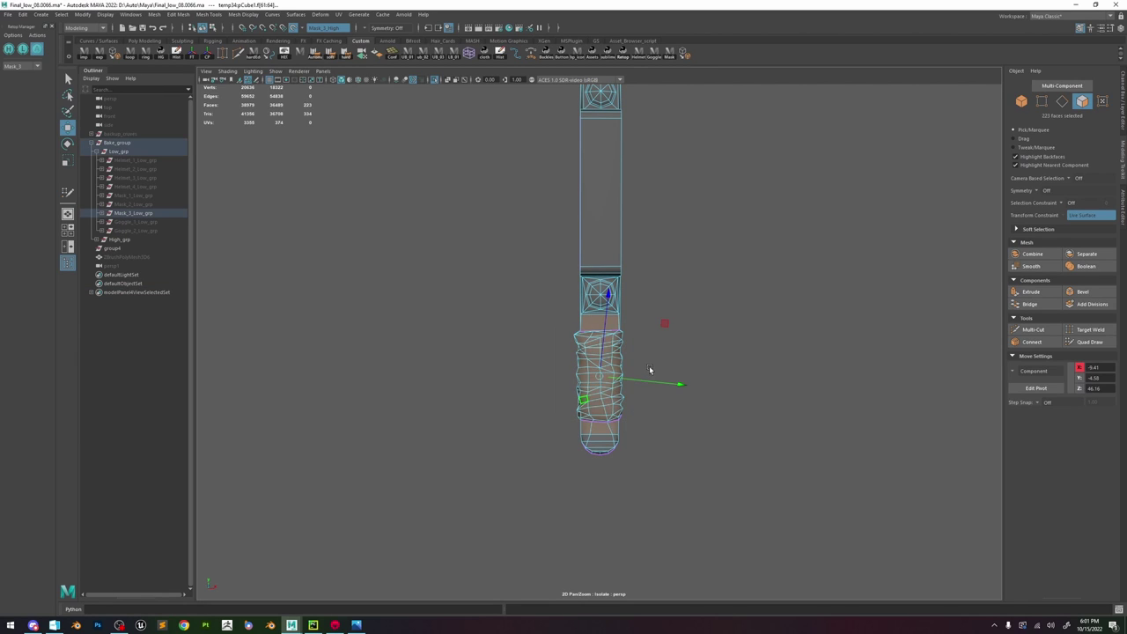
{"action": "left_click_drag", "start_coordinate": [649, 373], "coordinate": [623, 335], "text": "alt"}
{"action": "right_click_drag", "start_coordinate": [622, 336], "coordinate": [560, 186]}
{"action": "left_click", "coordinate": [808, 241]}
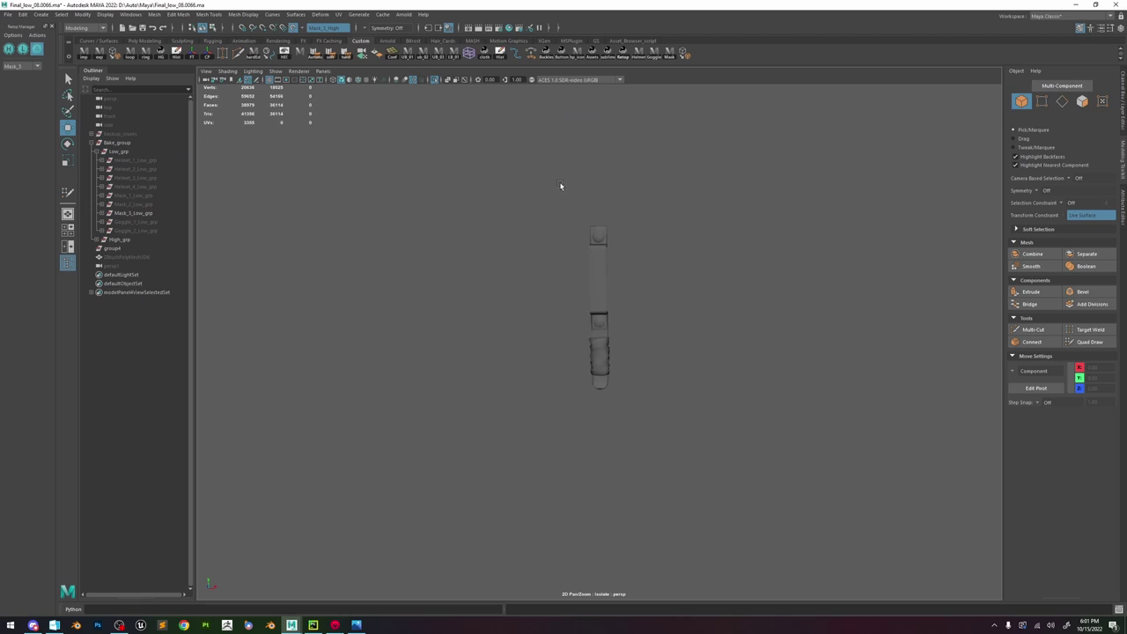
- Assign the Mask material to the low-poly strap mesh
{"action": "left_click", "coordinate": [602, 267]}
{"action": "right_click_drag", "start_coordinate": [718, 286], "coordinate": [891, 310], "text": "alt"}
{"action": "left_click_drag", "start_coordinate": [891, 310], "coordinate": [795, 293], "text": "alt"}
{"action": "mouse_move", "coordinate": [603, 232]}
{"action": "right_mouse_down"}
{"action": "mouse_move", "coordinate": [605, 299]}
{"action": "mouse_move", "coordinate": [669, 264]}
{"action": "mouse_move", "coordinate": [649, 323]}
{"action": "right_mouse_up"}
{"action": "double_click", "coordinate": [606, 374]}
{"action": "left_click", "coordinate": [696, 220]}
{"action": "left_click", "coordinate": [669, 53]}
{"action": "left_click", "coordinate": [650, 323]}
- Preview the strap with texture maps and compare it with the baked mask in Marmoset Toolbag before returning to Maya
{"action": "key", "text": "6"}
{"action": "left_click_drag", "start_coordinate": [649, 323], "coordinate": [674, 317], "text": "alt"}
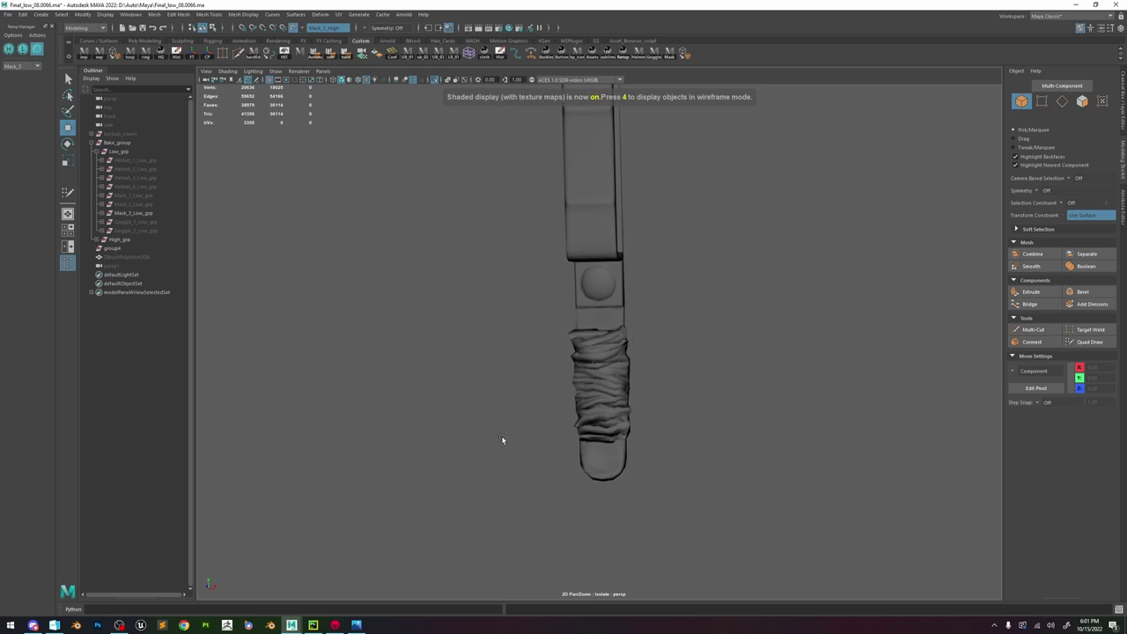
{"action": "left_click", "coordinate": [335, 625]}
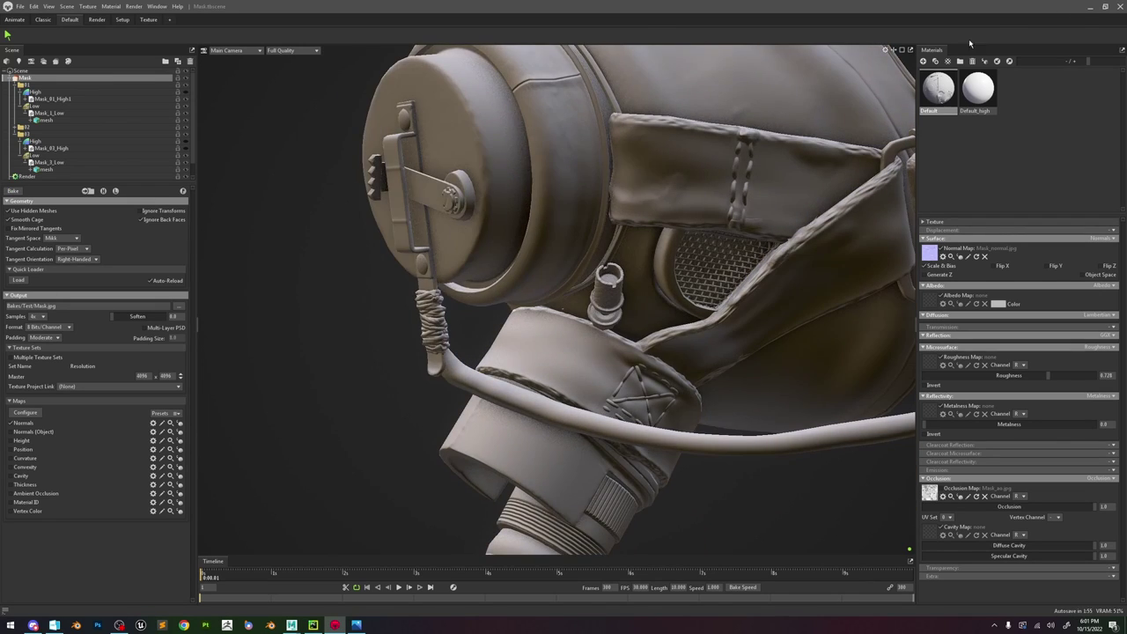
{"action": "left_click", "coordinate": [1090, 10]}
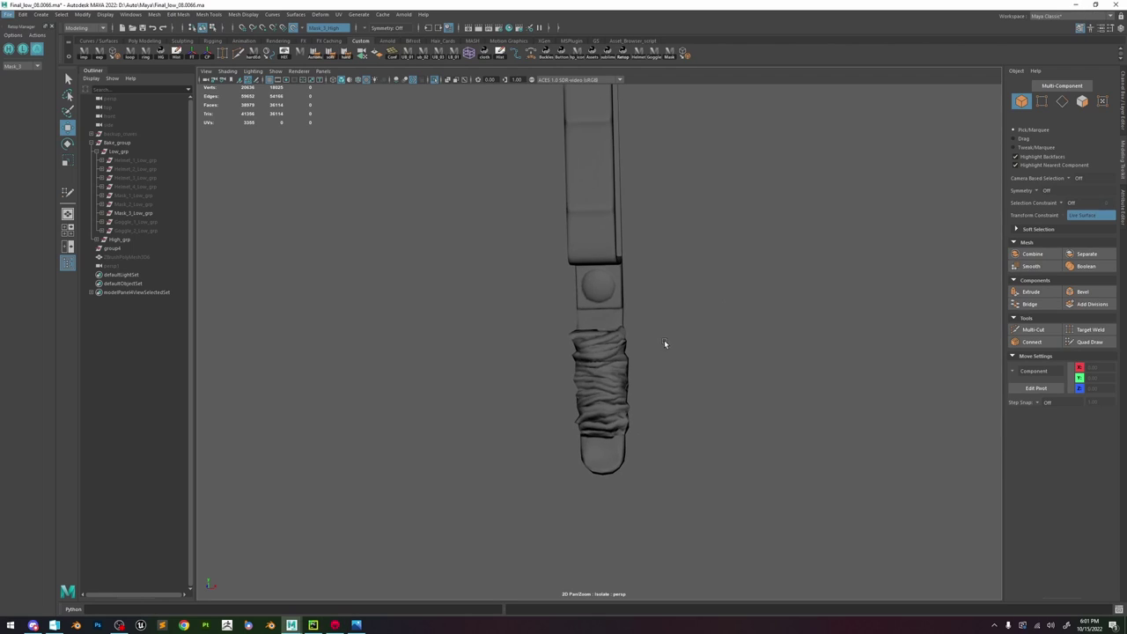
- Check the low-poly strap's mesh in wireframe up close and save the scene
{"action": "key", "text": "6"}
{"action": "mouse_move", "coordinate": [657, 360]}
{"action": "left_mouse_down", "text": "alt"}
{"action": "mouse_move", "coordinate": [764, 318]}
{"action": "mouse_move", "coordinate": [701, 314]}
{"action": "mouse_move", "coordinate": [614, 349]}
{"action": "left_mouse_up", "text": "alt"}
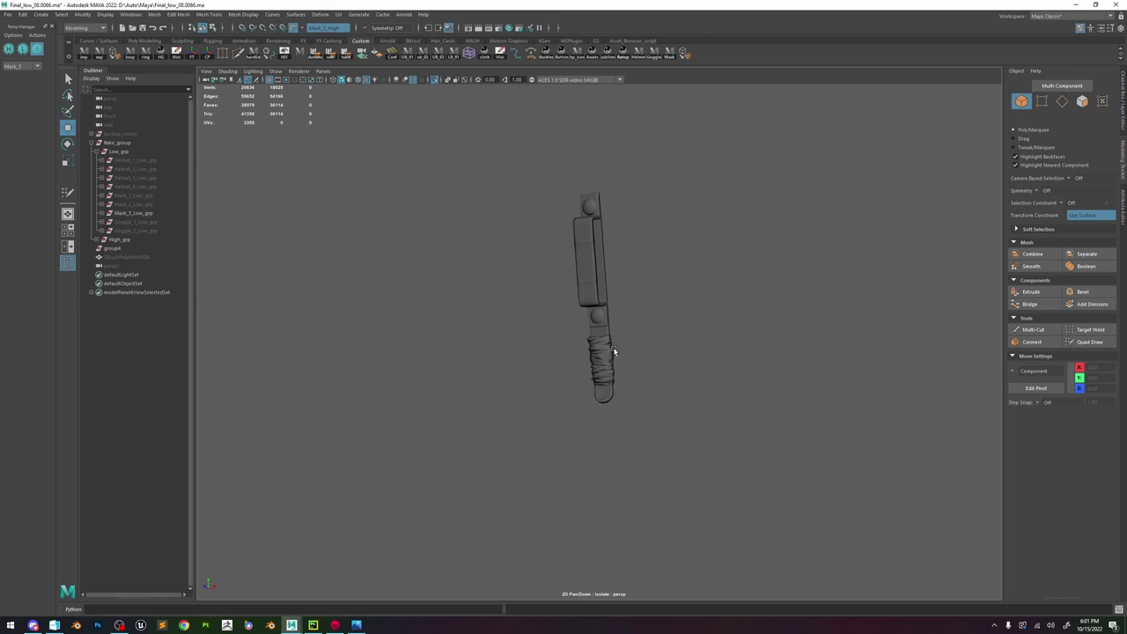
{"action": "left_click", "coordinate": [613, 352]}
{"action": "scroll", "coordinate": [613, 352], "scroll_direction": "up", "scroll_amount": 3}
{"action": "left_click", "coordinate": [337, 15]}
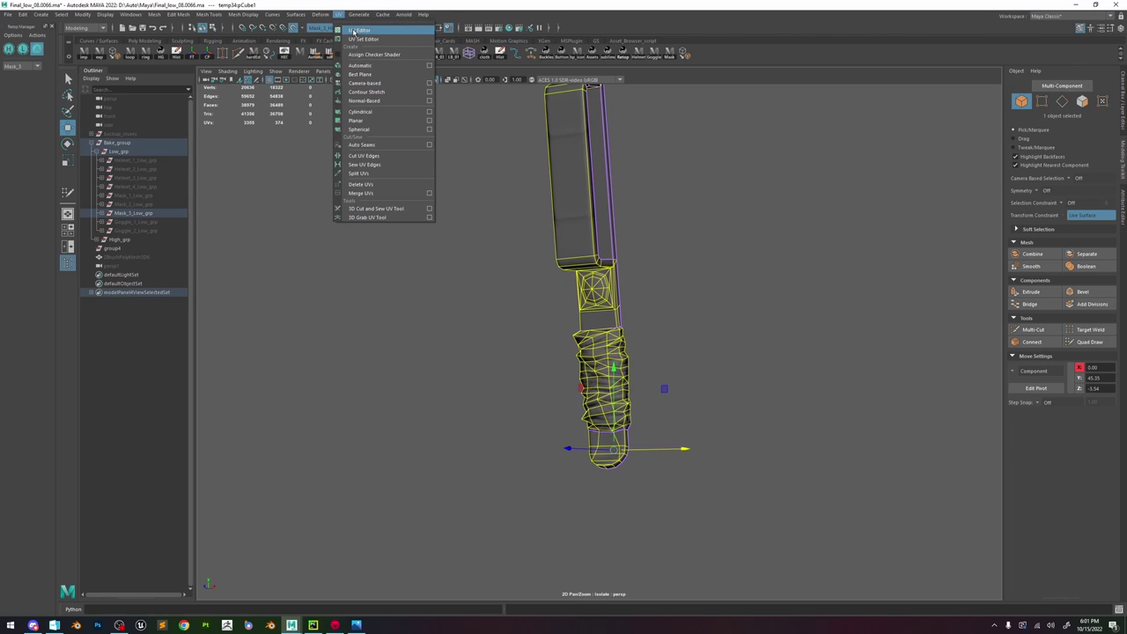
{"action": "left_click", "coordinate": [737, 269]}
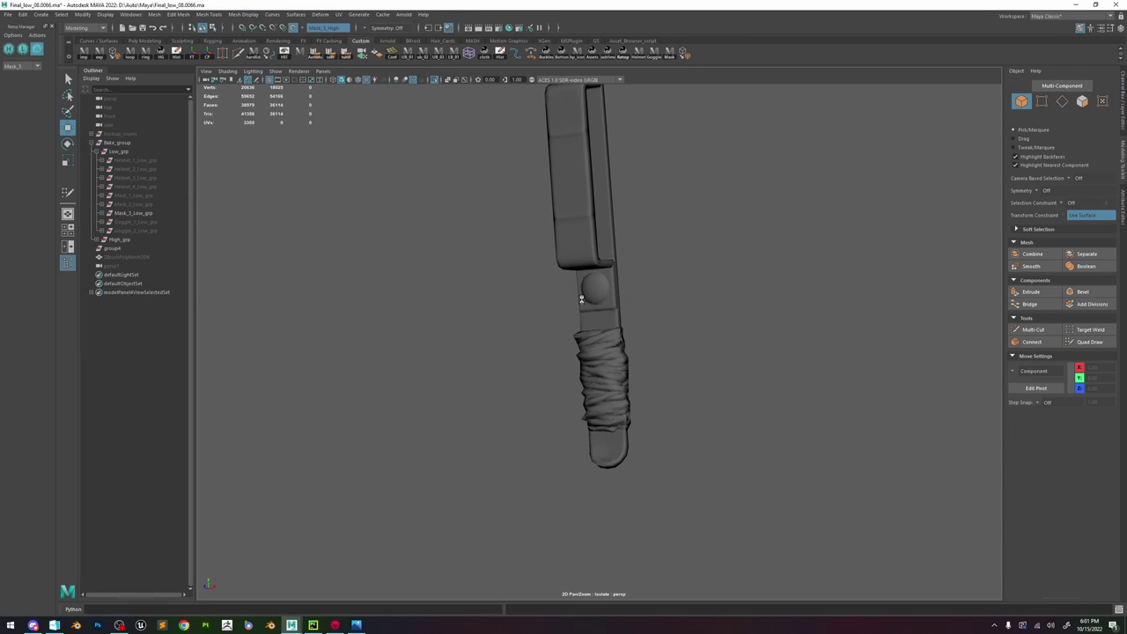
{"action": "key", "text": "ctrl+s"}
- Unhide all low-poly groups from Helmet_1_Low_grp to Goggle_2_Low_grp and leave the strap's isolated view
{"action": "left_click", "coordinate": [134, 160]}
{"action": "left_click", "coordinate": [136, 231], "text": "shift"}
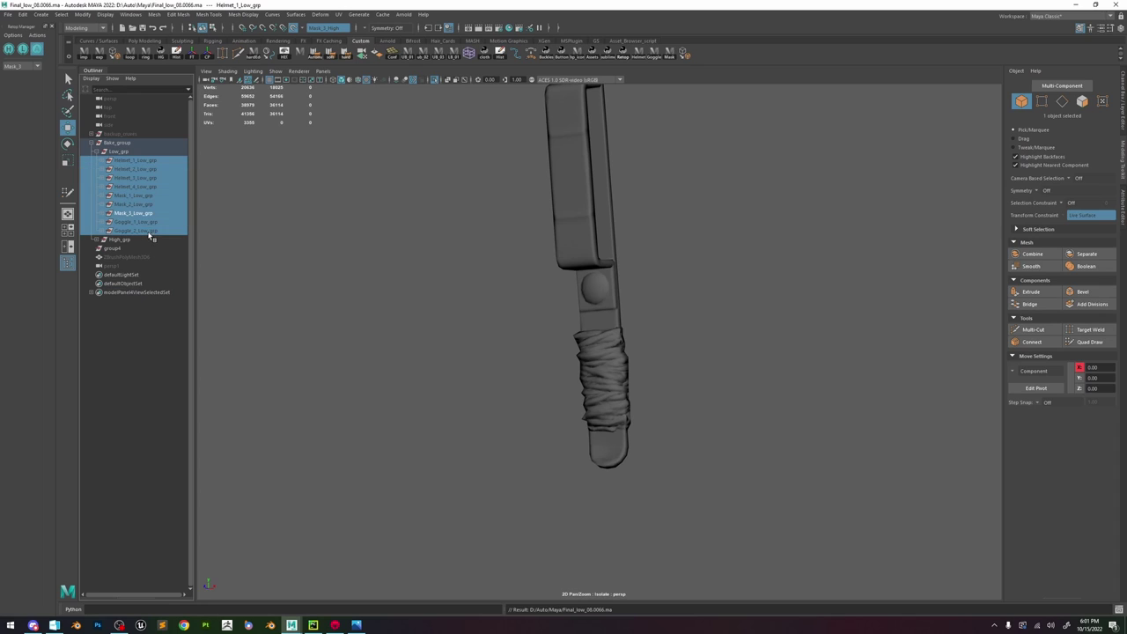
{"action": "key", "text": "shift+h"}
{"action": "scroll", "coordinate": [674, 275], "scroll_direction": "down", "scroll_amount": 5}
{"action": "left_click", "coordinate": [698, 271]}
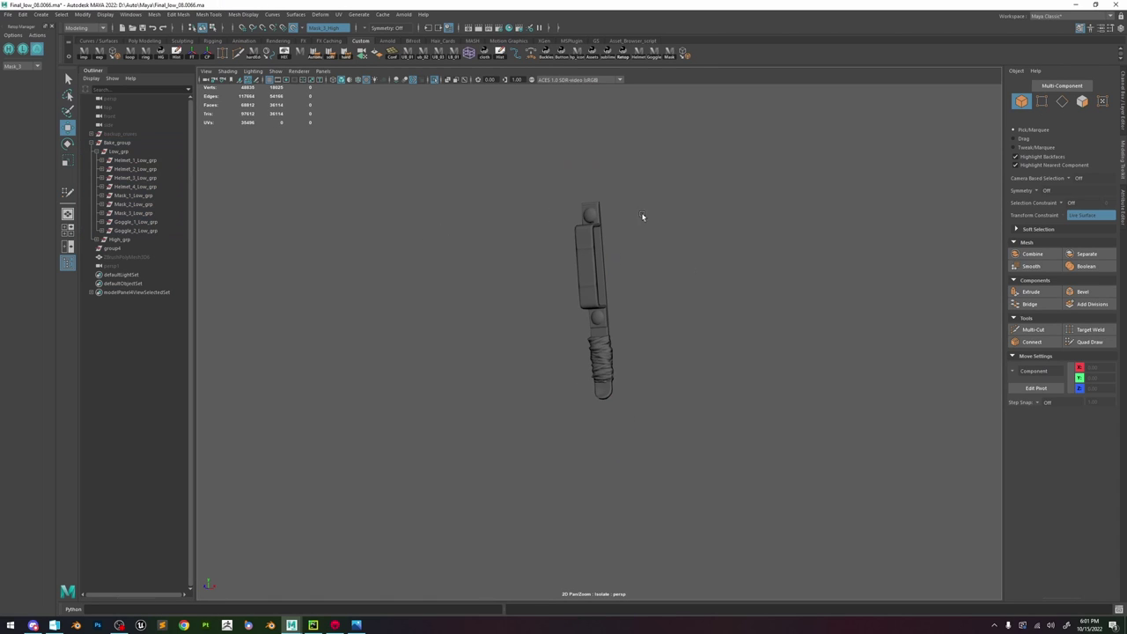
{"action": "left_click", "coordinate": [434, 80]}
- Examine the assembled pilot head from the front and sides, covering the helmet, goggles and mask
{"action": "middle_click_drag", "start_coordinate": [683, 174], "coordinate": [671, 252], "text": "alt"}
{"action": "scroll", "coordinate": [671, 252], "scroll_direction": "down", "scroll_amount": 8}
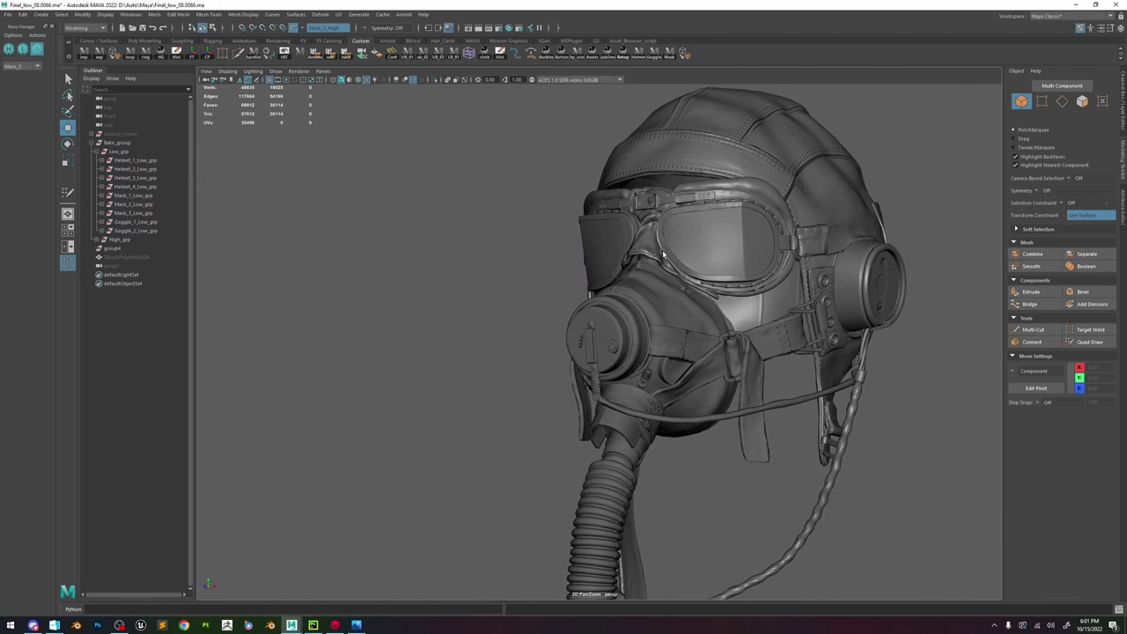
{"action": "left_click_drag", "start_coordinate": [669, 252], "coordinate": [605, 256], "text": "alt"}
{"action": "scroll", "coordinate": [606, 256], "scroll_direction": "down", "scroll_amount": 2}
{"action": "middle_click_drag", "start_coordinate": [736, 225], "coordinate": [666, 260], "text": "alt"}
{"action": "scroll", "coordinate": [747, 220], "scroll_direction": "up", "scroll_amount": 3}
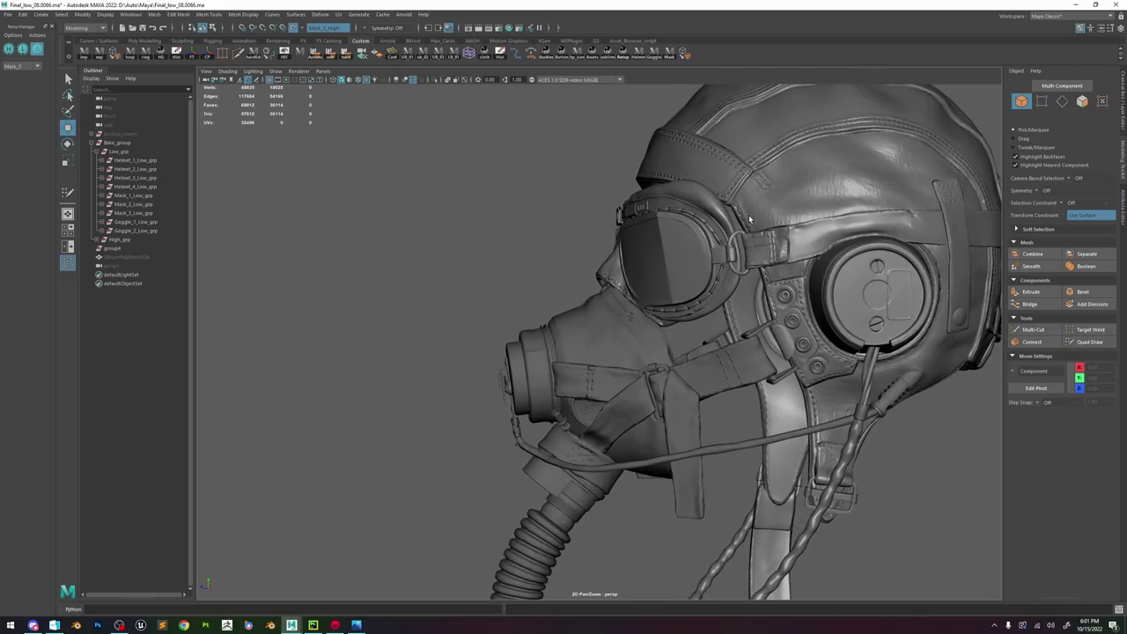
{"action": "middle_click_drag", "start_coordinate": [747, 220], "coordinate": [659, 285], "text": "alt"}
{"action": "left_click_drag", "start_coordinate": [659, 282], "coordinate": [662, 288], "text": "alt"}
{"action": "left_click", "coordinate": [663, 196]}
{"action": "middle_click_drag", "start_coordinate": [663, 197], "coordinate": [569, 353], "text": "alt"}
{"action": "left_click", "coordinate": [540, 196]}
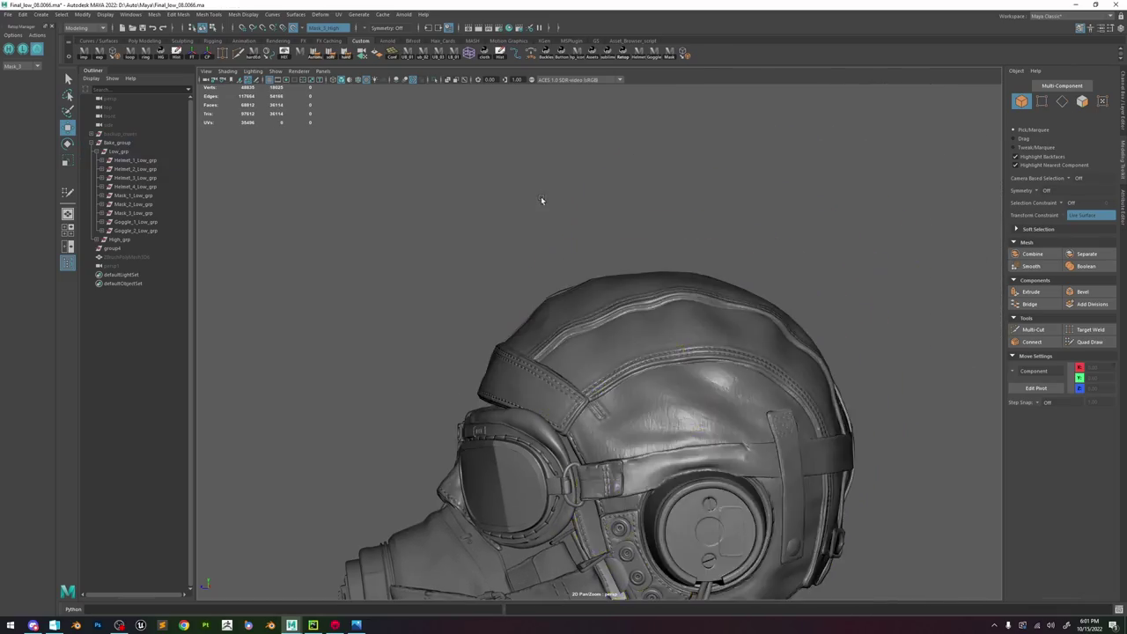
{"action": "left_click_drag", "start_coordinate": [540, 196], "coordinate": [767, 257], "text": "alt"}
{"action": "scroll", "coordinate": [633, 246], "scroll_direction": "up", "scroll_amount": 5}
- Select the low-poly helmet shell and examine its wireframe along the crown's silhouette
{"action": "left_click", "coordinate": [633, 248]}
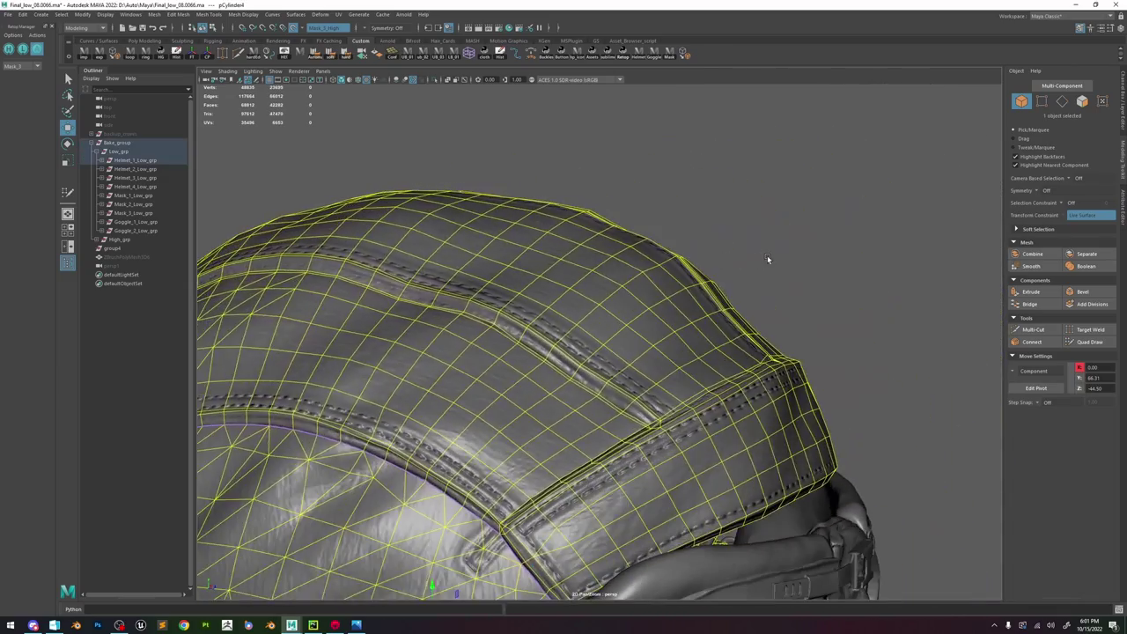
{"action": "scroll", "coordinate": [766, 257], "scroll_direction": "down", "scroll_amount": 5}
{"action": "left_click", "coordinate": [631, 155]}
{"action": "left_click_drag", "start_coordinate": [631, 168], "coordinate": [742, 331], "text": "alt"}
{"action": "scroll", "coordinate": [743, 330], "scroll_direction": "up", "scroll_amount": 5}
{"action": "left_click_drag", "start_coordinate": [647, 198], "coordinate": [611, 214], "text": "alt"}
{"action": "left_click", "coordinate": [611, 215]}
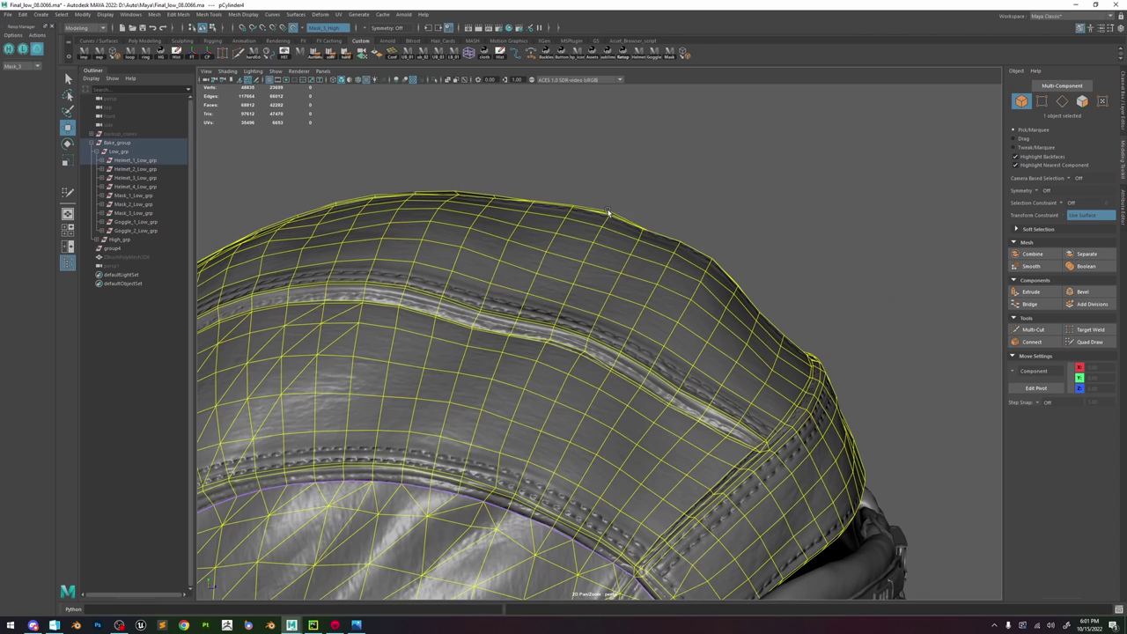
{"action": "left_click", "coordinate": [685, 194]}
- Examine the mask's side straps and goggles up close, and the whole head from a distance
{"action": "right_click_drag", "start_coordinate": [749, 323], "coordinate": [612, 215], "text": "alt"}
{"action": "middle_click_drag", "start_coordinate": [700, 423], "coordinate": [639, 246], "text": "alt"}
{"action": "right_click_drag", "start_coordinate": [640, 247], "coordinate": [751, 287], "text": "alt"}
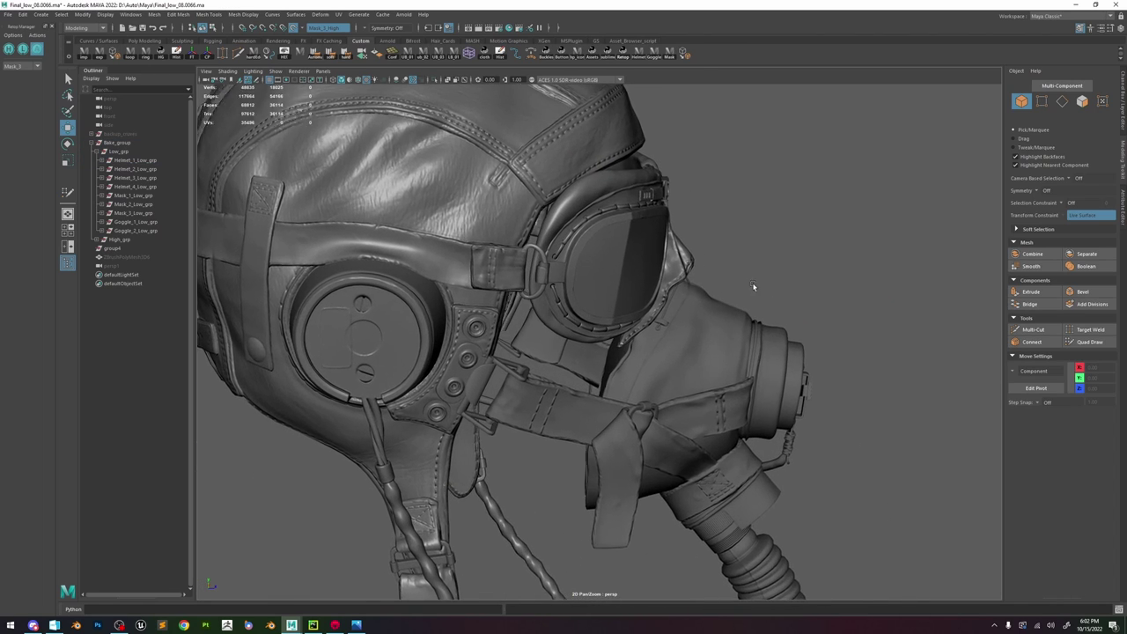
{"action": "middle_click_drag", "start_coordinate": [752, 287], "coordinate": [721, 203], "text": "alt"}
{"action": "left_click_drag", "start_coordinate": [739, 286], "coordinate": [699, 299], "text": "alt"}
{"action": "right_click_drag", "start_coordinate": [699, 299], "coordinate": [780, 328], "text": "alt"}
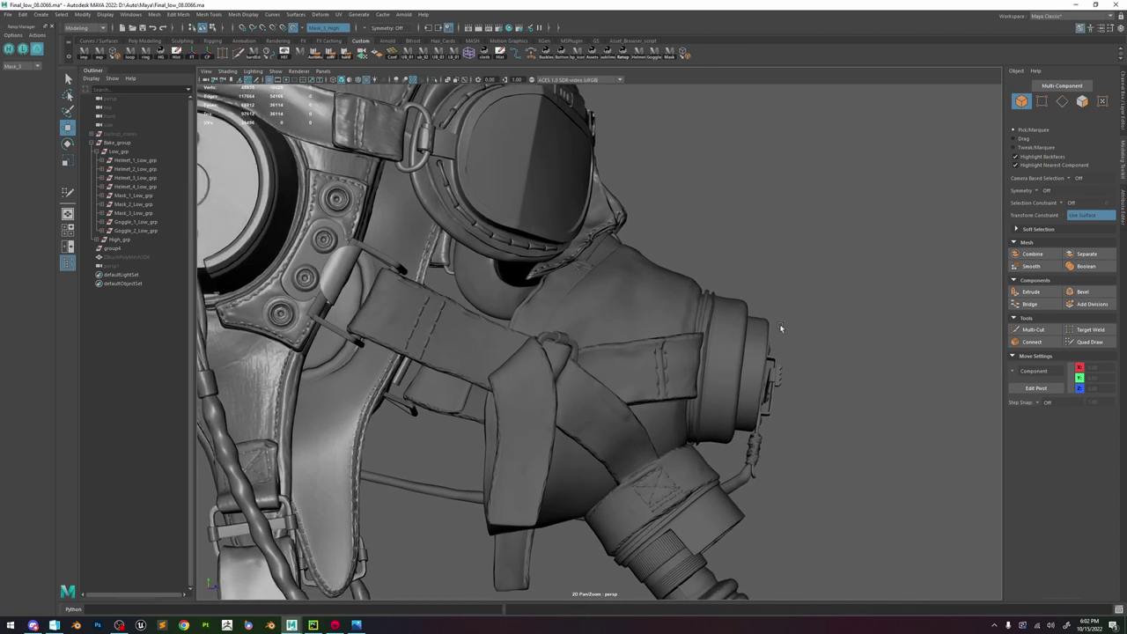
{"action": "left_click", "coordinate": [683, 230]}
{"action": "right_click_drag", "start_coordinate": [758, 349], "coordinate": [617, 268], "text": "alt"}
{"action": "middle_click_drag", "start_coordinate": [616, 268], "coordinate": [700, 278], "text": "alt"}
{"action": "left_click_drag", "start_coordinate": [700, 278], "coordinate": [610, 281], "text": "alt"}
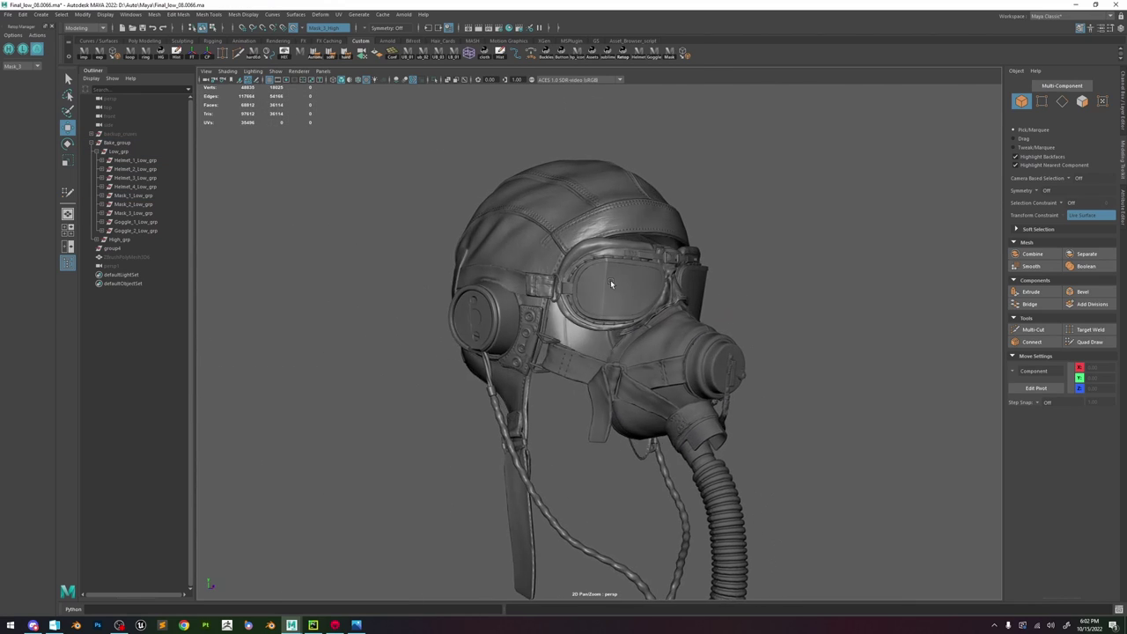
{"action": "scroll", "coordinate": [610, 280], "scroll_direction": "up", "scroll_amount": 3}
- Select and frame the three low-poly Mask groups and Goggle_2_Low_grp to check which parts each set contains
{"action": "left_click", "coordinate": [622, 236]}
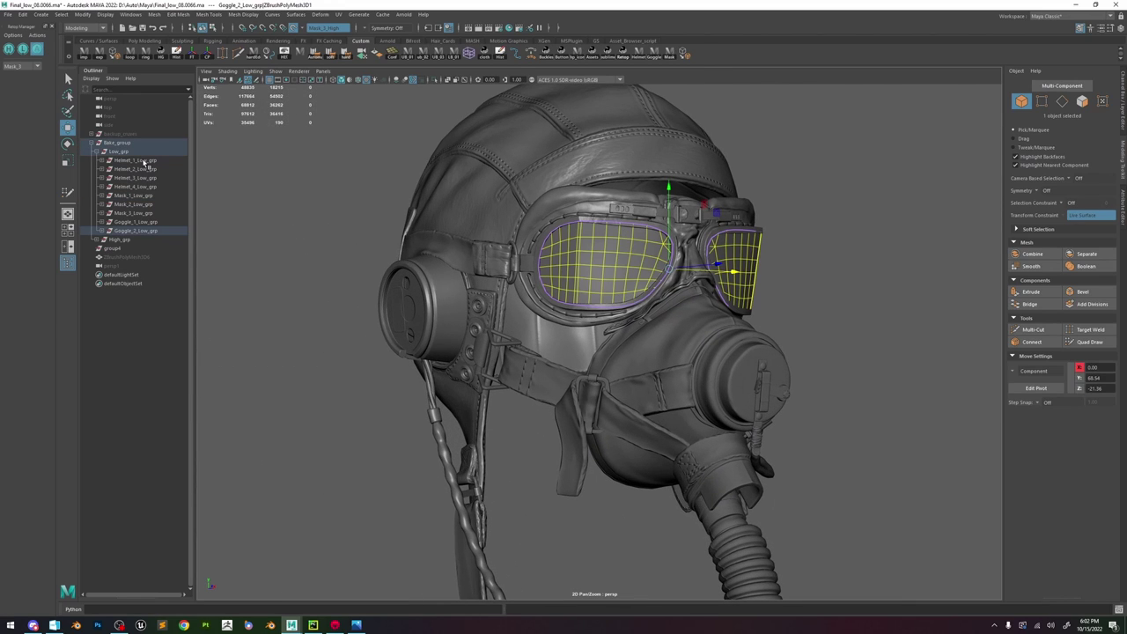
{"action": "left_click", "coordinate": [651, 353]}
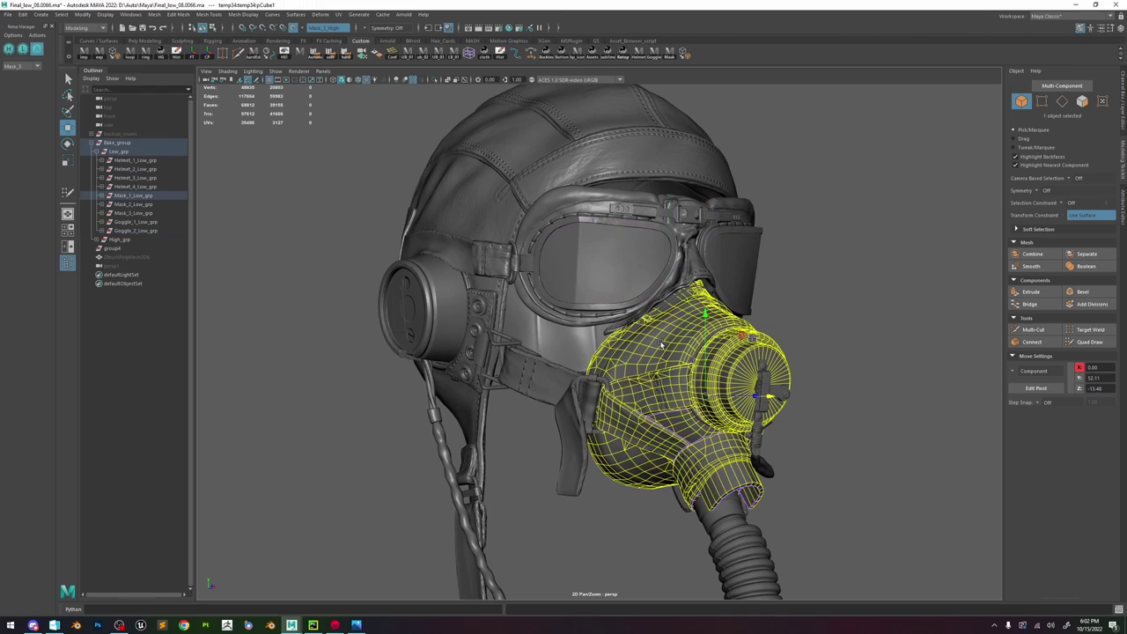
{"action": "left_click", "coordinate": [132, 212]}
{"action": "left_click", "coordinate": [132, 195], "text": "shift"}
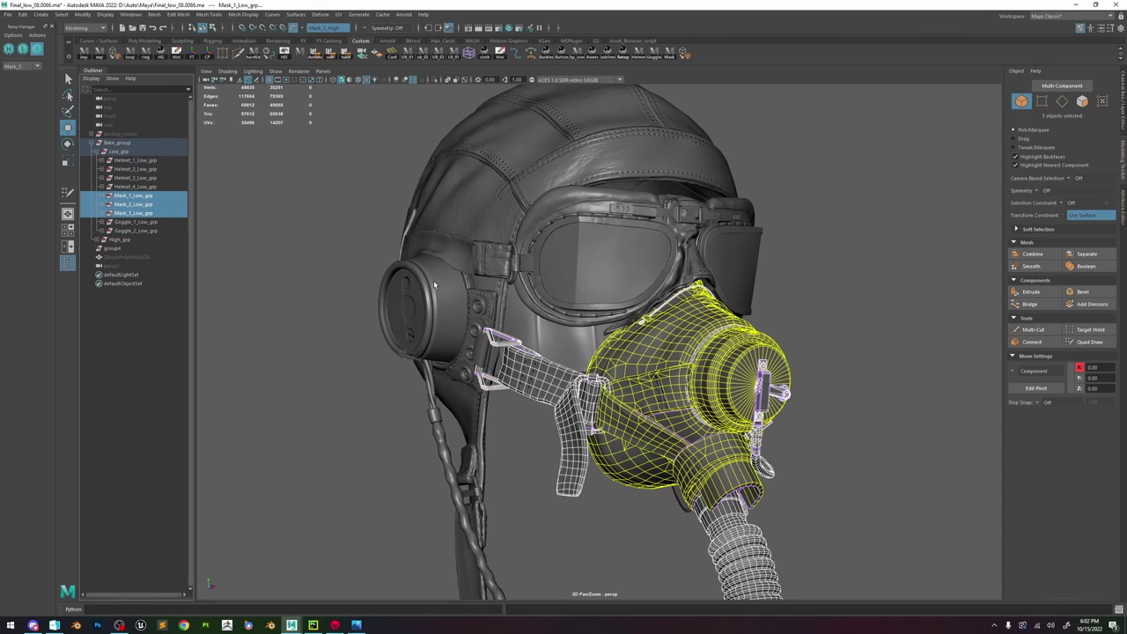
{"action": "key", "text": "f"}
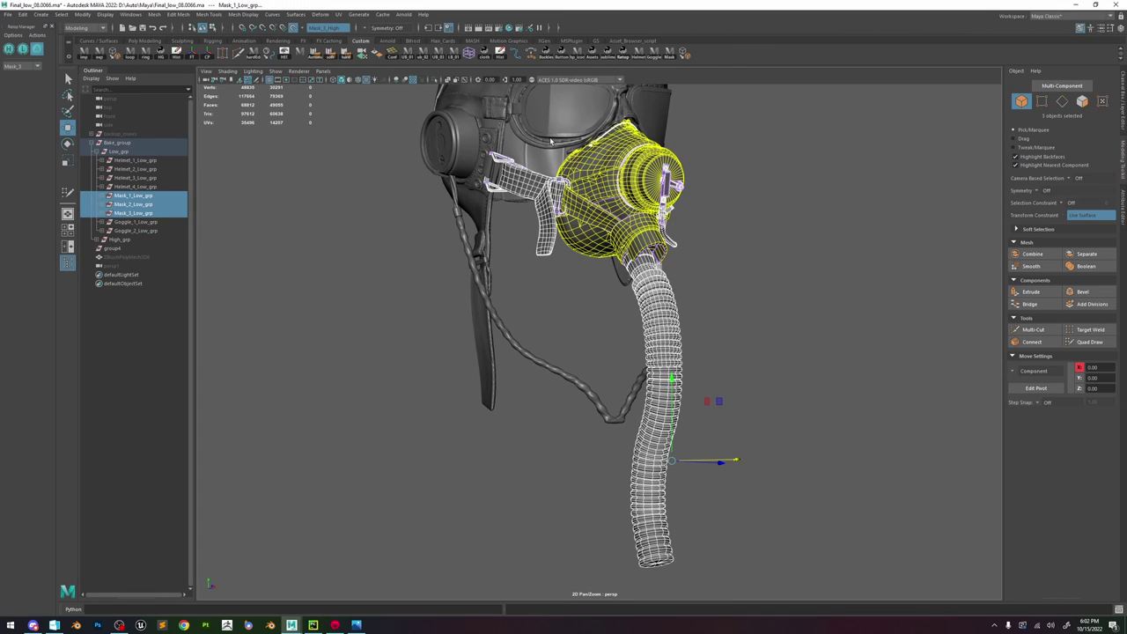
{"action": "left_click", "coordinate": [150, 222]}
{"action": "left_click", "coordinate": [140, 231]}
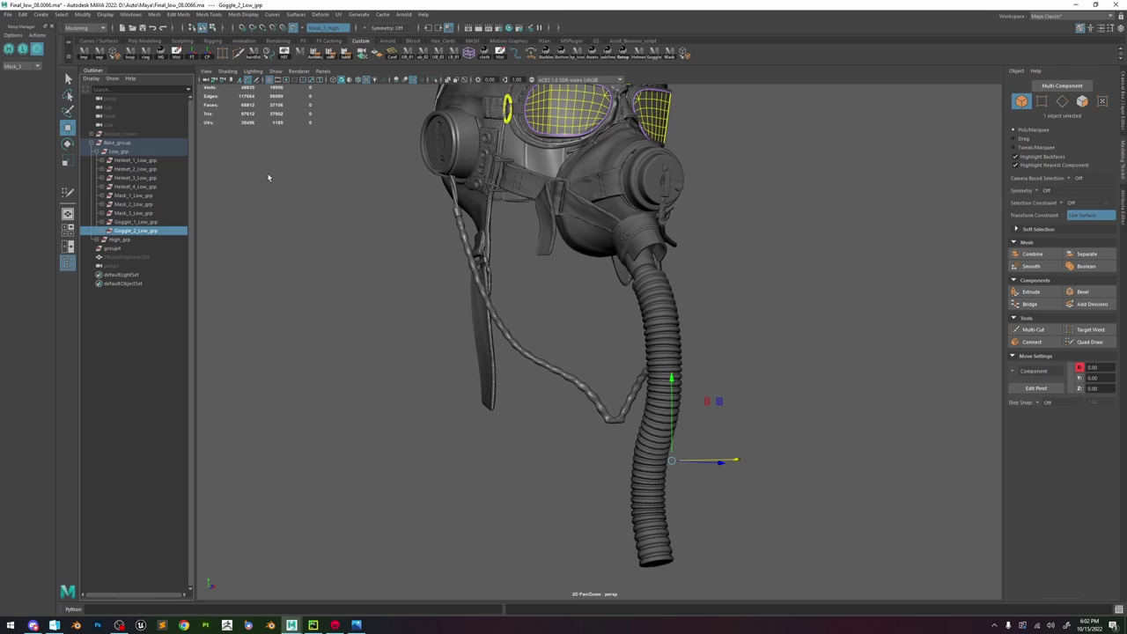
{"action": "key", "text": "f"}
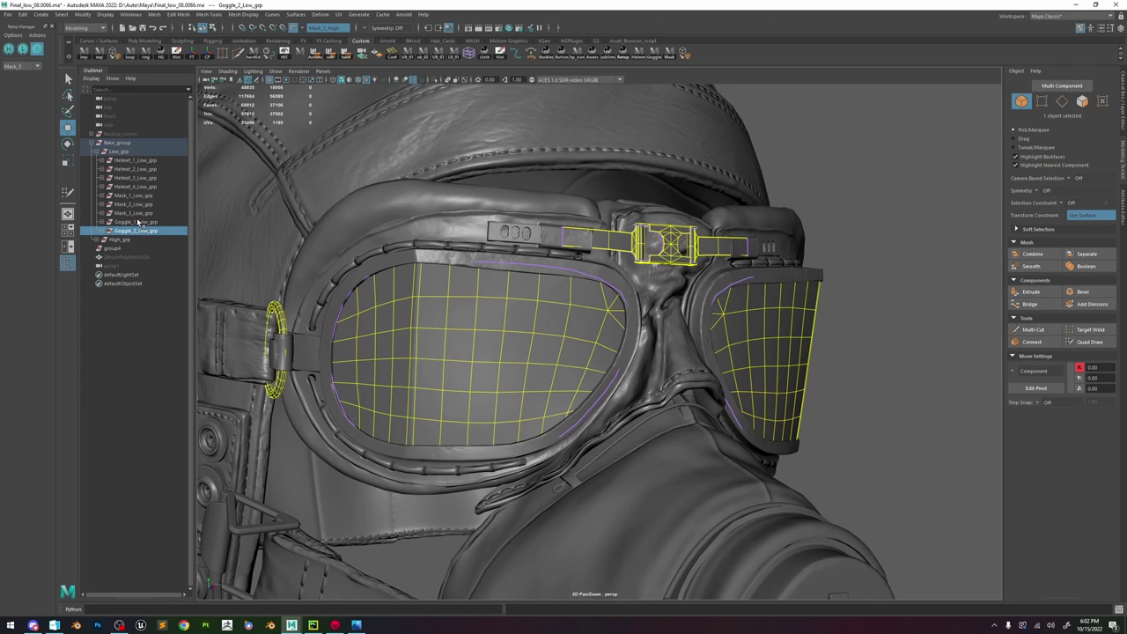
- Hide the low-poly groups from Helmet_1_Low_grp to Mask_3_Low_grp
{"action": "left_click", "coordinate": [132, 213]}
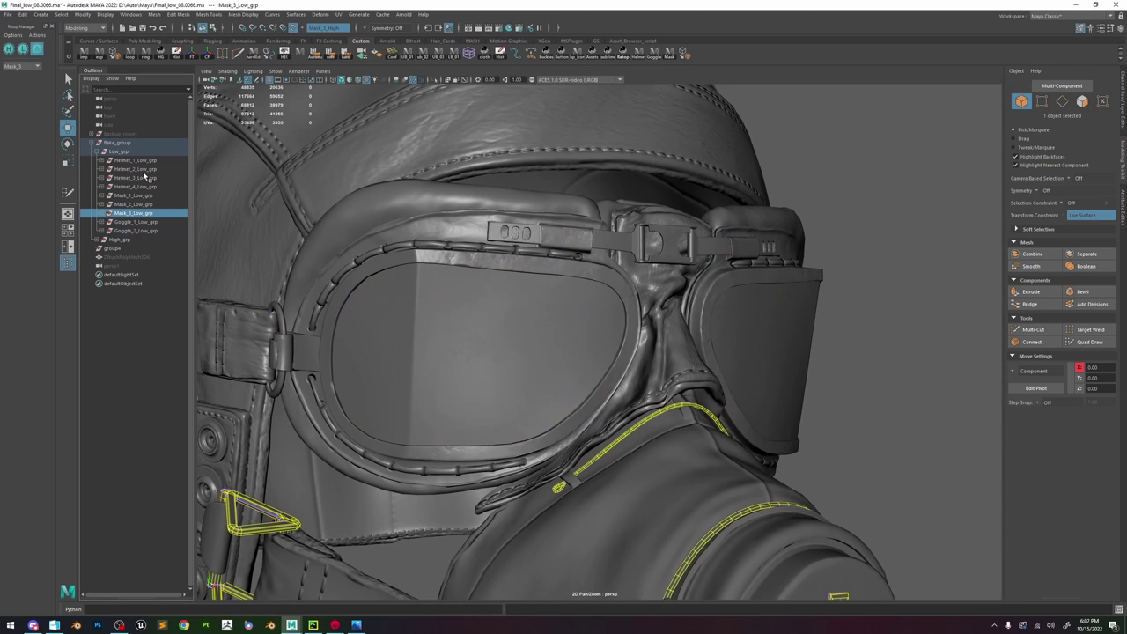
{"action": "left_click", "coordinate": [134, 160], "text": "shift"}
{"action": "key", "text": "ctrl+h"}
{"action": "scroll", "coordinate": [616, 255], "scroll_direction": "down", "scroll_amount": 5}
{"action": "left_click_drag", "start_coordinate": [755, 289], "coordinate": [687, 298], "text": "alt"}
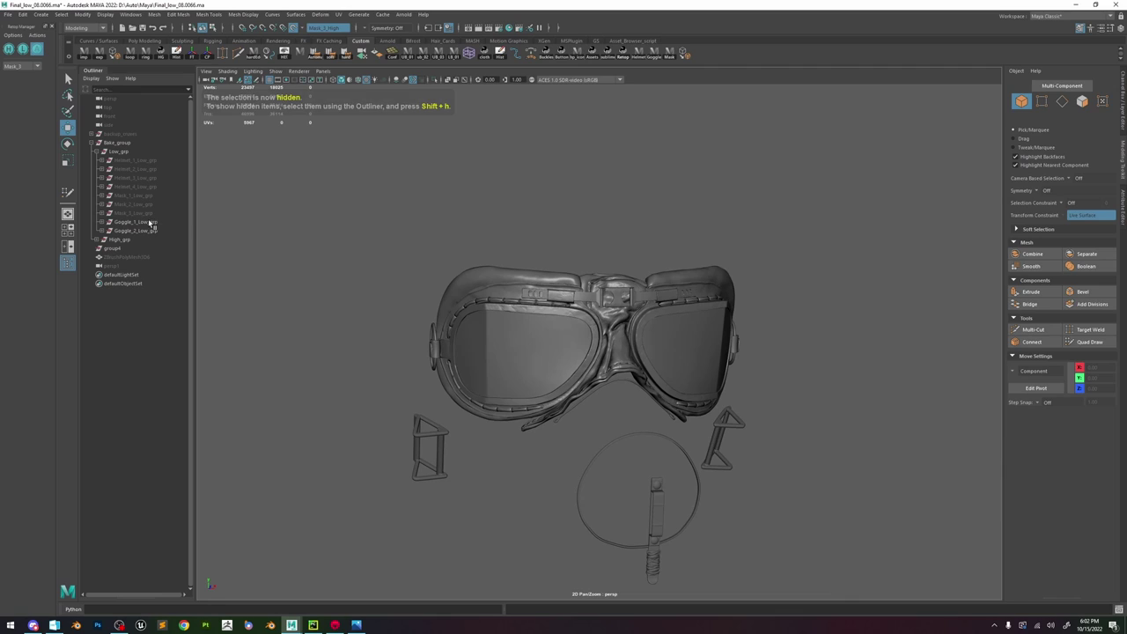
- Hide the high-poly group so only the low-poly goggles are displayed, and save the scene
{"action": "left_click", "coordinate": [149, 223]}
{"action": "left_click", "coordinate": [144, 239]}
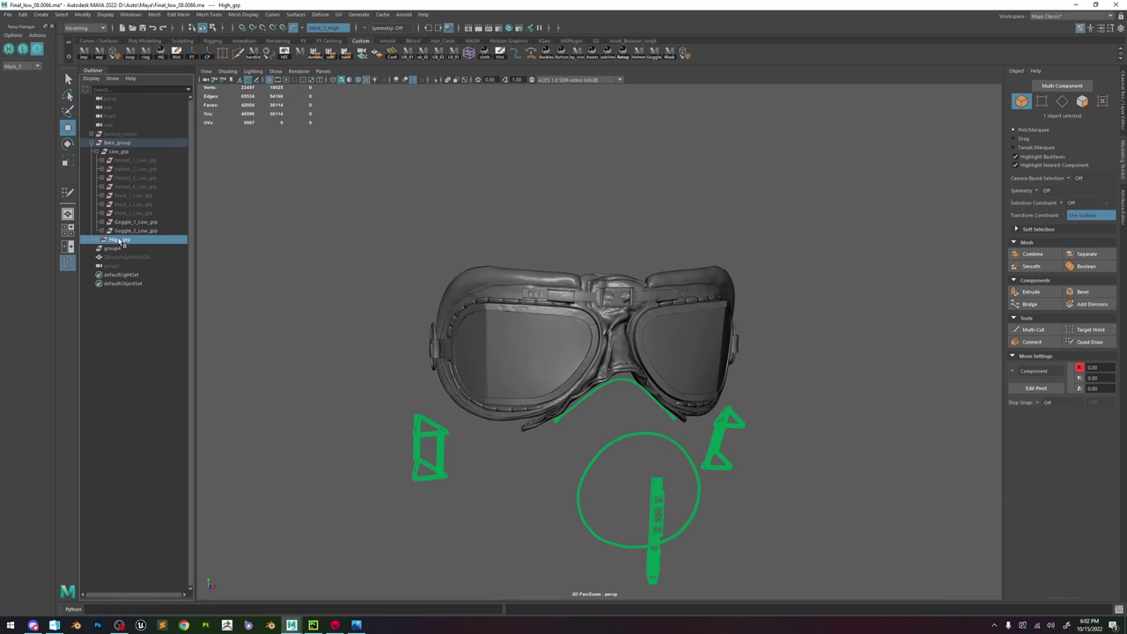
{"action": "left_click", "coordinate": [23, 50]}
{"action": "left_click_drag", "start_coordinate": [683, 269], "coordinate": [629, 272], "text": "alt"}
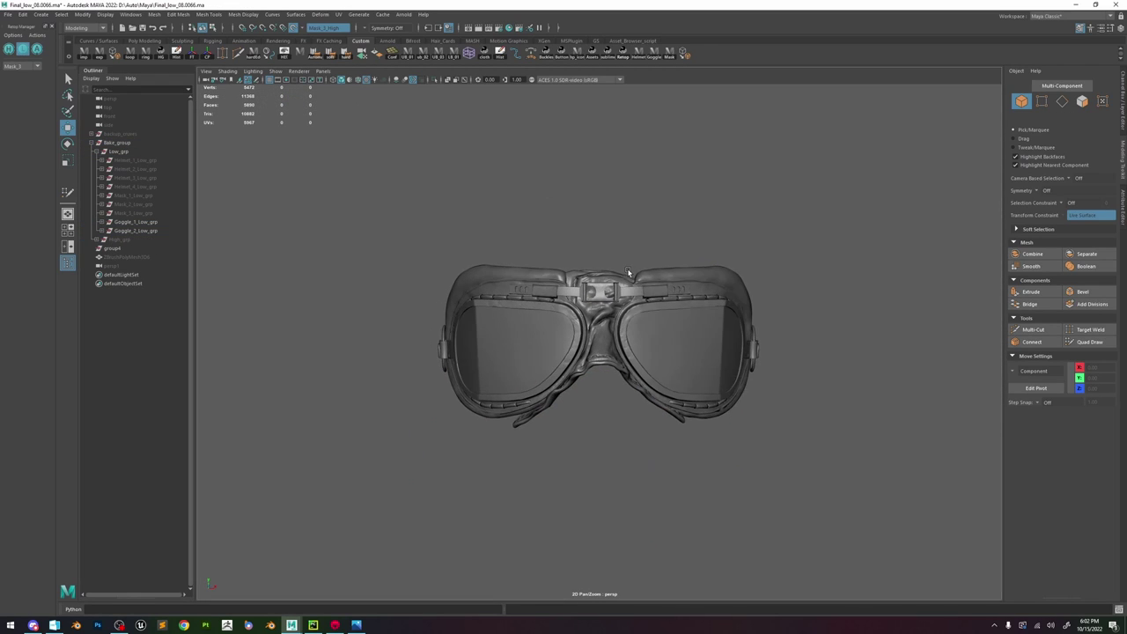
{"action": "right_click_drag", "start_coordinate": [628, 272], "coordinate": [731, 323], "text": "alt"}
{"action": "key", "text": "ctrl+s"}
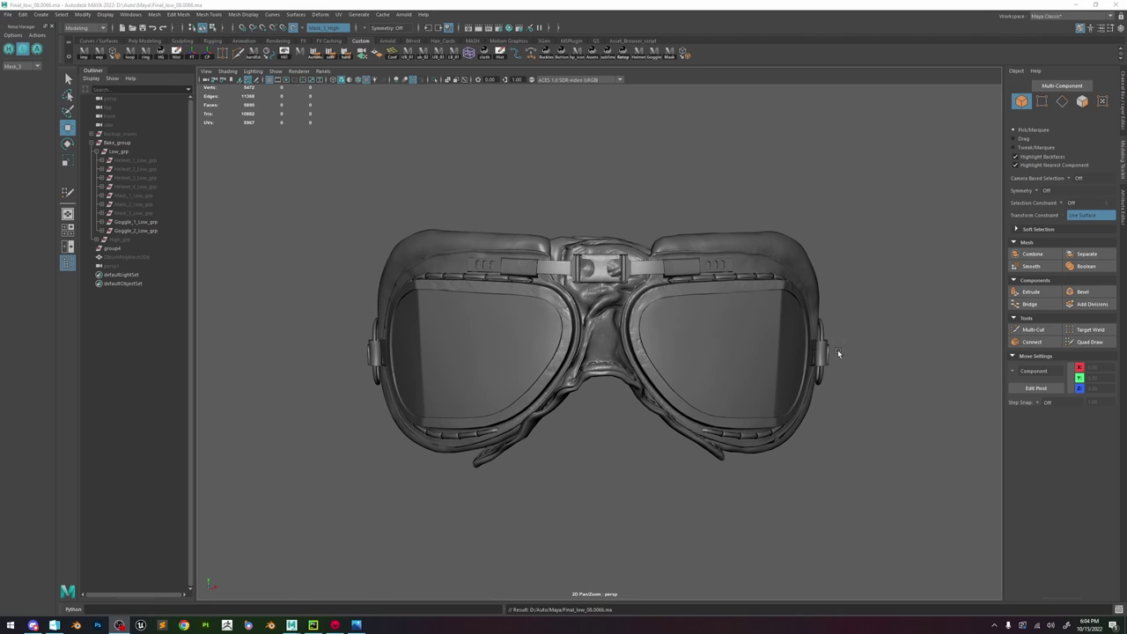
- Open the UV Editor for the goggle frame mesh and resize its window to reveal the model
{"action": "left_click", "coordinate": [652, 287]}
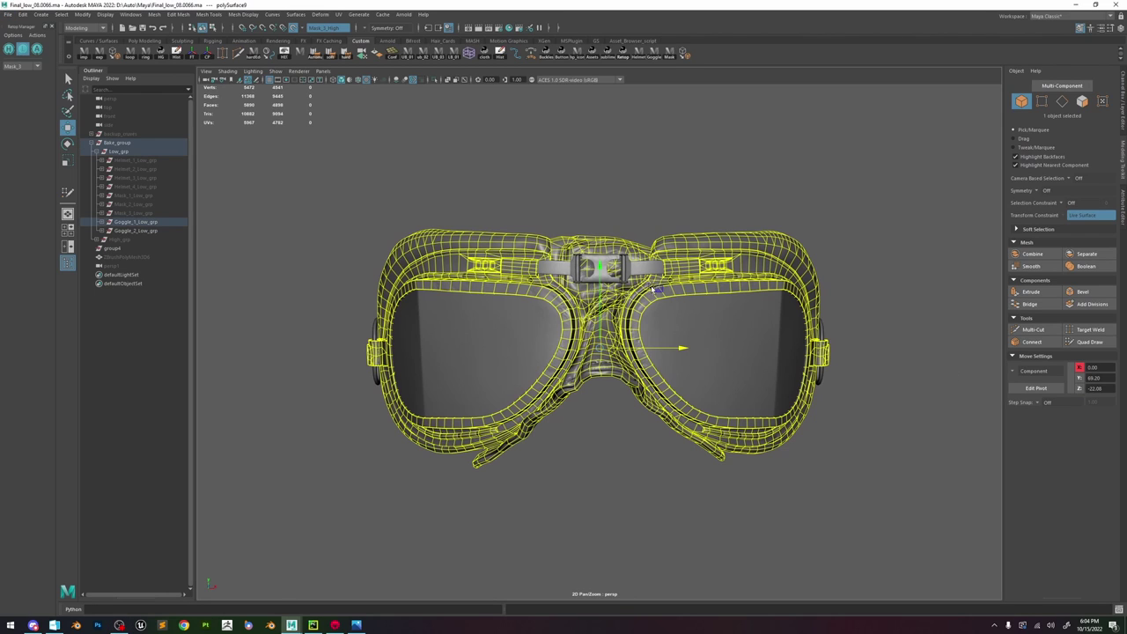
{"action": "left_click", "coordinate": [337, 16]}
{"action": "left_click", "coordinate": [357, 27]}
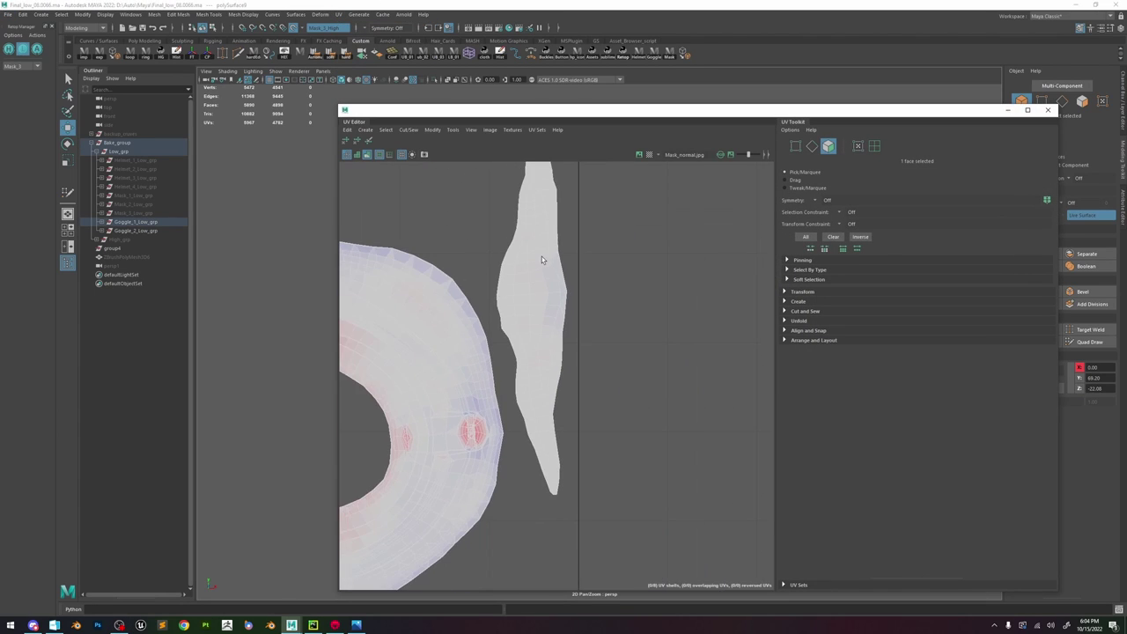
{"action": "scroll", "coordinate": [533, 277], "scroll_direction": "down", "scroll_amount": 3}
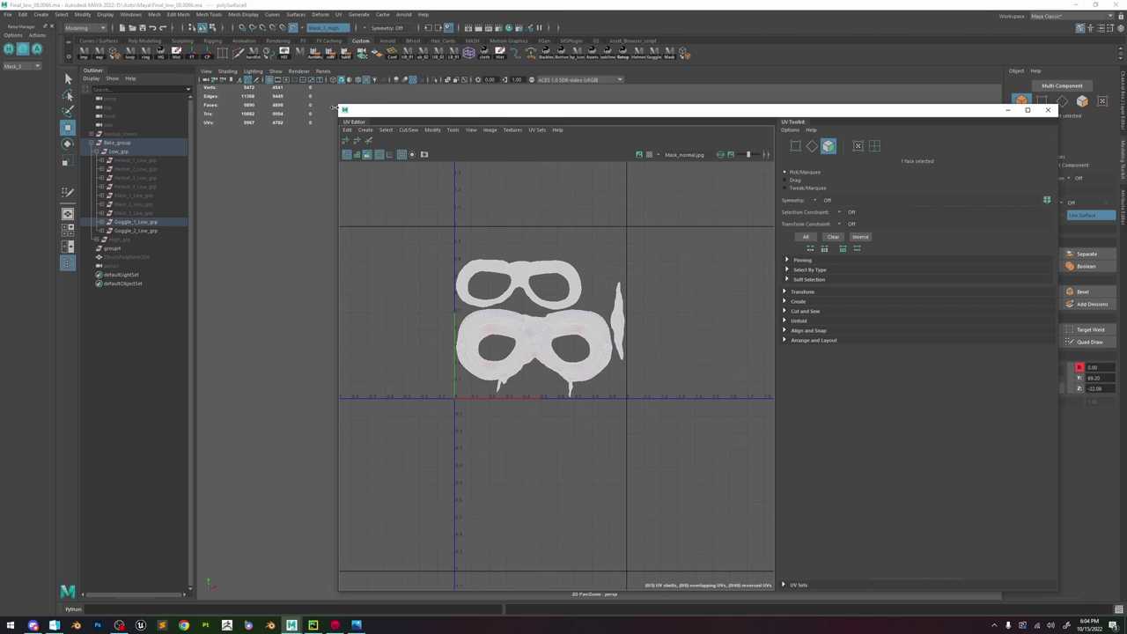
{"action": "left_click_drag", "start_coordinate": [335, 103], "coordinate": [626, 188]}
{"action": "middle_click_drag", "start_coordinate": [572, 250], "coordinate": [481, 240], "text": "alt"}
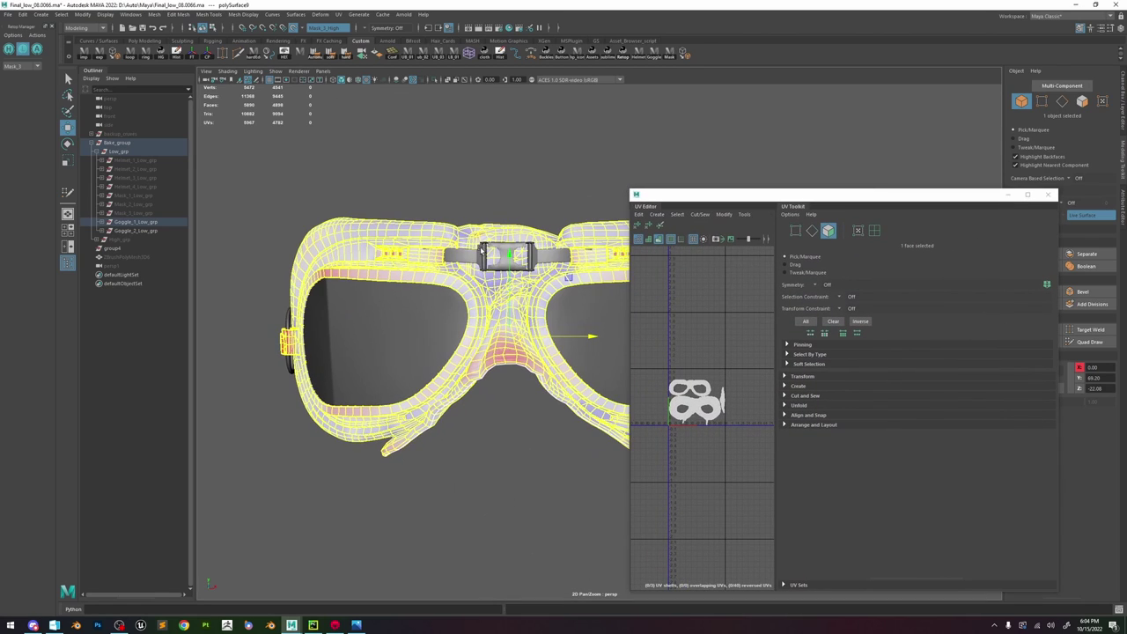
- Select Goggle_1_Low_grp and Goggle_2_Low_grp together and widen the UV view to examine their combined layout
{"action": "left_click", "coordinate": [141, 230]}
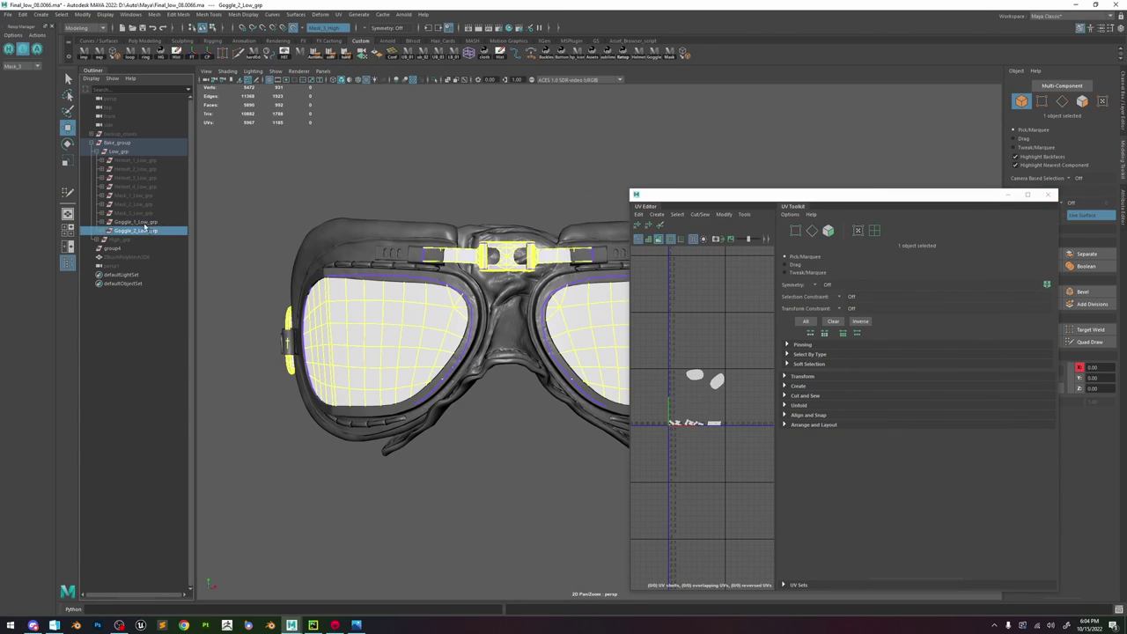
{"action": "left_click", "coordinate": [143, 223], "text": "ctrl"}
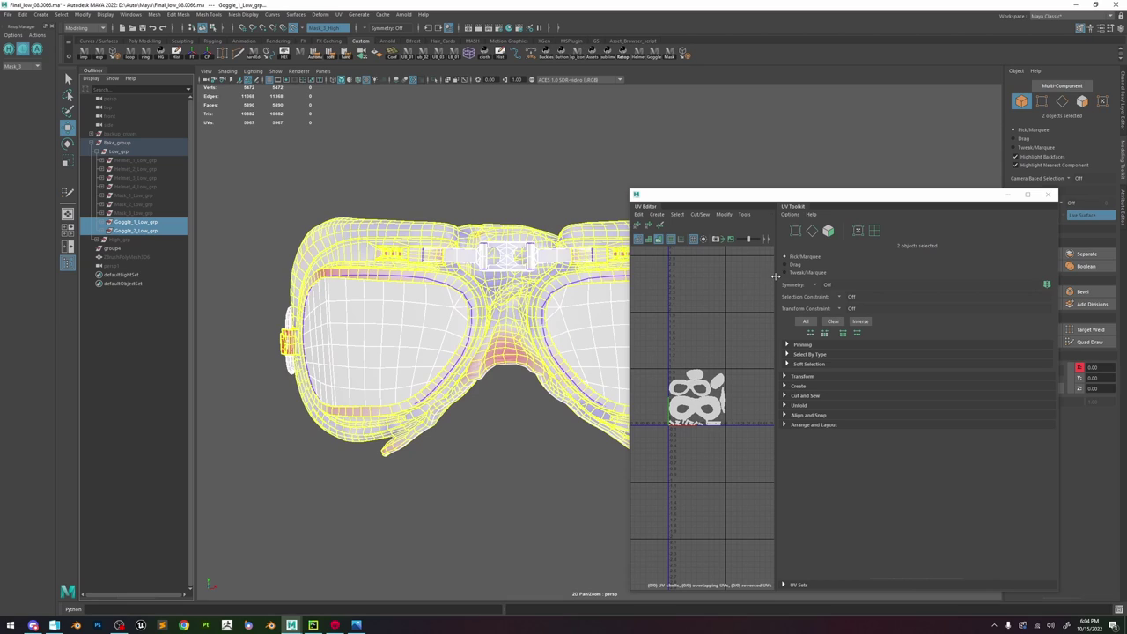
{"action": "left_click_drag", "start_coordinate": [775, 277], "coordinate": [977, 300]}
{"action": "scroll", "coordinate": [810, 352], "scroll_direction": "down", "scroll_amount": 2}
{"action": "scroll", "coordinate": [810, 354], "scroll_direction": "up", "scroll_amount": 1}
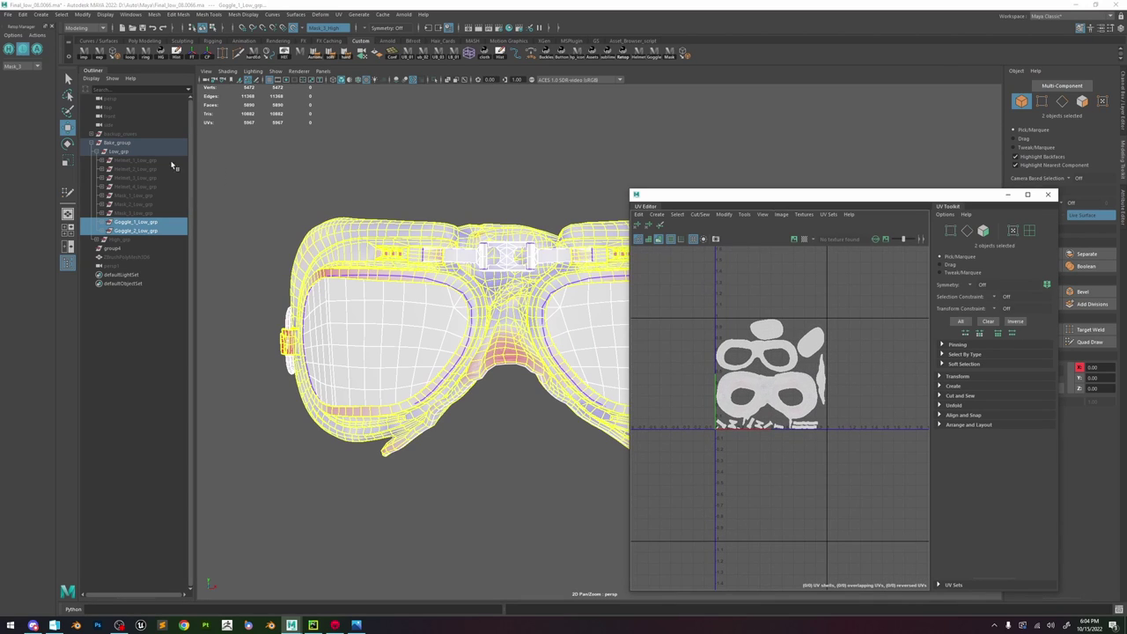
- Replace the displayed goggle groups with Helmet_1_Low_grp to Helmet_4_Low_grp and show the helmet's combined UV layout
{"action": "key", "text": "ctrl+h"}
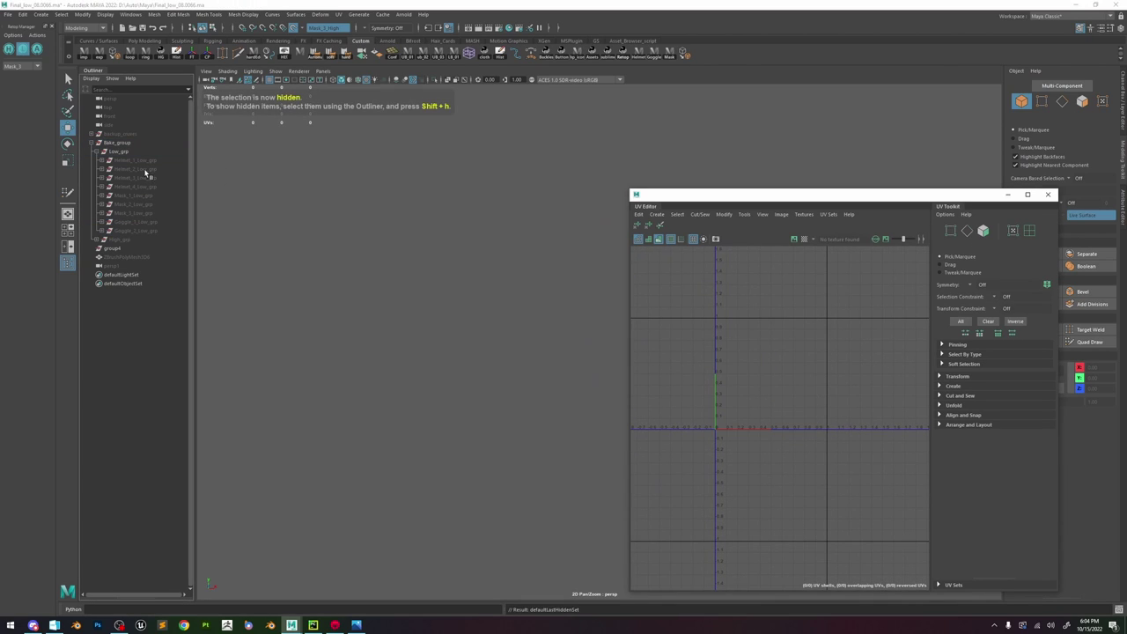
{"action": "left_click", "coordinate": [146, 161]}
{"action": "left_click", "coordinate": [153, 186], "text": "shift"}
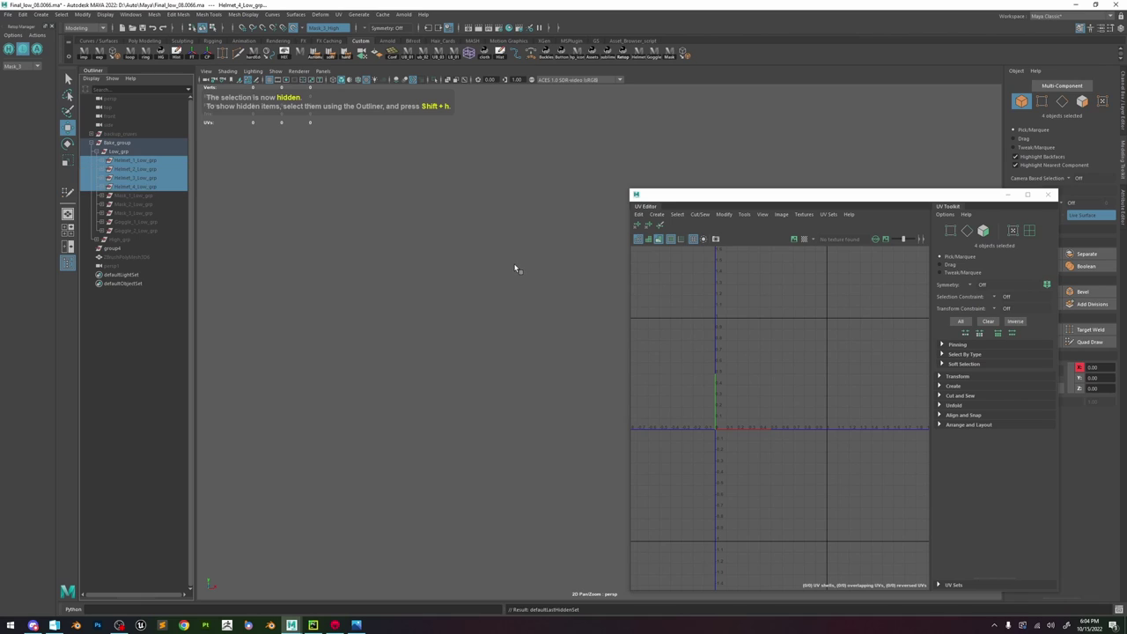
{"action": "key", "text": "shift+h"}
{"action": "left_click_drag", "start_coordinate": [529, 291], "coordinate": [584, 297], "text": "alt"}
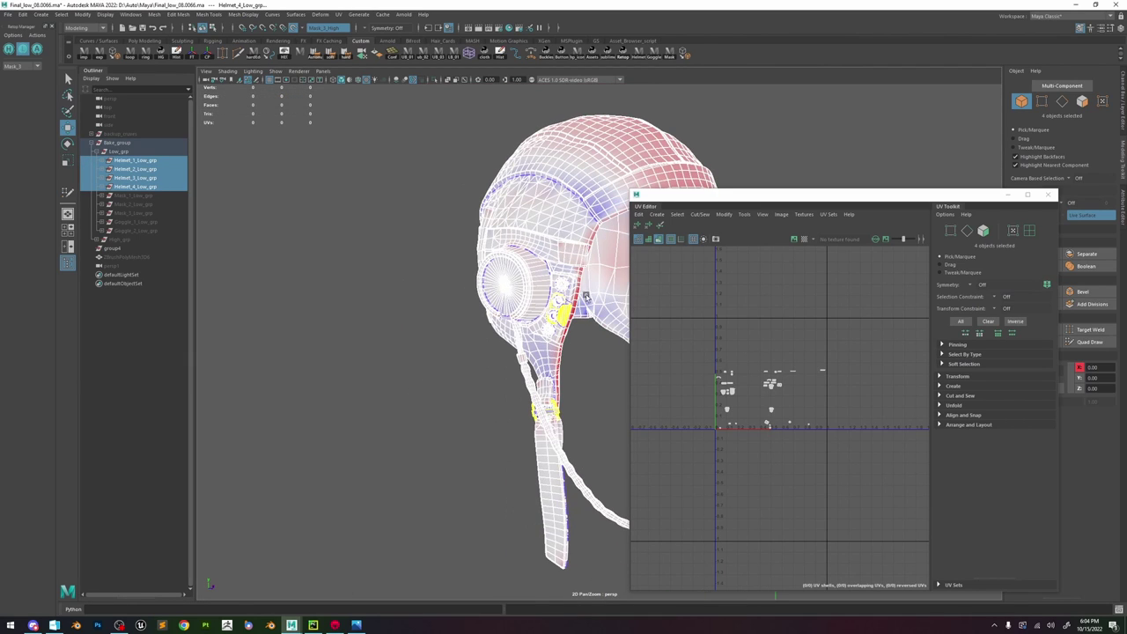
{"action": "left_click", "coordinate": [144, 161]}
{"action": "left_click", "coordinate": [149, 188], "text": "shift"}
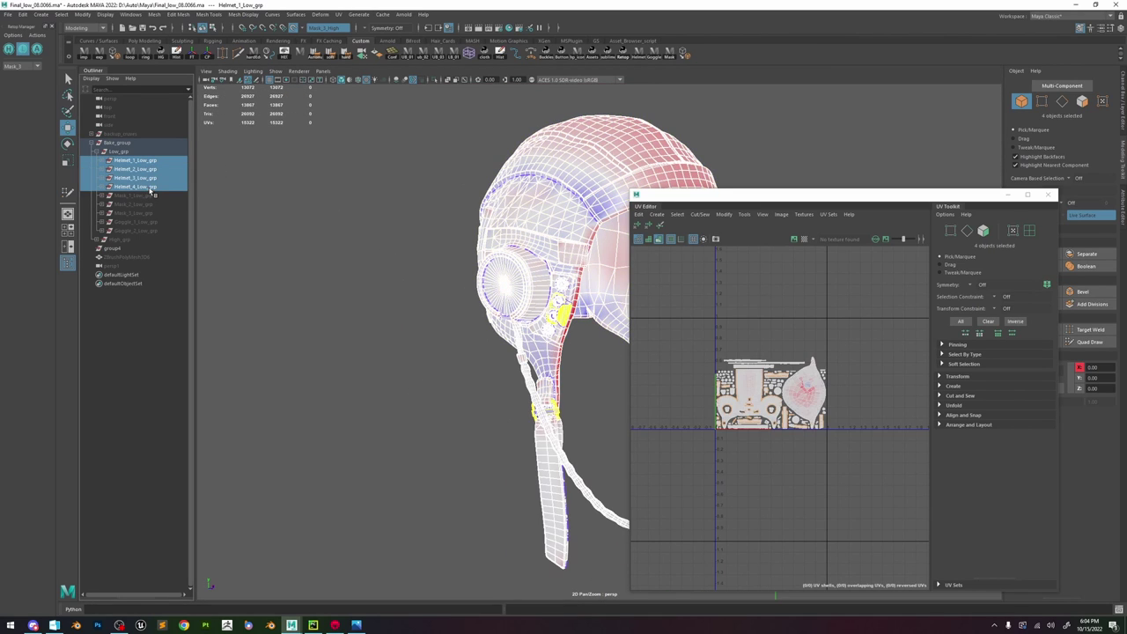
- Reduce the stretching of the large rounded UV shell that covers the helmet's inner lining
{"action": "scroll", "coordinate": [761, 358], "scroll_direction": "up", "scroll_amount": 3}
{"action": "right_click_drag", "start_coordinate": [762, 359], "coordinate": [826, 368]}
{"action": "scroll", "coordinate": [826, 370], "scroll_direction": "up", "scroll_amount": 4}
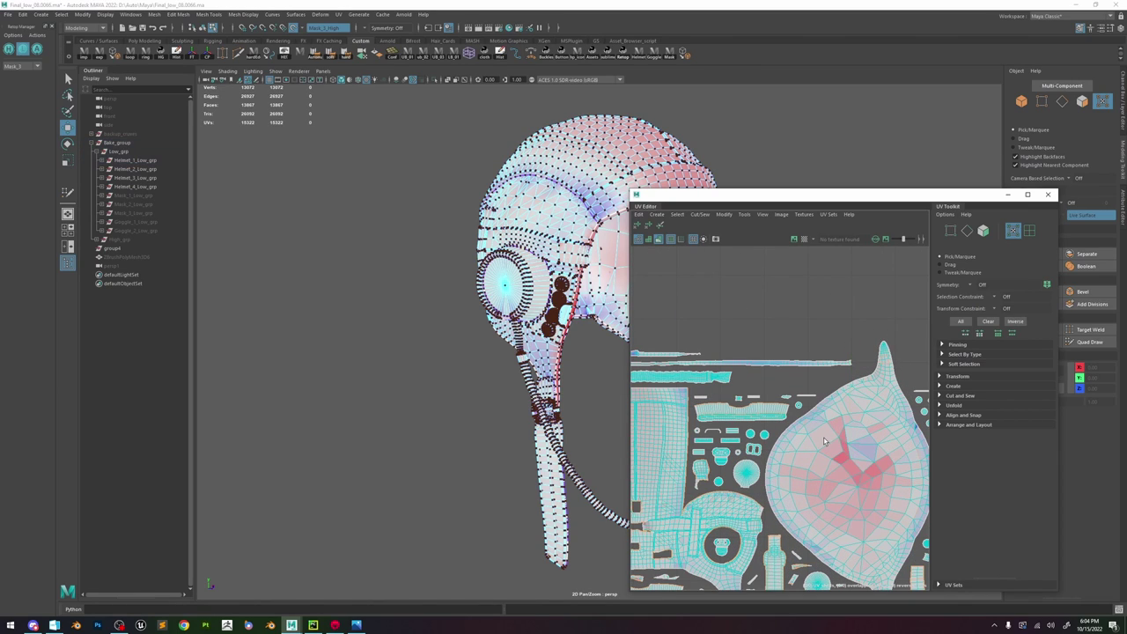
{"action": "double_click", "coordinate": [839, 438]}
{"action": "right_click_drag", "start_coordinate": [846, 403], "coordinate": [862, 424], "text": "shift"}
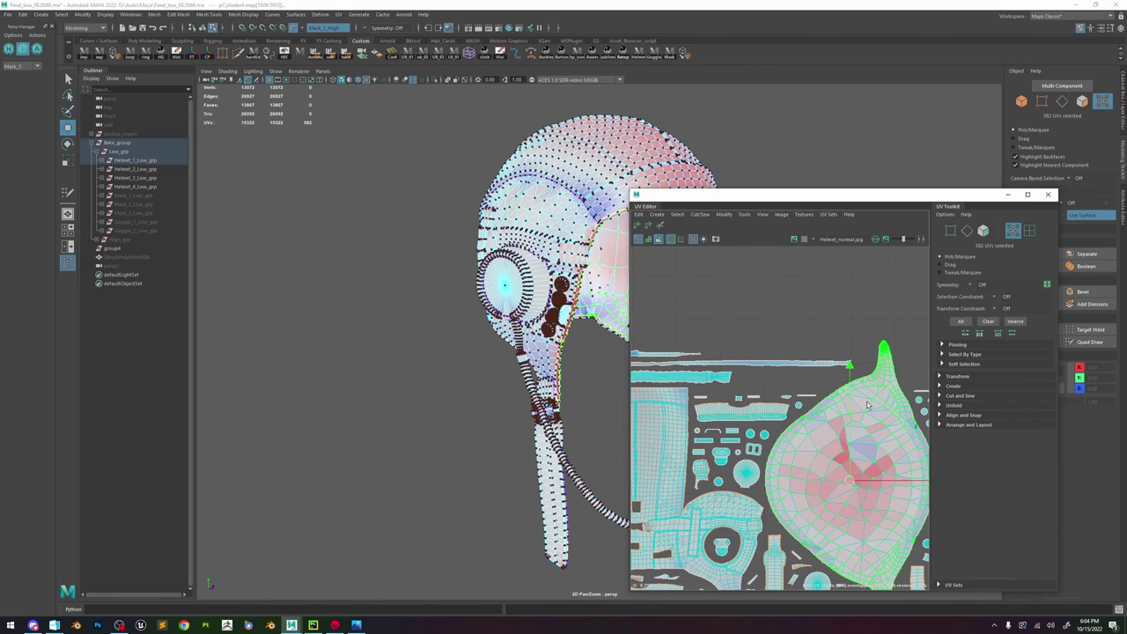
{"action": "scroll", "coordinate": [757, 413], "scroll_direction": "up", "scroll_amount": 3}
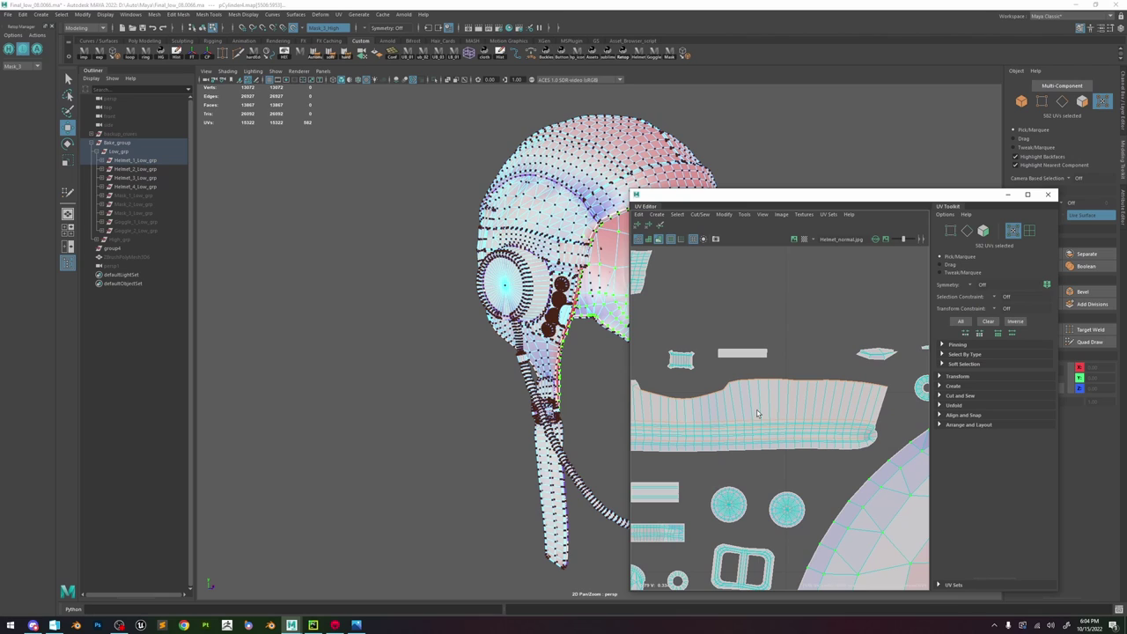
{"action": "left_click", "coordinate": [761, 364]}
- Optimize the UVs of the helmet's main outer shell to even out the distortion around its cut-outs
{"action": "scroll", "coordinate": [741, 368], "scroll_direction": "down", "scroll_amount": 6}
{"action": "middle_click_drag", "start_coordinate": [703, 369], "coordinate": [764, 381], "text": "alt"}
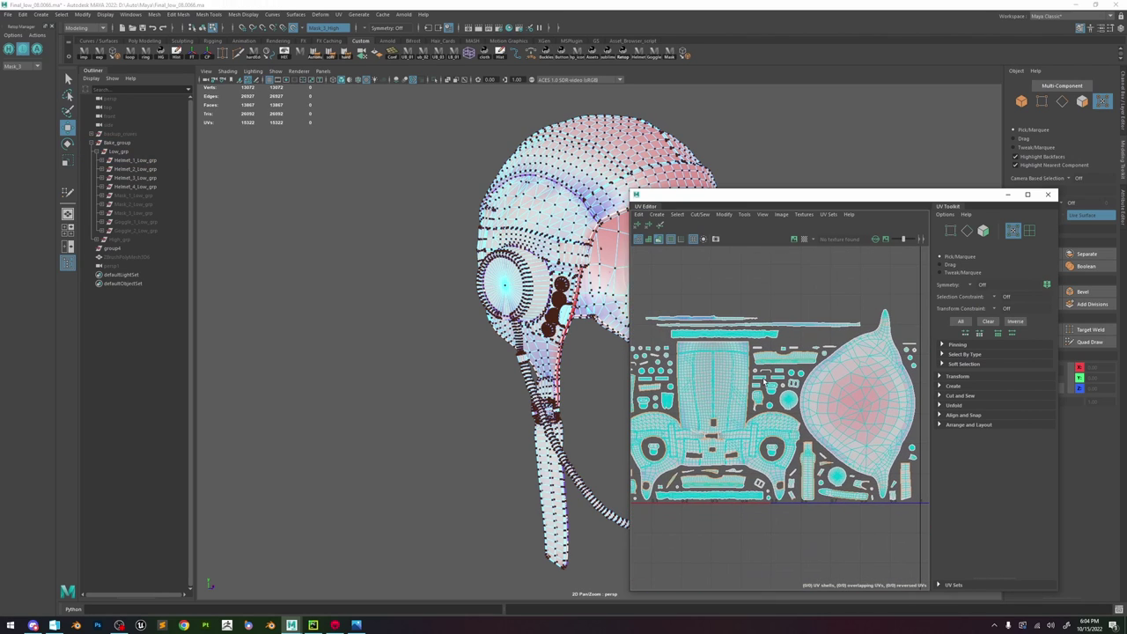
{"action": "scroll", "coordinate": [722, 404], "scroll_direction": "up", "scroll_amount": 5}
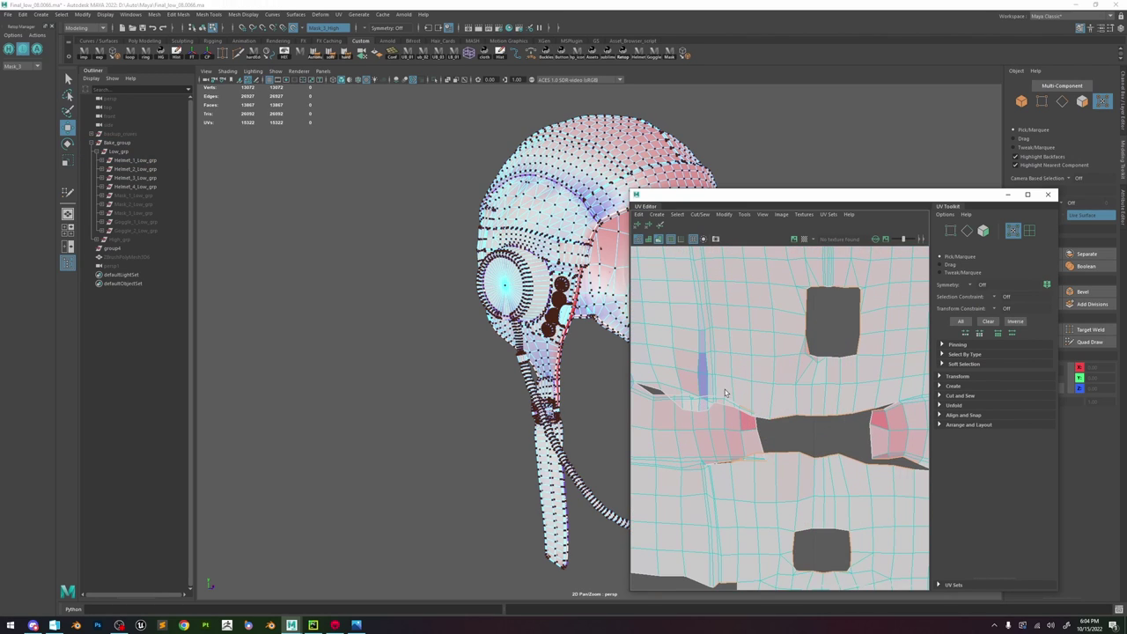
{"action": "double_click", "coordinate": [773, 419]}
{"action": "scroll", "coordinate": [772, 371], "scroll_direction": "down", "scroll_amount": 5}
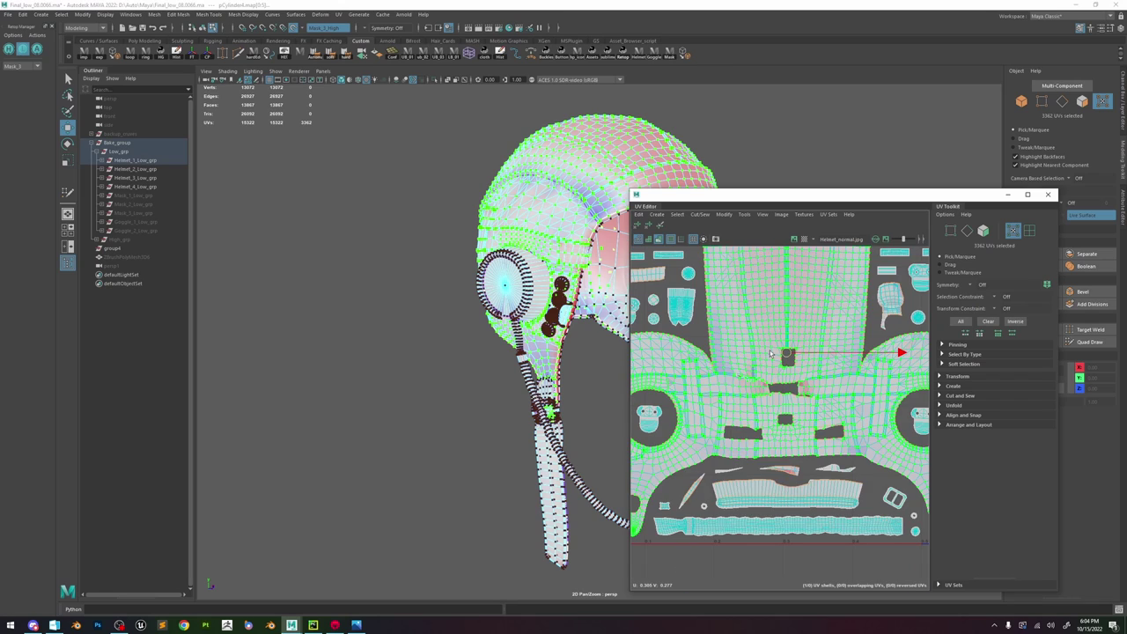
{"action": "right_click_drag", "start_coordinate": [770, 350], "coordinate": [816, 351], "text": "shift"}
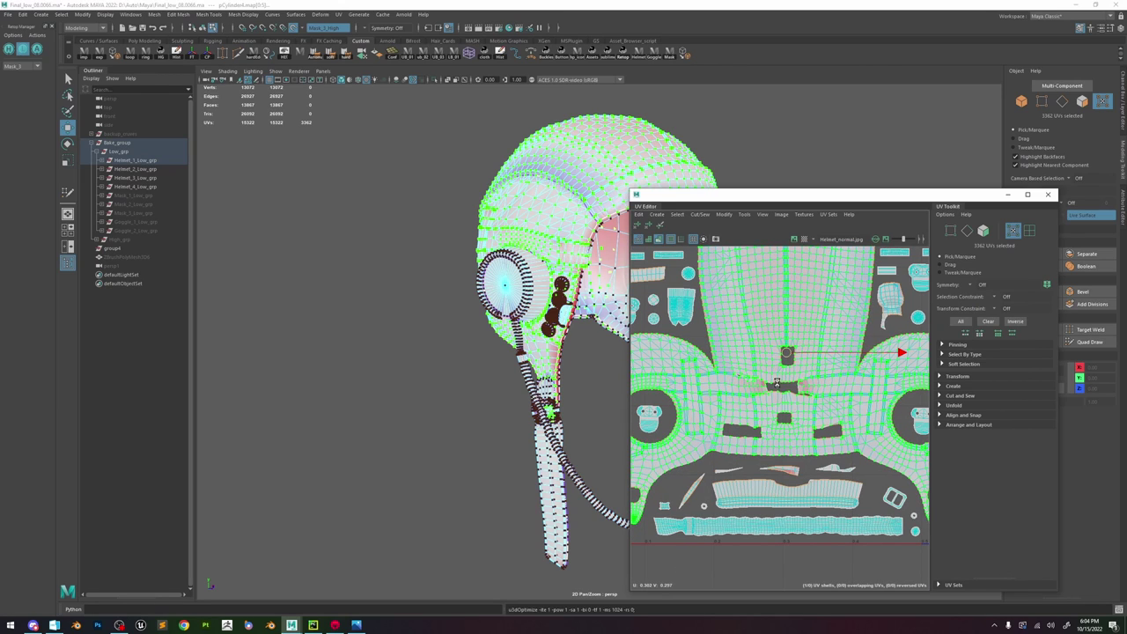
{"action": "scroll", "coordinate": [762, 380], "scroll_direction": "up", "scroll_amount": 5}
{"action": "scroll", "coordinate": [751, 374], "scroll_direction": "down", "scroll_amount": 5}
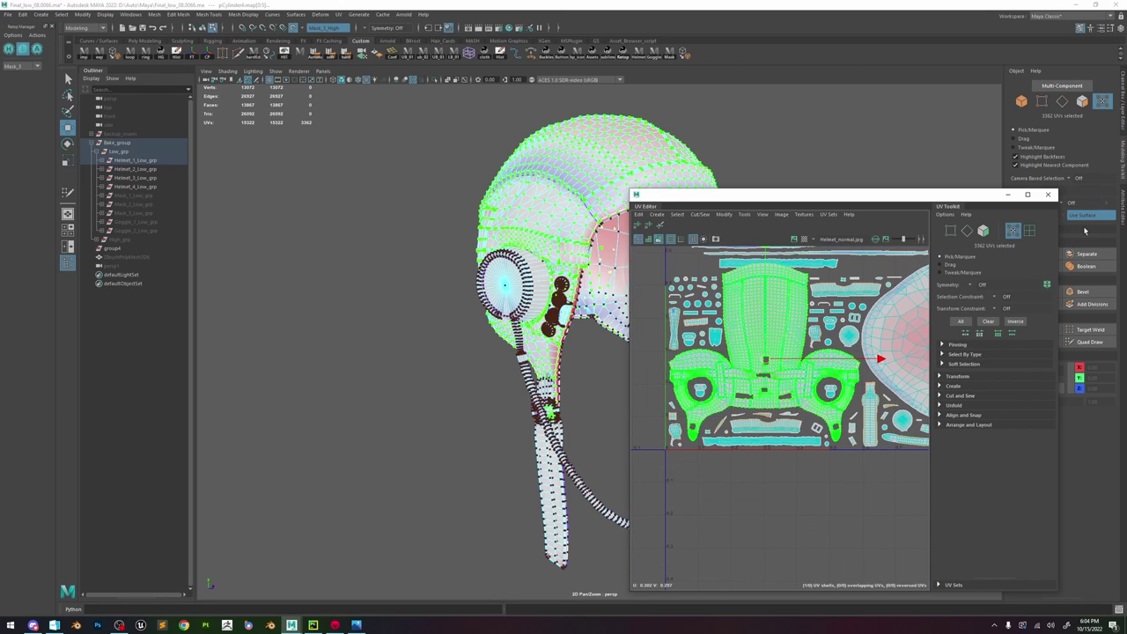
- Close the UV Editor, return to object mode and select the main helmet mesh for inspection
{"action": "left_click", "coordinate": [1048, 196]}
{"action": "key", "text": "F8"}
{"action": "left_click", "coordinate": [764, 168]}
{"action": "left_click", "coordinate": [599, 236]}
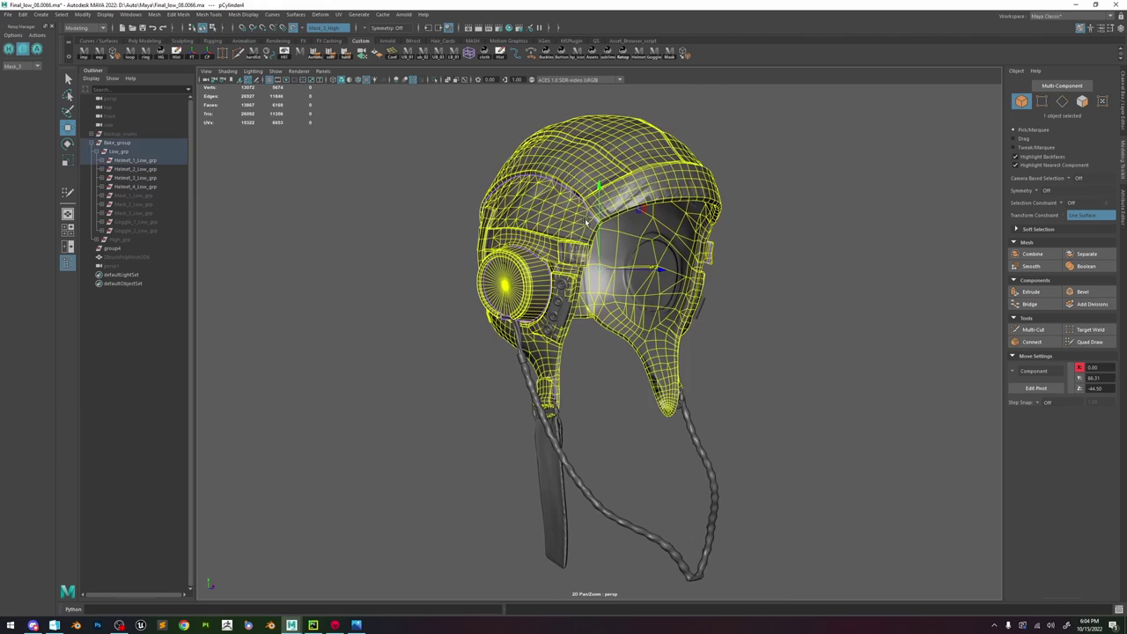
{"action": "key", "text": "f"}
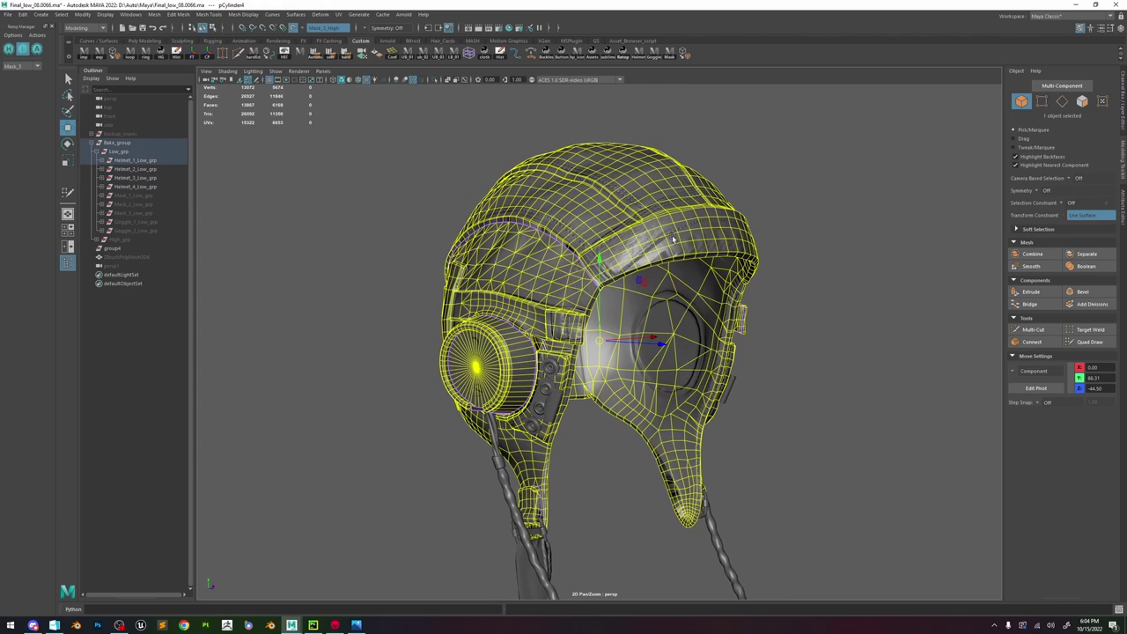
{"action": "left_click_drag", "start_coordinate": [721, 257], "coordinate": [665, 250], "text": "alt"}
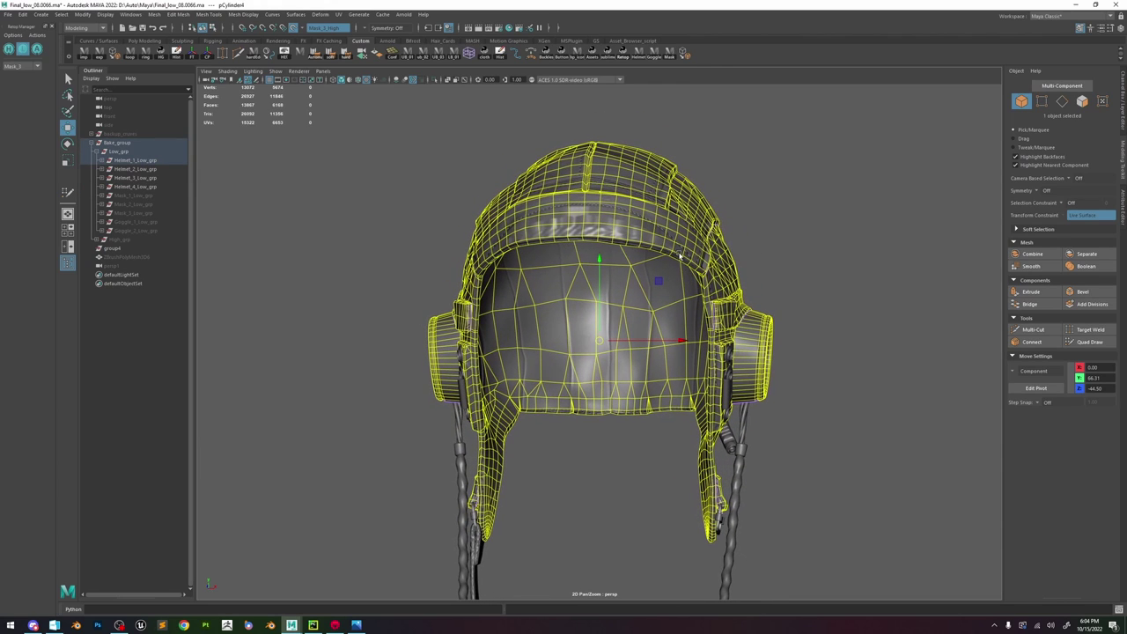
{"action": "scroll", "coordinate": [715, 269], "scroll_direction": "up", "scroll_amount": 3}
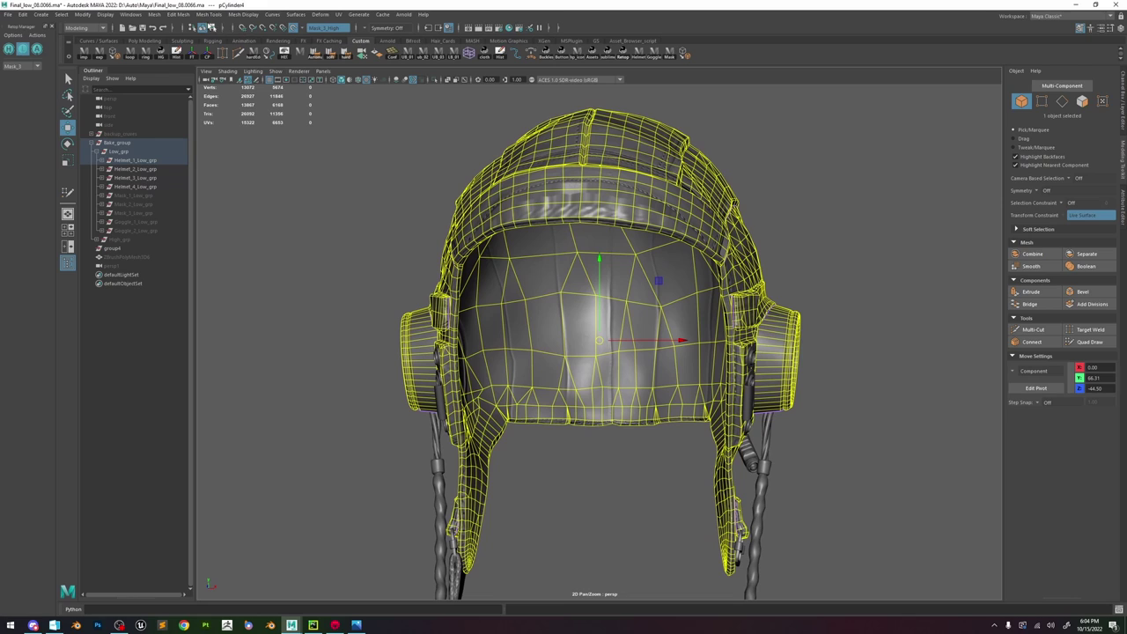
- Run Cleanup on the helmet mesh to select its faces with more than 4 sides and frame them
{"action": "left_click", "coordinate": [152, 15]}
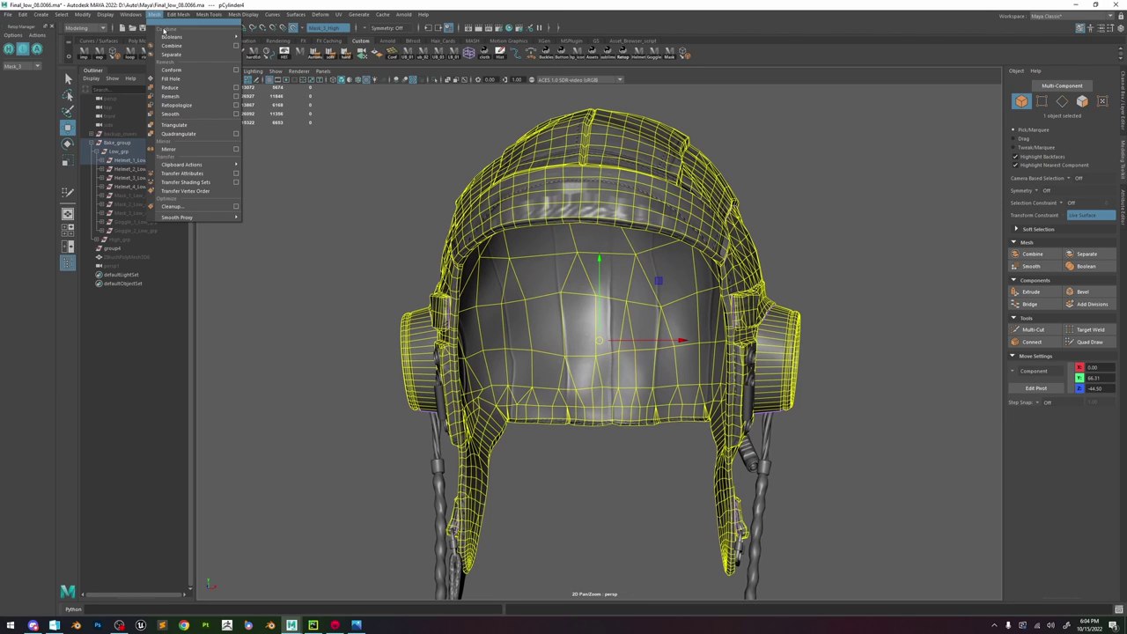
{"action": "left_click", "coordinate": [235, 209]}
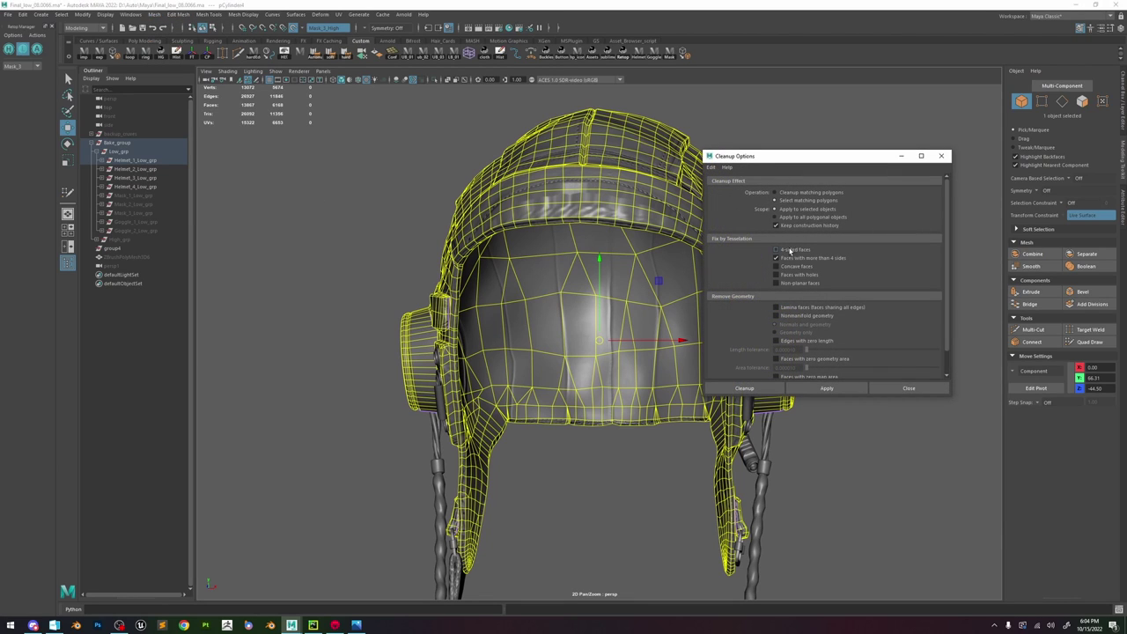
{"action": "left_click_drag", "start_coordinate": [559, 258], "coordinate": [544, 262], "text": "alt"}
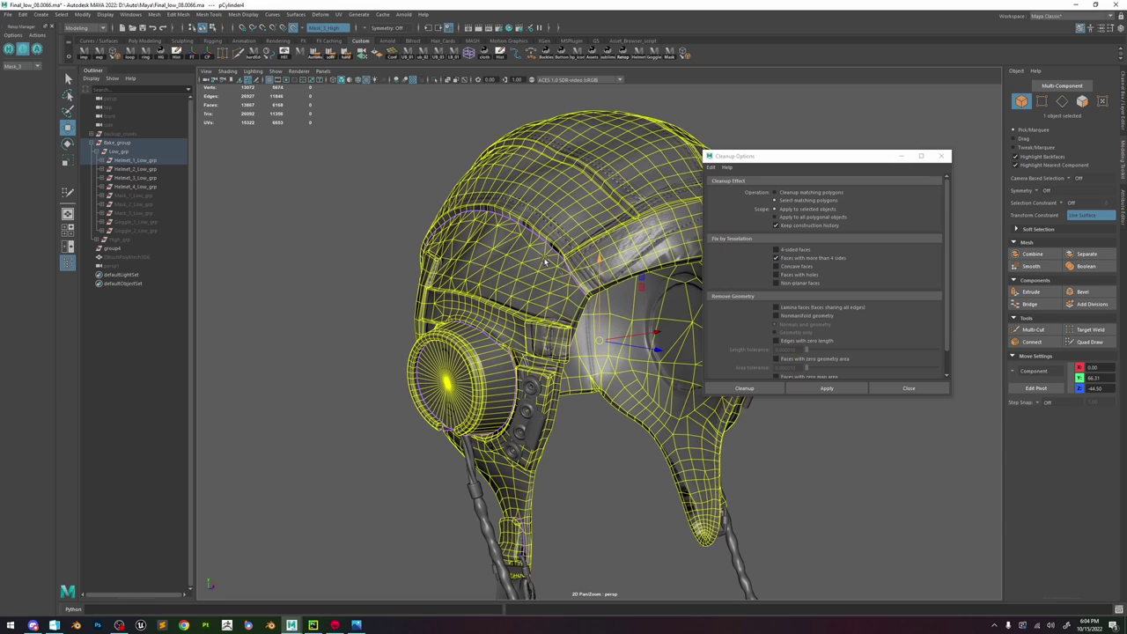
{"action": "left_click", "coordinate": [104, 161]}
{"action": "left_click", "coordinate": [814, 387]}
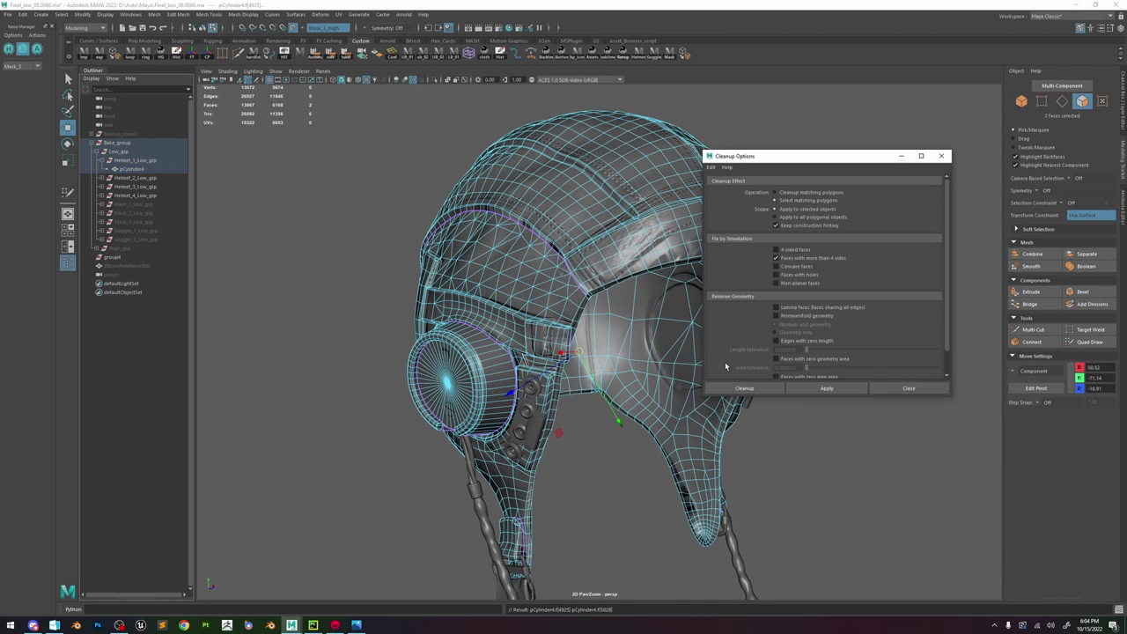
{"action": "key", "text": "f"}
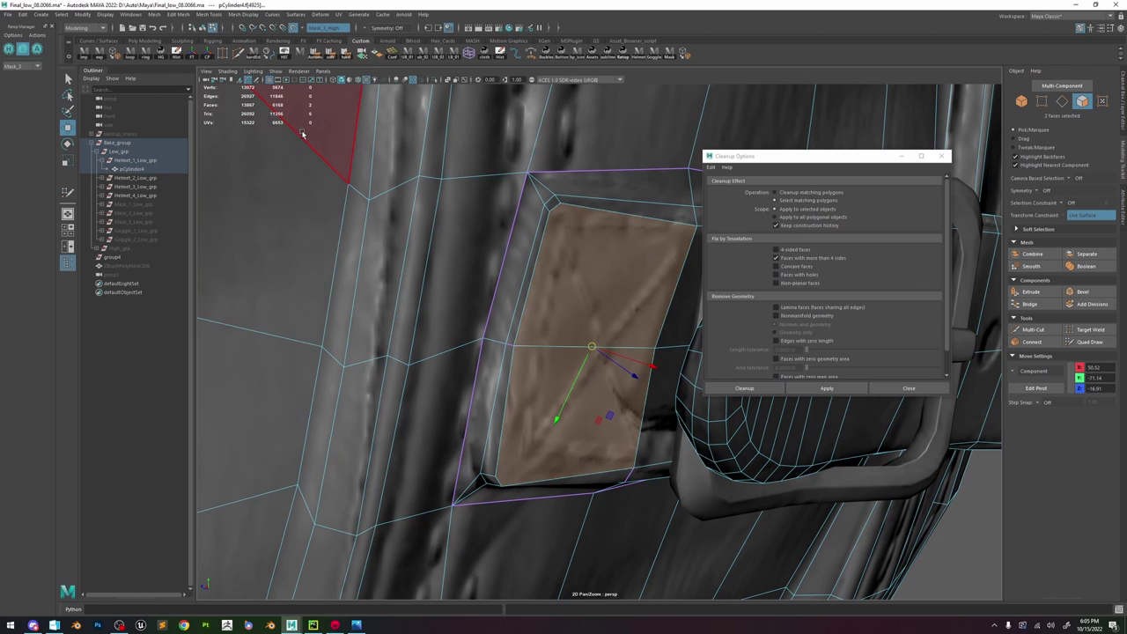
- Remove the extra vertices from the two many-sided faces on the stitched strap patch beside the buckle
{"action": "left_click_drag", "start_coordinate": [608, 251], "coordinate": [590, 279], "text": "alt"}
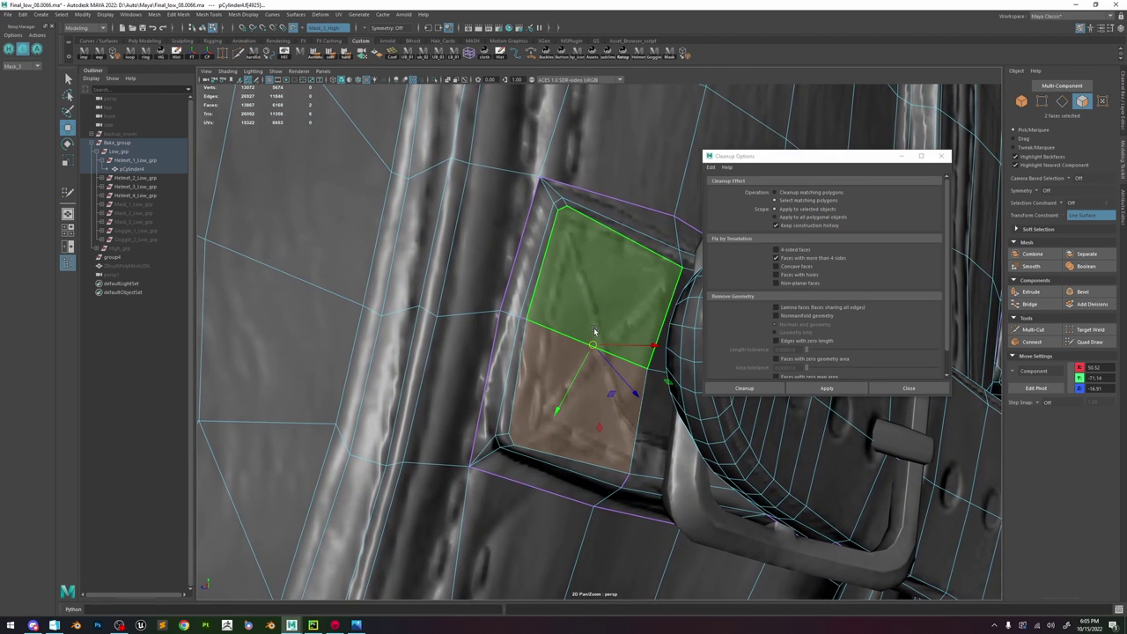
{"action": "left_click_drag", "start_coordinate": [595, 328], "coordinate": [573, 312], "text": "alt"}
{"action": "right_click_drag", "start_coordinate": [573, 312], "coordinate": [578, 291]}
{"action": "left_click", "coordinate": [581, 279]}
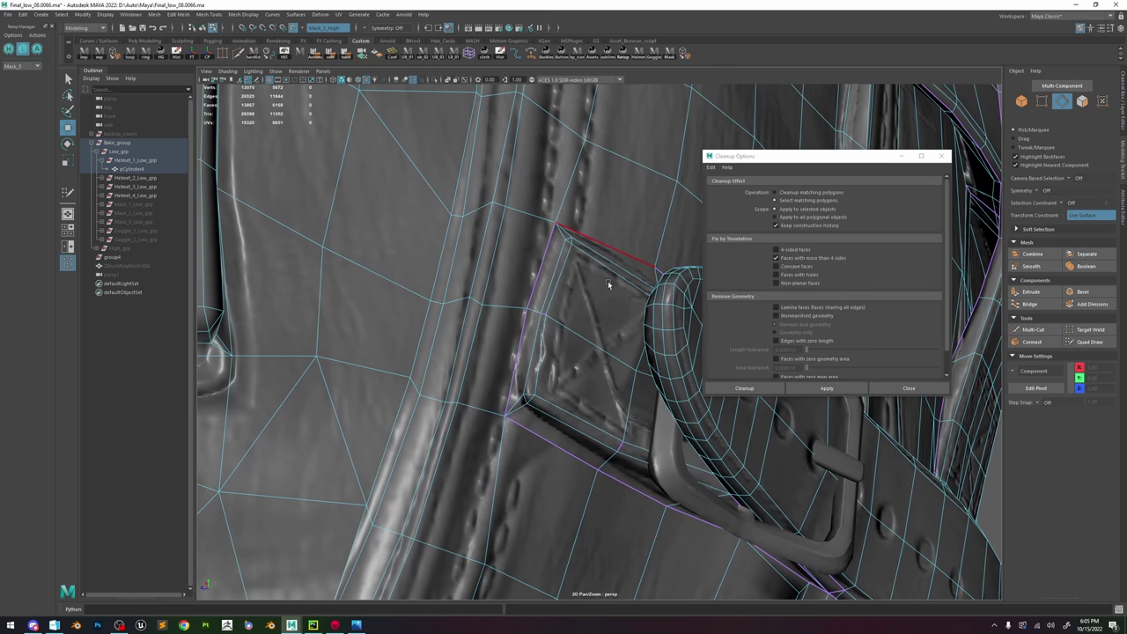
- Soften the edge along the lower rim of the stitched strap patch
{"action": "key", "text": "f"}
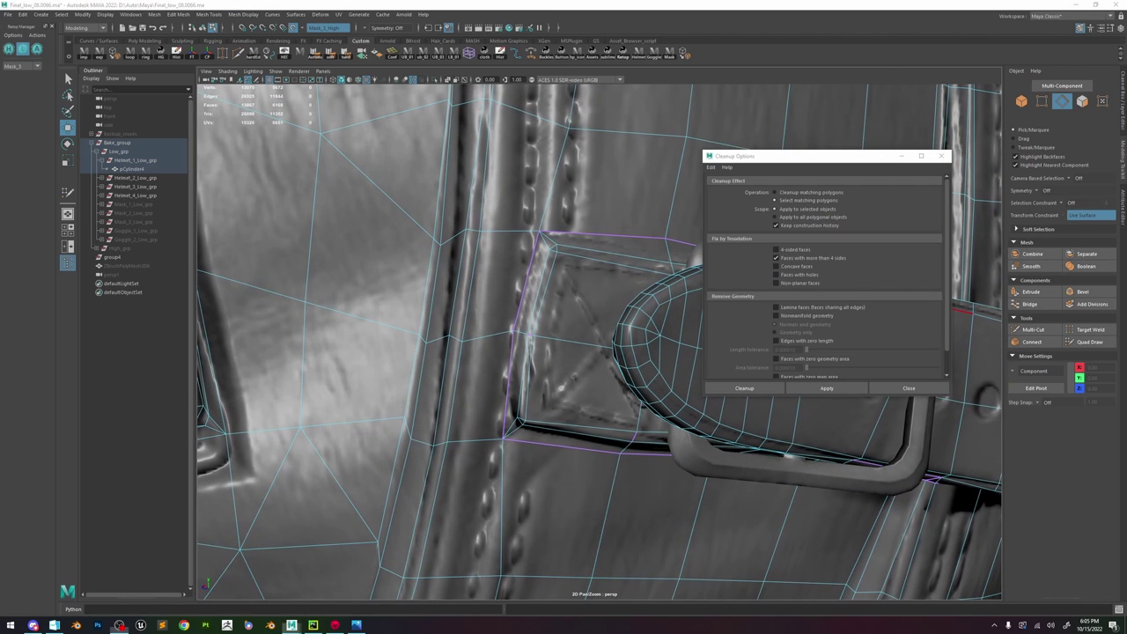
{"action": "left_click_drag", "start_coordinate": [600, 431], "coordinate": [651, 420], "text": "alt"}
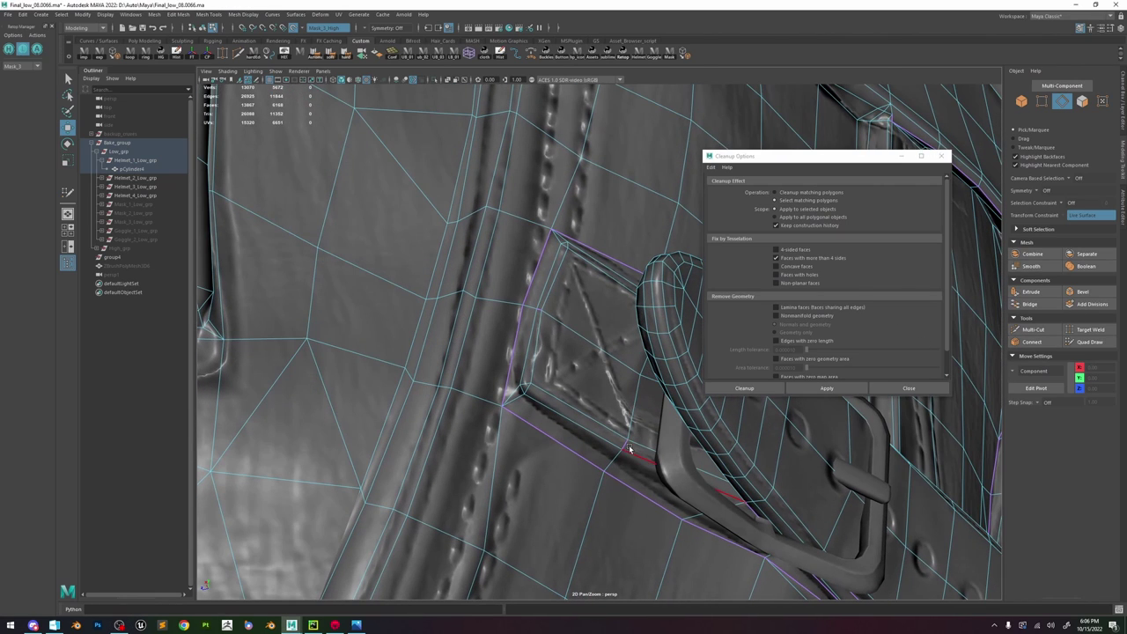
{"action": "left_click", "coordinate": [629, 450]}
{"action": "right_click_drag", "start_coordinate": [643, 386], "coordinate": [740, 416], "text": "shift"}
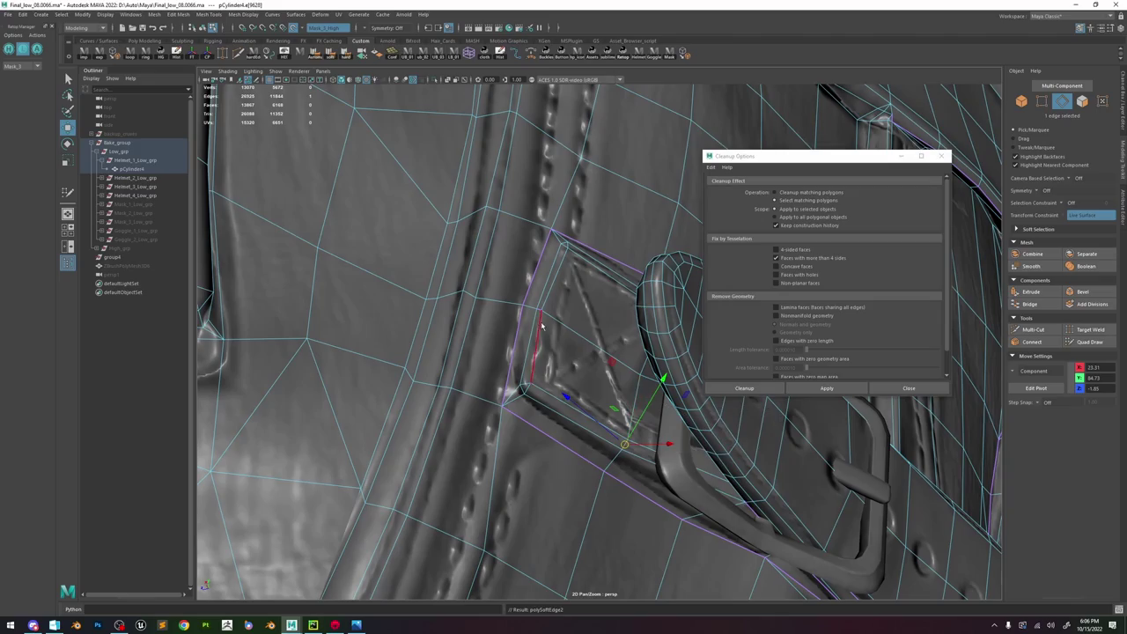
- Reselect the main helmet mesh and recheck it with Cleanup for faces with more than 4 sides
{"action": "right_click_drag", "start_coordinate": [541, 326], "coordinate": [602, 302]}
{"action": "scroll", "coordinate": [589, 349], "scroll_direction": "down", "scroll_amount": 6}
{"action": "left_click", "coordinate": [941, 478]}
{"action": "left_click", "coordinate": [618, 366]}
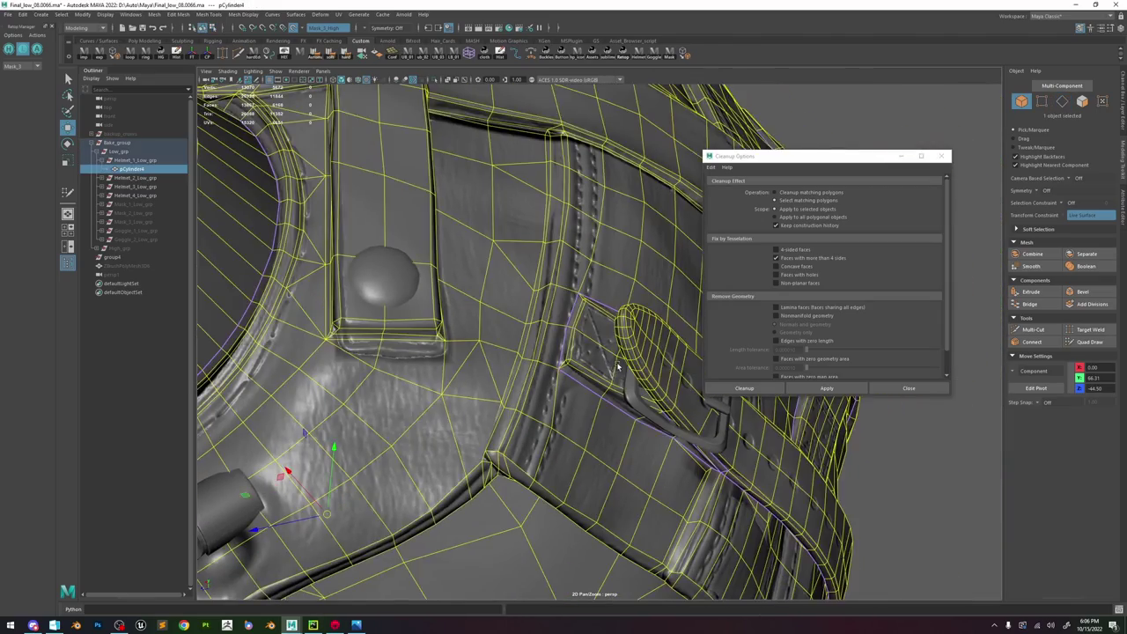
{"action": "left_click_drag", "start_coordinate": [618, 366], "coordinate": [608, 300], "text": "alt"}
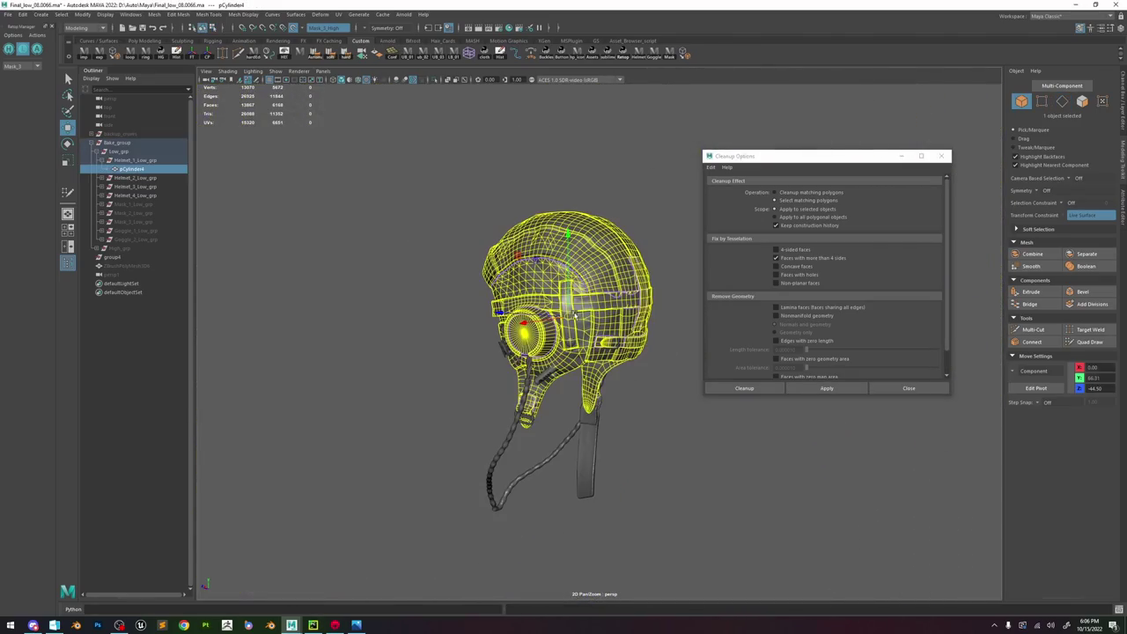
{"action": "left_click", "coordinate": [826, 388]}
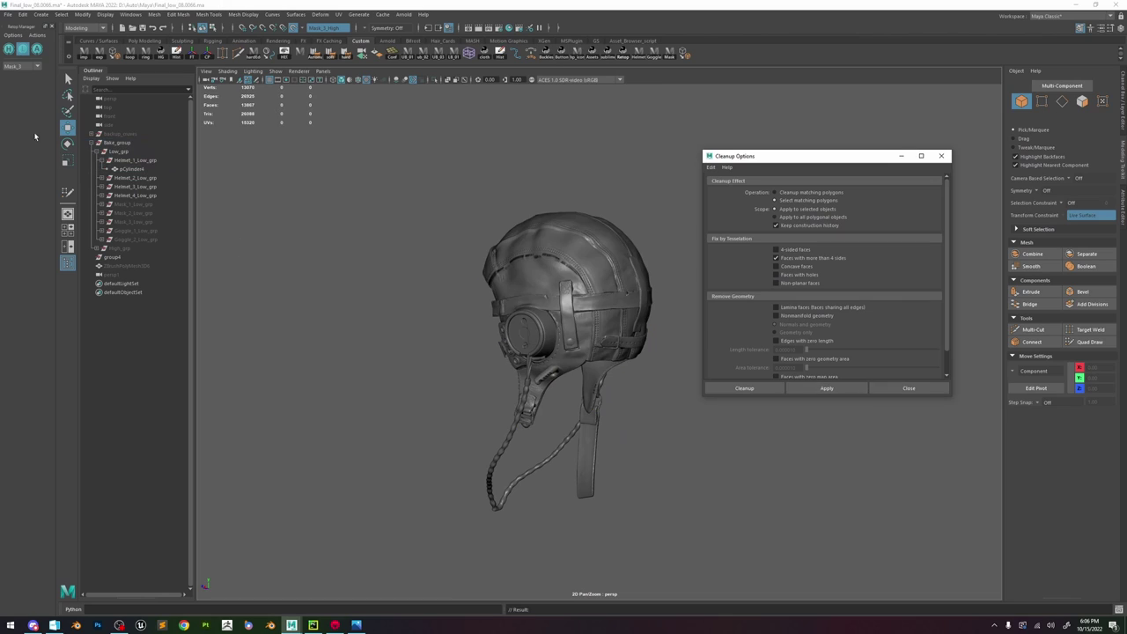
- Check both ZBrush meshes in Helmet_2_Low_grp, one after the other, for faces with more than 4 sides
{"action": "left_click", "coordinate": [103, 177]}
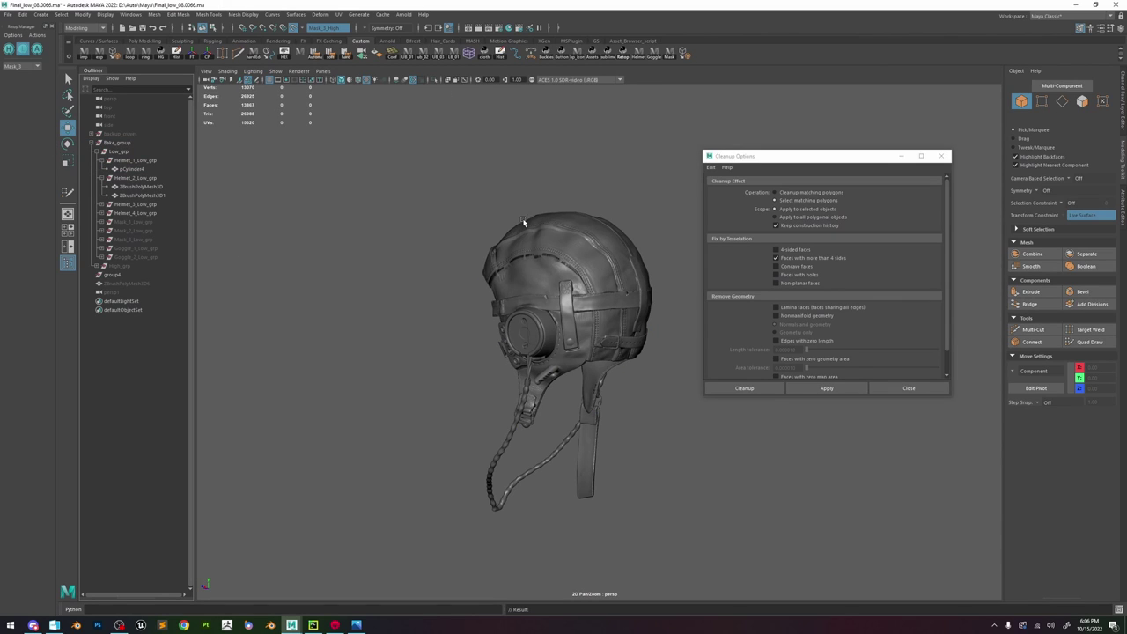
{"action": "right_click_drag", "start_coordinate": [522, 222], "coordinate": [564, 242], "text": "alt"}
{"action": "left_click_drag", "start_coordinate": [564, 243], "coordinate": [537, 286], "text": "alt"}
{"action": "left_click", "coordinate": [136, 187]}
{"action": "key", "text": "f"}
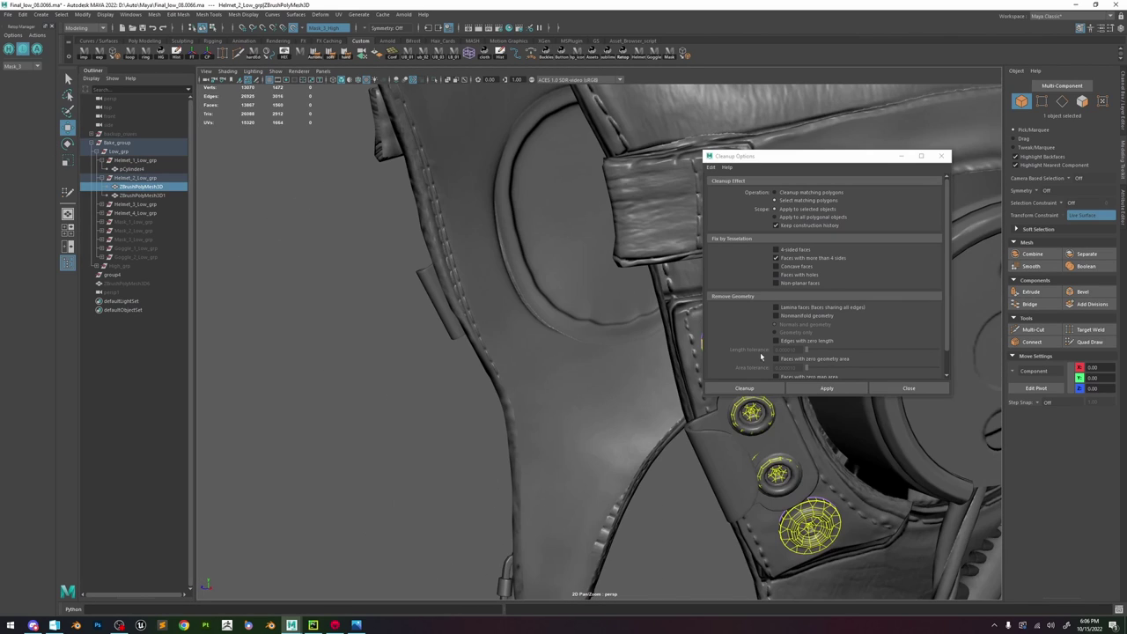
{"action": "left_click", "coordinate": [828, 387]}
{"action": "left_click", "coordinate": [137, 195]}
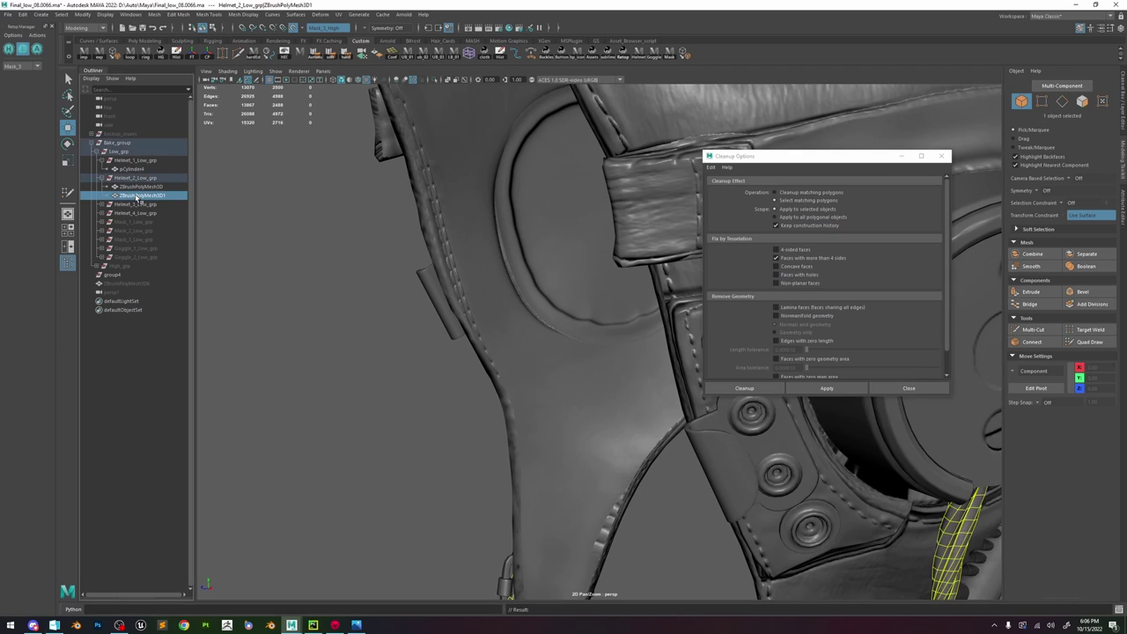
{"action": "scroll", "coordinate": [468, 256], "scroll_direction": "down", "scroll_amount": 5}
{"action": "left_click", "coordinate": [827, 388]}
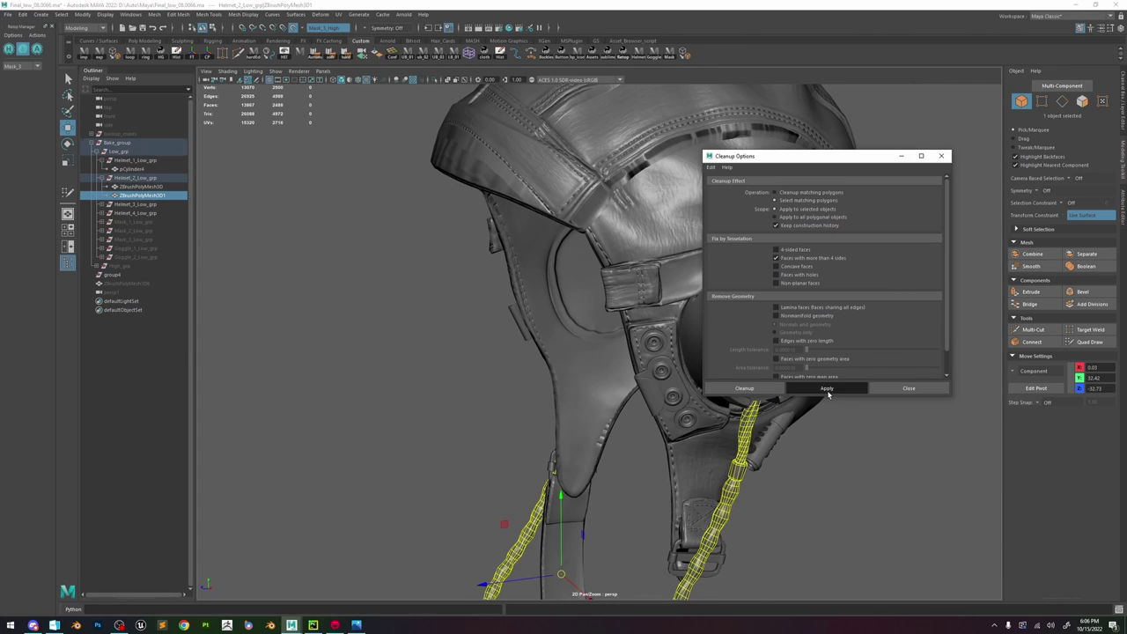
- Expand Helmet_3_Low_grp and check polySurface13 for faces with more than 4 sides
{"action": "left_click", "coordinate": [102, 204]}
{"action": "left_click", "coordinate": [122, 213]}
{"action": "key", "text": "f"}
{"action": "scroll", "coordinate": [545, 298], "scroll_direction": "down", "scroll_amount": 10}
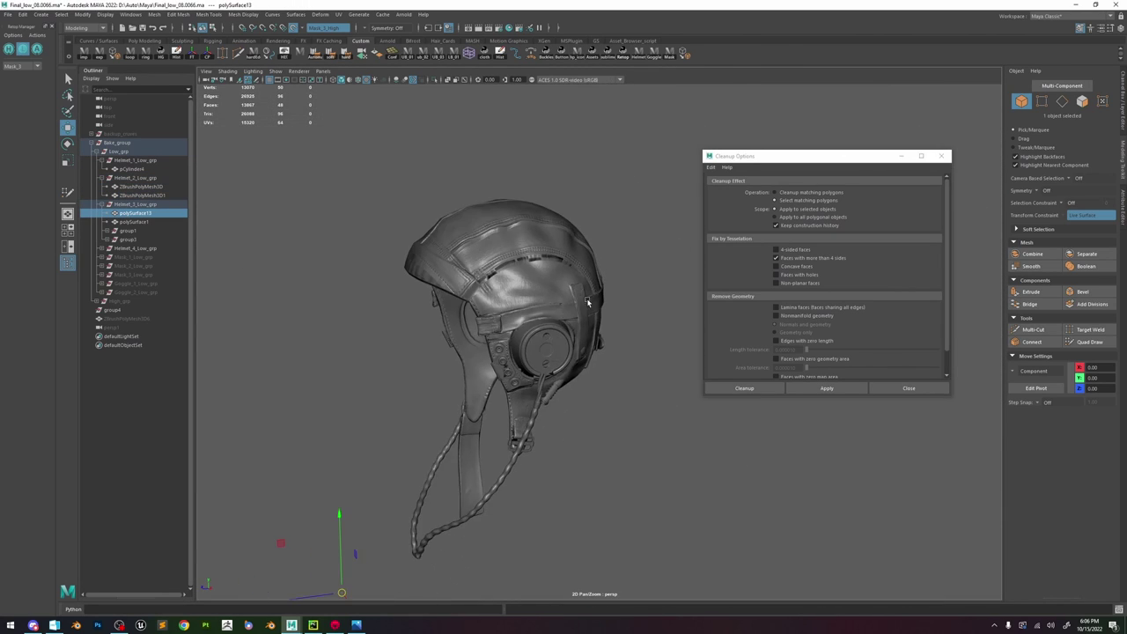
{"action": "left_click_drag", "start_coordinate": [588, 302], "coordinate": [460, 297], "text": "alt"}
{"action": "right_click_drag", "start_coordinate": [460, 296], "coordinate": [886, 519], "text": "alt"}
{"action": "left_click", "coordinate": [826, 388]}
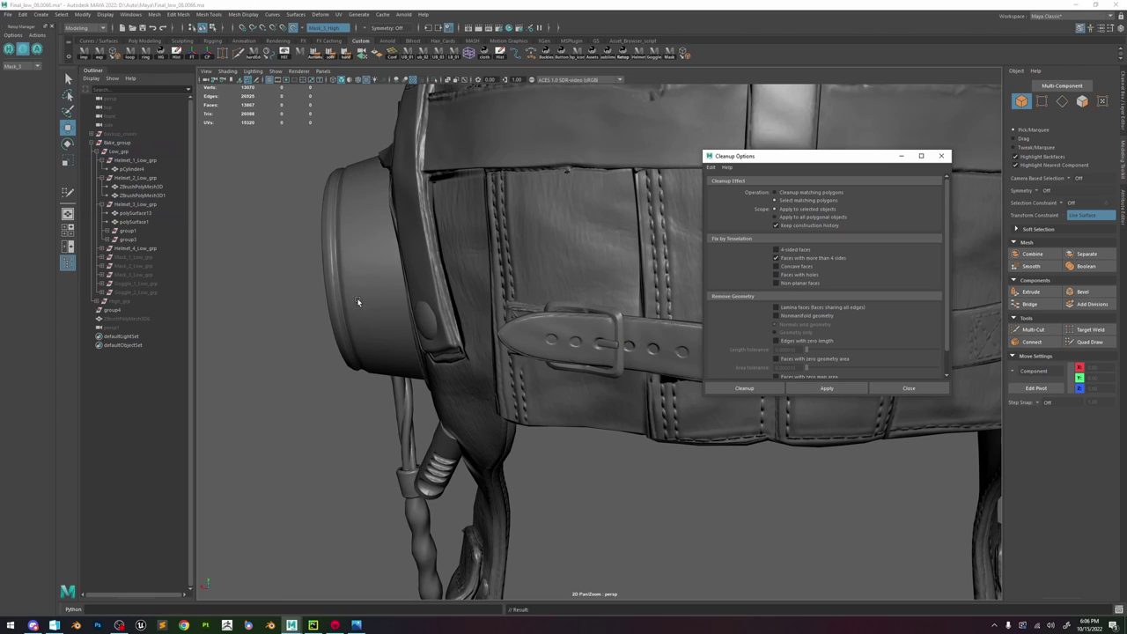
- Recheck the hanging cord mesh ZBrushPolyMesh3D1 for faces with more than 4 sides
{"action": "left_click", "coordinate": [135, 197]}
{"action": "scroll", "coordinate": [493, 331], "scroll_direction": "down", "scroll_amount": 5}
{"action": "left_click", "coordinate": [825, 388]}
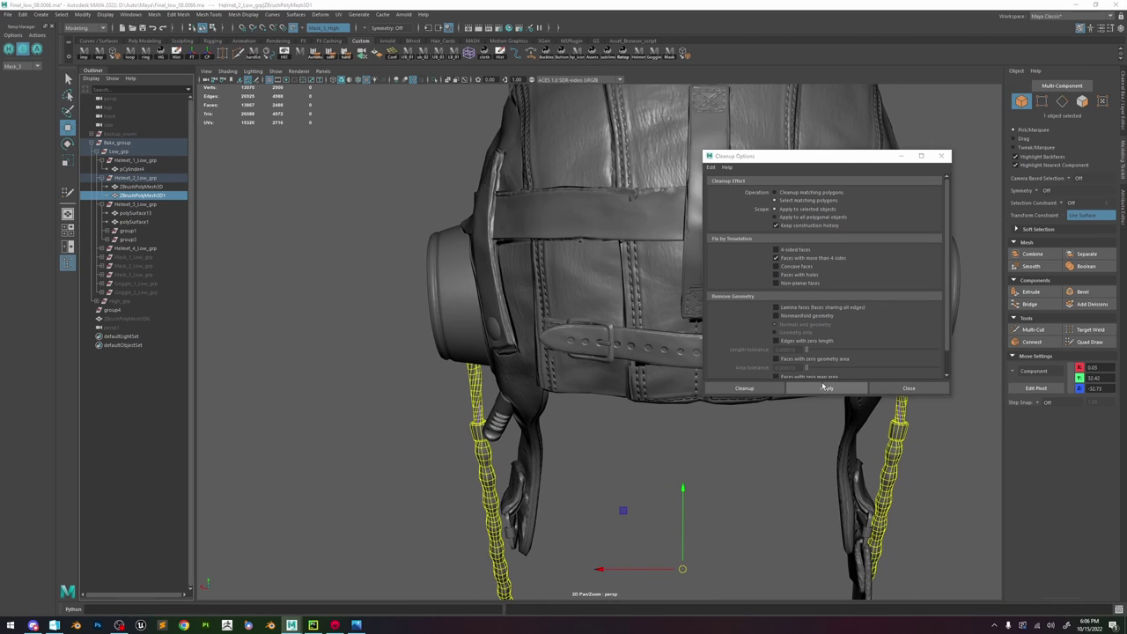
{"action": "middle_click_drag", "start_coordinate": [485, 398], "coordinate": [496, 373], "text": "alt"}
{"action": "left_click", "coordinate": [510, 390]}
{"action": "left_click_drag", "start_coordinate": [529, 392], "coordinate": [703, 395], "text": "alt"}
{"action": "scroll", "coordinate": [478, 341], "scroll_direction": "down", "scroll_amount": 5}
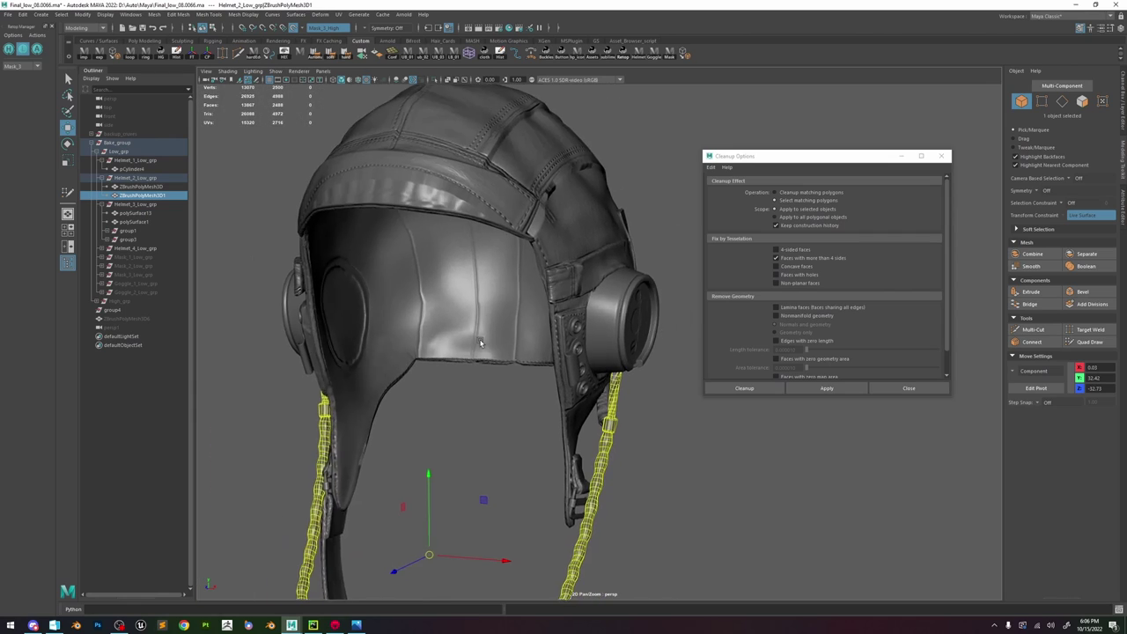
- Expand group1 in Helmet_3_Low_grp and check its ring mesh low1 for faces with more than 4 sides
{"action": "left_click_drag", "start_coordinate": [478, 340], "coordinate": [388, 345], "text": "alt"}
{"action": "left_click", "coordinate": [128, 231]}
{"action": "left_click", "coordinate": [107, 232]}
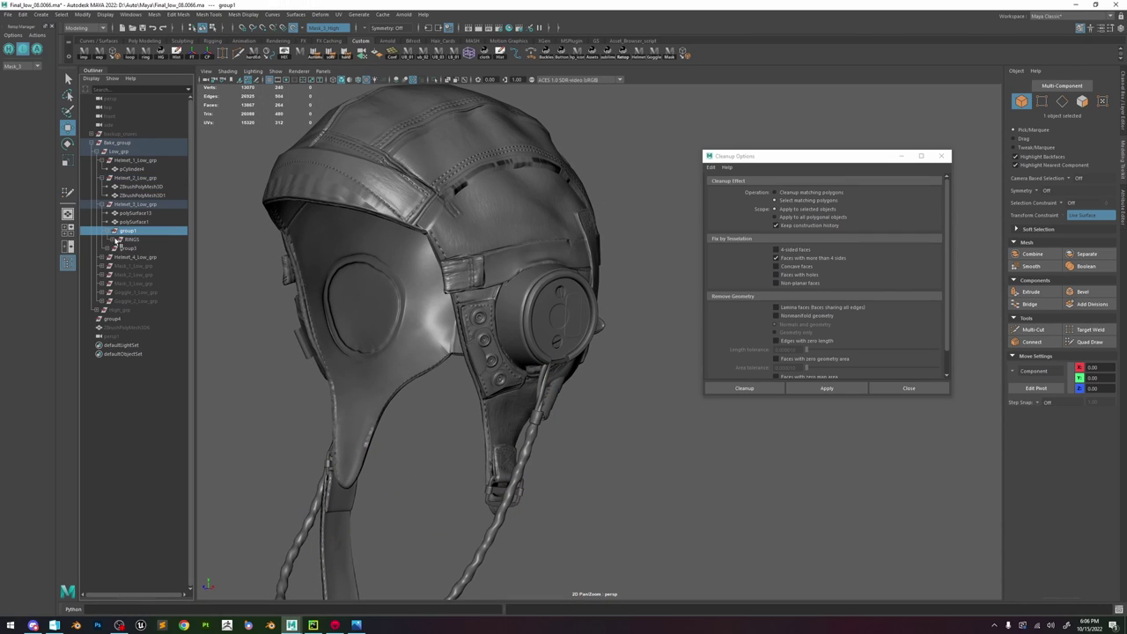
{"action": "left_click", "coordinate": [118, 240]}
{"action": "left_click", "coordinate": [135, 248]}
{"action": "key", "text": "f"}
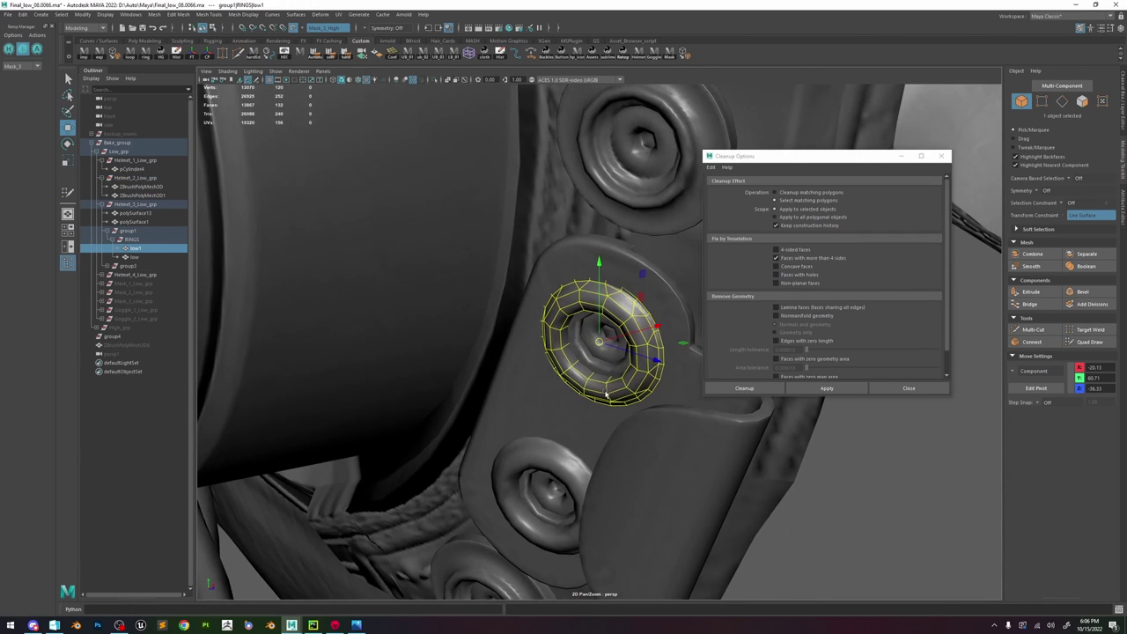
{"action": "scroll", "coordinate": [605, 394], "scroll_direction": "down", "scroll_amount": 2}
{"action": "left_click", "coordinate": [853, 387]}
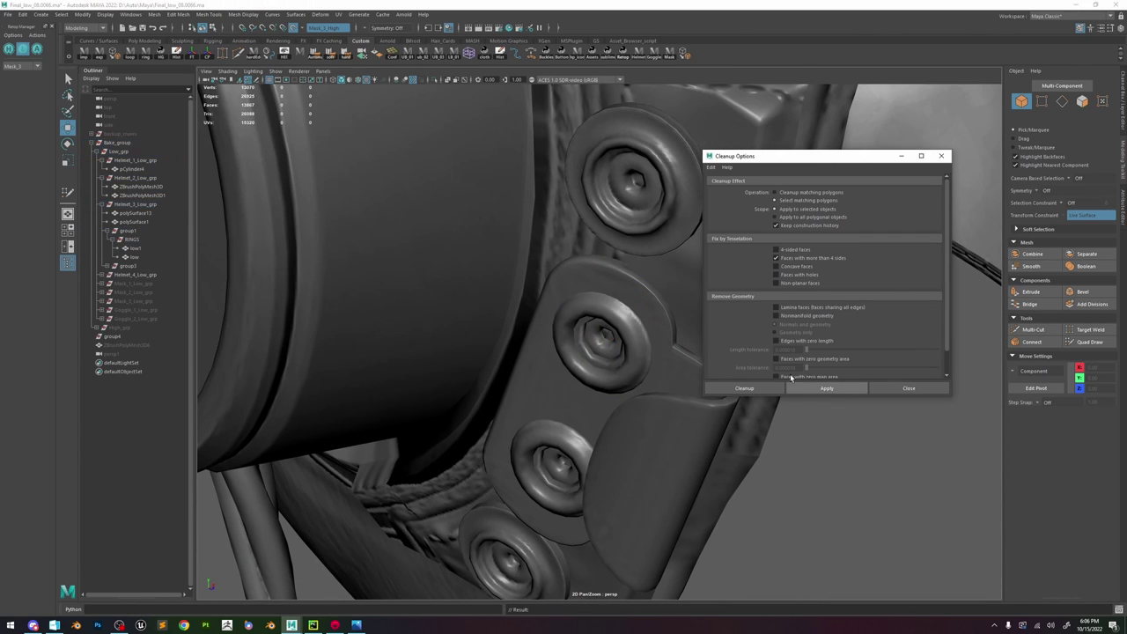
- Check the rings in group3 on the opposite ear flap for faces with more than 4 sides
{"action": "left_click", "coordinate": [132, 266]}
{"action": "scroll", "coordinate": [634, 387], "scroll_direction": "down", "scroll_amount": 5}
{"action": "left_click_drag", "start_coordinate": [642, 387], "coordinate": [525, 412], "text": "alt"}
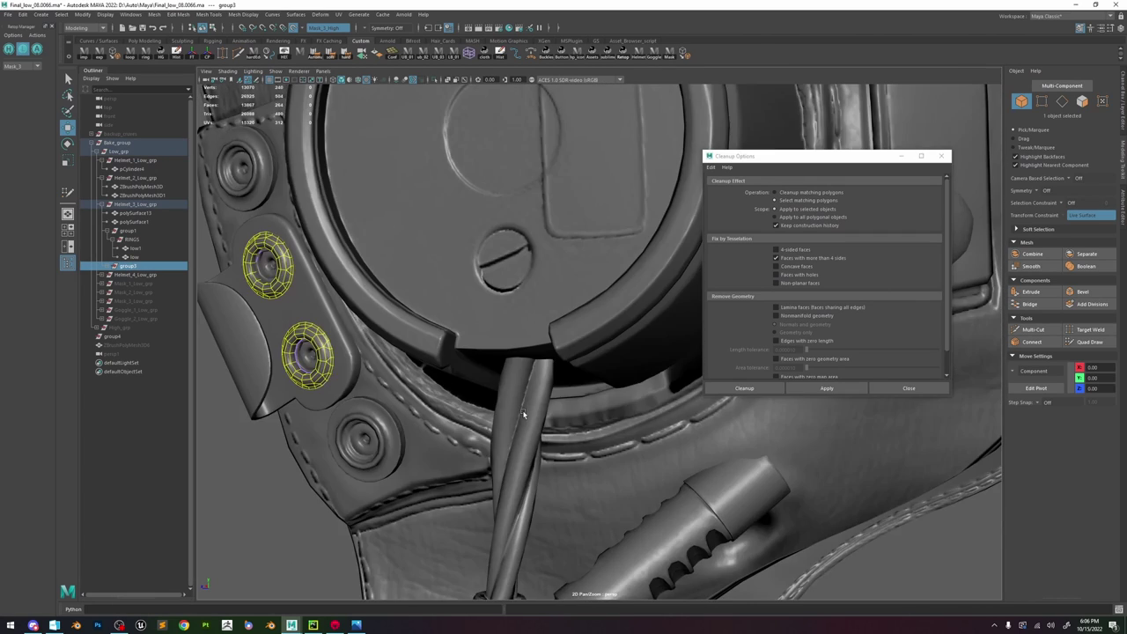
{"action": "scroll", "coordinate": [564, 363], "scroll_direction": "down", "scroll_amount": 5}
{"action": "left_click", "coordinate": [823, 388]}
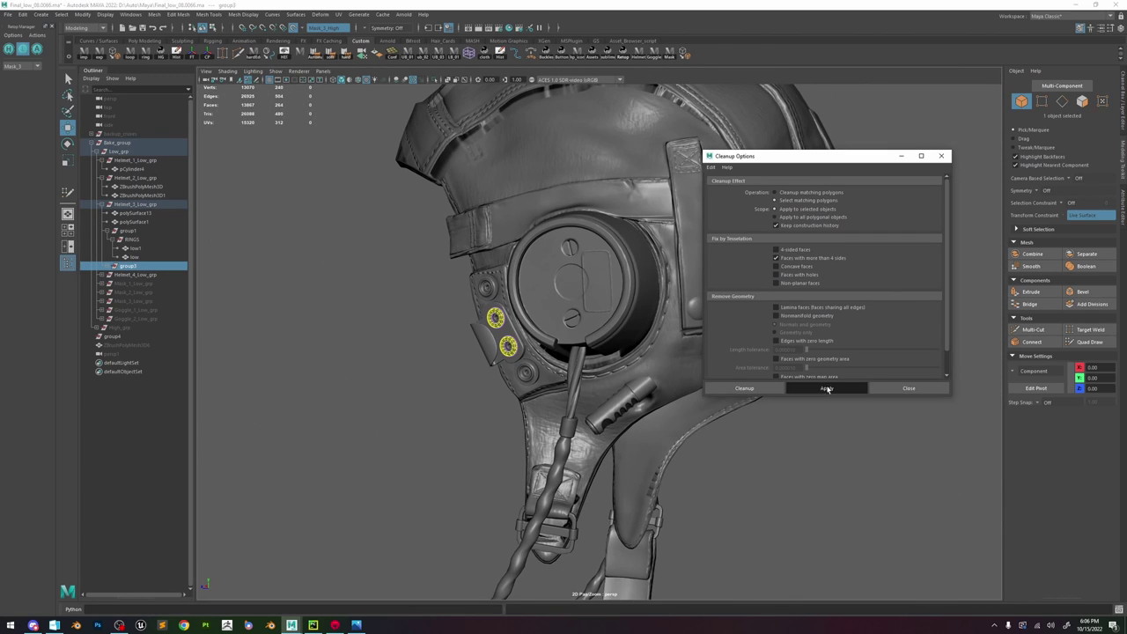
- Check the whole Low_grp for faces with more than 4 sides and inspect the hanging strap's flagged faces in wireframe
{"action": "left_click", "coordinate": [140, 275]}
{"action": "left_click", "coordinate": [118, 151]}
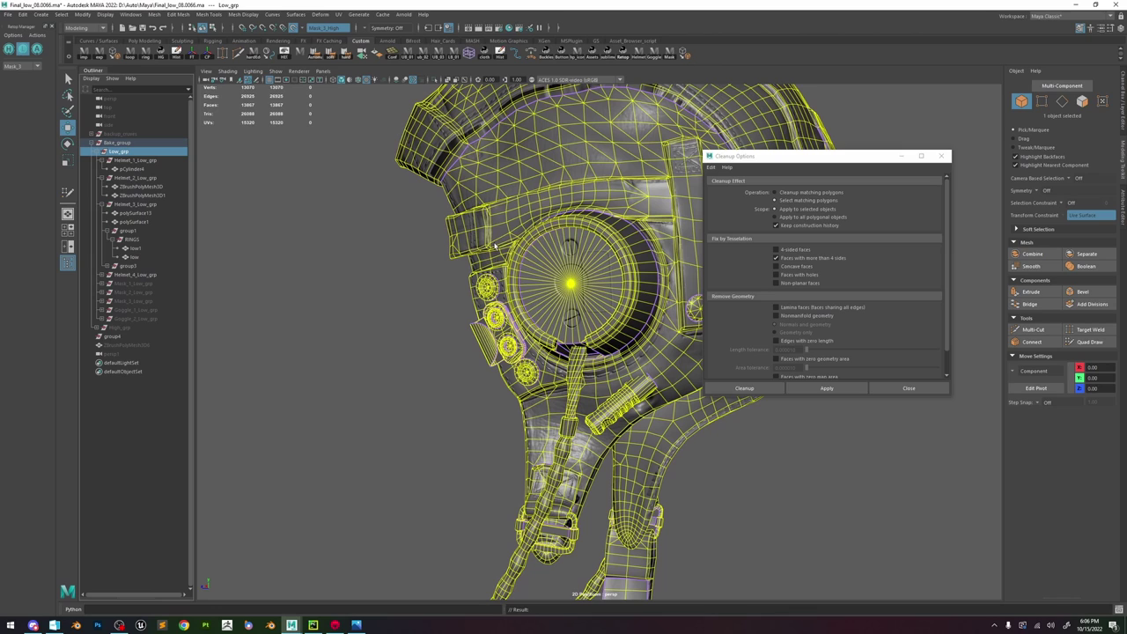
{"action": "left_click", "coordinate": [827, 388]}
{"action": "scroll", "coordinate": [575, 377], "scroll_direction": "down", "scroll_amount": 3}
{"action": "middle_click_drag", "start_coordinate": [577, 376], "coordinate": [516, 426], "text": "alt"}
{"action": "left_click_drag", "start_coordinate": [516, 426], "coordinate": [530, 373], "text": "alt"}
{"action": "scroll", "coordinate": [613, 419], "scroll_direction": "down", "scroll_amount": 4}
{"action": "middle_click_drag", "start_coordinate": [493, 416], "coordinate": [577, 399], "text": "alt"}
{"action": "scroll", "coordinate": [578, 399], "scroll_direction": "up", "scroll_amount": 4}
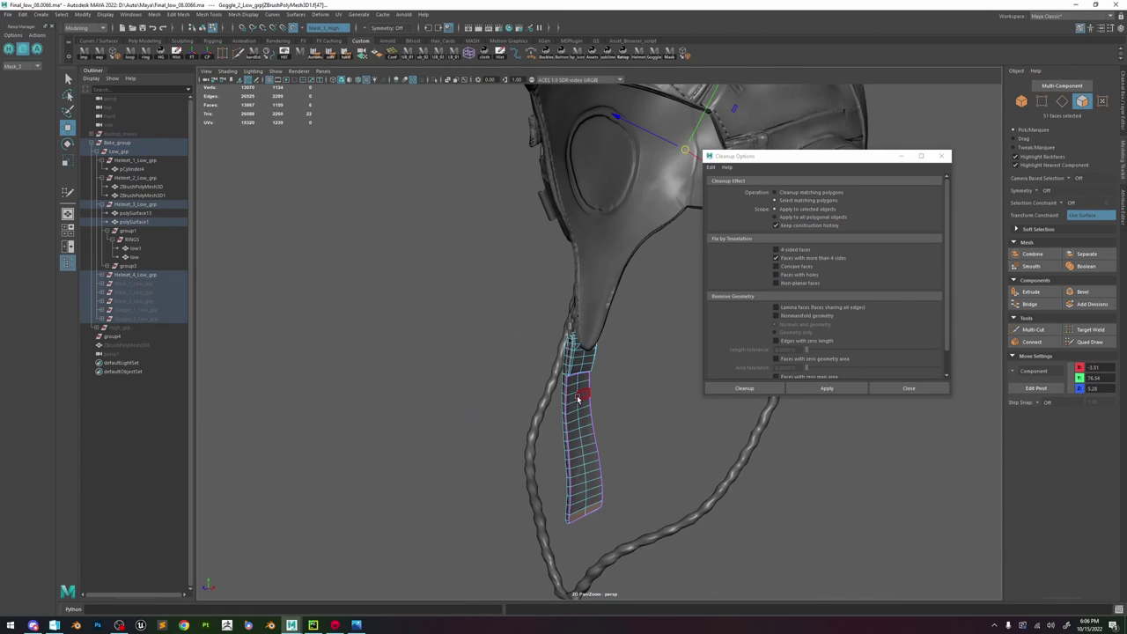
{"action": "key", "text": "4"}
{"action": "double_click", "coordinate": [574, 433]}
- Expand Helmet_4_Low_grp and check its Buckle group for faces with more than 4 sides in shaded display
{"action": "left_click", "coordinate": [151, 268]}
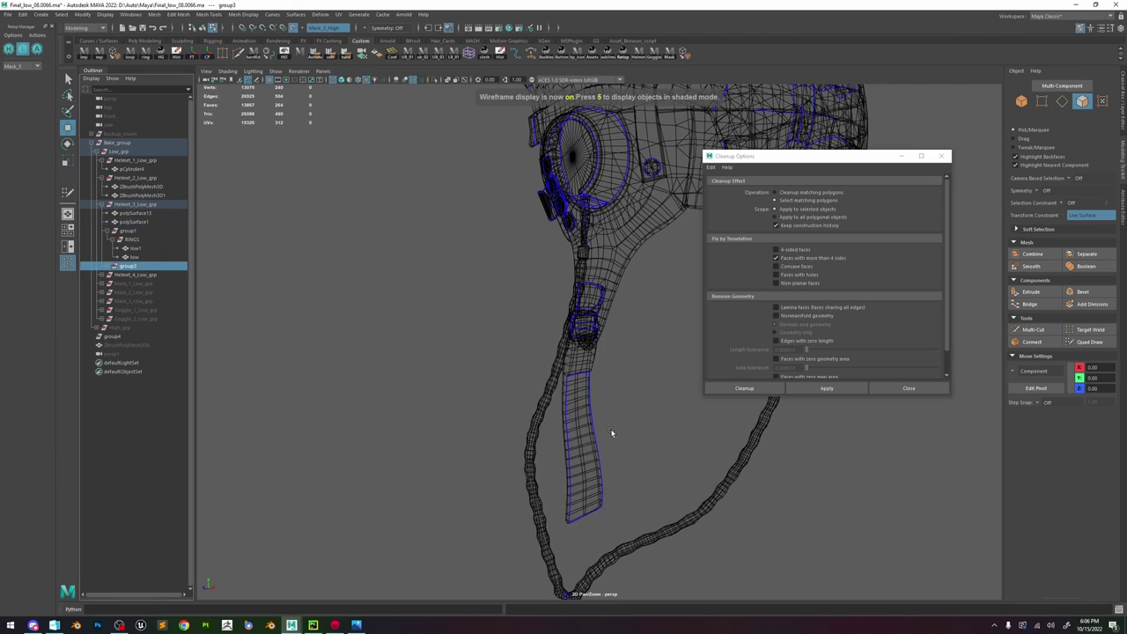
{"action": "scroll", "coordinate": [611, 432], "scroll_direction": "down", "scroll_amount": 4}
{"action": "left_click_drag", "start_coordinate": [611, 432], "coordinate": [635, 320], "text": "alt"}
{"action": "left_click", "coordinate": [109, 266]}
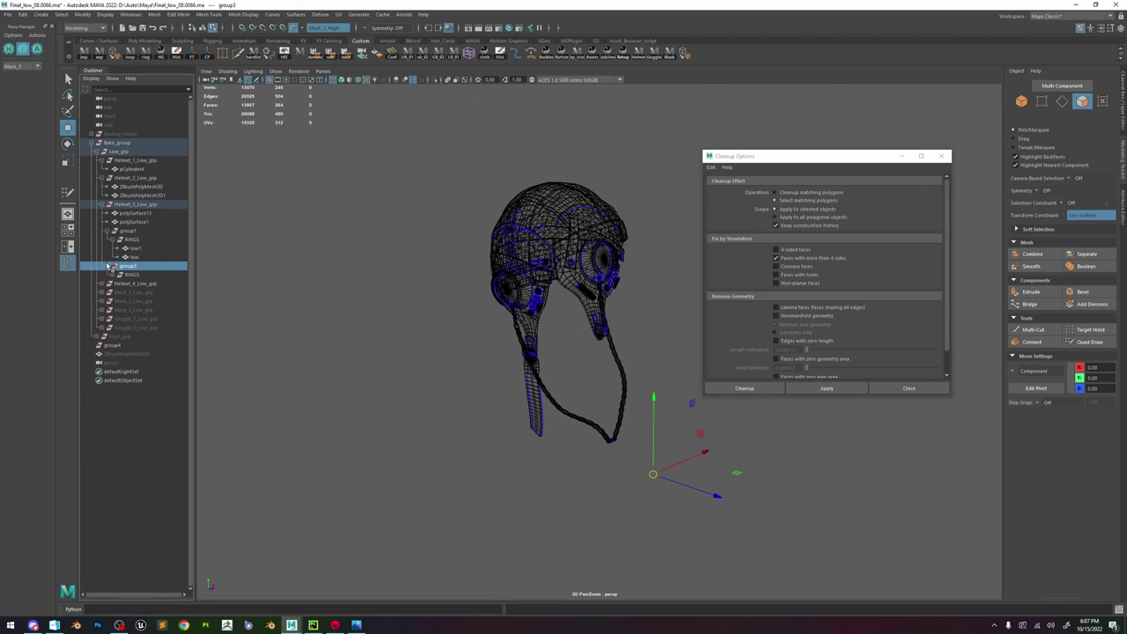
{"action": "left_click", "coordinate": [102, 284]}
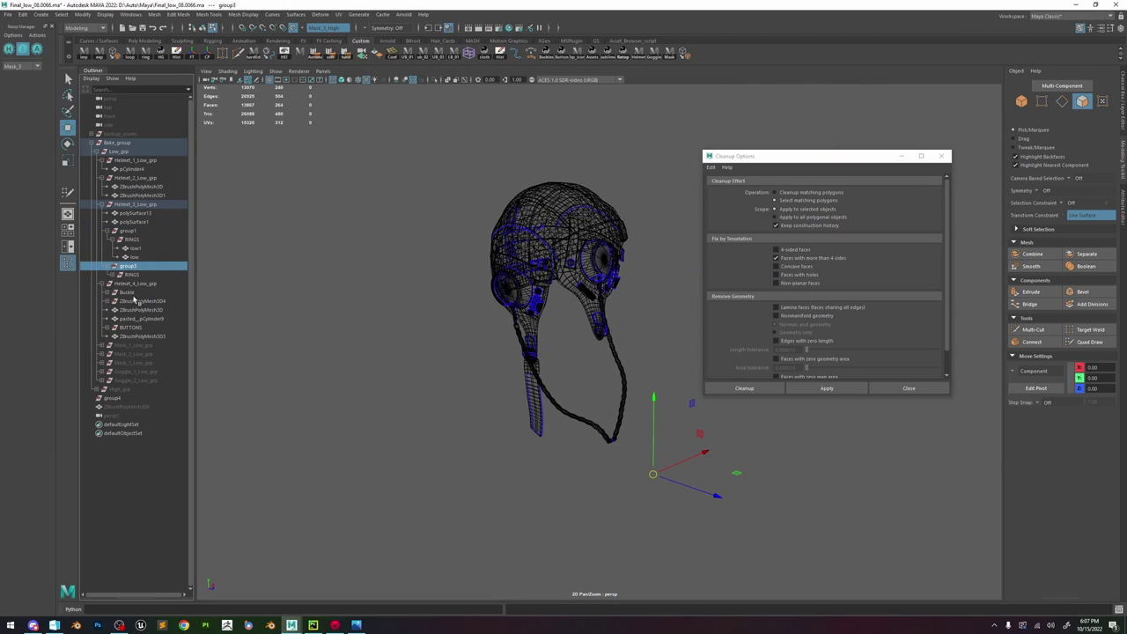
{"action": "left_click", "coordinate": [118, 294]}
{"action": "key", "text": "f"}
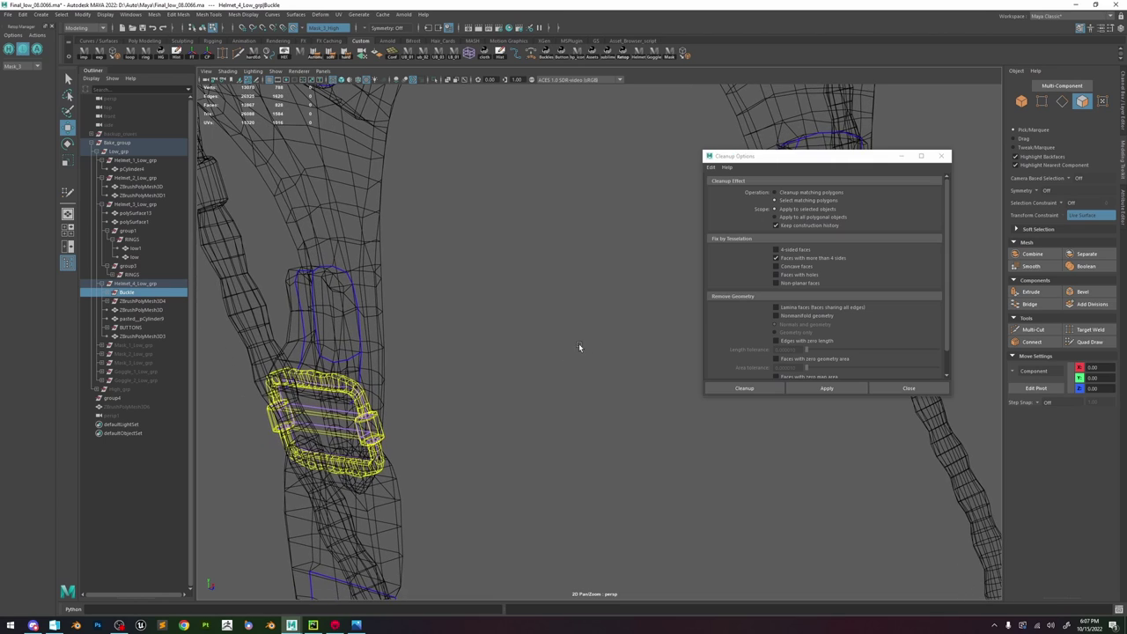
{"action": "key", "text": "5"}
{"action": "left_click", "coordinate": [826, 388]}
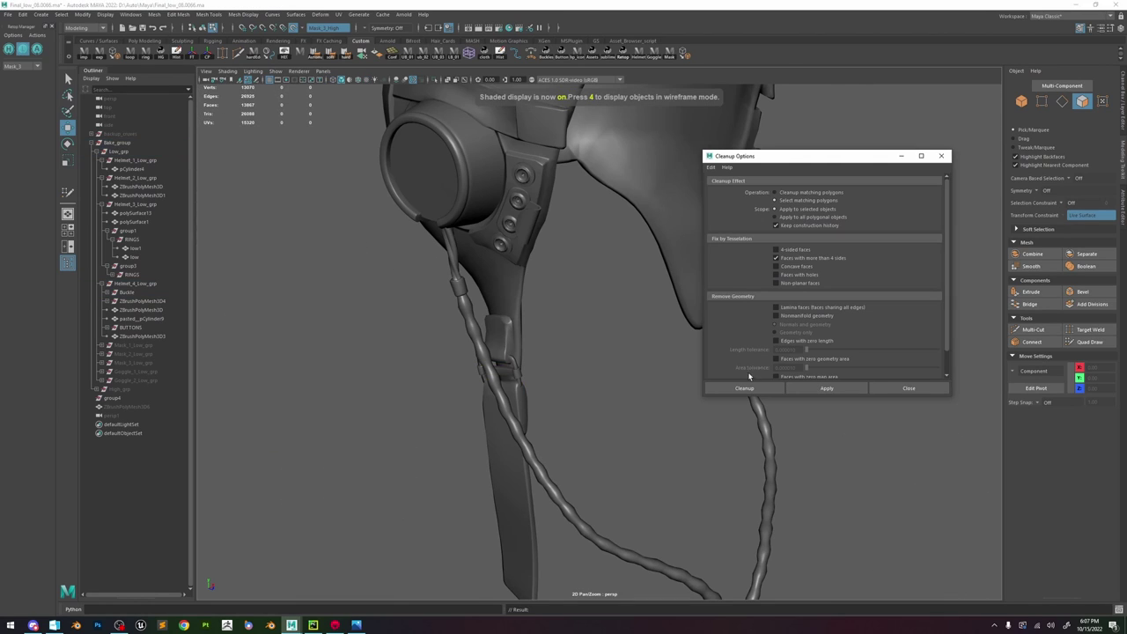
- Check ZBrushPolyMesh3D4 and ZBrushPolyMesh3D in Helmet_4_Low_grp for faces with more than 4 sides
{"action": "left_click", "coordinate": [138, 300]}
{"action": "key", "text": "f"}
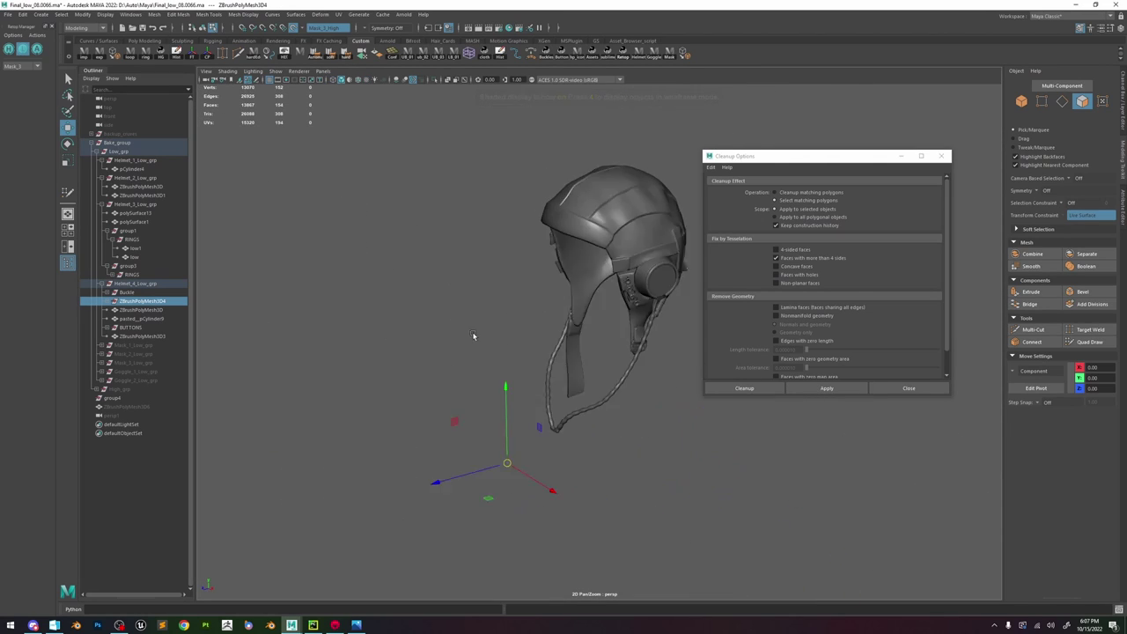
{"action": "left_click", "coordinate": [237, 301]}
{"action": "left_click", "coordinate": [141, 310]}
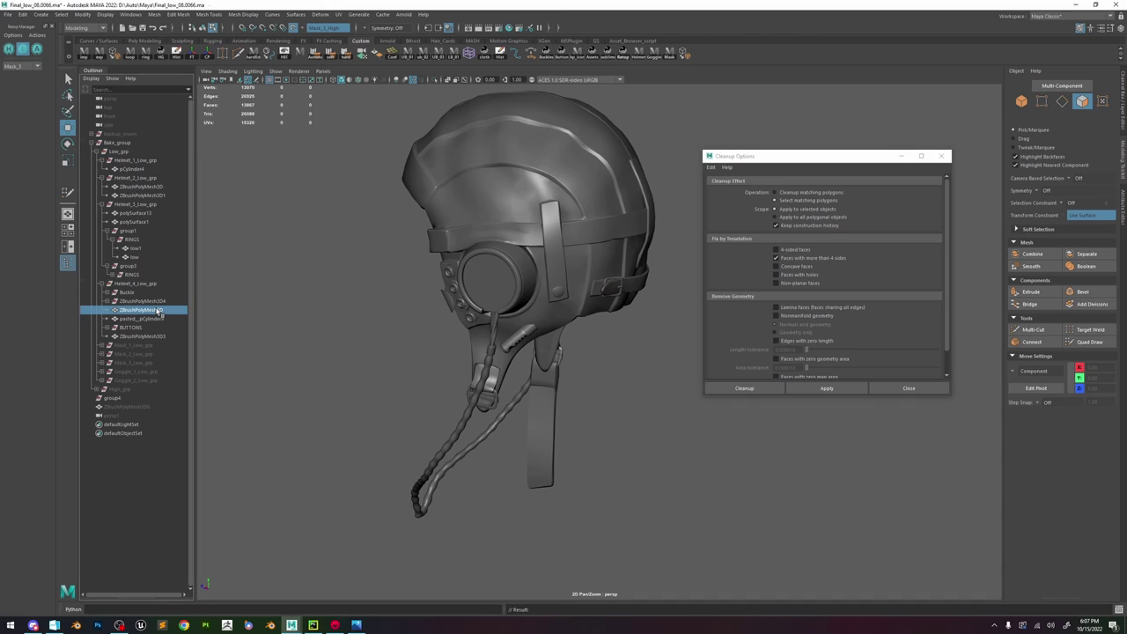
{"action": "key", "text": "f"}
{"action": "scroll", "coordinate": [466, 339], "scroll_direction": "down", "scroll_amount": 5}
{"action": "left_click_drag", "start_coordinate": [468, 362], "coordinate": [516, 307], "text": "alt"}
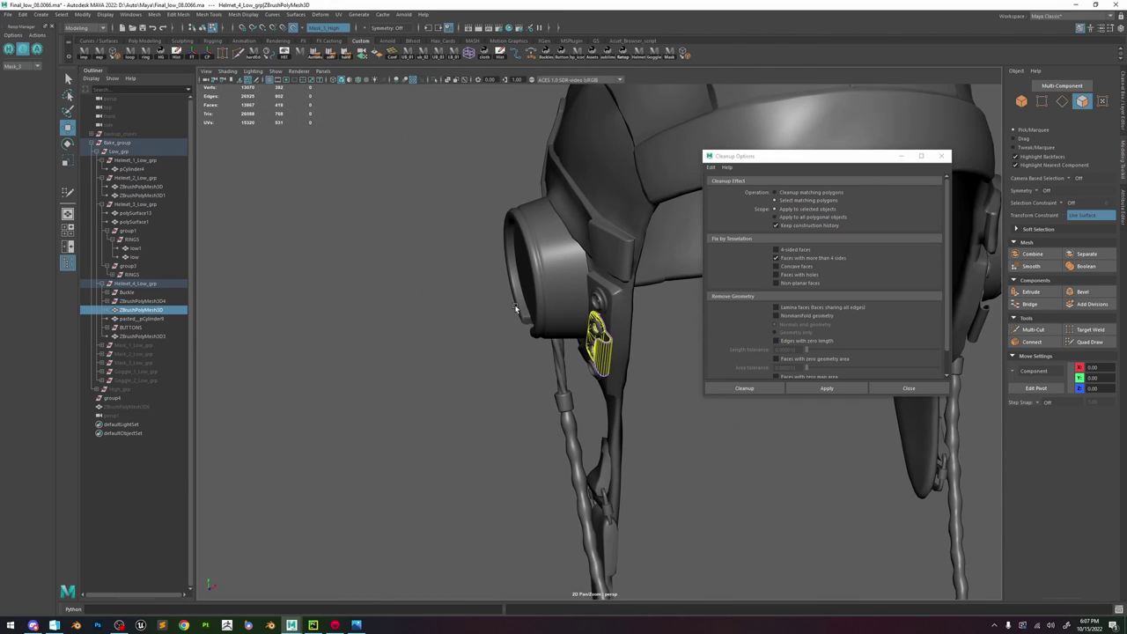
{"action": "left_click", "coordinate": [826, 388]}
- Frame the flagged faces on the ridged cylinder pasted__pCylinder8 and remove the surplus edges beside its grip ridges
{"action": "key", "text": "f"}
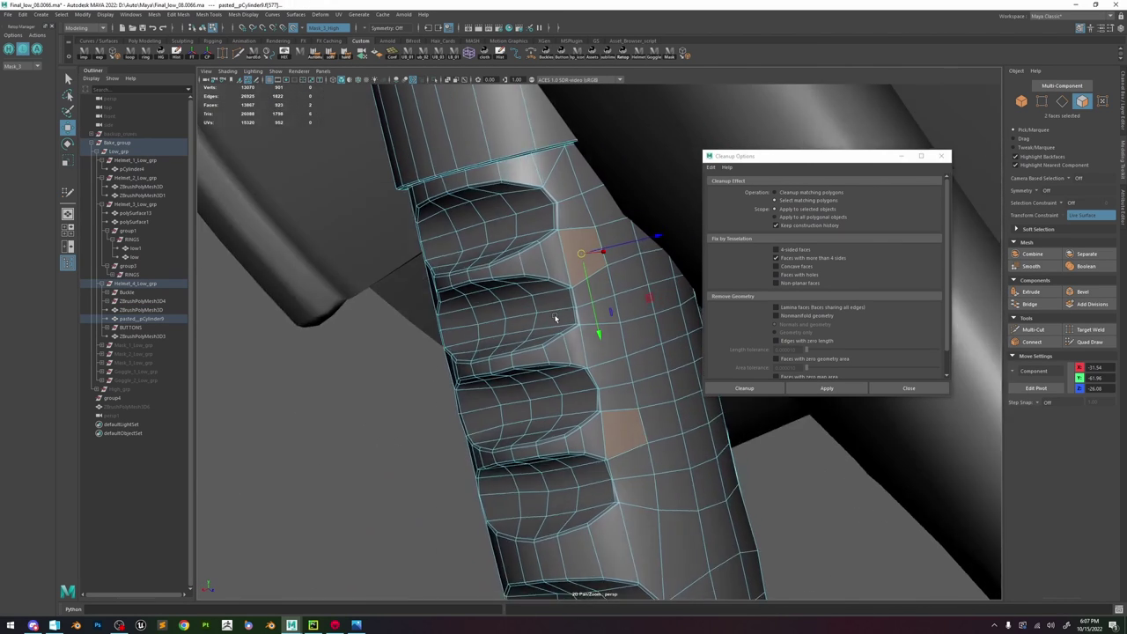
{"action": "left_click_drag", "start_coordinate": [555, 318], "coordinate": [565, 264], "text": "alt"}
{"action": "scroll", "coordinate": [565, 264], "scroll_direction": "up", "scroll_amount": 4}
{"action": "key", "text": "F10"}
{"action": "left_click", "coordinate": [564, 233]}
{"action": "scroll", "coordinate": [590, 352], "scroll_direction": "up", "scroll_amount": 2}
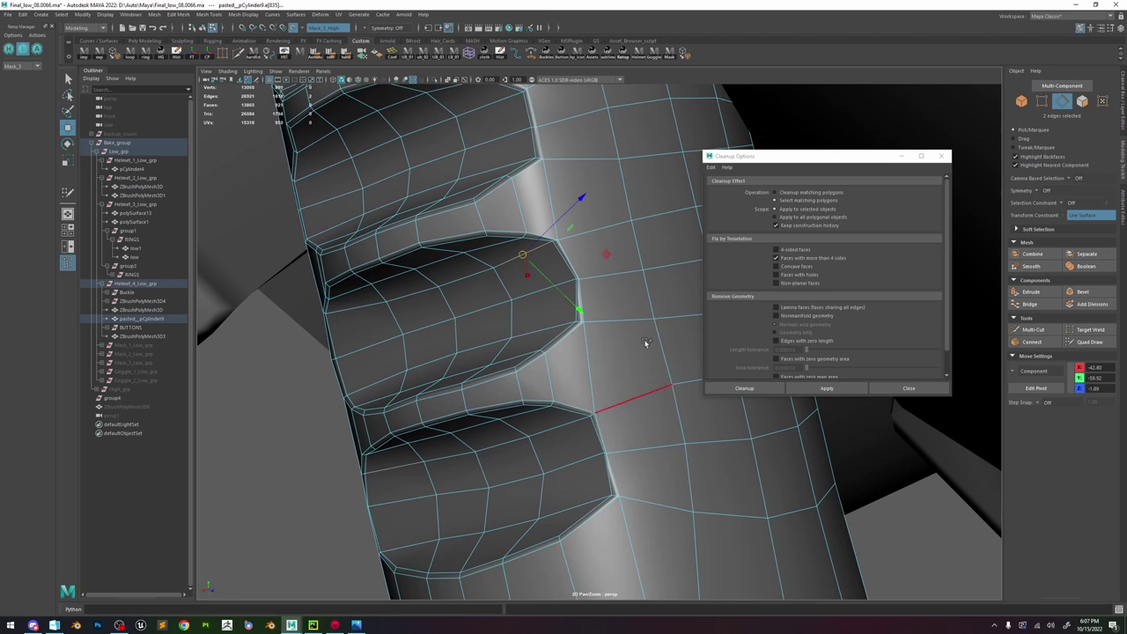
- Frame a vertex beside the cylinder's grip ridges and disable Make Live
{"action": "key", "text": "F9"}
{"action": "left_click", "coordinate": [608, 446]}
{"action": "key", "text": "f"}
{"action": "left_click", "coordinate": [293, 27]}
{"action": "left_click_drag", "start_coordinate": [511, 303], "coordinate": [560, 284], "text": "alt"}
{"action": "scroll", "coordinate": [560, 285], "scroll_direction": "down", "scroll_amount": 5}
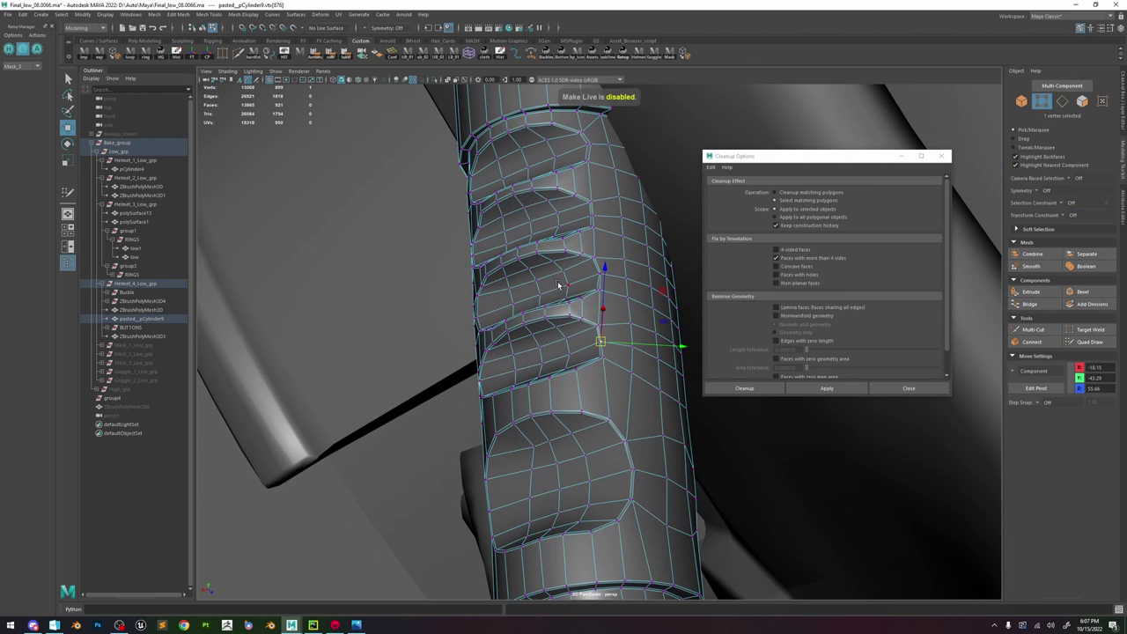
- Return to object selection and inspect the ear-flap plate, the hanging strap and the rear buckle piece polySurface13
{"action": "key", "text": "F8"}
{"action": "left_click", "coordinate": [471, 396]}
{"action": "scroll", "coordinate": [557, 328], "scroll_direction": "down", "scroll_amount": 5}
{"action": "left_click", "coordinate": [557, 329]}
{"action": "key", "text": "f"}
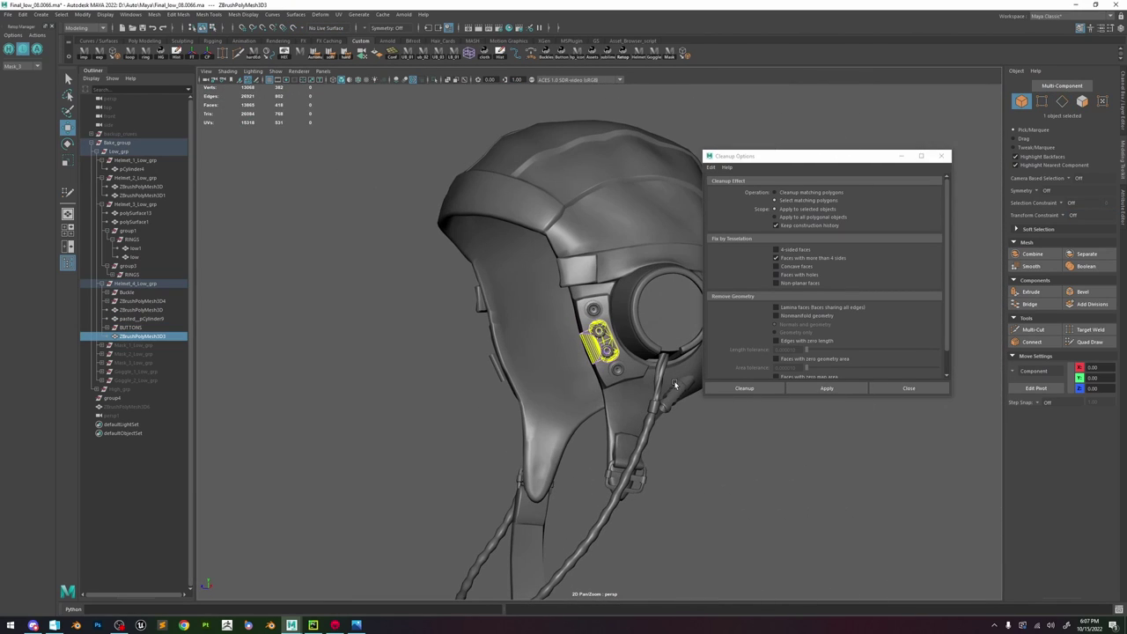
{"action": "left_click", "coordinate": [532, 519]}
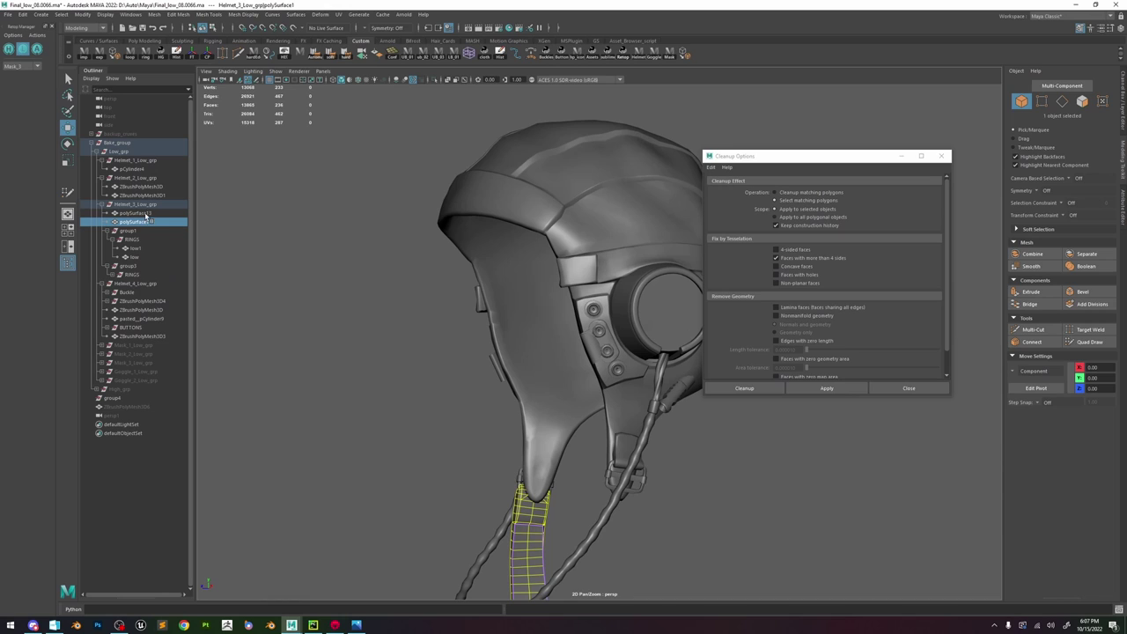
{"action": "left_click", "coordinate": [141, 213]}
{"action": "key", "text": "f"}
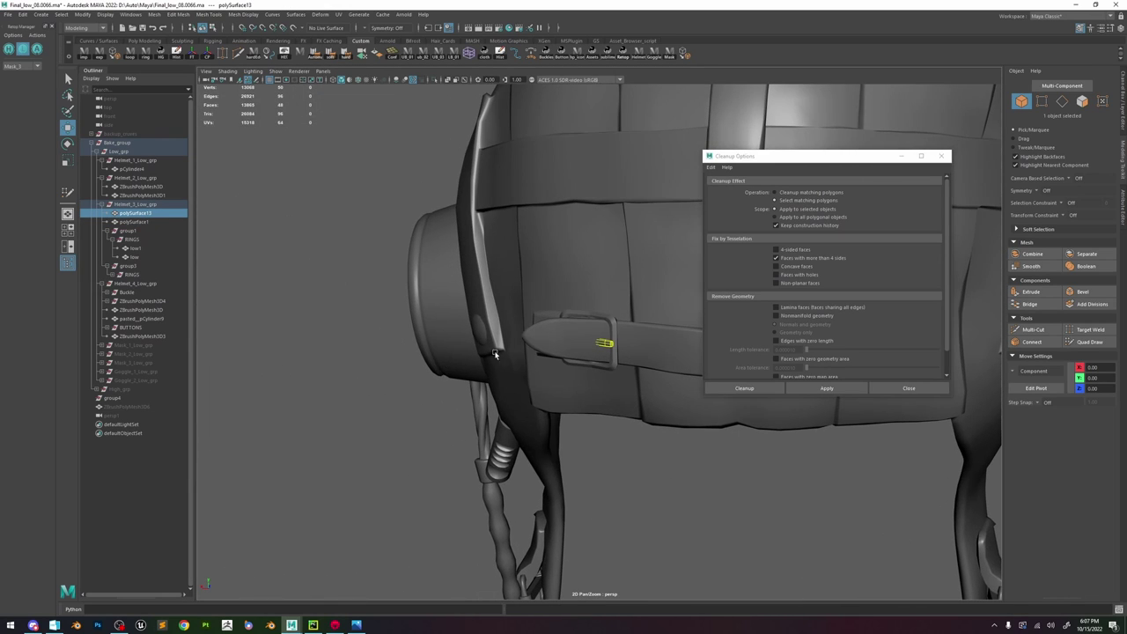
{"action": "right_click_drag", "start_coordinate": [512, 419], "coordinate": [164, 188], "text": "alt"}
- Isolate the hanging strap polySurface1 in the viewport and frame its lower end
{"action": "left_click", "coordinate": [148, 223]}
{"action": "key", "text": "f"}
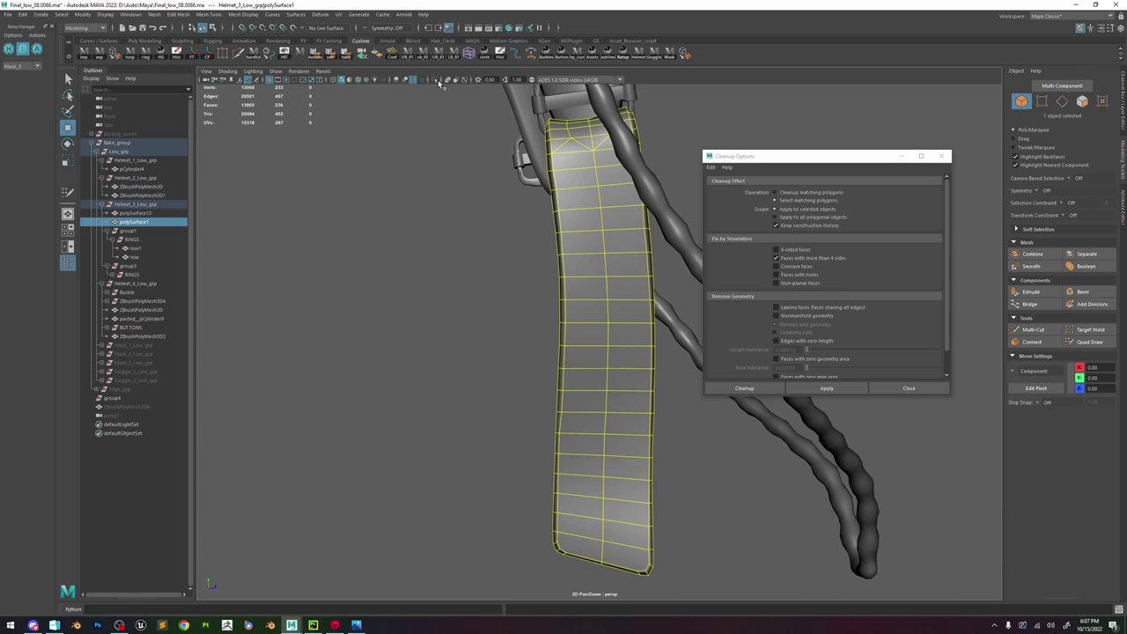
{"action": "left_click", "coordinate": [434, 79]}
{"action": "scroll", "coordinate": [627, 342], "scroll_direction": "up", "scroll_amount": 3}
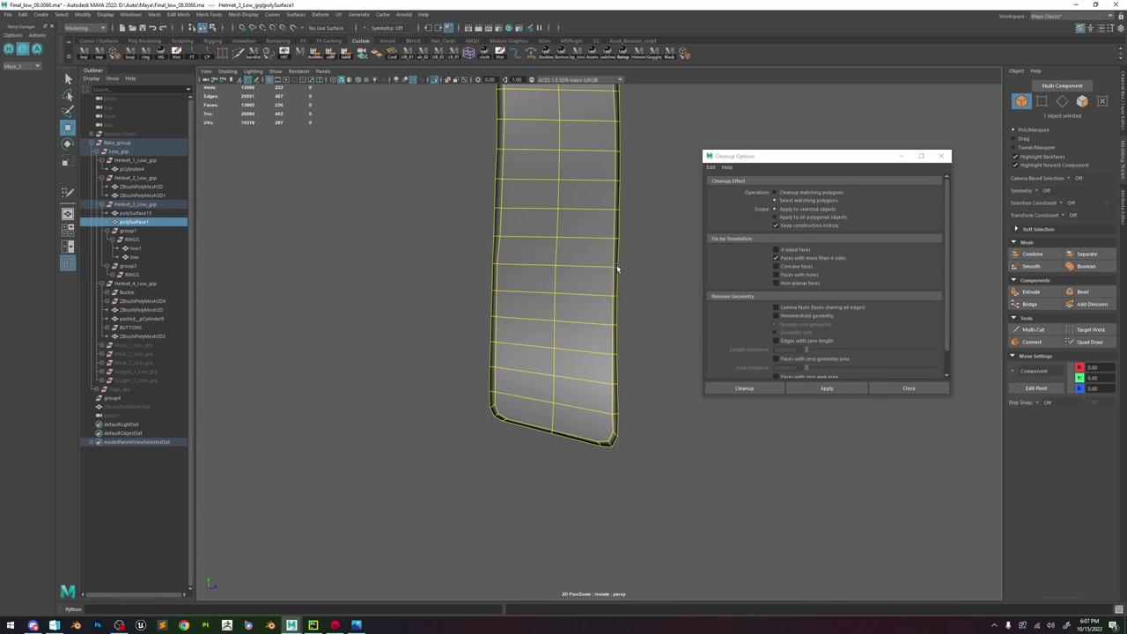
- Cut edges across the strap's lower end between its rounded corners with Multi-Cut
{"action": "left_click", "coordinate": [237, 52]}
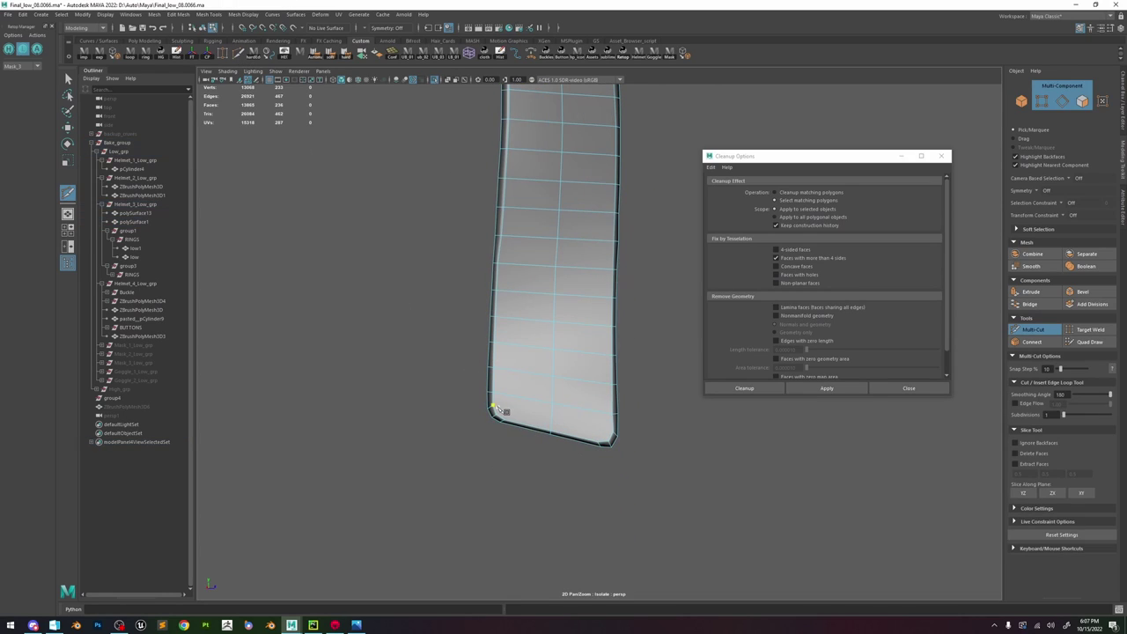
{"action": "left_click", "coordinate": [622, 438]}
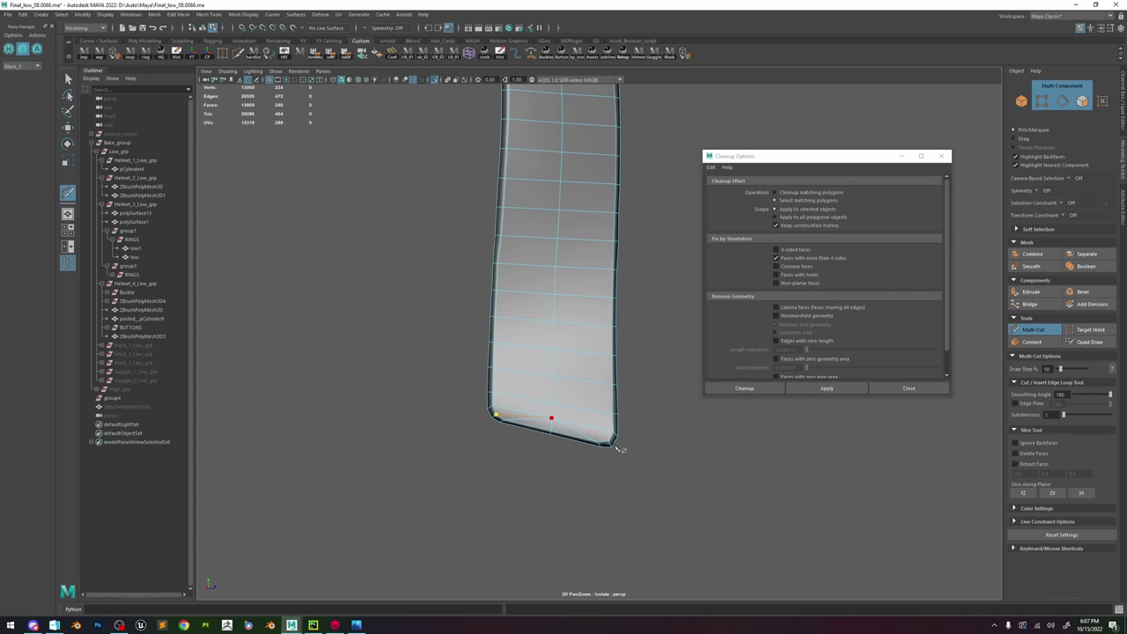
{"action": "key", "text": "w"}
{"action": "right_click_drag", "start_coordinate": [581, 344], "coordinate": [654, 282]}
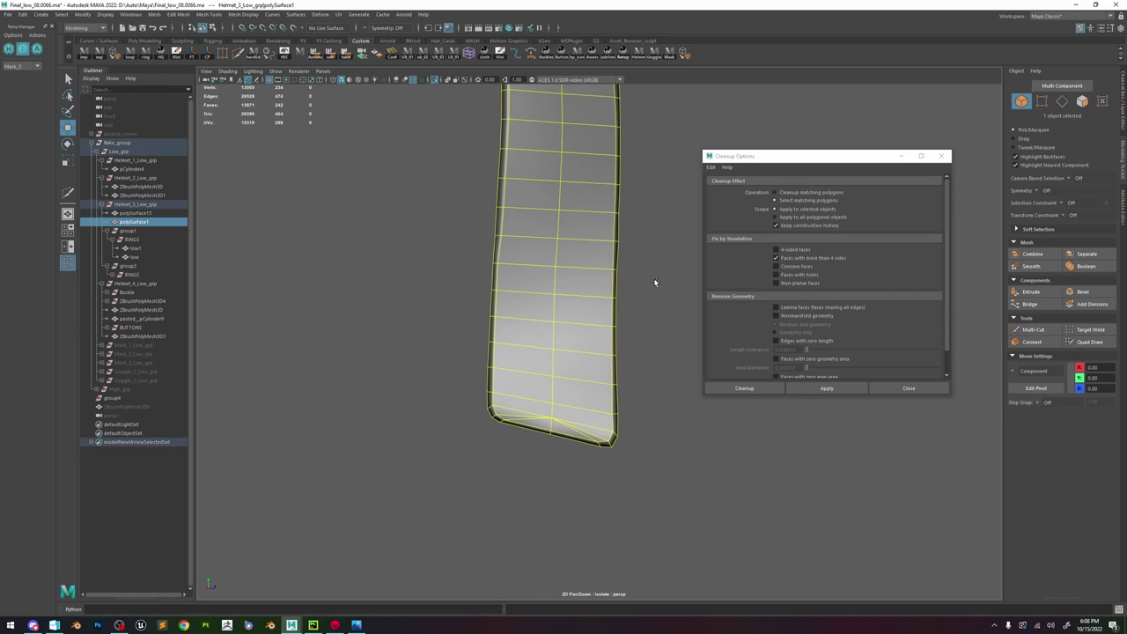
{"action": "left_click", "coordinate": [655, 283]}
{"action": "mouse_move", "coordinate": [657, 352]}
{"action": "left_mouse_down", "text": "alt"}
{"action": "mouse_move", "coordinate": [639, 361]}
{"action": "mouse_move", "coordinate": [659, 355]}
{"action": "left_mouse_up", "text": "alt"}
{"action": "right_click_drag", "start_coordinate": [608, 400], "coordinate": [605, 447], "text": "alt"}
- Undo the uneven cut and recut the strap's lower end straight between its two rounded corners
{"action": "key", "text": "ctrl+z"}
{"action": "key", "text": "ctrl+z"}
{"action": "key", "text": "ctrl+z"}
{"action": "key", "text": "ctrl+z"}
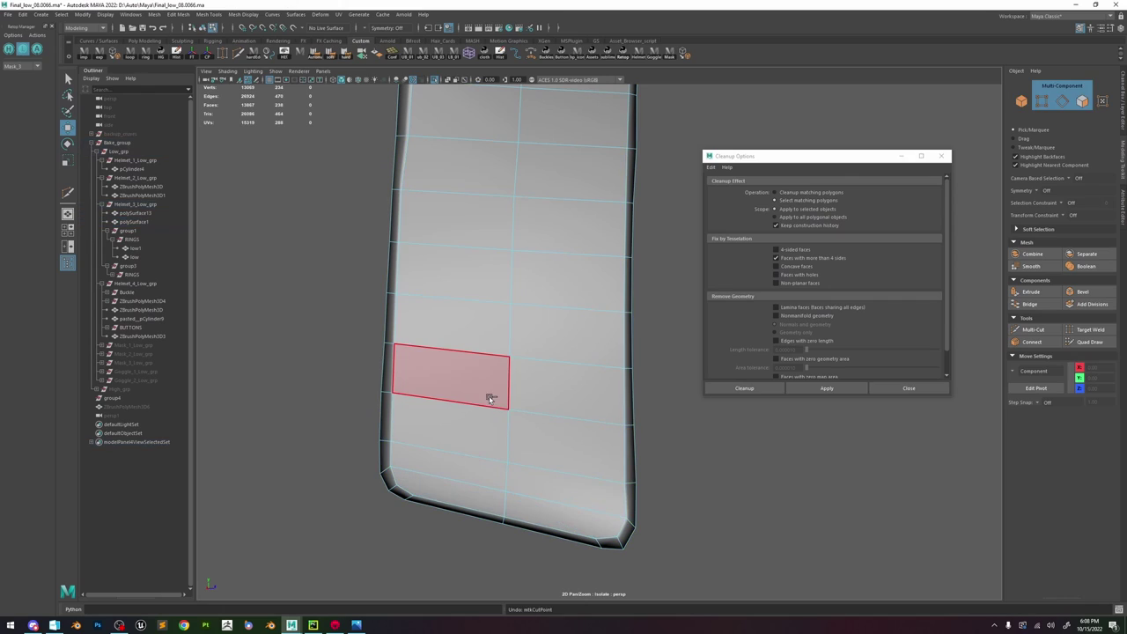
{"action": "left_click", "coordinate": [224, 53]}
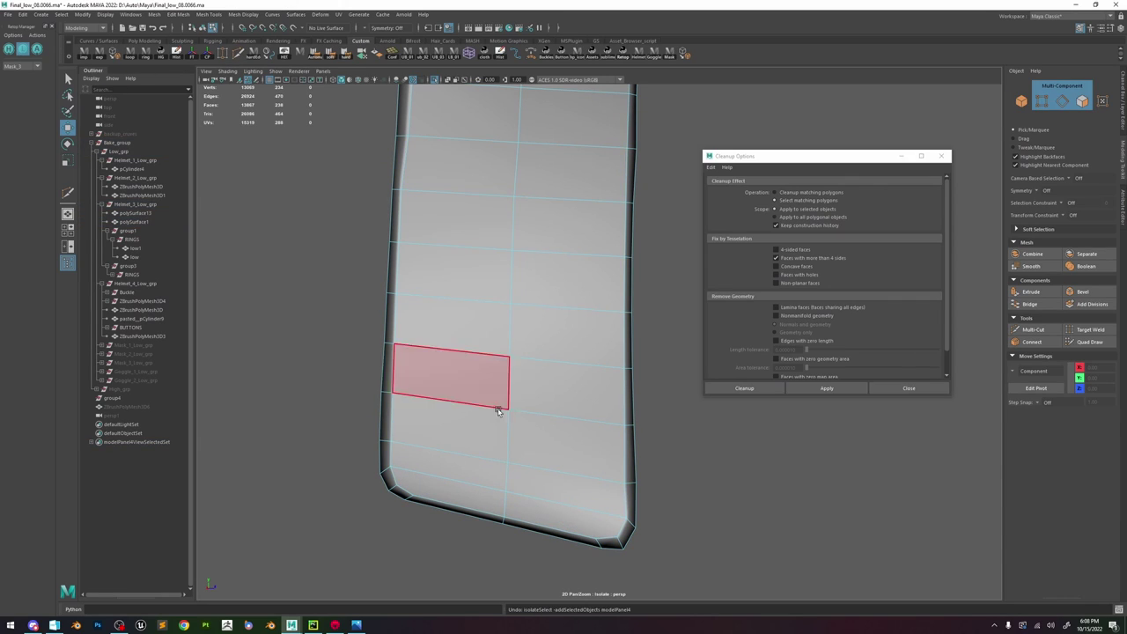
{"action": "left_click", "coordinate": [397, 486]}
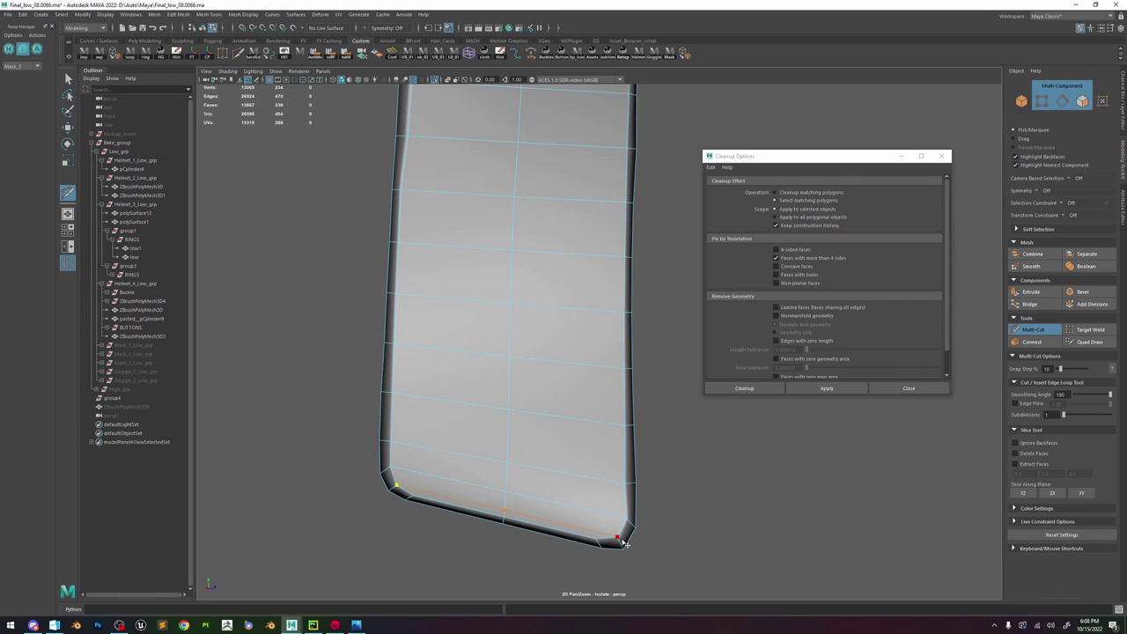
{"action": "left_click", "coordinate": [622, 540]}
{"action": "key", "text": "Return"}
{"action": "key", "text": "w"}
{"action": "right_click_drag", "start_coordinate": [468, 382], "coordinate": [544, 343]}
{"action": "left_click", "coordinate": [677, 446]}
- Cut matching edges across the lower end of the strap's reverse side, from corner to corner
{"action": "scroll", "coordinate": [616, 396], "scroll_direction": "down", "scroll_amount": 6}
{"action": "left_click_drag", "start_coordinate": [538, 340], "coordinate": [632, 347], "text": "alt"}
{"action": "left_click", "coordinate": [577, 342]}
{"action": "left_click", "coordinate": [240, 54]}
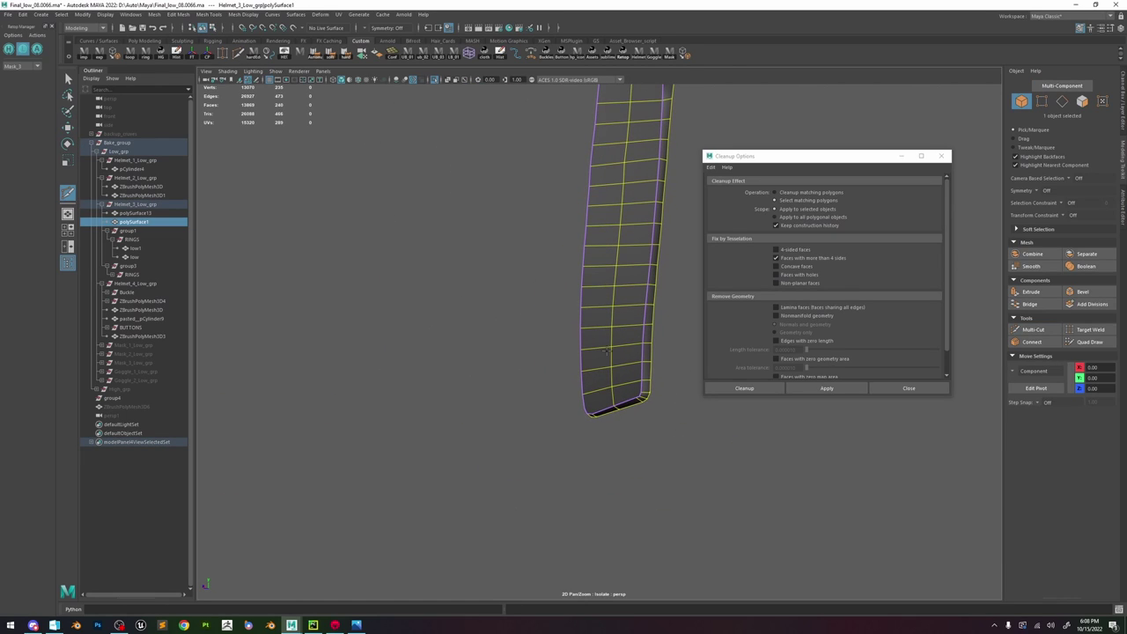
{"action": "left_click_drag", "start_coordinate": [664, 421], "coordinate": [596, 438], "text": "alt"}
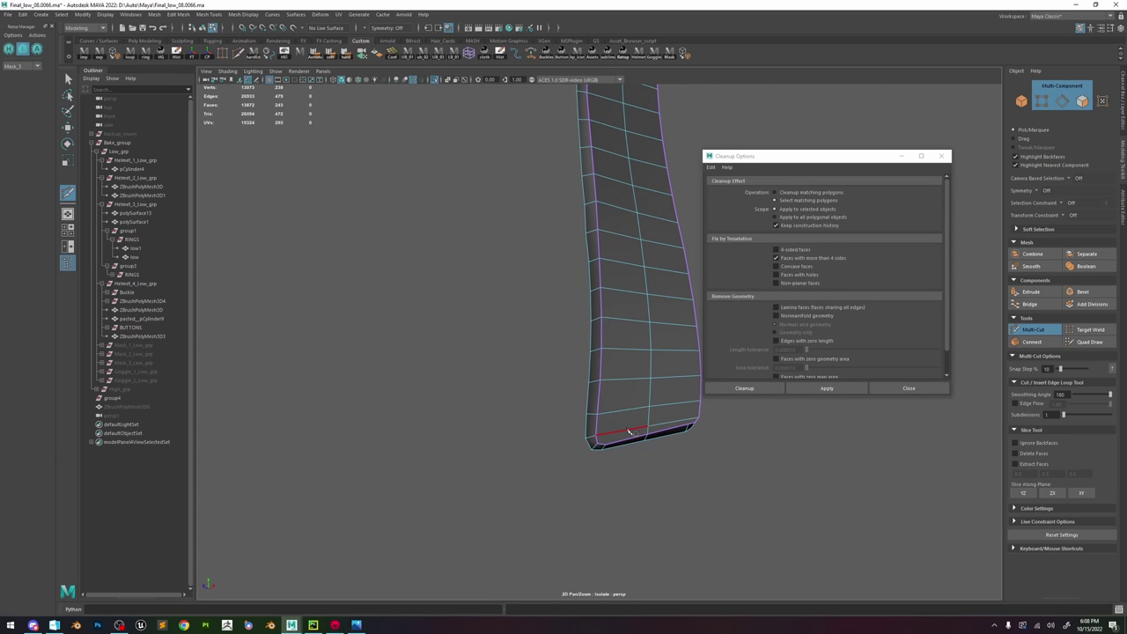
{"action": "mouse_move", "coordinate": [628, 432]}
{"action": "left_mouse_down", "text": "alt"}
{"action": "mouse_move", "coordinate": [621, 455]}
{"action": "mouse_move", "coordinate": [583, 484]}
{"action": "mouse_move", "coordinate": [647, 429]}
{"action": "left_mouse_up", "text": "alt"}
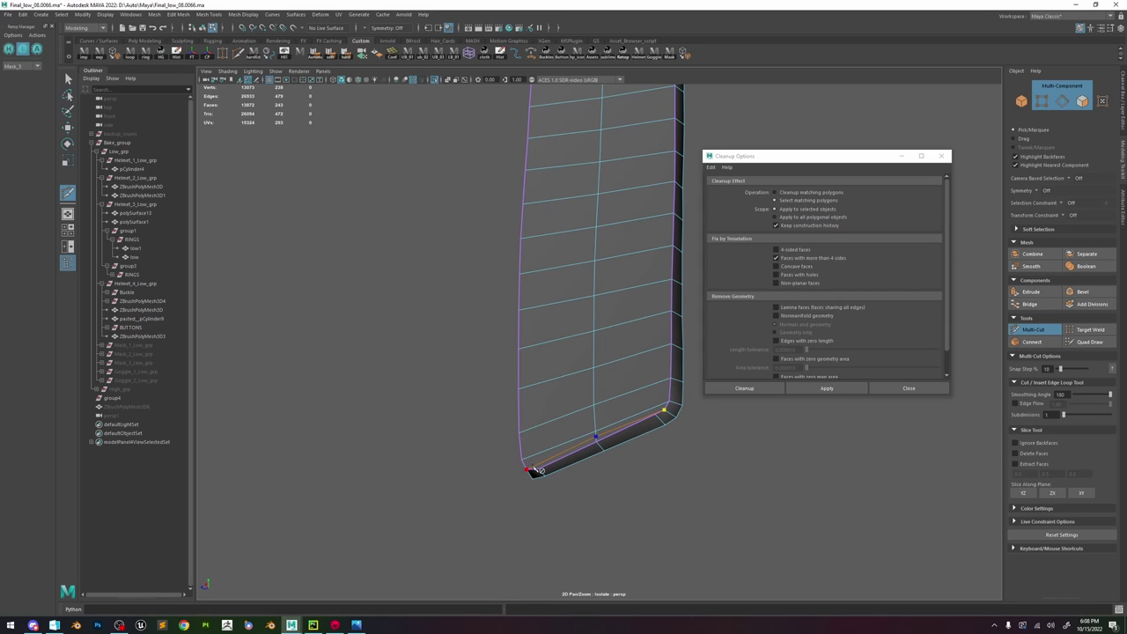
{"action": "key", "text": "w"}
- Reposition the corner vertex on the lower edge of the strap's reverse side to line up with the adjoining rim edge
{"action": "left_click_drag", "start_coordinate": [583, 340], "coordinate": [607, 352], "text": "alt"}
{"action": "middle_click_drag", "start_coordinate": [616, 373], "coordinate": [544, 332], "text": "alt"}
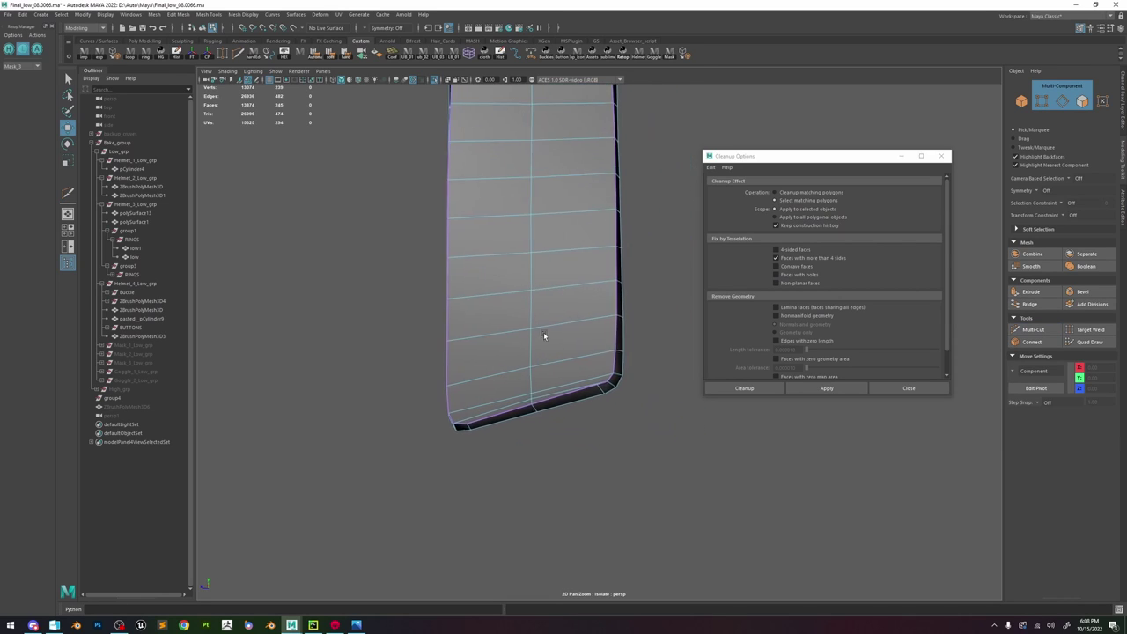
{"action": "right_click_drag", "start_coordinate": [544, 332], "coordinate": [709, 498], "text": "alt"}
{"action": "middle_click_drag", "start_coordinate": [586, 394], "coordinate": [581, 370], "text": "alt"}
{"action": "right_click_drag", "start_coordinate": [590, 356], "coordinate": [508, 325]}
{"action": "left_click", "coordinate": [595, 420]}
{"action": "right_click_drag", "start_coordinate": [593, 416], "coordinate": [567, 417], "text": "ctrl+shift"}
{"action": "left_click_drag", "start_coordinate": [567, 420], "coordinate": [611, 440], "text": "alt"}
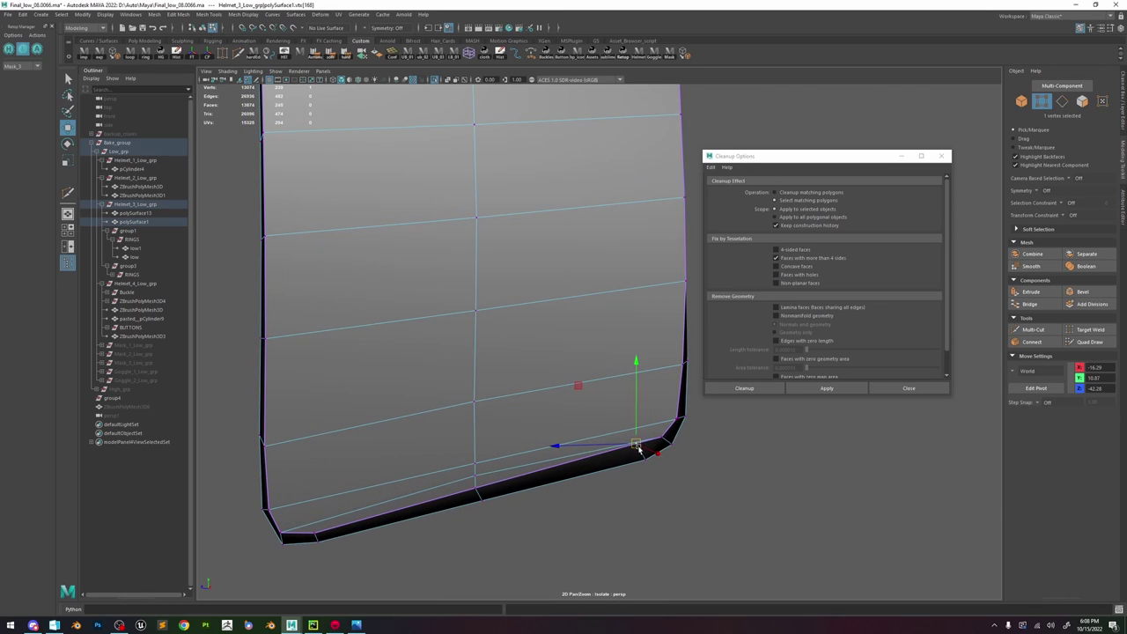
{"action": "left_click", "coordinate": [606, 530]}
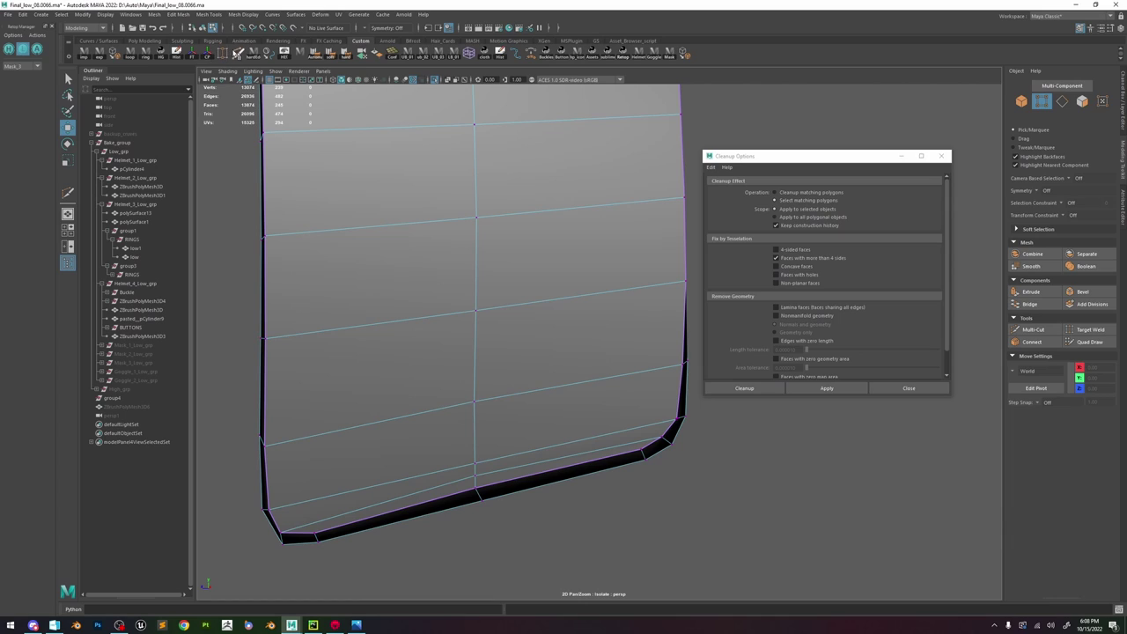
- Cut edges with Multi-Cut from both lower corners of the strap's end to its centre vertex and return to object selection
{"action": "left_click", "coordinate": [237, 51]}
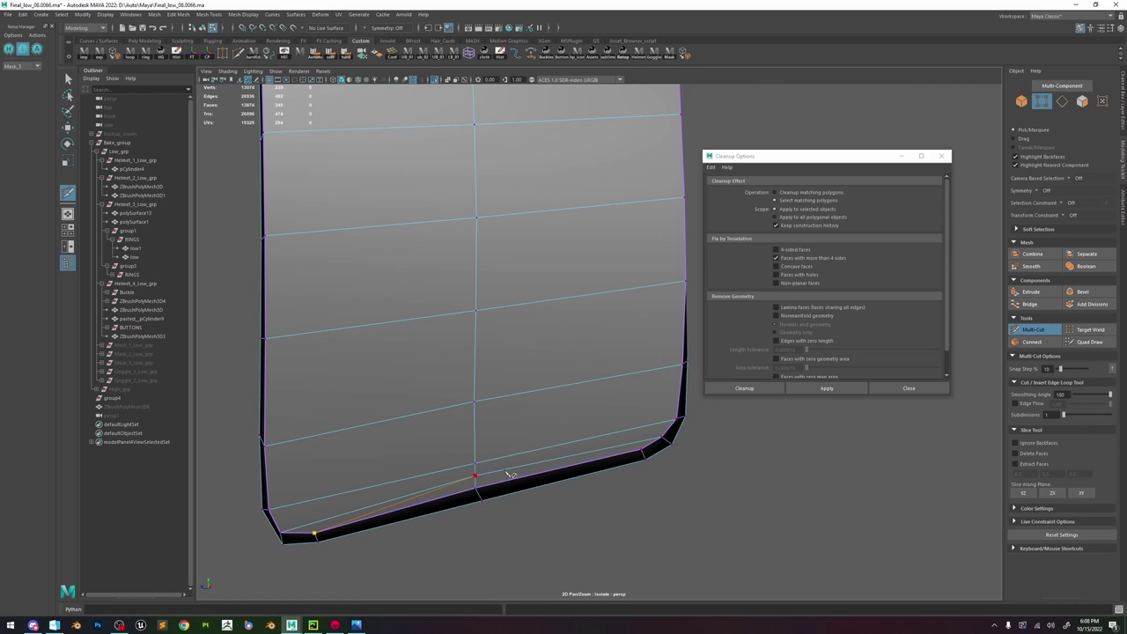
{"action": "key", "text": "w"}
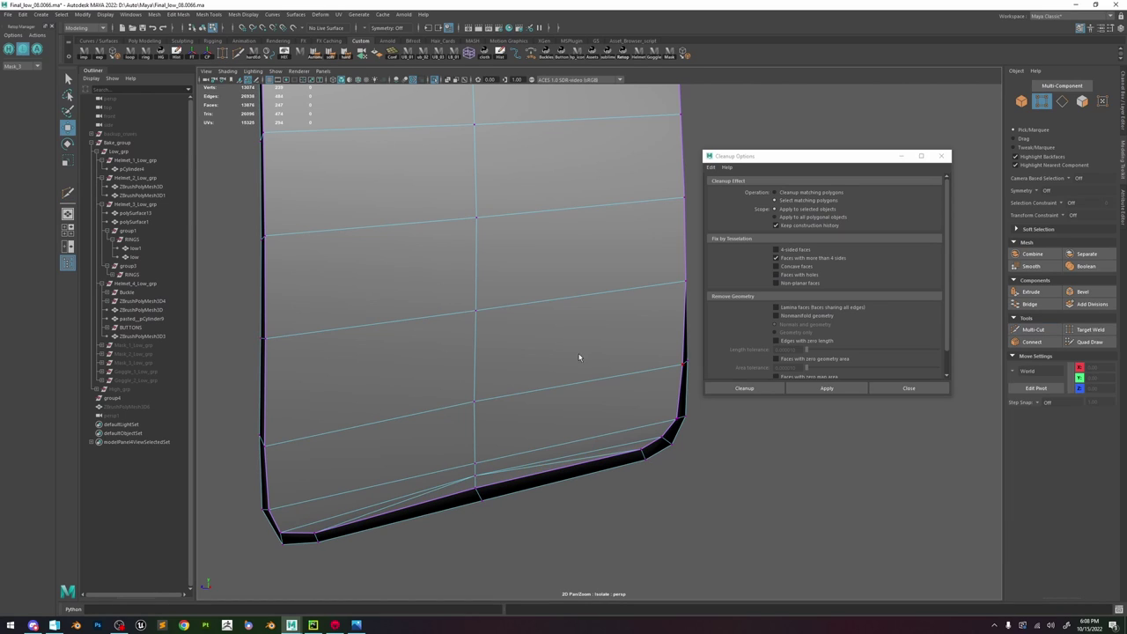
{"action": "right_click_drag", "start_coordinate": [579, 356], "coordinate": [626, 314]}
- Check the strap for remaining faces with more than four sides
{"action": "left_click", "coordinate": [823, 389]}
{"action": "scroll", "coordinate": [518, 367], "scroll_direction": "down", "scroll_amount": 5}
{"action": "left_click_drag", "start_coordinate": [577, 340], "coordinate": [492, 335], "text": "alt"}
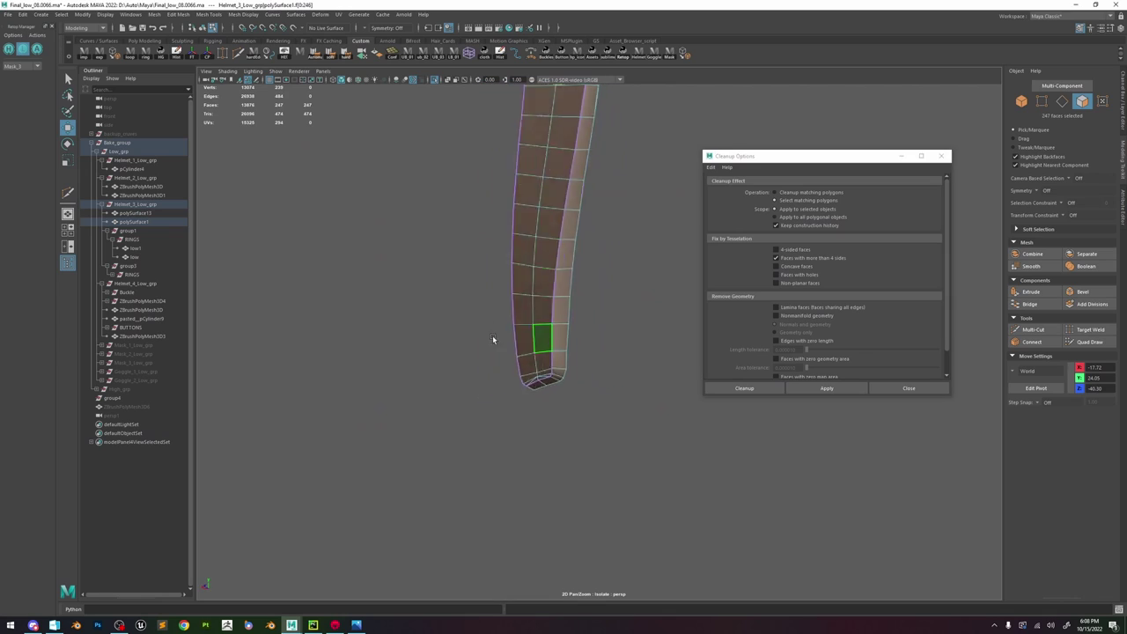
{"action": "middle_click_drag", "start_coordinate": [519, 299], "coordinate": [536, 518], "text": "alt"}
{"action": "scroll", "coordinate": [536, 519], "scroll_direction": "down", "scroll_amount": 5}
{"action": "left_click_drag", "start_coordinate": [596, 296], "coordinate": [610, 266], "text": "alt"}
{"action": "right_click_drag", "start_coordinate": [609, 273], "coordinate": [654, 255]}
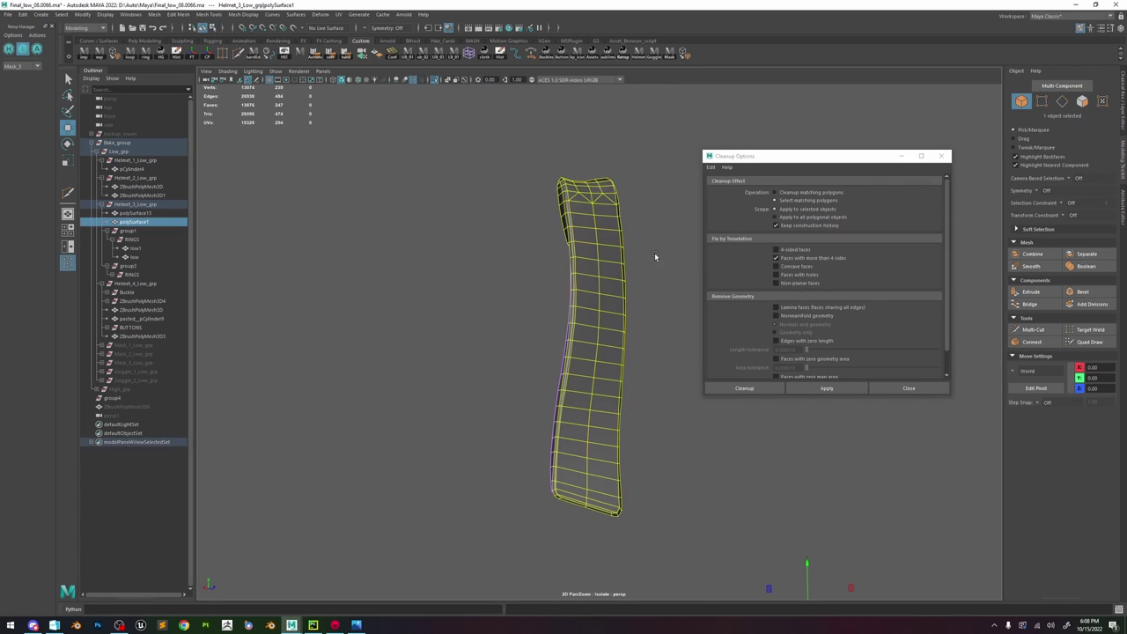
{"action": "left_click", "coordinate": [826, 389]}
{"action": "left_click_drag", "start_coordinate": [646, 418], "coordinate": [453, 428], "text": "alt"}
{"action": "right_click_drag", "start_coordinate": [589, 369], "coordinate": [656, 296]}
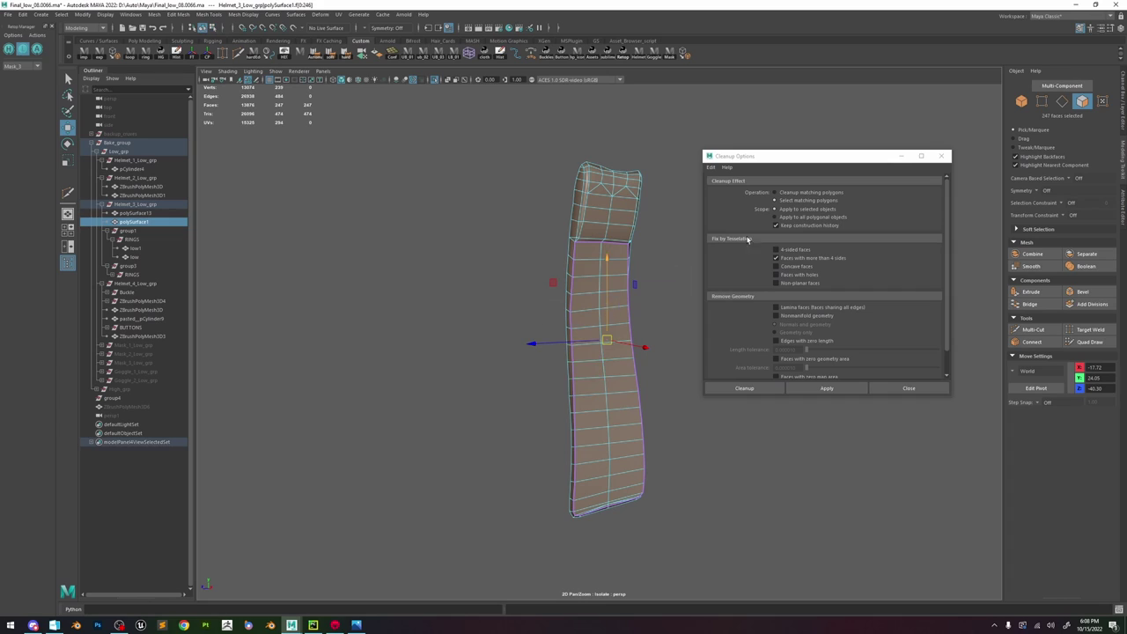
- Reselect the strap and end its isolation so the whole helmet is displayed
{"action": "left_click", "coordinate": [656, 296]}
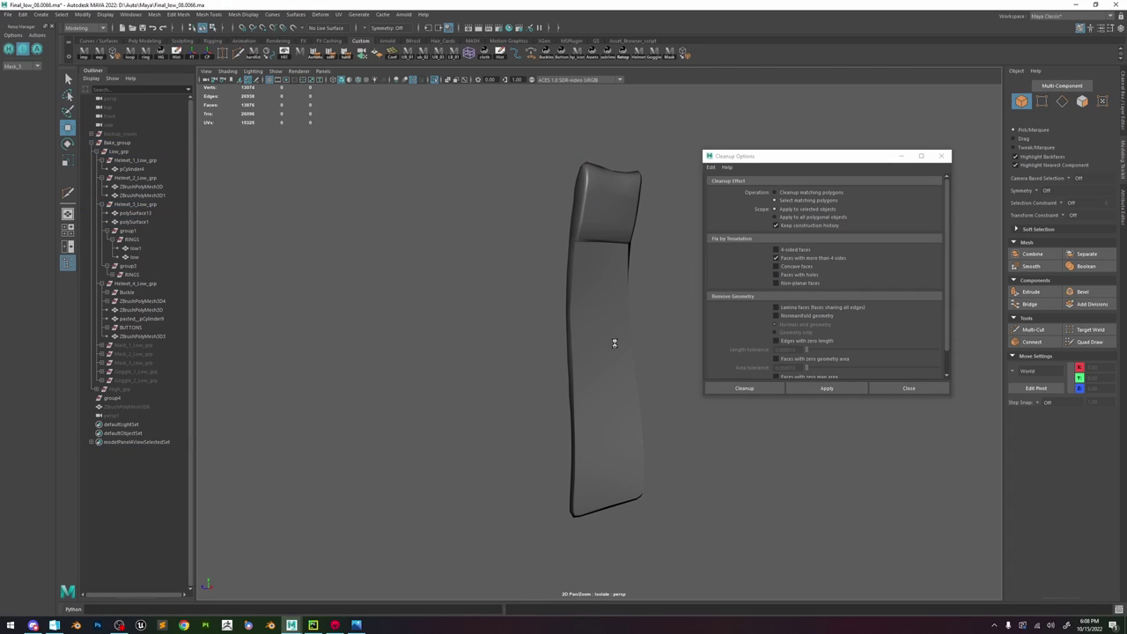
{"action": "left_click", "coordinate": [607, 343]}
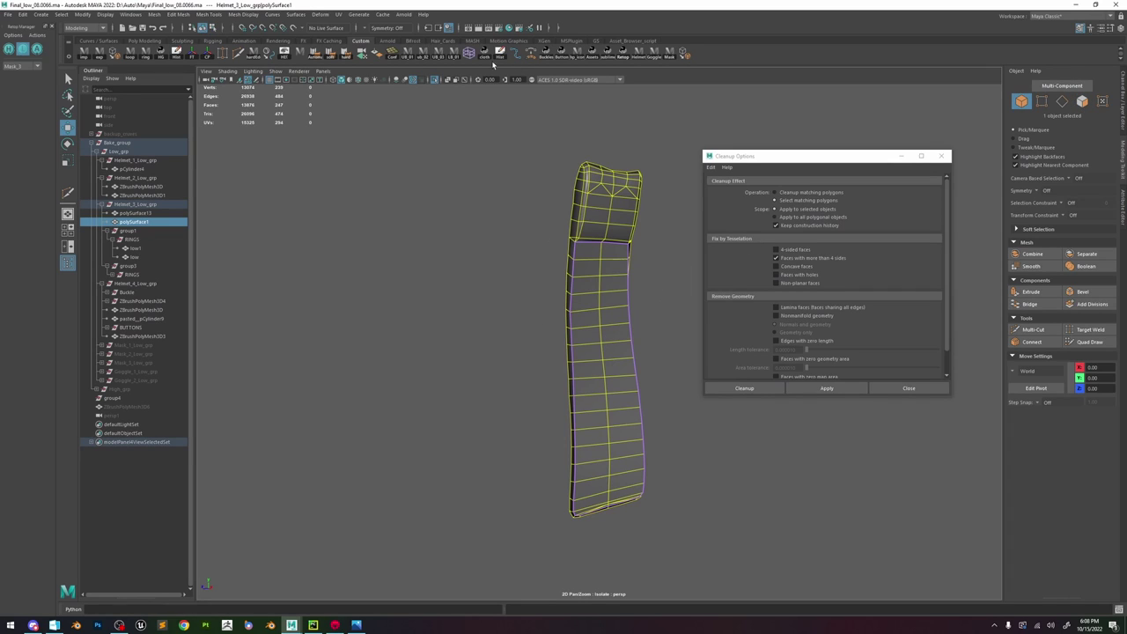
{"action": "left_click", "coordinate": [435, 80]}
{"action": "scroll", "coordinate": [627, 287], "scroll_direction": "down", "scroll_amount": 5}
{"action": "scroll", "coordinate": [599, 317], "scroll_direction": "up", "scroll_amount": 5}
{"action": "scroll", "coordinate": [622, 236], "scroll_direction": "down", "scroll_amount": 1}
{"action": "middle_click_drag", "start_coordinate": [622, 236], "coordinate": [609, 335], "text": "alt"}
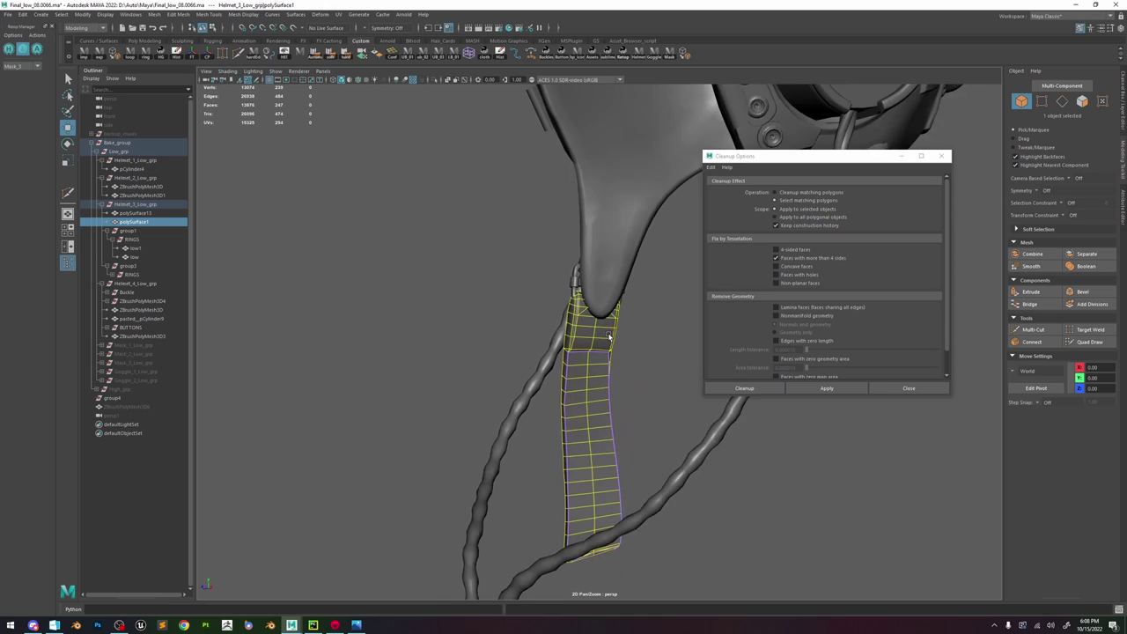
{"action": "left_click_drag", "start_coordinate": [608, 337], "coordinate": [556, 348], "text": "alt"}
- Check all of Low_grp for faces with more than four sides, then clear the selection
{"action": "left_click", "coordinate": [102, 152]}
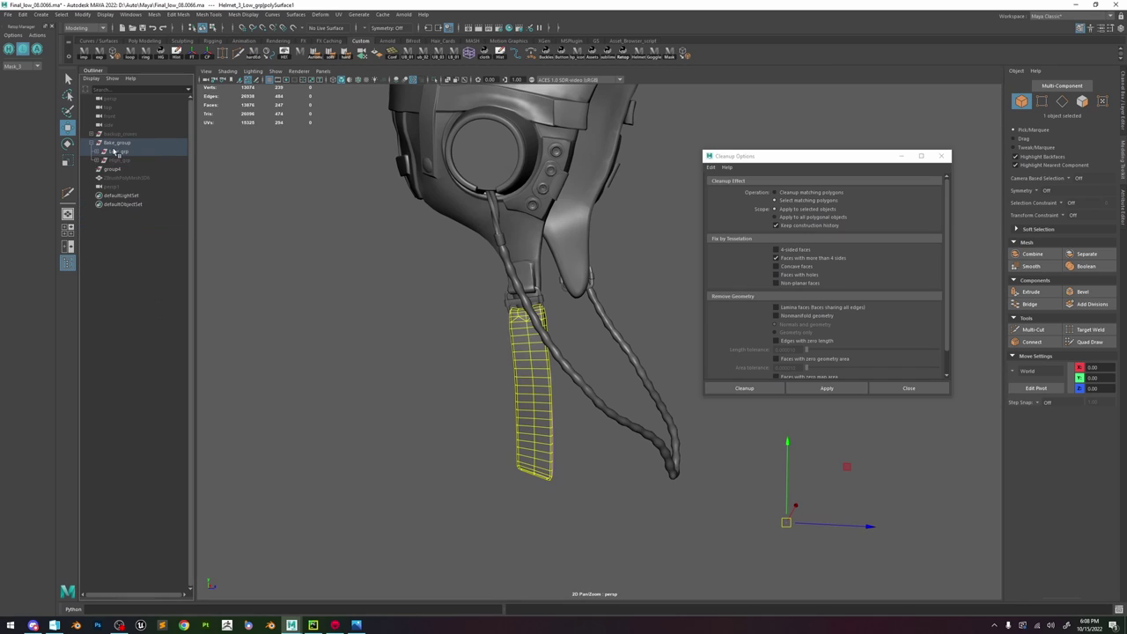
{"action": "left_click", "coordinate": [117, 152]}
{"action": "left_click", "coordinate": [797, 388]}
{"action": "left_click_drag", "start_coordinate": [587, 352], "coordinate": [641, 366], "text": "alt"}
{"action": "scroll", "coordinate": [513, 449], "scroll_direction": "down", "scroll_amount": 5}
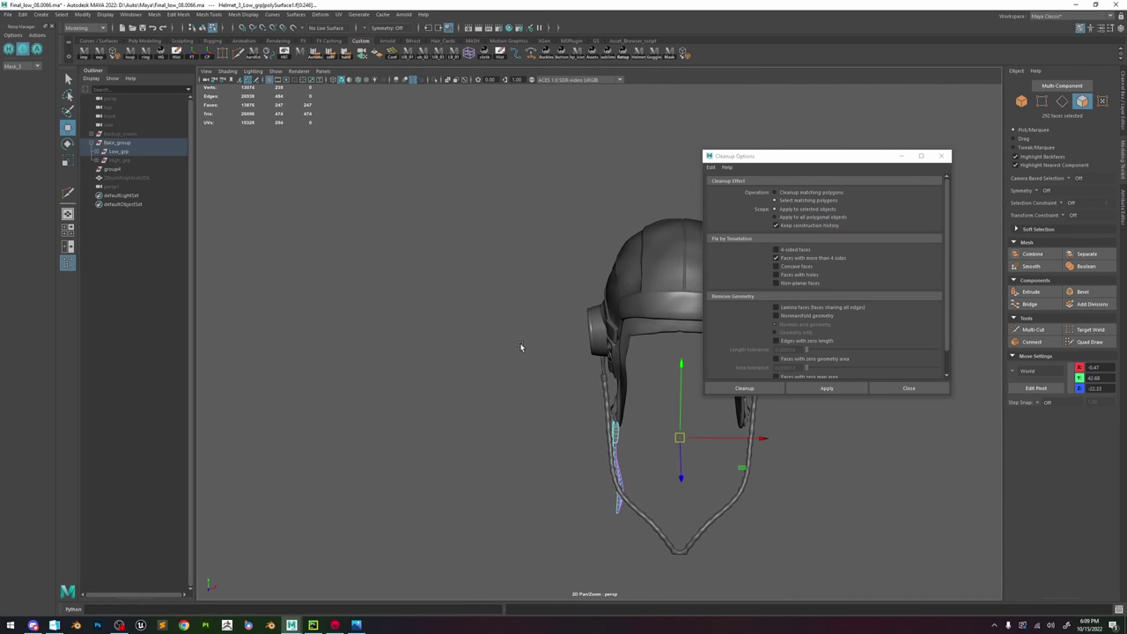
{"action": "left_click", "coordinate": [521, 345]}
{"action": "middle_click_drag", "start_coordinate": [652, 390], "coordinate": [549, 349], "text": "alt"}
{"action": "scroll", "coordinate": [549, 350], "scroll_direction": "up", "scroll_amount": 3}
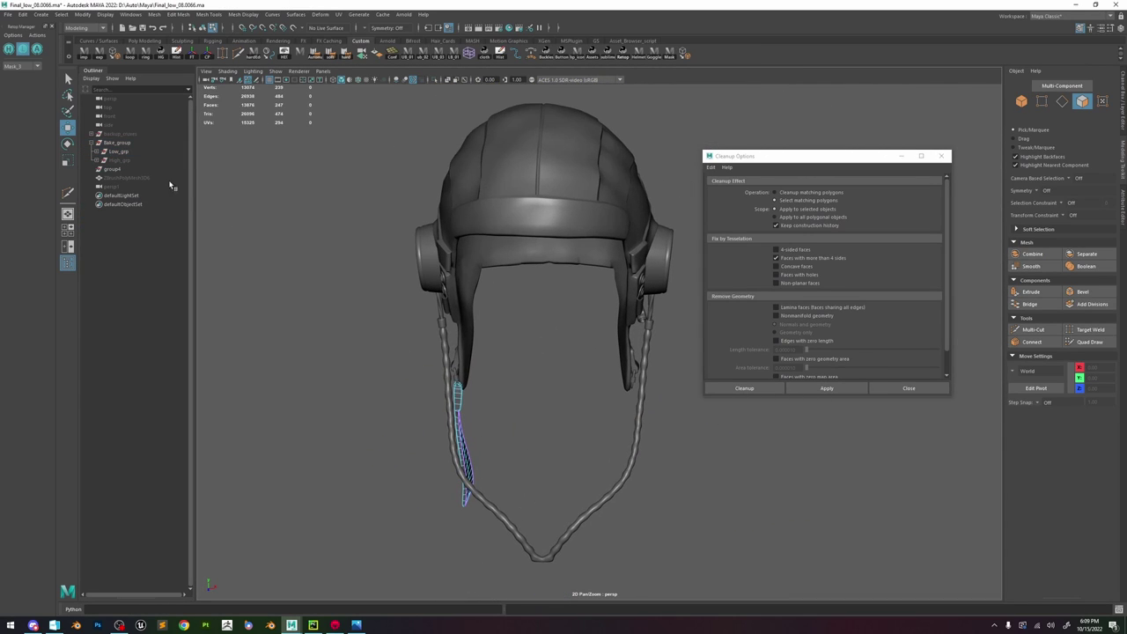
- Collapse the helmet subgroups inside Low_grp and unhide Goggle_1_Low_grp and Goggle_2_Low_grp
{"action": "left_click", "coordinate": [93, 143]}
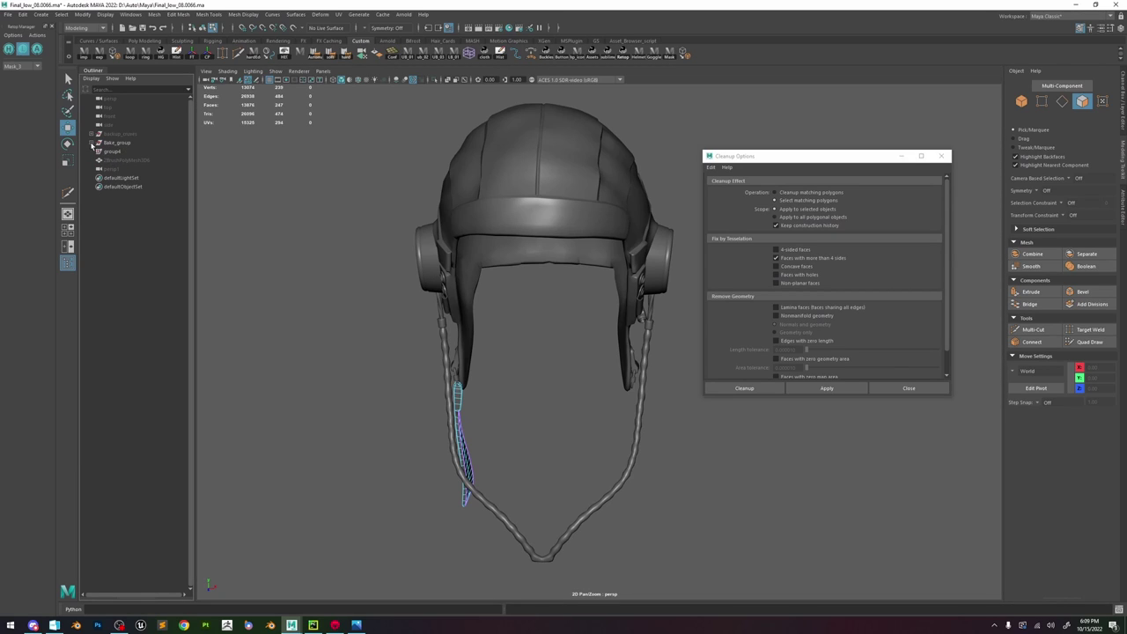
{"action": "left_click", "coordinate": [97, 153]}
{"action": "left_click", "coordinate": [103, 160]}
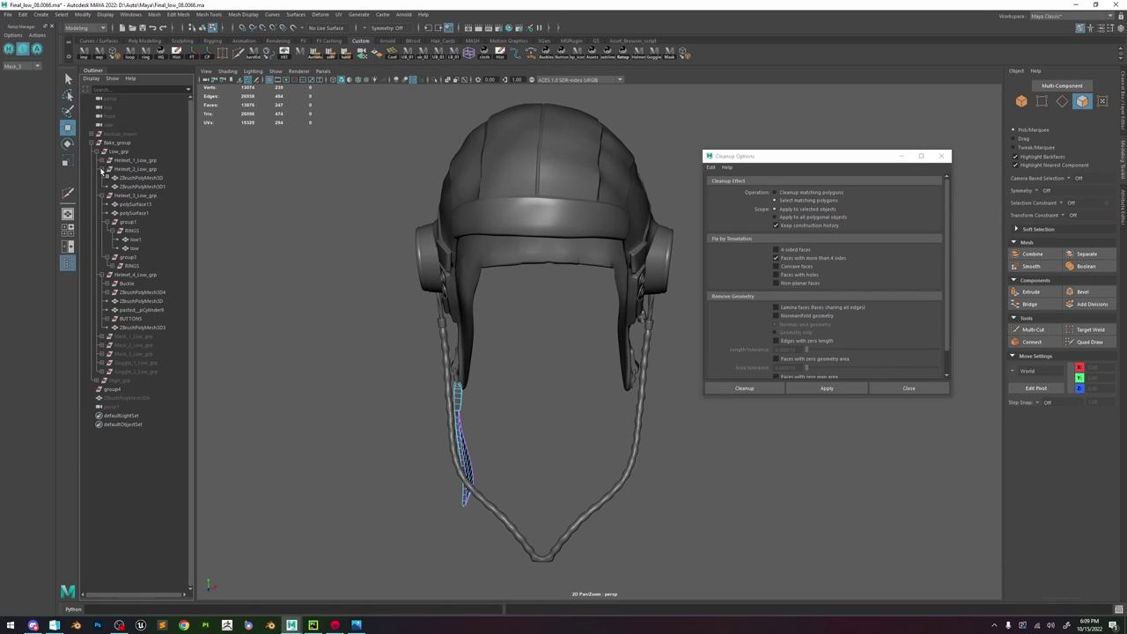
{"action": "left_click", "coordinate": [103, 169]}
{"action": "left_click", "coordinate": [103, 178]}
{"action": "left_click", "coordinate": [103, 187]}
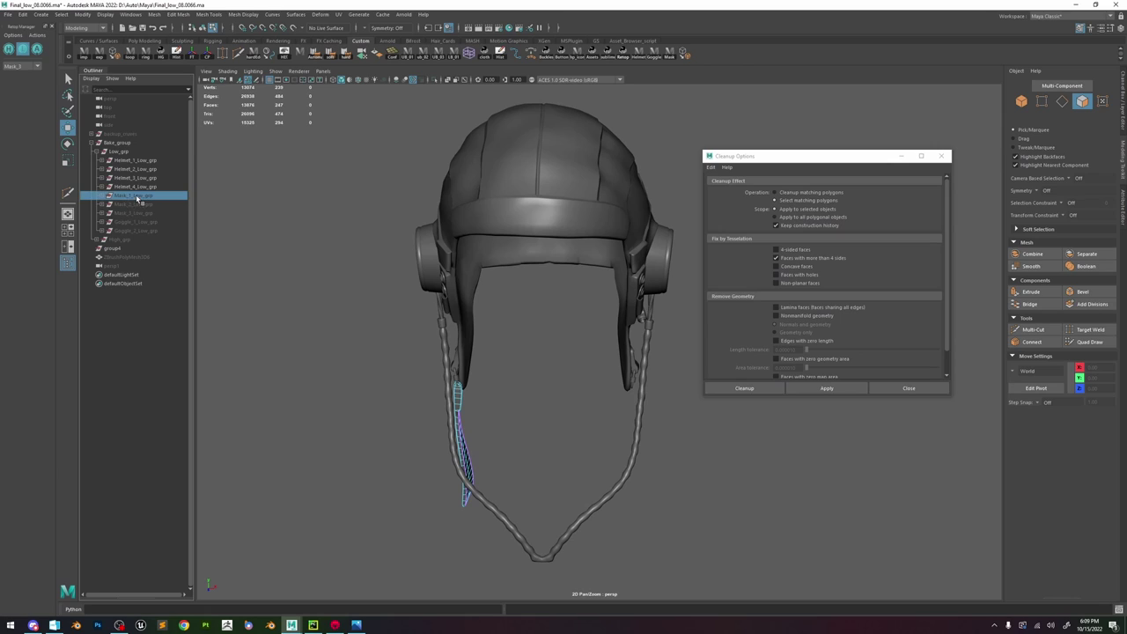
{"action": "left_click_drag", "start_coordinate": [138, 221], "coordinate": [141, 234]}
{"action": "key", "text": "shift+h"}
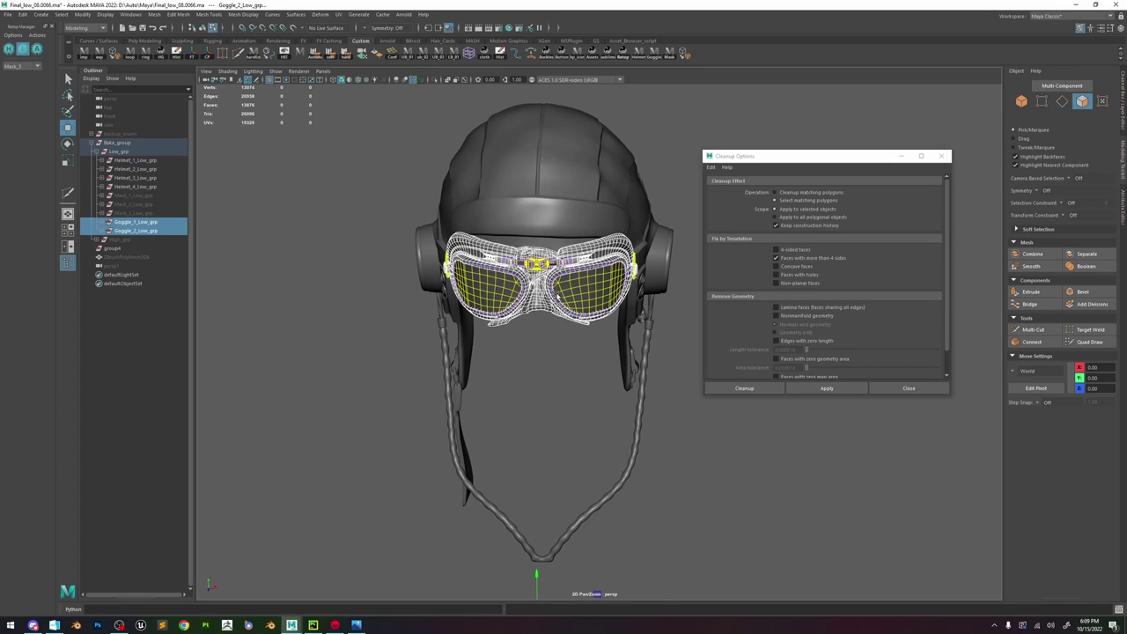
- Find the faces with more than four sides on the goggle lens mesh in Goggle_2_Low_grp
{"action": "key", "text": "f"}
{"action": "left_click", "coordinate": [631, 203]}
{"action": "key", "text": "F8"}
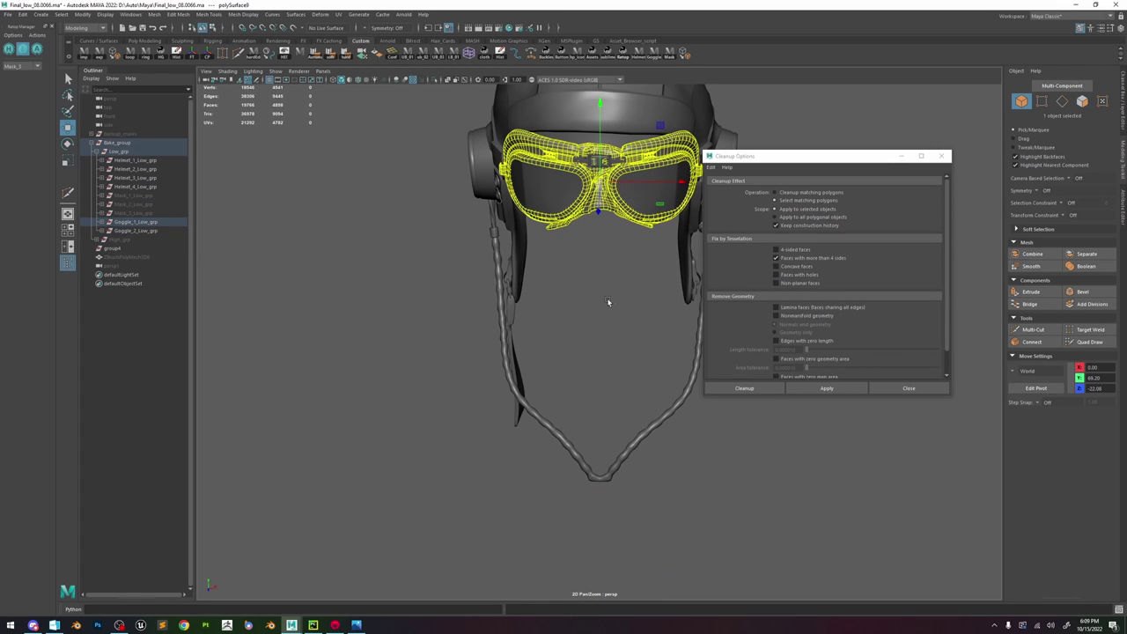
{"action": "left_click", "coordinate": [608, 302]}
{"action": "left_click", "coordinate": [648, 193]}
{"action": "key", "text": "f"}
{"action": "left_click", "coordinate": [102, 230]}
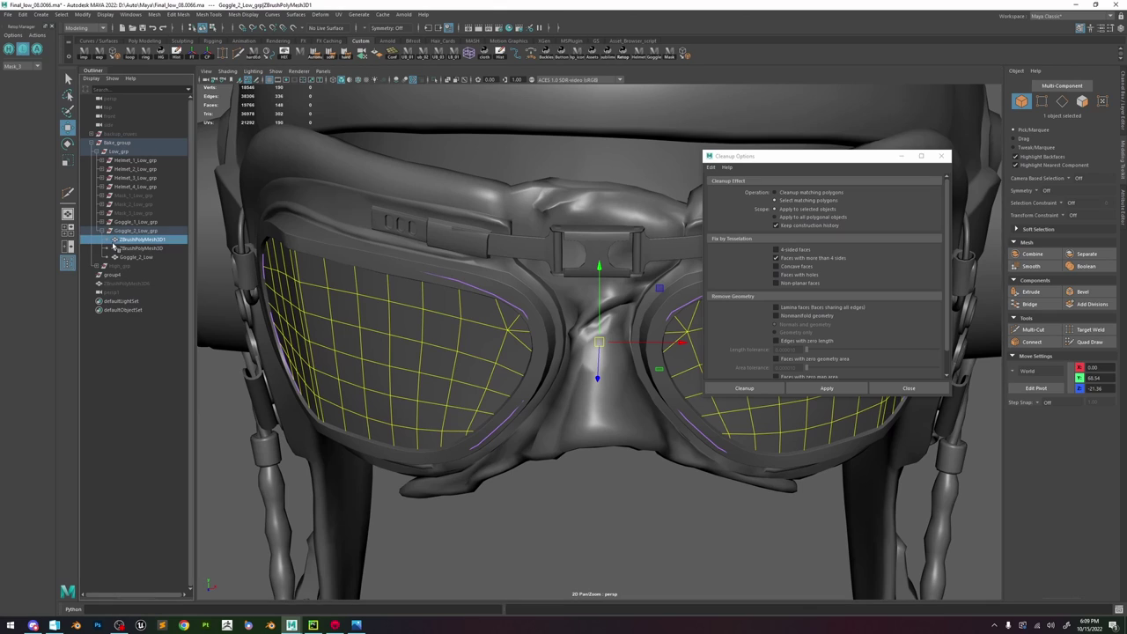
{"action": "left_click", "coordinate": [827, 389]}
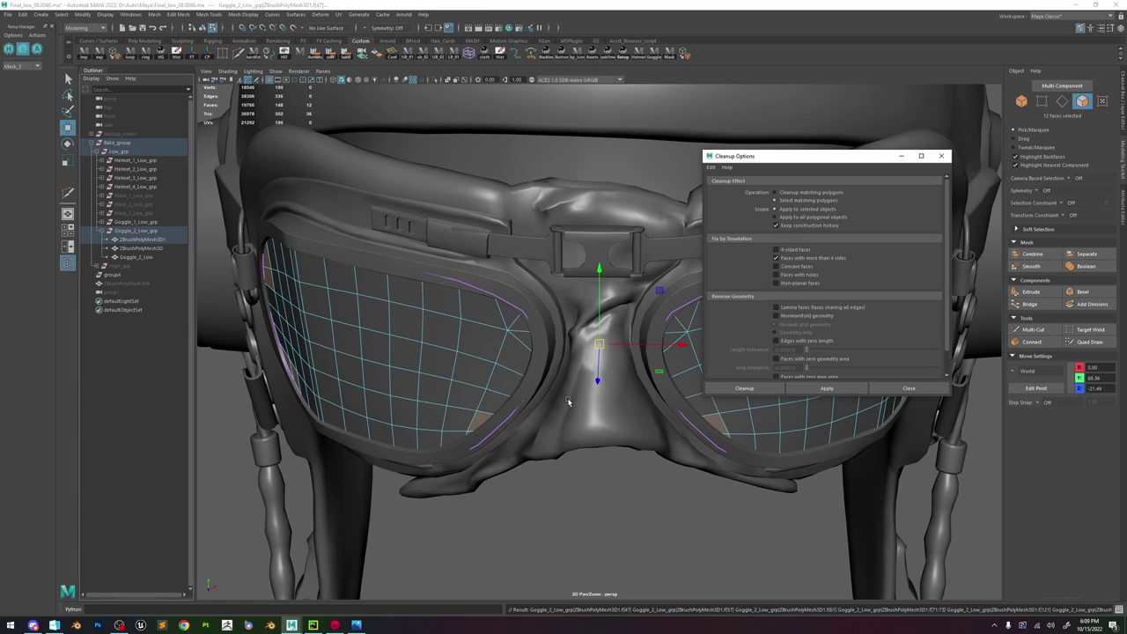
{"action": "right_click_drag", "start_coordinate": [568, 401], "coordinate": [493, 319], "text": "alt"}
{"action": "left_click_drag", "start_coordinate": [486, 327], "coordinate": [498, 309], "text": "alt"}
{"action": "right_click_drag", "start_coordinate": [498, 309], "coordinate": [554, 189]}
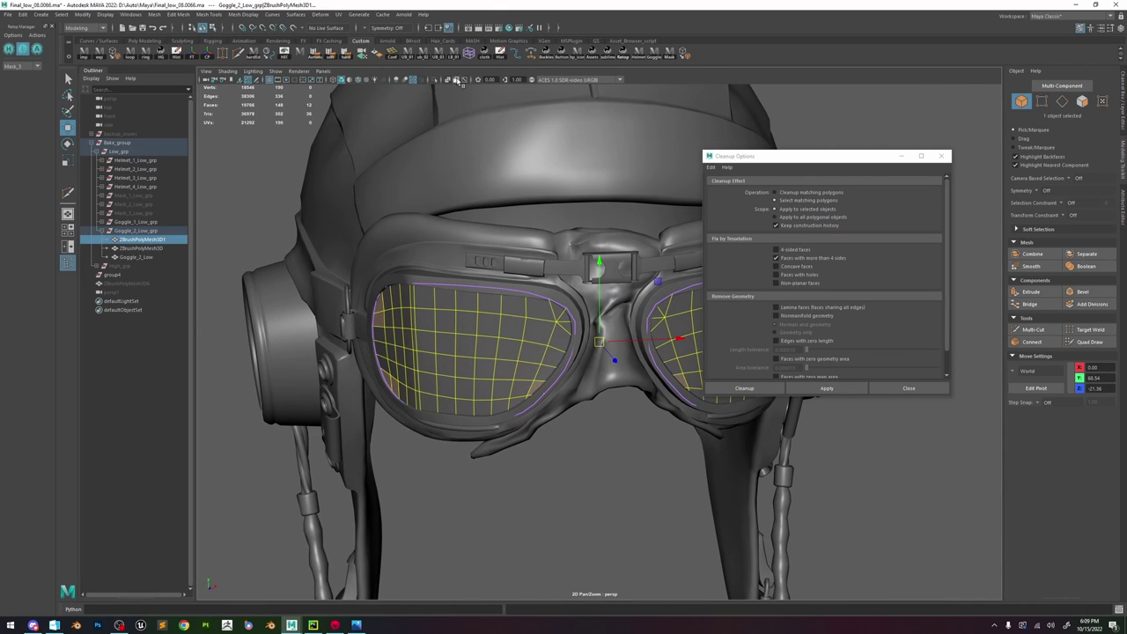
- Isolate the goggle lenses and delete the surplus vertex at the lower inner corner of each lens
{"action": "left_click", "coordinate": [435, 80]}
{"action": "left_click", "coordinate": [611, 432]}
{"action": "left_click", "coordinate": [531, 363]}
{"action": "middle_click_drag", "start_coordinate": [531, 362], "coordinate": [537, 312], "text": "alt"}
{"action": "right_click_drag", "start_coordinate": [537, 312], "coordinate": [673, 457], "text": "alt"}
{"action": "right_click_drag", "start_coordinate": [485, 282], "coordinate": [434, 267]}
{"action": "scroll", "coordinate": [394, 333], "scroll_direction": "down", "scroll_amount": 5}
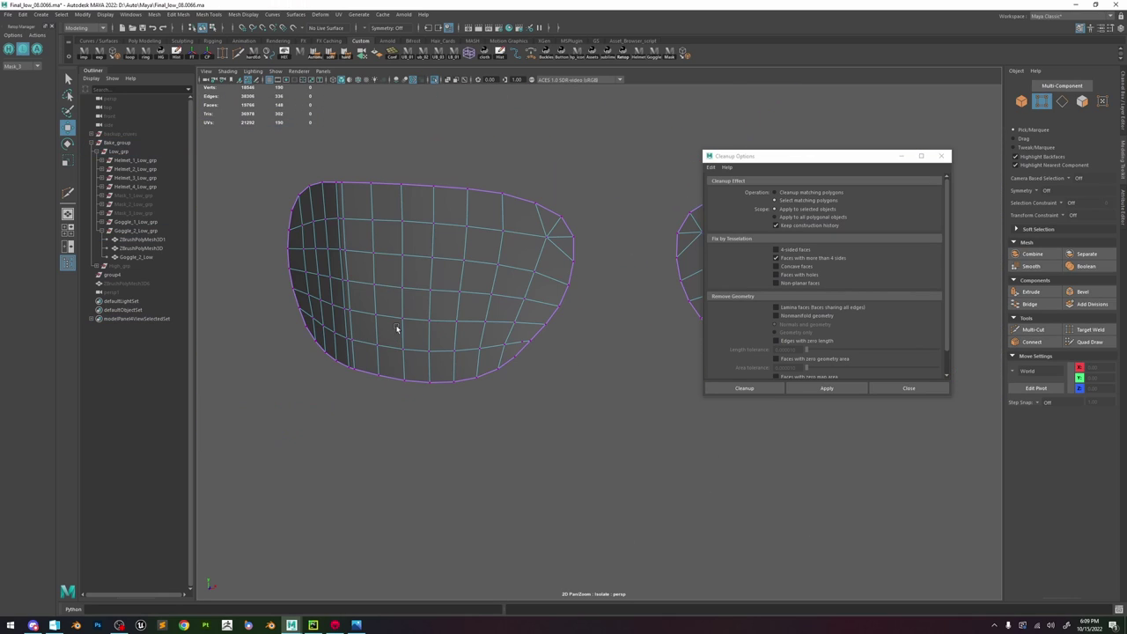
{"action": "left_click_drag", "start_coordinate": [233, 167], "coordinate": [895, 508]}
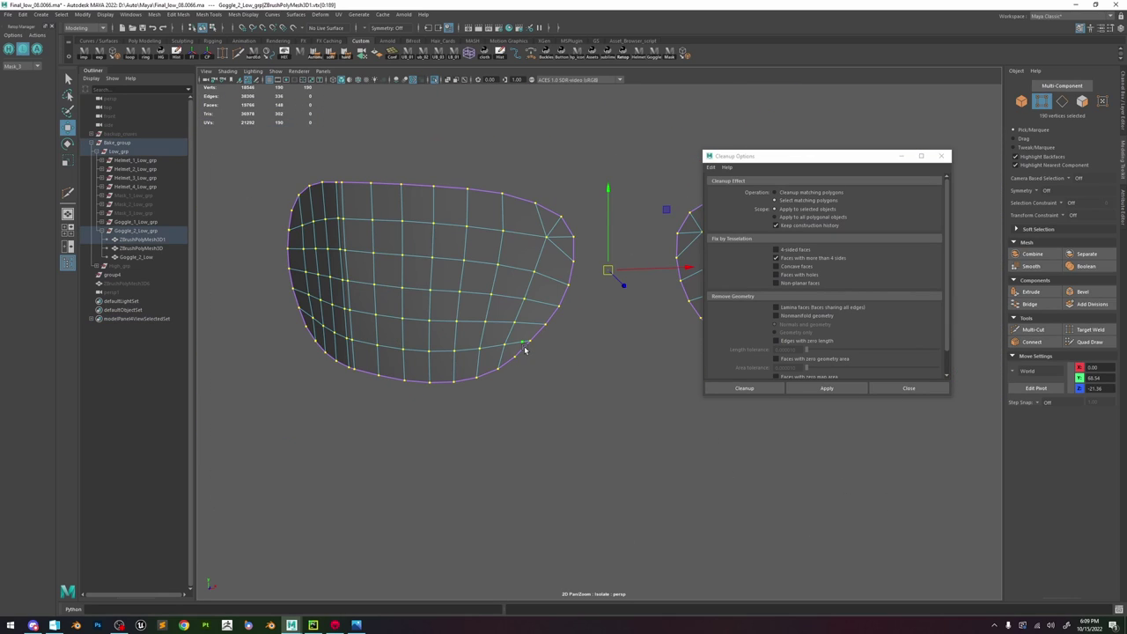
{"action": "key", "text": "Delete"}
{"action": "key", "text": "ctrl+z"}
{"action": "key", "text": "ctrl+z"}
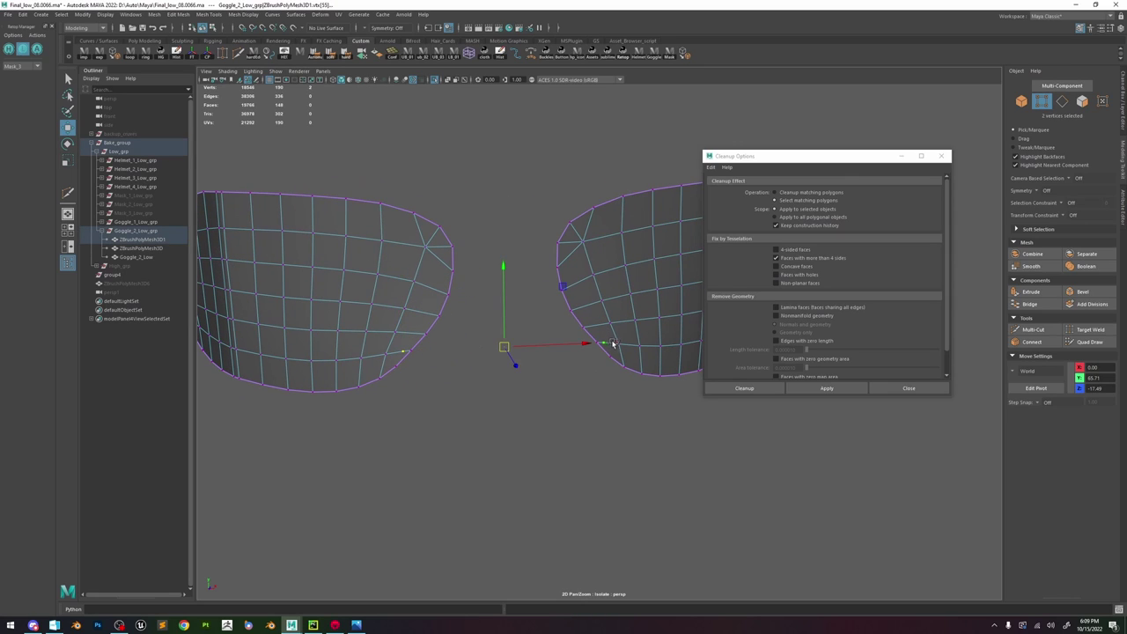
{"action": "key", "text": "ctrl+z"}
{"action": "left_click_drag", "start_coordinate": [628, 342], "coordinate": [558, 370], "text": "alt"}
- Find the remaining n-gons on the lenses and delete the surplus vertex on one lens's upper outer rim
{"action": "left_click", "coordinate": [800, 389]}
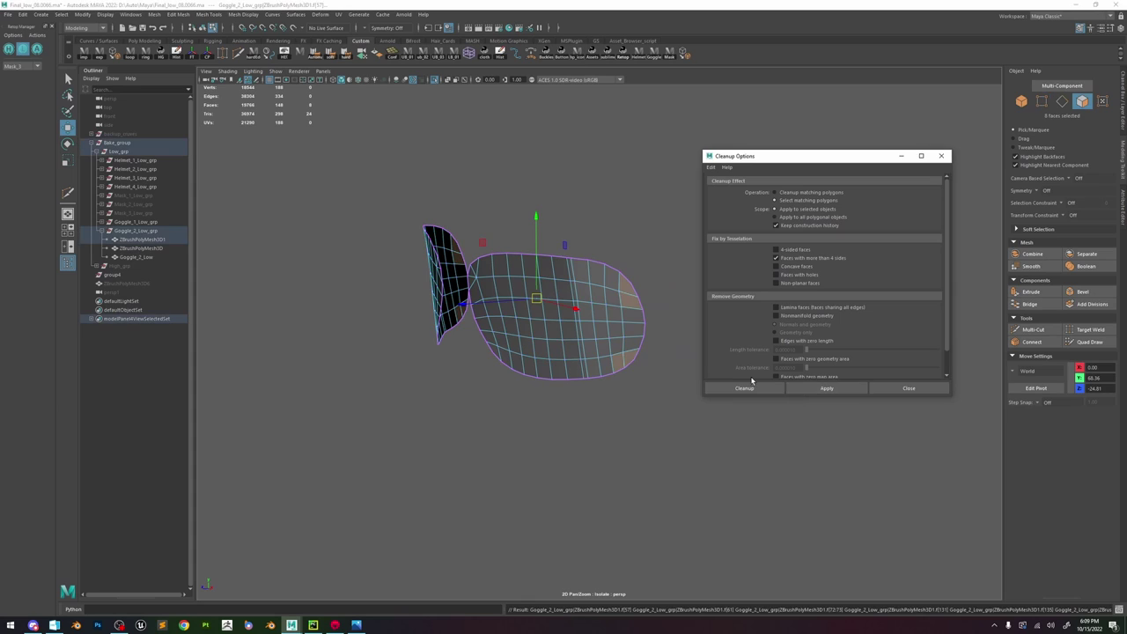
{"action": "left_click", "coordinate": [624, 303]}
{"action": "right_click_drag", "start_coordinate": [624, 302], "coordinate": [585, 302]}
{"action": "right_click_drag", "start_coordinate": [595, 294], "coordinate": [643, 279], "text": "alt"}
{"action": "middle_click_drag", "start_coordinate": [643, 278], "coordinate": [619, 301], "text": "alt"}
{"action": "right_click_drag", "start_coordinate": [619, 301], "coordinate": [656, 379], "text": "alt"}
{"action": "scroll", "coordinate": [656, 378], "scroll_direction": "up", "scroll_amount": 8}
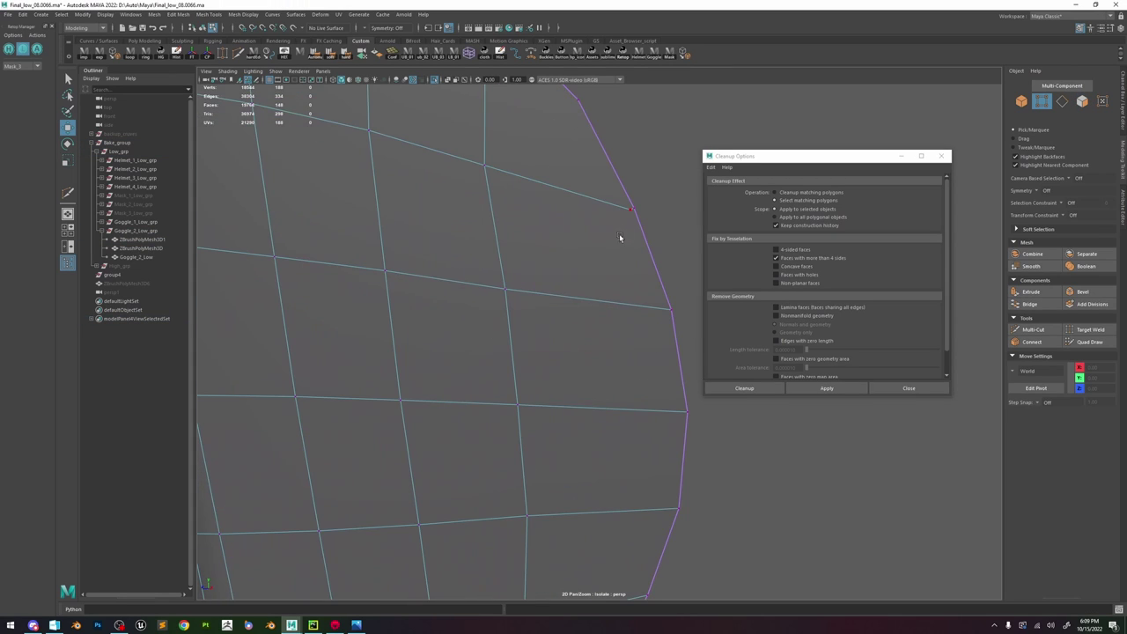
{"action": "left_click", "coordinate": [631, 212]}
{"action": "left_click_drag", "start_coordinate": [634, 222], "coordinate": [629, 290], "text": "alt"}
{"action": "key", "text": "Delete"}
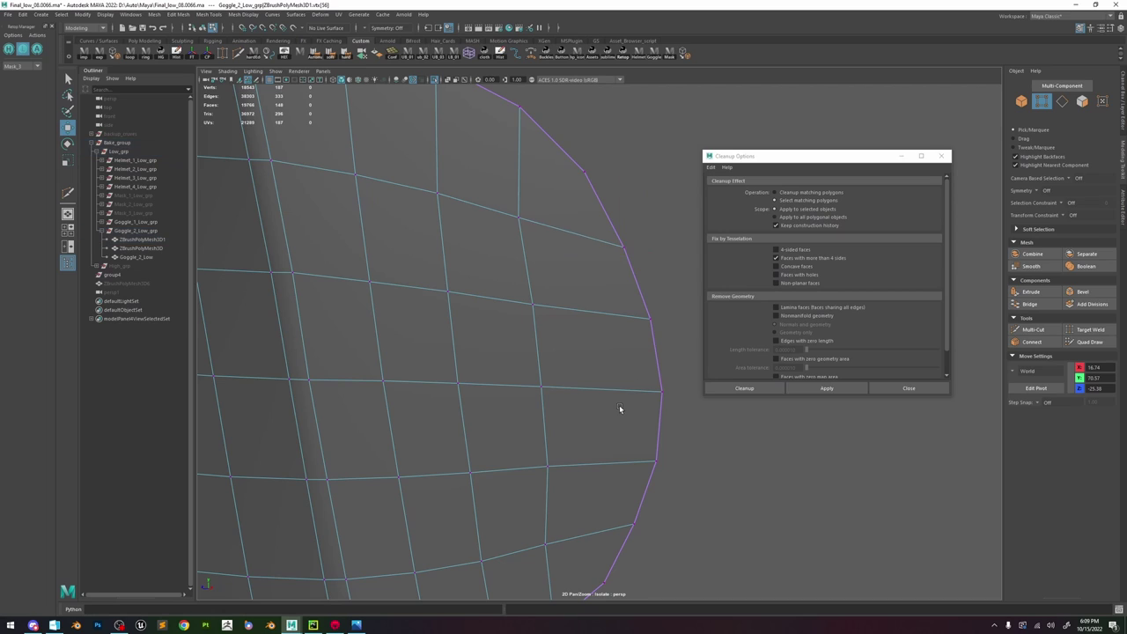
- Delete the matching surplus vertex on the upper outer rim of the opposite lens
{"action": "scroll", "coordinate": [617, 399], "scroll_direction": "down", "scroll_amount": 6}
{"action": "left_click_drag", "start_coordinate": [498, 332], "coordinate": [552, 325], "text": "alt"}
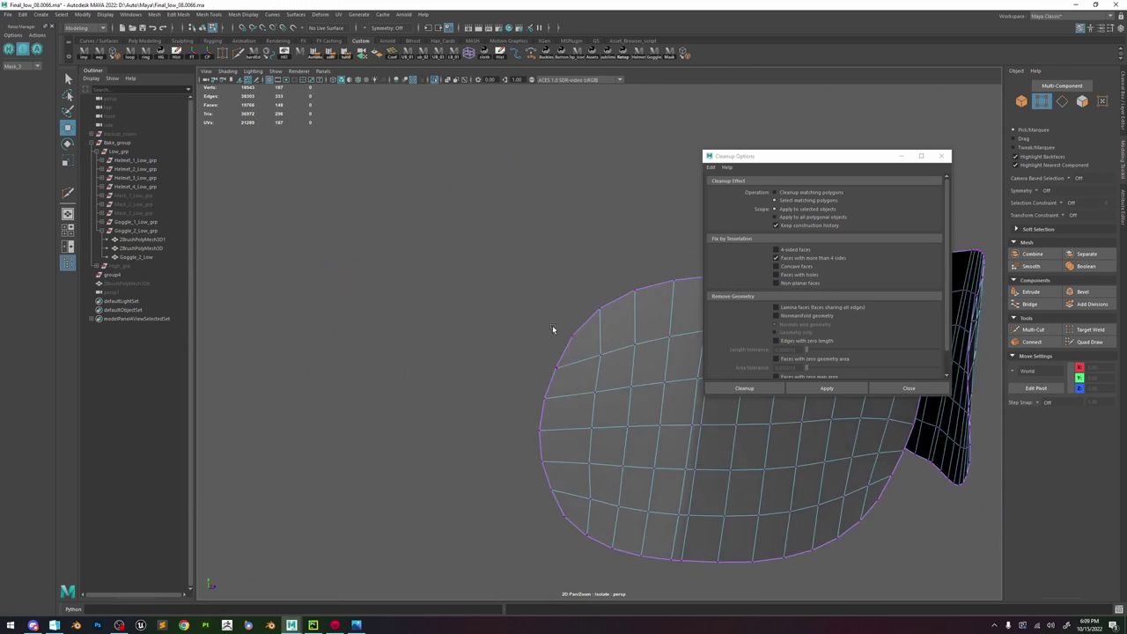
{"action": "scroll", "coordinate": [557, 334], "scroll_direction": "up", "scroll_amount": 6}
{"action": "left_click", "coordinate": [433, 304]}
{"action": "key", "text": "Delete"}
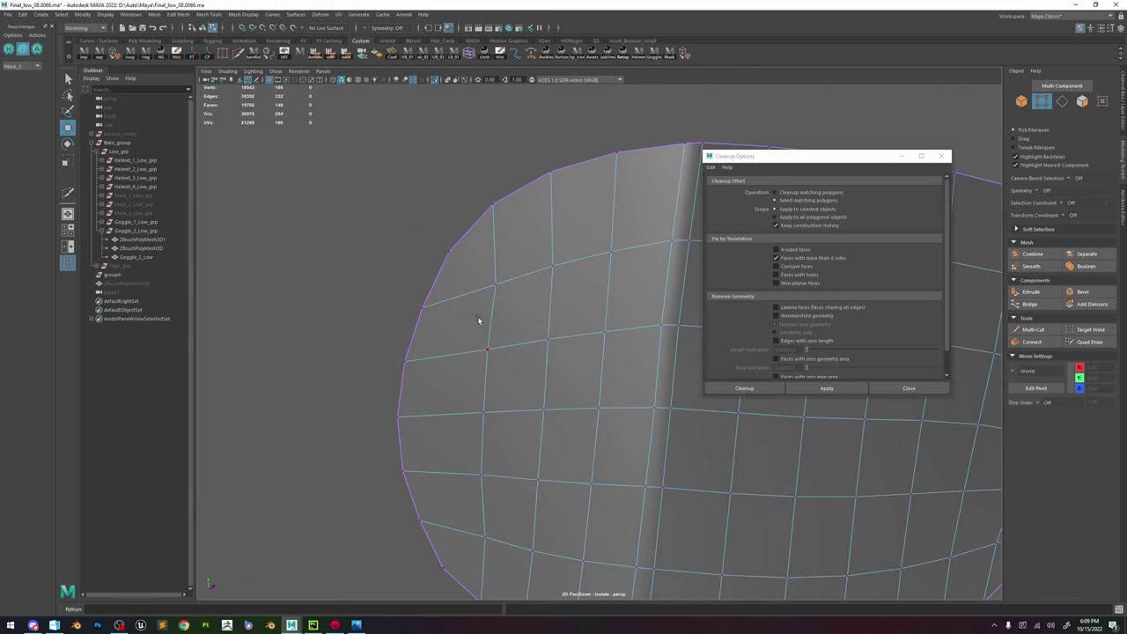
- Recheck the lenses for n-gons and delete the surplus rim vertex at this lens's lower outer corner
{"action": "scroll", "coordinate": [554, 317], "scroll_direction": "down", "scroll_amount": 5}
{"action": "key", "text": "F8"}
{"action": "left_click", "coordinate": [827, 388]}
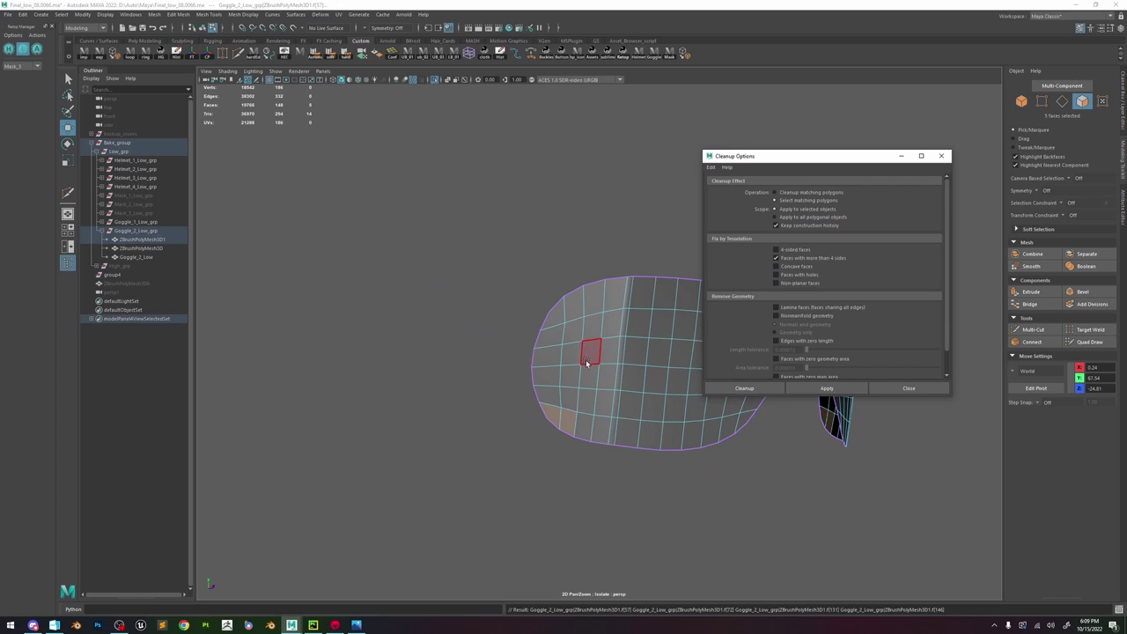
{"action": "scroll", "coordinate": [620, 322], "scroll_direction": "up", "scroll_amount": 6}
{"action": "right_click_drag", "start_coordinate": [630, 296], "coordinate": [581, 298]}
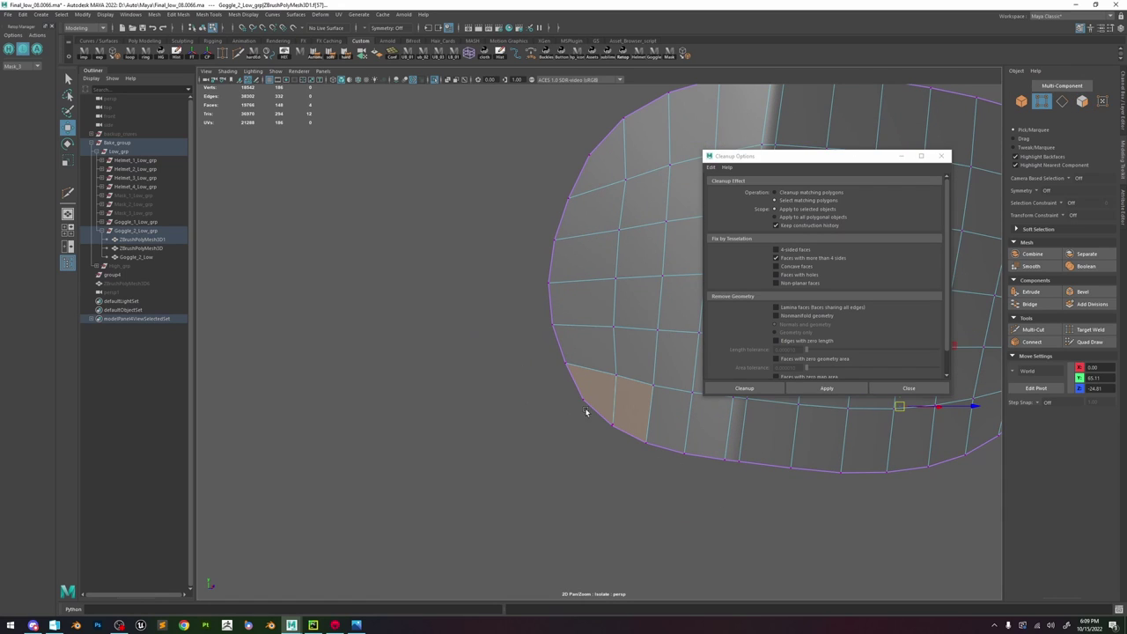
{"action": "scroll", "coordinate": [586, 412], "scroll_direction": "up", "scroll_amount": 2}
{"action": "left_click", "coordinate": [624, 472]}
{"action": "scroll", "coordinate": [633, 460], "scroll_direction": "down", "scroll_amount": 4}
{"action": "key", "text": "Delete"}
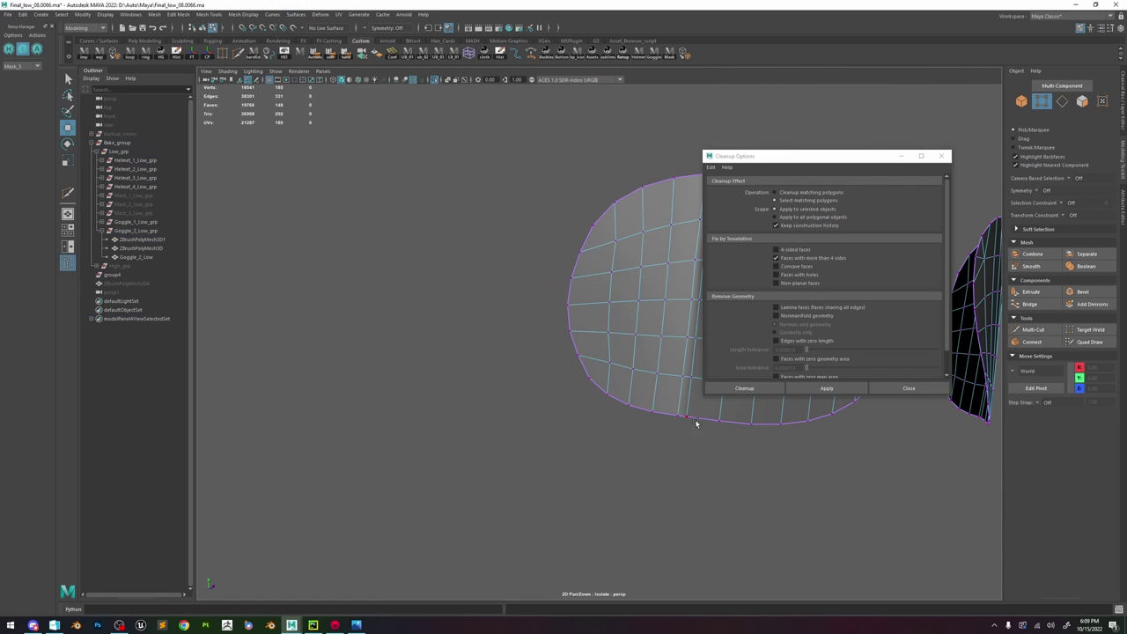
- Delete the matching surplus rim vertex at the lower outer corner of the other lens
{"action": "left_click_drag", "start_coordinate": [646, 352], "coordinate": [327, 312], "text": "alt"}
{"action": "scroll", "coordinate": [573, 365], "scroll_direction": "up", "scroll_amount": 5}
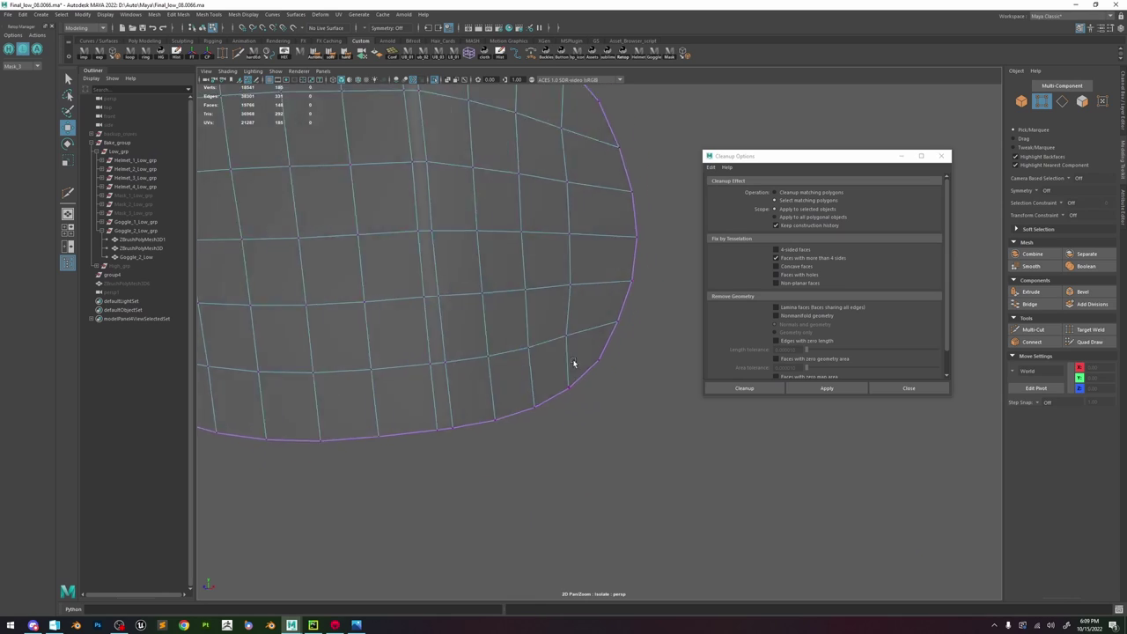
{"action": "left_click_drag", "start_coordinate": [573, 364], "coordinate": [473, 395], "text": "alt"}
{"action": "scroll", "coordinate": [473, 395], "scroll_direction": "up", "scroll_amount": 3}
{"action": "left_click", "coordinate": [459, 391]}
{"action": "key", "text": "Delete"}
- Recheck the goggle lenses for faces with more than four sides and save the scene
{"action": "right_click_drag", "start_coordinate": [451, 322], "coordinate": [541, 272]}
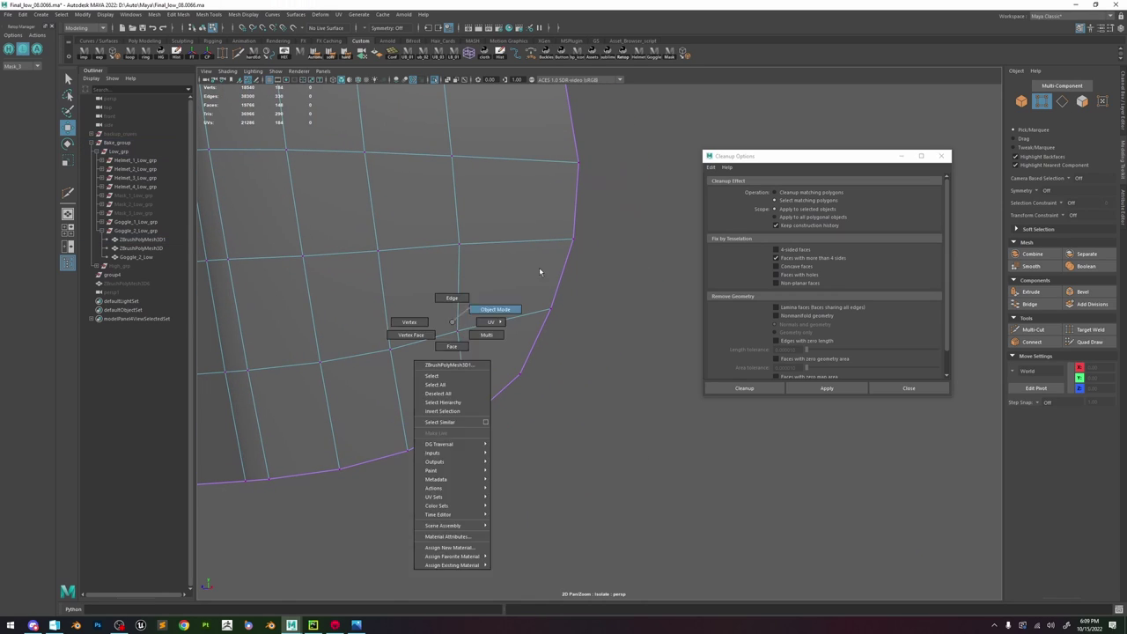
{"action": "left_click", "coordinate": [814, 387]}
{"action": "scroll", "coordinate": [518, 335], "scroll_direction": "down", "scroll_amount": 8}
{"action": "key", "text": "ctrl+s"}
- End the lens isolation and check the goggle strap rings for faces with more than four sides
{"action": "left_click", "coordinate": [517, 297]}
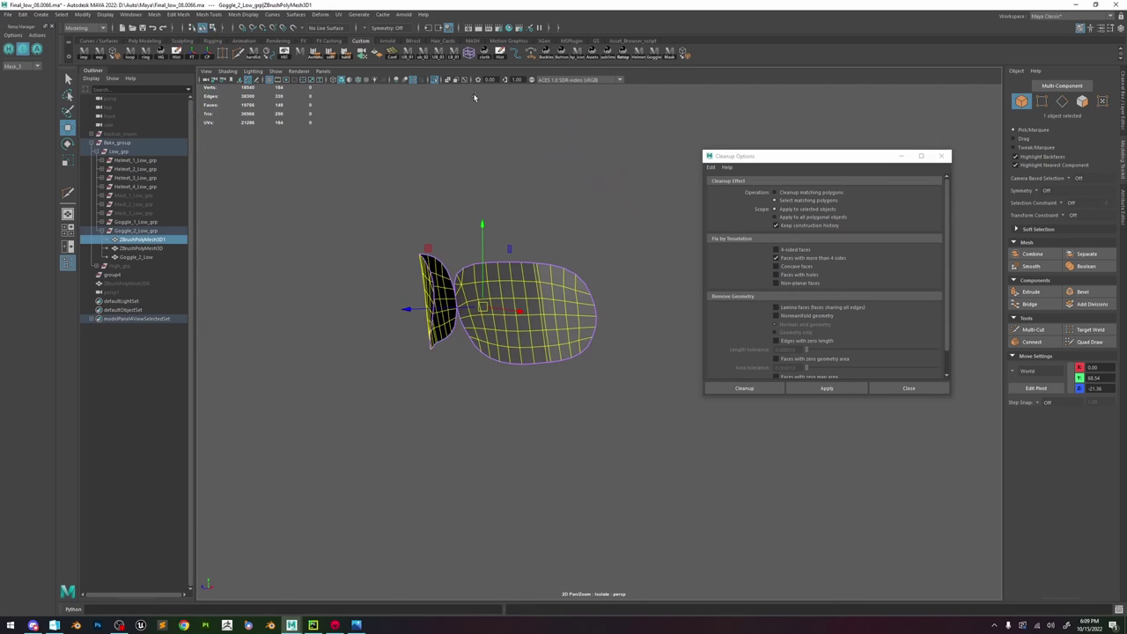
{"action": "left_click", "coordinate": [434, 81]}
{"action": "left_click", "coordinate": [124, 247]}
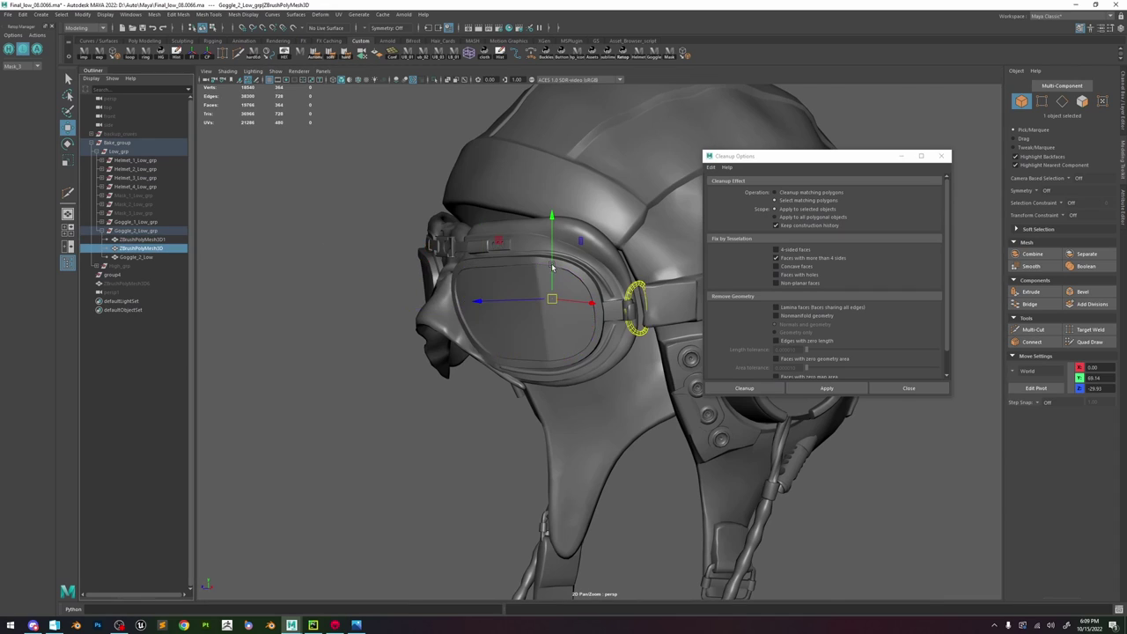
{"action": "key", "text": "f"}
{"action": "left_click", "coordinate": [827, 389]}
{"action": "right_click_drag", "start_coordinate": [528, 291], "coordinate": [273, 216], "text": "alt"}
- Isolate the goggle strap buckle and check it for faces with more than four sides
{"action": "left_click", "coordinate": [149, 257]}
{"action": "left_click_drag", "start_coordinate": [378, 265], "coordinate": [525, 264], "text": "alt"}
{"action": "key", "text": "f"}
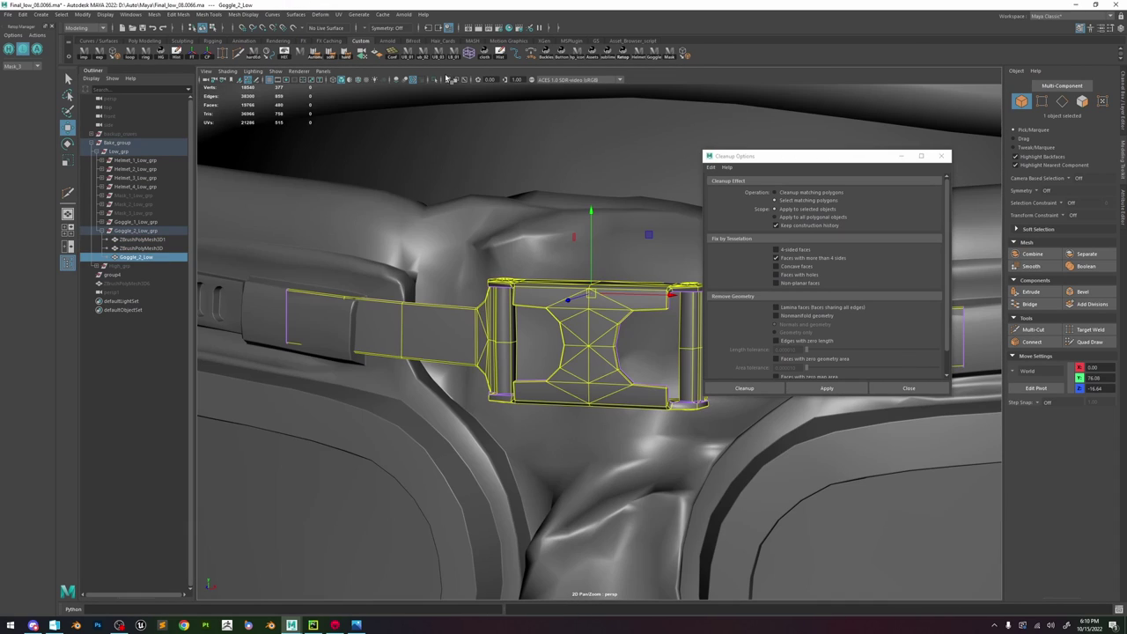
{"action": "left_click", "coordinate": [435, 81]}
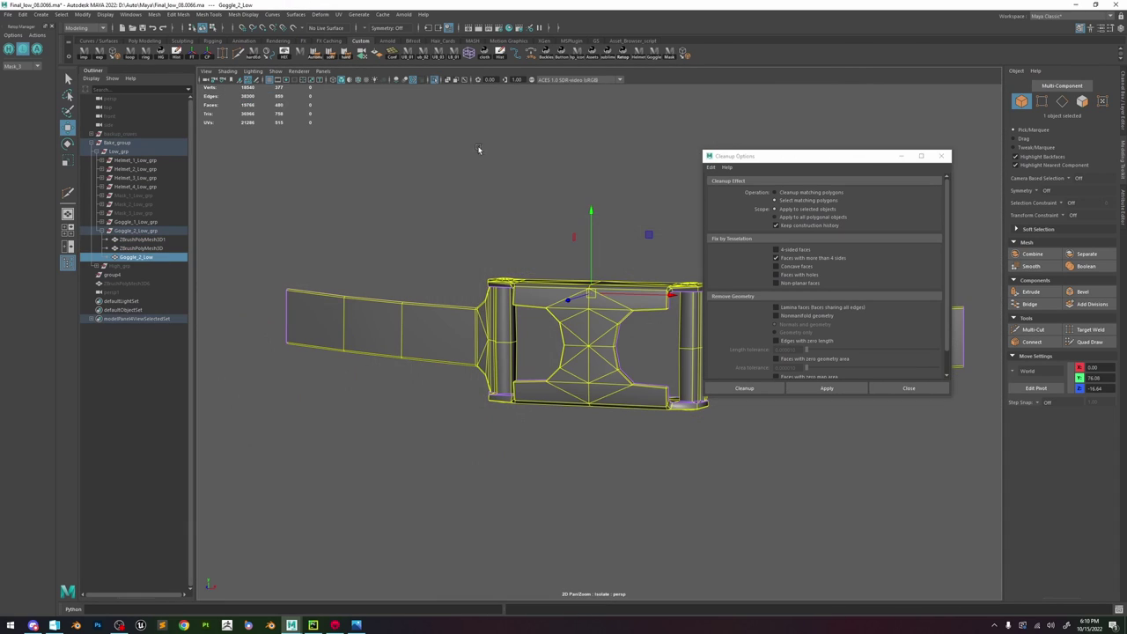
{"action": "left_click", "coordinate": [827, 390]}
{"action": "left_click_drag", "start_coordinate": [603, 342], "coordinate": [654, 347], "text": "alt"}
{"action": "left_click", "coordinate": [590, 332]}
{"action": "mouse_move", "coordinate": [581, 331]}
{"action": "left_mouse_down", "text": "alt"}
{"action": "mouse_move", "coordinate": [615, 326]}
{"action": "mouse_move", "coordinate": [569, 325]}
{"action": "left_mouse_up", "text": "alt"}
{"action": "left_click", "coordinate": [838, 387]}
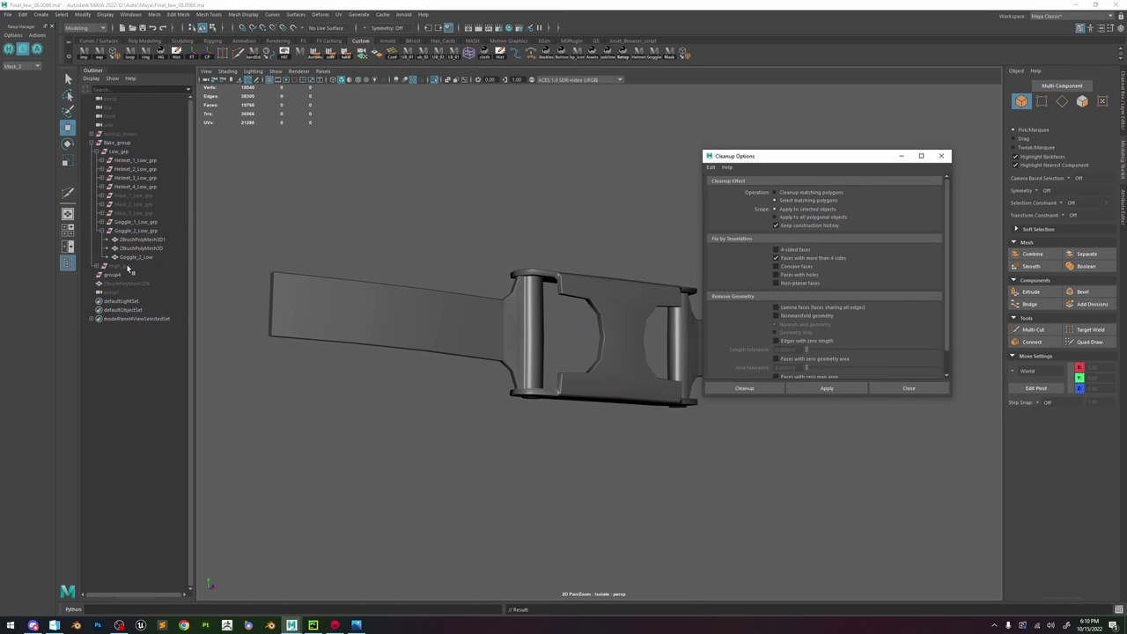
- Unhide the three low-poly mask groups and end the buckle's isolation
{"action": "left_click", "coordinate": [103, 230]}
{"action": "left_click", "coordinate": [132, 212]}
{"action": "left_click", "coordinate": [132, 194], "text": "shift"}
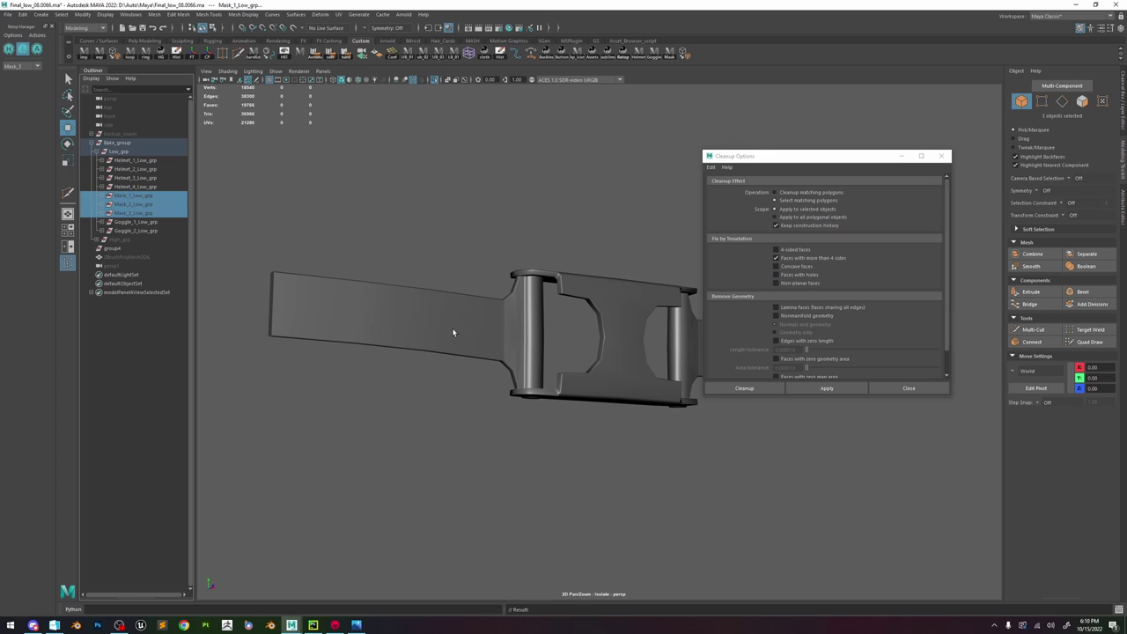
{"action": "key", "text": "shift+h"}
{"action": "scroll", "coordinate": [519, 324], "scroll_direction": "down", "scroll_amount": 5}
{"action": "left_click", "coordinate": [436, 81]}
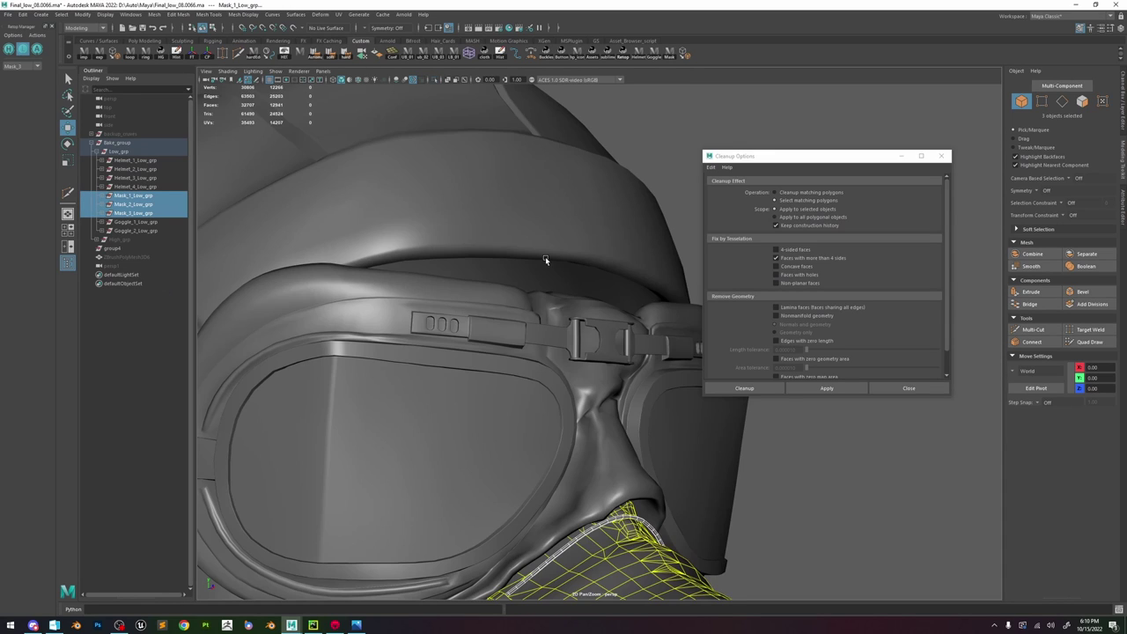
{"action": "scroll", "coordinate": [545, 257], "scroll_direction": "down", "scroll_amount": 5}
{"action": "middle_click_drag", "start_coordinate": [412, 206], "coordinate": [361, 97], "text": "alt"}
{"action": "left_click_drag", "start_coordinate": [475, 335], "coordinate": [407, 341], "text": "alt"}
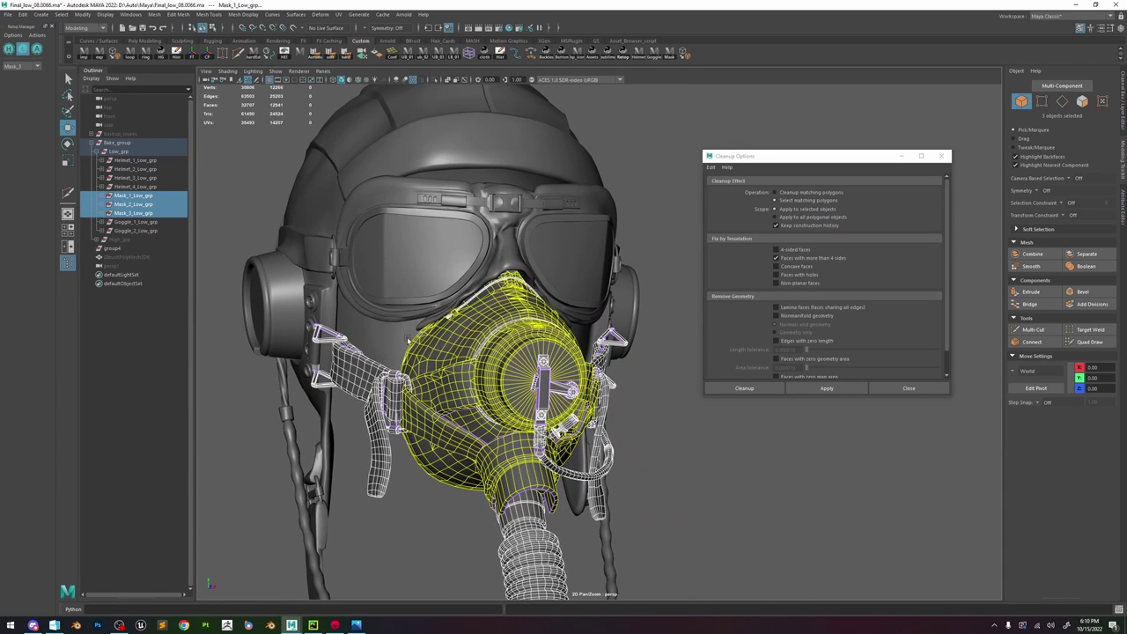
- Isolate the mask body mesh from the first mask group and check it for faces with more than four sides
{"action": "left_click", "coordinate": [103, 196]}
{"action": "left_click", "coordinate": [125, 205]}
{"action": "key", "text": "f"}
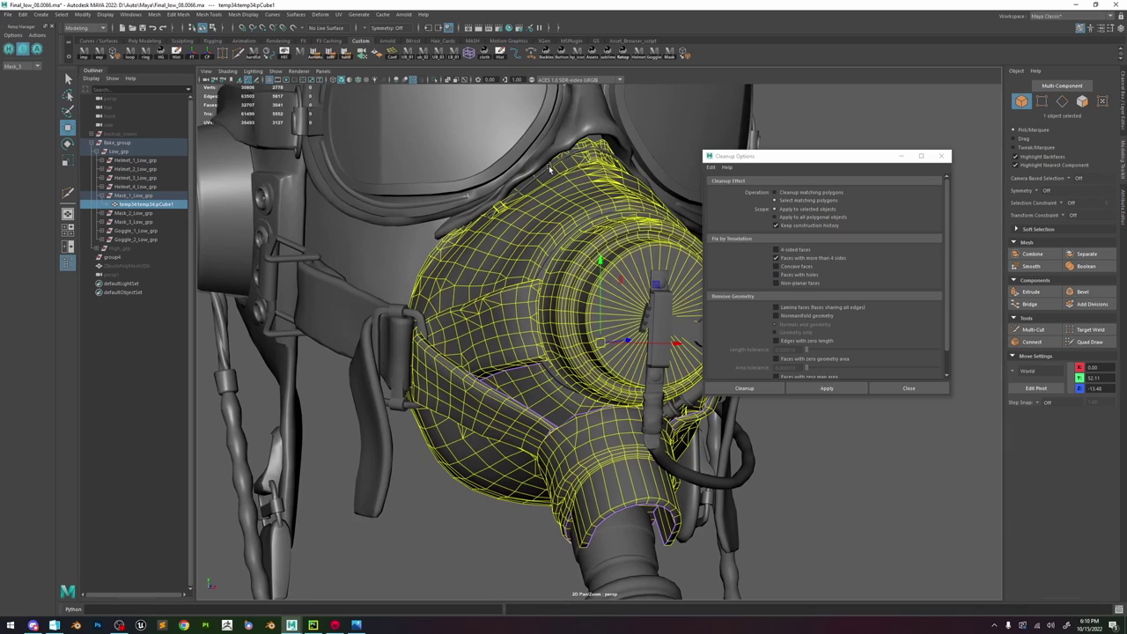
{"action": "left_click", "coordinate": [436, 81]}
{"action": "left_click", "coordinate": [814, 390]}
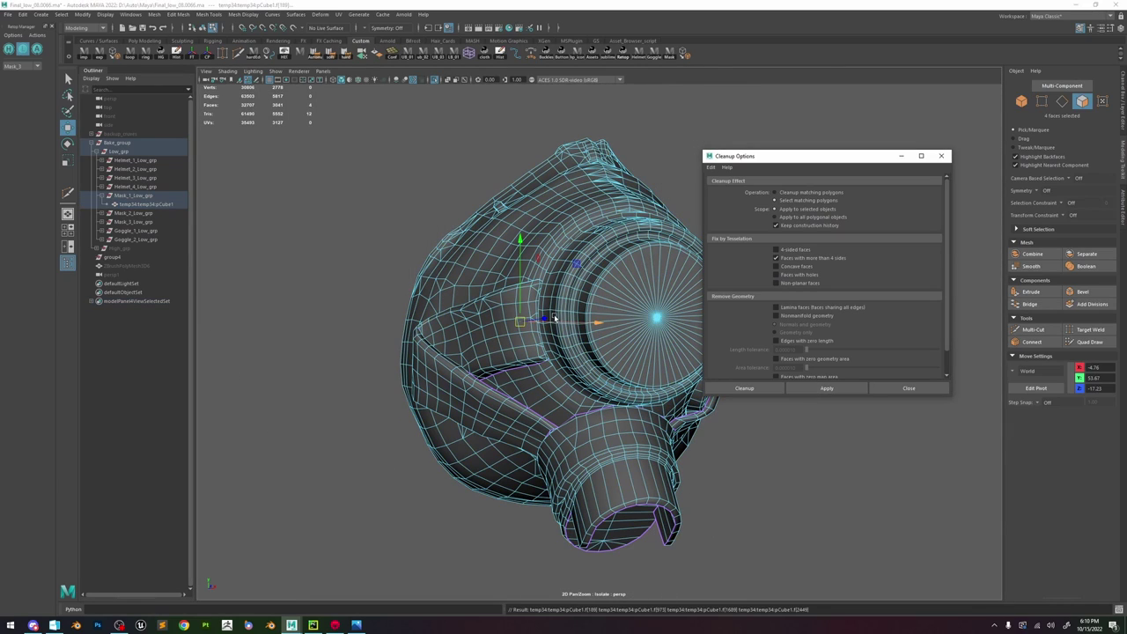
- Target-weld the surplus vertex on the flagged face at the end of the mask's side fold rim
{"action": "left_click_drag", "start_coordinate": [543, 320], "coordinate": [535, 352], "text": "alt"}
{"action": "key", "text": "f"}
{"action": "middle_click_drag", "start_coordinate": [536, 353], "coordinate": [631, 294], "text": "alt"}
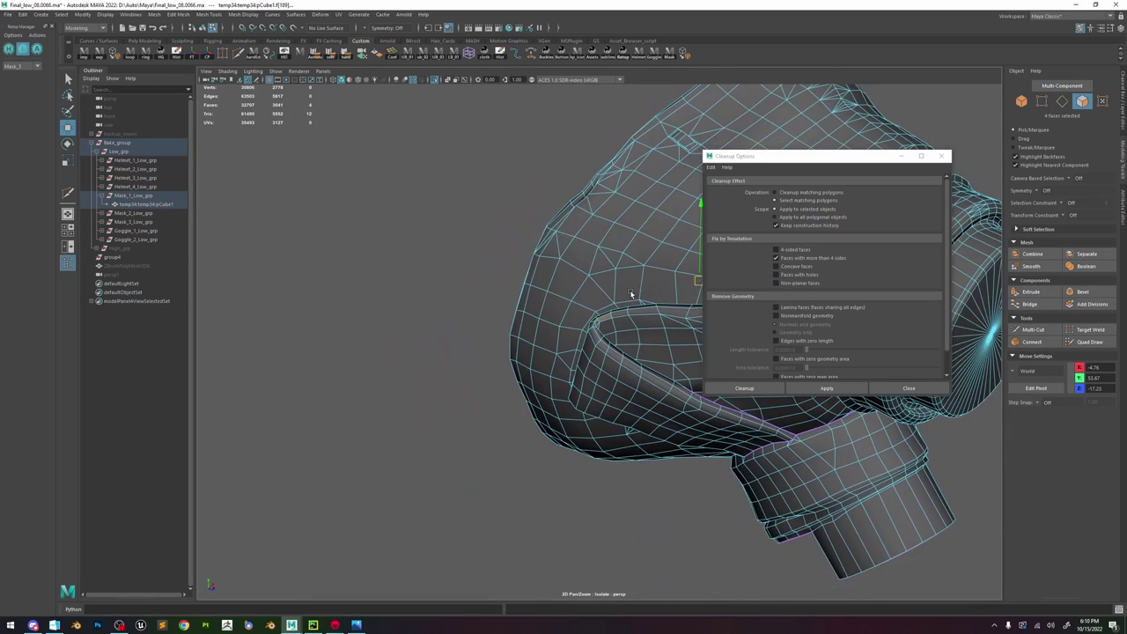
{"action": "scroll", "coordinate": [631, 294], "scroll_direction": "up", "scroll_amount": 5}
{"action": "scroll", "coordinate": [599, 262], "scroll_direction": "up", "scroll_amount": 6}
{"action": "key", "text": "F9"}
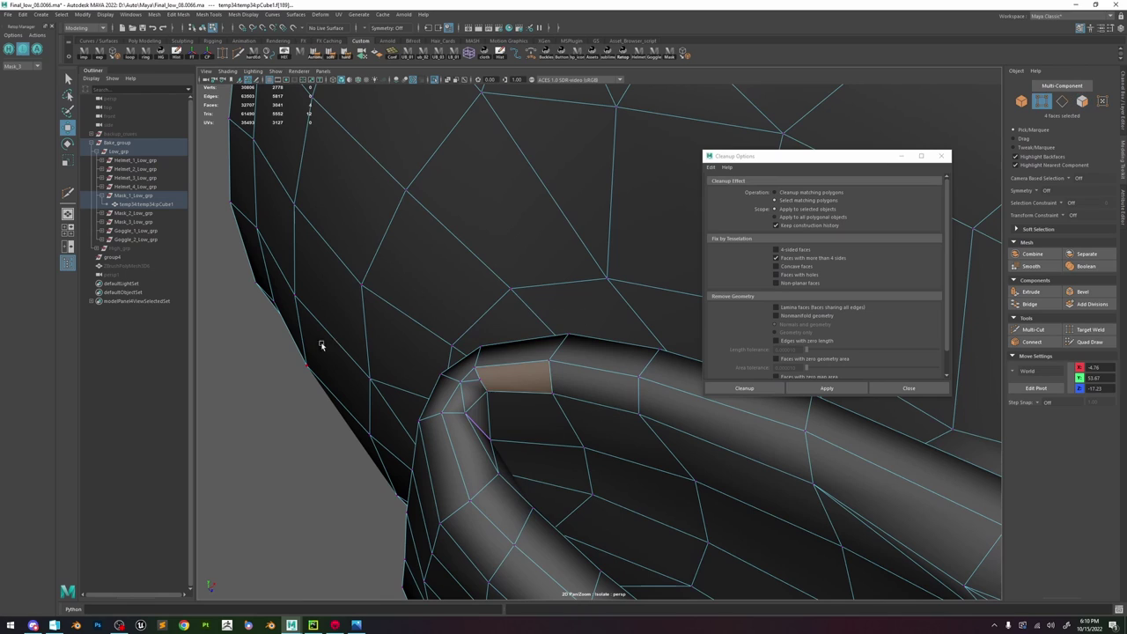
{"action": "left_click", "coordinate": [380, 286]}
{"action": "left_click", "coordinate": [306, 443]}
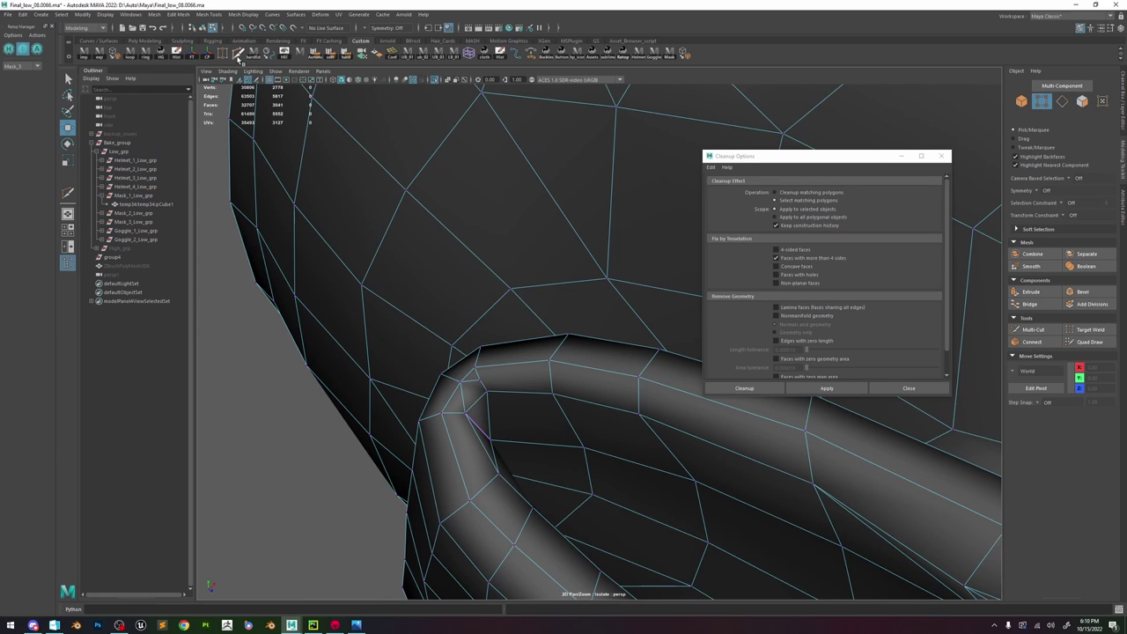
{"action": "left_click", "coordinate": [237, 53]}
{"action": "left_click", "coordinate": [219, 56]}
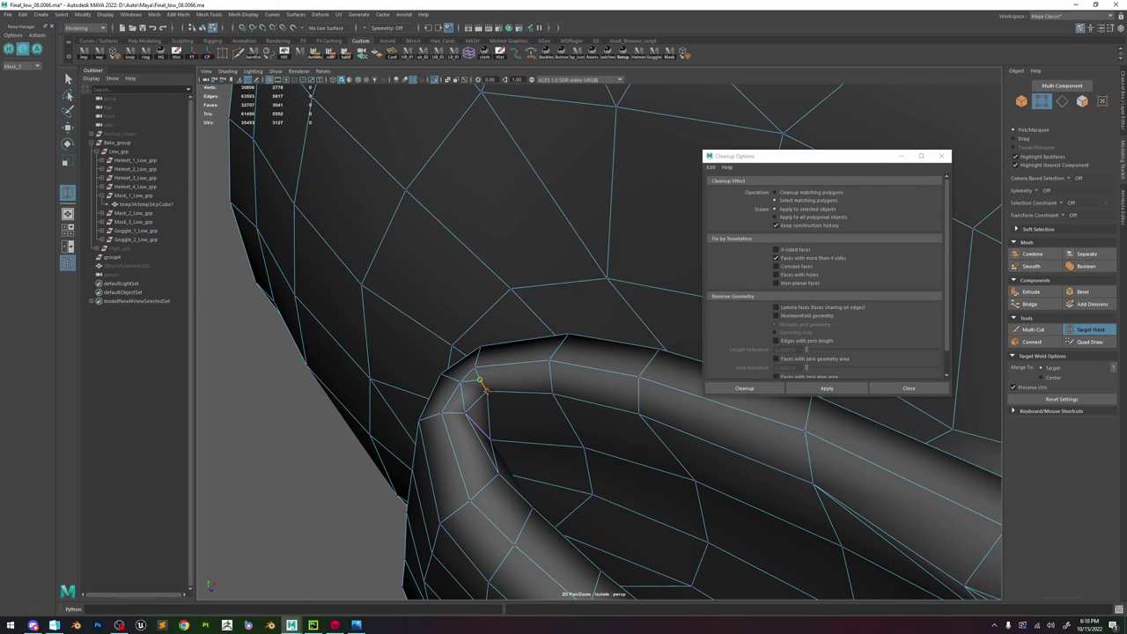
{"action": "left_click_drag", "start_coordinate": [486, 390], "coordinate": [492, 391]}
{"action": "scroll", "coordinate": [493, 392], "scroll_direction": "down", "scroll_amount": 5}
{"action": "key", "text": "w"}
- Recheck the mask body for n-gons and examine the flagged faces beneath the hose neck
{"action": "left_click", "coordinate": [795, 385]}
{"action": "middle_click_drag", "start_coordinate": [655, 374], "coordinate": [395, 368], "text": "alt"}
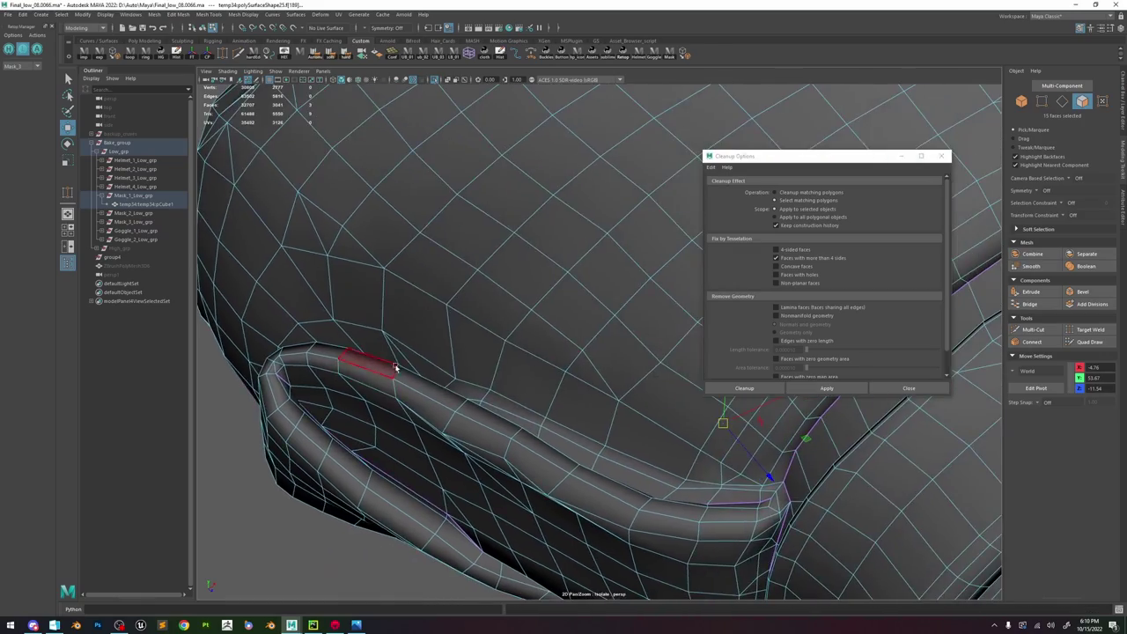
{"action": "scroll", "coordinate": [396, 368], "scroll_direction": "down", "scroll_amount": 10}
{"action": "left_click_drag", "start_coordinate": [535, 370], "coordinate": [484, 360], "text": "alt"}
{"action": "right_click_drag", "start_coordinate": [484, 360], "coordinate": [727, 483], "text": "alt"}
{"action": "left_click_drag", "start_coordinate": [728, 483], "coordinate": [639, 385], "text": "alt"}
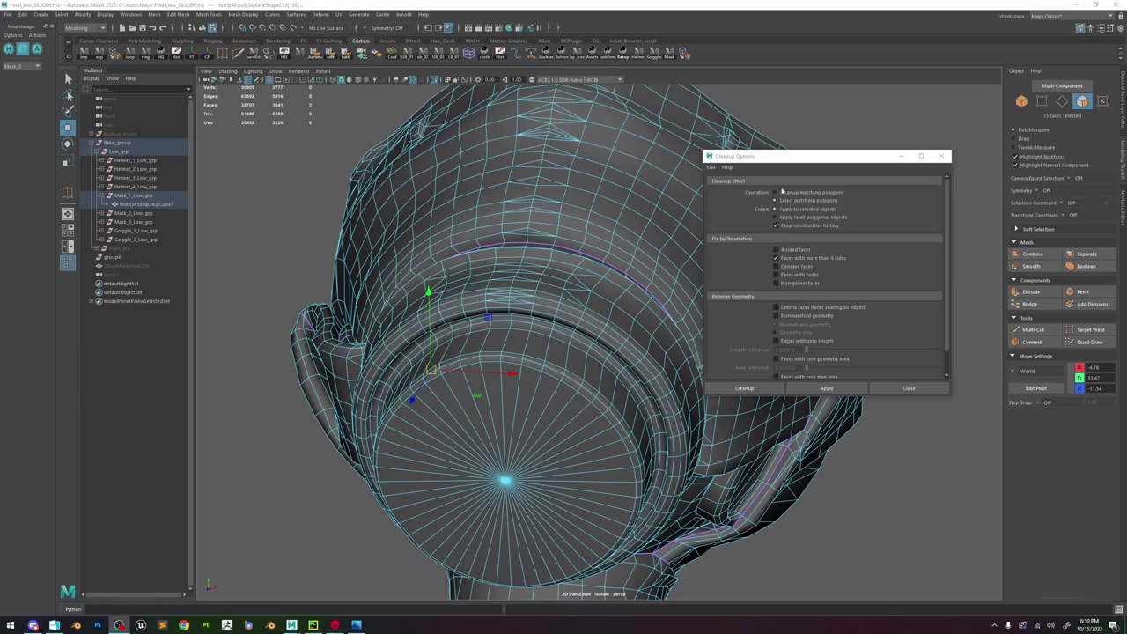
{"action": "mouse_move", "coordinate": [662, 287]}
{"action": "left_mouse_down", "text": "alt"}
{"action": "mouse_move", "coordinate": [588, 294]}
{"action": "mouse_move", "coordinate": [643, 332]}
{"action": "mouse_move", "coordinate": [611, 319]}
{"action": "mouse_move", "coordinate": [599, 345]}
{"action": "mouse_move", "coordinate": [574, 339]}
{"action": "mouse_move", "coordinate": [627, 286]}
{"action": "mouse_move", "coordinate": [603, 275]}
{"action": "mouse_move", "coordinate": [626, 274]}
{"action": "left_mouse_up", "text": "alt"}
{"action": "key", "text": "4"}
{"action": "middle_click_drag", "start_coordinate": [626, 274], "coordinate": [634, 201], "text": "alt"}
{"action": "right_click_drag", "start_coordinate": [634, 201], "coordinate": [787, 412], "text": "alt"}
{"action": "key", "text": "5"}
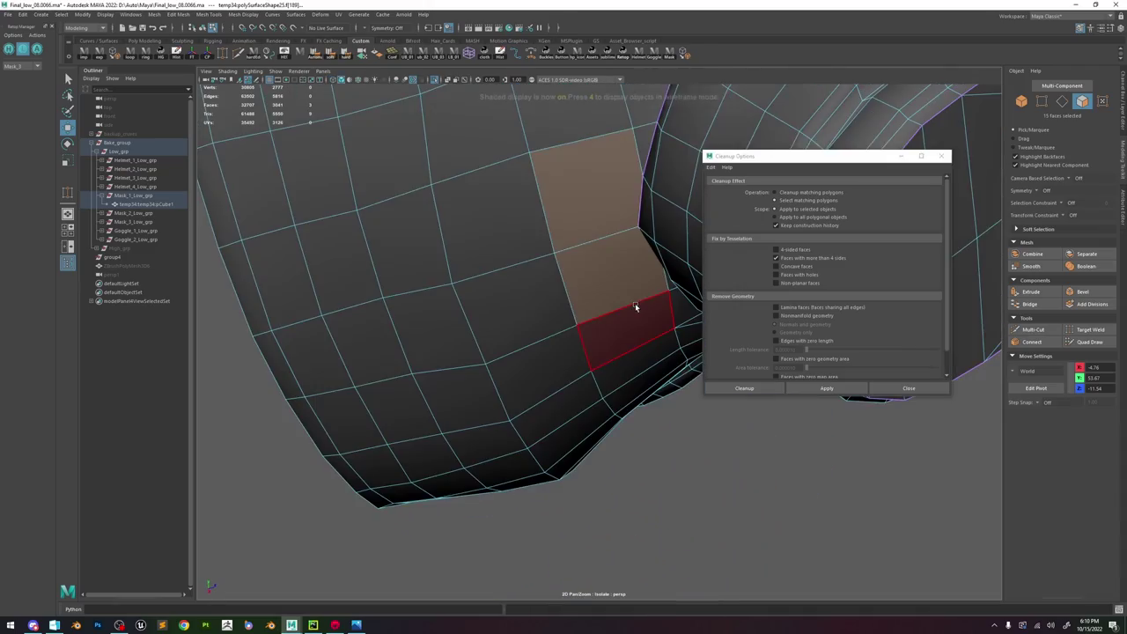
{"action": "left_click_drag", "start_coordinate": [633, 299], "coordinate": [597, 323], "text": "alt"}
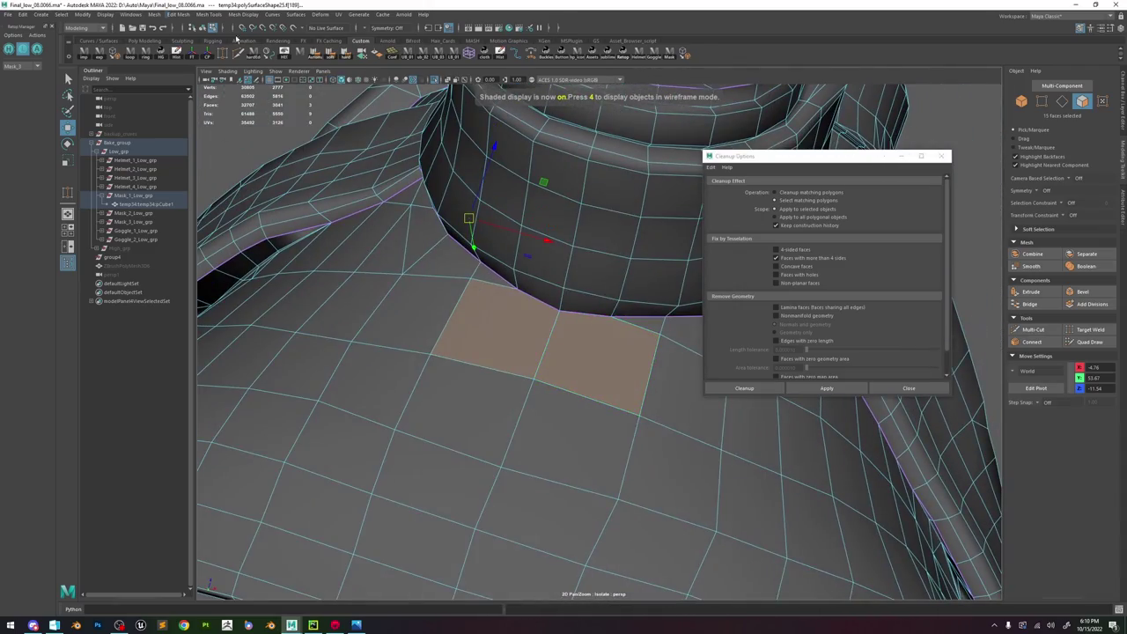
- Split the two flagged faces bordering the hose neck with Multi-Cut
{"action": "left_click", "coordinate": [237, 51]}
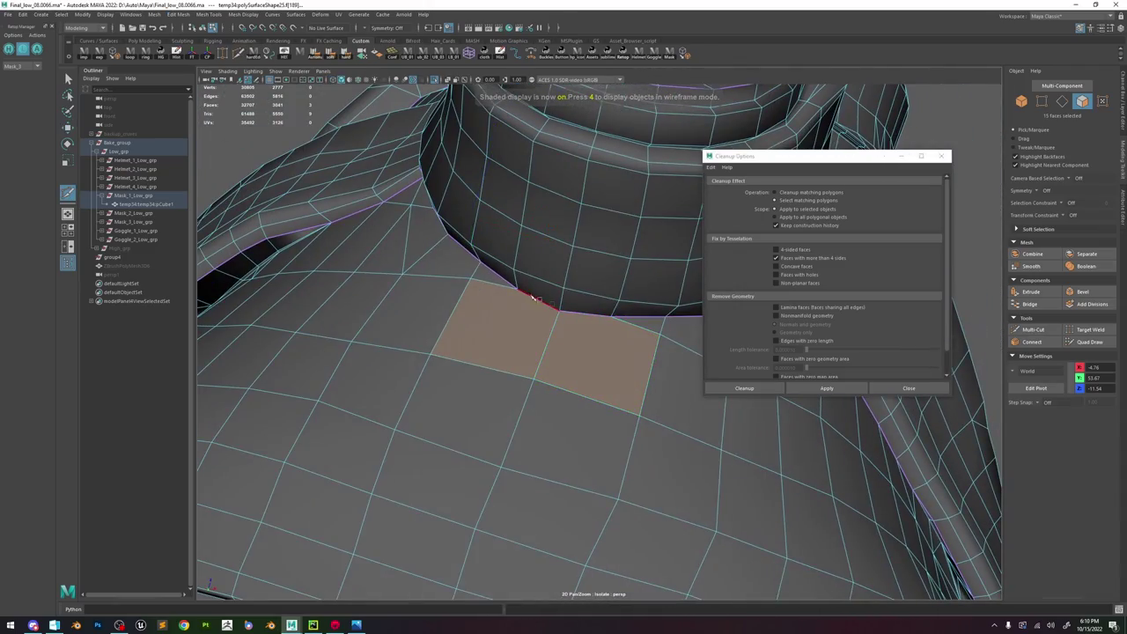
{"action": "right_click", "coordinate": [440, 355]}
{"action": "left_click", "coordinate": [611, 317]}
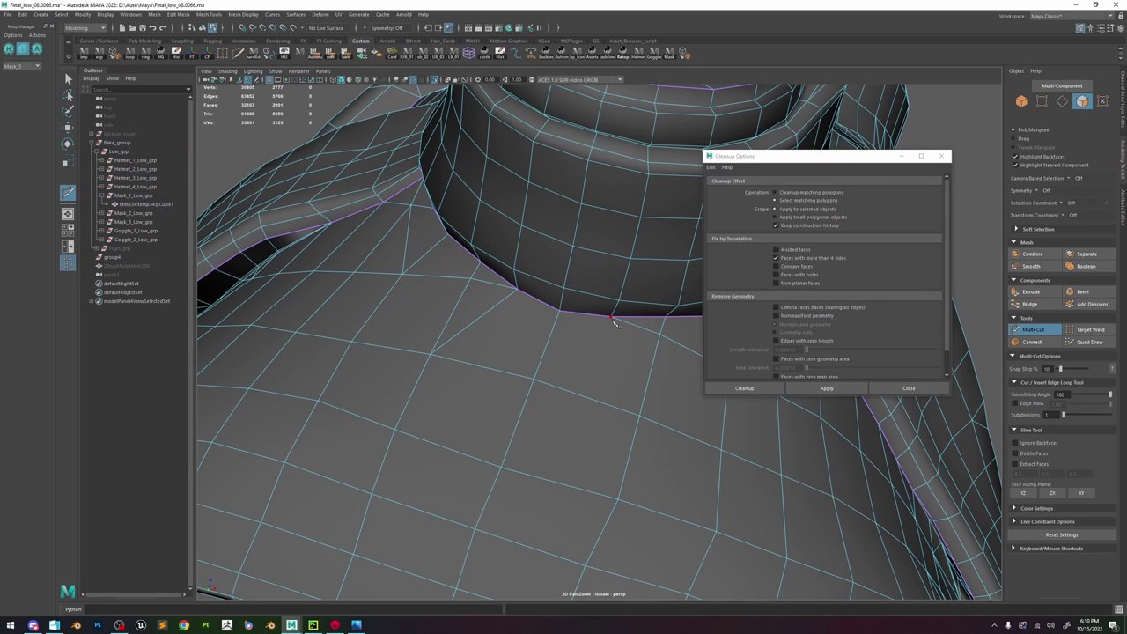
{"action": "right_click_drag", "start_coordinate": [640, 413], "coordinate": [608, 340], "text": "alt"}
{"action": "key", "text": "w"}
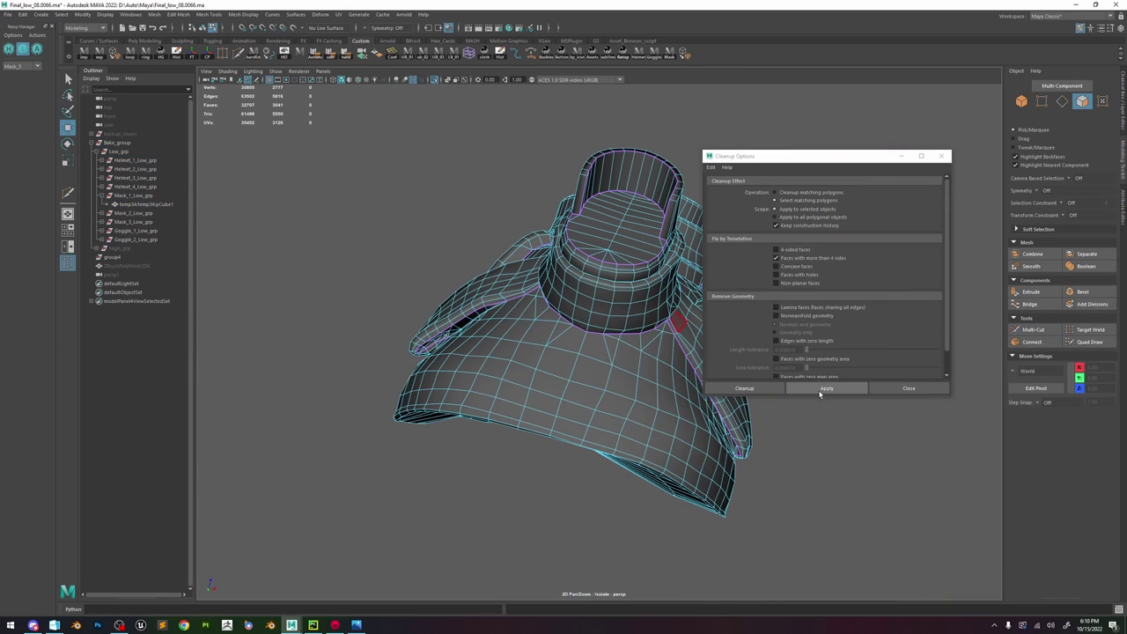
- Recheck the mask body for n-gons and frame the flagged face on the side fold rim
{"action": "left_click", "coordinate": [820, 389]}
{"action": "left_click_drag", "start_coordinate": [653, 300], "coordinate": [649, 426], "text": "alt"}
{"action": "key", "text": "4"}
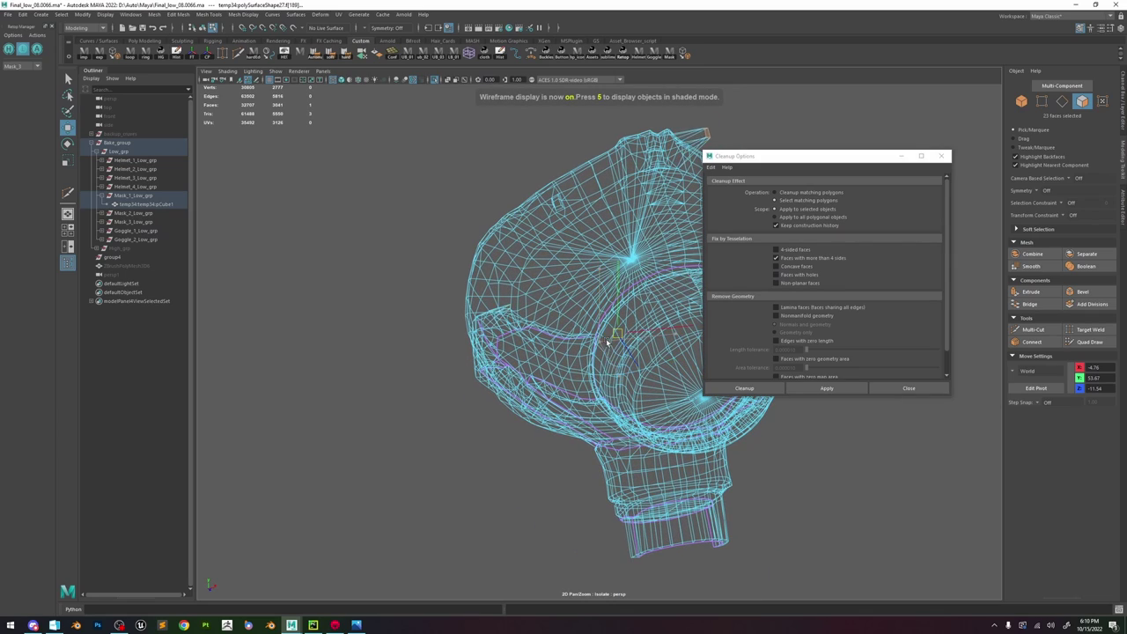
{"action": "left_click_drag", "start_coordinate": [598, 346], "coordinate": [606, 388], "text": "alt"}
{"action": "right_click_drag", "start_coordinate": [605, 389], "coordinate": [661, 435], "text": "alt"}
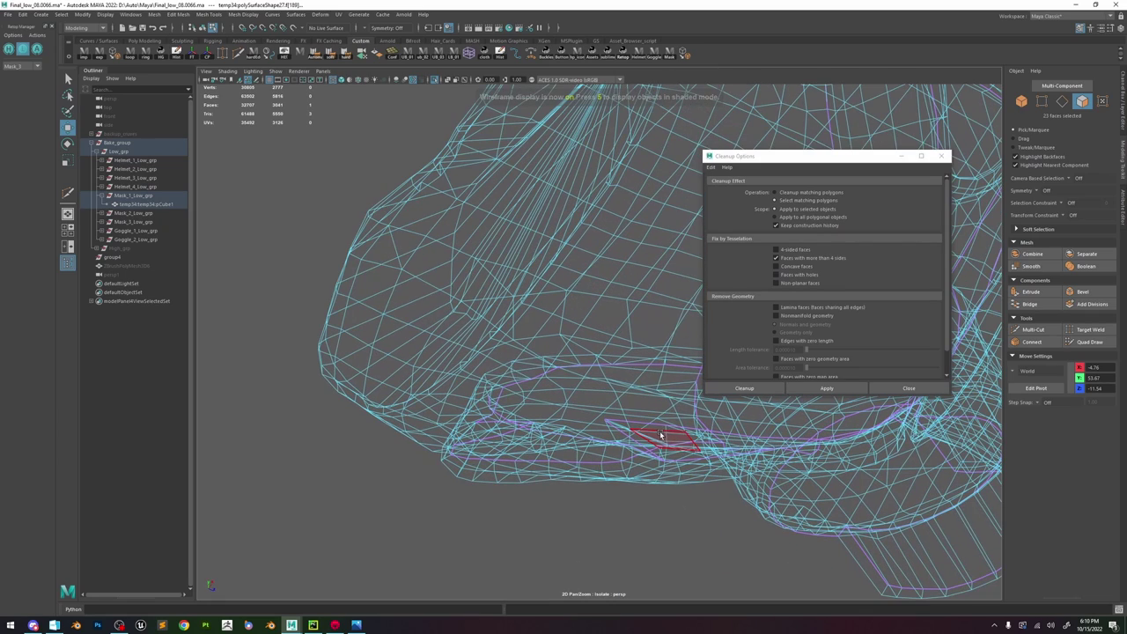
{"action": "key", "text": "ctrl+z"}
{"action": "scroll", "coordinate": [553, 397], "scroll_direction": "up", "scroll_amount": 3}
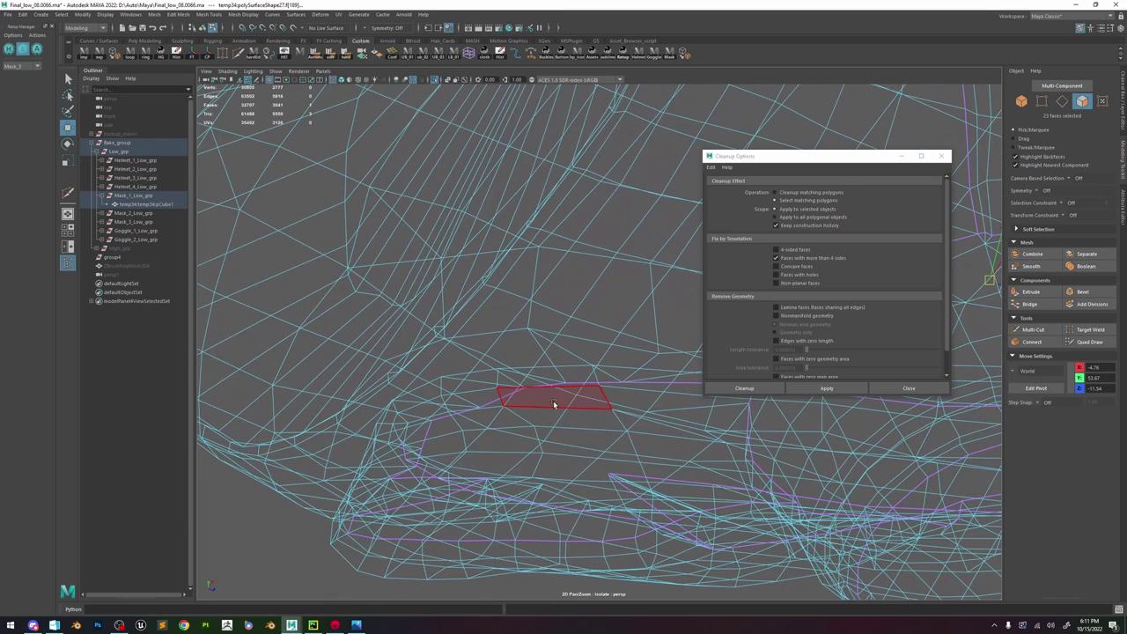
{"action": "key", "text": "5"}
{"action": "key", "text": "f"}
{"action": "scroll", "coordinate": [535, 377], "scroll_direction": "down", "scroll_amount": 3}
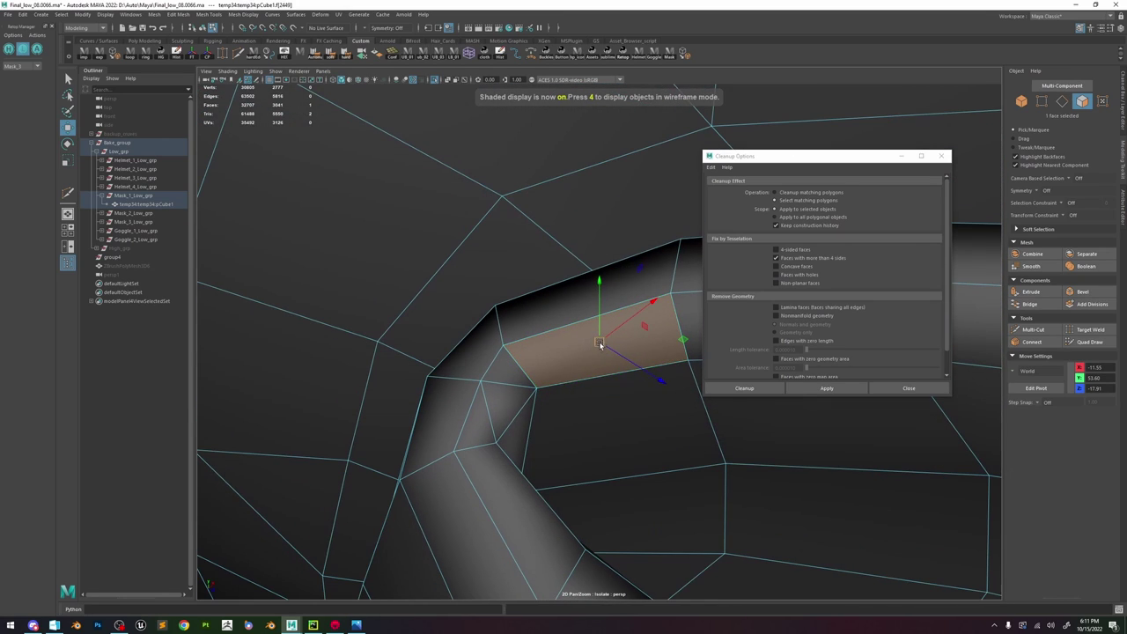
{"action": "left_click_drag", "start_coordinate": [599, 342], "coordinate": [605, 339]}
{"action": "key", "text": "ctrl+z"}
{"action": "right_click_drag", "start_coordinate": [606, 337], "coordinate": [532, 313]}
{"action": "left_click_drag", "start_coordinate": [609, 365], "coordinate": [534, 409], "text": "alt"}
{"action": "left_click", "coordinate": [536, 385]}
{"action": "key", "text": "ctrl+z"}
{"action": "key", "text": "ctrl+z"}
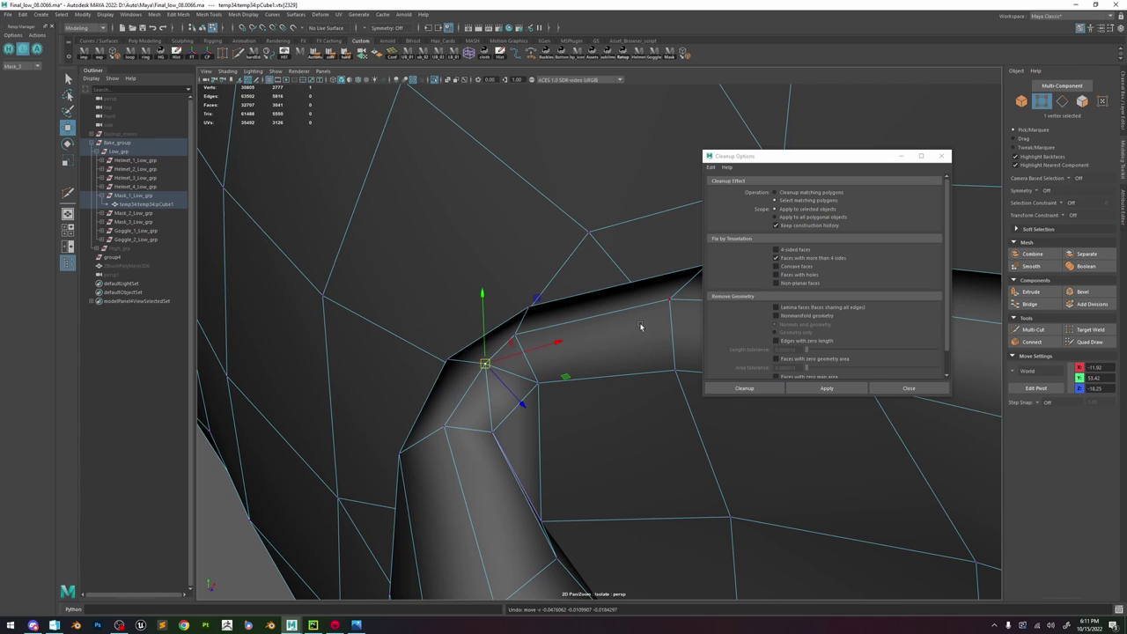
{"action": "key", "text": "ctrl+z"}
- Run the n-gon check again and examine the flagged rim face's corner vertices in smooth preview
{"action": "right_click_drag", "start_coordinate": [678, 378], "coordinate": [502, 389], "text": "alt"}
{"action": "right_click_drag", "start_coordinate": [650, 350], "coordinate": [705, 357], "text": "alt"}
{"action": "left_click", "coordinate": [821, 388]}
{"action": "scroll", "coordinate": [632, 359], "scroll_direction": "up", "scroll_amount": 10}
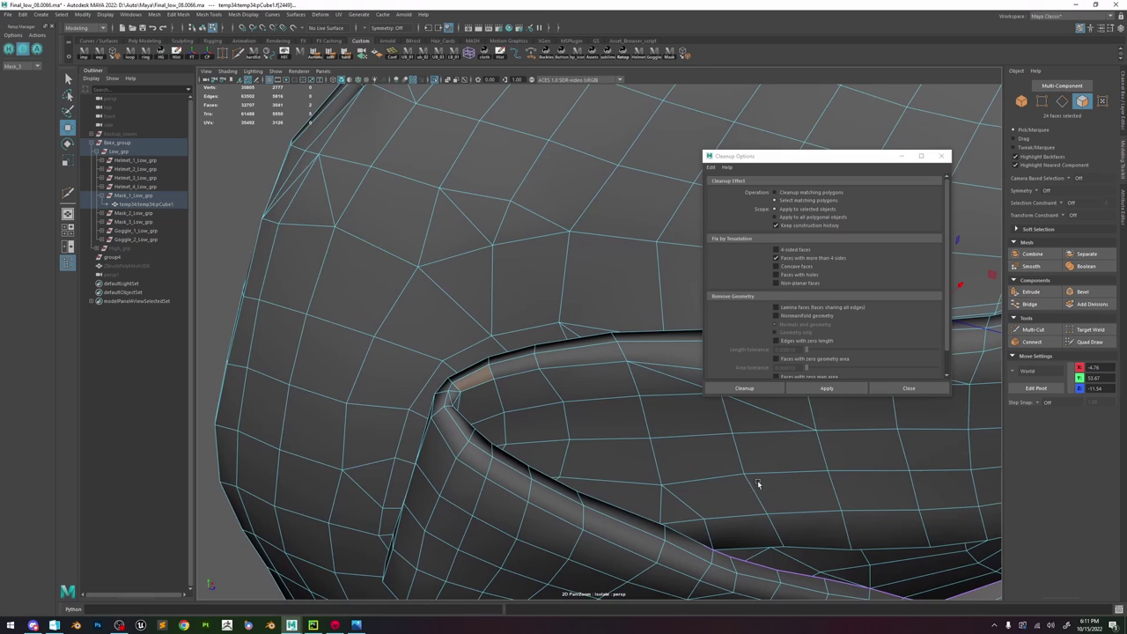
{"action": "right_click_drag", "start_coordinate": [493, 361], "coordinate": [632, 460], "text": "alt"}
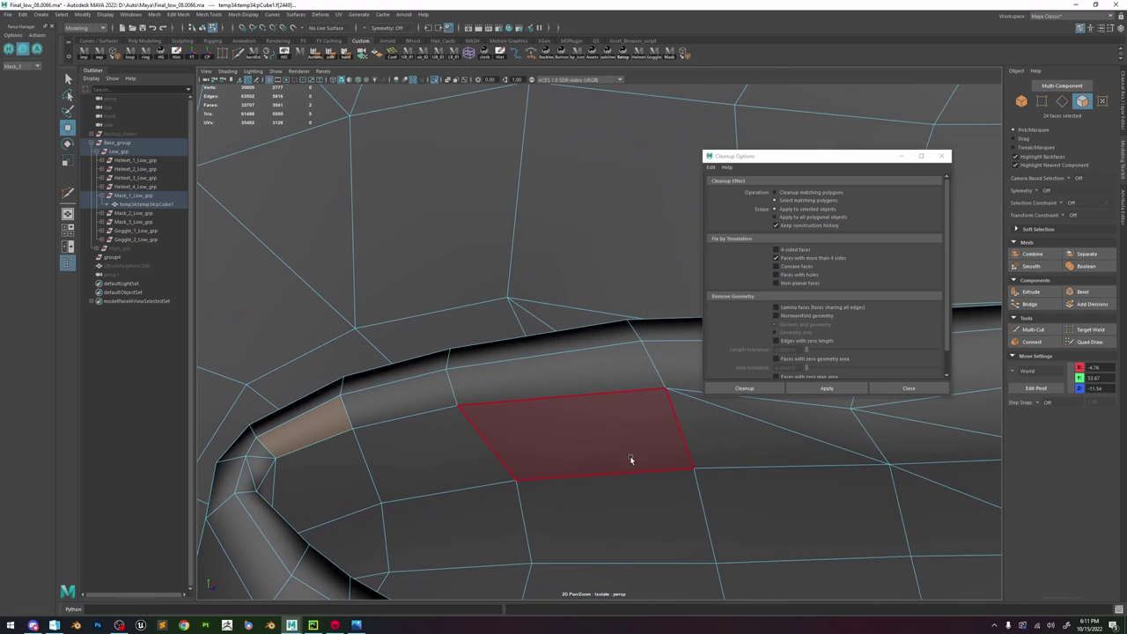
{"action": "key", "text": "3"}
{"action": "key", "text": "1"}
{"action": "right_click_drag", "start_coordinate": [327, 406], "coordinate": [257, 390]}
{"action": "key", "text": "3"}
{"action": "left_click", "coordinate": [276, 458]}
{"action": "right_click_drag", "start_coordinate": [347, 431], "coordinate": [346, 466]}
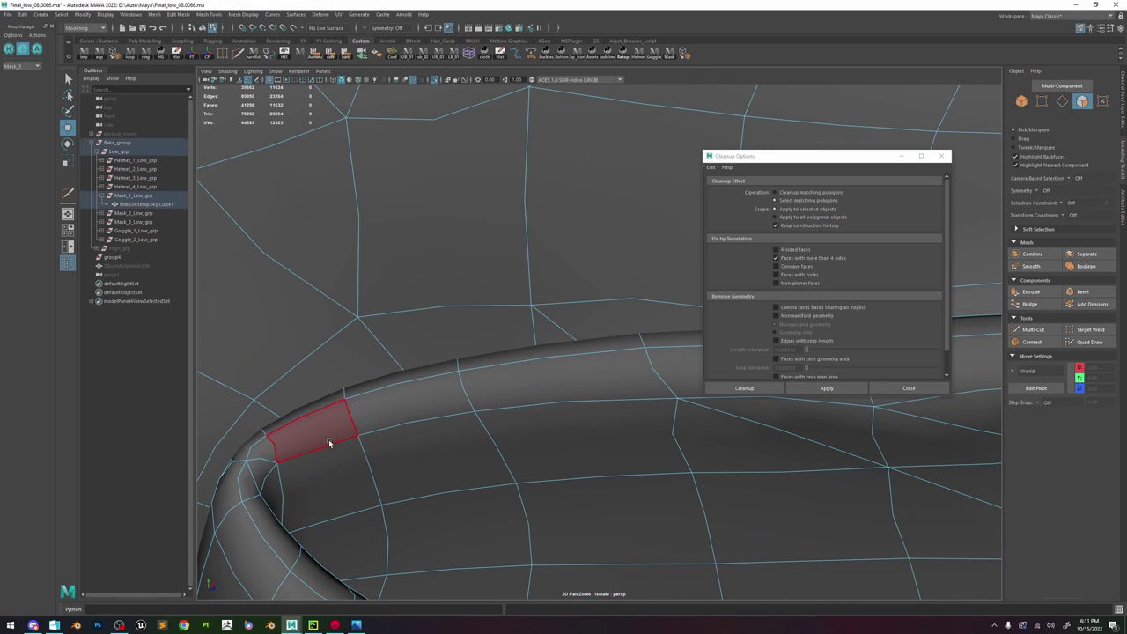
- Delete the flagged face at the end of the fold rim and fill the resulting hole
{"action": "left_click", "coordinate": [329, 442]}
{"action": "key", "text": "Delete"}
{"action": "right_click_drag", "start_coordinate": [413, 396], "coordinate": [423, 307]}
{"action": "double_click", "coordinate": [304, 450]}
{"action": "right_click_drag", "start_coordinate": [302, 454], "coordinate": [294, 543], "text": "shift"}
- Recheck the mask body for n-gons, soften the edges at the refilled rim face and leave smooth preview
{"action": "left_click_drag", "start_coordinate": [291, 432], "coordinate": [344, 394], "text": "alt"}
{"action": "right_click_drag", "start_coordinate": [344, 394], "coordinate": [396, 359]}
{"action": "left_click", "coordinate": [826, 388]}
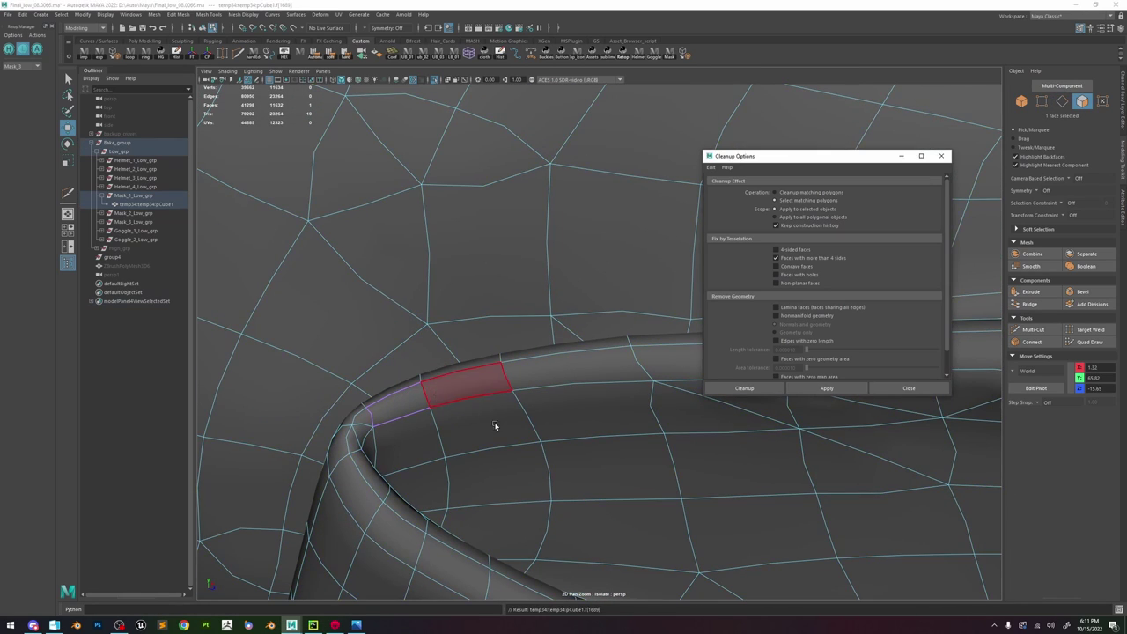
{"action": "scroll", "coordinate": [496, 426], "scroll_direction": "down", "scroll_amount": 10}
{"action": "left_click_drag", "start_coordinate": [495, 425], "coordinate": [738, 475], "text": "alt"}
{"action": "right_click_drag", "start_coordinate": [546, 321], "coordinate": [584, 339], "text": "shift"}
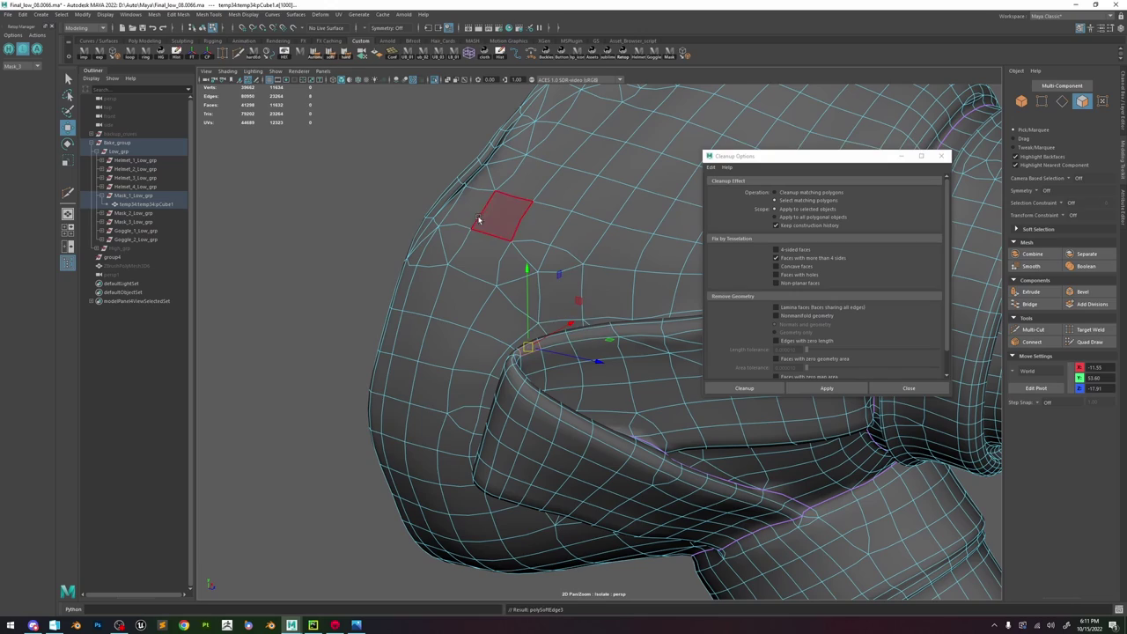
{"action": "right_click_drag", "start_coordinate": [479, 220], "coordinate": [532, 185]}
{"action": "left_click", "coordinate": [687, 292]}
{"action": "key", "text": "1"}
{"action": "left_click_drag", "start_coordinate": [686, 292], "coordinate": [561, 289], "text": "alt"}
- Check the mask body again for faces with more than four sides and frame the flagged face near the nose bridge
{"action": "left_click", "coordinate": [826, 388]}
{"action": "scroll", "coordinate": [562, 289], "scroll_direction": "down", "scroll_amount": 8}
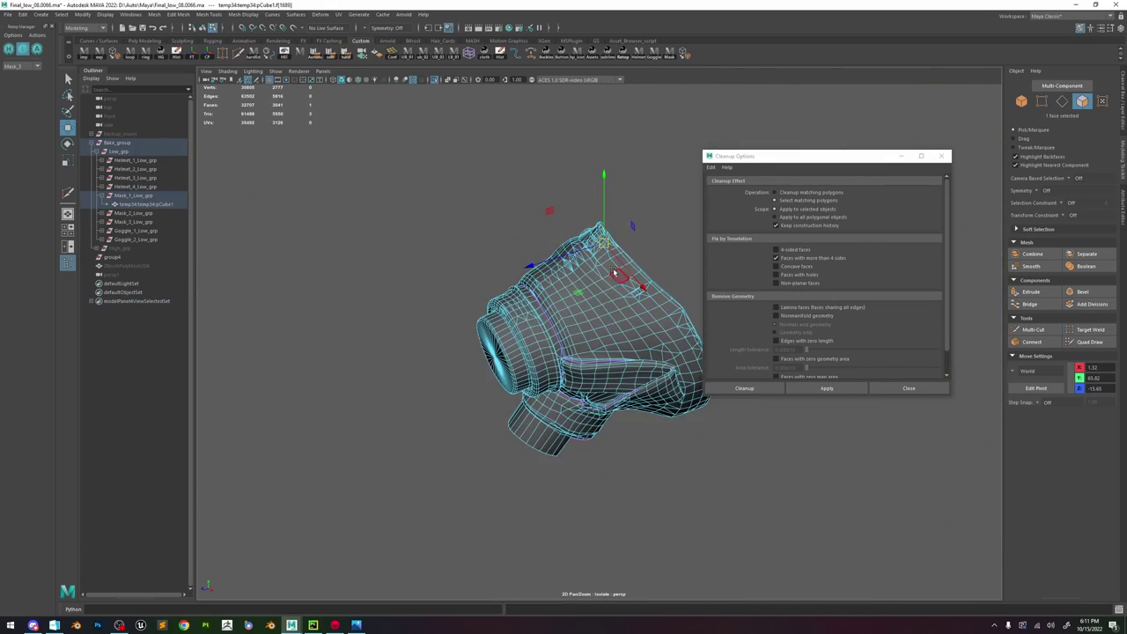
{"action": "key", "text": "f"}
{"action": "scroll", "coordinate": [606, 280], "scroll_direction": "down", "scroll_amount": 6}
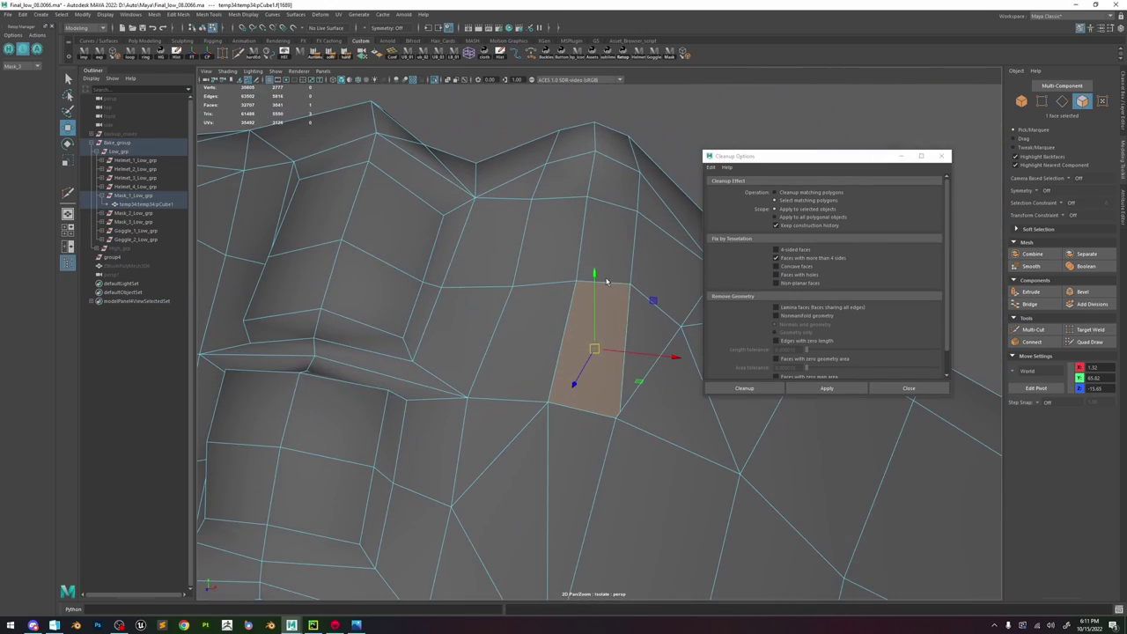
- Try to split the flagged face near the nose bridge with a Multi-Cut starting at its upper corner
{"action": "left_click", "coordinate": [672, 145]}
{"action": "middle_click_drag", "start_coordinate": [652, 250], "coordinate": [536, 200], "text": "alt"}
{"action": "scroll", "coordinate": [577, 332], "scroll_direction": "up", "scroll_amount": 4}
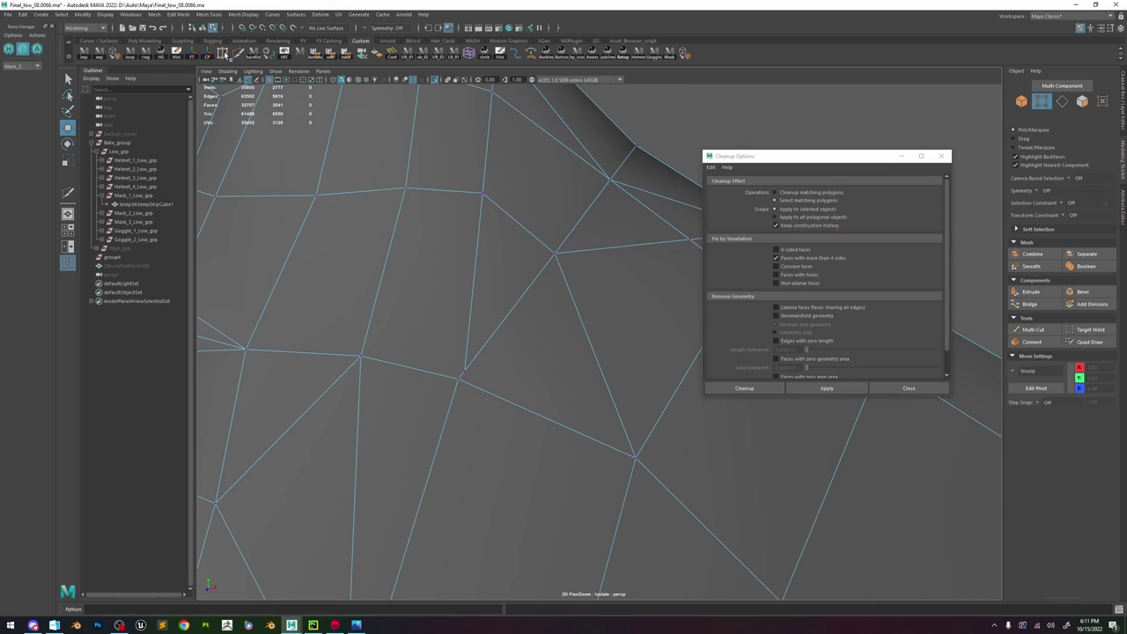
{"action": "left_click", "coordinate": [223, 54]}
{"action": "left_click", "coordinate": [236, 55]}
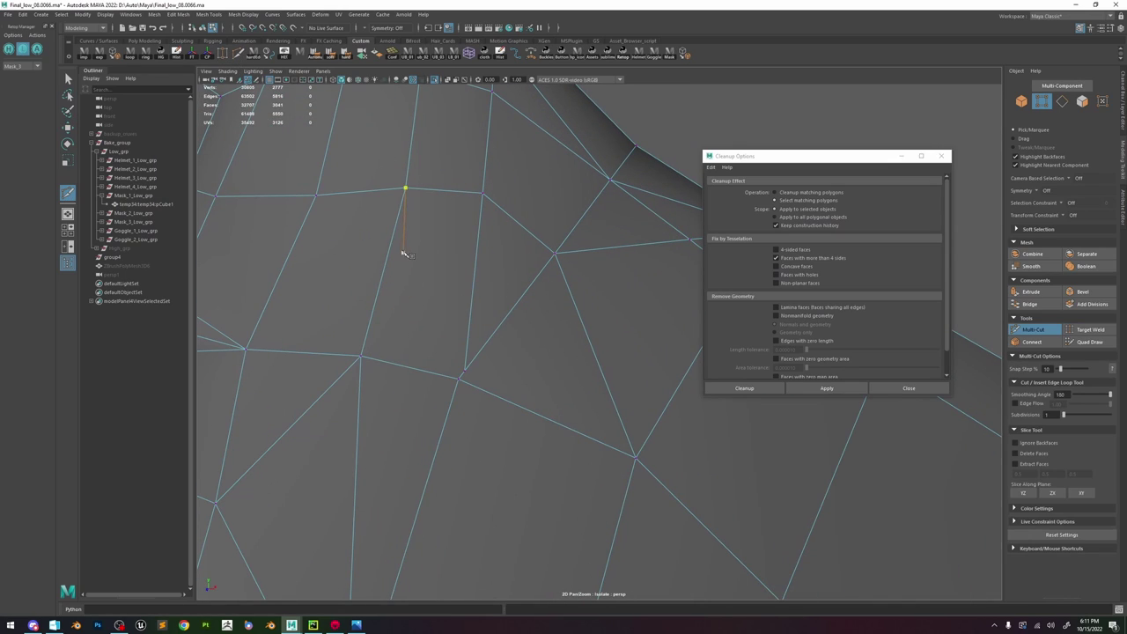
{"action": "key", "text": "w"}
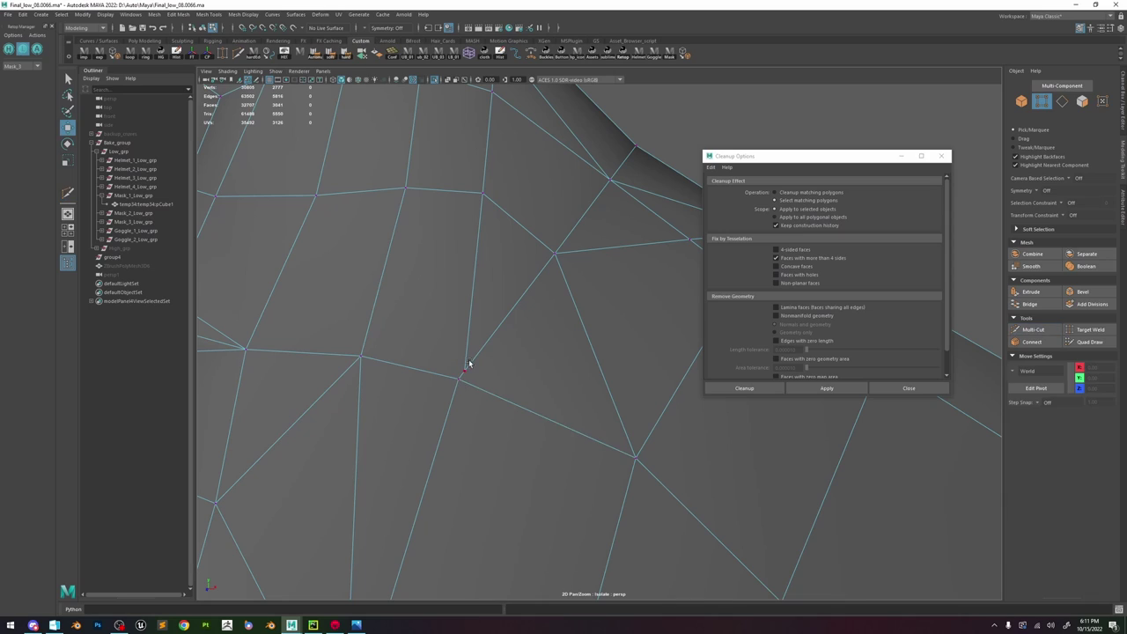
- Try an automatic cleanup of the mask body's faces with more than four sides, inspect the shading, and undo it
{"action": "middle_click_drag", "start_coordinate": [452, 320], "coordinate": [572, 322], "text": "alt"}
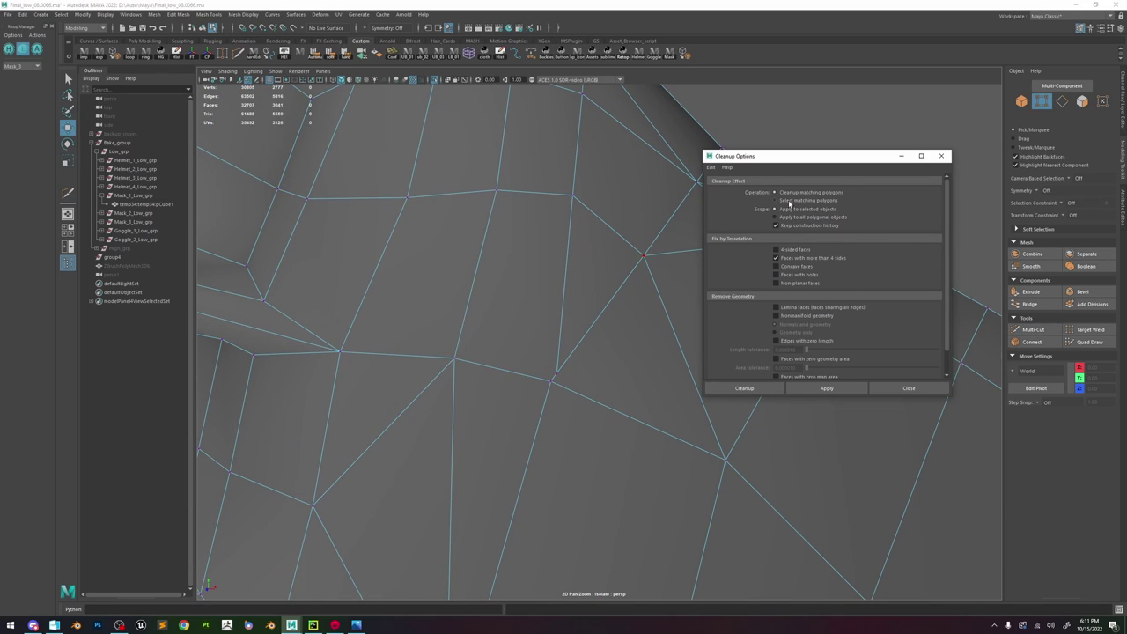
{"action": "left_click", "coordinate": [828, 387]}
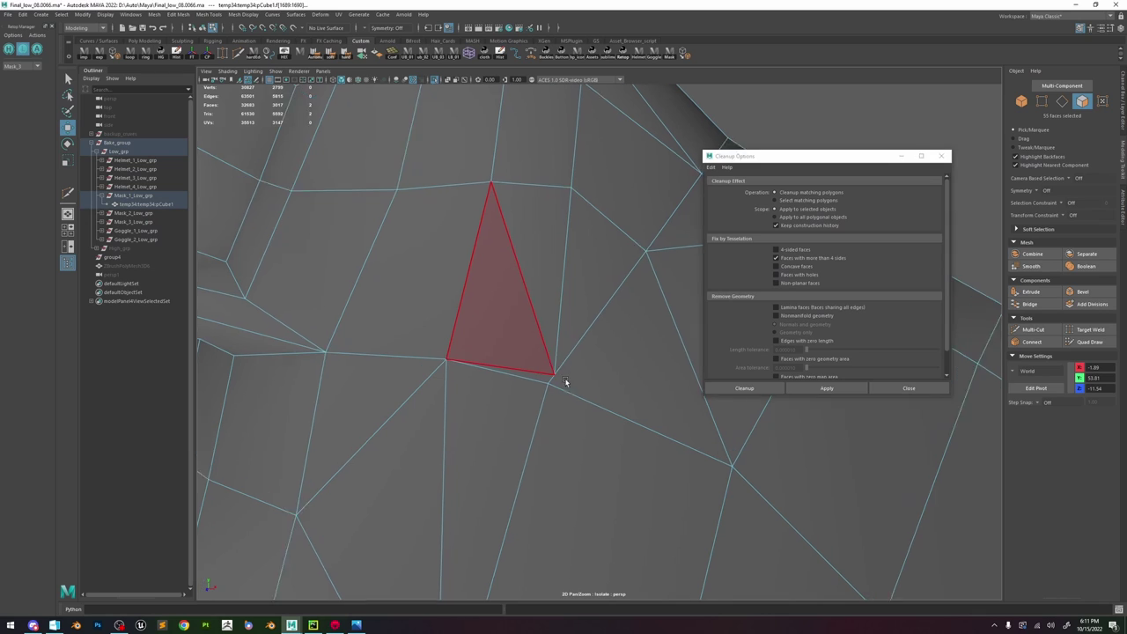
{"action": "left_click_drag", "start_coordinate": [564, 377], "coordinate": [427, 226], "text": "alt"}
{"action": "left_click_drag", "start_coordinate": [511, 272], "coordinate": [598, 385], "text": "alt"}
{"action": "key", "text": "F8"}
{"action": "left_click_drag", "start_coordinate": [666, 195], "coordinate": [599, 256], "text": "alt"}
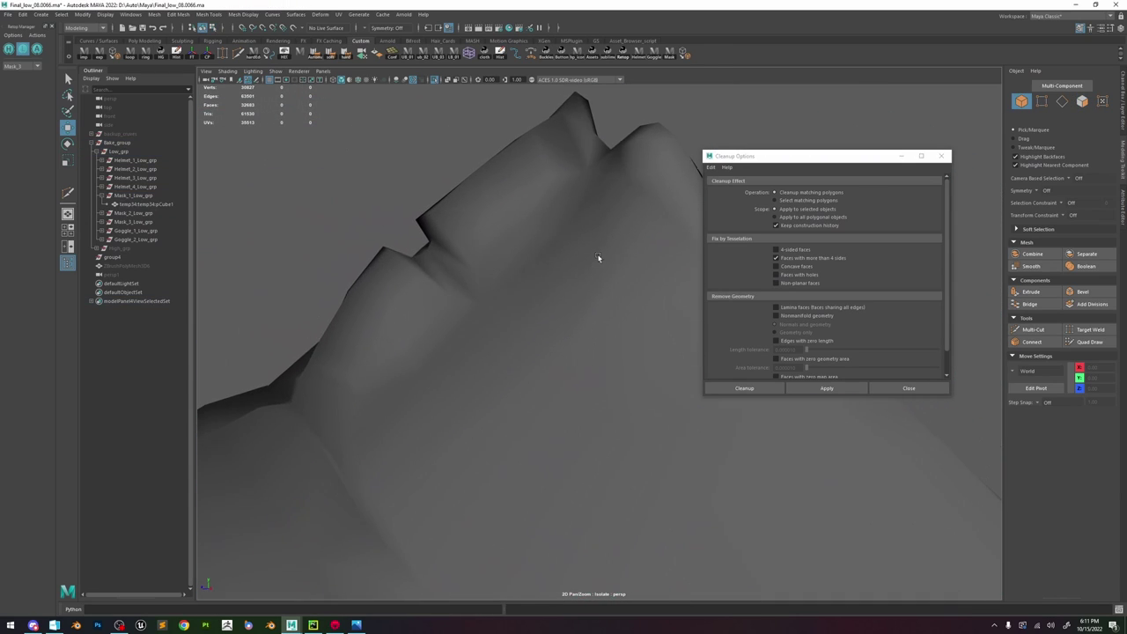
{"action": "left_click", "coordinate": [600, 331]}
{"action": "mouse_move", "coordinate": [600, 331]}
{"action": "left_mouse_down", "text": "alt"}
{"action": "mouse_move", "coordinate": [620, 302]}
{"action": "mouse_move", "coordinate": [591, 333]}
{"action": "left_mouse_up", "text": "alt"}
{"action": "key", "text": "ctrl+z"}
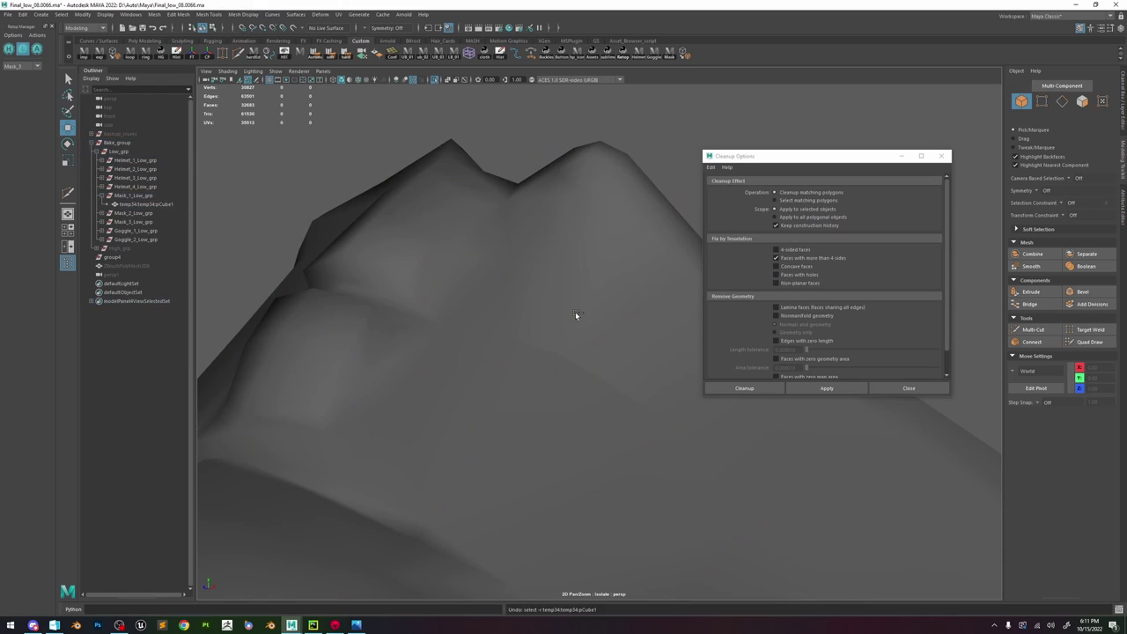
{"action": "key", "text": "ctrl+z"}
- Weld the doubled vertex at the lower corner of the flagged nose-bridge face with Target Weld
{"action": "key", "text": "F9"}
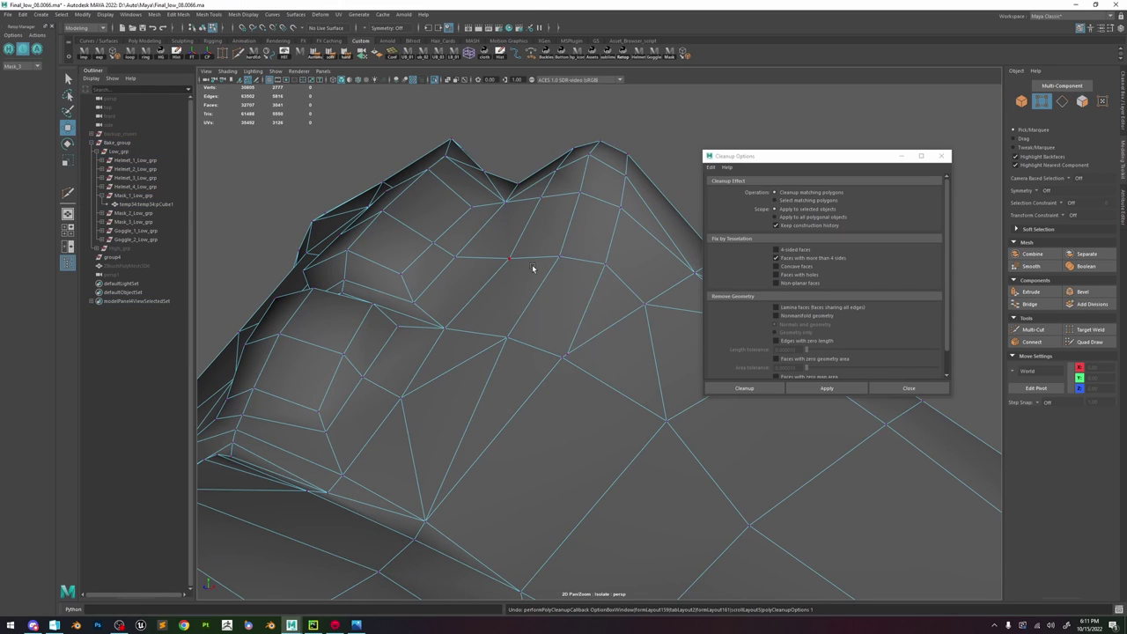
{"action": "key", "text": "shift+w"}
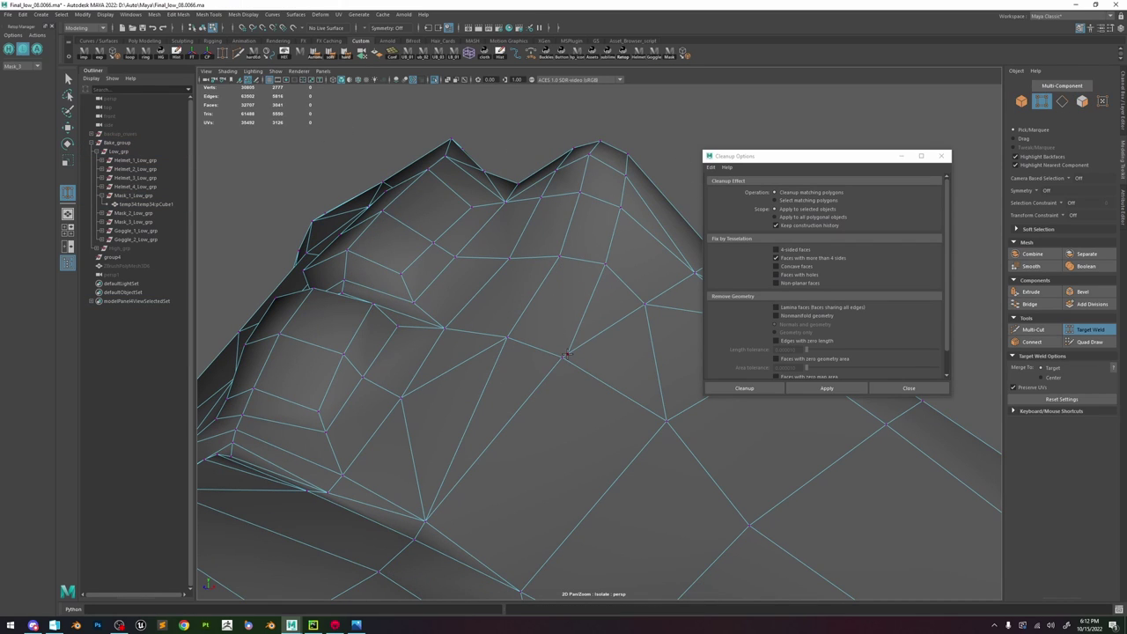
{"action": "left_click_drag", "start_coordinate": [609, 386], "coordinate": [608, 384]}
{"action": "key", "text": "w"}
- Apply the cleanup of matching polygons to the whole mask body for faces with more than four sides
{"action": "scroll", "coordinate": [584, 349], "scroll_direction": "down", "scroll_amount": 8}
{"action": "right_click_drag", "start_coordinate": [584, 349], "coordinate": [699, 262]}
{"action": "left_click", "coordinate": [833, 386]}
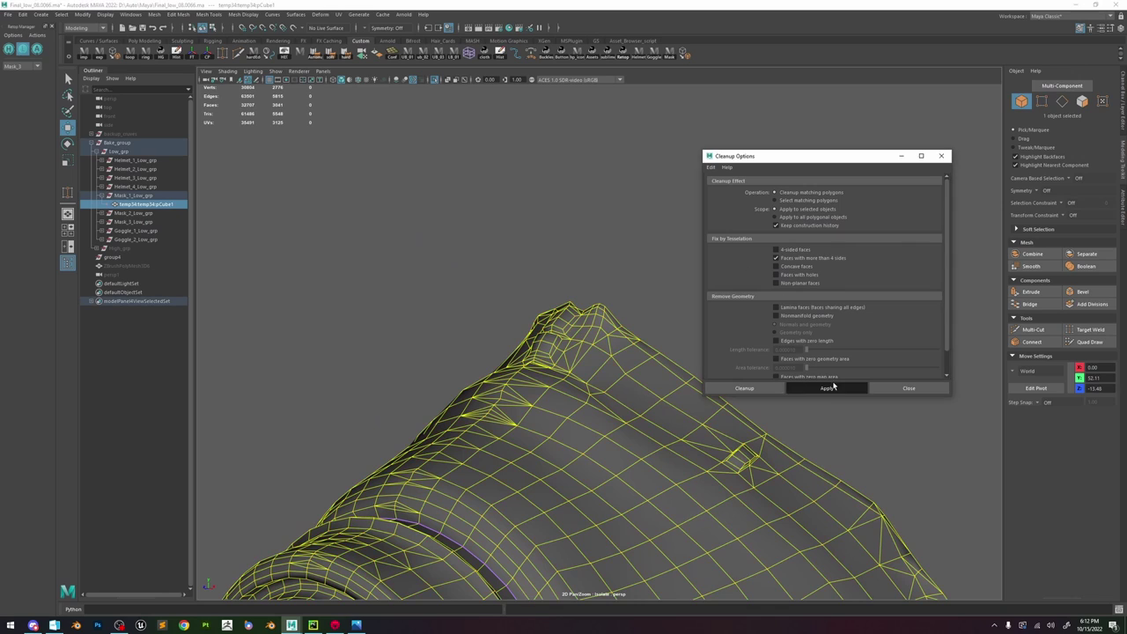
{"action": "left_click", "coordinate": [834, 389]}
{"action": "scroll", "coordinate": [641, 374], "scroll_direction": "down", "scroll_amount": 8}
{"action": "left_click", "coordinate": [648, 338]}
{"action": "left_click", "coordinate": [609, 393]}
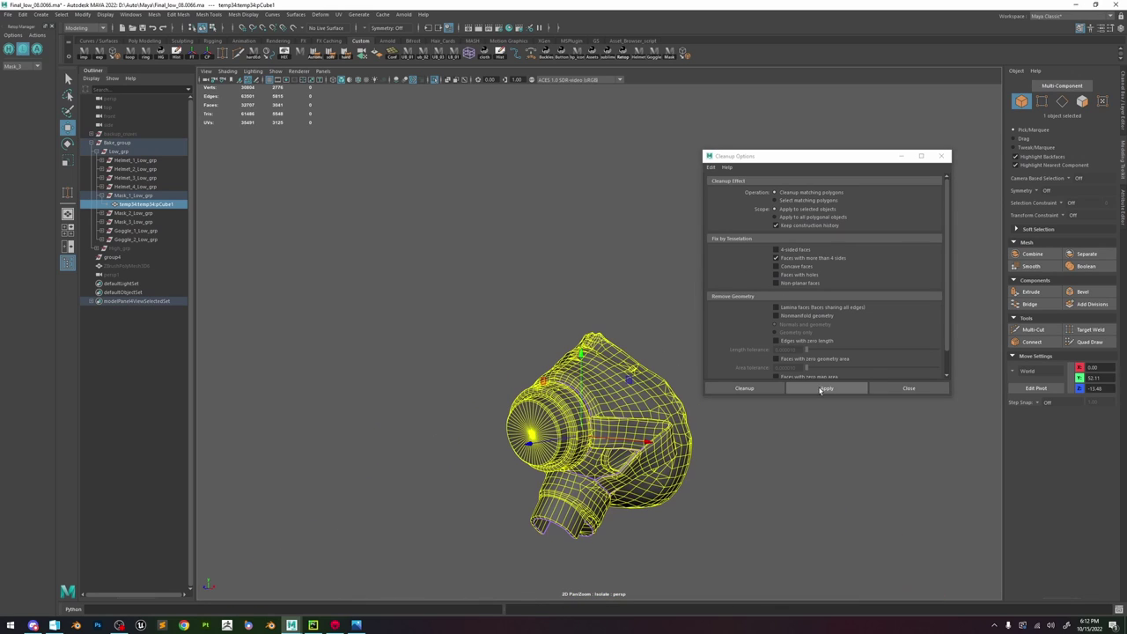
{"action": "left_click", "coordinate": [823, 389]}
{"action": "scroll", "coordinate": [581, 353], "scroll_direction": "up", "scroll_amount": 4}
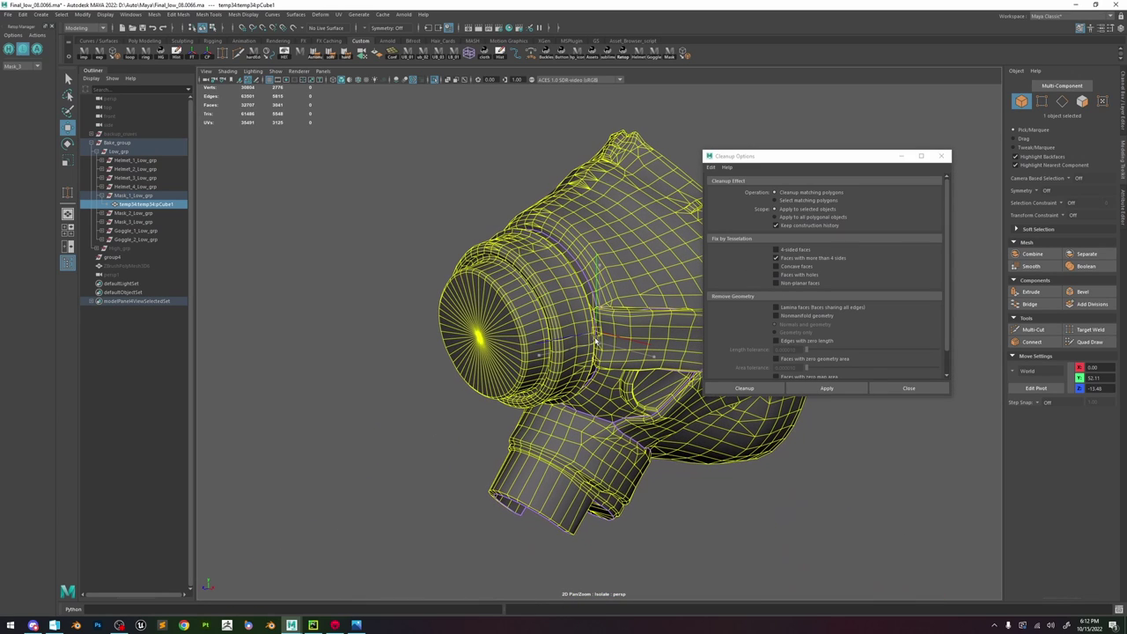
{"action": "key", "text": "F11"}
{"action": "left_click", "coordinate": [819, 385]}
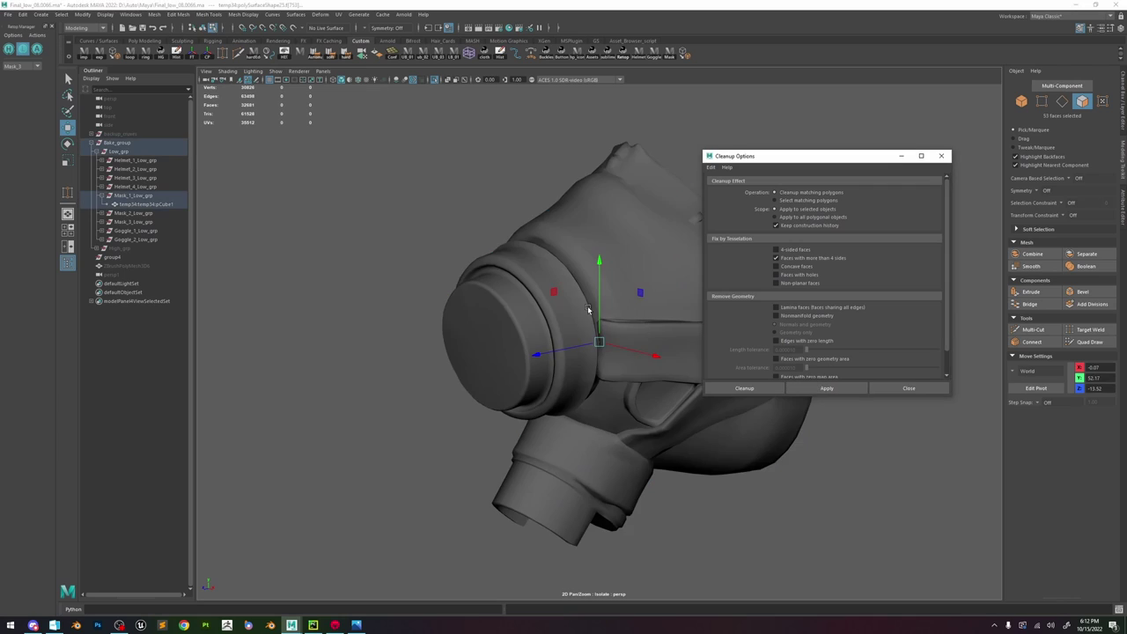
{"action": "left_click_drag", "start_coordinate": [588, 309], "coordinate": [647, 333], "text": "alt"}
- Leave isolation and clean up the faces with more than four sides on polySurface1 in Mask_2_Low_grp
{"action": "left_click", "coordinate": [102, 213]}
{"action": "left_click", "coordinate": [123, 222]}
{"action": "key", "text": "ctrl+1"}
{"action": "left_click_drag", "start_coordinate": [554, 231], "coordinate": [616, 242], "text": "alt"}
{"action": "key", "text": "F11"}
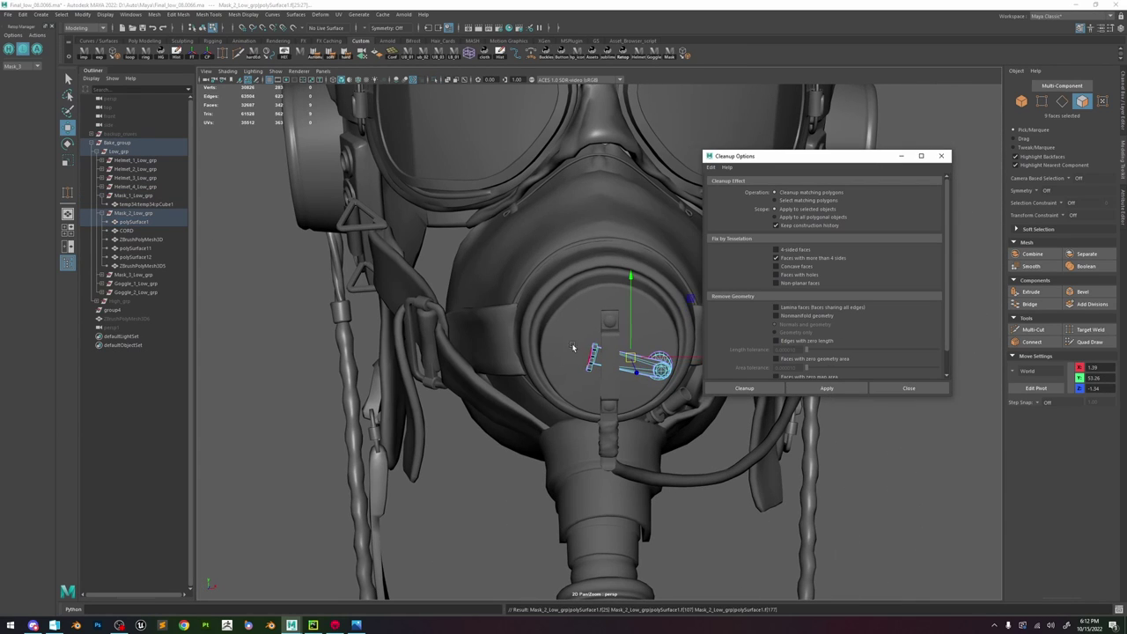
- Examine the cleaned faces around the lever's round pivot pin up close and in smooth preview
{"action": "scroll", "coordinate": [573, 347], "scroll_direction": "up", "scroll_amount": 5}
{"action": "middle_click_drag", "start_coordinate": [467, 297], "coordinate": [352, 231], "text": "alt"}
{"action": "left_click", "coordinate": [602, 243]}
{"action": "key", "text": "f"}
{"action": "right_click_drag", "start_coordinate": [613, 279], "coordinate": [531, 255]}
{"action": "left_click_drag", "start_coordinate": [550, 268], "coordinate": [617, 327], "text": "alt"}
{"action": "key", "text": "3"}
{"action": "key", "text": "1"}
{"action": "left_click", "coordinate": [563, 205]}
{"action": "key", "text": "ctrl+z"}
{"action": "left_click_drag", "start_coordinate": [564, 205], "coordinate": [611, 241]}
{"action": "scroll", "coordinate": [799, 295], "scroll_direction": "down", "scroll_amount": 1}
{"action": "scroll", "coordinate": [798, 295], "scroll_direction": "up", "scroll_amount": 1}
- Run the n-gon cleanup on the mask's lever part again and return to object selection
{"action": "left_click", "coordinate": [711, 167]}
{"action": "left_click", "coordinate": [712, 168]}
{"action": "left_click", "coordinate": [826, 388]}
{"action": "left_click", "coordinate": [650, 287]}
{"action": "scroll", "coordinate": [678, 247], "scroll_direction": "down", "scroll_amount": 5}
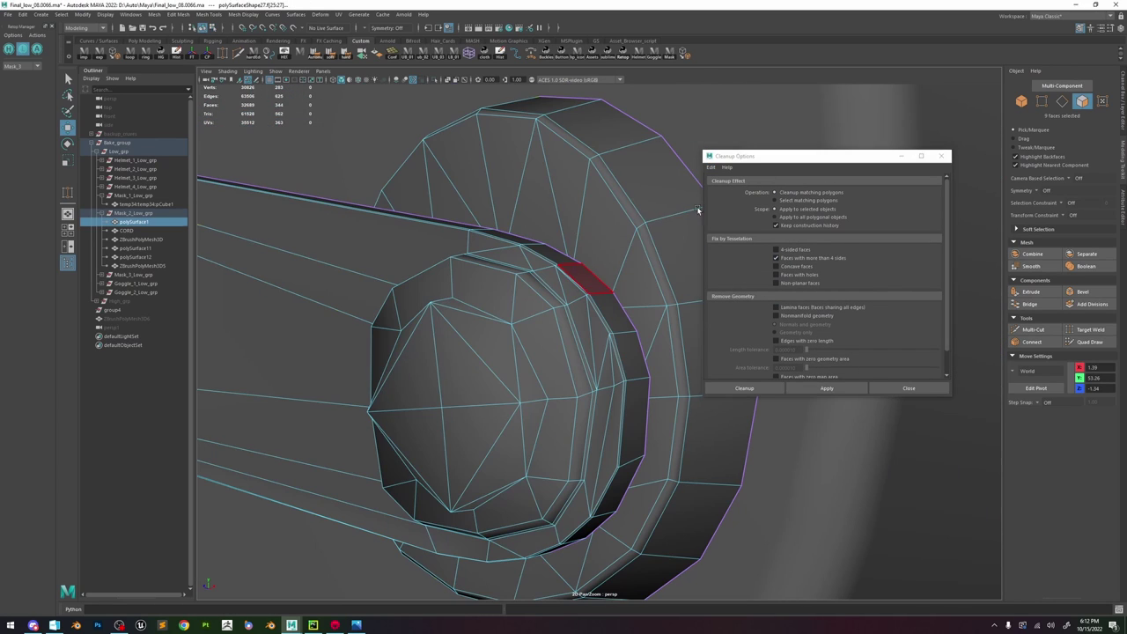
{"action": "key", "text": "F8"}
{"action": "scroll", "coordinate": [493, 291], "scroll_direction": "down", "scroll_amount": 5}
{"action": "left_click", "coordinate": [372, 262]}
{"action": "left_click", "coordinate": [572, 337]}
{"action": "left_click", "coordinate": [825, 388]}
- Apply the n-gon cleanup to the CORD object in Mask_2_Low_grp
{"action": "left_click", "coordinate": [153, 231]}
{"action": "scroll", "coordinate": [528, 317], "scroll_direction": "down", "scroll_amount": 3}
{"action": "left_click", "coordinate": [826, 388]}
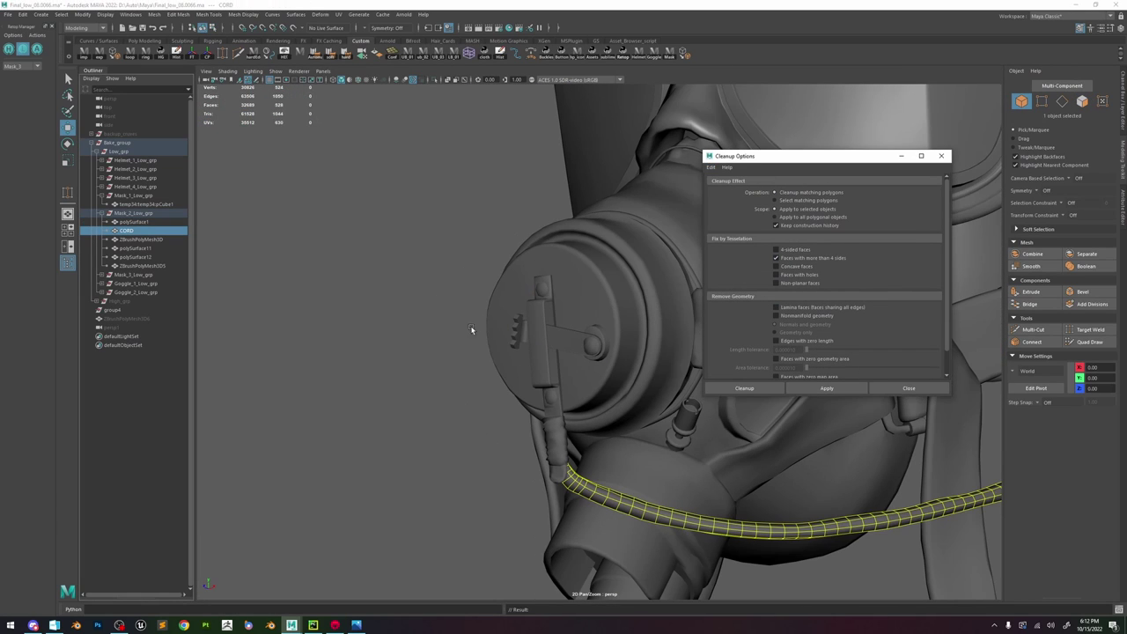
- Set the cleanup operation to select matching polygons and run the n-gon check around the lever
{"action": "left_click", "coordinate": [577, 327]}
{"action": "scroll", "coordinate": [589, 327], "scroll_direction": "up", "scroll_amount": 8}
{"action": "left_click", "coordinate": [598, 332]}
{"action": "left_click", "coordinate": [805, 200]}
{"action": "left_click", "coordinate": [825, 388]}
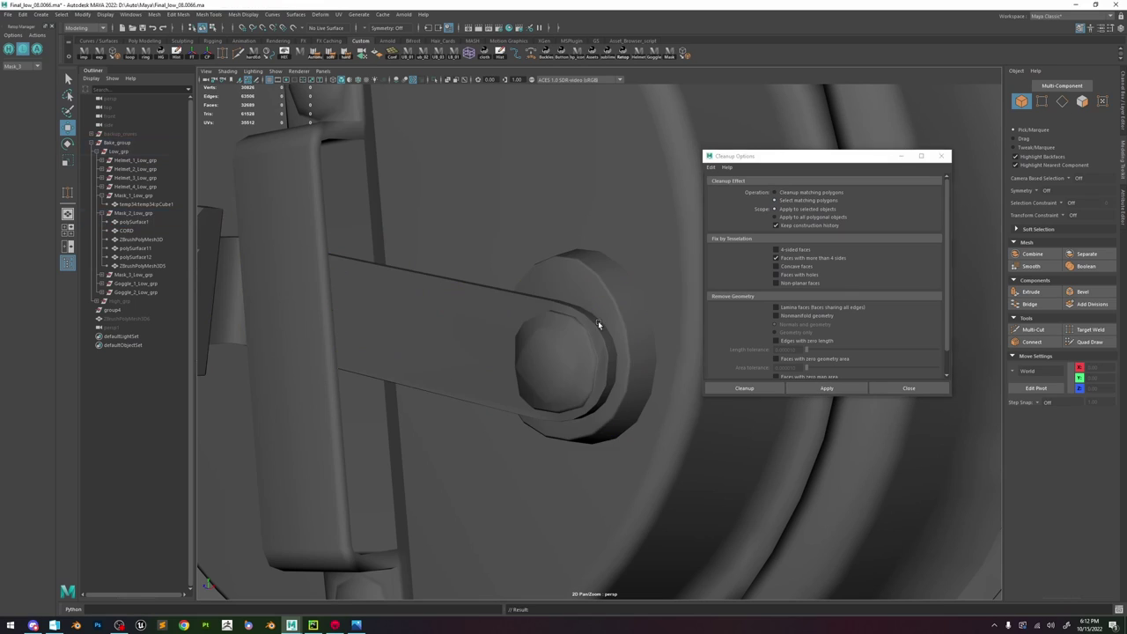
{"action": "left_click", "coordinate": [598, 320]}
{"action": "left_click", "coordinate": [325, 304]}
- Check the CORD and polySurface11 objects for faces with more than four sides
{"action": "left_click", "coordinate": [127, 231]}
{"action": "scroll", "coordinate": [528, 334], "scroll_direction": "down", "scroll_amount": 8}
{"action": "left_click", "coordinate": [801, 388]}
{"action": "left_click", "coordinate": [128, 248]}
{"action": "left_click", "coordinate": [823, 388]}
- Check ZBrushPolyMesh3D5 for n-gons, frame the flagged faces below the cylinder's notch and isolate the part
{"action": "left_click_drag", "start_coordinate": [528, 400], "coordinate": [591, 313], "text": "alt"}
{"action": "left_click", "coordinate": [143, 266]}
{"action": "left_click", "coordinate": [828, 389]}
{"action": "key", "text": "f"}
{"action": "right_click_drag", "start_coordinate": [595, 275], "coordinate": [578, 264]}
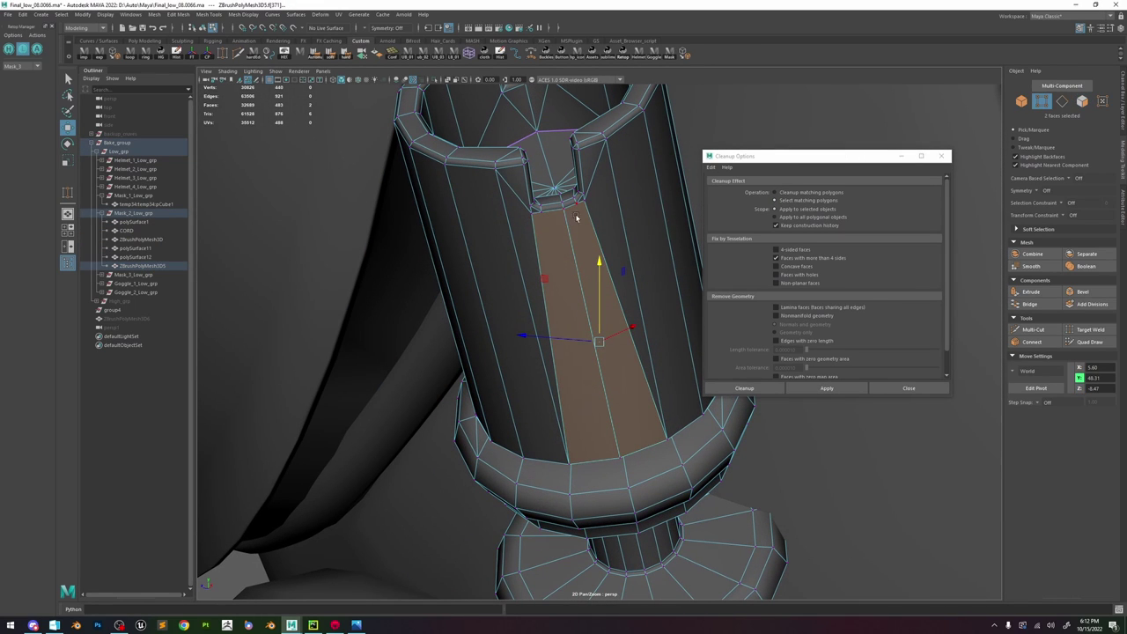
{"action": "left_click", "coordinate": [555, 209]}
{"action": "key", "text": "ctrl+z"}
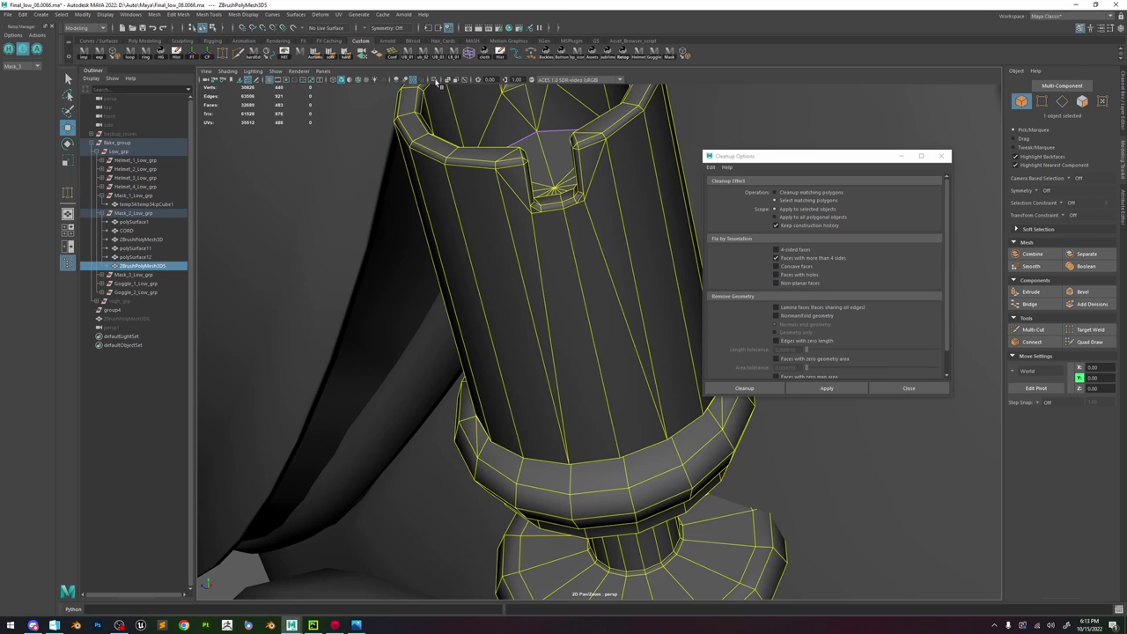
{"action": "left_click", "coordinate": [435, 80]}
- Collapse the two short edges at the lower corners of the cylinder's notch
{"action": "left_click_drag", "start_coordinate": [568, 269], "coordinate": [577, 206], "text": "alt"}
{"action": "left_click", "coordinate": [683, 129]}
{"action": "left_click", "coordinate": [524, 207]}
{"action": "right_click_drag", "start_coordinate": [525, 205], "coordinate": [529, 176]}
{"action": "left_click", "coordinate": [564, 179]}
{"action": "key", "text": "ctrl+z"}
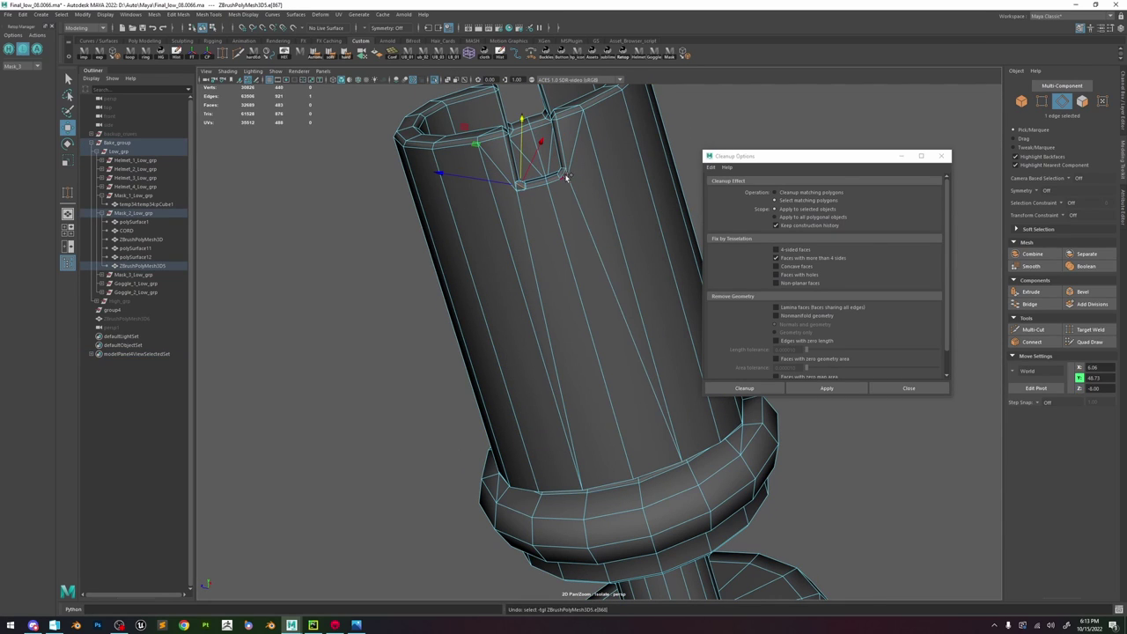
{"action": "key", "text": "ctrl+z"}
{"action": "left_click", "coordinate": [561, 175], "text": "shift"}
{"action": "right_click_drag", "start_coordinate": [559, 174], "coordinate": [577, 150], "text": "shift"}
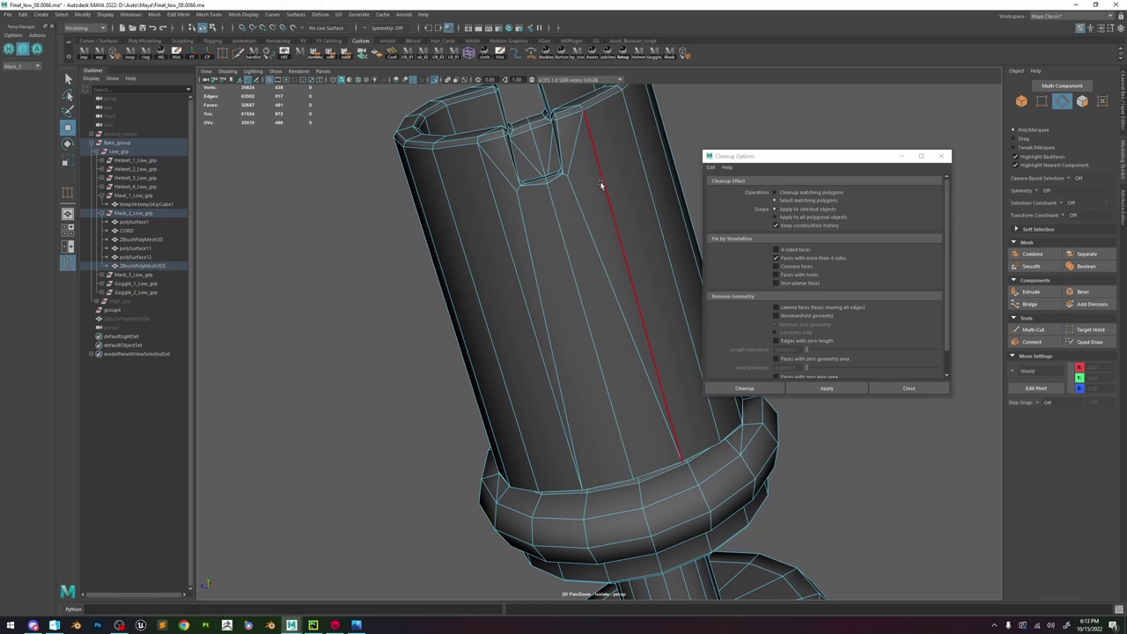
- Weld the doubled vertices at the notch's lower corners with Target Weld and leave isolation
{"action": "left_click_drag", "start_coordinate": [601, 184], "coordinate": [604, 208], "text": "alt"}
{"action": "scroll", "coordinate": [604, 209], "scroll_direction": "up", "scroll_amount": 2}
{"action": "right_click_drag", "start_coordinate": [591, 148], "coordinate": [550, 147]}
{"action": "middle_click_drag", "start_coordinate": [546, 127], "coordinate": [588, 210], "text": "alt"}
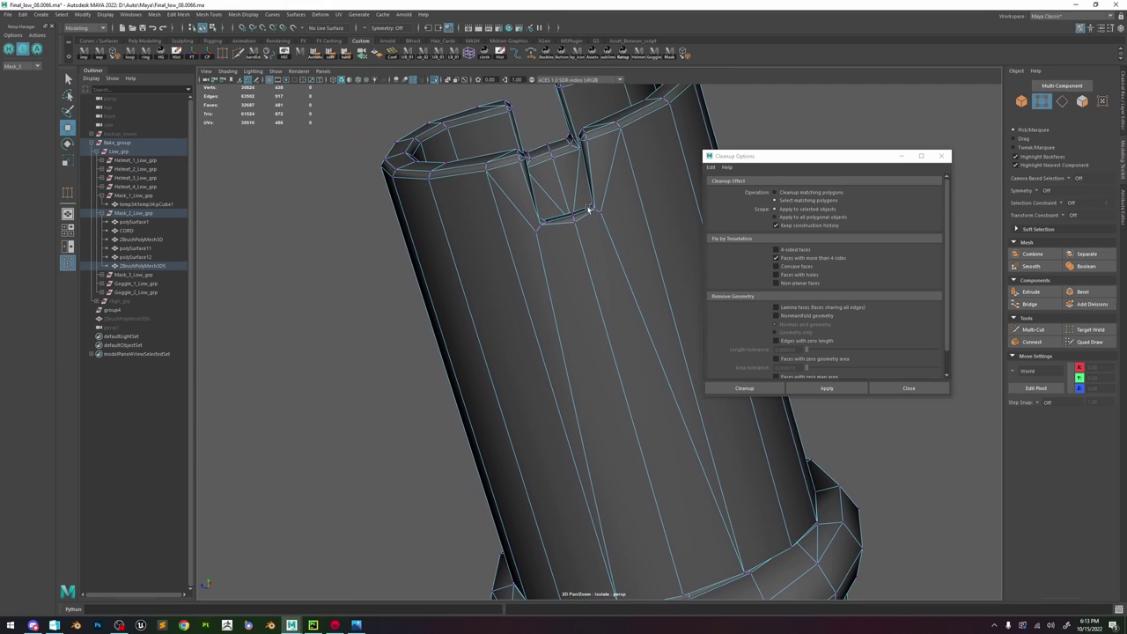
{"action": "key", "text": "y"}
{"action": "left_click_drag", "start_coordinate": [536, 229], "coordinate": [592, 207]}
{"action": "key", "text": "w"}
{"action": "right_click_drag", "start_coordinate": [615, 220], "coordinate": [647, 201]}
{"action": "scroll", "coordinate": [643, 216], "scroll_direction": "down", "scroll_amount": 5}
{"action": "left_click", "coordinate": [653, 224]}
{"action": "left_click_drag", "start_coordinate": [635, 238], "coordinate": [572, 255], "text": "alt"}
{"action": "left_click", "coordinate": [434, 79]}
- Check Mask_3_Low_grp for faces with more than four sides and frame the flagged face above the round stud
{"action": "scroll", "coordinate": [451, 162], "scroll_direction": "down", "scroll_amount": 8}
{"action": "left_click", "coordinate": [604, 352]}
{"action": "scroll", "coordinate": [564, 321], "scroll_direction": "down", "scroll_amount": 4}
{"action": "key", "text": "Up"}
{"action": "left_click", "coordinate": [495, 267]}
{"action": "left_click", "coordinate": [101, 214]}
{"action": "left_click", "coordinate": [132, 221]}
{"action": "left_click", "coordinate": [826, 388]}
{"action": "key", "text": "f"}
{"action": "left_click", "coordinate": [571, 255]}
- Cut the faces around the round stud with Multi-Cut, connecting the surrounding corners to its middle vertex on each side
{"action": "left_click", "coordinate": [235, 55]}
{"action": "left_click", "coordinate": [493, 246]}
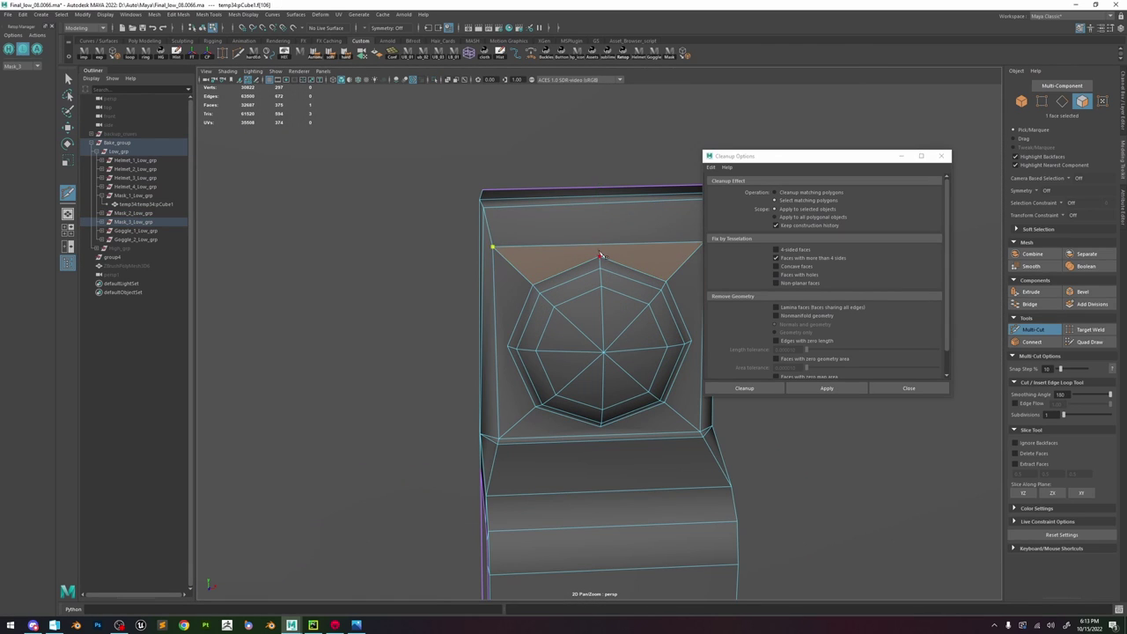
{"action": "middle_click_drag", "start_coordinate": [599, 256], "coordinate": [547, 255], "text": "alt"}
{"action": "left_click", "coordinate": [546, 256]}
{"action": "left_click", "coordinate": [652, 243]}
{"action": "right_click", "coordinate": [653, 244]}
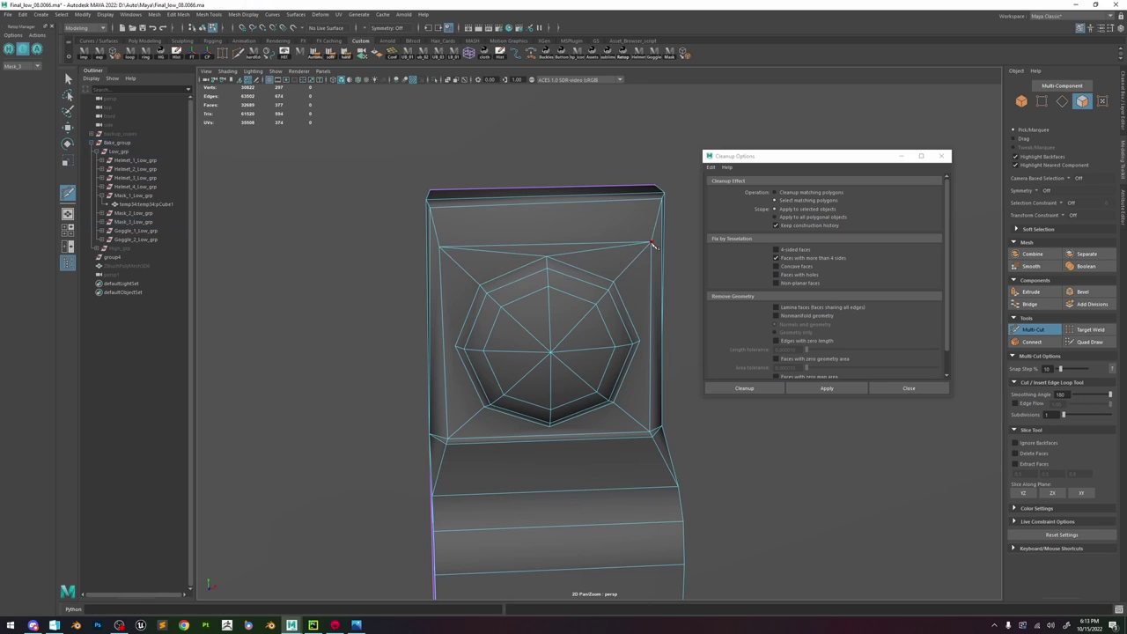
{"action": "left_click", "coordinate": [454, 348]}
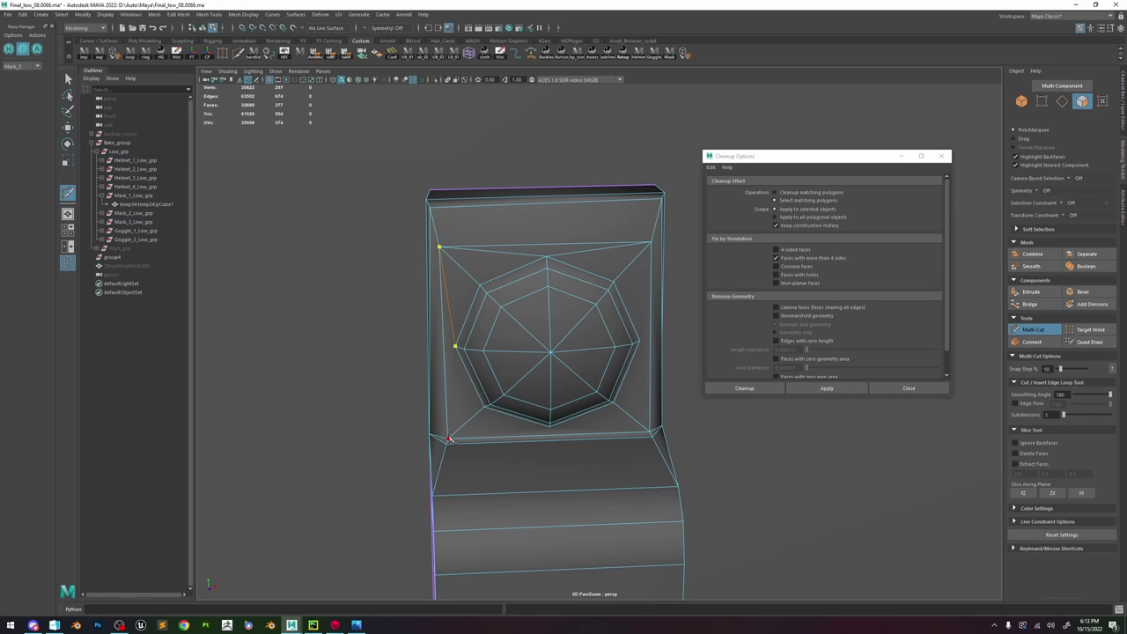
{"action": "left_click", "coordinate": [528, 414]}
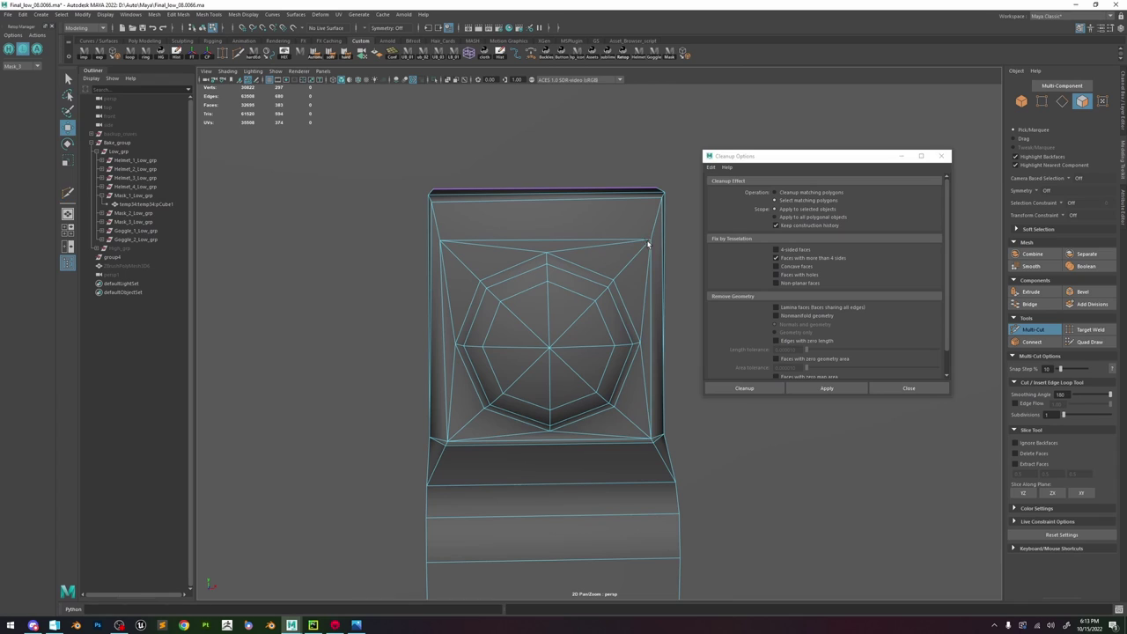
- Recheck the stud strap for n-gons in object selection and leave isolation
{"action": "key", "text": "w"}
{"action": "right_click_drag", "start_coordinate": [632, 268], "coordinate": [687, 219]}
{"action": "left_click", "coordinate": [841, 389]}
{"action": "key", "text": "ctrl+1"}
{"action": "right_click_drag", "start_coordinate": [660, 325], "coordinate": [545, 300], "text": "alt"}
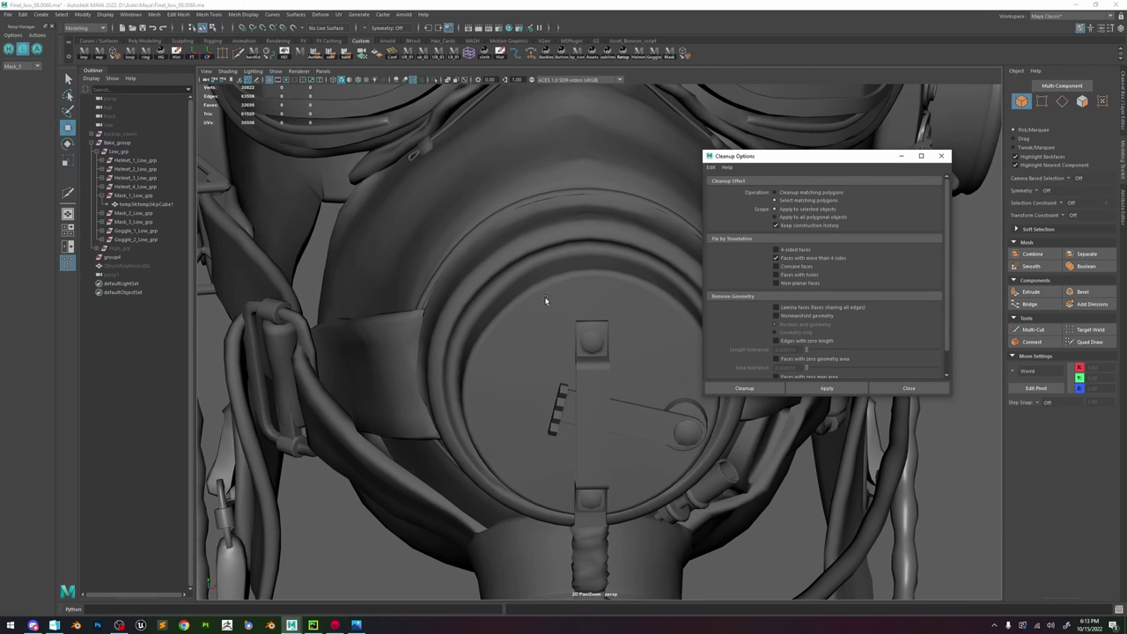
- Check Goggle_2_Low_grp and Mask_2_Low_grp for faces with more than four sides and frame the whole model
{"action": "left_click", "coordinate": [139, 240]}
{"action": "scroll", "coordinate": [551, 294], "scroll_direction": "down", "scroll_amount": 6}
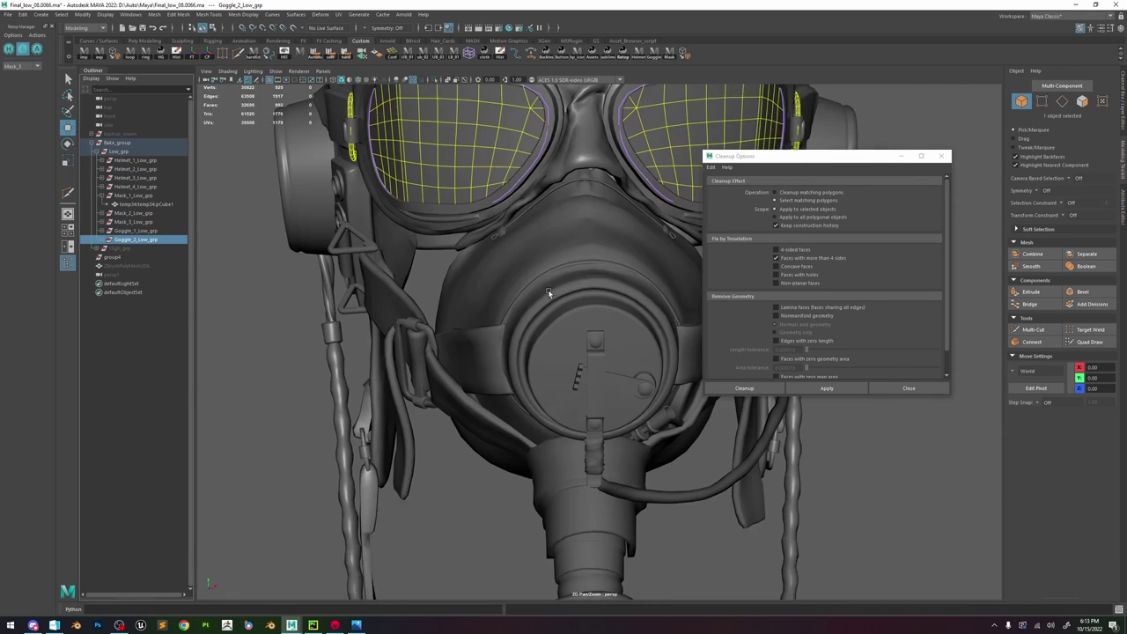
{"action": "left_click", "coordinate": [817, 389]}
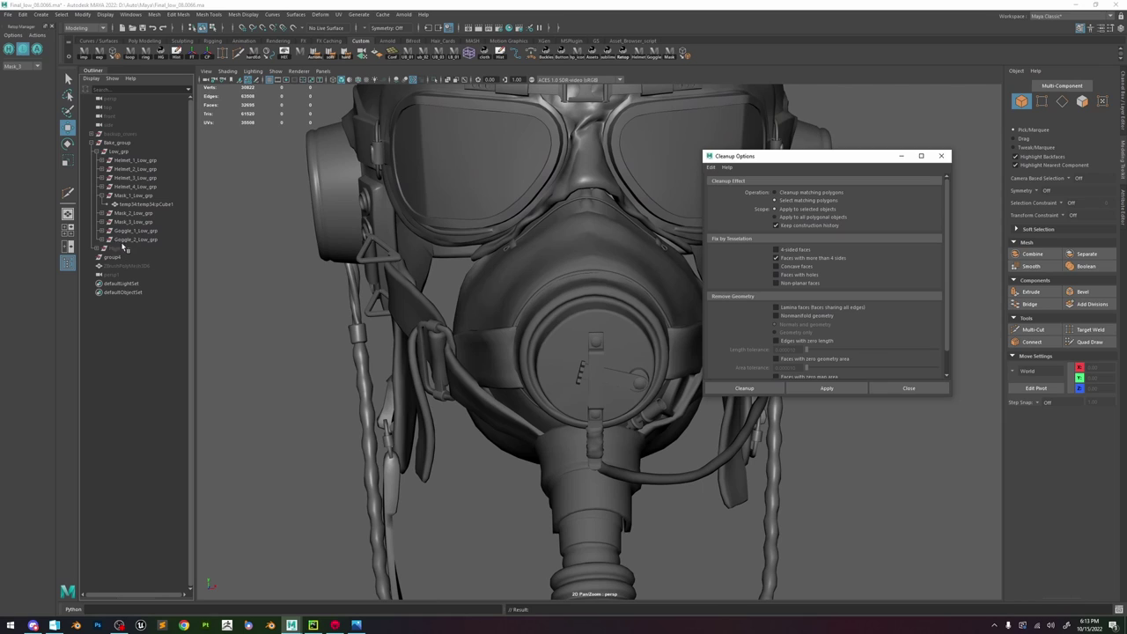
{"action": "left_click", "coordinate": [134, 213]}
{"action": "left_click", "coordinate": [806, 388]}
{"action": "key", "text": "f"}
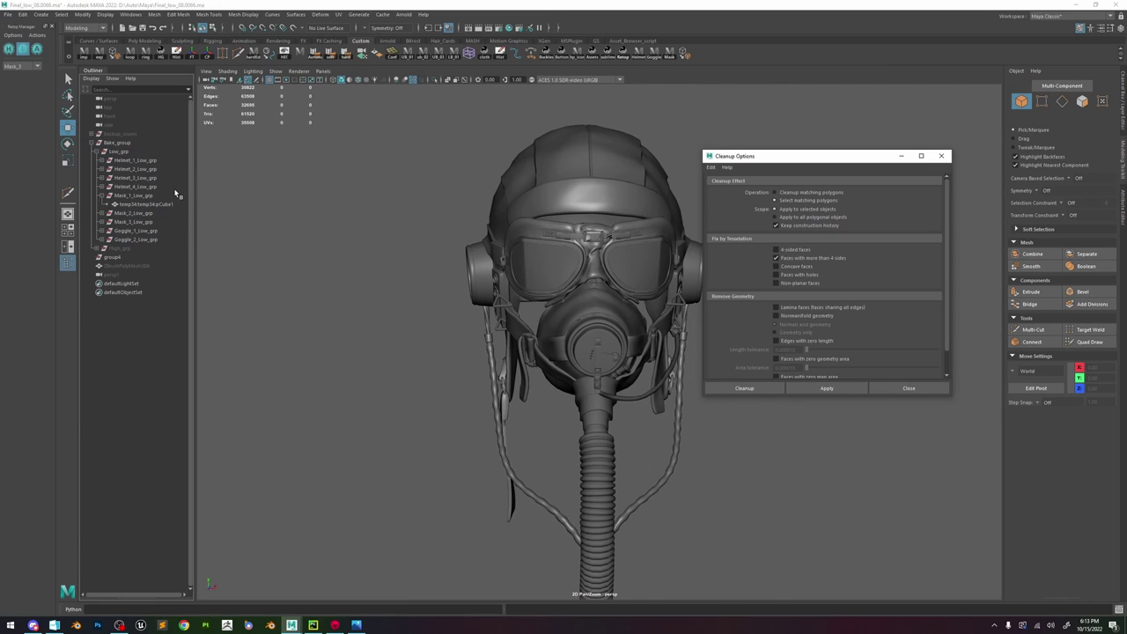
- Run the n-gon check on the entire Bake_group
{"action": "left_click", "coordinate": [117, 143]}
{"action": "key", "text": "f"}
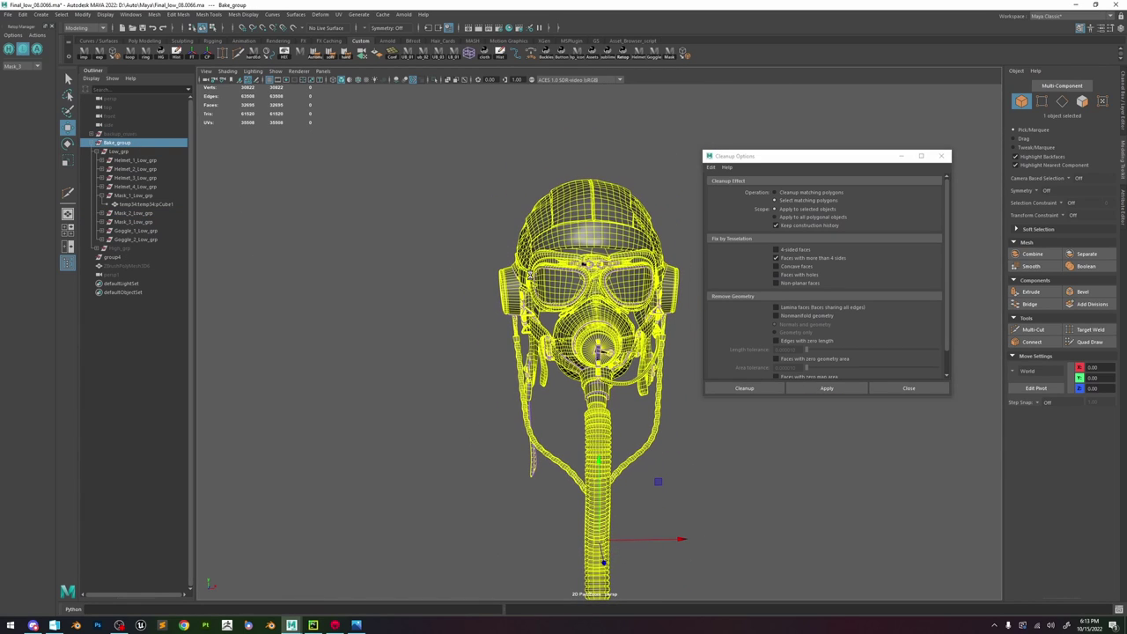
{"action": "left_click", "coordinate": [834, 388]}
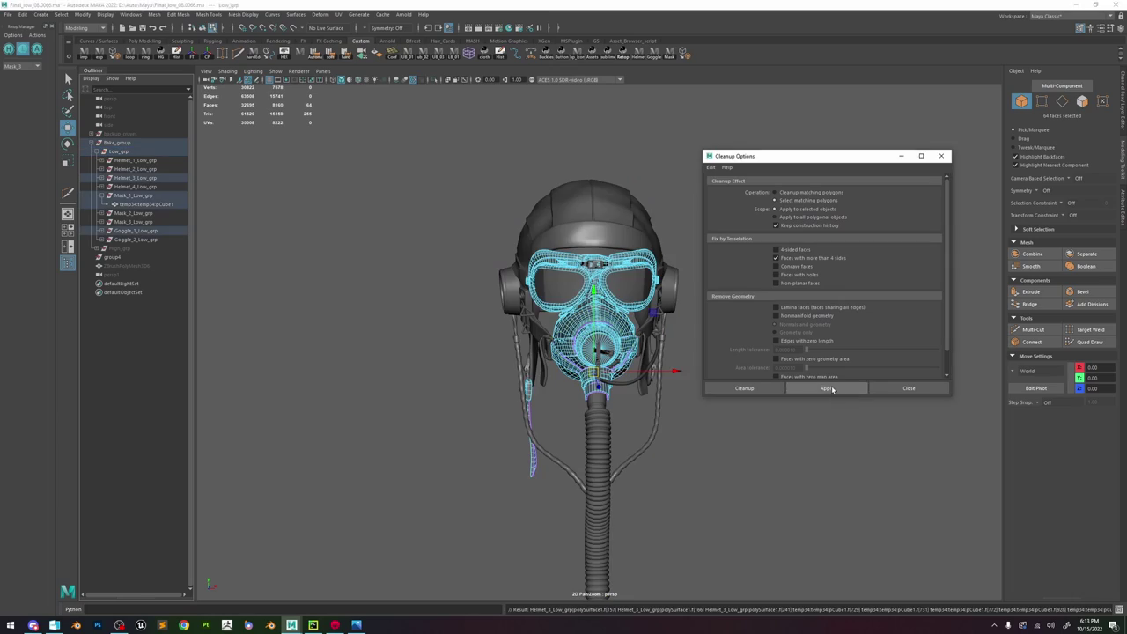
- Examine the flagged goggles, mask and strap parts in wireframe and select the goggles frame
{"action": "left_click_drag", "start_coordinate": [622, 336], "coordinate": [680, 430], "text": "alt"}
{"action": "key", "text": "f"}
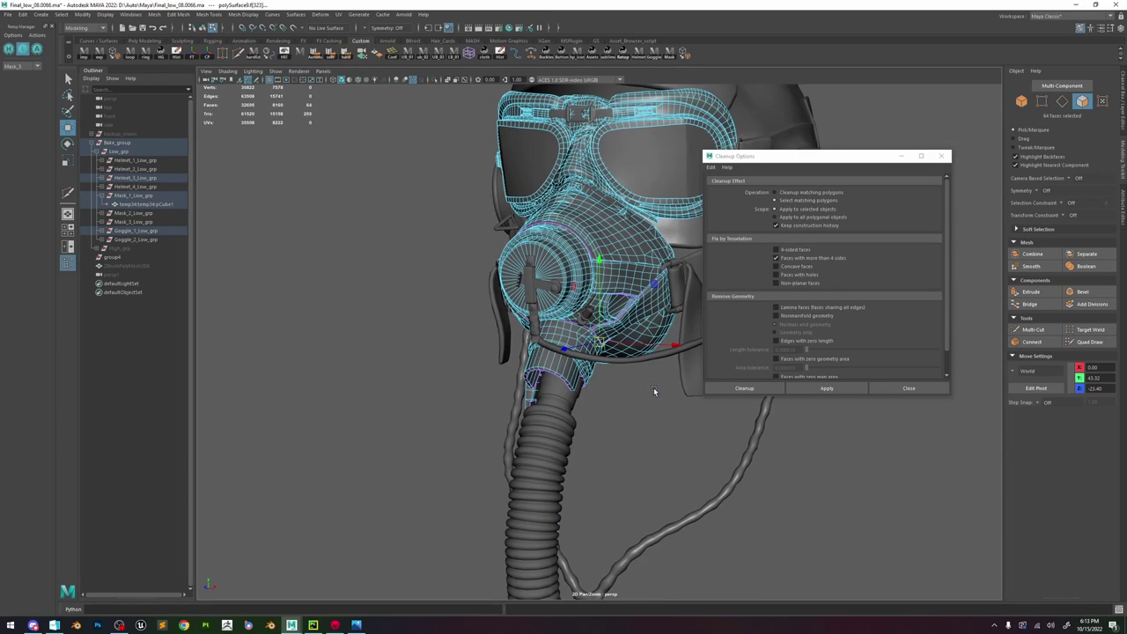
{"action": "left_click_drag", "start_coordinate": [653, 388], "coordinate": [805, 342], "text": "alt"}
{"action": "key", "text": "4"}
{"action": "left_click_drag", "start_coordinate": [634, 312], "coordinate": [622, 319], "text": "alt"}
{"action": "middle_click_drag", "start_coordinate": [622, 319], "coordinate": [607, 337], "text": "alt"}
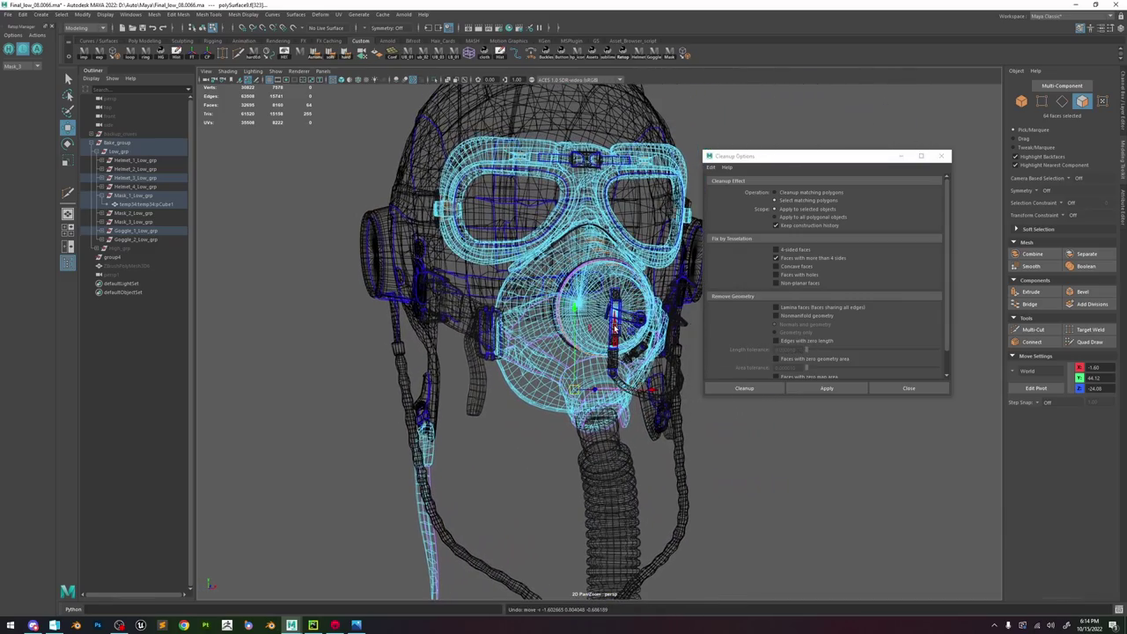
{"action": "left_click_drag", "start_coordinate": [432, 206], "coordinate": [499, 196], "text": "alt"}
{"action": "left_click", "coordinate": [494, 176]}
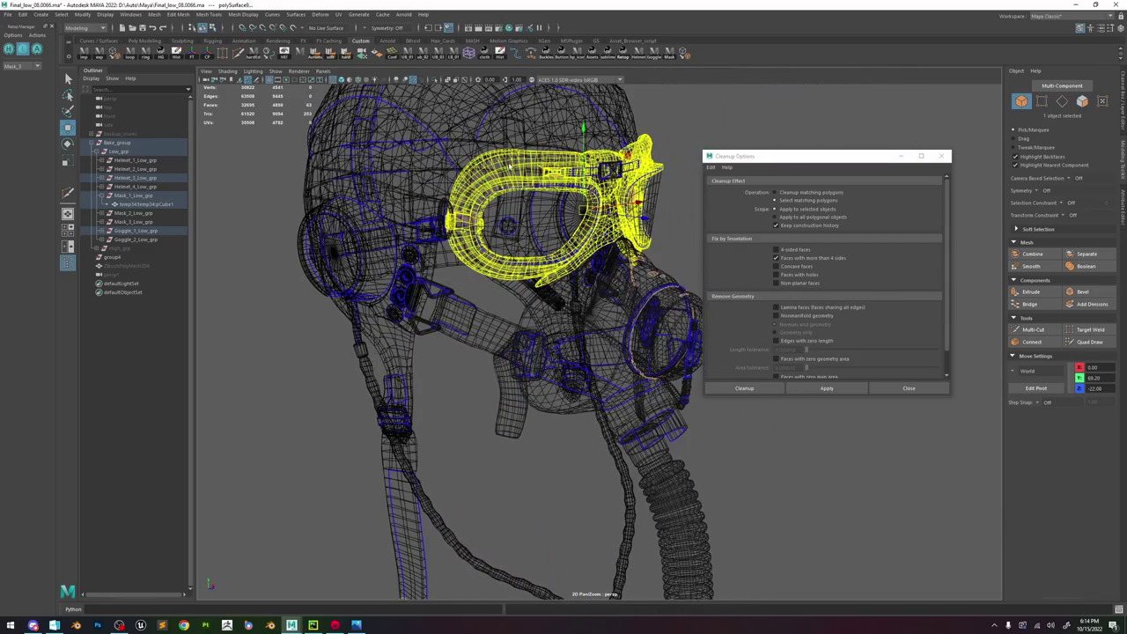
- Check the goggles frame for faces with more than four sides and examine the flagged faces around the three slots
{"action": "left_click", "coordinate": [826, 388]}
{"action": "key", "text": "f"}
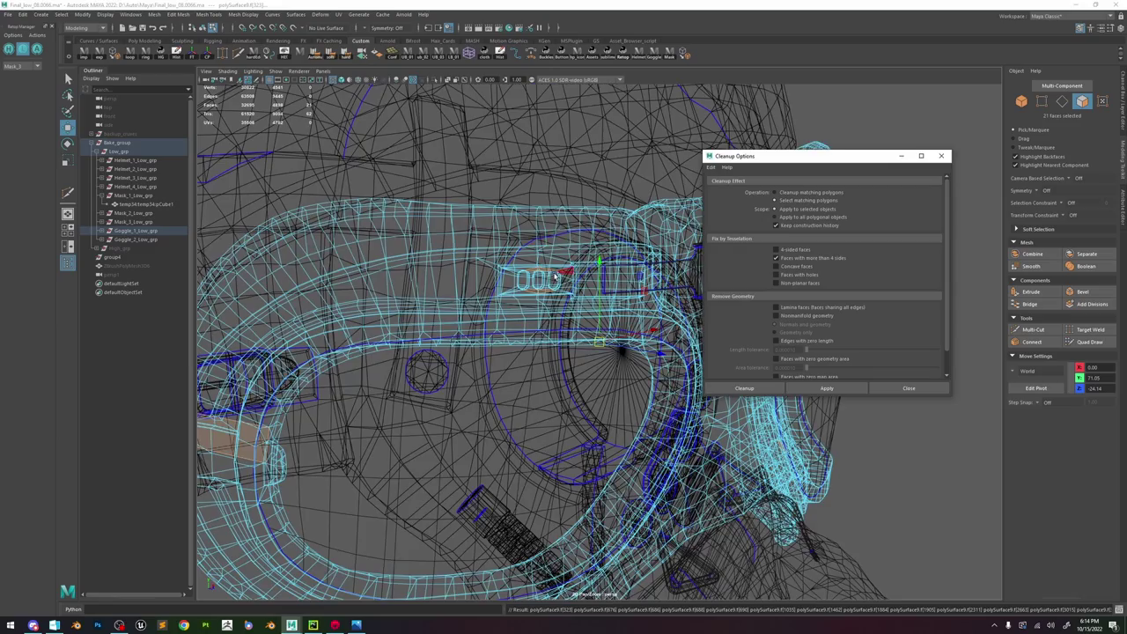
{"action": "scroll", "coordinate": [541, 278], "scroll_direction": "up", "scroll_amount": 5}
{"action": "middle_click_drag", "start_coordinate": [540, 278], "coordinate": [612, 324], "text": "alt"}
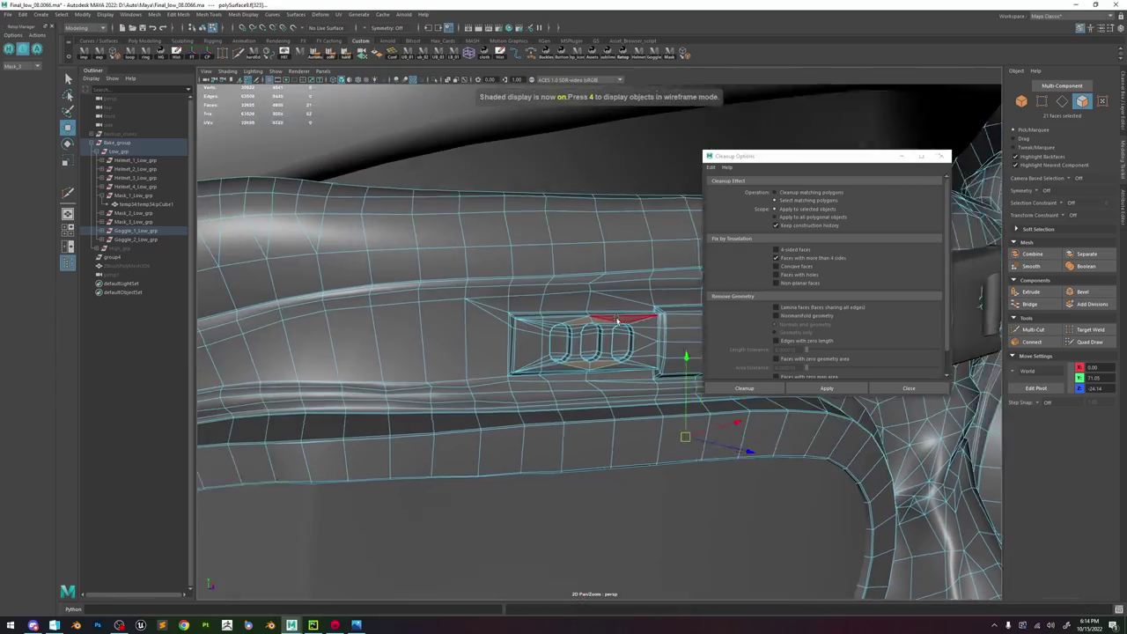
{"action": "scroll", "coordinate": [615, 326], "scroll_direction": "up", "scroll_amount": 5}
{"action": "left_click_drag", "start_coordinate": [704, 392], "coordinate": [660, 402], "text": "alt"}
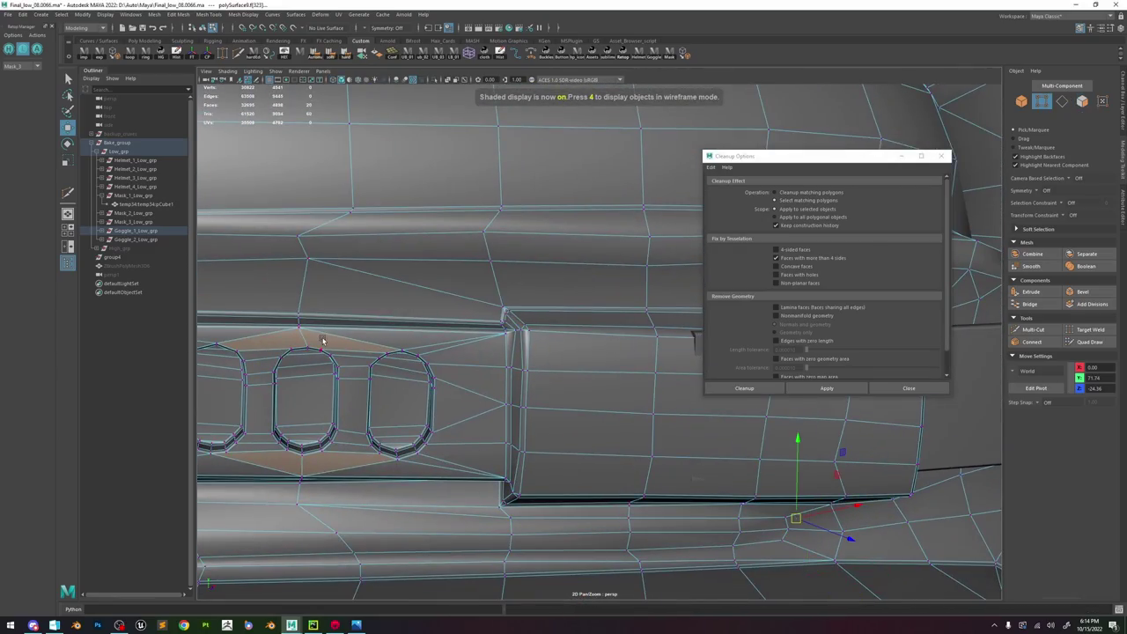
{"action": "right_click_drag", "start_coordinate": [323, 339], "coordinate": [400, 287]}
{"action": "scroll", "coordinate": [400, 287], "scroll_direction": "down", "scroll_amount": 6}
- Isolate the goggles frame from Goggle_1_Low_grp, rerun the n-gon check and frame the flagged face above the middle slot
{"action": "left_click", "coordinate": [102, 231]}
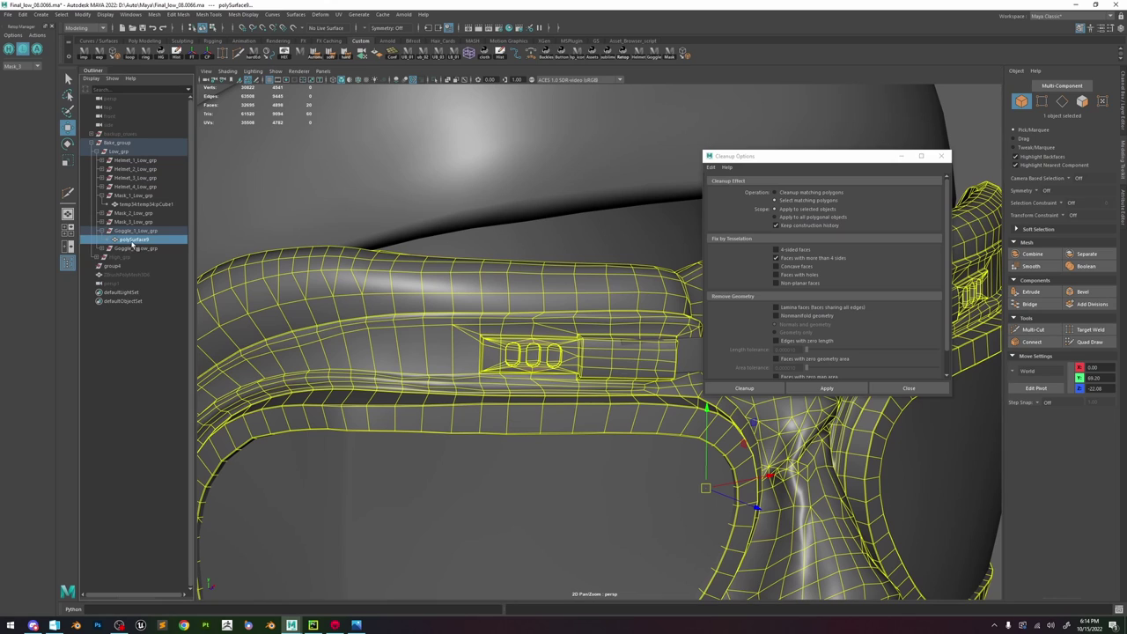
{"action": "scroll", "coordinate": [496, 301], "scroll_direction": "down", "scroll_amount": 6}
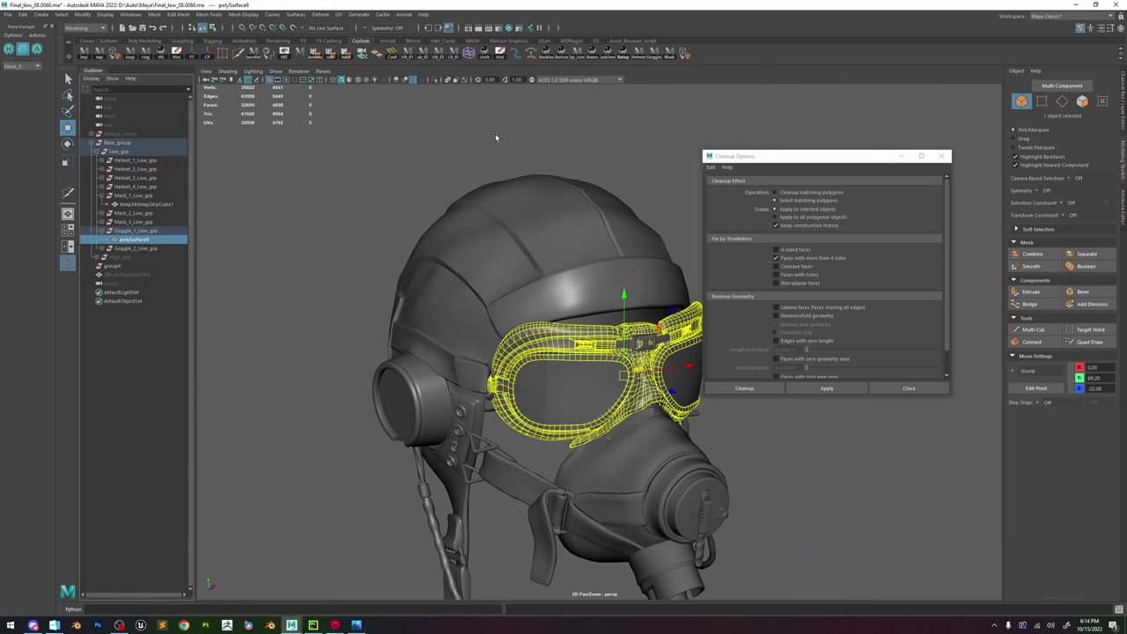
{"action": "left_click", "coordinate": [436, 80]}
{"action": "right_click_drag", "start_coordinate": [526, 289], "coordinate": [775, 434], "text": "alt"}
{"action": "left_click", "coordinate": [825, 389]}
{"action": "right_click_drag", "start_coordinate": [551, 304], "coordinate": [725, 470], "text": "alt"}
{"action": "left_click", "coordinate": [539, 305]}
{"action": "key", "text": "f"}
{"action": "scroll", "coordinate": [554, 317], "scroll_direction": "down", "scroll_amount": 5}
{"action": "right_click_drag", "start_coordinate": [565, 331], "coordinate": [484, 263], "text": "alt"}
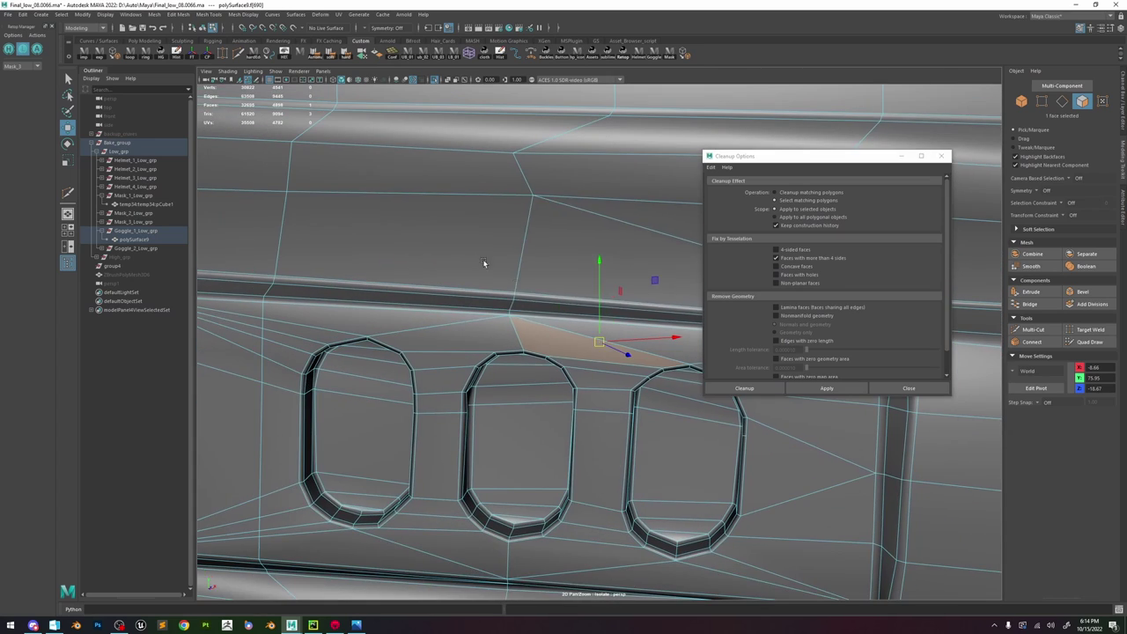
{"action": "middle_click_drag", "start_coordinate": [604, 331], "coordinate": [533, 302], "text": "alt"}
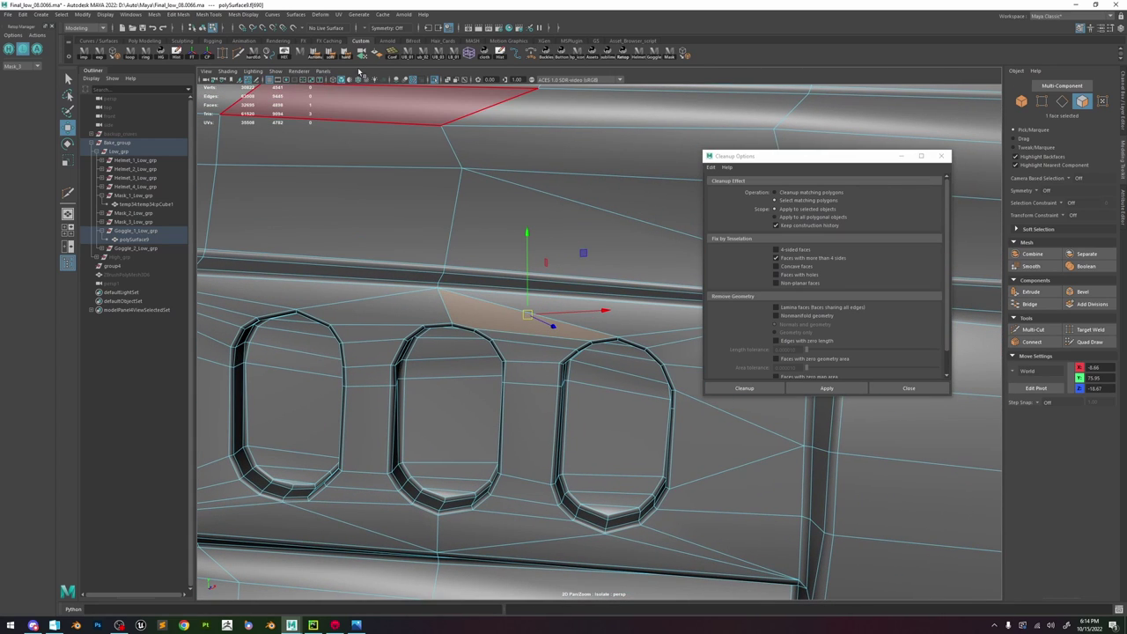
- Multi-Cut the n-gons above the middle slot to its rim vertices and spin the edge running toward the outer slot
{"action": "left_click", "coordinate": [238, 53]}
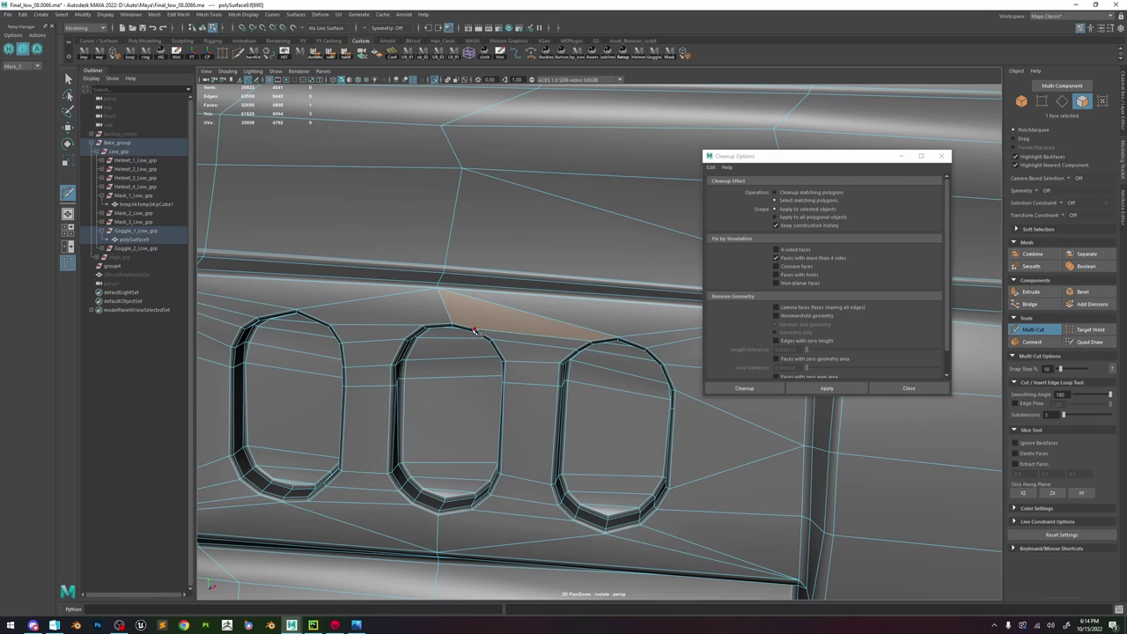
{"action": "right_click", "coordinate": [622, 337]}
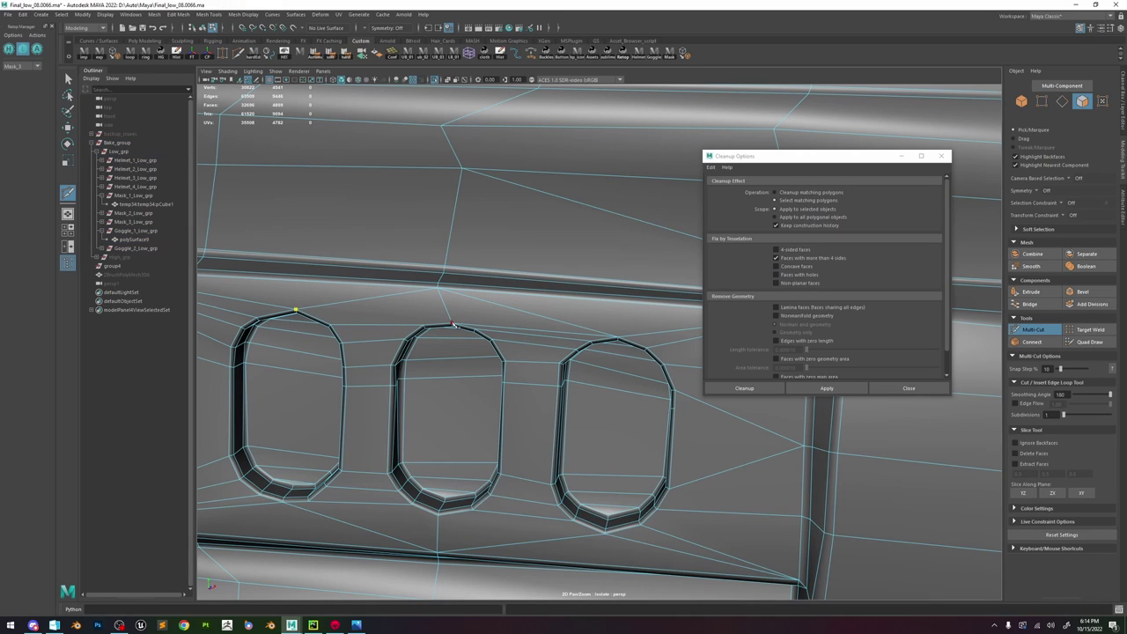
{"action": "key", "text": "w"}
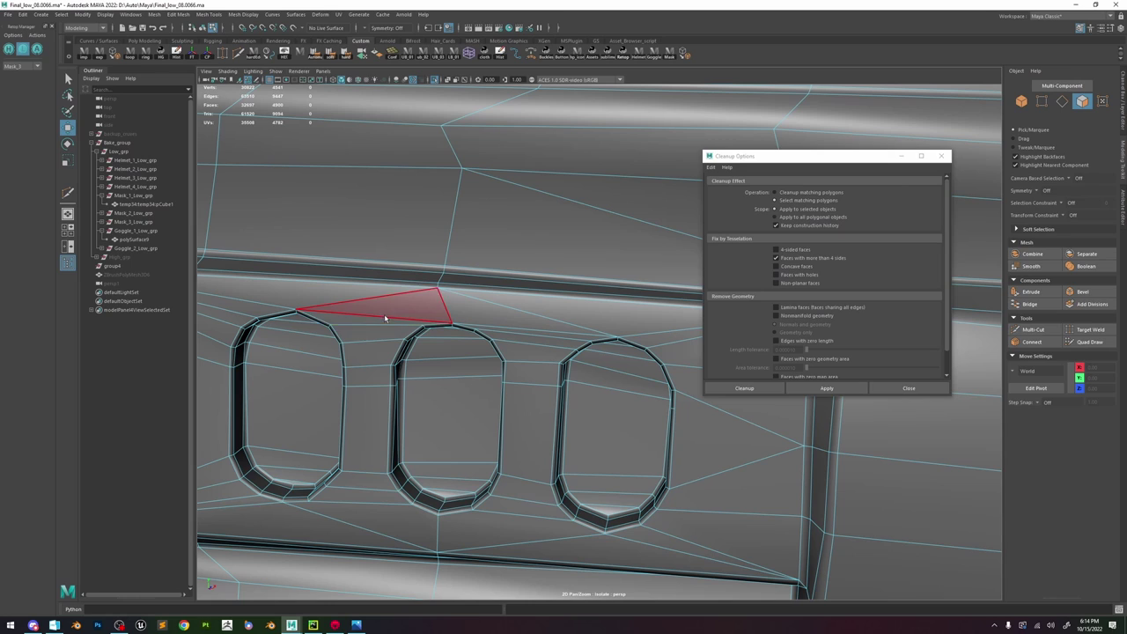
{"action": "left_click", "coordinate": [384, 314]}
{"action": "key", "text": "ctrl+alt+Right"}
{"action": "key", "text": "ctrl+alt+Right"}
{"action": "key", "text": "ctrl+alt+Right"}
{"action": "key", "text": "ctrl+alt+Right"}
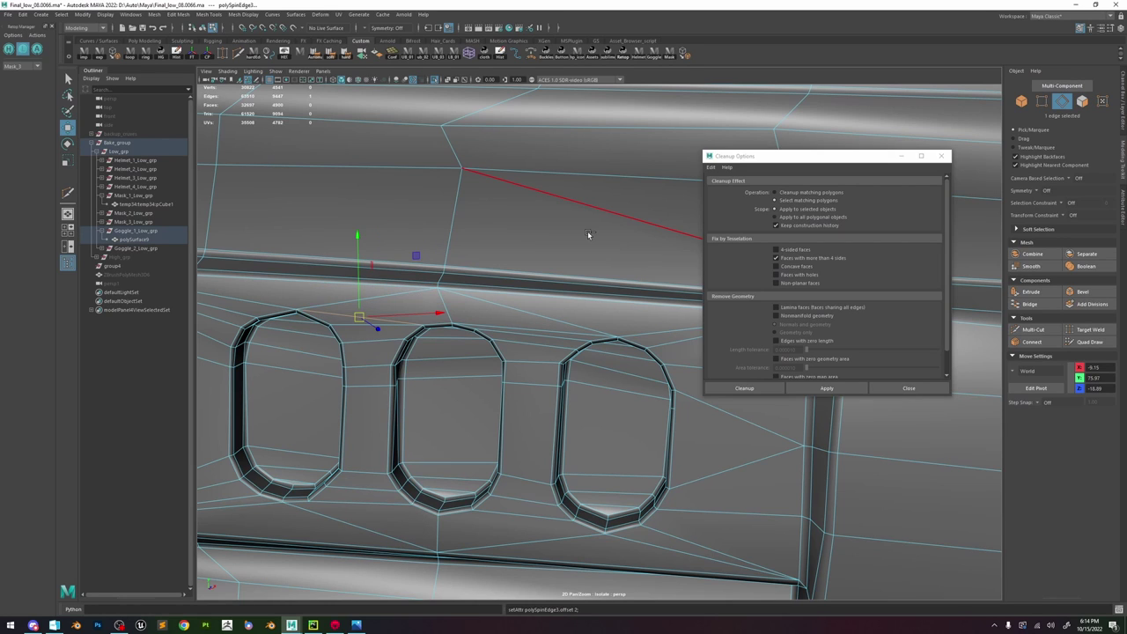
- Collapse the short edges on the vertical edge line beside the outer slot's upper corner
{"action": "scroll", "coordinate": [387, 274], "scroll_direction": "down", "scroll_amount": 3}
{"action": "middle_click_drag", "start_coordinate": [387, 273], "coordinate": [497, 270], "text": "alt"}
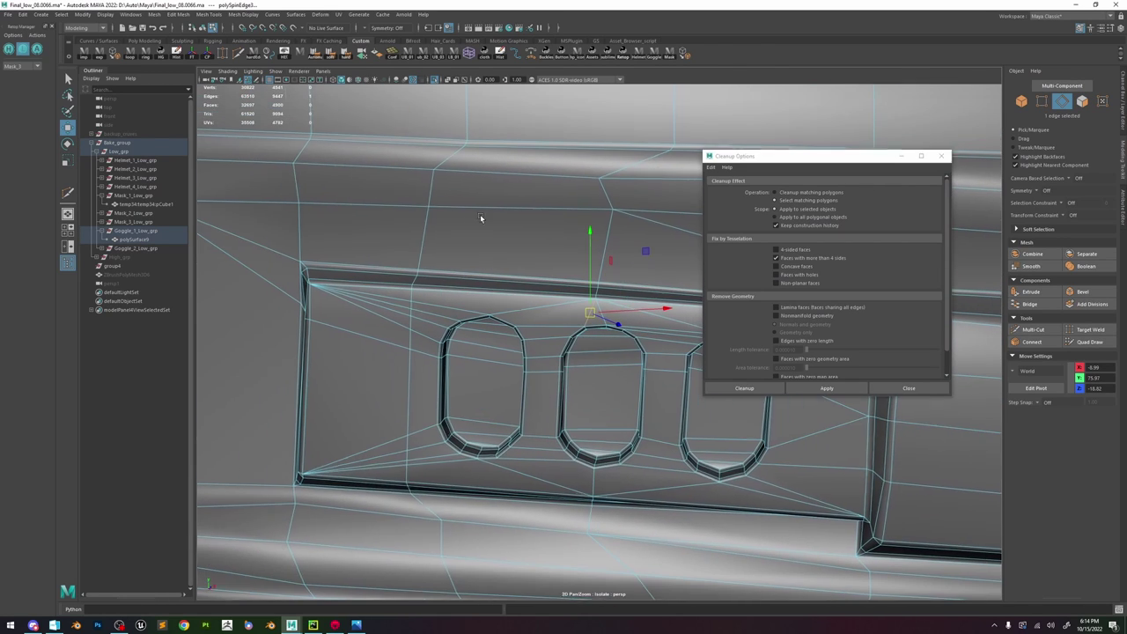
{"action": "left_click_drag", "start_coordinate": [484, 220], "coordinate": [496, 224], "text": "alt"}
{"action": "left_click", "coordinate": [419, 337]}
{"action": "right_click_drag", "start_coordinate": [419, 337], "coordinate": [447, 312], "text": "shift"}
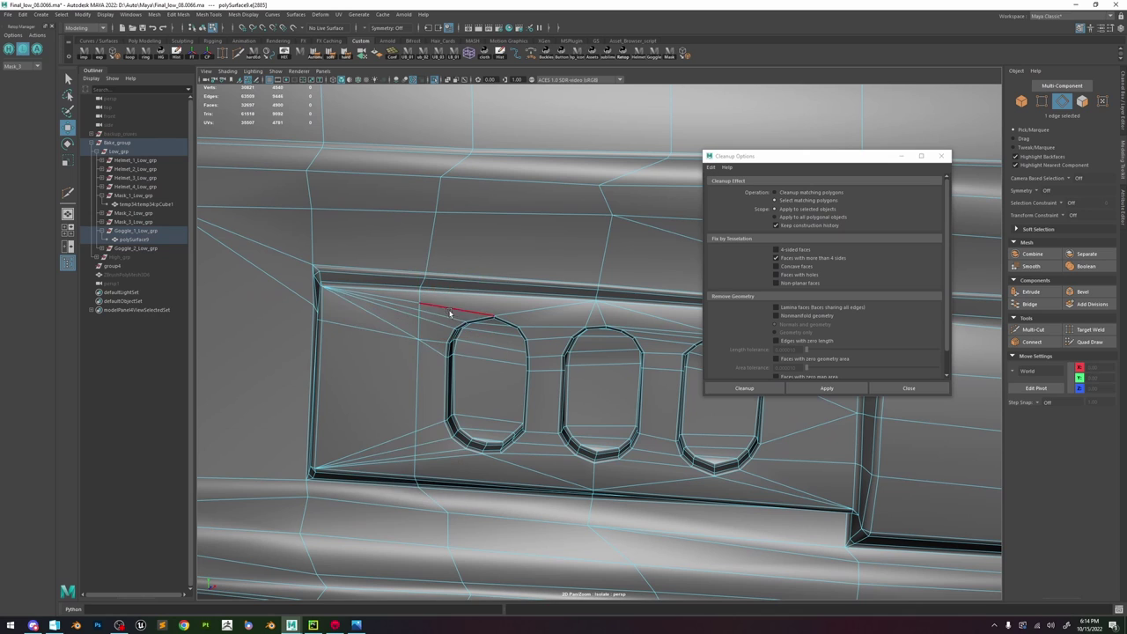
{"action": "left_click", "coordinate": [420, 319]}
{"action": "key", "text": "h"}
{"action": "key", "text": "ctrl+z"}
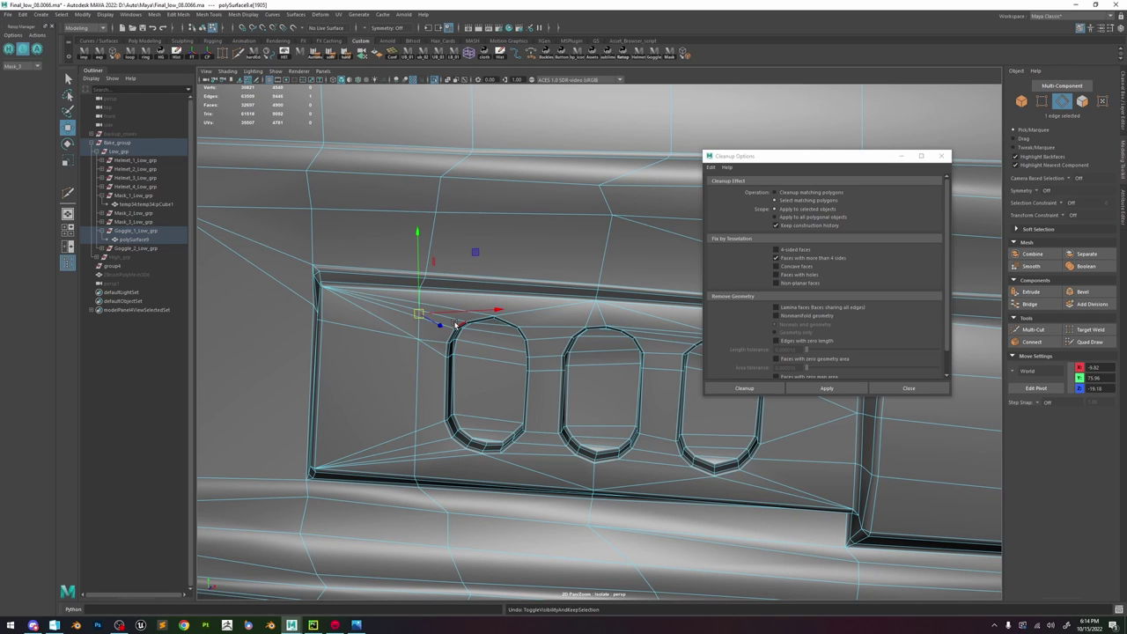
{"action": "key", "text": "h"}
{"action": "key", "text": "ctrl+z"}
{"action": "key", "text": "g"}
{"action": "scroll", "coordinate": [504, 333], "scroll_direction": "down", "scroll_amount": 4}
{"action": "left_click_drag", "start_coordinate": [511, 334], "coordinate": [448, 320], "text": "alt"}
{"action": "left_click_drag", "start_coordinate": [458, 272], "coordinate": [428, 289], "text": "alt"}
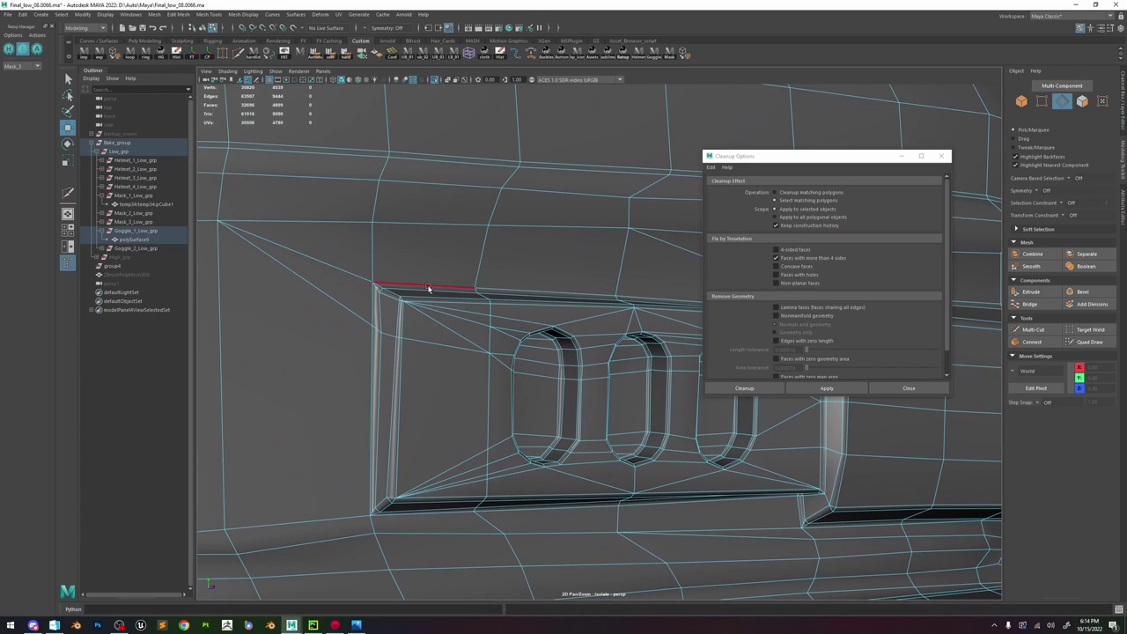
- Target Weld the extra vertices at the plate's outer end into the upper and lower vertices beside the outer slot
{"action": "left_click", "coordinate": [223, 52]}
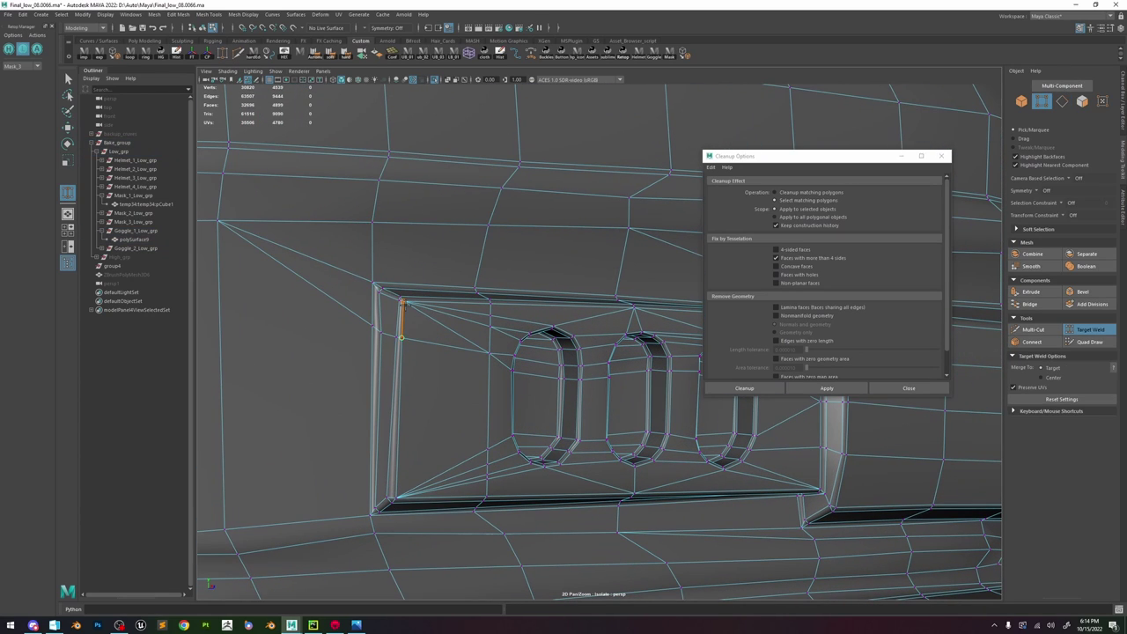
{"action": "left_click_drag", "start_coordinate": [400, 296], "coordinate": [372, 324]}
{"action": "key", "text": "ctrl+z"}
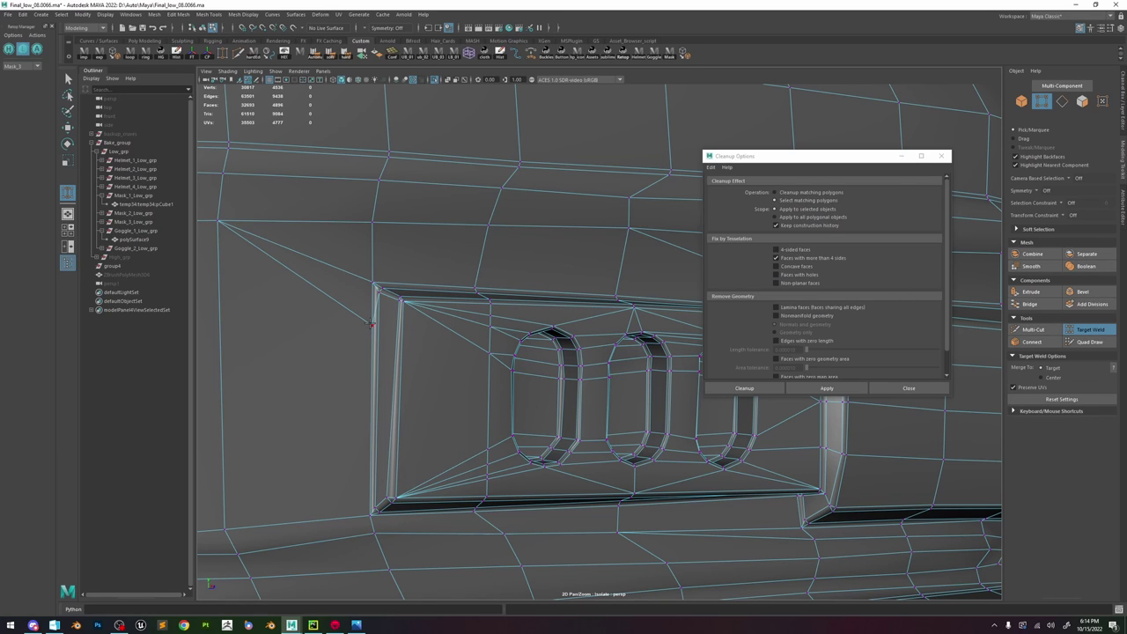
{"action": "left_click_drag", "start_coordinate": [485, 354], "coordinate": [468, 372], "text": "alt"}
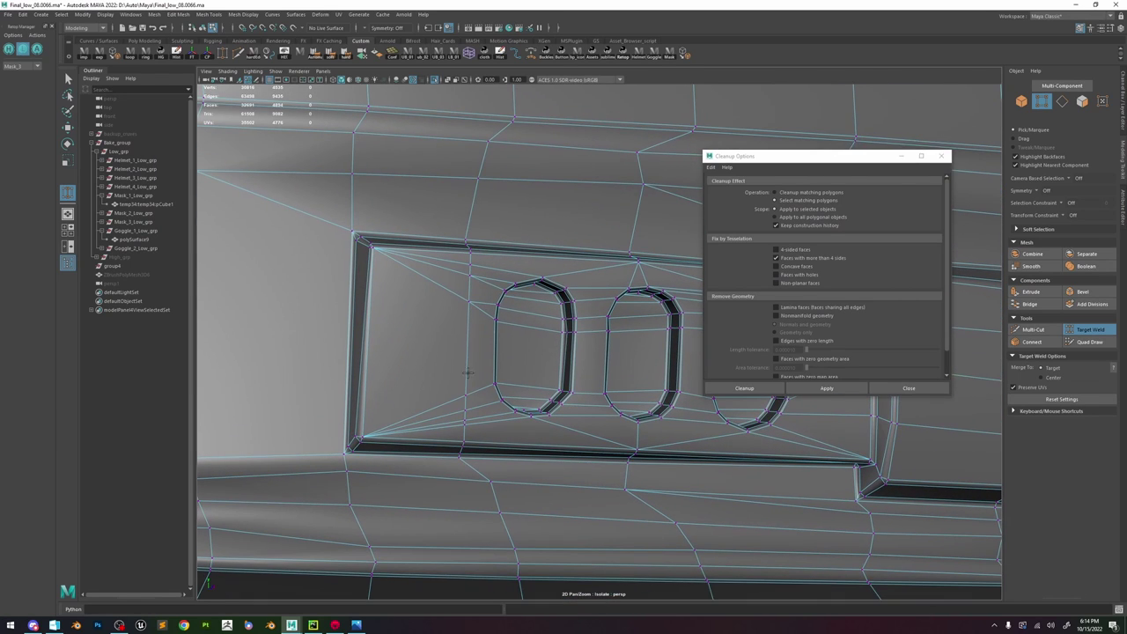
{"action": "left_click_drag", "start_coordinate": [473, 425], "coordinate": [459, 438], "text": "alt"}
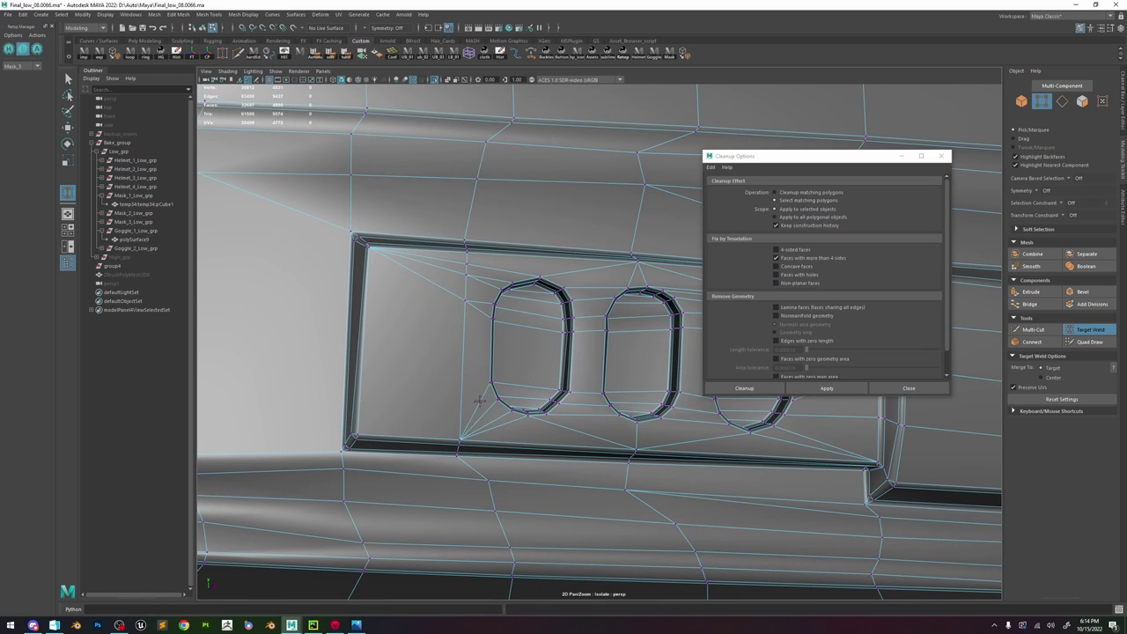
{"action": "left_click_drag", "start_coordinate": [481, 397], "coordinate": [473, 407], "text": "alt"}
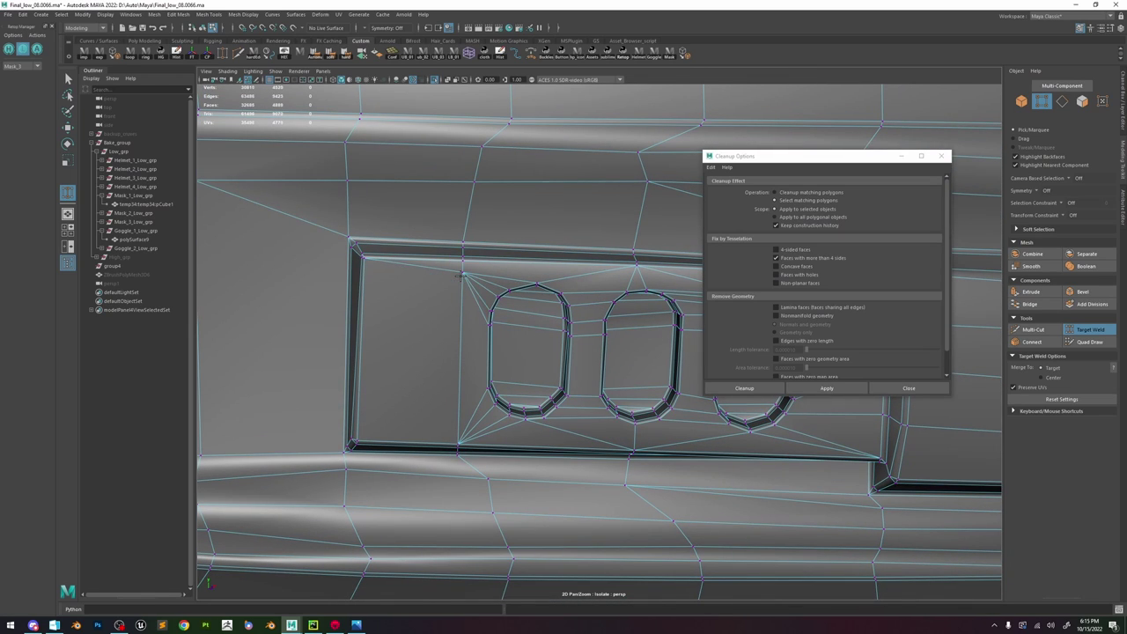
{"action": "left_click_drag", "start_coordinate": [462, 261], "coordinate": [461, 258]}
{"action": "mouse_move", "coordinate": [482, 295]}
{"action": "left_mouse_down", "text": "alt"}
{"action": "mouse_move", "coordinate": [503, 301]}
{"action": "mouse_move", "coordinate": [470, 309]}
{"action": "left_mouse_up", "text": "alt"}
{"action": "left_click_drag", "start_coordinate": [625, 356], "coordinate": [569, 372], "text": "alt"}
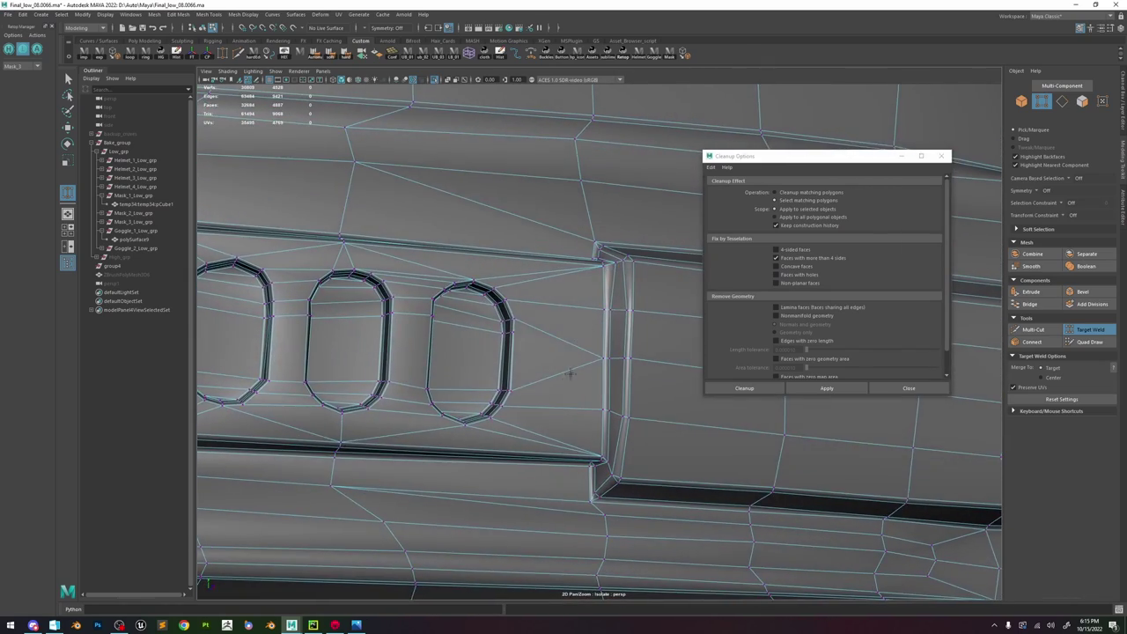
- Target Weld the upper vertices beside the outer slot on the frame's opposite slotted plate into one
{"action": "right_click_drag", "start_coordinate": [569, 373], "coordinate": [549, 354], "text": "alt"}
{"action": "left_click_drag", "start_coordinate": [548, 354], "coordinate": [552, 356], "text": "alt"}
{"action": "right_click_drag", "start_coordinate": [552, 356], "coordinate": [493, 351], "text": "alt"}
{"action": "middle_click_drag", "start_coordinate": [651, 346], "coordinate": [423, 331], "text": "alt"}
{"action": "key", "text": "w"}
{"action": "left_click", "coordinate": [542, 319]}
{"action": "key", "text": "f"}
{"action": "scroll", "coordinate": [545, 325], "scroll_direction": "down", "scroll_amount": 6}
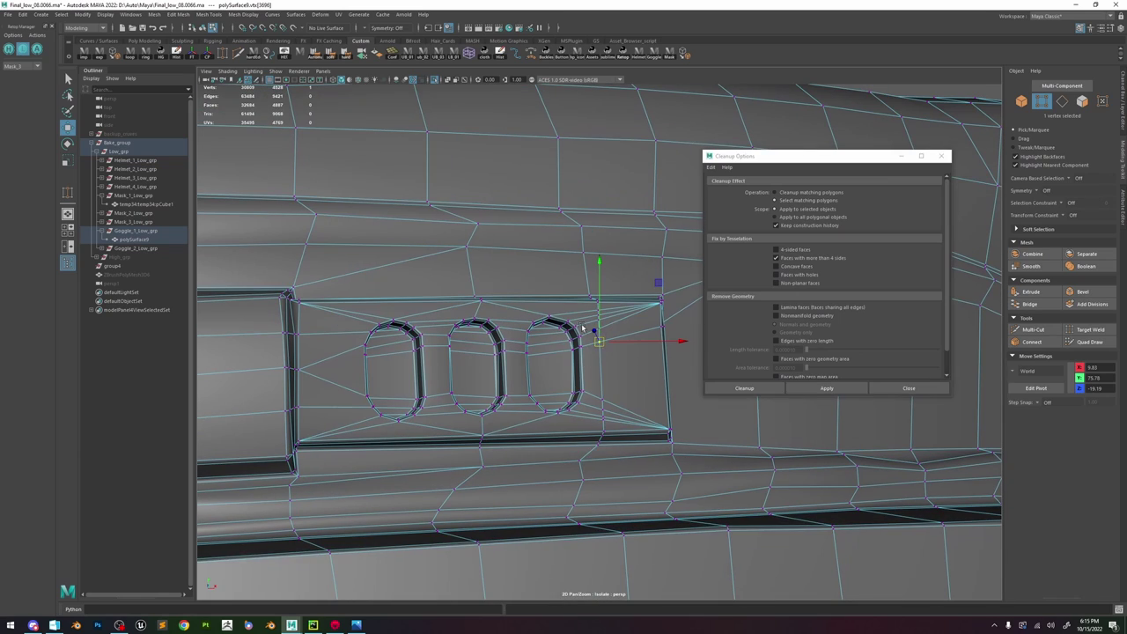
{"action": "key", "text": "g"}
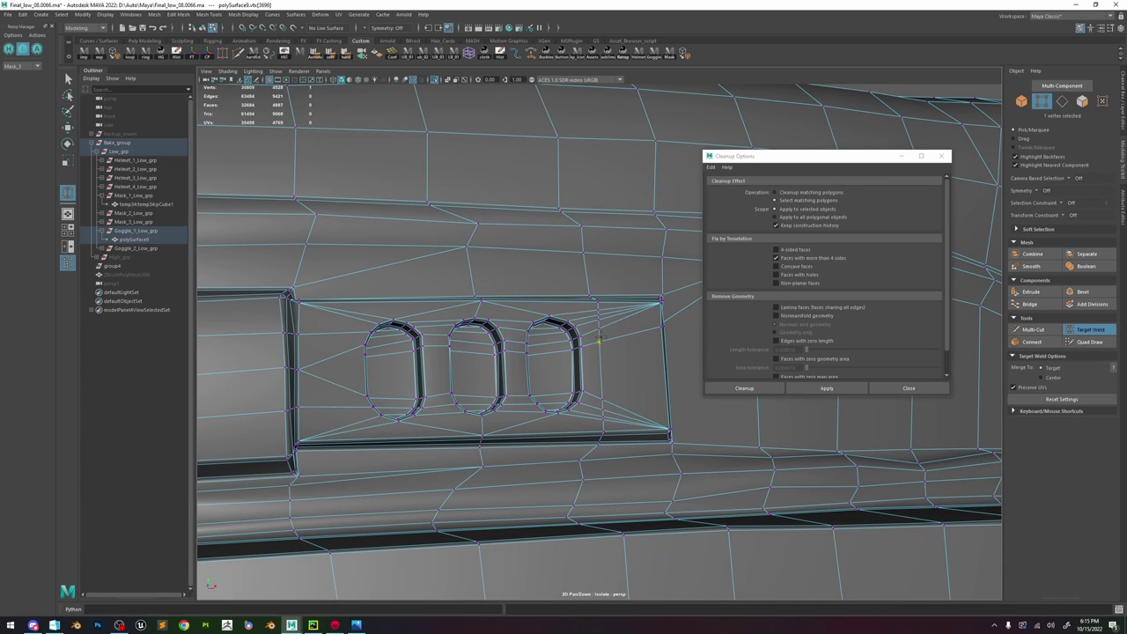
{"action": "left_click_drag", "start_coordinate": [599, 341], "coordinate": [601, 330]}
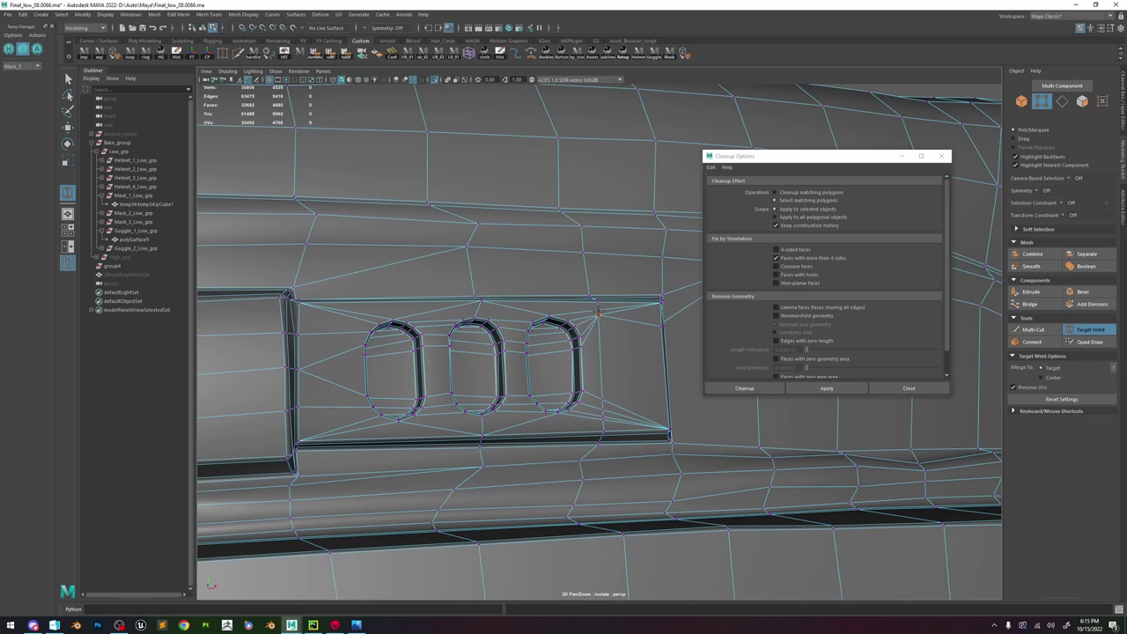
{"action": "left_click_drag", "start_coordinate": [597, 307], "coordinate": [598, 314]}
{"action": "left_click_drag", "start_coordinate": [598, 317], "coordinate": [600, 335], "text": "alt"}
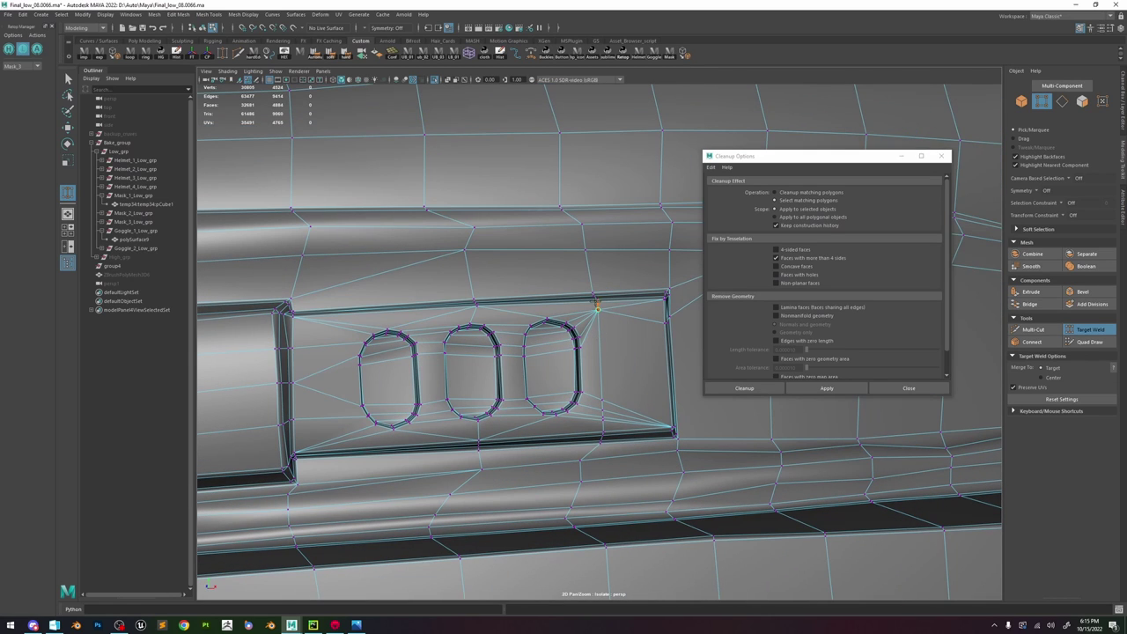
- Target Weld the lower vertices beside the opposite plate's outer slot down to the plate's bottom edge
{"action": "left_click_drag", "start_coordinate": [597, 393], "coordinate": [617, 350], "text": "alt"}
{"action": "right_click_drag", "start_coordinate": [617, 350], "coordinate": [580, 445], "text": "alt"}
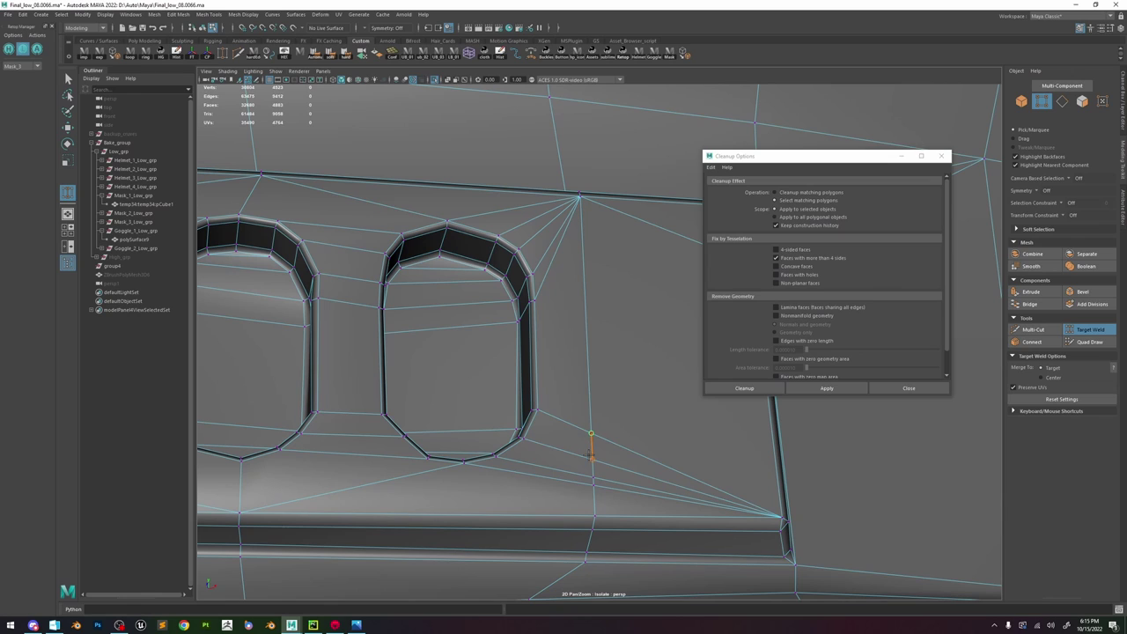
{"action": "left_click_drag", "start_coordinate": [594, 481], "coordinate": [593, 486]}
{"action": "left_click_drag", "start_coordinate": [594, 486], "coordinate": [594, 515]}
{"action": "right_click_drag", "start_coordinate": [622, 489], "coordinate": [551, 382], "text": "alt"}
{"action": "left_click_drag", "start_coordinate": [551, 382], "coordinate": [596, 441], "text": "alt"}
{"action": "key", "text": "w"}
- Spin the diagonal edge between the opposite plate's outer slot and the welded vertices
{"action": "right_click_drag", "start_coordinate": [610, 280], "coordinate": [667, 225]}
{"action": "right_click_drag", "start_coordinate": [586, 331], "coordinate": [606, 267]}
{"action": "left_click", "coordinate": [578, 292]}
{"action": "key", "text": "ctrl+alt+Right"}
{"action": "key", "text": "ctrl+alt+Right"}
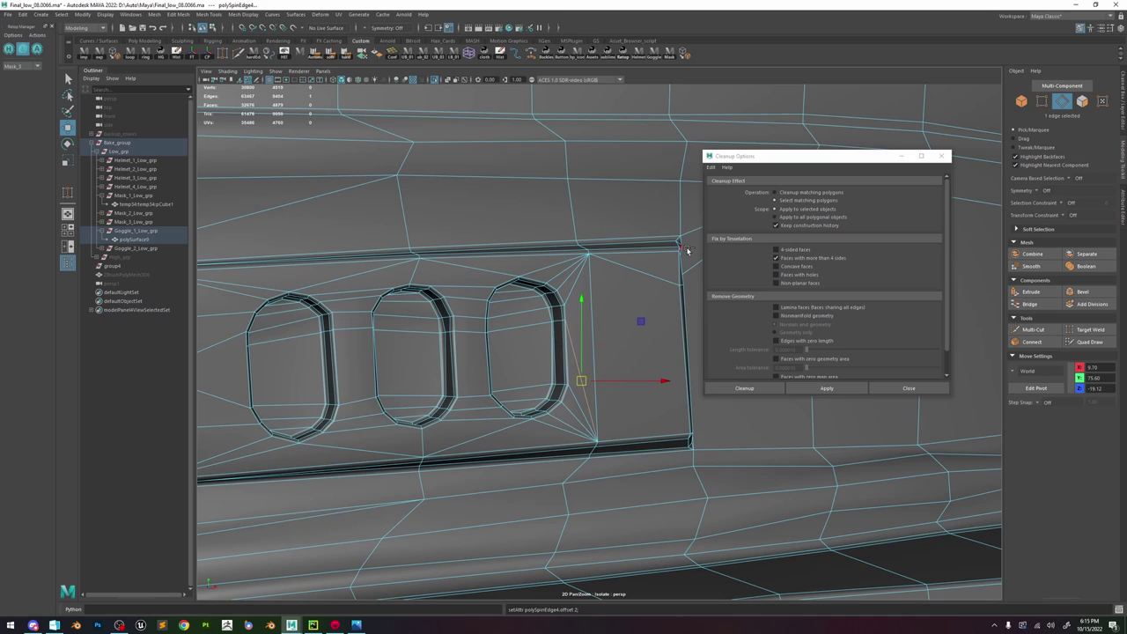
- Multi-Cut new edges from the plate's upper border to the rim vertices above the opposite plate's middle slot
{"action": "right_click_drag", "start_coordinate": [635, 257], "coordinate": [676, 231]}
{"action": "right_click_drag", "start_coordinate": [608, 367], "coordinate": [657, 357], "text": "alt"}
{"action": "left_click", "coordinate": [596, 123]}
{"action": "left_click_drag", "start_coordinate": [657, 357], "coordinate": [599, 332], "text": "alt"}
{"action": "left_click", "coordinate": [579, 331]}
{"action": "right_click_drag", "start_coordinate": [578, 331], "coordinate": [618, 345], "text": "alt"}
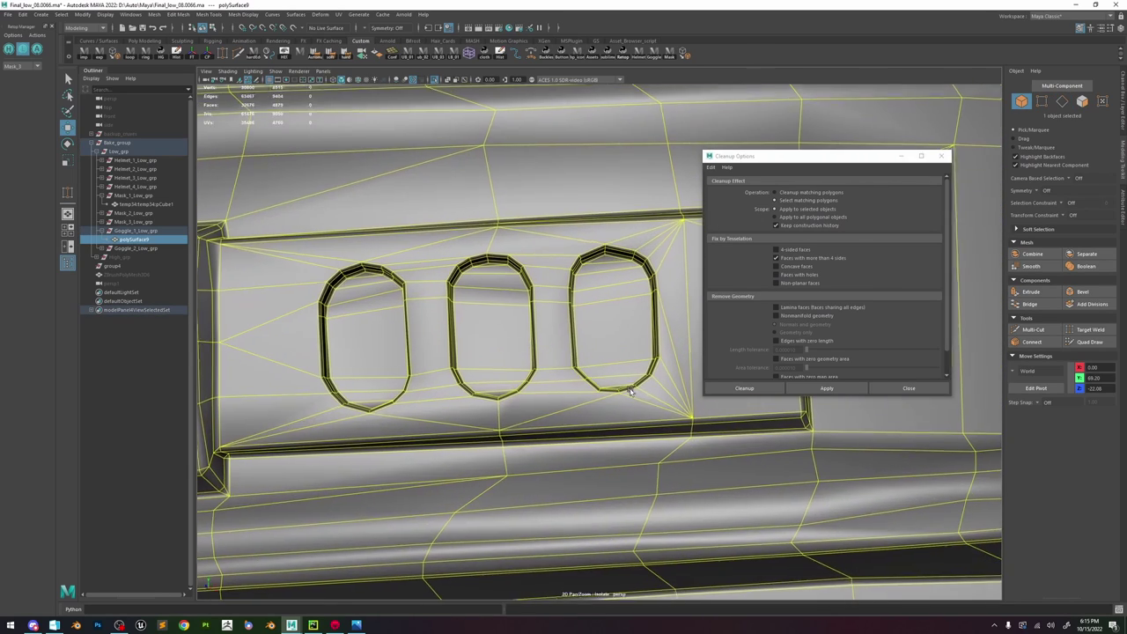
{"action": "left_click_drag", "start_coordinate": [563, 304], "coordinate": [579, 277], "text": "alt"}
{"action": "right_click_drag", "start_coordinate": [566, 304], "coordinate": [530, 275], "text": "alt"}
{"action": "middle_click_drag", "start_coordinate": [530, 275], "coordinate": [562, 266], "text": "alt"}
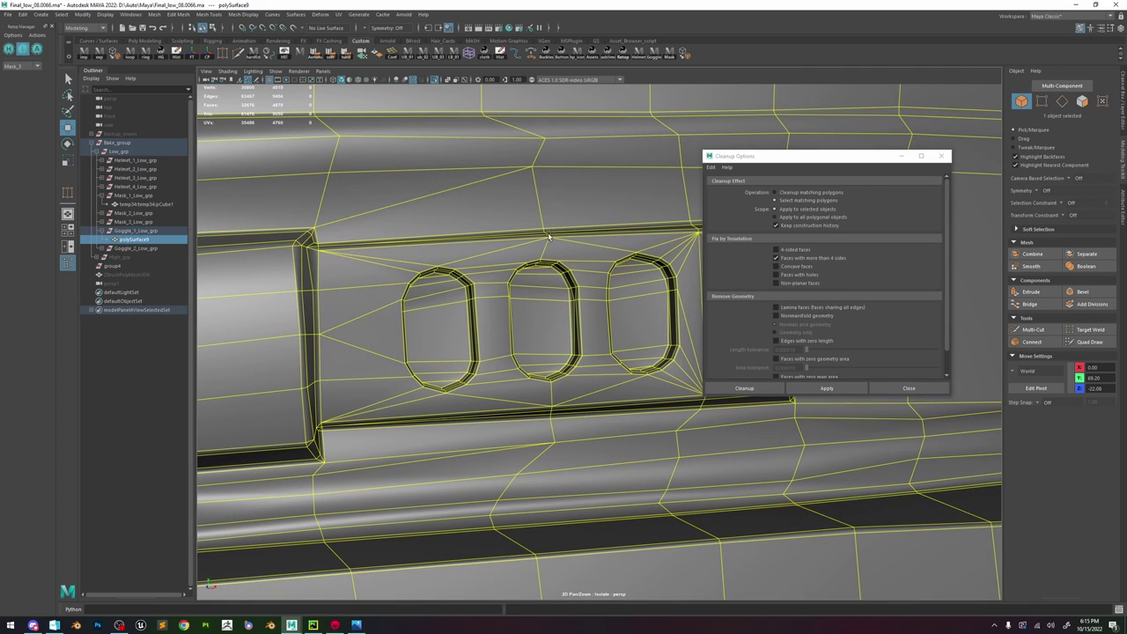
{"action": "key", "text": "ctrl+shift+x"}
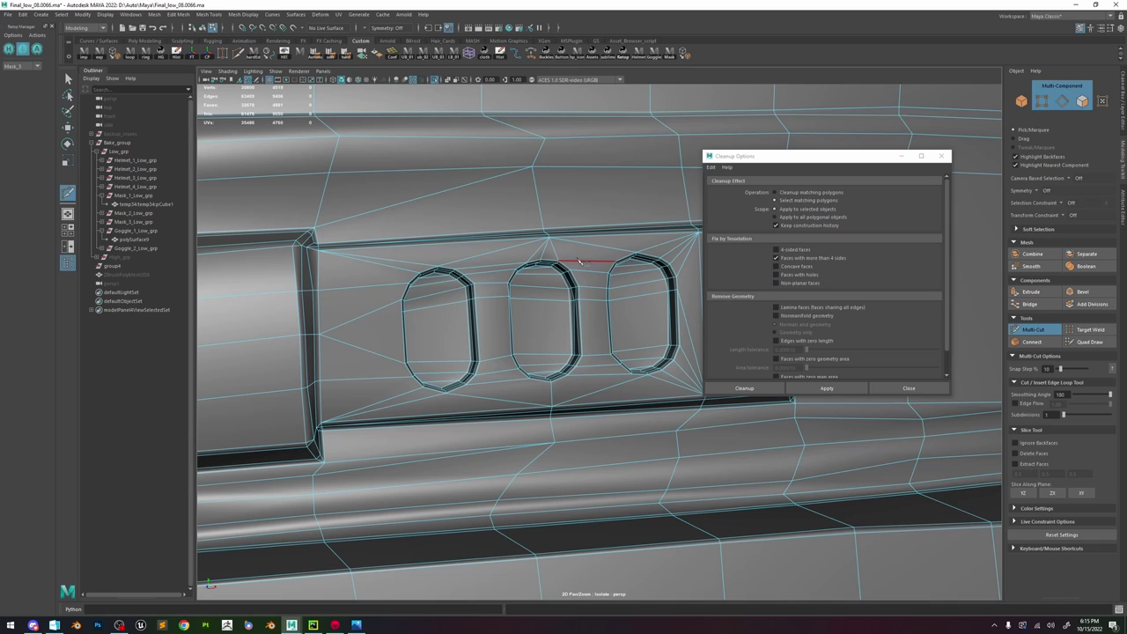
{"action": "left_click_drag", "start_coordinate": [587, 272], "coordinate": [592, 260], "text": "alt"}
{"action": "left_click_drag", "start_coordinate": [465, 258], "coordinate": [467, 253], "text": "alt"}
{"action": "key", "text": "w"}
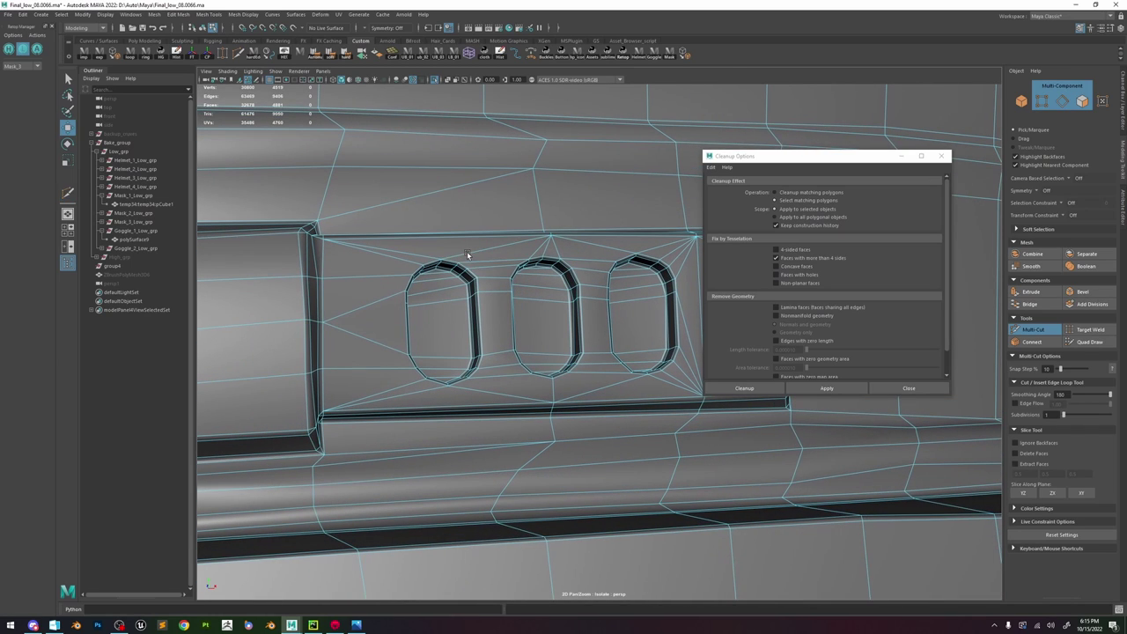
- Rerun the n-gon check and Multi-Cut the two flagged faces below the middle slot from its rim to the border vertex
{"action": "left_click", "coordinate": [832, 388]}
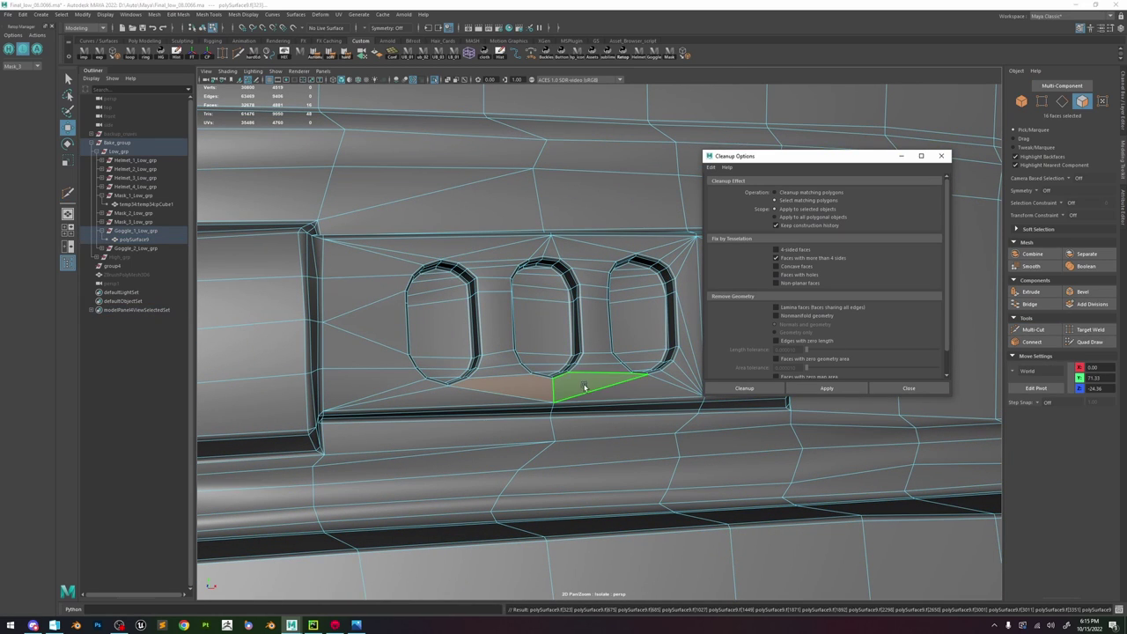
{"action": "middle_click_drag", "start_coordinate": [541, 410], "coordinate": [558, 375], "text": "alt"}
{"action": "scroll", "coordinate": [559, 375], "scroll_direction": "up", "scroll_amount": 4}
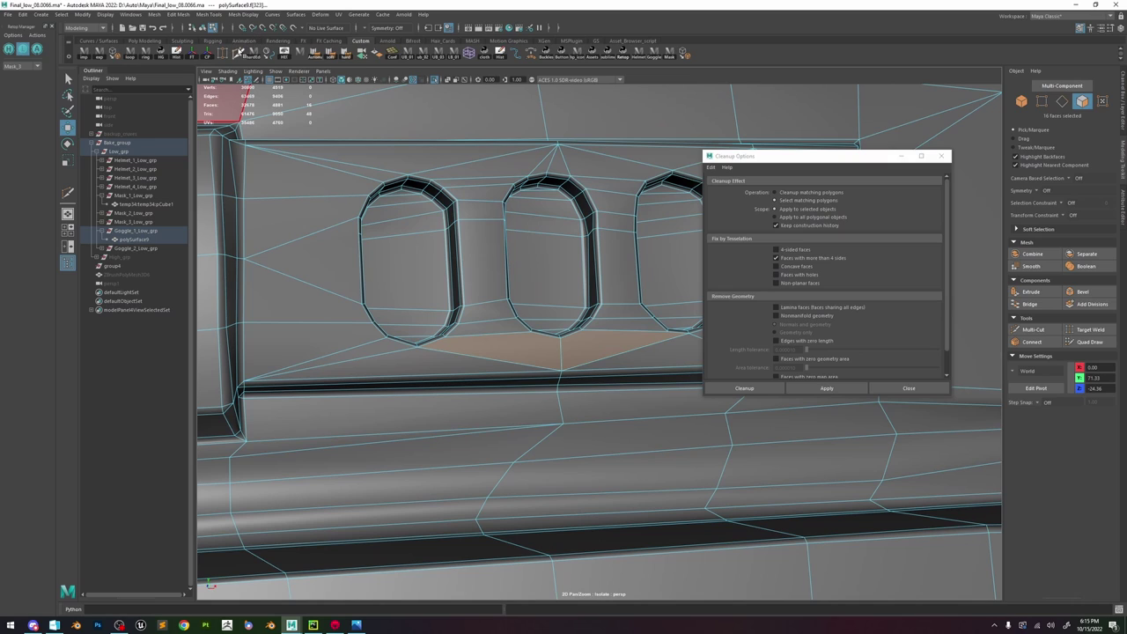
{"action": "left_click", "coordinate": [237, 51]}
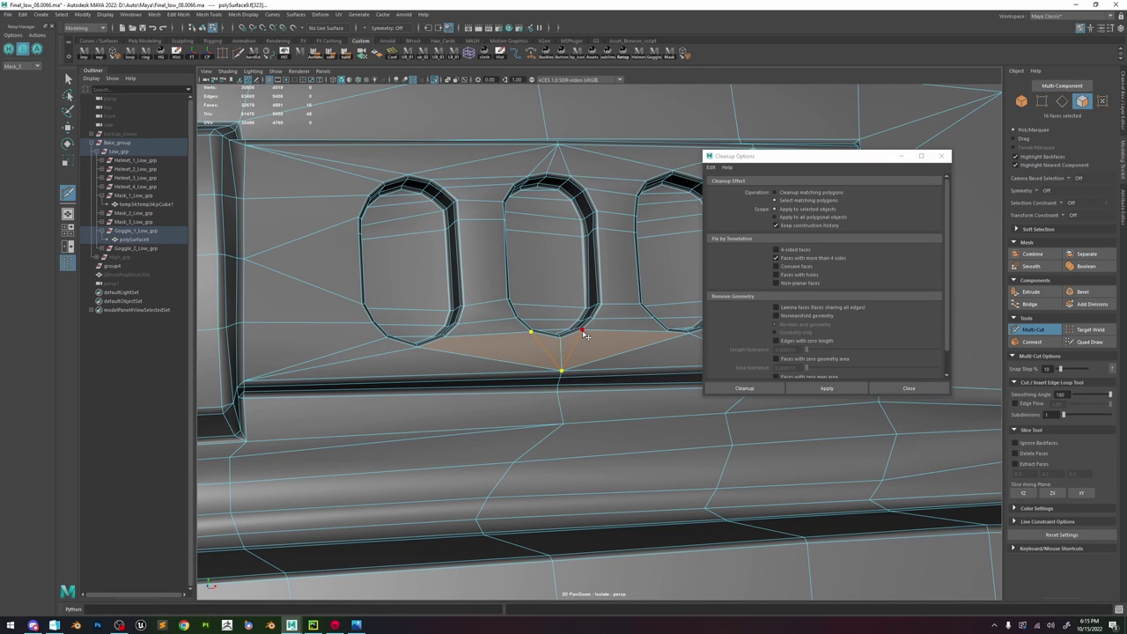
{"action": "scroll", "coordinate": [583, 331], "scroll_direction": "down", "scroll_amount": 5}
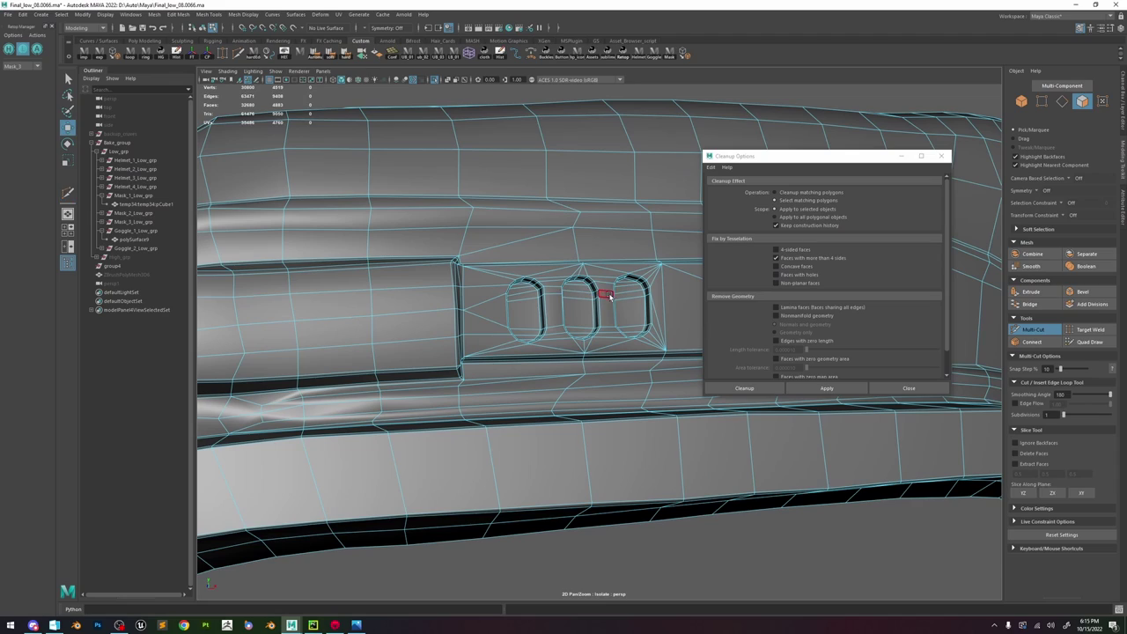
- Rerun the n-gon check on the goggles frame and single out the flagged face on the frame's back side
{"action": "key", "text": "w"}
{"action": "left_click", "coordinate": [824, 388]}
{"action": "scroll", "coordinate": [563, 324], "scroll_direction": "down", "scroll_amount": 8}
{"action": "right_click_drag", "start_coordinate": [527, 311], "coordinate": [622, 218]}
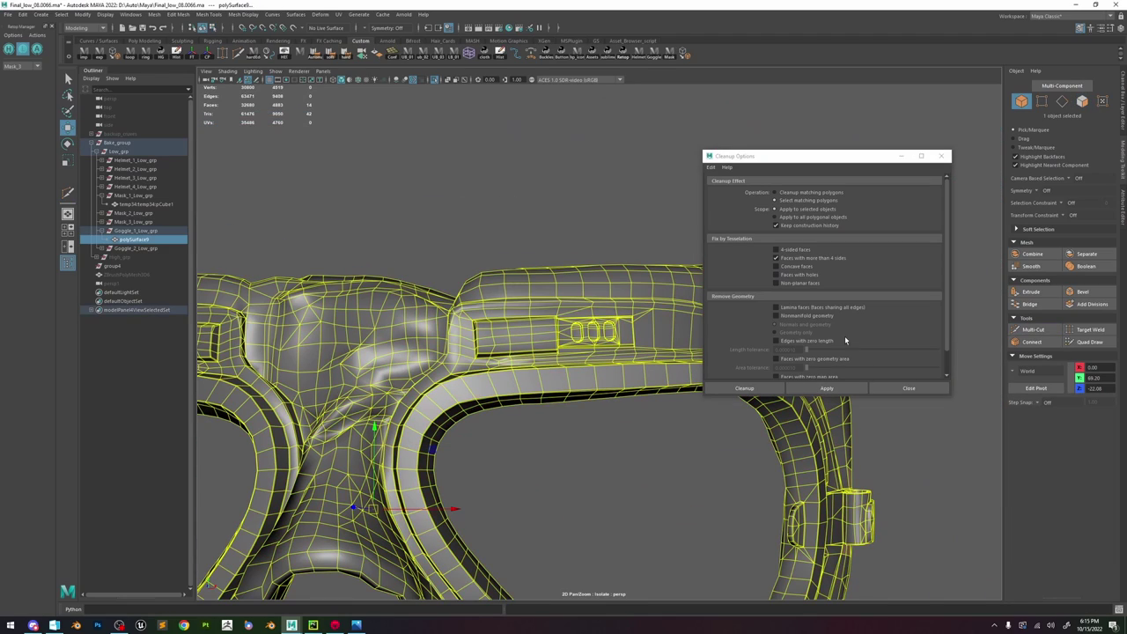
{"action": "left_click", "coordinate": [838, 386]}
{"action": "key", "text": "f"}
{"action": "left_click_drag", "start_coordinate": [569, 331], "coordinate": [266, 375], "text": "alt"}
{"action": "middle_click_drag", "start_coordinate": [266, 375], "coordinate": [367, 371], "text": "alt"}
{"action": "left_click", "coordinate": [367, 372]}
{"action": "key", "text": "f"}
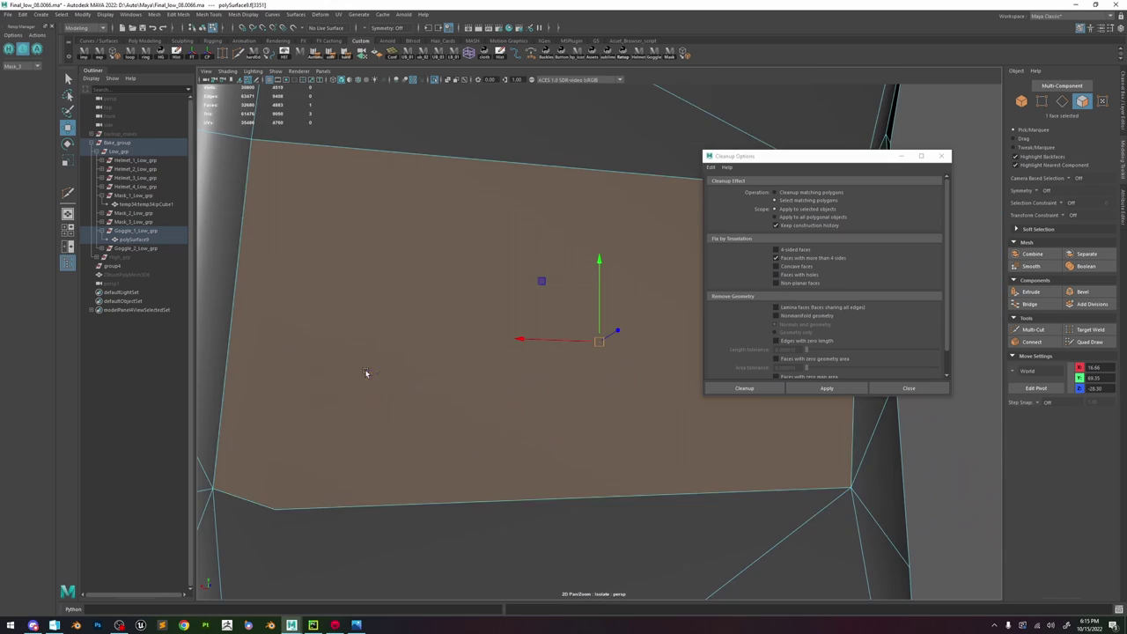
- Delete the extra vertex at the lower outer corner of the flagged face on the frame's back side
{"action": "scroll", "coordinate": [369, 372], "scroll_direction": "down", "scroll_amount": 6}
{"action": "left_click_drag", "start_coordinate": [461, 352], "coordinate": [505, 301], "text": "alt"}
{"action": "key", "text": "1"}
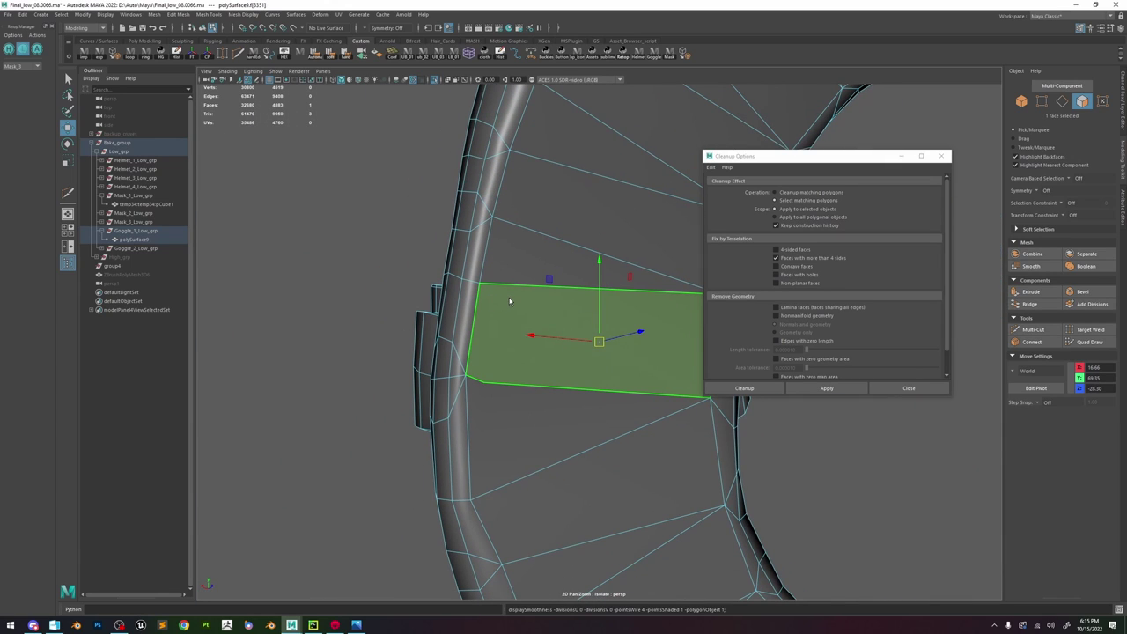
{"action": "right_click_drag", "start_coordinate": [509, 301], "coordinate": [446, 275]}
{"action": "left_click_drag", "start_coordinate": [481, 357], "coordinate": [496, 386]}
{"action": "scroll", "coordinate": [534, 388], "scroll_direction": "down", "scroll_amount": 4}
{"action": "key", "text": "Delete"}
{"action": "scroll", "coordinate": [585, 400], "scroll_direction": "down", "scroll_amount": 5}
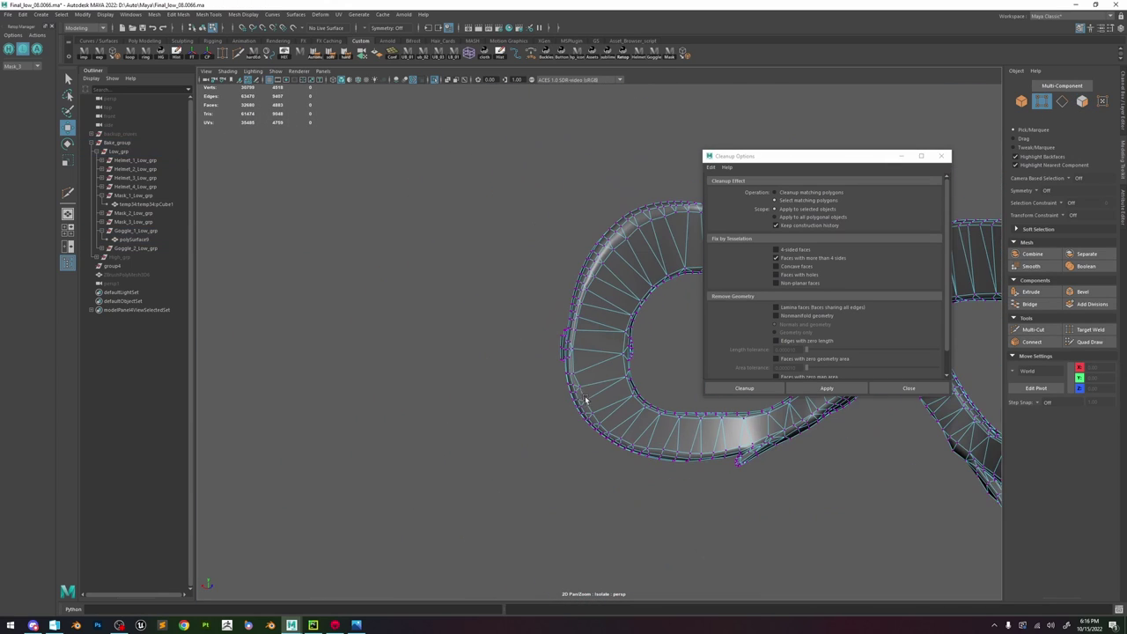
- Delete the matching extra vertex on the outer back edge around the opposite lens opening
{"action": "left_click_drag", "start_coordinate": [585, 400], "coordinate": [543, 385], "text": "alt"}
{"action": "left_click_drag", "start_coordinate": [560, 370], "coordinate": [482, 371], "text": "alt"}
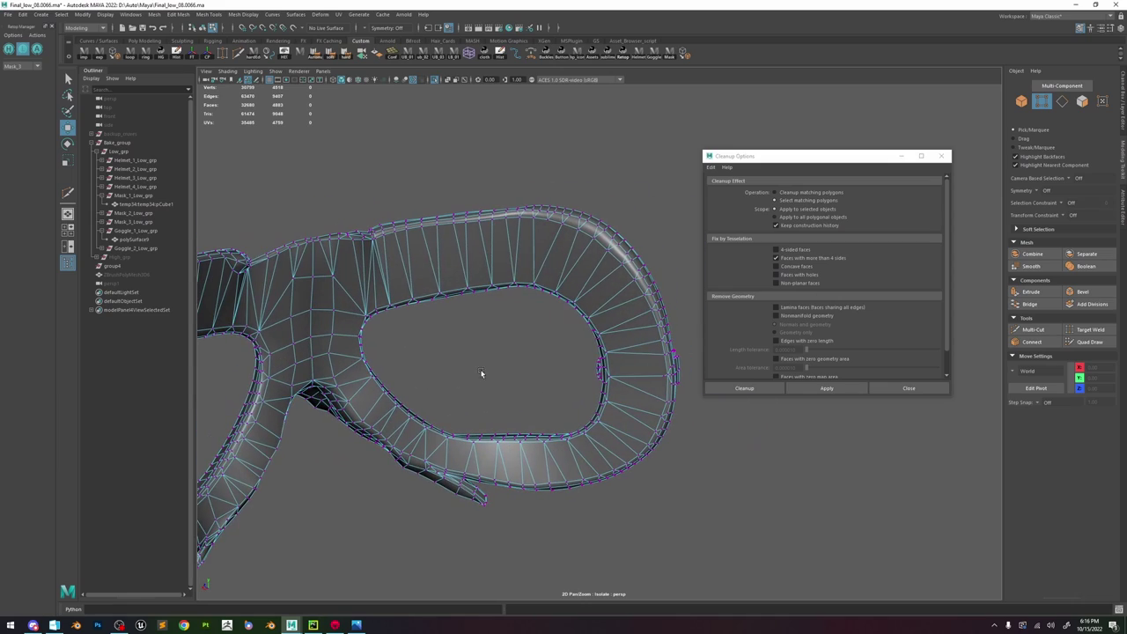
{"action": "scroll", "coordinate": [636, 380], "scroll_direction": "up", "scroll_amount": 4}
{"action": "left_click", "coordinate": [676, 383]}
{"action": "key", "text": "Delete"}
- Rerun the n-gon check and Multi-Cut the flagged faces below the other plate's middle slot up to its rim
{"action": "right_click_drag", "start_coordinate": [621, 305], "coordinate": [662, 290]}
{"action": "left_click", "coordinate": [820, 386]}
{"action": "scroll", "coordinate": [500, 297], "scroll_direction": "down", "scroll_amount": 3}
{"action": "left_click_drag", "start_coordinate": [500, 299], "coordinate": [638, 317], "text": "alt"}
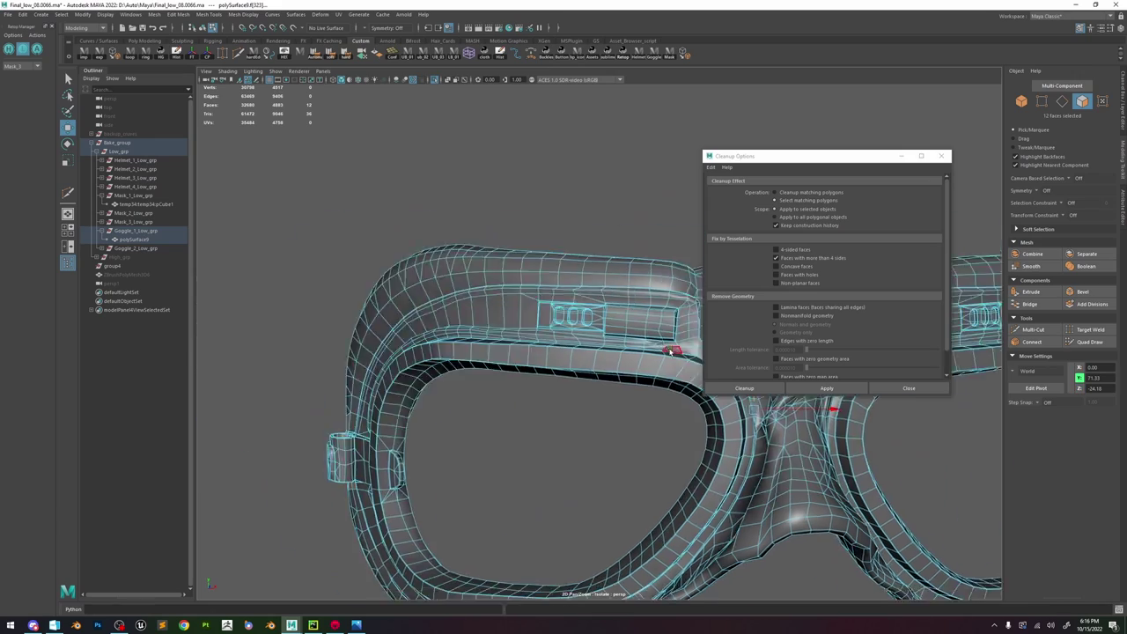
{"action": "scroll", "coordinate": [634, 377], "scroll_direction": "up", "scroll_amount": 8}
{"action": "middle_click_drag", "start_coordinate": [634, 378], "coordinate": [493, 431], "text": "alt"}
{"action": "left_click", "coordinate": [238, 54]}
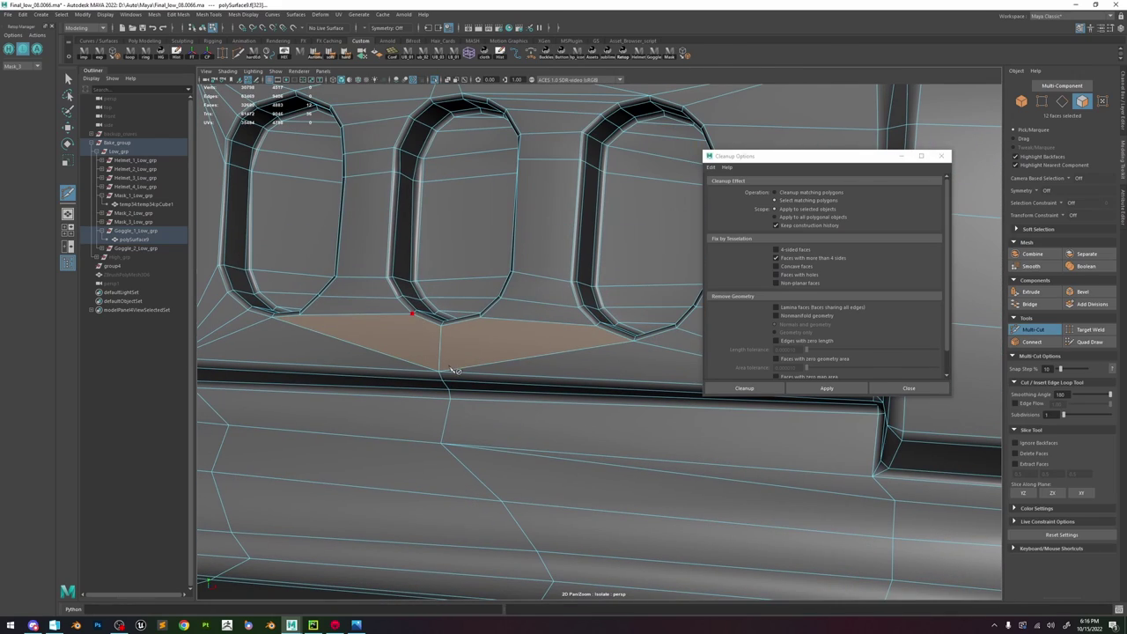
{"action": "left_click", "coordinate": [481, 320]}
{"action": "right_click", "coordinate": [481, 322]}
- Merge the closely spaced vertices where the frame edge meets the top of the side strap hinge
{"action": "scroll", "coordinate": [519, 314], "scroll_direction": "down", "scroll_amount": 8}
{"action": "key", "text": "w"}
{"action": "left_click_drag", "start_coordinate": [521, 313], "coordinate": [563, 378], "text": "alt"}
{"action": "scroll", "coordinate": [458, 379], "scroll_direction": "up", "scroll_amount": 5}
{"action": "right_click_drag", "start_coordinate": [475, 345], "coordinate": [431, 343]}
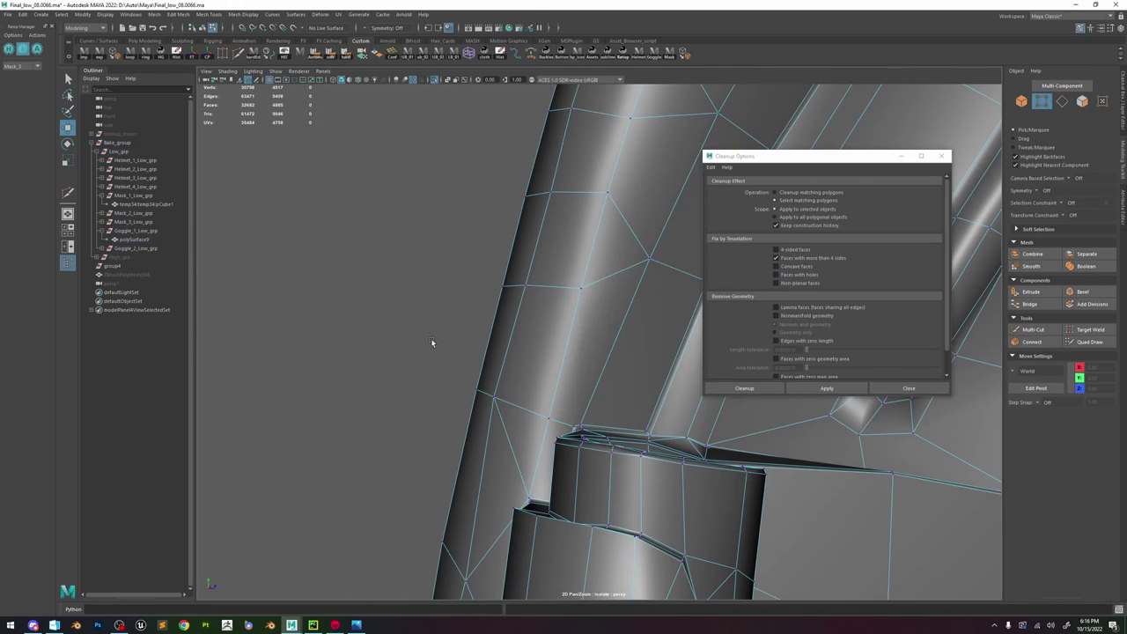
{"action": "left_click_drag", "start_coordinate": [432, 343], "coordinate": [587, 302], "text": "alt"}
{"action": "left_click", "coordinate": [577, 423]}
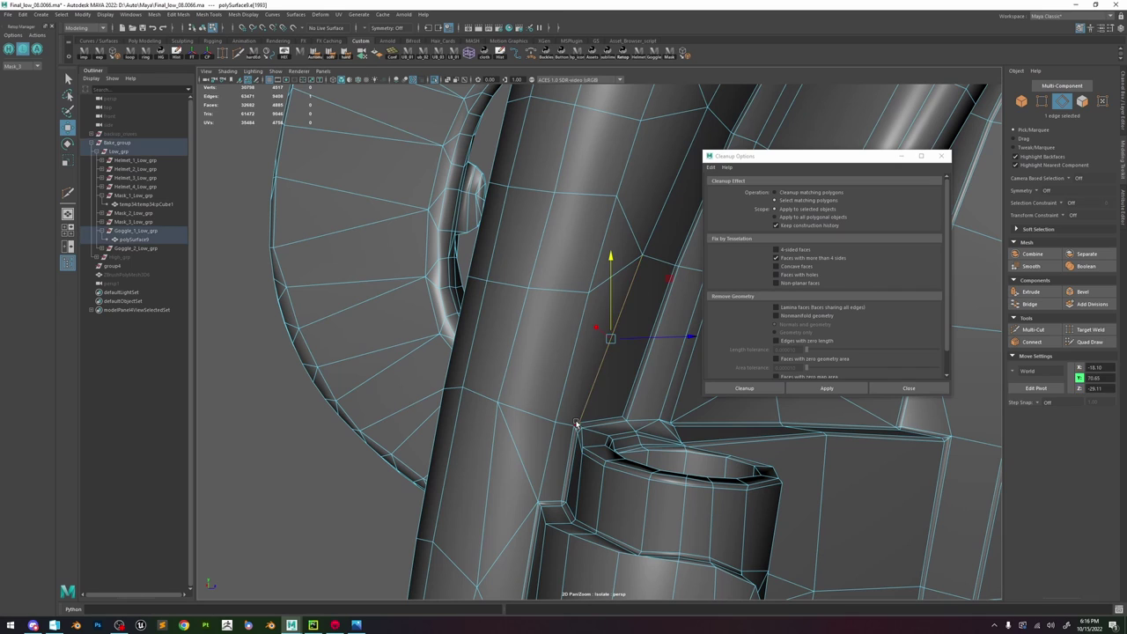
{"action": "left_click", "coordinate": [576, 424]}
{"action": "right_click_drag", "start_coordinate": [580, 389], "coordinate": [613, 336], "text": "shift"}
{"action": "left_click_drag", "start_coordinate": [607, 407], "coordinate": [623, 380], "text": "alt"}
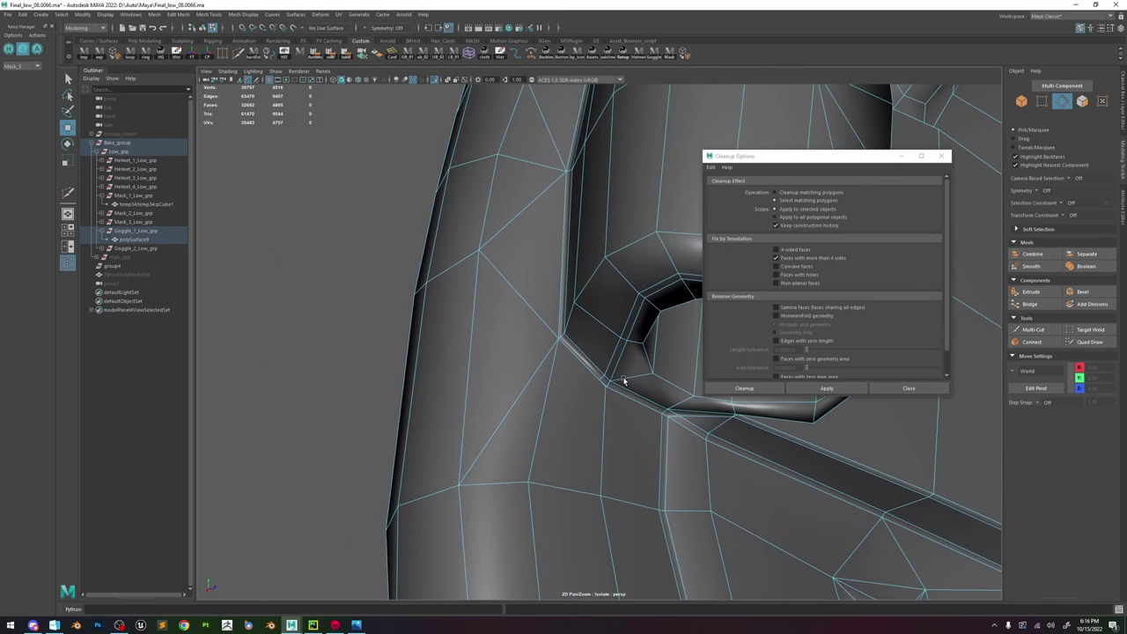
- Target Weld the doubled vertices on the thin border below the side hinge's ring
{"action": "key", "text": "F9"}
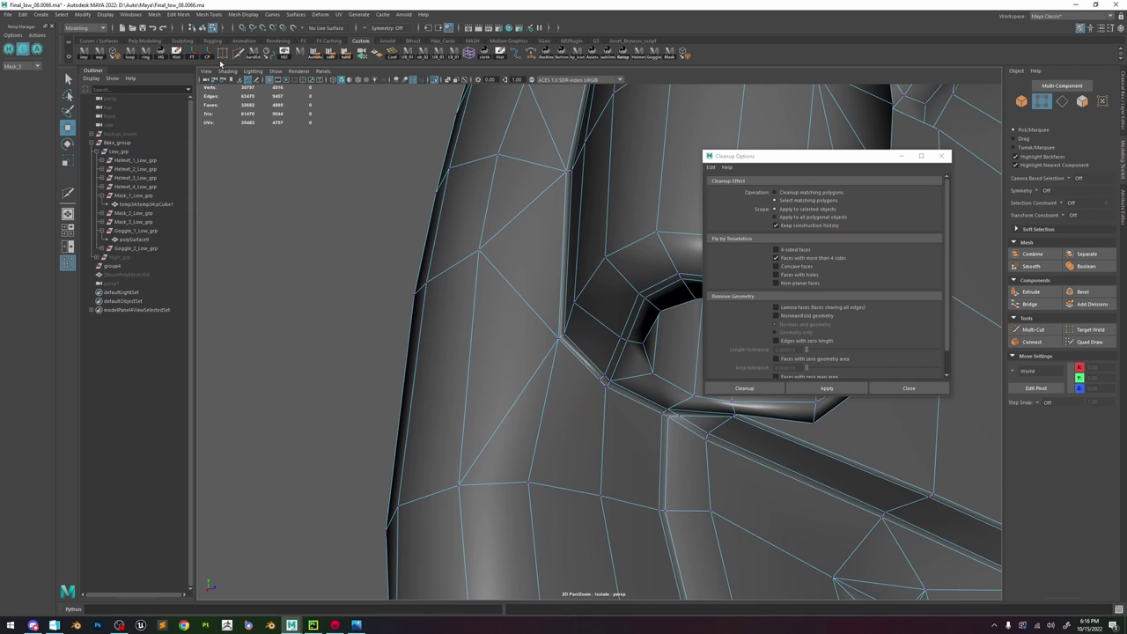
{"action": "left_click", "coordinate": [223, 56]}
{"action": "left_click_drag", "start_coordinate": [560, 309], "coordinate": [574, 344], "text": "alt"}
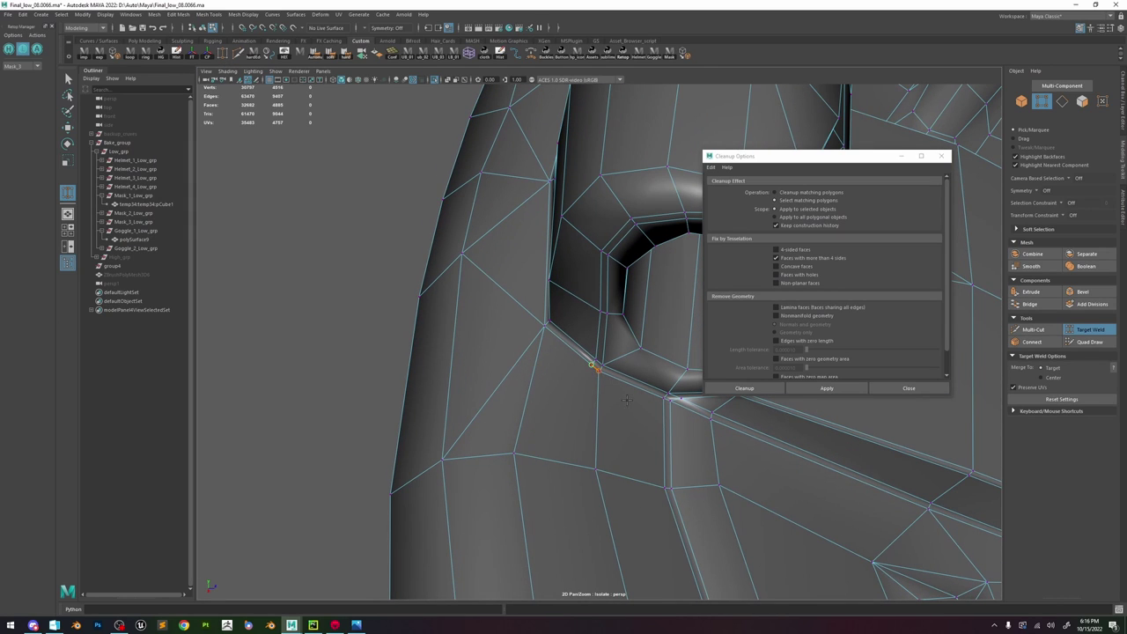
{"action": "left_click_drag", "start_coordinate": [627, 400], "coordinate": [629, 401]}
{"action": "left_click_drag", "start_coordinate": [629, 402], "coordinate": [559, 407], "text": "alt"}
{"action": "right_click_drag", "start_coordinate": [559, 407], "coordinate": [504, 412], "text": "alt"}
- Rerun the n-gon check and merge the doubled vertices around the opposite side hinge
{"action": "key", "text": "w"}
{"action": "left_click", "coordinate": [667, 397]}
{"action": "key", "text": "f"}
{"action": "left_click_drag", "start_coordinate": [669, 398], "coordinate": [576, 382], "text": "alt"}
{"action": "left_click", "coordinate": [765, 440]}
{"action": "left_click_drag", "start_coordinate": [765, 441], "coordinate": [428, 311], "text": "alt"}
{"action": "left_click", "coordinate": [522, 227]}
{"action": "left_click", "coordinate": [827, 389]}
{"action": "left_click", "coordinate": [426, 318]}
{"action": "right_click_drag", "start_coordinate": [426, 319], "coordinate": [428, 294], "text": "shift"}
{"action": "scroll", "coordinate": [458, 311], "scroll_direction": "down", "scroll_amount": 5}
{"action": "left_click_drag", "start_coordinate": [457, 312], "coordinate": [583, 373], "text": "alt"}
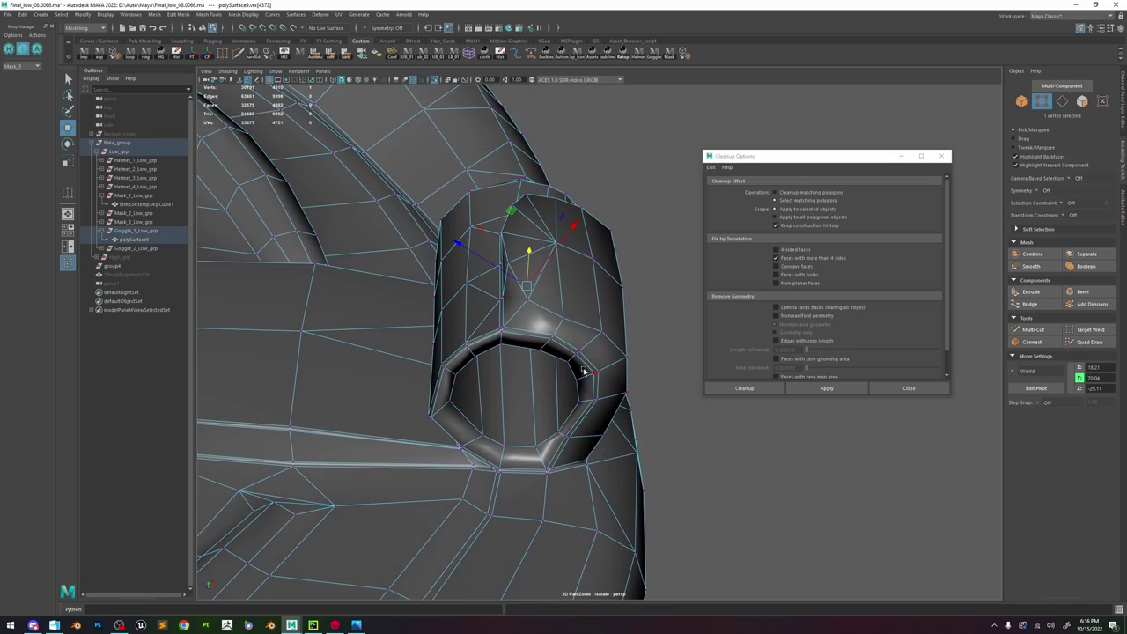
- Recheck for n-gons and merge the two nearly coincident vertices on the opposite hinge's lower border
{"action": "left_click", "coordinate": [827, 389]}
{"action": "scroll", "coordinate": [616, 352], "scroll_direction": "up", "scroll_amount": 5}
{"action": "middle_click_drag", "start_coordinate": [657, 380], "coordinate": [557, 291], "text": "alt"}
{"action": "middle_click_drag", "start_coordinate": [443, 261], "coordinate": [601, 267], "text": "alt"}
{"action": "scroll", "coordinate": [601, 267], "scroll_direction": "up", "scroll_amount": 5}
{"action": "left_click", "coordinate": [602, 263]}
{"action": "right_click_drag", "start_coordinate": [602, 263], "coordinate": [602, 220], "text": "shift"}
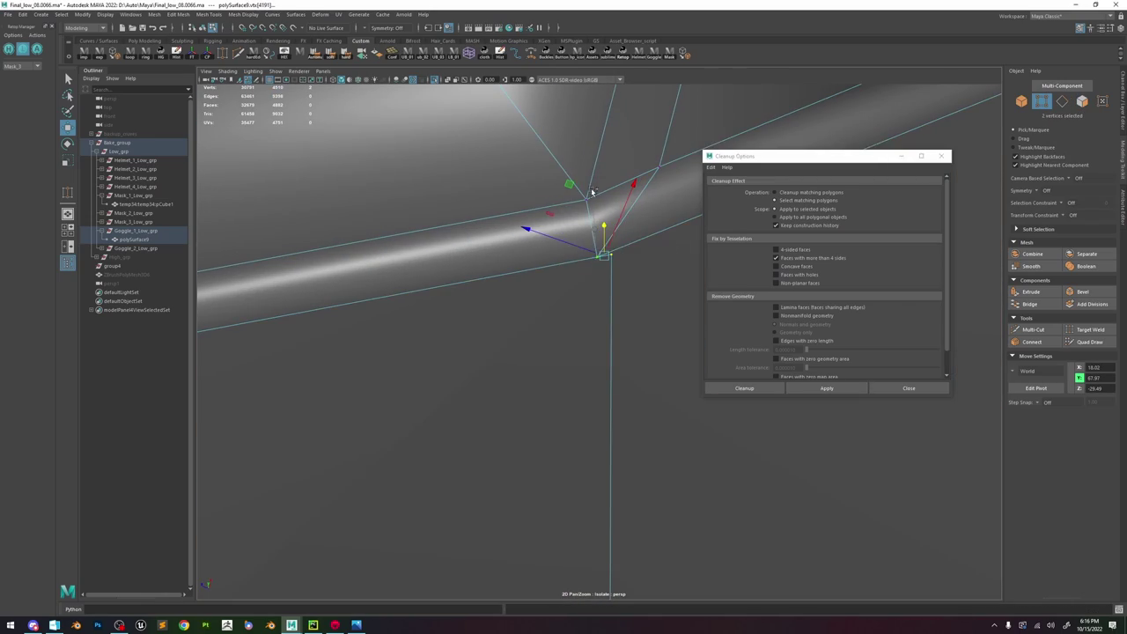
- Check for n-gons again and Target Weld the remaining split vertex below the first hinge's ring
{"action": "left_click", "coordinate": [827, 388]}
{"action": "scroll", "coordinate": [564, 299], "scroll_direction": "down", "scroll_amount": 10}
{"action": "left_click_drag", "start_coordinate": [521, 291], "coordinate": [628, 358], "text": "alt"}
{"action": "left_click", "coordinate": [828, 390]}
{"action": "scroll", "coordinate": [599, 343], "scroll_direction": "down", "scroll_amount": 10}
{"action": "key", "text": "f"}
{"action": "right_click_drag", "start_coordinate": [629, 358], "coordinate": [653, 384]}
{"action": "right_click_drag", "start_coordinate": [521, 398], "coordinate": [535, 341], "text": "shift"}
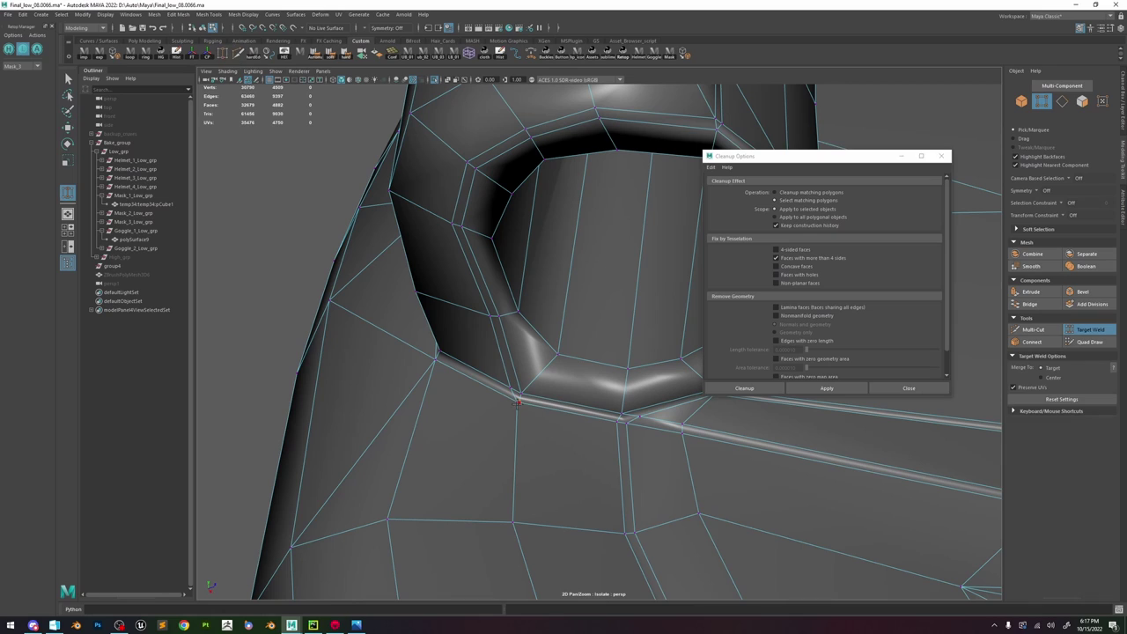
{"action": "key", "text": "w"}
- Rerun the n-gon check and merge the doubled vertices along the top of the first hinge's ring
{"action": "scroll", "coordinate": [519, 401], "scroll_direction": "down", "scroll_amount": 8}
{"action": "left_click_drag", "start_coordinate": [518, 406], "coordinate": [670, 353]}
{"action": "left_click", "coordinate": [824, 388]}
{"action": "scroll", "coordinate": [591, 248], "scroll_direction": "up", "scroll_amount": 8}
{"action": "right_click_drag", "start_coordinate": [591, 282], "coordinate": [555, 282]}
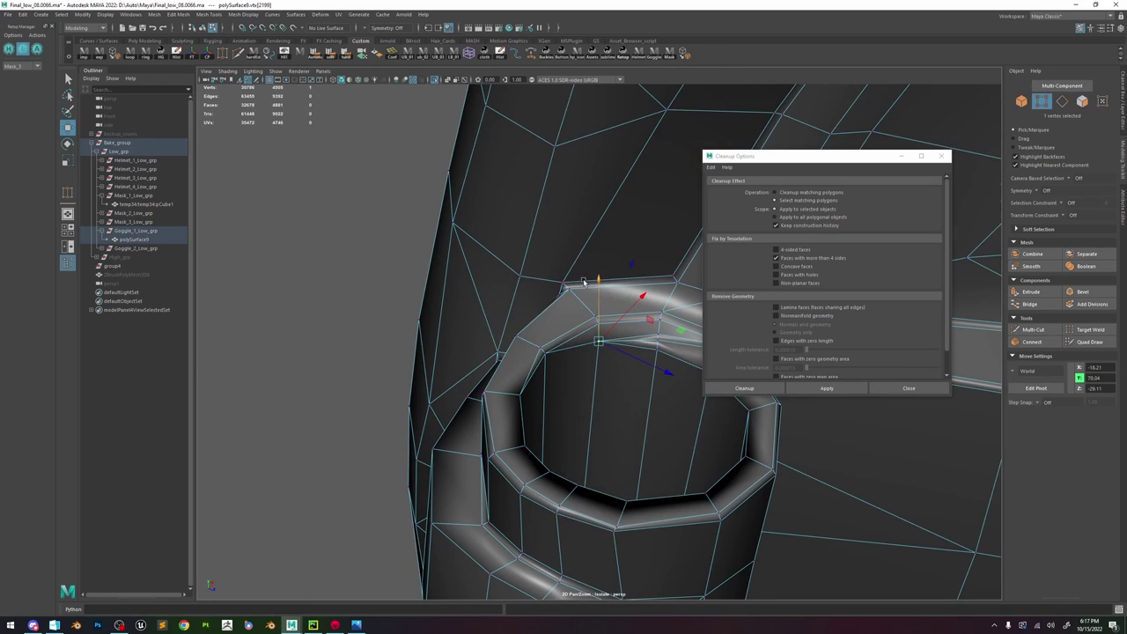
{"action": "left_click_drag", "start_coordinate": [586, 283], "coordinate": [600, 277]}
{"action": "left_click_drag", "start_coordinate": [599, 291], "coordinate": [652, 326], "text": "alt"}
- Verify the goggles frame with repeated n-gon checks and save the scene
{"action": "left_click", "coordinate": [828, 385]}
{"action": "scroll", "coordinate": [651, 290], "scroll_direction": "down", "scroll_amount": 8}
{"action": "left_click", "coordinate": [819, 389]}
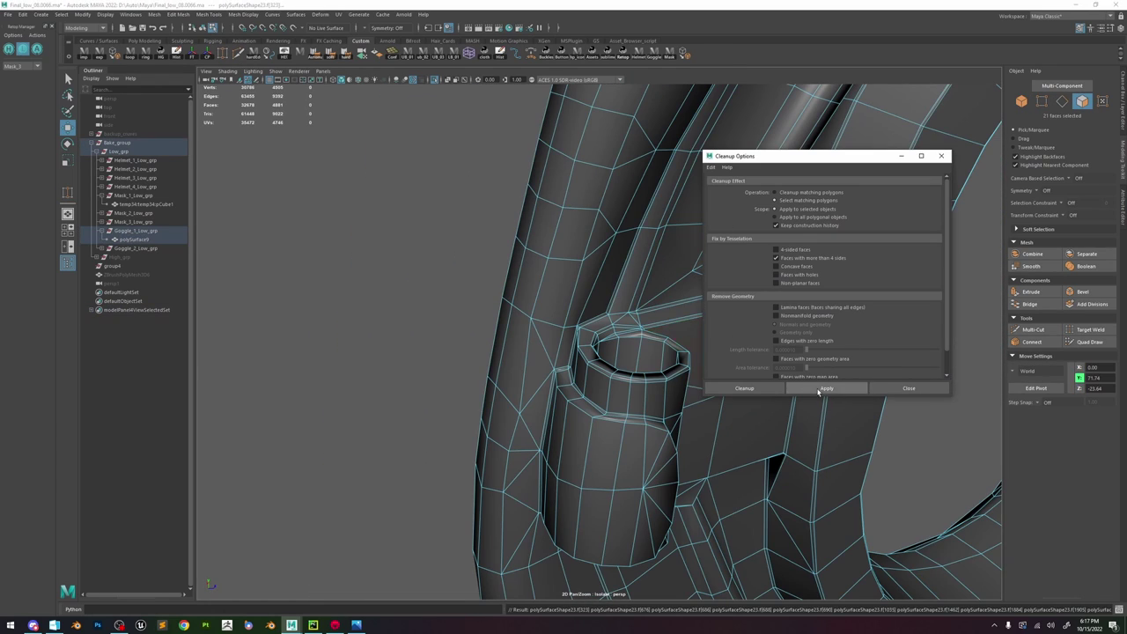
{"action": "scroll", "coordinate": [669, 343], "scroll_direction": "down", "scroll_amount": 5}
{"action": "double_click", "coordinate": [689, 345]}
{"action": "left_click", "coordinate": [820, 392]}
{"action": "scroll", "coordinate": [648, 201], "scroll_direction": "down", "scroll_amount": 5}
{"action": "left_click_drag", "start_coordinate": [647, 201], "coordinate": [505, 252], "text": "alt"}
{"action": "key", "text": "ctrl+s"}
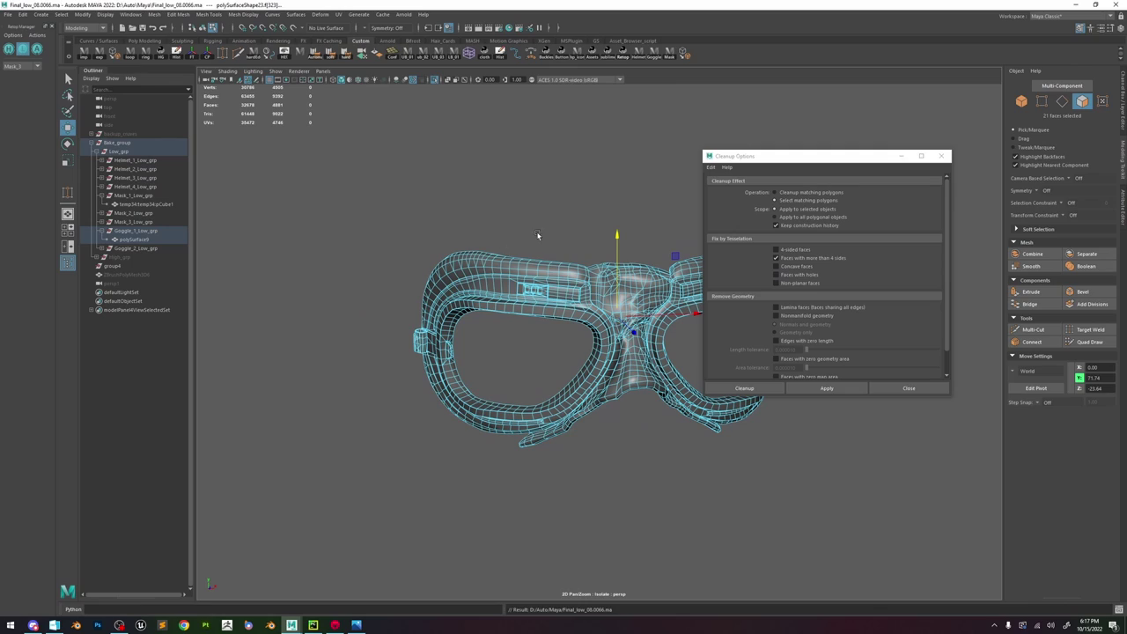
- Exit the goggles isolation, return to object selection, and run the n-gon check on Low_grp
{"action": "left_click", "coordinate": [434, 80]}
{"action": "scroll", "coordinate": [608, 309], "scroll_direction": "up", "scroll_amount": 4}
{"action": "right_click_drag", "start_coordinate": [607, 300], "coordinate": [647, 264]}
{"action": "left_click", "coordinate": [563, 352]}
{"action": "left_click", "coordinate": [828, 388]}
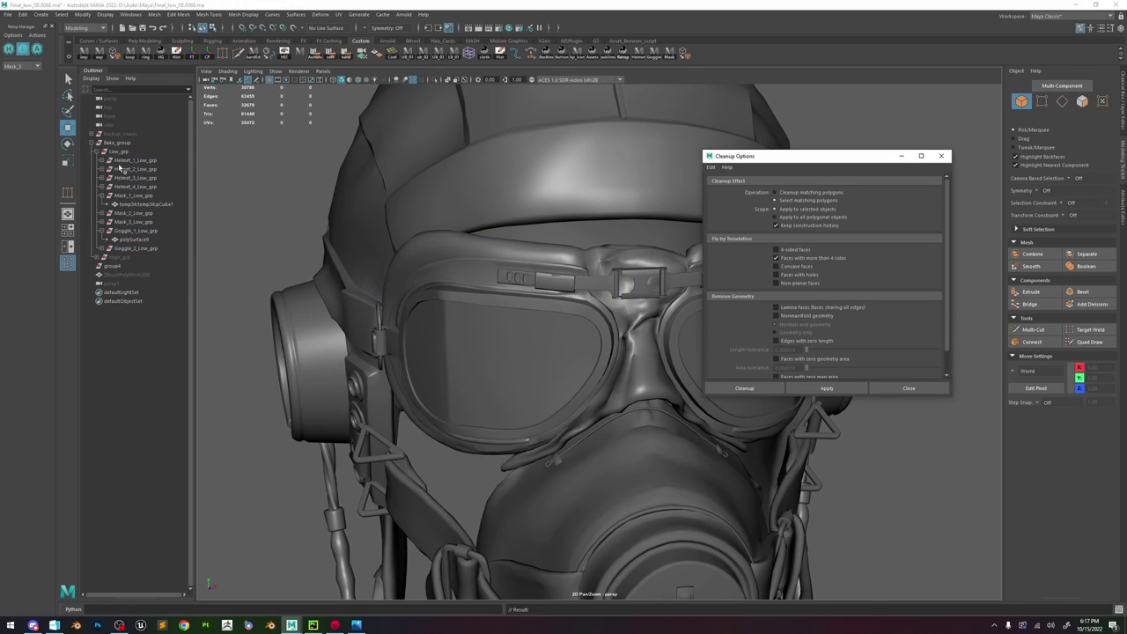
{"action": "left_click", "coordinate": [120, 151]}
{"action": "scroll", "coordinate": [607, 335], "scroll_direction": "down", "scroll_amount": 5}
{"action": "left_click", "coordinate": [823, 390]}
- Isolate the Mask_1_Low_grp mesh and run the n-gon check on it
{"action": "scroll", "coordinate": [667, 440], "scroll_direction": "down", "scroll_amount": 3}
{"action": "scroll", "coordinate": [528, 396], "scroll_direction": "up", "scroll_amount": 8}
{"action": "double_click", "coordinate": [470, 390]}
{"action": "key", "text": "f"}
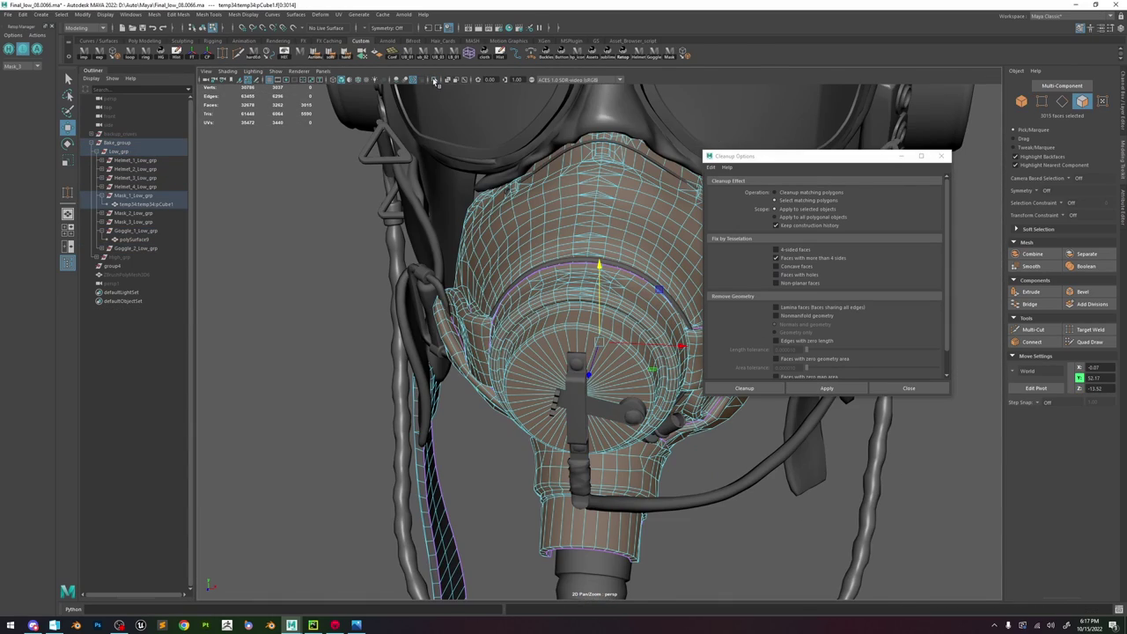
{"action": "left_click", "coordinate": [434, 80]}
{"action": "left_click_drag", "start_coordinate": [608, 220], "coordinate": [511, 273], "text": "alt"}
{"action": "left_click", "coordinate": [381, 286]}
{"action": "left_click", "coordinate": [827, 388]}
- Multi-Cut an edge through the loose vertex on the mask's center line to the neighboring grid vertex
{"action": "scroll", "coordinate": [555, 229], "scroll_direction": "up", "scroll_amount": 7}
{"action": "right_click_drag", "start_coordinate": [530, 251], "coordinate": [489, 251]}
{"action": "left_click", "coordinate": [503, 266]}
{"action": "key", "text": "f"}
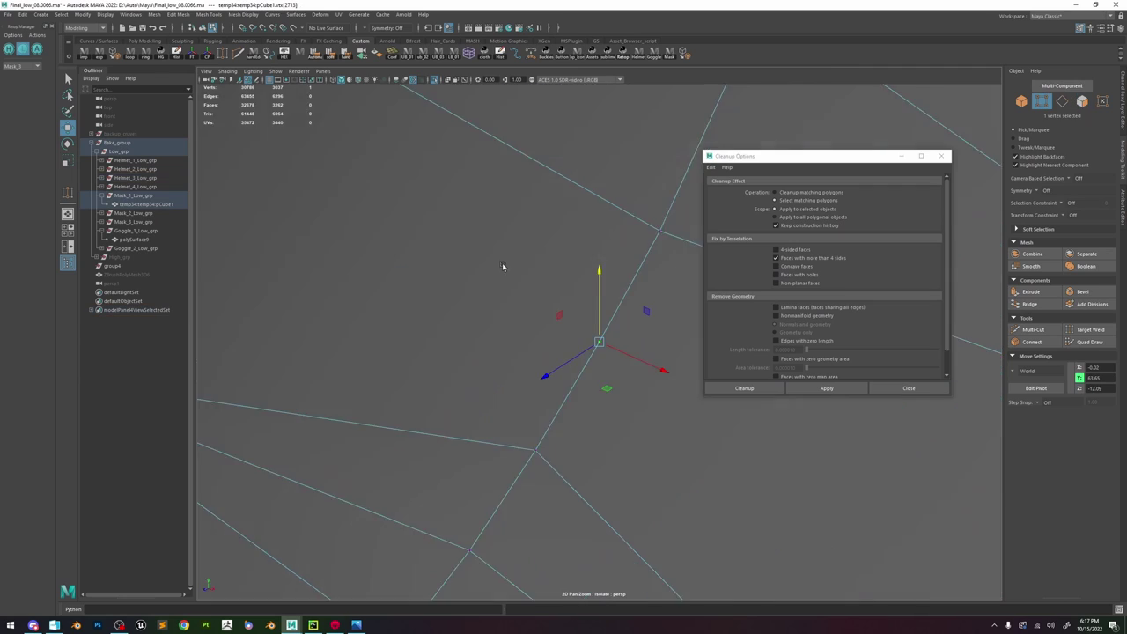
{"action": "left_click_drag", "start_coordinate": [503, 267], "coordinate": [650, 358], "text": "alt"}
{"action": "key", "text": "ctrl+shift+x"}
{"action": "left_click", "coordinate": [601, 342]}
{"action": "left_click", "coordinate": [411, 229]}
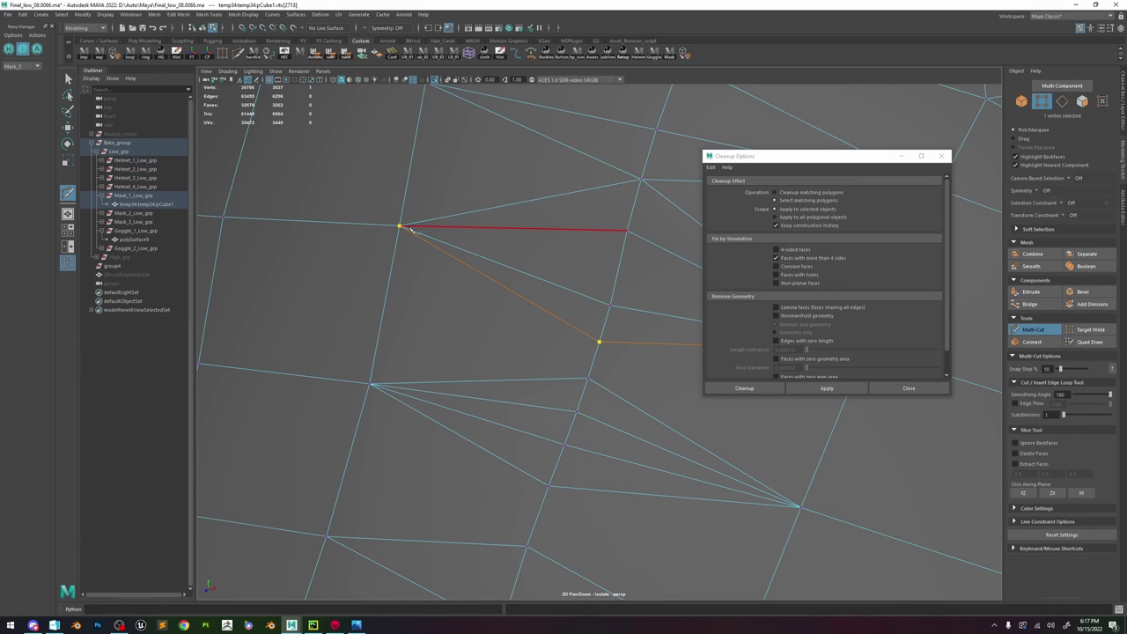
{"action": "right_click", "coordinate": [412, 232]}
- Delete the stray vertices in the triangulated strips on the mask's center line above the front groove
{"action": "scroll", "coordinate": [416, 248], "scroll_direction": "down", "scroll_amount": 6}
{"action": "scroll", "coordinate": [569, 354], "scroll_direction": "down", "scroll_amount": 2}
{"action": "key", "text": "w"}
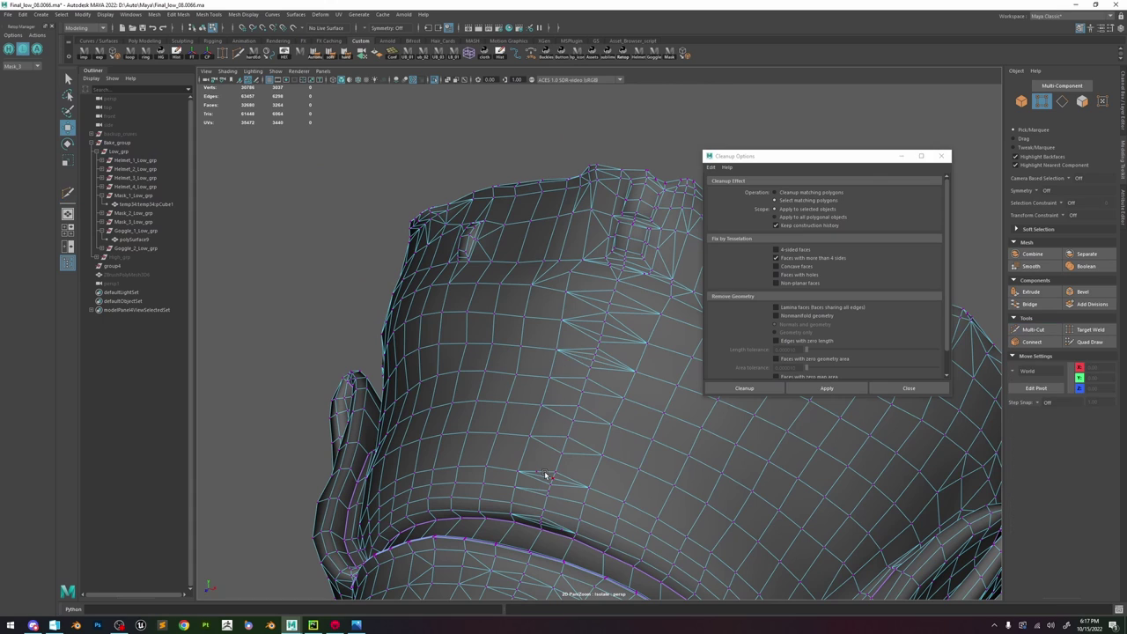
{"action": "left_click", "coordinate": [544, 471]}
{"action": "key", "text": "Delete"}
{"action": "middle_click_drag", "start_coordinate": [588, 478], "coordinate": [583, 390], "text": "alt"}
{"action": "right_click_drag", "start_coordinate": [584, 390], "coordinate": [632, 489], "text": "alt"}
{"action": "left_click_drag", "start_coordinate": [592, 472], "coordinate": [528, 465], "text": "alt"}
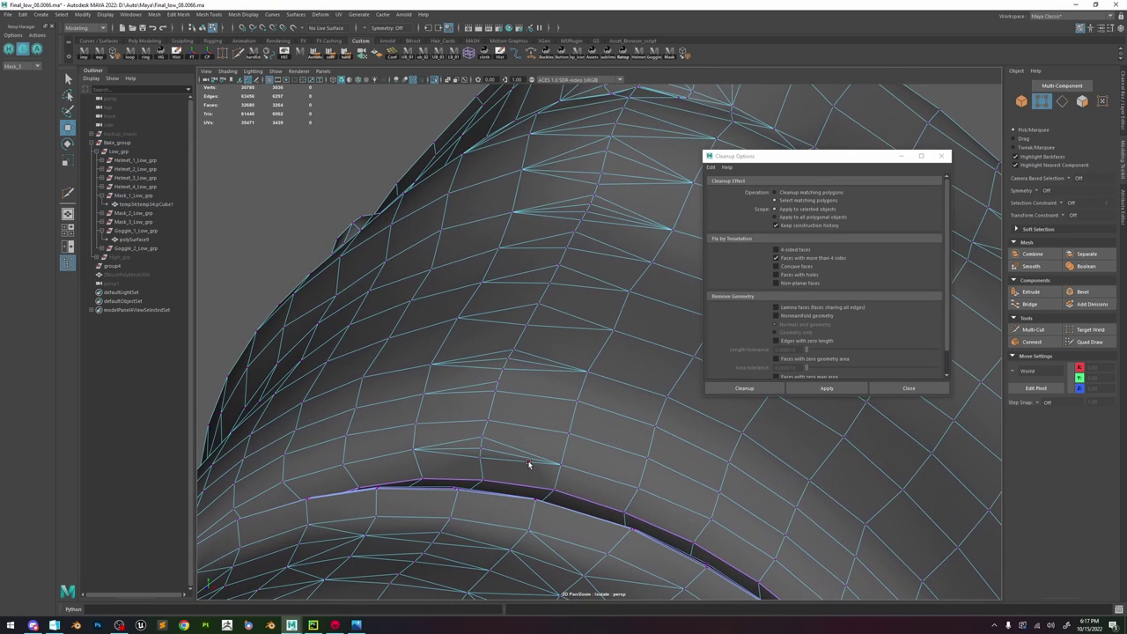
{"action": "left_click", "coordinate": [528, 464]}
{"action": "left_click", "coordinate": [609, 458]}
- Multi-Cut the missing edges between center-line and neighboring vertices above and below the mask's front groove
{"action": "key", "text": "ctrl+shift+x"}
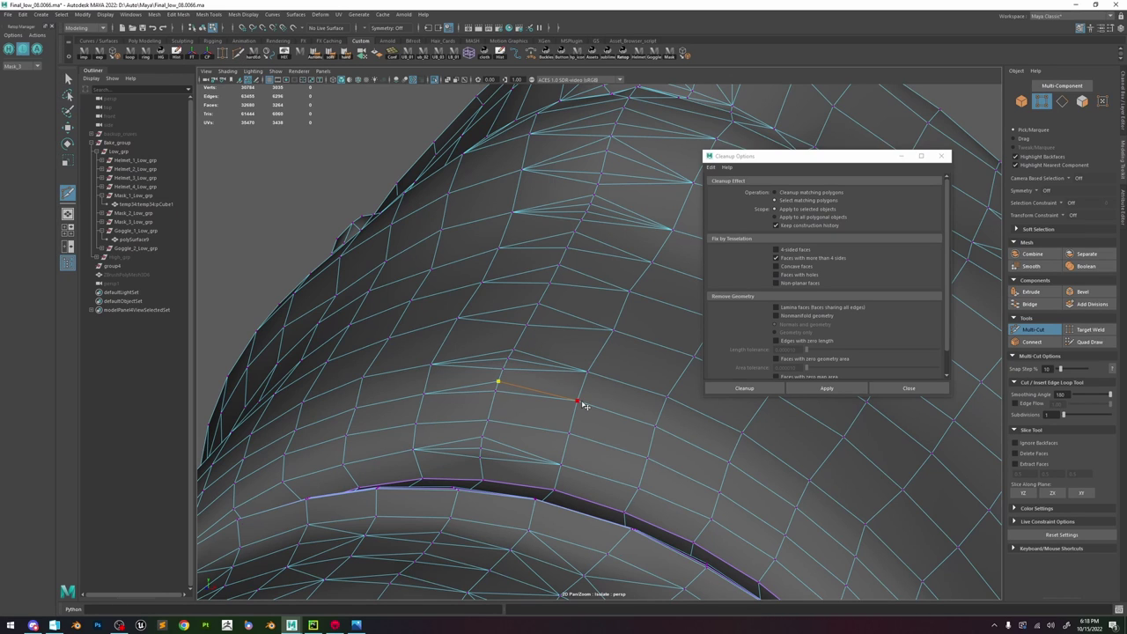
{"action": "scroll", "coordinate": [585, 407], "scroll_direction": "down", "scroll_amount": 5}
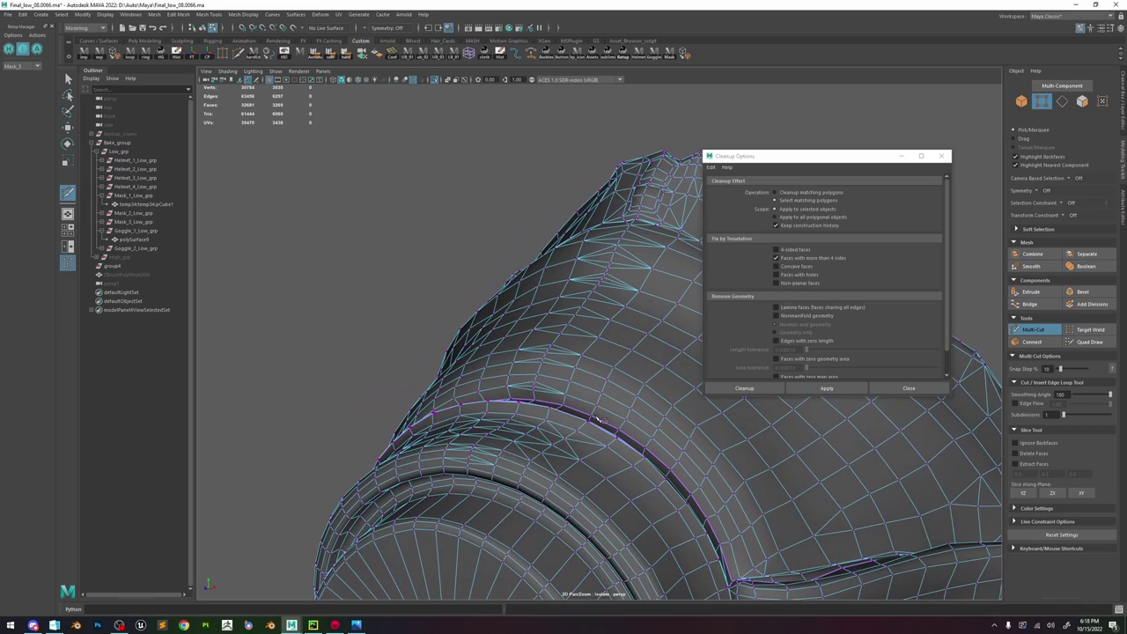
{"action": "mouse_move", "coordinate": [581, 429]}
{"action": "left_mouse_down", "text": "alt"}
{"action": "mouse_move", "coordinate": [612, 332]}
{"action": "mouse_move", "coordinate": [573, 352]}
{"action": "mouse_move", "coordinate": [599, 404]}
{"action": "mouse_move", "coordinate": [581, 436]}
{"action": "left_mouse_up", "text": "alt"}
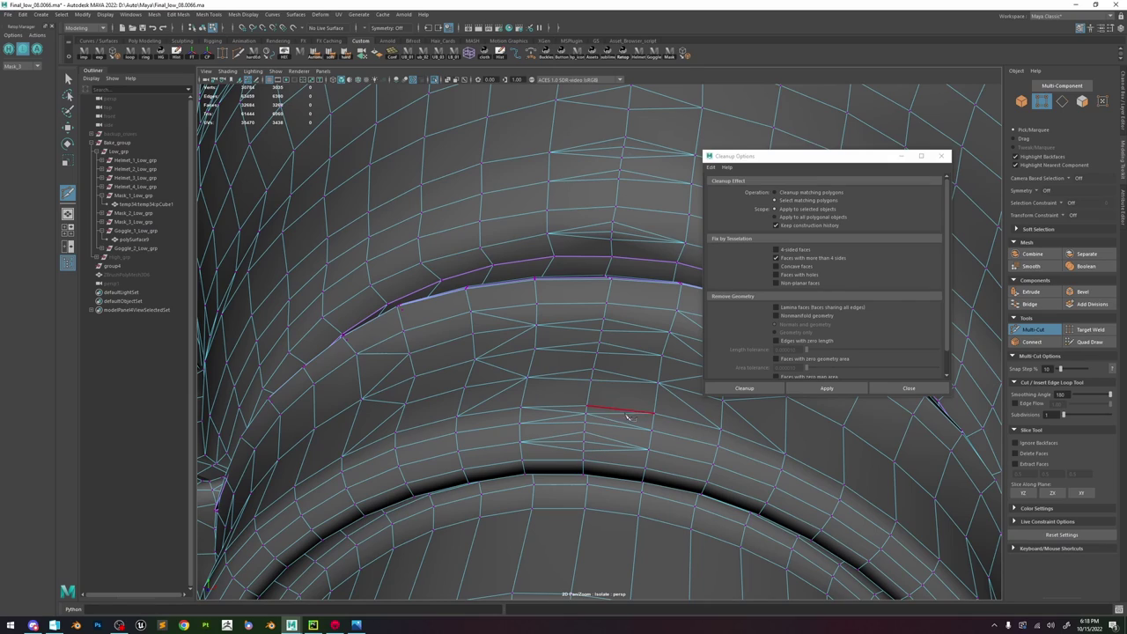
{"action": "left_click_drag", "start_coordinate": [603, 405], "coordinate": [612, 351], "text": "alt"}
{"action": "key", "text": "w"}
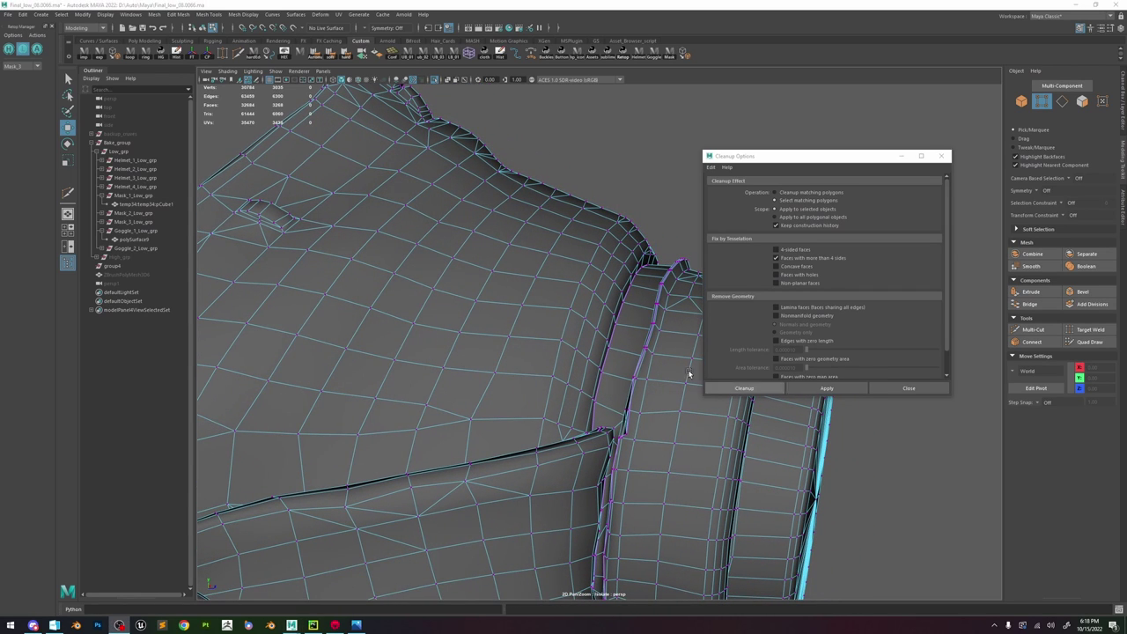
- Inspect the mask from several sides, rerun the n-gon check, and select the flagged face on its rear rim
{"action": "left_click_drag", "start_coordinate": [446, 303], "coordinate": [494, 280], "text": "alt"}
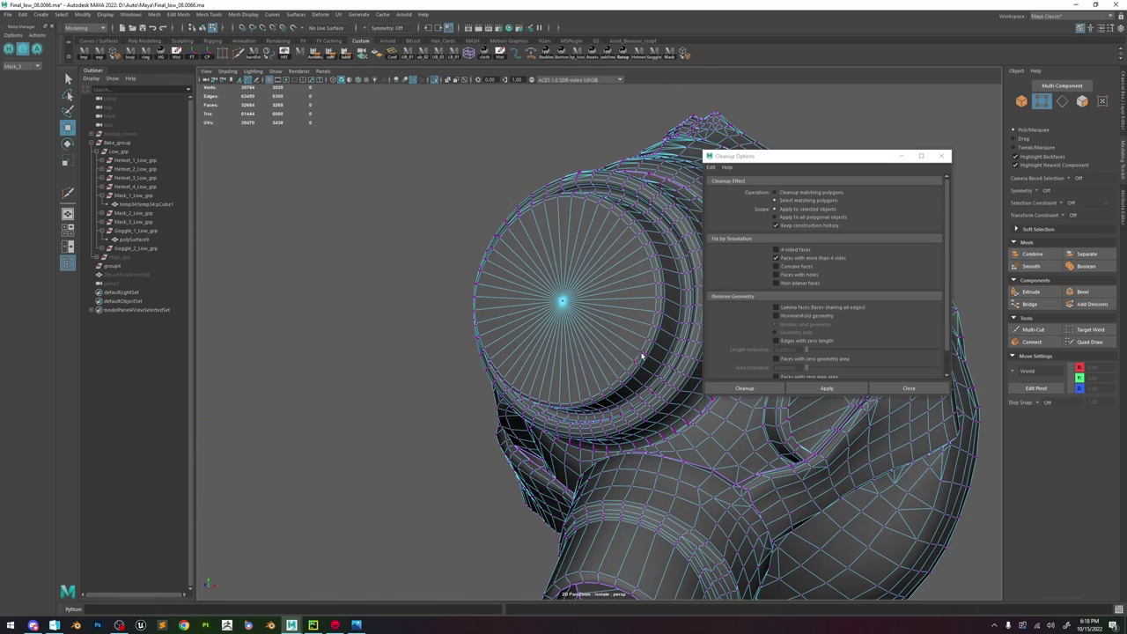
{"action": "left_click_drag", "start_coordinate": [642, 357], "coordinate": [541, 326], "text": "alt"}
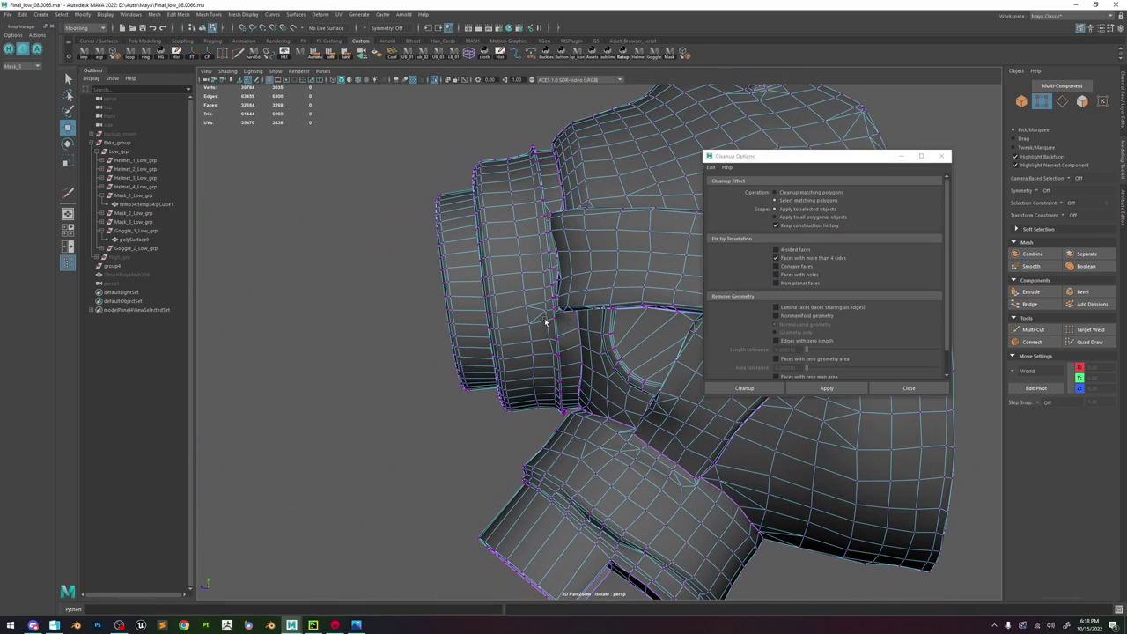
{"action": "middle_click_drag", "start_coordinate": [631, 271], "coordinate": [611, 339], "text": "alt"}
{"action": "left_click_drag", "start_coordinate": [629, 311], "coordinate": [675, 320], "text": "alt"}
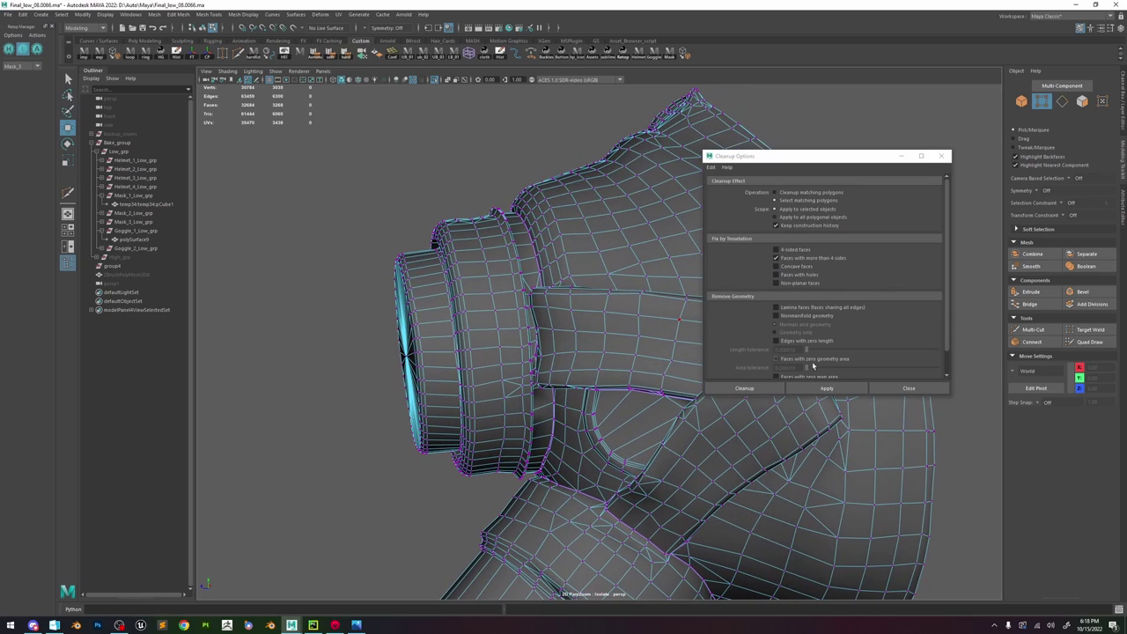
{"action": "left_click", "coordinate": [840, 391]}
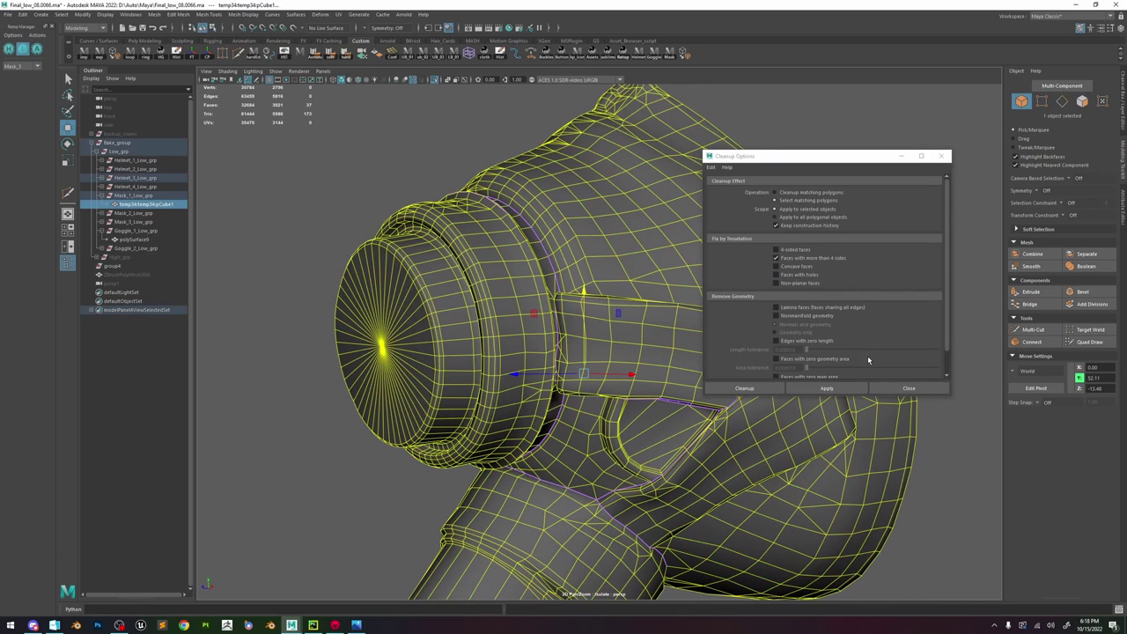
{"action": "left_click_drag", "start_coordinate": [586, 257], "coordinate": [458, 277], "text": "alt"}
{"action": "scroll", "coordinate": [625, 281], "scroll_direction": "up", "scroll_amount": 4}
{"action": "left_click", "coordinate": [649, 182]}
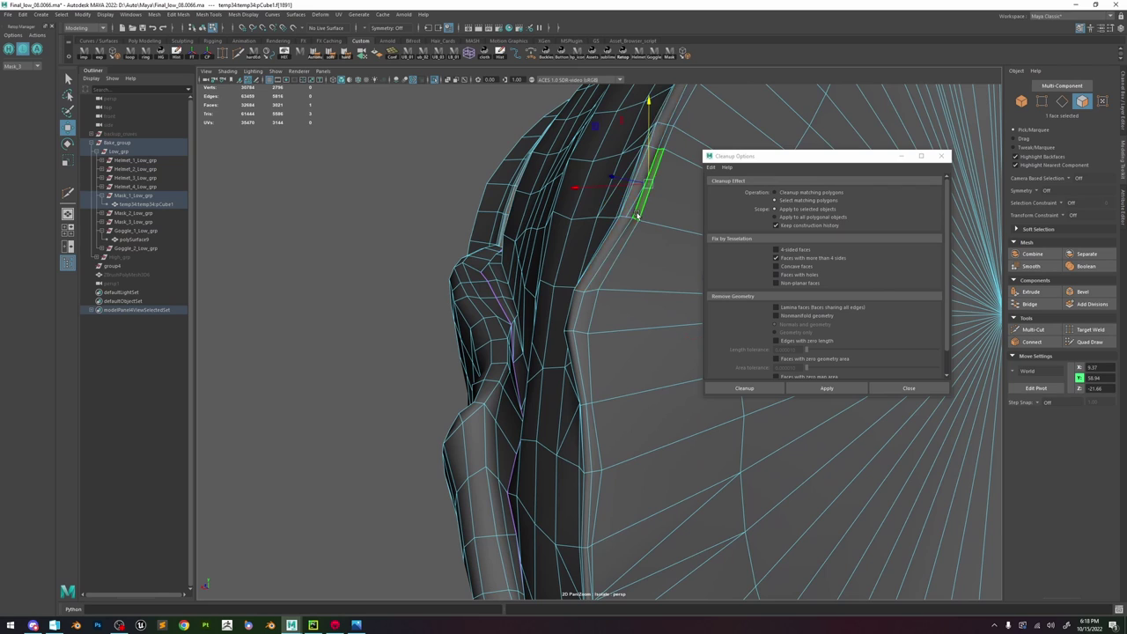
- Target Weld the loose vertices on the mask's rear rim to their neighboring rim vertices
{"action": "key", "text": "f"}
{"action": "mouse_move", "coordinate": [610, 272]}
{"action": "left_mouse_down", "text": "alt"}
{"action": "mouse_move", "coordinate": [602, 267]}
{"action": "mouse_move", "coordinate": [621, 255]}
{"action": "left_mouse_up", "text": "alt"}
{"action": "right_click_drag", "start_coordinate": [622, 253], "coordinate": [584, 252]}
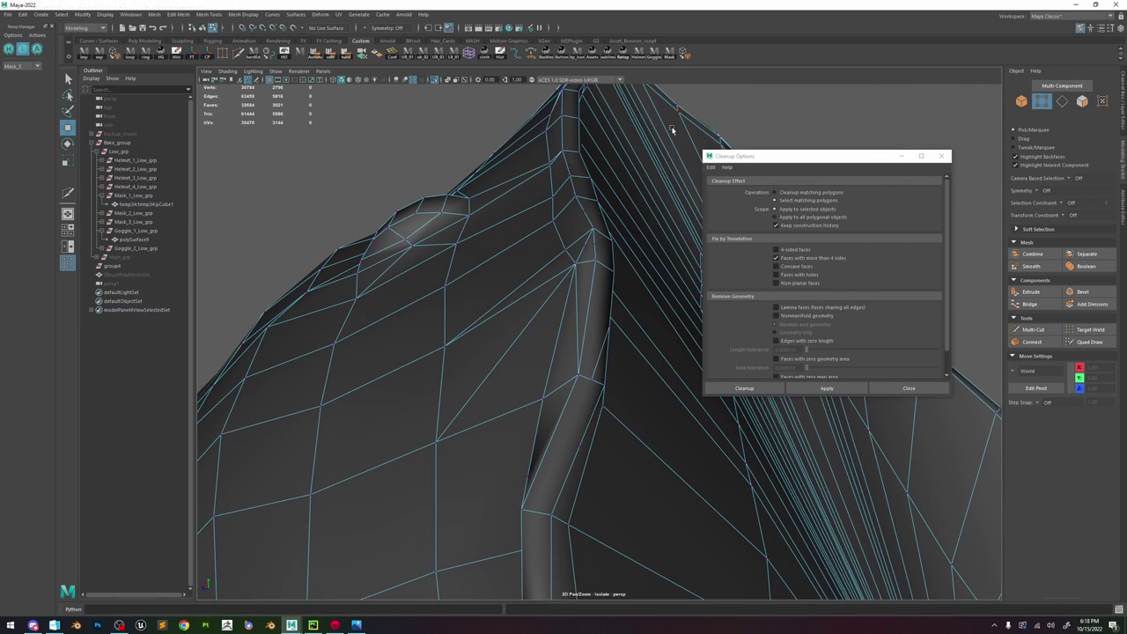
{"action": "left_click", "coordinate": [677, 113]}
{"action": "left_click", "coordinate": [222, 53]}
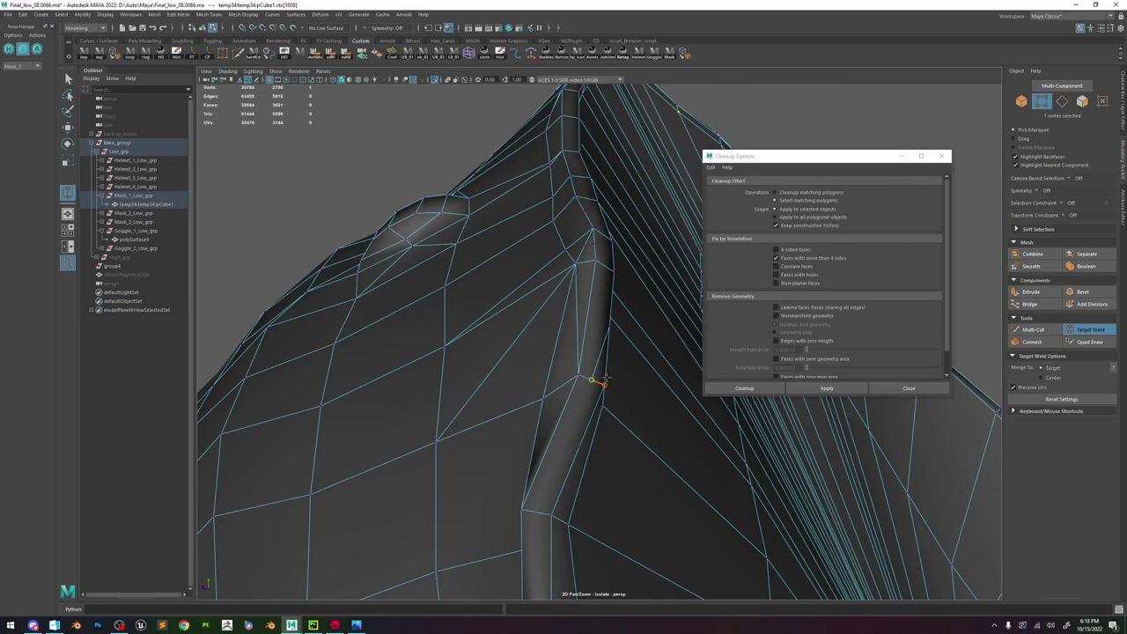
{"action": "left_click_drag", "start_coordinate": [605, 377], "coordinate": [572, 363]}
{"action": "scroll", "coordinate": [643, 382], "scroll_direction": "down", "scroll_amount": 3}
{"action": "key", "text": "ctrl+z"}
{"action": "left_click", "coordinate": [443, 184]}
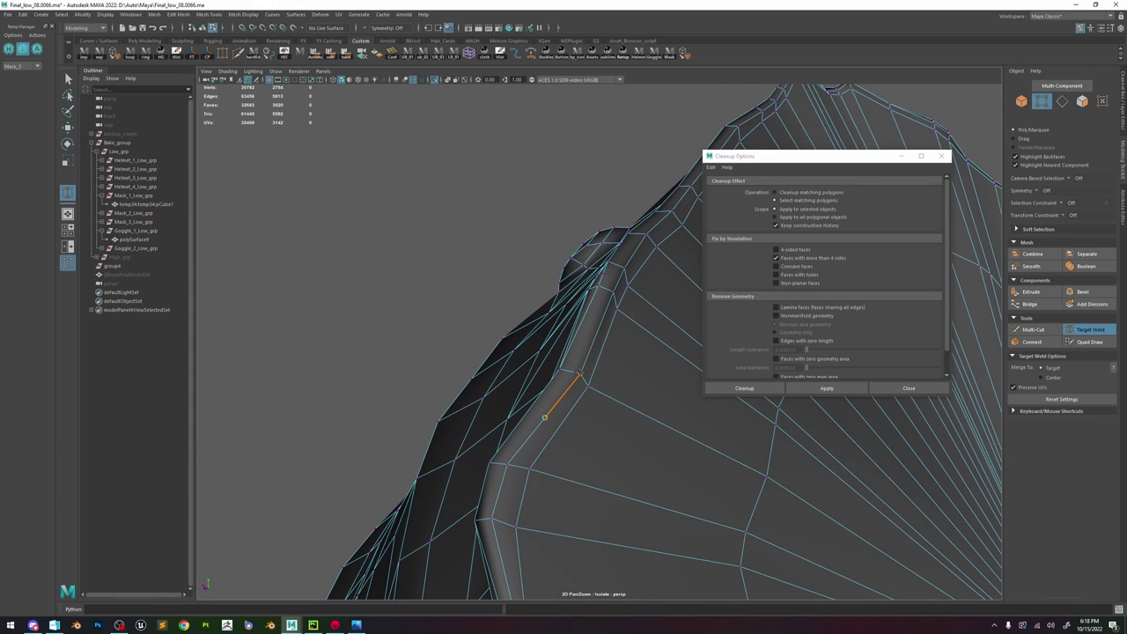
{"action": "left_click_drag", "start_coordinate": [579, 376], "coordinate": [629, 350], "text": "alt"}
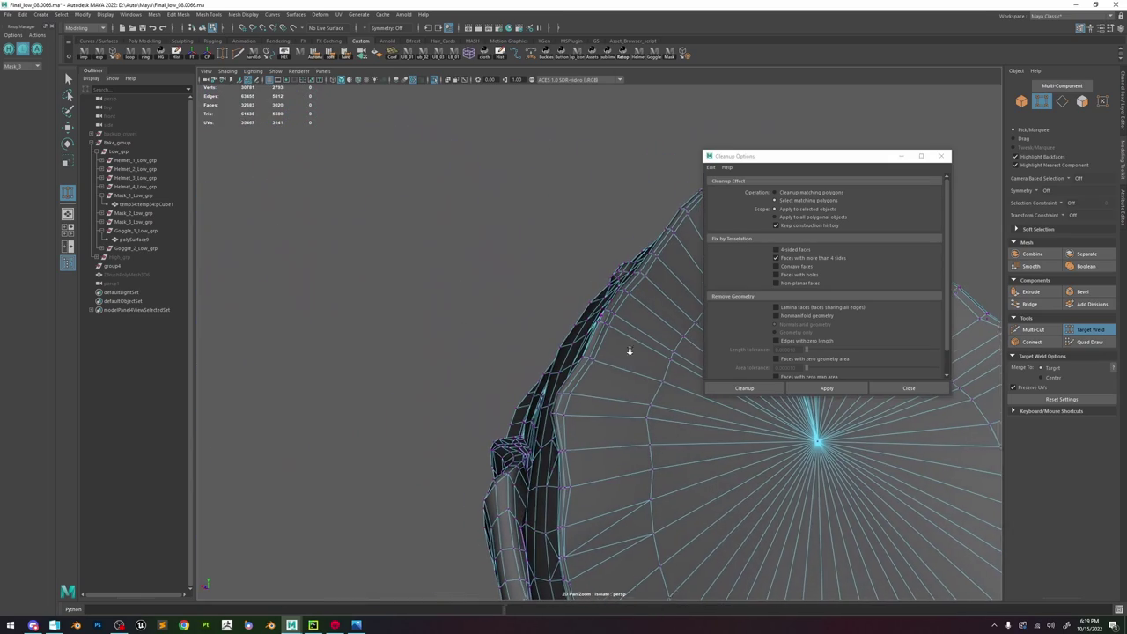
- Rerun the Cleanup check for faces with more than four sides on the whole mask and frame the flagged area on its rear rim
{"action": "right_click_drag", "start_coordinate": [630, 350], "coordinate": [610, 379], "text": "alt"}
{"action": "middle_click_drag", "start_coordinate": [610, 379], "coordinate": [570, 304], "text": "alt"}
{"action": "key", "text": "w"}
{"action": "key", "text": "F8"}
{"action": "left_click", "coordinate": [833, 388]}
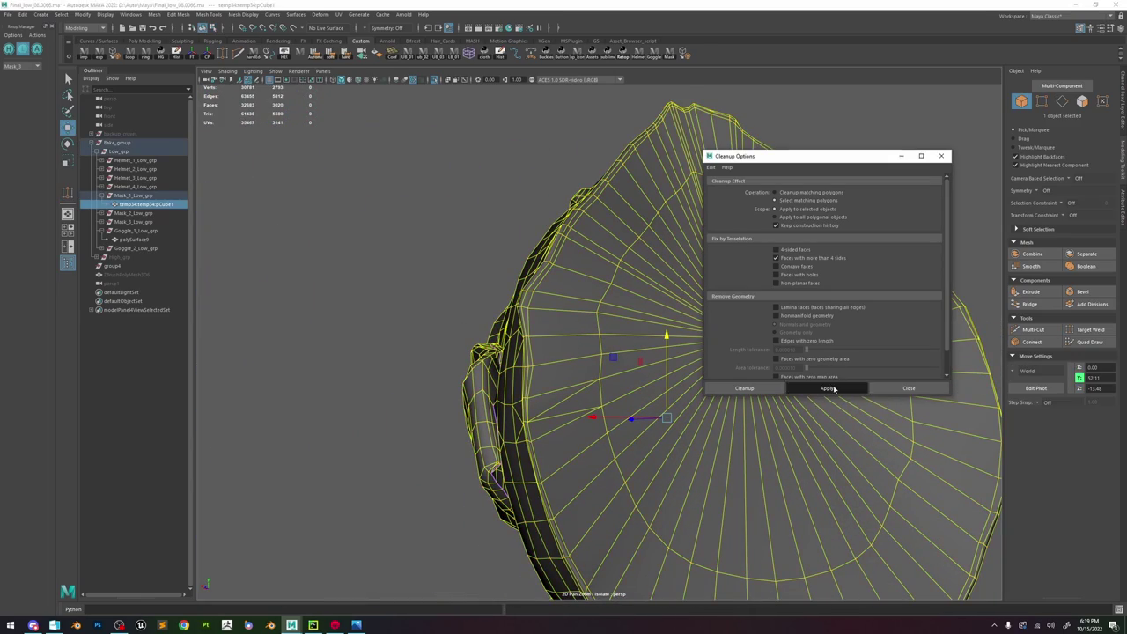
{"action": "left_click_drag", "start_coordinate": [602, 298], "coordinate": [584, 319], "text": "alt"}
{"action": "left_click", "coordinate": [568, 230]}
{"action": "key", "text": "f"}
- Select all of the mask's vertices and delete the stray ones that no crossing edges use, including those along the rear rim
{"action": "scroll", "coordinate": [621, 307], "scroll_direction": "down", "scroll_amount": 4}
{"action": "scroll", "coordinate": [649, 344], "scroll_direction": "down", "scroll_amount": 3}
{"action": "right_click_drag", "start_coordinate": [583, 319], "coordinate": [566, 312]}
{"action": "left_click_drag", "start_coordinate": [566, 312], "coordinate": [589, 333], "text": "alt"}
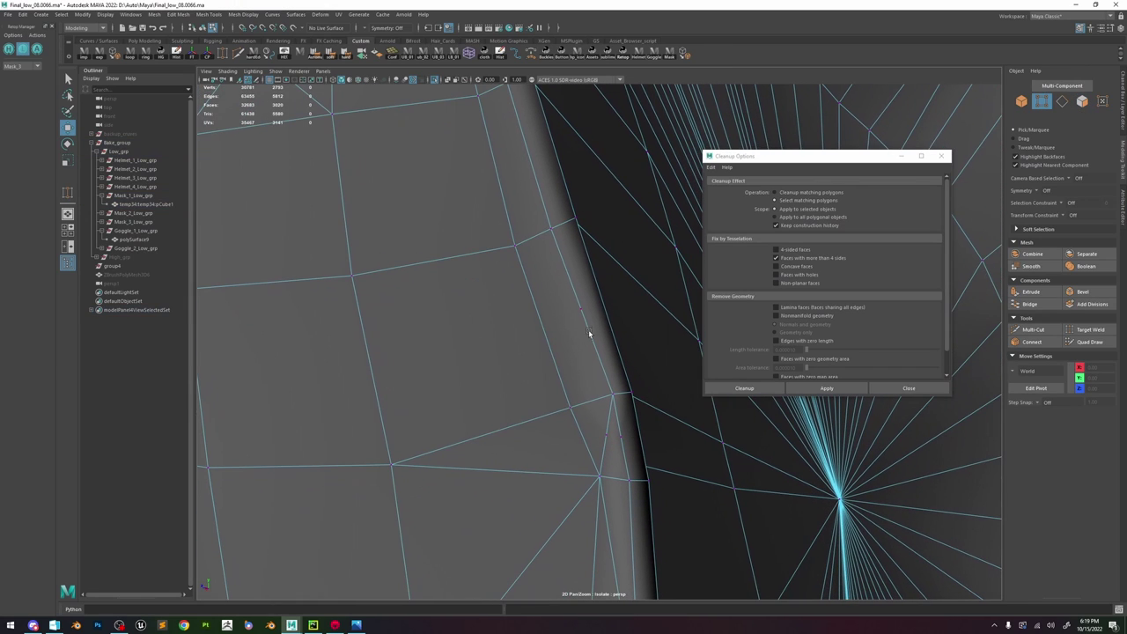
{"action": "left_click", "coordinate": [607, 424]}
{"action": "scroll", "coordinate": [627, 423], "scroll_direction": "down", "scroll_amount": 10}
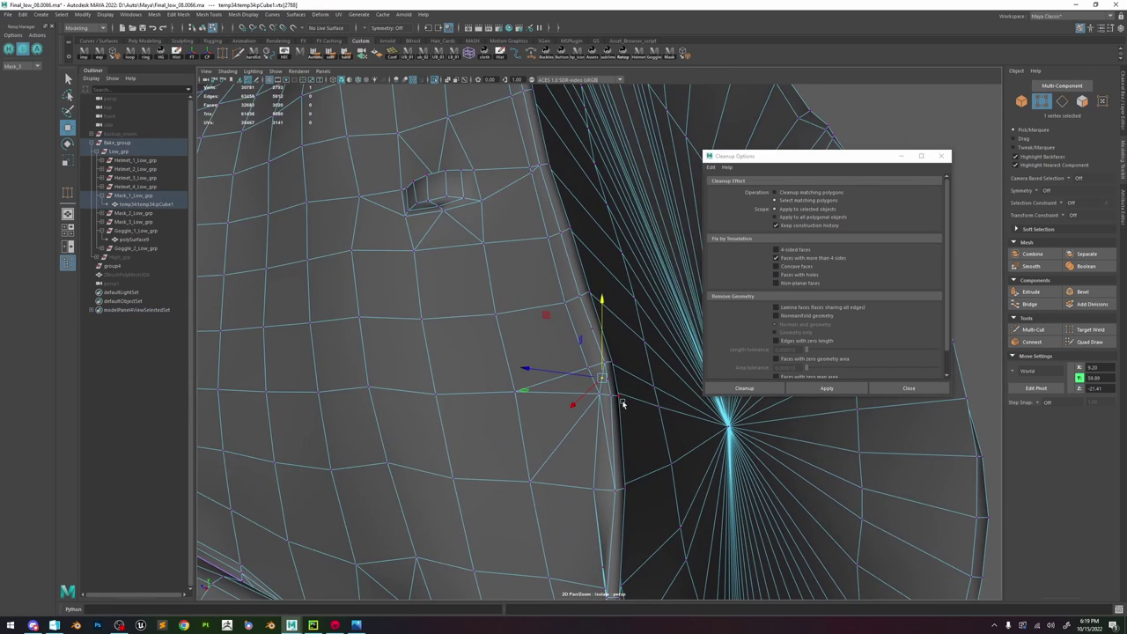
{"action": "left_click_drag", "start_coordinate": [664, 454], "coordinate": [505, 260]}
{"action": "scroll", "coordinate": [619, 408], "scroll_direction": "up", "scroll_amount": 10}
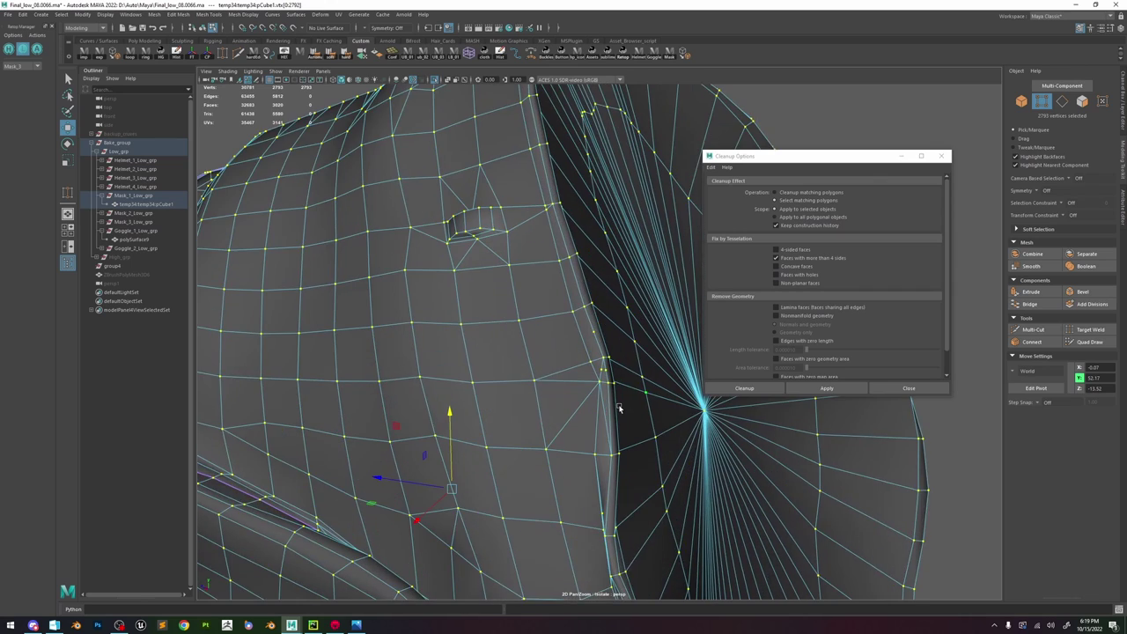
{"action": "key", "text": "Delete"}
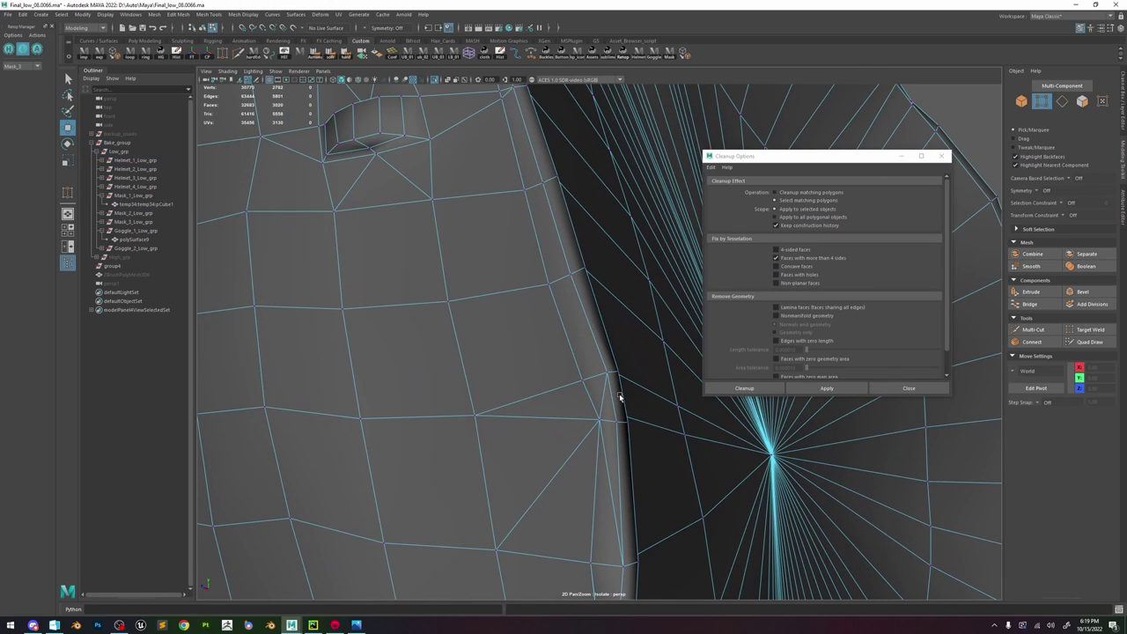
{"action": "key", "text": "ctrl+z"}
{"action": "scroll", "coordinate": [613, 366], "scroll_direction": "down", "scroll_amount": 3}
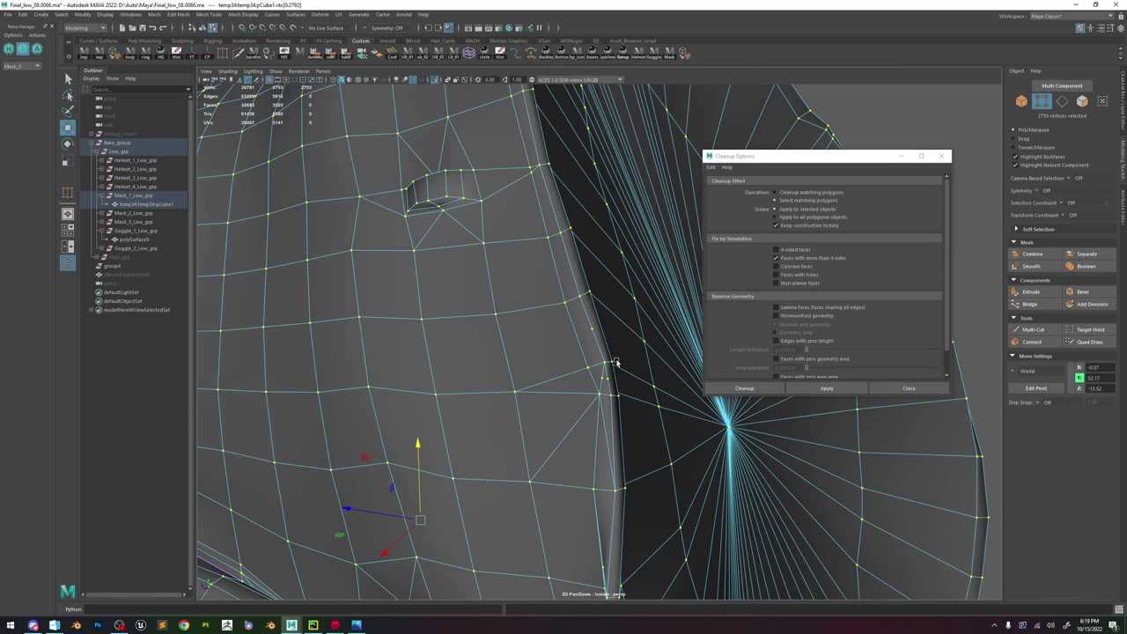
{"action": "key", "text": "ctrl+m"}
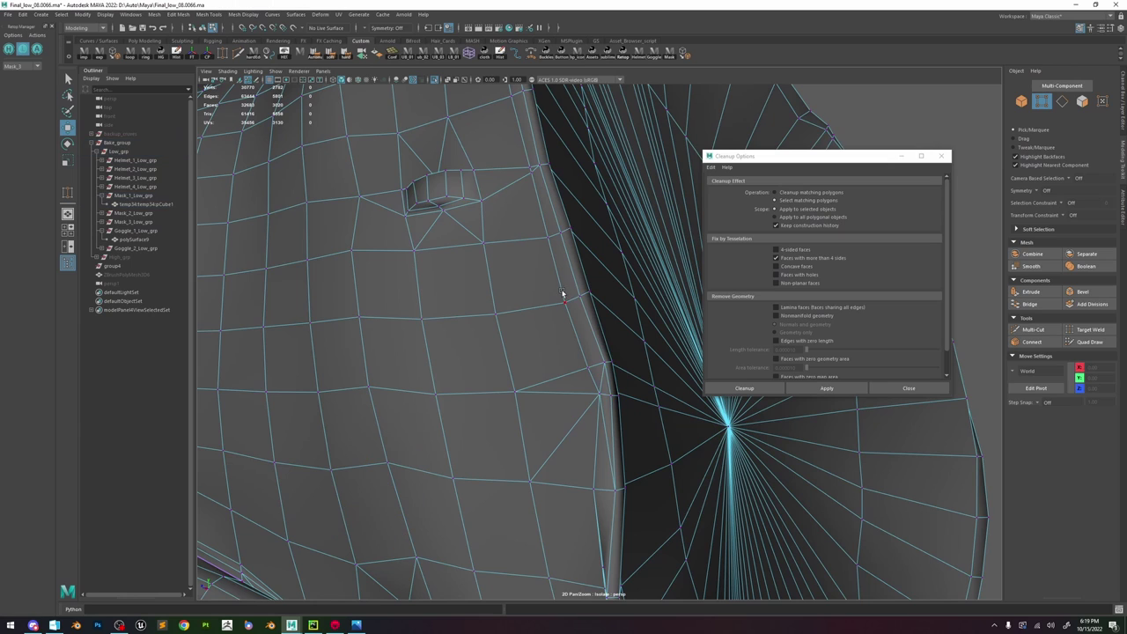
- Try to remove an edge beside the mask's rear rim
{"action": "right_click_drag", "start_coordinate": [531, 203], "coordinate": [526, 106]}
{"action": "left_click", "coordinate": [530, 151]}
{"action": "scroll", "coordinate": [603, 293], "scroll_direction": "down", "scroll_amount": 3}
{"action": "key", "text": "ctrl+z"}
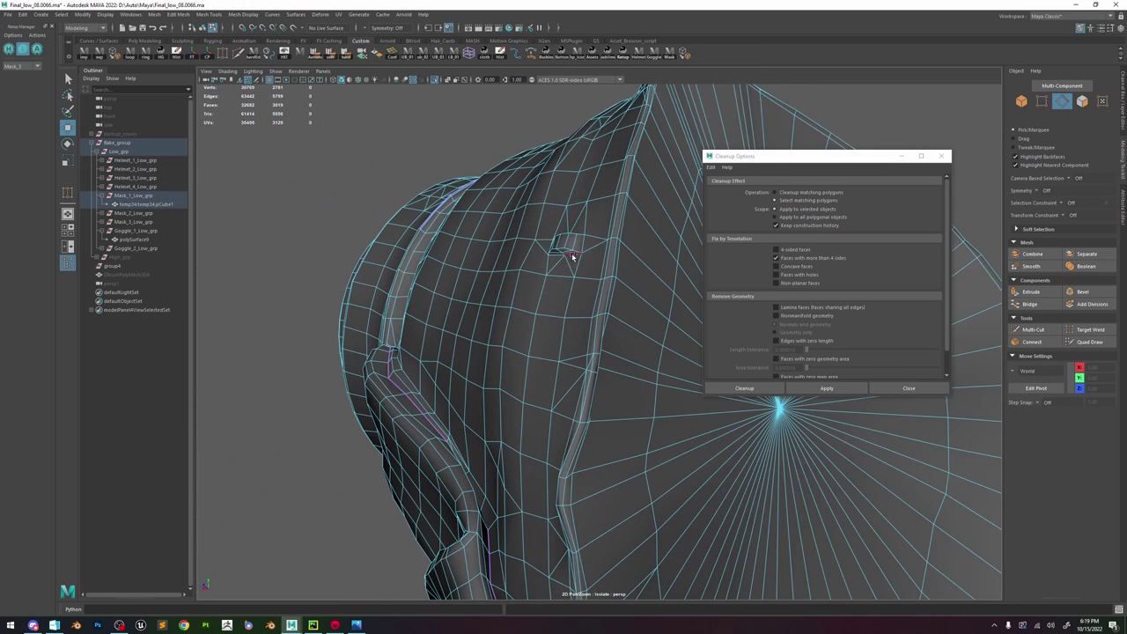
- Return to object mode, delete the mask's construction history, and check its shaded surface
{"action": "left_click_drag", "start_coordinate": [615, 266], "coordinate": [641, 264], "text": "alt"}
{"action": "right_click_drag", "start_coordinate": [641, 264], "coordinate": [560, 123]}
{"action": "left_click", "coordinate": [667, 128]}
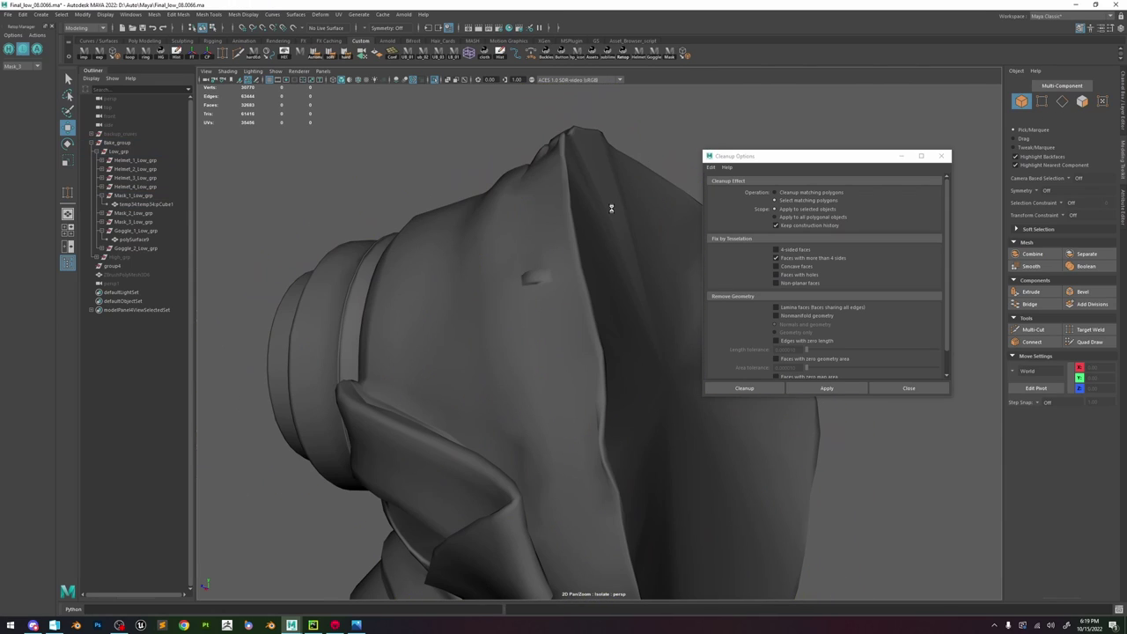
{"action": "left_click_drag", "start_coordinate": [610, 213], "coordinate": [611, 214], "text": "alt"}
{"action": "left_click", "coordinate": [579, 227]}
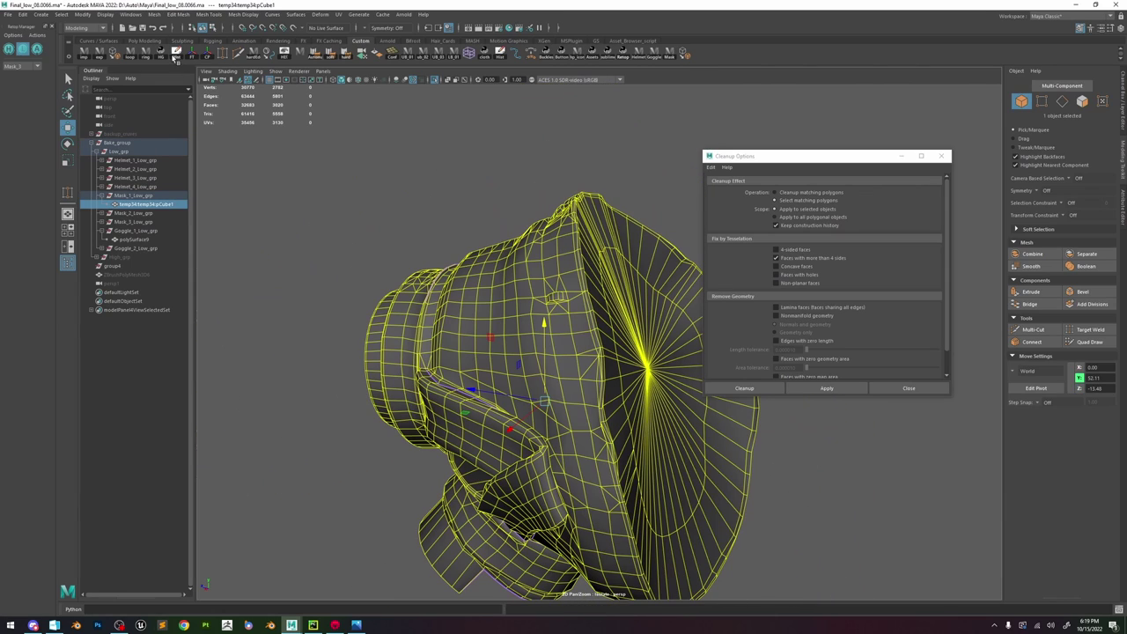
{"action": "left_click", "coordinate": [25, 14]}
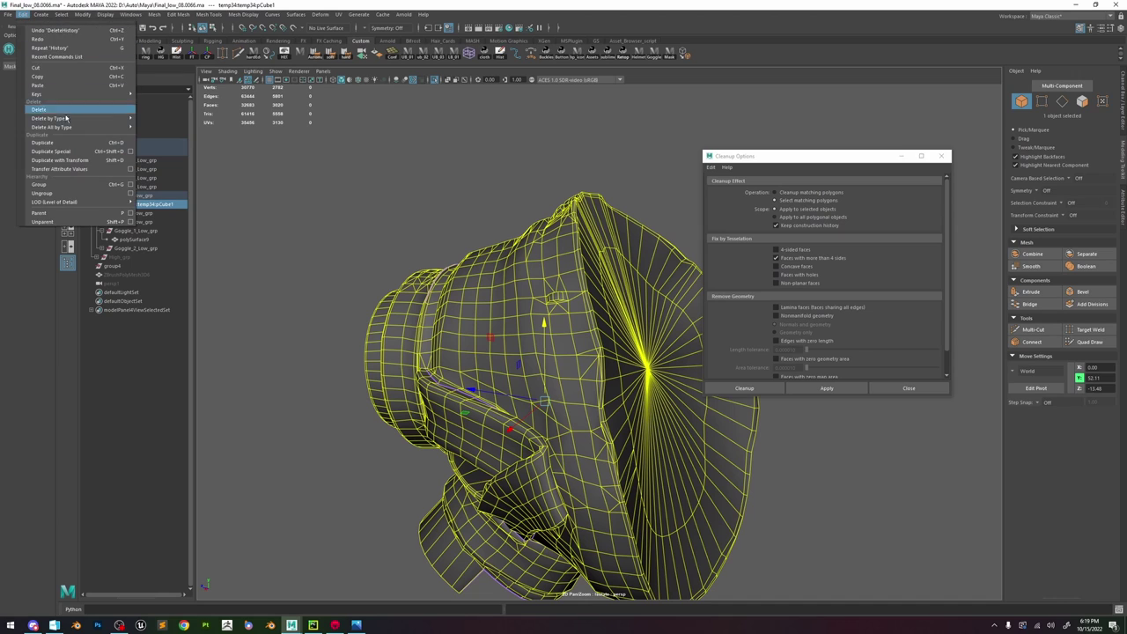
{"action": "mouse_move", "coordinate": [88, 110]}
{"action": "left_click", "coordinate": [181, 128]}
{"action": "right_click_drag", "start_coordinate": [485, 185], "coordinate": [626, 312], "text": "alt"}
{"action": "left_click_drag", "start_coordinate": [626, 312], "coordinate": [629, 250], "text": "alt"}
{"action": "left_click", "coordinate": [486, 203]}
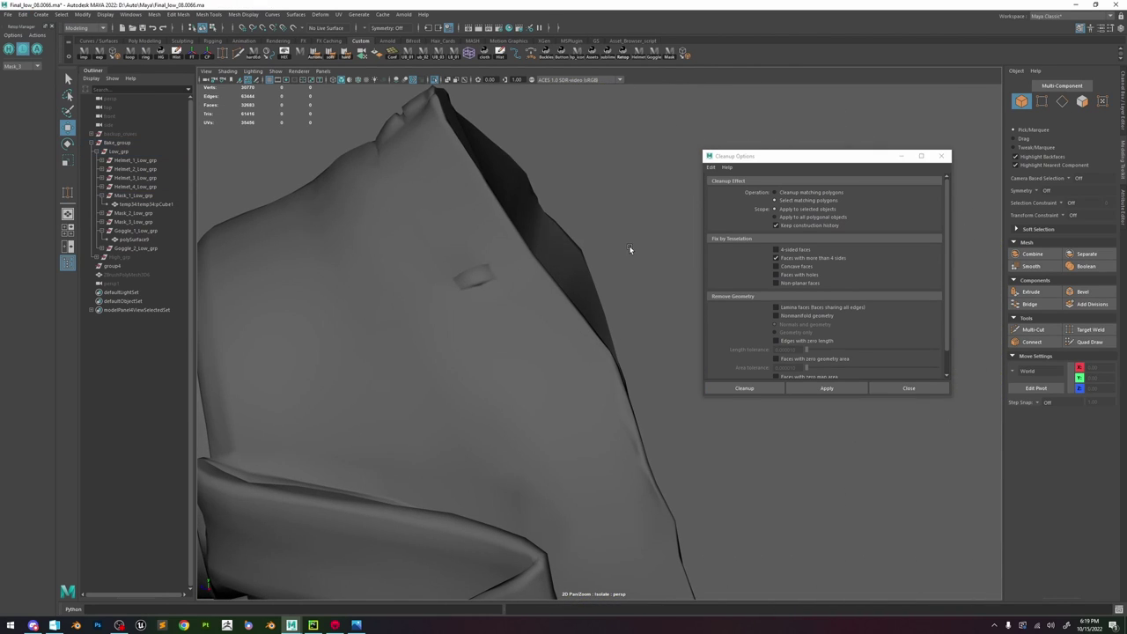
{"action": "left_click", "coordinate": [442, 259]}
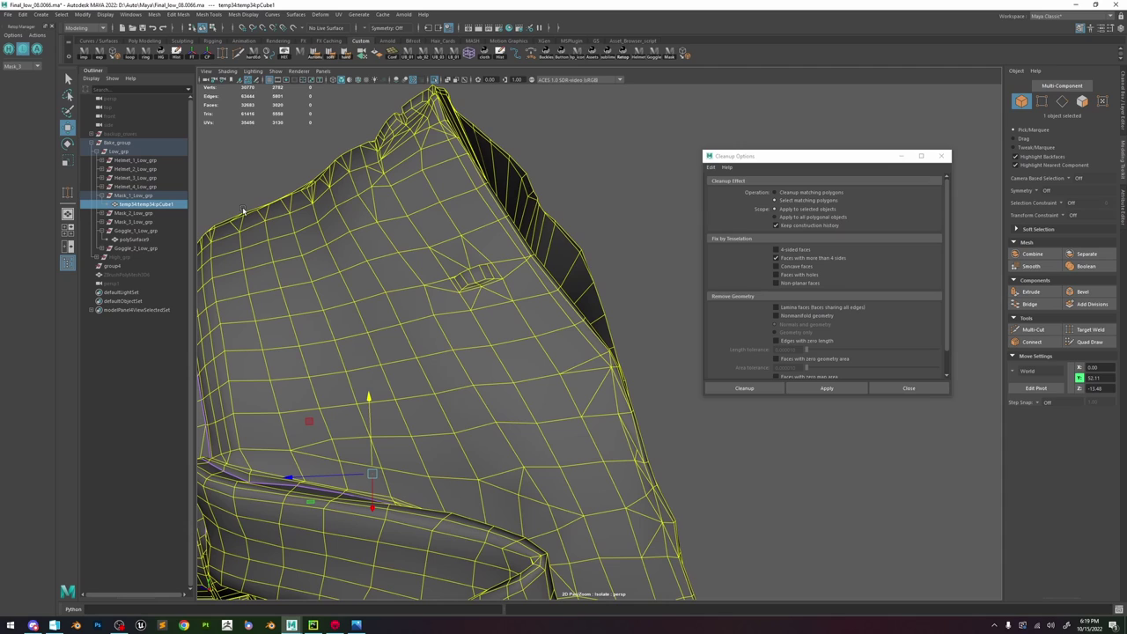
- Export the Low_grp group to the Desktop as an OBJ file named Backup
{"action": "left_click", "coordinate": [129, 152]}
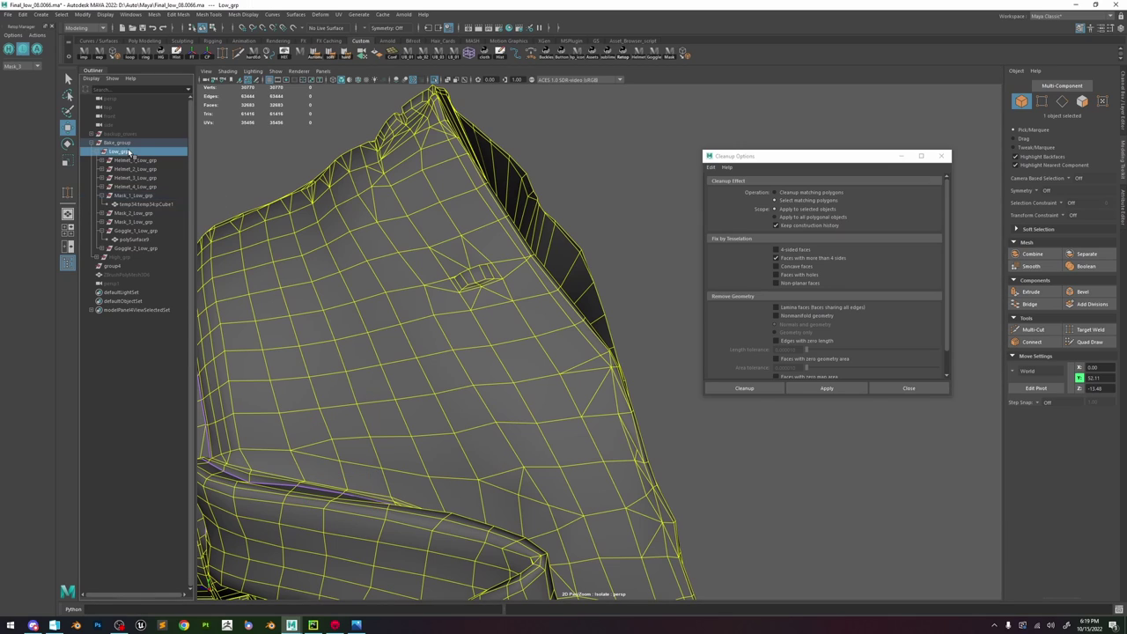
{"action": "left_click", "coordinate": [7, 15]}
{"action": "left_click", "coordinate": [35, 132]}
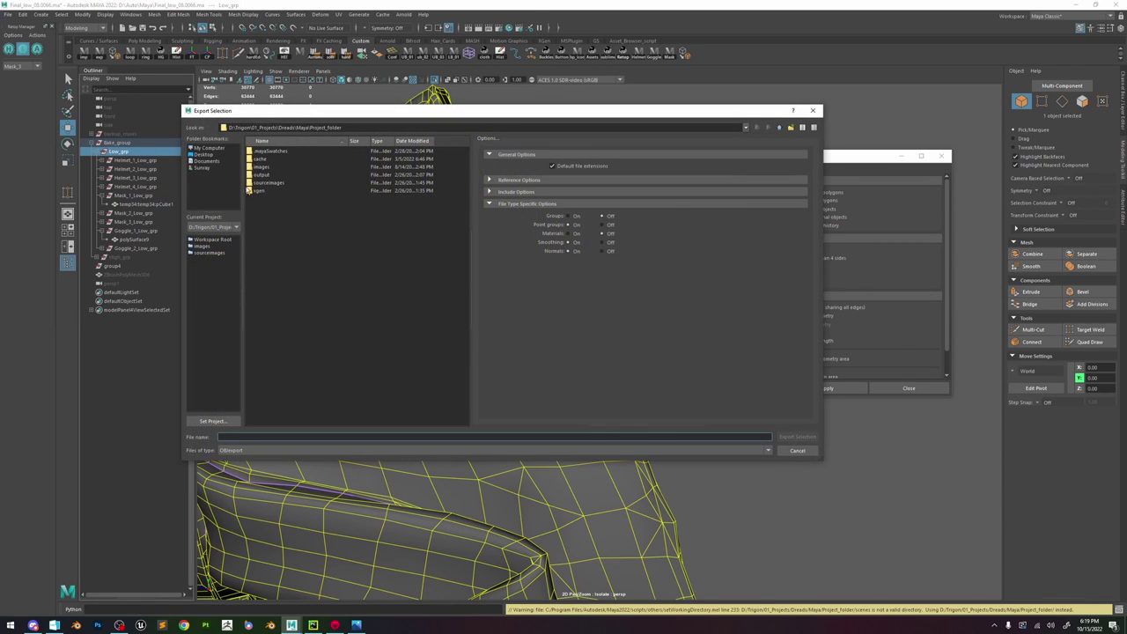
{"action": "left_click", "coordinate": [205, 155]}
{"action": "left_click", "coordinate": [334, 436]}
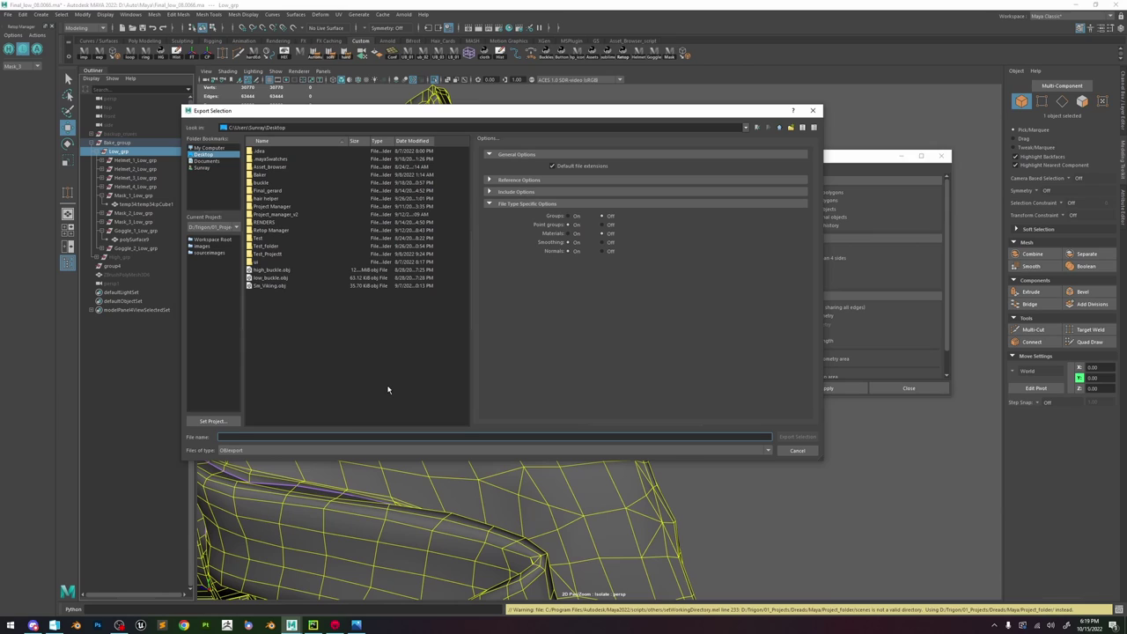
{"action": "key", "text": "Return"}
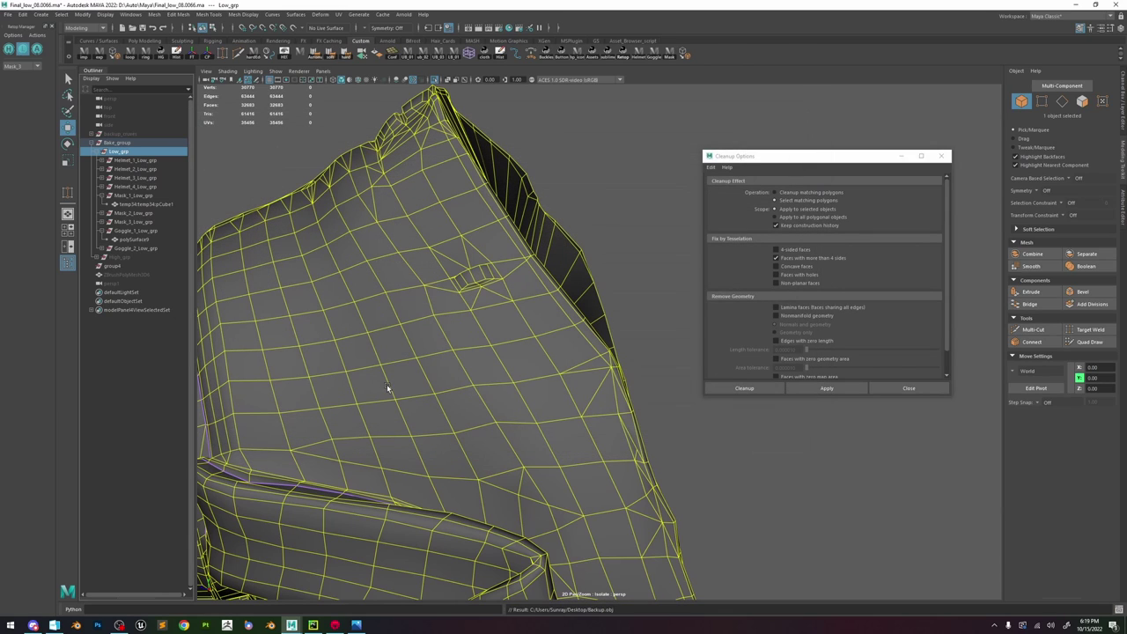
- Save the scene to the Desktop as a Maya ASCII file named backup
{"action": "left_click", "coordinate": [8, 14]}
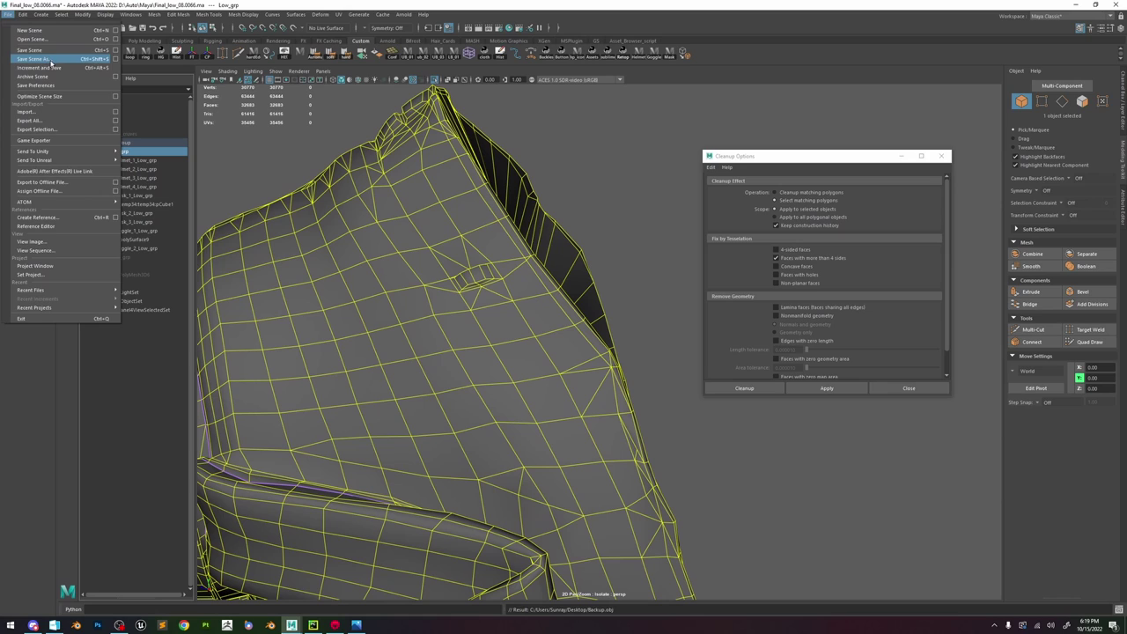
{"action": "left_click", "coordinate": [35, 58]}
{"action": "double_click", "coordinate": [339, 435]}
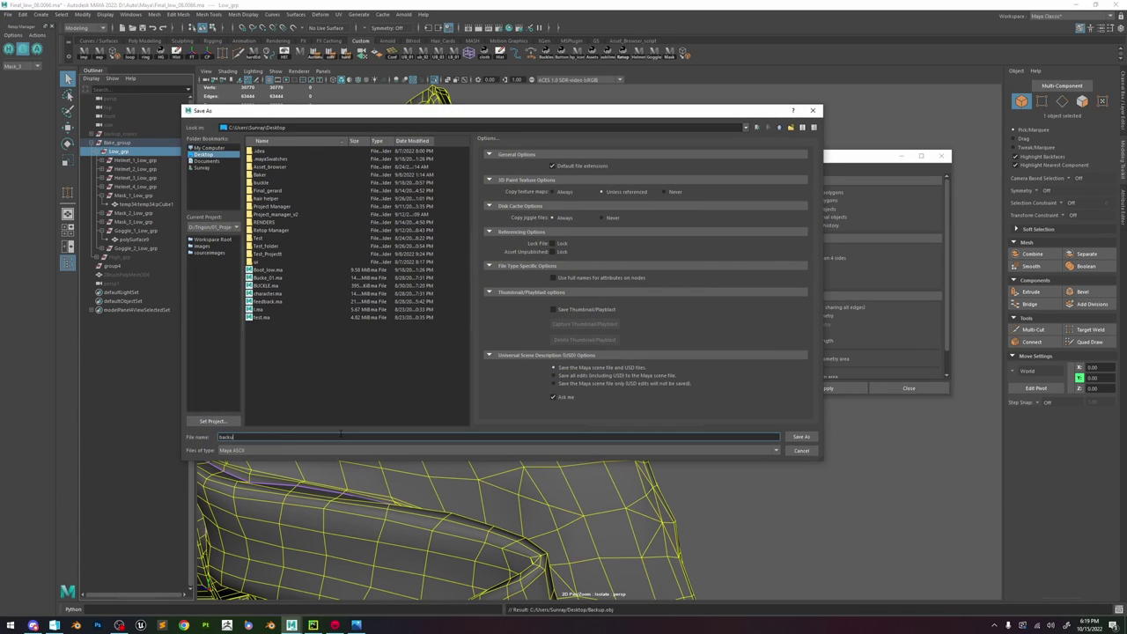
{"action": "key", "text": "Return"}
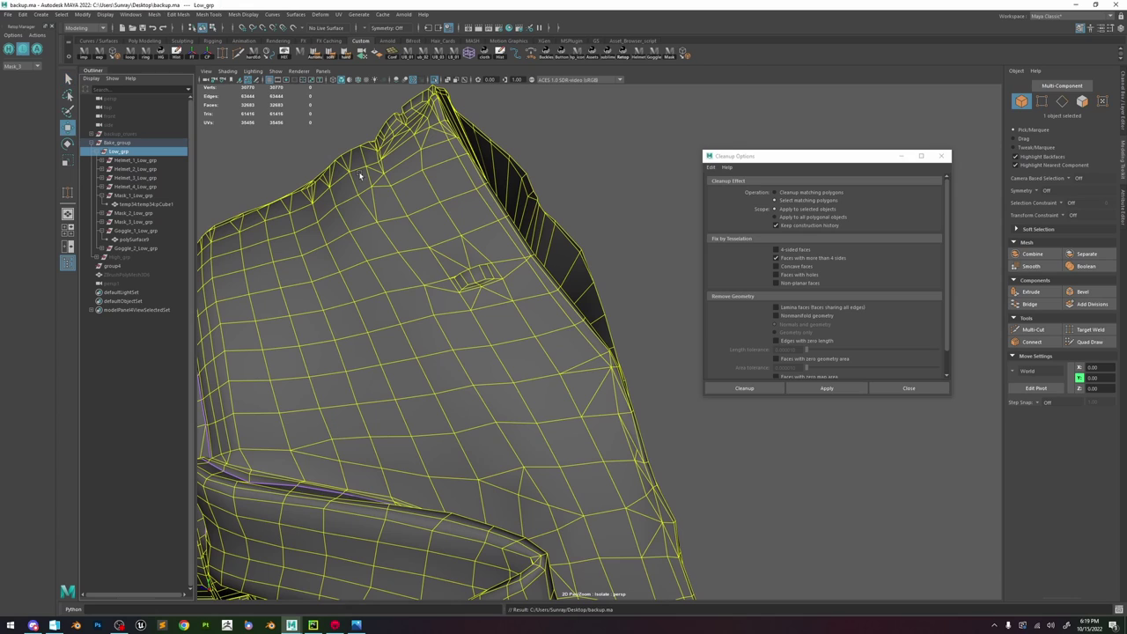
- Bring up the scene file commands
{"action": "left_click", "coordinate": [7, 15]}
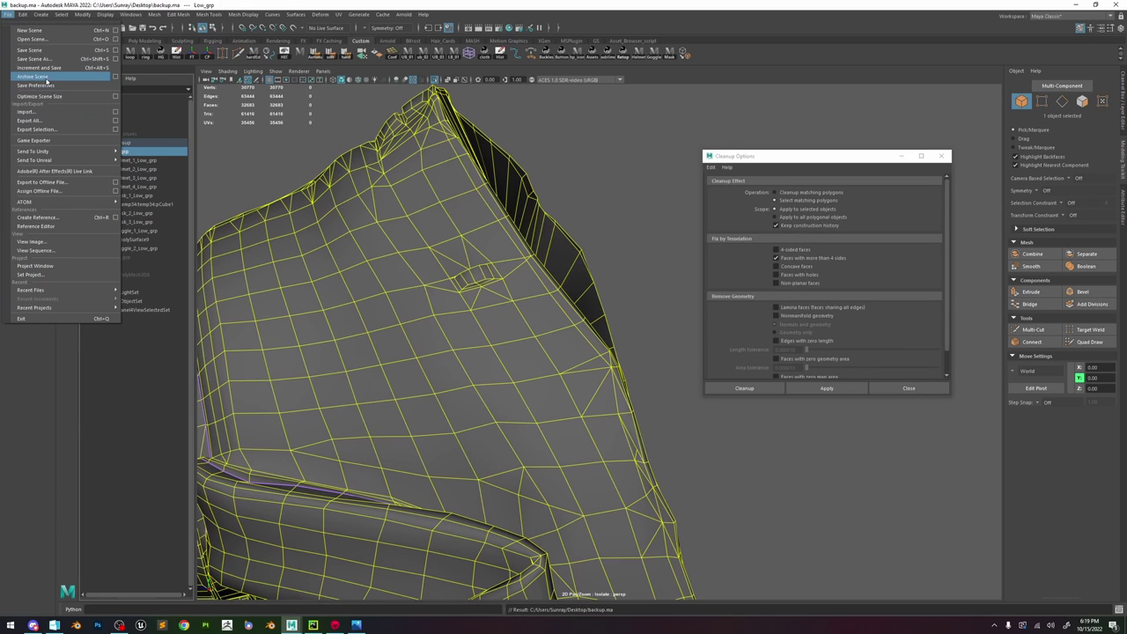
- Start saving the scene under a new name and browse to D:\Trigon\01_Projects\01_Pilot_helmet\Maya
{"action": "left_click", "coordinate": [37, 59]}
{"action": "left_click", "coordinate": [204, 149]}
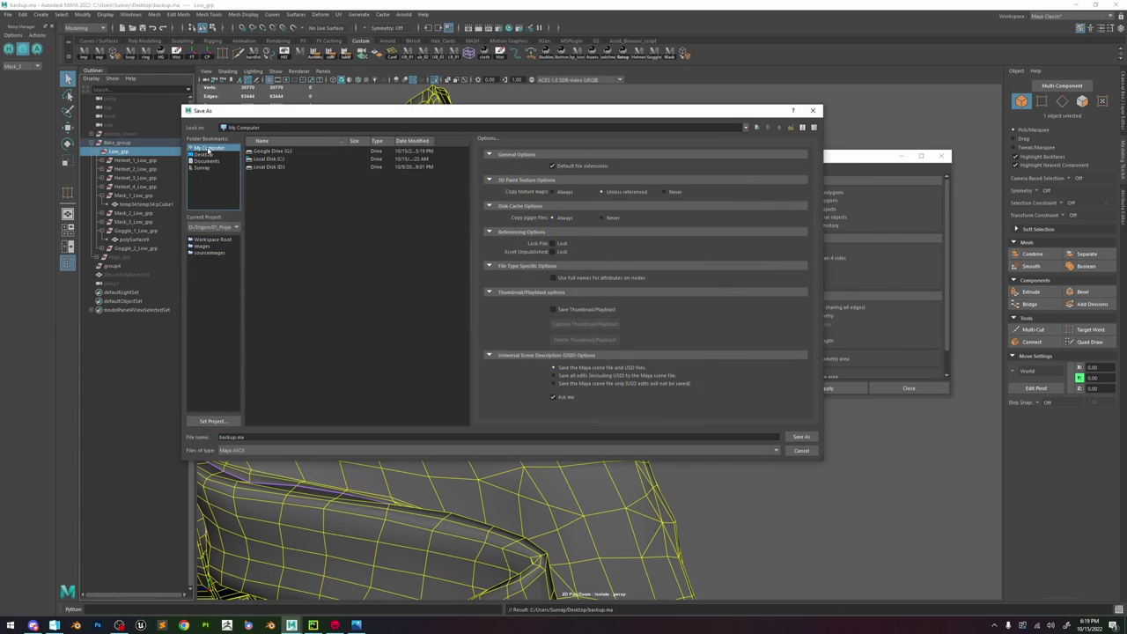
{"action": "double_click", "coordinate": [274, 166]}
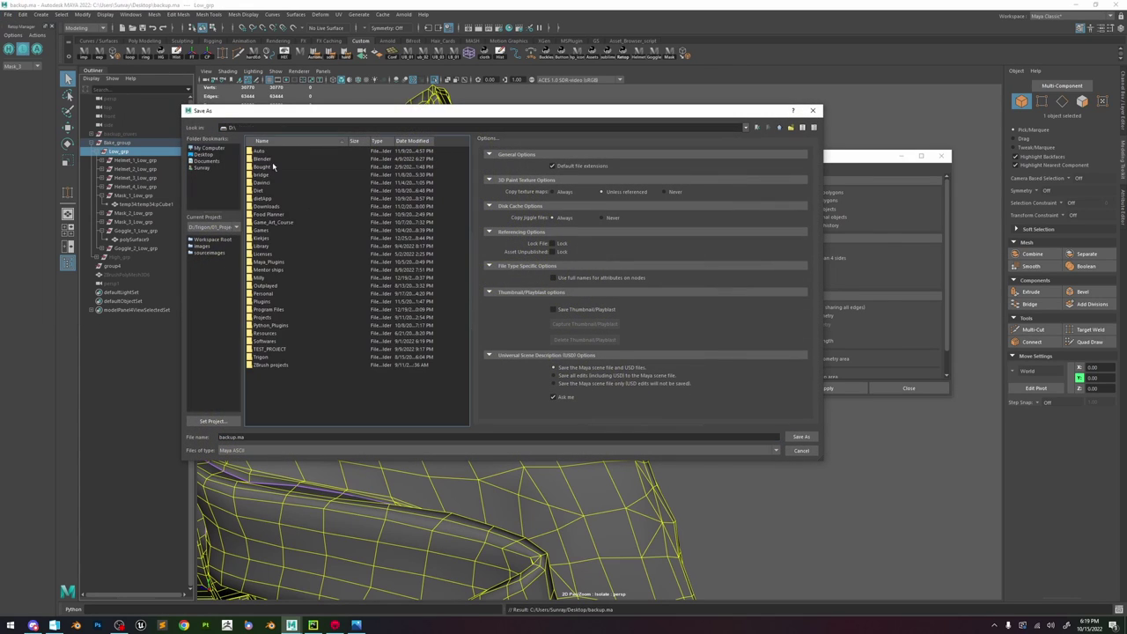
{"action": "double_click", "coordinate": [269, 357]}
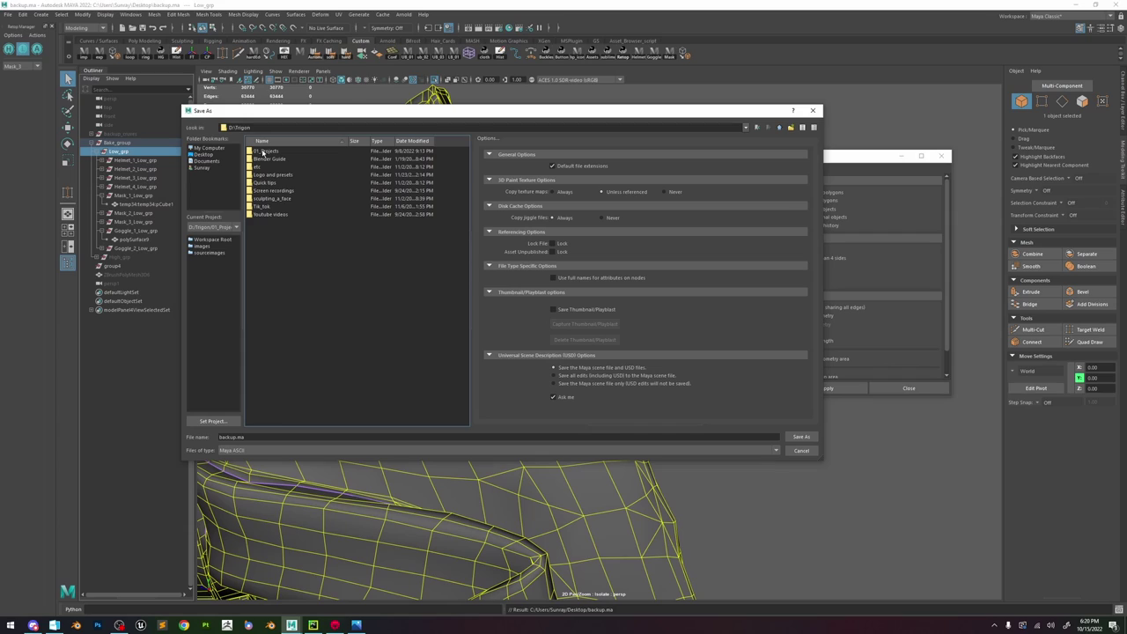
{"action": "double_click", "coordinate": [264, 151]}
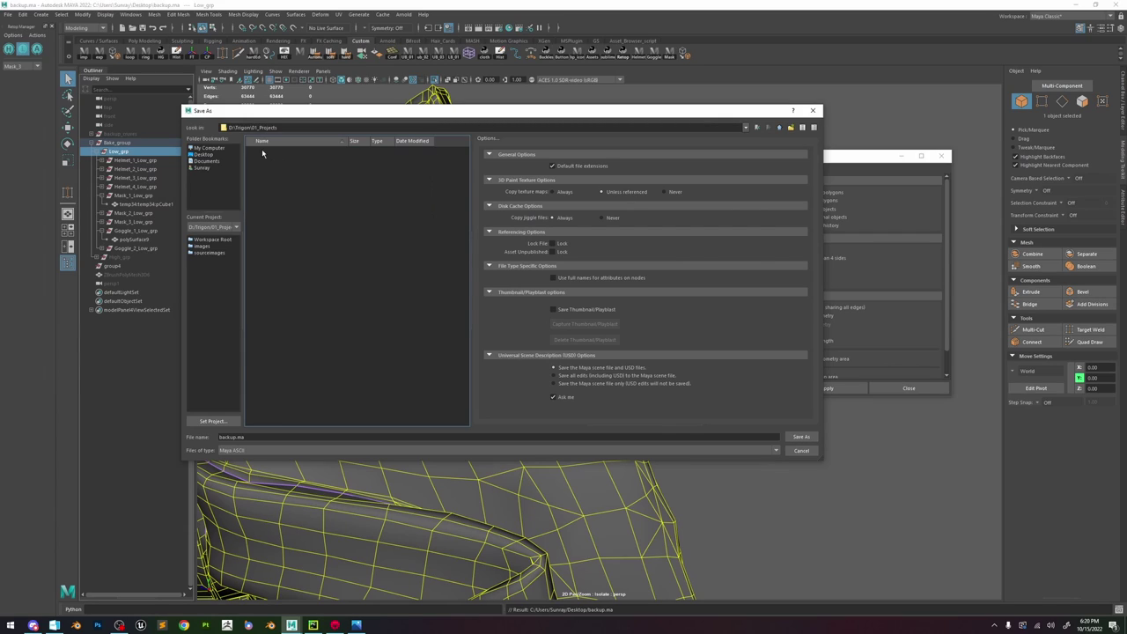
{"action": "double_click", "coordinate": [273, 159]}
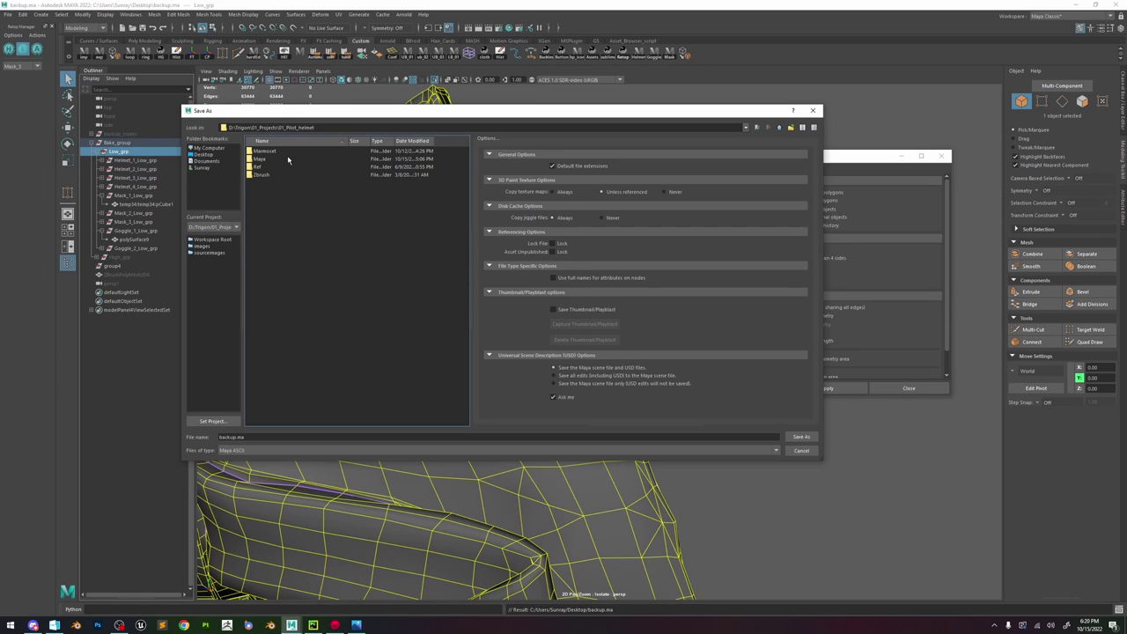
{"action": "double_click", "coordinate": [260, 158]}
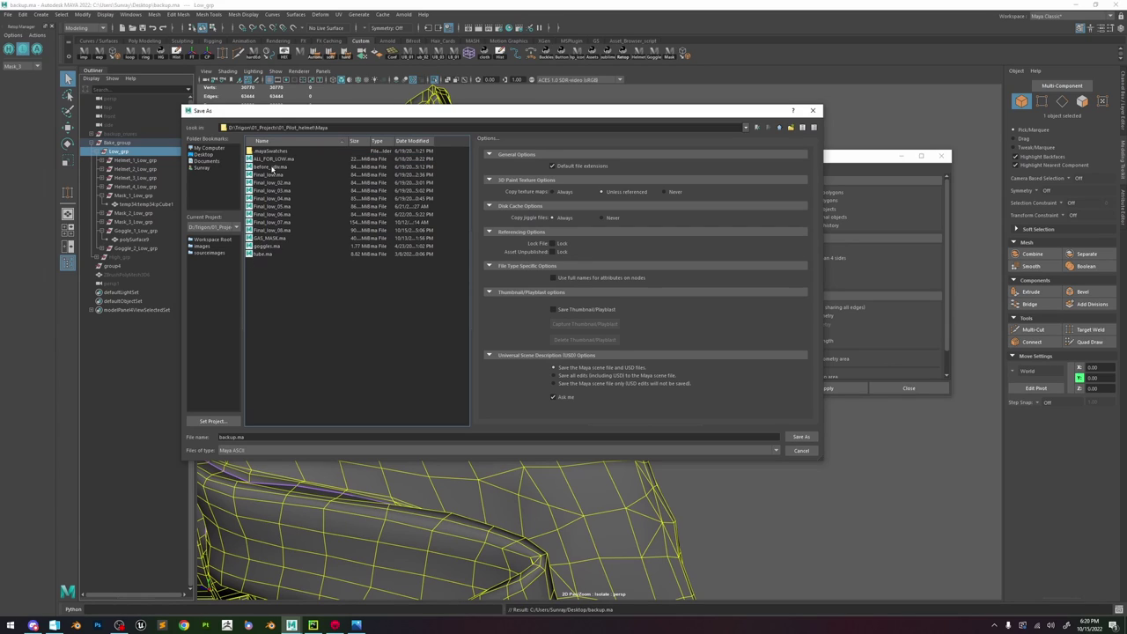
- Save the scene as Final_low_09.ma, basing the name on the existing Final_low_08.ma file
{"action": "left_click", "coordinate": [286, 230]}
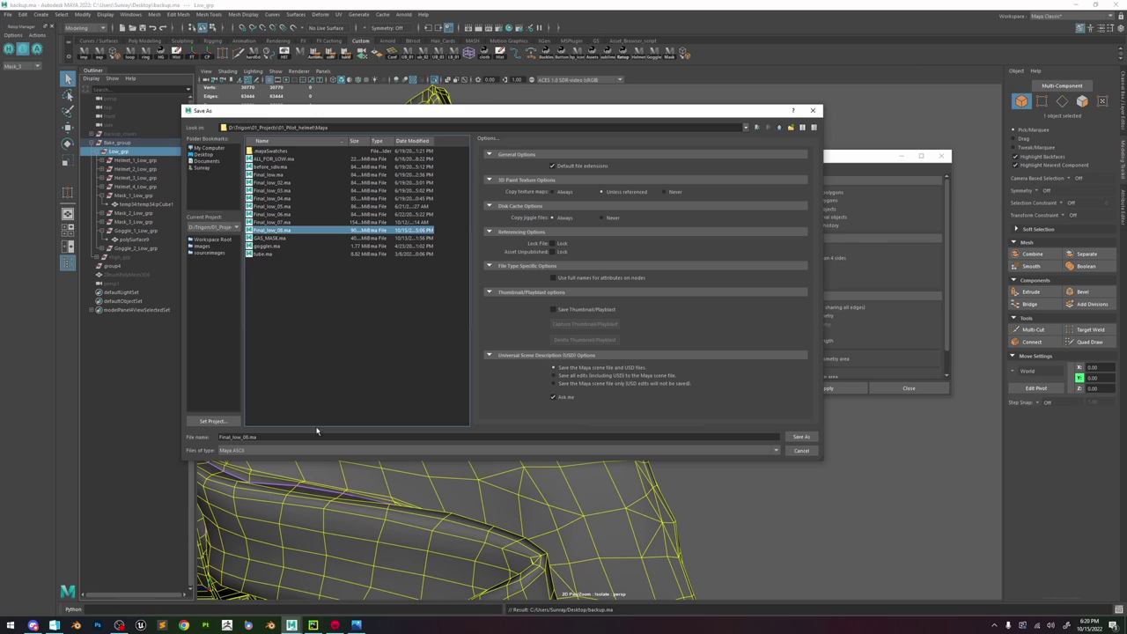
{"action": "left_click", "coordinate": [249, 436]}
{"action": "key", "text": "BackSpace"}
{"action": "type", "text": "9"}
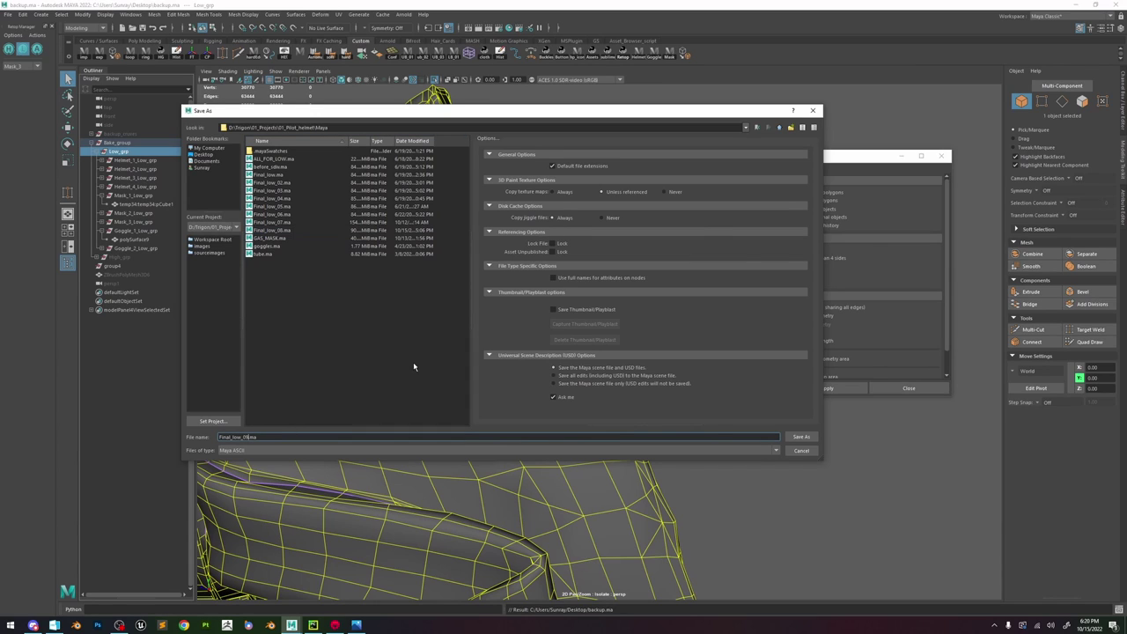
{"action": "key", "text": "Return"}
- Delete all construction history in the scene
{"action": "scroll", "coordinate": [466, 282], "scroll_direction": "down", "scroll_amount": 5}
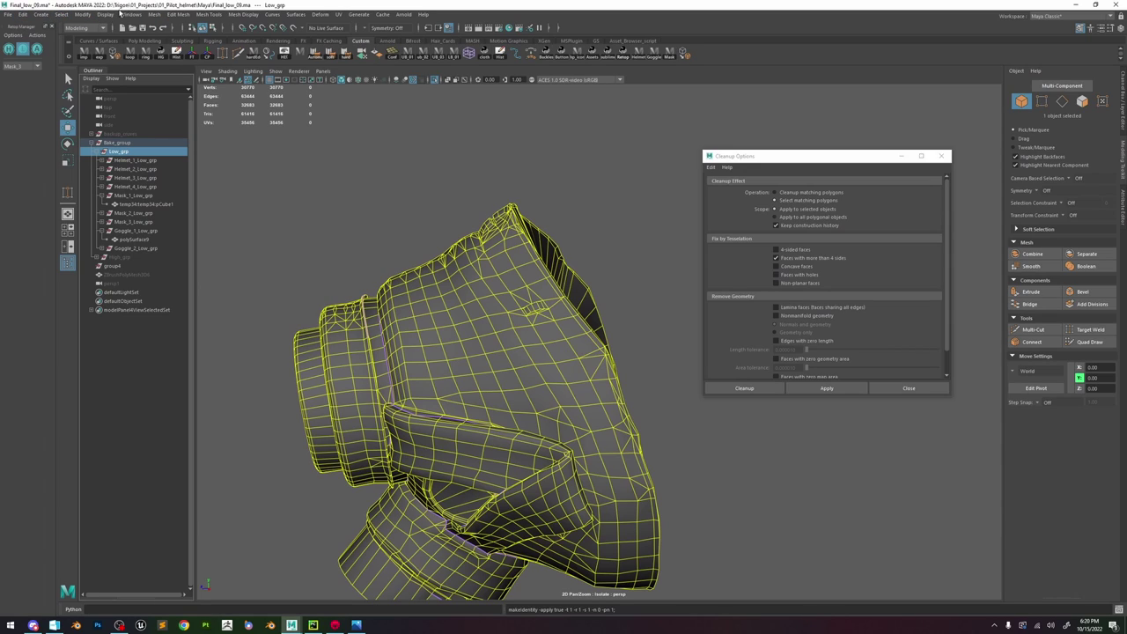
{"action": "left_click", "coordinate": [22, 14]}
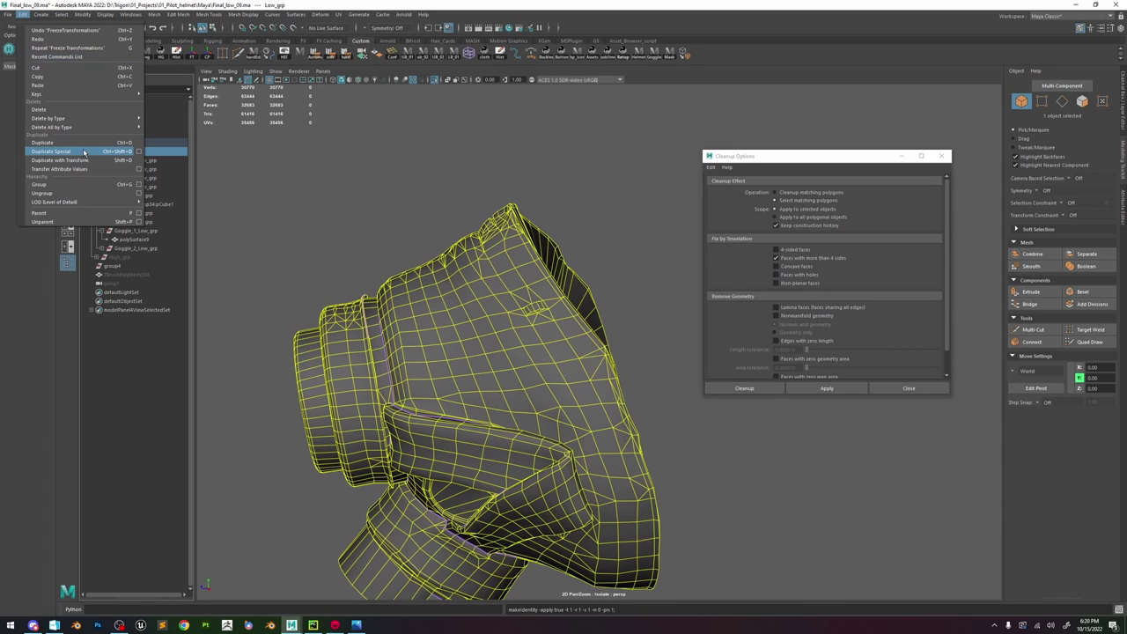
{"action": "mouse_move", "coordinate": [98, 131]}
{"action": "left_click", "coordinate": [174, 127]}
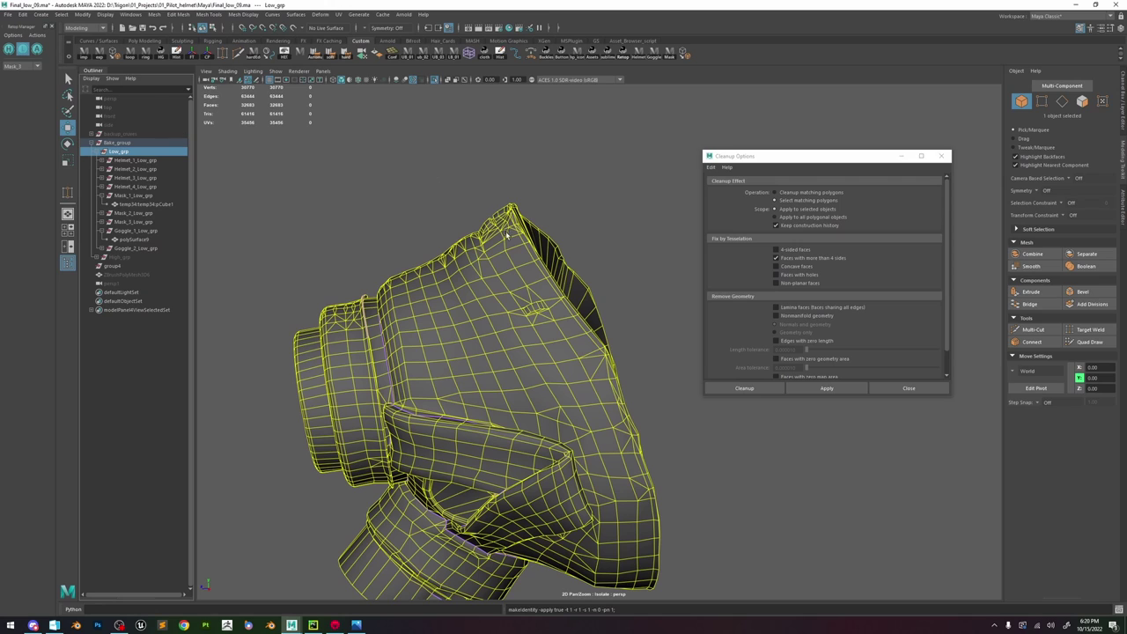
- Run Cleanup on the mask mesh in Mask_1_Low_grp to select its faces with more than four sides
{"action": "left_click", "coordinate": [568, 175]}
{"action": "left_click", "coordinate": [498, 284]}
{"action": "left_click_drag", "start_coordinate": [653, 244], "coordinate": [605, 241], "text": "alt"}
{"action": "right_click_drag", "start_coordinate": [606, 242], "coordinate": [709, 302], "text": "alt"}
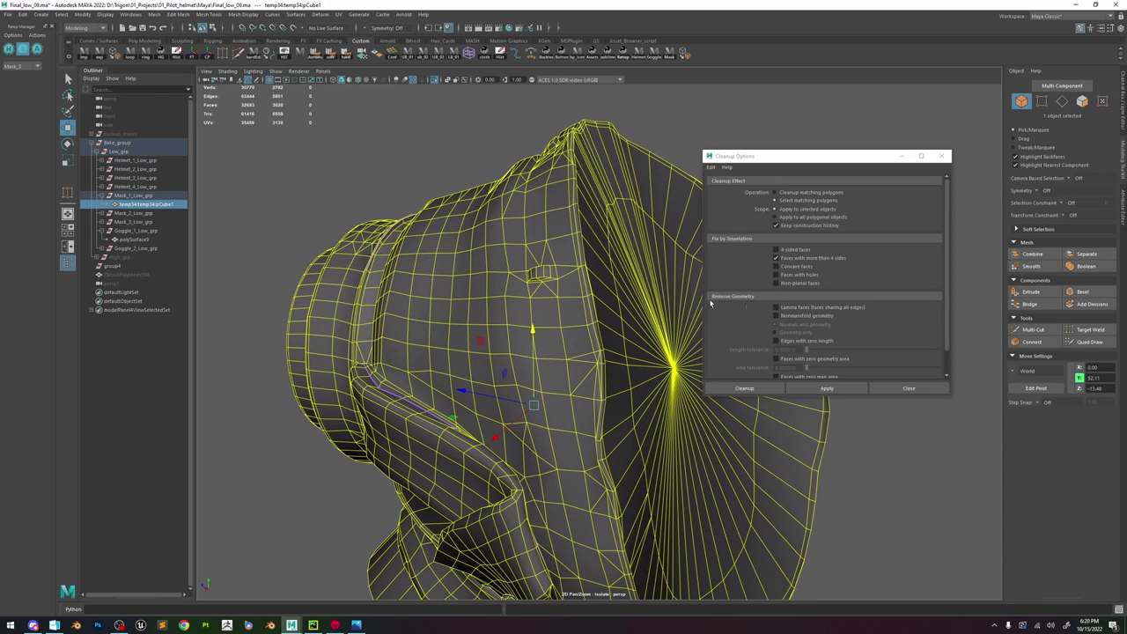
{"action": "left_click", "coordinate": [830, 388]}
{"action": "left_click", "coordinate": [827, 389]}
{"action": "left_click_drag", "start_coordinate": [519, 254], "coordinate": [556, 264], "text": "alt"}
{"action": "middle_click_drag", "start_coordinate": [493, 266], "coordinate": [578, 277], "text": "alt"}
{"action": "right_click_drag", "start_coordinate": [578, 276], "coordinate": [493, 266], "text": "alt"}
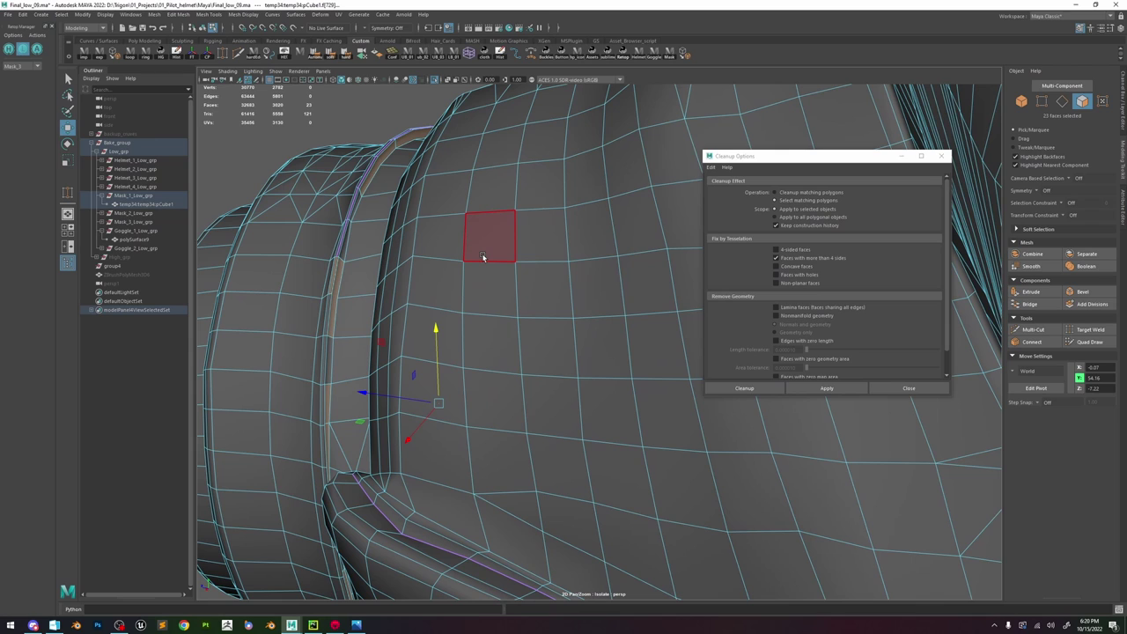
- Examine the flagged faces along the narrow groove around the mask's front ring, checking a vertex and the edge loop there
{"action": "left_click", "coordinate": [336, 294]}
{"action": "key", "text": "f"}
{"action": "right_click_drag", "start_coordinate": [607, 315], "coordinate": [569, 290], "text": "alt"}
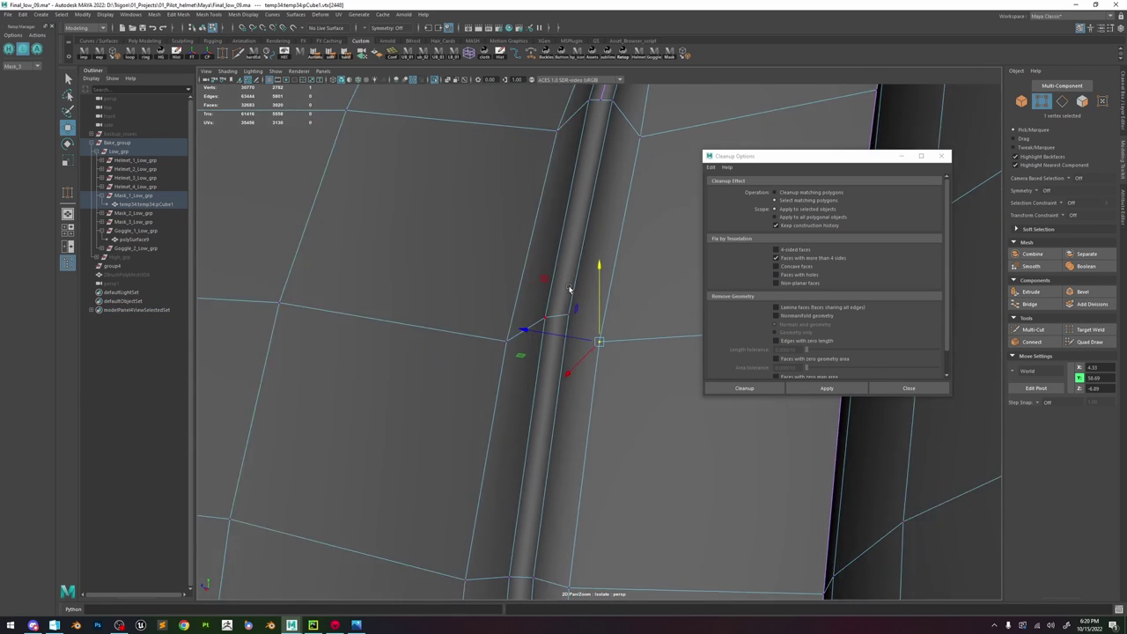
{"action": "left_click_drag", "start_coordinate": [569, 289], "coordinate": [534, 277], "text": "alt"}
{"action": "right_click_drag", "start_coordinate": [534, 277], "coordinate": [470, 216], "text": "alt"}
{"action": "left_click_drag", "start_coordinate": [470, 215], "coordinate": [476, 189], "text": "alt"}
{"action": "right_click", "coordinate": [575, 182]}
{"action": "left_click", "coordinate": [577, 151]}
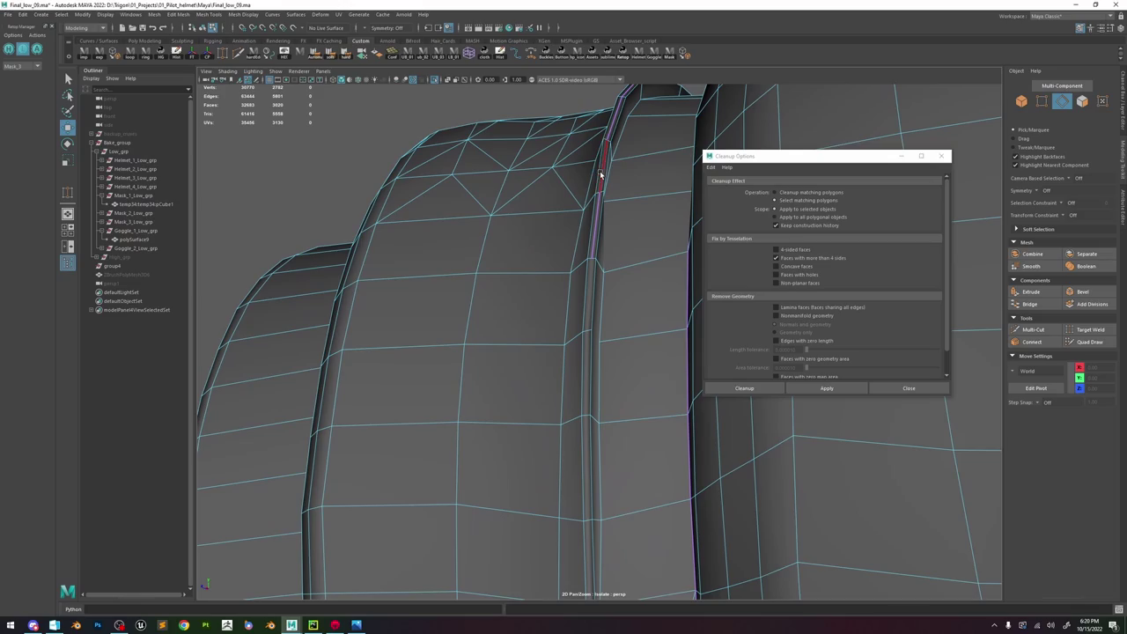
{"action": "double_click", "coordinate": [600, 174]}
{"action": "left_click_drag", "start_coordinate": [647, 159], "coordinate": [690, 238], "text": "alt"}
{"action": "key", "text": "F8"}
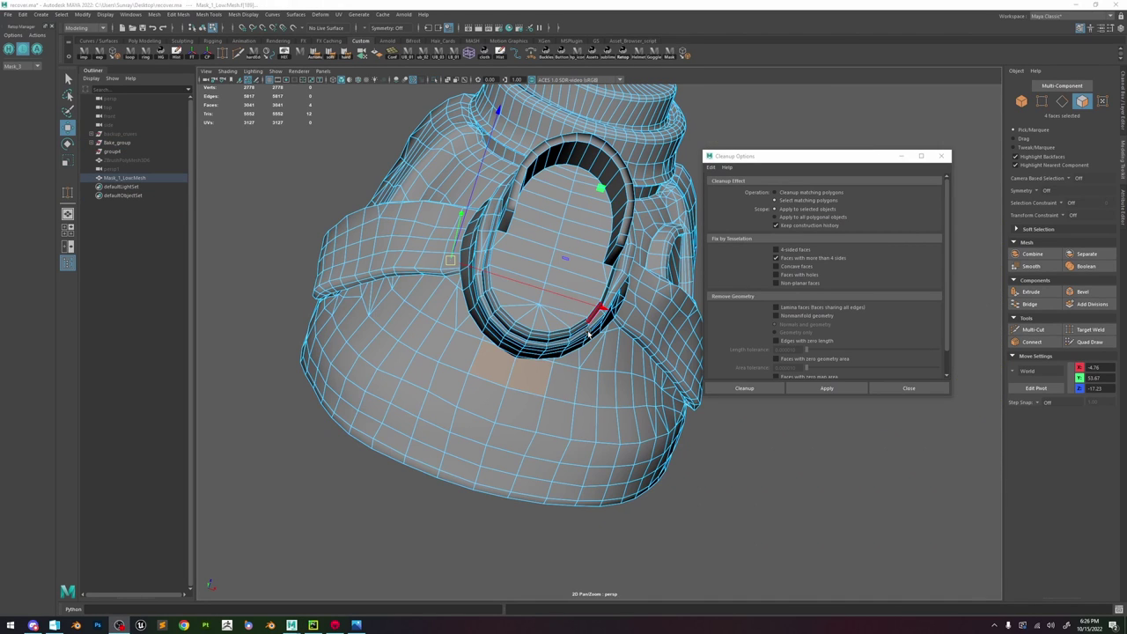
- Split the five-sided faces on the shell beside the oval opening's rim with two diagonal Multi-Cut cuts between existing vertices
{"action": "left_click_drag", "start_coordinate": [588, 333], "coordinate": [621, 384], "text": "alt"}
{"action": "left_click", "coordinate": [499, 275]}
{"action": "key", "text": "f"}
{"action": "scroll", "coordinate": [581, 318], "scroll_direction": "down", "scroll_amount": 5}
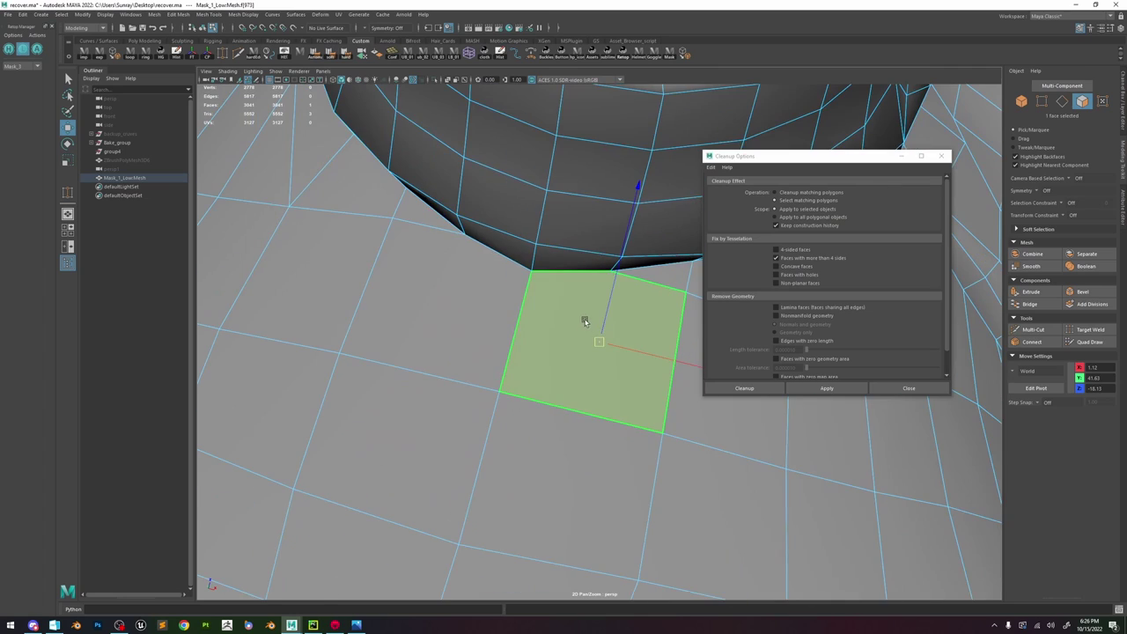
{"action": "left_click_drag", "start_coordinate": [584, 322], "coordinate": [606, 287], "text": "alt"}
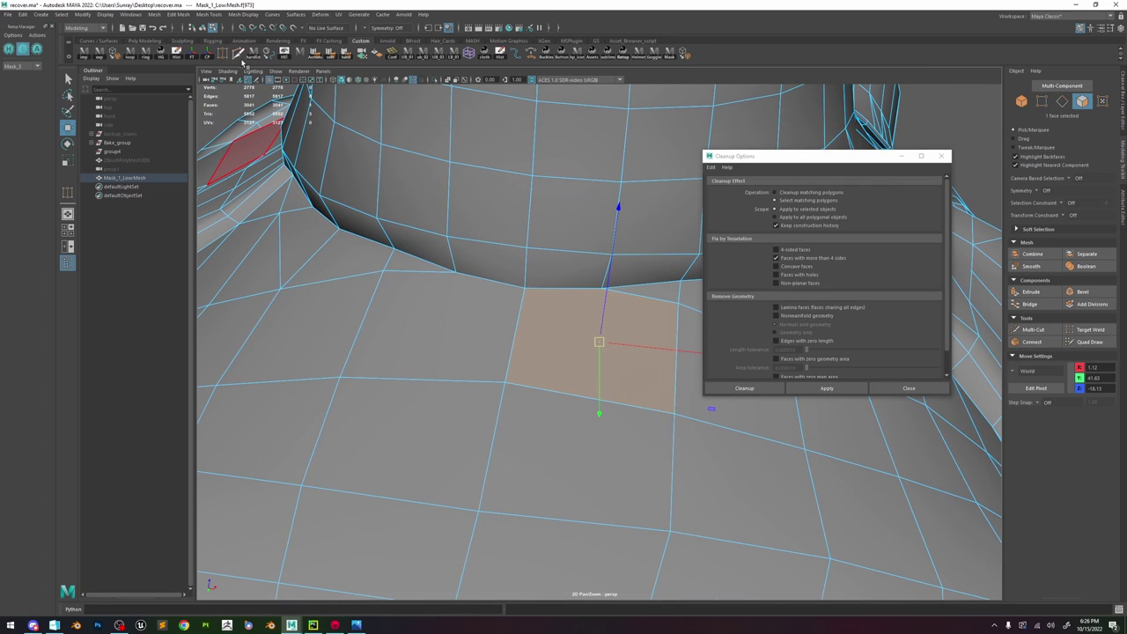
{"action": "key", "text": "ctrl+shift+x"}
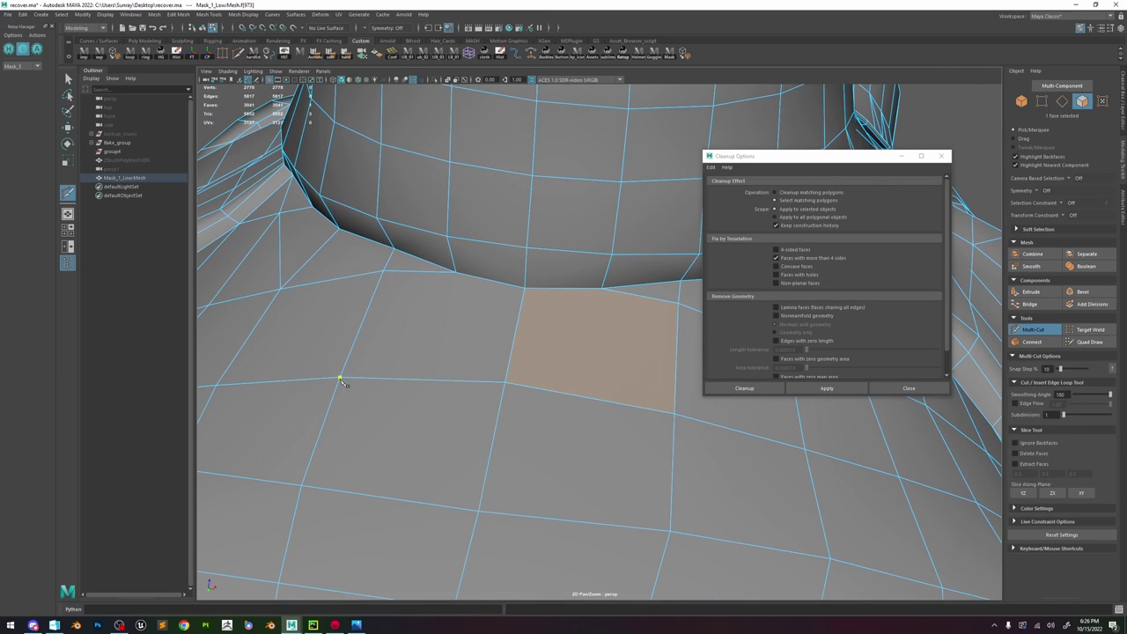
{"action": "left_click", "coordinate": [456, 275]}
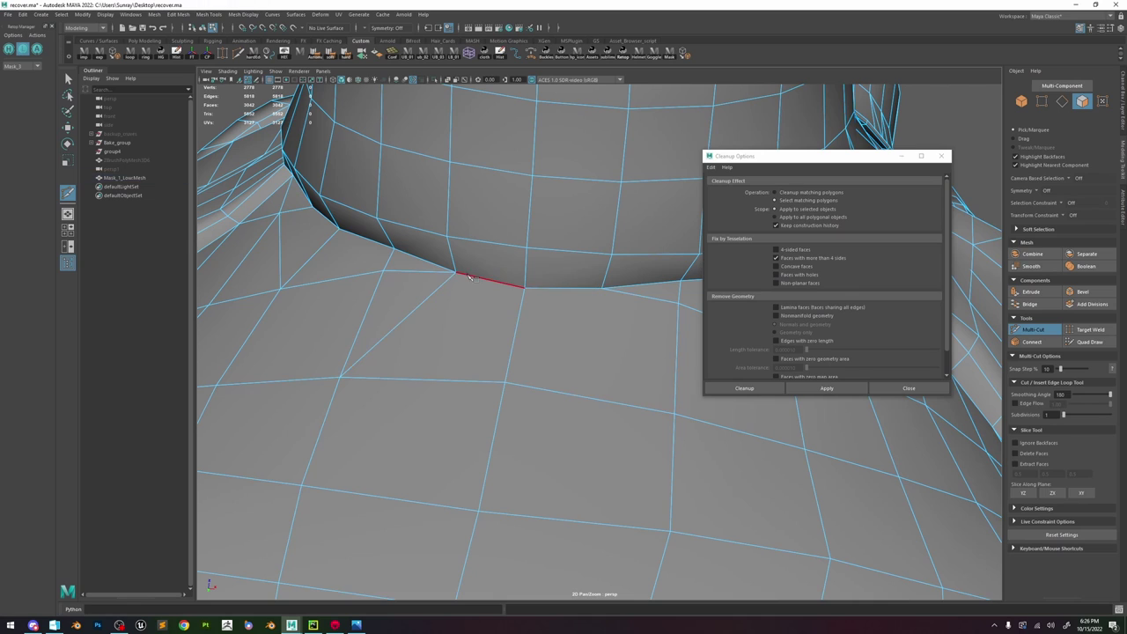
{"action": "left_click", "coordinate": [676, 415]}
{"action": "key", "text": "w"}
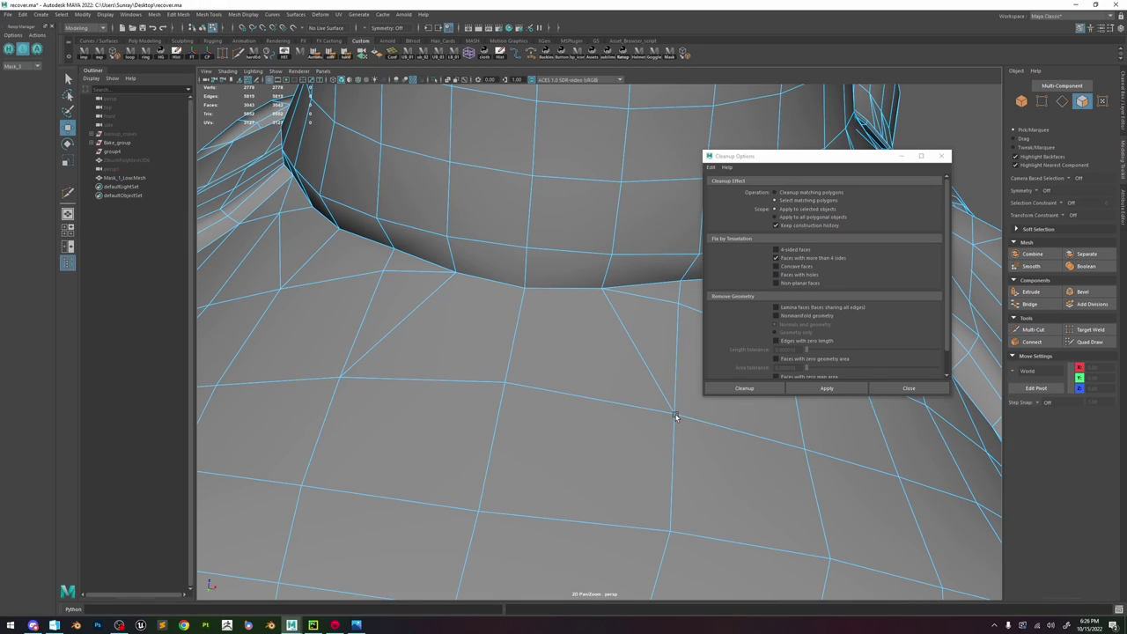
- Return the mask to object mode and run Cleanup again to select the remaining faces with more than four sides
{"action": "right_click_drag", "start_coordinate": [604, 348], "coordinate": [422, 176], "text": "alt"}
{"action": "left_click_drag", "start_coordinate": [423, 176], "coordinate": [556, 302], "text": "alt"}
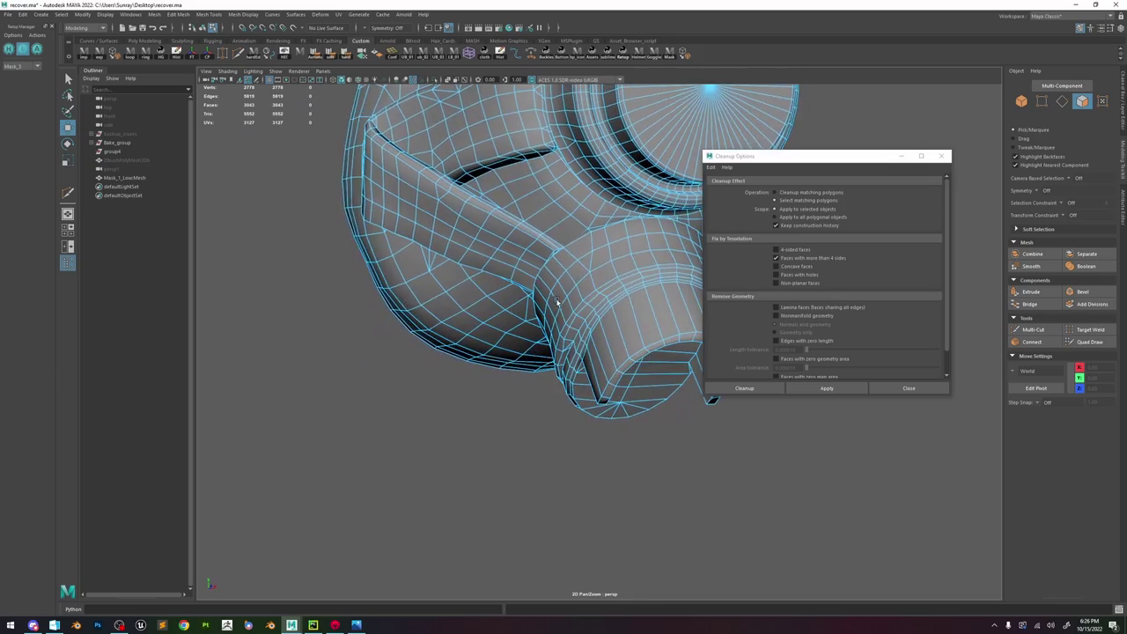
{"action": "right_click_drag", "start_coordinate": [556, 302], "coordinate": [514, 218], "text": "alt"}
{"action": "key", "text": "F8"}
{"action": "left_click_drag", "start_coordinate": [514, 219], "coordinate": [550, 260], "text": "alt"}
{"action": "right_click_drag", "start_coordinate": [550, 260], "coordinate": [658, 293], "text": "alt"}
{"action": "right_click_drag", "start_coordinate": [573, 242], "coordinate": [505, 223]}
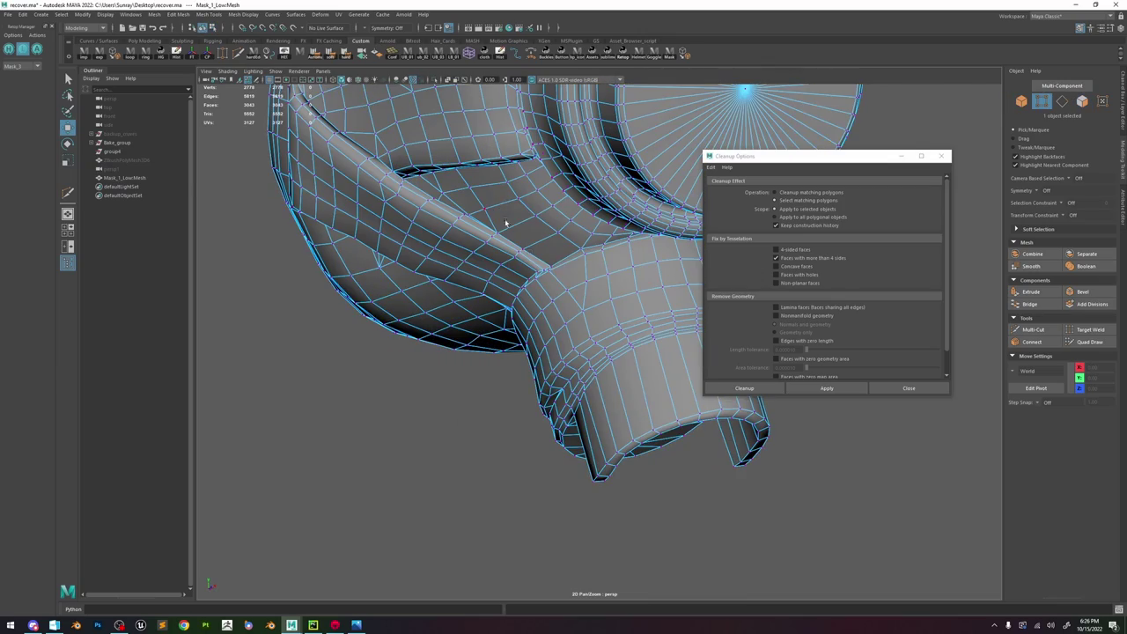
{"action": "left_click", "coordinate": [546, 267]}
{"action": "key", "text": "f"}
{"action": "scroll", "coordinate": [549, 271], "scroll_direction": "down", "scroll_amount": 8}
{"action": "key", "text": "F8"}
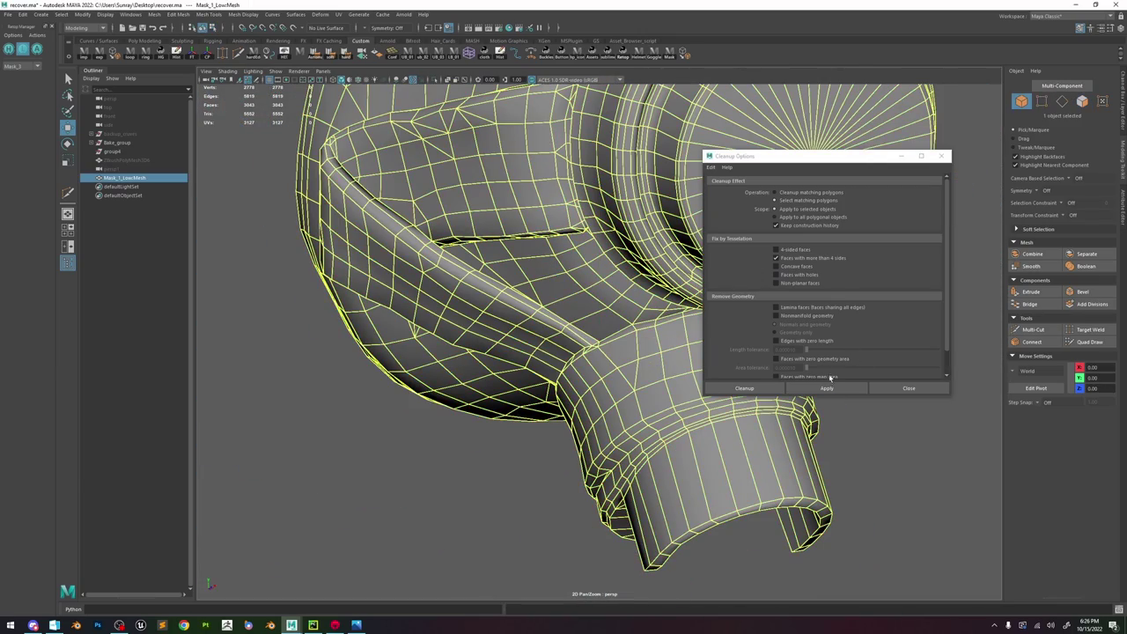
{"action": "left_click", "coordinate": [828, 386]}
- Locate the flagged faces on the mask in wireframe and inspect them shaded next to the opening's rim
{"action": "mouse_move", "coordinate": [591, 230]}
{"action": "left_mouse_down", "text": "alt"}
{"action": "mouse_move", "coordinate": [471, 284]}
{"action": "mouse_move", "coordinate": [360, 191]}
{"action": "mouse_move", "coordinate": [435, 250]}
{"action": "mouse_move", "coordinate": [506, 257]}
{"action": "mouse_move", "coordinate": [604, 313]}
{"action": "mouse_move", "coordinate": [582, 311]}
{"action": "left_mouse_up", "text": "alt"}
{"action": "key", "text": "4"}
{"action": "middle_click_drag", "start_coordinate": [582, 311], "coordinate": [500, 145], "text": "alt"}
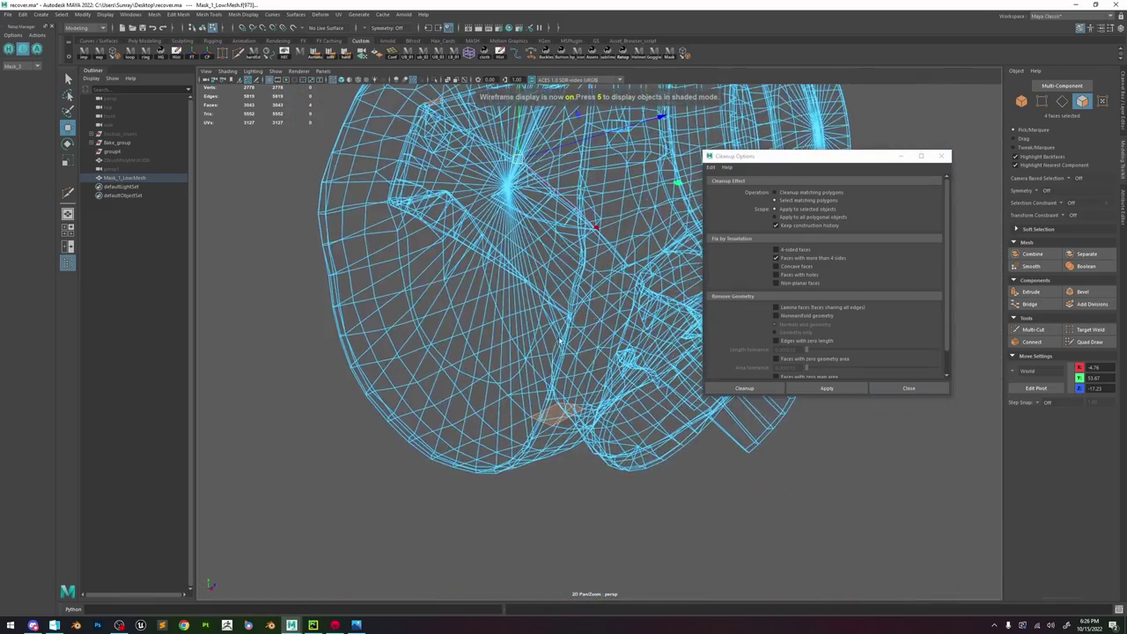
{"action": "left_click_drag", "start_coordinate": [500, 145], "coordinate": [519, 246], "text": "alt"}
{"action": "right_click_drag", "start_coordinate": [520, 246], "coordinate": [577, 335], "text": "alt"}
{"action": "left_click_drag", "start_coordinate": [577, 334], "coordinate": [570, 353], "text": "alt"}
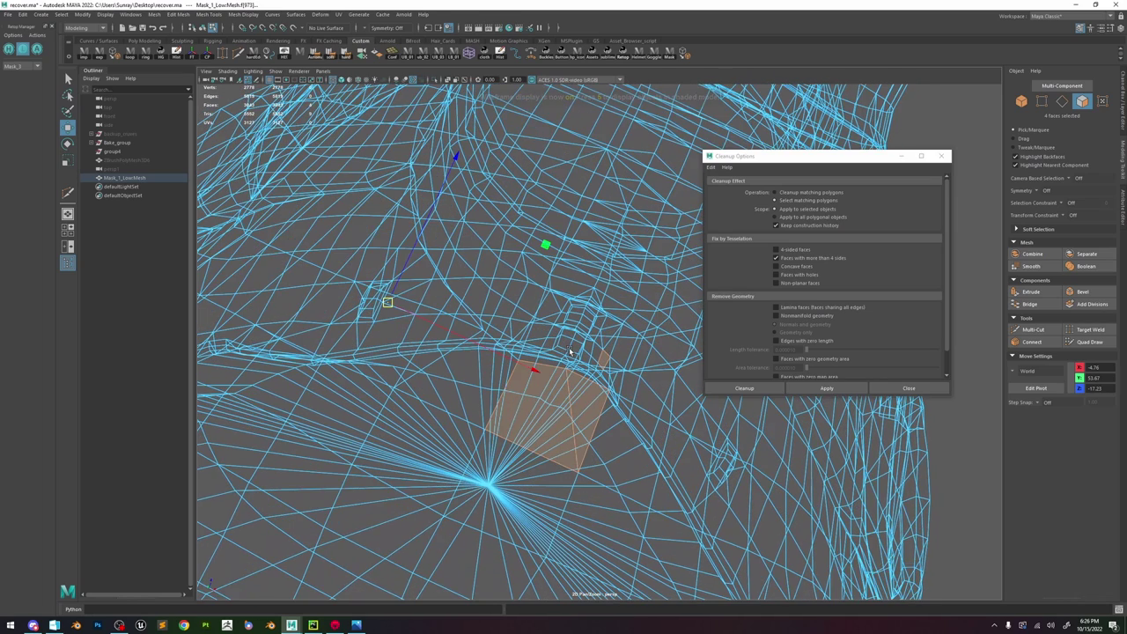
{"action": "key", "text": "5"}
{"action": "middle_click_drag", "start_coordinate": [570, 352], "coordinate": [581, 306], "text": "alt"}
{"action": "right_click_drag", "start_coordinate": [581, 306], "coordinate": [634, 339], "text": "alt"}
{"action": "scroll", "coordinate": [535, 239], "scroll_direction": "up", "scroll_amount": 3}
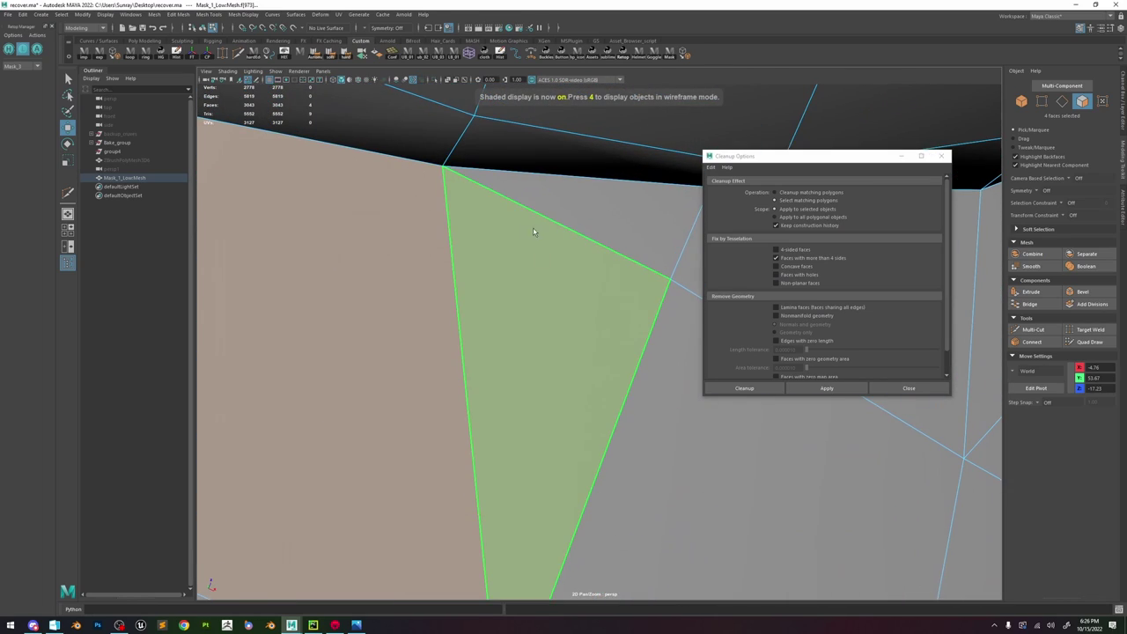
- Check the vertices around the flagged area beside the opening's rim and delete the faulty geometry there
{"action": "right_click_drag", "start_coordinate": [530, 229], "coordinate": [475, 225]}
{"action": "left_click", "coordinate": [447, 172]}
{"action": "key", "text": "f"}
{"action": "scroll", "coordinate": [608, 396], "scroll_direction": "down", "scroll_amount": 10}
{"action": "left_click", "coordinate": [622, 521]}
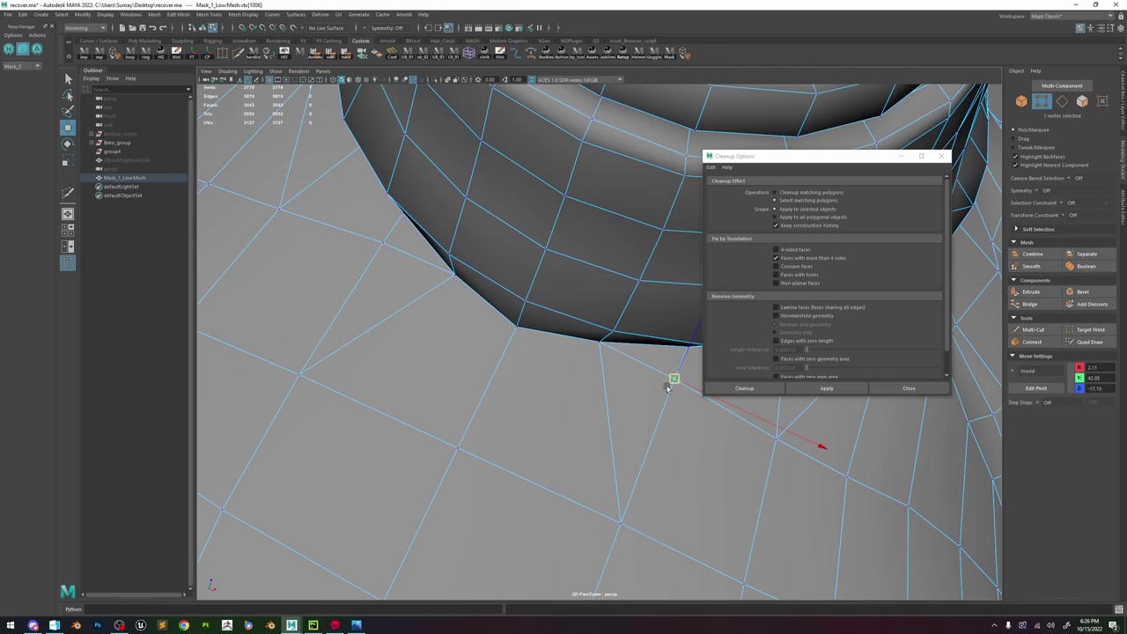
{"action": "left_click", "coordinate": [458, 447]}
{"action": "right_click_drag", "start_coordinate": [508, 297], "coordinate": [505, 333]}
{"action": "scroll", "coordinate": [532, 353], "scroll_direction": "down", "scroll_amount": 5}
{"action": "left_click_drag", "start_coordinate": [546, 361], "coordinate": [589, 378], "text": "alt"}
{"action": "scroll", "coordinate": [589, 388], "scroll_direction": "up", "scroll_amount": 6}
{"action": "key", "text": "Delete"}
- Rebuild the removed area beside the opening's rim from its surrounding border edges
{"action": "right_click_drag", "start_coordinate": [646, 371], "coordinate": [644, 345]}
{"action": "left_click", "coordinate": [630, 386]}
{"action": "left_click", "coordinate": [376, 390]}
{"action": "left_click", "coordinate": [548, 298], "text": "shift"}
{"action": "right_click_drag", "start_coordinate": [548, 294], "coordinate": [548, 320], "text": "shift"}
{"action": "double_click", "coordinate": [629, 378]}
{"action": "right_click_drag", "start_coordinate": [628, 378], "coordinate": [656, 378], "text": "shift"}
- Rerun Cleanup on the mask to select the faces that still have more than four sides
{"action": "left_click", "coordinate": [799, 388]}
{"action": "scroll", "coordinate": [744, 405], "scroll_direction": "down", "scroll_amount": 10}
{"action": "left_click_drag", "start_coordinate": [747, 396], "coordinate": [642, 352], "text": "alt"}
{"action": "key", "text": "w"}
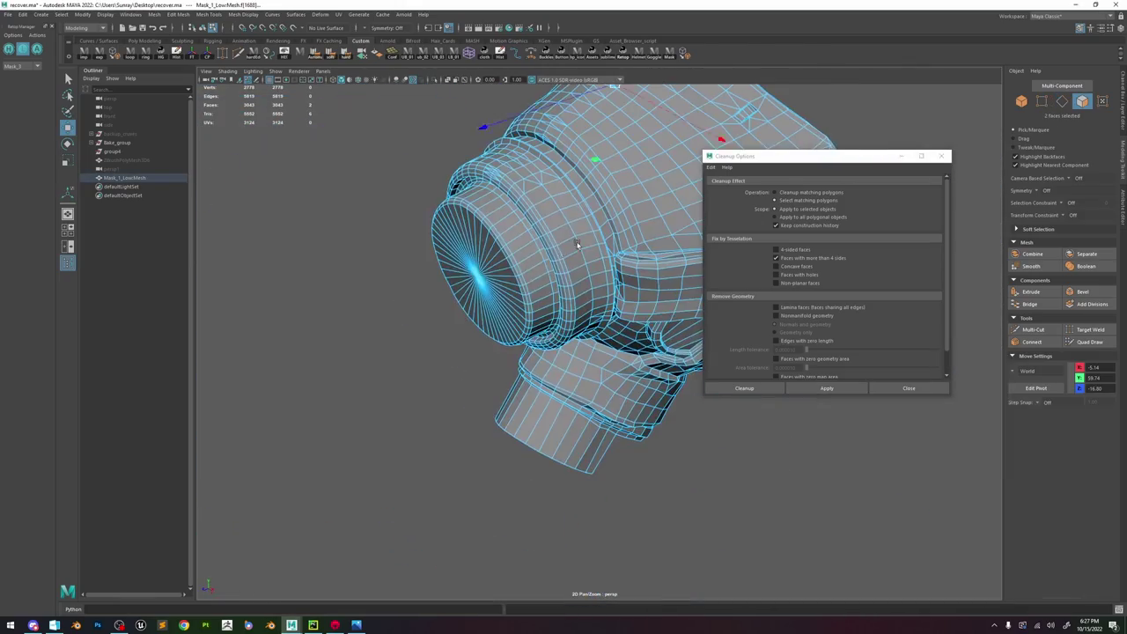
- Find the flagged face on the jagged upper edge of the mask and target-weld its extra vertex to the neighbouring one
{"action": "key", "text": "f"}
{"action": "key", "text": "4"}
{"action": "left_click", "coordinate": [797, 132]}
{"action": "key", "text": "f"}
{"action": "key", "text": "5"}
{"action": "scroll", "coordinate": [616, 302], "scroll_direction": "down", "scroll_amount": 4}
{"action": "right_click_drag", "start_coordinate": [616, 301], "coordinate": [577, 302]}
{"action": "scroll", "coordinate": [576, 302], "scroll_direction": "down", "scroll_amount": 5}
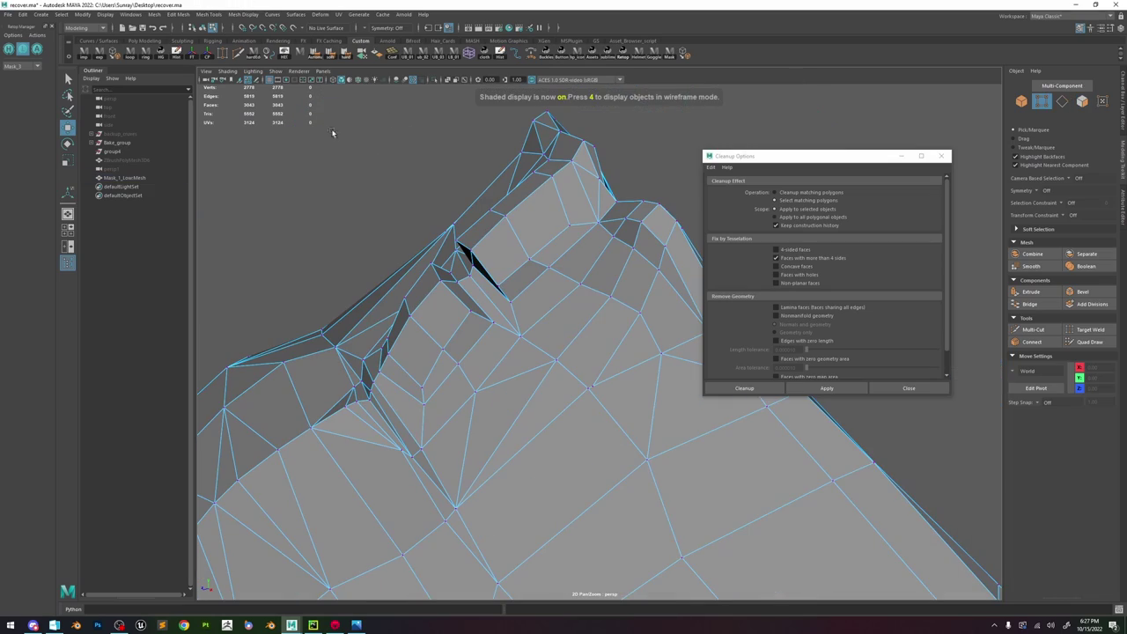
{"action": "left_click", "coordinate": [237, 55]}
{"action": "scroll", "coordinate": [596, 377], "scroll_direction": "down", "scroll_amount": 5}
{"action": "left_click_drag", "start_coordinate": [590, 389], "coordinate": [502, 357]}
{"action": "key", "text": "w"}
- Check the whole mask with Cleanup once more and frame the face with more than four sides
{"action": "right_click_drag", "start_coordinate": [551, 321], "coordinate": [588, 295]}
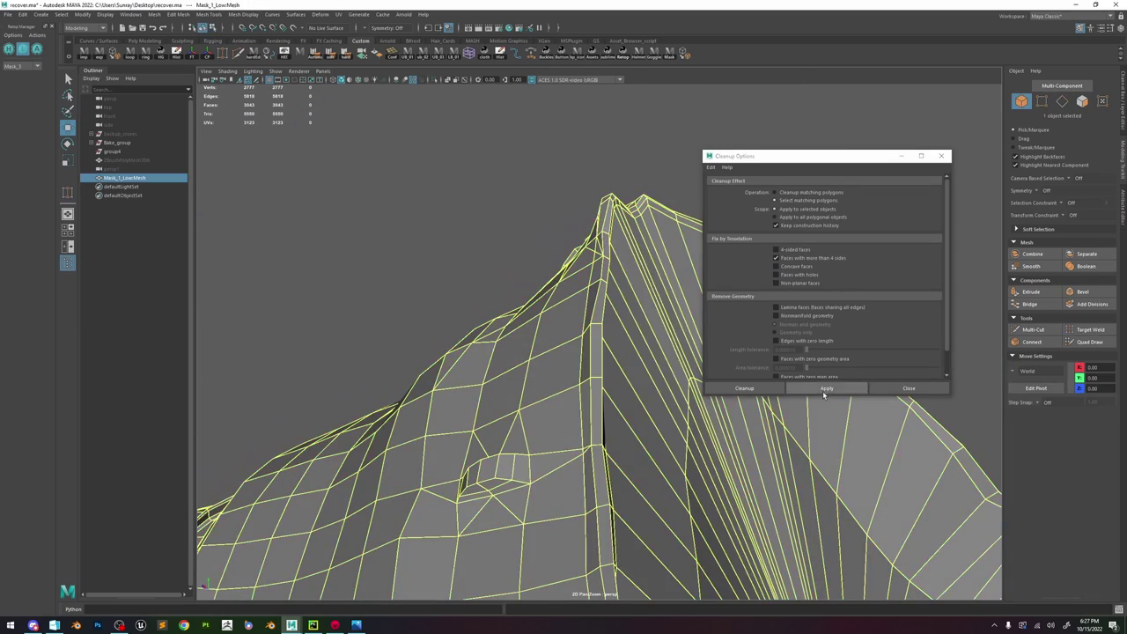
{"action": "left_click", "coordinate": [823, 390]}
{"action": "key", "text": "f"}
{"action": "scroll", "coordinate": [694, 353], "scroll_direction": "down", "scroll_amount": 6}
{"action": "scroll", "coordinate": [695, 352], "scroll_direction": "down", "scroll_amount": 6}
{"action": "key", "text": "f"}
{"action": "scroll", "coordinate": [531, 355], "scroll_direction": "down", "scroll_amount": 5}
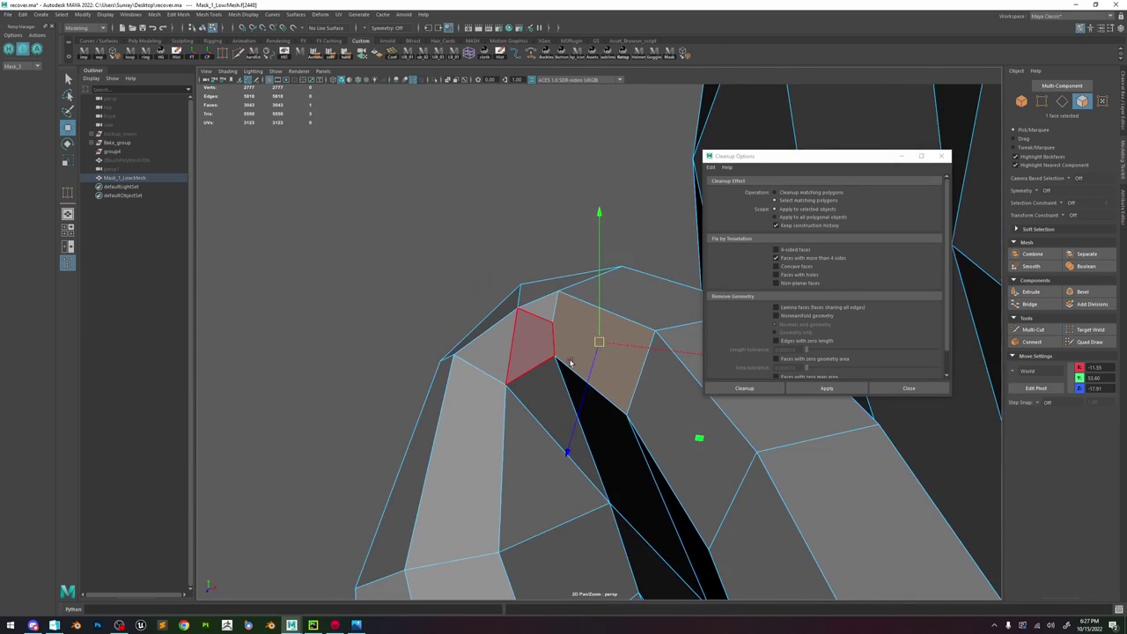
- Target-weld the extra vertex at the corner of the raised side fold to its neighbour to remove the n-gon
{"action": "left_click_drag", "start_coordinate": [571, 365], "coordinate": [637, 350], "text": "alt"}
{"action": "scroll", "coordinate": [558, 335], "scroll_direction": "down", "scroll_amount": 4}
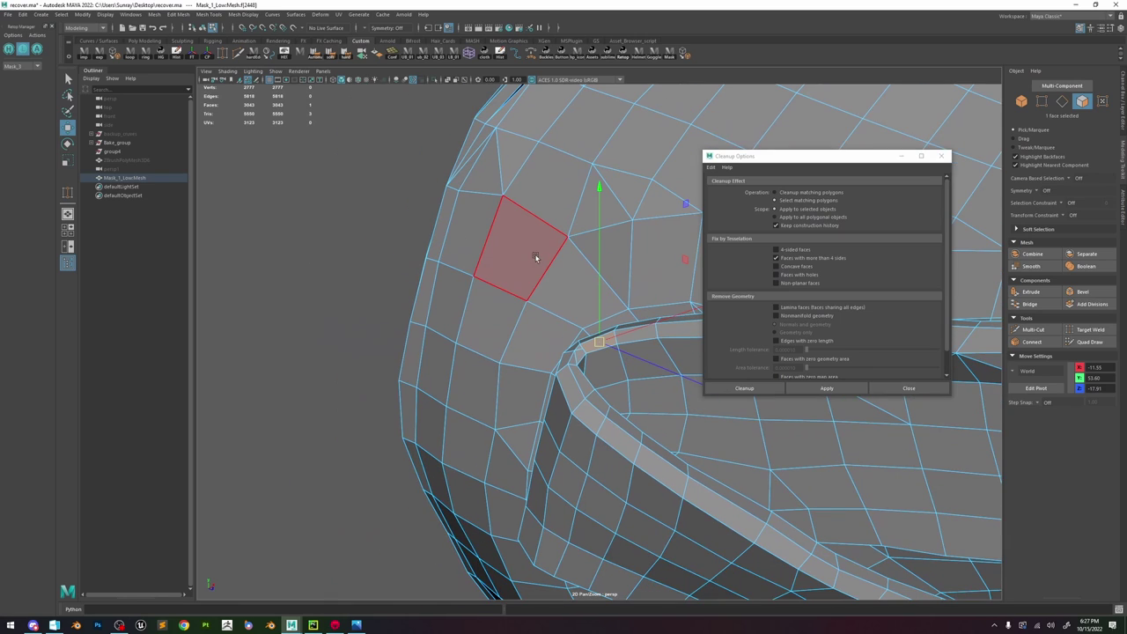
{"action": "key", "text": "F9"}
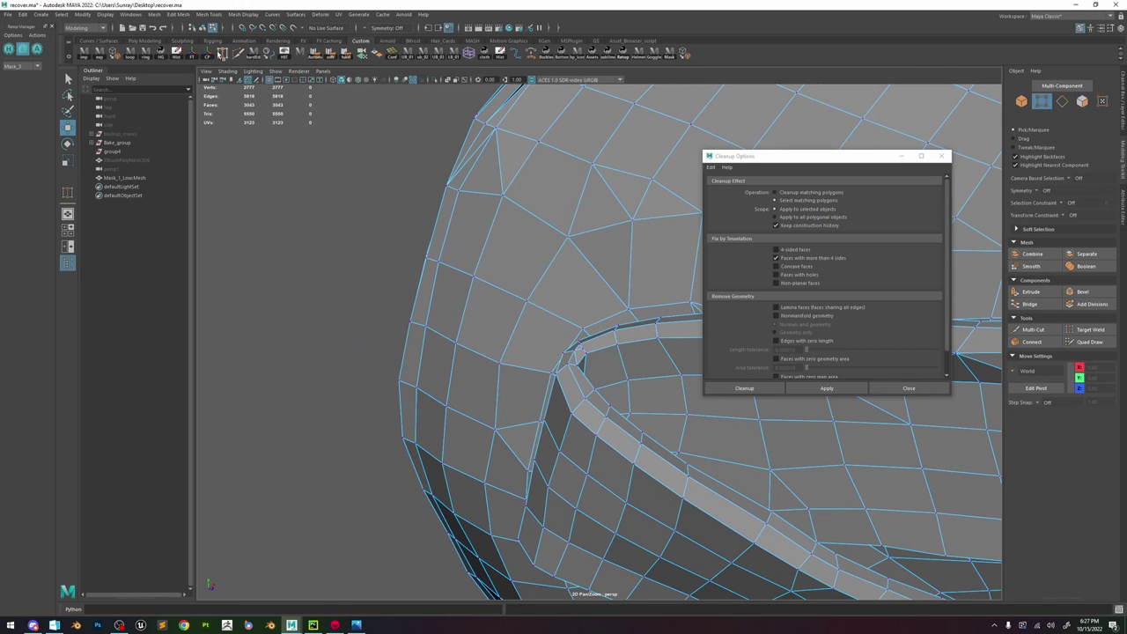
{"action": "left_click", "coordinate": [221, 53]}
{"action": "scroll", "coordinate": [671, 470], "scroll_direction": "up", "scroll_amount": 5}
{"action": "key", "text": "w"}
{"action": "mouse_move", "coordinate": [552, 361]}
{"action": "left_mouse_down"}
{"action": "mouse_move", "coordinate": [566, 373]}
{"action": "mouse_move", "coordinate": [551, 390]}
{"action": "mouse_move", "coordinate": [604, 382]}
{"action": "mouse_move", "coordinate": [557, 369]}
{"action": "left_mouse_up"}
{"action": "scroll", "coordinate": [557, 369], "scroll_direction": "down", "scroll_amount": 3}
{"action": "scroll", "coordinate": [557, 368], "scroll_direction": "down", "scroll_amount": 5}
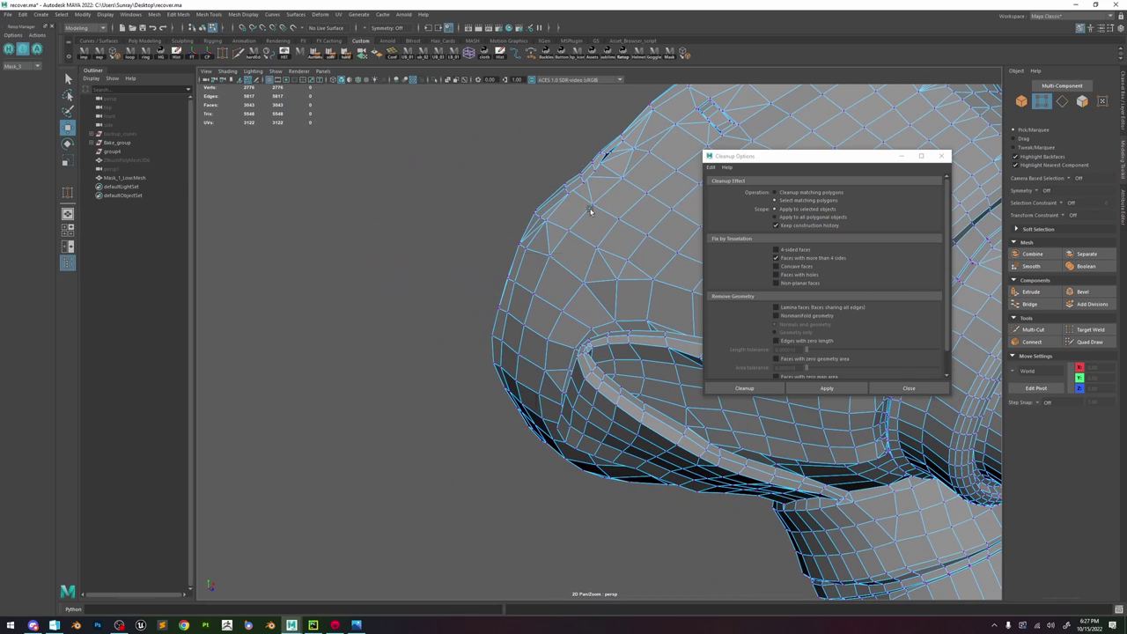
- Rerun Cleanup on the whole mask to check for faces with more than four sides, and inspect it from the front and side
{"action": "key", "text": "F8"}
{"action": "left_click", "coordinate": [827, 387]}
{"action": "left_click", "coordinate": [599, 271]}
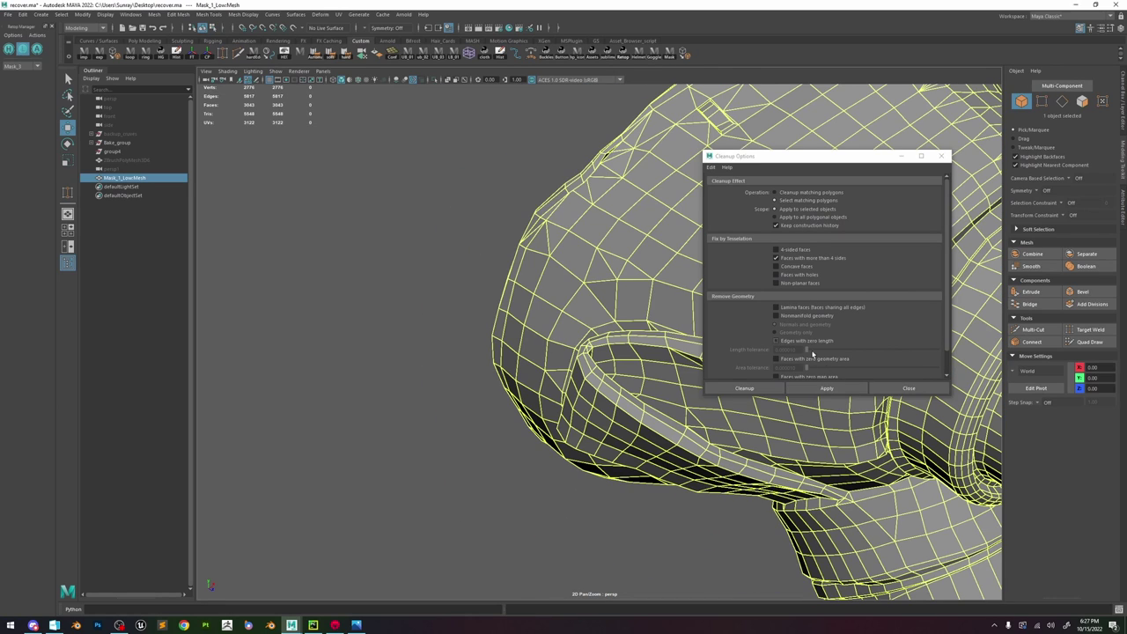
{"action": "left_click", "coordinate": [822, 388]}
{"action": "left_click_drag", "start_coordinate": [598, 321], "coordinate": [528, 338], "text": "alt"}
{"action": "scroll", "coordinate": [530, 326], "scroll_direction": "down", "scroll_amount": 5}
{"action": "left_click_drag", "start_coordinate": [533, 281], "coordinate": [491, 282], "text": "alt"}
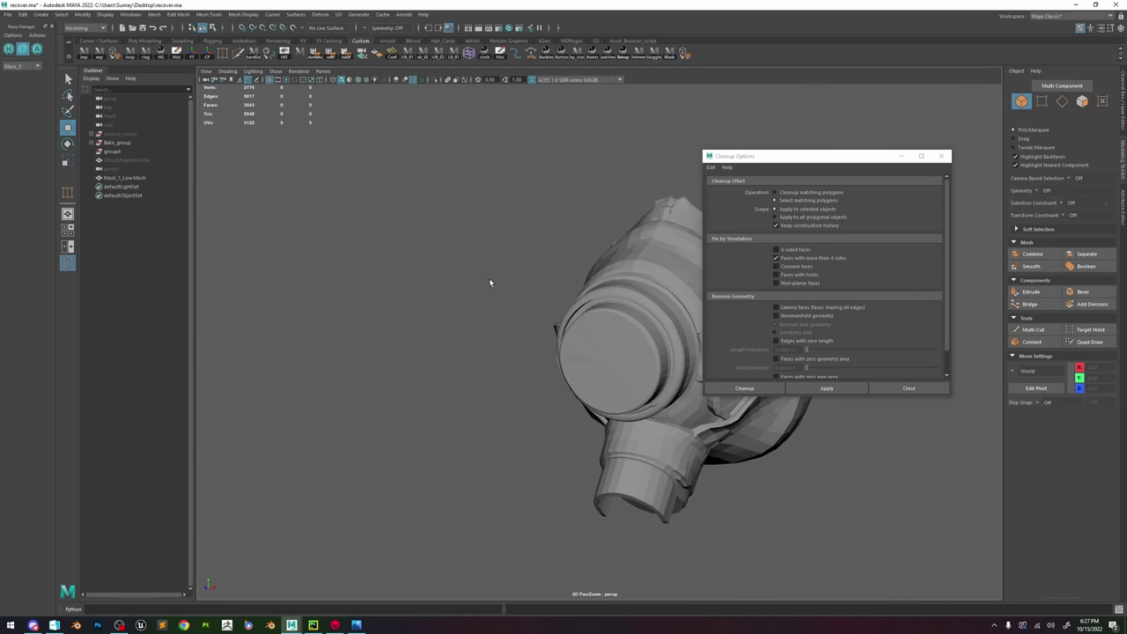
{"action": "scroll", "coordinate": [432, 311], "scroll_direction": "up", "scroll_amount": 4}
{"action": "left_click_drag", "start_coordinate": [432, 311], "coordinate": [492, 337], "text": "alt"}
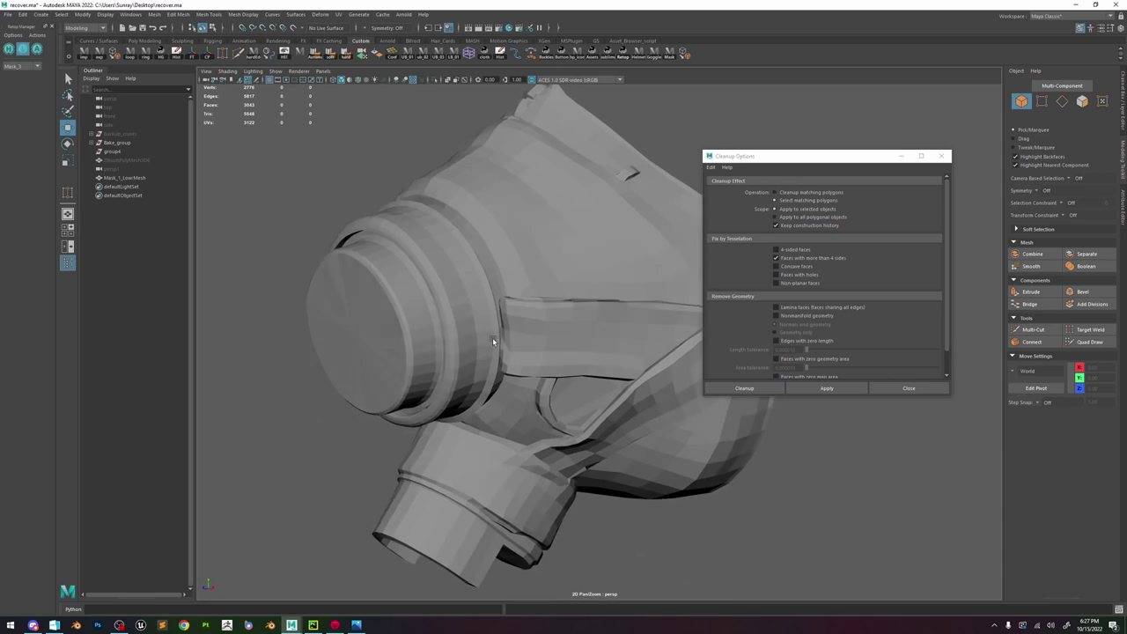
- Select the faceted mask and soften all of its edges
{"action": "left_click", "coordinate": [492, 337]}
{"action": "left_click", "coordinate": [667, 138]}
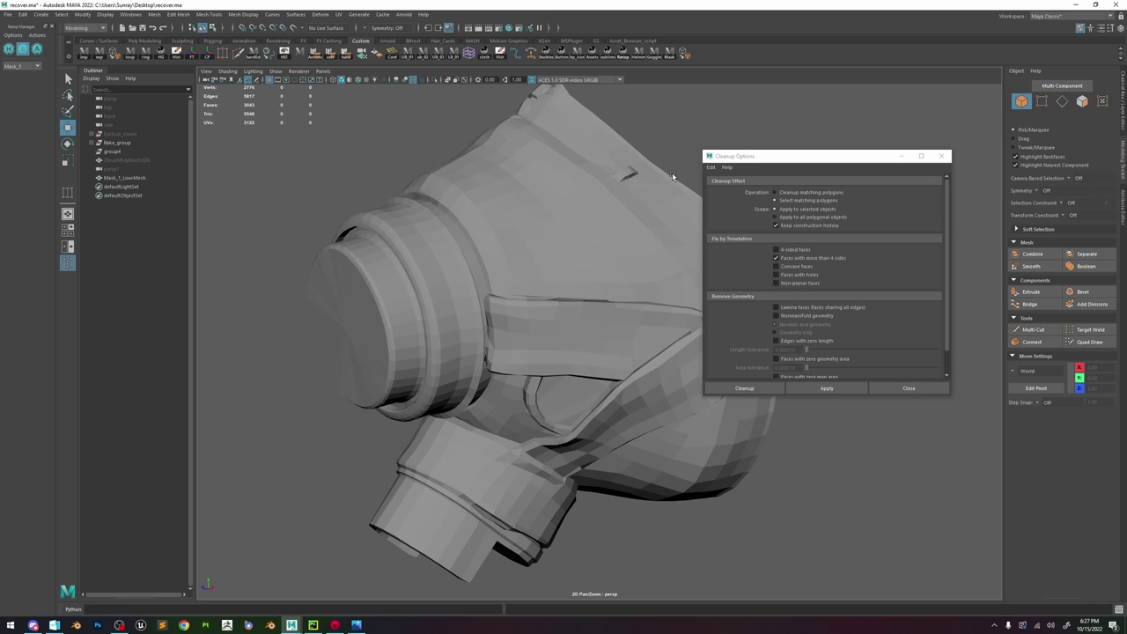
{"action": "left_click", "coordinate": [671, 176]}
{"action": "left_click", "coordinate": [670, 123]}
{"action": "left_click", "coordinate": [512, 213]}
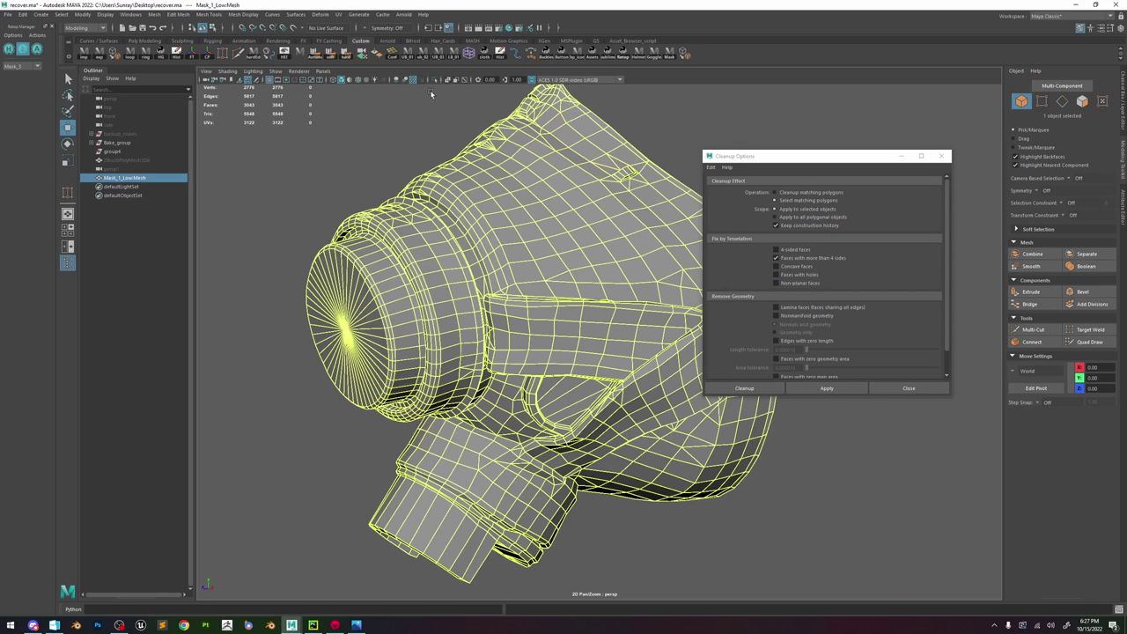
{"action": "left_click", "coordinate": [332, 51]}
{"action": "left_click", "coordinate": [387, 144]}
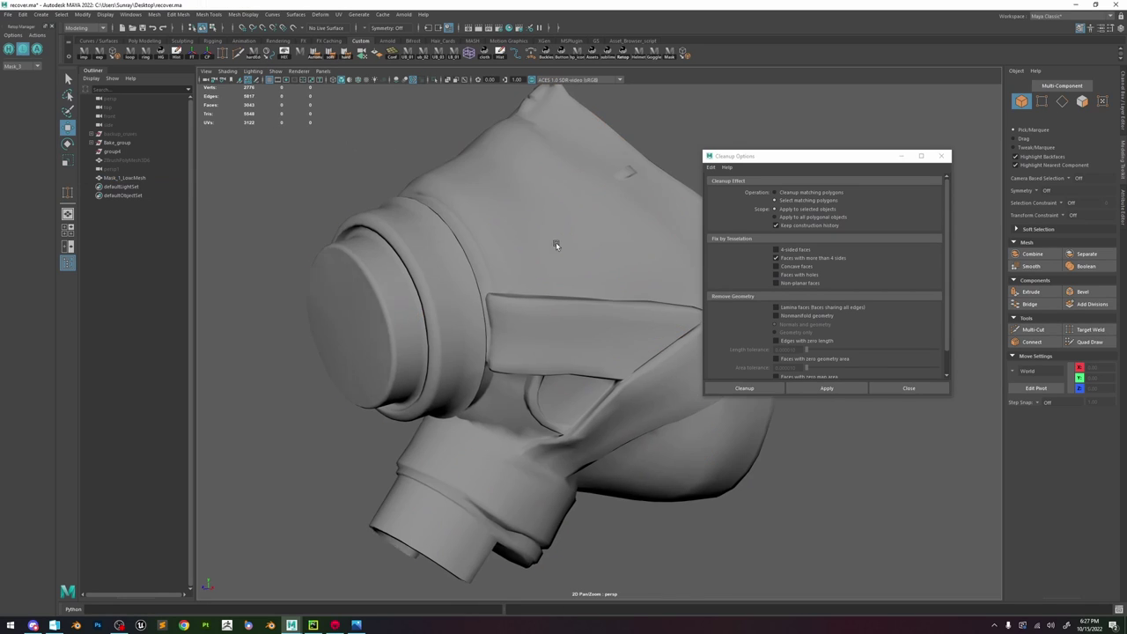
- Run the more-than-four-sides Cleanup check on the softened mask
{"action": "left_click_drag", "start_coordinate": [555, 242], "coordinate": [539, 241], "text": "alt"}
{"action": "left_click", "coordinate": [540, 240]}
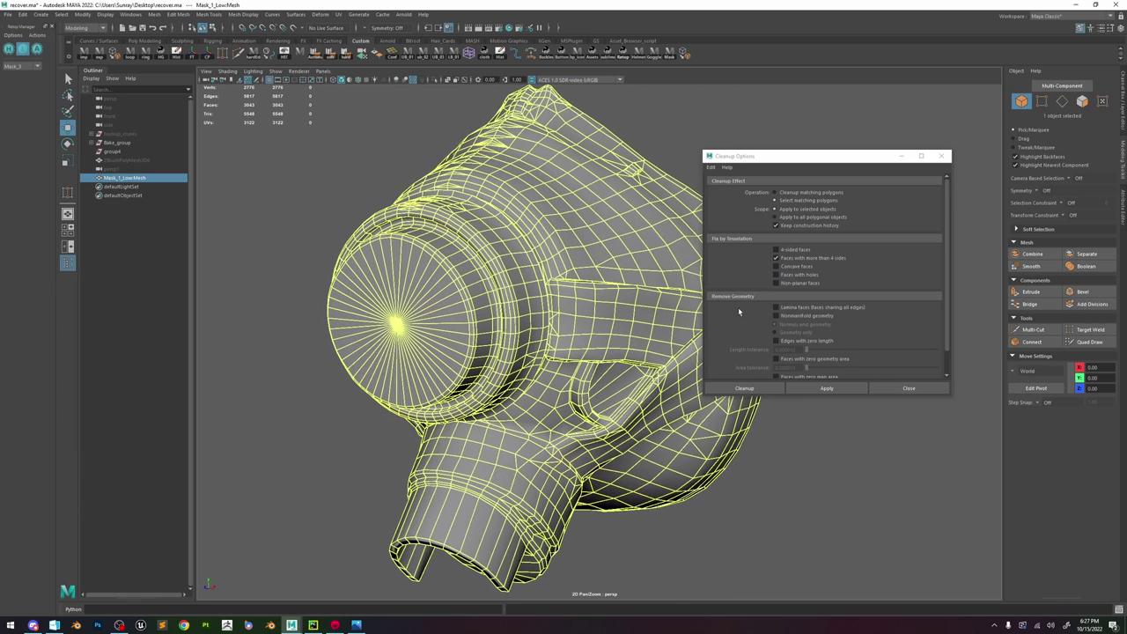
{"action": "left_click", "coordinate": [823, 389]}
- Select the cleaned mask for transfer to the main scene and open the recent file Final_low_09.ma
{"action": "left_click", "coordinate": [506, 315]}
{"action": "scroll", "coordinate": [352, 194], "scroll_direction": "down", "scroll_amount": 5}
{"action": "left_click", "coordinate": [4, 15]}
{"action": "mouse_move", "coordinate": [44, 286]}
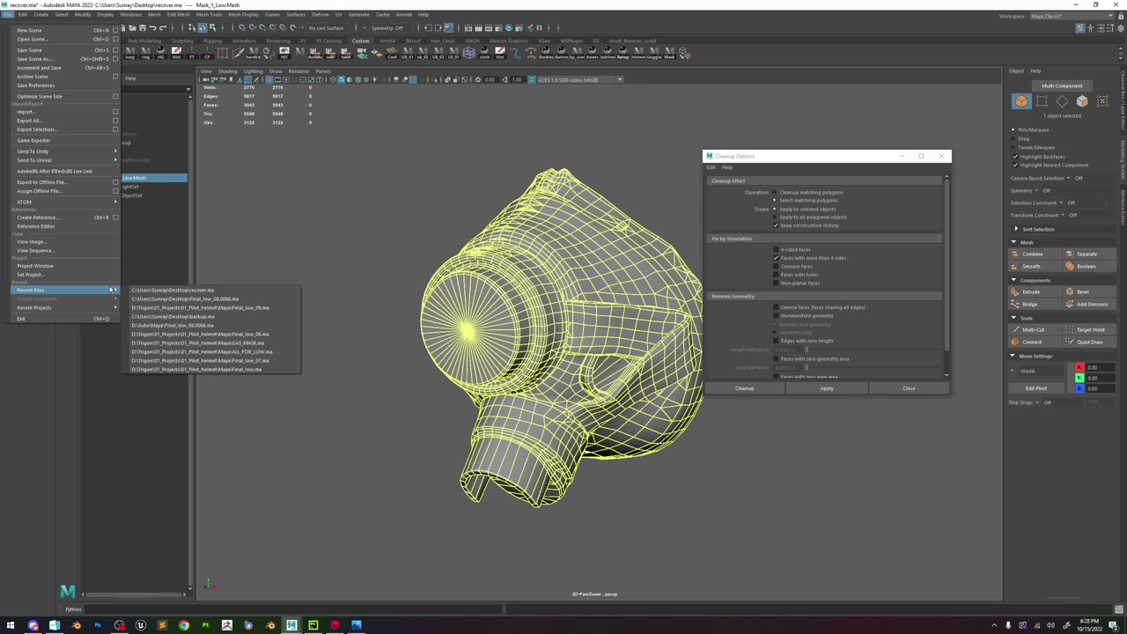
{"action": "left_click", "coordinate": [211, 308]}
- Select the existing mask in the helmet scene and expand Bake_group, Low_grp and Mask_1_Low_grp to locate it
{"action": "left_click", "coordinate": [564, 310]}
{"action": "left_click", "coordinate": [553, 369]}
{"action": "left_click_drag", "start_coordinate": [553, 369], "coordinate": [547, 264], "text": "alt"}
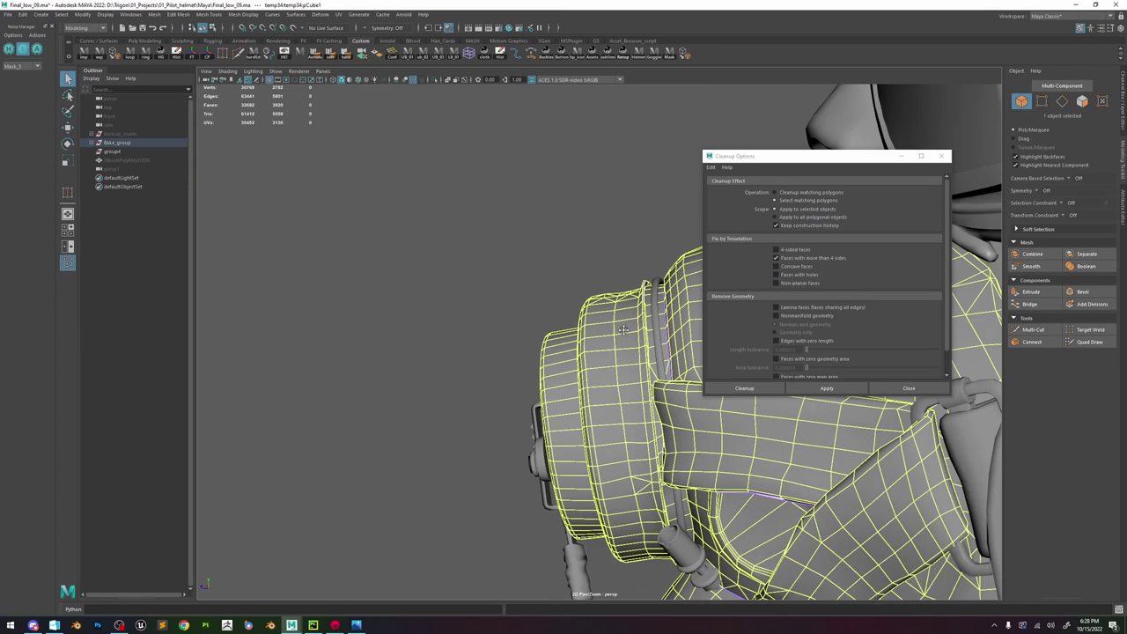
{"action": "scroll", "coordinate": [544, 251], "scroll_direction": "up", "scroll_amount": 5}
{"action": "scroll", "coordinate": [544, 251], "scroll_direction": "down", "scroll_amount": 5}
{"action": "left_click", "coordinate": [91, 142]}
{"action": "left_click", "coordinate": [96, 152]}
{"action": "left_click", "coordinate": [101, 196]}
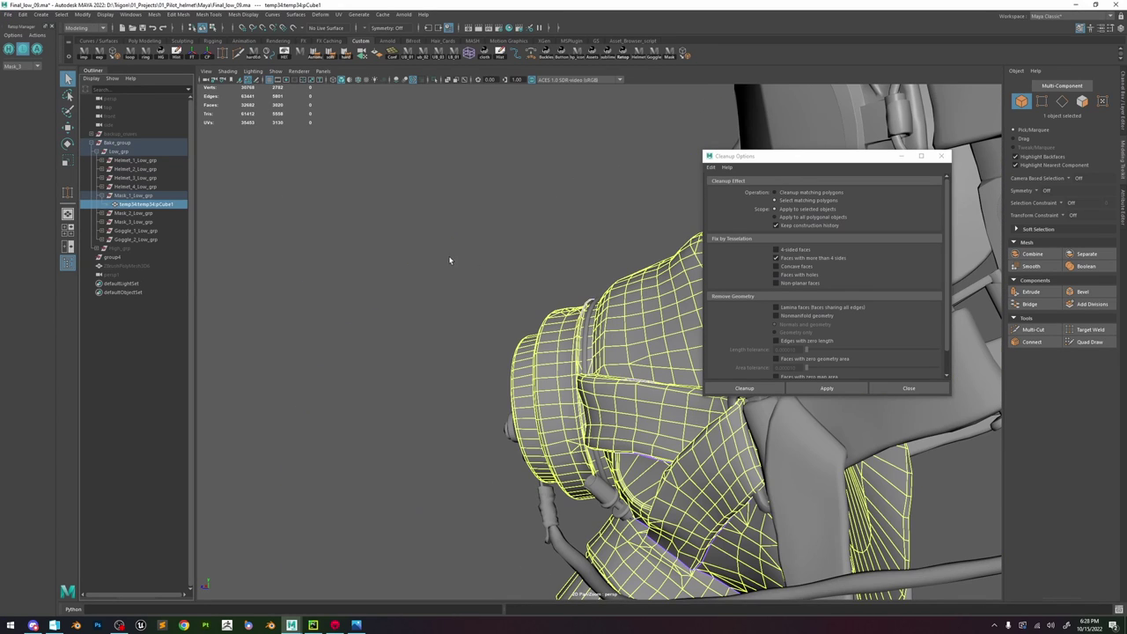
- Paste the cleaned mask, move it into Mask_1_Low_grp and delete the leftover import group
{"action": "key", "text": "ctrl+v"}
{"action": "left_click", "coordinate": [91, 284]}
{"action": "left_click", "coordinate": [122, 293]}
{"action": "middle_click_drag", "start_coordinate": [121, 293], "coordinate": [134, 196]}
{"action": "left_click", "coordinate": [120, 292]}
{"action": "key", "text": "Delete"}
{"action": "left_click", "coordinate": [141, 204]}
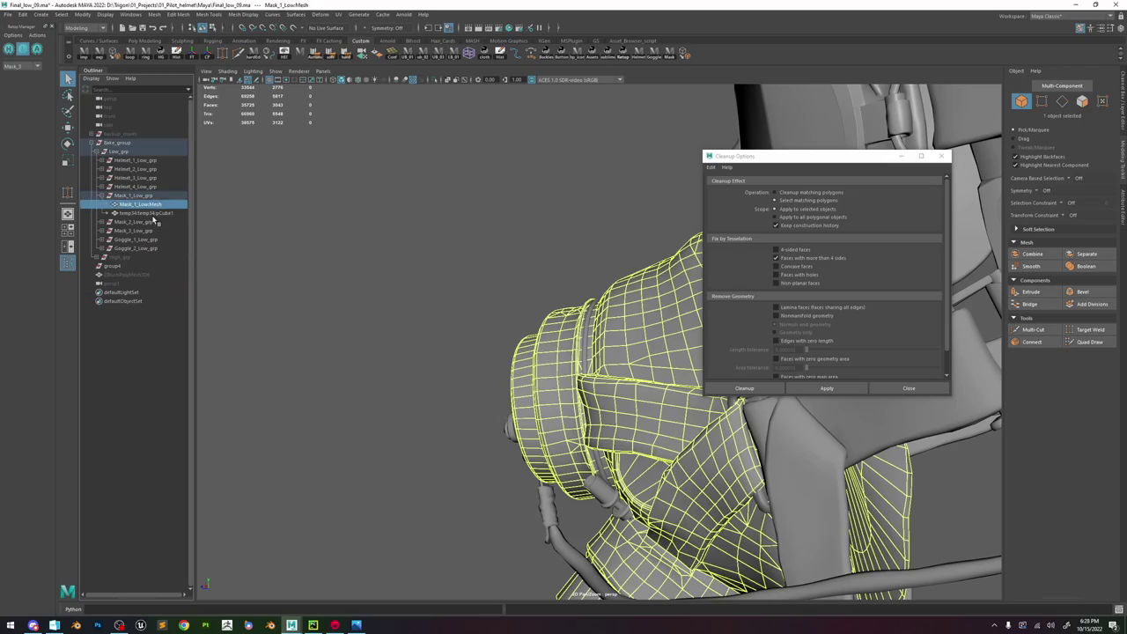
- Isolate the pasted mask together with the original mask and examine the seam beside the round filter
{"action": "left_click", "coordinate": [148, 214], "text": "shift"}
{"action": "left_click_drag", "start_coordinate": [461, 191], "coordinate": [533, 199], "text": "alt"}
{"action": "middle_click_drag", "start_coordinate": [534, 199], "coordinate": [402, 203], "text": "alt"}
{"action": "scroll", "coordinate": [401, 202], "scroll_direction": "up", "scroll_amount": 2}
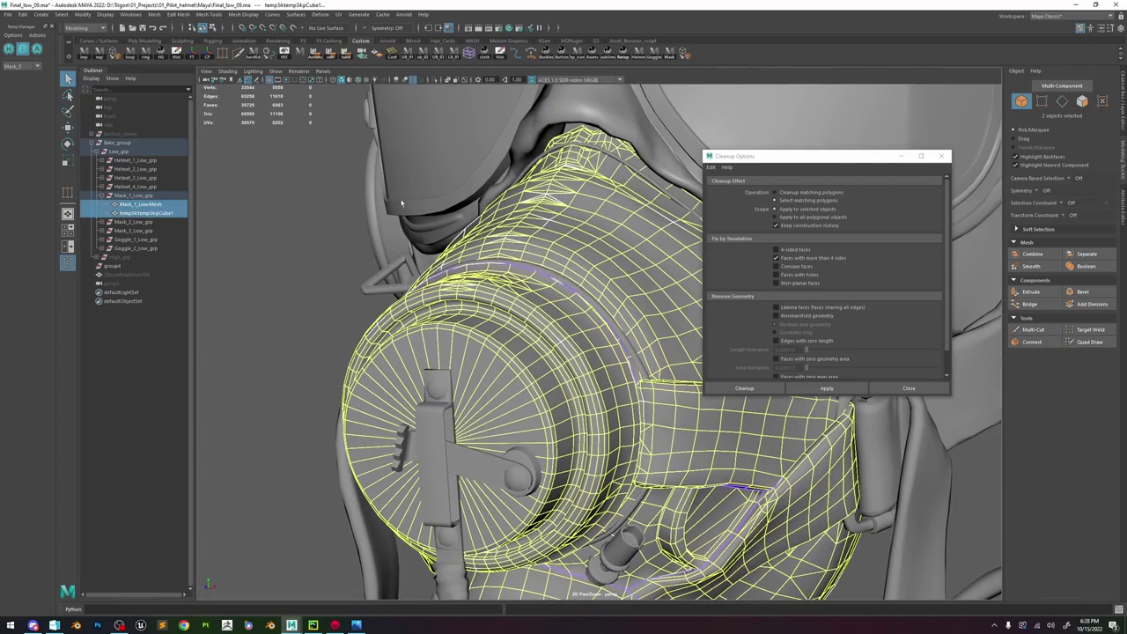
{"action": "left_click", "coordinate": [435, 81]}
{"action": "scroll", "coordinate": [428, 190], "scroll_direction": "up", "scroll_amount": 5}
{"action": "left_click", "coordinate": [156, 206]}
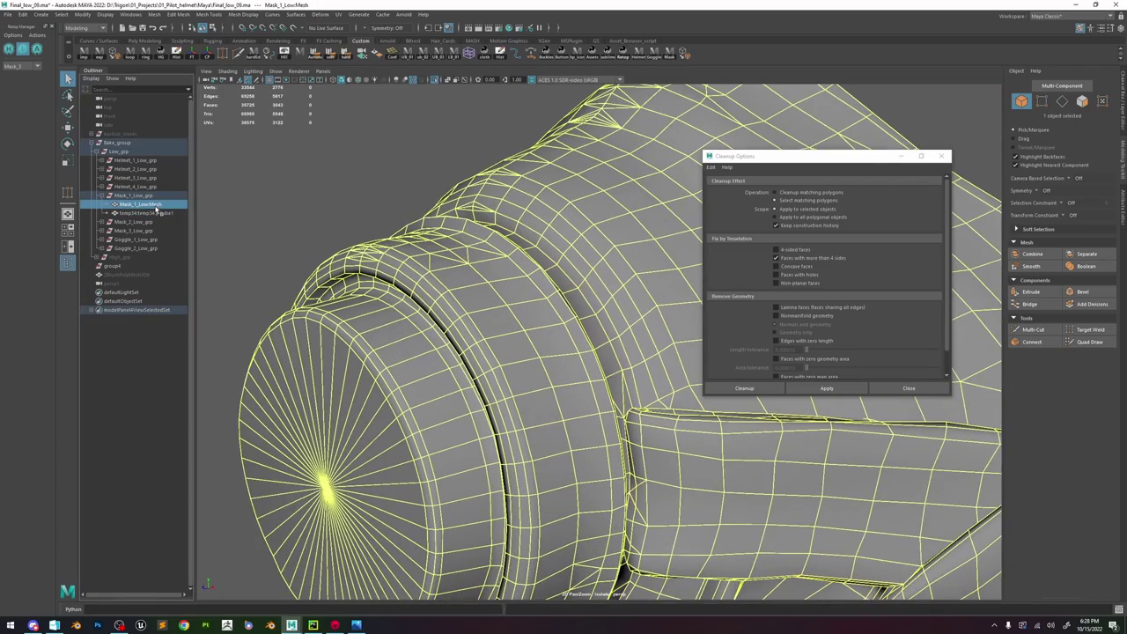
{"action": "left_click_drag", "start_coordinate": [530, 236], "coordinate": [553, 279], "text": "alt"}
{"action": "scroll", "coordinate": [548, 297], "scroll_direction": "up", "scroll_amount": 5}
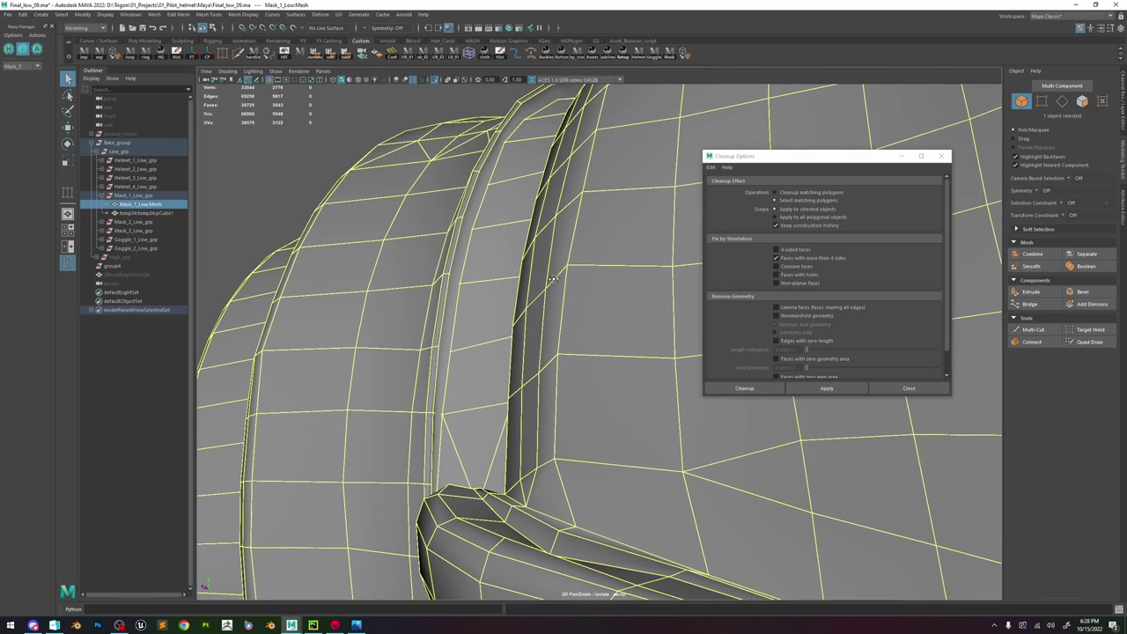
- Rename the pasted mask mesh New and the original mask mesh Old
{"action": "left_click", "coordinate": [436, 80]}
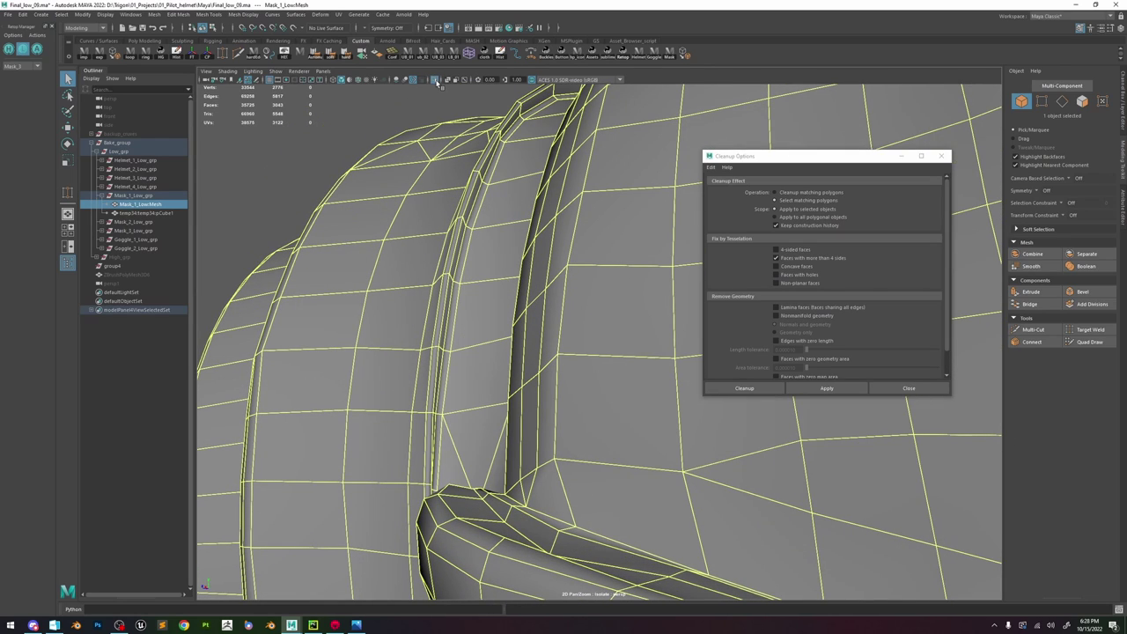
{"action": "double_click", "coordinate": [148, 205]}
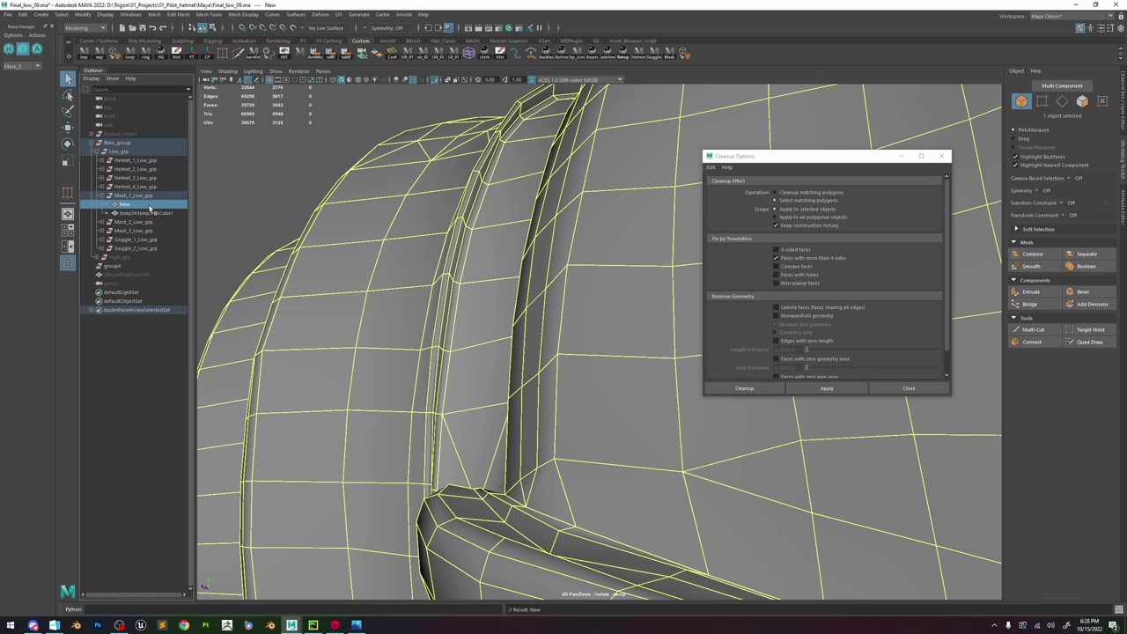
{"action": "left_click", "coordinate": [158, 214]}
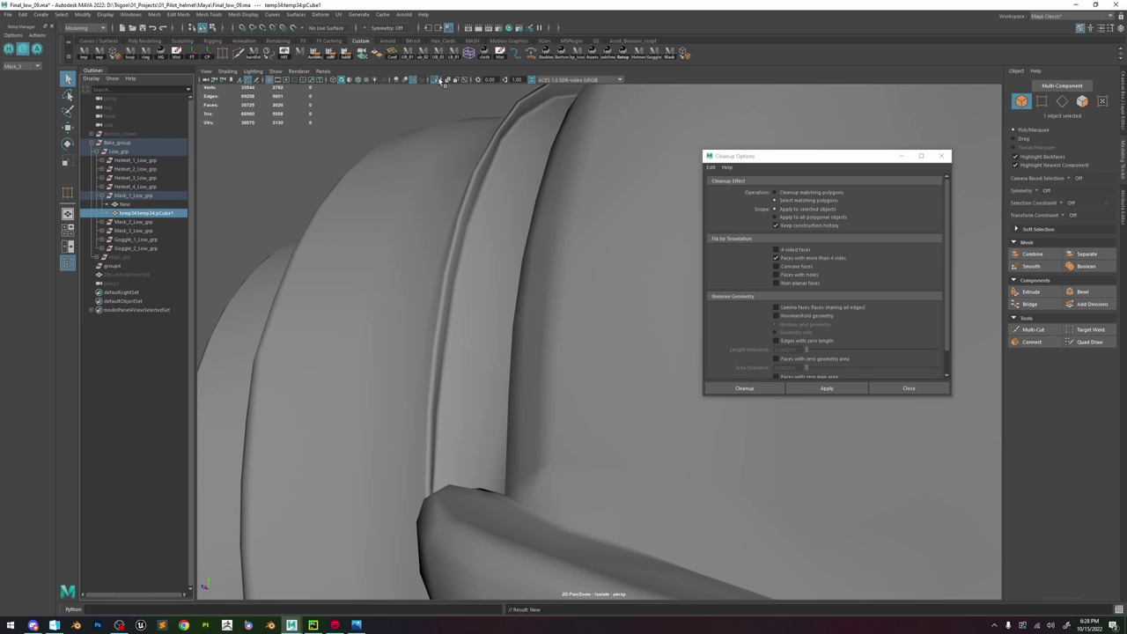
{"action": "left_click", "coordinate": [436, 80]}
{"action": "double_click", "coordinate": [157, 213]}
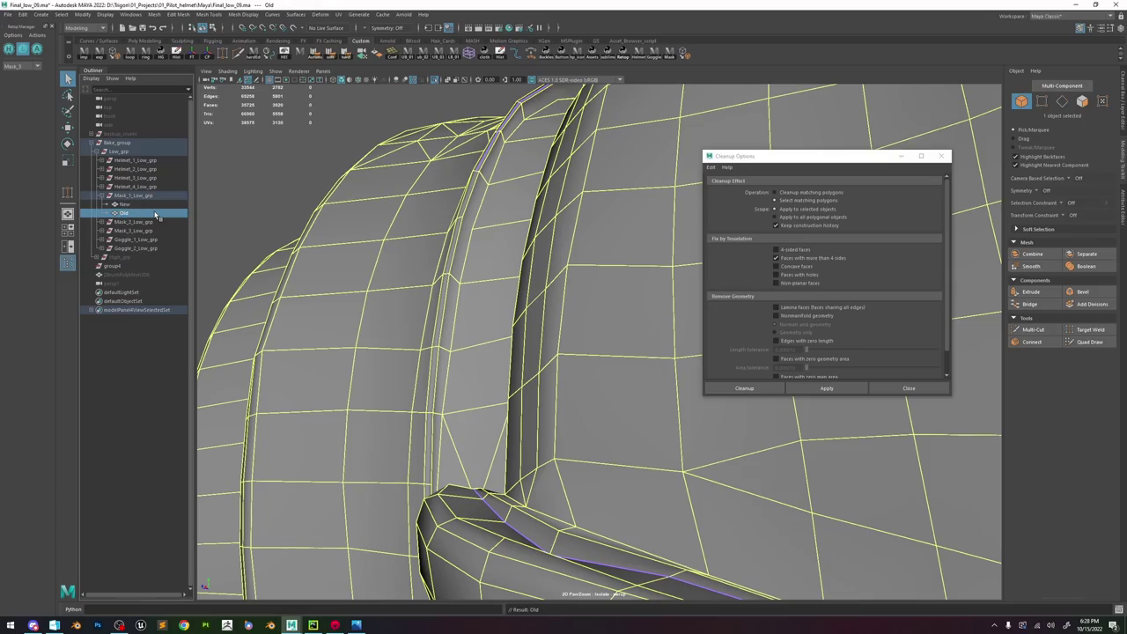
- Examine the edges of the Old mask around the filter, side folds and hose connector
{"action": "scroll", "coordinate": [437, 237], "scroll_direction": "down", "scroll_amount": 8}
{"action": "left_click_drag", "start_coordinate": [478, 282], "coordinate": [389, 288], "text": "alt"}
{"action": "right_click_drag", "start_coordinate": [388, 288], "coordinate": [564, 308], "text": "alt"}
{"action": "middle_click_drag", "start_coordinate": [616, 319], "coordinate": [470, 305], "text": "alt"}
{"action": "left_click_drag", "start_coordinate": [470, 306], "coordinate": [482, 304], "text": "alt"}
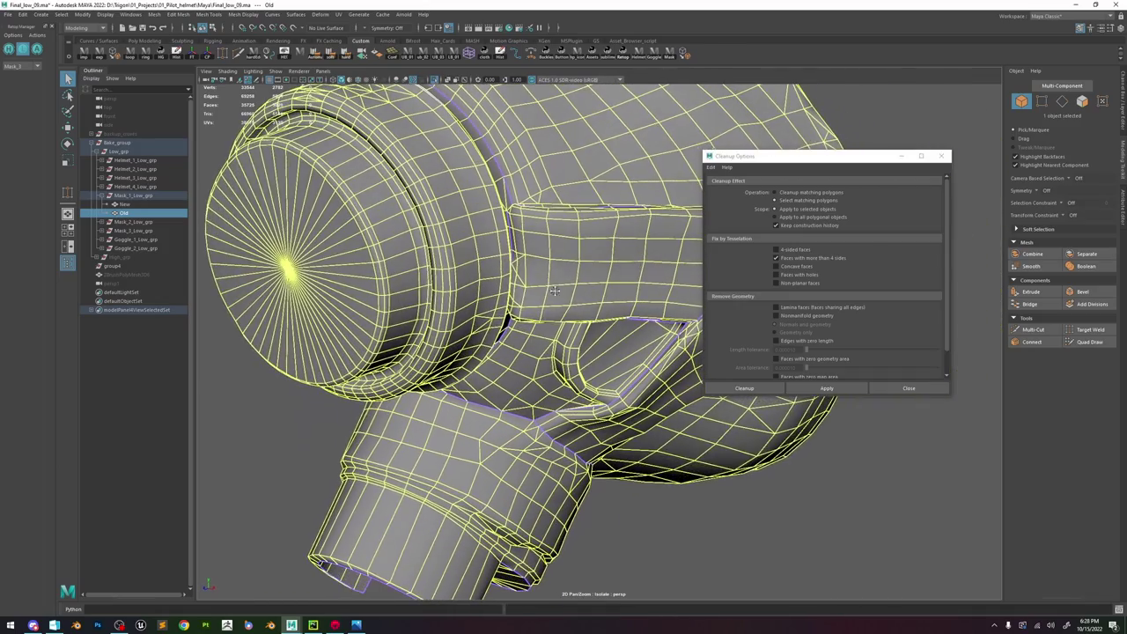
{"action": "right_click_drag", "start_coordinate": [482, 304], "coordinate": [505, 301], "text": "alt"}
{"action": "left_click_drag", "start_coordinate": [503, 303], "coordinate": [422, 246], "text": "alt"}
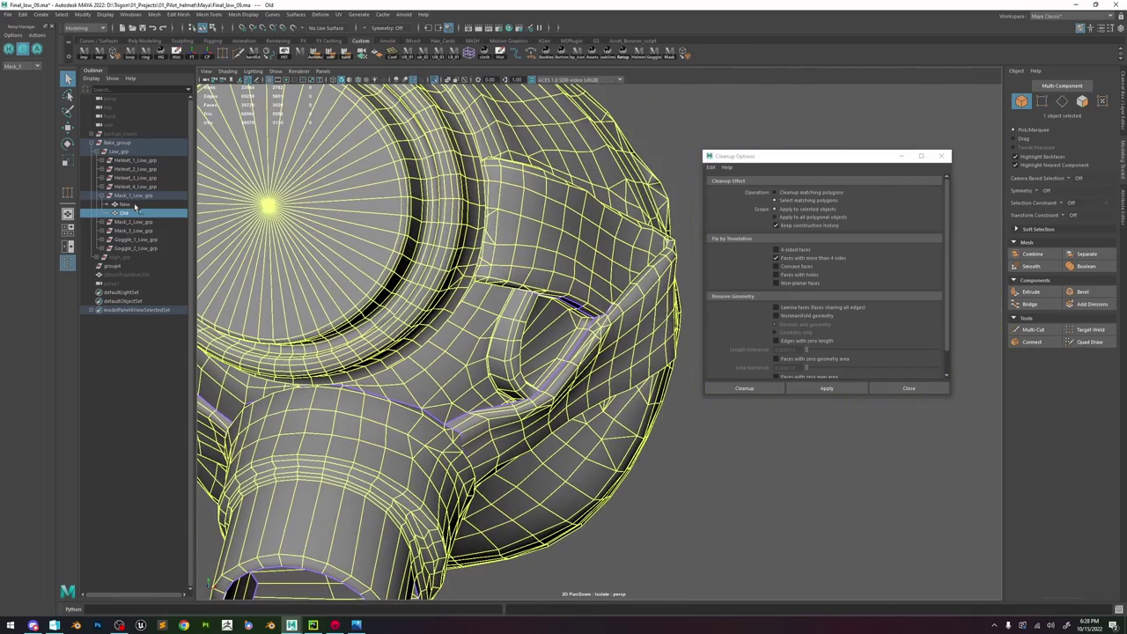
{"action": "left_click", "coordinate": [133, 206]}
{"action": "left_click", "coordinate": [133, 214]}
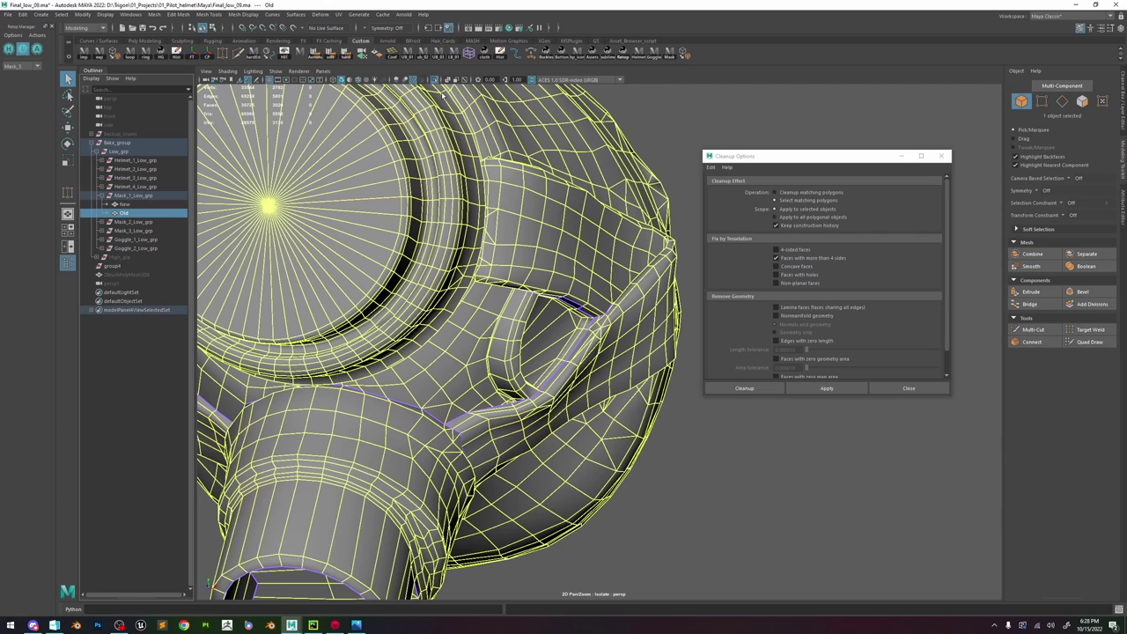
{"action": "key", "text": "f"}
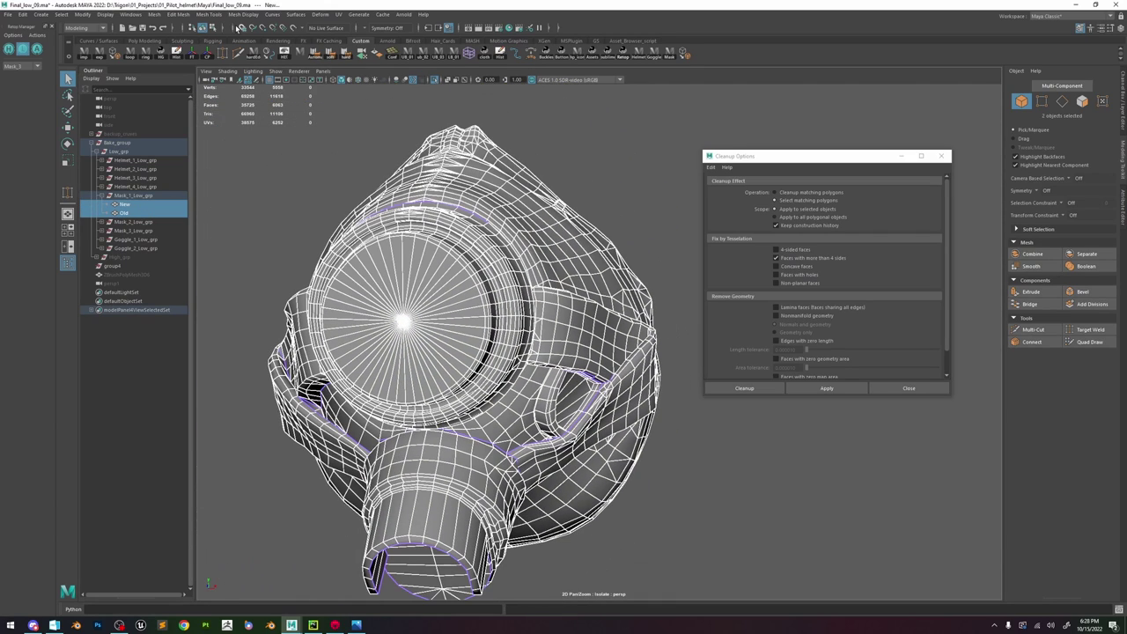
{"action": "left_click", "coordinate": [161, 18]}
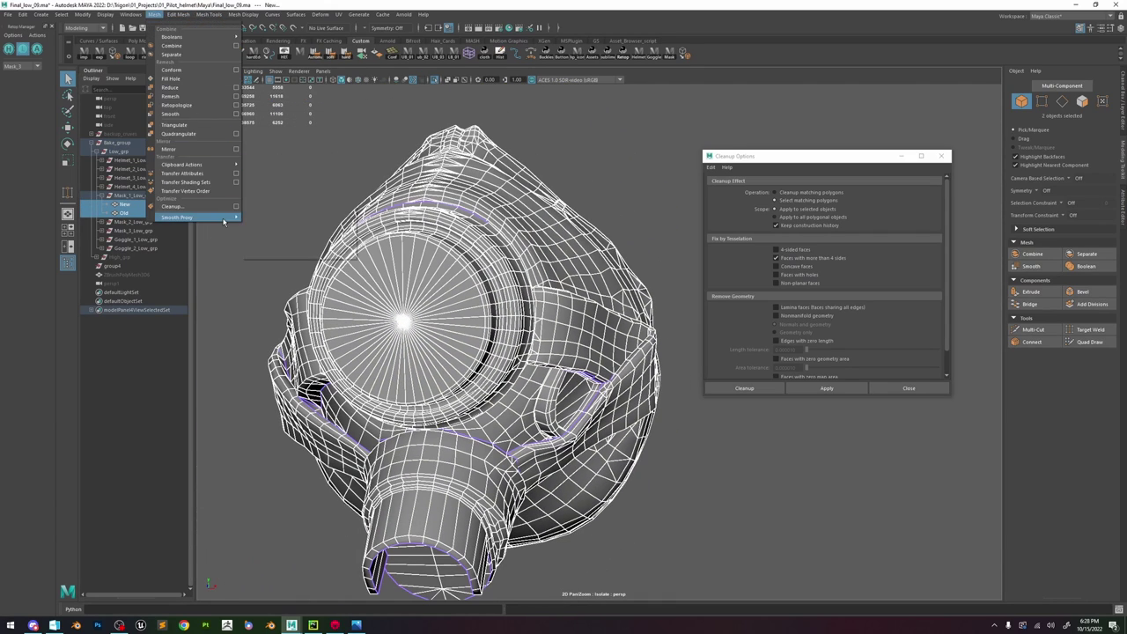
- Soften all edges of the New mask with Soften Edge
{"action": "left_click", "coordinate": [130, 206]}
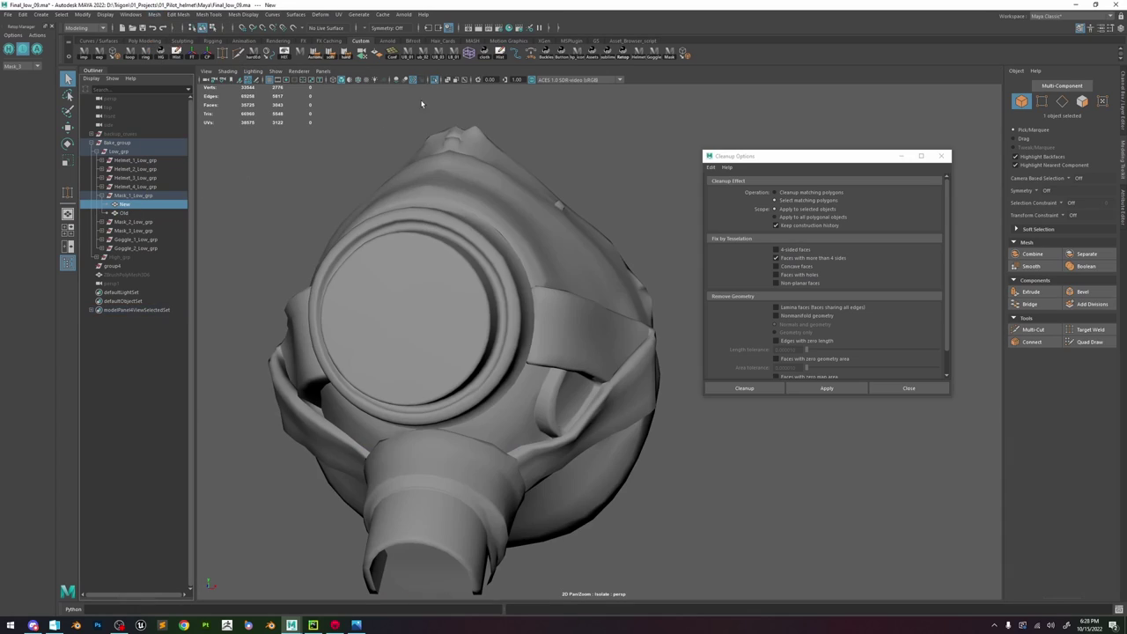
{"action": "left_click", "coordinate": [244, 15]}
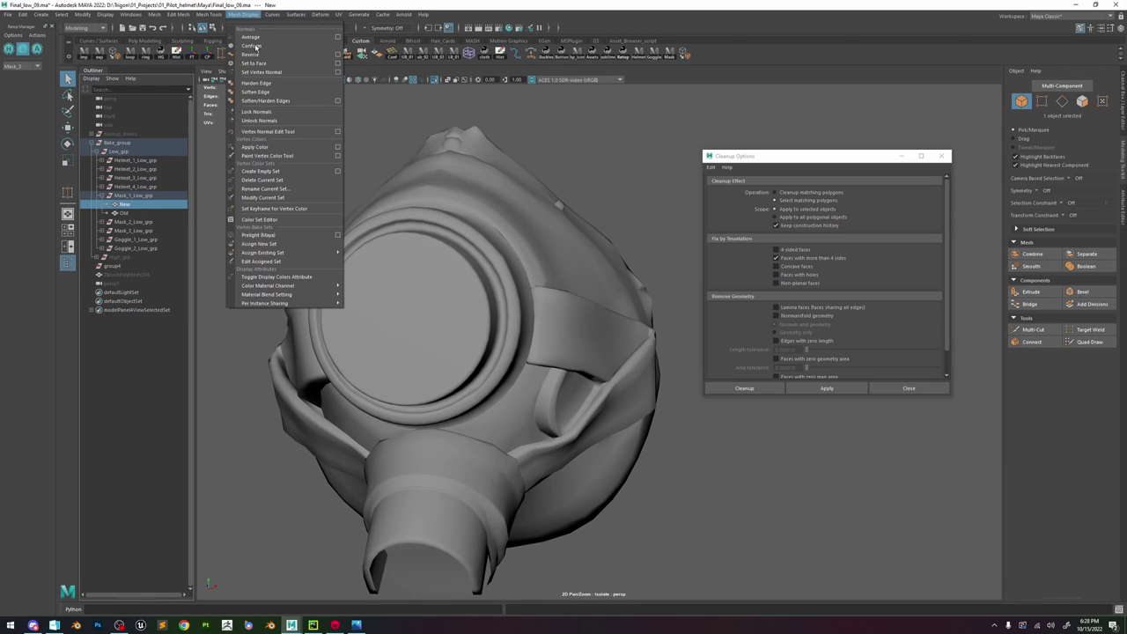
{"action": "left_click", "coordinate": [258, 112]}
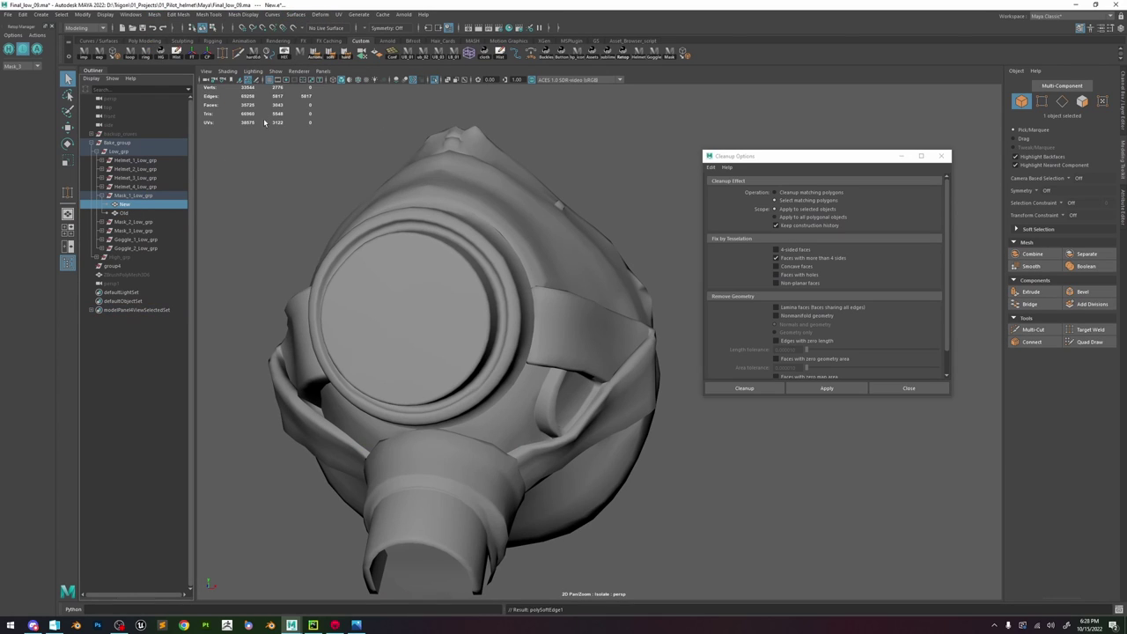
- Transfer only the vertex normals from Old to New, using World sample space and the Closest to point search method
{"action": "left_click", "coordinate": [132, 213]}
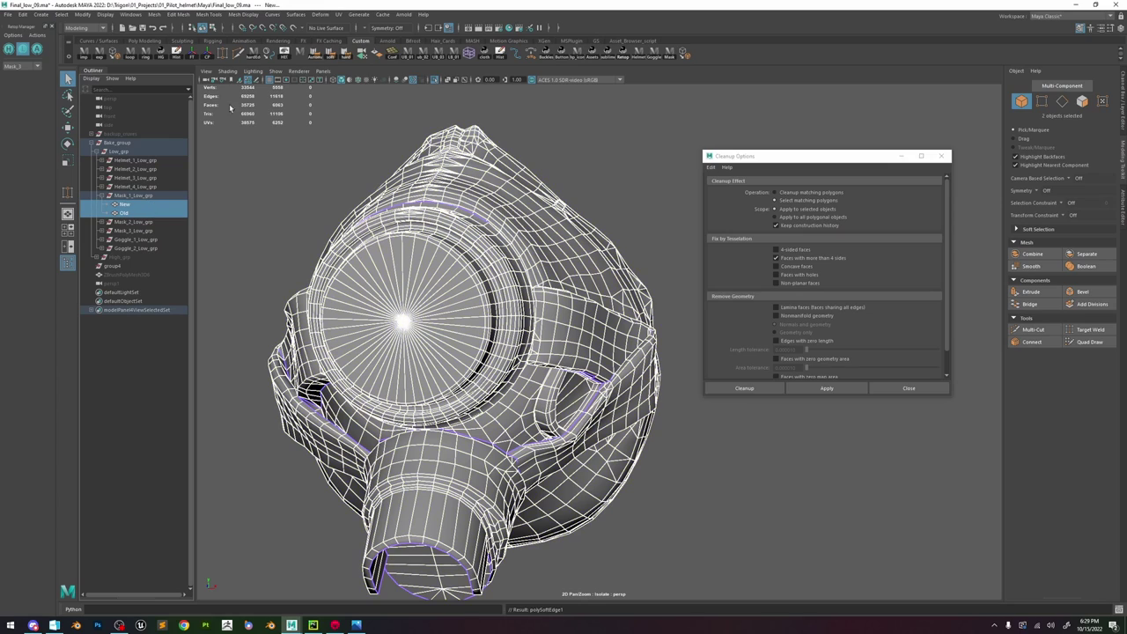
{"action": "left_click", "coordinate": [246, 16]}
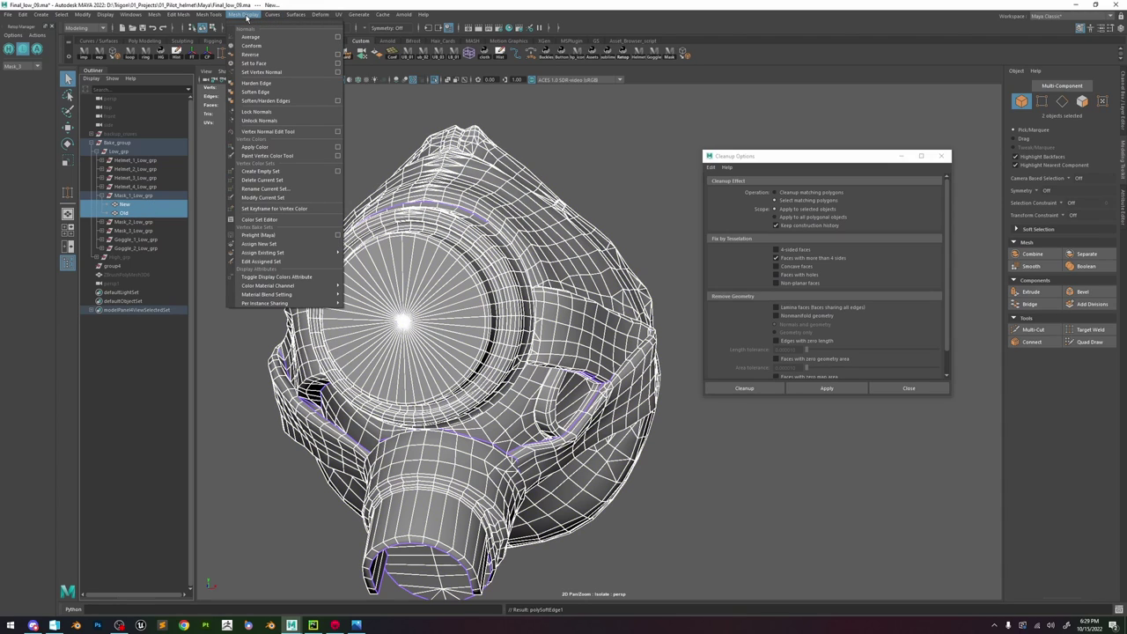
{"action": "left_click", "coordinate": [201, 16]}
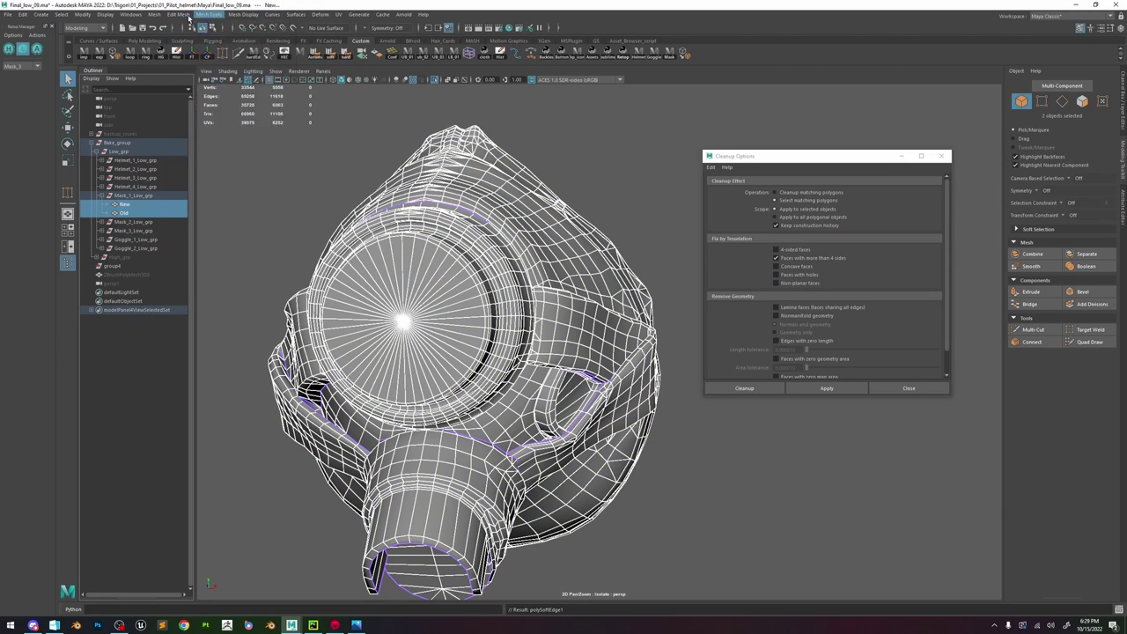
{"action": "left_click", "coordinate": [187, 16]}
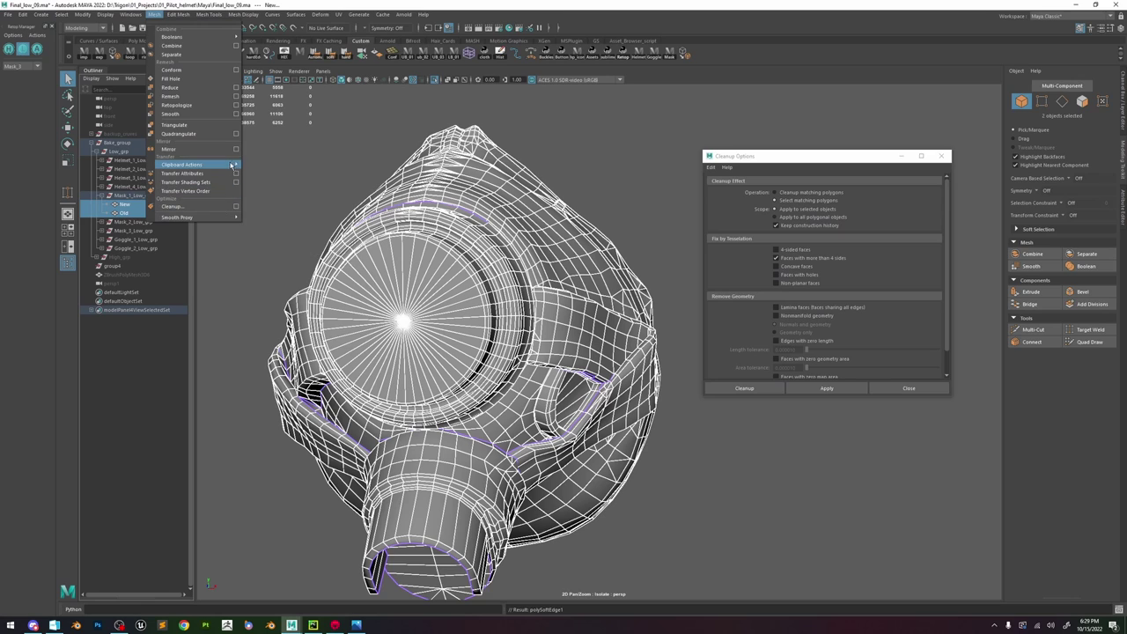
{"action": "left_click", "coordinate": [236, 174]}
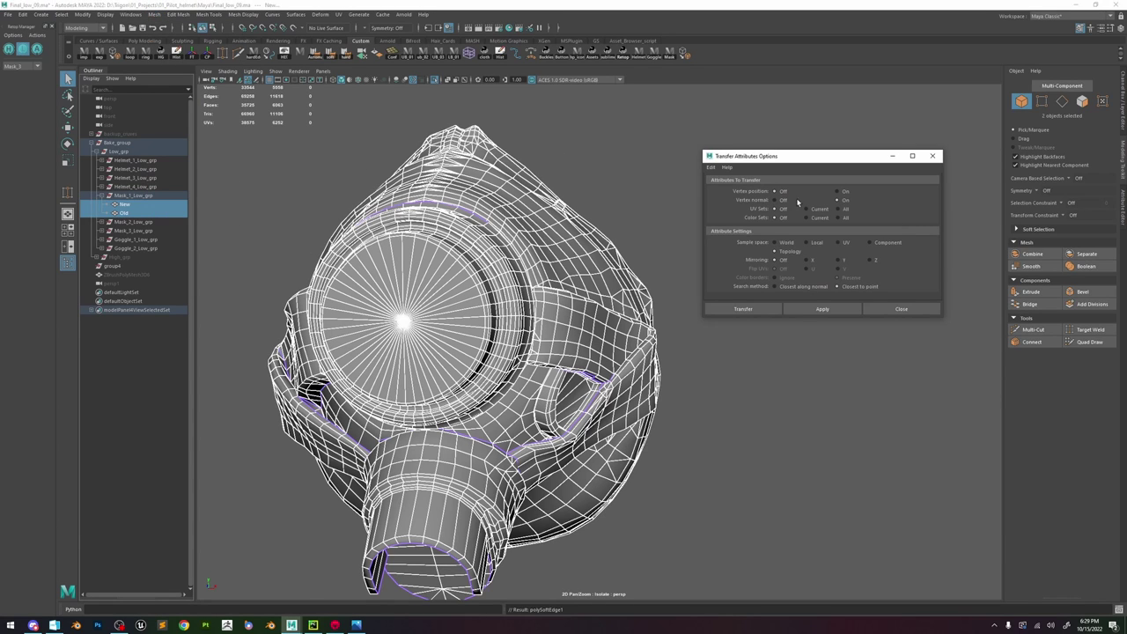
{"action": "right_click_drag", "start_coordinate": [527, 229], "coordinate": [669, 229], "text": "alt"}
{"action": "left_click_drag", "start_coordinate": [669, 229], "coordinate": [644, 231], "text": "alt"}
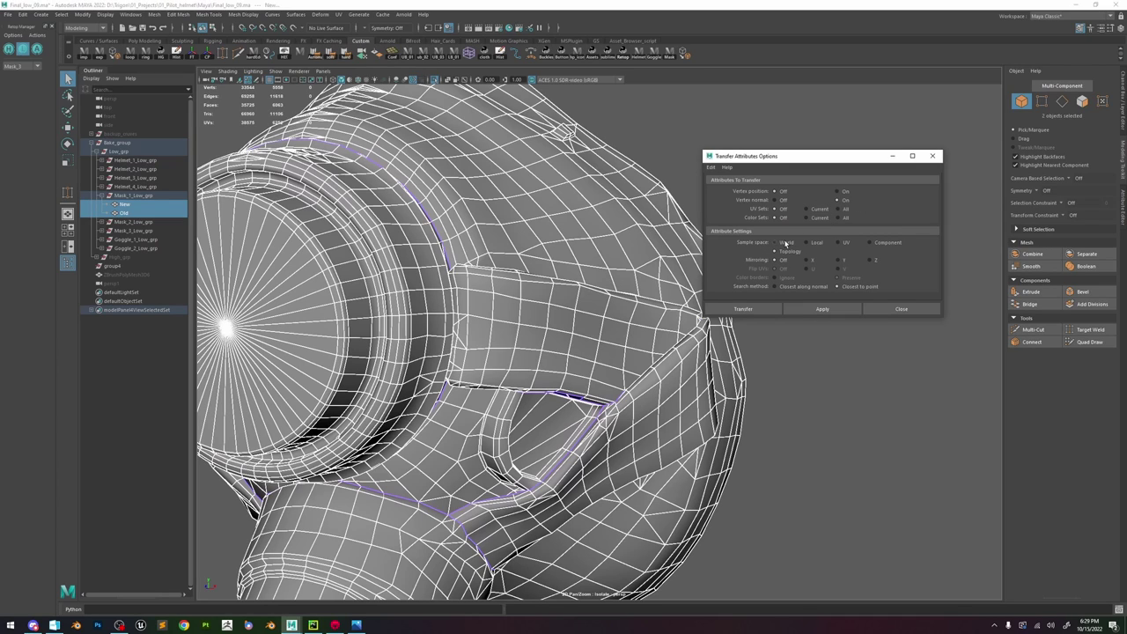
{"action": "left_click", "coordinate": [818, 309]}
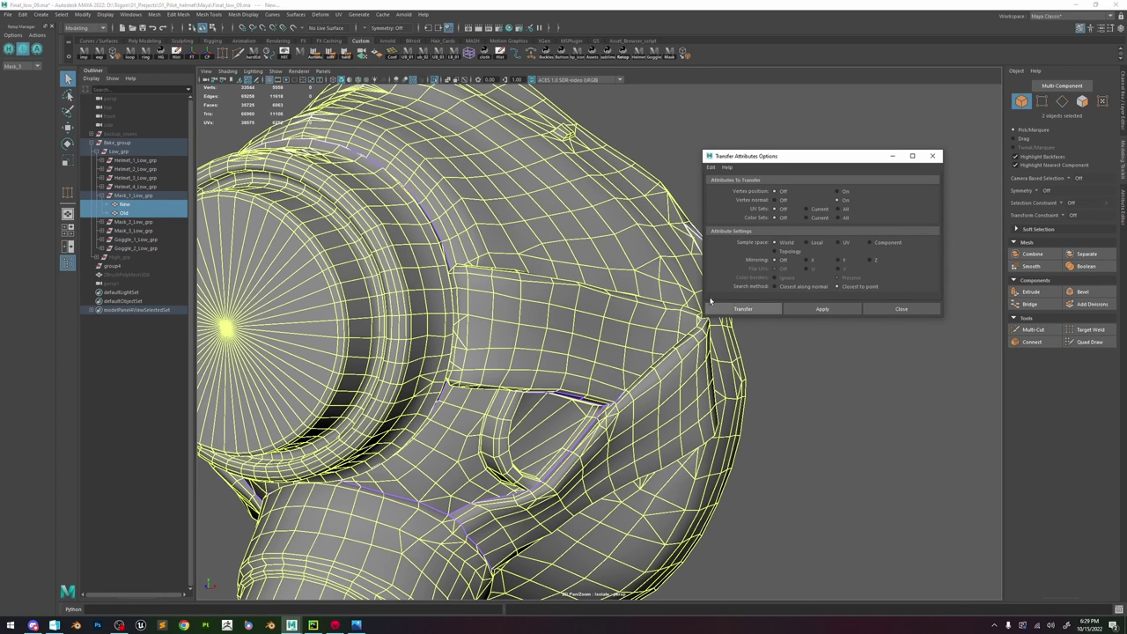
- Inspect the New mask's edges and shading around the filter and side folds after the normal transfer
{"action": "left_click", "coordinate": [120, 204]}
{"action": "left_click_drag", "start_coordinate": [514, 141], "coordinate": [440, 123], "text": "alt"}
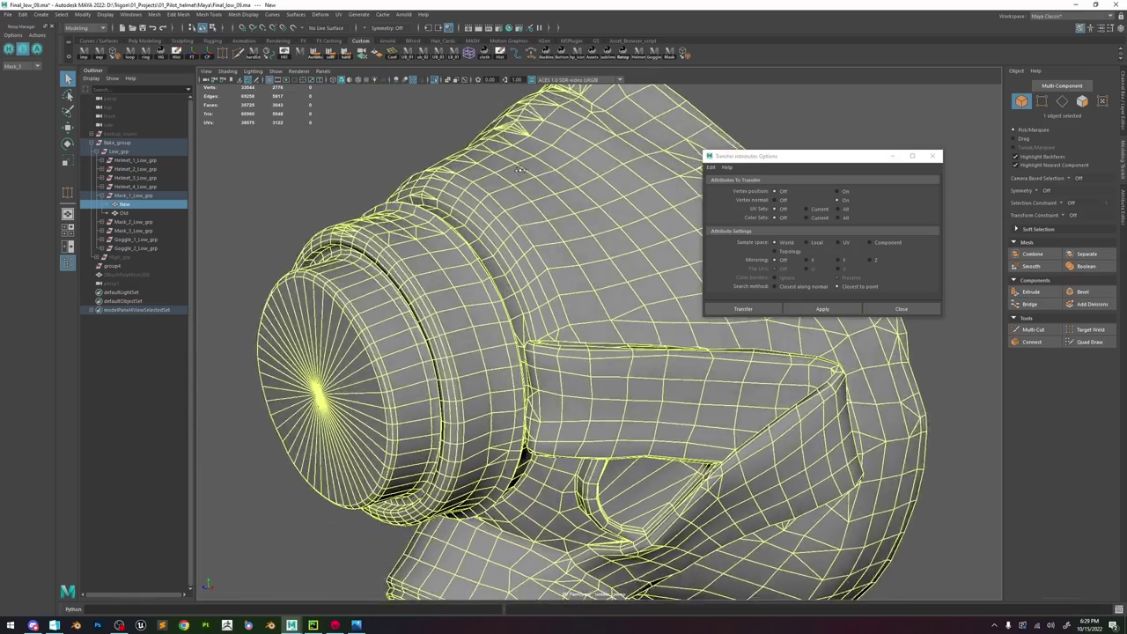
{"action": "mouse_move", "coordinate": [440, 123]}
{"action": "right_mouse_down", "text": "alt"}
{"action": "mouse_move", "coordinate": [469, 116]}
{"action": "mouse_move", "coordinate": [486, 130]}
{"action": "mouse_move", "coordinate": [435, 118]}
{"action": "right_mouse_up", "text": "alt"}
{"action": "left_click_drag", "start_coordinate": [498, 203], "coordinate": [623, 170], "text": "alt"}
{"action": "right_click_drag", "start_coordinate": [623, 170], "coordinate": [673, 189], "text": "alt"}
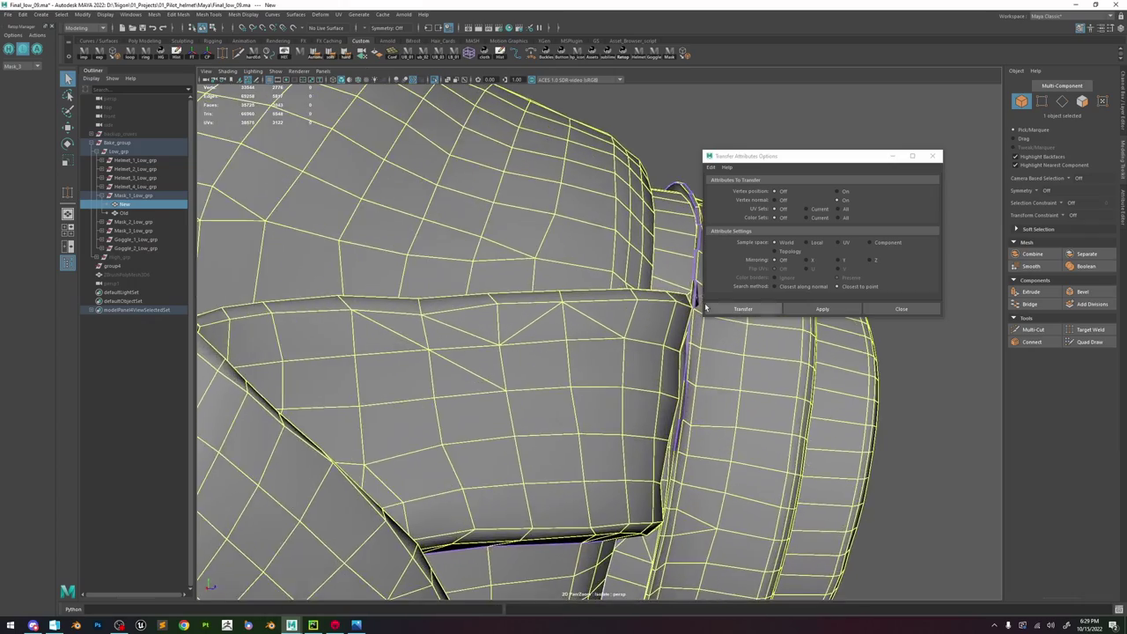
- Inspect the New mask's edges and shading where the side strap meets the filter housing
{"action": "middle_click_drag", "start_coordinate": [674, 189], "coordinate": [559, 172], "text": "alt"}
{"action": "right_click_drag", "start_coordinate": [559, 172], "coordinate": [599, 264], "text": "alt"}
{"action": "left_click_drag", "start_coordinate": [599, 264], "coordinate": [519, 104], "text": "alt"}
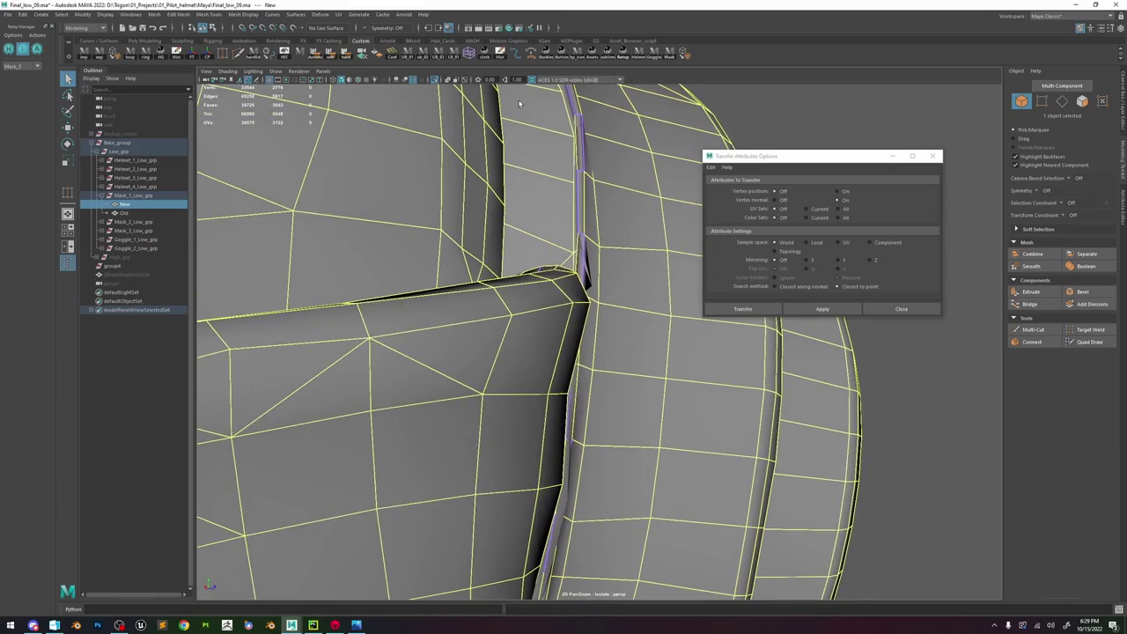
{"action": "left_click", "coordinate": [436, 82]}
{"action": "left_click", "coordinate": [437, 82]}
{"action": "left_click_drag", "start_coordinate": [564, 207], "coordinate": [550, 202], "text": "alt"}
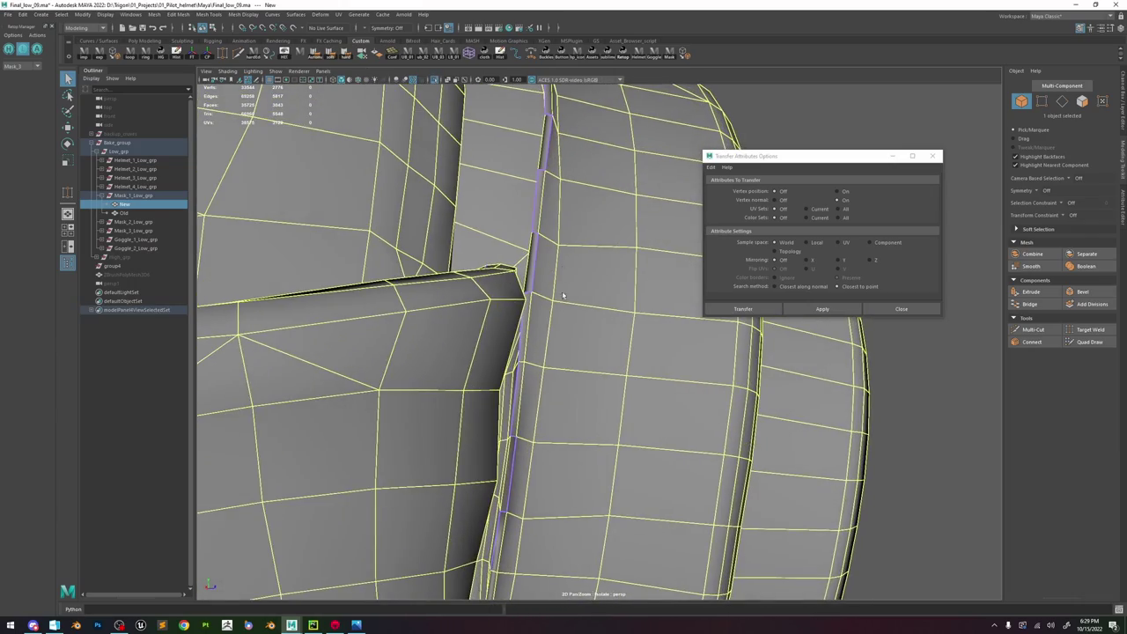
{"action": "right_click_drag", "start_coordinate": [606, 327], "coordinate": [576, 307], "text": "alt"}
{"action": "left_click_drag", "start_coordinate": [575, 306], "coordinate": [374, 167], "text": "alt"}
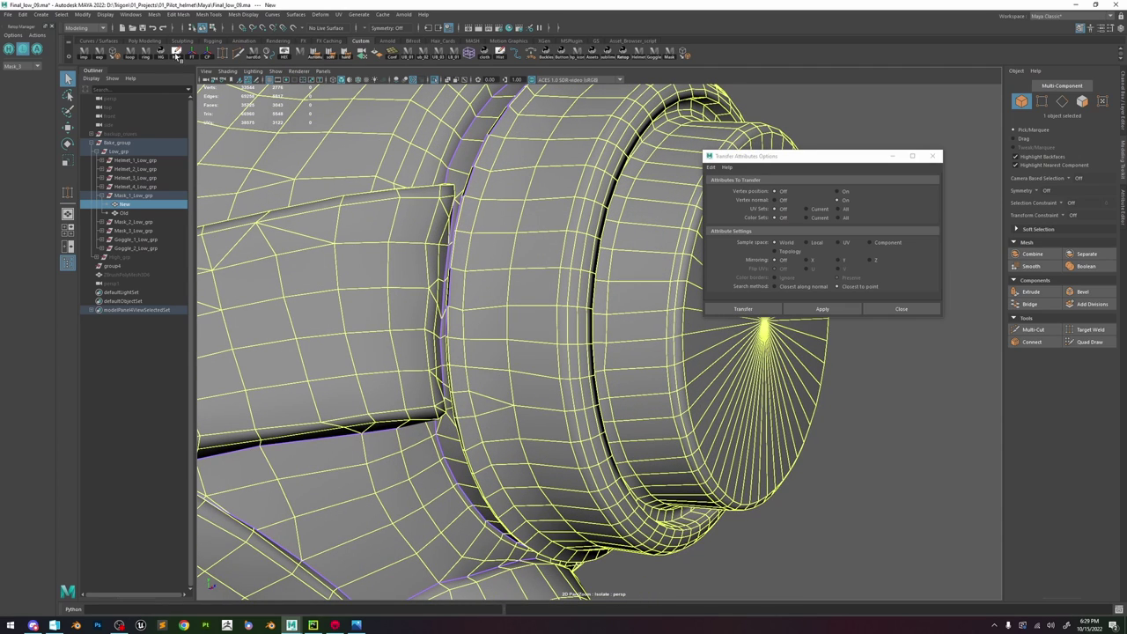
- Delete the Old mask from Mask_1_Low_grp and select the New mask
{"action": "left_click", "coordinate": [146, 214]}
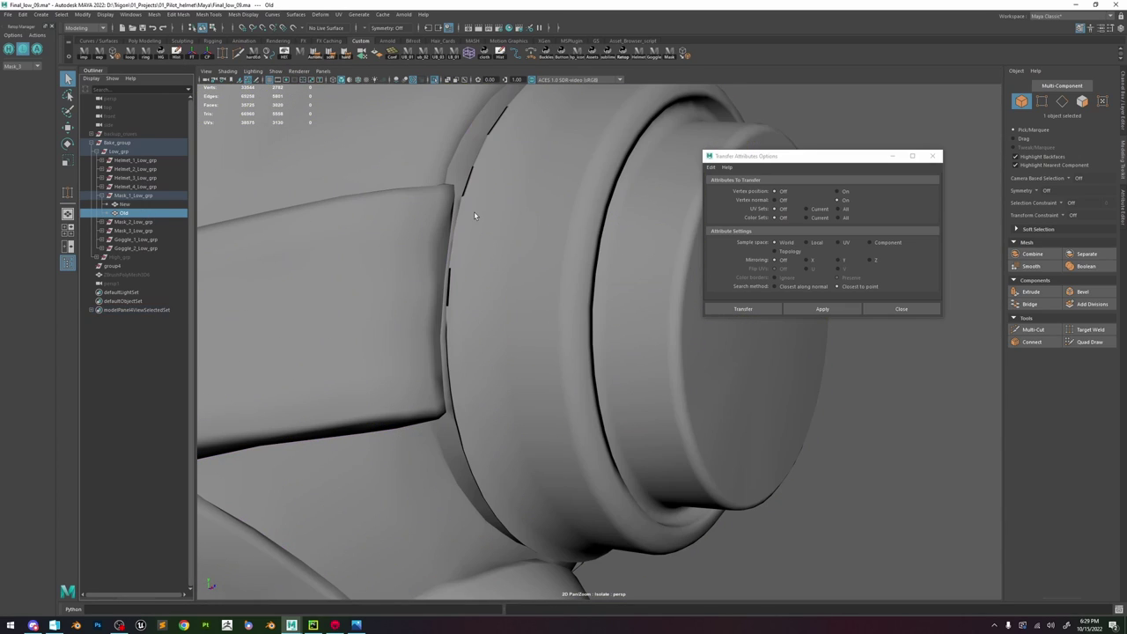
{"action": "key", "text": "Delete"}
{"action": "left_click", "coordinate": [540, 240]}
- Examine individual edges of the New mask where the filter rim meets the side fold
{"action": "left_click_drag", "start_coordinate": [504, 198], "coordinate": [563, 251], "text": "alt"}
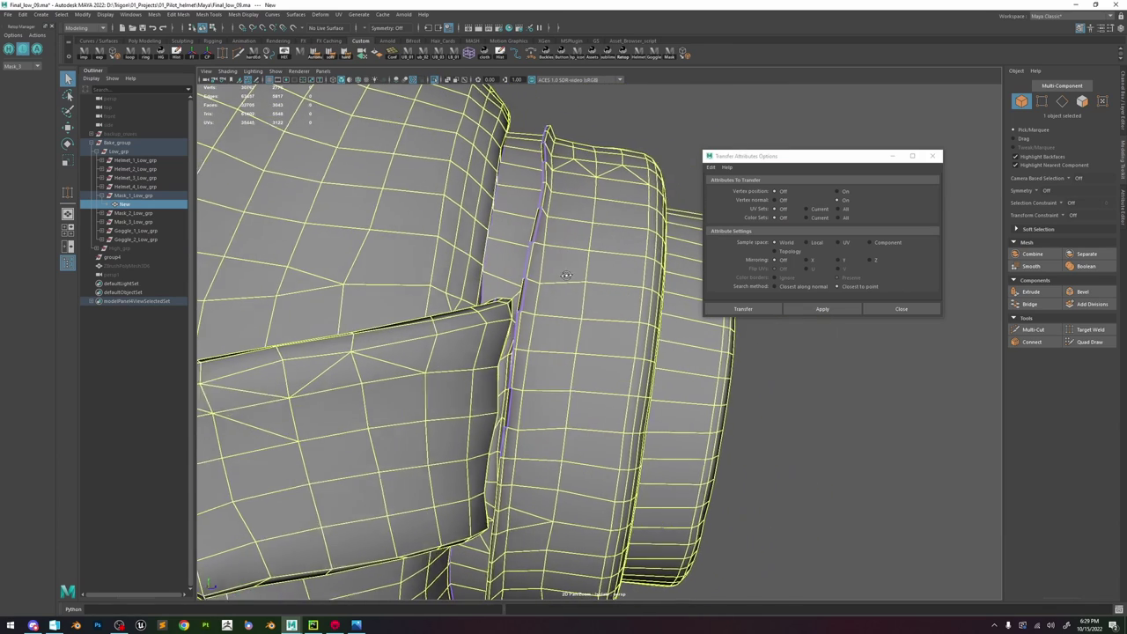
{"action": "right_click_drag", "start_coordinate": [570, 256], "coordinate": [574, 208]}
{"action": "right_click_drag", "start_coordinate": [578, 251], "coordinate": [649, 365], "text": "alt"}
{"action": "left_click_drag", "start_coordinate": [423, 264], "coordinate": [449, 282], "text": "alt"}
{"action": "right_click_drag", "start_coordinate": [432, 278], "coordinate": [471, 299], "text": "alt"}
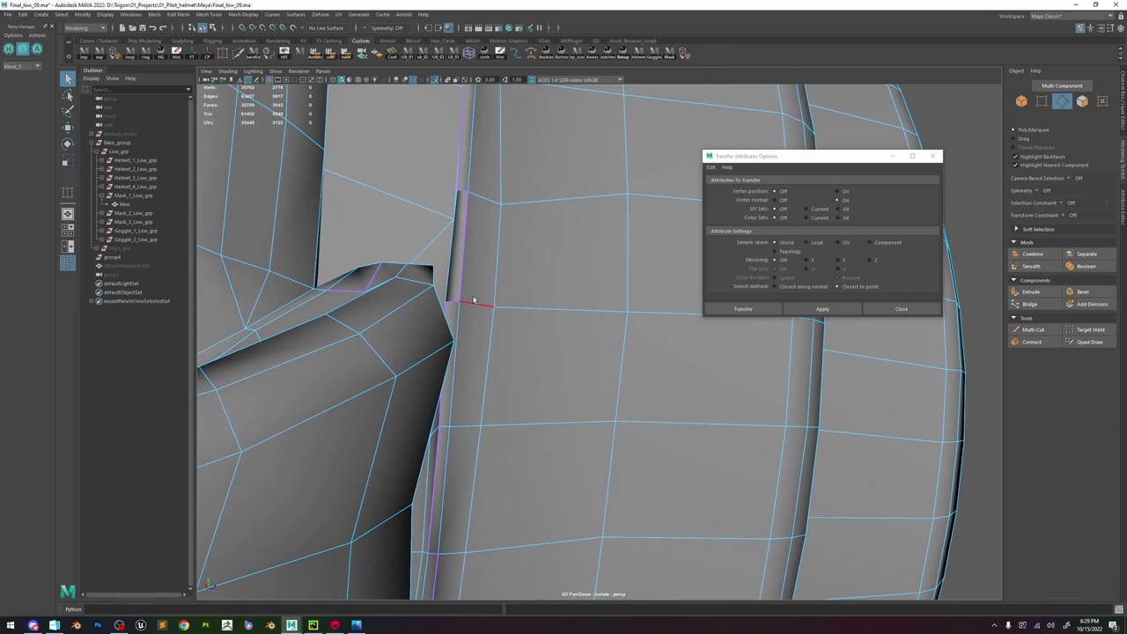
{"action": "left_click", "coordinate": [458, 297]}
{"action": "key", "text": "f"}
{"action": "left_click_drag", "start_coordinate": [620, 320], "coordinate": [634, 317], "text": "alt"}
{"action": "left_click", "coordinate": [588, 234]}
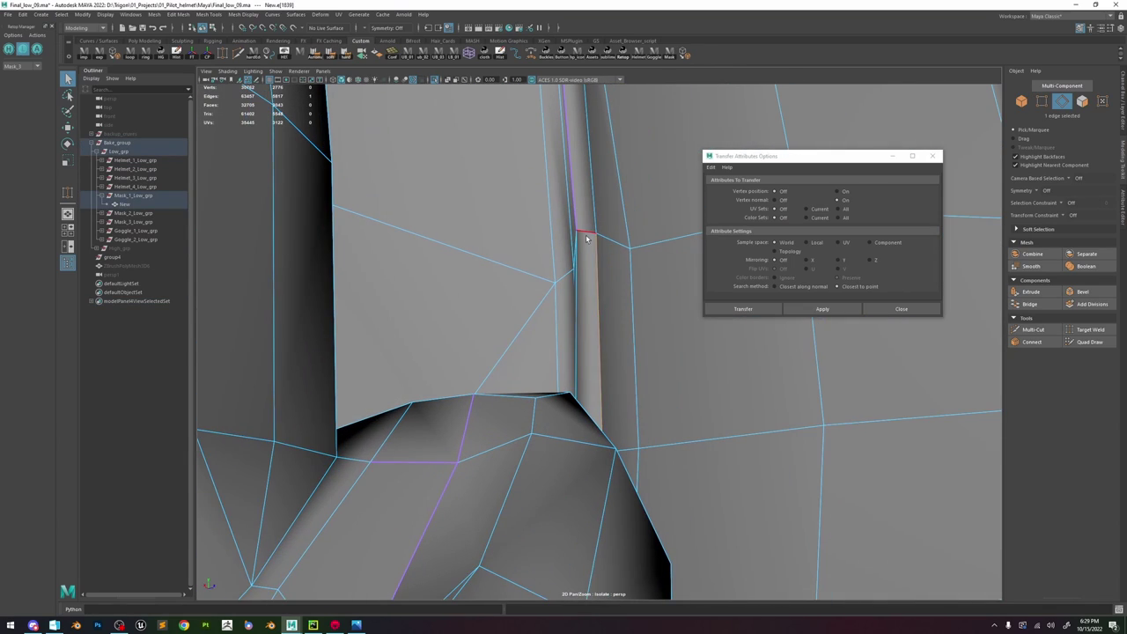
{"action": "scroll", "coordinate": [586, 231], "scroll_direction": "down", "scroll_amount": 4}
{"action": "left_click_drag", "start_coordinate": [641, 262], "coordinate": [614, 250], "text": "alt"}
- Return to object selection and unlock the normals of the New mask
{"action": "key", "text": "F8"}
{"action": "left_click", "coordinate": [656, 132]}
{"action": "left_click", "coordinate": [617, 308]}
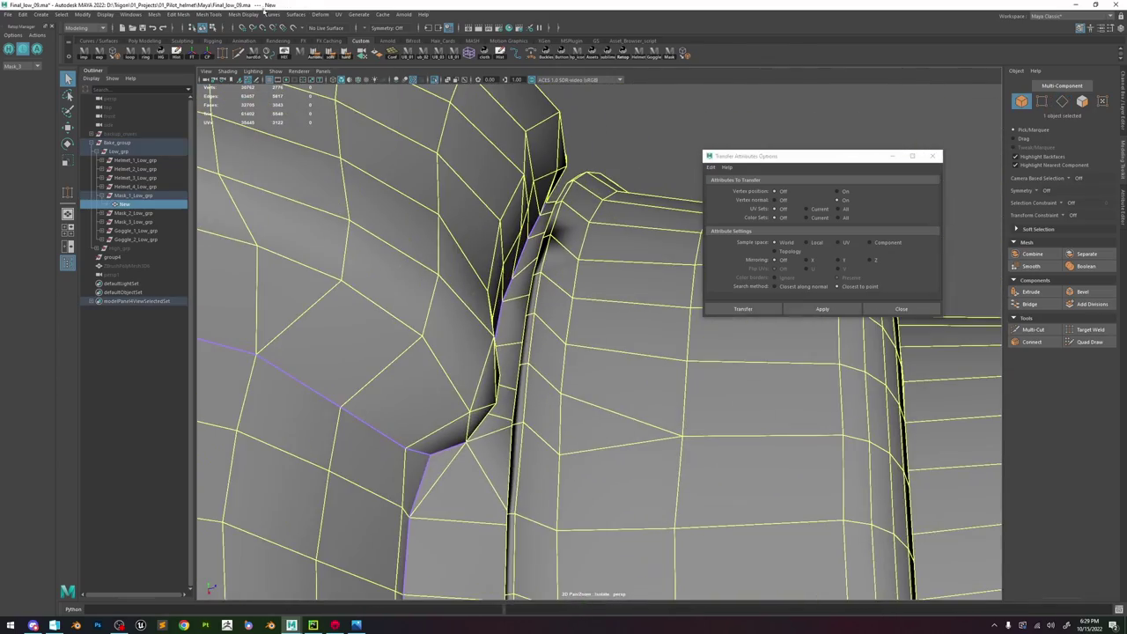
{"action": "left_click", "coordinate": [231, 14]}
{"action": "left_click", "coordinate": [282, 121]}
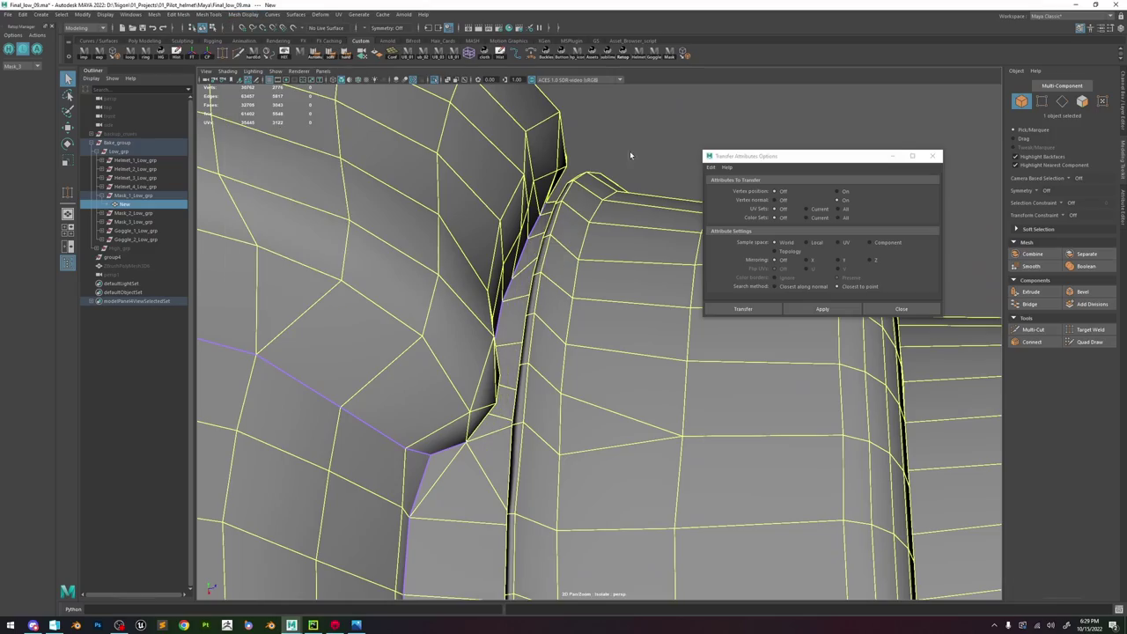
{"action": "left_click", "coordinate": [630, 152]}
{"action": "left_click", "coordinate": [629, 206]}
- Examine the whole New mask in wireframe display, including its highlighted border edges
{"action": "mouse_move", "coordinate": [629, 210]}
{"action": "left_mouse_down", "text": "alt"}
{"action": "mouse_move", "coordinate": [627, 236]}
{"action": "mouse_move", "coordinate": [607, 221]}
{"action": "mouse_move", "coordinate": [621, 181]}
{"action": "mouse_move", "coordinate": [602, 239]}
{"action": "mouse_move", "coordinate": [571, 269]}
{"action": "left_mouse_up", "text": "alt"}
{"action": "middle_click_drag", "start_coordinate": [570, 269], "coordinate": [568, 205], "text": "alt"}
{"action": "left_click_drag", "start_coordinate": [568, 205], "coordinate": [440, 287], "text": "alt"}
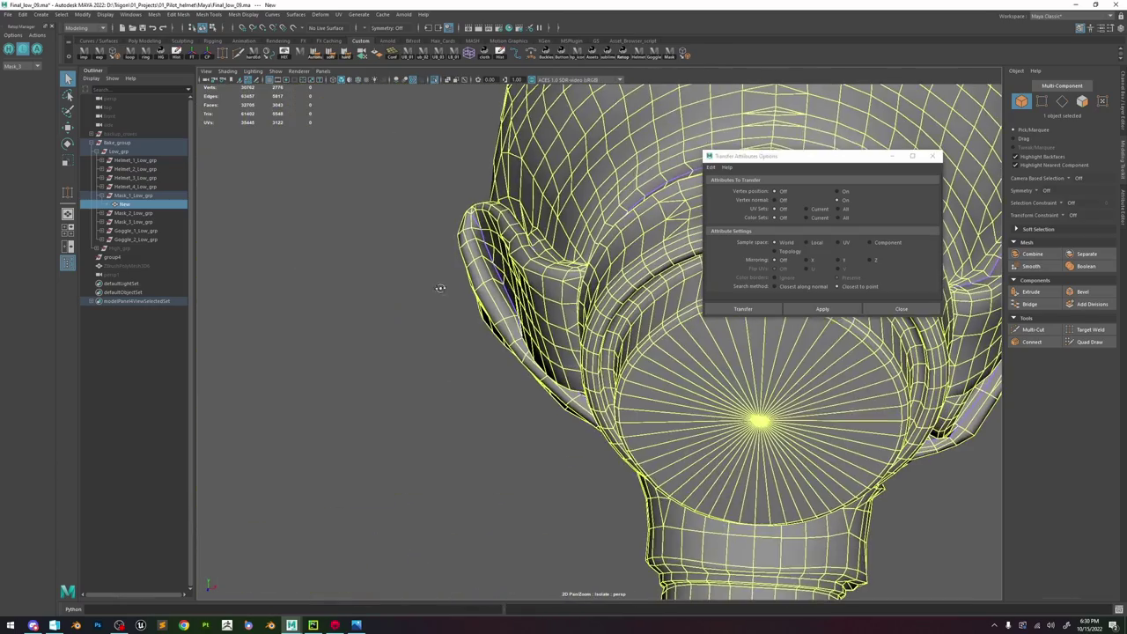
{"action": "key", "text": "4"}
{"action": "right_click_drag", "start_coordinate": [704, 270], "coordinate": [617, 266], "text": "alt"}
{"action": "middle_click_drag", "start_coordinate": [526, 259], "coordinate": [383, 254], "text": "alt"}
{"action": "left_click", "coordinate": [751, 452]}
{"action": "left_click_drag", "start_coordinate": [750, 451], "coordinate": [605, 404], "text": "alt"}
{"action": "left_click_drag", "start_coordinate": [591, 322], "coordinate": [586, 314], "text": "alt"}
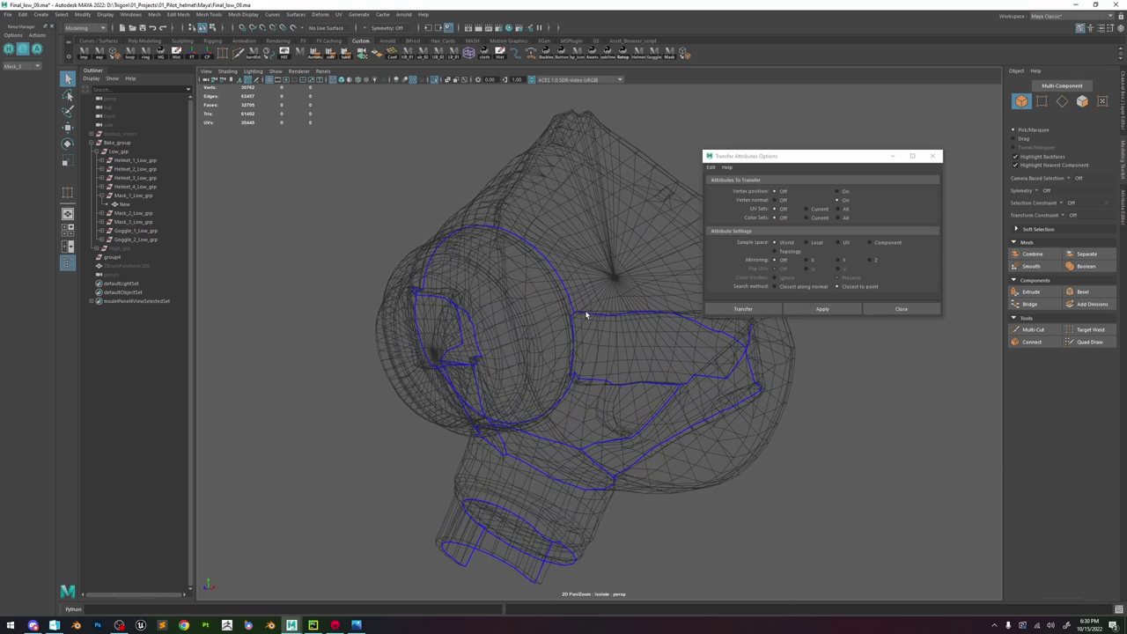
- Save the current scene, and save a new version of it as Final_low_10.ma
{"action": "key", "text": "ctrl+s"}
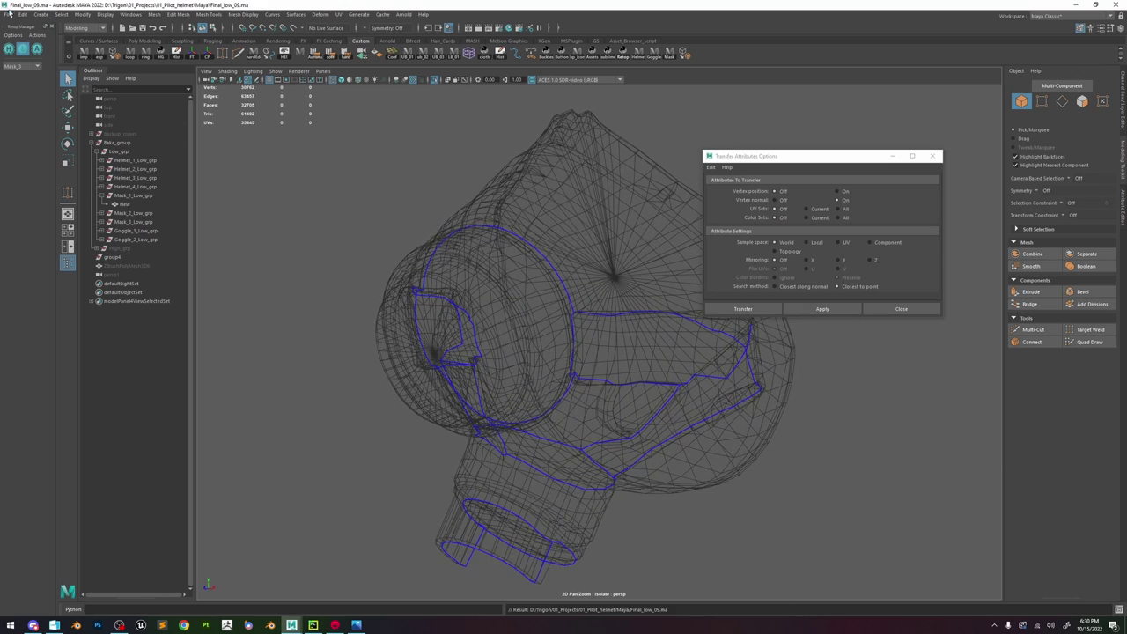
{"action": "left_click", "coordinate": [7, 14]}
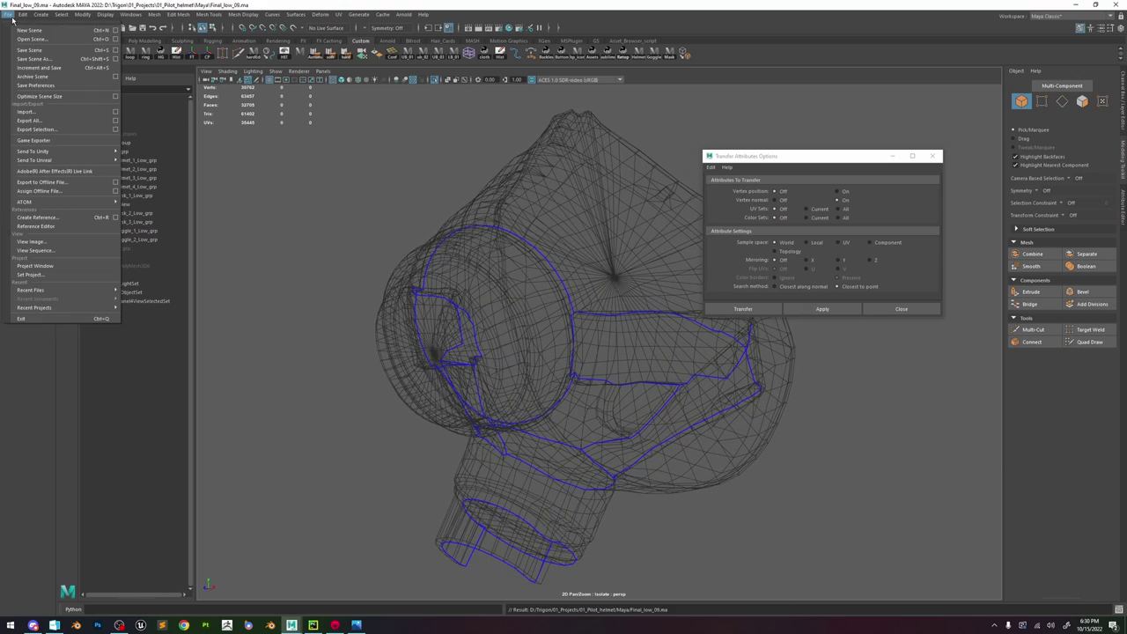
{"action": "left_click", "coordinate": [33, 58]}
{"action": "left_click", "coordinate": [271, 238]}
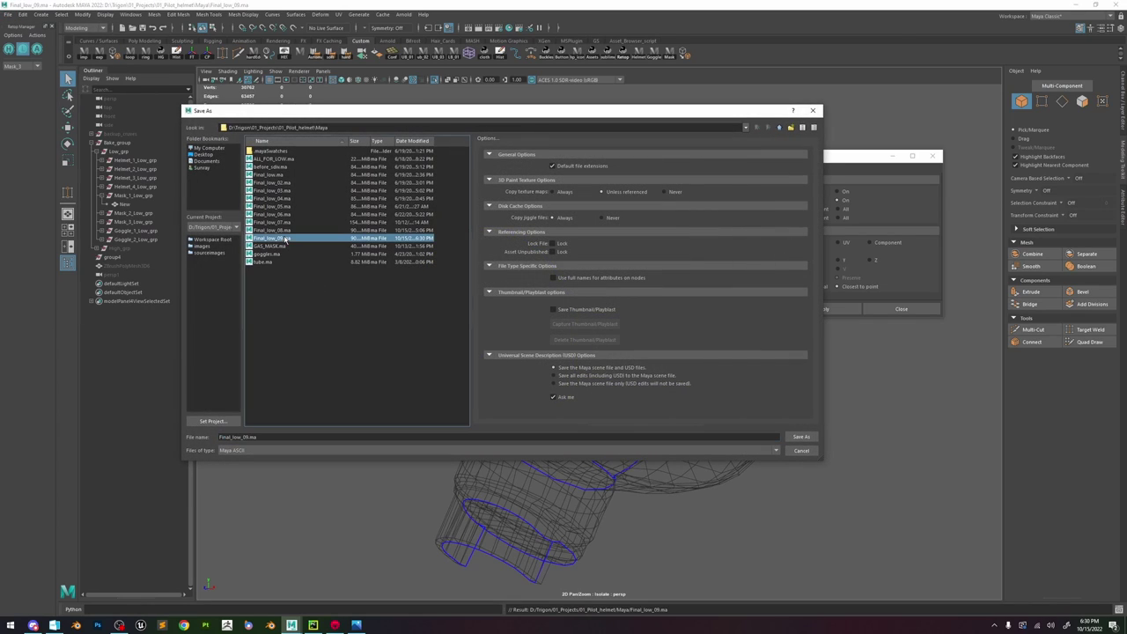
{"action": "left_click", "coordinate": [250, 436]}
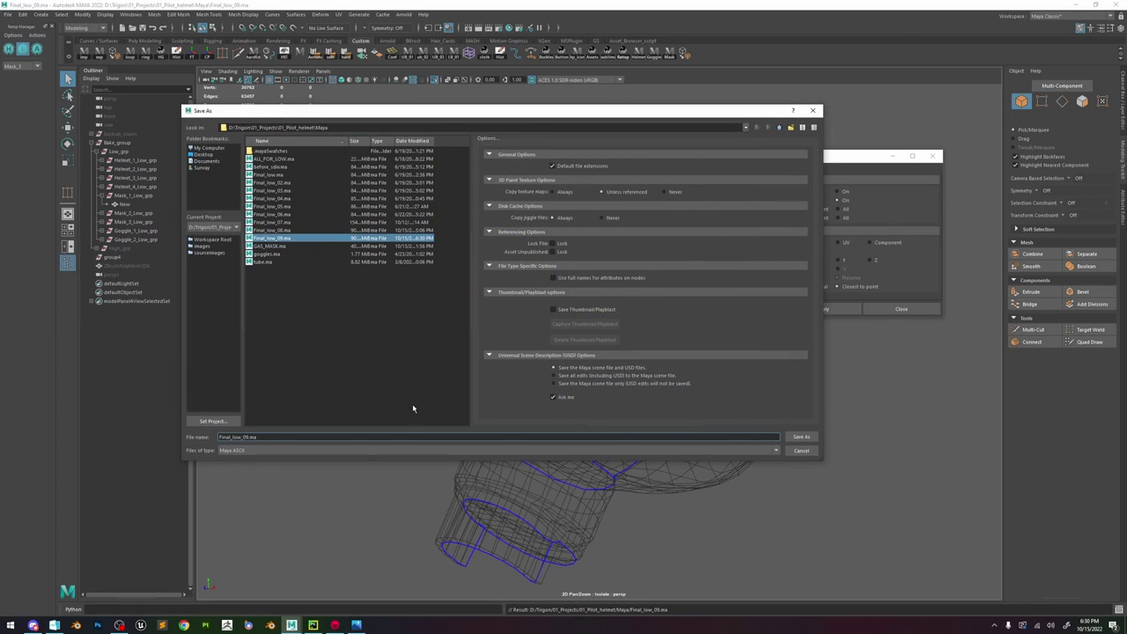
{"action": "key", "text": "Return"}
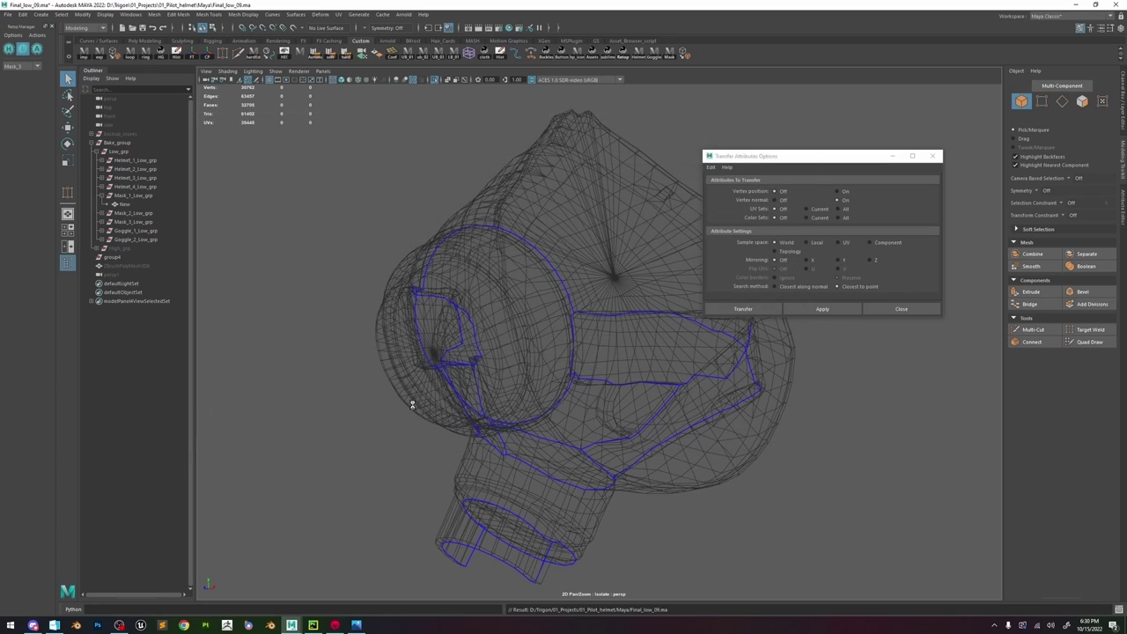
- Show the full helmet in shaded display without isolation, check the New mask in place, and close the Transfer Attributes options
{"action": "left_click", "coordinate": [434, 79]}
{"action": "key", "text": "5"}
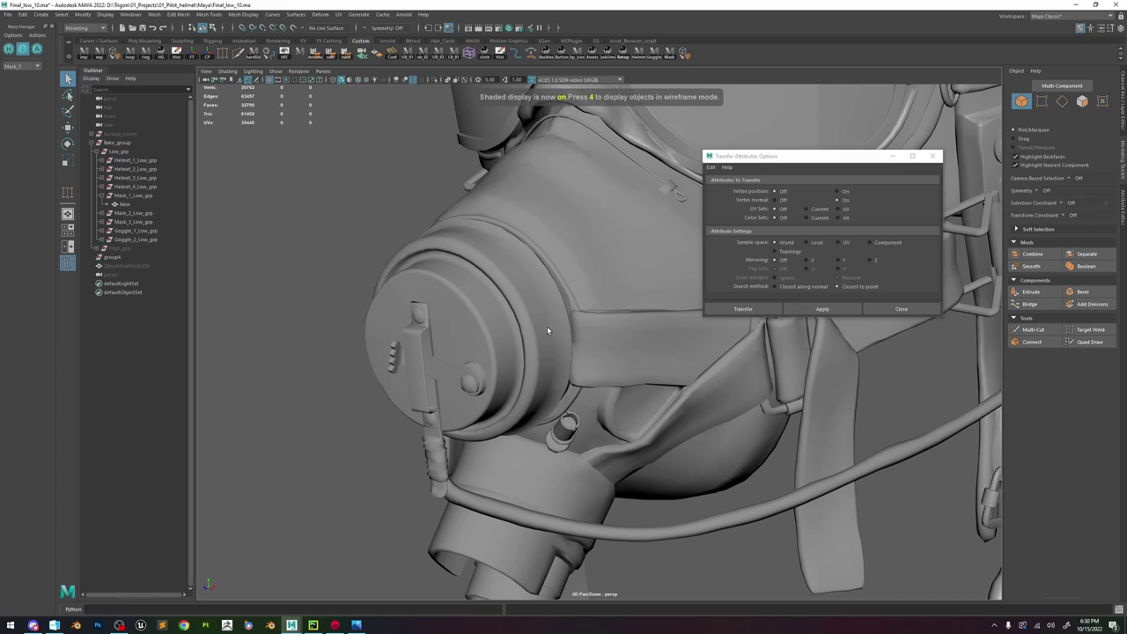
{"action": "mouse_move", "coordinate": [546, 326]}
{"action": "left_mouse_down", "text": "alt"}
{"action": "mouse_move", "coordinate": [539, 302]}
{"action": "mouse_move", "coordinate": [561, 283]}
{"action": "mouse_move", "coordinate": [486, 284]}
{"action": "mouse_move", "coordinate": [514, 286]}
{"action": "mouse_move", "coordinate": [566, 335]}
{"action": "mouse_move", "coordinate": [621, 343]}
{"action": "left_mouse_up", "text": "alt"}
{"action": "left_click", "coordinate": [561, 283]}
{"action": "left_click", "coordinate": [386, 196]}
{"action": "left_click", "coordinate": [514, 285]}
{"action": "key", "text": "f"}
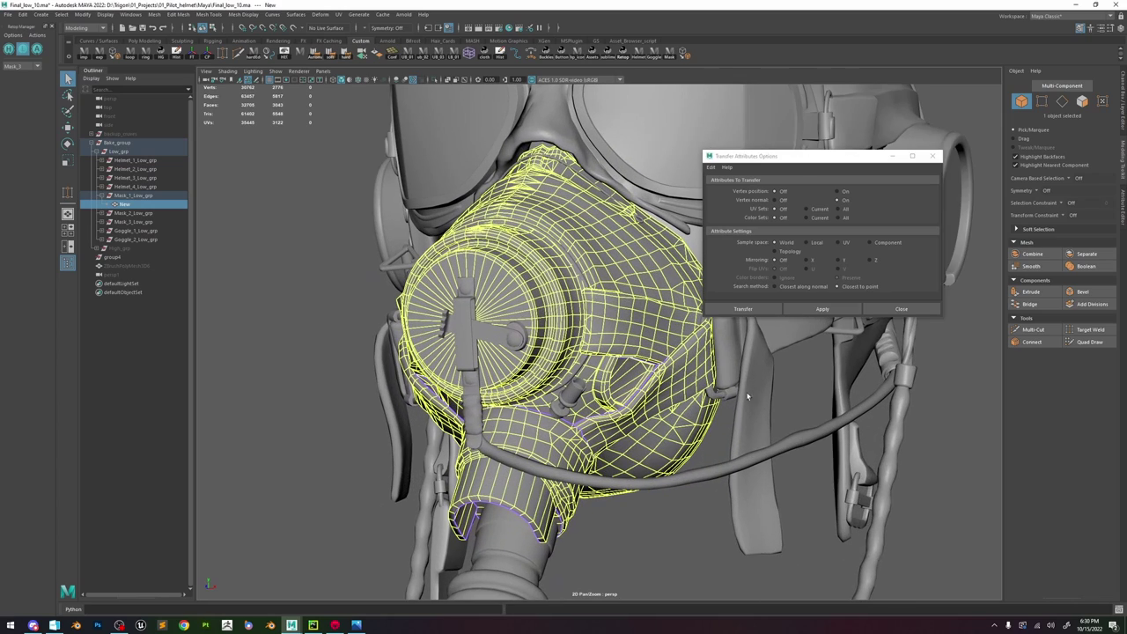
{"action": "key", "text": "w"}
{"action": "left_click_drag", "start_coordinate": [665, 284], "coordinate": [722, 295], "text": "alt"}
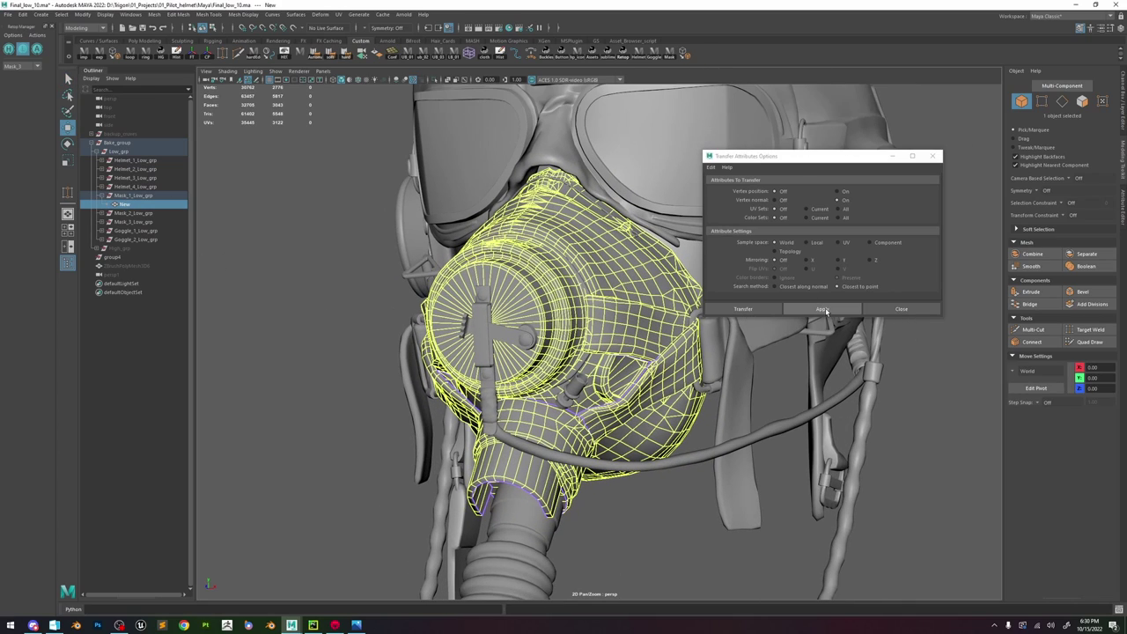
{"action": "left_click", "coordinate": [933, 156]}
{"action": "scroll", "coordinate": [319, 251], "scroll_direction": "down", "scroll_amount": 4}
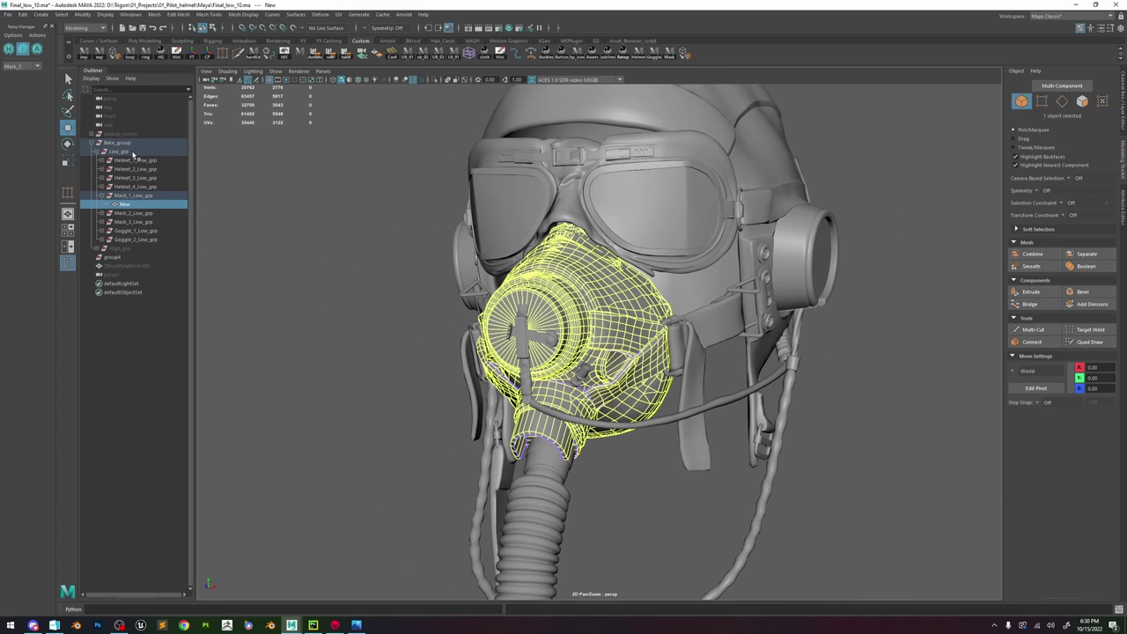
- Check Low_grp for faces with more than 4 sides using Cleanup set to select matching polygons
{"action": "left_click", "coordinate": [132, 152]}
{"action": "scroll", "coordinate": [585, 352], "scroll_direction": "up", "scroll_amount": 3}
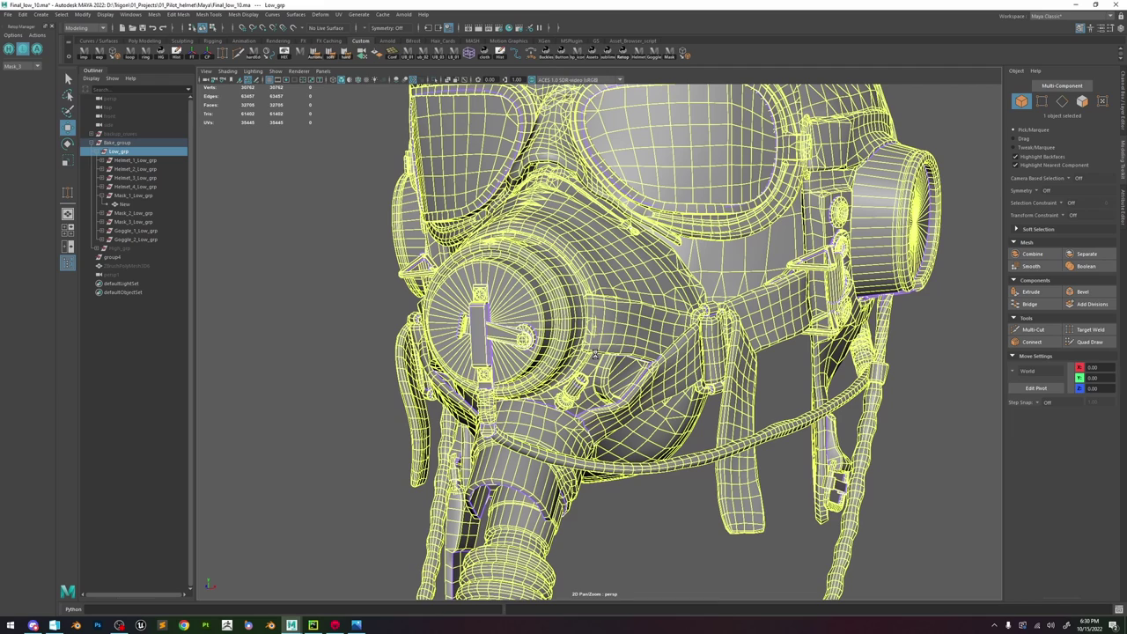
{"action": "scroll", "coordinate": [596, 352], "scroll_direction": "down", "scroll_amount": 1}
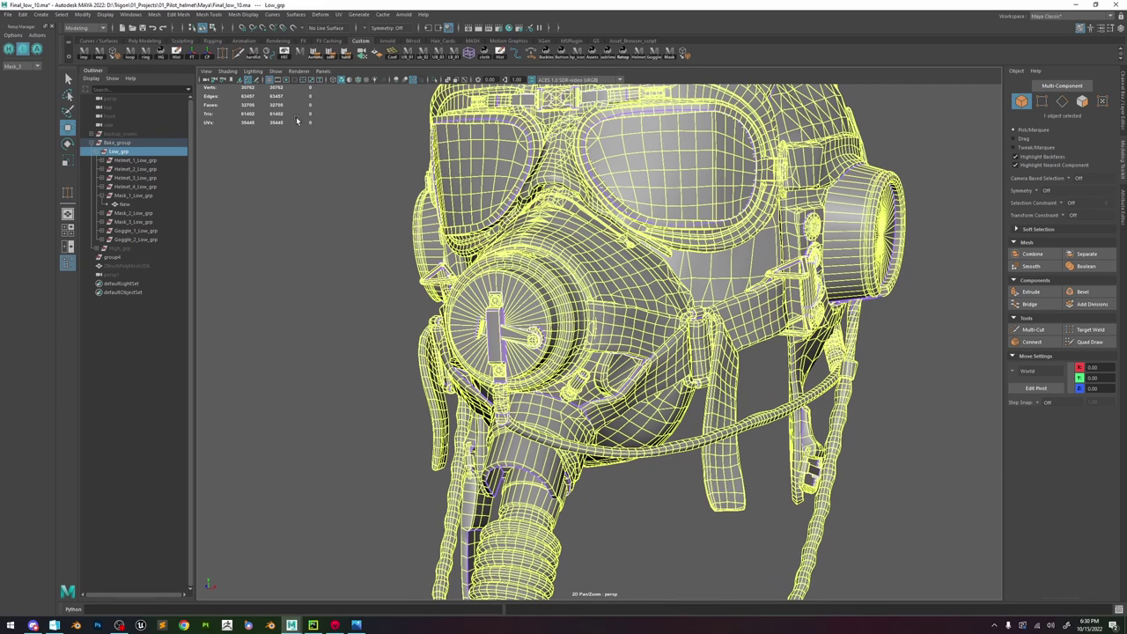
{"action": "left_click", "coordinate": [244, 14]}
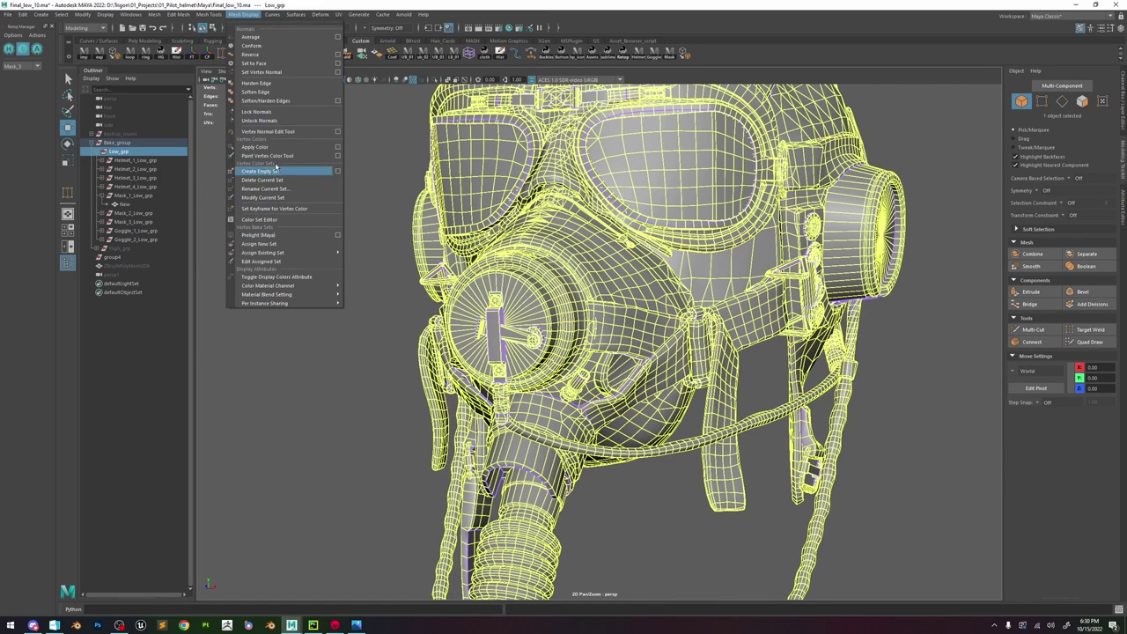
{"action": "mouse_move", "coordinate": [155, 15]}
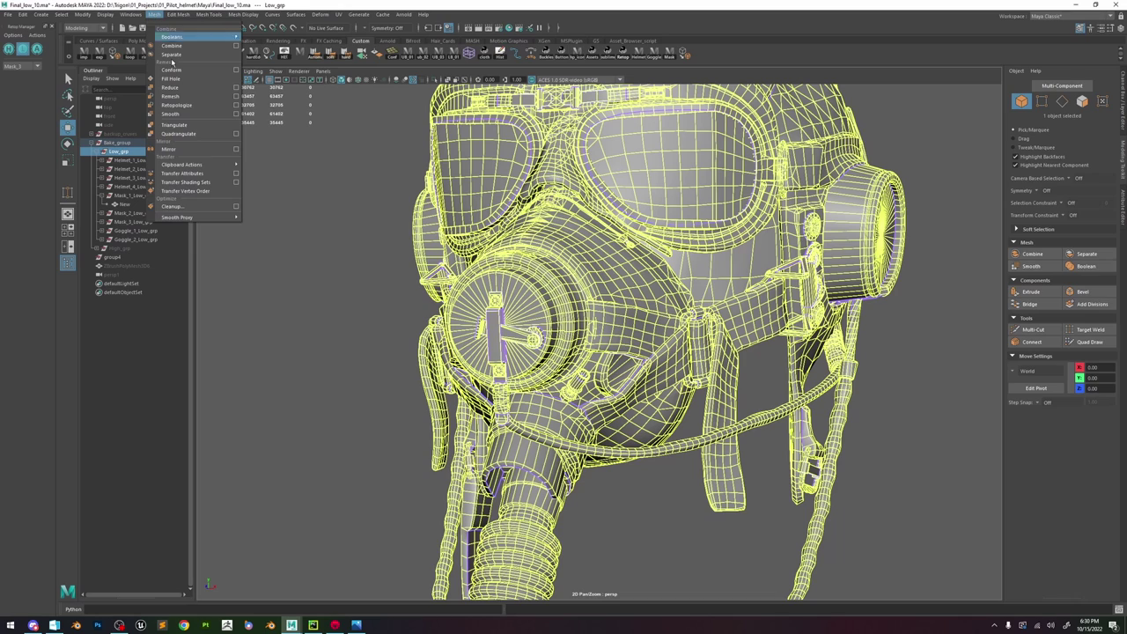
{"action": "left_click", "coordinate": [236, 207]}
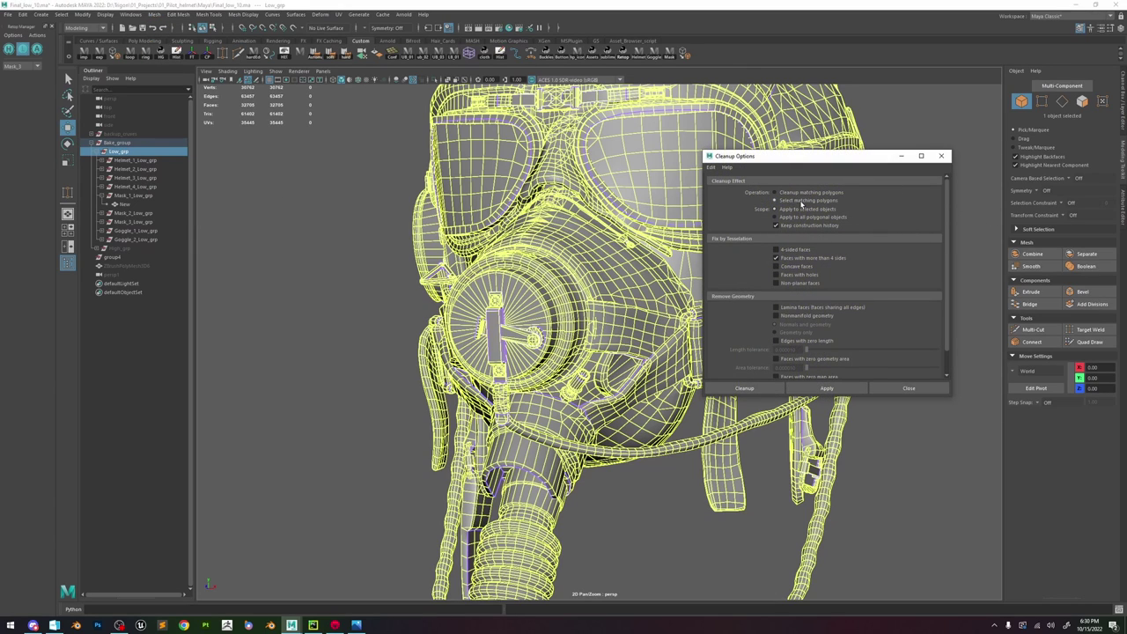
{"action": "left_click", "coordinate": [855, 387]}
{"action": "scroll", "coordinate": [644, 314], "scroll_direction": "down", "scroll_amount": 6}
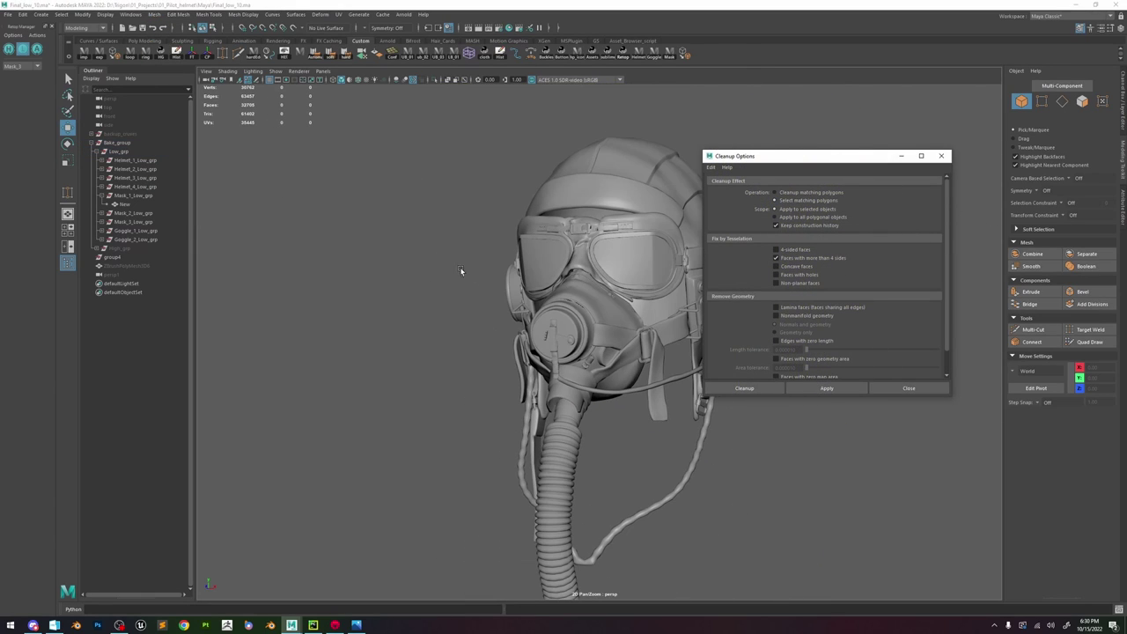
- Rerun the Cleanup n-gon check on Low_grp, close its options and save the scene
{"action": "left_click", "coordinate": [141, 153]}
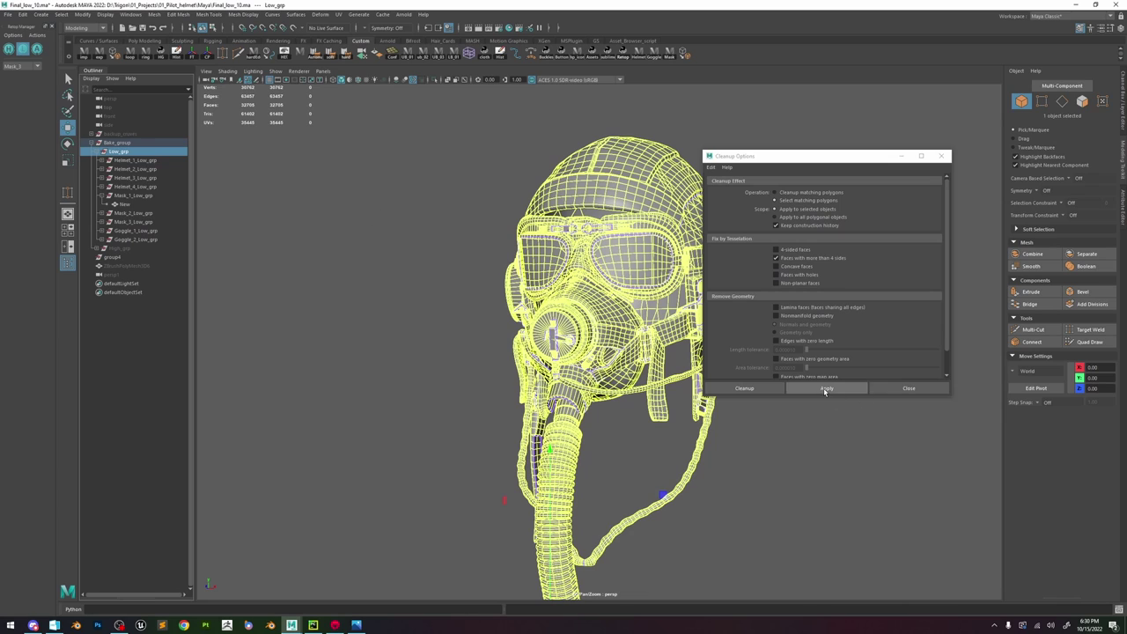
{"action": "left_click", "coordinate": [826, 389]}
{"action": "scroll", "coordinate": [575, 352], "scroll_direction": "up", "scroll_amount": 2}
{"action": "scroll", "coordinate": [575, 352], "scroll_direction": "up", "scroll_amount": 5}
{"action": "left_click_drag", "start_coordinate": [576, 354], "coordinate": [620, 344], "text": "alt"}
{"action": "scroll", "coordinate": [582, 314], "scroll_direction": "down", "scroll_amount": 2}
{"action": "scroll", "coordinate": [581, 313], "scroll_direction": "down", "scroll_amount": 2}
{"action": "left_click", "coordinate": [942, 156]}
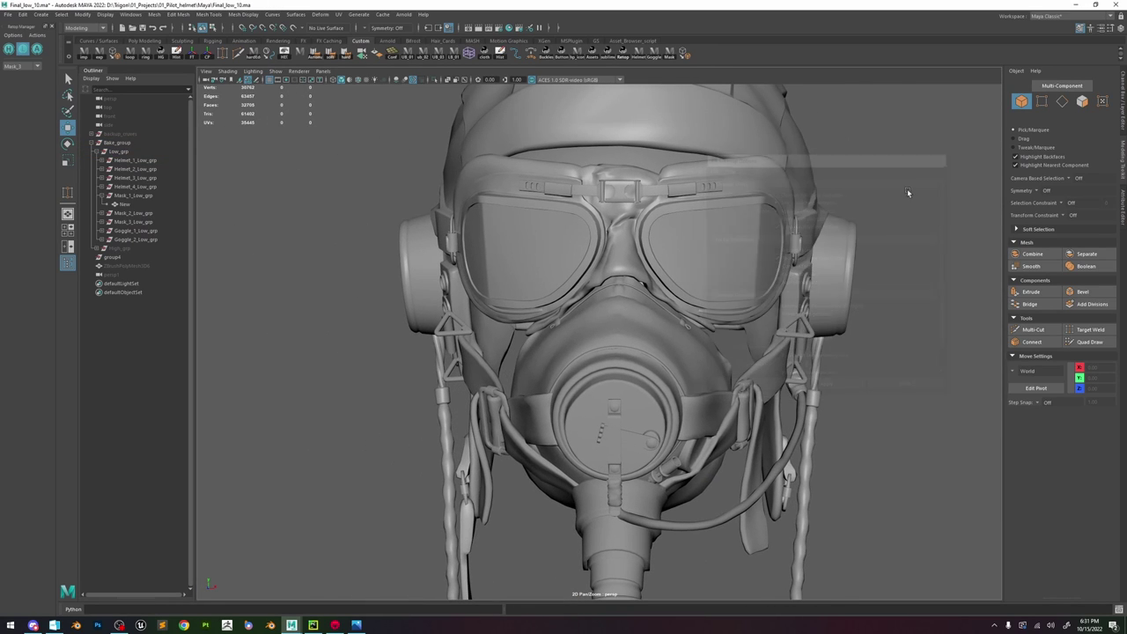
{"action": "scroll", "coordinate": [723, 253], "scroll_direction": "down", "scroll_amount": 2}
{"action": "key", "text": "ctrl+s"}
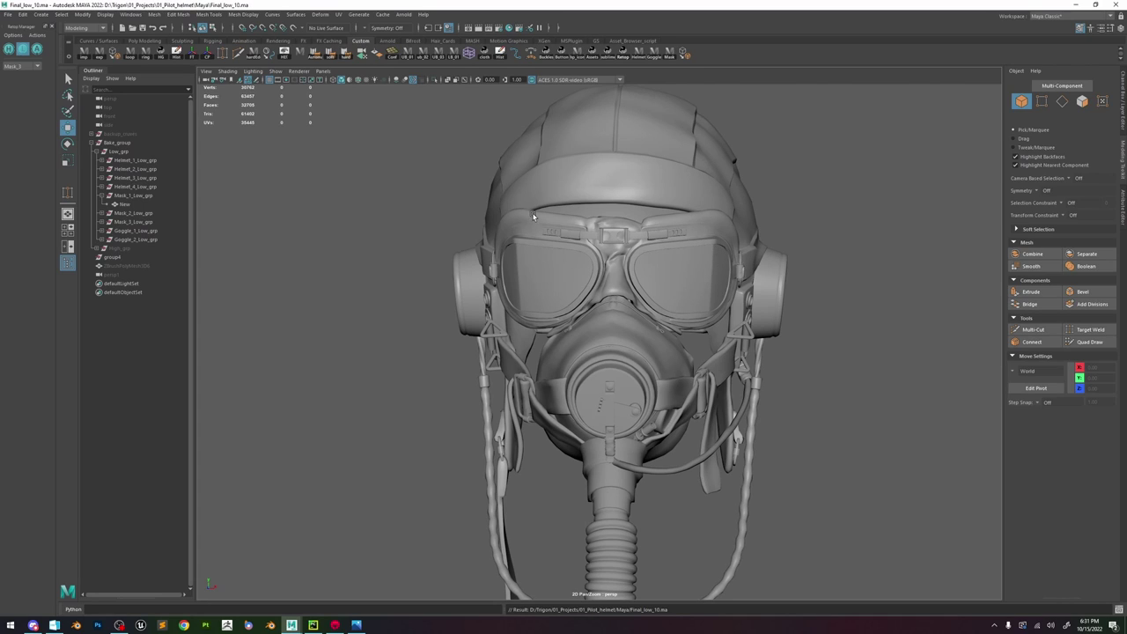
- Hide the mask and goggle groups from Mask_1_Low_grp through Goggle_2_Low_grp
{"action": "left_click", "coordinate": [568, 191]}
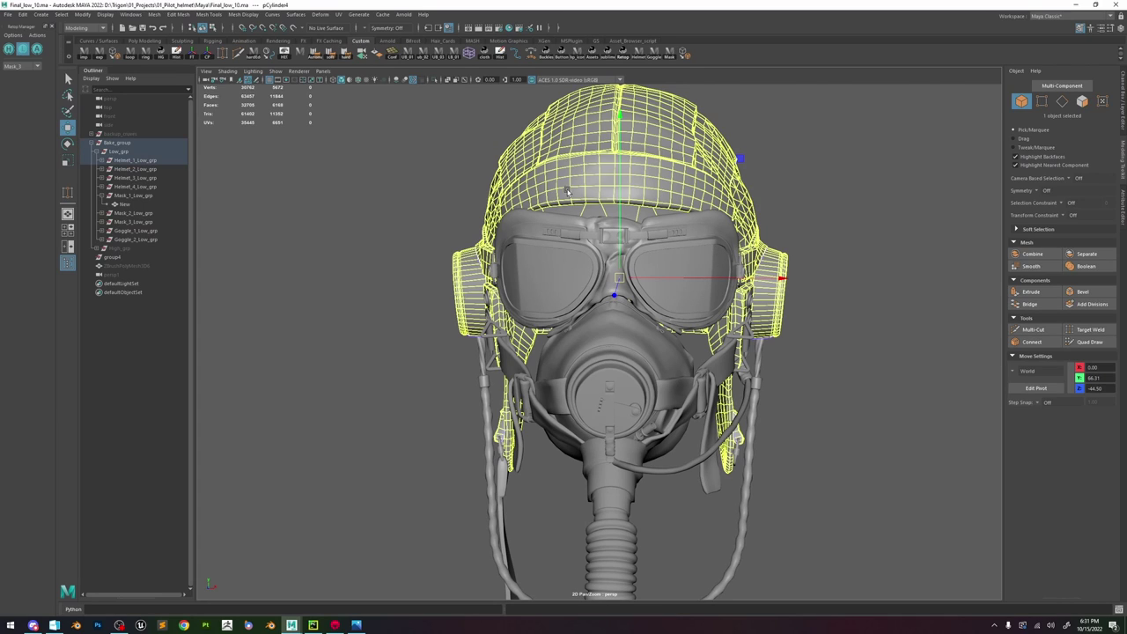
{"action": "left_click", "coordinate": [103, 195]}
{"action": "left_click", "coordinate": [125, 197]}
{"action": "left_click", "coordinate": [137, 231], "text": "shift"}
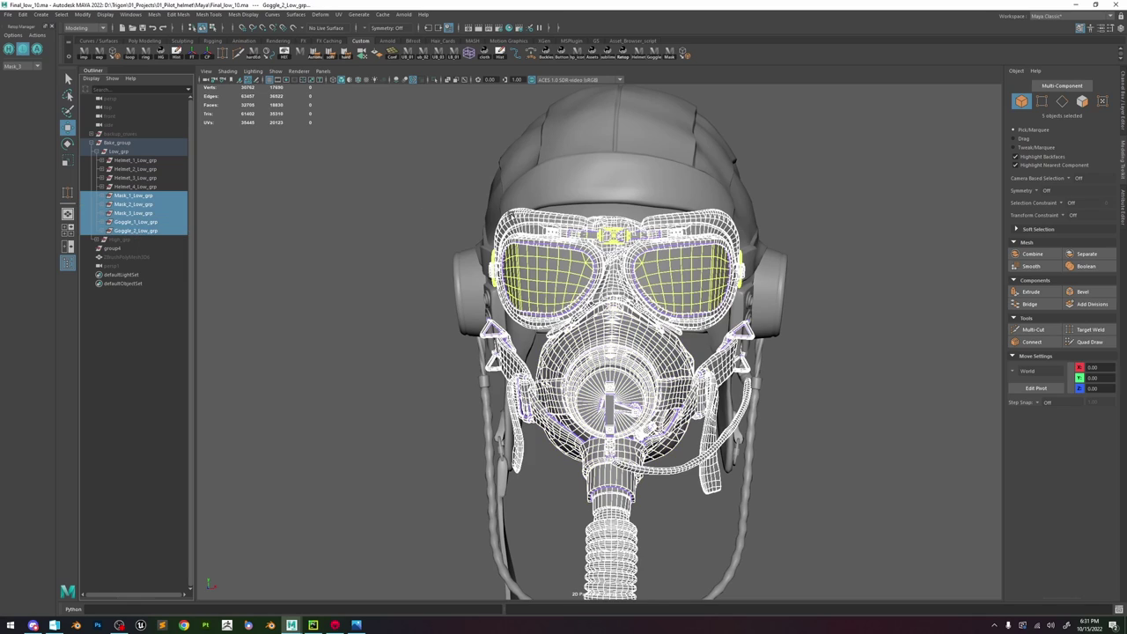
{"action": "key", "text": "ctrl+h"}
{"action": "key", "text": "f"}
- Inspect the remaining helmet parts from several angles in textured display and select all of them
{"action": "left_click_drag", "start_coordinate": [410, 579], "coordinate": [733, 190]}
{"action": "left_click_drag", "start_coordinate": [576, 381], "coordinate": [646, 386], "text": "alt"}
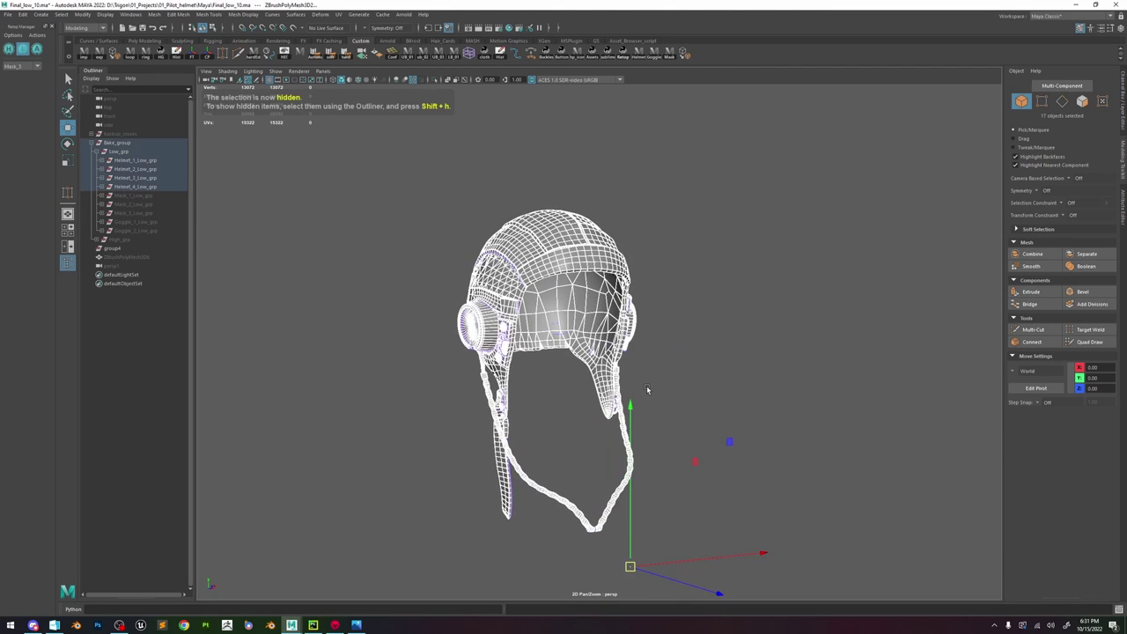
{"action": "right_click_drag", "start_coordinate": [646, 386], "coordinate": [681, 355], "text": "alt"}
{"action": "key", "text": "6"}
{"action": "left_click", "coordinate": [750, 365]}
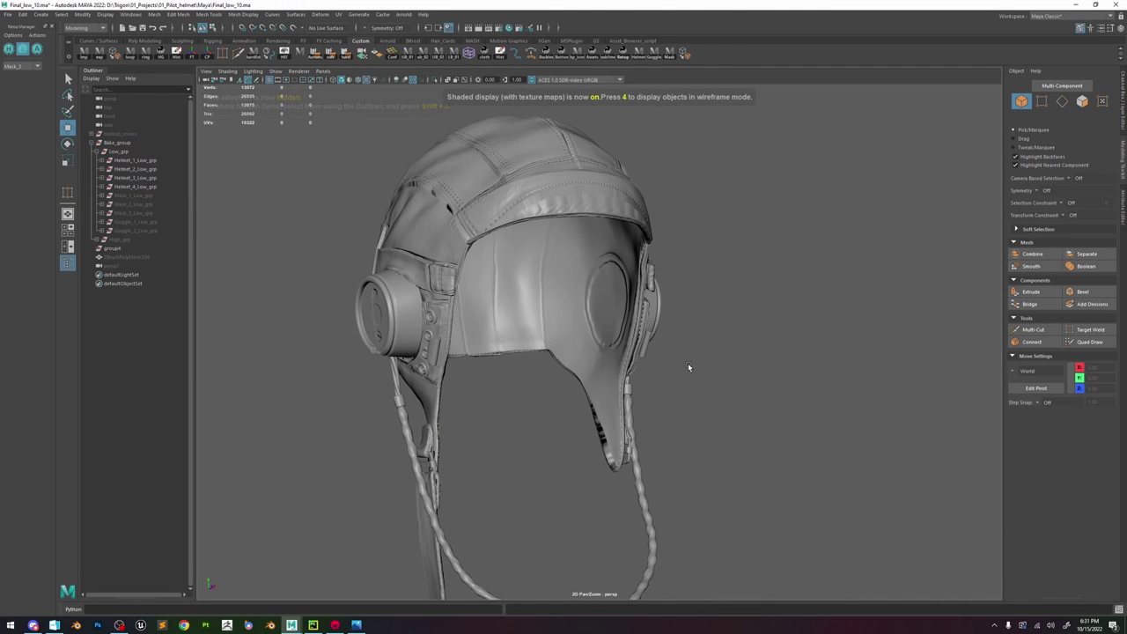
{"action": "left_click_drag", "start_coordinate": [652, 407], "coordinate": [744, 345], "text": "alt"}
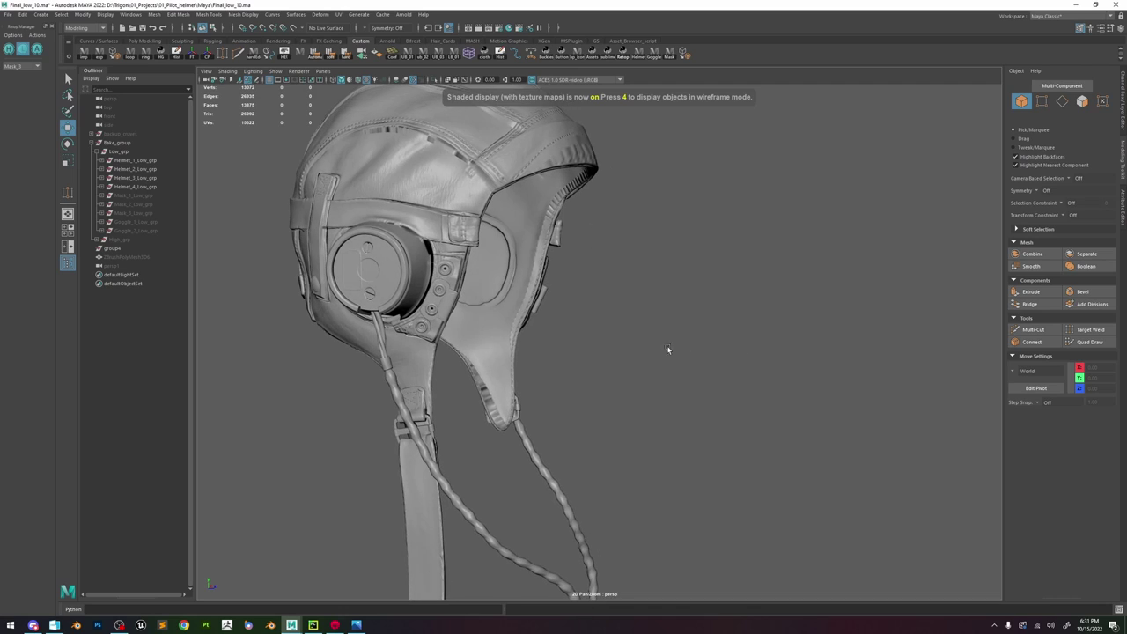
{"action": "right_click_drag", "start_coordinate": [669, 347], "coordinate": [618, 335], "text": "alt"}
{"action": "scroll", "coordinate": [618, 339], "scroll_direction": "down", "scroll_amount": 2}
{"action": "left_click_drag", "start_coordinate": [302, 164], "coordinate": [717, 483]}
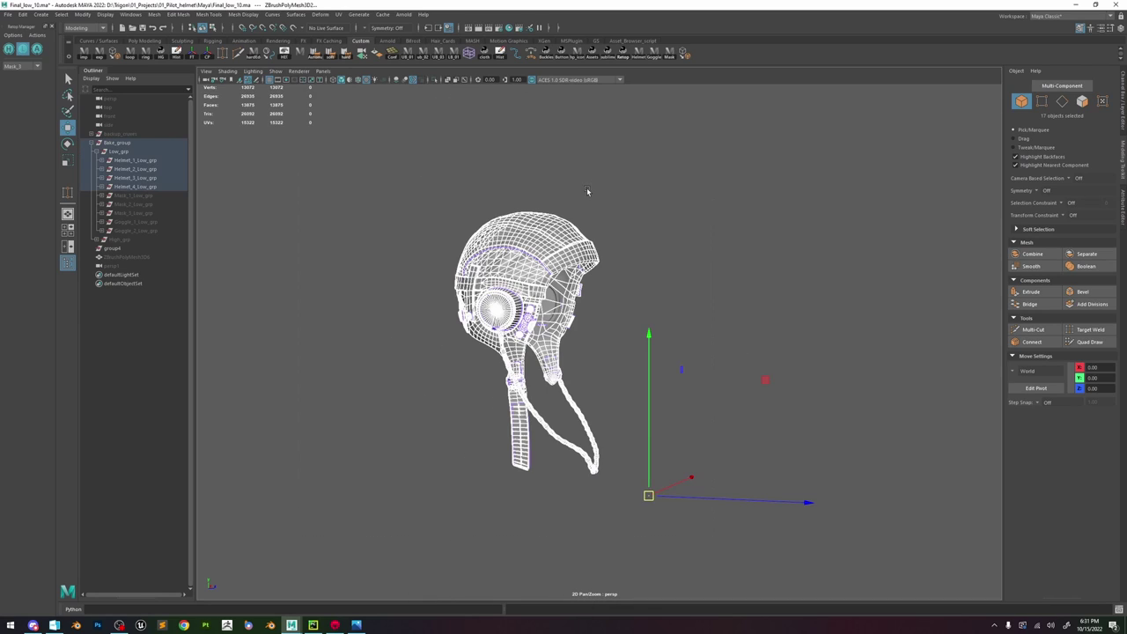
- Frame the selected helmet parts and open their UVs in a maximized UV Editor
{"action": "key", "text": "f"}
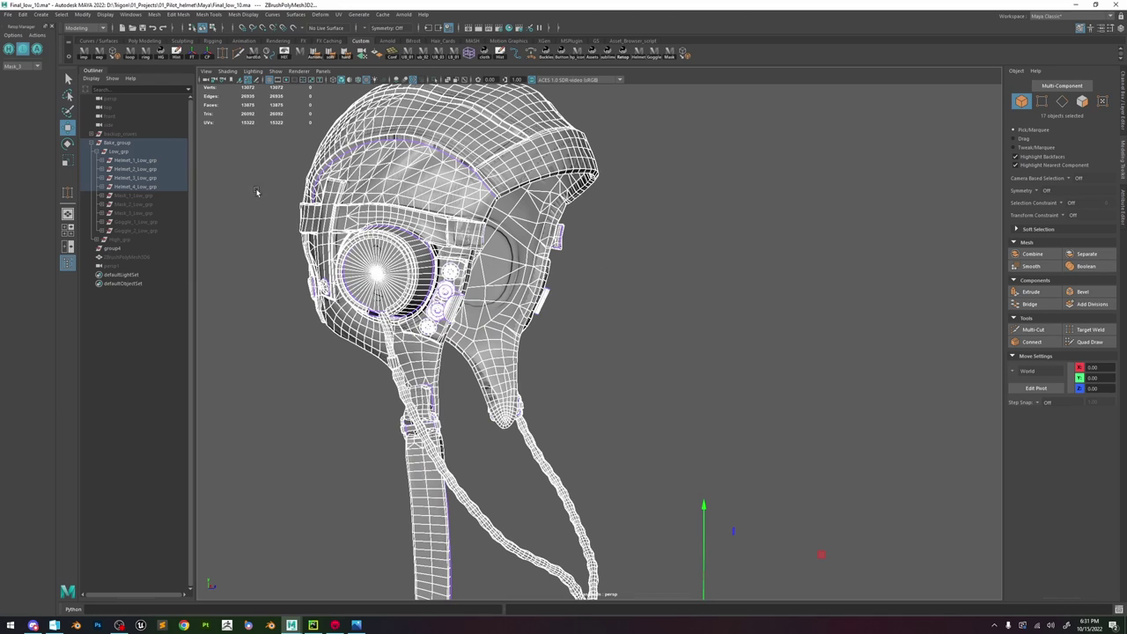
{"action": "left_click", "coordinate": [340, 15]}
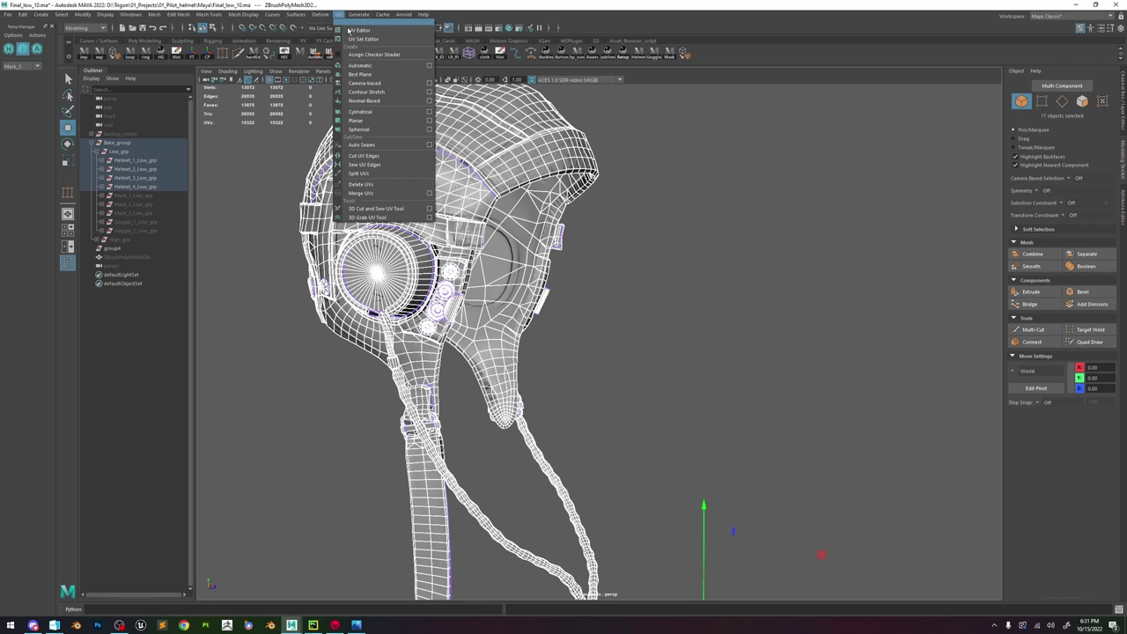
{"action": "left_click", "coordinate": [356, 31]}
{"action": "left_click", "coordinate": [1028, 197]}
{"action": "scroll", "coordinate": [650, 318], "scroll_direction": "down", "scroll_amount": 7}
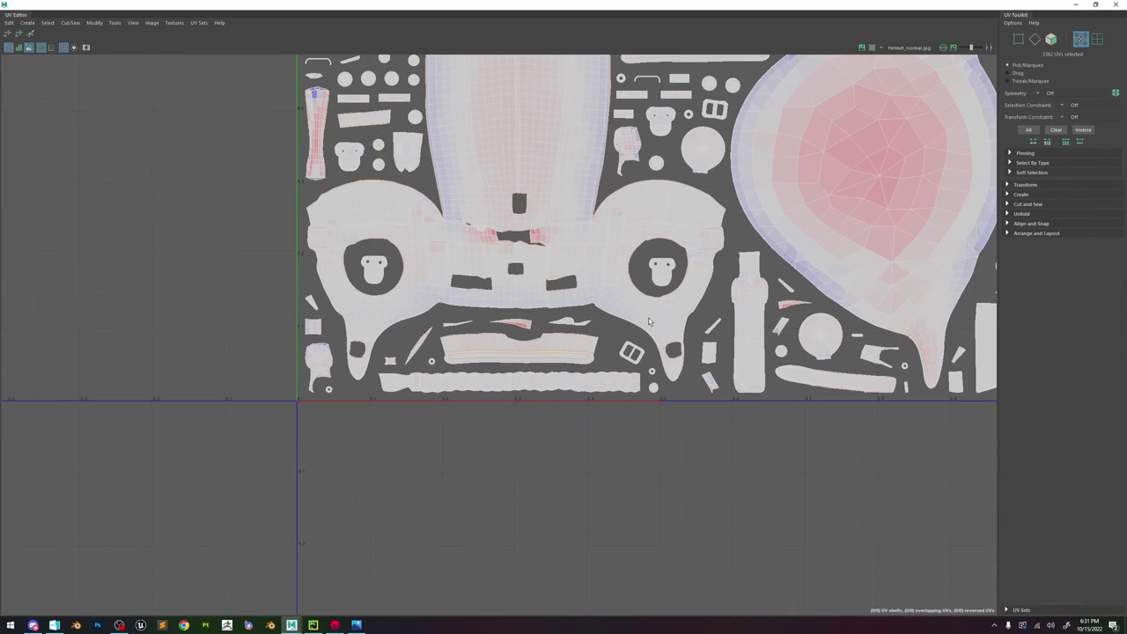
- Examine the large rounded shell and the brim strip's shell in the helmet's UV layout
{"action": "scroll", "coordinate": [732, 256], "scroll_direction": "up", "scroll_amount": 2}
{"action": "right_click_drag", "start_coordinate": [725, 234], "coordinate": [771, 247]}
{"action": "double_click", "coordinate": [734, 257]}
{"action": "scroll", "coordinate": [762, 255], "scroll_direction": "up", "scroll_amount": 2}
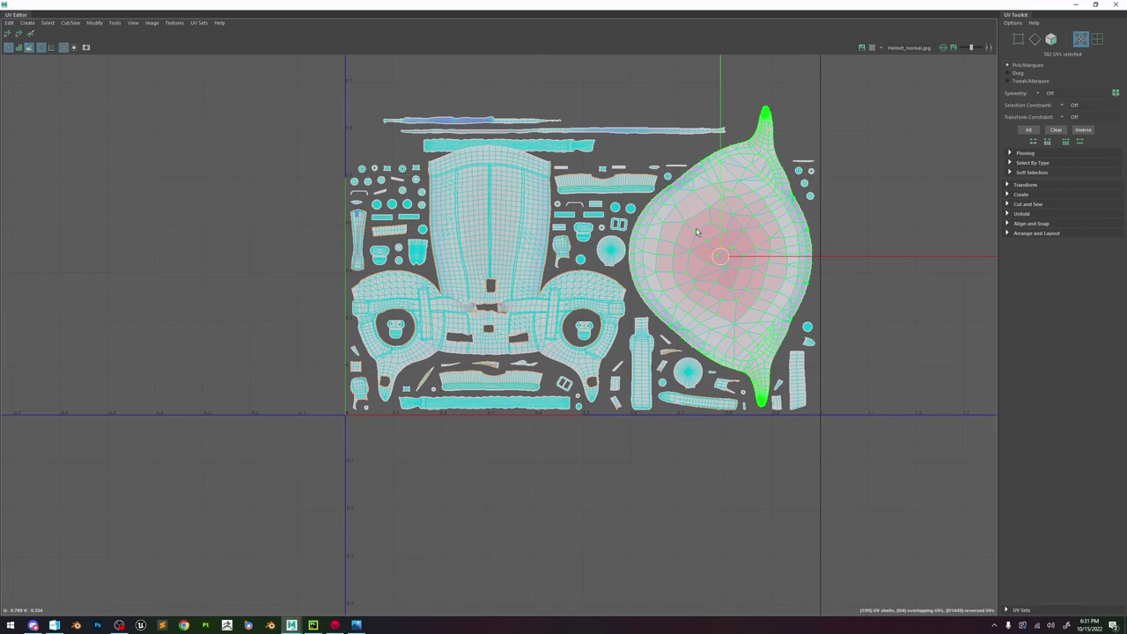
{"action": "left_click", "coordinate": [603, 171]}
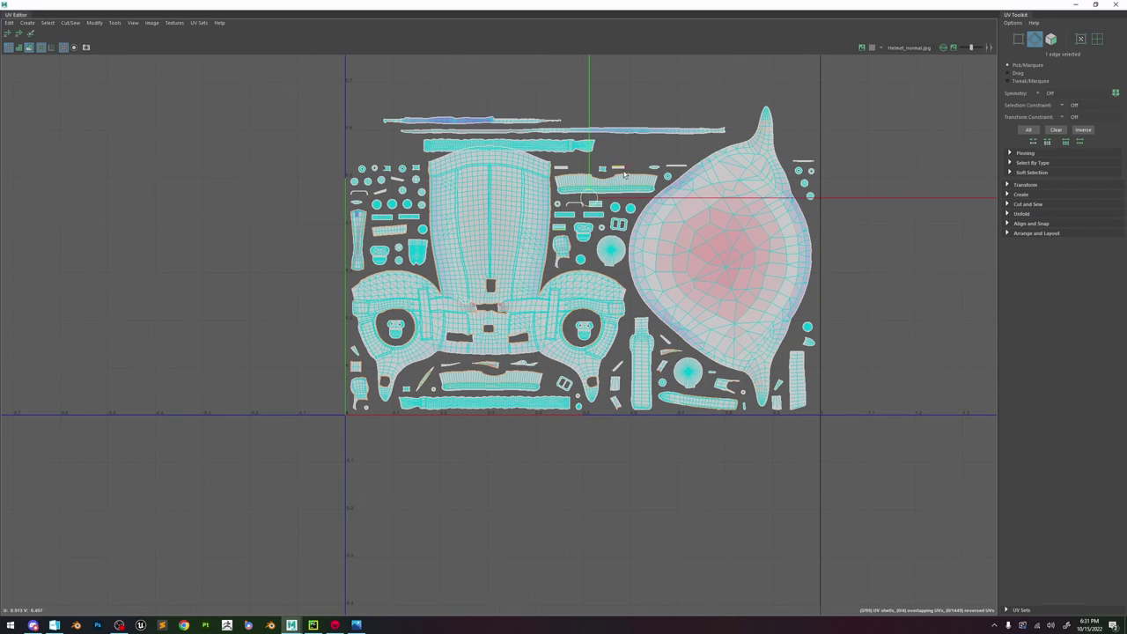
{"action": "scroll", "coordinate": [612, 180], "scroll_direction": "up", "scroll_amount": 6}
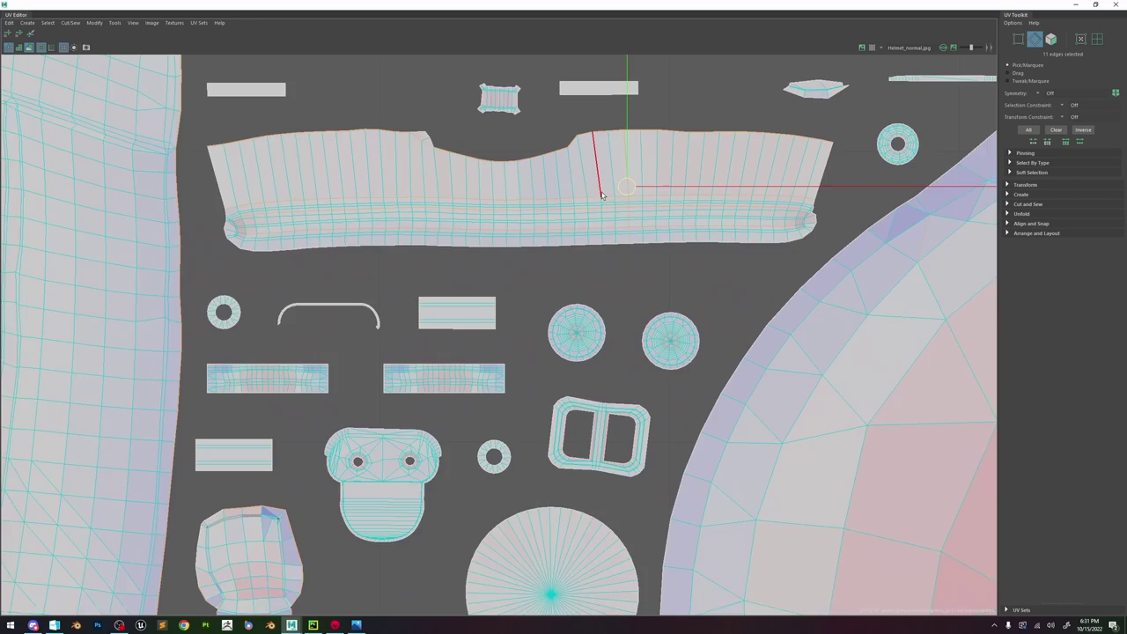
{"action": "scroll", "coordinate": [602, 195], "scroll_direction": "up", "scroll_amount": 3}
{"action": "right_click_drag", "start_coordinate": [601, 188], "coordinate": [634, 222]}
{"action": "double_click", "coordinate": [634, 217]}
{"action": "scroll", "coordinate": [634, 217], "scroll_direction": "down", "scroll_amount": 5}
{"action": "middle_click_drag", "start_coordinate": [634, 217], "coordinate": [621, 303], "text": "alt"}
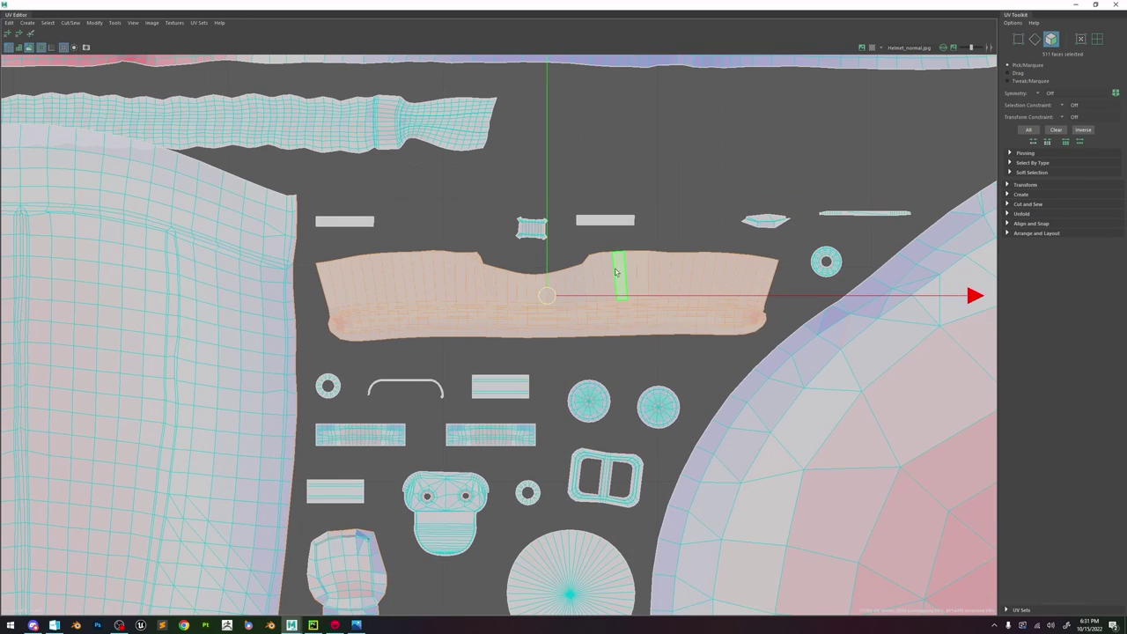
- Restore the UV Editor to a smaller window beside the viewport and select the main helmet mesh in object mode
{"action": "right_click_drag", "start_coordinate": [619, 271], "coordinate": [616, 193]}
{"action": "left_click", "coordinate": [649, 203]}
{"action": "scroll", "coordinate": [635, 298], "scroll_direction": "up", "scroll_amount": 3}
{"action": "left_click_drag", "start_coordinate": [570, 5], "coordinate": [841, 182]}
{"action": "middle_click_drag", "start_coordinate": [502, 206], "coordinate": [595, 180], "text": "alt"}
{"action": "right_click_drag", "start_coordinate": [595, 179], "coordinate": [627, 151]}
{"action": "left_click", "coordinate": [731, 132]}
{"action": "left_click", "coordinate": [564, 167]}
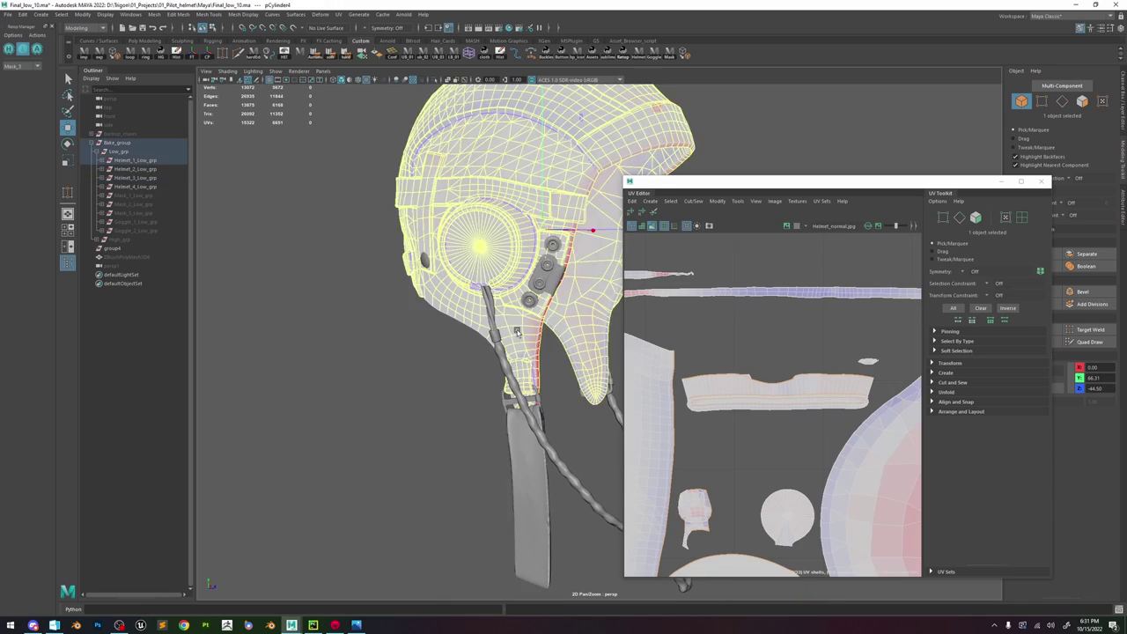
- Inspect the main helmet mesh from the side and front alongside its UV layout
{"action": "scroll", "coordinate": [528, 167], "scroll_direction": "down", "scroll_amount": 2}
{"action": "left_click_drag", "start_coordinate": [528, 167], "coordinate": [483, 167], "text": "alt"}
{"action": "middle_click_drag", "start_coordinate": [482, 167], "coordinate": [377, 234], "text": "alt"}
{"action": "left_click", "coordinate": [653, 227]}
{"action": "left_click_drag", "start_coordinate": [483, 354], "coordinate": [451, 351], "text": "alt"}
{"action": "right_click_drag", "start_coordinate": [572, 251], "coordinate": [576, 196]}
{"action": "scroll", "coordinate": [566, 252], "scroll_direction": "down", "scroll_amount": 2}
{"action": "left_click", "coordinate": [576, 196]}
{"action": "left_click", "coordinate": [500, 317]}
{"action": "scroll", "coordinate": [783, 406], "scroll_direction": "down", "scroll_amount": 5}
{"action": "scroll", "coordinate": [762, 444], "scroll_direction": "up", "scroll_amount": 4}
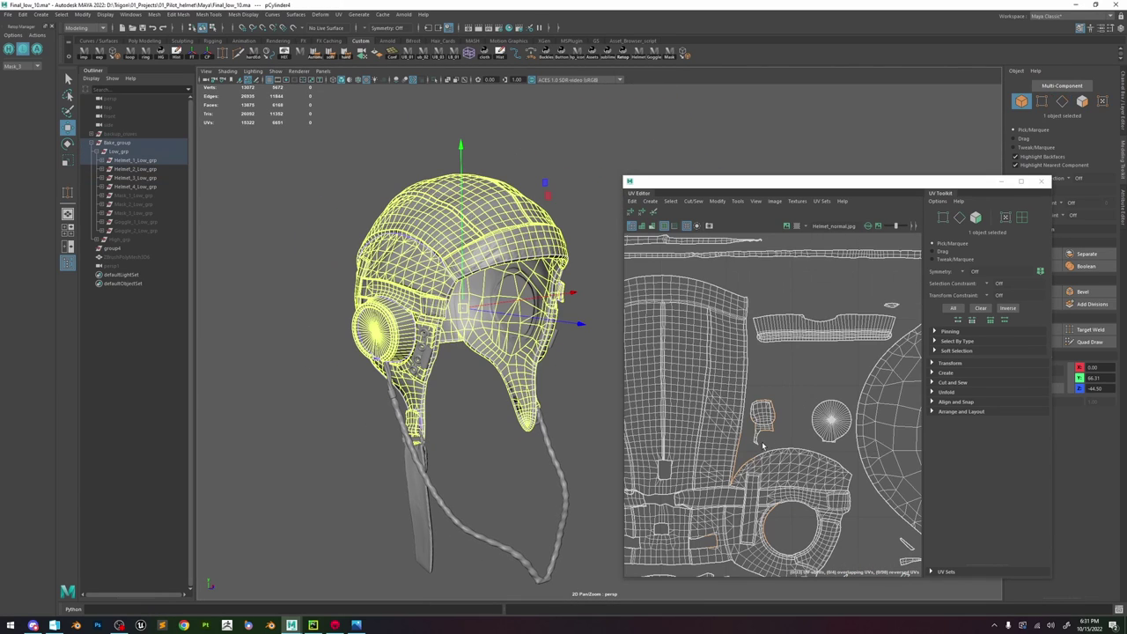
- Check the main helmet mesh's UV shells in edge mode and return to object selection
{"action": "left_click", "coordinate": [802, 399]}
{"action": "right_click_drag", "start_coordinate": [746, 355], "coordinate": [764, 312]}
{"action": "scroll", "coordinate": [760, 353], "scroll_direction": "down", "scroll_amount": 7}
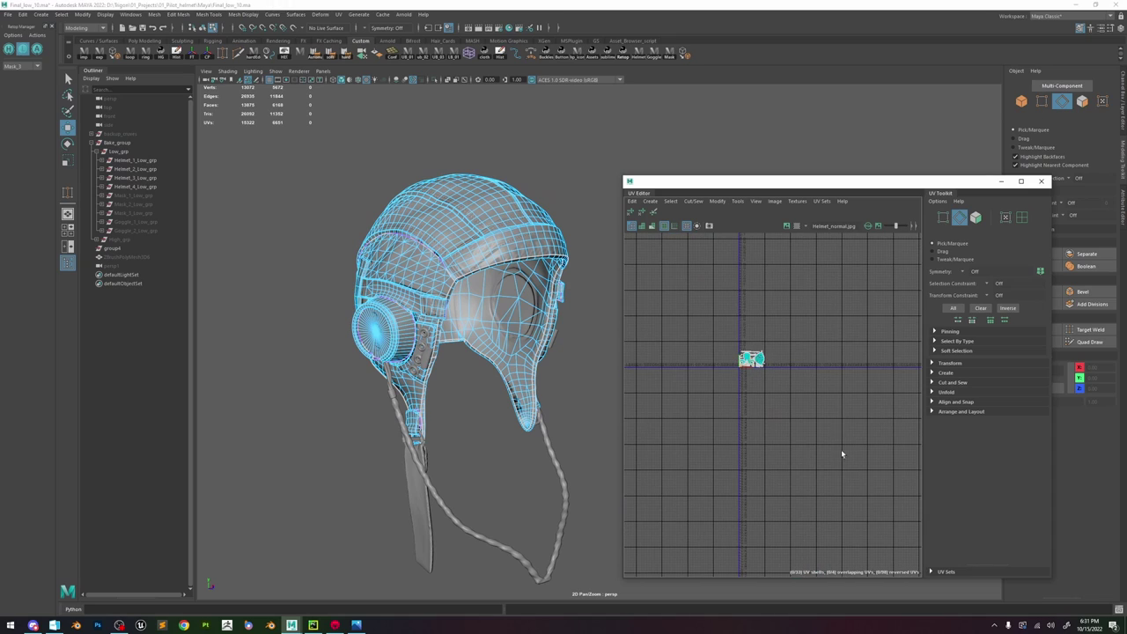
{"action": "left_click_drag", "start_coordinate": [851, 414], "coordinate": [533, 224]}
{"action": "scroll", "coordinate": [772, 386], "scroll_direction": "up", "scroll_amount": 3}
{"action": "left_click", "coordinate": [548, 376]}
{"action": "scroll", "coordinate": [696, 275], "scroll_direction": "up", "scroll_amount": 6}
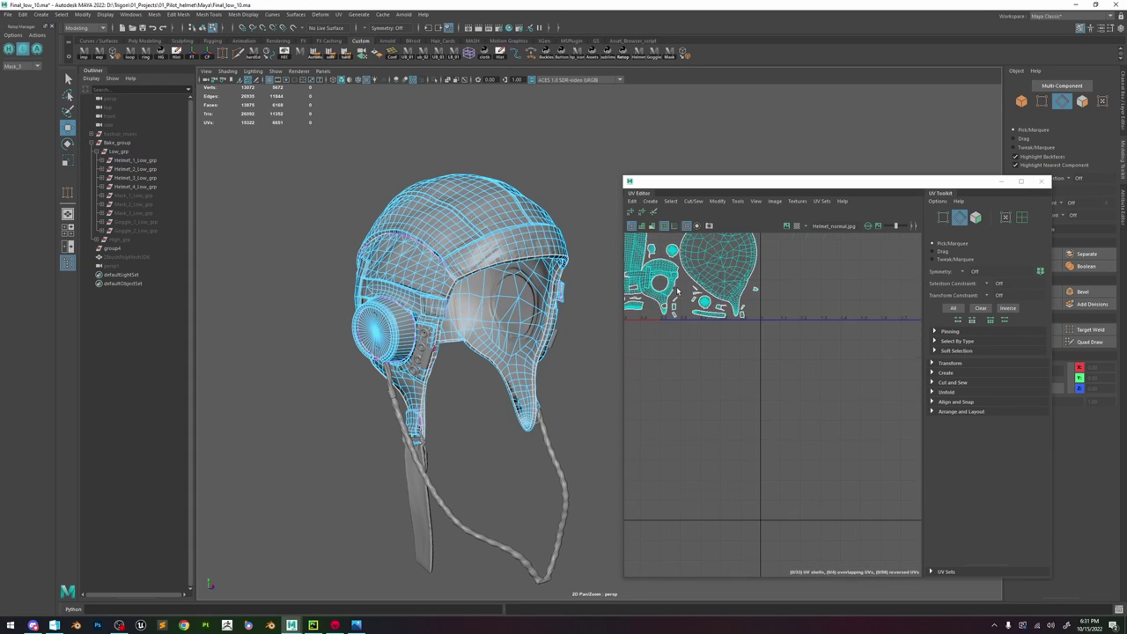
{"action": "middle_click_drag", "start_coordinate": [698, 282], "coordinate": [848, 395], "text": "alt"}
{"action": "key", "text": "F8"}
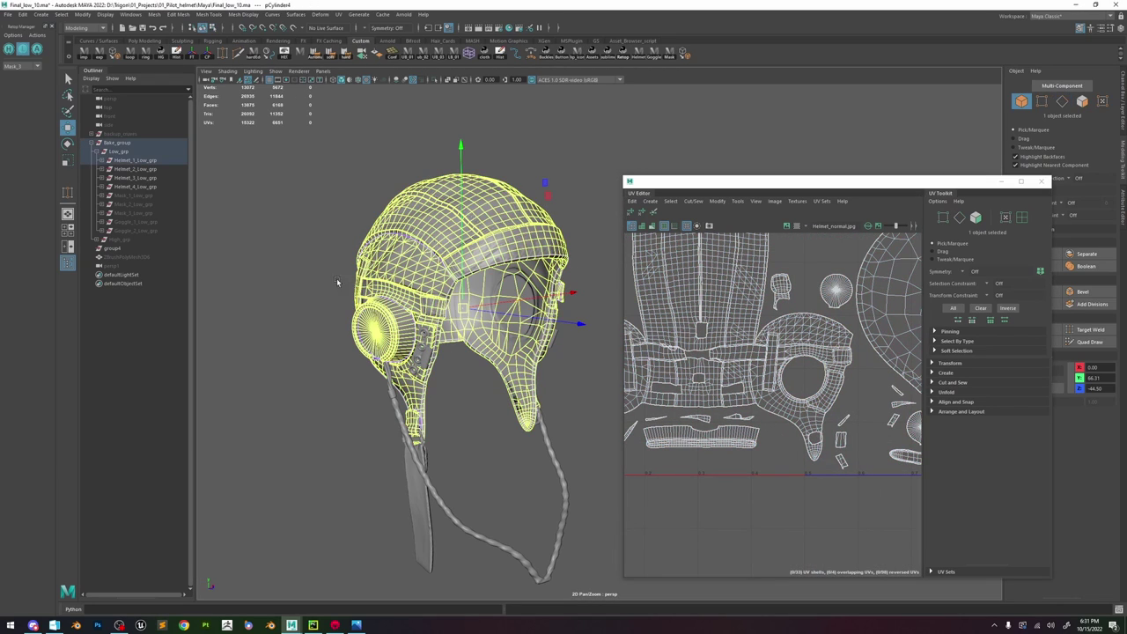
- Select Helmet_1_Low_grp through Helmet_4_Low_grp and pick all UVs of the main helmet shell
{"action": "left_click", "coordinate": [132, 159]}
{"action": "left_click", "coordinate": [134, 178], "text": "shift"}
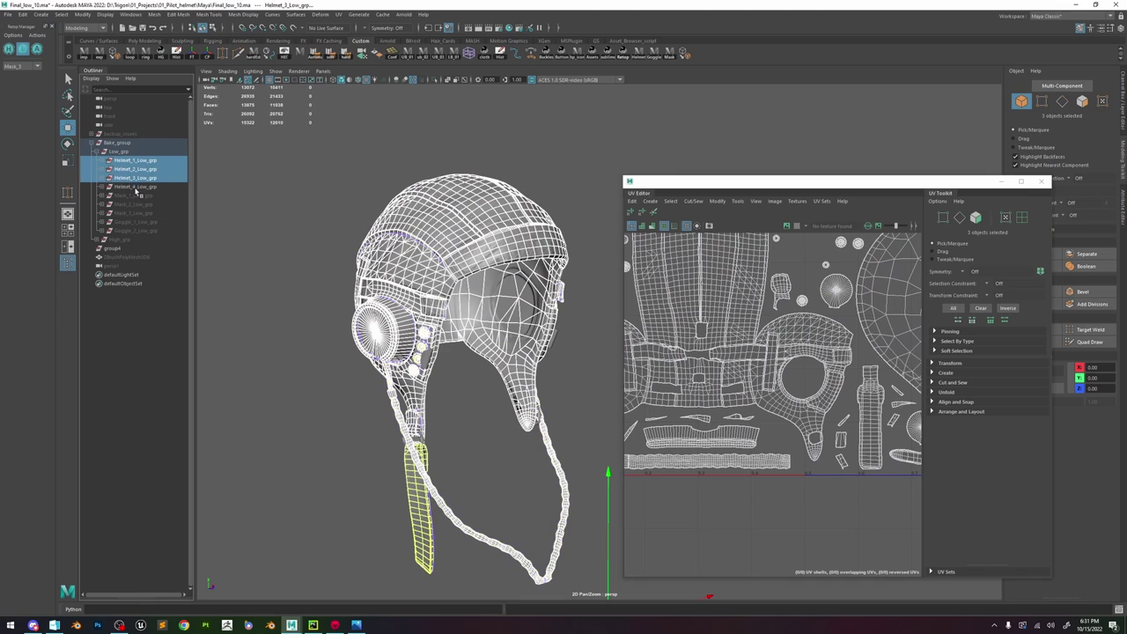
{"action": "left_click", "coordinate": [136, 188], "text": "shift"}
{"action": "scroll", "coordinate": [805, 377], "scroll_direction": "down", "scroll_amount": 5}
{"action": "right_click_drag", "start_coordinate": [806, 376], "coordinate": [843, 374]}
{"action": "scroll", "coordinate": [833, 435], "scroll_direction": "up", "scroll_amount": 5}
{"action": "double_click", "coordinate": [739, 304]}
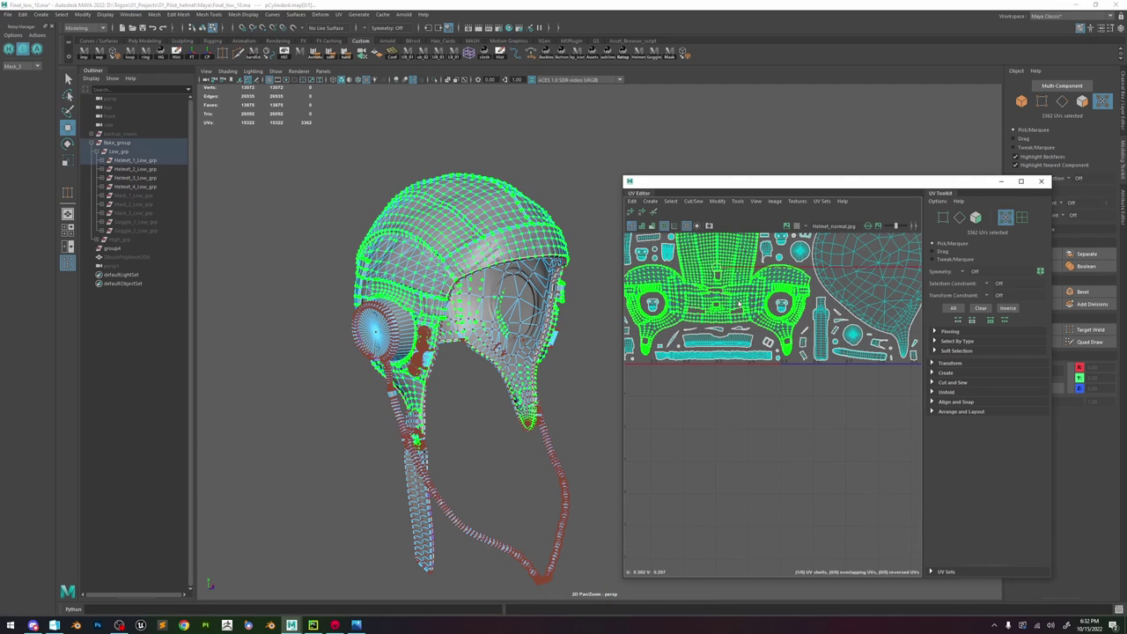
{"action": "scroll", "coordinate": [703, 287], "scroll_direction": "up", "scroll_amount": 10}
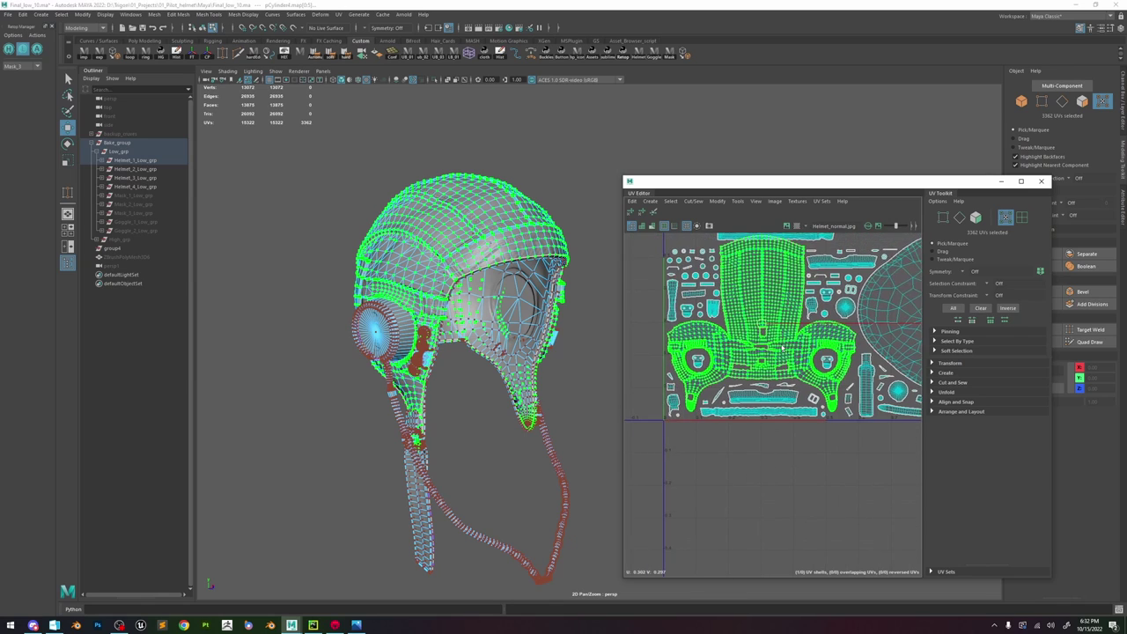
- Select four edges along the back strap's upper border, next to the overlapping seam in the main helmet UV shell
{"action": "right_click_drag", "start_coordinate": [759, 343], "coordinate": [764, 276]}
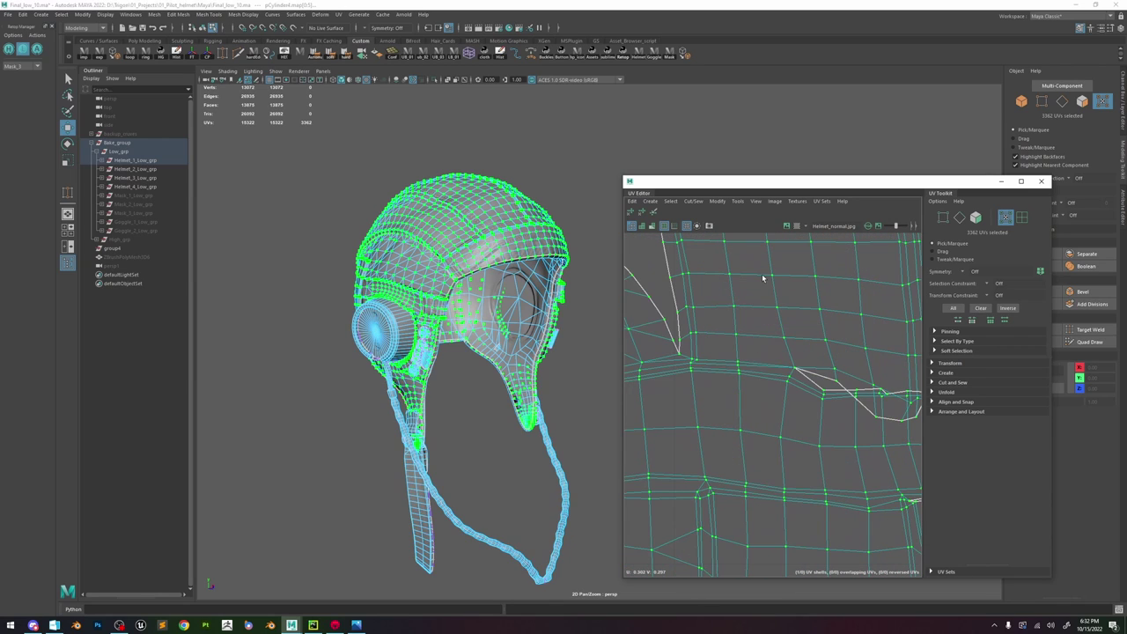
{"action": "left_click", "coordinate": [763, 367]}
{"action": "scroll", "coordinate": [776, 358], "scroll_direction": "down", "scroll_amount": 5}
{"action": "middle_click_drag", "start_coordinate": [912, 360], "coordinate": [810, 366], "text": "alt"}
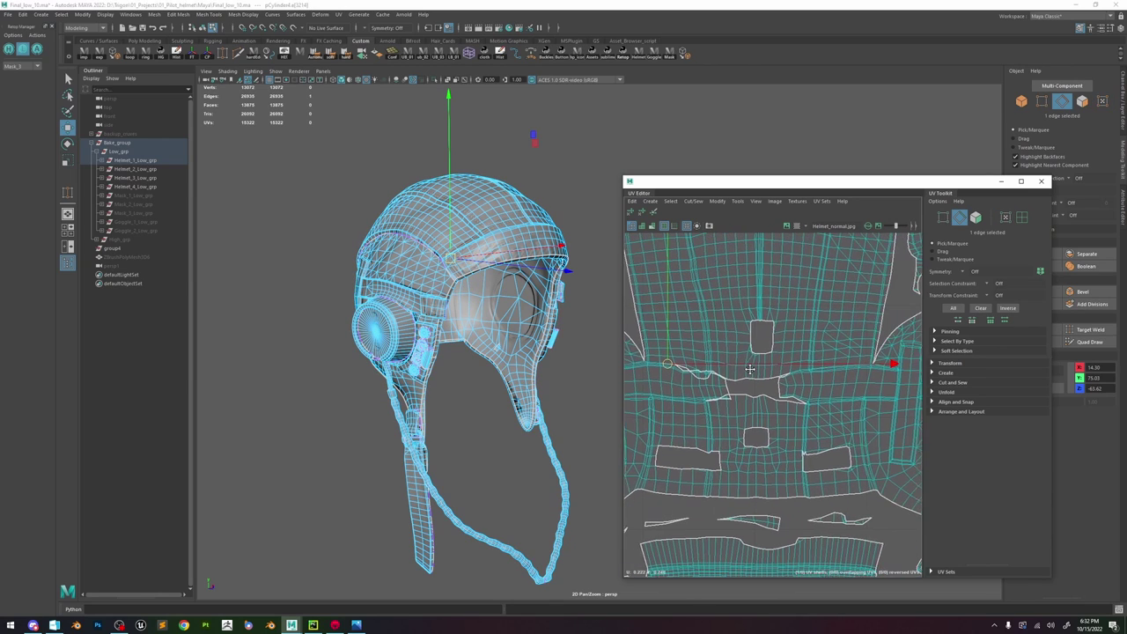
{"action": "scroll", "coordinate": [839, 369], "scroll_direction": "up", "scroll_amount": 5}
{"action": "scroll", "coordinate": [807, 371], "scroll_direction": "down", "scroll_amount": 5}
{"action": "scroll", "coordinate": [671, 371], "scroll_direction": "up", "scroll_amount": 4}
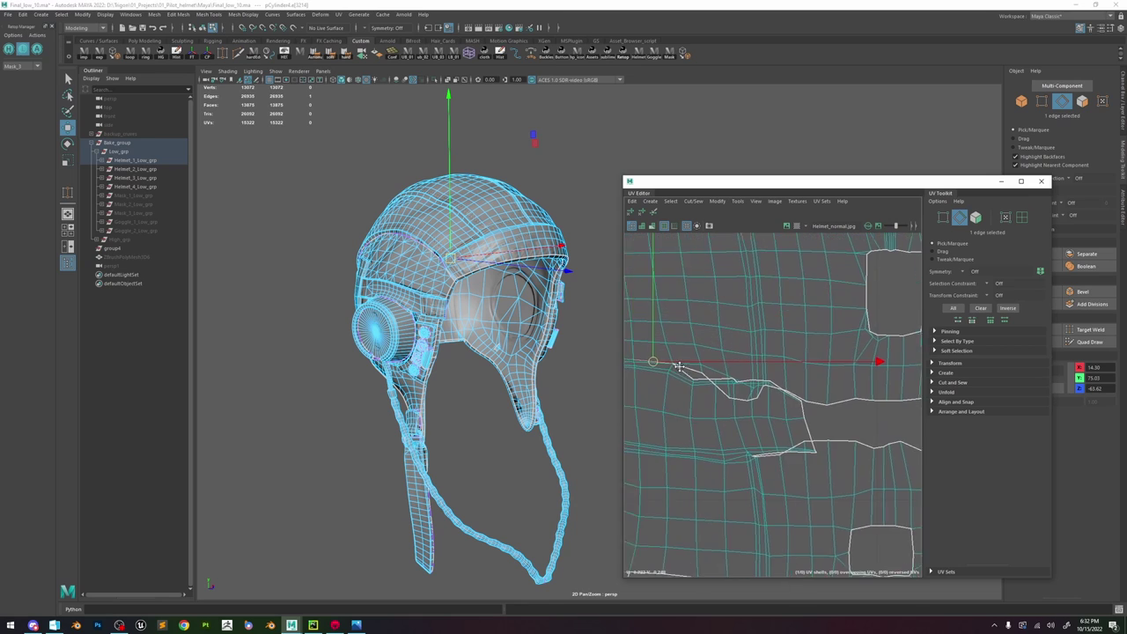
{"action": "left_click", "coordinate": [755, 371]}
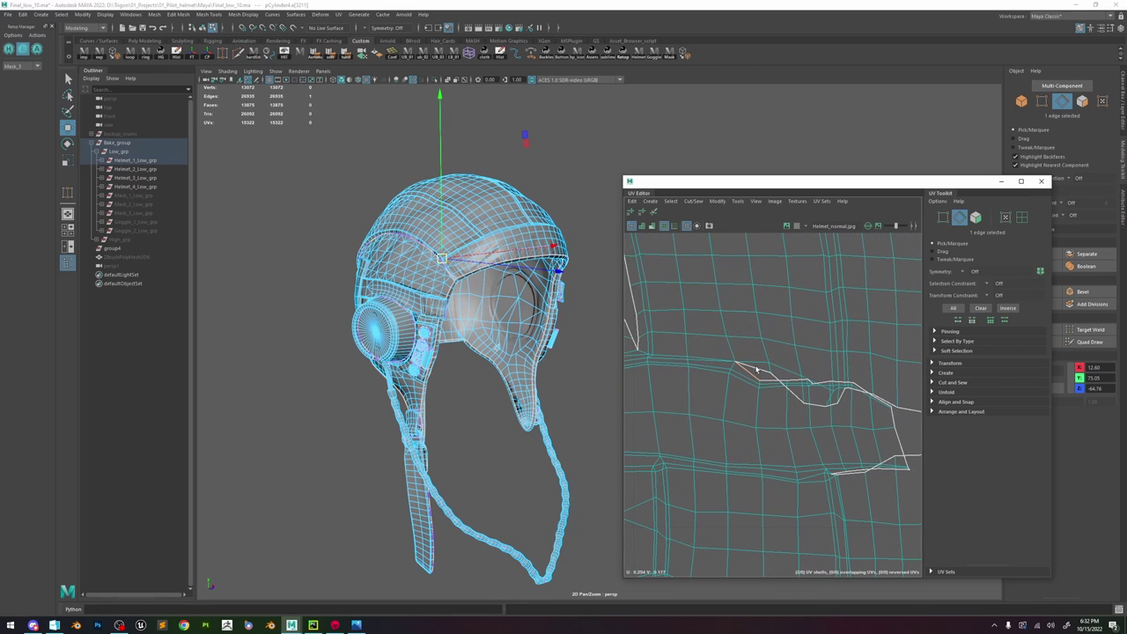
{"action": "left_click", "coordinate": [704, 359], "text": "shift"}
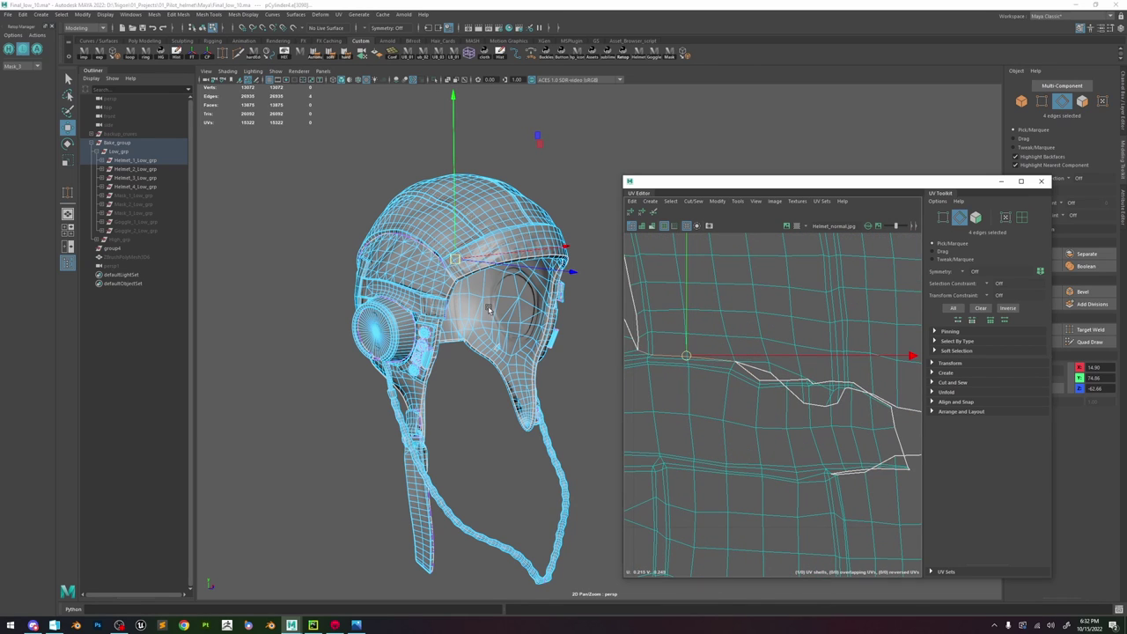
- Frame the selected strap edges on the model, inspect them at the back of the helmet and undo the accidental deselection
{"action": "key", "text": "f"}
{"action": "scroll", "coordinate": [465, 310], "scroll_direction": "down", "scroll_amount": 8}
{"action": "left_click_drag", "start_coordinate": [465, 309], "coordinate": [581, 317], "text": "alt"}
{"action": "middle_click_drag", "start_coordinate": [581, 317], "coordinate": [442, 322], "text": "alt"}
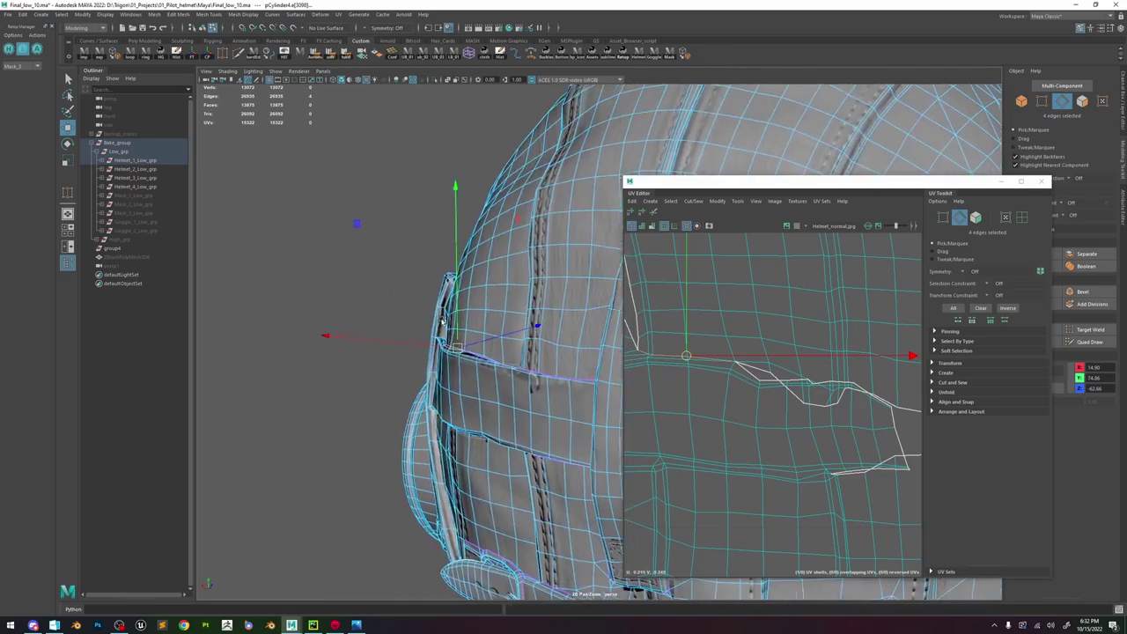
{"action": "left_click_drag", "start_coordinate": [442, 321], "coordinate": [500, 338], "text": "alt"}
{"action": "left_click", "coordinate": [405, 264]}
{"action": "left_click_drag", "start_coordinate": [405, 264], "coordinate": [575, 346], "text": "alt"}
{"action": "key", "text": "ctrl+z"}
- Extend the edge selection to seven edges with the matching strap border on the other side of the helmet shell
{"action": "scroll", "coordinate": [531, 352], "scroll_direction": "down", "scroll_amount": 5}
{"action": "scroll", "coordinate": [789, 378], "scroll_direction": "down", "scroll_amount": 2}
{"action": "middle_click_drag", "start_coordinate": [812, 387], "coordinate": [679, 375], "text": "alt"}
{"action": "scroll", "coordinate": [751, 369], "scroll_direction": "up", "scroll_amount": 3}
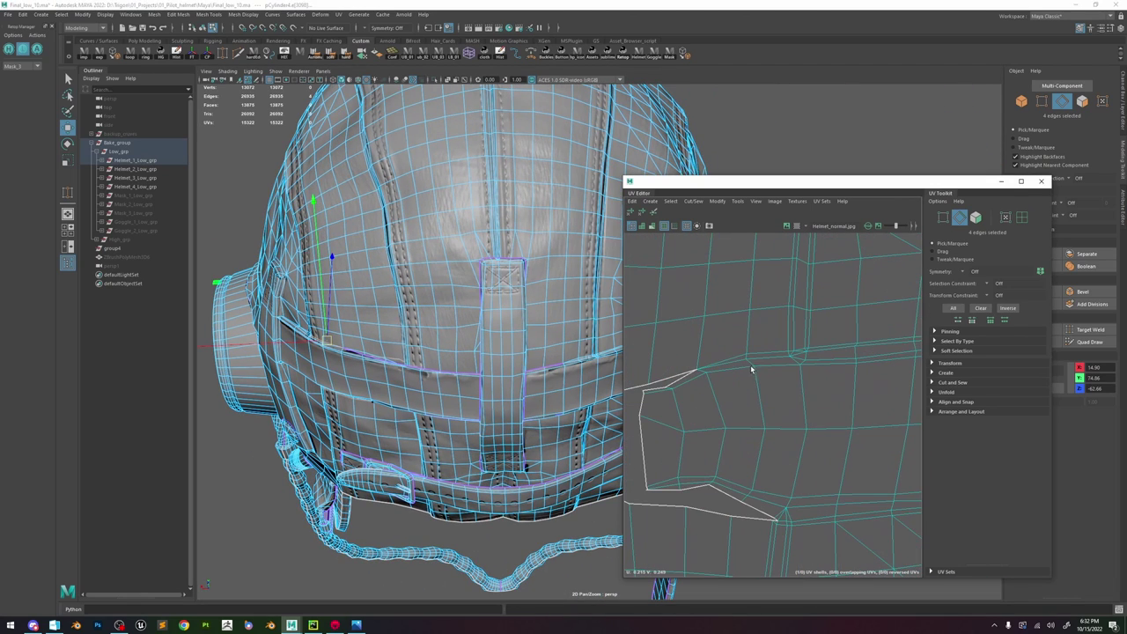
{"action": "scroll", "coordinate": [730, 359], "scroll_direction": "down", "scroll_amount": 4}
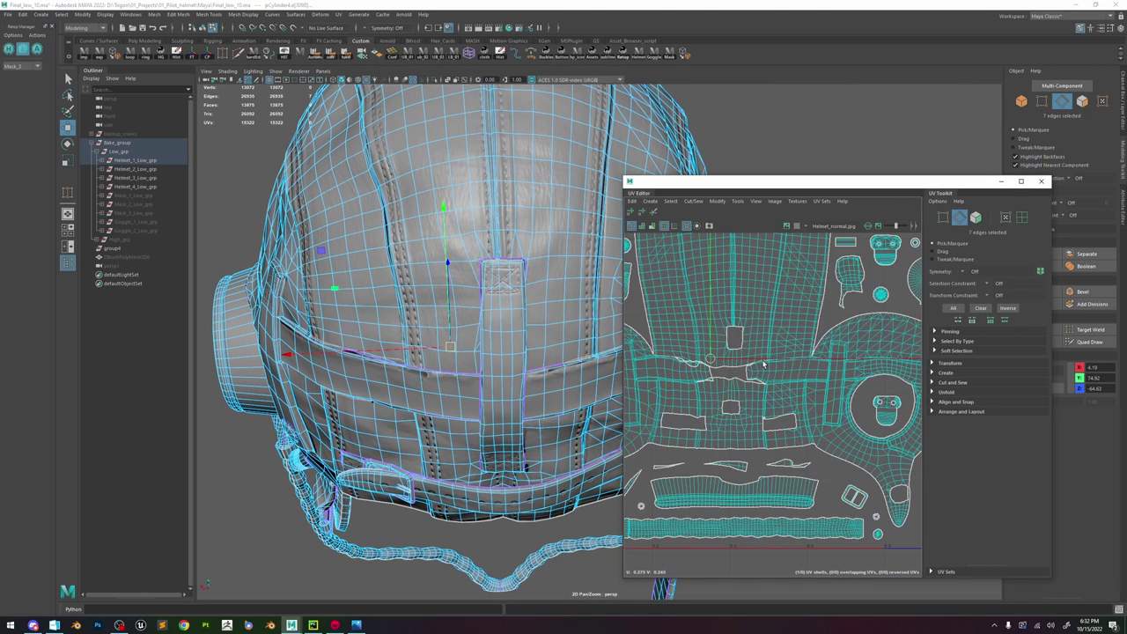
{"action": "scroll", "coordinate": [790, 360], "scroll_direction": "up", "scroll_amount": 4}
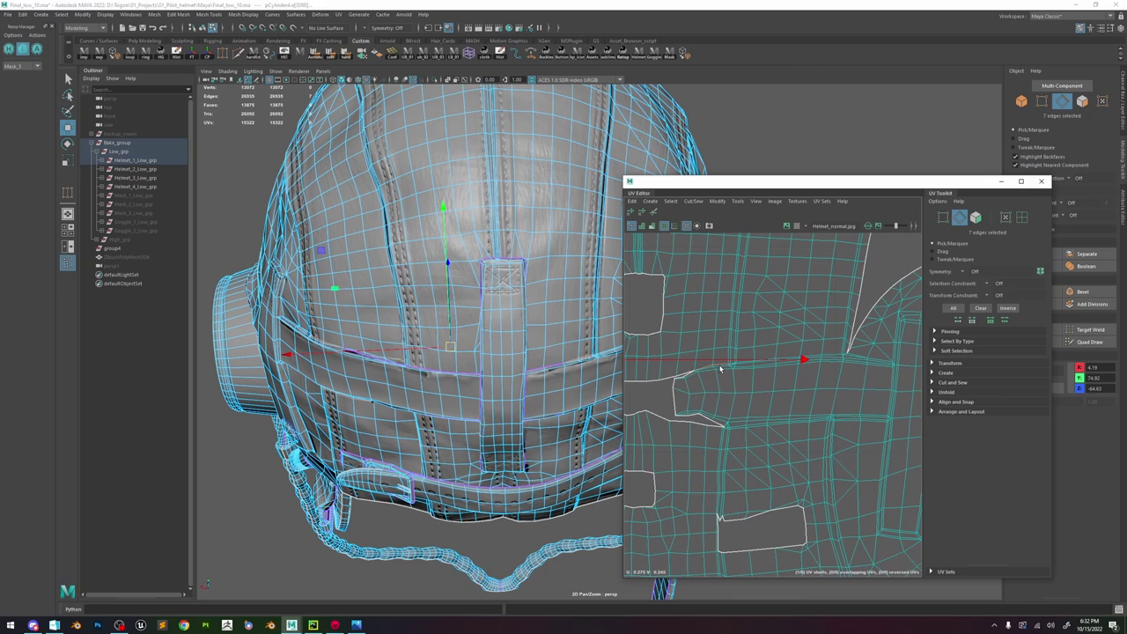
{"action": "scroll", "coordinate": [660, 382], "scroll_direction": "down", "scroll_amount": 2}
{"action": "scroll", "coordinate": [722, 370], "scroll_direction": "up", "scroll_amount": 4}
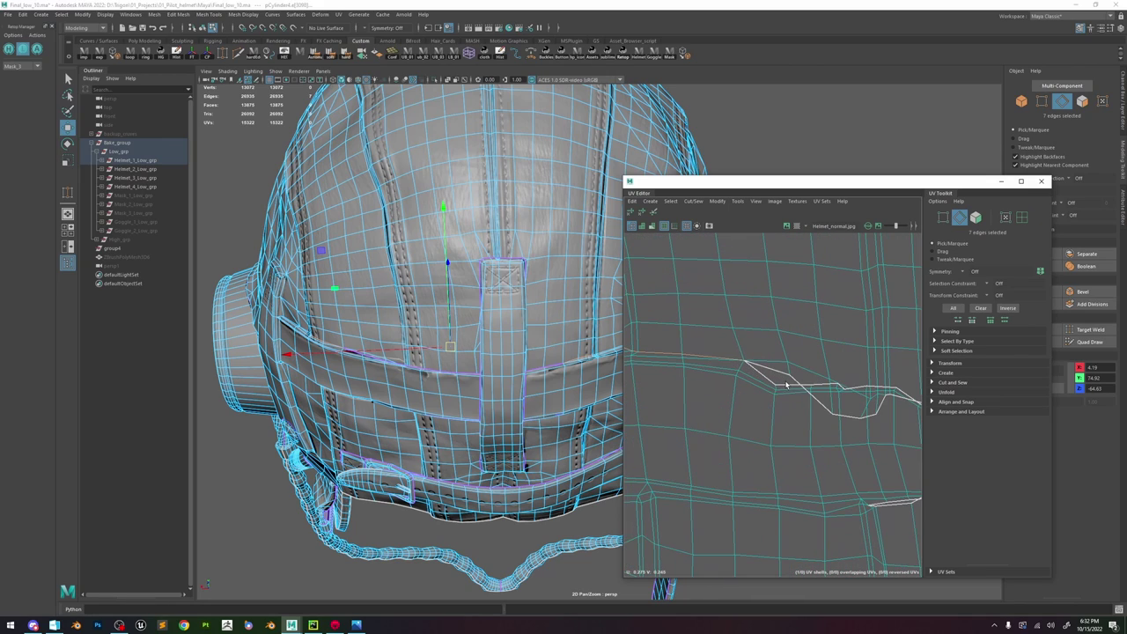
- Inspect the strap seams at the back of the helmet up close from several angles
{"action": "right_click_drag", "start_coordinate": [836, 393], "coordinate": [805, 390], "text": "alt"}
{"action": "left_click_drag", "start_coordinate": [438, 340], "coordinate": [387, 374], "text": "alt"}
{"action": "right_click_drag", "start_coordinate": [388, 379], "coordinate": [480, 405], "text": "alt"}
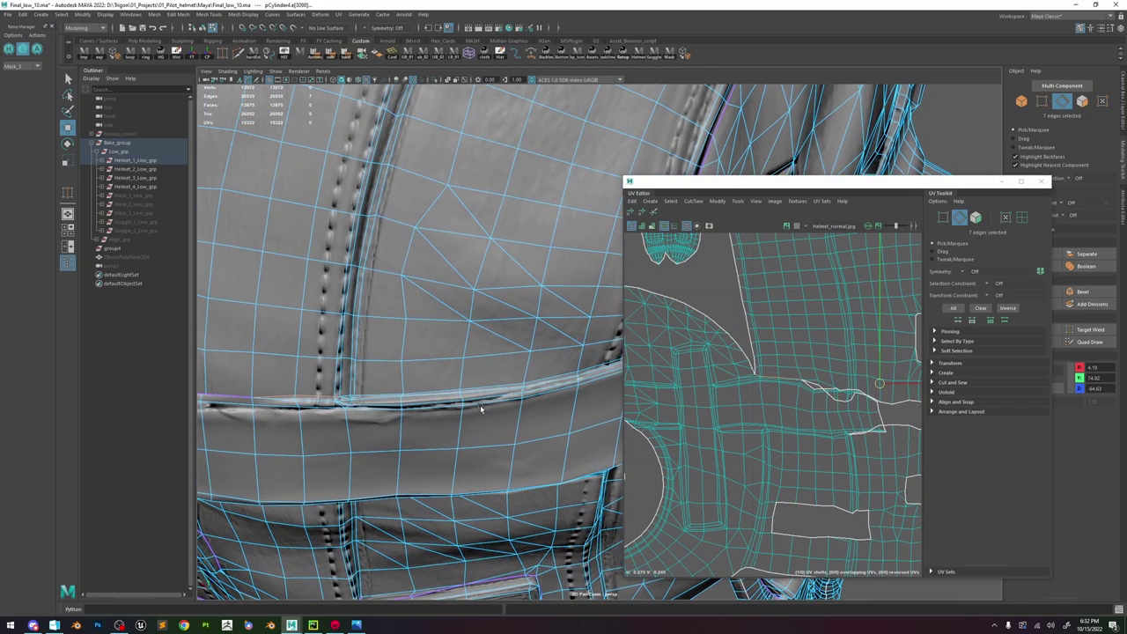
{"action": "left_click_drag", "start_coordinate": [480, 405], "coordinate": [503, 407], "text": "alt"}
{"action": "right_click_drag", "start_coordinate": [504, 407], "coordinate": [360, 250], "text": "alt"}
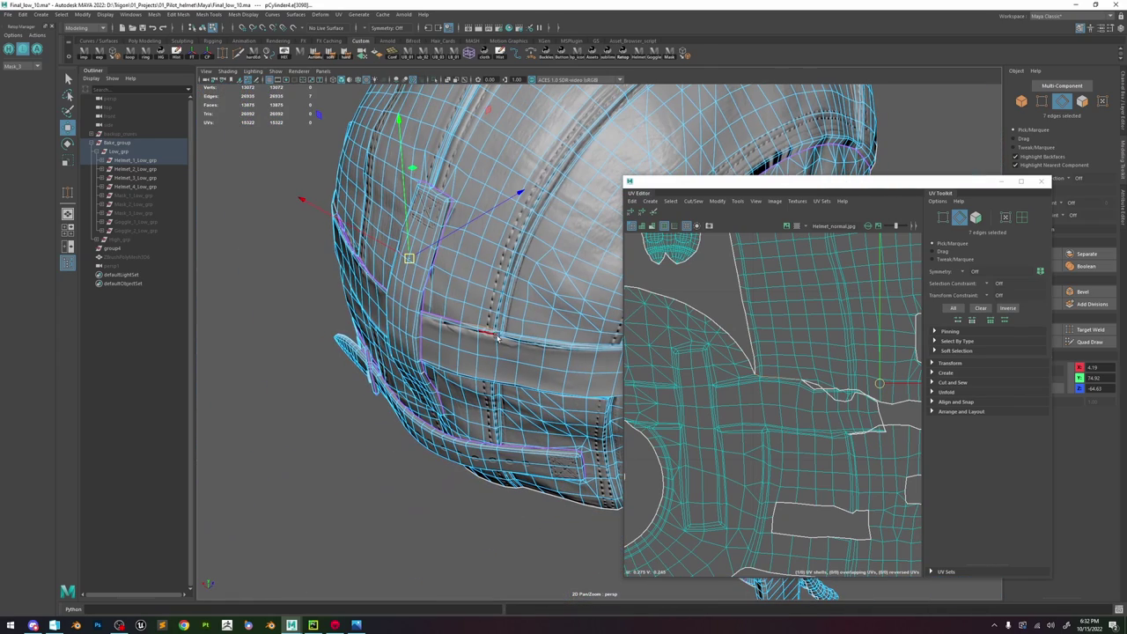
- Select the whole main helmet UV shell and move it outside the 0–1 tile, toward negative U
{"action": "scroll", "coordinate": [797, 369], "scroll_direction": "down", "scroll_amount": 8}
{"action": "right_click_drag", "start_coordinate": [759, 369], "coordinate": [759, 370]}
{"action": "double_click", "coordinate": [760, 368]}
{"action": "left_click_drag", "start_coordinate": [760, 368], "coordinate": [660, 380]}
{"action": "scroll", "coordinate": [760, 403], "scroll_direction": "up", "scroll_amount": 6}
{"action": "scroll", "coordinate": [714, 372], "scroll_direction": "down", "scroll_amount": 6}
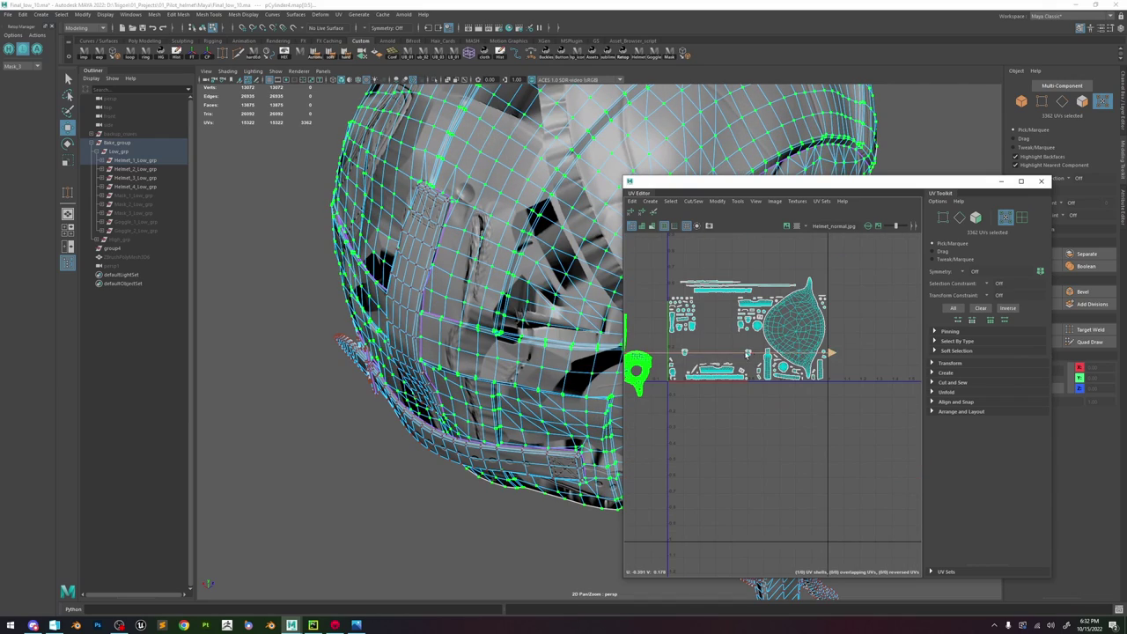
{"action": "scroll", "coordinate": [687, 286], "scroll_direction": "up", "scroll_amount": 2}
{"action": "scroll", "coordinate": [687, 286], "scroll_direction": "up", "scroll_amount": 3}
{"action": "middle_click_drag", "start_coordinate": [687, 286], "coordinate": [865, 220], "text": "alt"}
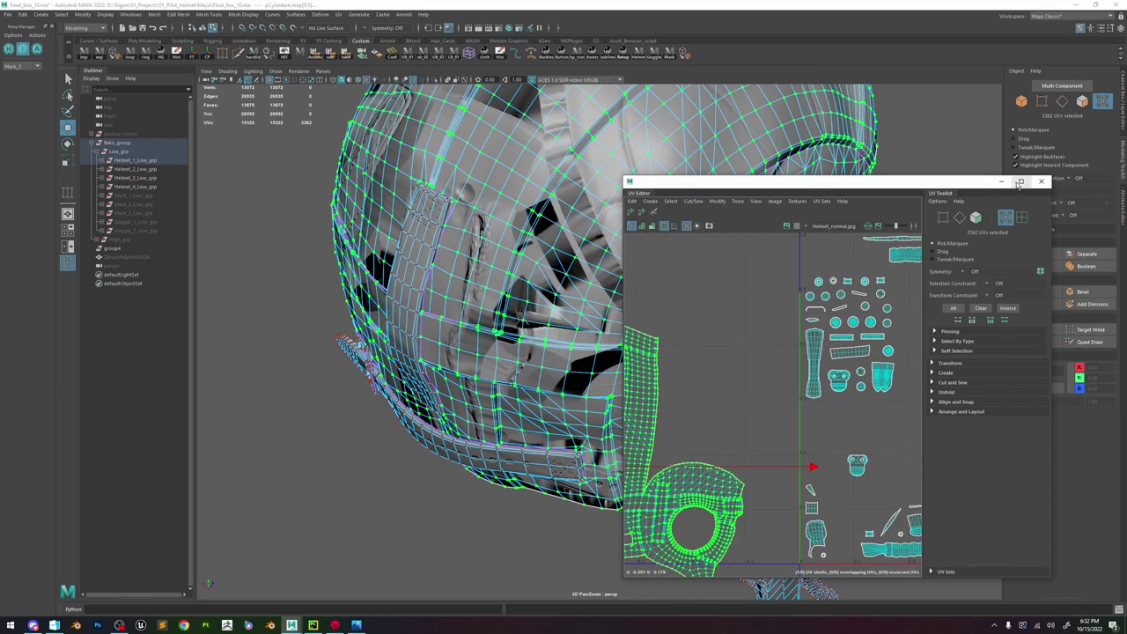
- Maximize the UV Editor and clear the UV selection, focusing on the helmet shell's strap seams
{"action": "left_click", "coordinate": [1020, 183]}
{"action": "right_click_drag", "start_coordinate": [530, 407], "coordinate": [430, 415], "text": "alt"}
{"action": "middle_click_drag", "start_coordinate": [430, 415], "coordinate": [598, 365], "text": "alt"}
{"action": "left_click", "coordinate": [574, 412]}
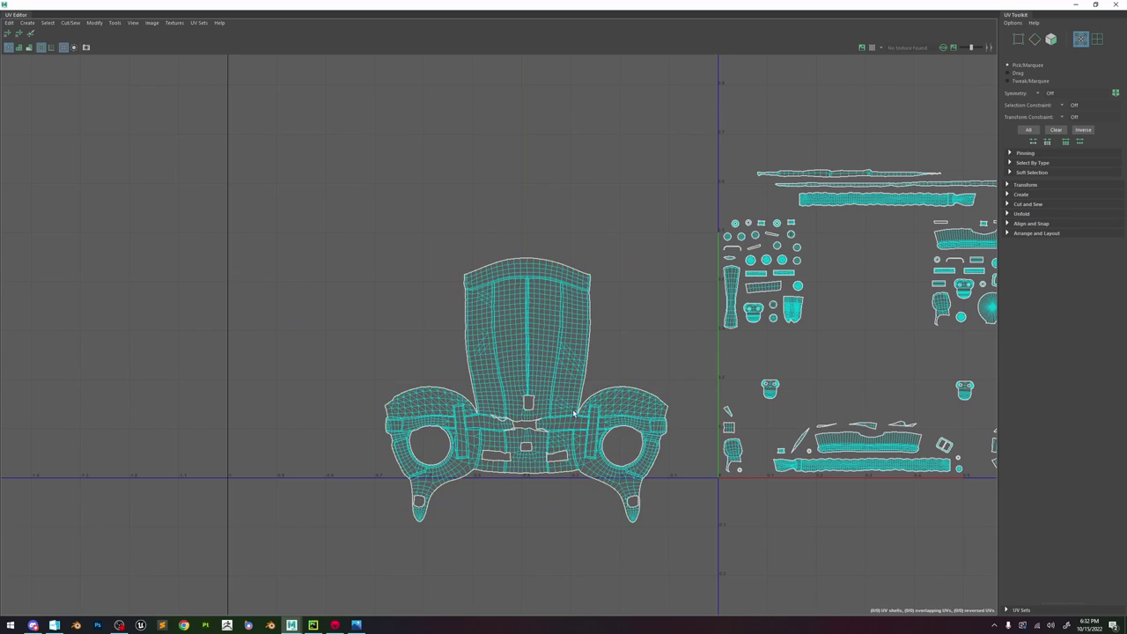
{"action": "scroll", "coordinate": [573, 412], "scroll_direction": "up", "scroll_amount": 5}
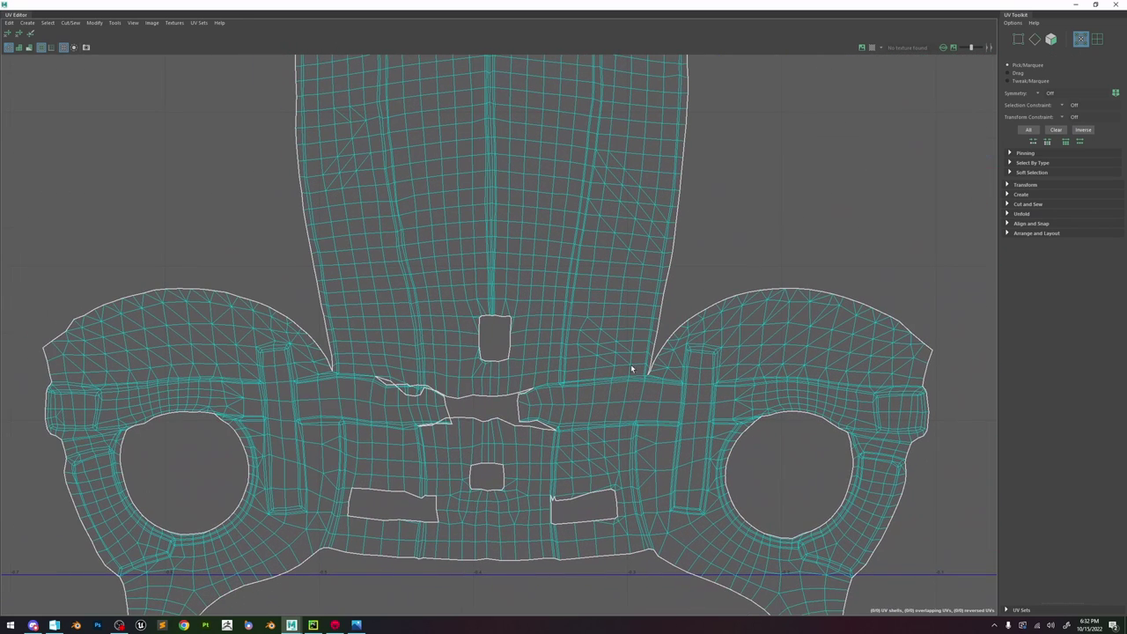
{"action": "scroll", "coordinate": [639, 371], "scroll_direction": "up", "scroll_amount": 2}
- Select the helmet shell's UVs along the strap's upper edge, from the side notch to the central gap
{"action": "left_click", "coordinate": [649, 376]}
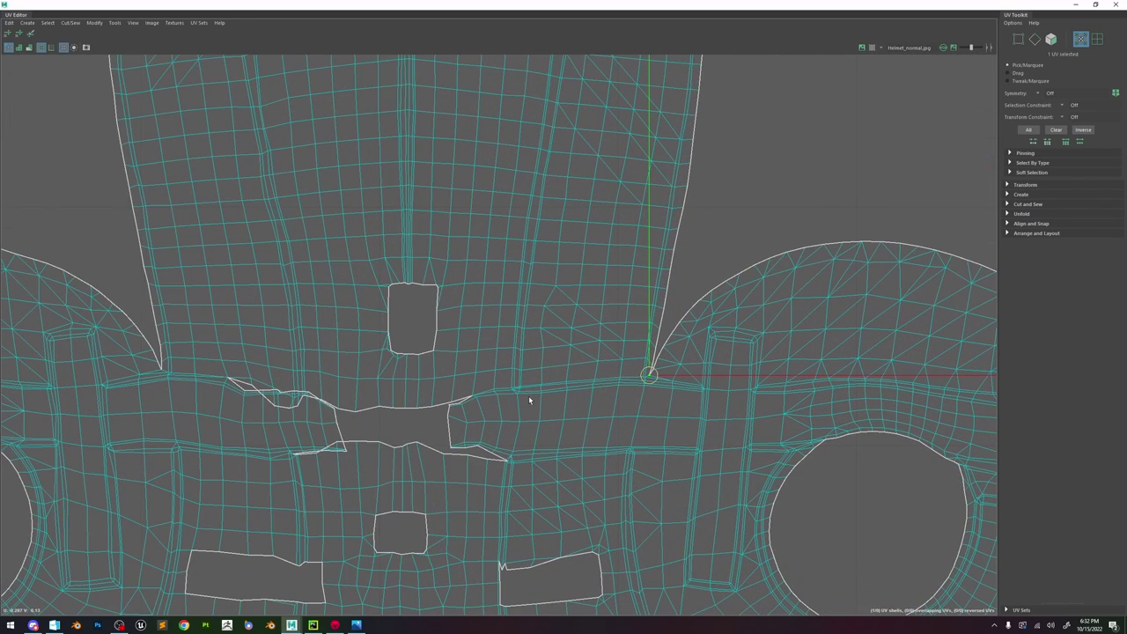
{"action": "key", "text": "ctrl+shift+a"}
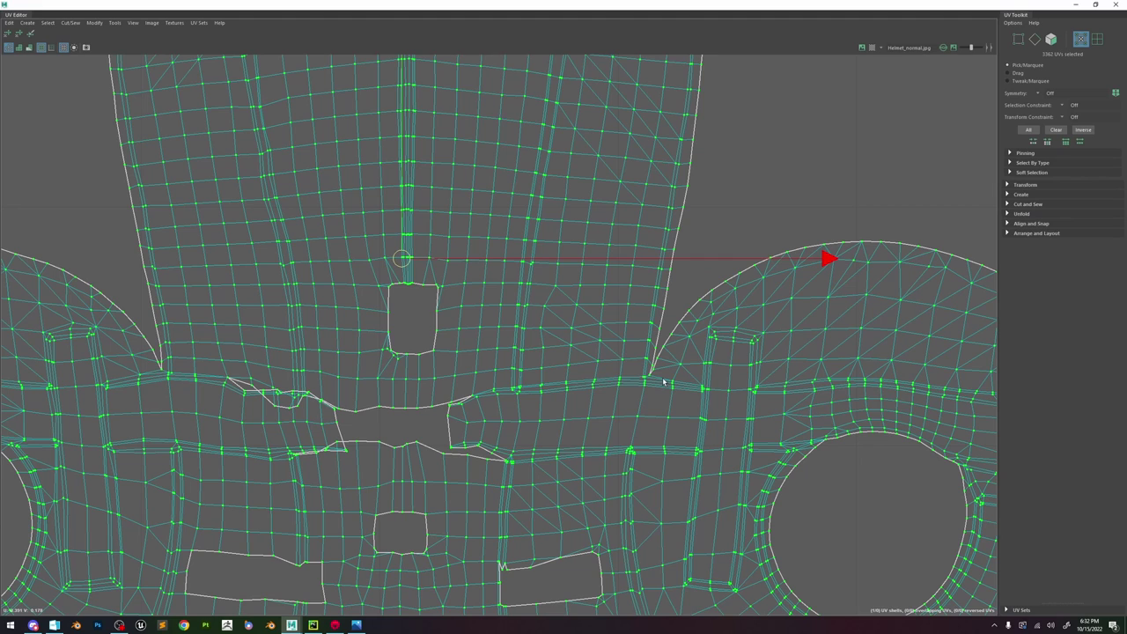
{"action": "left_click", "coordinate": [650, 377]}
{"action": "scroll", "coordinate": [651, 380], "scroll_direction": "up", "scroll_amount": 3}
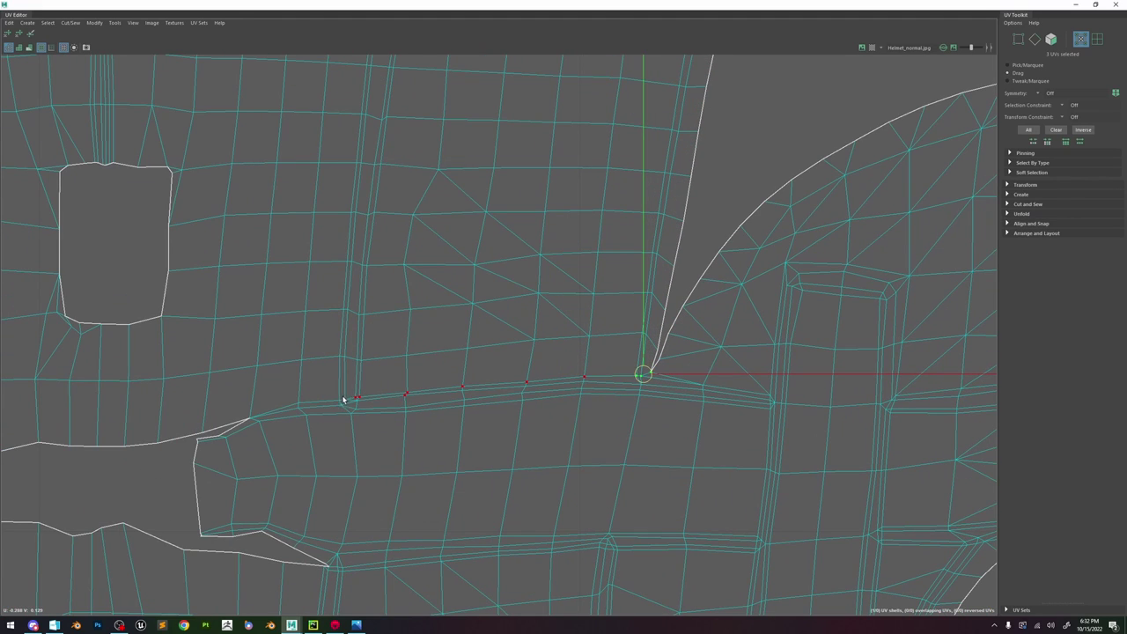
{"action": "left_click_drag", "start_coordinate": [278, 408], "coordinate": [255, 414], "text": "shift"}
{"action": "scroll", "coordinate": [264, 407], "scroll_direction": "down", "scroll_amount": 2}
{"action": "middle_click_drag", "start_coordinate": [264, 408], "coordinate": [552, 411], "text": "alt"}
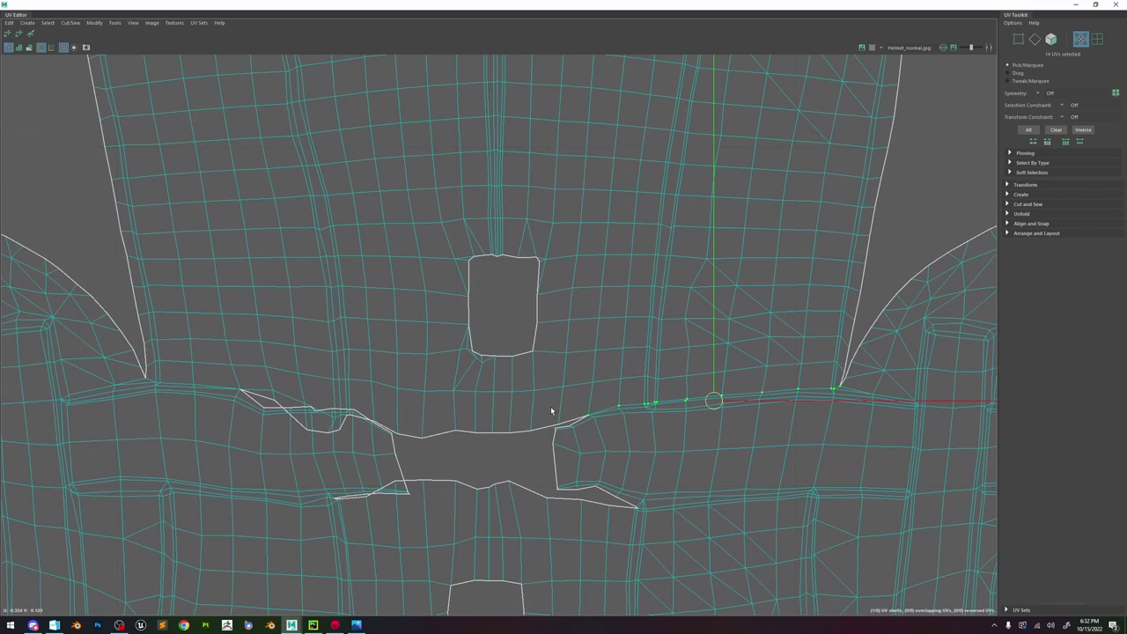
- Extend the UV selection along the central gap's upper border and the overlapping strap seam on the other side
{"action": "left_click_drag", "start_coordinate": [495, 446], "coordinate": [497, 446], "text": "shift"}
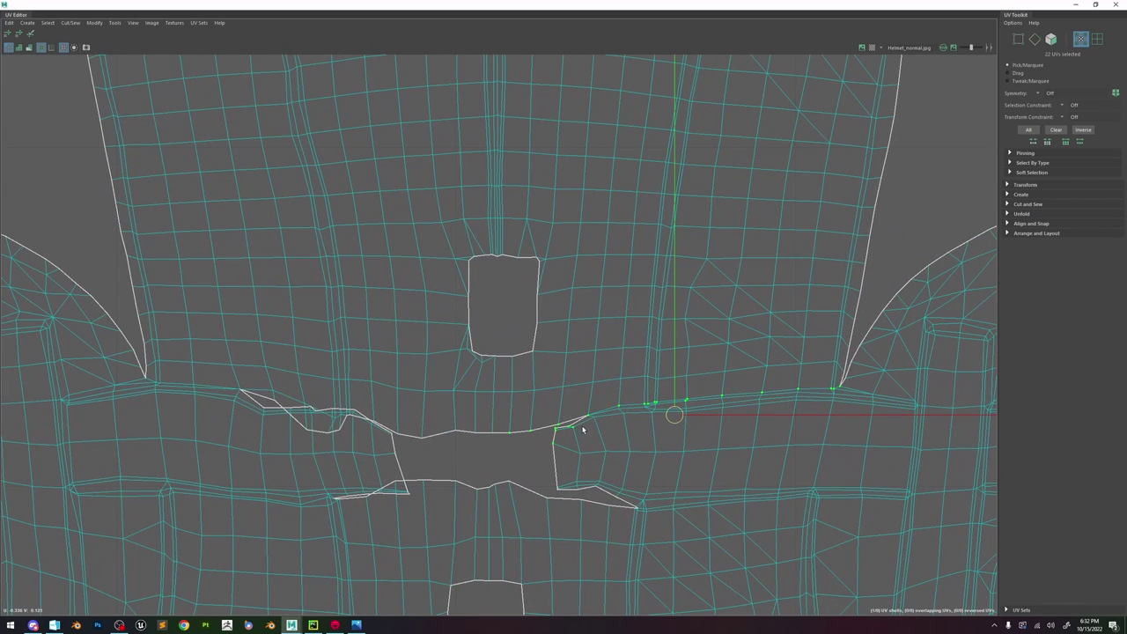
{"action": "middle_click_drag", "start_coordinate": [560, 437], "coordinate": [592, 438], "text": "alt"}
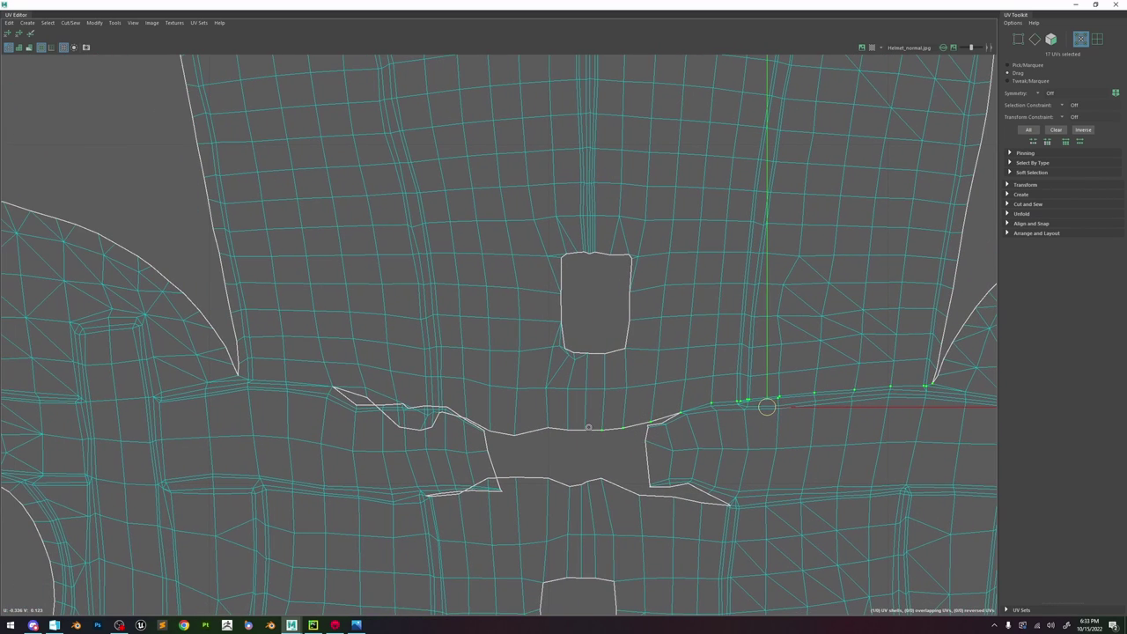
{"action": "left_click", "coordinate": [459, 411], "text": "shift"}
{"action": "scroll", "coordinate": [462, 413], "scroll_direction": "up", "scroll_amount": 5}
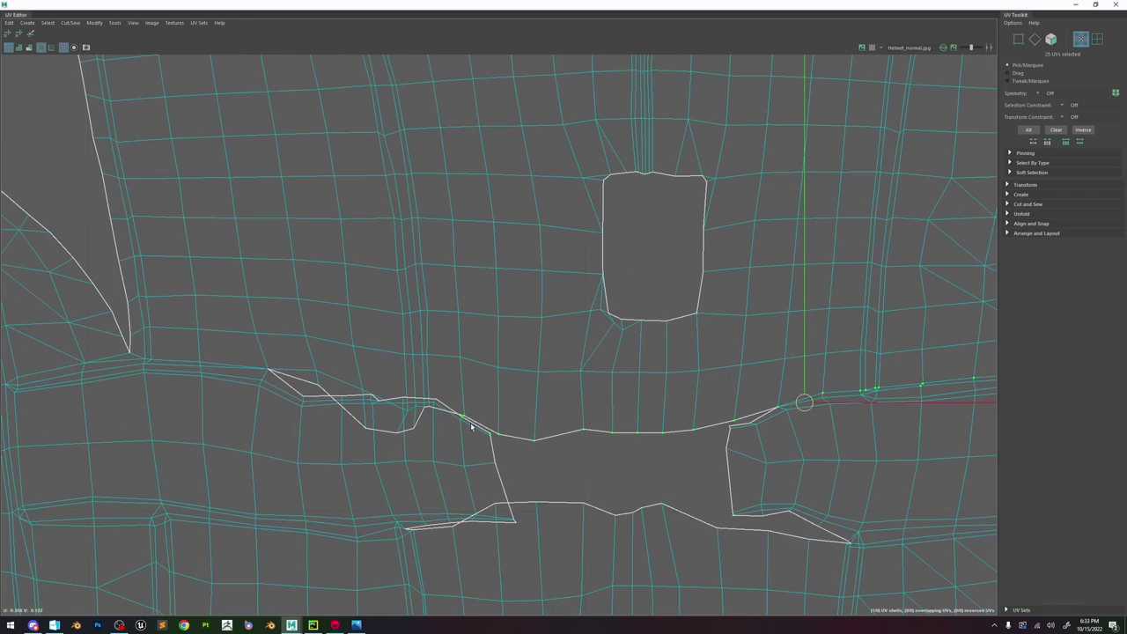
{"action": "scroll", "coordinate": [440, 401], "scroll_direction": "up", "scroll_amount": 2}
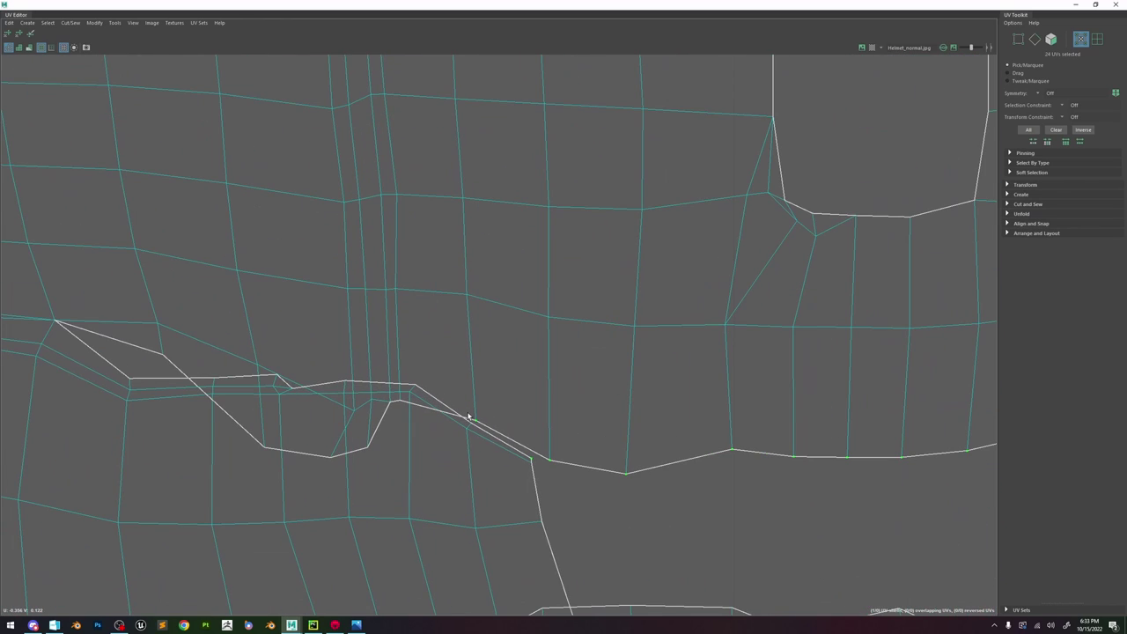
{"action": "scroll", "coordinate": [413, 398], "scroll_direction": "down", "scroll_amount": 1}
{"action": "middle_click_drag", "start_coordinate": [115, 312], "coordinate": [194, 326], "text": "alt"}
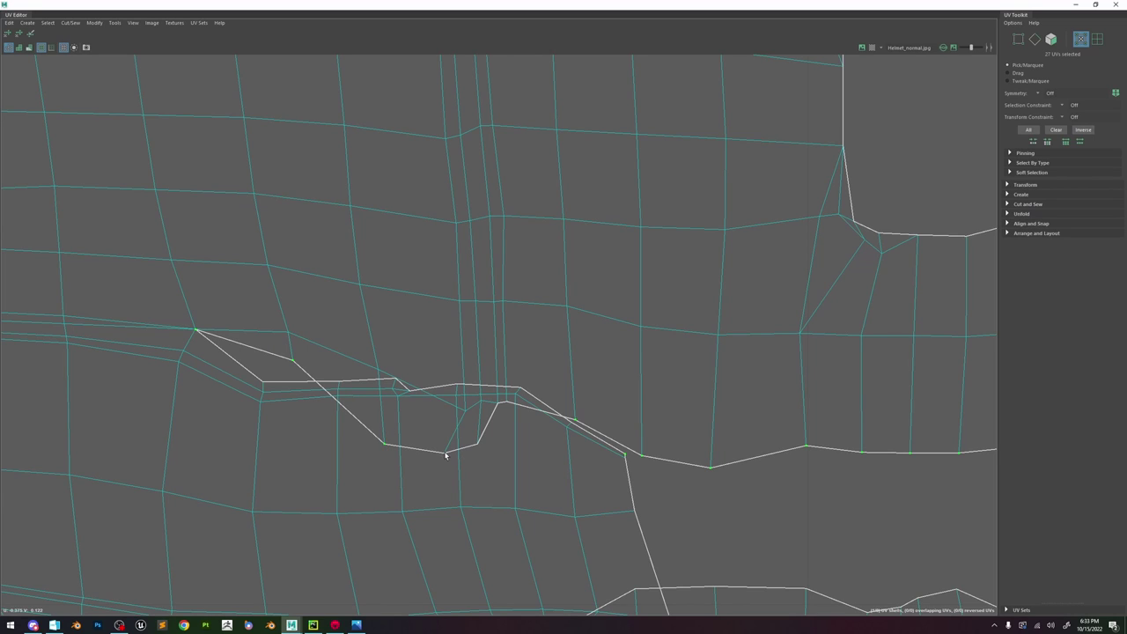
{"action": "scroll", "coordinate": [448, 453], "scroll_direction": "down", "scroll_amount": 3}
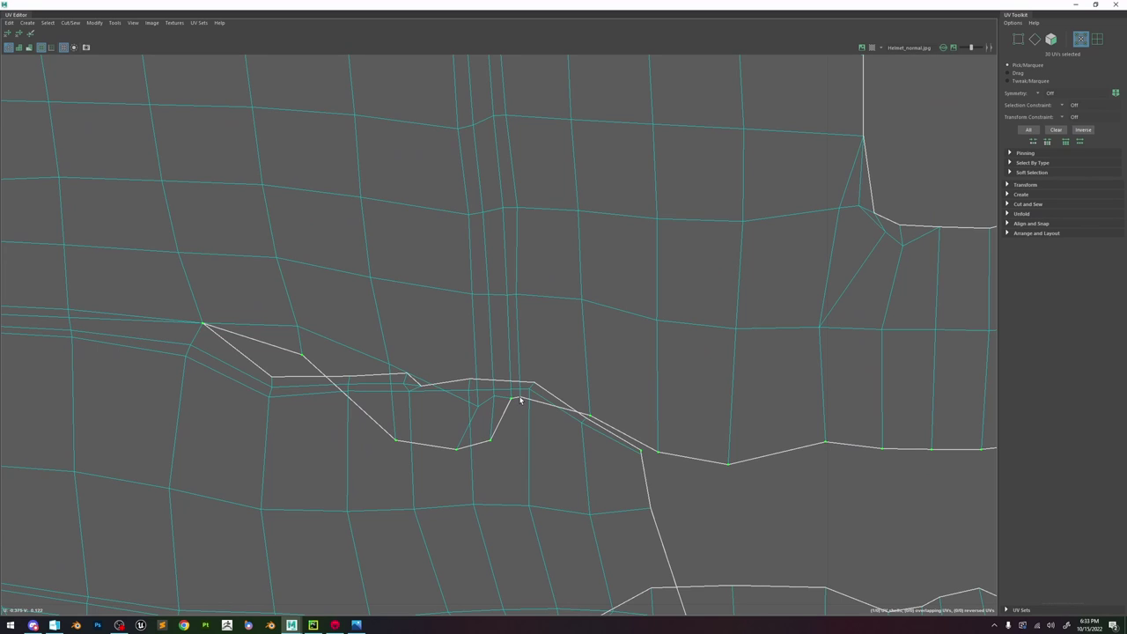
- Flatten the selected upper seam UVs into one straight horizontal line
{"action": "scroll", "coordinate": [520, 400], "scroll_direction": "down", "scroll_amount": 5}
{"action": "scroll", "coordinate": [721, 368], "scroll_direction": "up", "scroll_amount": 2}
{"action": "mouse_move", "coordinate": [714, 367]}
{"action": "left_mouse_down"}
{"action": "mouse_move", "coordinate": [711, 345]}
{"action": "mouse_move", "coordinate": [711, 379]}
{"action": "mouse_move", "coordinate": [719, 334]}
{"action": "mouse_move", "coordinate": [723, 364]}
{"action": "left_mouse_up"}
{"action": "scroll", "coordinate": [723, 364], "scroll_direction": "down", "scroll_amount": 2}
{"action": "scroll", "coordinate": [722, 364], "scroll_direction": "down", "scroll_amount": 3}
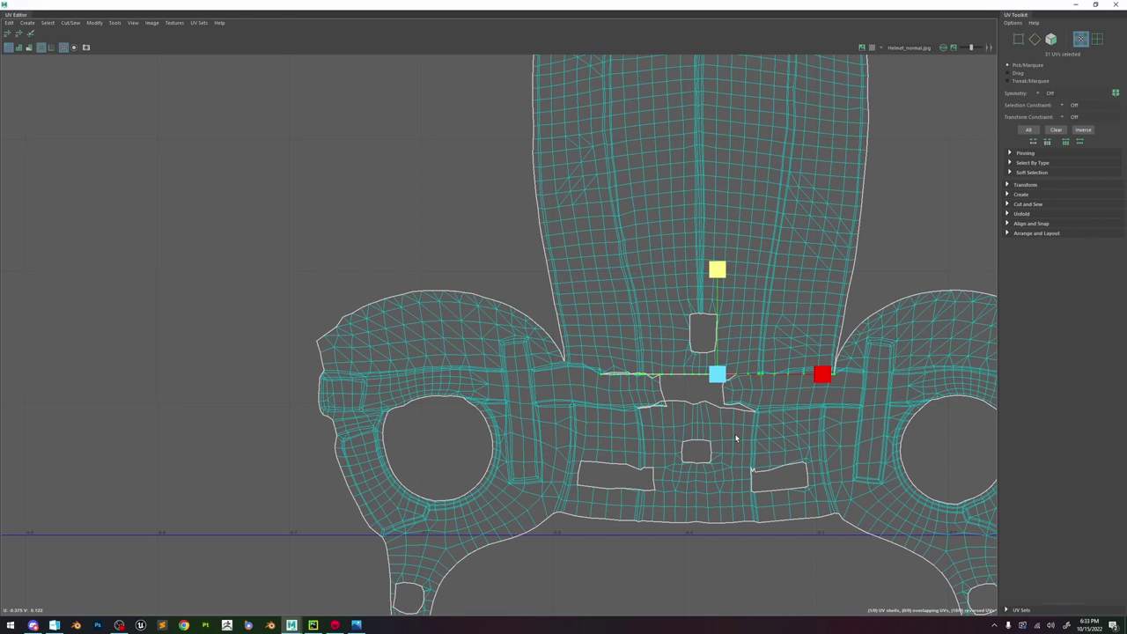
{"action": "scroll", "coordinate": [727, 372], "scroll_direction": "down", "scroll_amount": 2}
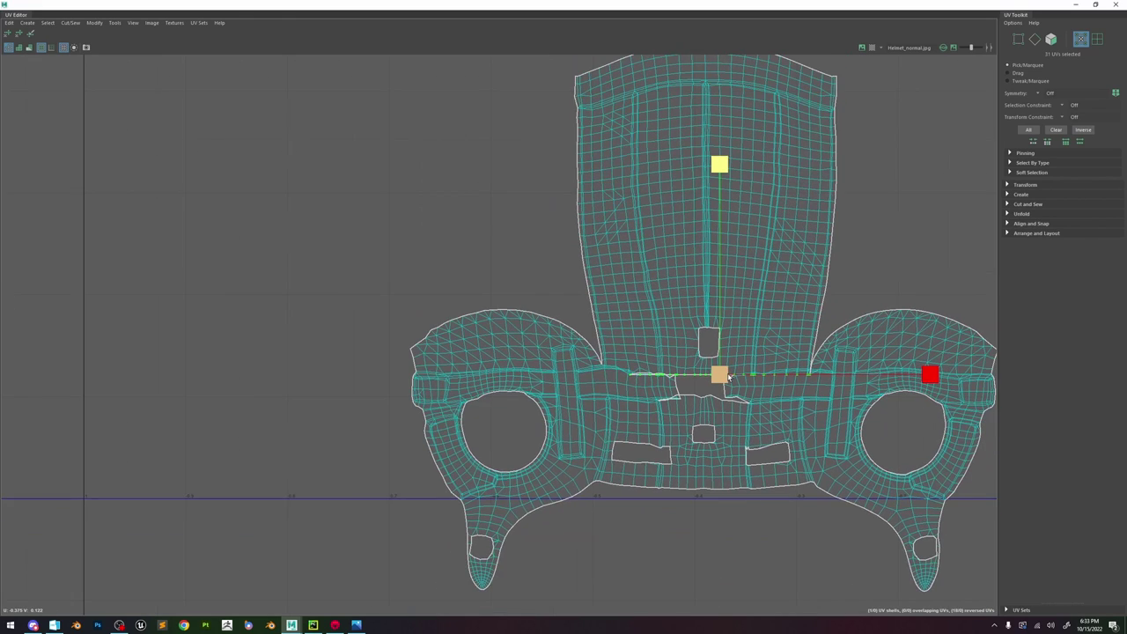
{"action": "middle_click_drag", "start_coordinate": [680, 358], "coordinate": [585, 377], "text": "alt"}
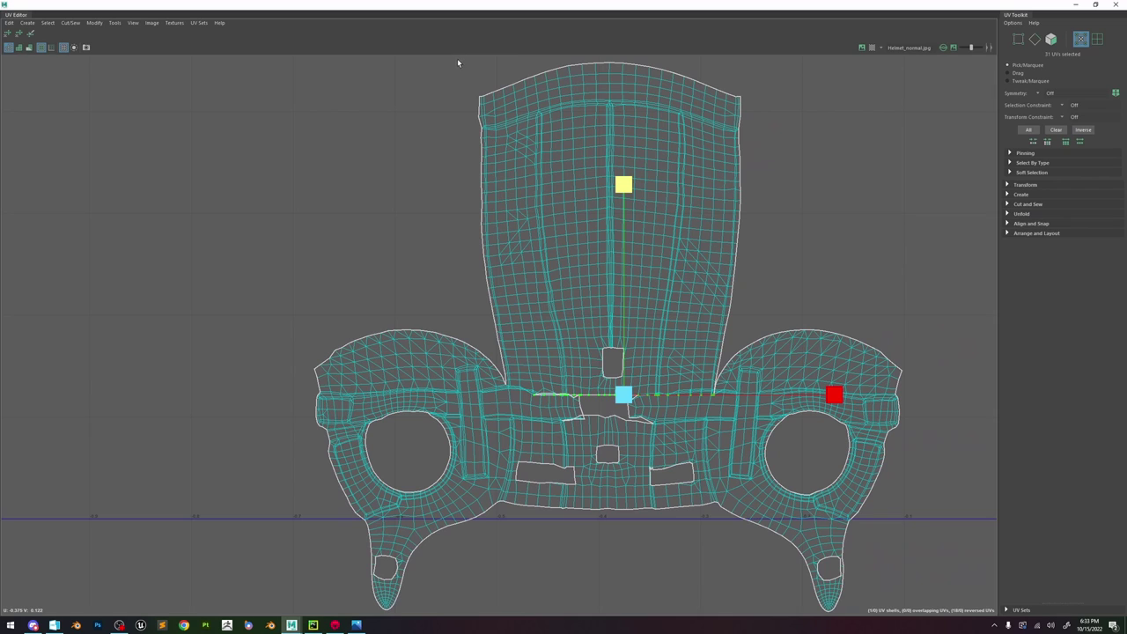
- Try to relax the helmet dome's UVs above the straightened seam, and undo the attempt
{"action": "left_click_drag", "start_coordinate": [457, 62], "coordinate": [778, 338]}
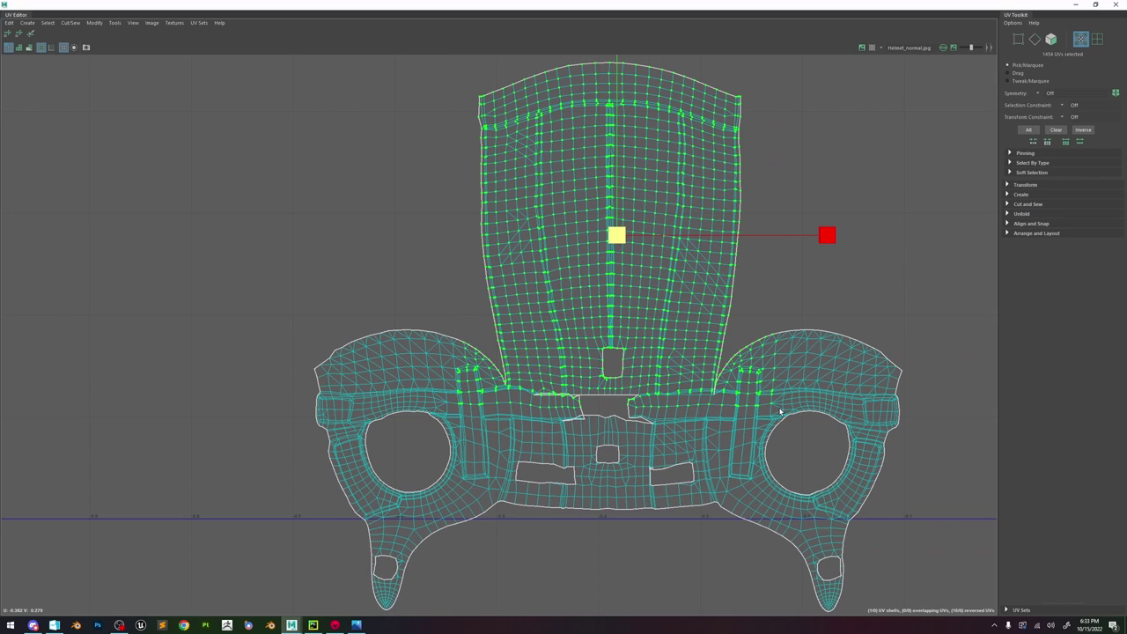
{"action": "left_click", "coordinate": [18, 34]}
{"action": "scroll", "coordinate": [632, 397], "scroll_direction": "up", "scroll_amount": 3}
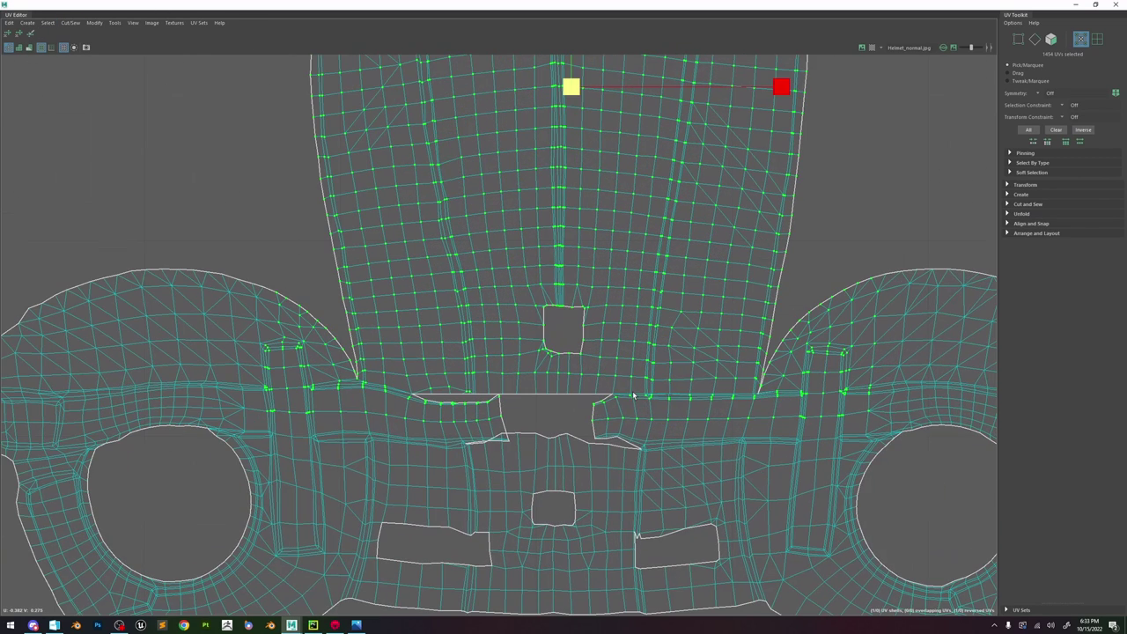
{"action": "scroll", "coordinate": [520, 405], "scroll_direction": "down", "scroll_amount": 5}
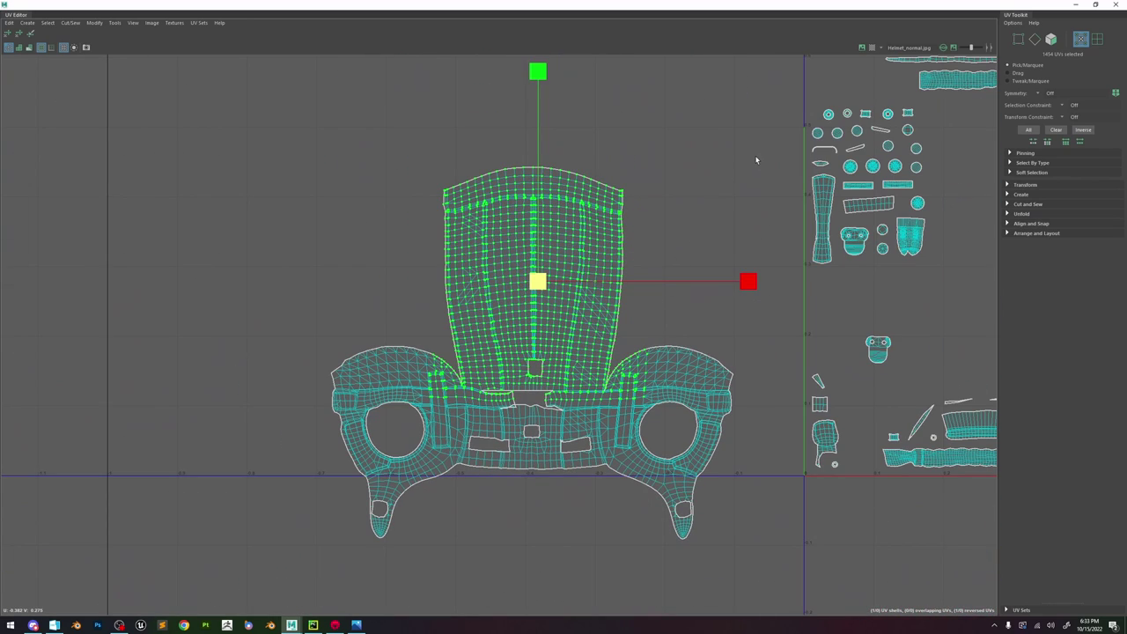
{"action": "left_click_drag", "start_coordinate": [755, 159], "coordinate": [264, 573], "text": "shift"}
{"action": "left_click", "coordinate": [533, 370]}
{"action": "key", "text": "ctrl+z"}
{"action": "key", "text": "ctrl+z"}
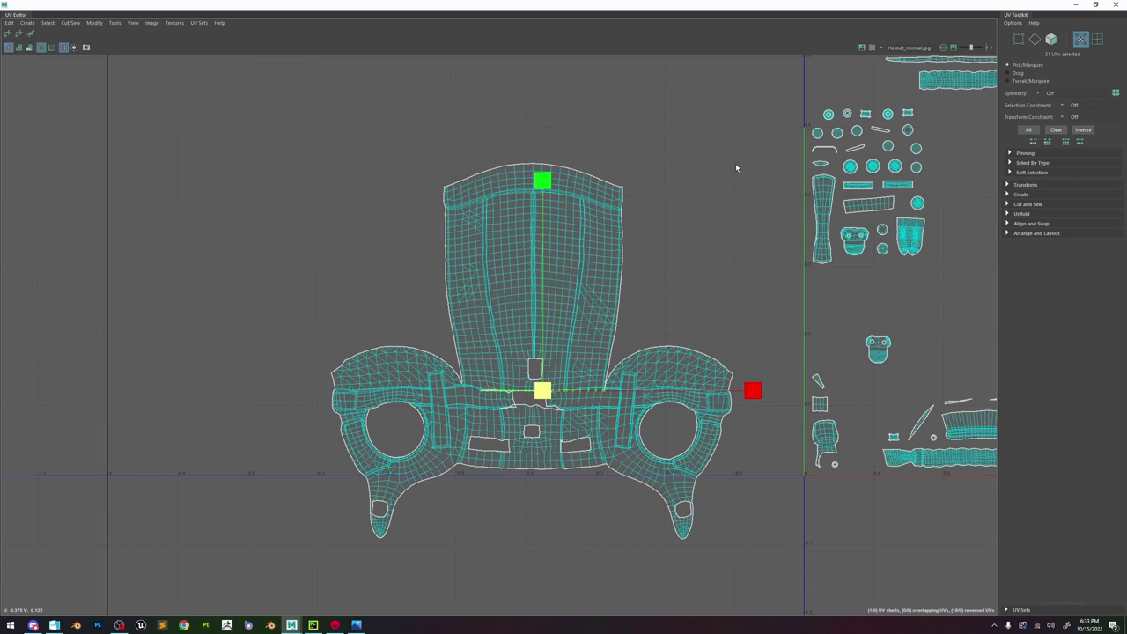
- Select all the main shell's UVs except the straightened seam line, relax them, and clear the selection
{"action": "left_click_drag", "start_coordinate": [752, 148], "coordinate": [229, 523]}
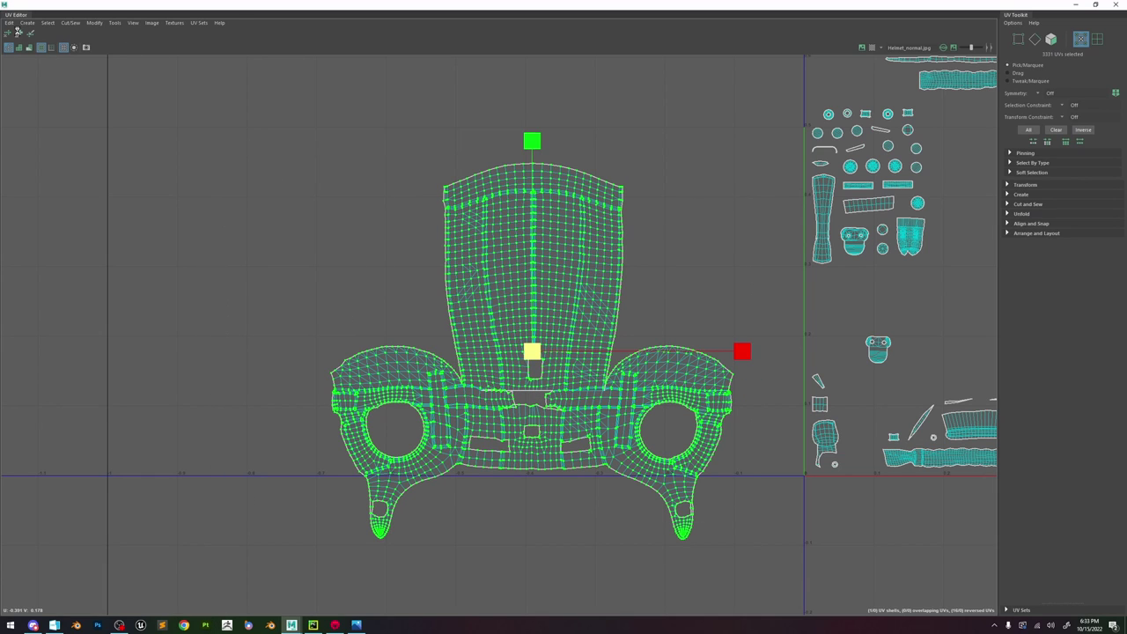
{"action": "scroll", "coordinate": [519, 399], "scroll_direction": "up", "scroll_amount": 5}
{"action": "left_click", "coordinate": [516, 399]}
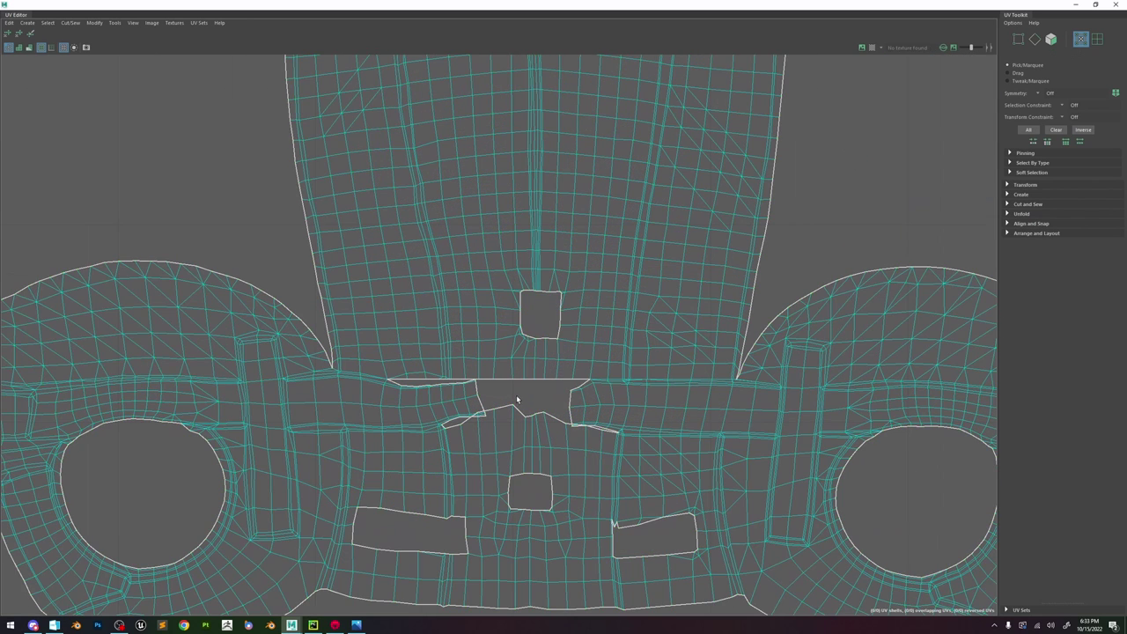
{"action": "scroll", "coordinate": [584, 320], "scroll_direction": "down", "scroll_amount": 5}
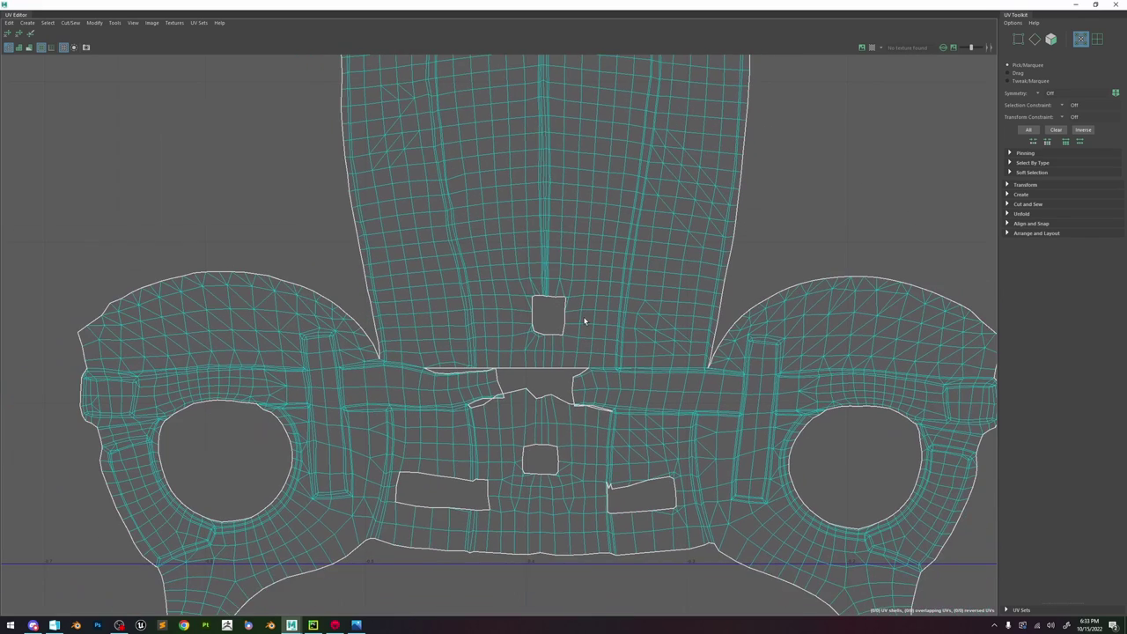
{"action": "scroll", "coordinate": [485, 161], "scroll_direction": "up", "scroll_amount": 2}
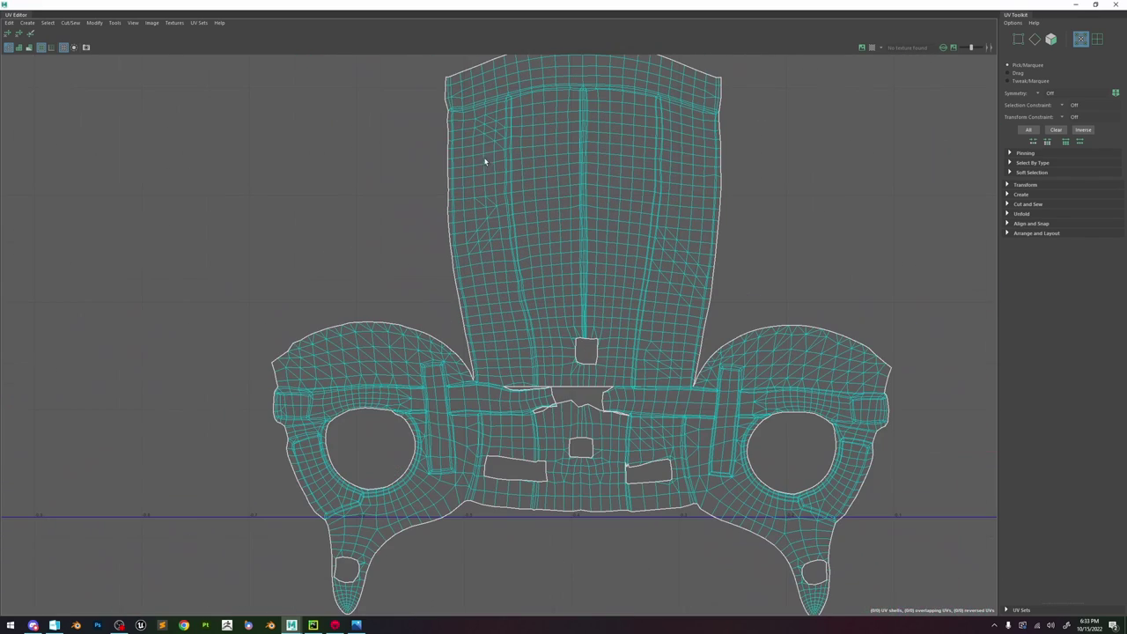
- Restore the floating UV Editor and examine where the lower strap seam's corner UVs lie on the 3D helmet
{"action": "left_click_drag", "start_coordinate": [429, 4], "coordinate": [830, 148]}
{"action": "scroll", "coordinate": [737, 433], "scroll_direction": "up", "scroll_amount": 5}
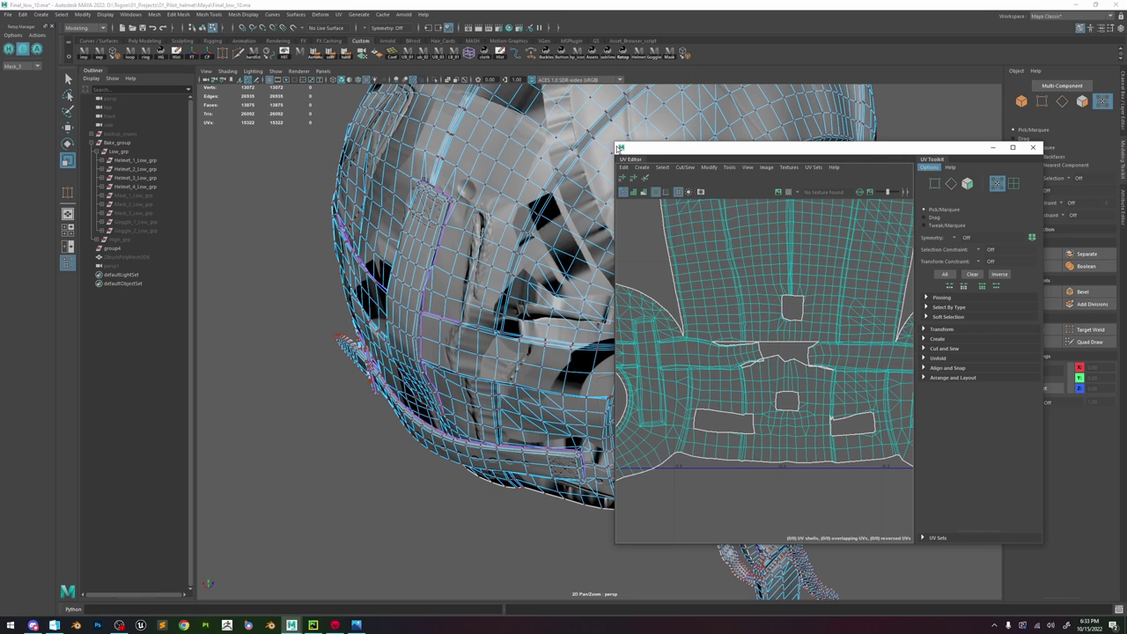
{"action": "left_click_drag", "start_coordinate": [615, 144], "coordinate": [468, 92]}
{"action": "left_click", "coordinate": [666, 336]}
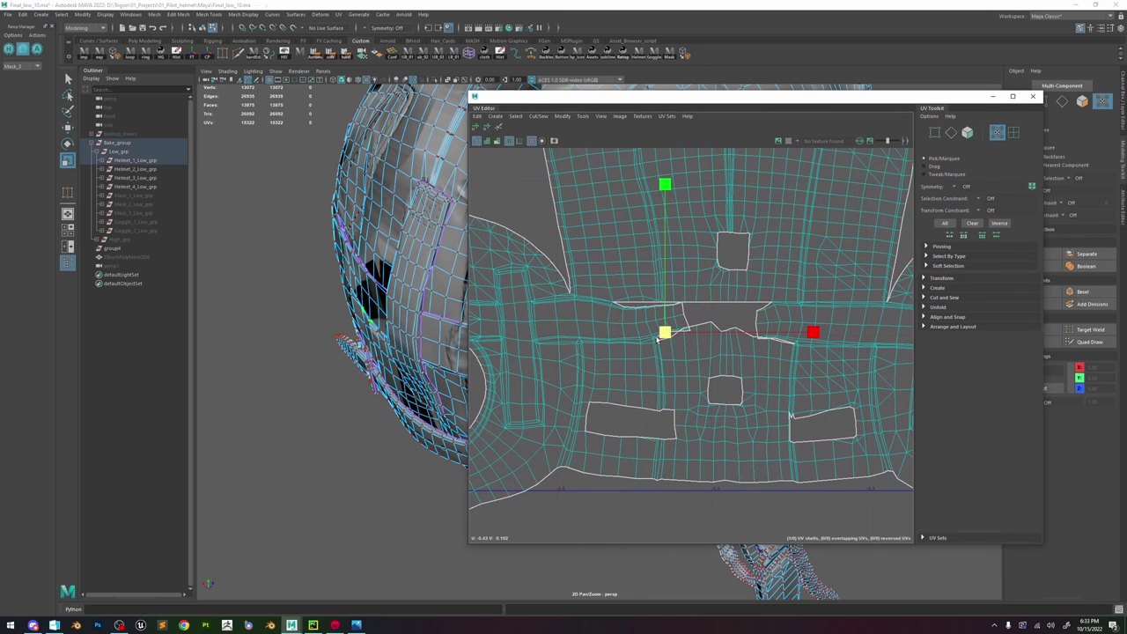
{"action": "key", "text": "f"}
{"action": "scroll", "coordinate": [367, 360], "scroll_direction": "down", "scroll_amount": 8}
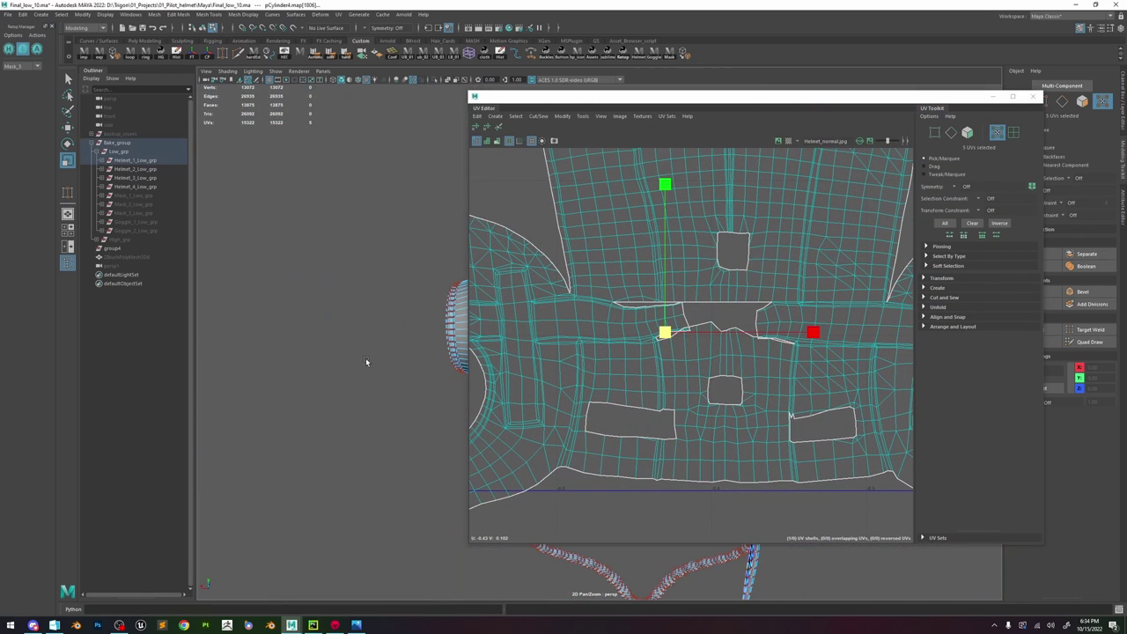
{"action": "middle_click_drag", "start_coordinate": [419, 357], "coordinate": [224, 332], "text": "alt"}
{"action": "left_click_drag", "start_coordinate": [264, 327], "coordinate": [381, 330], "text": "alt"}
{"action": "scroll", "coordinate": [666, 313], "scroll_direction": "up", "scroll_amount": 3}
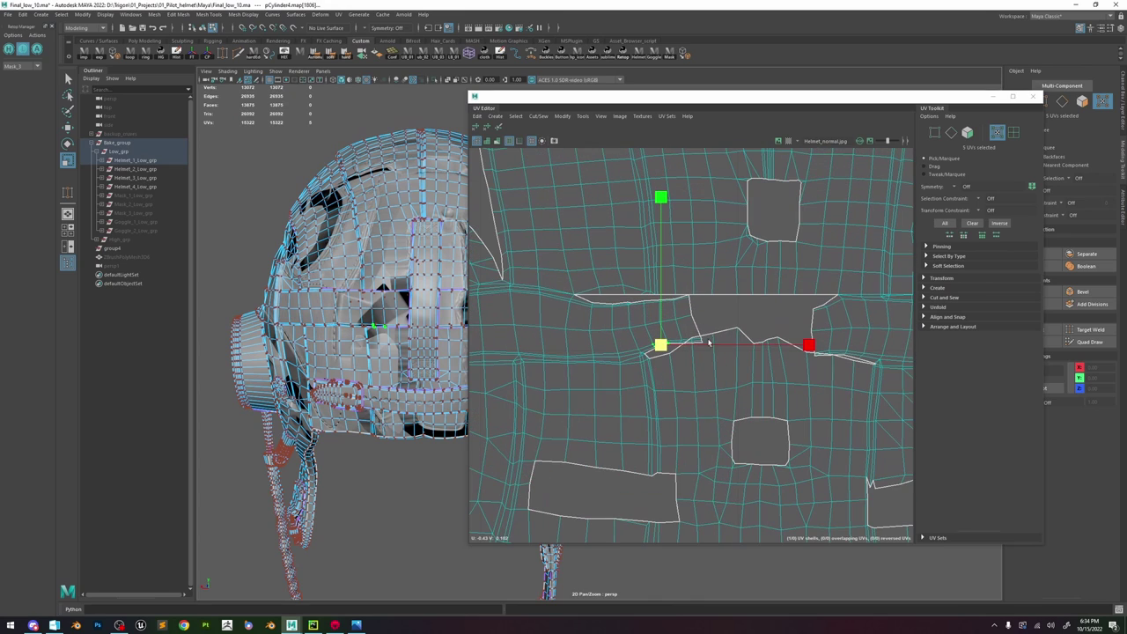
- Check the gap's lower border UVs against the 3D helmet, and maximize the UV Editor again
{"action": "left_click", "coordinate": [757, 313]}
{"action": "left_click_drag", "start_coordinate": [753, 318], "coordinate": [699, 361]}
{"action": "left_click_drag", "start_coordinate": [419, 349], "coordinate": [415, 338], "text": "alt"}
{"action": "scroll", "coordinate": [875, 367], "scroll_direction": "up", "scroll_amount": 5}
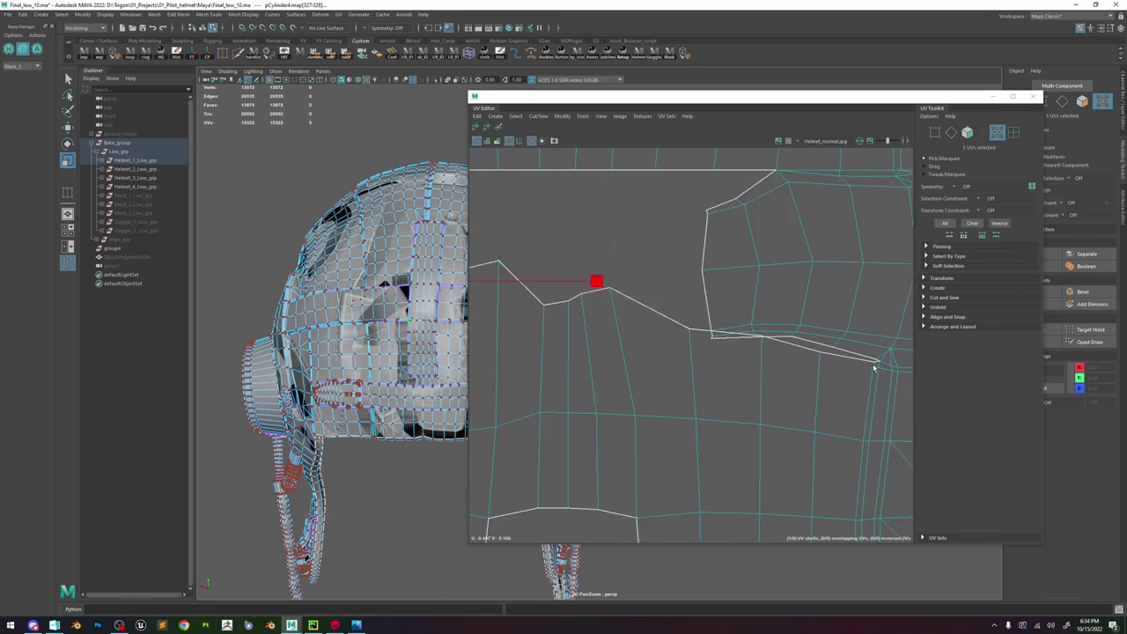
{"action": "left_click", "coordinate": [1013, 96]}
{"action": "scroll", "coordinate": [665, 350], "scroll_direction": "down", "scroll_amount": 10}
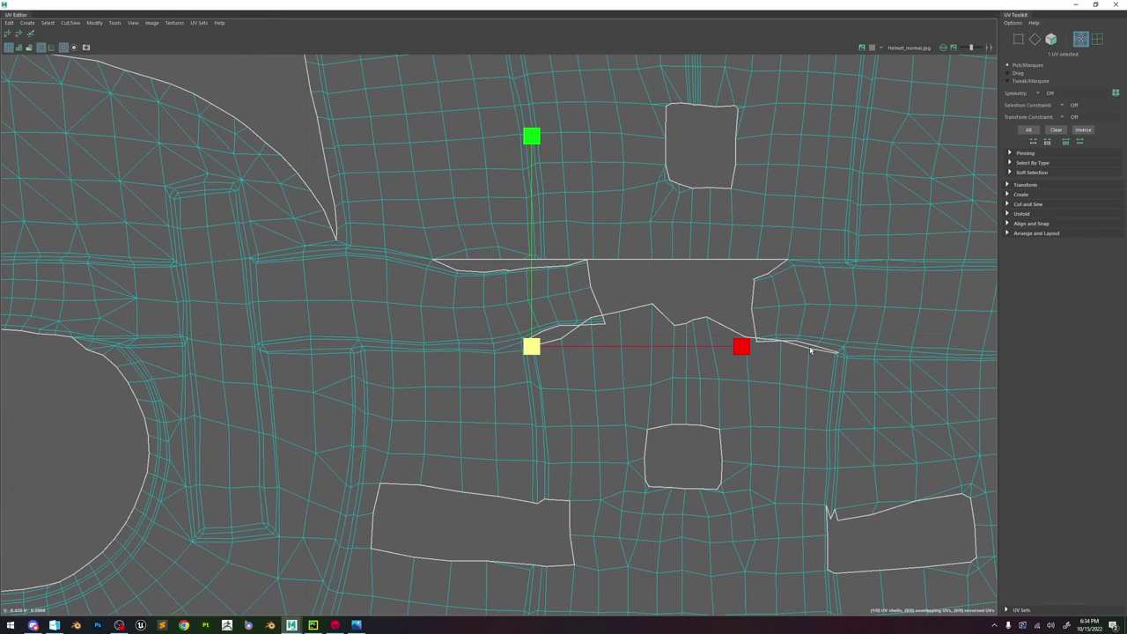
- Select the border edges around the central gap and reduce the selection to the 13 edges of its lower border
{"action": "left_click", "coordinate": [812, 348]}
{"action": "scroll", "coordinate": [811, 348], "scroll_direction": "up", "scroll_amount": 3}
{"action": "key", "text": "F10"}
{"action": "double_click", "coordinate": [798, 346]}
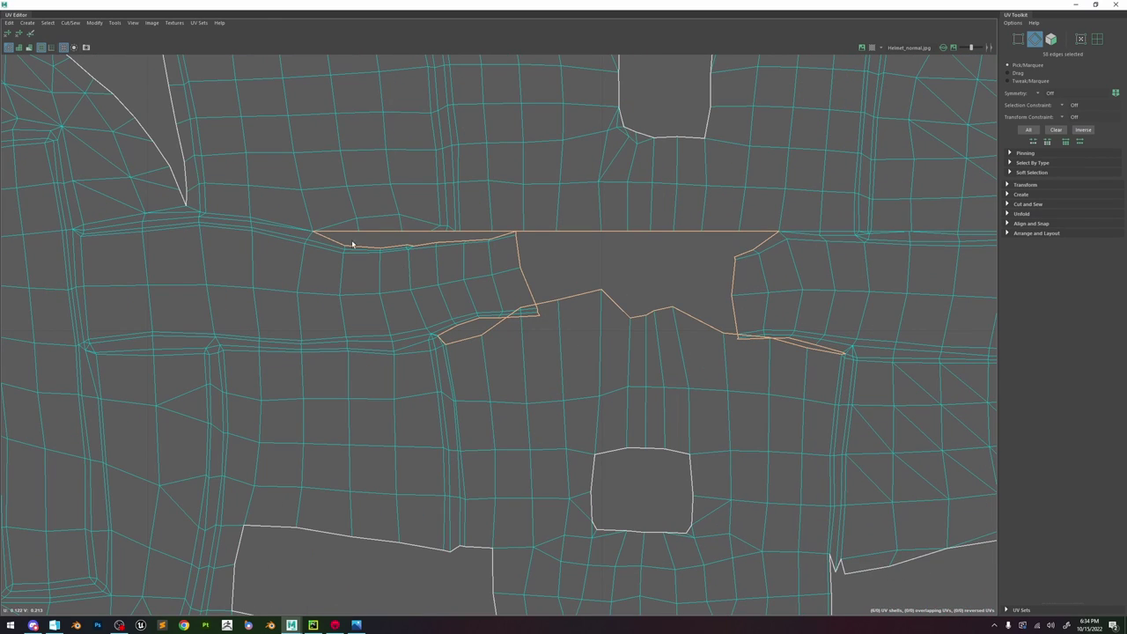
{"action": "double_click", "coordinate": [351, 239], "text": "ctrl"}
{"action": "left_click_drag", "start_coordinate": [436, 335], "coordinate": [494, 322], "text": "ctrl"}
{"action": "middle_click_drag", "start_coordinate": [766, 338], "coordinate": [689, 334], "text": "alt"}
{"action": "scroll", "coordinate": [687, 334], "scroll_direction": "up", "scroll_amount": 2}
{"action": "left_click_drag", "start_coordinate": [669, 327], "coordinate": [643, 341], "text": "ctrl"}
{"action": "left_click_drag", "start_coordinate": [743, 326], "coordinate": [717, 341], "text": "ctrl"}
{"action": "left_click_drag", "start_coordinate": [796, 331], "coordinate": [766, 346], "text": "ctrl"}
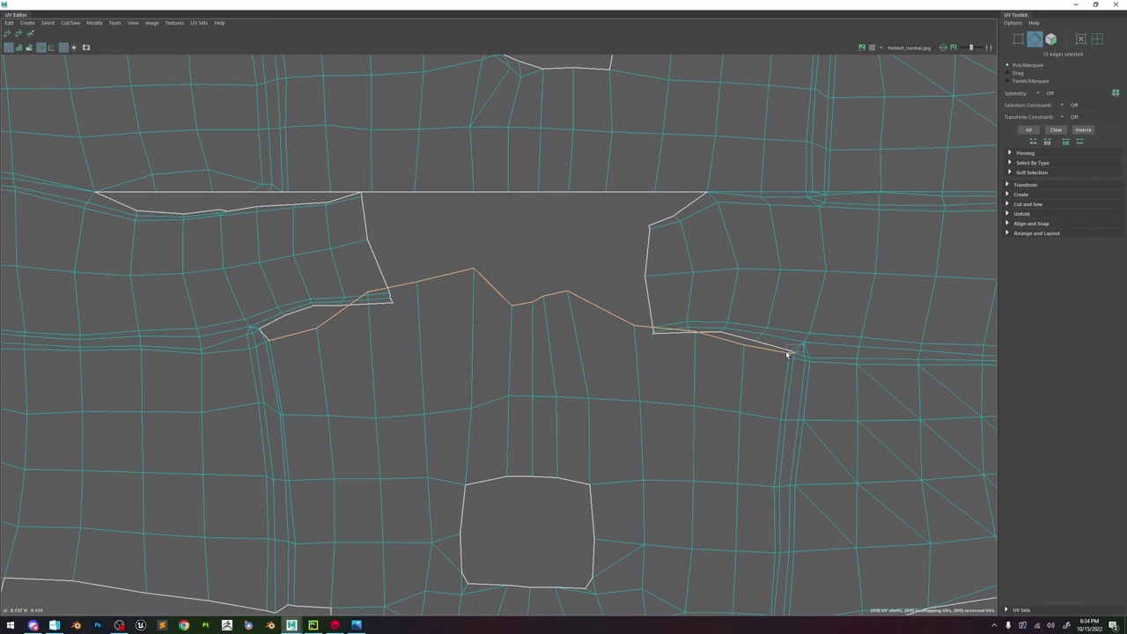
- Convert the lower border edges to UVs and deselect the ones belonging to shells in the 0–1 tile
{"action": "scroll", "coordinate": [793, 355], "scroll_direction": "up", "scroll_amount": 1}
{"action": "right_click_drag", "start_coordinate": [795, 358], "coordinate": [747, 356], "text": "ctrl"}
{"action": "right_click_drag", "start_coordinate": [746, 356], "coordinate": [806, 348], "text": "ctrl"}
{"action": "scroll", "coordinate": [808, 354], "scroll_direction": "down", "scroll_amount": 1}
{"action": "scroll", "coordinate": [384, 296], "scroll_direction": "down", "scroll_amount": 4}
{"action": "scroll", "coordinate": [432, 284], "scroll_direction": "down", "scroll_amount": 5}
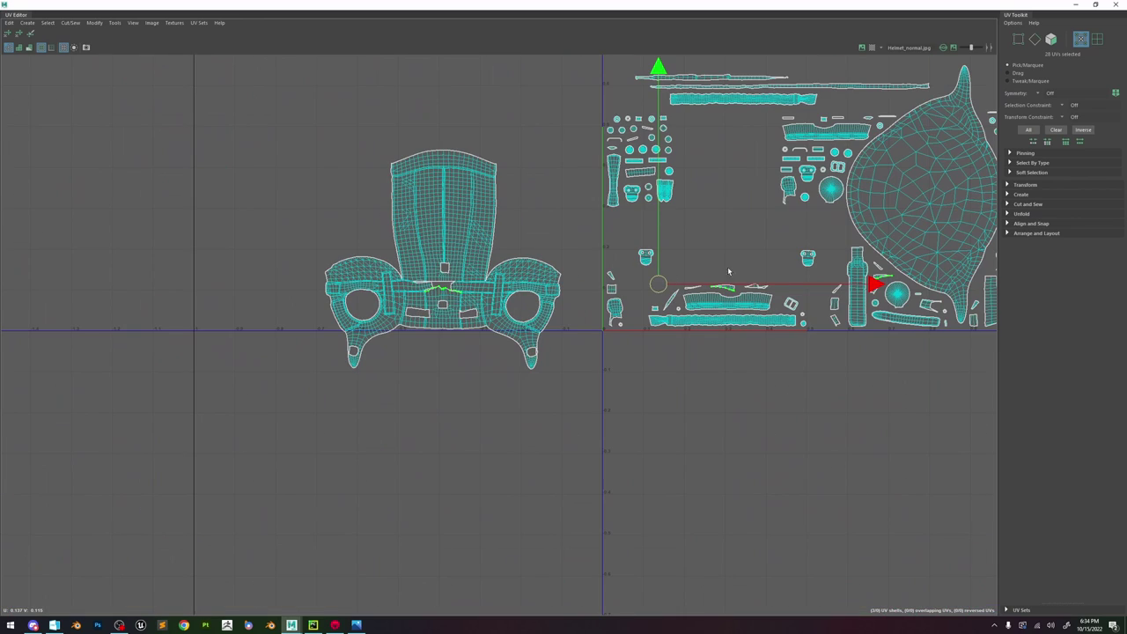
{"action": "scroll", "coordinate": [830, 254], "scroll_direction": "down", "scroll_amount": 2}
{"action": "left_click_drag", "start_coordinate": [927, 159], "coordinate": [724, 305], "text": "ctrl"}
{"action": "key", "text": "f"}
{"action": "scroll", "coordinate": [563, 312], "scroll_direction": "down", "scroll_amount": 3}
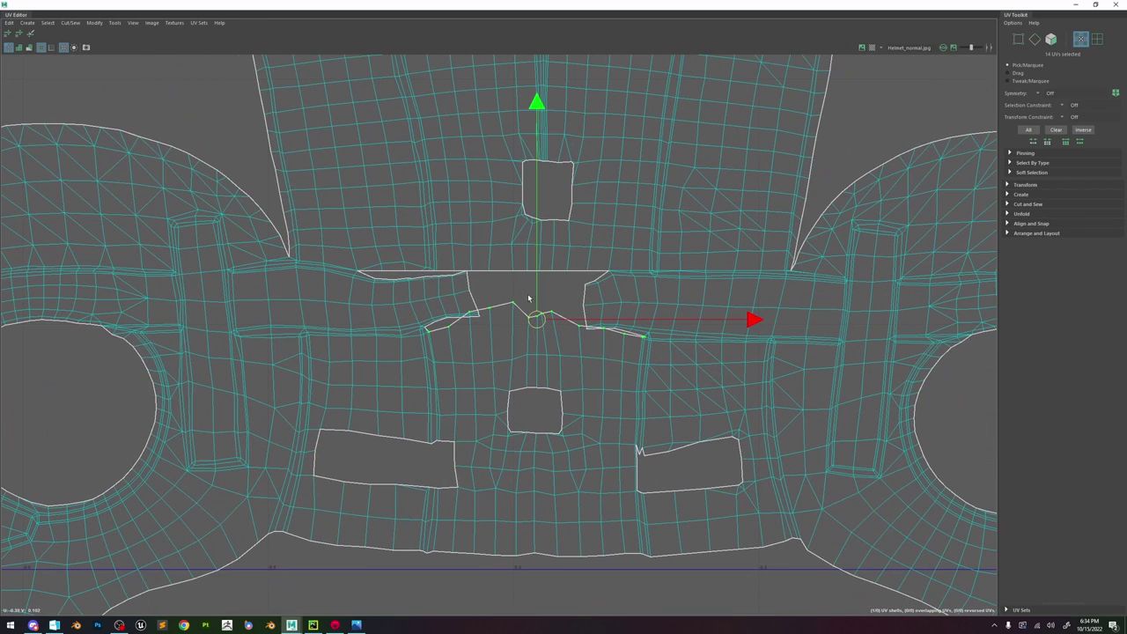
- Flatten the gap's lower border UVs into a straight horizontal line and move it down to clear the strap ends
{"action": "key", "text": "r"}
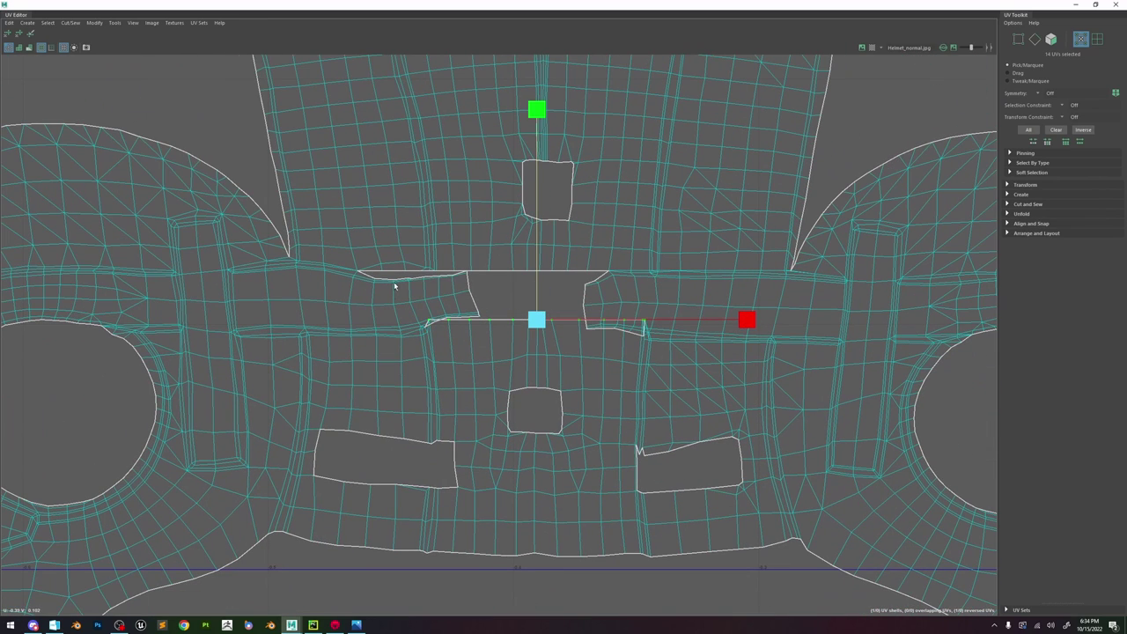
{"action": "key", "text": "w"}
{"action": "middle_click_drag", "start_coordinate": [533, 292], "coordinate": [533, 310]}
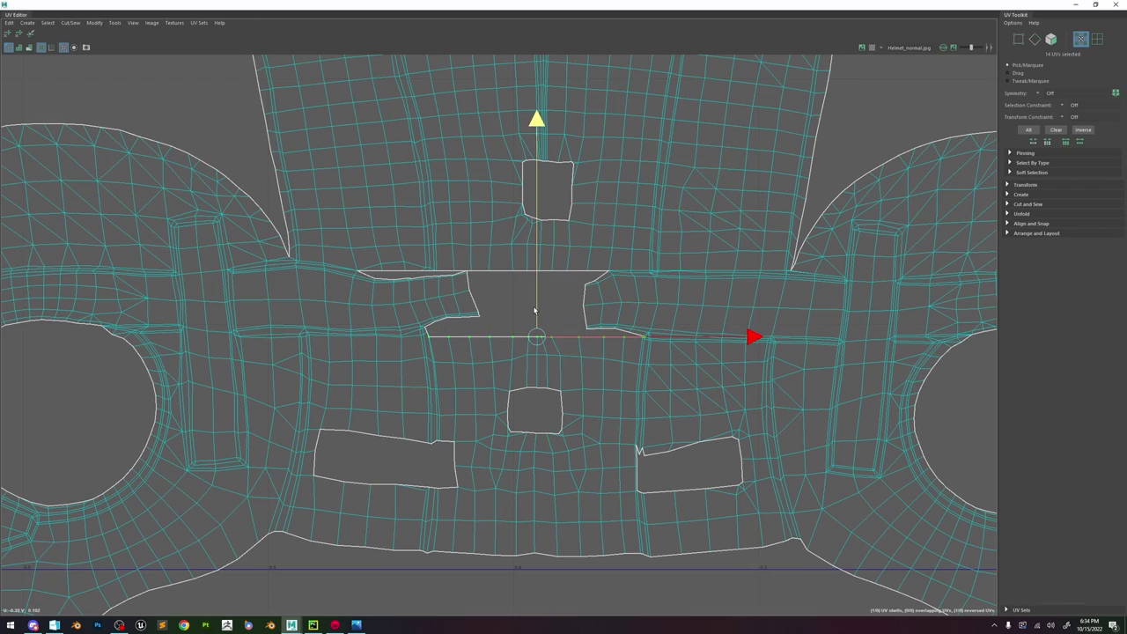
- Select the strap-end UVs around the central gap without the straightened borders and relax them repeatedly
{"action": "left_click_drag", "start_coordinate": [359, 274], "coordinate": [676, 379]}
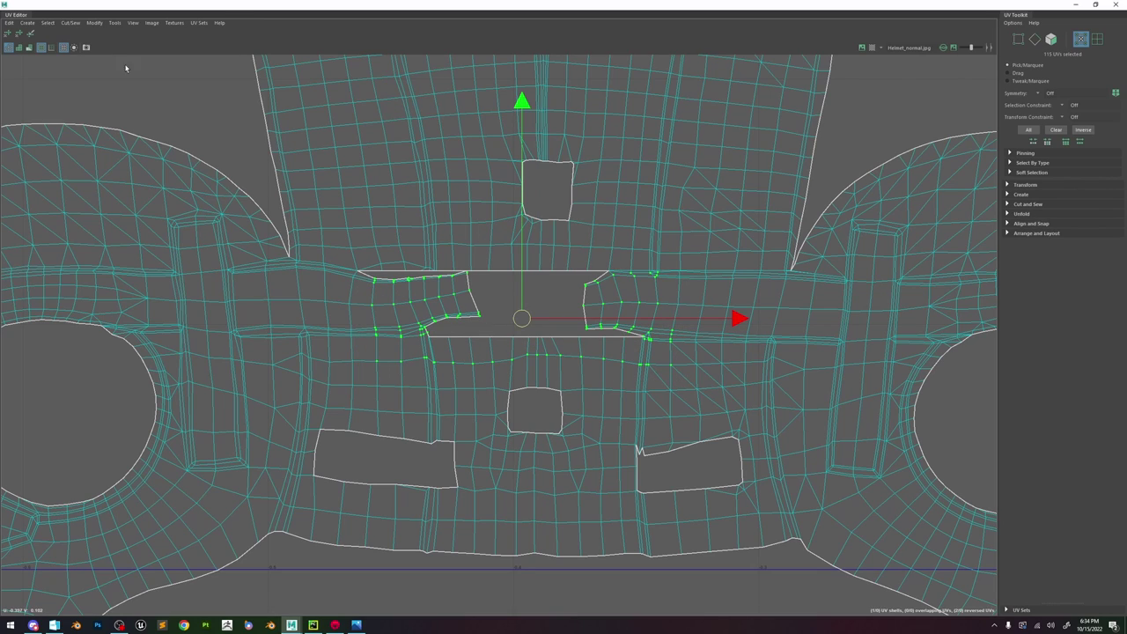
{"action": "left_click", "coordinate": [20, 35]}
{"action": "left_click", "coordinate": [19, 35]}
{"action": "left_click", "coordinate": [11, 35]}
{"action": "left_click", "coordinate": [20, 35]}
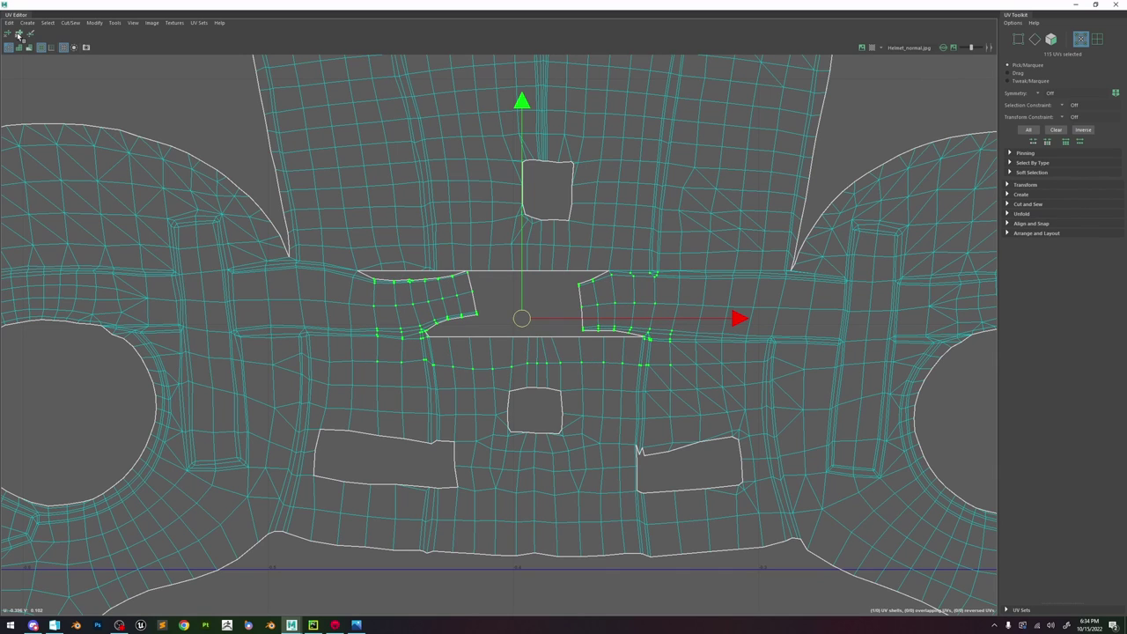
- Relax the selected strap-end UVs around the central gap further and clear the selection
{"action": "scroll", "coordinate": [468, 276], "scroll_direction": "up", "scroll_amount": 5}
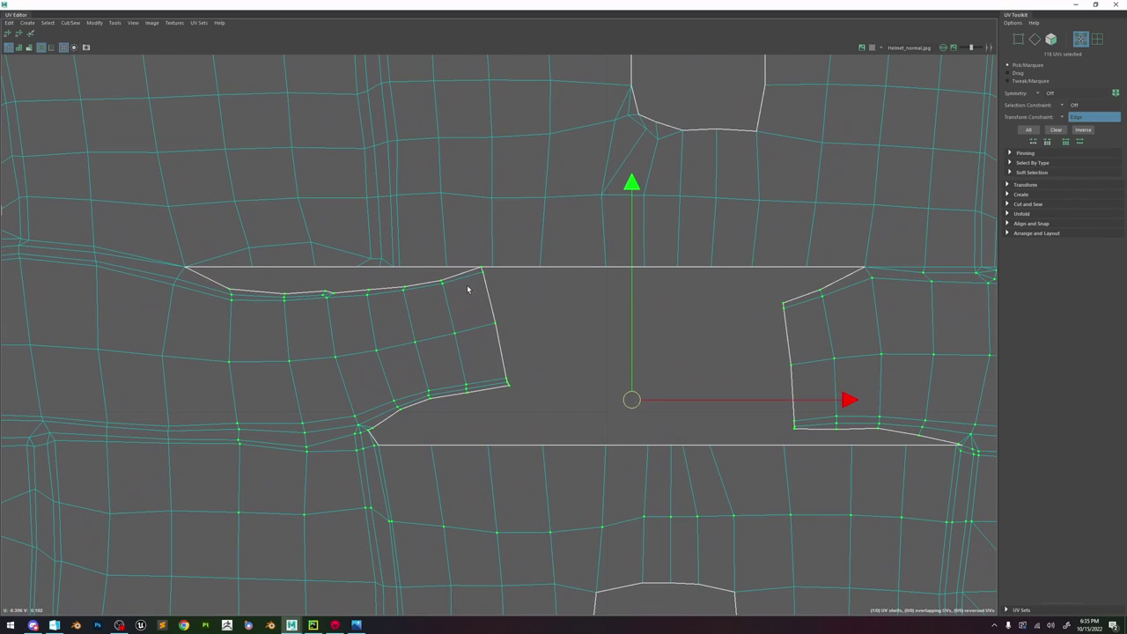
{"action": "scroll", "coordinate": [468, 289], "scroll_direction": "down", "scroll_amount": 2}
{"action": "scroll", "coordinate": [674, 291], "scroll_direction": "down", "scroll_amount": 2}
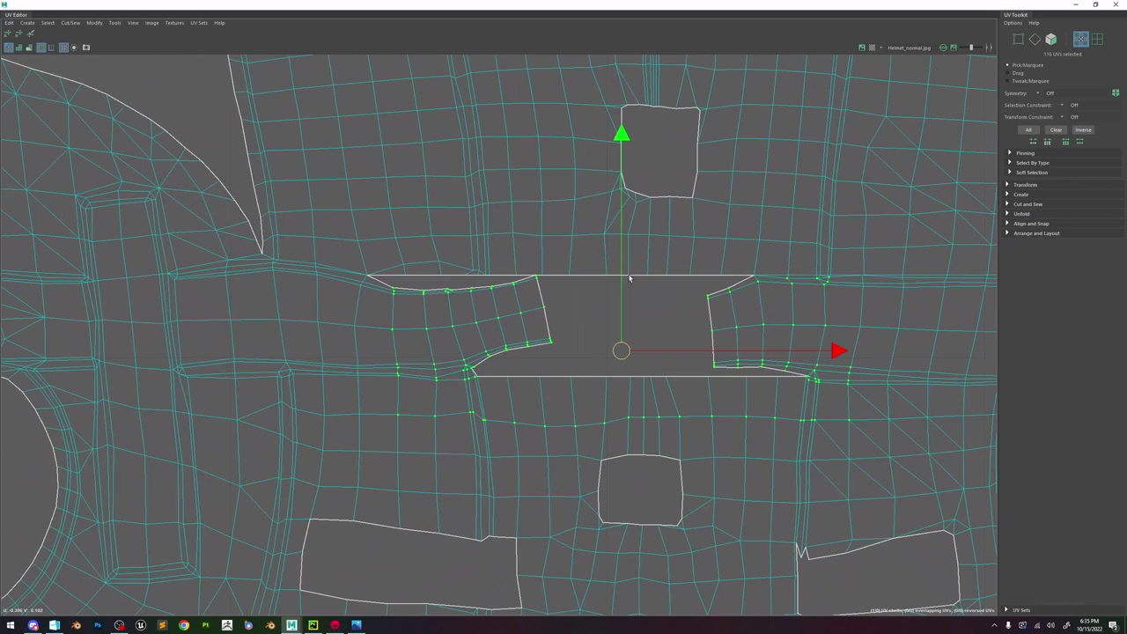
{"action": "left_click", "coordinate": [20, 35]}
{"action": "left_click", "coordinate": [20, 35]}
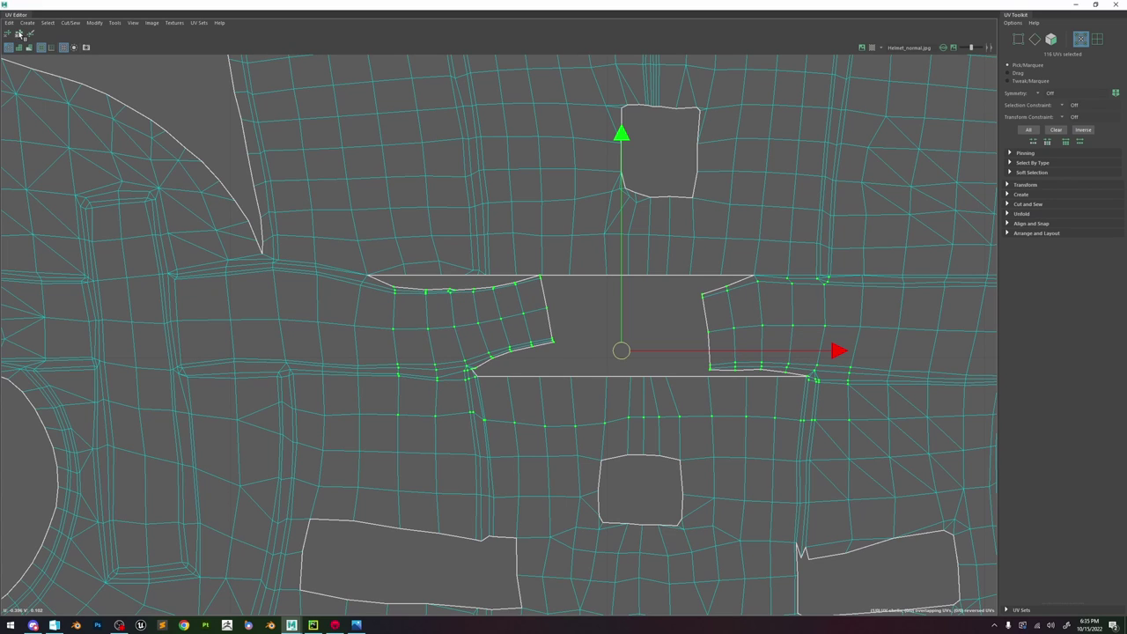
{"action": "left_click", "coordinate": [581, 309]}
{"action": "scroll", "coordinate": [618, 302], "scroll_direction": "down", "scroll_amount": 4}
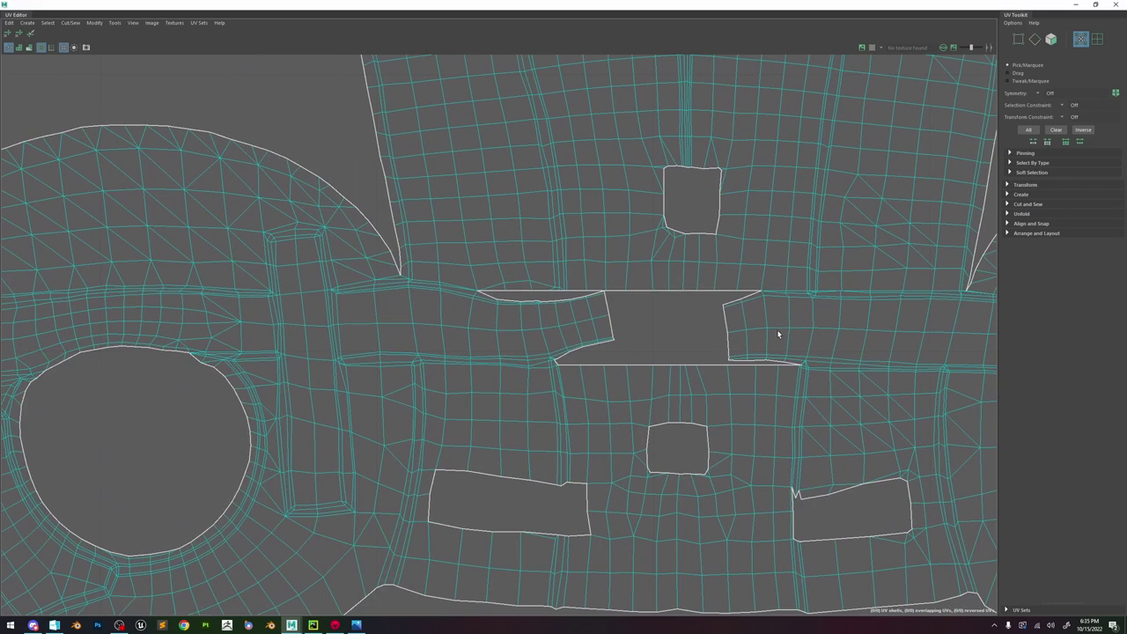
- Select the middle UV row of both straps beside the central gap and flatten it into one straight horizontal line
{"action": "scroll", "coordinate": [915, 322], "scroll_direction": "up", "scroll_amount": 1}
{"action": "left_click_drag", "start_coordinate": [913, 327], "coordinate": [574, 322]}
{"action": "double_click", "coordinate": [399, 325], "text": "shift"}
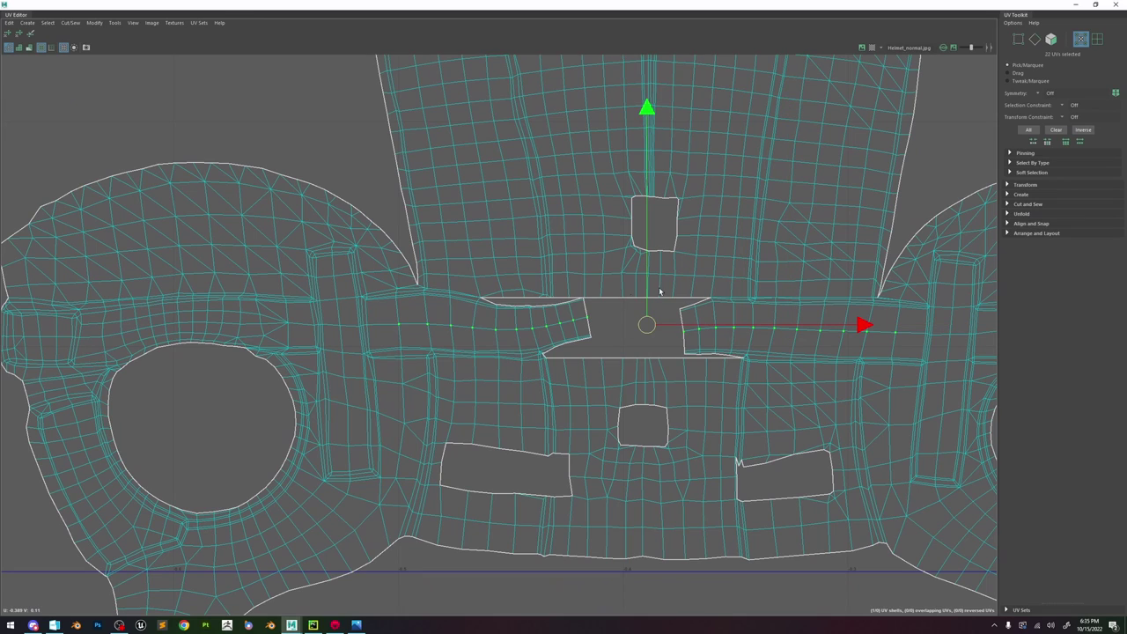
{"action": "key", "text": "r"}
{"action": "left_click_drag", "start_coordinate": [647, 262], "coordinate": [673, 531]}
{"action": "key", "text": "w"}
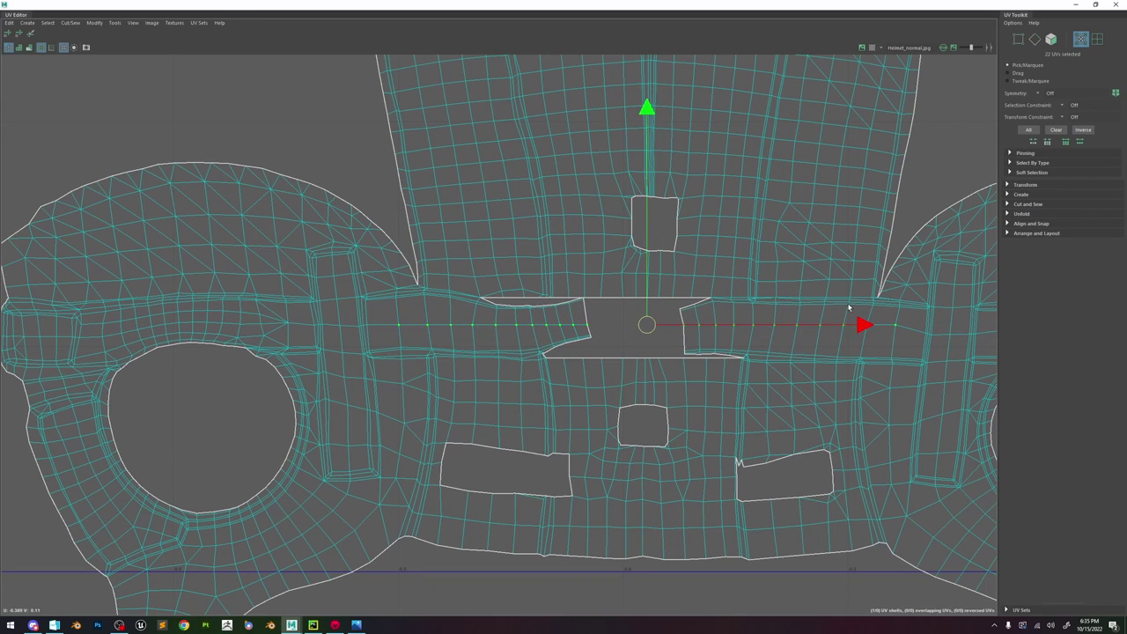
- Select the strap UVs above and below the flattened middle row and deselect those on the gap's straight upper border
{"action": "left_click_drag", "start_coordinate": [816, 290], "coordinate": [463, 365], "text": "shift"}
{"action": "scroll", "coordinate": [493, 308], "scroll_direction": "up", "scroll_amount": 2}
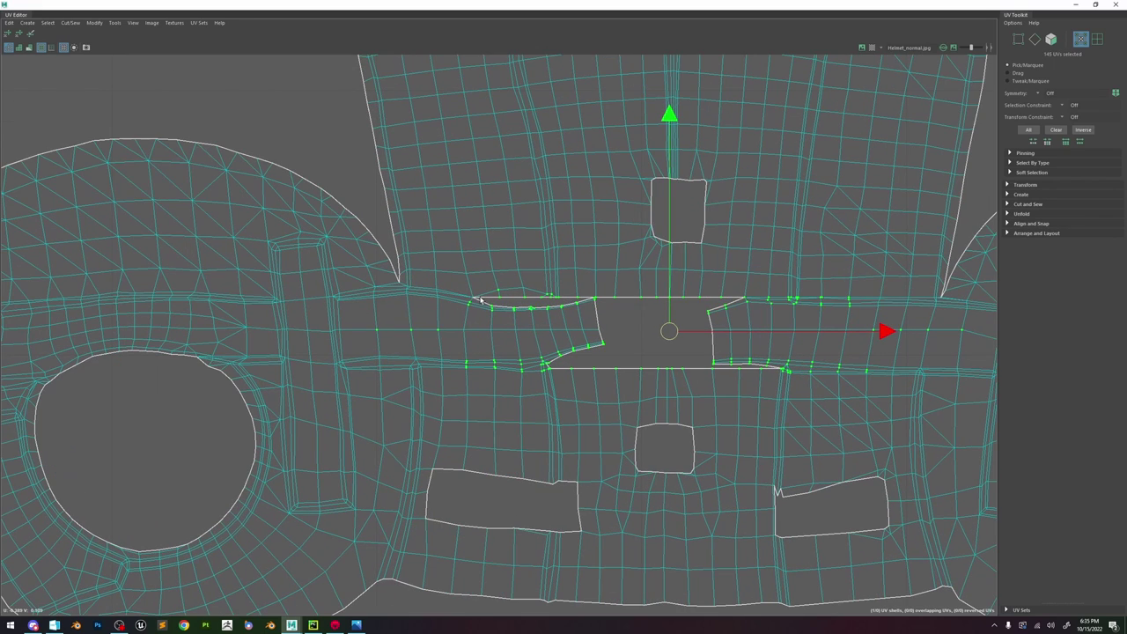
{"action": "left_click_drag", "start_coordinate": [493, 298], "coordinate": [662, 303]}
{"action": "scroll", "coordinate": [535, 296], "scroll_direction": "up", "scroll_amount": 1}
{"action": "left_click_drag", "start_coordinate": [488, 280], "coordinate": [600, 298], "text": "ctrl"}
{"action": "scroll", "coordinate": [610, 305], "scroll_direction": "up", "scroll_amount": 6}
{"action": "scroll", "coordinate": [620, 317], "scroll_direction": "down", "scroll_amount": 3}
{"action": "middle_click_drag", "start_coordinate": [689, 309], "coordinate": [539, 324], "text": "alt"}
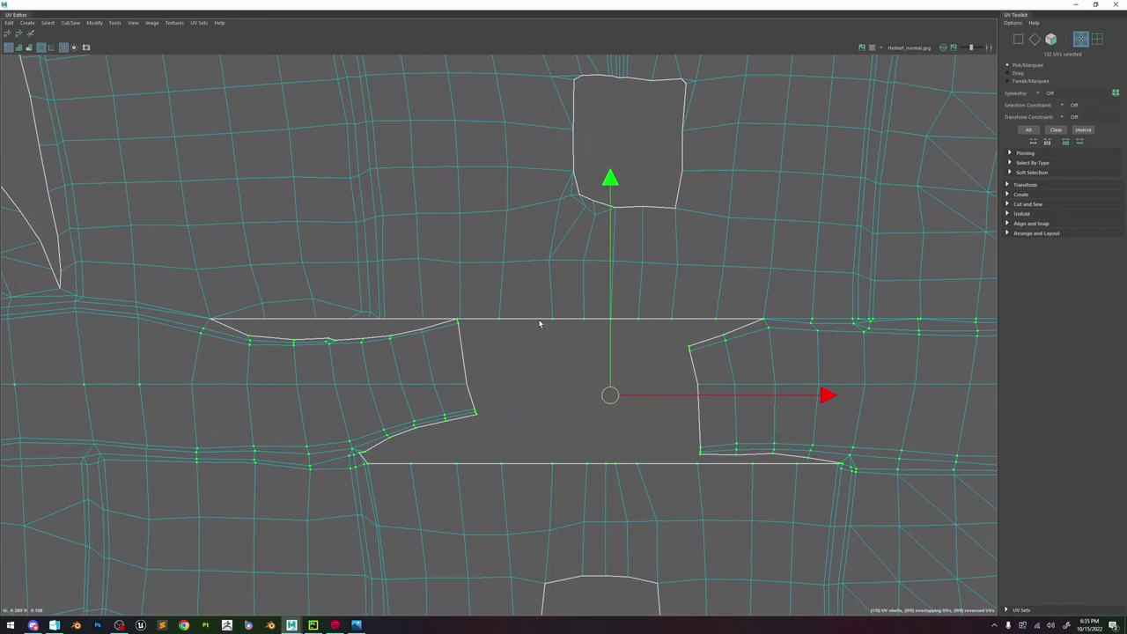
{"action": "left_click_drag", "start_coordinate": [489, 302], "coordinate": [755, 333], "text": "ctrl"}
{"action": "scroll", "coordinate": [755, 333], "scroll_direction": "down", "scroll_amount": 2}
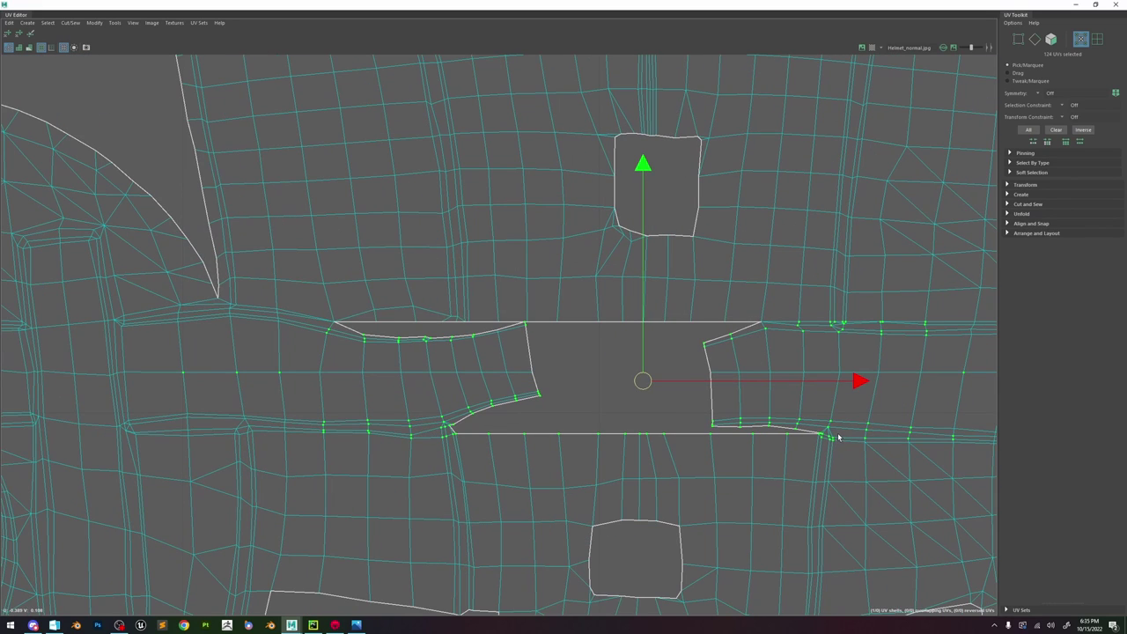
- Remove the gap's straight lower border UVs from the strap selection
{"action": "left_click_drag", "start_coordinate": [838, 436], "coordinate": [297, 467], "text": "ctrl"}
{"action": "key", "text": "ctrl+z"}
{"action": "scroll", "coordinate": [596, 432], "scroll_direction": "down", "scroll_amount": 1}
{"action": "middle_click_drag", "start_coordinate": [808, 441], "coordinate": [679, 433], "text": "alt"}
{"action": "scroll", "coordinate": [649, 430], "scroll_direction": "up", "scroll_amount": 1}
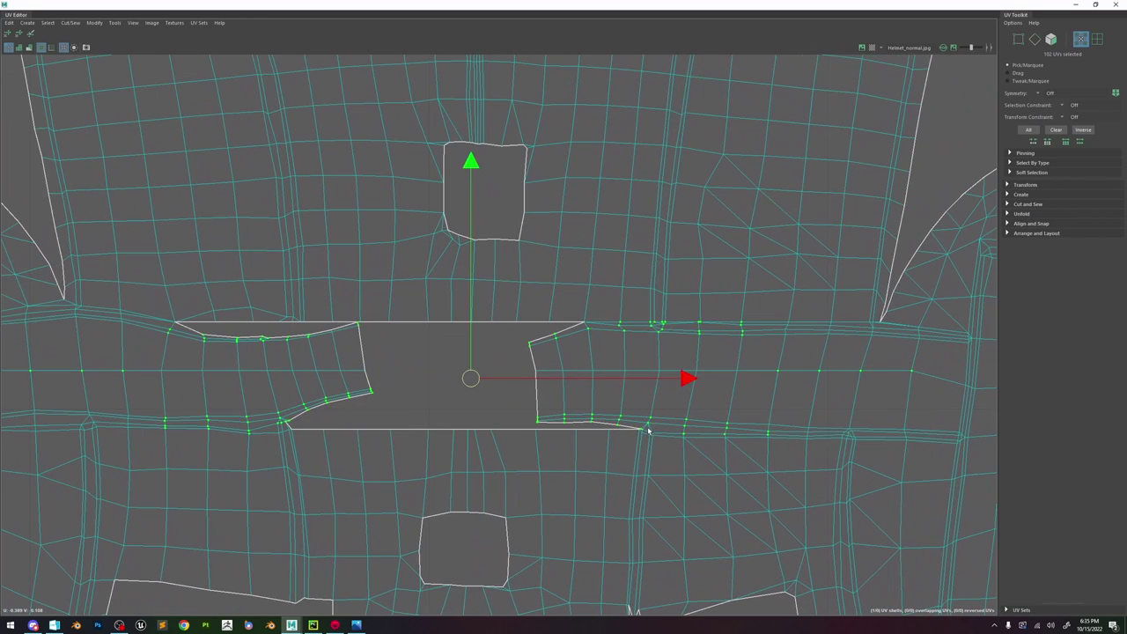
- Relax the selected strap-edge UVs around the central gap to even out the strap width and straighten the strap ends
{"action": "left_click", "coordinate": [18, 32]}
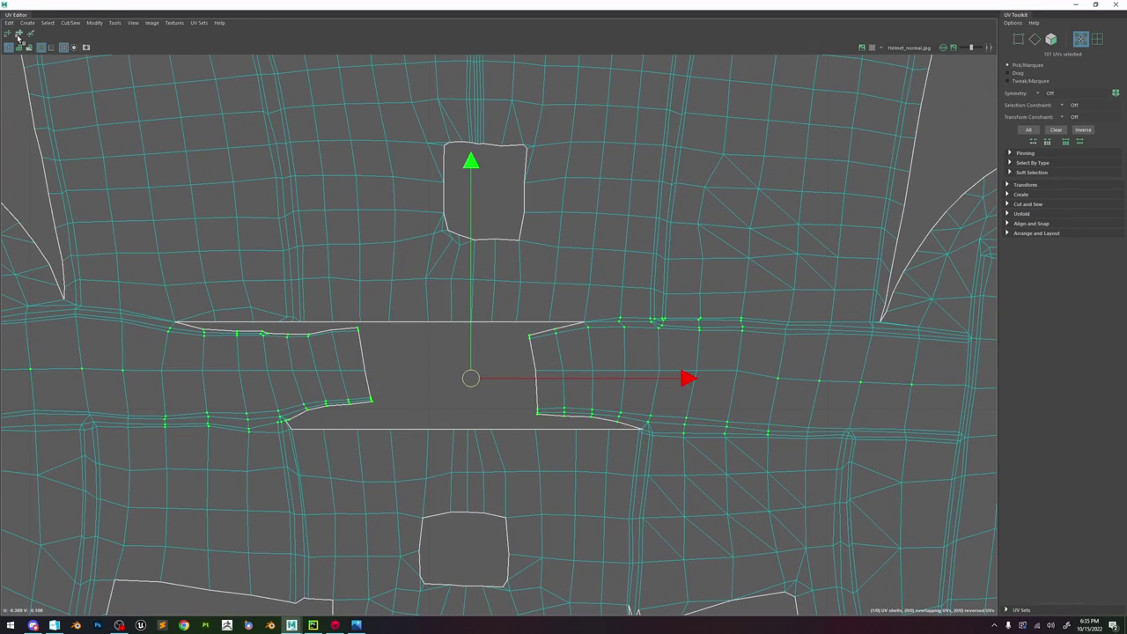
{"action": "scroll", "coordinate": [343, 325], "scroll_direction": "up", "scroll_amount": 2}
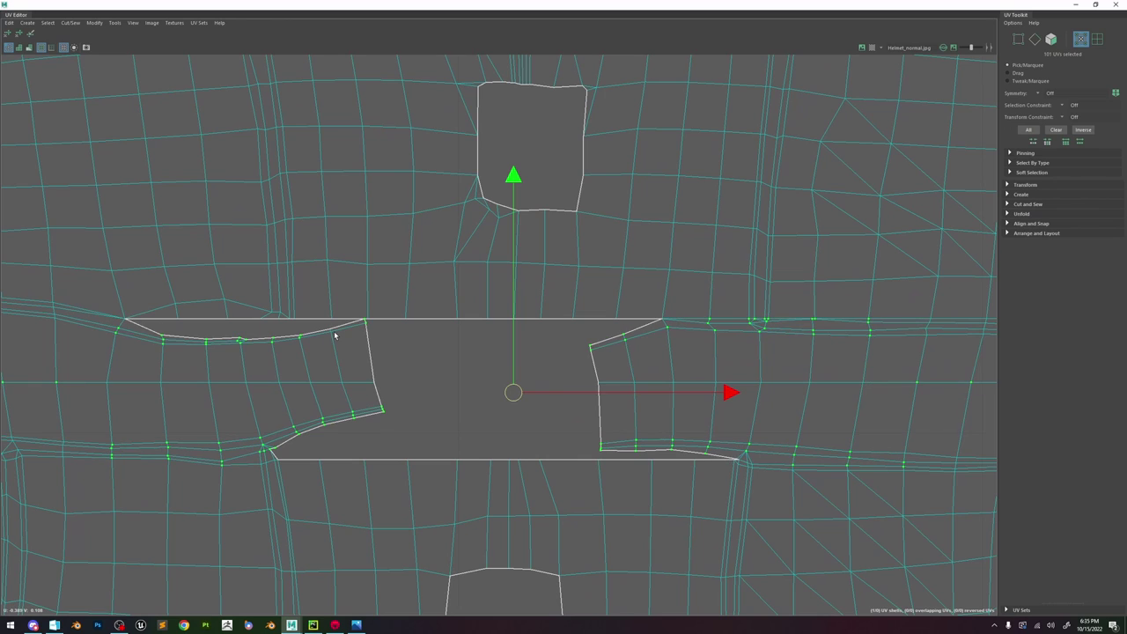
{"action": "left_click", "coordinate": [18, 34]}
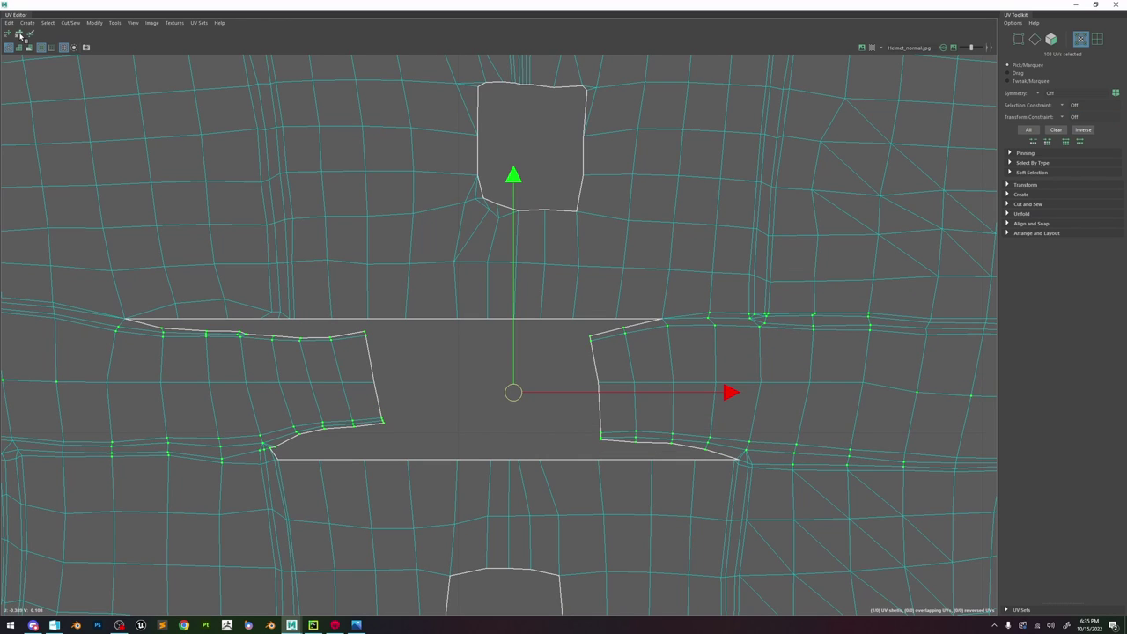
{"action": "left_click", "coordinate": [8, 33]}
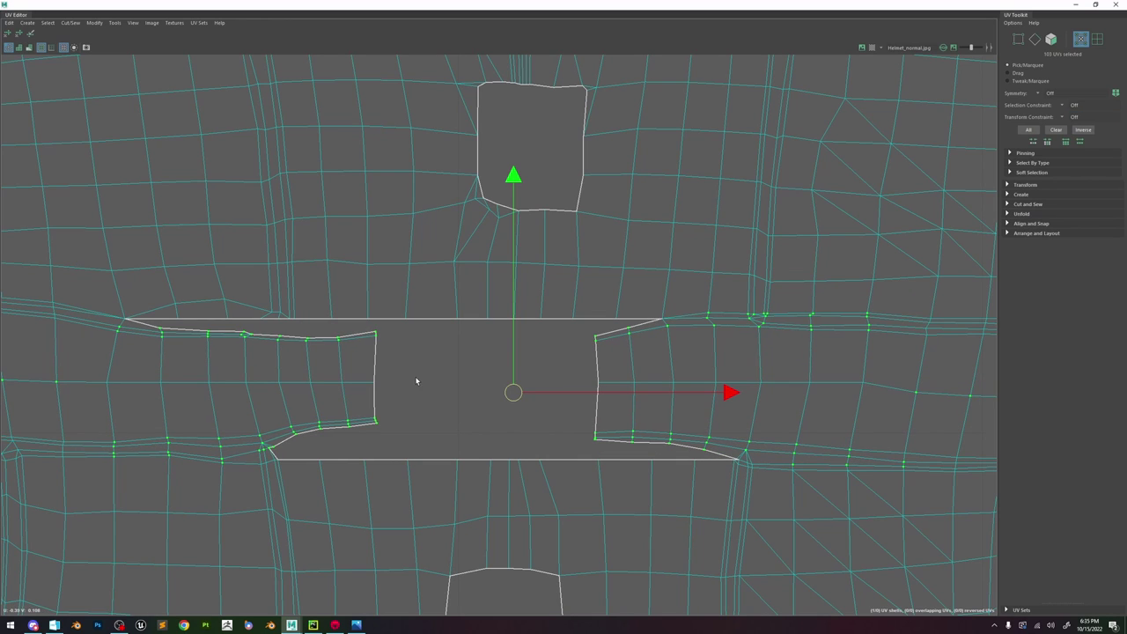
- Float the UV Editor as a smaller window beside the viewport and switch the helmet to object mode with textured display
{"action": "scroll", "coordinate": [422, 361], "scroll_direction": "down", "scroll_amount": 8}
{"action": "scroll", "coordinate": [431, 345], "scroll_direction": "down", "scroll_amount": 2}
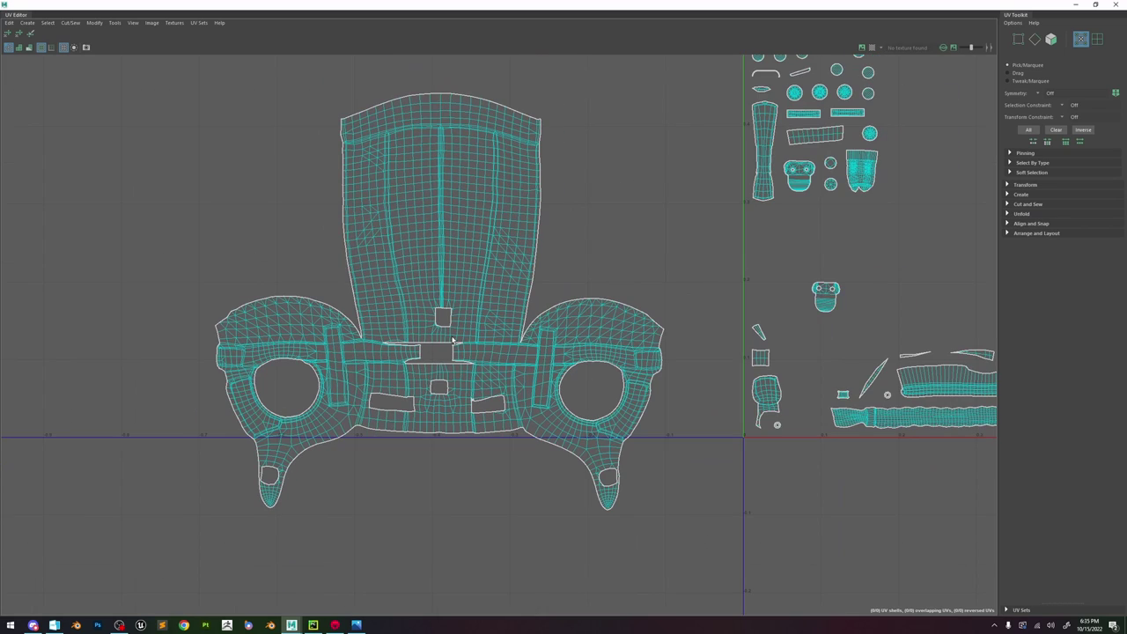
{"action": "scroll", "coordinate": [351, 278], "scroll_direction": "up", "scroll_amount": 2}
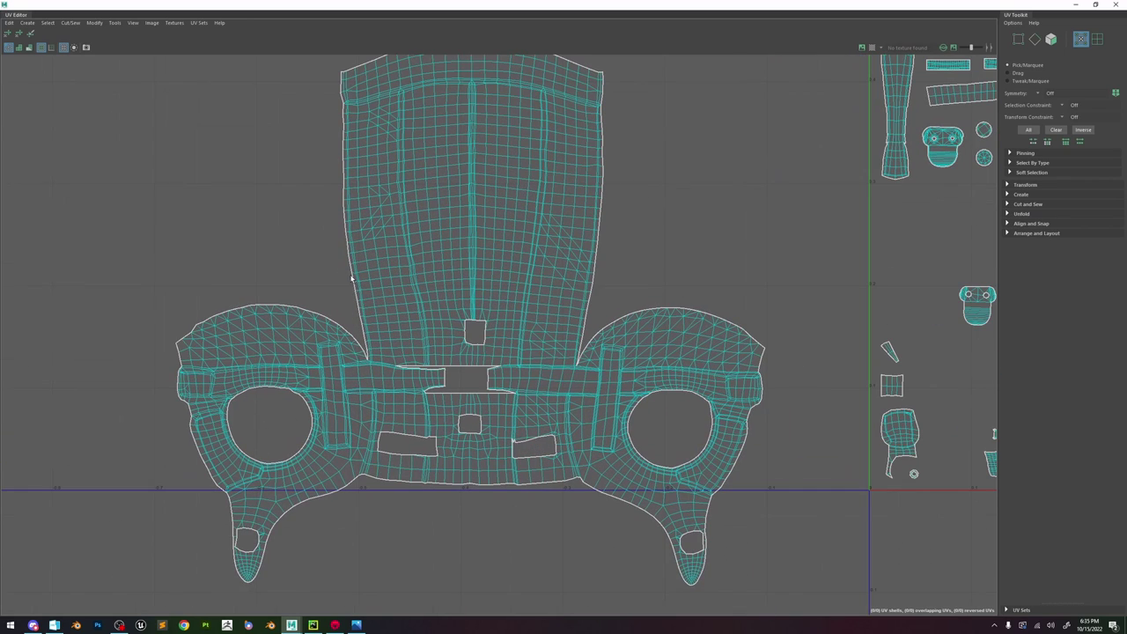
{"action": "left_click_drag", "start_coordinate": [375, 5], "coordinate": [849, 154]}
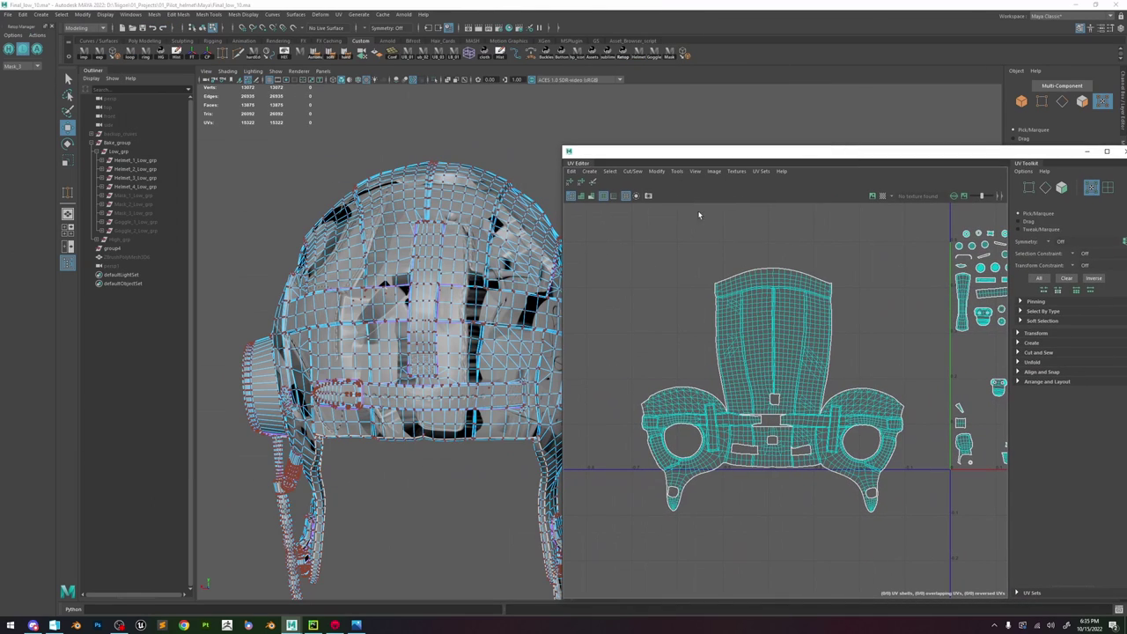
{"action": "left_click", "coordinate": [442, 284]}
{"action": "key", "text": "5"}
{"action": "key", "text": "6"}
{"action": "right_click_drag", "start_coordinate": [442, 285], "coordinate": [507, 213]}
- Assign the existing lambert12 material to the four selected helmet groups and inspect the back straps up close
{"action": "key", "text": "space"}
{"action": "left_click", "coordinate": [439, 335]}
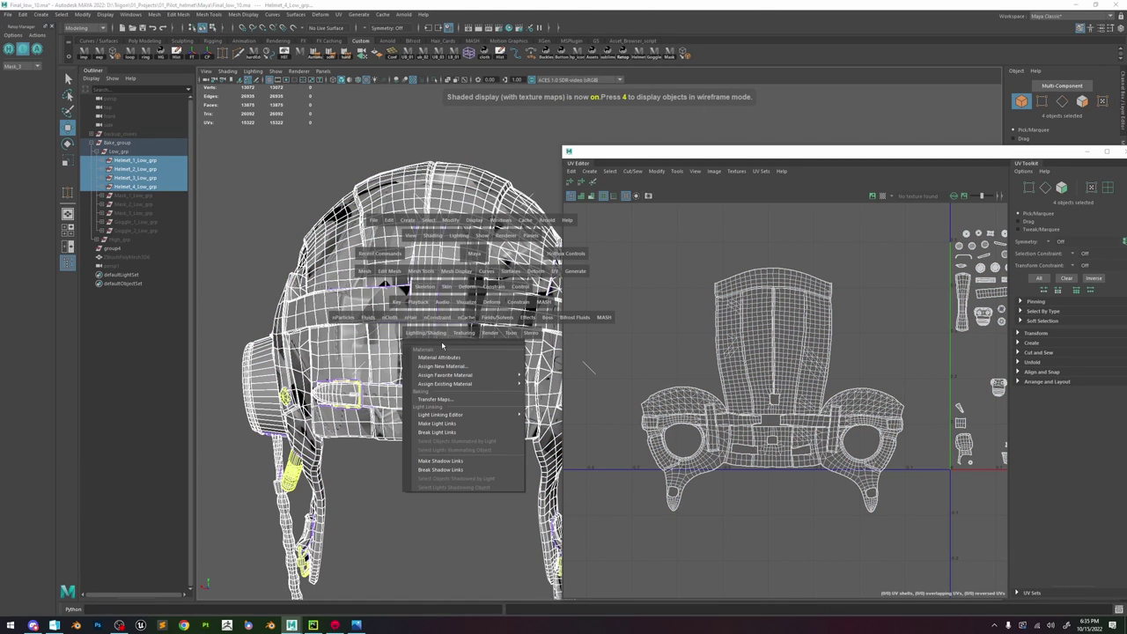
{"action": "mouse_move", "coordinate": [478, 384]}
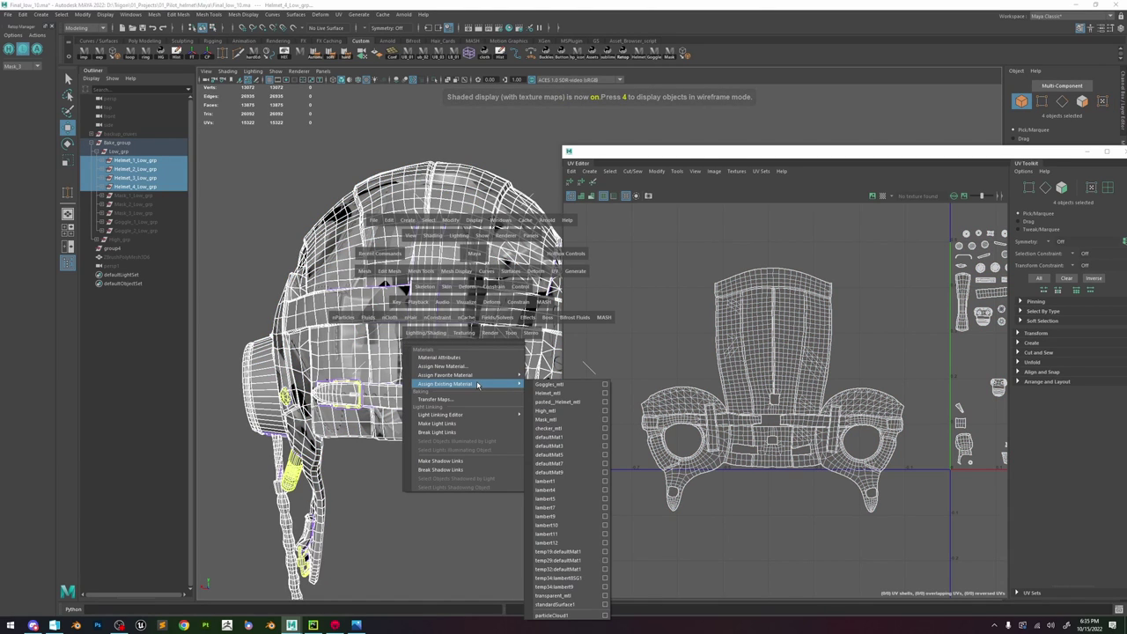
{"action": "left_click", "coordinate": [550, 544]}
{"action": "left_click_drag", "start_coordinate": [456, 380], "coordinate": [489, 388], "text": "alt"}
{"action": "right_click_drag", "start_coordinate": [490, 387], "coordinate": [614, 570], "text": "alt"}
{"action": "middle_click_drag", "start_coordinate": [374, 328], "coordinate": [621, 410], "text": "alt"}
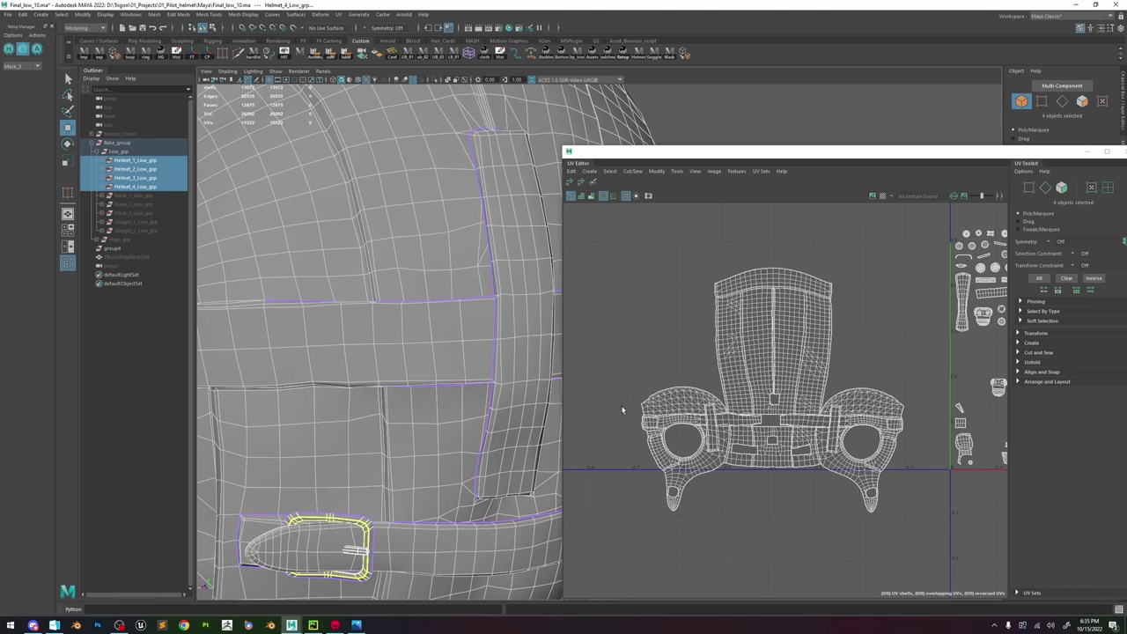
- Turn on textured display and try an existing material from the scene on the helmet groups again
{"action": "key", "text": "6"}
{"action": "scroll", "coordinate": [435, 342], "scroll_direction": "down", "scroll_amount": 3}
{"action": "key", "text": "space"}
{"action": "left_click", "coordinate": [393, 434]}
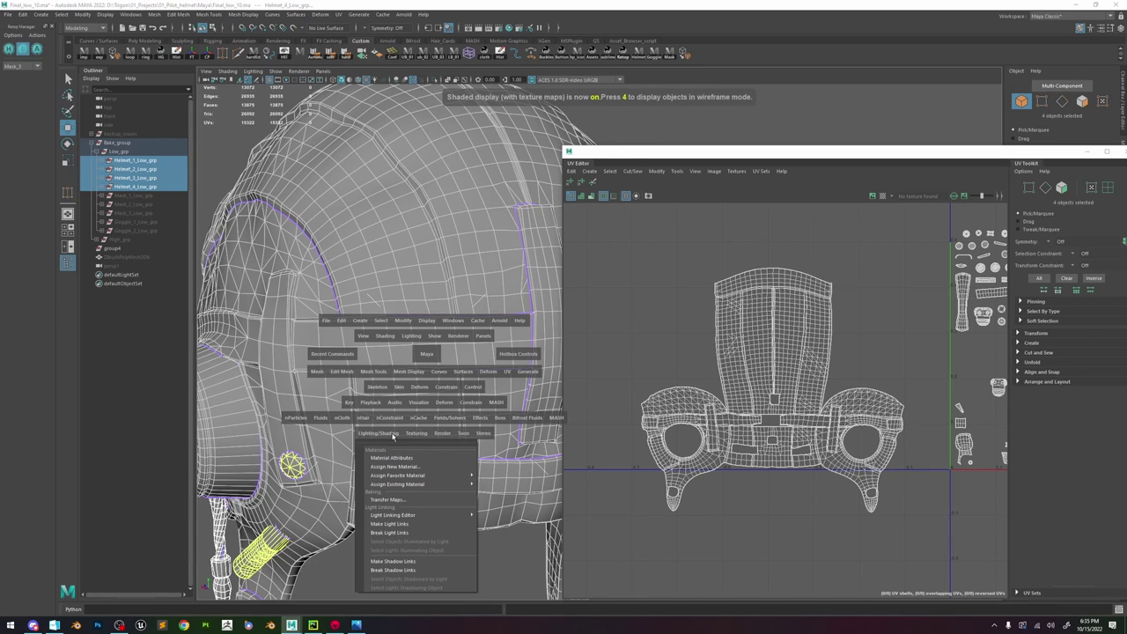
{"action": "mouse_move", "coordinate": [457, 486]}
{"action": "left_click", "coordinate": [526, 548]}
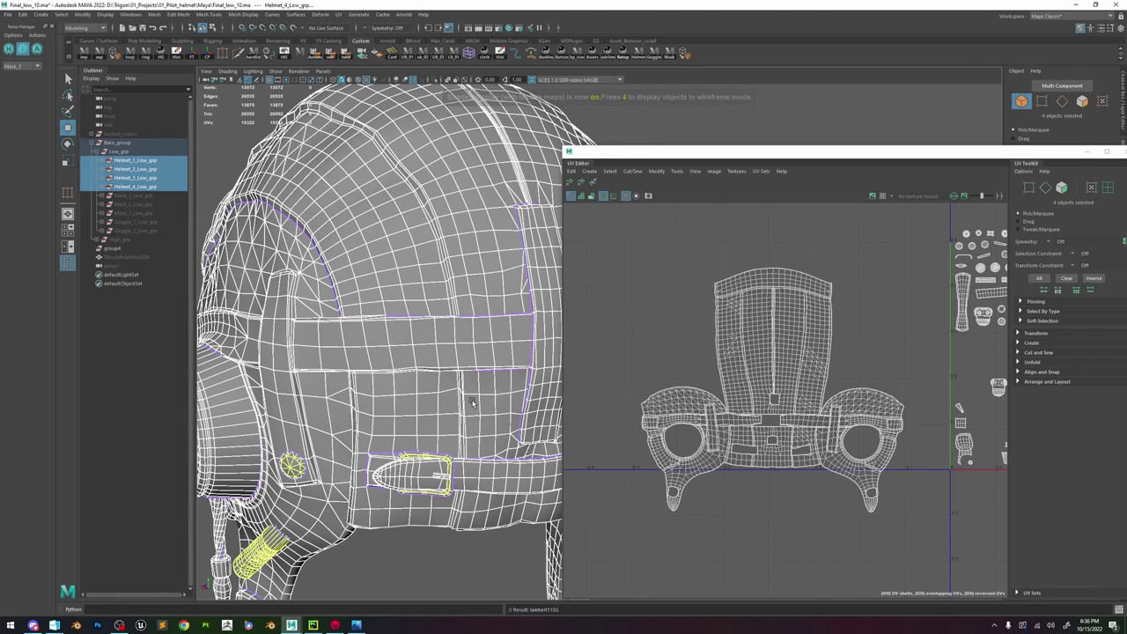
- Create a new Lambert material and assign it to the four selected helmet groups
{"action": "key", "text": "space"}
{"action": "left_click", "coordinate": [433, 485]}
{"action": "right_click_drag", "start_coordinate": [433, 487], "coordinate": [561, 509]}
{"action": "scroll", "coordinate": [469, 390], "scroll_direction": "down", "scroll_amount": 3}
{"action": "key", "text": "space"}
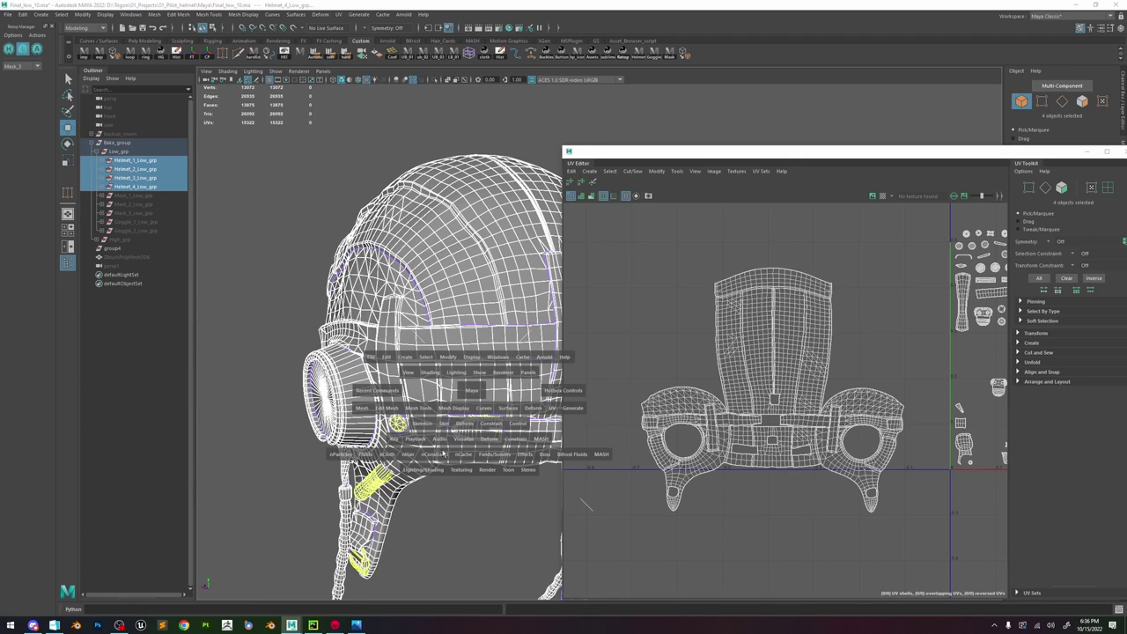
{"action": "left_click", "coordinate": [434, 470]}
{"action": "mouse_move", "coordinate": [489, 350]}
{"action": "right_click_drag", "start_coordinate": [489, 350], "coordinate": [458, 271]}
{"action": "key", "text": "space"}
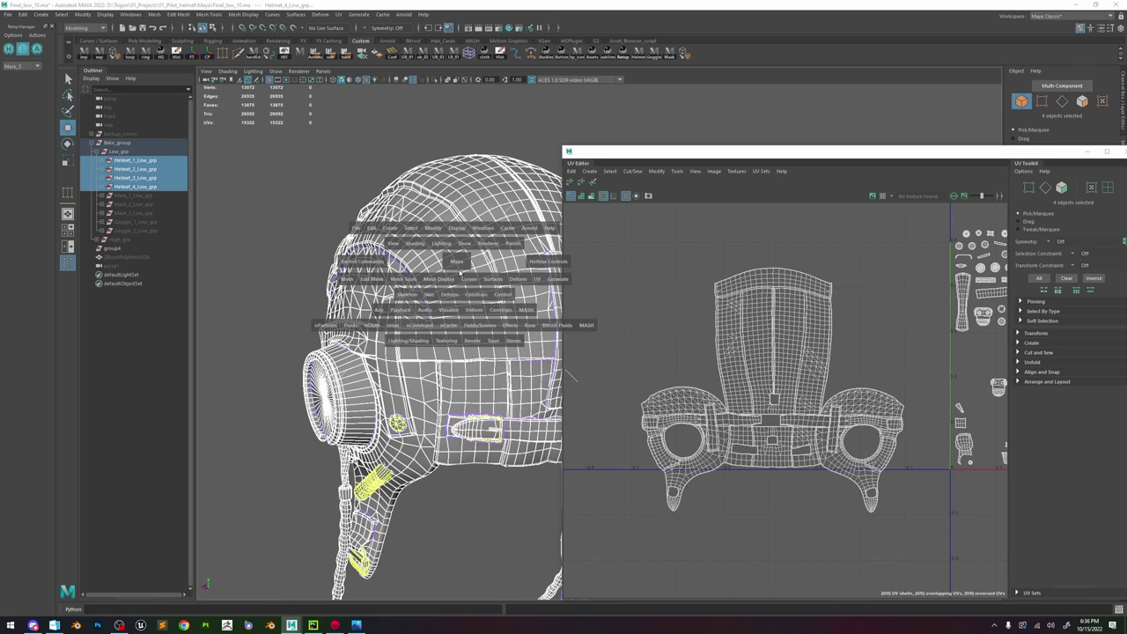
{"action": "right_click_drag", "start_coordinate": [403, 352], "coordinate": [552, 403]}
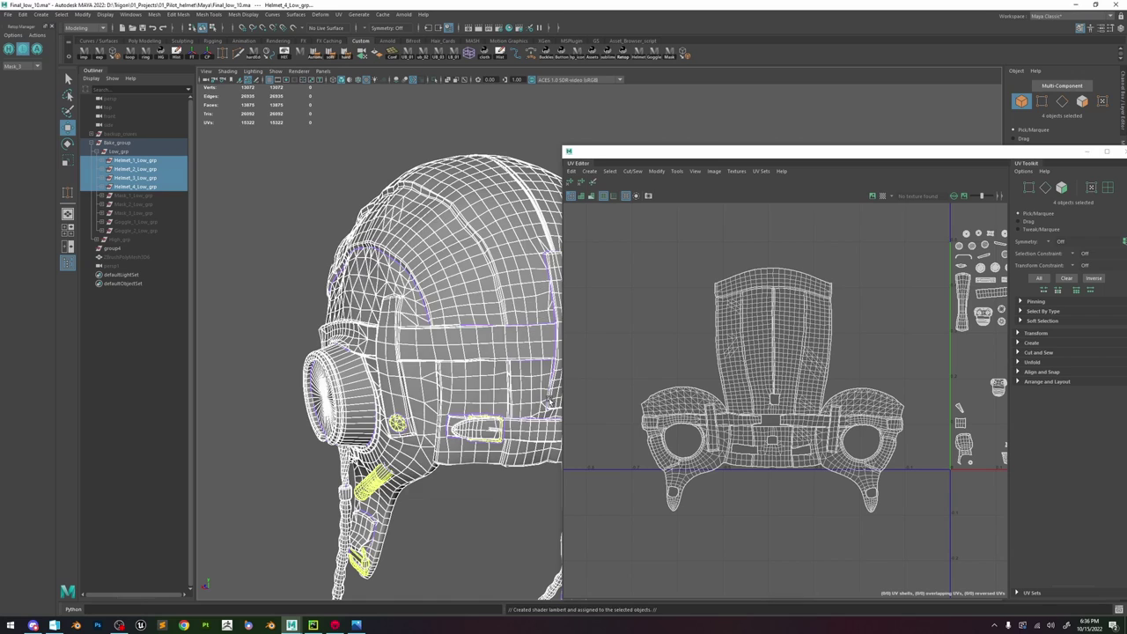
- Shrink the UV Editor window to uncover the helmet and select only the main helmet mesh
{"action": "left_click_drag", "start_coordinate": [1042, 153], "coordinate": [667, 150]}
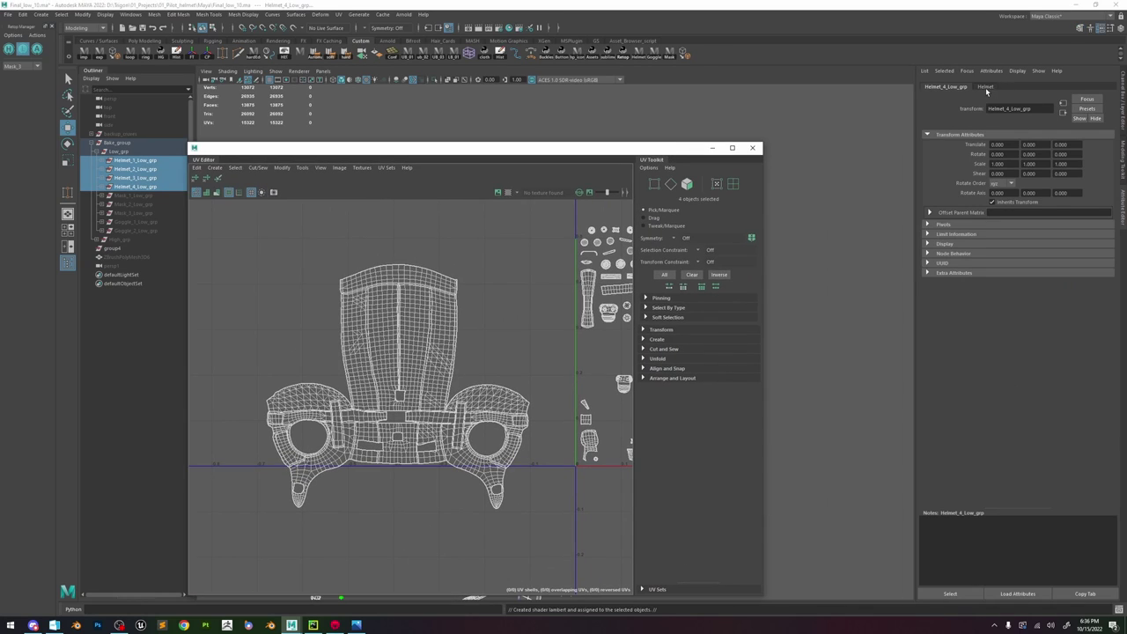
{"action": "left_click_drag", "start_coordinate": [762, 143], "coordinate": [412, 360]}
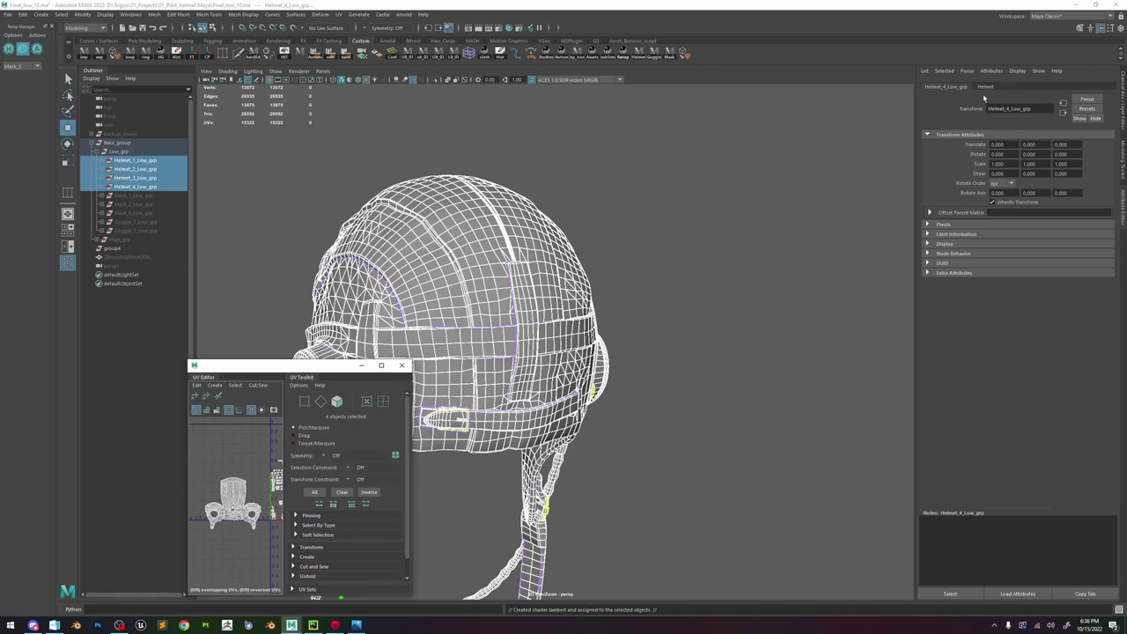
{"action": "left_click", "coordinate": [639, 280]}
{"action": "left_click", "coordinate": [500, 270]}
- Rename the helmet's new Lambert material as Cchecker
{"action": "left_click", "coordinate": [1025, 86]}
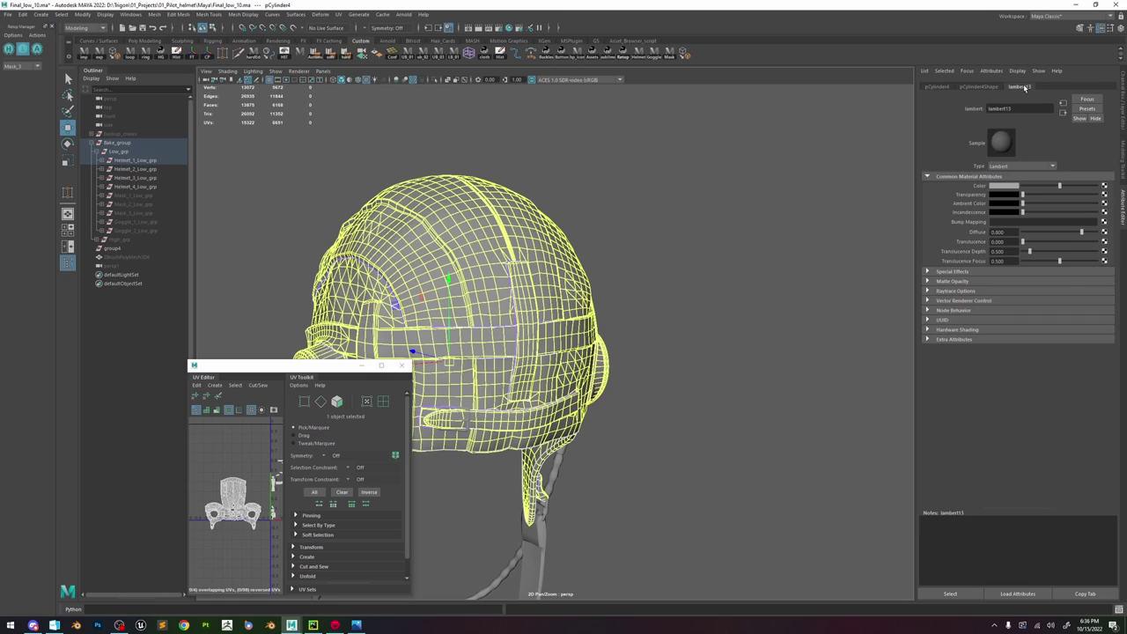
{"action": "left_click_drag", "start_coordinate": [1023, 109], "coordinate": [978, 112]}
{"action": "type", "text": "Cehe"}
{"action": "key", "text": "BackSpace"}
{"action": "key", "text": "BackSpace"}
{"action": "key", "text": "BackSpace"}
{"action": "key", "text": "BackSpace"}
{"action": "key", "text": "BackSpace"}
{"action": "type", "text": "checker"}
{"action": "key", "text": "Return"}
- Map a File texture to the material's color and load checker.jpg from D:\Resources
{"action": "left_click", "coordinate": [1104, 185]}
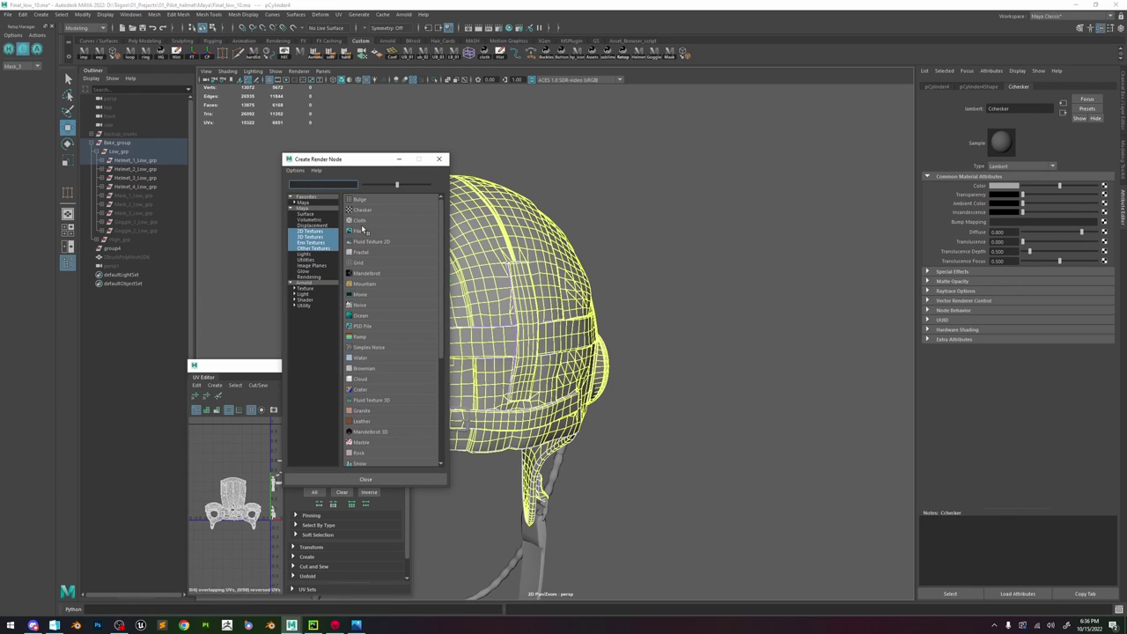
{"action": "left_click", "coordinate": [359, 231]}
{"action": "left_click", "coordinate": [1106, 206]}
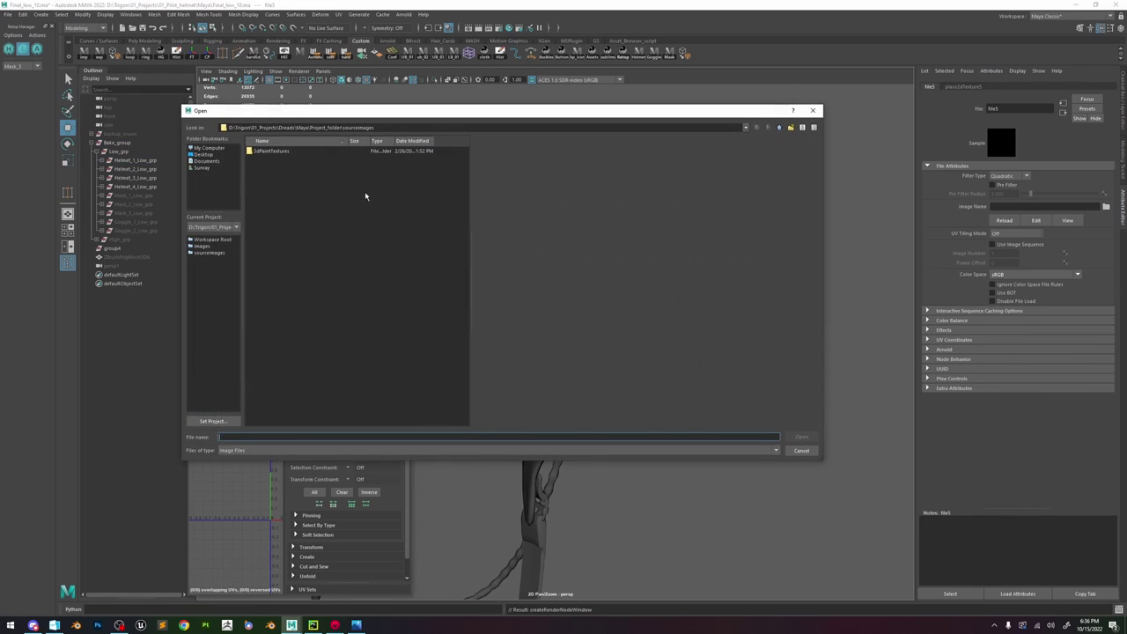
{"action": "left_click", "coordinate": [202, 155]}
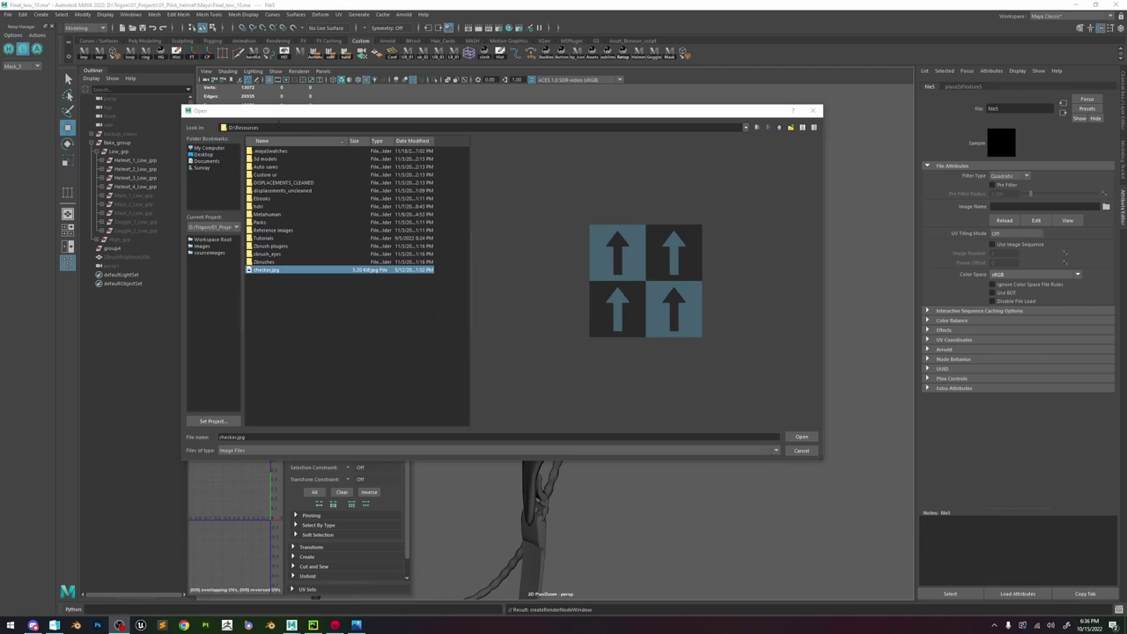
{"action": "double_click", "coordinate": [322, 269]}
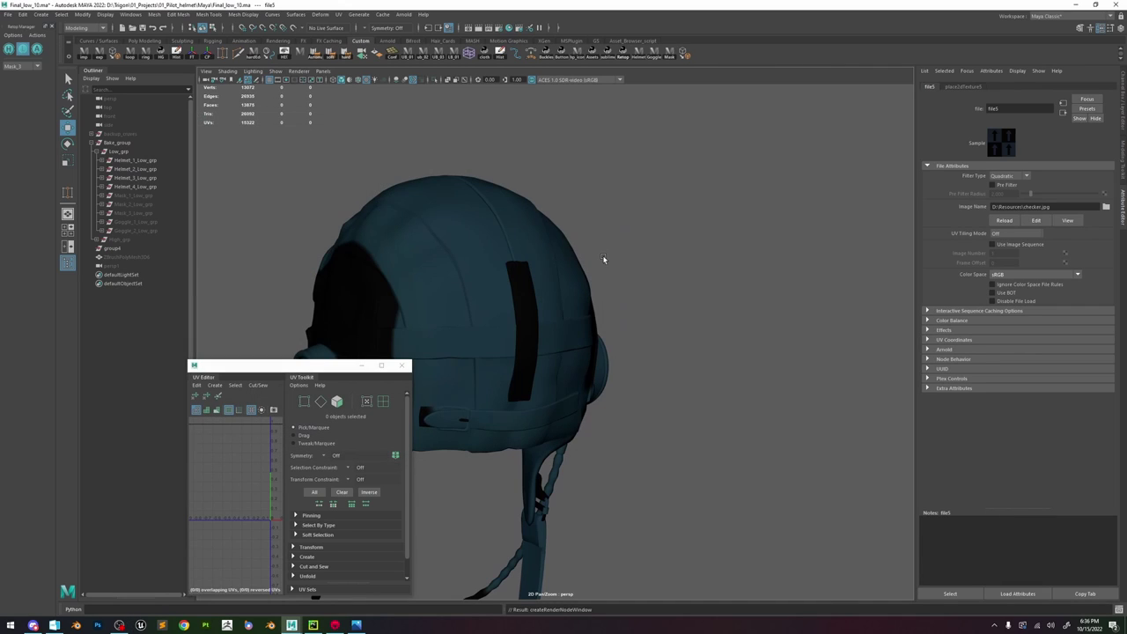
- Set the checker texture's color space to Raw and move the UV Editor window clear of the helmet's front
{"action": "left_click", "coordinate": [1018, 274]}
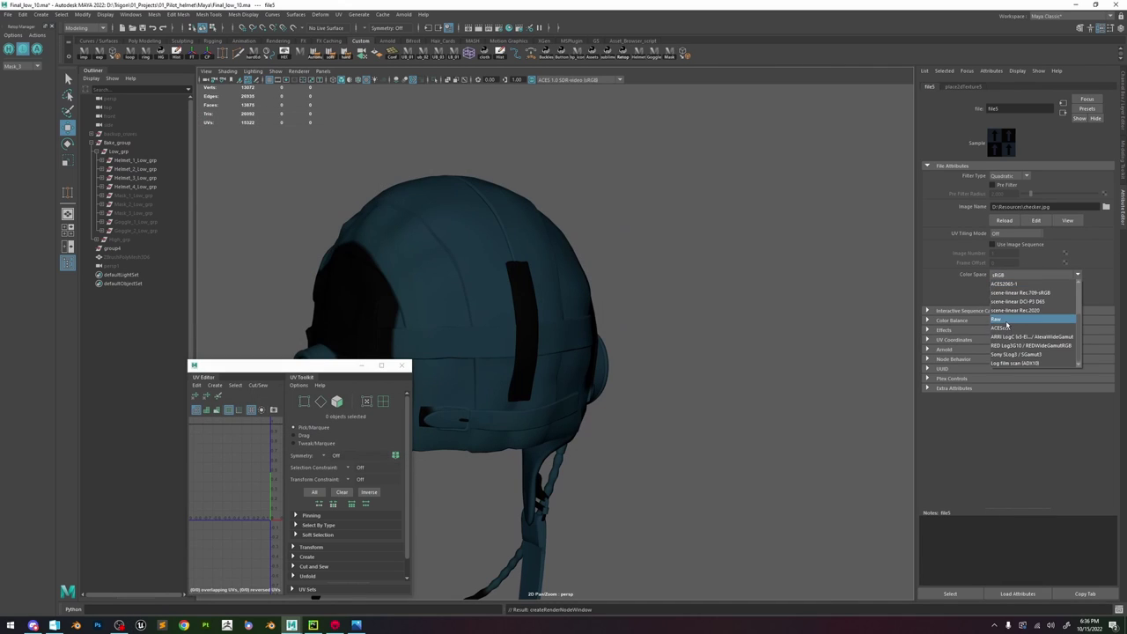
{"action": "left_click", "coordinate": [1009, 322]}
{"action": "left_click_drag", "start_coordinate": [326, 368], "coordinate": [714, 263]}
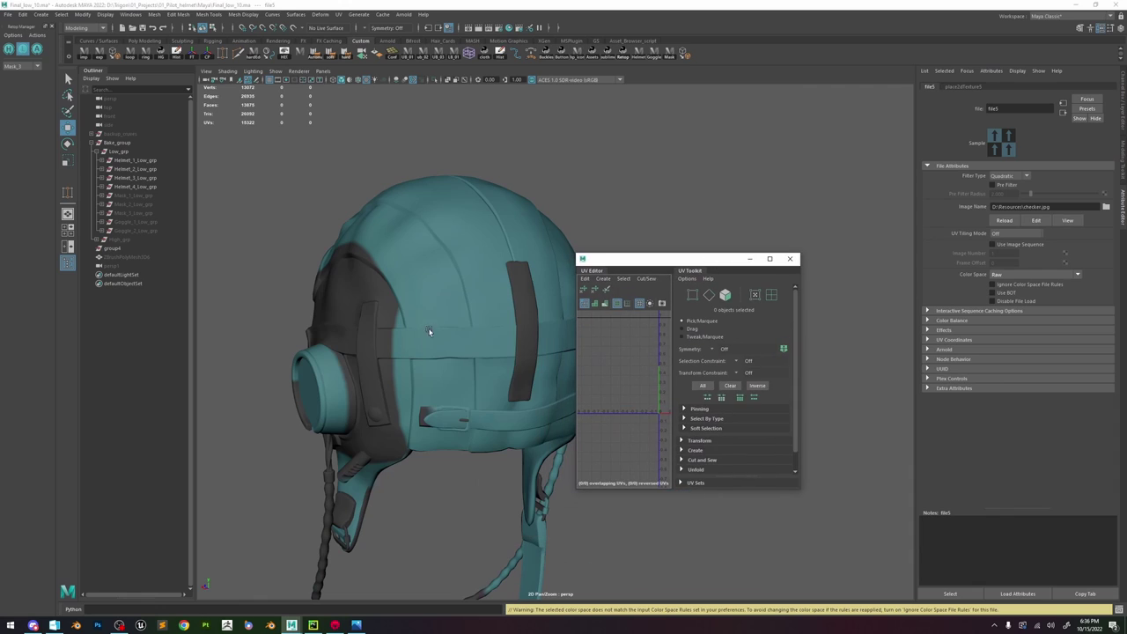
- Select the main helmet mesh in object mode and bring up its Cchecker material attributes
{"action": "left_click_drag", "start_coordinate": [428, 330], "coordinate": [437, 303], "text": "alt"}
{"action": "right_click_drag", "start_coordinate": [437, 304], "coordinate": [498, 363], "text": "alt"}
{"action": "left_click", "coordinate": [431, 305]}
{"action": "right_click_drag", "start_coordinate": [608, 340], "coordinate": [631, 329], "text": "alt"}
{"action": "right_click_drag", "start_coordinate": [561, 297], "coordinate": [682, 182]}
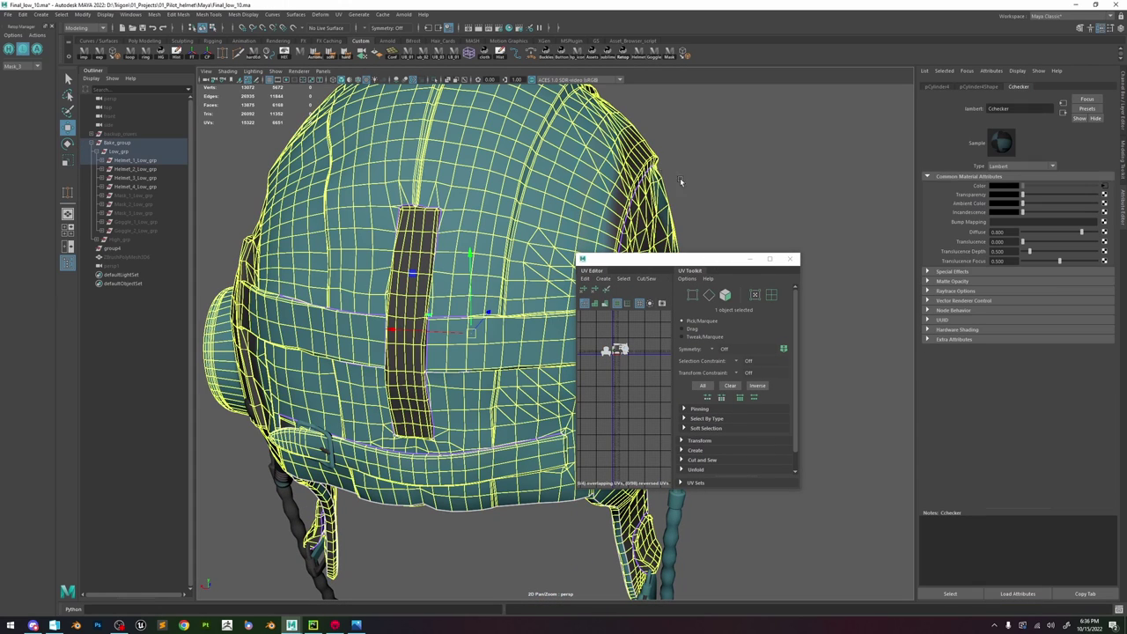
- Open the checker texture's 2D placement settings and set Repeat UV to 30 by 30
{"action": "left_click", "coordinate": [1103, 189]}
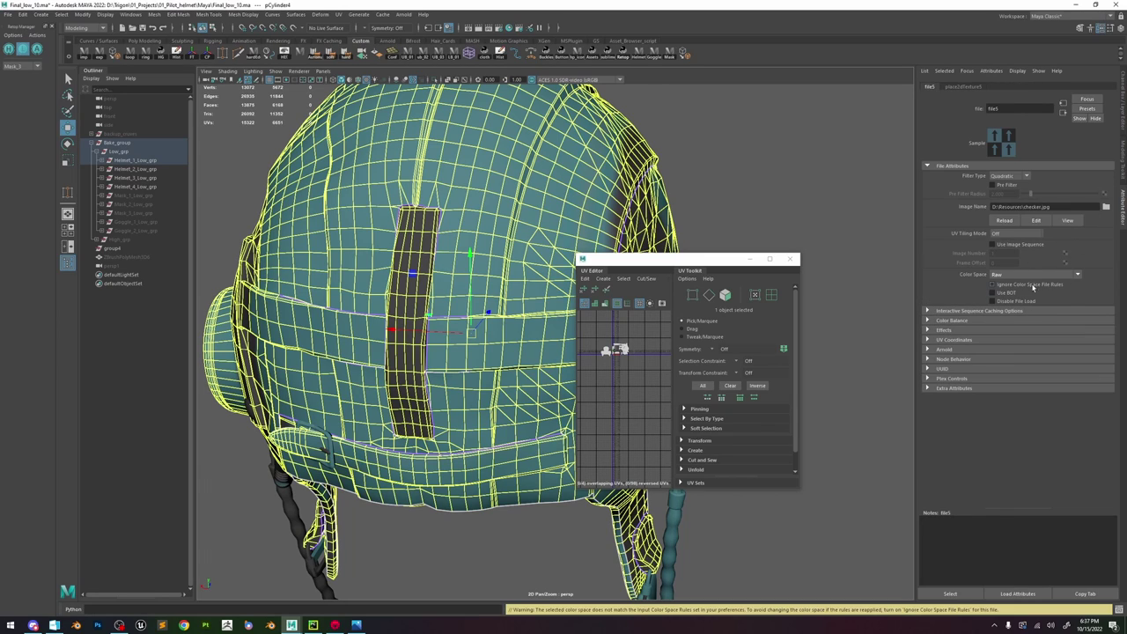
{"action": "left_click", "coordinate": [936, 340]}
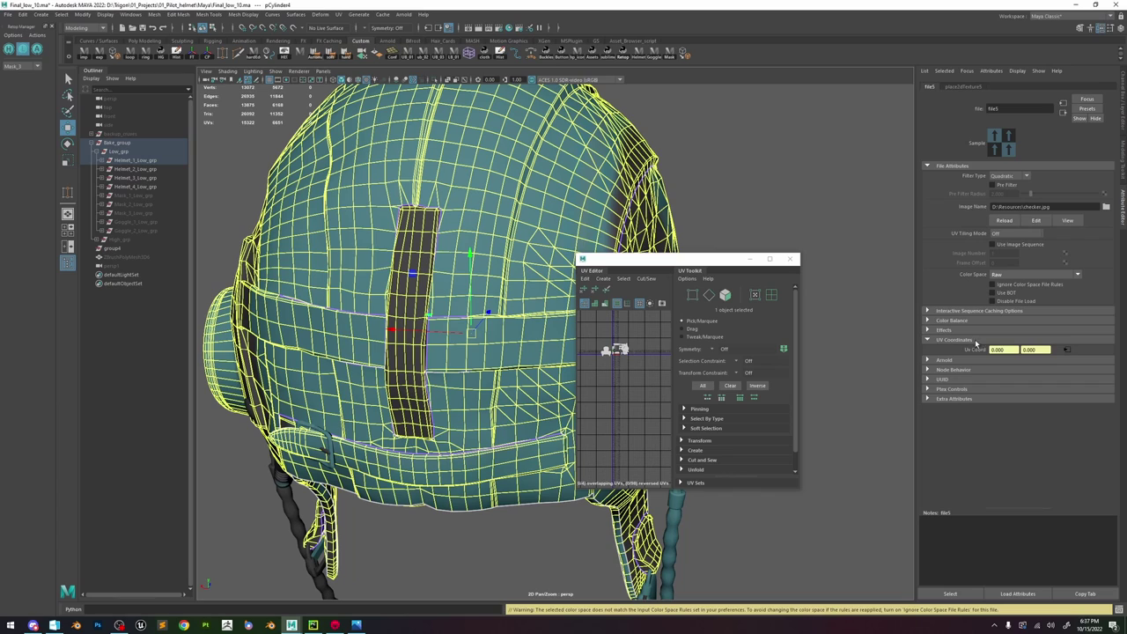
{"action": "left_click", "coordinate": [1064, 350]}
{"action": "double_click", "coordinate": [997, 243]}
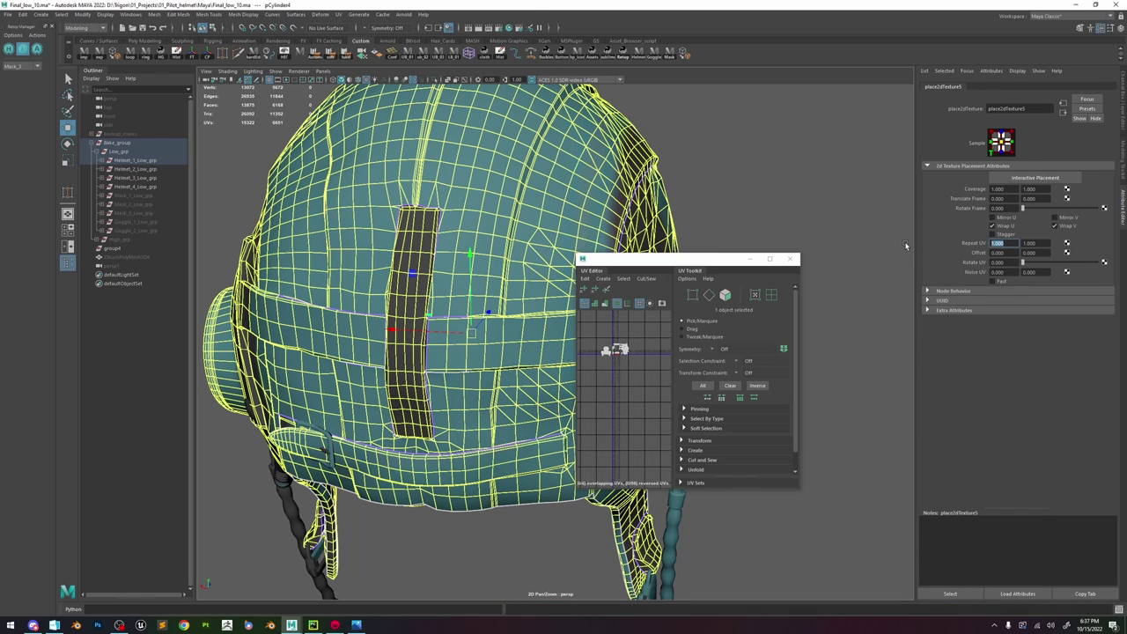
{"action": "type", "text": "30"}
{"action": "key", "text": "Return"}
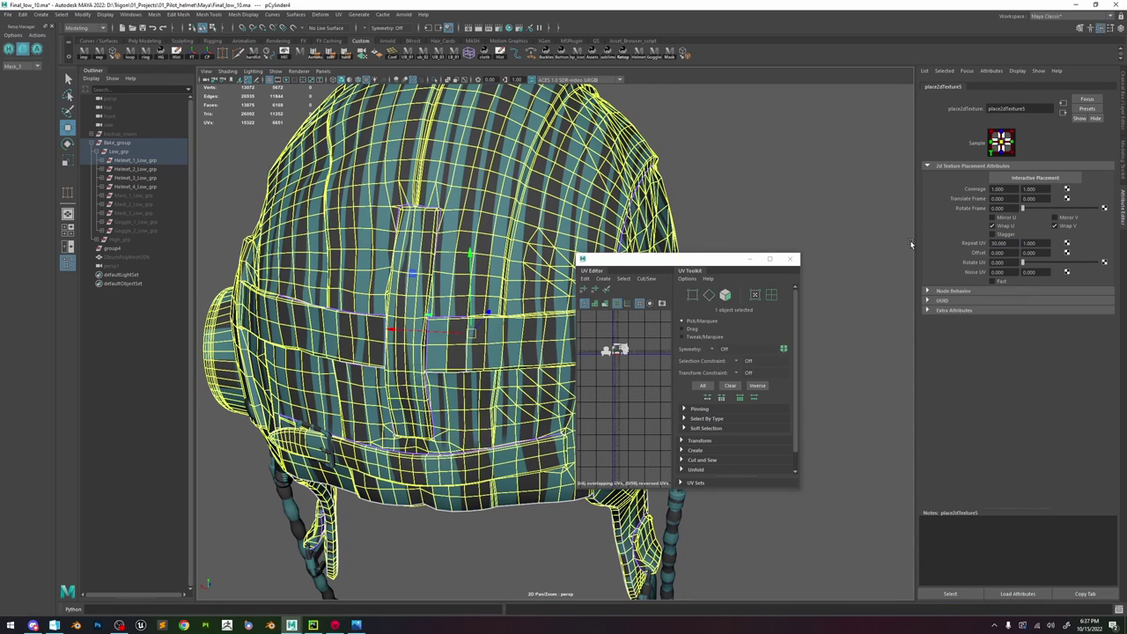
{"action": "double_click", "coordinate": [1031, 243]}
{"action": "type", "text": "30"}
{"action": "key", "text": "Return"}
- Increase the checker texture's Repeat UV to 40 in both directions
{"action": "left_click", "coordinate": [1009, 244]}
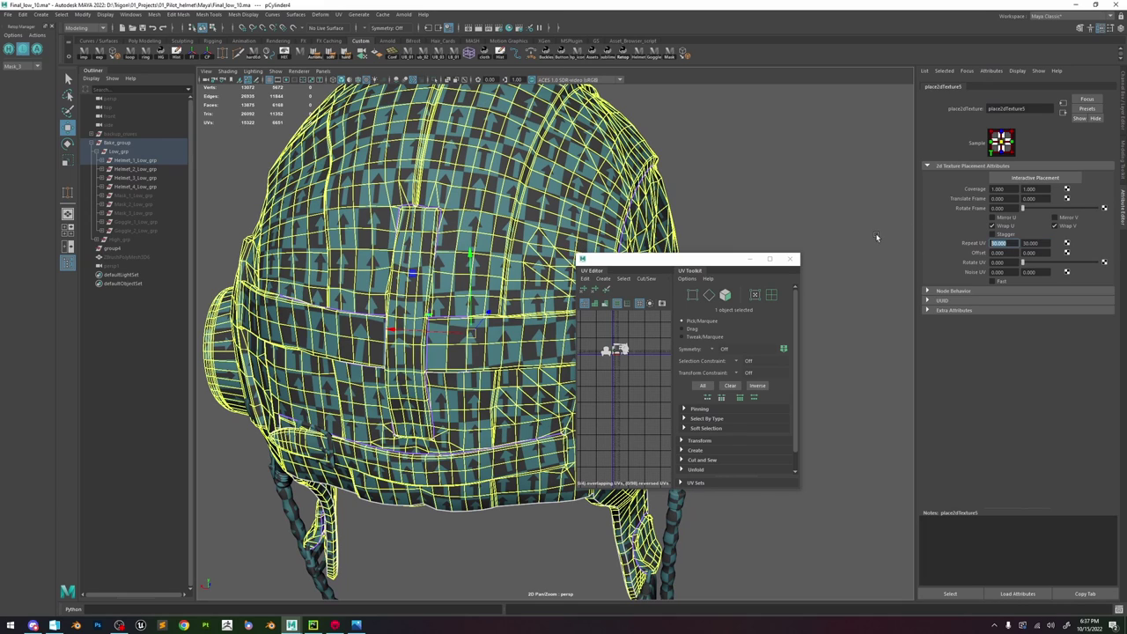
{"action": "type", "text": "40"}
{"action": "key", "text": "Return"}
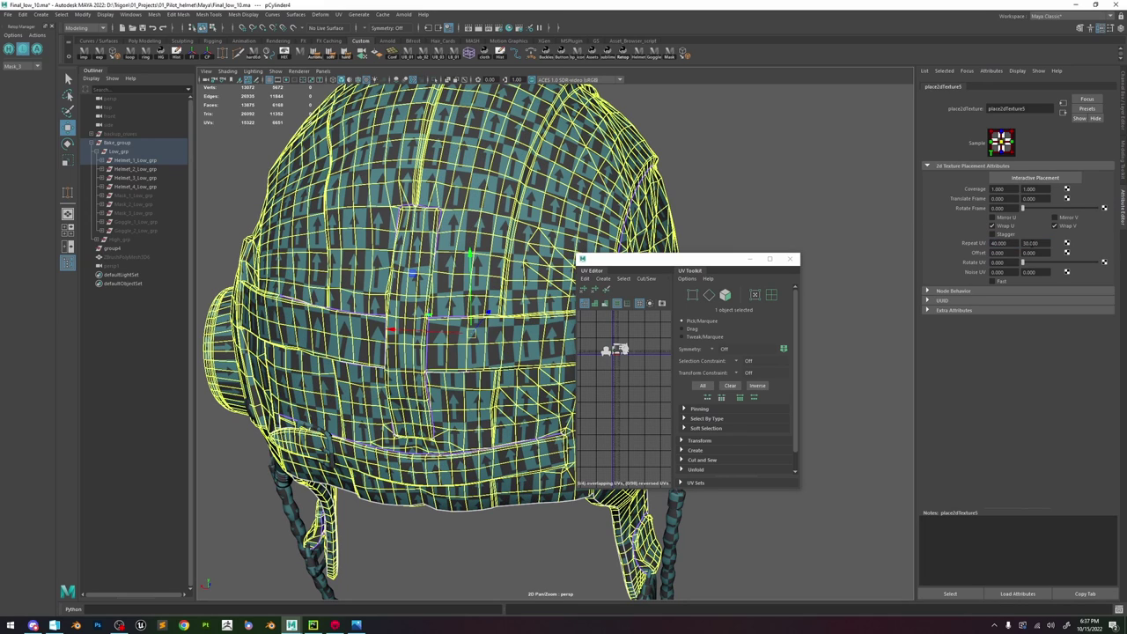
{"action": "type", "text": "40"}
{"action": "key", "text": "Return"}
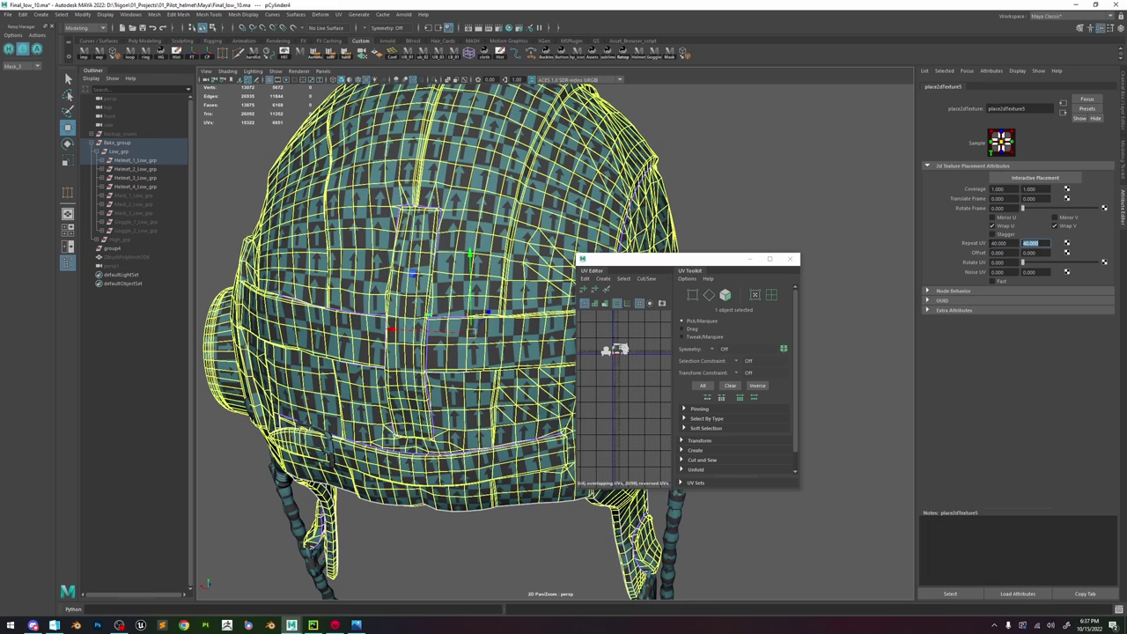
- Restore the UV Editor to a floating window beside the helmet and enlarge it for shell editing
{"action": "left_click", "coordinate": [769, 258]}
{"action": "left_click_drag", "start_coordinate": [379, 5], "coordinate": [735, 166]}
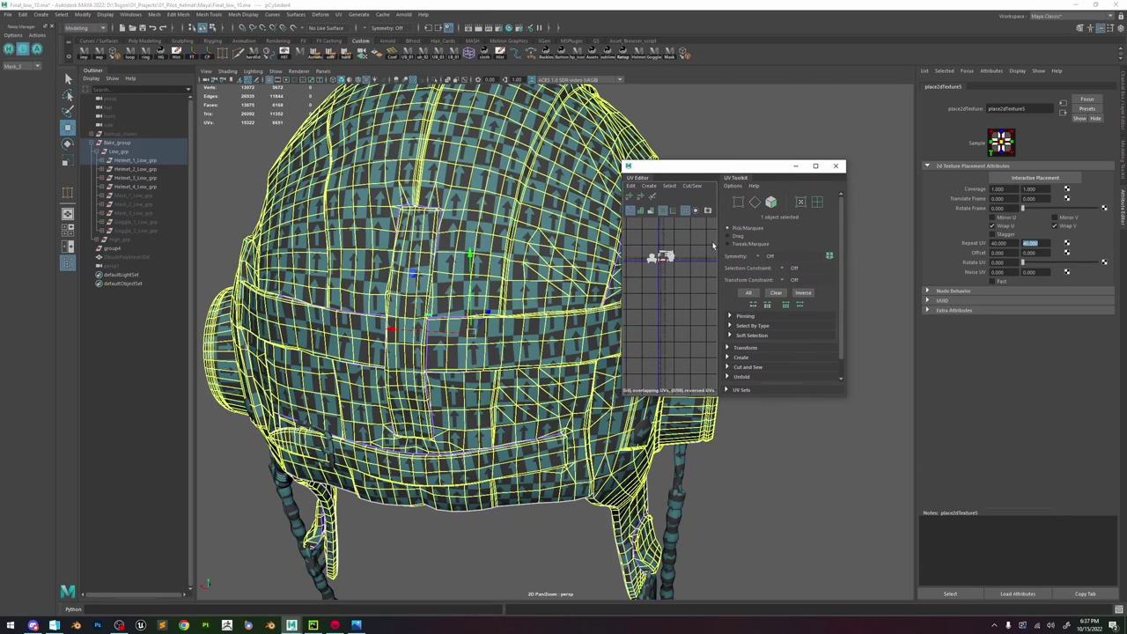
{"action": "scroll", "coordinate": [656, 255], "scroll_direction": "up", "scroll_amount": 5}
{"action": "left_click_drag", "start_coordinate": [843, 397], "coordinate": [1079, 566]}
{"action": "scroll", "coordinate": [820, 432], "scroll_direction": "down", "scroll_amount": 6}
- Select the whole main helmet UV shell and scale it up to more than double its size
{"action": "middle_click_drag", "start_coordinate": [865, 436], "coordinate": [797, 391], "text": "alt"}
{"action": "right_click_drag", "start_coordinate": [796, 391], "coordinate": [832, 393]}
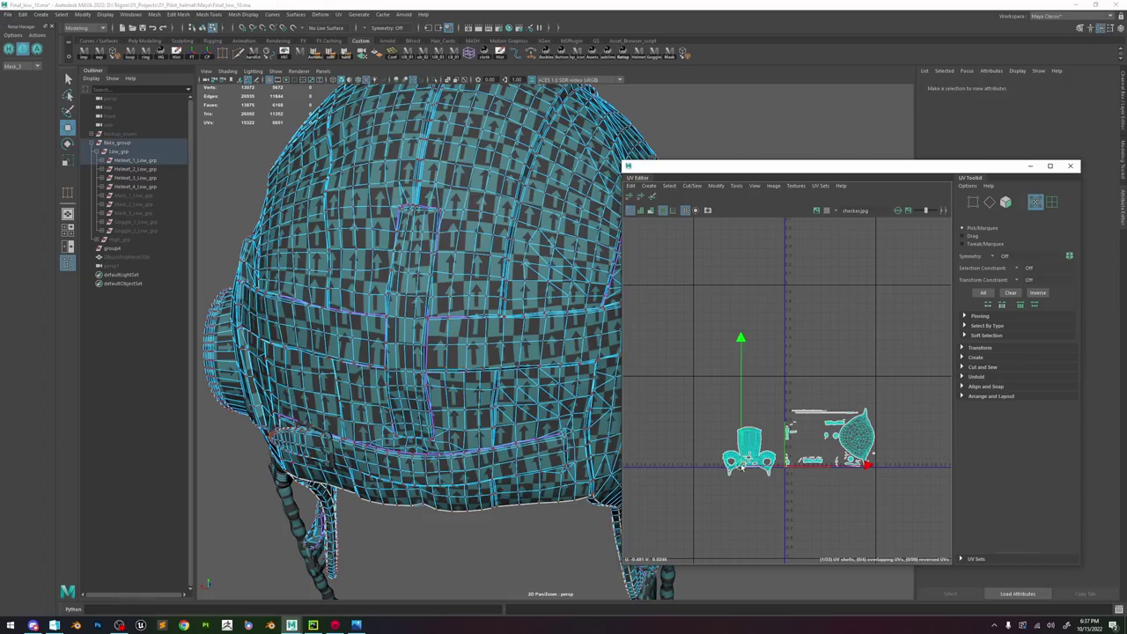
{"action": "double_click", "coordinate": [741, 462]}
{"action": "key", "text": "r"}
{"action": "left_click_drag", "start_coordinate": [749, 452], "coordinate": [910, 403]}
{"action": "key", "text": "w"}
- Inspect the checker pattern on the back of the helmet with nothing selected, and reselect the main helmet mesh
{"action": "left_click_drag", "start_coordinate": [495, 306], "coordinate": [444, 301], "text": "alt"}
{"action": "scroll", "coordinate": [744, 431], "scroll_direction": "up", "scroll_amount": 5}
{"action": "left_click", "coordinate": [441, 301]}
{"action": "scroll", "coordinate": [484, 287], "scroll_direction": "up", "scroll_amount": 3}
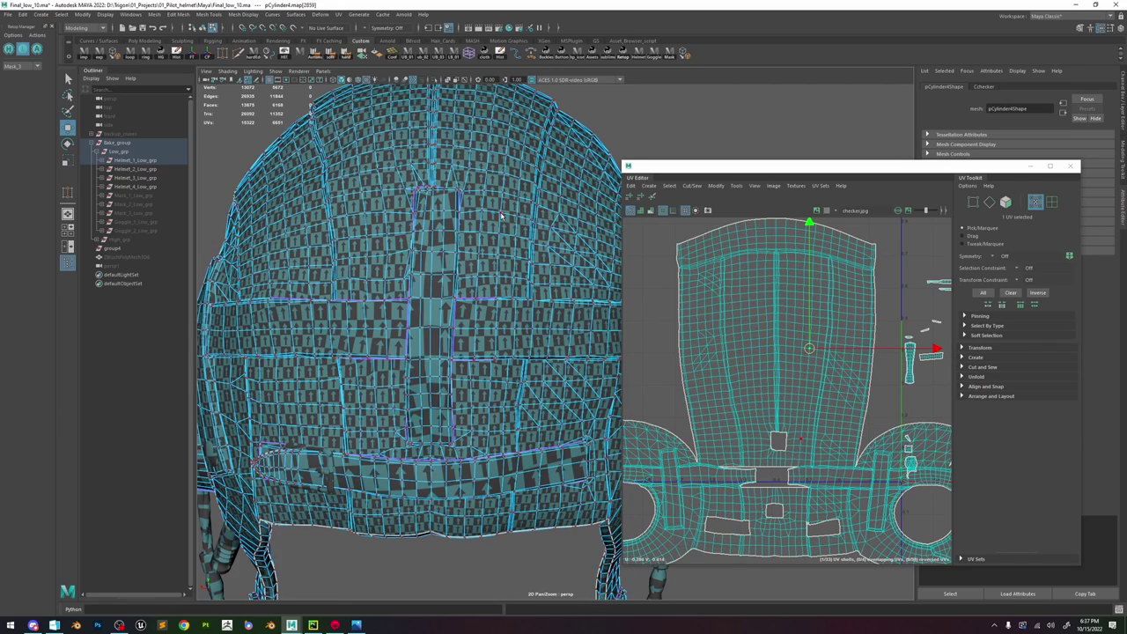
{"action": "right_click_drag", "start_coordinate": [487, 284], "coordinate": [522, 256]}
{"action": "left_click", "coordinate": [599, 110]}
{"action": "left_click_drag", "start_coordinate": [482, 291], "coordinate": [417, 215], "text": "alt"}
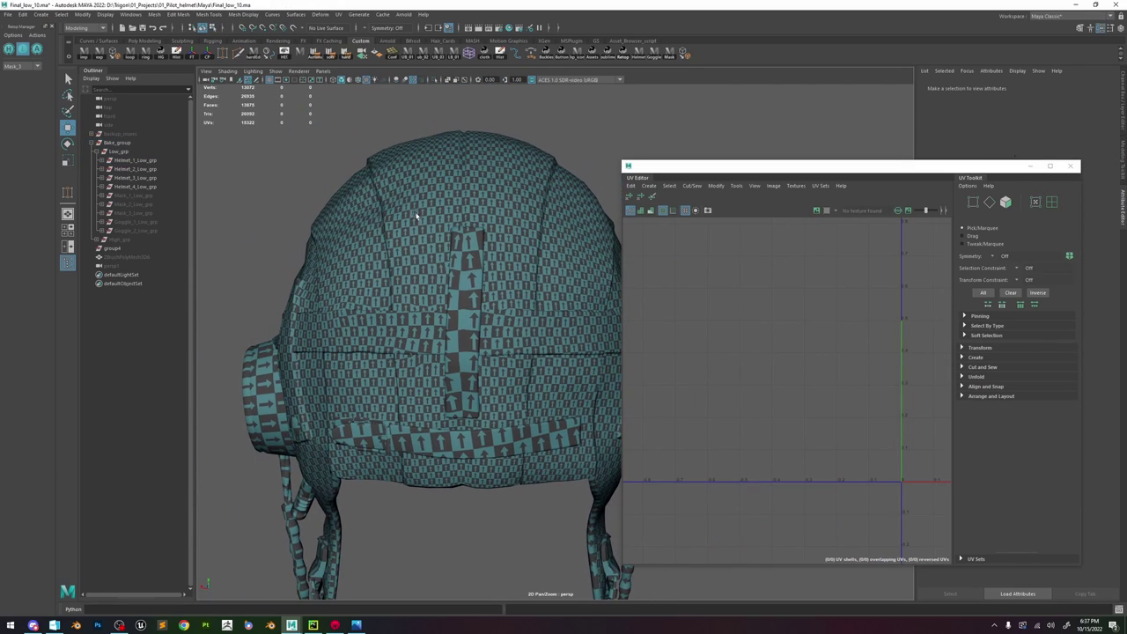
{"action": "left_click_drag", "start_coordinate": [374, 317], "coordinate": [395, 302], "text": "alt"}
{"action": "left_click", "coordinate": [397, 302]}
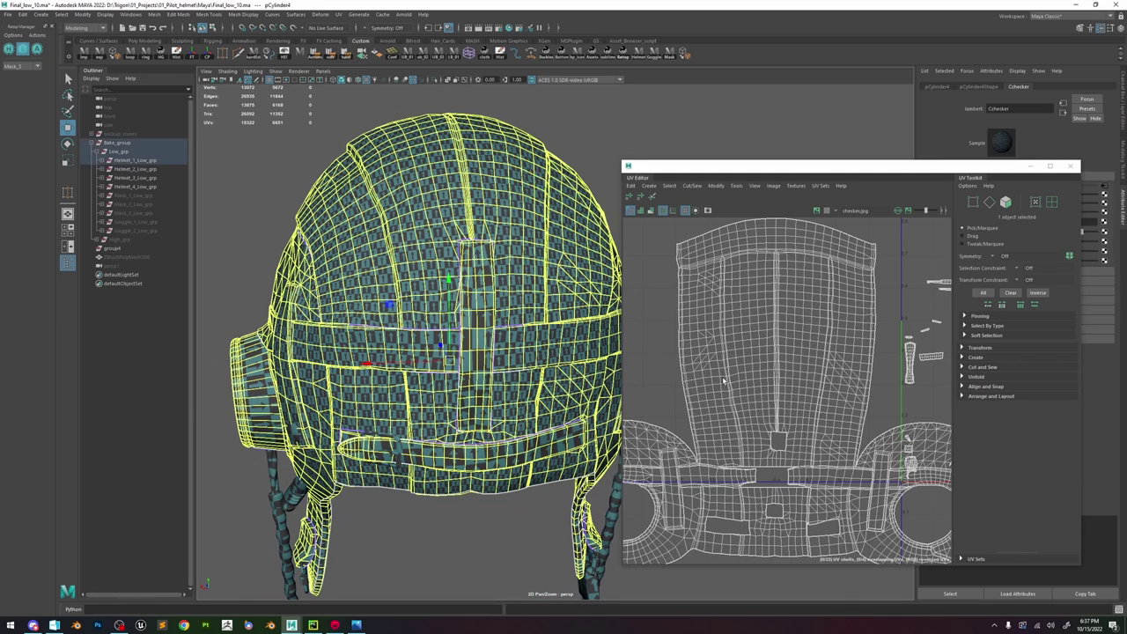
{"action": "left_click", "coordinate": [651, 211]}
{"action": "left_click", "coordinate": [651, 211]}
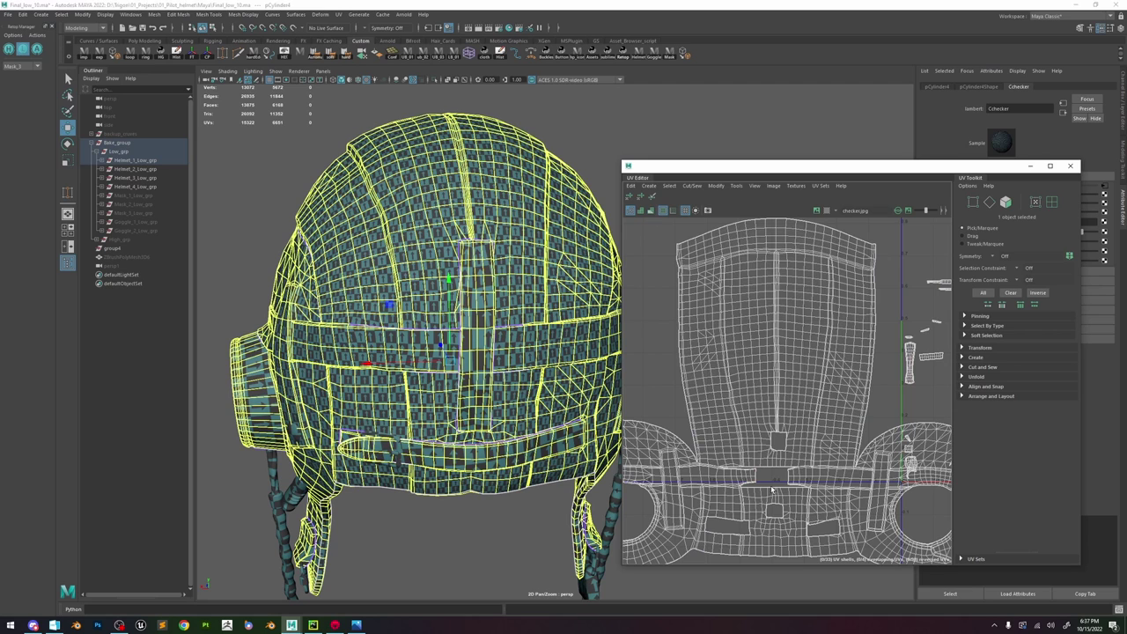
- Examine the main shell's UVs around the strap openings and along the crown's left seam
{"action": "middle_click_drag", "start_coordinate": [773, 490], "coordinate": [763, 447], "text": "alt"}
{"action": "right_click_drag", "start_coordinate": [732, 414], "coordinate": [768, 413]}
{"action": "scroll", "coordinate": [727, 391], "scroll_direction": "up", "scroll_amount": 5}
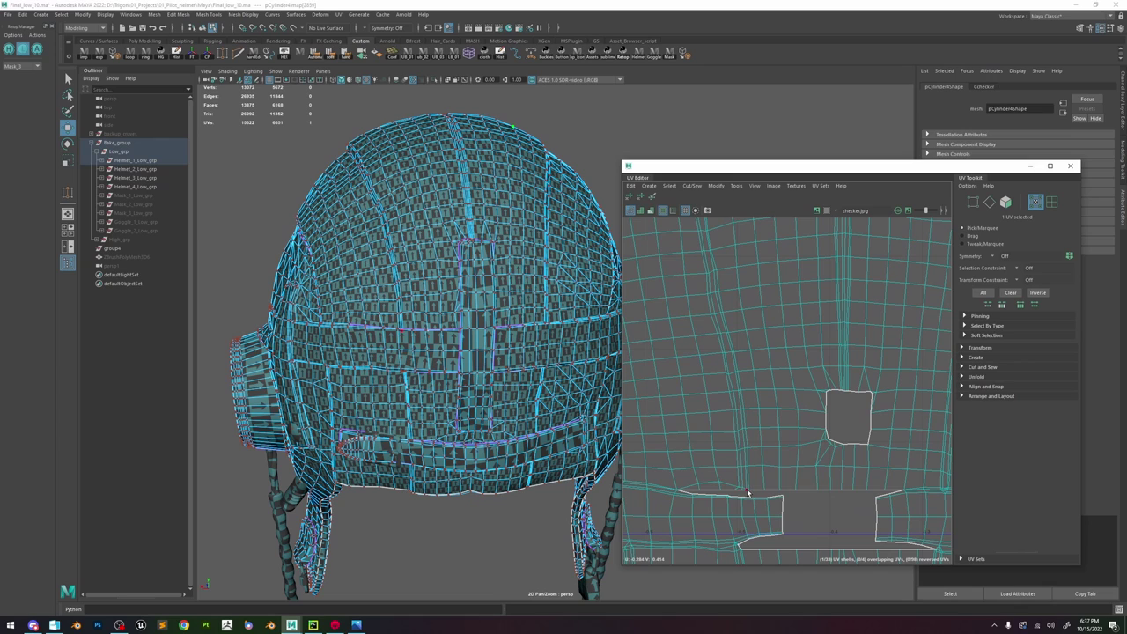
{"action": "scroll", "coordinate": [745, 444], "scroll_direction": "down", "scroll_amount": 4}
{"action": "middle_click_drag", "start_coordinate": [765, 344], "coordinate": [730, 399], "text": "alt"}
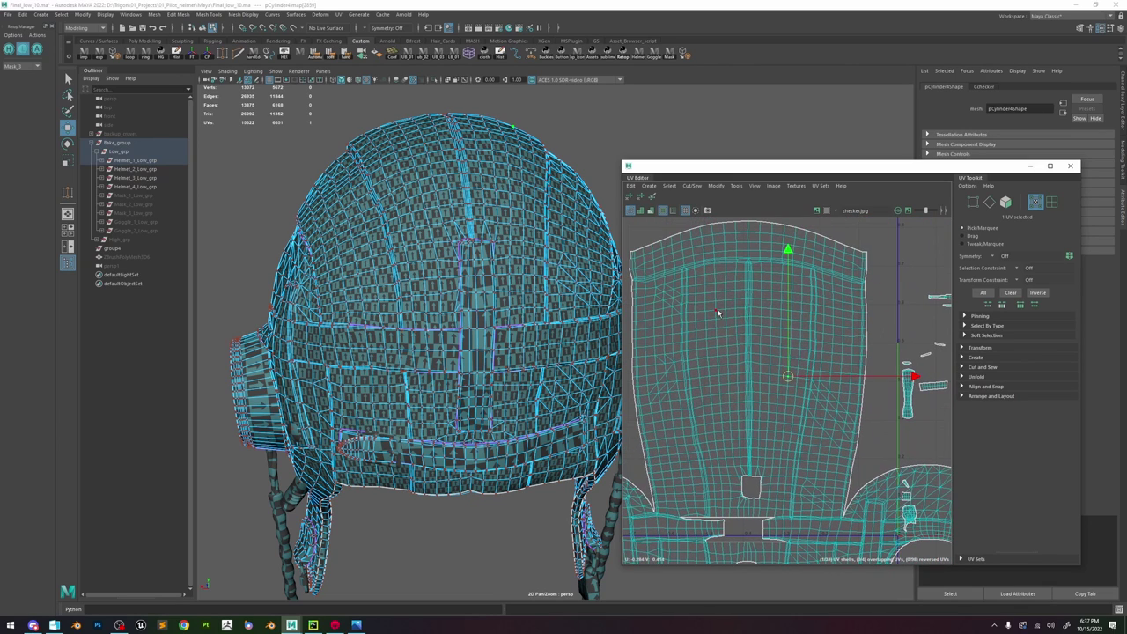
{"action": "right_click_drag", "start_coordinate": [717, 314], "coordinate": [707, 294]}
{"action": "scroll", "coordinate": [686, 297], "scroll_direction": "up", "scroll_amount": 3}
{"action": "double_click", "coordinate": [678, 300]}
{"action": "scroll", "coordinate": [746, 356], "scroll_direction": "down", "scroll_amount": 1}
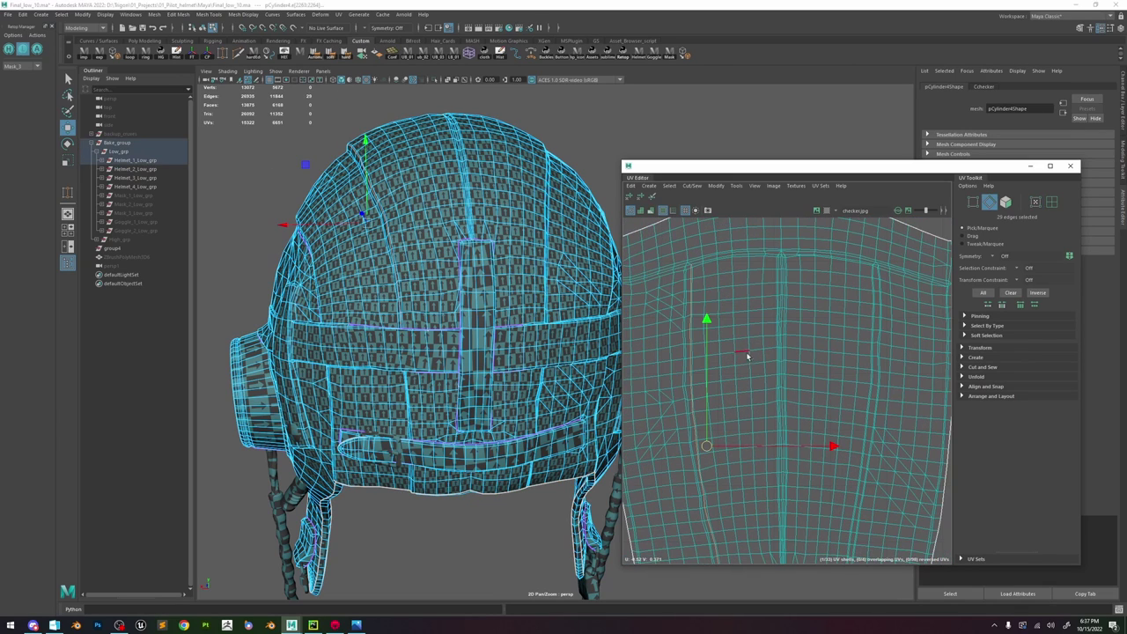
{"action": "scroll", "coordinate": [739, 378], "scroll_direction": "down", "scroll_amount": 4}
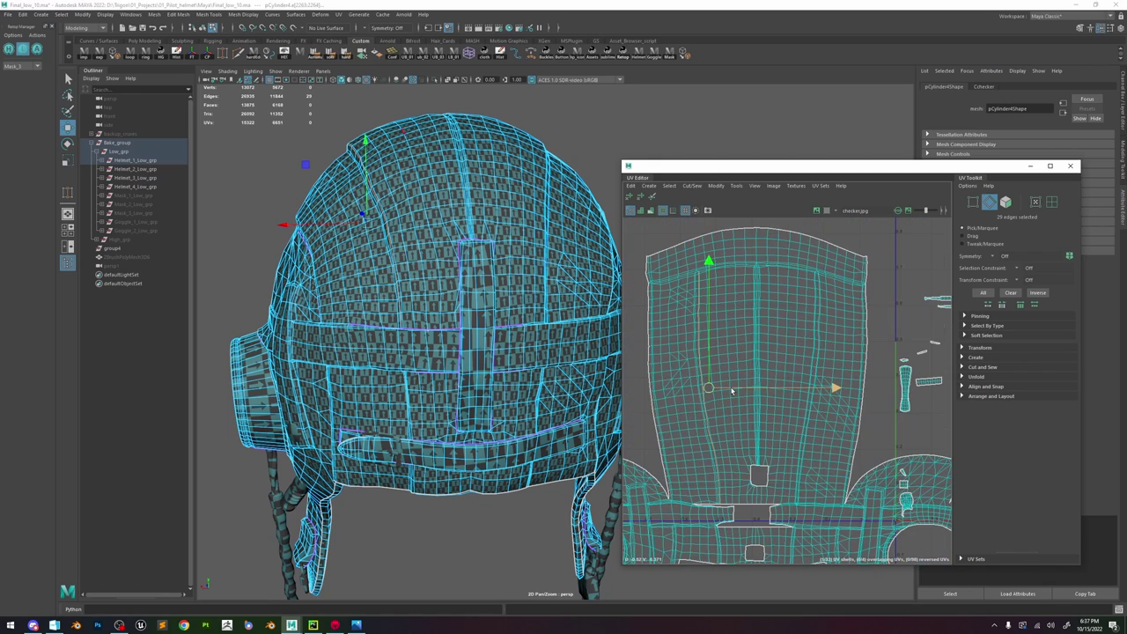
{"action": "scroll", "coordinate": [739, 392], "scroll_direction": "up", "scroll_amount": 3}
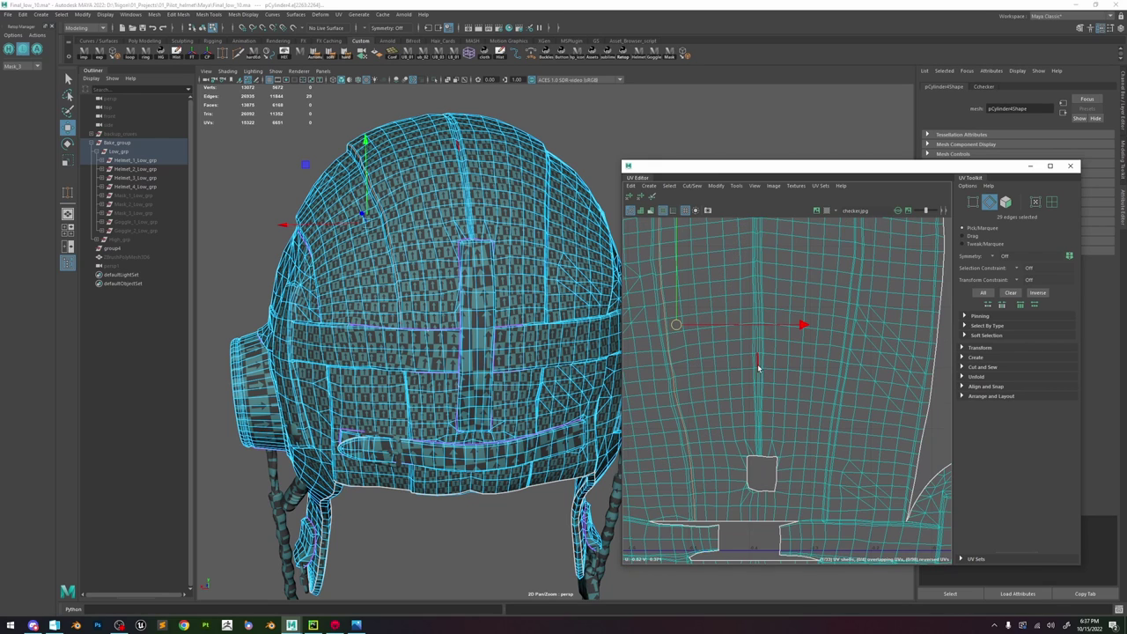
- Select the edge loop of the crown's centre seam, convert it to UVs and straighten them into a vertical line
{"action": "double_click", "coordinate": [758, 368]}
{"action": "scroll", "coordinate": [762, 400], "scroll_direction": "up", "scroll_amount": 2}
{"action": "scroll", "coordinate": [762, 413], "scroll_direction": "down", "scroll_amount": 4}
{"action": "scroll", "coordinate": [761, 434], "scroll_direction": "up", "scroll_amount": 2}
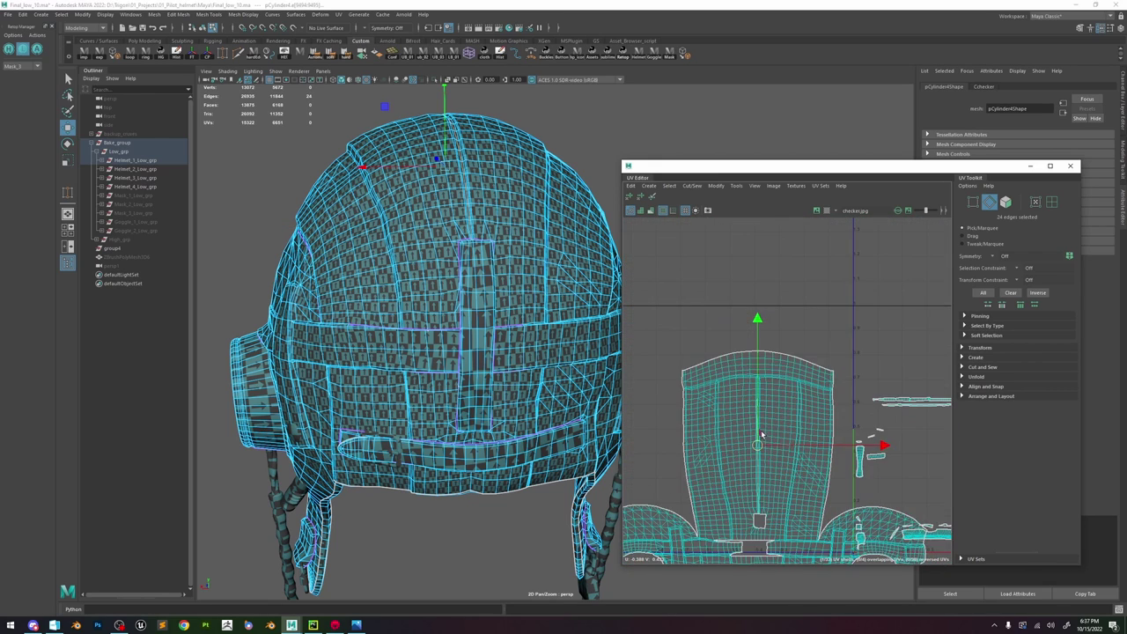
{"action": "scroll", "coordinate": [762, 413], "scroll_direction": "up", "scroll_amount": 2}
{"action": "scroll", "coordinate": [764, 335], "scroll_direction": "down", "scroll_amount": 3}
{"action": "right_click_drag", "start_coordinate": [764, 326], "coordinate": [840, 338], "text": "shift"}
{"action": "scroll", "coordinate": [757, 361], "scroll_direction": "down", "scroll_amount": 3}
{"action": "scroll", "coordinate": [758, 361], "scroll_direction": "up", "scroll_amount": 3}
{"action": "middle_click_drag", "start_coordinate": [815, 363], "coordinate": [805, 342], "text": "alt"}
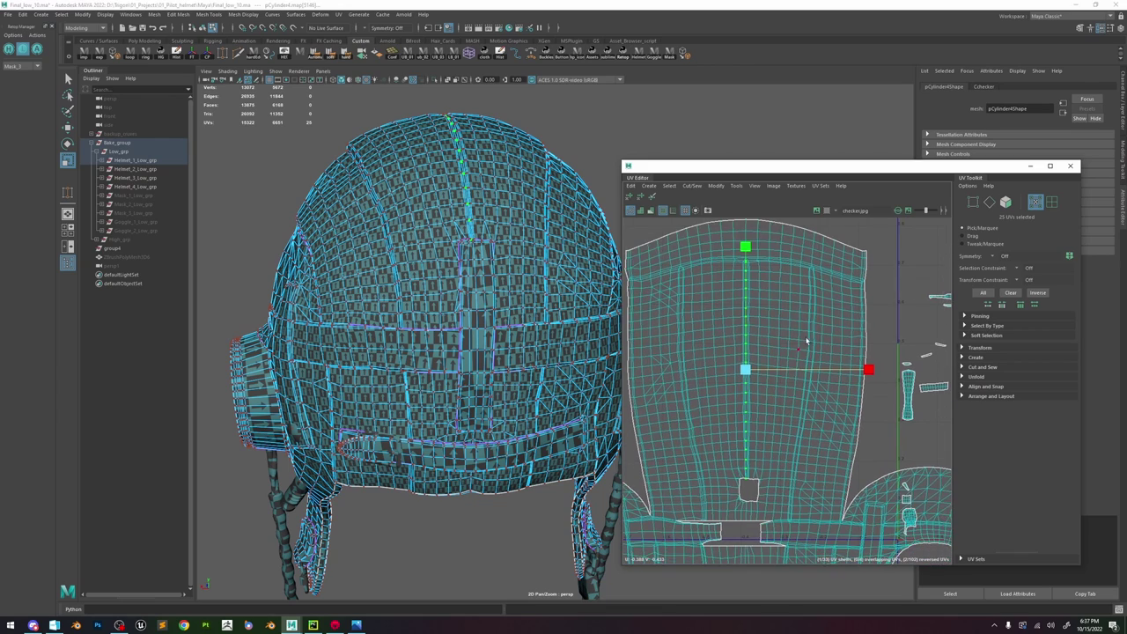
- Select the crown UVs and unfold them repeatedly along U around the straightened centre seam
{"action": "scroll", "coordinate": [806, 342], "scroll_direction": "down", "scroll_amount": 2}
{"action": "left_click_drag", "start_coordinate": [852, 252], "coordinate": [696, 421]}
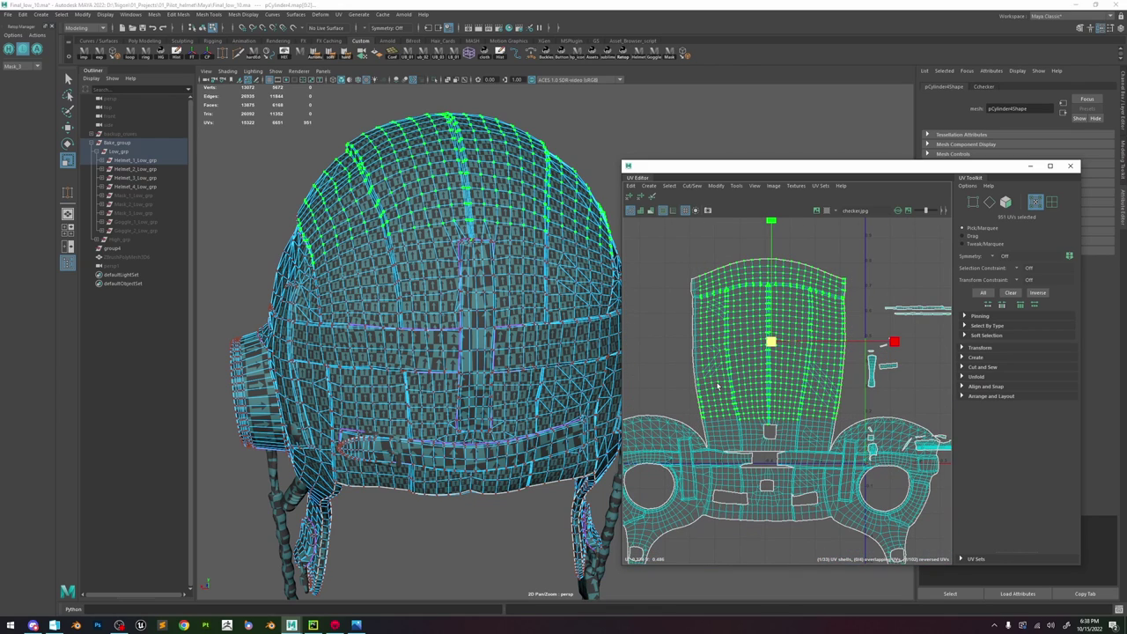
{"action": "left_click", "coordinate": [630, 199]}
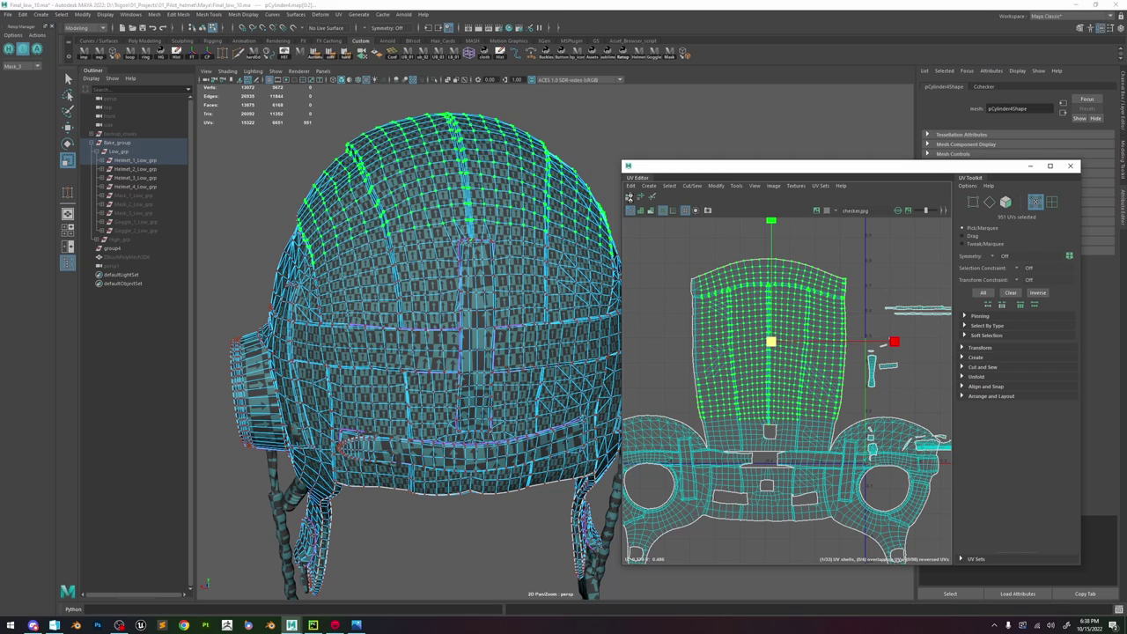
{"action": "left_click", "coordinate": [630, 199]}
{"action": "left_click", "coordinate": [630, 199]}
{"action": "left_click", "coordinate": [629, 200]}
{"action": "left_click", "coordinate": [630, 199]}
{"action": "scroll", "coordinate": [764, 372], "scroll_direction": "up", "scroll_amount": 2}
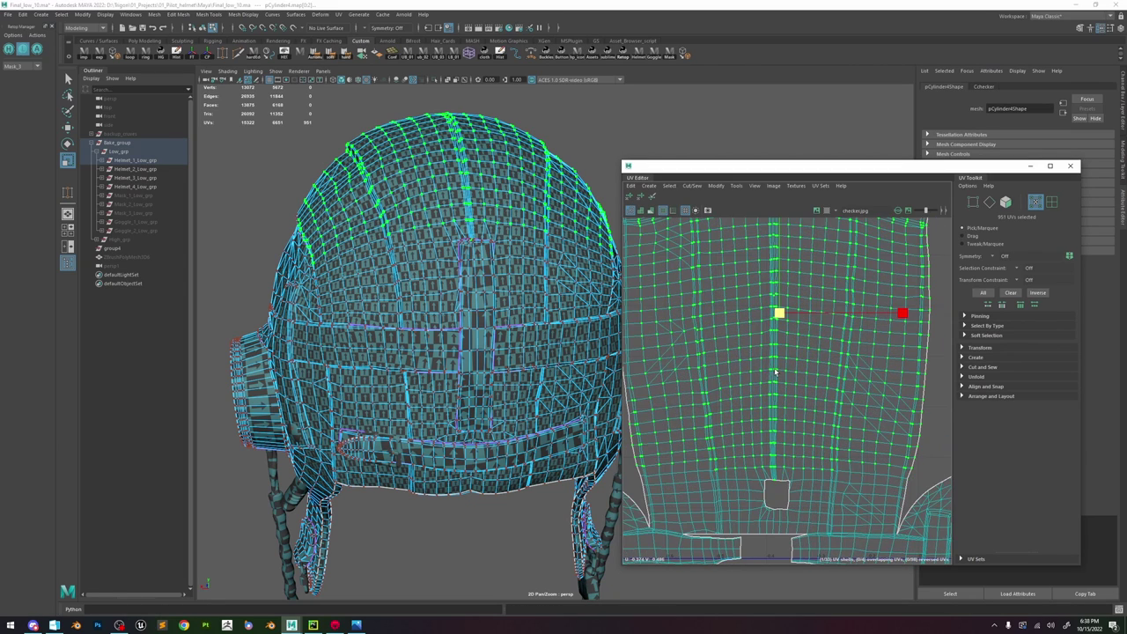
{"action": "scroll", "coordinate": [769, 373], "scroll_direction": "up", "scroll_amount": 2}
{"action": "scroll", "coordinate": [786, 371], "scroll_direction": "up", "scroll_amount": 5}
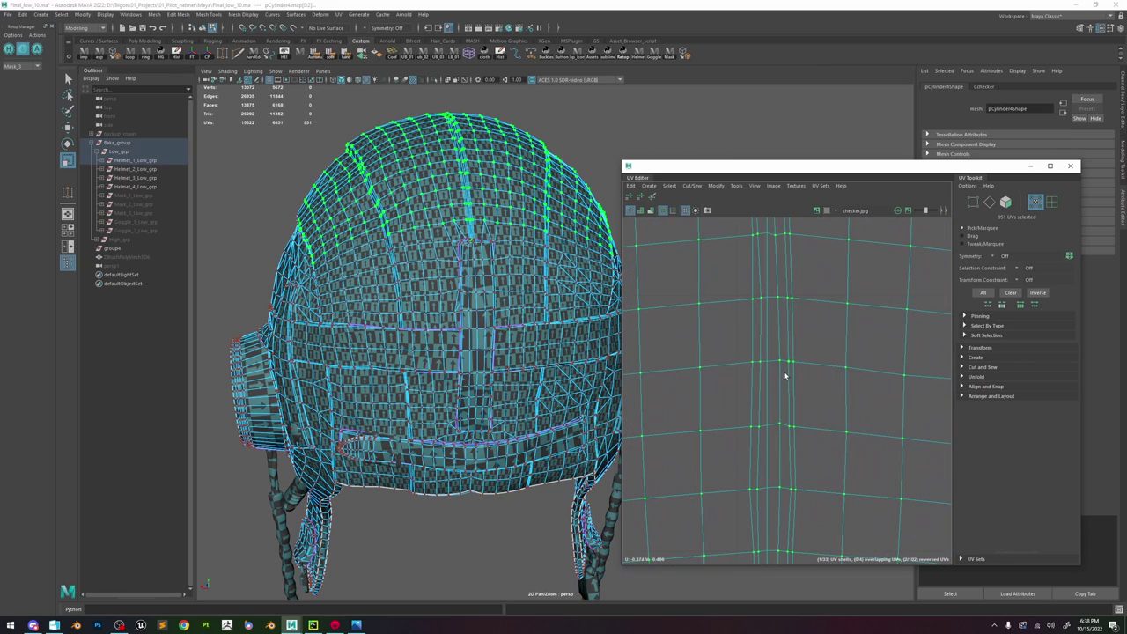
{"action": "scroll", "coordinate": [731, 314], "scroll_direction": "down", "scroll_amount": 4}
{"action": "left_click", "coordinate": [630, 199]}
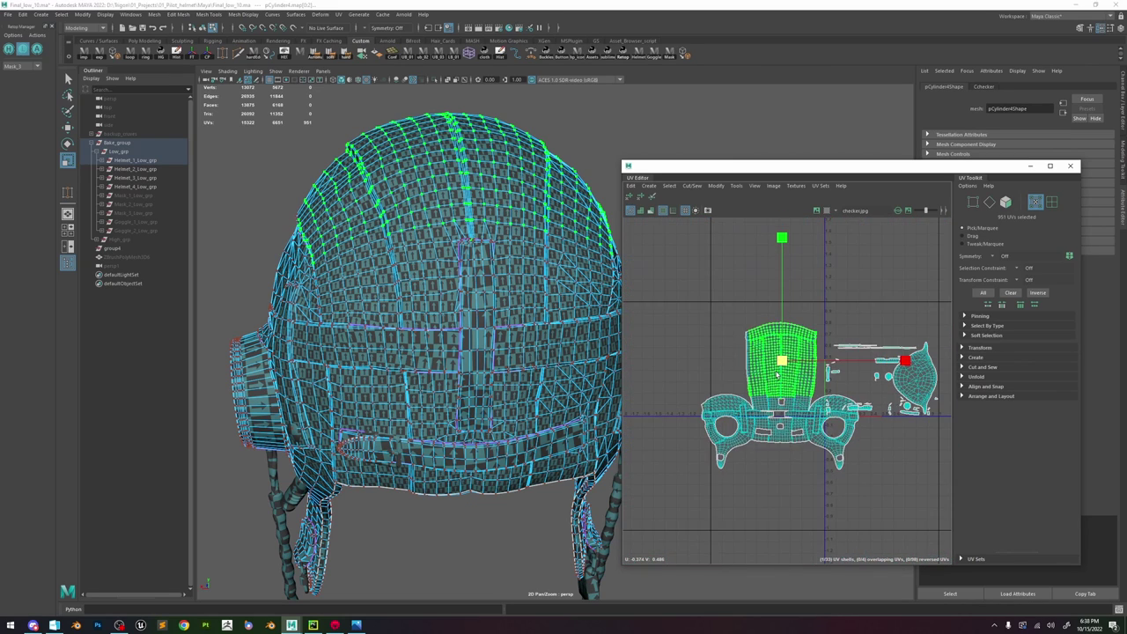
- Select the row of UVs across the crown's front band seam and flatten it into a horizontal line
{"action": "left_click", "coordinate": [673, 310]}
{"action": "scroll", "coordinate": [827, 262], "scroll_direction": "up", "scroll_amount": 3}
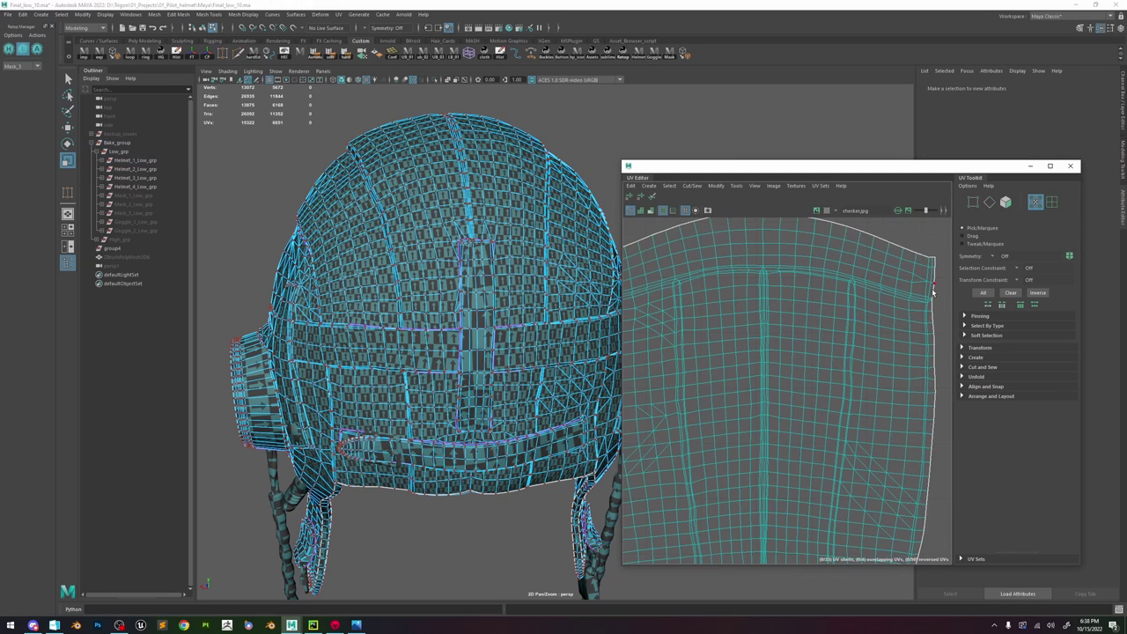
{"action": "left_click", "coordinate": [931, 304]}
{"action": "scroll", "coordinate": [931, 304], "scroll_direction": "up", "scroll_amount": 2}
{"action": "double_click", "coordinate": [925, 302], "text": "shift"}
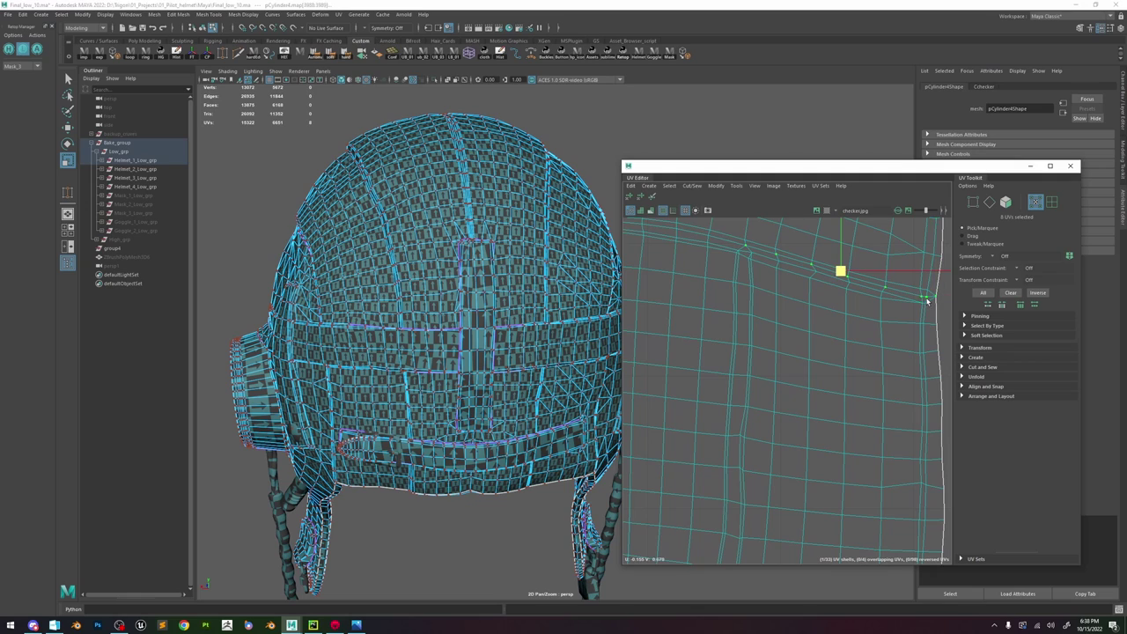
{"action": "scroll", "coordinate": [840, 296], "scroll_direction": "down", "scroll_amount": 5}
{"action": "scroll", "coordinate": [837, 286], "scroll_direction": "up", "scroll_amount": 5}
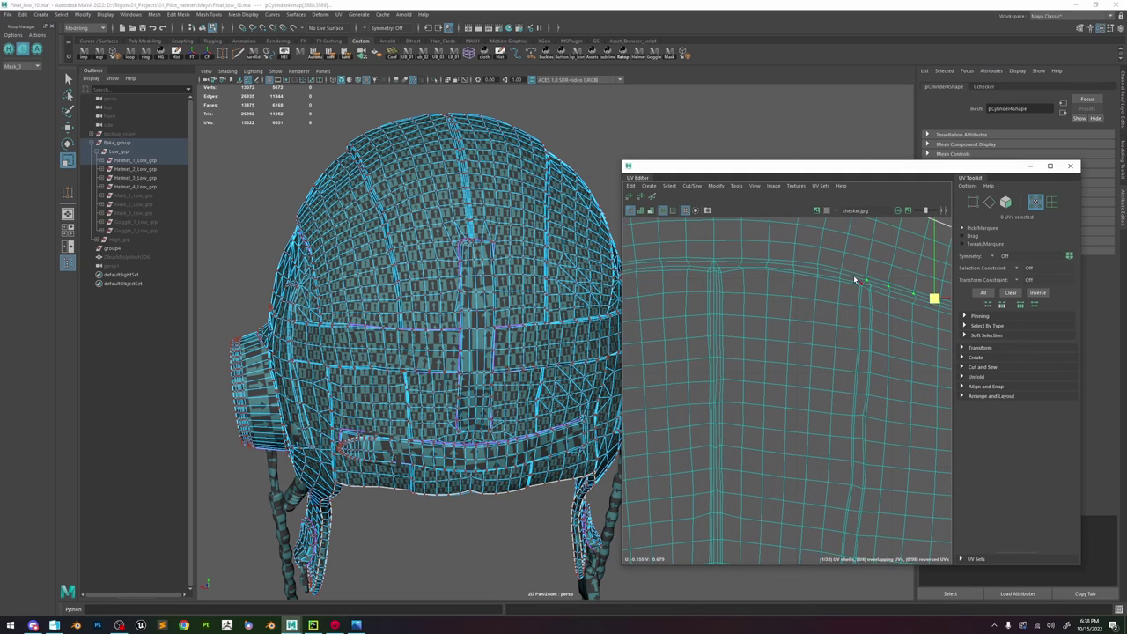
{"action": "key", "text": "ctrl+z"}
{"action": "left_click", "coordinate": [840, 276], "text": "shift"}
{"action": "double_click", "coordinate": [818, 269], "text": "shift"}
{"action": "left_click", "coordinate": [691, 262], "text": "shift"}
{"action": "key", "text": "ctrl+z"}
{"action": "left_click", "coordinate": [689, 262], "text": "shift"}
{"action": "middle_click_drag", "start_coordinate": [680, 271], "coordinate": [747, 266], "text": "alt"}
{"action": "double_click", "coordinate": [728, 256], "text": "shift"}
{"action": "scroll", "coordinate": [715, 275], "scroll_direction": "down", "scroll_amount": 5}
{"action": "scroll", "coordinate": [676, 288], "scroll_direction": "up", "scroll_amount": 5}
{"action": "middle_click_drag", "start_coordinate": [676, 288], "coordinate": [757, 289], "text": "alt"}
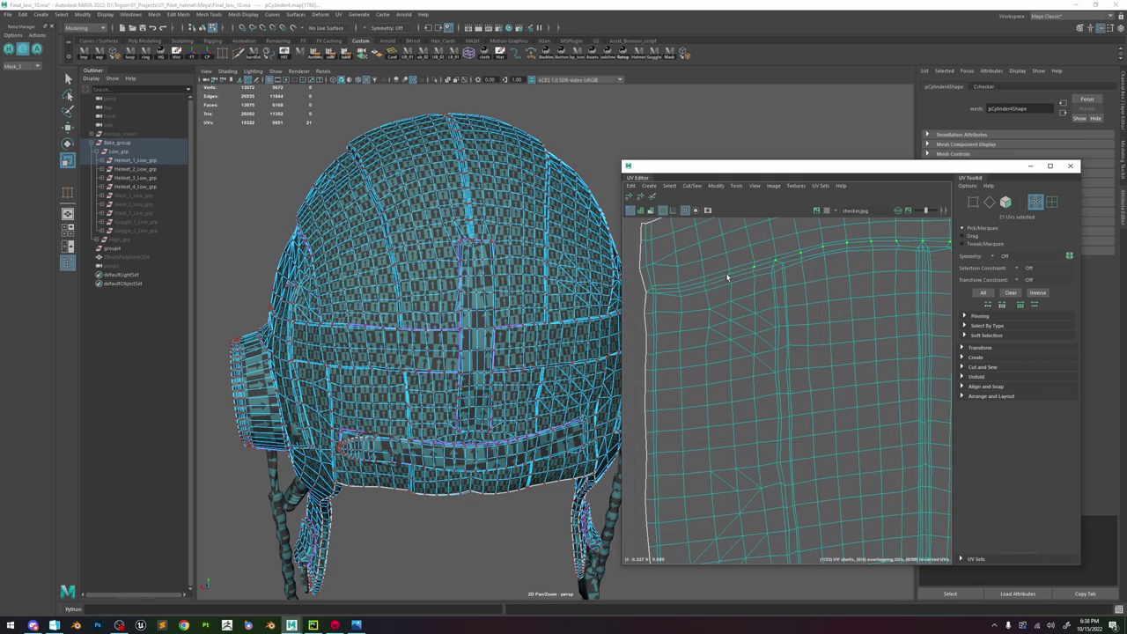
{"action": "scroll", "coordinate": [696, 286], "scroll_direction": "down", "scroll_amount": 5}
{"action": "left_click_drag", "start_coordinate": [766, 251], "coordinate": [805, 390]}
- Select the upper crown UVs around the flattened band seam and unfold them along V
{"action": "left_click_drag", "start_coordinate": [660, 233], "coordinate": [856, 368]}
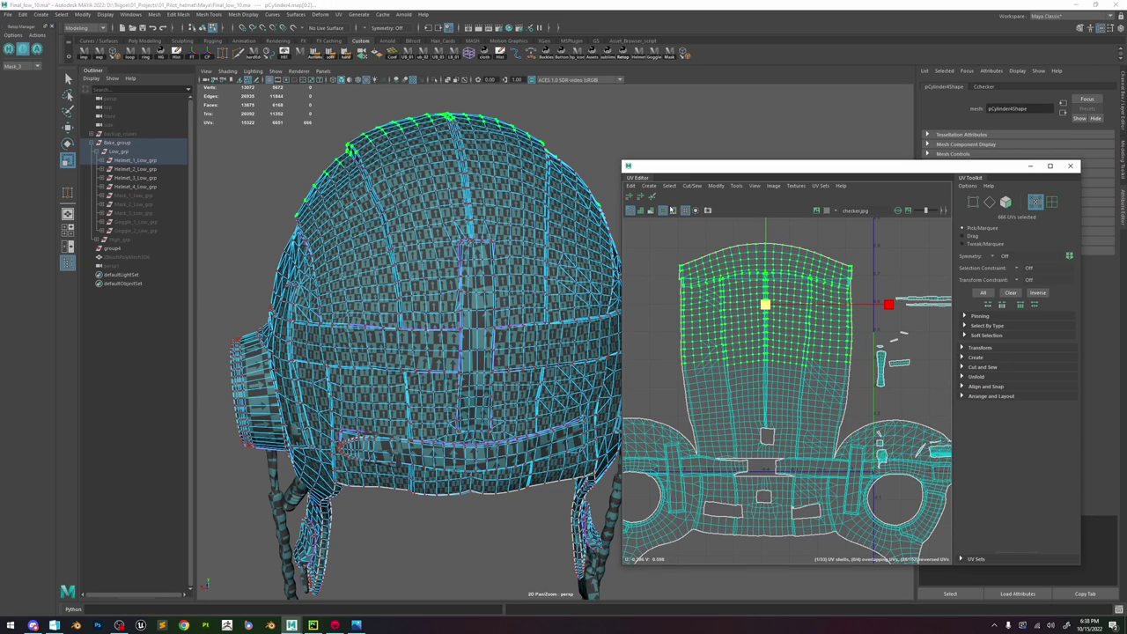
{"action": "left_click", "coordinate": [641, 199]}
{"action": "scroll", "coordinate": [795, 304], "scroll_direction": "up", "scroll_amount": 2}
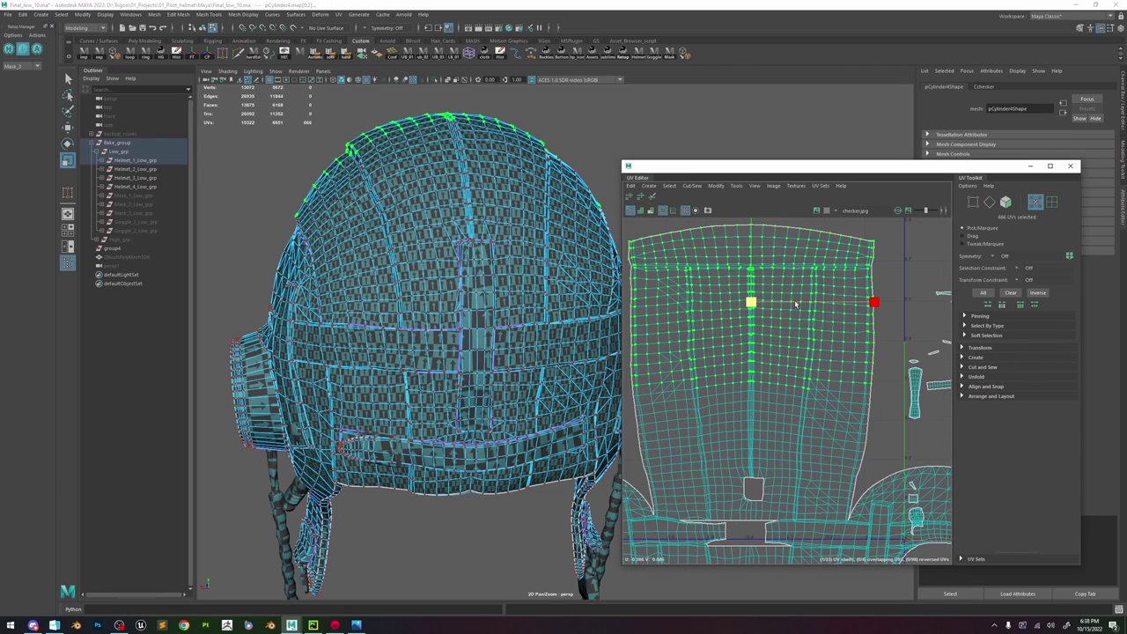
{"action": "scroll", "coordinate": [638, 250], "scroll_direction": "up", "scroll_amount": 2}
- Select the UVs along the helmet's front border from corner to corner and flatten them into a horizontal line
{"action": "middle_click_drag", "start_coordinate": [635, 245], "coordinate": [643, 297], "text": "alt"}
{"action": "left_click_drag", "start_coordinate": [469, 258], "coordinate": [534, 257], "text": "alt"}
{"action": "left_click", "coordinate": [724, 243]}
{"action": "left_click", "coordinate": [640, 293]}
{"action": "scroll", "coordinate": [826, 287], "scroll_direction": "down", "scroll_amount": 2}
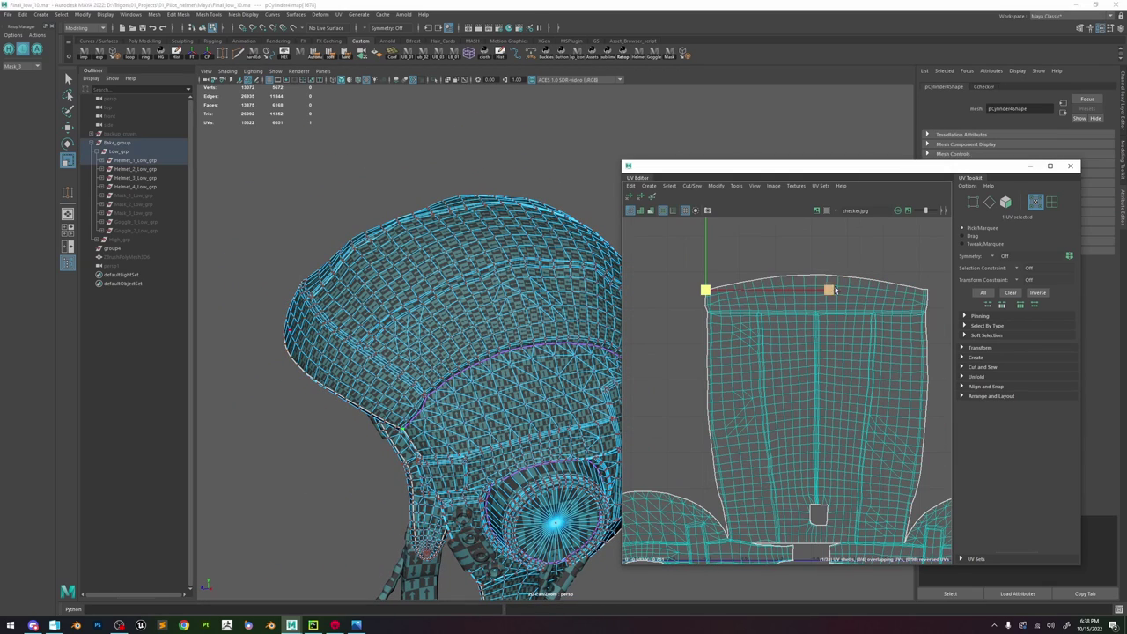
{"action": "double_click", "coordinate": [929, 292], "text": "shift"}
{"action": "left_click_drag", "start_coordinate": [817, 245], "coordinate": [762, 350]}
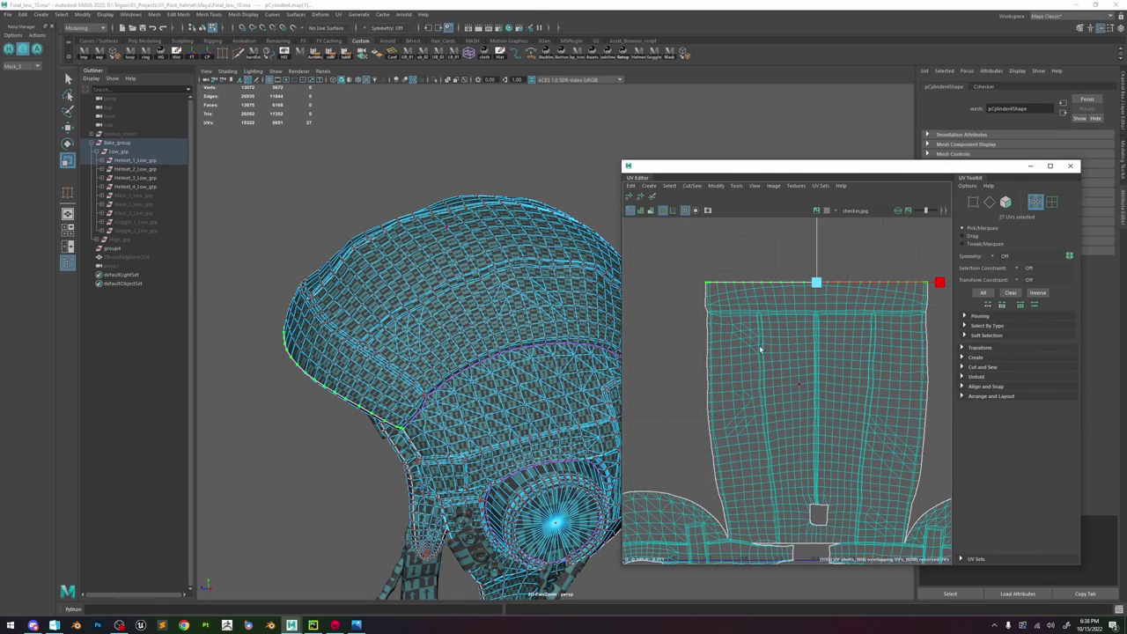
- Select the inner UV rows between the front border and the band seam and unfold them along V
{"action": "left_click_drag", "start_coordinate": [690, 260], "coordinate": [936, 308], "text": "shift"}
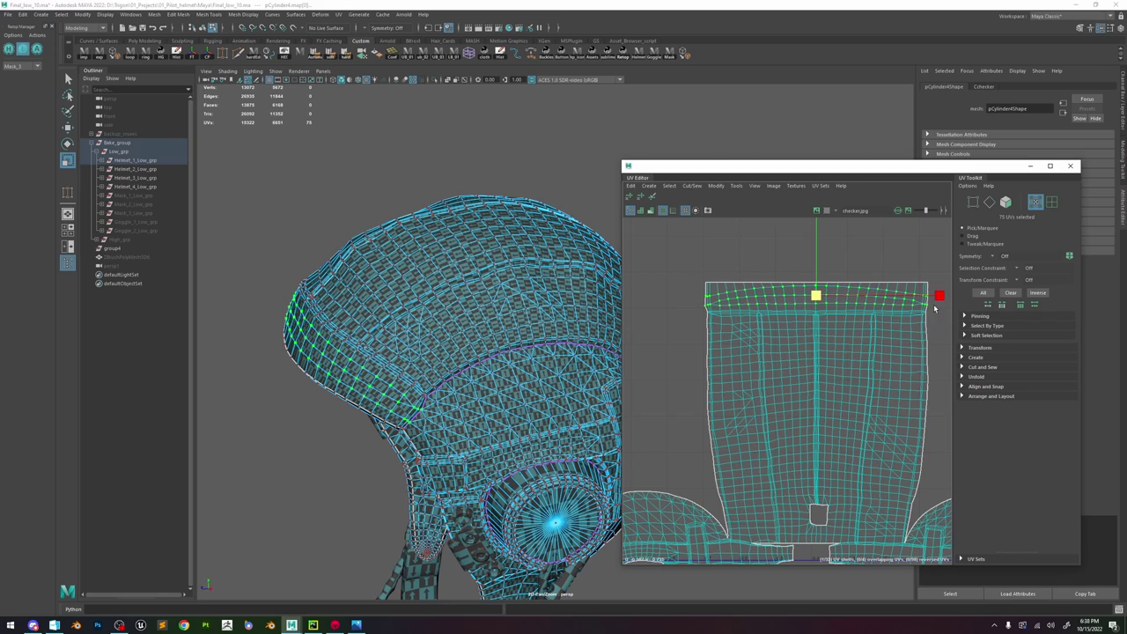
{"action": "left_click", "coordinate": [640, 198]}
{"action": "left_click_drag", "start_coordinate": [441, 306], "coordinate": [481, 330], "text": "alt"}
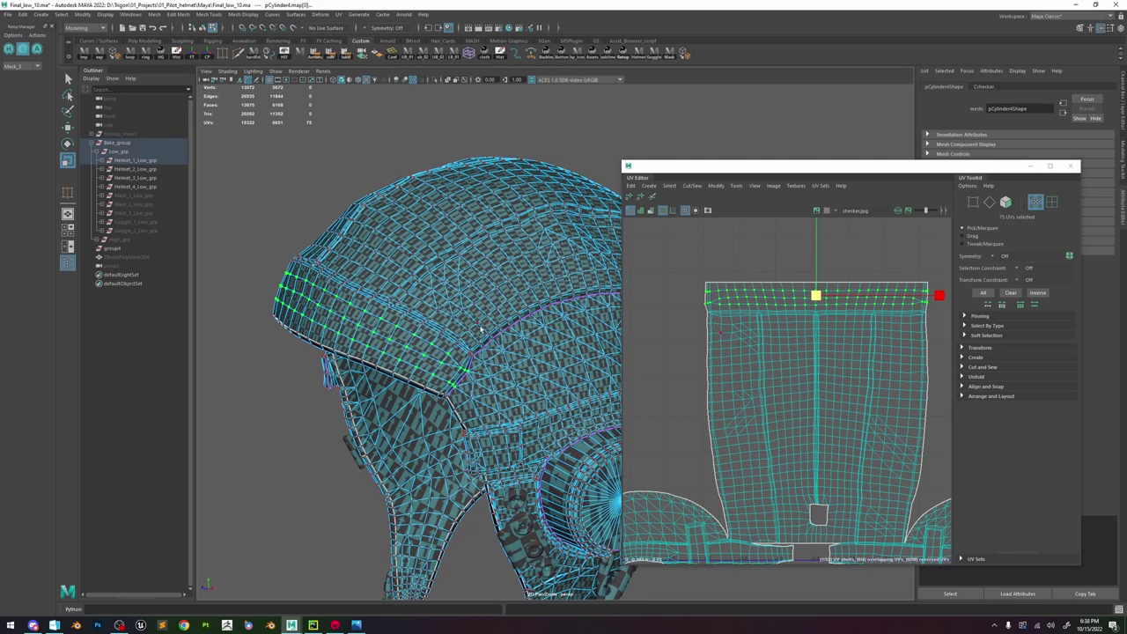
- Select the UVs along the crown's left border from the front corner to the notch and flatten them into a vertical line at the notch
{"action": "left_click", "coordinate": [700, 292]}
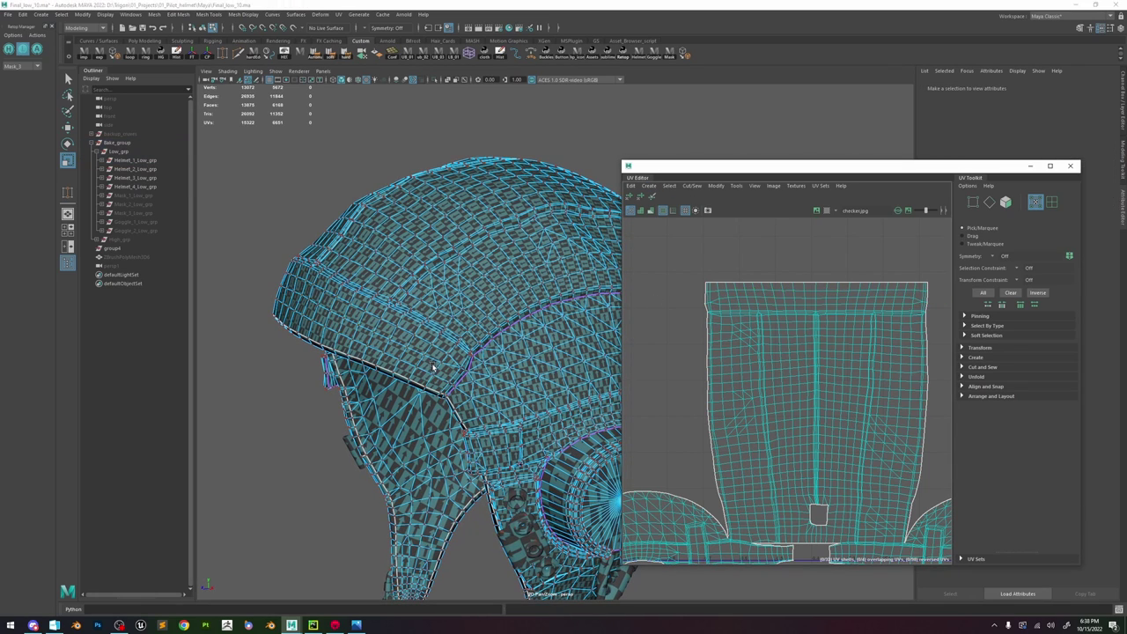
{"action": "left_click", "coordinate": [705, 284]}
{"action": "middle_click_drag", "start_coordinate": [729, 471], "coordinate": [716, 405], "text": "alt"}
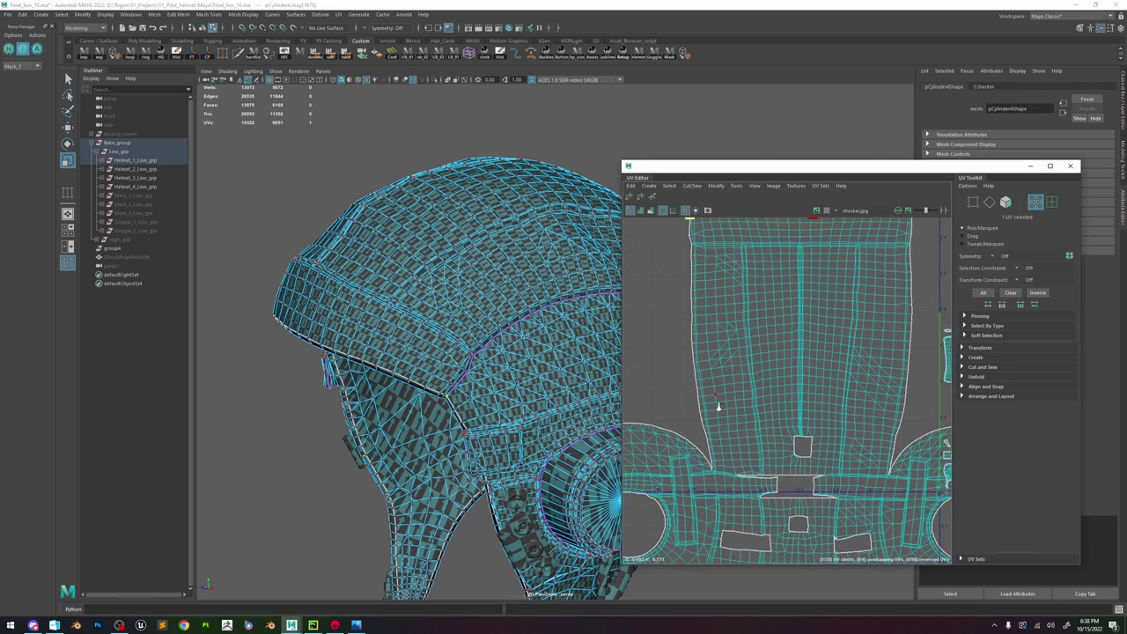
{"action": "scroll", "coordinate": [716, 407], "scroll_direction": "down", "scroll_amount": 1}
{"action": "left_click", "coordinate": [714, 463], "text": "shift"}
{"action": "double_click", "coordinate": [713, 463], "text": "shift"}
{"action": "scroll", "coordinate": [714, 463], "scroll_direction": "up", "scroll_amount": 3}
{"action": "middle_click_drag", "start_coordinate": [714, 463], "coordinate": [874, 448], "text": "alt"}
{"action": "left_click_drag", "start_coordinate": [633, 355], "coordinate": [858, 501], "text": "ctrl"}
{"action": "scroll", "coordinate": [868, 449], "scroll_direction": "up", "scroll_amount": 4}
{"action": "left_click_drag", "start_coordinate": [860, 423], "coordinate": [866, 425], "text": "ctrl"}
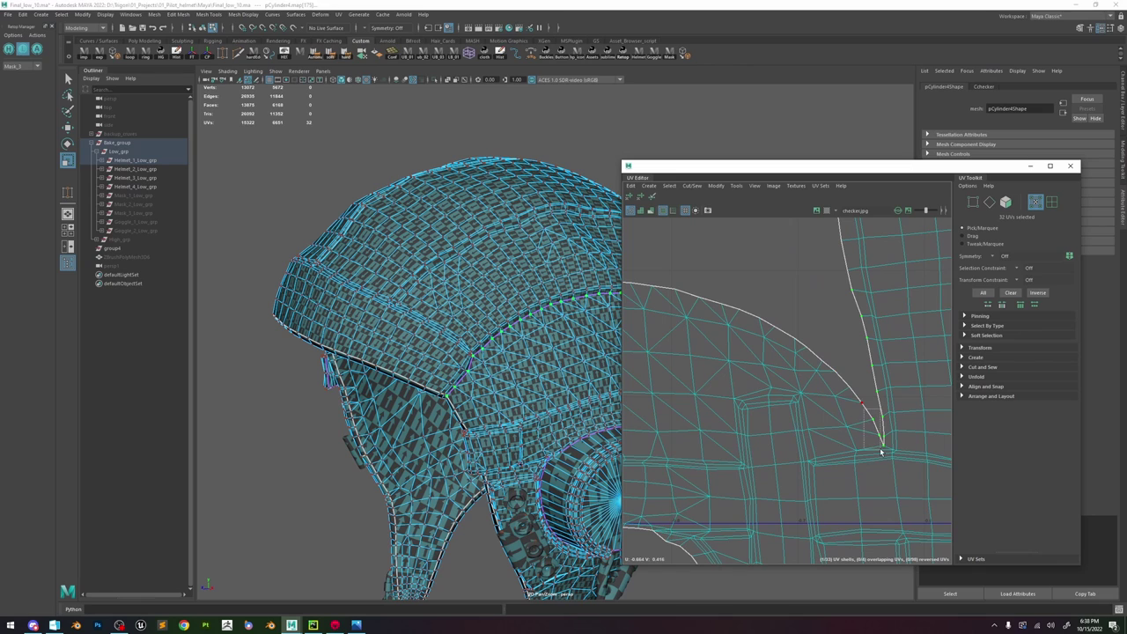
{"action": "scroll", "coordinate": [881, 450], "scroll_direction": "down", "scroll_amount": 5}
{"action": "scroll", "coordinate": [905, 377], "scroll_direction": "down", "scroll_amount": 3}
{"action": "middle_click_drag", "start_coordinate": [905, 377], "coordinate": [764, 370], "text": "alt"}
{"action": "key", "text": "w"}
{"action": "scroll", "coordinate": [730, 358], "scroll_direction": "up", "scroll_amount": 3}
{"action": "left_click_drag", "start_coordinate": [779, 329], "coordinate": [736, 292]}
{"action": "scroll", "coordinate": [767, 302], "scroll_direction": "down", "scroll_amount": 3}
{"action": "key", "text": "ctrl+z"}
{"action": "key", "text": "ctrl+z"}
{"action": "key", "text": "ctrl+z"}
{"action": "key", "text": "r"}
{"action": "key", "text": "w"}
{"action": "scroll", "coordinate": [759, 308], "scroll_direction": "up", "scroll_amount": 5}
{"action": "scroll", "coordinate": [763, 255], "scroll_direction": "down", "scroll_amount": 5}
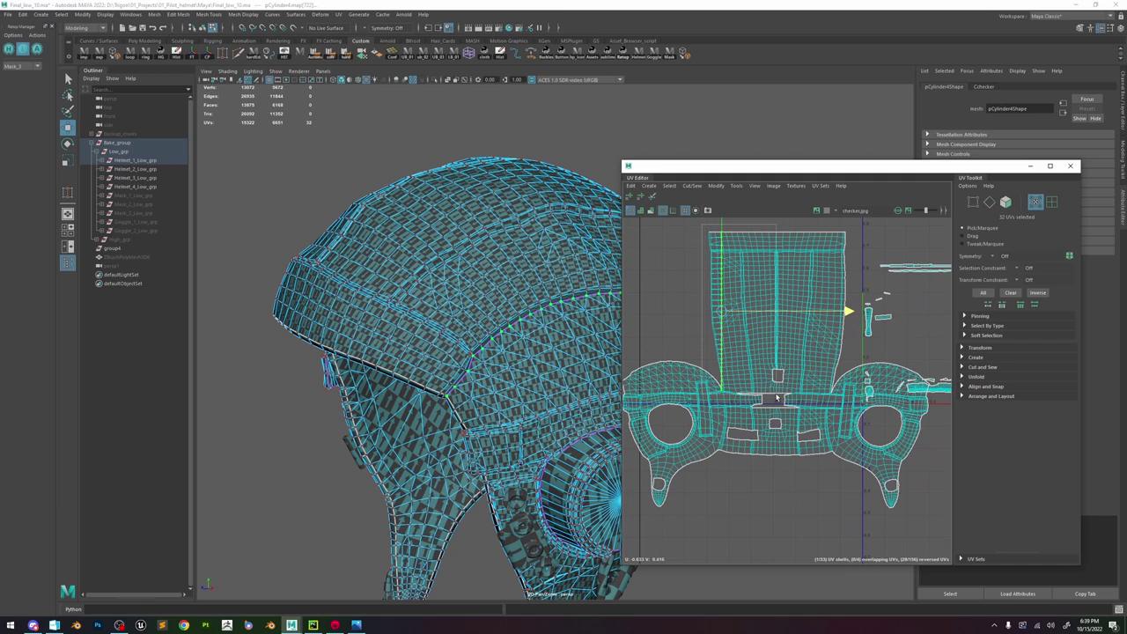
- Select the inner UVs of the crown's left half, excluding the straightened border and the side panel, and unfold them along U
{"action": "left_click_drag", "start_coordinate": [767, 396], "coordinate": [769, 396]}
{"action": "scroll", "coordinate": [741, 394], "scroll_direction": "up", "scroll_amount": 5}
{"action": "middle_click_drag", "start_coordinate": [741, 394], "coordinate": [805, 405], "text": "alt"}
{"action": "scroll", "coordinate": [749, 410], "scroll_direction": "up", "scroll_amount": 4}
{"action": "left_click_drag", "start_coordinate": [734, 417], "coordinate": [702, 320], "text": "ctrl"}
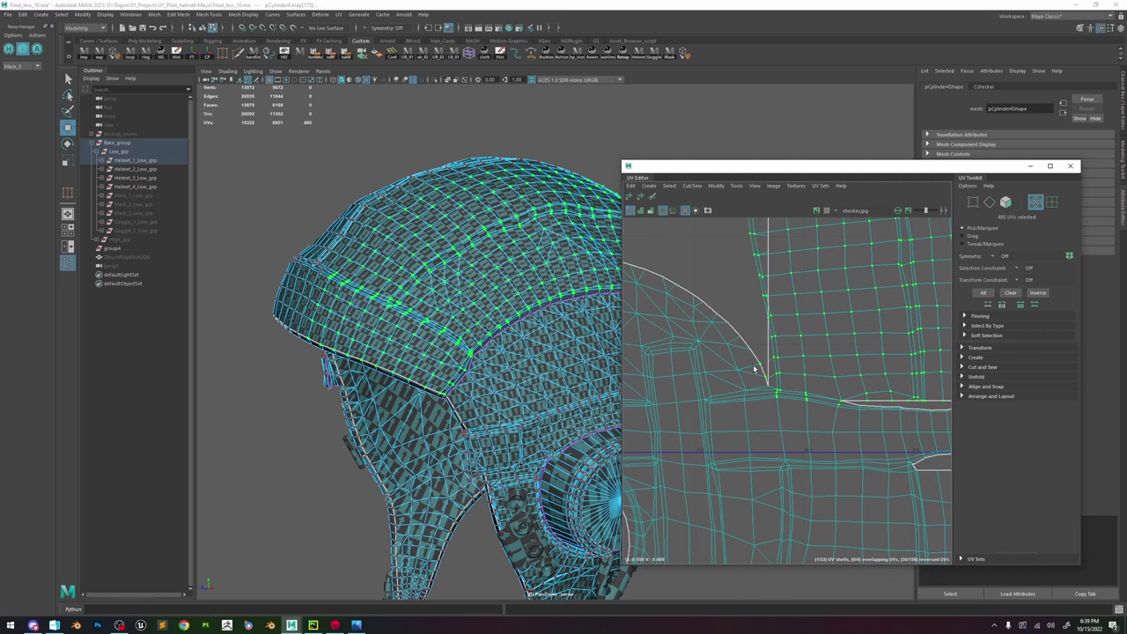
{"action": "left_click_drag", "start_coordinate": [817, 387], "coordinate": [771, 414], "text": "ctrl"}
{"action": "middle_click_drag", "start_coordinate": [884, 430], "coordinate": [788, 438], "text": "alt"}
{"action": "scroll", "coordinate": [728, 408], "scroll_direction": "down", "scroll_amount": 2}
{"action": "middle_click_drag", "start_coordinate": [883, 424], "coordinate": [815, 421], "text": "alt"}
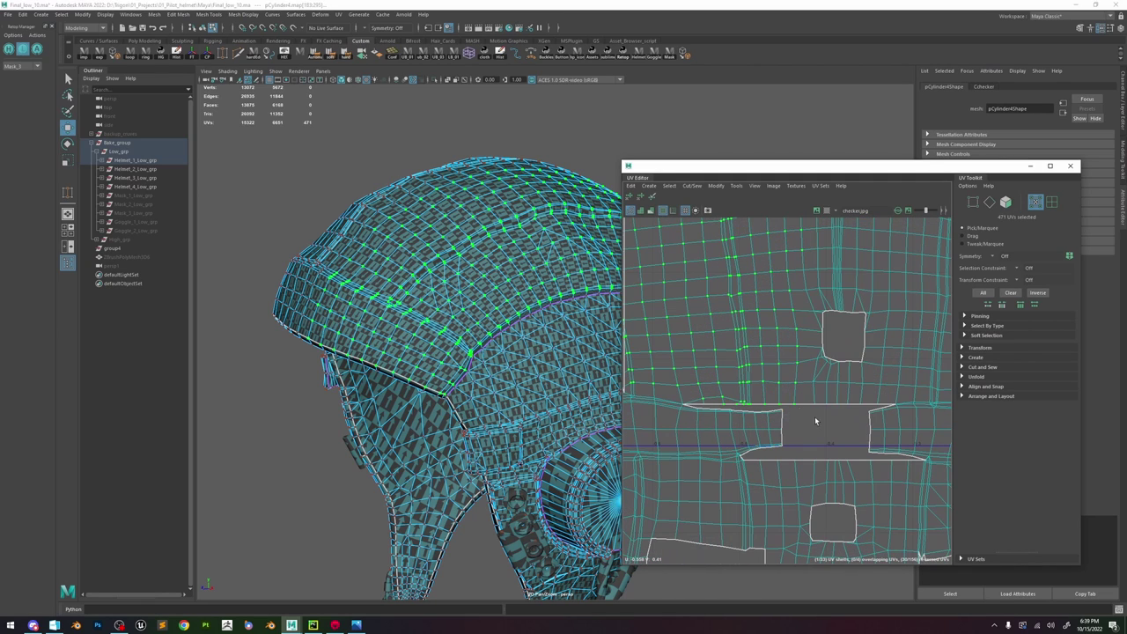
{"action": "scroll", "coordinate": [686, 404], "scroll_direction": "down", "scroll_amount": 4}
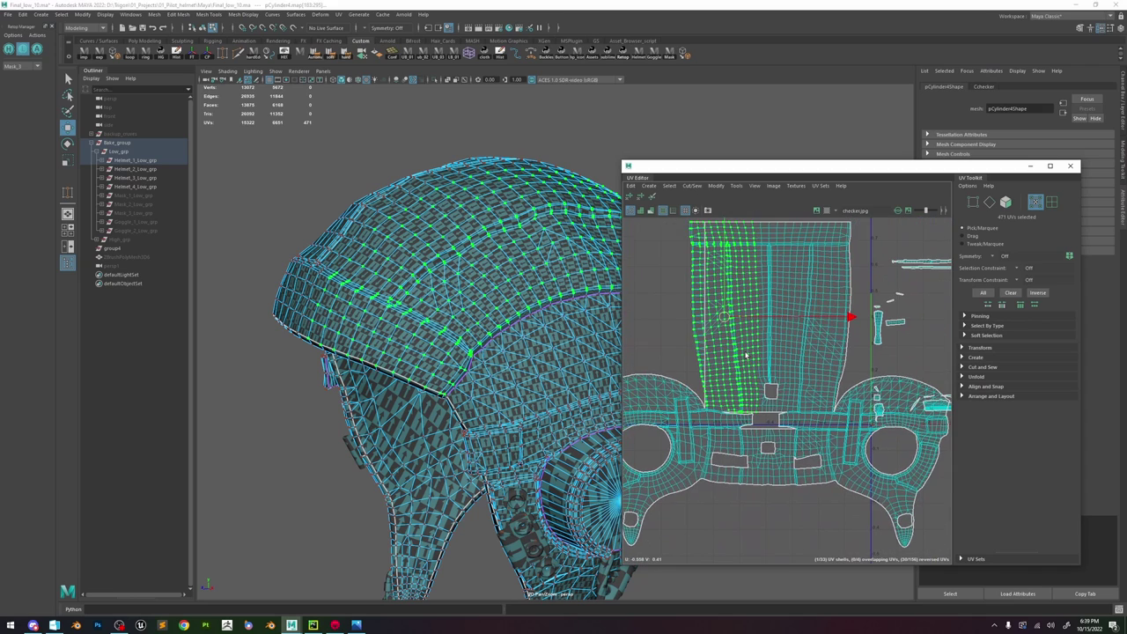
{"action": "left_click", "coordinate": [631, 198]}
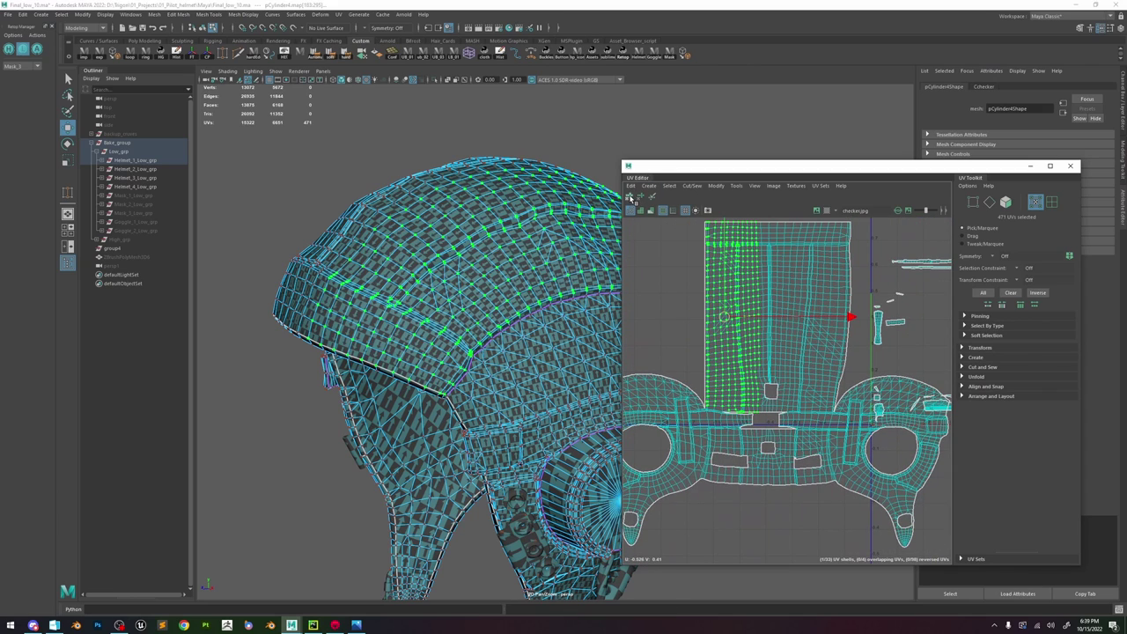
{"action": "scroll", "coordinate": [797, 399], "scroll_direction": "up", "scroll_amount": 3}
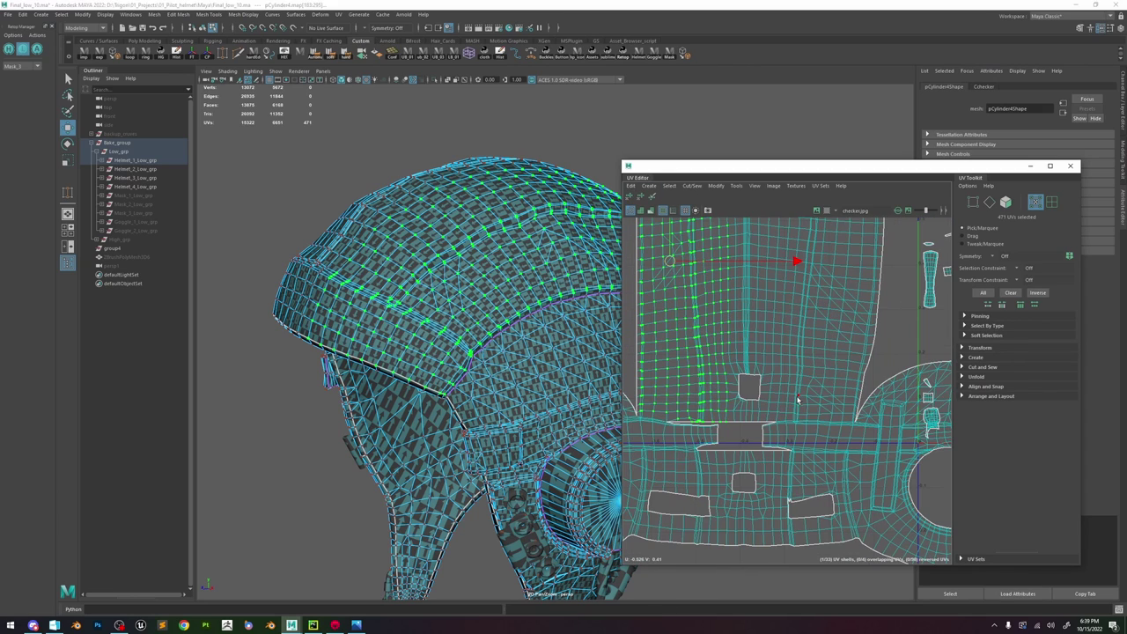
{"action": "left_click", "coordinate": [731, 435]}
{"action": "scroll", "coordinate": [735, 423], "scroll_direction": "down", "scroll_amount": 3}
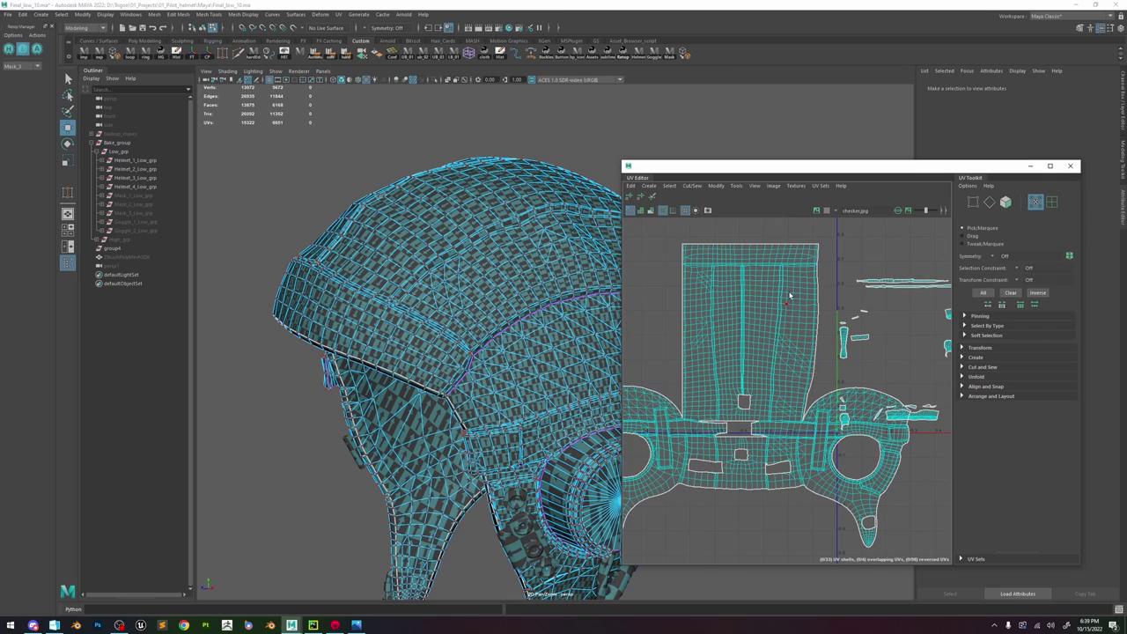
- Select the UVs along the crown's right border from corner to notch, flatten them into a vertical line, and align it with the notch
{"action": "left_click", "coordinate": [823, 248]}
{"action": "key", "text": "f"}
{"action": "scroll", "coordinate": [806, 428], "scroll_direction": "up", "scroll_amount": 2}
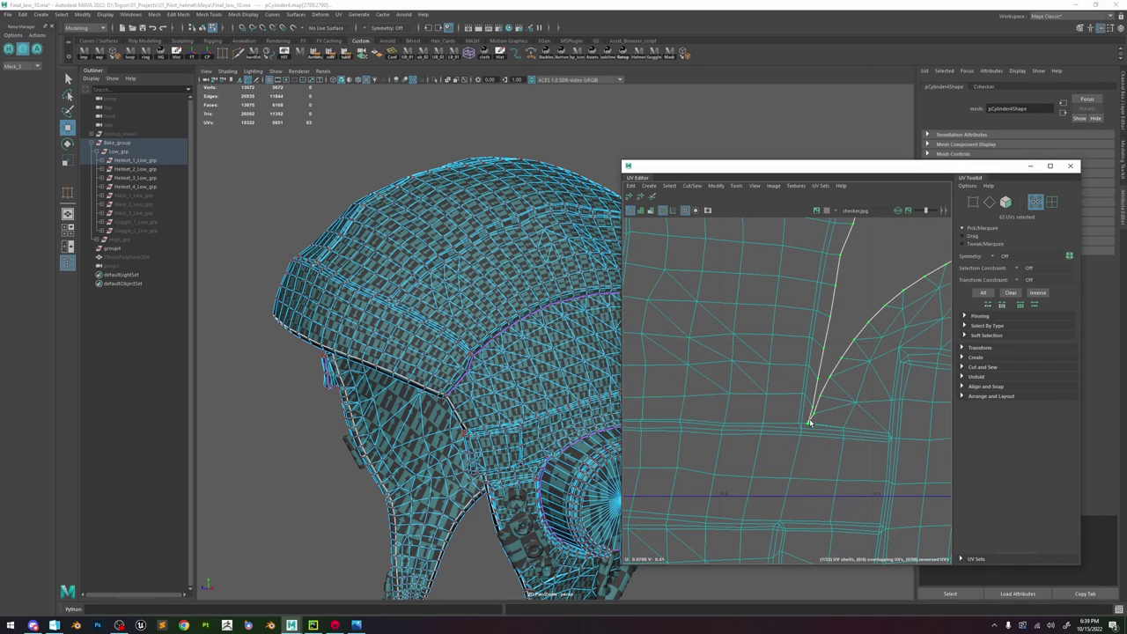
{"action": "left_click", "coordinate": [809, 423]}
{"action": "left_click", "coordinate": [813, 407], "text": "shift"}
{"action": "left_click", "coordinate": [819, 396], "text": "shift"}
{"action": "scroll", "coordinate": [818, 352], "scroll_direction": "down", "scroll_amount": 10}
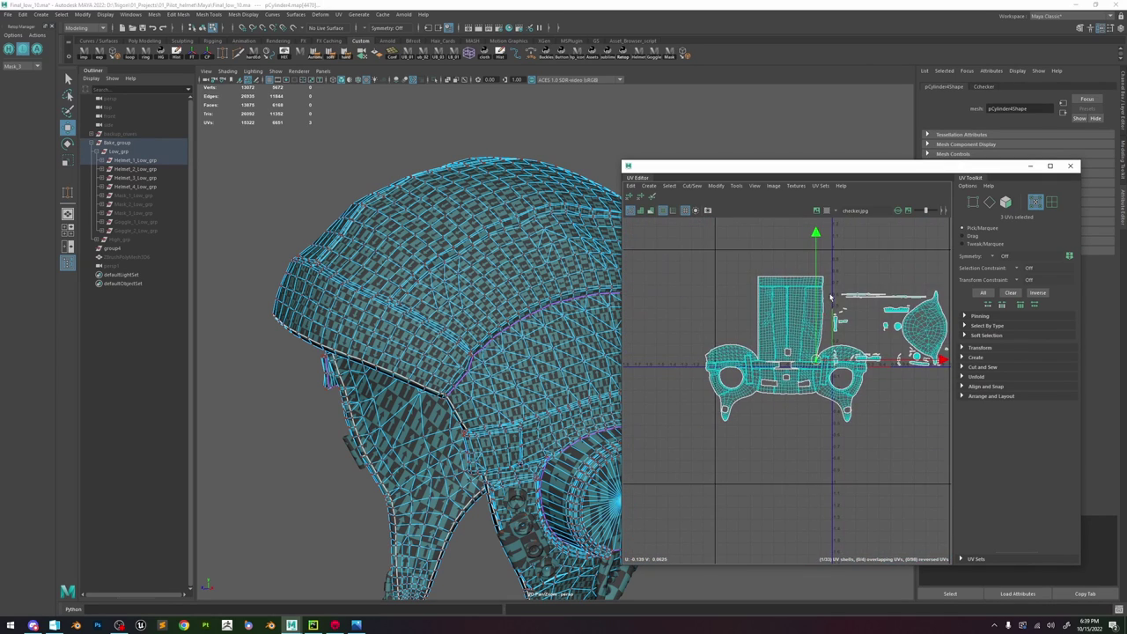
{"action": "scroll", "coordinate": [829, 298], "scroll_direction": "up", "scroll_amount": 4}
{"action": "left_click", "coordinate": [817, 278], "text": "shift"}
{"action": "left_click", "coordinate": [815, 265], "text": "shift"}
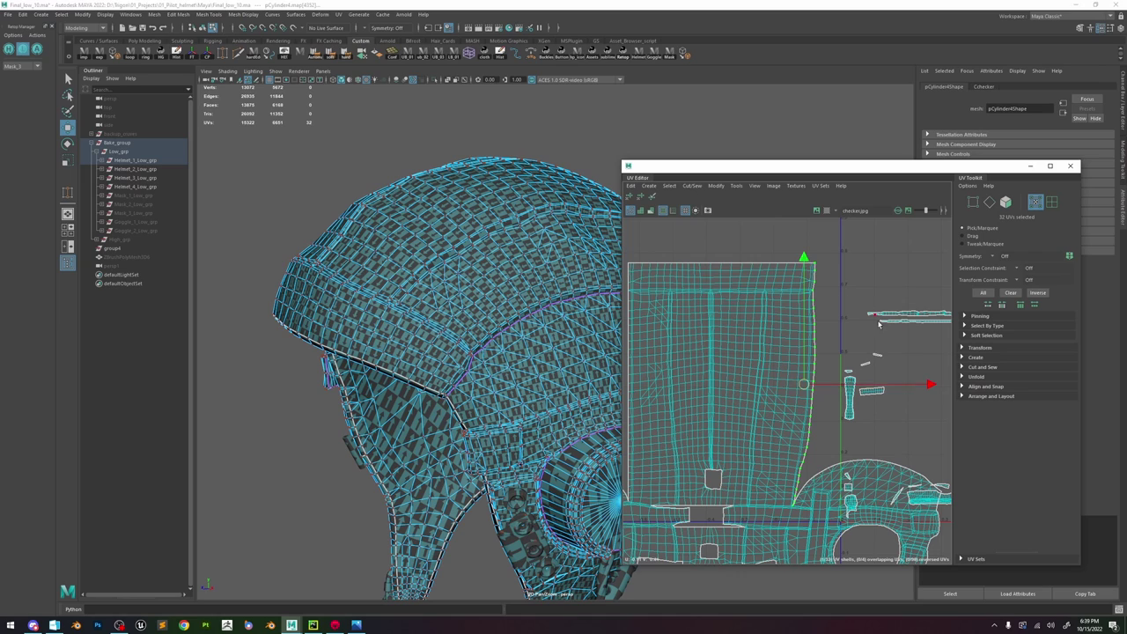
{"action": "key", "text": "r"}
{"action": "left_click_drag", "start_coordinate": [924, 385], "coordinate": [788, 408]}
{"action": "scroll", "coordinate": [808, 454], "scroll_direction": "up", "scroll_amount": 2}
{"action": "middle_click_drag", "start_coordinate": [807, 450], "coordinate": [787, 419], "text": "alt"}
{"action": "key", "text": "w"}
{"action": "left_click_drag", "start_coordinate": [831, 340], "coordinate": [820, 341]}
{"action": "scroll", "coordinate": [802, 458], "scroll_direction": "up", "scroll_amount": 5}
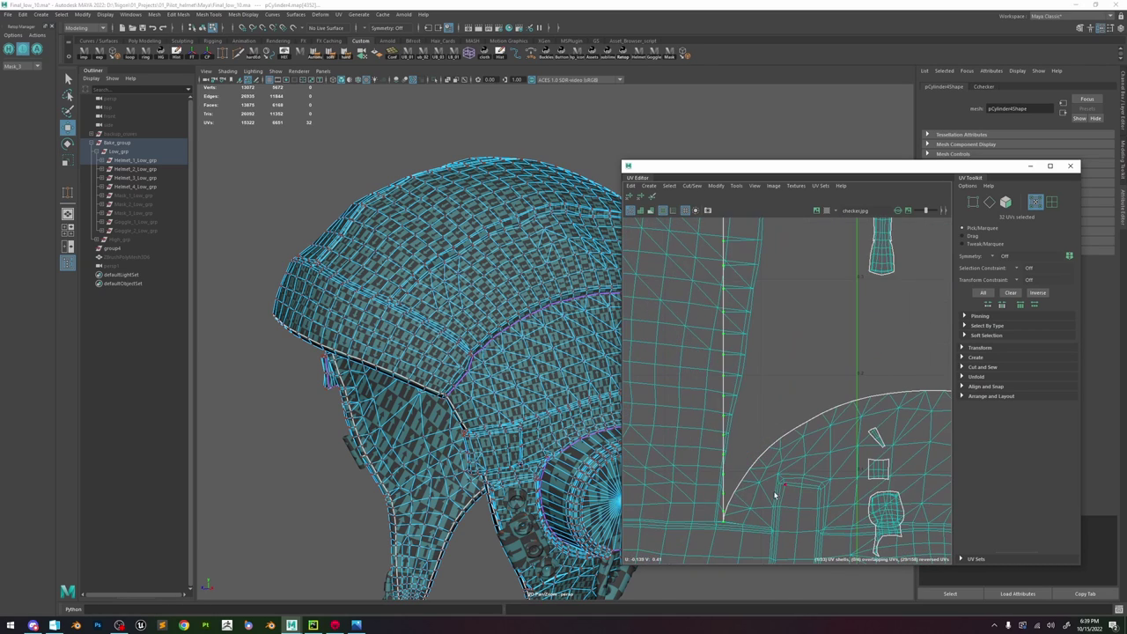
{"action": "scroll", "coordinate": [731, 480], "scroll_direction": "up", "scroll_amount": 4}
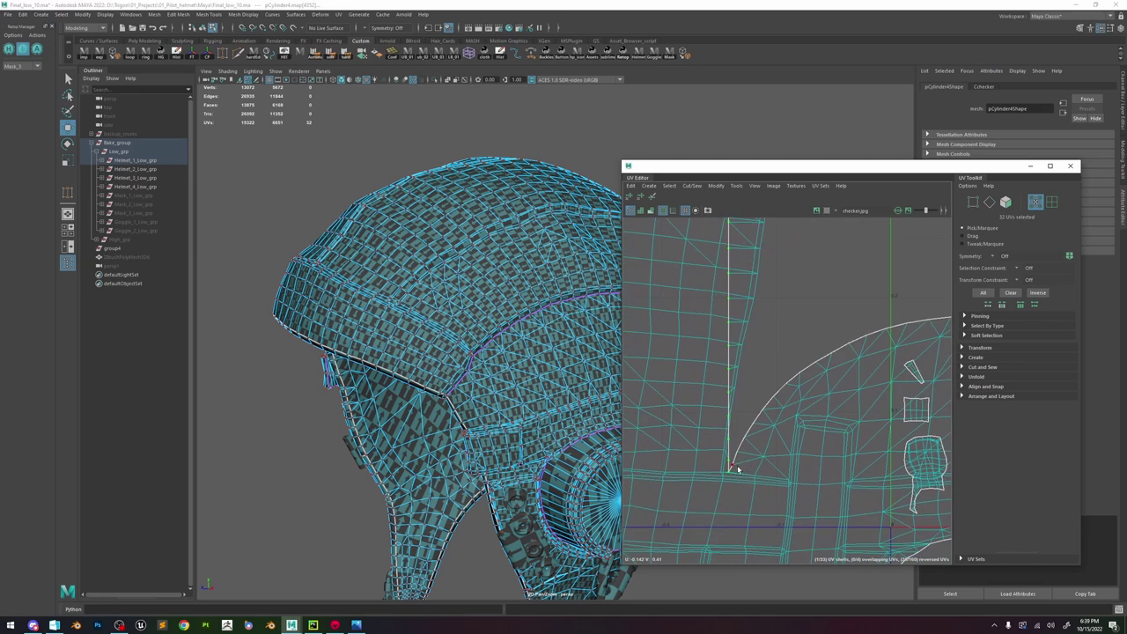
{"action": "scroll", "coordinate": [731, 472], "scroll_direction": "down", "scroll_amount": 8}
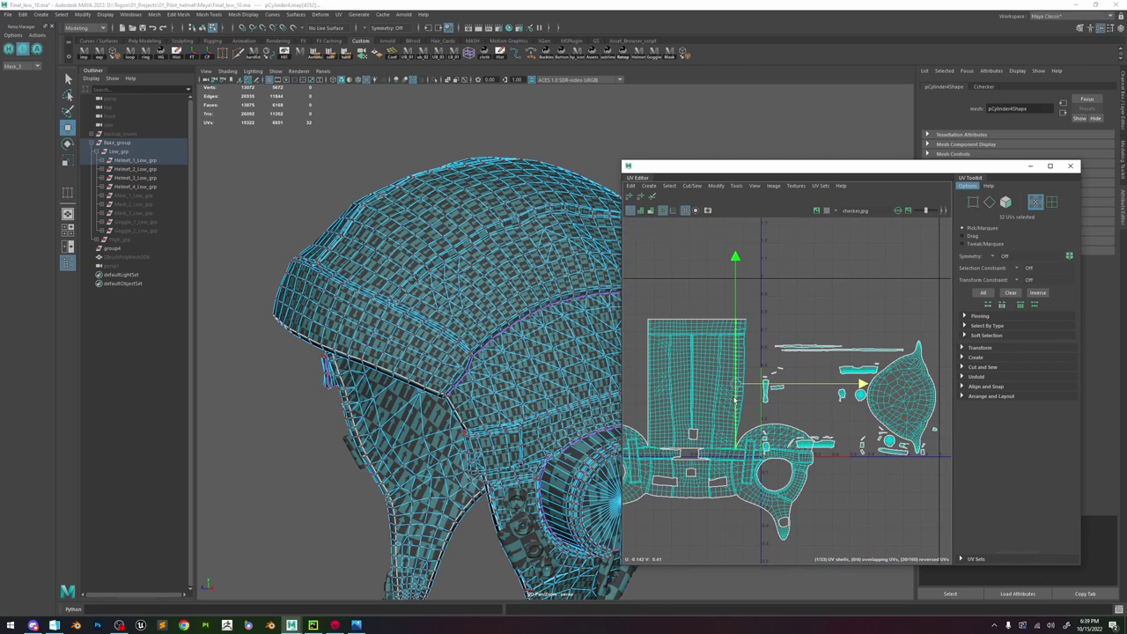
- Select the inner UVs of the crown's right half, excluding the straightened border and side panel, and unfold them along U
{"action": "scroll", "coordinate": [735, 401], "scroll_direction": "up", "scroll_amount": 3}
{"action": "left_click_drag", "start_coordinate": [784, 225], "coordinate": [678, 498]}
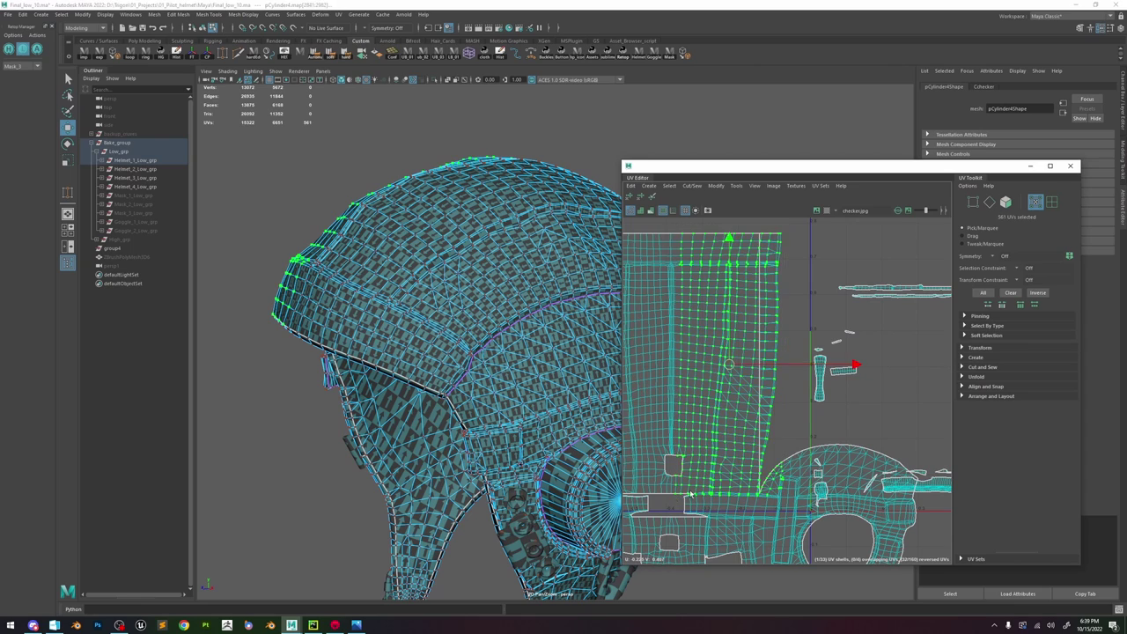
{"action": "scroll", "coordinate": [704, 493], "scroll_direction": "up", "scroll_amount": 2}
{"action": "left_click_drag", "start_coordinate": [826, 469], "coordinate": [809, 515], "text": "ctrl"}
{"action": "scroll", "coordinate": [810, 508], "scroll_direction": "up", "scroll_amount": 3}
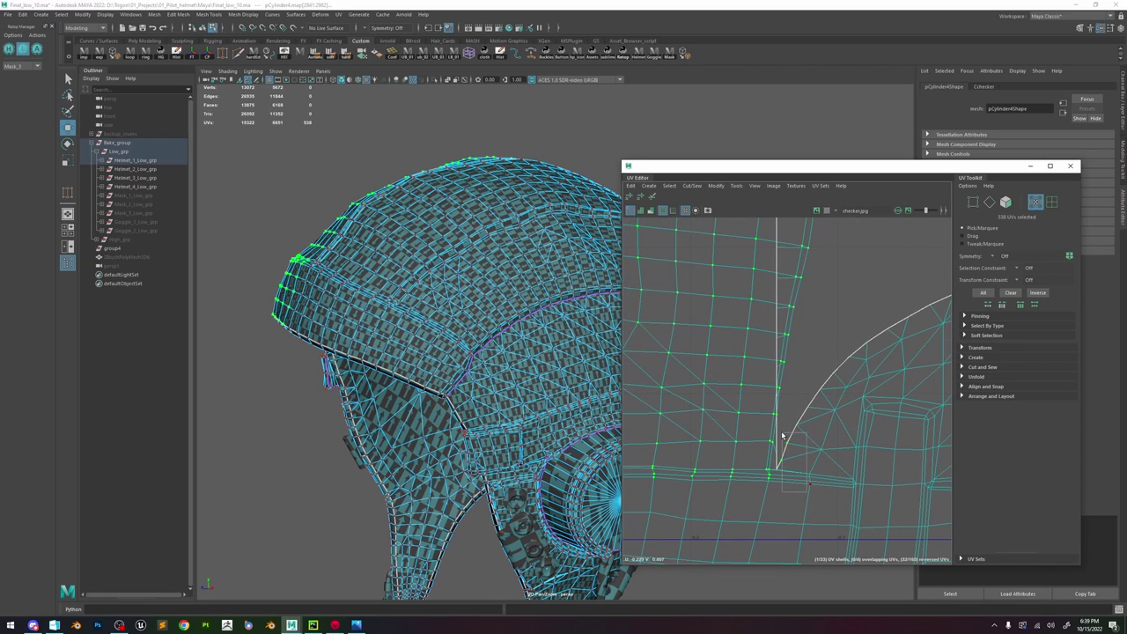
{"action": "middle_click_drag", "start_coordinate": [752, 490], "coordinate": [872, 473], "text": "alt"}
{"action": "scroll", "coordinate": [768, 476], "scroll_direction": "down", "scroll_amount": 1}
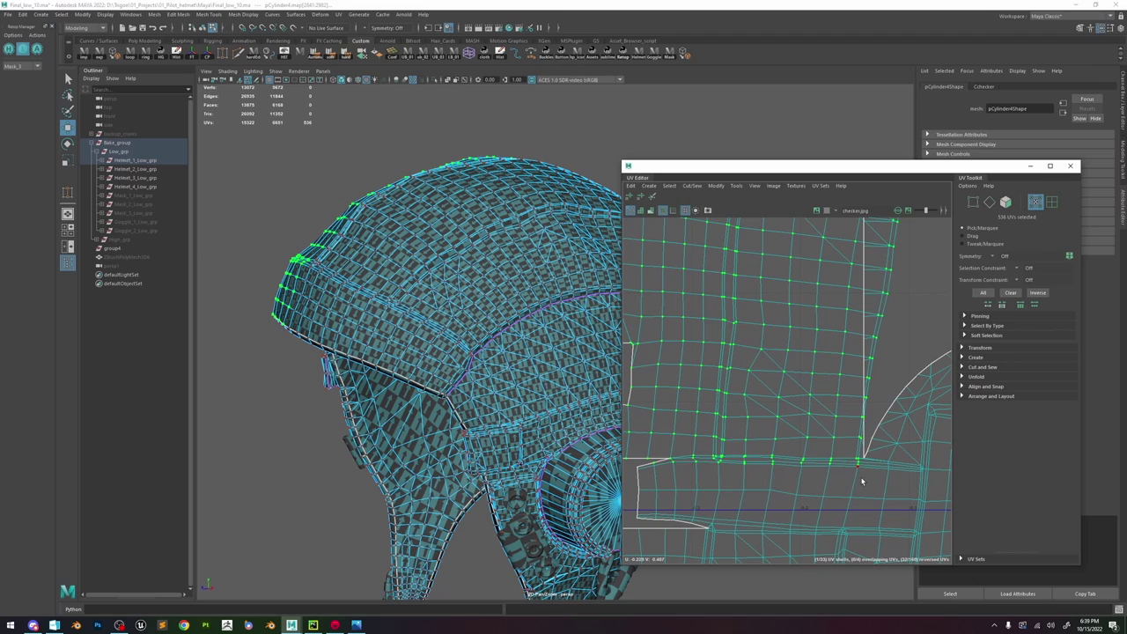
{"action": "left_click_drag", "start_coordinate": [828, 458], "coordinate": [862, 478]}
{"action": "scroll", "coordinate": [862, 479], "scroll_direction": "down", "scroll_amount": 2}
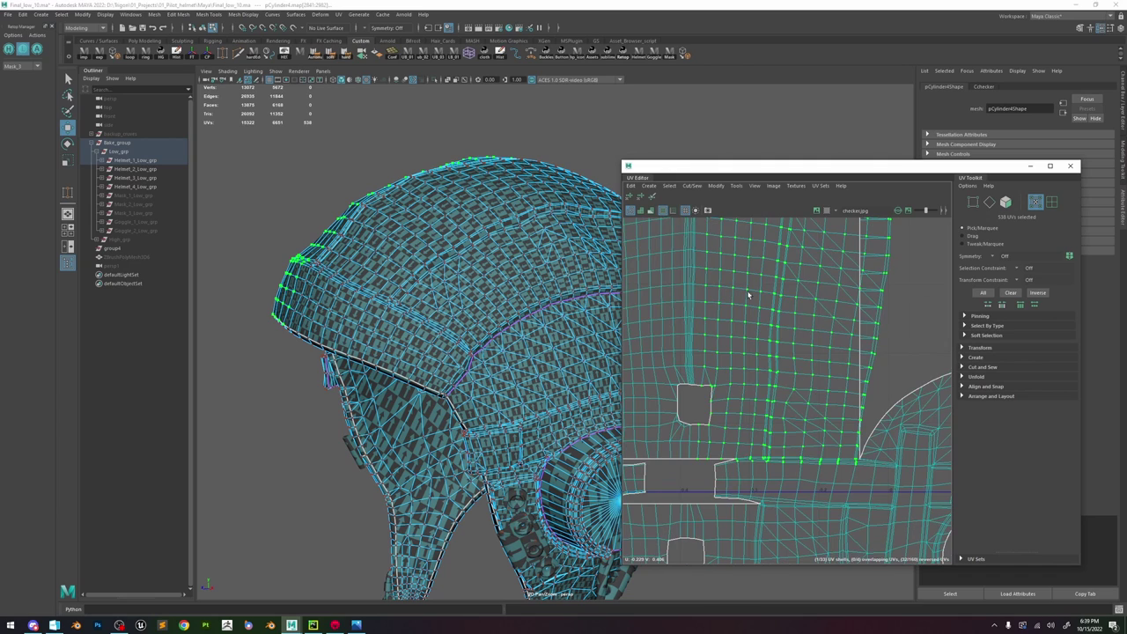
{"action": "scroll", "coordinate": [793, 334], "scroll_direction": "down", "scroll_amount": 5}
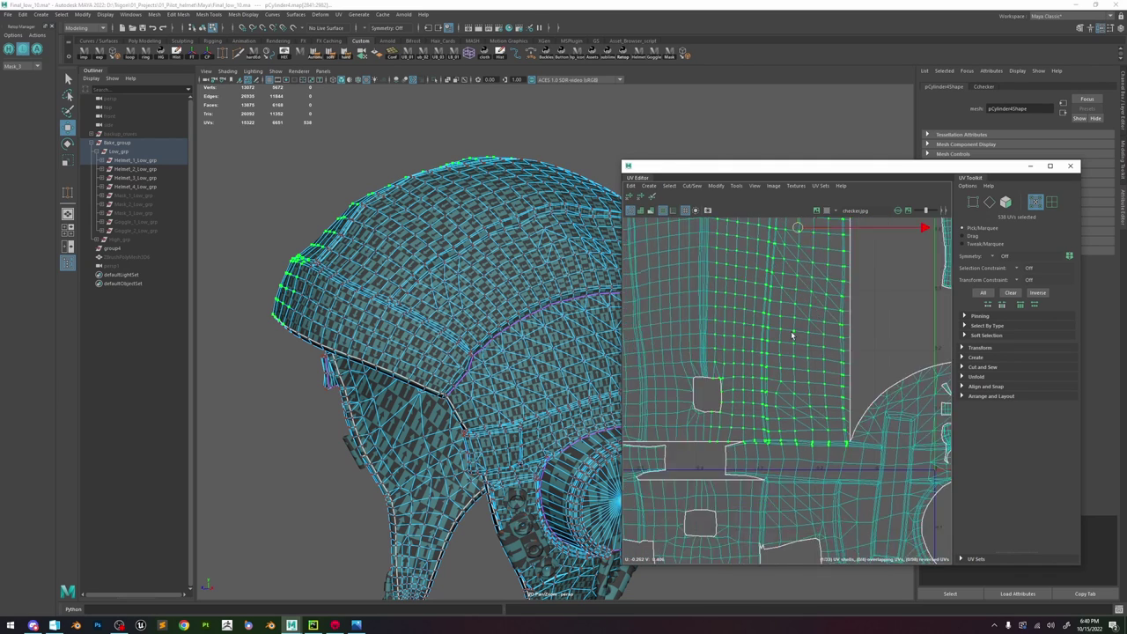
- Select the column of UVs along the crown's right strap seam below the front band and flatten it into a vertical line
{"action": "left_click", "coordinate": [823, 289]}
{"action": "scroll", "coordinate": [775, 352], "scroll_direction": "up", "scroll_amount": 8}
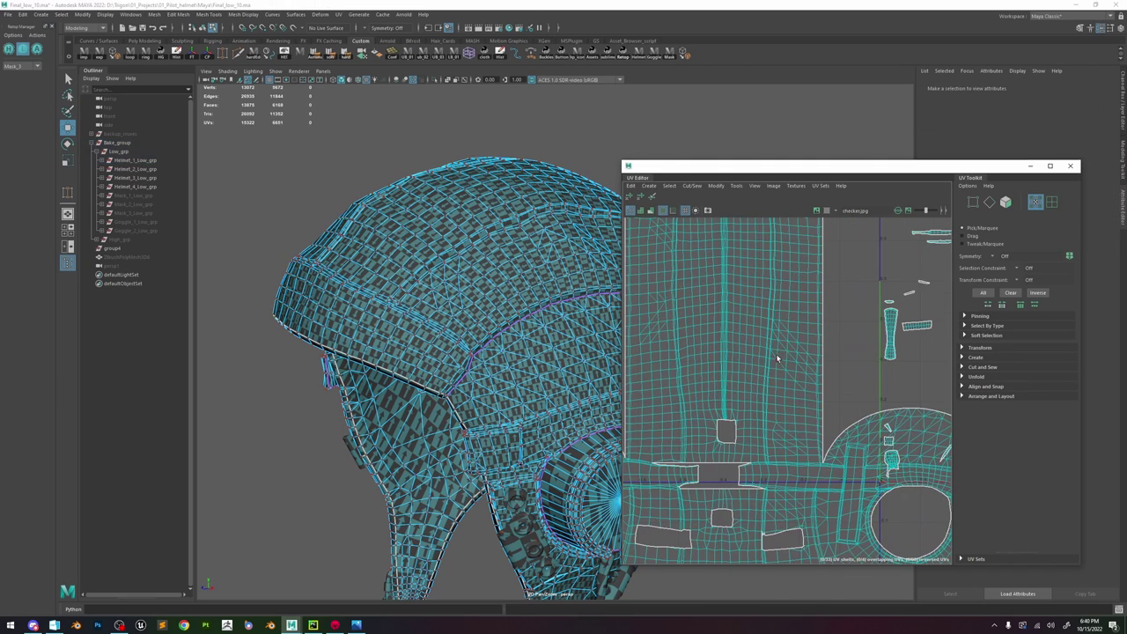
{"action": "left_click", "coordinate": [763, 265]}
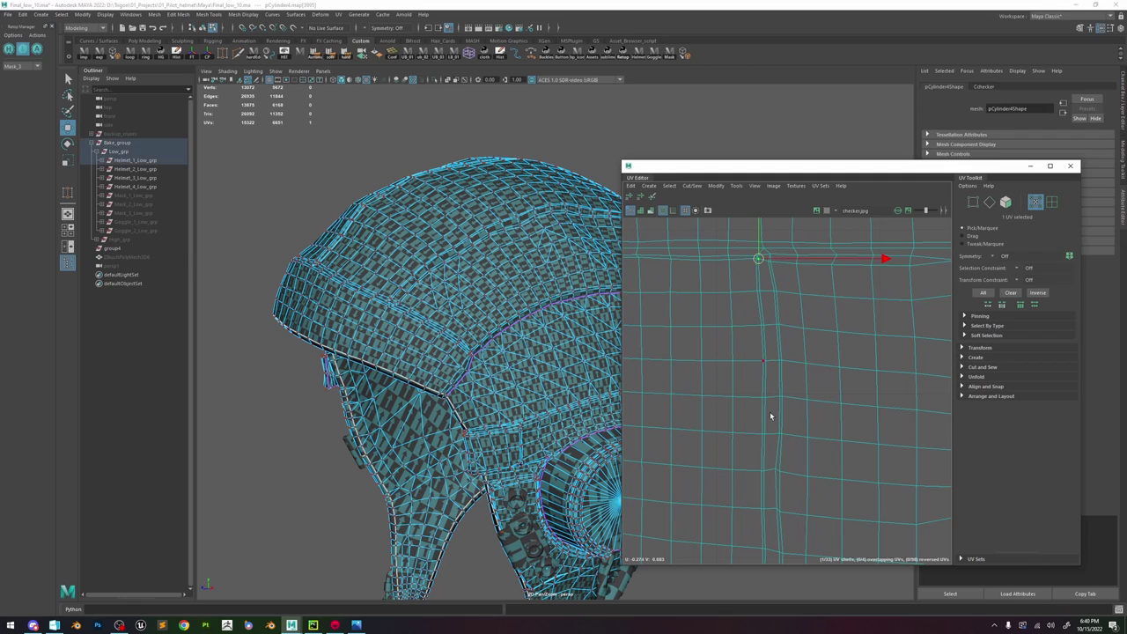
{"action": "scroll", "coordinate": [773, 486], "scroll_direction": "down", "scroll_amount": 6}
{"action": "middle_click_drag", "start_coordinate": [765, 393], "coordinate": [763, 327], "text": "alt"}
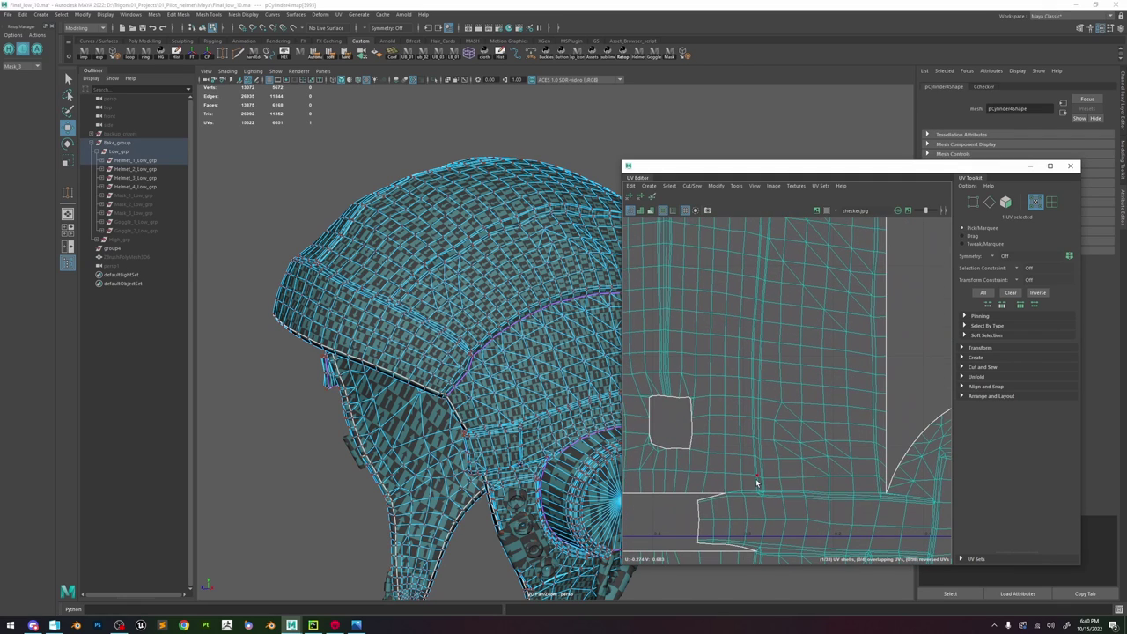
{"action": "double_click", "coordinate": [756, 482], "text": "shift"}
{"action": "scroll", "coordinate": [757, 482], "scroll_direction": "down", "scroll_amount": 6}
{"action": "scroll", "coordinate": [758, 481], "scroll_direction": "up", "scroll_amount": 7}
{"action": "key", "text": "r"}
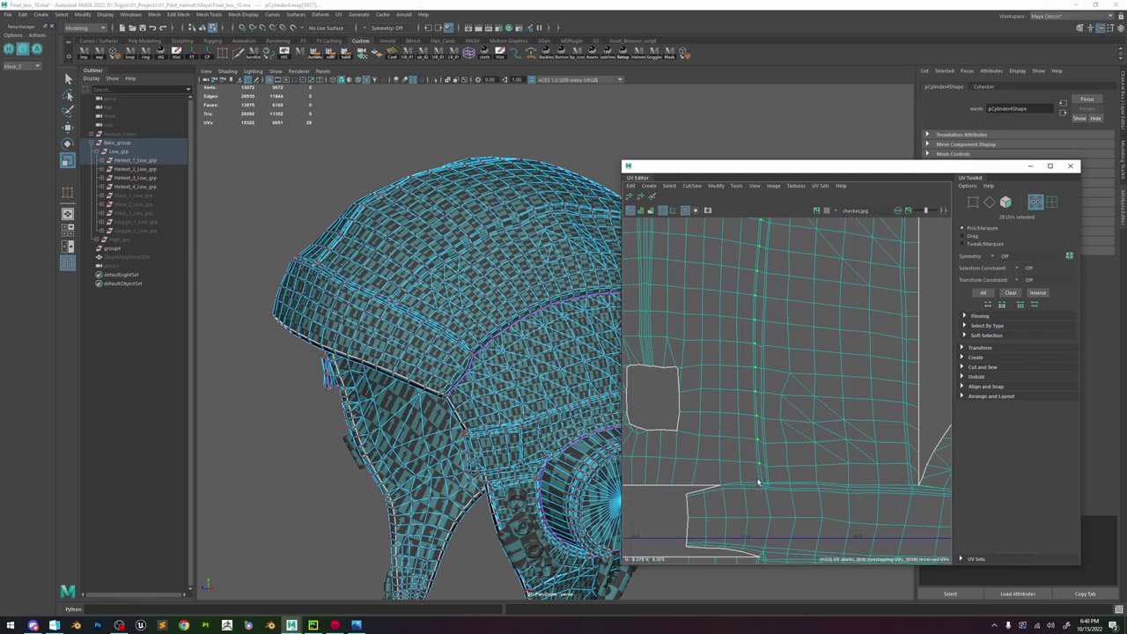
{"action": "scroll", "coordinate": [764, 482], "scroll_direction": "down", "scroll_amount": 5}
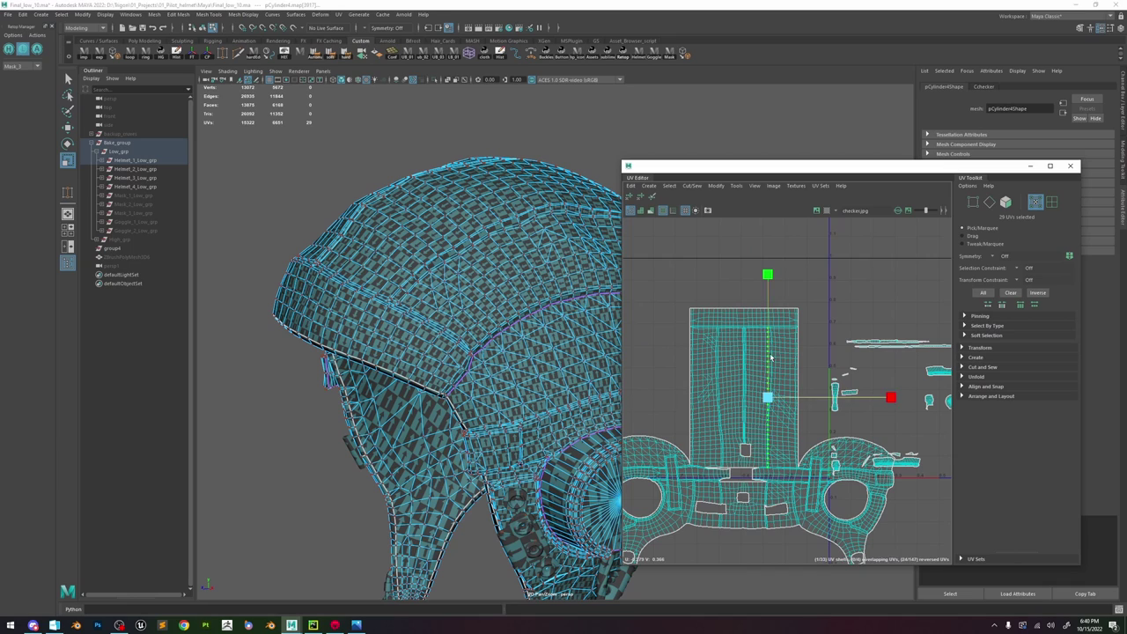
{"action": "middle_click_drag", "start_coordinate": [762, 301], "coordinate": [762, 345], "text": "alt"}
{"action": "scroll", "coordinate": [762, 345], "scroll_direction": "down", "scroll_amount": 3}
{"action": "middle_click_drag", "start_coordinate": [786, 480], "coordinate": [786, 467], "text": "alt"}
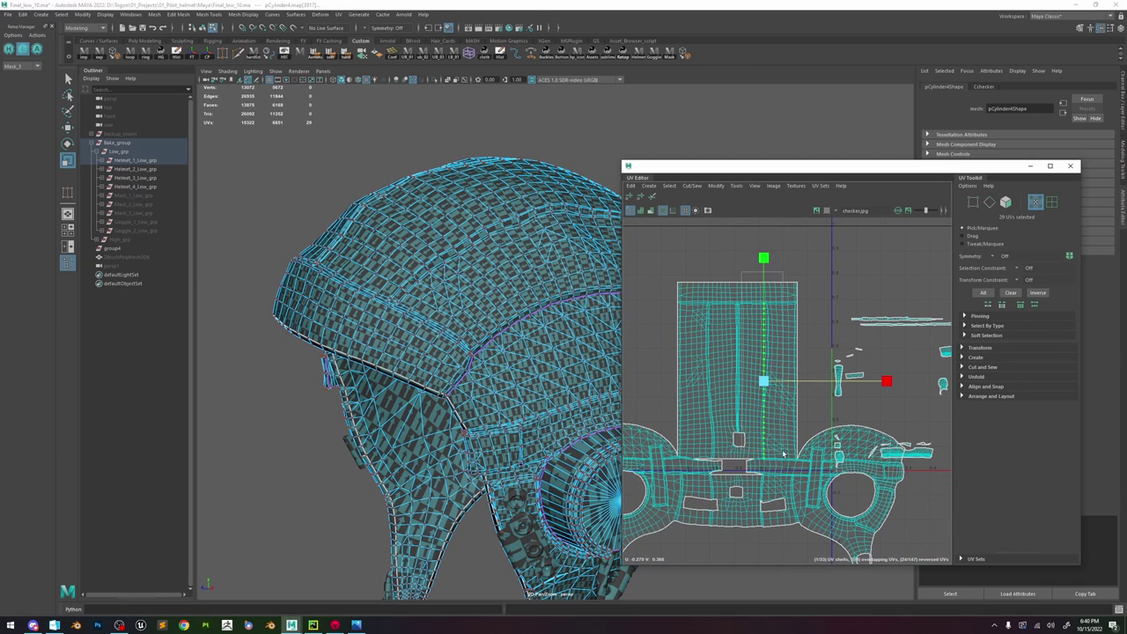
- Select the crown UVs around the straightened right strap seam and unfold them along U
{"action": "left_click_drag", "start_coordinate": [786, 465], "coordinate": [786, 463]}
{"action": "scroll", "coordinate": [786, 460], "scroll_direction": "up", "scroll_amount": 4}
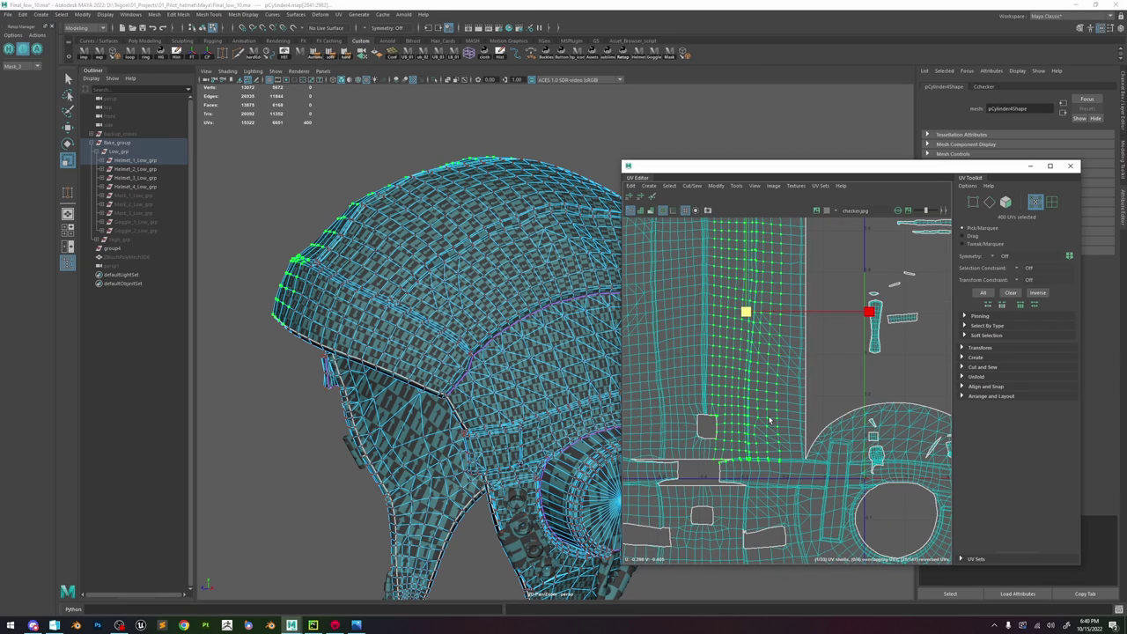
{"action": "key", "text": "shift+comma"}
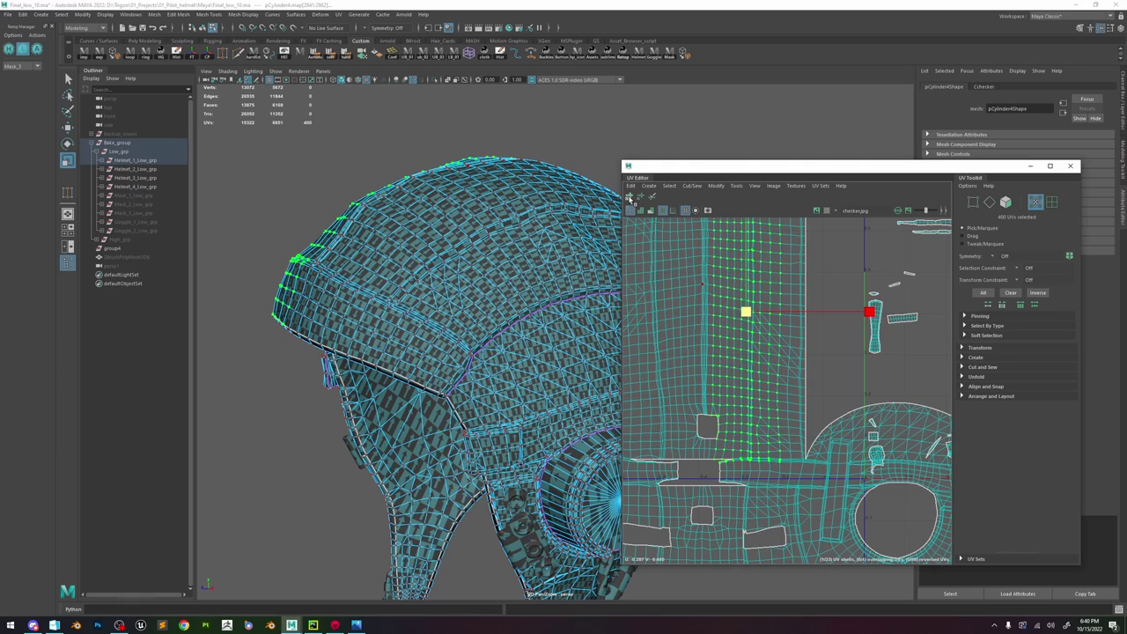
{"action": "left_click", "coordinate": [837, 347]}
{"action": "scroll", "coordinate": [770, 315], "scroll_direction": "down", "scroll_amount": 3}
{"action": "middle_click_drag", "start_coordinate": [751, 319], "coordinate": [805, 333], "text": "alt"}
{"action": "scroll", "coordinate": [764, 294], "scroll_direction": "up", "scroll_amount": 4}
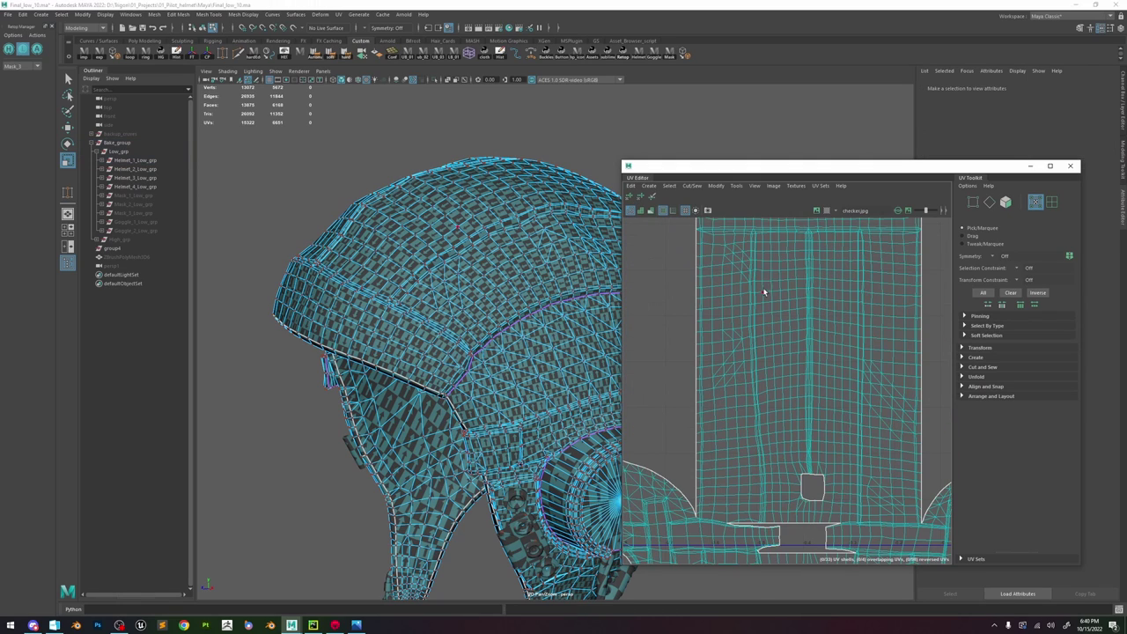
- Select the column of UVs along the crown's left strap seam below the front band and flatten it into a vertical line
{"action": "left_click", "coordinate": [755, 234]}
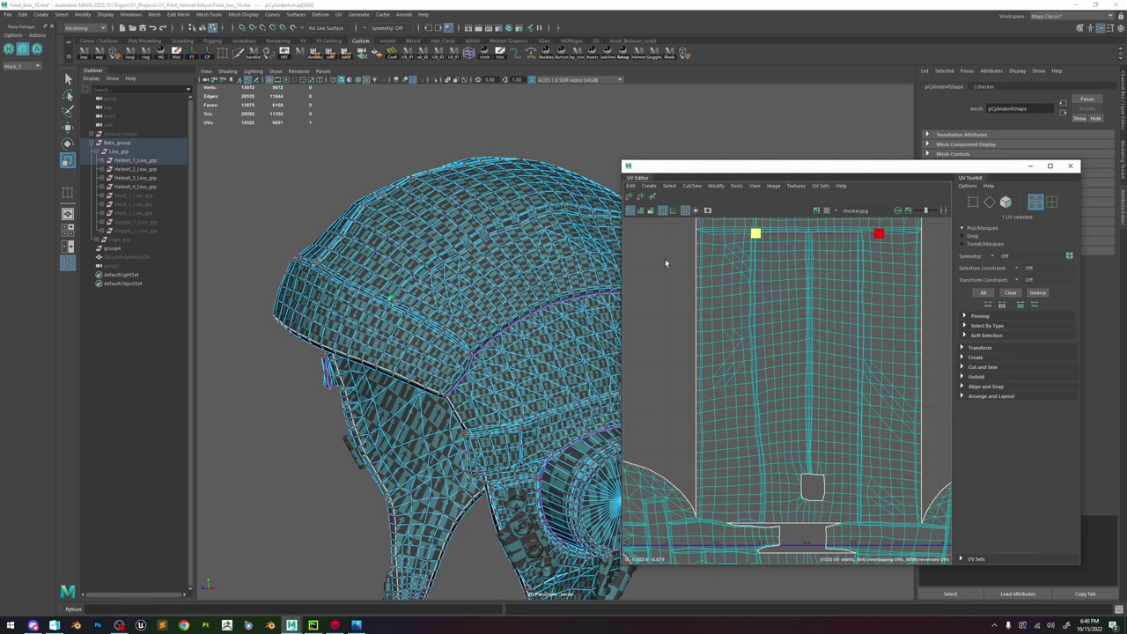
{"action": "left_click", "coordinate": [665, 262]}
{"action": "left_click", "coordinate": [753, 234]}
{"action": "scroll", "coordinate": [751, 234], "scroll_direction": "up", "scroll_amount": 2}
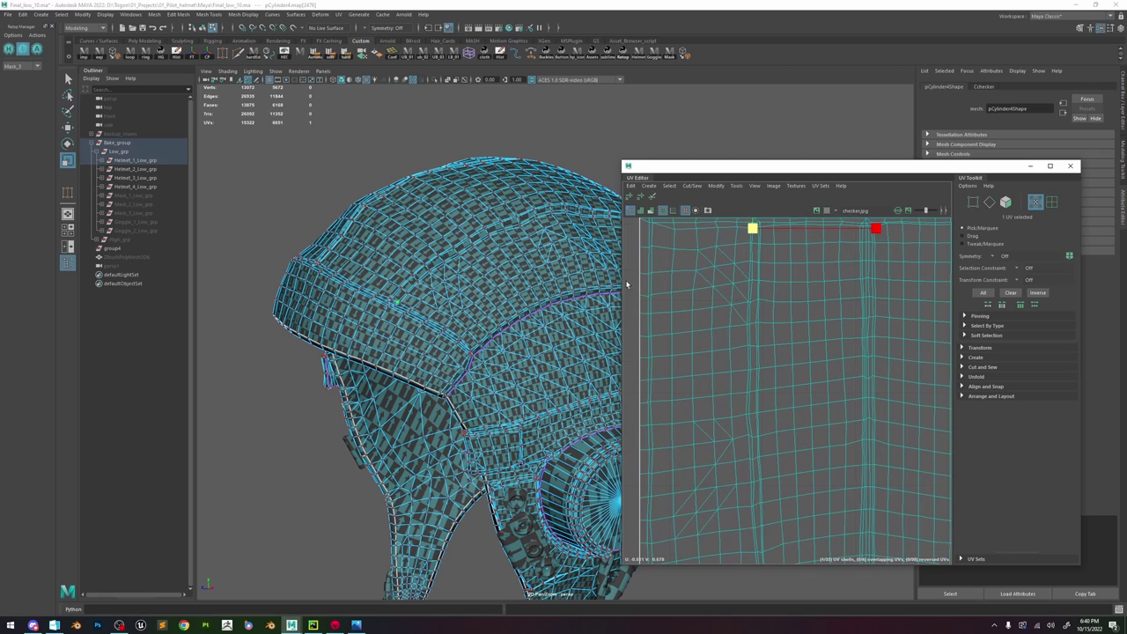
{"action": "left_click", "coordinate": [736, 234]}
{"action": "left_click", "coordinate": [757, 231]}
{"action": "scroll", "coordinate": [760, 407], "scroll_direction": "down", "scroll_amount": 3}
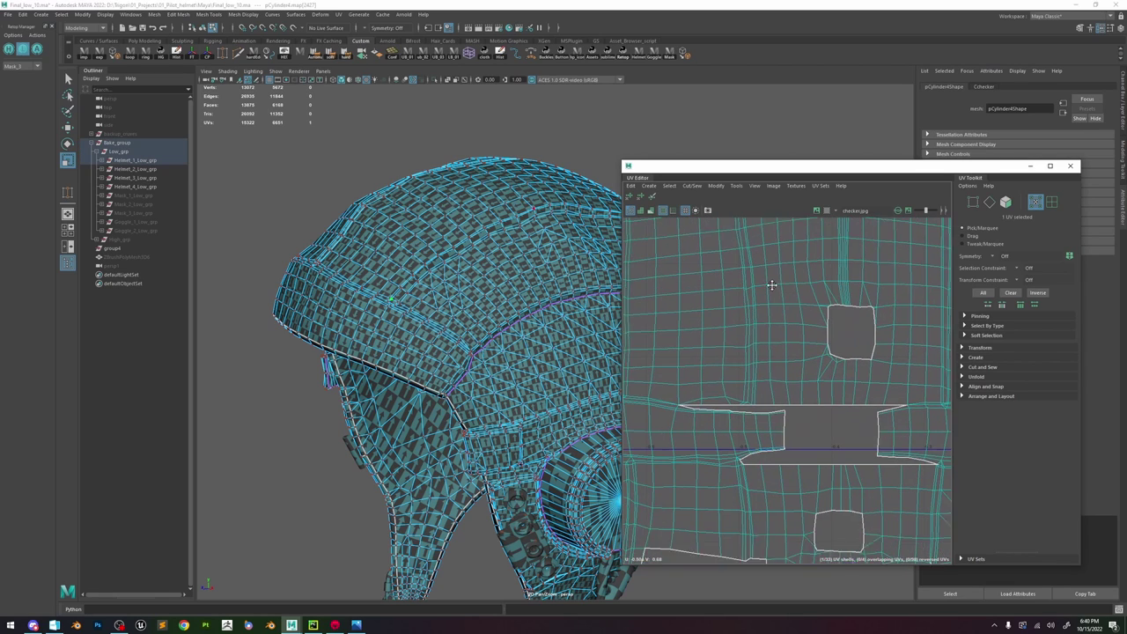
{"action": "scroll", "coordinate": [749, 394], "scroll_direction": "down", "scroll_amount": 5}
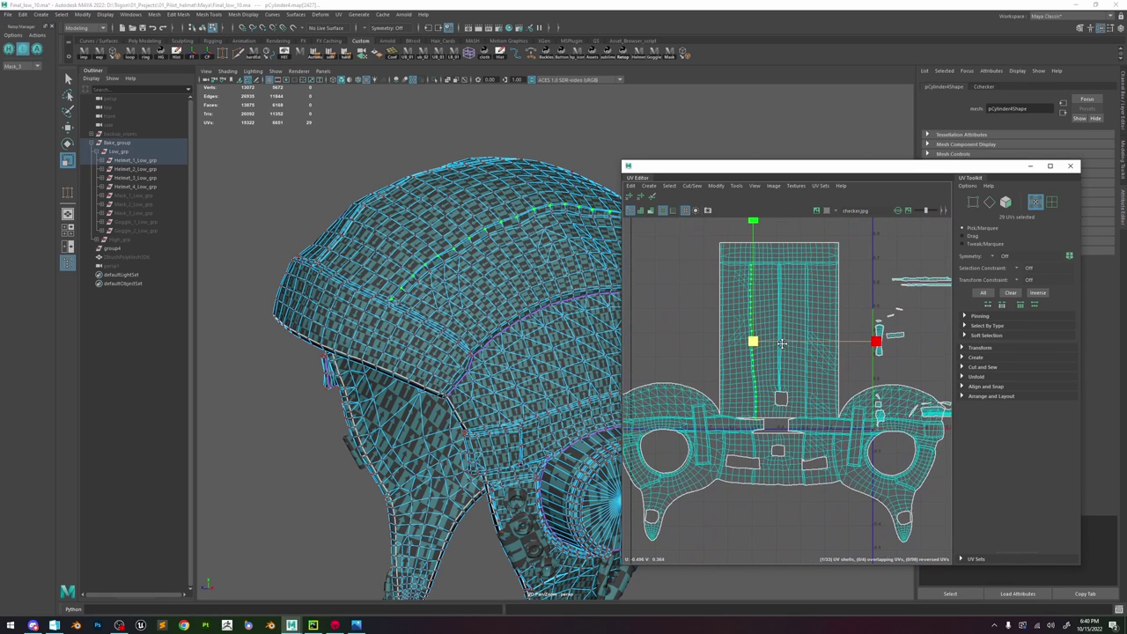
{"action": "scroll", "coordinate": [750, 315], "scroll_direction": "up", "scroll_amount": 3}
{"action": "scroll", "coordinate": [749, 313], "scroll_direction": "down", "scroll_amount": 3}
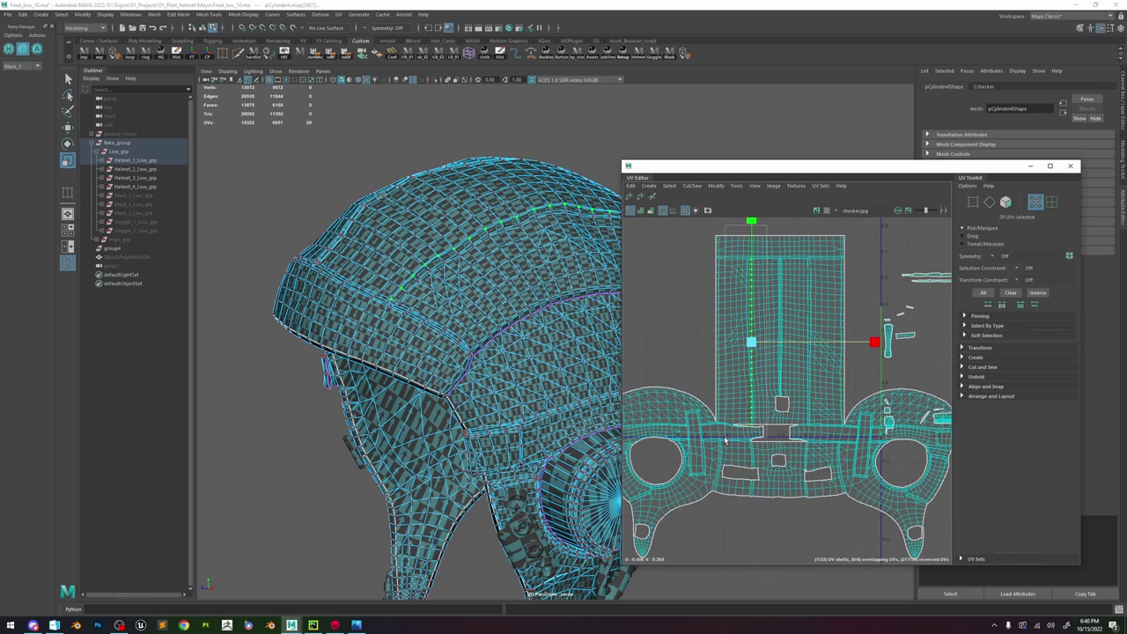
- Select the crown UVs around the straightened left strap seam and unfold them along U
{"action": "left_click_drag", "start_coordinate": [767, 225], "coordinate": [721, 442]}
{"action": "left_click", "coordinate": [642, 197]}
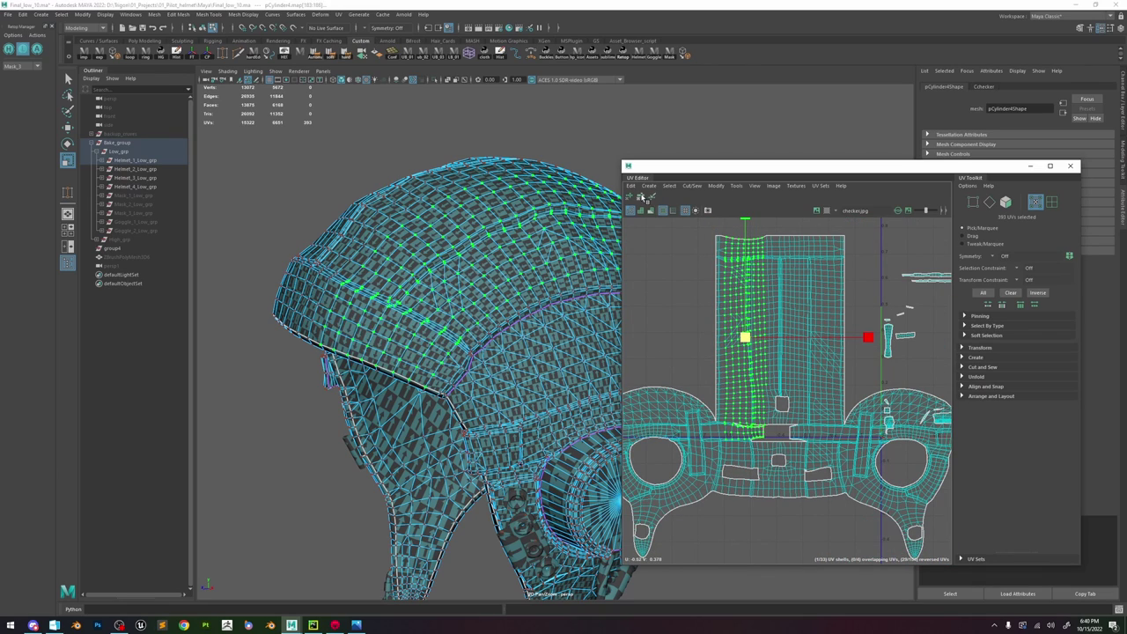
{"action": "key", "text": "ctrl+z"}
{"action": "left_click", "coordinate": [629, 197]}
{"action": "key", "text": "f"}
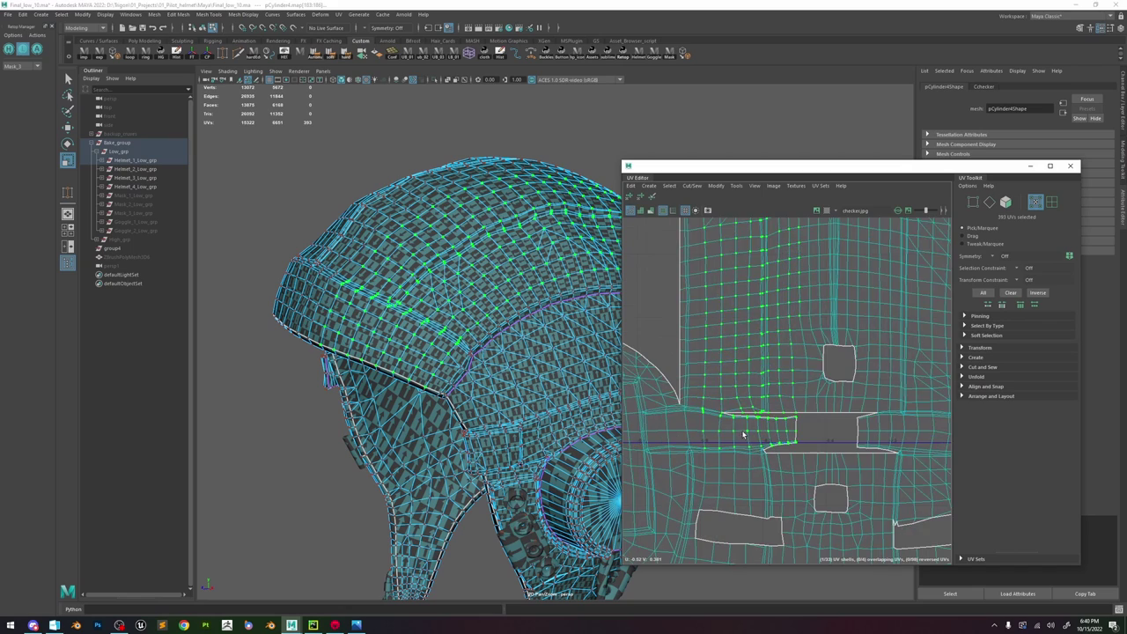
- Review the Unfold UVs options, including the method, pinning, constraint and iteration settings
{"action": "left_click", "coordinate": [715, 185]}
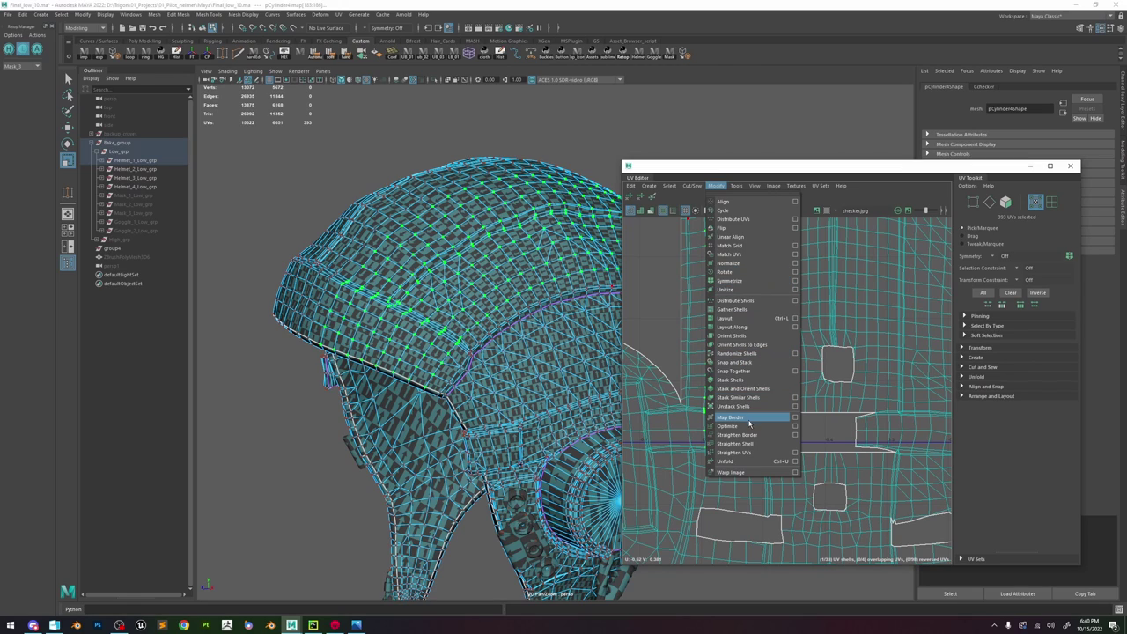
{"action": "left_click", "coordinate": [798, 461]}
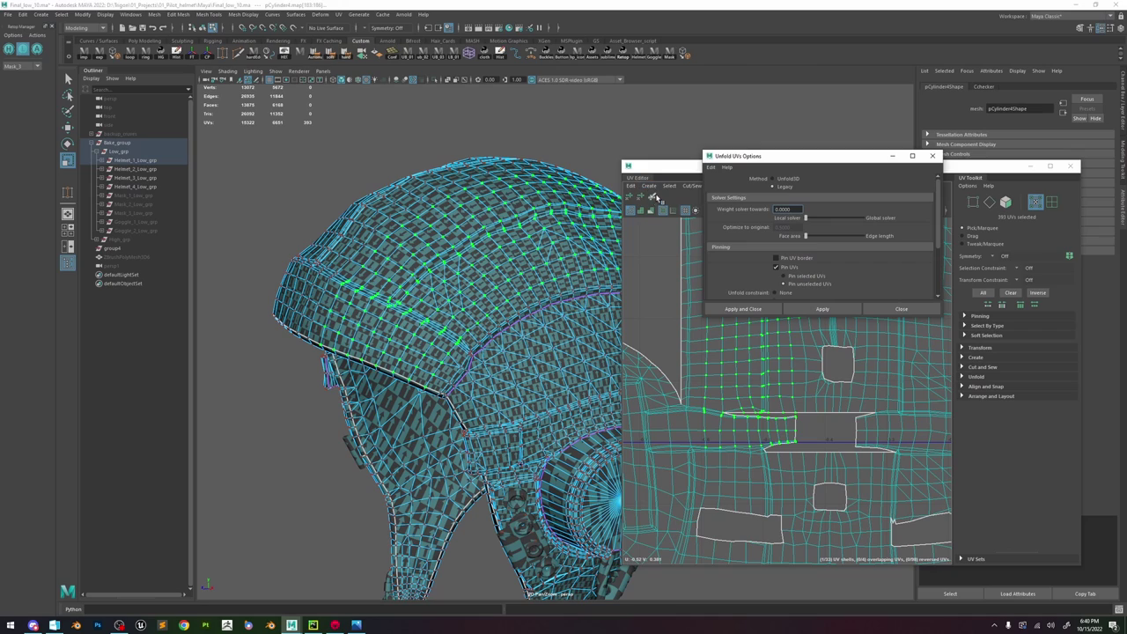
{"action": "scroll", "coordinate": [853, 284], "scroll_direction": "down", "scroll_amount": 3}
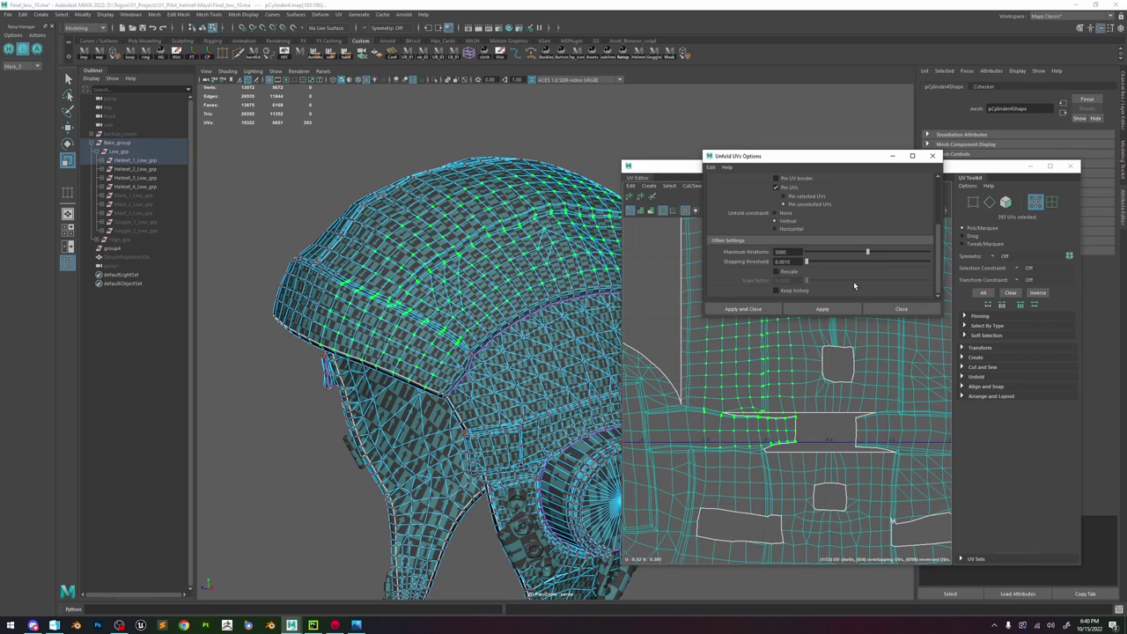
{"action": "left_click", "coordinate": [932, 156]}
- Hide the UV Editor's custom shelf and show it again
{"action": "left_click", "coordinate": [795, 185]}
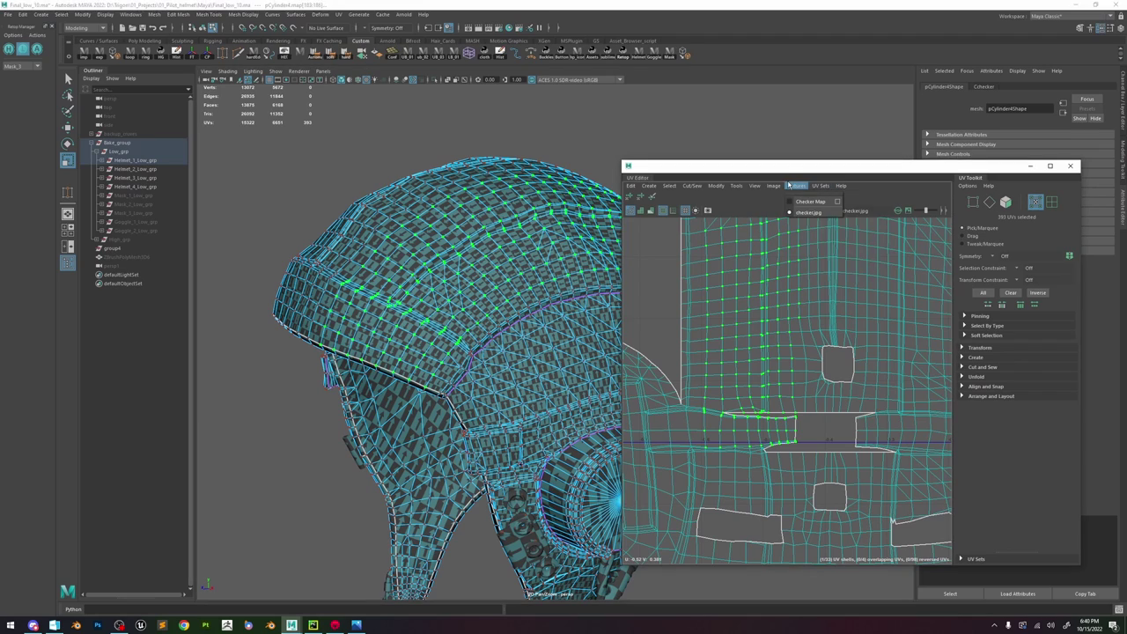
{"action": "mouse_move", "coordinate": [755, 186]}
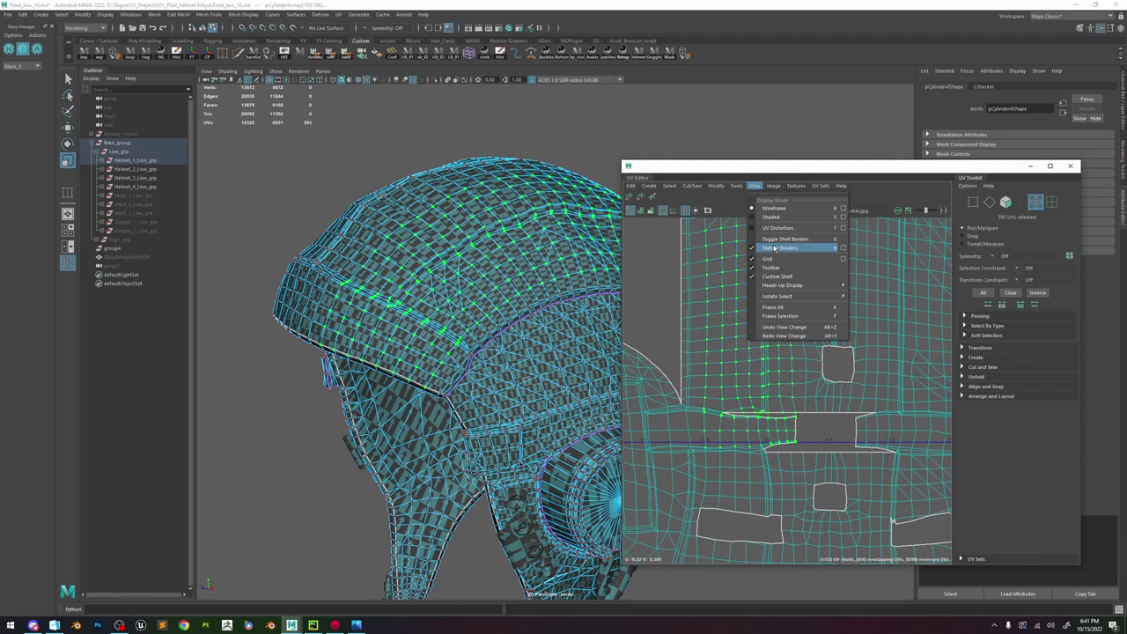
{"action": "left_click", "coordinate": [776, 276]}
{"action": "left_click", "coordinate": [756, 186]}
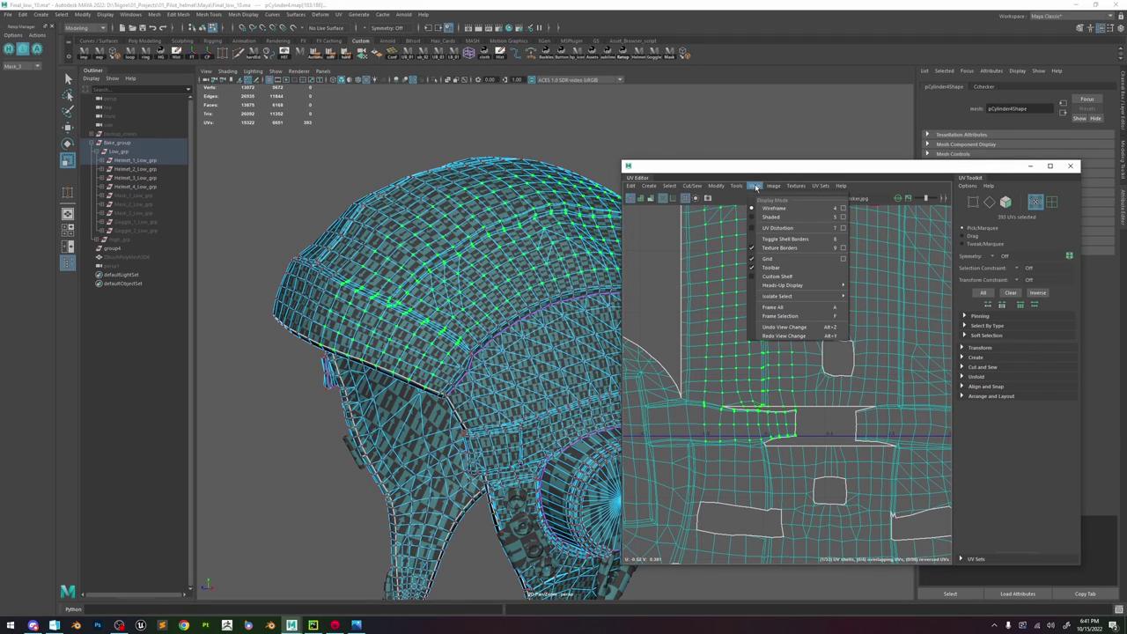
{"action": "left_click", "coordinate": [776, 276]}
{"action": "scroll", "coordinate": [789, 321], "scroll_direction": "down", "scroll_amount": 4}
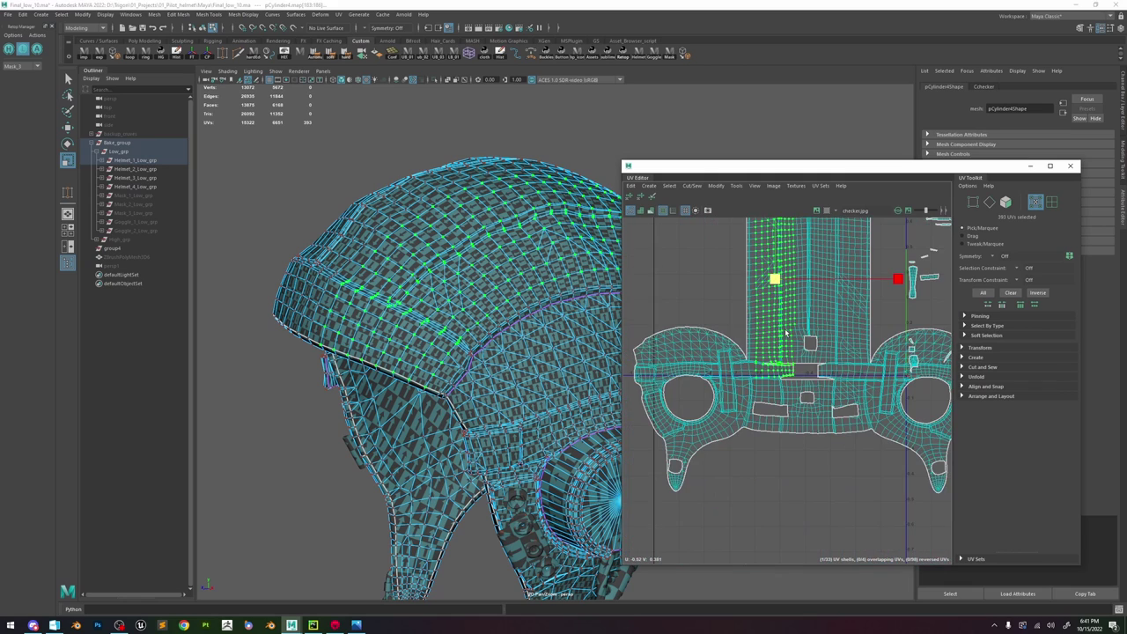
{"action": "scroll", "coordinate": [857, 348], "scroll_direction": "up", "scroll_amount": 3}
{"action": "key", "text": "w"}
{"action": "left_click", "coordinate": [884, 303]}
{"action": "scroll", "coordinate": [813, 329], "scroll_direction": "down", "scroll_amount": 2}
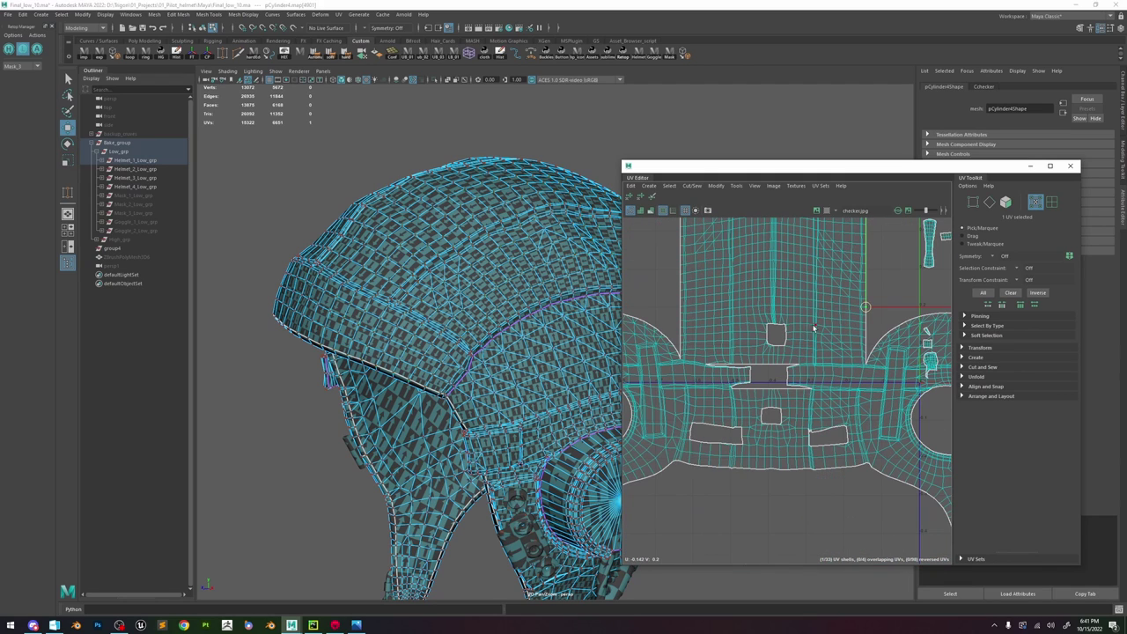
{"action": "mouse_move", "coordinate": [779, 292]}
{"action": "middle_mouse_down", "text": "alt"}
{"action": "mouse_move", "coordinate": [779, 361]}
{"action": "mouse_move", "coordinate": [791, 332]}
{"action": "middle_mouse_up", "text": "alt"}
{"action": "left_click_drag", "start_coordinate": [529, 275], "coordinate": [486, 297], "text": "alt"}
{"action": "left_click", "coordinate": [865, 315]}
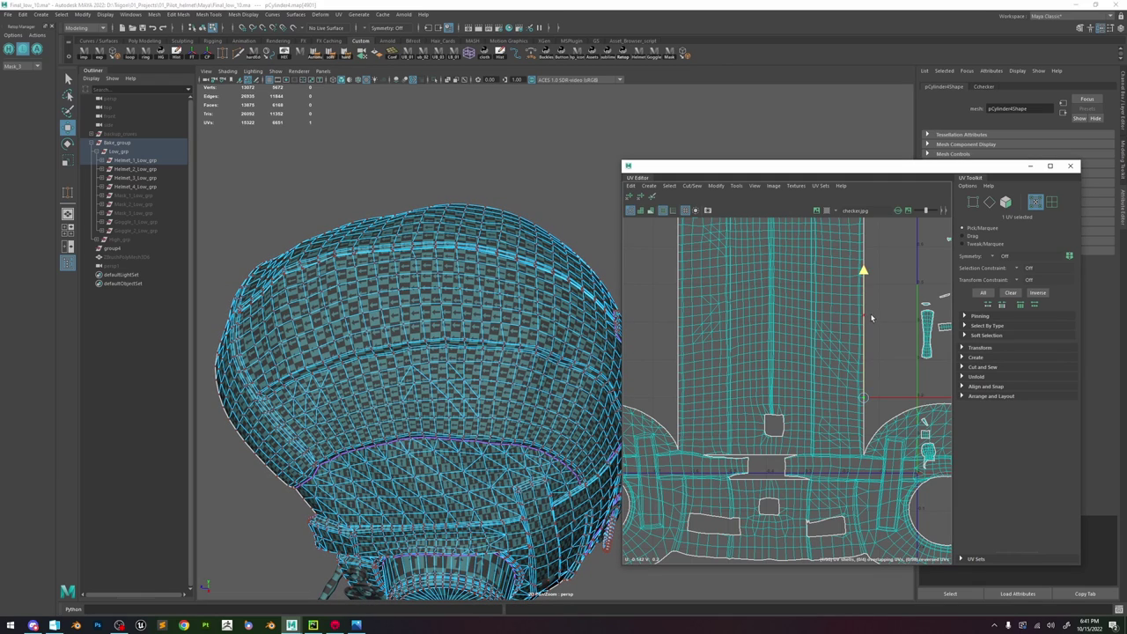
{"action": "double_click", "coordinate": [678, 319], "text": "shift"}
{"action": "scroll", "coordinate": [783, 301], "scroll_direction": "down", "scroll_amount": 3}
{"action": "scroll", "coordinate": [788, 297], "scroll_direction": "up", "scroll_amount": 5}
- Select the row of UVs across the middle of the crown and flatten it into a horizontal line
{"action": "left_click", "coordinate": [893, 330]}
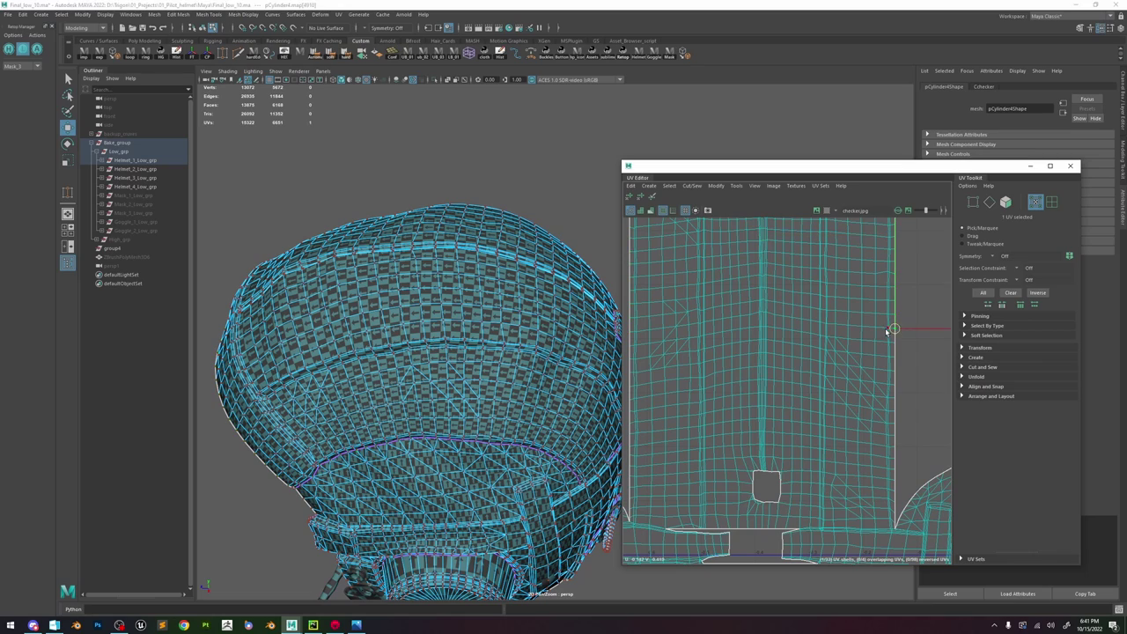
{"action": "scroll", "coordinate": [896, 317], "scroll_direction": "up", "scroll_amount": 1}
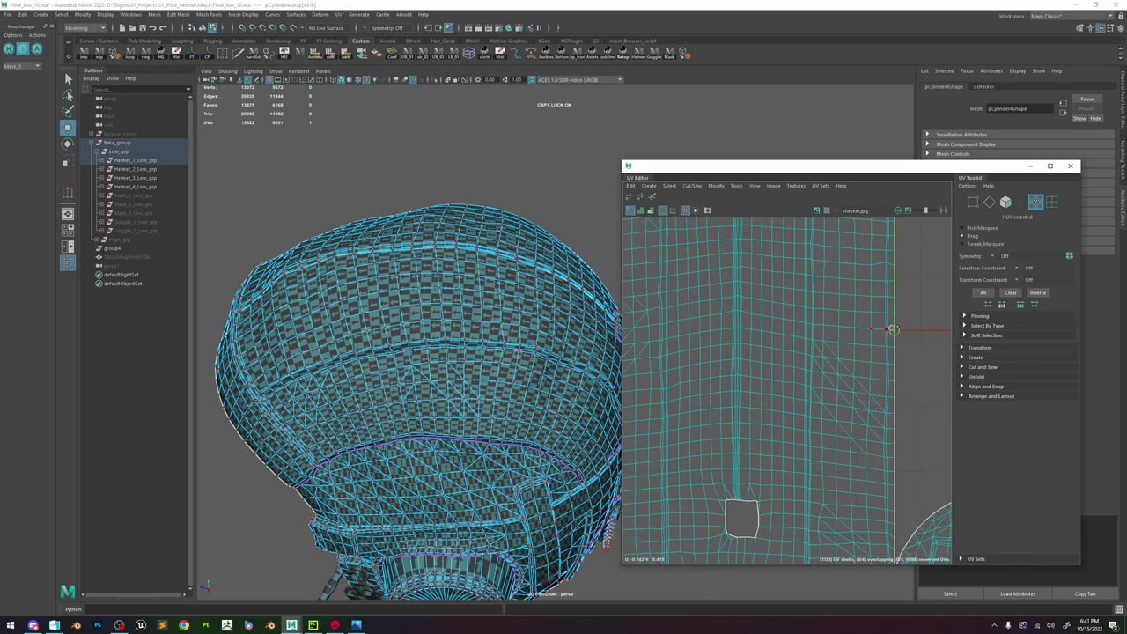
{"action": "double_click", "coordinate": [650, 325], "text": "shift"}
{"action": "middle_click_drag", "start_coordinate": [685, 325], "coordinate": [809, 322], "text": "alt"}
{"action": "double_click", "coordinate": [689, 330], "text": "shift"}
{"action": "scroll", "coordinate": [733, 310], "scroll_direction": "down", "scroll_amount": 4}
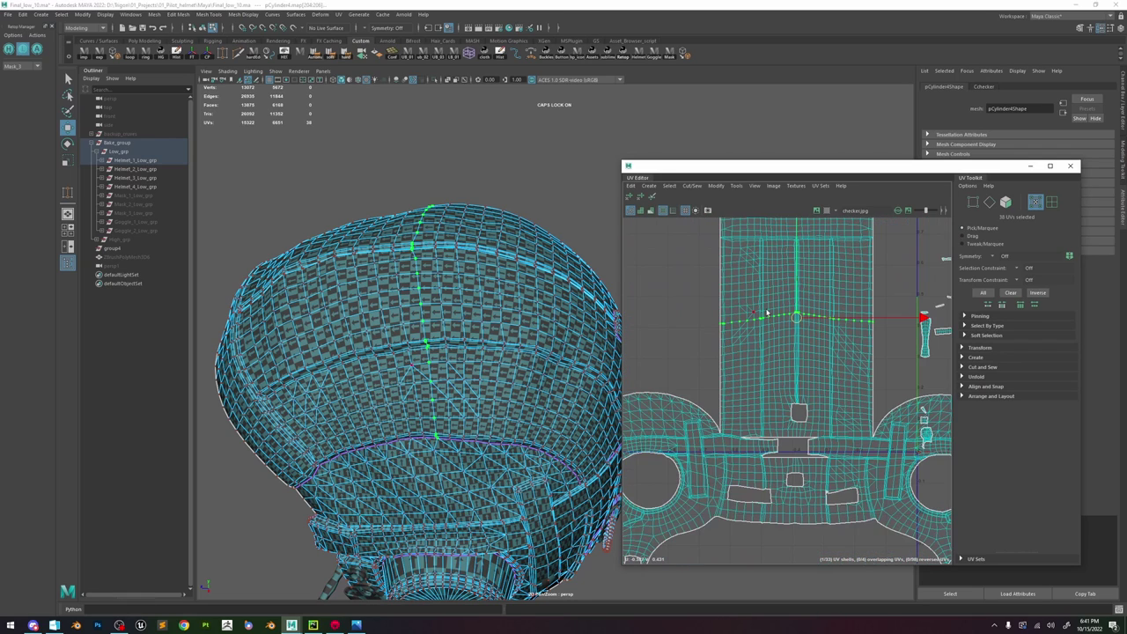
{"action": "middle_click_drag", "start_coordinate": [734, 310], "coordinate": [706, 329], "text": "alt"}
{"action": "key", "text": "r"}
{"action": "left_click_drag", "start_coordinate": [768, 283], "coordinate": [781, 432]}
{"action": "middle_click_drag", "start_coordinate": [728, 289], "coordinate": [725, 284], "text": "alt"}
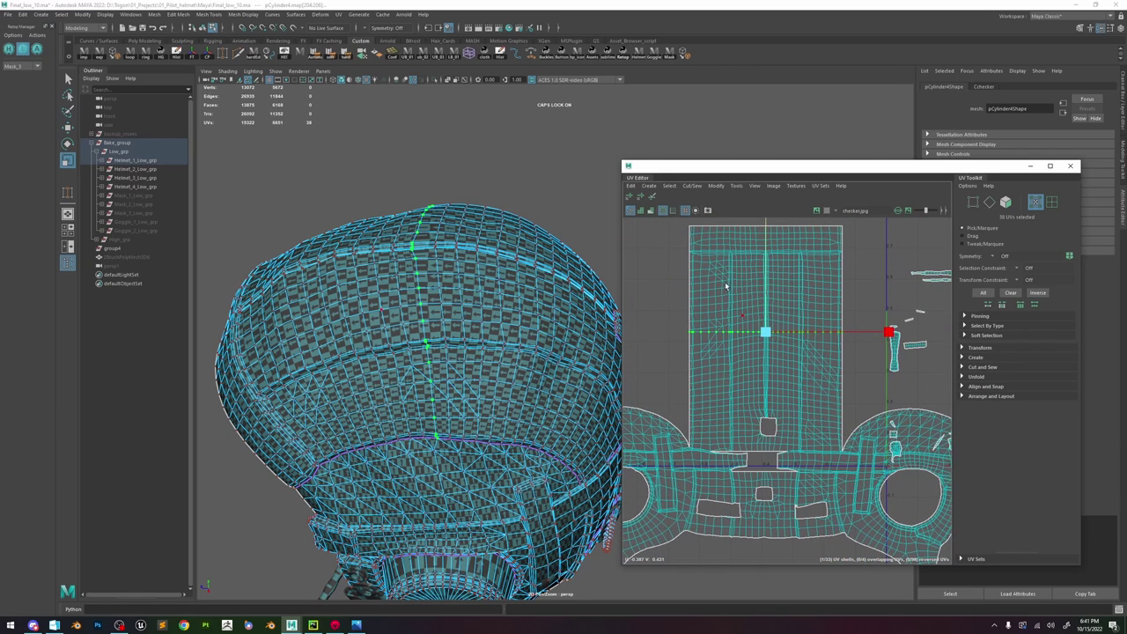
- Select the crown UVs between the front band and the base of the crown and unfold them along V
{"action": "left_click_drag", "start_coordinate": [686, 255], "coordinate": [850, 435]}
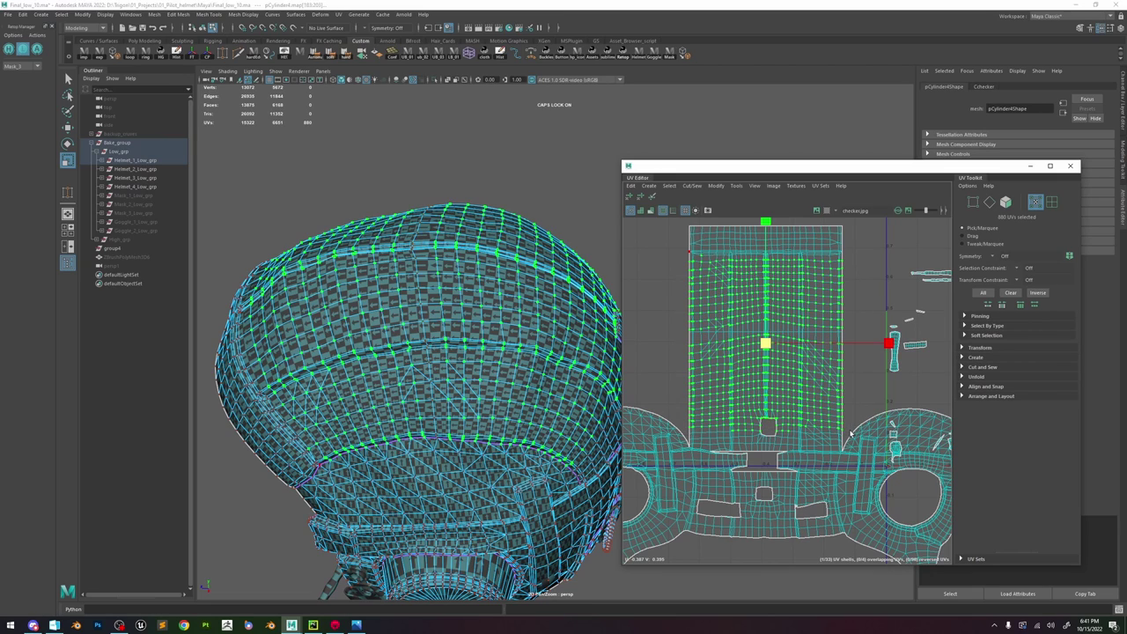
{"action": "scroll", "coordinate": [751, 431], "scroll_direction": "up", "scroll_amount": 2}
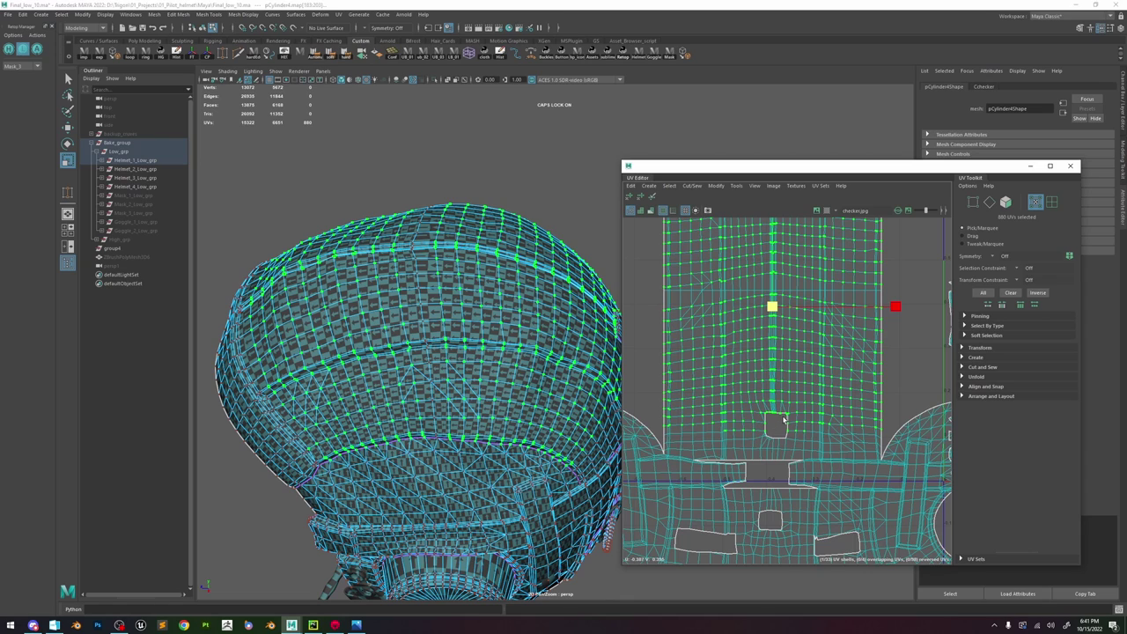
{"action": "scroll", "coordinate": [786, 418], "scroll_direction": "down", "scroll_amount": 3}
{"action": "scroll", "coordinate": [733, 241], "scroll_direction": "up", "scroll_amount": 4}
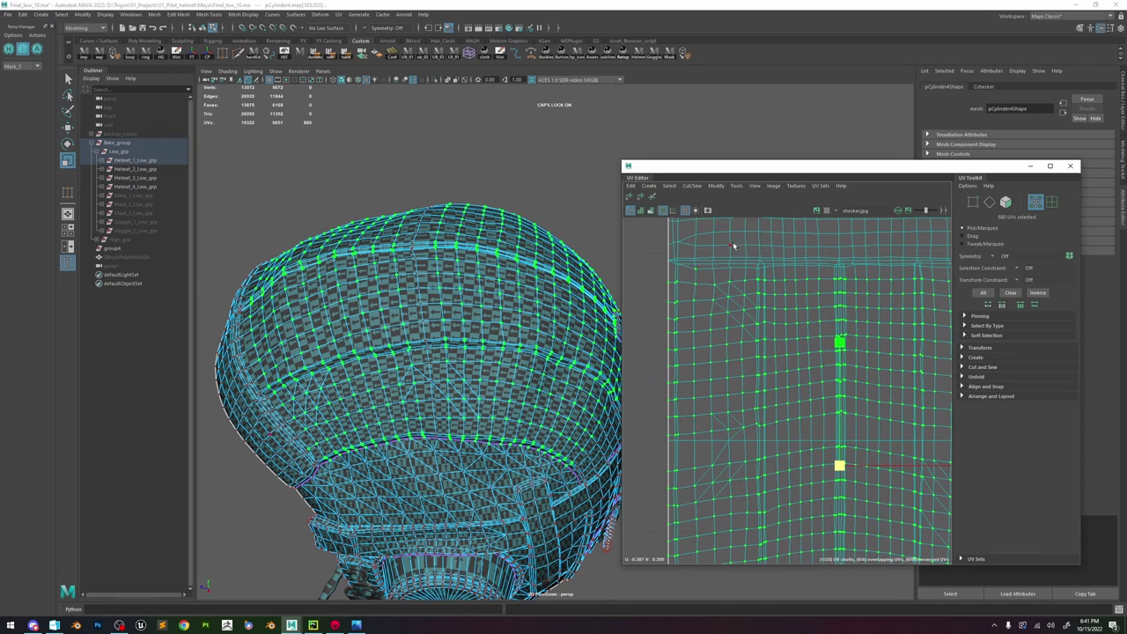
{"action": "scroll", "coordinate": [762, 275], "scroll_direction": "down", "scroll_amount": 3}
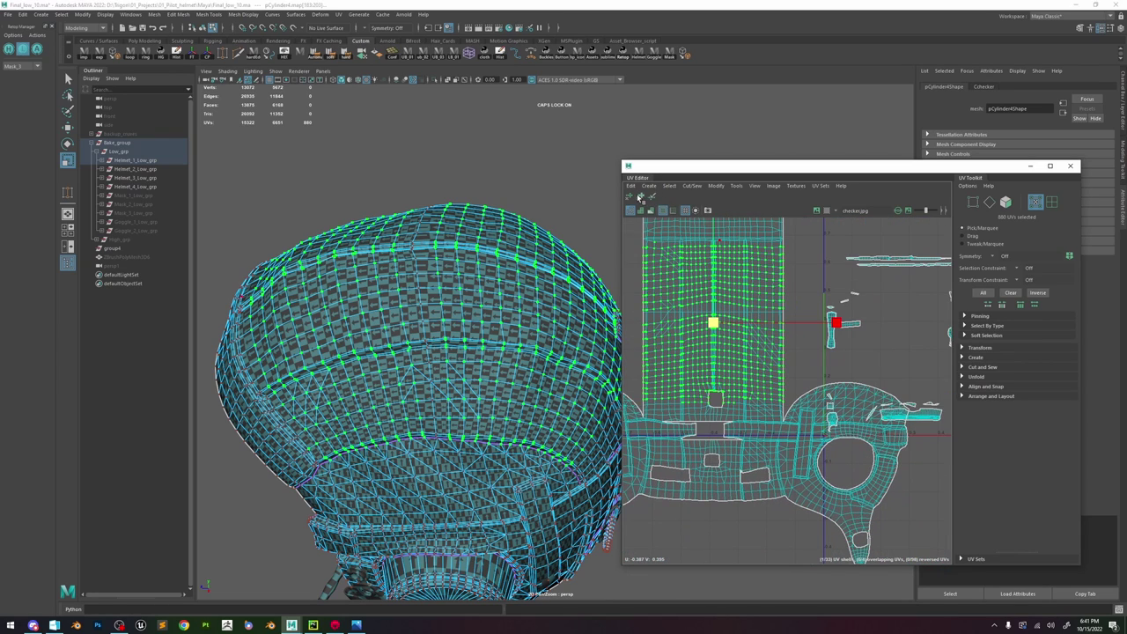
{"action": "left_click", "coordinate": [640, 197]}
{"action": "left_click", "coordinate": [795, 298]}
- Check the checker texture around the helmet's side and back in object mode and save the scene
{"action": "left_click", "coordinate": [543, 176]}
{"action": "key", "text": "F8"}
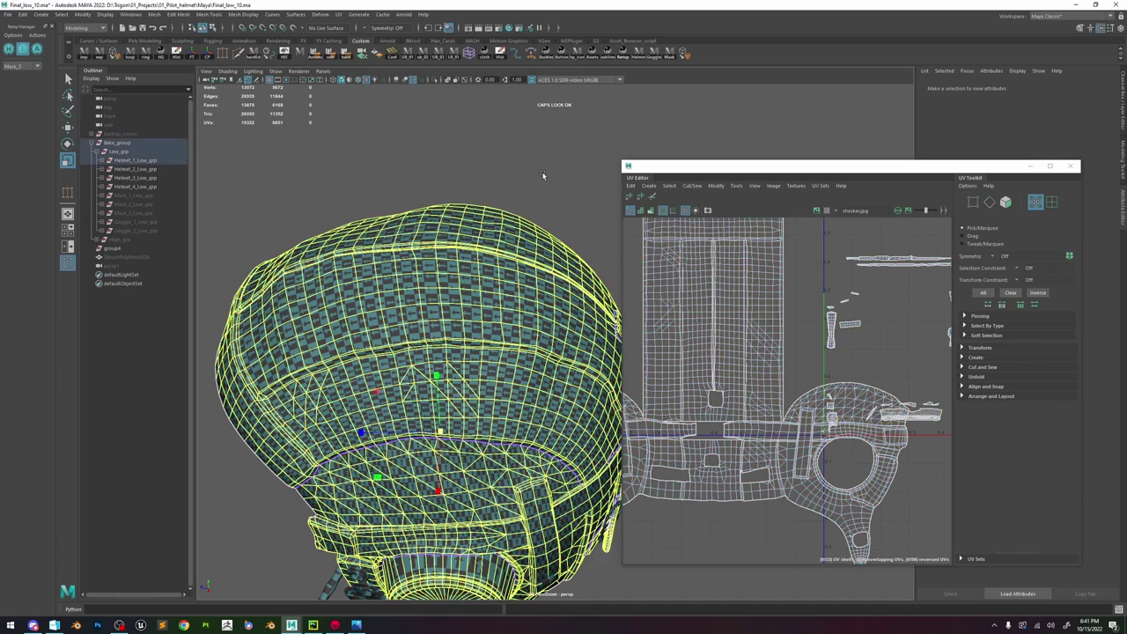
{"action": "left_click", "coordinate": [543, 176]}
{"action": "left_click_drag", "start_coordinate": [569, 283], "coordinate": [481, 214], "text": "alt"}
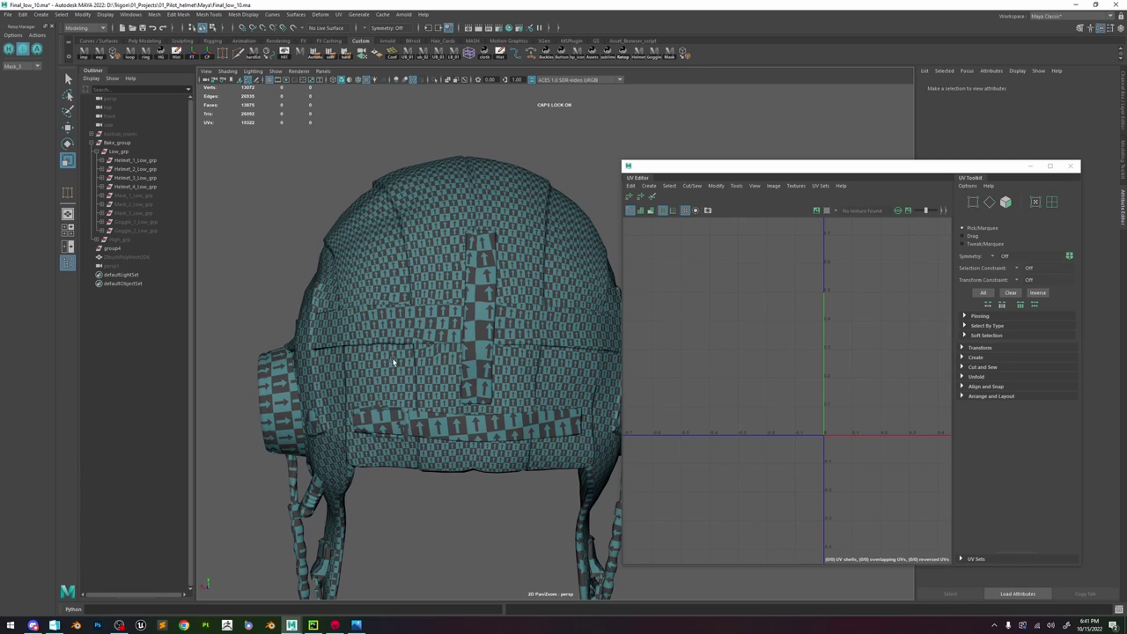
{"action": "left_click_drag", "start_coordinate": [403, 361], "coordinate": [381, 405], "text": "alt"}
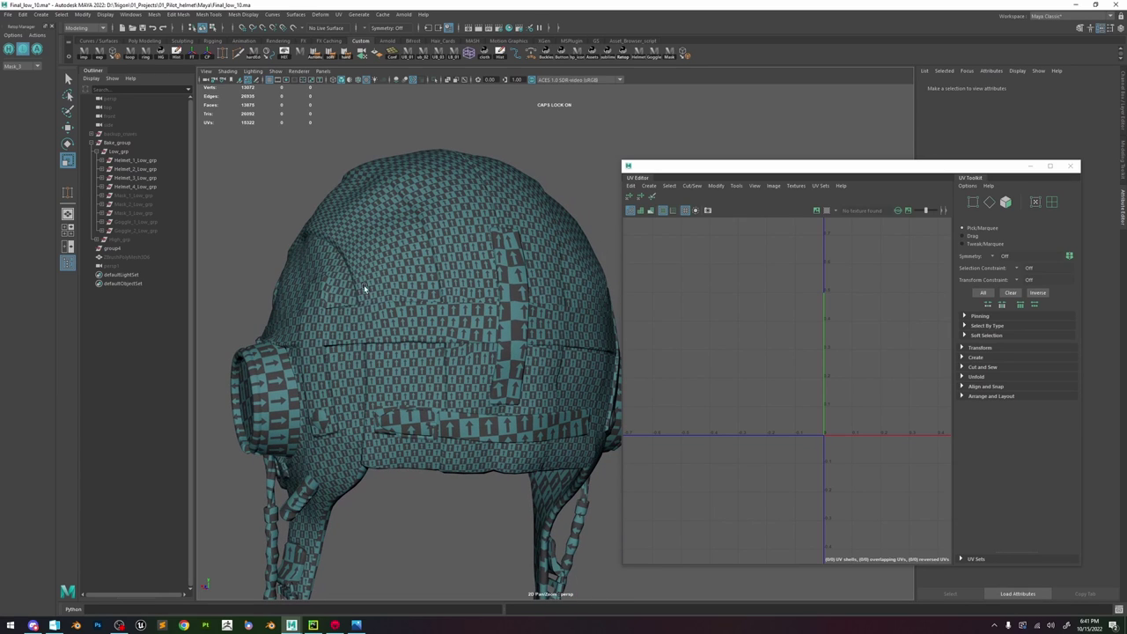
{"action": "left_click_drag", "start_coordinate": [336, 240], "coordinate": [471, 292], "text": "alt"}
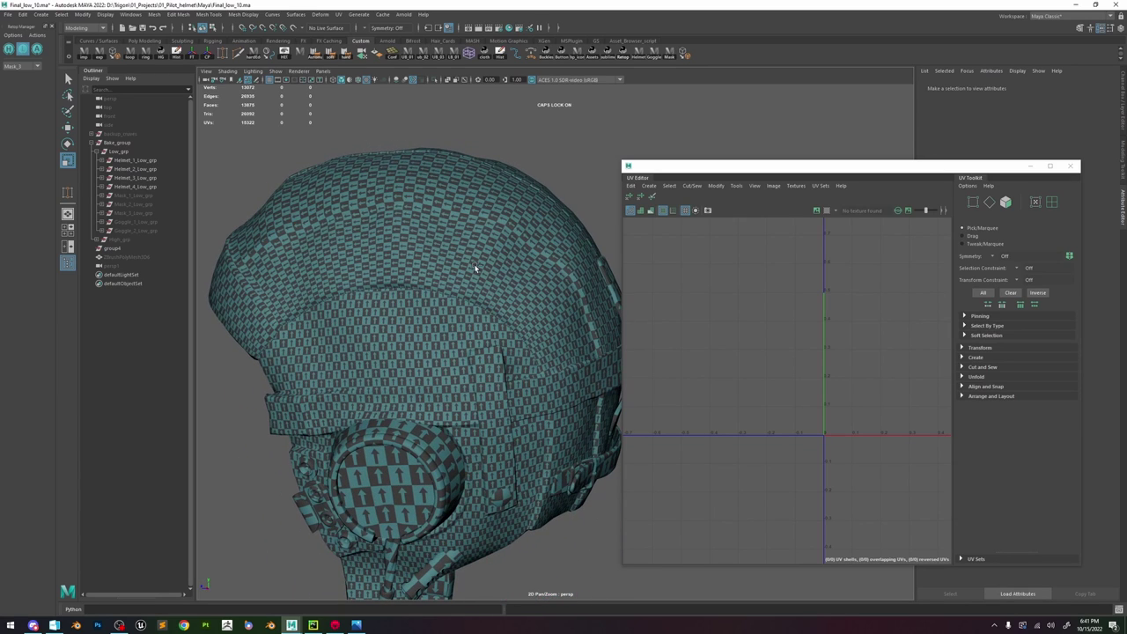
{"action": "key", "text": "ctrl+s"}
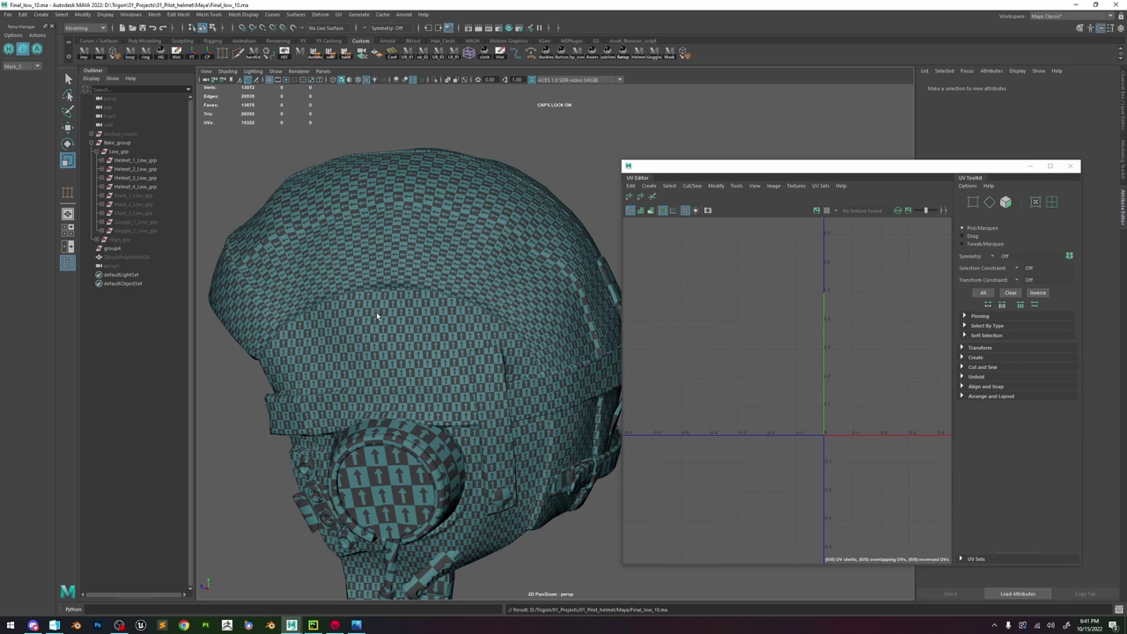
- Select all UVs of the helmet's main shell and unfold the whole shell for comparison
{"action": "left_click_drag", "start_coordinate": [418, 281], "coordinate": [752, 284], "text": "alt"}
{"action": "left_click", "coordinate": [522, 292]}
{"action": "scroll", "coordinate": [748, 318], "scroll_direction": "down", "scroll_amount": 3}
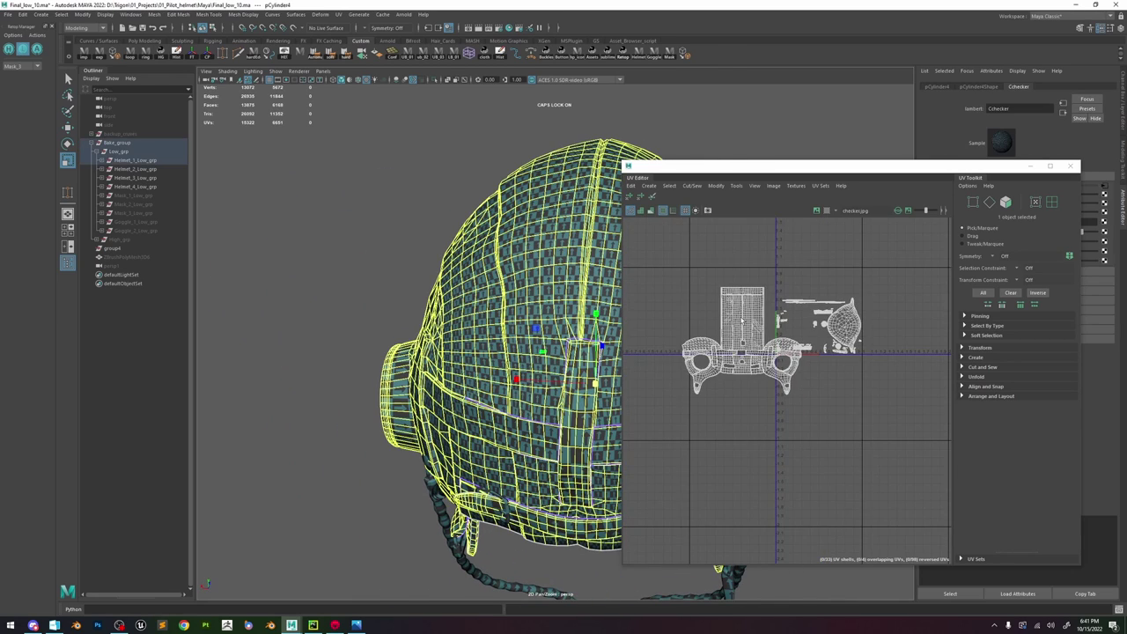
{"action": "scroll", "coordinate": [743, 318], "scroll_direction": "up", "scroll_amount": 2}
{"action": "right_click", "coordinate": [741, 315]}
{"action": "double_click", "coordinate": [735, 323]}
{"action": "right_click_drag", "start_coordinate": [745, 316], "coordinate": [774, 319]}
{"action": "right_click_drag", "start_coordinate": [517, 280], "coordinate": [544, 257]}
- Examine the checker pattern along the helmet's back and side seams with the main shell fully unfolded
{"action": "left_click_drag", "start_coordinate": [539, 261], "coordinate": [581, 264], "text": "alt"}
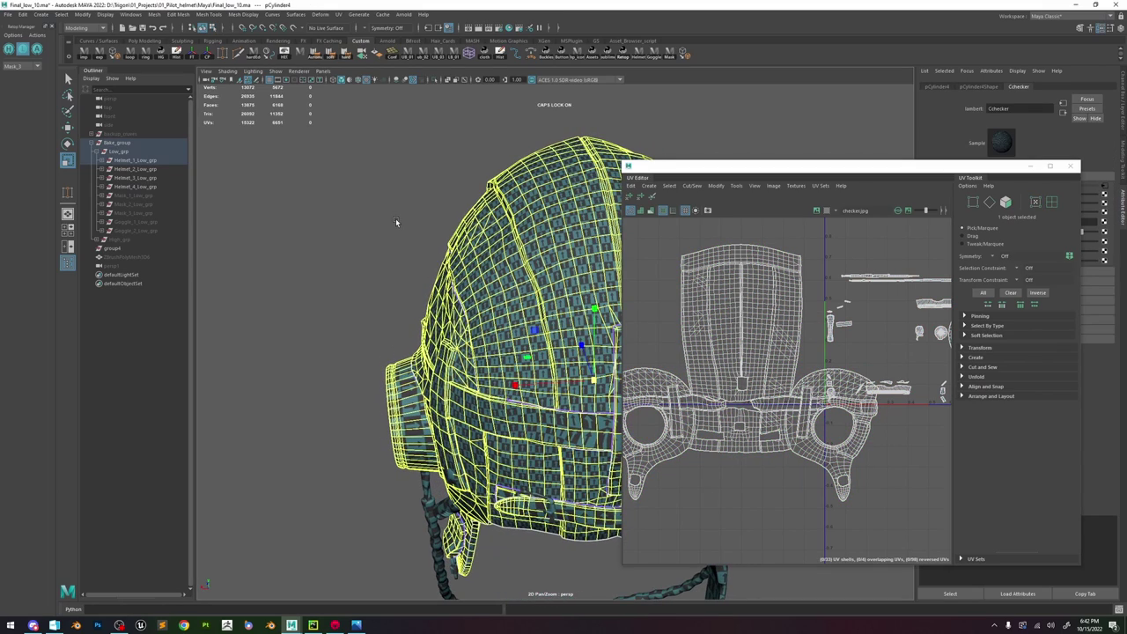
{"action": "right_click_drag", "start_coordinate": [398, 224], "coordinate": [501, 303], "text": "alt"}
{"action": "left_click_drag", "start_coordinate": [502, 304], "coordinate": [541, 336], "text": "alt"}
{"action": "left_click", "coordinate": [371, 231]}
{"action": "left_click_drag", "start_coordinate": [444, 295], "coordinate": [476, 327], "text": "alt"}
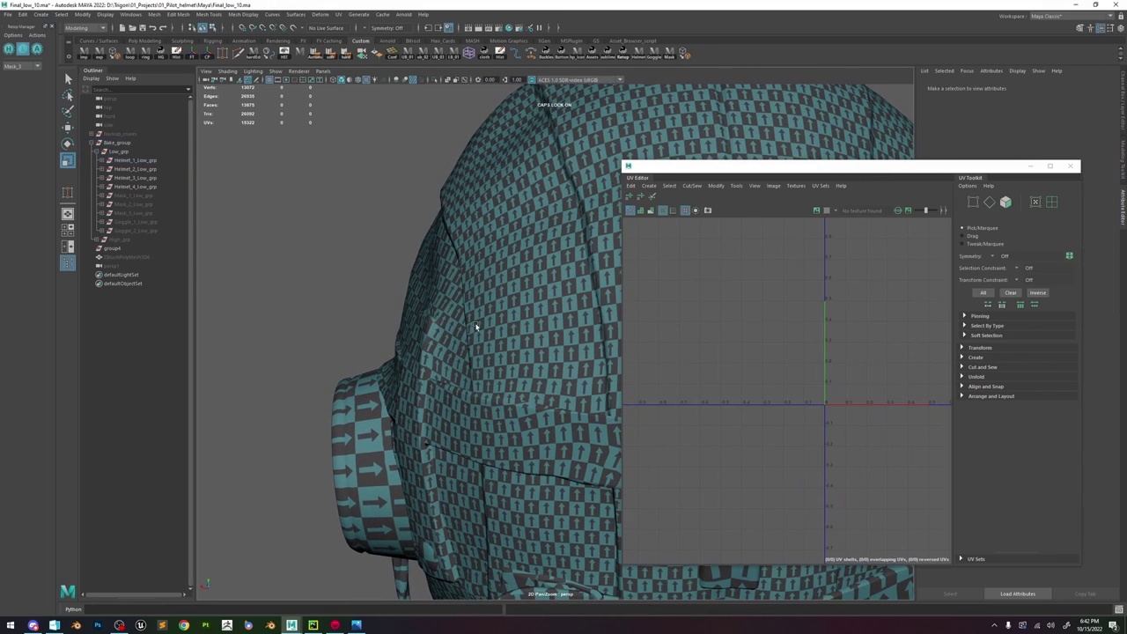
- Undo the full unfold of the main shell and view the checker pattern on the helmet's side again
{"action": "left_click", "coordinate": [467, 262]}
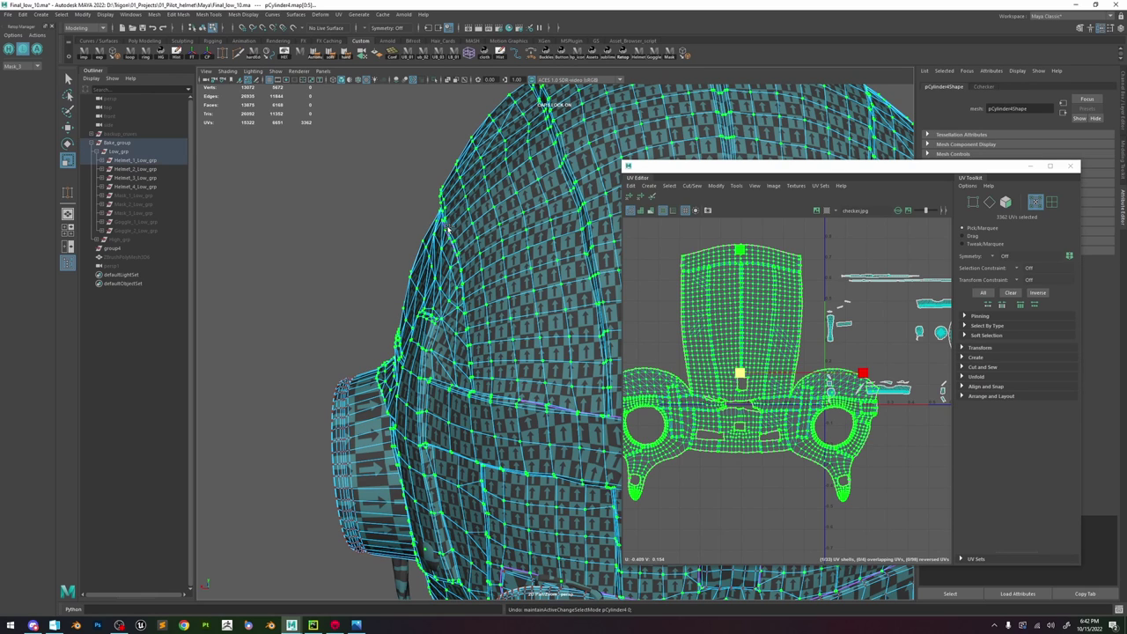
{"action": "right_click_drag", "start_coordinate": [482, 279], "coordinate": [586, 217]}
{"action": "left_click", "coordinate": [396, 239]}
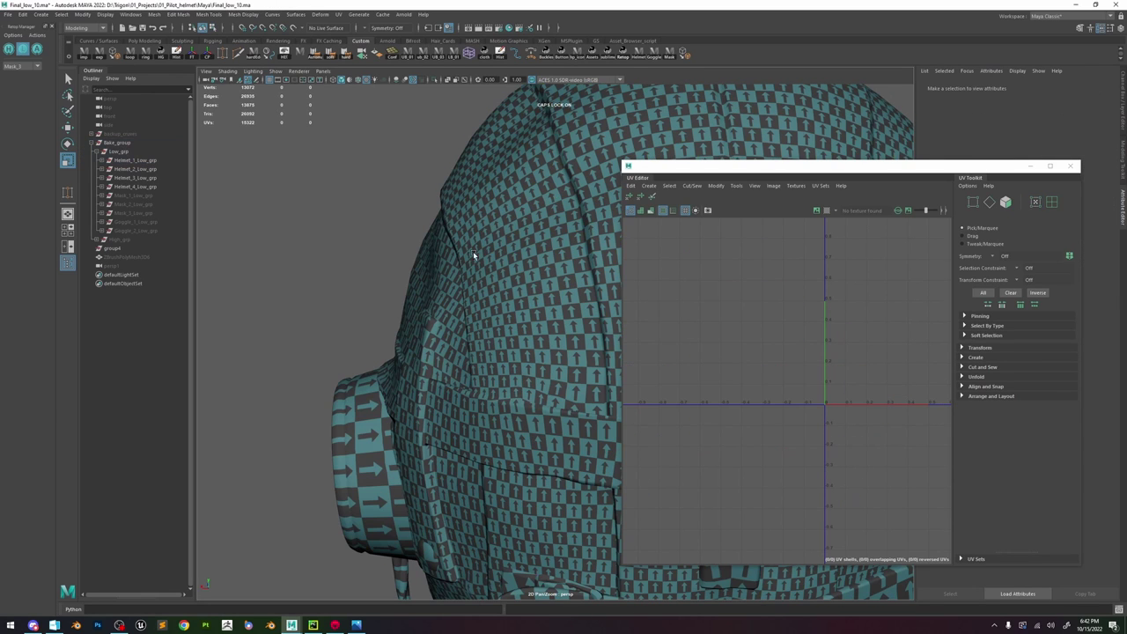
{"action": "left_click_drag", "start_coordinate": [473, 251], "coordinate": [560, 280], "text": "alt"}
- Select the UVs around the left end of the slot's upper edge at the crown's base and unfold them along U
{"action": "left_click", "coordinate": [518, 274]}
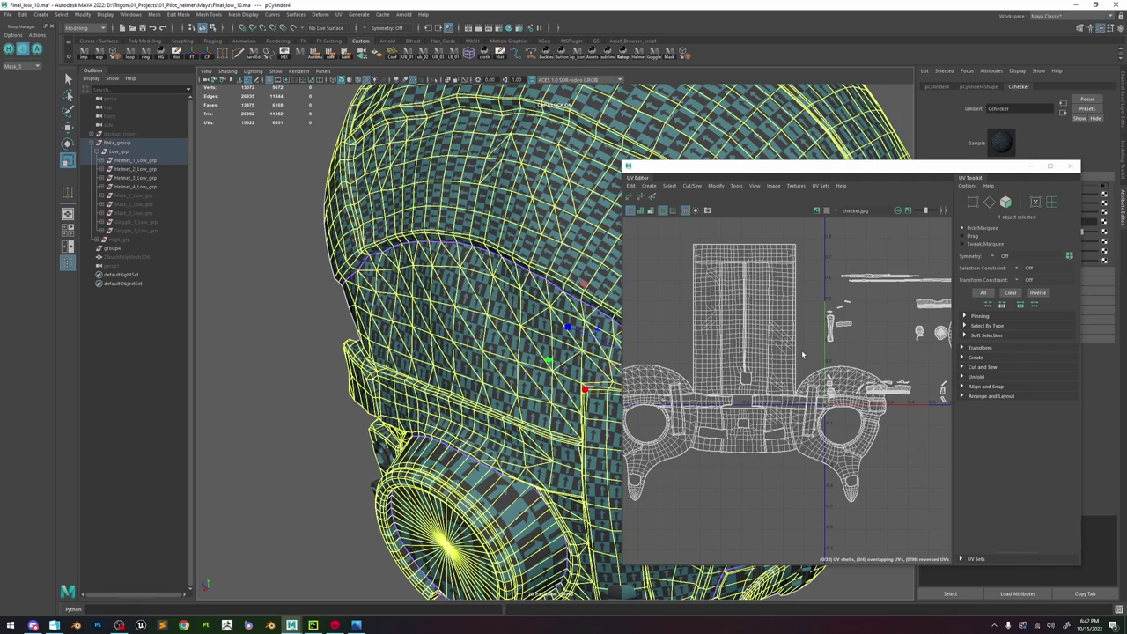
{"action": "scroll", "coordinate": [711, 391], "scroll_direction": "up", "scroll_amount": 5}
{"action": "right_click_drag", "start_coordinate": [722, 385], "coordinate": [819, 352]}
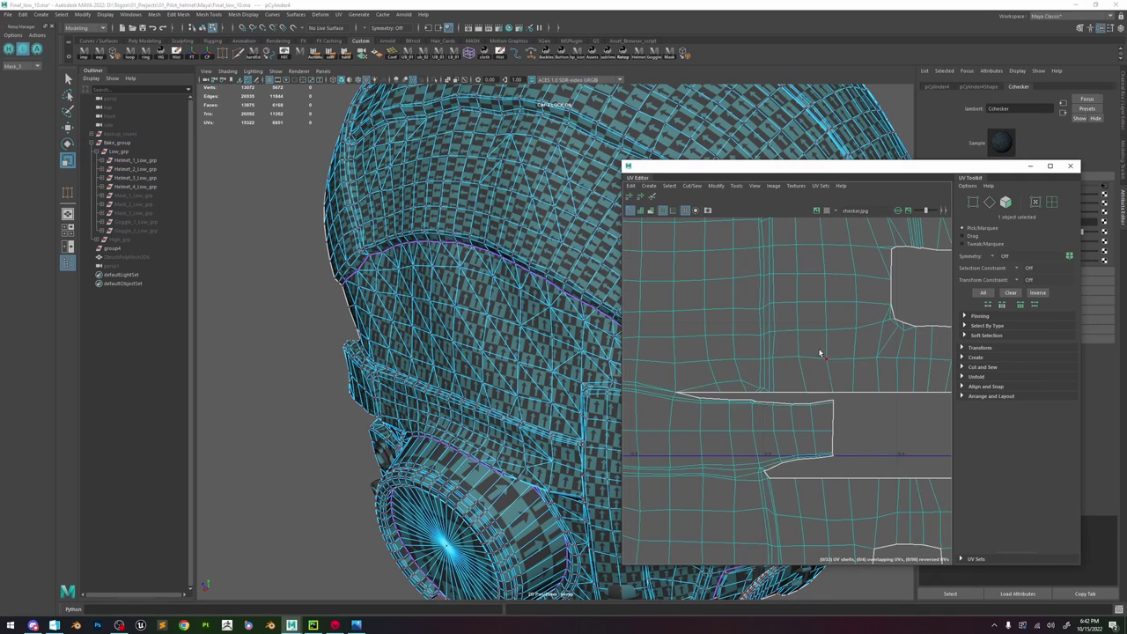
{"action": "scroll", "coordinate": [779, 356], "scroll_direction": "down", "scroll_amount": 5}
{"action": "scroll", "coordinate": [775, 345], "scroll_direction": "up", "scroll_amount": 5}
{"action": "left_click_drag", "start_coordinate": [811, 462], "coordinate": [711, 512]}
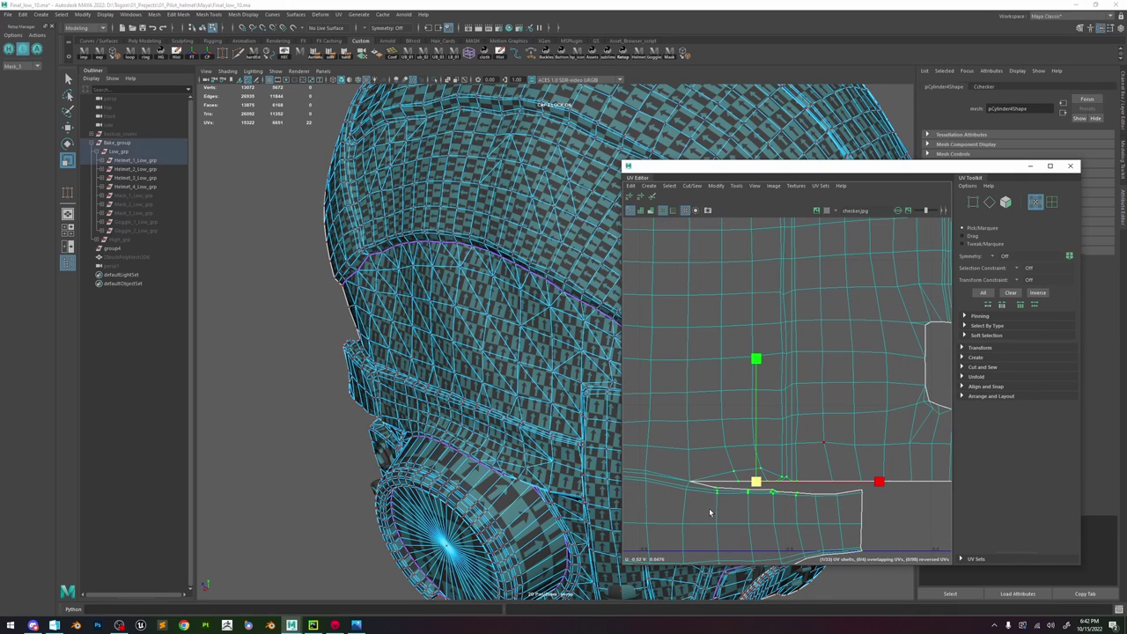
{"action": "left_click", "coordinate": [642, 196]}
{"action": "key", "text": "ctrl+z"}
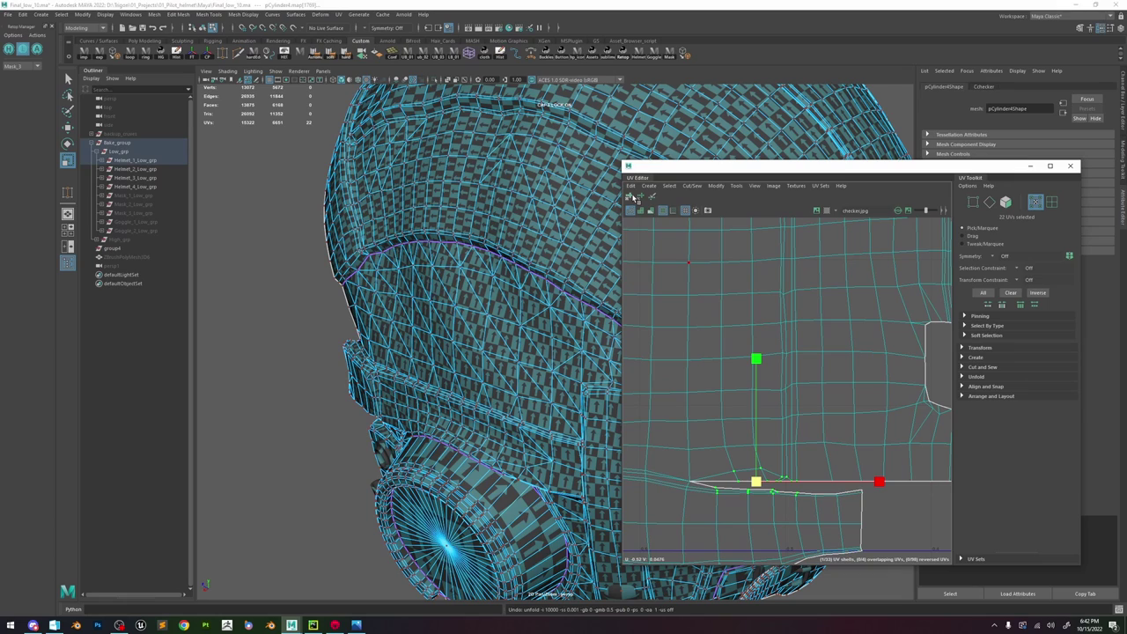
{"action": "left_click", "coordinate": [630, 197]}
- Select the few UVs where the left strap seam meets the slot's upper edge and unfold them along V
{"action": "left_click", "coordinate": [801, 476]}
{"action": "left_click_drag", "start_coordinate": [809, 473], "coordinate": [727, 486]}
{"action": "left_click", "coordinate": [644, 198]}
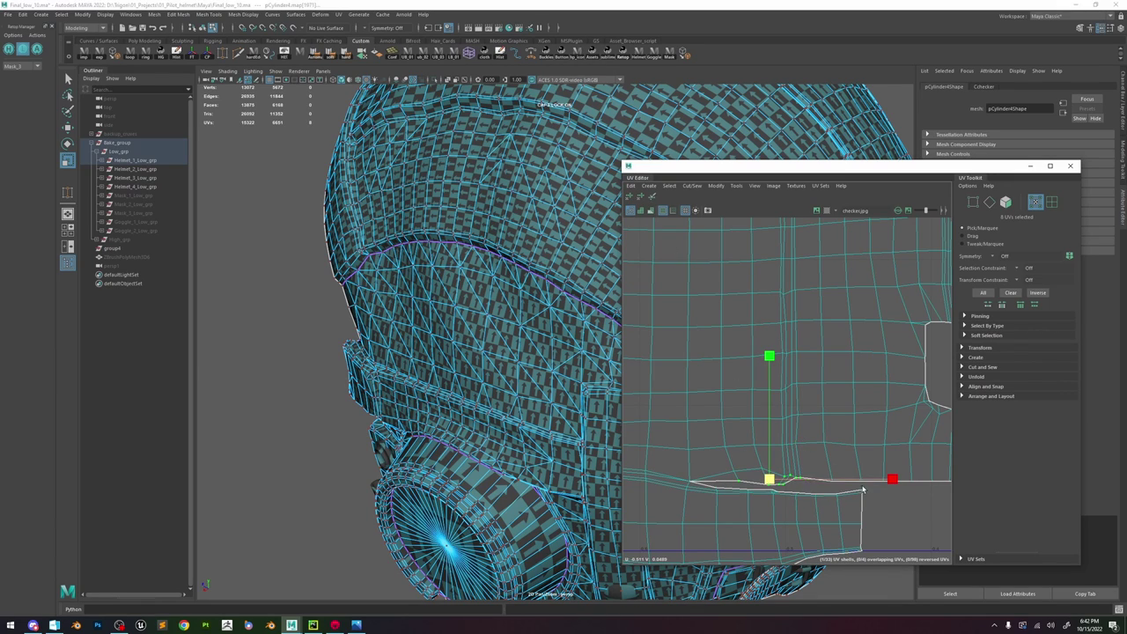
- Select the row of UVs along the upper edge of the slot at the crown's base and unfold them along V
{"action": "scroll", "coordinate": [744, 460], "scroll_direction": "down", "scroll_amount": 3}
{"action": "left_click_drag", "start_coordinate": [813, 472], "coordinate": [677, 461]}
{"action": "left_click", "coordinate": [795, 454]}
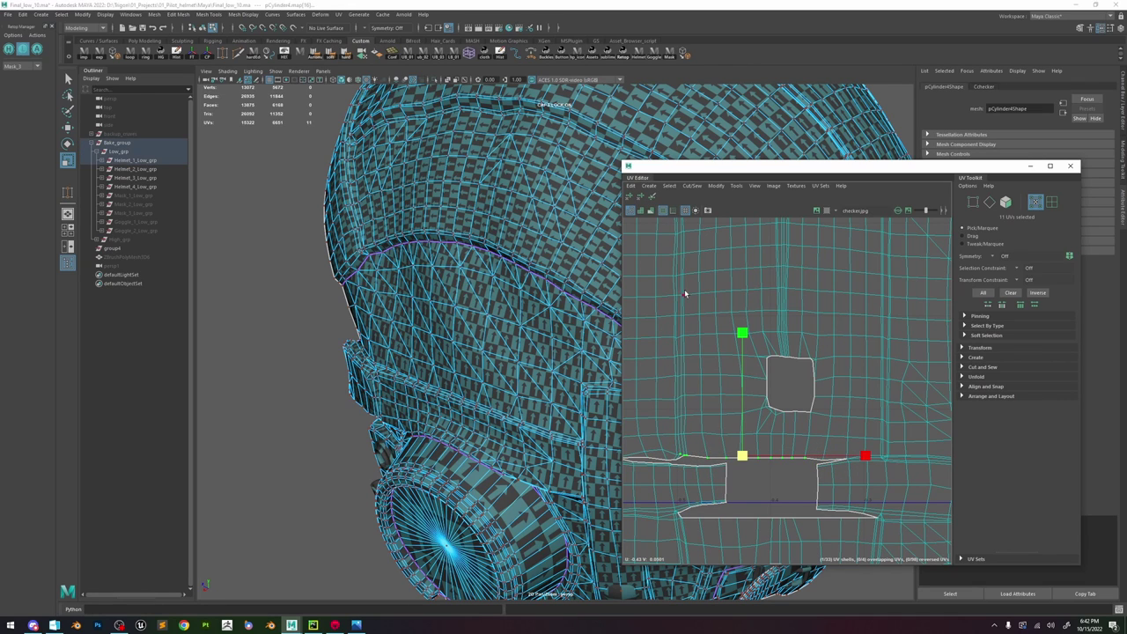
{"action": "left_click", "coordinate": [646, 199]}
{"action": "left_click_drag", "start_coordinate": [546, 321], "coordinate": [495, 344], "text": "alt"}
{"action": "left_click", "coordinate": [779, 484]}
{"action": "middle_click_drag", "start_coordinate": [775, 491], "coordinate": [791, 408], "text": "alt"}
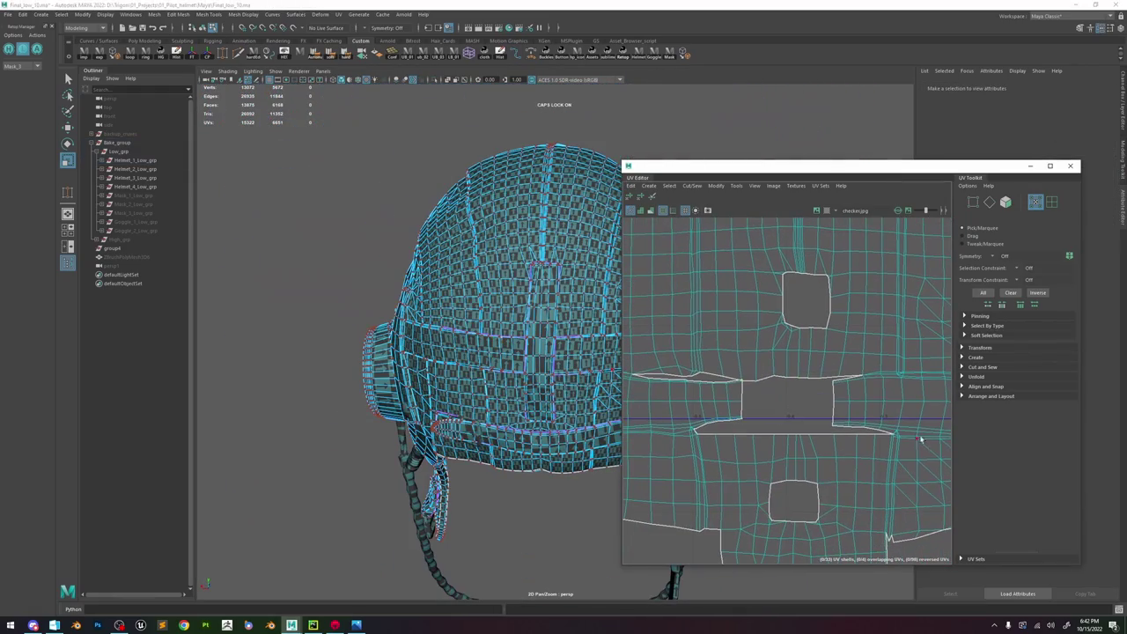
- Try to unfold the UVs along the slot's lower edge along V and inspect the checker on the helmet's back
{"action": "left_click_drag", "start_coordinate": [903, 429], "coordinate": [689, 446]}
{"action": "double_click", "coordinate": [685, 447]}
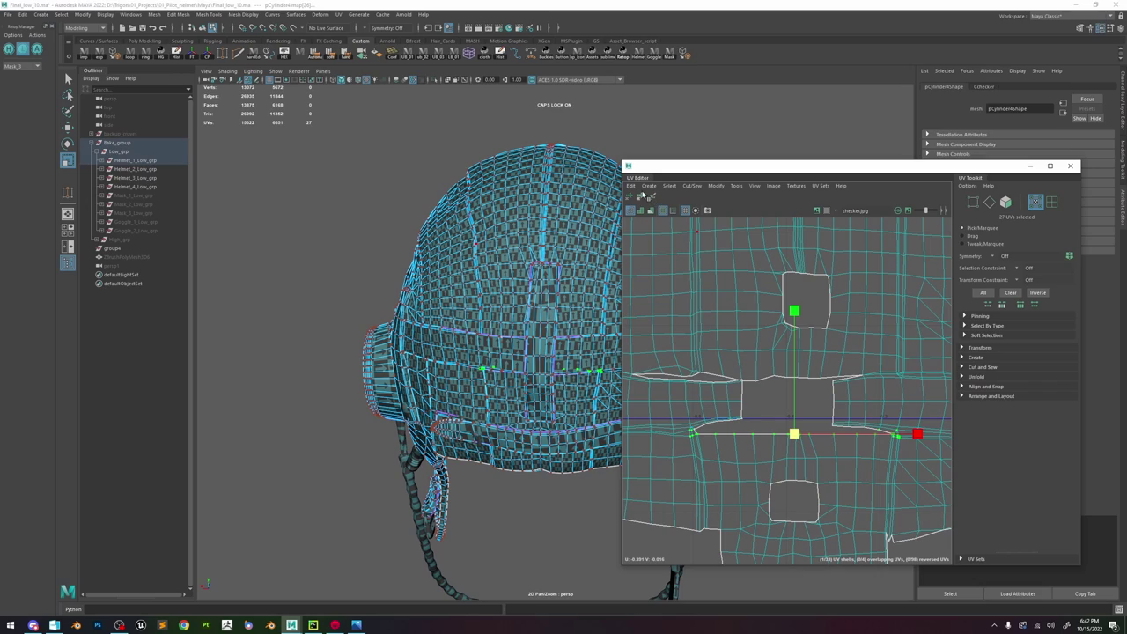
{"action": "left_click", "coordinate": [642, 194]}
{"action": "key", "text": "ctrl+z"}
{"action": "right_click_drag", "start_coordinate": [530, 393], "coordinate": [604, 475], "text": "alt"}
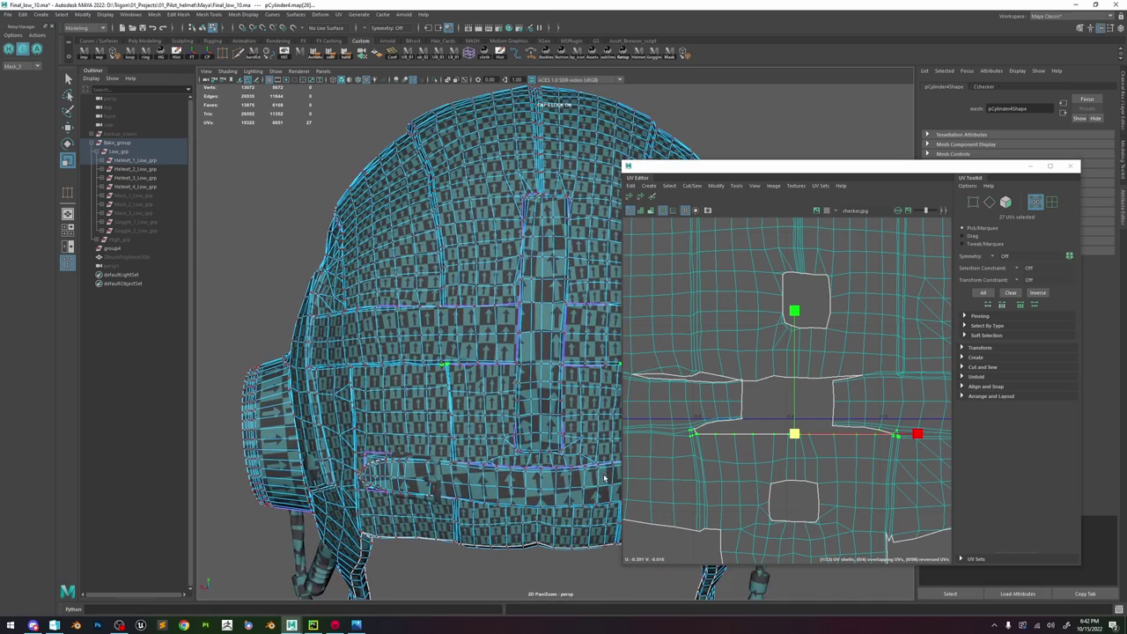
{"action": "scroll", "coordinate": [551, 413], "scroll_direction": "up", "scroll_amount": 6}
{"action": "scroll", "coordinate": [554, 422], "scroll_direction": "down", "scroll_amount": 6}
{"action": "left_click_drag", "start_coordinate": [554, 421], "coordinate": [560, 391], "text": "alt"}
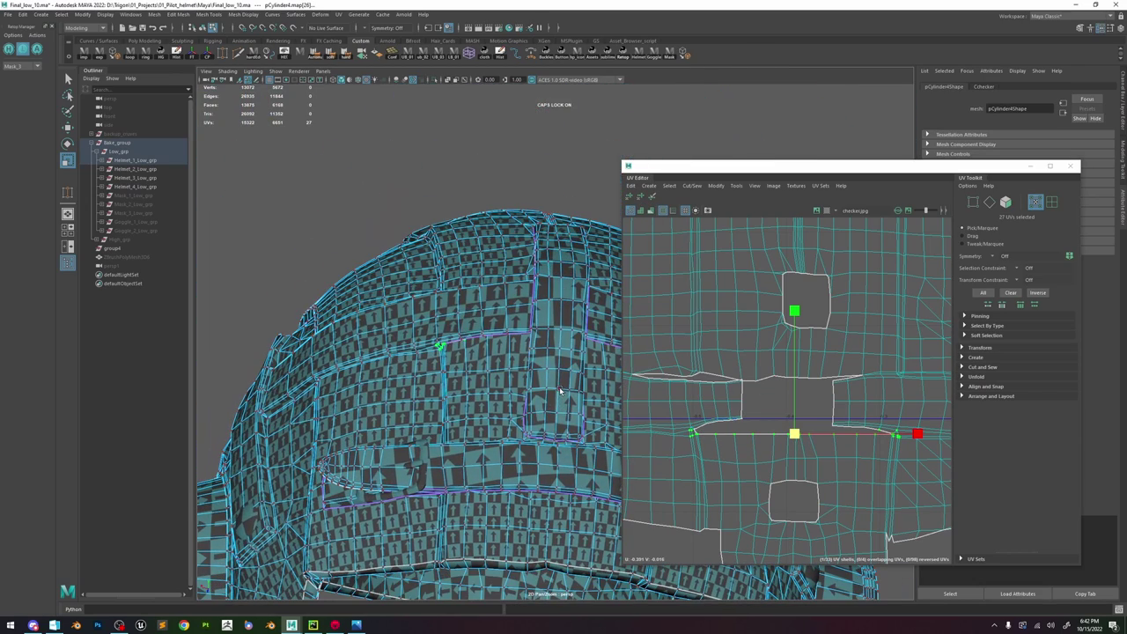
- Select the block of UVs between the slot and the back's lower border and unfold it along V repeatedly
{"action": "left_click_drag", "start_coordinate": [690, 442], "coordinate": [818, 492]}
{"action": "scroll", "coordinate": [817, 493], "scroll_direction": "down", "scroll_amount": 4}
{"action": "middle_click_drag", "start_coordinate": [847, 509], "coordinate": [823, 467], "text": "alt"}
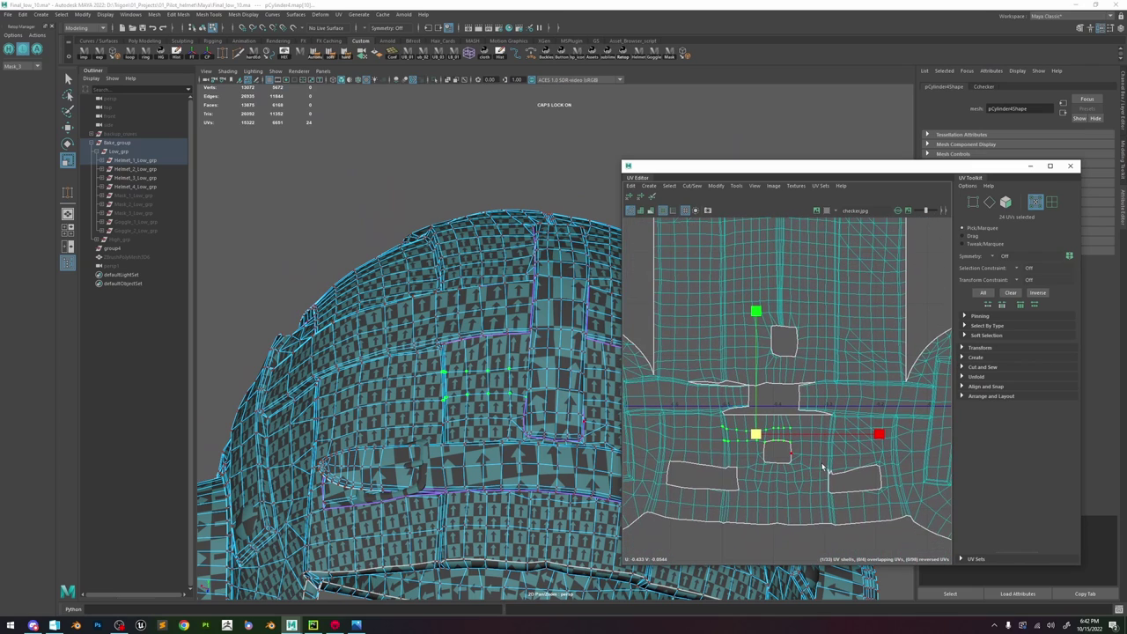
{"action": "left_click_drag", "start_coordinate": [899, 528], "coordinate": [652, 418]}
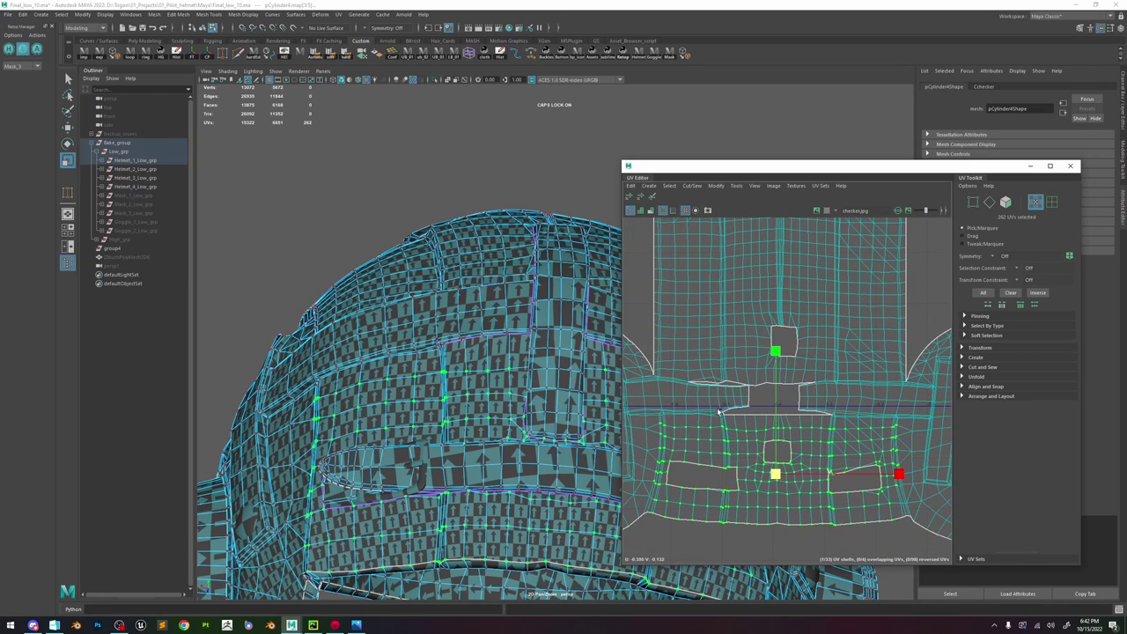
{"action": "left_click", "coordinate": [640, 198]}
{"action": "left_click", "coordinate": [640, 197]}
{"action": "left_click", "coordinate": [640, 197]}
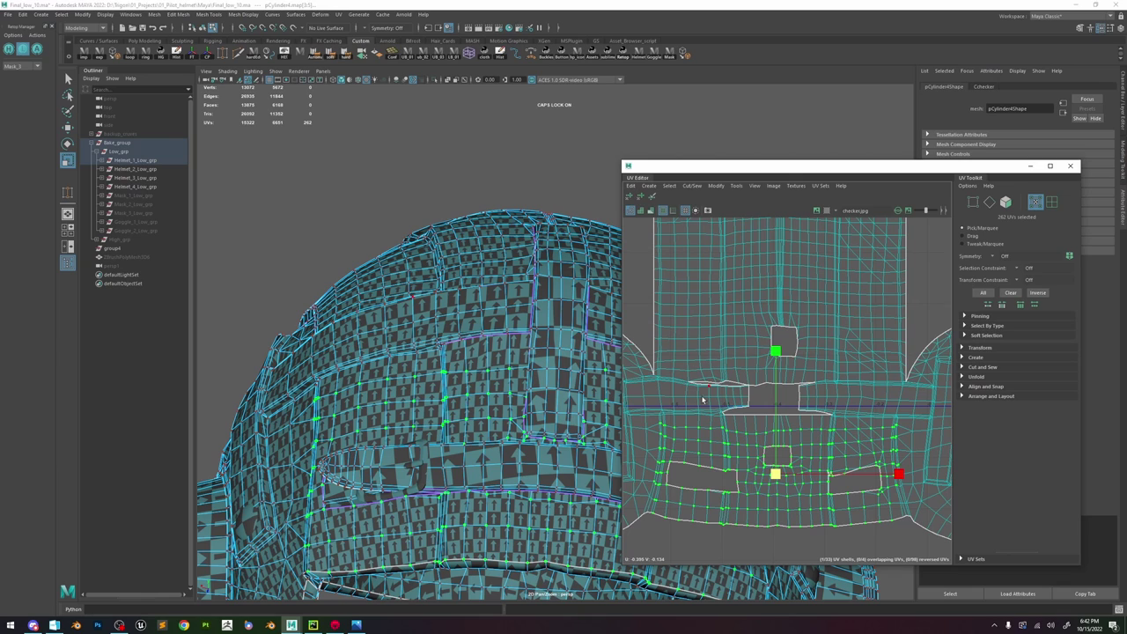
- Flatten the UVs of the back's lower border into a straight horizontal line and move the line slightly up
{"action": "scroll", "coordinate": [704, 404], "scroll_direction": "up", "scroll_amount": 1}
{"action": "scroll", "coordinate": [709, 415], "scroll_direction": "down", "scroll_amount": 1}
{"action": "middle_click_drag", "start_coordinate": [709, 415], "coordinate": [708, 356], "text": "alt"}
{"action": "middle_click_drag", "start_coordinate": [538, 422], "coordinate": [503, 385], "text": "alt"}
{"action": "left_click", "coordinate": [652, 469]}
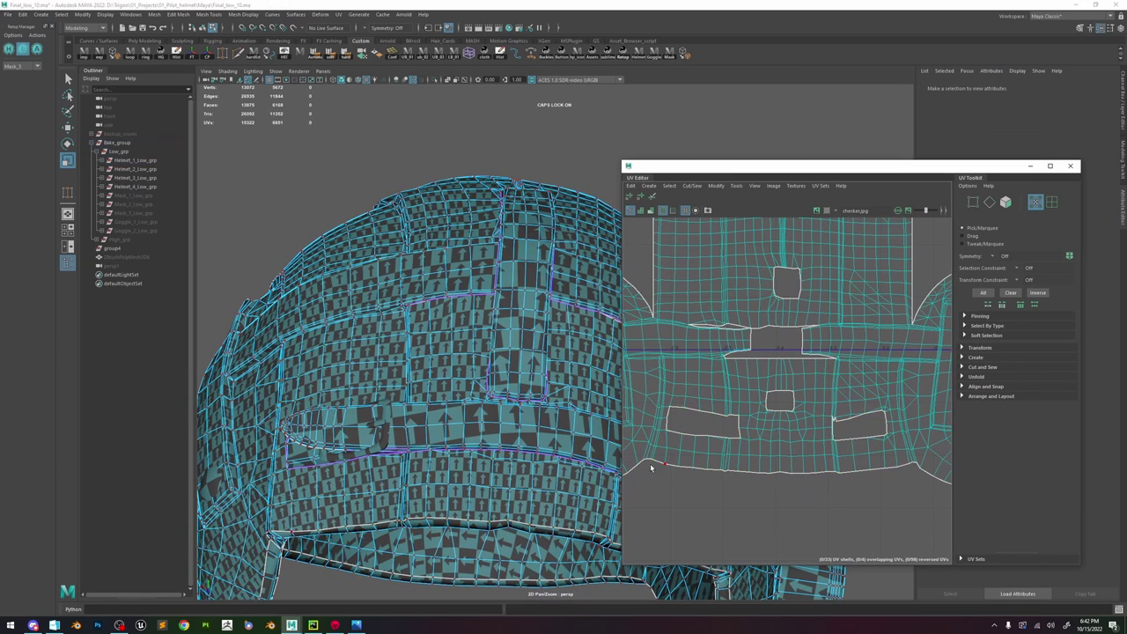
{"action": "left_click", "coordinate": [651, 458]}
{"action": "left_click", "coordinate": [653, 473]}
{"action": "left_click", "coordinate": [650, 465]}
{"action": "double_click", "coordinate": [913, 464], "text": "shift"}
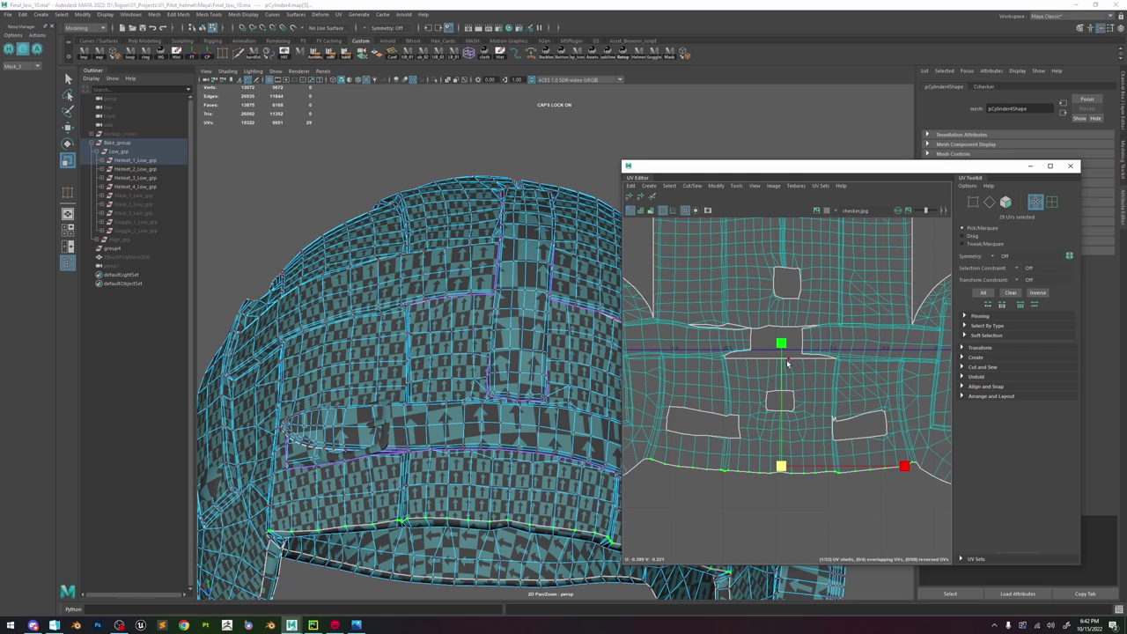
{"action": "key", "text": "w"}
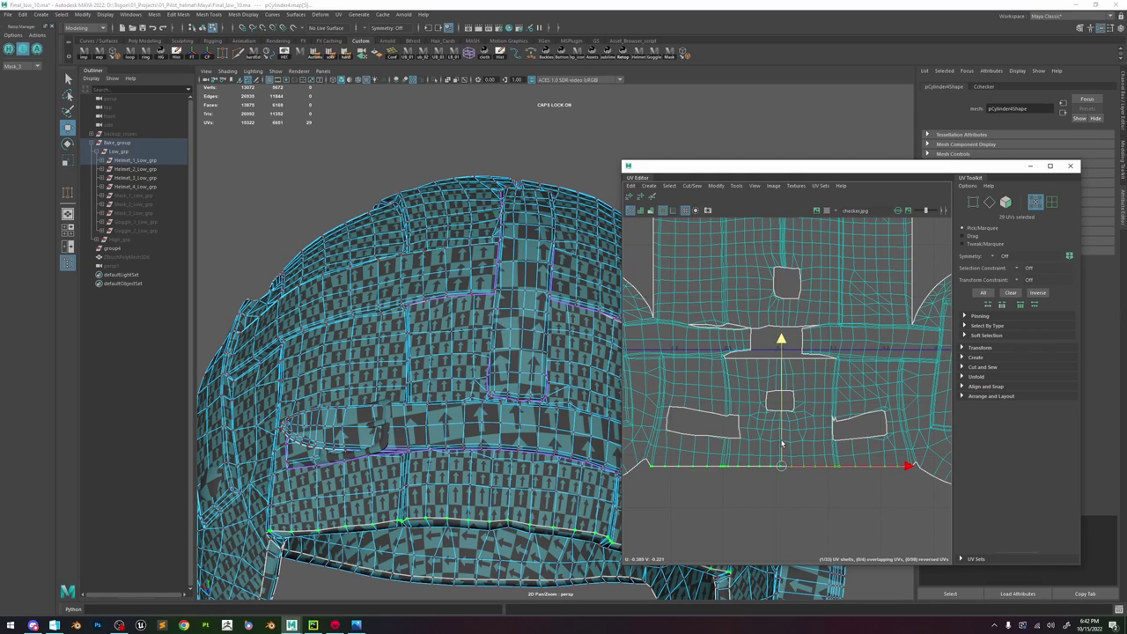
{"action": "left_click_drag", "start_coordinate": [781, 443], "coordinate": [781, 436]}
- Select the UV block directly above the straightened back border and unfold it along V
{"action": "left_click_drag", "start_coordinate": [929, 484], "coordinate": [640, 365]}
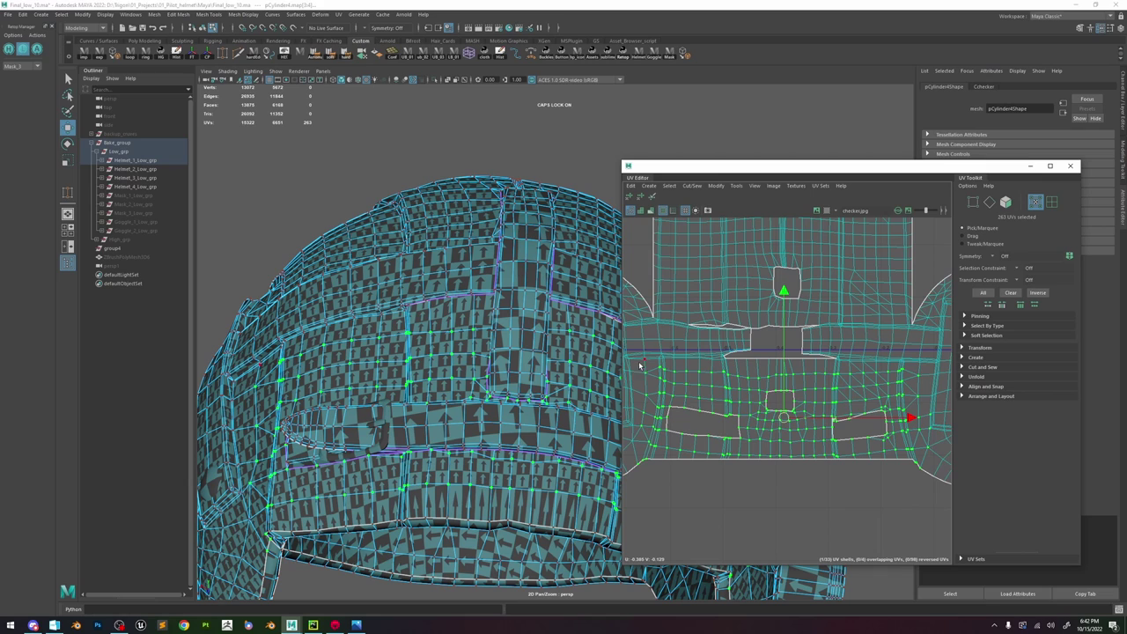
{"action": "left_click", "coordinate": [640, 197]}
{"action": "left_click_drag", "start_coordinate": [563, 269], "coordinate": [569, 312], "text": "alt"}
- Select the middle UVs of the slot's lower edge, unfold them along V and nudge them vertically
{"action": "left_click", "coordinate": [750, 358]}
{"action": "scroll", "coordinate": [751, 358], "scroll_direction": "up", "scroll_amount": 3}
{"action": "left_click", "coordinate": [723, 363]}
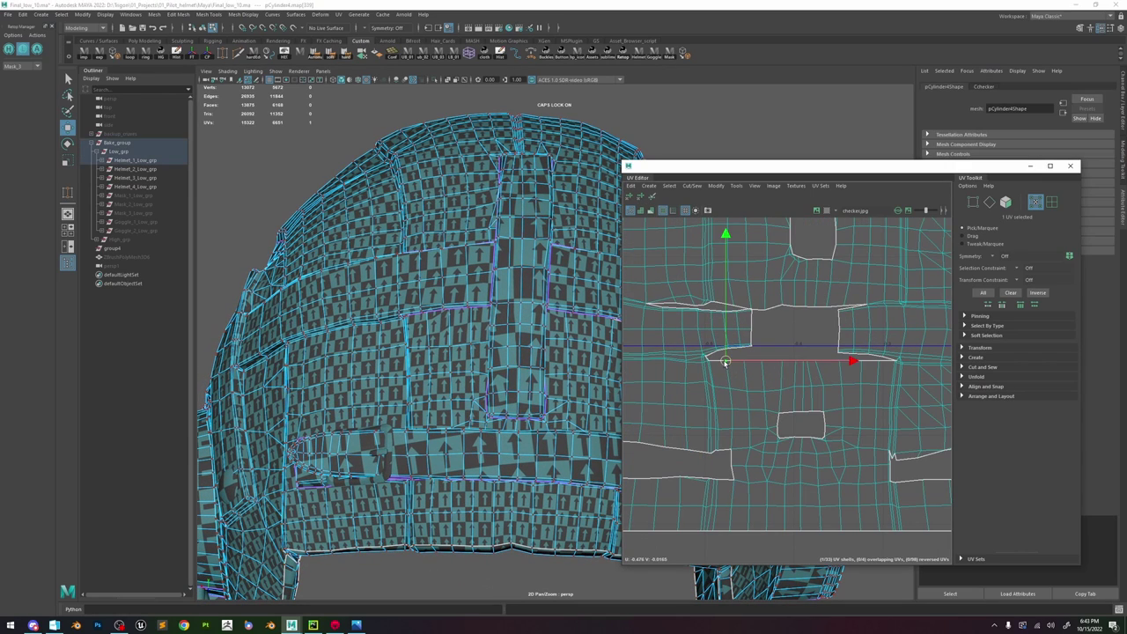
{"action": "left_click", "coordinate": [875, 363], "text": "shift"}
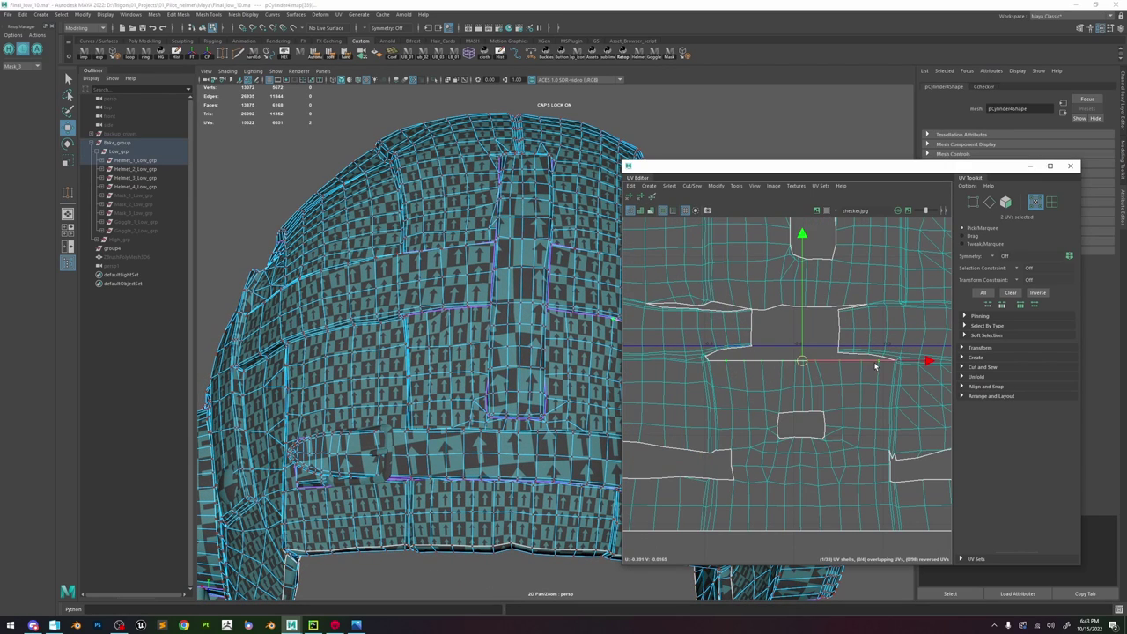
{"action": "left_click", "coordinate": [642, 197]}
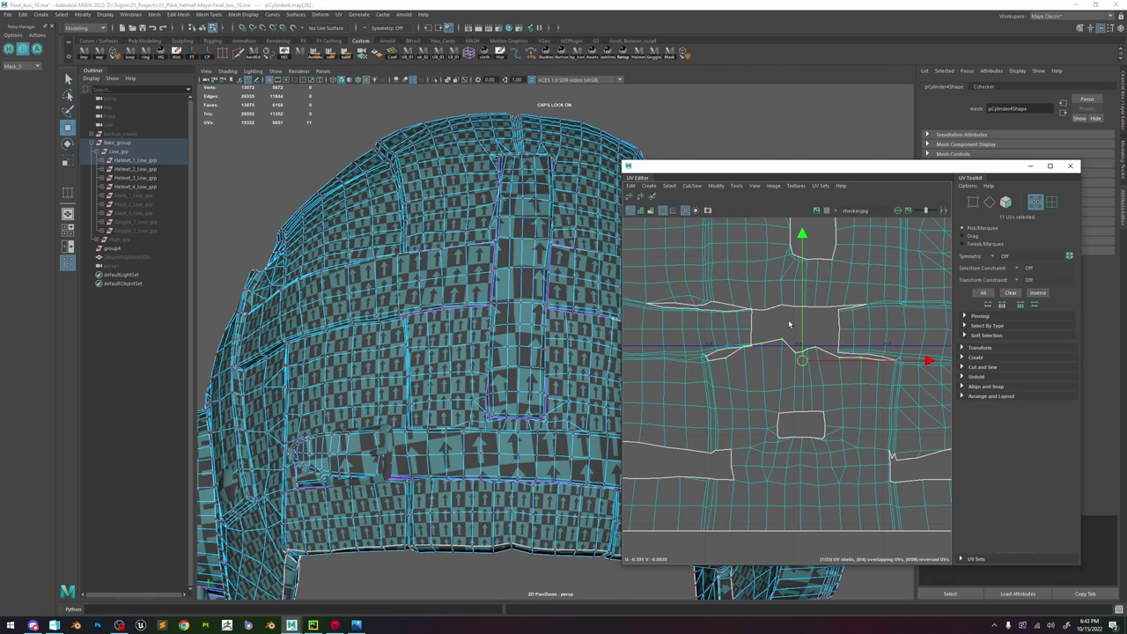
{"action": "left_click_drag", "start_coordinate": [802, 328], "coordinate": [802, 331]}
- Adjust individual UVs on the slot's edges by moving them vertically to even out the bumps
{"action": "left_click", "coordinate": [747, 349]}
{"action": "left_click", "coordinate": [761, 342]}
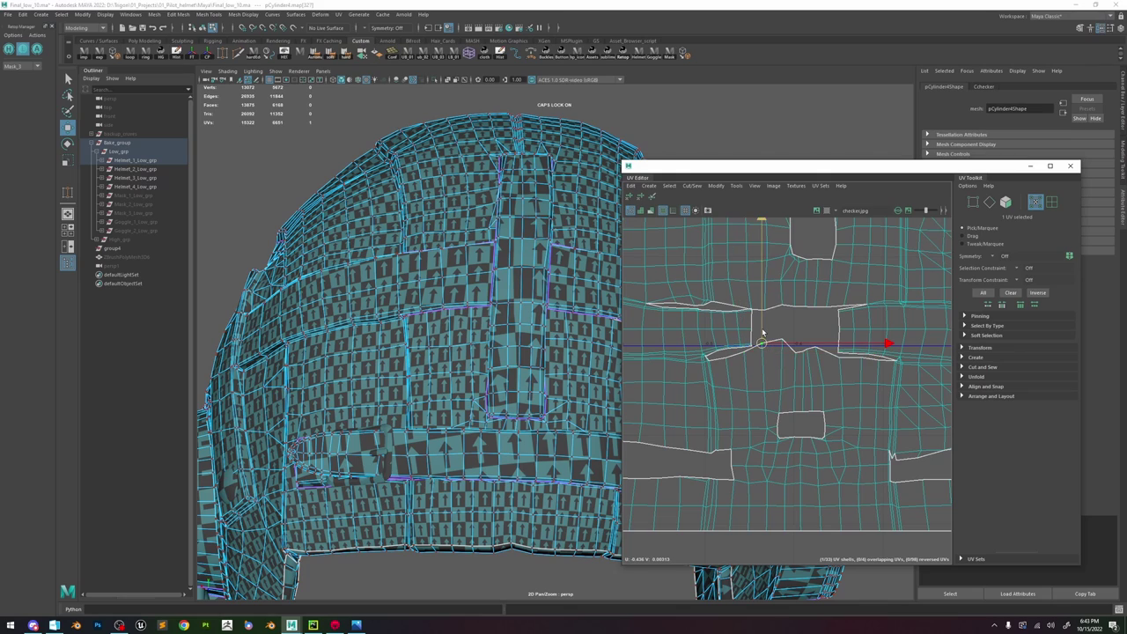
{"action": "left_click_drag", "start_coordinate": [762, 331], "coordinate": [753, 265]}
{"action": "left_click", "coordinate": [754, 306]}
{"action": "scroll", "coordinate": [755, 306], "scroll_direction": "up", "scroll_amount": 3}
{"action": "scroll", "coordinate": [748, 302], "scroll_direction": "up", "scroll_amount": 3}
{"action": "left_click", "coordinate": [844, 305]}
{"action": "left_click_drag", "start_coordinate": [845, 276], "coordinate": [845, 260]}
{"action": "scroll", "coordinate": [781, 345], "scroll_direction": "down", "scroll_amount": 3}
{"action": "scroll", "coordinate": [781, 345], "scroll_direction": "down", "scroll_amount": 5}
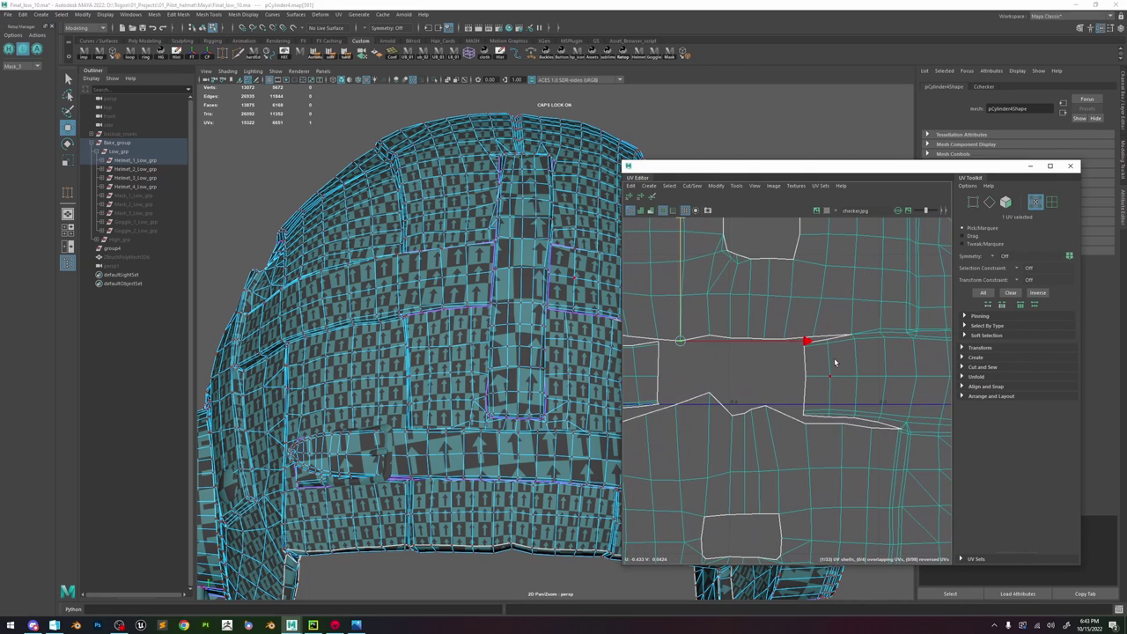
{"action": "scroll", "coordinate": [800, 387], "scroll_direction": "down", "scroll_amount": 3}
{"action": "left_click", "coordinate": [812, 447]}
- Select the narrow vertical strip shell from the helmet's back, optimize its UVs and rotate it upright
{"action": "scroll", "coordinate": [776, 384], "scroll_direction": "down", "scroll_amount": 4}
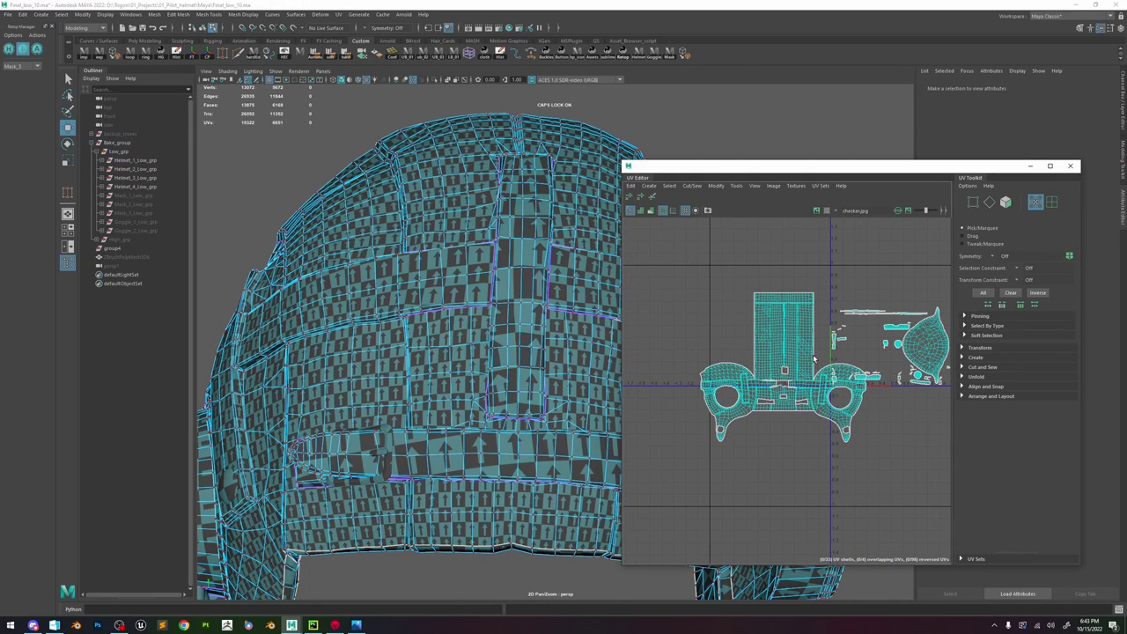
{"action": "middle_click_drag", "start_coordinate": [812, 355], "coordinate": [762, 362], "text": "alt"}
{"action": "scroll", "coordinate": [733, 378], "scroll_direction": "up", "scroll_amount": 3}
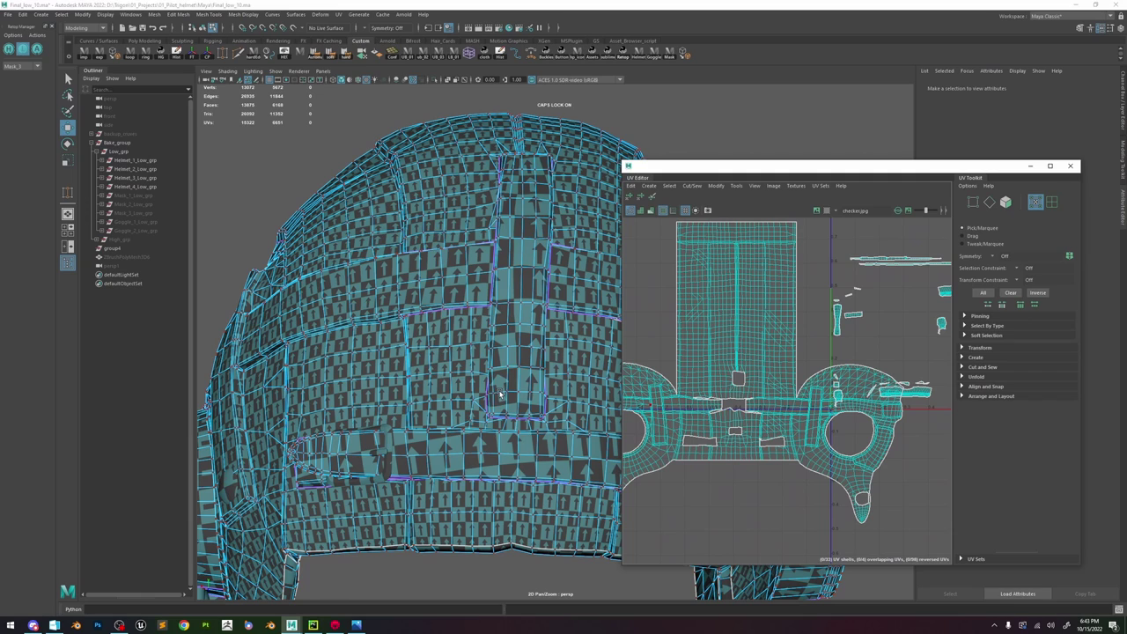
{"action": "left_click", "coordinate": [838, 327]}
{"action": "key", "text": "f"}
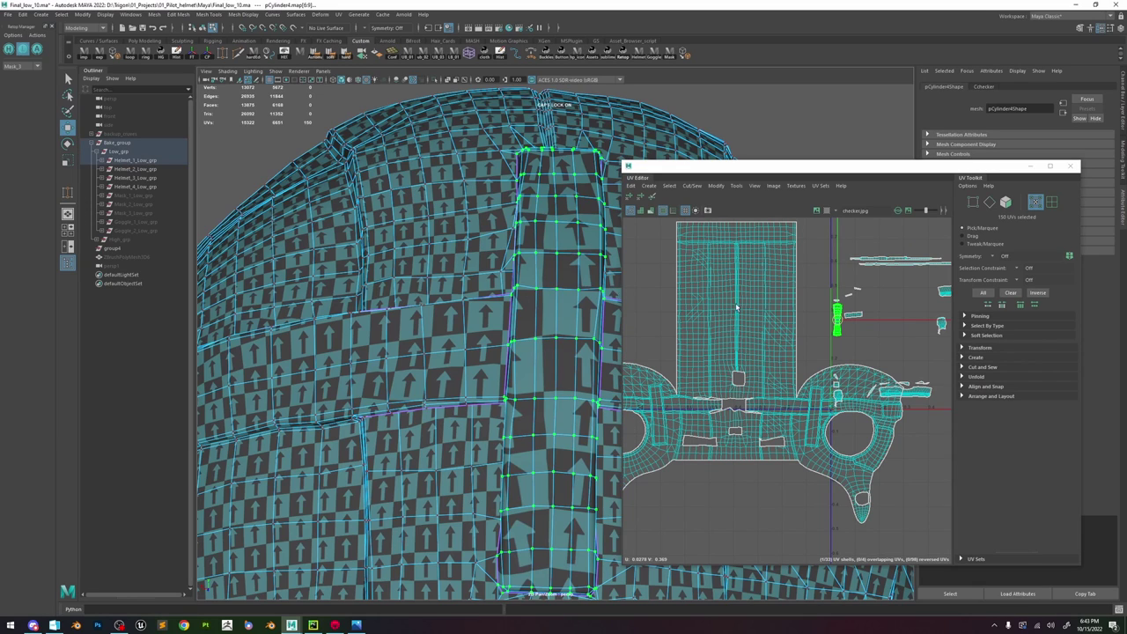
{"action": "key", "text": "f"}
{"action": "right_click_drag", "start_coordinate": [810, 373], "coordinate": [842, 350], "text": "shift"}
{"action": "key", "text": "e"}
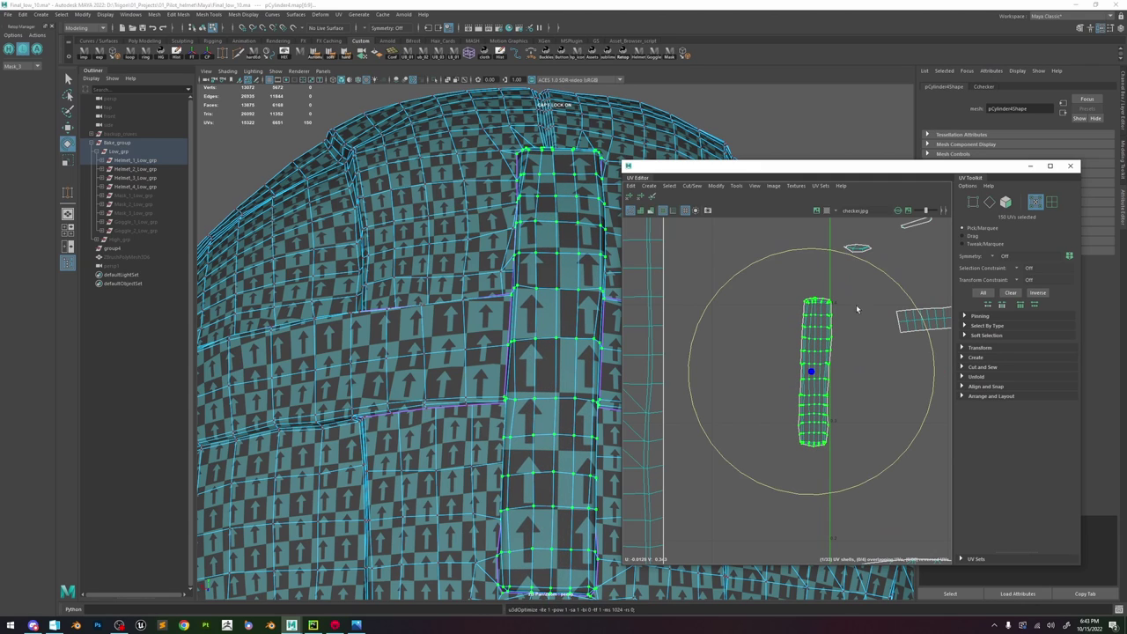
{"action": "left_click_drag", "start_coordinate": [871, 269], "coordinate": [870, 266]}
{"action": "key", "text": "w"}
- Flatten a middle cross row of the vertical strip shell horizontally and relax the strip's remaining UVs around it
{"action": "left_click", "coordinate": [836, 369]}
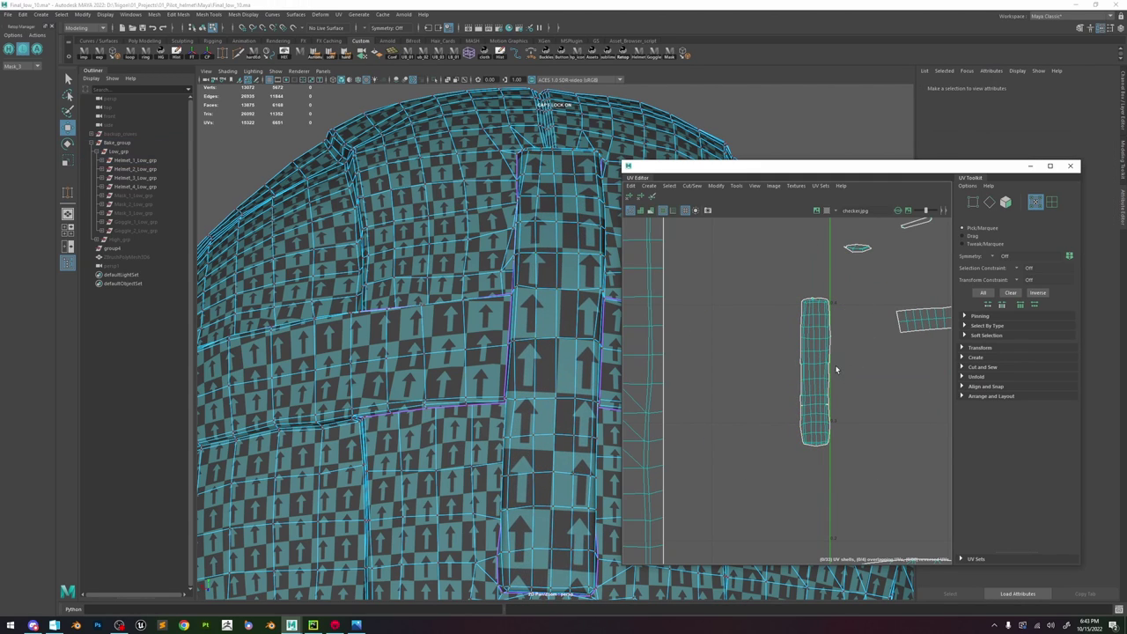
{"action": "scroll", "coordinate": [832, 369], "scroll_direction": "up", "scroll_amount": 6}
{"action": "left_click_drag", "start_coordinate": [775, 376], "coordinate": [700, 402]}
{"action": "left_click", "coordinate": [826, 373]}
{"action": "scroll", "coordinate": [779, 357], "scroll_direction": "down", "scroll_amount": 3}
{"action": "key", "text": "r"}
{"action": "left_click_drag", "start_coordinate": [762, 262], "coordinate": [775, 536]}
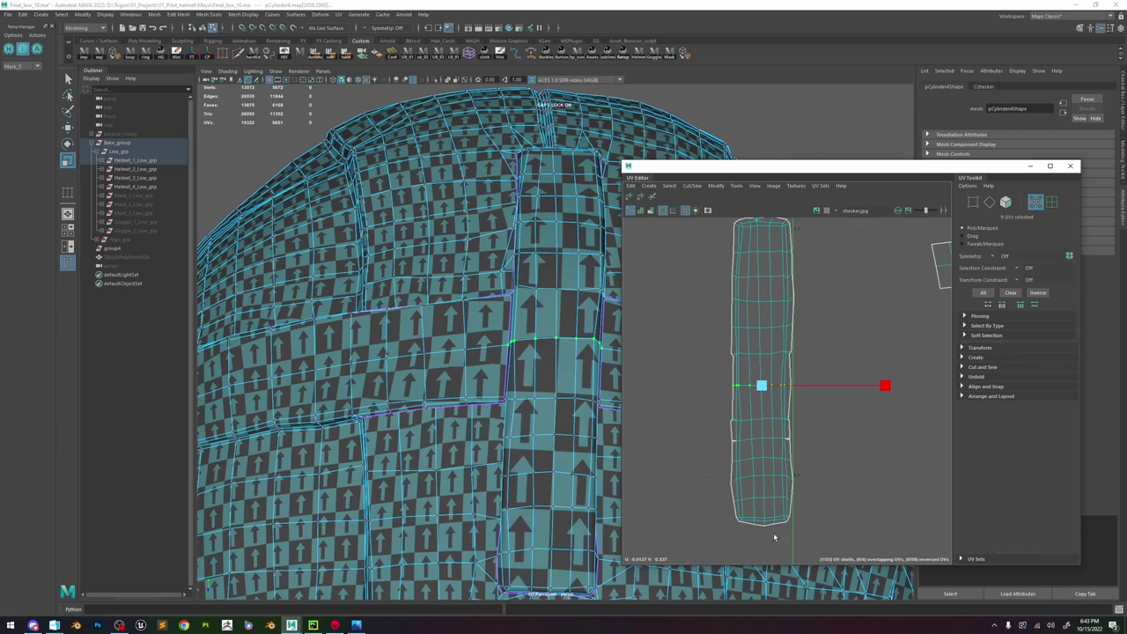
{"action": "scroll", "coordinate": [761, 413], "scroll_direction": "down", "scroll_amount": 4}
{"action": "left_click_drag", "start_coordinate": [789, 298], "coordinate": [675, 508]}
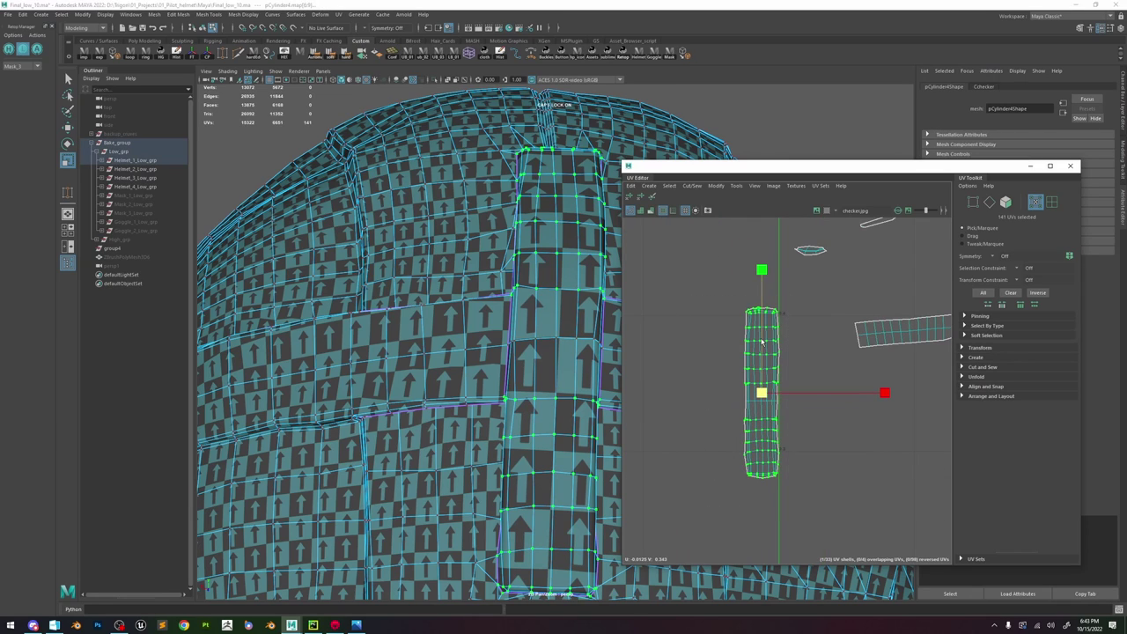
{"action": "left_click", "coordinate": [805, 327]}
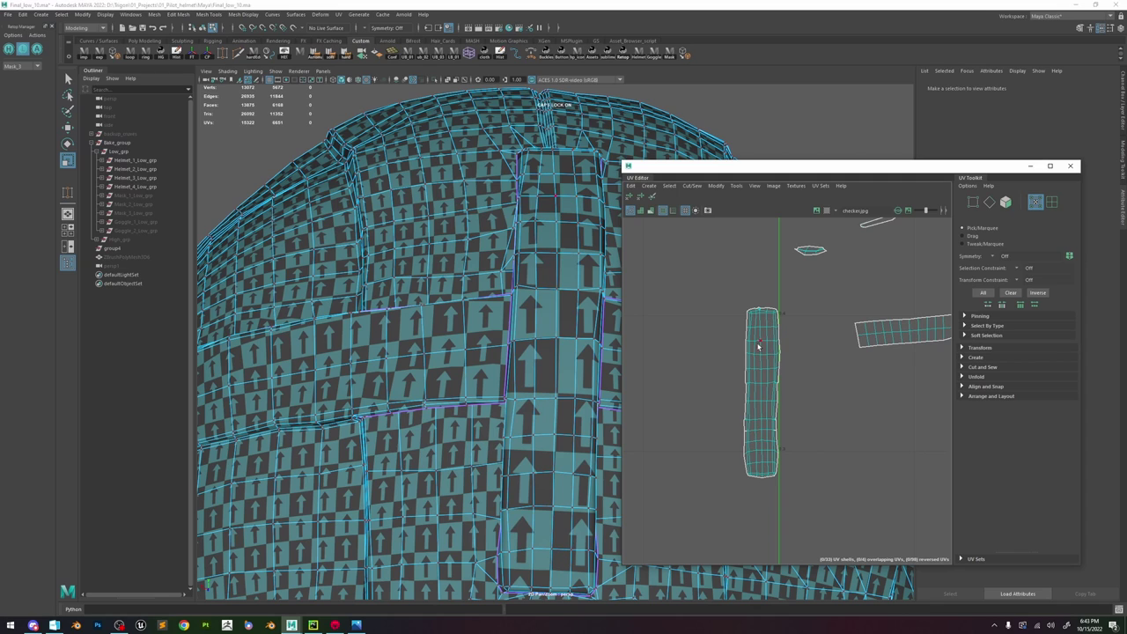
- Straighten the vertical strip's center column of UVs and relax the UVs on both sides of it
{"action": "scroll", "coordinate": [561, 318], "scroll_direction": "down", "scroll_amount": 5}
{"action": "left_click_drag", "start_coordinate": [576, 336], "coordinate": [598, 364], "text": "alt"}
{"action": "scroll", "coordinate": [735, 365], "scroll_direction": "up", "scroll_amount": 3}
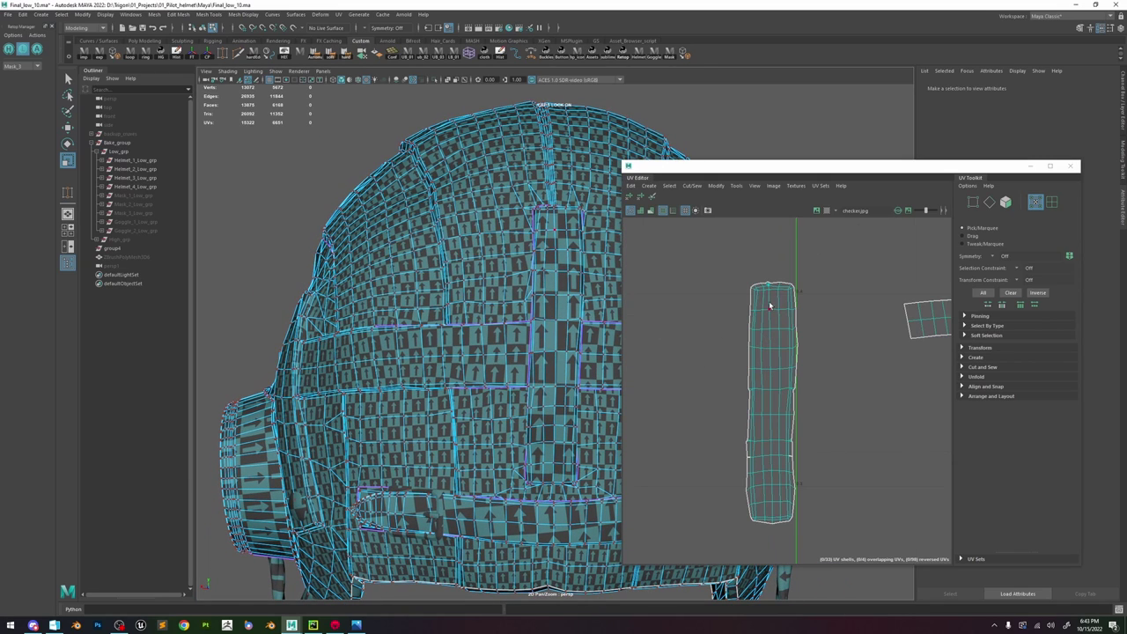
{"action": "double_click", "coordinate": [771, 293]}
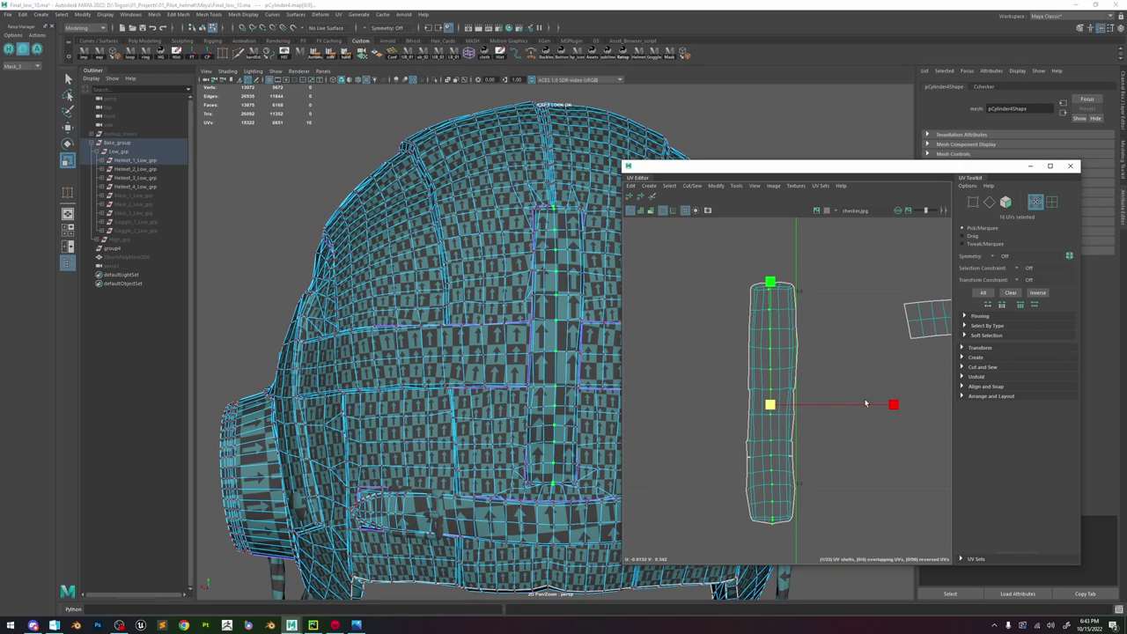
{"action": "left_click_drag", "start_coordinate": [825, 259], "coordinate": [673, 563]}
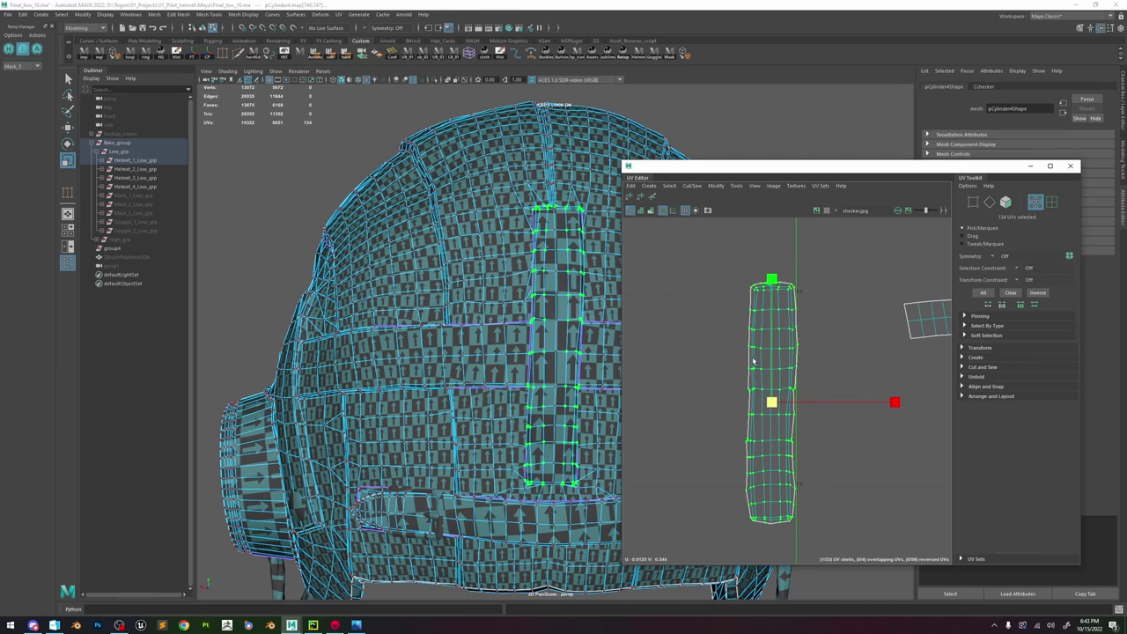
{"action": "right_click_drag", "start_coordinate": [753, 359], "coordinate": [776, 351], "text": "shift"}
- Rotate the tilted rectangular shell beside the vertical strip level, reposition it and optimize its UVs
{"action": "left_click", "coordinate": [785, 372]}
{"action": "scroll", "coordinate": [786, 373], "scroll_direction": "down", "scroll_amount": 3}
{"action": "middle_click_drag", "start_coordinate": [785, 372], "coordinate": [713, 377], "text": "alt"}
{"action": "key", "text": "e"}
{"action": "left_click_drag", "start_coordinate": [759, 387], "coordinate": [909, 271]}
{"action": "key", "text": "g"}
{"action": "key", "text": "w"}
{"action": "left_click_drag", "start_coordinate": [871, 329], "coordinate": [741, 352]}
{"action": "right_click_drag", "start_coordinate": [798, 330], "coordinate": [838, 301], "text": "shift"}
- Straighten both end columns of the rectangular shell vertically and unfold the UVs between them along U
{"action": "left_click_drag", "start_coordinate": [871, 379], "coordinate": [792, 386]}
{"action": "scroll", "coordinate": [775, 346], "scroll_direction": "up", "scroll_amount": 3}
{"action": "right_click_drag", "start_coordinate": [793, 386], "coordinate": [795, 375], "text": "shift"}
{"action": "left_click_drag", "start_coordinate": [924, 329], "coordinate": [906, 393]}
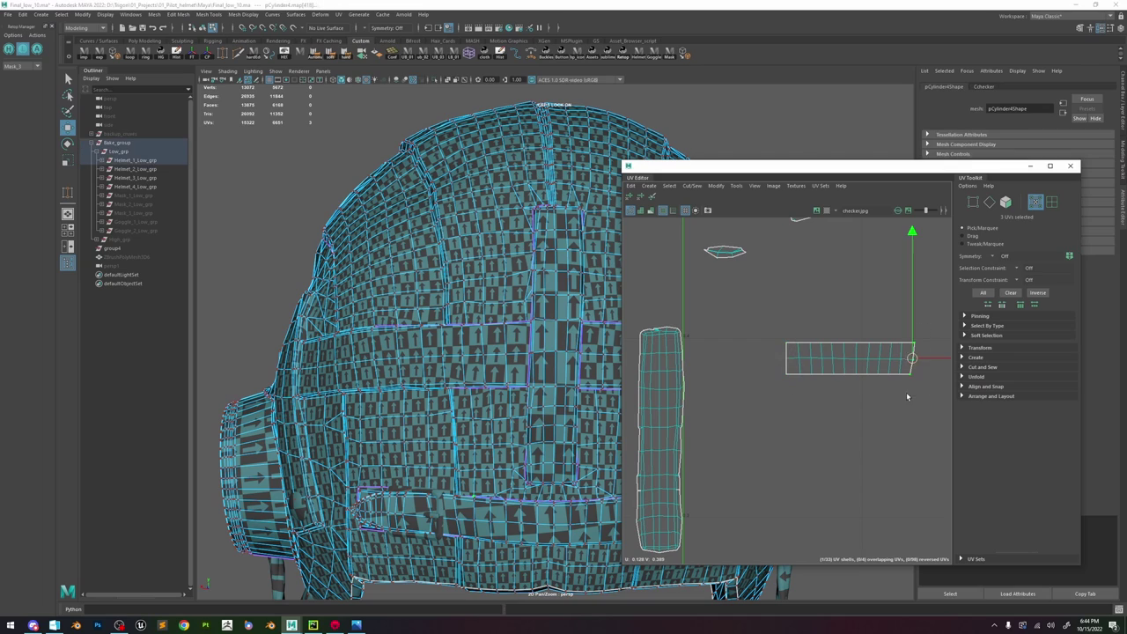
{"action": "right_click_drag", "start_coordinate": [907, 394], "coordinate": [909, 384], "text": "shift"}
{"action": "left_click_drag", "start_coordinate": [907, 382], "coordinate": [792, 337]}
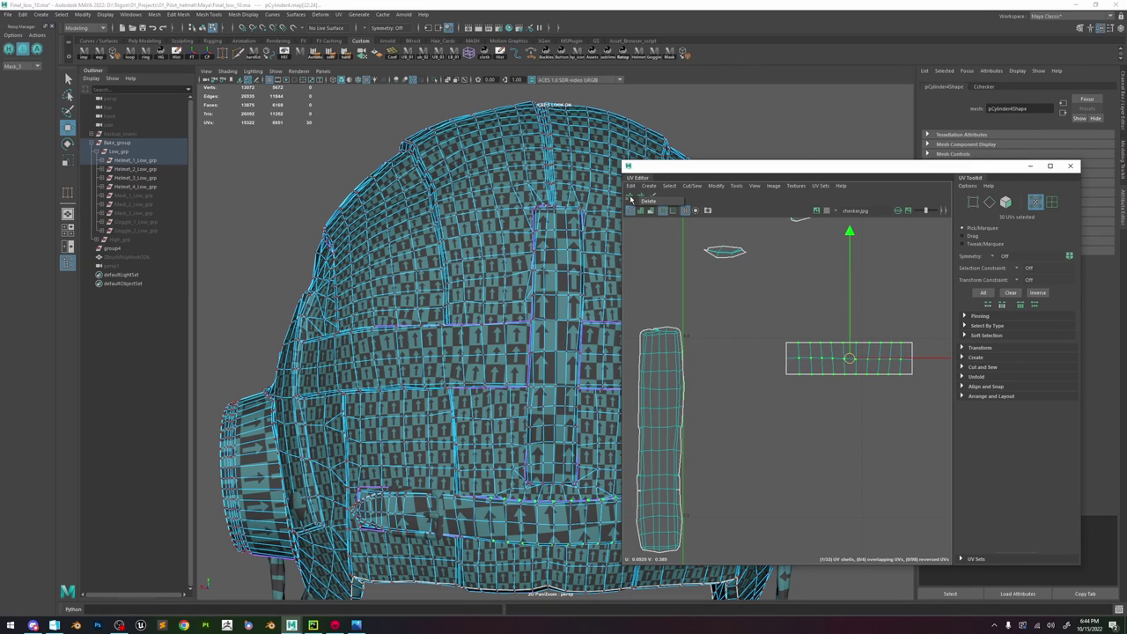
{"action": "left_click", "coordinate": [762, 286]}
{"action": "scroll", "coordinate": [649, 242], "scroll_direction": "down", "scroll_amount": 9}
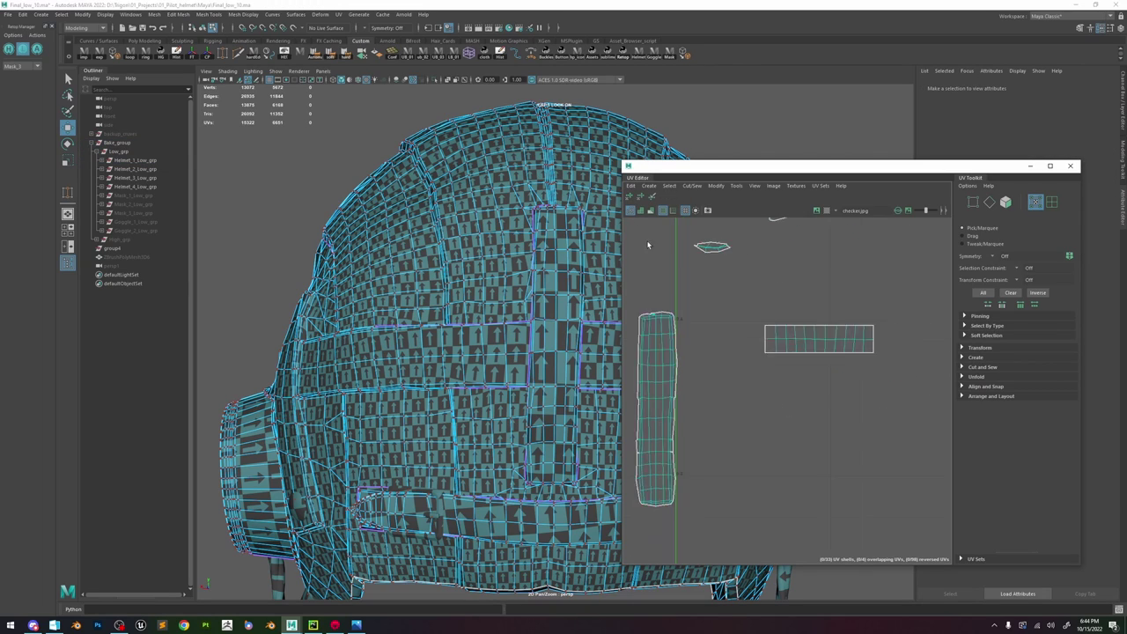
- Move the tilted thin six-UV shell just above the rectangular shell and rotate it level
{"action": "scroll", "coordinate": [749, 263], "scroll_direction": "up", "scroll_amount": 6}
{"action": "double_click", "coordinate": [769, 262]}
{"action": "key", "text": "e"}
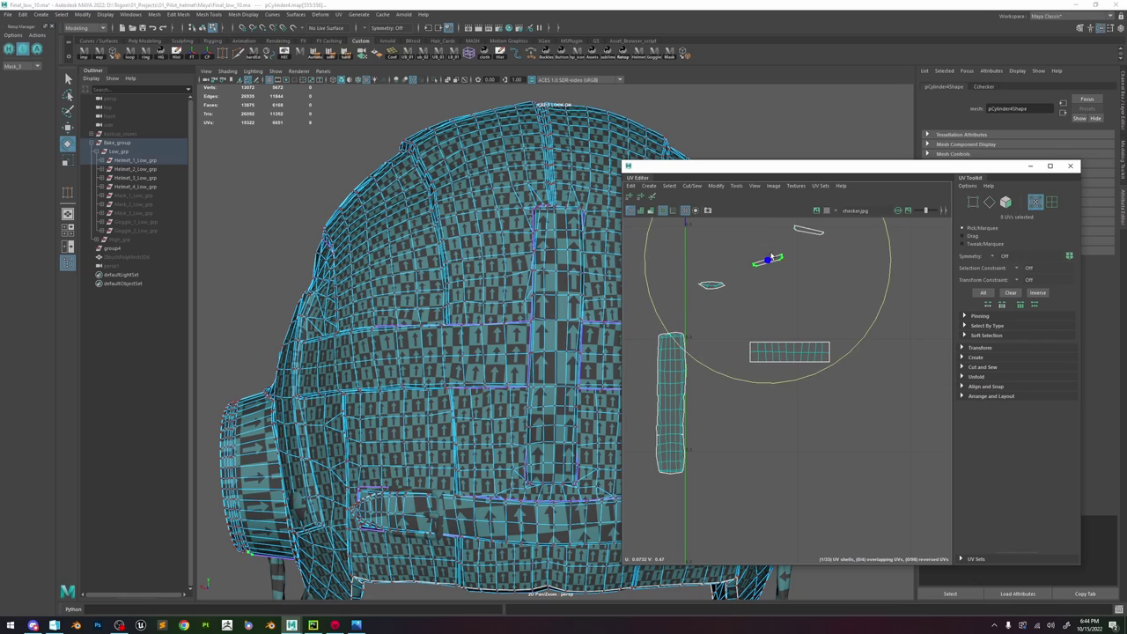
{"action": "key", "text": "w"}
{"action": "left_click_drag", "start_coordinate": [768, 262], "coordinate": [790, 327]}
{"action": "right_click_drag", "start_coordinate": [790, 294], "coordinate": [828, 292]}
{"action": "key", "text": "h"}
{"action": "key", "text": "e"}
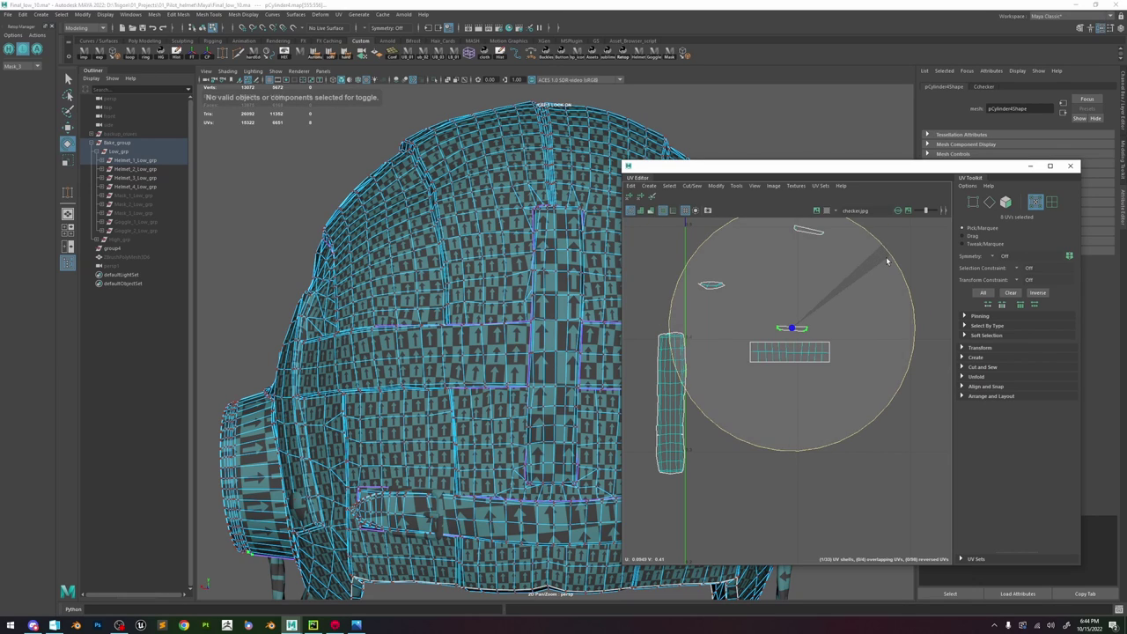
{"action": "key", "text": "w"}
- Move the second thin tilted shell above the first one and rotate it level
{"action": "left_click", "coordinate": [806, 229]}
{"action": "left_click_drag", "start_coordinate": [805, 230], "coordinate": [793, 317]}
{"action": "key", "text": "e"}
{"action": "left_click_drag", "start_coordinate": [886, 240], "coordinate": [867, 223]}
- Unfold the small lens-shaped shell and frame it in both views to locate it on the helmet
{"action": "key", "text": "w"}
{"action": "left_click", "coordinate": [713, 284]}
{"action": "right_click", "coordinate": [726, 284]}
{"action": "right_click_drag", "start_coordinate": [712, 285], "coordinate": [729, 335], "text": "alt"}
{"action": "key", "text": "e"}
{"action": "key", "text": "f"}
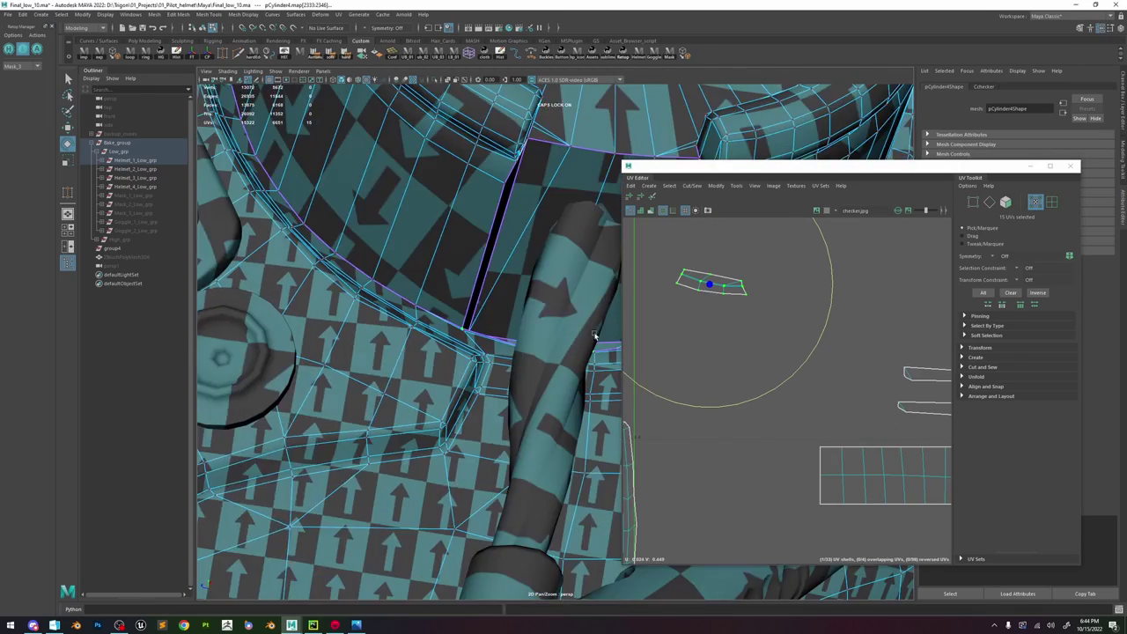
{"action": "right_click_drag", "start_coordinate": [572, 352], "coordinate": [520, 352], "text": "alt"}
{"action": "right_click_drag", "start_coordinate": [819, 367], "coordinate": [766, 367], "text": "alt"}
- Move the ear cup's long ring shell up into open UV space and frame the ear cup on the helmet
{"action": "left_click", "coordinate": [712, 422]}
{"action": "key", "text": "w"}
{"action": "left_click_drag", "start_coordinate": [712, 419], "coordinate": [721, 333]}
{"action": "key", "text": "f"}
{"action": "right_click_drag", "start_coordinate": [590, 330], "coordinate": [523, 327], "text": "alt"}
{"action": "left_click_drag", "start_coordinate": [523, 328], "coordinate": [599, 330], "text": "alt"}
{"action": "right_click_drag", "start_coordinate": [546, 335], "coordinate": [616, 331], "text": "alt"}
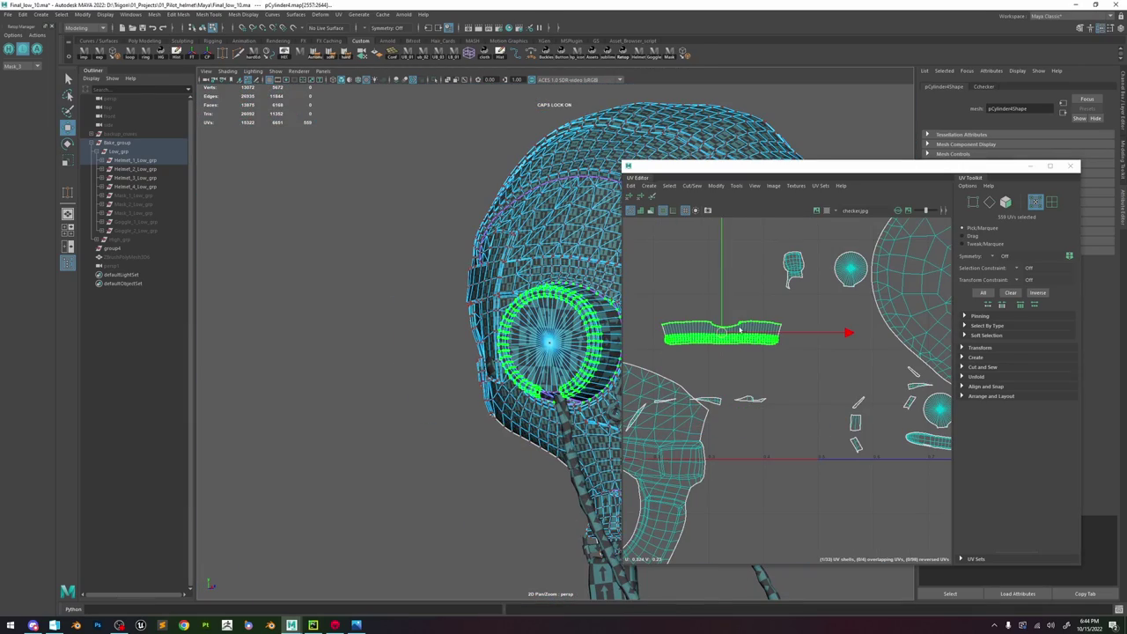
{"action": "left_click", "coordinate": [737, 361]}
{"action": "right_click_drag", "start_coordinate": [727, 338], "coordinate": [775, 340], "text": "alt"}
{"action": "left_click_drag", "start_coordinate": [529, 334], "coordinate": [572, 308], "text": "alt"}
{"action": "right_click_drag", "start_coordinate": [572, 308], "coordinate": [640, 217], "text": "alt"}
{"action": "middle_click_drag", "start_coordinate": [750, 327], "coordinate": [814, 332], "text": "alt"}
{"action": "left_click", "coordinate": [911, 336]}
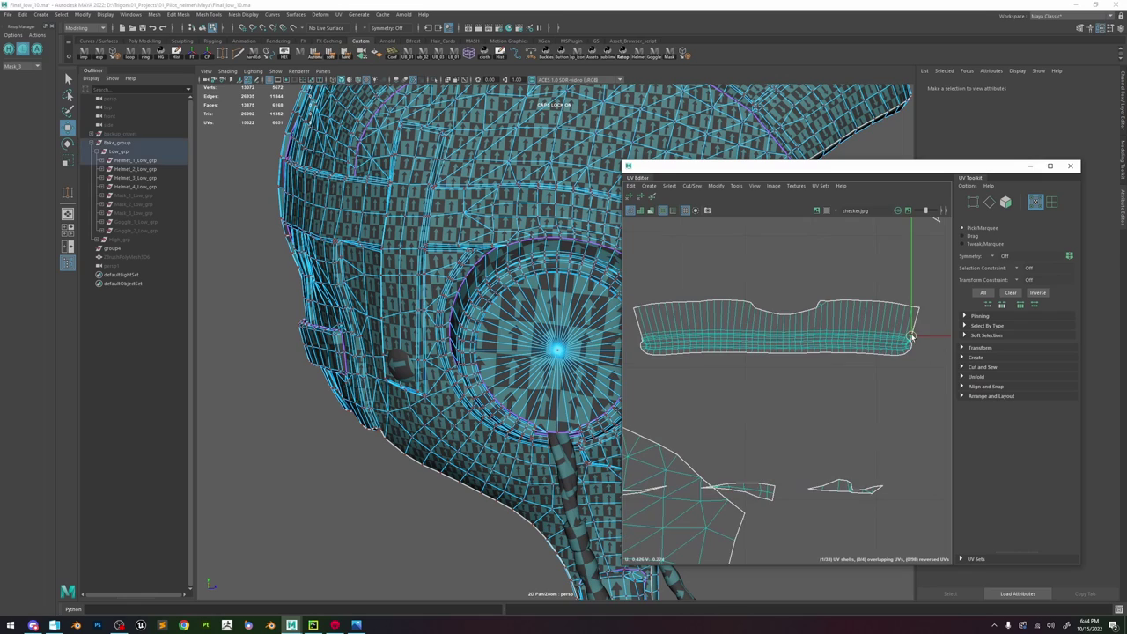
{"action": "double_click", "coordinate": [641, 335], "text": "shift"}
{"action": "key", "text": "r"}
{"action": "key", "text": "w"}
{"action": "left_click_drag", "start_coordinate": [777, 286], "coordinate": [776, 279]}
{"action": "key", "text": "ctrl+z"}
{"action": "key", "text": "ctrl+z"}
{"action": "key", "text": "ctrl+z"}
- Flatten the inner UV row above the lower band of the ear cup's notched ring shell into a horizontal line
{"action": "left_click", "coordinate": [642, 334]}
{"action": "double_click", "coordinate": [898, 333], "text": "shift"}
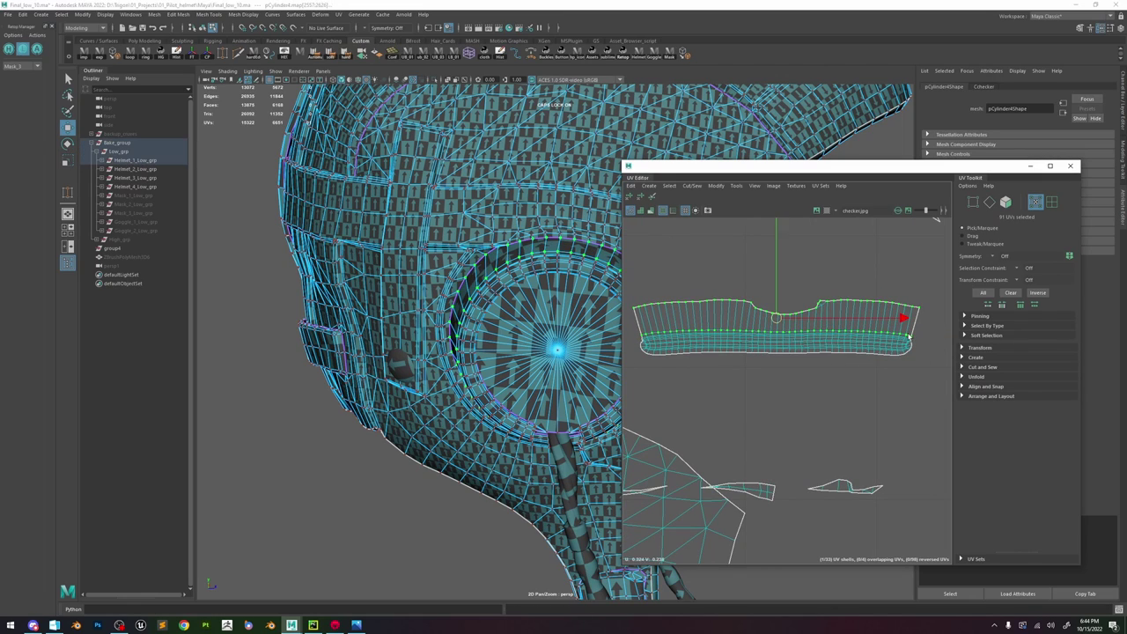
{"action": "key", "text": "r"}
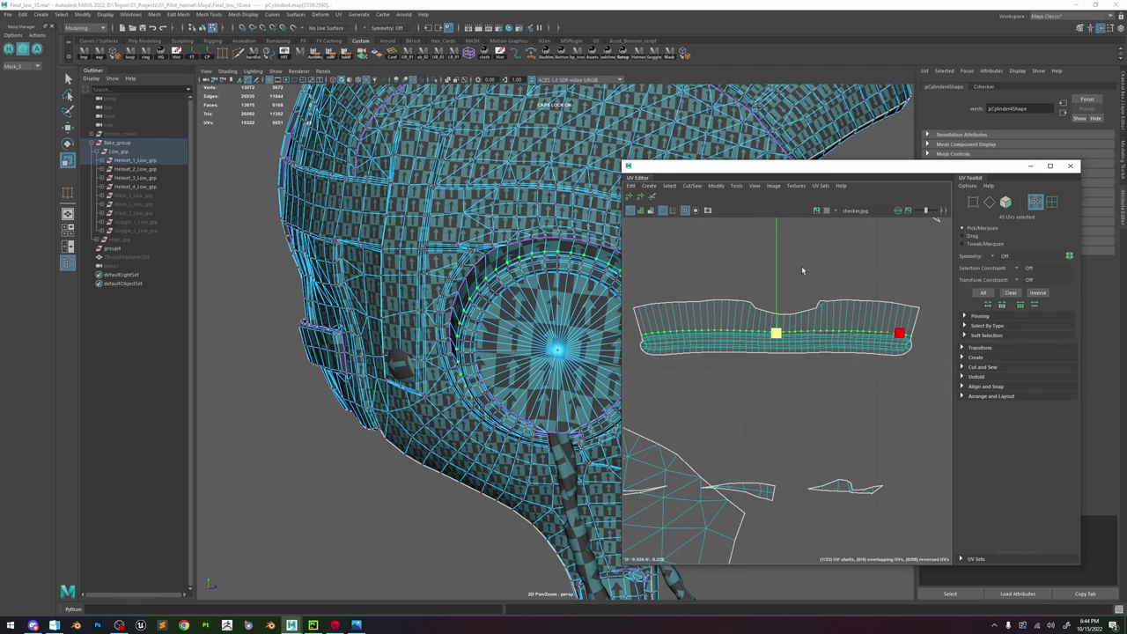
- Optimize and relax all the ring shell's remaining UVs while keeping the flattened inner row fixed
{"action": "left_click_drag", "start_coordinate": [935, 387], "coordinate": [627, 275]}
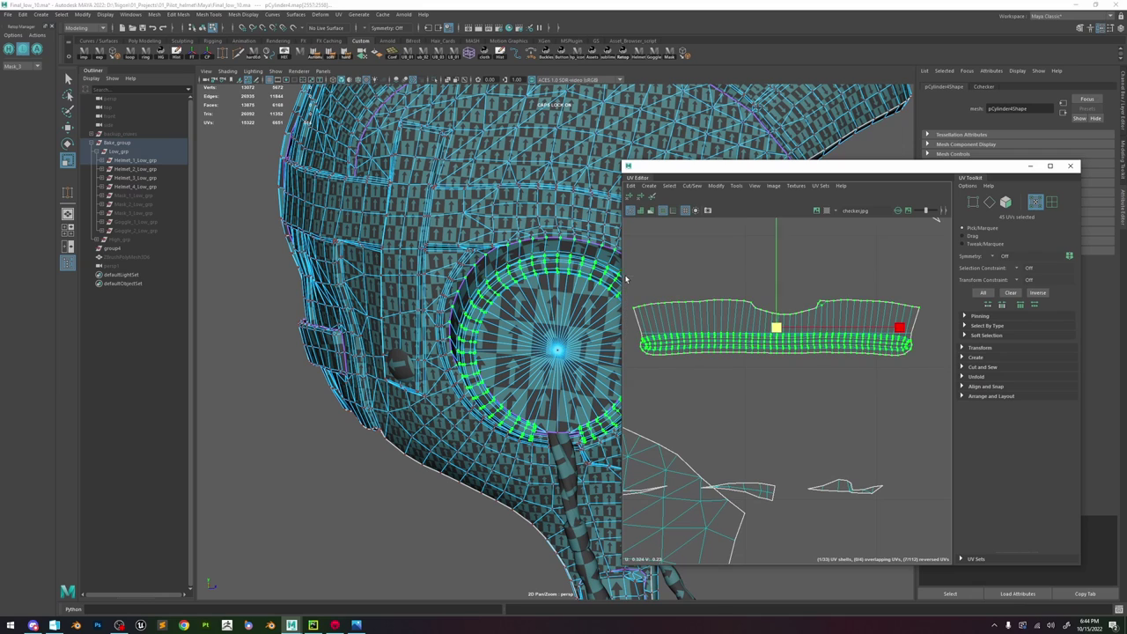
{"action": "right_click_drag", "start_coordinate": [696, 278], "coordinate": [721, 278], "text": "shift"}
{"action": "key", "text": "g"}
{"action": "key", "text": "g"}
{"action": "key", "text": "g"}
{"action": "key", "text": "g"}
{"action": "key", "text": "ctrl+z"}
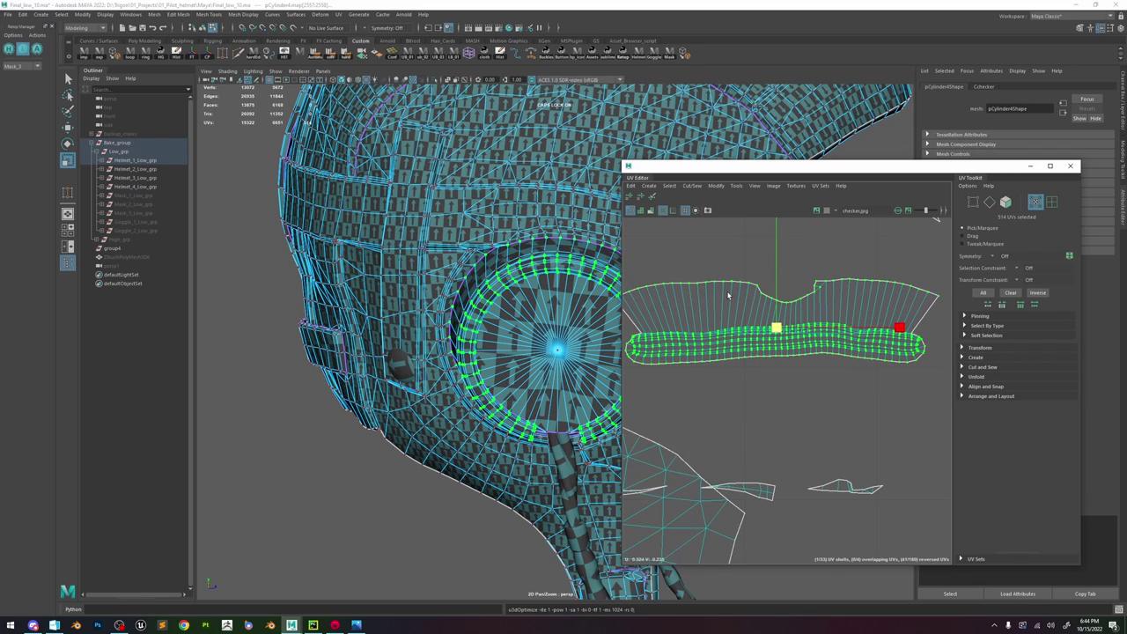
{"action": "left_click", "coordinate": [653, 198]}
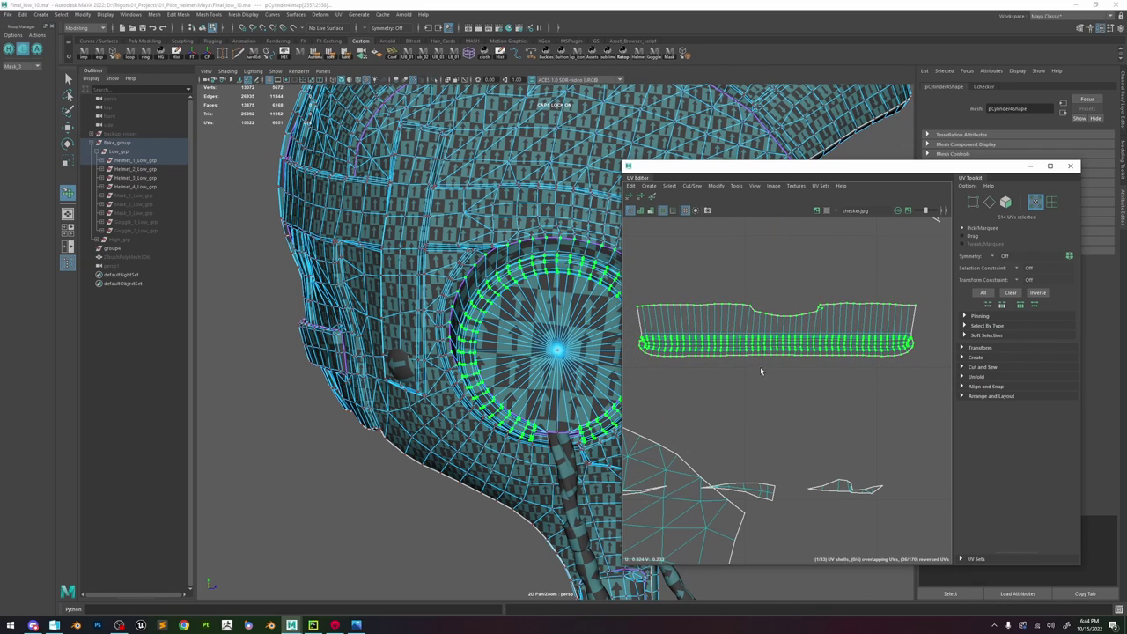
- Flatten the ring shell's upper border into horizontal lines on both sides of the notch
{"action": "left_click", "coordinate": [782, 336]}
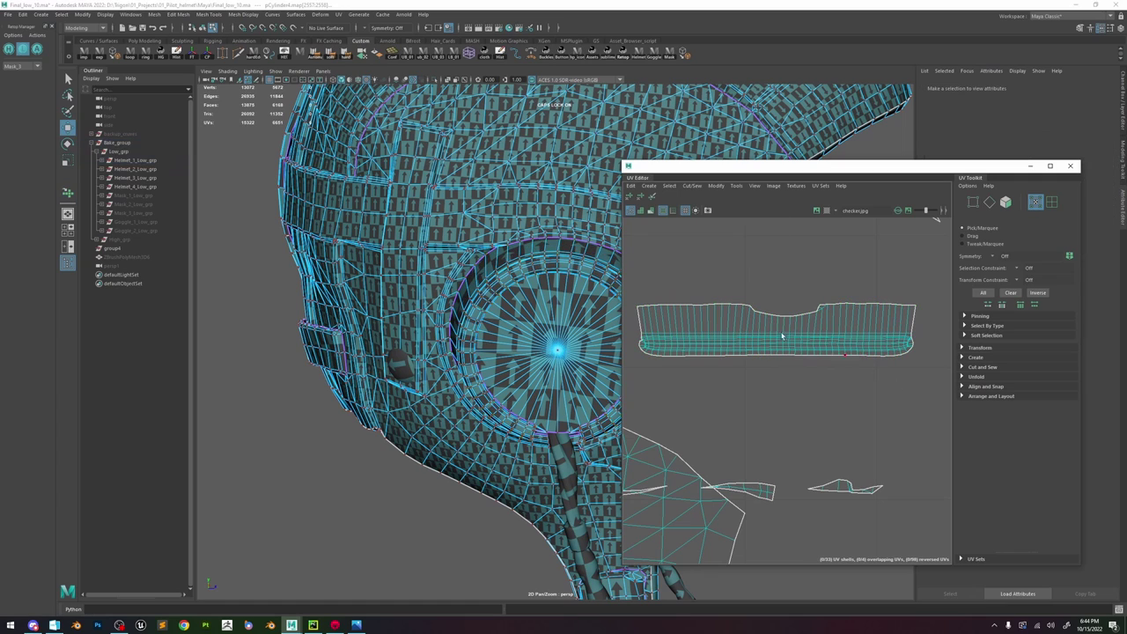
{"action": "left_click", "coordinate": [638, 307]}
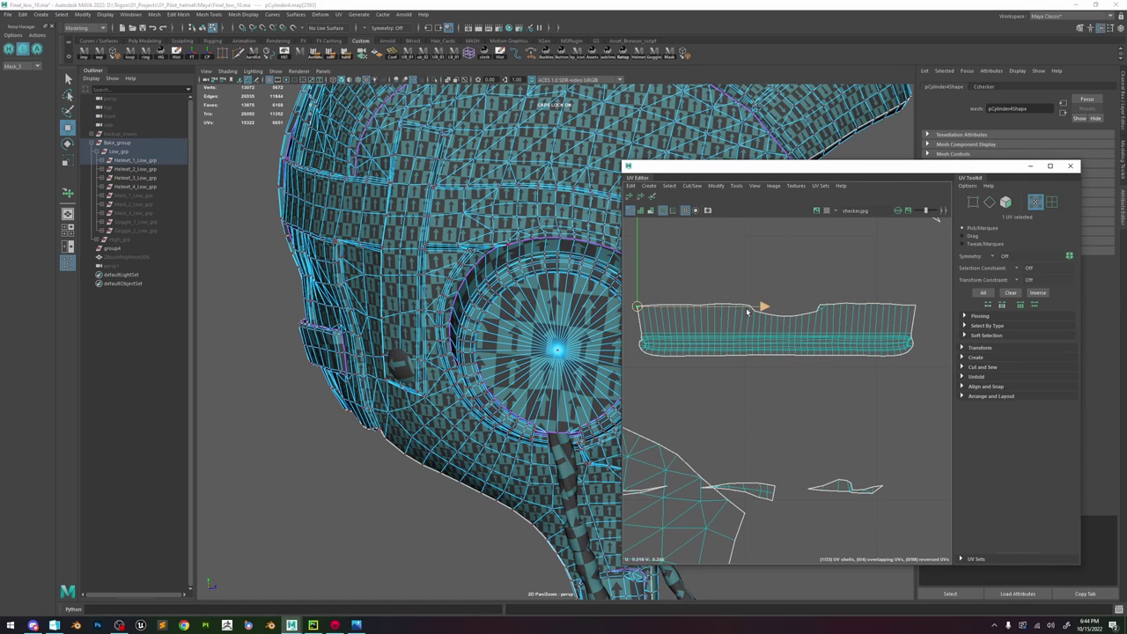
{"action": "left_click", "coordinate": [751, 301], "text": "shift"}
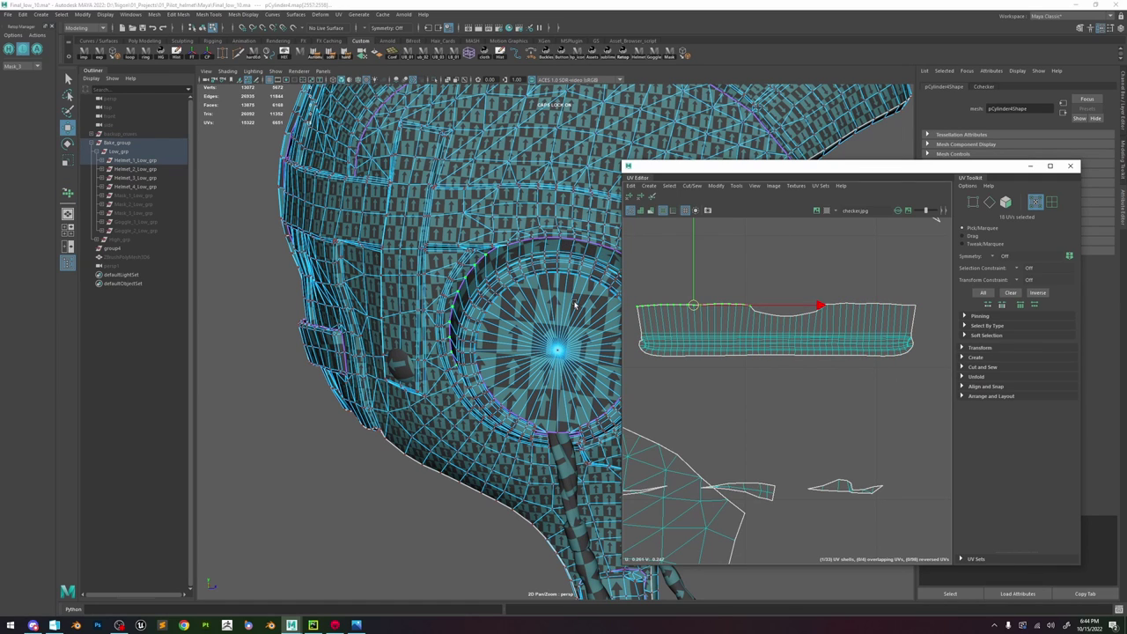
{"action": "left_click_drag", "start_coordinate": [575, 305], "coordinate": [588, 302], "text": "alt"}
{"action": "key", "text": "r"}
{"action": "left_click_drag", "start_coordinate": [693, 264], "coordinate": [790, 442]}
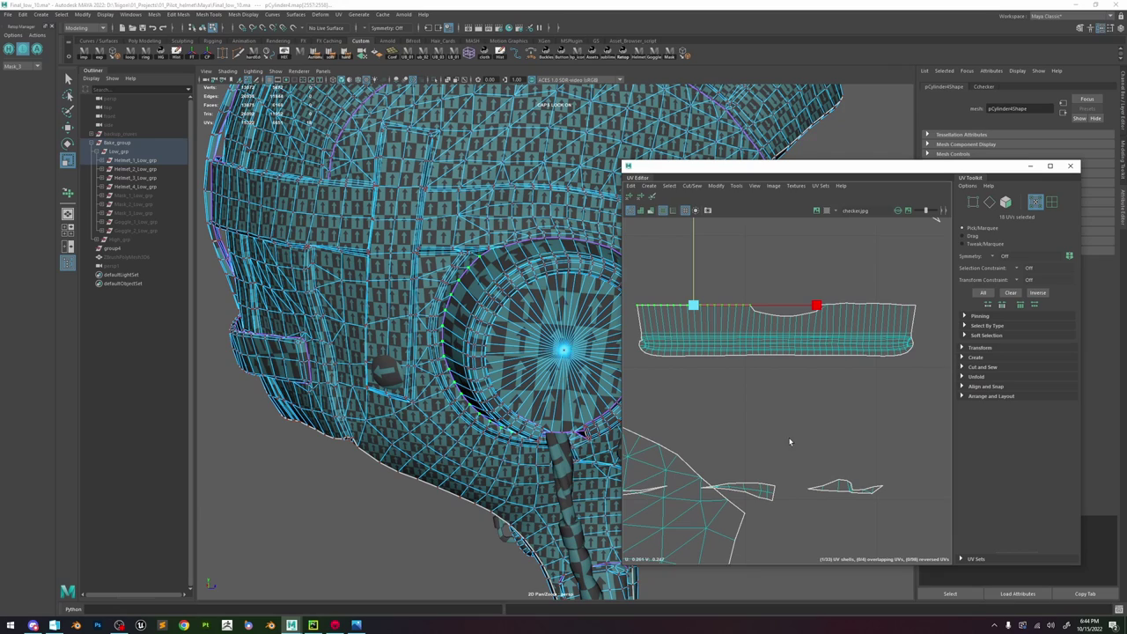
{"action": "left_click", "coordinate": [914, 307]}
{"action": "double_click", "coordinate": [822, 302], "text": "shift"}
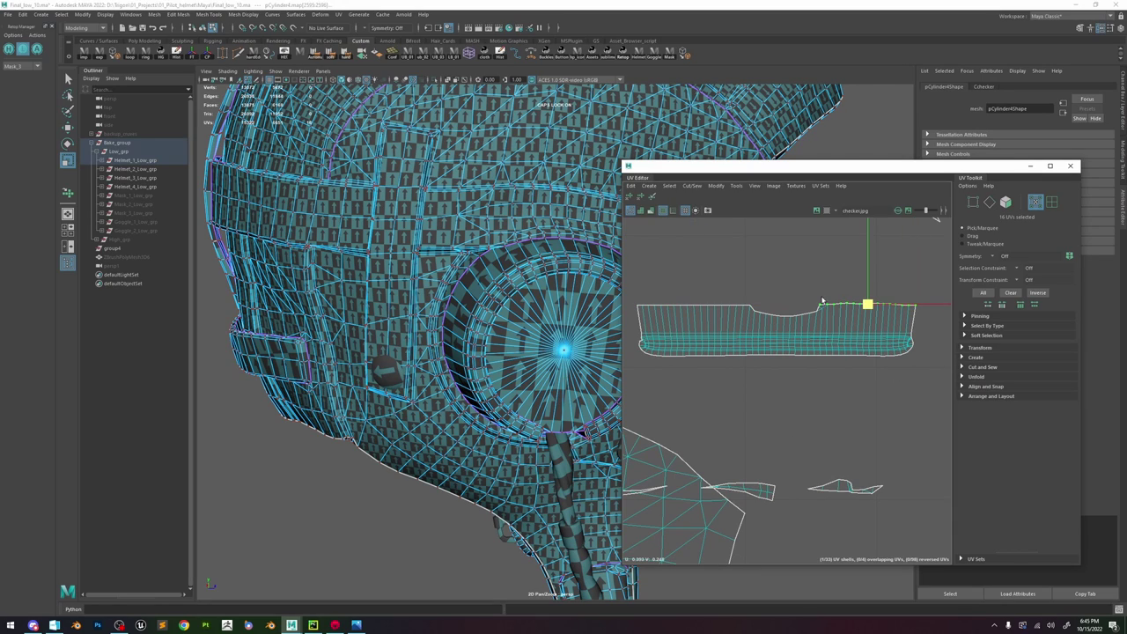
{"action": "left_click", "coordinate": [900, 397]}
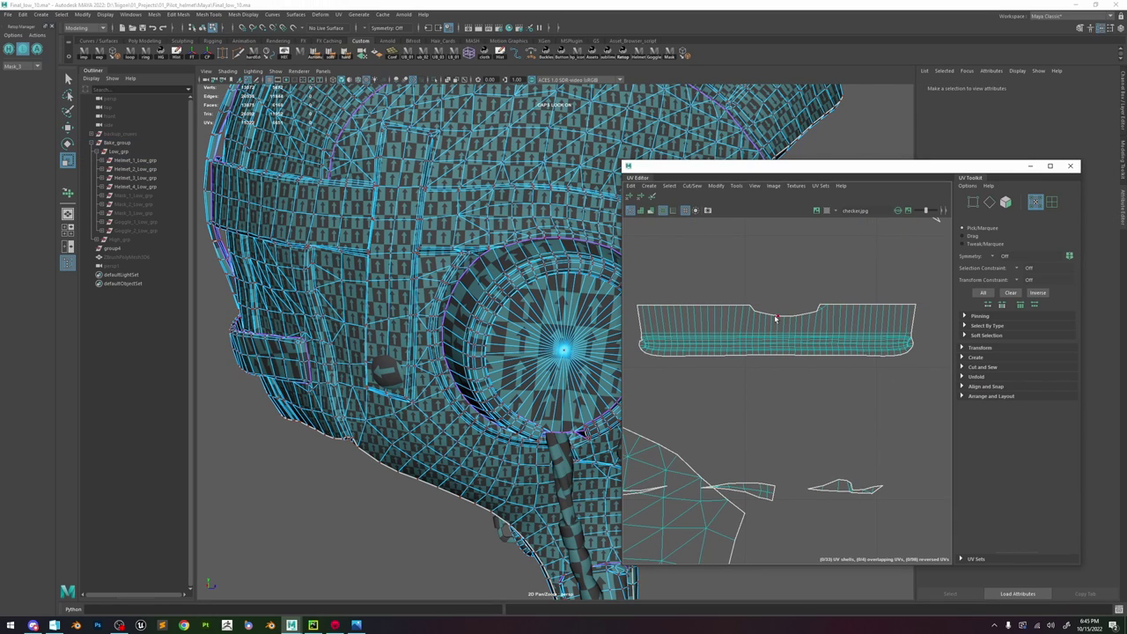
- Optimize the UVs around the ring shell's notch and refine its rounded lower band
{"action": "left_click_drag", "start_coordinate": [829, 330], "coordinate": [830, 328]}
{"action": "right_click_drag", "start_coordinate": [812, 281], "coordinate": [828, 288], "text": "shift"}
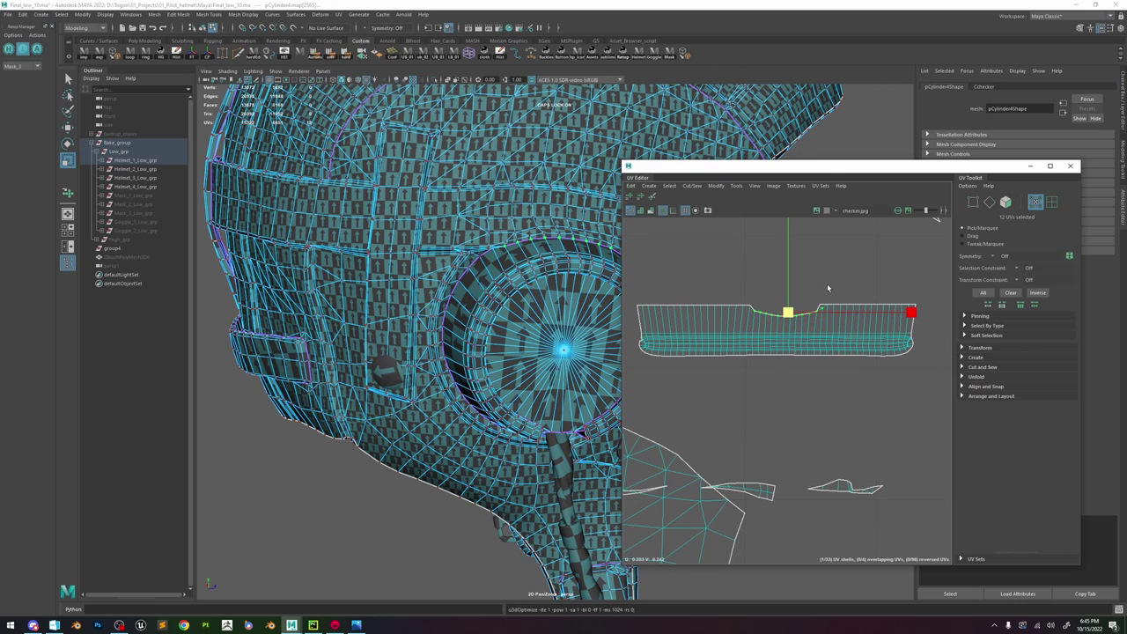
{"action": "left_click", "coordinate": [603, 404]}
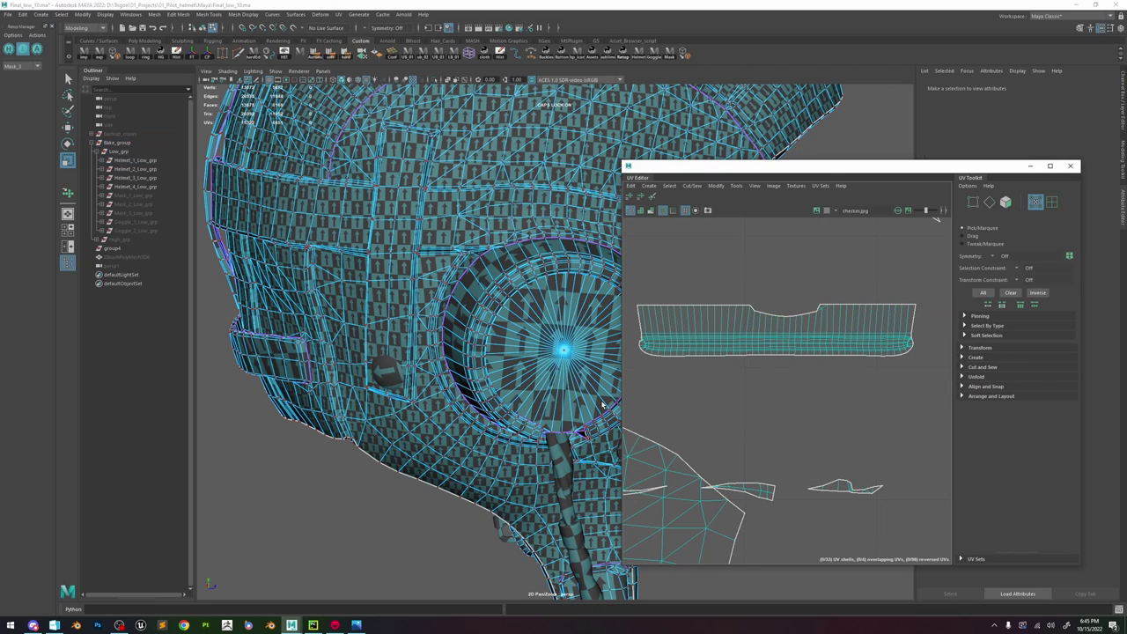
{"action": "scroll", "coordinate": [774, 360], "scroll_direction": "up", "scroll_amount": 5}
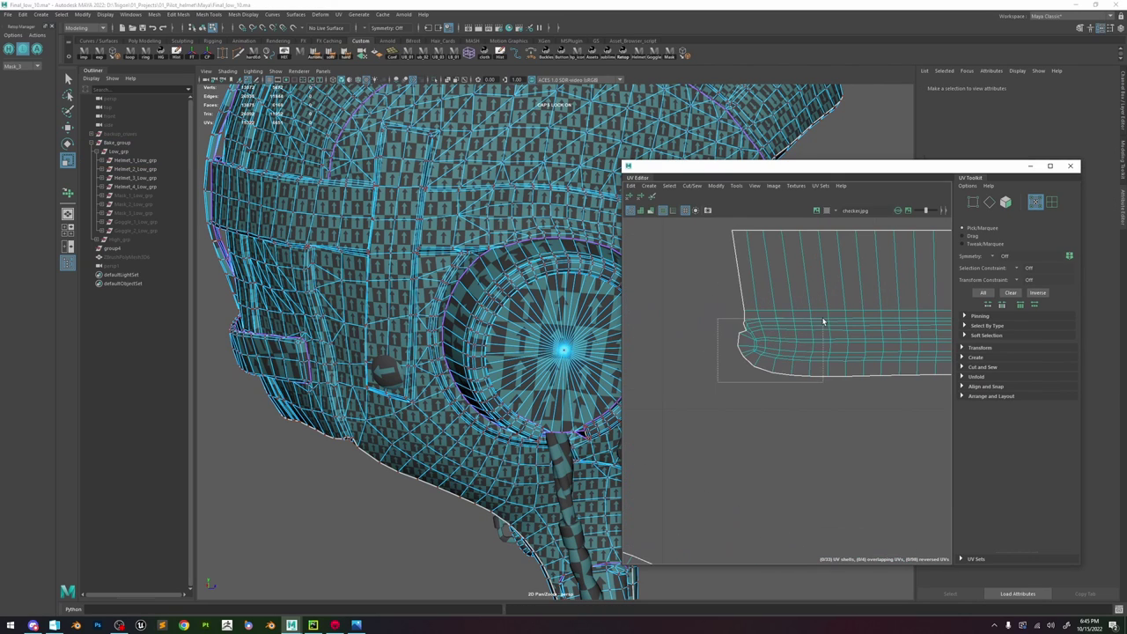
{"action": "left_click_drag", "start_coordinate": [823, 322], "coordinate": [829, 327]}
{"action": "scroll", "coordinate": [803, 359], "scroll_direction": "down", "scroll_amount": 4}
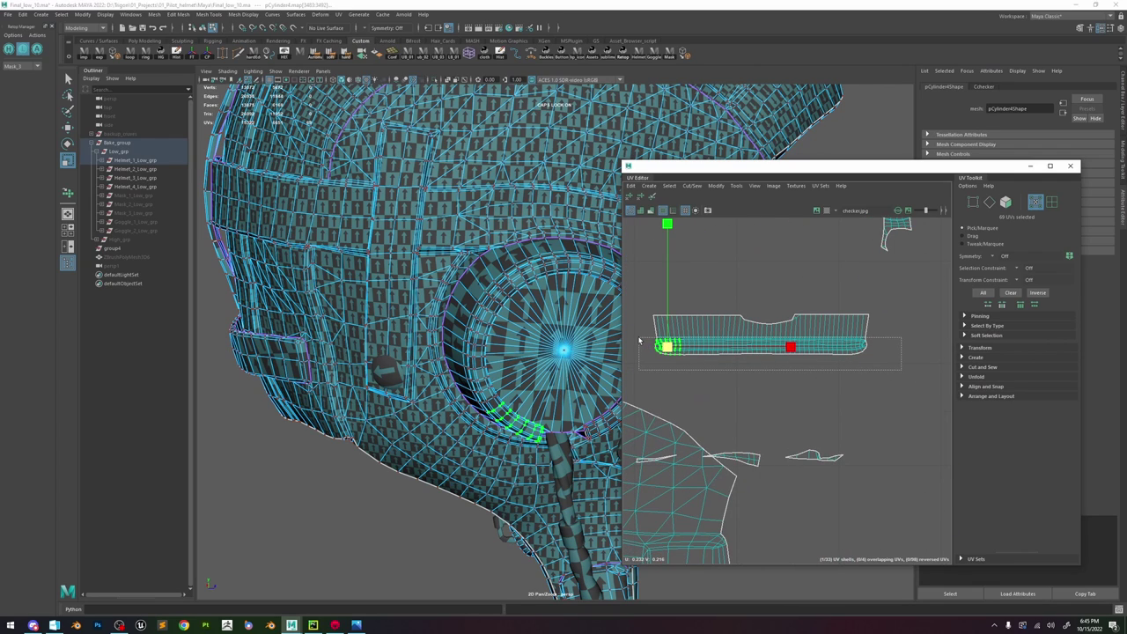
{"action": "left_click_drag", "start_coordinate": [639, 340], "coordinate": [640, 339]}
{"action": "left_click", "coordinate": [829, 365]}
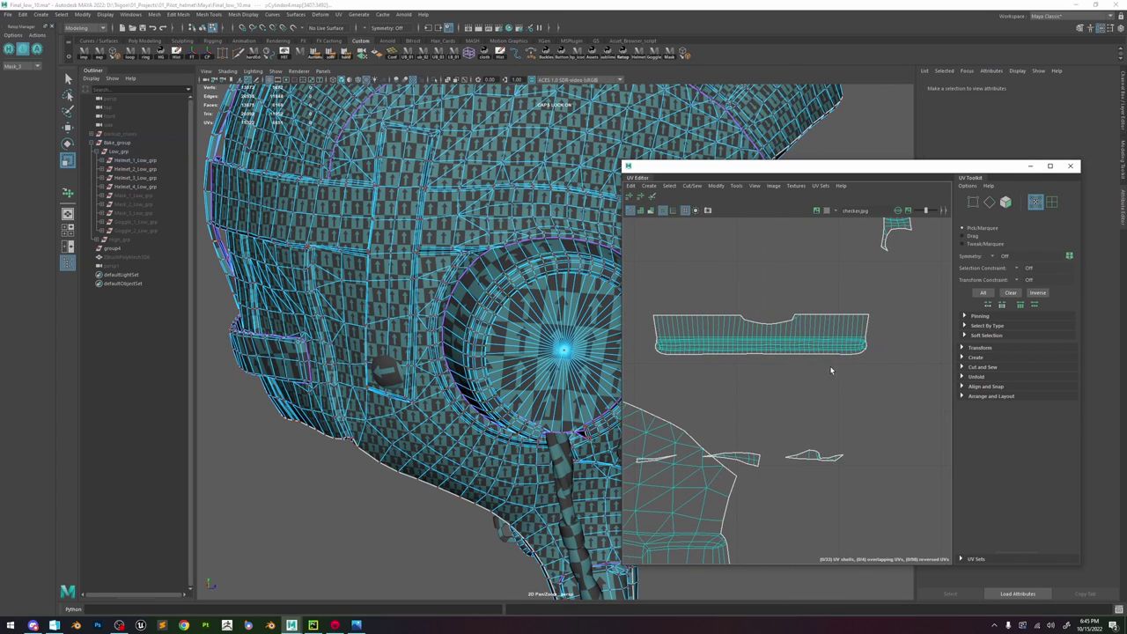
- Move the thin 19-UV shell into the open space just below the notched ring shell and optimize its UVs
{"action": "scroll", "coordinate": [735, 335], "scroll_direction": "down", "scroll_amount": 4}
{"action": "double_click", "coordinate": [741, 384]}
{"action": "key", "text": "w"}
{"action": "left_click_drag", "start_coordinate": [735, 385], "coordinate": [772, 364]}
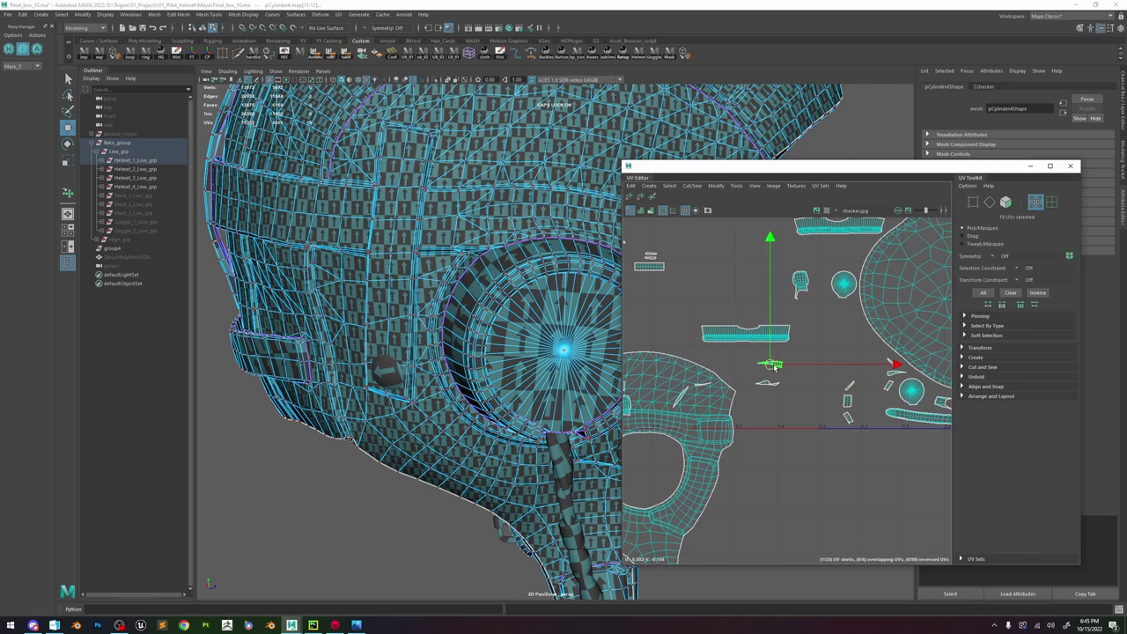
{"action": "right_click_drag", "start_coordinate": [776, 347], "coordinate": [798, 350], "text": "shift"}
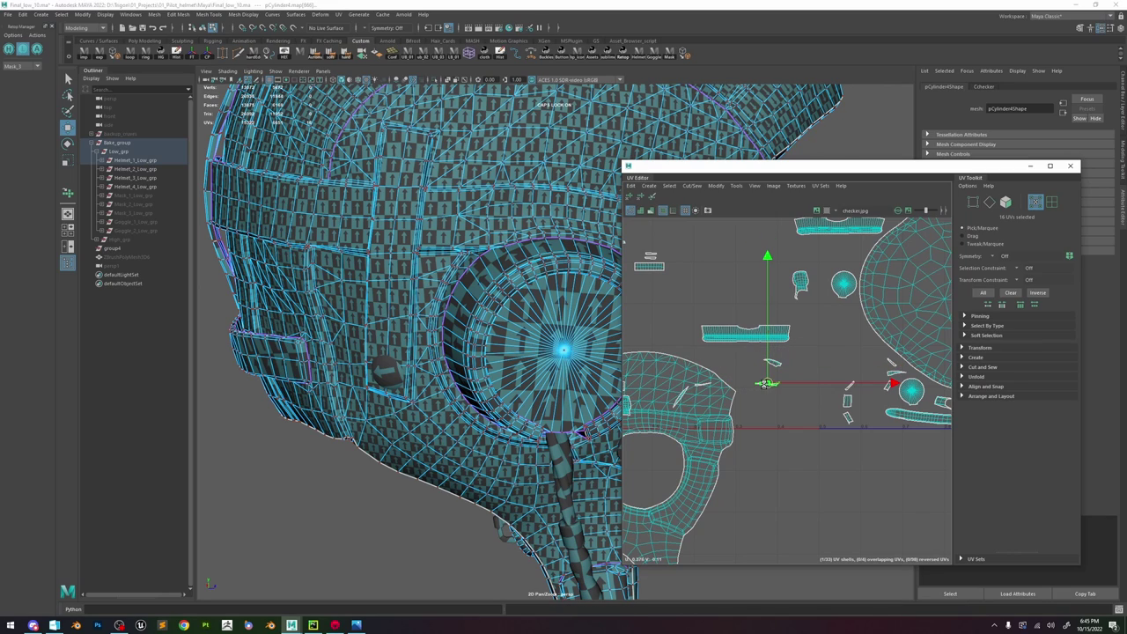
- Move the five-UV sliver and the slanted 21-UV shell off the helmet shell to the other small shells below the ring shell
{"action": "left_click", "coordinate": [704, 386]}
{"action": "left_click_drag", "start_coordinate": [703, 386], "coordinate": [767, 364]}
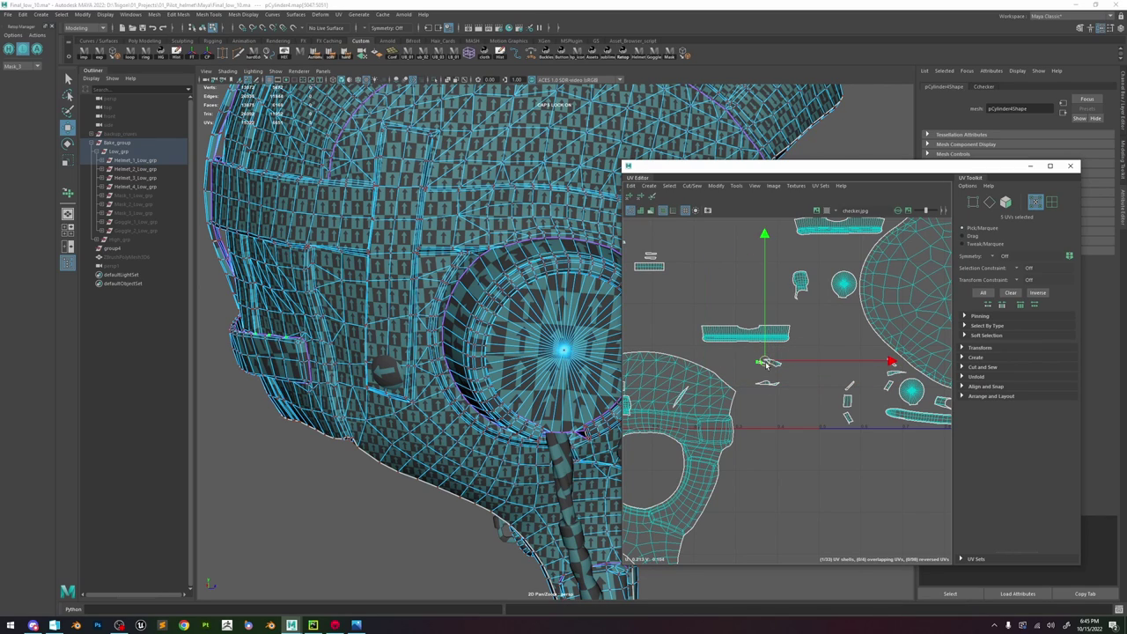
{"action": "left_click", "coordinate": [683, 394]}
{"action": "left_click_drag", "start_coordinate": [682, 395], "coordinate": [791, 401]}
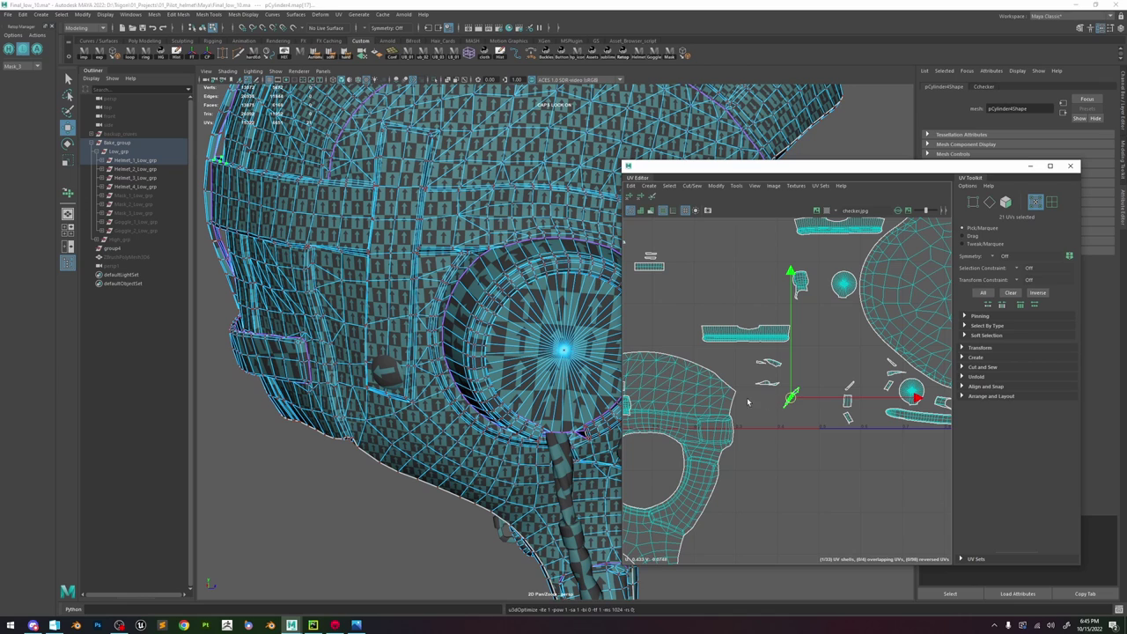
- Move the rounded shell with the hooked tab off the helmet shell and place it beside the slanted 21-UV shell
{"action": "middle_click_drag", "start_coordinate": [654, 409], "coordinate": [710, 406], "text": "alt"}
{"action": "scroll", "coordinate": [710, 406], "scroll_direction": "down", "scroll_amount": 1}
{"action": "left_click", "coordinate": [692, 405]}
{"action": "left_click_drag", "start_coordinate": [692, 406], "coordinate": [830, 403]}
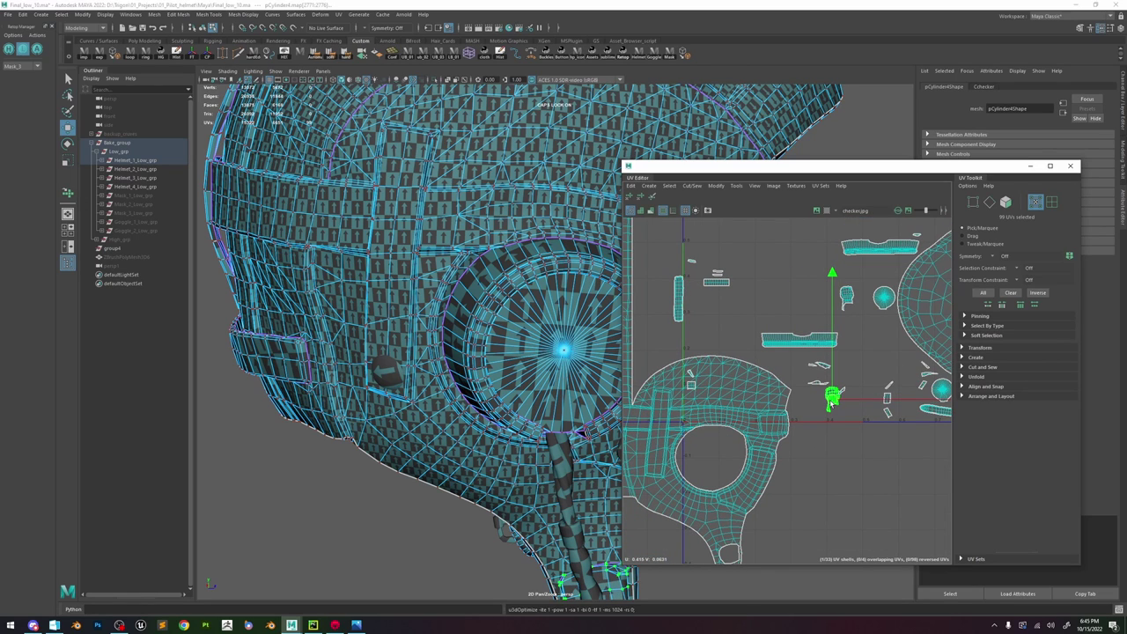
{"action": "middle_click_drag", "start_coordinate": [573, 515], "coordinate": [545, 475], "text": "alt"}
{"action": "scroll", "coordinate": [844, 407], "scroll_direction": "up", "scroll_amount": 8}
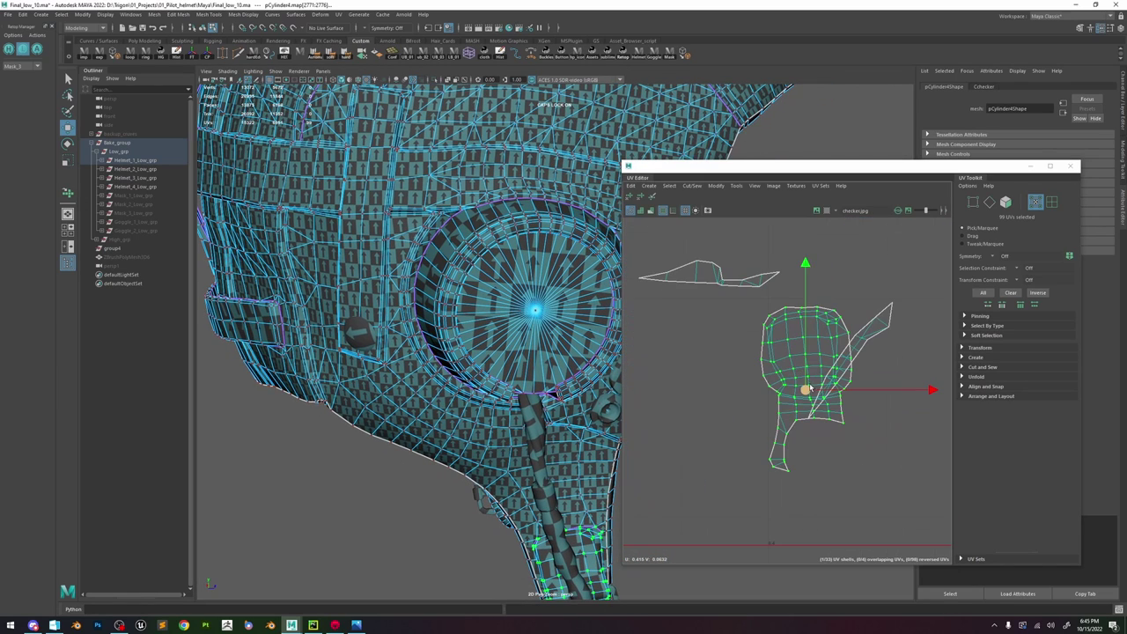
{"action": "left_click_drag", "start_coordinate": [807, 390], "coordinate": [741, 424]}
- Move the second notched ring shell down into empty space below the UV tile and rotate it closer to level
{"action": "scroll", "coordinate": [738, 388], "scroll_direction": "down", "scroll_amount": 7}
{"action": "scroll", "coordinate": [672, 359], "scroll_direction": "down", "scroll_amount": 6}
{"action": "scroll", "coordinate": [670, 363], "scroll_direction": "up", "scroll_amount": 6}
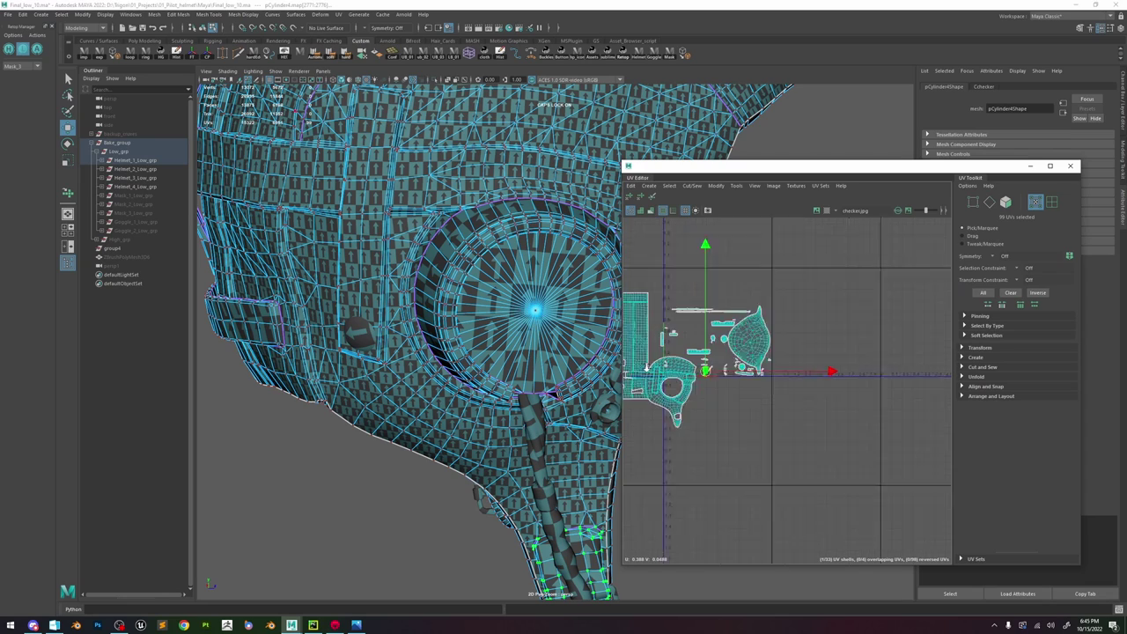
{"action": "middle_click_drag", "start_coordinate": [870, 271], "coordinate": [710, 337], "text": "alt"}
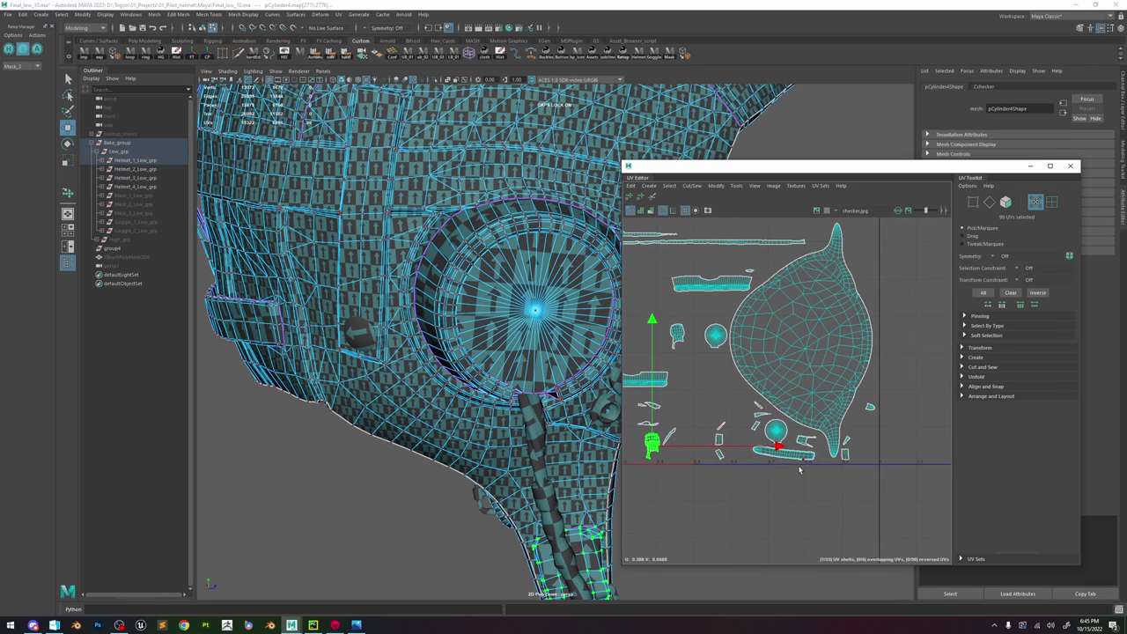
{"action": "left_click", "coordinate": [709, 297]}
{"action": "left_click_drag", "start_coordinate": [710, 297], "coordinate": [716, 516]}
{"action": "scroll", "coordinate": [673, 534], "scroll_direction": "up", "scroll_amount": 3}
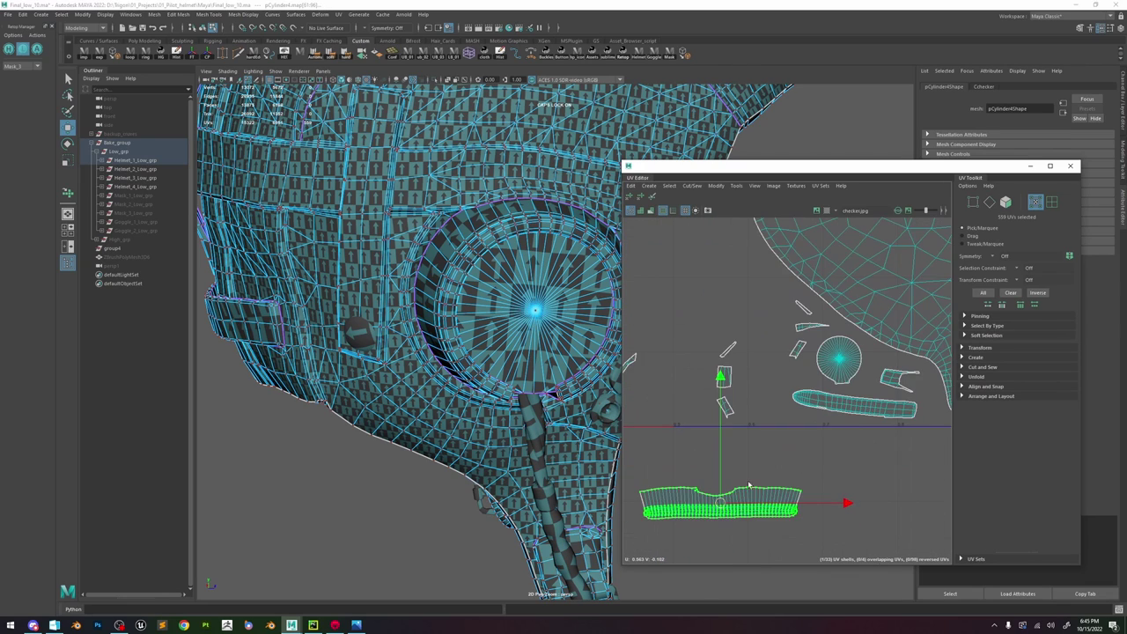
{"action": "key", "text": "e"}
{"action": "left_click_drag", "start_coordinate": [822, 365], "coordinate": [828, 369]}
{"action": "key", "text": "w"}
- Flatten the second ring shell's inner UV row above its lower band into a horizontal line
{"action": "scroll", "coordinate": [818, 479], "scroll_direction": "up", "scroll_amount": 3}
{"action": "left_click", "coordinate": [830, 460]}
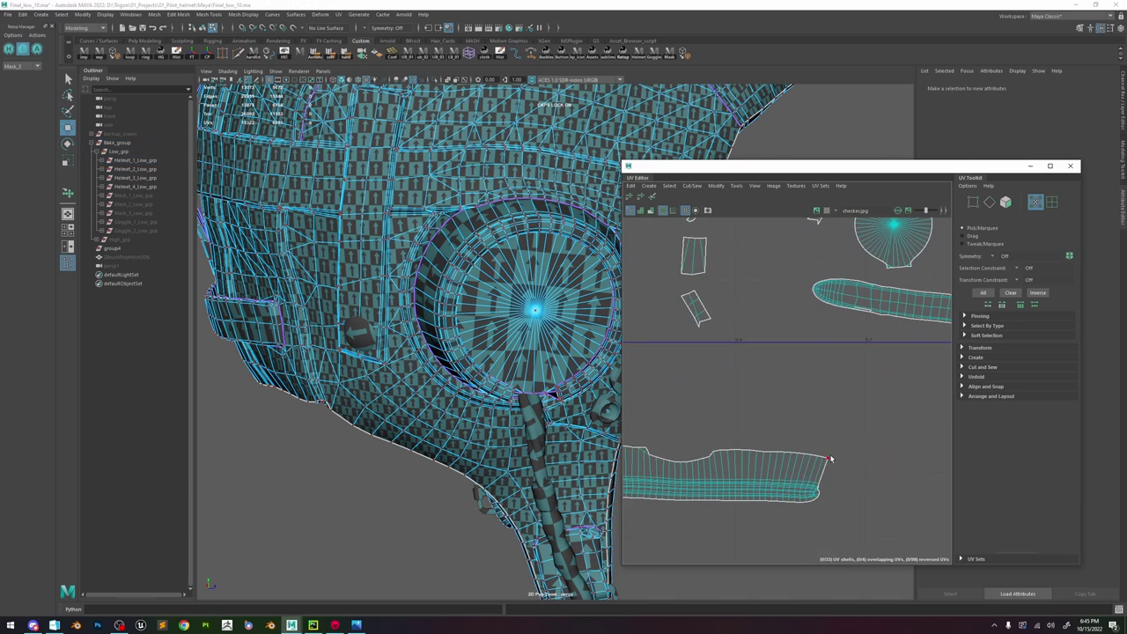
{"action": "left_click", "coordinate": [820, 485]}
{"action": "left_click", "coordinate": [753, 476], "text": "shift"}
{"action": "middle_click_drag", "start_coordinate": [752, 476], "coordinate": [890, 465], "text": "alt"}
{"action": "left_click", "coordinate": [714, 463], "text": "shift"}
{"action": "key", "text": "r"}
{"action": "left_click_drag", "start_coordinate": [823, 345], "coordinate": [823, 455]}
- Relax all of the second ring shell's UVs outside the flattened inner row, undoing the excess optimize passes
{"action": "scroll", "coordinate": [798, 433], "scroll_direction": "down", "scroll_amount": 4}
{"action": "left_click_drag", "start_coordinate": [911, 493], "coordinate": [738, 391]}
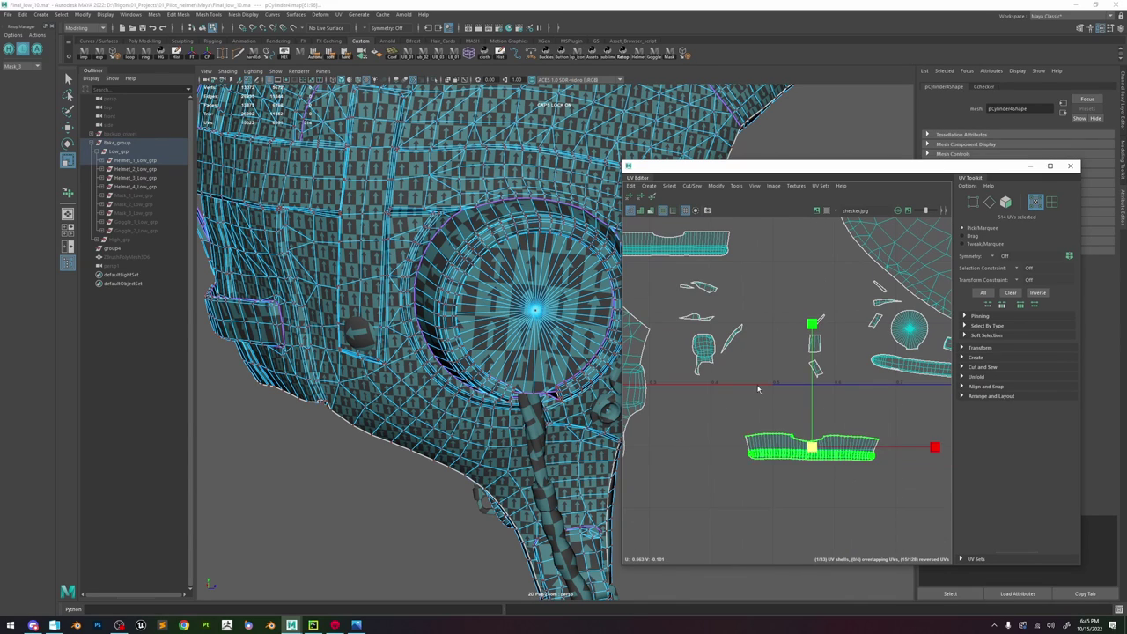
{"action": "key", "text": "g"}
{"action": "key", "text": "ctrl+z"}
{"action": "key", "text": "ctrl+z"}
{"action": "left_click", "coordinate": [652, 198]}
- Flatten the second ring shell's upper border on both sides of the notch and optimize the UVs around the notch
{"action": "scroll", "coordinate": [833, 447], "scroll_direction": "up", "scroll_amount": 4}
{"action": "key", "text": "w"}
{"action": "left_click", "coordinate": [655, 423]}
{"action": "double_click", "coordinate": [749, 422], "text": "shift"}
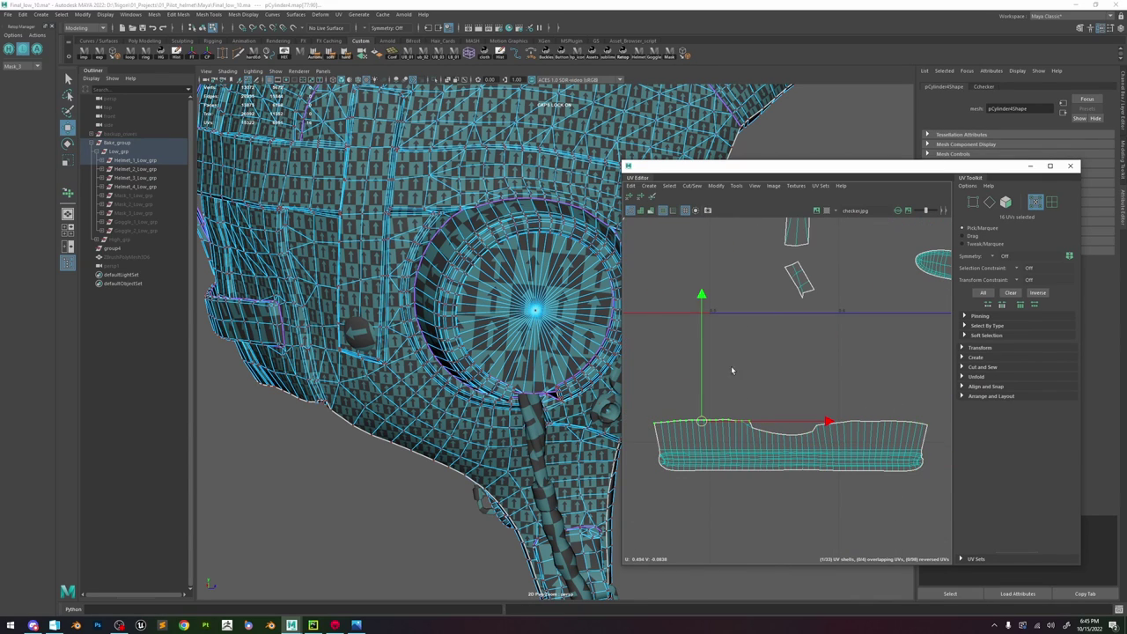
{"action": "key", "text": "r"}
{"action": "left_click_drag", "start_coordinate": [701, 298], "coordinate": [702, 421]}
{"action": "left_click", "coordinate": [927, 425], "text": "shift"}
{"action": "double_click", "coordinate": [817, 424], "text": "shift"}
{"action": "left_click_drag", "start_coordinate": [790, 299], "coordinate": [790, 422]}
{"action": "left_click_drag", "start_coordinate": [940, 400], "coordinate": [640, 442], "text": "shift"}
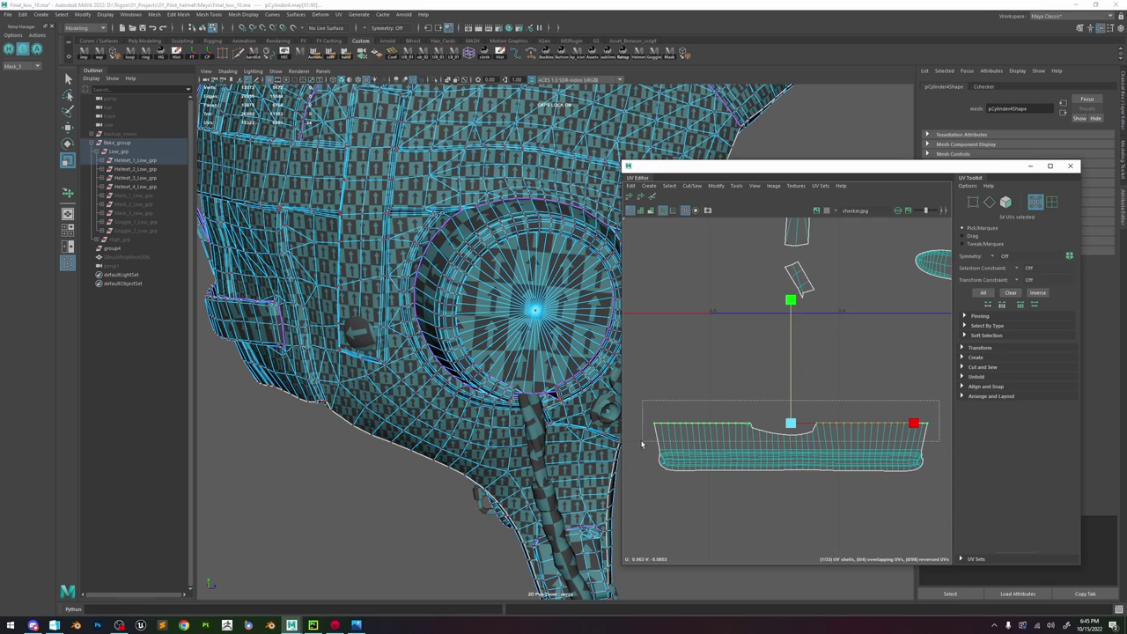
{"action": "right_click_drag", "start_coordinate": [691, 416], "coordinate": [725, 426], "text": "shift"}
- Move the whole second ring shell up and place it directly above the first notched ring shell
{"action": "scroll", "coordinate": [663, 435], "scroll_direction": "down", "scroll_amount": 4}
{"action": "middle_click_drag", "start_coordinate": [666, 435], "coordinate": [790, 431], "text": "alt"}
{"action": "left_click_drag", "start_coordinate": [775, 412], "coordinate": [908, 458]}
{"action": "key", "text": "w"}
{"action": "left_click_drag", "start_coordinate": [840, 432], "coordinate": [714, 228]}
{"action": "middle_click_drag", "start_coordinate": [714, 231], "coordinate": [732, 317], "text": "alt"}
{"action": "scroll", "coordinate": [756, 329], "scroll_direction": "up", "scroll_amount": 4}
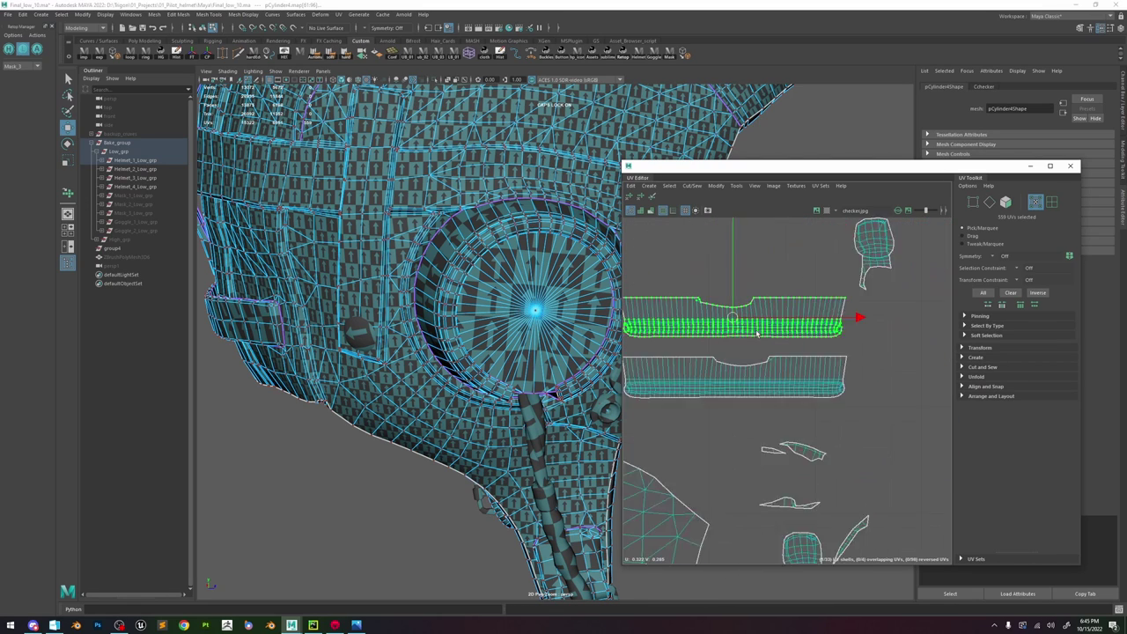
- Optimize the second ring shell's rounded lower band and check its end against the first ring shell
{"action": "left_click", "coordinate": [847, 351]}
{"action": "middle_click_drag", "start_coordinate": [879, 352], "coordinate": [885, 352], "text": "alt"}
{"action": "left_click_drag", "start_coordinate": [906, 353], "coordinate": [626, 320]}
{"action": "right_click_drag", "start_coordinate": [734, 284], "coordinate": [750, 289], "text": "shift"}
{"action": "left_click", "coordinate": [734, 270]}
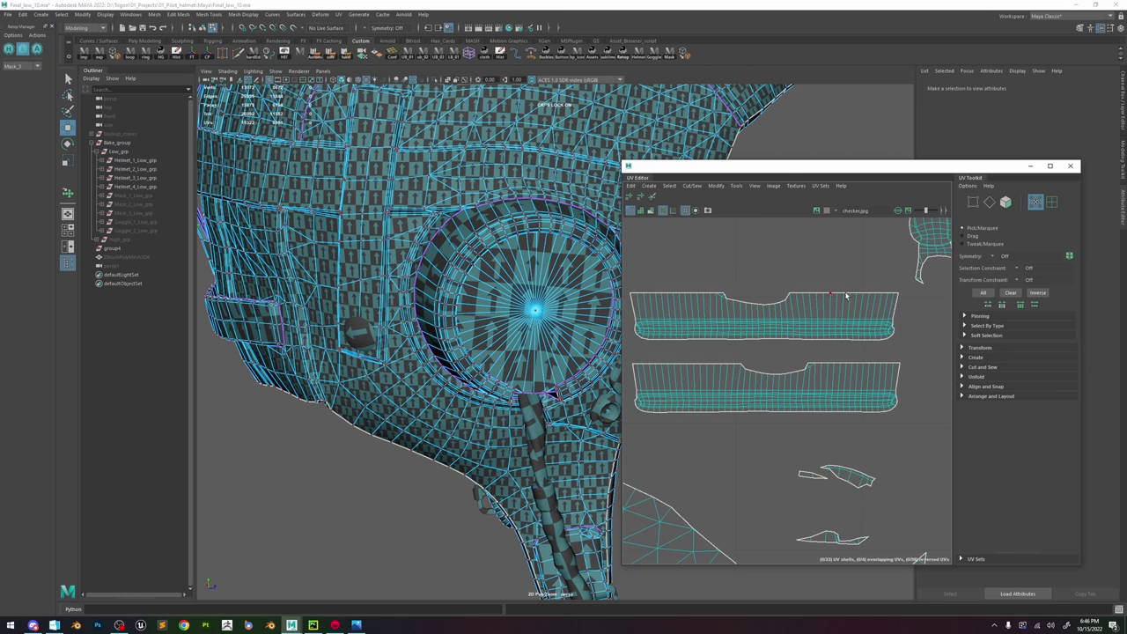
{"action": "left_click", "coordinate": [898, 296]}
{"action": "scroll", "coordinate": [899, 328], "scroll_direction": "up", "scroll_amount": 5}
{"action": "scroll", "coordinate": [891, 336], "scroll_direction": "down", "scroll_amount": 6}
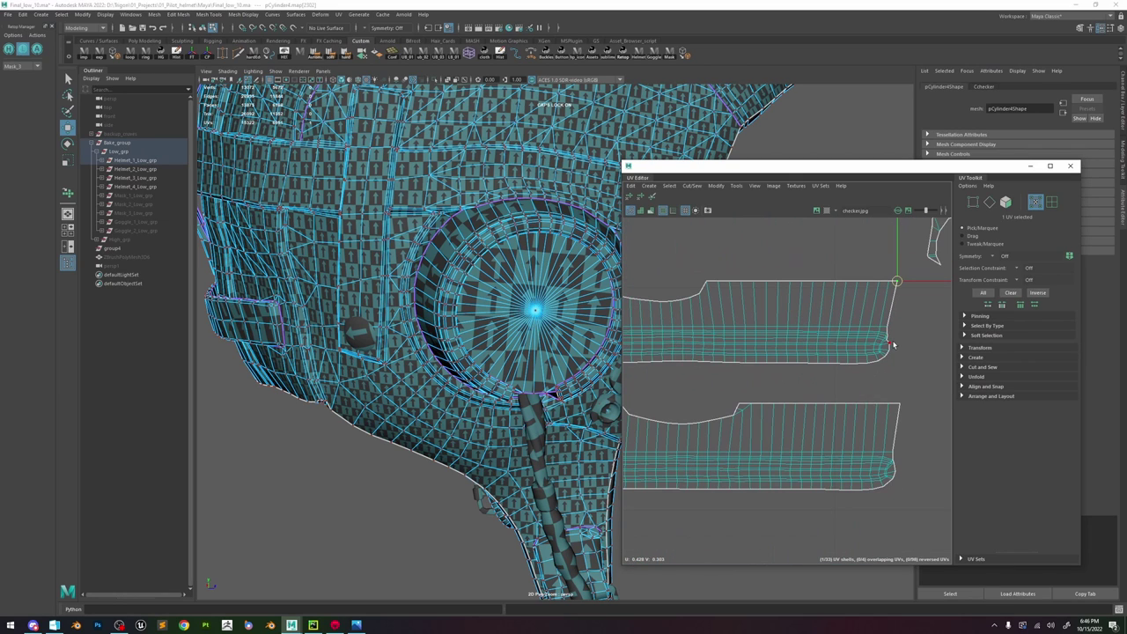
- Optimize the tiny eight-UV shell beside the lower edge of the large rounded shell
{"action": "middle_click_drag", "start_coordinate": [892, 343], "coordinate": [660, 338], "text": "alt"}
{"action": "scroll", "coordinate": [761, 359], "scroll_direction": "down", "scroll_amount": 5}
{"action": "scroll", "coordinate": [808, 395], "scroll_direction": "up", "scroll_amount": 4}
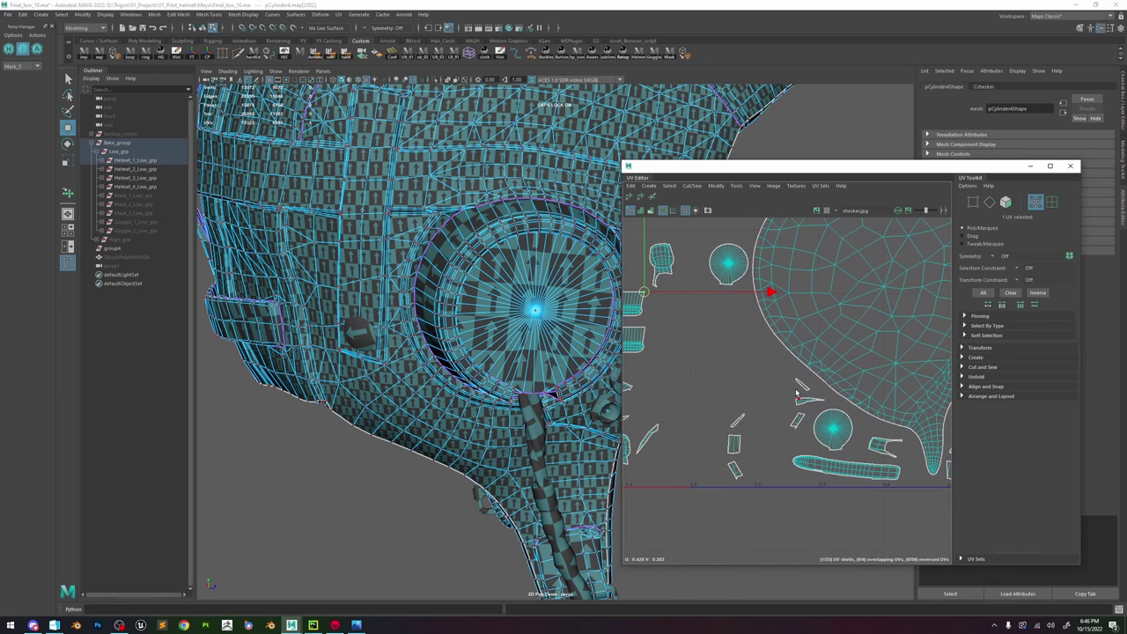
{"action": "double_click", "coordinate": [802, 383]}
{"action": "right_click_drag", "start_coordinate": [801, 384], "coordinate": [836, 357], "text": "shift"}
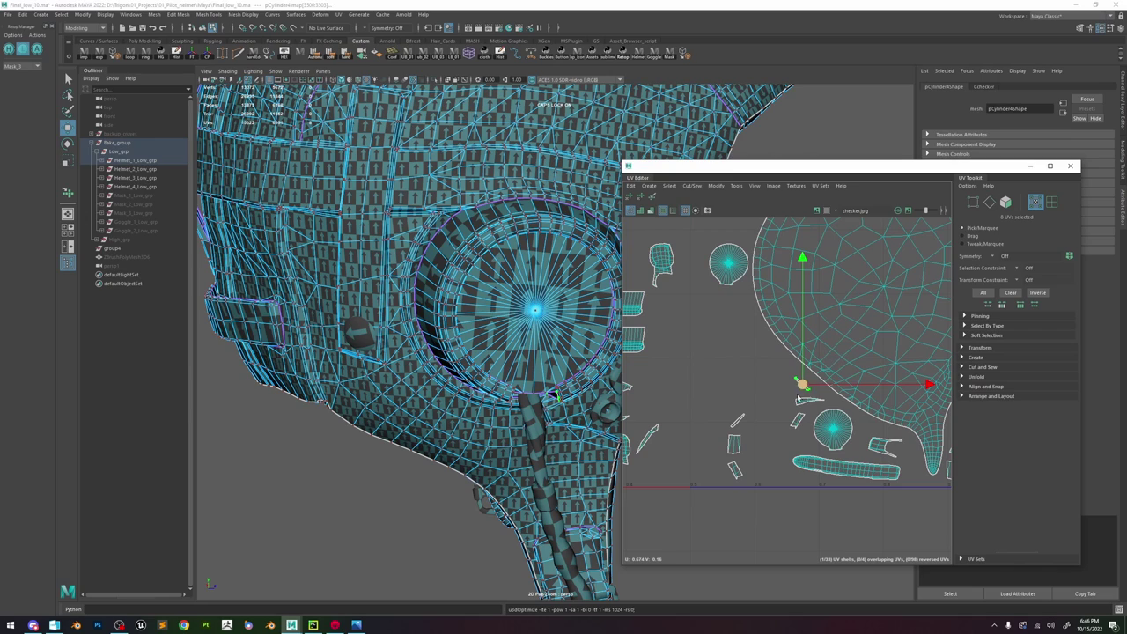
- Rotate the tiny eight-UV shell beside the large rounded shell until it lies horizontal
{"action": "key", "text": "e"}
{"action": "left_click_drag", "start_coordinate": [884, 290], "coordinate": [808, 277]}
{"action": "key", "text": "w"}
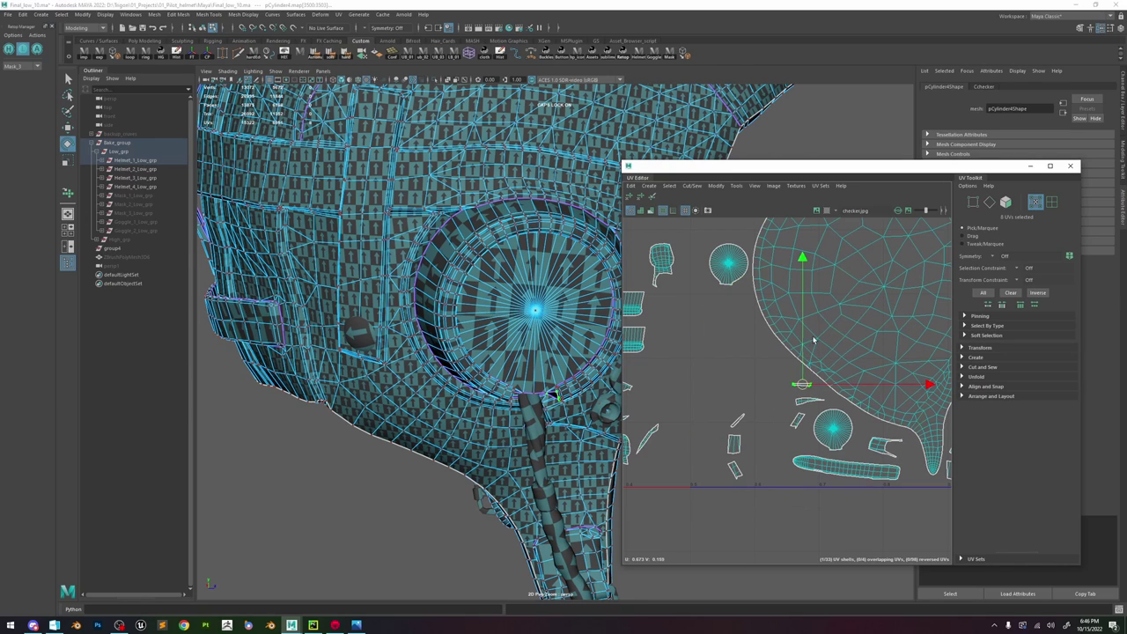
- Rotate the small slanted 12-UV shell below the little rectangular shell until it stands upright
{"action": "left_click", "coordinate": [674, 370]}
{"action": "left_click", "coordinate": [732, 437]}
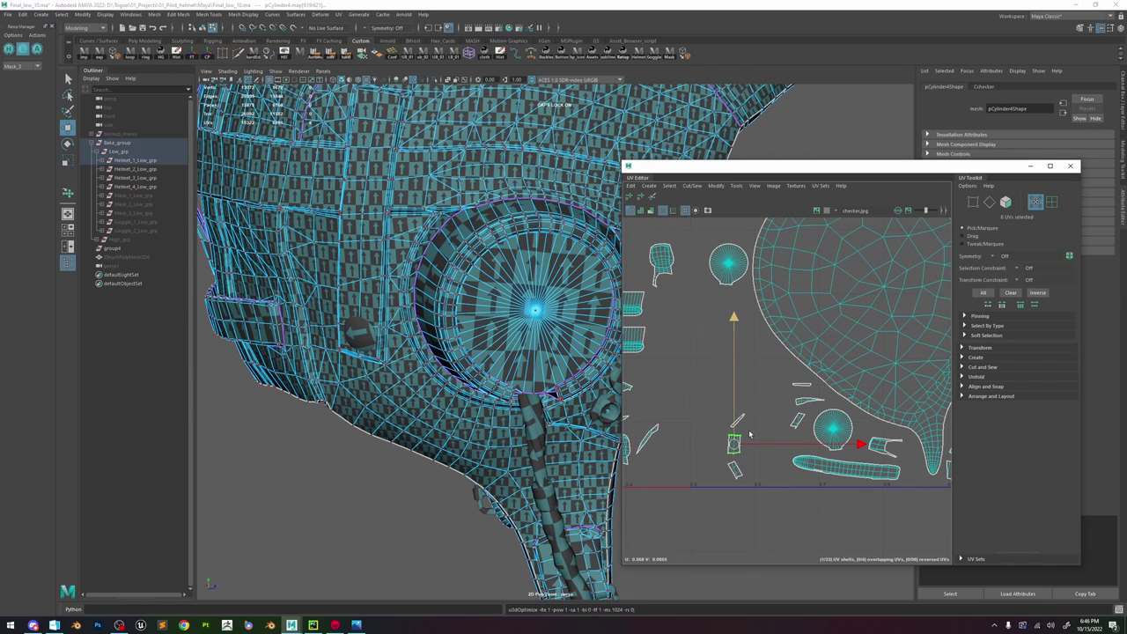
{"action": "key", "text": "e"}
{"action": "left_click", "coordinate": [739, 471]}
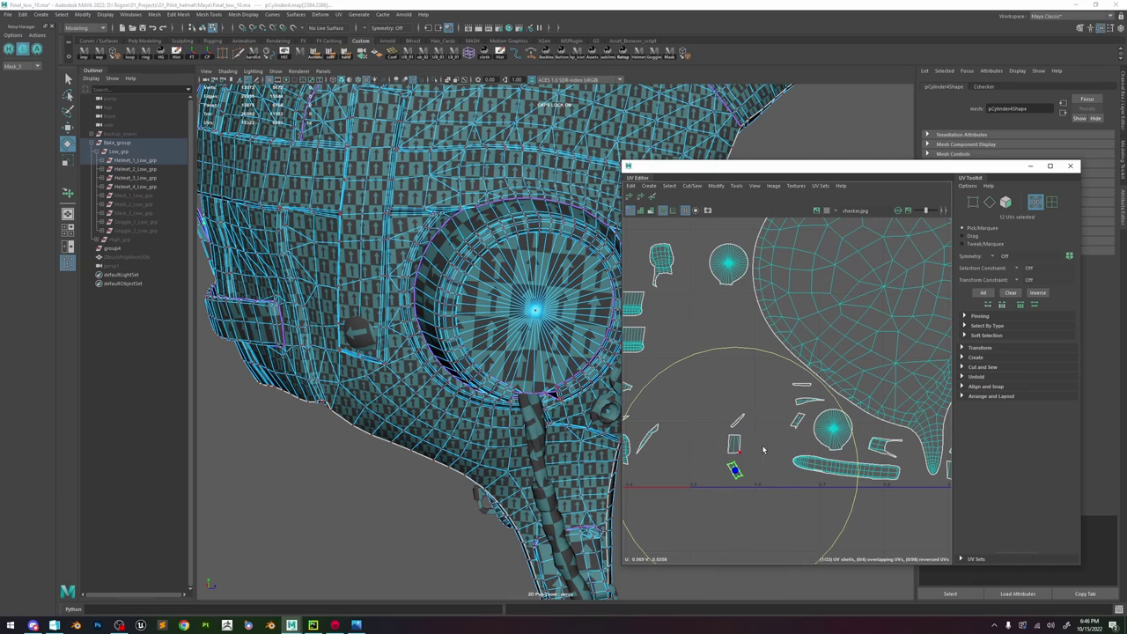
{"action": "left_click_drag", "start_coordinate": [800, 366], "coordinate": [827, 406]}
{"action": "key", "text": "w"}
- Move the two-legged shell away from the small disc shell into free space and rotate it upright with its legs pointing down
{"action": "left_click", "coordinate": [884, 447]}
{"action": "left_click_drag", "start_coordinate": [885, 446], "coordinate": [718, 380]}
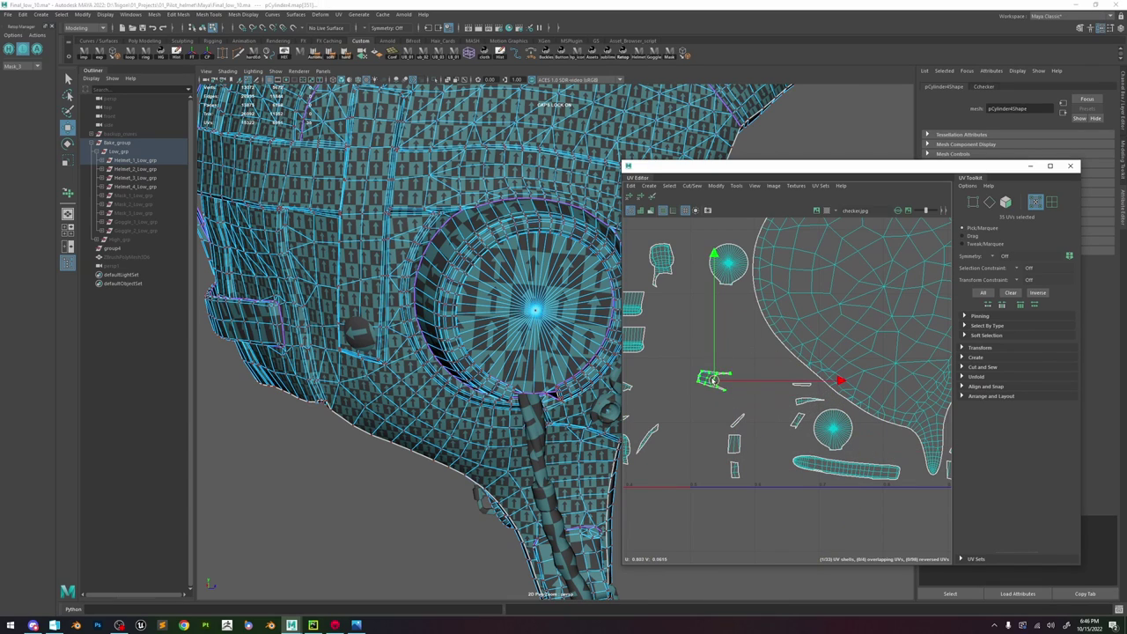
{"action": "key", "text": "e"}
{"action": "left_click_drag", "start_coordinate": [793, 295], "coordinate": [770, 411]}
{"action": "scroll", "coordinate": [725, 380], "scroll_direction": "up", "scroll_amount": 5}
{"action": "key", "text": "w"}
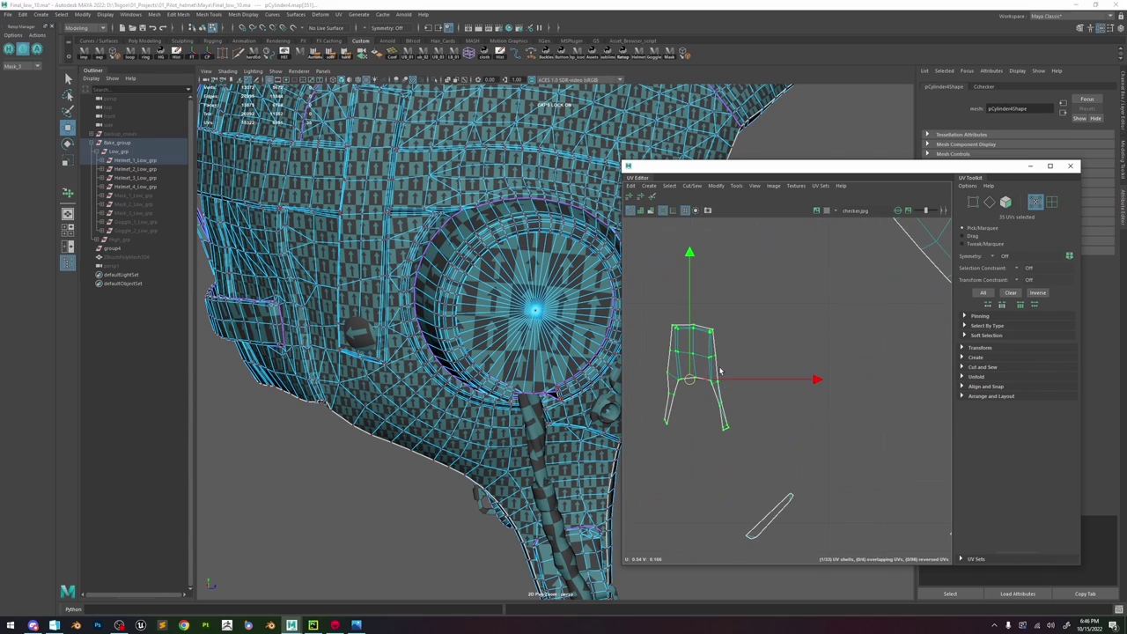
{"action": "right_click_drag", "start_coordinate": [719, 351], "coordinate": [750, 345]}
{"action": "scroll", "coordinate": [709, 355], "scroll_direction": "down", "scroll_amount": 6}
{"action": "scroll", "coordinate": [563, 379], "scroll_direction": "down", "scroll_amount": 2}
- Check the helmet's checkered inside, select the long strip shell of its inner rim and maximize the UV Editor window
{"action": "key", "text": "f"}
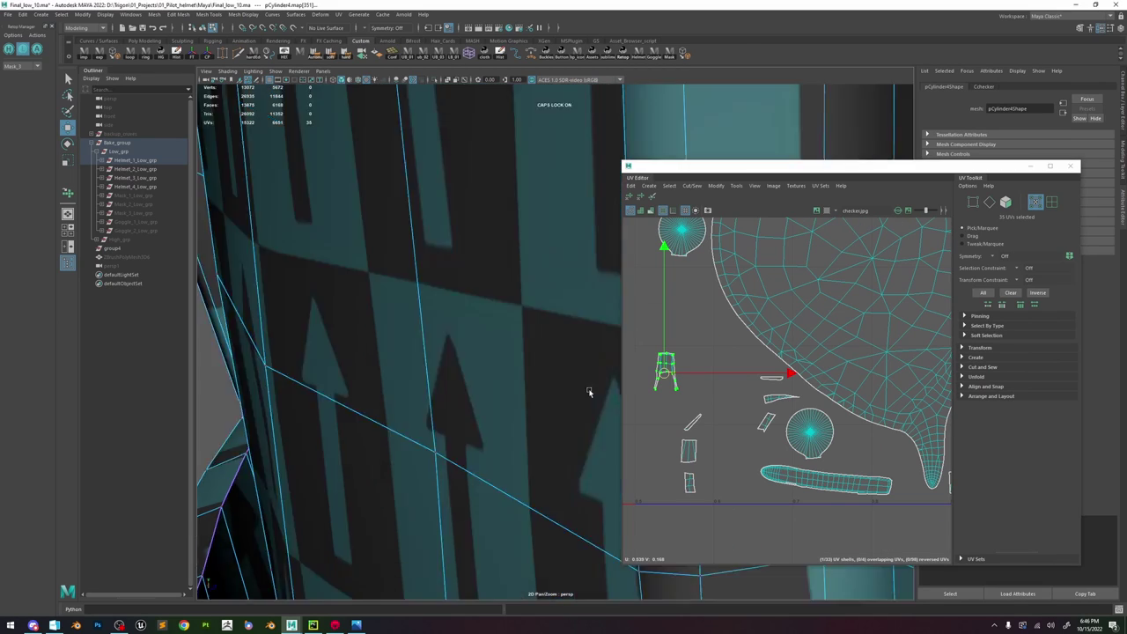
{"action": "left_click_drag", "start_coordinate": [589, 390], "coordinate": [520, 331], "text": "alt"}
{"action": "scroll", "coordinate": [476, 318], "scroll_direction": "down", "scroll_amount": 5}
{"action": "scroll", "coordinate": [795, 330], "scroll_direction": "down", "scroll_amount": 4}
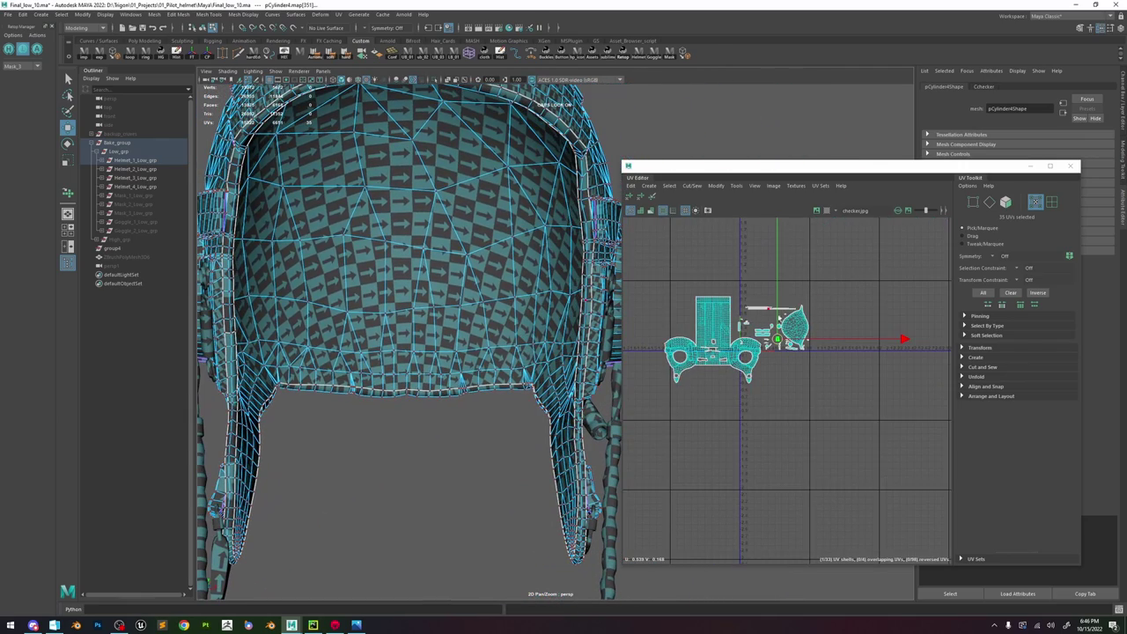
{"action": "scroll", "coordinate": [779, 315], "scroll_direction": "up", "scroll_amount": 5}
{"action": "left_click", "coordinate": [779, 297]}
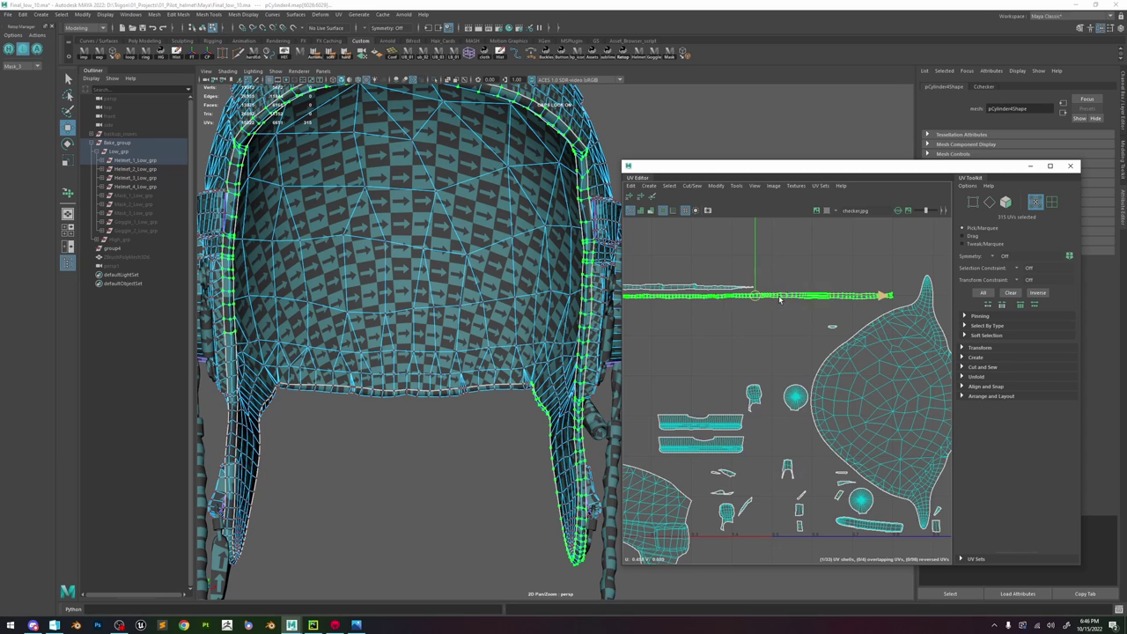
{"action": "left_click", "coordinate": [1049, 165]}
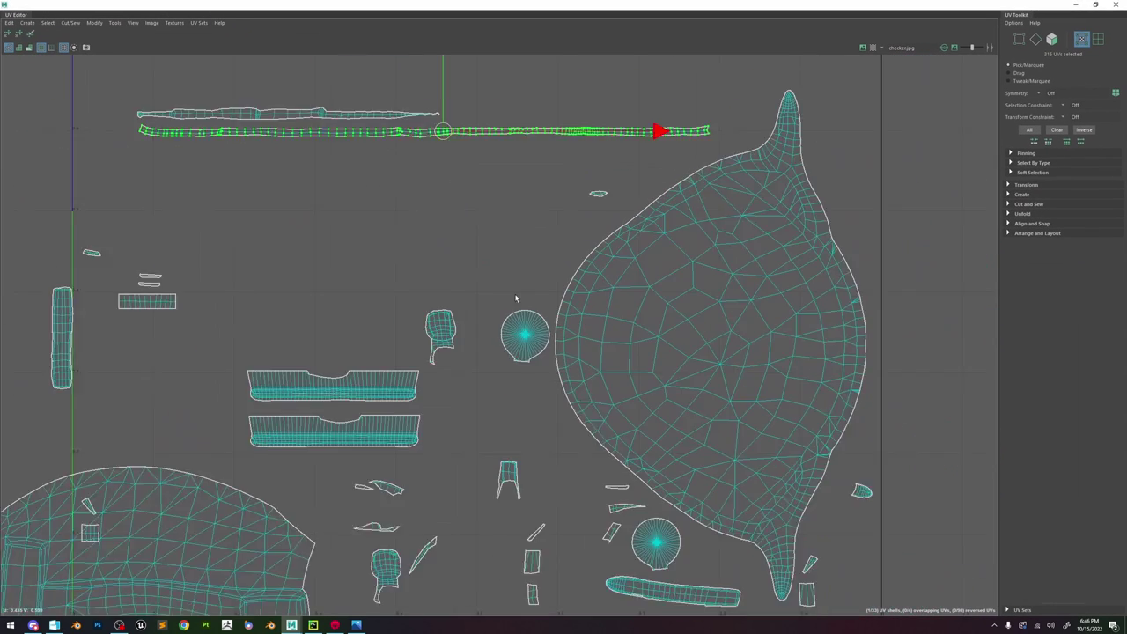
- Select the whole upper border of the longer rim strip shell and scale it vertically into a straight line
{"action": "scroll", "coordinate": [519, 298], "scroll_direction": "down", "scroll_amount": 3}
{"action": "middle_click_drag", "start_coordinate": [451, 225], "coordinate": [576, 357], "text": "alt"}
{"action": "left_click", "coordinate": [506, 330]}
{"action": "scroll", "coordinate": [704, 317], "scroll_direction": "up", "scroll_amount": 4}
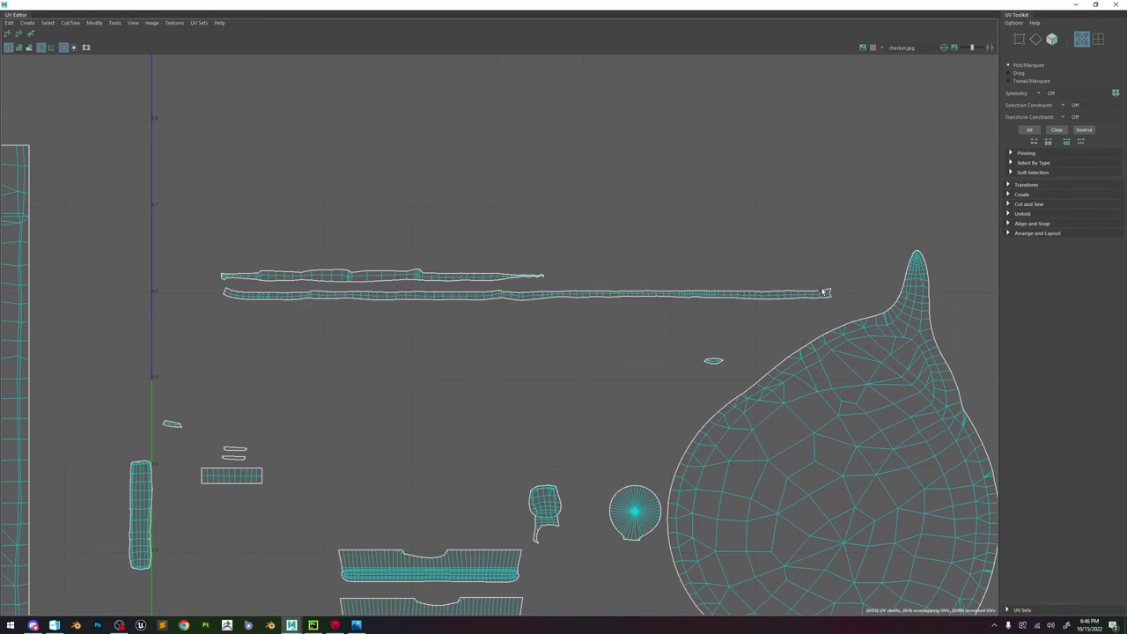
{"action": "left_click", "coordinate": [823, 292]}
{"action": "double_click", "coordinate": [227, 292]}
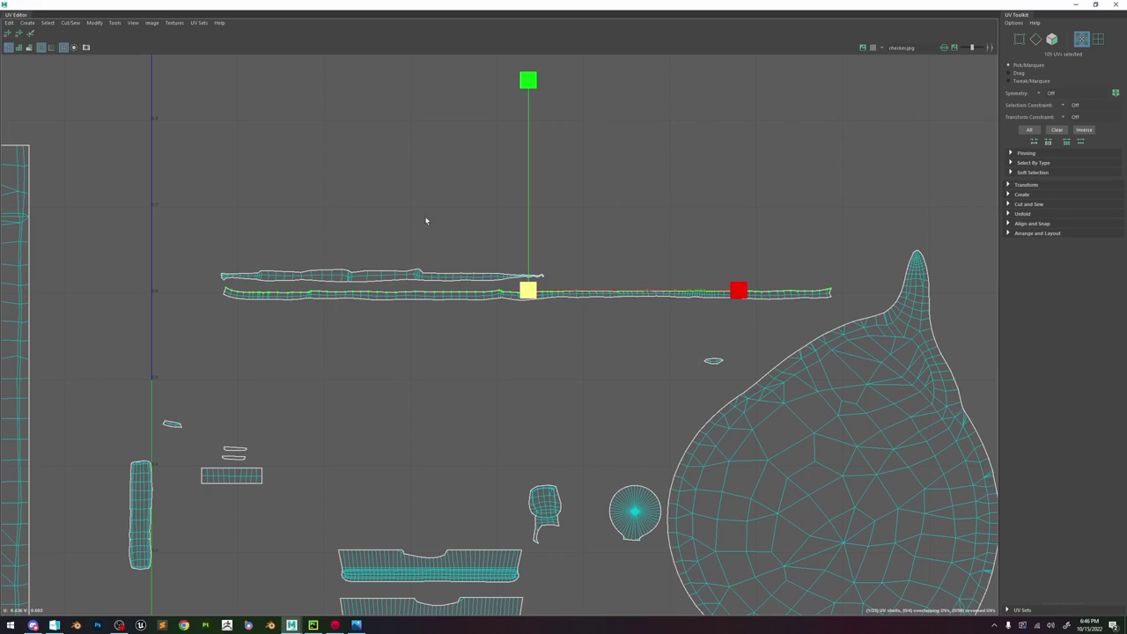
{"action": "left_click_drag", "start_coordinate": [528, 214], "coordinate": [585, 422]}
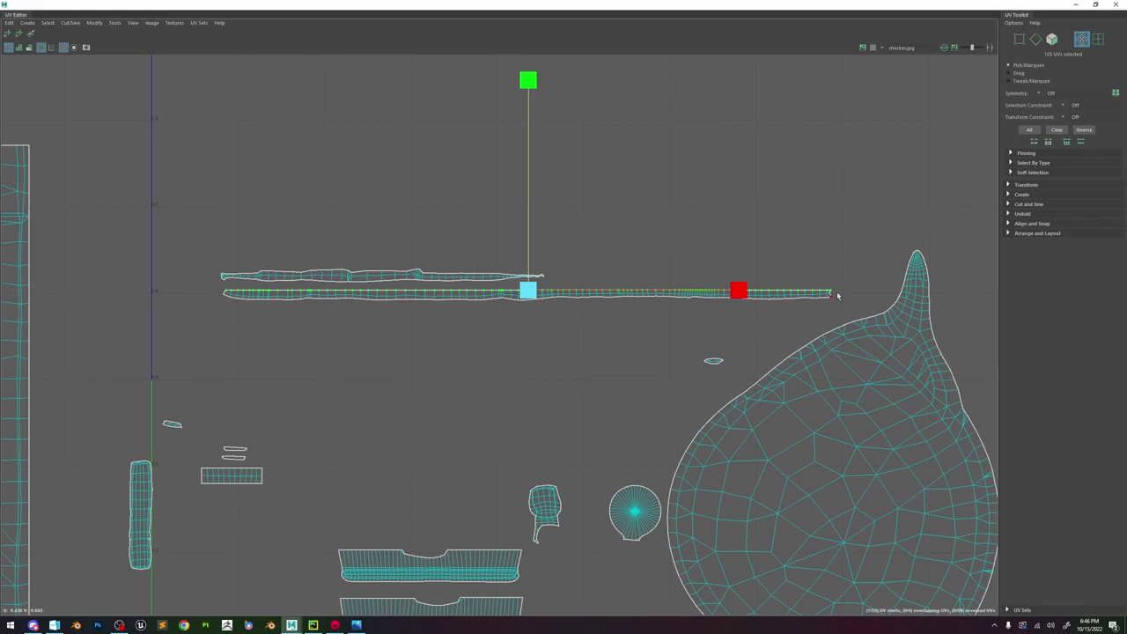
- Optimize the remaining UVs of the long rim strip below its flattened upper border
{"action": "left_click_drag", "start_coordinate": [837, 294], "coordinate": [192, 360]}
{"action": "right_click", "coordinate": [346, 212], "text": "shift"}
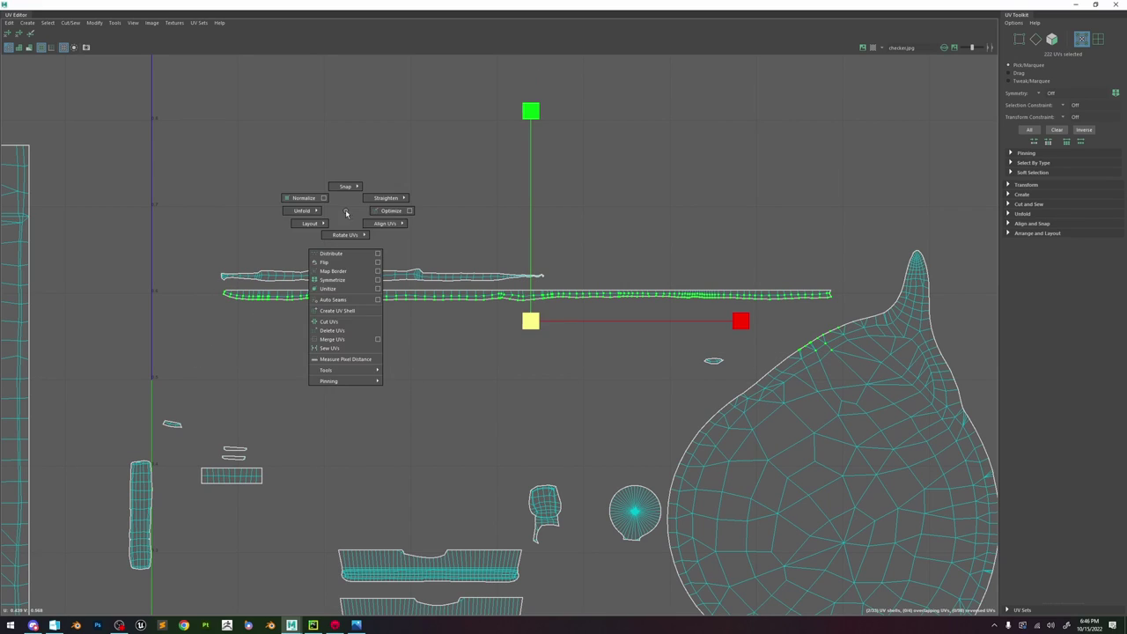
{"action": "right_click_drag", "start_coordinate": [346, 213], "coordinate": [374, 214], "text": "shift"}
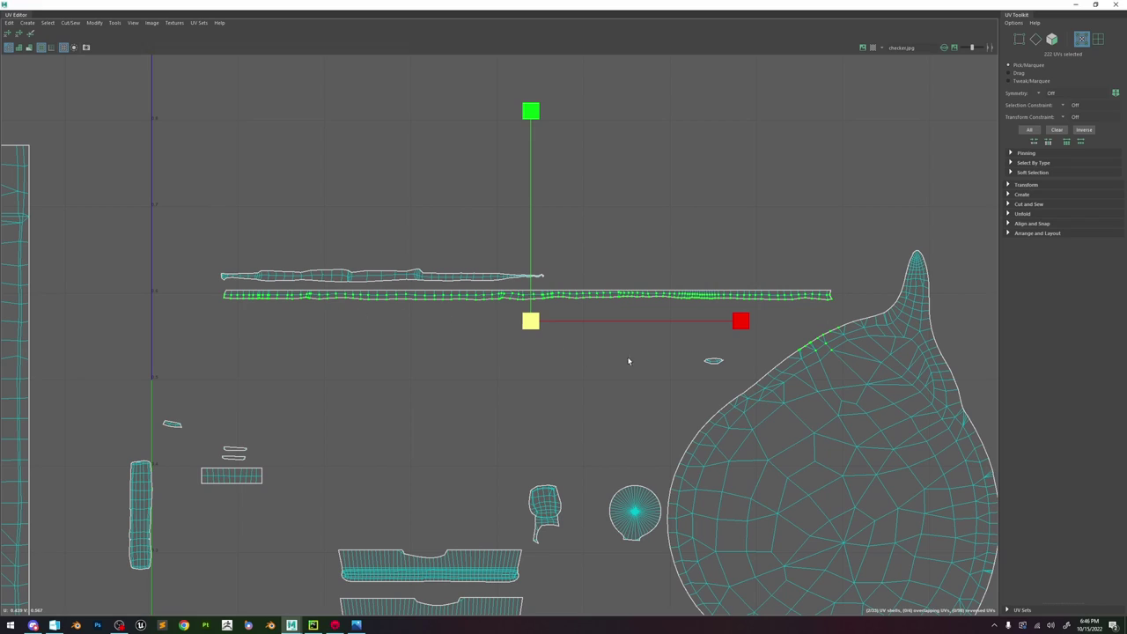
- Select the long rim strip's whole lower border and flatten it vertically into a straight line
{"action": "left_click", "coordinate": [832, 297]}
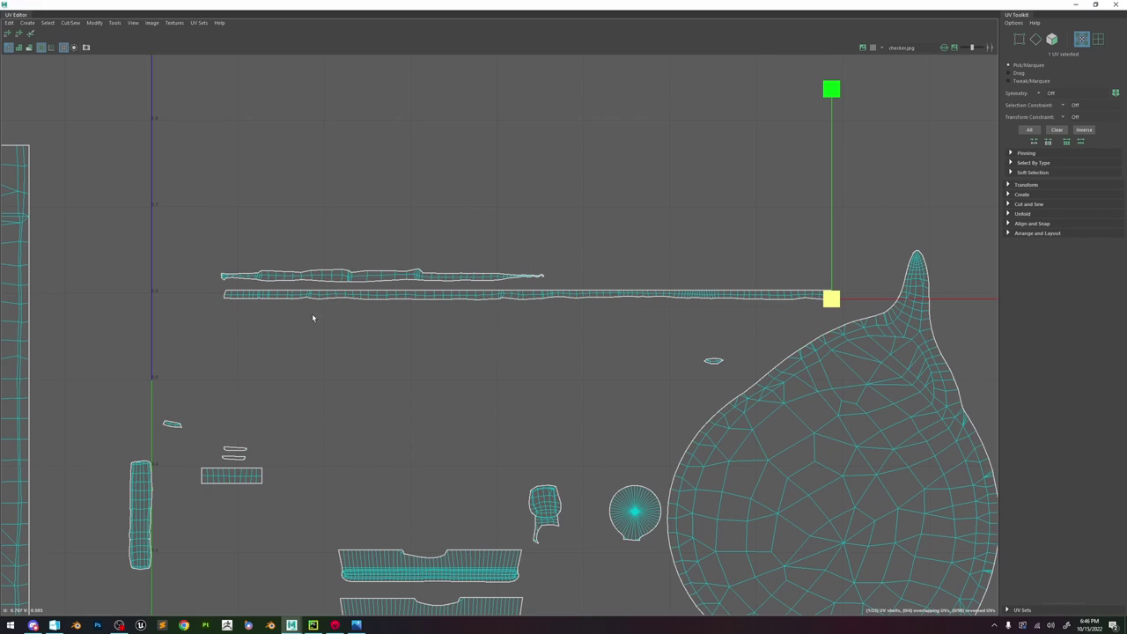
{"action": "double_click", "coordinate": [221, 300], "text": "shift"}
{"action": "left_click", "coordinate": [528, 88]}
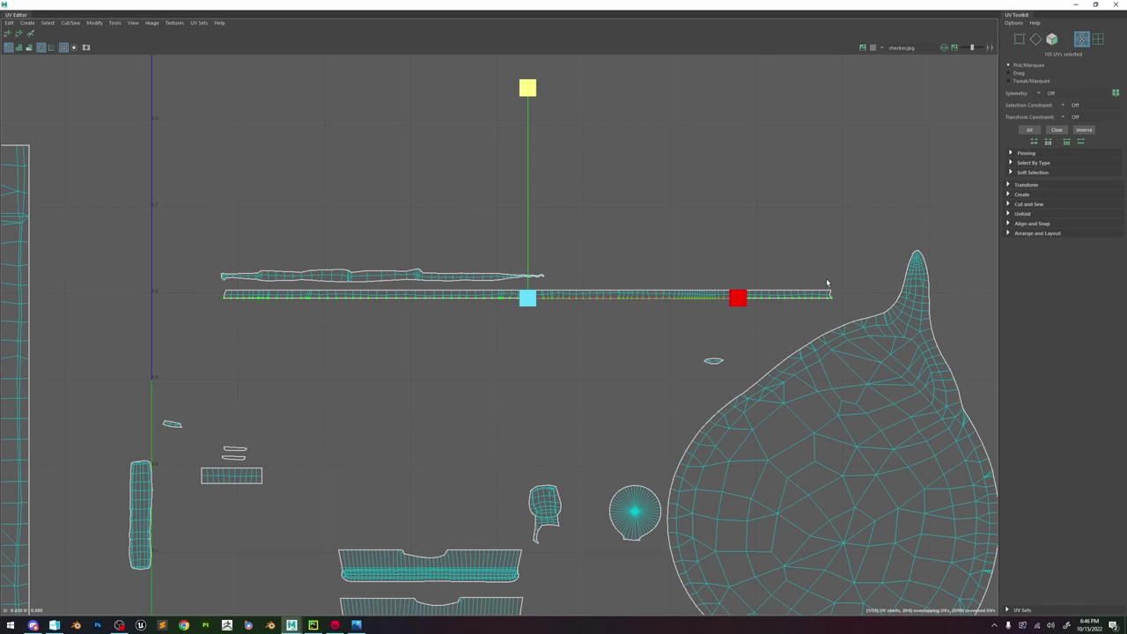
- Square off both short ends of the long rim strip and straighten its middle row of UVs
{"action": "left_click_drag", "start_coordinate": [827, 304], "coordinate": [656, 309]}
{"action": "left_click", "coordinate": [209, 289]}
{"action": "left_click_drag", "start_coordinate": [208, 288], "coordinate": [833, 304]}
{"action": "left_click", "coordinate": [18, 35]}
{"action": "left_click", "coordinate": [207, 284]}
{"action": "left_click_drag", "start_coordinate": [212, 297], "coordinate": [862, 292]}
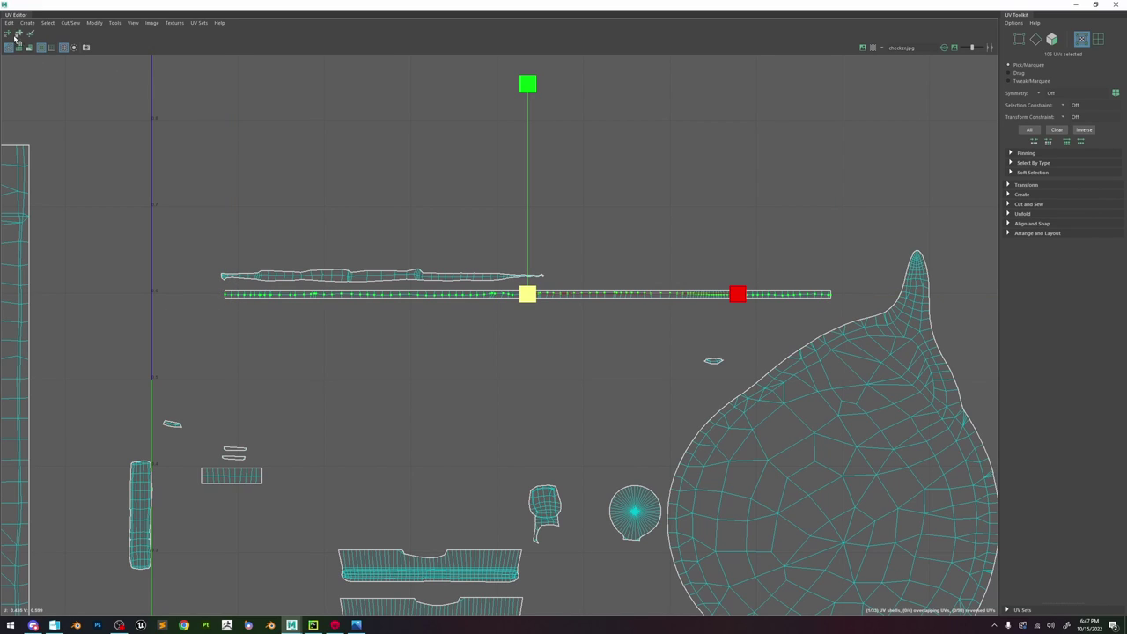
{"action": "left_click", "coordinate": [19, 33]}
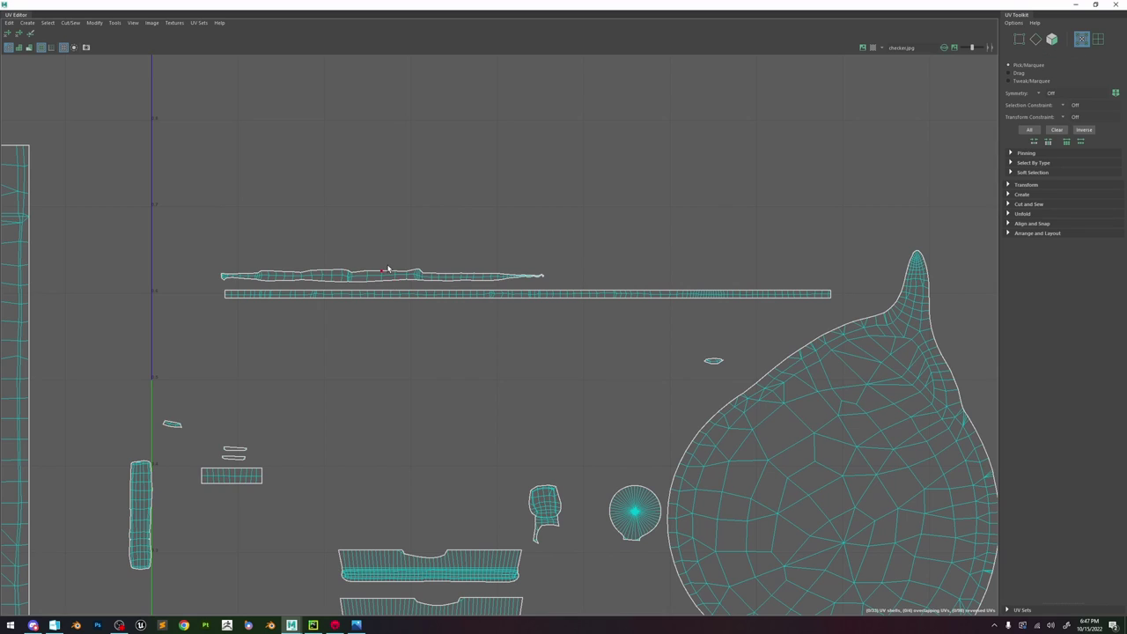
- Unfold the thin, irregular UV shell above the long straight strip
{"action": "scroll", "coordinate": [387, 267], "scroll_direction": "up", "scroll_amount": 3}
{"action": "scroll", "coordinate": [563, 274], "scroll_direction": "up", "scroll_amount": 7}
{"action": "double_click", "coordinate": [510, 282]}
{"action": "right_click_drag", "start_coordinate": [509, 223], "coordinate": [543, 224], "text": "shift"}
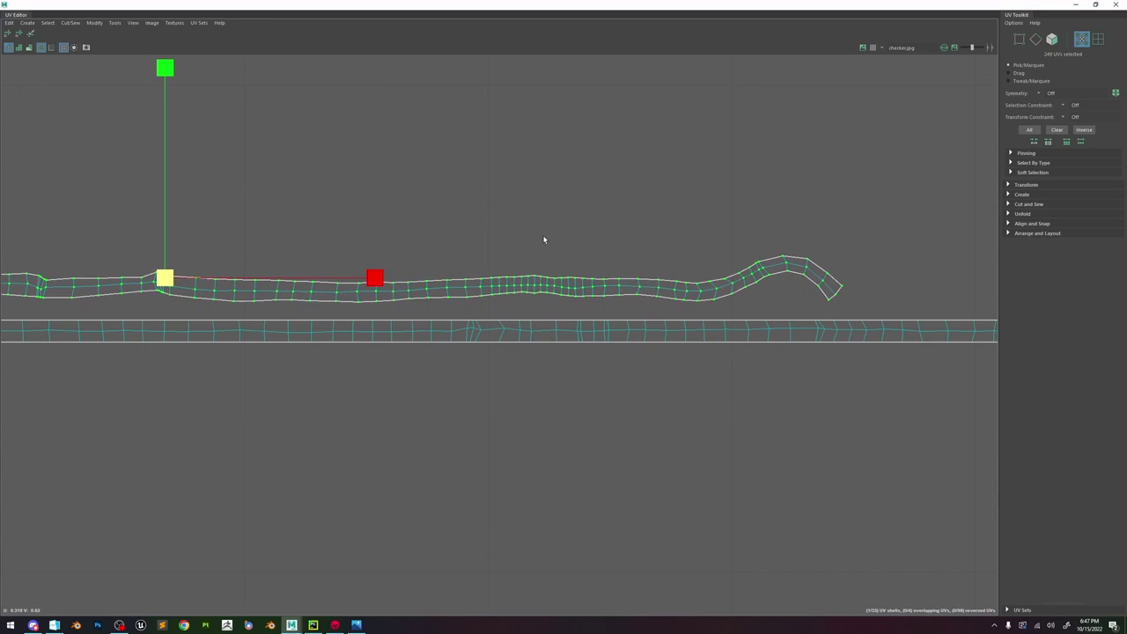
- Flatten the upper strip shell's top edge into a straight horizontal line and relax the UVs below it
{"action": "scroll", "coordinate": [543, 235], "scroll_direction": "down", "scroll_amount": 3}
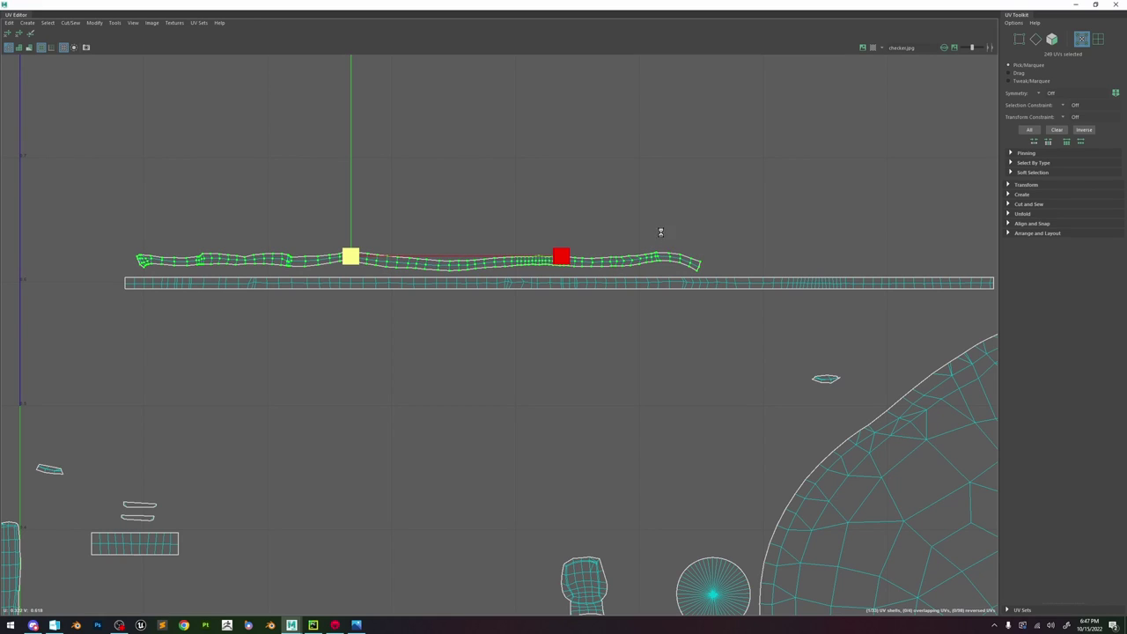
{"action": "left_click", "coordinate": [661, 235]}
{"action": "left_click", "coordinate": [699, 263]}
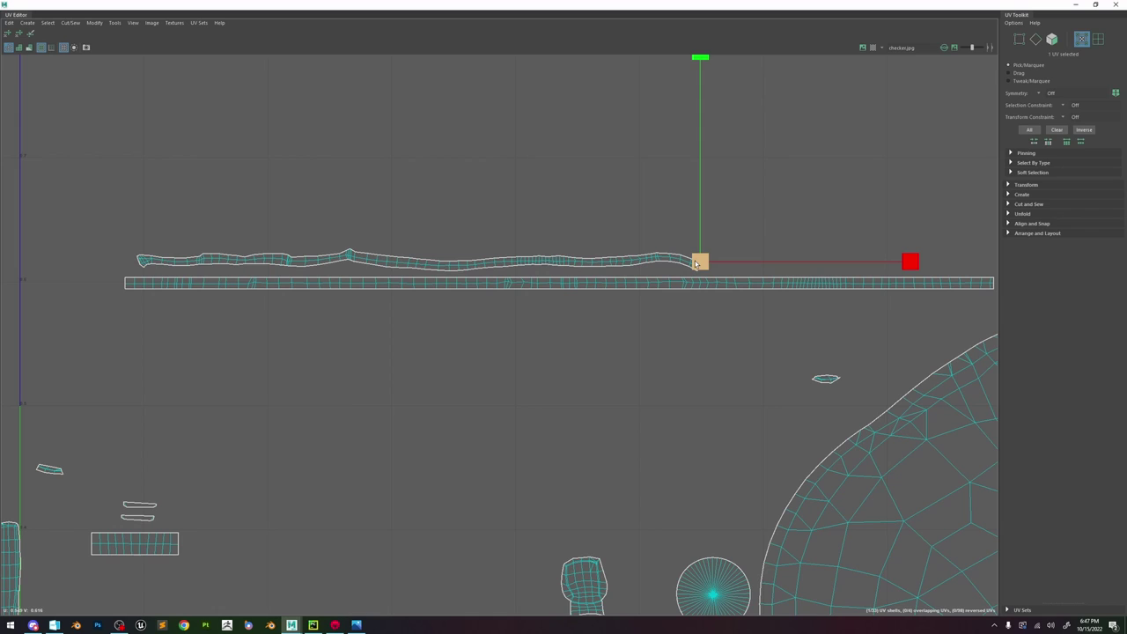
{"action": "double_click", "coordinate": [138, 257], "text": "shift"}
{"action": "left_click_drag", "start_coordinate": [418, 125], "coordinate": [493, 304]}
{"action": "left_click_drag", "start_coordinate": [738, 221], "coordinate": [116, 275], "text": "shift"}
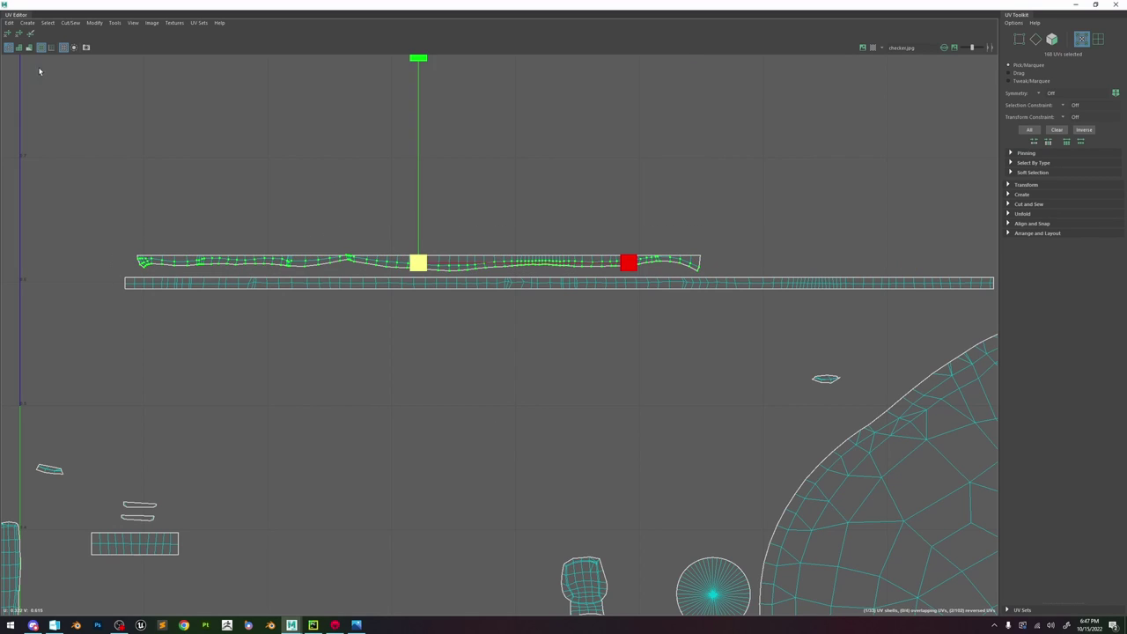
{"action": "left_click", "coordinate": [19, 33]}
- Flatten the upper strip's bottom edge into a straight horizontal line and redistribute its UVs
{"action": "left_click", "coordinate": [700, 264]}
{"action": "double_click", "coordinate": [144, 266], "text": "shift"}
{"action": "key", "text": "r"}
{"action": "left_click_drag", "start_coordinate": [423, 176], "coordinate": [440, 393]}
{"action": "key", "text": "w"}
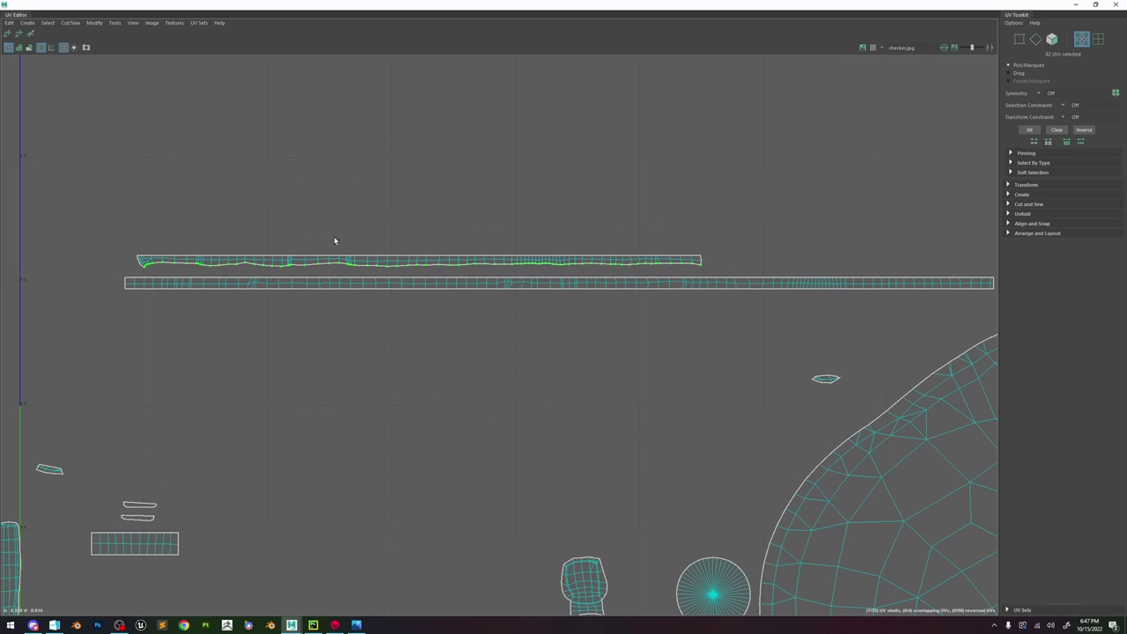
{"action": "right_click_drag", "start_coordinate": [171, 257], "coordinate": [229, 243], "text": "alt"}
{"action": "left_click_drag", "start_coordinate": [485, 209], "coordinate": [485, 215]}
{"action": "left_click", "coordinate": [7, 34]}
- Straighten the upper strip's left end into a vertical line and shift it slightly outward
{"action": "left_click", "coordinate": [148, 256]}
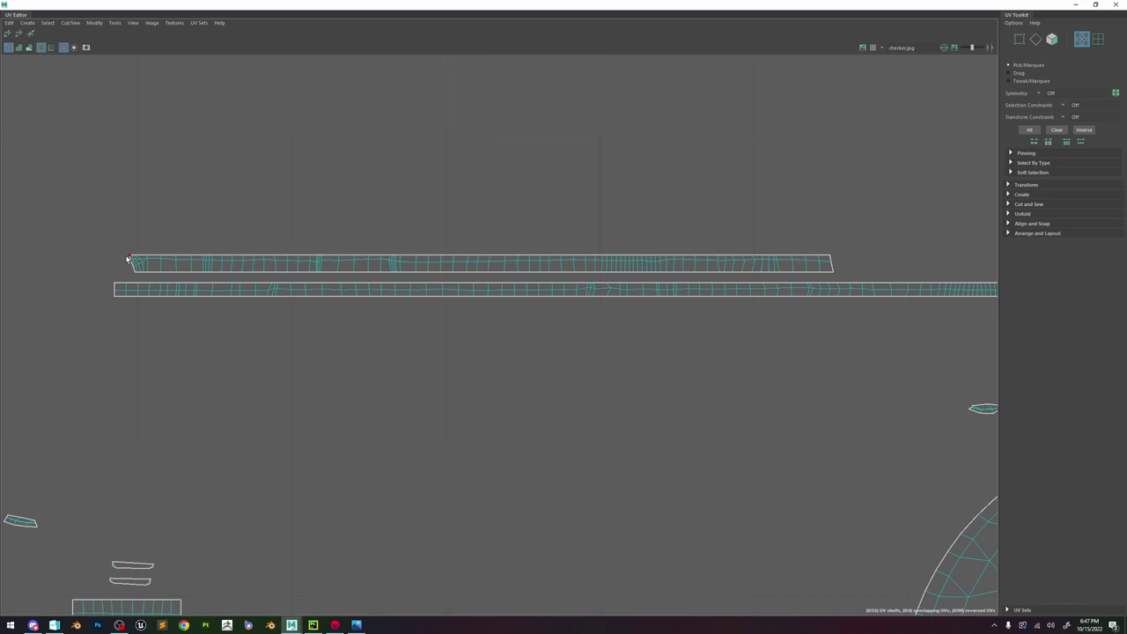
{"action": "left_click", "coordinate": [130, 257]}
{"action": "double_click", "coordinate": [133, 271], "text": "shift"}
{"action": "key", "text": "r"}
{"action": "left_click_drag", "start_coordinate": [336, 267], "coordinate": [133, 267]}
{"action": "key", "text": "w"}
{"action": "left_click_drag", "start_coordinate": [348, 264], "coordinate": [340, 264]}
- Align the upper strip's right-end UVs vertically and redistribute the UVs along the strip
{"action": "left_click", "coordinate": [830, 256]}
{"action": "double_click", "coordinate": [832, 271], "text": "shift"}
{"action": "key", "text": "r"}
{"action": "left_click_drag", "start_coordinate": [863, 267], "coordinate": [824, 273]}
{"action": "left_click", "coordinate": [7, 34]}
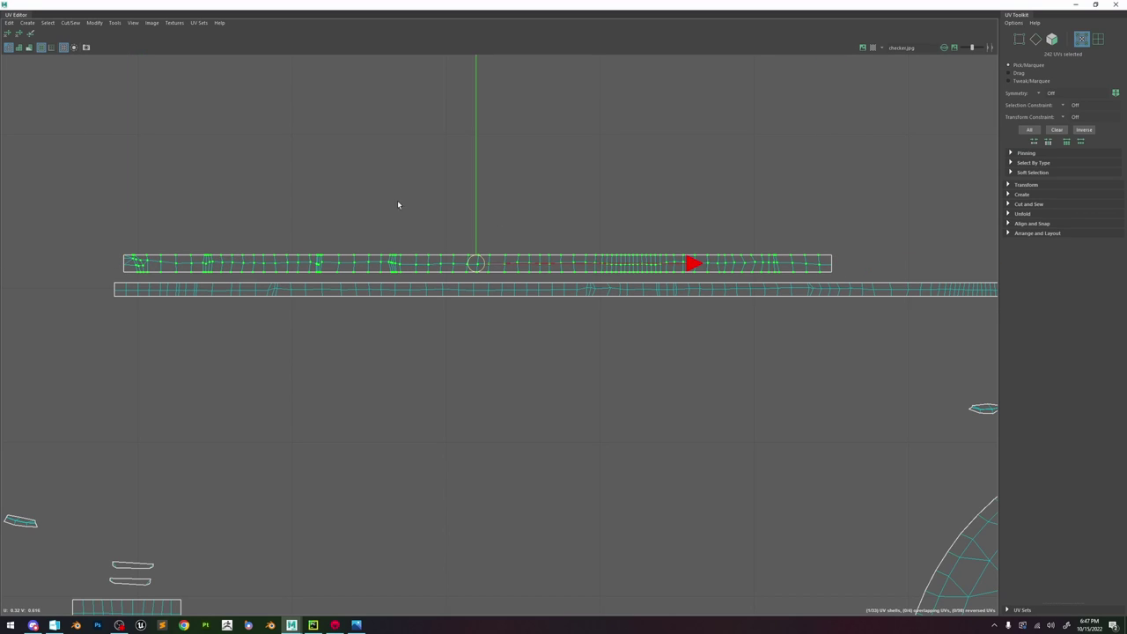
{"action": "left_click", "coordinate": [8, 35]}
{"action": "scroll", "coordinate": [152, 196], "scroll_direction": "up", "scroll_amount": 1}
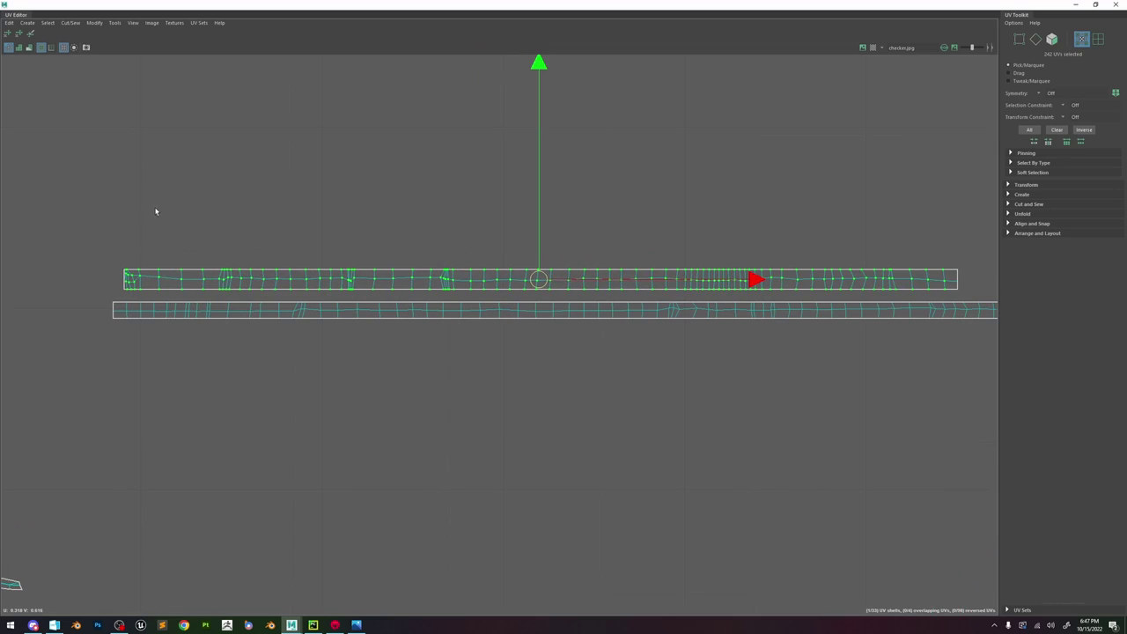
- Lengthen the whole upper strip shell horizontally to match the long strip below it
{"action": "left_click", "coordinate": [155, 211]}
{"action": "double_click", "coordinate": [142, 281]}
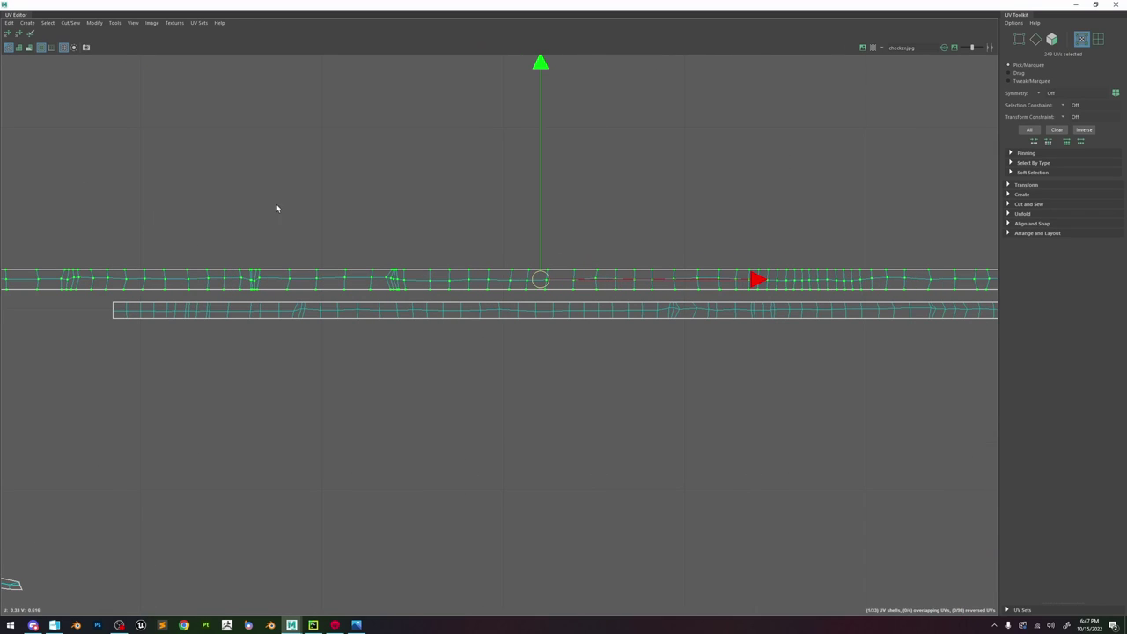
{"action": "scroll", "coordinate": [396, 211], "scroll_direction": "down", "scroll_amount": 3}
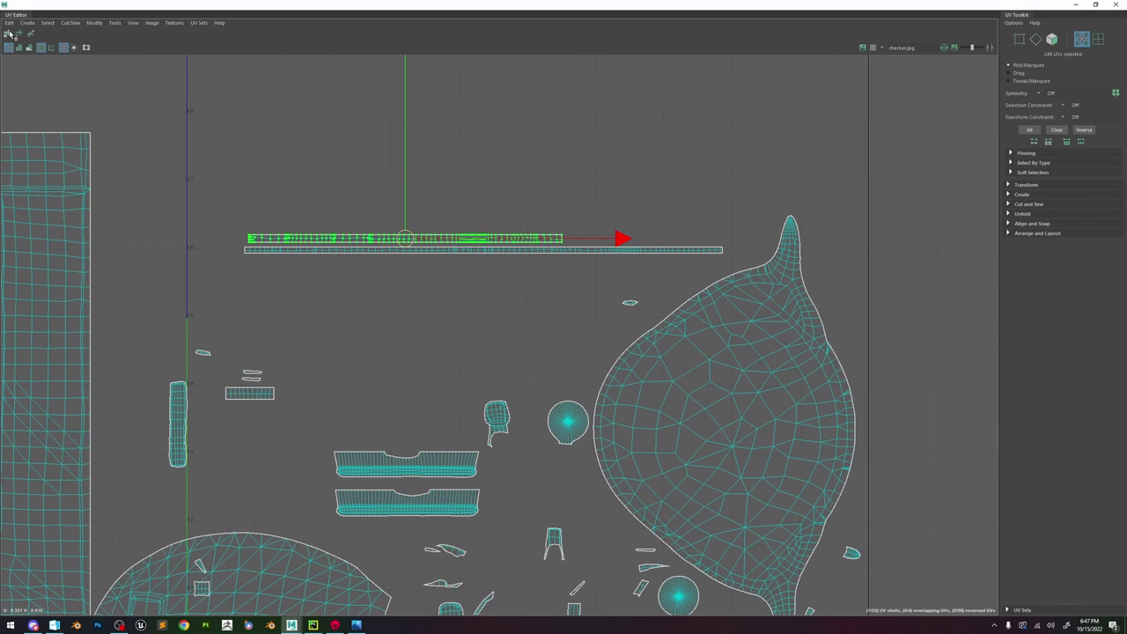
{"action": "left_click", "coordinate": [9, 33]}
{"action": "left_click", "coordinate": [587, 243]}
{"action": "key", "text": "ctrl+z"}
{"action": "left_click_drag", "start_coordinate": [622, 239], "coordinate": [208, 218]}
{"action": "key", "text": "r"}
{"action": "scroll", "coordinate": [240, 235], "scroll_direction": "up", "scroll_amount": 3}
{"action": "scroll", "coordinate": [240, 238], "scroll_direction": "up", "scroll_amount": 2}
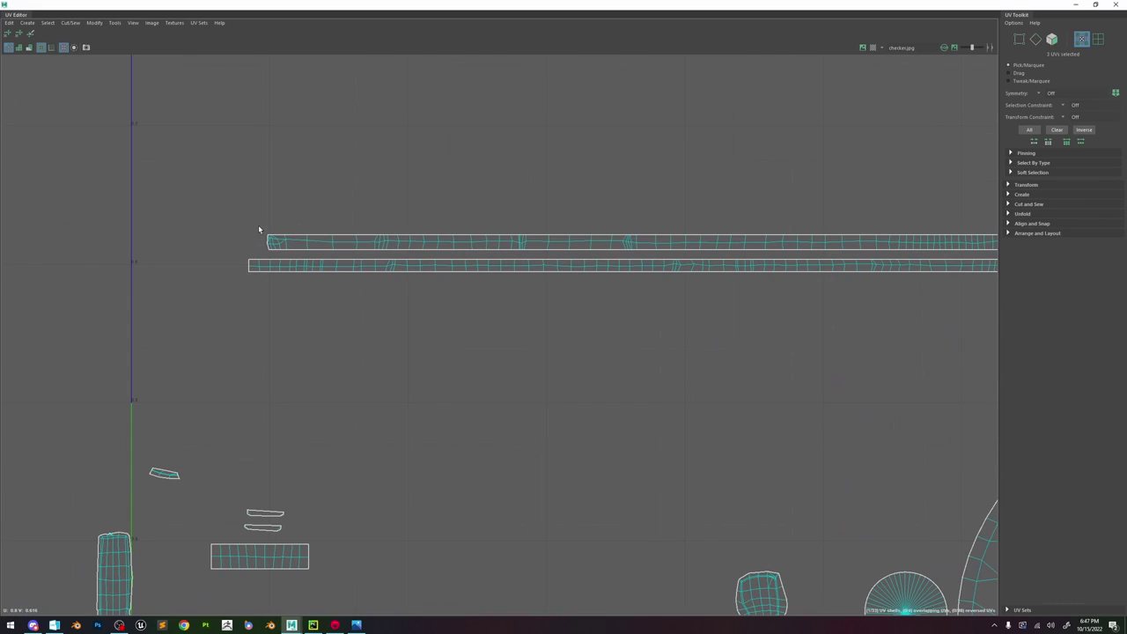
- Realign the UVs on the lengthened strip's left end into one vertical line
{"action": "left_click", "coordinate": [267, 239]}
{"action": "scroll", "coordinate": [235, 238], "scroll_direction": "up", "scroll_amount": 1}
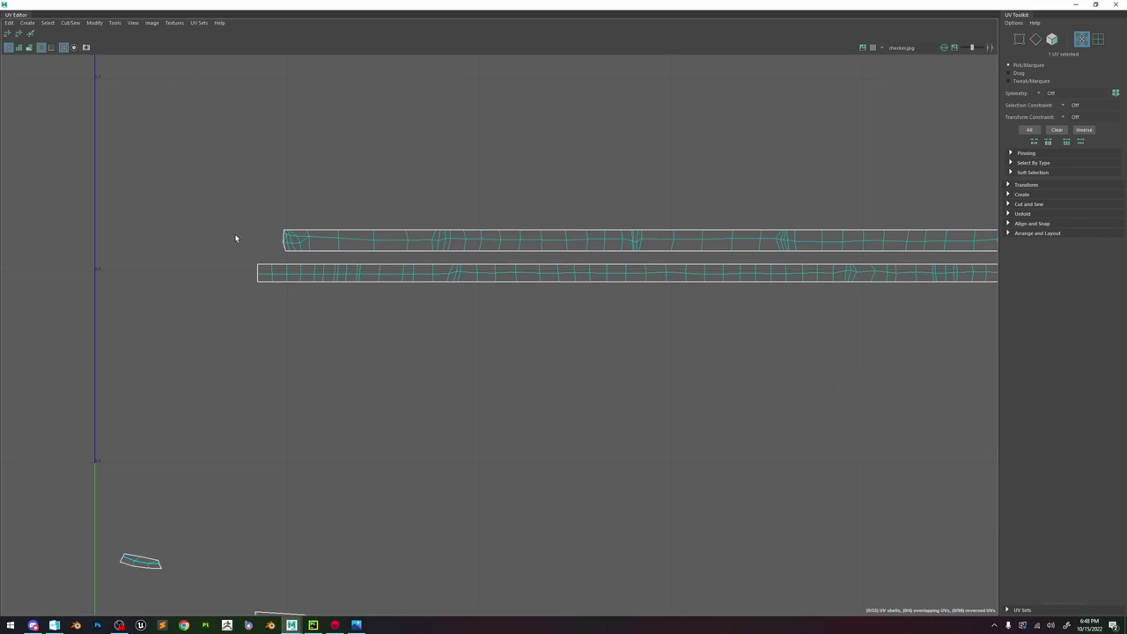
{"action": "left_click", "coordinate": [280, 253]}
{"action": "scroll", "coordinate": [279, 232], "scroll_direction": "up", "scroll_amount": 4}
{"action": "left_click", "coordinate": [280, 232], "text": "shift"}
{"action": "scroll", "coordinate": [284, 228], "scroll_direction": "up", "scroll_amount": 1}
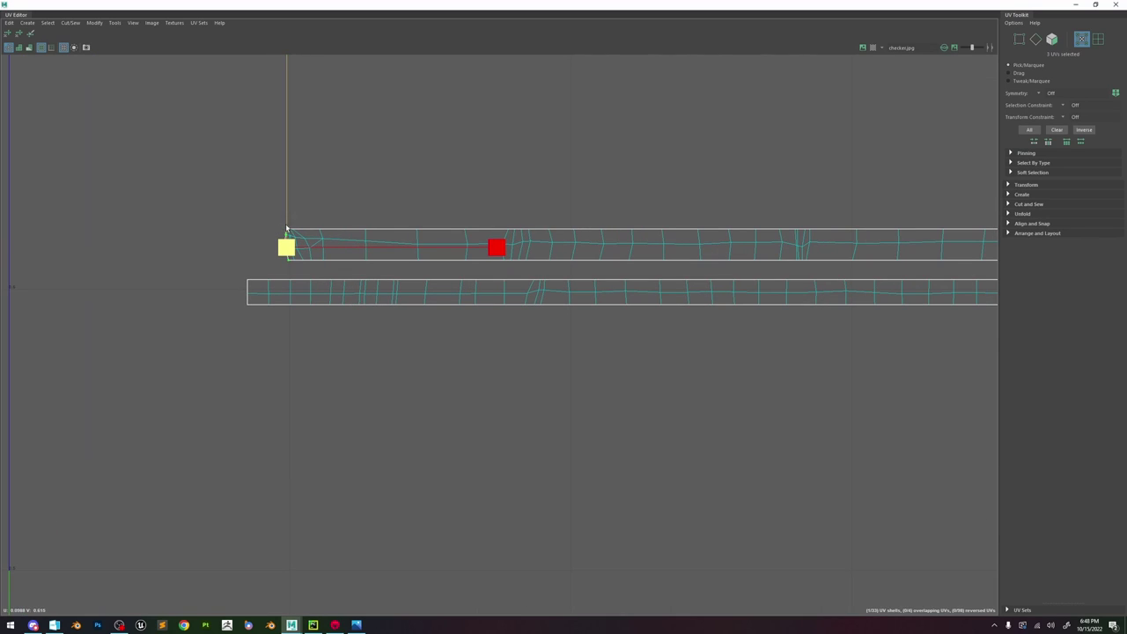
{"action": "scroll", "coordinate": [286, 229], "scroll_direction": "up", "scroll_amount": 3}
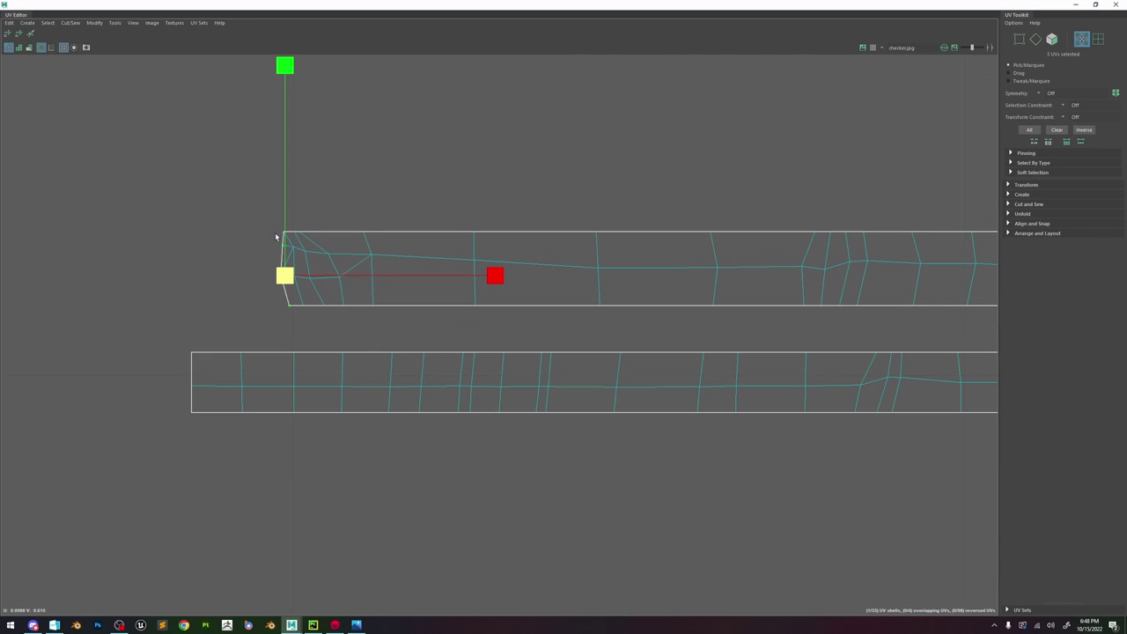
{"action": "key", "text": "w"}
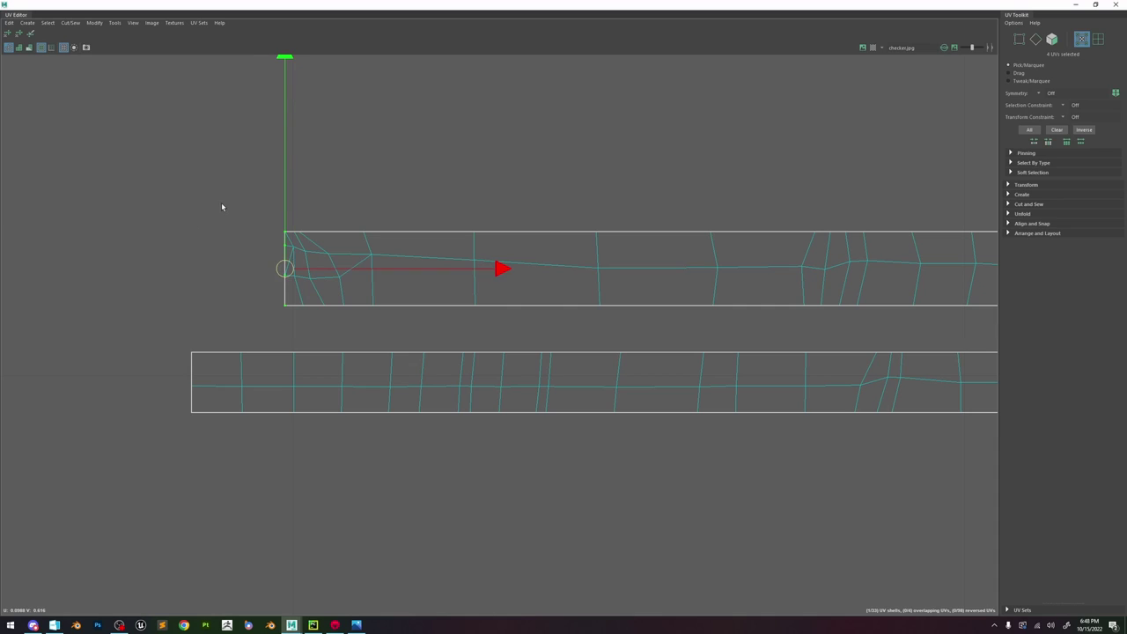
- Relax the cluster of UVs just inside the upper strip's left end
{"action": "left_click_drag", "start_coordinate": [225, 203], "coordinate": [472, 330]}
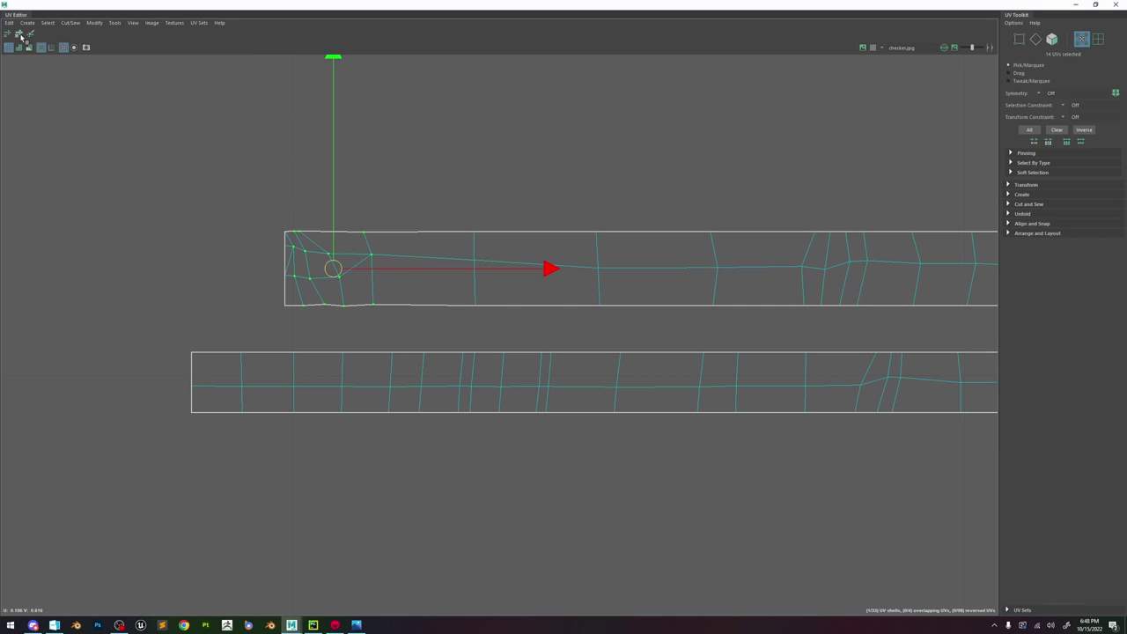
{"action": "left_click", "coordinate": [381, 155]}
{"action": "key", "text": "a"}
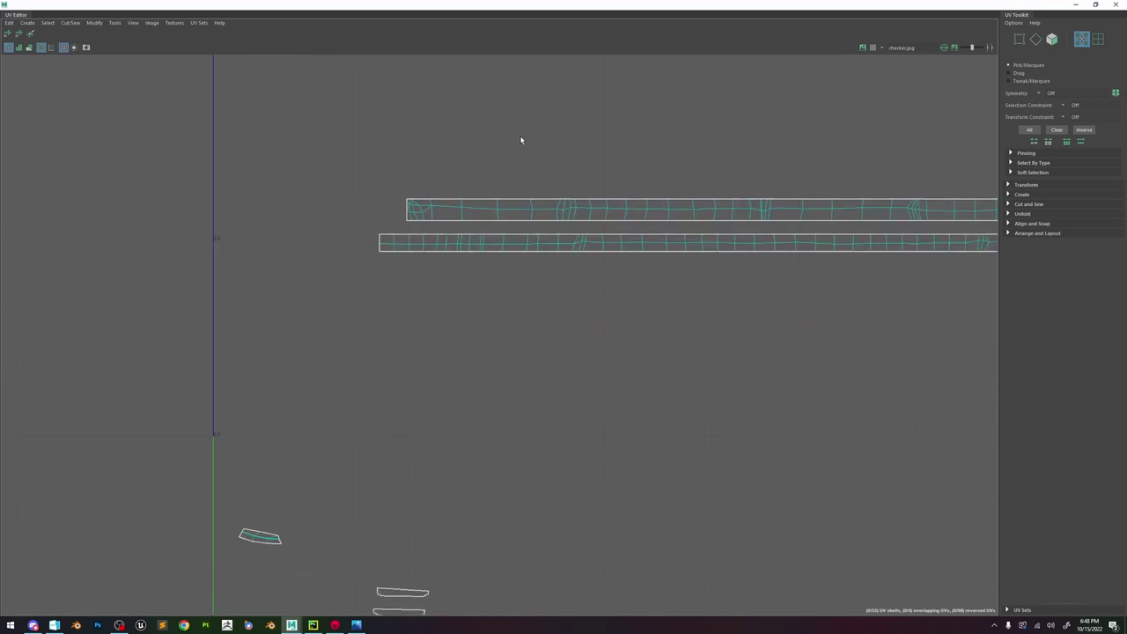
- Turn on the UV distortion shading for the helmet's shells
{"action": "scroll", "coordinate": [321, 94], "scroll_direction": "up", "scroll_amount": 4}
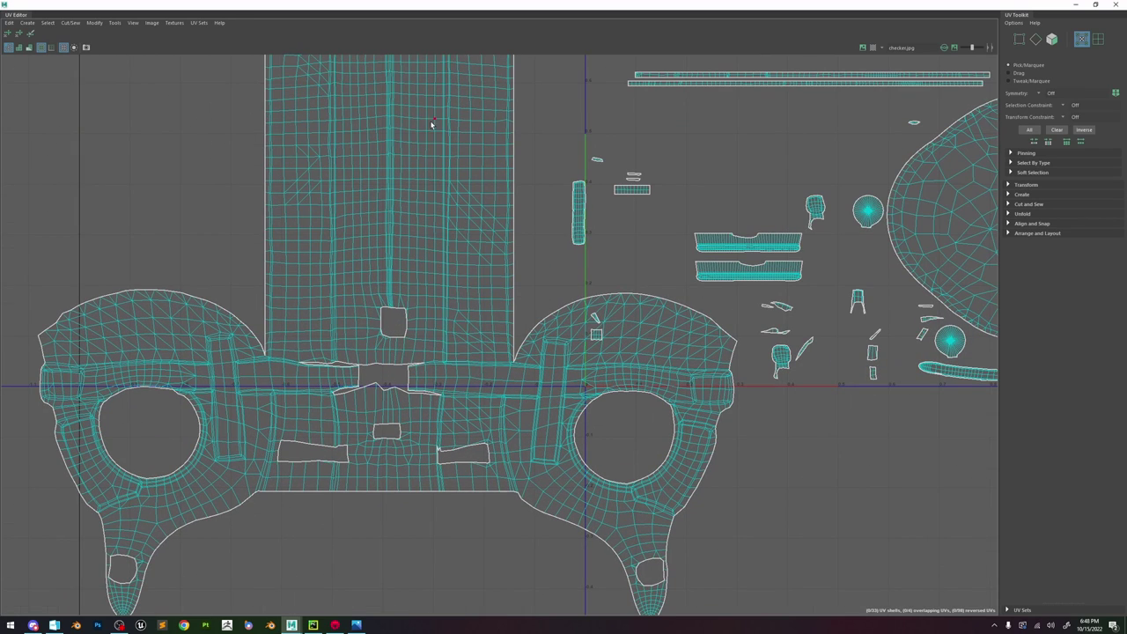
{"action": "left_click", "coordinate": [29, 47]}
{"action": "scroll", "coordinate": [578, 310], "scroll_direction": "down", "scroll_amount": 5}
{"action": "scroll", "coordinate": [492, 319], "scroll_direction": "up", "scroll_amount": 4}
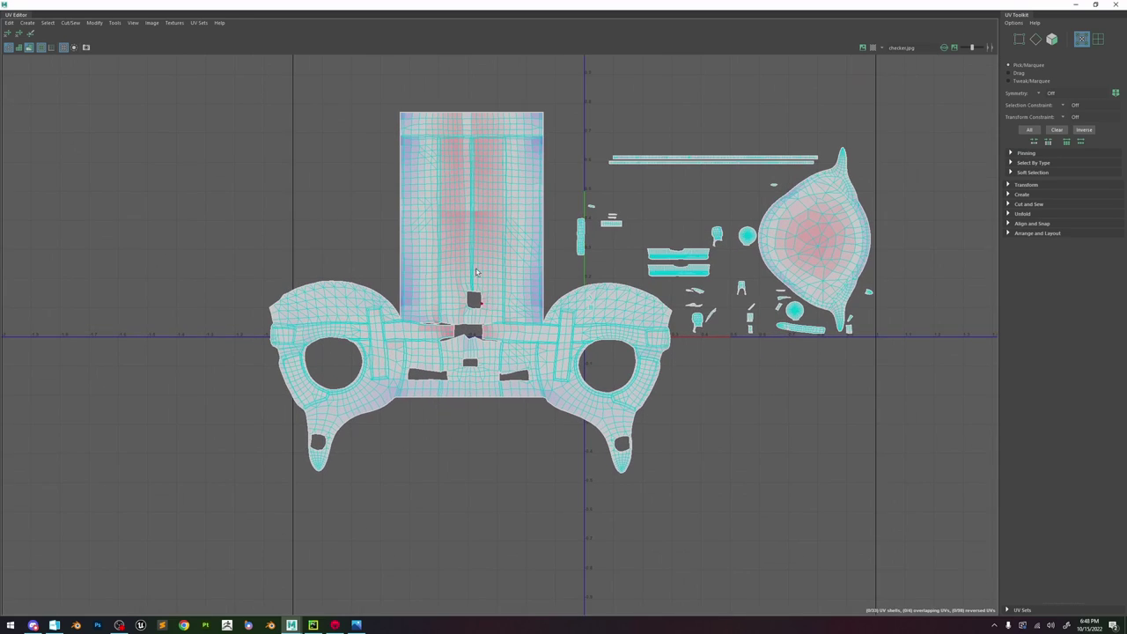
- Select the interior UVs of the main helmet shell's tall rectangular panel and relax them
{"action": "scroll", "coordinate": [465, 238], "scroll_direction": "up", "scroll_amount": 2}
{"action": "scroll", "coordinate": [506, 218], "scroll_direction": "down", "scroll_amount": 3}
{"action": "scroll", "coordinate": [406, 154], "scroll_direction": "up", "scroll_amount": 2}
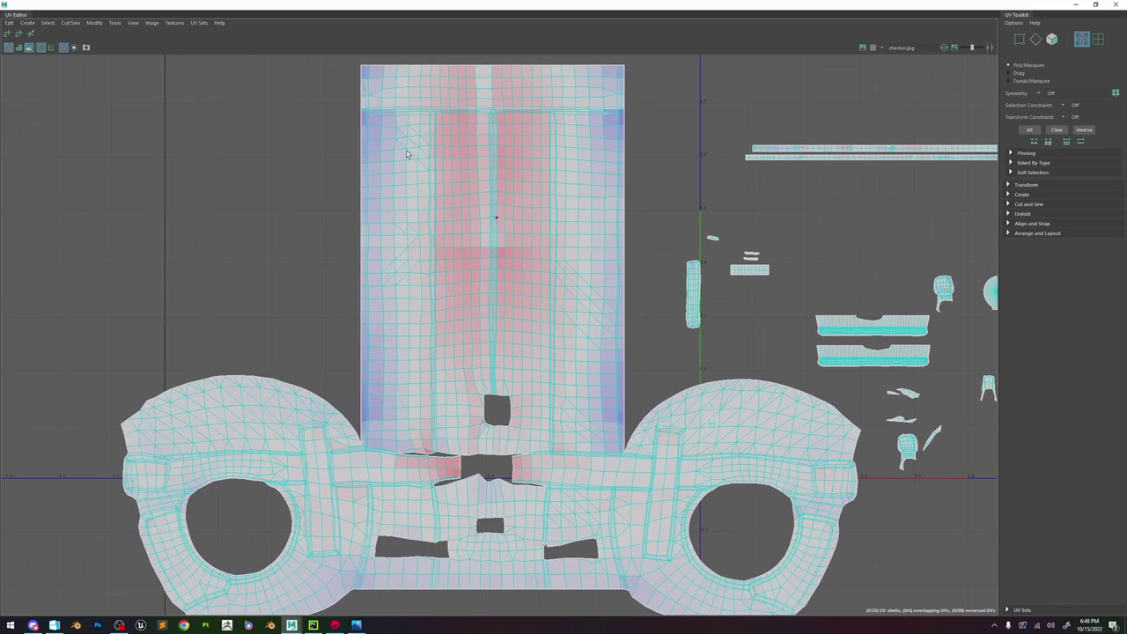
{"action": "left_click_drag", "start_coordinate": [618, 329], "coordinate": [639, 420]}
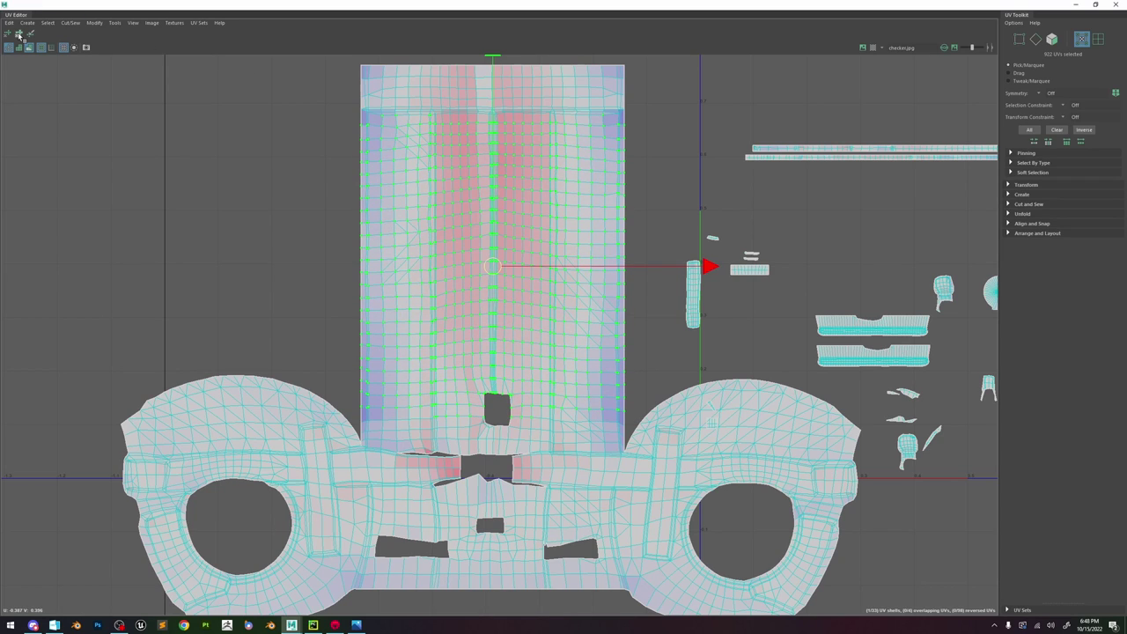
- Examine the distortion shading and checker pattern on the helmet's domed surface in the 3D view
{"action": "double_click", "coordinate": [368, 3]}
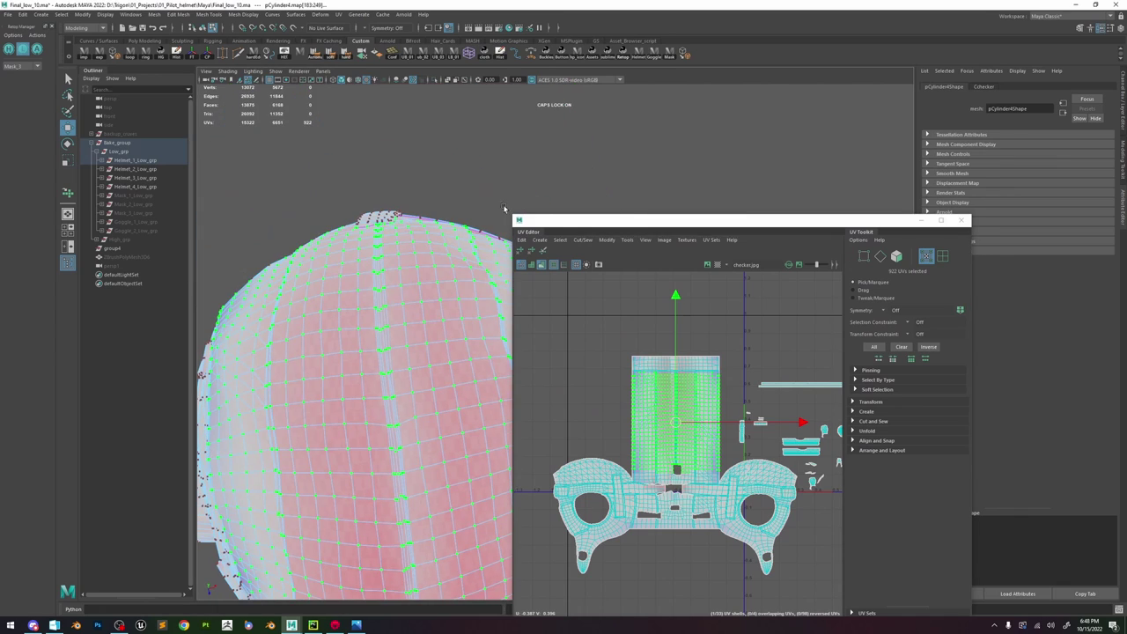
{"action": "left_click_drag", "start_coordinate": [476, 286], "coordinate": [453, 246], "text": "alt"}
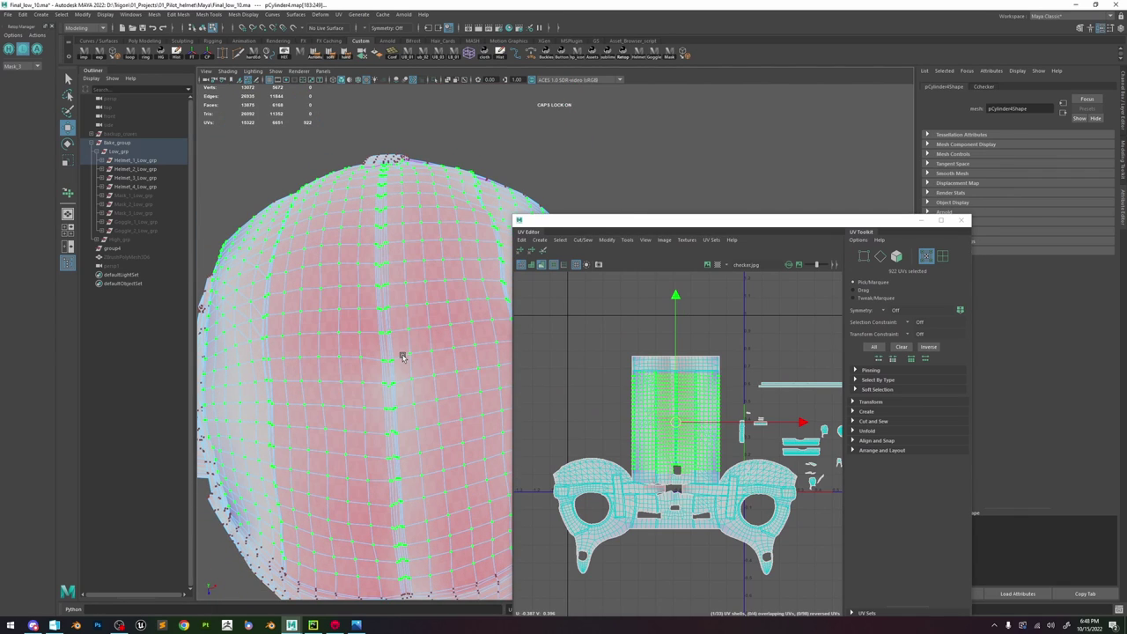
{"action": "left_click", "coordinate": [499, 166]}
{"action": "right_click_drag", "start_coordinate": [381, 281], "coordinate": [441, 237]}
{"action": "left_click", "coordinate": [540, 165]}
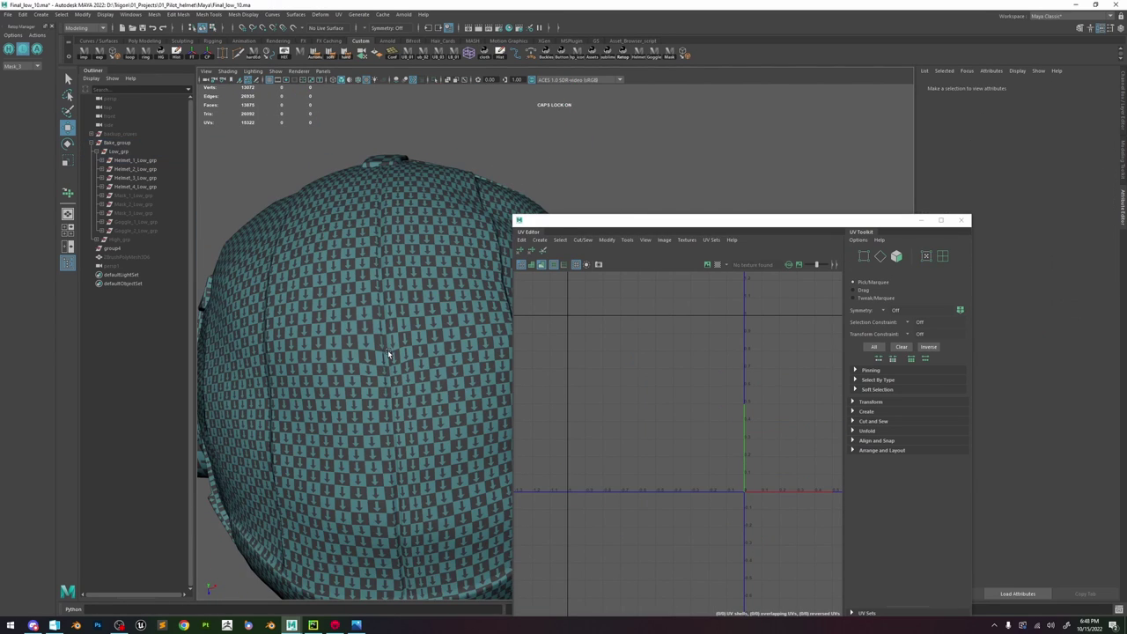
{"action": "left_click_drag", "start_coordinate": [387, 350], "coordinate": [456, 332], "text": "alt"}
{"action": "left_click", "coordinate": [459, 333]}
{"action": "scroll", "coordinate": [677, 418], "scroll_direction": "up", "scroll_amount": 6}
- Select single UV rows across the tall panel to locate them on the 3D helmet
{"action": "right_click_drag", "start_coordinate": [677, 419], "coordinate": [689, 421]}
{"action": "scroll", "coordinate": [687, 422], "scroll_direction": "down", "scroll_amount": 2}
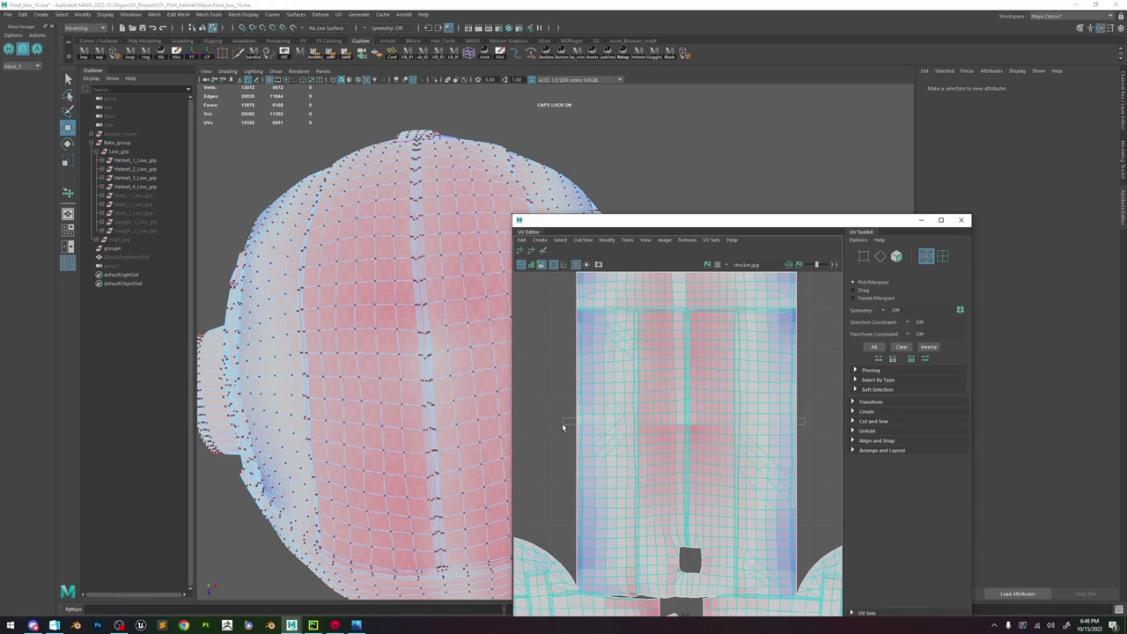
{"action": "left_click_drag", "start_coordinate": [562, 427], "coordinate": [560, 429]}
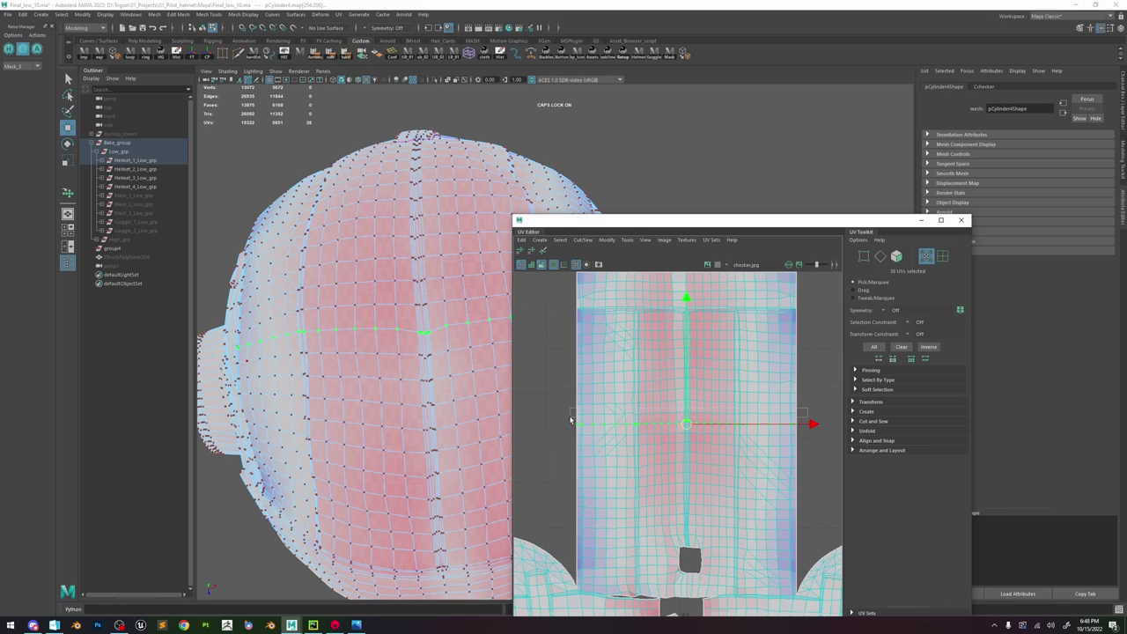
{"action": "left_click_drag", "start_coordinate": [571, 420], "coordinate": [570, 421]}
{"action": "key", "text": "h"}
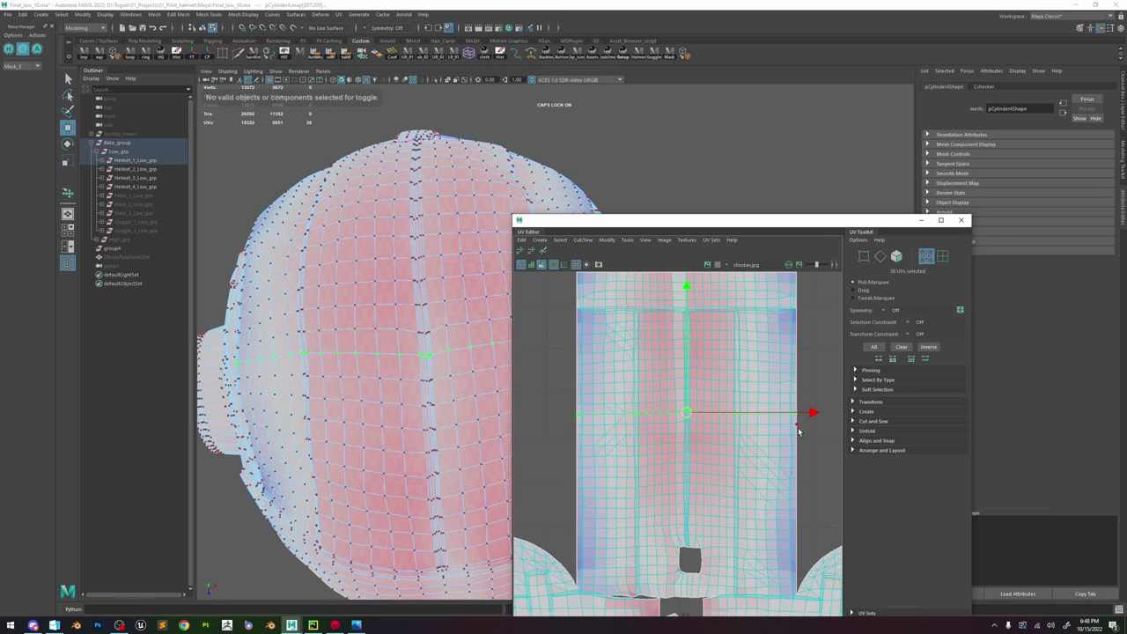
{"action": "left_click_drag", "start_coordinate": [568, 438], "coordinate": [573, 432]}
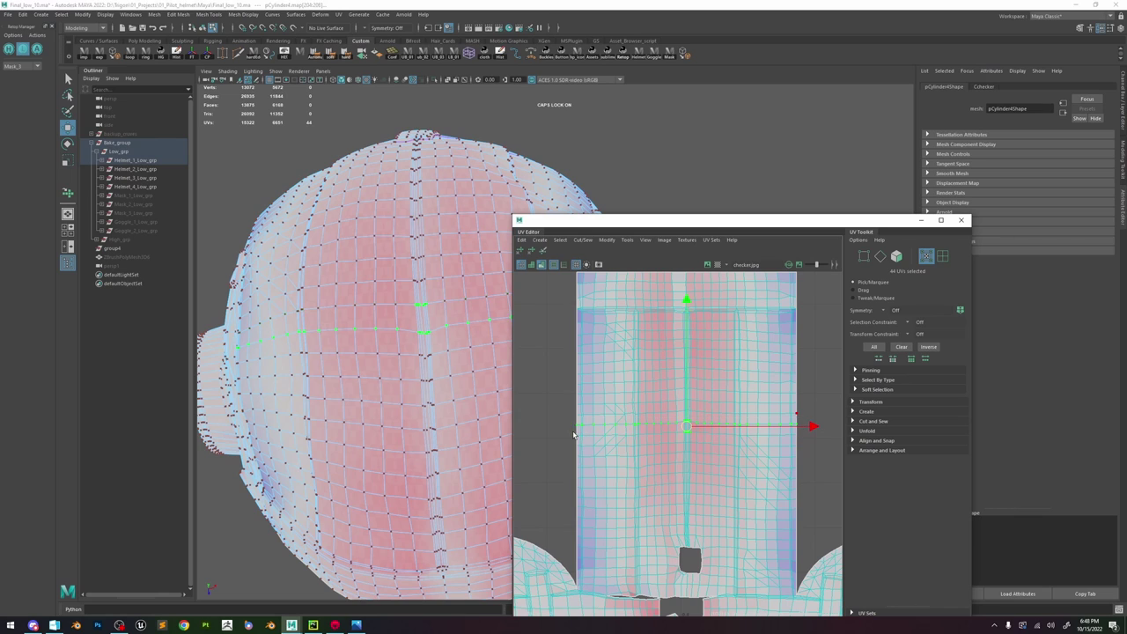
- Return the helmet to object mode and review the distortion across its full UV layout
{"action": "right_click_drag", "start_coordinate": [400, 252], "coordinate": [462, 207]}
{"action": "left_click", "coordinate": [674, 156]}
{"action": "scroll", "coordinate": [435, 267], "scroll_direction": "down", "scroll_amount": 2}
{"action": "left_click_drag", "start_coordinate": [435, 268], "coordinate": [428, 259], "text": "alt"}
{"action": "left_click", "coordinate": [435, 342]}
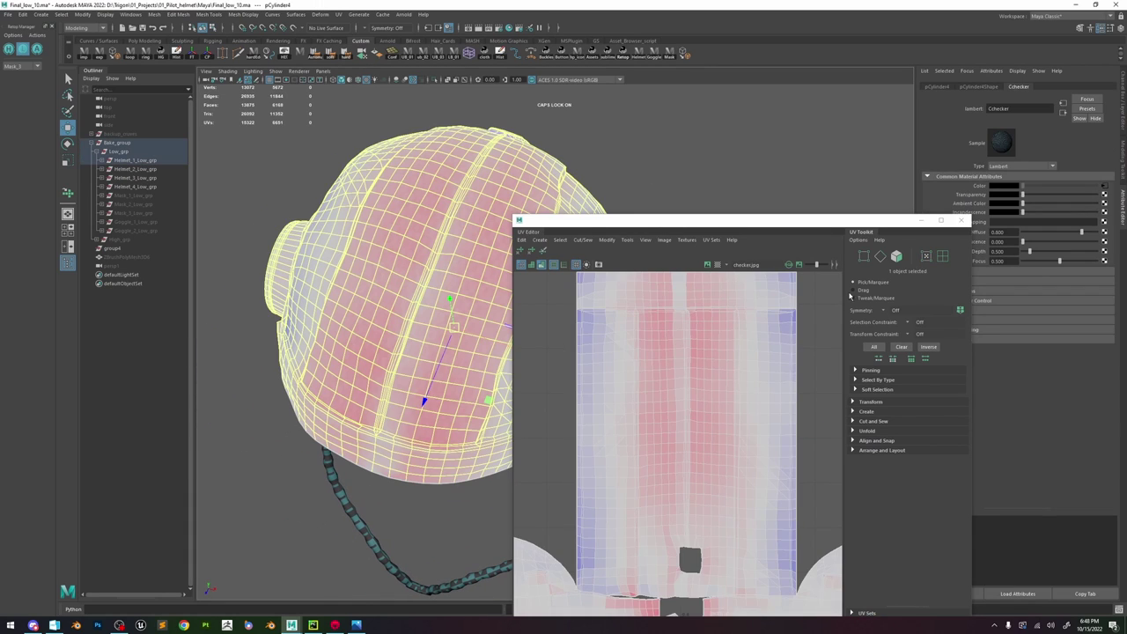
{"action": "left_click", "coordinate": [940, 223]}
{"action": "scroll", "coordinate": [659, 367], "scroll_direction": "down", "scroll_amount": 5}
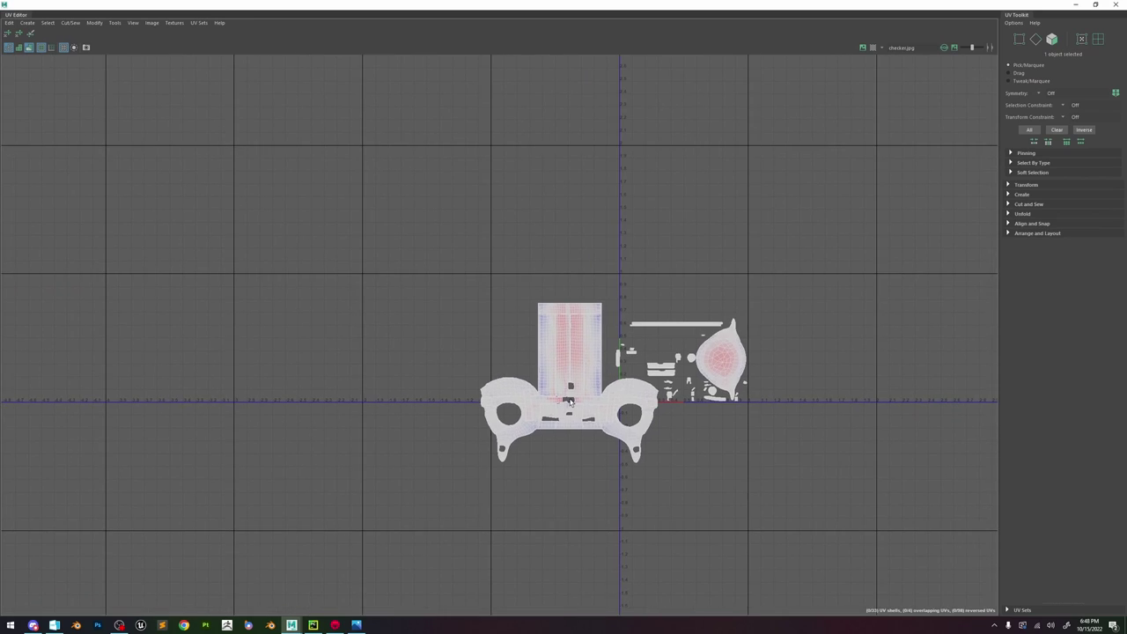
{"action": "scroll", "coordinate": [545, 394], "scroll_direction": "up", "scroll_amount": 6}
{"action": "scroll", "coordinate": [546, 395], "scroll_direction": "up", "scroll_amount": 4}
- Inspect the checker pattern around the helmet's ear cup, straps and buckle in the 3D view
{"action": "left_click_drag", "start_coordinate": [367, 6], "coordinate": [786, 110]}
{"action": "left_click_drag", "start_coordinate": [506, 324], "coordinate": [320, 299], "text": "alt"}
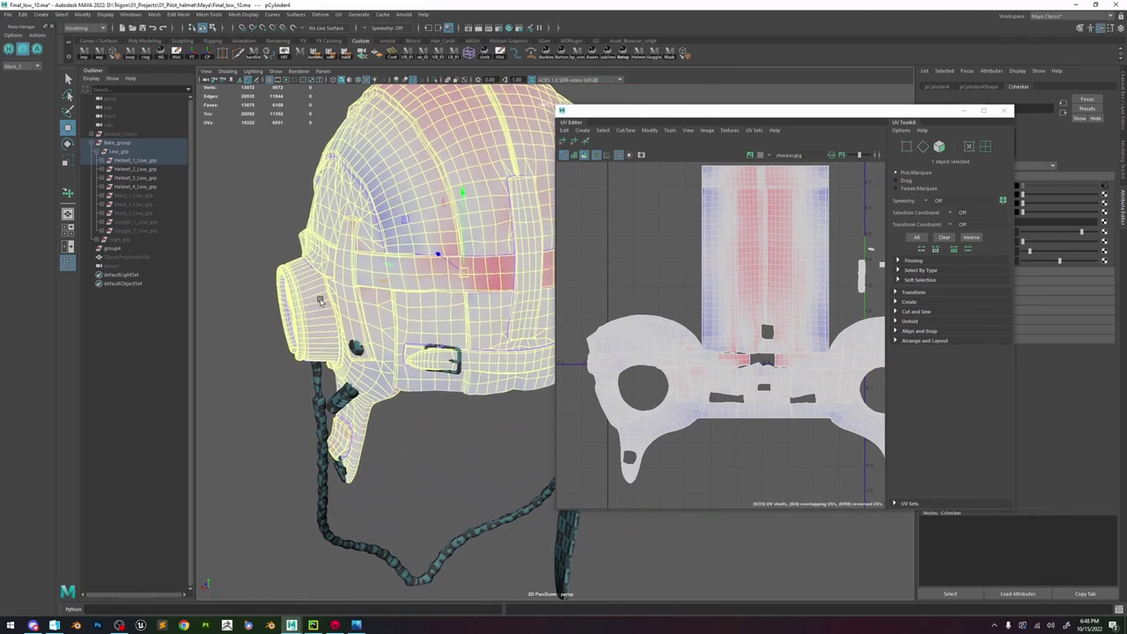
{"action": "scroll", "coordinate": [321, 300], "scroll_direction": "up", "scroll_amount": 4}
{"action": "left_click", "coordinate": [441, 473]}
{"action": "left_click_drag", "start_coordinate": [511, 404], "coordinate": [441, 388], "text": "alt"}
{"action": "scroll", "coordinate": [441, 389], "scroll_direction": "up", "scroll_amount": 3}
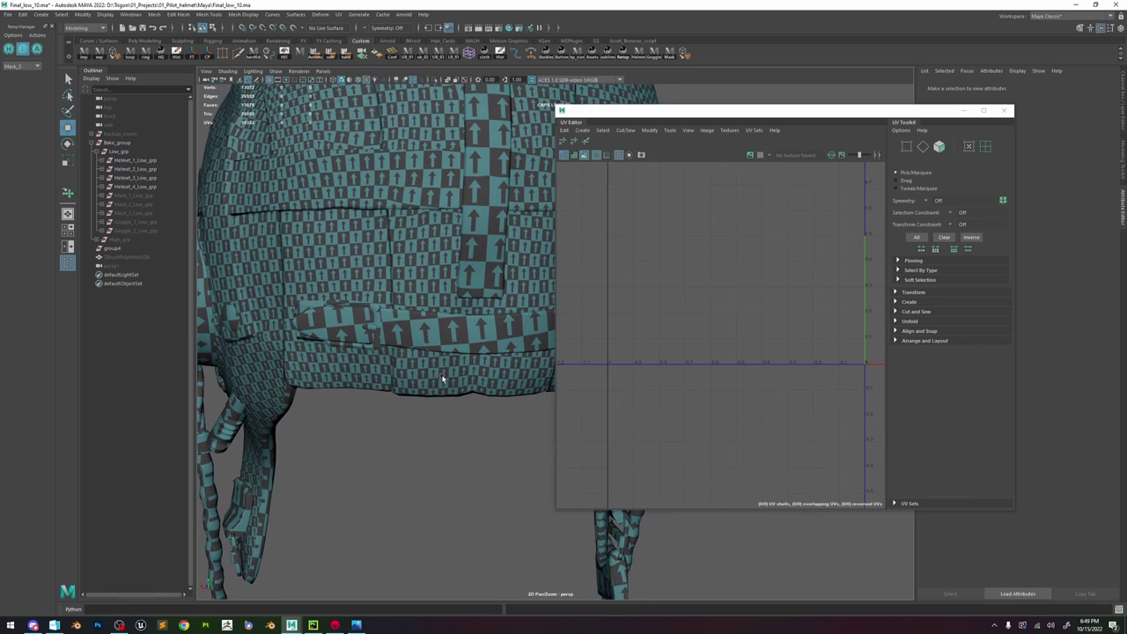
- Scale up the main helmet UV shell uniformly and compare its checker density with the straps
{"action": "left_click", "coordinate": [402, 200]}
{"action": "right_click_drag", "start_coordinate": [730, 362], "coordinate": [764, 354]}
{"action": "double_click", "coordinate": [764, 254]}
{"action": "key", "text": "r"}
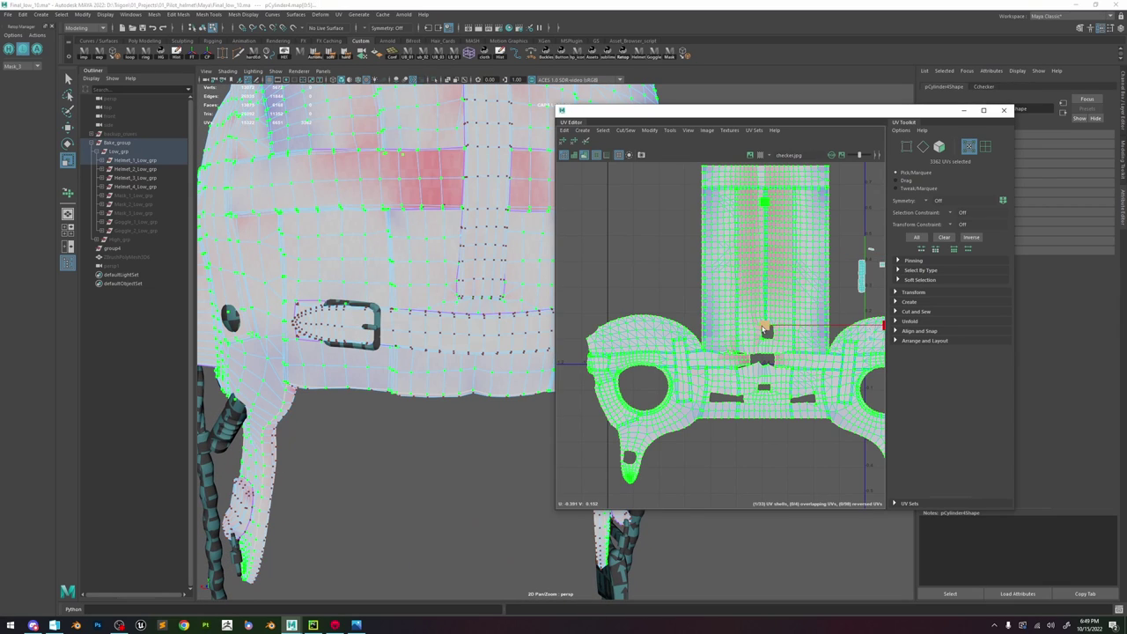
{"action": "left_click_drag", "start_coordinate": [764, 326], "coordinate": [1034, 235]}
{"action": "key", "text": "F8"}
{"action": "left_click", "coordinate": [454, 468]}
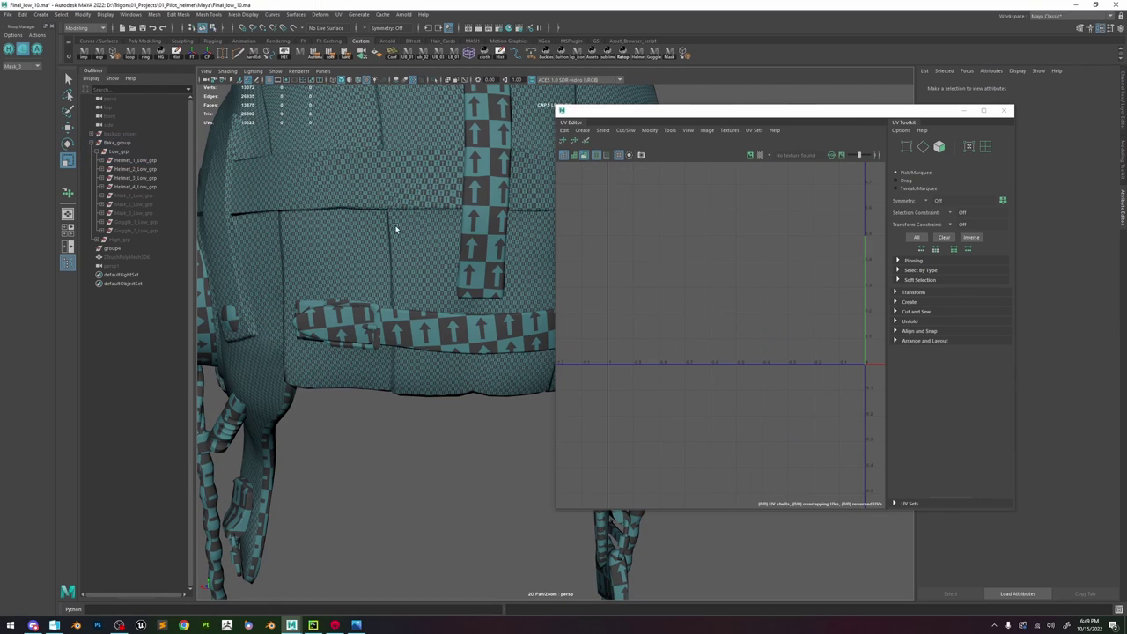
- Undo the uniform scaling of the main helmet UV shell
{"action": "key", "text": "ctrl+z"}
{"action": "key", "text": "ctrl+z"}
{"action": "key", "text": "ctrl+z"}
{"action": "key", "text": "ctrl+z"}
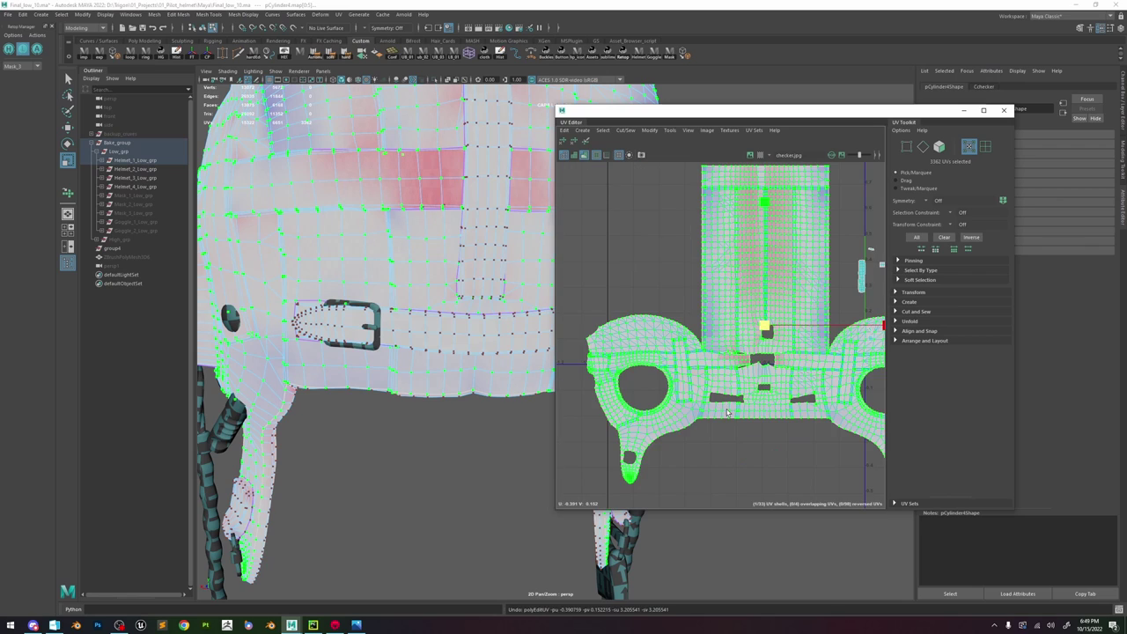
- Rotate the long buckle strap UV shell level and move it slightly down, away from the round shell
{"action": "scroll", "coordinate": [729, 419], "scroll_direction": "down", "scroll_amount": 5}
{"action": "middle_click_drag", "start_coordinate": [849, 383], "coordinate": [834, 378], "text": "alt"}
{"action": "scroll", "coordinate": [832, 378], "scroll_direction": "up", "scroll_amount": 5}
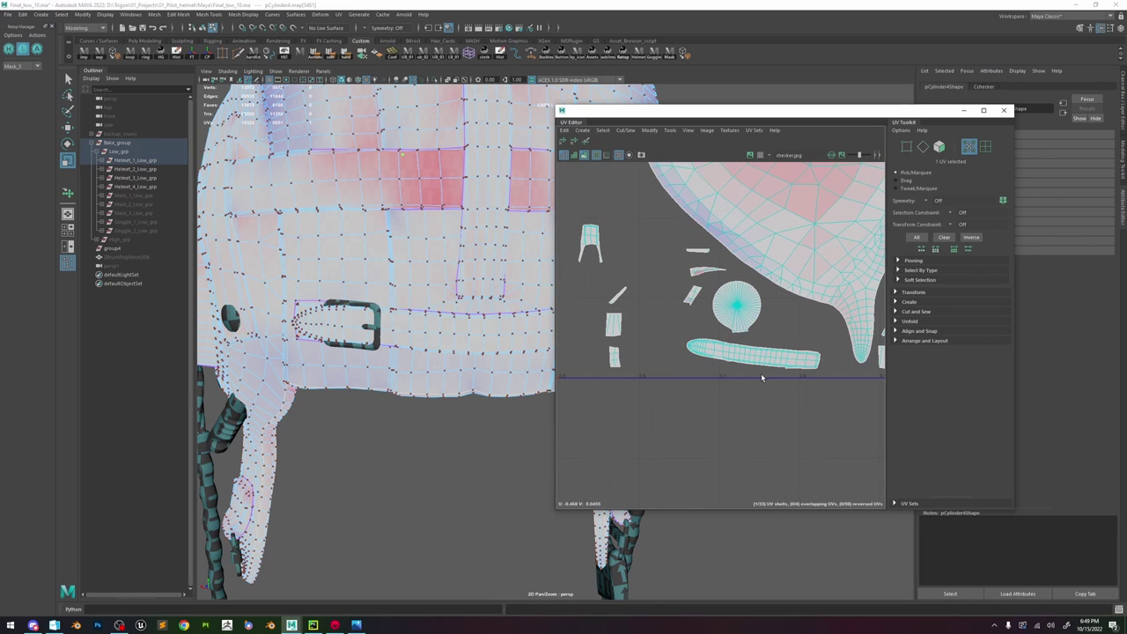
{"action": "left_click", "coordinate": [761, 361]}
{"action": "key", "text": "e"}
{"action": "left_click_drag", "start_coordinate": [845, 272], "coordinate": [828, 255]}
{"action": "key", "text": "w"}
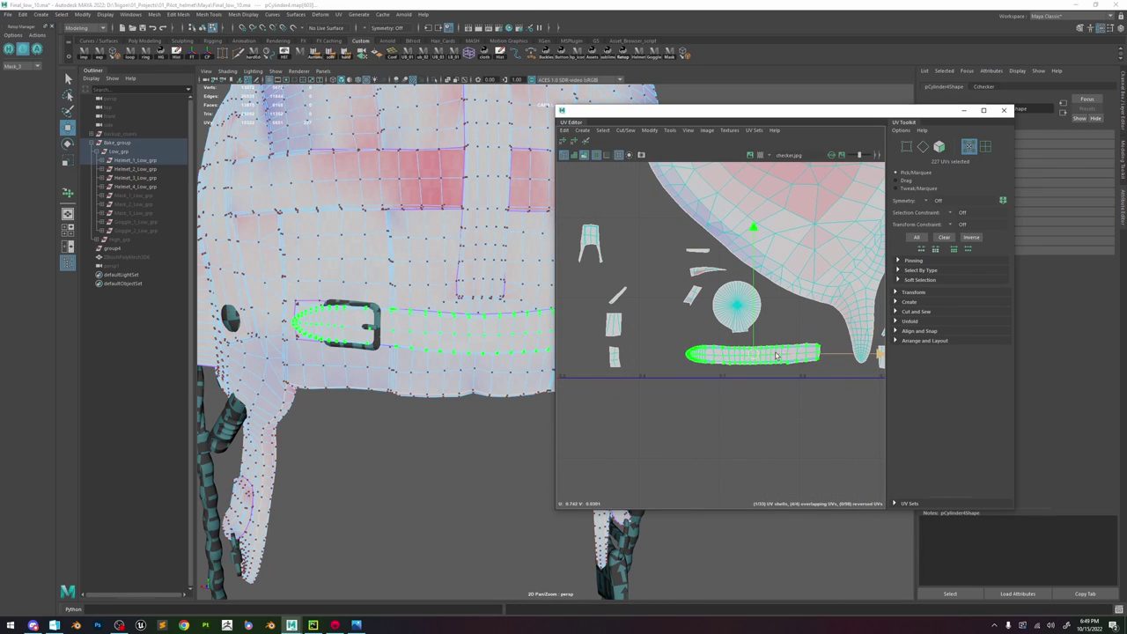
{"action": "left_click_drag", "start_coordinate": [753, 353], "coordinate": [734, 374]}
- Straighten the centre row of UVs along the strap shell, including the tip, and optimize the shell's remaining UVs
{"action": "scroll", "coordinate": [771, 392], "scroll_direction": "up", "scroll_amount": 4}
{"action": "left_click", "coordinate": [822, 357]}
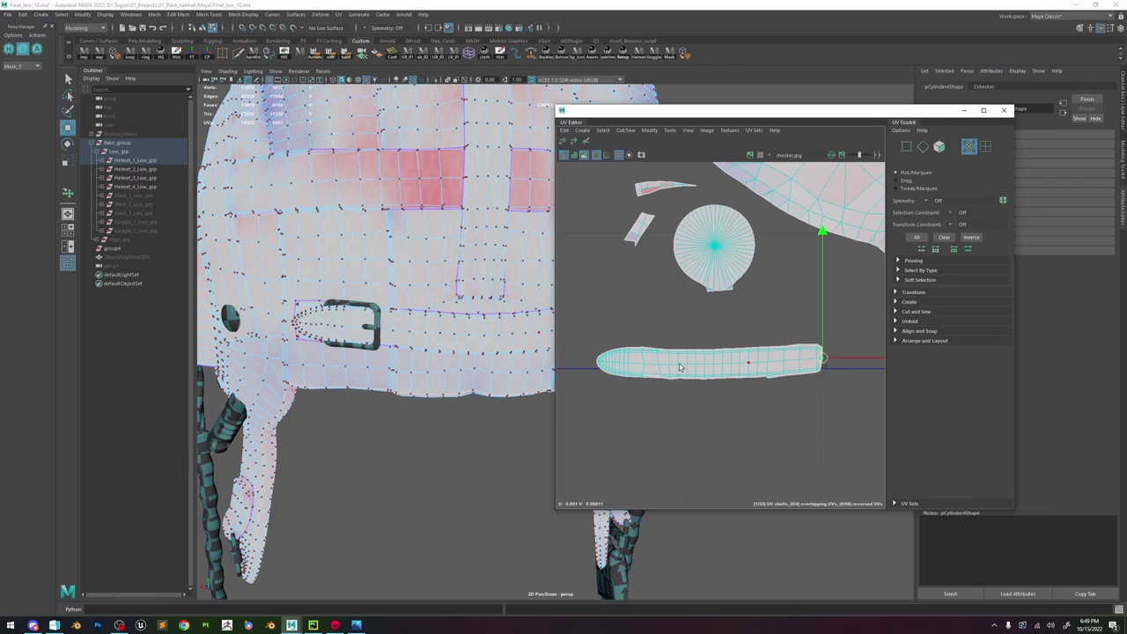
{"action": "double_click", "coordinate": [599, 362], "text": "shift"}
{"action": "left_click", "coordinate": [815, 359]}
{"action": "scroll", "coordinate": [818, 359], "scroll_direction": "up", "scroll_amount": 3}
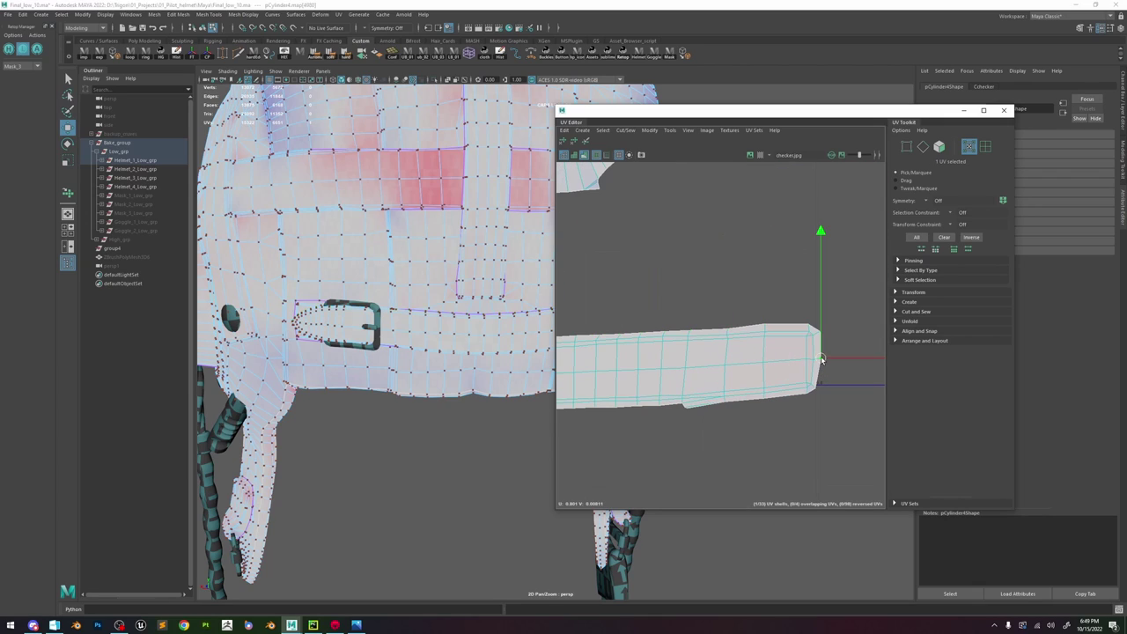
{"action": "left_click", "coordinate": [812, 360], "text": "shift"}
{"action": "middle_click_drag", "start_coordinate": [578, 375], "coordinate": [841, 382], "text": "alt"}
{"action": "middle_click_drag", "start_coordinate": [603, 372], "coordinate": [768, 379], "text": "alt"}
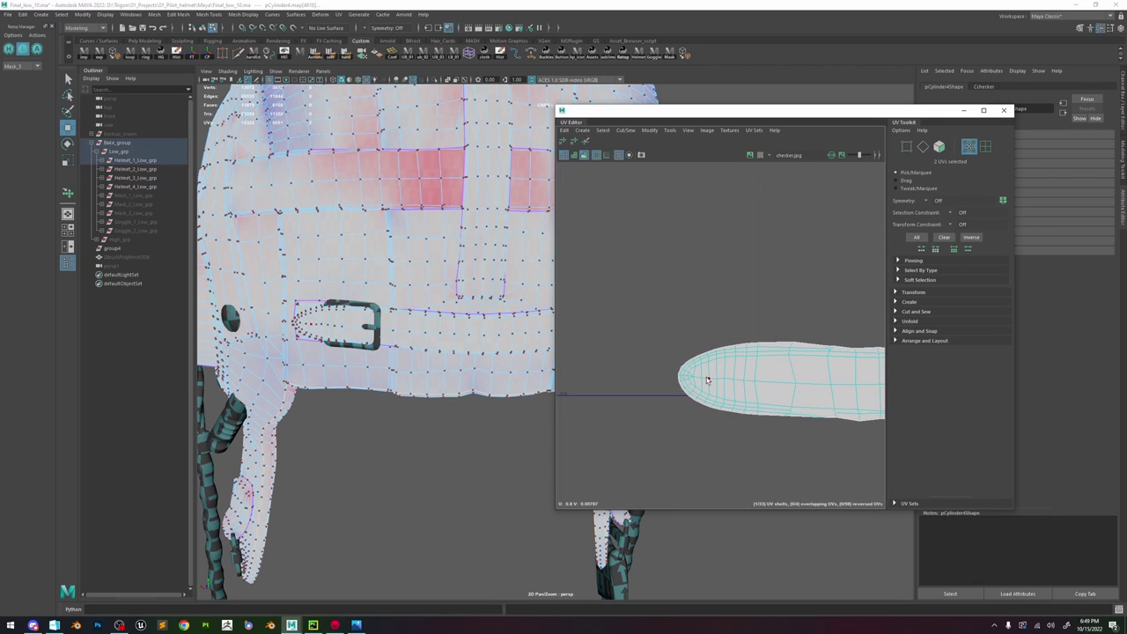
{"action": "scroll", "coordinate": [688, 376], "scroll_direction": "up", "scroll_amount": 3}
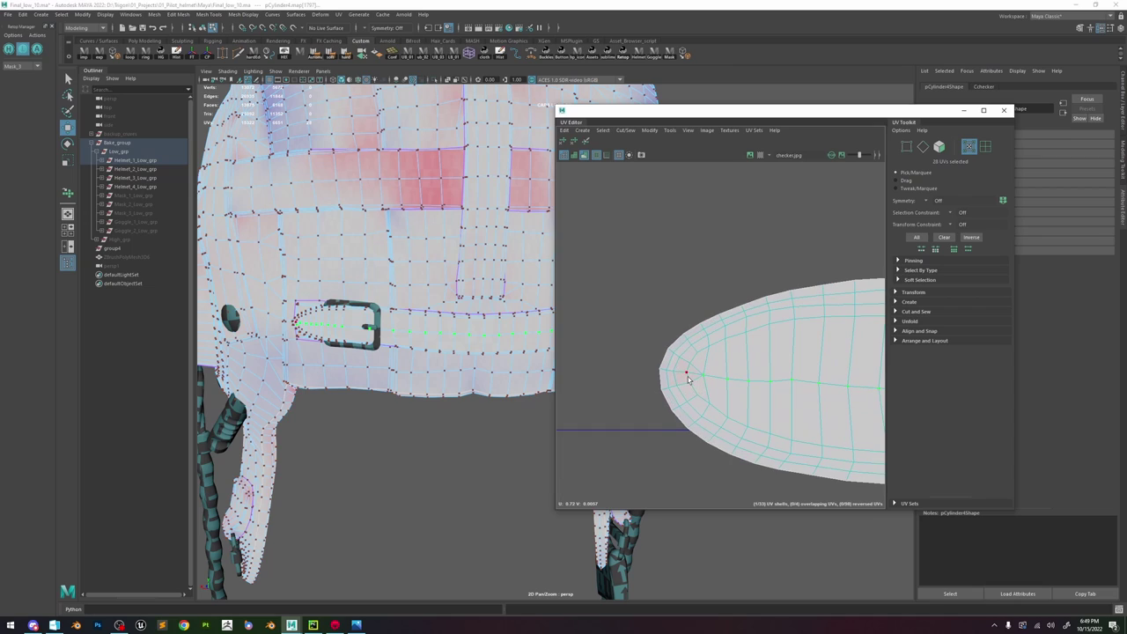
{"action": "left_click", "coordinate": [672, 374], "text": "shift"}
{"action": "scroll", "coordinate": [663, 373], "scroll_direction": "down", "scroll_amount": 5}
{"action": "left_click_drag", "start_coordinate": [869, 432], "coordinate": [647, 350]}
{"action": "right_click_drag", "start_coordinate": [666, 329], "coordinate": [689, 329], "text": "shift"}
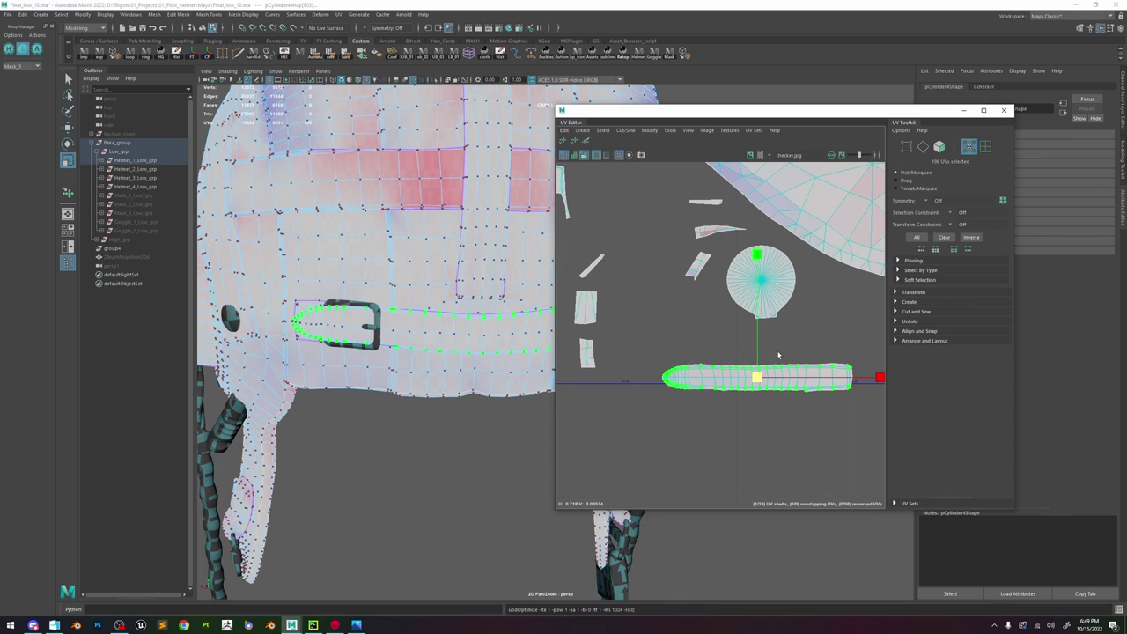
- Try to unfold the entire buckle strap shell and undo the unfold
{"action": "left_click", "coordinate": [821, 342]}
{"action": "left_click_drag", "start_coordinate": [871, 355], "coordinate": [650, 414]}
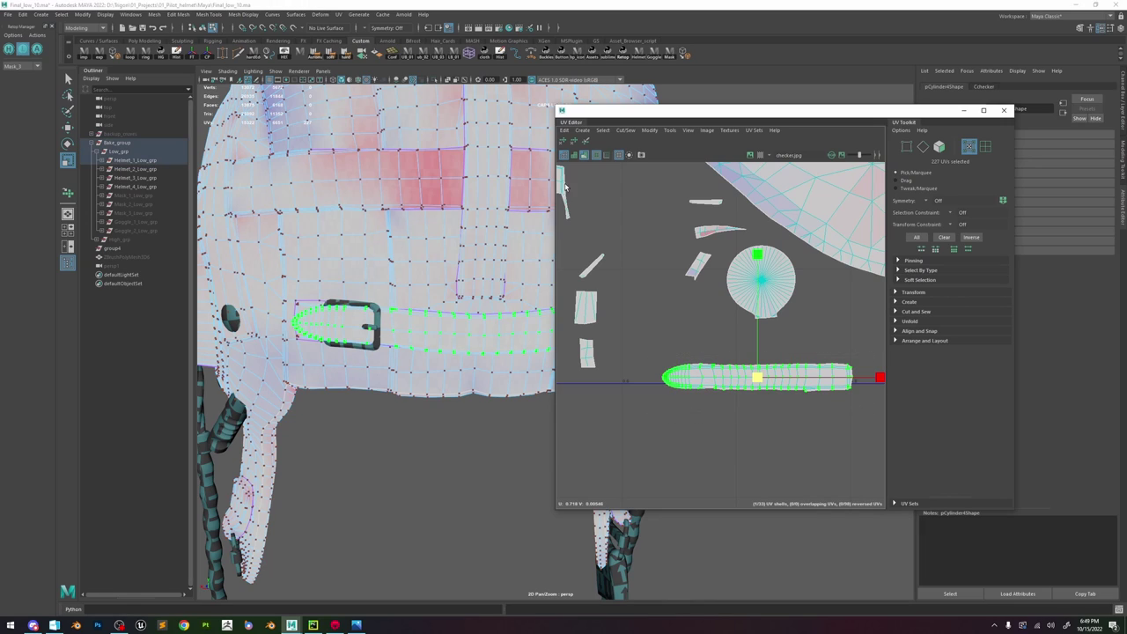
{"action": "key", "text": "ctrl+z"}
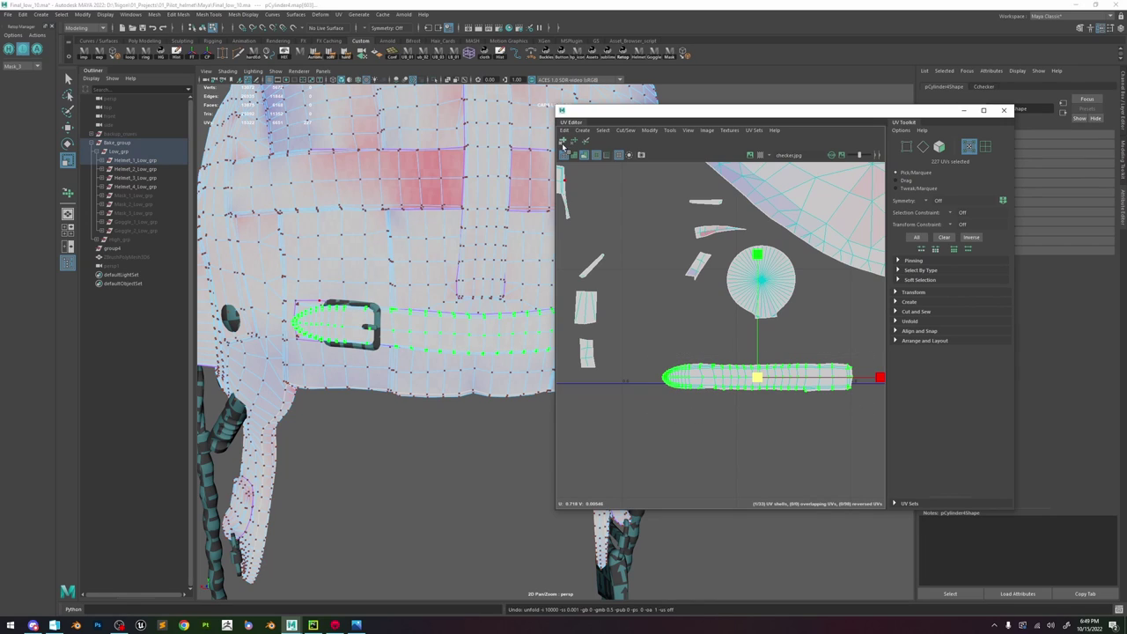
{"action": "left_click", "coordinate": [802, 345]}
- Flatten the strap shell's upper edge row into a straight line and relax the rest of its UVs
{"action": "scroll", "coordinate": [838, 362], "scroll_direction": "up", "scroll_amount": 3}
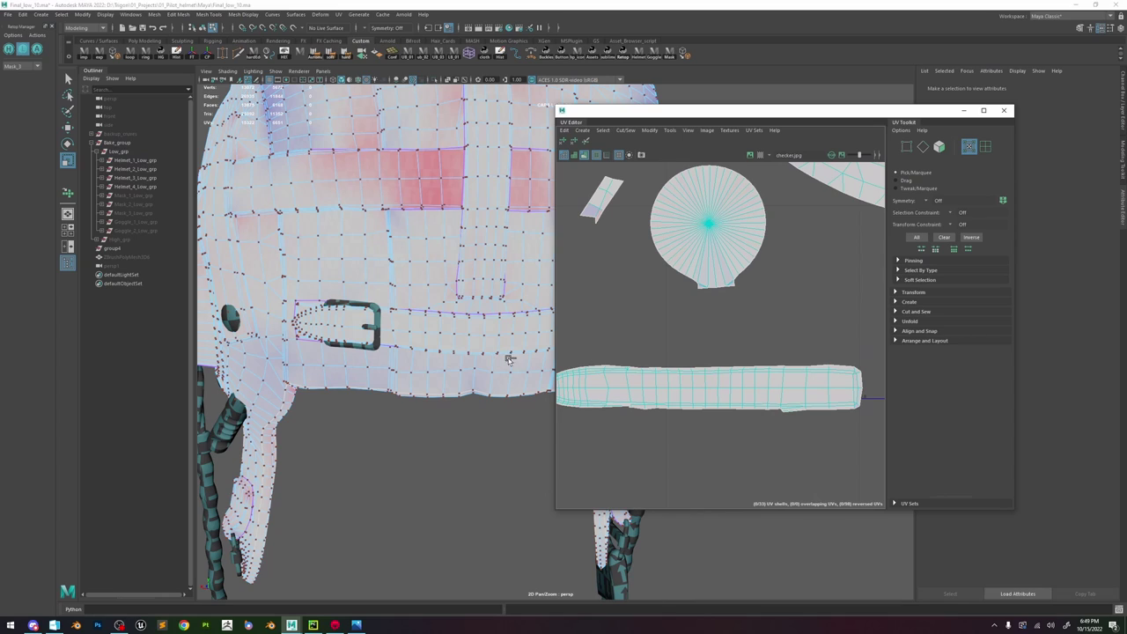
{"action": "left_click_drag", "start_coordinate": [505, 334], "coordinate": [426, 328], "text": "alt"}
{"action": "left_click", "coordinate": [853, 370]}
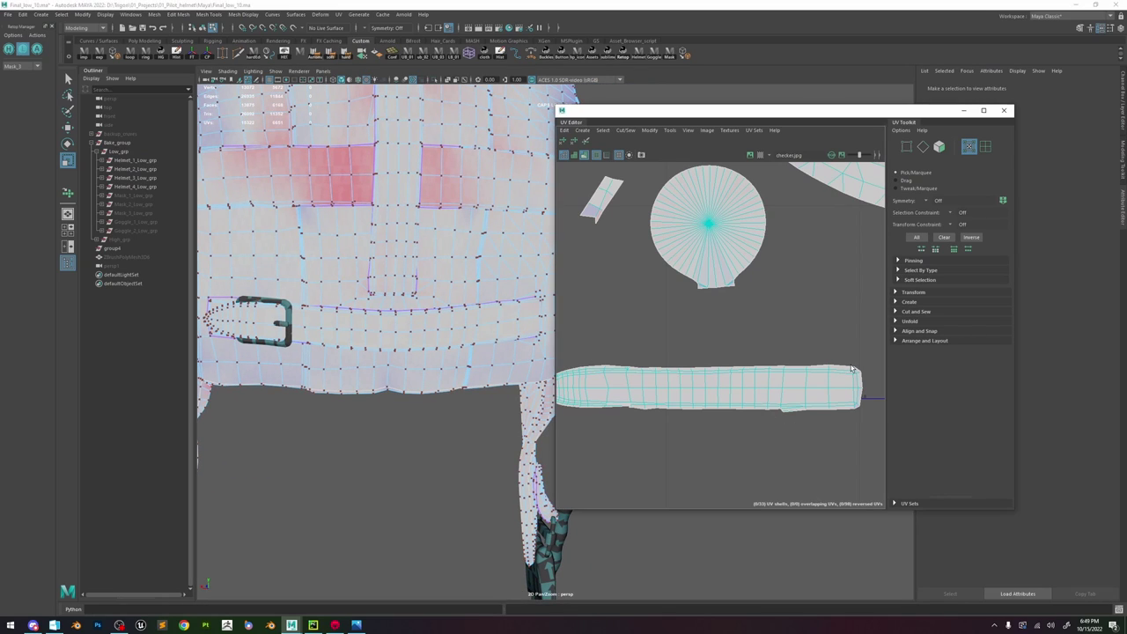
{"action": "left_click", "coordinate": [825, 366]}
{"action": "double_click", "coordinate": [608, 365], "text": "shift"}
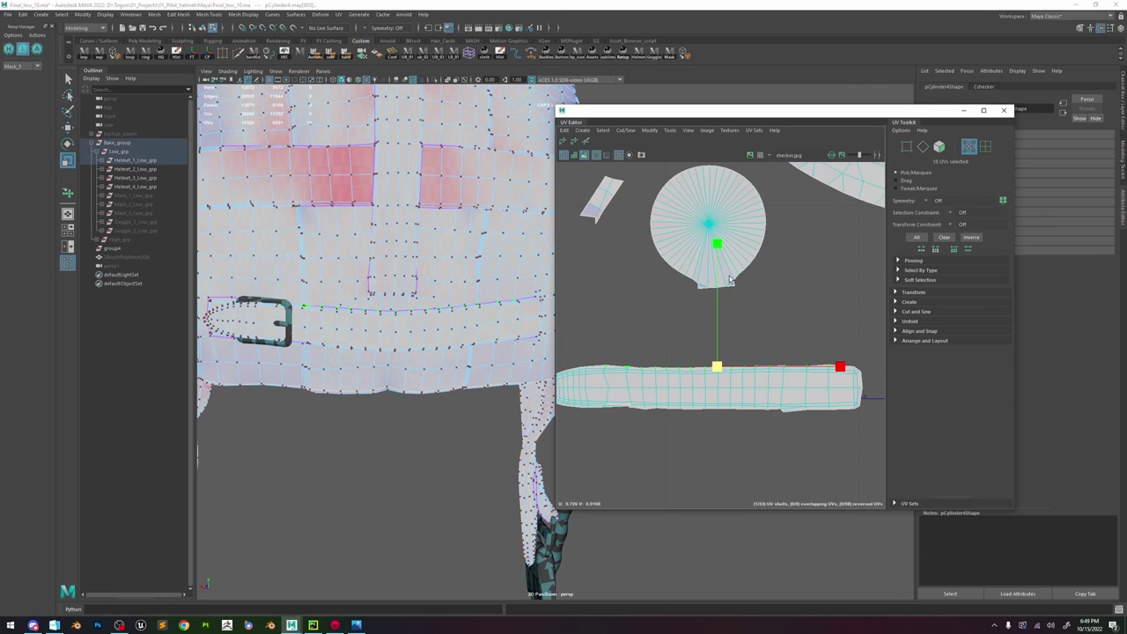
{"action": "left_click_drag", "start_coordinate": [718, 277], "coordinate": [717, 398]}
{"action": "left_click_drag", "start_coordinate": [814, 386], "coordinate": [553, 457]}
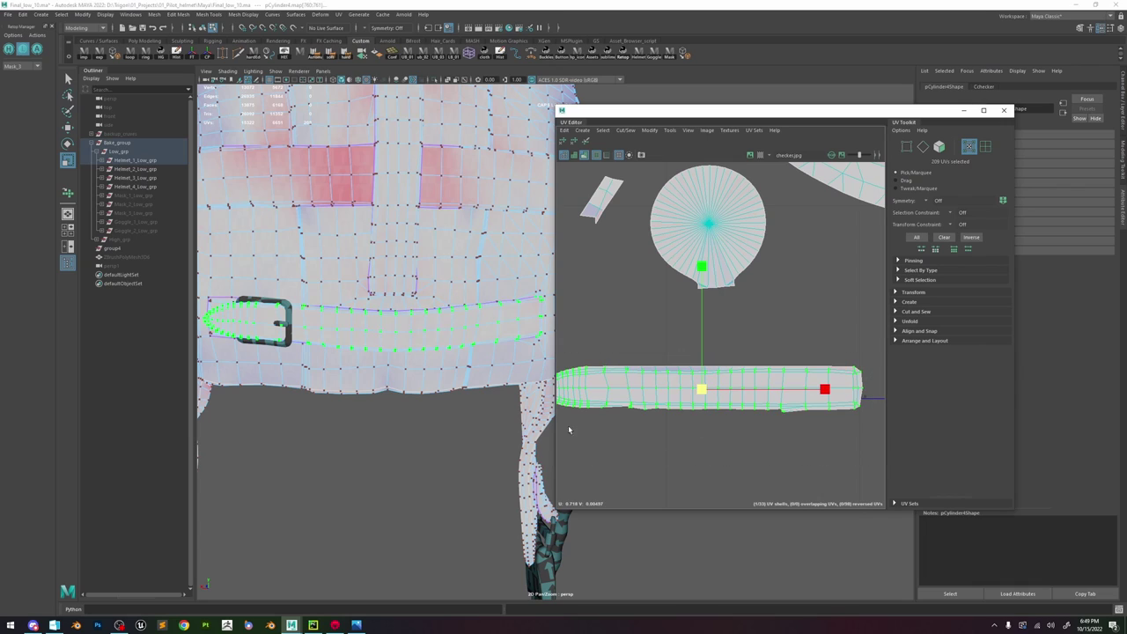
{"action": "left_click", "coordinate": [817, 309]}
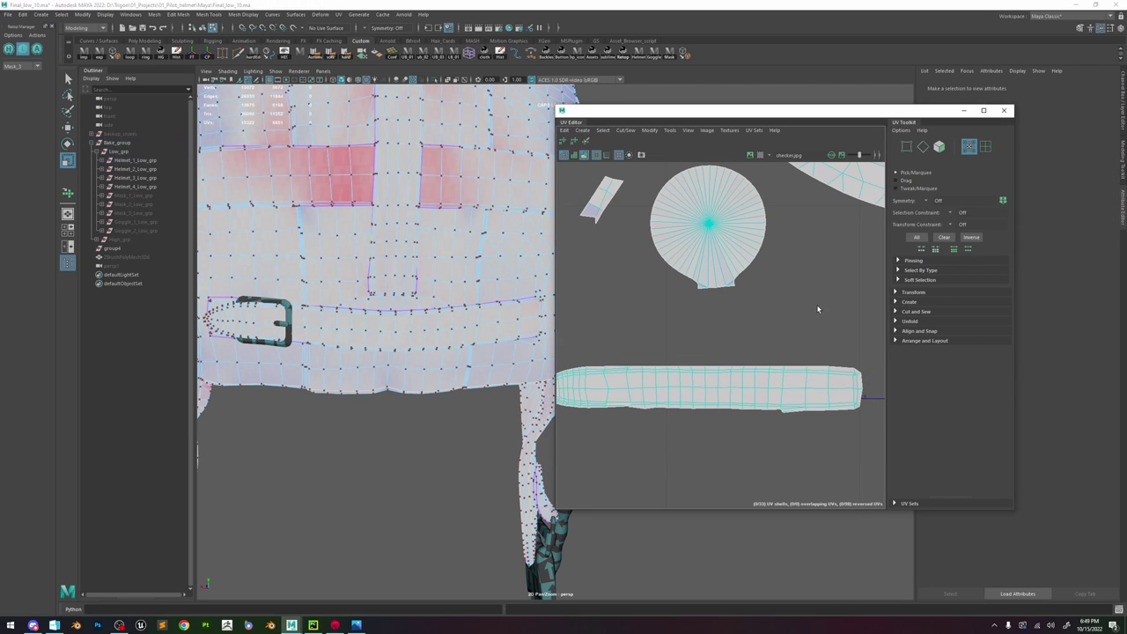
- Relax the small slanted, curved and narrow strip shells beside the round shell to reduce their distortion
{"action": "scroll", "coordinate": [797, 382], "scroll_direction": "down", "scroll_amount": 3}
{"action": "middle_click_drag", "start_coordinate": [746, 277], "coordinate": [774, 310], "text": "alt"}
{"action": "left_click", "coordinate": [699, 298]}
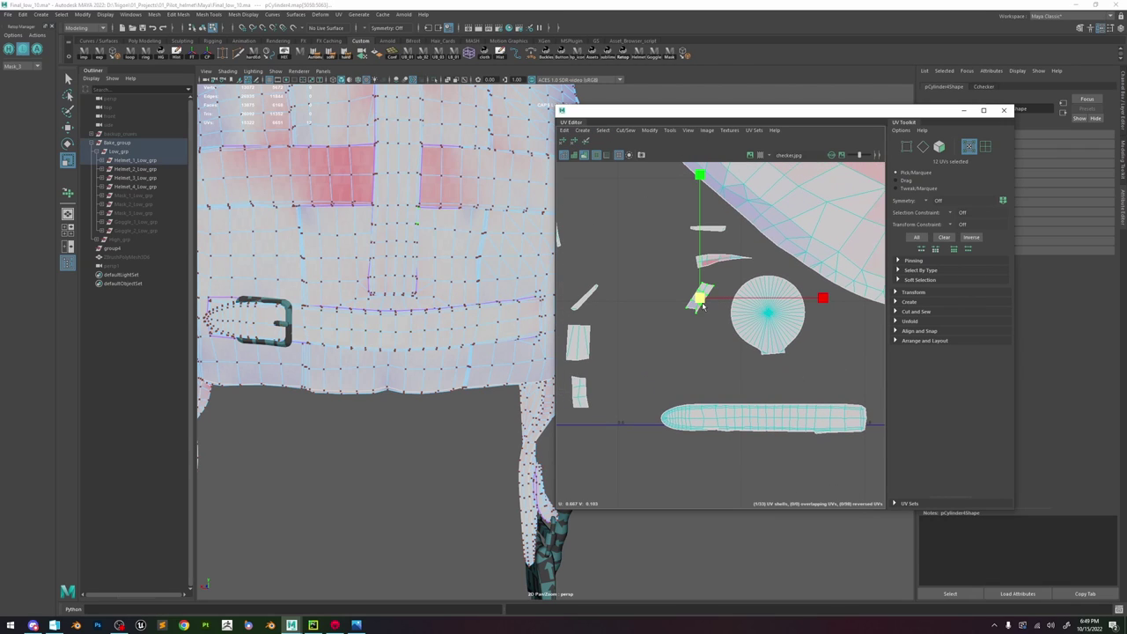
{"action": "left_click", "coordinate": [721, 260]}
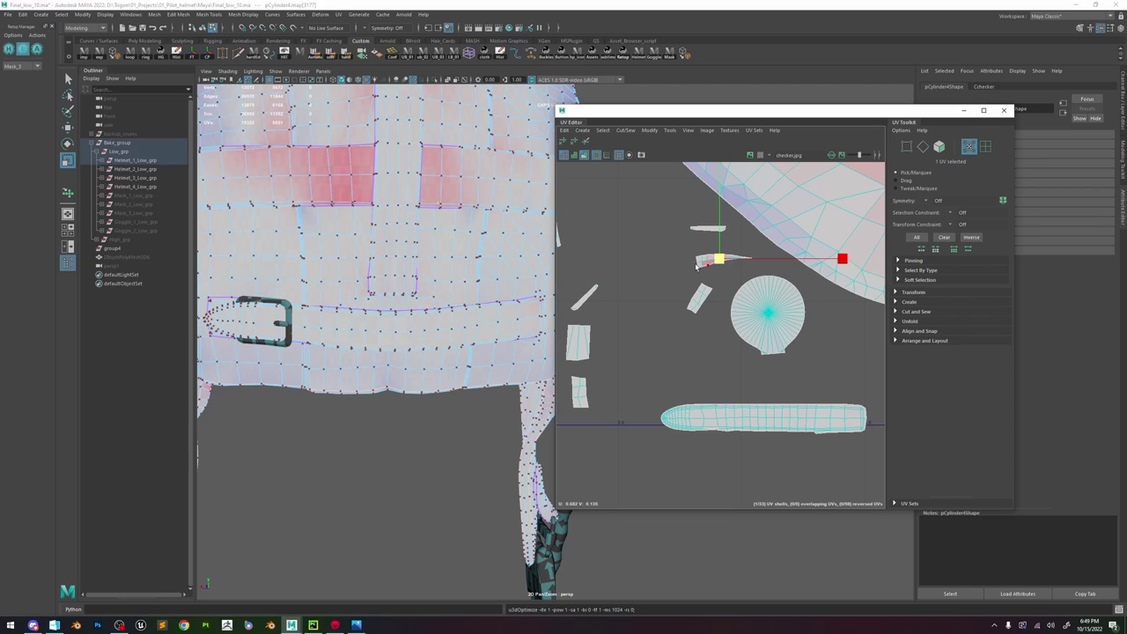
{"action": "double_click", "coordinate": [706, 230]}
{"action": "key", "text": "ctrl+u"}
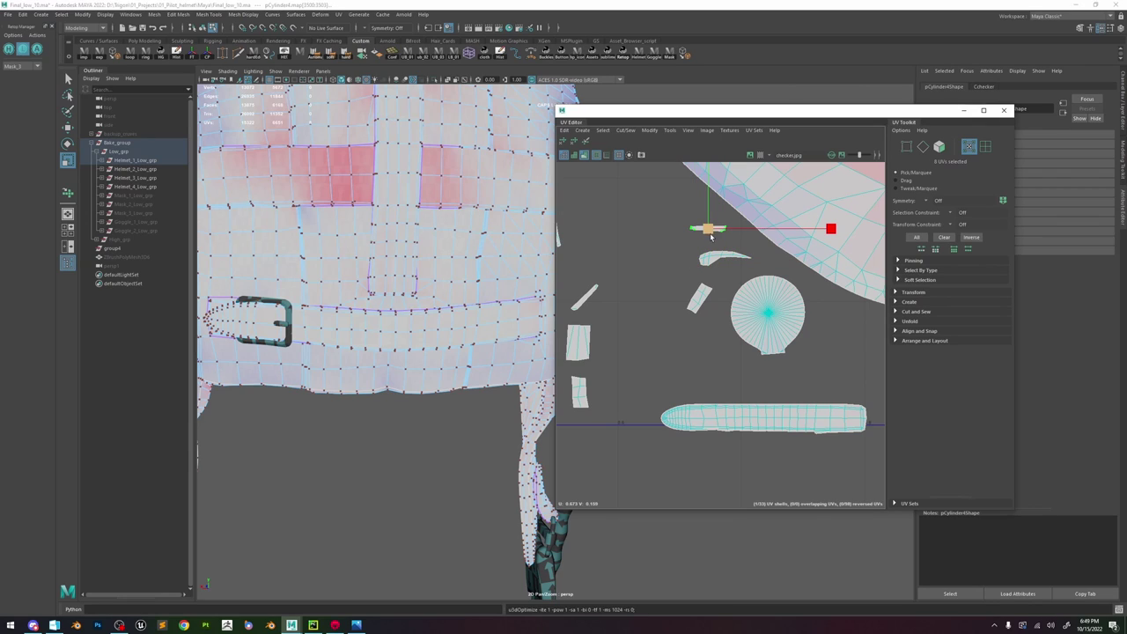
- Move the narrow strip shell away from the curved shell and rotate the diagonal strip shell to horizontal
{"action": "key", "text": "w"}
{"action": "left_click_drag", "start_coordinate": [707, 230], "coordinate": [596, 314]}
{"action": "left_click", "coordinate": [585, 297]}
{"action": "key", "text": "e"}
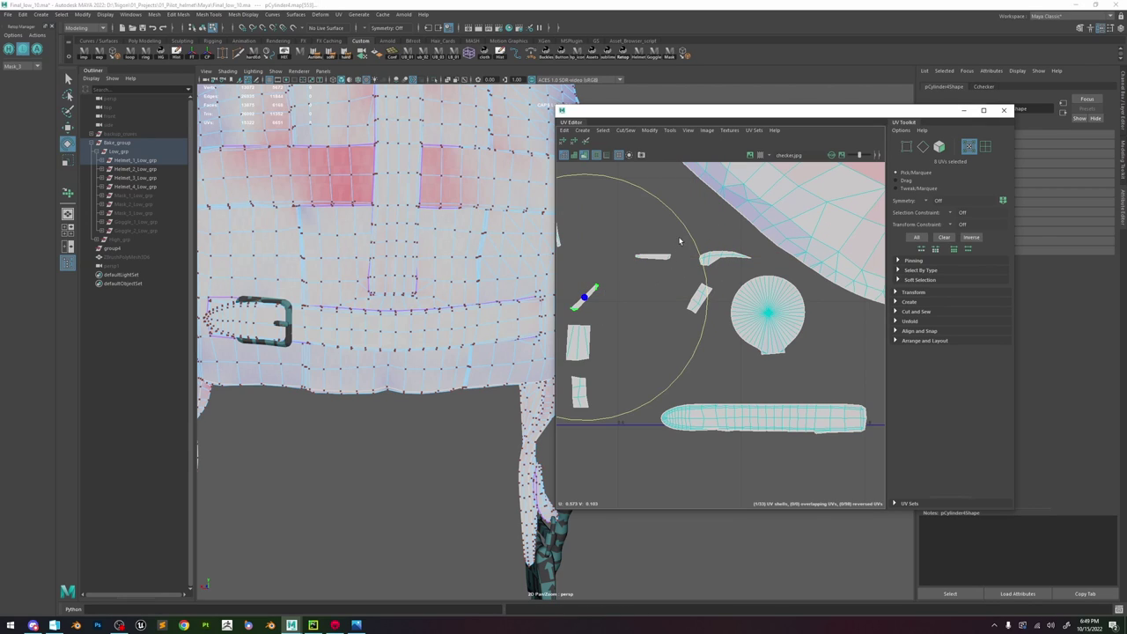
{"action": "left_click_drag", "start_coordinate": [692, 257], "coordinate": [689, 329]}
- Rotate the small slanted shell beside the round shell to horizontal and locate its area on the helmet
{"action": "key", "text": "w"}
{"action": "double_click", "coordinate": [699, 296]}
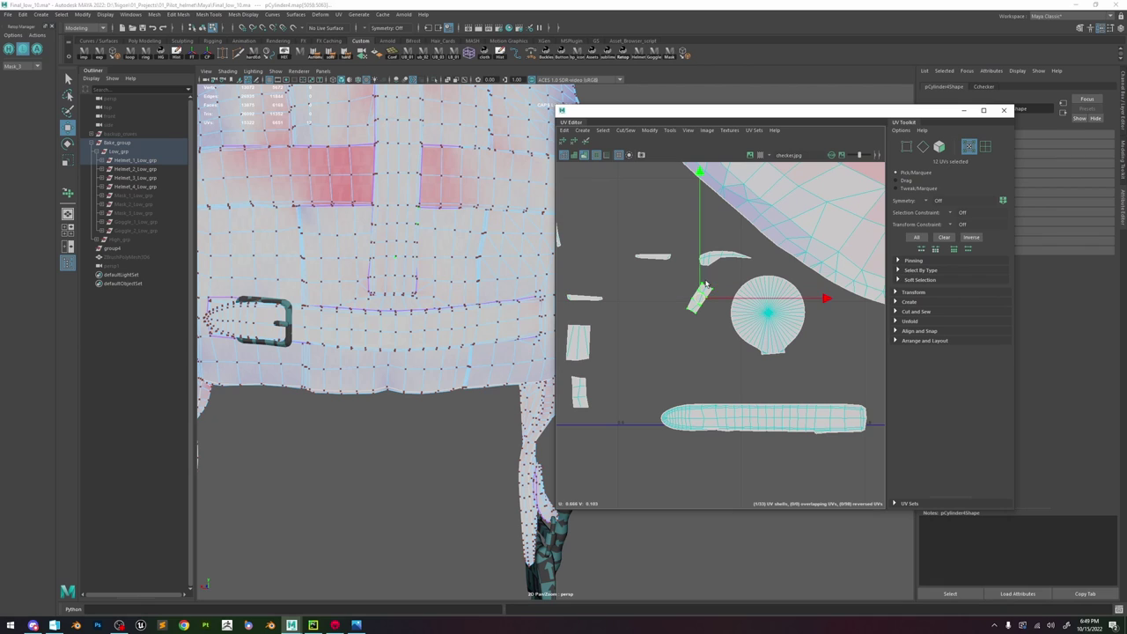
{"action": "key", "text": "e"}
{"action": "left_click_drag", "start_coordinate": [796, 221], "coordinate": [803, 329]}
{"action": "key", "text": "f"}
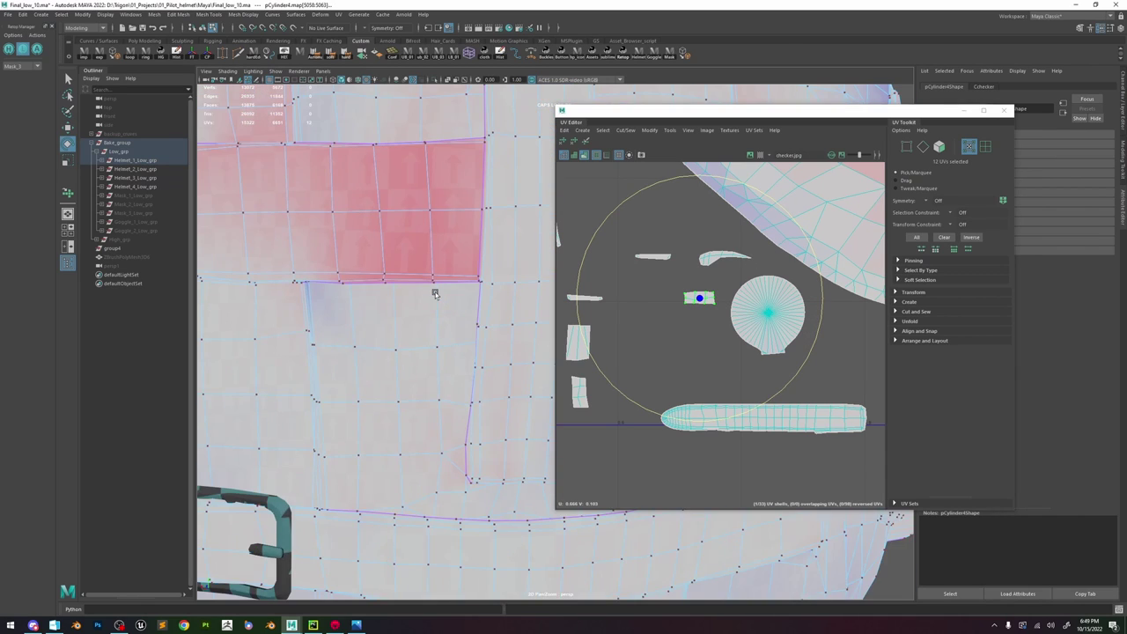
{"action": "scroll", "coordinate": [435, 294], "scroll_direction": "down", "scroll_amount": 7}
{"action": "left_click_drag", "start_coordinate": [434, 294], "coordinate": [424, 324], "text": "alt"}
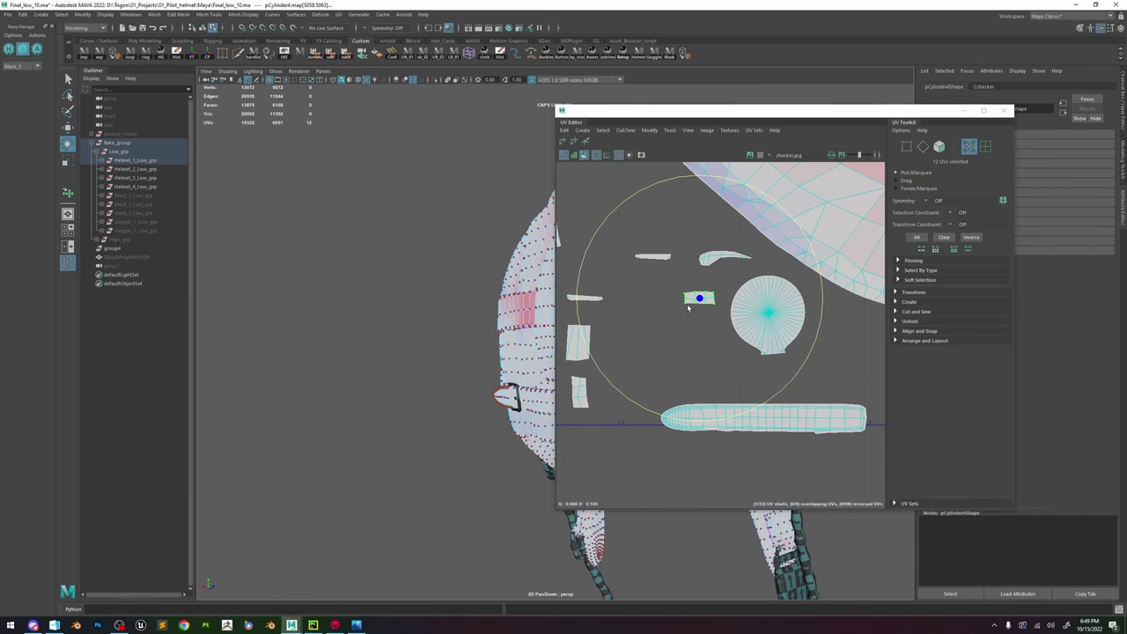
- Straighten the small horizontal shell into a clean rectangle and relax its inner UV rows
{"action": "scroll", "coordinate": [690, 305], "scroll_direction": "up", "scroll_amount": 5}
{"action": "right_click_drag", "start_coordinate": [718, 277], "coordinate": [754, 236], "text": "shift"}
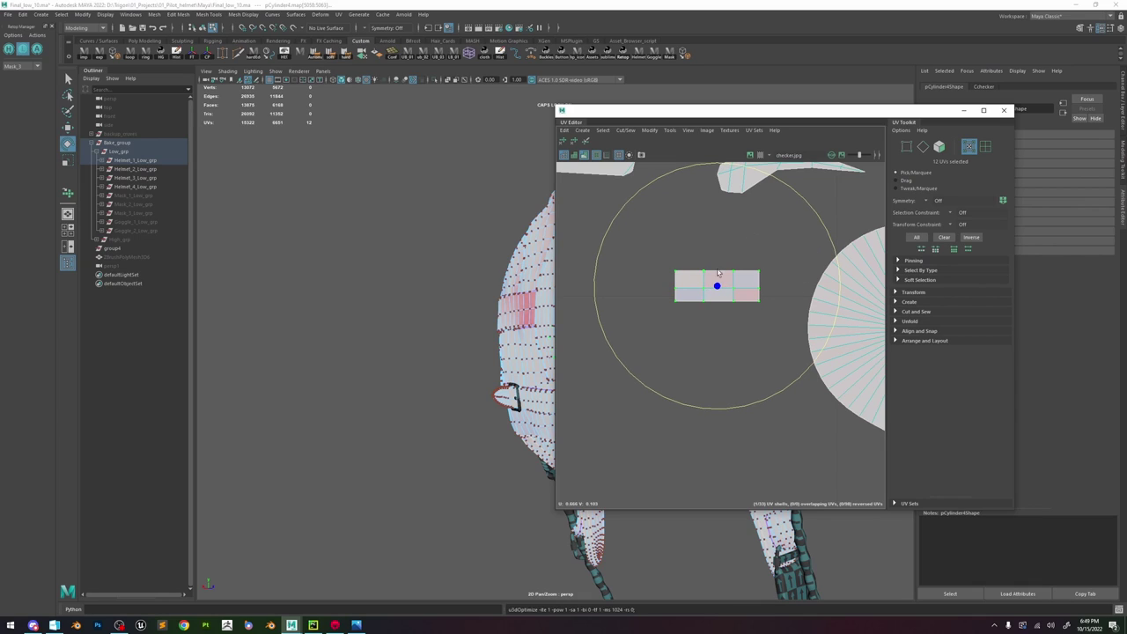
{"action": "left_click", "coordinate": [769, 258]}
{"action": "left_click_drag", "start_coordinate": [668, 296], "coordinate": [677, 256]}
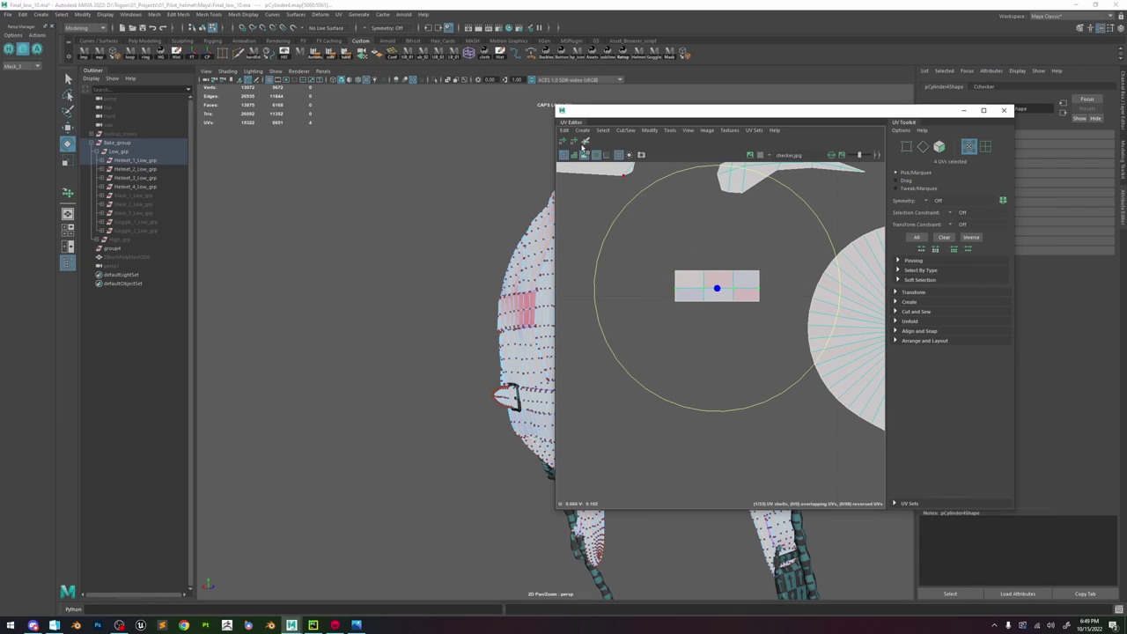
{"action": "left_click_drag", "start_coordinate": [688, 319], "coordinate": [687, 317]}
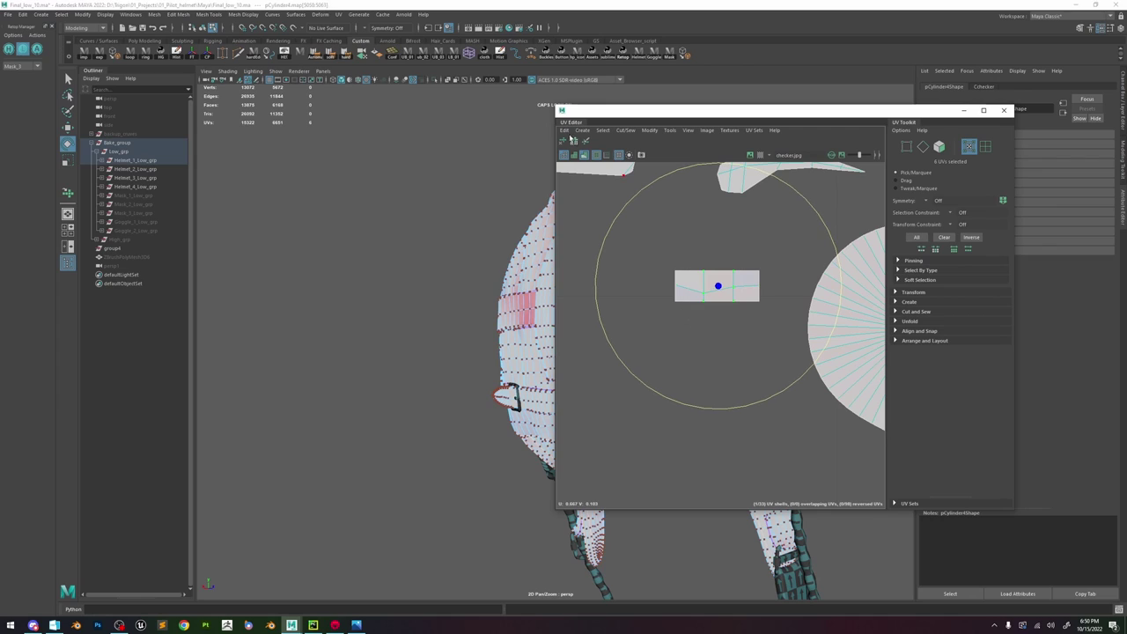
{"action": "left_click", "coordinate": [563, 141]}
- Flatten the upper edge of the narrow strip shell and optimize its remaining UVs
{"action": "key", "text": "w"}
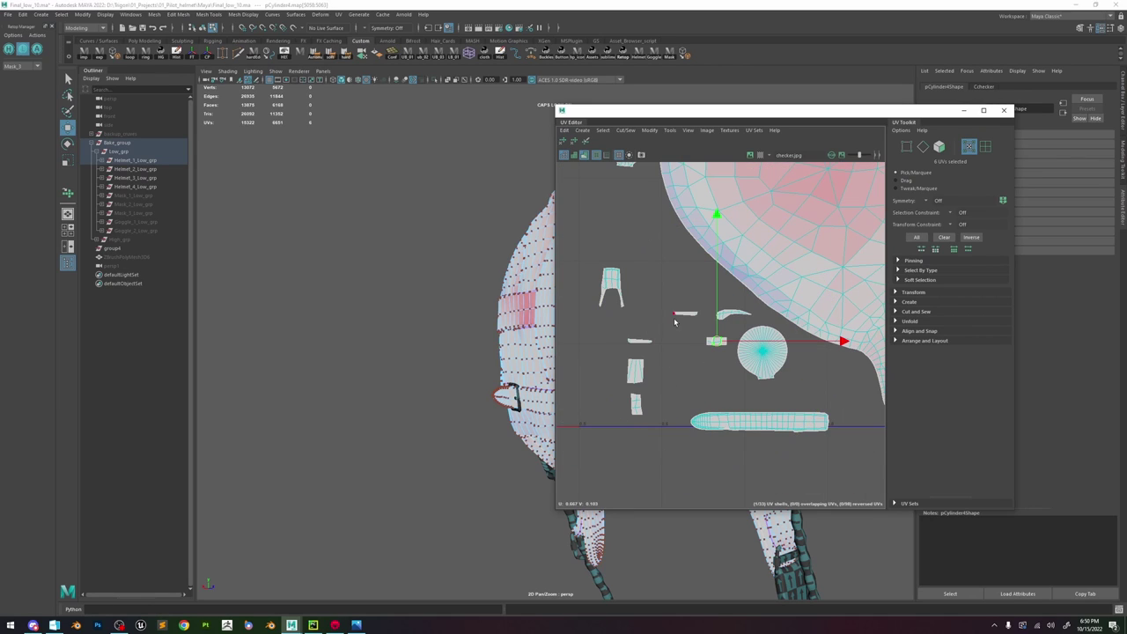
{"action": "key", "text": "f"}
{"action": "left_click_drag", "start_coordinate": [637, 280], "coordinate": [799, 302]}
{"action": "key", "text": "r"}
{"action": "left_click_drag", "start_coordinate": [712, 246], "coordinate": [728, 626]}
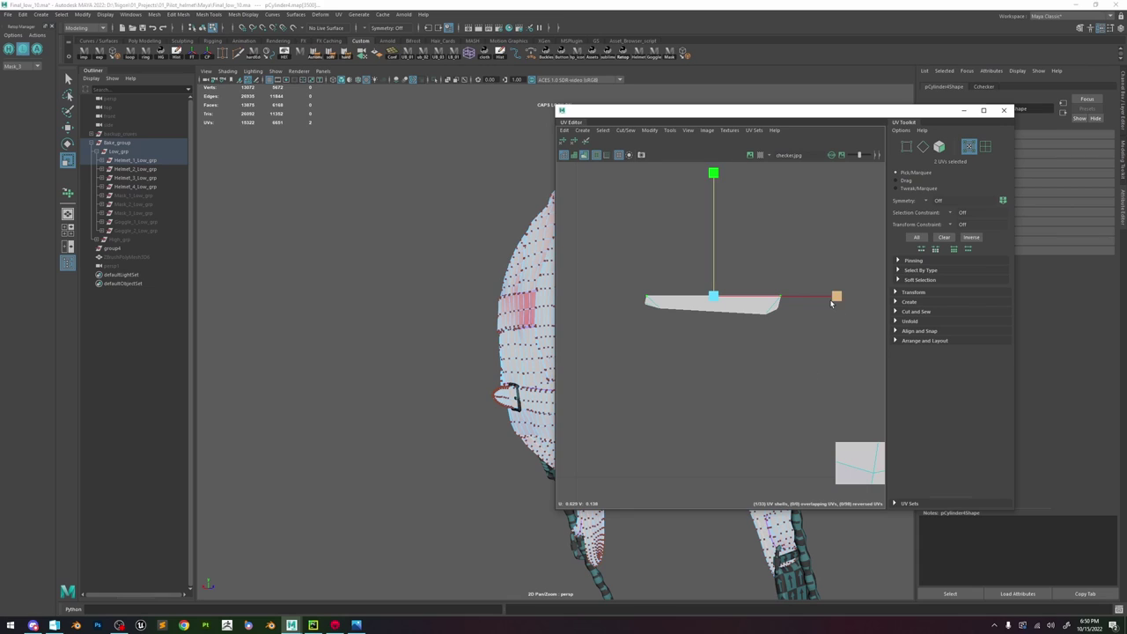
{"action": "left_click_drag", "start_coordinate": [817, 273], "coordinate": [766, 351]}
{"action": "left_click", "coordinate": [631, 301]}
{"action": "right_click_drag", "start_coordinate": [772, 264], "coordinate": [785, 263], "text": "shift"}
{"action": "scroll", "coordinate": [763, 268], "scroll_direction": "down", "scroll_amount": 10}
- Rotate the small tapered shell beside the main shell's pointed tip upright and optimize its UVs
{"action": "left_click", "coordinate": [828, 334]}
{"action": "scroll", "coordinate": [831, 288], "scroll_direction": "up", "scroll_amount": 7}
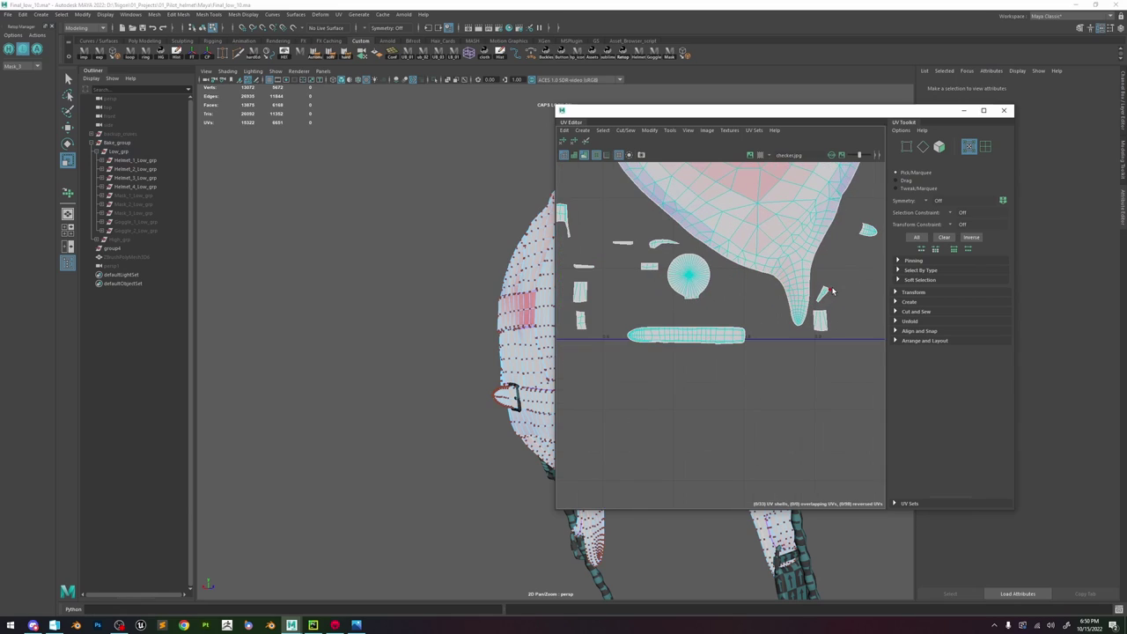
{"action": "double_click", "coordinate": [831, 289]}
{"action": "key", "text": "e"}
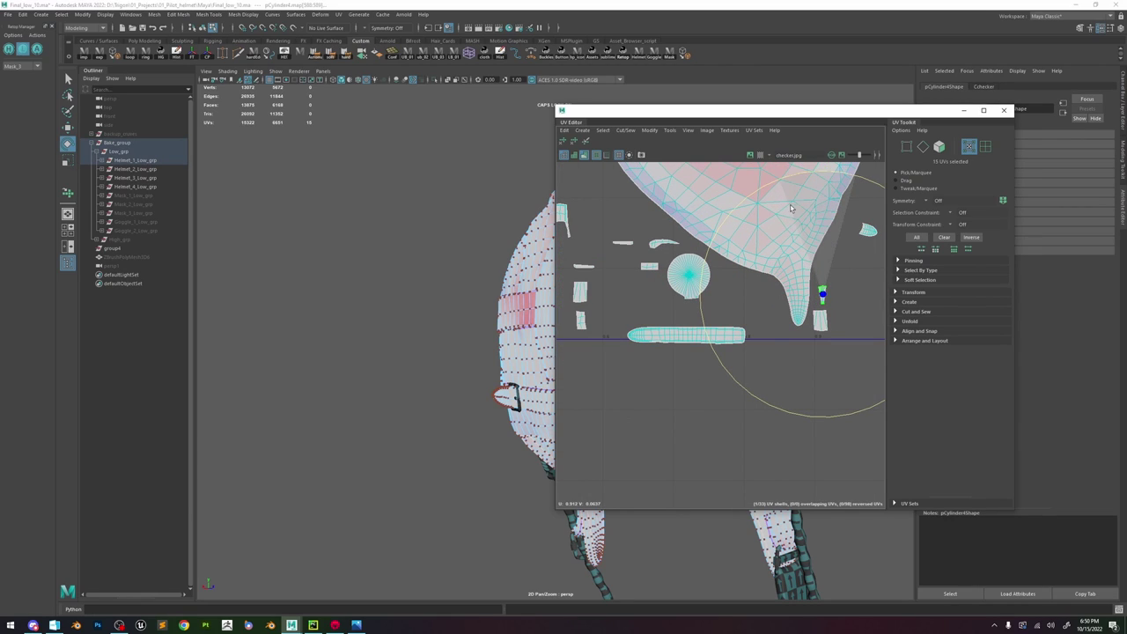
{"action": "key", "text": "w"}
{"action": "right_click_drag", "start_coordinate": [828, 289], "coordinate": [872, 288], "text": "shift"}
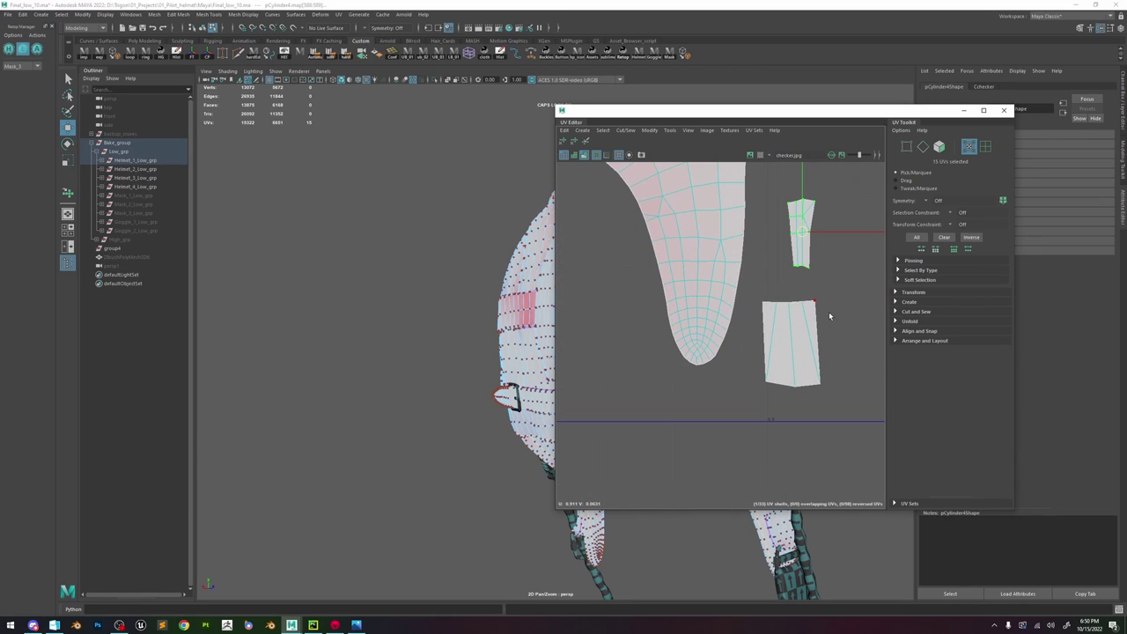
- Rotate the four-sided shell below the tapered one slightly so that it stands upright
{"action": "key", "text": "f"}
{"action": "key", "text": "e"}
{"action": "left_click_drag", "start_coordinate": [848, 232], "coordinate": [856, 239]}
{"action": "key", "text": "w"}
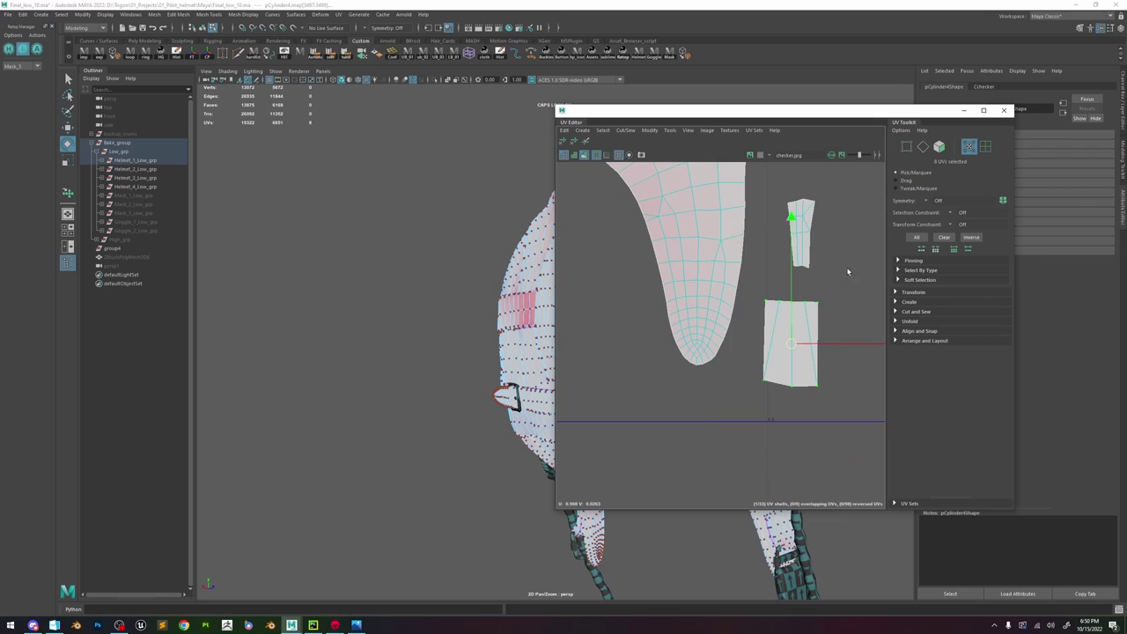
- Try the Straighten UVs command on the whole four-sided shell and undo it
{"action": "mouse_move", "coordinate": [849, 287]}
{"action": "left_mouse_down"}
{"action": "mouse_move", "coordinate": [748, 324]}
{"action": "mouse_move", "coordinate": [739, 408]}
{"action": "left_mouse_up"}
{"action": "right_click_drag", "start_coordinate": [797, 321], "coordinate": [808, 315], "text": "shift"}
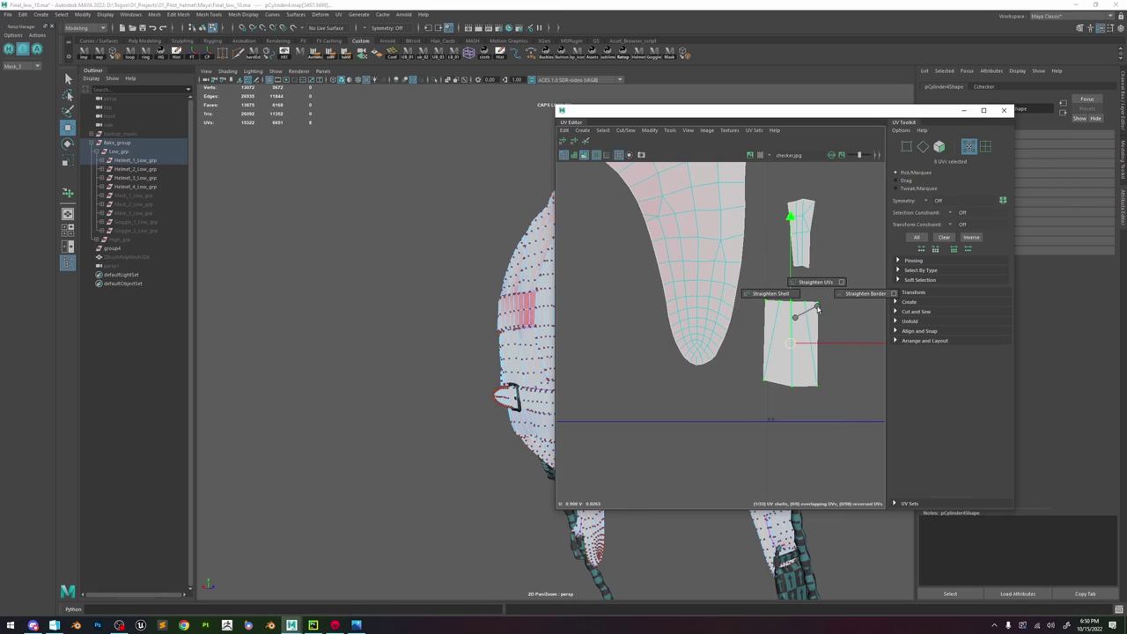
{"action": "key", "text": "ctrl+z"}
{"action": "right_click", "coordinate": [830, 302], "text": "shift"}
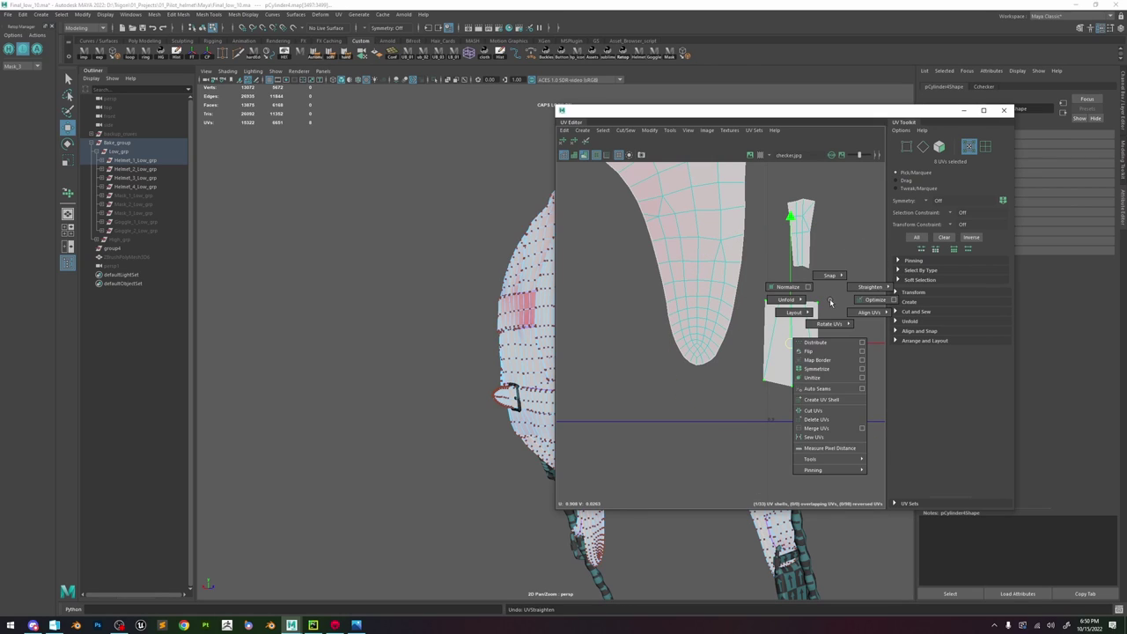
- Flatten the upper, side and lower edges of the four-sided shell one after another by scaling their UVs
{"action": "left_click_drag", "start_coordinate": [828, 288], "coordinate": [758, 316]}
{"action": "key", "text": "r"}
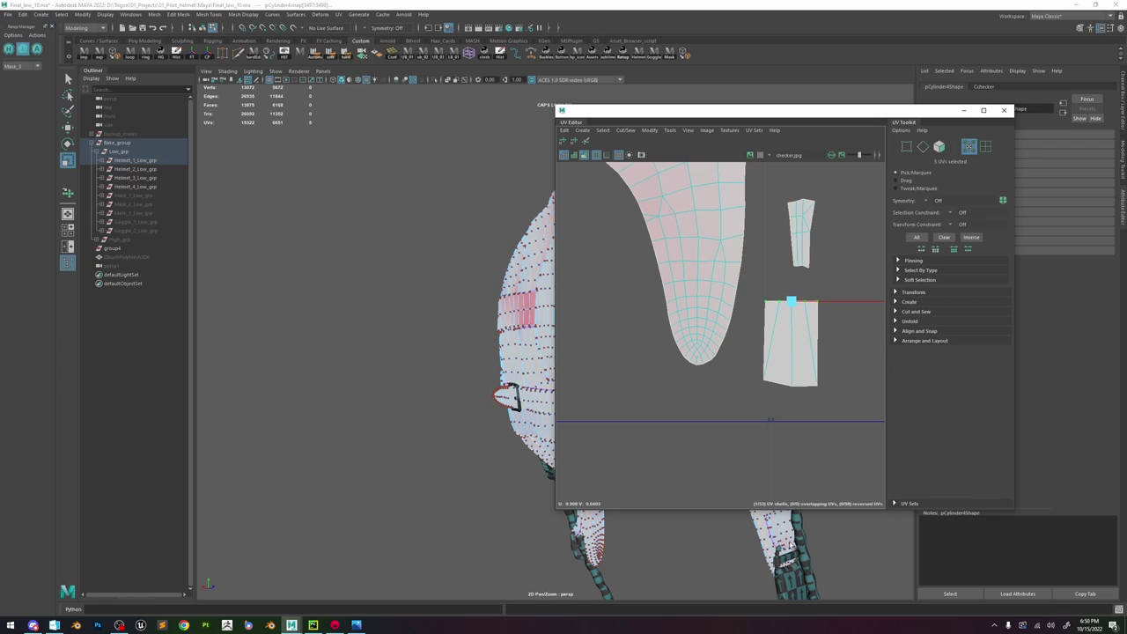
{"action": "left_click_drag", "start_coordinate": [836, 293], "coordinate": [769, 391]}
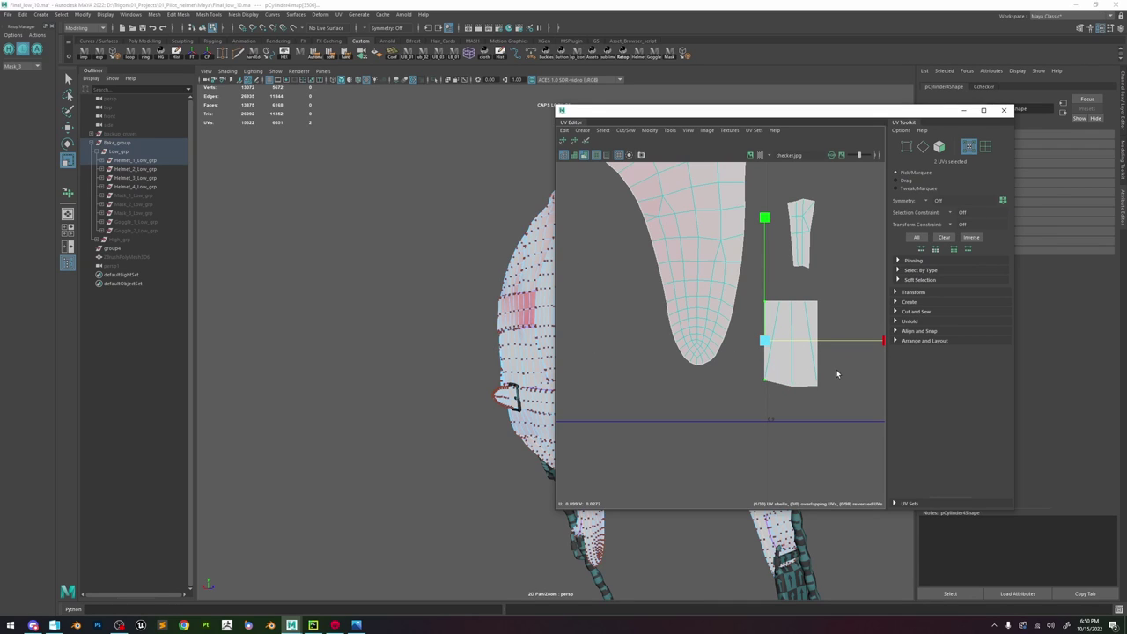
{"action": "left_click_drag", "start_coordinate": [837, 373], "coordinate": [754, 397]}
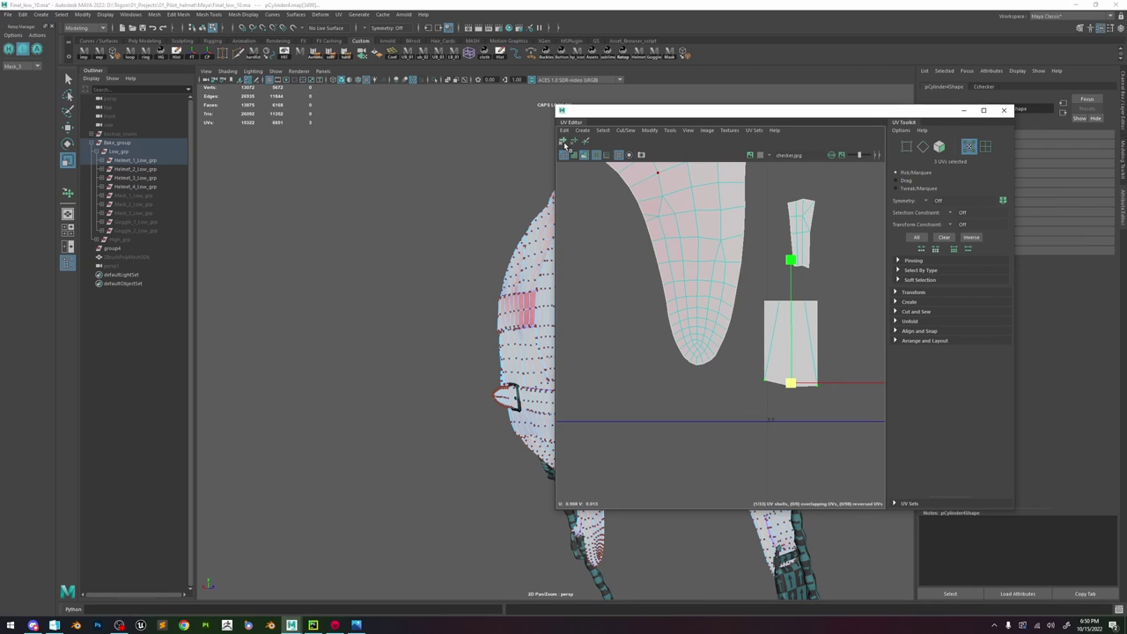
- Rotate the small tilted shell just right of the V axis until it lies level and optimize its UVs
{"action": "scroll", "coordinate": [817, 323], "scroll_direction": "down", "scroll_amount": 9}
{"action": "middle_click_drag", "start_coordinate": [817, 324], "coordinate": [791, 448], "text": "alt"}
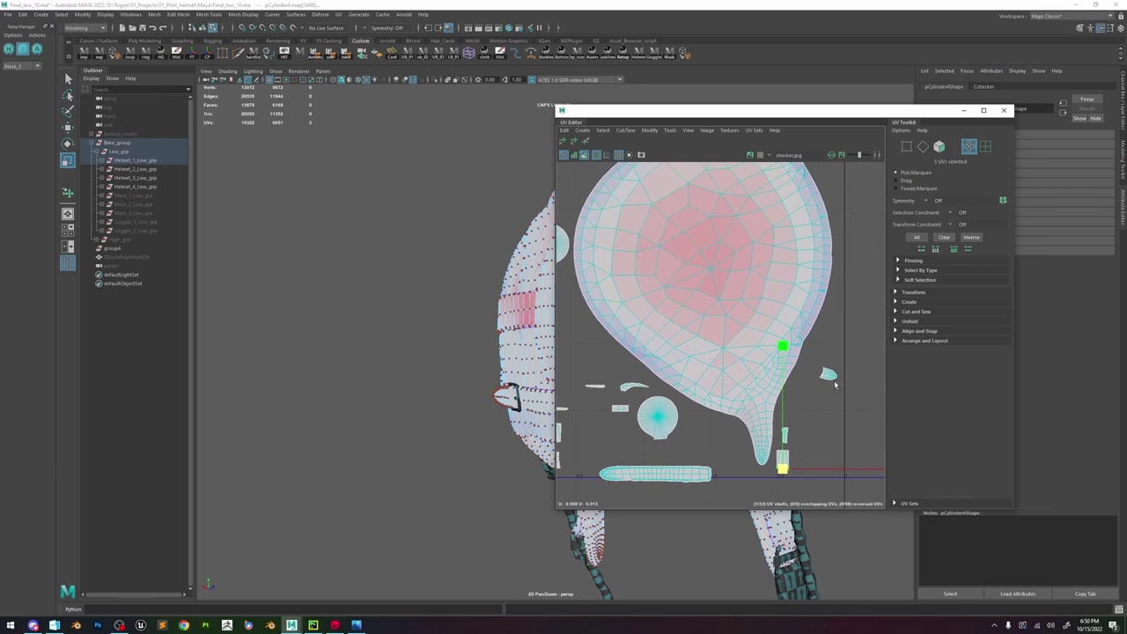
{"action": "scroll", "coordinate": [782, 325], "scroll_direction": "down", "scroll_amount": 5}
{"action": "scroll", "coordinate": [695, 228], "scroll_direction": "up", "scroll_amount": 6}
{"action": "middle_click_drag", "start_coordinate": [695, 228], "coordinate": [774, 273], "text": "alt"}
{"action": "scroll", "coordinate": [774, 274], "scroll_direction": "up", "scroll_amount": 2}
{"action": "scroll", "coordinate": [786, 284], "scroll_direction": "down", "scroll_amount": 4}
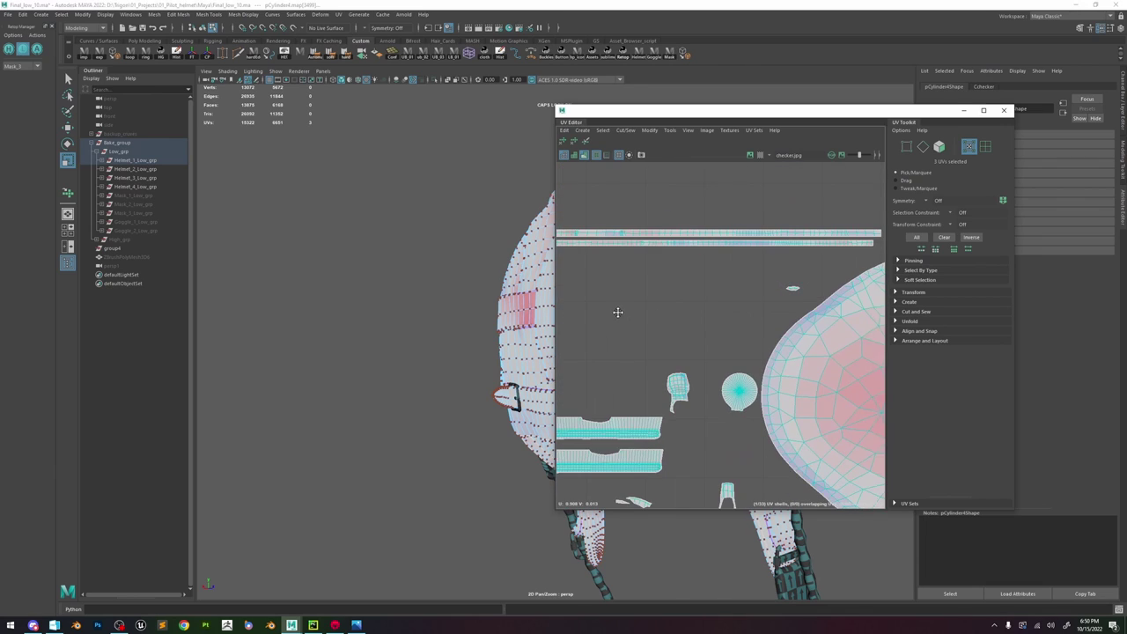
{"action": "middle_click_drag", "start_coordinate": [619, 312], "coordinate": [878, 344], "text": "alt"}
{"action": "scroll", "coordinate": [679, 367], "scroll_direction": "up", "scroll_amount": 5}
{"action": "double_click", "coordinate": [689, 354]}
{"action": "key", "text": "e"}
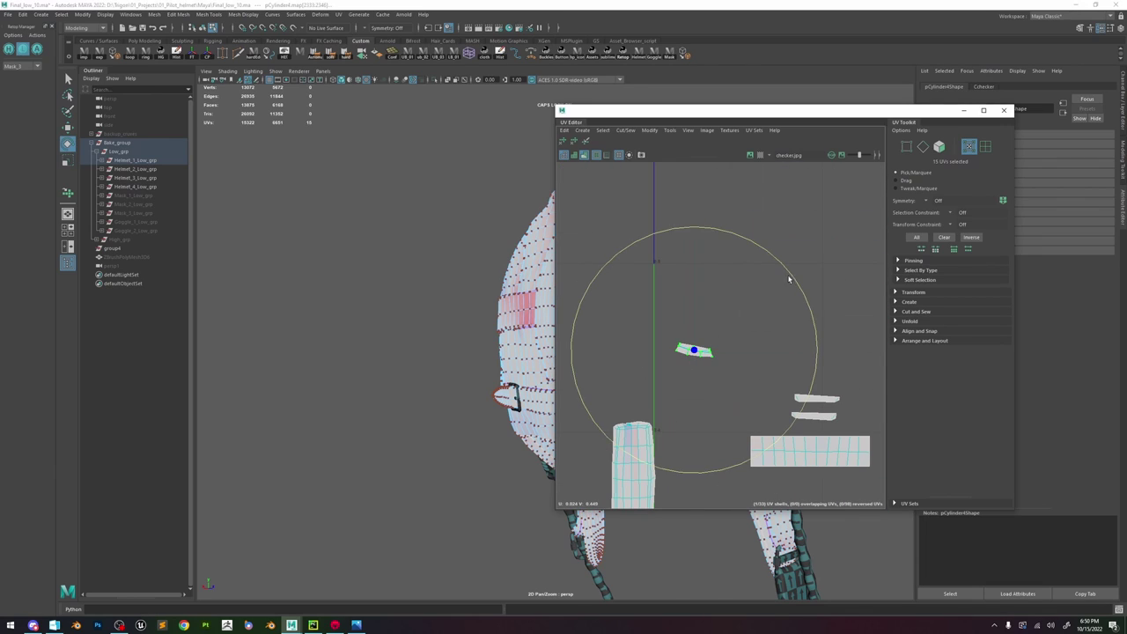
{"action": "key", "text": "w"}
{"action": "right_click_drag", "start_coordinate": [733, 312], "coordinate": [738, 319], "text": "shift"}
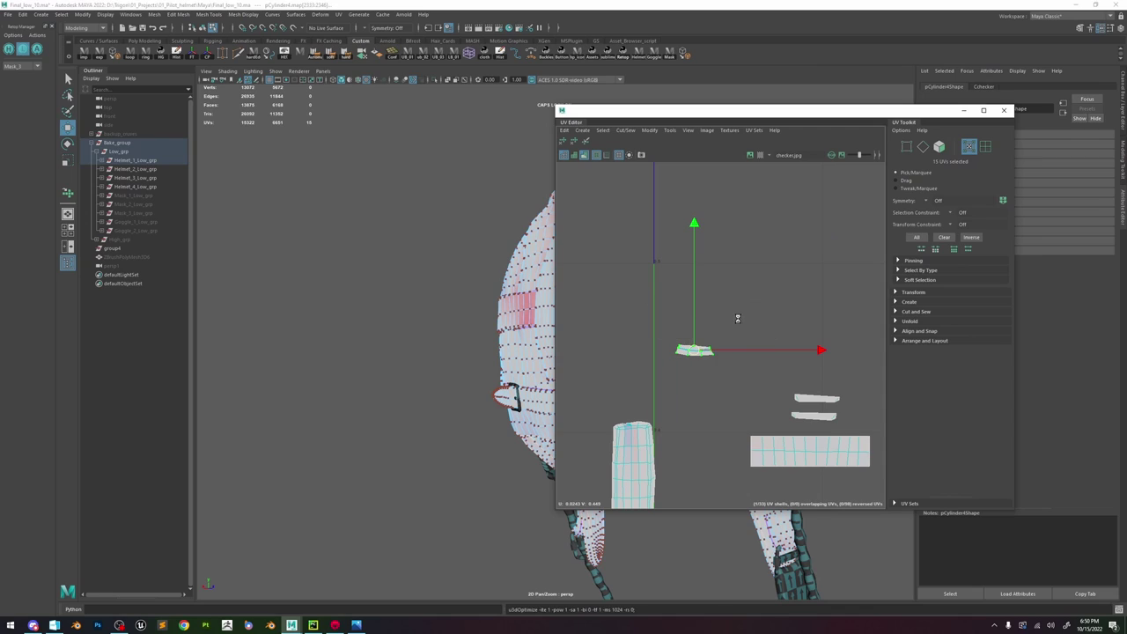
- Flatten the upper edge of the lower thin strip shell and optimize its remaining UVs
{"action": "double_click", "coordinate": [821, 416]}
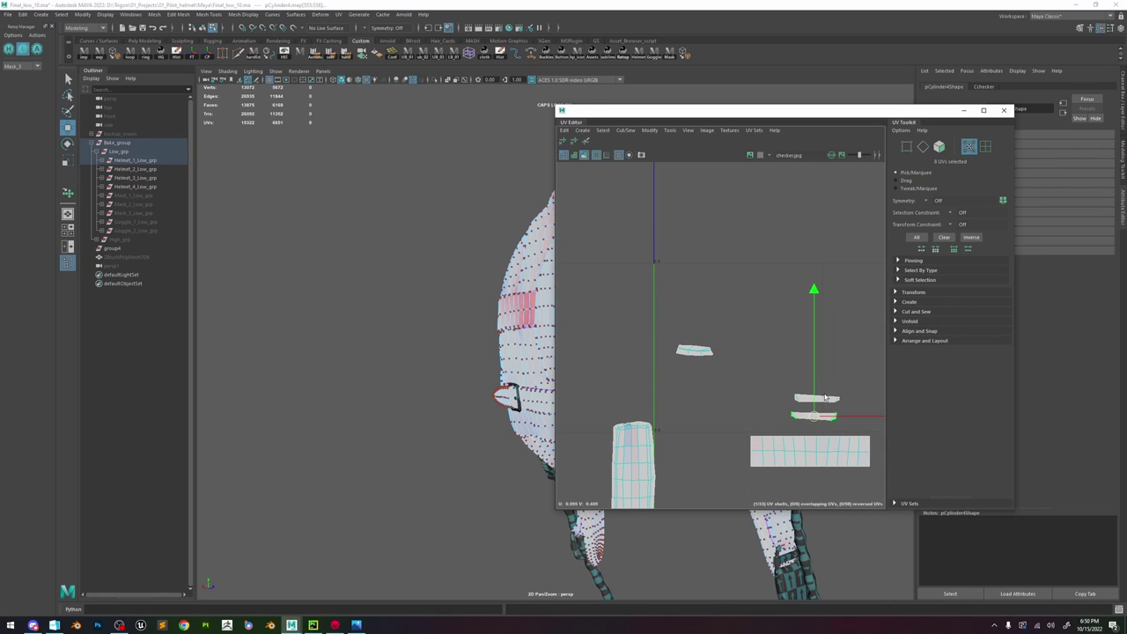
{"action": "scroll", "coordinate": [825, 401], "scroll_direction": "up", "scroll_amount": 4}
{"action": "left_click_drag", "start_coordinate": [857, 412], "coordinate": [829, 419]}
{"action": "left_click_drag", "start_coordinate": [727, 431], "coordinate": [728, 431]}
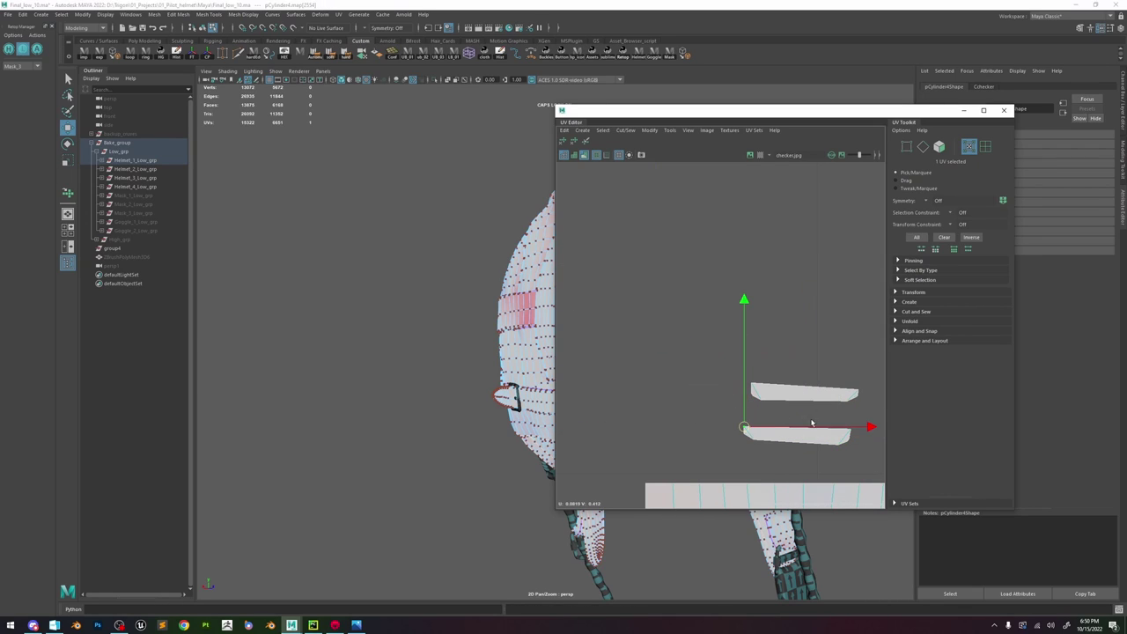
{"action": "left_click", "coordinate": [849, 432], "text": "shift"}
{"action": "key", "text": "r"}
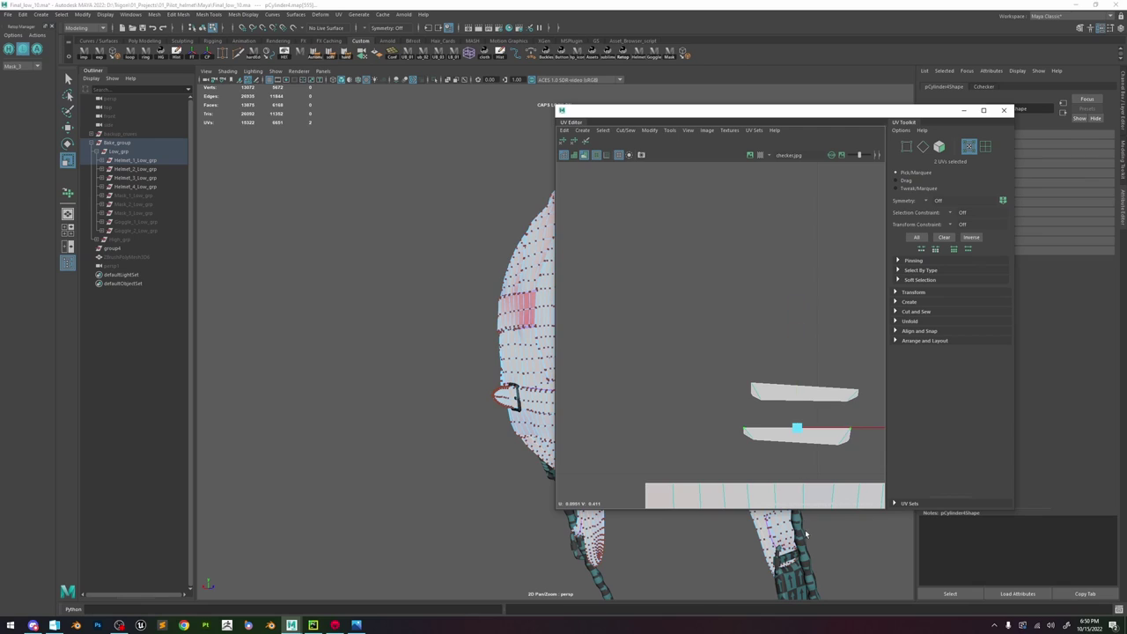
{"action": "right_click_drag", "start_coordinate": [736, 398], "coordinate": [761, 397], "text": "shift"}
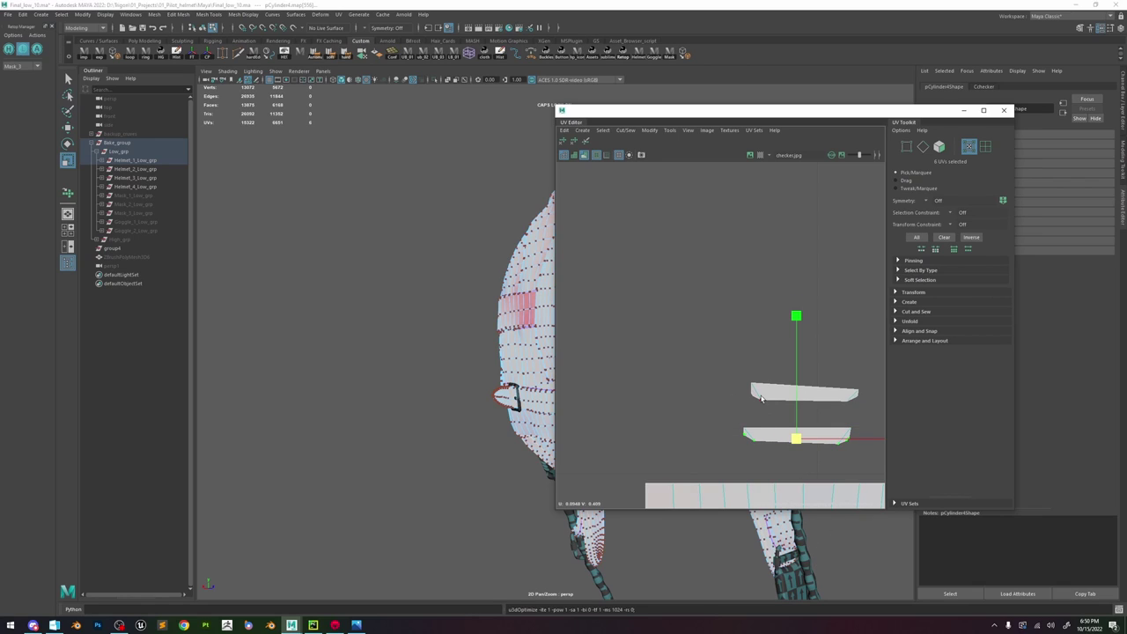
- Flatten the upper edge of the other thin strip shell directly above and optimize its remaining UVs
{"action": "left_click", "coordinate": [756, 386]}
{"action": "left_click", "coordinate": [873, 385], "text": "shift"}
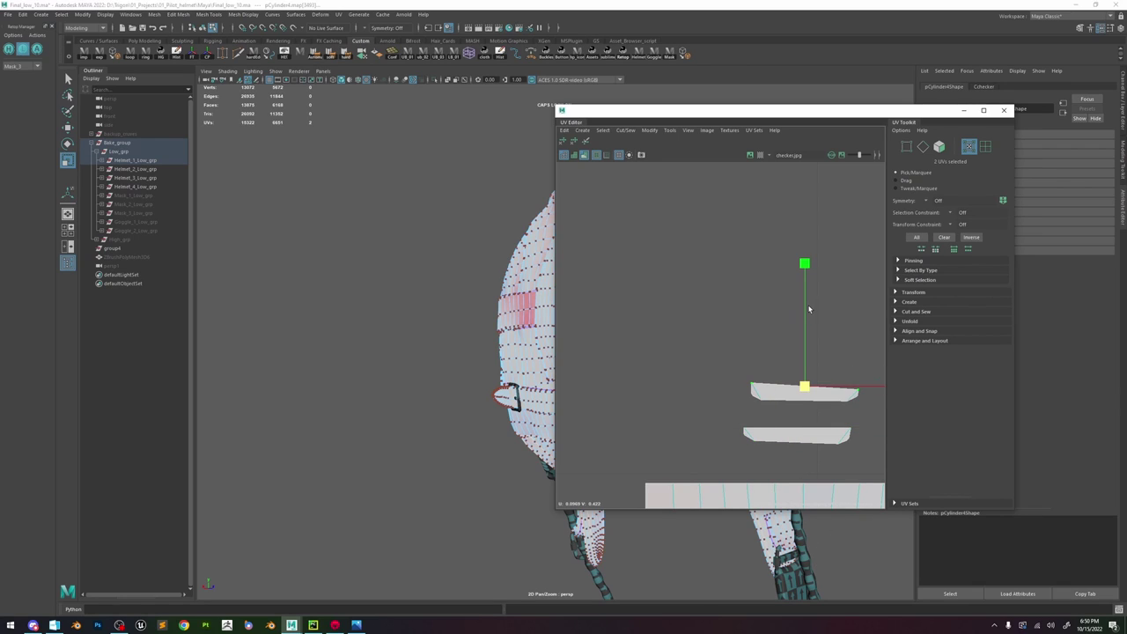
{"action": "left_click_drag", "start_coordinate": [803, 266], "coordinate": [805, 384]}
{"action": "left_click_drag", "start_coordinate": [715, 347], "coordinate": [867, 416], "text": "shift"}
{"action": "right_click_drag", "start_coordinate": [815, 326], "coordinate": [830, 326], "text": "shift"}
{"action": "key", "text": "f"}
{"action": "scroll", "coordinate": [763, 352], "scroll_direction": "down", "scroll_amount": 5}
{"action": "key", "text": "f"}
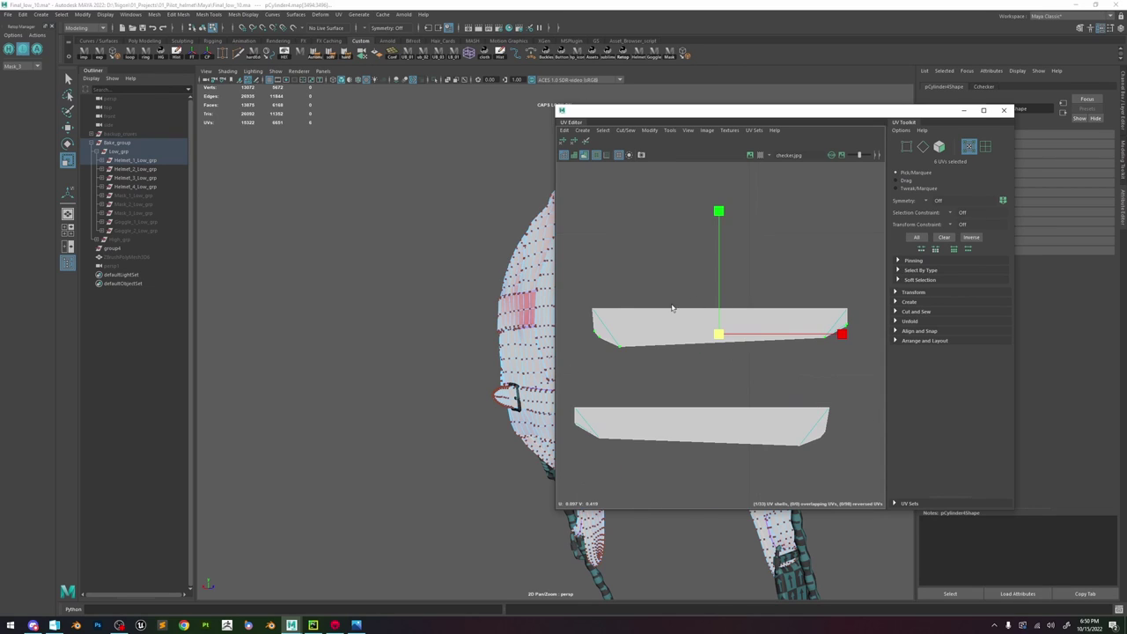
- Flatten the lower edge of the small shell beside the V axis and optimize the UVs above that edge
{"action": "scroll", "coordinate": [671, 305], "scroll_direction": "down", "scroll_amount": 5}
{"action": "middle_click_drag", "start_coordinate": [656, 303], "coordinate": [805, 327], "text": "alt"}
{"action": "scroll", "coordinate": [705, 288], "scroll_direction": "up", "scroll_amount": 5}
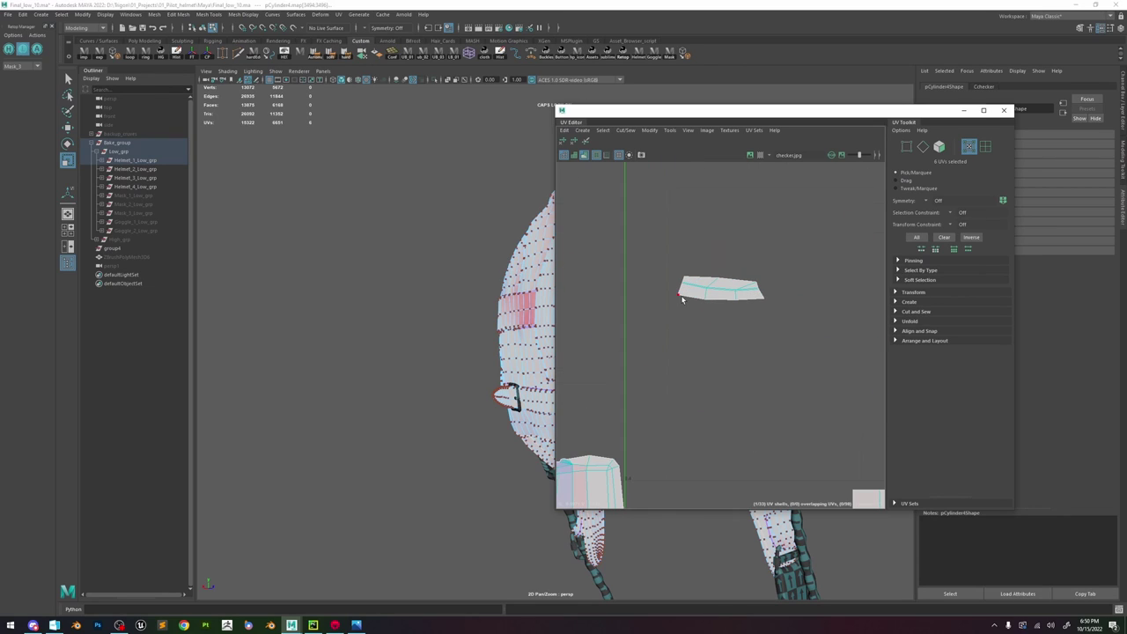
{"action": "left_click", "coordinate": [678, 297]}
{"action": "double_click", "coordinate": [764, 299], "text": "shift"}
{"action": "left_click_drag", "start_coordinate": [719, 203], "coordinate": [722, 324]}
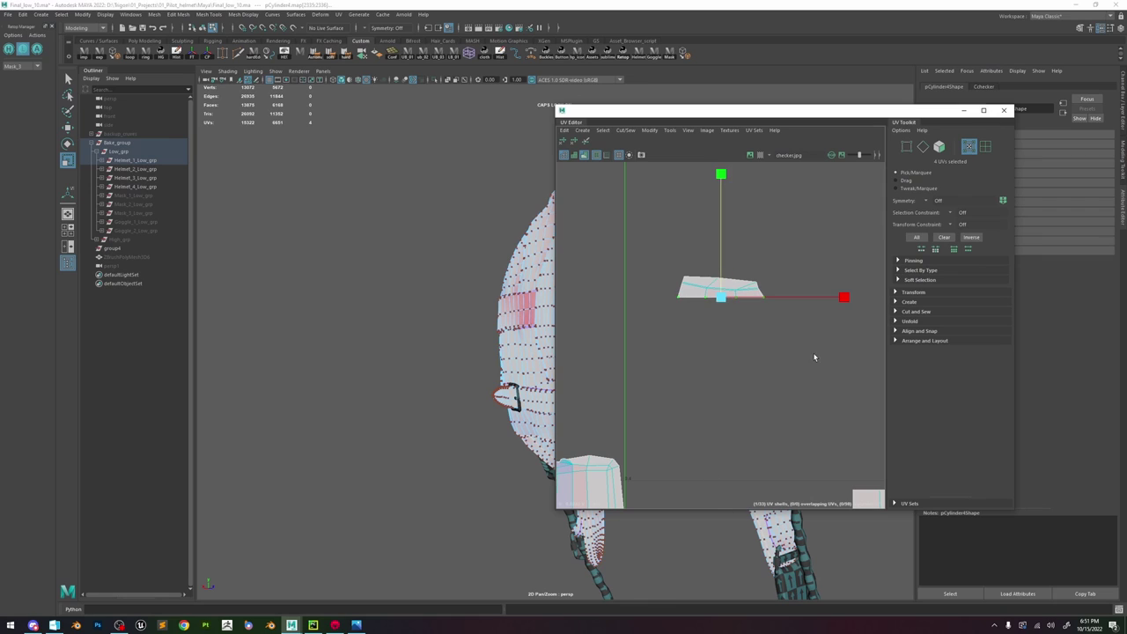
{"action": "left_click_drag", "start_coordinate": [815, 358], "coordinate": [643, 252], "text": "shift"}
{"action": "right_click_drag", "start_coordinate": [671, 251], "coordinate": [699, 253], "text": "shift"}
{"action": "key", "text": "f"}
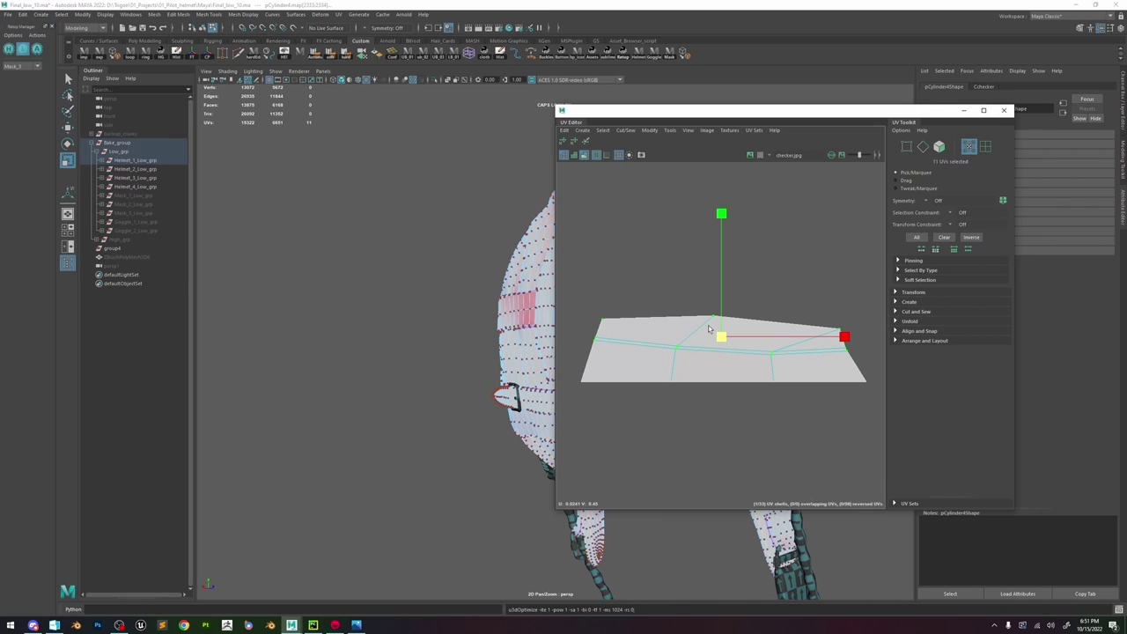
{"action": "scroll", "coordinate": [448, 325], "scroll_direction": "down", "scroll_amount": 4}
{"action": "key", "text": "f"}
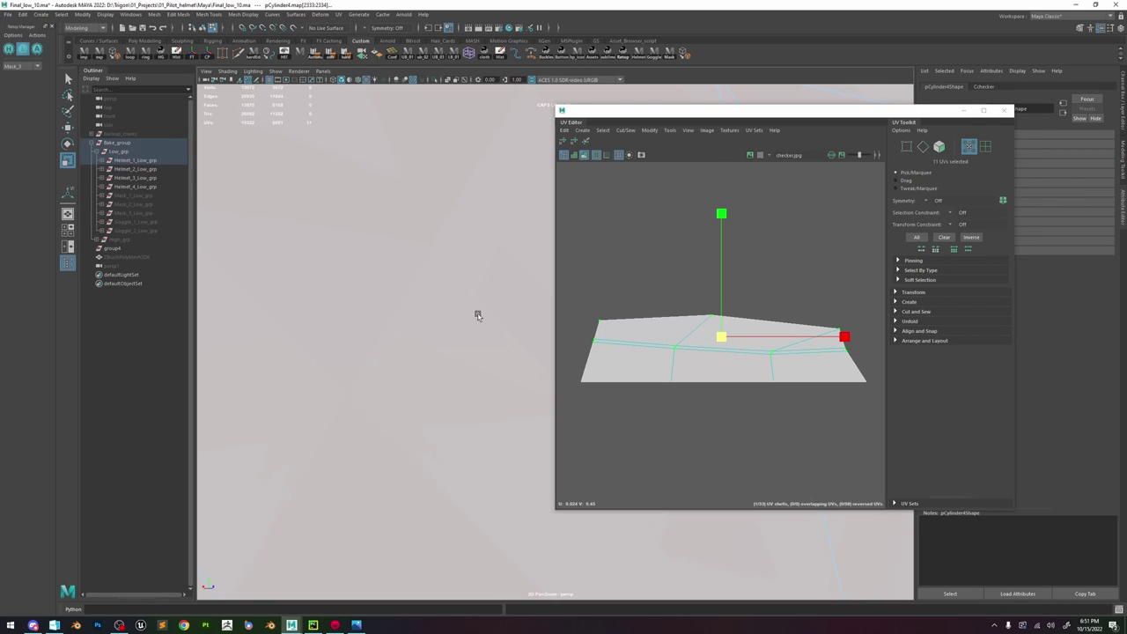
- Select all faces of this small shell and examine where they sit on the helmet model
{"action": "scroll", "coordinate": [314, 250], "scroll_direction": "down", "scroll_amount": 5}
{"action": "left_click_drag", "start_coordinate": [314, 249], "coordinate": [252, 304], "text": "alt"}
{"action": "scroll", "coordinate": [388, 249], "scroll_direction": "down", "scroll_amount": 5}
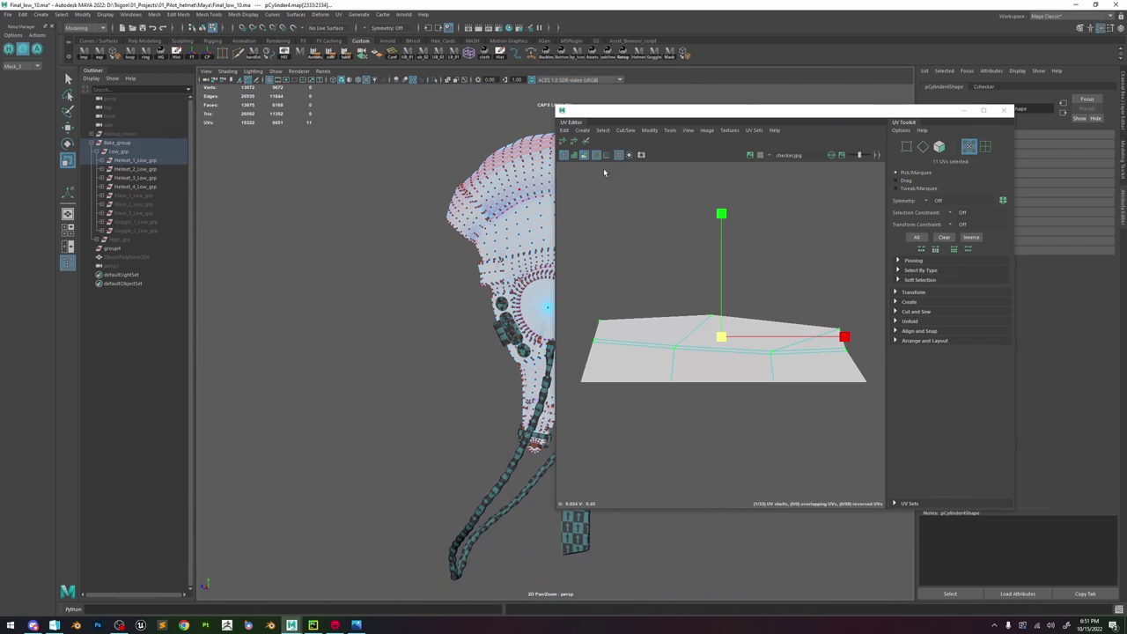
{"action": "left_click", "coordinate": [571, 102]}
{"action": "right_click_drag", "start_coordinate": [684, 313], "coordinate": [681, 338]}
{"action": "double_click", "coordinate": [672, 344]}
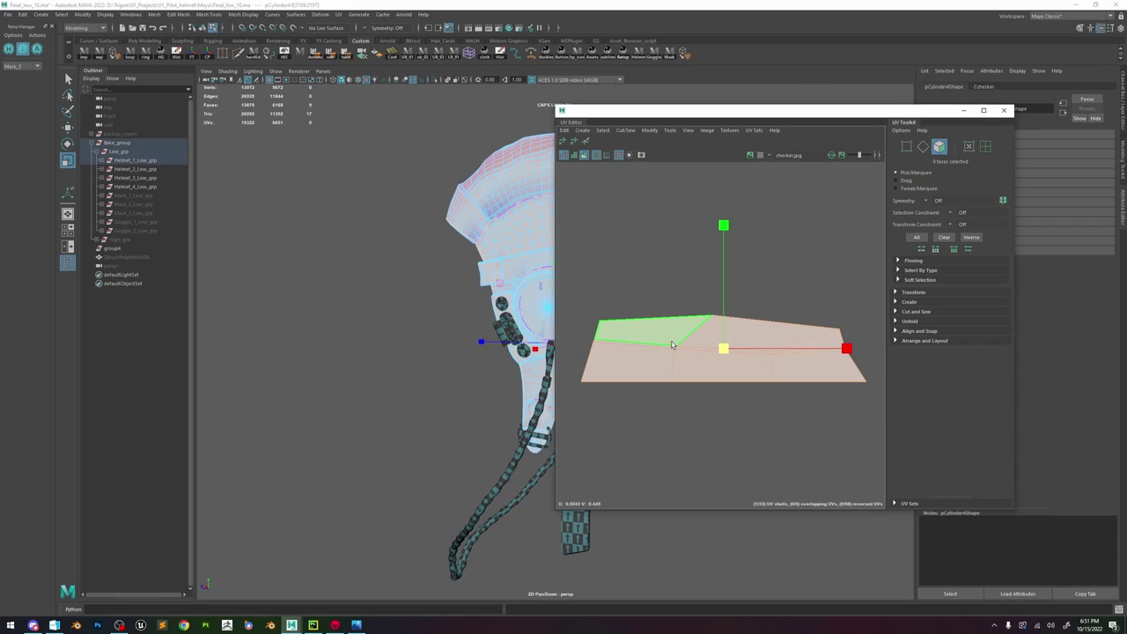
{"action": "key", "text": "f"}
{"action": "middle_click_drag", "start_coordinate": [474, 275], "coordinate": [326, 281], "text": "alt"}
{"action": "left_click_drag", "start_coordinate": [326, 282], "coordinate": [431, 325], "text": "alt"}
{"action": "scroll", "coordinate": [718, 360], "scroll_direction": "down", "scroll_amount": 10}
{"action": "scroll", "coordinate": [805, 377], "scroll_direction": "down", "scroll_amount": 3}
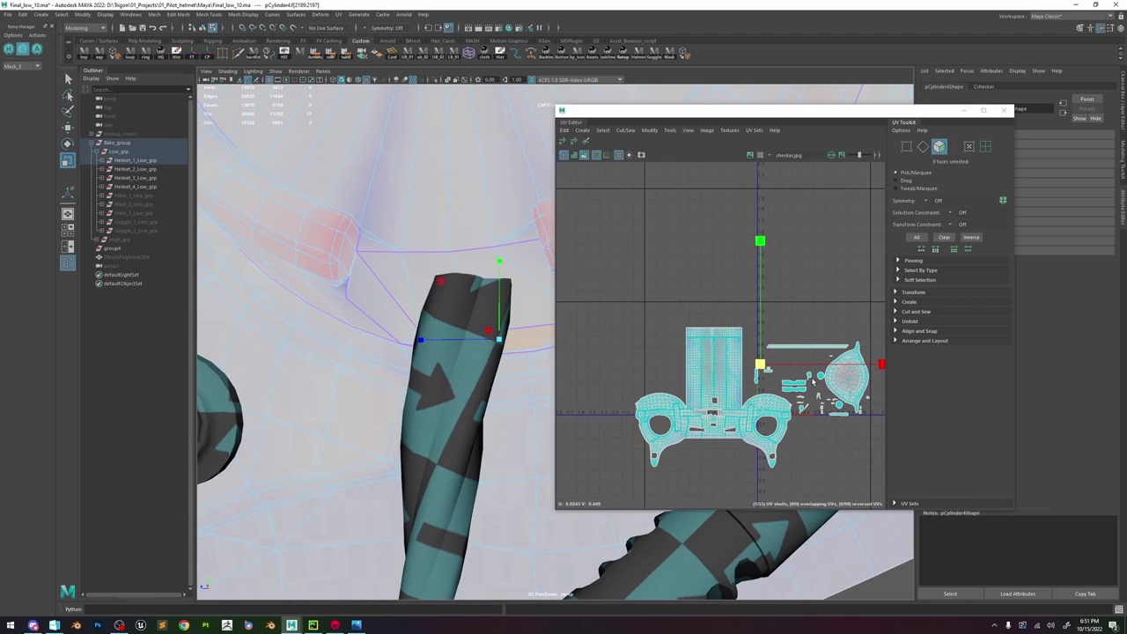
- Return to UV selection, select the large rounded shell, maximize the UV Editor and show the transform settings with texel density
{"action": "right_click_drag", "start_coordinate": [816, 388], "coordinate": [834, 385]}
{"action": "scroll", "coordinate": [805, 370], "scroll_direction": "up", "scroll_amount": 5}
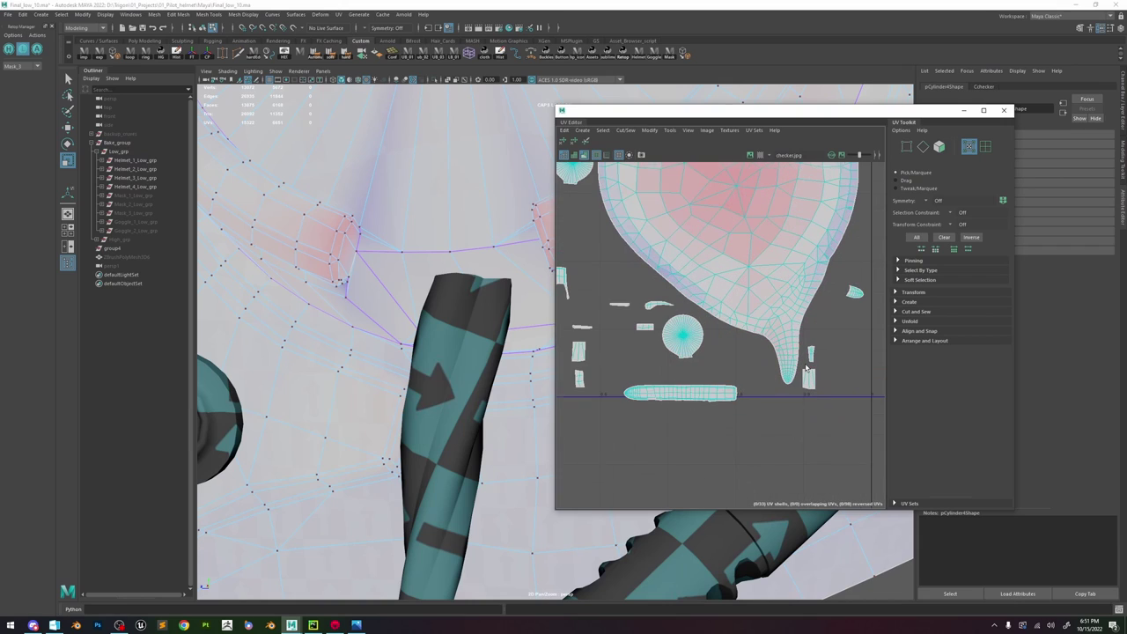
{"action": "left_click", "coordinate": [810, 354]}
{"action": "right_click_drag", "start_coordinate": [805, 325], "coordinate": [821, 327], "text": "ctrl"}
{"action": "scroll", "coordinate": [787, 342], "scroll_direction": "down", "scroll_amount": 8}
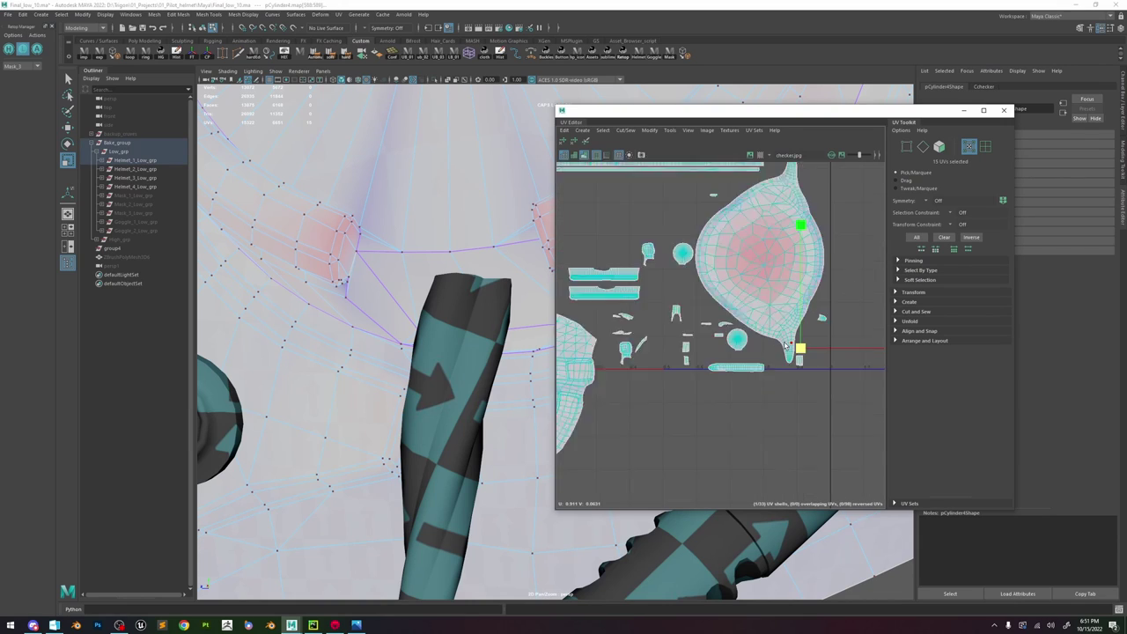
{"action": "left_click", "coordinate": [983, 110]}
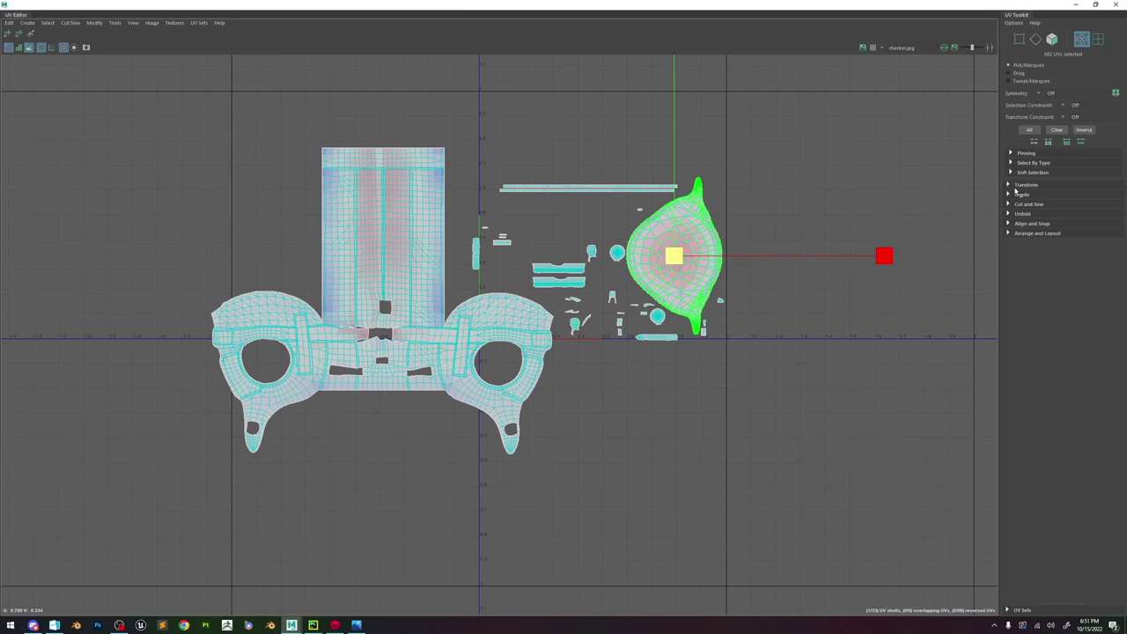
{"action": "left_click", "coordinate": [1020, 185]}
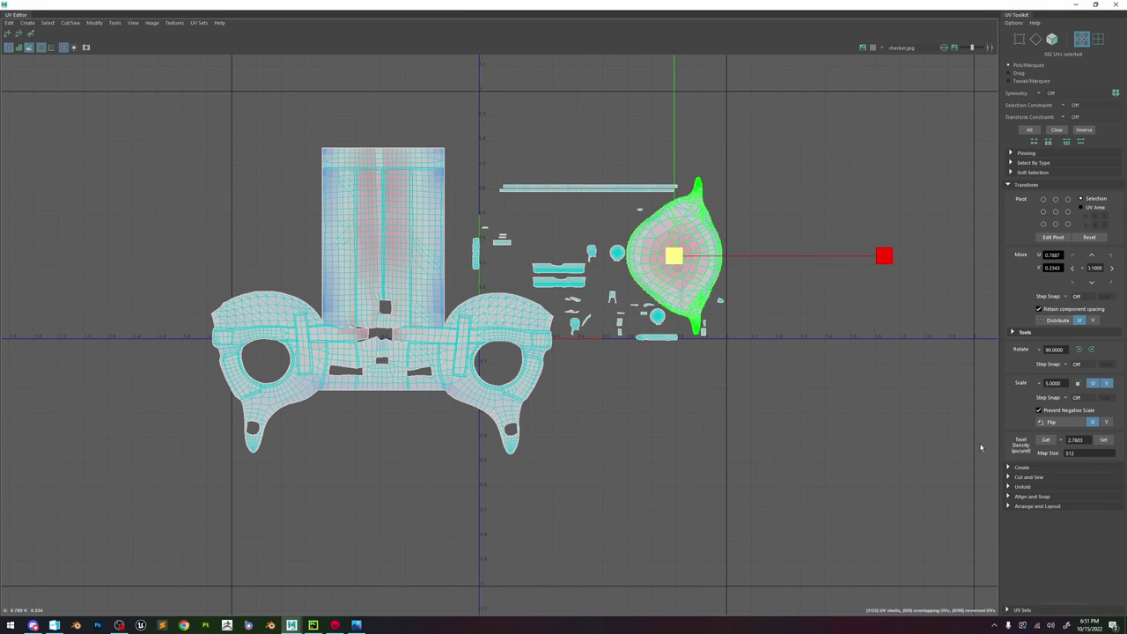
{"action": "scroll", "coordinate": [722, 393], "scroll_direction": "down", "scroll_amount": 2}
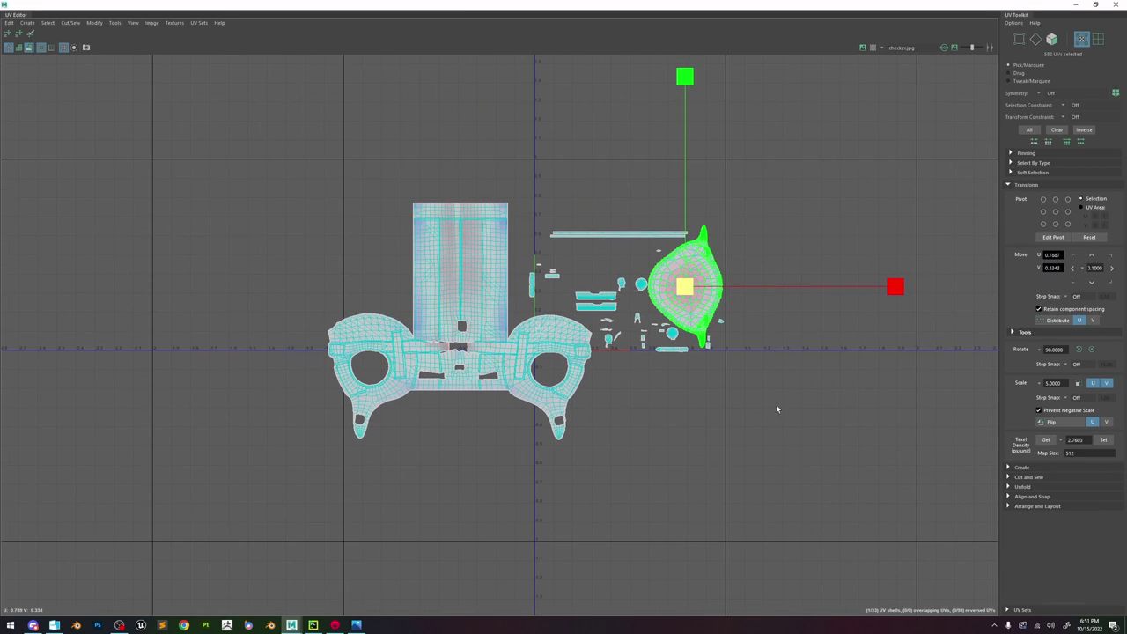
- Set the map size to 4096 and apply a texel density of 22.0826 to all UV shells
{"action": "left_click", "coordinate": [1090, 454]}
{"action": "type", "text": "4096"}
{"action": "key", "text": "Return"}
{"action": "left_click_drag", "start_coordinate": [817, 484], "coordinate": [255, 113]}
{"action": "left_click", "coordinate": [1104, 439]}
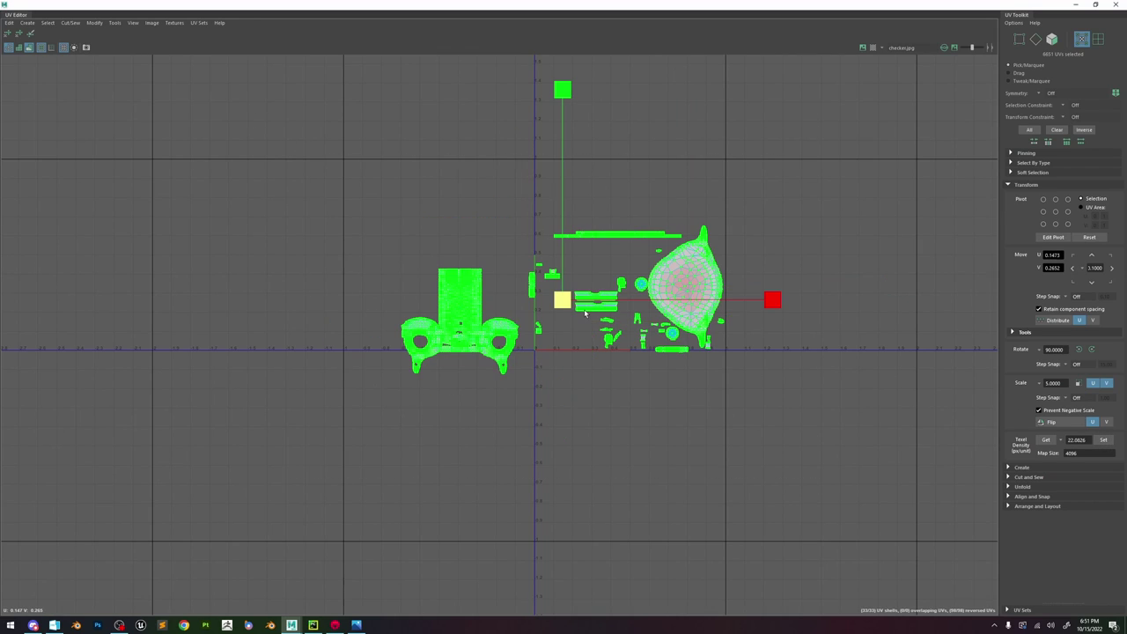
- Move all the shells aside and lay them out automatically inside the 0–1 UV tile
{"action": "left_click_drag", "start_coordinate": [562, 300], "coordinate": [724, 268]}
{"action": "right_click_drag", "start_coordinate": [733, 286], "coordinate": [917, 362], "text": "alt"}
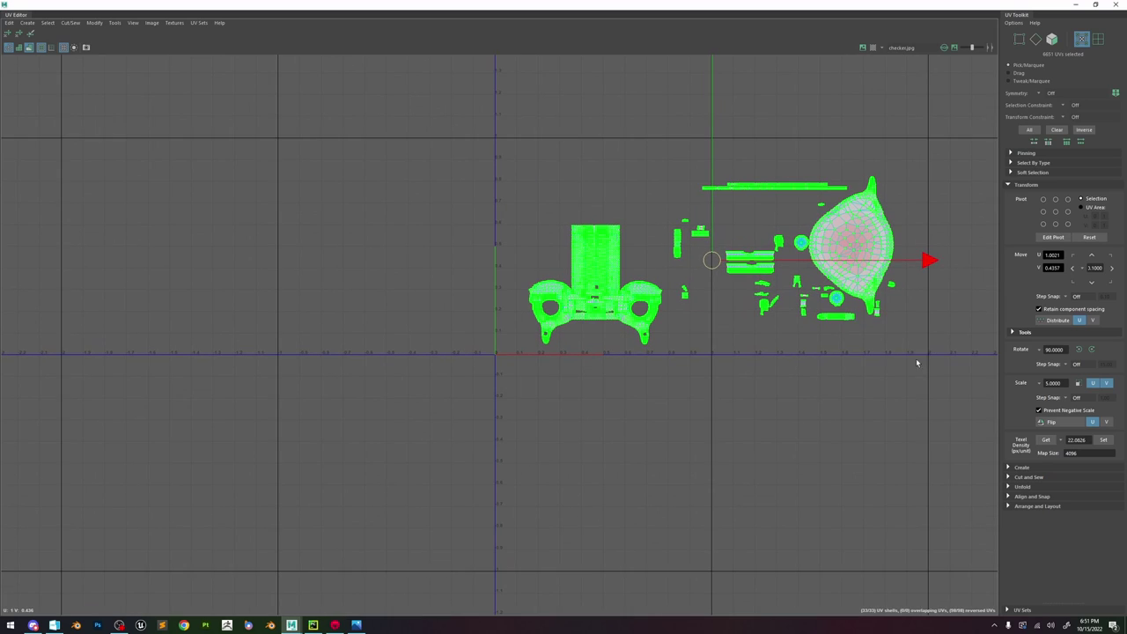
{"action": "right_click_drag", "start_coordinate": [741, 205], "coordinate": [584, 280], "text": "shift"}
{"action": "scroll", "coordinate": [608, 275], "scroll_direction": "up", "scroll_amount": 2}
{"action": "scroll", "coordinate": [607, 276], "scroll_direction": "up", "scroll_amount": 3}
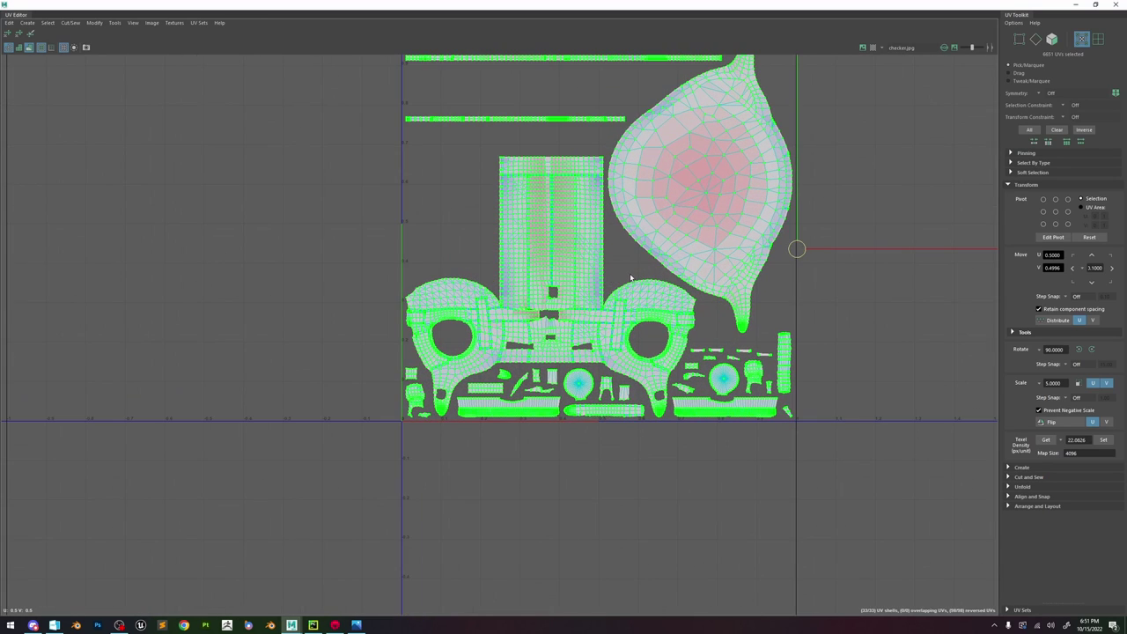
- Place the pivot of all shells near the tile's lower-left corner, scale them up beyond the tile and realign them with that corner
{"action": "scroll", "coordinate": [651, 267], "scroll_direction": "down", "scroll_amount": 3}
{"action": "key", "text": "d"}
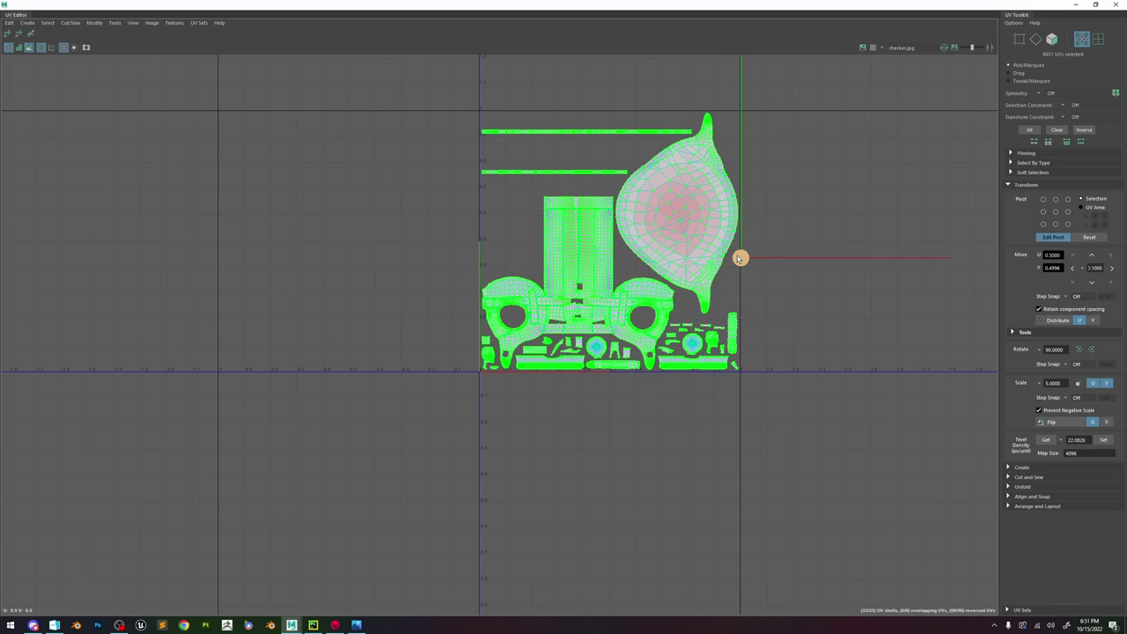
{"action": "left_click_drag", "start_coordinate": [739, 258], "coordinate": [615, 349]}
{"action": "key", "text": "d"}
{"action": "key", "text": "r"}
{"action": "key", "text": "w"}
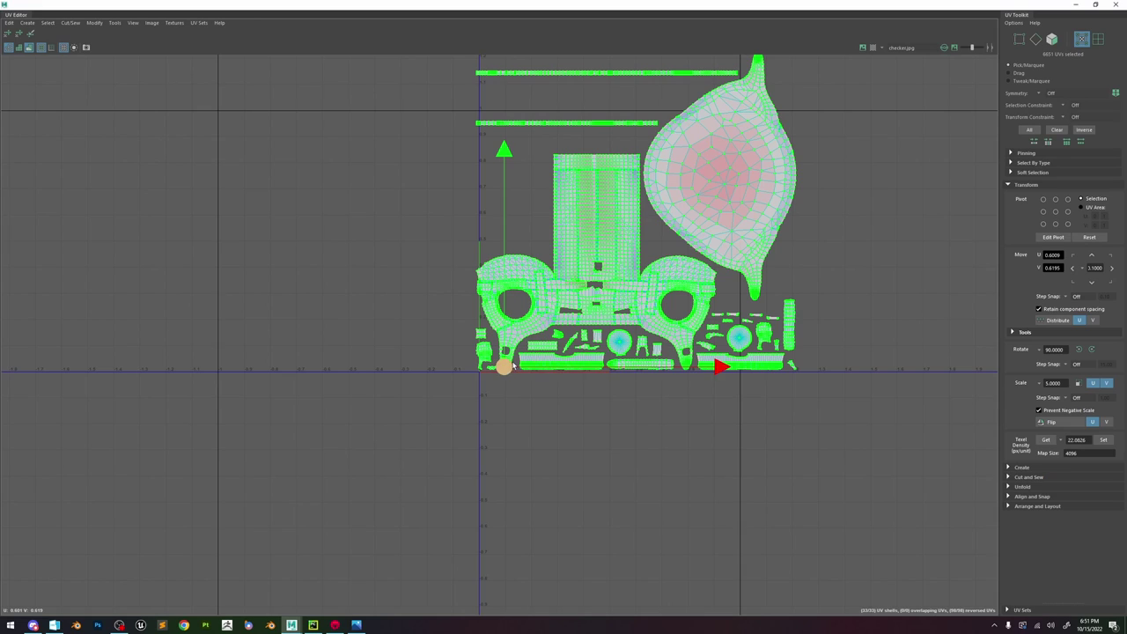
{"action": "left_click_drag", "start_coordinate": [504, 368], "coordinate": [524, 362]}
{"action": "key", "text": "r"}
- Read the texel density of the main helmet shell and the large rounded shell to compare them
{"action": "double_click", "coordinate": [623, 214]}
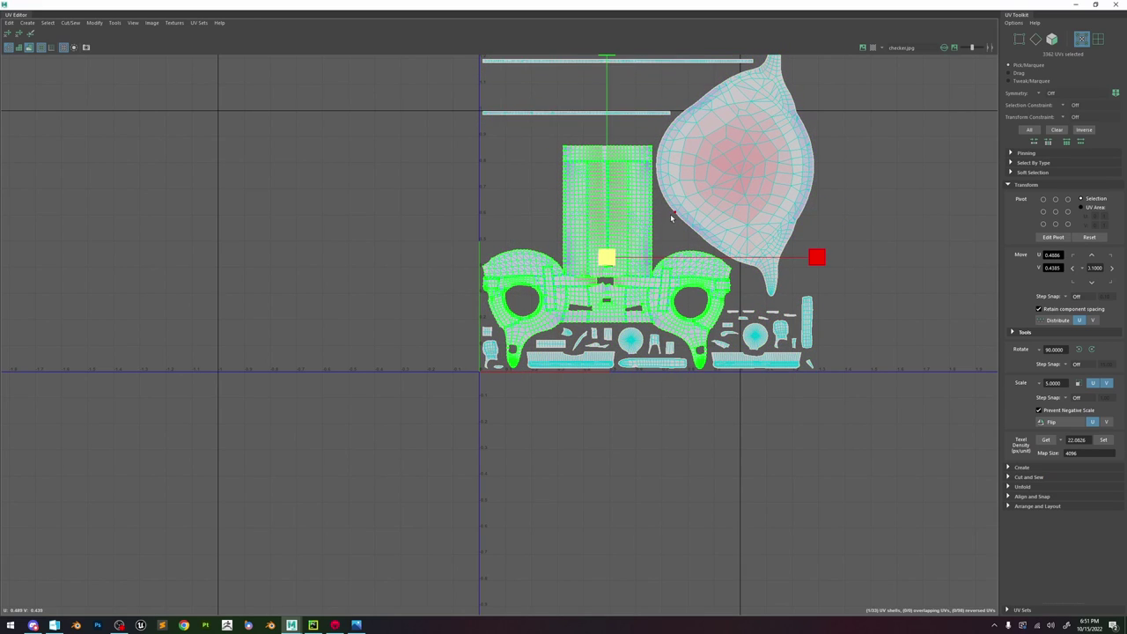
{"action": "key", "text": "w"}
{"action": "left_click", "coordinate": [738, 197]}
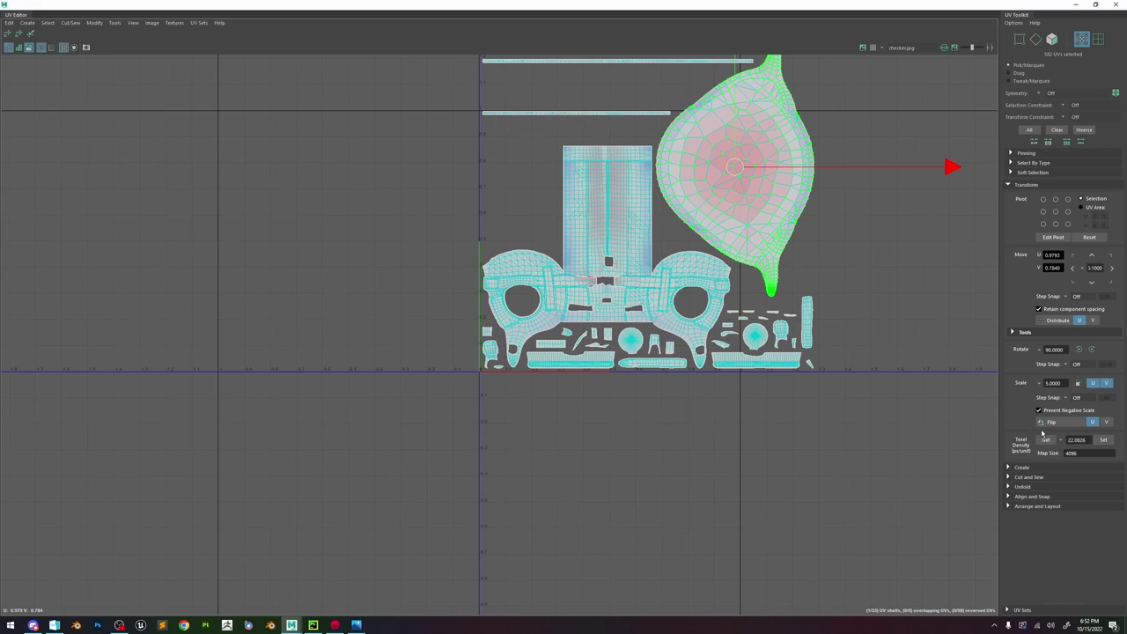
{"action": "left_click", "coordinate": [655, 235]}
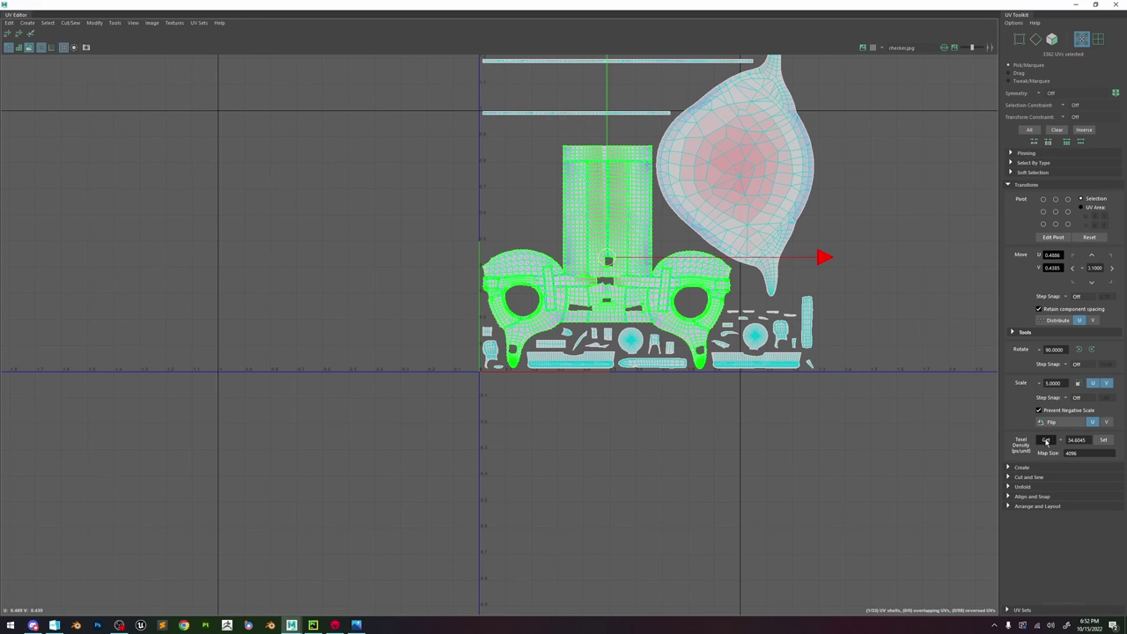
{"action": "left_click", "coordinate": [732, 187]}
- Move the large rounded shell clear to the right of the main shell and the right notched strip shell below the tile
{"action": "left_click_drag", "start_coordinate": [736, 171], "coordinate": [795, 200]}
{"action": "scroll", "coordinate": [777, 194], "scroll_direction": "up", "scroll_amount": 2}
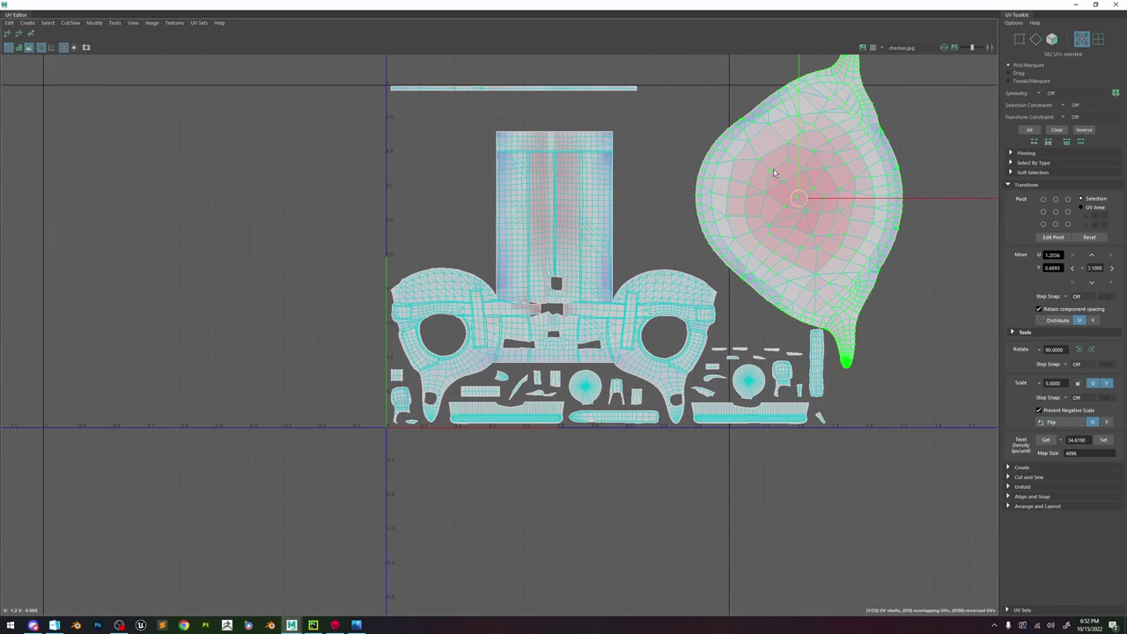
{"action": "double_click", "coordinate": [762, 412]}
{"action": "left_click_drag", "start_coordinate": [750, 412], "coordinate": [485, 461]}
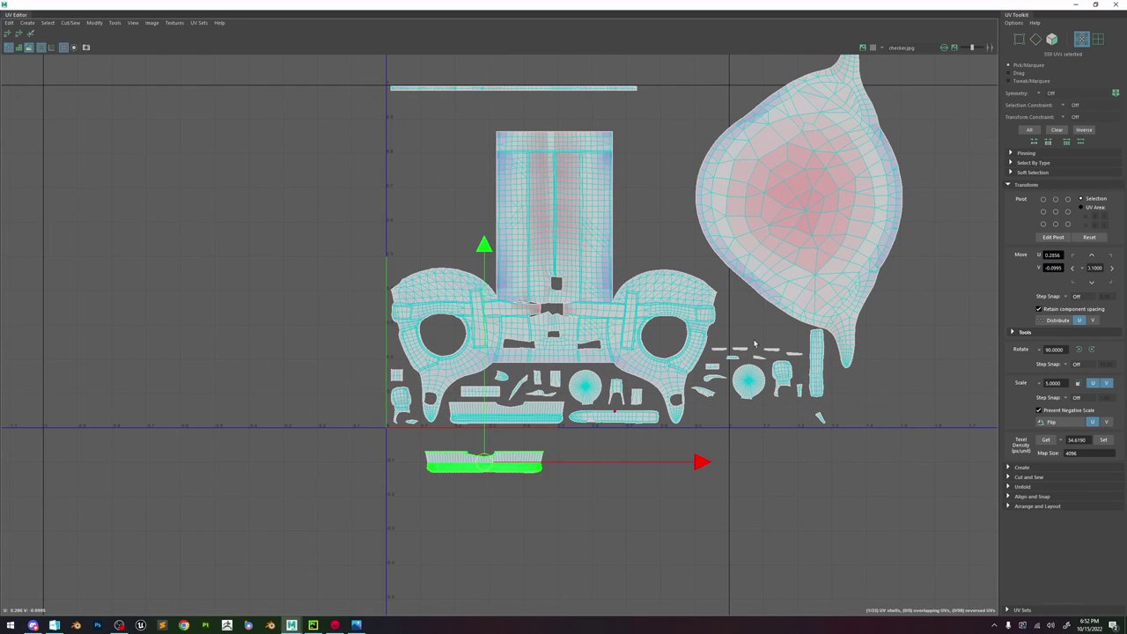
- Move the circular shell right of the tile, the vertical strip shell left of it and the small rectangular shell below the tile line
{"action": "left_click", "coordinate": [747, 380]}
{"action": "left_click_drag", "start_coordinate": [747, 380], "coordinate": [902, 423]}
{"action": "left_click", "coordinate": [817, 363]}
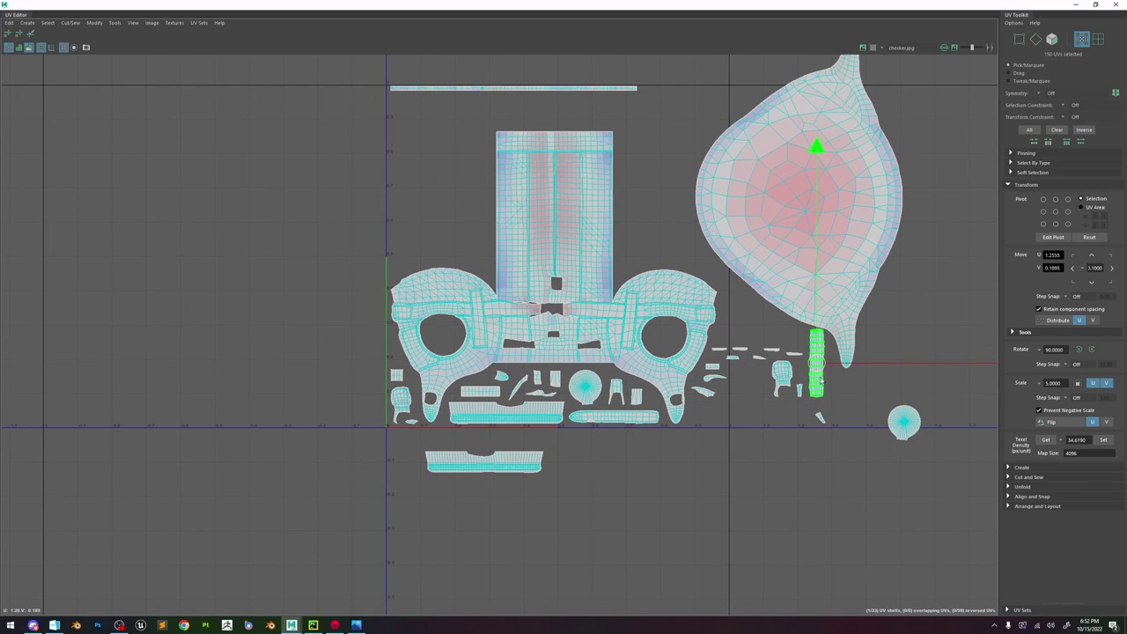
{"action": "left_click_drag", "start_coordinate": [817, 362], "coordinate": [304, 278]}
{"action": "left_click", "coordinate": [712, 367]}
{"action": "left_click_drag", "start_coordinate": [712, 367], "coordinate": [770, 457]}
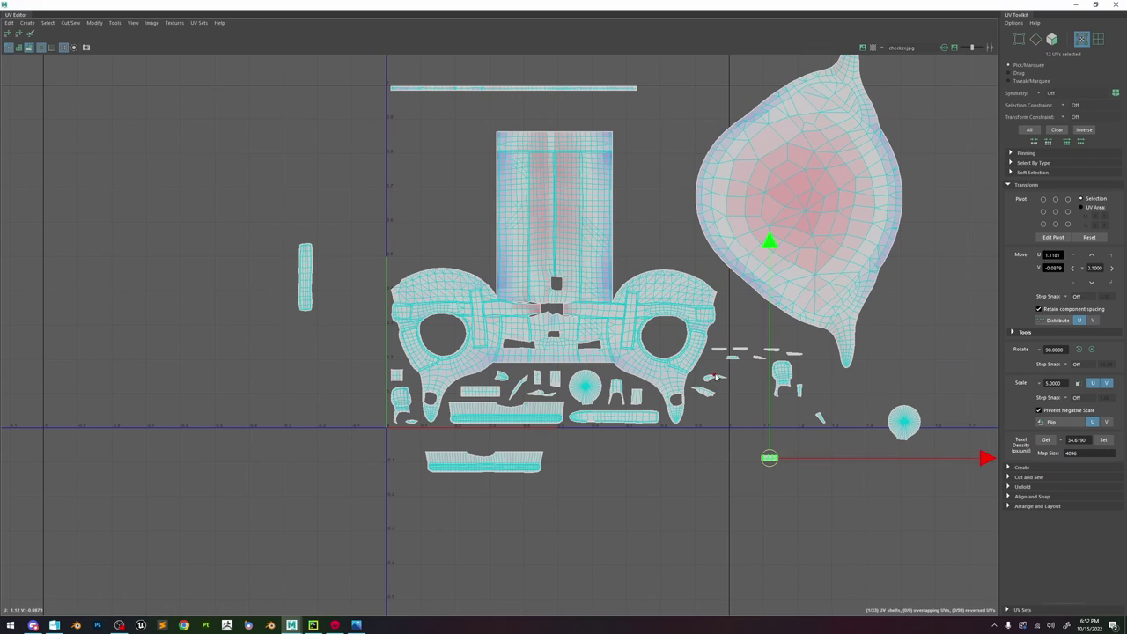
- Move the small curved shell and two of the tiny sliver shells below the tile line
{"action": "left_click", "coordinate": [714, 379]}
{"action": "left_click_drag", "start_coordinate": [714, 379], "coordinate": [721, 456]}
{"action": "left_click", "coordinate": [723, 349]}
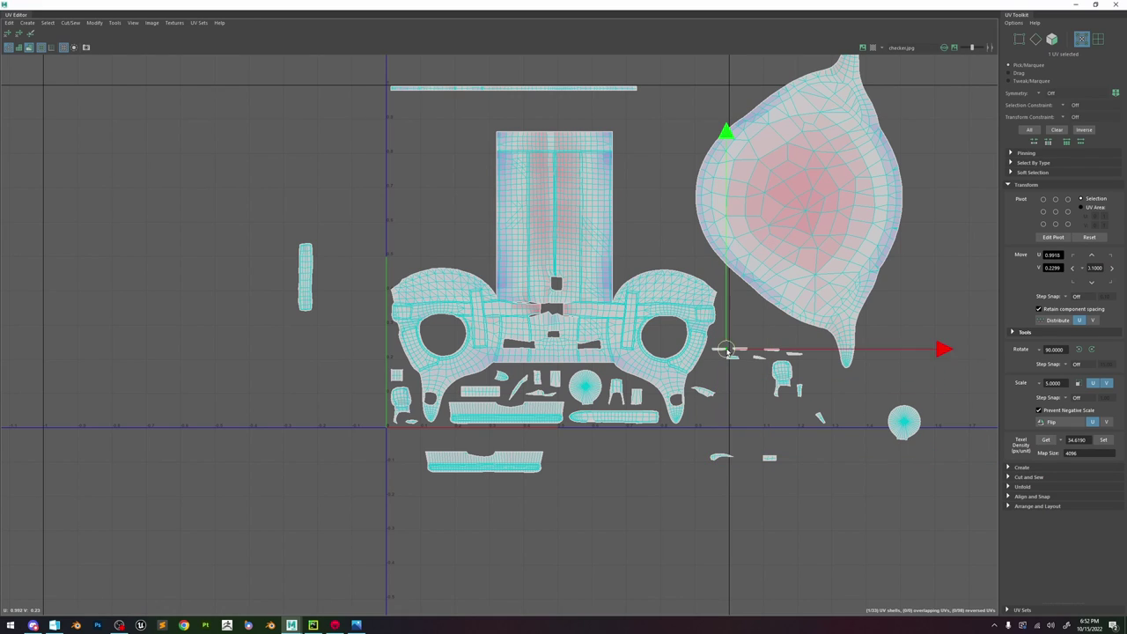
{"action": "left_click_drag", "start_coordinate": [723, 349], "coordinate": [777, 445]}
{"action": "left_click", "coordinate": [732, 356]}
{"action": "left_click_drag", "start_coordinate": [732, 356], "coordinate": [836, 471]}
- Move the two long thin strip shells from above the layout to the empty area left of the tile
{"action": "left_click", "coordinate": [513, 88]}
{"action": "left_click_drag", "start_coordinate": [514, 88], "coordinate": [208, 308]}
{"action": "scroll", "coordinate": [611, 381], "scroll_direction": "down", "scroll_amount": 1}
{"action": "scroll", "coordinate": [610, 379], "scroll_direction": "down", "scroll_amount": 1}
{"action": "left_click", "coordinate": [573, 104]}
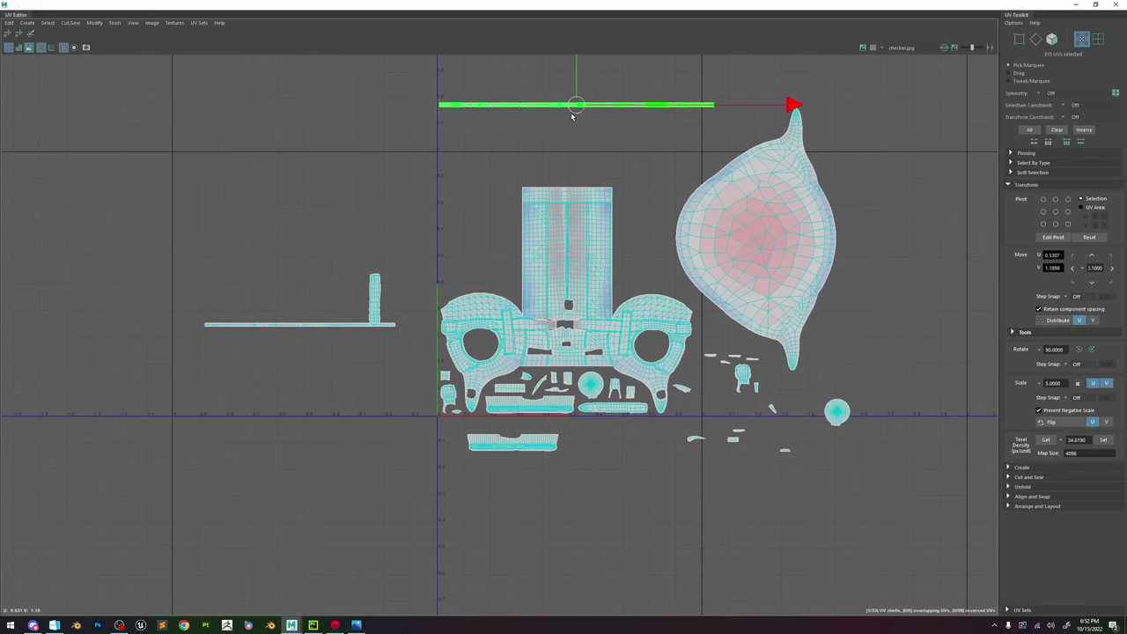
{"action": "left_click_drag", "start_coordinate": [574, 103], "coordinate": [259, 377]}
- Select all shells, place their pivot near the tile's lower-left corner and scale them up slightly so the main shell spans the tile width
{"action": "left_click_drag", "start_coordinate": [940, 514], "coordinate": [193, 102]}
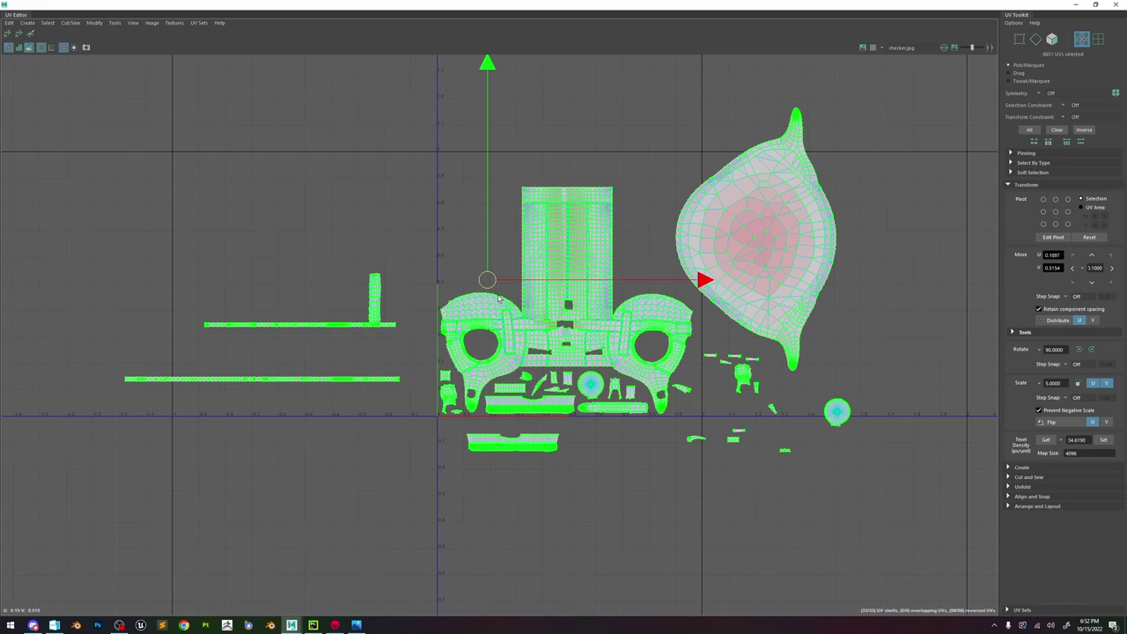
{"action": "left_click_drag", "start_coordinate": [486, 280], "coordinate": [472, 415]}
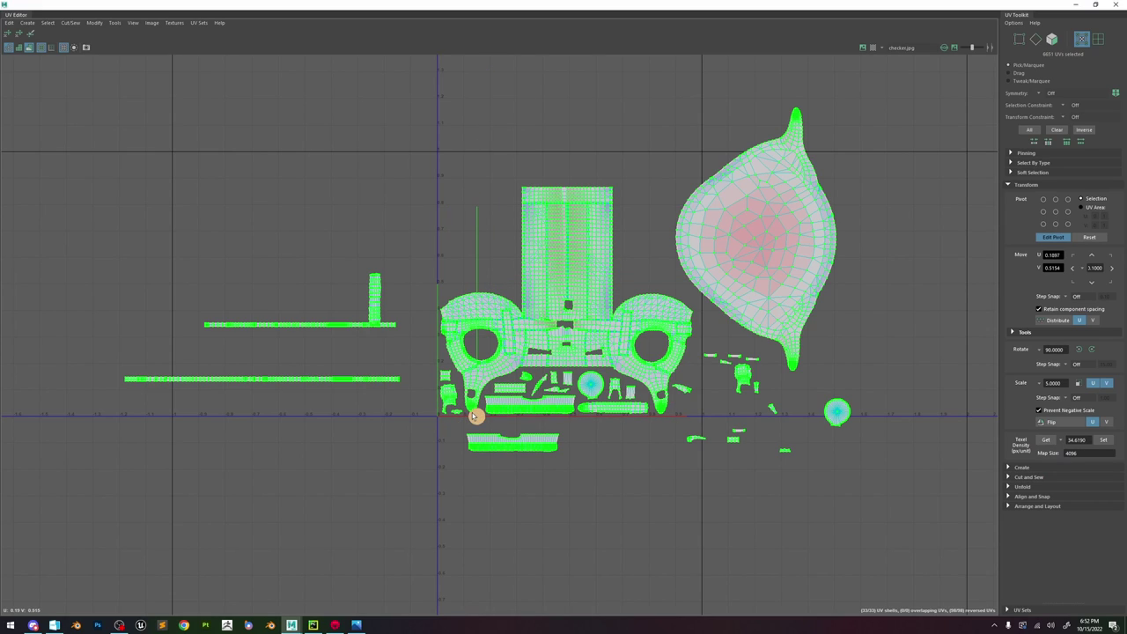
{"action": "key", "text": "Insert"}
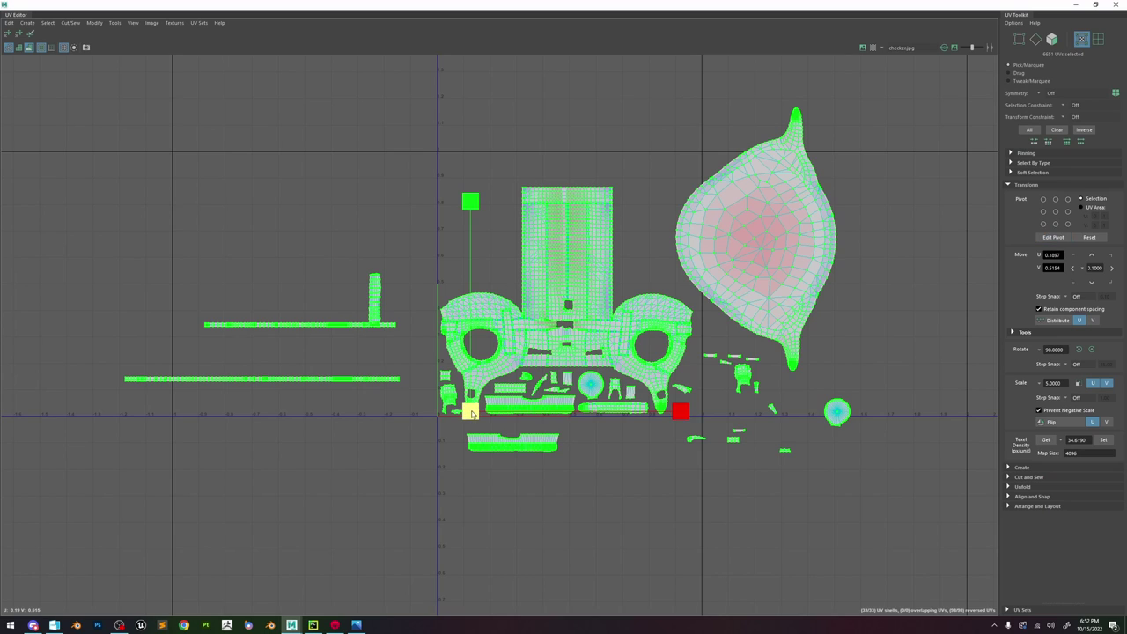
{"action": "left_click_drag", "start_coordinate": [471, 413], "coordinate": [478, 413]}
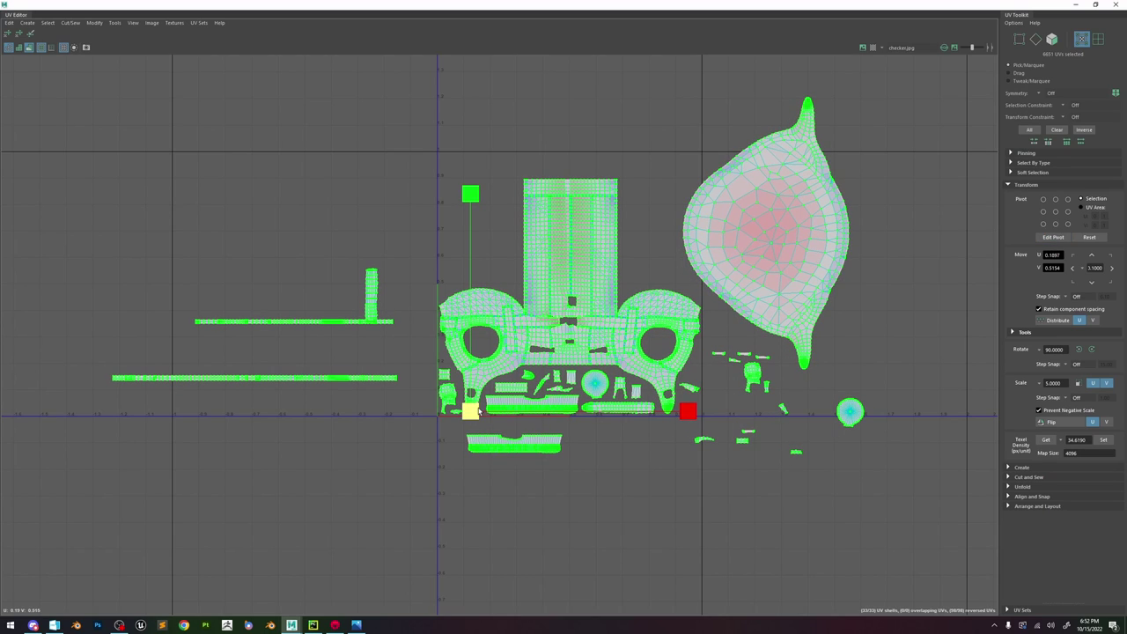
- Select the large rounded shell, shrink the UV editor window and examine where that shell lies inside the helmet model
{"action": "left_click", "coordinate": [827, 247]}
{"action": "left_click", "coordinate": [770, 245]}
{"action": "left_click_drag", "start_coordinate": [616, 13], "coordinate": [856, 167]}
{"action": "scroll", "coordinate": [471, 164], "scroll_direction": "down", "scroll_amount": 12}
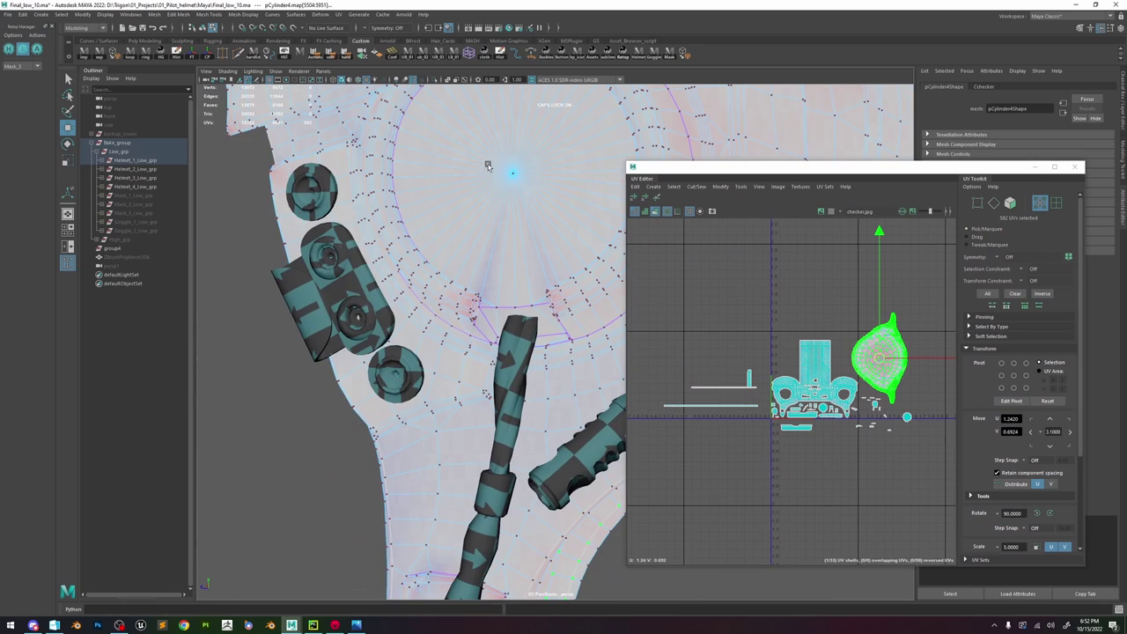
{"action": "left_click_drag", "start_coordinate": [485, 246], "coordinate": [542, 242], "text": "alt"}
{"action": "scroll", "coordinate": [543, 243], "scroll_direction": "up", "scroll_amount": 6}
{"action": "middle_click_drag", "start_coordinate": [593, 304], "coordinate": [508, 249], "text": "alt"}
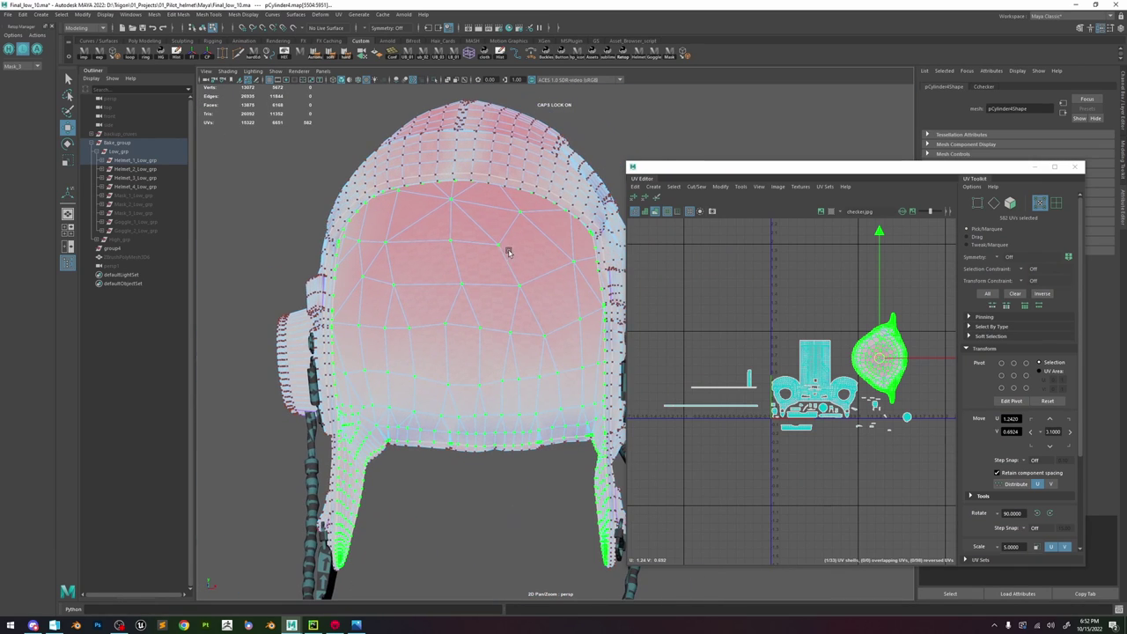
{"action": "left_click_drag", "start_coordinate": [508, 249], "coordinate": [502, 241], "text": "alt"}
{"action": "scroll", "coordinate": [901, 351], "scroll_direction": "up", "scroll_amount": 5}
{"action": "scroll", "coordinate": [901, 353], "scroll_direction": "up", "scroll_amount": 2}
- Select a partial edge loop at the base of the ear flap on the helmet's inner lining
{"action": "right_click_drag", "start_coordinate": [881, 349], "coordinate": [881, 324]}
{"action": "scroll", "coordinate": [877, 369], "scroll_direction": "up", "scroll_amount": 4}
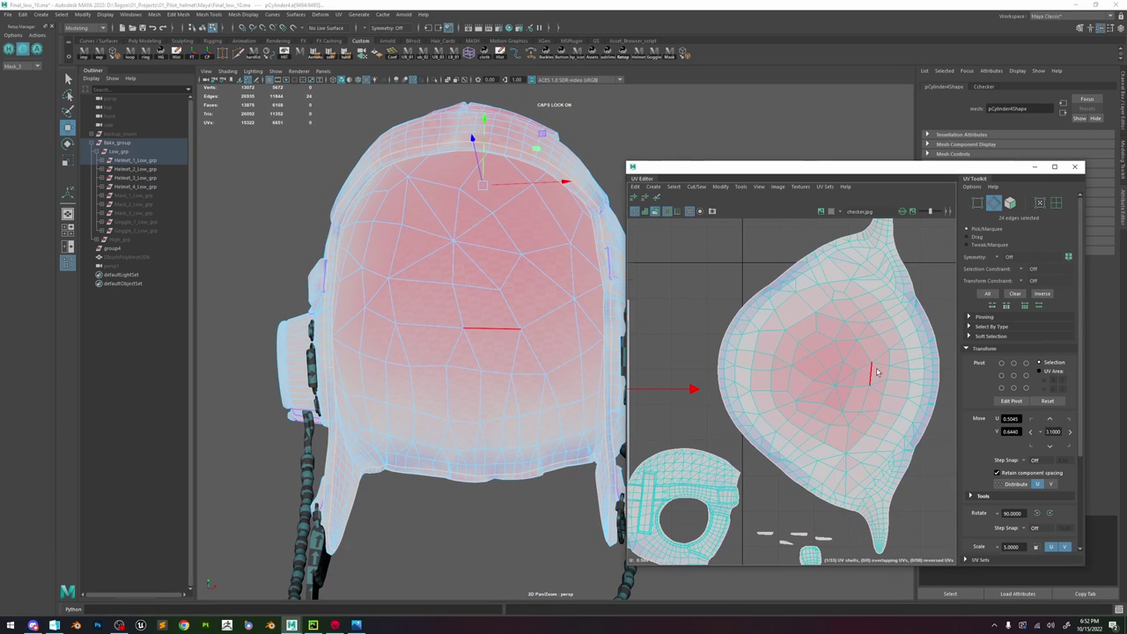
{"action": "left_click", "coordinate": [905, 370]}
{"action": "scroll", "coordinate": [915, 371], "scroll_direction": "up", "scroll_amount": 5}
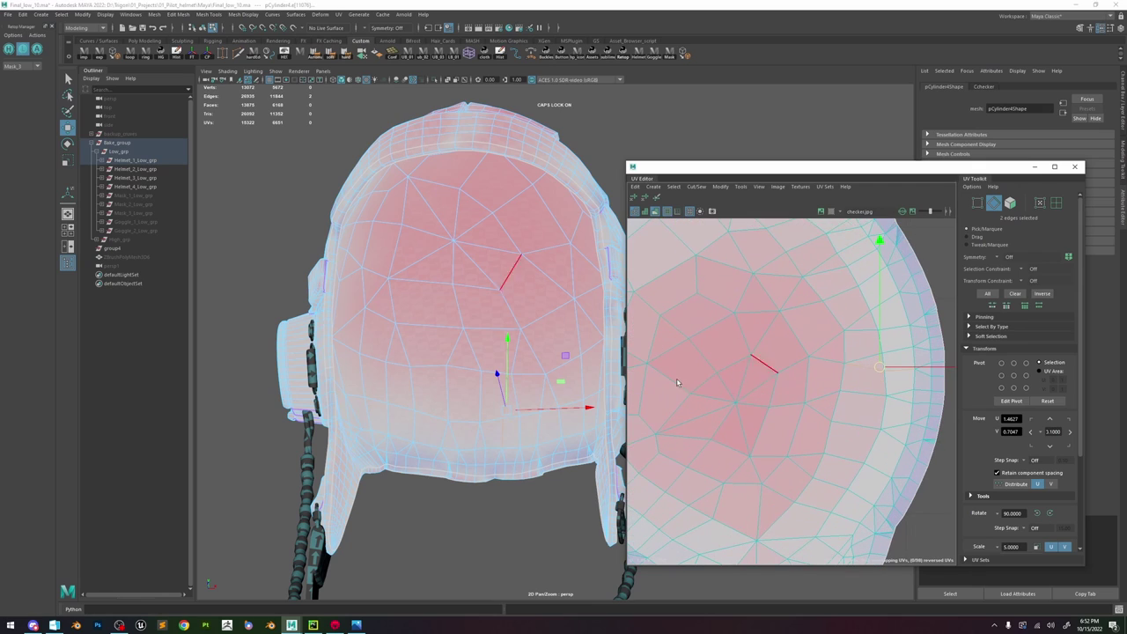
{"action": "left_click_drag", "start_coordinate": [562, 386], "coordinate": [573, 380], "text": "alt"}
{"action": "left_click_drag", "start_coordinate": [362, 471], "coordinate": [342, 482], "text": "alt"}
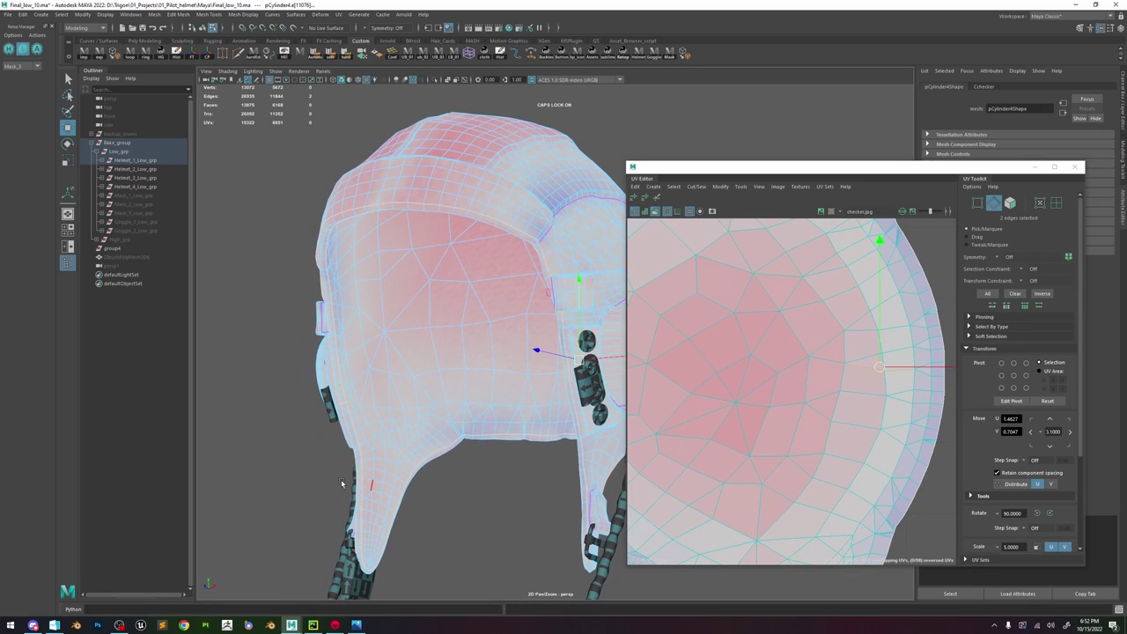
{"action": "left_click", "coordinate": [372, 431]}
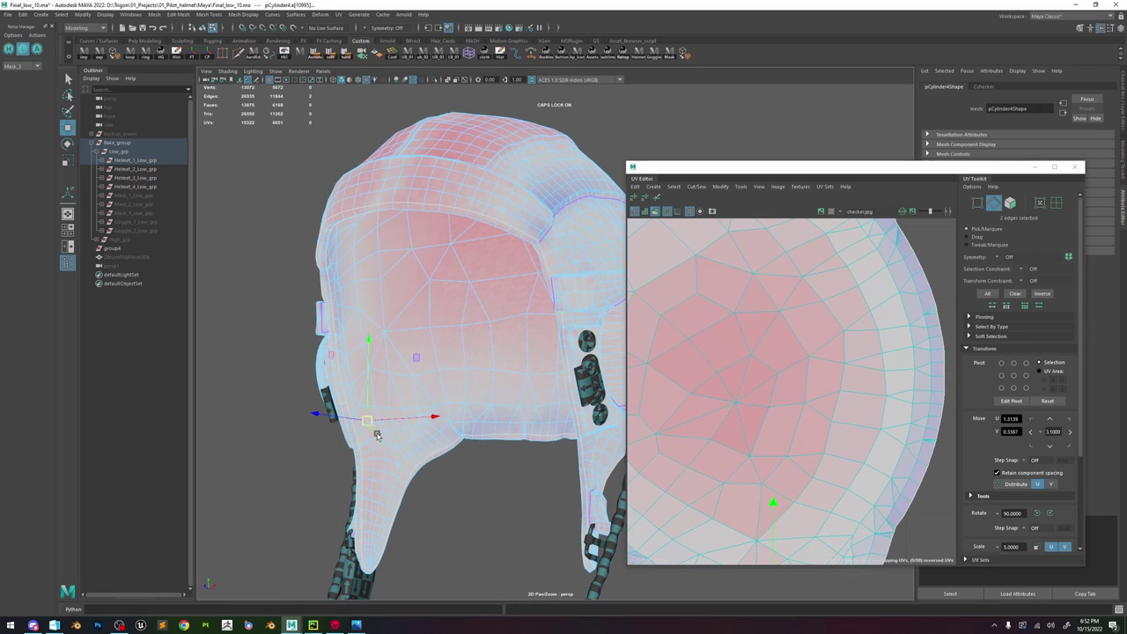
{"action": "double_click", "coordinate": [390, 445]}
{"action": "scroll", "coordinate": [798, 430], "scroll_direction": "down", "scroll_amount": 4}
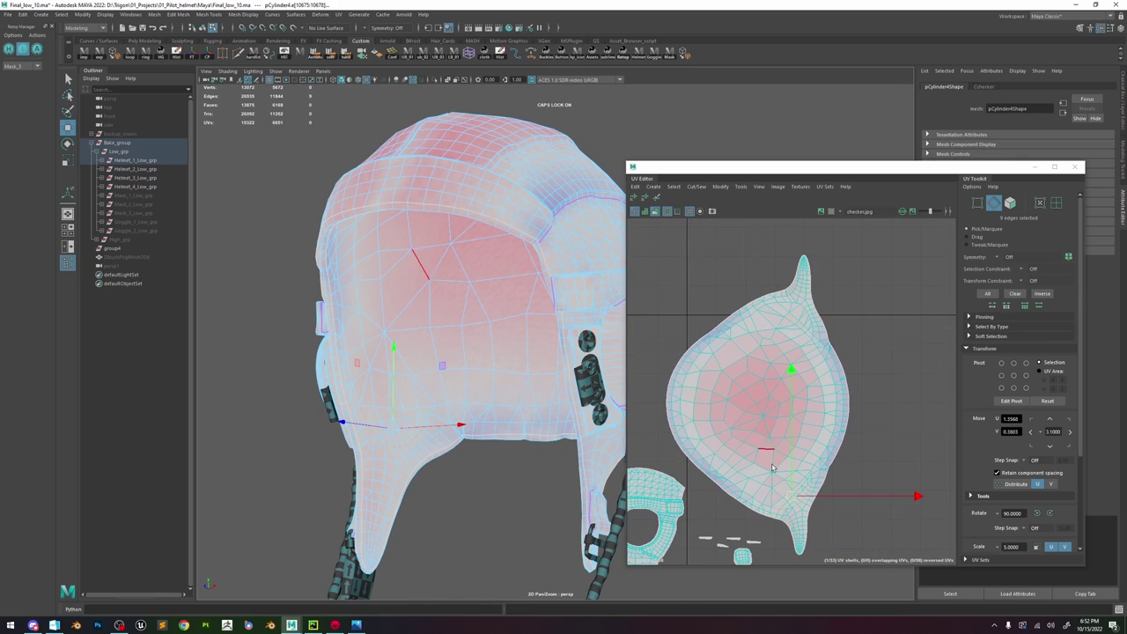
- Select the whole large rounded shell and move it closer to the main helmet shell's upper right side
{"action": "scroll", "coordinate": [779, 511], "scroll_direction": "up", "scroll_amount": 2}
{"action": "scroll", "coordinate": [767, 500], "scroll_direction": "down", "scroll_amount": 3}
{"action": "scroll", "coordinate": [766, 499], "scroll_direction": "down", "scroll_amount": 2}
{"action": "middle_click_drag", "start_coordinate": [759, 450], "coordinate": [780, 408], "text": "alt"}
{"action": "right_click_drag", "start_coordinate": [797, 396], "coordinate": [809, 404], "text": "ctrl"}
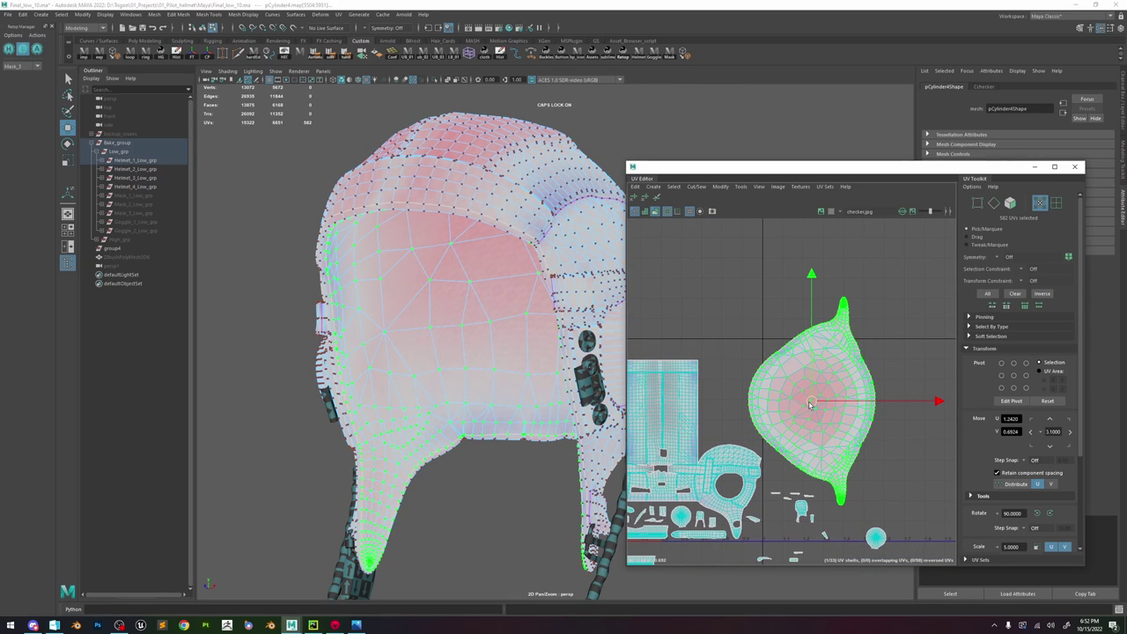
{"action": "left_click_drag", "start_coordinate": [810, 403], "coordinate": [759, 367]}
{"action": "middle_click_drag", "start_coordinate": [759, 367], "coordinate": [854, 381], "text": "alt"}
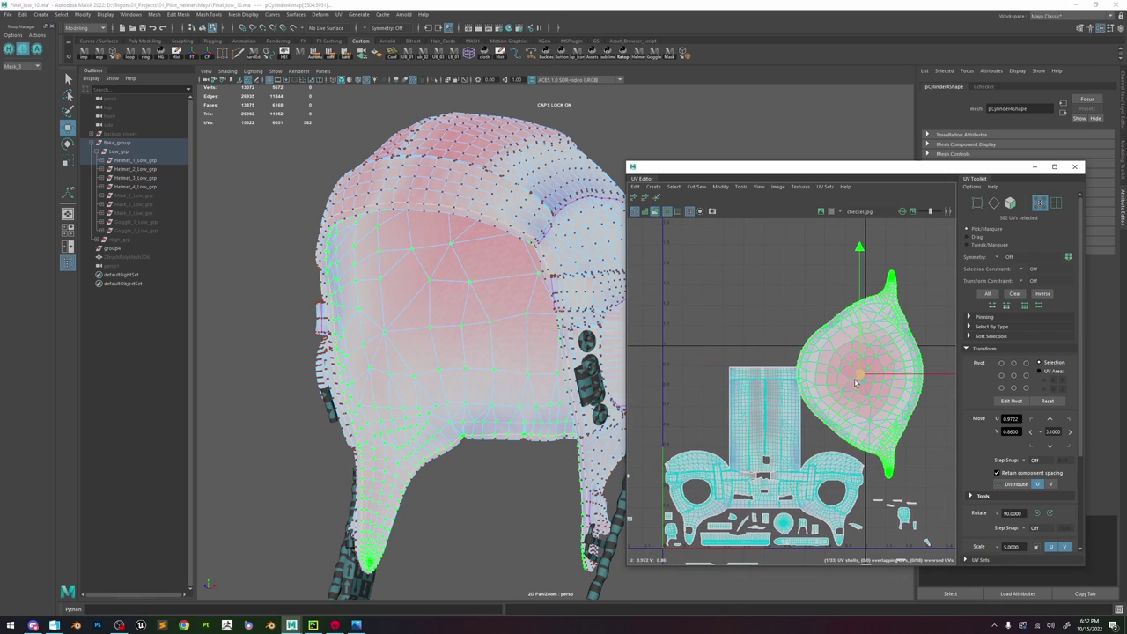
{"action": "mouse_move", "coordinate": [854, 381]}
{"action": "left_mouse_down"}
{"action": "mouse_move", "coordinate": [682, 387]}
{"action": "mouse_move", "coordinate": [825, 396]}
{"action": "mouse_move", "coordinate": [839, 369]}
{"action": "mouse_move", "coordinate": [876, 383]}
{"action": "left_mouse_up"}
- Isolate the helmet mesh in the viewport and turn off the UV distortion shading
{"action": "mouse_move", "coordinate": [353, 370]}
{"action": "left_mouse_down", "text": "alt"}
{"action": "mouse_move", "coordinate": [369, 344]}
{"action": "mouse_move", "coordinate": [372, 294]}
{"action": "mouse_move", "coordinate": [357, 363]}
{"action": "left_mouse_up", "text": "alt"}
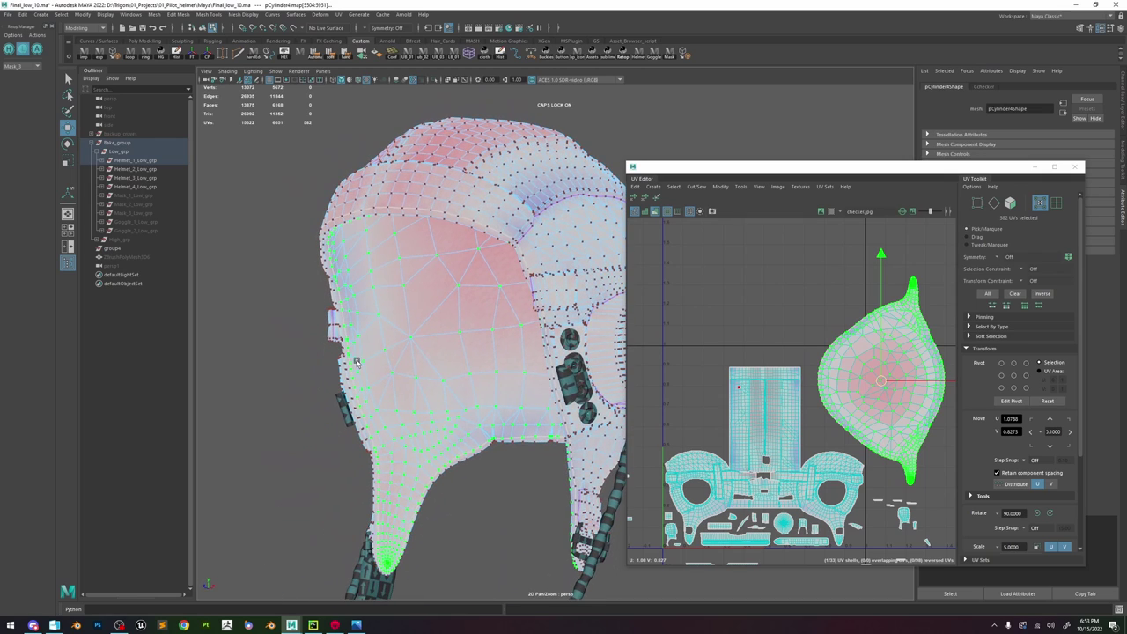
{"action": "right_click_drag", "start_coordinate": [415, 357], "coordinate": [423, 134]}
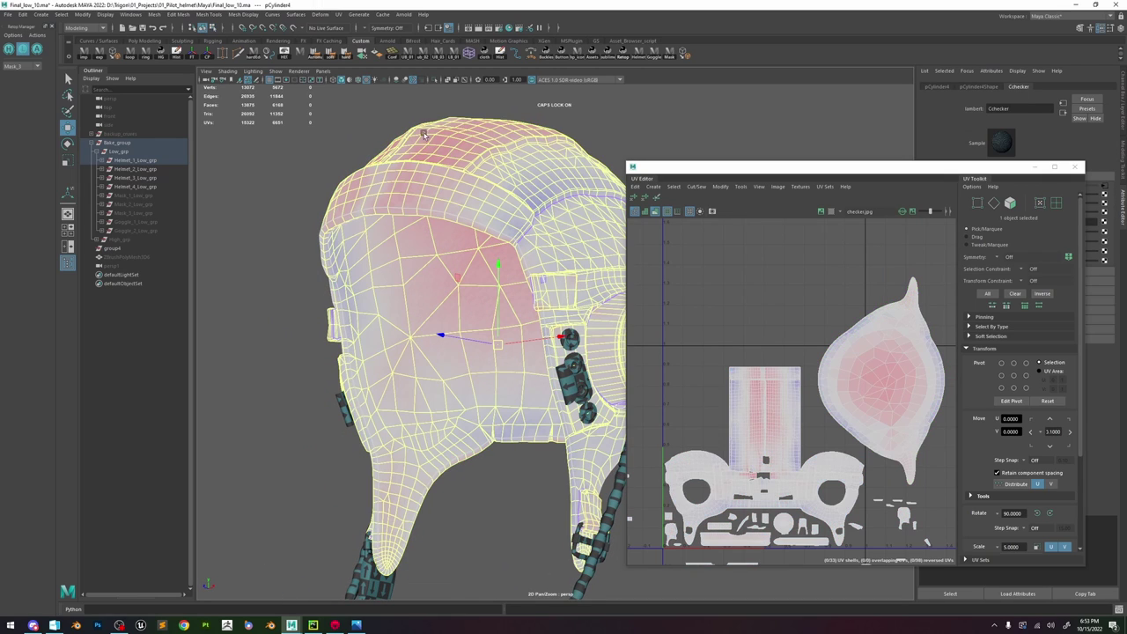
{"action": "left_click", "coordinate": [434, 80]}
{"action": "left_click", "coordinate": [658, 211]}
{"action": "middle_click_drag", "start_coordinate": [437, 364], "coordinate": [464, 282], "text": "alt"}
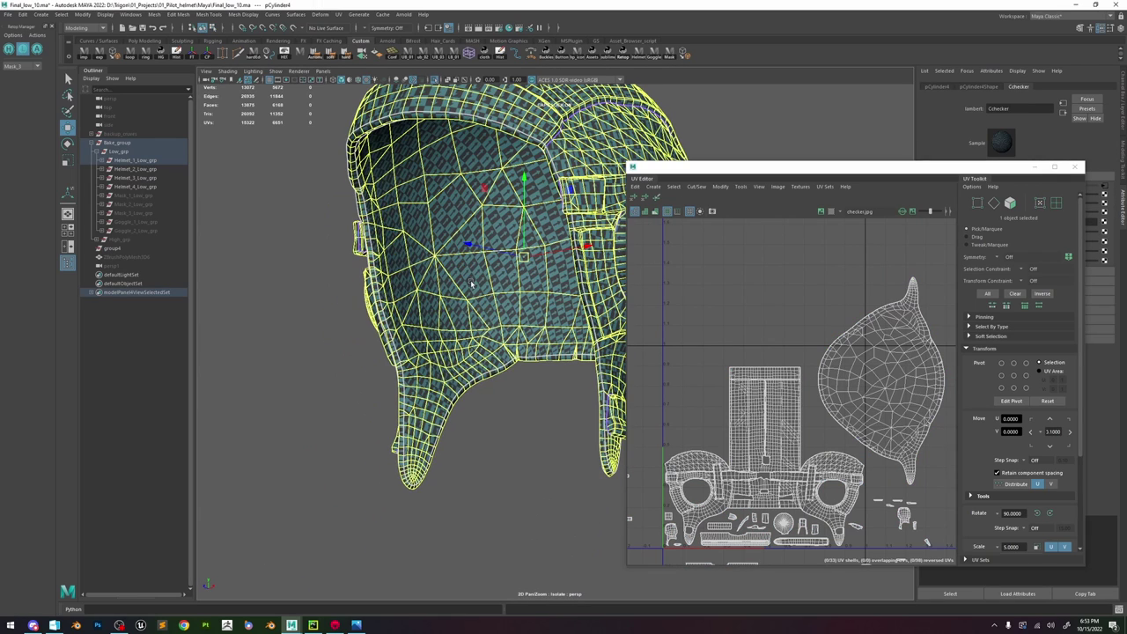
- Extend the edge selection across the base of the first inner ear flap and display the helmet shaded without textures
{"action": "right_click_drag", "start_coordinate": [470, 287], "coordinate": [471, 248]}
{"action": "left_click", "coordinate": [479, 351], "text": "shift"}
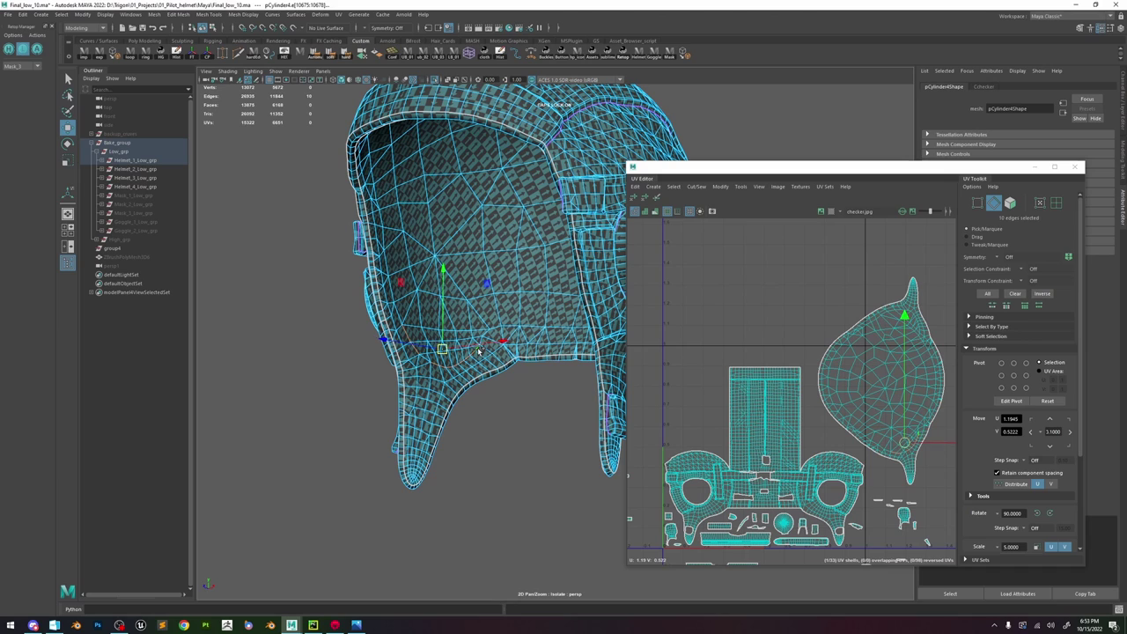
{"action": "double_click", "coordinate": [490, 334], "text": "shift"}
{"action": "double_click", "coordinate": [509, 330], "text": "shift"}
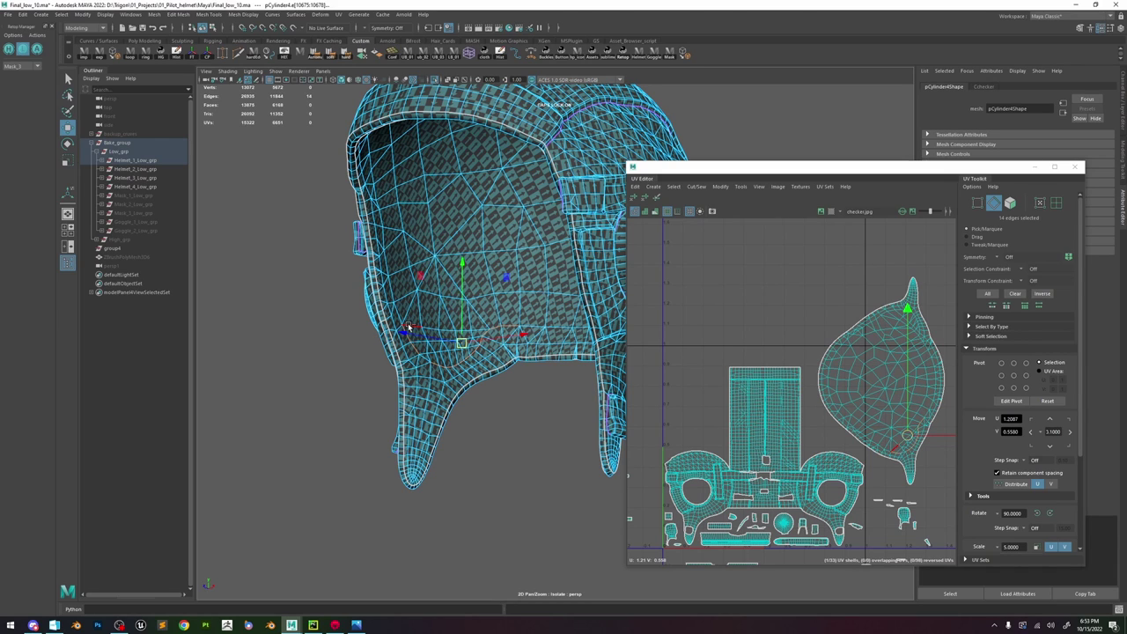
{"action": "key", "text": "5"}
{"action": "left_click_drag", "start_coordinate": [539, 306], "coordinate": [594, 314], "text": "alt"}
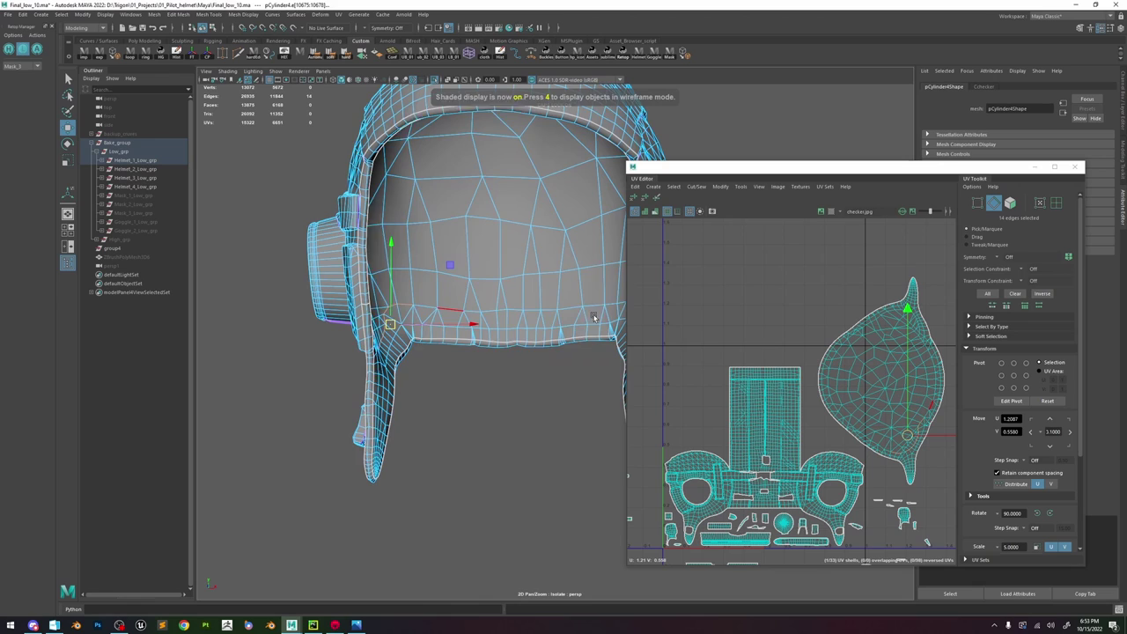
- Continue the edge selection along the lining's lower hem between the two ear flaps
{"action": "left_click", "coordinate": [423, 302], "text": "shift"}
{"action": "left_click", "coordinate": [455, 303], "text": "shift"}
{"action": "left_click", "coordinate": [470, 303], "text": "shift"}
{"action": "key", "text": "ctrl+z"}
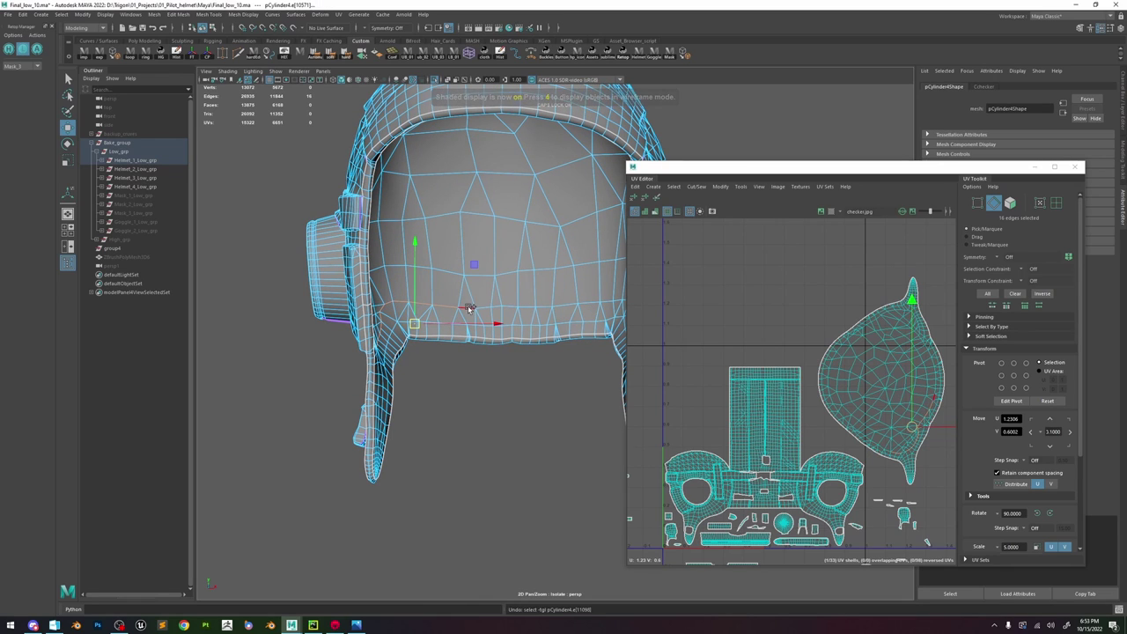
{"action": "left_click", "coordinate": [473, 308], "text": "shift"}
{"action": "left_click", "coordinate": [493, 306], "text": "shift"}
{"action": "left_click", "coordinate": [516, 306], "text": "shift"}
{"action": "left_click", "coordinate": [530, 306], "text": "shift"}
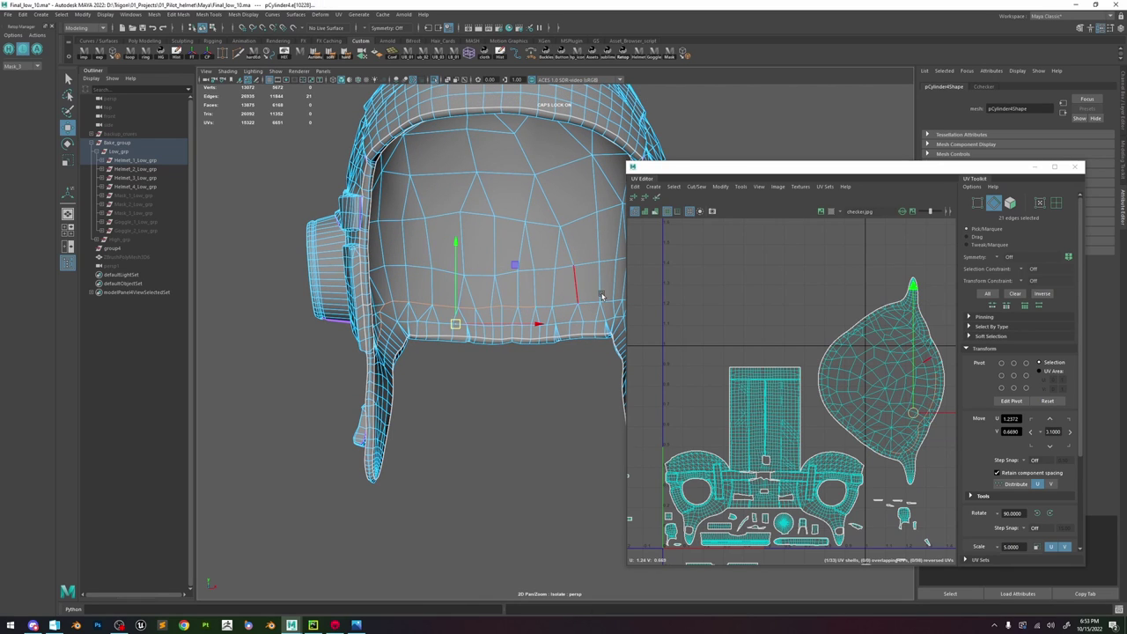
{"action": "left_click", "coordinate": [574, 303], "text": "shift"}
- Continue the edge selection around to the base of the second ear flap and undo the last mistaken edge pick
{"action": "middle_click_drag", "start_coordinate": [576, 301], "coordinate": [471, 306], "text": "alt"}
{"action": "left_click_drag", "start_coordinate": [471, 306], "coordinate": [531, 306], "text": "alt"}
{"action": "left_click", "coordinate": [428, 307], "text": "shift"}
{"action": "left_click", "coordinate": [446, 306], "text": "shift"}
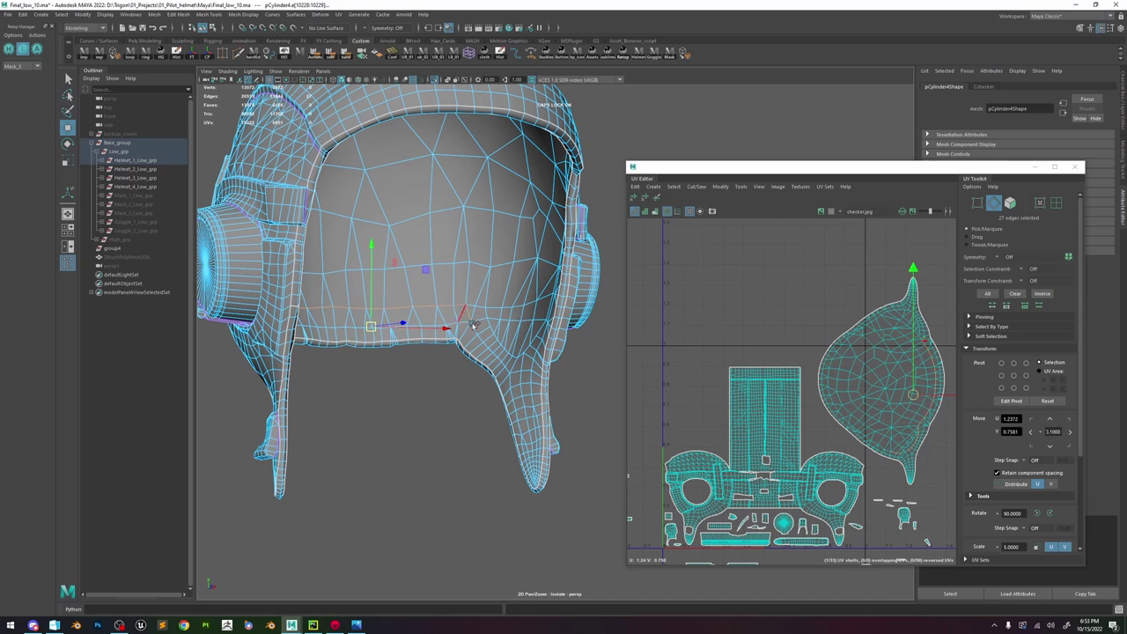
{"action": "left_click_drag", "start_coordinate": [459, 314], "coordinate": [480, 314], "text": "alt"}
{"action": "left_click", "coordinate": [468, 313], "text": "shift"}
{"action": "left_click", "coordinate": [481, 334], "text": "shift"}
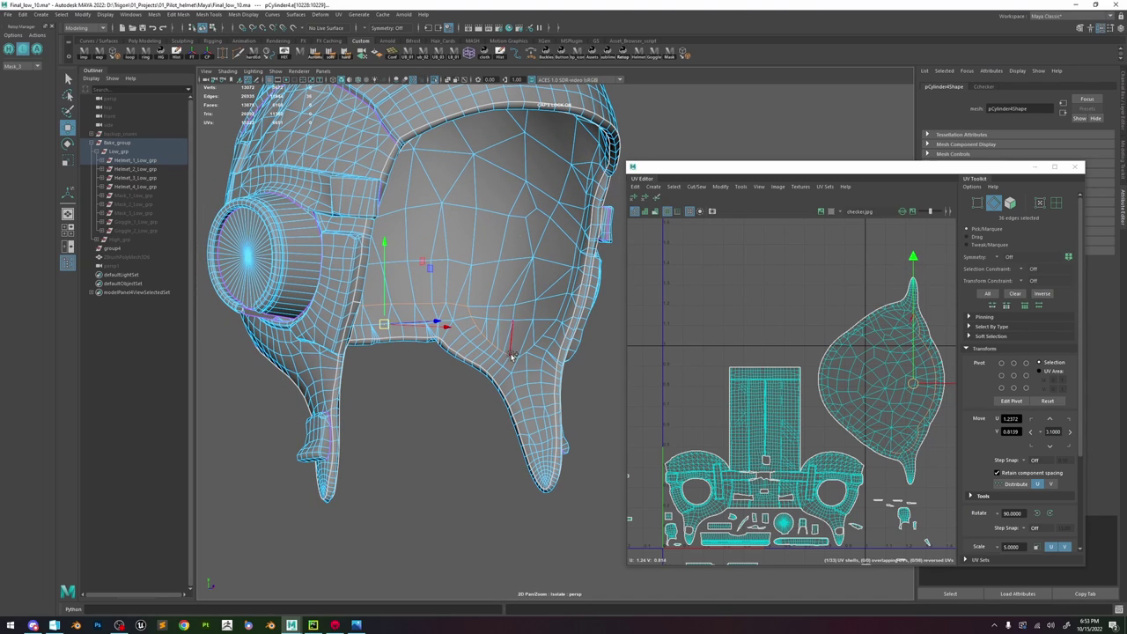
{"action": "key", "text": "ctrl+z"}
- Continue the edge selection up the inner side of the helmet opening above the second ear flap
{"action": "left_click", "coordinate": [561, 306], "text": "shift"}
{"action": "left_click", "coordinate": [566, 286], "text": "shift"}
{"action": "left_click", "coordinate": [572, 259], "text": "shift"}
{"action": "middle_click_drag", "start_coordinate": [583, 212], "coordinate": [568, 330], "text": "alt"}
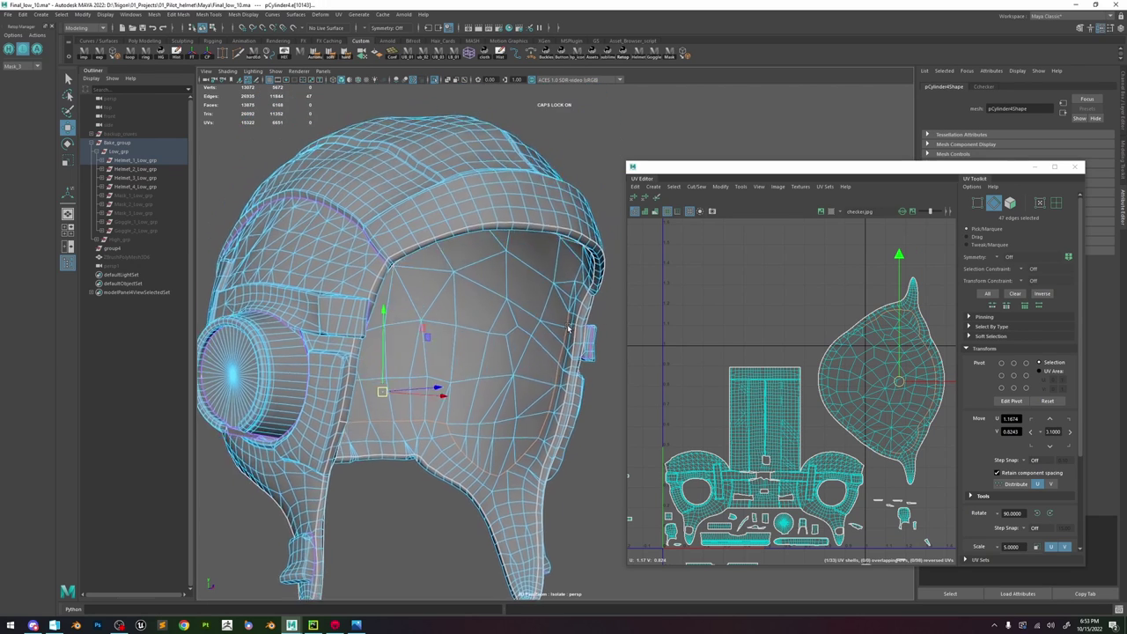
{"action": "left_click_drag", "start_coordinate": [569, 329], "coordinate": [584, 276], "text": "alt"}
{"action": "left_click", "coordinate": [581, 275], "text": "shift"}
{"action": "left_click", "coordinate": [585, 257], "text": "shift"}
{"action": "left_click", "coordinate": [592, 232], "text": "shift"}
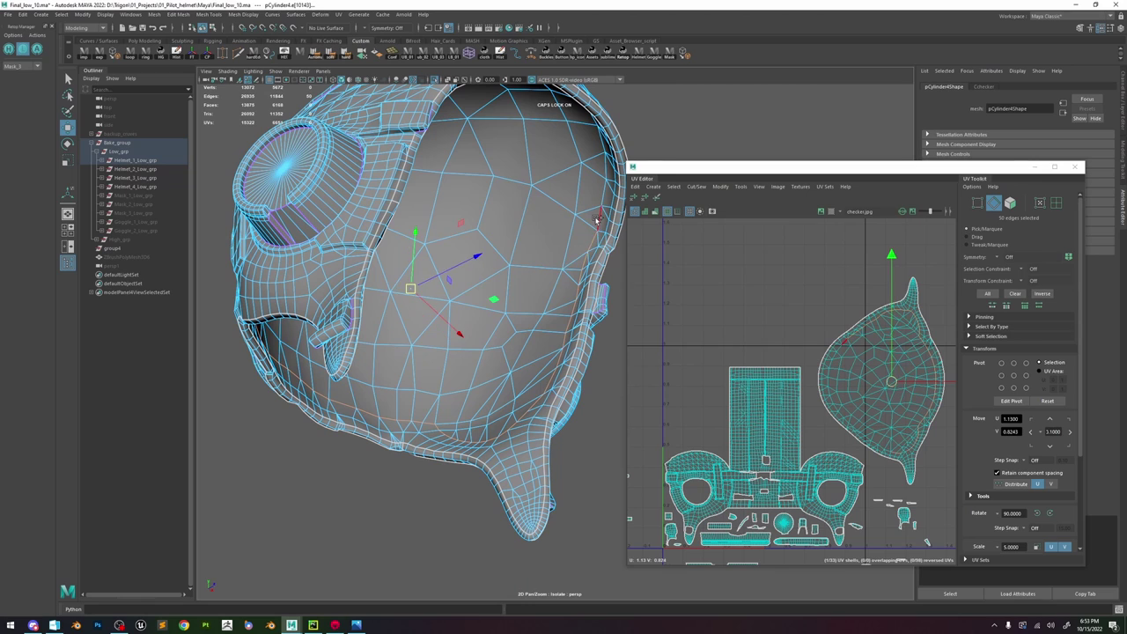
- Continue the edge selection around the upper inner rim of the helmet opening
{"action": "left_click", "coordinate": [596, 216], "text": "shift"}
{"action": "left_click", "coordinate": [602, 191], "text": "shift"}
{"action": "left_click", "coordinate": [603, 172], "text": "shift"}
{"action": "middle_click_drag", "start_coordinate": [603, 172], "coordinate": [535, 369], "text": "alt"}
{"action": "left_click_drag", "start_coordinate": [535, 370], "coordinate": [531, 314], "text": "alt"}
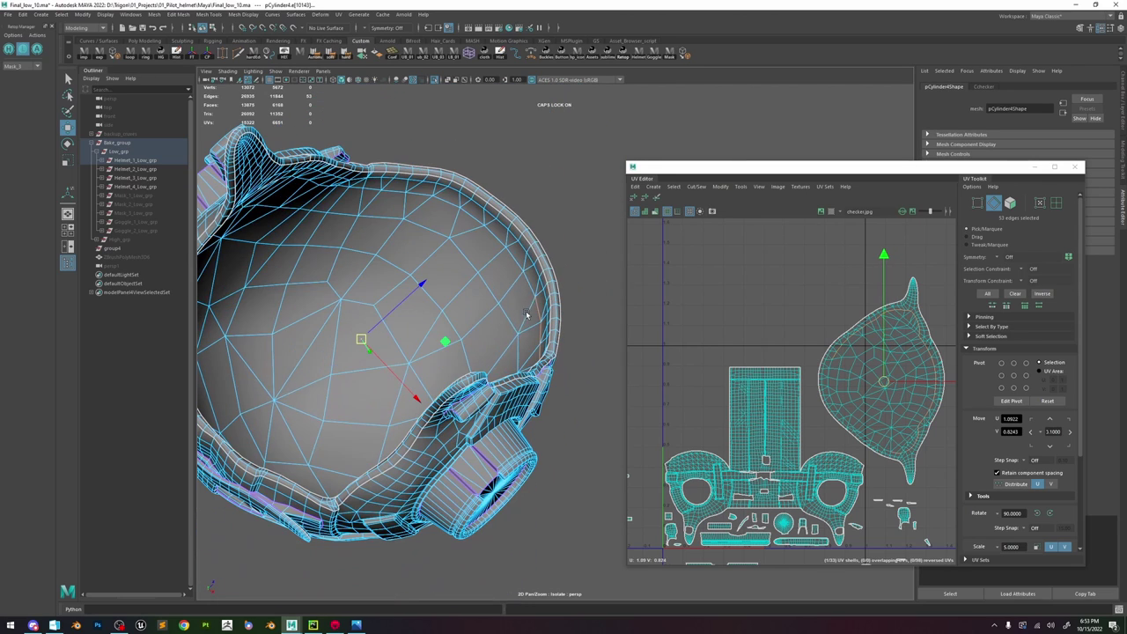
{"action": "left_click", "coordinate": [528, 286], "text": "shift"}
{"action": "left_click", "coordinate": [510, 259], "text": "shift"}
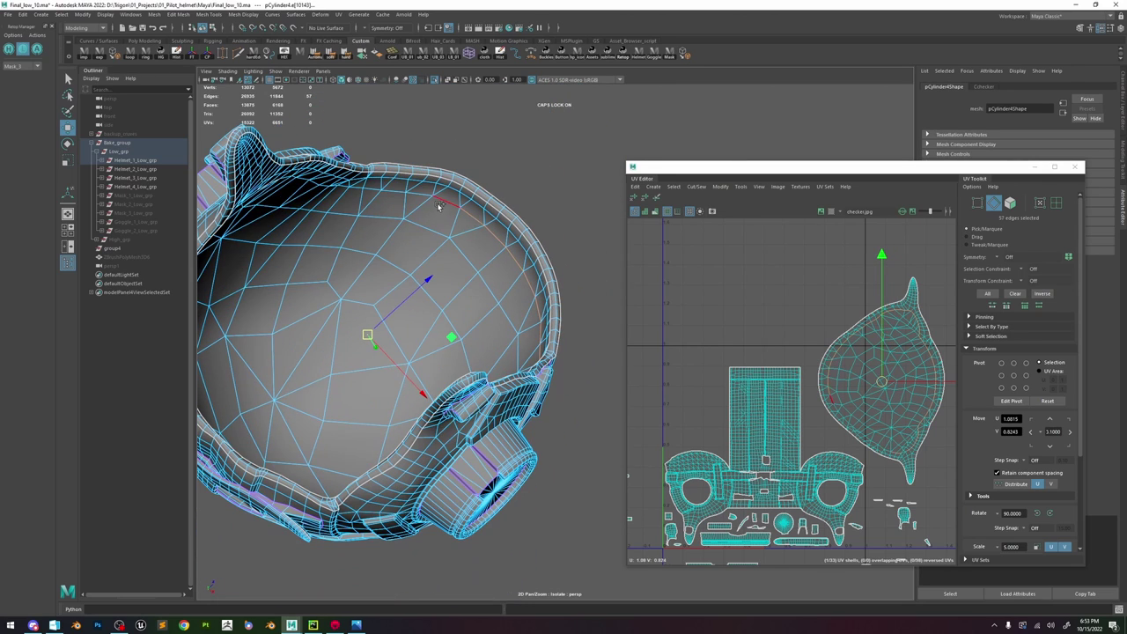
- Complete the edge loop down the remaining side of the opening and cut the UVs of the inner lining along it
{"action": "left_click_drag", "start_coordinate": [404, 239], "coordinate": [506, 370], "text": "alt"}
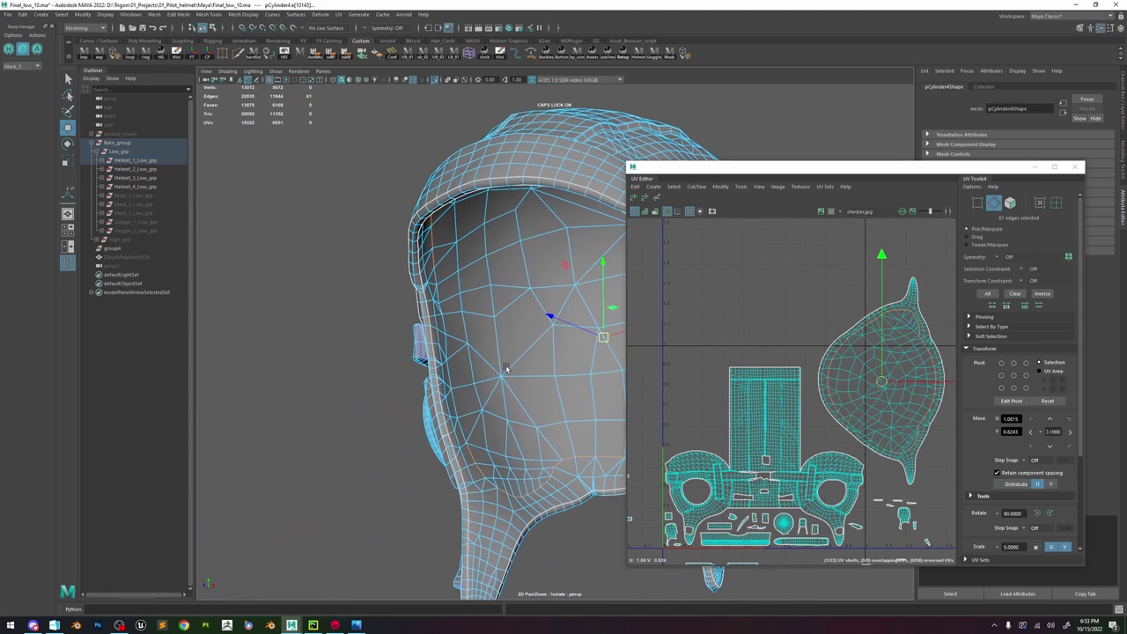
{"action": "left_click", "coordinate": [447, 361], "text": "shift"}
{"action": "left_click", "coordinate": [448, 333], "text": "shift"}
{"action": "scroll", "coordinate": [856, 328], "scroll_direction": "down", "scroll_amount": 5}
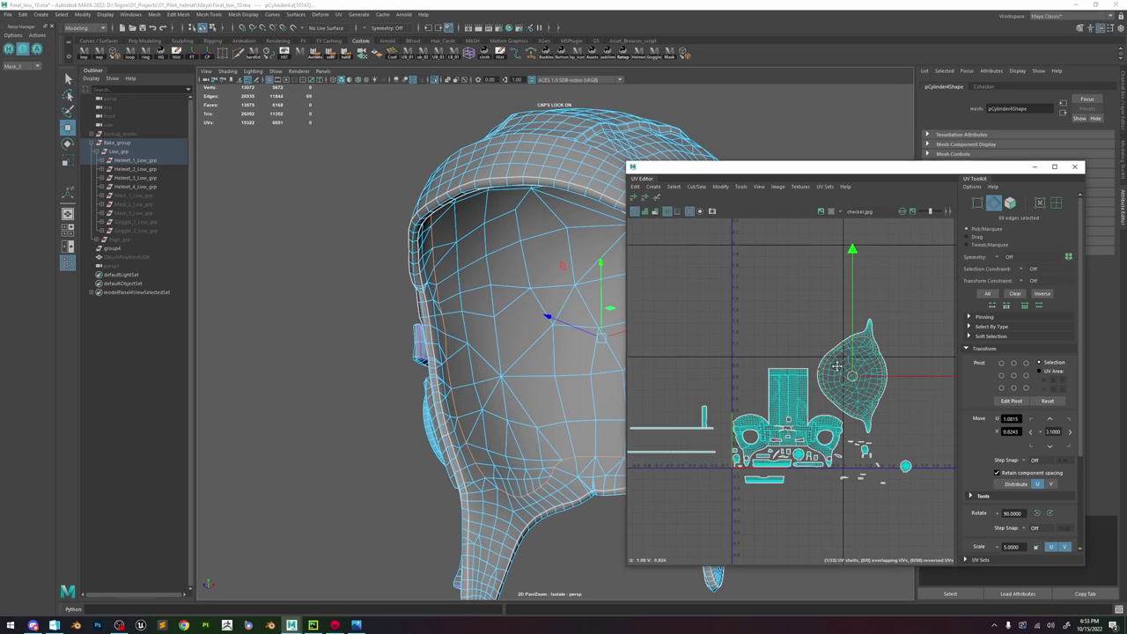
{"action": "middle_click_drag", "start_coordinate": [838, 366], "coordinate": [792, 339], "text": "alt"}
{"action": "right_click_drag", "start_coordinate": [791, 339], "coordinate": [770, 346], "text": "shift"}
{"action": "scroll", "coordinate": [523, 382], "scroll_direction": "down", "scroll_amount": 5}
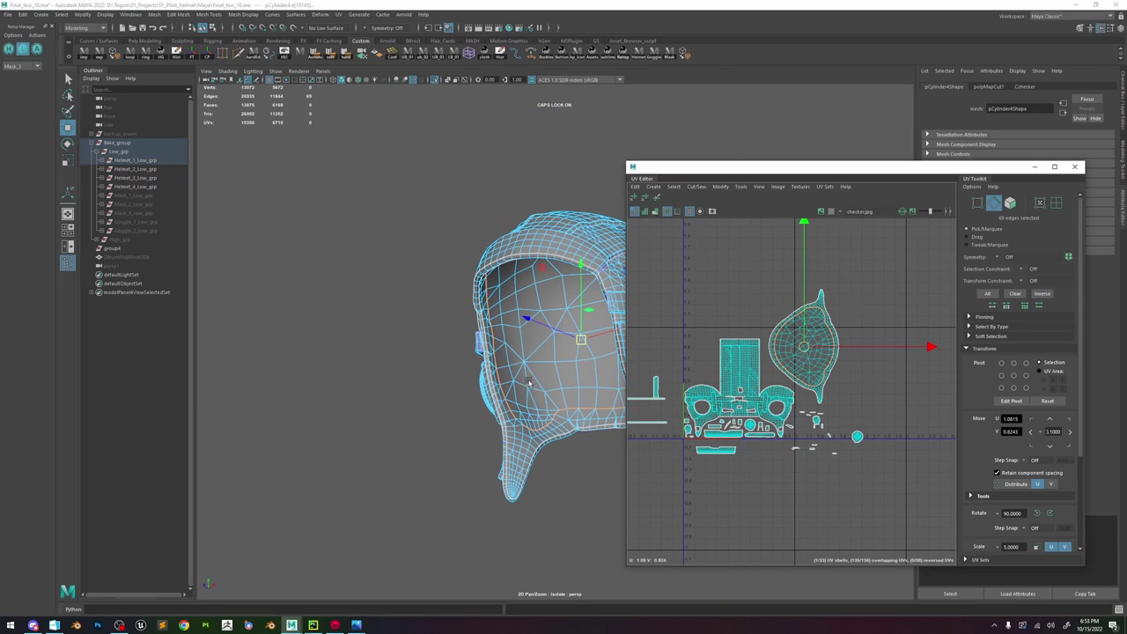
{"action": "middle_click_drag", "start_coordinate": [547, 363], "coordinate": [528, 356], "text": "alt"}
- Select the inner lining's UV shell and move it away from the main helmet shells
{"action": "right_click_drag", "start_coordinate": [850, 344], "coordinate": [880, 344]}
{"action": "double_click", "coordinate": [800, 344]}
{"action": "double_click", "coordinate": [795, 330]}
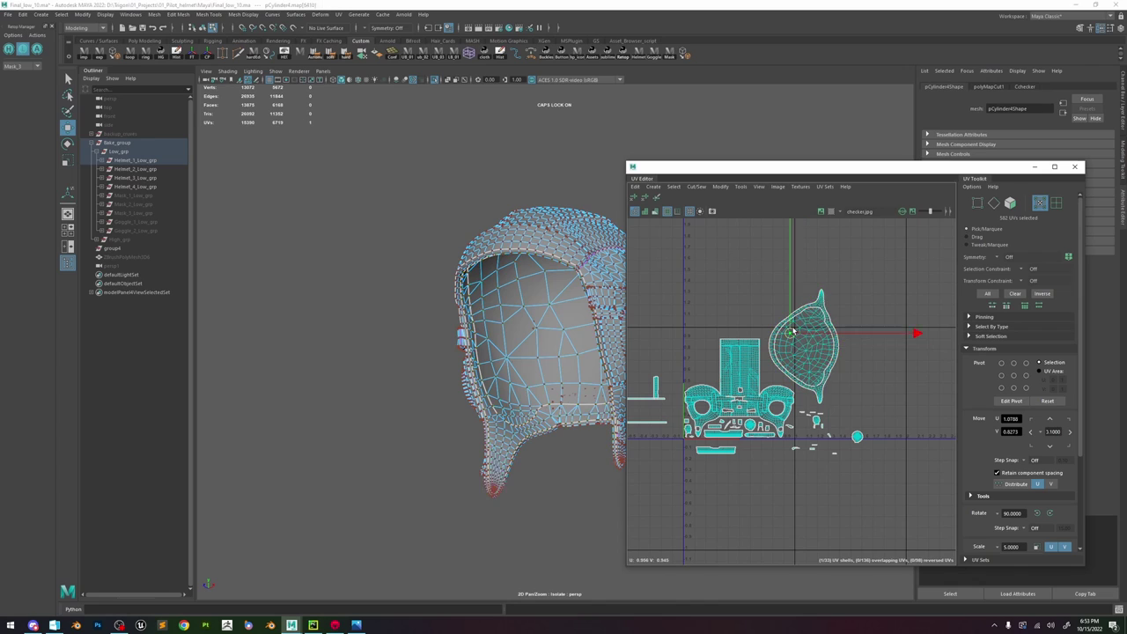
{"action": "left_click_drag", "start_coordinate": [803, 346], "coordinate": [850, 342]}
{"action": "scroll", "coordinate": [517, 355], "scroll_direction": "up", "scroll_amount": 5}
{"action": "left_click_drag", "start_coordinate": [517, 370], "coordinate": [588, 365], "text": "alt"}
{"action": "scroll", "coordinate": [851, 332], "scroll_direction": "up", "scroll_amount": 3}
{"action": "scroll", "coordinate": [880, 333], "scroll_direction": "up", "scroll_amount": 6}
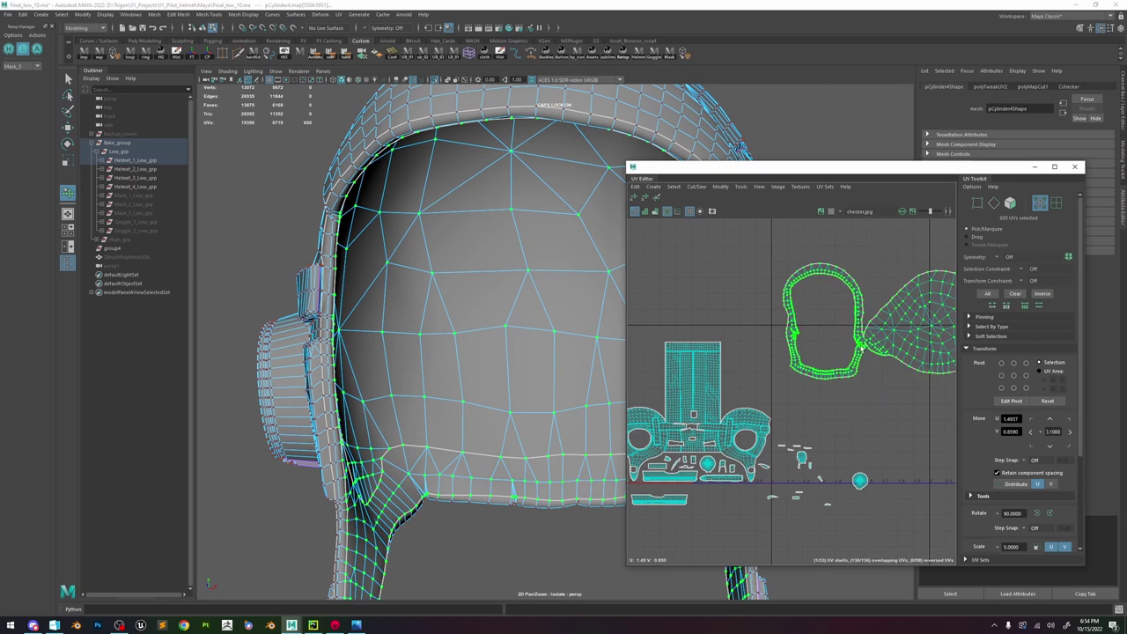
- Separate the opening's rim shell from the lining shell and unfold the rim shell
{"action": "right_click_drag", "start_coordinate": [891, 327], "coordinate": [815, 325]}
{"action": "left_click", "coordinate": [883, 310]}
{"action": "scroll", "coordinate": [813, 357], "scroll_direction": "down", "scroll_amount": 8}
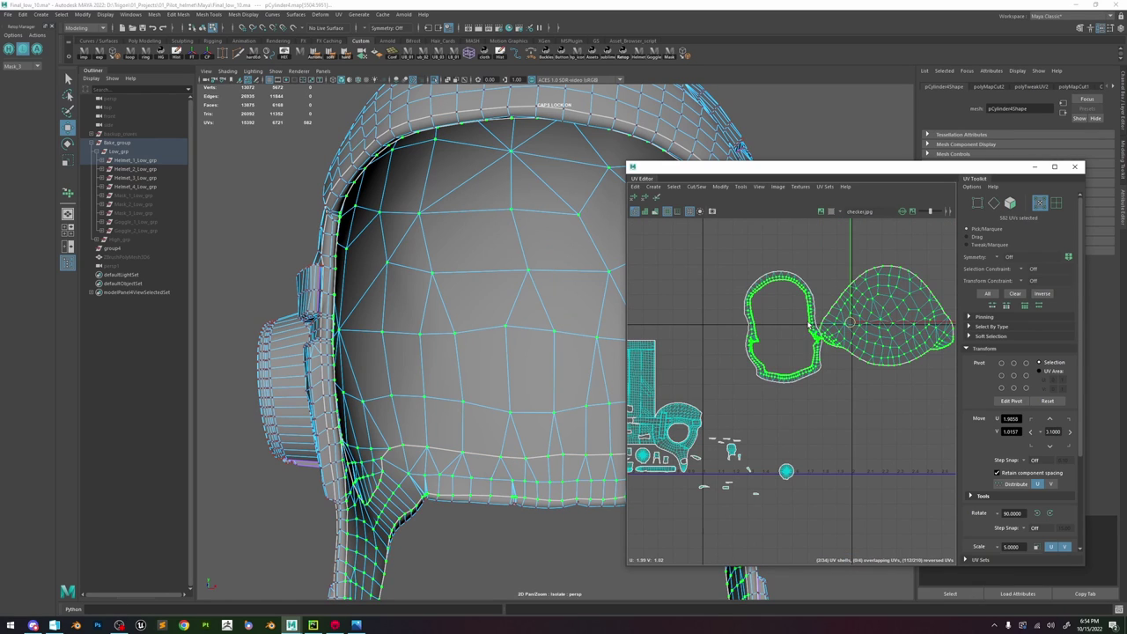
{"action": "double_click", "coordinate": [814, 325]}
{"action": "left_click", "coordinate": [656, 198]}
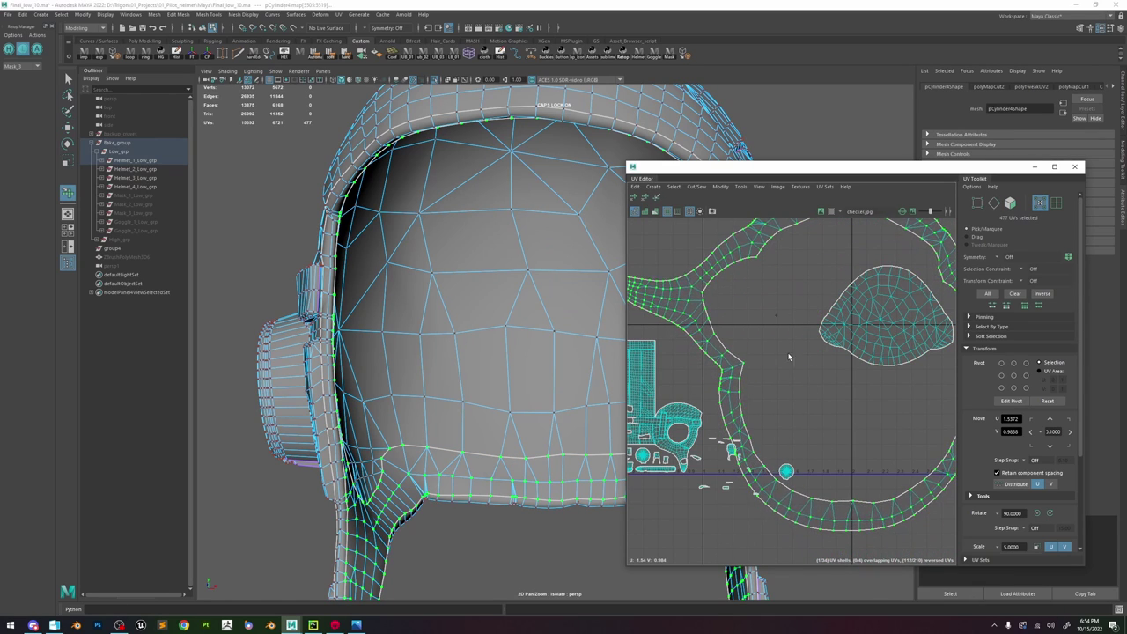
- Match the rim ring's texel density to the main helmet shell at 35.8519 with a 4096 map size
{"action": "scroll", "coordinate": [686, 387], "scroll_direction": "down", "scroll_amount": 2}
{"action": "left_click", "coordinate": [664, 389]}
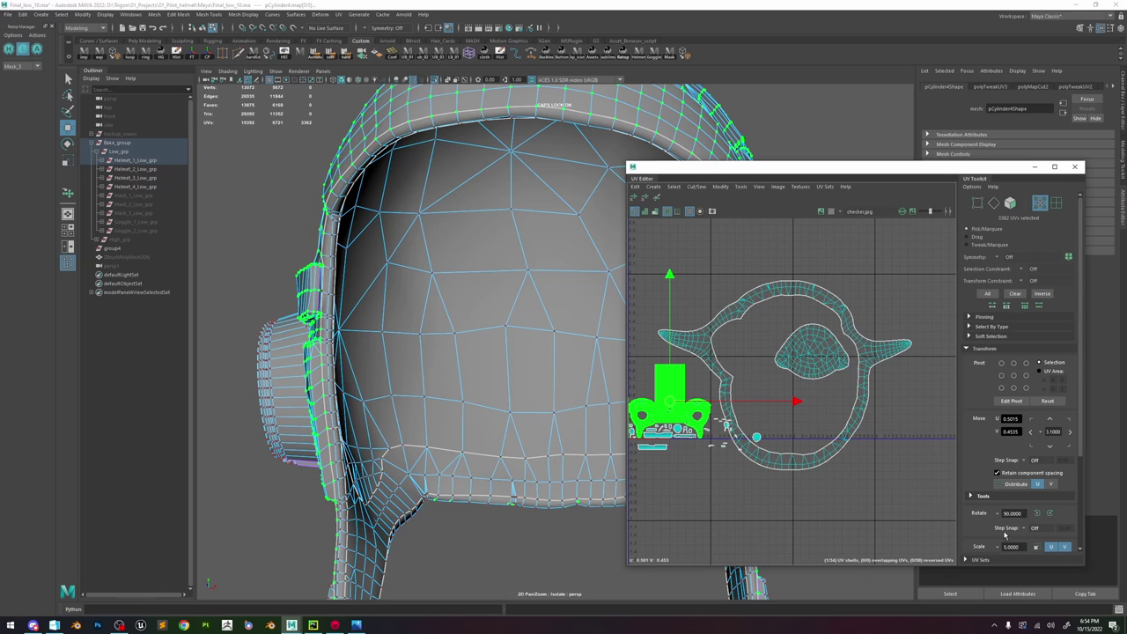
{"action": "scroll", "coordinate": [982, 502], "scroll_direction": "down", "scroll_amount": 3}
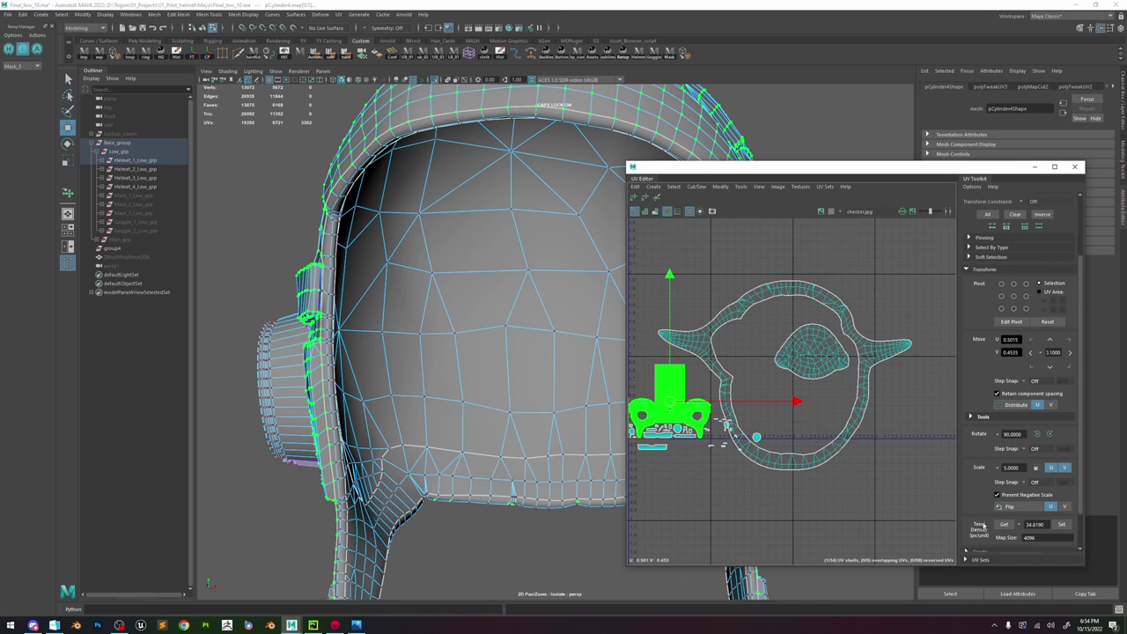
{"action": "left_click", "coordinate": [746, 397]}
{"action": "left_click", "coordinate": [1060, 525]}
{"action": "scroll", "coordinate": [817, 393], "scroll_direction": "up", "scroll_amount": 5}
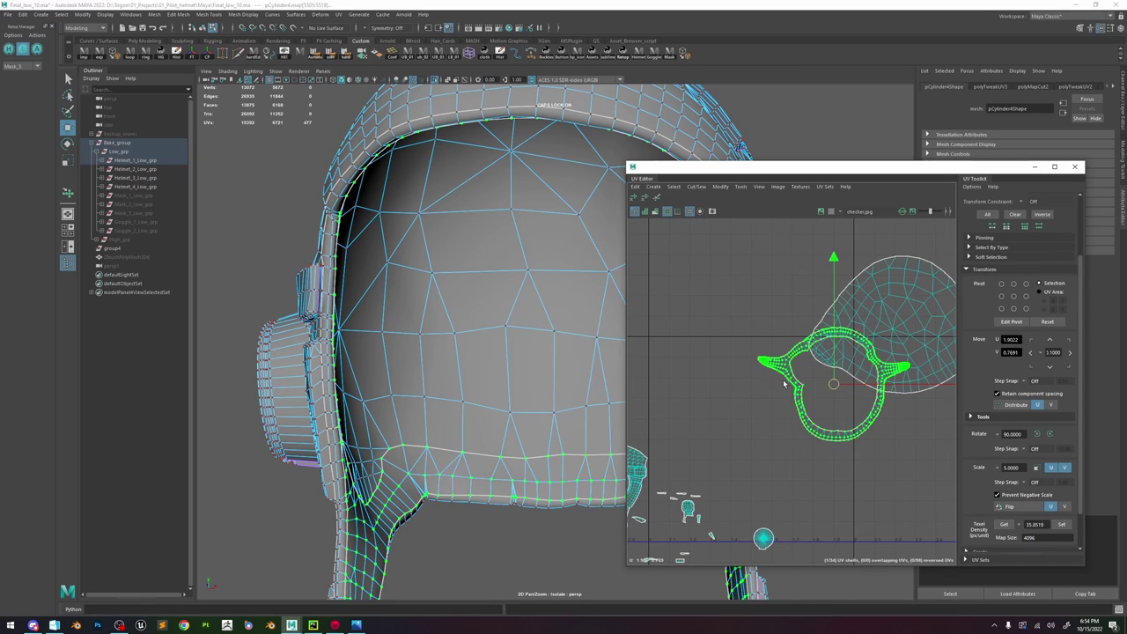
- Examine the rim ring's edges beside the ear flap on the helmet model to find a place for a seam
{"action": "left_click", "coordinate": [818, 385]}
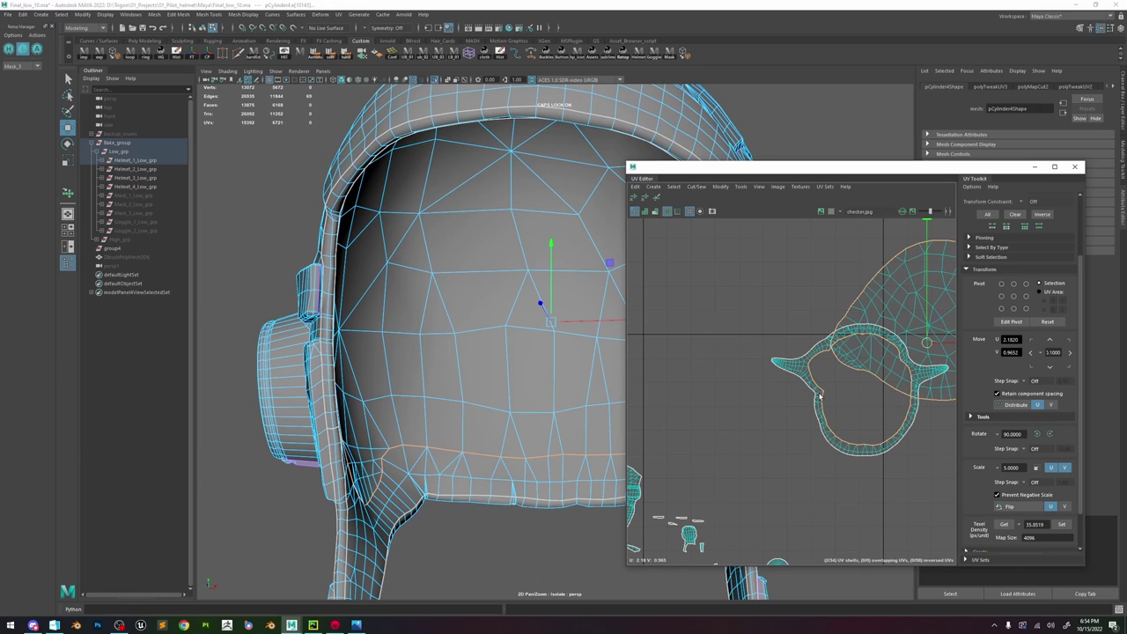
{"action": "left_click", "coordinate": [821, 395]}
{"action": "key", "text": "f"}
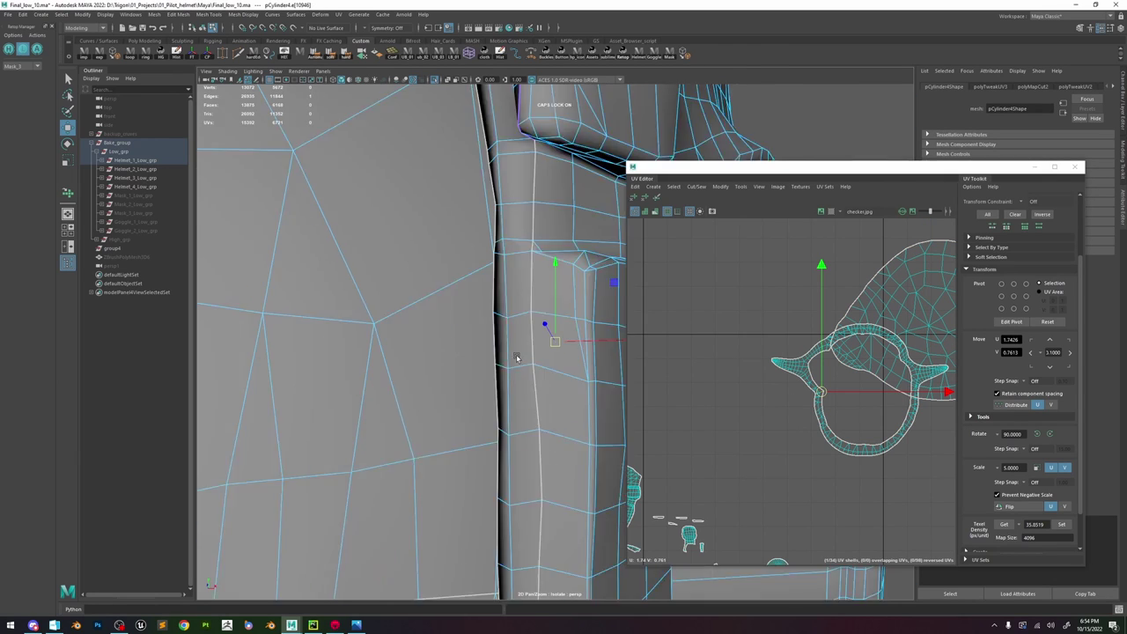
{"action": "left_click_drag", "start_coordinate": [588, 369], "coordinate": [618, 370], "text": "alt"}
{"action": "scroll", "coordinate": [617, 370], "scroll_direction": "down", "scroll_amount": 3}
{"action": "scroll", "coordinate": [835, 399], "scroll_direction": "up", "scroll_amount": 5}
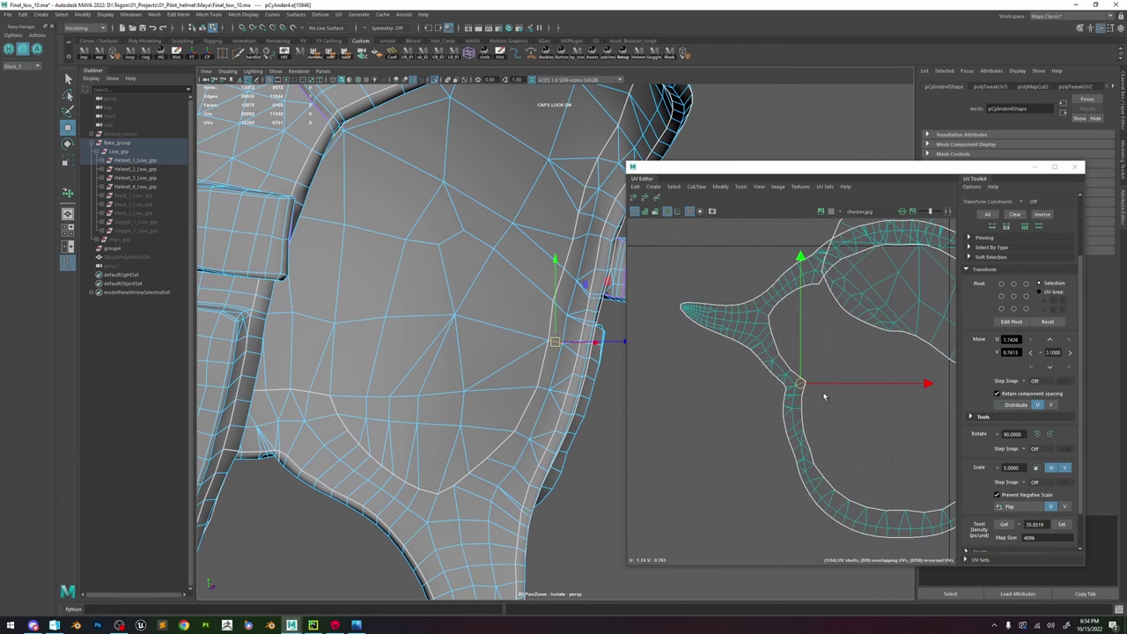
{"action": "scroll", "coordinate": [792, 390], "scroll_direction": "down", "scroll_amount": 4}
{"action": "scroll", "coordinate": [794, 388], "scroll_direction": "up", "scroll_amount": 2}
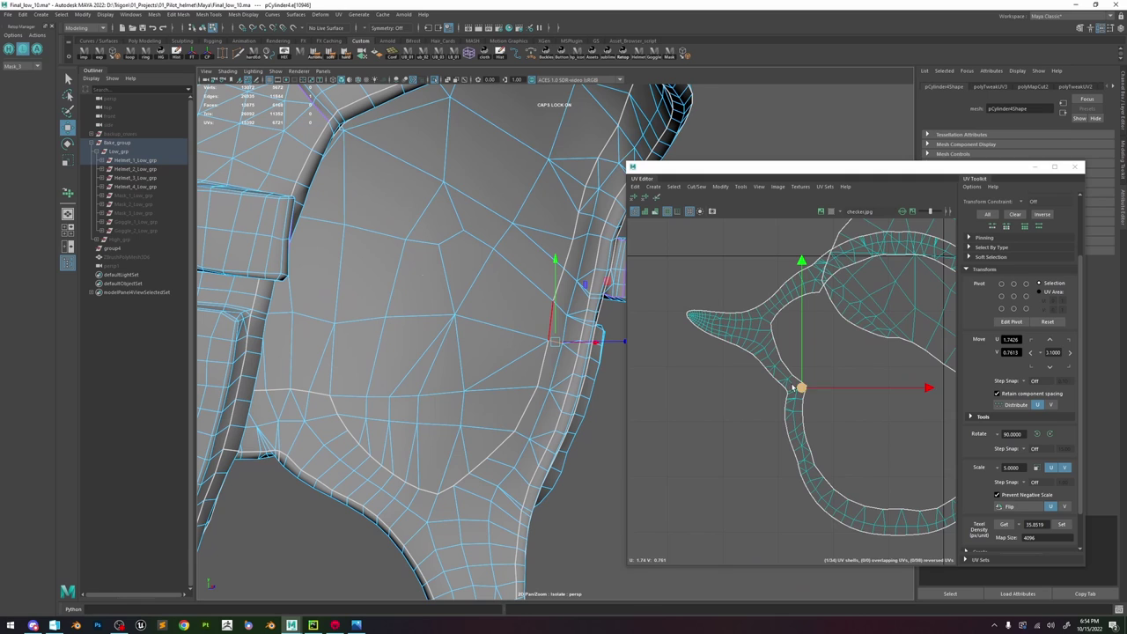
- Cut the rim ring's UVs along the edges running across its width at the end opposite the ear flaps
{"action": "double_click", "coordinate": [867, 517]}
{"action": "scroll", "coordinate": [585, 387], "scroll_direction": "down", "scroll_amount": 5}
{"action": "left_click_drag", "start_coordinate": [585, 387], "coordinate": [544, 321], "text": "alt"}
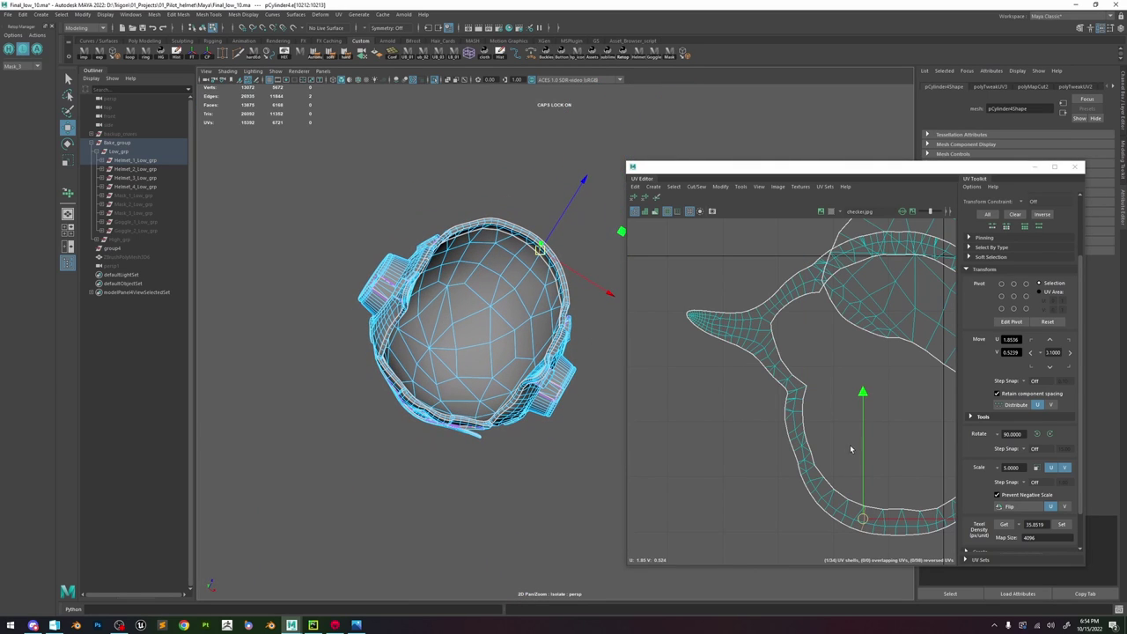
{"action": "right_click_drag", "start_coordinate": [848, 419], "coordinate": [835, 368], "text": "shift"}
- Move the rim ring shell above the main helmet shell and unfold it into an open strip
{"action": "scroll", "coordinate": [798, 411], "scroll_direction": "down", "scroll_amount": 6}
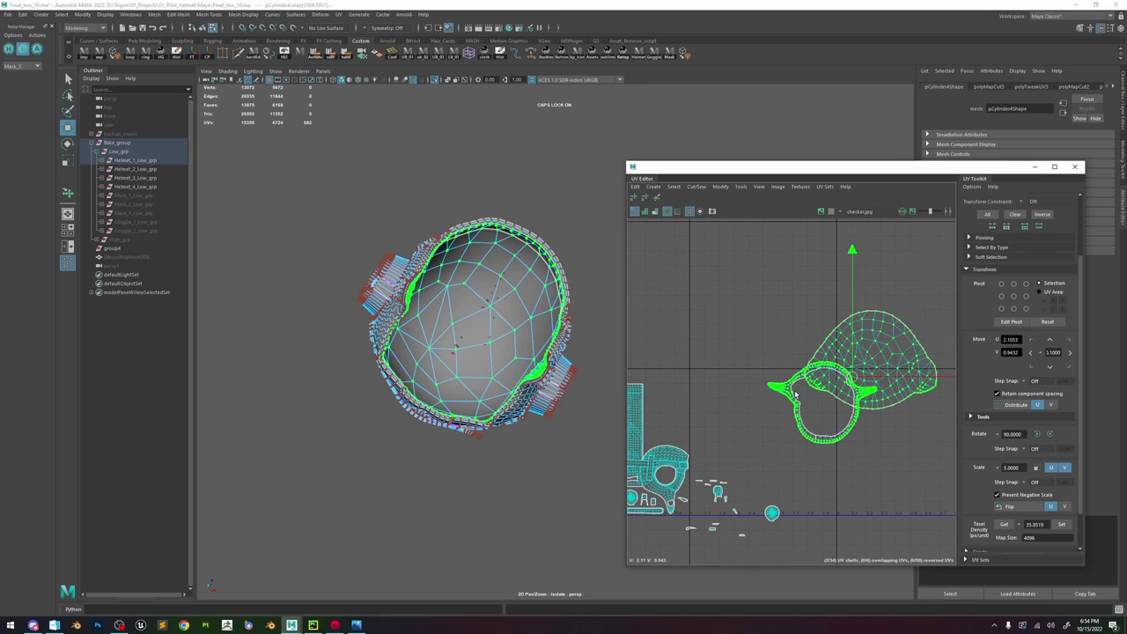
{"action": "left_click", "coordinate": [795, 394]}
{"action": "left_click_drag", "start_coordinate": [822, 404], "coordinate": [664, 360]}
{"action": "middle_click_drag", "start_coordinate": [664, 360], "coordinate": [773, 353], "text": "alt"}
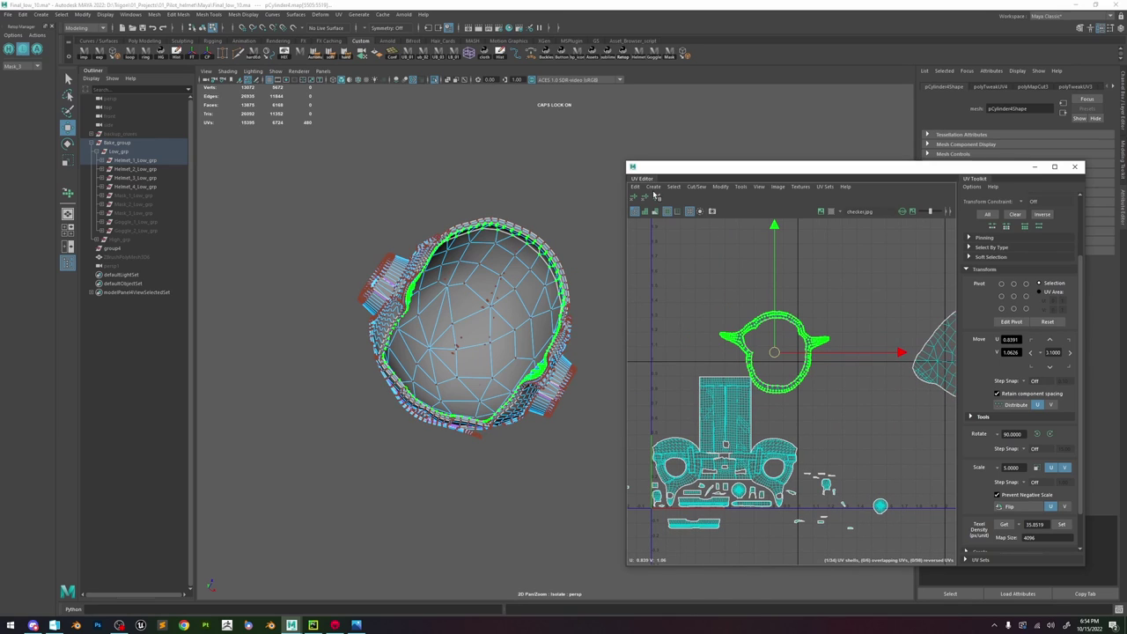
{"action": "left_click", "coordinate": [656, 198]}
{"action": "right_click_drag", "start_coordinate": [770, 328], "coordinate": [775, 344], "text": "shift"}
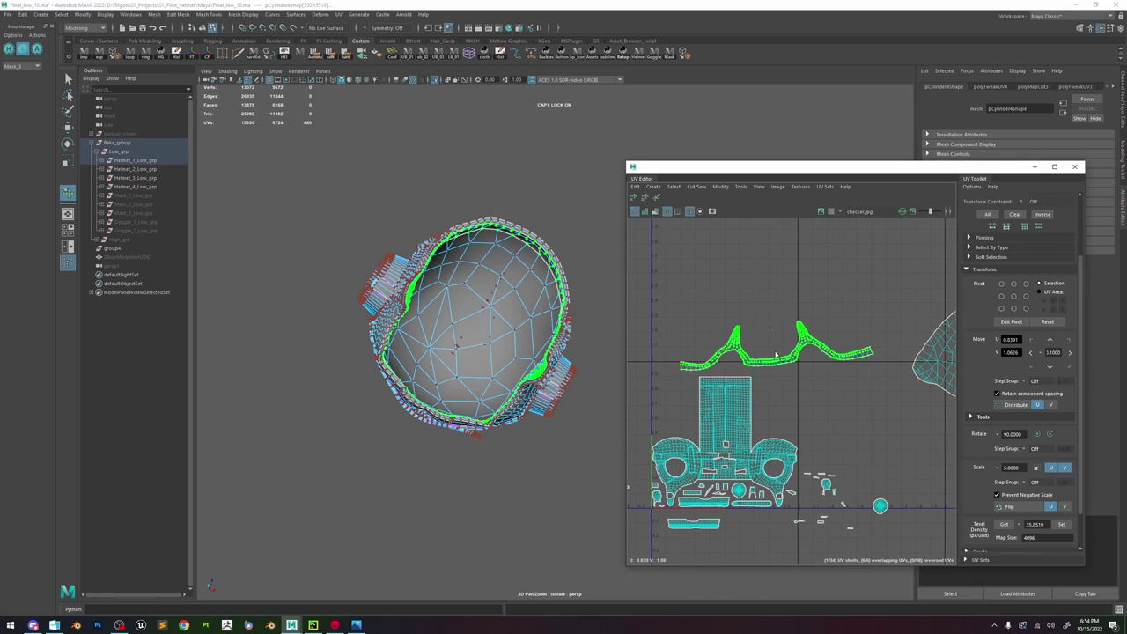
- Set the unfolded rim strip's texel density to the main helmet shell's 35.8519
{"action": "key", "text": "w"}
{"action": "left_click", "coordinate": [742, 407]}
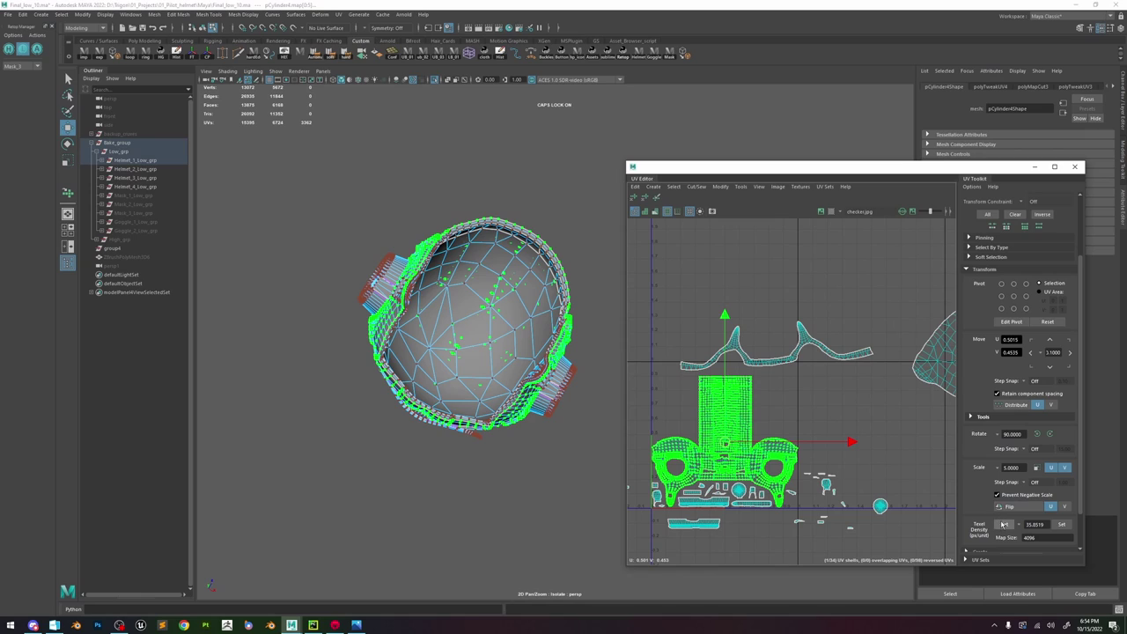
{"action": "left_click", "coordinate": [790, 358]}
{"action": "left_click", "coordinate": [1061, 524]}
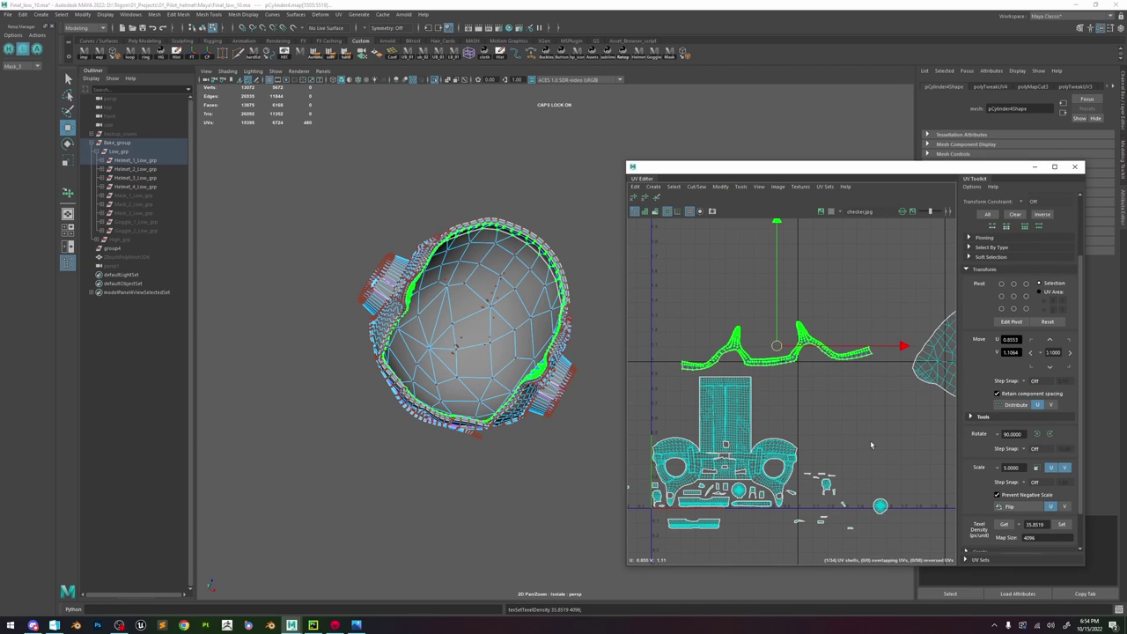
- Rotate the rim strip upright and place it in the free space beside the helmet's crown shell
{"action": "left_click_drag", "start_coordinate": [773, 348], "coordinate": [740, 390]}
{"action": "key", "text": "e"}
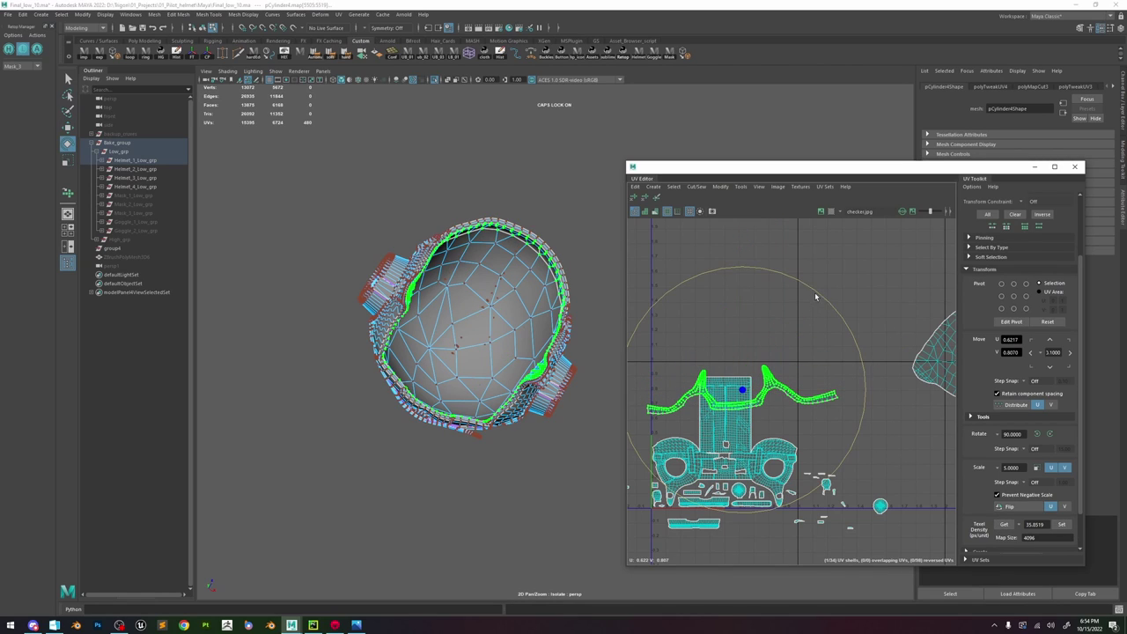
{"action": "left_click_drag", "start_coordinate": [815, 294], "coordinate": [687, 307]}
{"action": "key", "text": "w"}
{"action": "left_click_drag", "start_coordinate": [739, 391], "coordinate": [696, 339]}
{"action": "scroll", "coordinate": [701, 343], "scroll_direction": "down", "scroll_amount": 2}
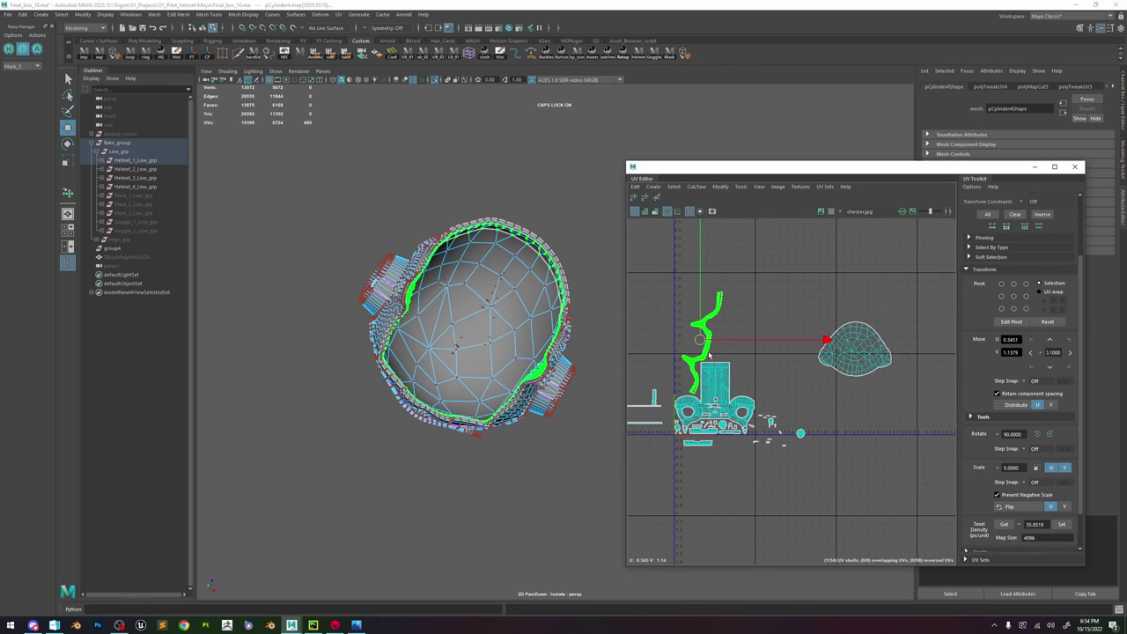
{"action": "scroll", "coordinate": [700, 350], "scroll_direction": "up", "scroll_amount": 6}
{"action": "scroll", "coordinate": [714, 343], "scroll_direction": "down", "scroll_amount": 5}
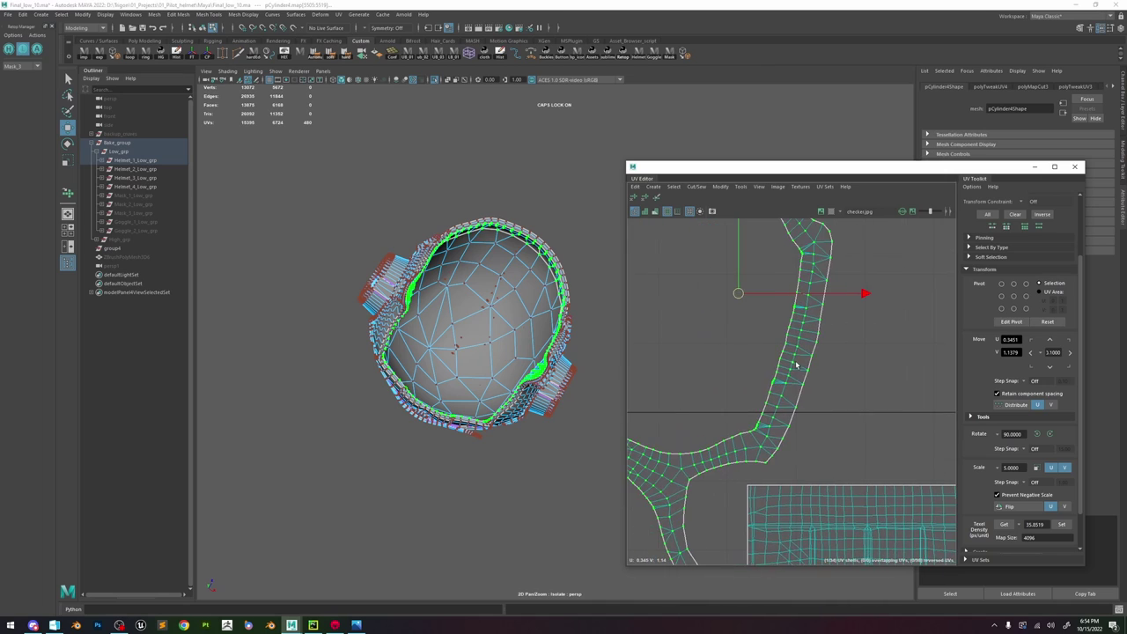
{"action": "left_click_drag", "start_coordinate": [752, 317], "coordinate": [742, 321]}
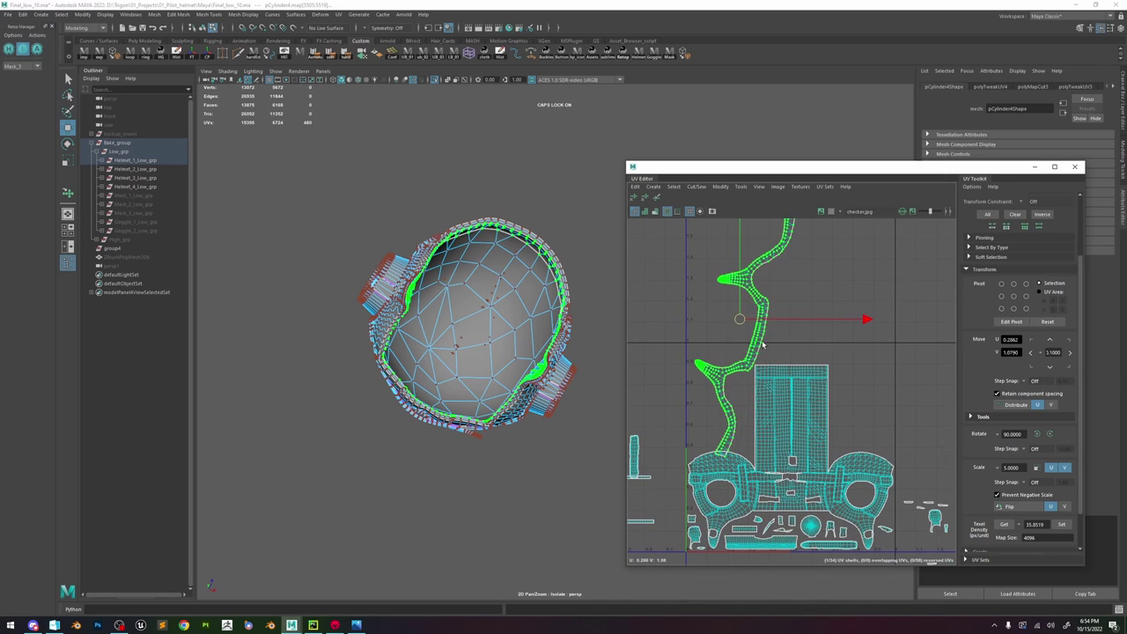
- Cut the rim strip in half across the middle of the section between its two ear-flap spikes
{"action": "scroll", "coordinate": [762, 341], "scroll_direction": "up", "scroll_amount": 5}
{"action": "key", "text": "F10"}
{"action": "left_click", "coordinate": [752, 330]}
{"action": "scroll", "coordinate": [752, 332], "scroll_direction": "down", "scroll_amount": 2}
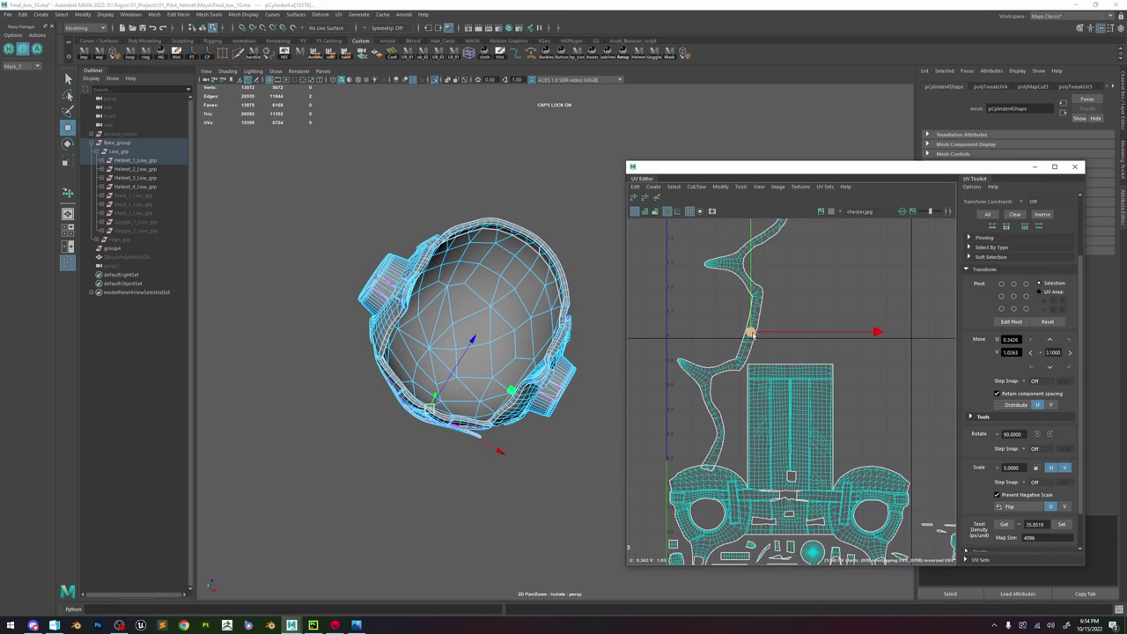
{"action": "left_click_drag", "start_coordinate": [499, 383], "coordinate": [489, 427], "text": "alt"}
{"action": "right_click_drag", "start_coordinate": [814, 312], "coordinate": [774, 324], "text": "shift"}
- Move the upper rim half to the opposite side of the crown shell and rotate it to fit the gap
{"action": "key", "text": "F12"}
{"action": "double_click", "coordinate": [758, 311]}
{"action": "left_click_drag", "start_coordinate": [750, 249], "coordinate": [854, 325]}
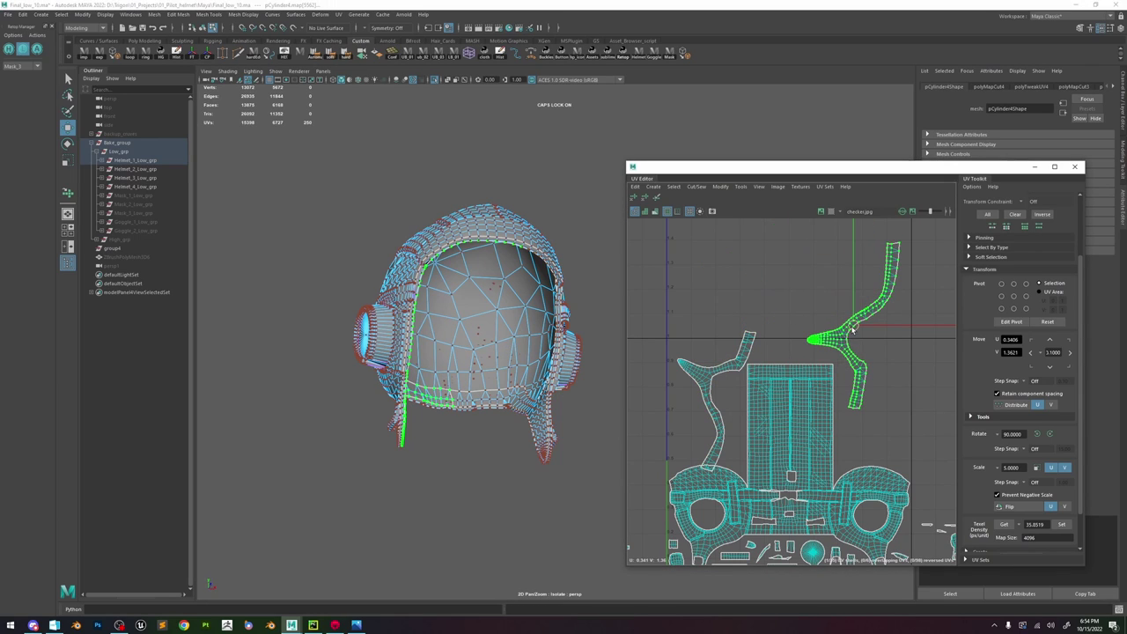
{"action": "key", "text": "e"}
{"action": "left_click_drag", "start_coordinate": [938, 243], "coordinate": [882, 391]}
{"action": "key", "text": "w"}
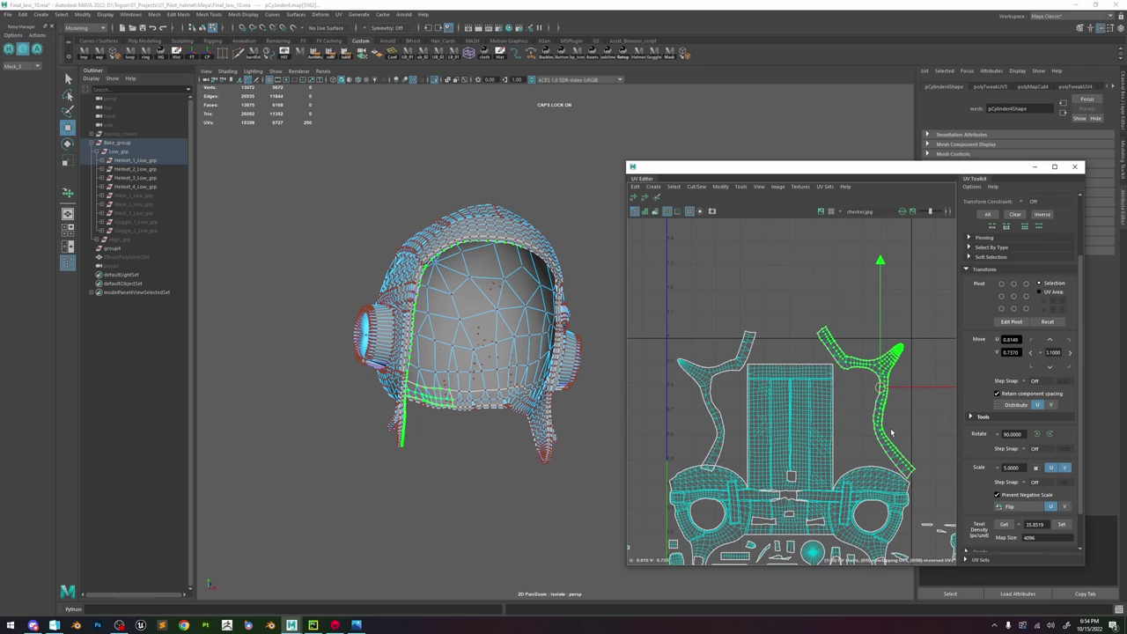
{"action": "middle_click_drag", "start_coordinate": [892, 435], "coordinate": [865, 383], "text": "alt"}
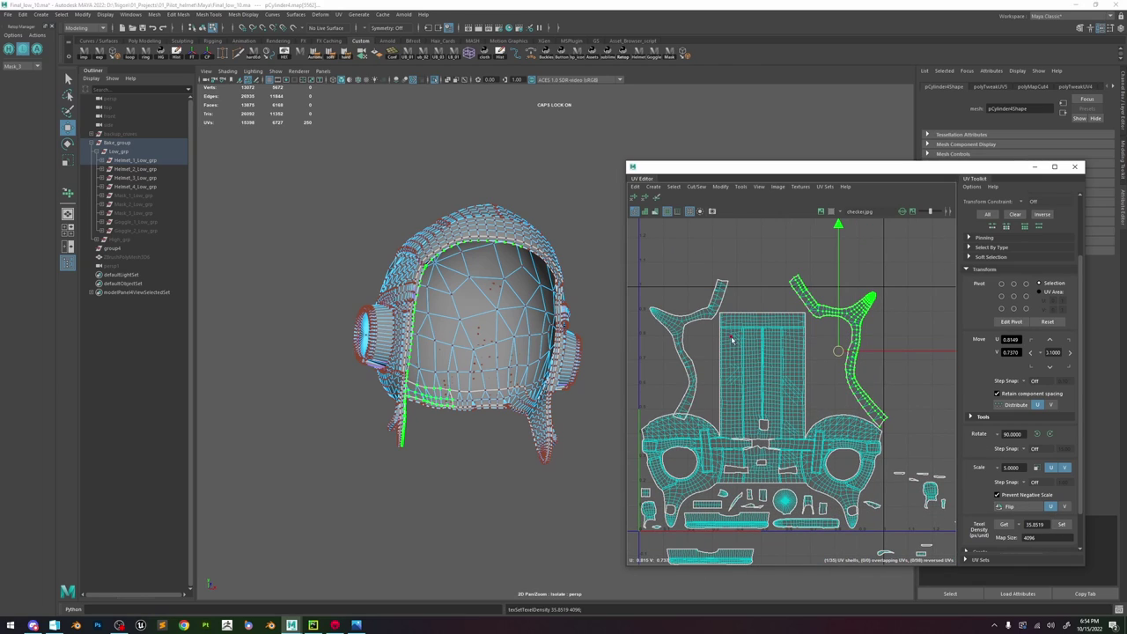
- Rotate and shift the remaining rim half slightly so it fits between the tile border and the crown shell
{"action": "double_click", "coordinate": [707, 315]}
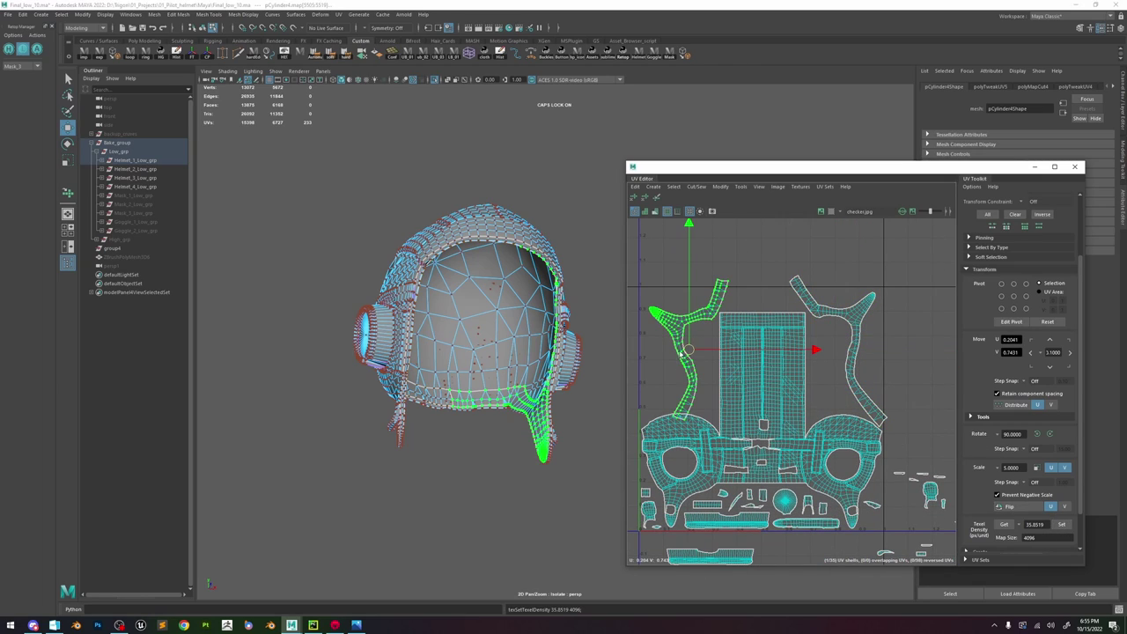
{"action": "left_click_drag", "start_coordinate": [686, 351], "coordinate": [675, 345]}
{"action": "key", "text": "e"}
{"action": "left_click_drag", "start_coordinate": [755, 261], "coordinate": [770, 284]}
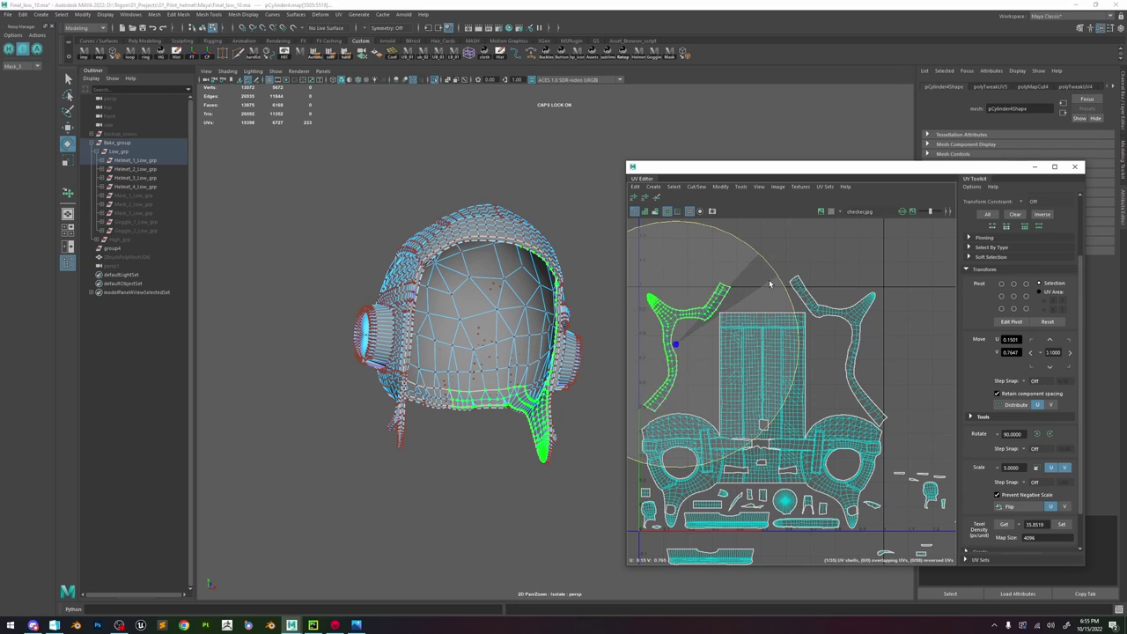
{"action": "key", "text": "w"}
{"action": "left_click_drag", "start_coordinate": [677, 341], "coordinate": [677, 355]}
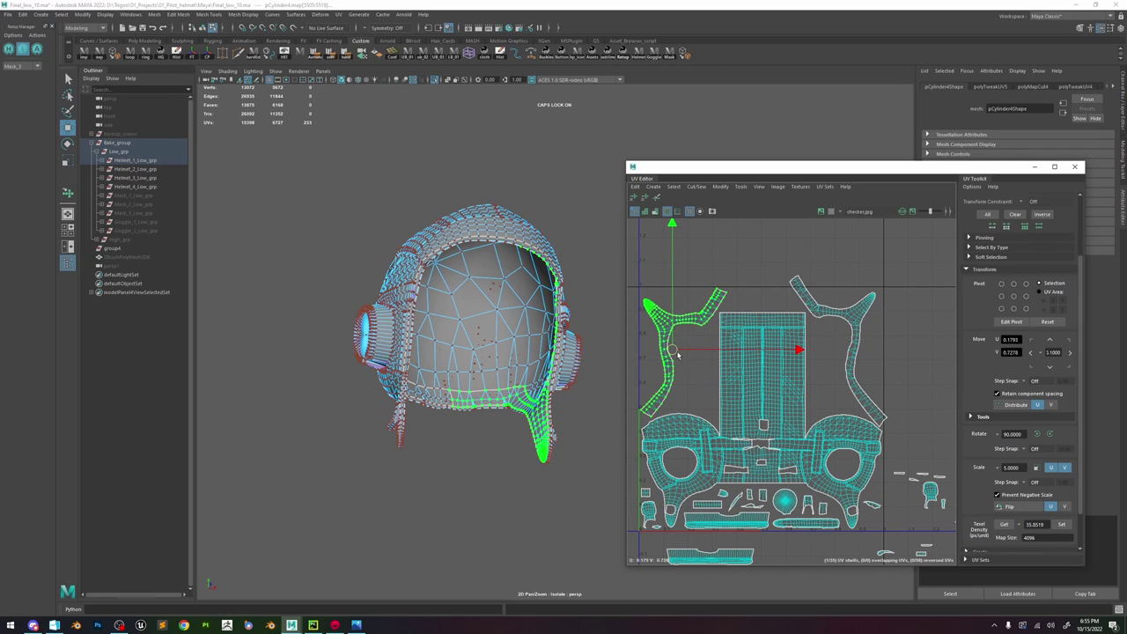
- Try to rotate the second rim half and stack it over the first one
{"action": "scroll", "coordinate": [694, 331], "scroll_direction": "down", "scroll_amount": 5}
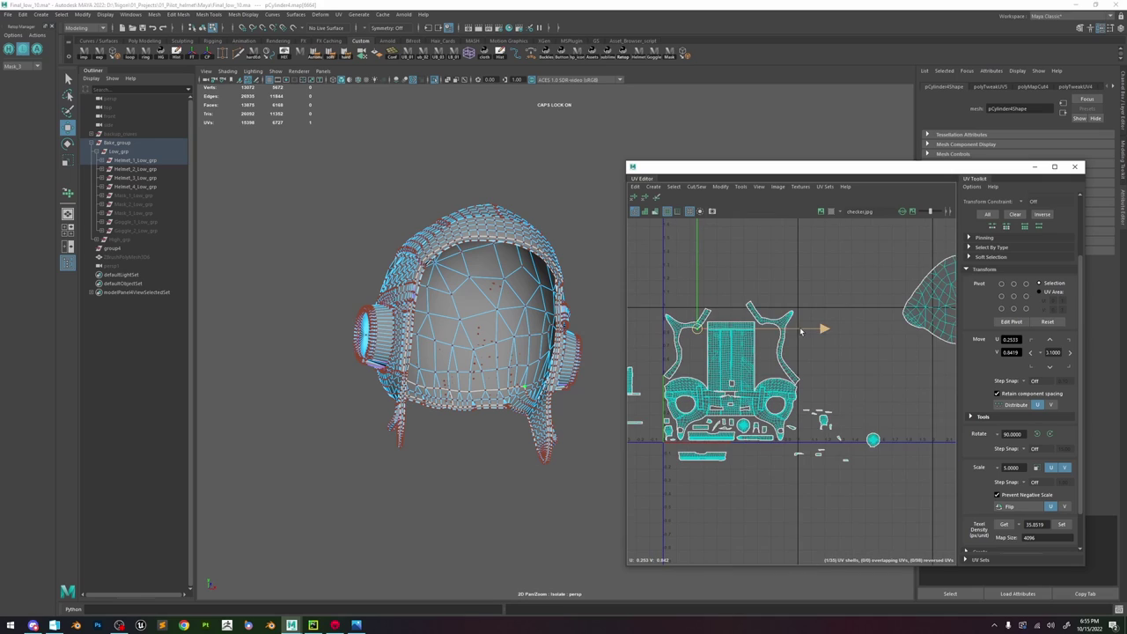
{"action": "left_click", "coordinate": [779, 326]}
{"action": "key", "text": "e"}
{"action": "left_click_drag", "start_coordinate": [885, 298], "coordinate": [699, 263]}
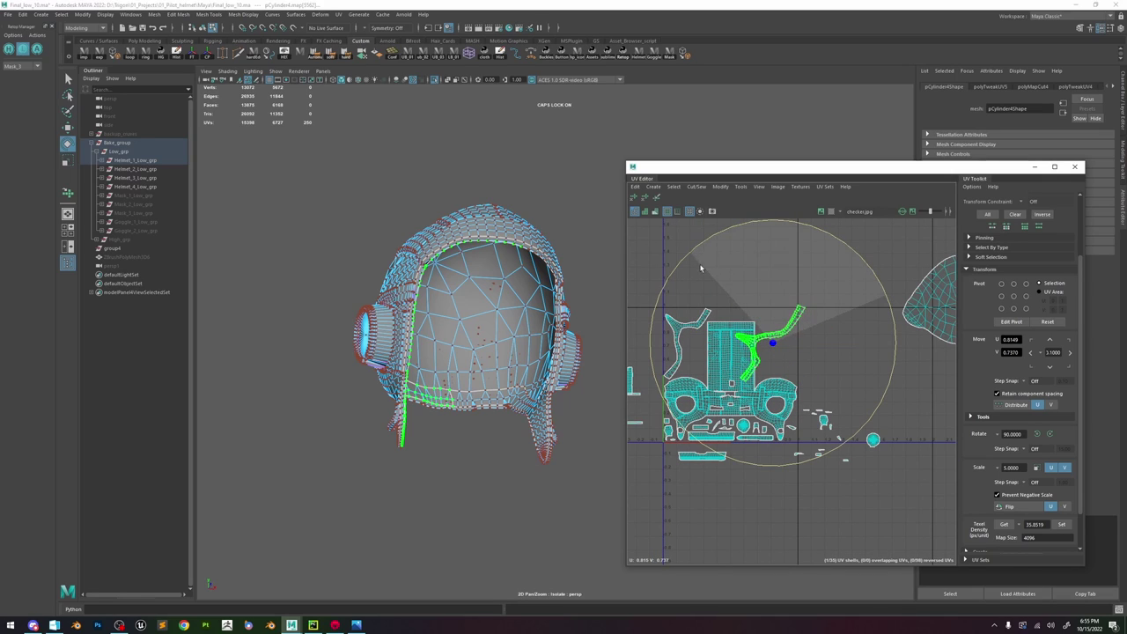
{"action": "key", "text": "w"}
{"action": "left_click_drag", "start_coordinate": [772, 342], "coordinate": [764, 341]}
{"action": "key", "text": "ctrl+z"}
{"action": "key", "text": "ctrl+z"}
{"action": "key", "text": "ctrl+z"}
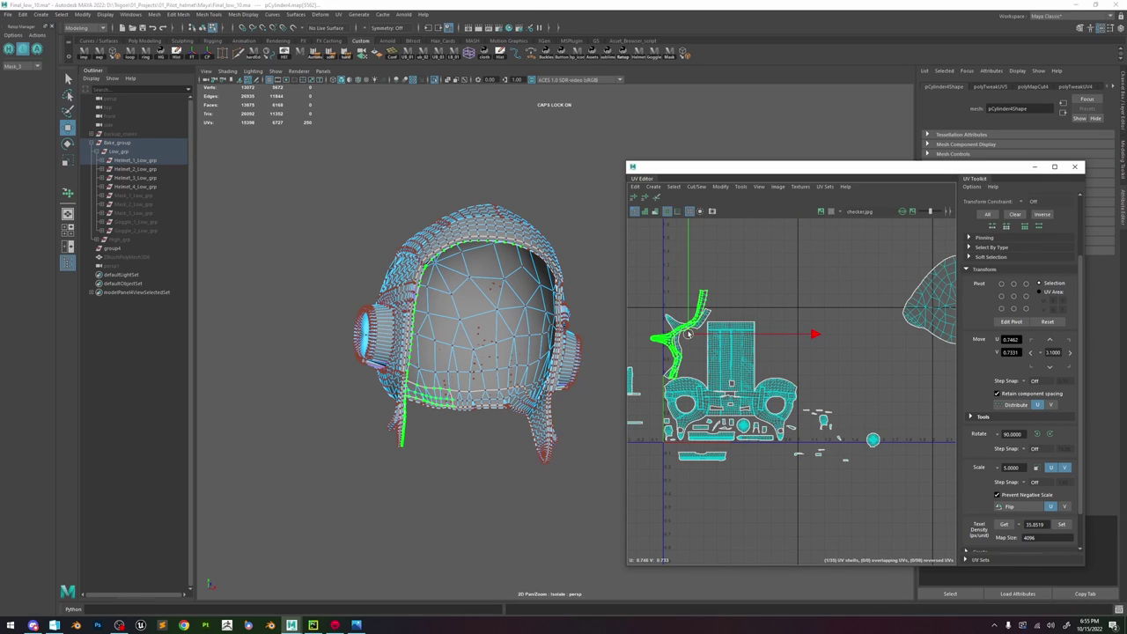
- Optimize the second rim half's UVs, move it above the tile and rotate it to lie horizontally
{"action": "right_click_drag", "start_coordinate": [792, 322], "coordinate": [784, 325]}
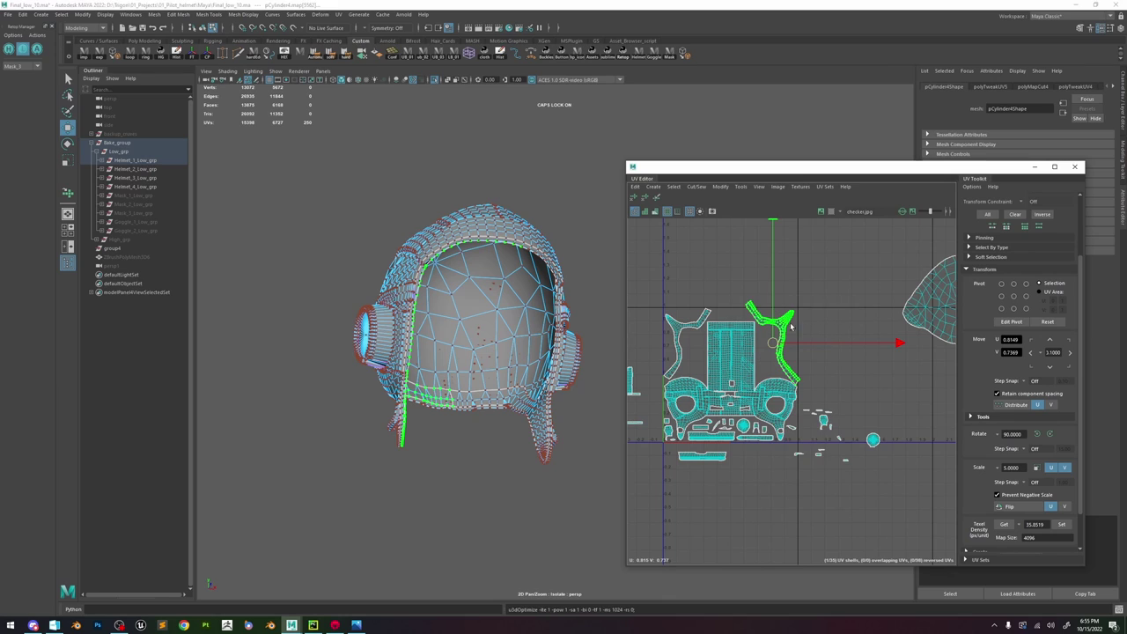
{"action": "scroll", "coordinate": [782, 328], "scroll_direction": "up", "scroll_amount": 4}
{"action": "scroll", "coordinate": [701, 238], "scroll_direction": "down", "scroll_amount": 4}
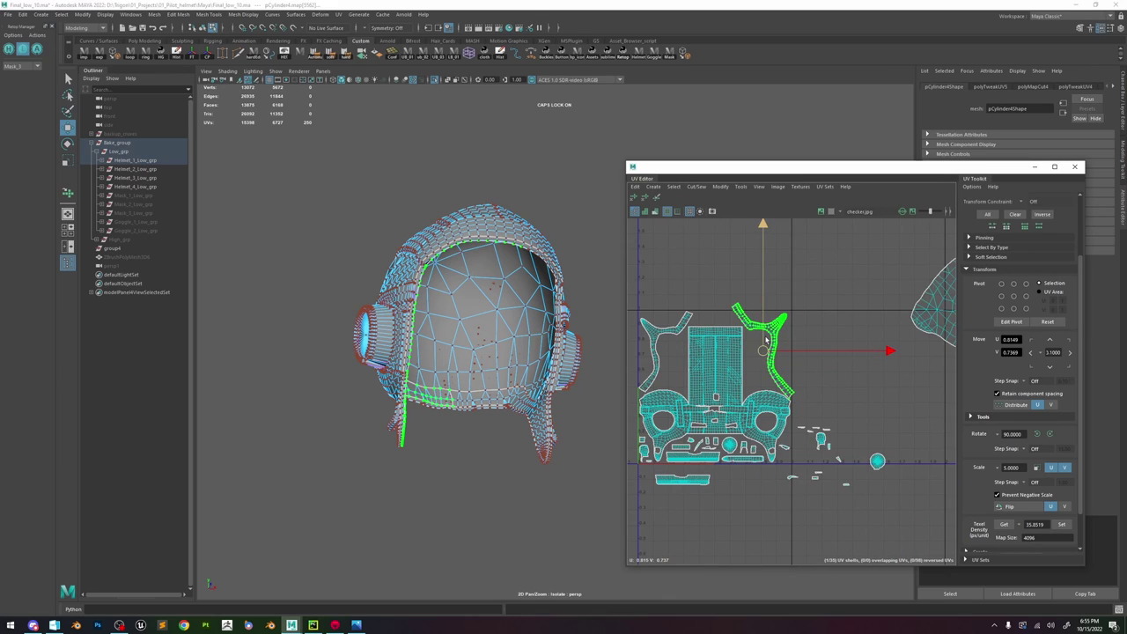
{"action": "left_click_drag", "start_coordinate": [755, 275], "coordinate": [755, 239]}
{"action": "key", "text": "e"}
{"action": "left_click_drag", "start_coordinate": [866, 242], "coordinate": [774, 230]}
{"action": "key", "text": "w"}
- Select the UVs along the horizontal rim half's lower border and align them into a straight line
{"action": "left_click", "coordinate": [794, 249]}
{"action": "scroll", "coordinate": [718, 299], "scroll_direction": "up", "scroll_amount": 4}
{"action": "left_click", "coordinate": [702, 292]}
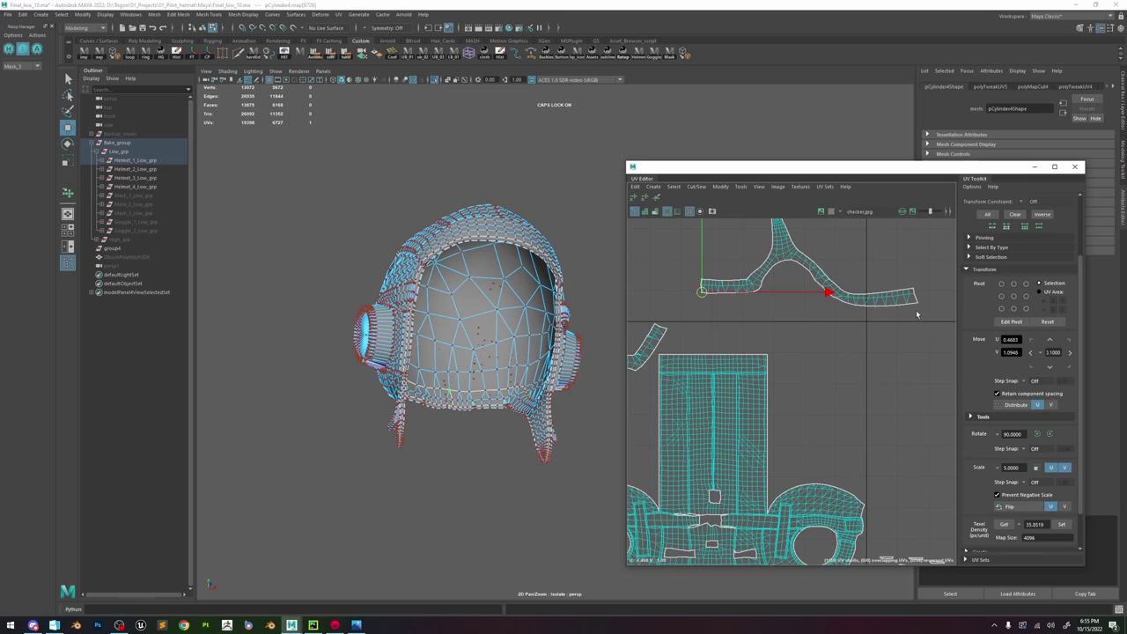
{"action": "key", "text": "w"}
{"action": "scroll", "coordinate": [856, 321], "scroll_direction": "down", "scroll_amount": 3}
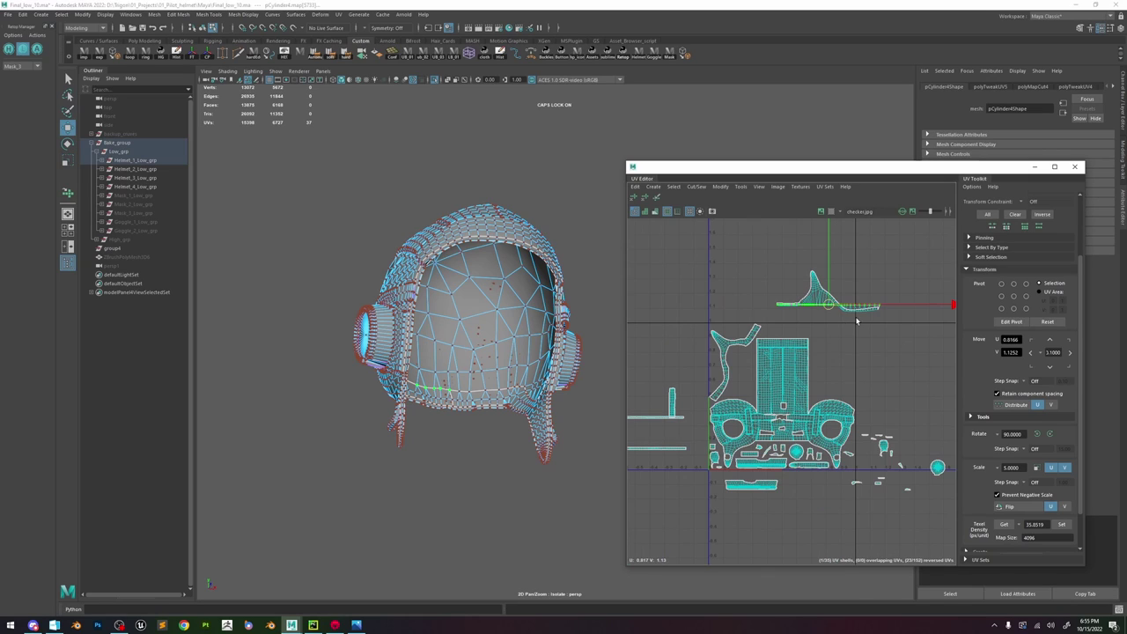
- Unfold the second rim half's UVs around its straightened lower border and optimize the whole shell
{"action": "left_click_drag", "start_coordinate": [765, 263], "coordinate": [768, 264]}
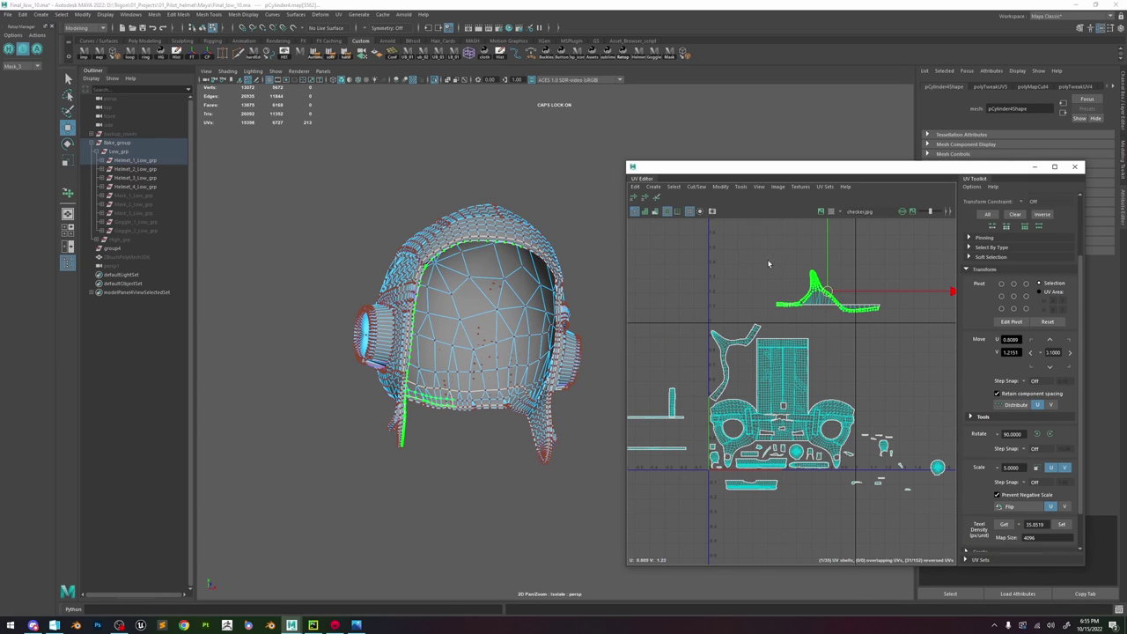
{"action": "left_click", "coordinate": [656, 198]}
{"action": "key", "text": "w"}
{"action": "scroll", "coordinate": [818, 295], "scroll_direction": "up", "scroll_amount": 3}
{"action": "scroll", "coordinate": [902, 339], "scroll_direction": "down", "scroll_amount": 2}
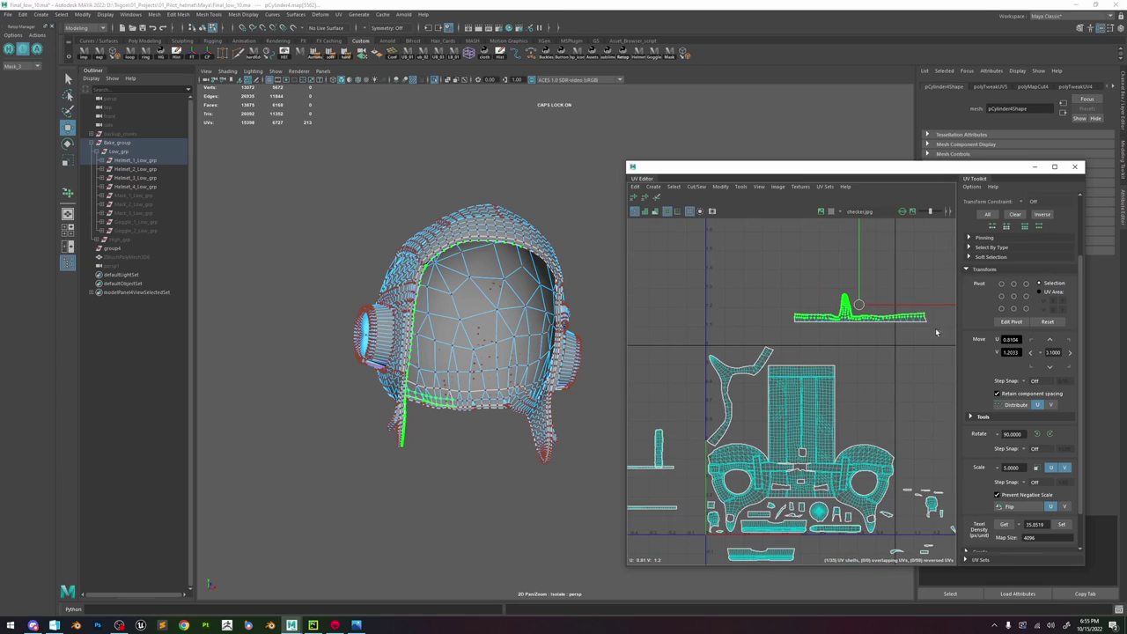
{"action": "left_click_drag", "start_coordinate": [940, 333], "coordinate": [763, 246]}
{"action": "left_click", "coordinate": [644, 199]}
{"action": "left_click", "coordinate": [644, 199]}
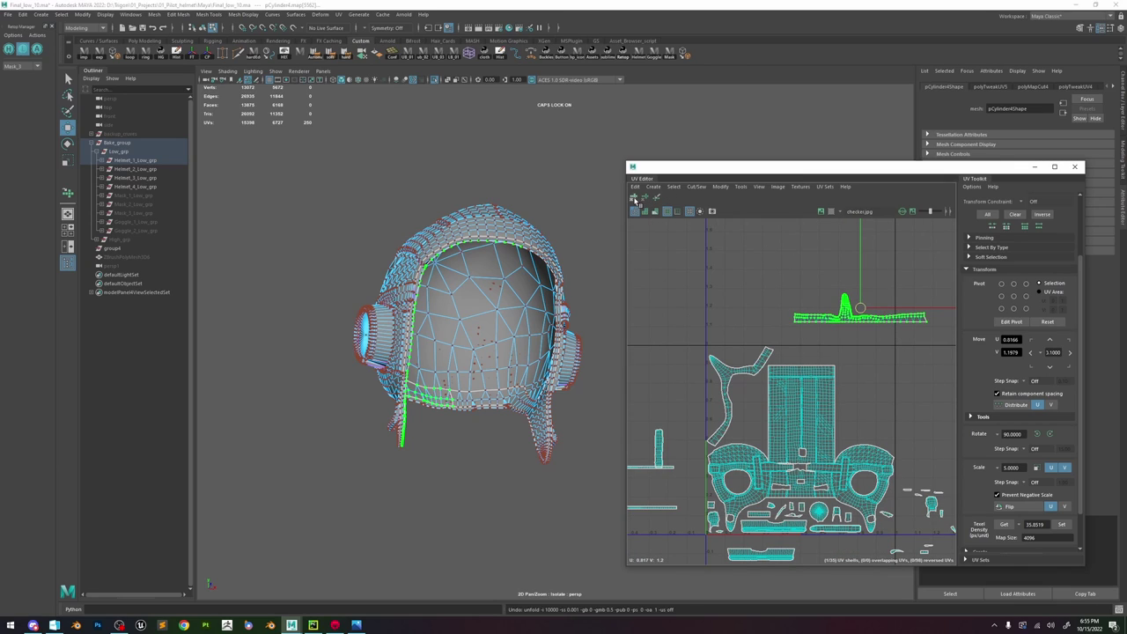
{"action": "left_click", "coordinate": [635, 200]}
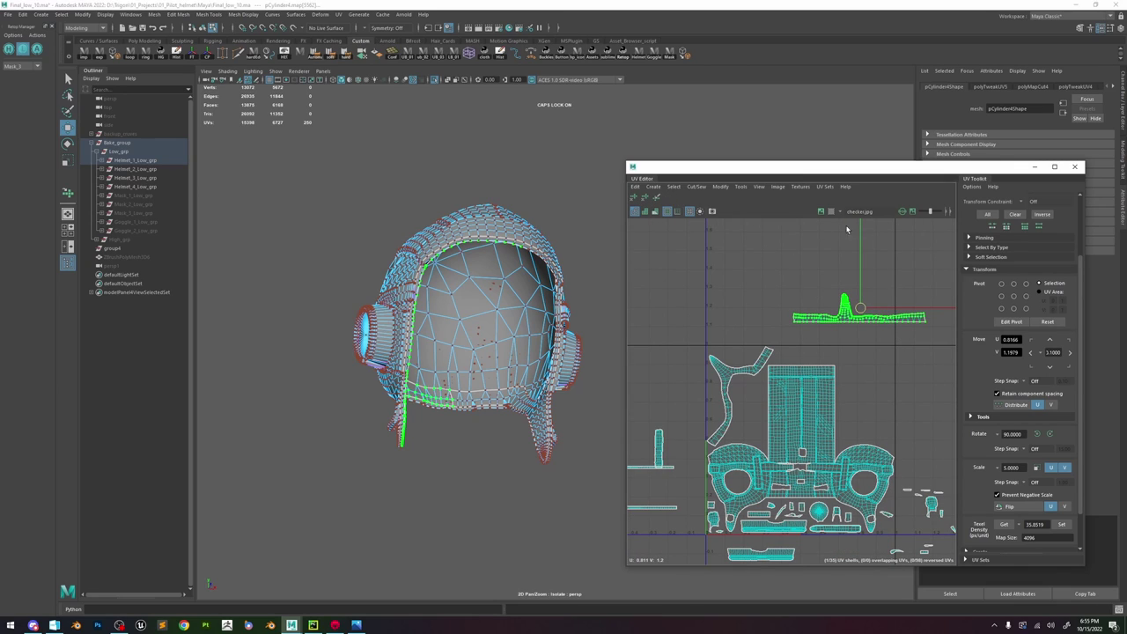
- Display UV distortion shading and optimize the uneven UVs on both arms of the second rim half
{"action": "left_click", "coordinate": [654, 211]}
{"action": "left_click", "coordinate": [791, 276]}
{"action": "scroll", "coordinate": [845, 315], "scroll_direction": "up", "scroll_amount": 3}
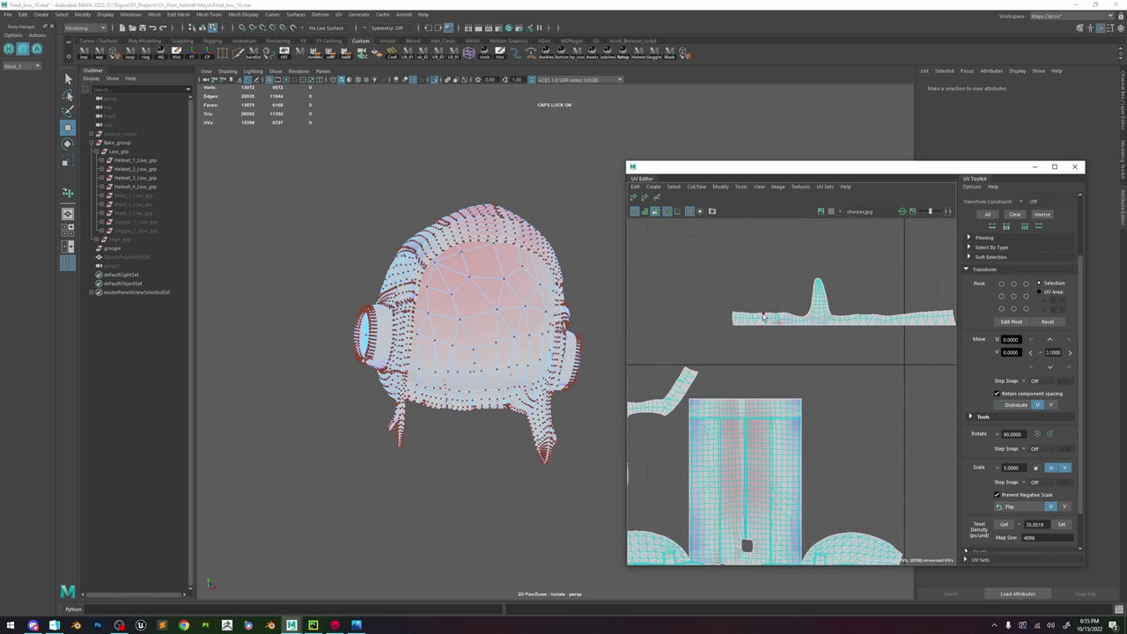
{"action": "scroll", "coordinate": [763, 316], "scroll_direction": "up", "scroll_amount": 4}
{"action": "left_click_drag", "start_coordinate": [832, 301], "coordinate": [703, 351]}
{"action": "right_click_drag", "start_coordinate": [773, 289], "coordinate": [806, 285], "text": "shift"}
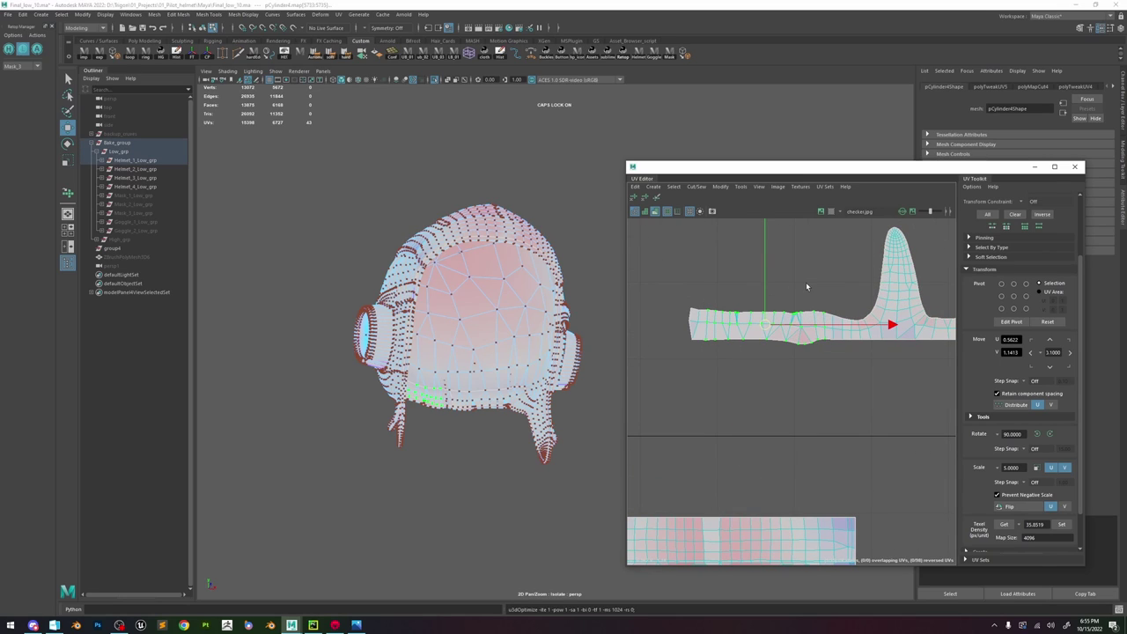
{"action": "scroll", "coordinate": [805, 286], "scroll_direction": "down", "scroll_amount": 4}
{"action": "middle_click_drag", "start_coordinate": [891, 298], "coordinate": [787, 313], "text": "alt"}
{"action": "left_click_drag", "start_coordinate": [826, 302], "coordinate": [770, 343]}
{"action": "right_click_drag", "start_coordinate": [771, 342], "coordinate": [780, 336], "text": "shift"}
- Move the second rim half down to the top of the crown shell and set its texel density to 35.8519
{"action": "scroll", "coordinate": [779, 334], "scroll_direction": "down", "scroll_amount": 4}
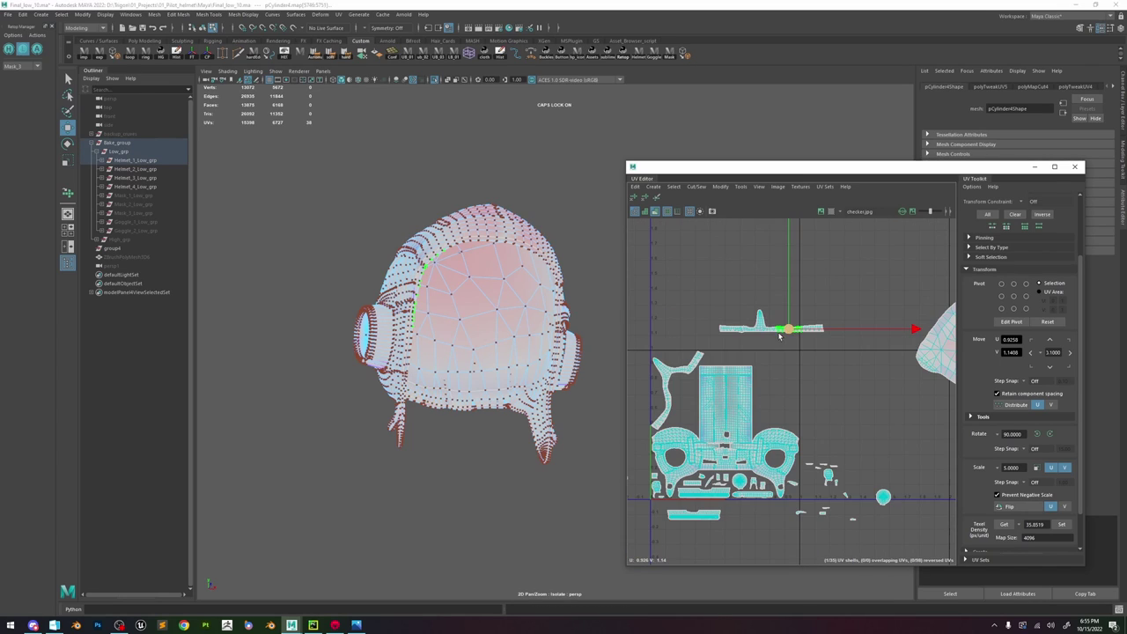
{"action": "double_click", "coordinate": [764, 328]}
{"action": "left_click_drag", "start_coordinate": [773, 322], "coordinate": [757, 362]}
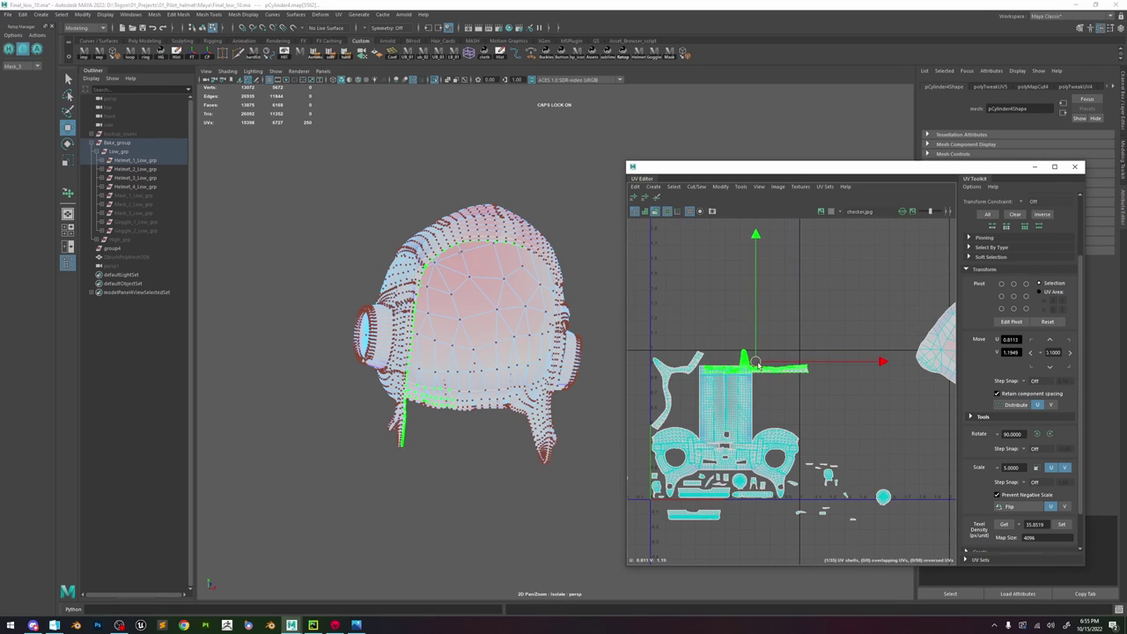
{"action": "left_click", "coordinate": [766, 428]}
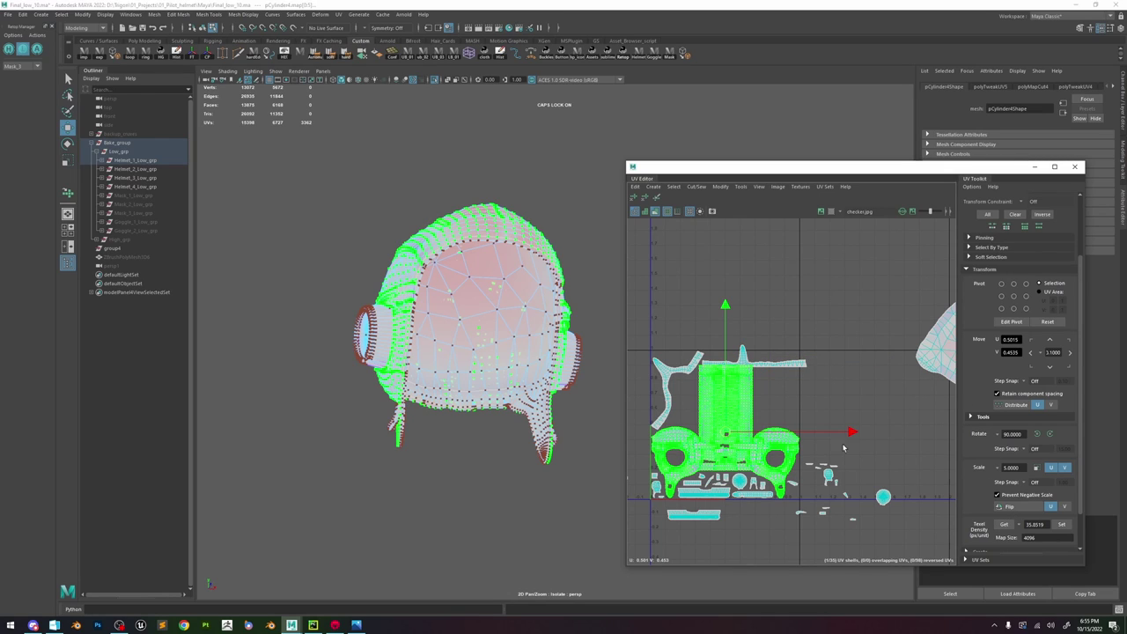
{"action": "left_click", "coordinate": [773, 370]}
{"action": "left_click", "coordinate": [1060, 525]}
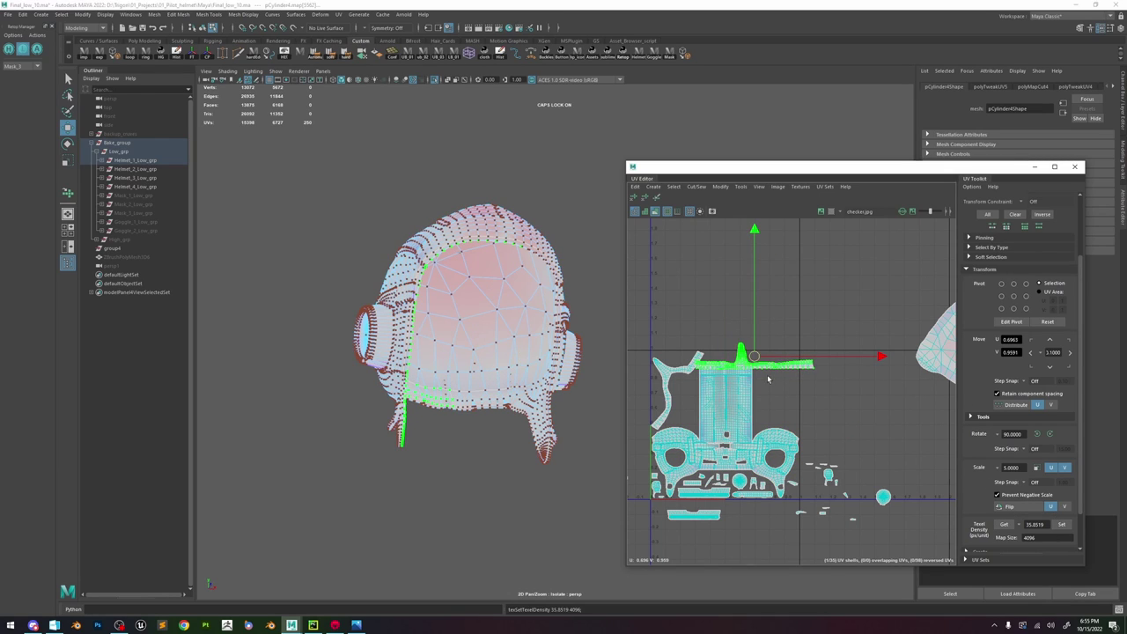
- Rotate the second rim half so its tab points down and fit it under the tile's upper border, above the crown shell
{"action": "scroll", "coordinate": [767, 377], "scroll_direction": "up", "scroll_amount": 4}
{"action": "left_click_drag", "start_coordinate": [743, 338], "coordinate": [836, 376]}
{"action": "scroll", "coordinate": [840, 375], "scroll_direction": "down", "scroll_amount": 5}
{"action": "key", "text": "e"}
{"action": "left_click_drag", "start_coordinate": [904, 304], "coordinate": [790, 433]}
{"action": "key", "text": "w"}
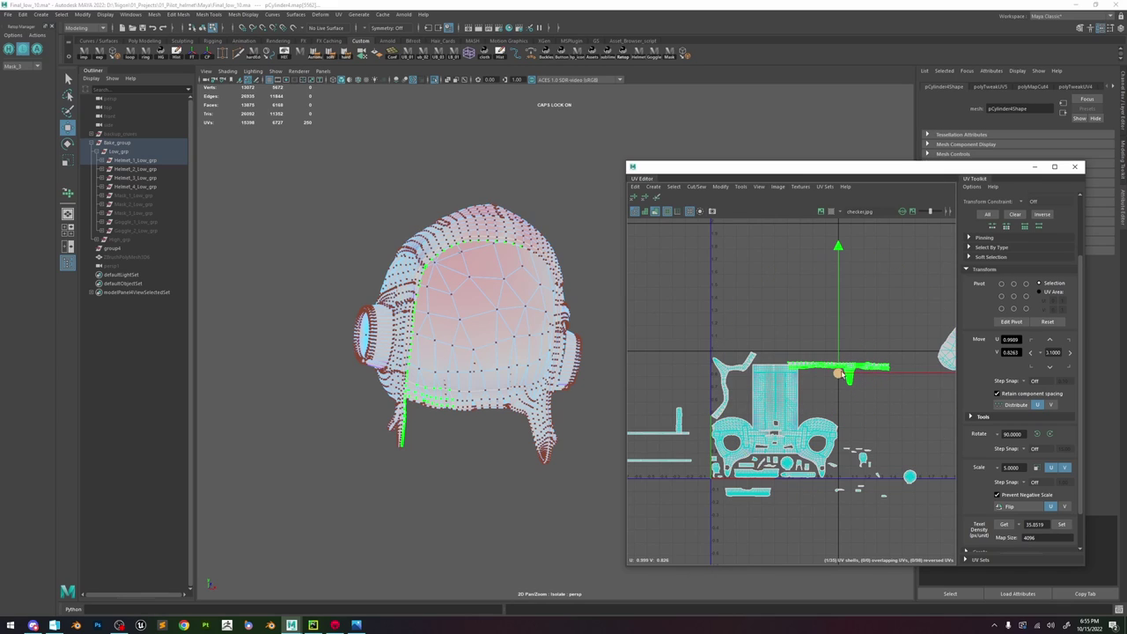
{"action": "left_click_drag", "start_coordinate": [838, 374], "coordinate": [771, 356]}
{"action": "scroll", "coordinate": [798, 364], "scroll_direction": "up", "scroll_amount": 4}
{"action": "key", "text": "e"}
{"action": "left_click_drag", "start_coordinate": [868, 293], "coordinate": [867, 289]}
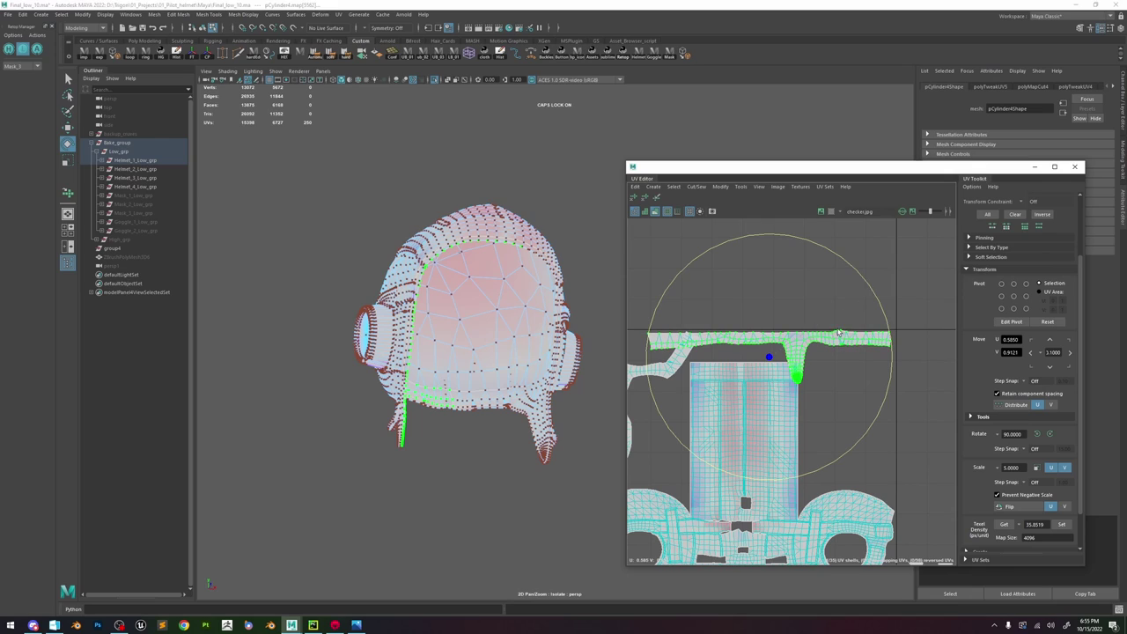
{"action": "key", "text": "w"}
{"action": "left_click_drag", "start_coordinate": [770, 357], "coordinate": [773, 358]}
{"action": "scroll", "coordinate": [715, 353], "scroll_direction": "down", "scroll_amount": 5}
- Move the first rim half out above the tile and check the checker texture on the helmet model
{"action": "left_click", "coordinate": [686, 364]}
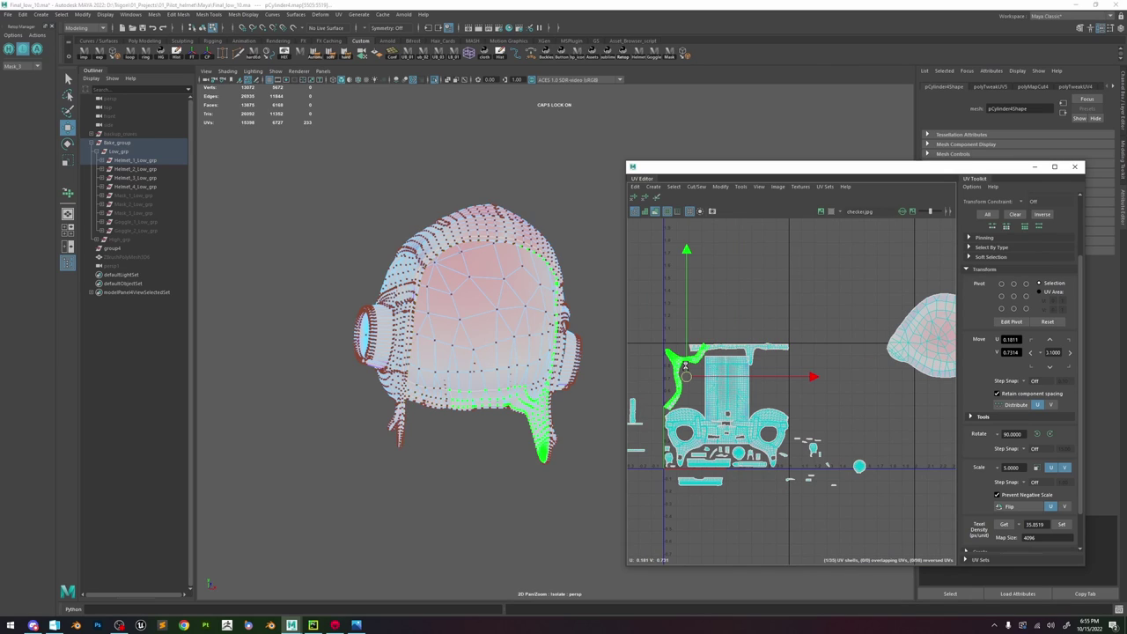
{"action": "left_click_drag", "start_coordinate": [701, 341], "coordinate": [746, 297]}
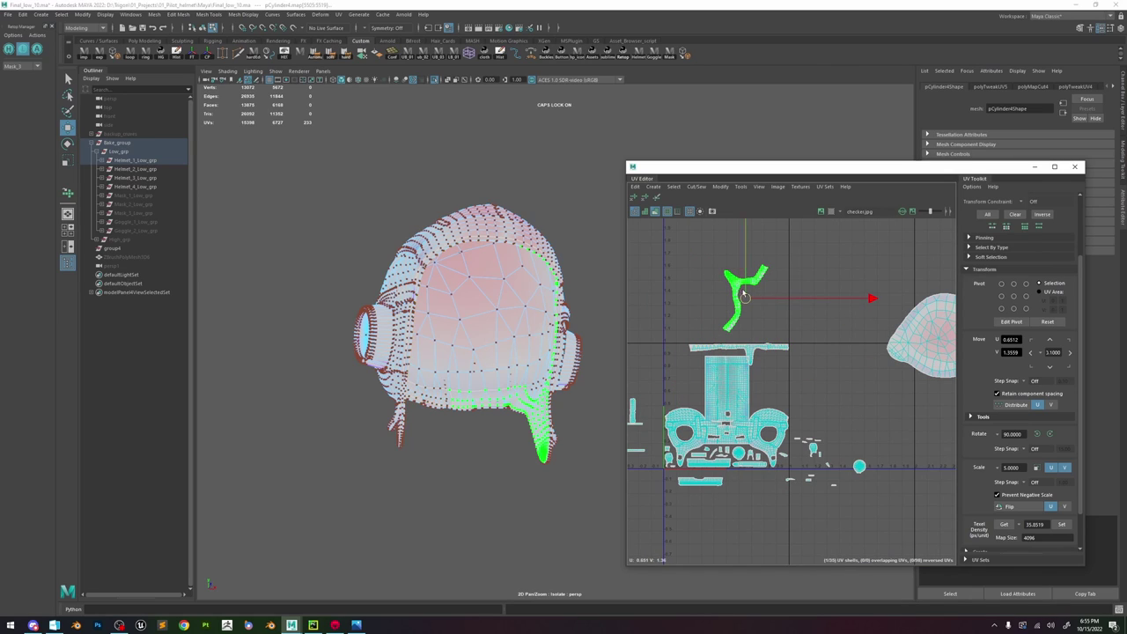
{"action": "left_click_drag", "start_coordinate": [450, 341], "coordinate": [458, 341], "text": "alt"}
{"action": "right_click_drag", "start_coordinate": [450, 316], "coordinate": [535, 249]}
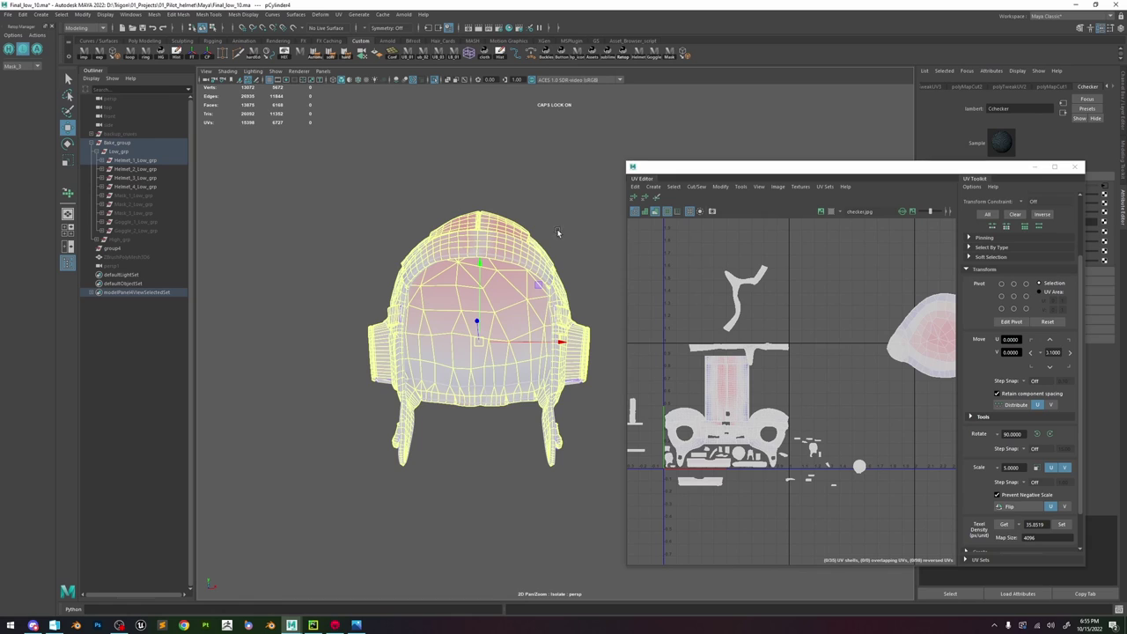
{"action": "left_click", "coordinate": [557, 232]}
{"action": "key", "text": "6"}
{"action": "mouse_move", "coordinate": [503, 327]}
{"action": "left_mouse_down", "text": "alt"}
{"action": "mouse_move", "coordinate": [485, 380]}
{"action": "mouse_move", "coordinate": [528, 399]}
{"action": "mouse_move", "coordinate": [462, 390]}
{"action": "left_mouse_up", "text": "alt"}
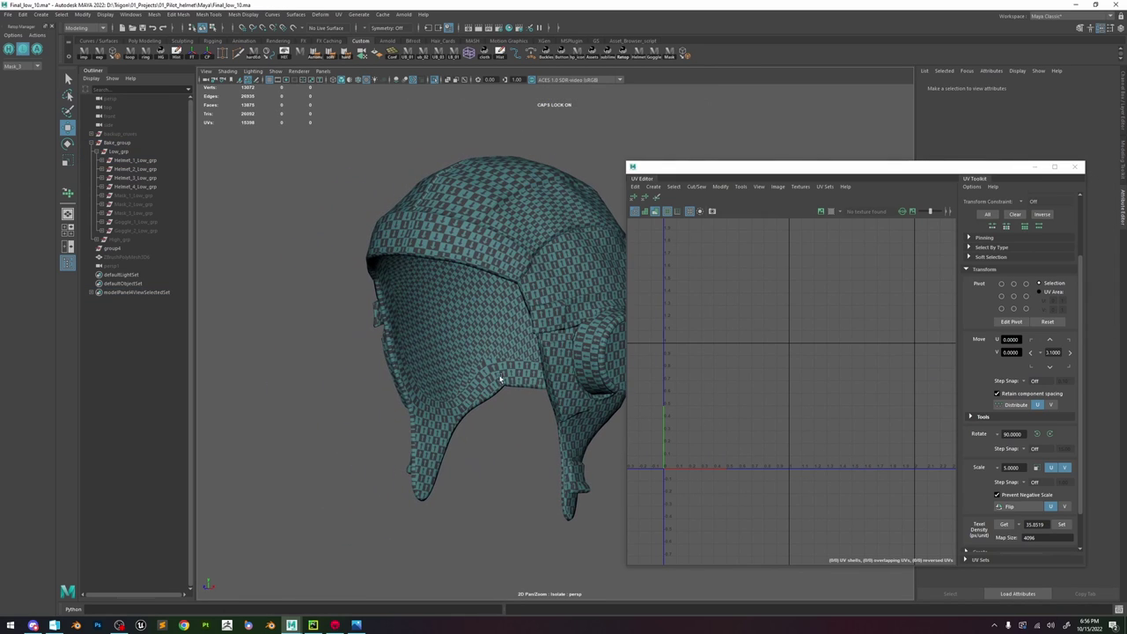
{"action": "left_click_drag", "start_coordinate": [429, 354], "coordinate": [503, 353], "text": "alt"}
{"action": "left_click", "coordinate": [515, 359]}
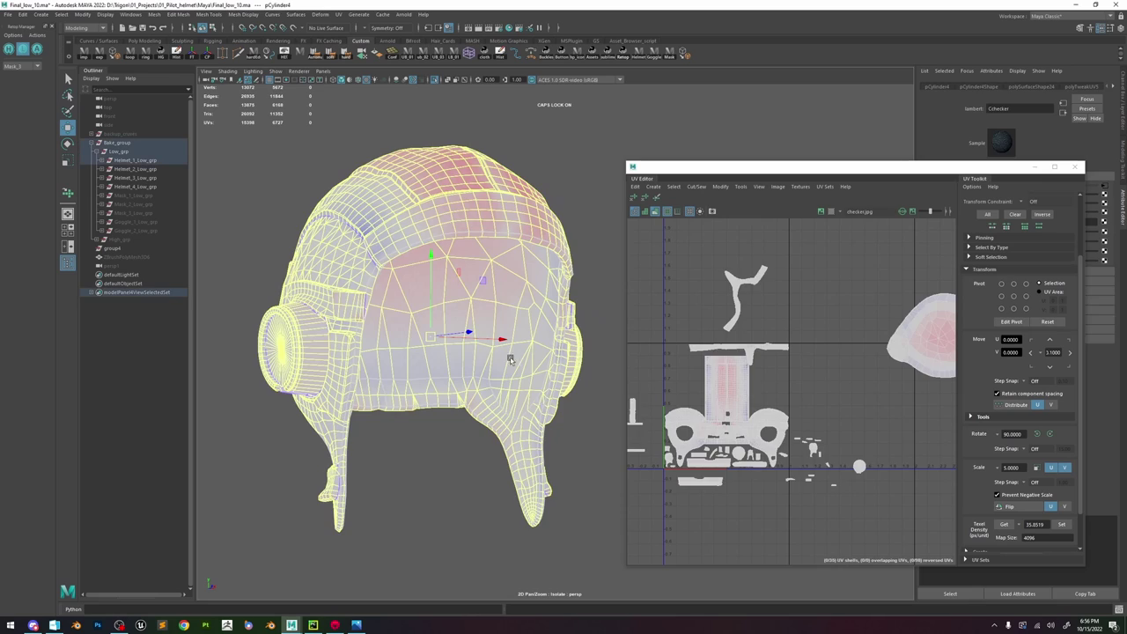
- Return to UV editing, rotate the first rim half to lie horizontally and place it just above the tile
{"action": "key", "text": "F8"}
{"action": "key", "text": "e"}
{"action": "left_click_drag", "start_coordinate": [841, 280], "coordinate": [848, 342]}
{"action": "key", "text": "w"}
{"action": "scroll", "coordinate": [746, 347], "scroll_direction": "up", "scroll_amount": 4}
{"action": "left_click_drag", "start_coordinate": [743, 247], "coordinate": [745, 296]}
{"action": "key", "text": "e"}
{"action": "left_click_drag", "start_coordinate": [861, 239], "coordinate": [883, 246]}
{"action": "key", "text": "w"}
- Select the UVs along the first rim half's lower border and scale them flat into a straight line
{"action": "left_click", "coordinate": [826, 298]}
{"action": "double_click", "coordinate": [677, 313], "text": "shift"}
{"action": "key", "text": "r"}
{"action": "left_click_drag", "start_coordinate": [748, 273], "coordinate": [750, 328]}
{"action": "scroll", "coordinate": [775, 304], "scroll_direction": "down", "scroll_amount": 3}
- Unfold the first rim half's UVs around its flattened border and optimize the uneven area on its right arm
{"action": "left_click_drag", "start_coordinate": [695, 322], "coordinate": [823, 258], "text": "shift"}
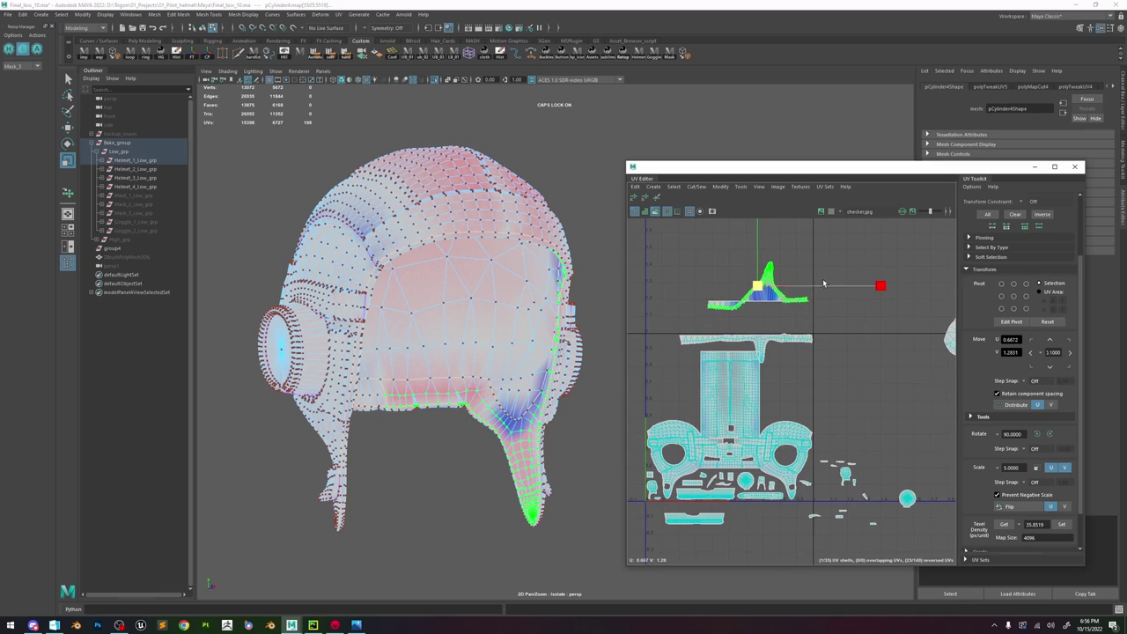
{"action": "key", "text": "w"}
{"action": "key", "text": "ctrl+u"}
{"action": "scroll", "coordinate": [745, 282], "scroll_direction": "up", "scroll_amount": 4}
{"action": "scroll", "coordinate": [806, 338], "scroll_direction": "down", "scroll_amount": 4}
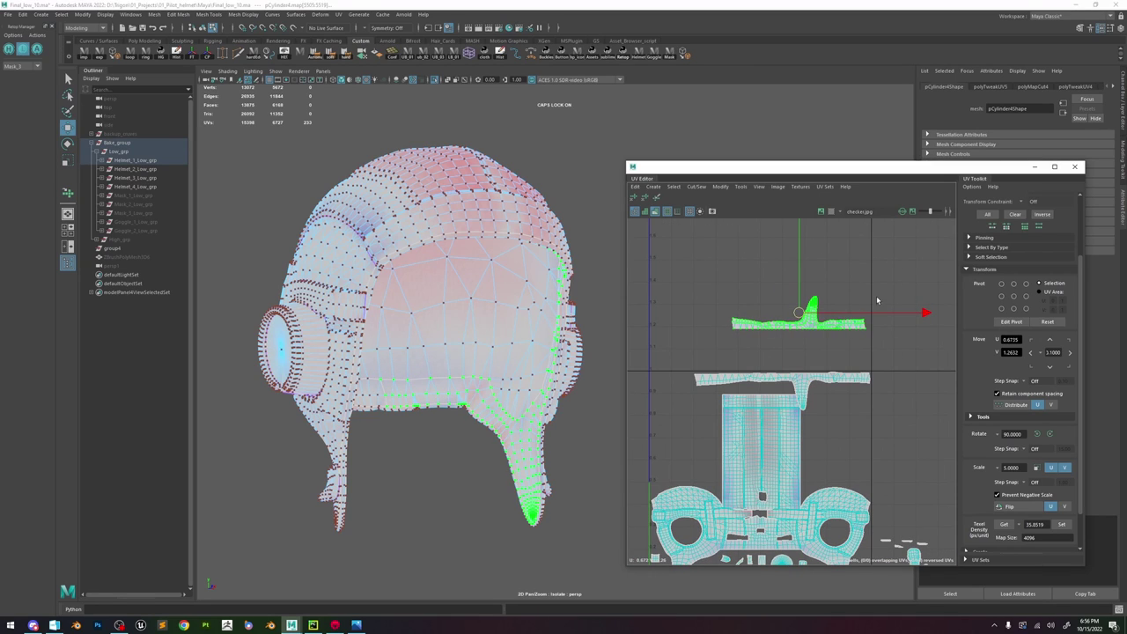
{"action": "scroll", "coordinate": [822, 323], "scroll_direction": "up", "scroll_amount": 6}
{"action": "left_click_drag", "start_coordinate": [831, 347], "coordinate": [867, 315]}
{"action": "right_click_drag", "start_coordinate": [848, 288], "coordinate": [851, 313], "text": "shift"}
{"action": "double_click", "coordinate": [803, 324]}
{"action": "double_click", "coordinate": [776, 450]}
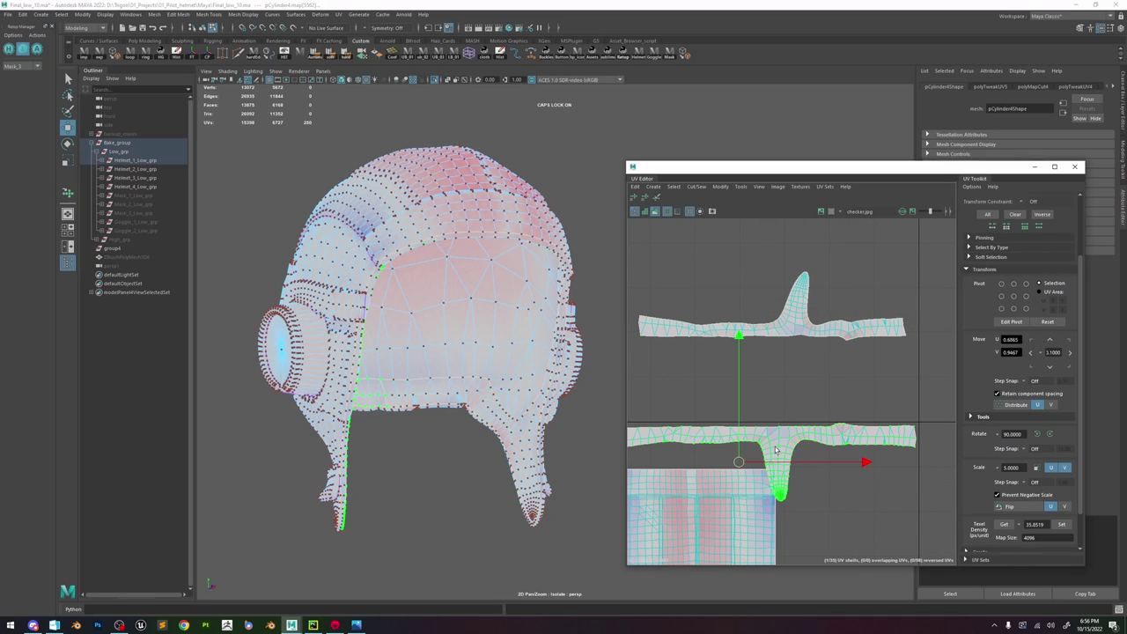
- Rotate the first rim half so its tab points downward and turn off the UV distortion shading
{"action": "scroll", "coordinate": [815, 381], "scroll_direction": "down", "scroll_amount": 4}
{"action": "double_click", "coordinate": [805, 354]}
{"action": "key", "text": "e"}
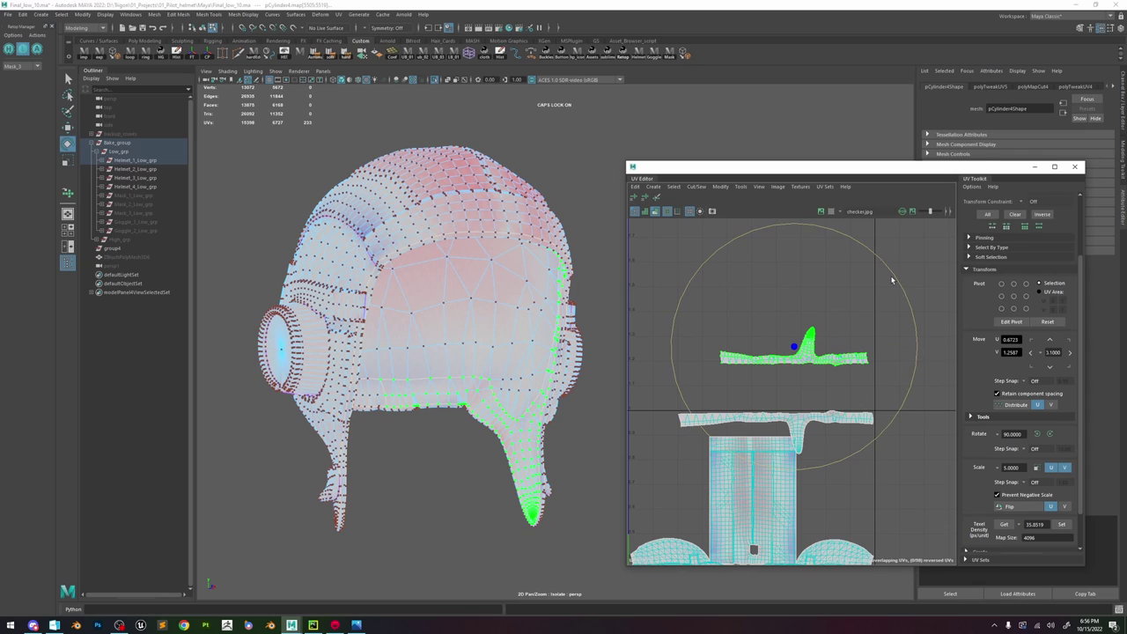
{"action": "key", "text": "j"}
{"action": "left_click_drag", "start_coordinate": [893, 279], "coordinate": [748, 392]}
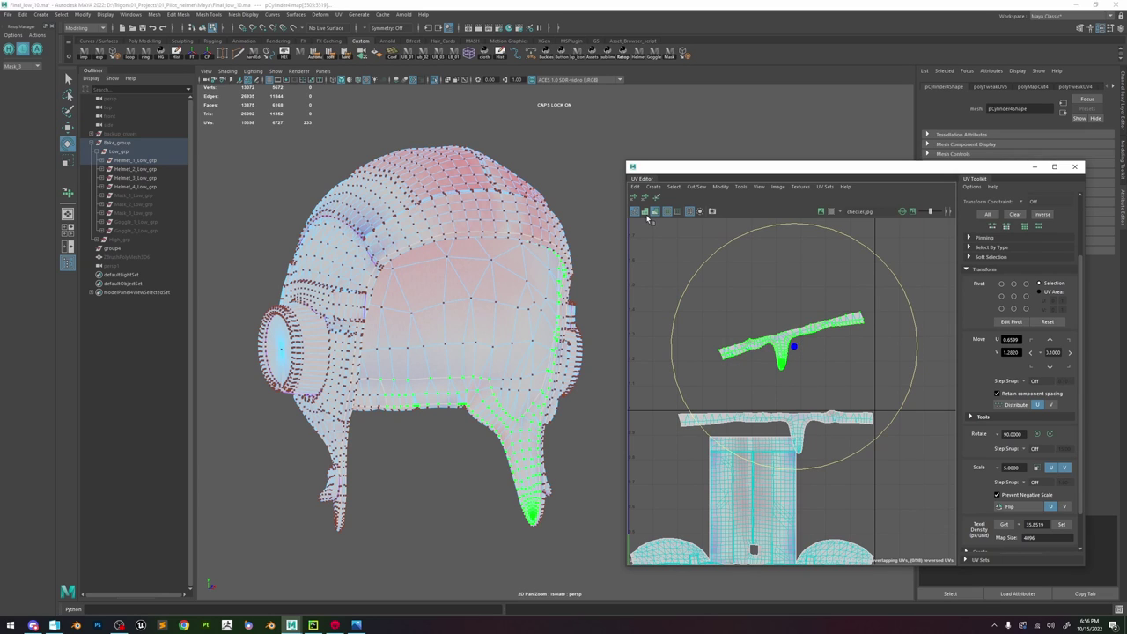
{"action": "scroll", "coordinate": [745, 294], "scroll_direction": "down", "scroll_amount": 3}
{"action": "left_click", "coordinate": [656, 212]}
{"action": "scroll", "coordinate": [765, 405], "scroll_direction": "down", "scroll_amount": 1}
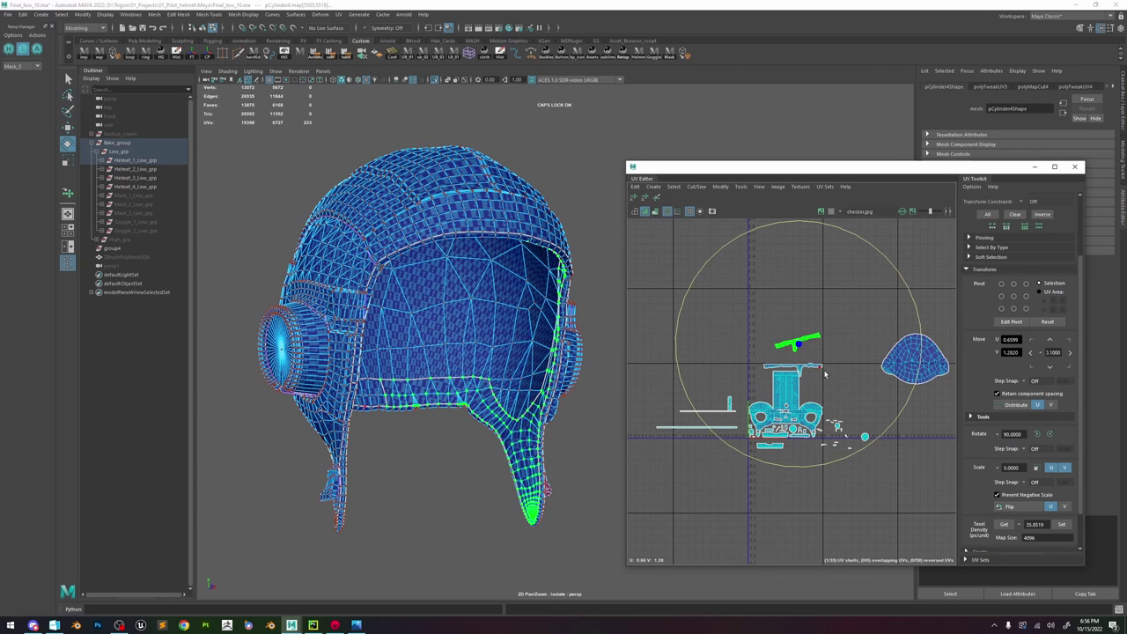
{"action": "scroll", "coordinate": [765, 405], "scroll_direction": "up", "scroll_amount": 5}
{"action": "left_click", "coordinate": [643, 211]}
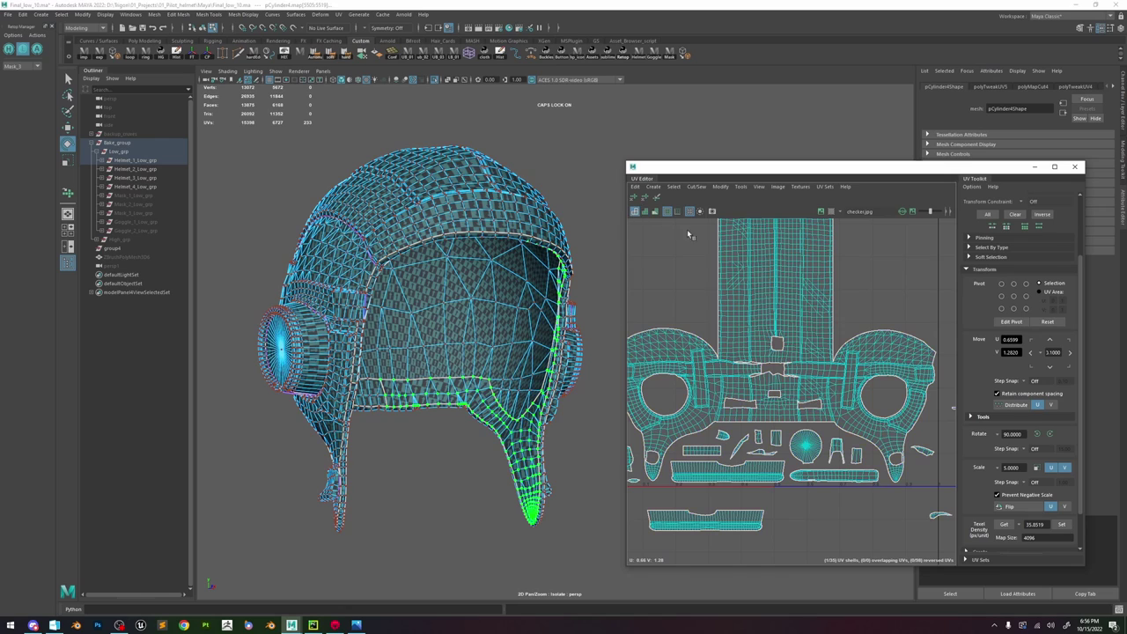
- Move the first rim half to the left of the crown shell's top and rotate it to lie horizontally
{"action": "scroll", "coordinate": [770, 348], "scroll_direction": "down", "scroll_amount": 6}
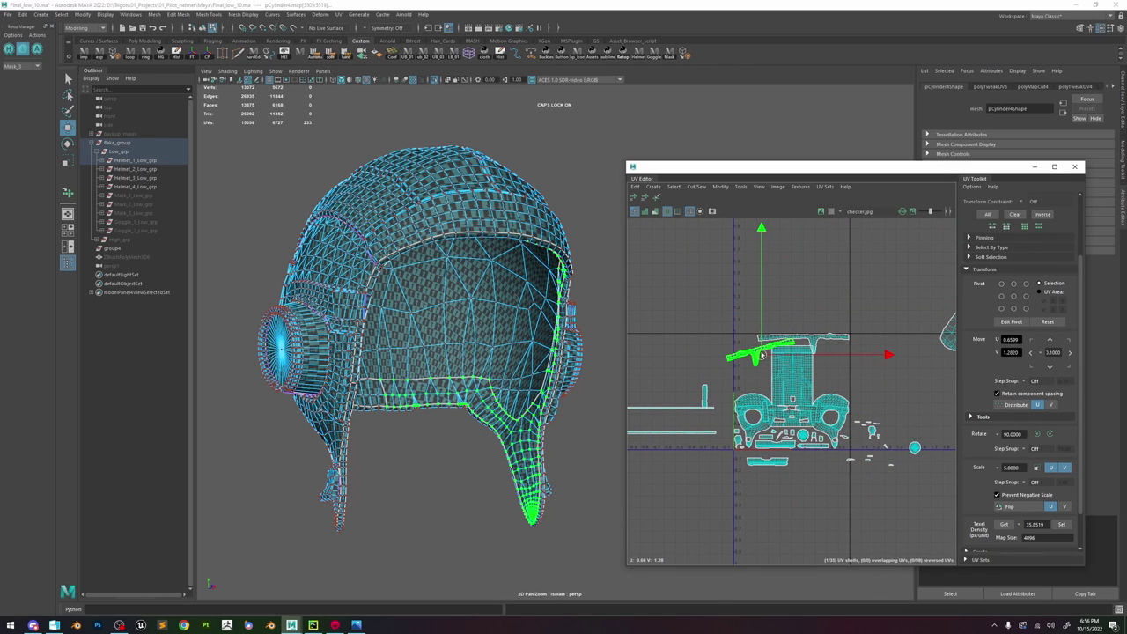
{"action": "key", "text": "e"}
{"action": "left_click_drag", "start_coordinate": [770, 350], "coordinate": [732, 381]}
{"action": "scroll", "coordinate": [762, 344], "scroll_direction": "up", "scroll_amount": 4}
{"action": "key", "text": "w"}
{"action": "key", "text": "e"}
{"action": "left_click_drag", "start_coordinate": [822, 297], "coordinate": [794, 449]}
{"action": "key", "text": "w"}
{"action": "left_click_drag", "start_coordinate": [733, 381], "coordinate": [763, 305]}
- Straighten the upper border of the first rim half's right arm and optimize the shell's other UVs around it
{"action": "scroll", "coordinate": [814, 276], "scroll_direction": "up", "scroll_amount": 4}
{"action": "left_click", "coordinate": [848, 297]}
{"action": "middle_click_drag", "start_coordinate": [848, 298], "coordinate": [936, 303], "text": "alt"}
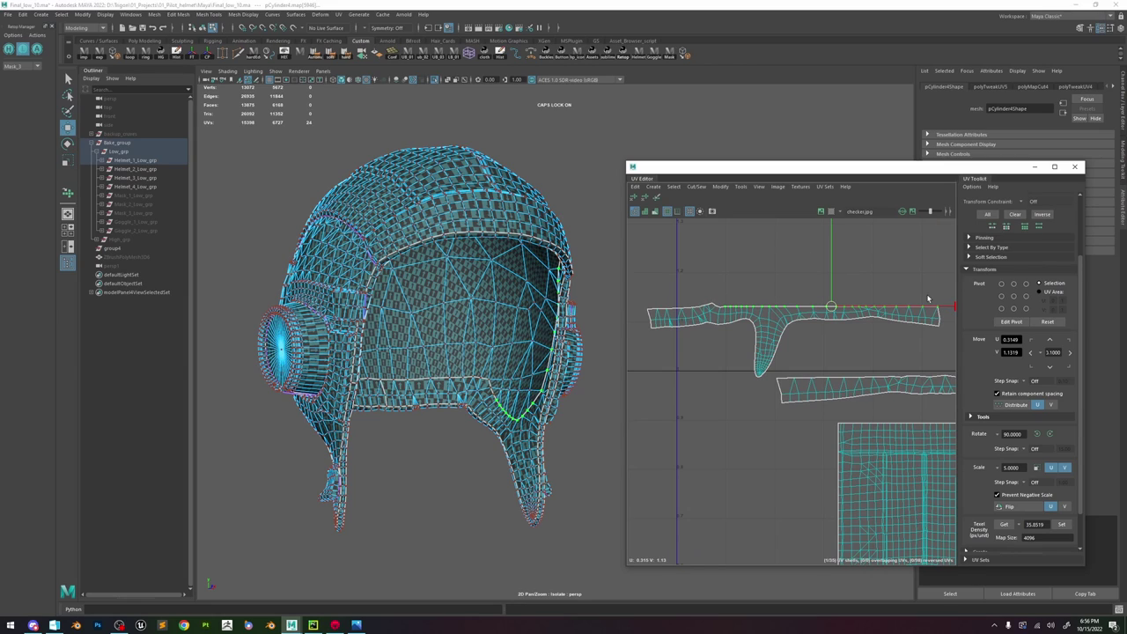
{"action": "left_click", "coordinate": [748, 322]}
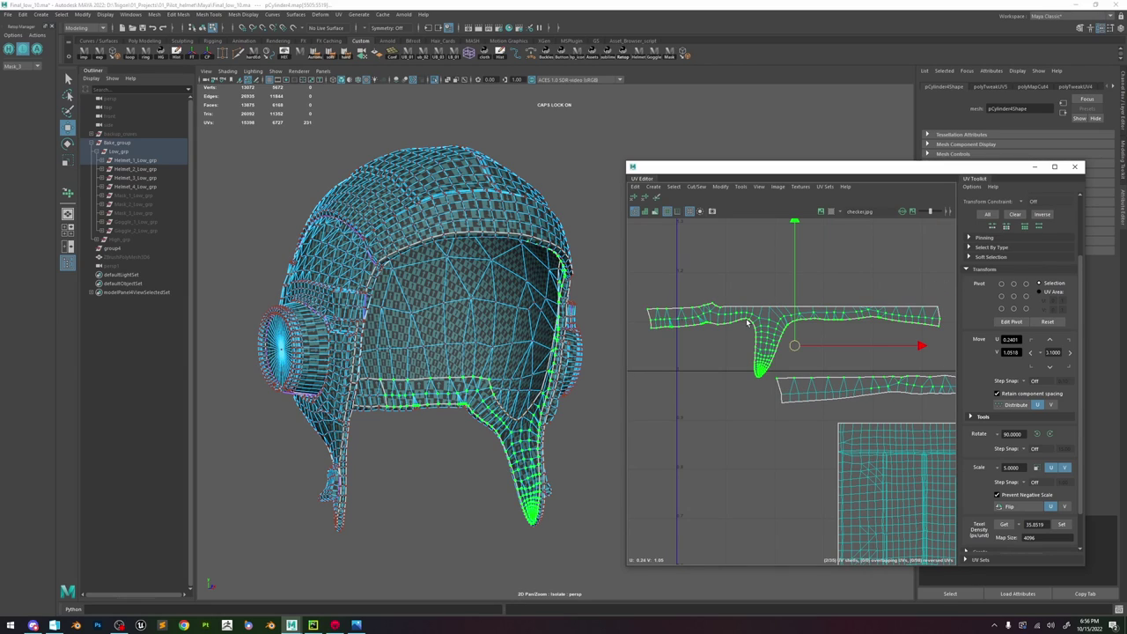
{"action": "double_click", "coordinate": [816, 382], "text": "ctrl"}
{"action": "right_click_drag", "start_coordinate": [781, 291], "coordinate": [797, 291], "text": "shift"}
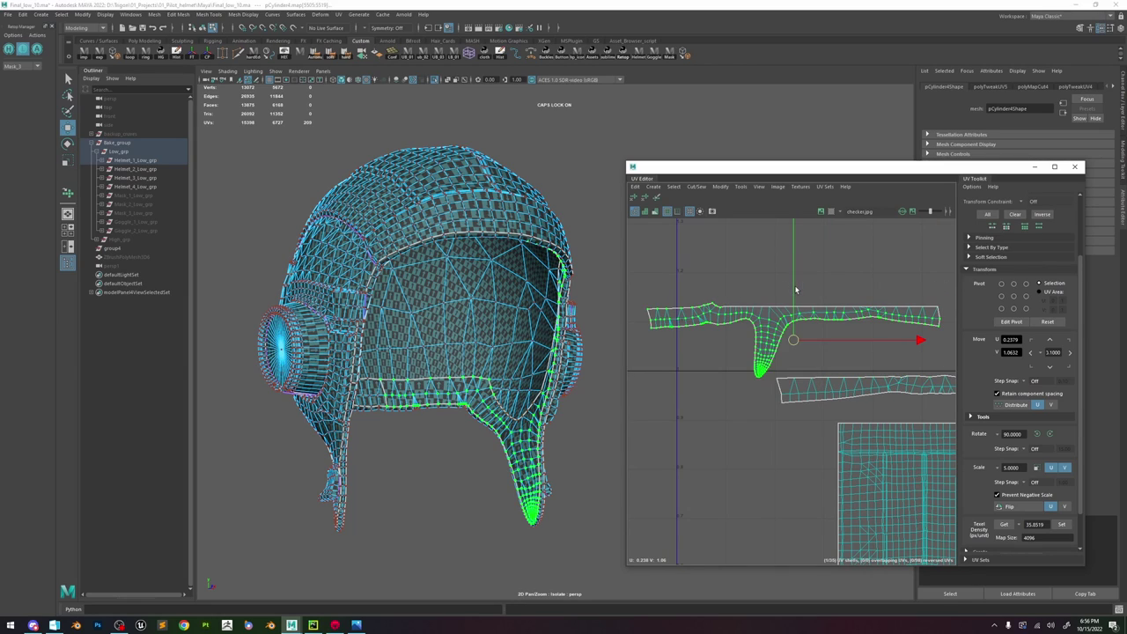
{"action": "double_click", "coordinate": [737, 316]}
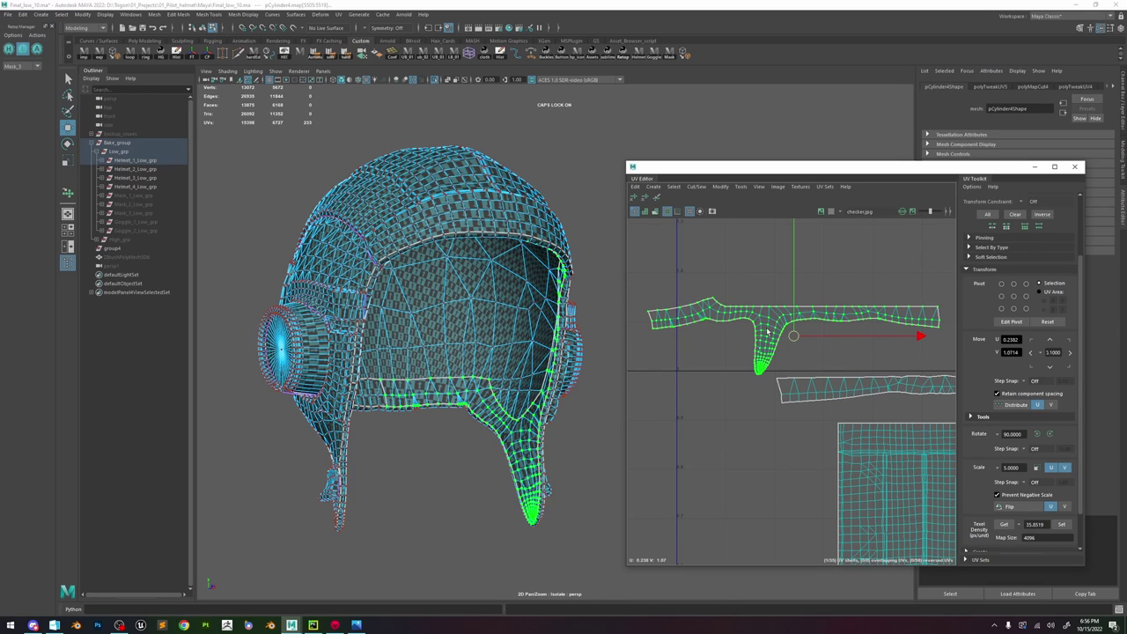
- Try to fit the first rim half beneath the second rim strip, and move it back above the tile
{"action": "left_click_drag", "start_coordinate": [793, 337], "coordinate": [819, 428]}
{"action": "scroll", "coordinate": [821, 425], "scroll_direction": "down", "scroll_amount": 1}
{"action": "scroll", "coordinate": [822, 424], "scroll_direction": "down", "scroll_amount": 2}
{"action": "middle_click_drag", "start_coordinate": [822, 424], "coordinate": [772, 412], "text": "alt"}
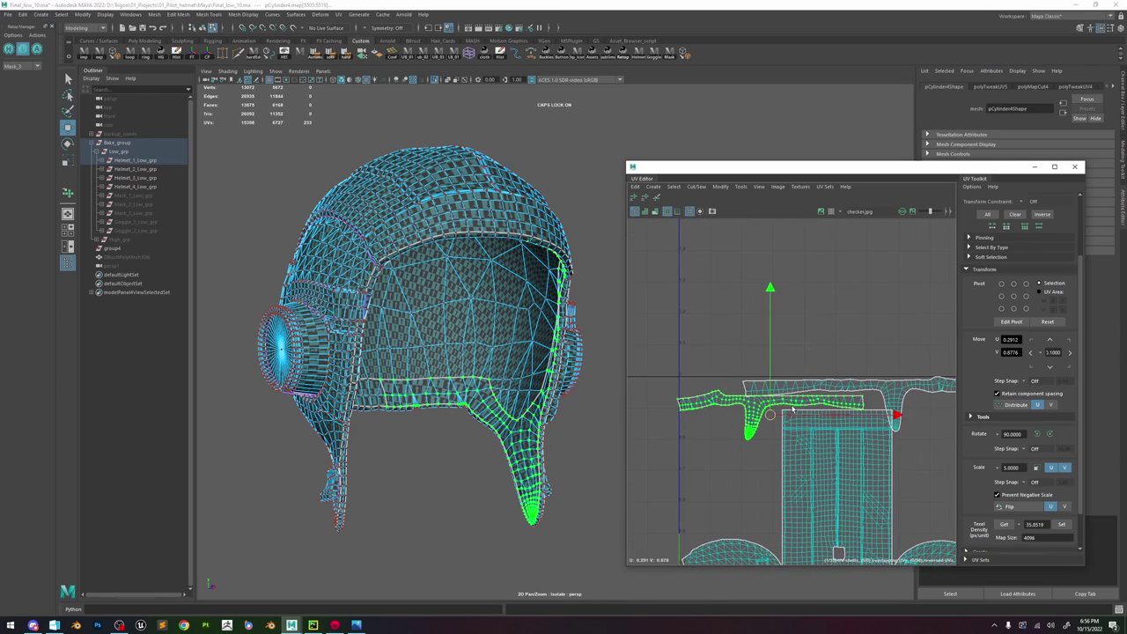
{"action": "scroll", "coordinate": [818, 410], "scroll_direction": "up", "scroll_amount": 5}
{"action": "left_click_drag", "start_coordinate": [702, 425], "coordinate": [679, 312]}
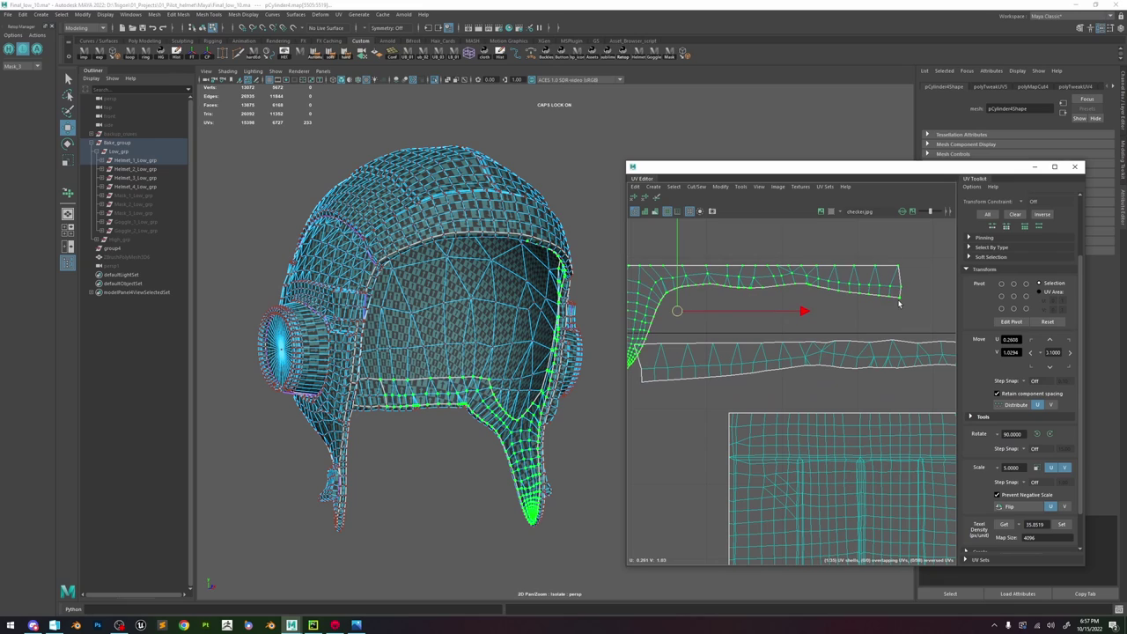
- Select the lower border UVs of the first rim half's right arm and scale them into a straight line
{"action": "left_click", "coordinate": [900, 299]}
{"action": "double_click", "coordinate": [722, 289], "text": "shift"}
{"action": "key", "text": "r"}
{"action": "left_click_drag", "start_coordinate": [811, 247], "coordinate": [819, 443]}
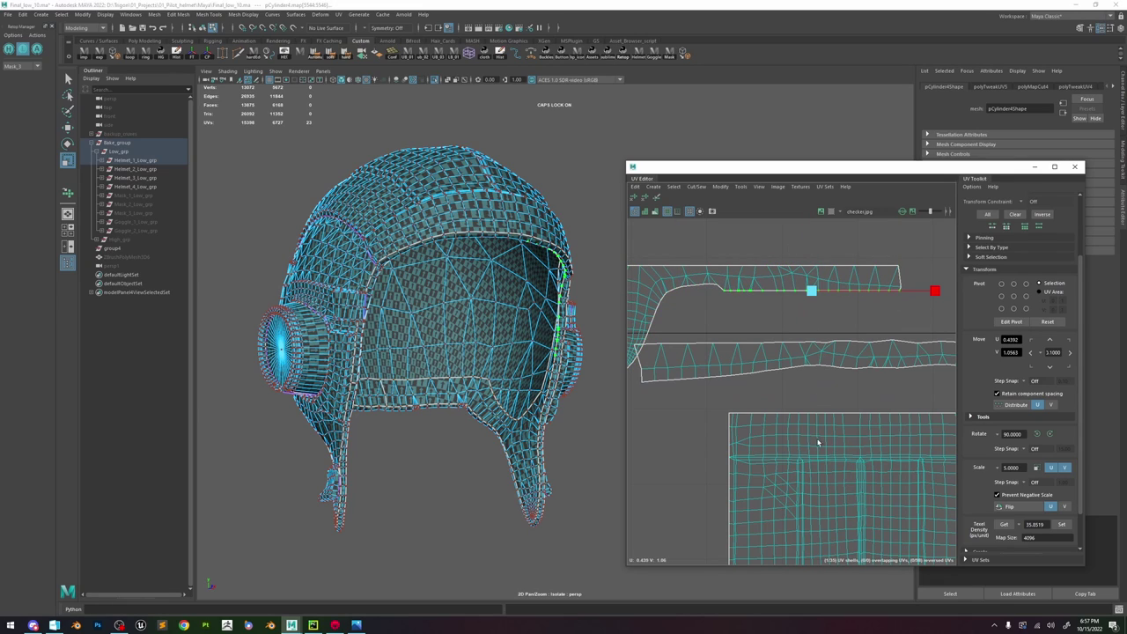
- Optimize the inner UVs between the two straightened borders and smooth the arm's transition into the tab
{"action": "key", "text": "w"}
{"action": "left_click_drag", "start_coordinate": [912, 305], "coordinate": [720, 255], "text": "shift"}
{"action": "left_click_drag", "start_coordinate": [916, 249], "coordinate": [703, 271], "text": "ctrl"}
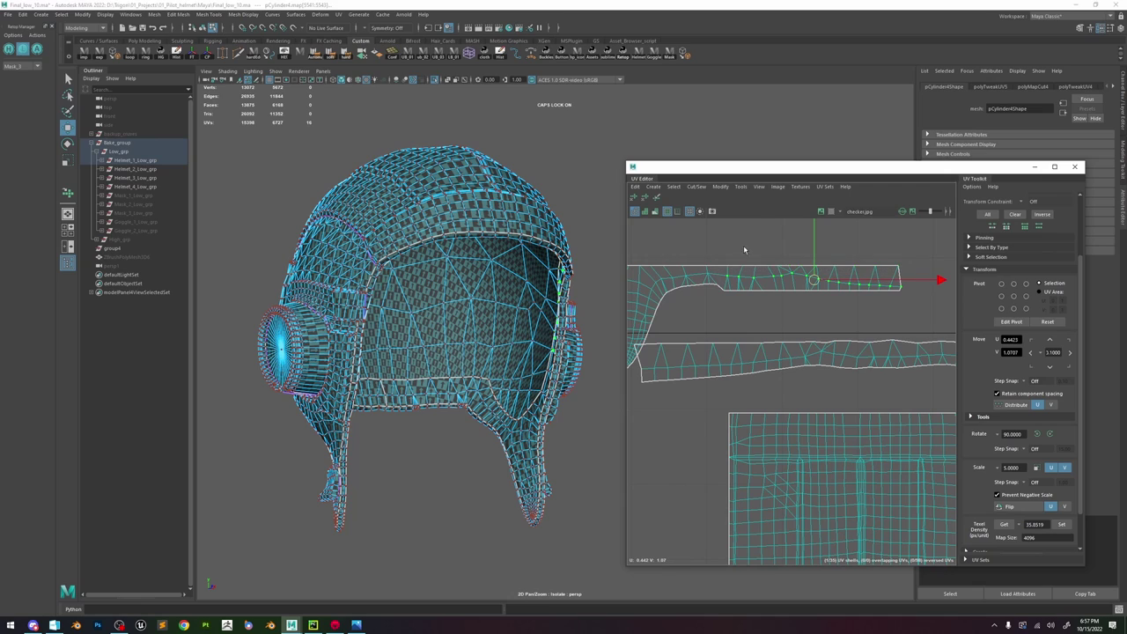
{"action": "right_click_drag", "start_coordinate": [744, 246], "coordinate": [775, 246], "text": "shift"}
{"action": "left_click", "coordinate": [692, 292]}
{"action": "double_click", "coordinate": [745, 283]}
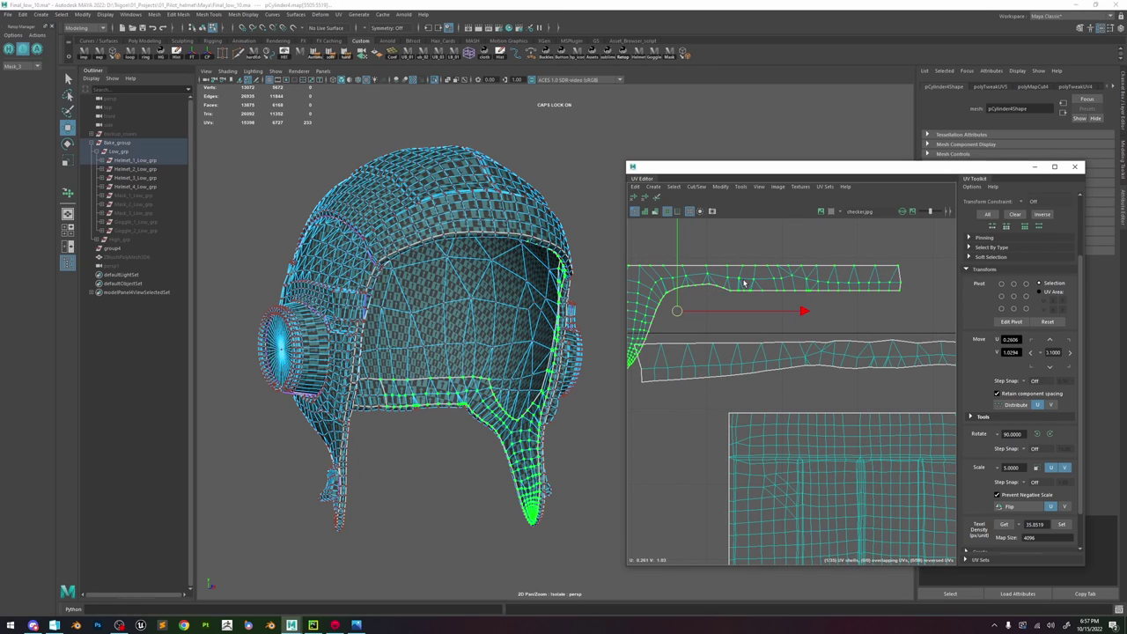
- Move the first rim half down so its right arm sits between the second rim strip and the crown shell
{"action": "scroll", "coordinate": [720, 294], "scroll_direction": "down", "scroll_amount": 5}
{"action": "left_click_drag", "start_coordinate": [698, 303], "coordinate": [713, 350]}
{"action": "key", "text": "shift+period"}
{"action": "key", "text": "shift+period"}
{"action": "key", "text": "shift+period"}
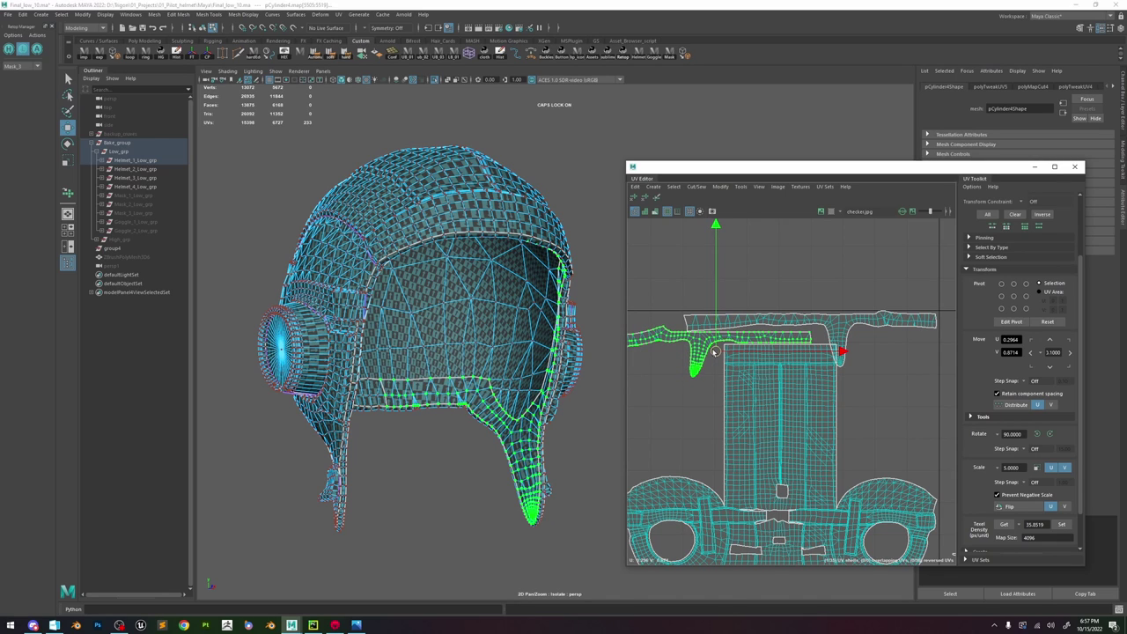
- Examine the checker pattern on the helmet around the first rim half's left arm
{"action": "middle_click_drag", "start_coordinate": [705, 353], "coordinate": [787, 349], "text": "alt"}
{"action": "left_click_drag", "start_coordinate": [594, 320], "coordinate": [564, 282], "text": "alt"}
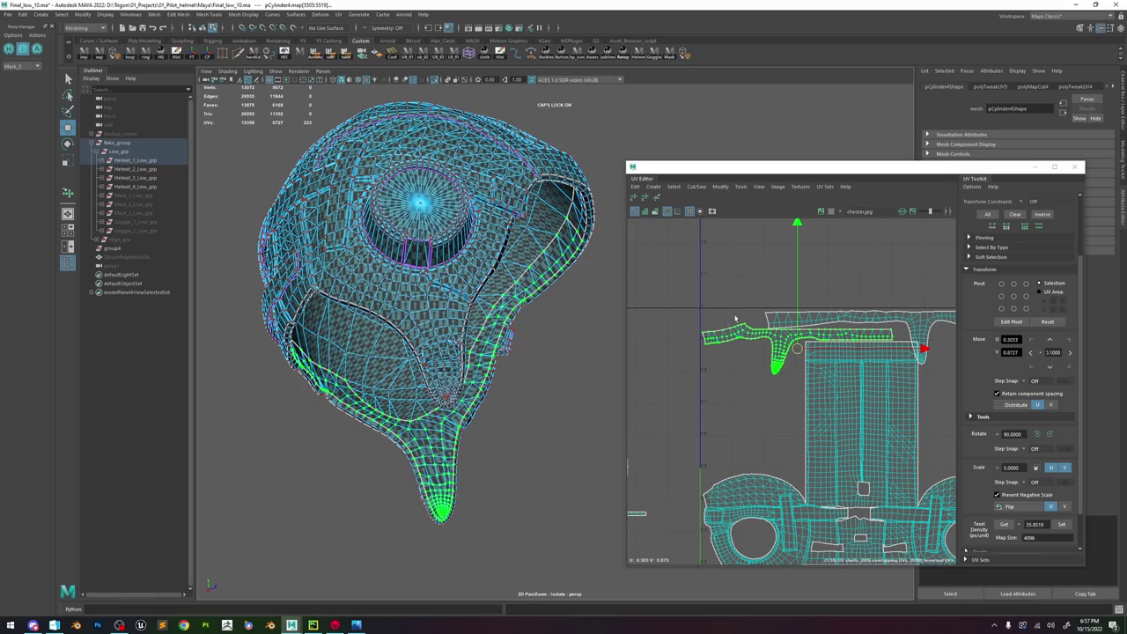
{"action": "left_click_drag", "start_coordinate": [761, 313], "coordinate": [696, 367]}
{"action": "left_click_drag", "start_coordinate": [577, 302], "coordinate": [482, 336], "text": "alt"}
{"action": "key", "text": "f"}
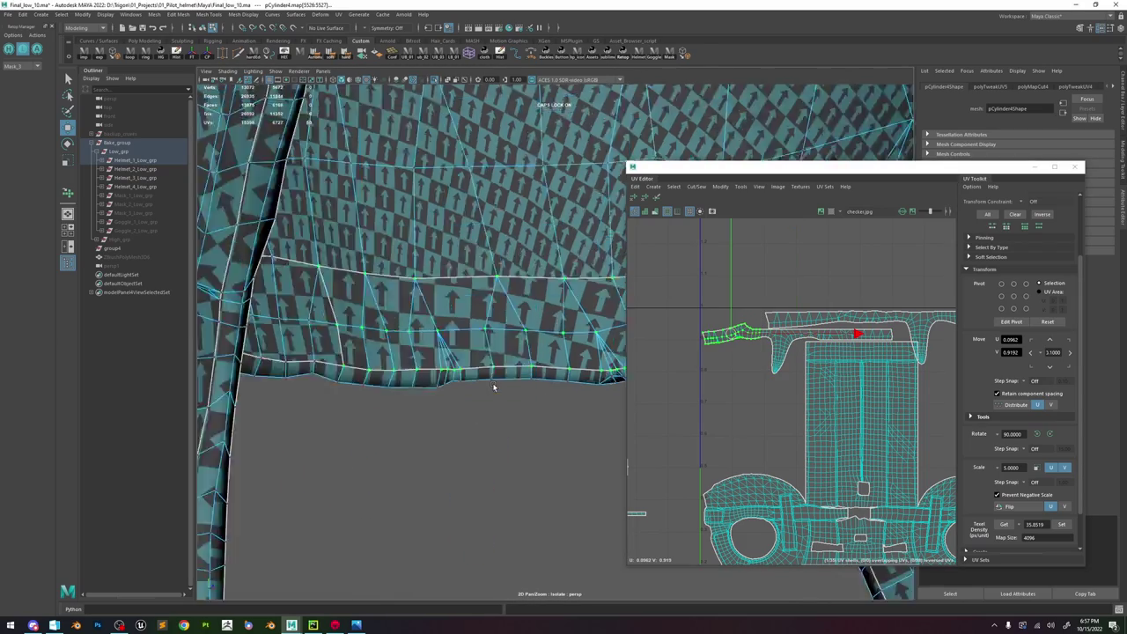
{"action": "scroll", "coordinate": [494, 384], "scroll_direction": "down", "scroll_amount": 5}
{"action": "mouse_move", "coordinate": [494, 384]}
{"action": "left_mouse_down", "text": "alt"}
{"action": "mouse_move", "coordinate": [560, 374]}
{"action": "mouse_move", "coordinate": [493, 374]}
{"action": "left_mouse_up", "text": "alt"}
{"action": "left_click", "coordinate": [700, 387]}
{"action": "middle_click_drag", "start_coordinate": [847, 304], "coordinate": [708, 294], "text": "alt"}
- Match the first rim half's texel density to the crown shell's 35.8519 at map size 4096
{"action": "double_click", "coordinate": [759, 308]}
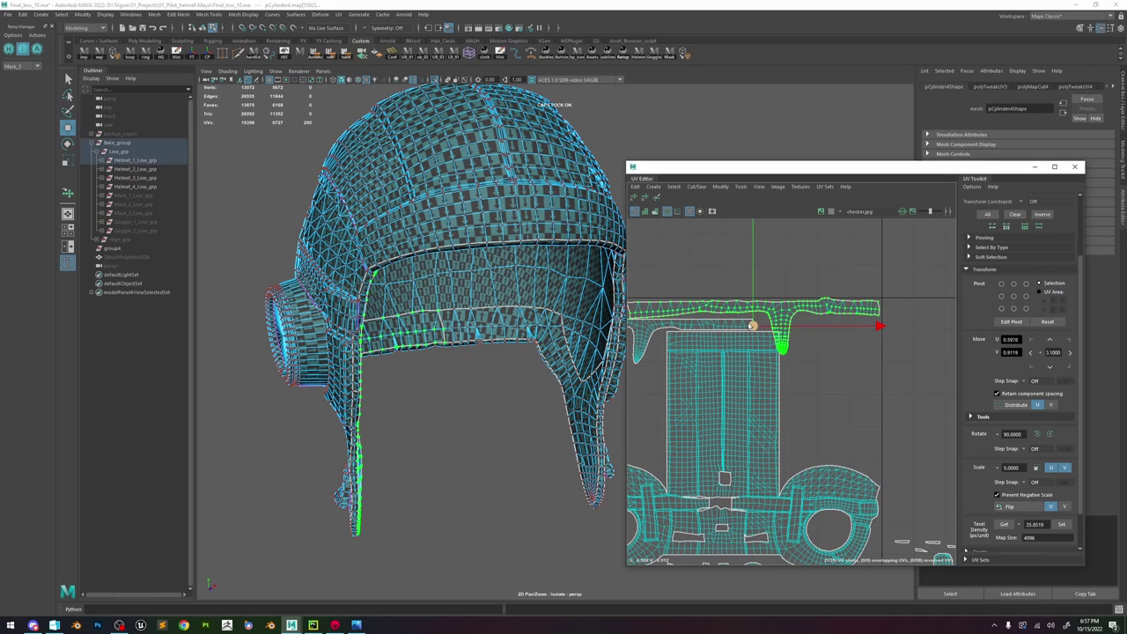
{"action": "double_click", "coordinate": [729, 329]}
{"action": "double_click", "coordinate": [772, 420]}
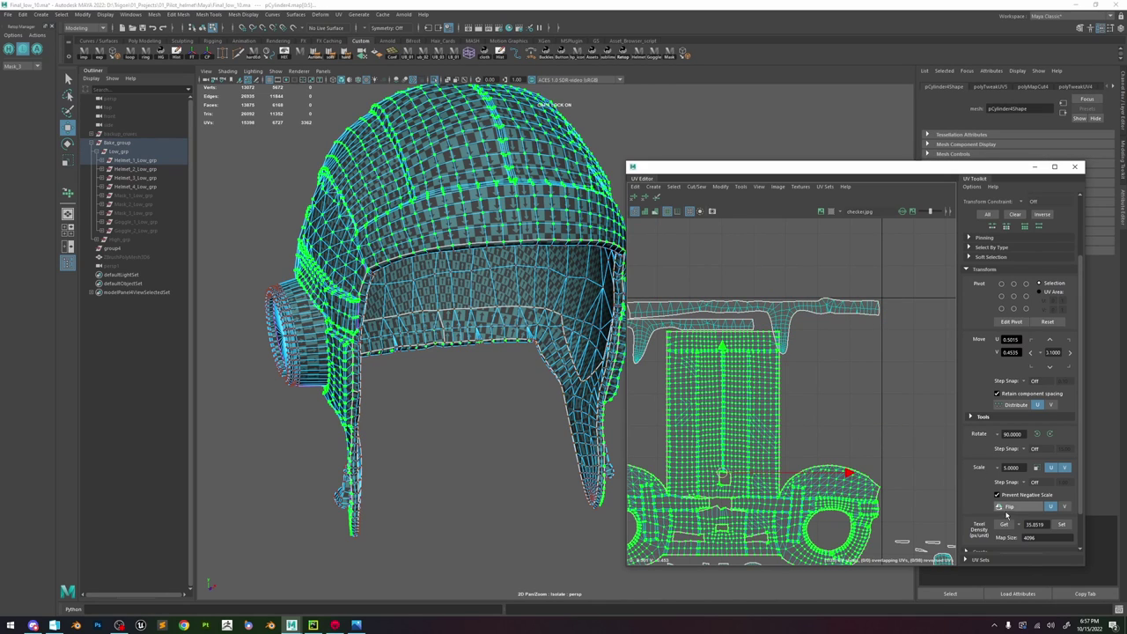
{"action": "double_click", "coordinate": [718, 330]}
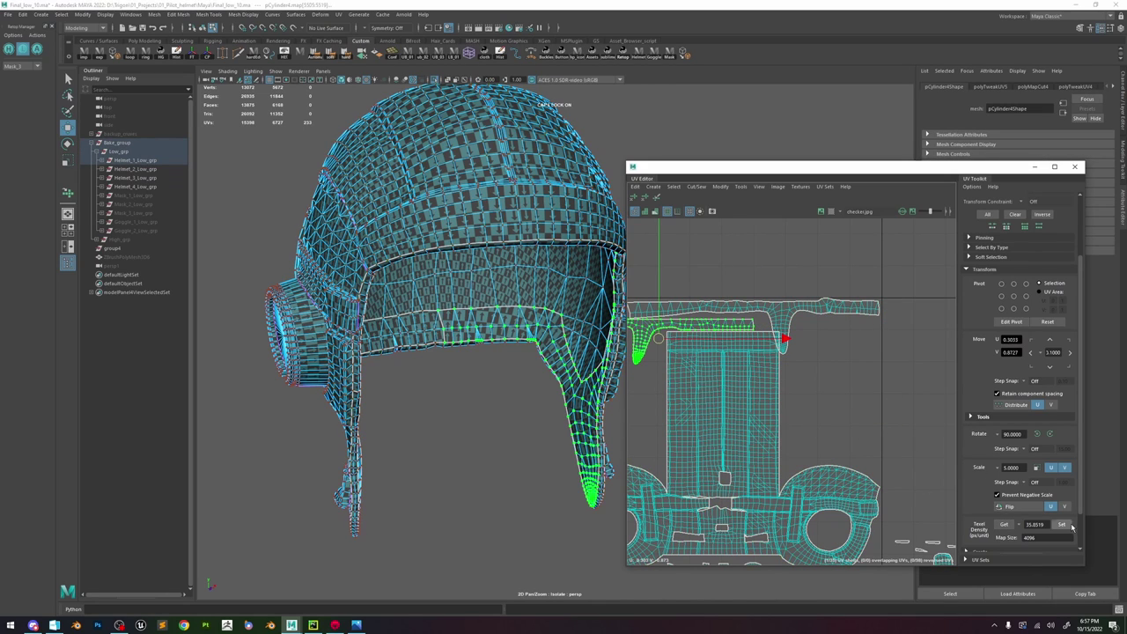
{"action": "left_click", "coordinate": [1061, 524]}
{"action": "scroll", "coordinate": [779, 373], "scroll_direction": "down", "scroll_amount": 5}
{"action": "scroll", "coordinate": [725, 353], "scroll_direction": "up", "scroll_amount": 5}
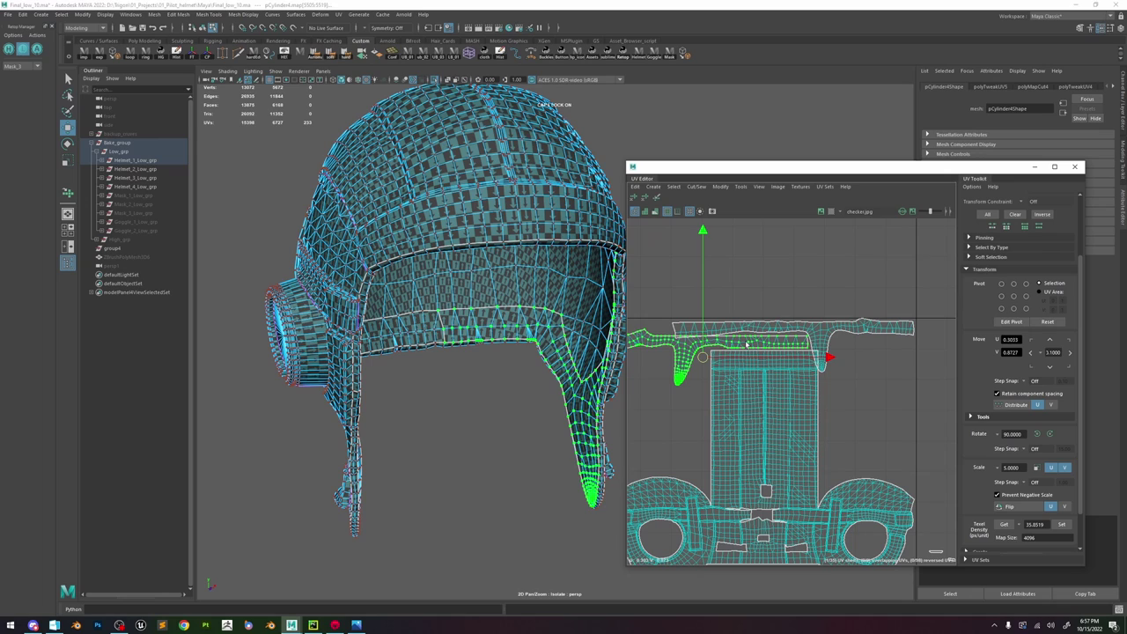
- Move the second rim half up clear of the tile and shift the first rim half right to the tile's left edge
{"action": "double_click", "coordinate": [776, 328]}
{"action": "left_click_drag", "start_coordinate": [794, 345], "coordinate": [882, 270]}
{"action": "double_click", "coordinate": [756, 336]}
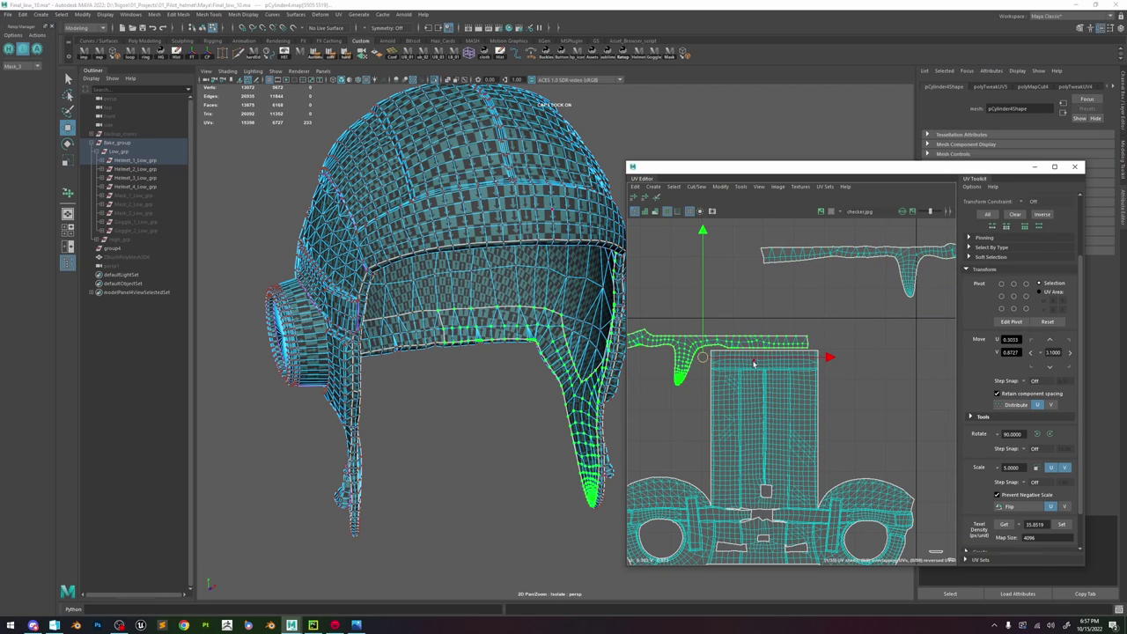
{"action": "left_click_drag", "start_coordinate": [754, 359], "coordinate": [766, 358]}
{"action": "middle_click_drag", "start_coordinate": [676, 348], "coordinate": [751, 339], "text": "alt"}
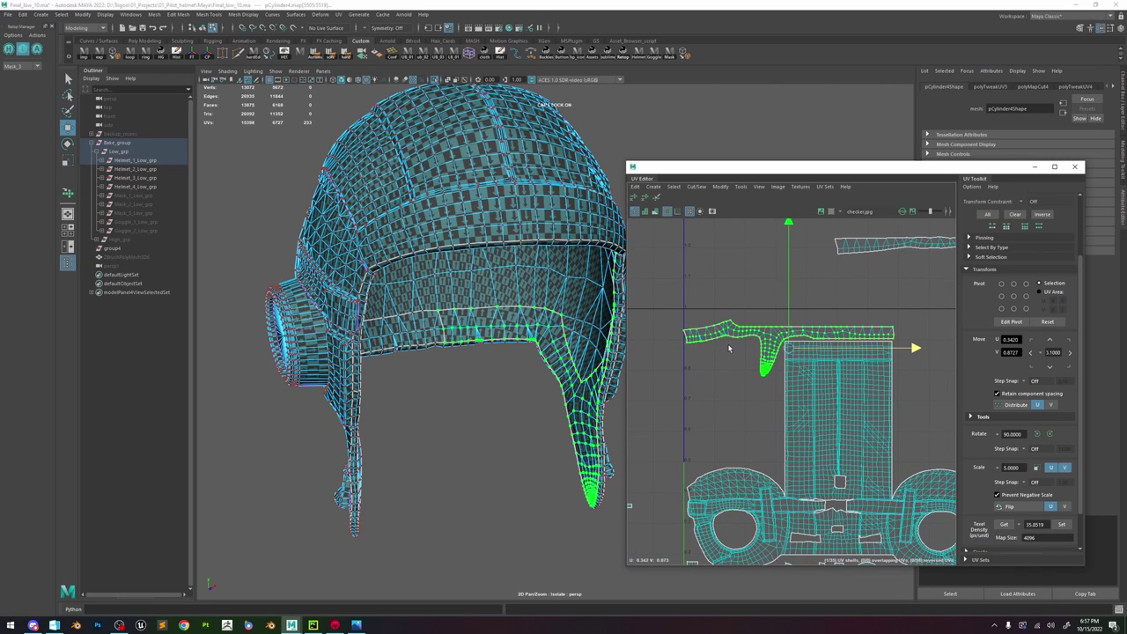
{"action": "left_click", "coordinate": [728, 348]}
- Bring the second rim half back down to the tile's upper edge, above the crown shell
{"action": "scroll", "coordinate": [730, 346], "scroll_direction": "down", "scroll_amount": 3}
{"action": "double_click", "coordinate": [803, 304]}
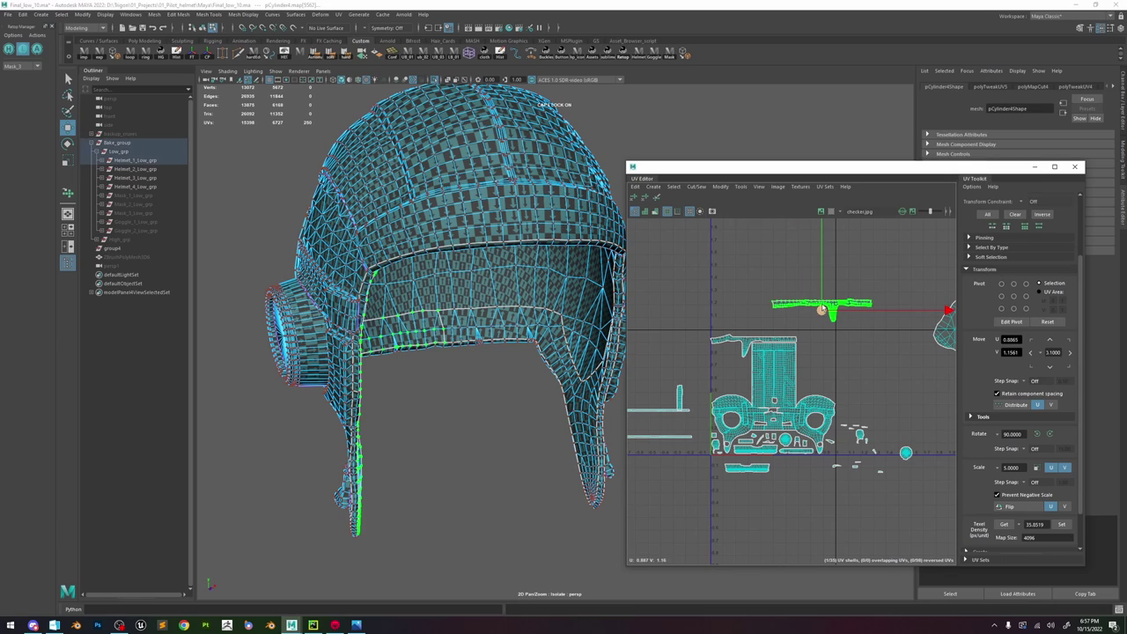
{"action": "mouse_move", "coordinate": [823, 309]}
{"action": "left_mouse_down"}
{"action": "mouse_move", "coordinate": [807, 334]}
{"action": "mouse_move", "coordinate": [825, 317]}
{"action": "left_mouse_up"}
{"action": "scroll", "coordinate": [816, 326], "scroll_direction": "up", "scroll_amount": 3}
- Select the lower border UVs of the second rim half's left arm and scale them into a straight line
{"action": "left_click", "coordinate": [736, 322]}
{"action": "left_click", "coordinate": [710, 314]}
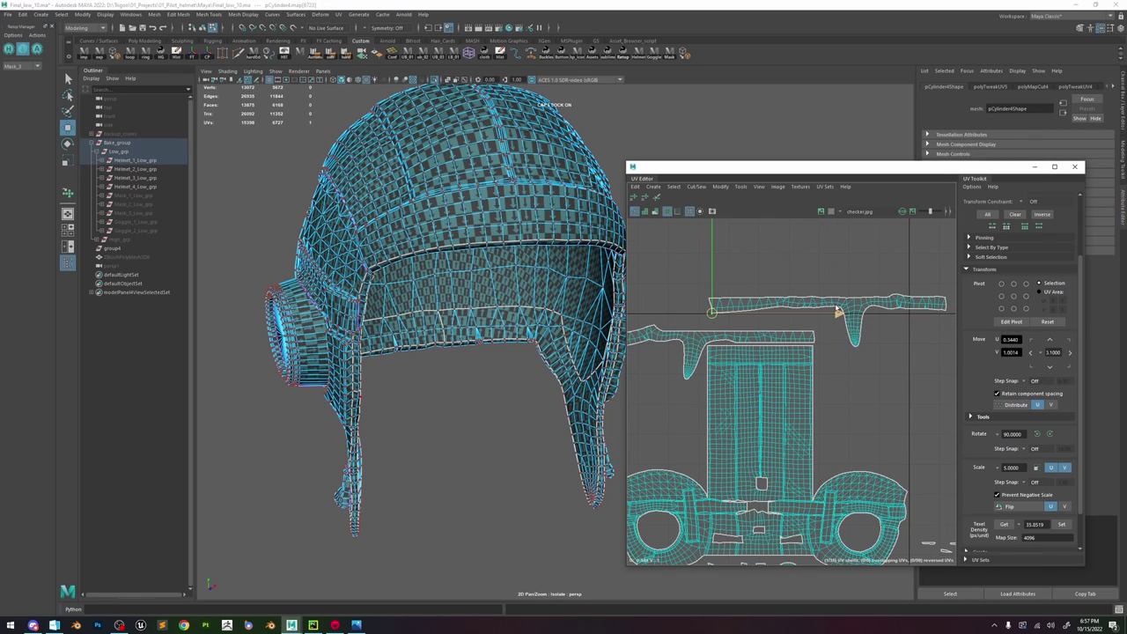
{"action": "scroll", "coordinate": [837, 310], "scroll_direction": "up", "scroll_amount": 3}
{"action": "double_click", "coordinate": [837, 308], "text": "shift"}
{"action": "scroll", "coordinate": [748, 302], "scroll_direction": "down", "scroll_amount": 3}
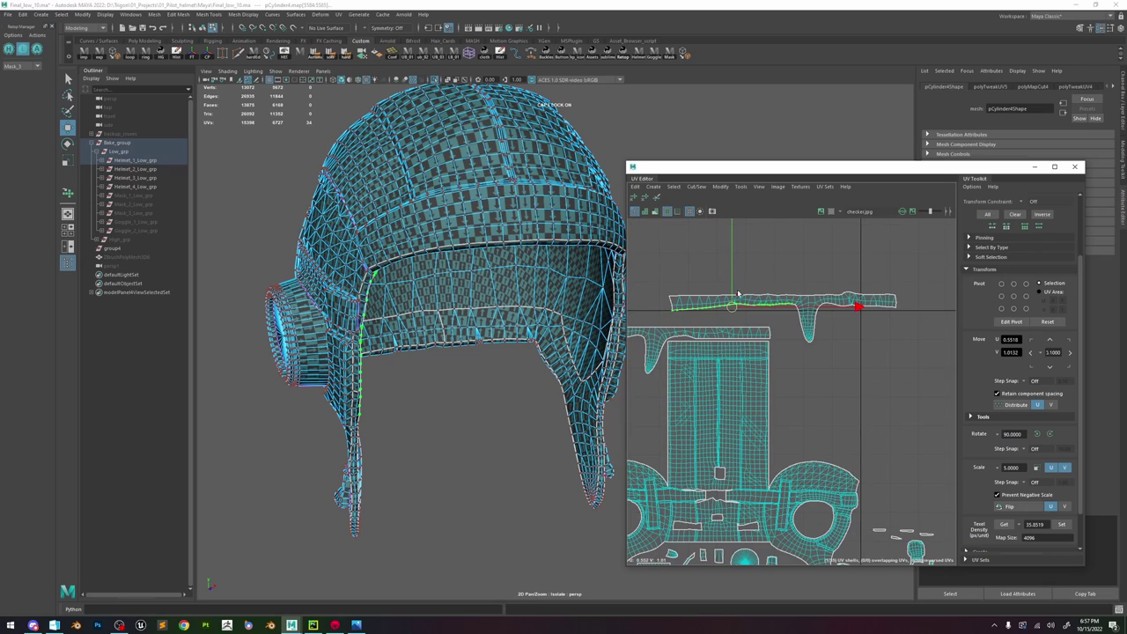
{"action": "key", "text": "r"}
- Flatten the upper border UVs of the second rim half's left arm into a straight line
{"action": "left_click", "coordinate": [671, 297]}
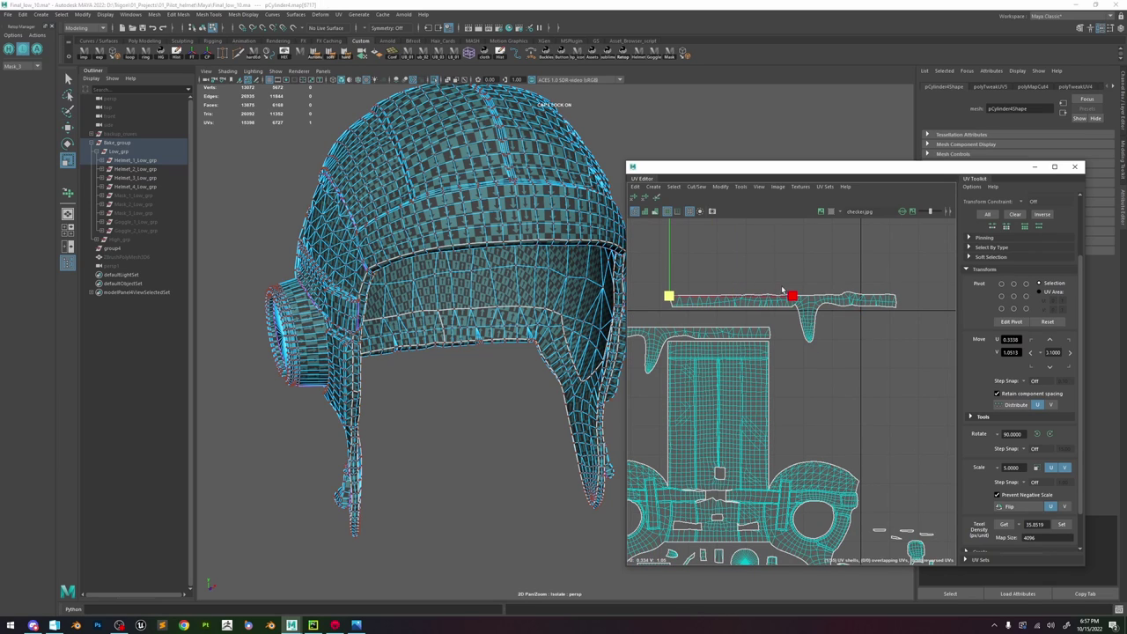
{"action": "scroll", "coordinate": [801, 286], "scroll_direction": "up", "scroll_amount": 4}
{"action": "double_click", "coordinate": [781, 307], "text": "shift"}
{"action": "scroll", "coordinate": [929, 314], "scroll_direction": "down", "scroll_amount": 2}
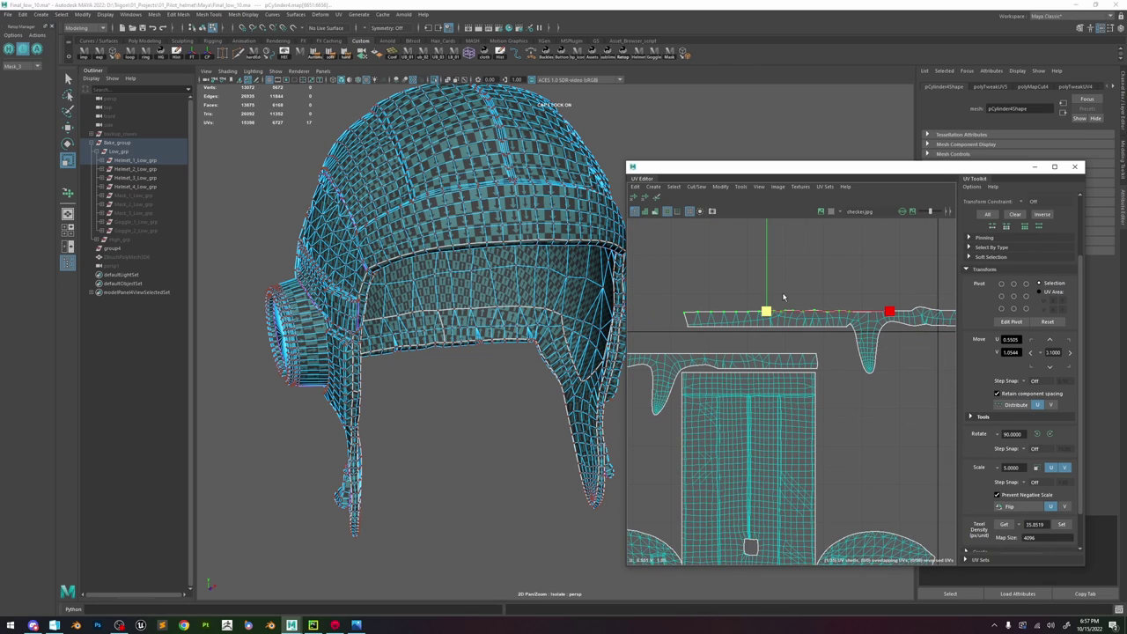
{"action": "key", "text": "w"}
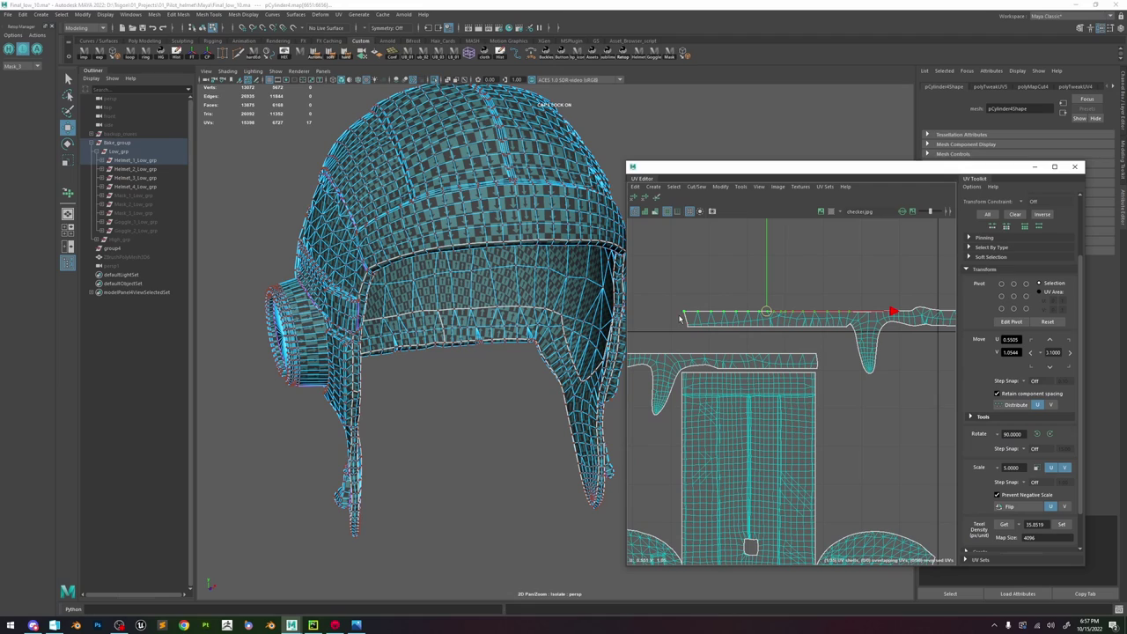
- Select the inner UVs of the second rim half's left arm and optimize them between the straightened borders
{"action": "double_click", "coordinate": [850, 326]}
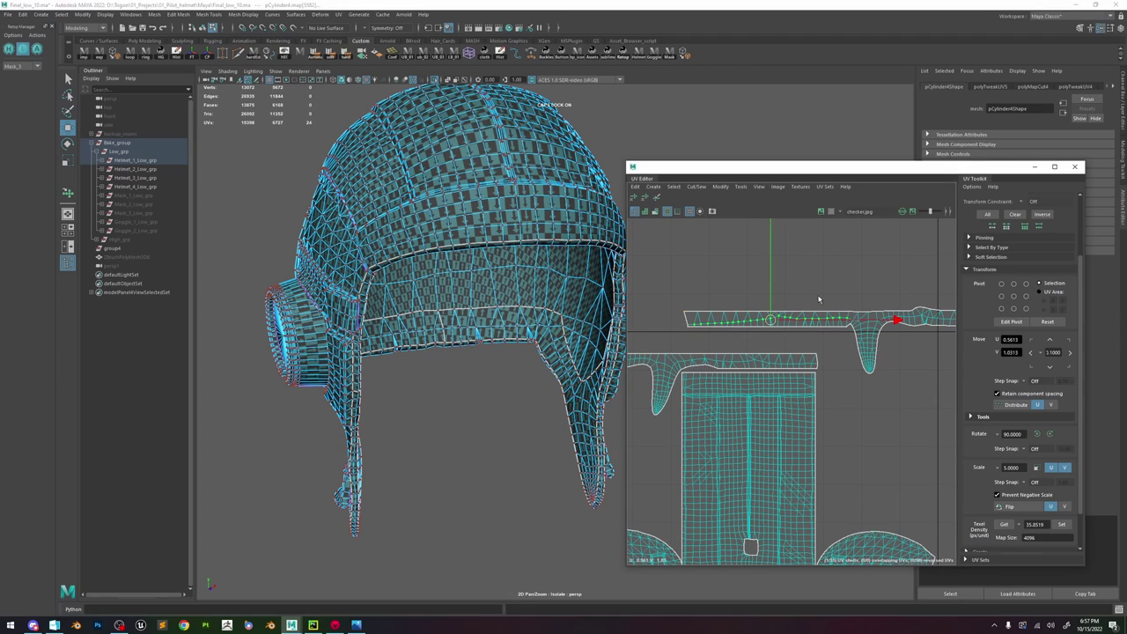
{"action": "left_click", "coordinate": [686, 325], "text": "shift"}
{"action": "left_click", "coordinate": [694, 280]}
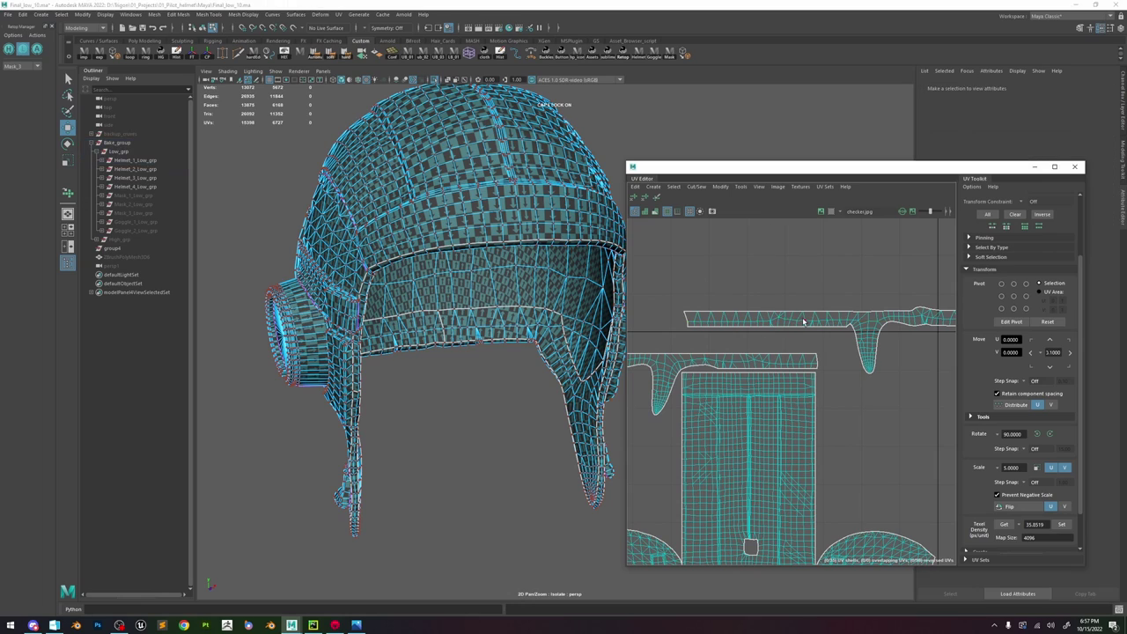
{"action": "double_click", "coordinate": [807, 322]}
{"action": "left_click_drag", "start_coordinate": [844, 339], "coordinate": [860, 318]}
{"action": "right_click_drag", "start_coordinate": [849, 307], "coordinate": [859, 310], "text": "shift"}
- Move the second rim half down into the top of the tile and set its texel density to 35.8519
{"action": "scroll", "coordinate": [889, 368], "scroll_direction": "down", "scroll_amount": 3}
{"action": "double_click", "coordinate": [879, 356]}
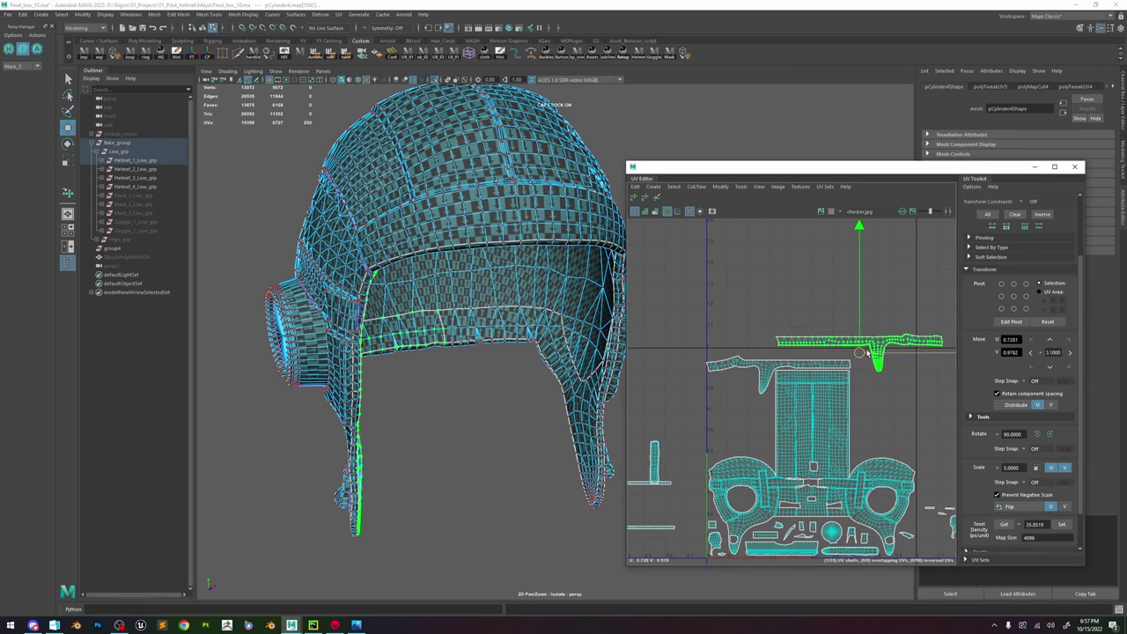
{"action": "middle_click_drag", "start_coordinate": [918, 365], "coordinate": [914, 377]}
{"action": "left_click", "coordinate": [1065, 524]}
{"action": "scroll", "coordinate": [867, 387], "scroll_direction": "up", "scroll_amount": 4}
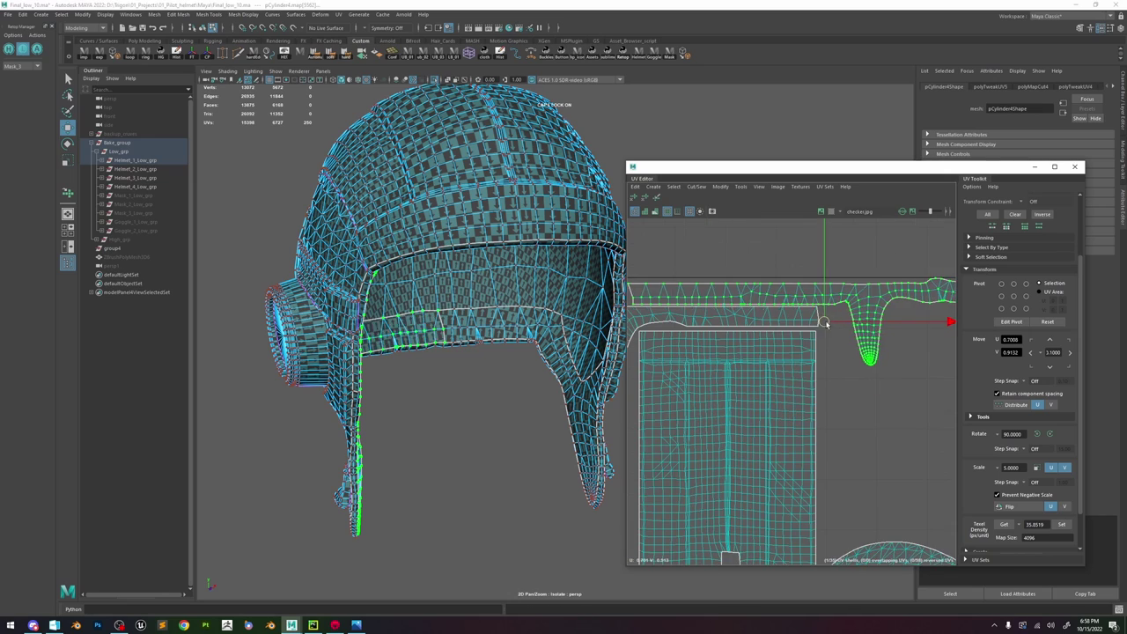
- Slide the second rim half left so its tab sits closer to the end of the first rim half's arm
{"action": "left_click_drag", "start_coordinate": [826, 321], "coordinate": [808, 322]}
{"action": "scroll", "coordinate": [815, 324], "scroll_direction": "down", "scroll_amount": 3}
{"action": "left_click_drag", "start_coordinate": [936, 323], "coordinate": [931, 322]}
{"action": "scroll", "coordinate": [892, 311], "scroll_direction": "up", "scroll_amount": 2}
{"action": "scroll", "coordinate": [876, 301], "scroll_direction": "down", "scroll_amount": 3}
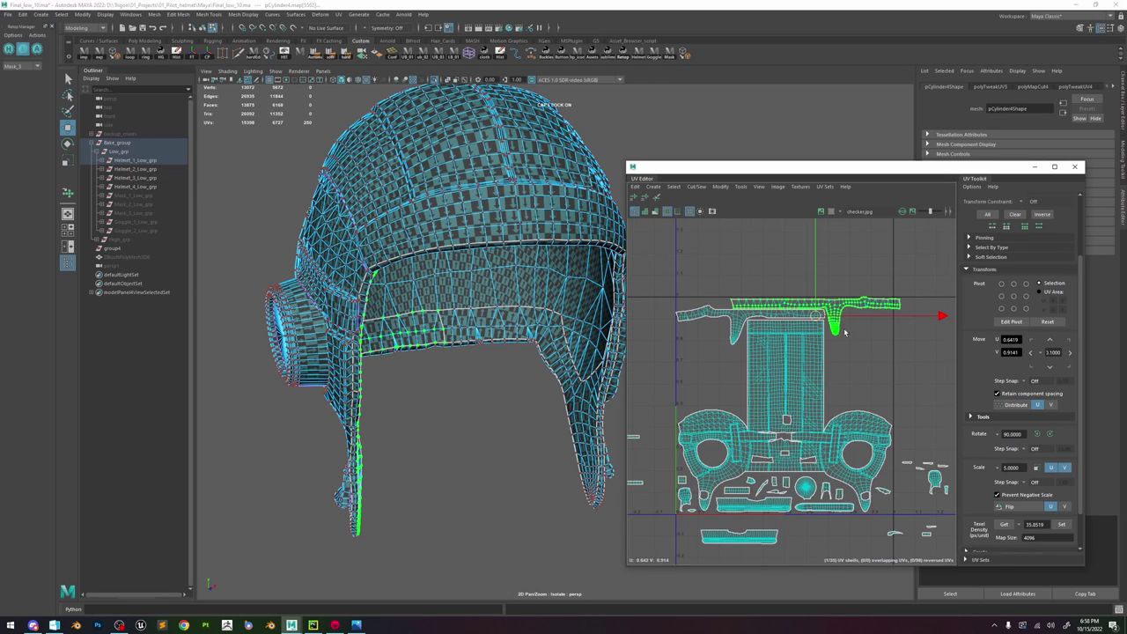
- Nudge the second rim half slightly farther left against the first rim half and check the overall layout
{"action": "scroll", "coordinate": [826, 321], "scroll_direction": "up", "scroll_amount": 3}
{"action": "middle_click_drag", "start_coordinate": [734, 308], "coordinate": [806, 313], "text": "alt"}
{"action": "double_click", "coordinate": [850, 313]}
{"action": "double_click", "coordinate": [876, 293]}
{"action": "left_click_drag", "start_coordinate": [924, 312], "coordinate": [918, 312]}
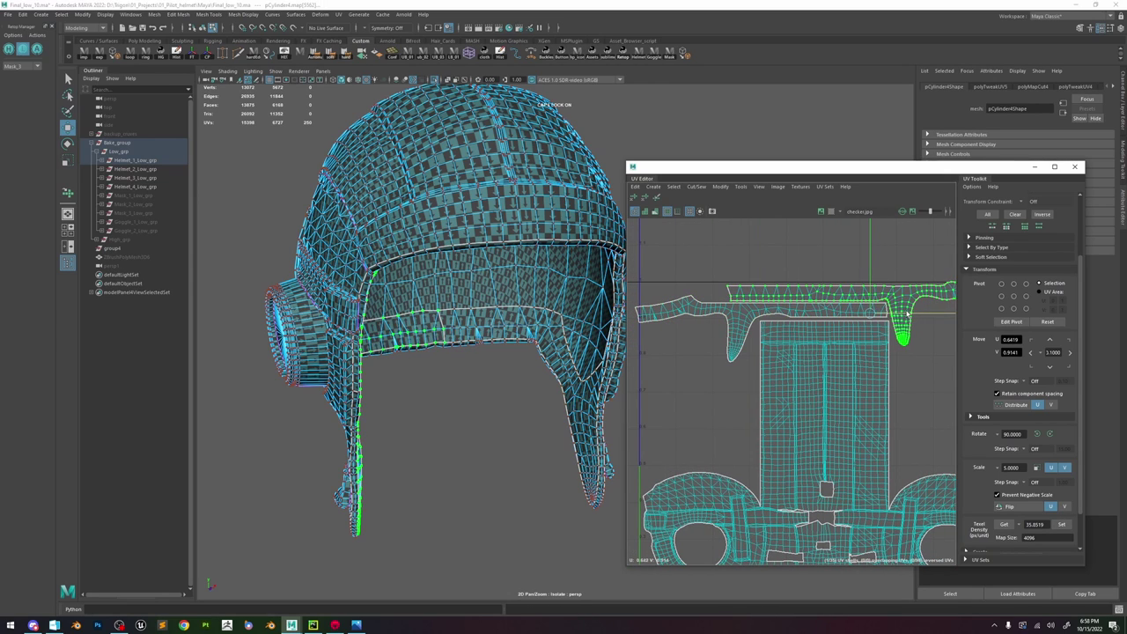
{"action": "left_click", "coordinate": [939, 339]}
{"action": "middle_click_drag", "start_coordinate": [944, 337], "coordinate": [877, 345], "text": "alt"}
{"action": "scroll", "coordinate": [939, 306], "scroll_direction": "down", "scroll_amount": 3}
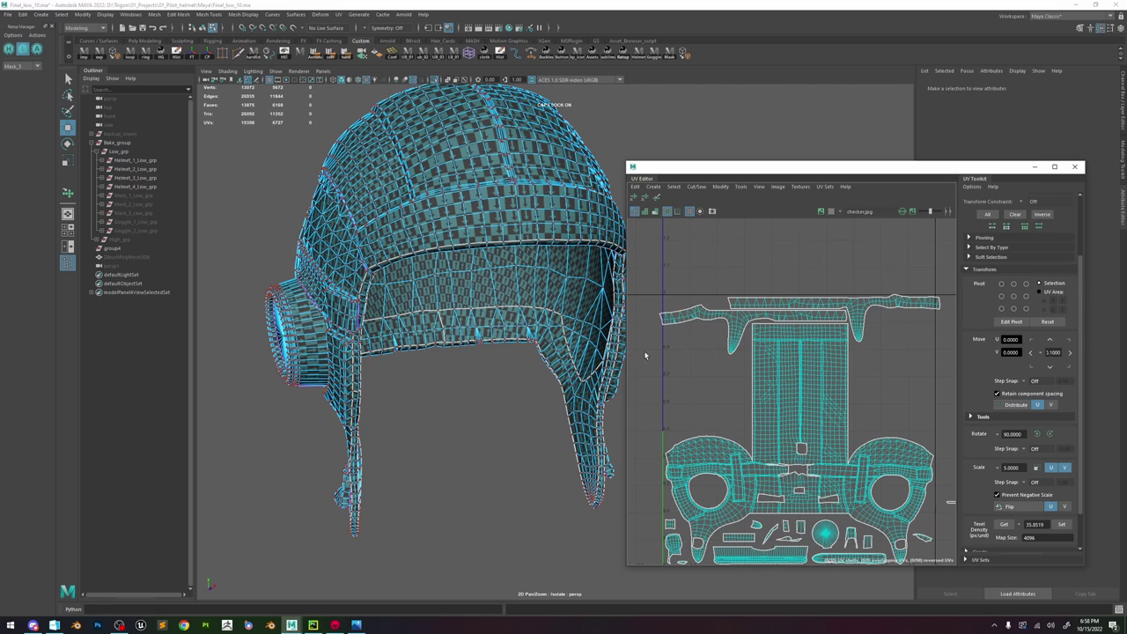
{"action": "scroll", "coordinate": [759, 389], "scroll_direction": "down", "scroll_amount": 3}
{"action": "middle_click_drag", "start_coordinate": [739, 509], "coordinate": [745, 468], "text": "alt"}
{"action": "scroll", "coordinate": [737, 462], "scroll_direction": "up", "scroll_amount": 5}
{"action": "scroll", "coordinate": [721, 416], "scroll_direction": "down", "scroll_amount": 4}
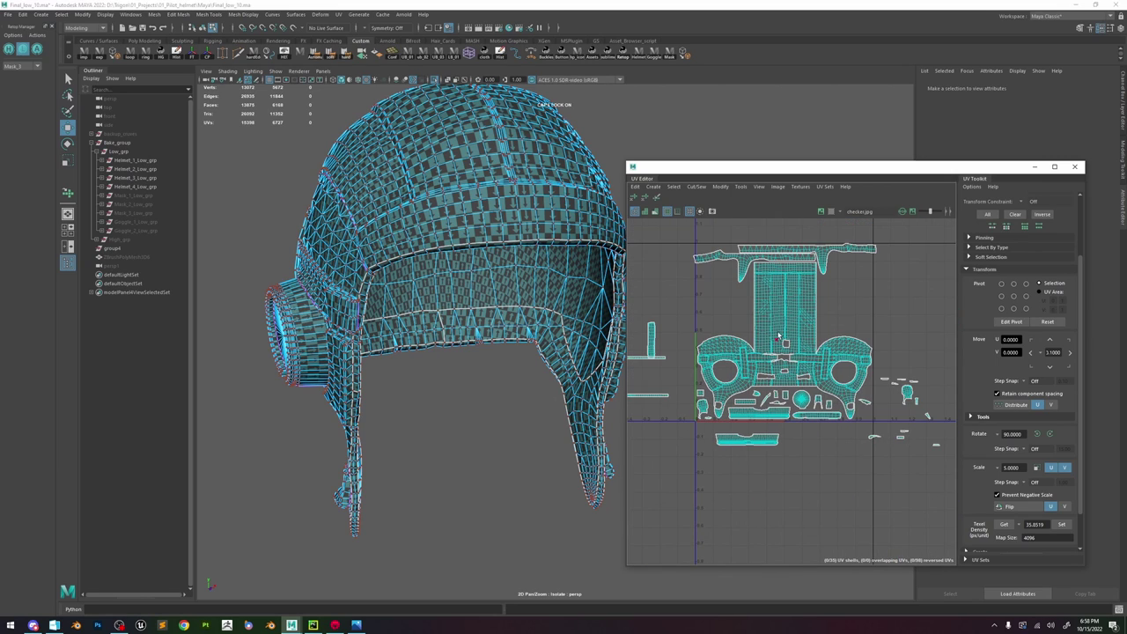
- Select the crown shell and both rim halves together, then scale and centre them to fit the tile
{"action": "left_click", "coordinate": [779, 337]}
{"action": "scroll", "coordinate": [773, 257], "scroll_direction": "up", "scroll_amount": 3}
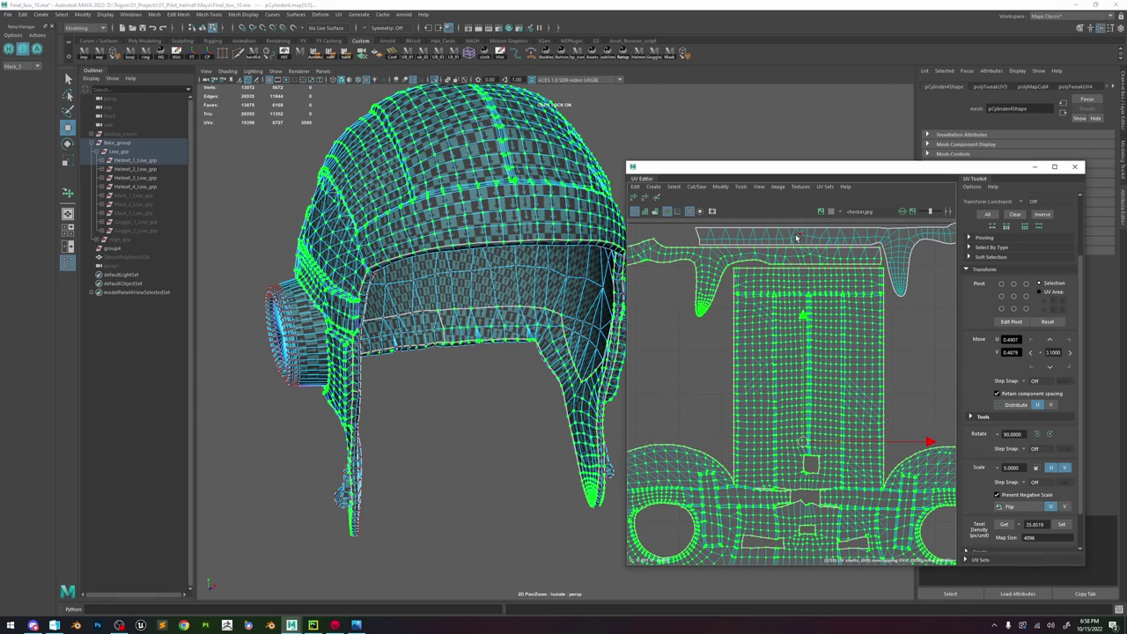
{"action": "scroll", "coordinate": [798, 294], "scroll_direction": "down", "scroll_amount": 3}
{"action": "key", "text": "r"}
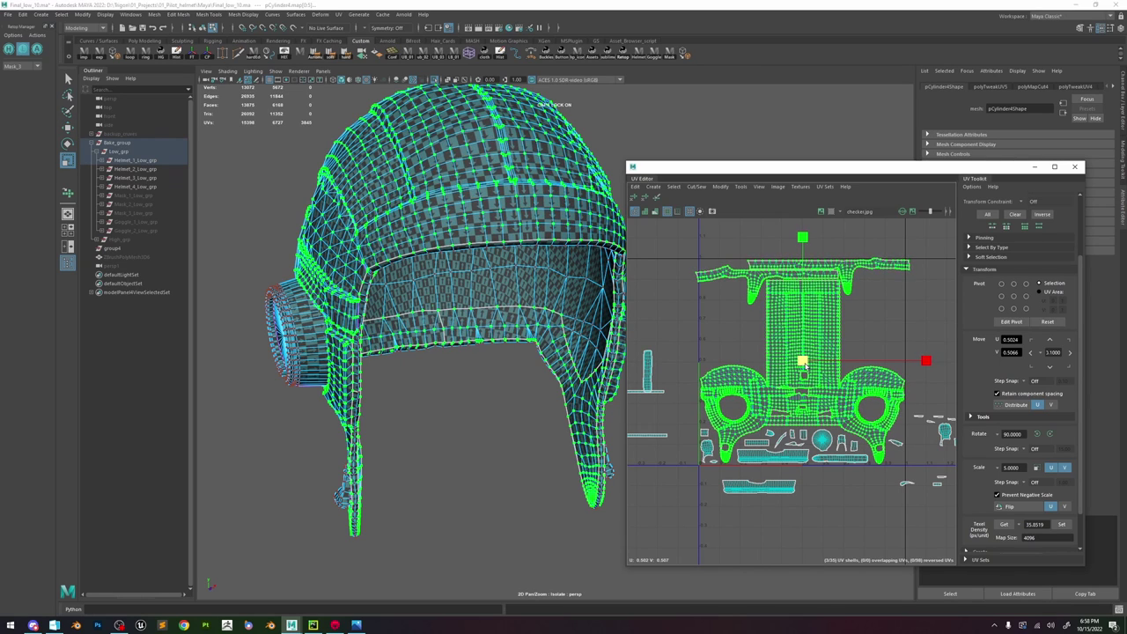
{"action": "scroll", "coordinate": [789, 377], "scroll_direction": "up", "scroll_amount": 3}
{"action": "key", "text": "w"}
{"action": "left_click_drag", "start_coordinate": [863, 339], "coordinate": [822, 341]}
{"action": "key", "text": "r"}
{"action": "middle_click_drag", "start_coordinate": [867, 370], "coordinate": [782, 354], "text": "alt"}
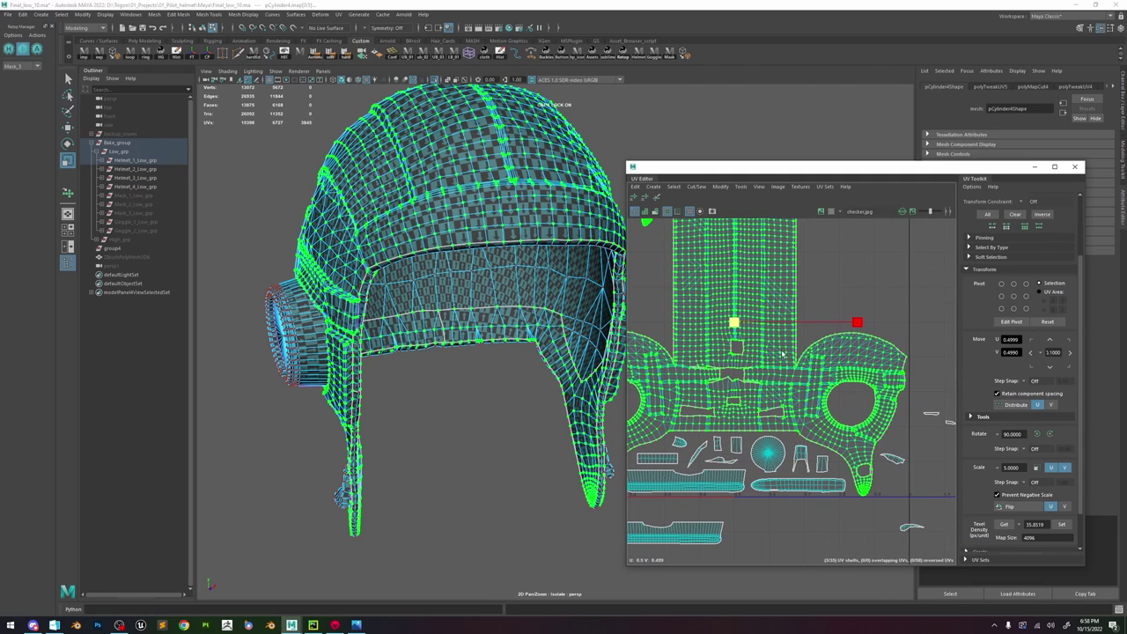
{"action": "key", "text": "w"}
{"action": "left_click_drag", "start_coordinate": [735, 300], "coordinate": [736, 299]}
{"action": "middle_click_drag", "start_coordinate": [738, 294], "coordinate": [744, 438], "text": "alt"}
{"action": "scroll", "coordinate": [770, 321], "scroll_direction": "up", "scroll_amount": 1}
- Nudge the second rim half up slightly to widen its gap from the first rim half
{"action": "left_click", "coordinate": [805, 308]}
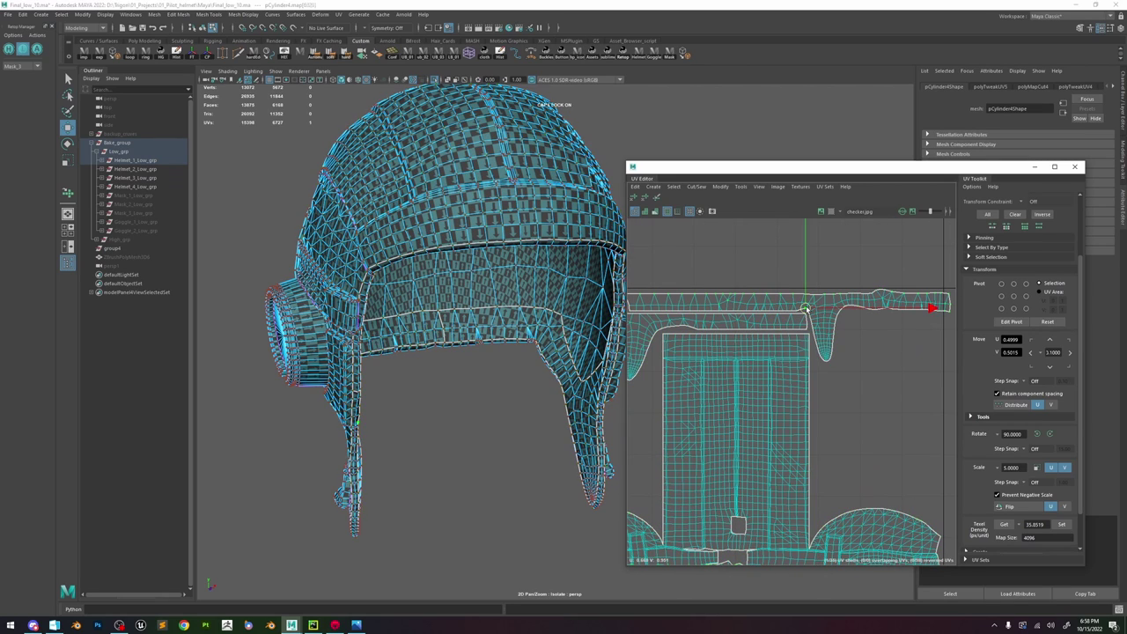
{"action": "double_click", "coordinate": [805, 308]}
{"action": "left_click_drag", "start_coordinate": [788, 296], "coordinate": [788, 294]}
{"action": "left_click", "coordinate": [850, 385]}
{"action": "scroll", "coordinate": [792, 353], "scroll_direction": "down", "scroll_amount": 4}
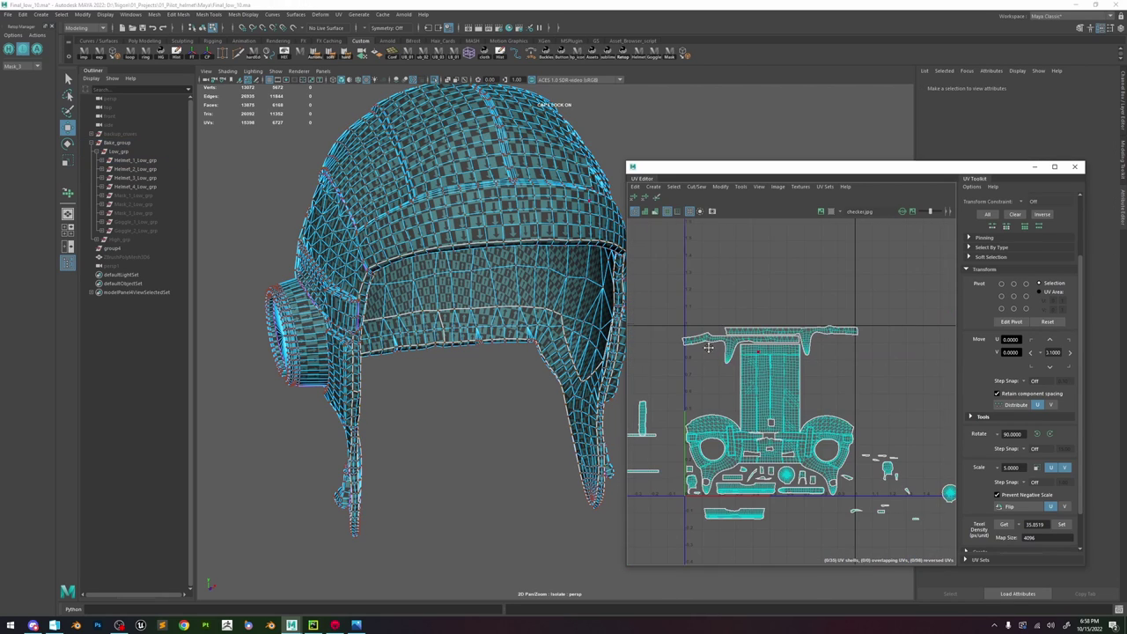
- Straighten the left end UVs of the first rim half into a vertical edge near the tile's left border
{"action": "middle_click_drag", "start_coordinate": [708, 347], "coordinate": [737, 338], "text": "alt"}
{"action": "scroll", "coordinate": [713, 337], "scroll_direction": "up", "scroll_amount": 5}
{"action": "left_click", "coordinate": [717, 332]}
{"action": "key", "text": "b"}
{"action": "left_click_drag", "start_coordinate": [772, 343], "coordinate": [629, 326]}
{"action": "left_click", "coordinate": [705, 322]}
{"action": "left_click", "coordinate": [714, 322]}
{"action": "key", "text": "b"}
{"action": "key", "text": "r"}
{"action": "key", "text": "w"}
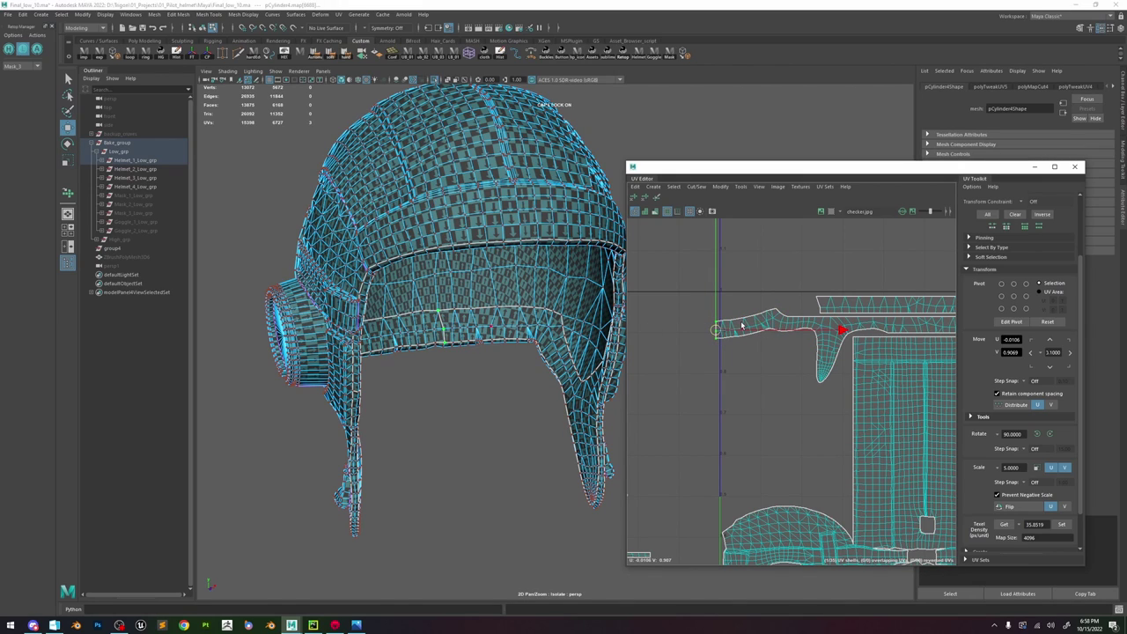
- Select the UVs near the first rim half's left end and optimize them repeatedly to even out the mesh
{"action": "left_click_drag", "start_coordinate": [743, 332], "coordinate": [767, 354]}
{"action": "right_click_drag", "start_coordinate": [731, 286], "coordinate": [748, 284], "text": "shift"}
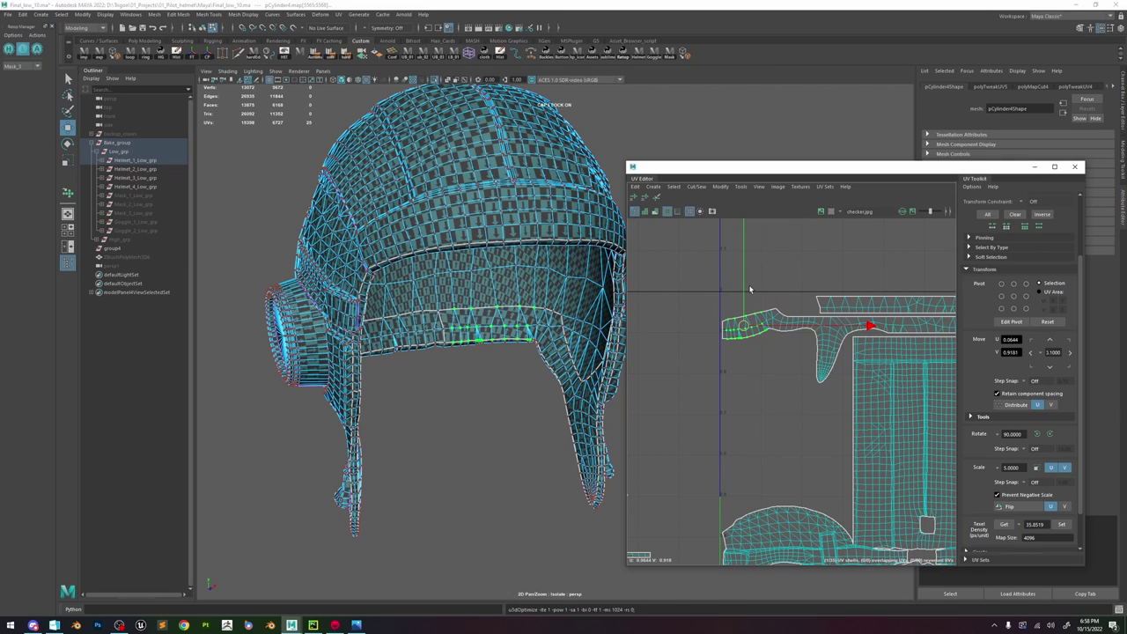
{"action": "key", "text": "g"}
{"action": "left_click_drag", "start_coordinate": [739, 337], "coordinate": [737, 352]}
{"action": "key", "text": "g"}
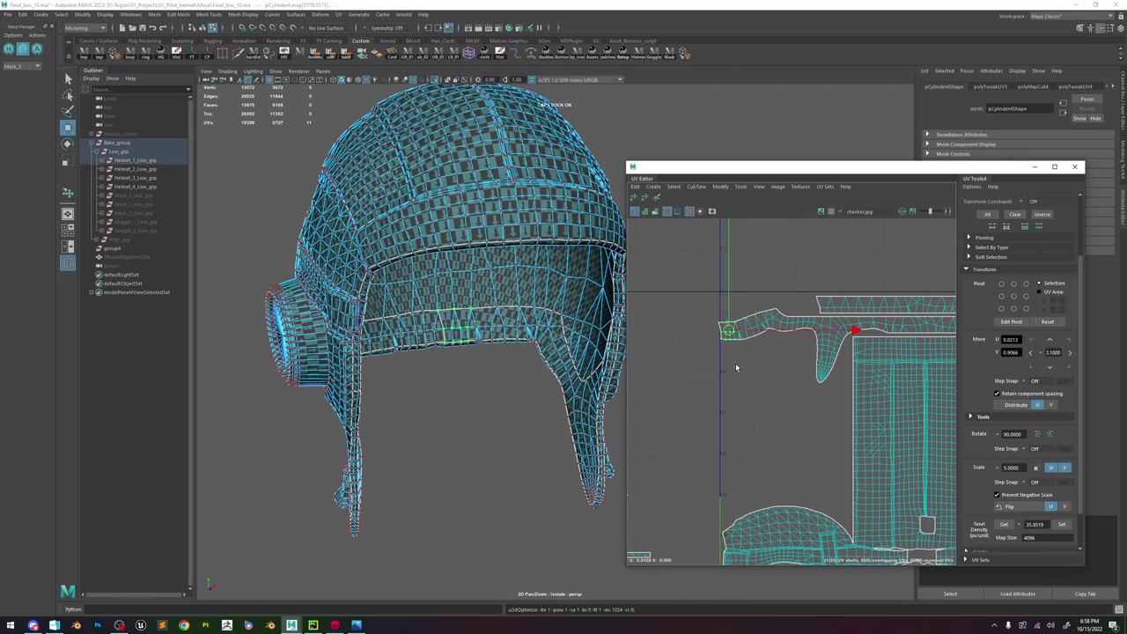
- Move the first rim half's left end UVs to the right, just inside the tile's left border
{"action": "left_click", "coordinate": [738, 343]}
{"action": "scroll", "coordinate": [709, 323], "scroll_direction": "up", "scroll_amount": 3}
{"action": "left_click", "coordinate": [725, 325]}
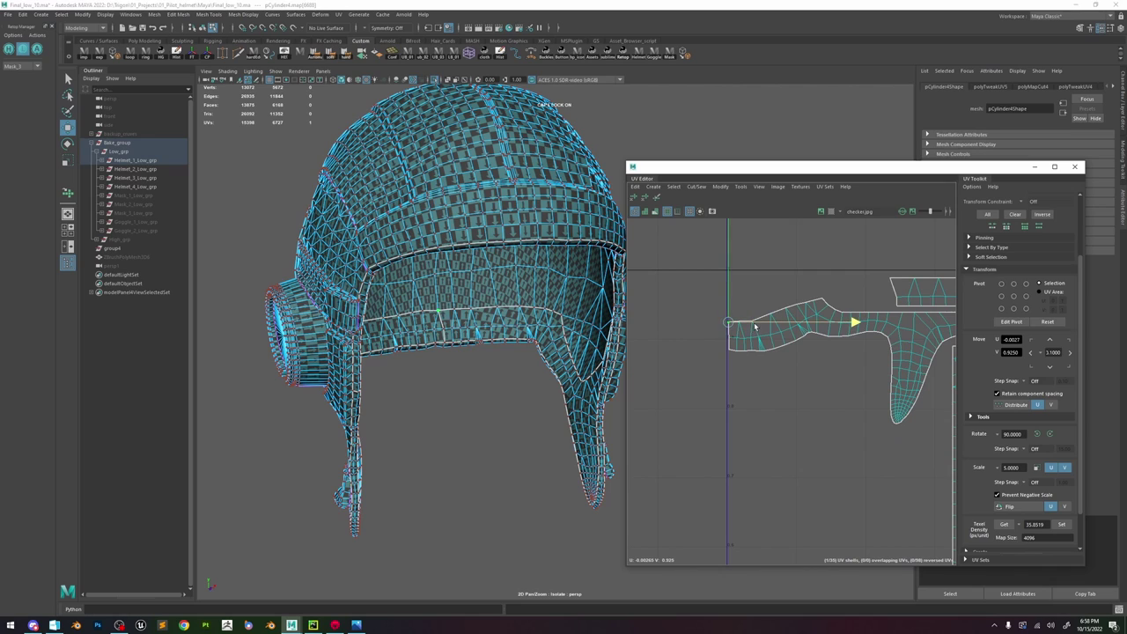
{"action": "left_click_drag", "start_coordinate": [733, 371], "coordinate": [752, 341]}
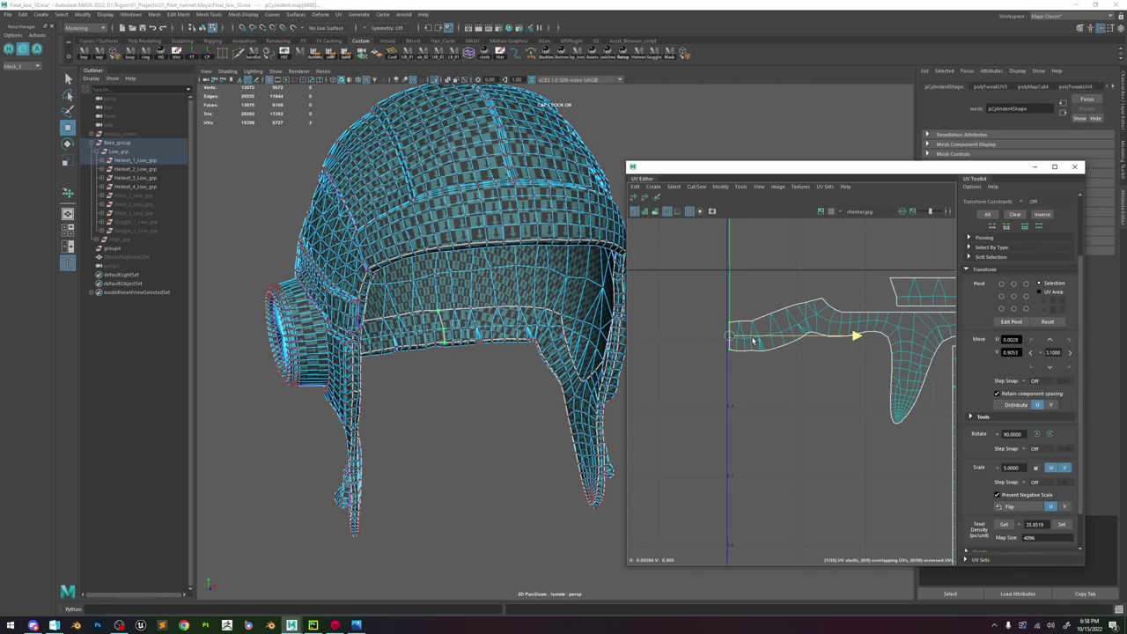
{"action": "scroll", "coordinate": [732, 351], "scroll_direction": "down", "scroll_amount": 2}
{"action": "left_click", "coordinate": [728, 351]}
{"action": "scroll", "coordinate": [728, 350], "scroll_direction": "down", "scroll_amount": 5}
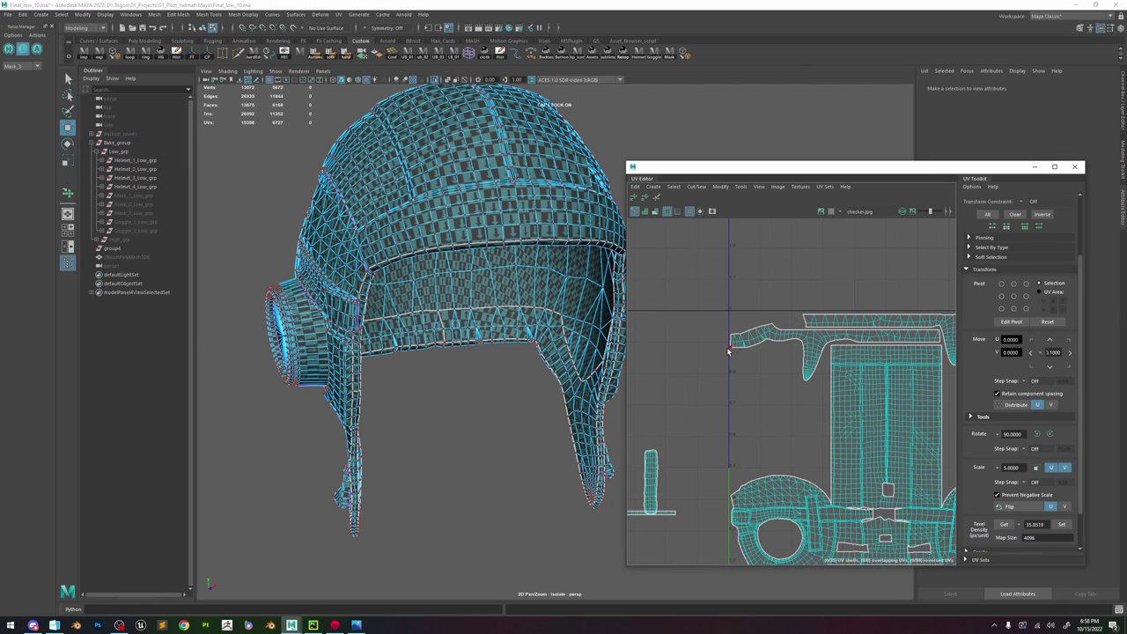
- Straighten the first rim half's left end UVs into a vertical edge just inside the tile's left border
{"action": "scroll", "coordinate": [728, 351], "scroll_direction": "up", "scroll_amount": 5}
{"action": "left_click", "coordinate": [742, 295]}
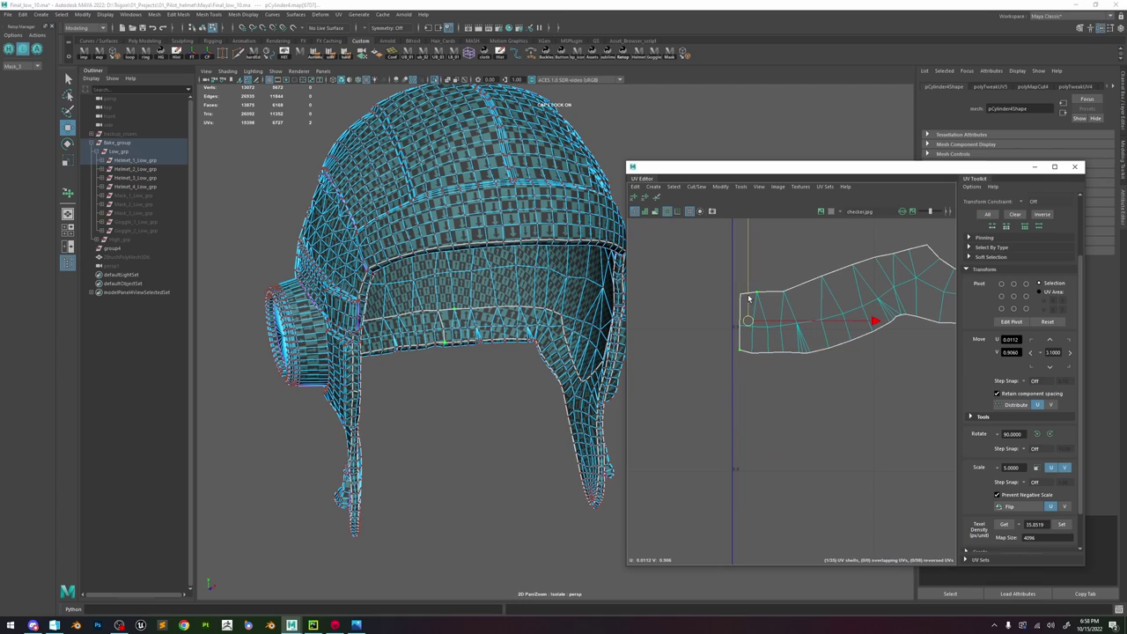
{"action": "key", "text": "r"}
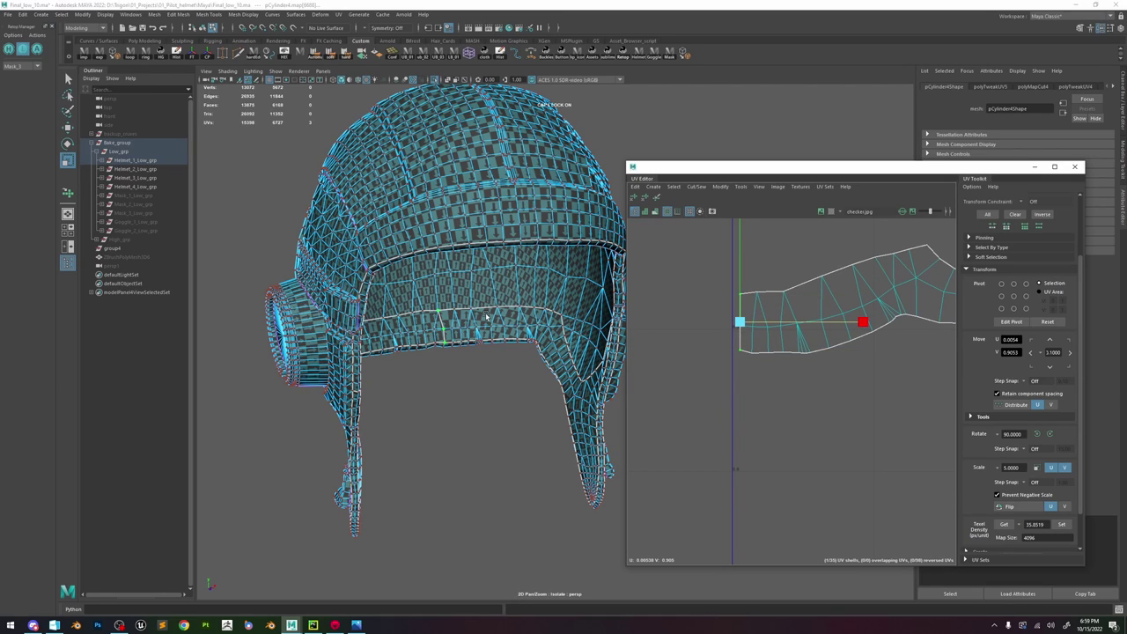
{"action": "key", "text": "w"}
{"action": "scroll", "coordinate": [828, 368], "scroll_direction": "down", "scroll_amount": 3}
- Select the UVs along the first rim half's left arm in overlapping groups and optimize them to even out the mesh
{"action": "left_click", "coordinate": [828, 368]}
{"action": "middle_click_drag", "start_coordinate": [887, 302], "coordinate": [850, 295], "text": "alt"}
{"action": "left_click_drag", "start_coordinate": [852, 293], "coordinate": [744, 377]}
{"action": "right_click_drag", "start_coordinate": [780, 303], "coordinate": [801, 305], "text": "shift"}
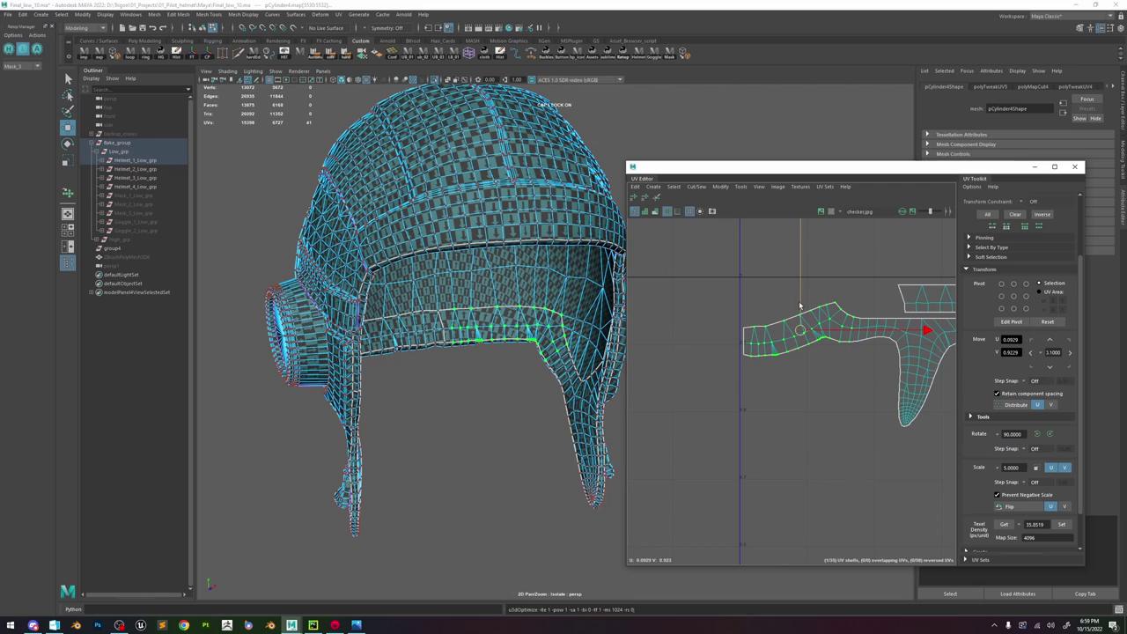
{"action": "left_click", "coordinate": [810, 381]}
{"action": "left_click_drag", "start_coordinate": [866, 299], "coordinate": [800, 383]}
{"action": "left_click", "coordinate": [881, 354]}
{"action": "left_click_drag", "start_coordinate": [889, 355], "coordinate": [818, 283]}
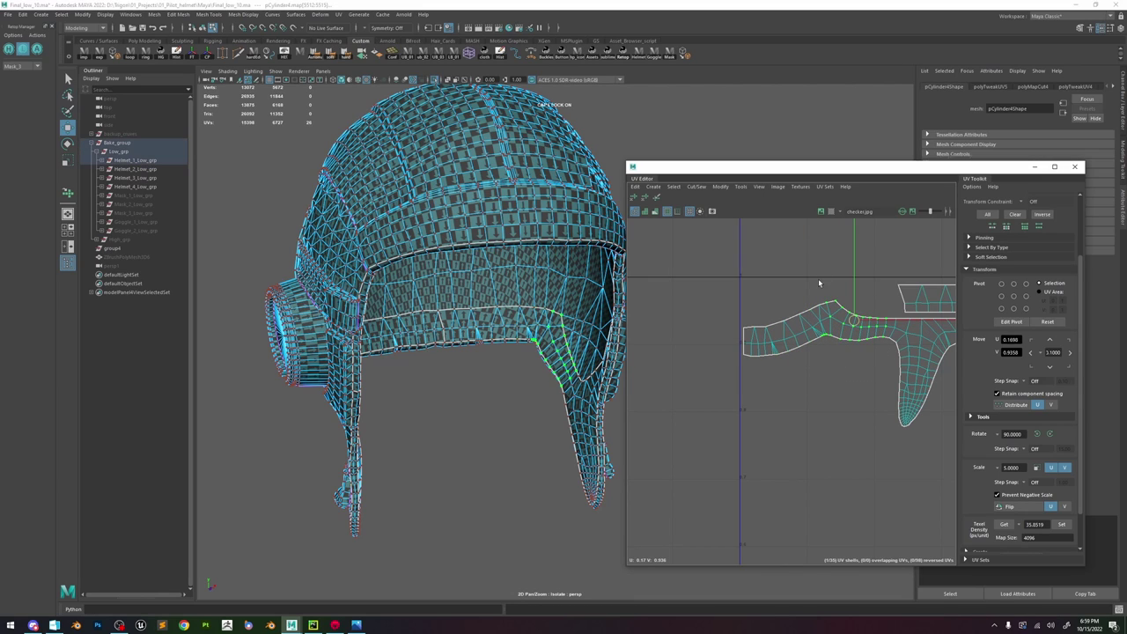
{"action": "left_click", "coordinate": [852, 379]}
- Turn on the UV distortion display and move the second rim half's right end just inside the tile's right border
{"action": "left_click", "coordinate": [655, 211]}
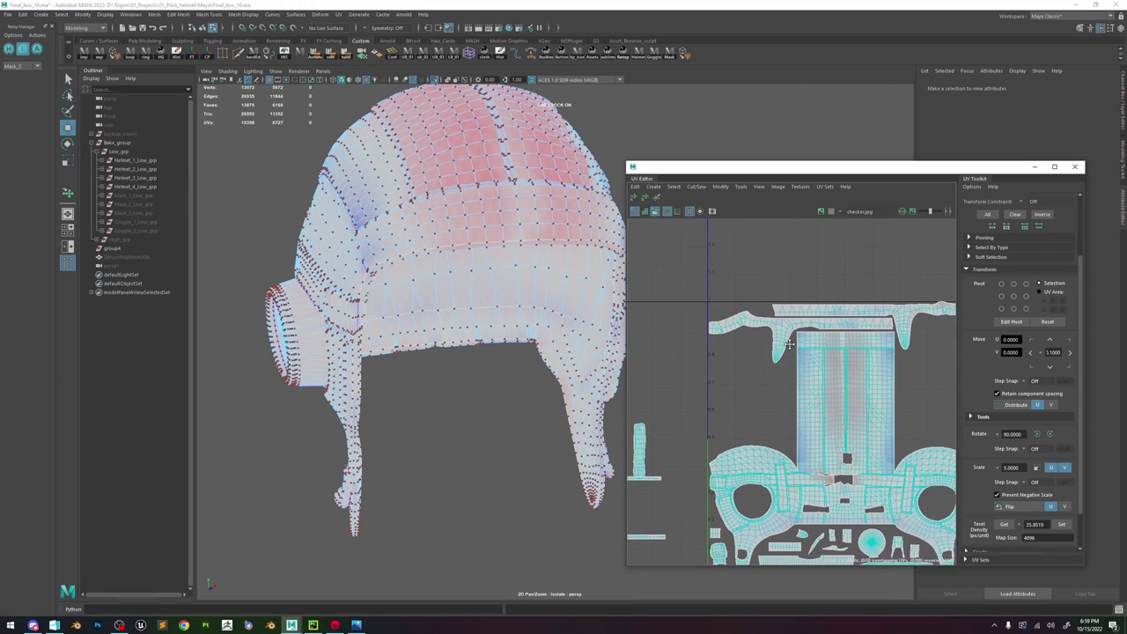
{"action": "left_click", "coordinate": [930, 305]}
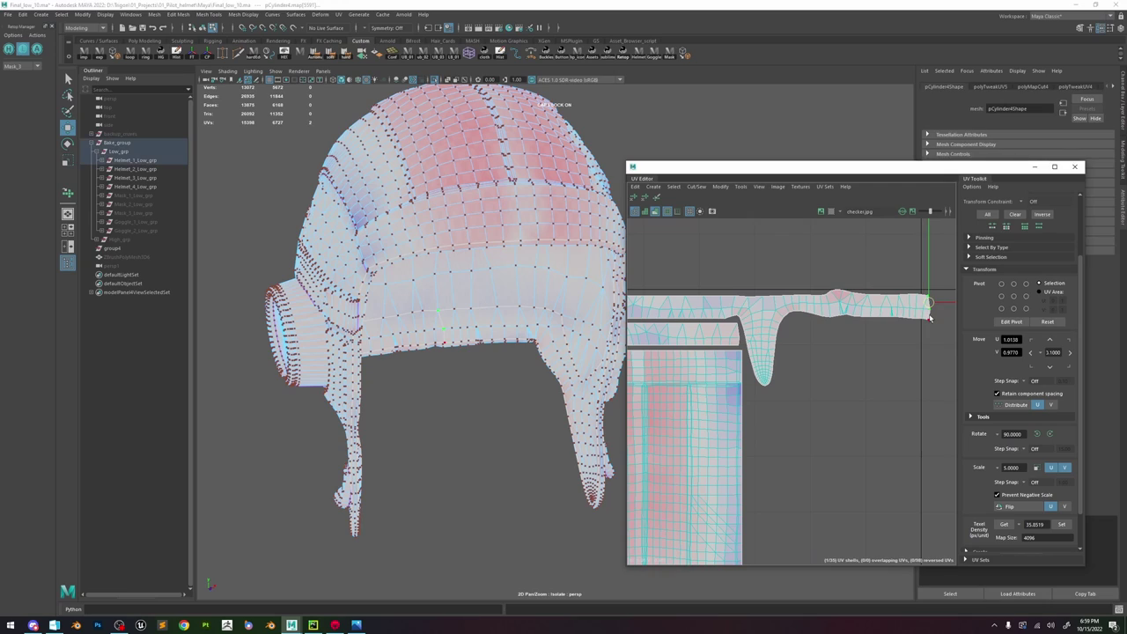
{"action": "key", "text": "w"}
{"action": "left_click_drag", "start_coordinate": [942, 313], "coordinate": [930, 313]}
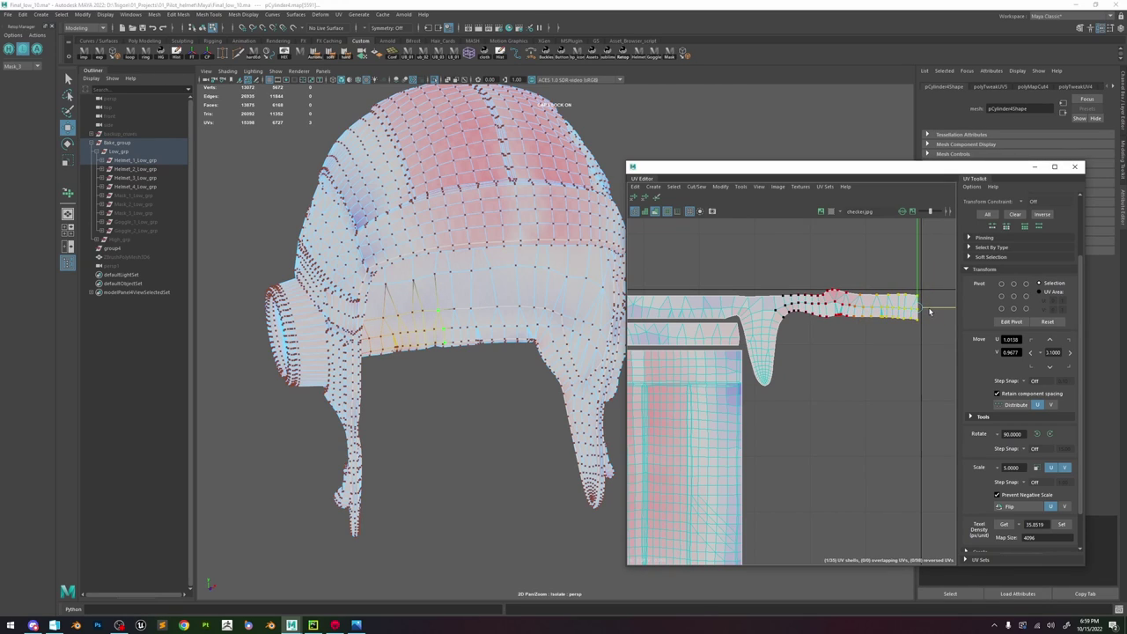
{"action": "left_click", "coordinate": [902, 333]}
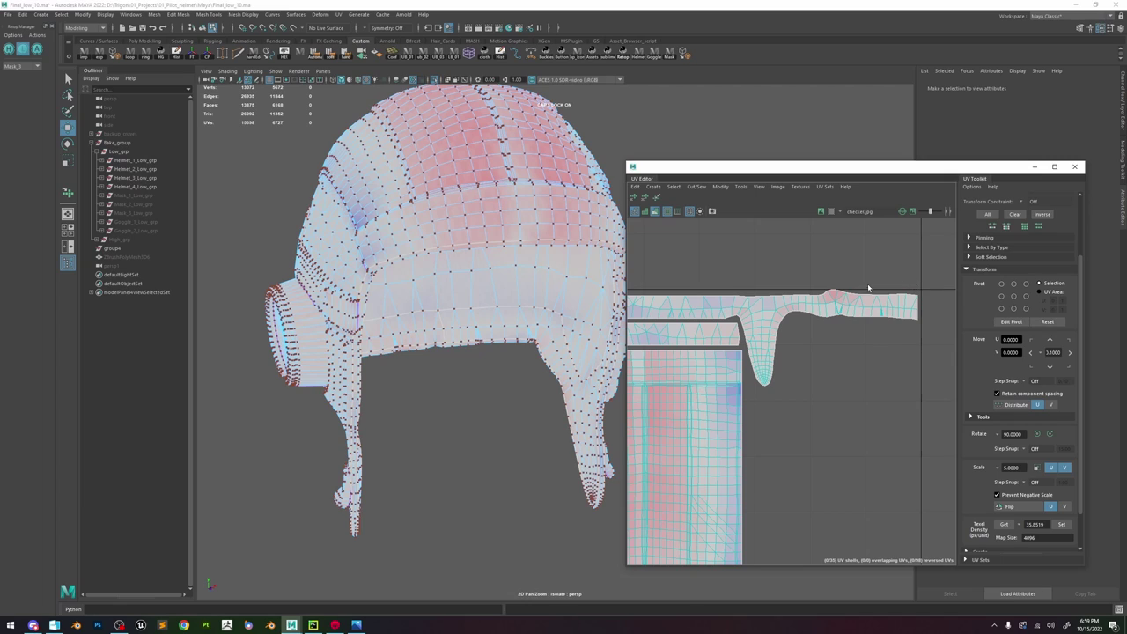
- Lower the bump on the second rim half's upper edge so it sits below the tile's top border
{"action": "scroll", "coordinate": [828, 294], "scroll_direction": "up", "scroll_amount": 3}
{"action": "left_click", "coordinate": [834, 296]}
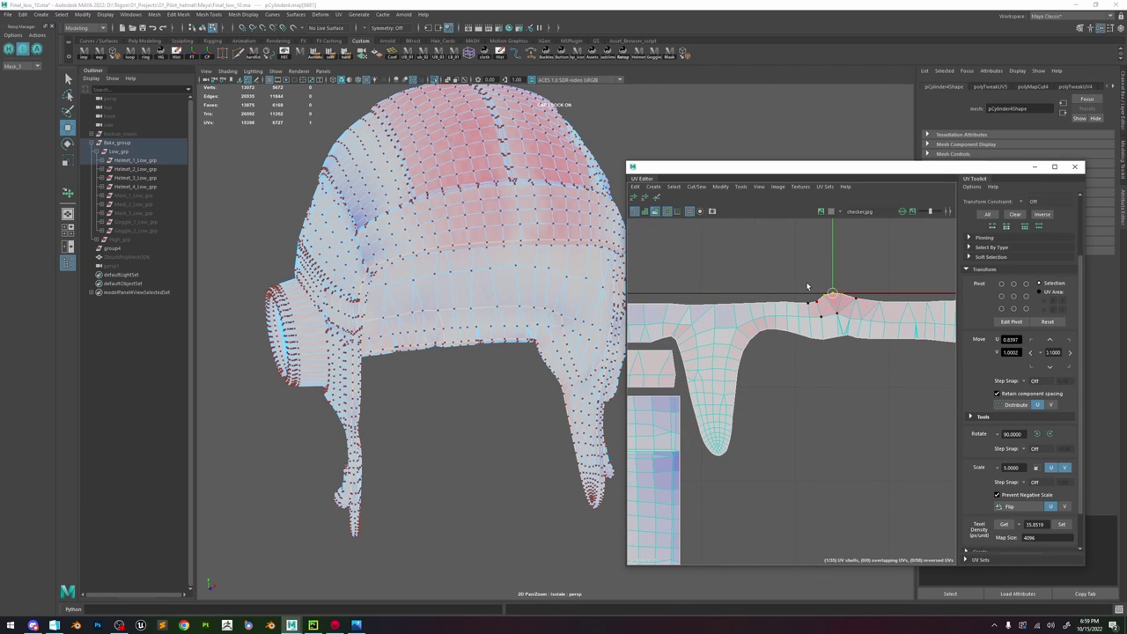
{"action": "left_click_drag", "start_coordinate": [834, 266], "coordinate": [831, 273]}
{"action": "scroll", "coordinate": [834, 334], "scroll_direction": "down", "scroll_amount": 2}
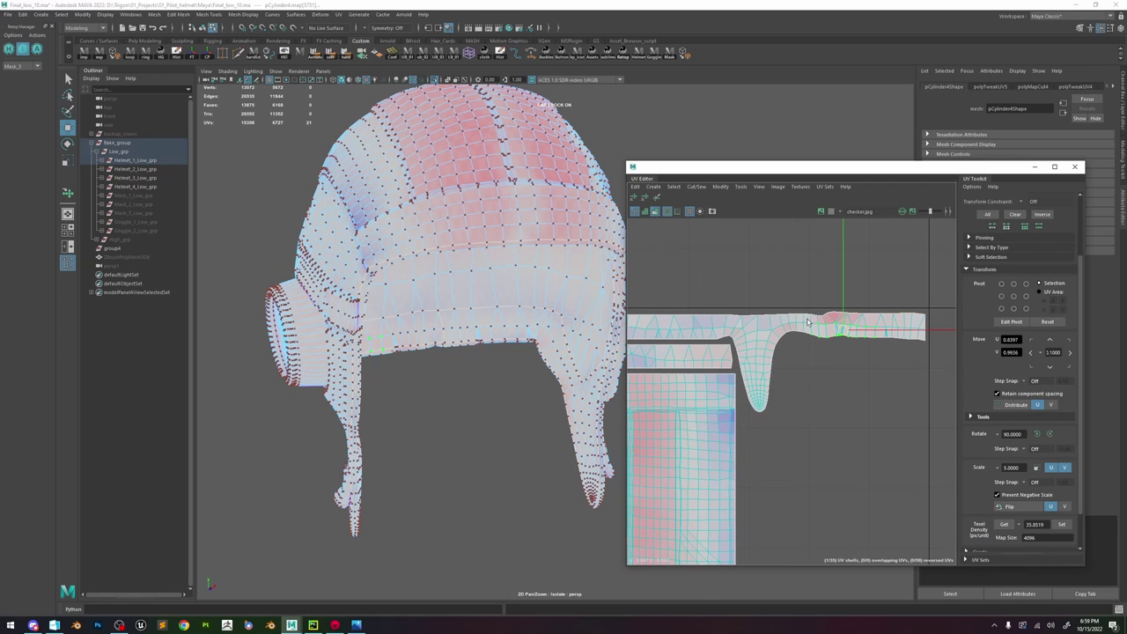
- Optimize groups of UVs around and beside the second rim half's bump to even out the distortion
{"action": "right_click_drag", "start_coordinate": [807, 322], "coordinate": [879, 310], "text": "shift"}
{"action": "left_click_drag", "start_coordinate": [854, 351], "coordinate": [836, 356]}
{"action": "right_click_drag", "start_coordinate": [838, 351], "coordinate": [910, 303], "text": "shift"}
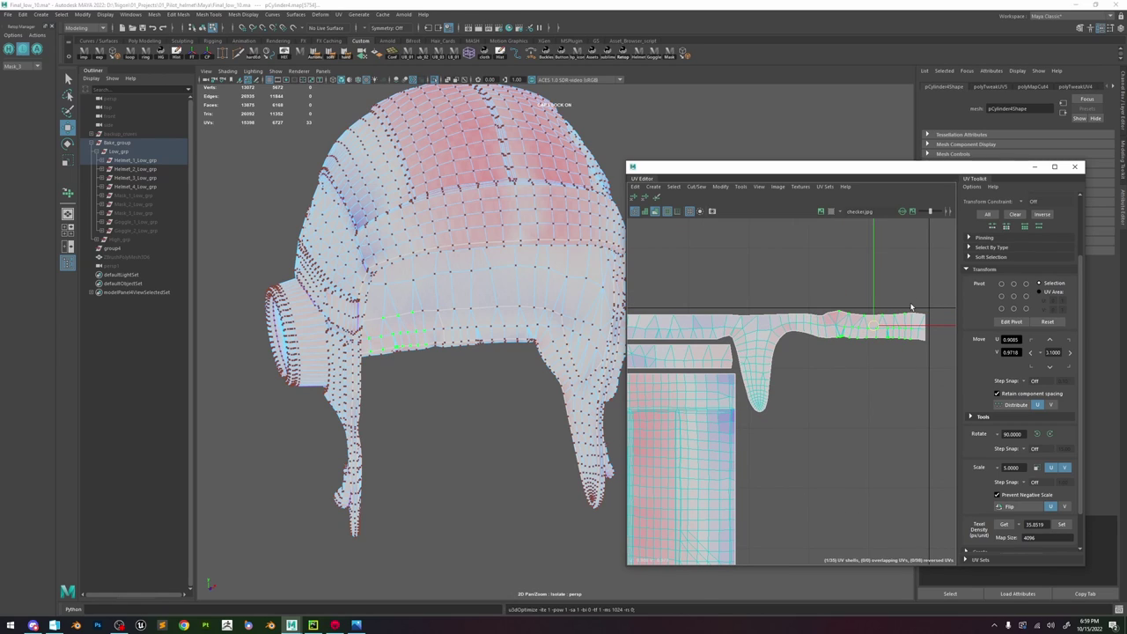
{"action": "left_click_drag", "start_coordinate": [871, 358], "coordinate": [871, 357]}
{"action": "right_click_drag", "start_coordinate": [871, 357], "coordinate": [926, 310], "text": "shift"}
{"action": "left_click_drag", "start_coordinate": [865, 309], "coordinate": [795, 348]}
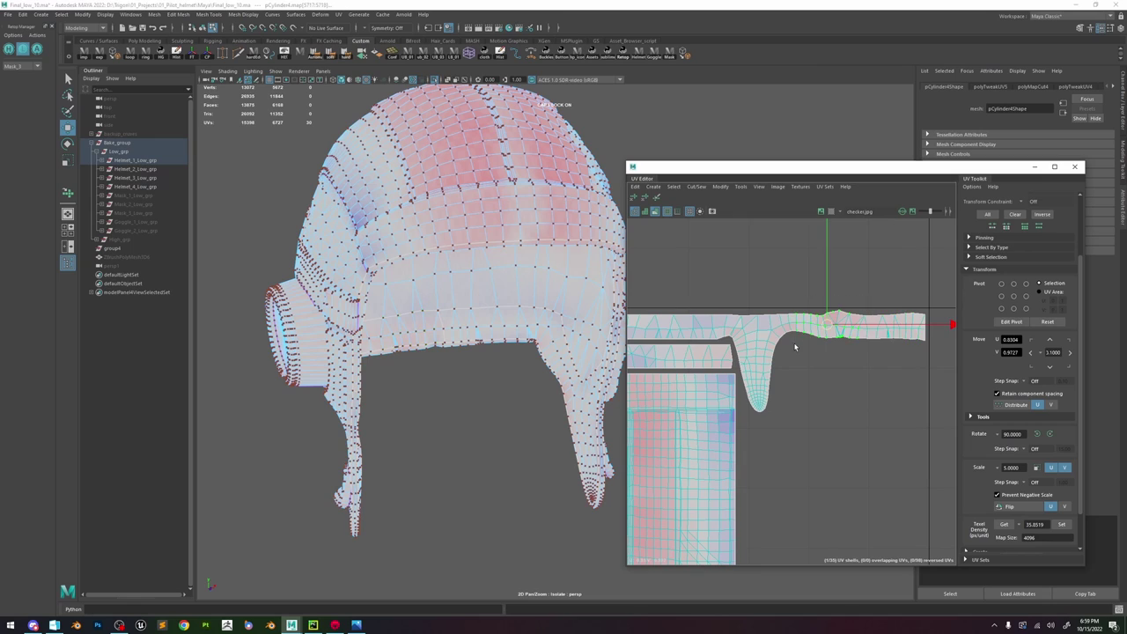
{"action": "right_click_drag", "start_coordinate": [795, 348], "coordinate": [851, 301], "text": "shift"}
- Pull the second rim half's bump slightly further down, away from the tile's top border
{"action": "left_click", "coordinate": [834, 307]}
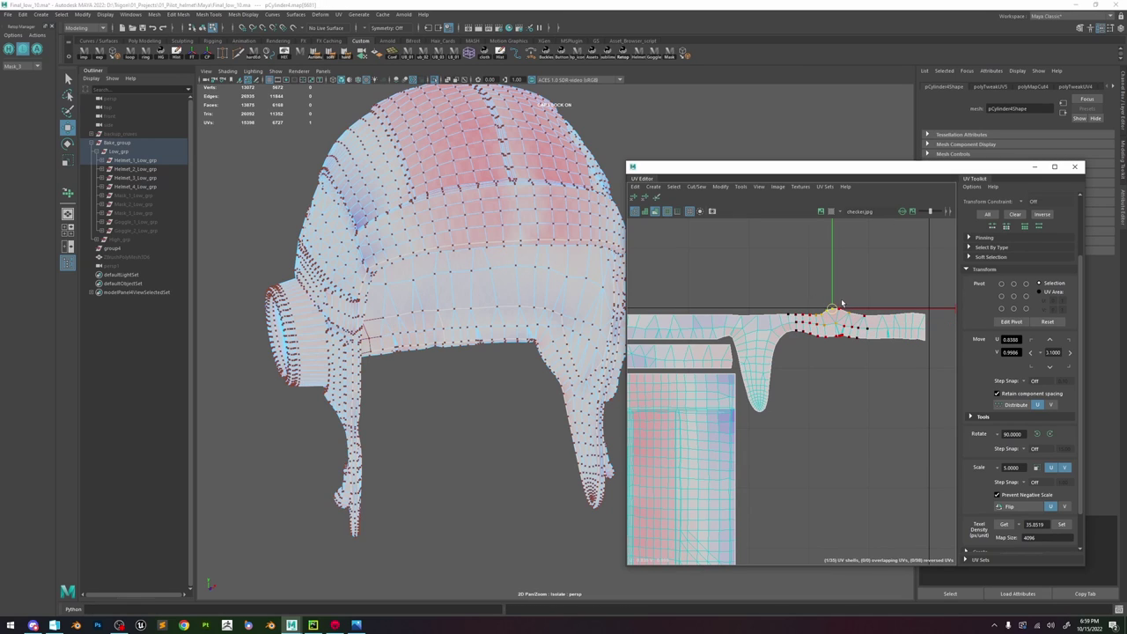
{"action": "left_click", "coordinate": [864, 296]}
{"action": "scroll", "coordinate": [851, 310], "scroll_direction": "down", "scroll_amount": 3}
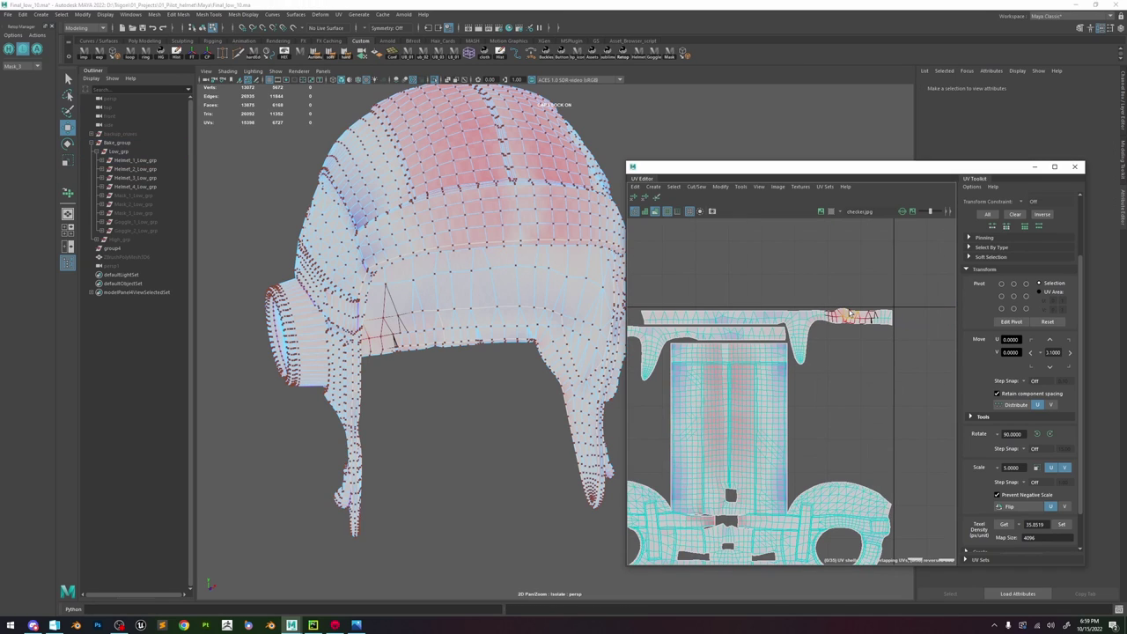
{"action": "scroll", "coordinate": [850, 310], "scroll_direction": "up", "scroll_amount": 3}
{"action": "left_click", "coordinate": [844, 305]}
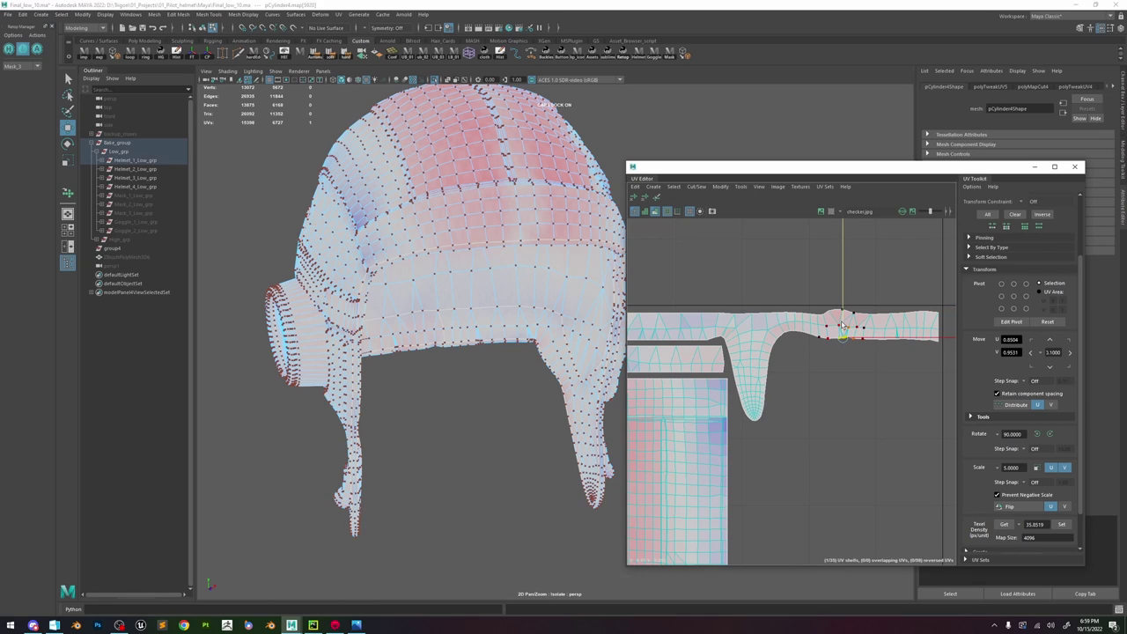
{"action": "left_click", "coordinate": [818, 320]}
{"action": "double_click", "coordinate": [823, 339], "text": "shift"}
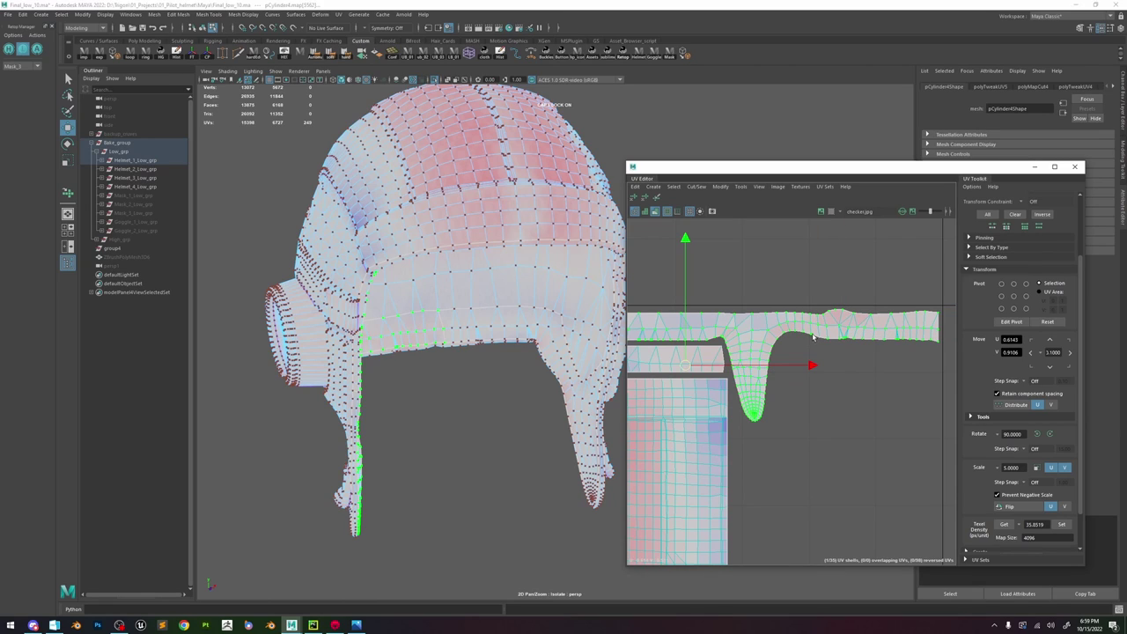
{"action": "key", "text": "shift+comma"}
{"action": "right_click", "coordinate": [819, 336]}
{"action": "scroll", "coordinate": [824, 335], "scroll_direction": "down", "scroll_amount": 9}
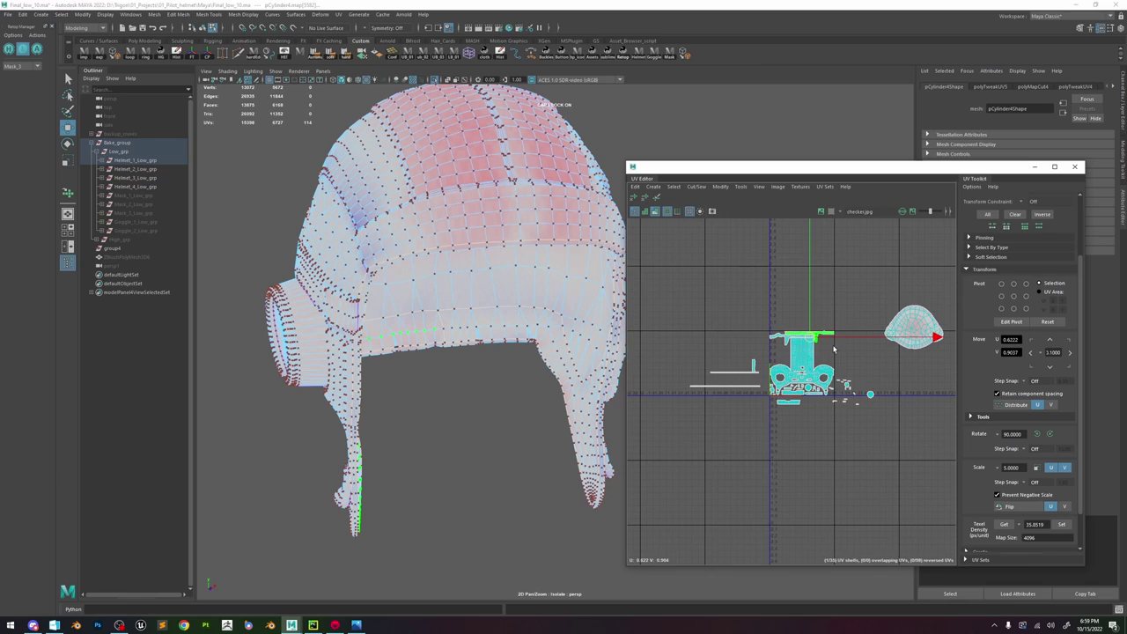
{"action": "left_click", "coordinate": [834, 350]}
- Try to even out the stretched UVs beside the main shell's central opening, undoing each attempt
{"action": "scroll", "coordinate": [793, 357], "scroll_direction": "up", "scroll_amount": 6}
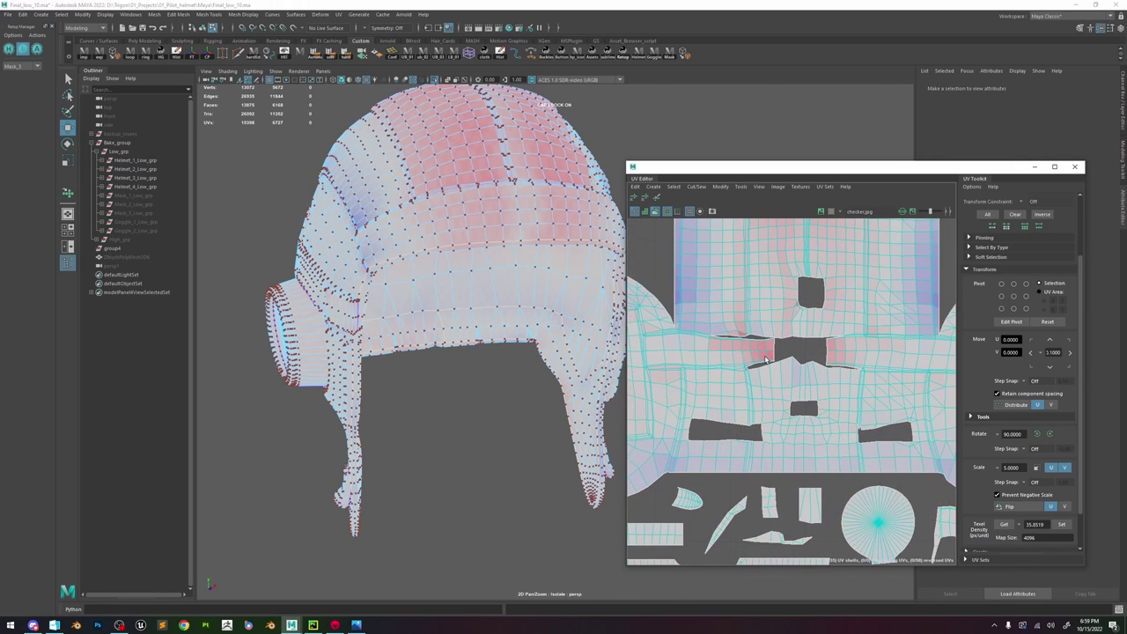
{"action": "scroll", "coordinate": [765, 356], "scroll_direction": "up", "scroll_amount": 3}
{"action": "scroll", "coordinate": [768, 347], "scroll_direction": "down", "scroll_amount": 3}
{"action": "double_click", "coordinate": [773, 333]}
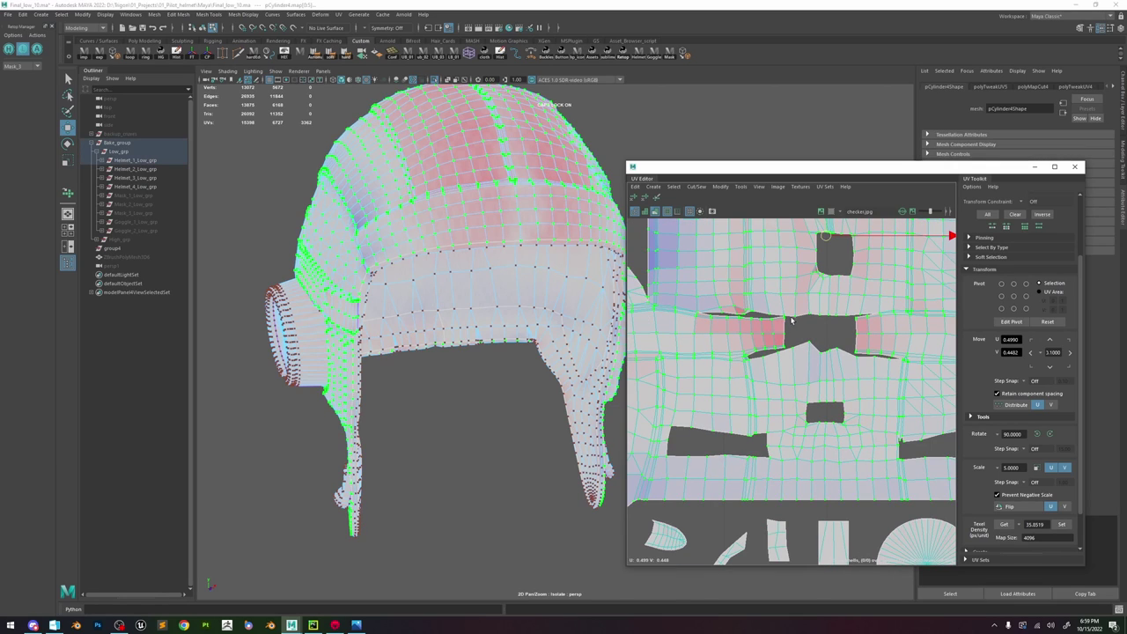
{"action": "left_click_drag", "start_coordinate": [754, 357], "coordinate": [749, 357]}
{"action": "mouse_move", "coordinate": [772, 322]}
{"action": "right_mouse_down", "text": "shift"}
{"action": "mouse_move", "coordinate": [798, 327]}
{"action": "mouse_move", "coordinate": [775, 328]}
{"action": "right_mouse_up", "text": "shift"}
{"action": "key", "text": "ctrl+z"}
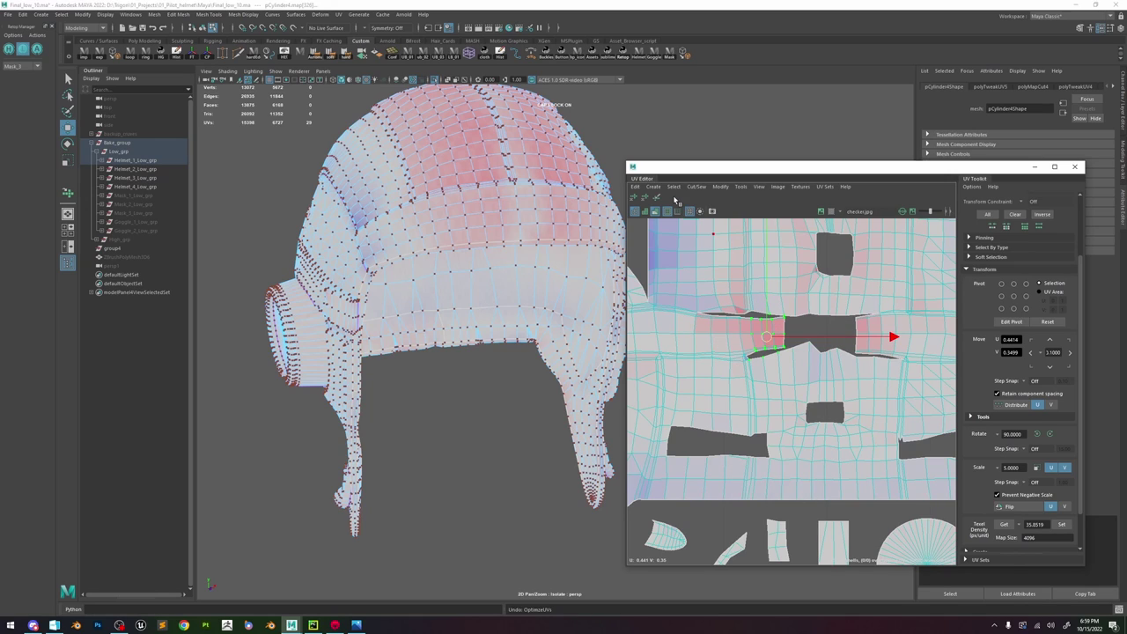
{"action": "left_click", "coordinate": [656, 198]}
{"action": "mouse_move", "coordinate": [767, 331]}
{"action": "left_mouse_down"}
{"action": "mouse_move", "coordinate": [750, 336]}
{"action": "mouse_move", "coordinate": [767, 339]}
{"action": "left_mouse_up"}
{"action": "key", "text": "ctrl+z"}
{"action": "scroll", "coordinate": [768, 337], "scroll_direction": "down", "scroll_amount": 10}
{"action": "left_click", "coordinate": [775, 328]}
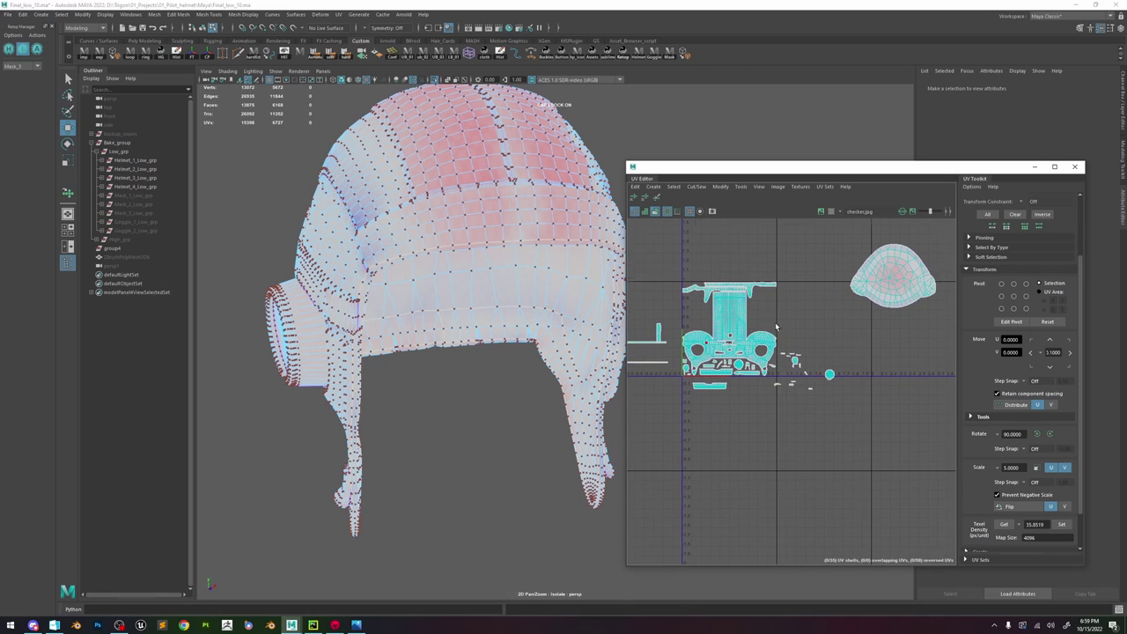
- Bring the helmet's inner lining shell closer to the main layout, rotate it slightly and place it just outside the tile's right border
{"action": "left_click", "coordinate": [891, 278]}
{"action": "left_click_drag", "start_coordinate": [891, 277], "coordinate": [785, 312]}
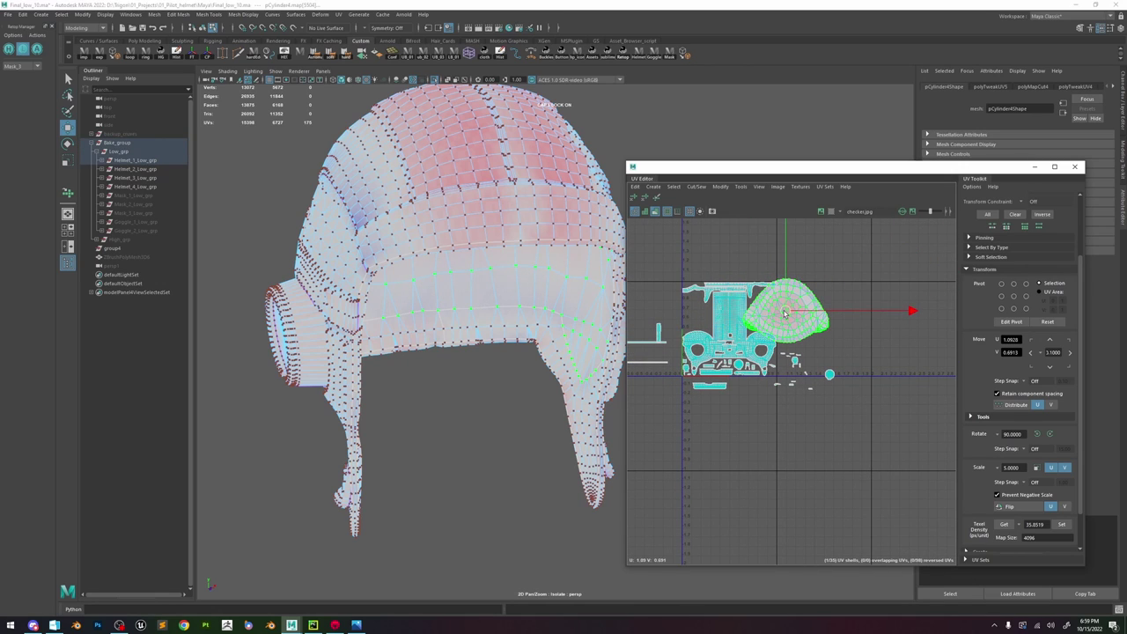
{"action": "scroll", "coordinate": [785, 312], "scroll_direction": "up", "scroll_amount": 6}
{"action": "key", "text": "e"}
{"action": "mouse_move", "coordinate": [894, 383]}
{"action": "left_mouse_down"}
{"action": "mouse_move", "coordinate": [905, 359]}
{"action": "mouse_move", "coordinate": [897, 374]}
{"action": "left_mouse_up"}
{"action": "left_click_drag", "start_coordinate": [619, 319], "coordinate": [627, 266], "text": "alt"}
{"action": "key", "text": "w"}
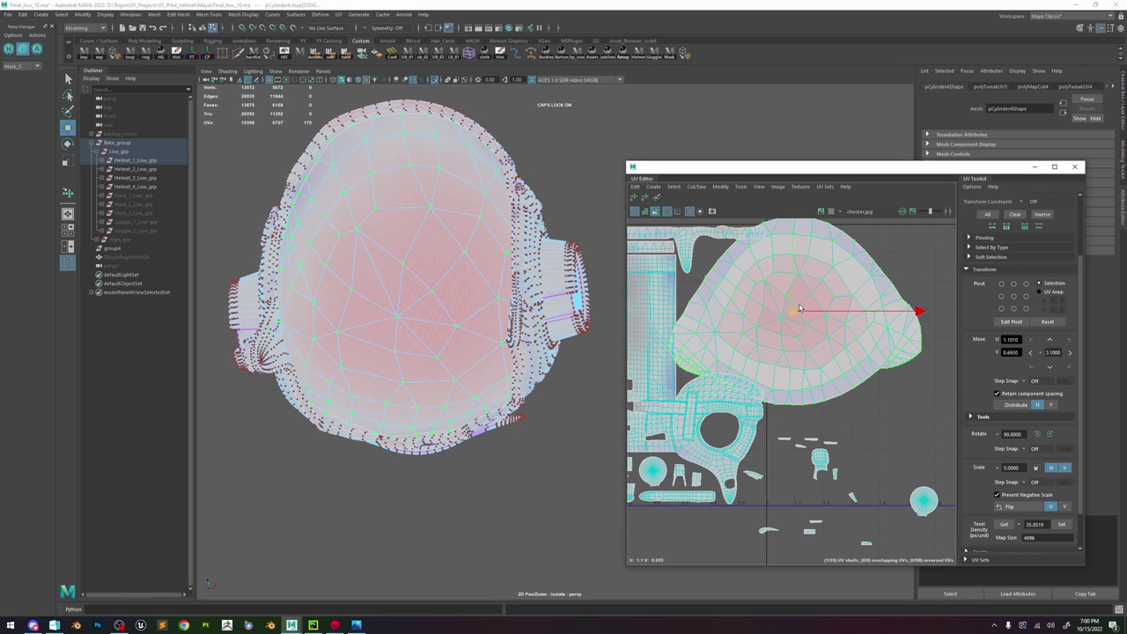
{"action": "left_click_drag", "start_coordinate": [792, 311], "coordinate": [890, 299]}
{"action": "scroll", "coordinate": [819, 426], "scroll_direction": "down", "scroll_amount": 3}
{"action": "left_click", "coordinate": [819, 426]}
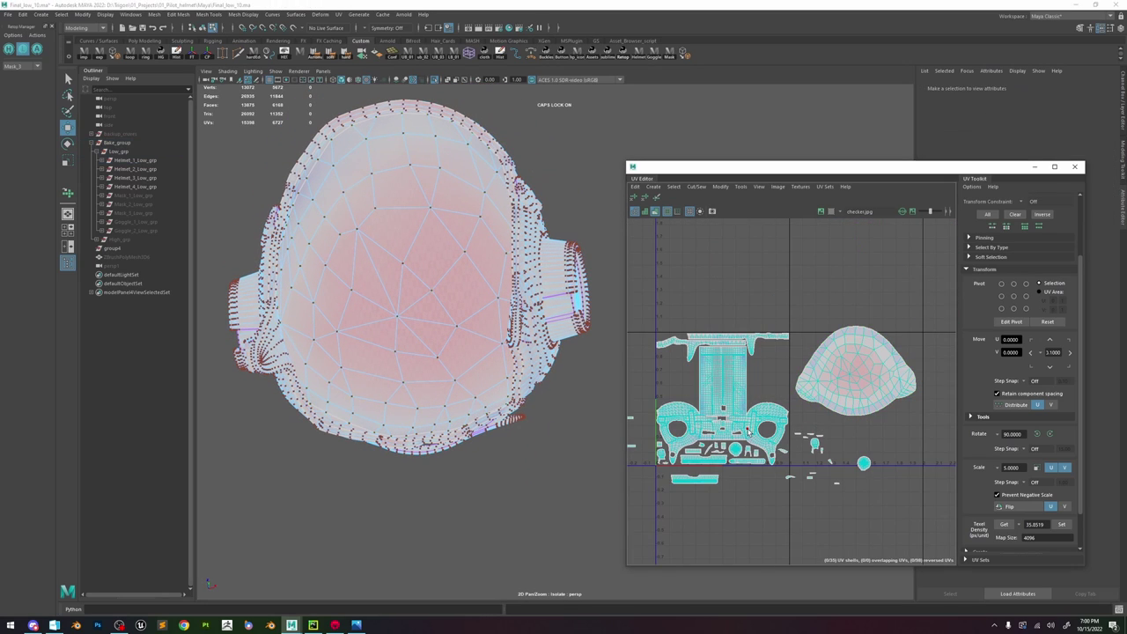
- Sample the main shell's texel density at map size 4096 and try applying it to the first rim half
{"action": "left_click", "coordinate": [721, 405]}
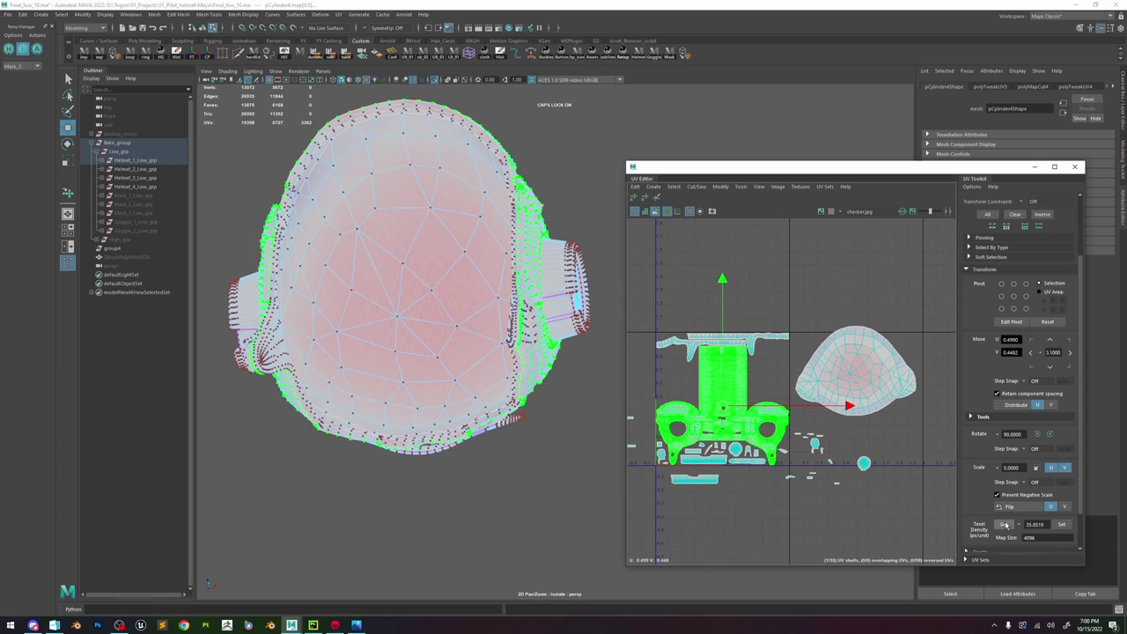
{"action": "scroll", "coordinate": [658, 344], "scroll_direction": "up", "scroll_amount": 3}
{"action": "left_click", "coordinate": [691, 350]}
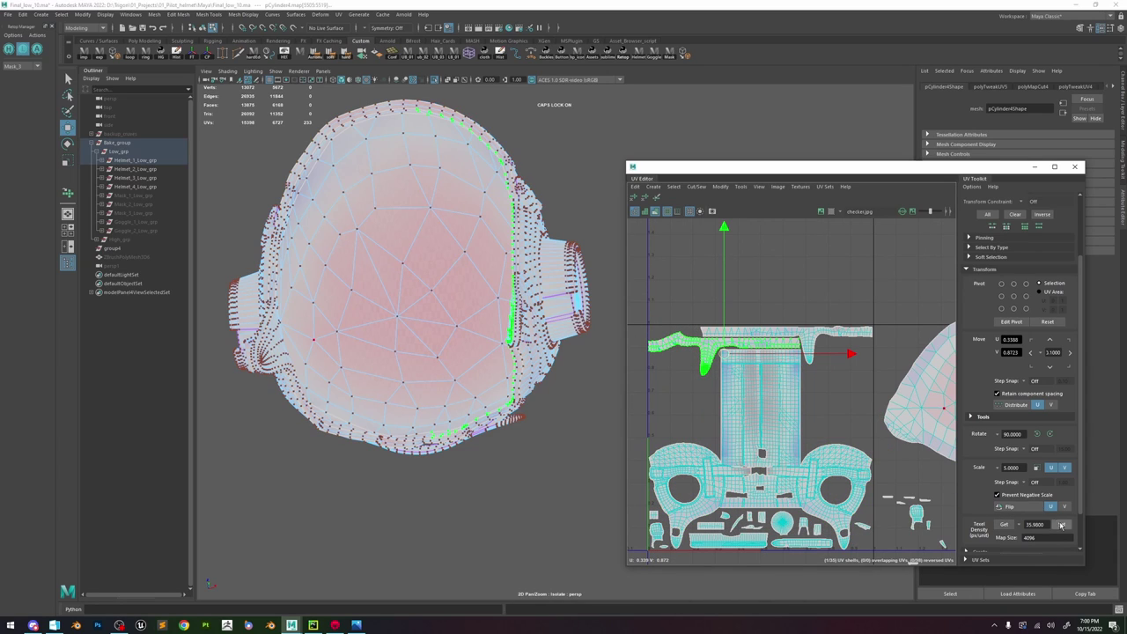
{"action": "scroll", "coordinate": [701, 342], "scroll_direction": "up", "scroll_amount": 3}
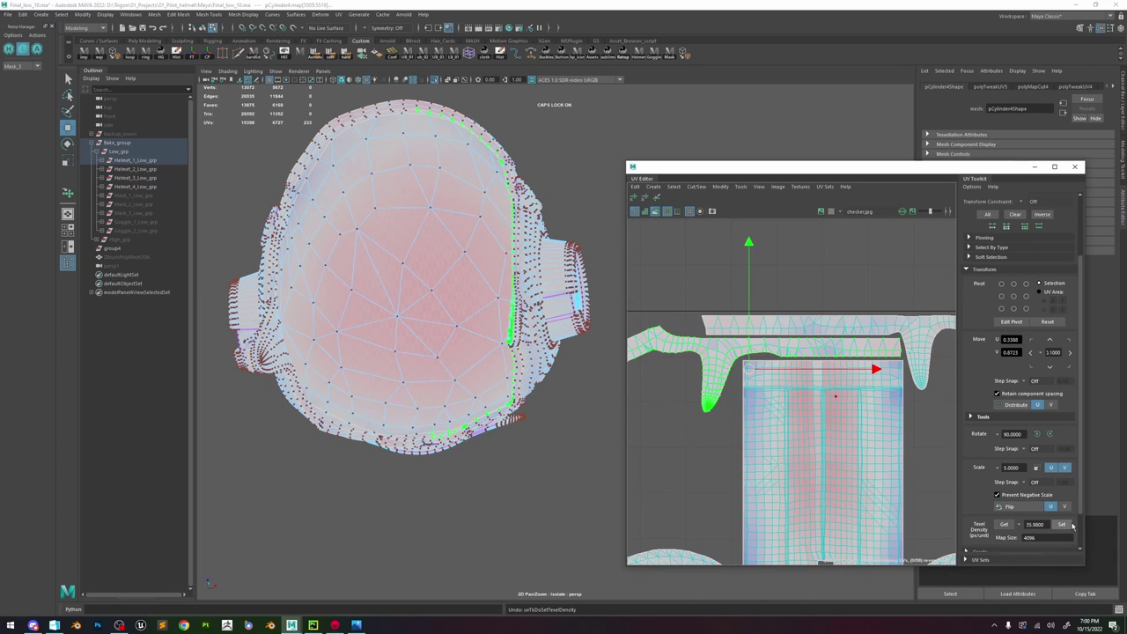
- Apply the sampled texel density to the second rim half and nudge the shell left, clear of the tile's right border
{"action": "left_click", "coordinate": [891, 332]}
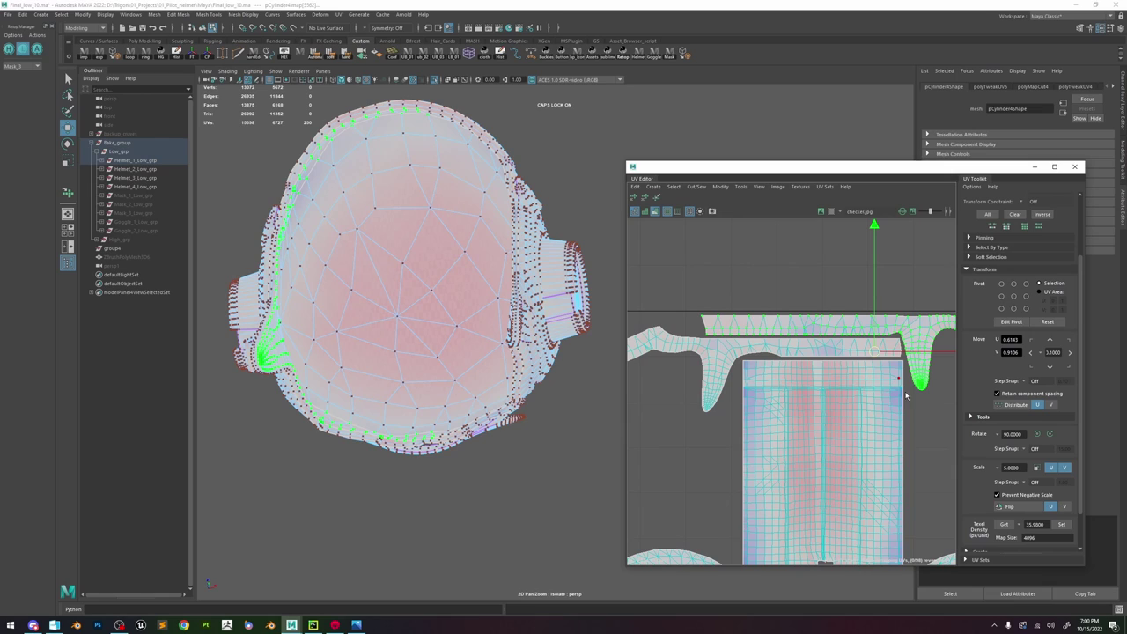
{"action": "left_click", "coordinate": [1065, 522]}
{"action": "scroll", "coordinate": [826, 411], "scroll_direction": "down", "scroll_amount": 3}
{"action": "scroll", "coordinate": [875, 398], "scroll_direction": "up", "scroll_amount": 3}
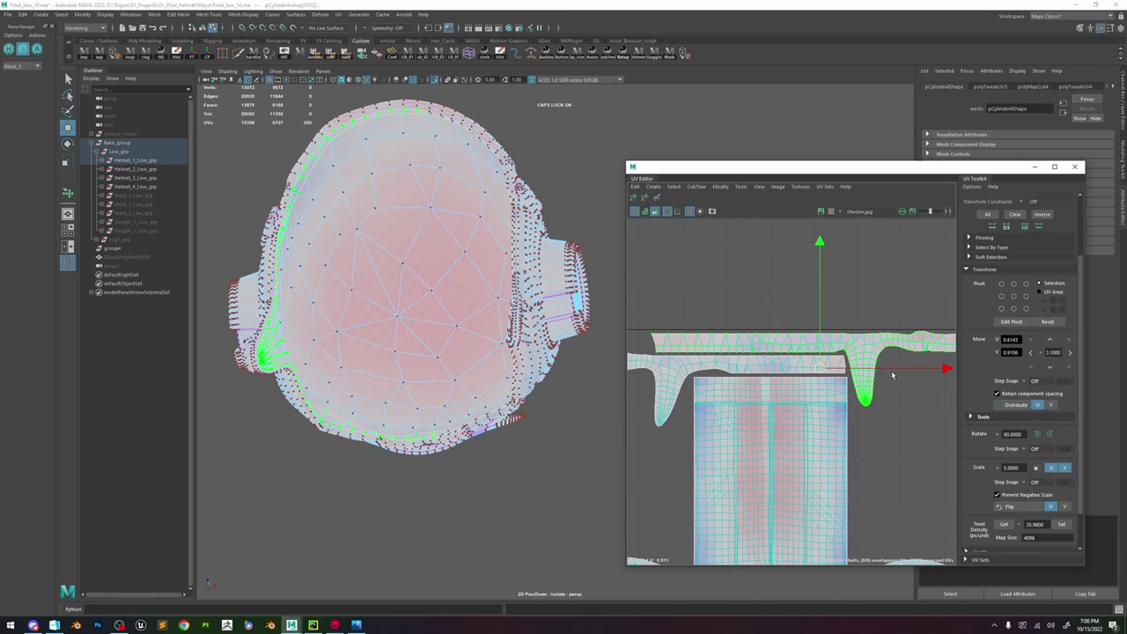
{"action": "left_click_drag", "start_coordinate": [892, 375], "coordinate": [889, 374]}
{"action": "middle_click_drag", "start_coordinate": [893, 376], "coordinate": [803, 367], "text": "alt"}
{"action": "scroll", "coordinate": [870, 350], "scroll_direction": "up", "scroll_amount": 3}
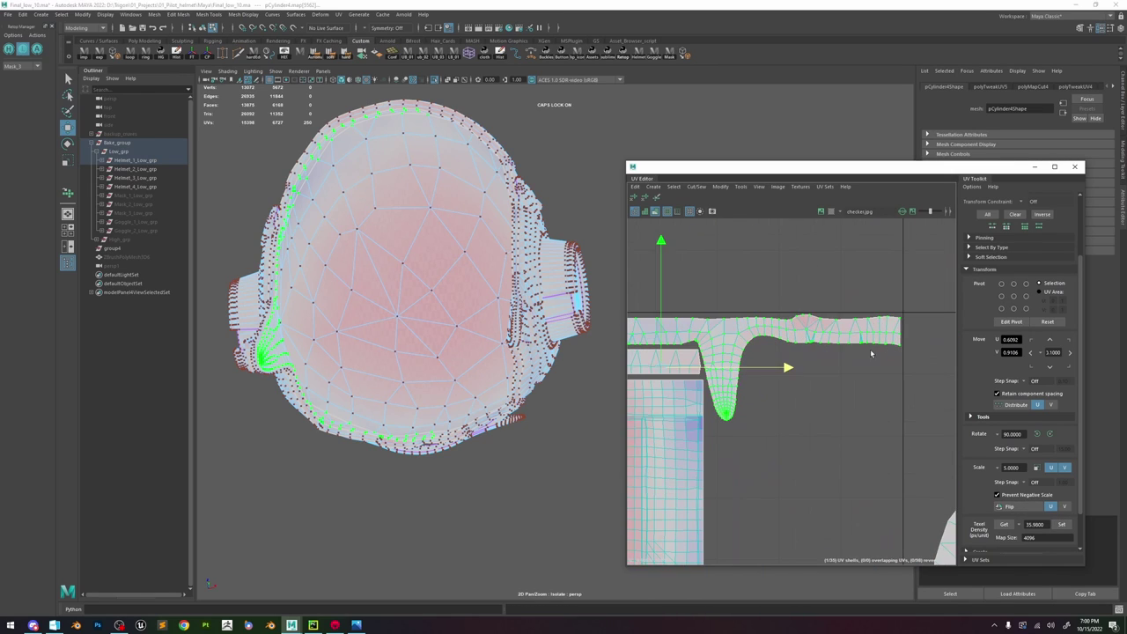
{"action": "left_click", "coordinate": [870, 356]}
{"action": "middle_click_drag", "start_coordinate": [660, 353], "coordinate": [832, 360], "text": "alt"}
{"action": "scroll", "coordinate": [794, 358], "scroll_direction": "down", "scroll_amount": 3}
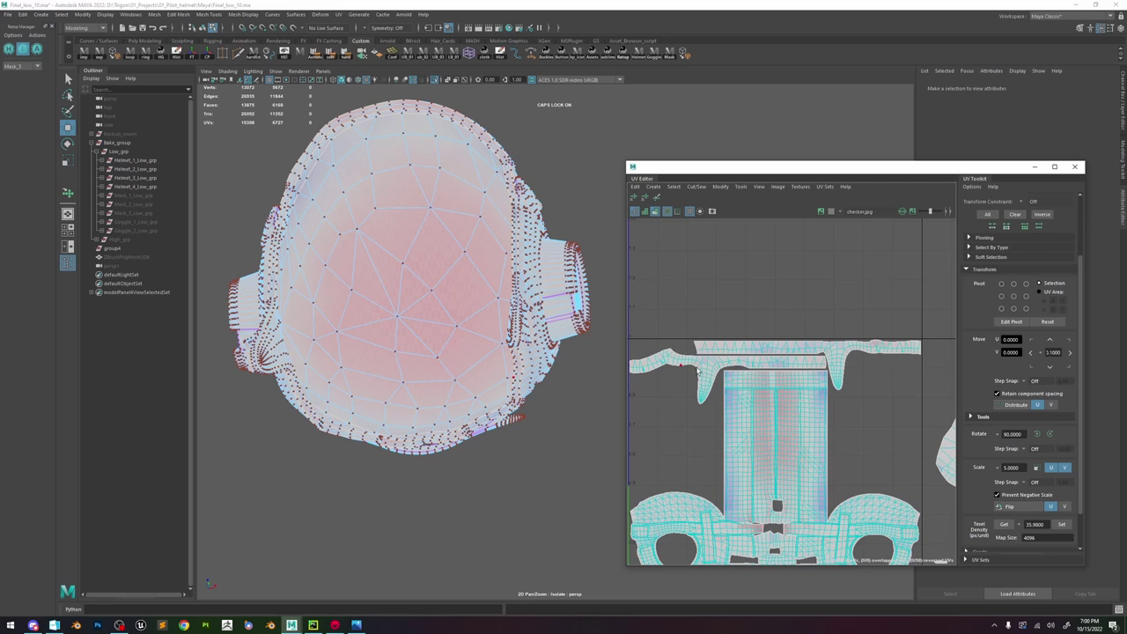
{"action": "scroll", "coordinate": [697, 372], "scroll_direction": "up", "scroll_amount": 2}
{"action": "scroll", "coordinate": [678, 356], "scroll_direction": "down", "scroll_amount": 5}
- Select all the helmet's UV shells and apply the main shell's texel density to them at map size 4096
{"action": "left_click", "coordinate": [734, 397]}
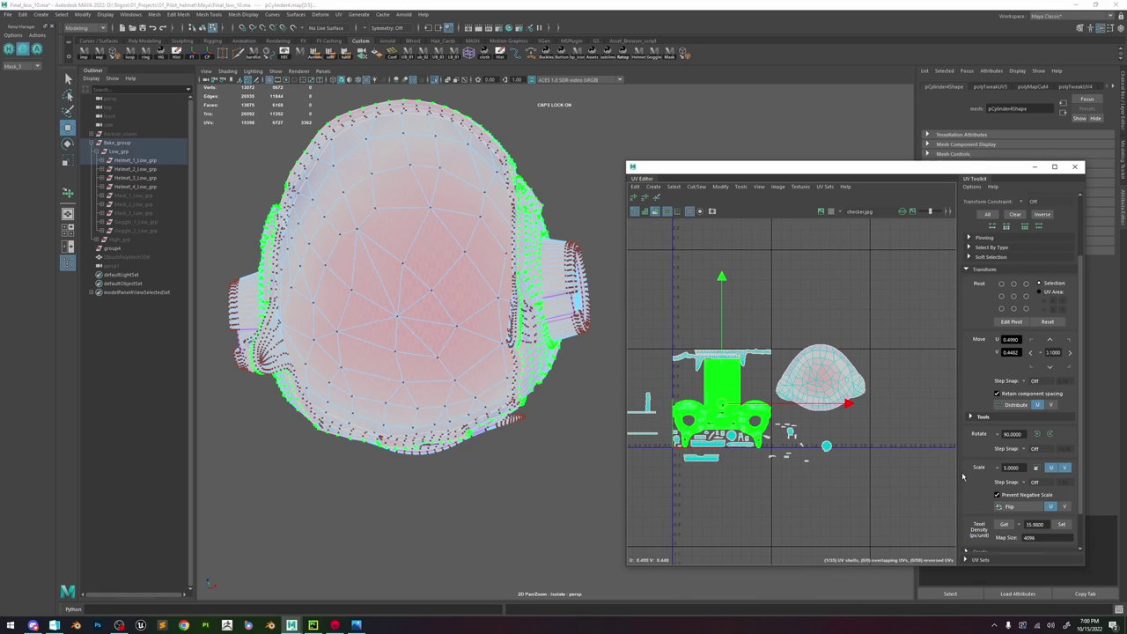
{"action": "scroll", "coordinate": [766, 397], "scroll_direction": "down", "scroll_amount": 3}
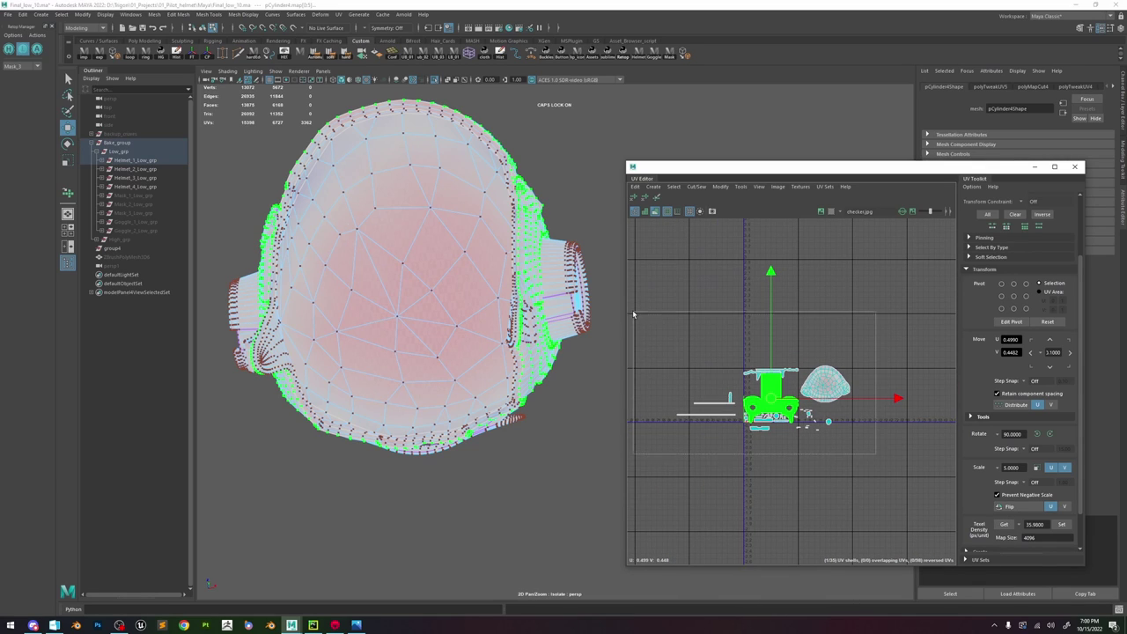
{"action": "key", "text": "ctrl+shift+i"}
{"action": "scroll", "coordinate": [783, 369], "scroll_direction": "up", "scroll_amount": 4}
{"action": "double_click", "coordinate": [810, 407], "text": "shift"}
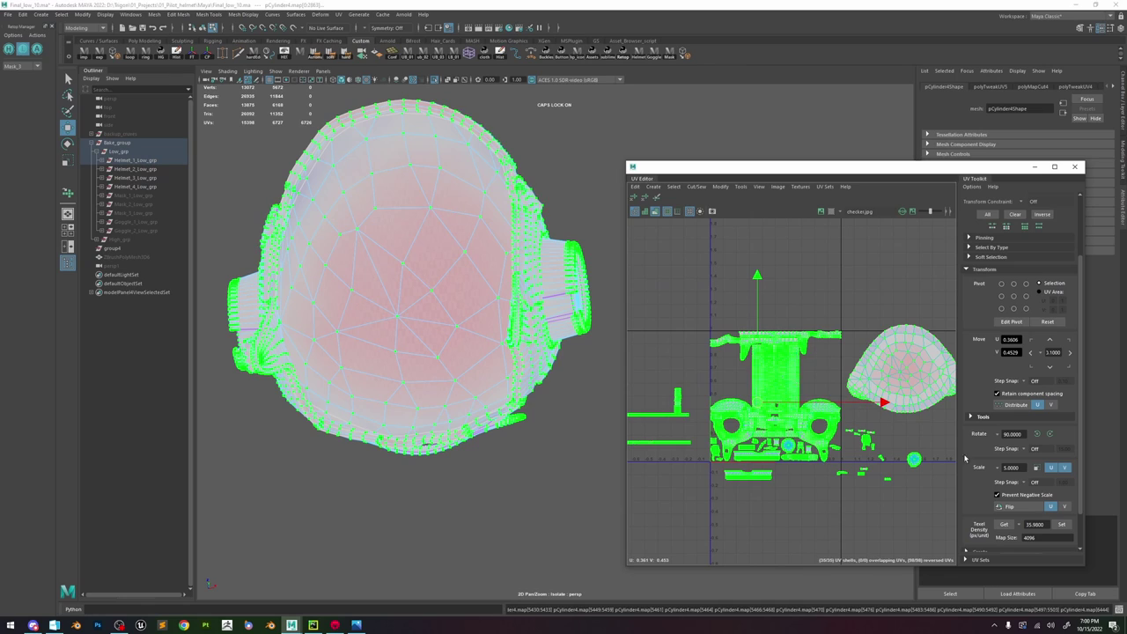
{"action": "left_click", "coordinate": [1061, 523]}
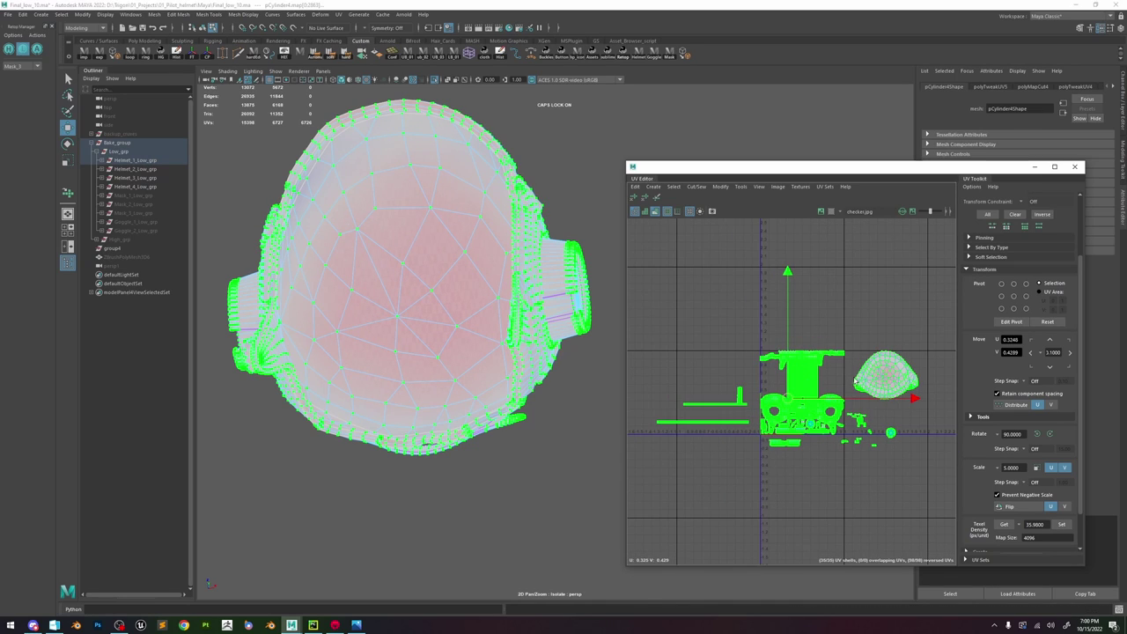
- Move the long rim strip to just below the tile's lower border and the narrow rounded band shell further below it
{"action": "left_click", "coordinate": [738, 404]}
{"action": "left_click", "coordinate": [735, 427]}
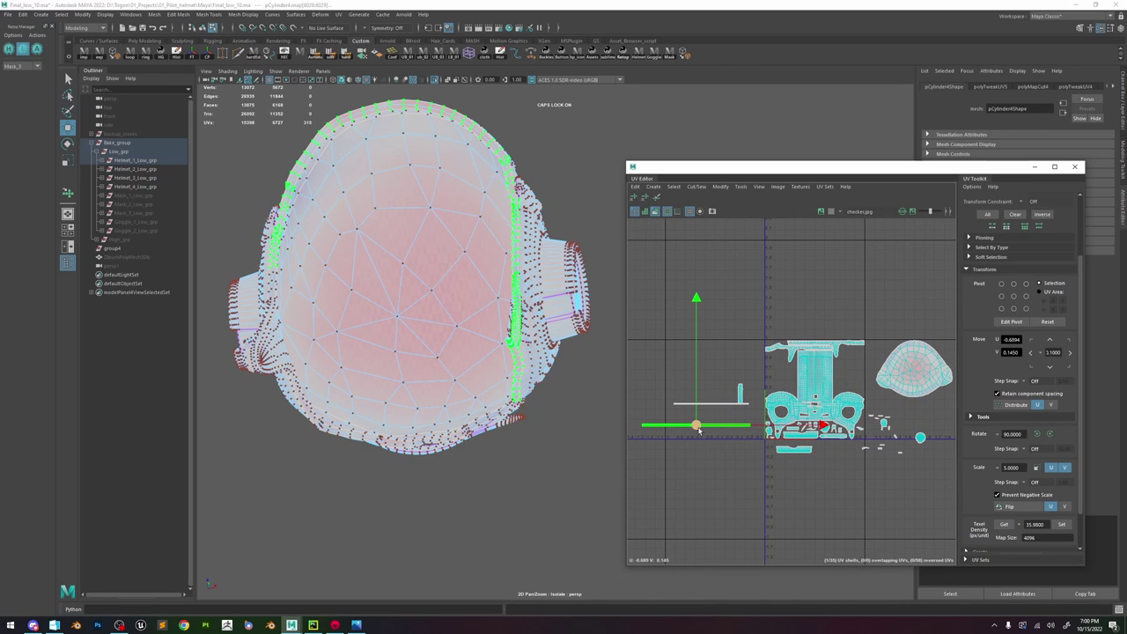
{"action": "left_click_drag", "start_coordinate": [698, 429], "coordinate": [790, 357]}
{"action": "scroll", "coordinate": [847, 383], "scroll_direction": "up", "scroll_amount": 4}
{"action": "scroll", "coordinate": [495, 262], "scroll_direction": "down", "scroll_amount": 5}
{"action": "left_click_drag", "start_coordinate": [578, 255], "coordinate": [563, 283], "text": "alt"}
{"action": "left_click_drag", "start_coordinate": [799, 361], "coordinate": [740, 550]}
{"action": "middle_click_drag", "start_coordinate": [740, 550], "coordinate": [788, 481], "text": "alt"}
{"action": "left_click", "coordinate": [758, 428]}
{"action": "left_click_drag", "start_coordinate": [758, 429], "coordinate": [862, 537]}
{"action": "scroll", "coordinate": [807, 402], "scroll_direction": "down", "scroll_amount": 3}
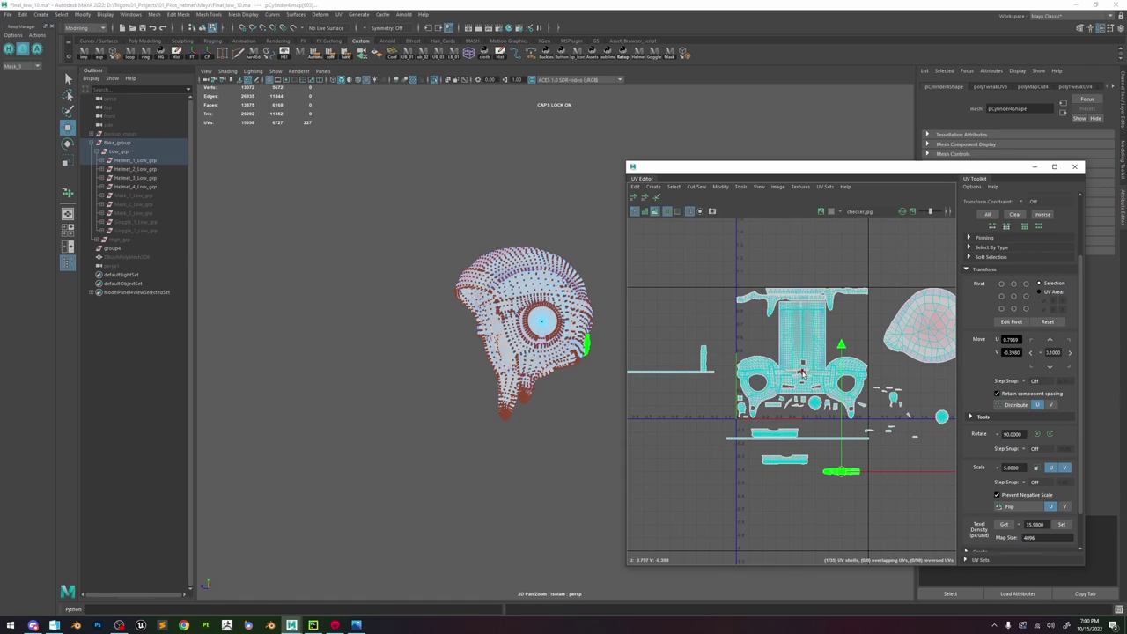
- Select every shell except the main helmet shells in the tile and move them above the tile, clear of its upper border
{"action": "left_click", "coordinate": [801, 334]}
{"action": "left_click", "coordinate": [811, 301], "text": "shift"}
{"action": "scroll", "coordinate": [832, 313], "scroll_direction": "down", "scroll_amount": 5}
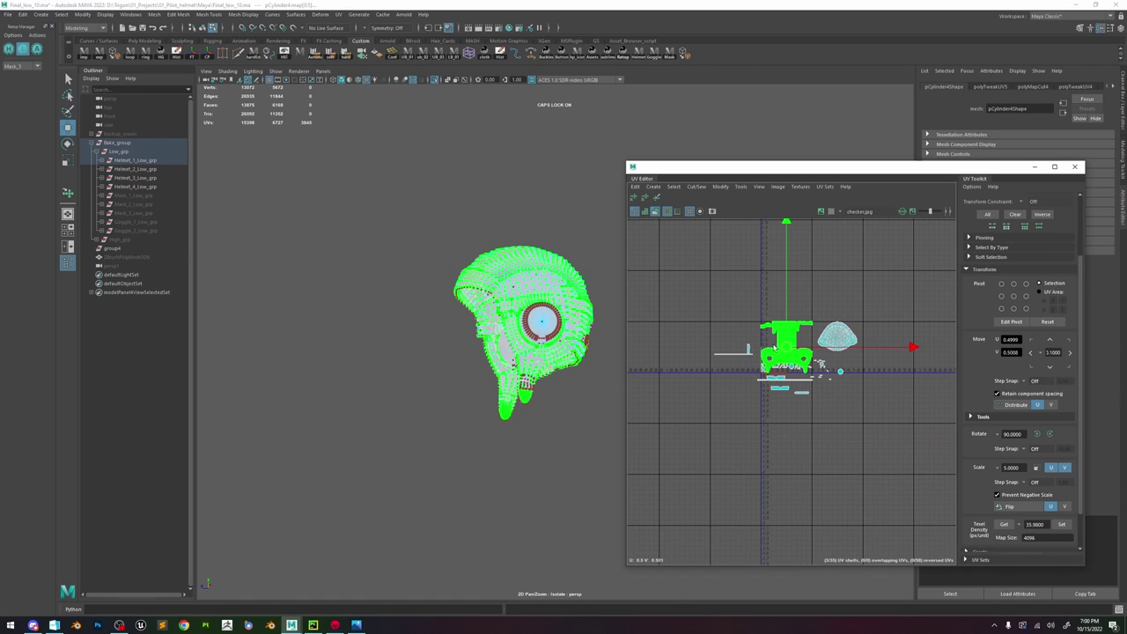
{"action": "left_click_drag", "start_coordinate": [909, 438], "coordinate": [648, 277], "text": "shift"}
{"action": "left_click_drag", "start_coordinate": [804, 370], "coordinate": [838, 289]}
{"action": "left_click", "coordinate": [875, 370]}
{"action": "scroll", "coordinate": [841, 304], "scroll_direction": "up", "scroll_amount": 6}
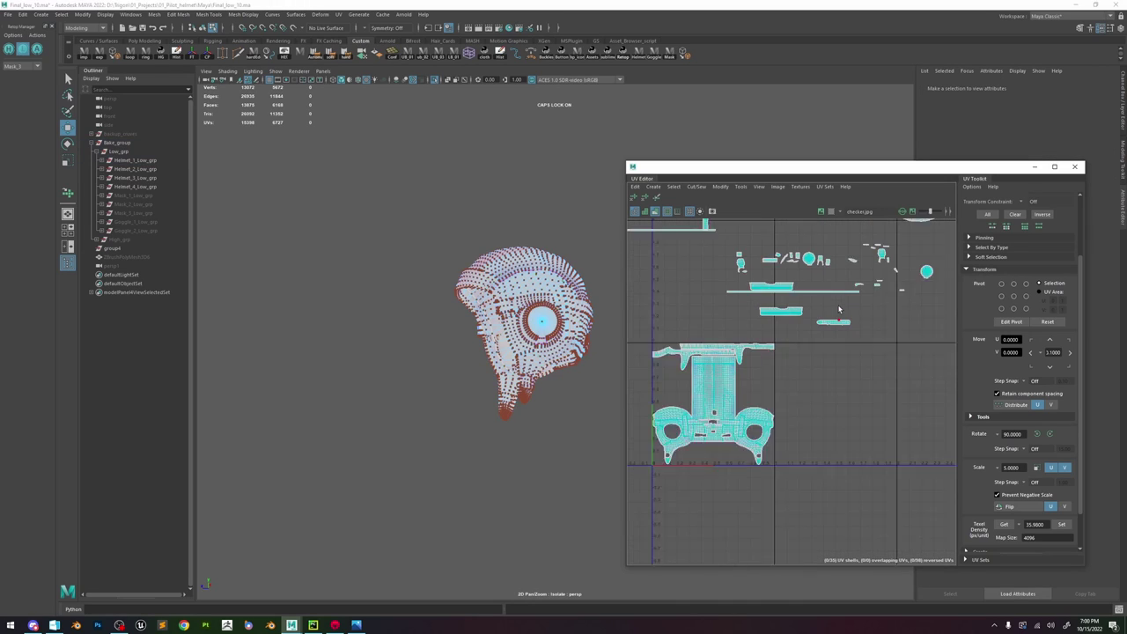
- Bring one notched side strip into the tile, rotate it upright and place it in the gap left of the centre panel
{"action": "left_click", "coordinate": [772, 307]}
{"action": "middle_click_drag", "start_coordinate": [745, 331], "coordinate": [792, 310], "text": "alt"}
{"action": "left_click_drag", "start_coordinate": [802, 292], "coordinate": [703, 410]}
{"action": "middle_click_drag", "start_coordinate": [704, 410], "coordinate": [761, 402], "text": "alt"}
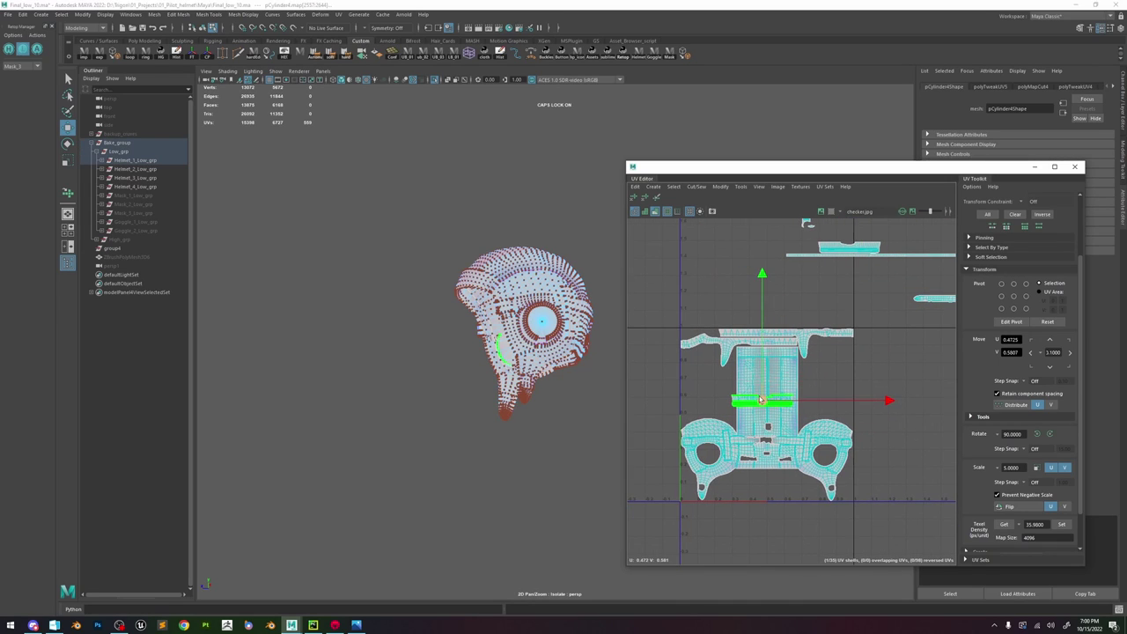
{"action": "left_click_drag", "start_coordinate": [760, 404], "coordinate": [707, 410]}
{"action": "key", "text": "e"}
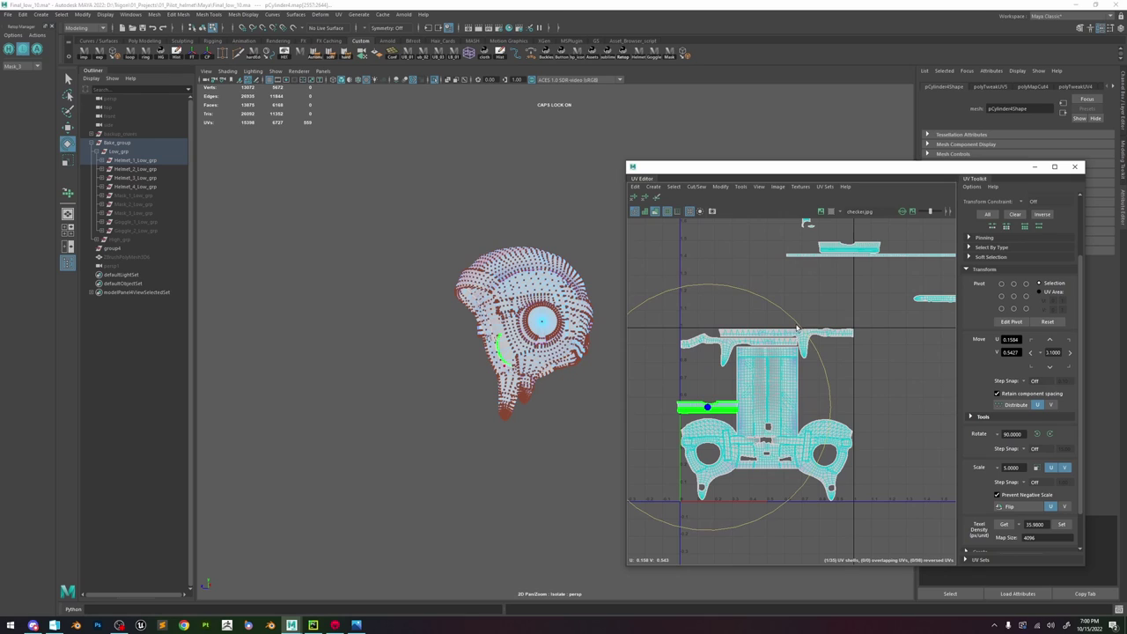
{"action": "left_click_drag", "start_coordinate": [797, 329], "coordinate": [714, 337]}
{"action": "scroll", "coordinate": [713, 420], "scroll_direction": "up", "scroll_amount": 1}
{"action": "scroll", "coordinate": [714, 420], "scroll_direction": "up", "scroll_amount": 2}
{"action": "key", "text": "w"}
{"action": "left_click", "coordinate": [777, 346]}
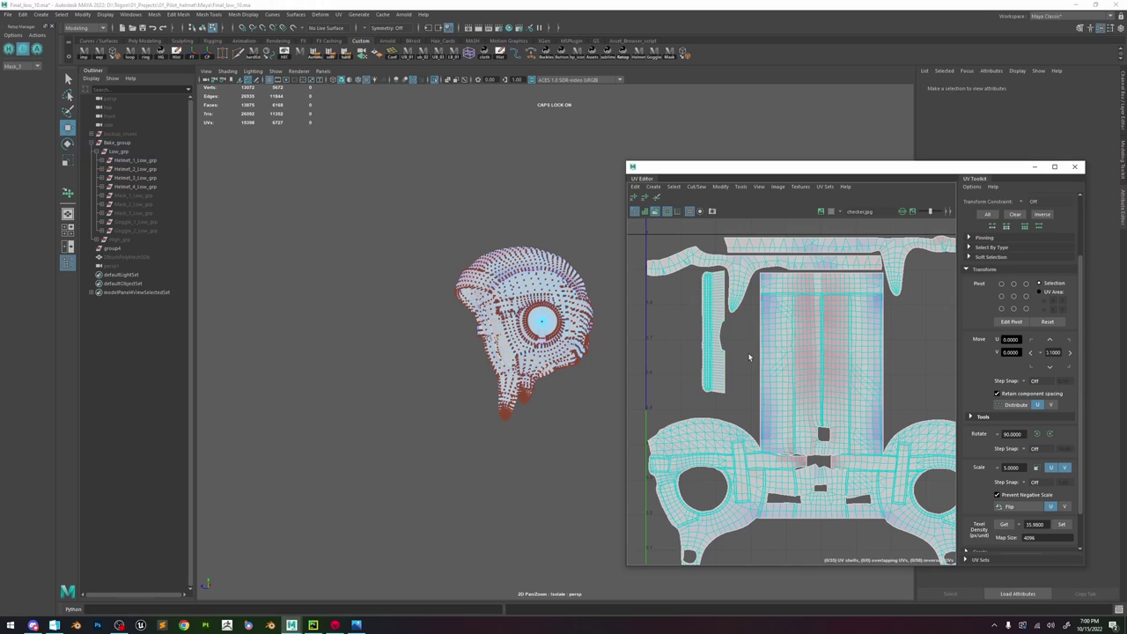
- Bring the second notched strip into the tile and arrange the pair upright in the gaps on either side of the centre panel
{"action": "scroll", "coordinate": [837, 281], "scroll_direction": "down", "scroll_amount": 4}
{"action": "left_click", "coordinate": [847, 251]}
{"action": "left_click_drag", "start_coordinate": [848, 251], "coordinate": [711, 263]}
{"action": "scroll", "coordinate": [854, 333], "scroll_direction": "up", "scroll_amount": 3}
{"action": "key", "text": "w"}
{"action": "left_click_drag", "start_coordinate": [767, 364], "coordinate": [768, 341]}
{"action": "middle_click_drag", "start_coordinate": [768, 341], "coordinate": [854, 352], "text": "alt"}
{"action": "mouse_move", "coordinate": [855, 351]}
{"action": "left_mouse_down"}
{"action": "mouse_move", "coordinate": [691, 354]}
{"action": "mouse_move", "coordinate": [711, 368]}
{"action": "mouse_move", "coordinate": [703, 365]}
{"action": "mouse_move", "coordinate": [853, 356]}
{"action": "left_mouse_up"}
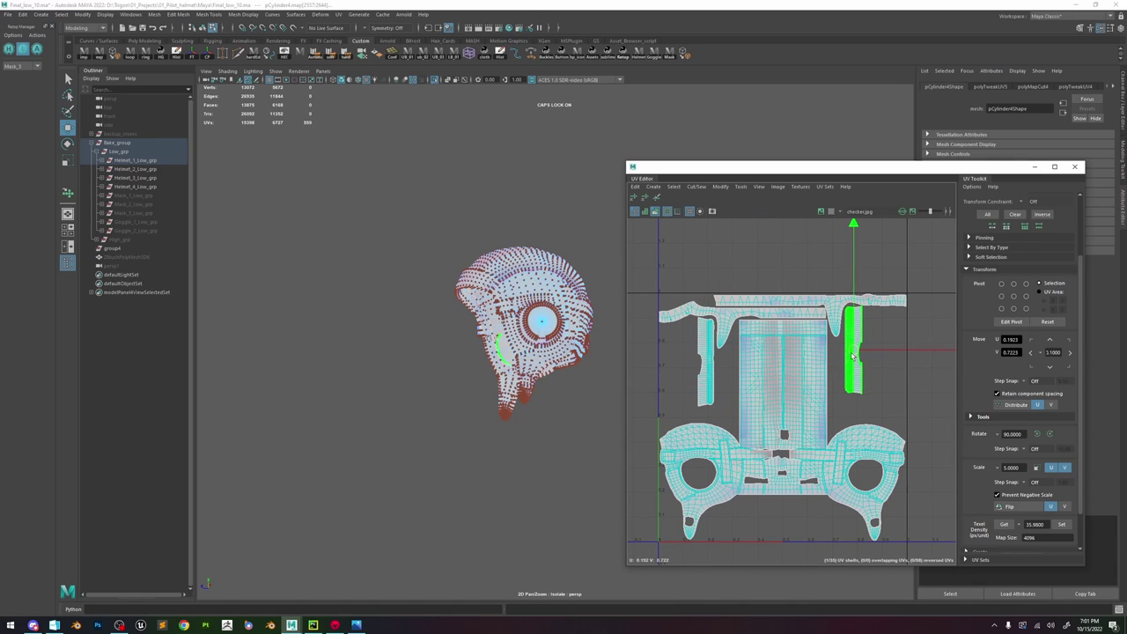
{"action": "left_click", "coordinate": [909, 322]}
- Move the short vertical strip from above the tile into the gap between the centre panel and the right notched strip
{"action": "scroll", "coordinate": [902, 326], "scroll_direction": "down", "scroll_amount": 5}
{"action": "middle_click_drag", "start_coordinate": [895, 332], "coordinate": [771, 331], "text": "alt"}
{"action": "middle_click_drag", "start_coordinate": [820, 270], "coordinate": [829, 333], "text": "alt"}
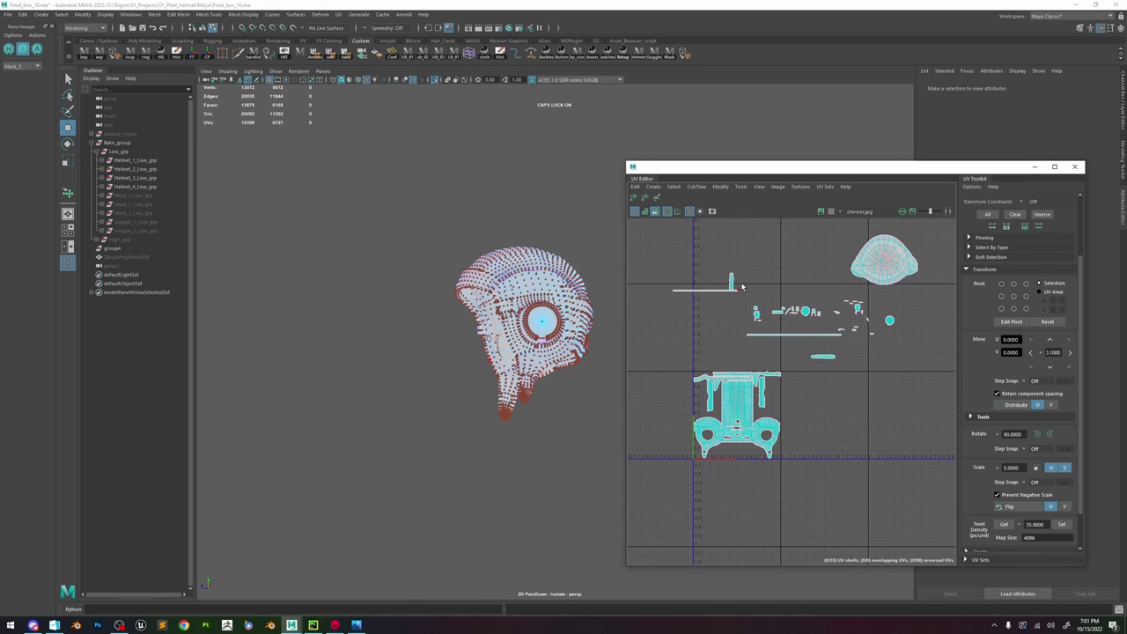
{"action": "left_click", "coordinate": [733, 282]}
{"action": "left_click_drag", "start_coordinate": [733, 282], "coordinate": [727, 412]}
{"action": "scroll", "coordinate": [768, 393], "scroll_direction": "up", "scroll_amount": 4}
{"action": "scroll", "coordinate": [767, 392], "scroll_direction": "up", "scroll_amount": 2}
{"action": "left_click", "coordinate": [806, 371]}
{"action": "scroll", "coordinate": [835, 349], "scroll_direction": "down", "scroll_amount": 4}
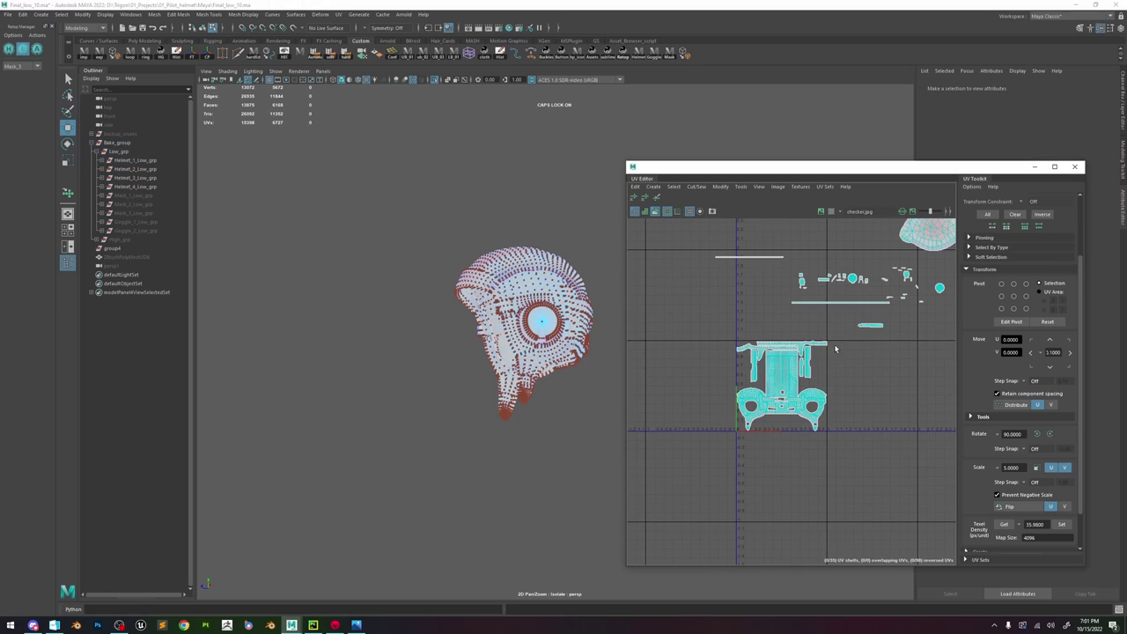
- Rotate the narrow rounded band shell upright in 15-degree snaps and fit it between the left notched strip and the centre panel
{"action": "left_click", "coordinate": [878, 323]}
{"action": "left_click_drag", "start_coordinate": [869, 325], "coordinate": [759, 373]}
{"action": "scroll", "coordinate": [759, 372], "scroll_direction": "up", "scroll_amount": 5}
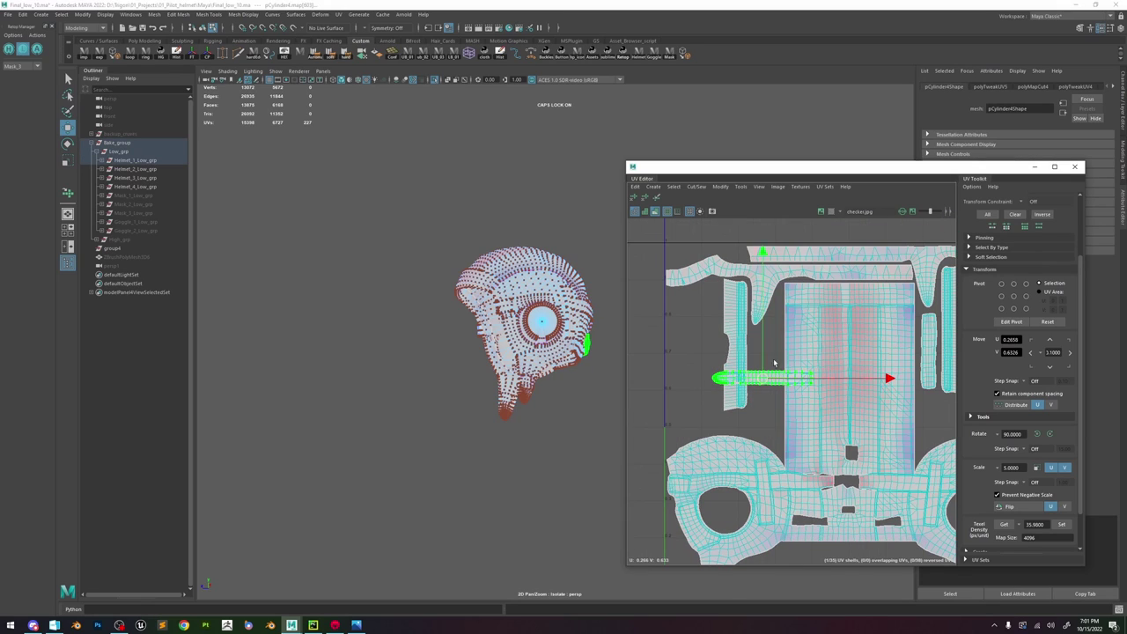
{"action": "key", "text": "e"}
{"action": "left_click_drag", "start_coordinate": [854, 302], "coordinate": [797, 290]}
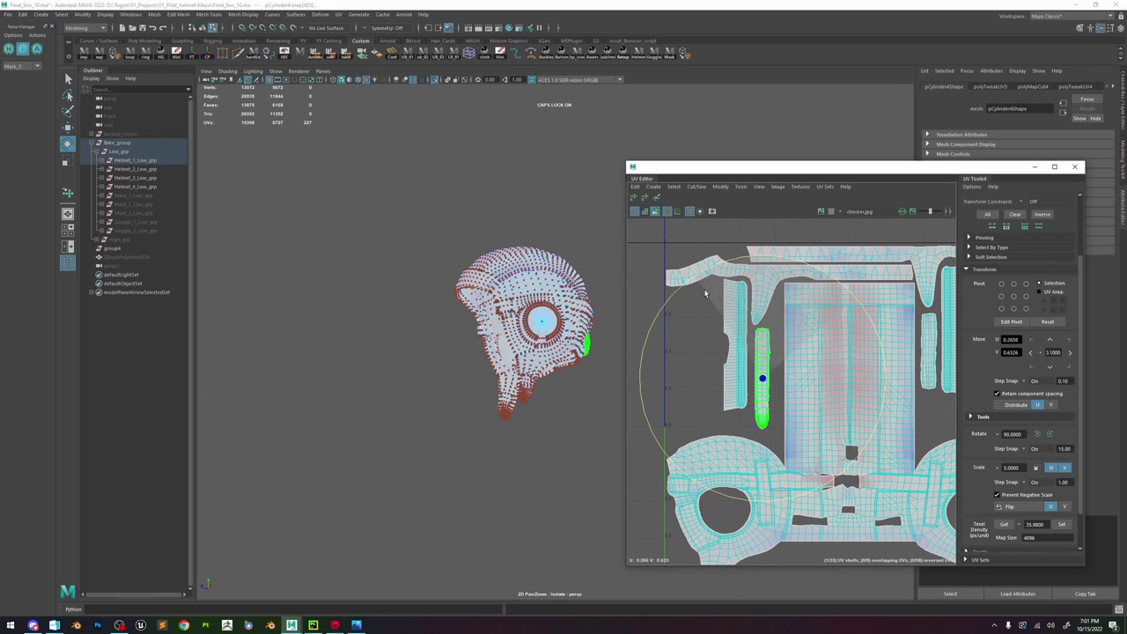
{"action": "key", "text": "w"}
{"action": "left_click_drag", "start_coordinate": [780, 367], "coordinate": [777, 365]}
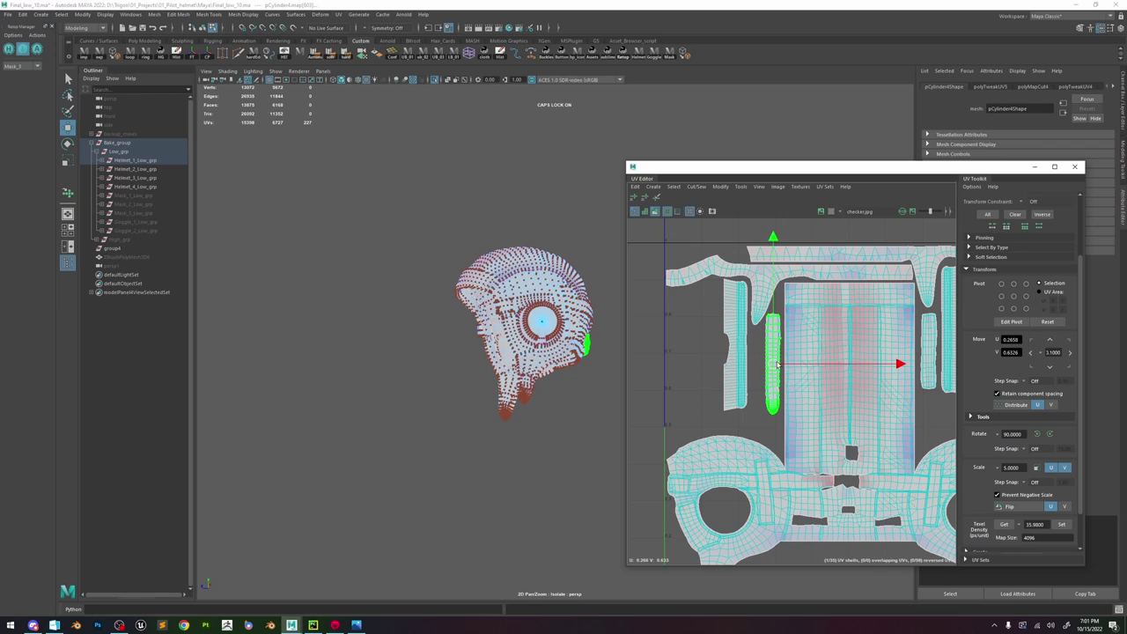
{"action": "left_click", "coordinate": [754, 353]}
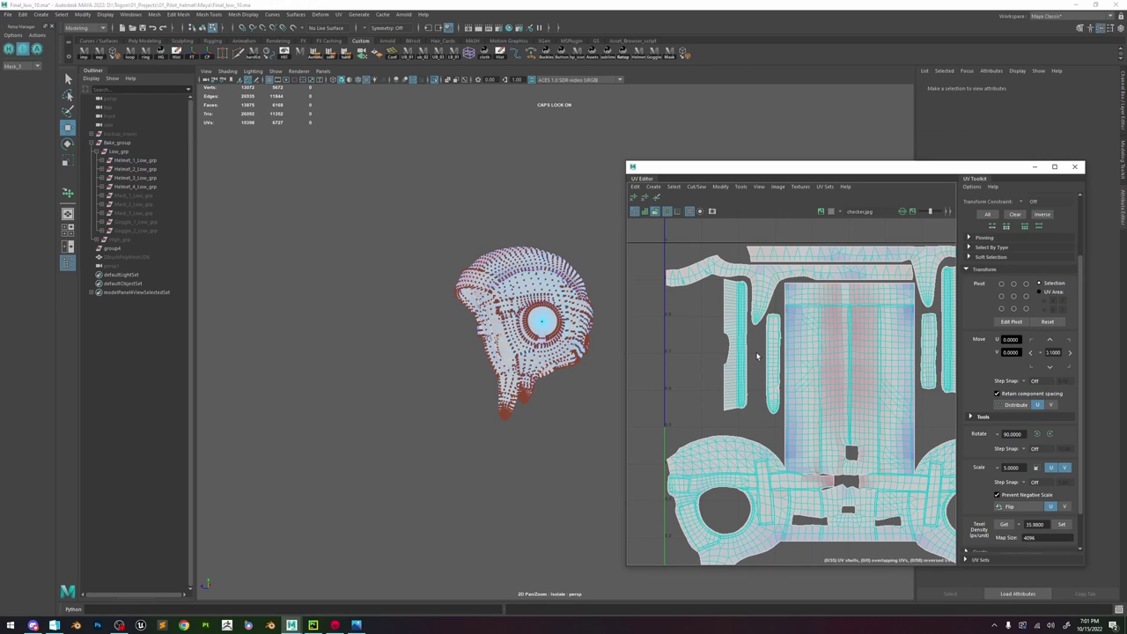
- Select all UVs of Helmet_2_Low_grp, Helmet_3_Low_grp and Helmet_4_Low_grp and move them outside the tile, to its lower right
{"action": "key", "text": "a"}
{"action": "left_click_drag", "start_coordinate": [500, 282], "coordinate": [522, 298], "text": "alt"}
{"action": "right_click_drag", "start_coordinate": [521, 297], "coordinate": [588, 385], "text": "alt"}
{"action": "left_click", "coordinate": [150, 163]}
{"action": "left_click", "coordinate": [147, 171], "text": "shift"}
{"action": "left_click", "coordinate": [141, 178], "text": "shift"}
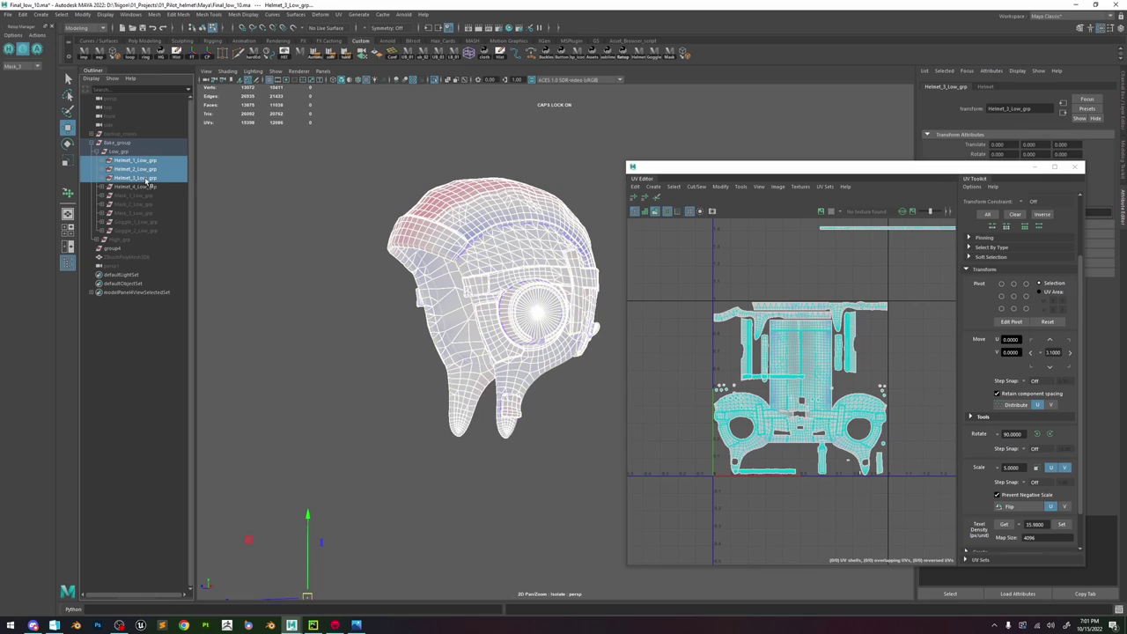
{"action": "key", "text": "a"}
{"action": "left_click", "coordinate": [141, 187]}
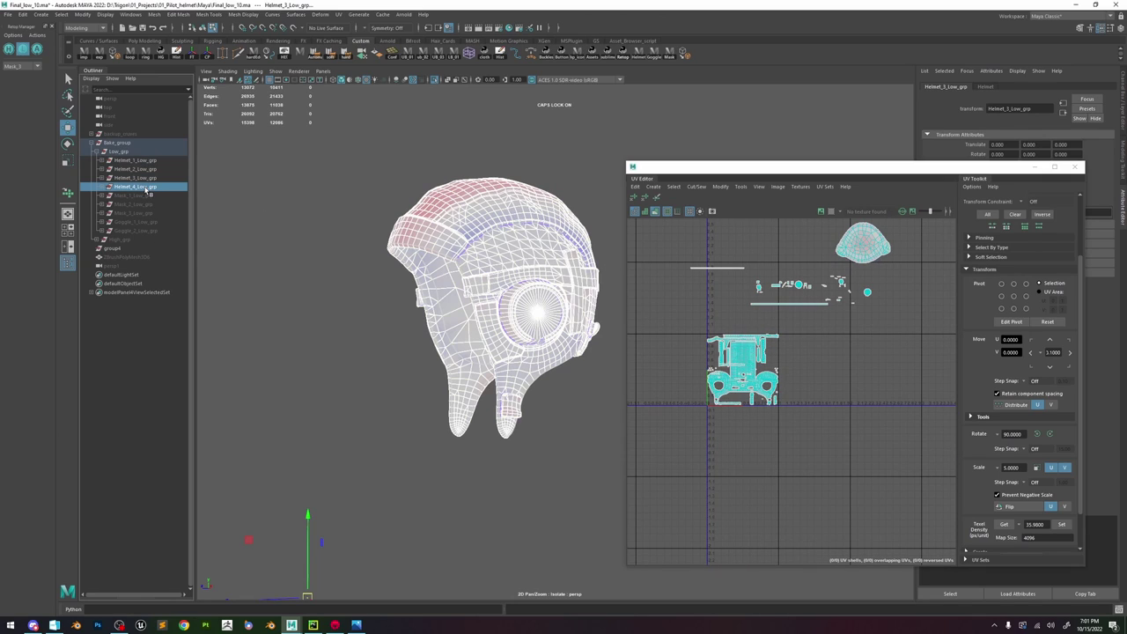
{"action": "left_click", "coordinate": [133, 170], "text": "shift"}
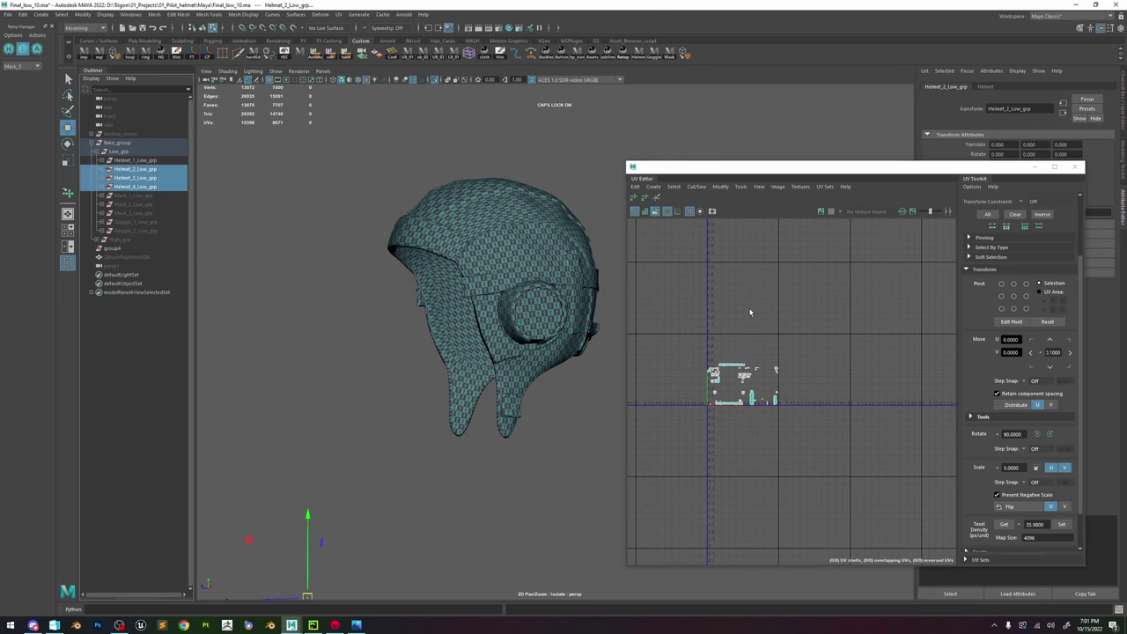
{"action": "right_click_drag", "start_coordinate": [748, 308], "coordinate": [824, 330]}
{"action": "left_click_drag", "start_coordinate": [788, 335], "coordinate": [643, 426]}
{"action": "middle_click_drag", "start_coordinate": [772, 408], "coordinate": [778, 421]}
{"action": "left_click_drag", "start_coordinate": [749, 395], "coordinate": [823, 442]}
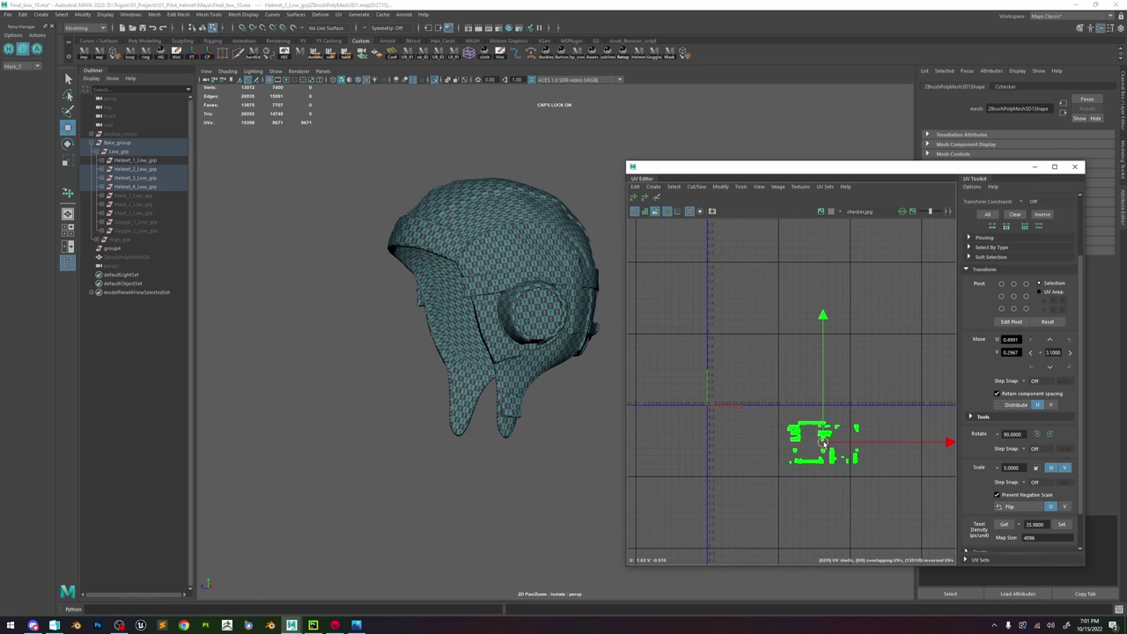
- Sample the main shell's texel density at map size 4096 and apply it to all shells of the four helmet low groups
{"action": "left_click", "coordinate": [161, 162]}
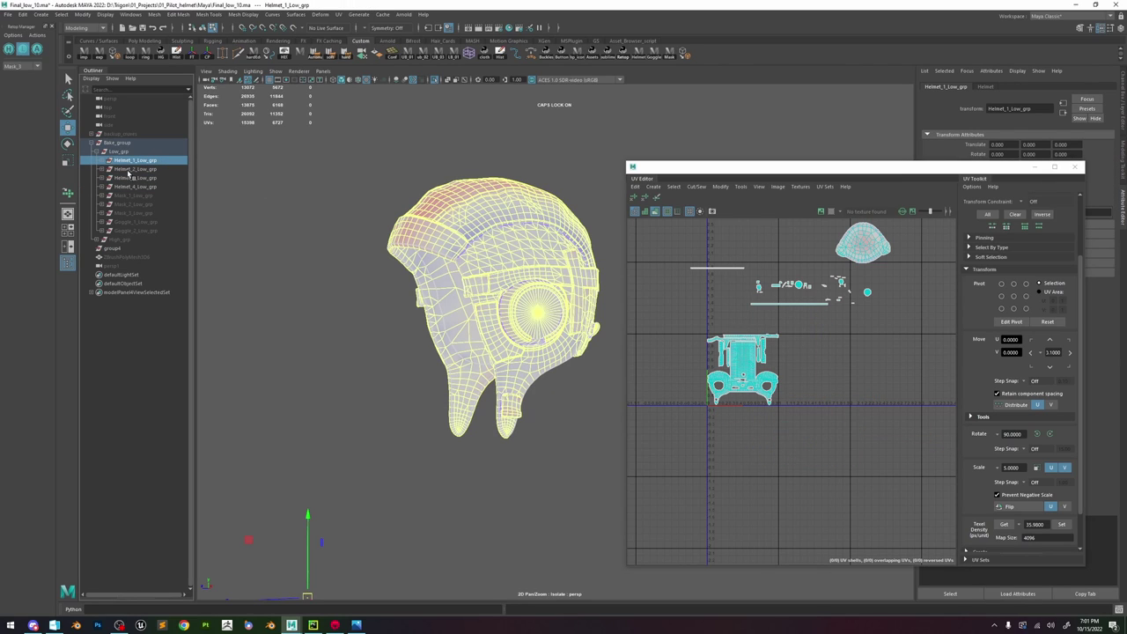
{"action": "left_click", "coordinate": [143, 188], "text": "shift"}
{"action": "right_click_drag", "start_coordinate": [821, 387], "coordinate": [874, 391]}
{"action": "left_click", "coordinate": [739, 369]}
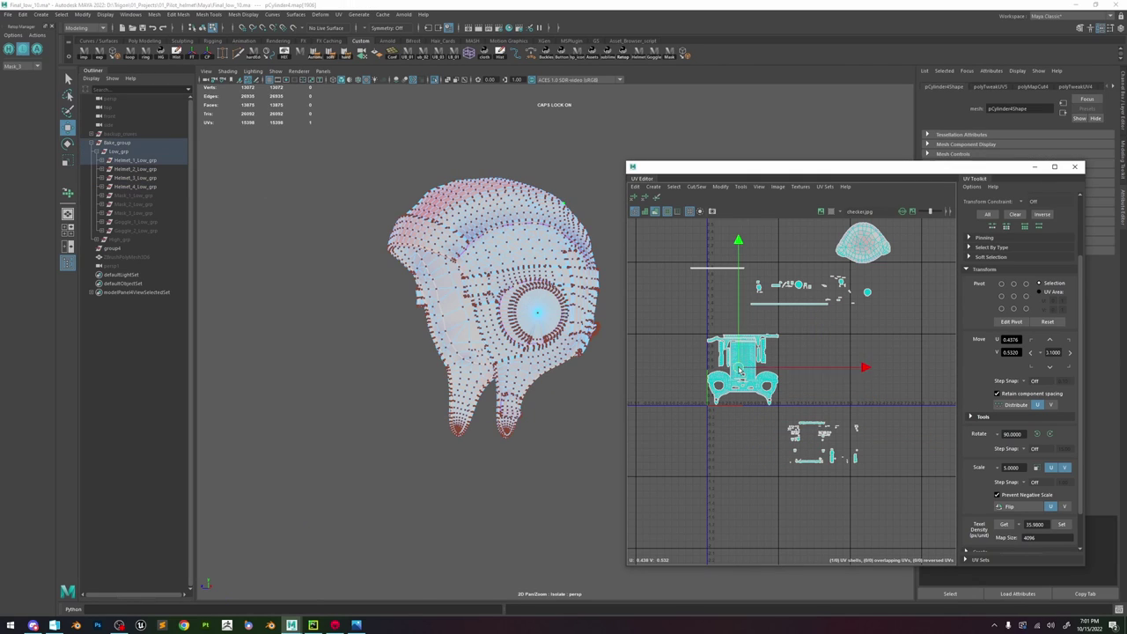
{"action": "double_click", "coordinate": [740, 369]}
{"action": "left_click", "coordinate": [1004, 524]}
{"action": "scroll", "coordinate": [864, 462], "scroll_direction": "down", "scroll_amount": 3}
{"action": "left_click_drag", "start_coordinate": [924, 503], "coordinate": [717, 261]}
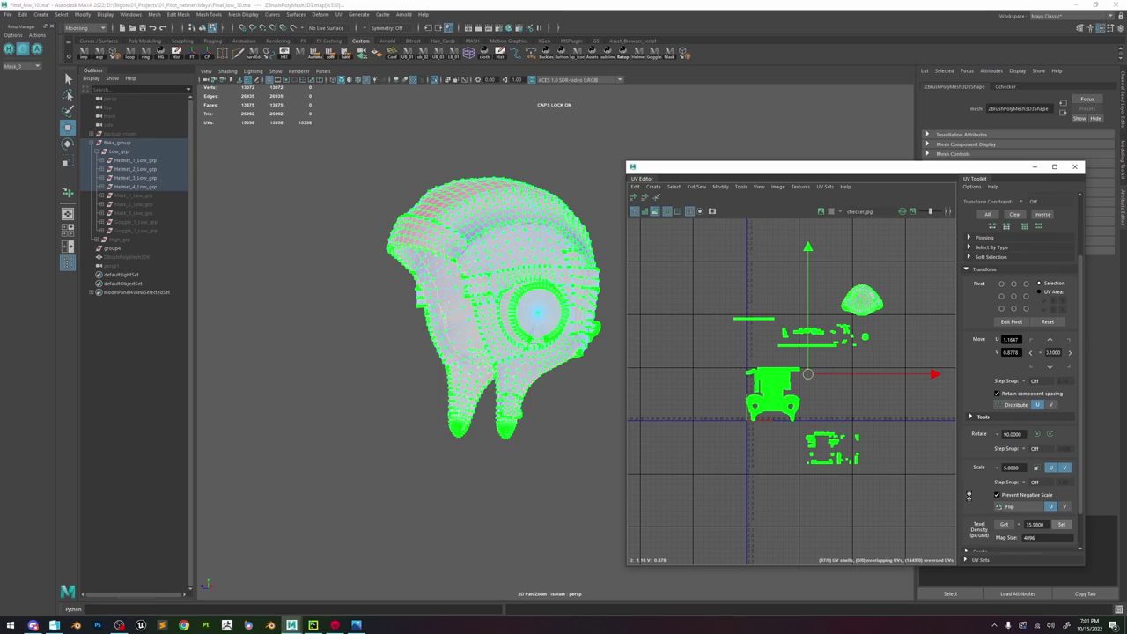
- Move the blade-shaped strap shell into the tile and place it upright beside the strips right of the centre panel
{"action": "scroll", "coordinate": [792, 410], "scroll_direction": "up", "scroll_amount": 5}
{"action": "double_click", "coordinate": [810, 432]}
{"action": "left_click_drag", "start_coordinate": [811, 432], "coordinate": [796, 345]}
{"action": "scroll", "coordinate": [796, 344], "scroll_direction": "up", "scroll_amount": 6}
{"action": "left_click_drag", "start_coordinate": [801, 344], "coordinate": [787, 314]}
{"action": "left_click", "coordinate": [849, 271]}
{"action": "scroll", "coordinate": [832, 275], "scroll_direction": "down", "scroll_amount": 8}
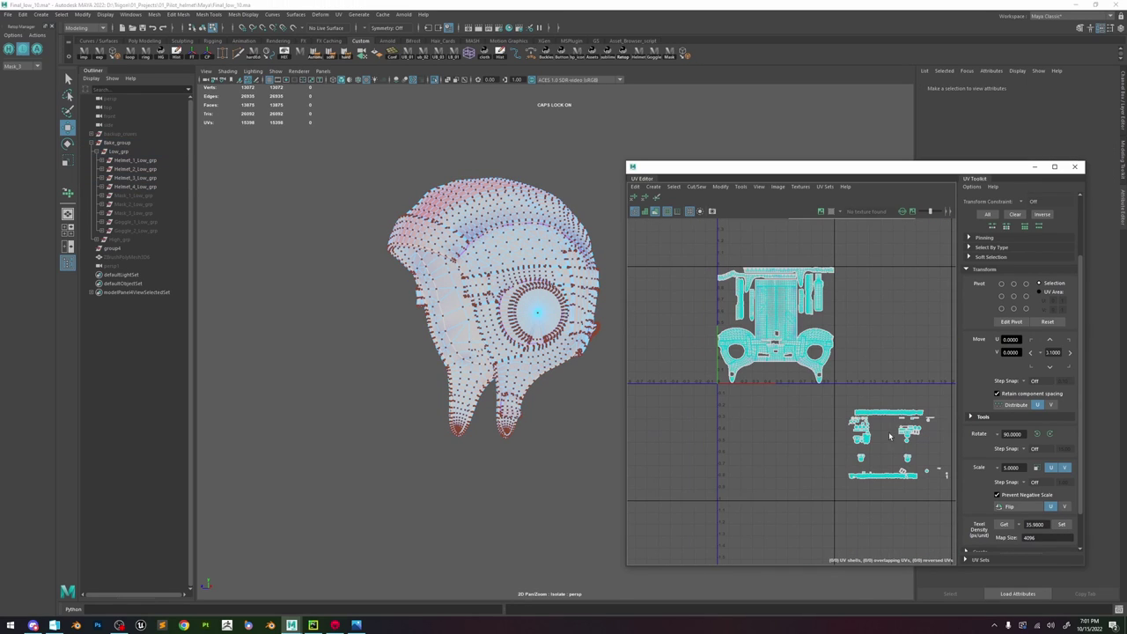
- Place the two long band shells of Helmet_2_Low_grp horizontally, one above the other, between the main shell's ear flap tips
{"action": "middle_click_drag", "start_coordinate": [894, 414], "coordinate": [817, 437], "text": "alt"}
{"action": "left_click", "coordinate": [849, 410]}
{"action": "scroll", "coordinate": [833, 396], "scroll_direction": "up", "scroll_amount": 5}
{"action": "scroll", "coordinate": [819, 428], "scroll_direction": "down", "scroll_amount": 5}
{"action": "left_click_drag", "start_coordinate": [822, 428], "coordinate": [740, 417]}
{"action": "scroll", "coordinate": [777, 405], "scroll_direction": "up", "scroll_amount": 8}
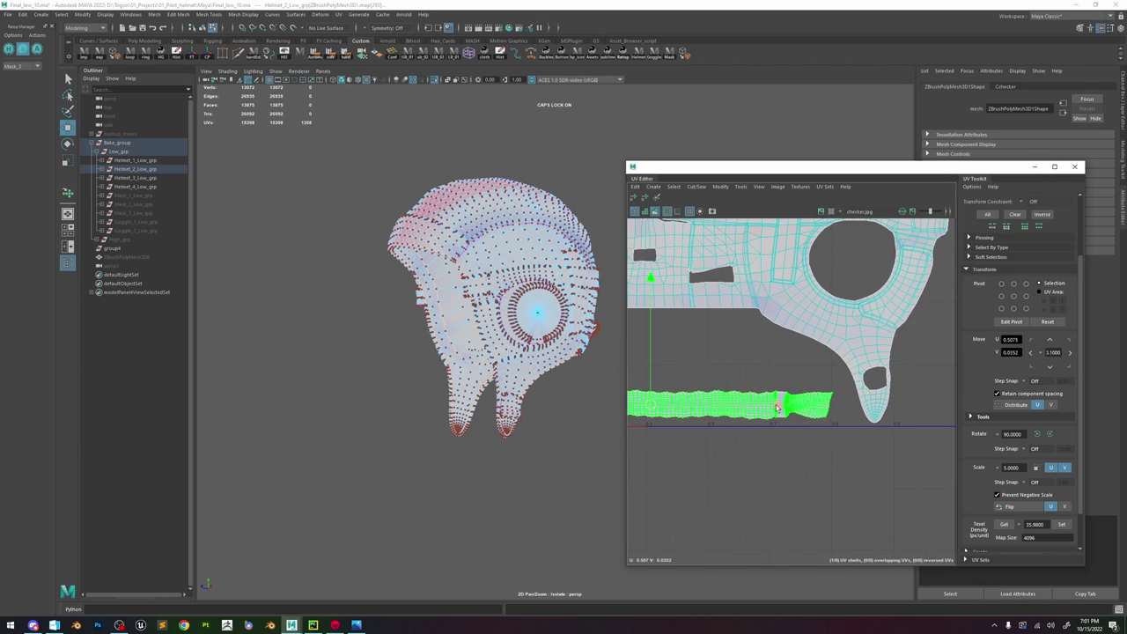
{"action": "right_click", "coordinate": [772, 388]}
{"action": "scroll", "coordinate": [772, 388], "scroll_direction": "down", "scroll_amount": 8}
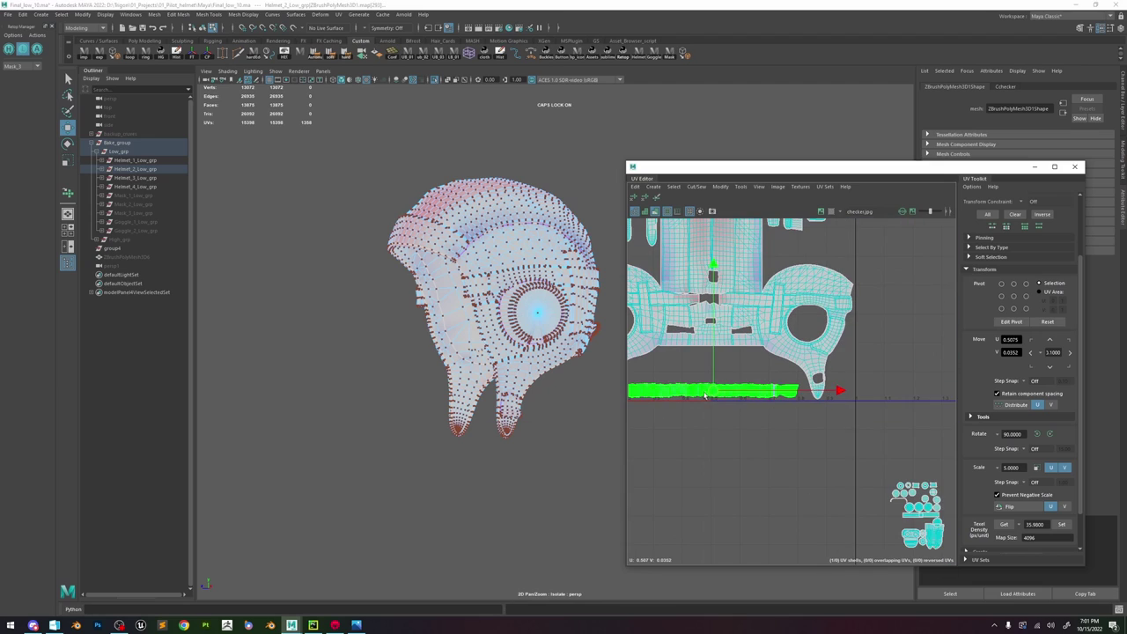
{"action": "scroll", "coordinate": [715, 395], "scroll_direction": "down", "scroll_amount": 8}
{"action": "mouse_move", "coordinate": [748, 398]}
{"action": "left_mouse_down"}
{"action": "mouse_move", "coordinate": [847, 482]}
{"action": "mouse_move", "coordinate": [762, 399]}
{"action": "mouse_move", "coordinate": [742, 402]}
{"action": "left_mouse_up"}
{"action": "scroll", "coordinate": [762, 399], "scroll_direction": "up", "scroll_amount": 5}
{"action": "scroll", "coordinate": [769, 332], "scroll_direction": "down", "scroll_amount": 5}
{"action": "scroll", "coordinate": [765, 290], "scroll_direction": "down", "scroll_amount": 3}
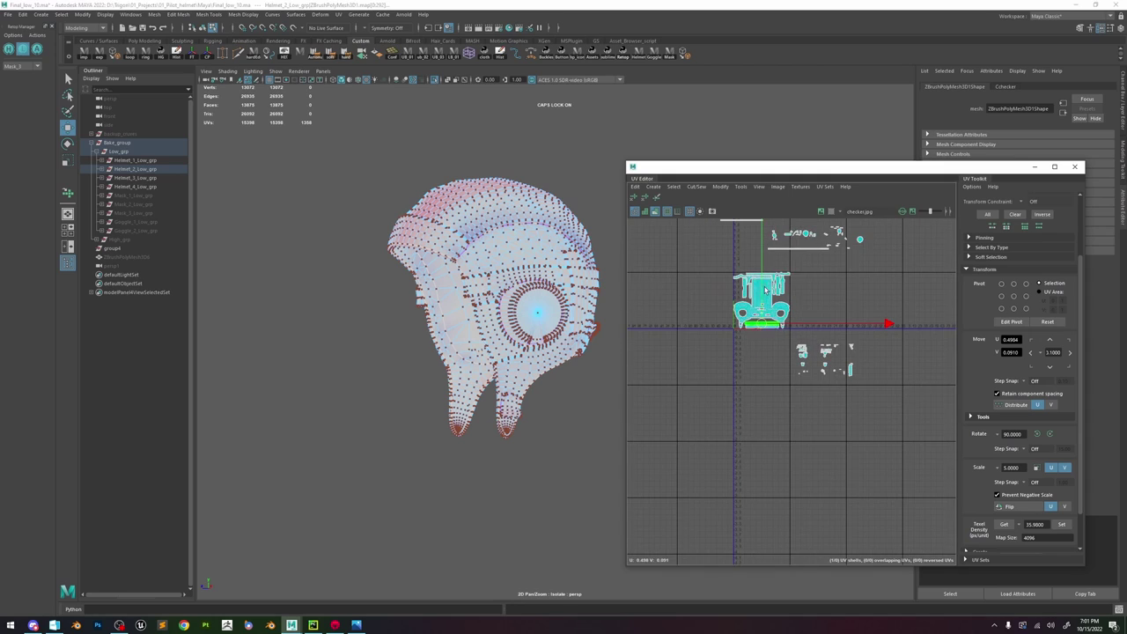
- Move the small tapered strip of Helmet_3_Low_grp into the tile's upper right area, beside the blade-shaped strap shell
{"action": "middle_click_drag", "start_coordinate": [822, 278], "coordinate": [826, 339], "text": "alt"}
{"action": "scroll", "coordinate": [851, 429], "scroll_direction": "up", "scroll_amount": 2}
{"action": "left_click", "coordinate": [854, 432]}
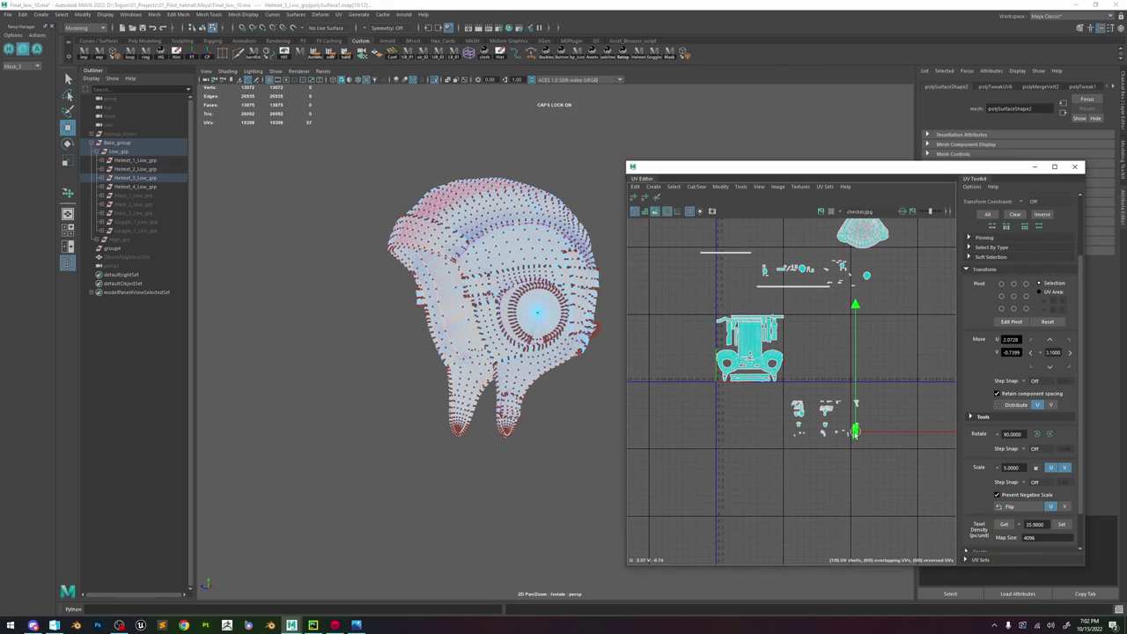
{"action": "left_click_drag", "start_coordinate": [855, 432], "coordinate": [798, 288]}
{"action": "scroll", "coordinate": [779, 332], "scroll_direction": "up", "scroll_amount": 10}
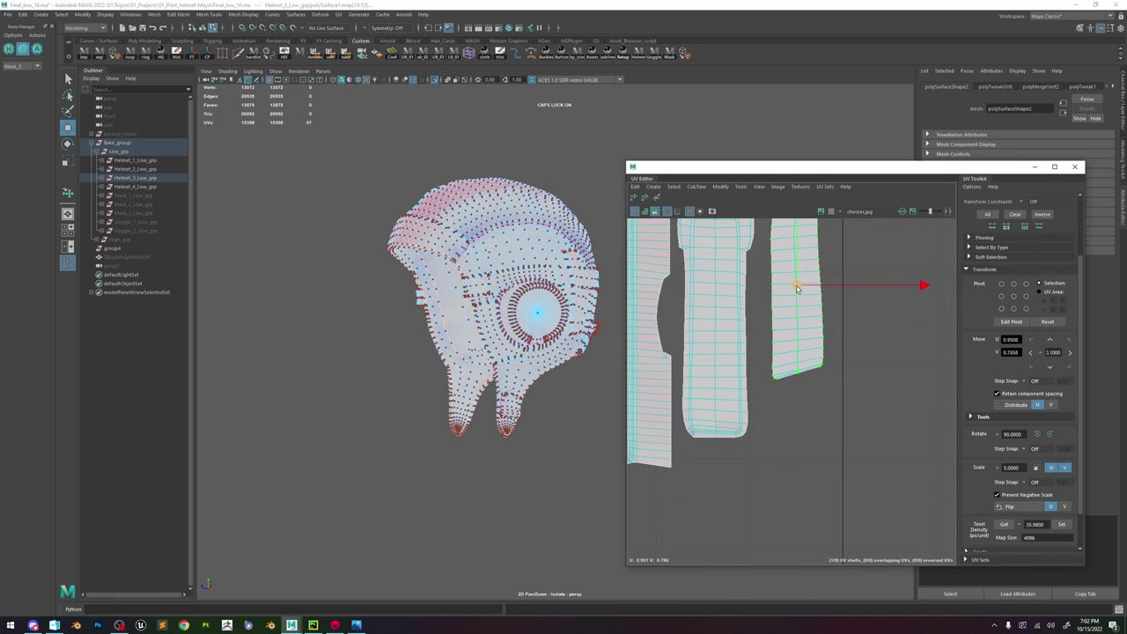
{"action": "middle_click_drag", "start_coordinate": [805, 268], "coordinate": [801, 354], "text": "alt"}
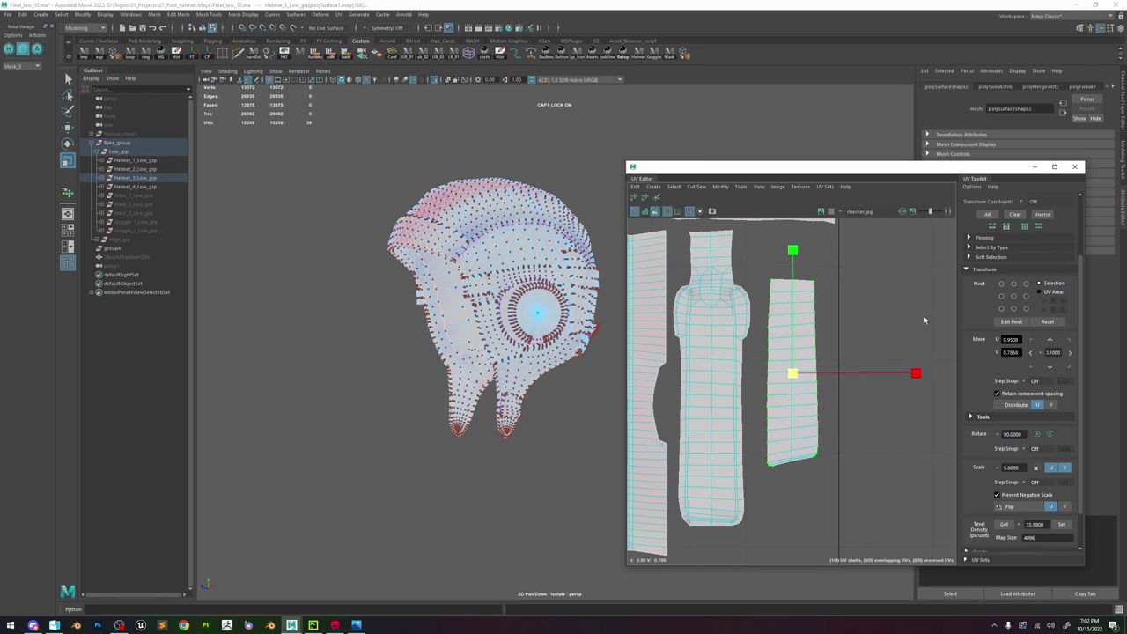
{"action": "scroll", "coordinate": [924, 320], "scroll_direction": "down", "scroll_amount": 5}
{"action": "scroll", "coordinate": [816, 335], "scroll_direction": "down", "scroll_amount": 9}
- Bring the shorter rim strip over to the main layout and lay it horizontally just below the tile's lower border
{"action": "left_click", "coordinate": [833, 301]}
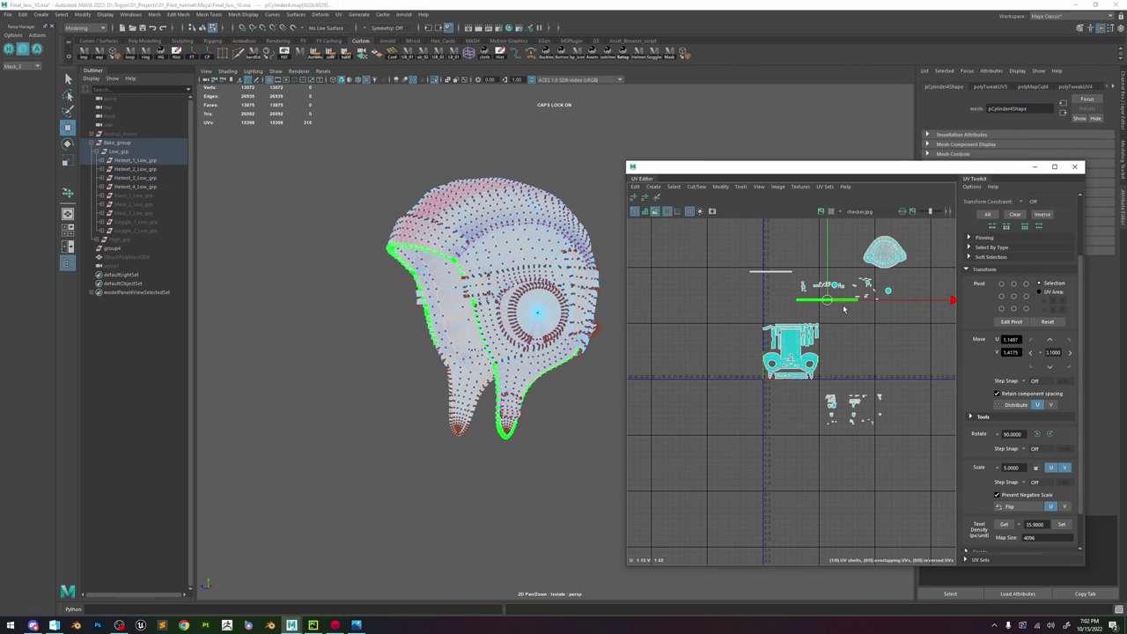
{"action": "middle_click_drag", "start_coordinate": [871, 326], "coordinate": [808, 343], "text": "alt"}
{"action": "left_click_drag", "start_coordinate": [764, 317], "coordinate": [738, 372]}
{"action": "left_click", "coordinate": [702, 288]}
{"action": "scroll", "coordinate": [742, 367], "scroll_direction": "up", "scroll_amount": 8}
{"action": "middle_click_drag", "start_coordinate": [717, 394], "coordinate": [779, 370], "text": "alt"}
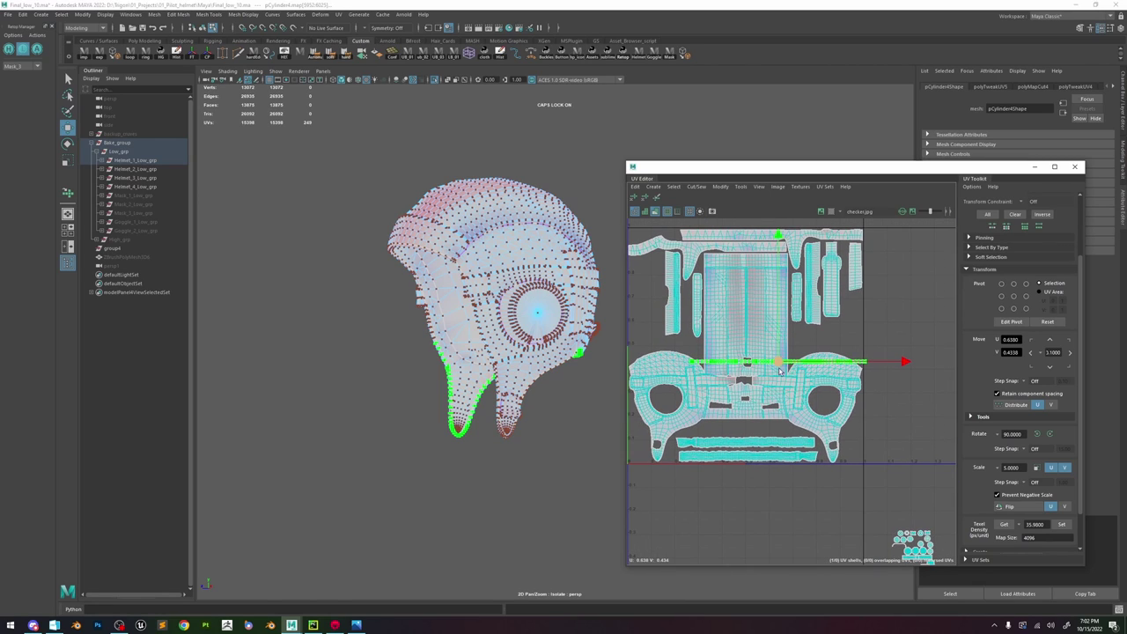
{"action": "left_click_drag", "start_coordinate": [779, 370], "coordinate": [743, 467]}
{"action": "middle_click_drag", "start_coordinate": [764, 398], "coordinate": [770, 414], "text": "alt"}
{"action": "scroll", "coordinate": [769, 427], "scroll_direction": "down", "scroll_amount": 2}
{"action": "mouse_move", "coordinate": [761, 437]}
{"action": "left_mouse_down"}
{"action": "mouse_move", "coordinate": [767, 237]}
{"action": "mouse_move", "coordinate": [759, 449]}
{"action": "left_mouse_up"}
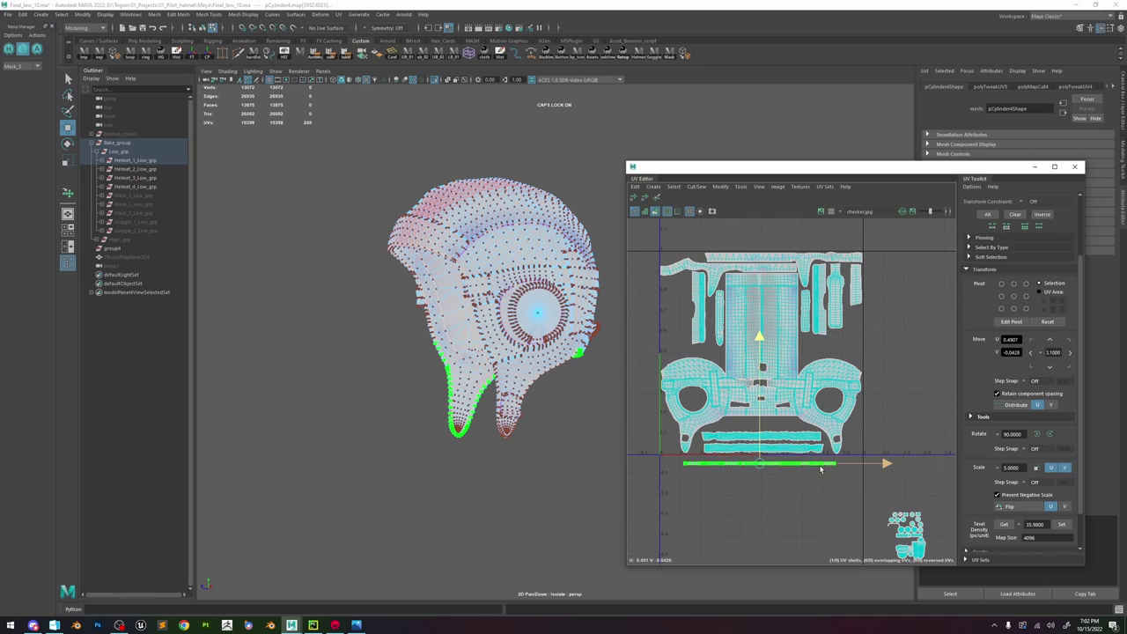
{"action": "scroll", "coordinate": [839, 445], "scroll_direction": "up", "scroll_amount": 3}
{"action": "scroll", "coordinate": [839, 444], "scroll_direction": "down", "scroll_amount": 3}
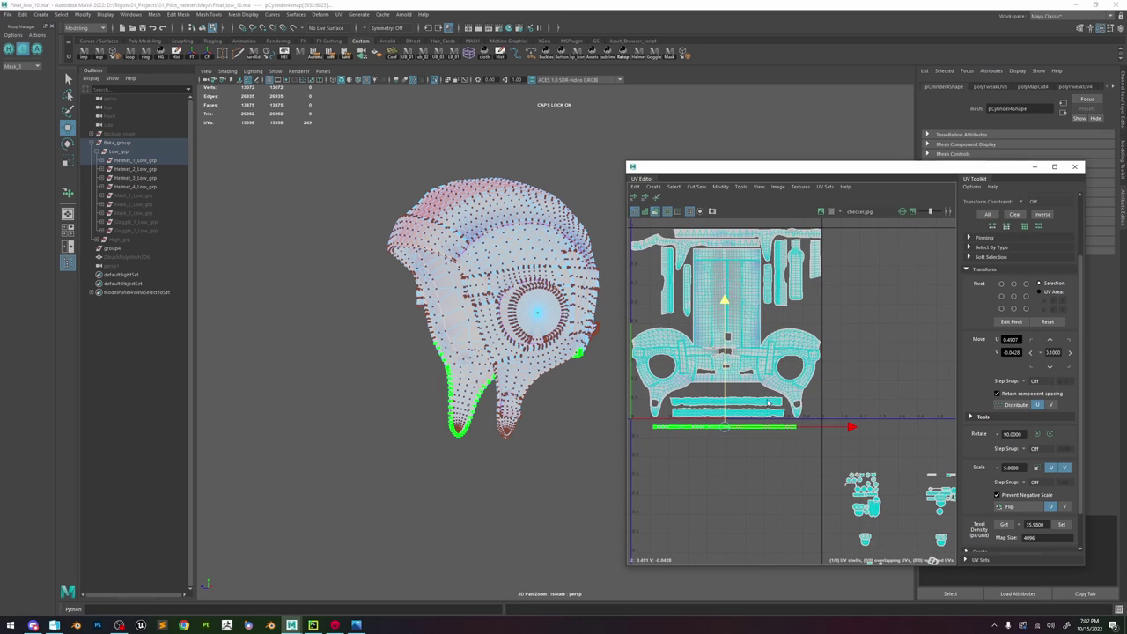
- Try to raise the two ear flap tips slightly with soft selection, and undo the adjustment
{"action": "left_click", "coordinate": [786, 420]}
{"action": "left_click", "coordinate": [796, 420]}
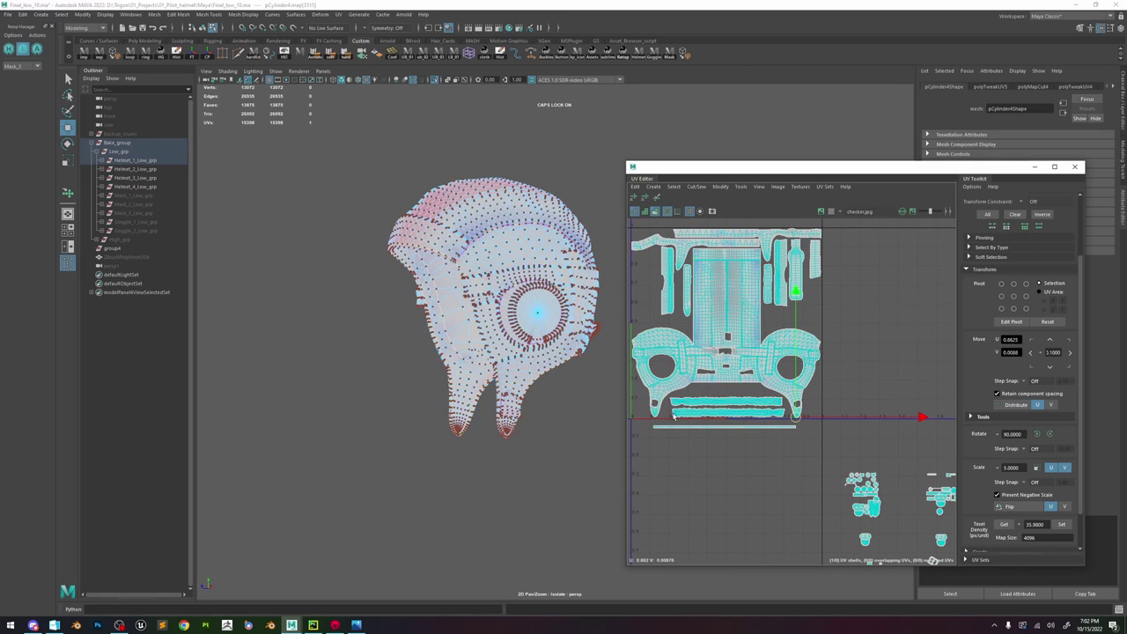
{"action": "key", "text": "shift+period"}
{"action": "key", "text": "shift+period"}
{"action": "key", "text": "shift+period"}
{"action": "key", "text": "shift+period"}
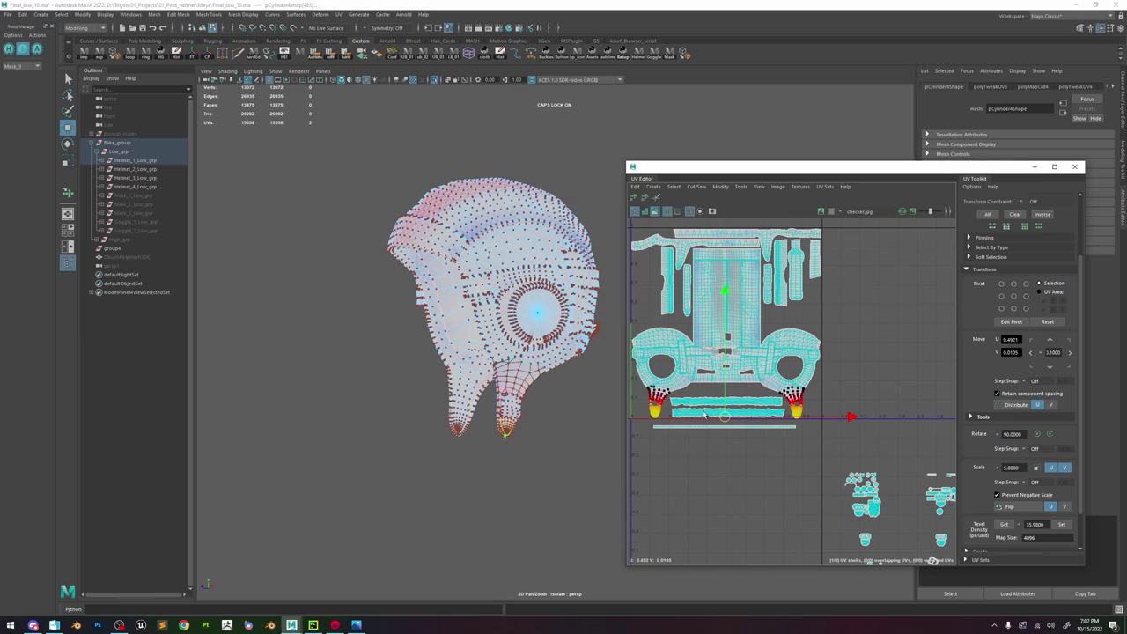
{"action": "scroll", "coordinate": [784, 428], "scroll_direction": "up", "scroll_amount": 2}
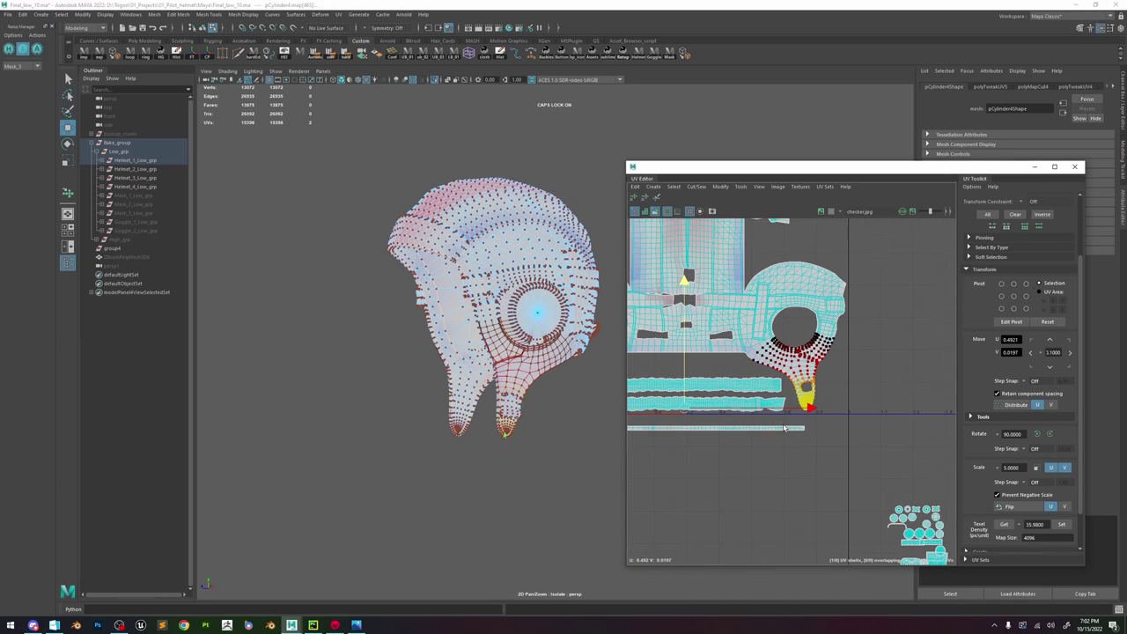
{"action": "left_click", "coordinate": [775, 430]}
{"action": "left_click_drag", "start_coordinate": [688, 412], "coordinate": [688, 393]}
{"action": "scroll", "coordinate": [715, 398], "scroll_direction": "down", "scroll_amount": 2}
{"action": "key", "text": "ctrl+z"}
{"action": "key", "text": "ctrl+z"}
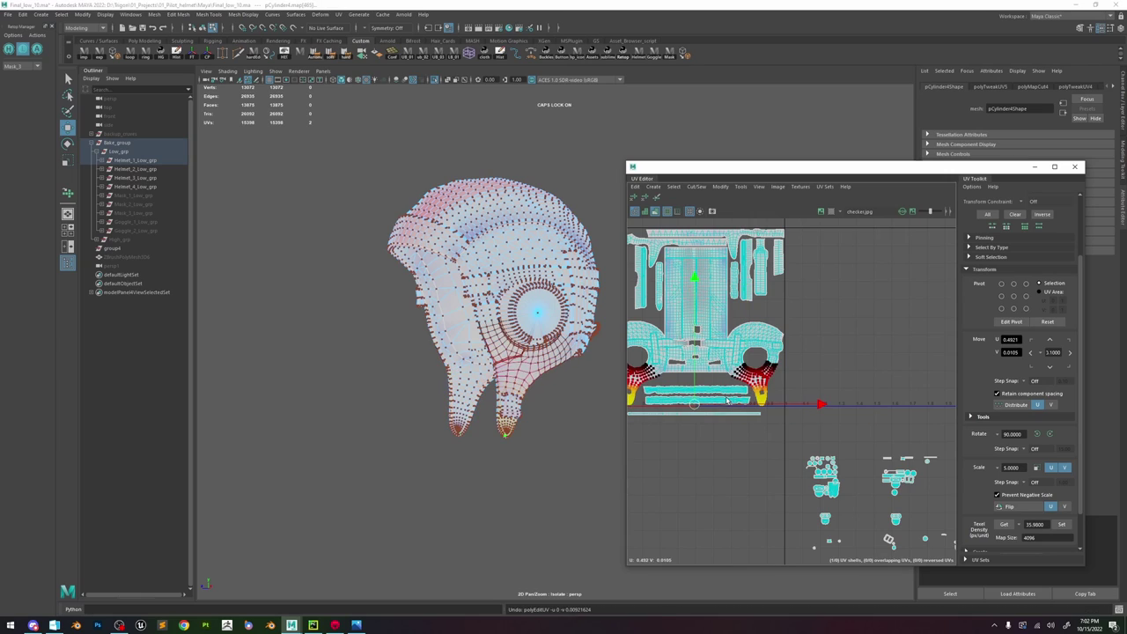
- Move the shorter rim strip up into the tile, between the ear flap tips at about V 0.019
{"action": "key", "text": "b"}
{"action": "left_click", "coordinate": [729, 415]}
{"action": "left_click_drag", "start_coordinate": [693, 414], "coordinate": [695, 404]}
{"action": "key", "text": "r"}
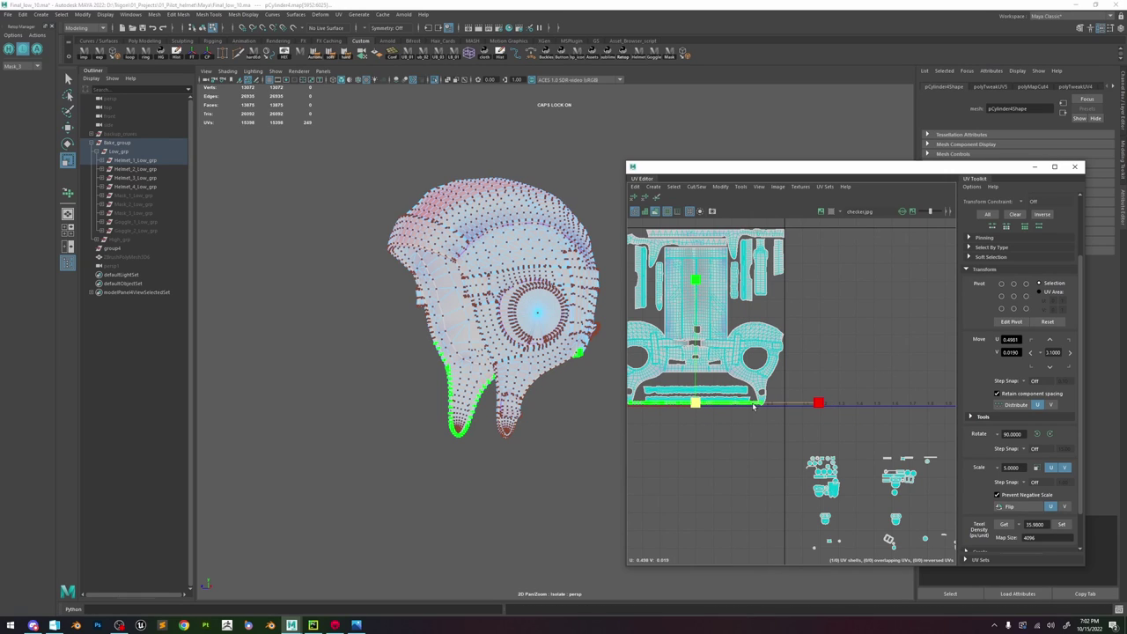
- Pull the shorter rim strip's right end inward with soft selection to about U 0.843, clearing the right ear flap tip
{"action": "scroll", "coordinate": [755, 405], "scroll_direction": "up", "scroll_amount": 5}
{"action": "left_click", "coordinate": [780, 404]}
{"action": "key", "text": "b"}
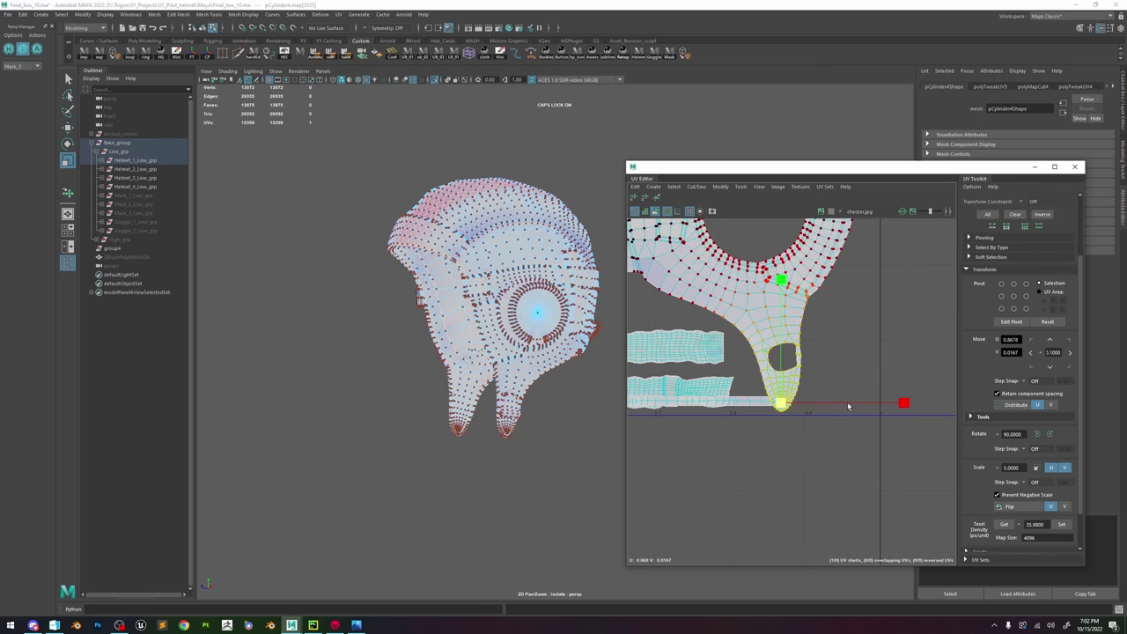
{"action": "key", "text": "b"}
{"action": "left_click", "coordinate": [736, 405]}
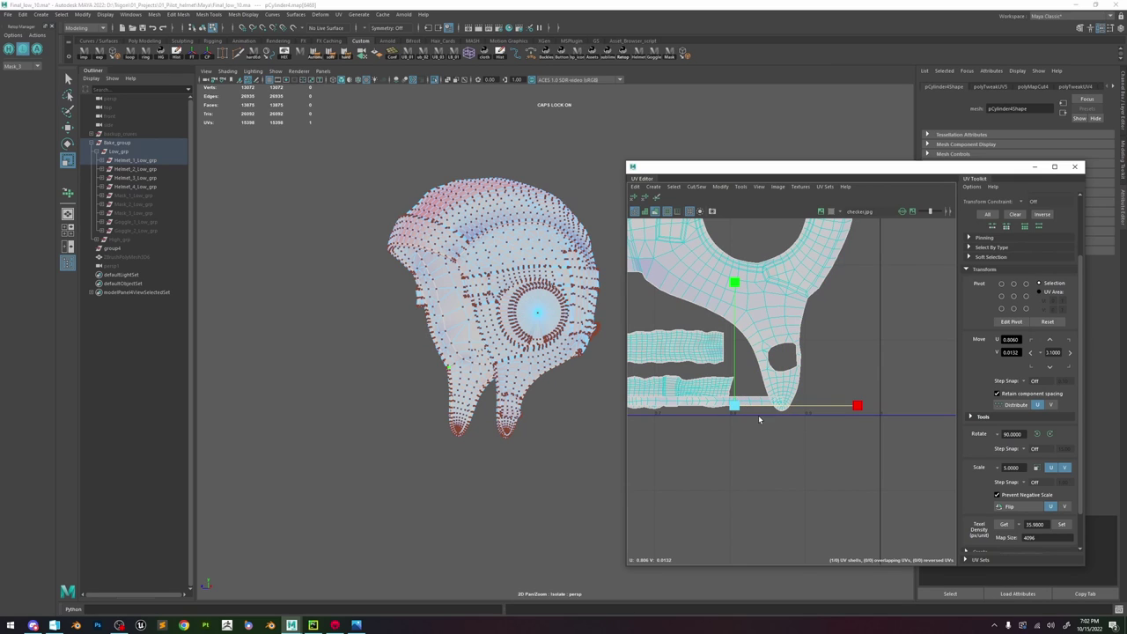
{"action": "double_click", "coordinate": [762, 403]}
{"action": "left_click_drag", "start_coordinate": [524, 353], "coordinate": [607, 358], "text": "alt"}
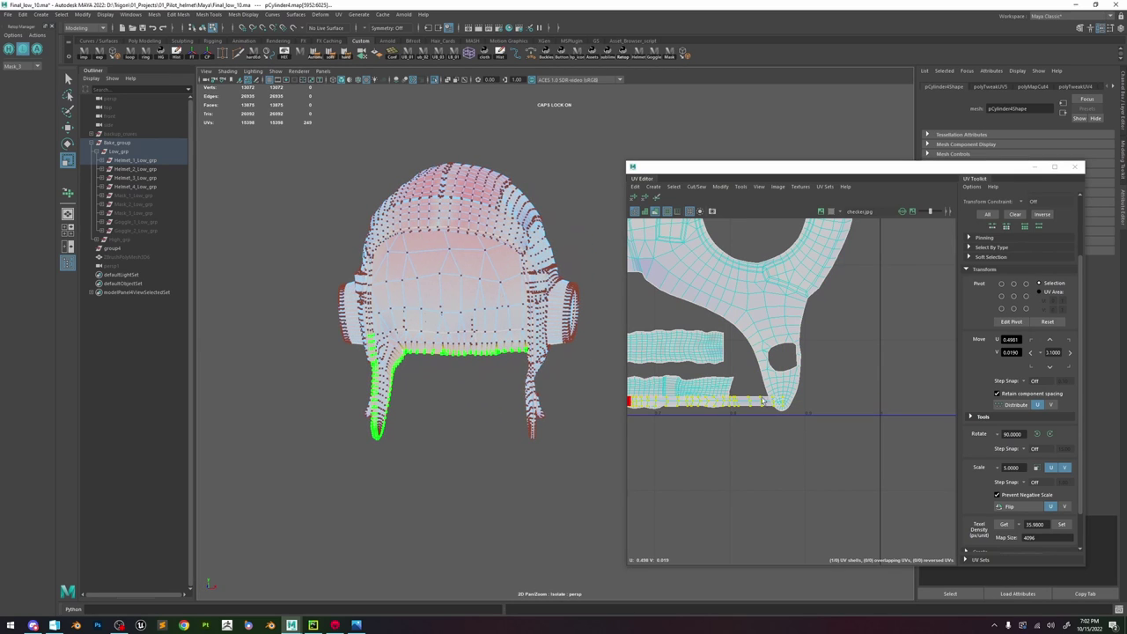
{"action": "scroll", "coordinate": [772, 404], "scroll_direction": "up", "scroll_amount": 3}
{"action": "scroll", "coordinate": [802, 405], "scroll_direction": "up", "scroll_amount": 2}
{"action": "left_click", "coordinate": [783, 402]}
{"action": "scroll", "coordinate": [788, 403], "scroll_direction": "down", "scroll_amount": 6}
{"action": "key", "text": "b"}
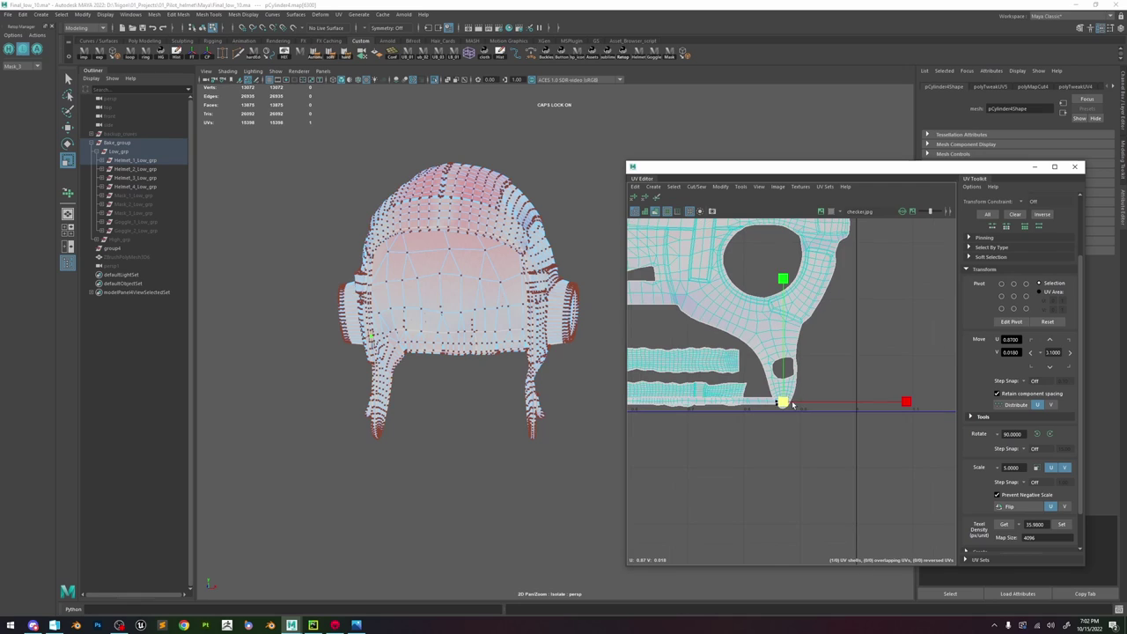
{"action": "left_click_drag", "start_coordinate": [794, 405], "coordinate": [842, 402]}
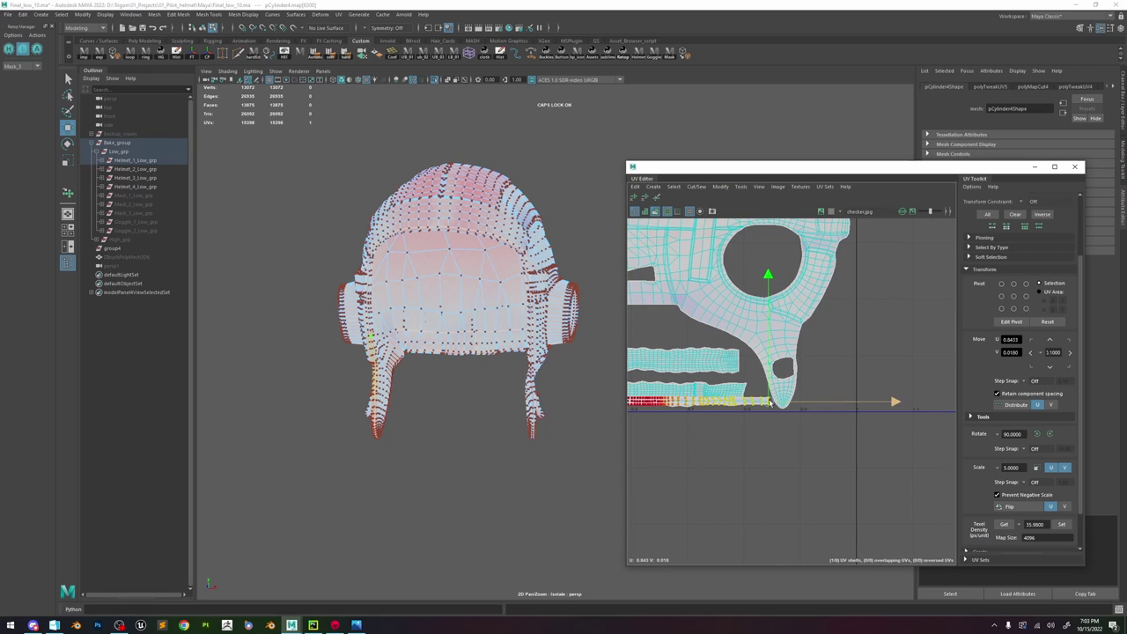
- Pull the shorter rim strip's left end inward with soft selection to about U 0.146, clearing the left ear flap tip
{"action": "middle_click_drag", "start_coordinate": [660, 385], "coordinate": [812, 379], "text": "alt"}
{"action": "left_click", "coordinate": [746, 402]}
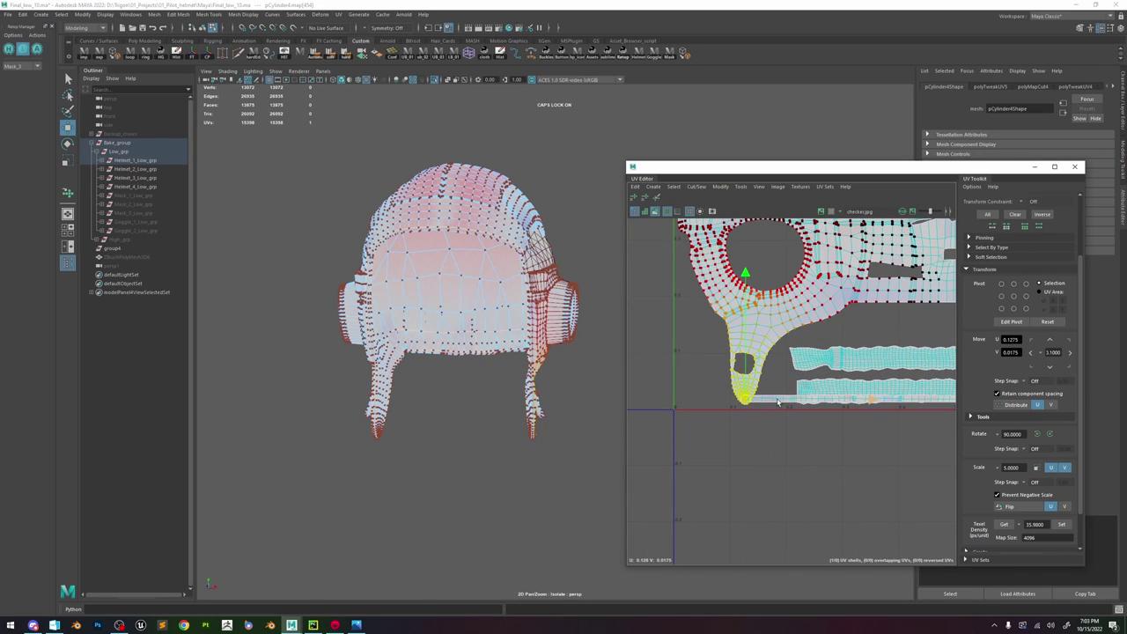
{"action": "scroll", "coordinate": [745, 409], "scroll_direction": "up", "scroll_amount": 8}
{"action": "left_click", "coordinate": [786, 396]}
{"action": "left_click", "coordinate": [740, 352]}
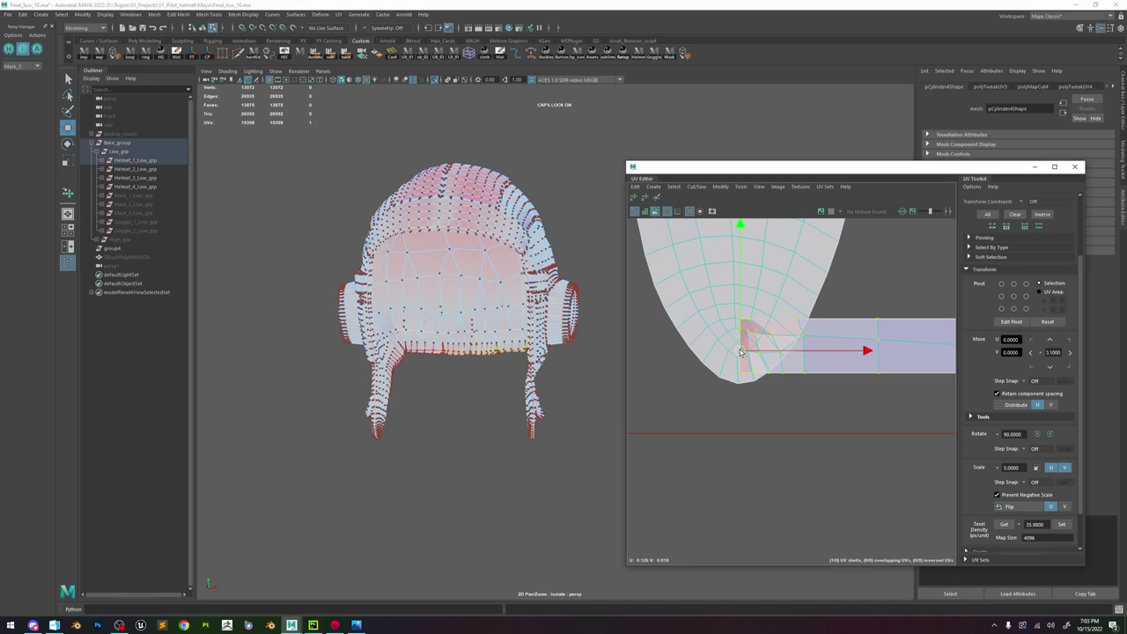
{"action": "scroll", "coordinate": [741, 352], "scroll_direction": "down", "scroll_amount": 3}
{"action": "left_click_drag", "start_coordinate": [786, 352], "coordinate": [815, 351]}
{"action": "scroll", "coordinate": [819, 350], "scroll_direction": "down", "scroll_amount": 6}
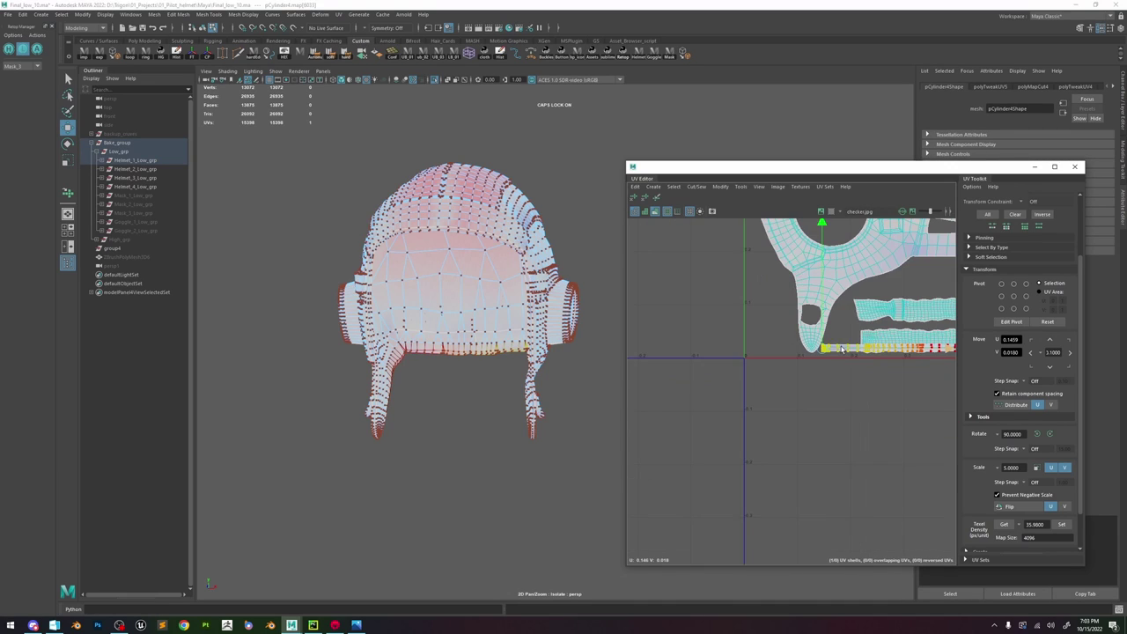
- Try to reposition the upper Helmet_2_Low_grp band between the ear flaps, and undo the recent band moves
{"action": "middle_click_drag", "start_coordinate": [949, 335], "coordinate": [794, 366], "text": "alt"}
{"action": "double_click", "coordinate": [791, 357]}
{"action": "mouse_move", "coordinate": [793, 364]}
{"action": "left_mouse_down"}
{"action": "mouse_move", "coordinate": [794, 347]}
{"action": "mouse_move", "coordinate": [785, 353]}
{"action": "left_mouse_up"}
{"action": "scroll", "coordinate": [790, 368], "scroll_direction": "down", "scroll_amount": 3}
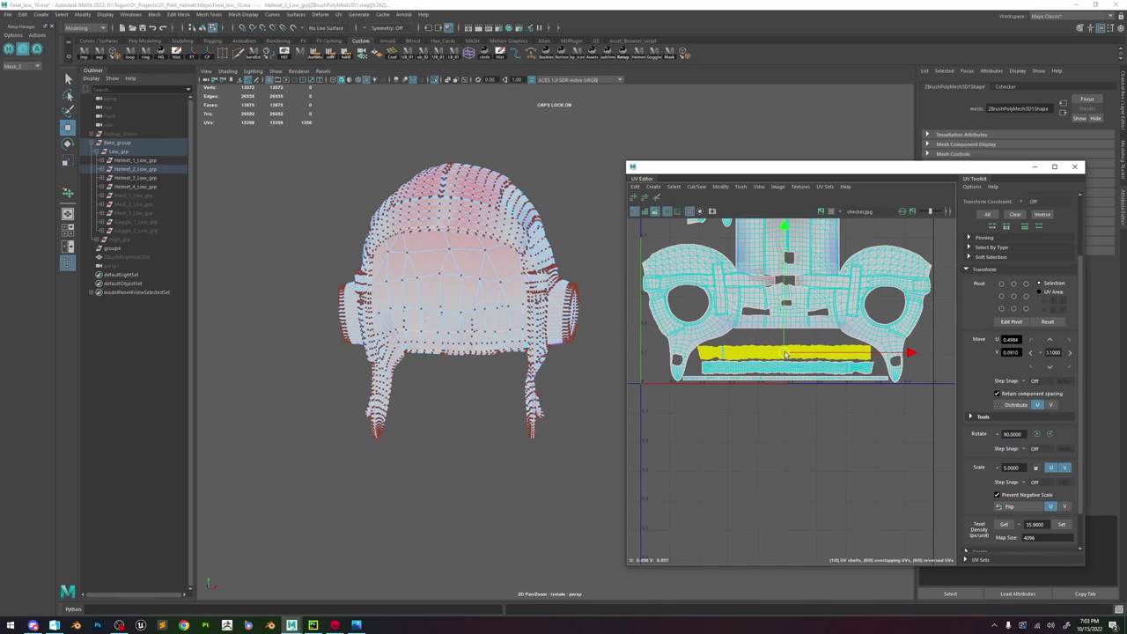
{"action": "key", "text": "ctrl+z"}
{"action": "key", "text": "ctrl+z"}
{"action": "key", "text": "ctrl+z"}
{"action": "key", "text": "ctrl+z"}
{"action": "key", "text": "ctrl+z"}
{"action": "key", "text": "ctrl+z"}
{"action": "key", "text": "ctrl+z"}
{"action": "key", "text": "ctrl+z"}
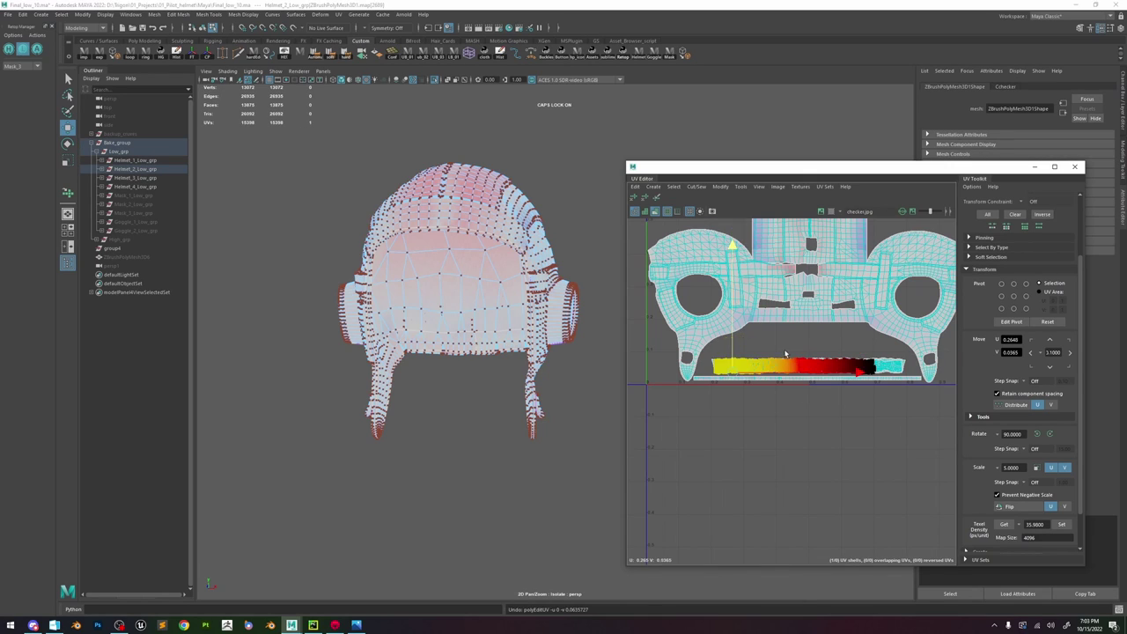
- Turn off soft selection and raise the upper Helmet_2_Low_grp band clear of the lower band between the ear flaps
{"action": "key", "text": "b"}
{"action": "scroll", "coordinate": [740, 370], "scroll_direction": "up", "scroll_amount": 6}
{"action": "double_click", "coordinate": [742, 362]}
{"action": "scroll", "coordinate": [877, 335], "scroll_direction": "down", "scroll_amount": 4}
{"action": "left_click_drag", "start_coordinate": [906, 339], "coordinate": [906, 318]}
{"action": "scroll", "coordinate": [926, 317], "scroll_direction": "down", "scroll_amount": 1}
{"action": "middle_click_drag", "start_coordinate": [929, 317], "coordinate": [833, 342], "text": "alt"}
{"action": "double_click", "coordinate": [824, 365]}
{"action": "left_click", "coordinate": [799, 420]}
- Bring the ear disc shell of Helmet_1_Low_grp into the round opening of the right ear flap, about U 0.82, V 0.27
{"action": "scroll", "coordinate": [792, 409], "scroll_direction": "down", "scroll_amount": 10}
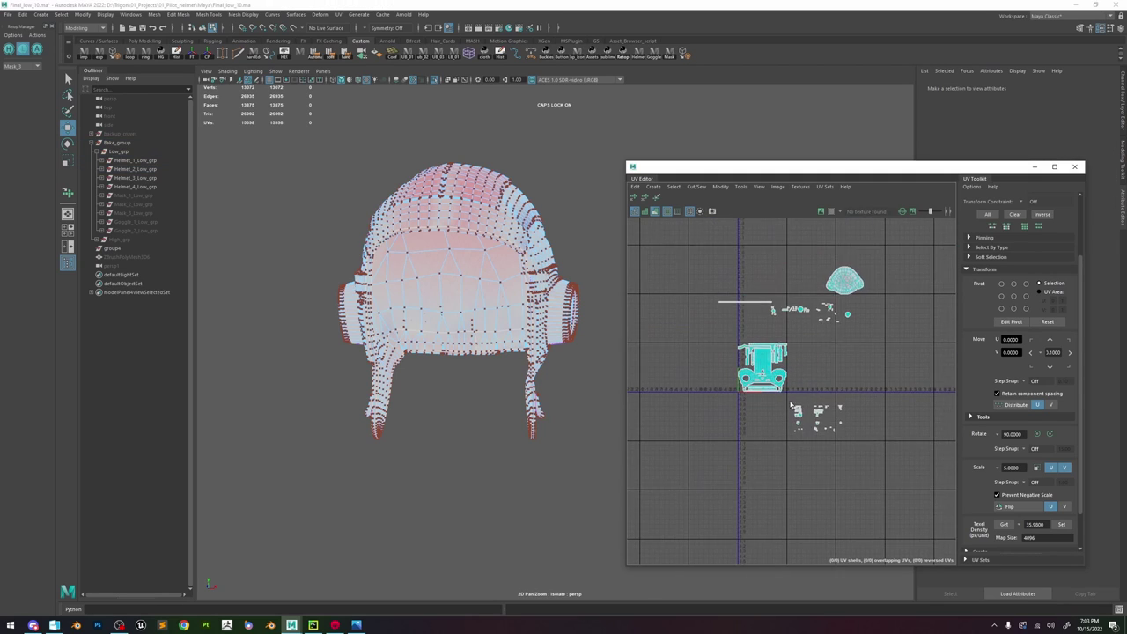
{"action": "scroll", "coordinate": [791, 406], "scroll_direction": "up", "scroll_amount": 2}
{"action": "middle_click_drag", "start_coordinate": [863, 273], "coordinate": [855, 312], "text": "alt"}
{"action": "double_click", "coordinate": [898, 264]}
{"action": "left_click_drag", "start_coordinate": [898, 265], "coordinate": [726, 403]}
{"action": "scroll", "coordinate": [835, 355], "scroll_direction": "up", "scroll_amount": 2}
{"action": "scroll", "coordinate": [730, 411], "scroll_direction": "up", "scroll_amount": 6}
{"action": "scroll", "coordinate": [723, 402], "scroll_direction": "down", "scroll_amount": 8}
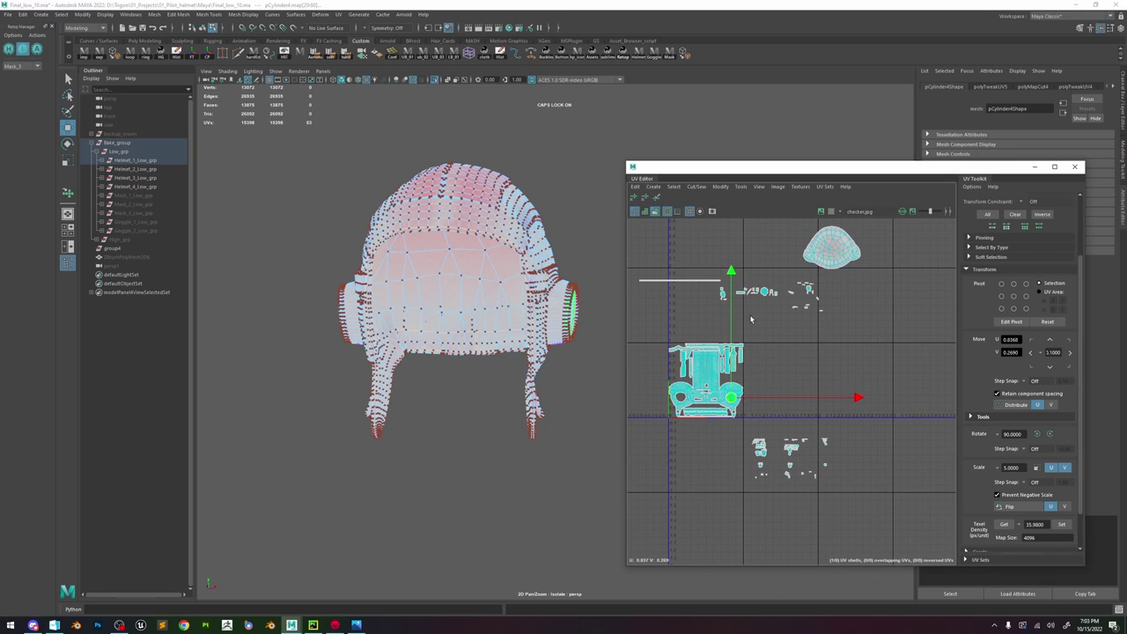
{"action": "middle_click_drag", "start_coordinate": [751, 319], "coordinate": [797, 343], "text": "alt"}
{"action": "scroll", "coordinate": [779, 423], "scroll_direction": "up", "scroll_amount": 7}
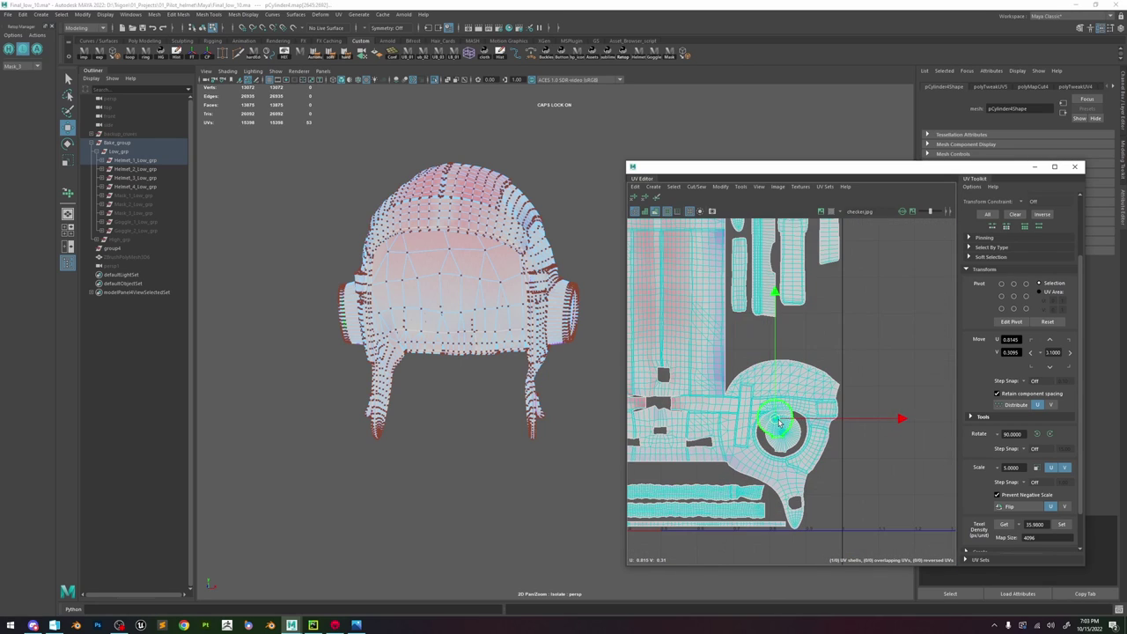
{"action": "left_click_drag", "start_coordinate": [778, 423], "coordinate": [780, 436]}
- Move the second, stacked ear disc shell into the round opening of the left ear flap
{"action": "middle_click_drag", "start_coordinate": [780, 436], "coordinate": [865, 430], "text": "alt"}
{"action": "left_click_drag", "start_coordinate": [864, 430], "coordinate": [668, 428]}
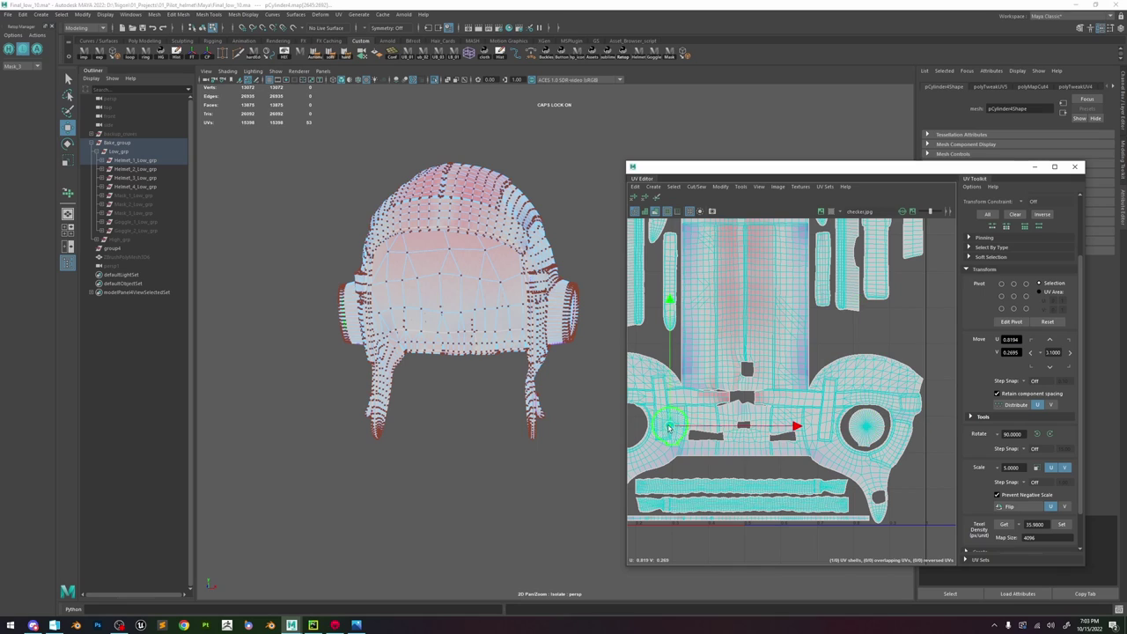
{"action": "middle_click_drag", "start_coordinate": [668, 427], "coordinate": [731, 426], "text": "alt"}
{"action": "left_click_drag", "start_coordinate": [735, 428], "coordinate": [690, 427]}
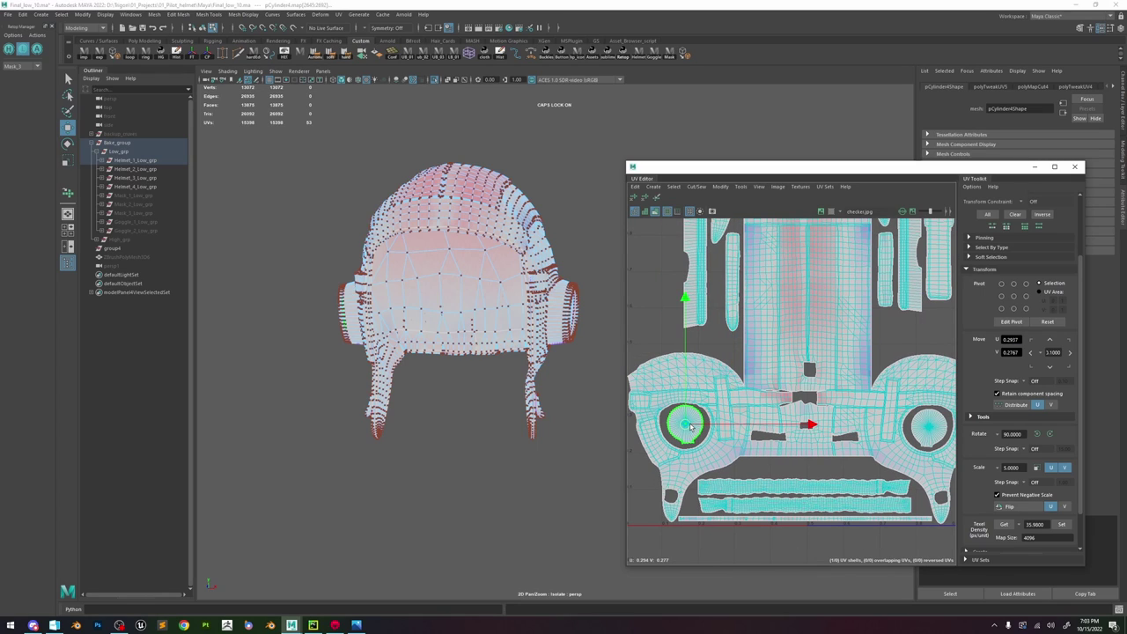
- Swap the two ear disc shells between the left and right ear flap openings
{"action": "left_click_drag", "start_coordinate": [407, 319], "coordinate": [449, 324], "text": "alt"}
{"action": "left_click", "coordinate": [420, 312]}
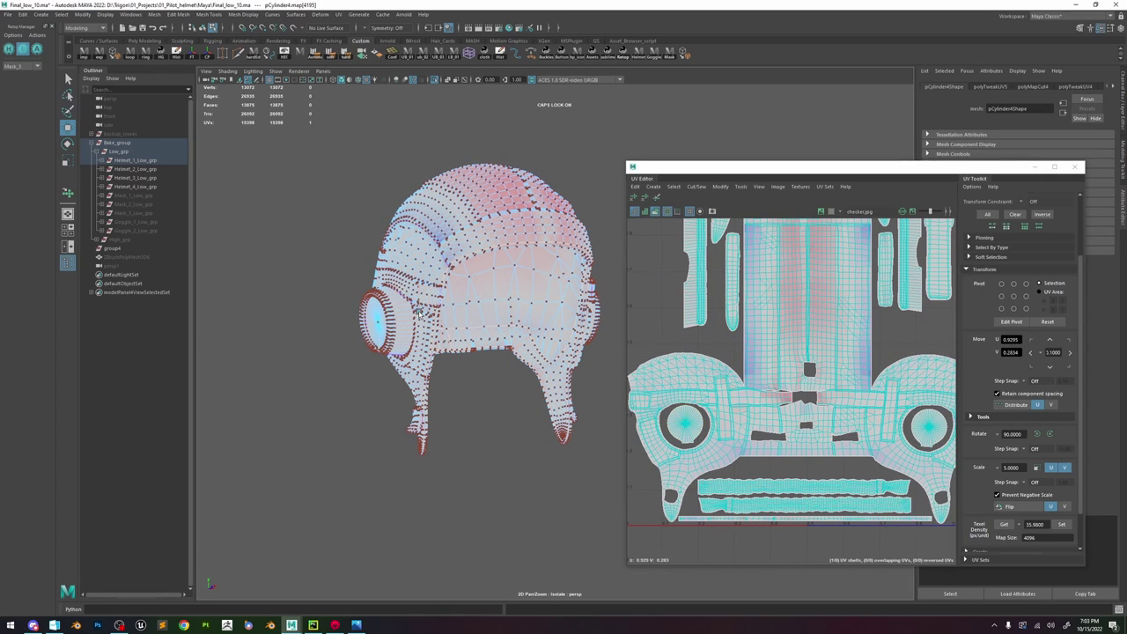
{"action": "scroll", "coordinate": [764, 398], "scroll_direction": "down", "scroll_amount": 2}
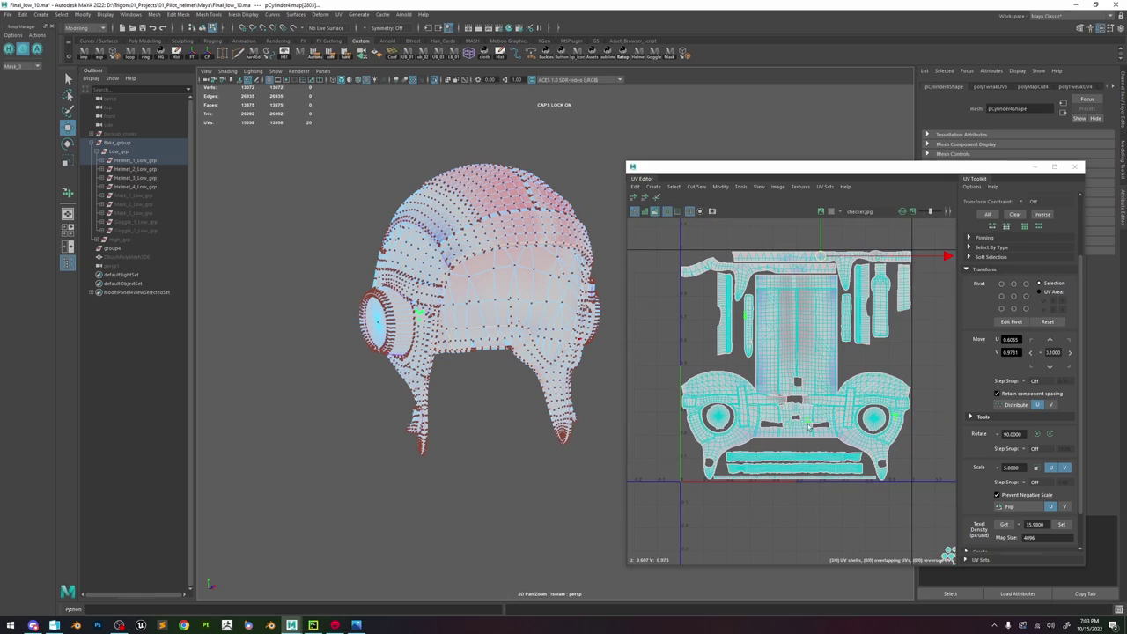
{"action": "scroll", "coordinate": [868, 419], "scroll_direction": "up", "scroll_amount": 1}
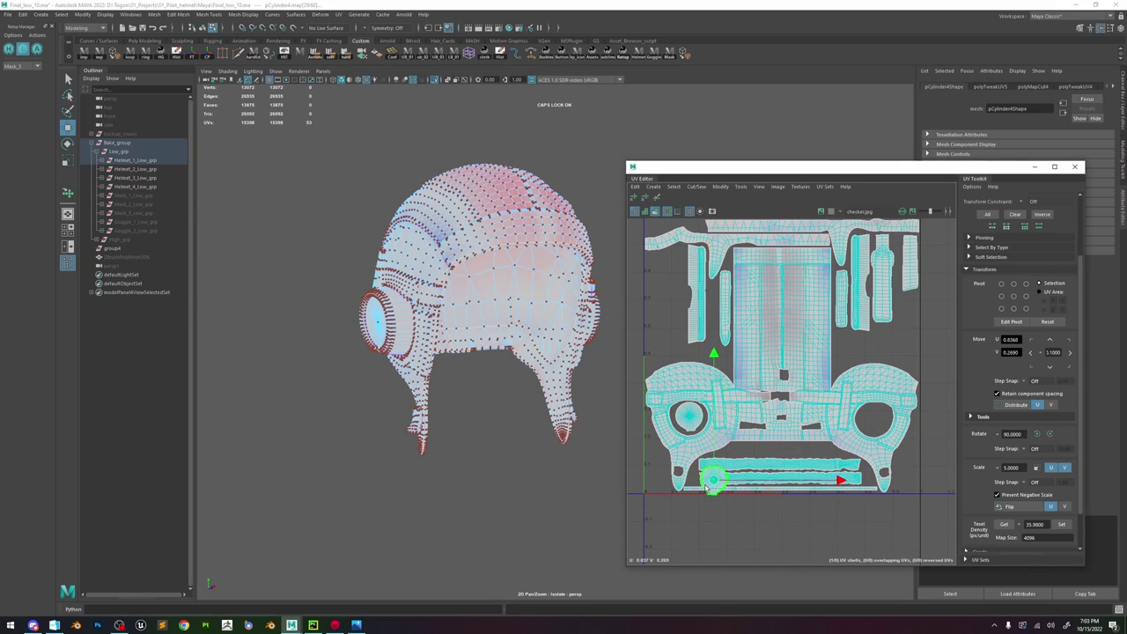
{"action": "left_click", "coordinate": [704, 426]}
{"action": "left_click_drag", "start_coordinate": [691, 419], "coordinate": [873, 421]}
{"action": "left_click", "coordinate": [672, 500]}
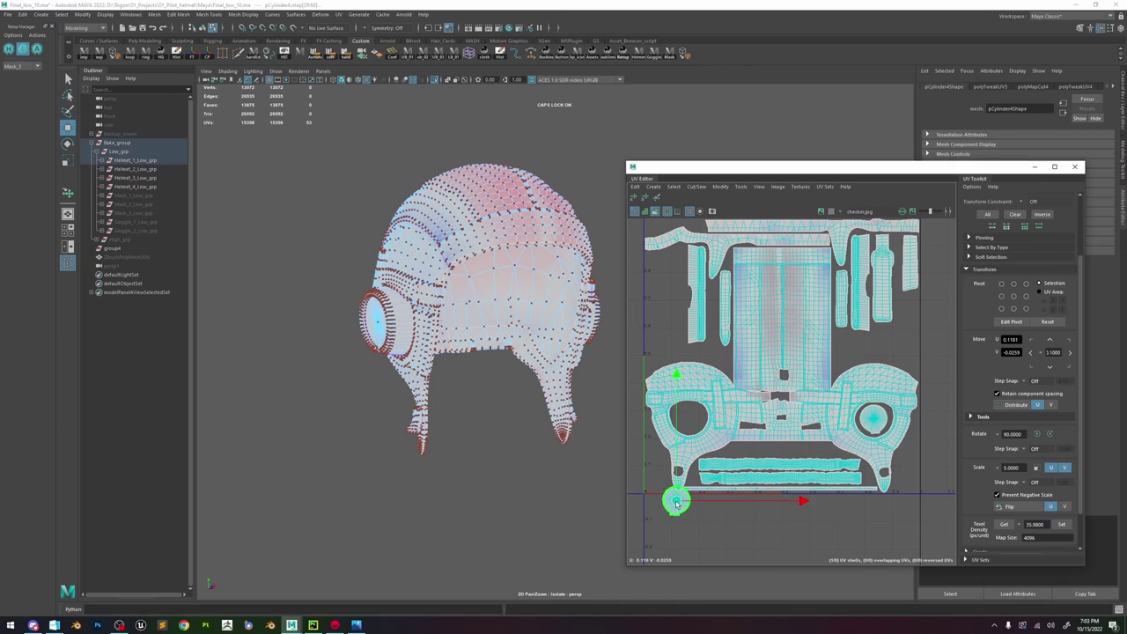
{"action": "left_click_drag", "start_coordinate": [675, 499], "coordinate": [689, 416]}
- Check on the model which helmet side the left ear flap shell and its disc shell belong to
{"action": "right_click_drag", "start_coordinate": [660, 341], "coordinate": [657, 366]}
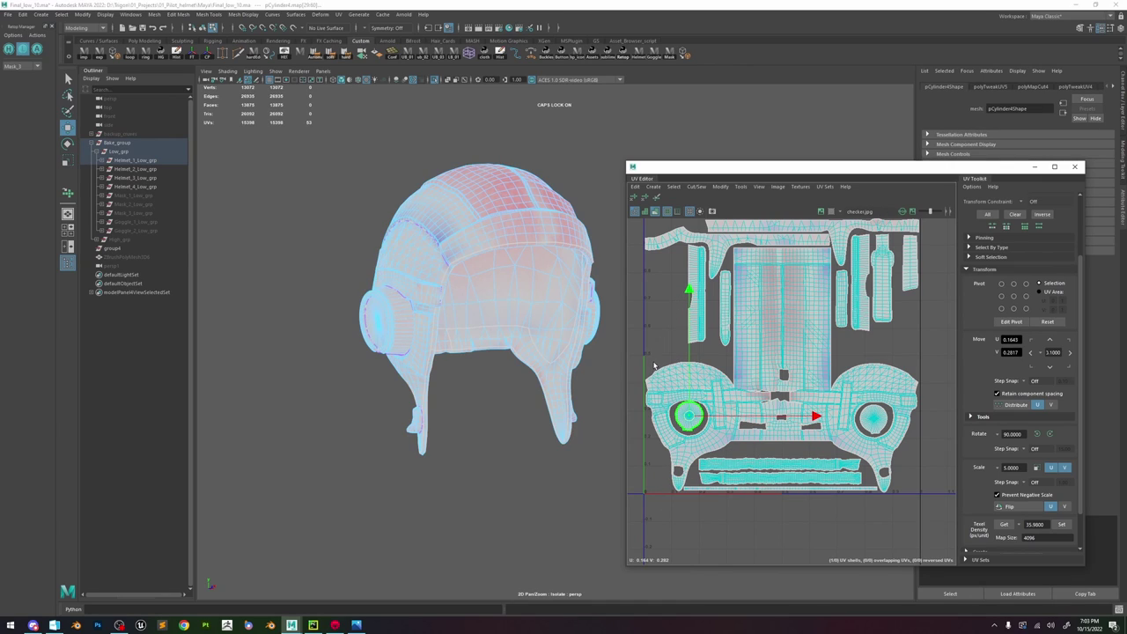
{"action": "left_click_drag", "start_coordinate": [654, 365], "coordinate": [709, 443]}
{"action": "left_click_drag", "start_coordinate": [545, 353], "coordinate": [507, 277], "text": "alt"}
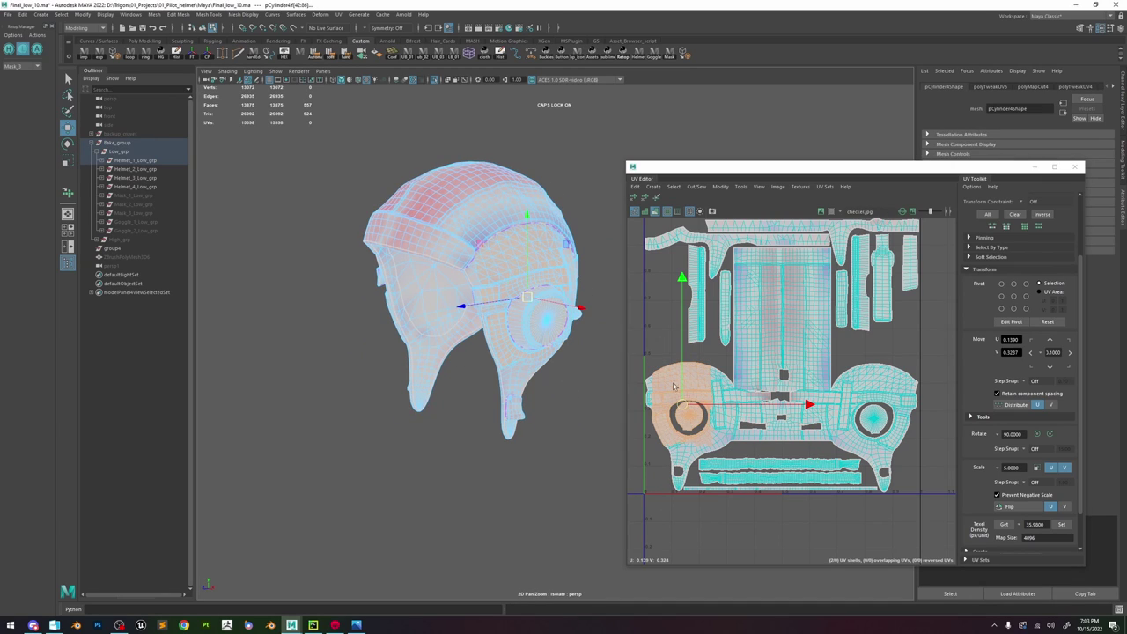
{"action": "right_click_drag", "start_coordinate": [689, 418], "coordinate": [693, 414]}
{"action": "left_click", "coordinate": [689, 417]}
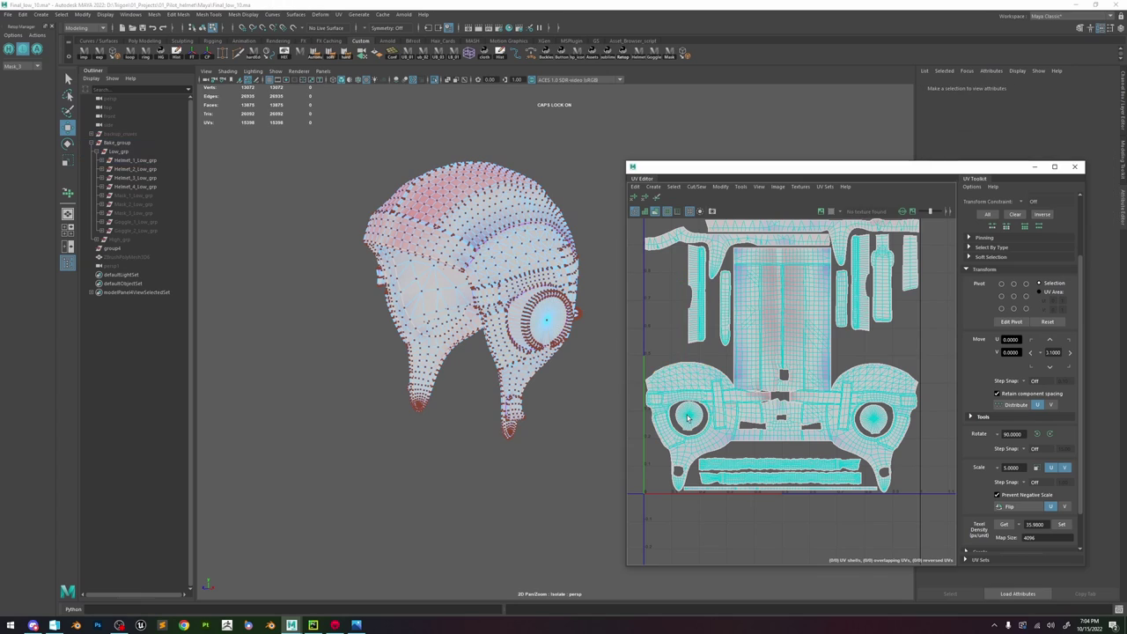
{"action": "left_click", "coordinate": [689, 416]}
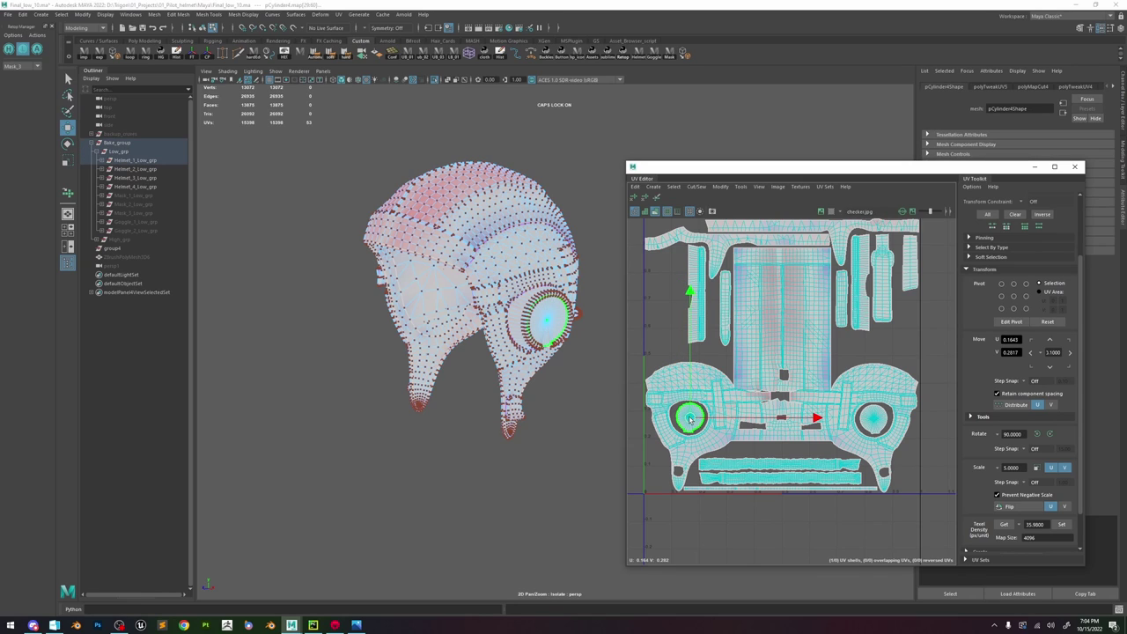
{"action": "left_click", "coordinate": [792, 464]}
- Bring the long rim strip of Helmet_1_Low_grp down from above the tile and lay it horizontally over the main layout
{"action": "scroll", "coordinate": [898, 426], "scroll_direction": "down", "scroll_amount": 5}
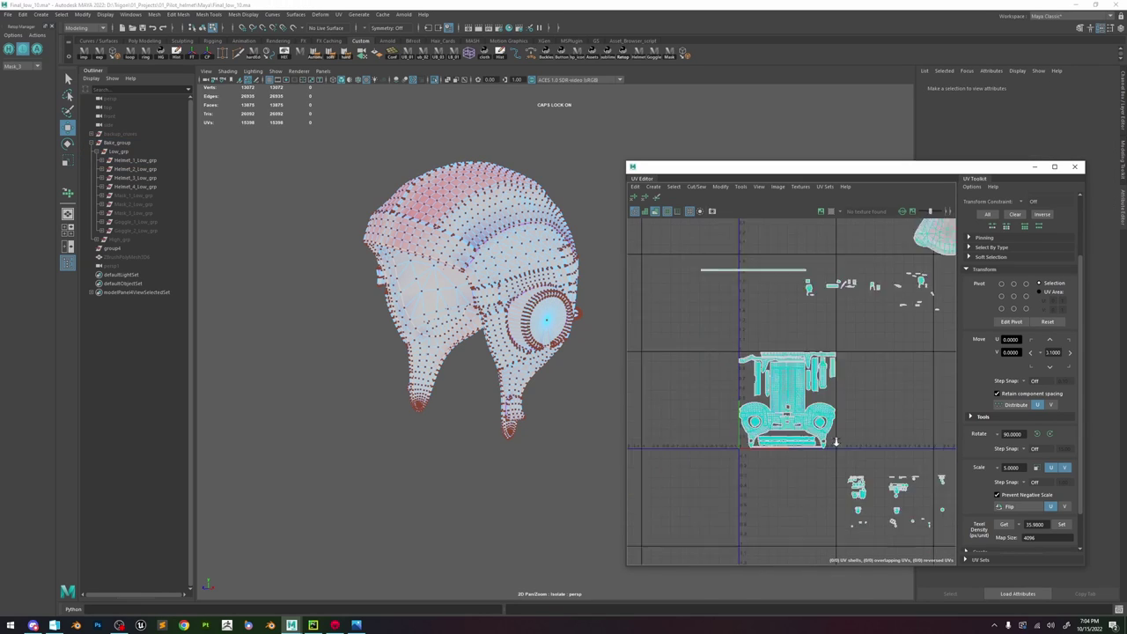
{"action": "scroll", "coordinate": [845, 352], "scroll_direction": "up", "scroll_amount": 4}
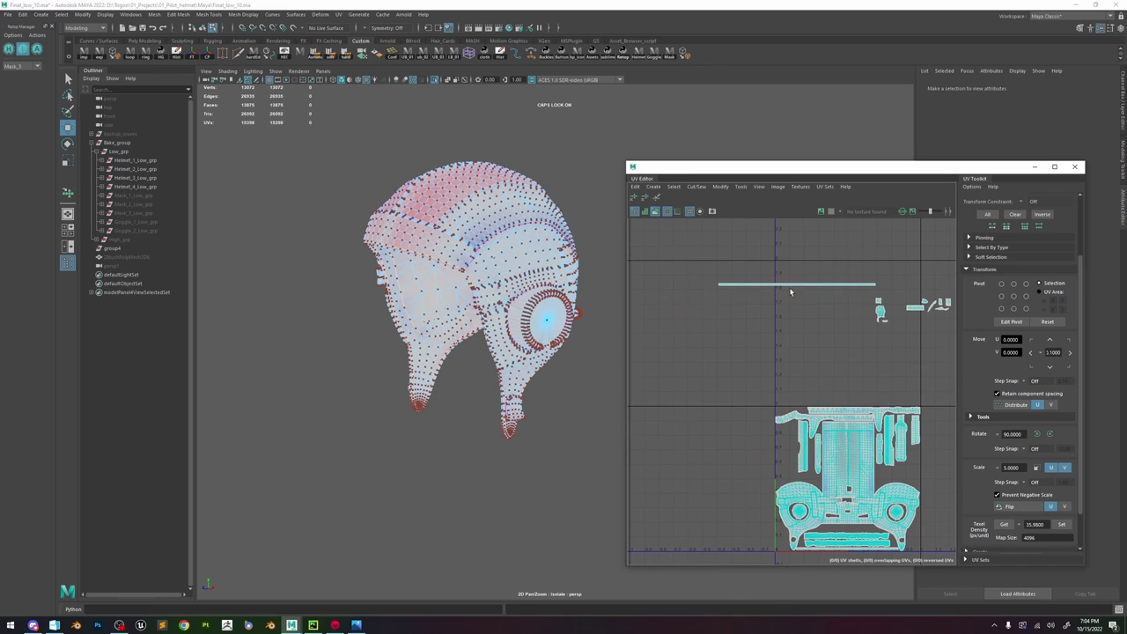
{"action": "left_click", "coordinate": [792, 286]}
{"action": "left_click_drag", "start_coordinate": [791, 286], "coordinate": [845, 476]}
{"action": "middle_click_drag", "start_coordinate": [866, 470], "coordinate": [753, 363], "text": "alt"}
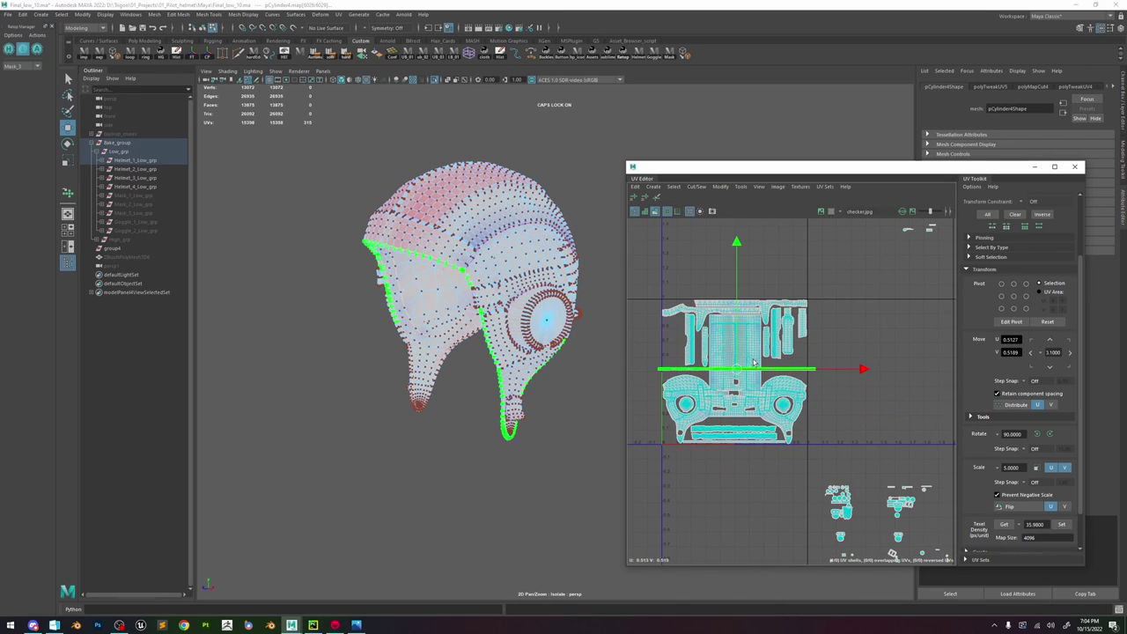
{"action": "left_click_drag", "start_coordinate": [737, 371], "coordinate": [731, 327]}
- Try the long rim strip upright over the centre panel, and rotate it back to horizontal
{"action": "key", "text": "e"}
{"action": "middle_click_drag", "start_coordinate": [785, 283], "coordinate": [835, 299], "text": "alt"}
{"action": "left_click_drag", "start_coordinate": [835, 299], "coordinate": [767, 456]}
{"action": "key", "text": "w"}
{"action": "scroll", "coordinate": [725, 370], "scroll_direction": "up", "scroll_amount": 4}
{"action": "left_click_drag", "start_coordinate": [722, 326], "coordinate": [818, 349]}
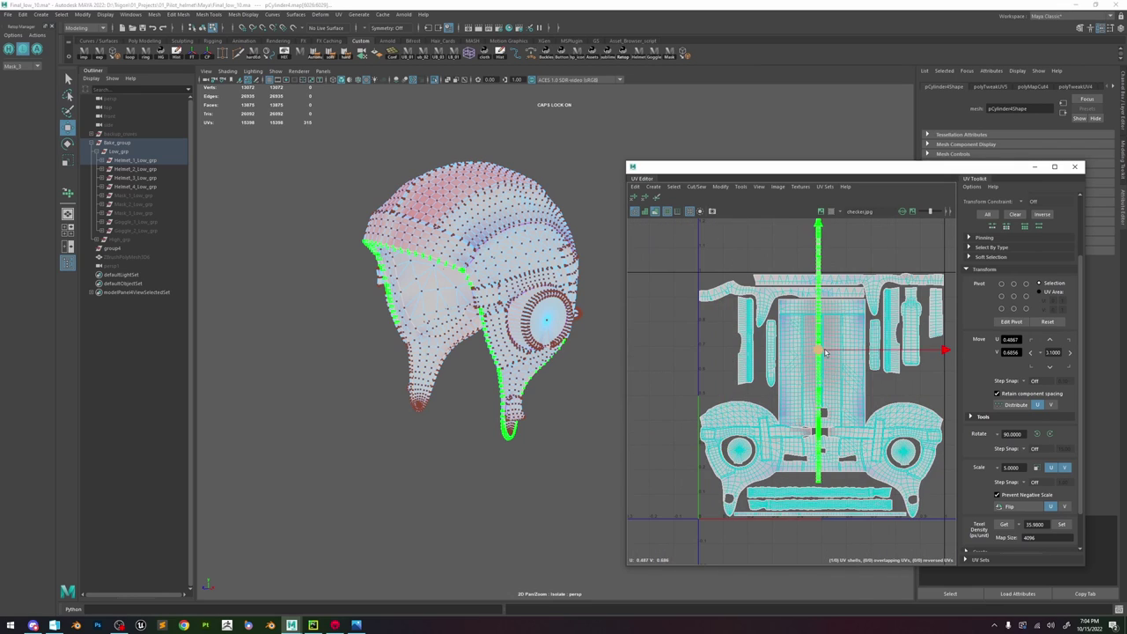
{"action": "key", "text": "e"}
{"action": "middle_click_drag", "start_coordinate": [818, 350], "coordinate": [749, 403], "text": "alt"}
{"action": "left_click_drag", "start_coordinate": [861, 354], "coordinate": [798, 514]}
- Place the long rim strip horizontally just above the tile's upper border, at about V 1.07
{"action": "scroll", "coordinate": [736, 386], "scroll_direction": "down", "scroll_amount": 4}
{"action": "key", "text": "w"}
{"action": "left_click_drag", "start_coordinate": [744, 378], "coordinate": [747, 335]}
{"action": "scroll", "coordinate": [744, 336], "scroll_direction": "up", "scroll_amount": 5}
{"action": "middle_click_drag", "start_coordinate": [734, 366], "coordinate": [798, 340], "text": "alt"}
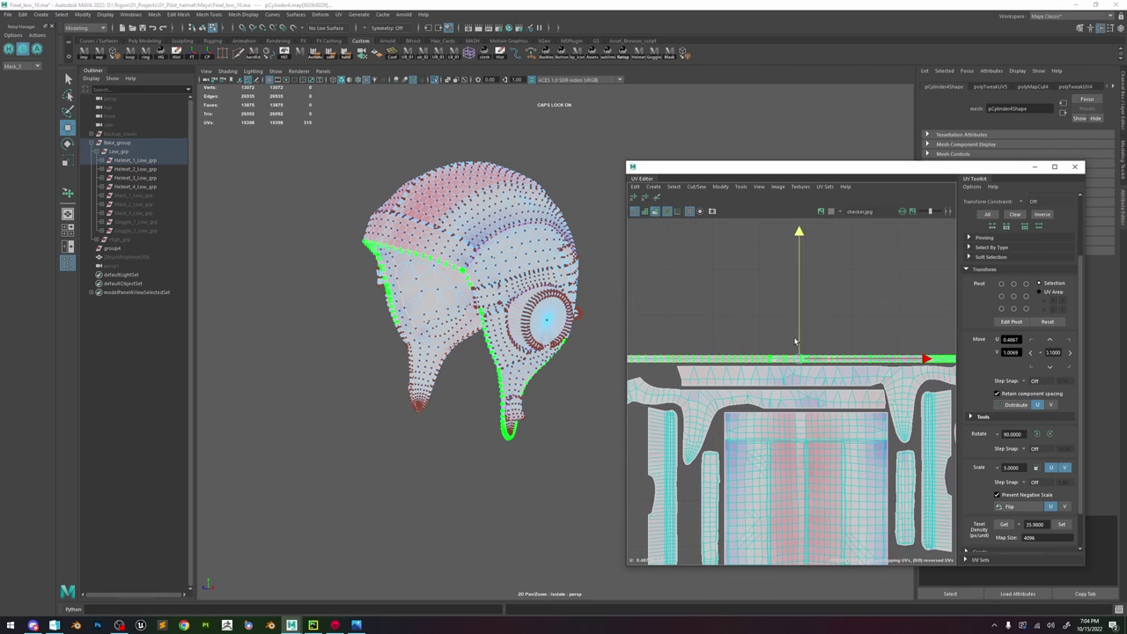
{"action": "left_click_drag", "start_coordinate": [798, 340], "coordinate": [800, 319]}
- Pull the overhanging right end of the long rim strip back inside the tile's side border with soft selection
{"action": "scroll", "coordinate": [799, 346], "scroll_direction": "down", "scroll_amount": 3}
{"action": "scroll", "coordinate": [799, 370], "scroll_direction": "up", "scroll_amount": 3}
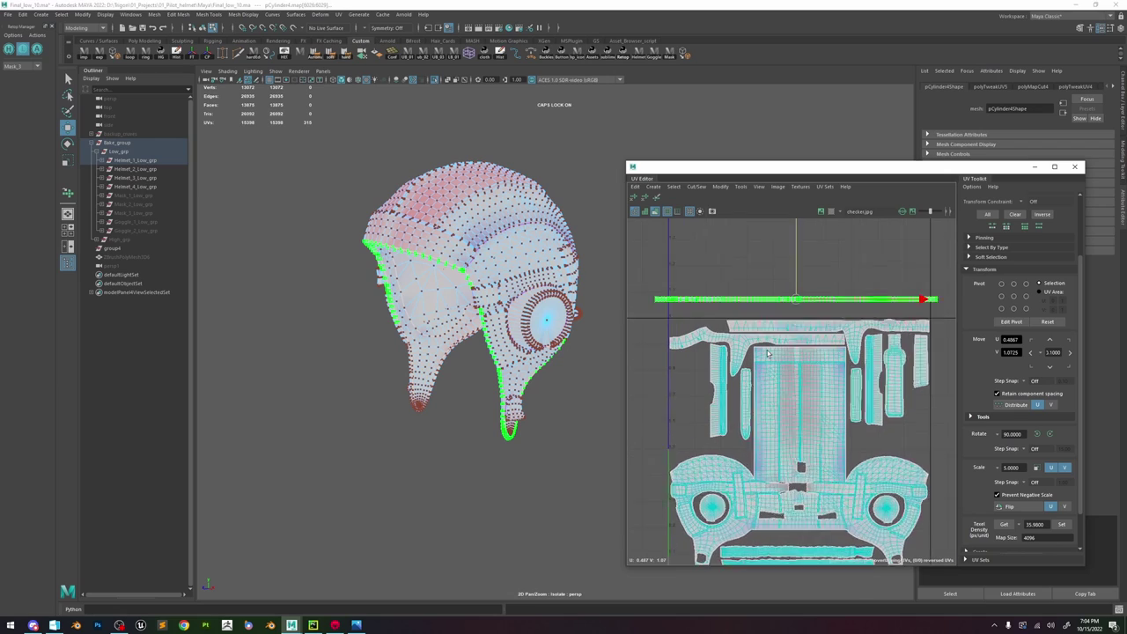
{"action": "scroll", "coordinate": [788, 316], "scroll_direction": "down", "scroll_amount": 3}
{"action": "key", "text": "r"}
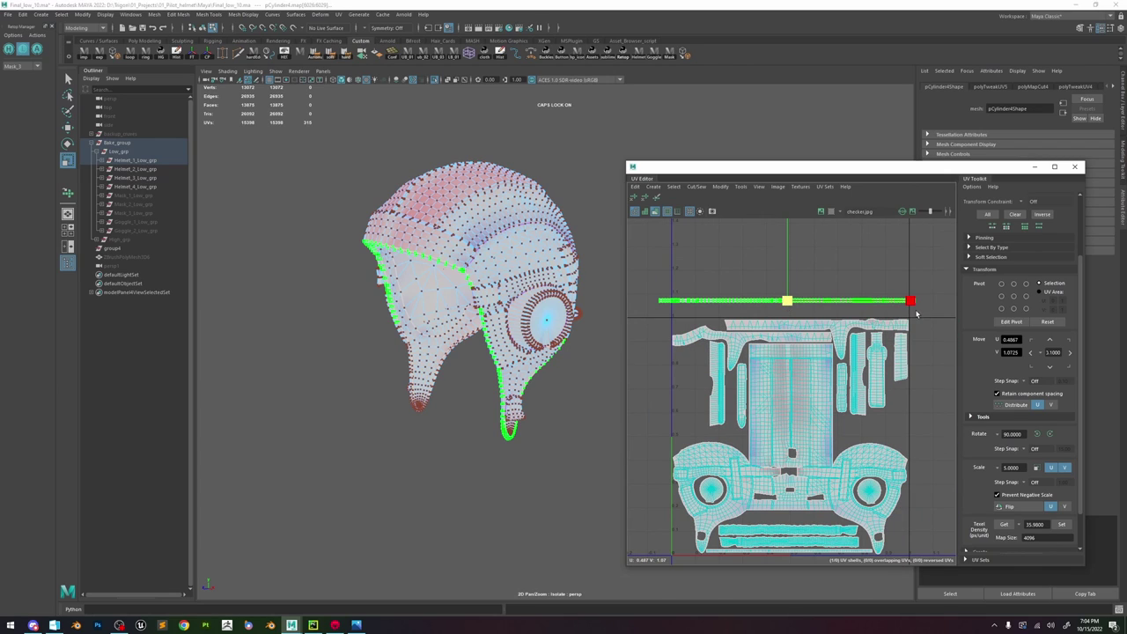
{"action": "left_click", "coordinate": [918, 302]}
{"action": "left_click", "coordinate": [914, 303]}
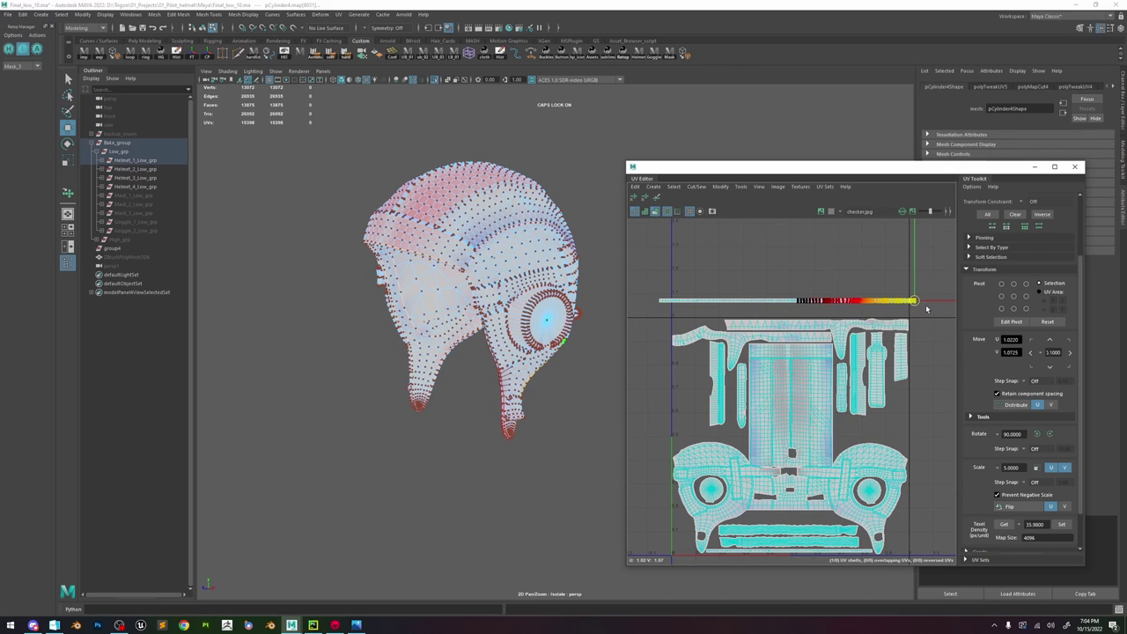
{"action": "left_click_drag", "start_coordinate": [935, 305], "coordinate": [927, 304]}
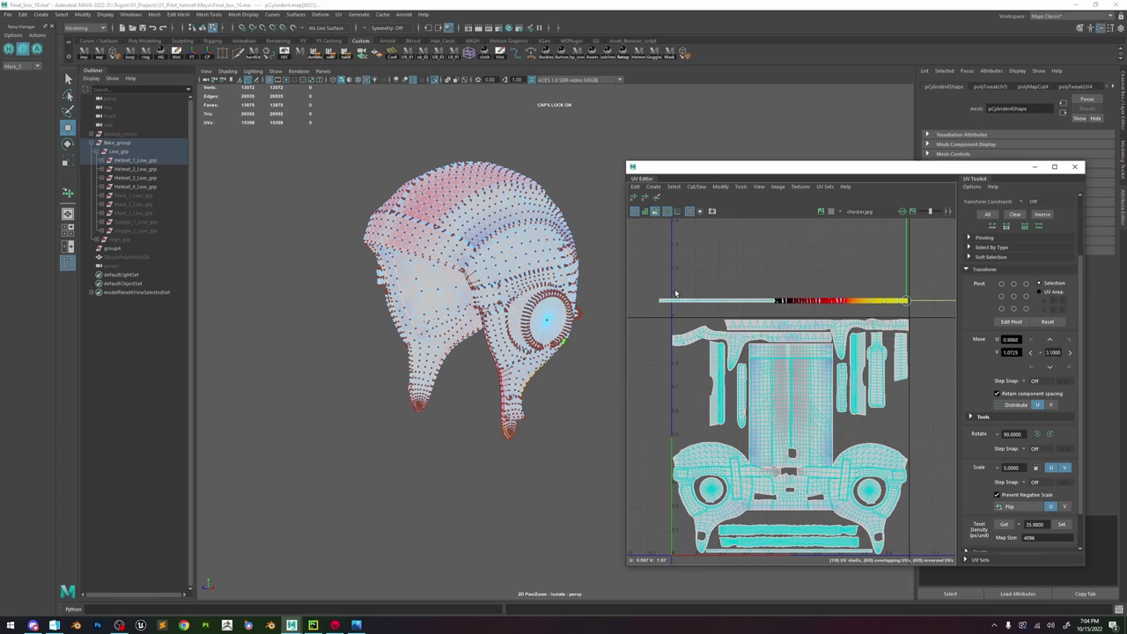
- Redistribute the rim strip's UVs so its whole length fits between the tile's two side borders
{"action": "left_click_drag", "start_coordinate": [653, 294], "coordinate": [949, 316]}
{"action": "left_click", "coordinate": [702, 318]}
{"action": "scroll", "coordinate": [687, 303], "scroll_direction": "up", "scroll_amount": 3}
{"action": "middle_click_drag", "start_coordinate": [949, 314], "coordinate": [829, 325], "text": "alt"}
{"action": "scroll", "coordinate": [864, 310], "scroll_direction": "down", "scroll_amount": 2}
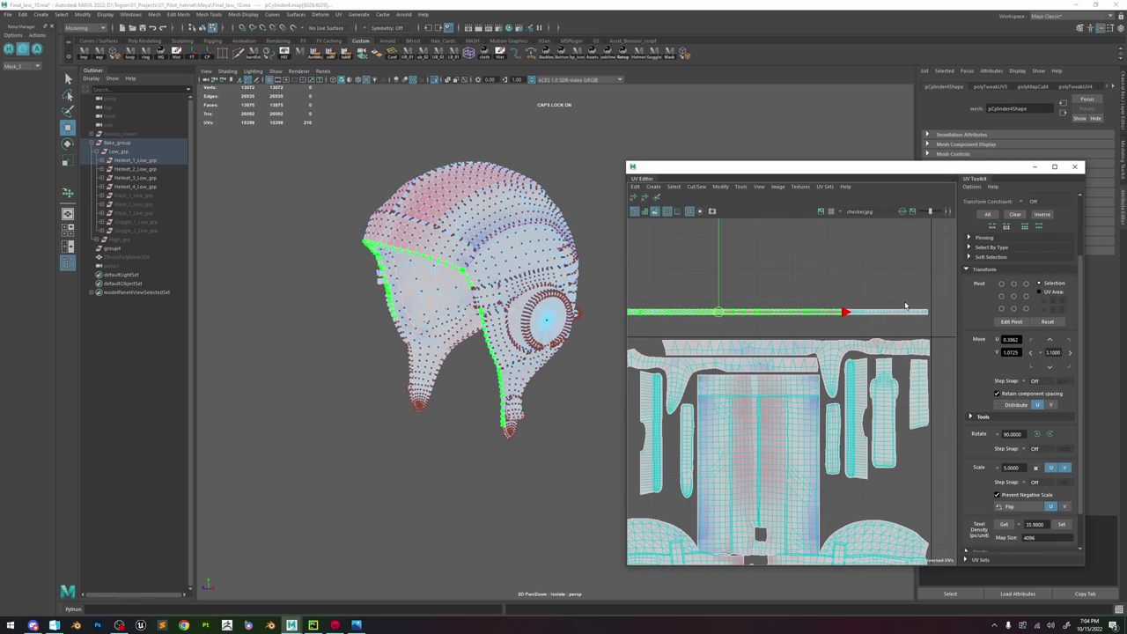
{"action": "left_click", "coordinate": [907, 305]}
{"action": "left_click_drag", "start_coordinate": [931, 305], "coordinate": [619, 327]}
{"action": "middle_click_drag", "start_coordinate": [693, 316], "coordinate": [731, 311], "text": "alt"}
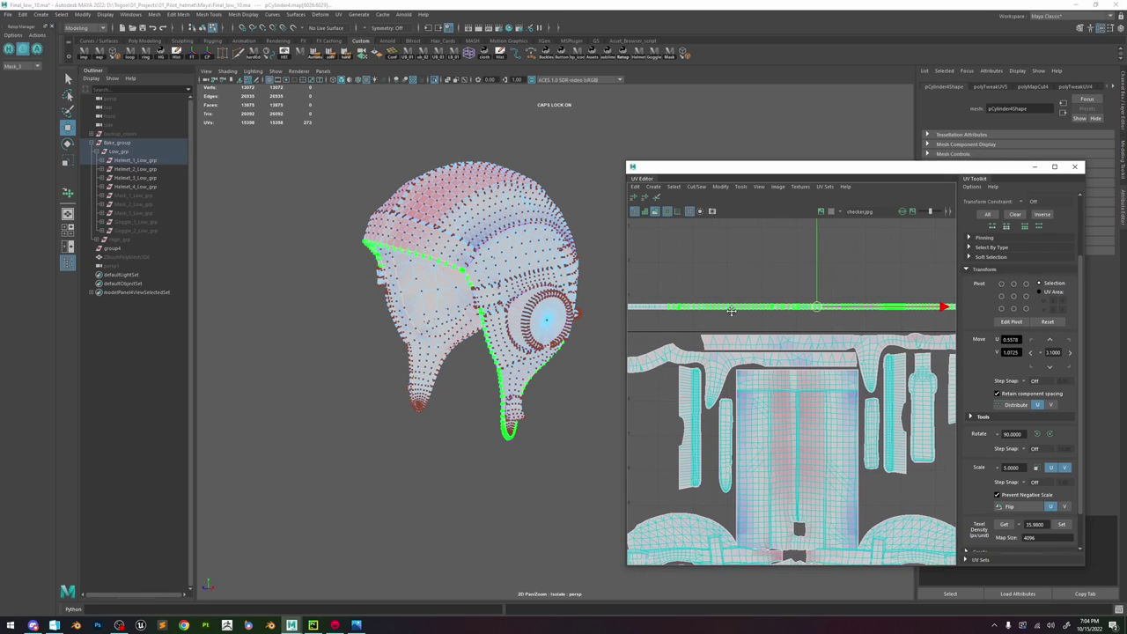
{"action": "scroll", "coordinate": [718, 310], "scroll_direction": "down", "scroll_amount": 1}
{"action": "left_click_drag", "start_coordinate": [652, 306], "coordinate": [889, 320]}
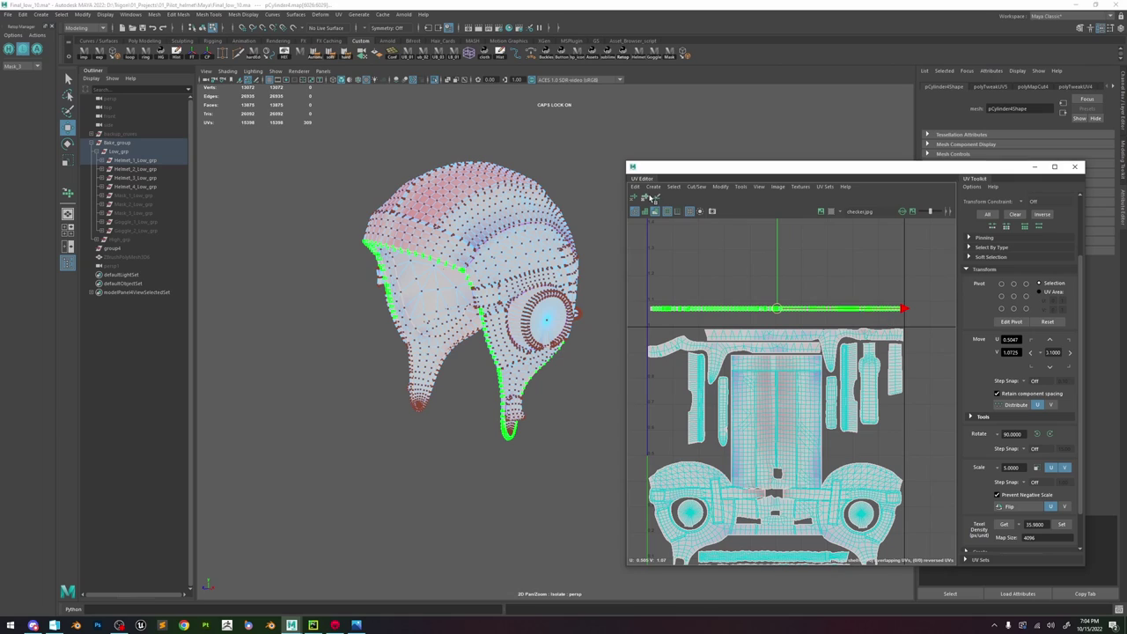
- Move the whole rim strip straight down to just inside the tile's upper border, at about V 0.987
{"action": "left_click", "coordinate": [754, 321]}
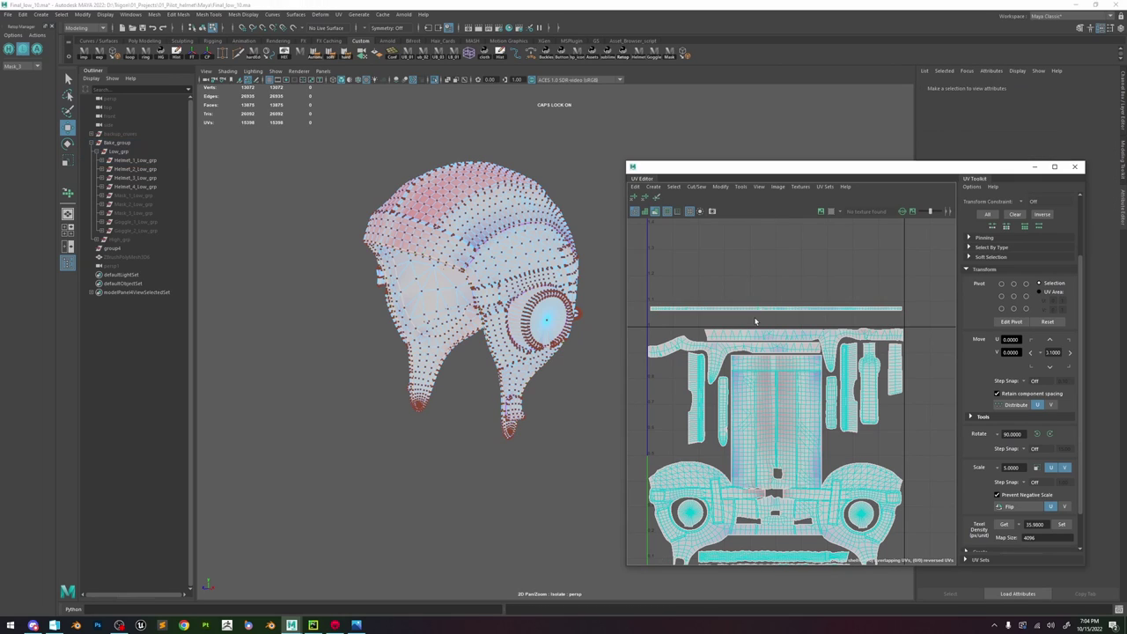
{"action": "double_click", "coordinate": [757, 309]}
{"action": "left_click_drag", "start_coordinate": [777, 289], "coordinate": [775, 311]}
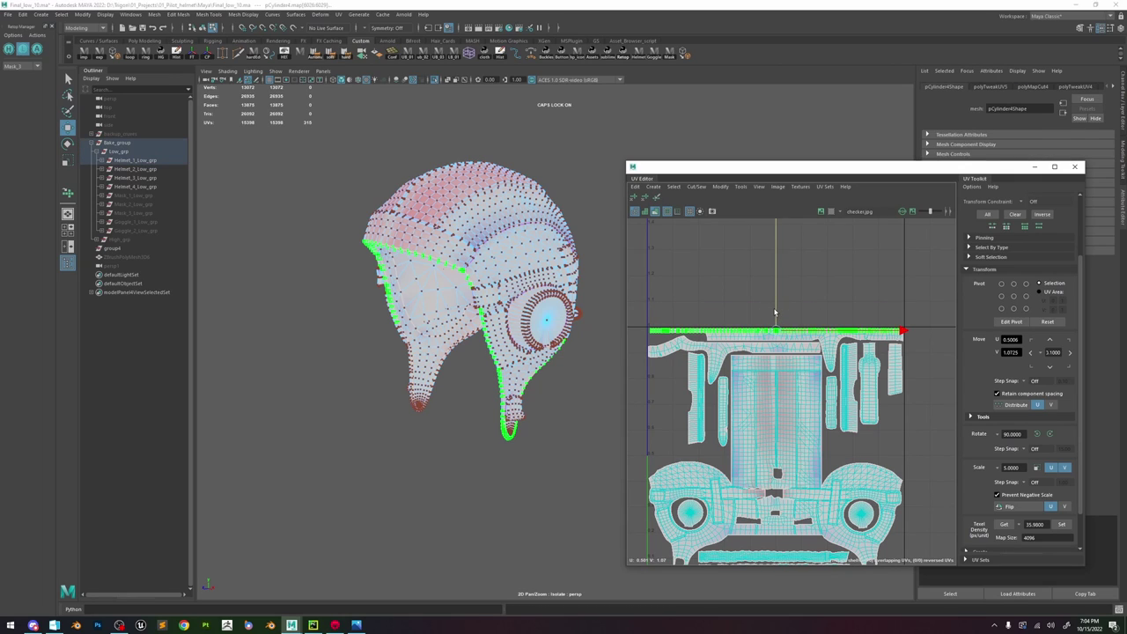
{"action": "scroll", "coordinate": [707, 325], "scroll_direction": "up", "scroll_amount": 5}
{"action": "scroll", "coordinate": [817, 321], "scroll_direction": "up", "scroll_amount": 2}
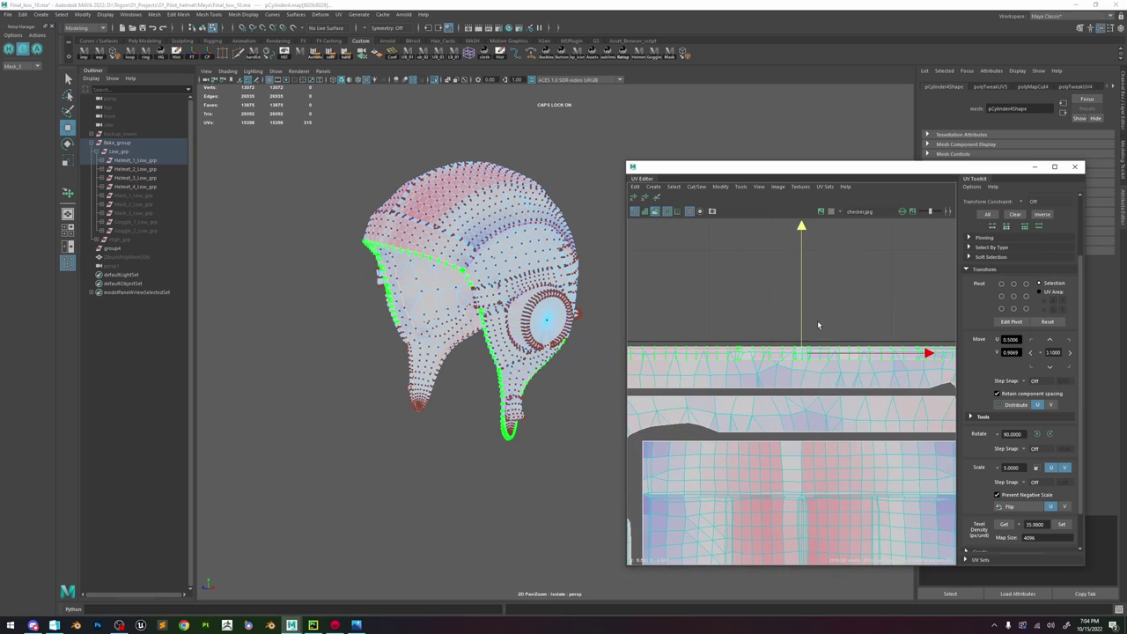
- Lower the two long ear-flap edge shells so they sit clear beneath the rim strip
{"action": "left_click", "coordinate": [789, 373]}
{"action": "scroll", "coordinate": [831, 349], "scroll_direction": "down", "scroll_amount": 2}
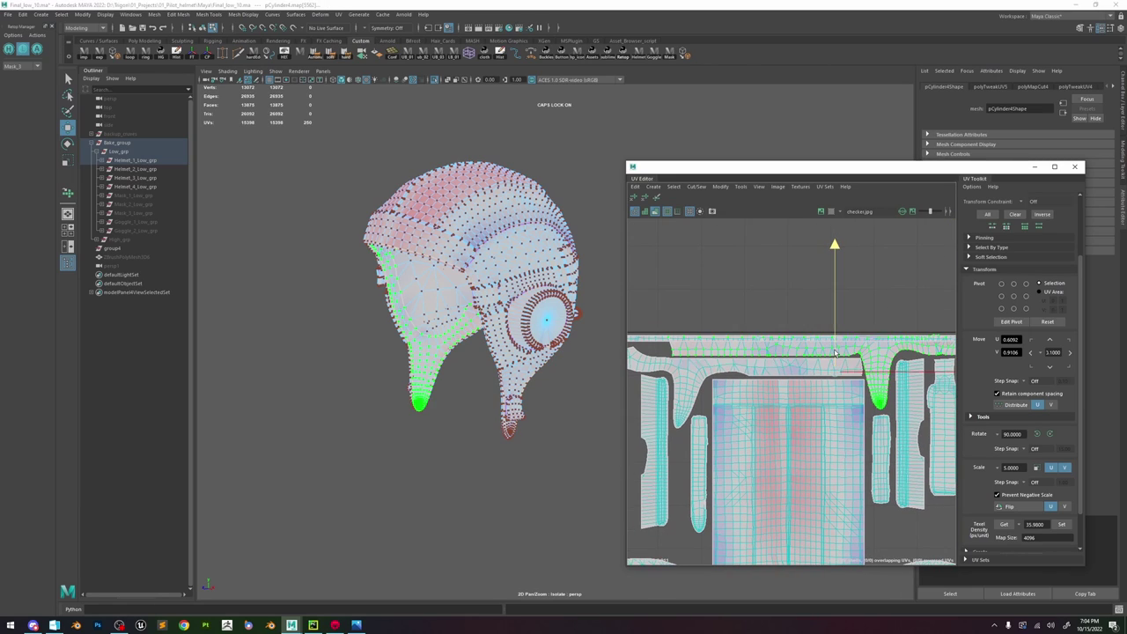
{"action": "left_click", "coordinate": [801, 371]}
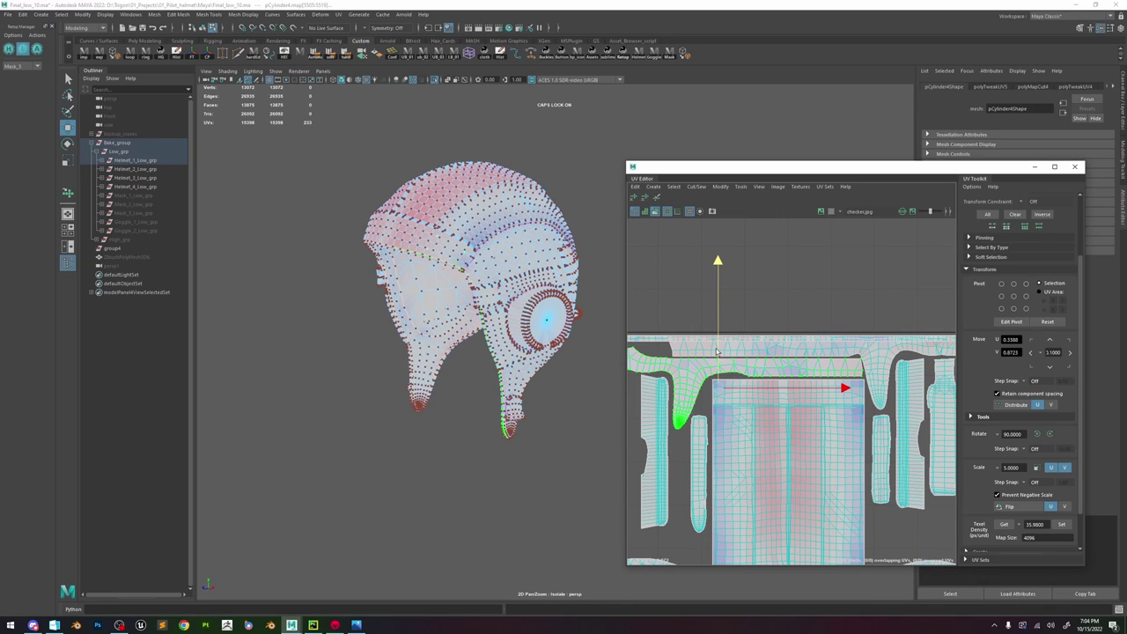
{"action": "left_click", "coordinate": [766, 354]}
{"action": "scroll", "coordinate": [662, 345], "scroll_direction": "up", "scroll_amount": 2}
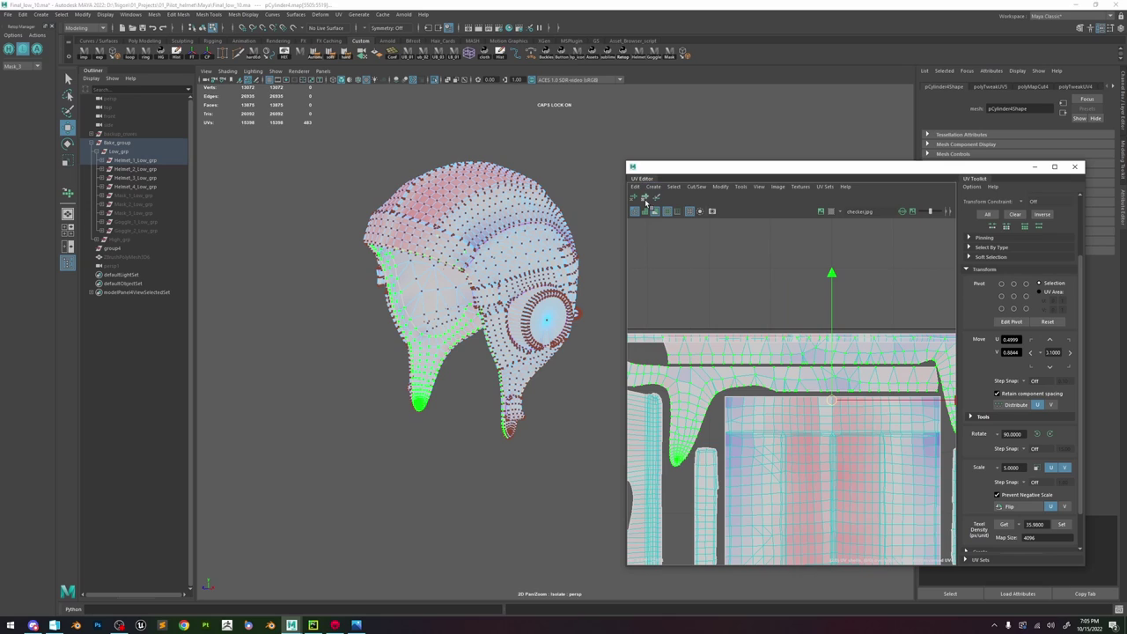
{"action": "left_click", "coordinate": [685, 289]}
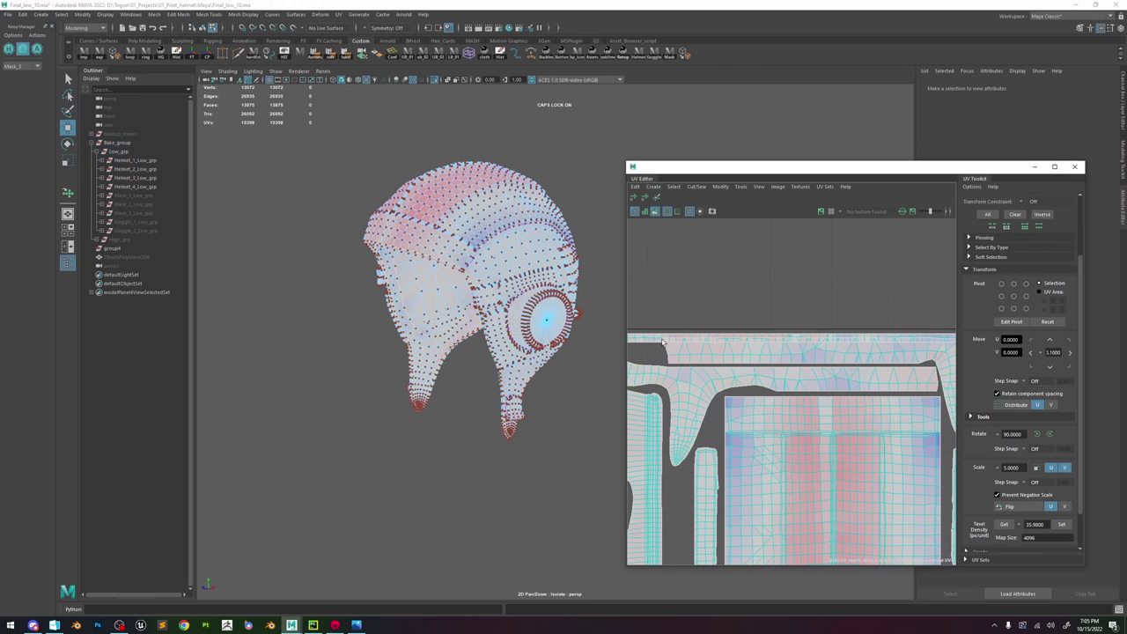
{"action": "left_click", "coordinate": [662, 342]}
{"action": "scroll", "coordinate": [706, 341], "scroll_direction": "down", "scroll_amount": 3}
{"action": "middle_click_drag", "start_coordinate": [897, 340], "coordinate": [847, 342], "text": "alt"}
{"action": "scroll", "coordinate": [852, 340], "scroll_direction": "up", "scroll_amount": 2}
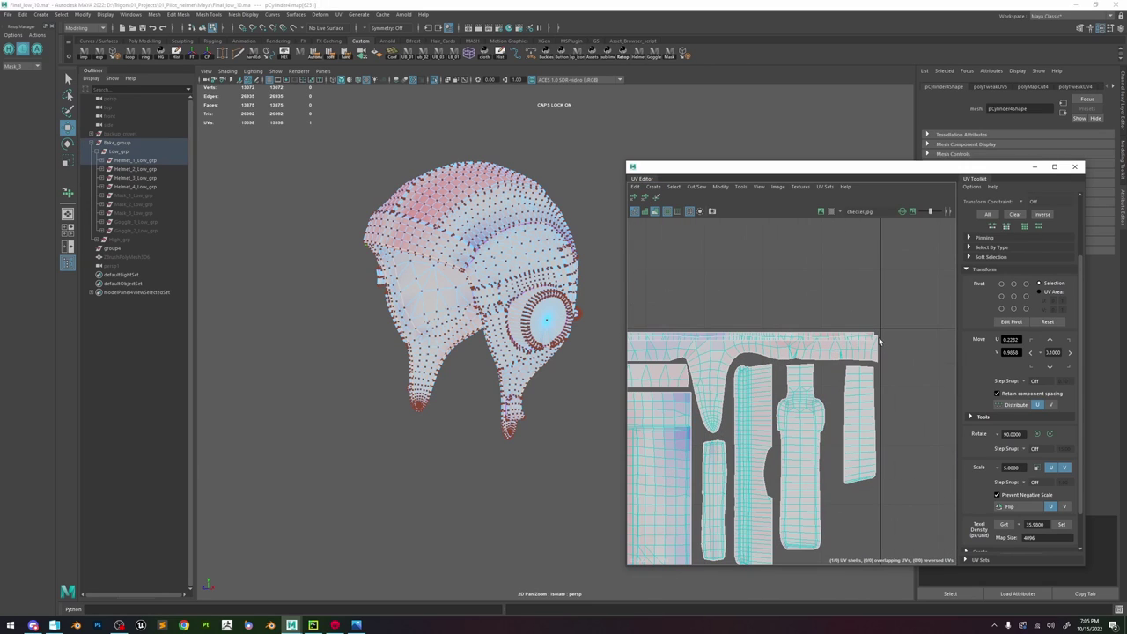
- Move the right ear-flap edge shell straight up above the tile, to about V 1.08
{"action": "left_click", "coordinate": [780, 347]}
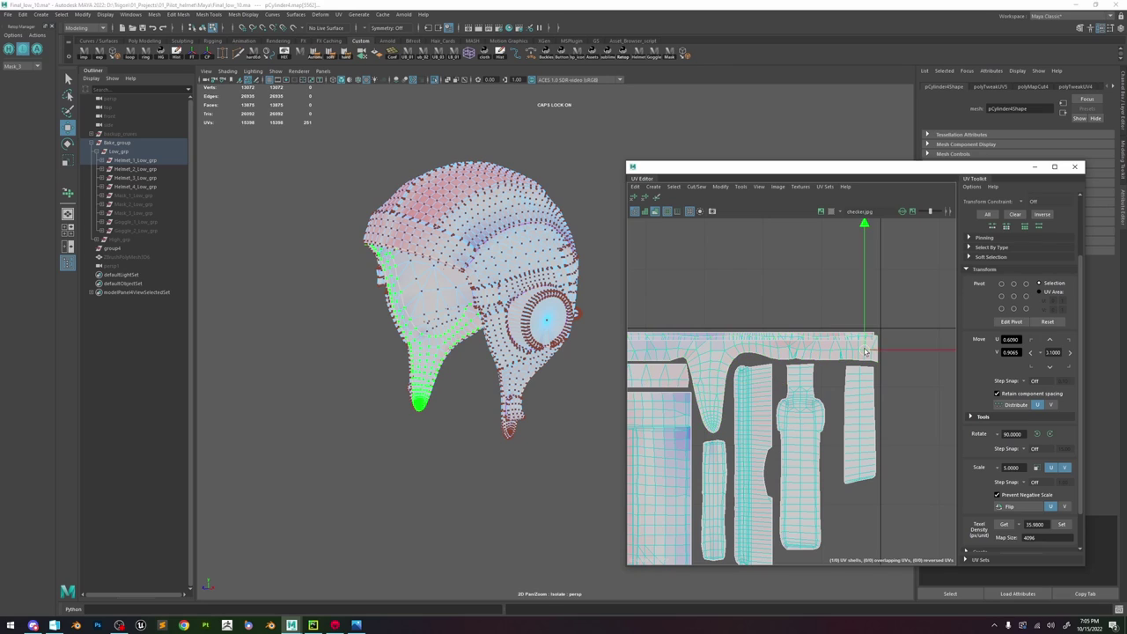
{"action": "scroll", "coordinate": [877, 344], "scroll_direction": "down", "scroll_amount": 3}
{"action": "left_click_drag", "start_coordinate": [753, 348], "coordinate": [749, 296]}
{"action": "scroll", "coordinate": [745, 285], "scroll_direction": "up", "scroll_amount": 2}
{"action": "scroll", "coordinate": [744, 283], "scroll_direction": "down", "scroll_amount": 1}
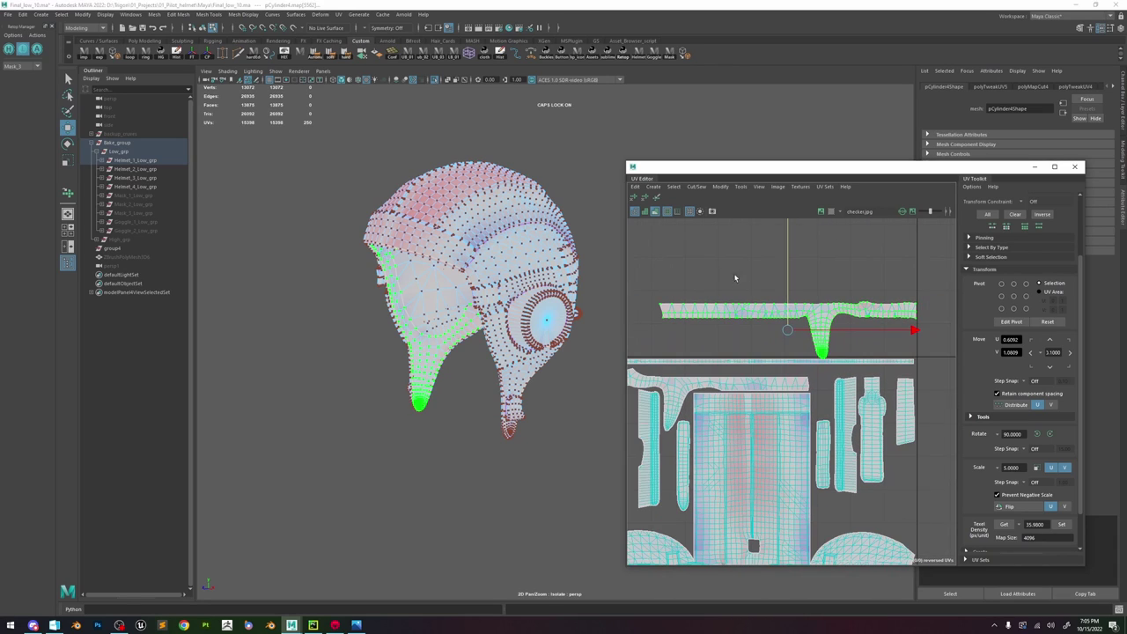
- Try narrowing the ear-flap edge shell above the tile by shifting its upper edge row with soft selection, and undo it
{"action": "left_click", "coordinate": [734, 278]}
{"action": "left_click_drag", "start_coordinate": [635, 281], "coordinate": [925, 305]}
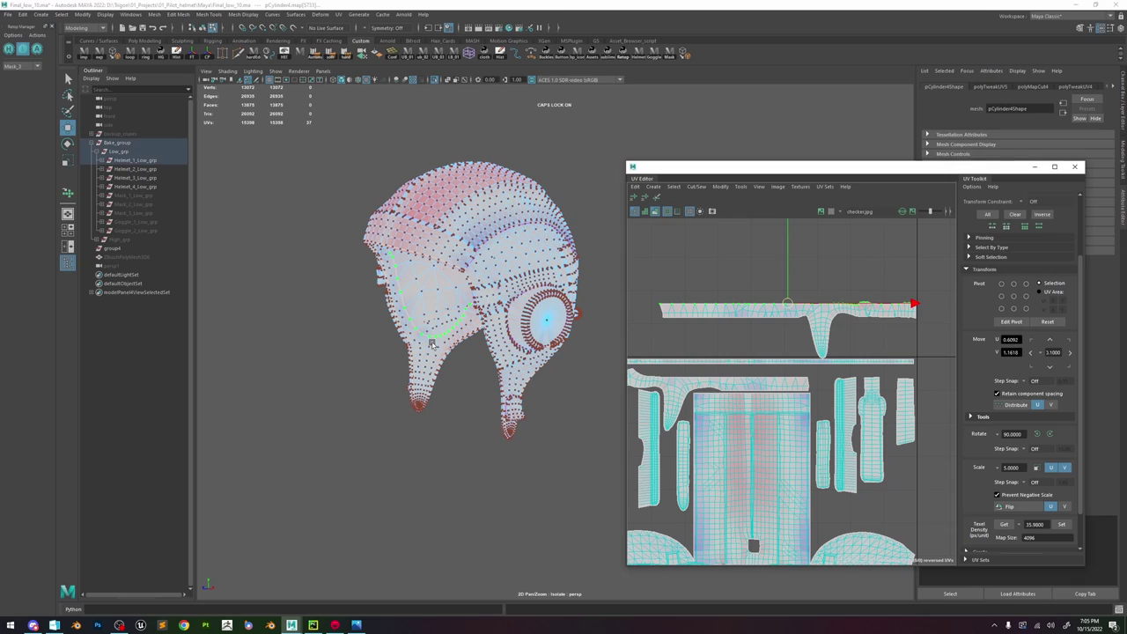
{"action": "scroll", "coordinate": [845, 295], "scroll_direction": "up", "scroll_amount": 1}
{"action": "scroll", "coordinate": [786, 310], "scroll_direction": "up", "scroll_amount": 1}
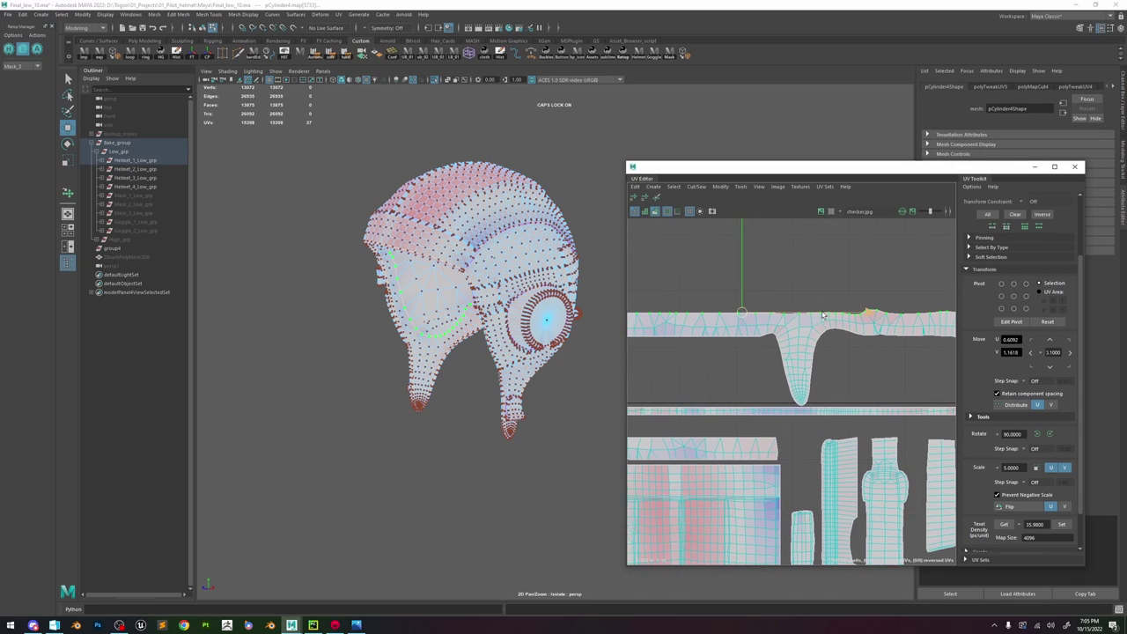
{"action": "key", "text": "b"}
{"action": "left_click_drag", "start_coordinate": [776, 311], "coordinate": [711, 315]}
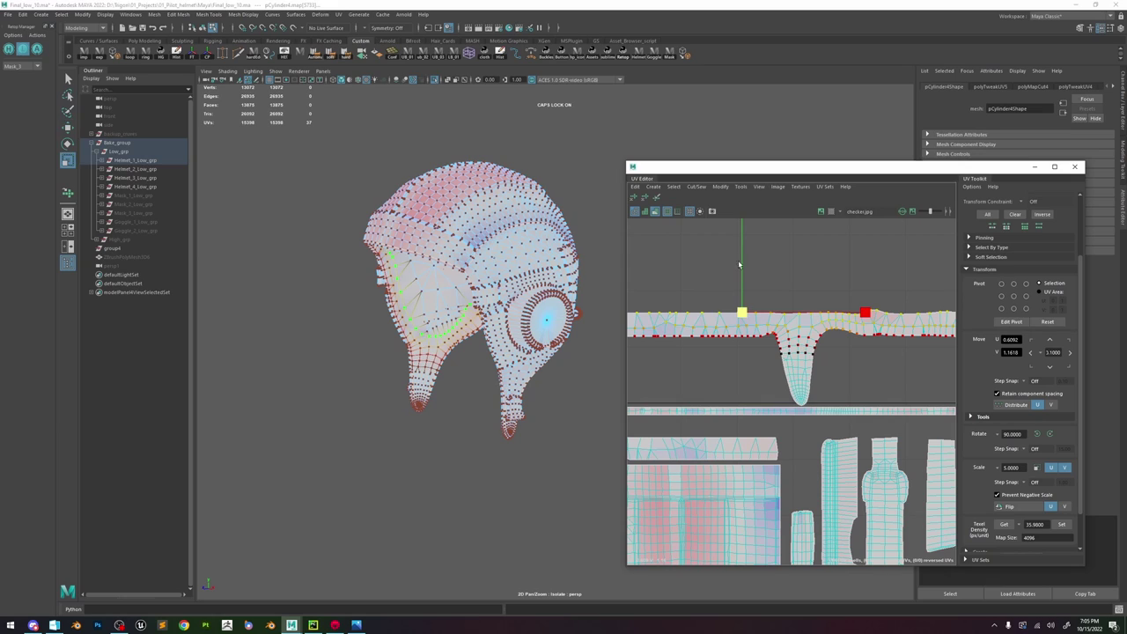
{"action": "scroll", "coordinate": [742, 263], "scroll_direction": "down", "scroll_amount": 2}
{"action": "left_click_drag", "start_coordinate": [741, 264], "coordinate": [742, 272]}
{"action": "key", "text": "ctrl+z"}
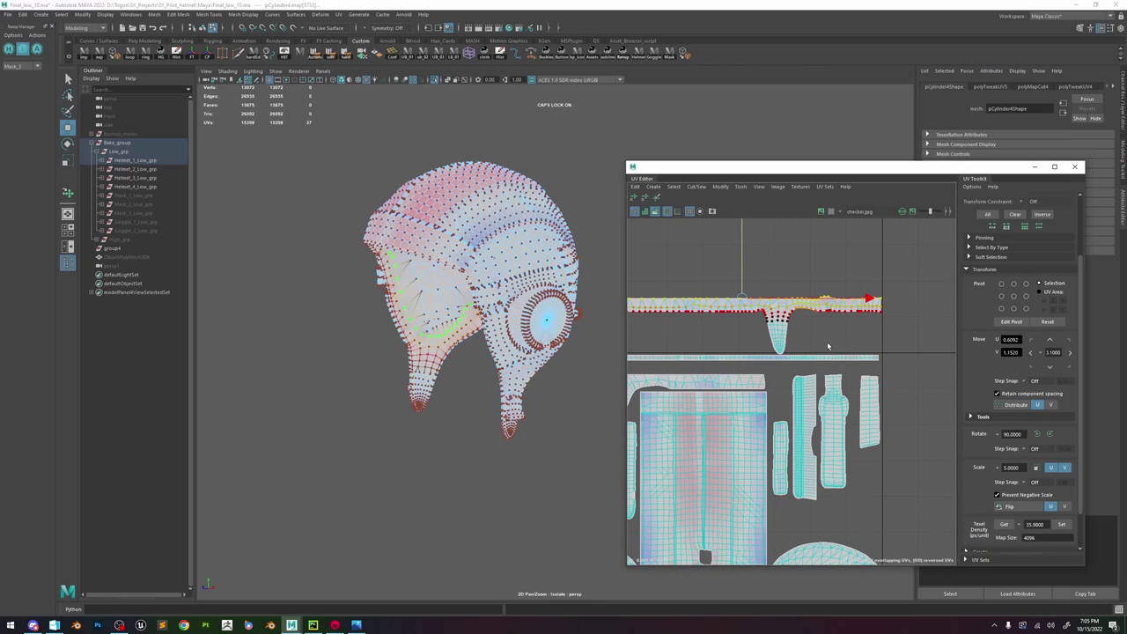
- Try lowering the upper edge row of the left ear-flap edge shell inside the tile, and undo it
{"action": "left_click", "coordinate": [828, 346]}
{"action": "middle_click_drag", "start_coordinate": [765, 374], "coordinate": [877, 372], "text": "alt"}
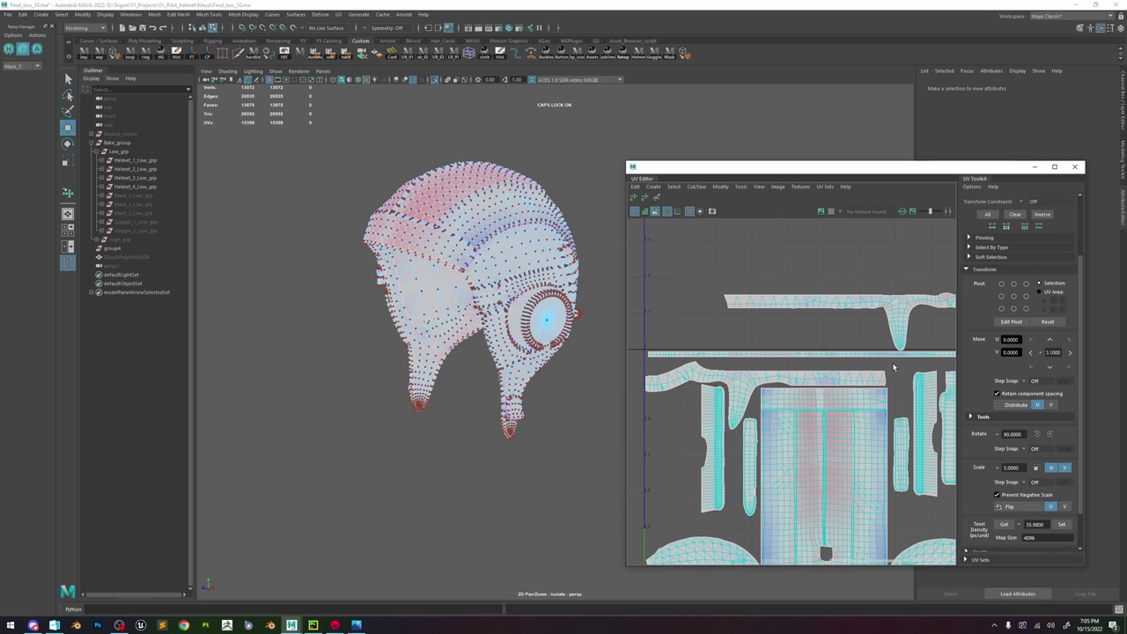
{"action": "left_click", "coordinate": [699, 374]}
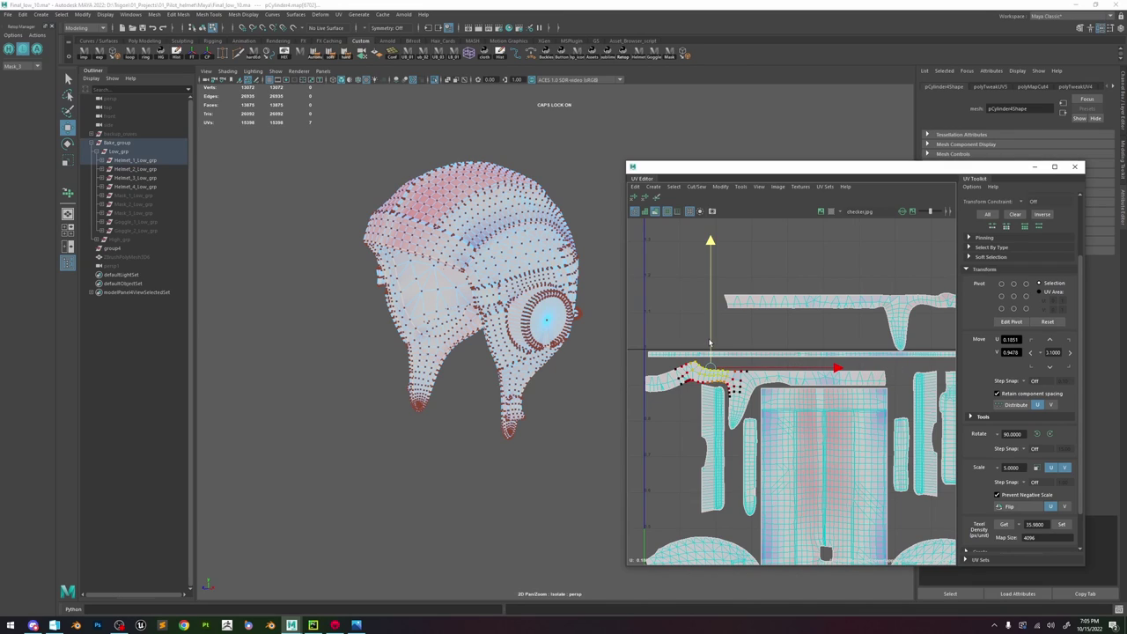
{"action": "left_click_drag", "start_coordinate": [898, 365], "coordinate": [697, 376]}
{"action": "left_click_drag", "start_coordinate": [792, 338], "coordinate": [780, 359]}
{"action": "key", "text": "ctrl+z"}
{"action": "key", "text": "ctrl+z"}
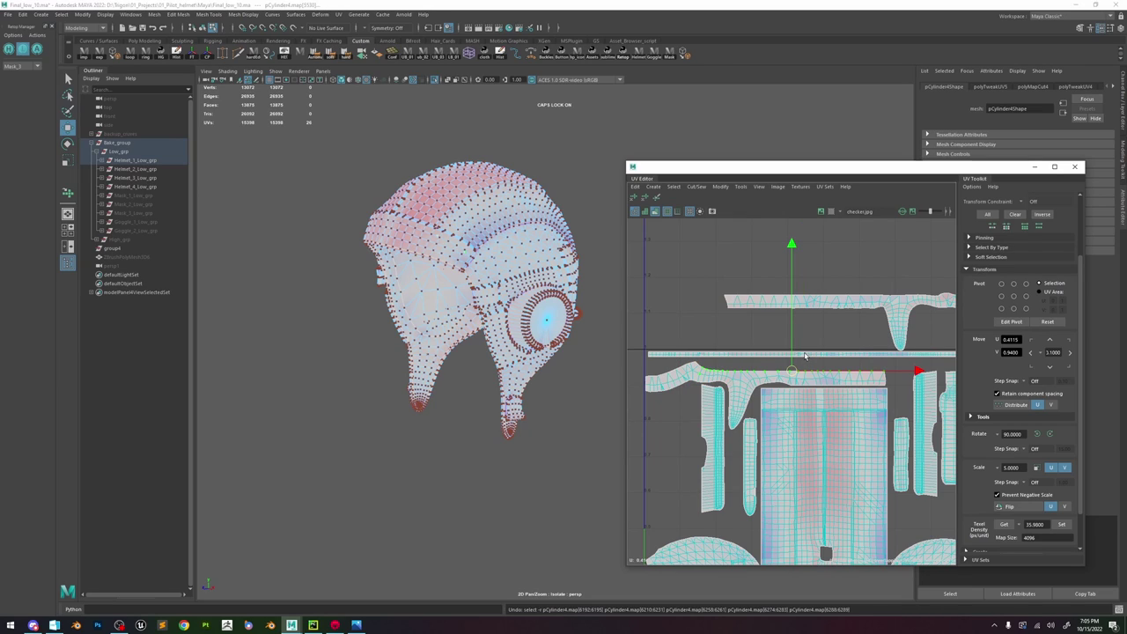
- Lower the upper edge row of the ear-flap edge shell above the tile to about V 1.153, and optimize its inner UVs
{"action": "left_click", "coordinate": [845, 318]}
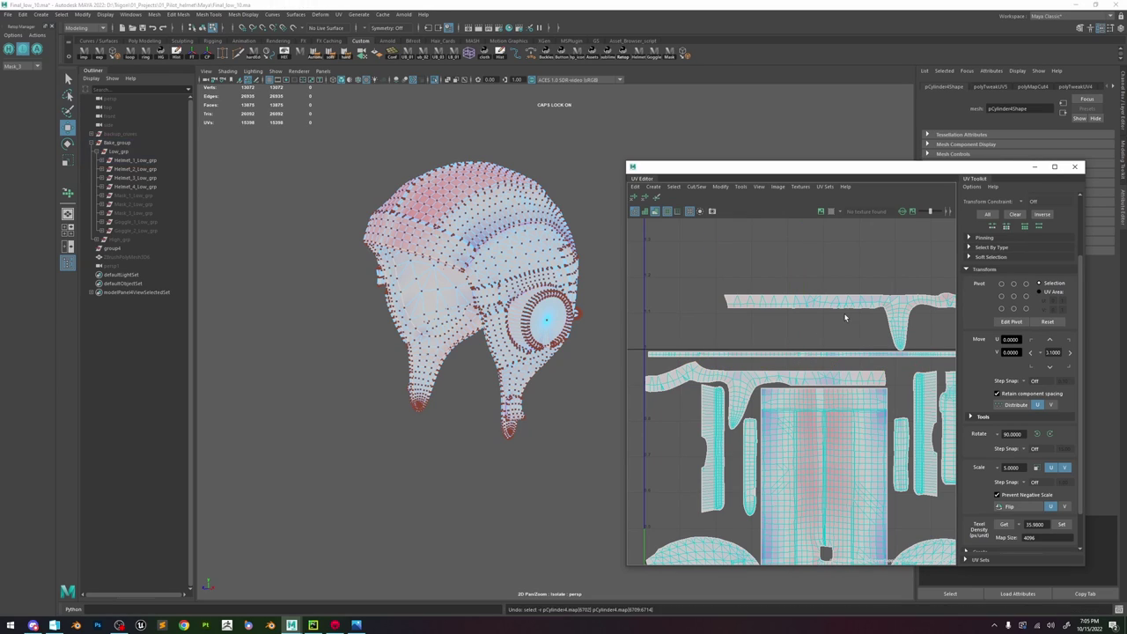
{"action": "double_click", "coordinate": [848, 309]}
{"action": "left_click", "coordinate": [762, 310]}
{"action": "middle_click_drag", "start_coordinate": [804, 297], "coordinate": [760, 306], "text": "alt"}
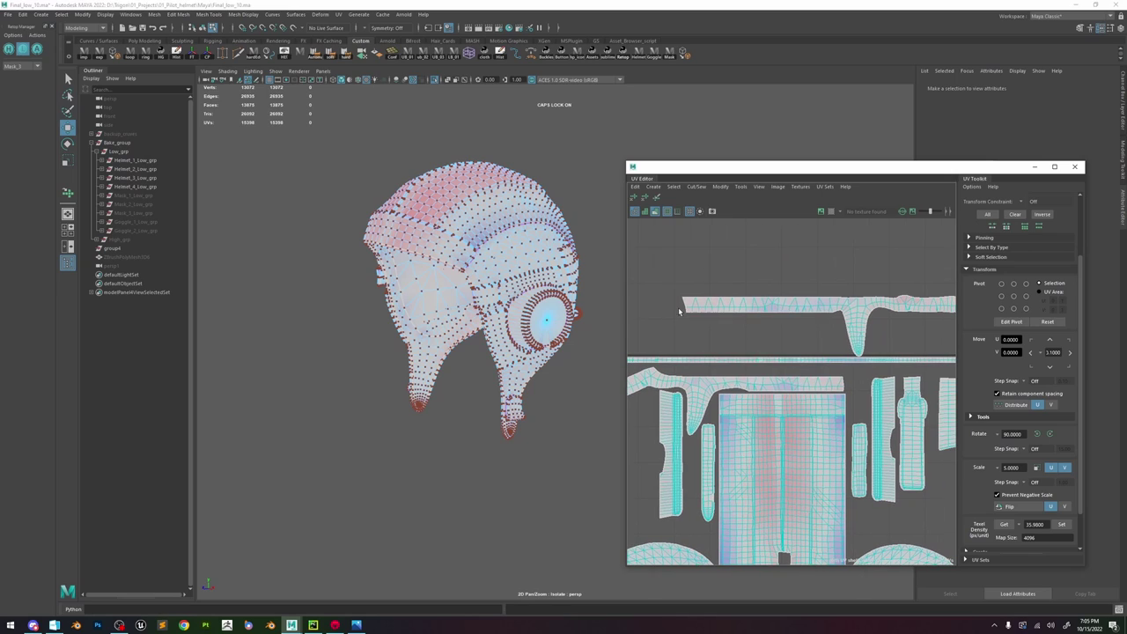
{"action": "left_click_drag", "start_coordinate": [662, 280], "coordinate": [900, 302]}
{"action": "middle_click_drag", "start_coordinate": [865, 279], "coordinate": [822, 287], "text": "alt"}
{"action": "left_click_drag", "start_coordinate": [928, 279], "coordinate": [625, 310]}
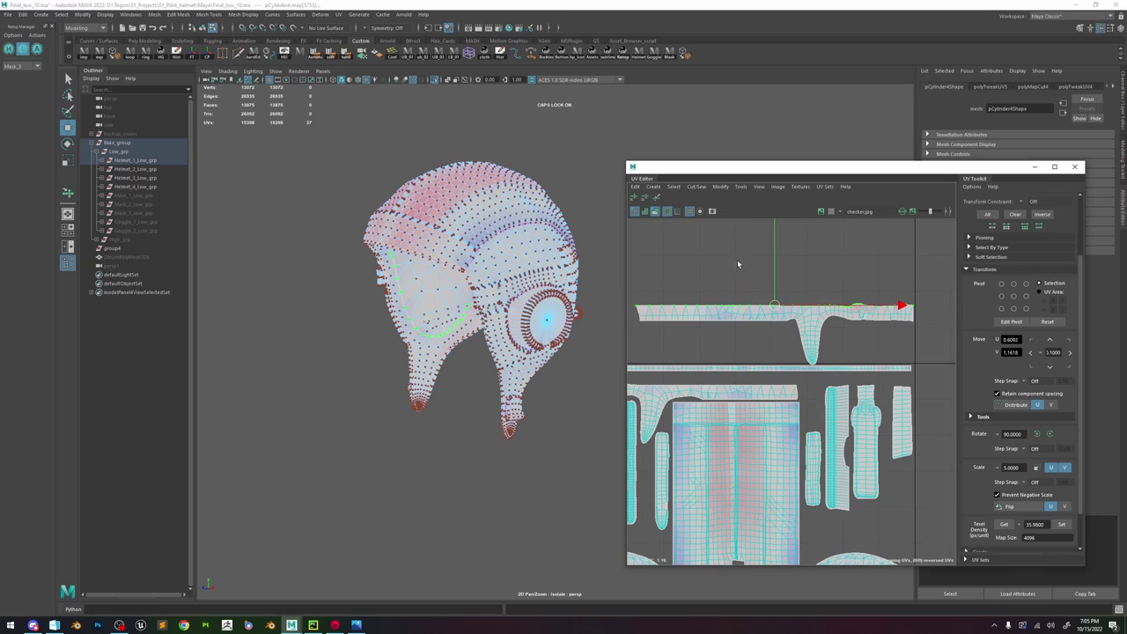
{"action": "left_click_drag", "start_coordinate": [776, 259], "coordinate": [773, 262]}
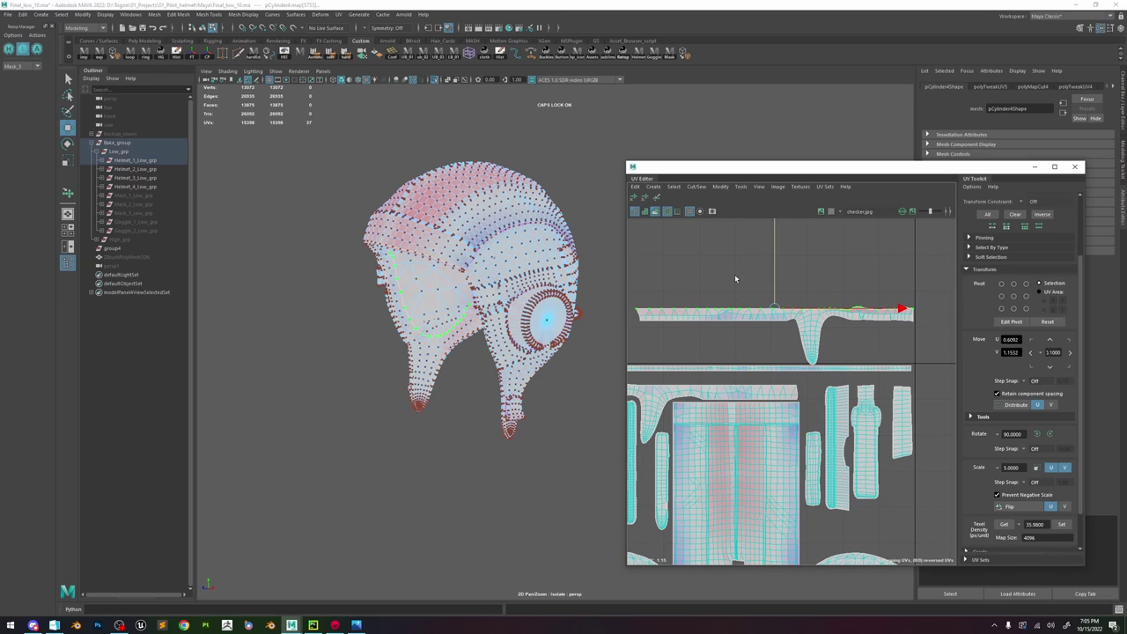
{"action": "left_click_drag", "start_coordinate": [633, 296], "coordinate": [626, 320], "text": "shift"}
{"action": "right_click_drag", "start_coordinate": [794, 284], "coordinate": [811, 280], "text": "shift"}
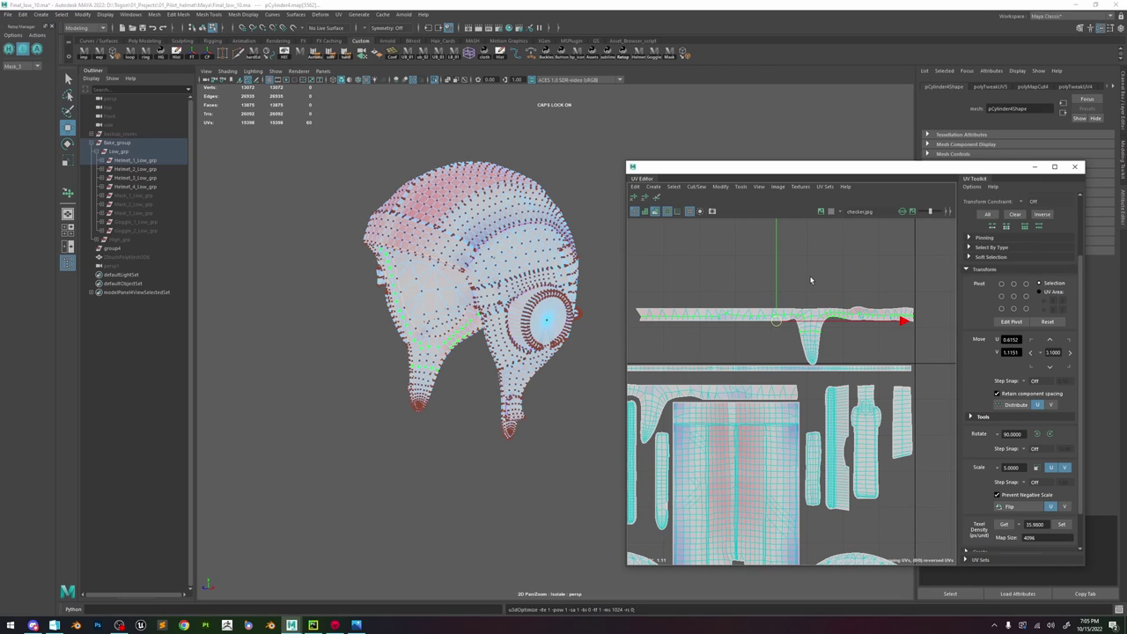
- Lower the upper edge row of the left ear-flap edge shell slightly, and optimize the UVs along that band
{"action": "left_click", "coordinate": [857, 287]}
{"action": "middle_click_drag", "start_coordinate": [752, 357], "coordinate": [859, 343], "text": "alt"}
{"action": "left_click_drag", "start_coordinate": [911, 362], "coordinate": [738, 377]}
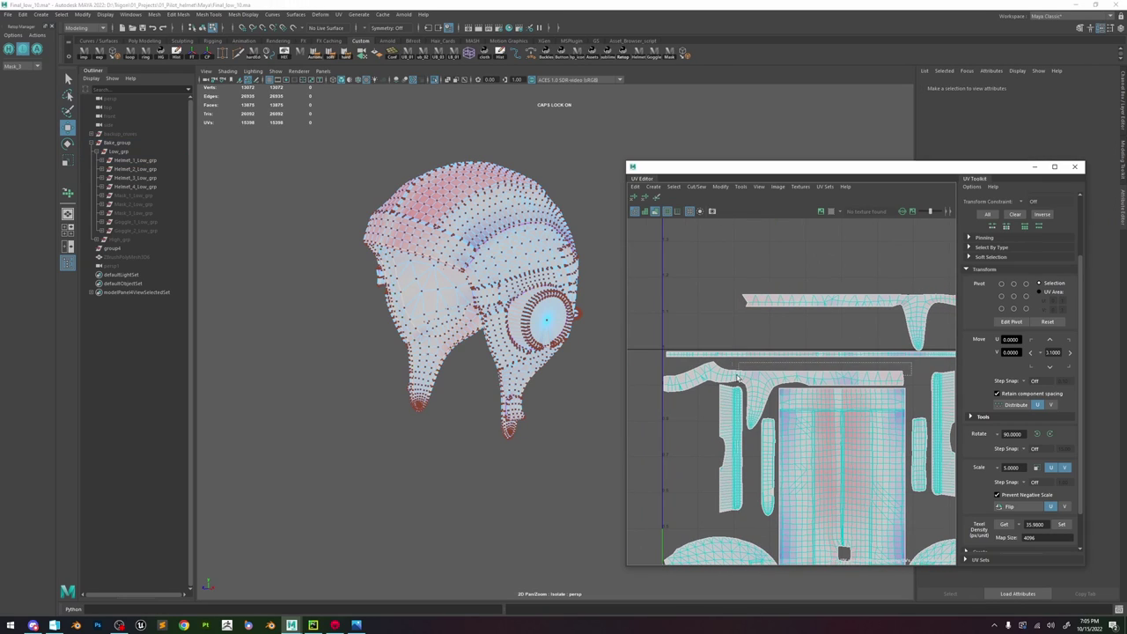
{"action": "left_click", "coordinate": [717, 376]}
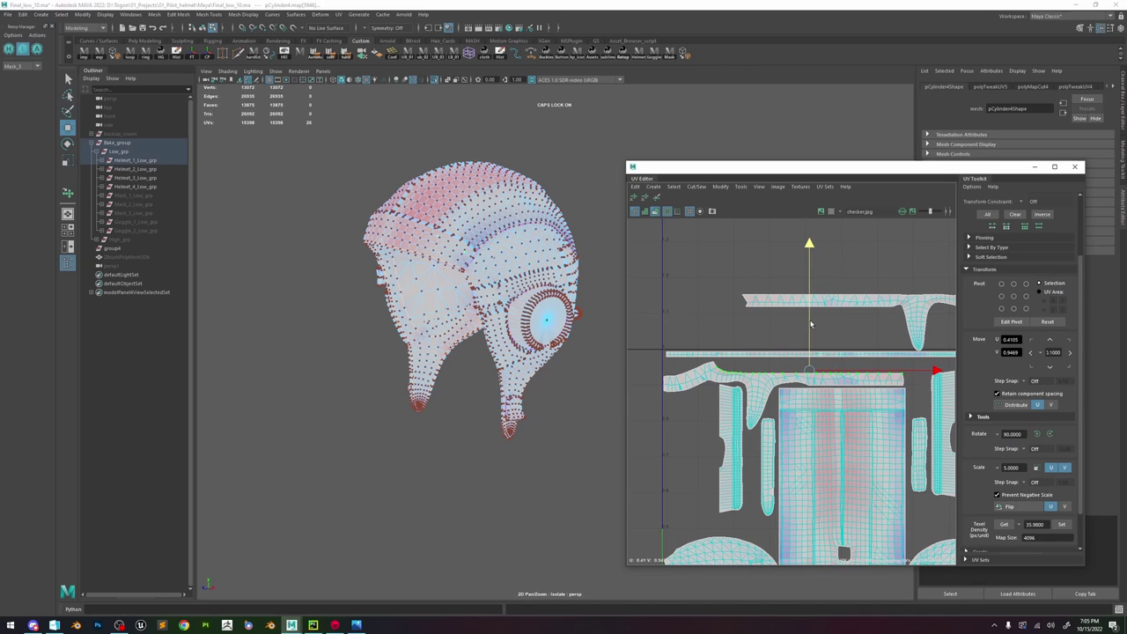
{"action": "left_click_drag", "start_coordinate": [810, 324], "coordinate": [810, 325]}
{"action": "left_click_drag", "start_coordinate": [918, 362], "coordinate": [722, 381]}
{"action": "right_click_drag", "start_coordinate": [754, 349], "coordinate": [791, 347], "text": "shift"}
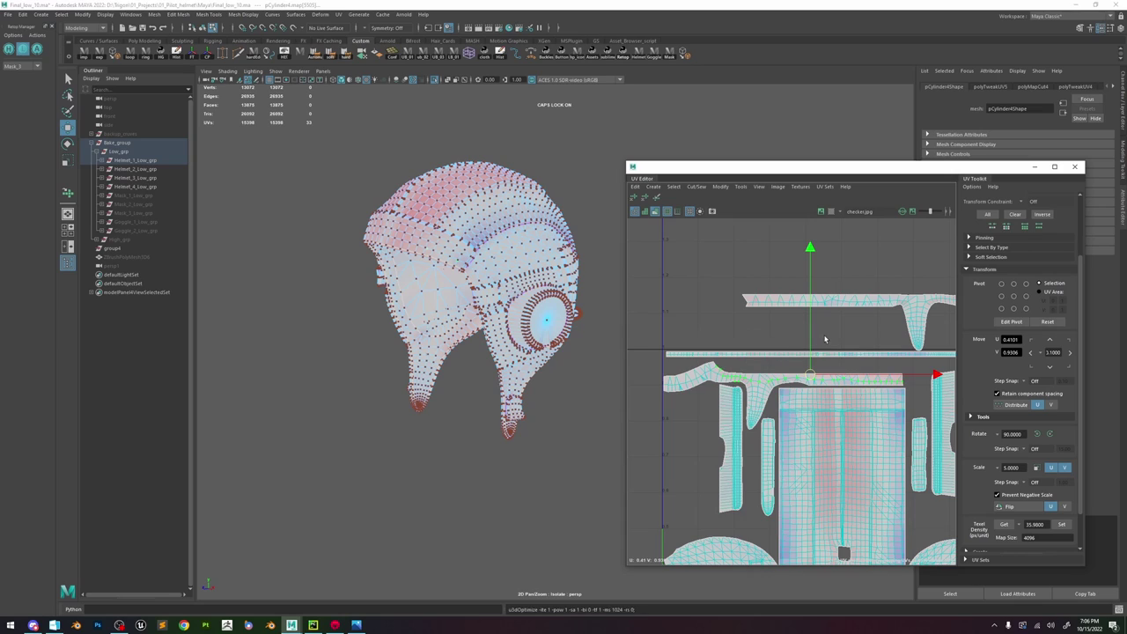
- Move the right ear-flap edge shell back down into the tile beneath the rim strip, at about V 0.896
{"action": "left_click", "coordinate": [901, 306]}
{"action": "left_click_drag", "start_coordinate": [882, 293], "coordinate": [882, 360]}
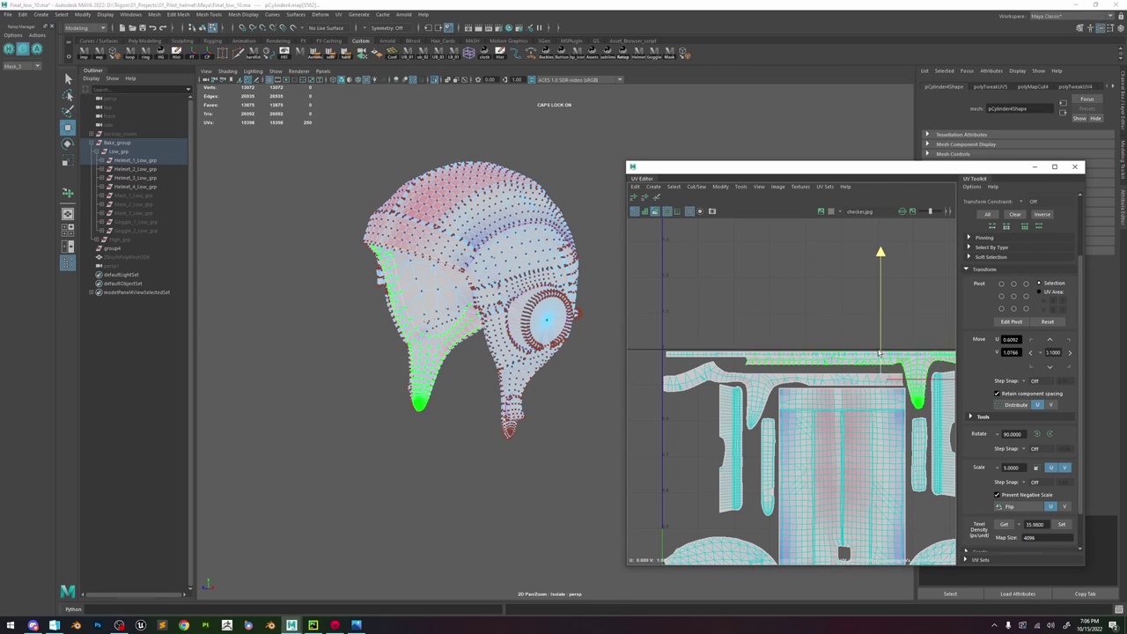
{"action": "middle_click_drag", "start_coordinate": [919, 355], "coordinate": [798, 355], "text": "alt"}
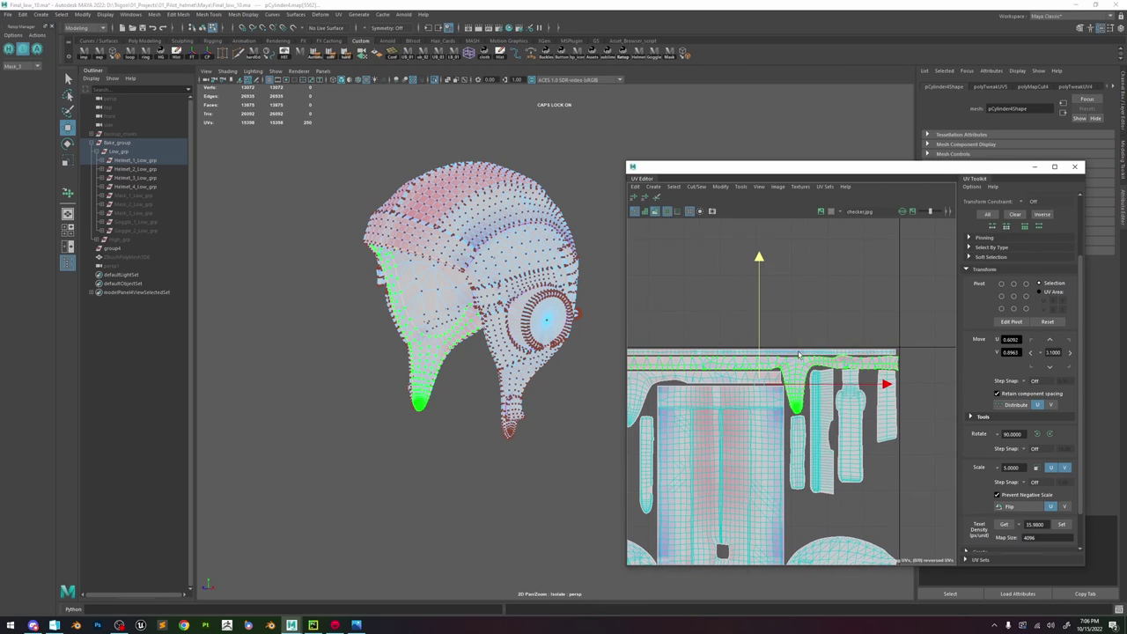
{"action": "scroll", "coordinate": [855, 371], "scroll_direction": "up", "scroll_amount": 3}
{"action": "left_click", "coordinate": [867, 366]}
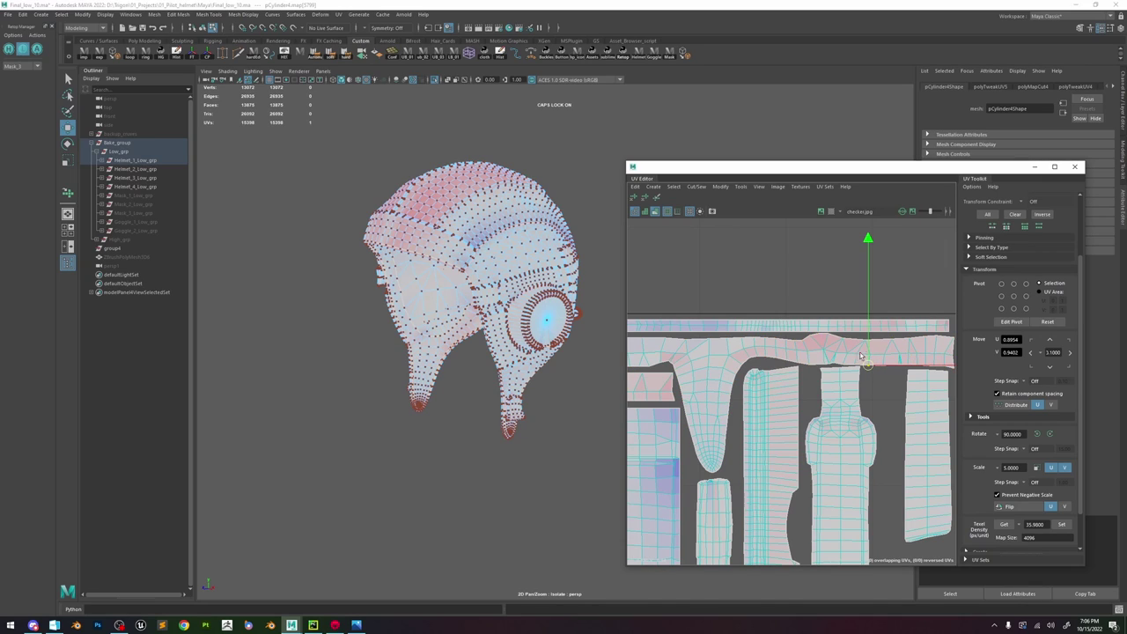
- With soft selection, nudge the lower-edge UVs of the right ear-flap edge shell up and its upper-edge bulge slightly down
{"action": "key", "text": "b"}
{"action": "left_click_drag", "start_coordinate": [868, 356], "coordinate": [868, 352]}
{"action": "left_click", "coordinate": [819, 334]}
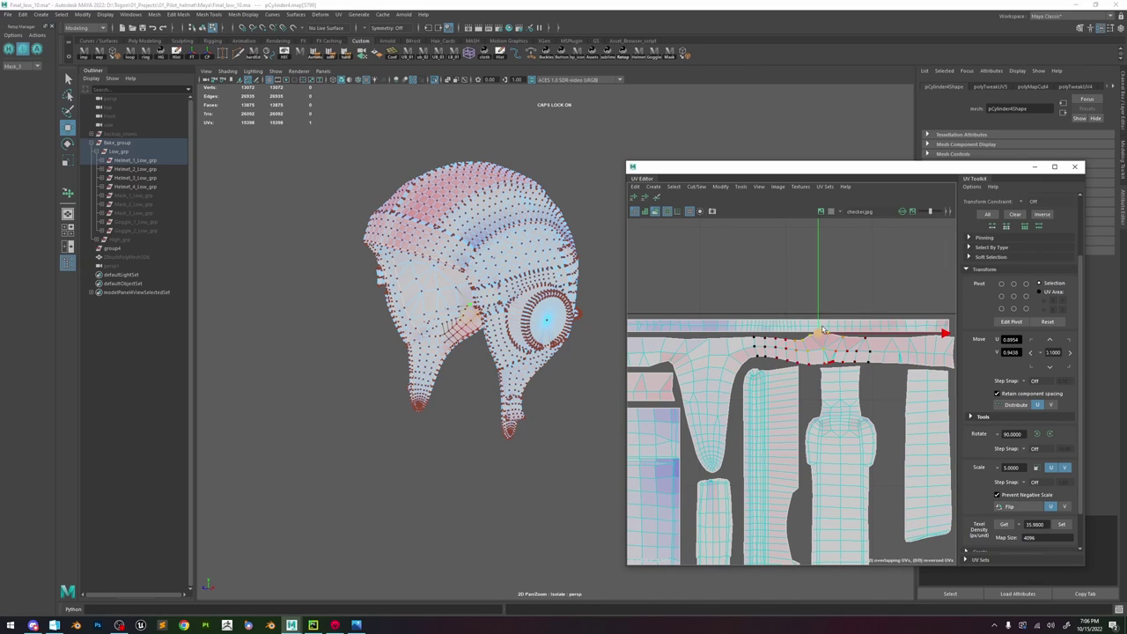
{"action": "left_click_drag", "start_coordinate": [816, 311], "coordinate": [812, 317]}
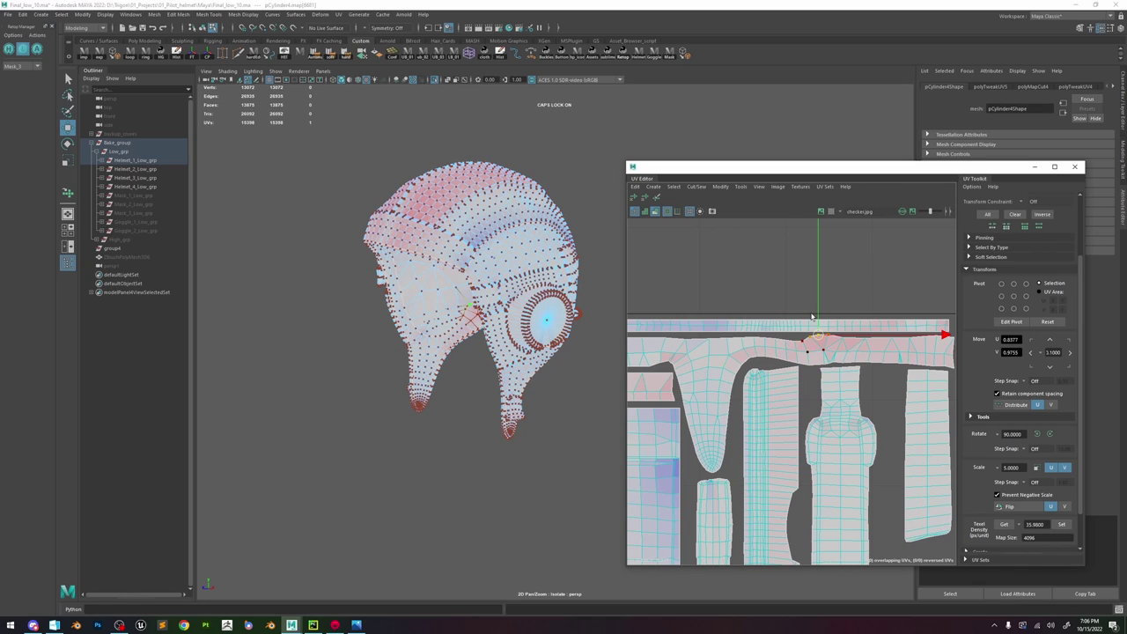
- Raise the right ear-flap edge shell's lower-edge UVs above the strap shell to about V 0.943
{"action": "double_click", "coordinate": [823, 364]}
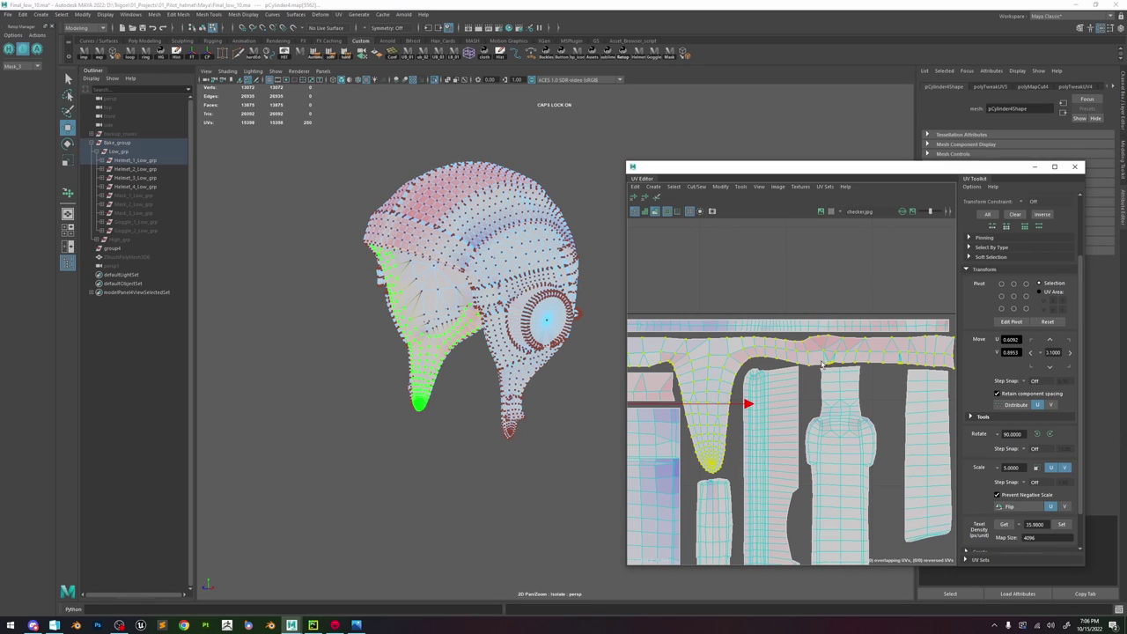
{"action": "double_click", "coordinate": [823, 365]}
{"action": "double_click", "coordinate": [824, 363]}
{"action": "left_click", "coordinate": [824, 365]}
{"action": "left_click_drag", "start_coordinate": [824, 366], "coordinate": [824, 361]}
{"action": "scroll", "coordinate": [823, 362], "scroll_direction": "down", "scroll_amount": 5}
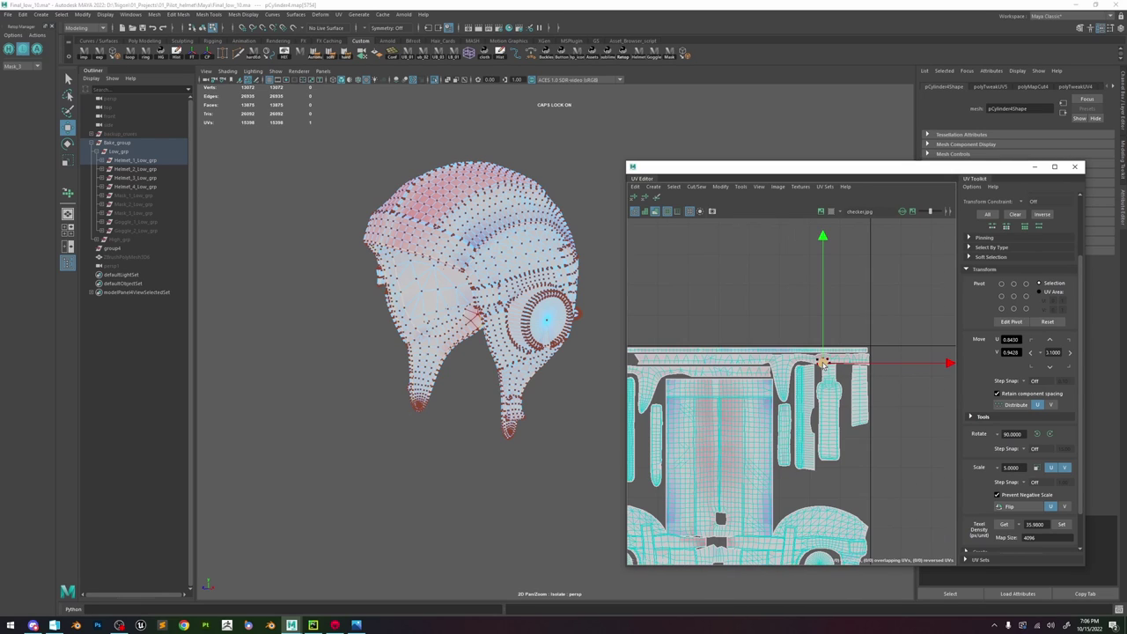
- Move the narrow shell at the tile's upper-right corner down slightly, away from the ear-flap edge shell
{"action": "left_click", "coordinate": [874, 301]}
{"action": "scroll", "coordinate": [860, 368], "scroll_direction": "up", "scroll_amount": 2}
{"action": "left_click", "coordinate": [862, 379]}
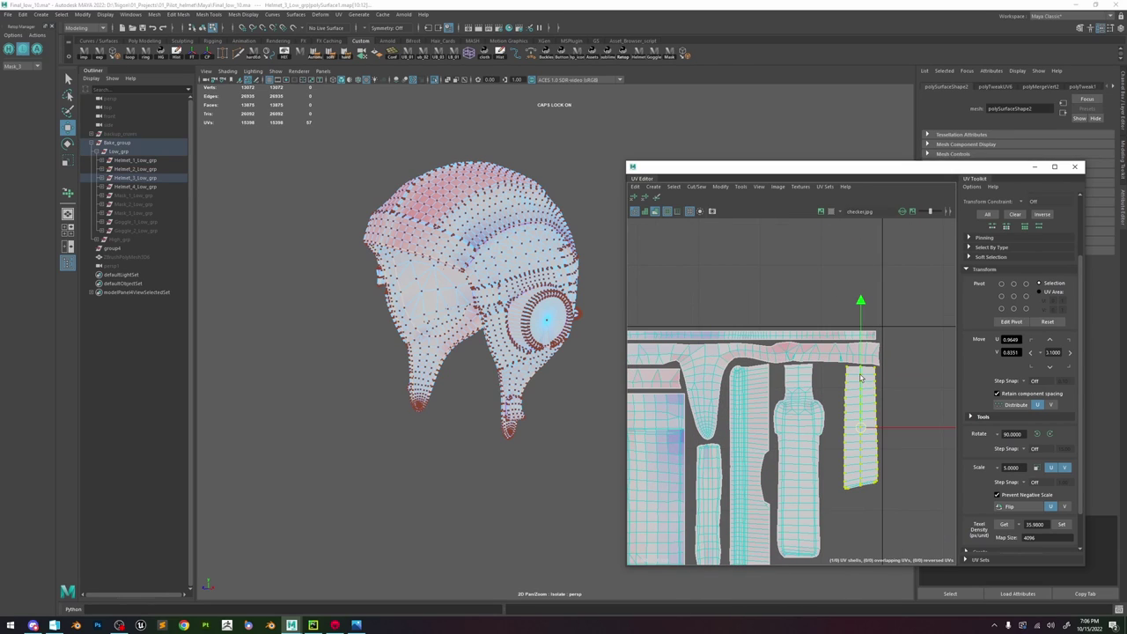
{"action": "left_click_drag", "start_coordinate": [860, 424], "coordinate": [860, 428]}
- Examine the spacing between shells along the tile's upper edge and the loose shells still outside the tile
{"action": "scroll", "coordinate": [856, 421], "scroll_direction": "down", "scroll_amount": 3}
{"action": "scroll", "coordinate": [803, 345], "scroll_direction": "down", "scroll_amount": 2}
{"action": "middle_click_drag", "start_coordinate": [749, 384], "coordinate": [777, 332], "text": "alt"}
{"action": "left_click", "coordinate": [776, 333]}
{"action": "scroll", "coordinate": [779, 335], "scroll_direction": "up", "scroll_amount": 5}
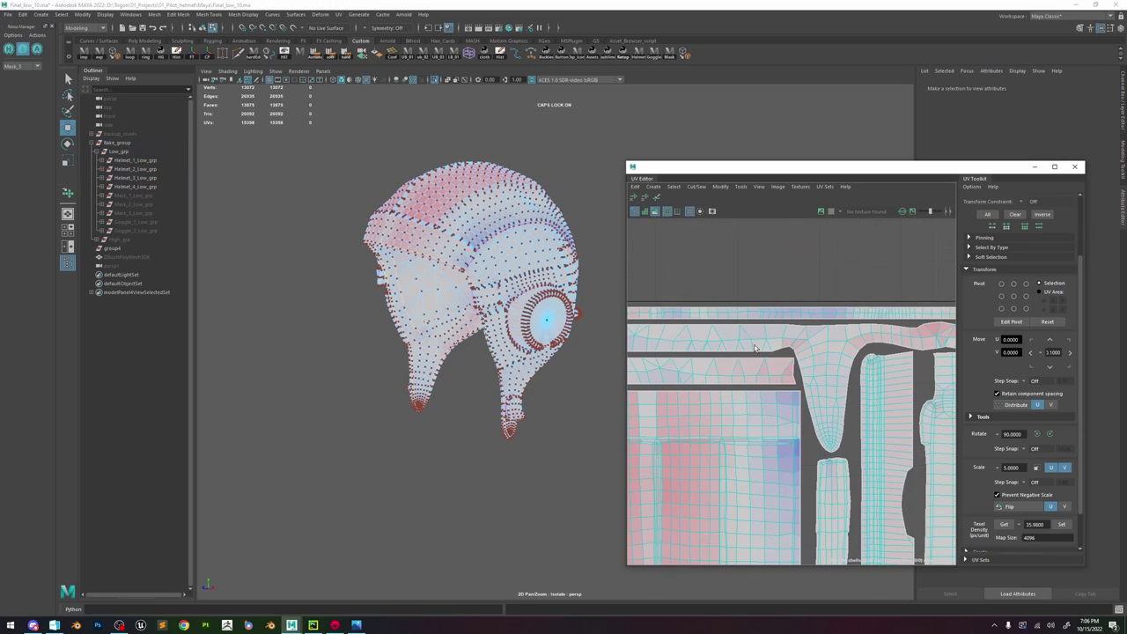
{"action": "scroll", "coordinate": [847, 333], "scroll_direction": "up", "scroll_amount": 2}
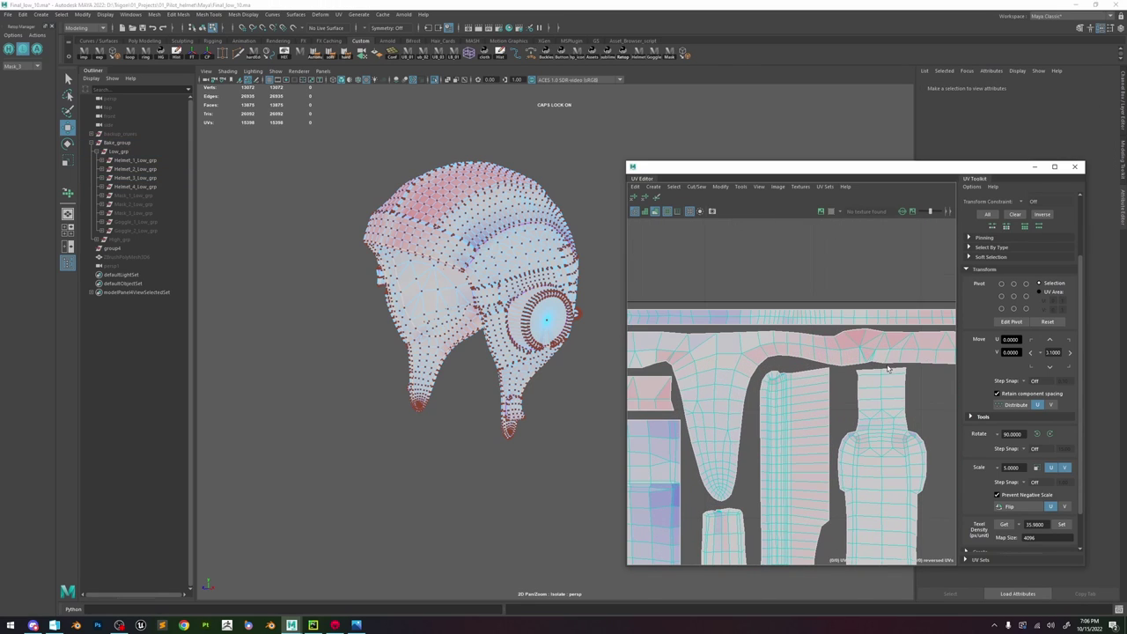
{"action": "scroll", "coordinate": [858, 324], "scroll_direction": "down", "scroll_amount": 6}
{"action": "middle_click_drag", "start_coordinate": [863, 254], "coordinate": [773, 280], "text": "alt"}
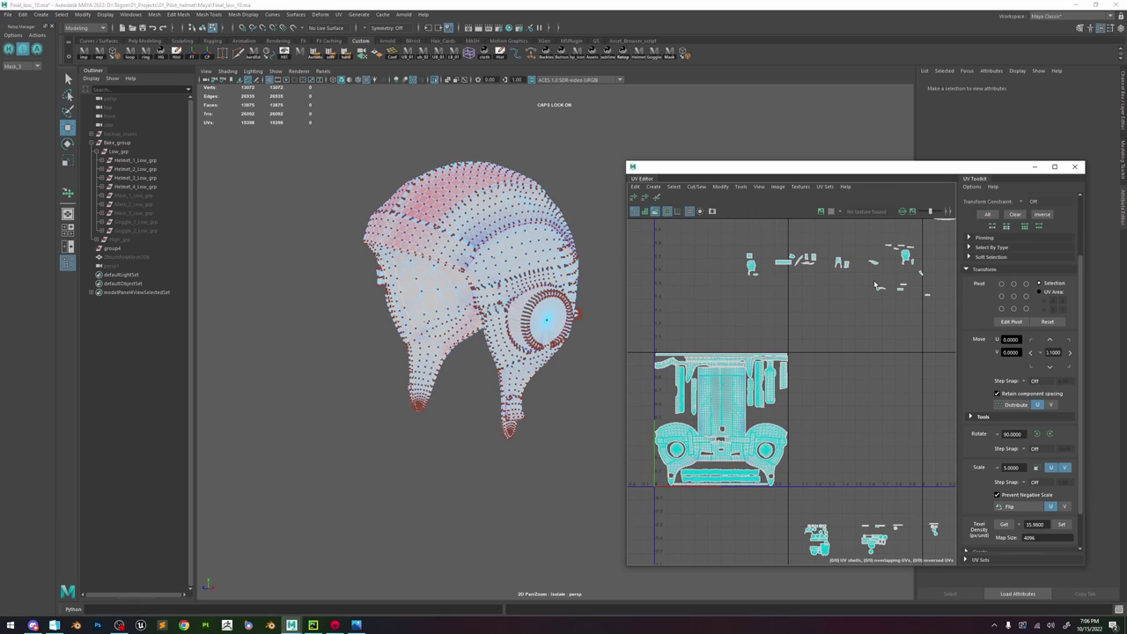
{"action": "scroll", "coordinate": [876, 285], "scroll_direction": "down", "scroll_amount": 4}
{"action": "scroll", "coordinate": [880, 325], "scroll_direction": "up", "scroll_amount": 3}
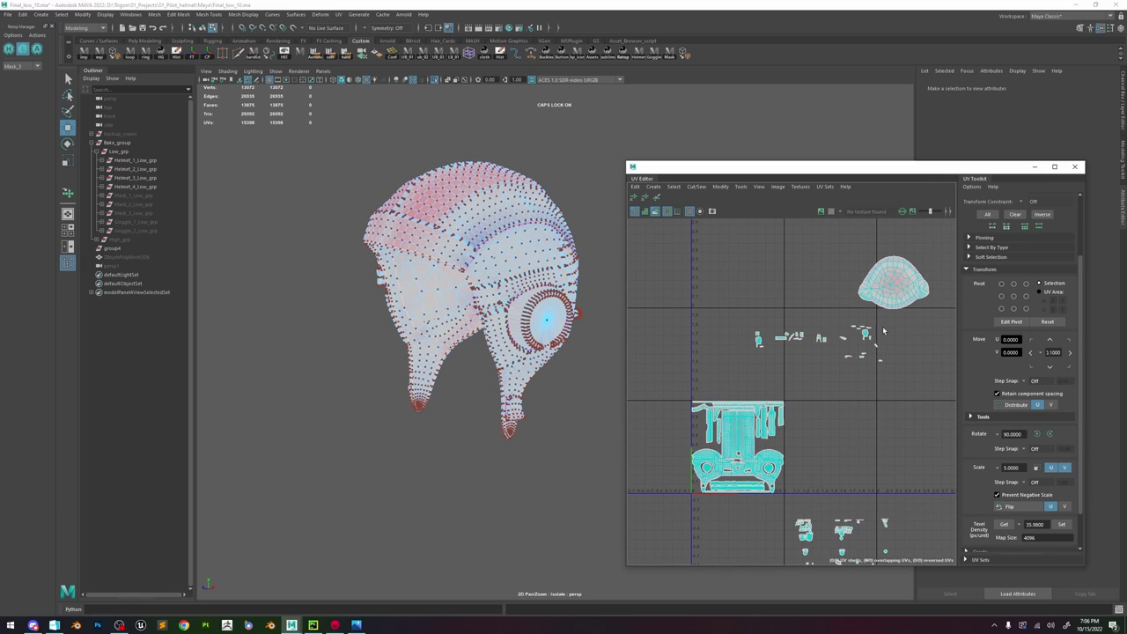
- Try laying out the small loose shells above the tile with shell pre-scaling set to Off, and undo it
{"action": "scroll", "coordinate": [818, 395], "scroll_direction": "up", "scroll_amount": 1}
{"action": "left_click_drag", "start_coordinate": [860, 361], "coordinate": [709, 324]}
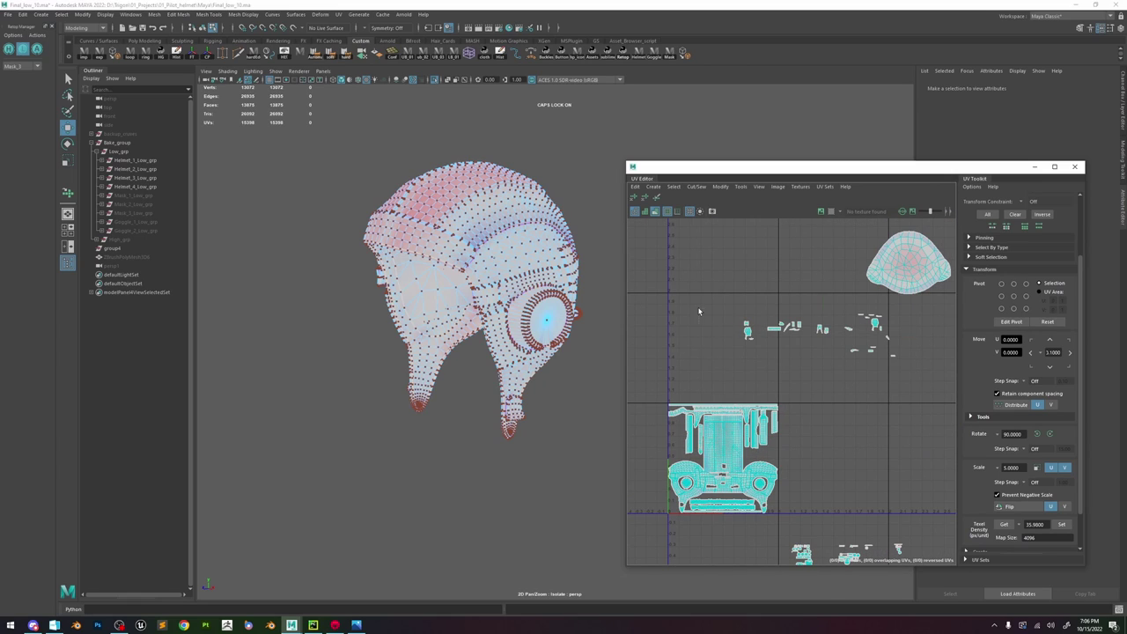
{"action": "right_click_drag", "start_coordinate": [805, 295], "coordinate": [748, 330], "text": "shift"}
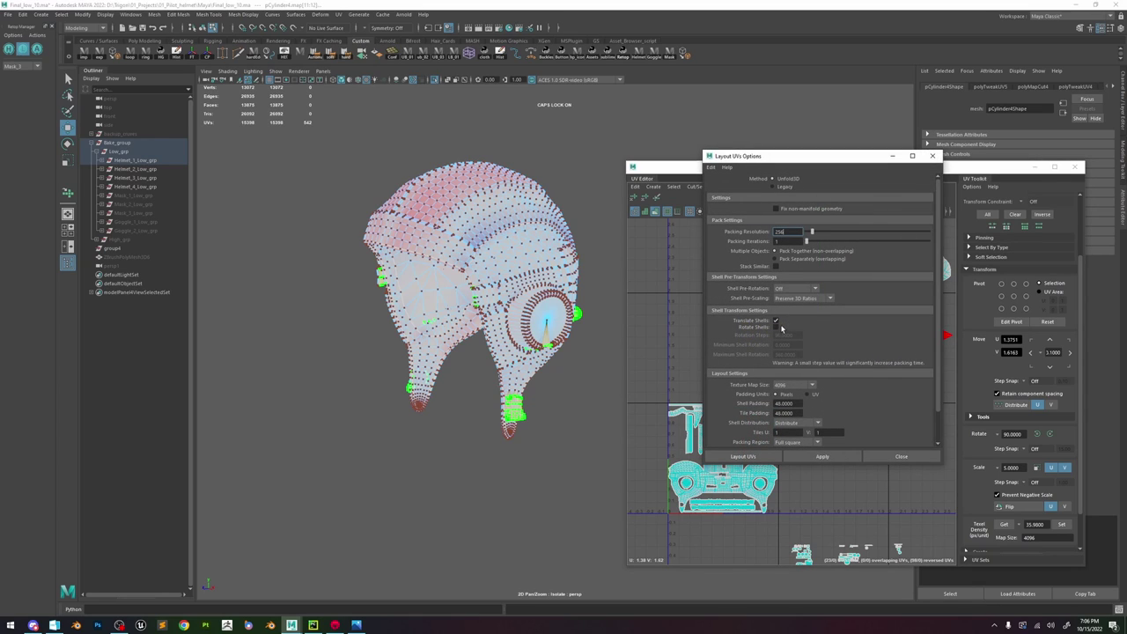
{"action": "scroll", "coordinate": [781, 327], "scroll_direction": "down", "scroll_amount": 2}
{"action": "left_click", "coordinate": [808, 301]}
{"action": "left_click", "coordinate": [803, 306]}
{"action": "left_click", "coordinate": [823, 456]}
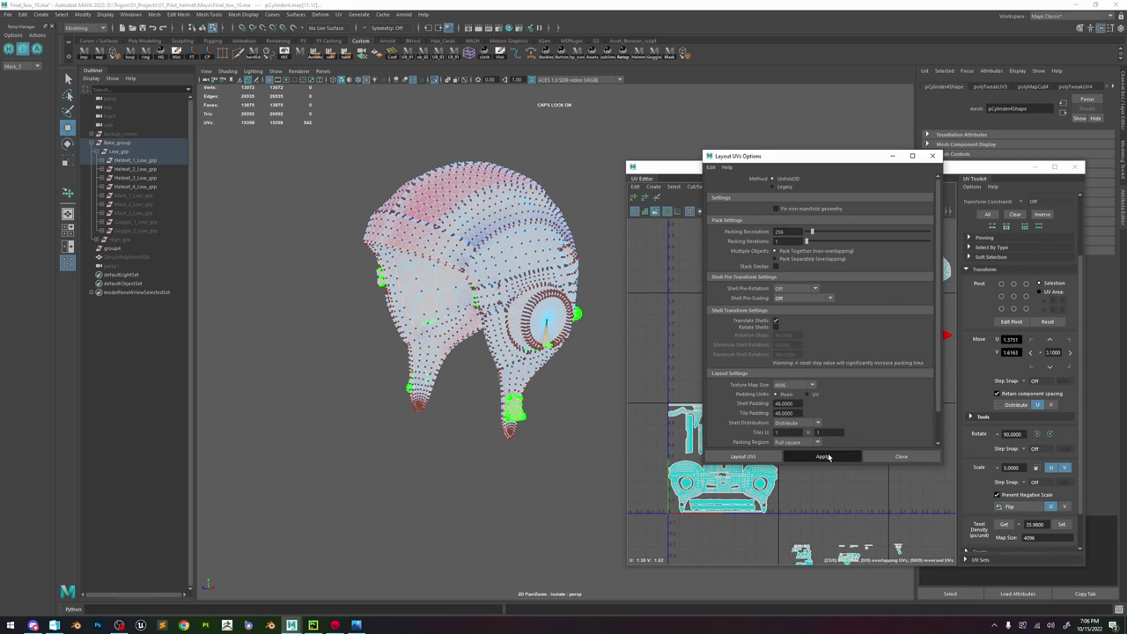
{"action": "left_click", "coordinate": [730, 499]}
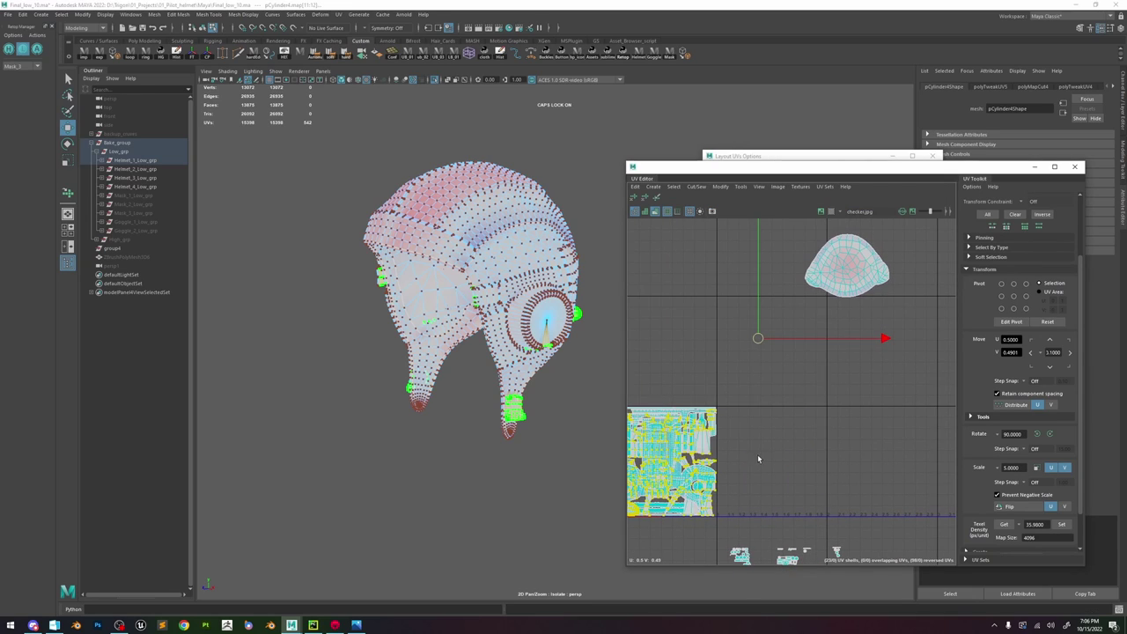
{"action": "key", "text": "ctrl+z"}
- Try laying out the small loose shells with shell pre-scaling set to Preserve 3D Ratios, and undo it
{"action": "right_click_drag", "start_coordinate": [794, 354], "coordinate": [737, 385], "text": "shift"}
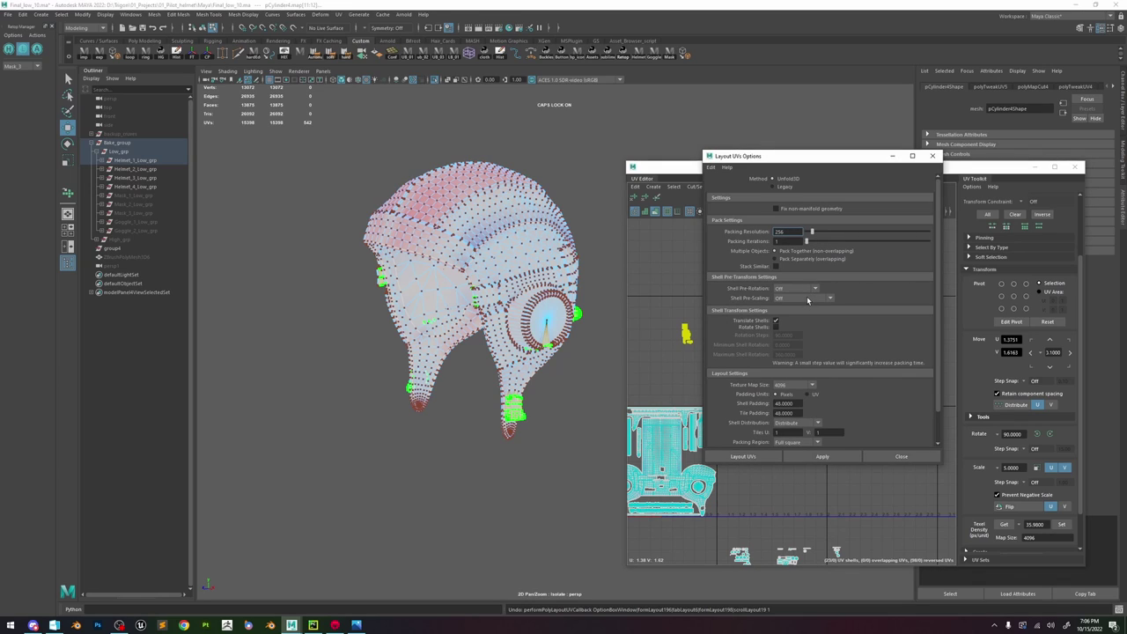
{"action": "left_click", "coordinate": [800, 298]}
{"action": "left_click", "coordinate": [797, 314]}
{"action": "left_click", "coordinate": [835, 456]}
{"action": "middle_click_drag", "start_coordinate": [760, 502], "coordinate": [787, 496], "text": "alt"}
{"action": "key", "text": "ctrl+z"}
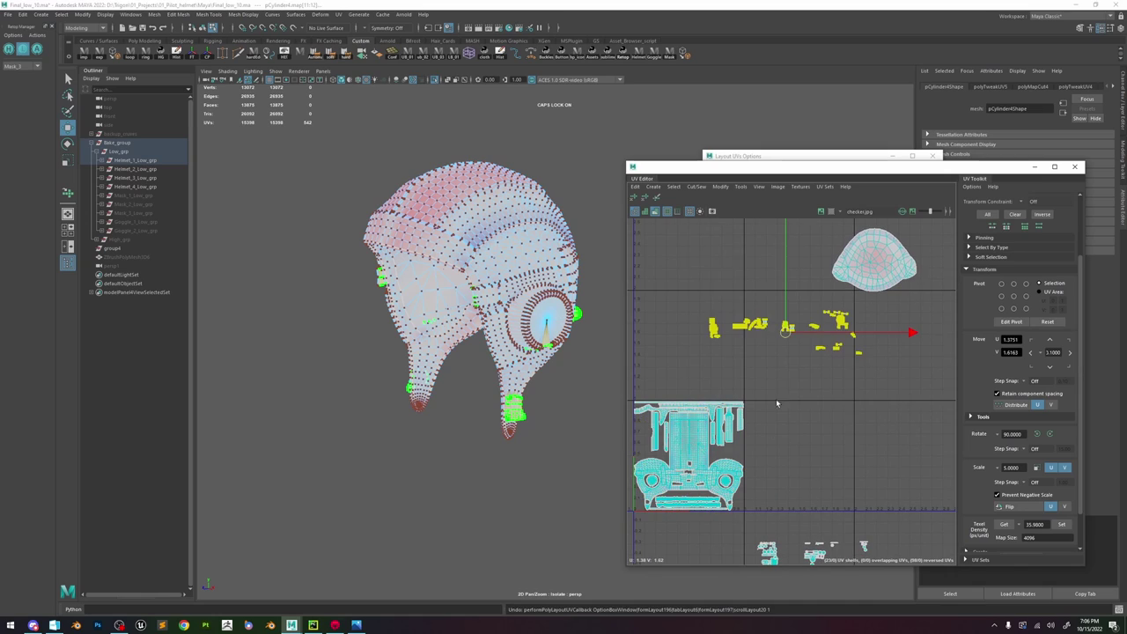
- Try laying out the small loose shells with shell pre-scaling set to Preserve UV Ratios, and undo it
{"action": "right_click_drag", "start_coordinate": [797, 322], "coordinate": [749, 345], "text": "shift"}
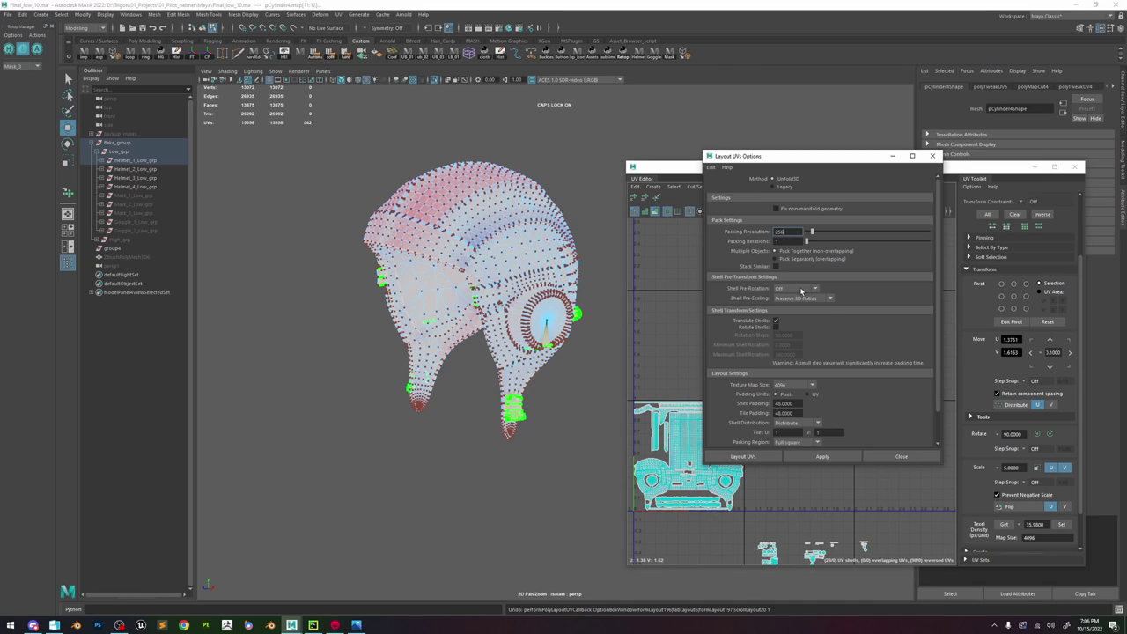
{"action": "left_click", "coordinate": [801, 299]}
{"action": "left_click", "coordinate": [796, 325]}
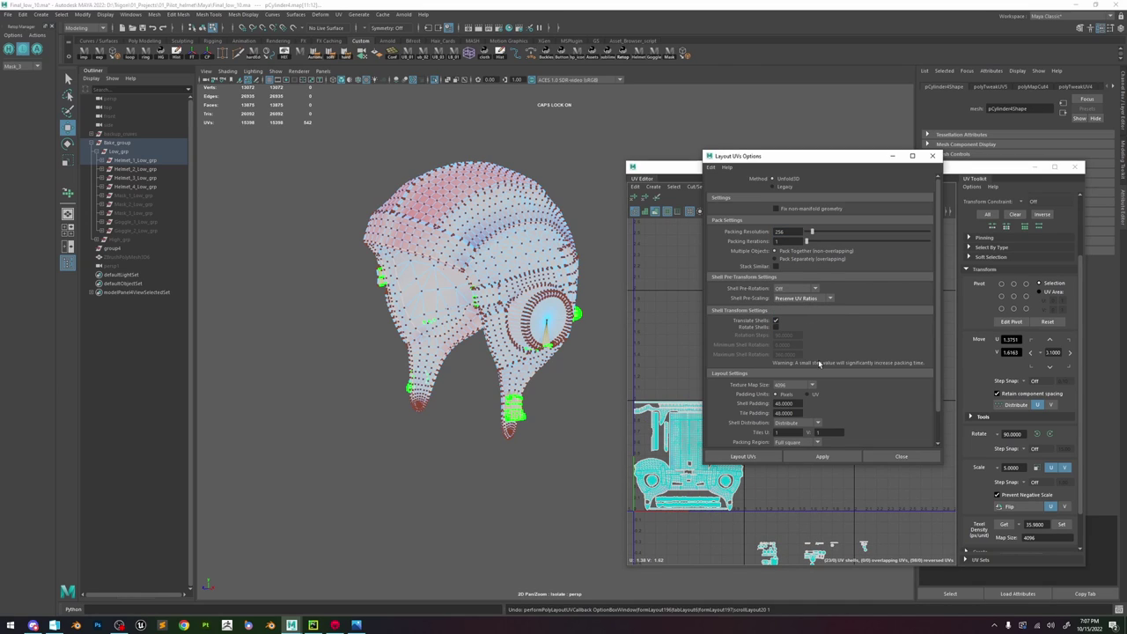
{"action": "left_click", "coordinate": [798, 456]}
{"action": "key", "text": "ctrl+z"}
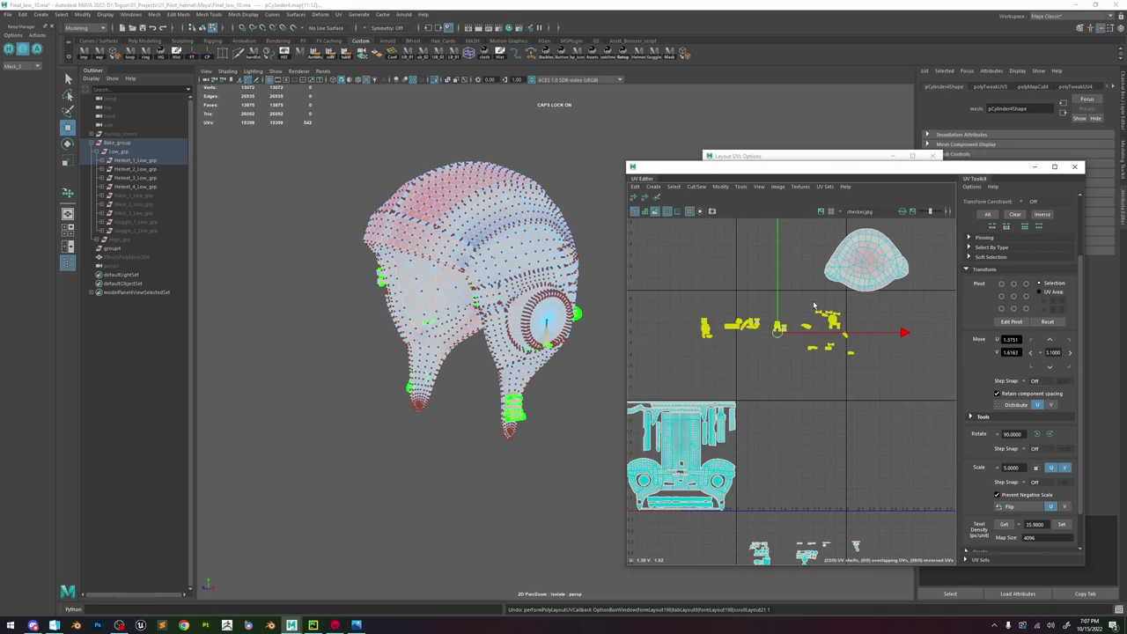
- Try laying out the small loose shells with the Legacy method and scale mode None, and undo it
{"action": "right_click_drag", "start_coordinate": [777, 332], "coordinate": [748, 352], "text": "shift"}
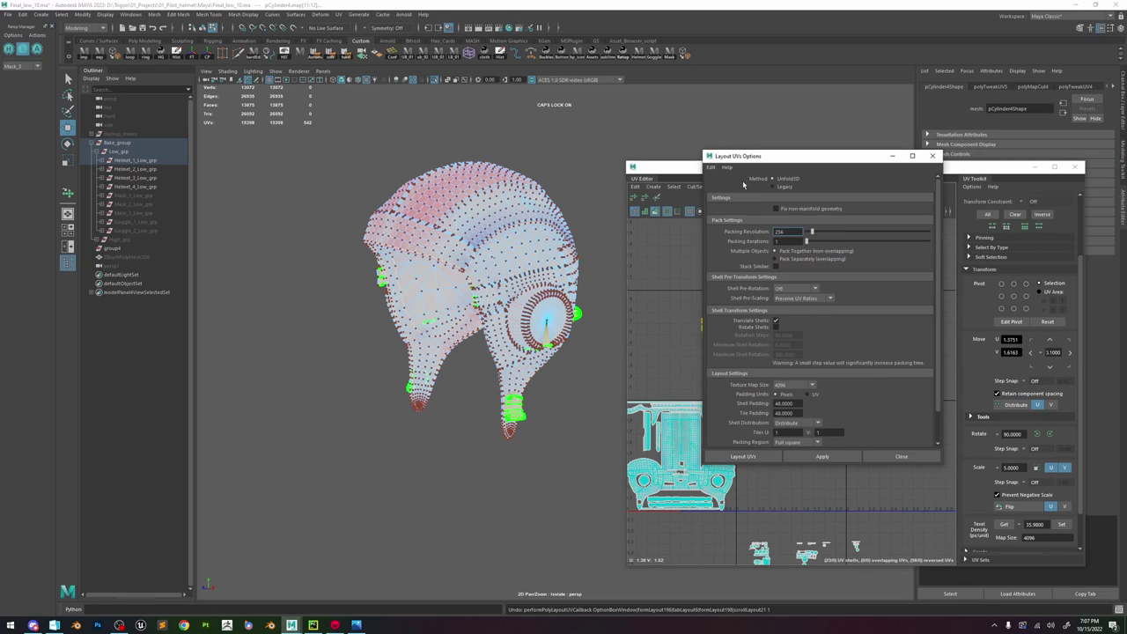
{"action": "left_click", "coordinate": [776, 186]}
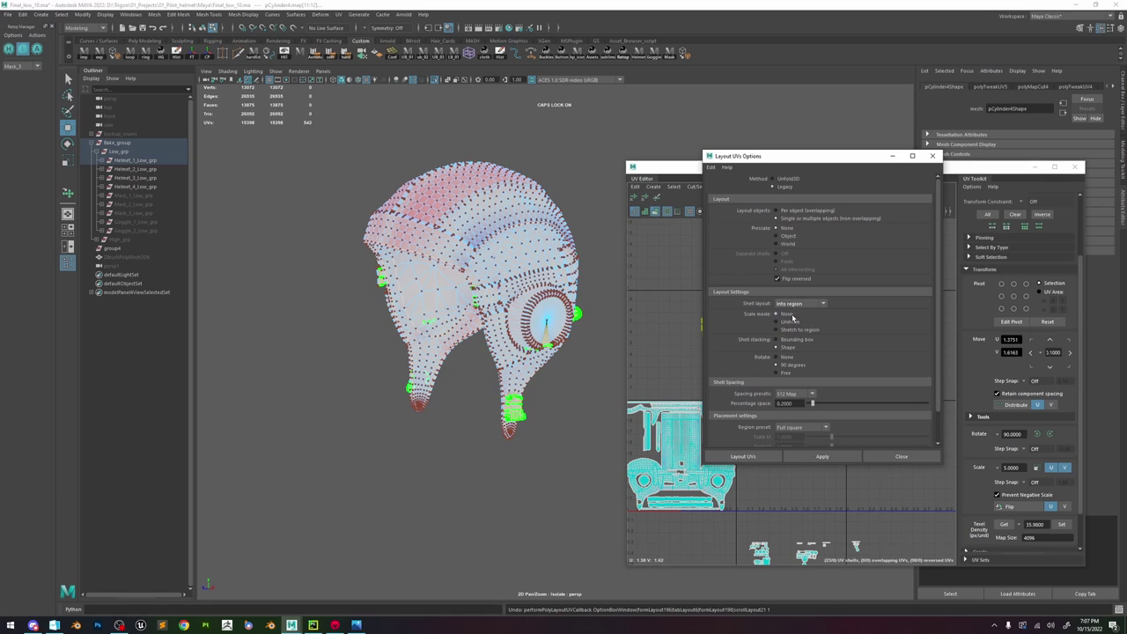
{"action": "left_click_drag", "start_coordinate": [788, 160], "coordinate": [881, 158]}
{"action": "left_click", "coordinate": [915, 455]}
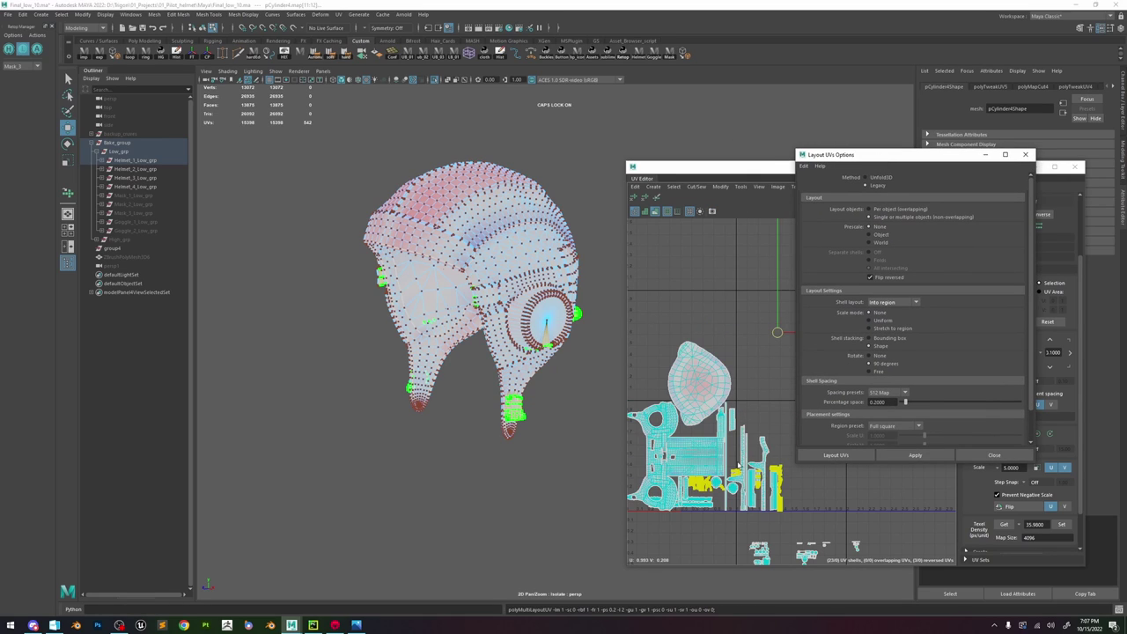
{"action": "scroll", "coordinate": [742, 451], "scroll_direction": "down", "scroll_amount": 3}
{"action": "key", "text": "ctrl+z"}
{"action": "scroll", "coordinate": [752, 422], "scroll_direction": "up", "scroll_amount": 3}
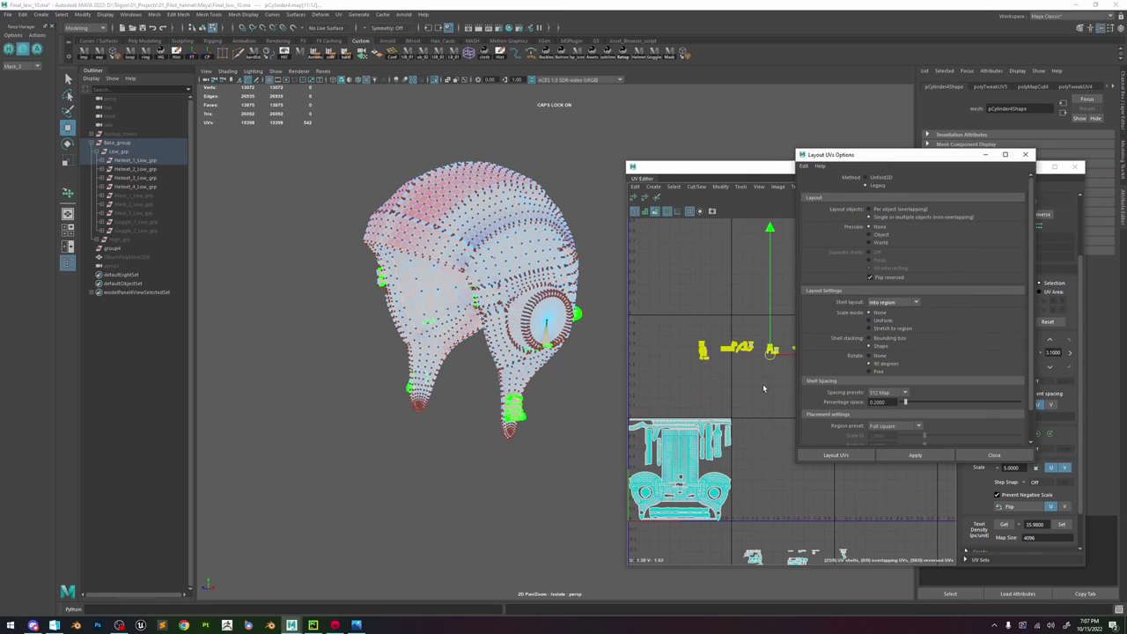
- Reselect the small loose shells above the tile, try the Legacy layout on them again, and undo it
{"action": "left_click", "coordinate": [764, 385]}
{"action": "middle_click_drag", "start_coordinate": [770, 386], "coordinate": [703, 391], "text": "alt"}
{"action": "left_click_drag", "start_coordinate": [811, 398], "coordinate": [616, 330]}
{"action": "right_click_drag", "start_coordinate": [768, 335], "coordinate": [713, 365], "text": "shift"}
{"action": "left_click", "coordinate": [898, 454]}
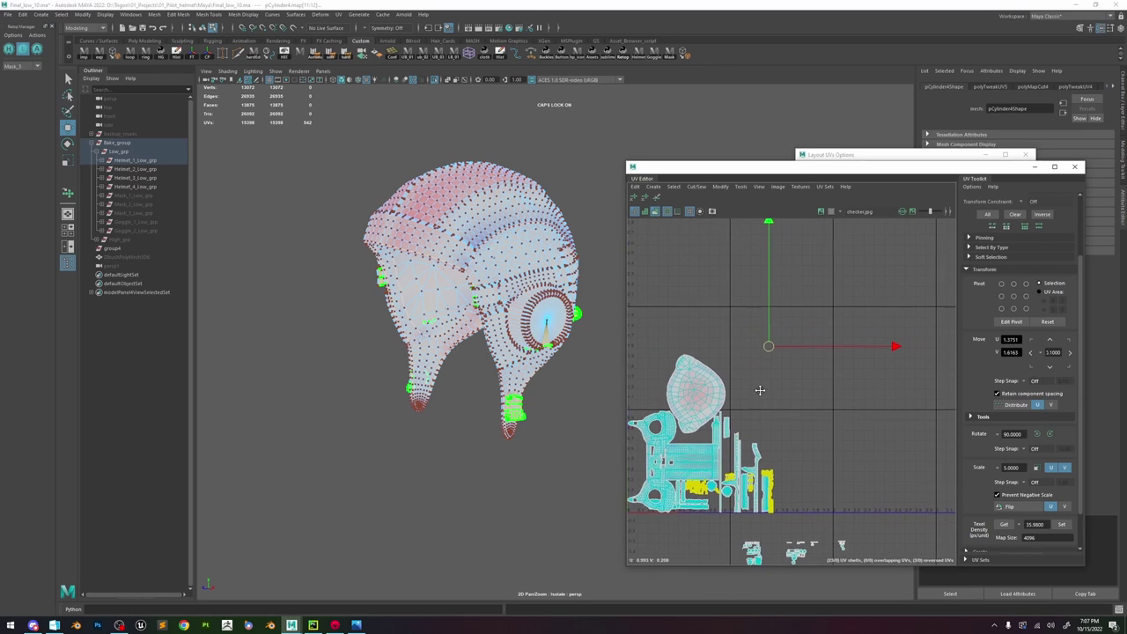
{"action": "key", "text": "ctrl+z"}
- Start Layout UV for the selected small loose shells above the tile
{"action": "right_click_drag", "start_coordinate": [780, 381], "coordinate": [768, 369]}
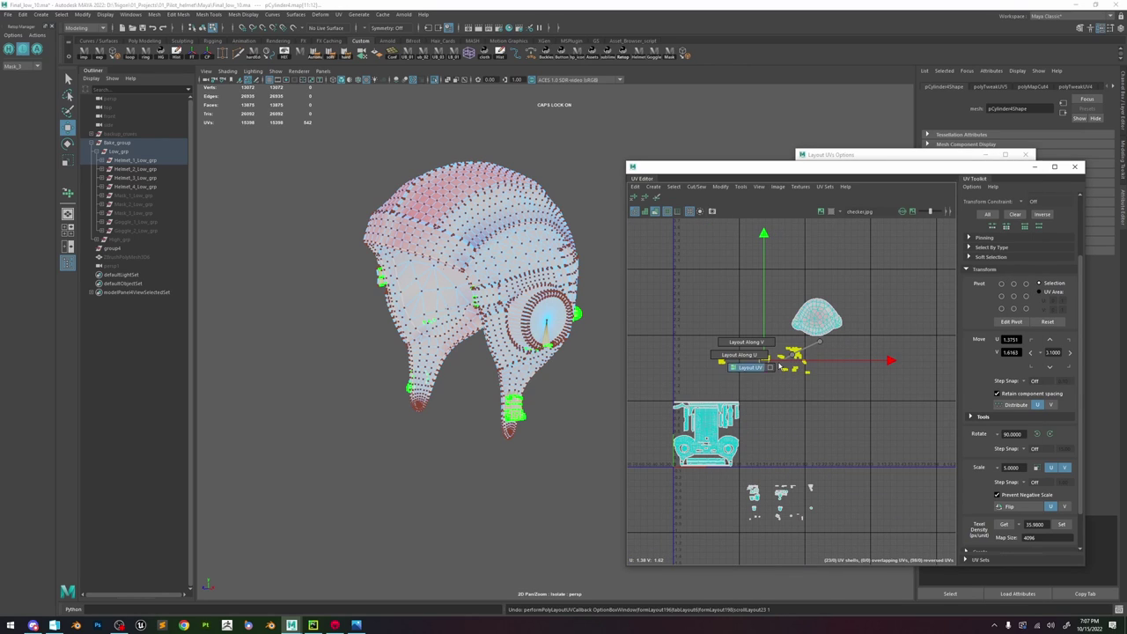
- Switch the Layout UVs method to Unfold3D and set Shell Pre-Scaling to Off
{"action": "left_click", "coordinate": [867, 155]}
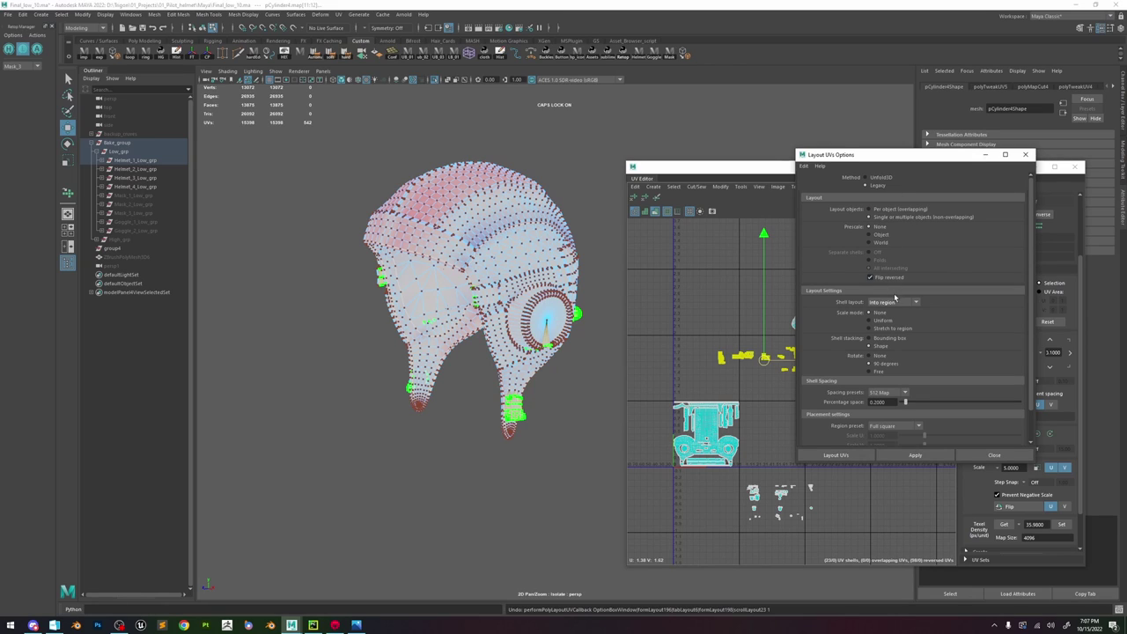
{"action": "scroll", "coordinate": [902, 353], "scroll_direction": "down", "scroll_amount": 2}
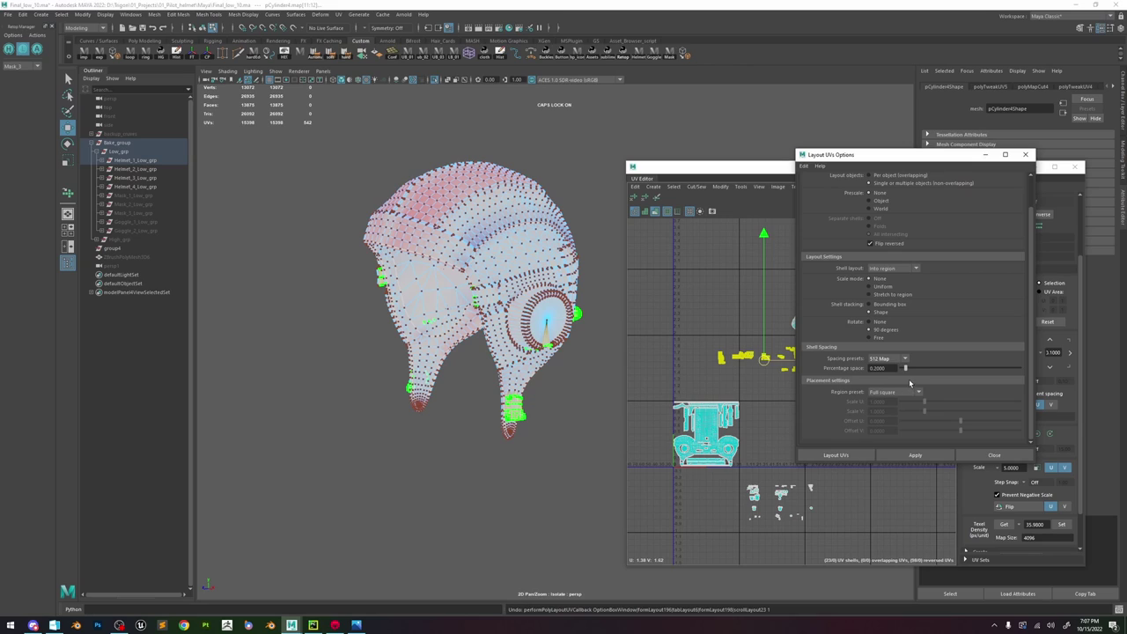
{"action": "scroll", "coordinate": [911, 369], "scroll_direction": "up", "scroll_amount": 2}
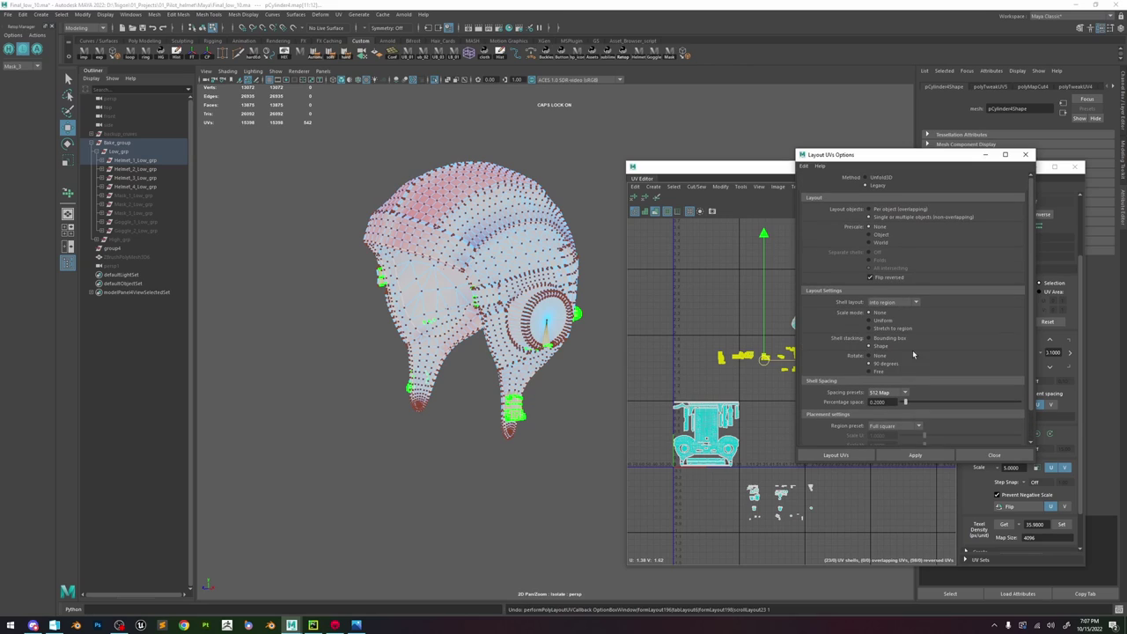
{"action": "left_click", "coordinate": [875, 177]}
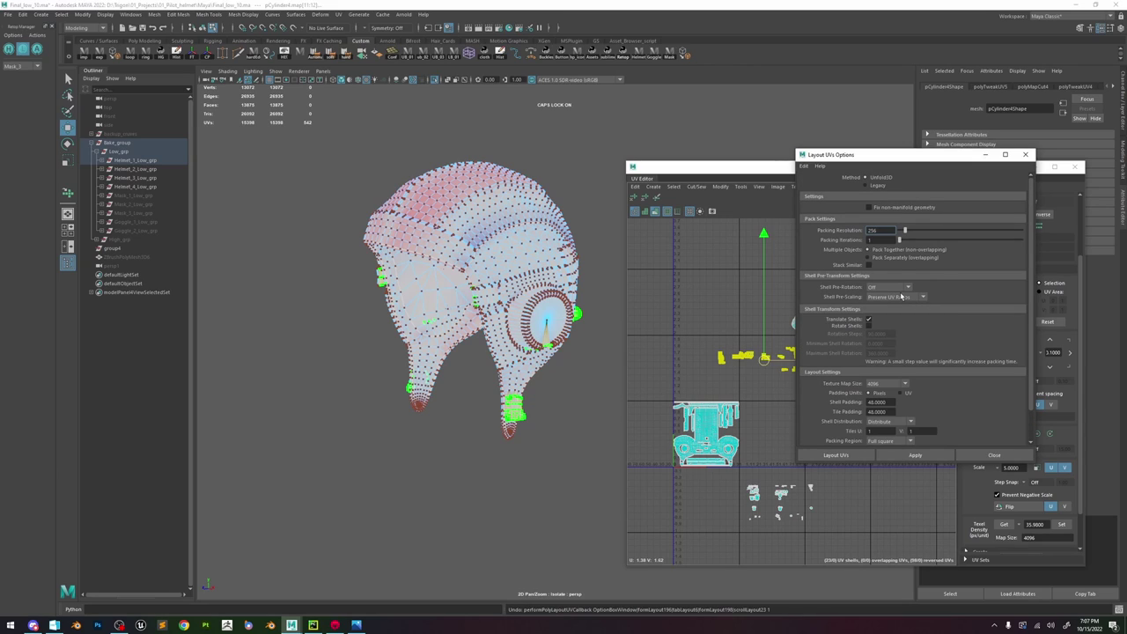
{"action": "left_click", "coordinate": [899, 288]}
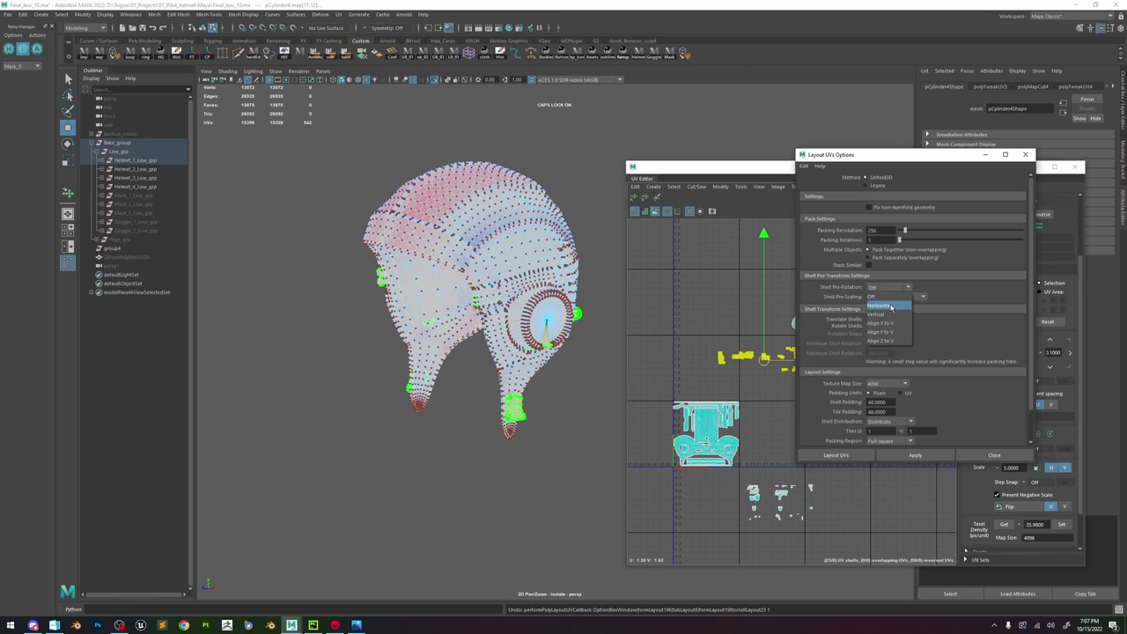
{"action": "left_click", "coordinate": [946, 286]}
{"action": "left_click", "coordinate": [913, 298]}
{"action": "left_click", "coordinate": [905, 306]}
- Set the layout Scale Mode to Off and pack the selected UV shells with these settings
{"action": "scroll", "coordinate": [890, 319], "scroll_direction": "down", "scroll_amount": 1}
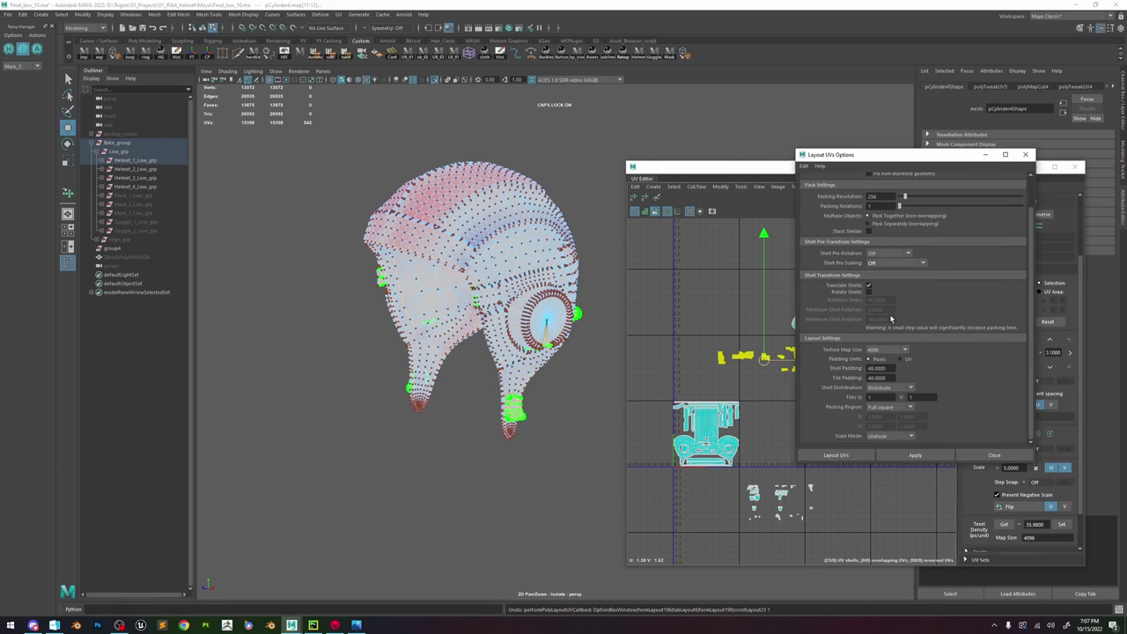
{"action": "left_click", "coordinate": [899, 436]}
{"action": "left_click", "coordinate": [882, 446]}
{"action": "left_click", "coordinate": [915, 454]}
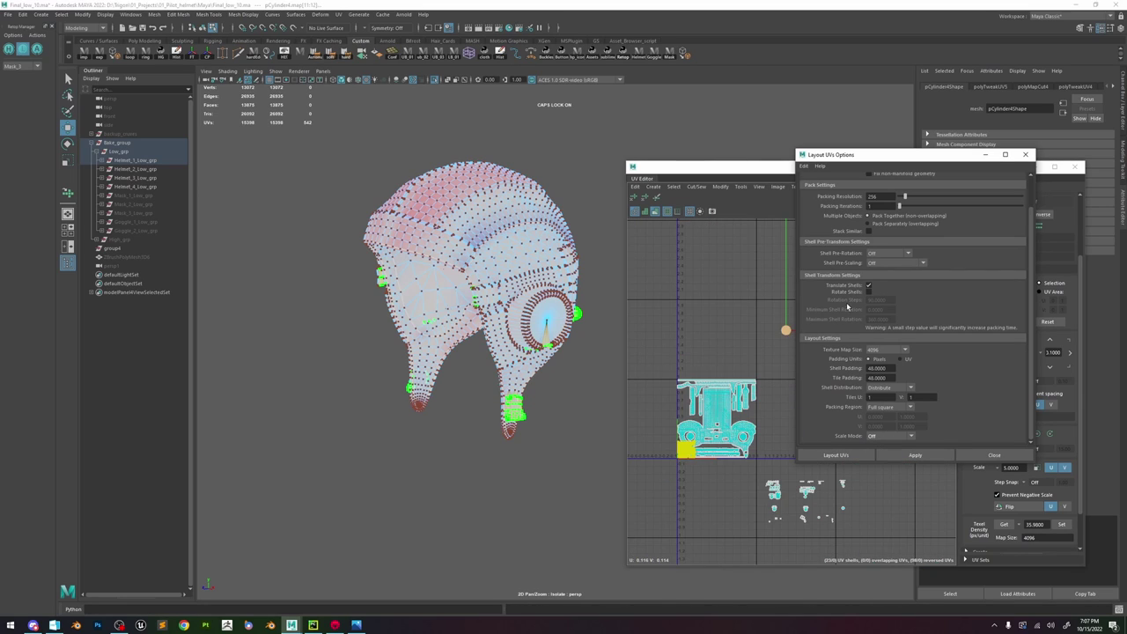
{"action": "left_click", "coordinate": [1026, 155]}
- Move the newly packed shell cluster out of the main UV tile into the neighbouring one, about U 1.51, V 0.49
{"action": "scroll", "coordinate": [784, 394], "scroll_direction": "down", "scroll_amount": 1}
{"action": "middle_click_drag", "start_coordinate": [777, 398], "coordinate": [722, 417], "text": "alt"}
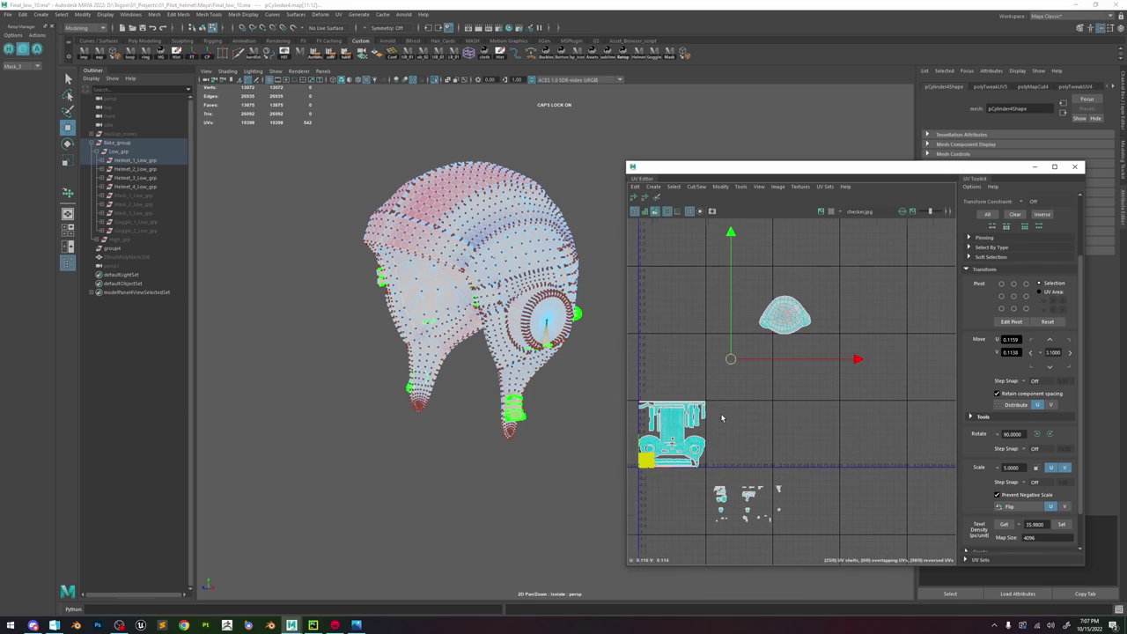
{"action": "left_click_drag", "start_coordinate": [732, 358], "coordinate": [822, 333]}
{"action": "left_click", "coordinate": [772, 425]}
{"action": "scroll", "coordinate": [739, 433], "scroll_direction": "up", "scroll_amount": 5}
{"action": "scroll", "coordinate": [754, 427], "scroll_direction": "up", "scroll_amount": 5}
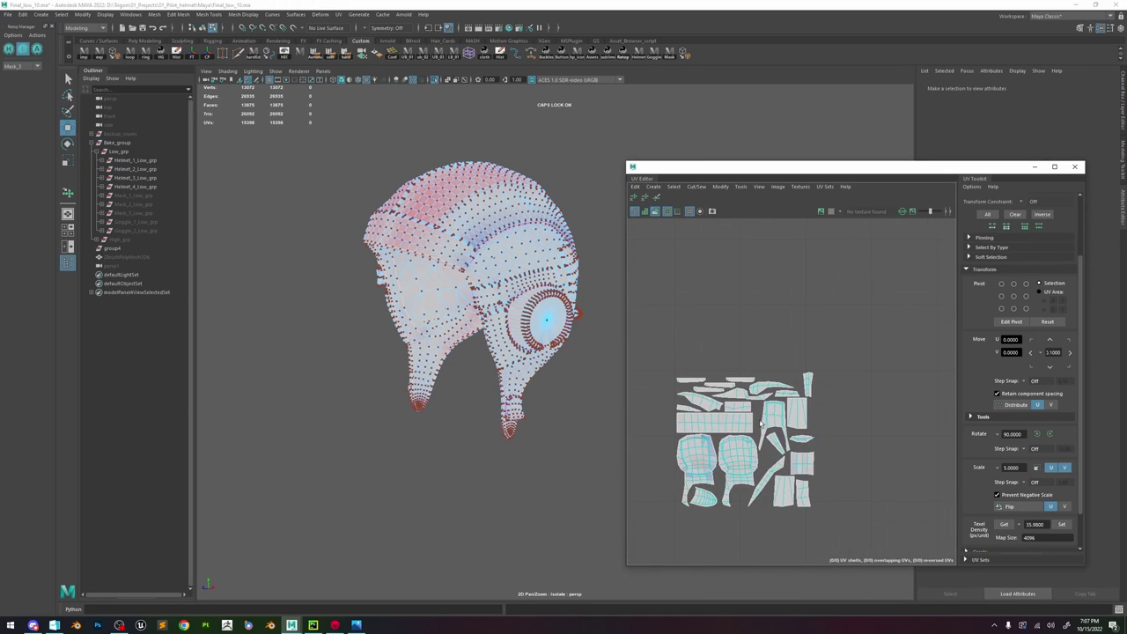
{"action": "scroll", "coordinate": [748, 429], "scroll_direction": "down", "scroll_amount": 5}
{"action": "scroll", "coordinate": [728, 433], "scroll_direction": "up", "scroll_amount": 4}
{"action": "left_click", "coordinate": [810, 428]}
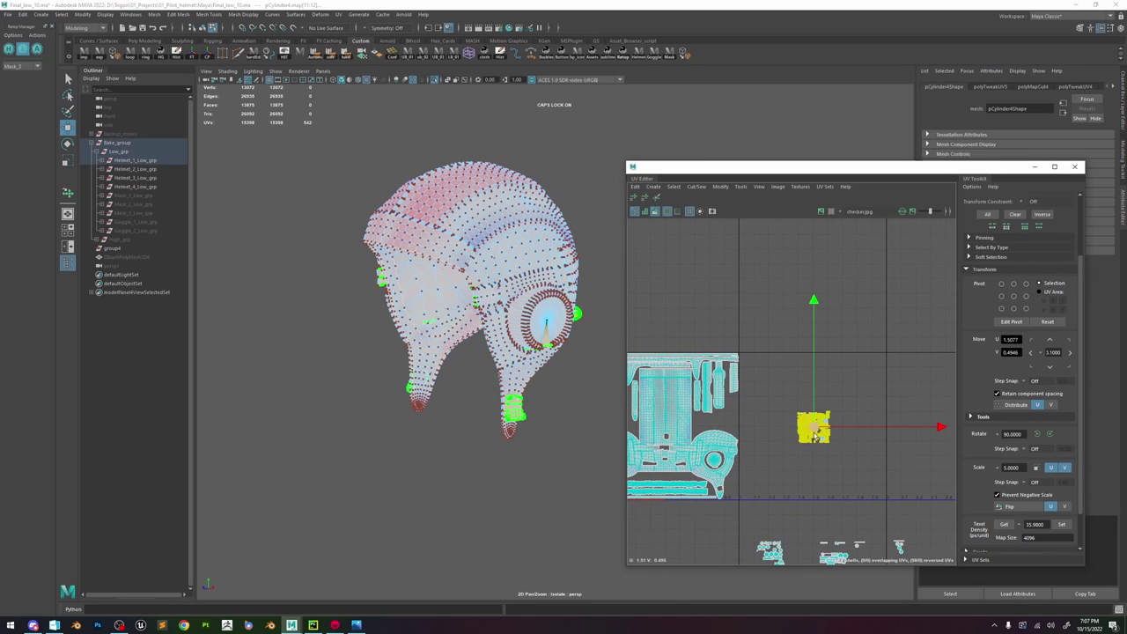
- Pack the scattered small-part shells below the tiles with Layout UV and move them beneath the first cluster, about U 1.51, V 0.13
{"action": "scroll", "coordinate": [820, 488], "scroll_direction": "down", "scroll_amount": 1}
{"action": "middle_click_drag", "start_coordinate": [821, 489], "coordinate": [814, 417], "text": "alt"}
{"action": "left_click_drag", "start_coordinate": [886, 420], "coordinate": [745, 507]}
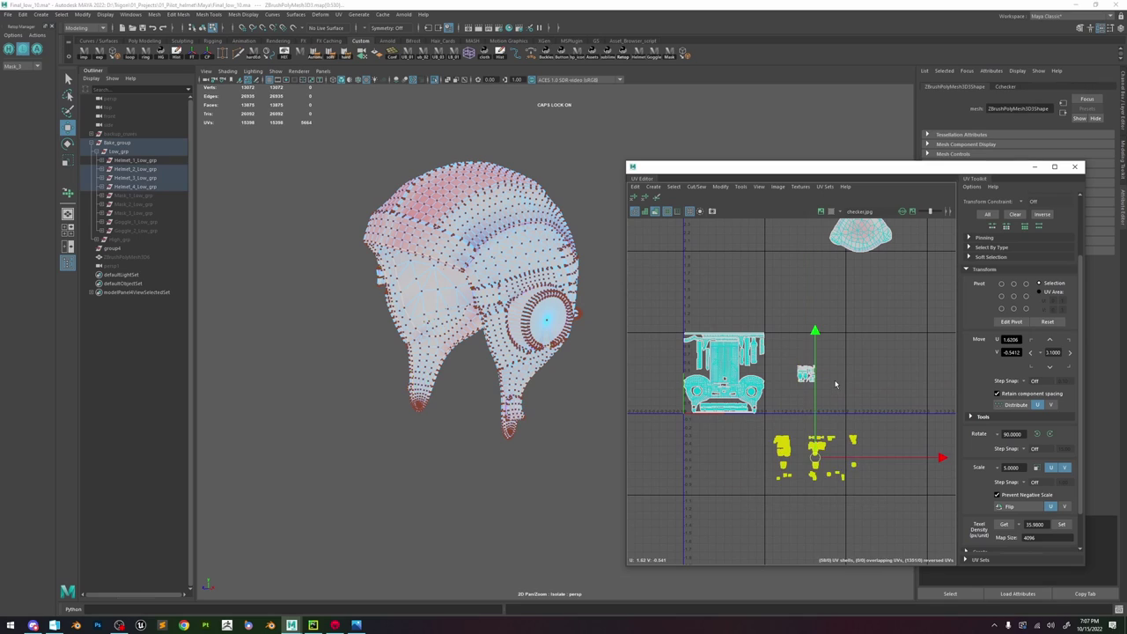
{"action": "right_click_drag", "start_coordinate": [834, 381], "coordinate": [735, 414], "text": "shift"}
{"action": "left_click_drag", "start_coordinate": [816, 456], "coordinate": [926, 458]}
{"action": "left_click", "coordinate": [775, 386]}
- Examine the packed clusters of UV shells up close, checking the orientation and spacing of the small parts
{"action": "scroll", "coordinate": [773, 385], "scroll_direction": "up", "scroll_amount": 5}
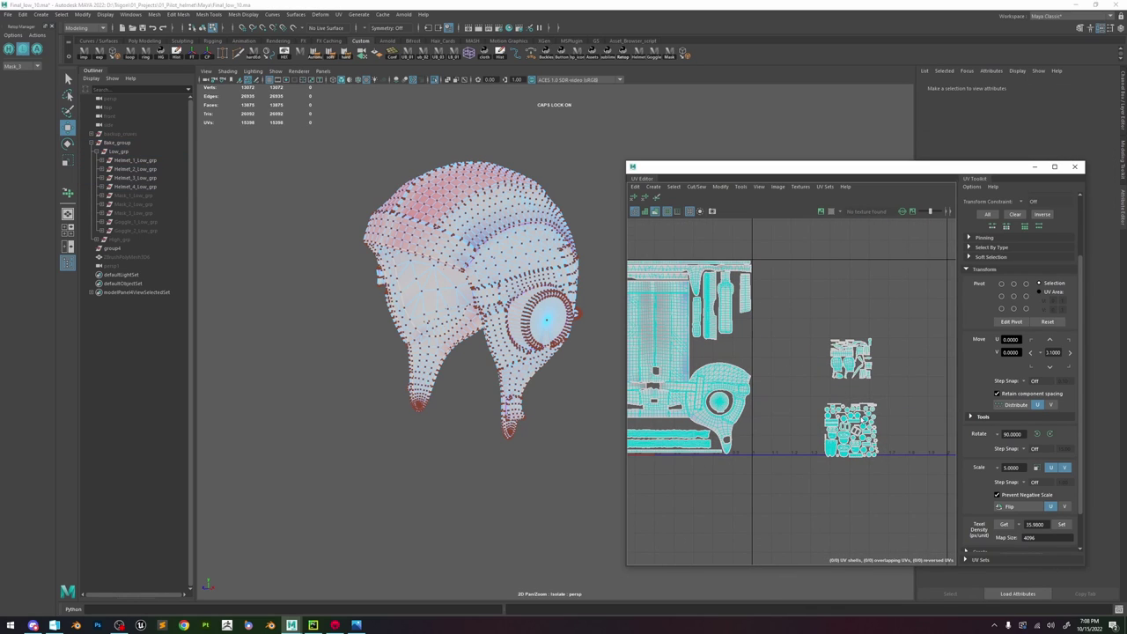
{"action": "scroll", "coordinate": [856, 416], "scroll_direction": "up", "scroll_amount": 8}
{"action": "scroll", "coordinate": [816, 435], "scroll_direction": "down", "scroll_amount": 4}
{"action": "left_click_drag", "start_coordinate": [902, 374], "coordinate": [702, 533]}
{"action": "scroll", "coordinate": [799, 471], "scroll_direction": "up", "scroll_amount": 6}
{"action": "left_click", "coordinate": [669, 426]}
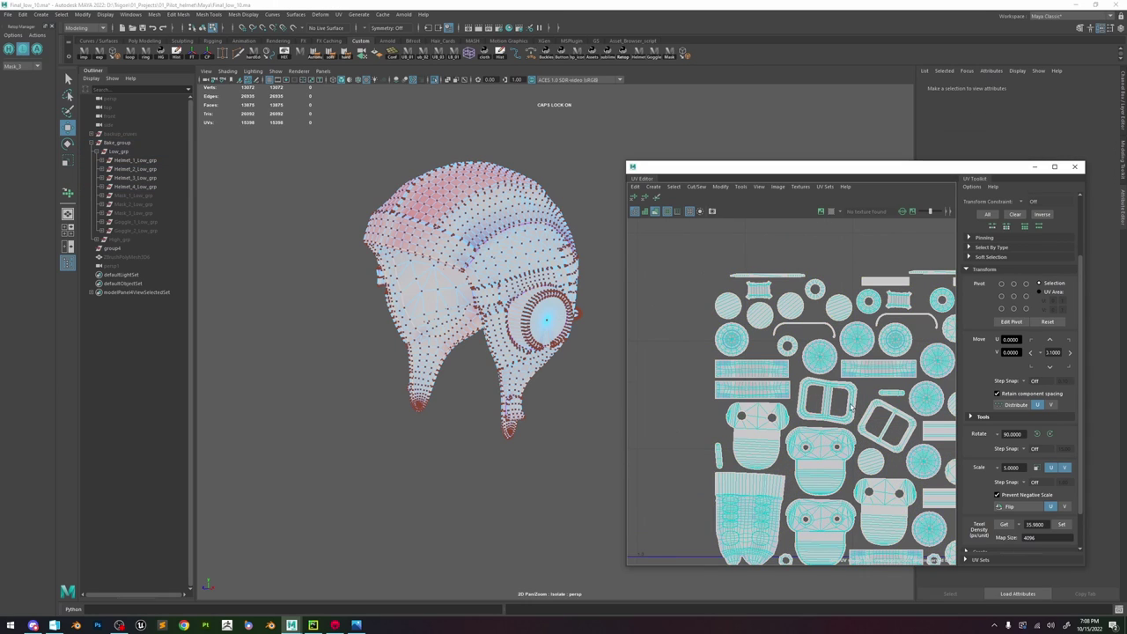
{"action": "scroll", "coordinate": [861, 414], "scroll_direction": "down", "scroll_amount": 5}
{"action": "middle_click_drag", "start_coordinate": [863, 417], "coordinate": [796, 378], "text": "alt"}
{"action": "scroll", "coordinate": [796, 379], "scroll_direction": "up", "scroll_amount": 3}
- Select all UV shells in the packed small-part cluster
{"action": "left_click_drag", "start_coordinate": [922, 506], "coordinate": [666, 242]}
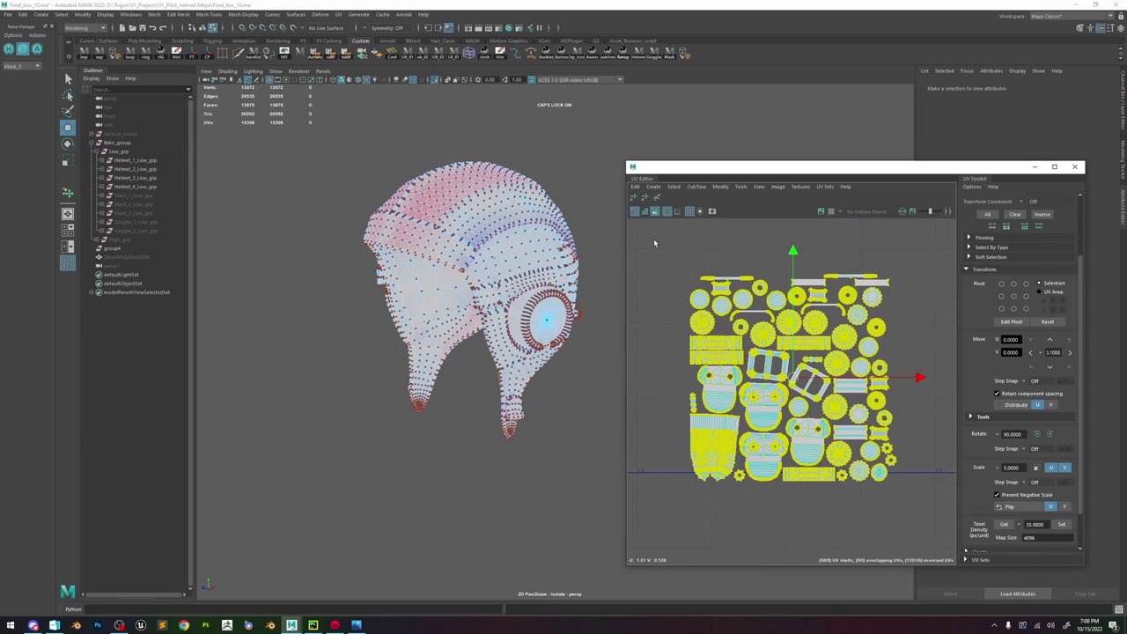
{"action": "scroll", "coordinate": [979, 537], "scroll_direction": "down", "scroll_amount": 2}
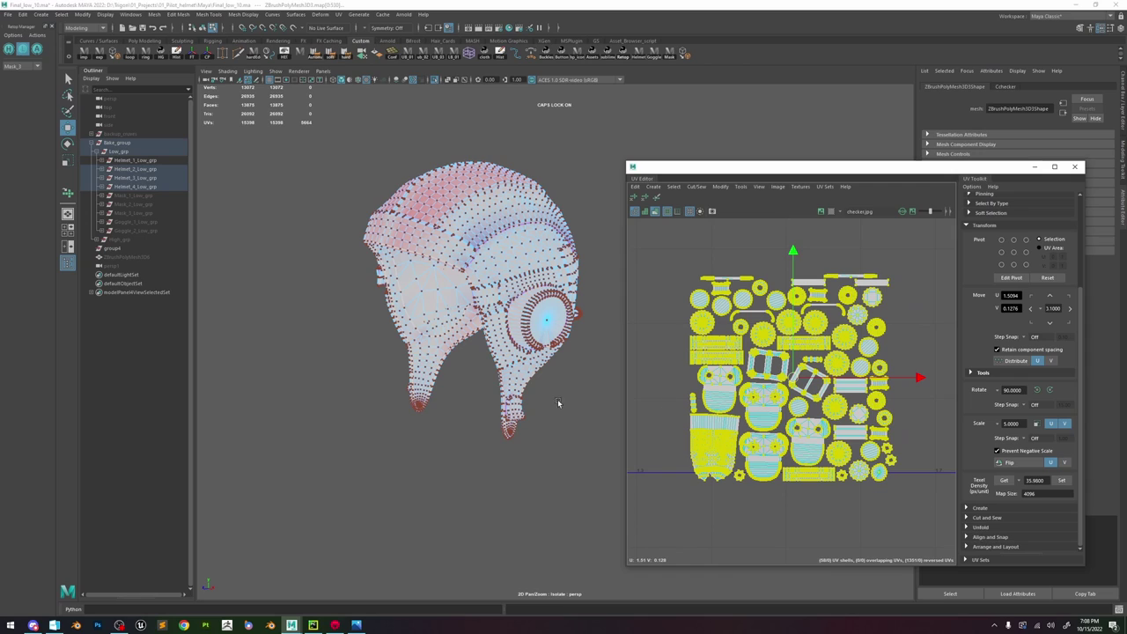
{"action": "left_click_drag", "start_coordinate": [558, 402], "coordinate": [563, 403], "text": "alt"}
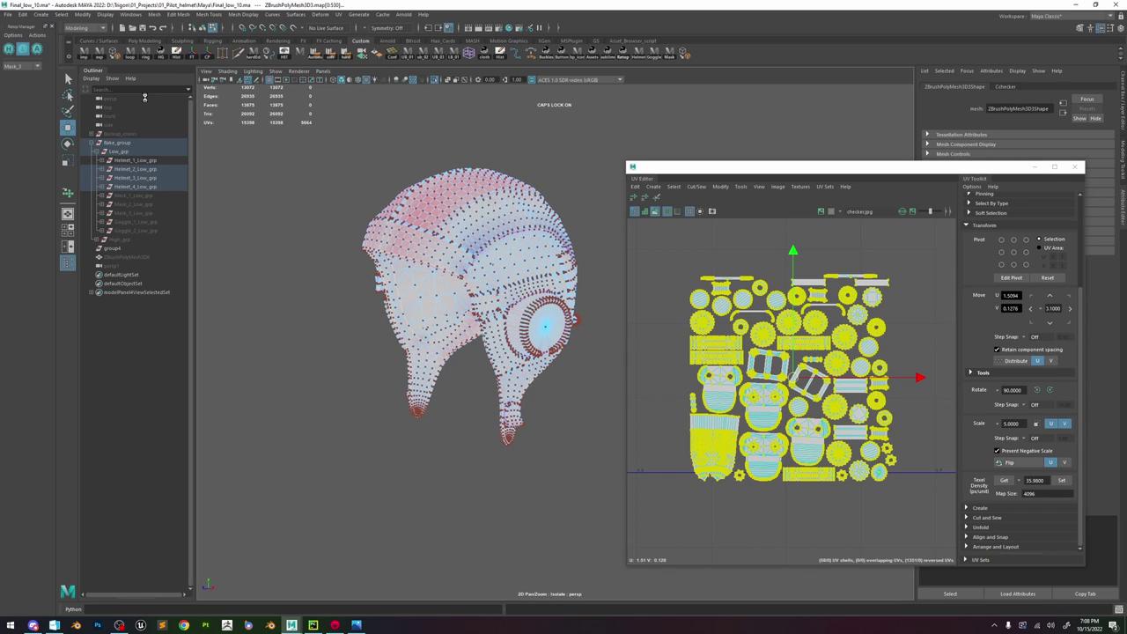
- Save the scene and save a new version of it as Final_low_11.ma
{"action": "key", "text": "ctrl+s"}
{"action": "left_click", "coordinate": [7, 16]}
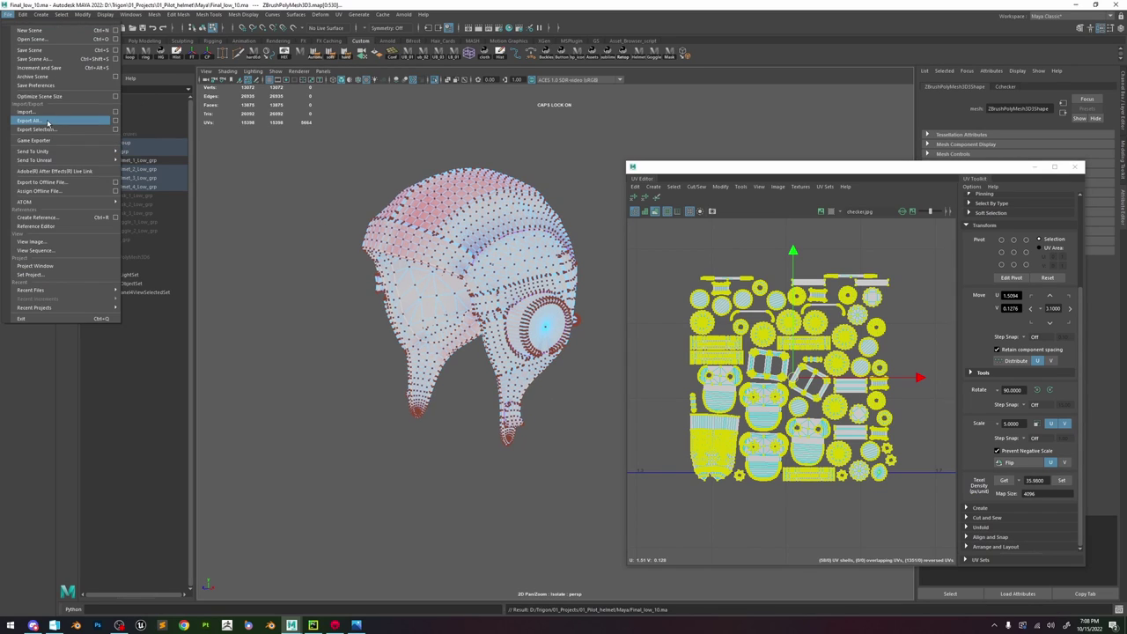
{"action": "left_click", "coordinate": [32, 58]}
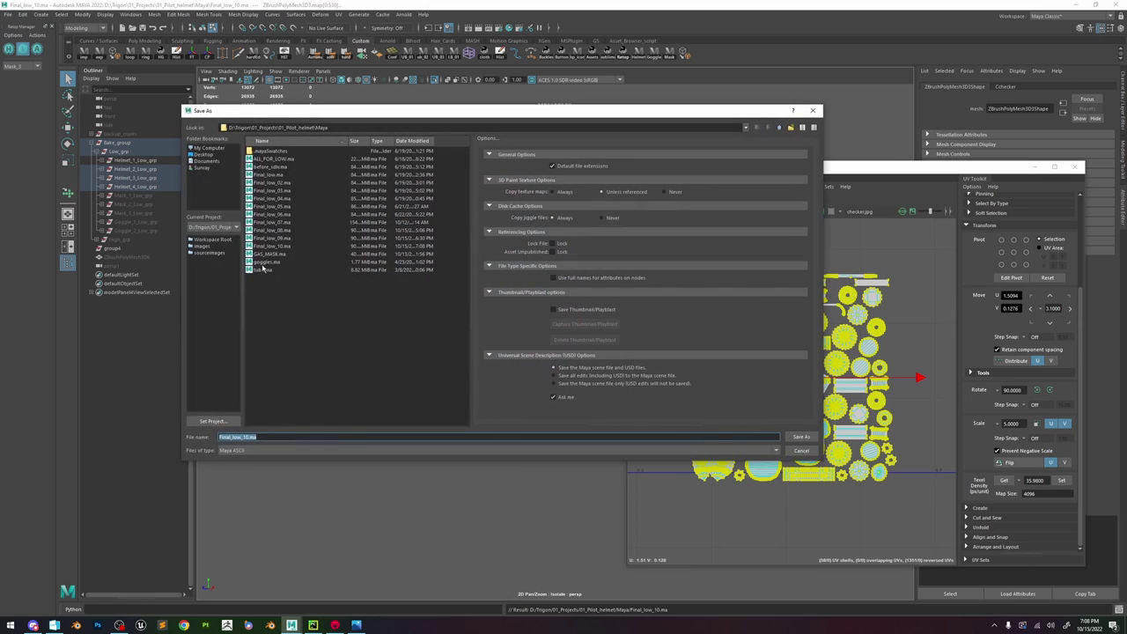
{"action": "double_click", "coordinate": [235, 436]}
{"action": "key", "text": "Right"}
{"action": "key", "text": "BackSpace"}
{"action": "type", "text": "1"}
{"action": "key", "text": "Return"}
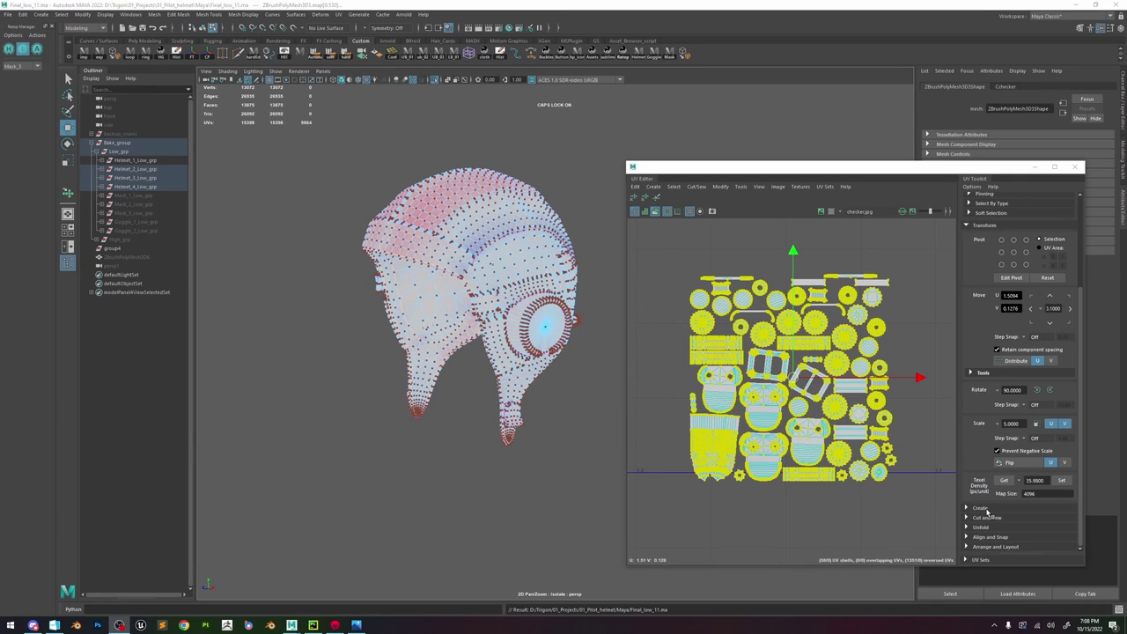
- Try to straighten all the selected small-part shells at once with Orient Shells
{"action": "left_click", "coordinate": [981, 547]}
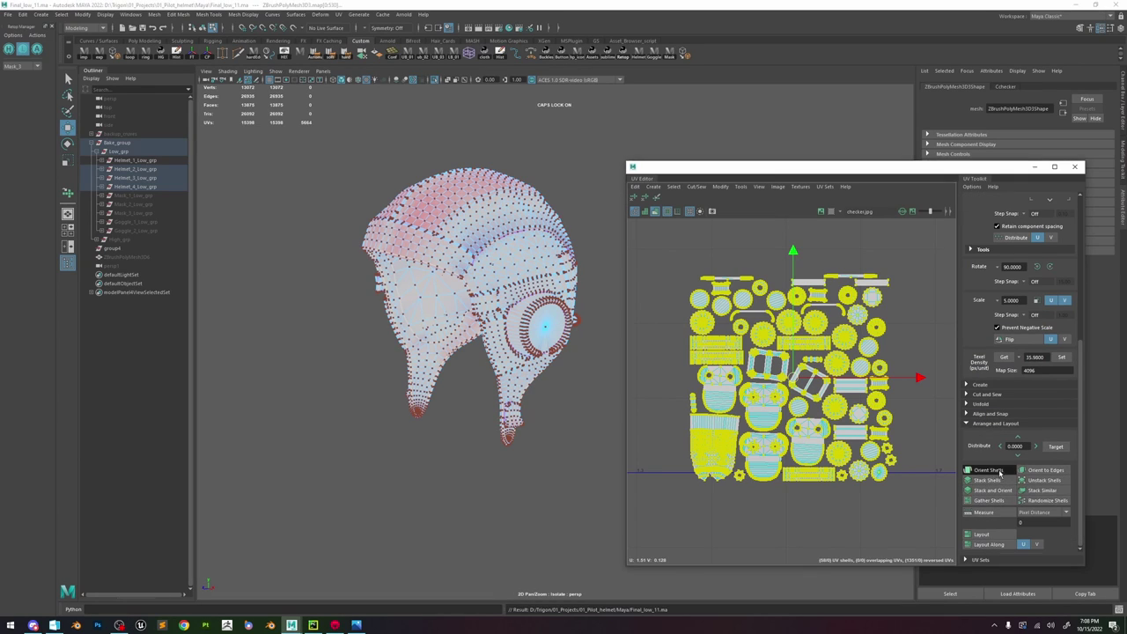
{"action": "scroll", "coordinate": [720, 313], "scroll_direction": "up", "scroll_amount": 5}
{"action": "scroll", "coordinate": [720, 314], "scroll_direction": "down", "scroll_amount": 2}
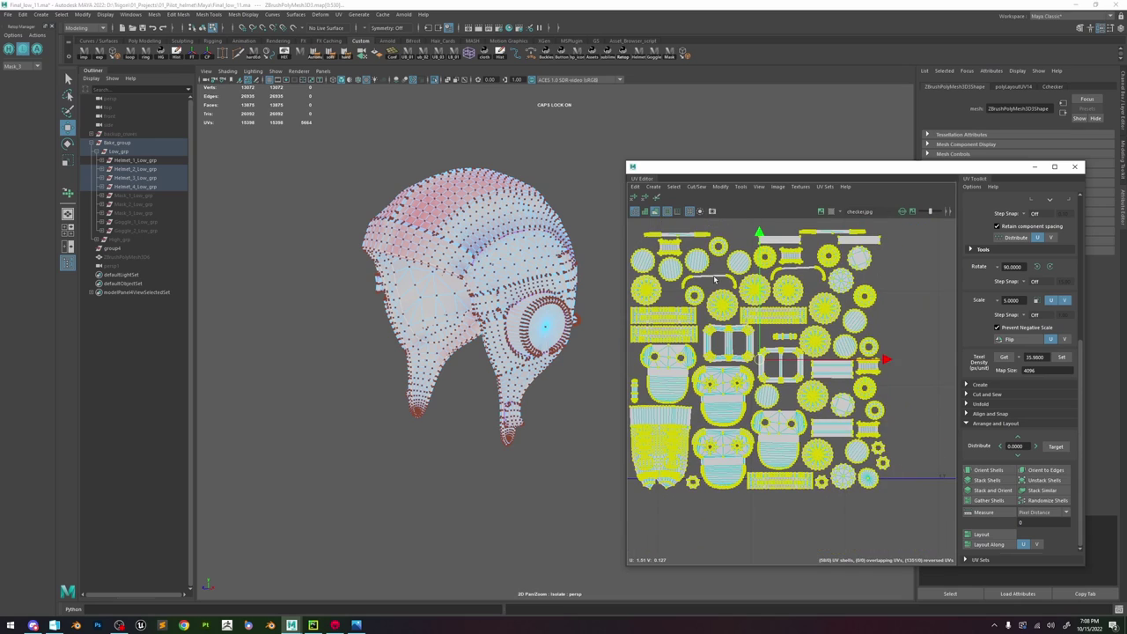
{"action": "scroll", "coordinate": [719, 280], "scroll_direction": "up", "scroll_amount": 3}
{"action": "scroll", "coordinate": [726, 288], "scroll_direction": "down", "scroll_amount": 2}
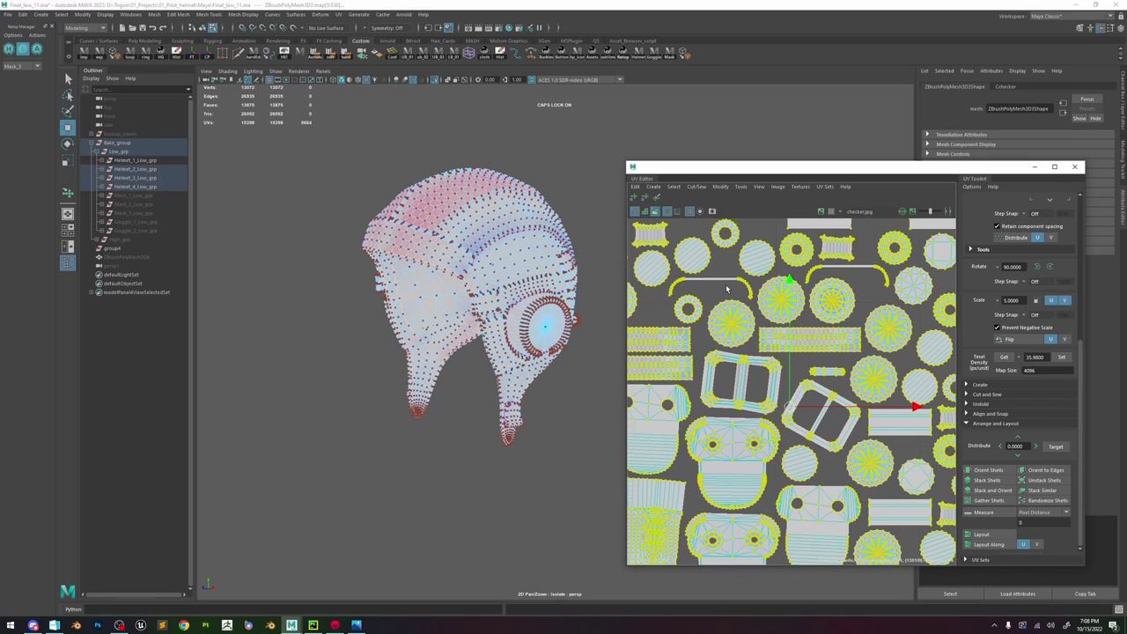
{"action": "scroll", "coordinate": [726, 288], "scroll_direction": "up", "scroll_amount": 1}
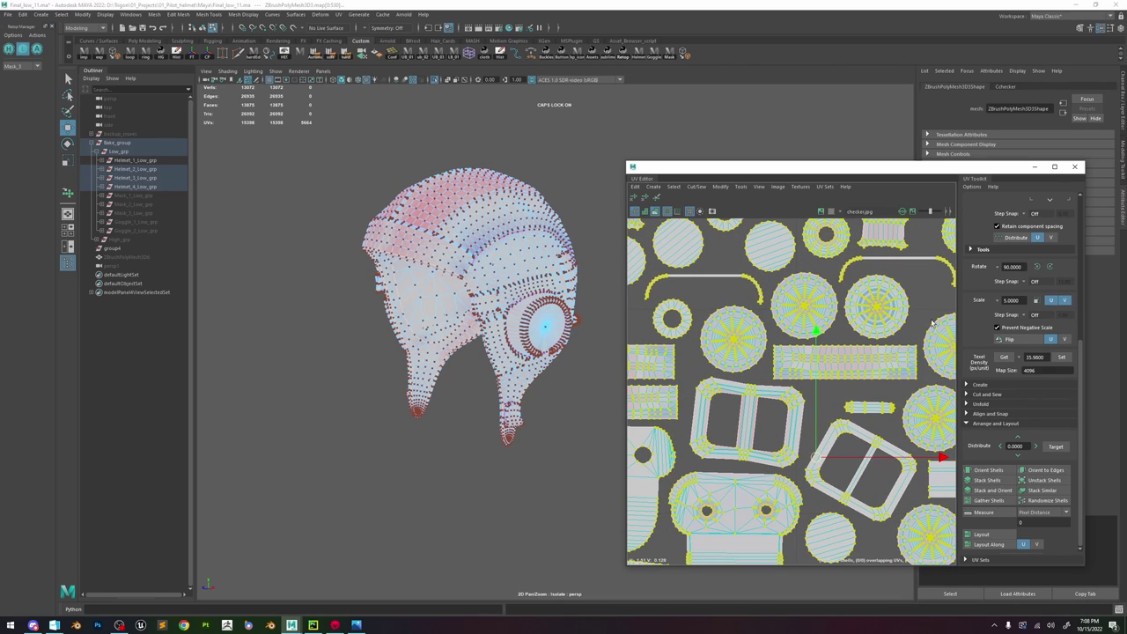
{"action": "scroll", "coordinate": [835, 384], "scroll_direction": "down", "scroll_amount": 4}
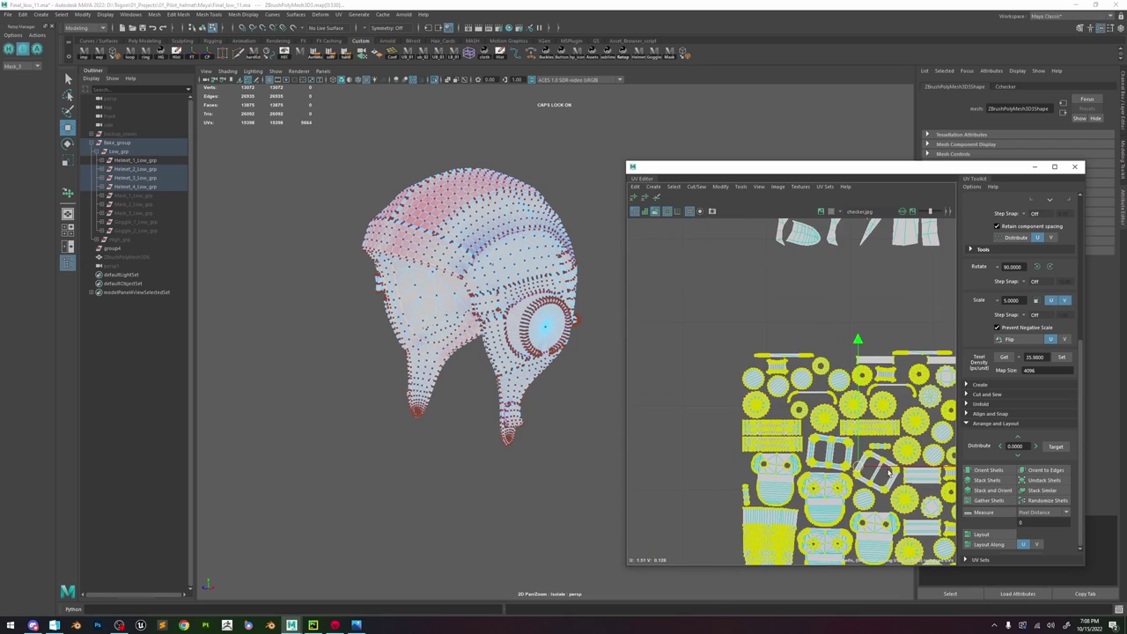
- Straighten the two buckle shells and two of the two-holed tab shells with Orient Shells
{"action": "left_click", "coordinate": [803, 431]}
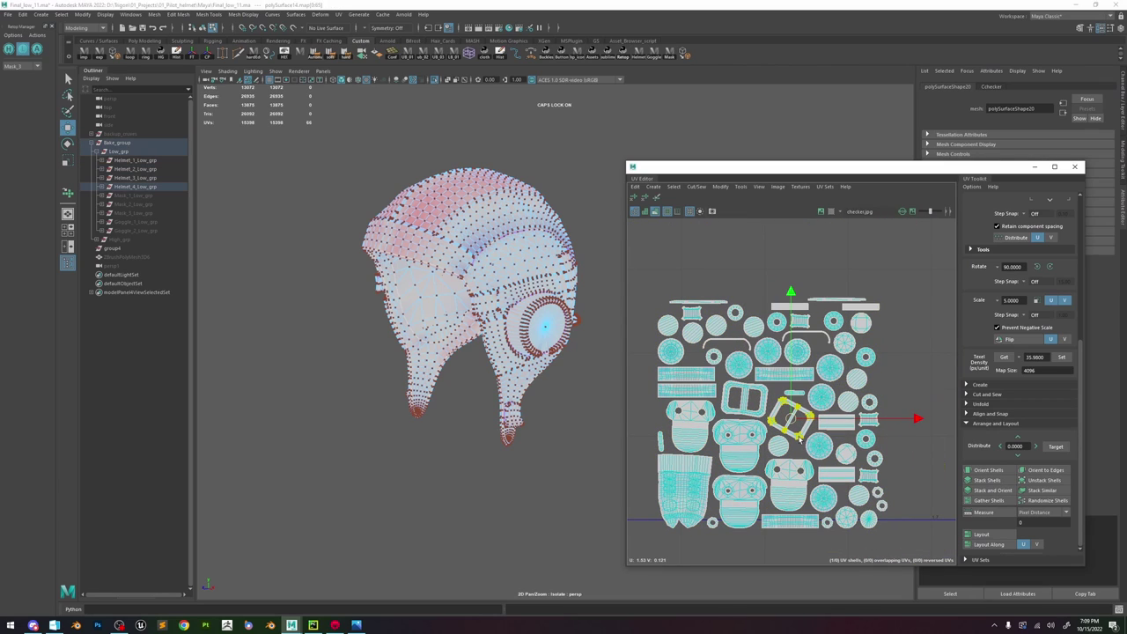
{"action": "left_click", "coordinate": [744, 414], "text": "shift"}
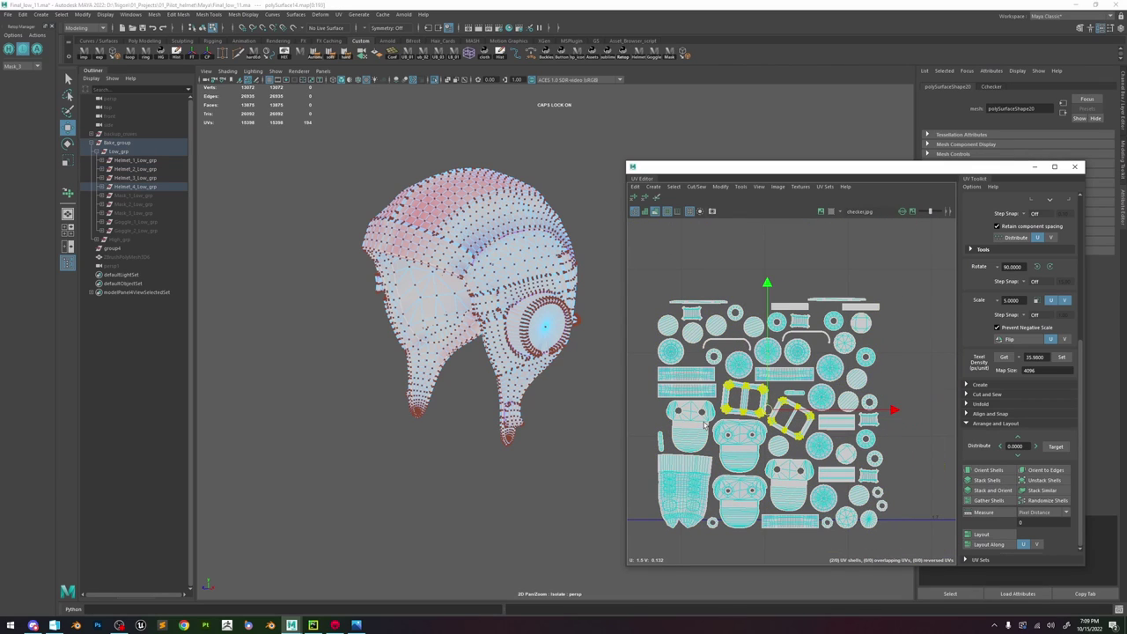
{"action": "left_click", "coordinate": [707, 423], "text": "shift"}
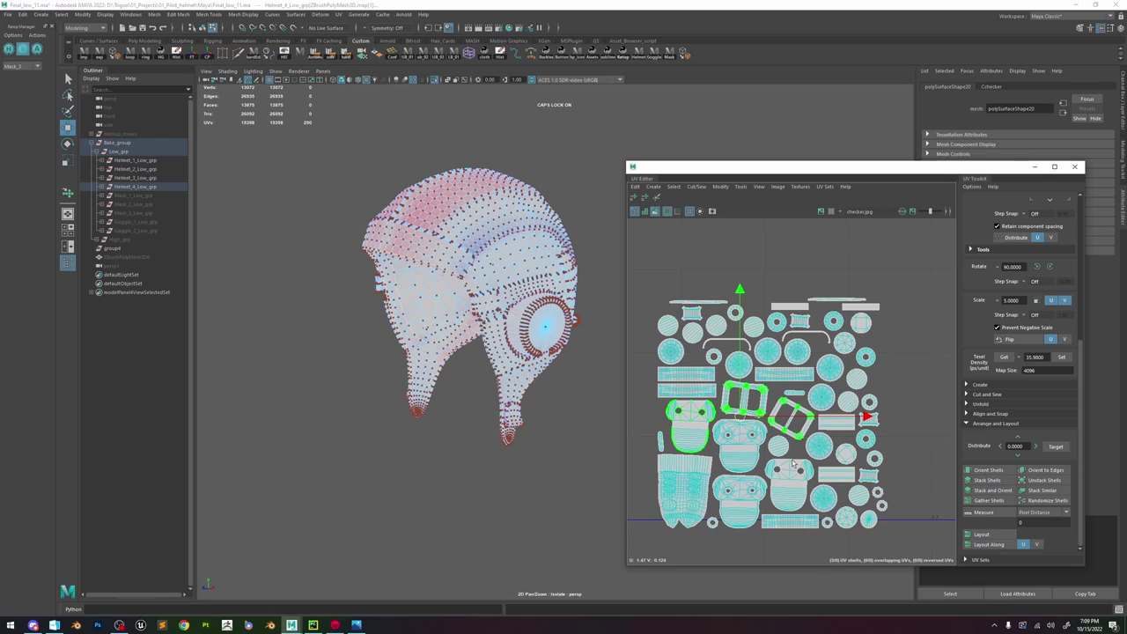
{"action": "left_click", "coordinate": [793, 463], "text": "shift"}
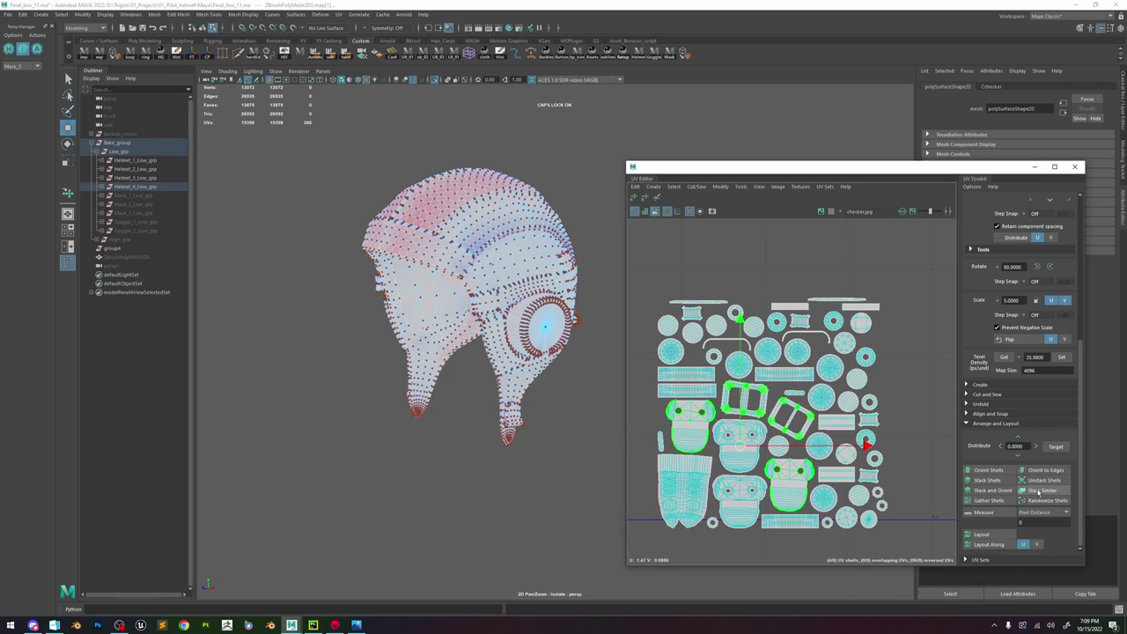
{"action": "left_click", "coordinate": [988, 471]}
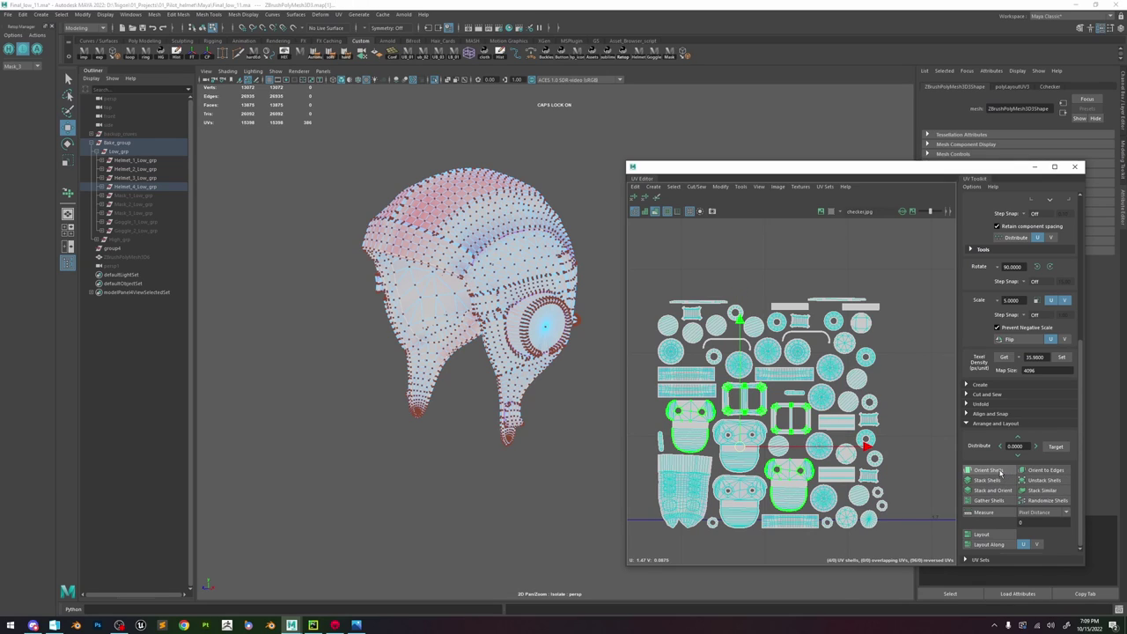
- Straighten the lower small spool-shaped shell at the cluster's outer edge with Orient Shells
{"action": "double_click", "coordinate": [866, 476]}
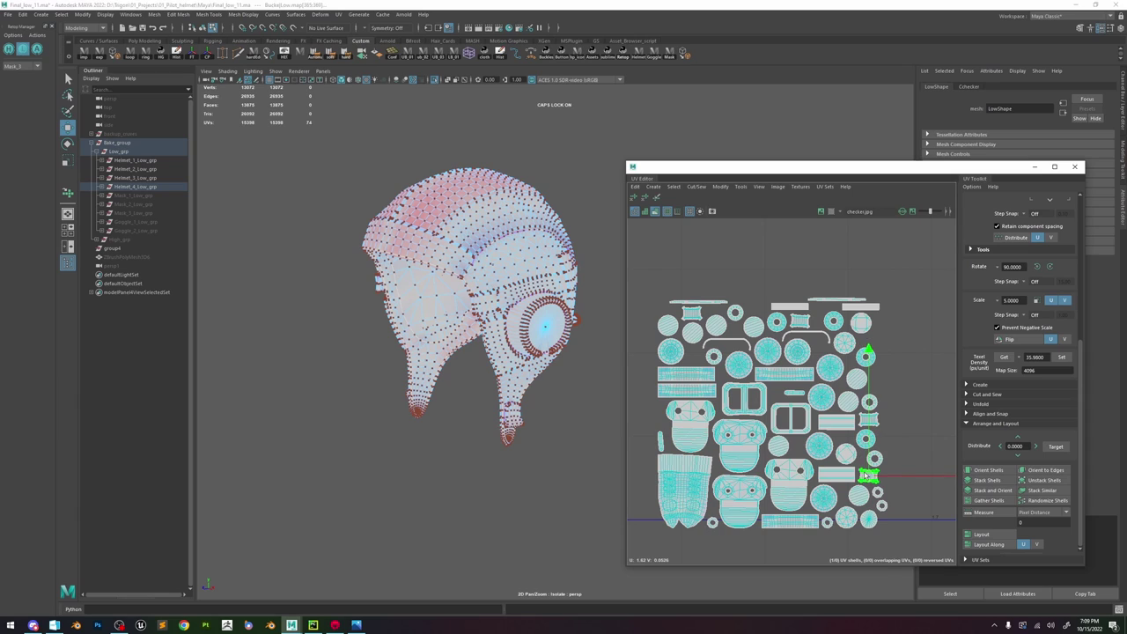
{"action": "key", "text": "f"}
{"action": "scroll", "coordinate": [876, 468], "scroll_direction": "down", "scroll_amount": 3}
{"action": "scroll", "coordinate": [854, 439], "scroll_direction": "down", "scroll_amount": 5}
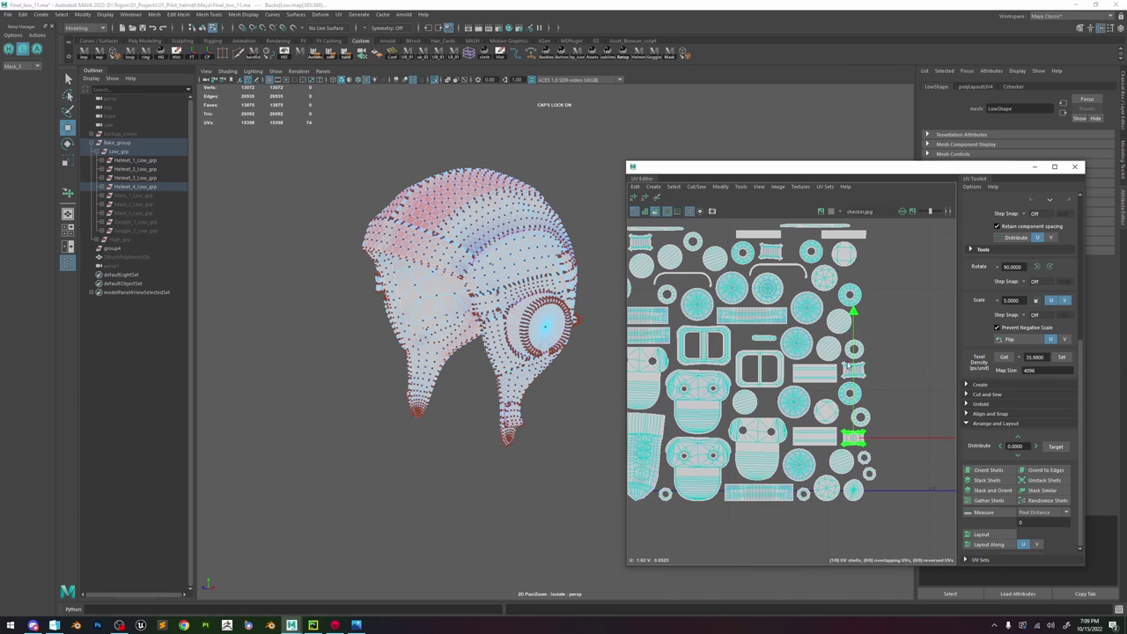
{"action": "middle_click_drag", "start_coordinate": [781, 303], "coordinate": [829, 331], "text": "alt"}
- Repeat Orient Shells on the thin strip and the rectangular strip at the upper edge of the cluster
{"action": "double_click", "coordinate": [866, 254]}
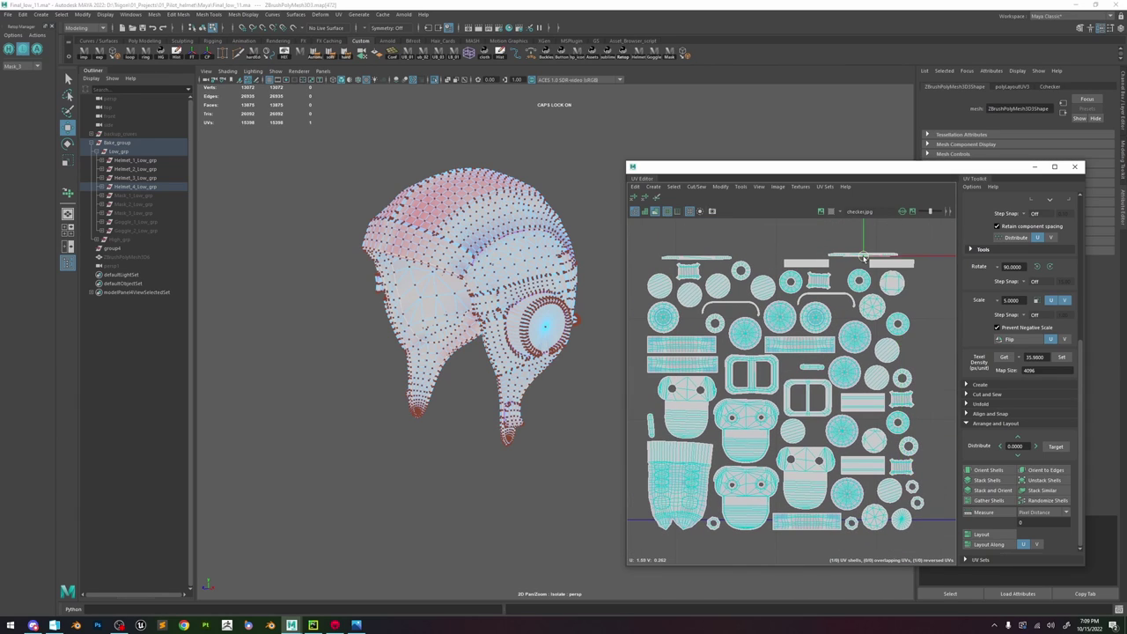
{"action": "key", "text": "g"}
{"action": "left_click", "coordinate": [873, 274]}
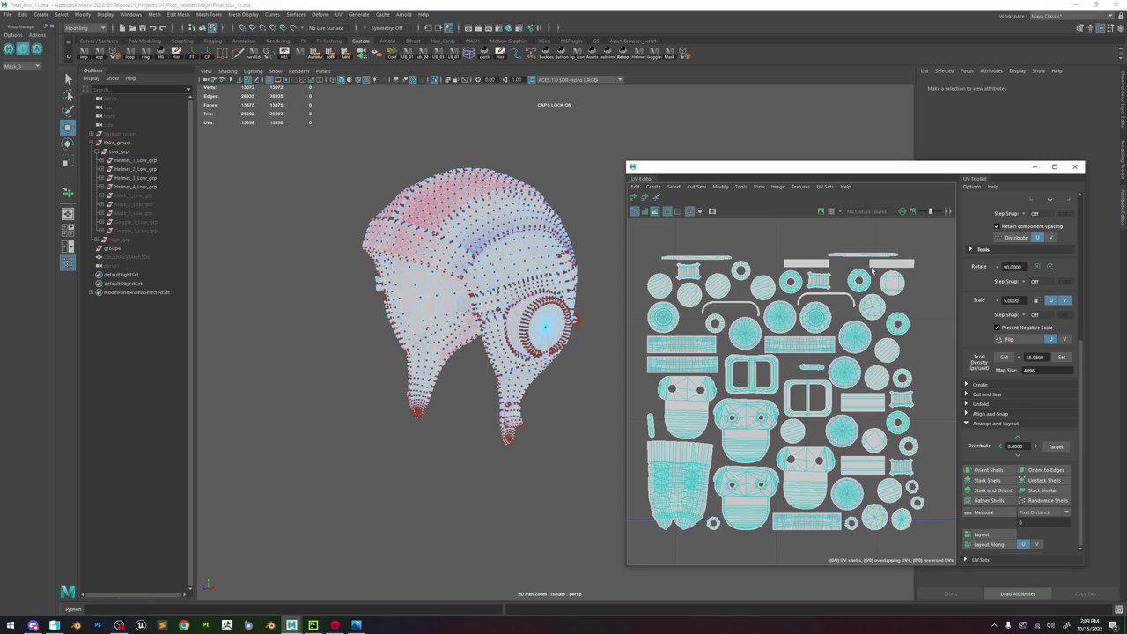
{"action": "left_click", "coordinate": [873, 265]}
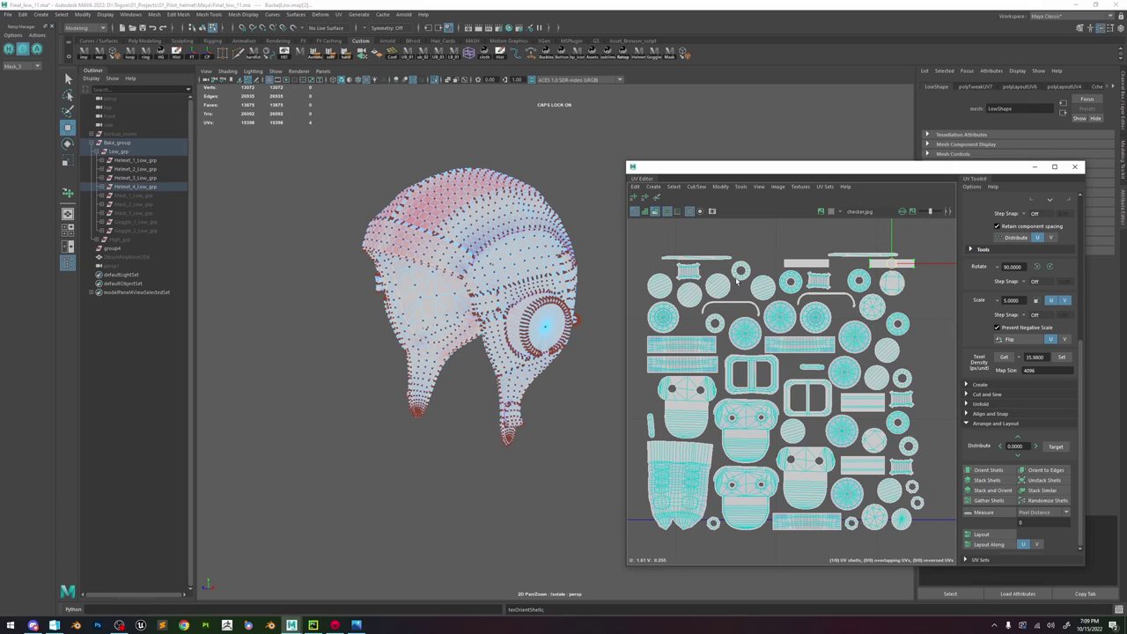
- Straighten the small capsule-shaped shell above the large ribbed shell with Orient Shells
{"action": "left_click", "coordinate": [651, 426]}
{"action": "right_click", "coordinate": [653, 427], "text": "shift"}
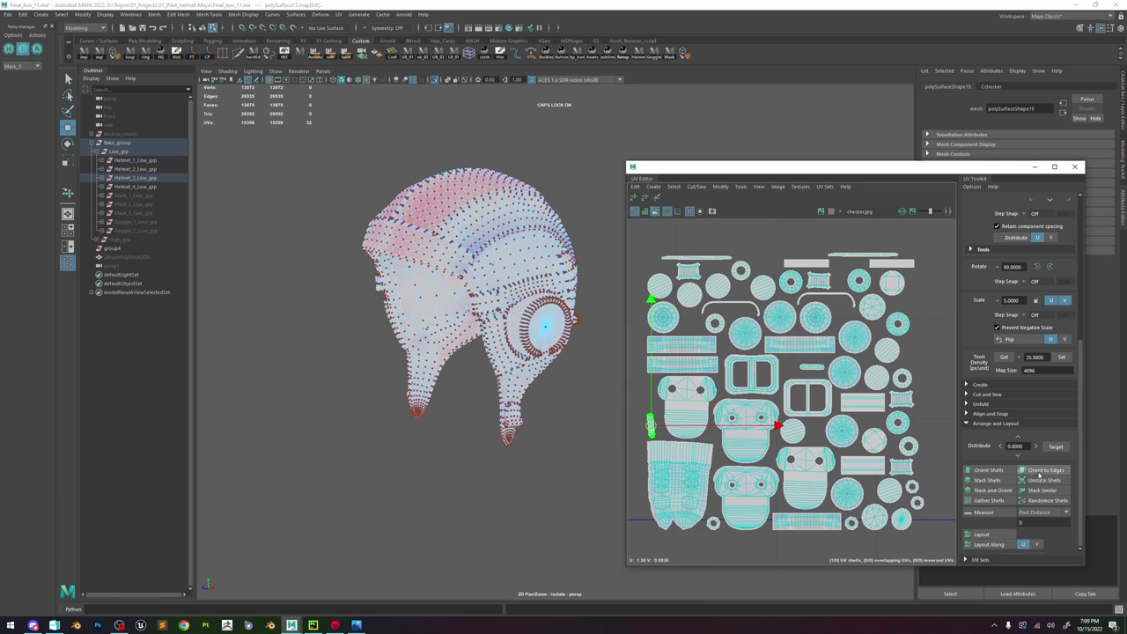
{"action": "left_click", "coordinate": [994, 471]}
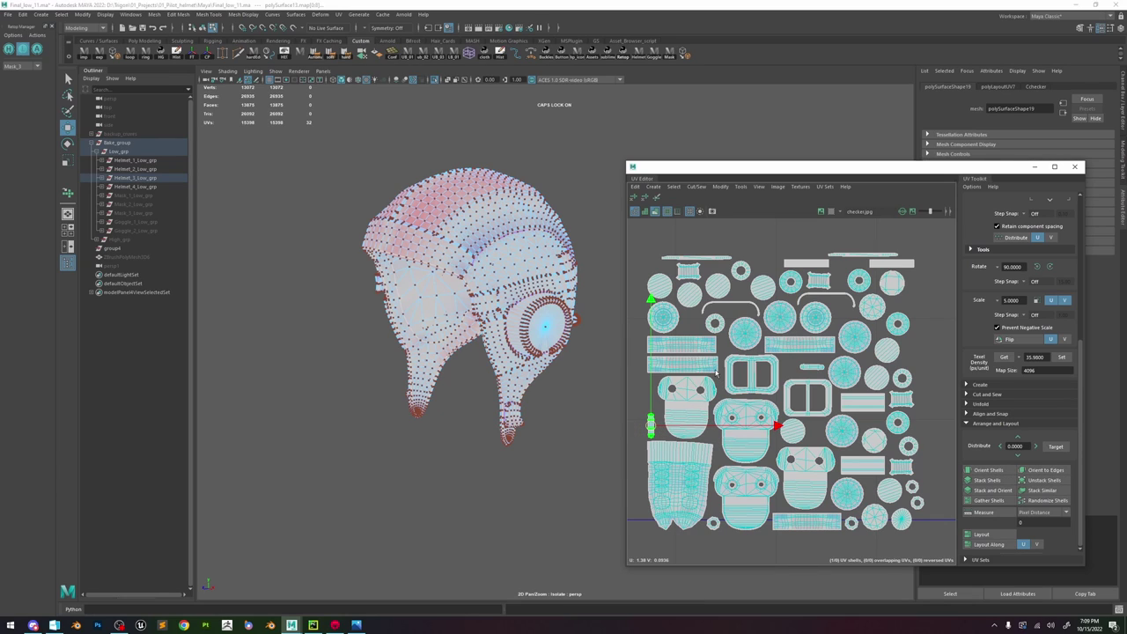
- Optimize the UVs of the round gridded disc shell at the outer edge of the small-part cluster
{"action": "scroll", "coordinate": [660, 322], "scroll_direction": "up", "scroll_amount": 5}
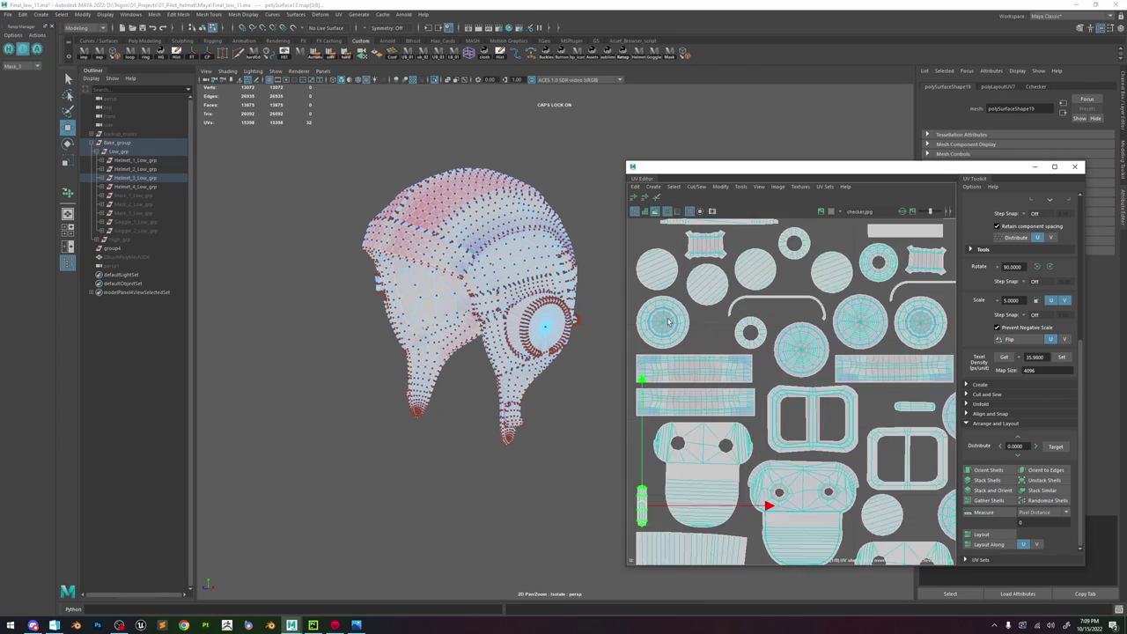
{"action": "left_click", "coordinate": [661, 324]}
{"action": "right_click", "coordinate": [660, 324], "text": "shift"}
{"action": "right_click_drag", "start_coordinate": [681, 327], "coordinate": [681, 327], "text": "shift"}
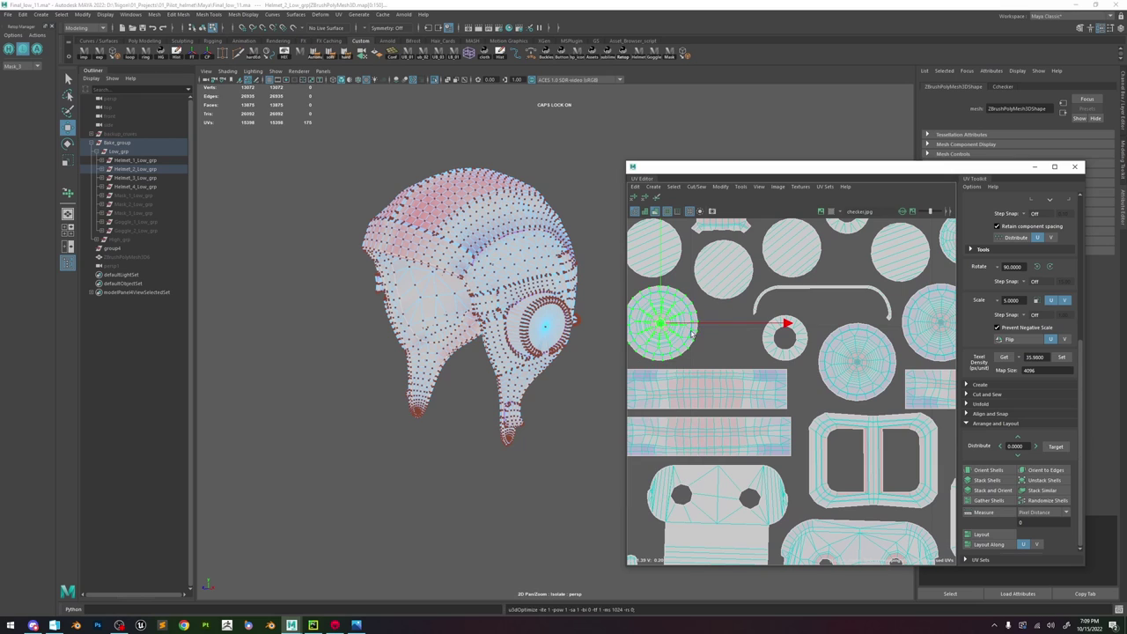
{"action": "scroll", "coordinate": [776, 436], "scroll_direction": "down", "scroll_amount": 5}
{"action": "scroll", "coordinate": [831, 420], "scroll_direction": "up", "scroll_amount": 3}
{"action": "scroll", "coordinate": [792, 379], "scroll_direction": "down", "scroll_amount": 3}
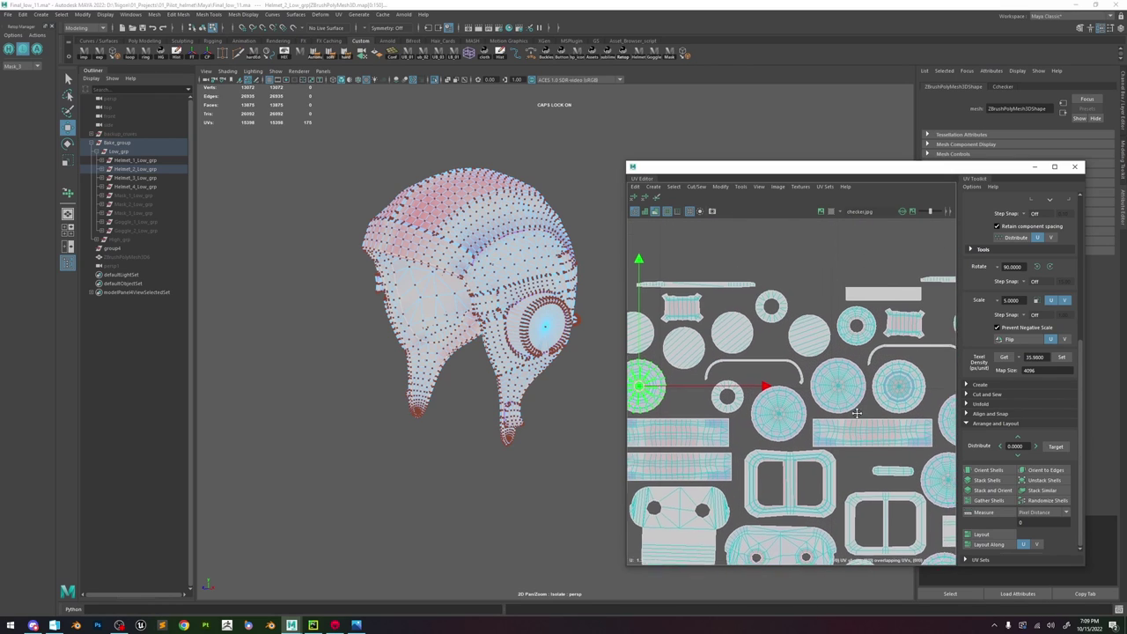
{"action": "middle_click_drag", "start_coordinate": [851, 483], "coordinate": [847, 452], "text": "alt"}
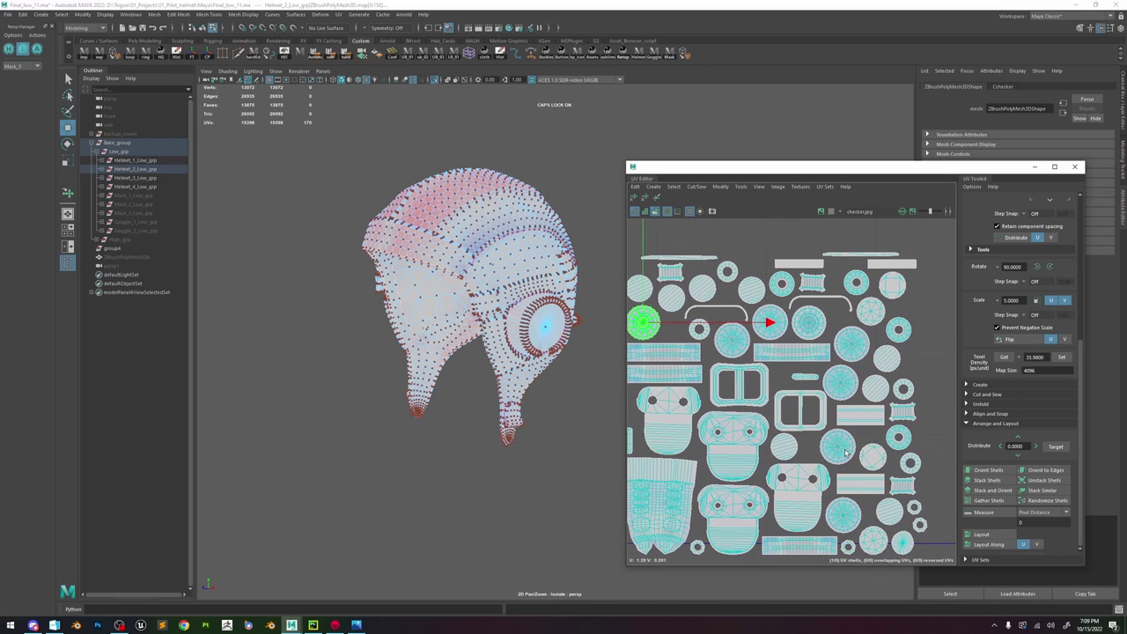
- Optimize further round disc shells, including the gridded disc near the cluster's upper middle and the small disc at its lower corner
{"action": "left_click", "coordinate": [845, 453]}
{"action": "left_click", "coordinate": [842, 368]}
{"action": "left_click", "coordinate": [852, 344]}
{"action": "left_click", "coordinate": [805, 326]}
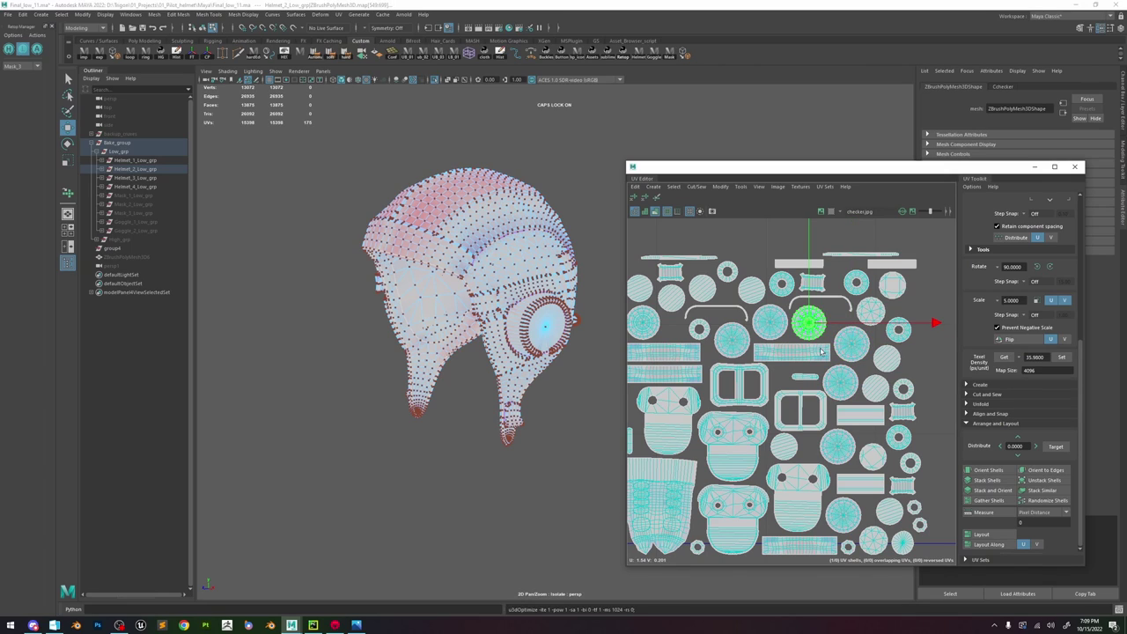
{"action": "left_click", "coordinate": [903, 544]}
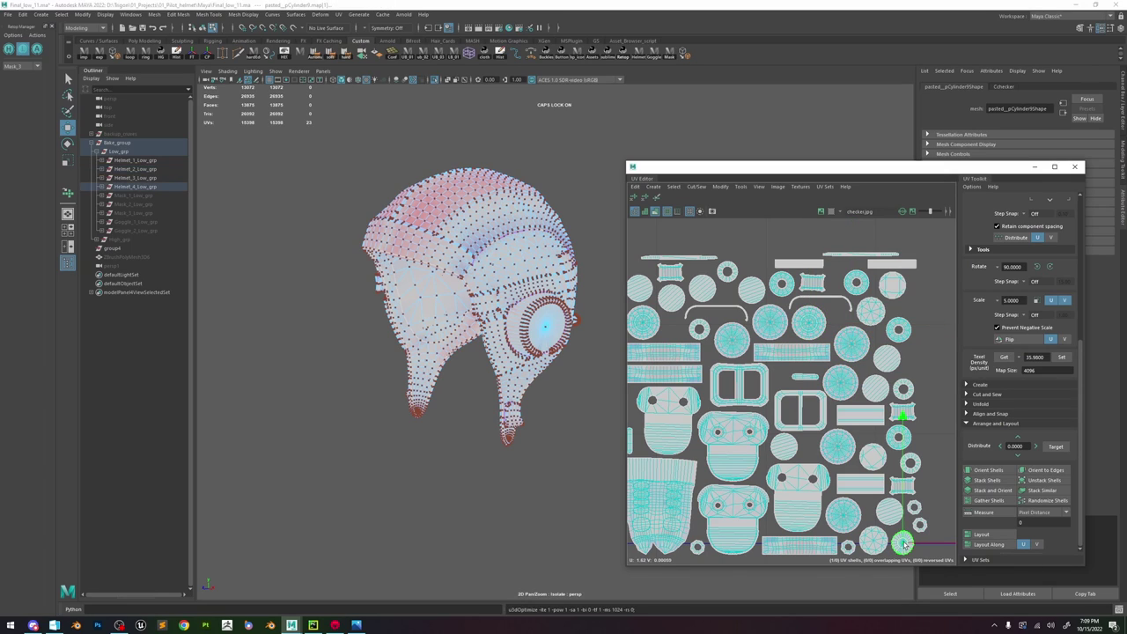
{"action": "scroll", "coordinate": [863, 518], "scroll_direction": "down", "scroll_amount": 1}
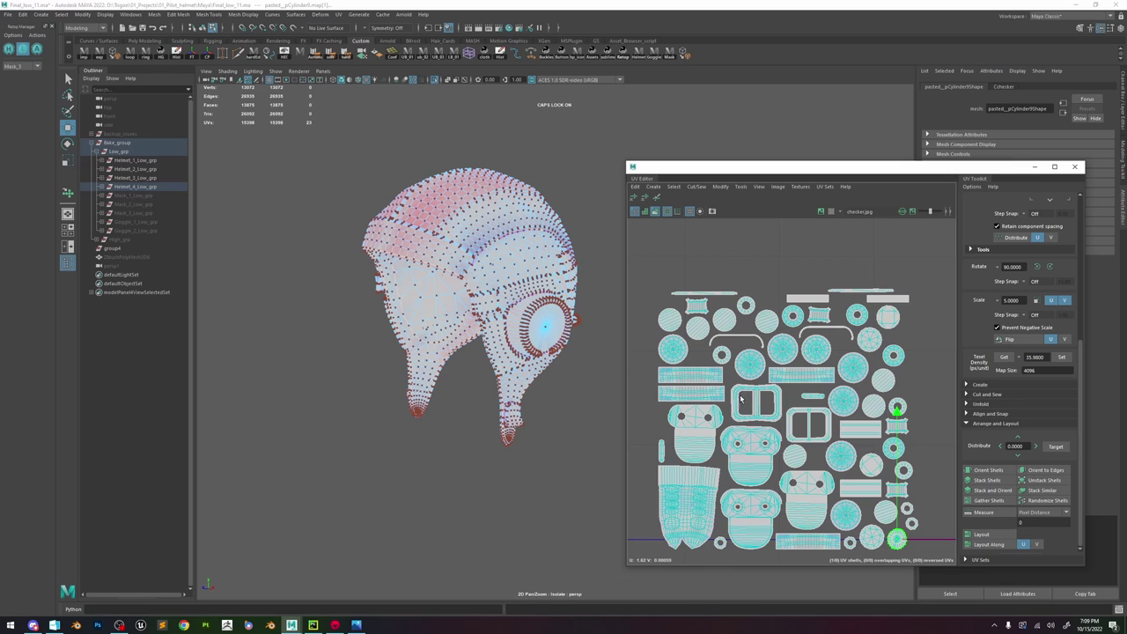
- Turn off Isolate Select and select the groups Helmet_1_Low_grp through Helmet_4_Low_grp to show all their UVs together
{"action": "left_click_drag", "start_coordinate": [948, 265], "coordinate": [737, 463]}
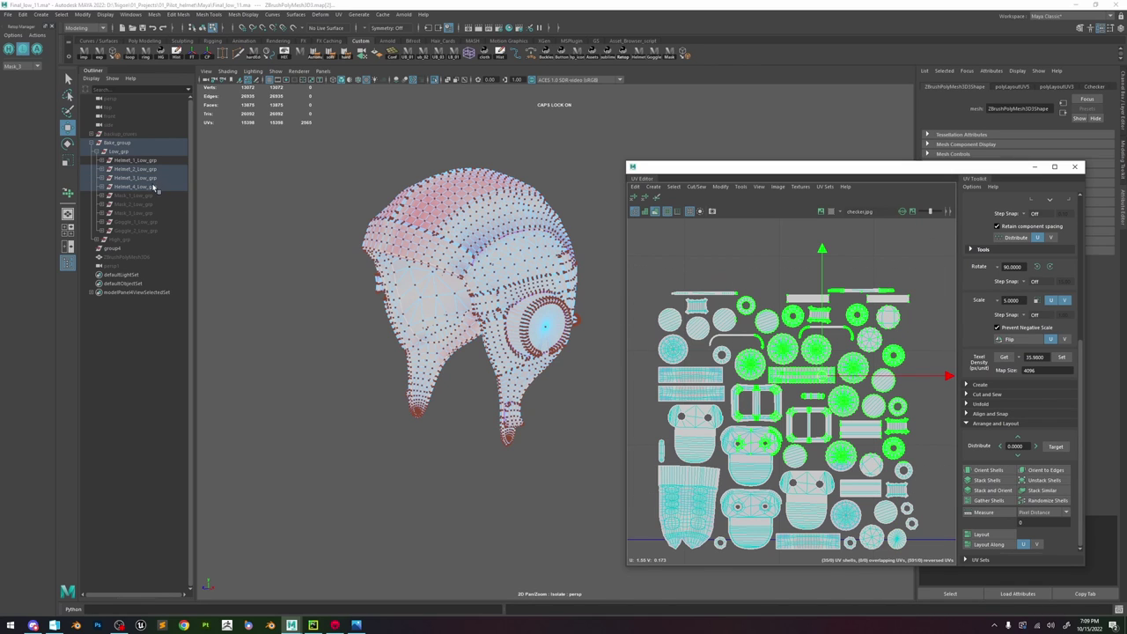
{"action": "left_click", "coordinate": [154, 188]}
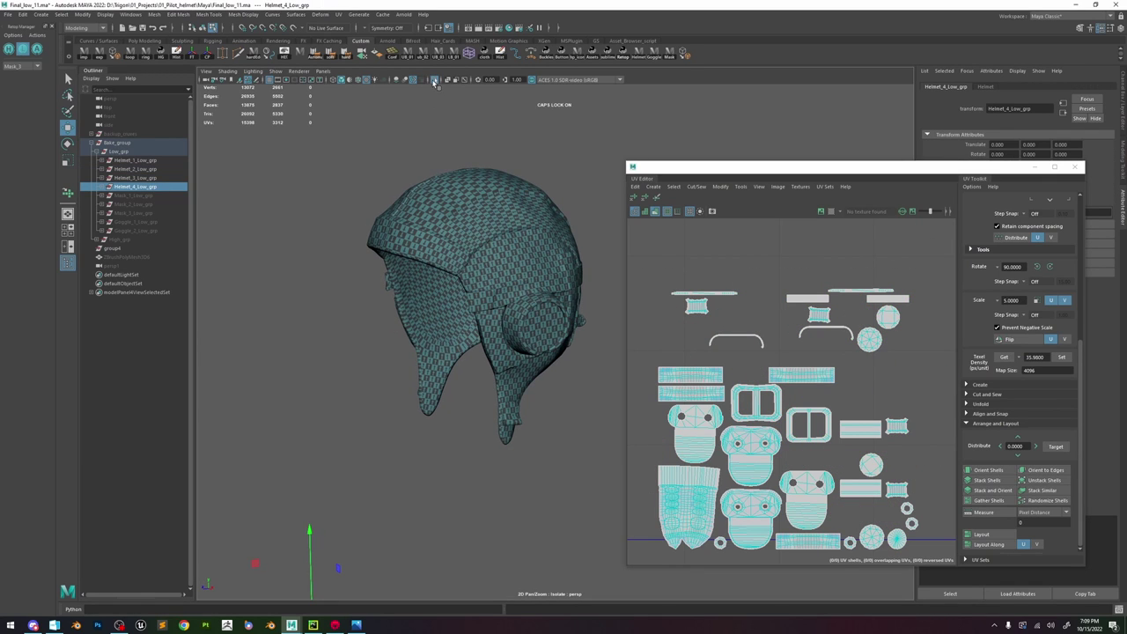
{"action": "left_click", "coordinate": [434, 81]}
{"action": "scroll", "coordinate": [458, 290], "scroll_direction": "up", "scroll_amount": 4}
{"action": "left_click_drag", "start_coordinate": [458, 291], "coordinate": [467, 327], "text": "alt"}
{"action": "left_click", "coordinate": [134, 160]}
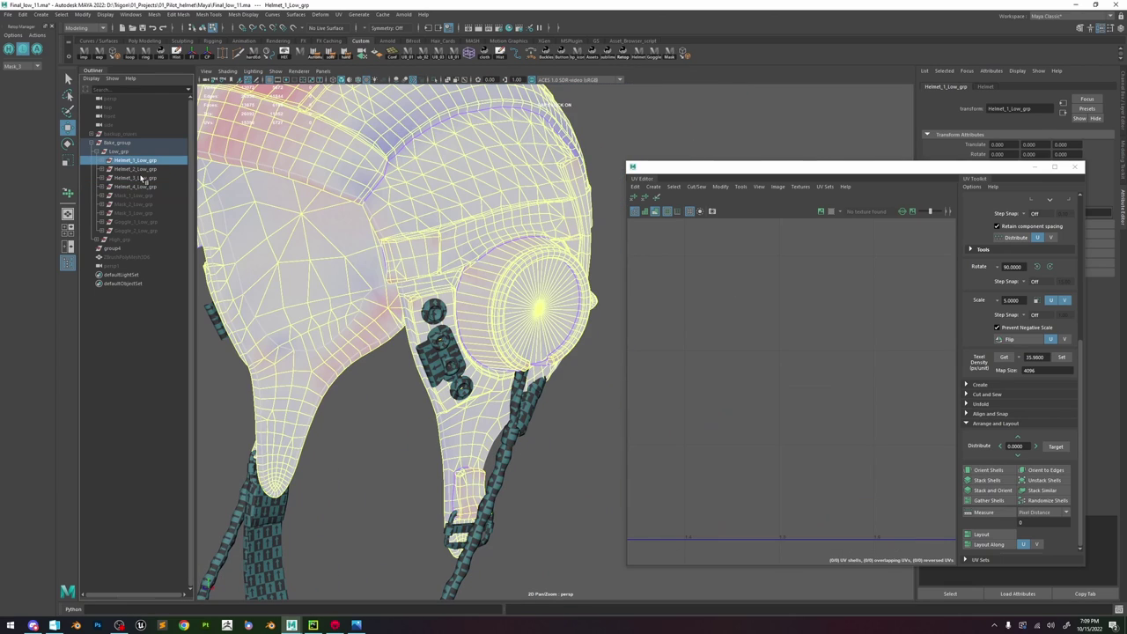
{"action": "left_click", "coordinate": [144, 188], "text": "shift"}
{"action": "scroll", "coordinate": [744, 316], "scroll_direction": "up", "scroll_amount": 4}
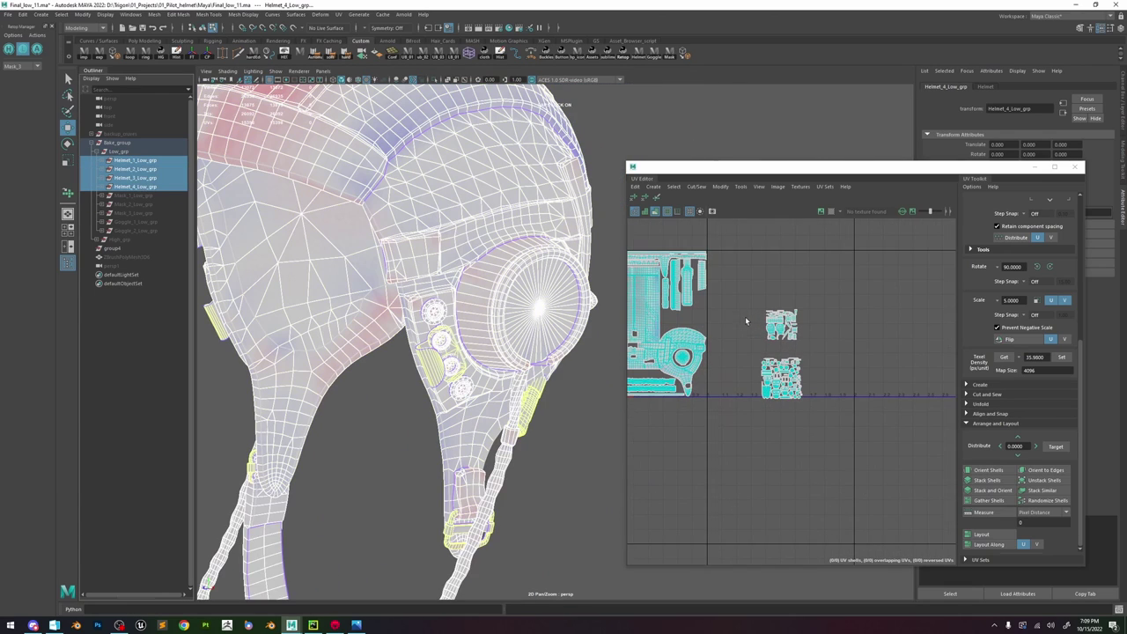
- Move the upper cluster of loose fabric shells against the outer edge of the main UV tile
{"action": "right_click_drag", "start_coordinate": [755, 316], "coordinate": [800, 304]}
{"action": "left_click_drag", "start_coordinate": [833, 289], "coordinate": [715, 354]}
{"action": "mouse_move", "coordinate": [502, 353]}
{"action": "left_mouse_down", "text": "alt"}
{"action": "mouse_move", "coordinate": [583, 367]}
{"action": "mouse_move", "coordinate": [360, 361]}
{"action": "mouse_move", "coordinate": [426, 333]}
{"action": "mouse_move", "coordinate": [489, 338]}
{"action": "left_mouse_up", "text": "alt"}
{"action": "scroll", "coordinate": [767, 330], "scroll_direction": "up", "scroll_amount": 3}
{"action": "left_click_drag", "start_coordinate": [784, 320], "coordinate": [687, 317]}
{"action": "middle_click_drag", "start_coordinate": [687, 317], "coordinate": [834, 352], "text": "alt"}
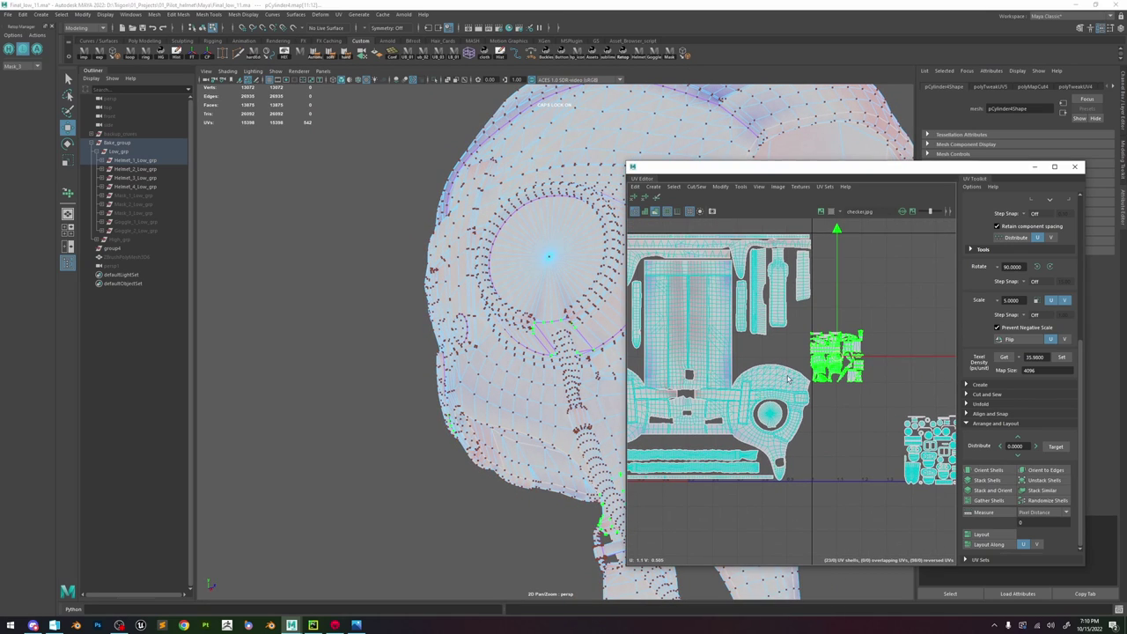
- Match the small fabric-shell cluster's texel density to the main helmet shell at map size 4096
{"action": "left_click", "coordinate": [786, 377]}
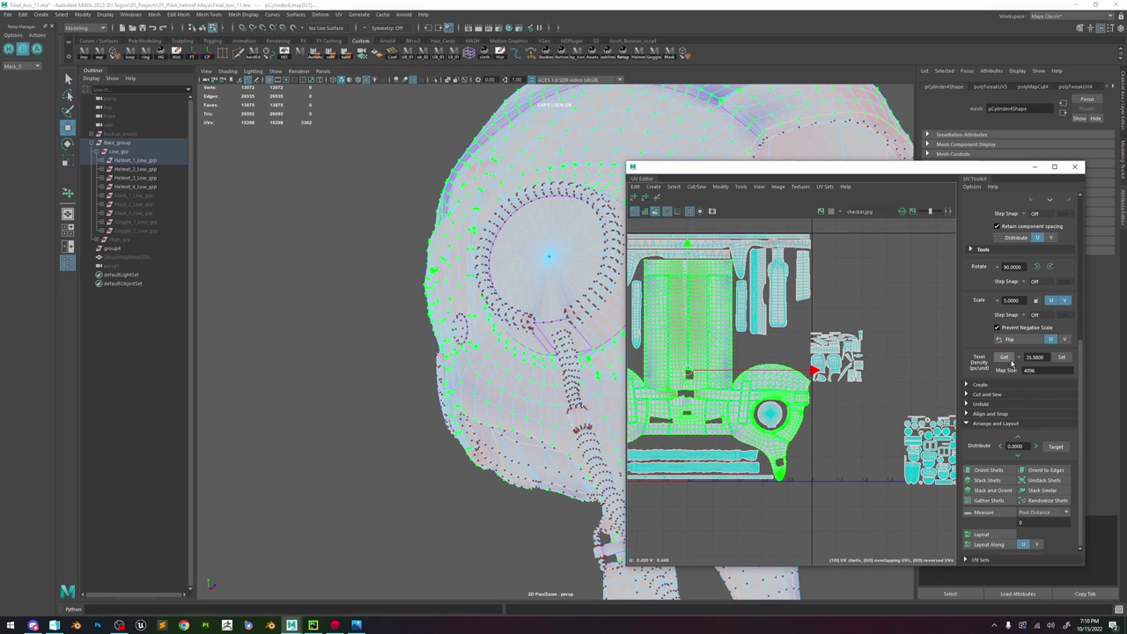
{"action": "left_click_drag", "start_coordinate": [888, 392], "coordinate": [807, 324]}
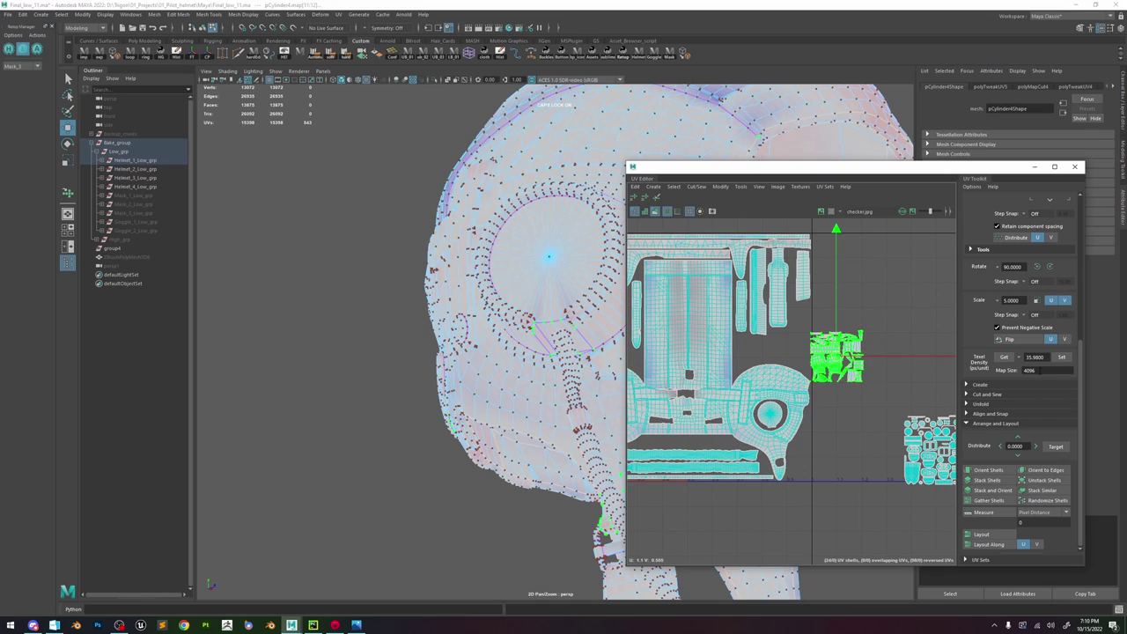
{"action": "left_click", "coordinate": [1060, 356]}
- Move the small square patch shell from the side cluster into the gap above the round ear shell
{"action": "left_click", "coordinate": [861, 367]}
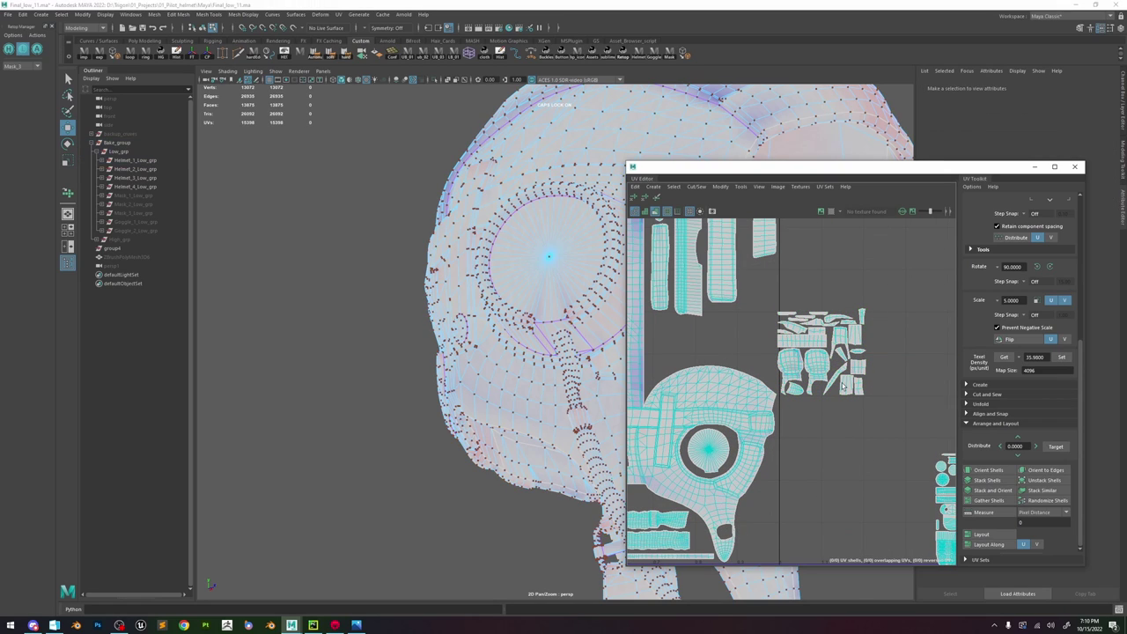
{"action": "double_click", "coordinate": [863, 368]}
{"action": "left_click_drag", "start_coordinate": [857, 367], "coordinate": [688, 340]}
{"action": "right_click_drag", "start_coordinate": [682, 338], "coordinate": [713, 317], "text": "shift"}
{"action": "key", "text": "f"}
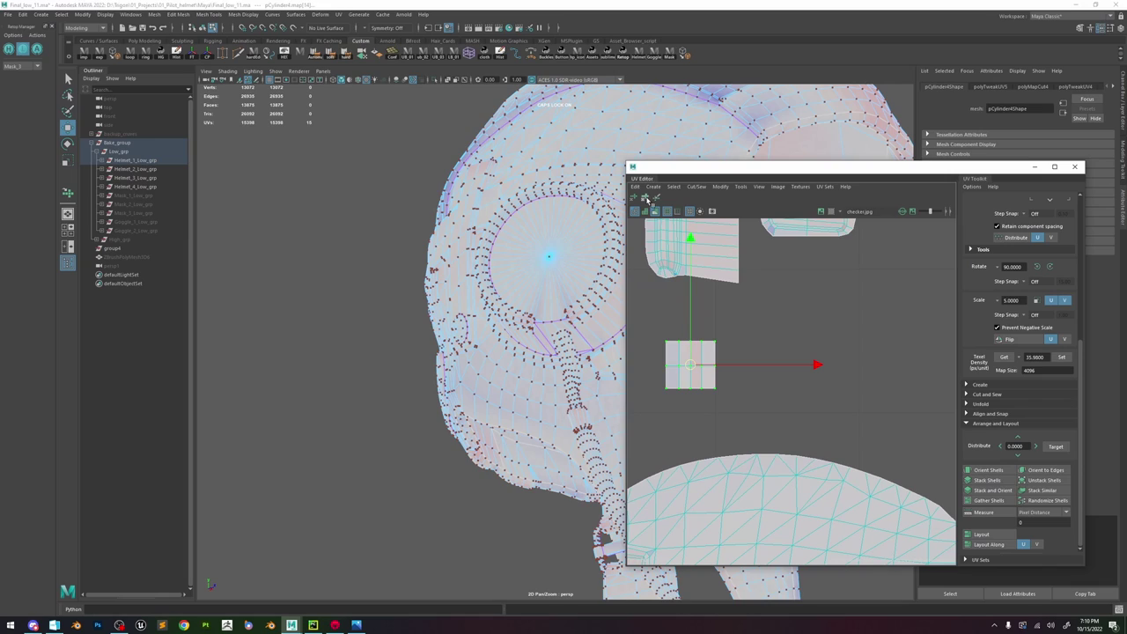
- Try to straighten the UVs of the small square patch shell
{"action": "left_click", "coordinate": [645, 199]}
{"action": "left_click", "coordinate": [730, 361]}
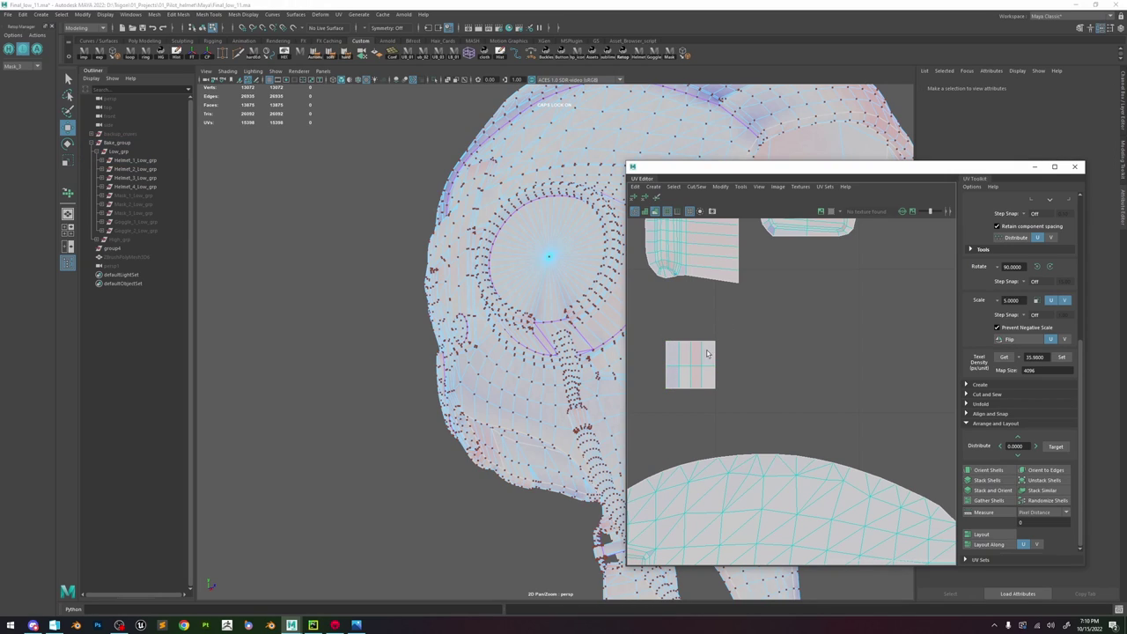
{"action": "left_click", "coordinate": [674, 384]}
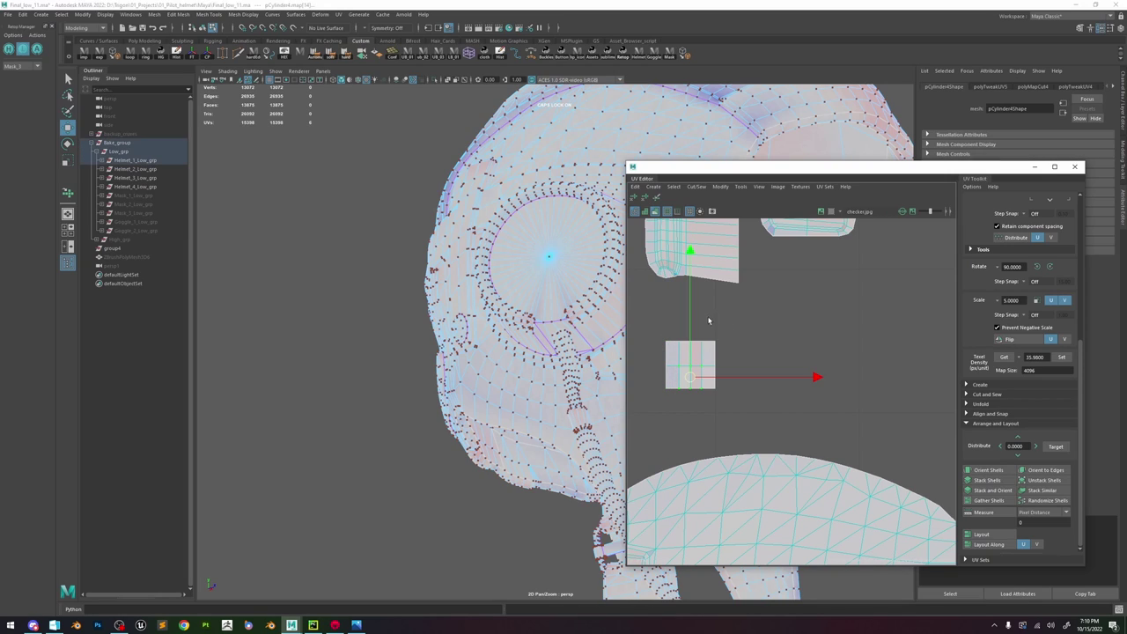
{"action": "left_click", "coordinate": [645, 199]}
{"action": "left_click", "coordinate": [645, 199]}
{"action": "left_click", "coordinate": [635, 199]}
{"action": "key", "text": "a"}
- Place the square patch shell in the gap between the narrow strips on the opposite side of the central panel
{"action": "left_click", "coordinate": [715, 337]}
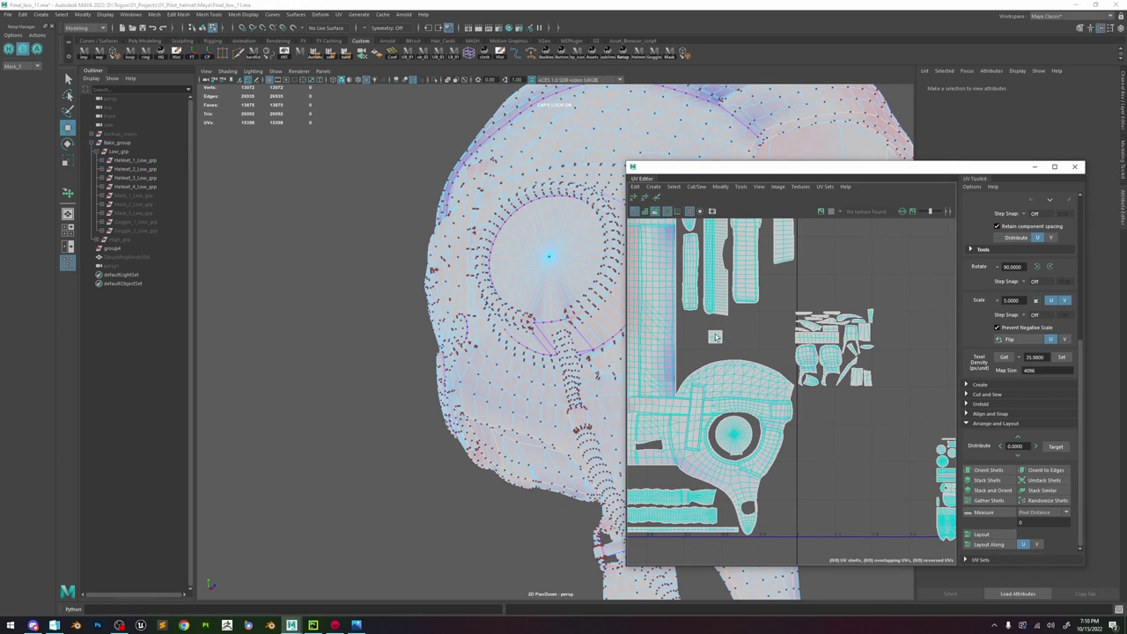
{"action": "double_click", "coordinate": [718, 340]}
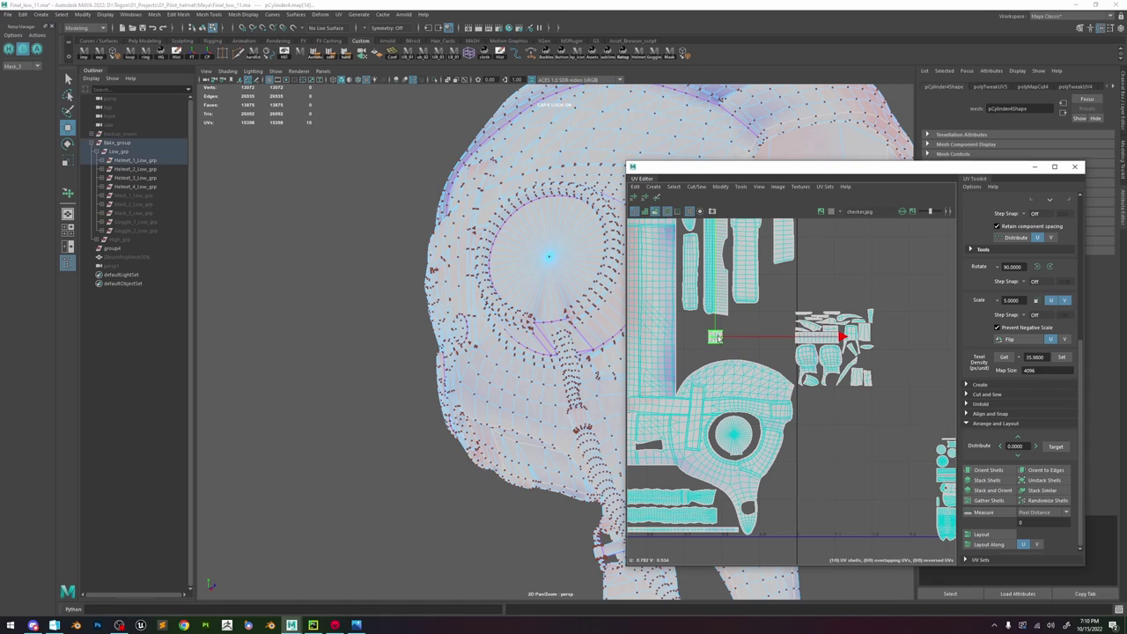
{"action": "left_click_drag", "start_coordinate": [716, 339], "coordinate": [775, 293]}
{"action": "scroll", "coordinate": [775, 294], "scroll_direction": "down", "scroll_amount": 5}
{"action": "middle_click_drag", "start_coordinate": [774, 295], "coordinate": [839, 329], "text": "alt"}
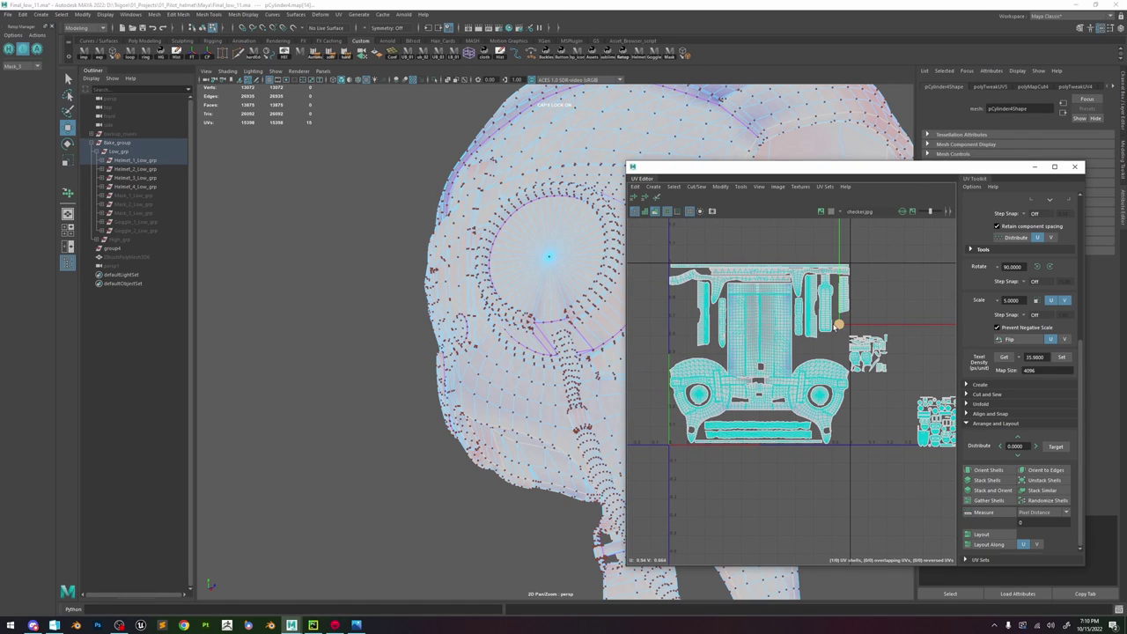
{"action": "left_click_drag", "start_coordinate": [839, 327], "coordinate": [715, 307]}
{"action": "scroll", "coordinate": [714, 309], "scroll_direction": "up", "scroll_amount": 5}
{"action": "left_click", "coordinate": [720, 339]}
- Move the short rectangular strip shell out of the side cluster, turn it upright and place it directly below the square patch
{"action": "scroll", "coordinate": [719, 339], "scroll_direction": "down", "scroll_amount": 6}
{"action": "middle_click_drag", "start_coordinate": [852, 341], "coordinate": [817, 340], "text": "alt"}
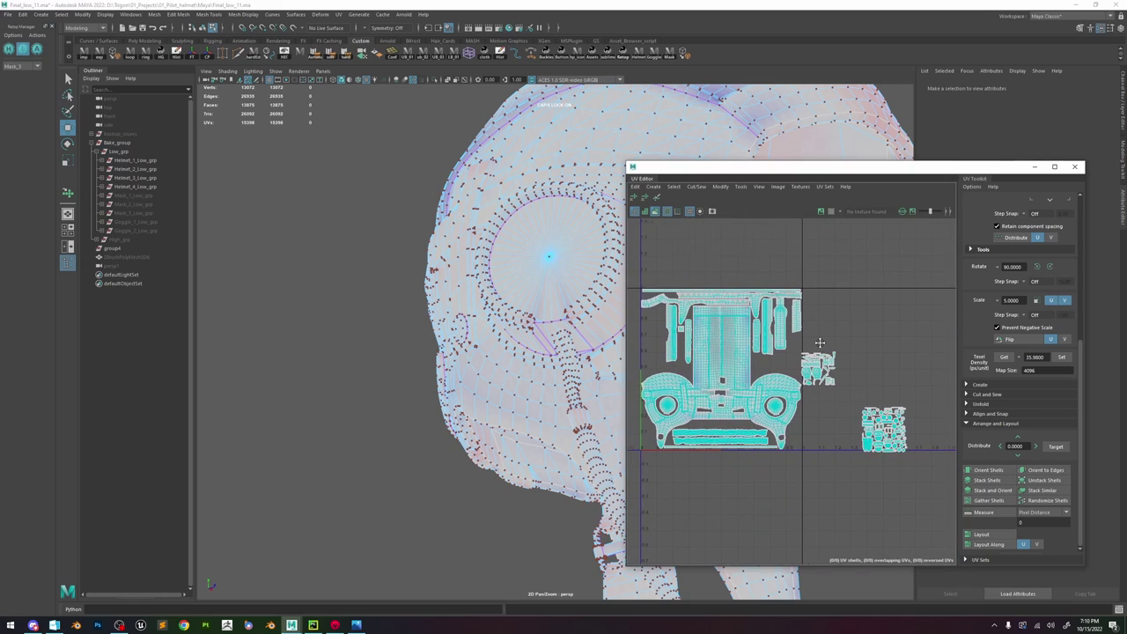
{"action": "scroll", "coordinate": [810, 369], "scroll_direction": "up", "scroll_amount": 4}
{"action": "left_click", "coordinate": [810, 371]}
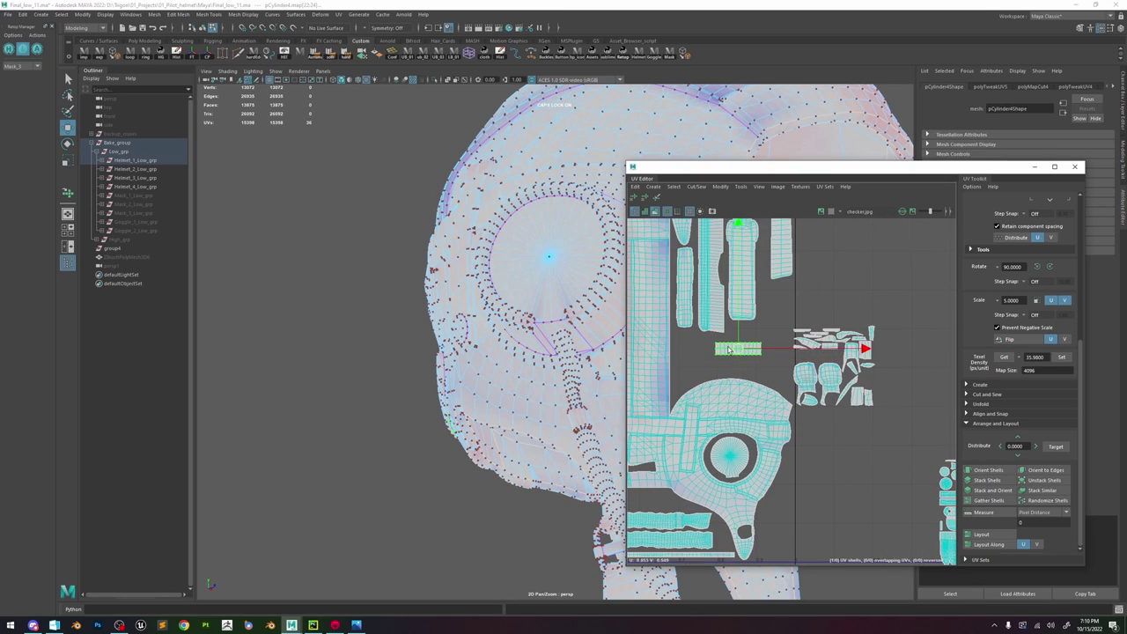
{"action": "middle_click_drag", "start_coordinate": [729, 350], "coordinate": [889, 383], "text": "alt"}
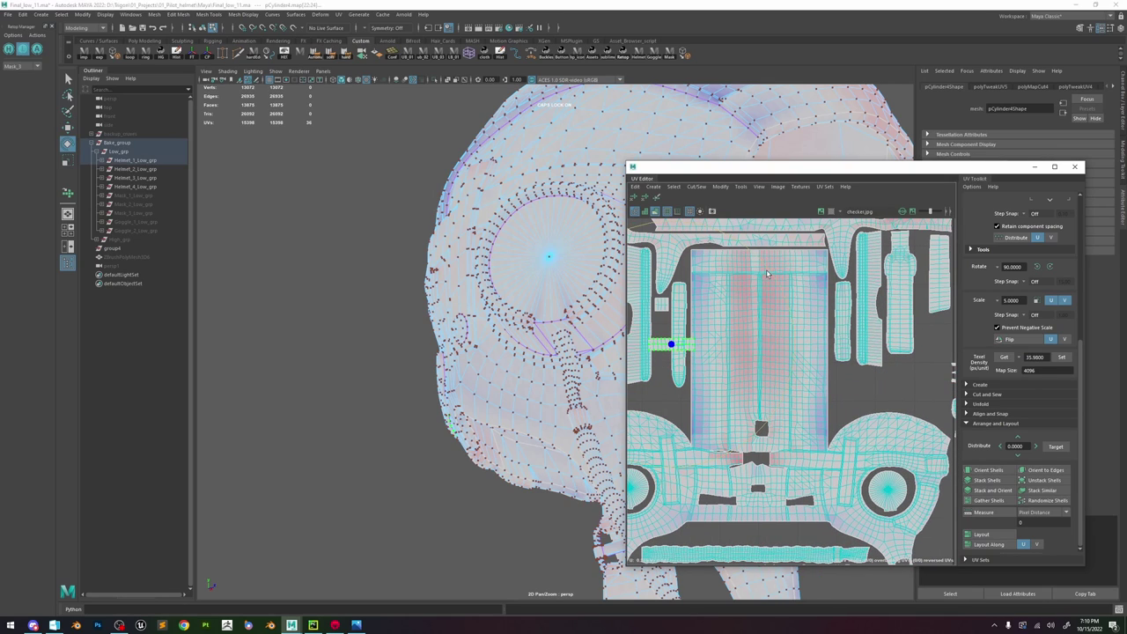
{"action": "key", "text": "w"}
{"action": "scroll", "coordinate": [659, 338], "scroll_direction": "up", "scroll_amount": 3}
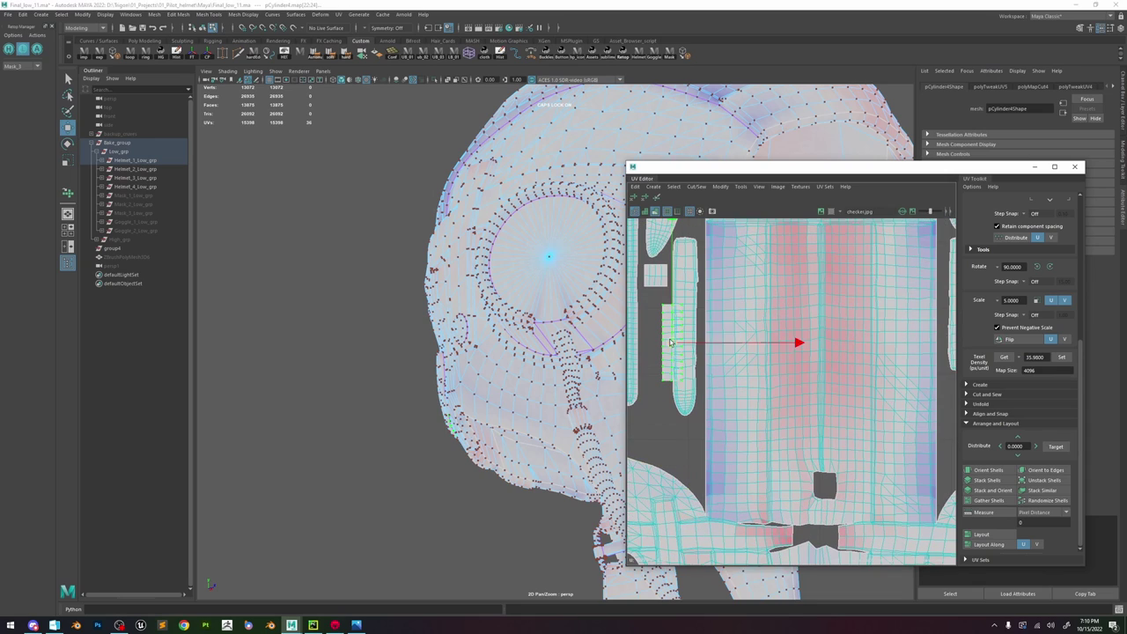
{"action": "left_click", "coordinate": [665, 402]}
{"action": "scroll", "coordinate": [669, 362], "scroll_direction": "down", "scroll_amount": 3}
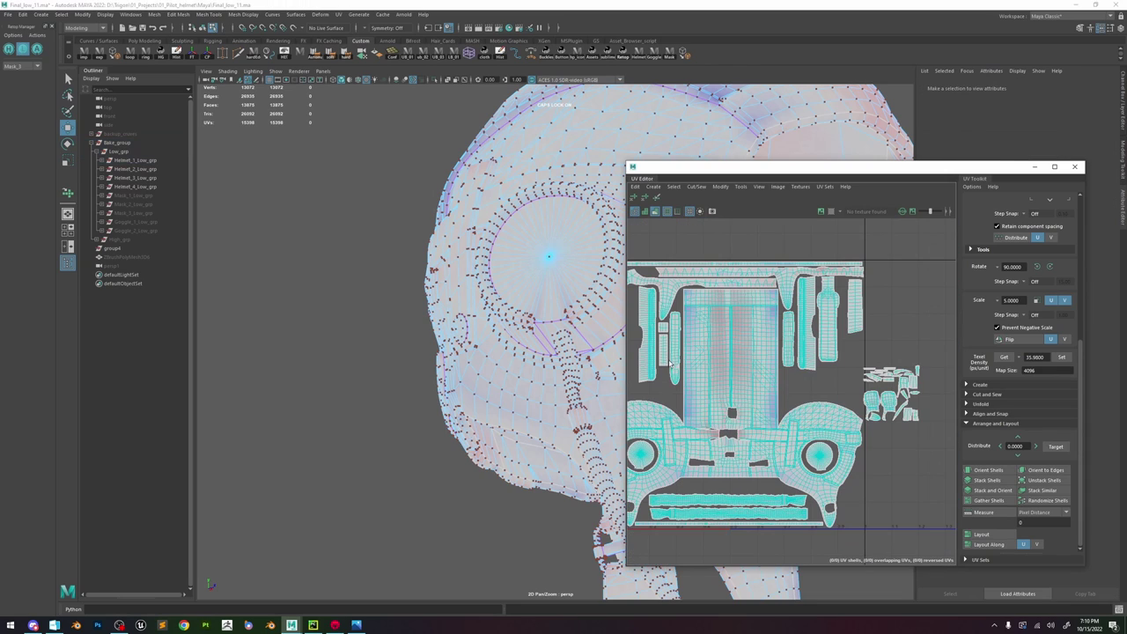
- Show the checker texture and examine its direction and scale on the back of the helmet
{"action": "scroll", "coordinate": [693, 346], "scroll_direction": "down", "scroll_amount": 2}
{"action": "left_click_drag", "start_coordinate": [569, 335], "coordinate": [529, 273], "text": "alt"}
{"action": "right_click_drag", "start_coordinate": [529, 256], "coordinate": [646, 139]}
{"action": "left_click", "coordinate": [646, 139]}
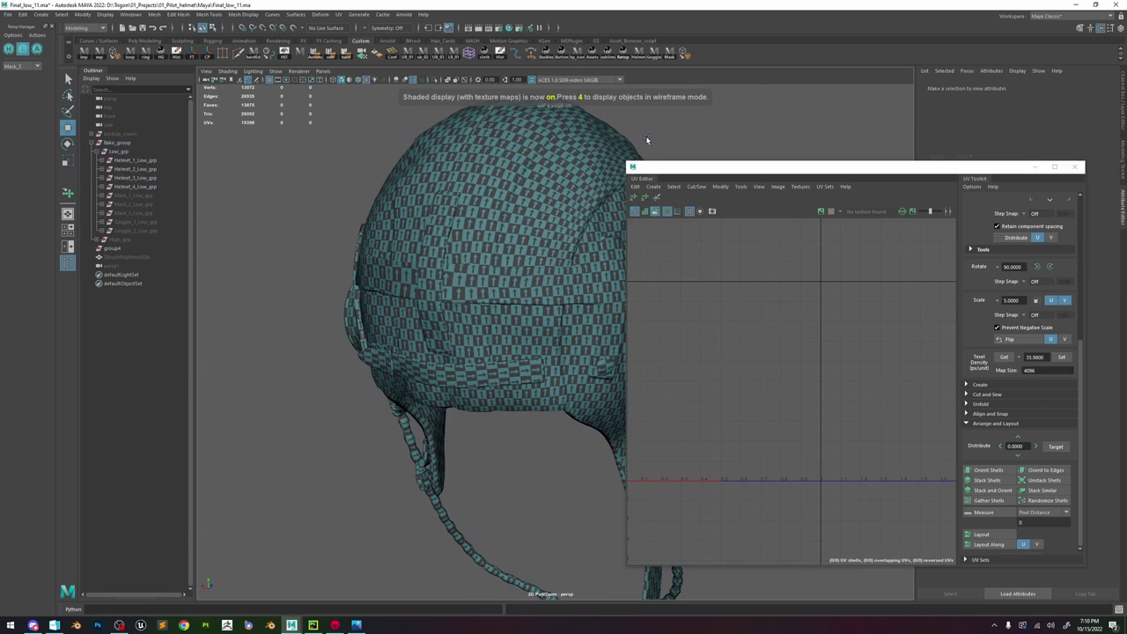
{"action": "left_click_drag", "start_coordinate": [528, 231], "coordinate": [494, 308], "text": "alt"}
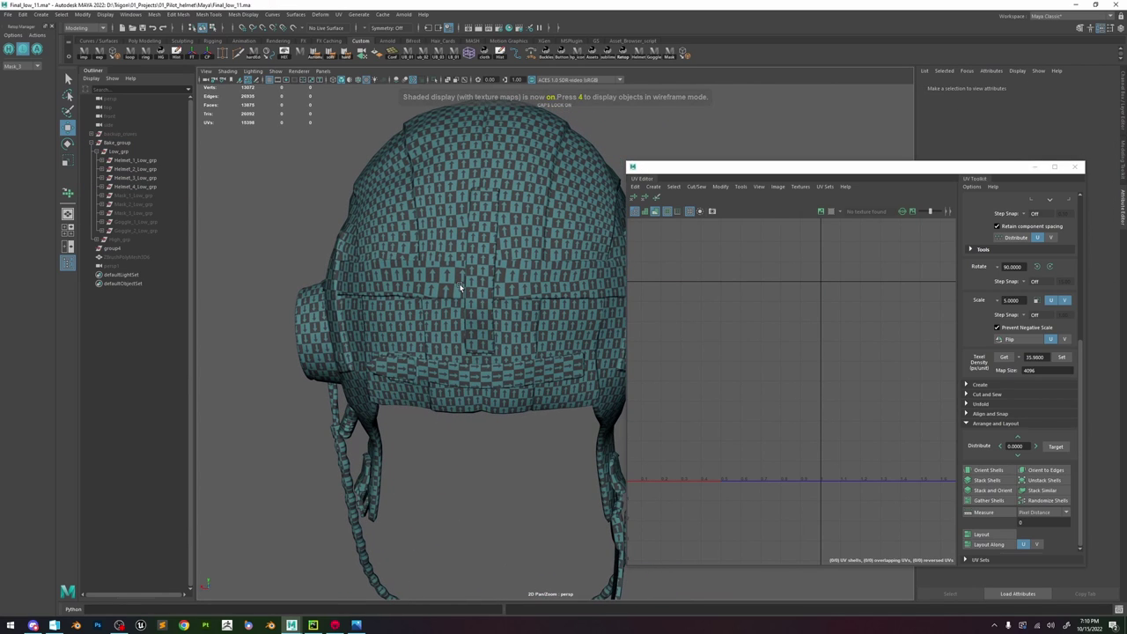
{"action": "scroll", "coordinate": [459, 288], "scroll_direction": "up", "scroll_amount": 3}
- Rotate the helmet's rear buckle-strap shell to horizontal, move it out of its narrow gap and check its checker direction on the model
{"action": "left_click", "coordinate": [401, 156]}
{"action": "right_click_drag", "start_coordinate": [456, 337], "coordinate": [448, 401]}
{"action": "scroll", "coordinate": [662, 349], "scroll_direction": "up", "scroll_amount": 4}
{"action": "right_click_drag", "start_coordinate": [698, 333], "coordinate": [717, 332]}
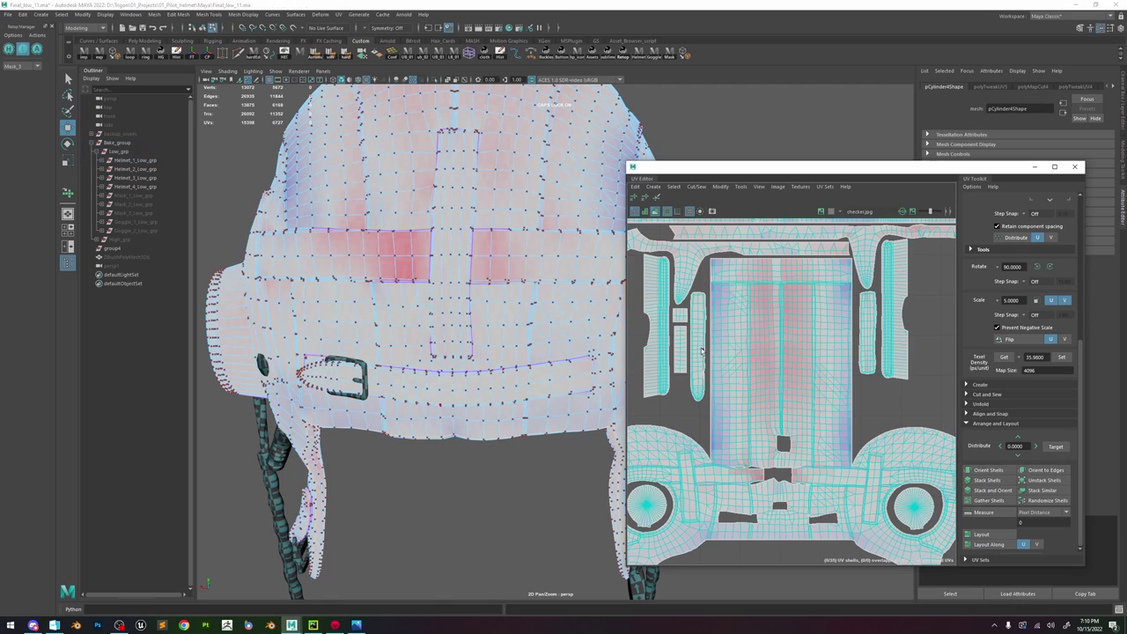
{"action": "left_click", "coordinate": [700, 333]}
{"action": "key", "text": "e"}
{"action": "left_click_drag", "start_coordinate": [785, 266], "coordinate": [774, 429]}
{"action": "scroll", "coordinate": [762, 388], "scroll_direction": "down", "scroll_amount": 4}
{"action": "key", "text": "w"}
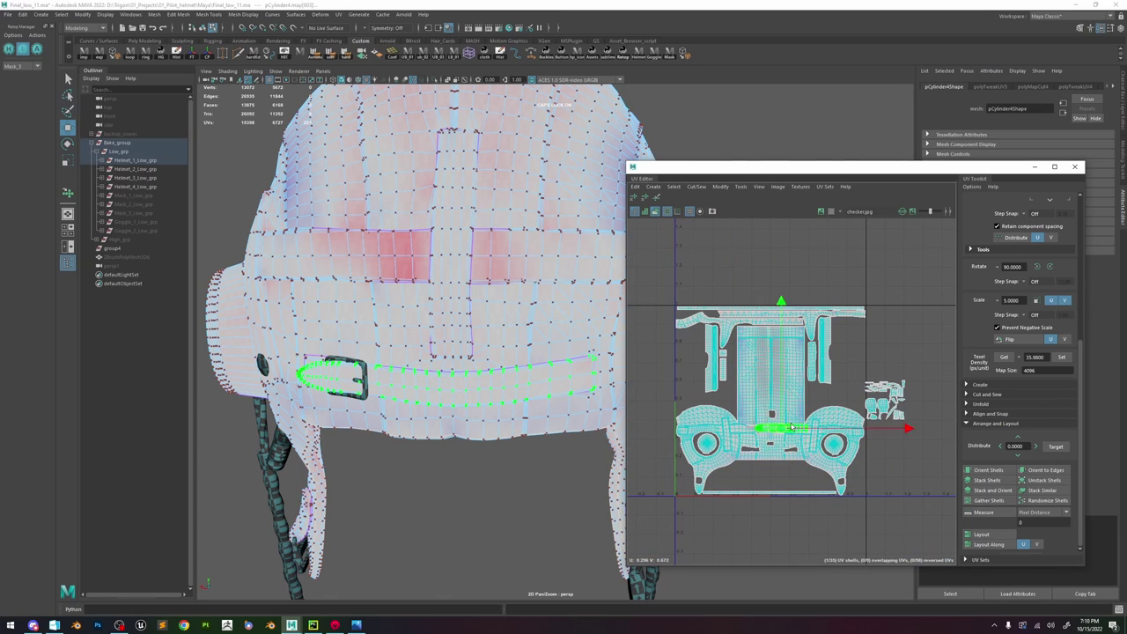
{"action": "left_click", "coordinate": [502, 458]}
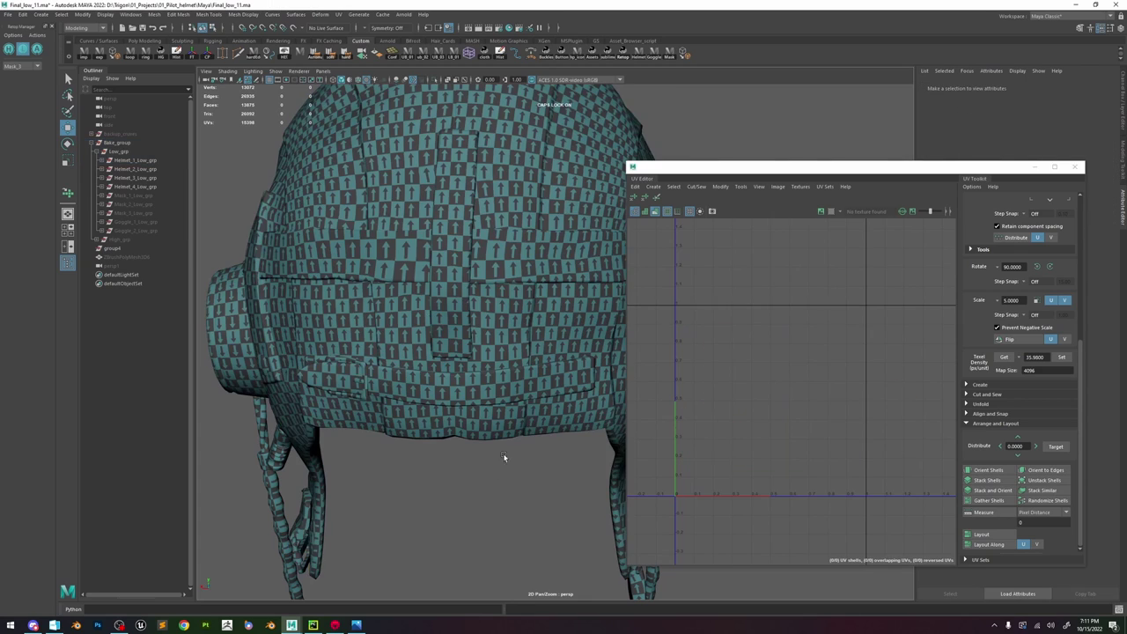
{"action": "left_click_drag", "start_coordinate": [502, 458], "coordinate": [450, 302], "text": "alt"}
{"action": "key", "text": "ctrl+z"}
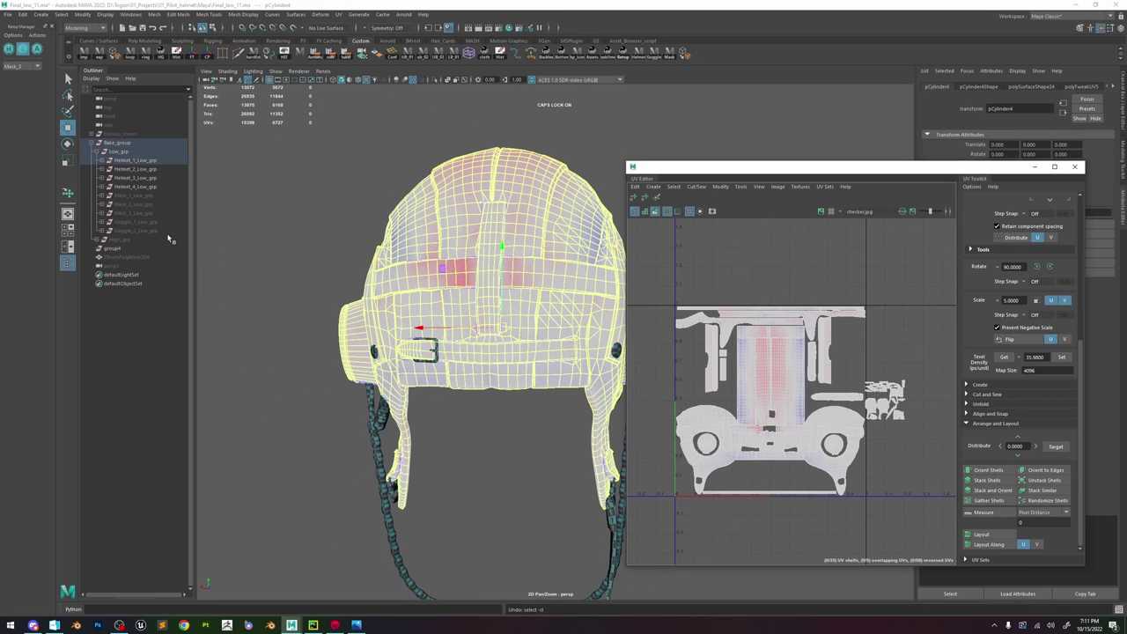
- With all four helmet groups selected, place the buckle-strap shell above the two long horizontal strips in the main tile
{"action": "left_click", "coordinate": [137, 163]}
{"action": "left_click", "coordinate": [145, 188], "text": "shift"}
{"action": "scroll", "coordinate": [810, 404], "scroll_direction": "up", "scroll_amount": 4}
{"action": "right_click_drag", "start_coordinate": [824, 395], "coordinate": [865, 395]}
{"action": "left_click", "coordinate": [867, 394]}
{"action": "left_click_drag", "start_coordinate": [855, 397], "coordinate": [739, 514]}
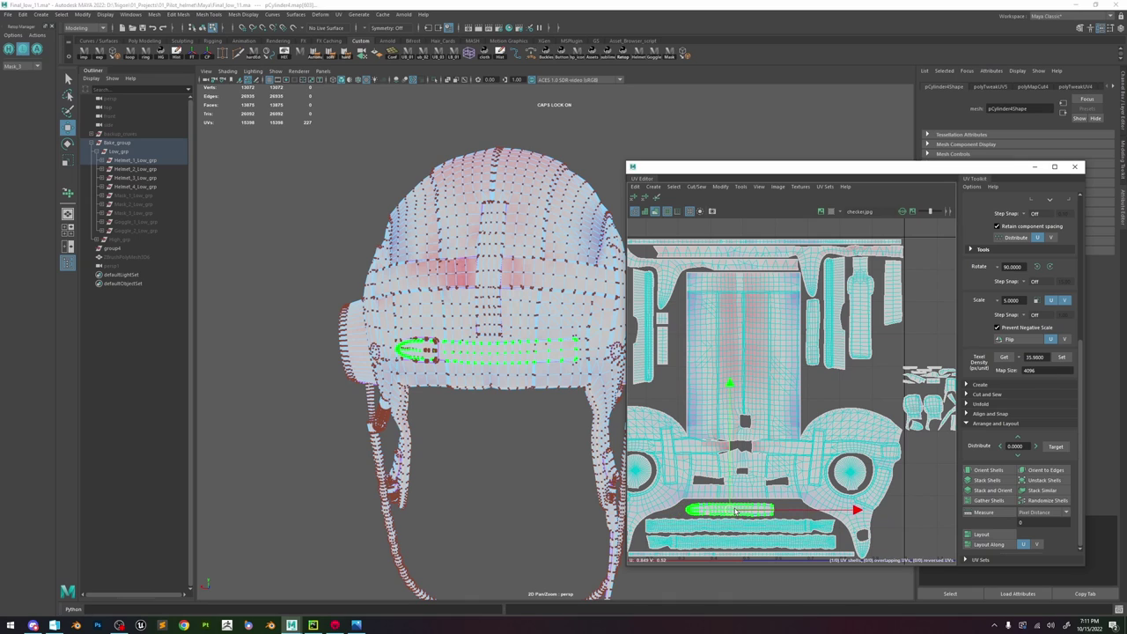
- Show the checker texture and move the leftmost pad-shaped shell from the side cluster into the gap below the narrow upright strip
{"action": "left_click_drag", "start_coordinate": [818, 472], "coordinate": [791, 477], "text": "alt"}
{"action": "left_click", "coordinate": [884, 415]}
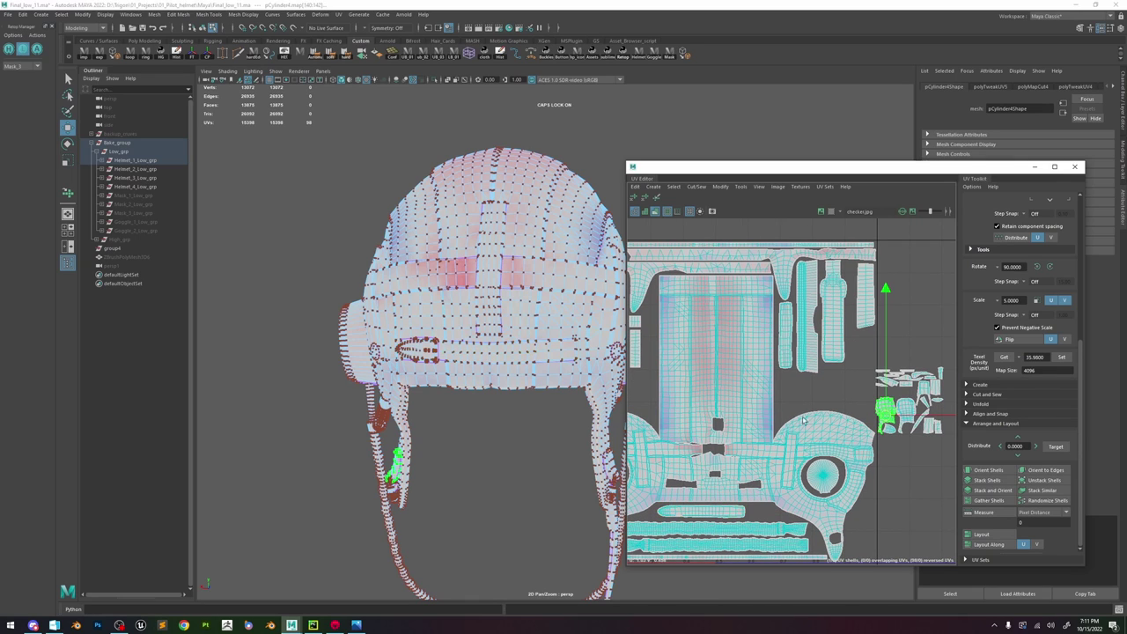
{"action": "left_click_drag", "start_coordinate": [484, 422], "coordinate": [574, 359], "text": "alt"}
{"action": "key", "text": "f"}
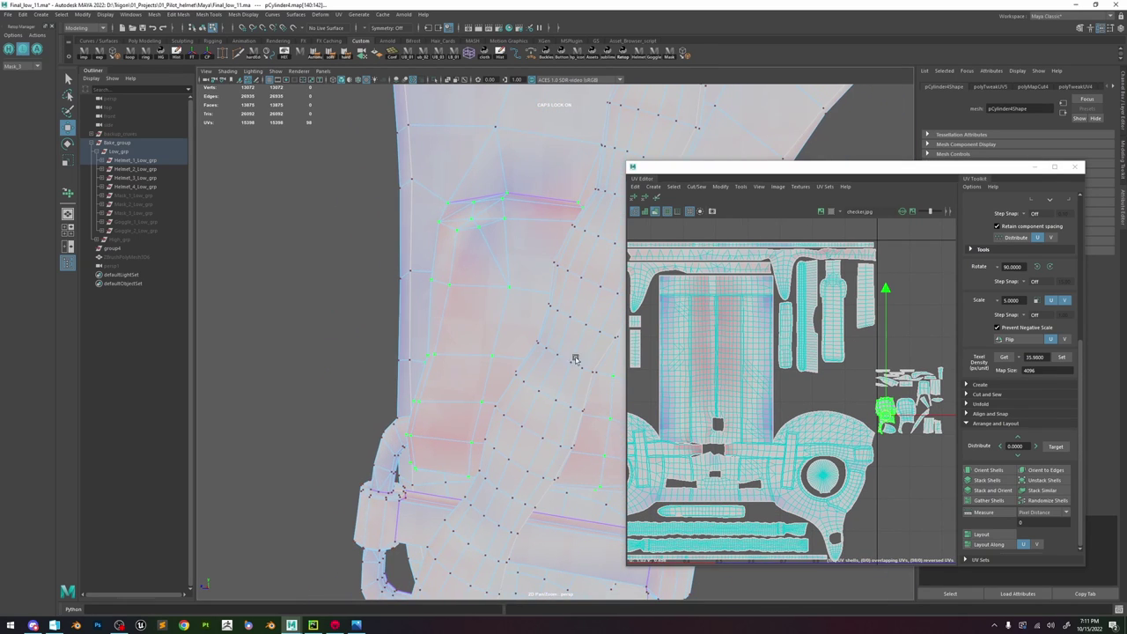
{"action": "left_click", "coordinate": [646, 212]}
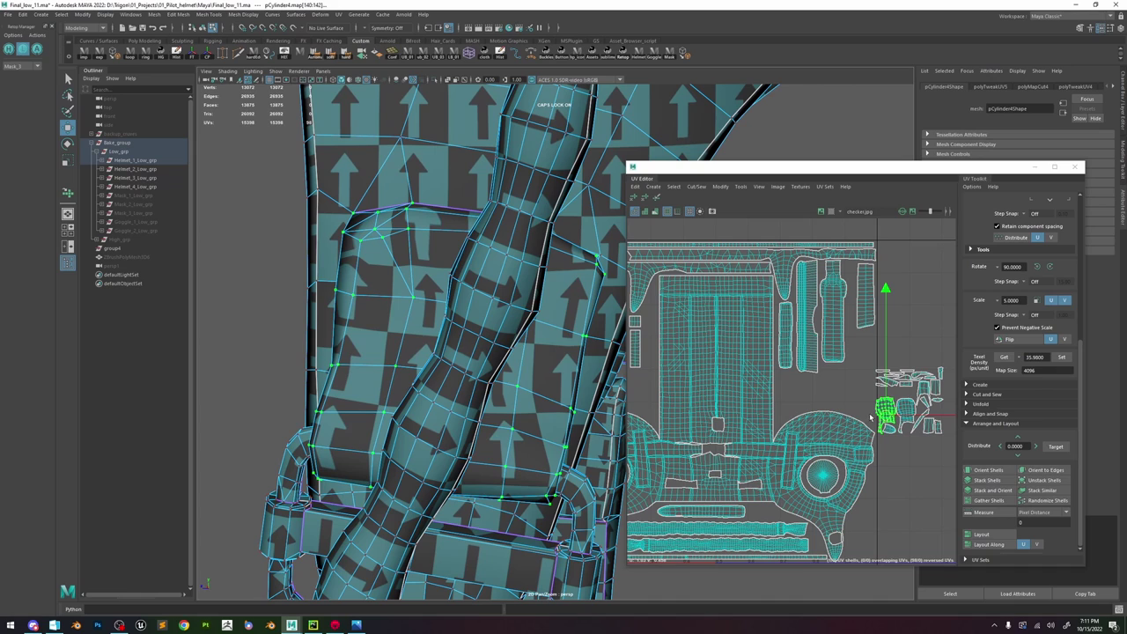
{"action": "left_click_drag", "start_coordinate": [878, 416], "coordinate": [787, 389]}
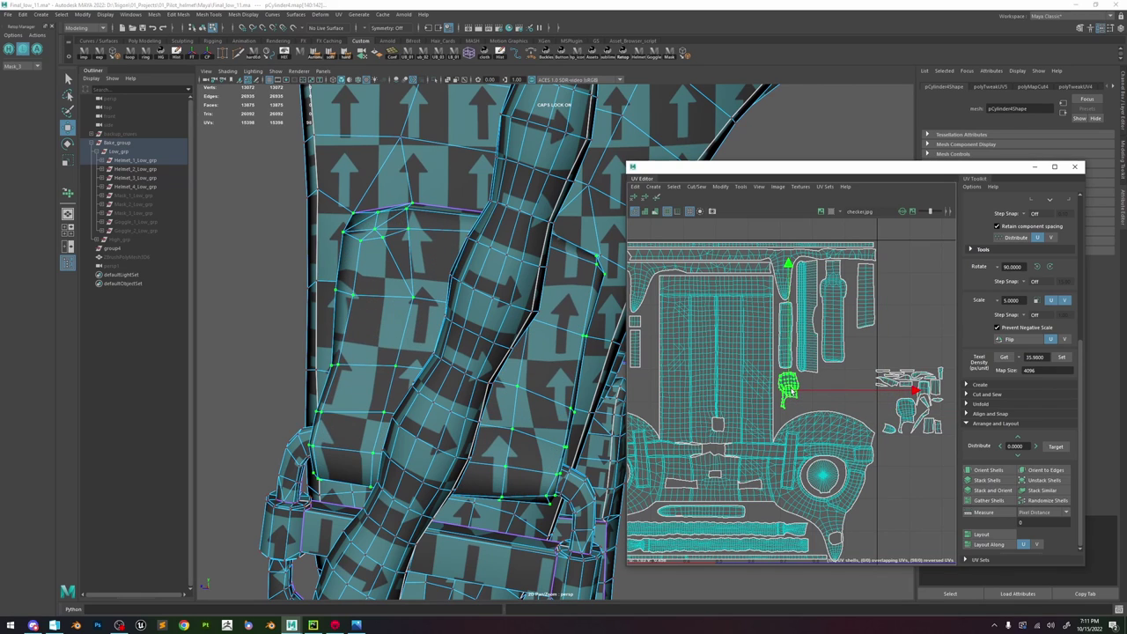
- Check the second pad-shaped shell on the helmet flap and place it directly beside the first one in the main tile
{"action": "double_click", "coordinate": [901, 413]}
{"action": "key", "text": "f"}
{"action": "left_click_drag", "start_coordinate": [446, 358], "coordinate": [615, 382], "text": "alt"}
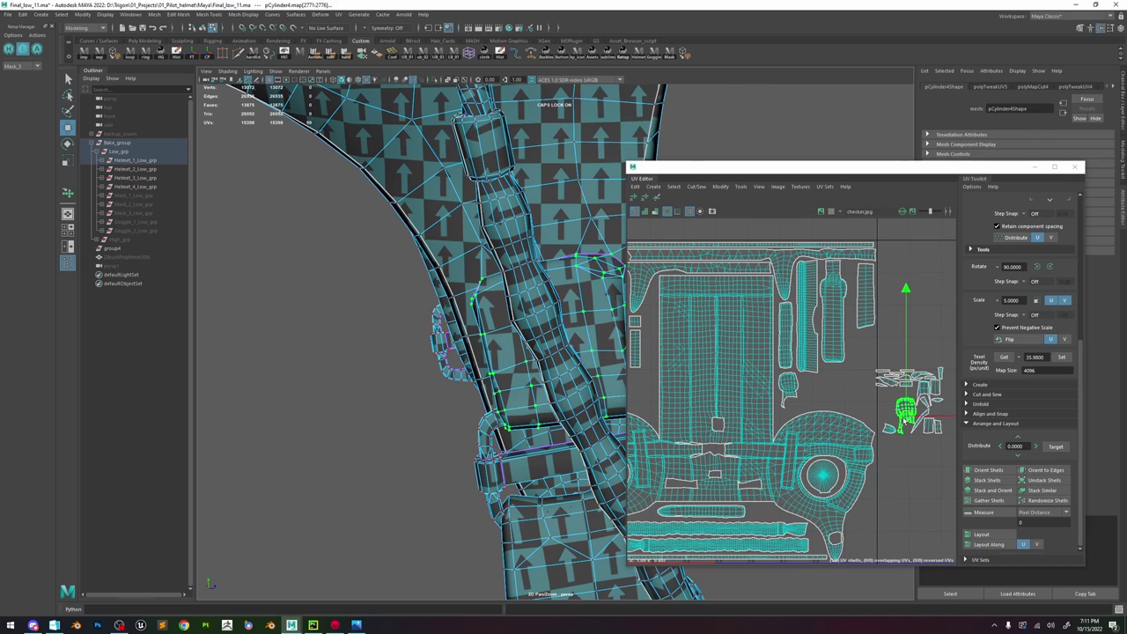
{"action": "left_click_drag", "start_coordinate": [907, 421], "coordinate": [811, 397]}
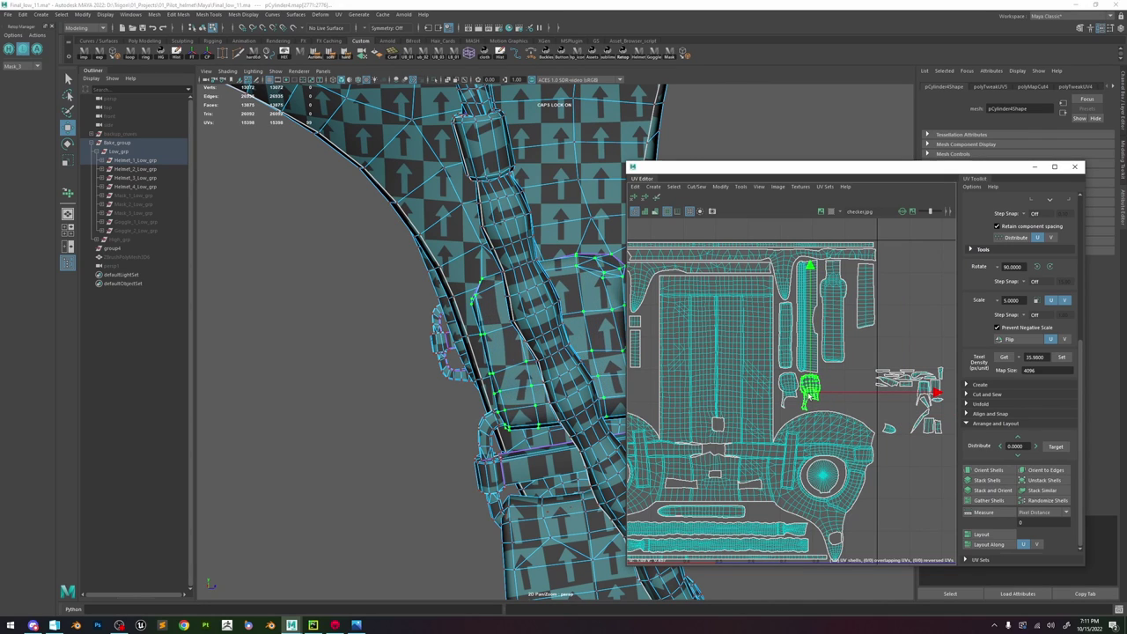
- Locate the small tapered rectangular shell of the side cluster on the helmet's ear cup and examine its checker direction
{"action": "scroll", "coordinate": [858, 377], "scroll_direction": "down", "scroll_amount": 5}
{"action": "scroll", "coordinate": [906, 407], "scroll_direction": "up", "scroll_amount": 8}
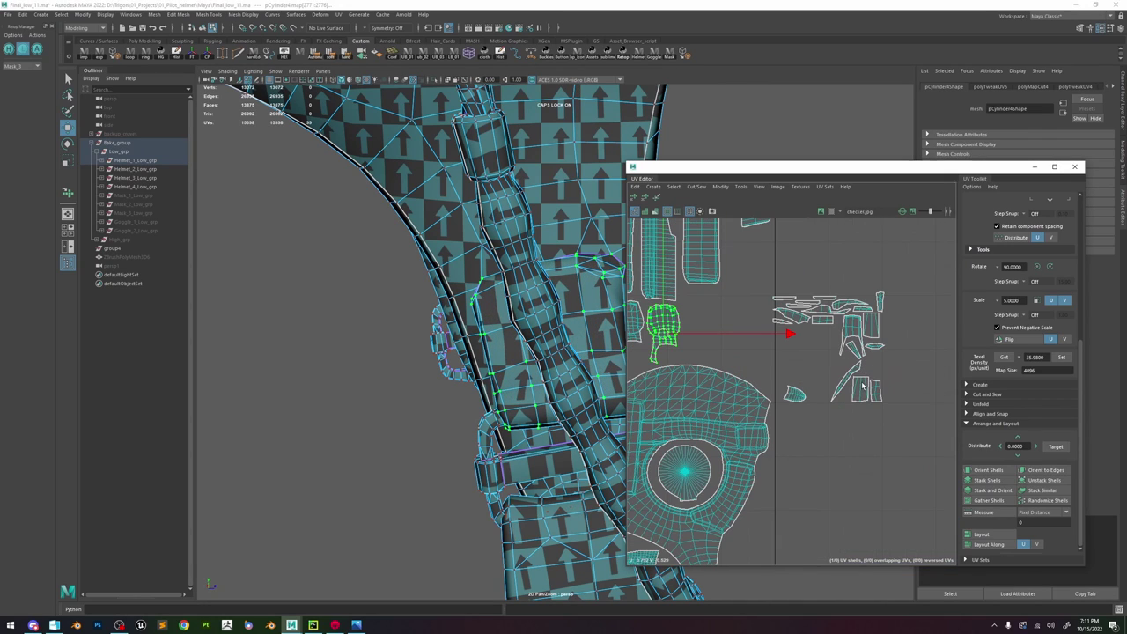
{"action": "left_click", "coordinate": [861, 381]}
{"action": "left_click", "coordinate": [859, 382]}
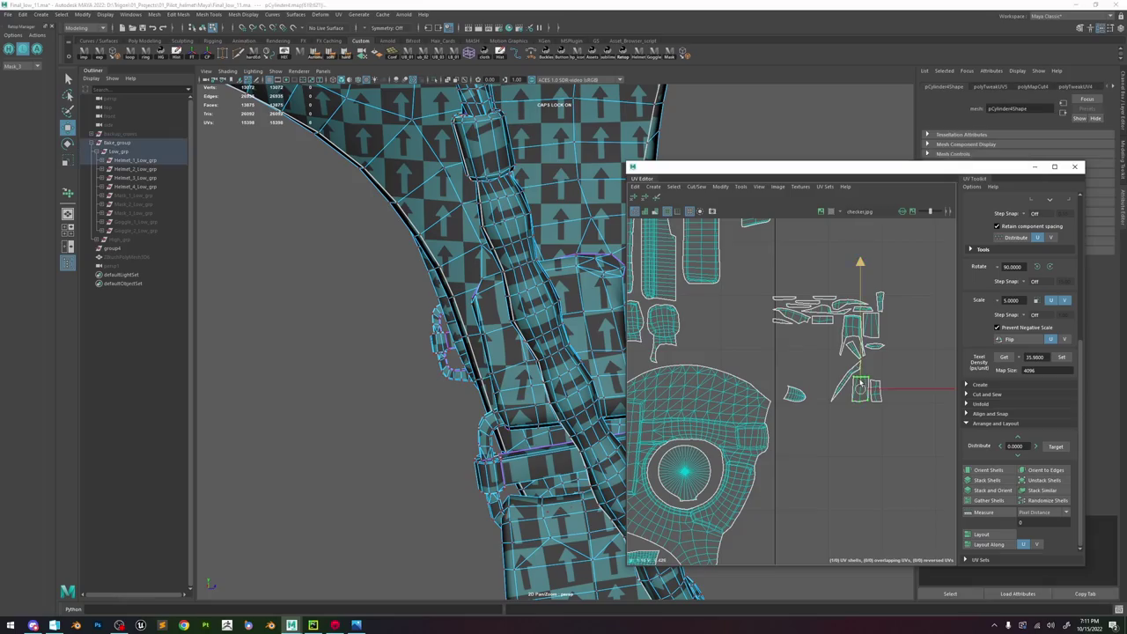
{"action": "key", "text": "f"}
{"action": "scroll", "coordinate": [510, 303], "scroll_direction": "down", "scroll_amount": 5}
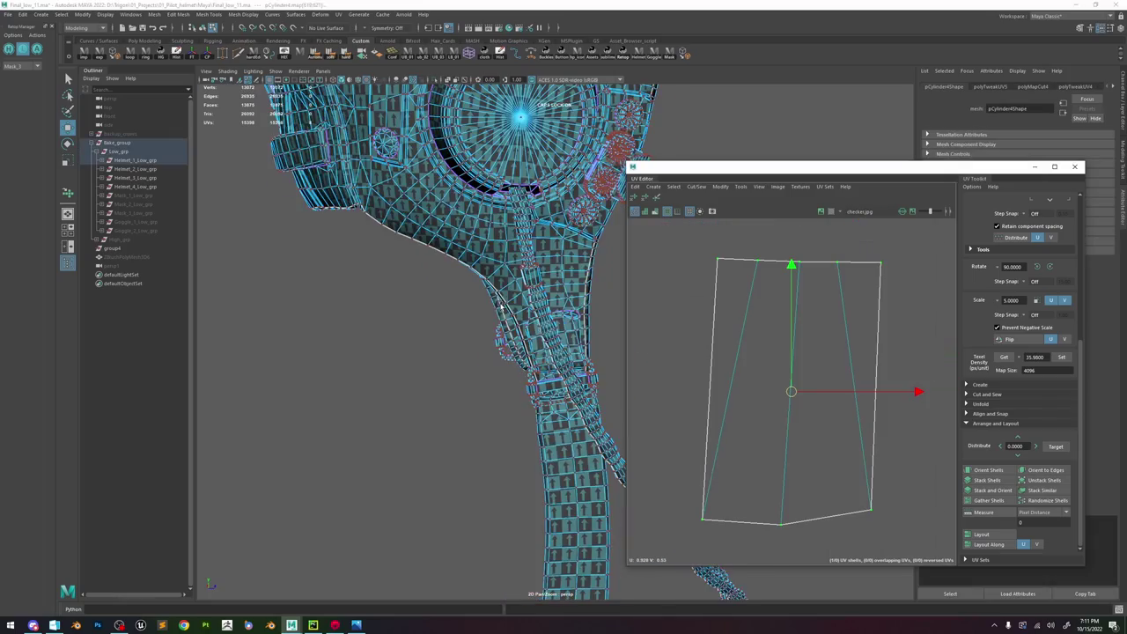
{"action": "key", "text": "f"}
{"action": "scroll", "coordinate": [518, 304], "scroll_direction": "down", "scroll_amount": 10}
{"action": "left_click_drag", "start_coordinate": [552, 311], "coordinate": [445, 310], "text": "alt"}
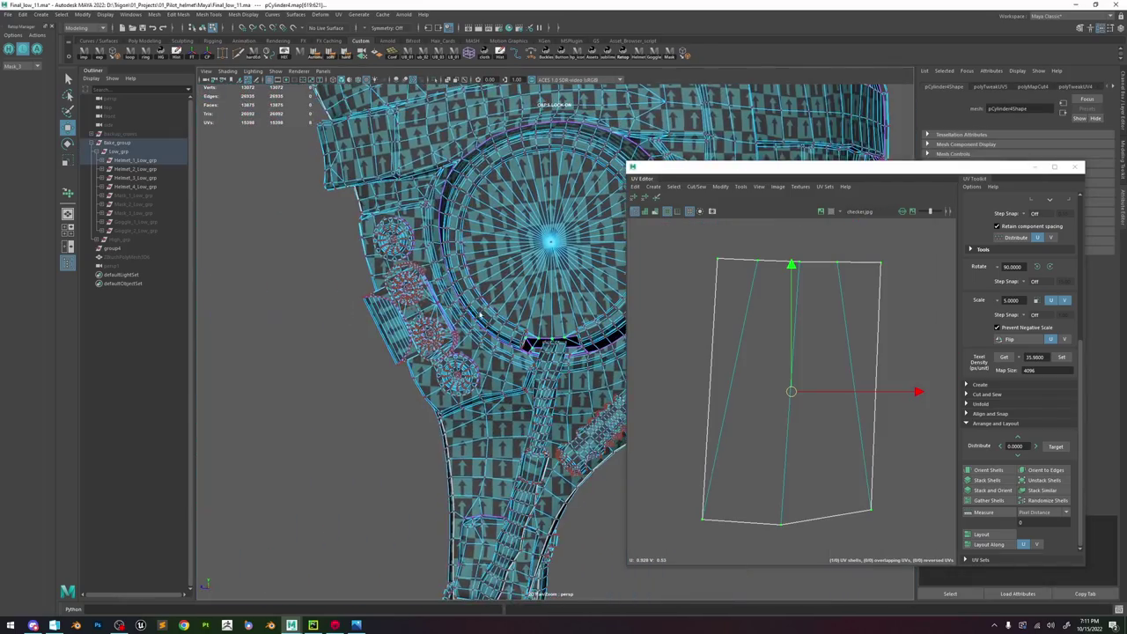
{"action": "scroll", "coordinate": [816, 336], "scroll_direction": "down", "scroll_amount": 1}
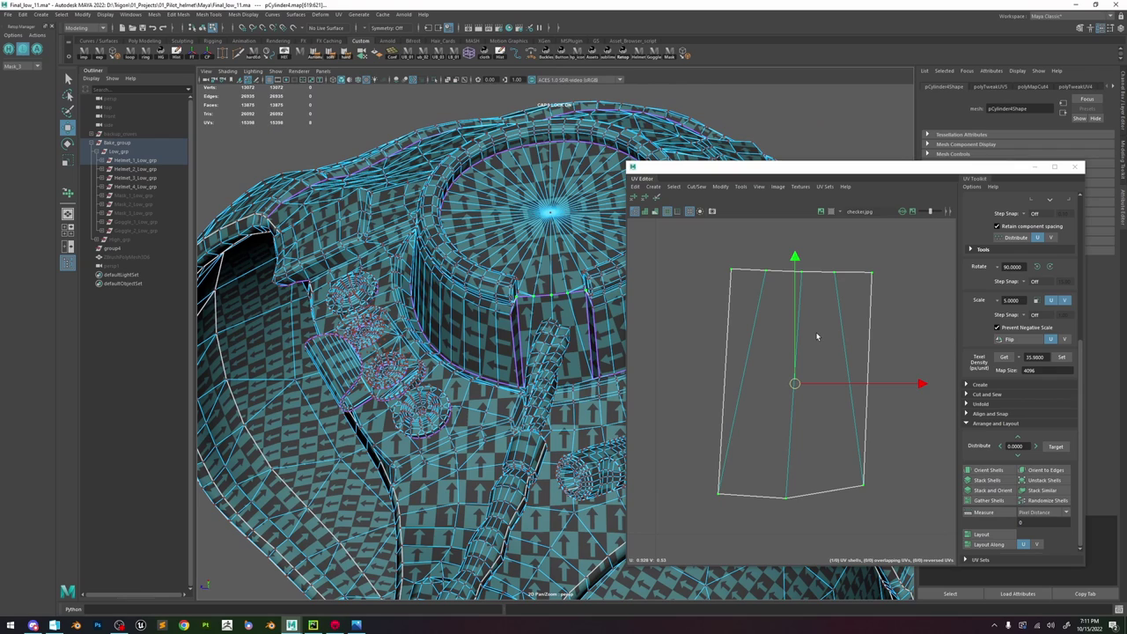
- Move the small tapered shell into the main tile and flatten its four outer edges into a rectangle by scaling their UVs
{"action": "scroll", "coordinate": [816, 337], "scroll_direction": "down", "scroll_amount": 10}
{"action": "scroll", "coordinate": [818, 335], "scroll_direction": "up", "scroll_amount": 6}
{"action": "left_click_drag", "start_coordinate": [839, 297], "coordinate": [754, 414]}
{"action": "right_click_drag", "start_coordinate": [798, 327], "coordinate": [842, 304]}
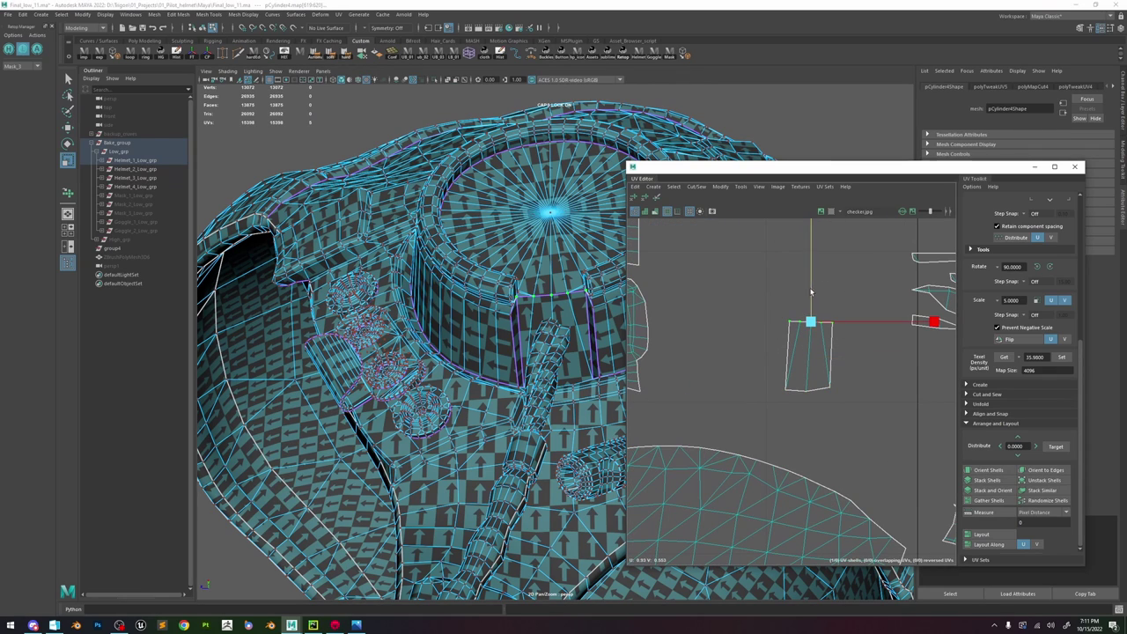
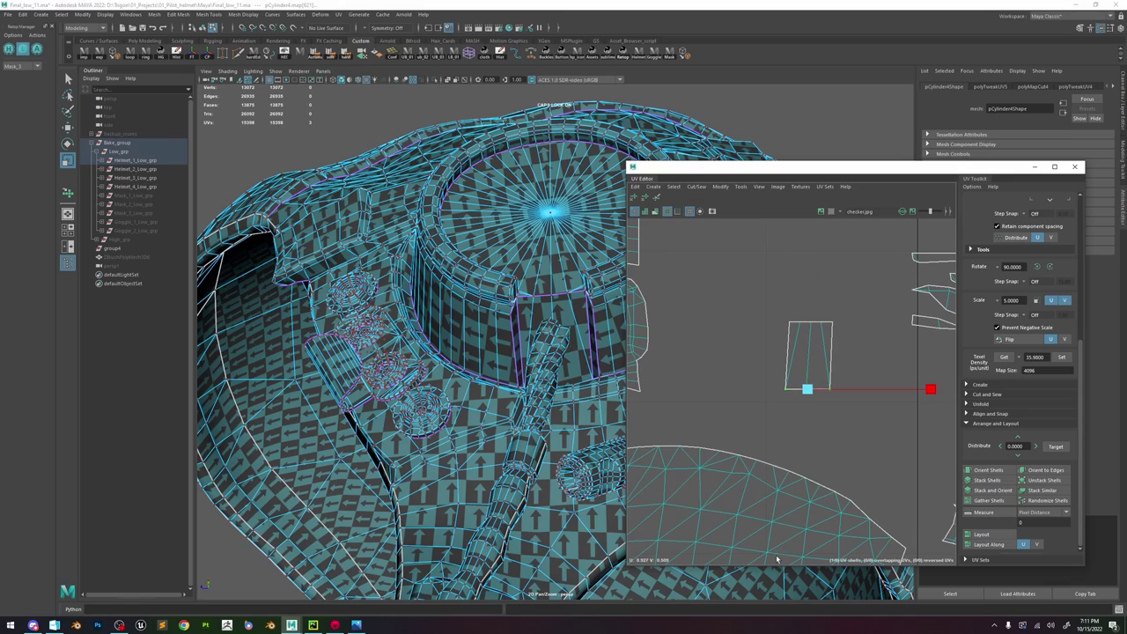
{"action": "left_click", "coordinate": [789, 326]}
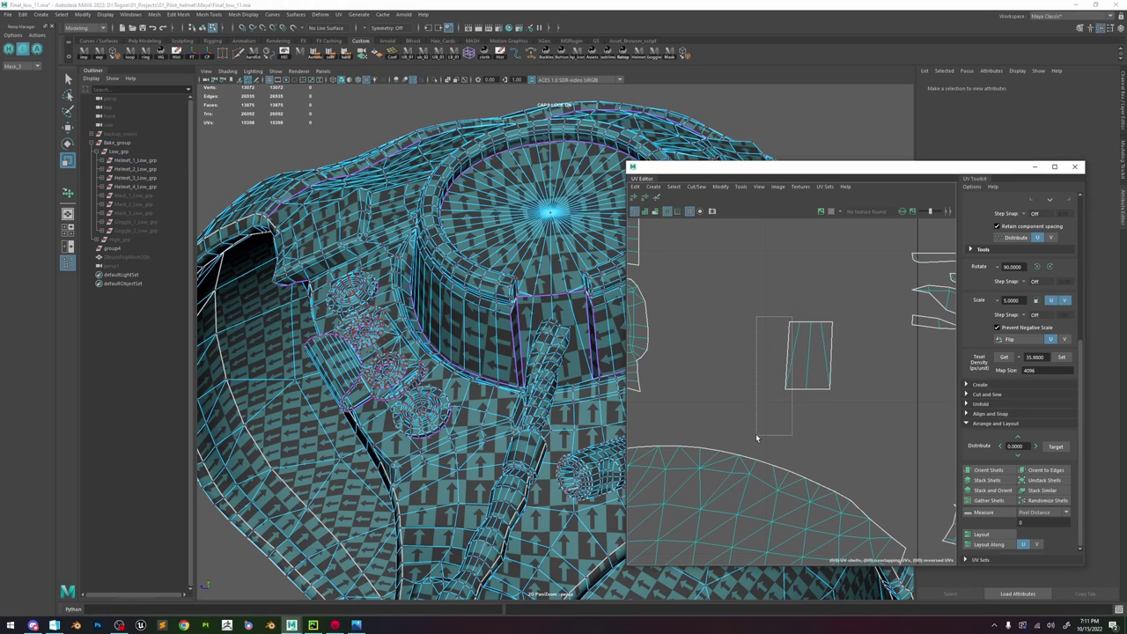
{"action": "left_click_drag", "start_coordinate": [755, 438], "coordinate": [757, 435]}
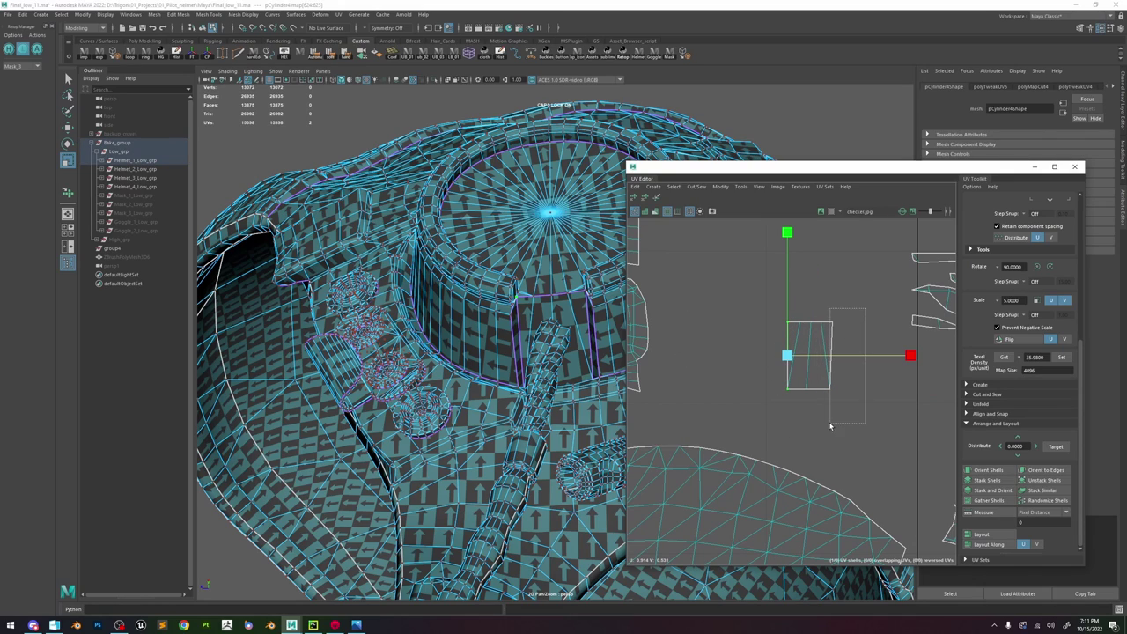
{"action": "left_click", "coordinate": [692, 371]}
{"action": "left_click_drag", "start_coordinate": [824, 308], "coordinate": [798, 362]}
- Check the squared-off shell on the ear cup and place it in the left gap, above and beside the square patch
{"action": "key", "text": "f"}
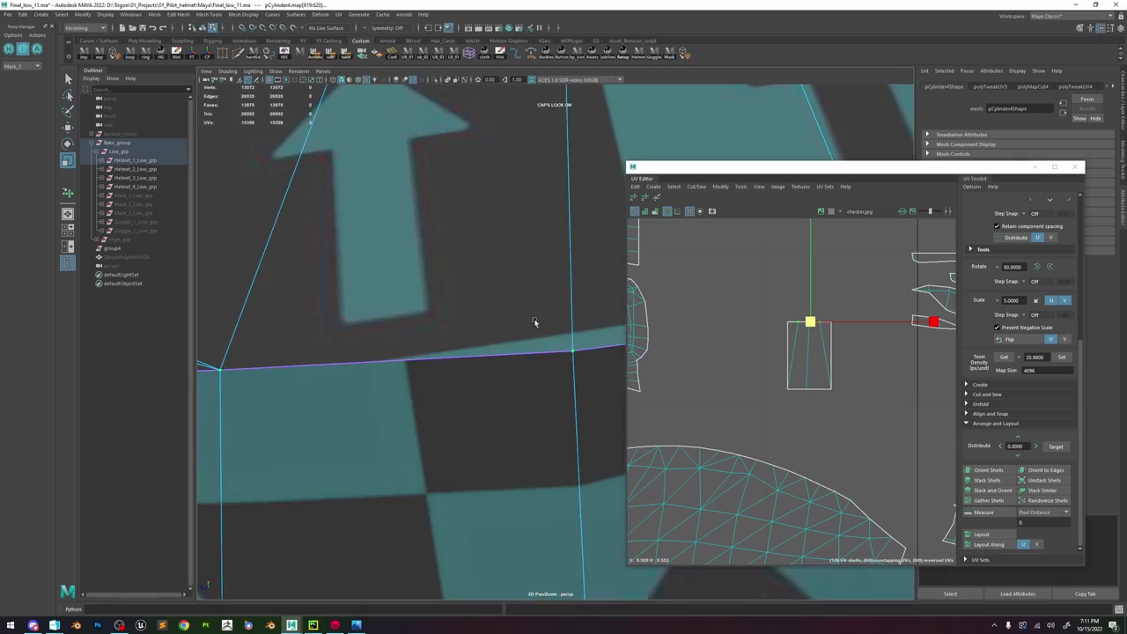
{"action": "scroll", "coordinate": [537, 322], "scroll_direction": "down", "scroll_amount": 8}
{"action": "left_click_drag", "start_coordinate": [546, 321], "coordinate": [466, 262], "text": "alt"}
{"action": "scroll", "coordinate": [808, 343], "scroll_direction": "down", "scroll_amount": 6}
{"action": "double_click", "coordinate": [808, 345]}
{"action": "key", "text": "w"}
{"action": "scroll", "coordinate": [808, 289], "scroll_direction": "down", "scroll_amount": 5}
{"action": "left_click_drag", "start_coordinate": [808, 347], "coordinate": [696, 253]}
{"action": "scroll", "coordinate": [702, 278], "scroll_direction": "up", "scroll_amount": 6}
{"action": "left_click", "coordinate": [697, 292]}
{"action": "scroll", "coordinate": [697, 293], "scroll_direction": "down", "scroll_amount": 8}
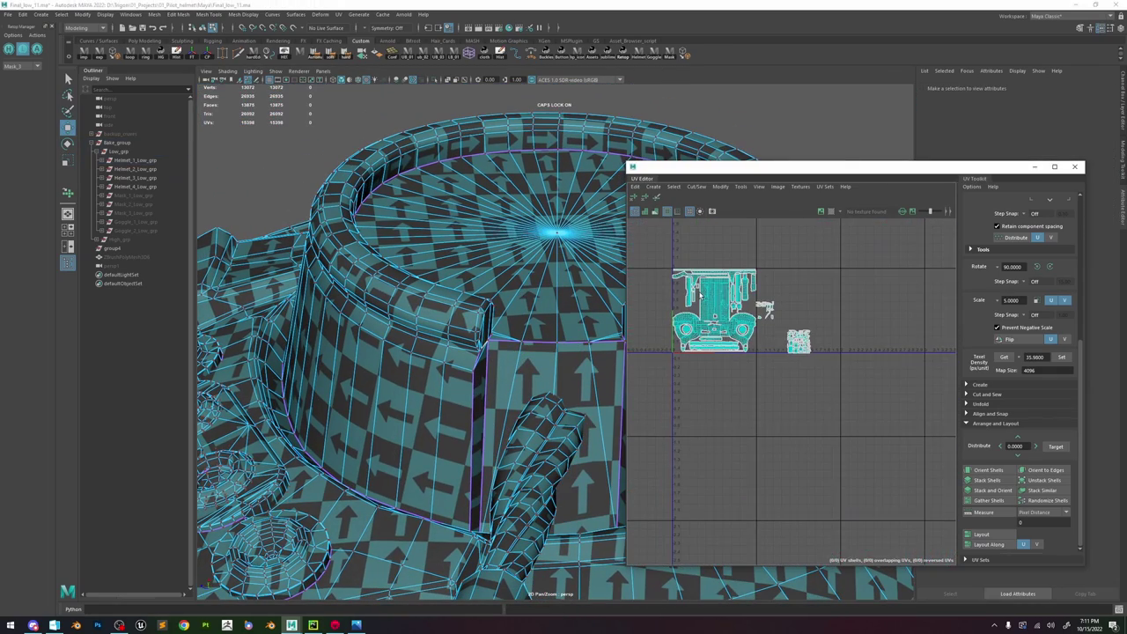
- Rotate the thin pointed shell upright, try it in the left gap beside the rectangular strip and check it on the model
{"action": "scroll", "coordinate": [808, 319], "scroll_direction": "up", "scroll_amount": 5}
{"action": "scroll", "coordinate": [763, 325], "scroll_direction": "up", "scroll_amount": 6}
{"action": "scroll", "coordinate": [763, 325], "scroll_direction": "down", "scroll_amount": 3}
{"action": "left_click", "coordinate": [879, 321]}
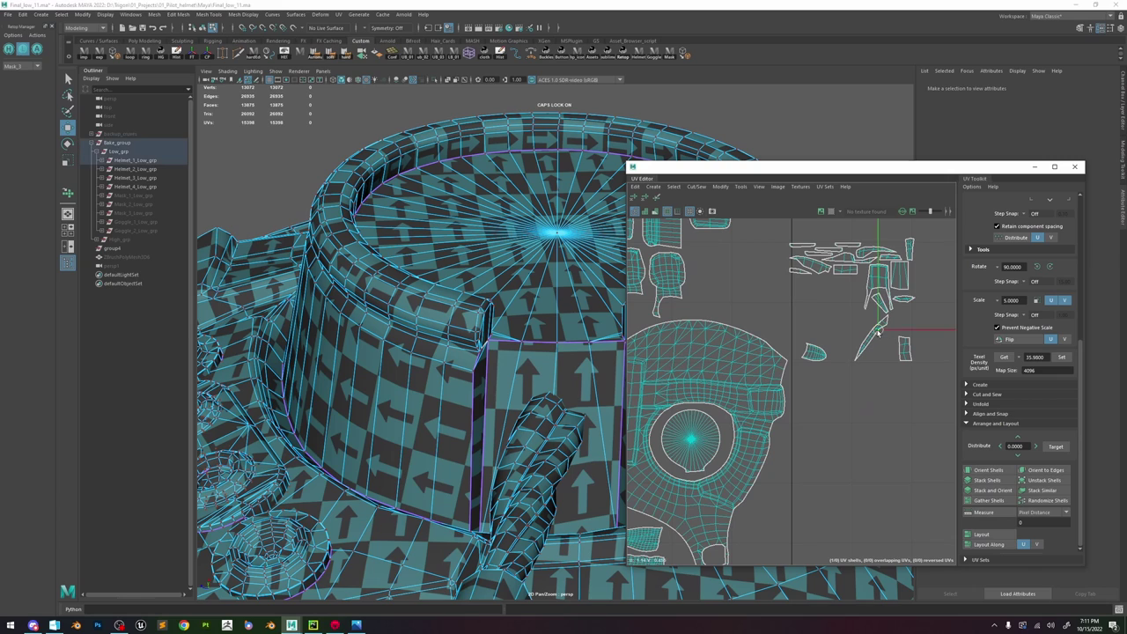
{"action": "right_click_drag", "start_coordinate": [879, 321], "coordinate": [897, 320]}
{"action": "scroll", "coordinate": [881, 325], "scroll_direction": "down", "scroll_amount": 3}
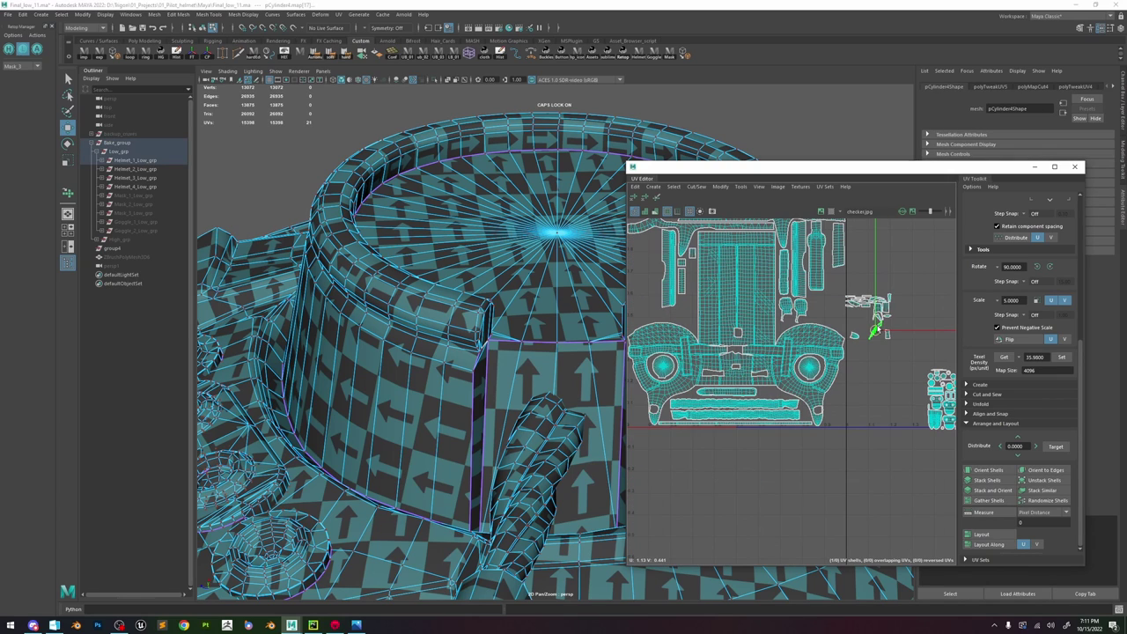
{"action": "scroll", "coordinate": [689, 269], "scroll_direction": "up", "scroll_amount": 5}
{"action": "key", "text": "e"}
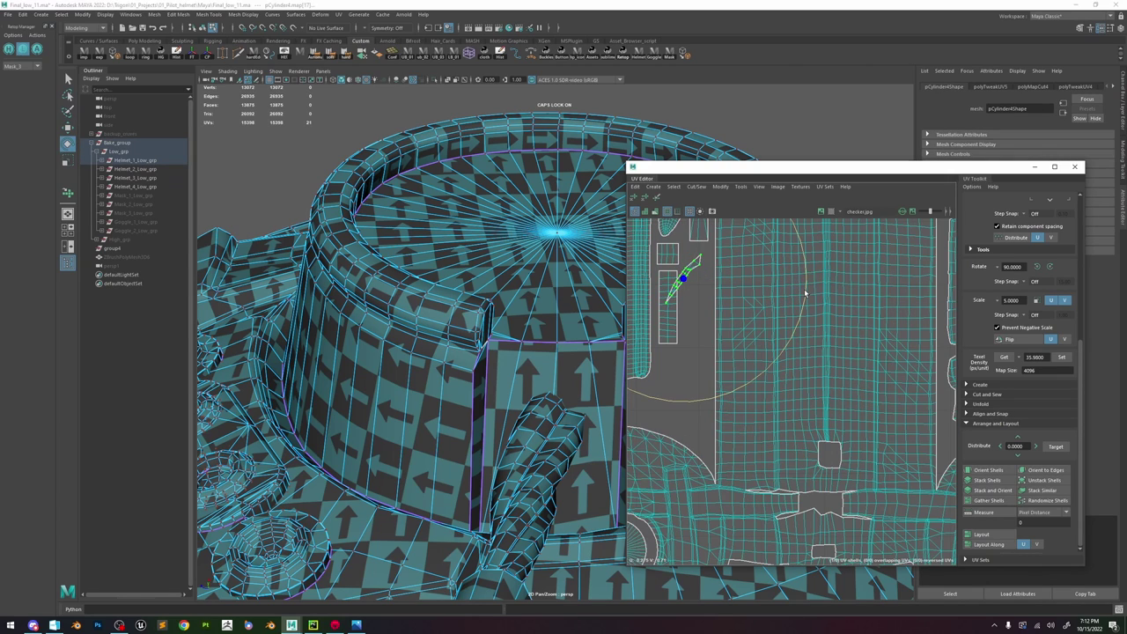
{"action": "left_click_drag", "start_coordinate": [804, 293], "coordinate": [762, 243]}
{"action": "middle_click_drag", "start_coordinate": [694, 290], "coordinate": [705, 290]}
{"action": "key", "text": "f"}
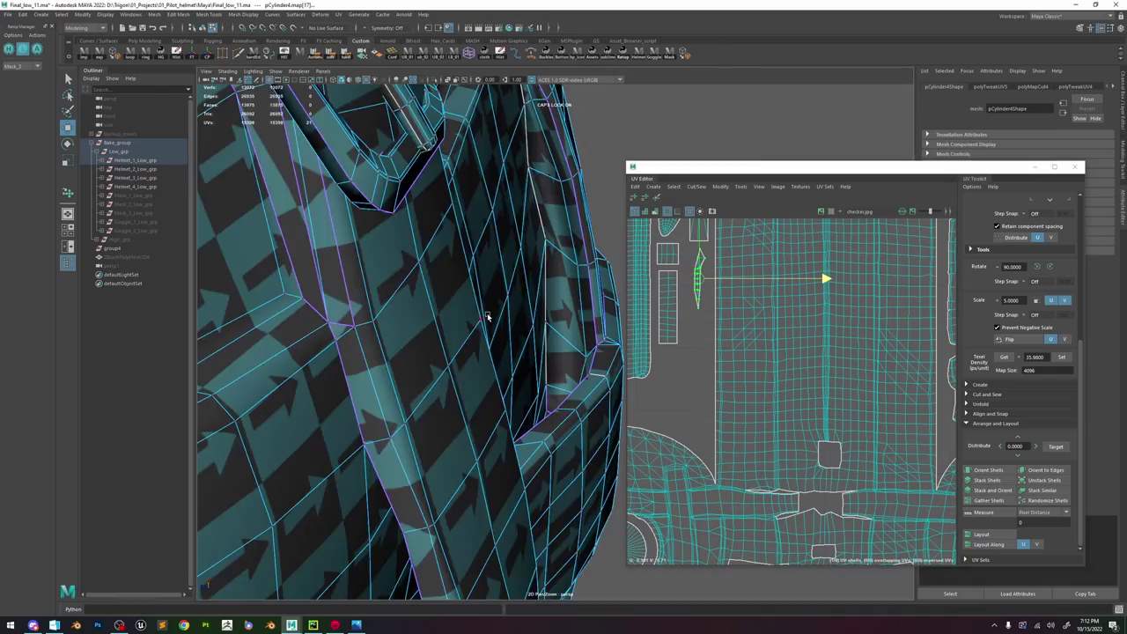
{"action": "scroll", "coordinate": [490, 319], "scroll_direction": "down", "scroll_amount": 6}
{"action": "left_click_drag", "start_coordinate": [499, 339], "coordinate": [568, 405], "text": "alt"}
{"action": "scroll", "coordinate": [567, 405], "scroll_direction": "up", "scroll_amount": 5}
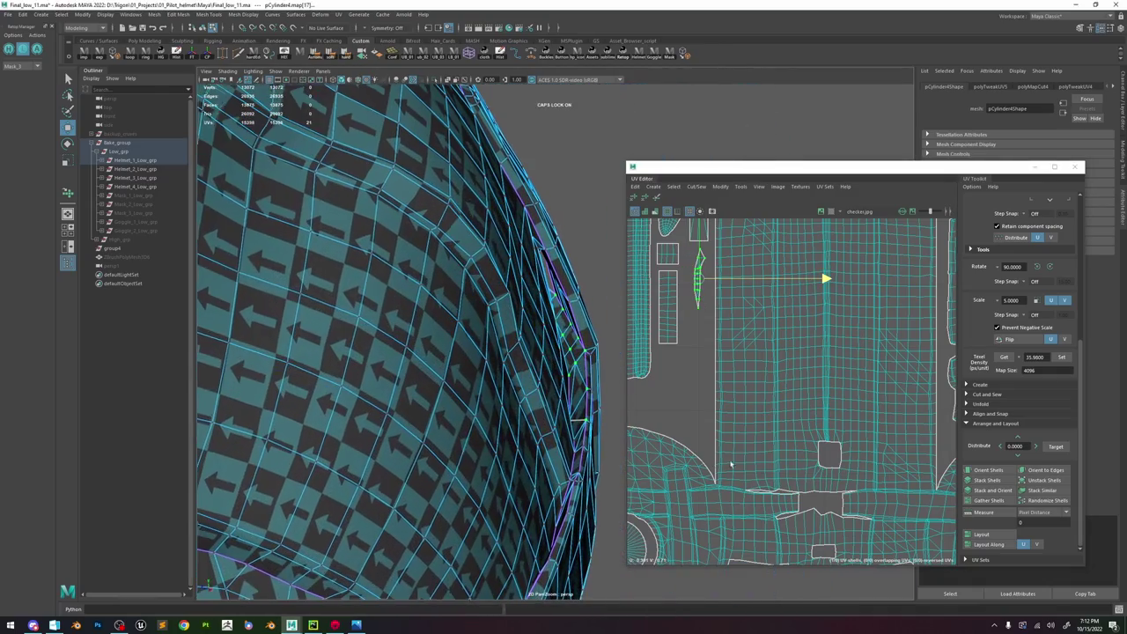
- Turn the thin pointed shell horizontal and place it below the wide strap shell on the right side of the main tile
{"action": "left_click_drag", "start_coordinate": [699, 278], "coordinate": [694, 371]}
{"action": "key", "text": "e"}
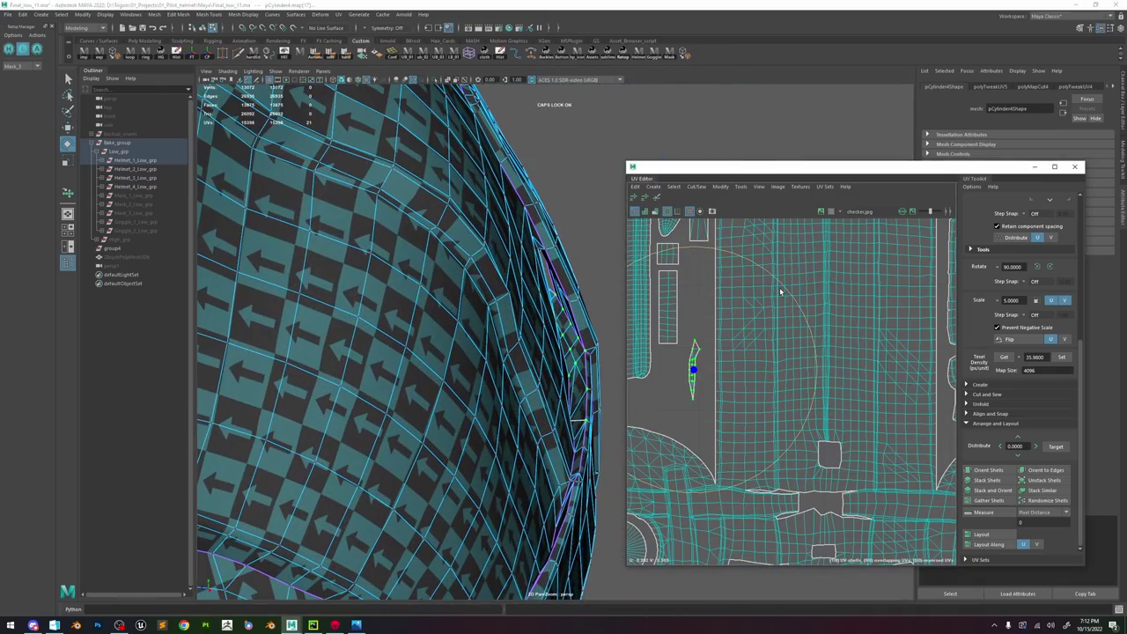
{"action": "left_click_drag", "start_coordinate": [780, 294], "coordinate": [793, 436]}
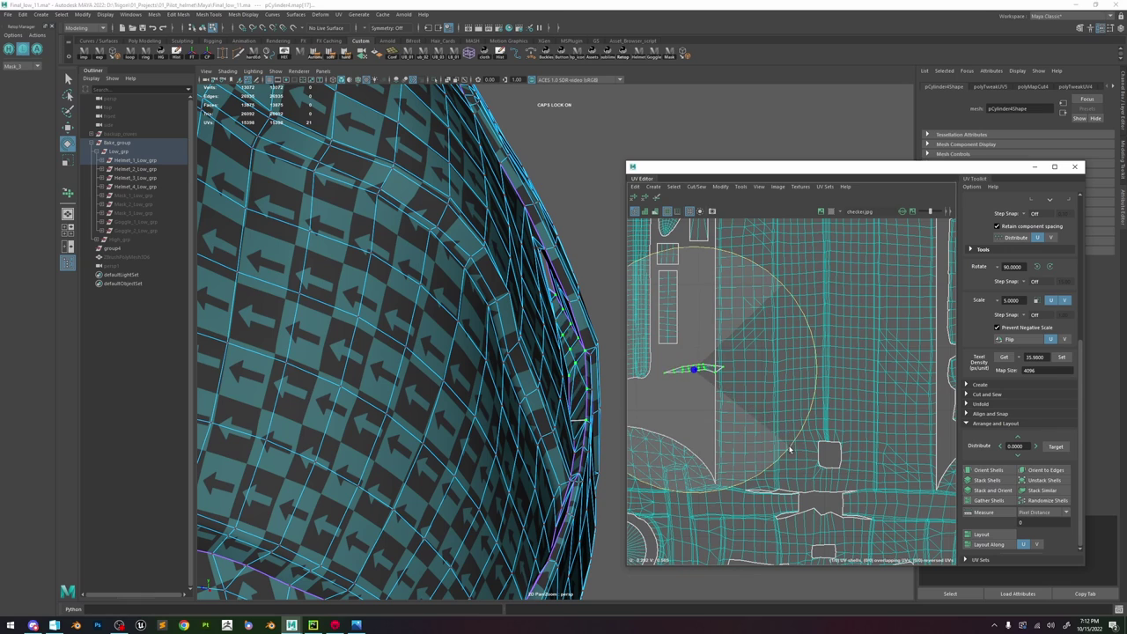
{"action": "scroll", "coordinate": [786, 460], "scroll_direction": "down", "scroll_amount": 4}
{"action": "key", "text": "w"}
{"action": "left_click_drag", "start_coordinate": [709, 376], "coordinate": [917, 366]}
{"action": "scroll", "coordinate": [917, 366], "scroll_direction": "down", "scroll_amount": 4}
{"action": "middle_click_drag", "start_coordinate": [933, 375], "coordinate": [812, 363], "text": "alt"}
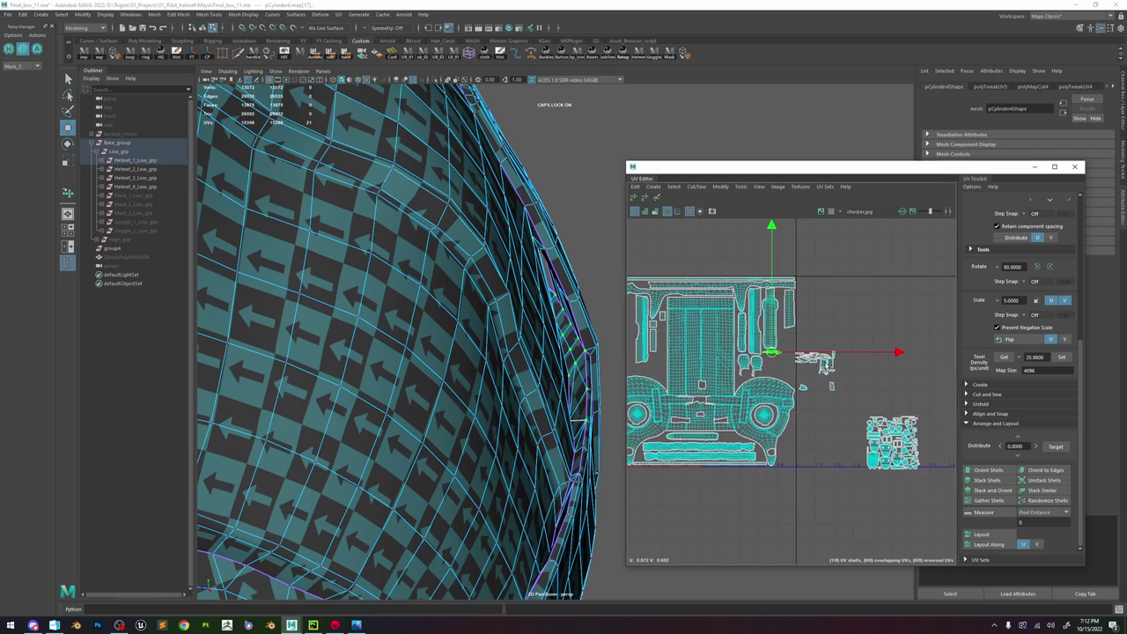
- Rotate the two-pronged shell onto its side and place it below the upright strip at the main tile's right border
{"action": "scroll", "coordinate": [811, 363], "scroll_direction": "up", "scroll_amount": 8}
{"action": "mouse_move", "coordinate": [512, 342]}
{"action": "left_mouse_down", "text": "alt"}
{"action": "mouse_move", "coordinate": [563, 343]}
{"action": "mouse_move", "coordinate": [506, 334]}
{"action": "left_mouse_up", "text": "alt"}
{"action": "key", "text": "e"}
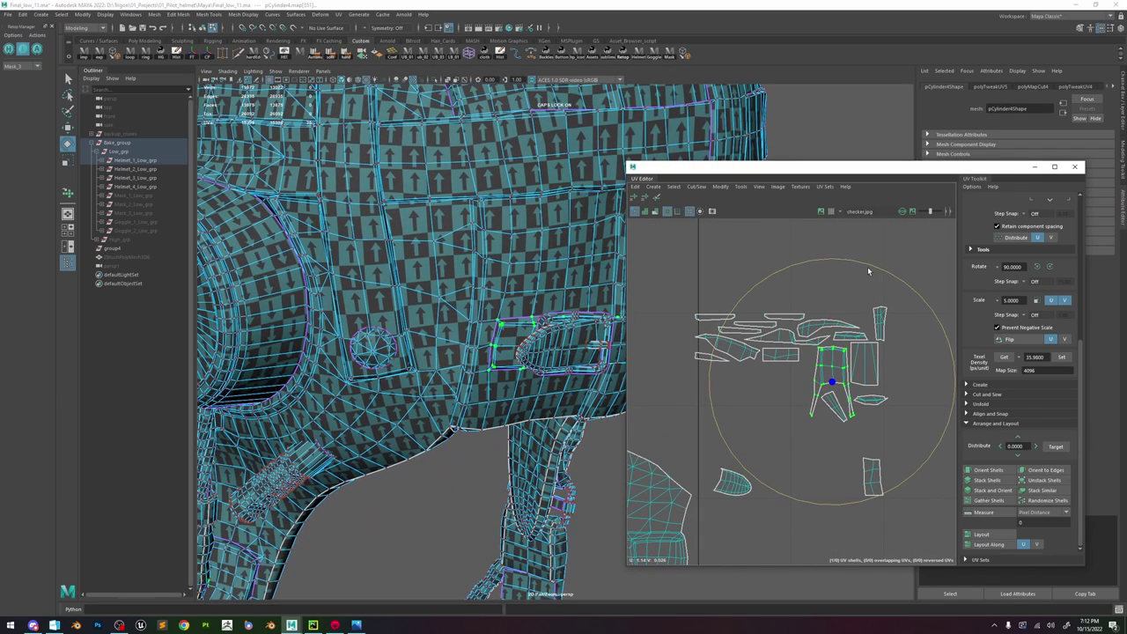
{"action": "left_click_drag", "start_coordinate": [868, 268], "coordinate": [725, 345]}
{"action": "scroll", "coordinate": [783, 361], "scroll_direction": "down", "scroll_amount": 4}
{"action": "key", "text": "w"}
{"action": "left_click_drag", "start_coordinate": [803, 370], "coordinate": [729, 303]}
- Move the larger tapered rectangular shell from the side cluster into the open space of the main tile
{"action": "left_click", "coordinate": [824, 372]}
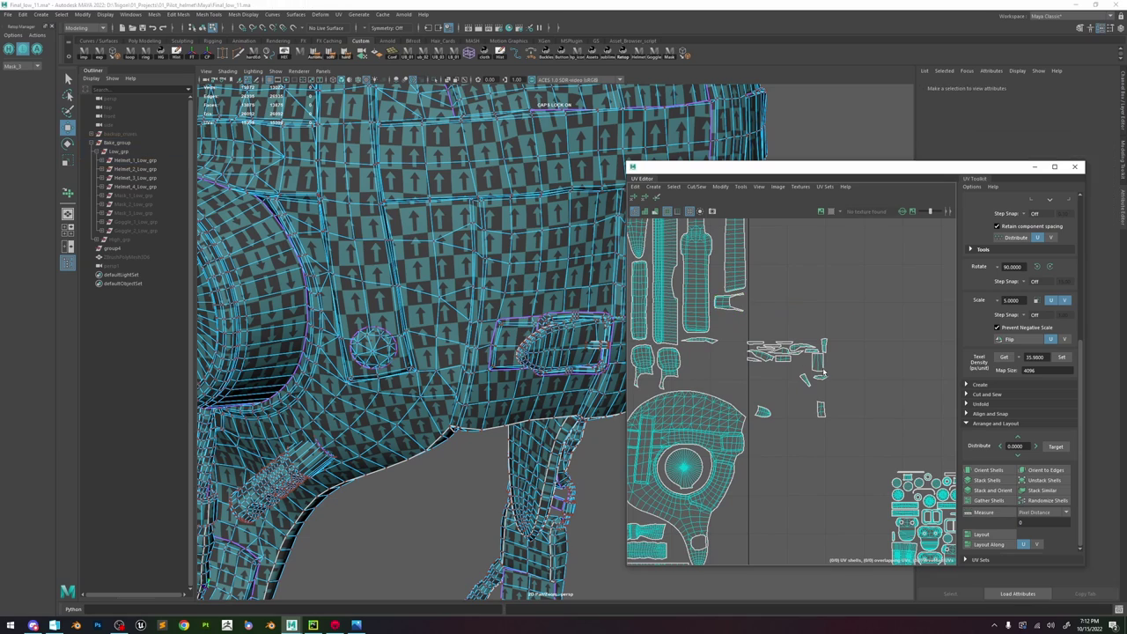
{"action": "left_click", "coordinate": [820, 366]}
{"action": "left_click_drag", "start_coordinate": [818, 359], "coordinate": [715, 364]}
{"action": "scroll", "coordinate": [716, 361], "scroll_direction": "up", "scroll_amount": 6}
- Try to straighten the whole tapered shell with Straighten UVs, using reduced angles of 20 and 10
{"action": "right_click_drag", "start_coordinate": [716, 361], "coordinate": [788, 286], "text": "shift"}
{"action": "key", "text": "ctrl+z"}
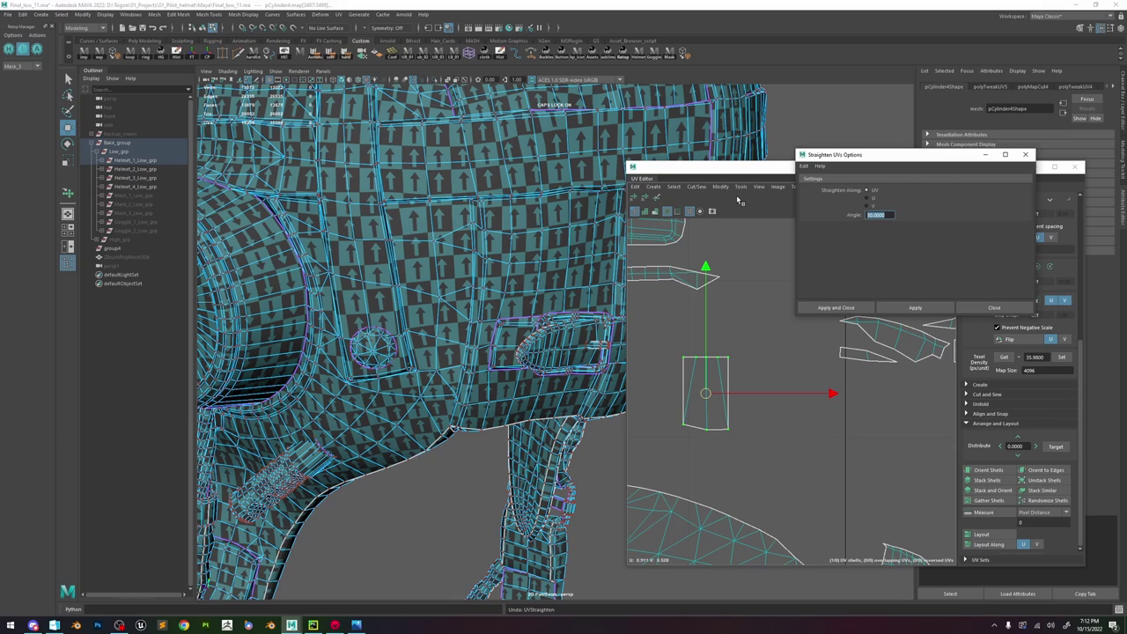
{"action": "left_click", "coordinate": [907, 311]}
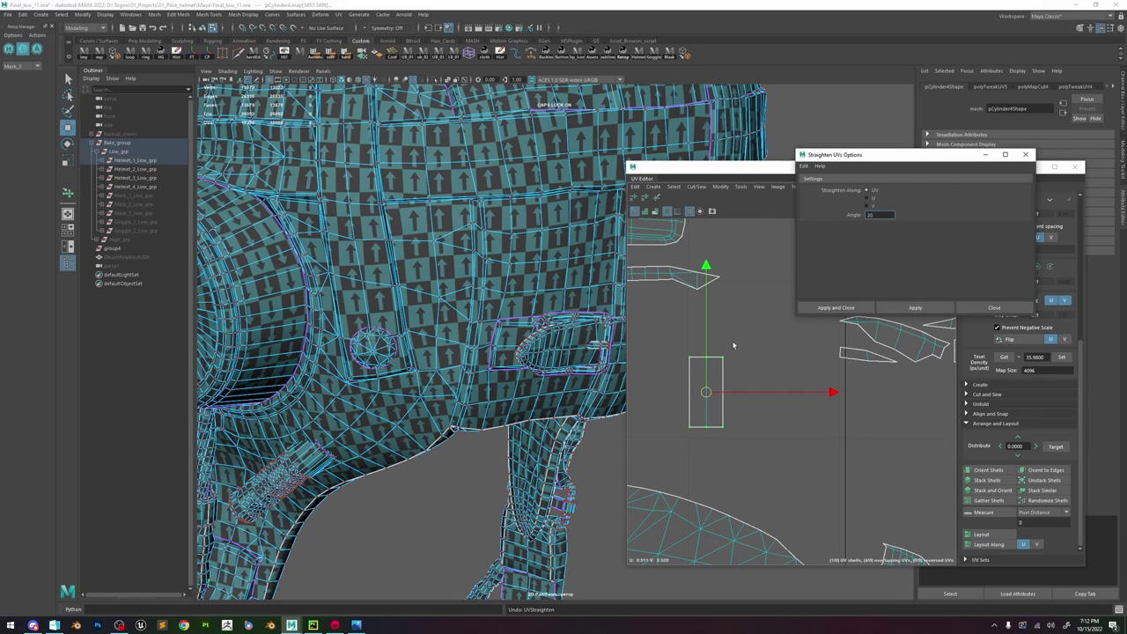
{"action": "right_click_drag", "start_coordinate": [745, 333], "coordinate": [806, 269], "text": "shift"}
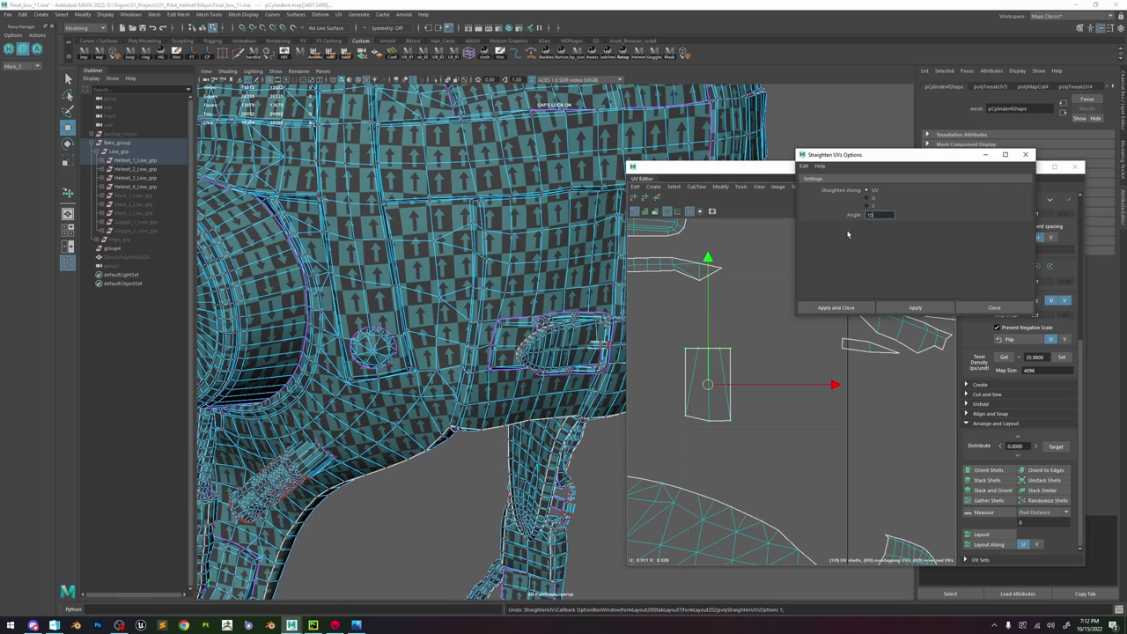
{"action": "middle_click_drag", "start_coordinate": [742, 338], "coordinate": [744, 332], "text": "alt"}
{"action": "key", "text": "ctrl+z"}
- Straighten the tapered shell's upper, lower and side edge UVs separately so the shell becomes a rectangle
{"action": "left_click_drag", "start_coordinate": [747, 330], "coordinate": [672, 358]}
{"action": "right_click_drag", "start_coordinate": [712, 300], "coordinate": [714, 282], "text": "shift"}
{"action": "left_click_drag", "start_coordinate": [754, 396], "coordinate": [660, 428]}
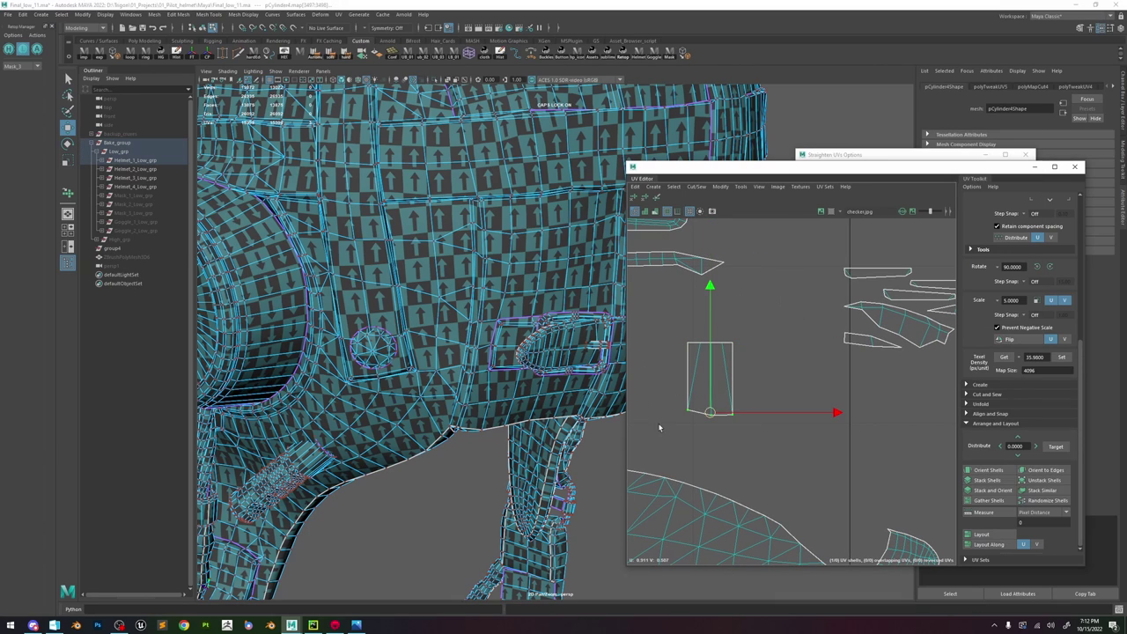
{"action": "key", "text": "w"}
{"action": "left_click_drag", "start_coordinate": [752, 429], "coordinate": [720, 331]}
{"action": "right_click_drag", "start_coordinate": [754, 353], "coordinate": [859, 315], "text": "shift"}
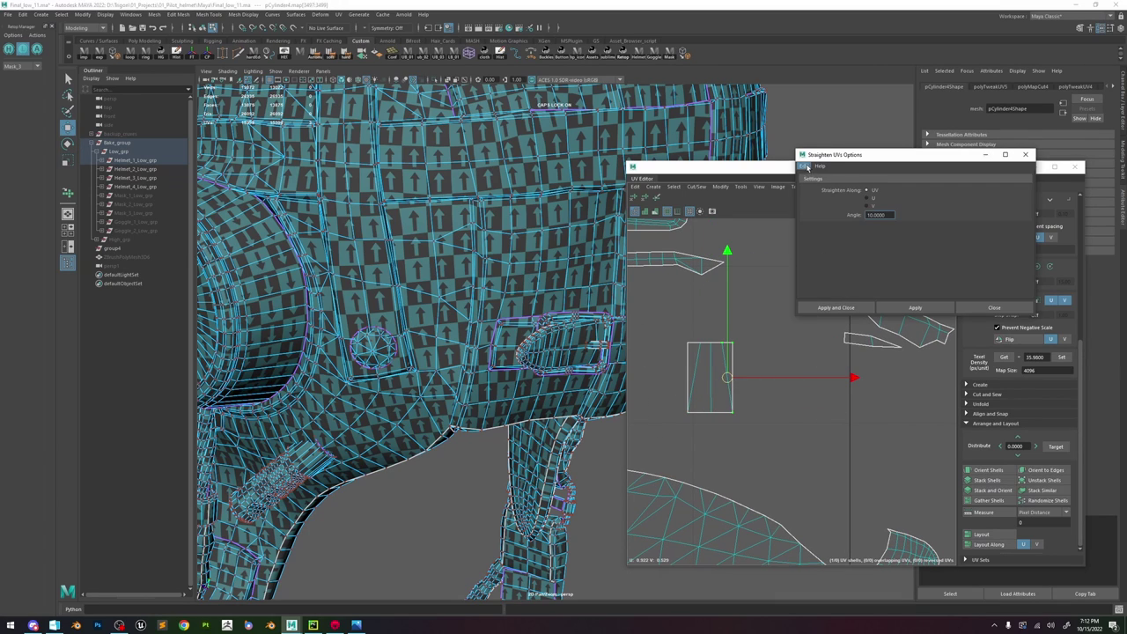
- Reset the Straighten UVs options to their defaults and close the dialog
{"action": "left_click", "coordinate": [804, 167]}
{"action": "left_click", "coordinate": [822, 186]}
{"action": "left_click", "coordinate": [1025, 154]}
- Place the straightened rectangular shell in the upper gap between the wide strap shell and the strip at the tile's right border
{"action": "scroll", "coordinate": [710, 380], "scroll_direction": "down", "scroll_amount": 5}
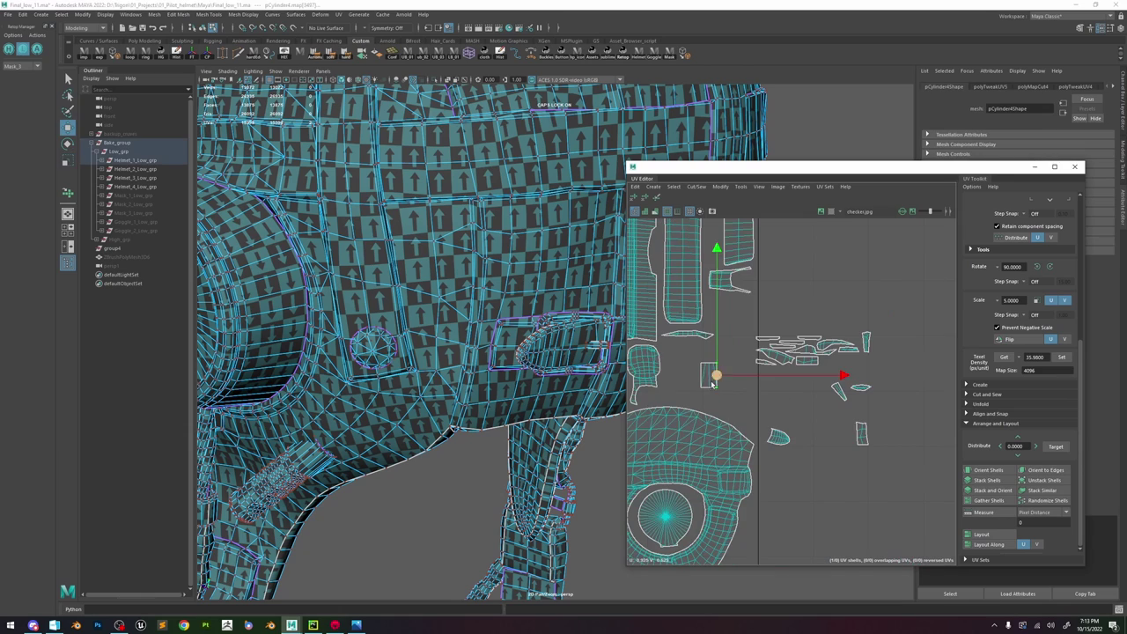
{"action": "left_click_drag", "start_coordinate": [711, 382], "coordinate": [712, 281]}
{"action": "scroll", "coordinate": [711, 264], "scroll_direction": "up", "scroll_amount": 3}
{"action": "scroll", "coordinate": [843, 380], "scroll_direction": "down", "scroll_amount": 6}
{"action": "scroll", "coordinate": [799, 442], "scroll_direction": "up", "scroll_amount": 4}
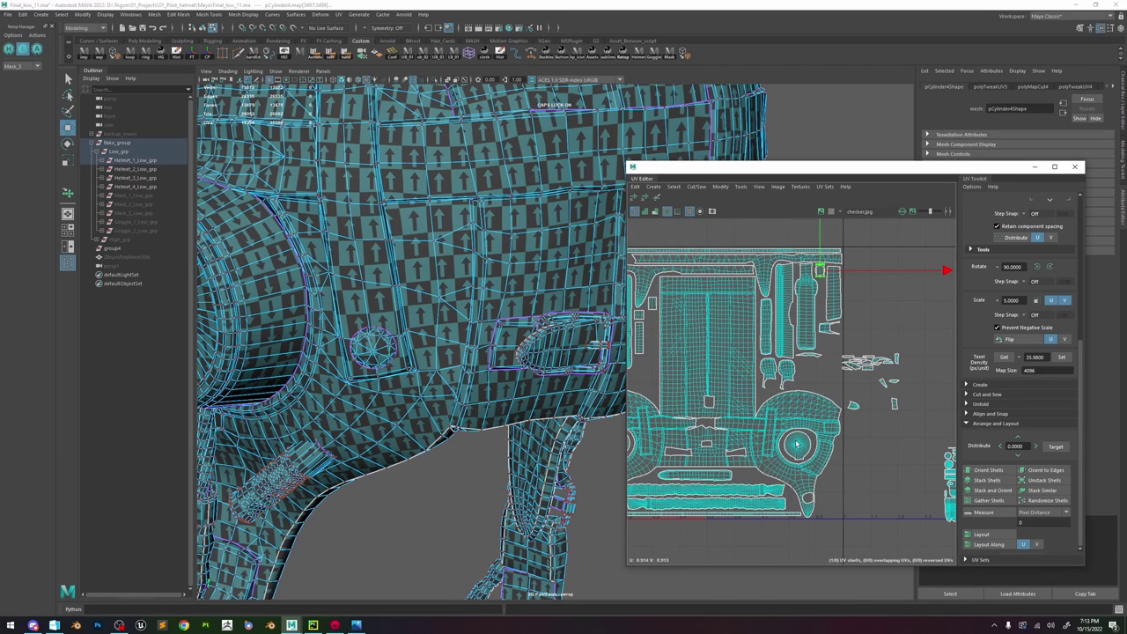
- Select the four groups Helmet_1_Low_grp to Helmet_4_Low_grp to show all their UV shells together
{"action": "scroll", "coordinate": [805, 427], "scroll_direction": "down", "scroll_amount": 3}
{"action": "middle_click_drag", "start_coordinate": [802, 430], "coordinate": [808, 384], "text": "alt"}
{"action": "left_click", "coordinate": [123, 186]}
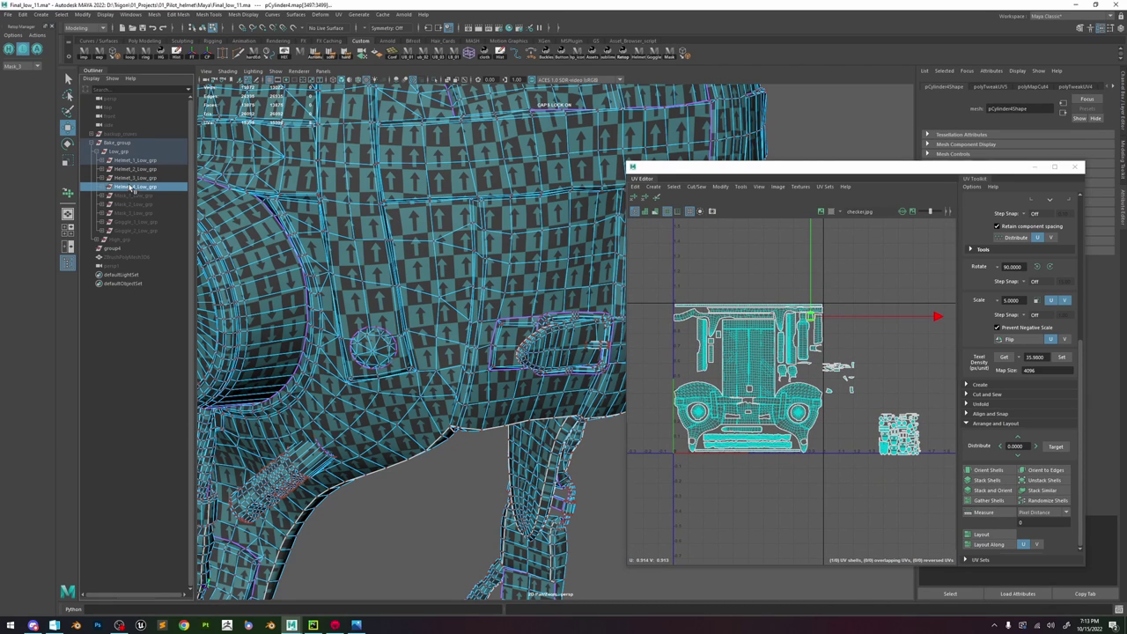
{"action": "left_click", "coordinate": [134, 161], "text": "shift"}
- Move the small loose rectangular shell and the pointed notched shell into the gap below the forked shell inside the tile's right border
{"action": "scroll", "coordinate": [831, 377], "scroll_direction": "up", "scroll_amount": 4}
{"action": "left_click", "coordinate": [831, 376]}
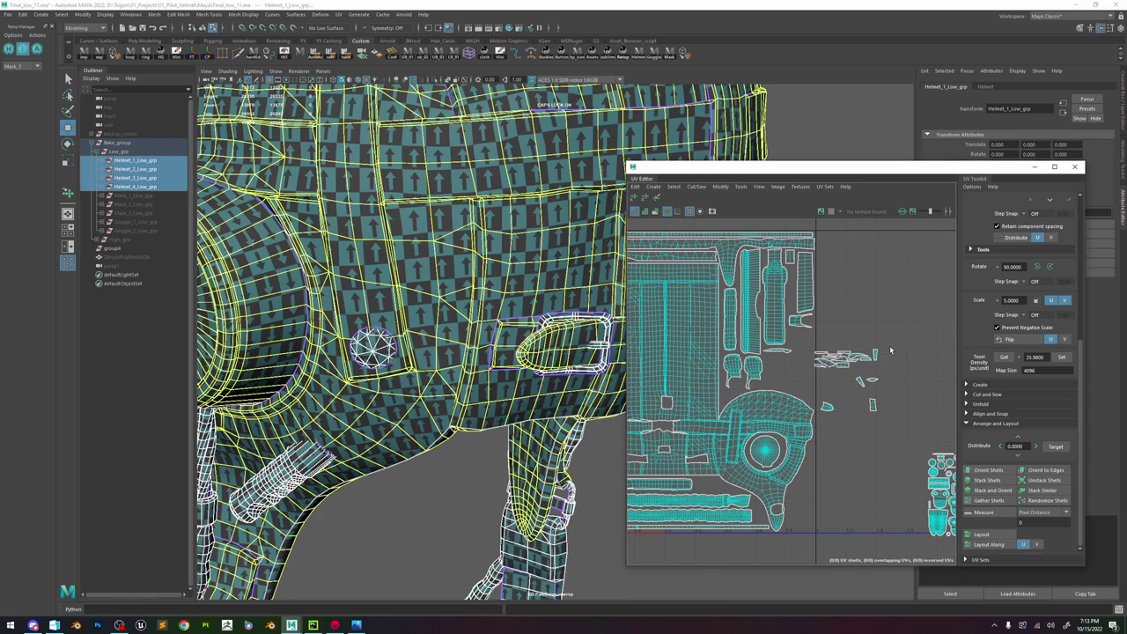
{"action": "scroll", "coordinate": [850, 361], "scroll_direction": "up", "scroll_amount": 3}
{"action": "left_click", "coordinate": [848, 360]}
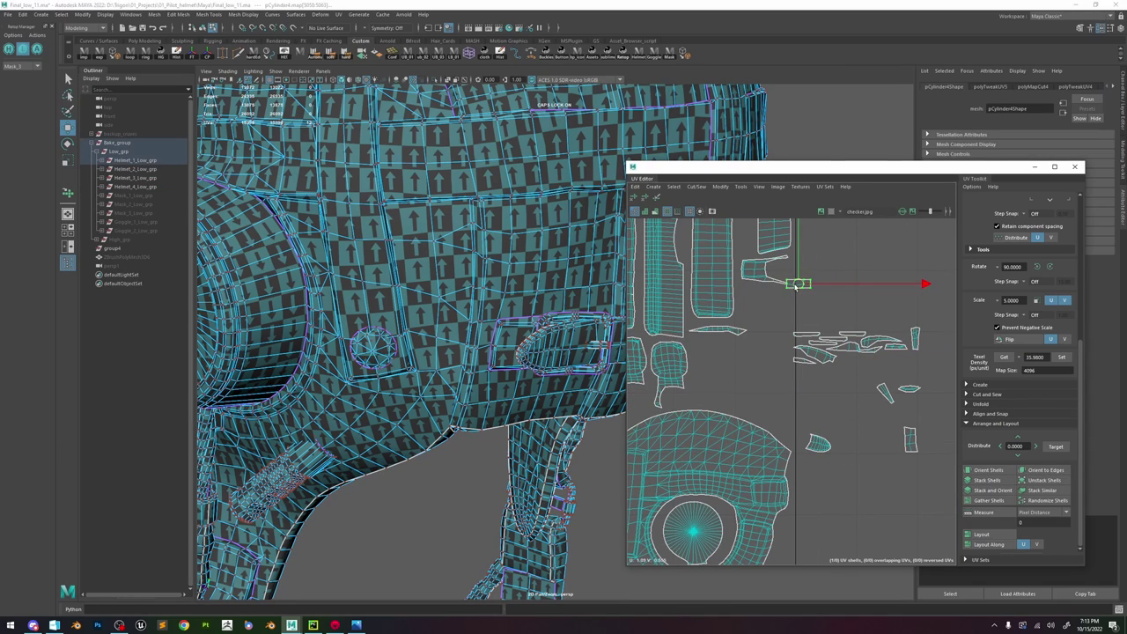
{"action": "left_click", "coordinate": [826, 360]}
{"action": "key", "text": "e"}
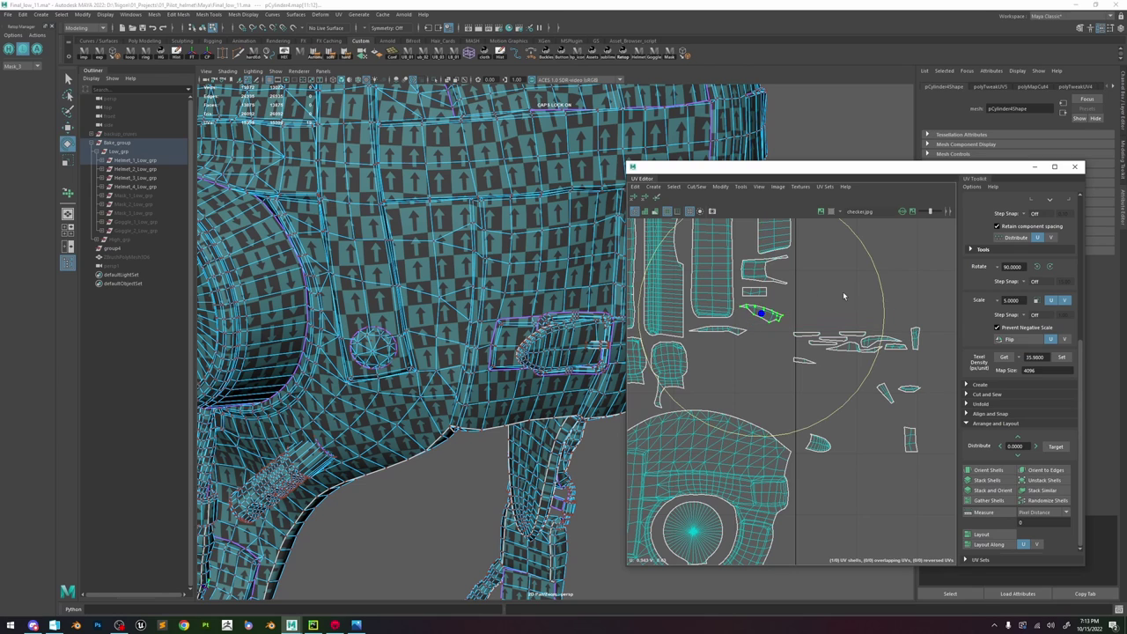
- Examine where the pointed notched shell sits on the helmet model
{"action": "left_click", "coordinate": [868, 271]}
{"action": "scroll", "coordinate": [578, 354], "scroll_direction": "down", "scroll_amount": 10}
{"action": "left_click_drag", "start_coordinate": [578, 354], "coordinate": [502, 358], "text": "alt"}
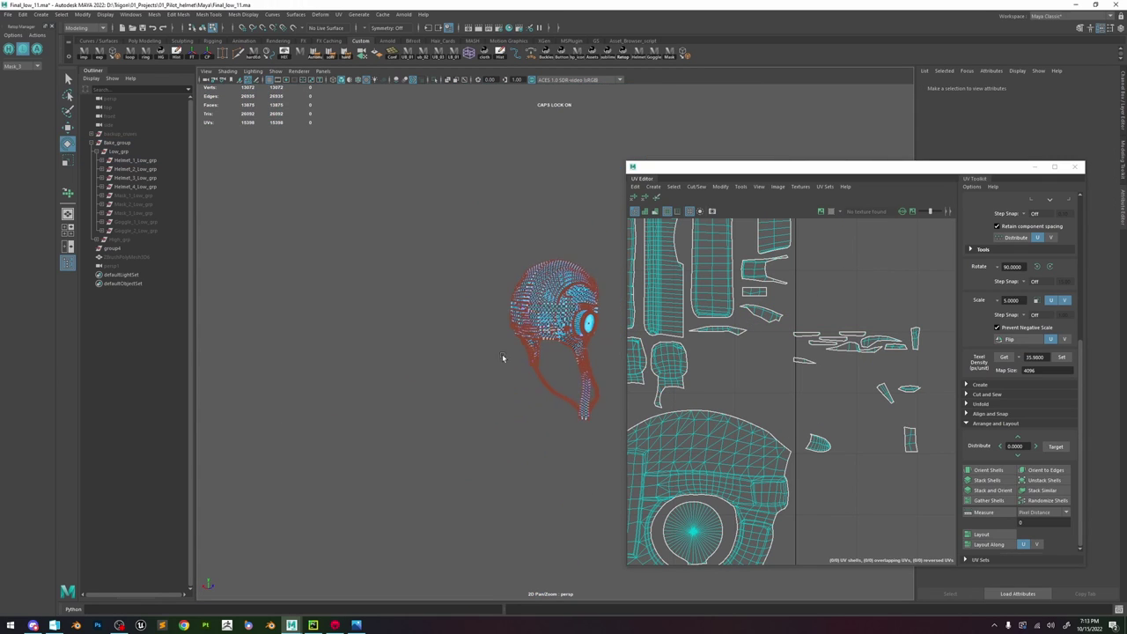
{"action": "scroll", "coordinate": [502, 357], "scroll_direction": "up", "scroll_amount": 5}
{"action": "left_click", "coordinate": [771, 322]}
{"action": "left_click", "coordinate": [770, 324]}
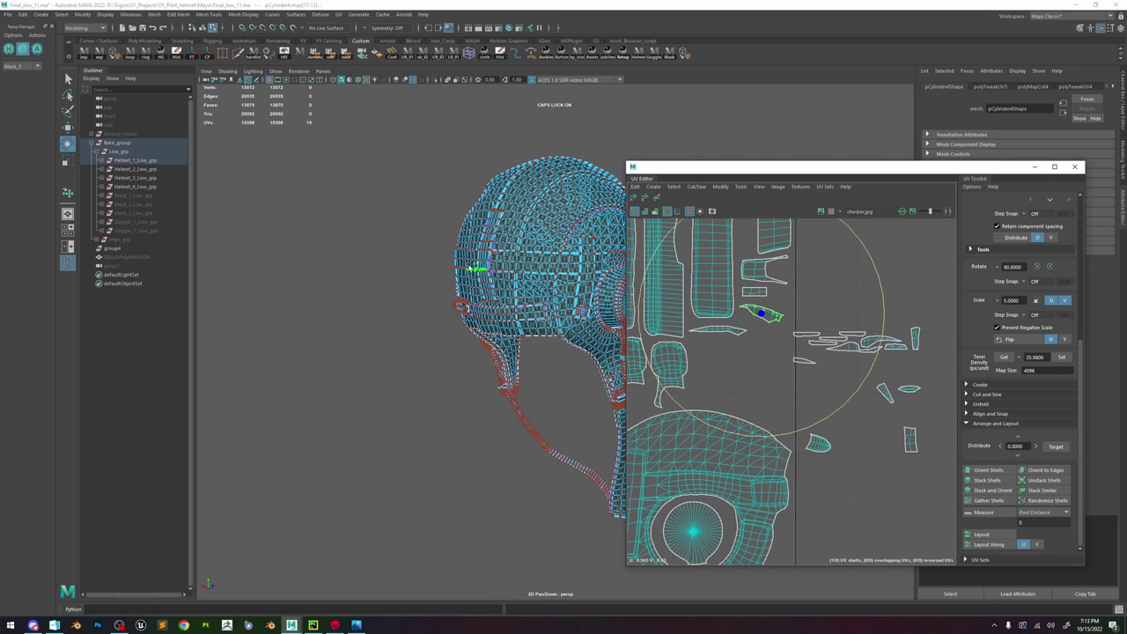
{"action": "key", "text": "f"}
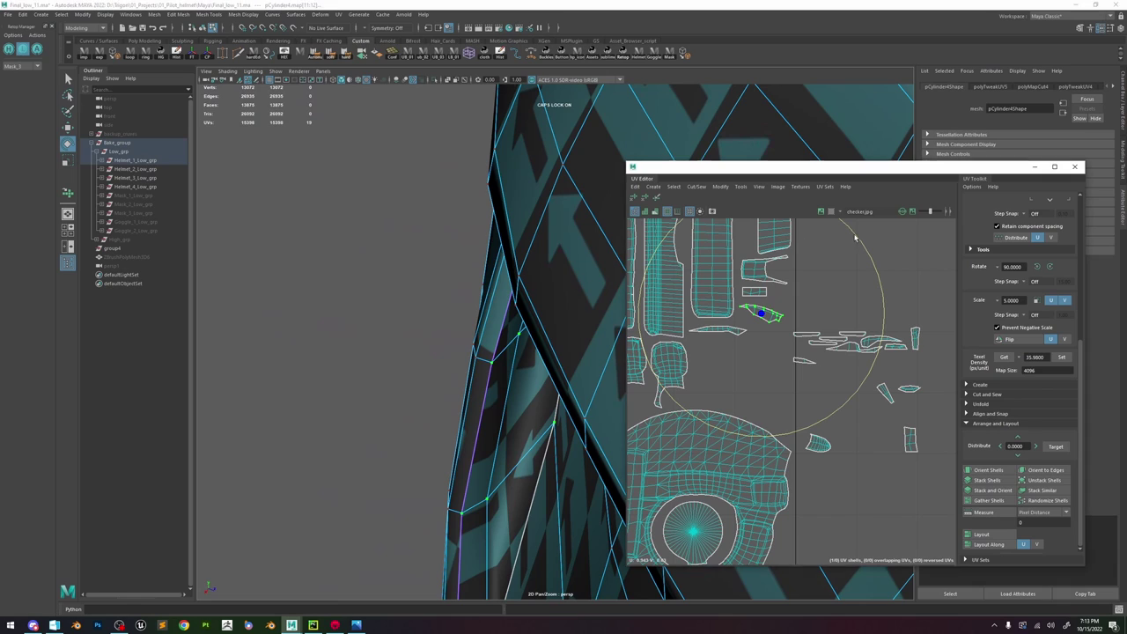
- Rotate the pointed notched shell to lie nearly level and fit it directly below the small rectangular shell
{"action": "left_click_drag", "start_coordinate": [793, 246], "coordinate": [722, 388]}
{"action": "key", "text": "w"}
{"action": "left_click_drag", "start_coordinate": [762, 316], "coordinate": [772, 307]}
- Locate the small rounded loose shell on the model and rotate it to suit its orientation there
{"action": "scroll", "coordinate": [772, 308], "scroll_direction": "down", "scroll_amount": 5}
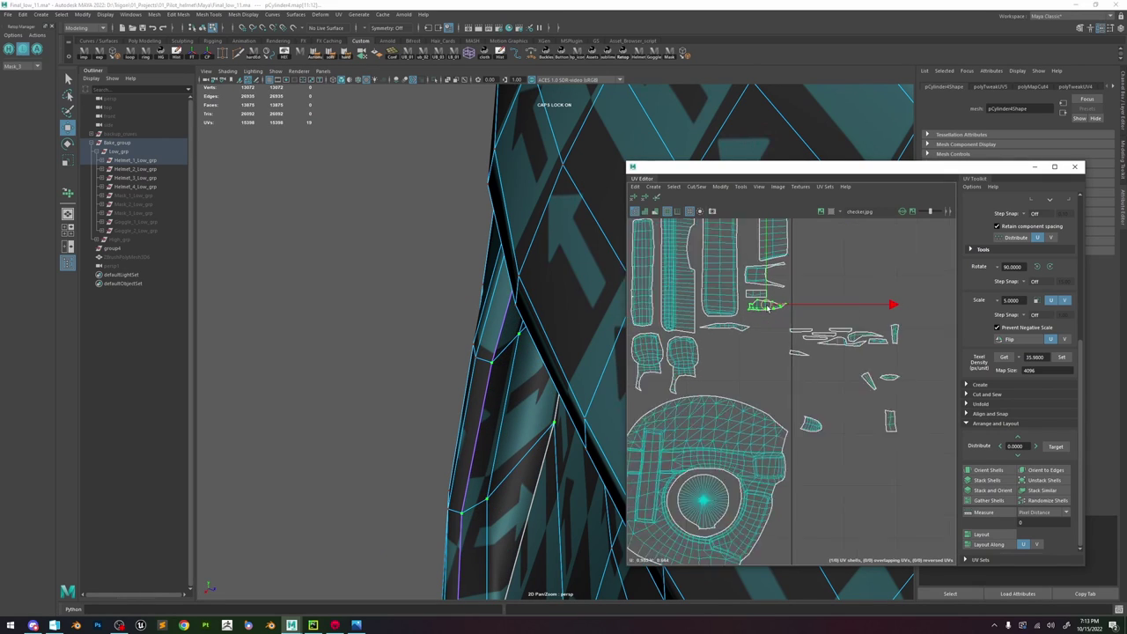
{"action": "scroll", "coordinate": [783, 317], "scroll_direction": "up", "scroll_amount": 2}
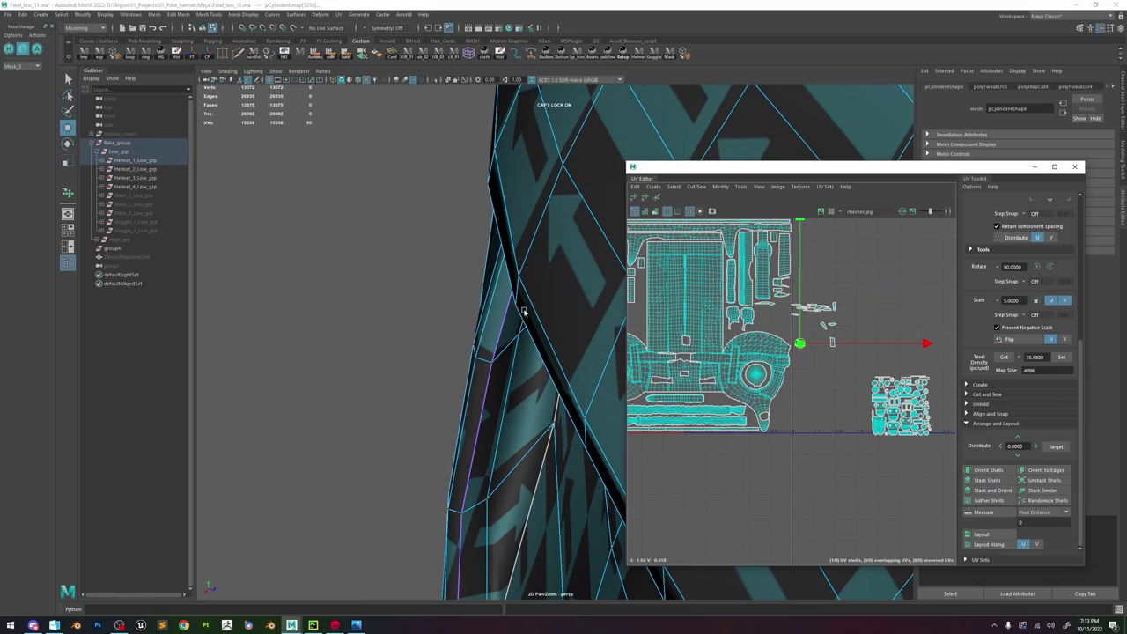
{"action": "scroll", "coordinate": [524, 312], "scroll_direction": "down", "scroll_amount": 10}
{"action": "left_click_drag", "start_coordinate": [524, 312], "coordinate": [589, 452], "text": "alt"}
{"action": "scroll", "coordinate": [563, 324], "scroll_direction": "up", "scroll_amount": 6}
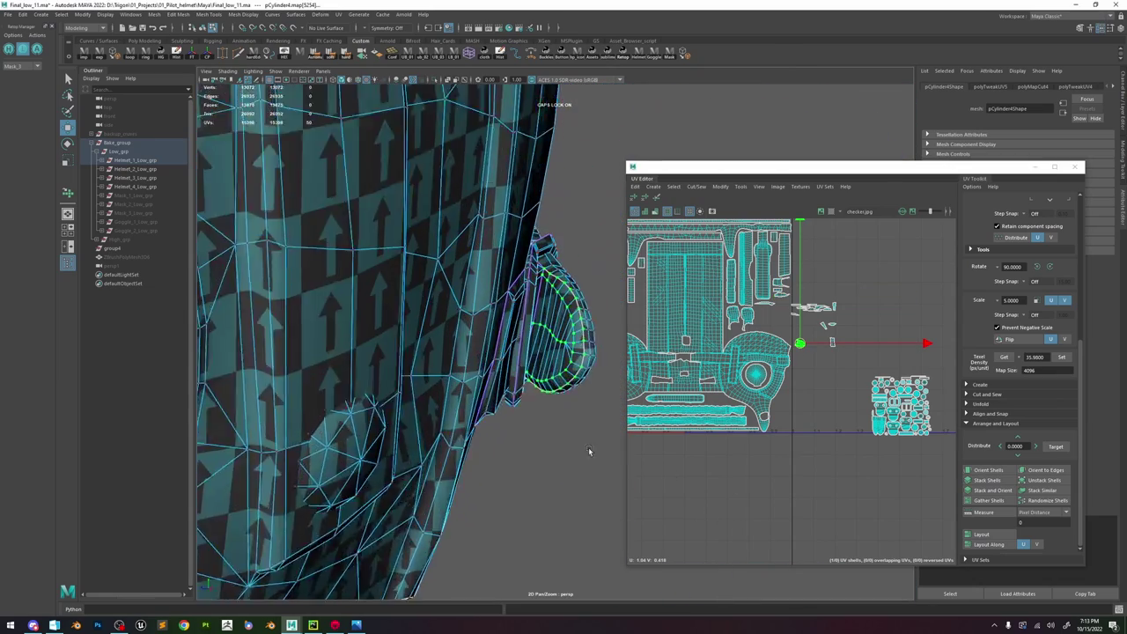
{"action": "scroll", "coordinate": [589, 452], "scroll_direction": "up", "scroll_amount": 2}
{"action": "key", "text": "e"}
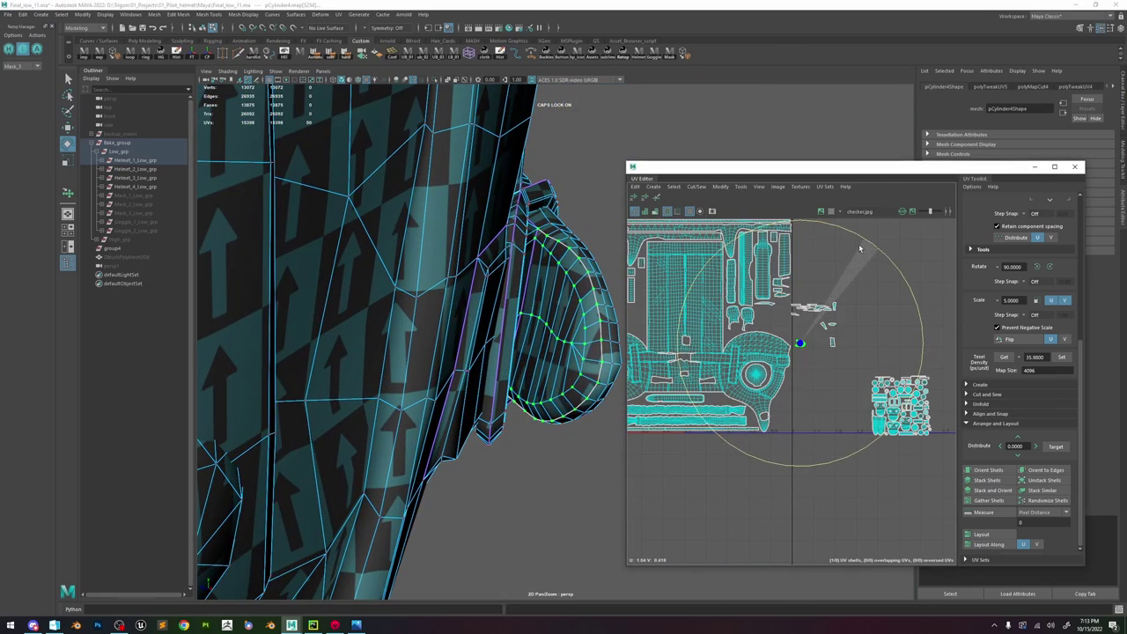
{"action": "scroll", "coordinate": [796, 308], "scroll_direction": "up", "scroll_amount": 3}
- Move the small rounded shell into the gap below the pointed notched shell inside the tile's right border
{"action": "key", "text": "w"}
{"action": "left_click_drag", "start_coordinate": [803, 379], "coordinate": [763, 301]}
{"action": "key", "text": "e"}
{"action": "key", "text": "w"}
{"action": "scroll", "coordinate": [765, 305], "scroll_direction": "down", "scroll_amount": 4}
{"action": "scroll", "coordinate": [766, 303], "scroll_direction": "up", "scroll_amount": 3}
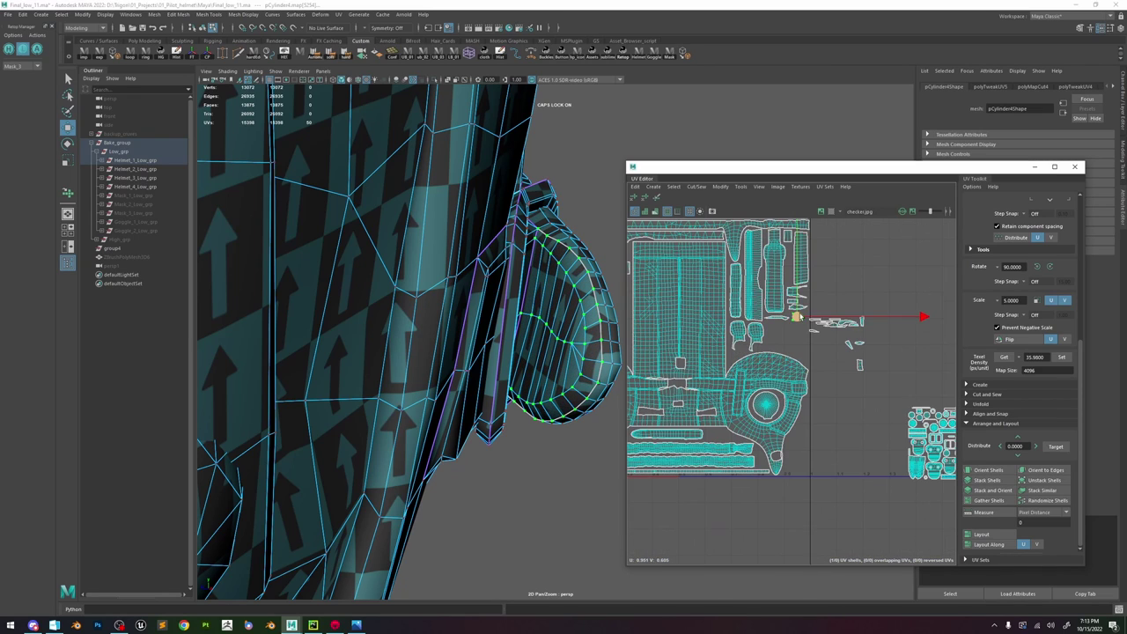
- Check the tiny wedge-shaped sliver shell on the model and place it below the long sliver under the wide strap shell
{"action": "left_click", "coordinate": [813, 332]}
{"action": "key", "text": "f"}
{"action": "scroll", "coordinate": [487, 328], "scroll_direction": "down", "scroll_amount": 5}
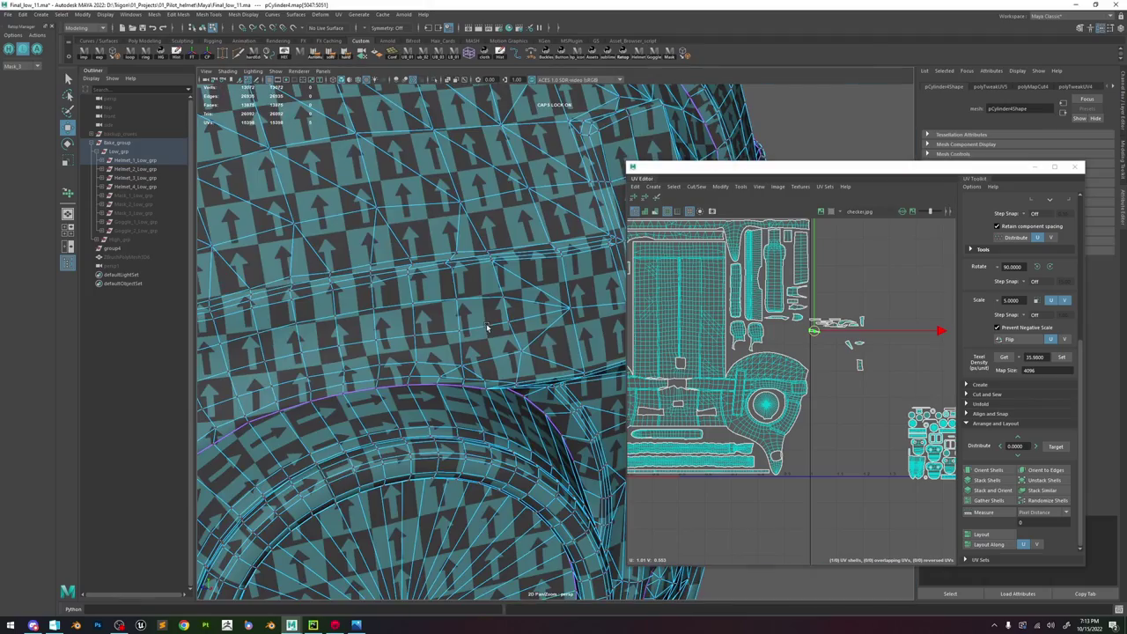
{"action": "scroll", "coordinate": [511, 334], "scroll_direction": "down", "scroll_amount": 5}
{"action": "left_click_drag", "start_coordinate": [513, 334], "coordinate": [360, 329], "text": "alt"}
{"action": "right_click_drag", "start_coordinate": [360, 329], "coordinate": [841, 390], "text": "alt"}
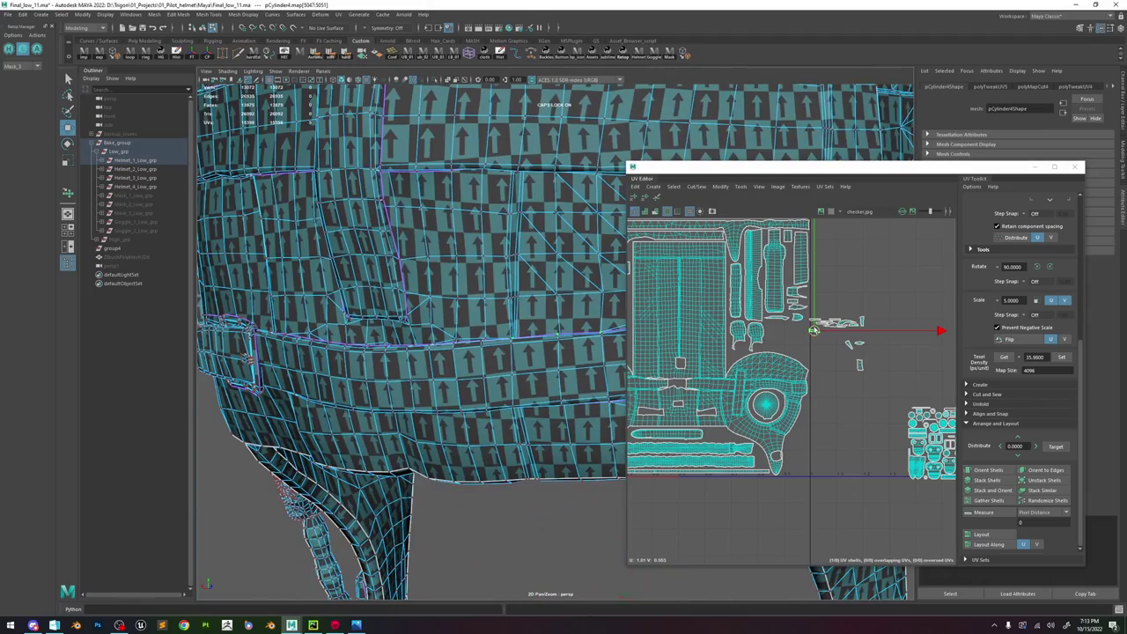
{"action": "left_click", "coordinate": [795, 288]}
{"action": "scroll", "coordinate": [789, 284], "scroll_direction": "up", "scroll_amount": 3}
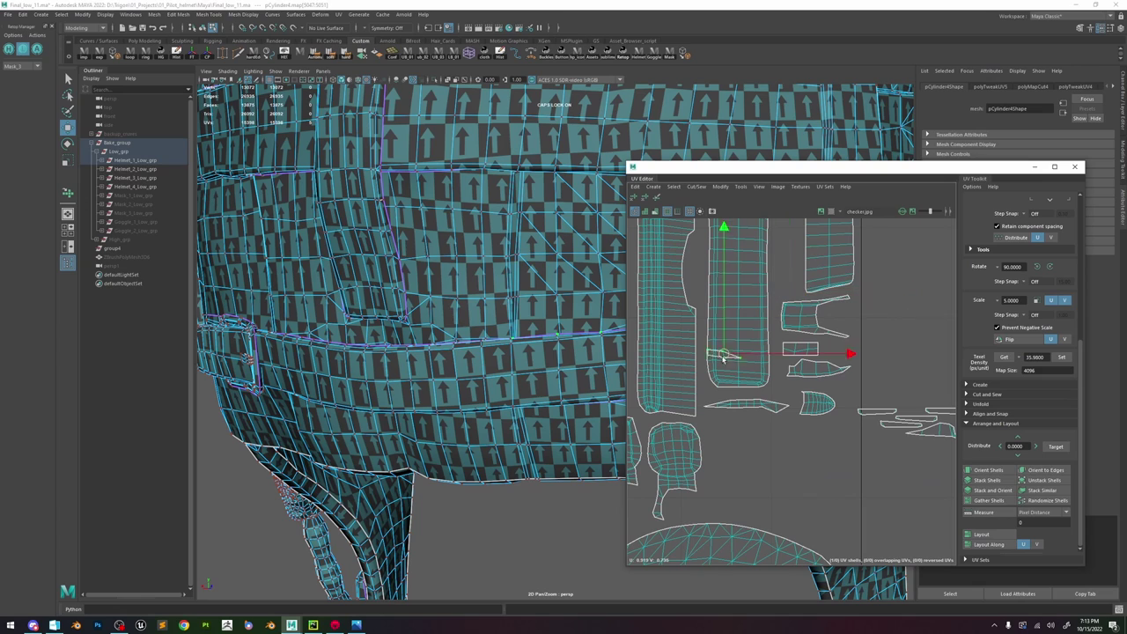
{"action": "scroll", "coordinate": [792, 412], "scroll_direction": "down", "scroll_amount": 3}
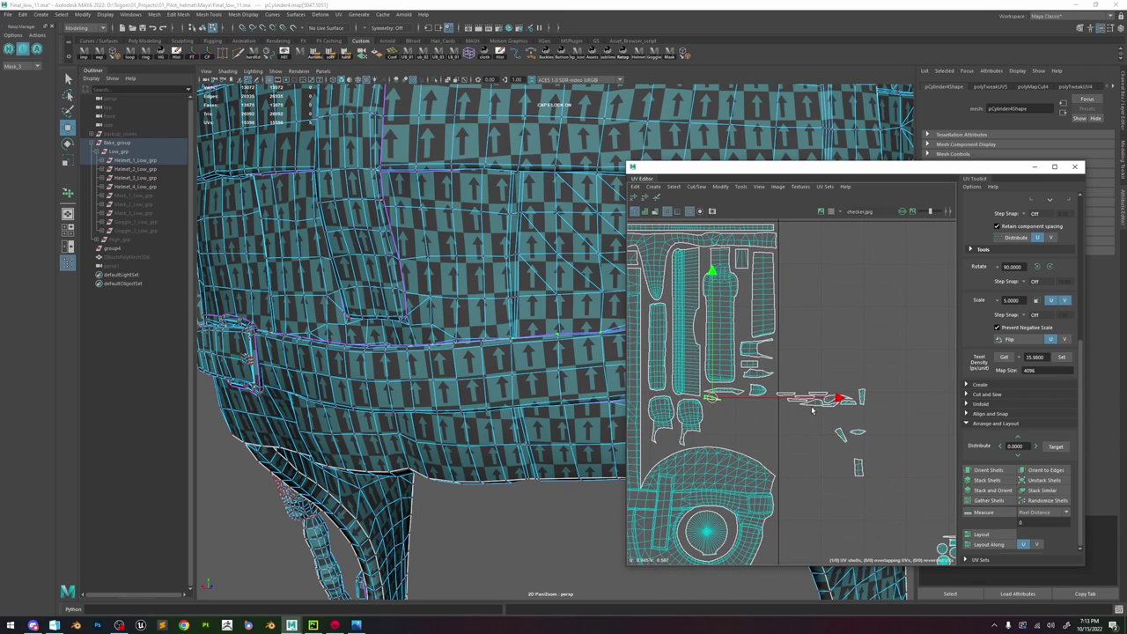
- Move the remaining group of thin sliver shells and the curved shell into the gap below the rounded shell
{"action": "scroll", "coordinate": [817, 407], "scroll_direction": "up", "scroll_amount": 2}
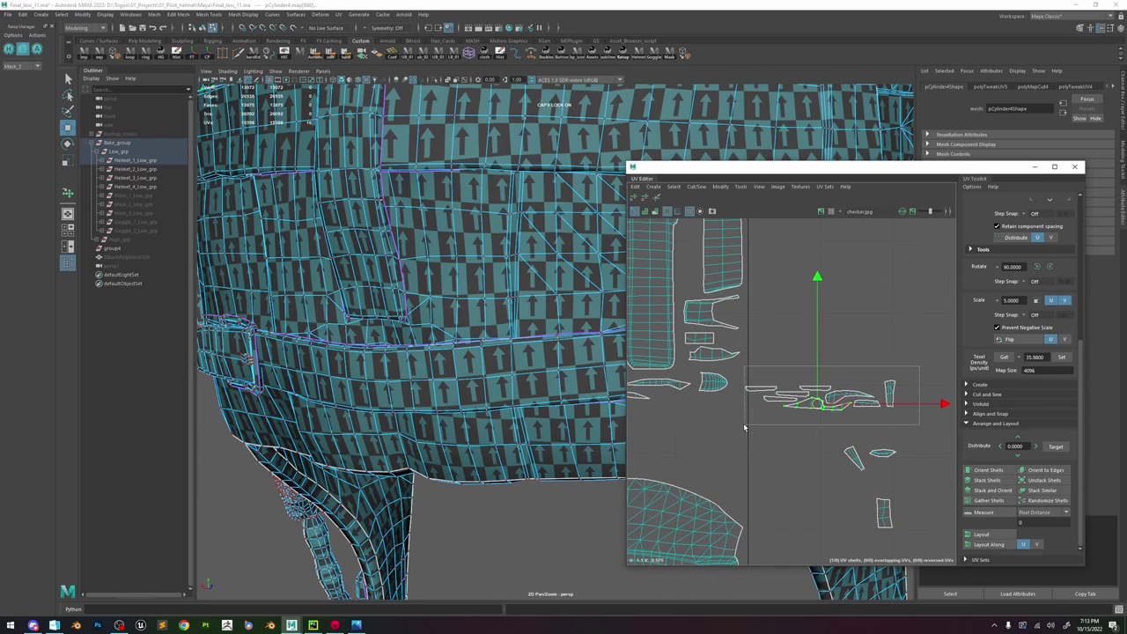
{"action": "left_click_drag", "start_coordinate": [744, 426], "coordinate": [744, 427]}
{"action": "left_click_drag", "start_coordinate": [820, 397], "coordinate": [689, 432]}
{"action": "middle_click_drag", "start_coordinate": [689, 432], "coordinate": [777, 427], "text": "alt"}
{"action": "left_click_drag", "start_coordinate": [777, 427], "coordinate": [748, 409]}
{"action": "left_click", "coordinate": [801, 377]}
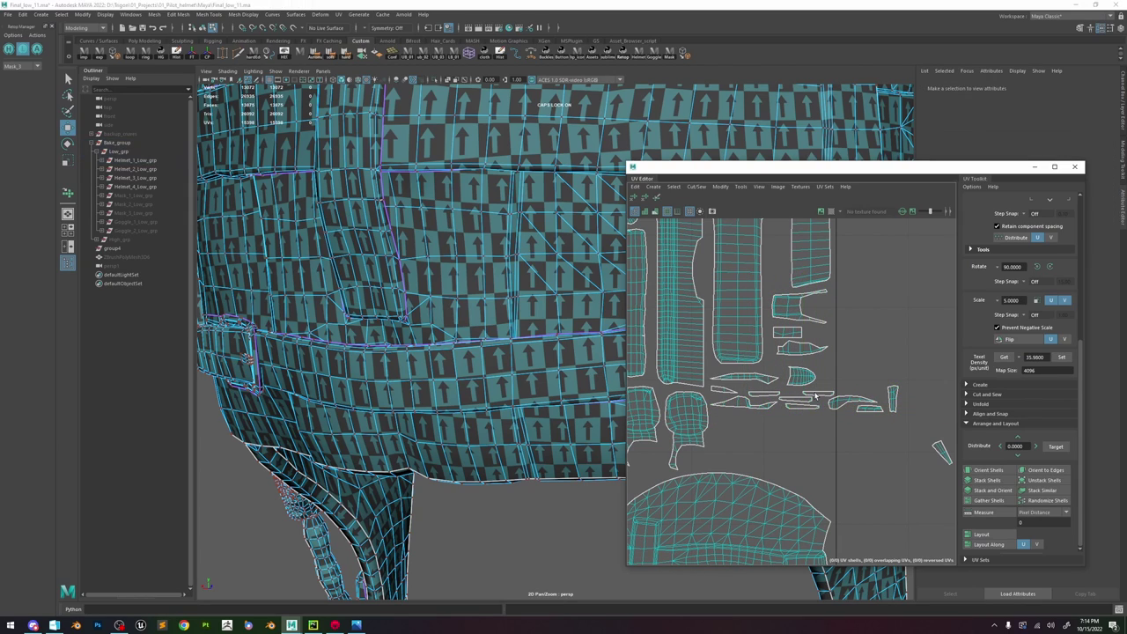
{"action": "left_click_drag", "start_coordinate": [803, 427], "coordinate": [811, 420]}
- Move the small loose trapezoid shell into the tile, between the rounded shell and the thin slivers
{"action": "left_click", "coordinate": [870, 413]}
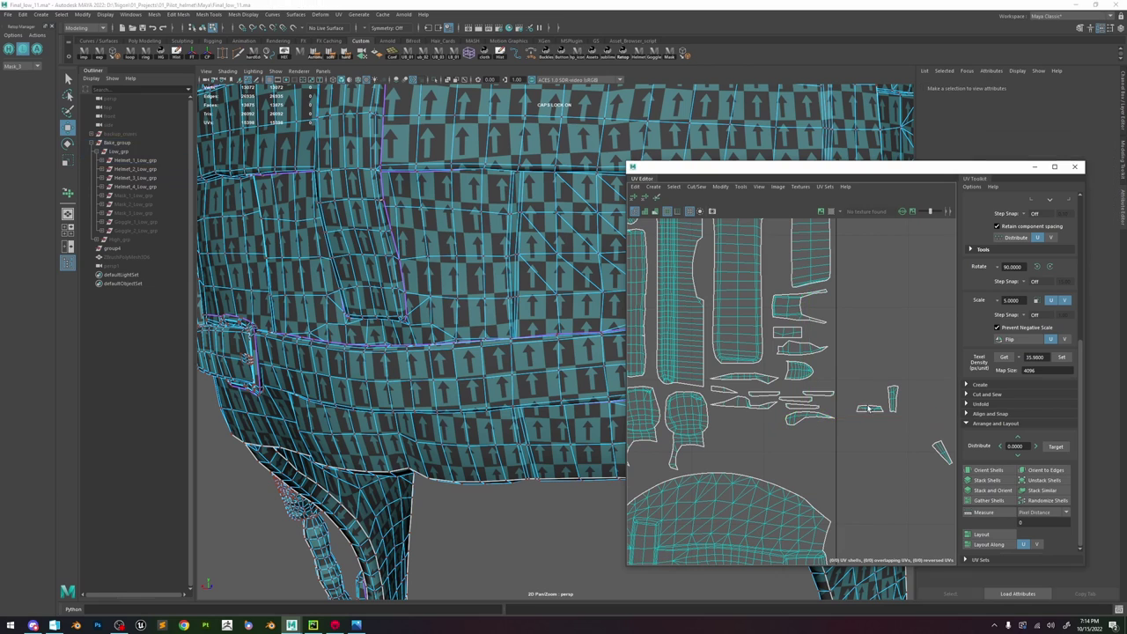
{"action": "scroll", "coordinate": [879, 419], "scroll_direction": "up", "scroll_amount": 5}
{"action": "left_click", "coordinate": [856, 390]}
{"action": "right_click_drag", "start_coordinate": [857, 373], "coordinate": [881, 374]}
{"action": "scroll", "coordinate": [882, 387], "scroll_direction": "down", "scroll_amount": 4}
{"action": "left_click_drag", "start_coordinate": [880, 389], "coordinate": [863, 389]}
{"action": "scroll", "coordinate": [860, 399], "scroll_direction": "up", "scroll_amount": 1}
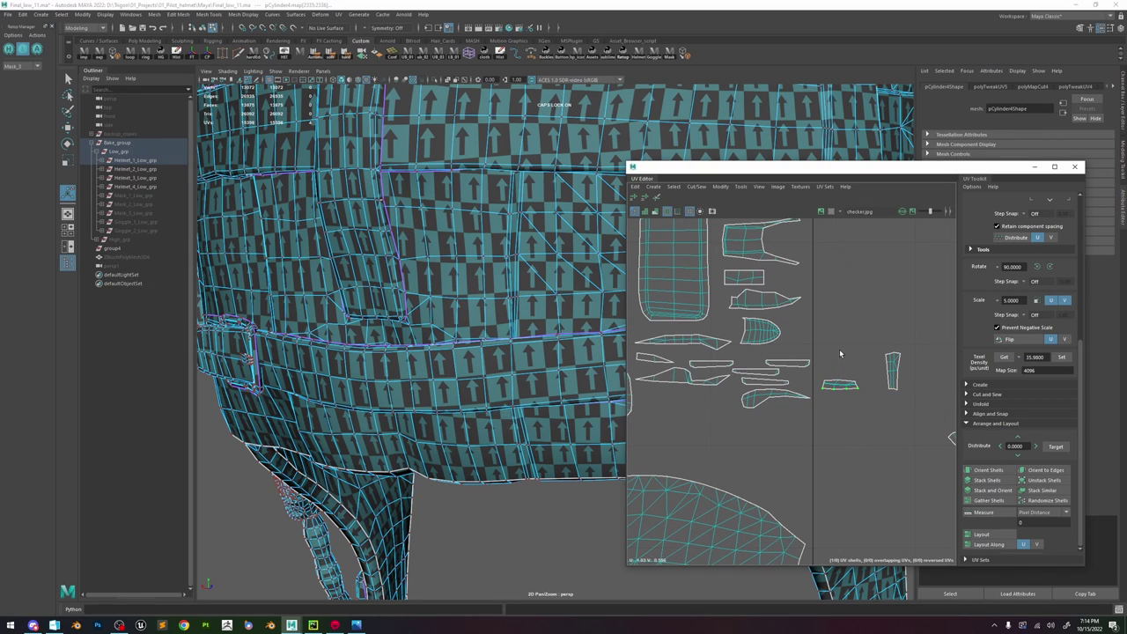
{"action": "key", "text": "w"}
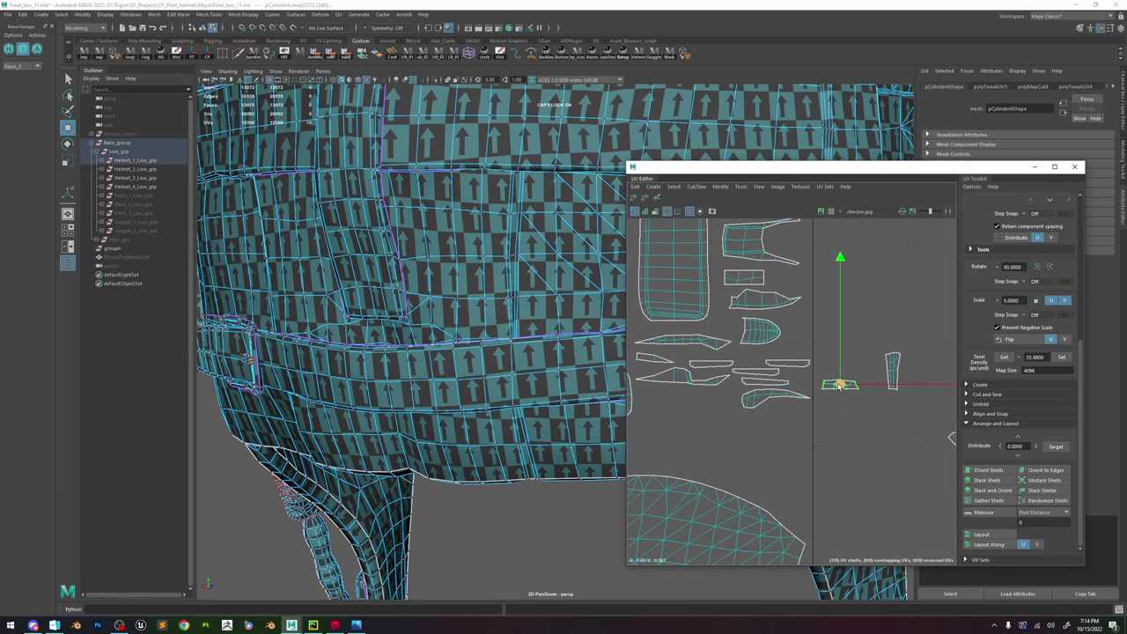
- Move the small tapered shell into the open space above the ear shell and turn it upside down with step snapping
{"action": "left_click_drag", "start_coordinate": [525, 340], "coordinate": [422, 331], "text": "alt"}
{"action": "key", "text": "e"}
{"action": "left_click_drag", "start_coordinate": [765, 314], "coordinate": [648, 515]}
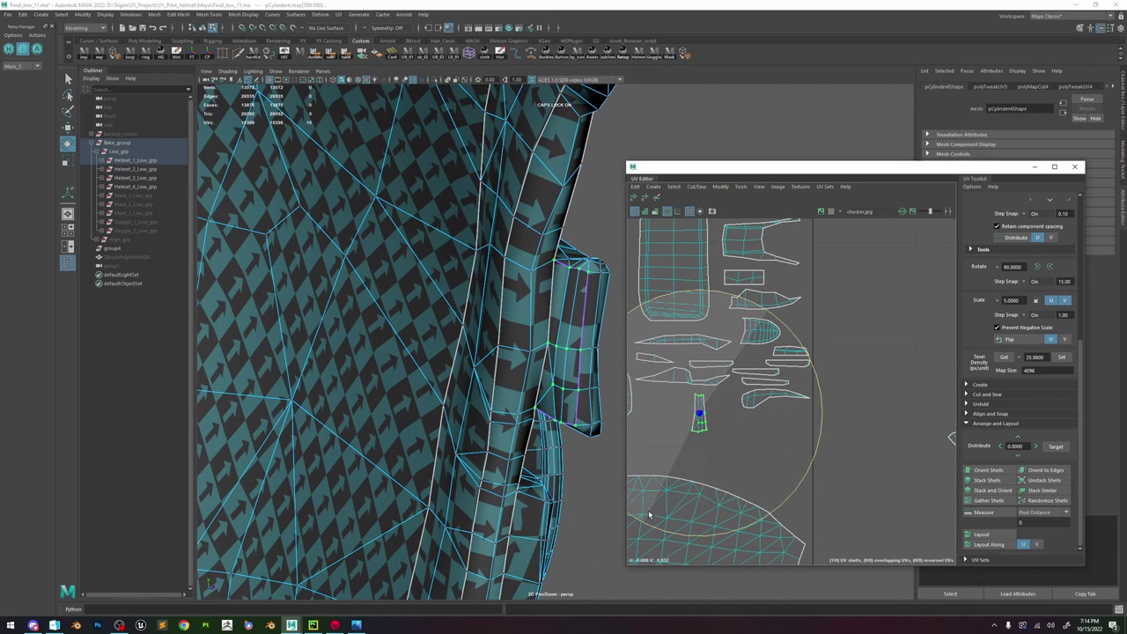
- Select the long vertical seam edges of the small raised part on the helmet's side and soften them
{"action": "middle_click_drag", "start_coordinate": [590, 301], "coordinate": [566, 307], "text": "alt"}
{"action": "key", "text": "w"}
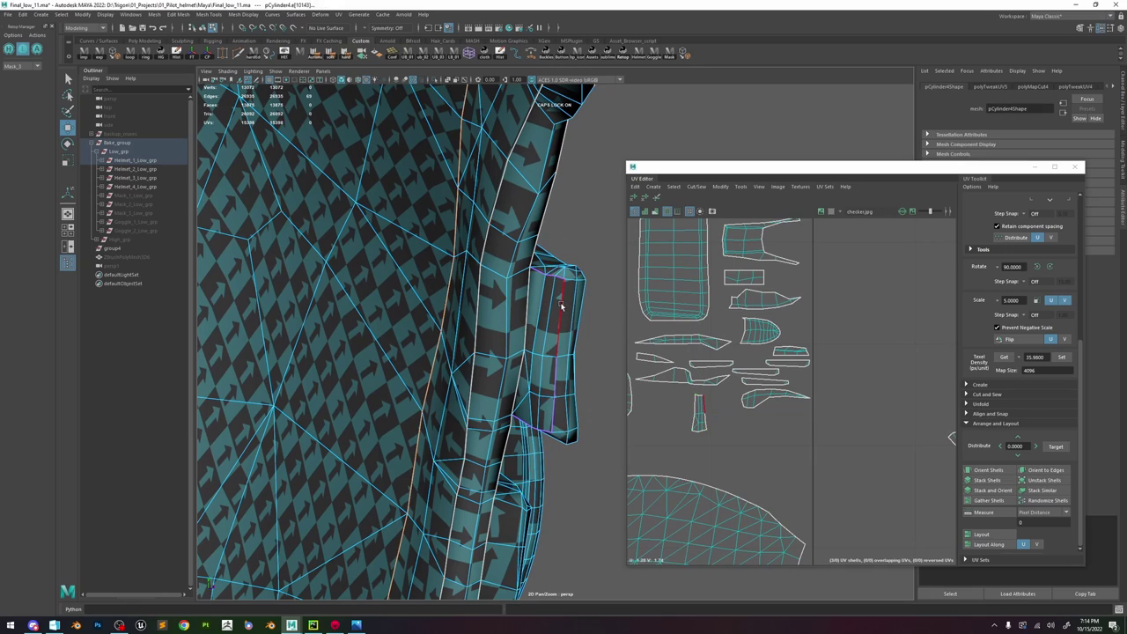
{"action": "left_click", "coordinate": [561, 306]}
{"action": "mouse_move", "coordinate": [516, 391]}
{"action": "left_mouse_down", "text": "alt"}
{"action": "mouse_move", "coordinate": [495, 410]}
{"action": "mouse_move", "coordinate": [379, 407]}
{"action": "mouse_move", "coordinate": [510, 407]}
{"action": "left_mouse_up", "text": "alt"}
{"action": "key", "text": "5"}
{"action": "left_click_drag", "start_coordinate": [559, 372], "coordinate": [604, 400], "text": "alt"}
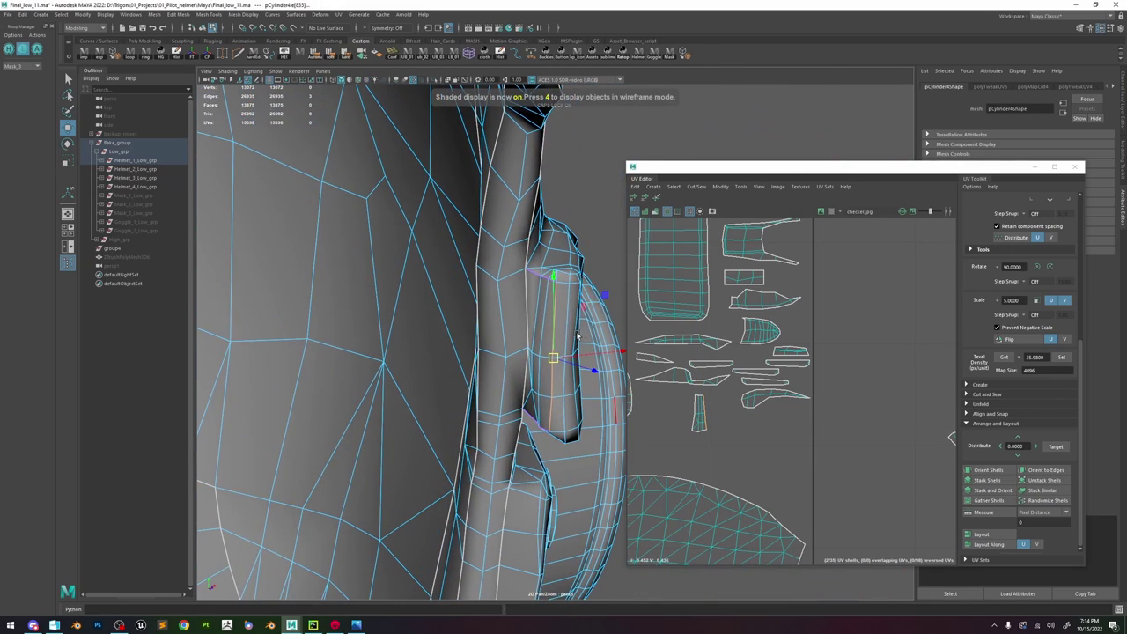
{"action": "right_click_drag", "start_coordinate": [571, 319], "coordinate": [634, 326], "text": "shift"}
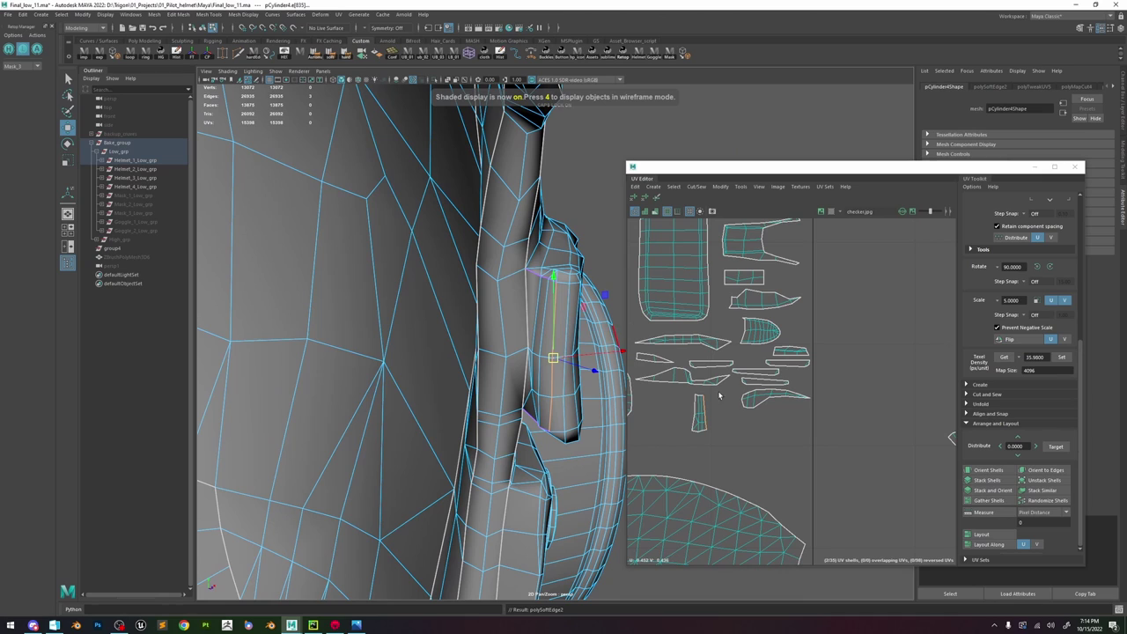
- Join the small tapered shell to the ear shell along the selected seam with Move and Sew
{"action": "right_click_drag", "start_coordinate": [714, 393], "coordinate": [715, 386], "text": "shift"}
{"action": "scroll", "coordinate": [714, 387], "scroll_direction": "down", "scroll_amount": 5}
{"action": "middle_click_drag", "start_coordinate": [712, 388], "coordinate": [811, 366], "text": "alt"}
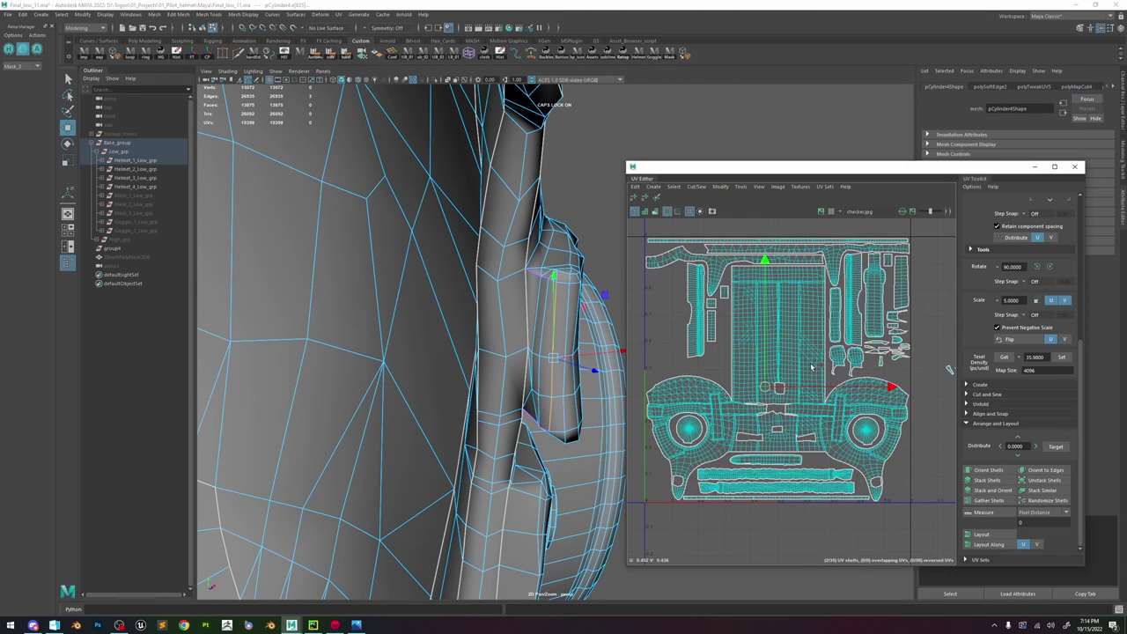
{"action": "right_click_drag", "start_coordinate": [806, 311], "coordinate": [708, 409], "text": "shift"}
{"action": "left_click", "coordinate": [654, 414]}
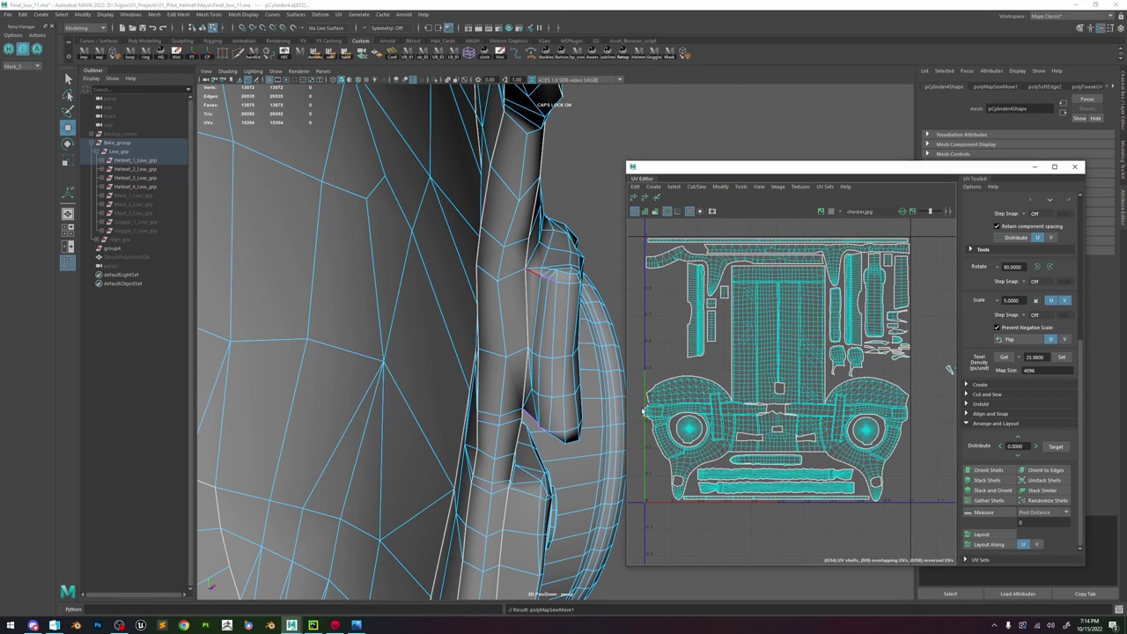
- Examine the smooth shading of the small raised part on the helmet in object mode
{"action": "scroll", "coordinate": [652, 412], "scroll_direction": "up", "scroll_amount": 5}
{"action": "left_click_drag", "start_coordinate": [579, 355], "coordinate": [562, 322], "text": "alt"}
{"action": "right_click_drag", "start_coordinate": [562, 275], "coordinate": [615, 207]}
{"action": "left_click", "coordinate": [594, 205]}
{"action": "left_click_drag", "start_coordinate": [593, 203], "coordinate": [541, 276], "text": "alt"}
{"action": "scroll", "coordinate": [541, 275], "scroll_direction": "up", "scroll_amount": 3}
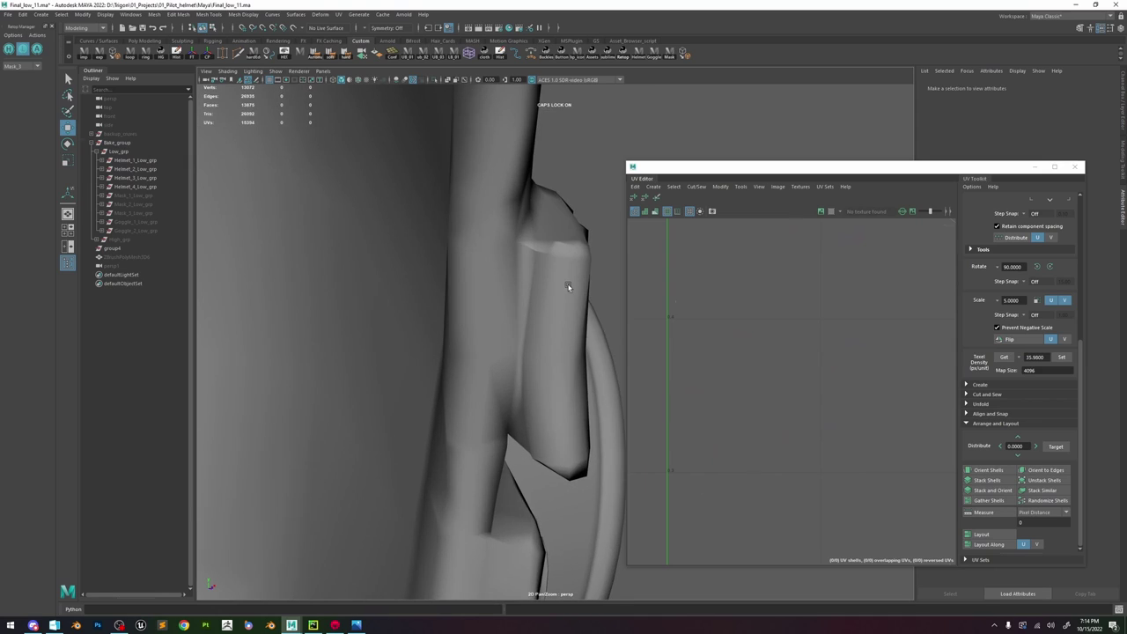
- Select the outer edge UVs of the sewn flap on the ear shell and scale them horizontally into a straight vertical line
{"action": "left_click", "coordinate": [569, 285]}
{"action": "key", "text": "F10"}
{"action": "left_click", "coordinate": [685, 369]}
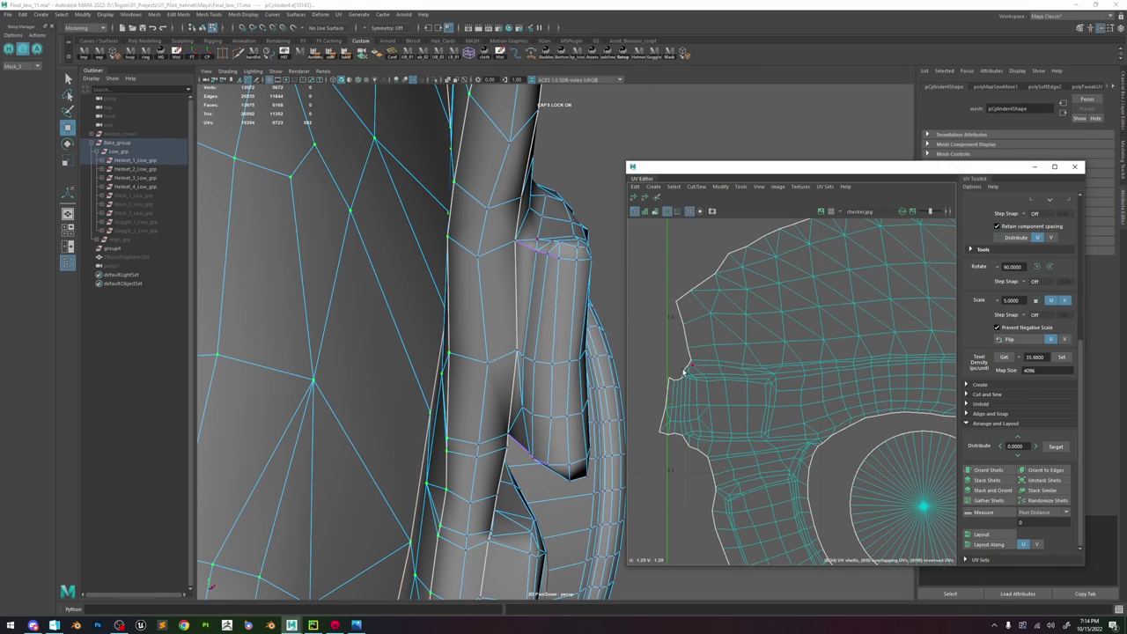
{"action": "left_click", "coordinate": [659, 433], "text": "shift"}
{"action": "key", "text": "r"}
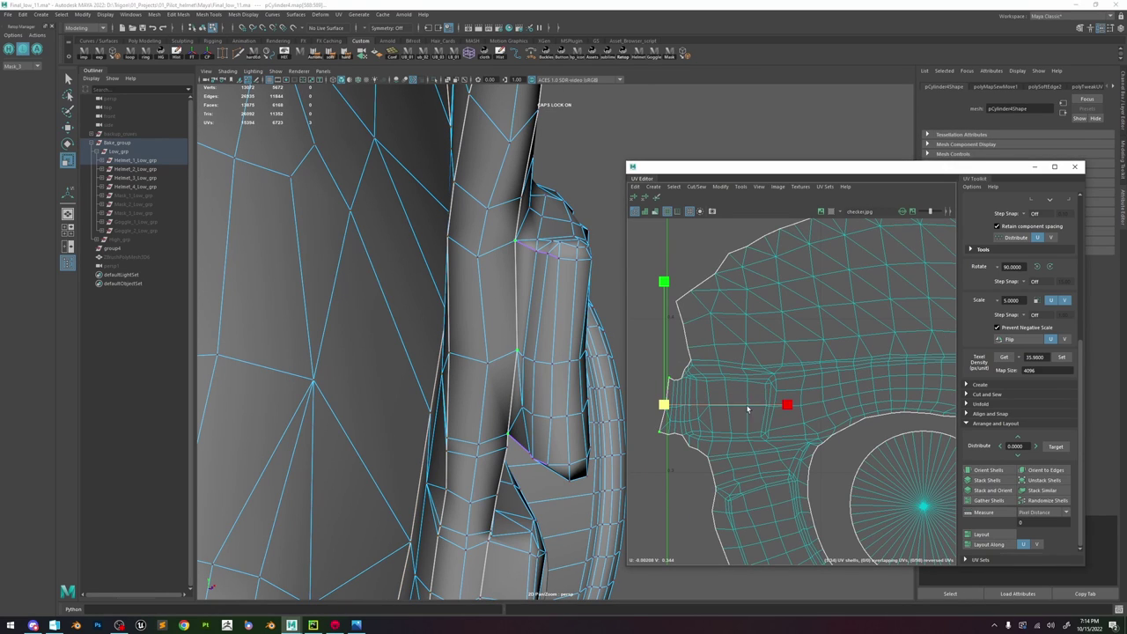
{"action": "left_click_drag", "start_coordinate": [786, 404], "coordinate": [524, 395]}
{"action": "key", "text": "w"}
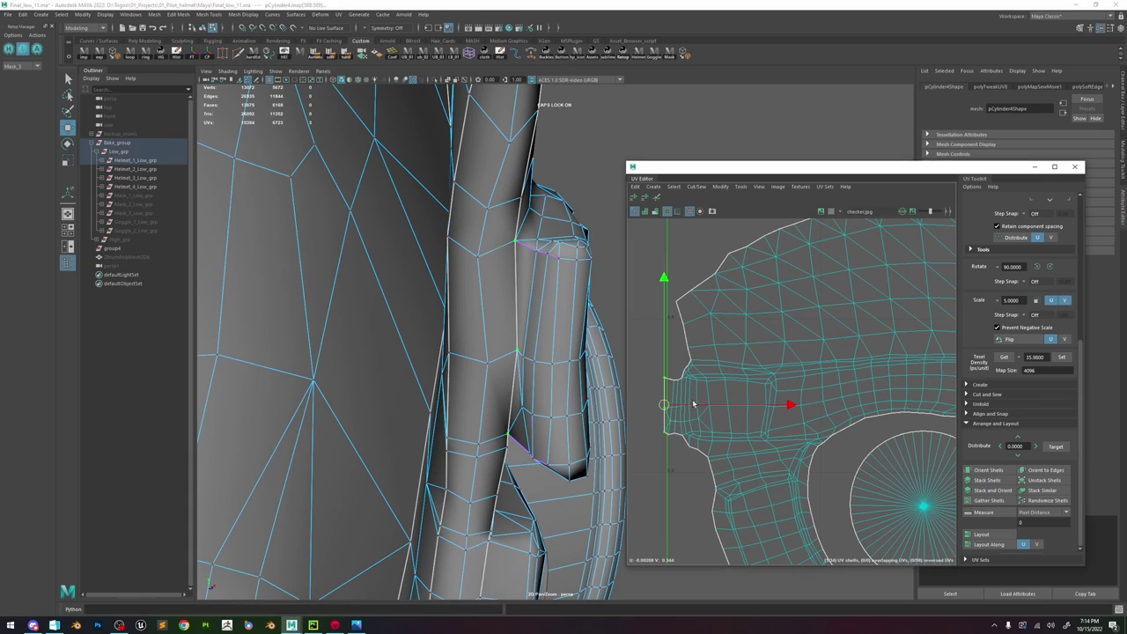
- Shift the flap's straightened outer edge just inside the tile's left border and optimize the flap UVs beside it
{"action": "key", "text": "b"}
{"action": "middle_click_drag", "start_coordinate": [694, 407], "coordinate": [702, 409]}
{"action": "left_click", "coordinate": [678, 442]}
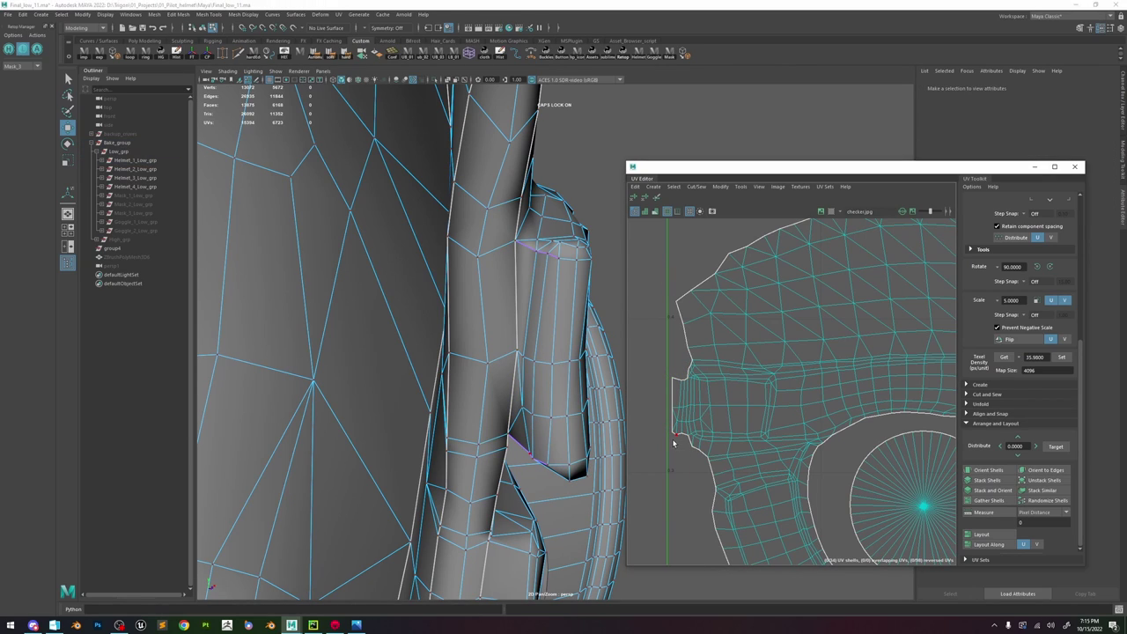
{"action": "left_click_drag", "start_coordinate": [708, 373], "coordinate": [709, 369]}
{"action": "right_click_drag", "start_coordinate": [717, 358], "coordinate": [728, 356], "text": "shift"}
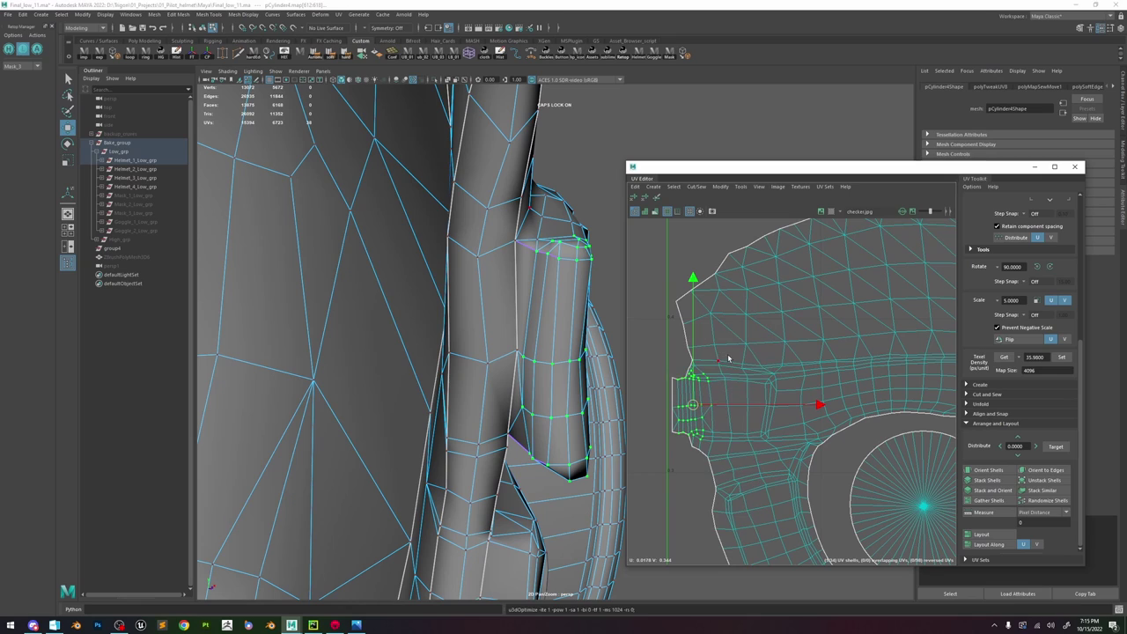
- Optimize the wider area of ear shell UVs around the flap's base and above it
{"action": "left_click", "coordinate": [679, 365]}
{"action": "left_click_drag", "start_coordinate": [679, 353], "coordinate": [734, 460]}
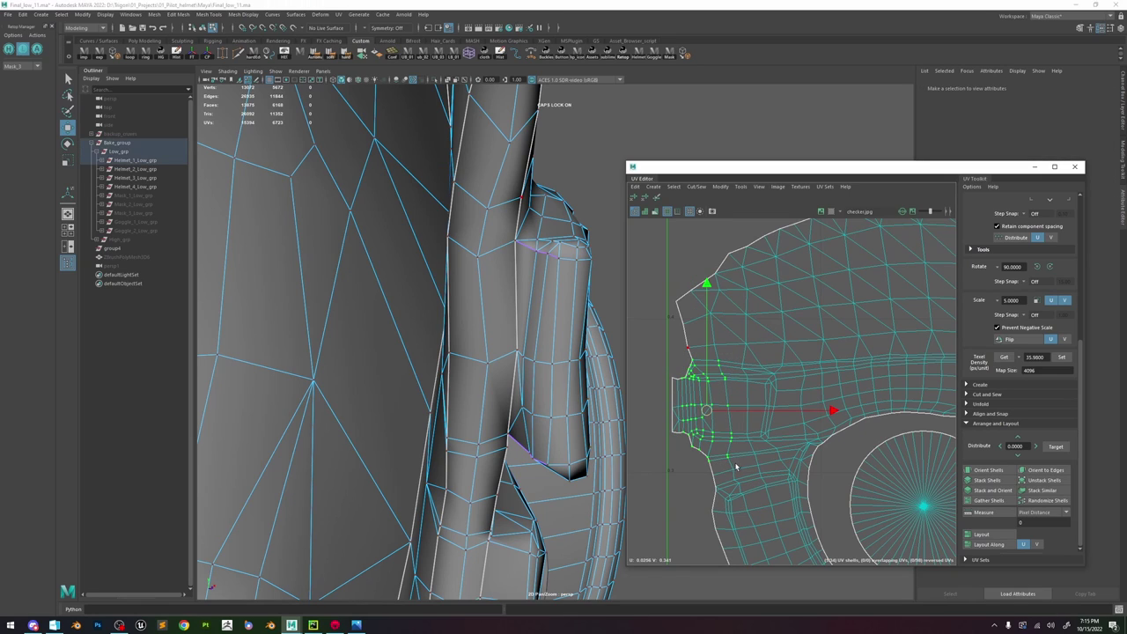
{"action": "left_click", "coordinate": [690, 454]}
{"action": "scroll", "coordinate": [731, 381], "scroll_direction": "down", "scroll_amount": 2}
{"action": "left_click_drag", "start_coordinate": [702, 360], "coordinate": [696, 362]}
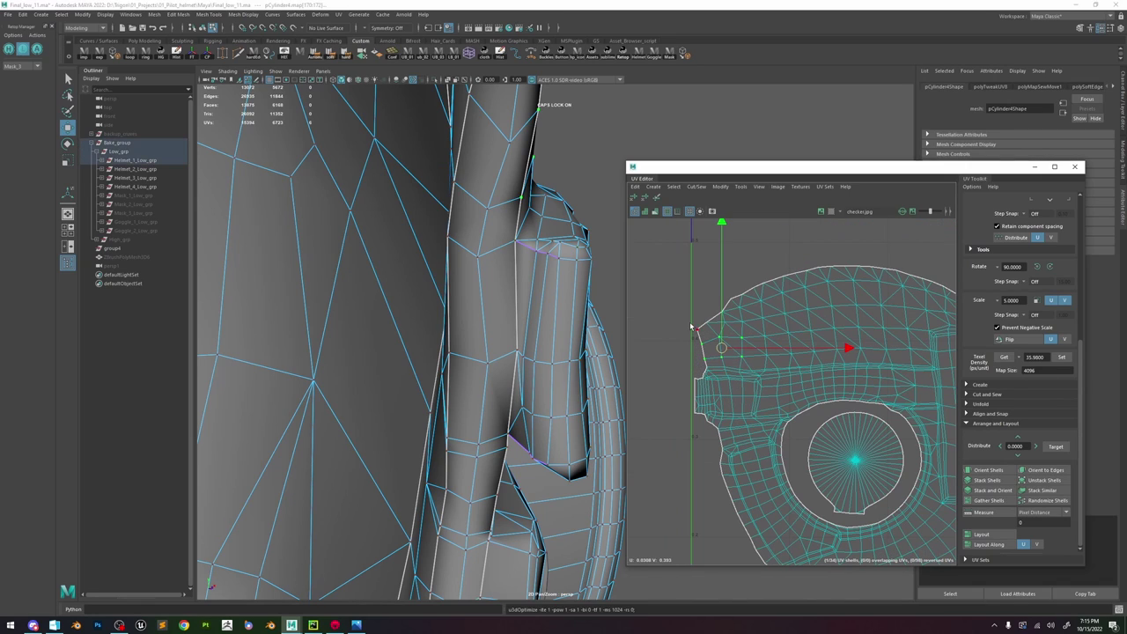
- Optimize the ear shell UVs above and around the base of the sewn flap once more
{"action": "left_click_drag", "start_coordinate": [658, 297], "coordinate": [817, 386]}
{"action": "key", "text": "g"}
{"action": "key", "text": "Delete"}
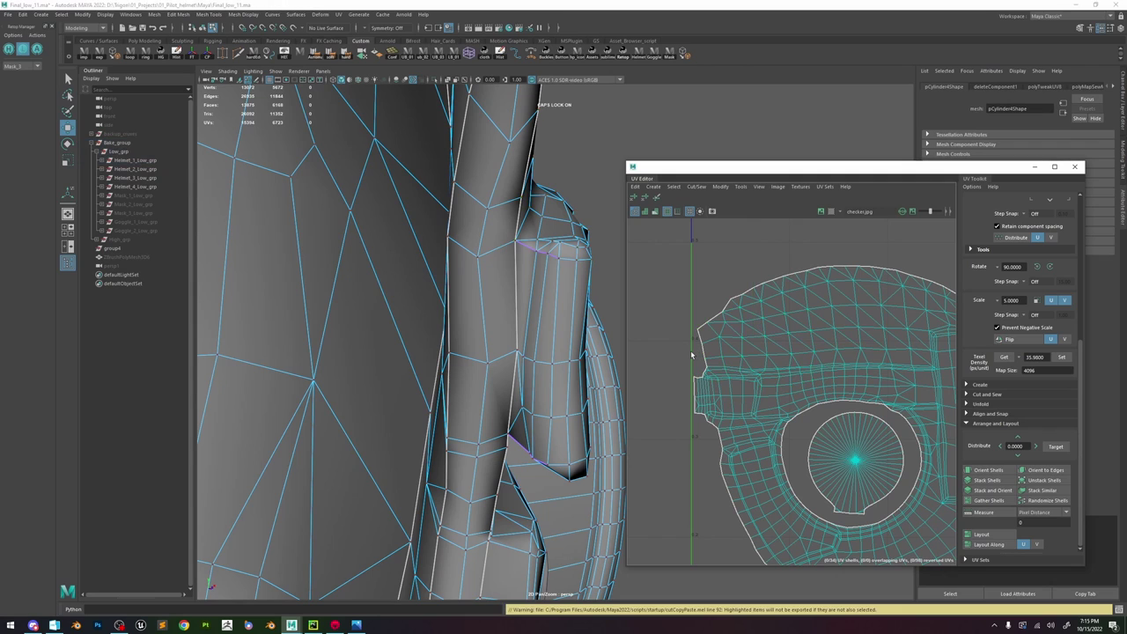
{"action": "scroll", "coordinate": [692, 353], "scroll_direction": "down", "scroll_amount": 4}
{"action": "mouse_move", "coordinate": [538, 308]}
{"action": "left_mouse_down", "text": "alt"}
{"action": "mouse_move", "coordinate": [557, 305]}
{"action": "mouse_move", "coordinate": [538, 311]}
{"action": "mouse_move", "coordinate": [551, 295]}
{"action": "left_mouse_up", "text": "alt"}
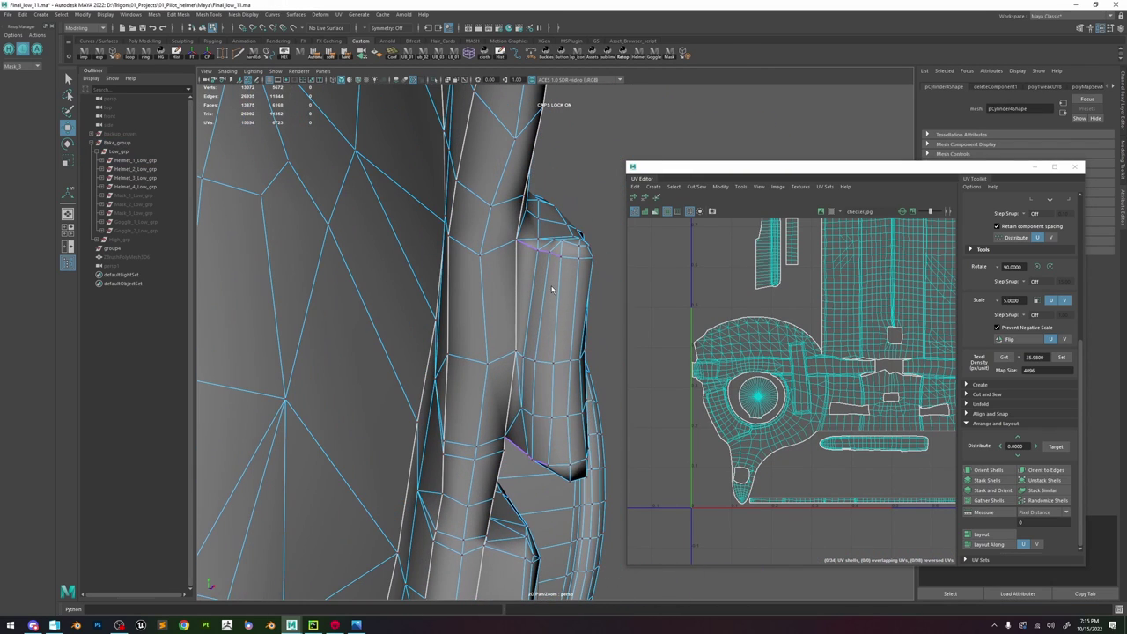
- Inspect the upper seam edges of the raised flap, return to object mode and examine the helmet's side
{"action": "left_click", "coordinate": [555, 250]}
{"action": "left_click", "coordinate": [524, 247], "text": "shift"}
{"action": "scroll", "coordinate": [689, 347], "scroll_direction": "up", "scroll_amount": 4}
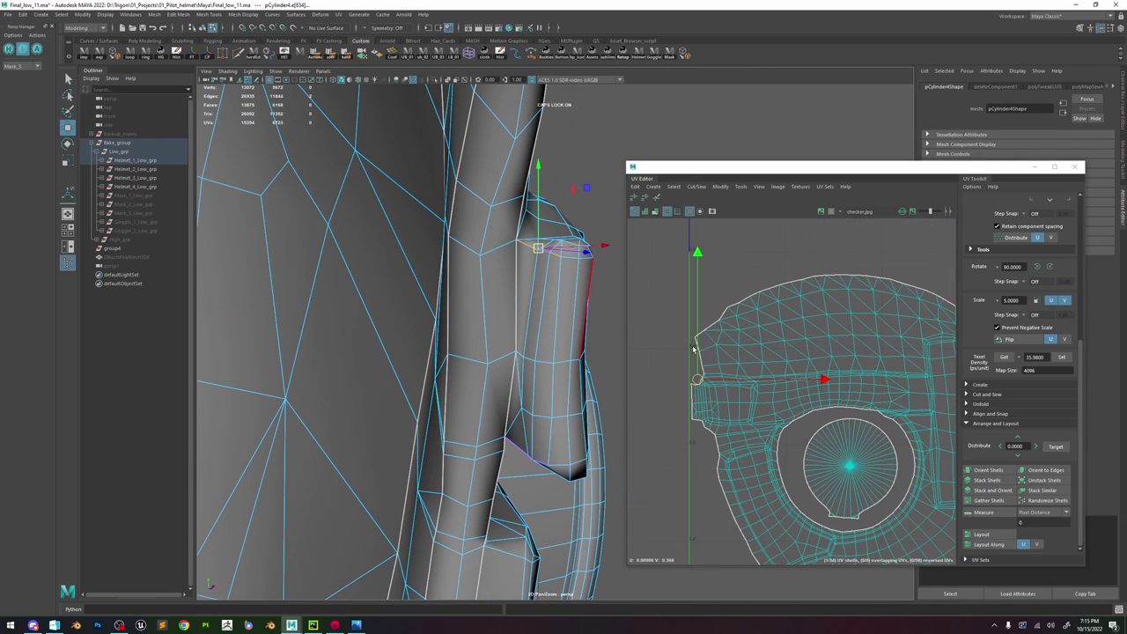
{"action": "left_click_drag", "start_coordinate": [463, 252], "coordinate": [524, 276], "text": "alt"}
{"action": "right_click_drag", "start_coordinate": [535, 261], "coordinate": [567, 204]}
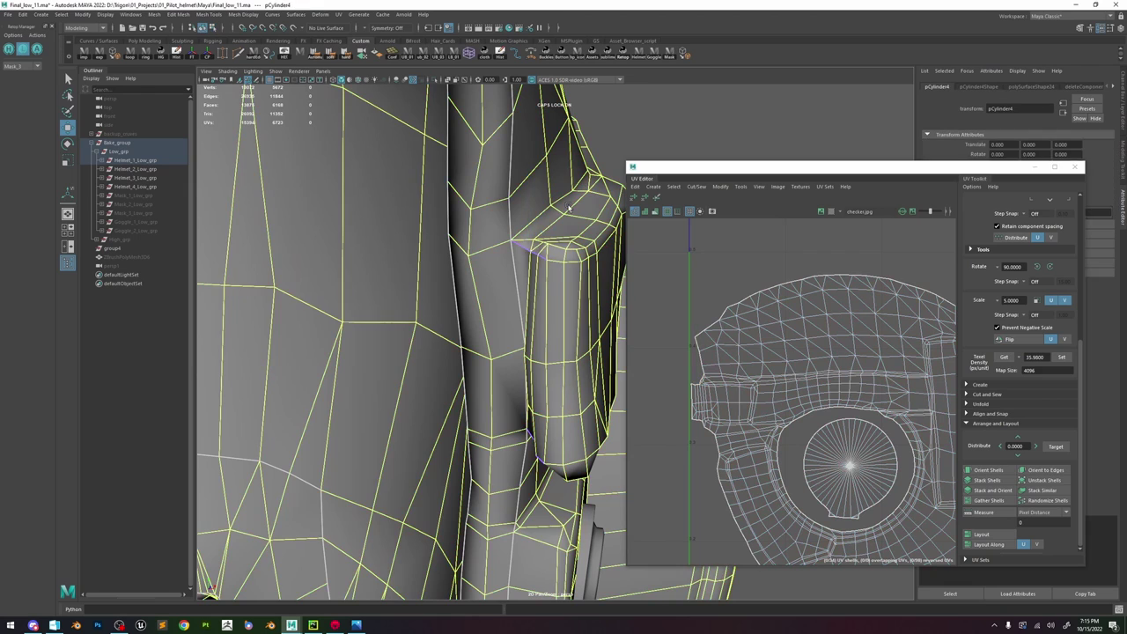
{"action": "left_click", "coordinate": [620, 130]}
{"action": "right_click_drag", "start_coordinate": [583, 355], "coordinate": [434, 206], "text": "alt"}
{"action": "left_click_drag", "start_coordinate": [434, 206], "coordinate": [602, 311], "text": "alt"}
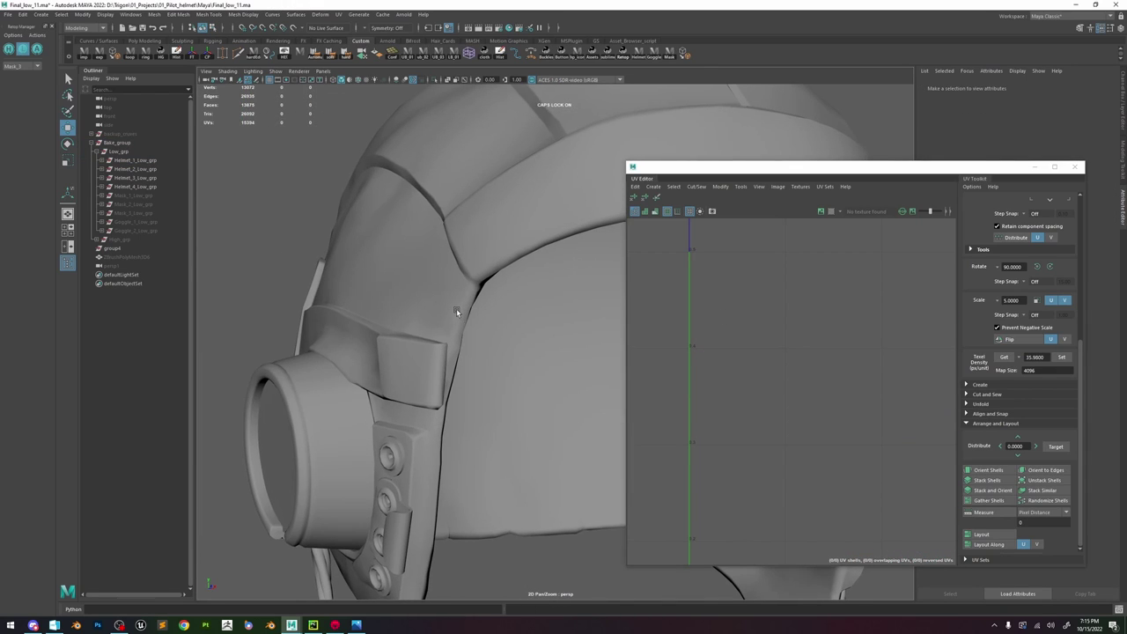
- Select the two vertical seam edges of the mirrored raised flap and sew its loose strip to the opposite ear shell
{"action": "left_click", "coordinate": [456, 308]}
{"action": "left_click_drag", "start_coordinate": [456, 308], "coordinate": [359, 335], "text": "alt"}
{"action": "right_click_drag", "start_coordinate": [351, 356], "coordinate": [354, 322]}
{"action": "left_click", "coordinate": [352, 380]}
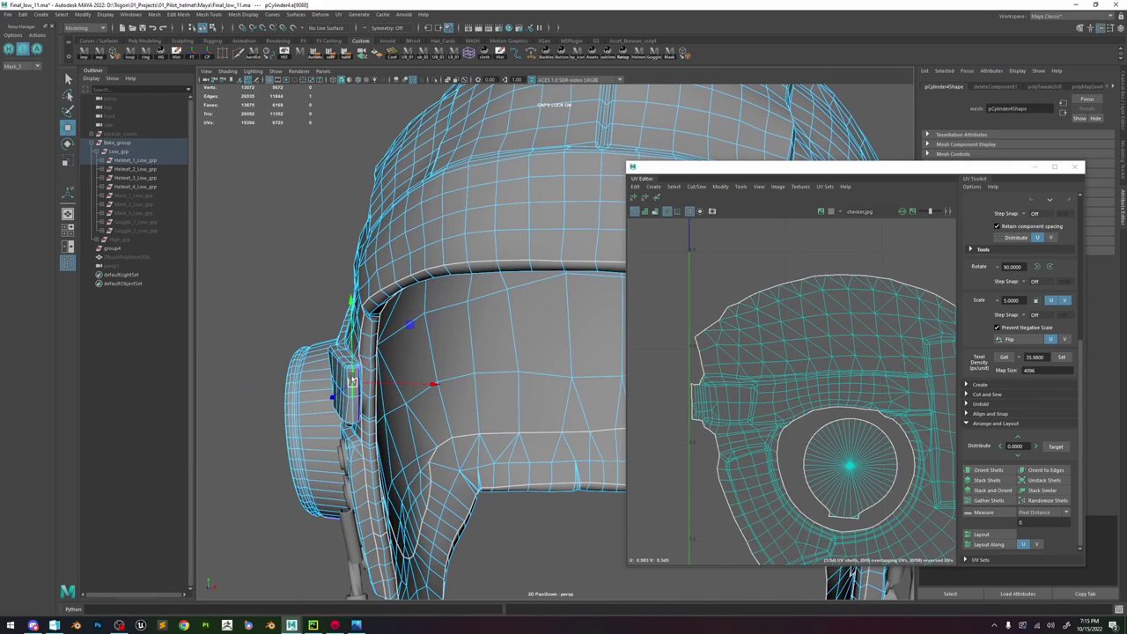
{"action": "left_click", "coordinate": [362, 406]}
{"action": "key", "text": "f"}
{"action": "left_click_drag", "start_coordinate": [443, 367], "coordinate": [498, 326], "text": "alt"}
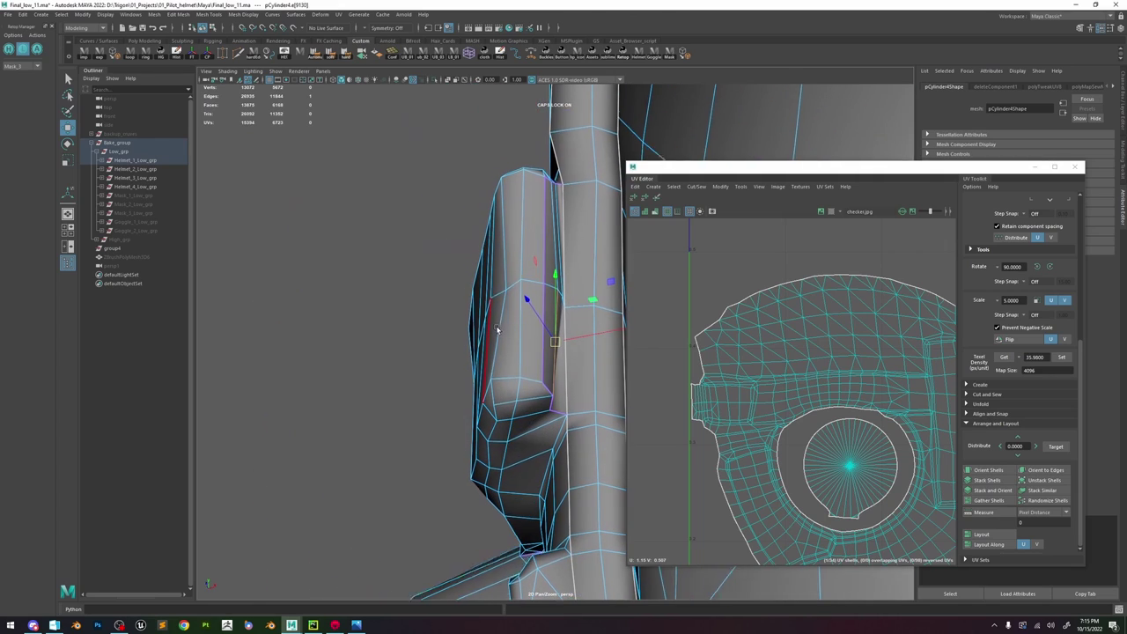
{"action": "left_click", "coordinate": [535, 347]}
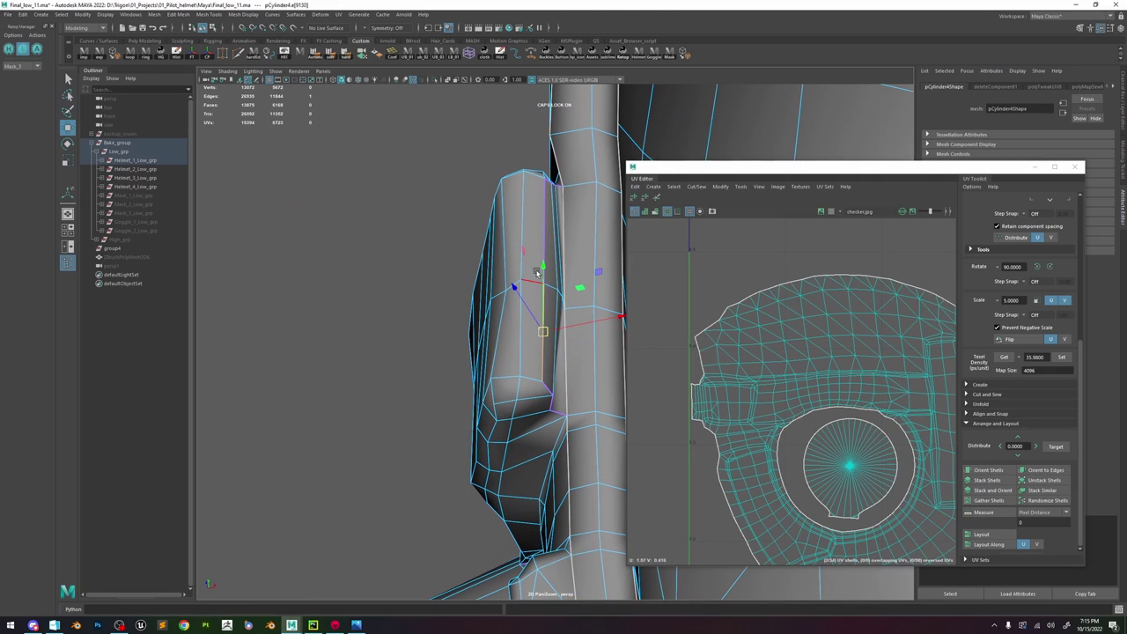
{"action": "left_click", "coordinate": [543, 252], "text": "shift"}
{"action": "key", "text": "f"}
{"action": "scroll", "coordinate": [797, 362], "scroll_direction": "down", "scroll_amount": 4}
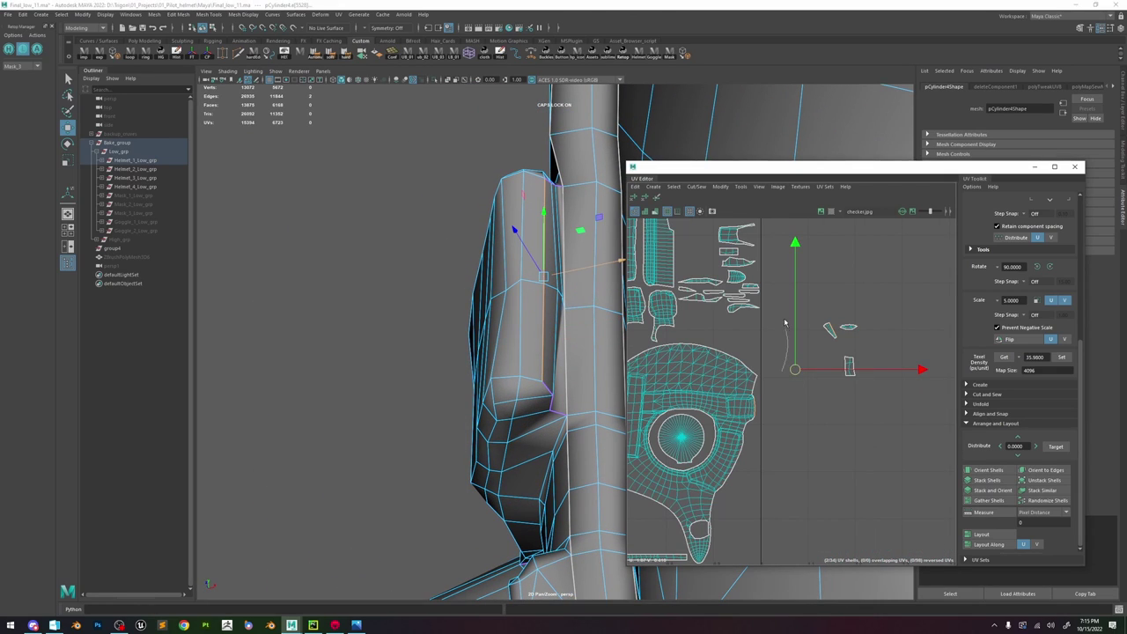
{"action": "key", "text": "shift+s"}
- Select the UVs of the newly sewn flap on the opposite ear shell and optimize them
{"action": "scroll", "coordinate": [749, 407], "scroll_direction": "up", "scroll_amount": 4}
{"action": "right_click_drag", "start_coordinate": [752, 400], "coordinate": [797, 398]}
{"action": "scroll", "coordinate": [806, 393], "scroll_direction": "up", "scroll_amount": 3}
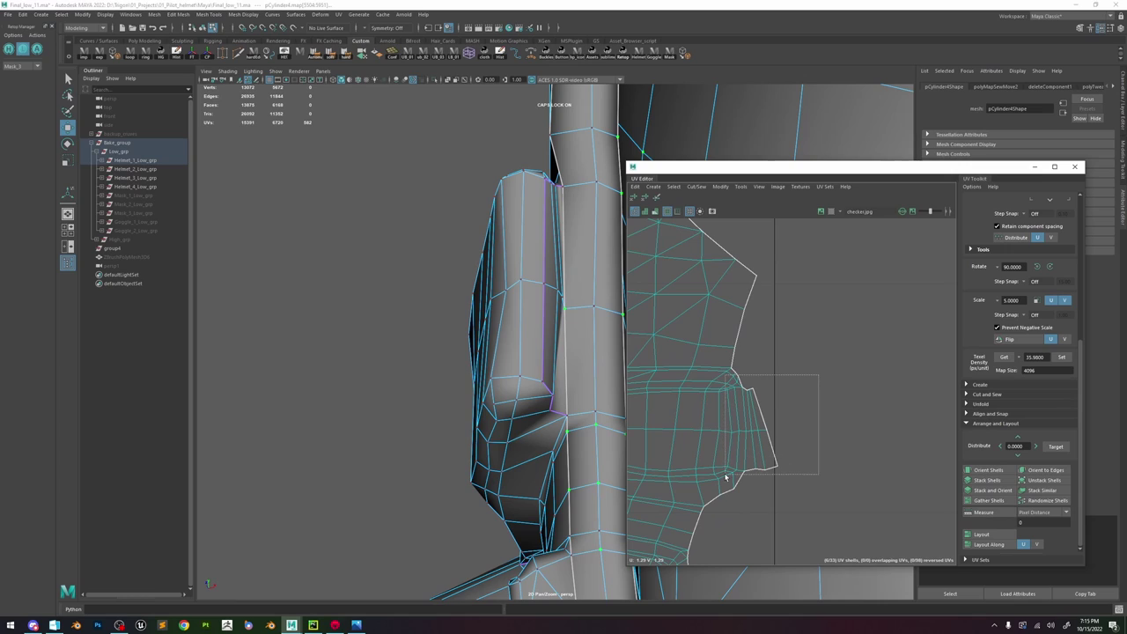
{"action": "left_click_drag", "start_coordinate": [726, 479], "coordinate": [727, 476]}
{"action": "left_click", "coordinate": [644, 199]}
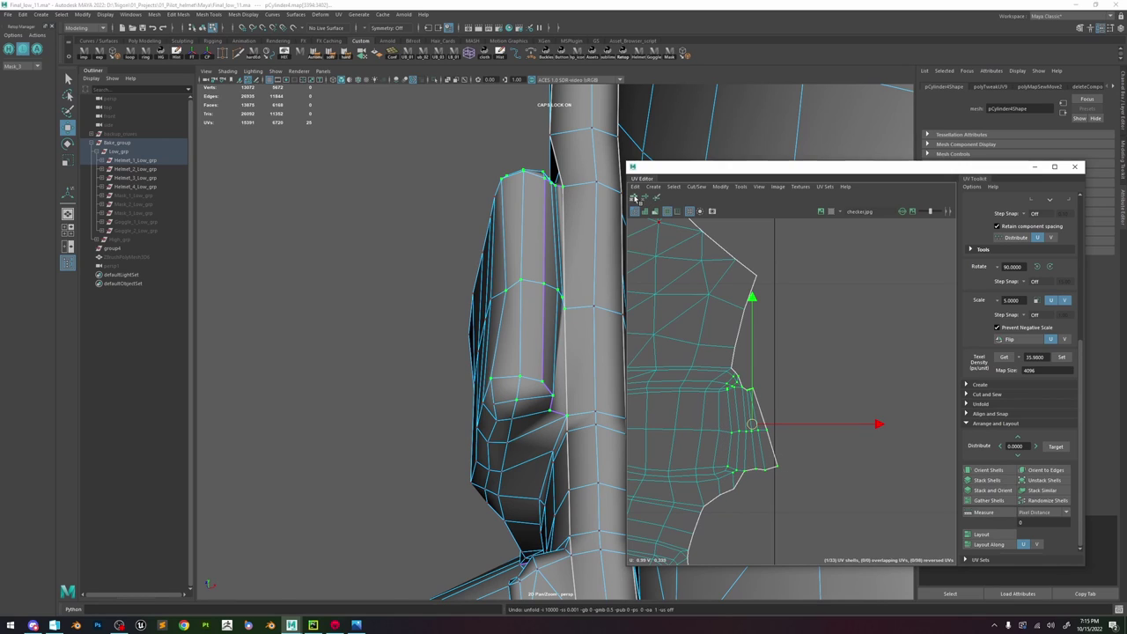
- Scale the mirrored flap's outer edge UVs horizontally into a straight vertical line inside the tile's right border
{"action": "left_click", "coordinate": [750, 389]}
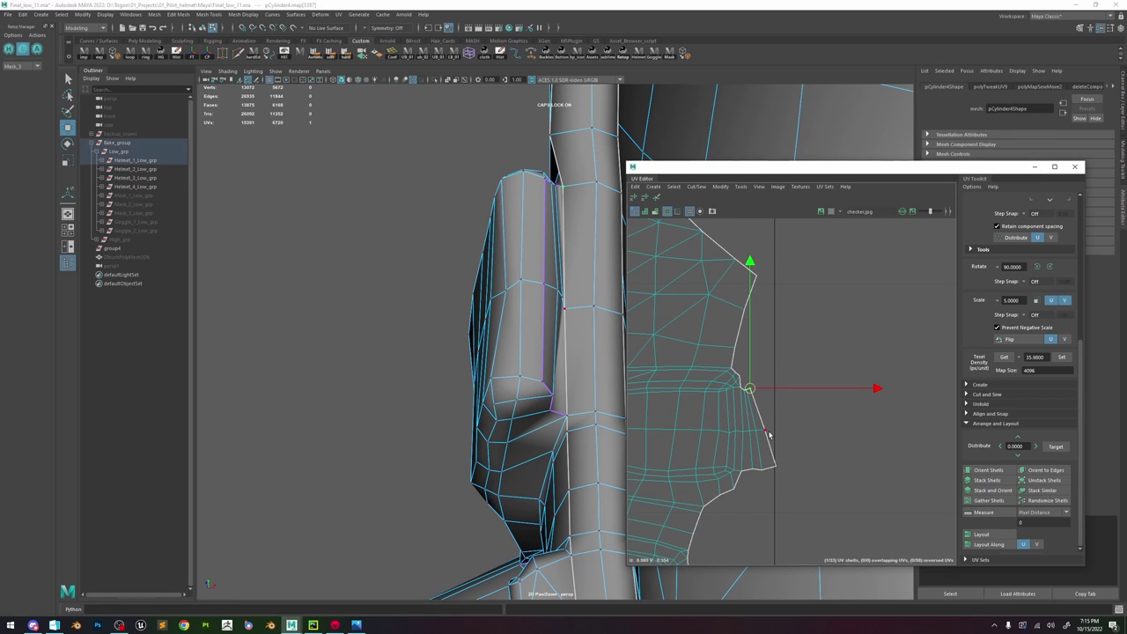
{"action": "double_click", "coordinate": [776, 465], "text": "shift"}
{"action": "key", "text": "r"}
{"action": "left_click_drag", "start_coordinate": [884, 427], "coordinate": [787, 430]}
- Optimize the UVs beside the mirrored flap's straightened edge and the ear shell areas around its base
{"action": "key", "text": "w"}
{"action": "left_click_drag", "start_coordinate": [800, 376], "coordinate": [666, 483], "text": "shift"}
{"action": "right_click_drag", "start_coordinate": [745, 341], "coordinate": [768, 343], "text": "shift"}
{"action": "left_click_drag", "start_coordinate": [753, 338], "coordinate": [674, 432]}
{"action": "scroll", "coordinate": [729, 378], "scroll_direction": "down", "scroll_amount": 3}
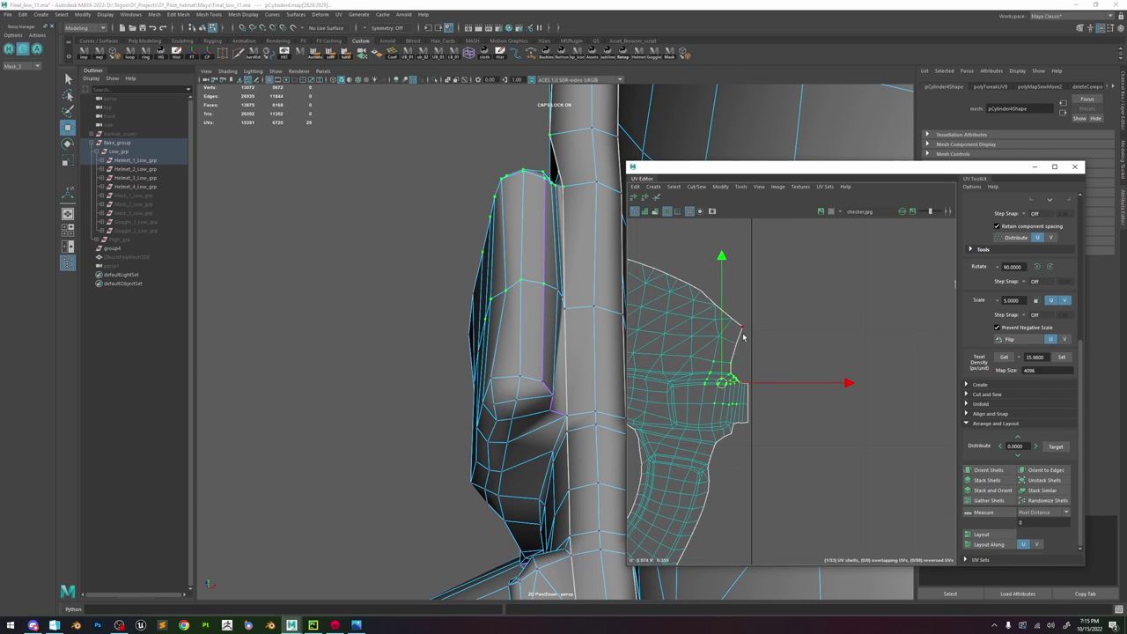
{"action": "left_click_drag", "start_coordinate": [745, 337], "coordinate": [676, 406]}
{"action": "key", "text": "g"}
{"action": "left_click_drag", "start_coordinate": [744, 455], "coordinate": [719, 430]}
{"action": "key", "text": "g"}
{"action": "left_click", "coordinate": [778, 393]}
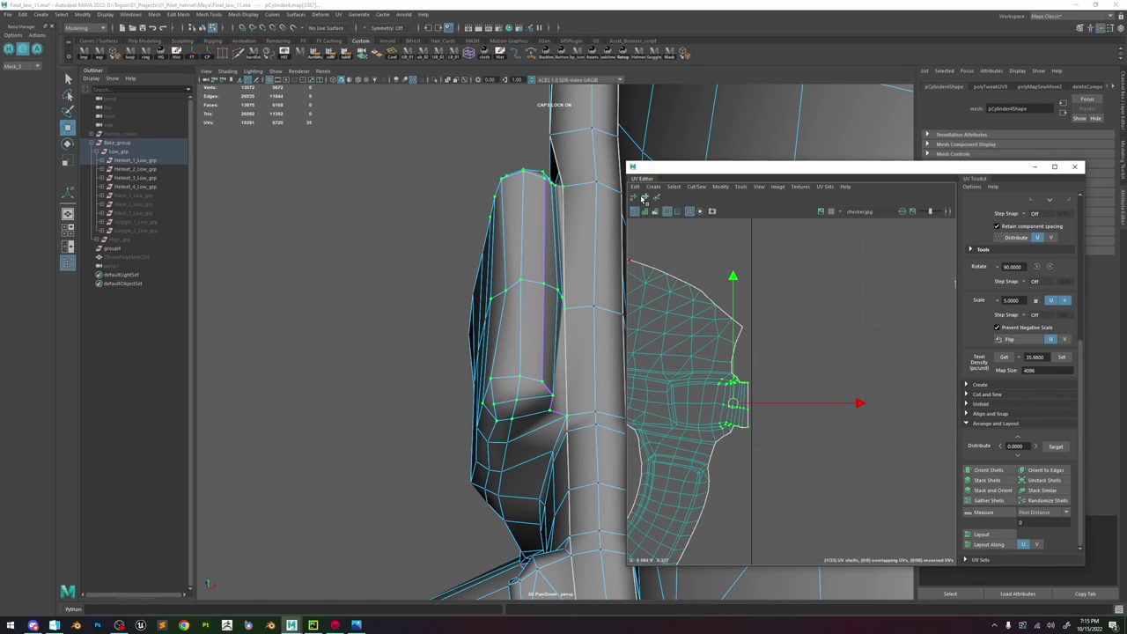
- Turn on the UV distortion display and optimize the UVs where the mirrored flap joins the ear shell
{"action": "left_click", "coordinate": [825, 350]}
{"action": "left_click", "coordinate": [654, 212]}
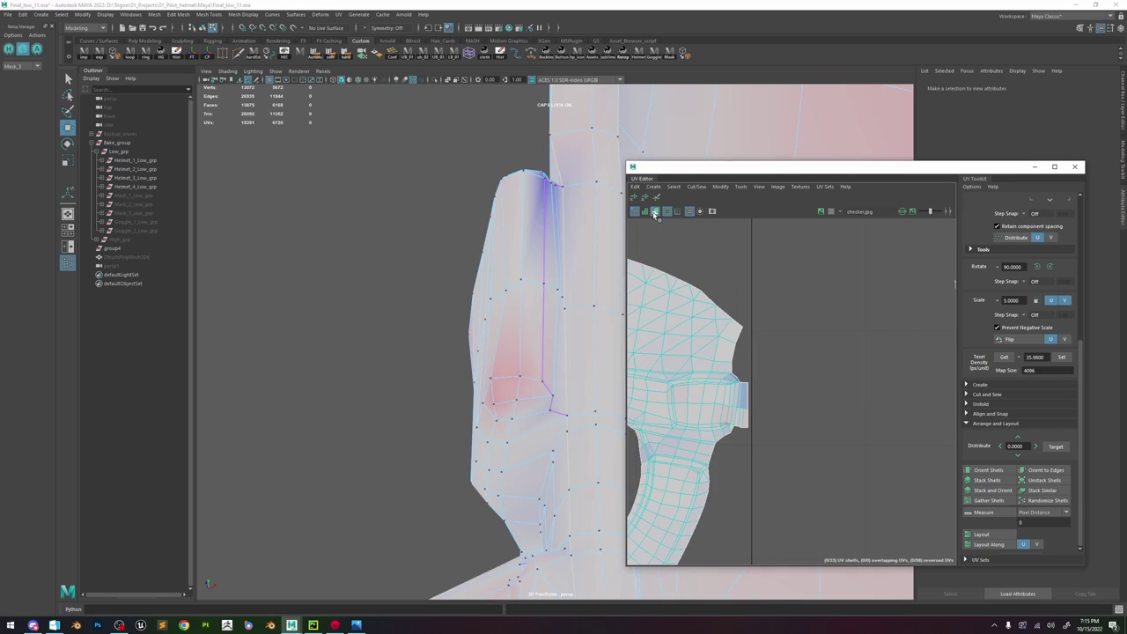
{"action": "scroll", "coordinate": [745, 400], "scroll_direction": "up", "scroll_amount": 2}
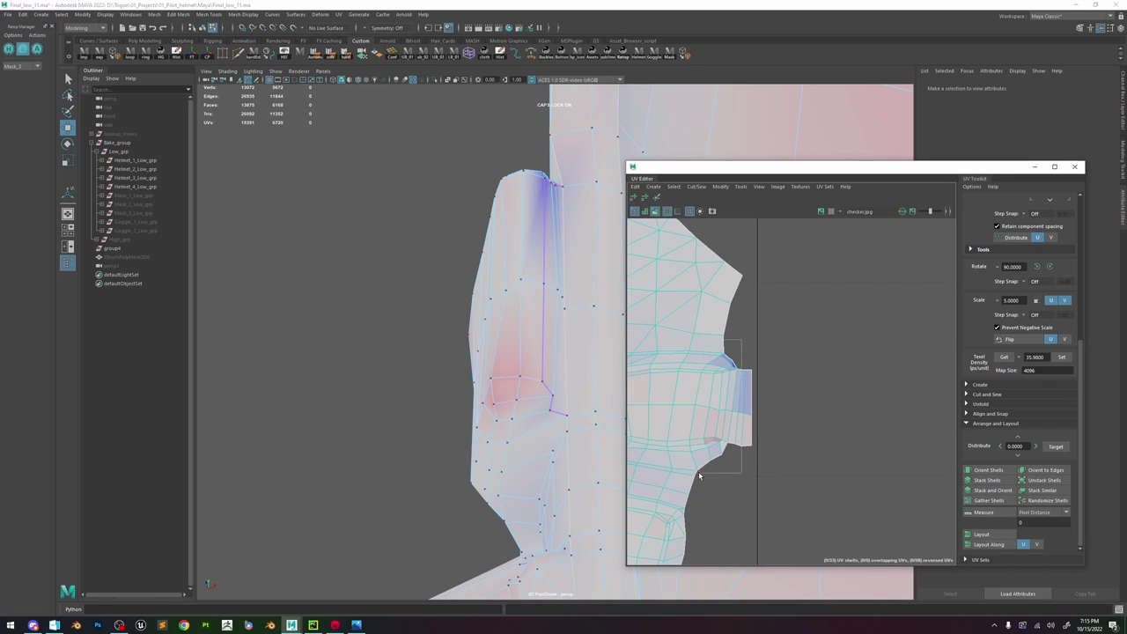
{"action": "right_click_drag", "start_coordinate": [711, 360], "coordinate": [727, 360]}
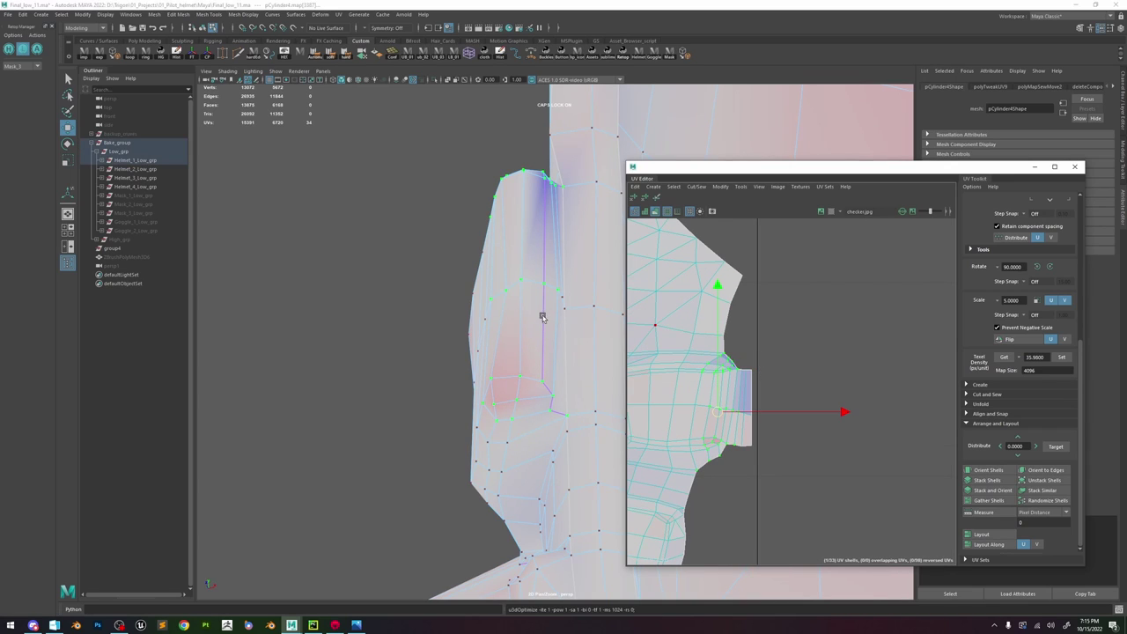
- Select the two vertical edges along the mirrored flap's former seam on the helmet and soften them
{"action": "left_click_drag", "start_coordinate": [543, 317], "coordinate": [561, 364], "text": "alt"}
{"action": "key", "text": "F8"}
{"action": "scroll", "coordinate": [310, 224], "scroll_direction": "down", "scroll_amount": 5}
{"action": "left_click", "coordinate": [310, 225]}
{"action": "left_click_drag", "start_coordinate": [519, 286], "coordinate": [608, 280], "text": "alt"}
{"action": "scroll", "coordinate": [535, 286], "scroll_direction": "up", "scroll_amount": 3}
{"action": "left_click", "coordinate": [547, 234]}
{"action": "key", "text": "F10"}
{"action": "left_click", "coordinate": [552, 278]}
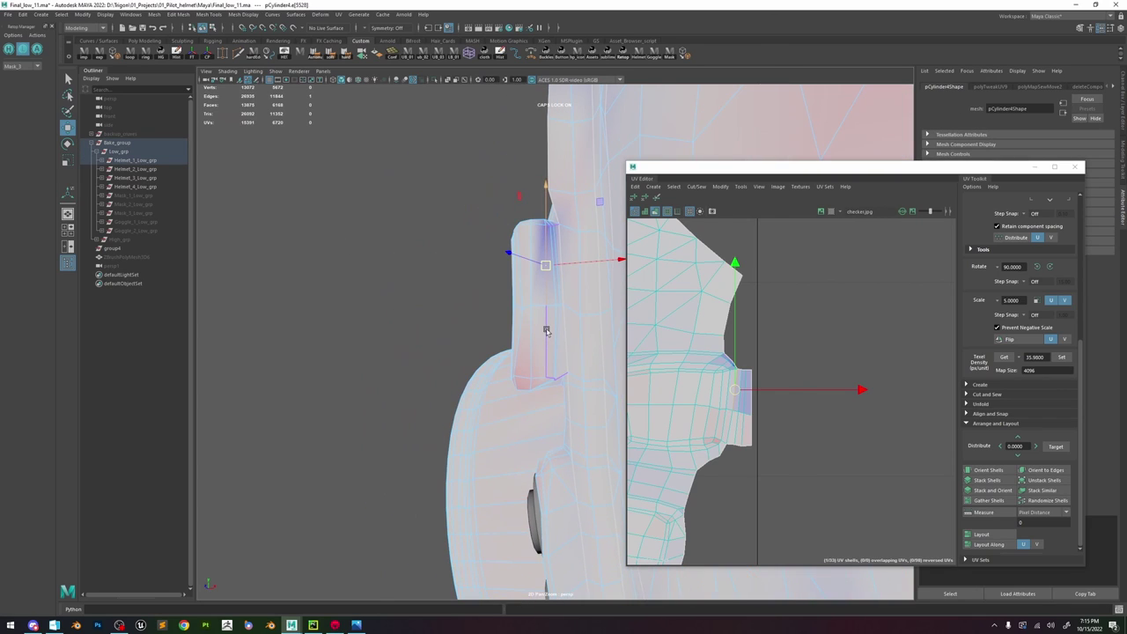
{"action": "left_click", "coordinate": [548, 338], "text": "shift"}
{"action": "right_click", "coordinate": [544, 323], "text": "shift"}
{"action": "right_click_drag", "start_coordinate": [544, 323], "coordinate": [610, 337], "text": "shift"}
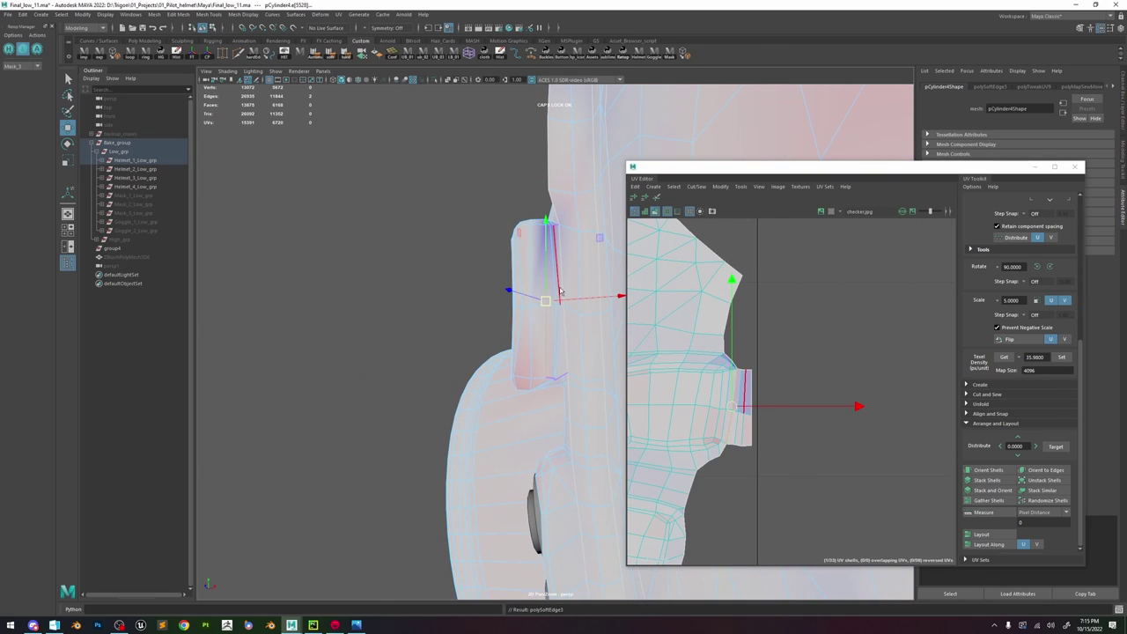
- Examine the softened flap and the overall helmet shading in object mode
{"action": "key", "text": "F8"}
{"action": "left_click", "coordinate": [448, 213]}
{"action": "scroll", "coordinate": [483, 336], "scroll_direction": "down", "scroll_amount": 5}
{"action": "left_click_drag", "start_coordinate": [483, 338], "coordinate": [496, 327], "text": "alt"}
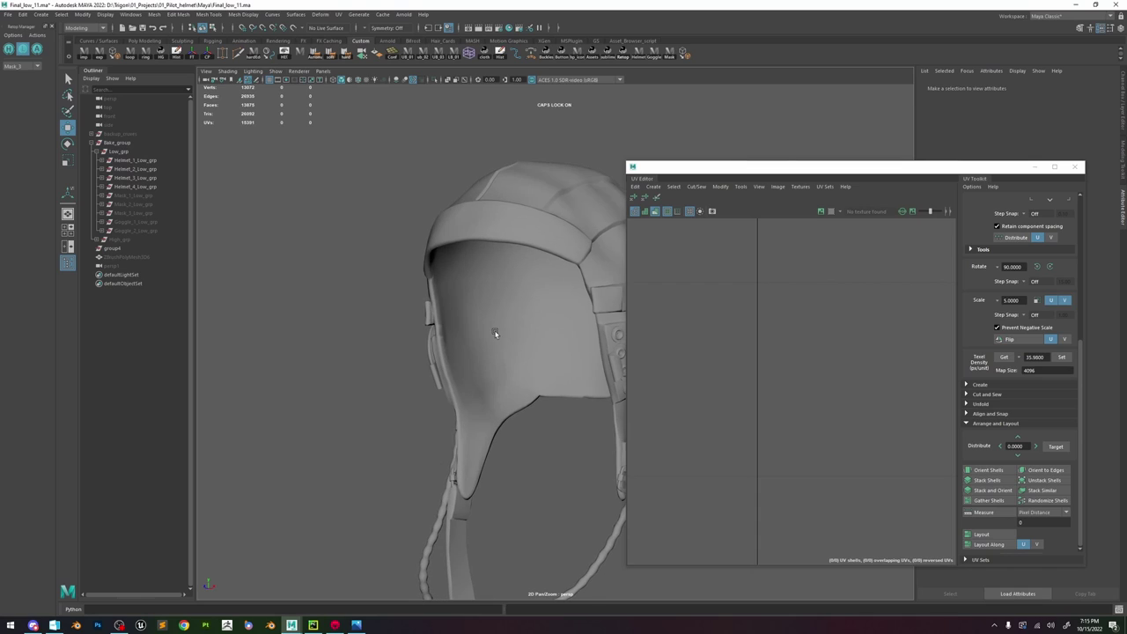
- Select Helmet_1_Low_grp through Helmet_4_Low_grp together and switch to UV selection beside the loose shells outside the tile
{"action": "key", "text": "5"}
{"action": "left_click", "coordinate": [549, 256]}
{"action": "scroll", "coordinate": [766, 358], "scroll_direction": "down", "scroll_amount": 10}
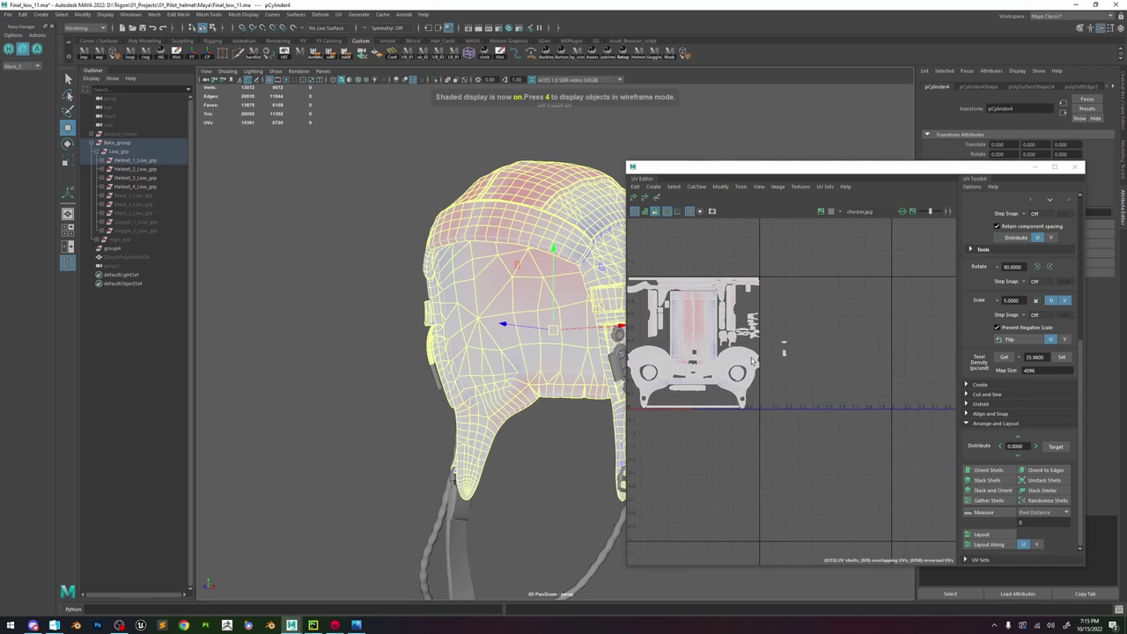
{"action": "scroll", "coordinate": [774, 355], "scroll_direction": "up", "scroll_amount": 4}
{"action": "right_click_drag", "start_coordinate": [775, 354], "coordinate": [872, 332]}
{"action": "left_click", "coordinate": [137, 162]}
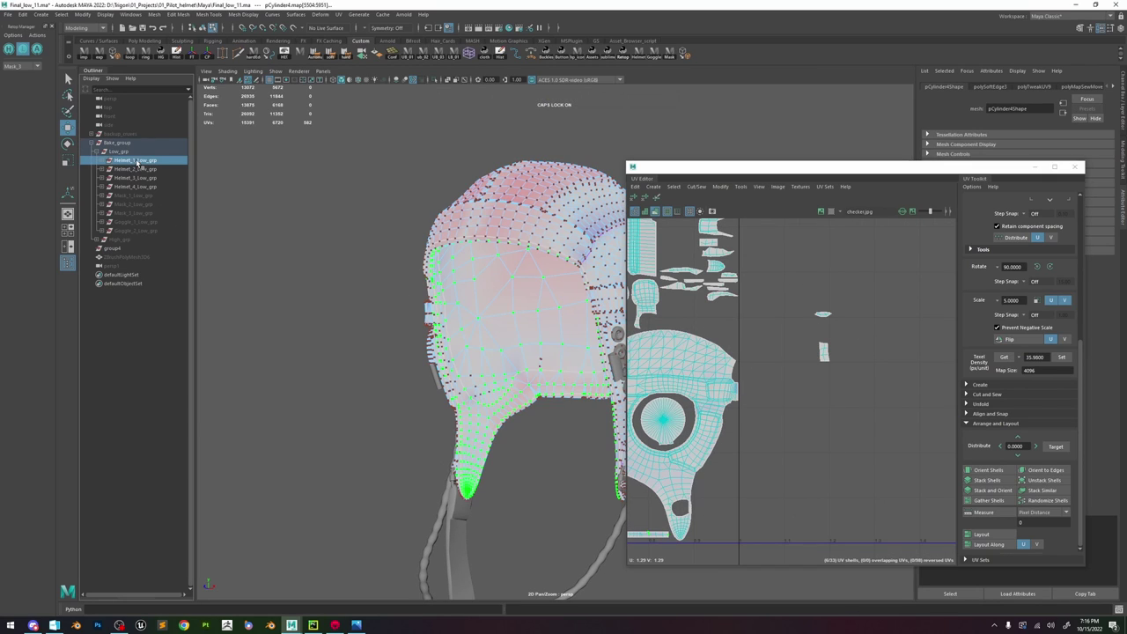
{"action": "left_click", "coordinate": [144, 187], "text": "shift"}
{"action": "scroll", "coordinate": [809, 342], "scroll_direction": "up", "scroll_amount": 5}
{"action": "right_click_drag", "start_coordinate": [812, 342], "coordinate": [878, 336]}
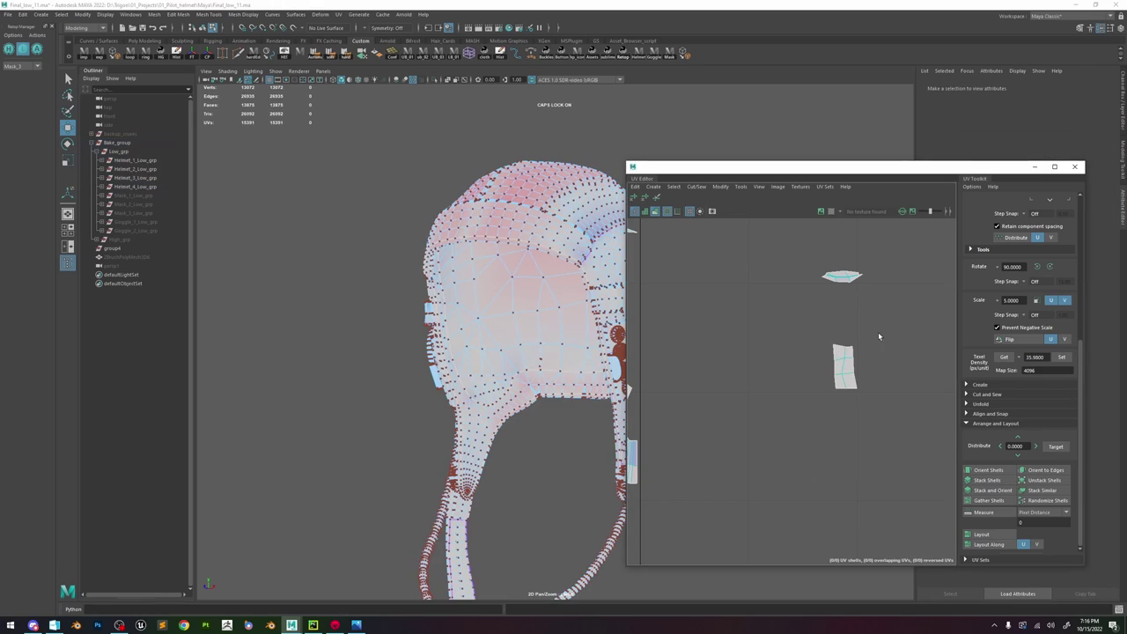
- Straighten all four borders of the small loose rectangular shell by scaling their UVs and optimize its inner UVs
{"action": "left_click_drag", "start_coordinate": [807, 362], "coordinate": [808, 362]}
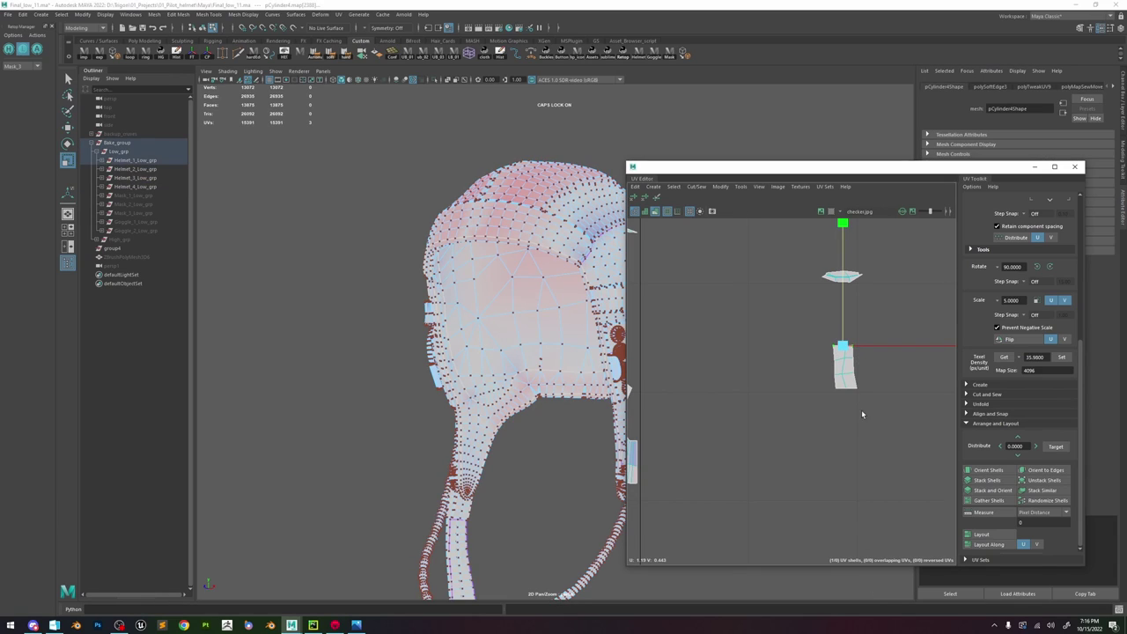
{"action": "scroll", "coordinate": [862, 413], "scroll_direction": "up", "scroll_amount": 3}
{"action": "left_click_drag", "start_coordinate": [870, 385], "coordinate": [832, 419]}
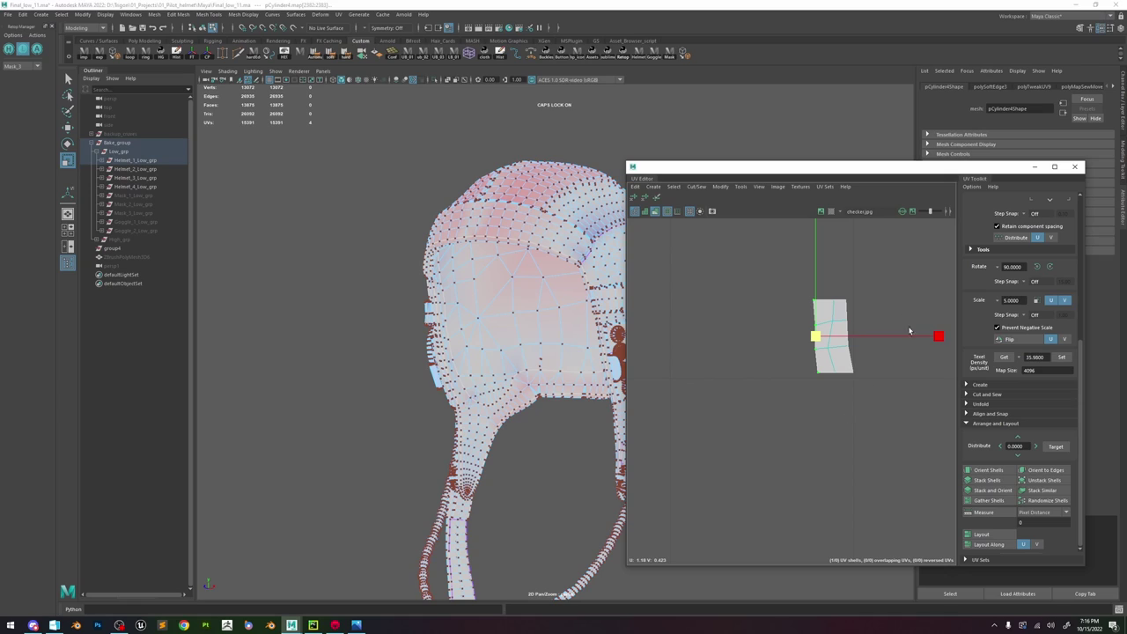
{"action": "left_click_drag", "start_coordinate": [854, 269], "coordinate": [837, 405]}
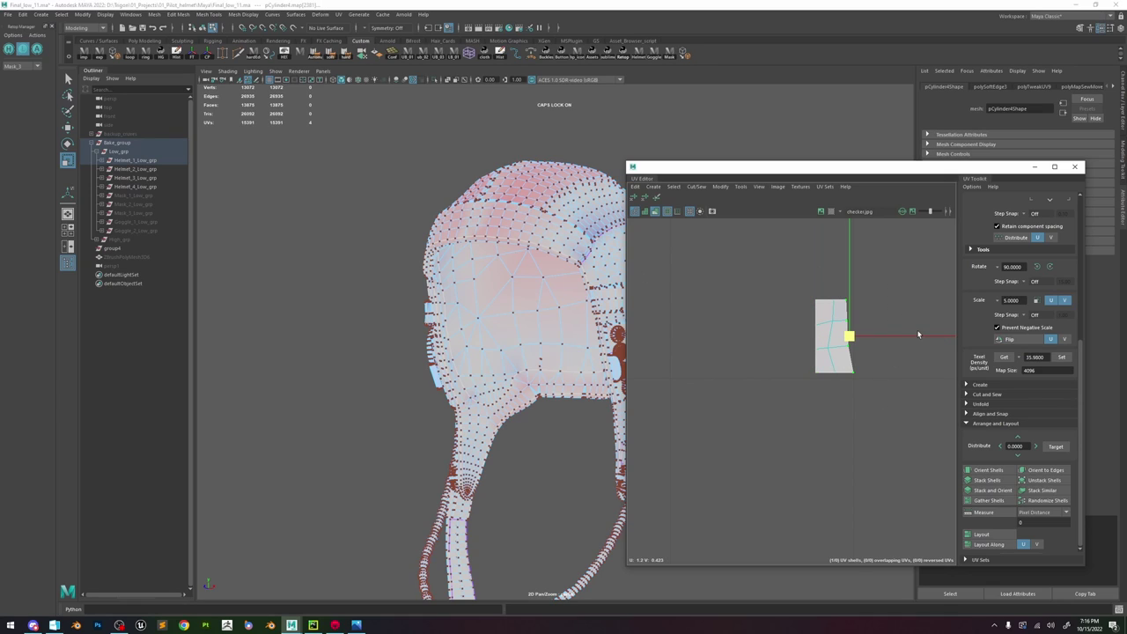
{"action": "left_click_drag", "start_coordinate": [818, 351], "coordinate": [815, 393]}
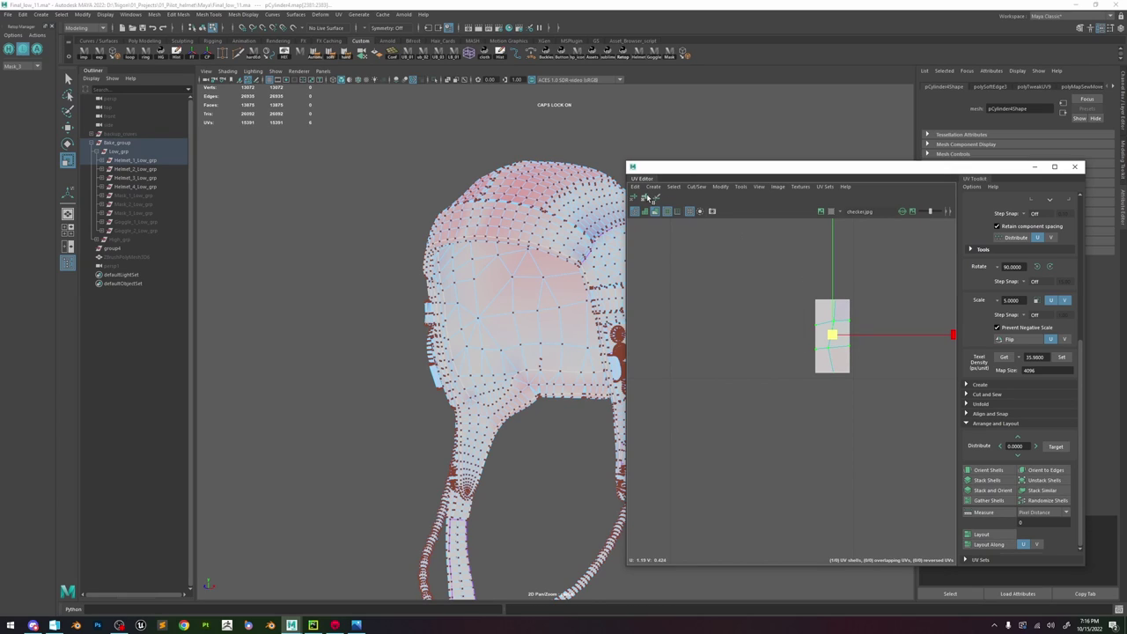
{"action": "key", "text": "w"}
{"action": "scroll", "coordinate": [874, 357], "scroll_direction": "down", "scroll_amount": 6}
{"action": "left_click", "coordinate": [869, 395]}
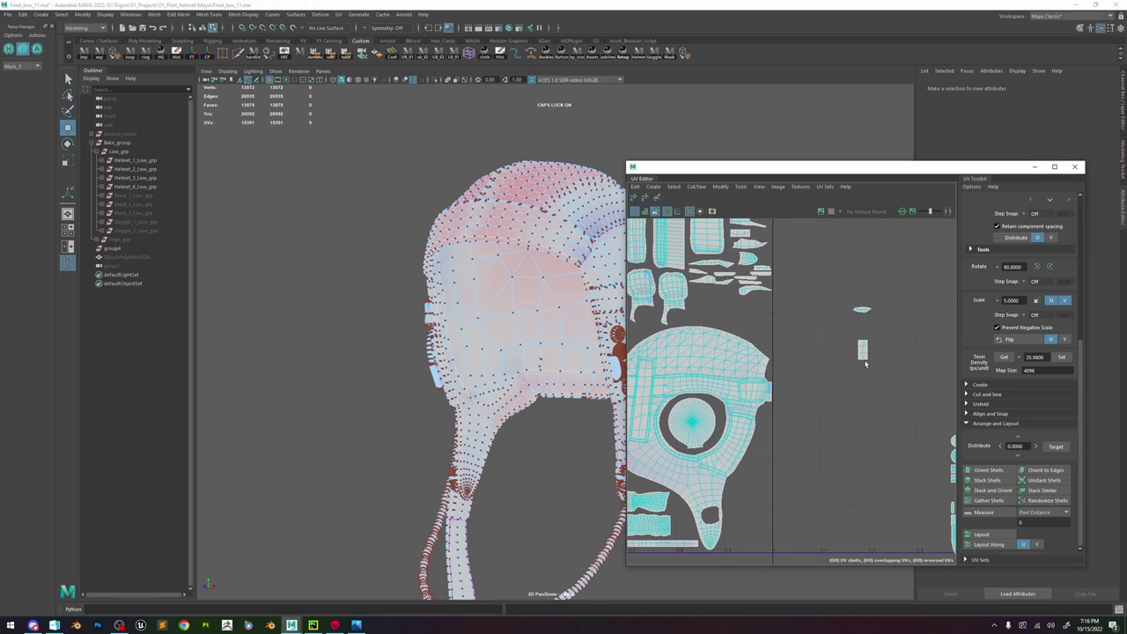
- Locate the straightened rectangular shell on the model, hide the distortion display and move the shell into the gap above the ear shell
{"action": "left_click", "coordinate": [861, 355]}
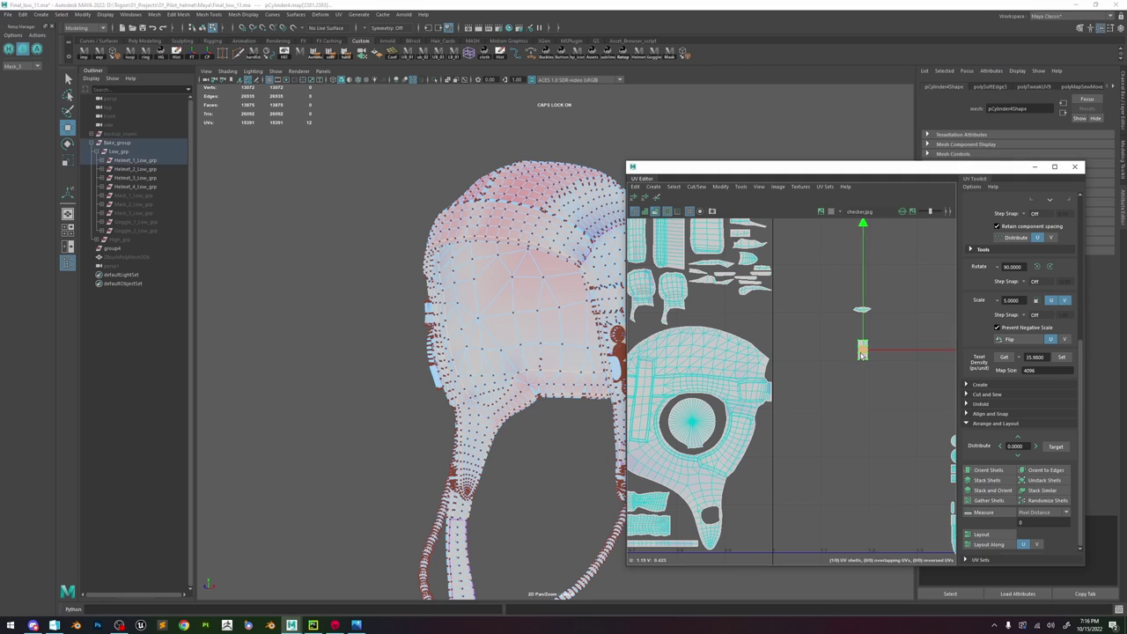
{"action": "key", "text": "f"}
{"action": "scroll", "coordinate": [488, 306], "scroll_direction": "down", "scroll_amount": 4}
{"action": "left_click_drag", "start_coordinate": [489, 305], "coordinate": [534, 293], "text": "alt"}
{"action": "left_click", "coordinate": [655, 211]}
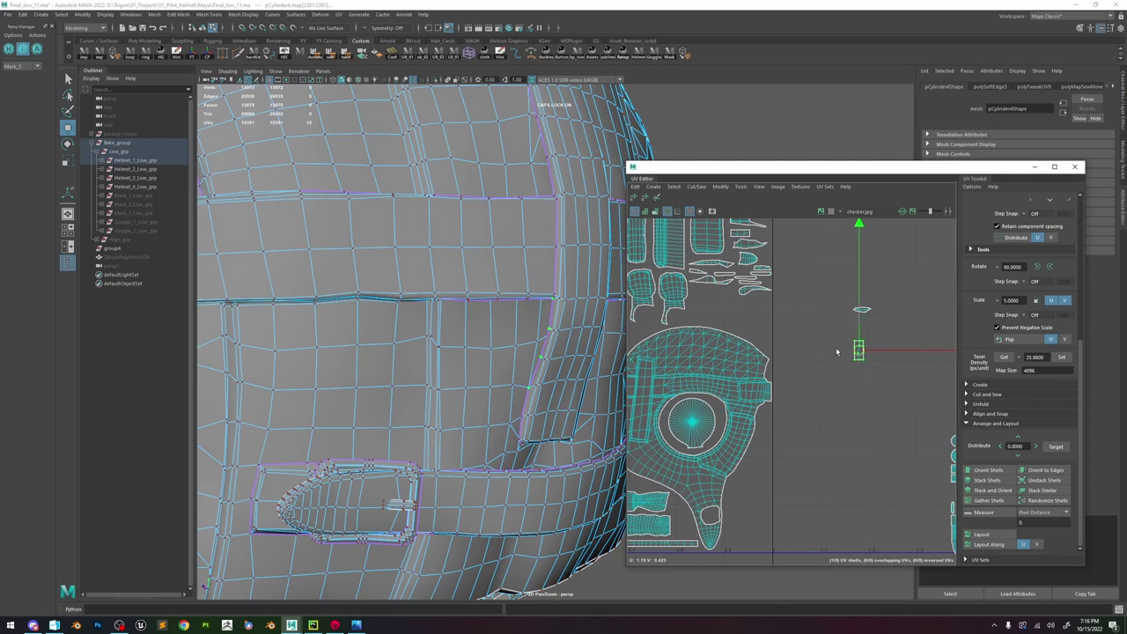
{"action": "left_click_drag", "start_coordinate": [859, 346], "coordinate": [697, 300]}
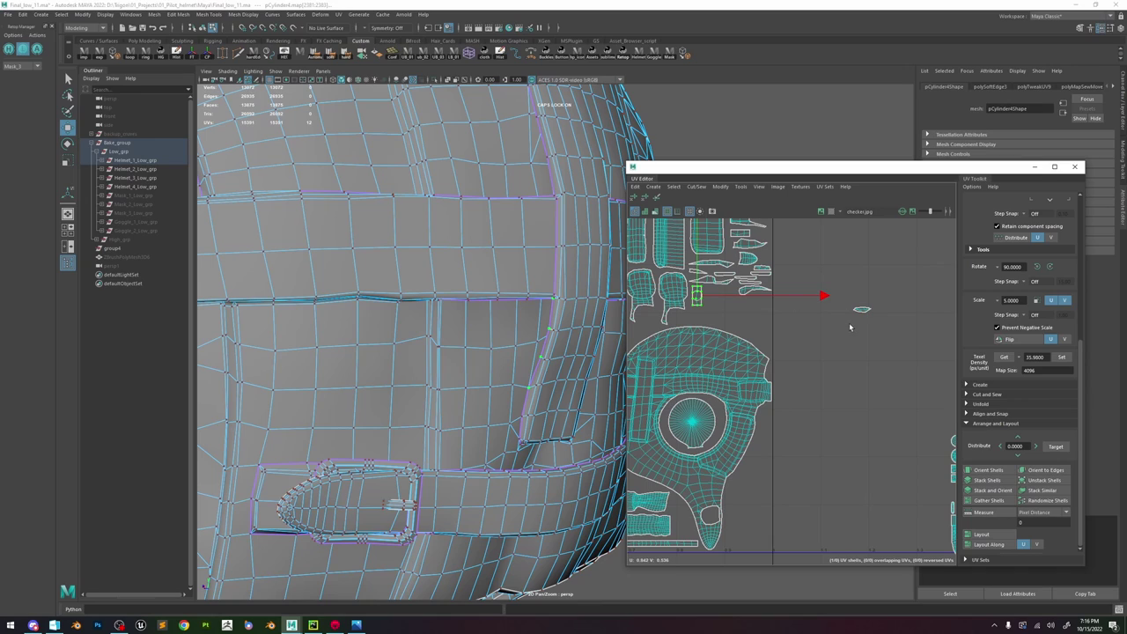
- Select the remaining thin loose shell, optimize it and rotate it slightly to lie horizontally
{"action": "left_click", "coordinate": [862, 313]}
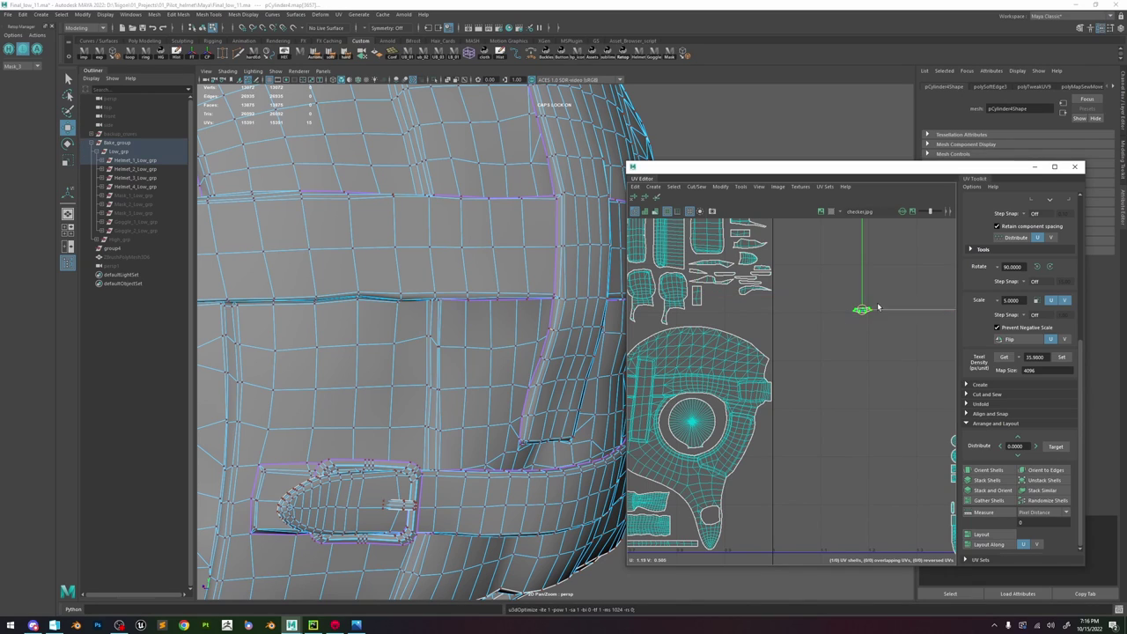
{"action": "scroll", "coordinate": [877, 304], "scroll_direction": "up", "scroll_amount": 4}
{"action": "right_click_drag", "start_coordinate": [853, 300], "coordinate": [889, 297], "text": "shift"}
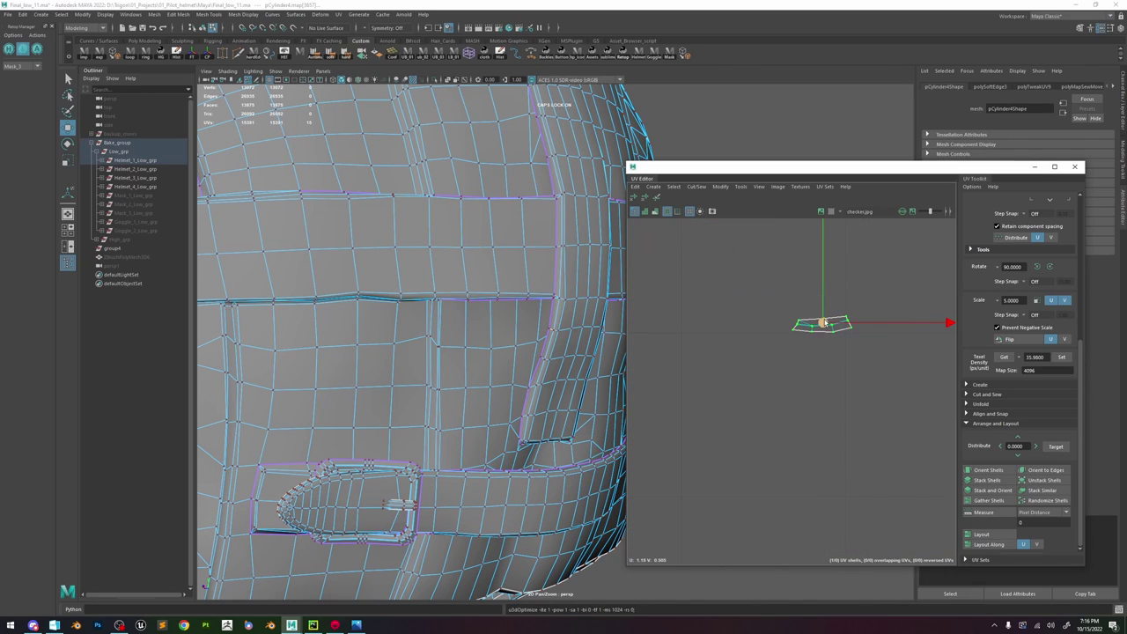
{"action": "key", "text": "e"}
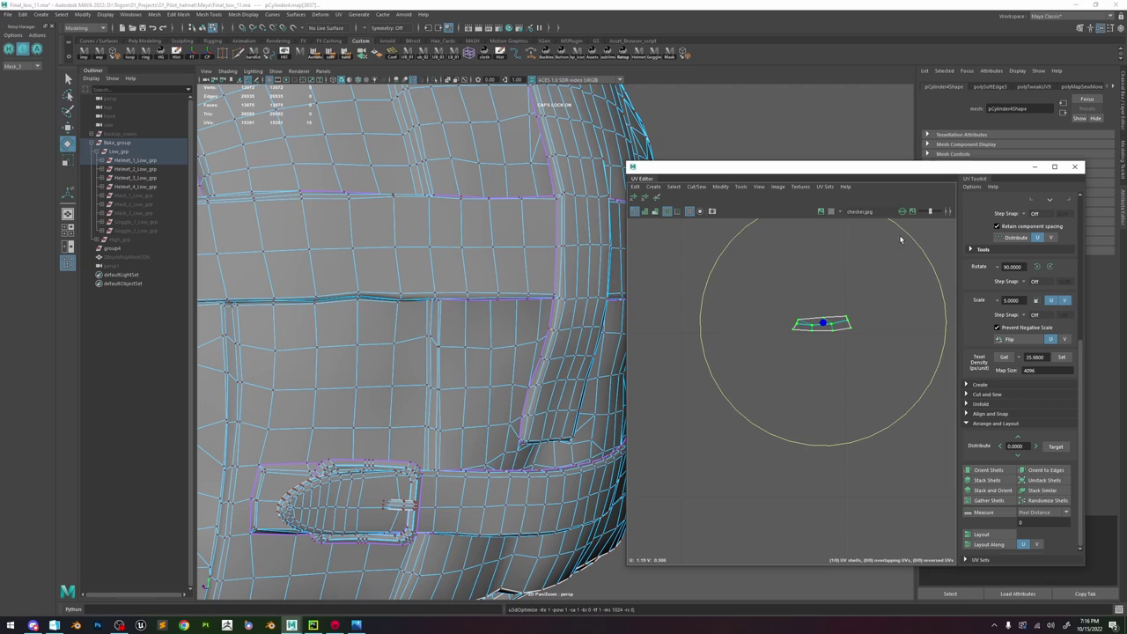
{"action": "left_click_drag", "start_coordinate": [901, 237], "coordinate": [909, 246]}
- Flatten the thin loose shell slightly and move it into the gap beside the fork-shaped shell near the tile's right edge
{"action": "key", "text": "w"}
{"action": "left_click_drag", "start_coordinate": [890, 296], "coordinate": [867, 306]}
{"action": "left_click_drag", "start_coordinate": [782, 324], "coordinate": [783, 322]}
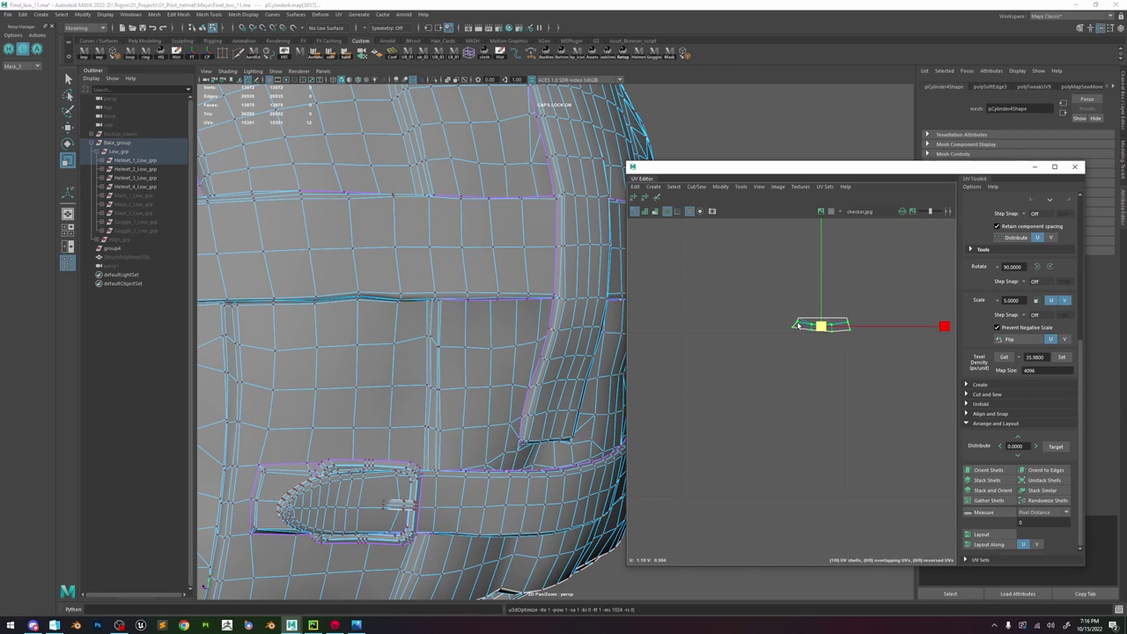
{"action": "scroll", "coordinate": [826, 352], "scroll_direction": "down", "scroll_amount": 5}
{"action": "key", "text": "w"}
{"action": "left_click_drag", "start_coordinate": [801, 328], "coordinate": [720, 255]}
{"action": "scroll", "coordinate": [722, 254], "scroll_direction": "up", "scroll_amount": 3}
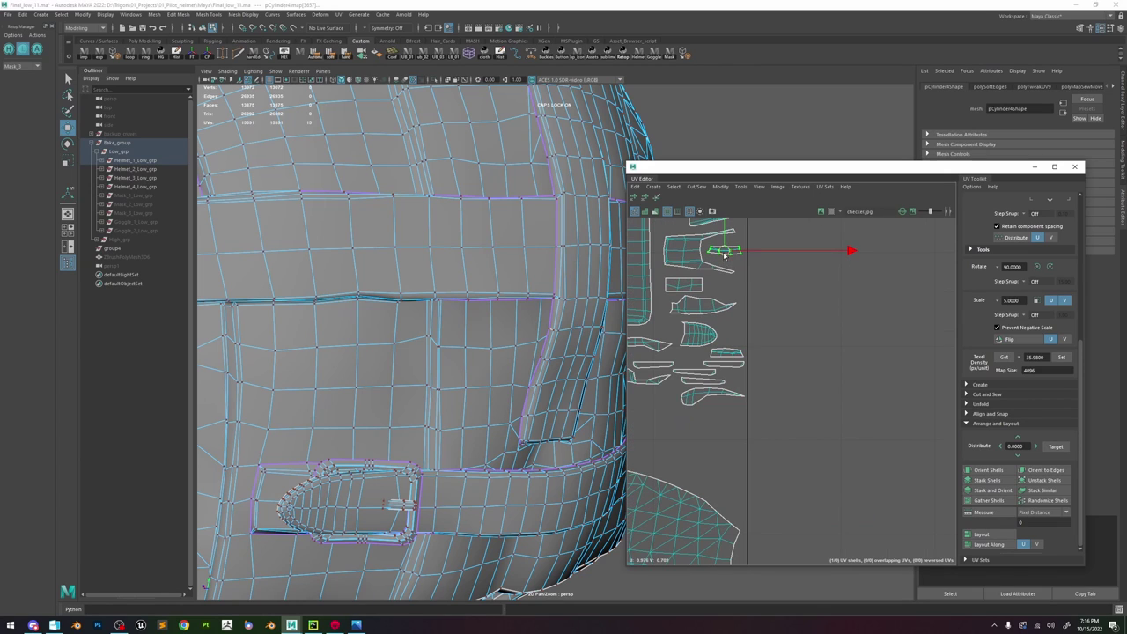
{"action": "left_click", "coordinate": [783, 319]}
- Bring the large dome-shaped shell from far outside the layout to the main tile's lower edge
{"action": "scroll", "coordinate": [774, 318], "scroll_direction": "down", "scroll_amount": 7}
{"action": "scroll", "coordinate": [872, 370], "scroll_direction": "down", "scroll_amount": 5}
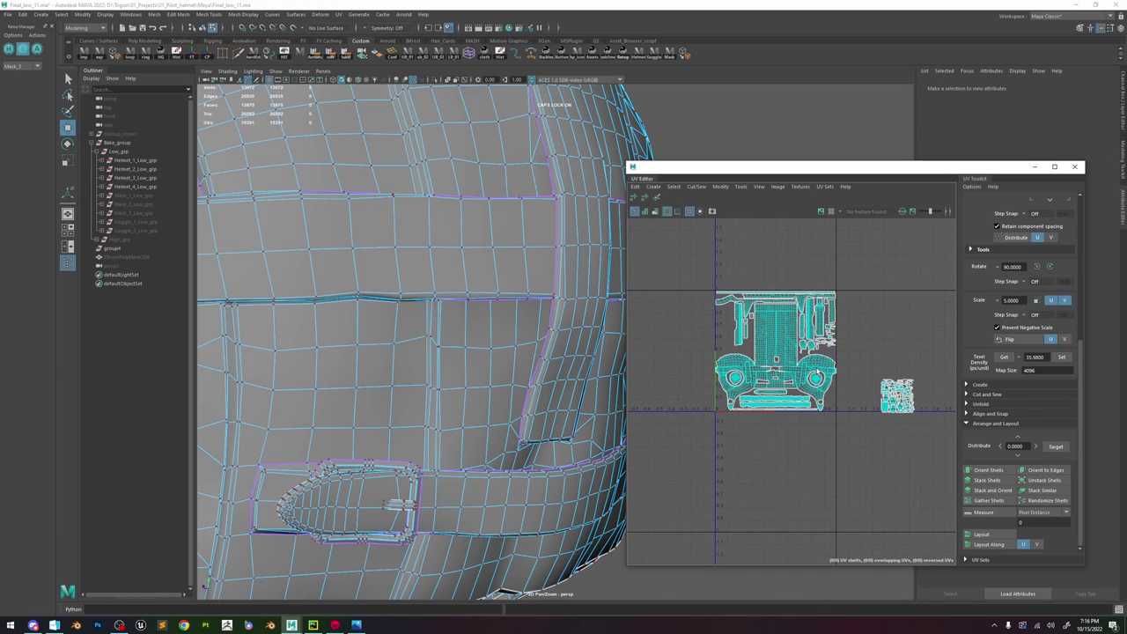
{"action": "left_click", "coordinate": [885, 299]}
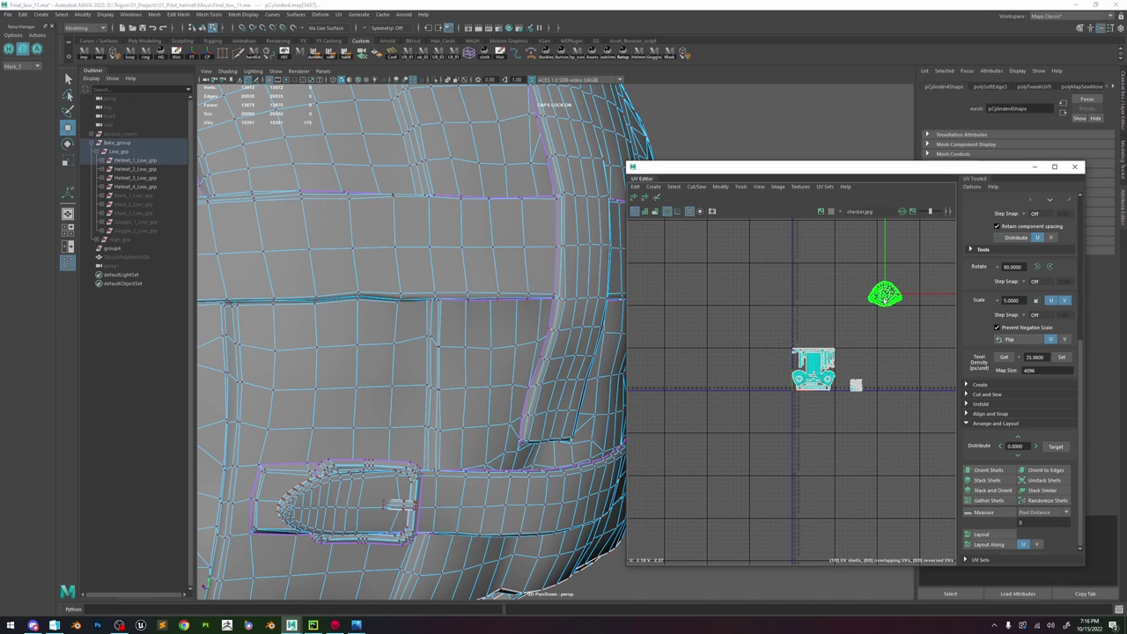
{"action": "left_click_drag", "start_coordinate": [885, 300], "coordinate": [808, 396]}
{"action": "scroll", "coordinate": [808, 396], "scroll_direction": "up", "scroll_amount": 4}
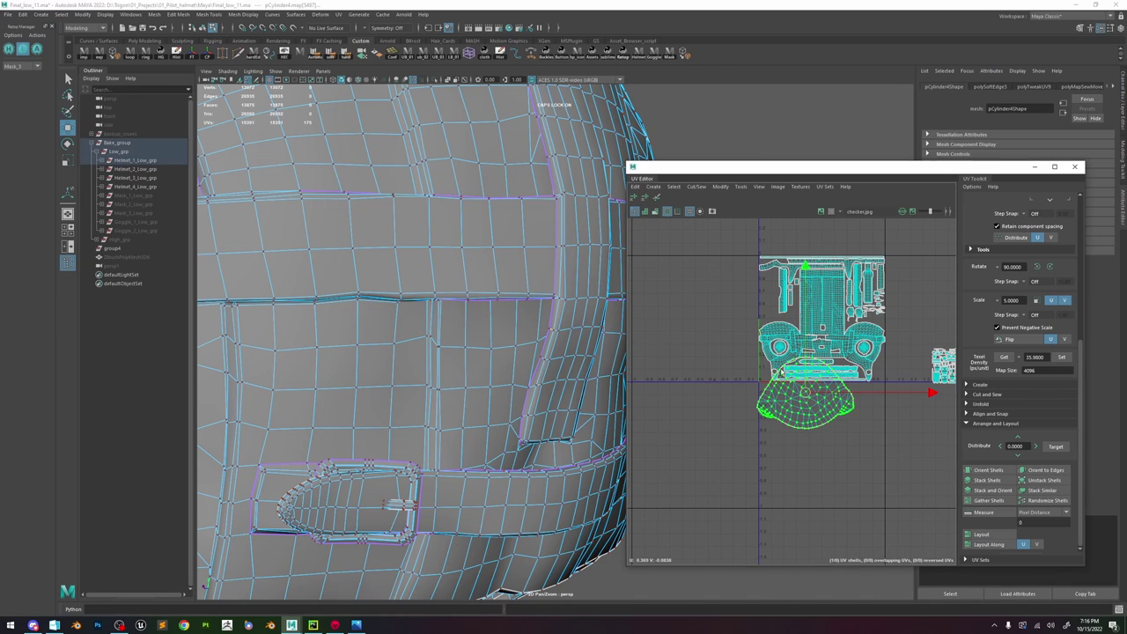
- Move the tall narrow shell from the tile's left area to the right side of the large central panel
{"action": "scroll", "coordinate": [789, 270], "scroll_direction": "up", "scroll_amount": 4}
{"action": "left_click", "coordinate": [777, 291]}
{"action": "left_click_drag", "start_coordinate": [778, 312], "coordinate": [749, 339]}
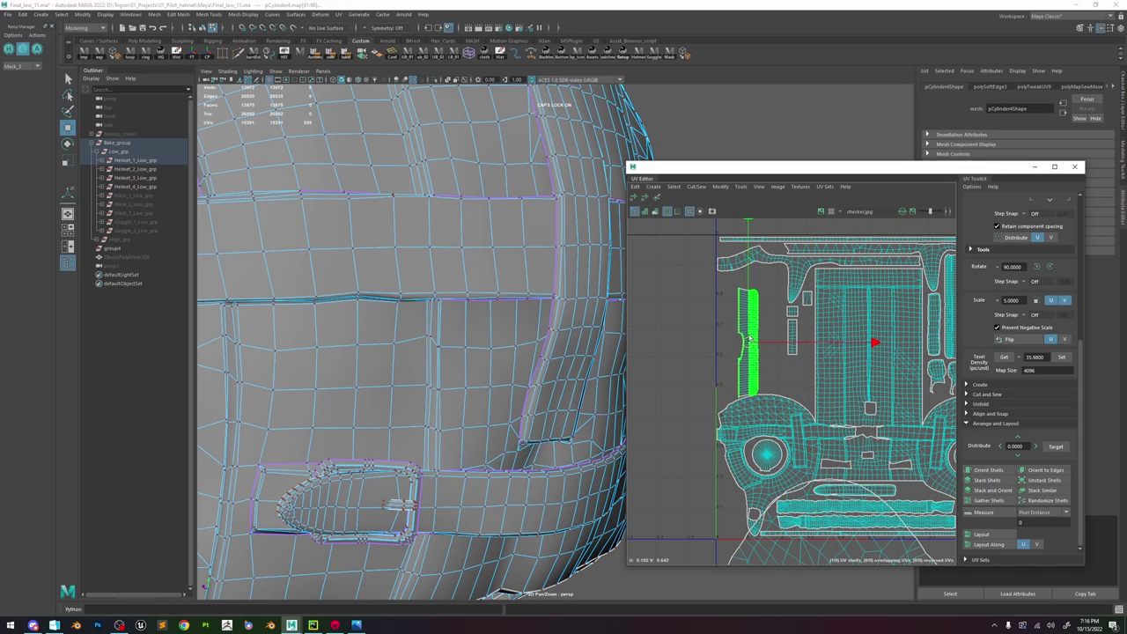
{"action": "middle_click_drag", "start_coordinate": [748, 339], "coordinate": [694, 330], "text": "alt"}
{"action": "left_click_drag", "start_coordinate": [649, 340], "coordinate": [847, 350]}
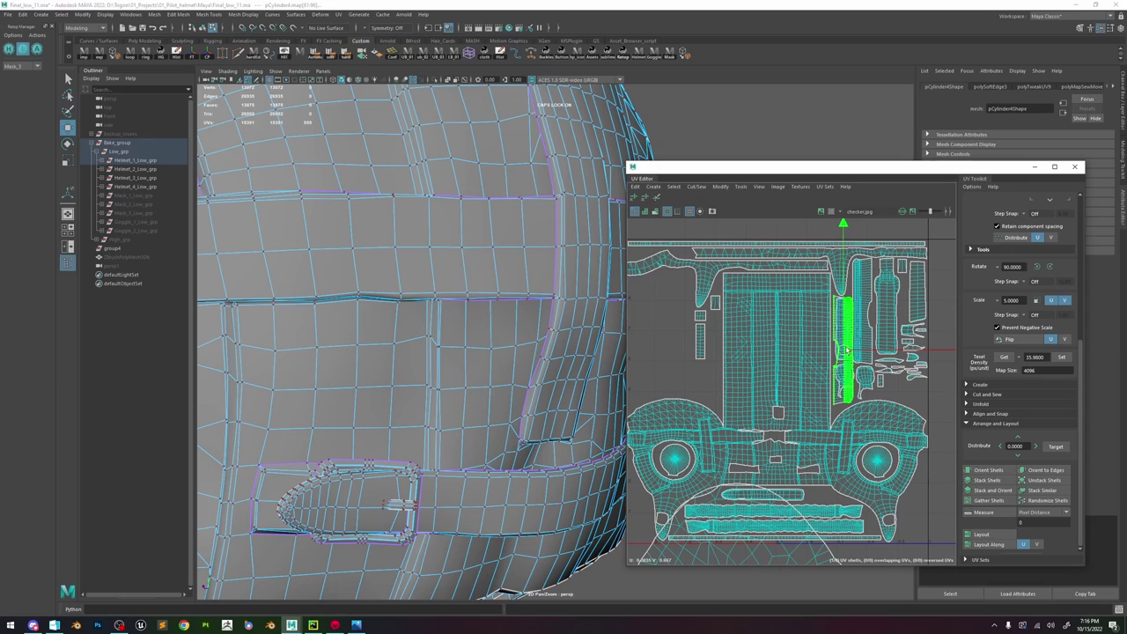
- Move the vertical strap shell overlapping that narrow shell into the tile's lower right corner, beside the ear shell
{"action": "left_click", "coordinate": [867, 322]}
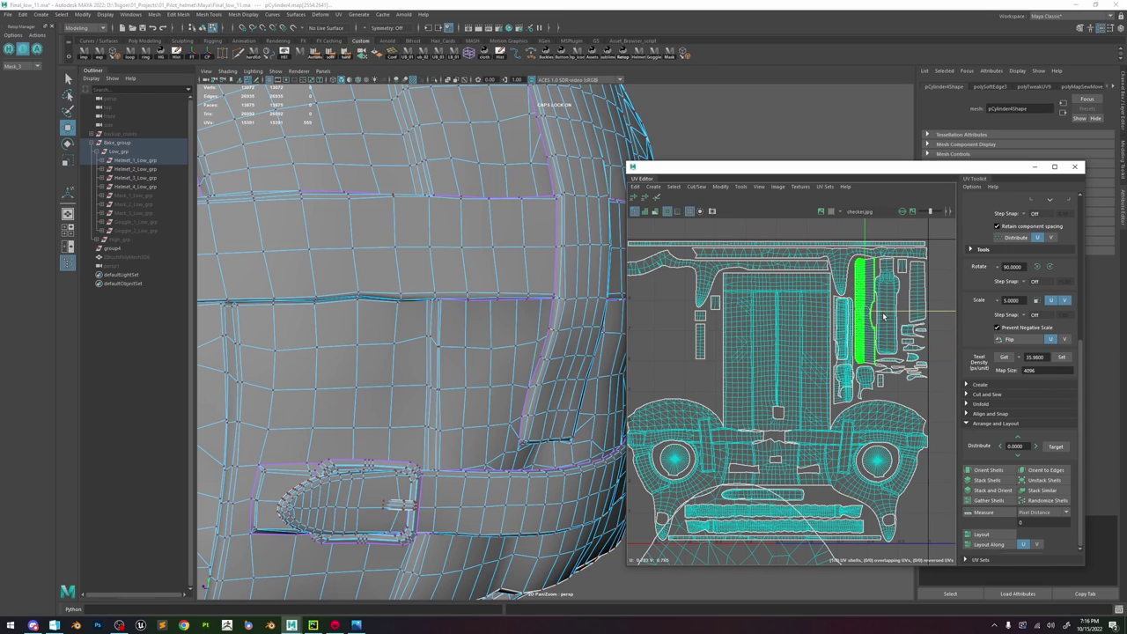
{"action": "double_click", "coordinate": [884, 289]}
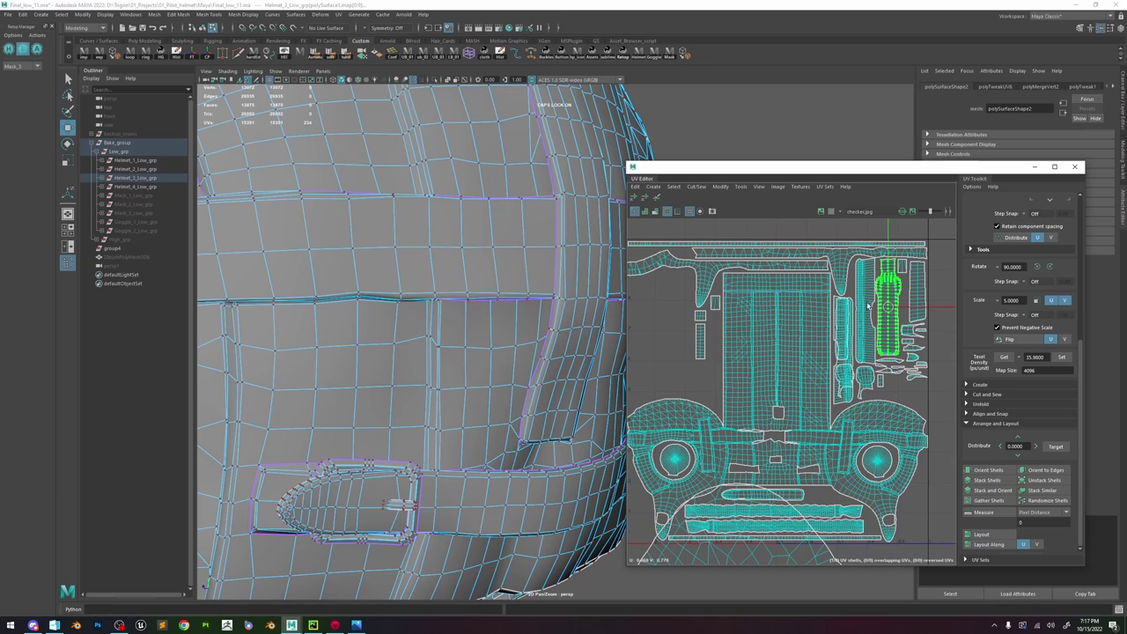
{"action": "left_click", "coordinate": [835, 301]}
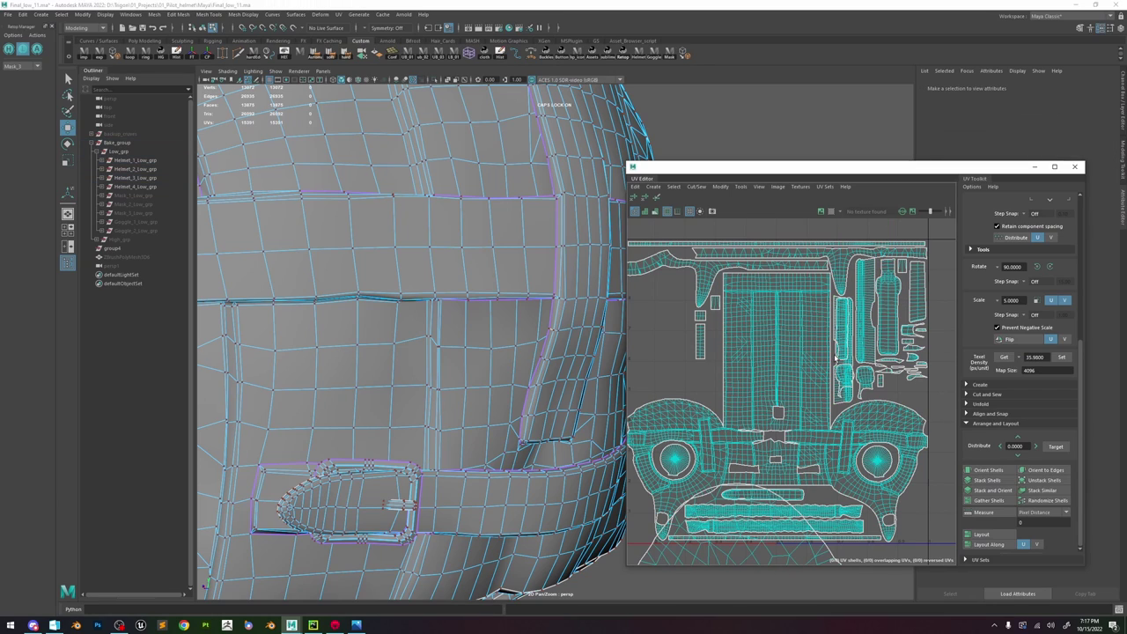
{"action": "left_click_drag", "start_coordinate": [843, 351], "coordinate": [918, 514]}
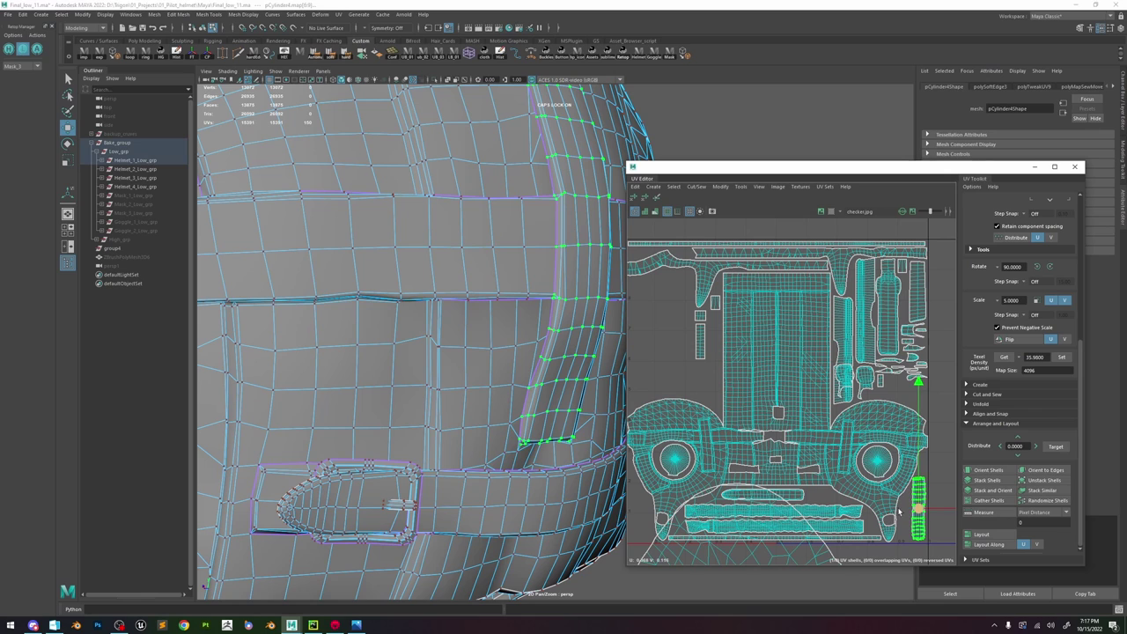
{"action": "scroll", "coordinate": [541, 372], "scroll_direction": "up", "scroll_amount": 3}
{"action": "scroll", "coordinate": [852, 418], "scroll_direction": "up", "scroll_amount": 3}
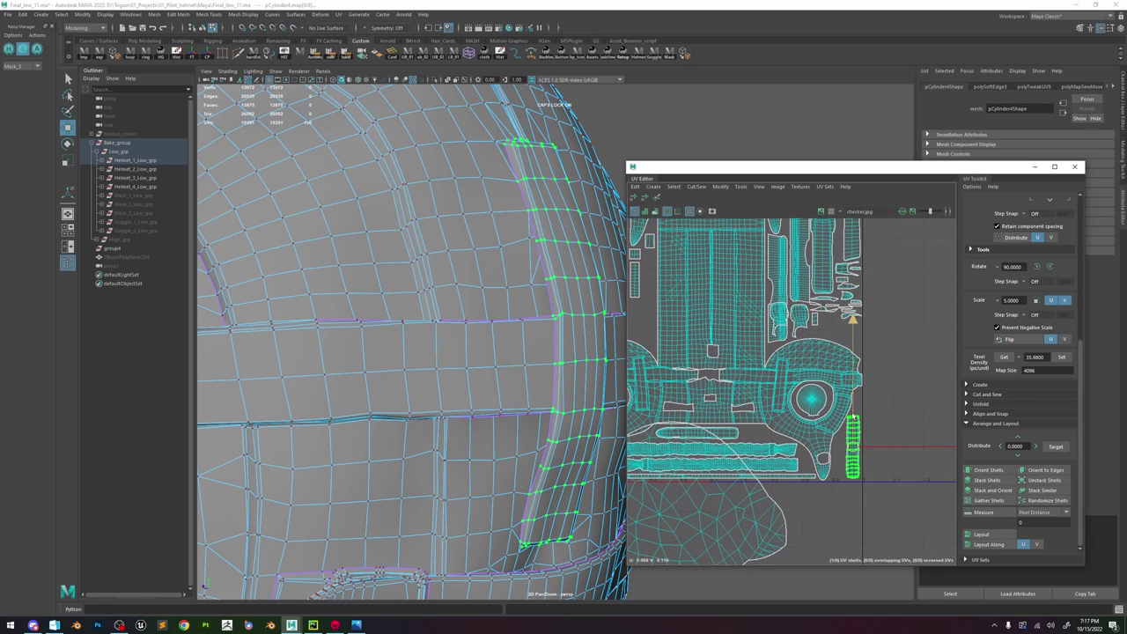
{"action": "left_click", "coordinate": [896, 418]}
- Select the pinched UVs of the long horizontal shell near the tile's upper edge and optimize them
{"action": "scroll", "coordinate": [854, 420], "scroll_direction": "up", "scroll_amount": 3}
{"action": "scroll", "coordinate": [853, 419], "scroll_direction": "down", "scroll_amount": 4}
{"action": "scroll", "coordinate": [852, 418], "scroll_direction": "up", "scroll_amount": 9}
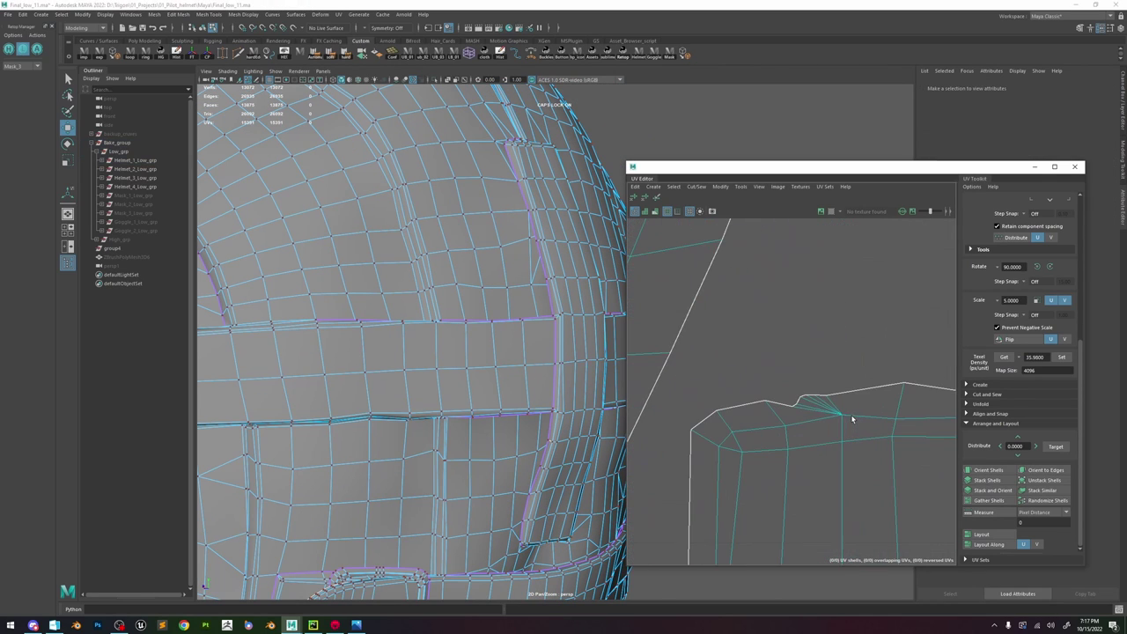
{"action": "scroll", "coordinate": [811, 404], "scroll_direction": "down", "scroll_amount": 9}
{"action": "scroll", "coordinate": [812, 402], "scroll_direction": "up", "scroll_amount": 5}
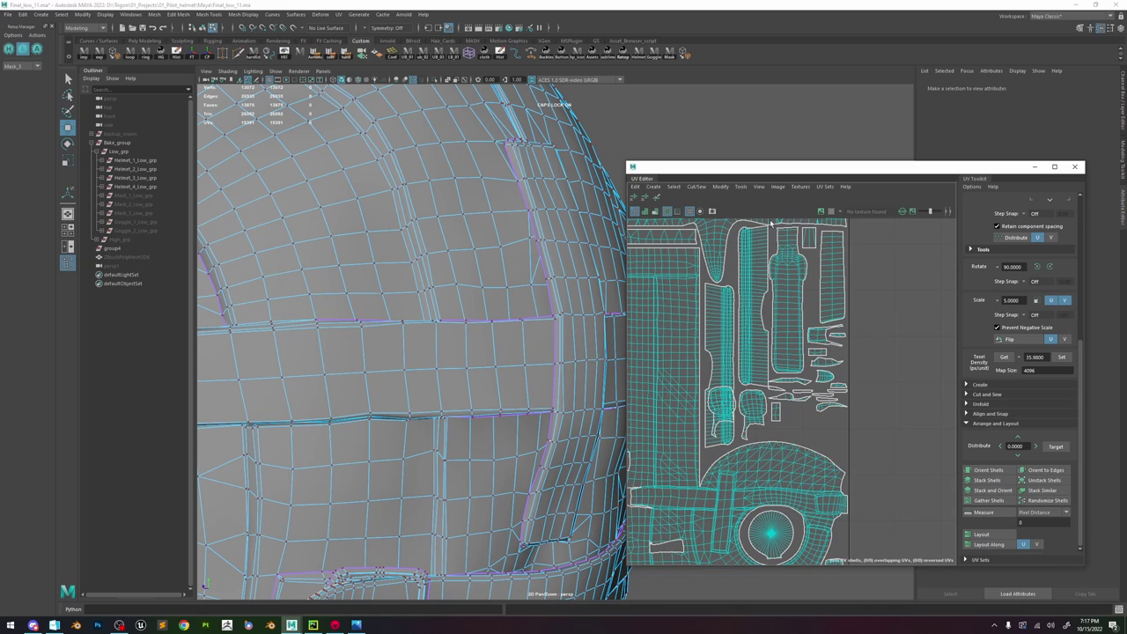
{"action": "scroll", "coordinate": [770, 224], "scroll_direction": "up", "scroll_amount": 5}
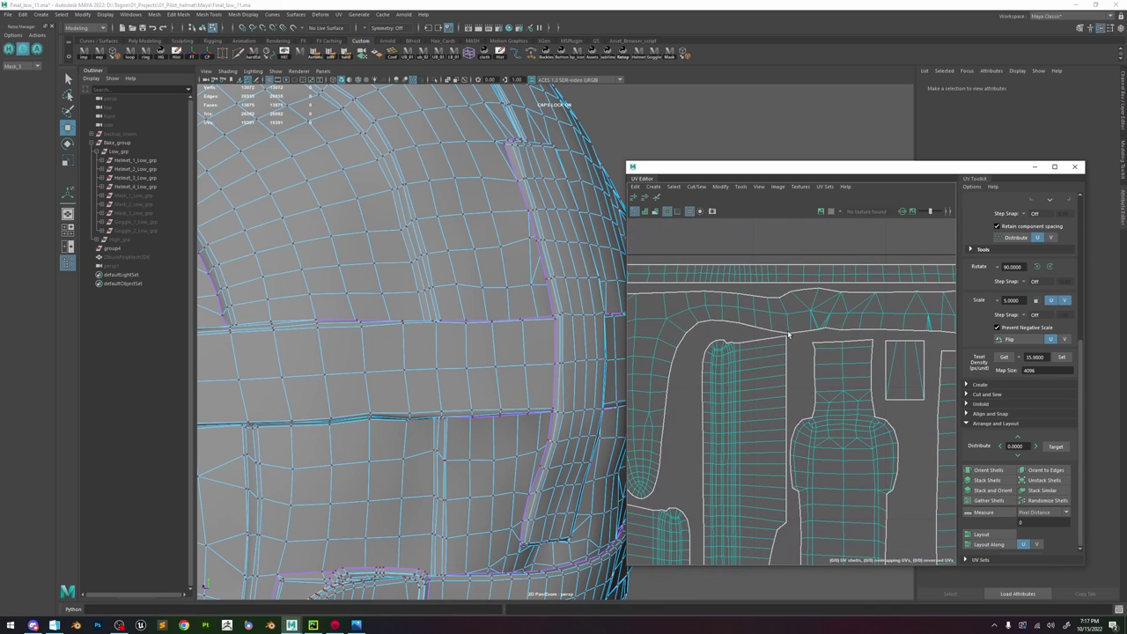
{"action": "left_click", "coordinate": [789, 334]}
{"action": "left_click", "coordinate": [775, 328]}
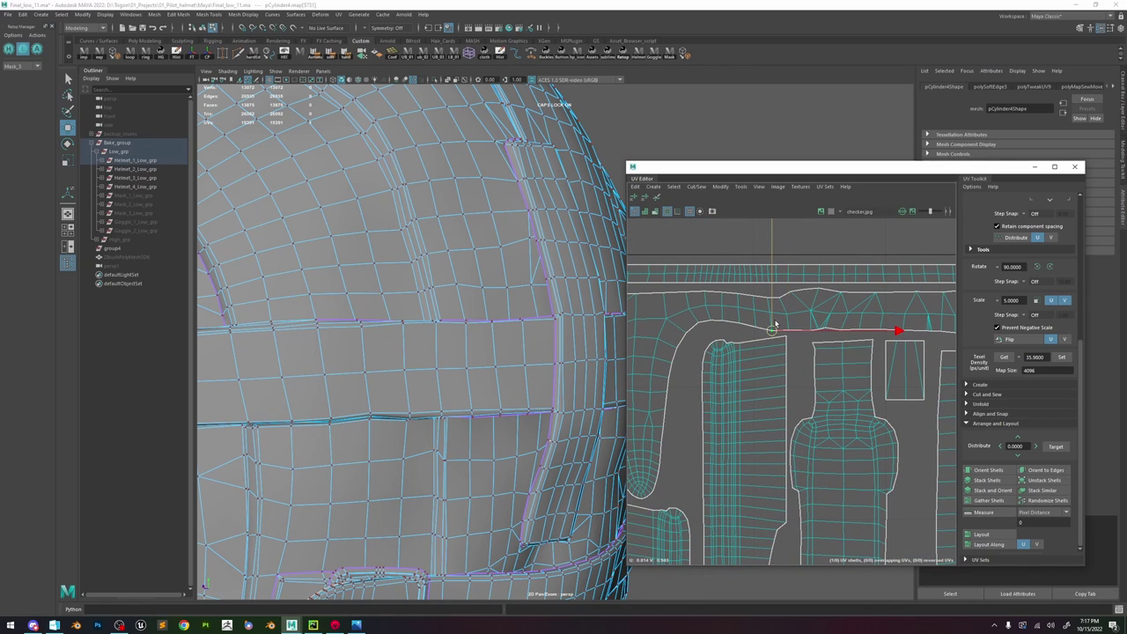
{"action": "left_click_drag", "start_coordinate": [807, 331], "coordinate": [805, 332]}
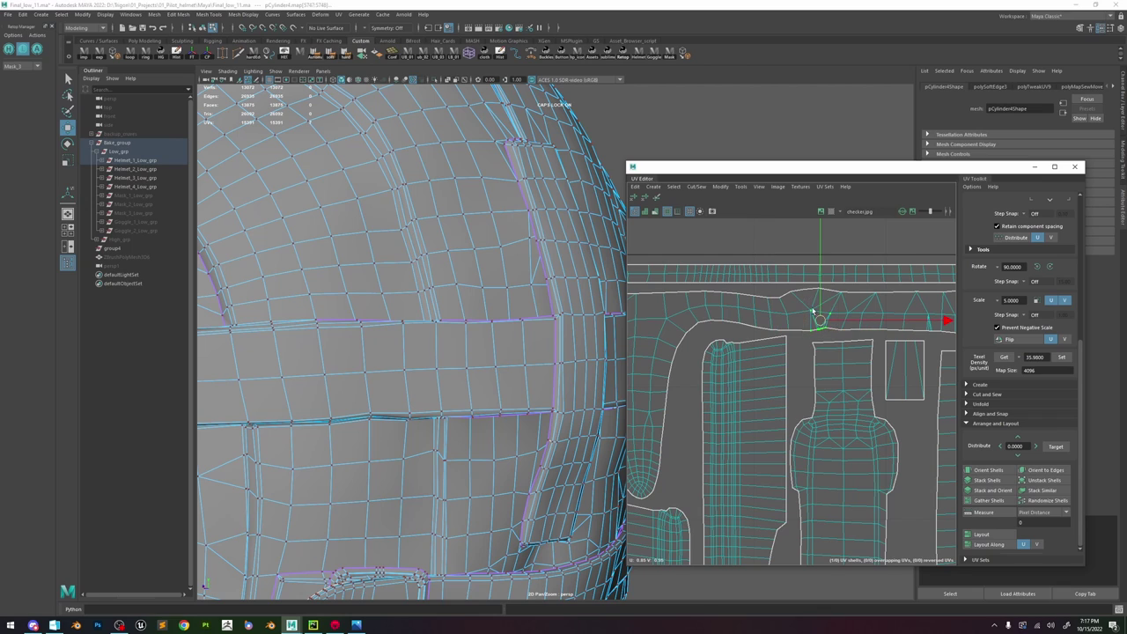
{"action": "right_click_drag", "start_coordinate": [816, 302], "coordinate": [837, 304], "text": "shift"}
{"action": "key", "text": "f"}
{"action": "scroll", "coordinate": [790, 328], "scroll_direction": "down", "scroll_amount": 7}
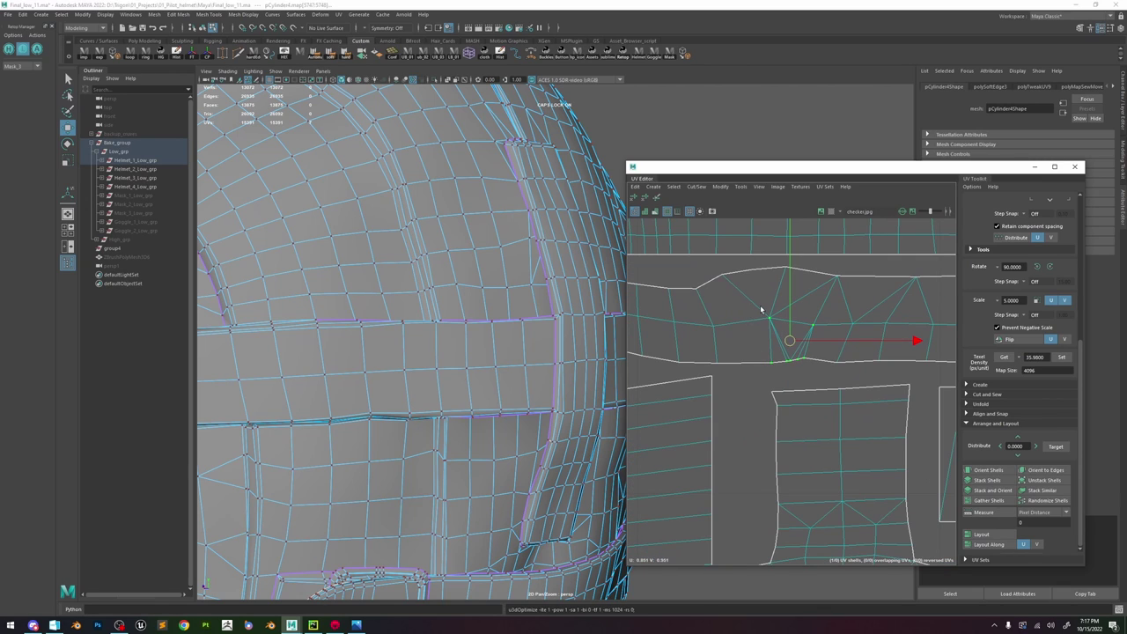
{"action": "left_click", "coordinate": [671, 326]}
{"action": "scroll", "coordinate": [674, 341], "scroll_direction": "down", "scroll_amount": 3}
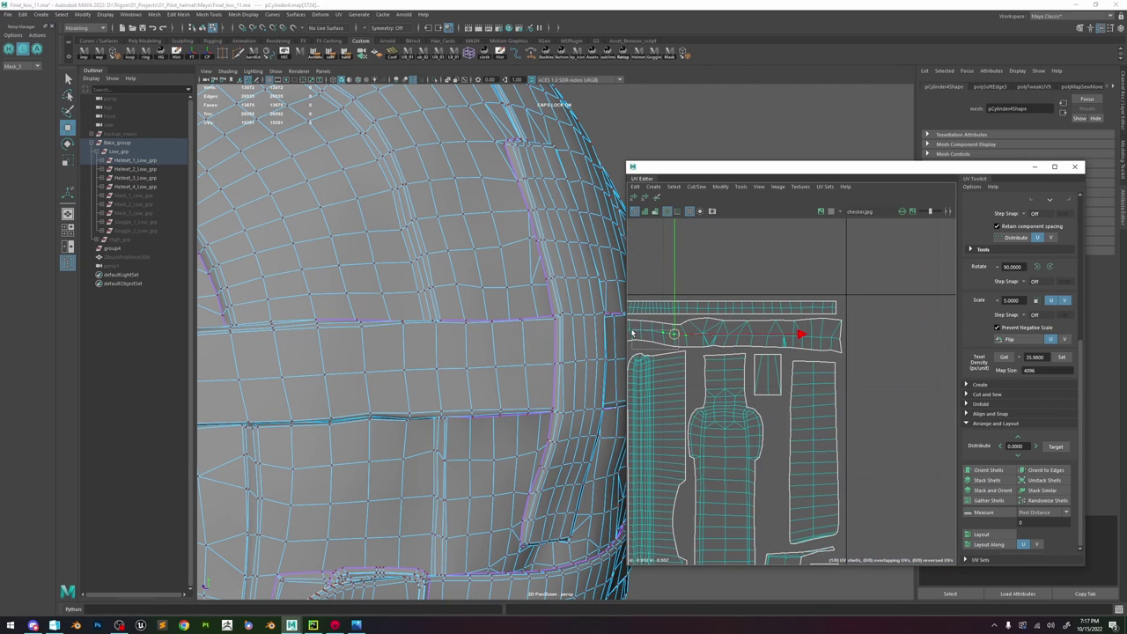
{"action": "left_click_drag", "start_coordinate": [632, 331], "coordinate": [631, 330]}
{"action": "scroll", "coordinate": [789, 377], "scroll_direction": "down", "scroll_amount": 5}
{"action": "left_click", "coordinate": [844, 396]}
- Move the large dome-shaped shell clear of the packed shells, below the main tile's lower edge
{"action": "middle_click_drag", "start_coordinate": [817, 387], "coordinate": [822, 320], "text": "alt"}
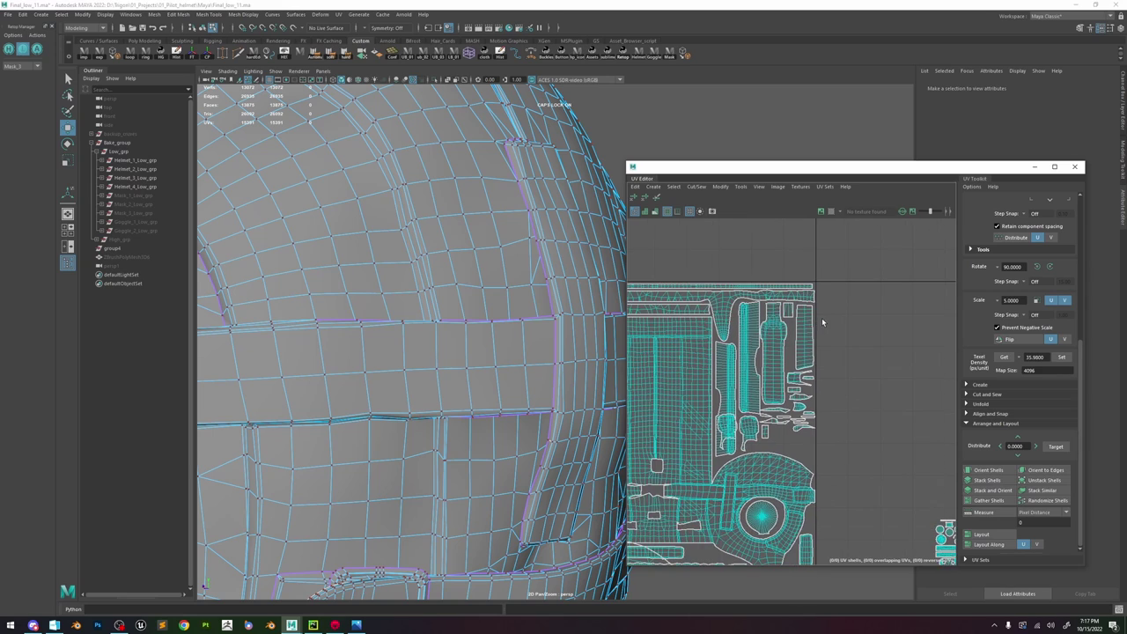
{"action": "scroll", "coordinate": [819, 343], "scroll_direction": "down", "scroll_amount": 2}
{"action": "middle_click_drag", "start_coordinate": [760, 499], "coordinate": [784, 465], "text": "alt"}
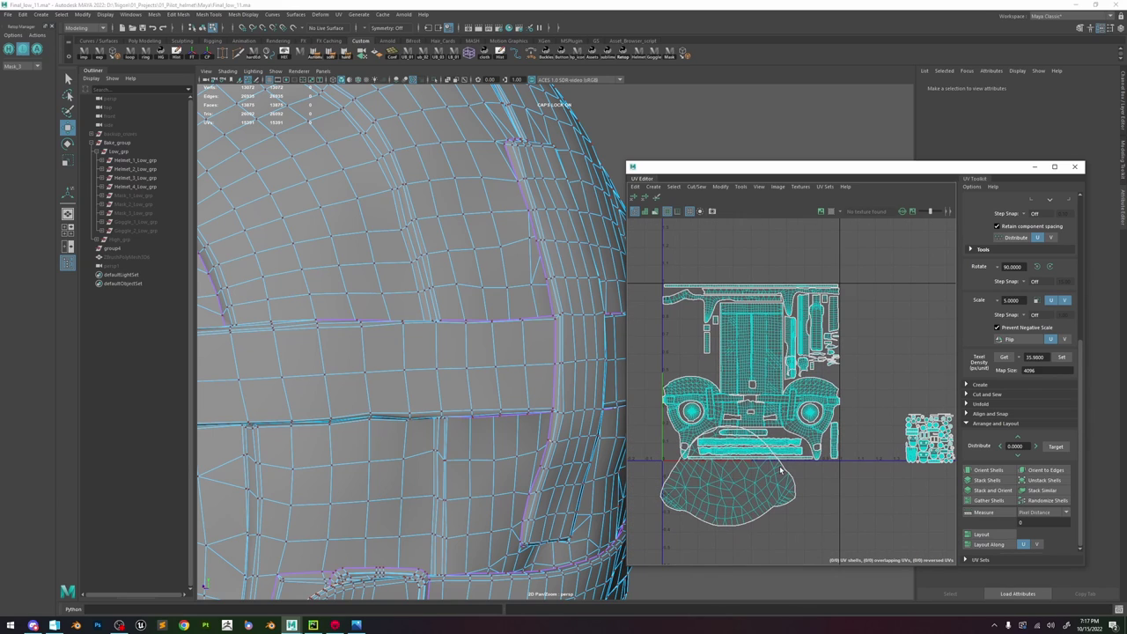
{"action": "left_click", "coordinate": [790, 476]}
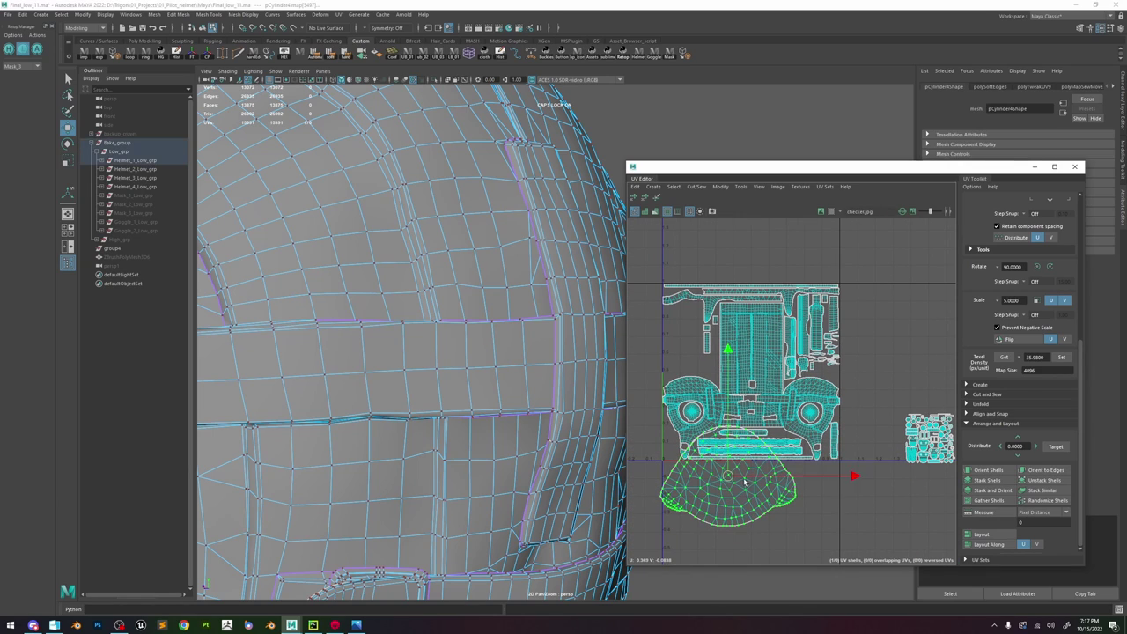
{"action": "left_click_drag", "start_coordinate": [729, 476], "coordinate": [823, 521]}
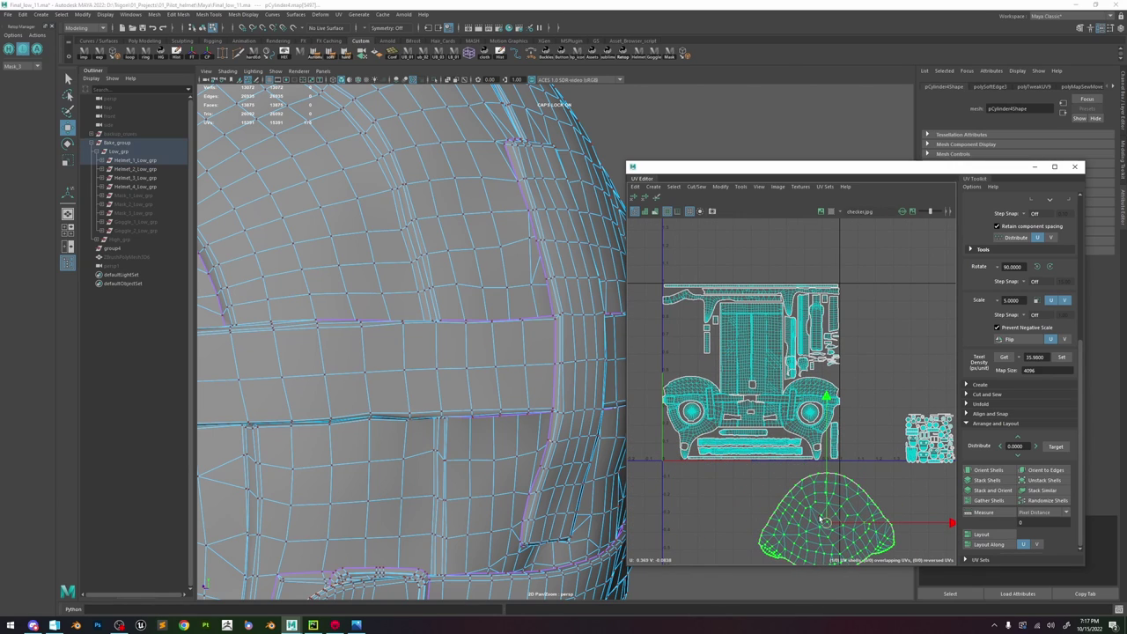
- Rotate the small narrow strip shell left of the central panel to horizontal and move it beside the long rounded strap shell
{"action": "left_click", "coordinate": [761, 431]}
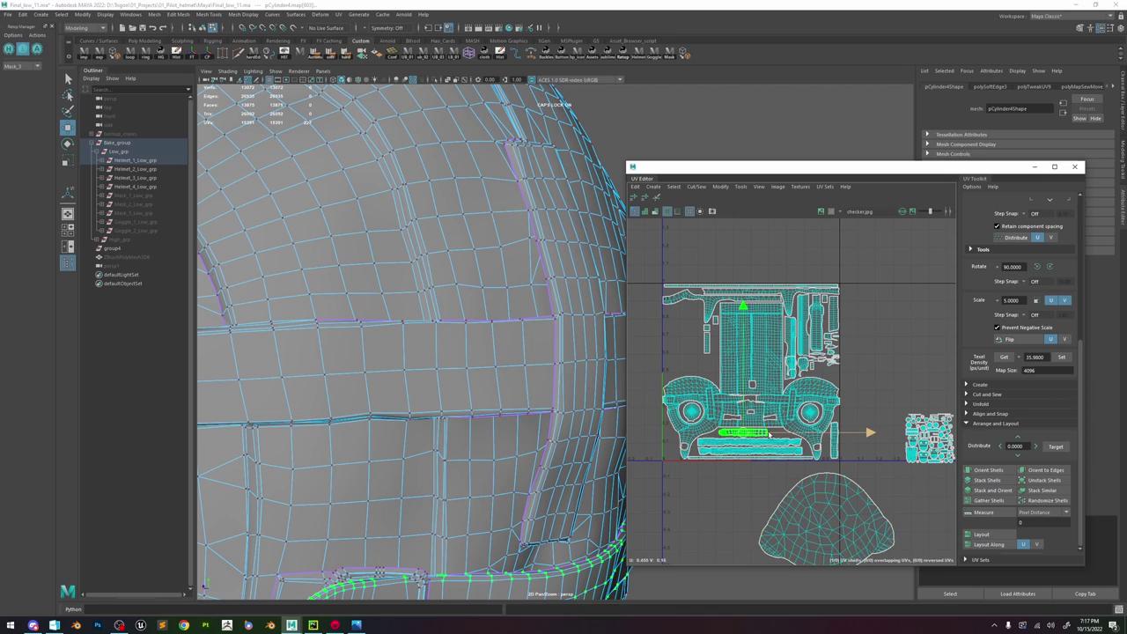
{"action": "left_click", "coordinate": [706, 343]}
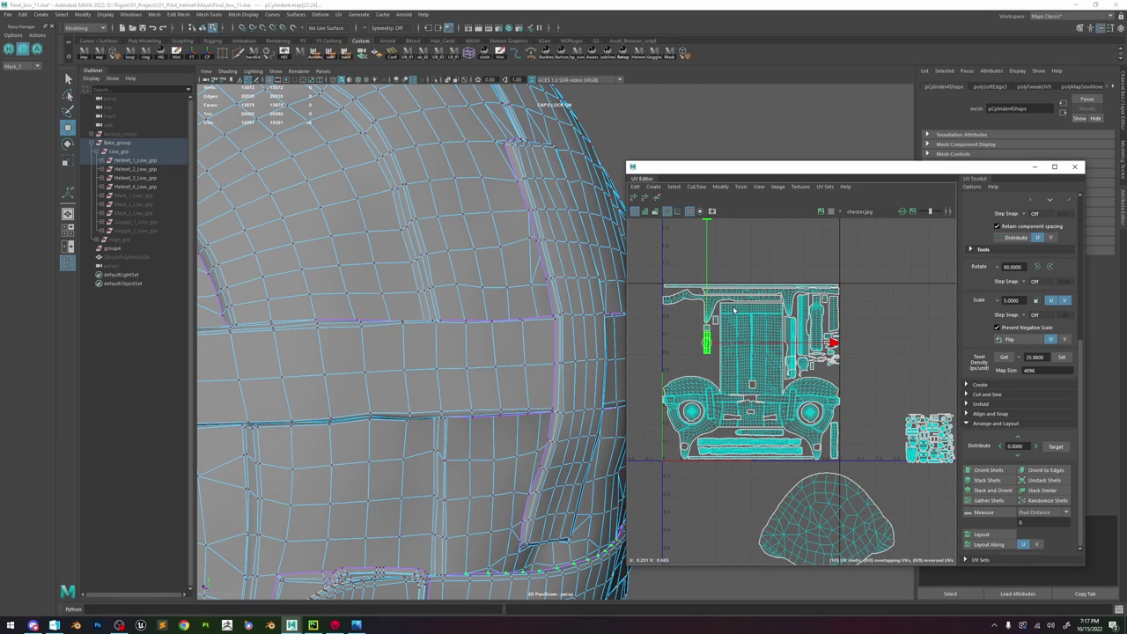
{"action": "key", "text": "e"}
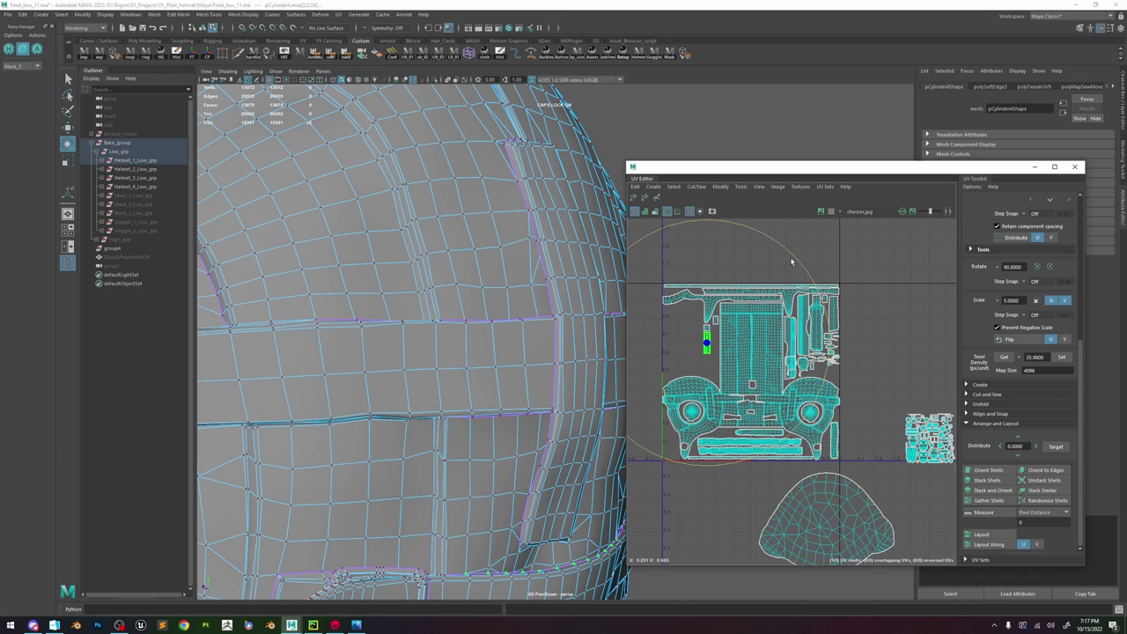
{"action": "left_click_drag", "start_coordinate": [791, 261], "coordinate": [790, 419]}
{"action": "scroll", "coordinate": [703, 368], "scroll_direction": "up", "scroll_amount": 5}
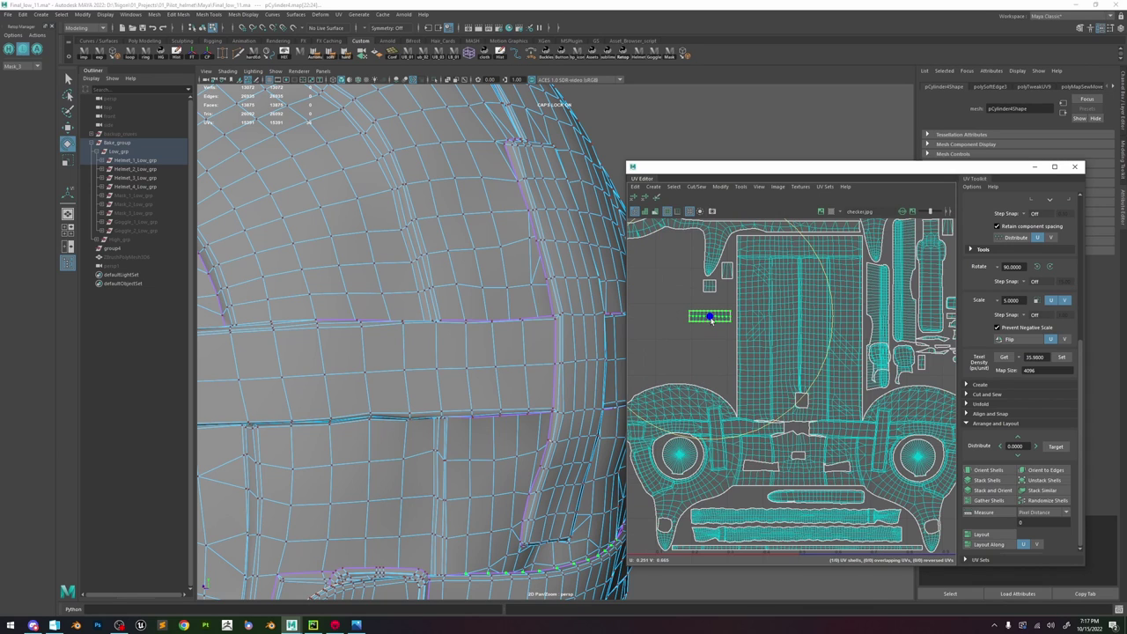
{"action": "key", "text": "w"}
{"action": "left_click_drag", "start_coordinate": [710, 316], "coordinate": [743, 499]}
- Shift the long rounded strap shell sideways to make room for the small horizontal strip beside it
{"action": "scroll", "coordinate": [778, 503], "scroll_direction": "up", "scroll_amount": 5}
{"action": "left_click", "coordinate": [852, 489]}
{"action": "middle_click_drag", "start_coordinate": [852, 488], "coordinate": [787, 474], "text": "alt"}
{"action": "left_click_drag", "start_coordinate": [787, 474], "coordinate": [795, 480]}
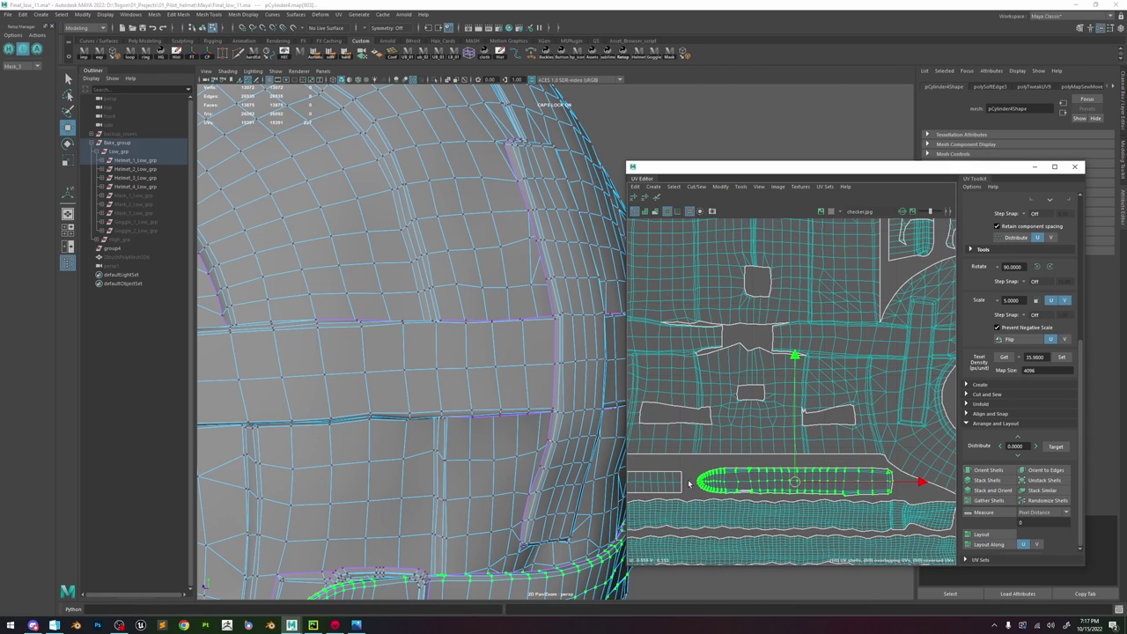
- Move the small rectangular shell and the overlapping rounded tailed shell into the free space above the right ear shell
{"action": "left_click", "coordinate": [675, 484]}
{"action": "scroll", "coordinate": [678, 485], "scroll_direction": "down", "scroll_amount": 5}
{"action": "left_click_drag", "start_coordinate": [676, 486], "coordinate": [878, 363]}
{"action": "scroll", "coordinate": [879, 363], "scroll_direction": "up", "scroll_amount": 3}
{"action": "scroll", "coordinate": [858, 317], "scroll_direction": "down", "scroll_amount": 2}
{"action": "scroll", "coordinate": [846, 331], "scroll_direction": "up", "scroll_amount": 3}
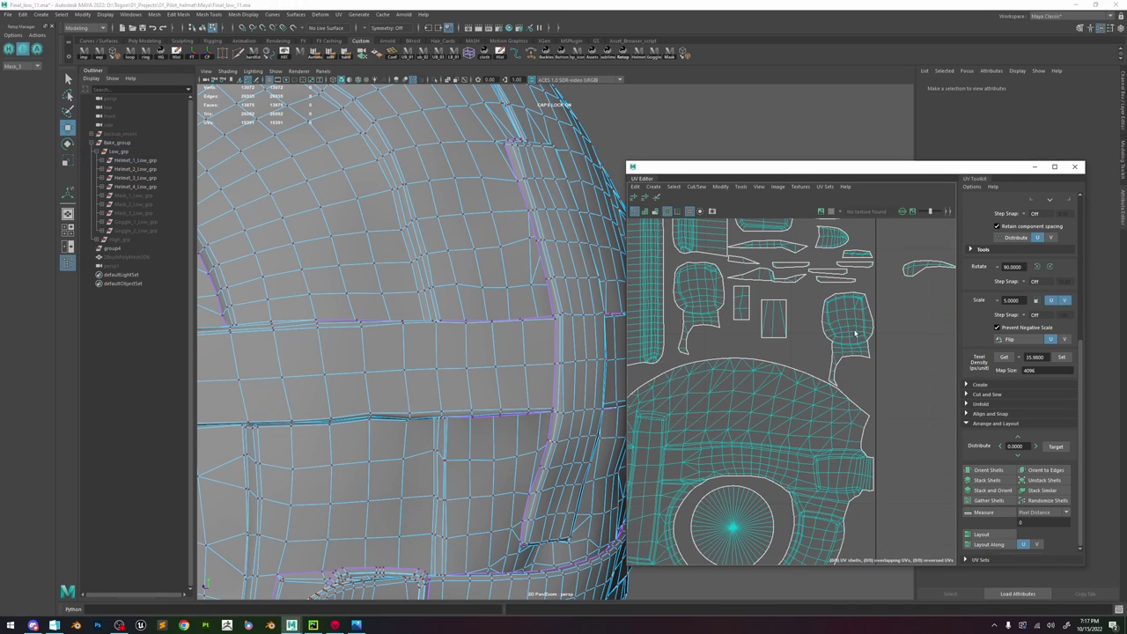
{"action": "left_click_drag", "start_coordinate": [845, 329], "coordinate": [842, 332]}
- Move the smaller narrow rectangle just outside the tile and bring the thin curved shell into the gap between the tailed shells
{"action": "left_click", "coordinate": [740, 304]}
{"action": "scroll", "coordinate": [741, 304], "scroll_direction": "down", "scroll_amount": 3}
{"action": "left_click_drag", "start_coordinate": [740, 304], "coordinate": [823, 343]}
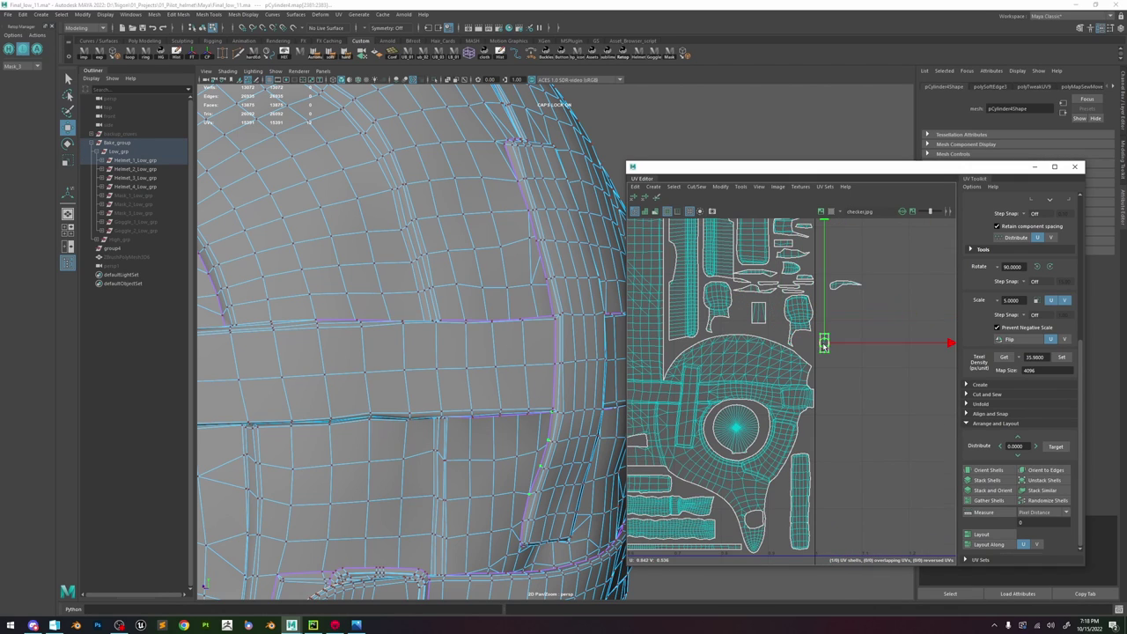
{"action": "left_click", "coordinate": [838, 286]}
{"action": "left_click_drag", "start_coordinate": [838, 286], "coordinate": [785, 317]}
{"action": "scroll", "coordinate": [764, 313], "scroll_direction": "up", "scroll_amount": 3}
- Move the narrow rectangle from outside the tile into the gap below the right-hand tailed shell
{"action": "left_click", "coordinate": [753, 314]}
{"action": "left_click", "coordinate": [885, 371]}
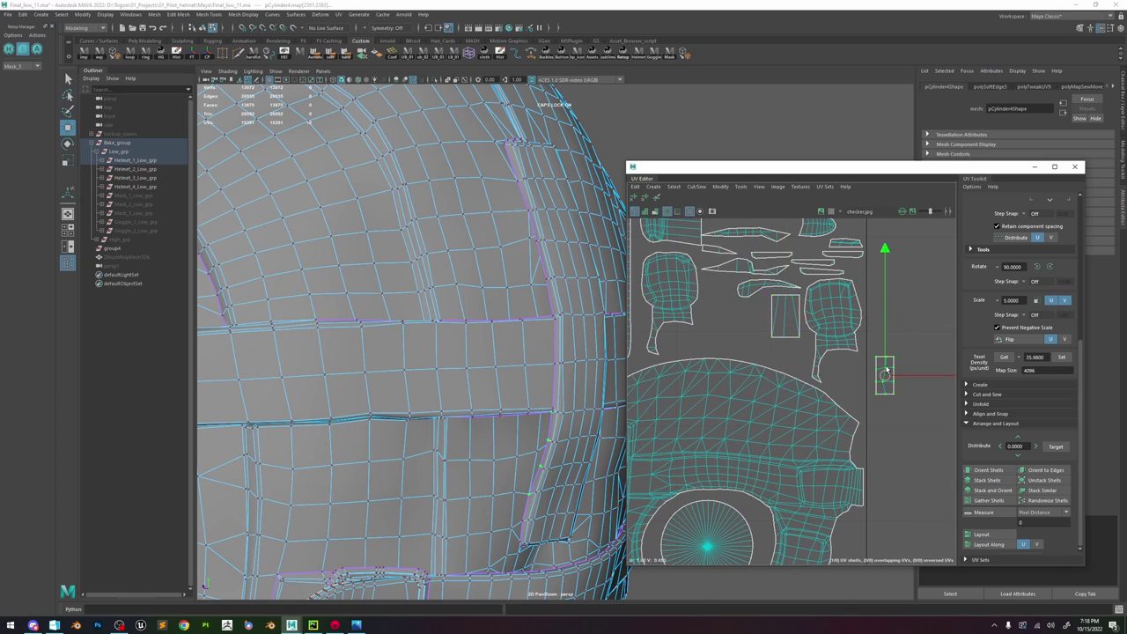
{"action": "scroll", "coordinate": [886, 371], "scroll_direction": "down", "scroll_amount": 3}
{"action": "left_click_drag", "start_coordinate": [886, 371], "coordinate": [866, 339]}
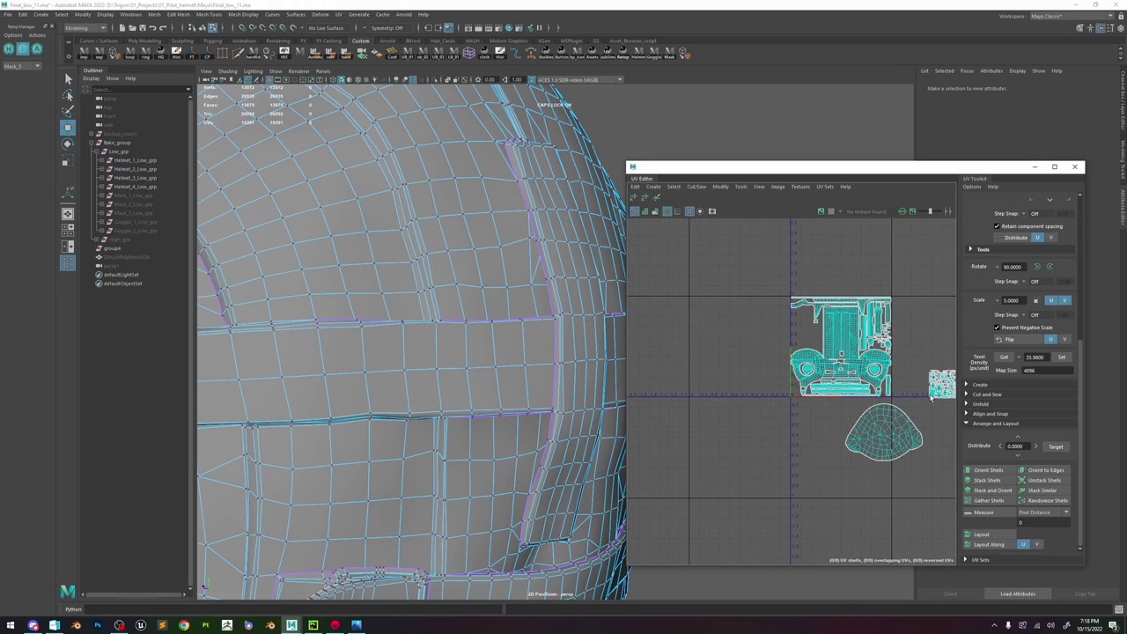
- Move the small square shell from below the upper strap shell into the gap between the two tailed shells
{"action": "scroll", "coordinate": [814, 321], "scroll_direction": "up", "scroll_amount": 5}
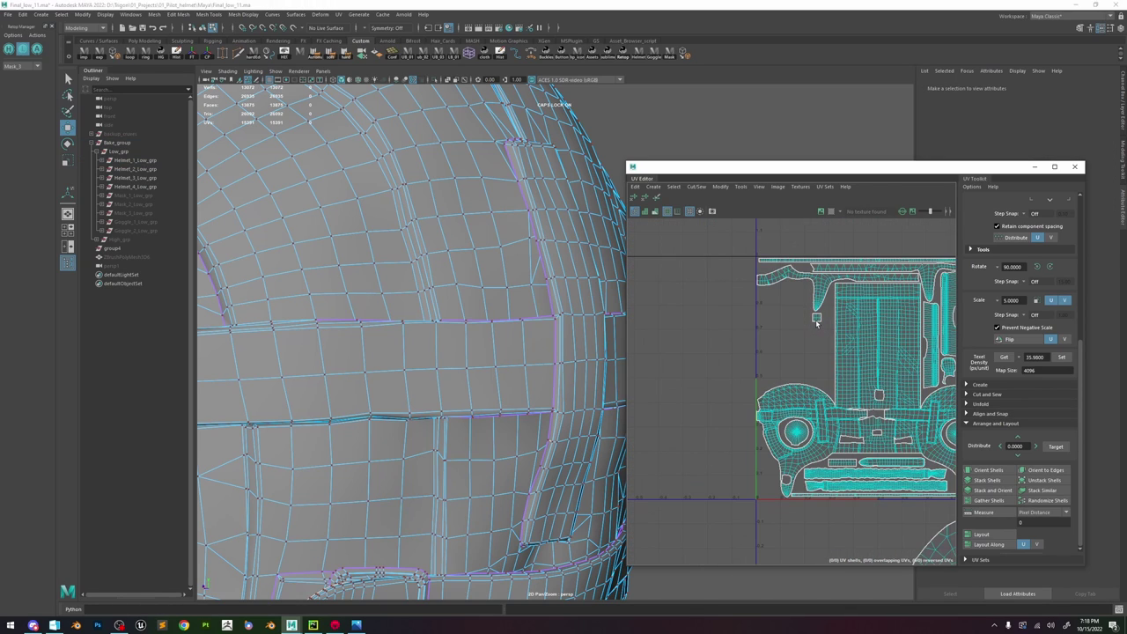
{"action": "left_click", "coordinate": [815, 321]}
{"action": "left_click_drag", "start_coordinate": [817, 316], "coordinate": [834, 370]}
{"action": "left_click", "coordinate": [835, 369]}
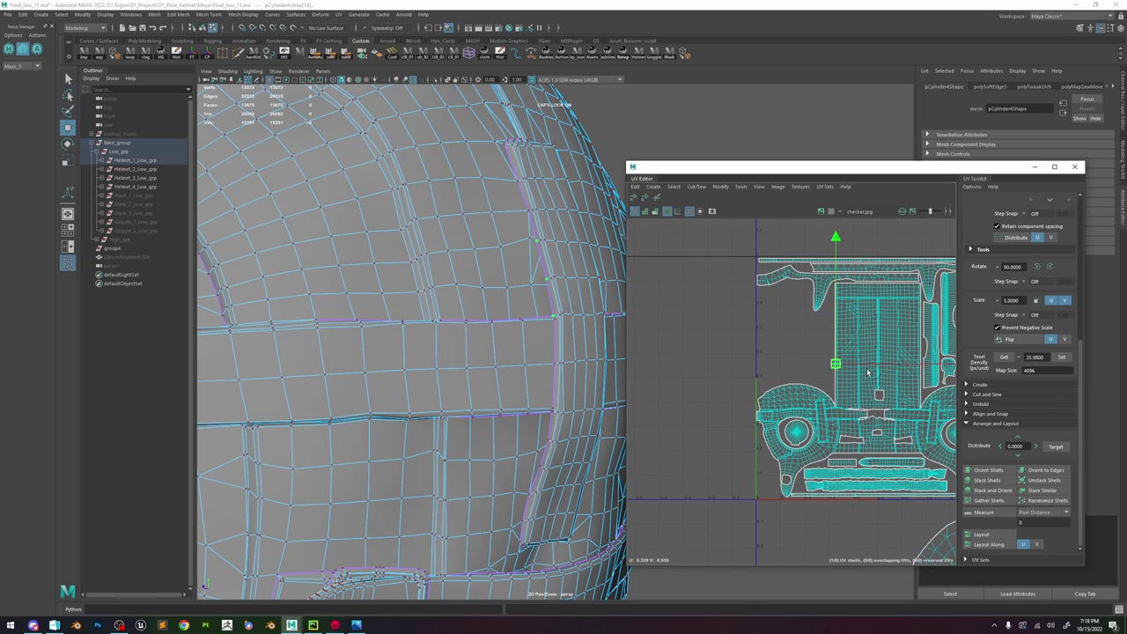
{"action": "left_click", "coordinate": [800, 364]}
{"action": "left_click", "coordinate": [835, 369]}
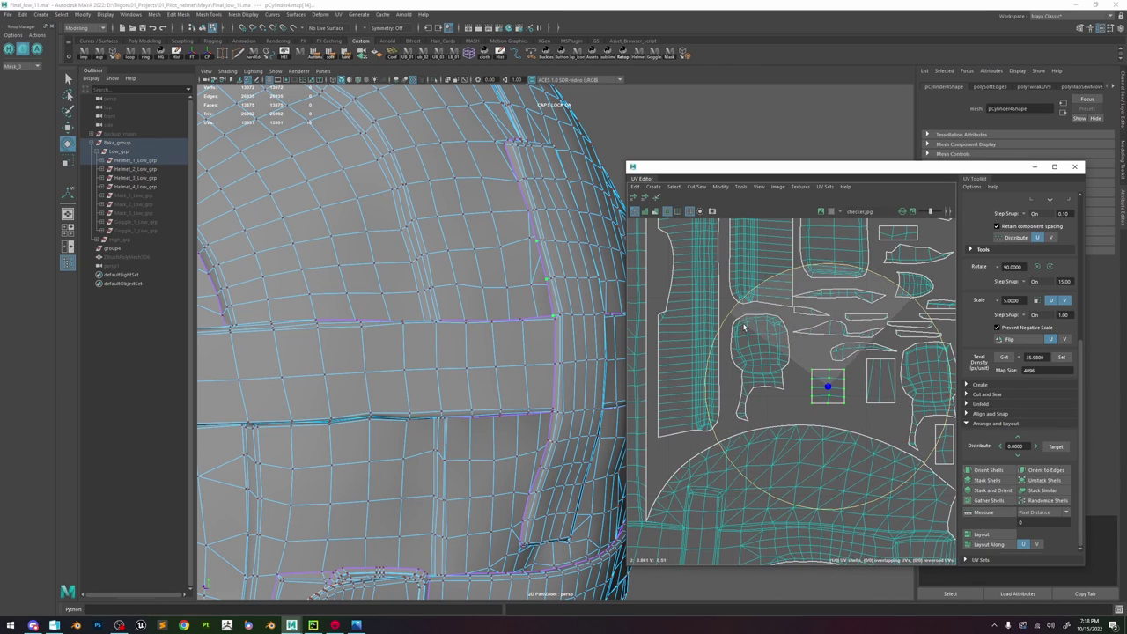
{"action": "key", "text": "w"}
{"action": "left_click_drag", "start_coordinate": [828, 386], "coordinate": [810, 359]}
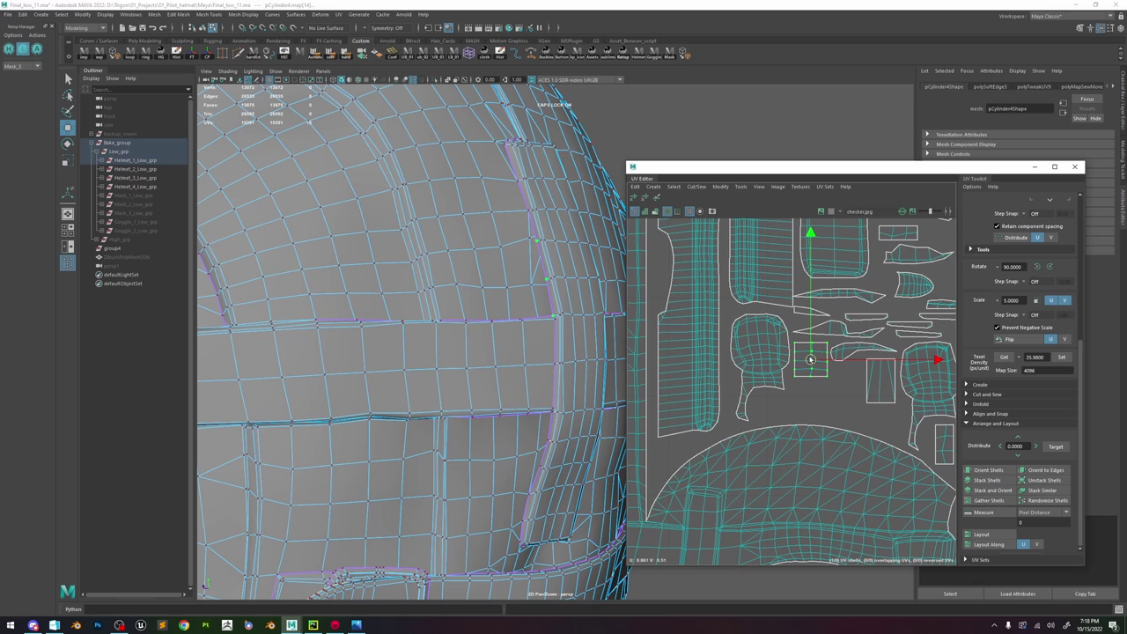
- Nudge the left tailed shell slightly away from the square shell beside it
{"action": "left_click", "coordinate": [764, 349]}
{"action": "left_click", "coordinate": [757, 347]}
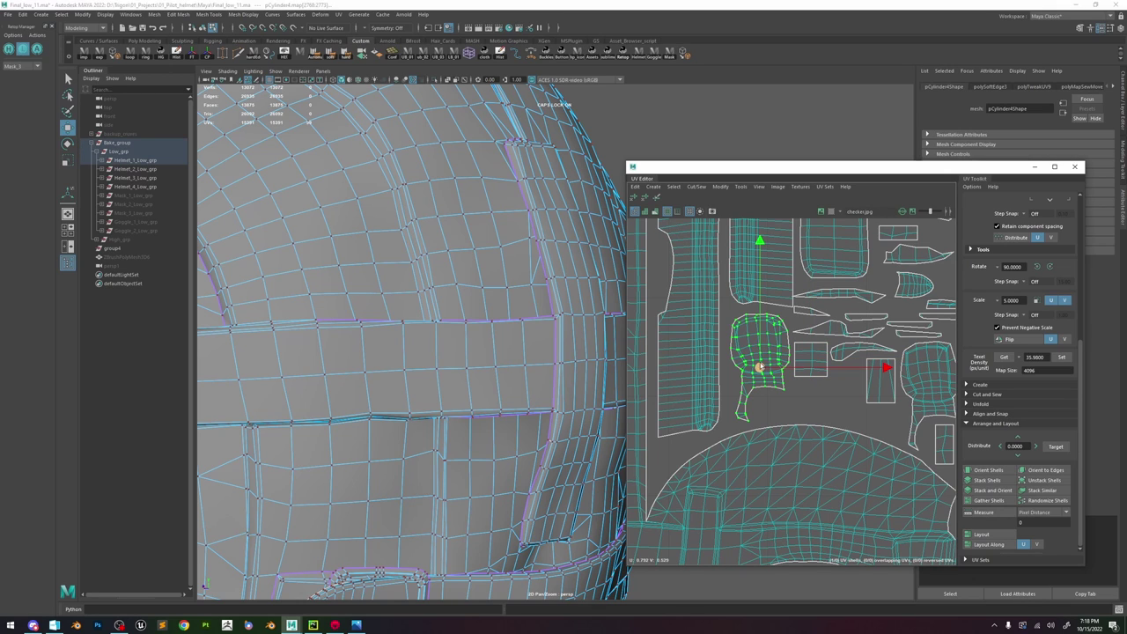
{"action": "left_click_drag", "start_coordinate": [759, 357], "coordinate": [755, 364]}
{"action": "left_click", "coordinate": [786, 398]}
- Inspect the helmet's inner surface on the model alongside the full UV layout and the small-parts cluster beside the tile
{"action": "scroll", "coordinate": [786, 398], "scroll_direction": "down", "scroll_amount": 5}
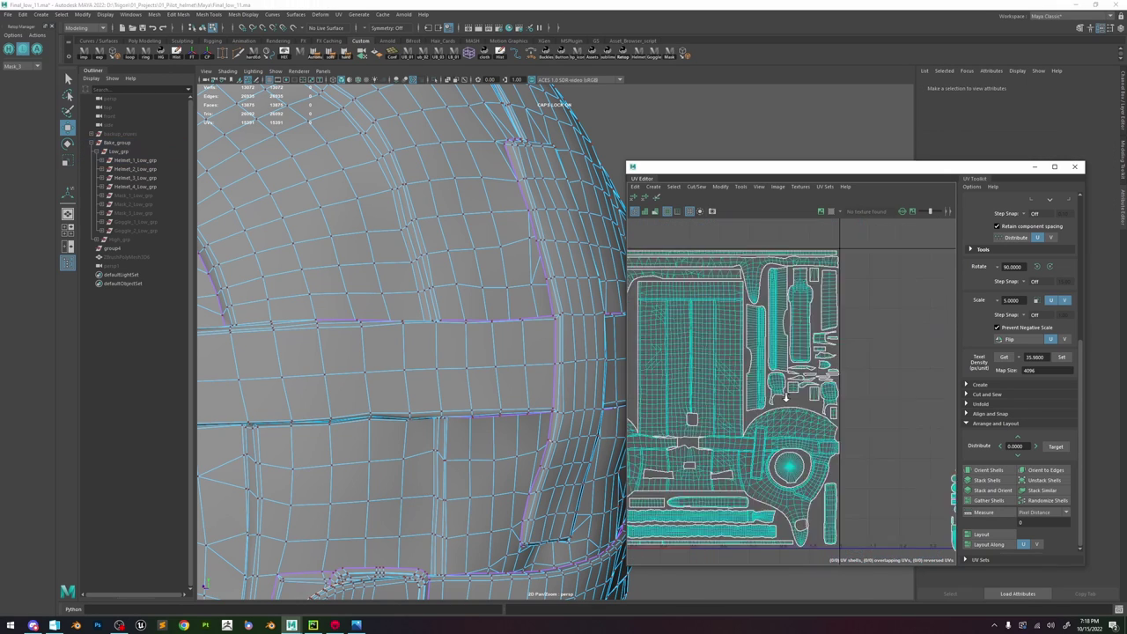
{"action": "scroll", "coordinate": [786, 398], "scroll_direction": "down", "scroll_amount": 5}
{"action": "scroll", "coordinate": [456, 275], "scroll_direction": "down", "scroll_amount": 5}
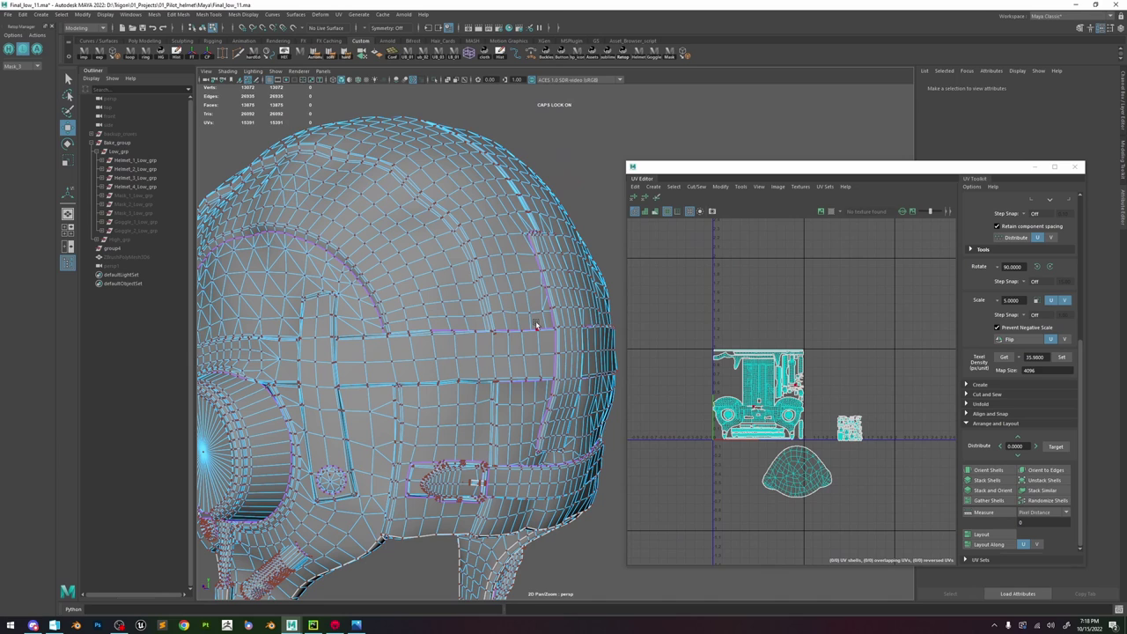
{"action": "scroll", "coordinate": [553, 371], "scroll_direction": "down", "scroll_amount": 4}
{"action": "left_click_drag", "start_coordinate": [552, 374], "coordinate": [529, 361], "text": "alt"}
{"action": "scroll", "coordinate": [529, 361], "scroll_direction": "up", "scroll_amount": 5}
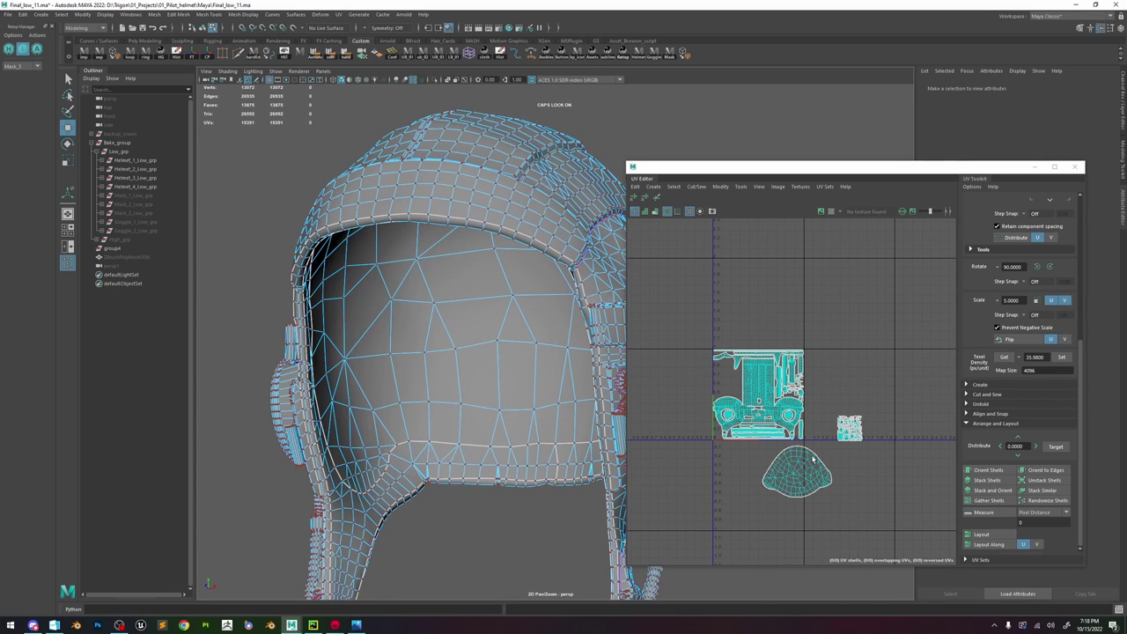
{"action": "scroll", "coordinate": [812, 459], "scroll_direction": "up", "scroll_amount": 2}
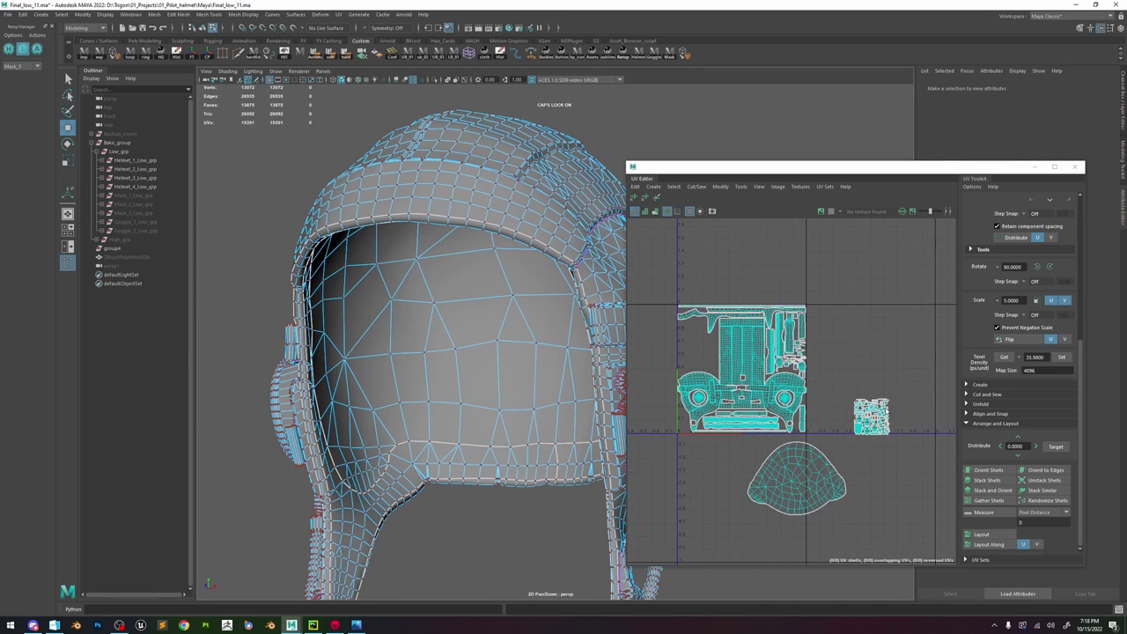
{"action": "left_click", "coordinate": [137, 187]}
{"action": "left_click", "coordinate": [114, 152]}
{"action": "right_click_drag", "start_coordinate": [897, 335], "coordinate": [908, 354]}
{"action": "left_click_drag", "start_coordinate": [844, 455], "coordinate": [843, 456]}
{"action": "key", "text": "f"}
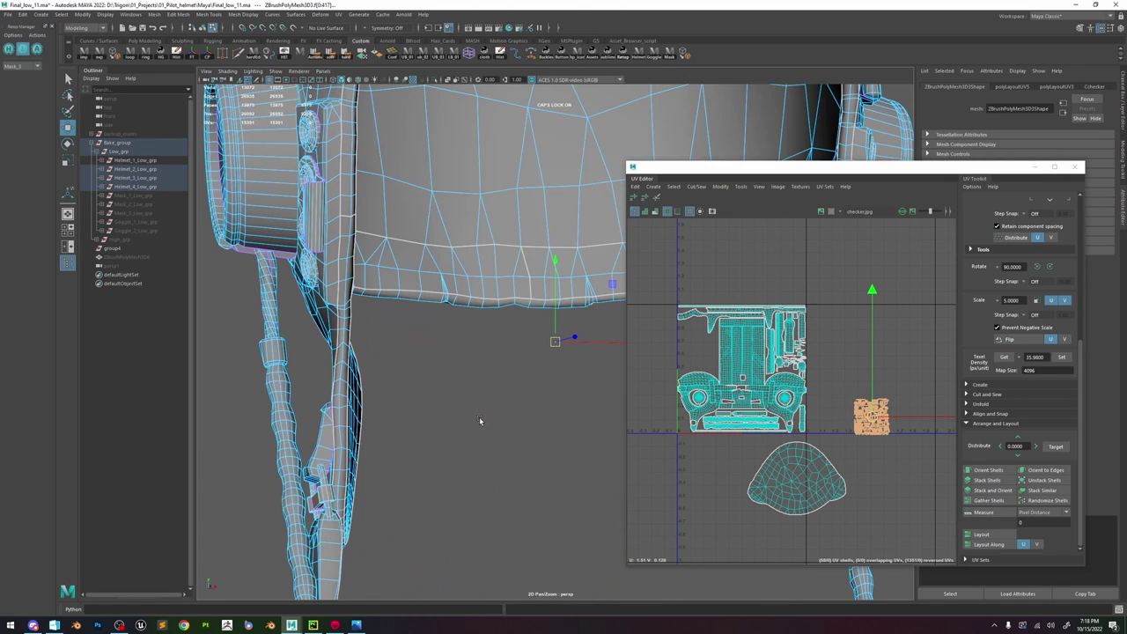
{"action": "scroll", "coordinate": [475, 417], "scroll_direction": "down", "scroll_amount": 5}
{"action": "left_click_drag", "start_coordinate": [474, 418], "coordinate": [515, 433], "text": "alt"}
{"action": "right_click_drag", "start_coordinate": [515, 433], "coordinate": [551, 474], "text": "alt"}
{"action": "left_click_drag", "start_coordinate": [551, 474], "coordinate": [498, 352], "text": "alt"}
{"action": "right_click_drag", "start_coordinate": [498, 352], "coordinate": [572, 379], "text": "alt"}
{"action": "right_click_drag", "start_coordinate": [822, 446], "coordinate": [859, 447]}
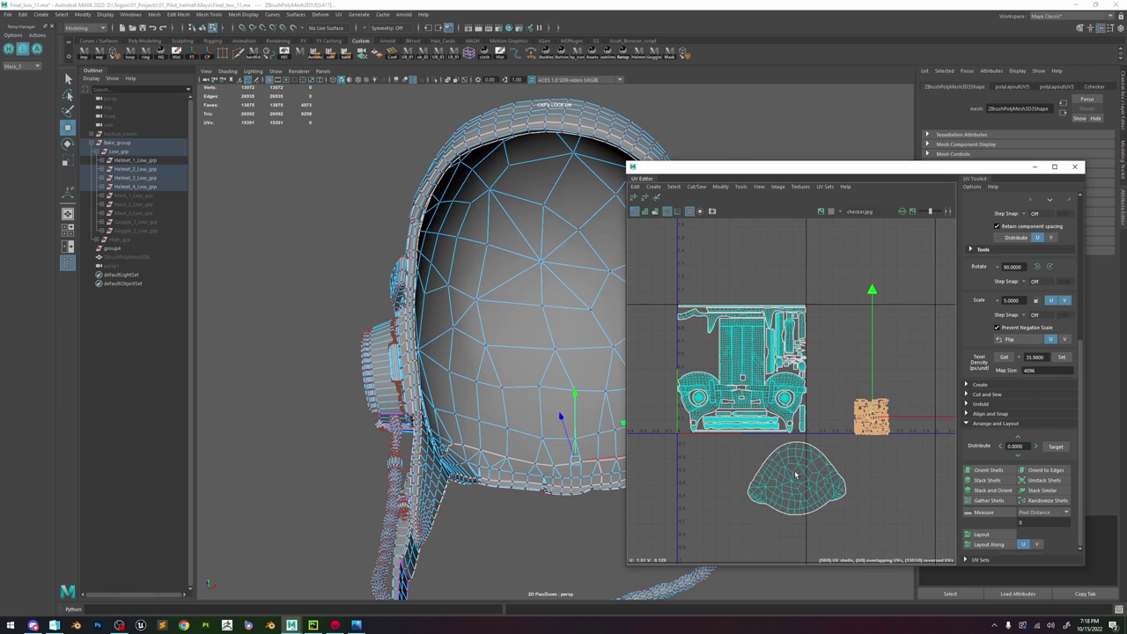
- Nudge the large interior dome shell below the main tile and select the small-parts cluster beside the tile
{"action": "double_click", "coordinate": [795, 478]}
{"action": "left_click_drag", "start_coordinate": [800, 482], "coordinate": [777, 464]}
{"action": "scroll", "coordinate": [708, 355], "scroll_direction": "up", "scroll_amount": 3}
{"action": "scroll", "coordinate": [709, 355], "scroll_direction": "down", "scroll_amount": 5}
{"action": "scroll", "coordinate": [794, 394], "scroll_direction": "up", "scroll_amount": 3}
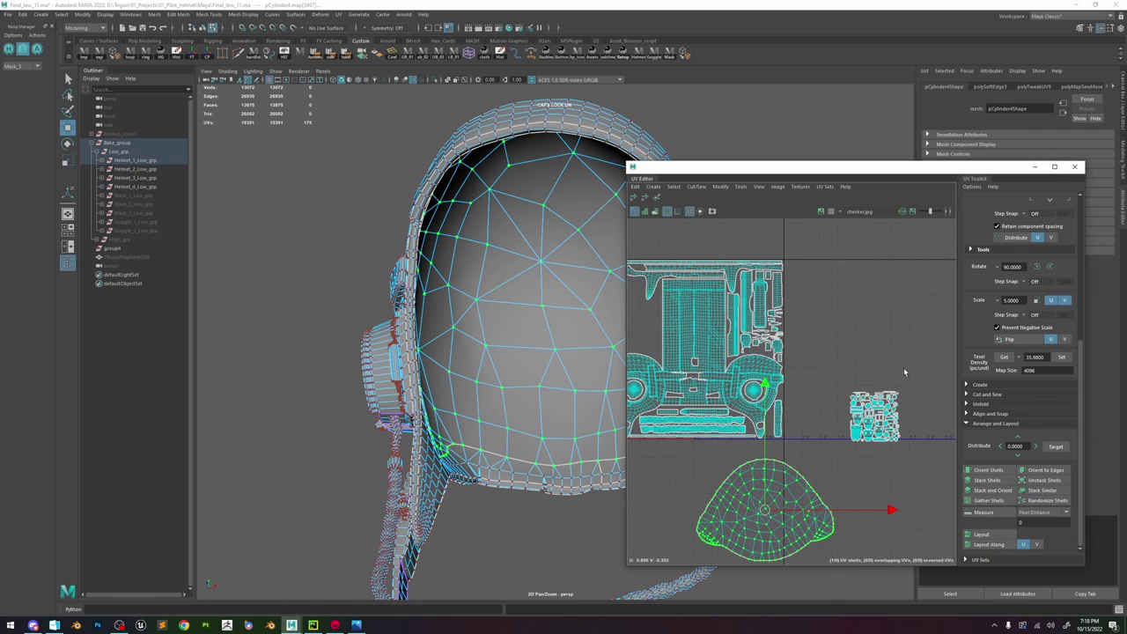
{"action": "left_click_drag", "start_coordinate": [937, 379], "coordinate": [805, 466]}
{"action": "scroll", "coordinate": [868, 422], "scroll_direction": "up", "scroll_amount": 6}
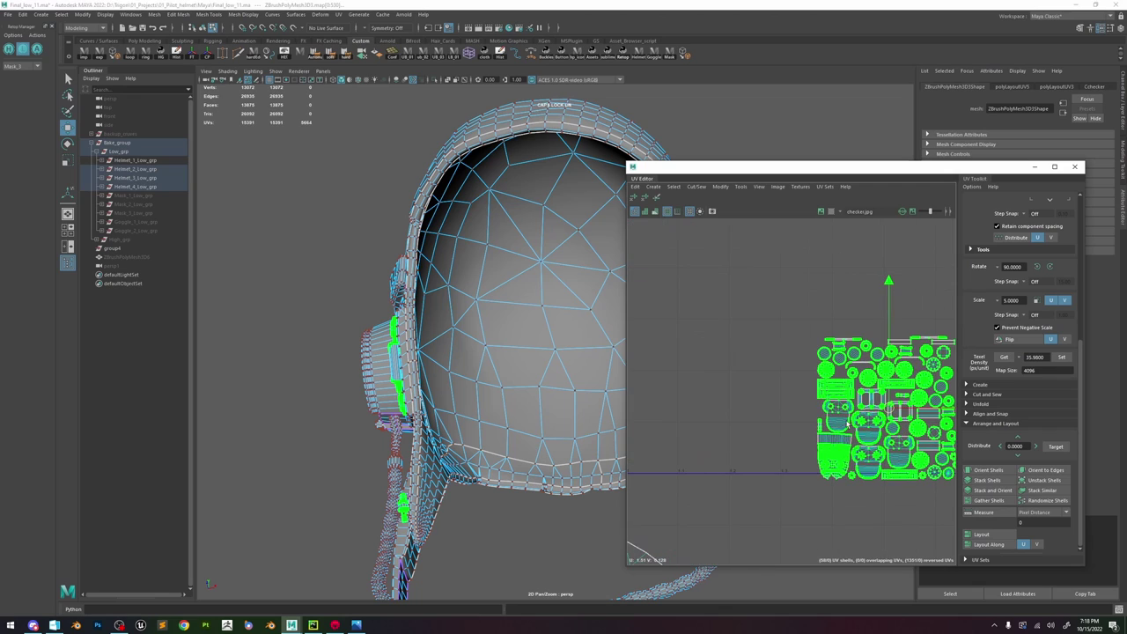
{"action": "scroll", "coordinate": [852, 403], "scroll_direction": "down", "scroll_amount": 5}
{"action": "scroll", "coordinate": [849, 405], "scroll_direction": "up", "scroll_amount": 3}
{"action": "left_click", "coordinate": [757, 414]}
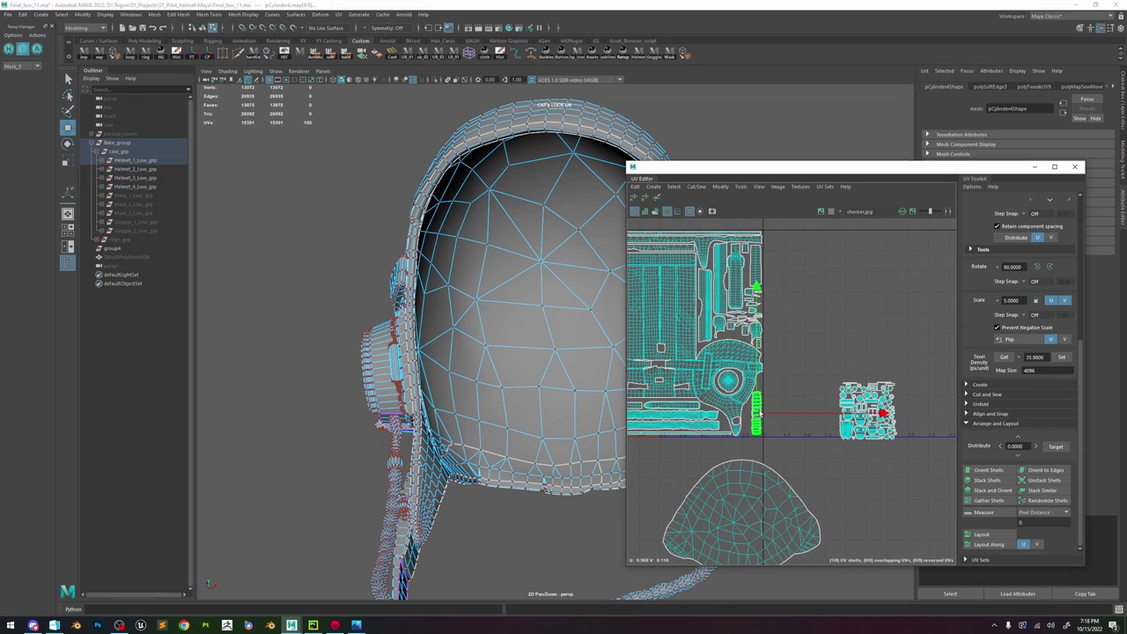
{"action": "left_click_drag", "start_coordinate": [759, 411], "coordinate": [754, 313]}
{"action": "scroll", "coordinate": [758, 317], "scroll_direction": "up", "scroll_amount": 2}
{"action": "middle_click_drag", "start_coordinate": [754, 313], "coordinate": [810, 421], "text": "alt"}
{"action": "scroll", "coordinate": [813, 361], "scroll_direction": "down", "scroll_amount": 2}
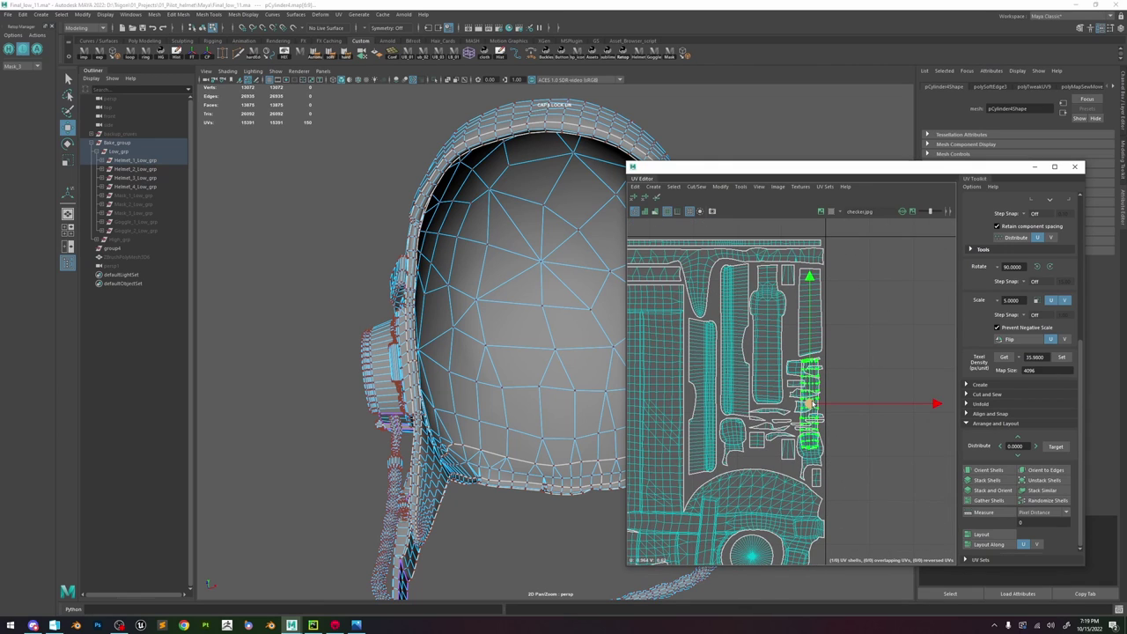
{"action": "left_click_drag", "start_coordinate": [813, 404], "coordinate": [736, 403]}
{"action": "scroll", "coordinate": [737, 402], "scroll_direction": "down", "scroll_amount": 3}
{"action": "middle_click_drag", "start_coordinate": [737, 402], "coordinate": [810, 392], "text": "alt"}
{"action": "left_click_drag", "start_coordinate": [809, 393], "coordinate": [842, 499]}
{"action": "key", "text": "ctrl+z"}
{"action": "key", "text": "ctrl+z"}
{"action": "key", "text": "ctrl+z"}
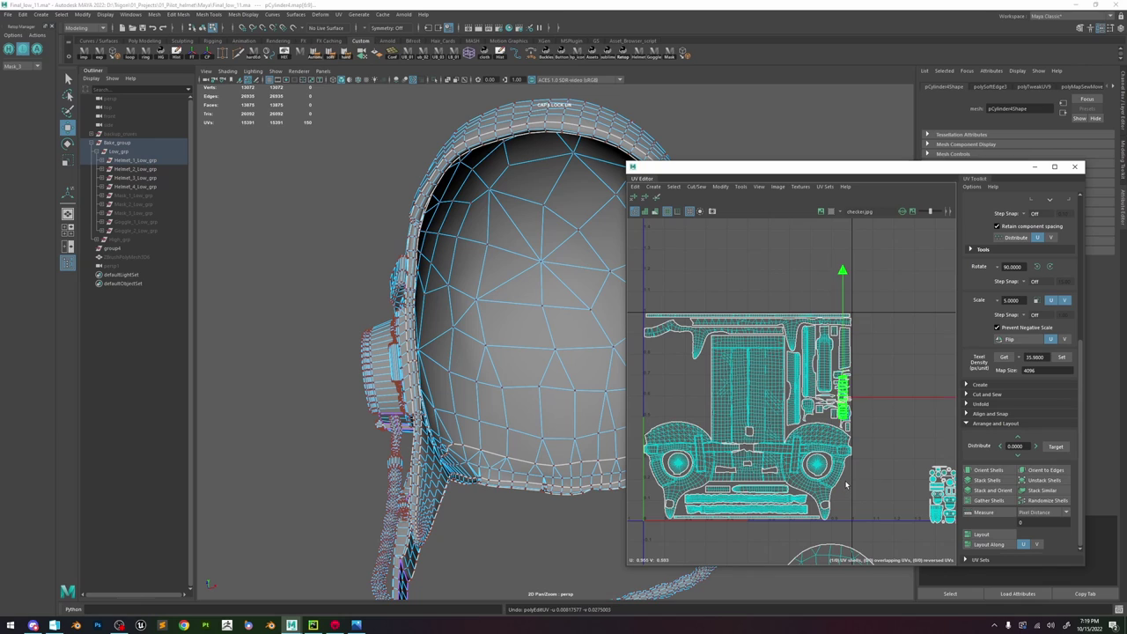
{"action": "key", "text": "ctrl+z"}
- Move the square and upright rectangle shells from between the tailed shells to the gap beside the lower-right vertical strip
{"action": "scroll", "coordinate": [846, 483], "scroll_direction": "up", "scroll_amount": 1}
{"action": "left_click", "coordinate": [875, 411]}
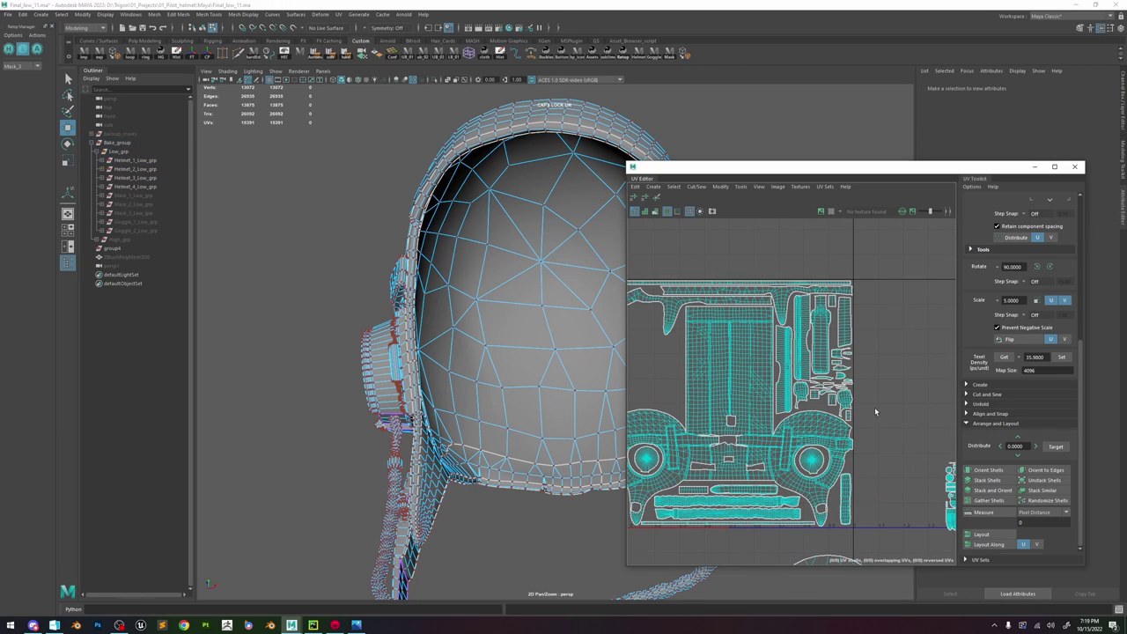
{"action": "left_click", "coordinate": [832, 402]}
{"action": "left_click_drag", "start_coordinate": [832, 402], "coordinate": [836, 508]}
{"action": "scroll", "coordinate": [834, 496], "scroll_direction": "up", "scroll_amount": 6}
{"action": "scroll", "coordinate": [837, 492], "scroll_direction": "down", "scroll_amount": 4}
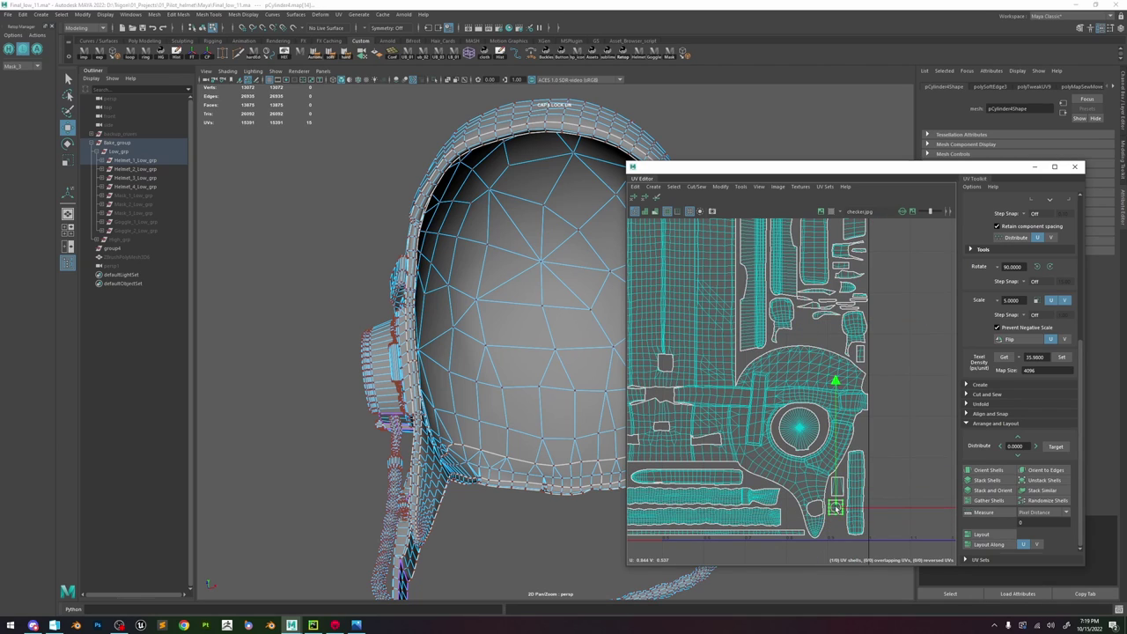
- Move two thin pointed shells from between the tailed shells to the gaps near opposite ends of the lower horizontal strips
{"action": "left_click_drag", "start_coordinate": [842, 310], "coordinate": [748, 486]}
{"action": "left_click", "coordinate": [808, 309]}
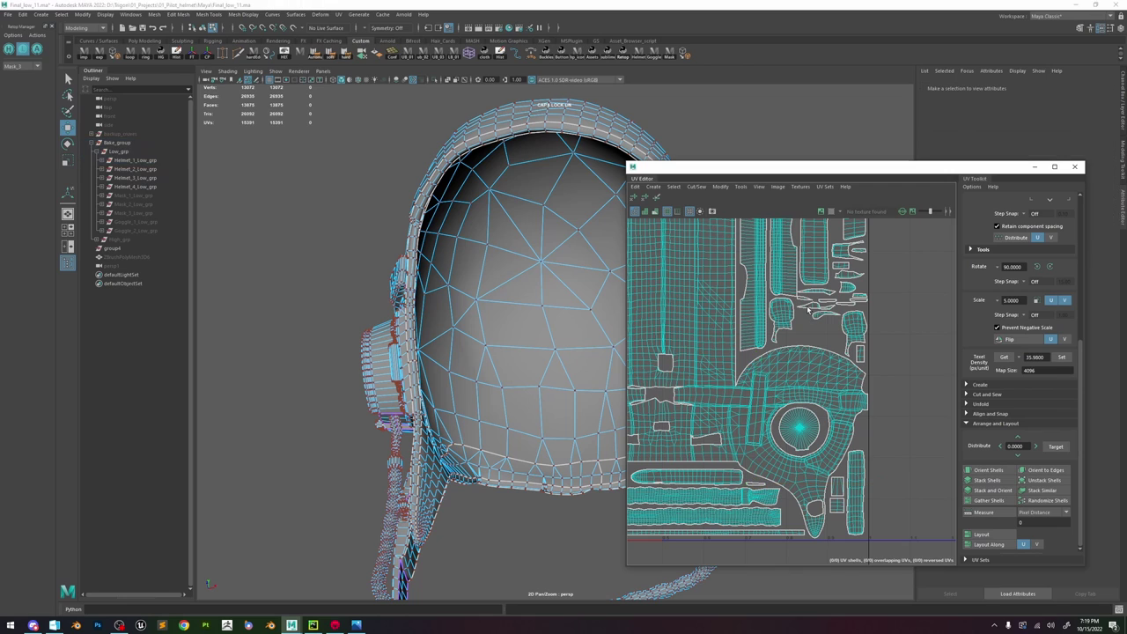
{"action": "left_click", "coordinate": [805, 307]}
{"action": "left_click_drag", "start_coordinate": [816, 305], "coordinate": [775, 479]}
{"action": "middle_click_drag", "start_coordinate": [775, 479], "coordinate": [858, 469], "text": "alt"}
{"action": "left_click_drag", "start_coordinate": [858, 468], "coordinate": [651, 476]}
{"action": "scroll", "coordinate": [650, 476], "scroll_direction": "up", "scroll_amount": 5}
{"action": "middle_click_drag", "start_coordinate": [651, 476], "coordinate": [753, 471], "text": "alt"}
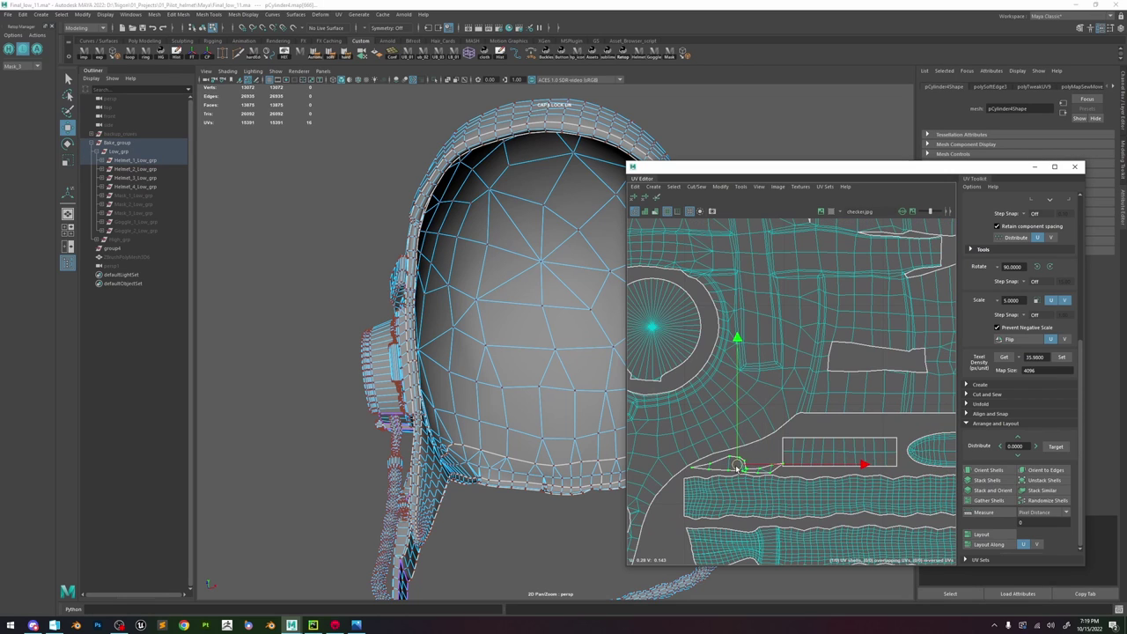
- Rotate the thin pointed shell slightly and fit it above the wavy strap's left end, beside the small horizontal rectangle
{"action": "key", "text": "e"}
{"action": "left_click_drag", "start_coordinate": [832, 393], "coordinate": [825, 382]}
{"action": "key", "text": "w"}
{"action": "left_click_drag", "start_coordinate": [738, 466], "coordinate": [734, 465]}
{"action": "middle_click_drag", "start_coordinate": [737, 466], "coordinate": [732, 464], "text": "alt"}
{"action": "left_click", "coordinate": [832, 455]}
{"action": "scroll", "coordinate": [832, 455], "scroll_direction": "down", "scroll_amount": 6}
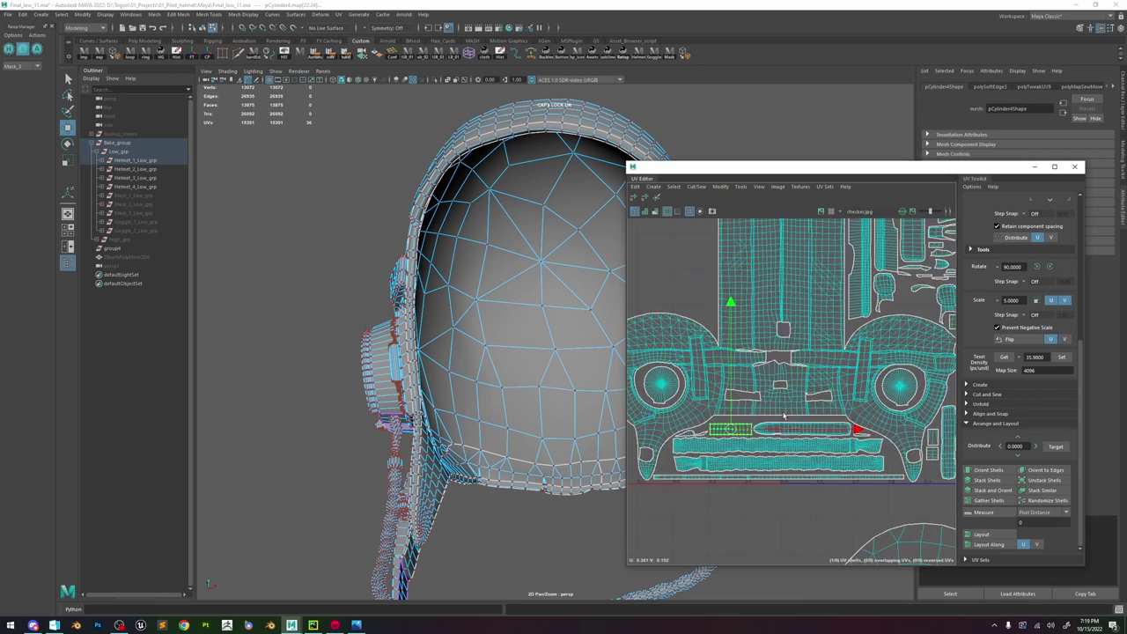
- Move another thin shell into the gap between the left ear shell's tail and the lower wavy strap
{"action": "left_click", "coordinate": [888, 326]}
{"action": "left_click", "coordinate": [883, 329]}
{"action": "left_click_drag", "start_coordinate": [884, 327], "coordinate": [714, 449]}
{"action": "scroll", "coordinate": [714, 449], "scroll_direction": "up", "scroll_amount": 5}
{"action": "left_click", "coordinate": [784, 458]}
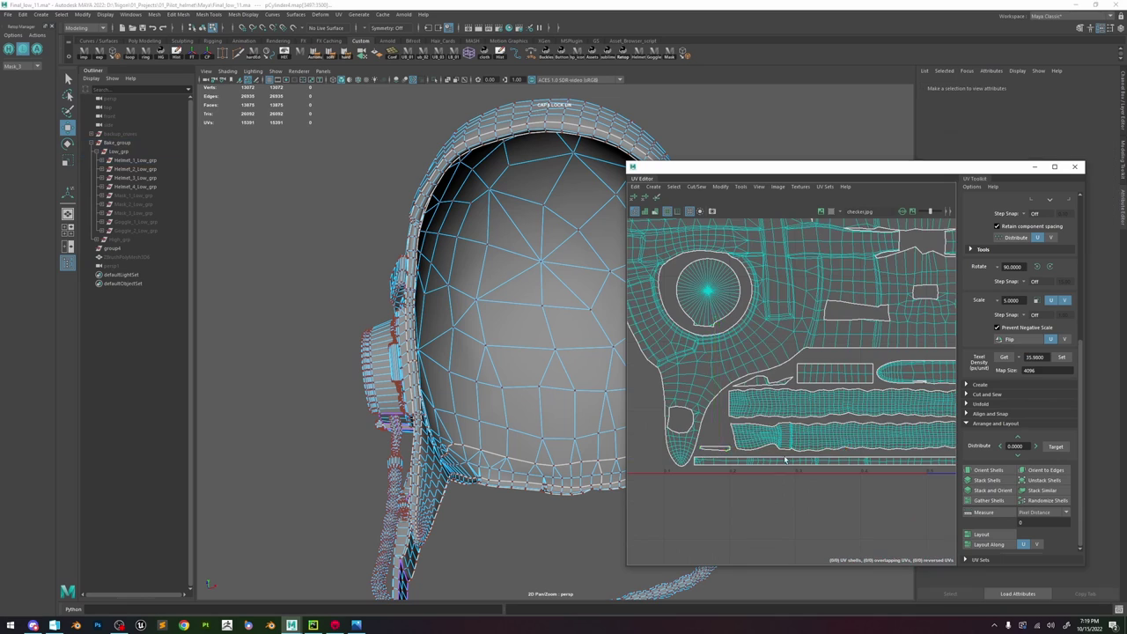
{"action": "scroll", "coordinate": [785, 455], "scroll_direction": "down", "scroll_amount": 6}
{"action": "left_click", "coordinate": [891, 362]}
{"action": "left_click_drag", "start_coordinate": [889, 369], "coordinate": [899, 447]}
{"action": "scroll", "coordinate": [899, 447], "scroll_direction": "up", "scroll_amount": 3}
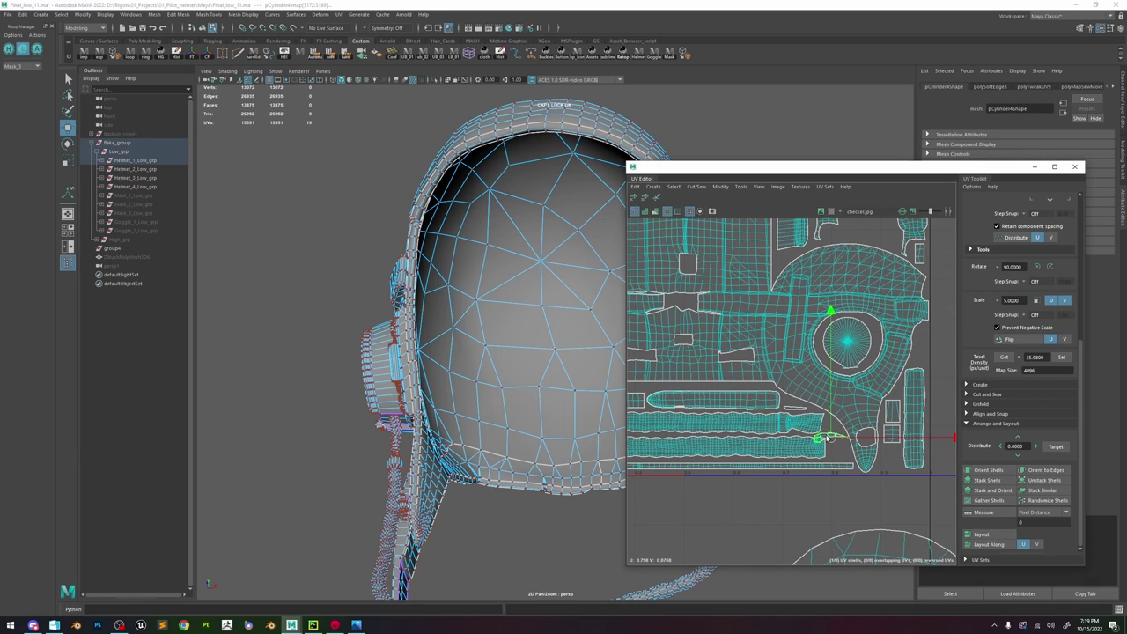
{"action": "scroll", "coordinate": [836, 413], "scroll_direction": "down", "scroll_amount": 3}
{"action": "scroll", "coordinate": [848, 310], "scroll_direction": "up", "scroll_amount": 4}
- Place a thin pointed shell below the square shell and the narrow rectangle above the lower-right vertical strip
{"action": "left_click", "coordinate": [848, 308]}
{"action": "left_click_drag", "start_coordinate": [848, 307], "coordinate": [799, 544]}
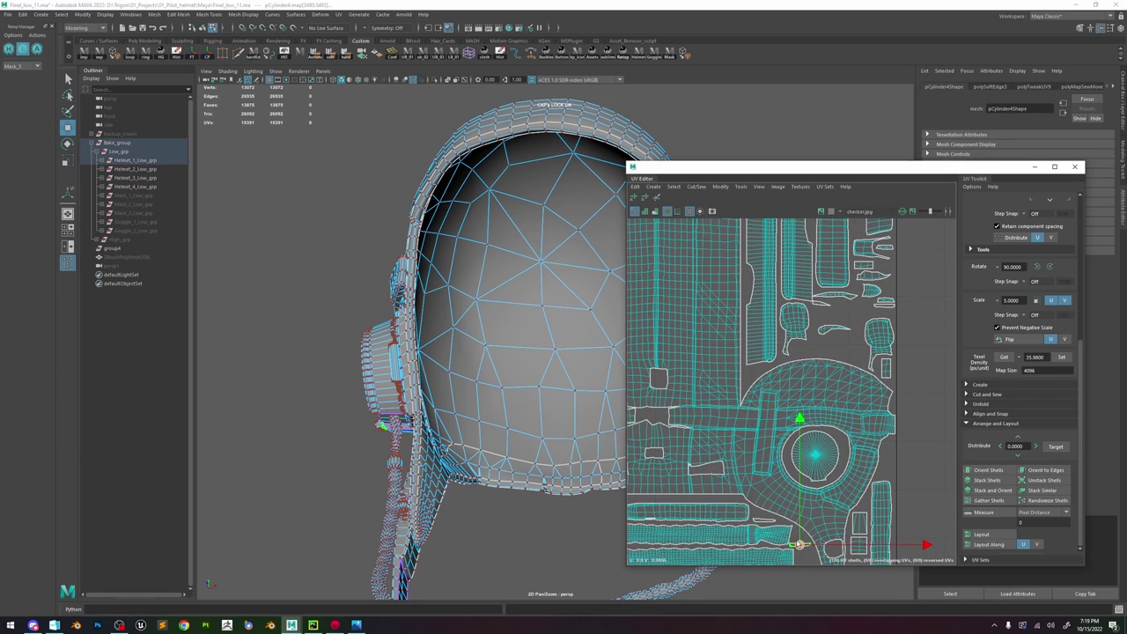
{"action": "middle_click_drag", "start_coordinate": [800, 544], "coordinate": [789, 470], "text": "alt"}
{"action": "left_click_drag", "start_coordinate": [789, 470], "coordinate": [847, 506]}
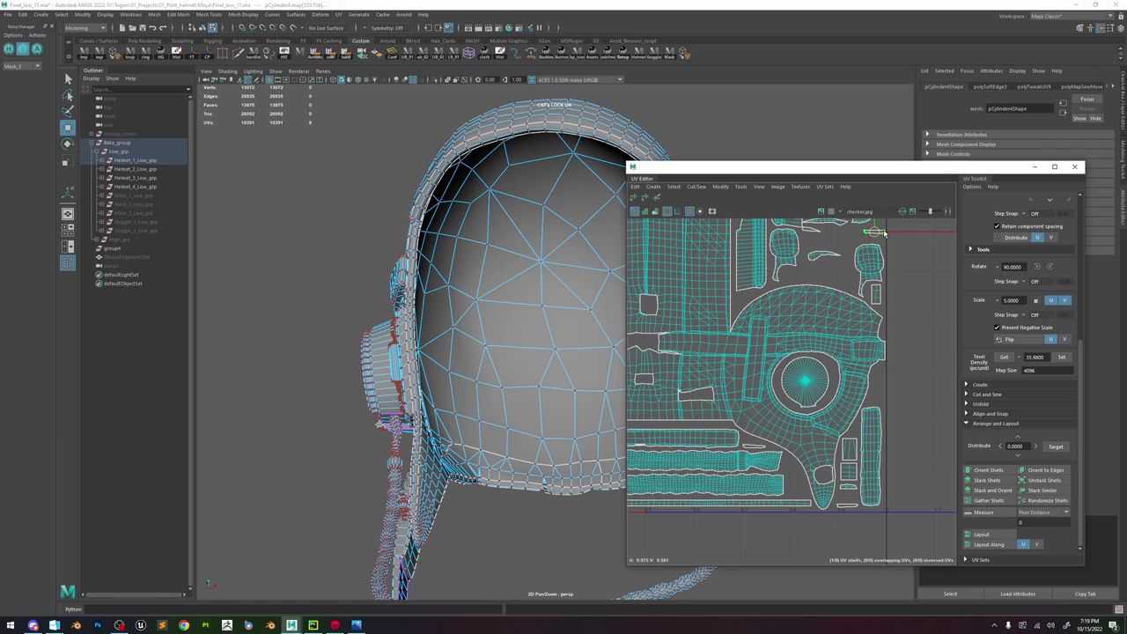
{"action": "left_click", "coordinate": [876, 297]}
{"action": "left_click_drag", "start_coordinate": [879, 297], "coordinate": [879, 394]}
{"action": "scroll", "coordinate": [878, 394], "scroll_direction": "down", "scroll_amount": 4}
- Move the thin curved shell from between the tailed shells to the gap above the rounded strap shell's left end
{"action": "left_click", "coordinate": [842, 287]}
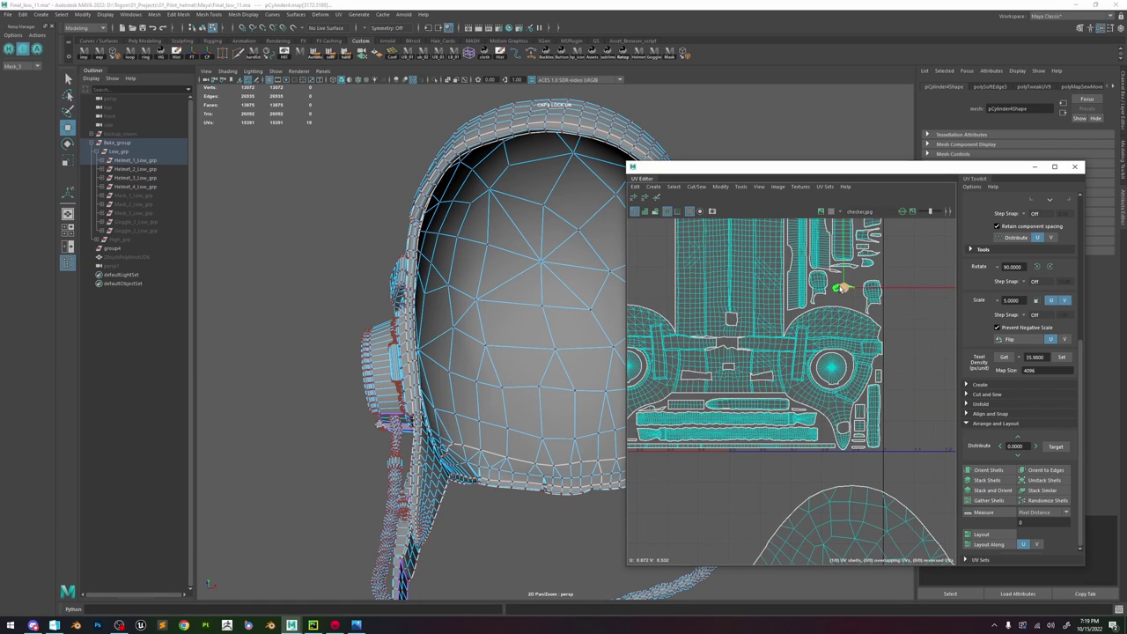
{"action": "scroll", "coordinate": [717, 395], "scroll_direction": "up", "scroll_amount": 6}
{"action": "left_click_drag", "start_coordinate": [842, 288], "coordinate": [720, 395]}
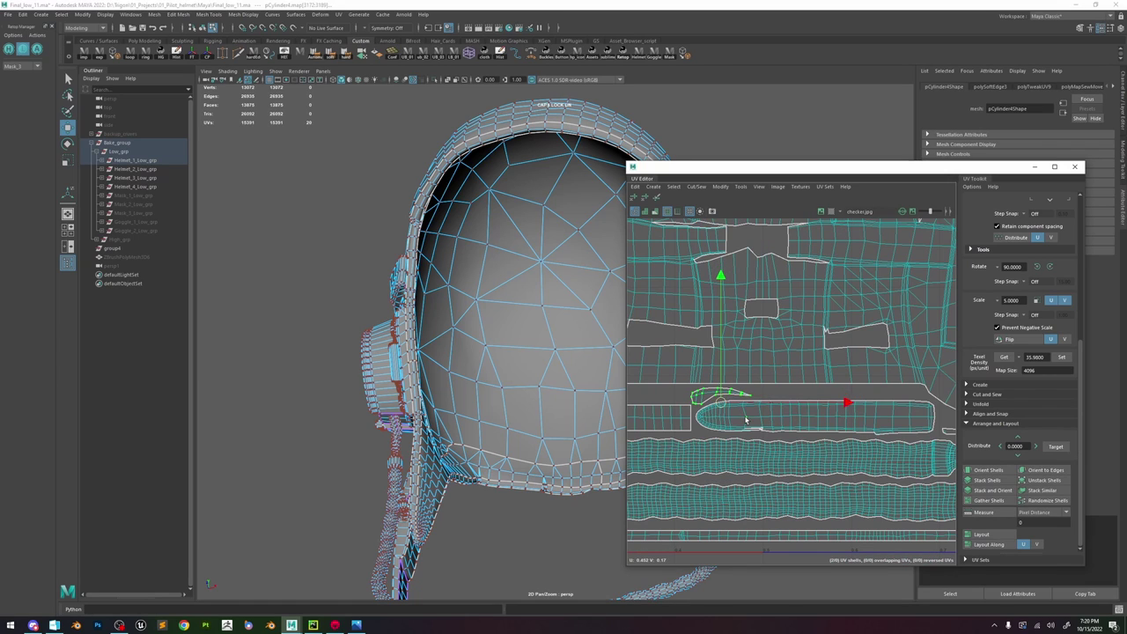
- Optimize the rounded strap shell's UVs and select the UVs around the small slit in its lower edge
{"action": "left_click", "coordinate": [745, 421]}
{"action": "scroll", "coordinate": [775, 430], "scroll_direction": "up", "scroll_amount": 3}
{"action": "scroll", "coordinate": [786, 431], "scroll_direction": "up", "scroll_amount": 4}
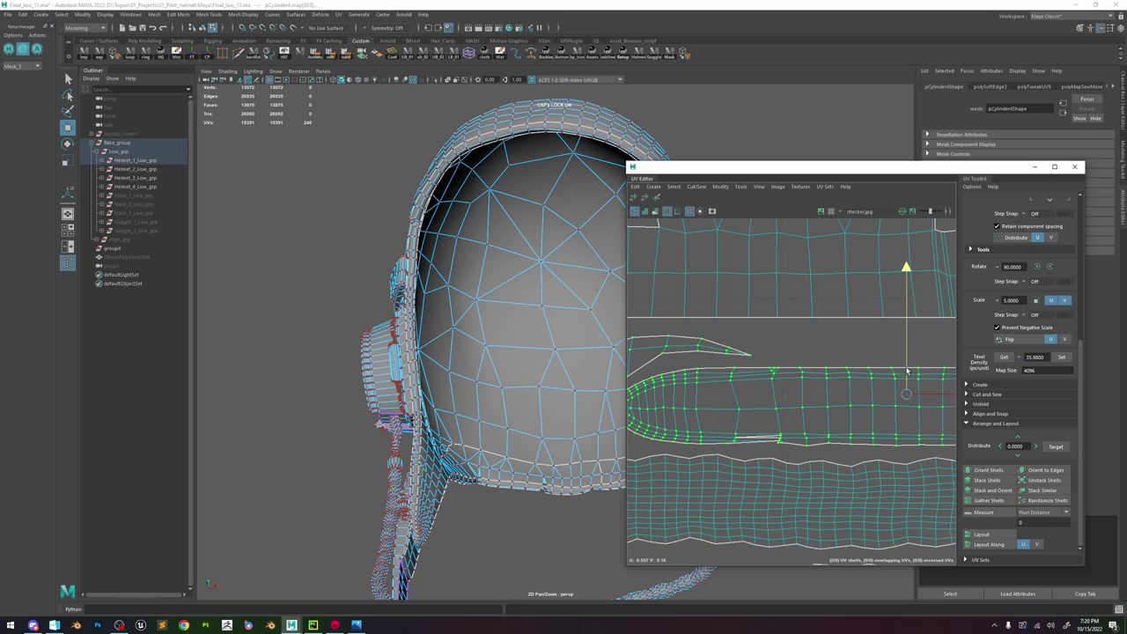
{"action": "right_click", "coordinate": [787, 429]}
{"action": "left_click", "coordinate": [802, 405]}
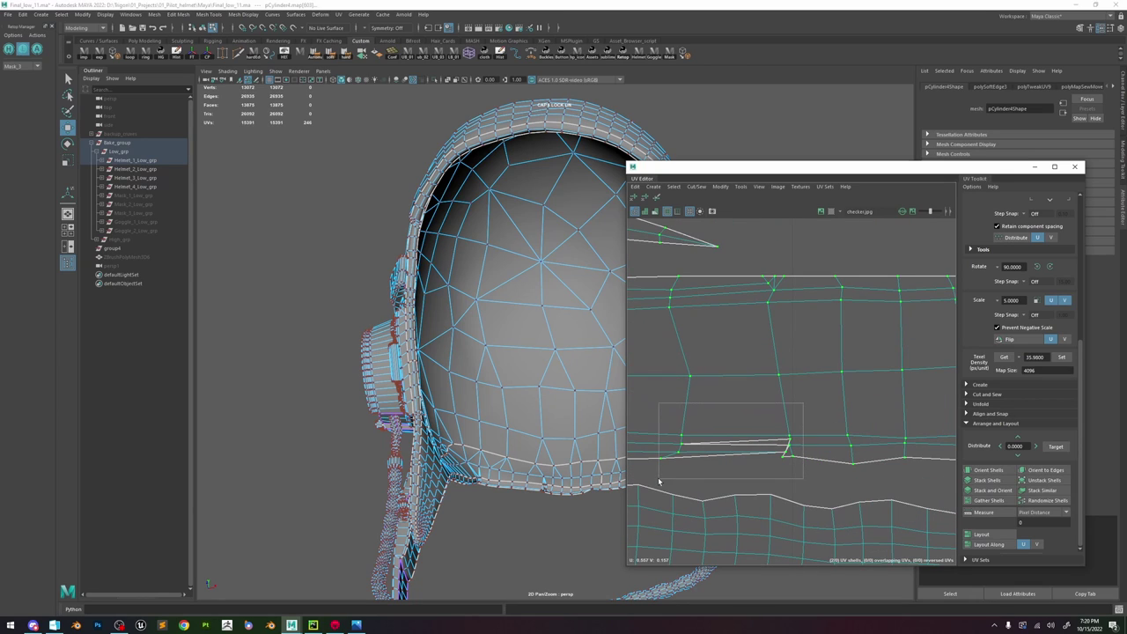
{"action": "left_click_drag", "start_coordinate": [659, 481], "coordinate": [660, 481]}
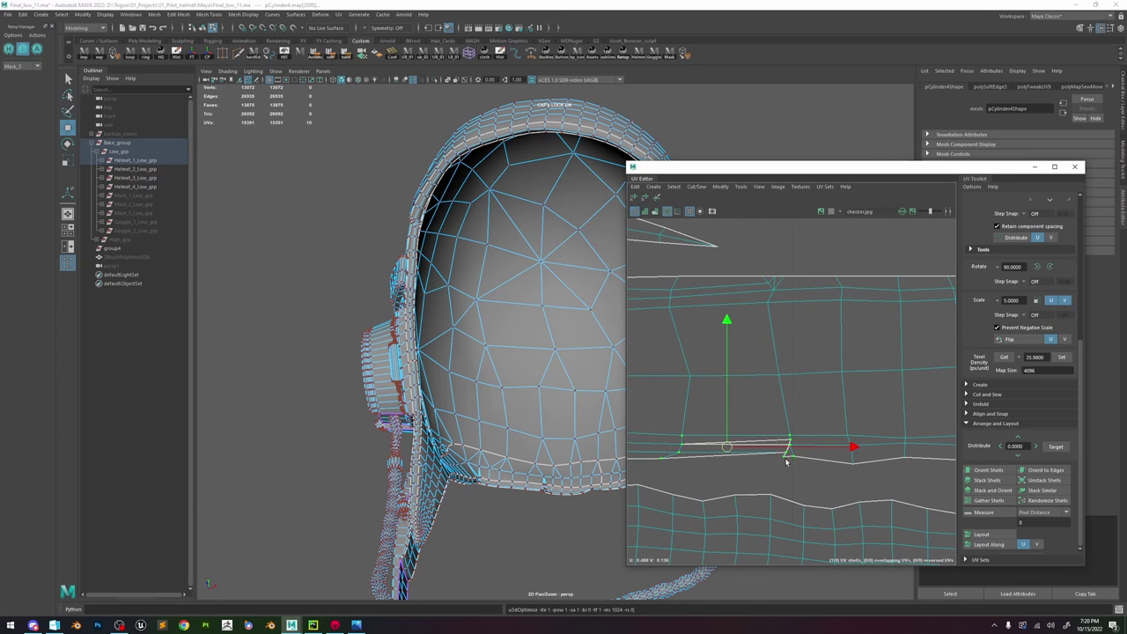
- Select the slit's border edge on the rounded strap shell and examine where it lies on the helmet model
{"action": "scroll", "coordinate": [786, 462], "scroll_direction": "up", "scroll_amount": 3}
{"action": "right_click_drag", "start_coordinate": [783, 427], "coordinate": [780, 405]}
{"action": "left_click", "coordinate": [777, 421]}
{"action": "left_click", "coordinate": [775, 420]}
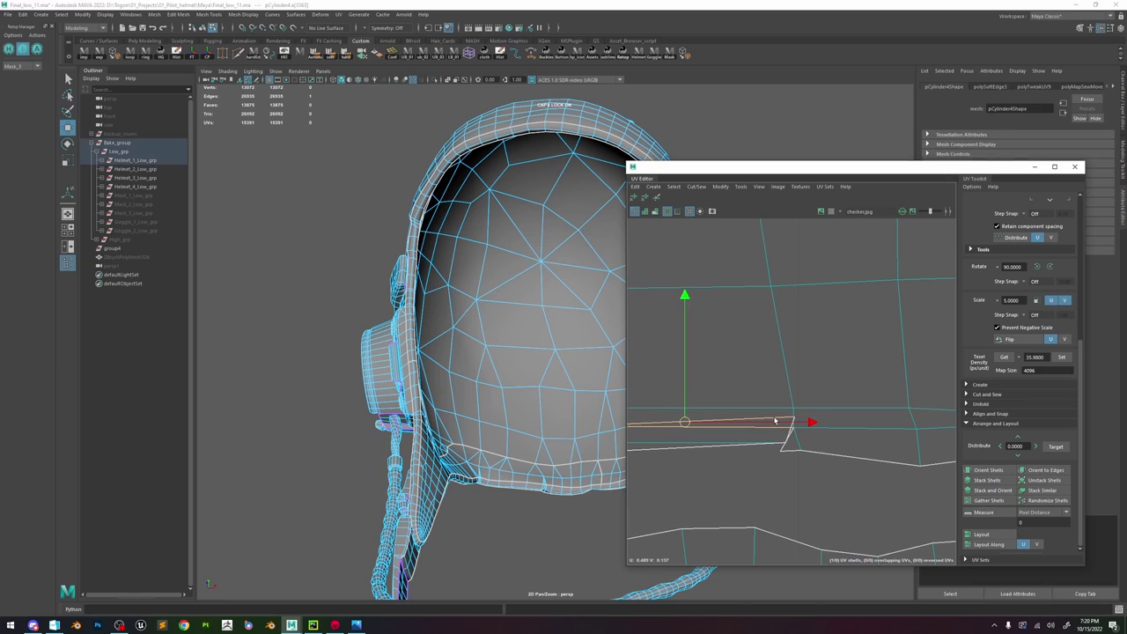
{"action": "key", "text": "f"}
{"action": "left_click_drag", "start_coordinate": [478, 405], "coordinate": [573, 413], "text": "alt"}
{"action": "right_click_drag", "start_coordinate": [573, 413], "coordinate": [463, 325], "text": "alt"}
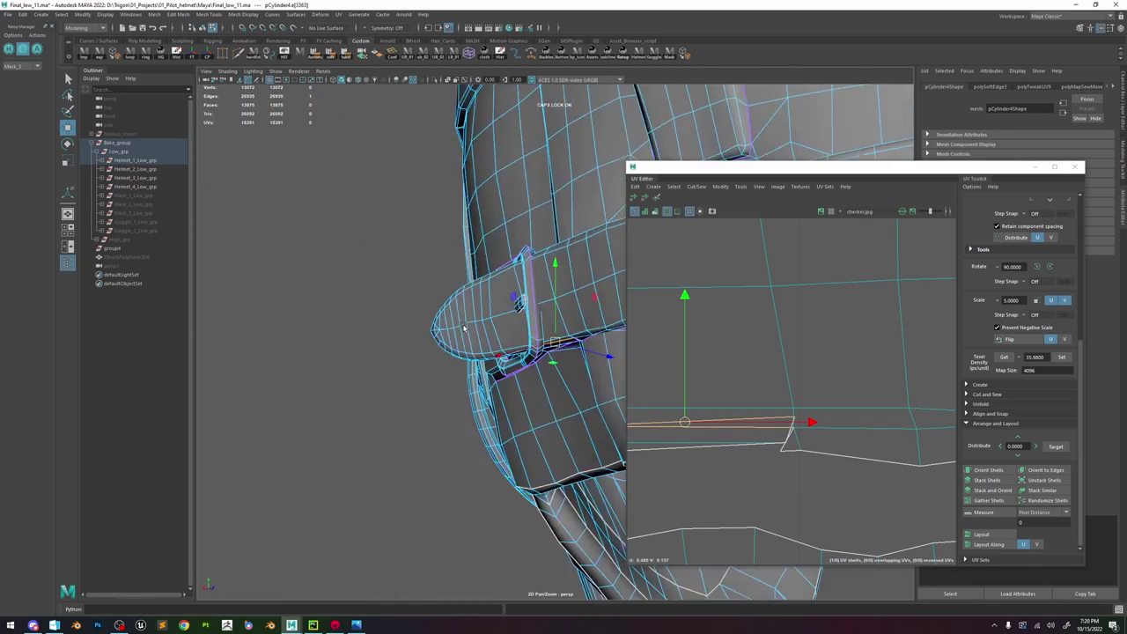
{"action": "left_click_drag", "start_coordinate": [463, 325], "coordinate": [544, 334], "text": "alt"}
{"action": "right_click_drag", "start_coordinate": [544, 333], "coordinate": [602, 441], "text": "alt"}
{"action": "left_click_drag", "start_coordinate": [602, 440], "coordinate": [636, 358], "text": "alt"}
- Close the slit in the rounded strap shell by moving and sewing its border edges together
{"action": "right_click_drag", "start_coordinate": [772, 381], "coordinate": [781, 346], "text": "shift"}
{"action": "left_click", "coordinate": [789, 432]}
{"action": "scroll", "coordinate": [774, 387], "scroll_direction": "down", "scroll_amount": 5}
{"action": "right_click_drag", "start_coordinate": [790, 432], "coordinate": [796, 369], "text": "shift"}
{"action": "left_click_drag", "start_coordinate": [699, 397], "coordinate": [807, 431]}
{"action": "right_click_drag", "start_coordinate": [747, 375], "coordinate": [792, 372], "text": "shift"}
{"action": "scroll", "coordinate": [788, 370], "scroll_direction": "down", "scroll_amount": 5}
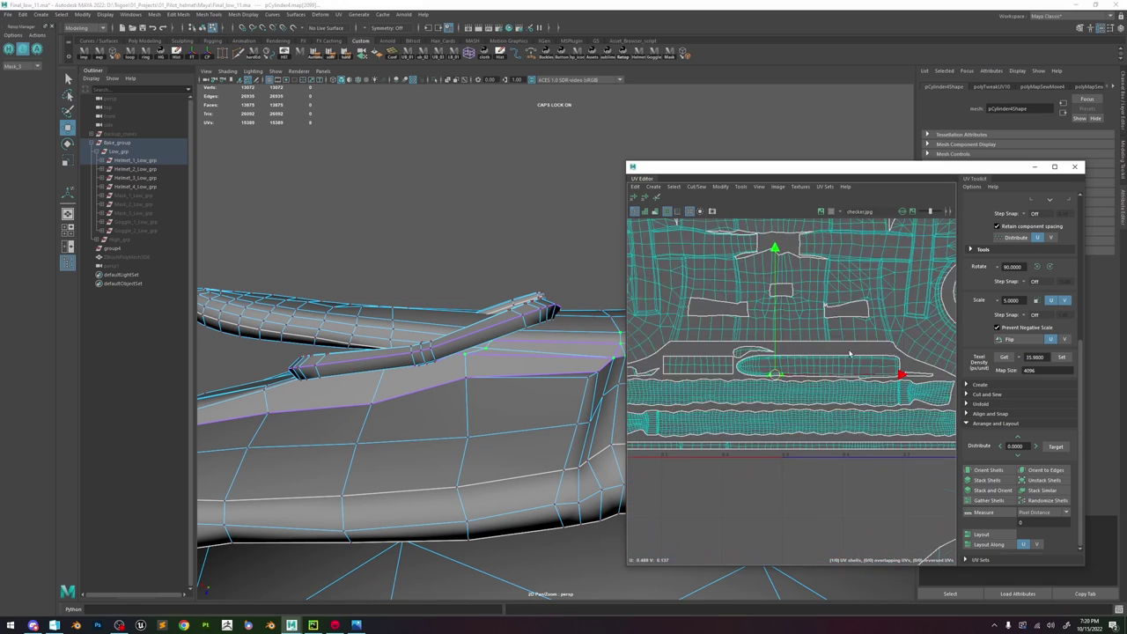
- Move two thin pointed shells from below the upper-right strips into the gap above the rounded strap shell
{"action": "middle_click_drag", "start_coordinate": [850, 353], "coordinate": [717, 465], "text": "alt"}
{"action": "double_click", "coordinate": [824, 282]}
{"action": "left_click_drag", "start_coordinate": [816, 282], "coordinate": [712, 468]}
{"action": "scroll", "coordinate": [703, 474], "scroll_direction": "up", "scroll_amount": 5}
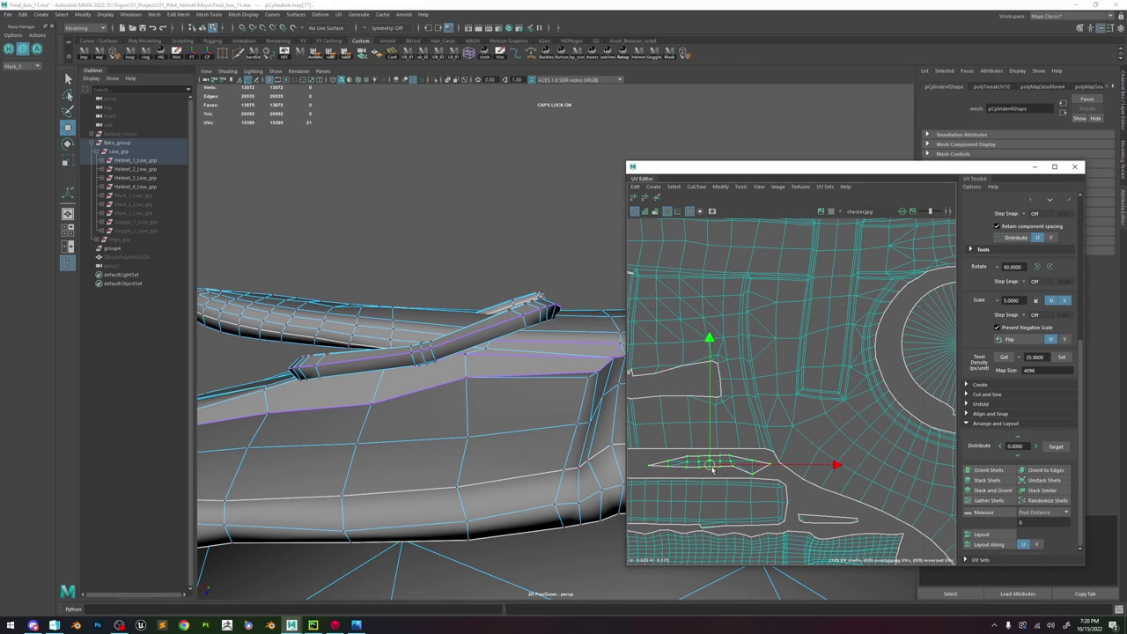
{"action": "scroll", "coordinate": [754, 421], "scroll_direction": "down", "scroll_amount": 5}
{"action": "double_click", "coordinate": [838, 255]}
{"action": "left_click_drag", "start_coordinate": [833, 253], "coordinate": [683, 438]}
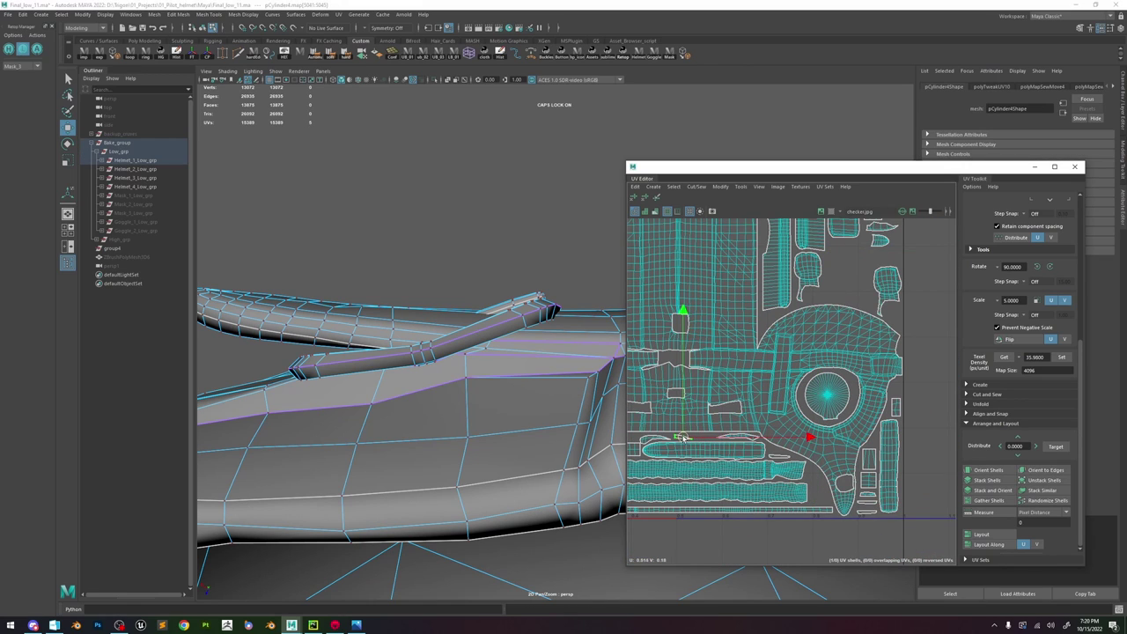
- Move a short narrow shell from the upper-right cluster into the gap between the pointed shells above the rounded strap shell
{"action": "key", "text": "e"}
{"action": "key", "text": "w"}
{"action": "scroll", "coordinate": [808, 327], "scroll_direction": "down", "scroll_amount": 3}
{"action": "double_click", "coordinate": [873, 235]}
{"action": "scroll", "coordinate": [755, 388], "scroll_direction": "up", "scroll_amount": 6}
{"action": "left_click_drag", "start_coordinate": [873, 235], "coordinate": [756, 385]}
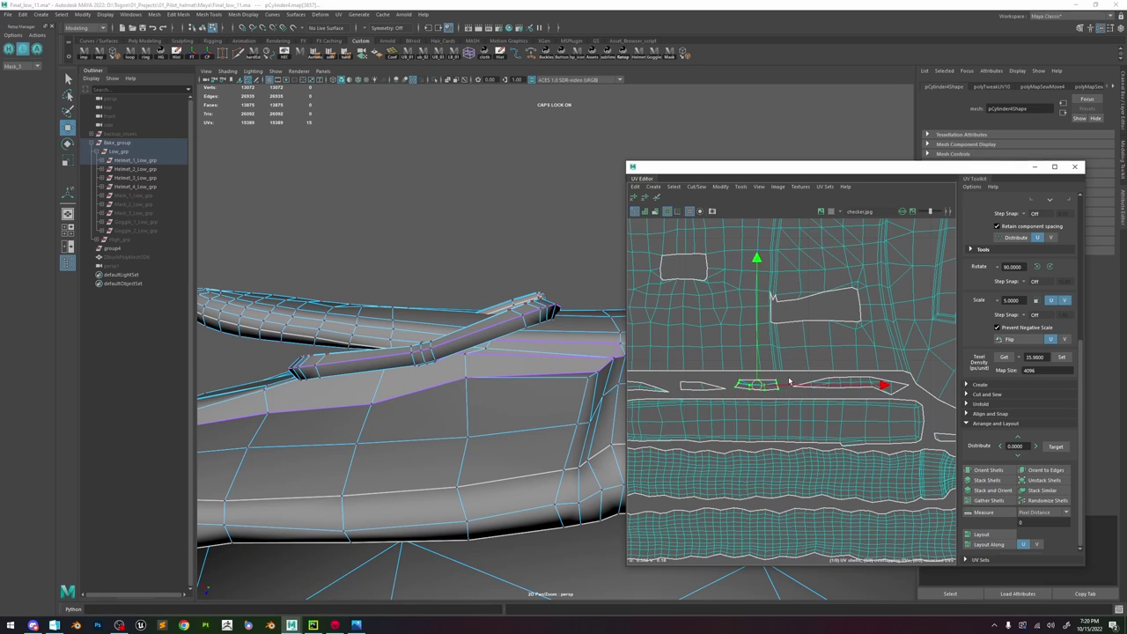
{"action": "left_click", "coordinate": [802, 368]}
- Move a small thin shell from the upper-right cluster into the gap beside the end of the rounded strap shell
{"action": "scroll", "coordinate": [802, 368], "scroll_direction": "down", "scroll_amount": 8}
{"action": "scroll", "coordinate": [853, 306], "scroll_direction": "up", "scroll_amount": 5}
{"action": "double_click", "coordinate": [851, 303]}
{"action": "left_click_drag", "start_coordinate": [852, 304], "coordinate": [822, 466]}
{"action": "scroll", "coordinate": [808, 470], "scroll_direction": "up", "scroll_amount": 4}
{"action": "scroll", "coordinate": [822, 465], "scroll_direction": "down", "scroll_amount": 4}
- Place another pointed shell above the left end of the wavy strips and nudge its neighbour above the rectangular shell
{"action": "double_click", "coordinate": [864, 287]}
{"action": "middle_click_drag", "start_coordinate": [863, 287], "coordinate": [877, 280], "text": "alt"}
{"action": "left_click_drag", "start_coordinate": [876, 280], "coordinate": [660, 452]}
{"action": "middle_click_drag", "start_coordinate": [660, 453], "coordinate": [758, 438], "text": "alt"}
{"action": "left_click_drag", "start_coordinate": [758, 438], "coordinate": [783, 450]}
{"action": "scroll", "coordinate": [787, 410], "scroll_direction": "up", "scroll_amount": 6}
{"action": "double_click", "coordinate": [799, 450]}
{"action": "left_click", "coordinate": [791, 425]}
{"action": "double_click", "coordinate": [794, 411]}
{"action": "left_click_drag", "start_coordinate": [794, 412], "coordinate": [790, 414]}
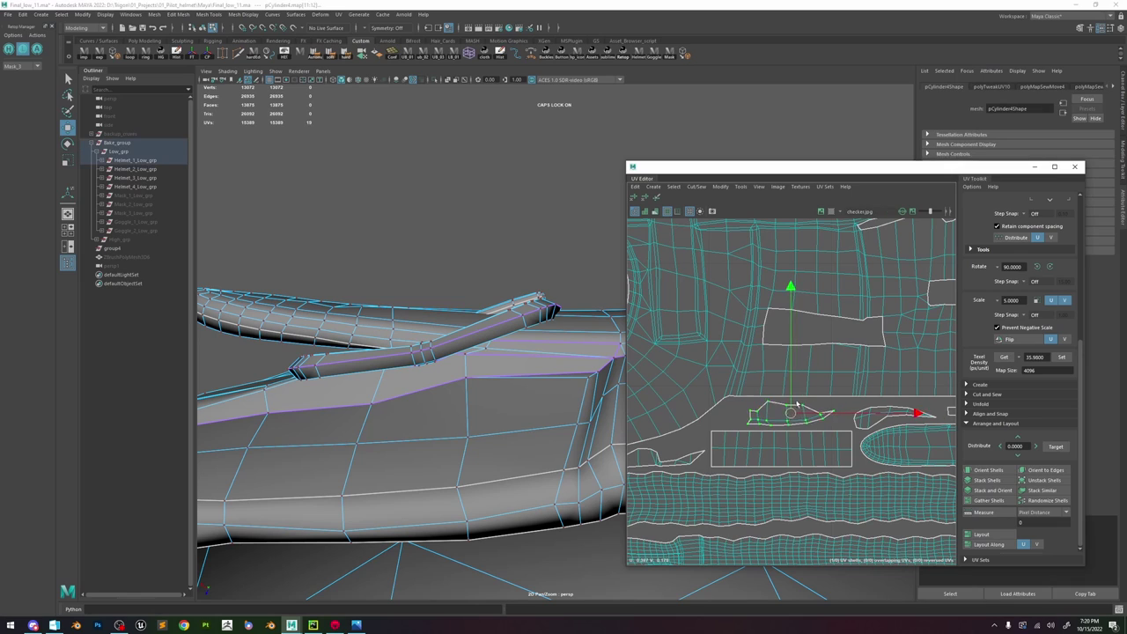
- Move the small rectangular shell from the upper-right cluster into the row of small shells below the central panel
{"action": "scroll", "coordinate": [791, 413], "scroll_direction": "down", "scroll_amount": 6}
{"action": "double_click", "coordinate": [878, 249]}
{"action": "left_click_drag", "start_coordinate": [878, 249], "coordinate": [700, 399]}
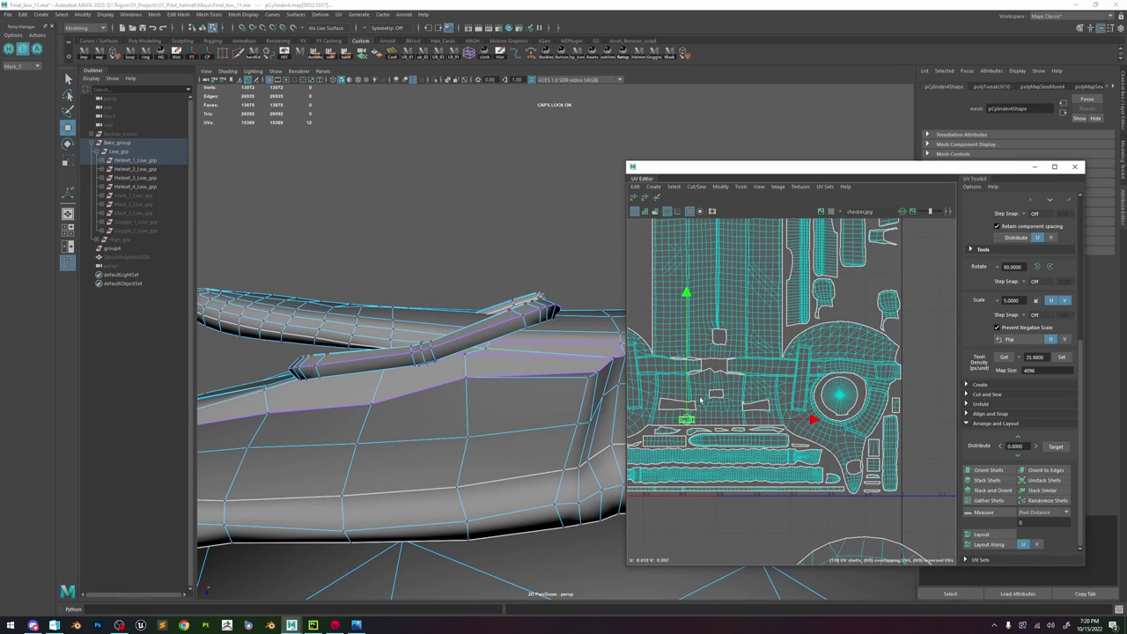
{"action": "scroll", "coordinate": [752, 425], "scroll_direction": "up", "scroll_amount": 3}
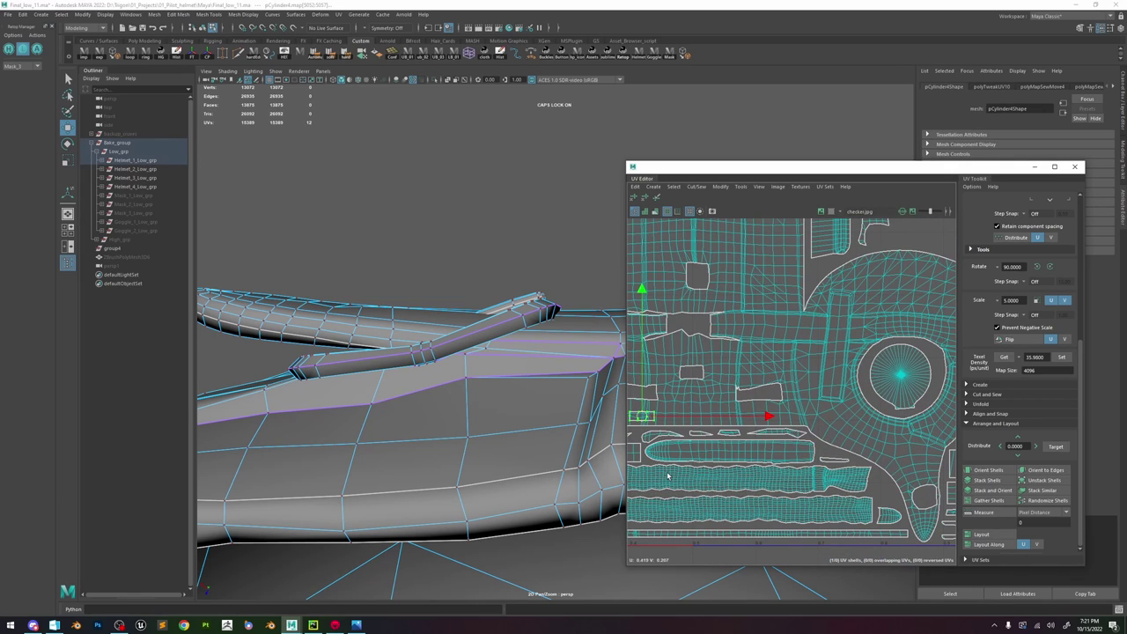
{"action": "scroll", "coordinate": [672, 417], "scroll_direction": "down", "scroll_amount": 3}
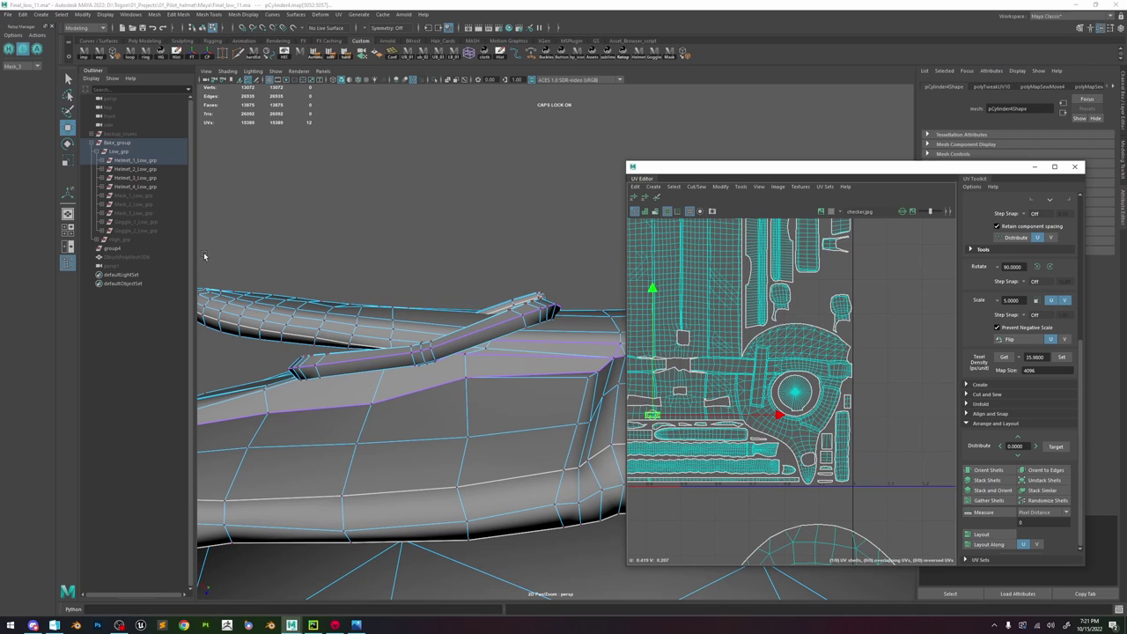
- Try the small rectangular shell in the gap between the wavy strips' right ends and the round-holed shell
{"action": "left_click_drag", "start_coordinate": [656, 417], "coordinate": [782, 459]}
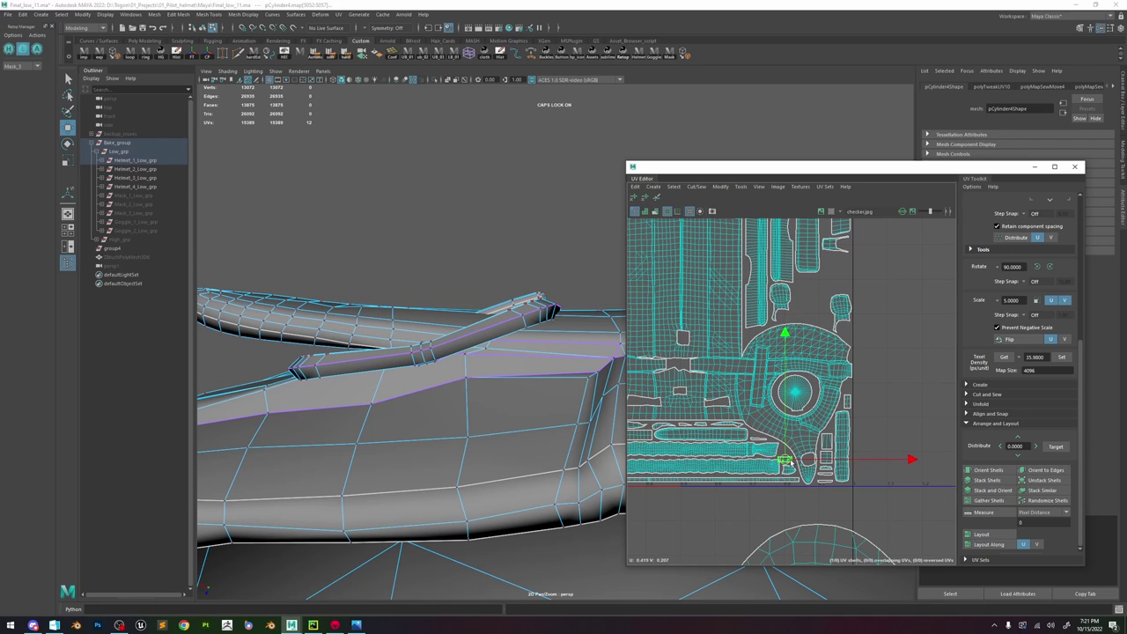
{"action": "scroll", "coordinate": [787, 461], "scroll_direction": "up", "scroll_amount": 5}
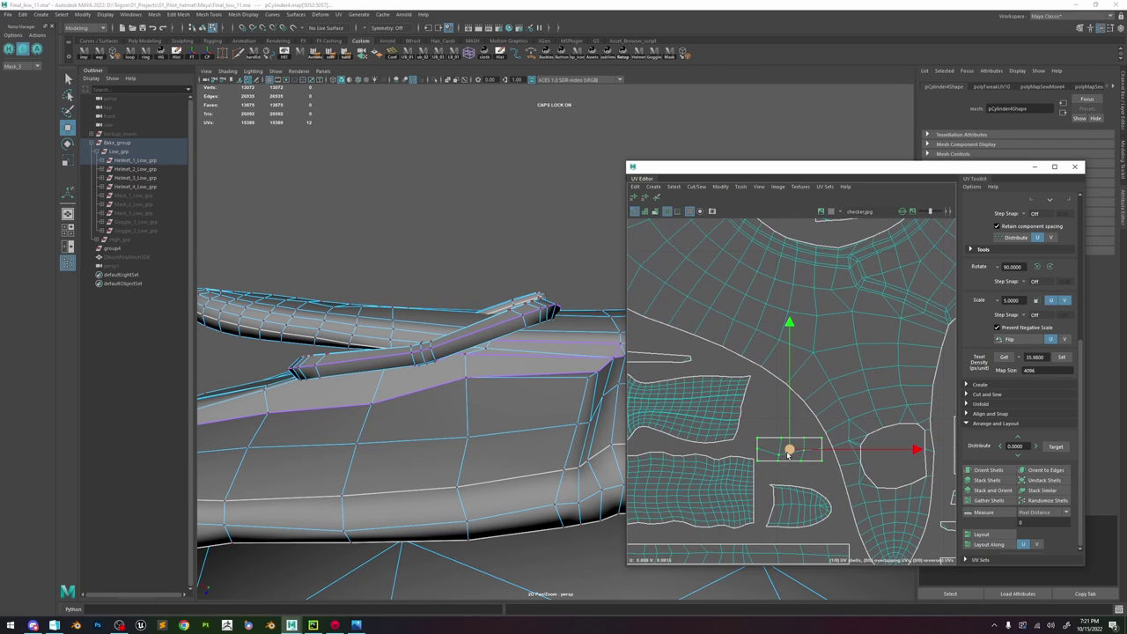
{"action": "left_click_drag", "start_coordinate": [788, 453], "coordinate": [779, 440]}
{"action": "scroll", "coordinate": [781, 441], "scroll_direction": "down", "scroll_amount": 3}
{"action": "scroll", "coordinate": [810, 386], "scroll_direction": "down", "scroll_amount": 4}
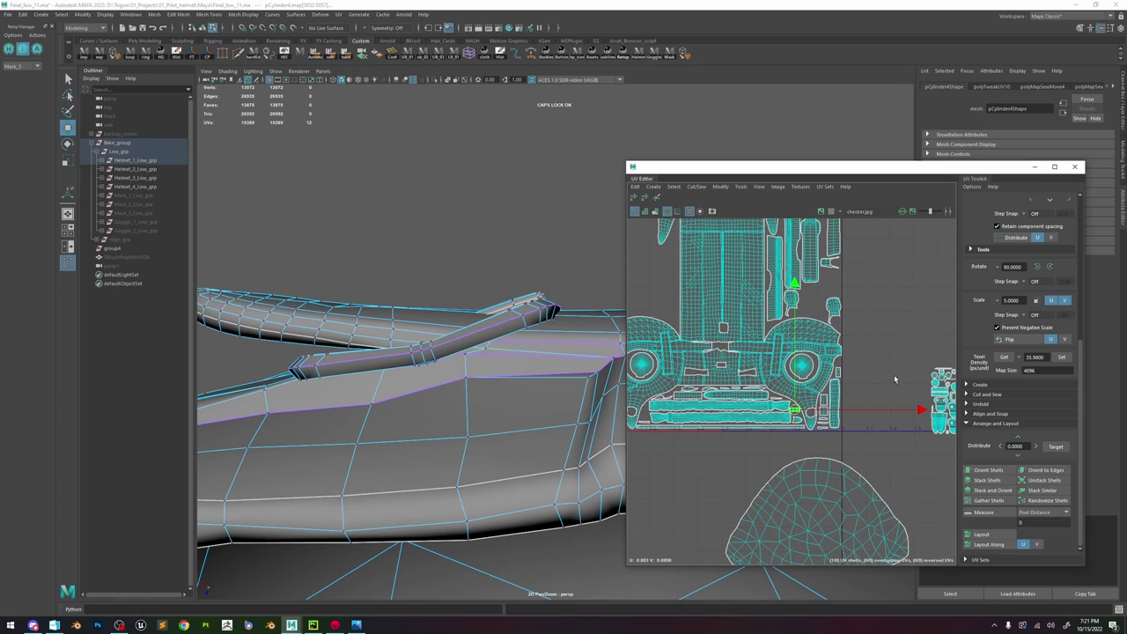
{"action": "scroll", "coordinate": [895, 379], "scroll_direction": "down", "scroll_amount": 2}
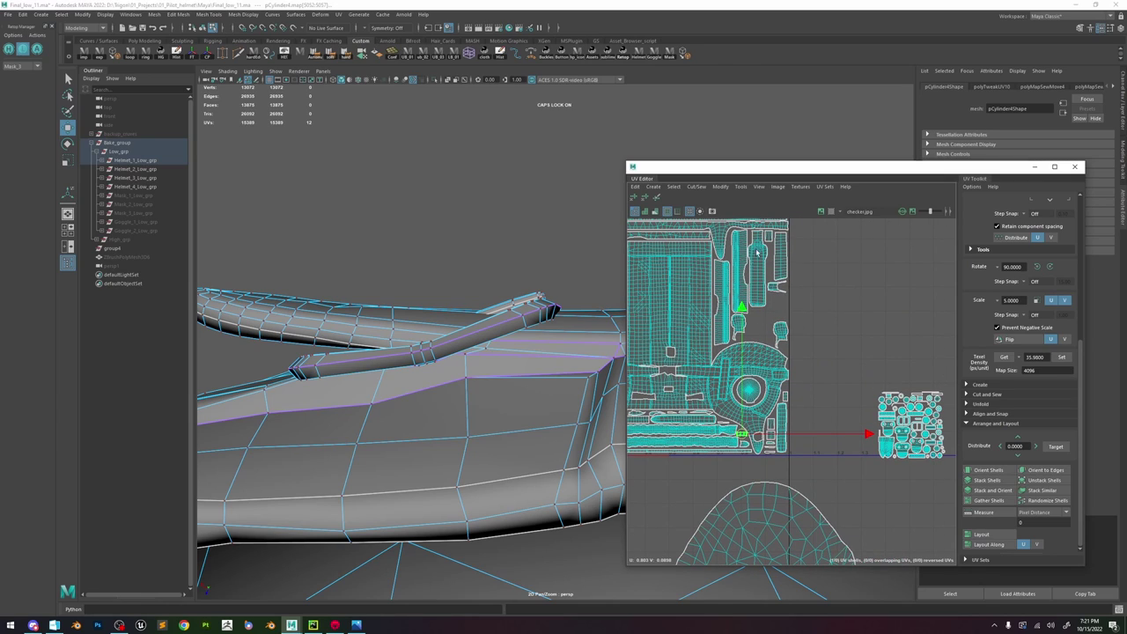
{"action": "scroll", "coordinate": [753, 280], "scroll_direction": "down", "scroll_amount": 4}
{"action": "middle_click_drag", "start_coordinate": [771, 355], "coordinate": [825, 360], "text": "alt"}
{"action": "scroll", "coordinate": [694, 379], "scroll_direction": "up", "scroll_amount": 5}
{"action": "scroll", "coordinate": [840, 352], "scroll_direction": "down", "scroll_amount": 4}
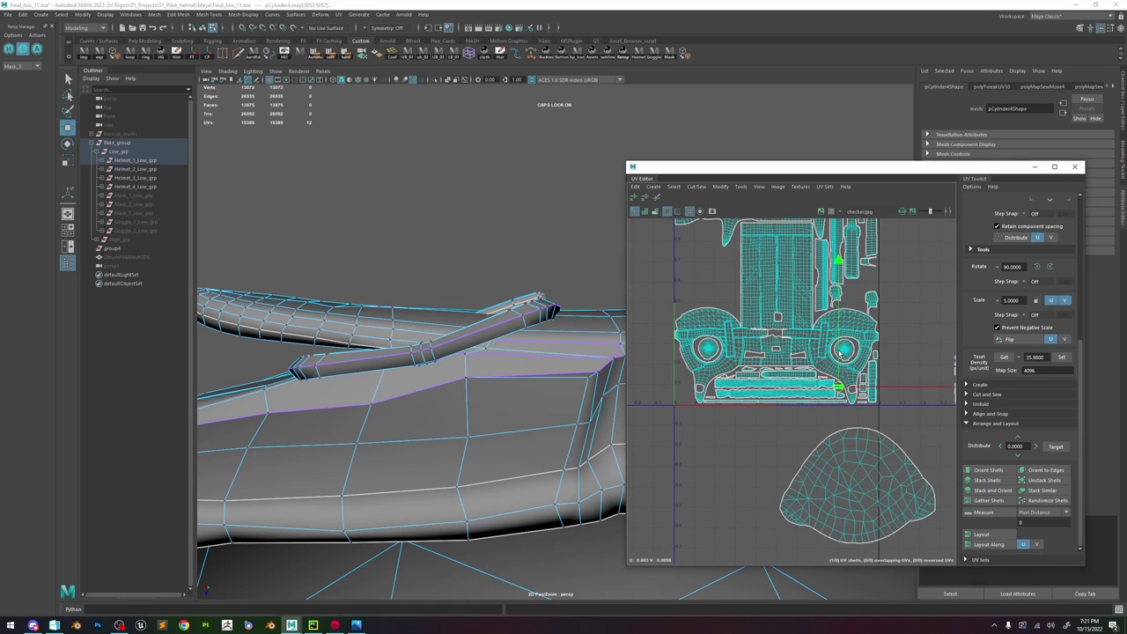
{"action": "scroll", "coordinate": [839, 388], "scroll_direction": "up", "scroll_amount": 5}
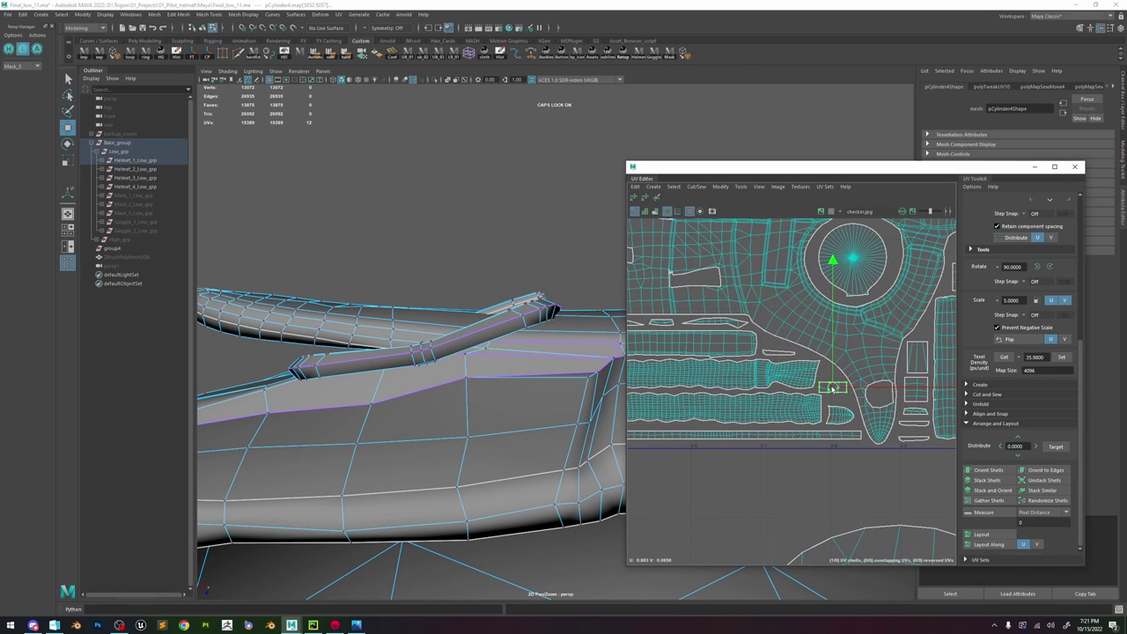
- Move the small rectangular shell into the gap at the left end of the lower wavy strip
{"action": "scroll", "coordinate": [832, 390], "scroll_direction": "down", "scroll_amount": 4}
{"action": "middle_click_drag", "start_coordinate": [643, 398], "coordinate": [727, 402], "text": "alt"}
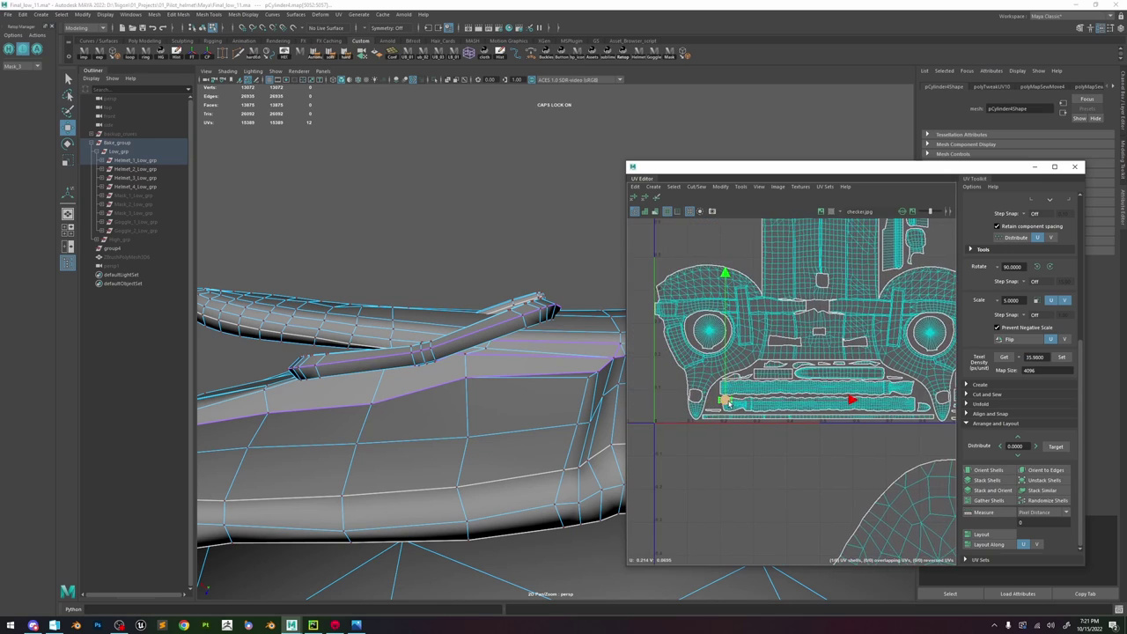
{"action": "scroll", "coordinate": [729, 403], "scroll_direction": "up", "scroll_amount": 5}
{"action": "left_click_drag", "start_coordinate": [718, 397], "coordinate": [688, 414]}
{"action": "left_click", "coordinate": [696, 393]}
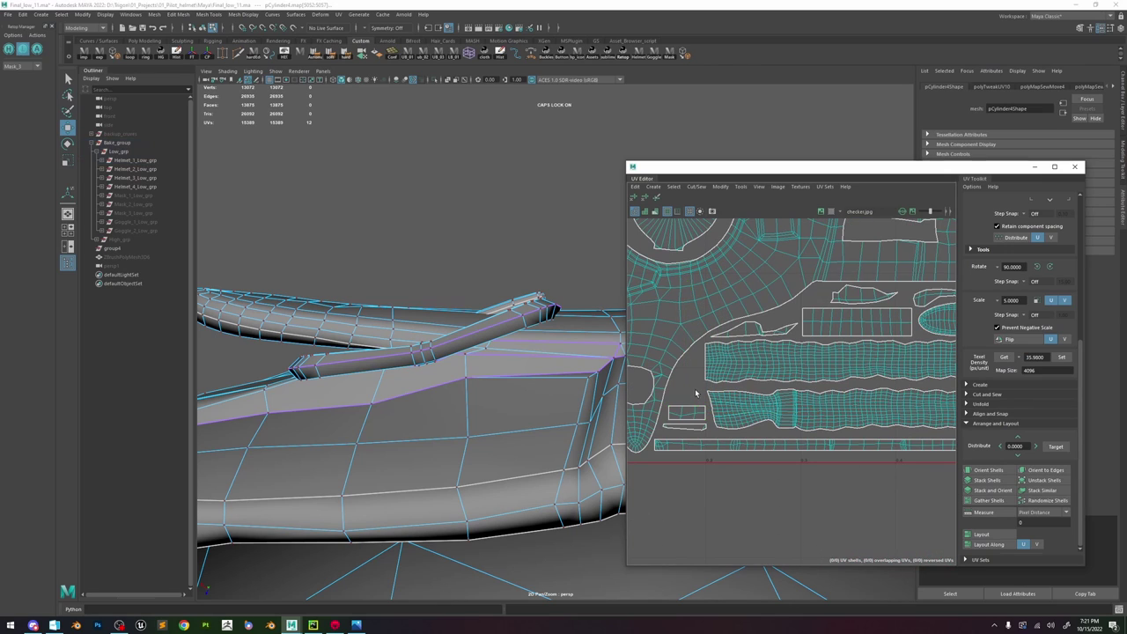
- Move the outer paddle-shaped shell next to its matching shell below the long vertical strips
{"action": "scroll", "coordinate": [696, 393], "scroll_direction": "down", "scroll_amount": 9}
{"action": "scroll", "coordinate": [759, 340], "scroll_direction": "up", "scroll_amount": 4}
{"action": "left_click", "coordinate": [782, 366]}
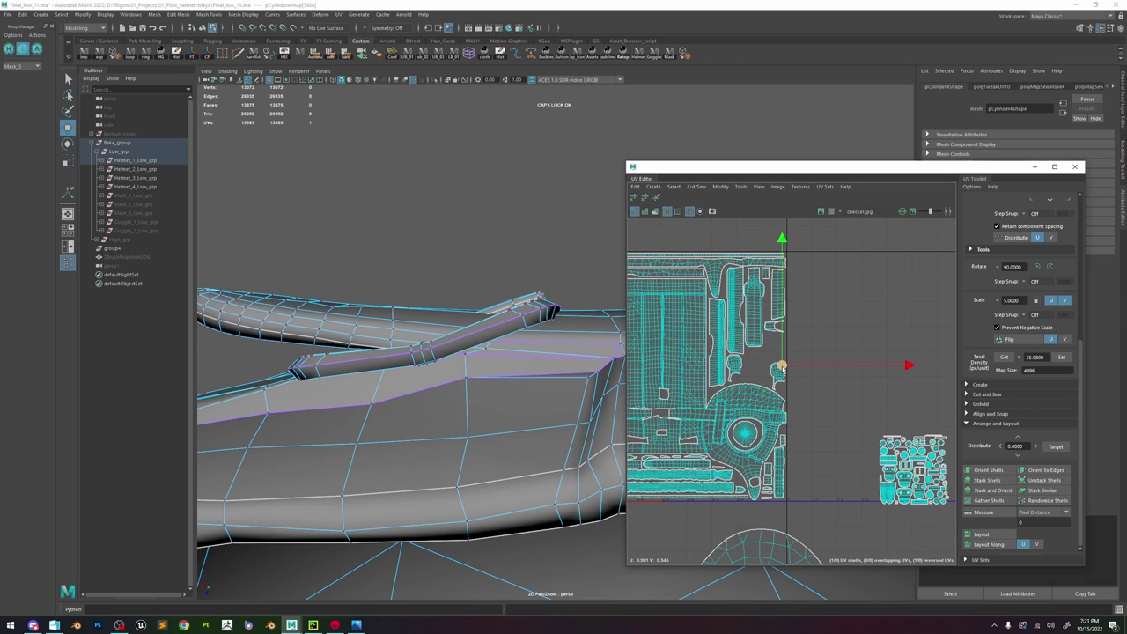
{"action": "left_click_drag", "start_coordinate": [780, 367], "coordinate": [777, 328]}
- Move the small forked shell down beside the stem of the paddle-shaped shell, then clear the selection
{"action": "left_click_drag", "start_coordinate": [539, 352], "coordinate": [595, 386], "text": "alt"}
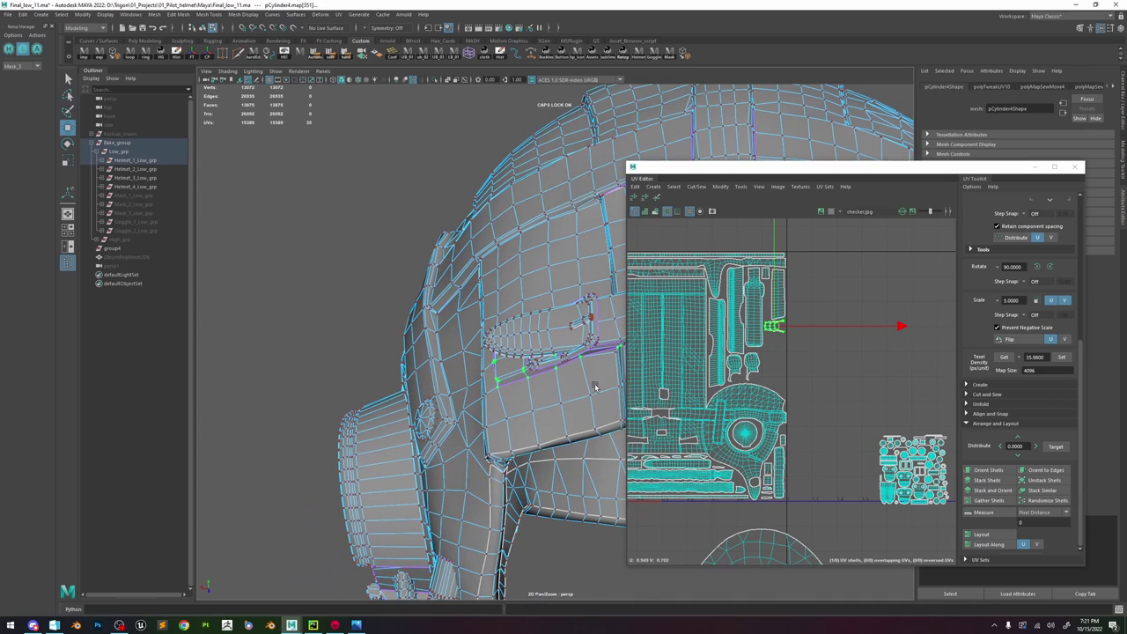
{"action": "scroll", "coordinate": [753, 345], "scroll_direction": "up", "scroll_amount": 5}
{"action": "left_click_drag", "start_coordinate": [816, 293], "coordinate": [771, 400]}
{"action": "left_click", "coordinate": [759, 385], "text": "shift"}
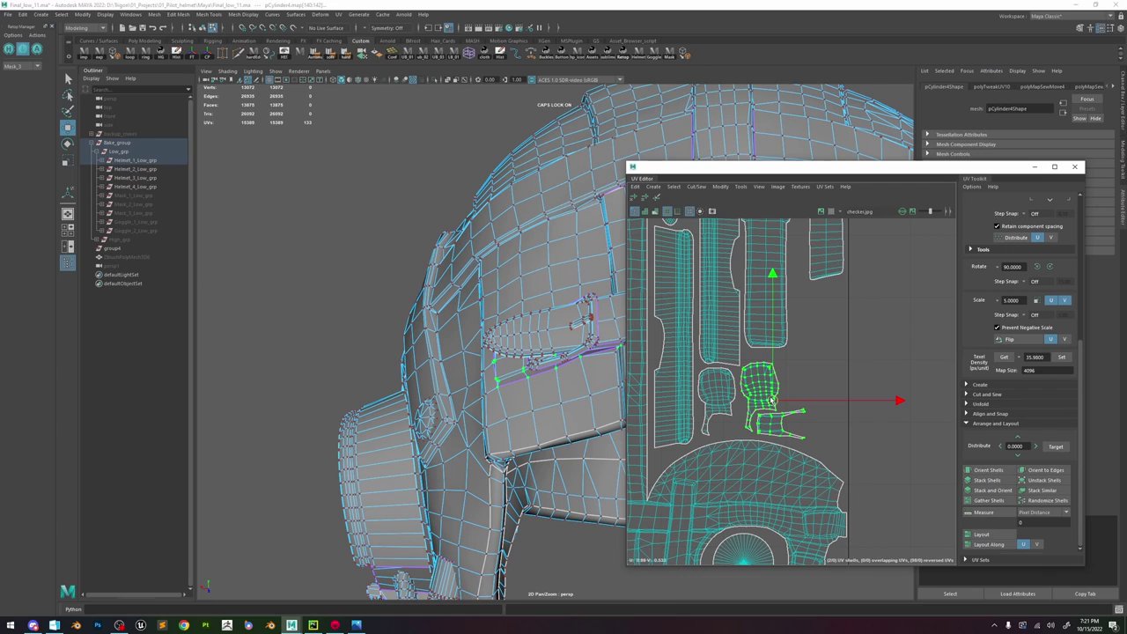
{"action": "left_click", "coordinate": [830, 361]}
{"action": "key", "text": "a"}
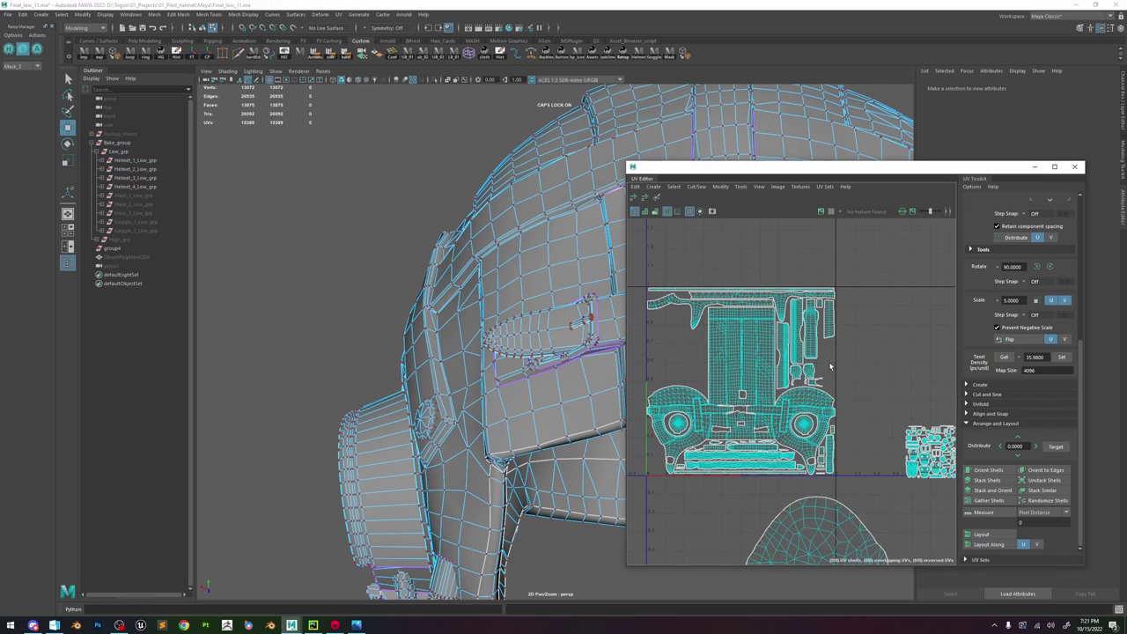
- Move the large inner-lining shell from below the tile over the gap left of the central panel and rotate it upright
{"action": "scroll", "coordinate": [830, 367], "scroll_direction": "down", "scroll_amount": 1}
{"action": "middle_click_drag", "start_coordinate": [775, 359], "coordinate": [742, 302], "text": "alt"}
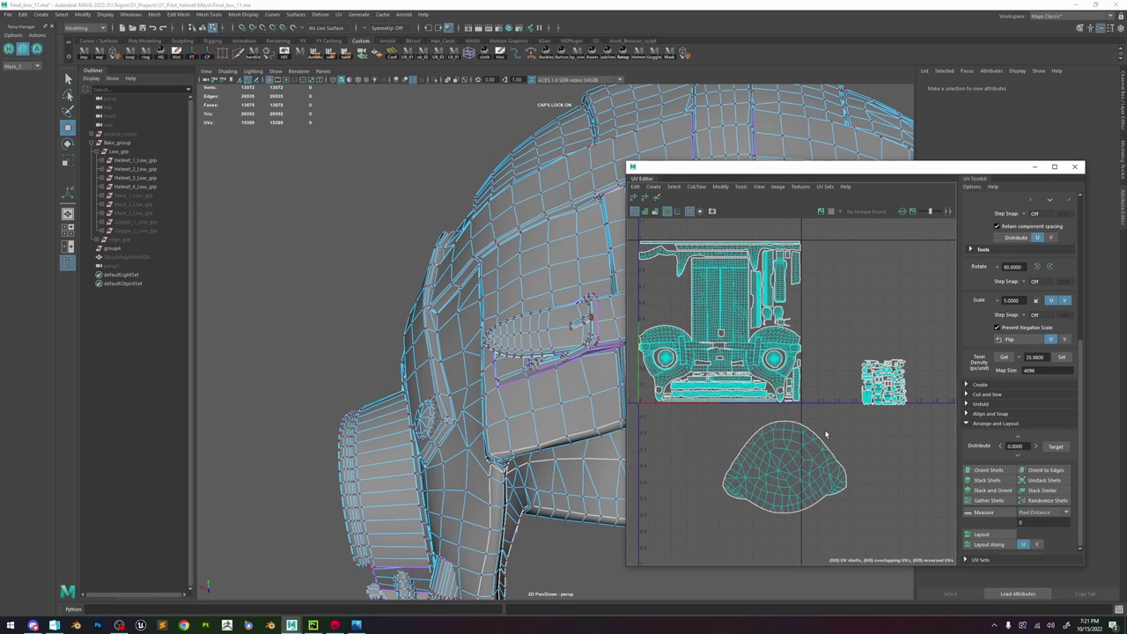
{"action": "scroll", "coordinate": [786, 457], "scroll_direction": "up", "scroll_amount": 2}
{"action": "scroll", "coordinate": [772, 473], "scroll_direction": "down", "scroll_amount": 3}
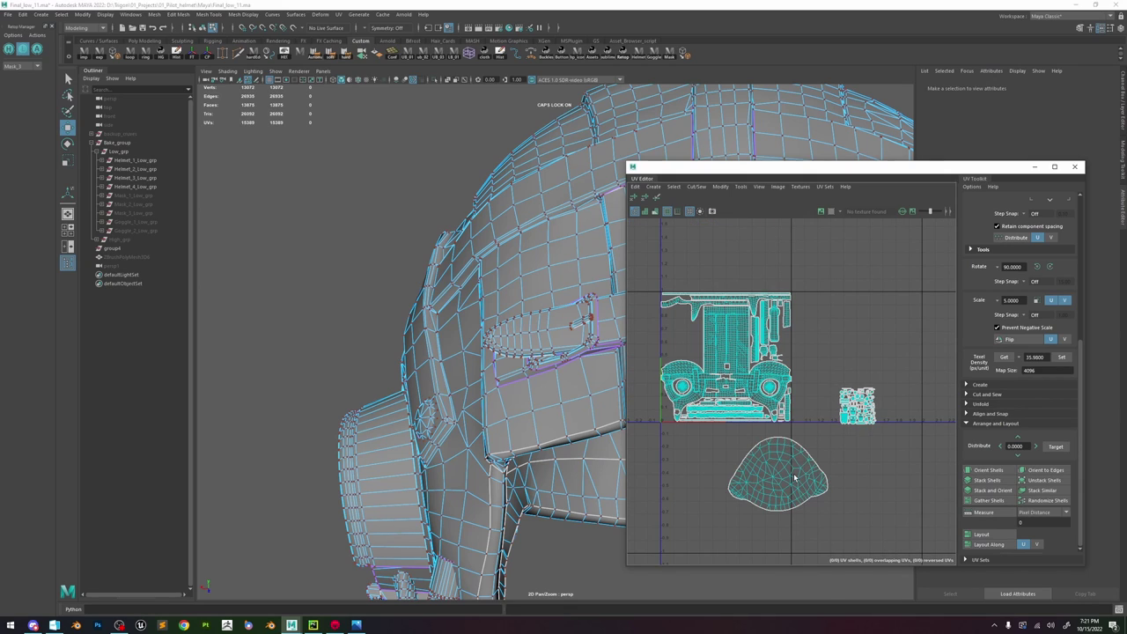
{"action": "left_click", "coordinate": [789, 476]}
{"action": "left_click_drag", "start_coordinate": [780, 475], "coordinate": [684, 346]}
{"action": "scroll", "coordinate": [684, 346], "scroll_direction": "up", "scroll_amount": 2}
{"action": "key", "text": "e"}
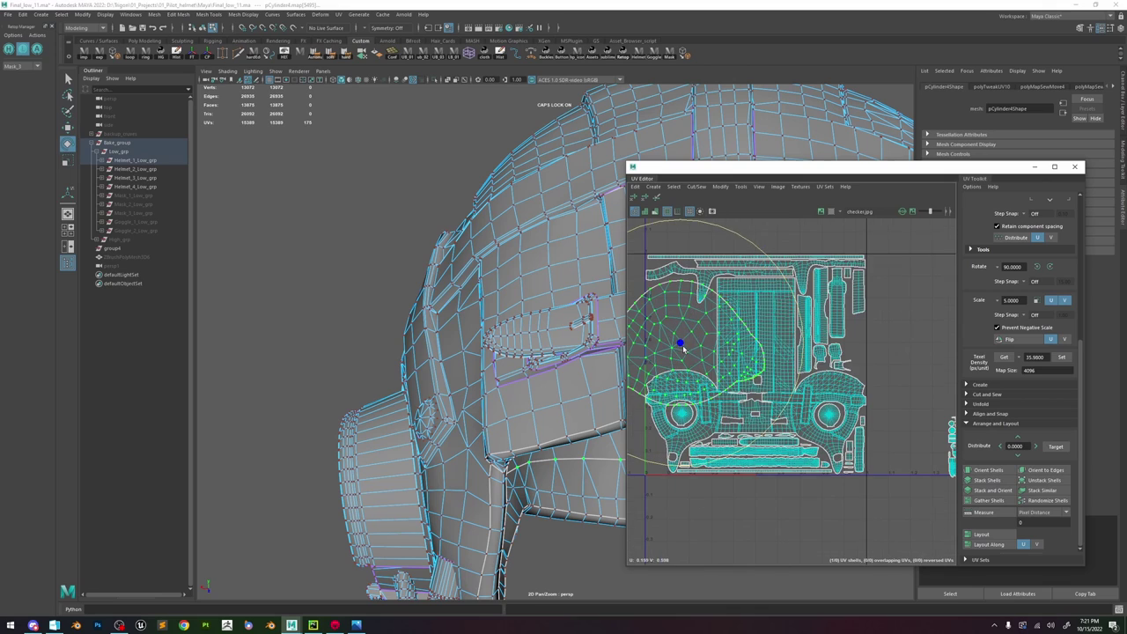
{"action": "left_click_drag", "start_coordinate": [790, 287], "coordinate": [634, 252]}
- Scale down the inner-lining shell, rotate it slightly, and position it in the gap left of the central panel
{"action": "key", "text": "w"}
{"action": "key", "text": "r"}
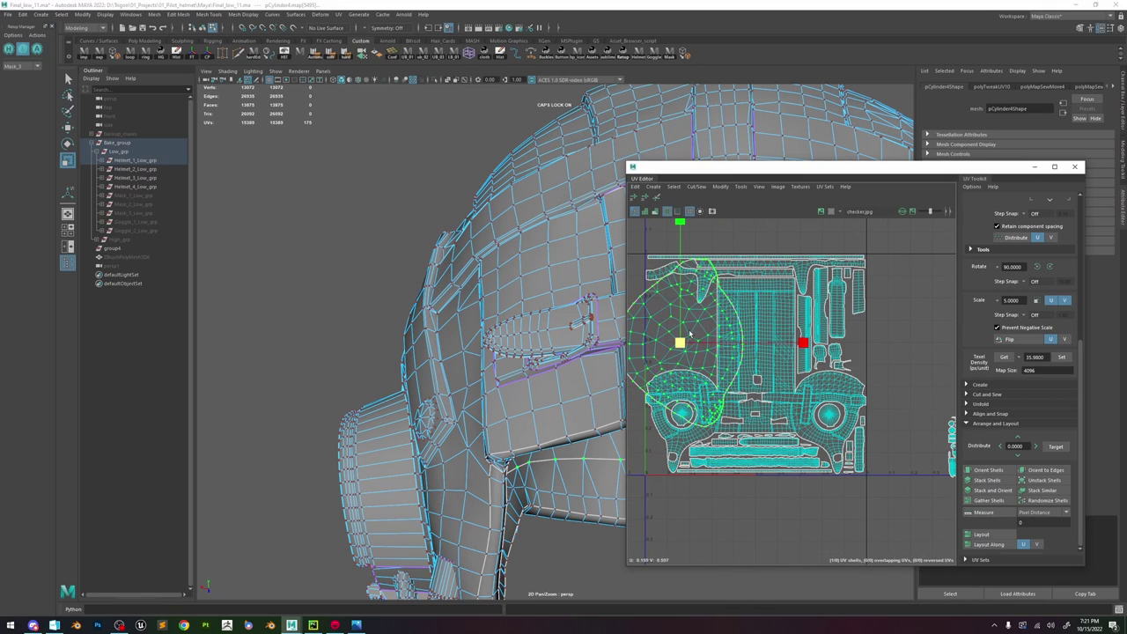
{"action": "mouse_move", "coordinate": [679, 341]}
{"action": "left_mouse_down"}
{"action": "mouse_move", "coordinate": [641, 354]}
{"action": "mouse_move", "coordinate": [673, 334]}
{"action": "left_mouse_up"}
{"action": "key", "text": "w"}
{"action": "key", "text": "e"}
{"action": "left_click_drag", "start_coordinate": [762, 250], "coordinate": [737, 234]}
{"action": "scroll", "coordinate": [687, 310], "scroll_direction": "down", "scroll_amount": 1}
{"action": "key", "text": "w"}
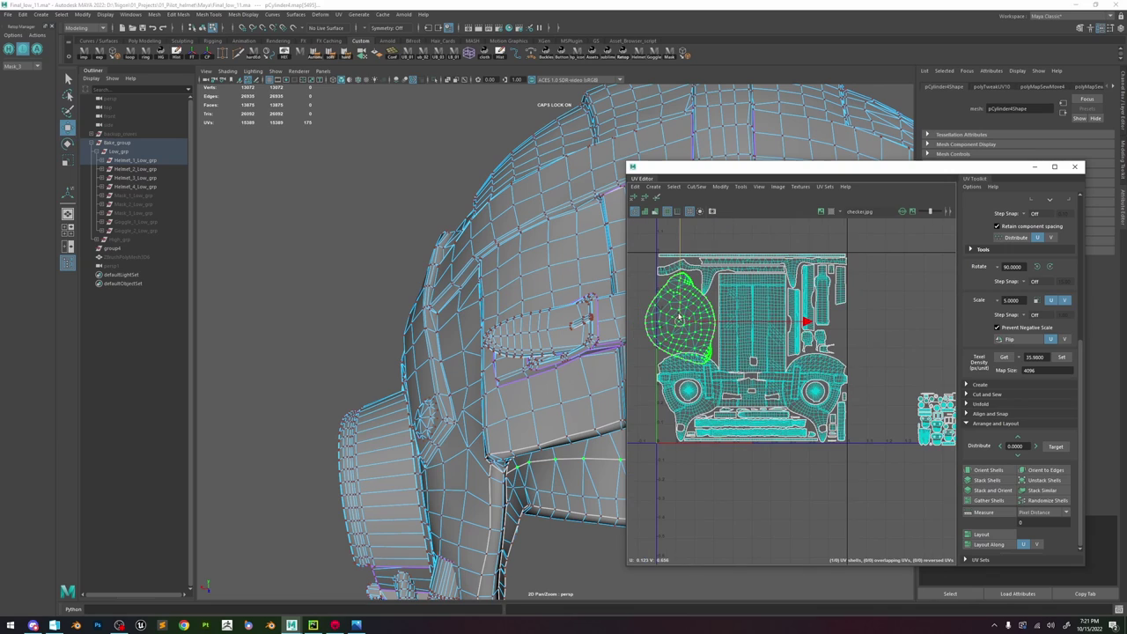
{"action": "left_click_drag", "start_coordinate": [680, 321], "coordinate": [680, 324]}
{"action": "scroll", "coordinate": [679, 324], "scroll_direction": "up", "scroll_amount": 1}
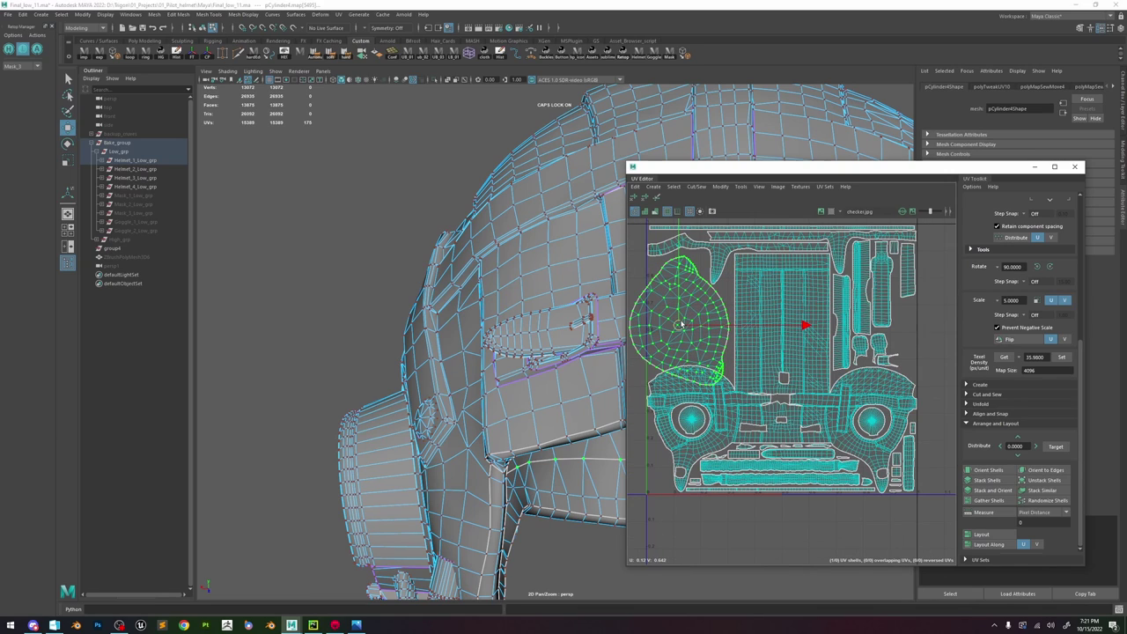
- With soft selection, pull the inner-lining shell's lower corner up and its left border inward to fit the gap
{"action": "left_click", "coordinate": [721, 369]}
{"action": "key", "text": "b"}
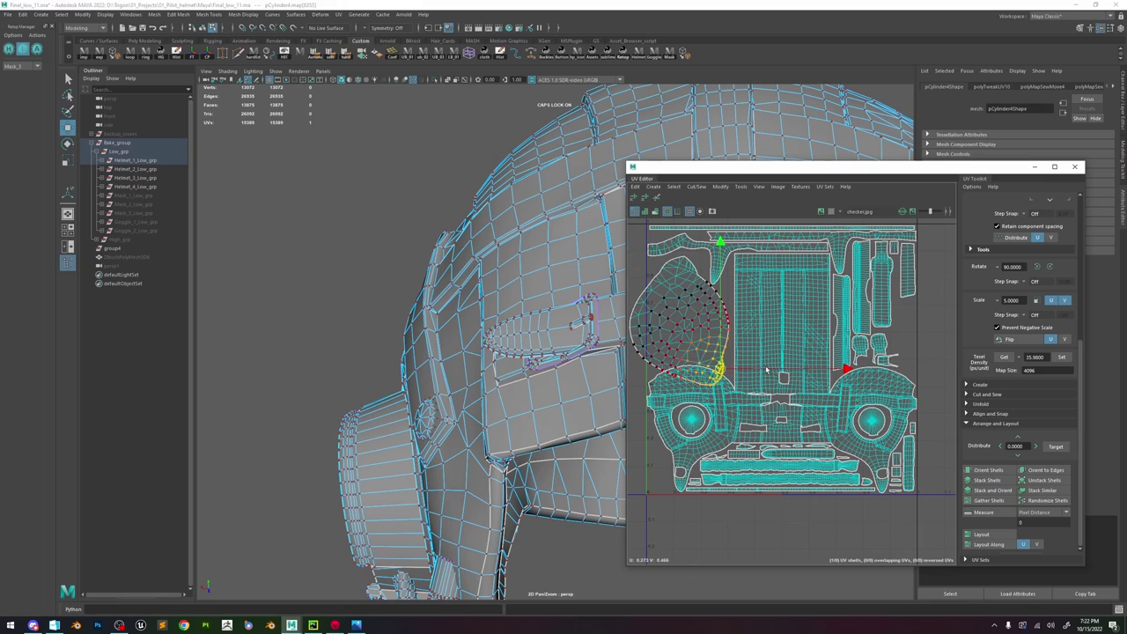
{"action": "left_click_drag", "start_coordinate": [720, 369], "coordinate": [727, 346]}
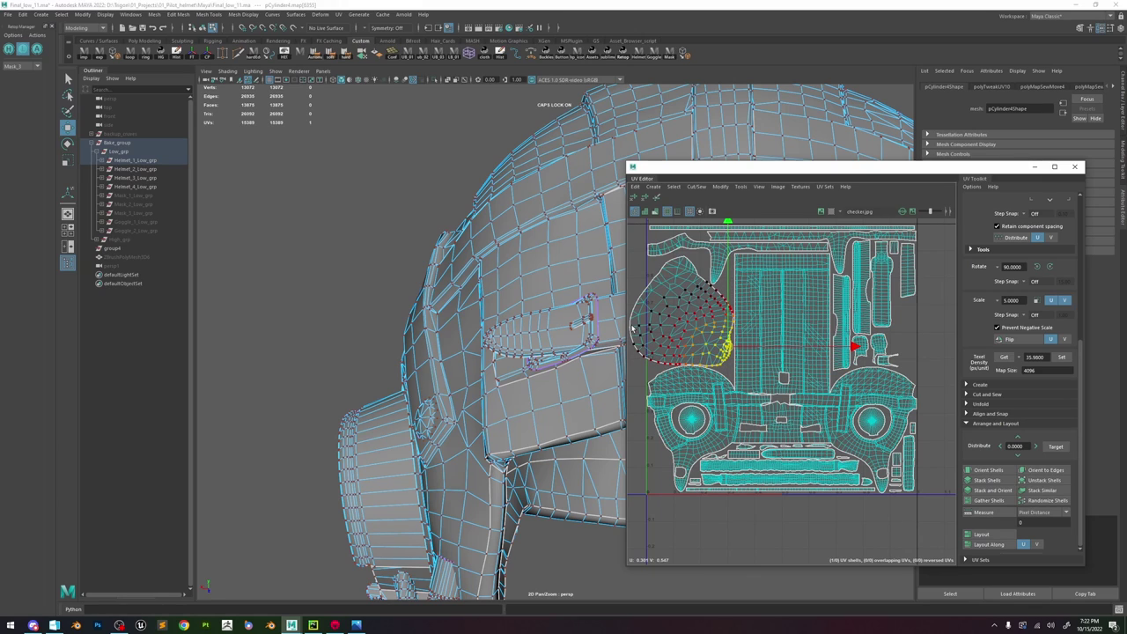
{"action": "left_click", "coordinate": [632, 328]}
{"action": "left_click", "coordinate": [632, 328]}
{"action": "left_click_drag", "start_coordinate": [655, 327], "coordinate": [707, 288]}
{"action": "left_click", "coordinate": [712, 286]}
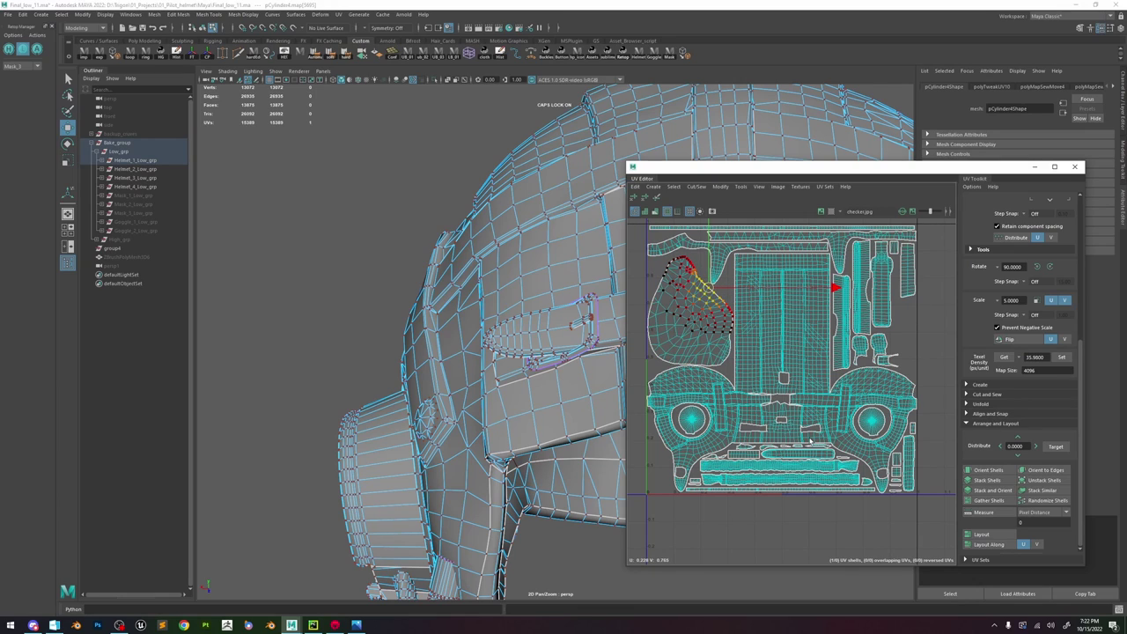
- Reshape the inner-lining shell's top by pulling its upper-left border outward and adjusting the tip with soft selection
{"action": "left_click", "coordinate": [671, 267]}
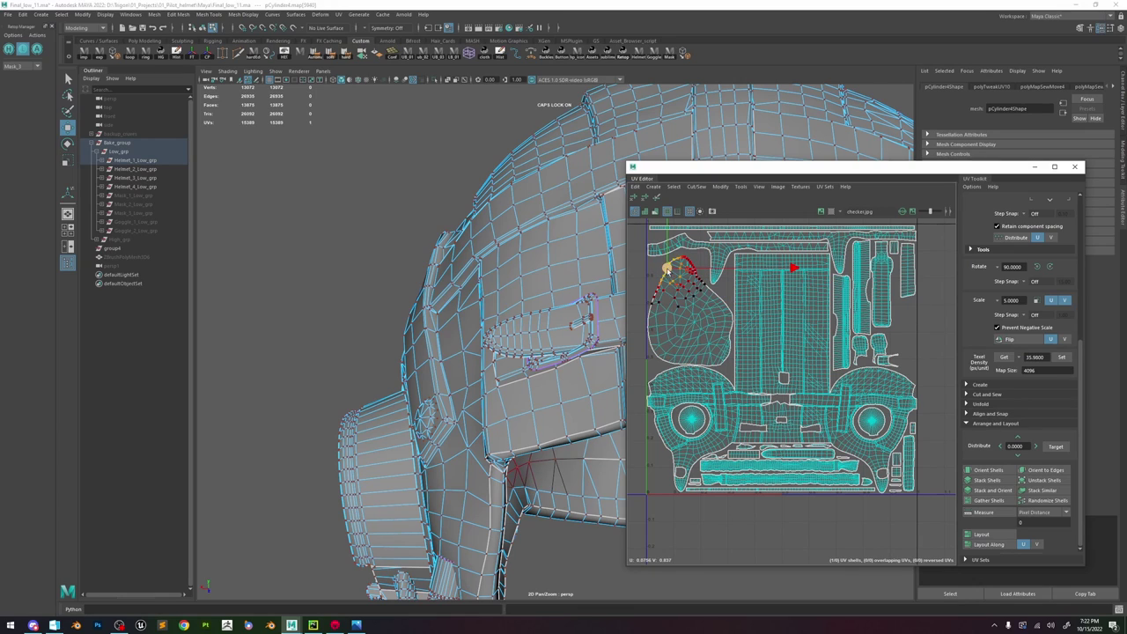
{"action": "left_click_drag", "start_coordinate": [667, 270], "coordinate": [654, 265]}
{"action": "left_click", "coordinate": [681, 257]}
{"action": "left_click", "coordinate": [681, 257]}
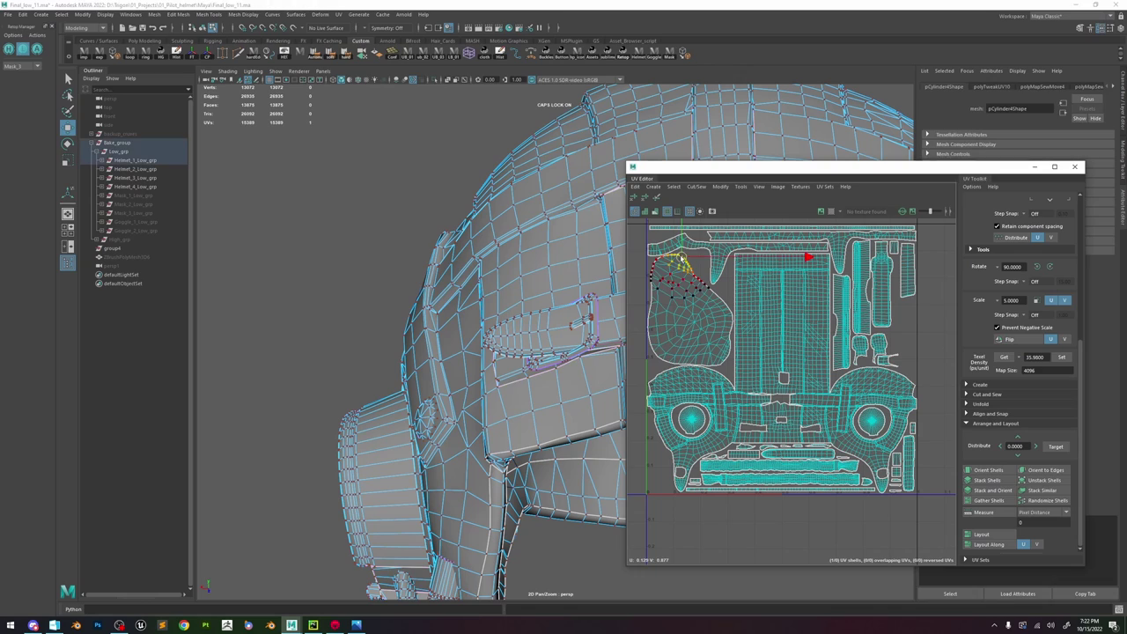
{"action": "left_click", "coordinate": [700, 272]}
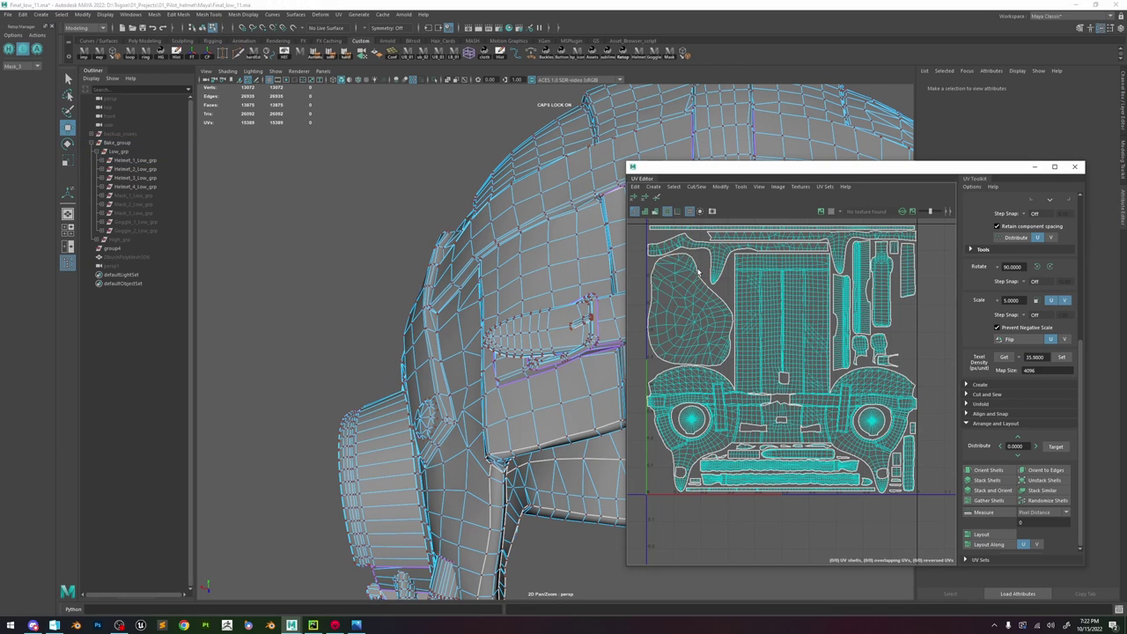
- Try shrinking the inner-lining shell to a tiny patch and parking it in the tile's lower-left corner
{"action": "left_click", "coordinate": [697, 269]}
{"action": "key", "text": "r"}
{"action": "left_click", "coordinate": [695, 317]}
{"action": "double_click", "coordinate": [692, 316]}
{"action": "left_click_drag", "start_coordinate": [692, 311], "coordinate": [620, 311]}
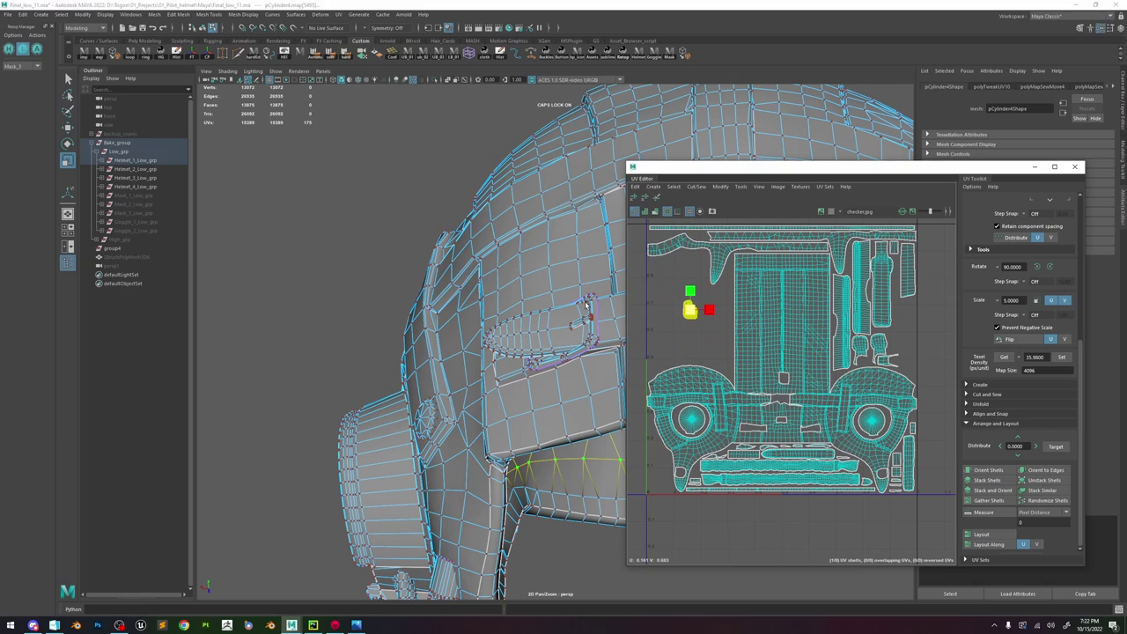
{"action": "key", "text": "w"}
{"action": "left_click_drag", "start_coordinate": [693, 313], "coordinate": [581, 482]}
{"action": "key", "text": "r"}
{"action": "key", "text": "w"}
{"action": "left_click_drag", "start_coordinate": [655, 480], "coordinate": [651, 489]}
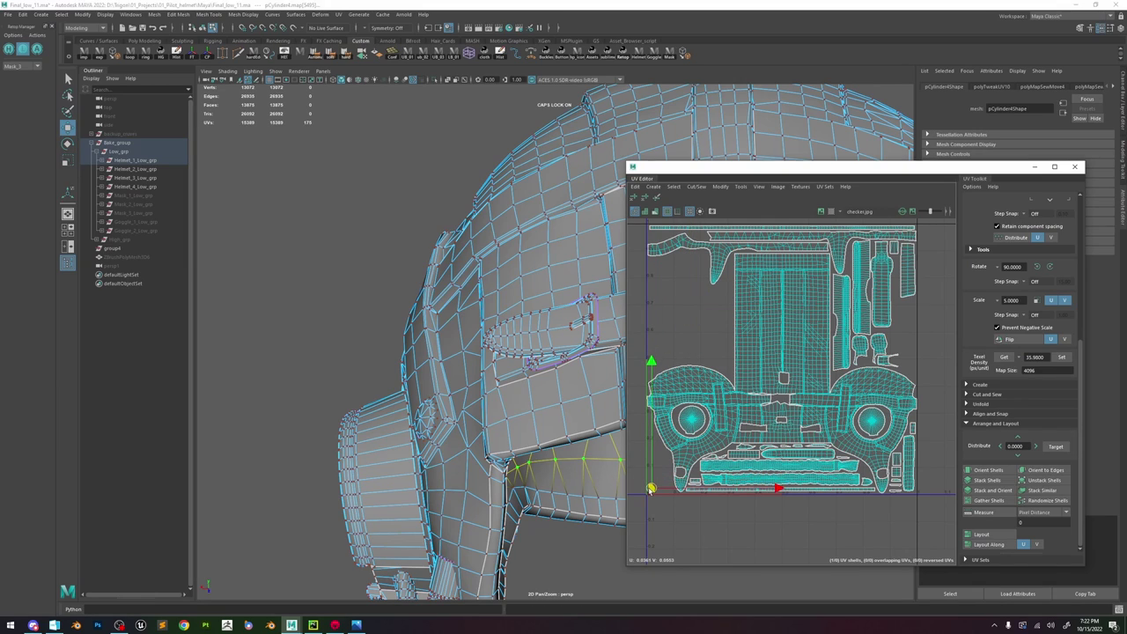
- Undo the shrinking and relocation of the inner-lining shell
{"action": "key", "text": "ctrl+z"}
{"action": "key", "text": "ctrl+z"}
{"action": "key", "text": "ctrl+z"}
{"action": "key", "text": "ctrl+z"}
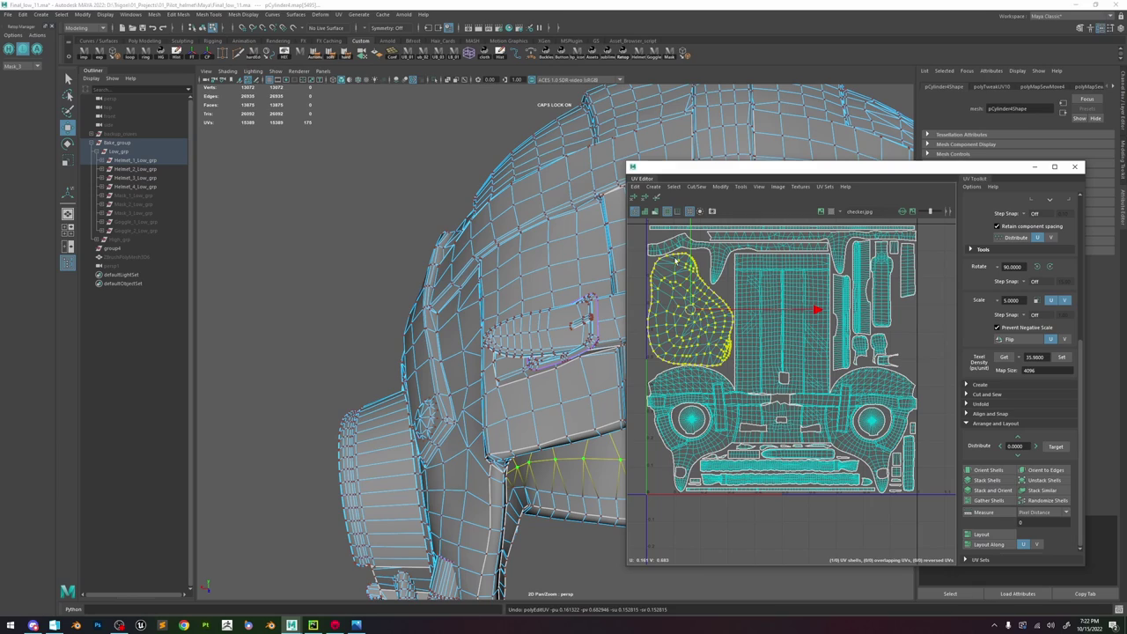
- Examine the inner lining on the helmet and its UV shell, toggling the UV distortion display on and off
{"action": "scroll", "coordinate": [528, 379], "scroll_direction": "down", "scroll_amount": 5}
{"action": "left_click_drag", "start_coordinate": [528, 378], "coordinate": [523, 290], "text": "alt"}
{"action": "scroll", "coordinate": [523, 290], "scroll_direction": "up", "scroll_amount": 3}
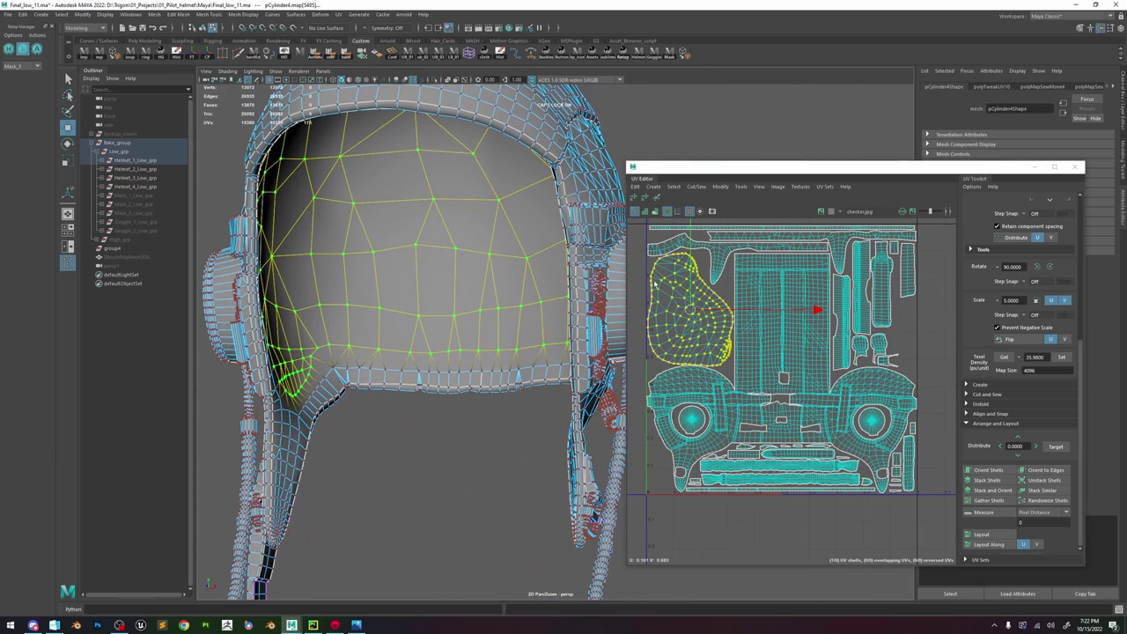
{"action": "scroll", "coordinate": [757, 295], "scroll_direction": "up", "scroll_amount": 3}
{"action": "middle_click_drag", "start_coordinate": [692, 321], "coordinate": [792, 338], "text": "alt"}
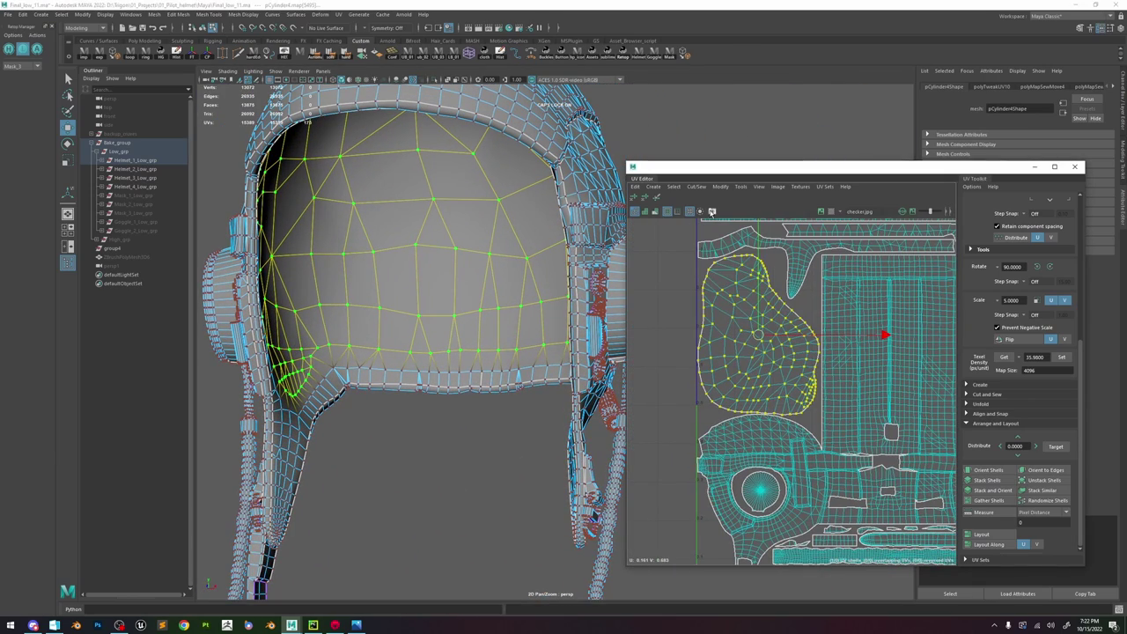
{"action": "left_click", "coordinate": [654, 213]}
{"action": "left_click", "coordinate": [654, 212]}
{"action": "scroll", "coordinate": [683, 284], "scroll_direction": "up", "scroll_amount": 3}
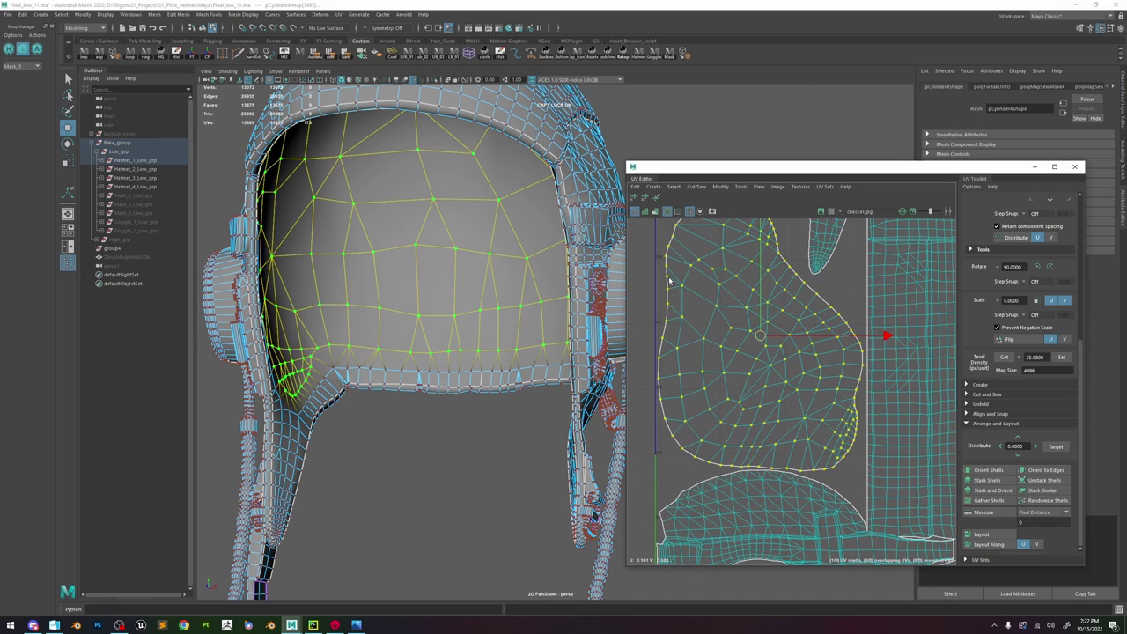
- Nudge the inner-lining shell's left border and top tip with soft selection, and optimize the shell's UVs
{"action": "left_click", "coordinate": [667, 277]}
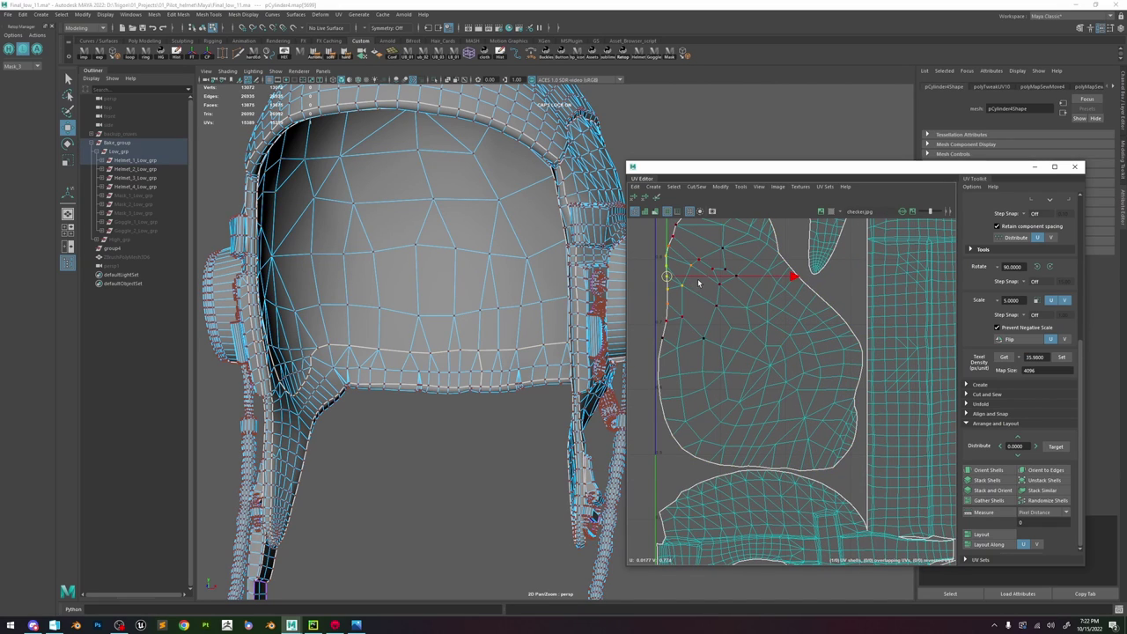
{"action": "left_click_drag", "start_coordinate": [705, 276], "coordinate": [700, 276]}
{"action": "scroll", "coordinate": [698, 280], "scroll_direction": "down", "scroll_amount": 5}
{"action": "scroll", "coordinate": [710, 307], "scroll_direction": "up", "scroll_amount": 2}
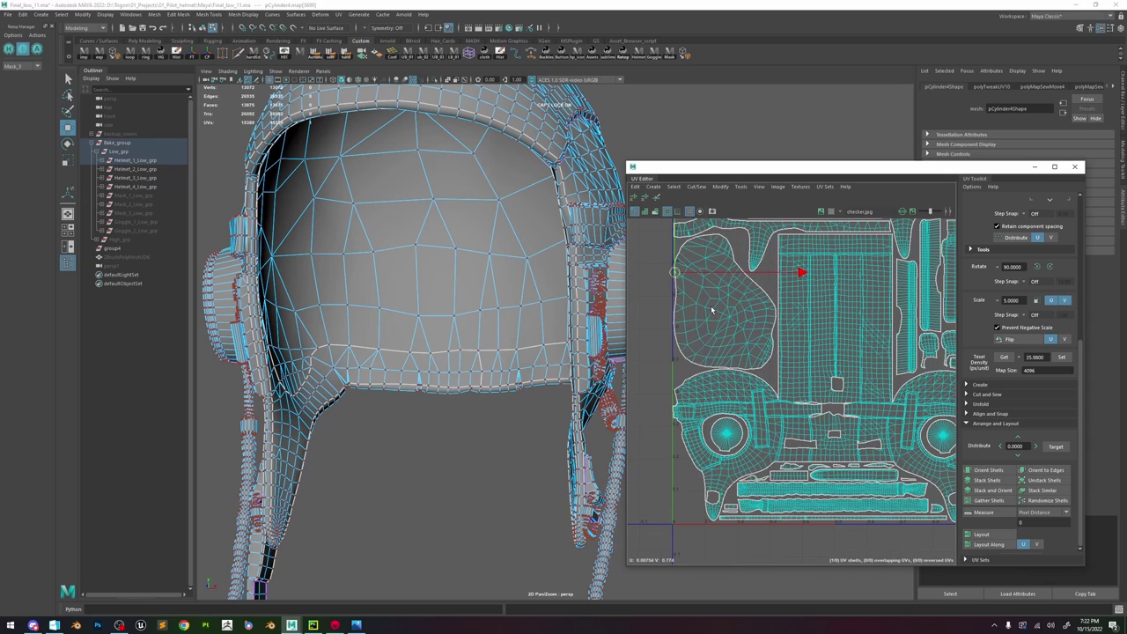
{"action": "double_click", "coordinate": [691, 306]}
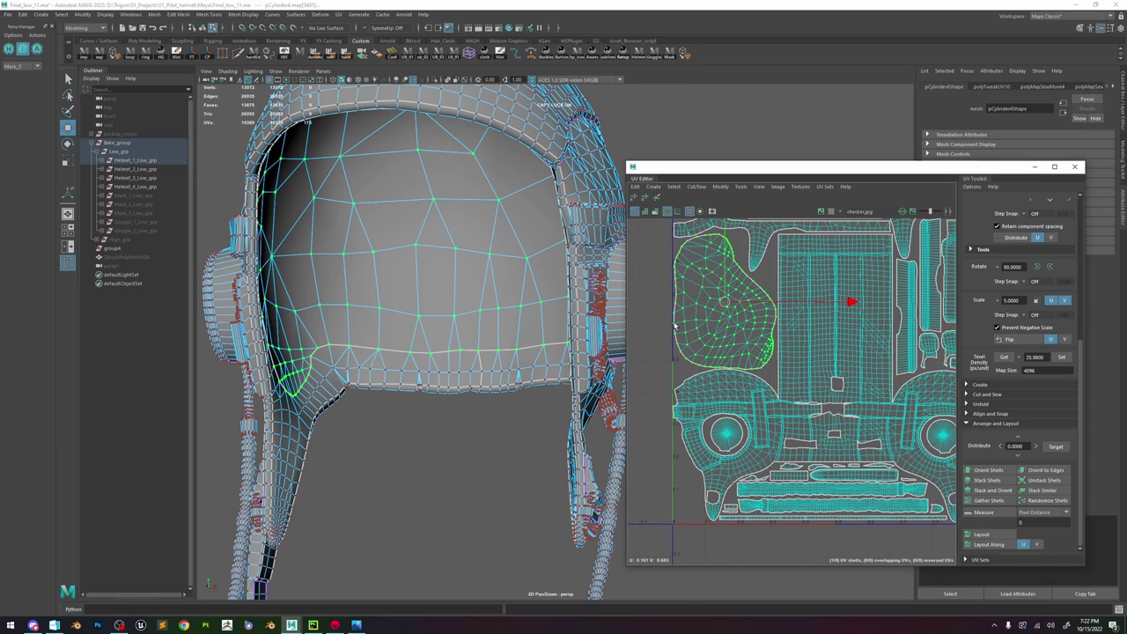
{"action": "right_click_drag", "start_coordinate": [676, 310], "coordinate": [735, 260], "text": "shift"}
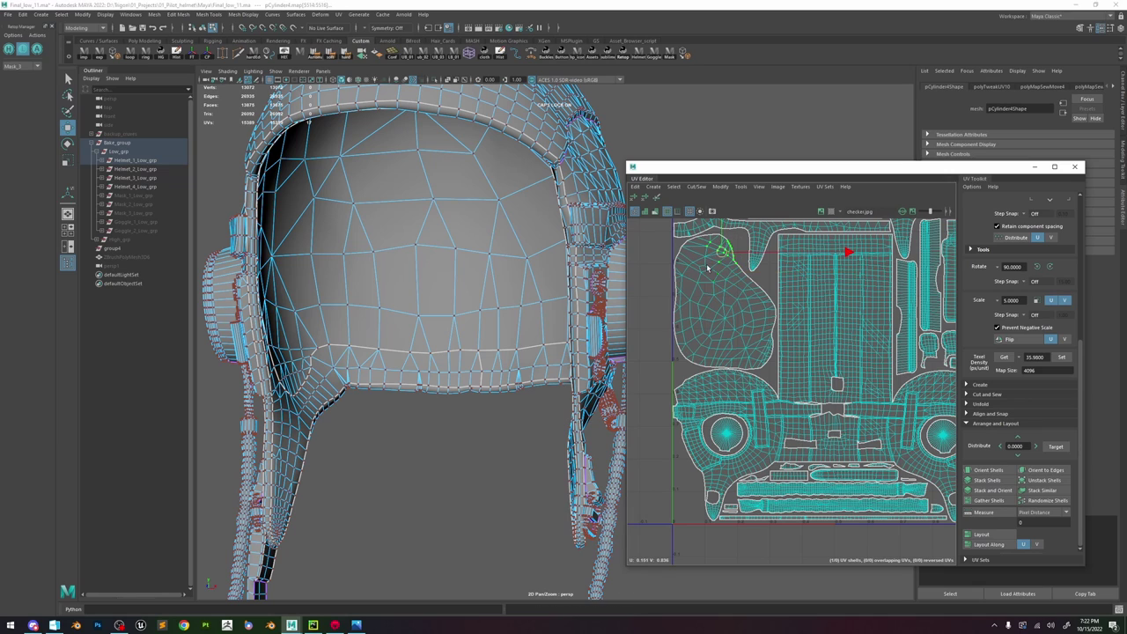
{"action": "left_click", "coordinate": [631, 199]}
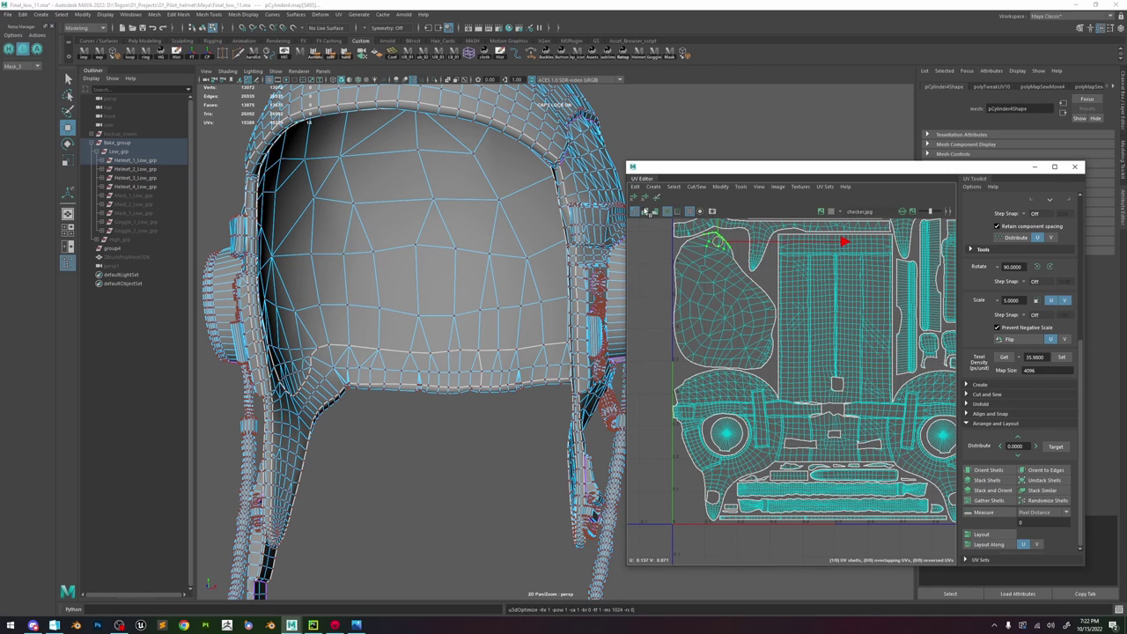
- Examine the helmet's UV distortion shading and its checker texture on the inner lining, ear cup and outer side
{"action": "left_click", "coordinate": [654, 212]}
{"action": "scroll", "coordinate": [718, 291], "scroll_direction": "up", "scroll_amount": 2}
{"action": "scroll", "coordinate": [678, 283], "scroll_direction": "down", "scroll_amount": 2}
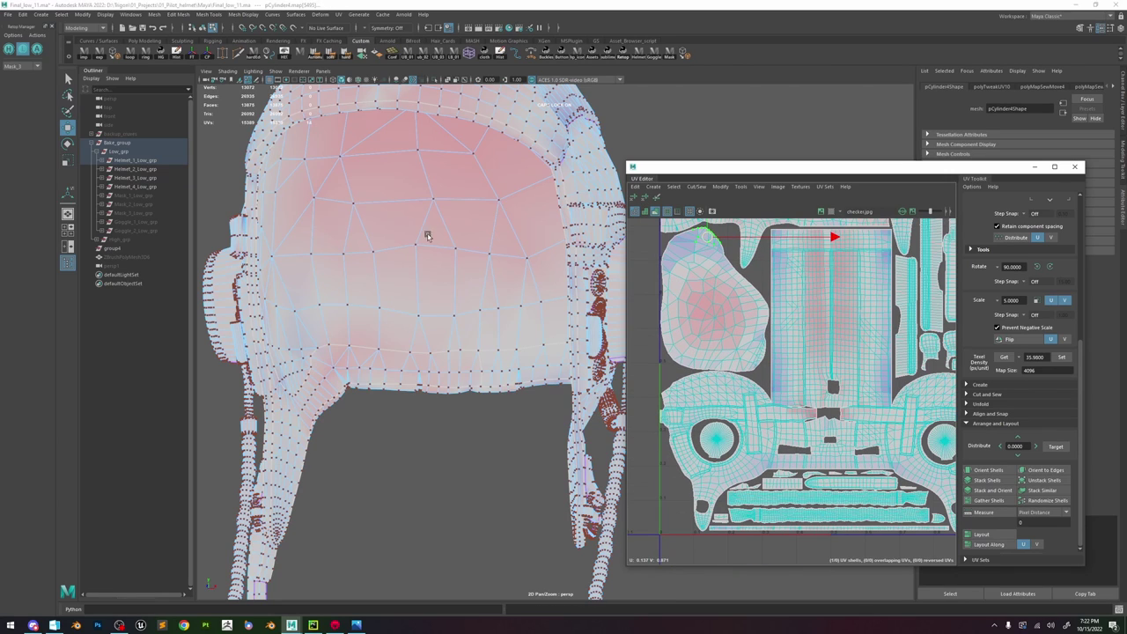
{"action": "right_click_drag", "start_coordinate": [427, 229], "coordinate": [500, 185]}
{"action": "key", "text": "6"}
{"action": "left_click", "coordinate": [643, 121]}
{"action": "scroll", "coordinate": [493, 240], "scroll_direction": "down", "scroll_amount": 3}
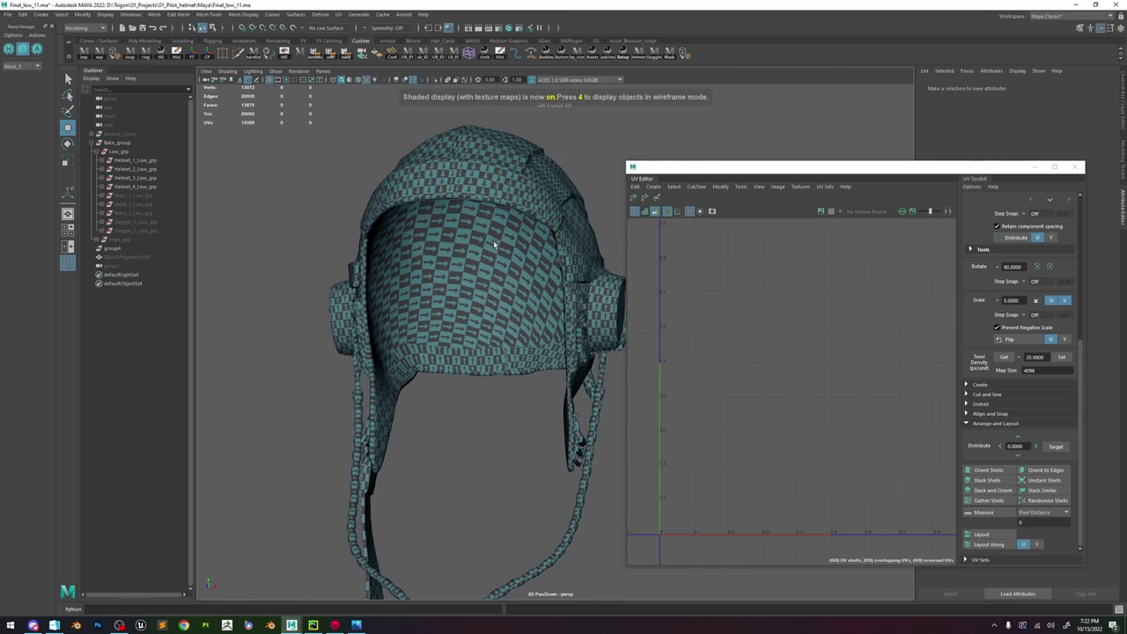
{"action": "mouse_move", "coordinate": [493, 240]}
{"action": "left_mouse_down", "text": "alt"}
{"action": "mouse_move", "coordinate": [541, 216]}
{"action": "mouse_move", "coordinate": [487, 239]}
{"action": "left_mouse_up", "text": "alt"}
{"action": "left_click_drag", "start_coordinate": [446, 244], "coordinate": [444, 303], "text": "alt"}
{"action": "scroll", "coordinate": [494, 306], "scroll_direction": "up", "scroll_amount": 4}
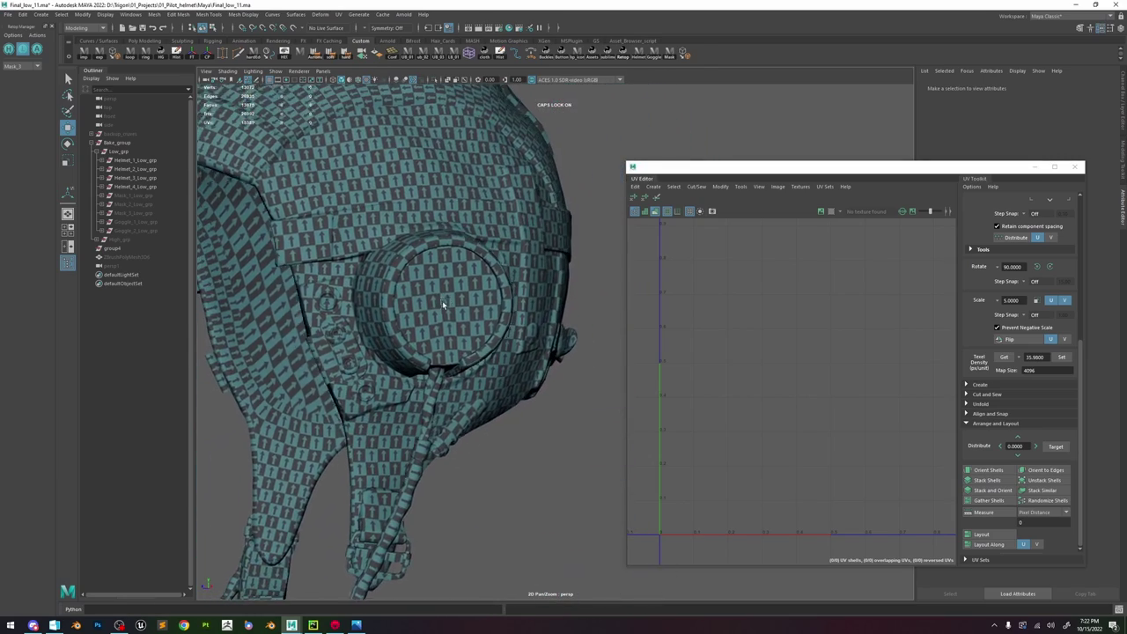
{"action": "right_click_drag", "start_coordinate": [439, 301], "coordinate": [313, 192], "text": "alt"}
{"action": "left_click_drag", "start_coordinate": [370, 224], "coordinate": [504, 260], "text": "alt"}
{"action": "right_click_drag", "start_coordinate": [577, 319], "coordinate": [523, 250], "text": "alt"}
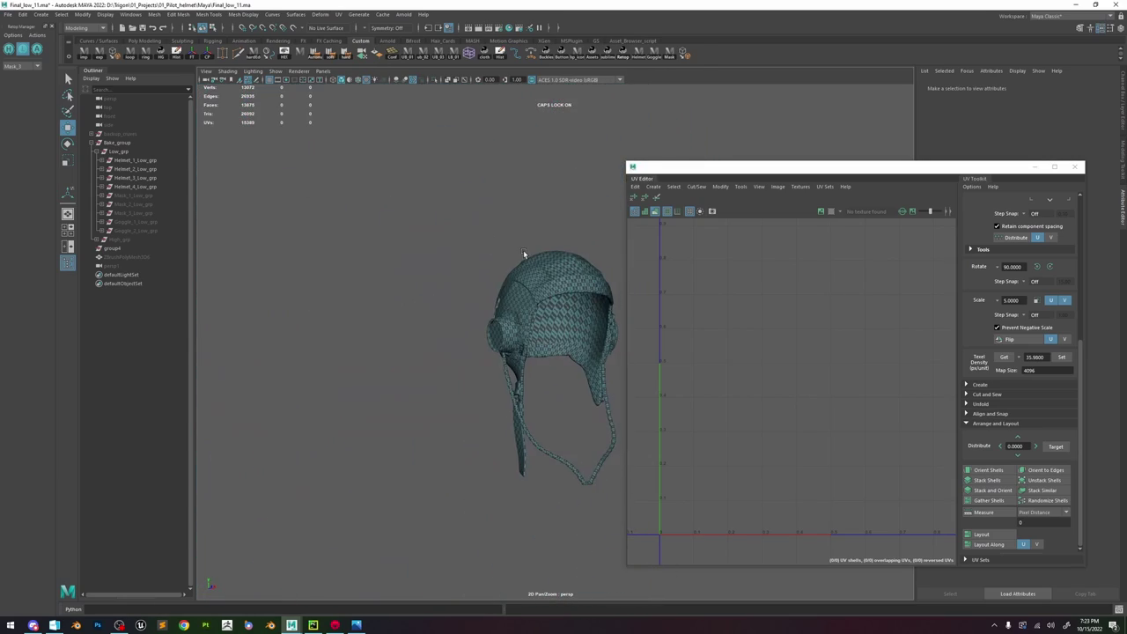
{"action": "middle_click_drag", "start_coordinate": [523, 250], "coordinate": [471, 241], "text": "alt"}
{"action": "right_click_drag", "start_coordinate": [471, 247], "coordinate": [537, 361], "text": "alt"}
- Unhide the three mask and two goggle groups, inspect them around the helmet, and hide them again
{"action": "left_click", "coordinate": [130, 196]}
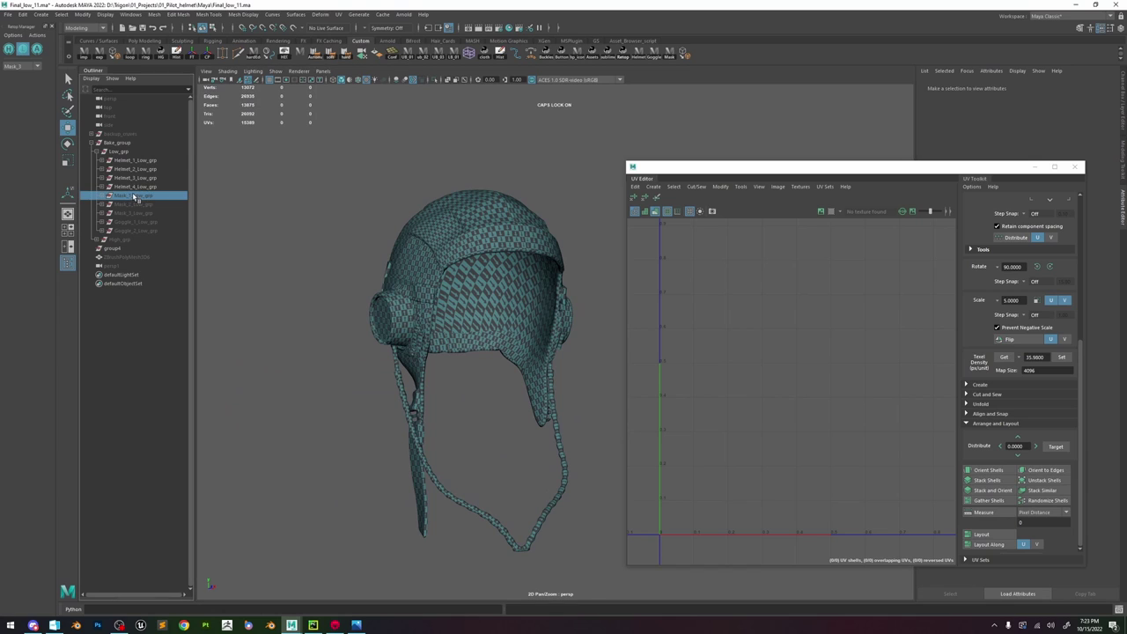
{"action": "key", "text": "shift+h"}
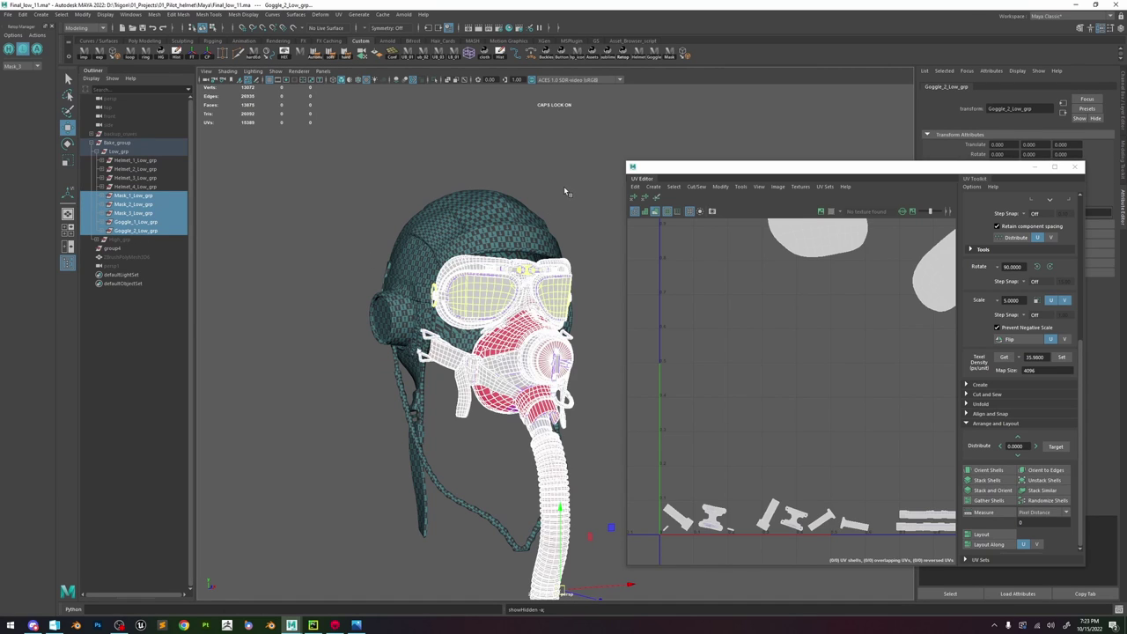
{"action": "left_click", "coordinate": [564, 188]}
{"action": "left_click_drag", "start_coordinate": [591, 261], "coordinate": [545, 410], "text": "alt"}
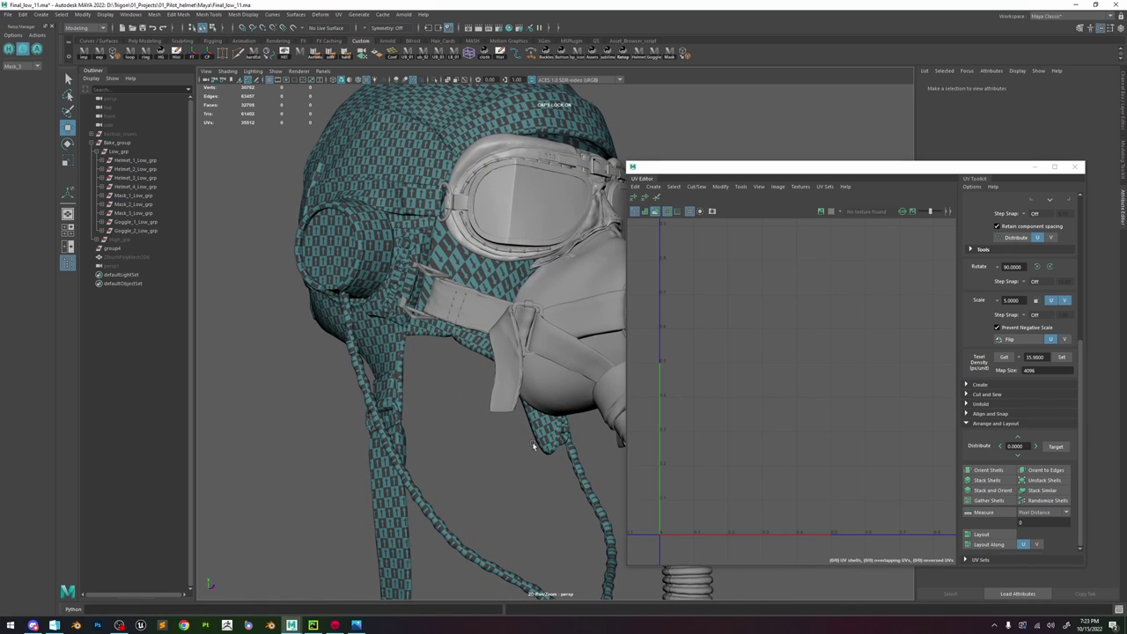
{"action": "left_click_drag", "start_coordinate": [548, 422], "coordinate": [444, 427], "text": "alt"}
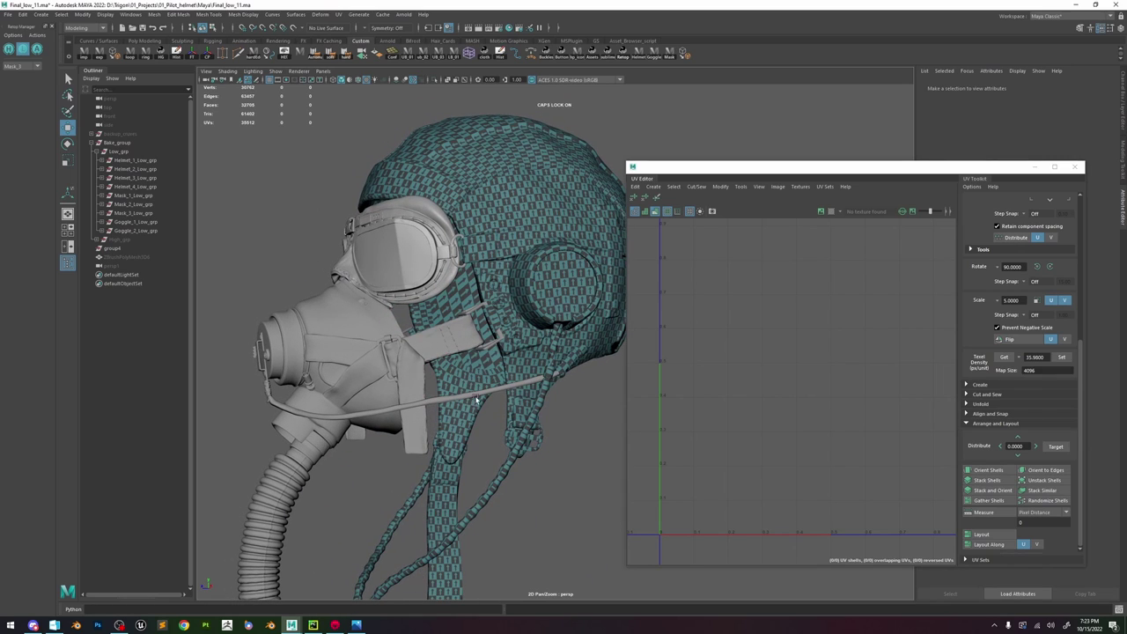
{"action": "left_click_drag", "start_coordinate": [478, 360], "coordinate": [456, 317], "text": "alt"}
{"action": "key", "text": "ctrl+z"}
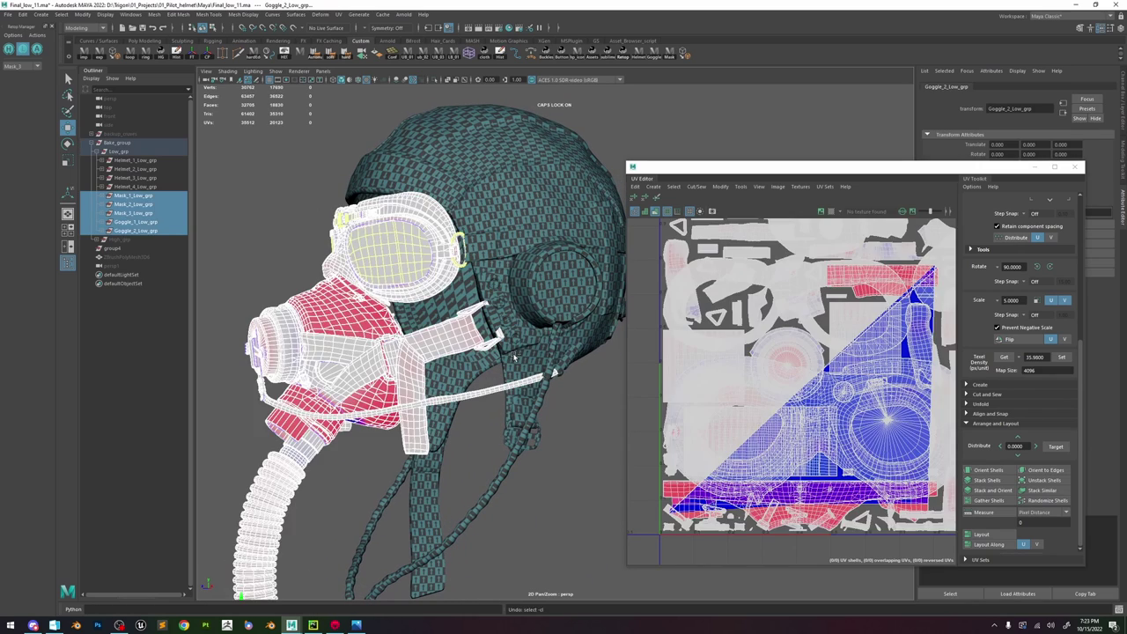
{"action": "key", "text": "ctrl+h"}
{"action": "left_click_drag", "start_coordinate": [593, 405], "coordinate": [570, 389], "text": "alt"}
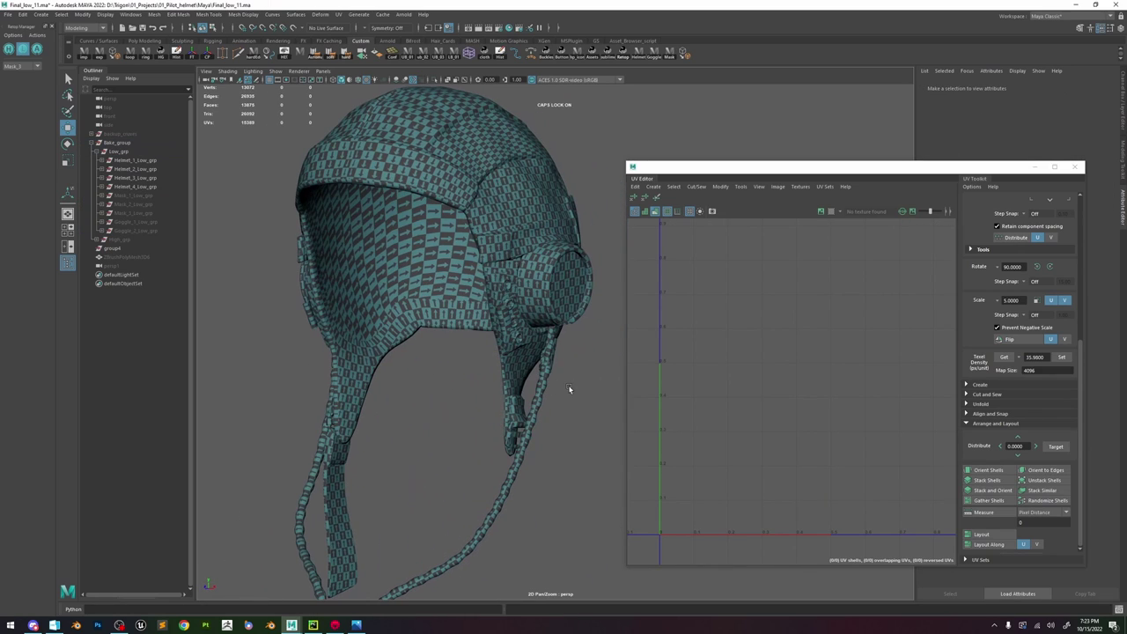
- Turn off soft selection on the inner-lining shell and select the four helmet groups to show their combined UV layout
{"action": "left_click", "coordinate": [527, 290]}
{"action": "scroll", "coordinate": [747, 355], "scroll_direction": "up", "scroll_amount": 5}
{"action": "right_click_drag", "start_coordinate": [755, 326], "coordinate": [777, 328]}
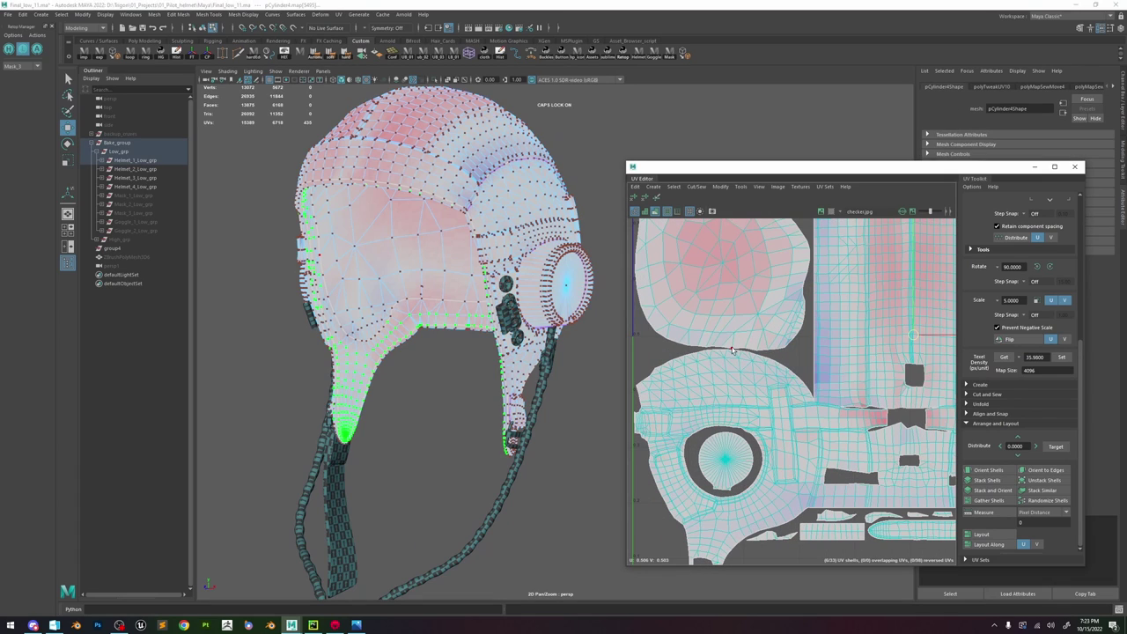
{"action": "double_click", "coordinate": [732, 346]}
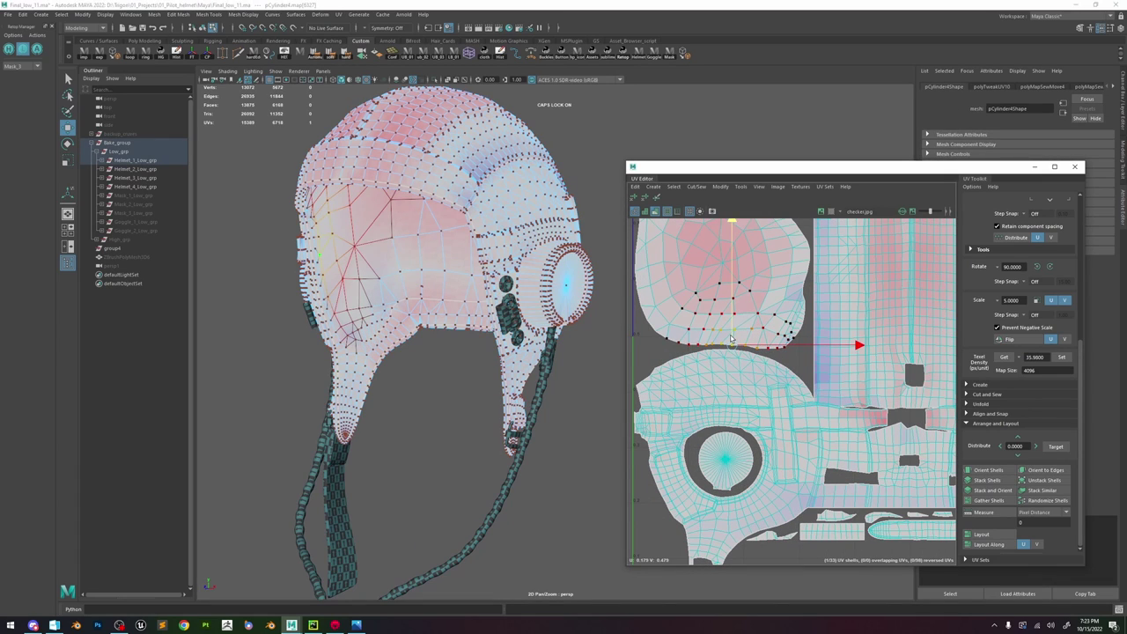
{"action": "key", "text": "b"}
{"action": "scroll", "coordinate": [673, 357], "scroll_direction": "down", "scroll_amount": 5}
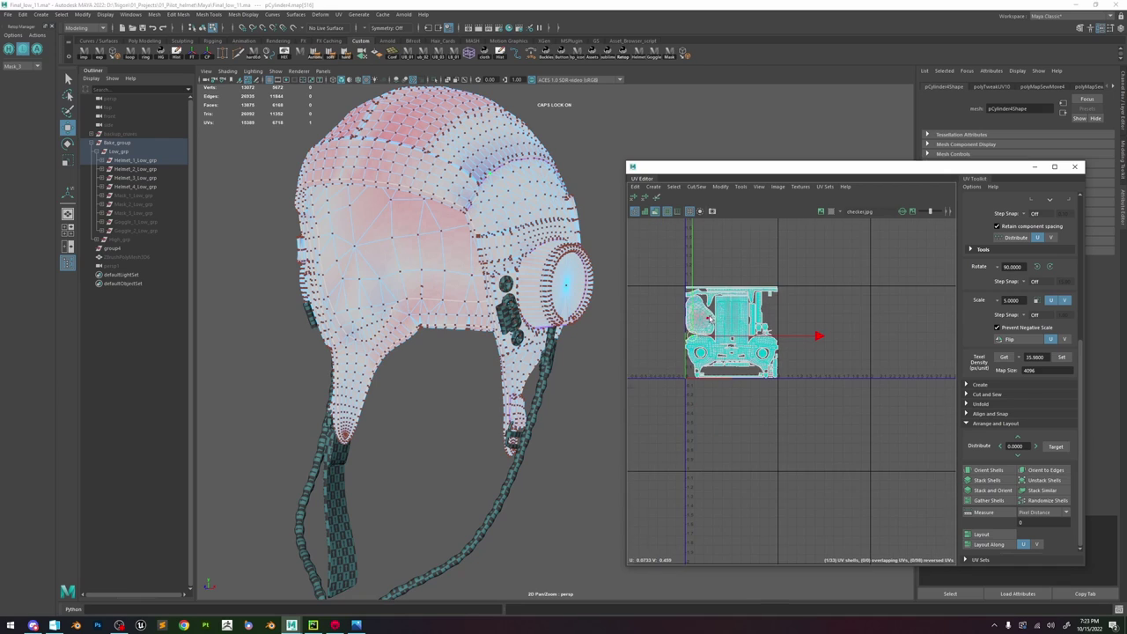
{"action": "left_click_drag", "start_coordinate": [135, 164], "coordinate": [135, 187]}
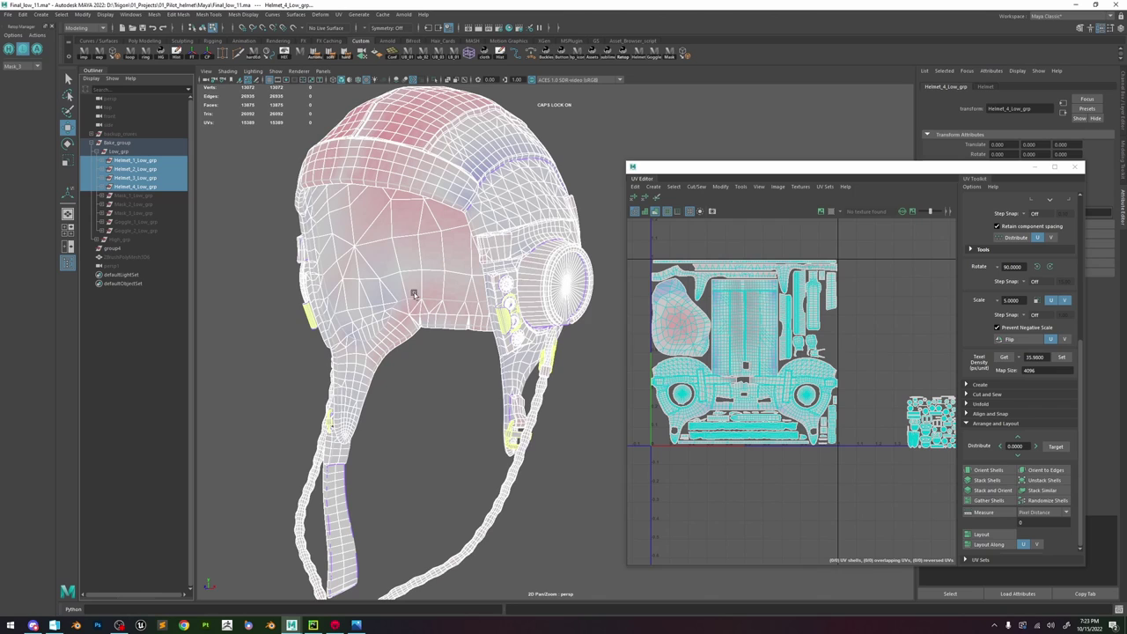
{"action": "middle_click_drag", "start_coordinate": [389, 308], "coordinate": [466, 303], "text": "alt"}
{"action": "right_click_drag", "start_coordinate": [466, 303], "coordinate": [583, 469], "text": "alt"}
- Turn off the UV distortion display and collapse a surplus edge in the inner lining's lower corner above the ear flap
{"action": "right_click_drag", "start_coordinate": [341, 311], "coordinate": [340, 285]}
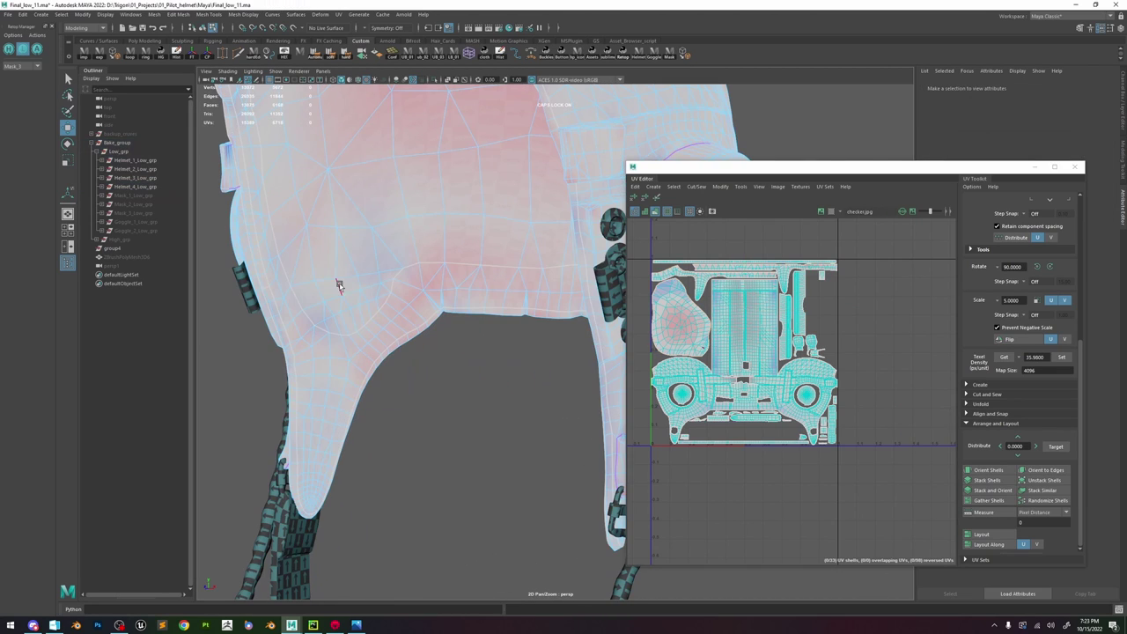
{"action": "left_click", "coordinate": [329, 316]}
{"action": "key", "text": "f"}
{"action": "scroll", "coordinate": [430, 282], "scroll_direction": "down", "scroll_amount": 5}
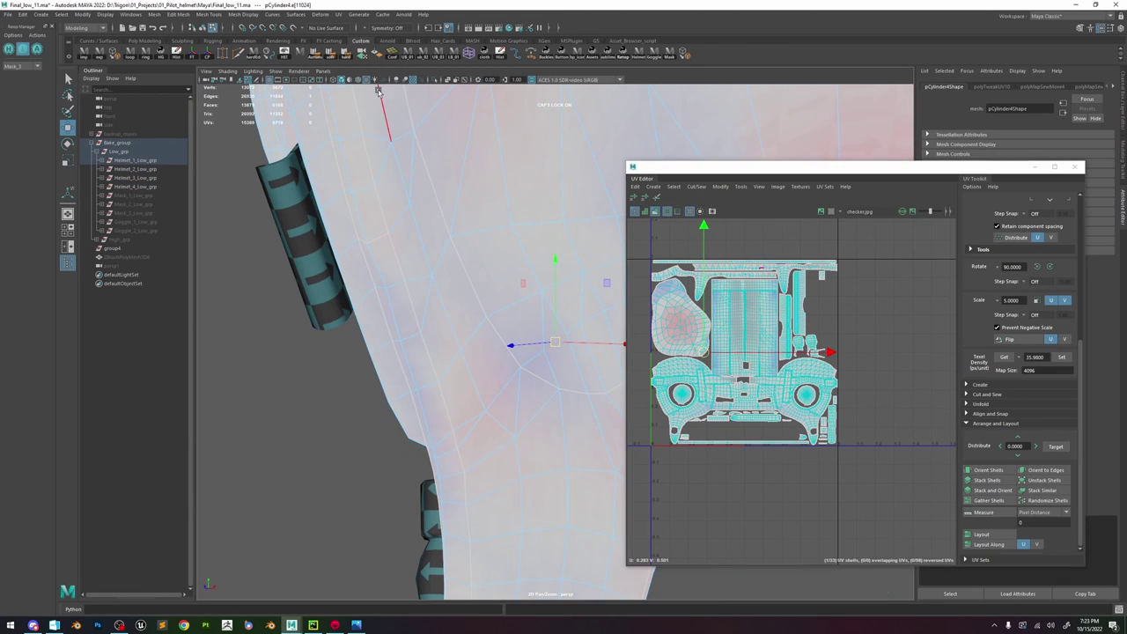
{"action": "left_click", "coordinate": [655, 211]}
{"action": "right_click_drag", "start_coordinate": [564, 211], "coordinate": [346, 169], "text": "alt"}
{"action": "middle_click_drag", "start_coordinate": [570, 293], "coordinate": [438, 289], "text": "alt"}
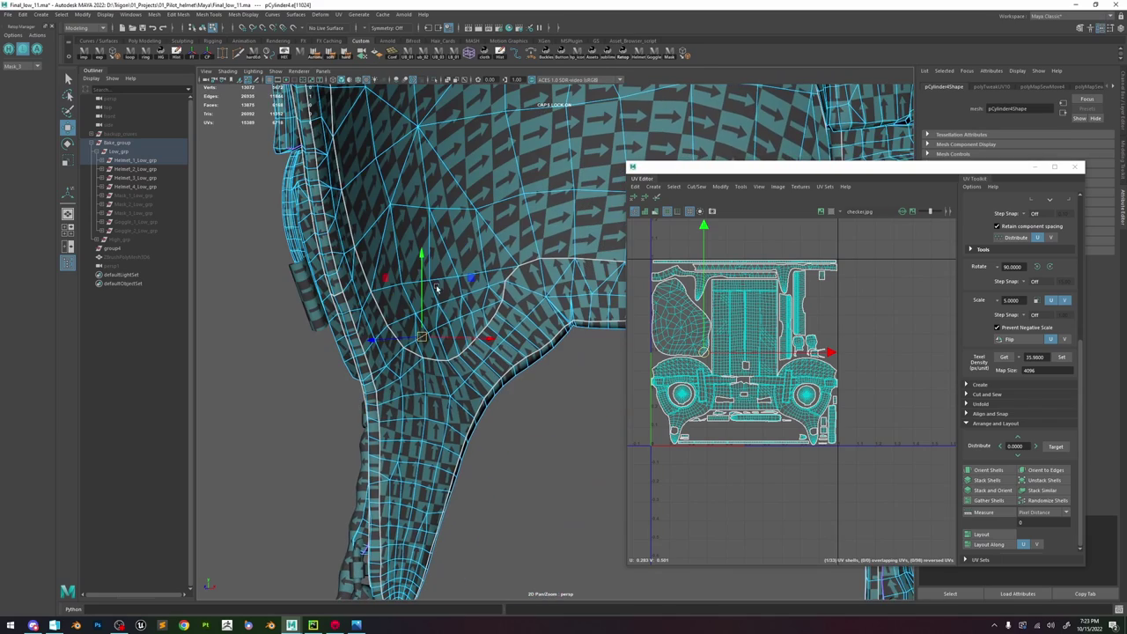
{"action": "right_click_drag", "start_coordinate": [466, 316], "coordinate": [491, 260], "text": "shift"}
{"action": "mouse_move", "coordinate": [490, 260]}
{"action": "left_mouse_down", "text": "alt"}
{"action": "mouse_move", "coordinate": [440, 236]}
{"action": "mouse_move", "coordinate": [511, 264]}
{"action": "left_mouse_up", "text": "alt"}
{"action": "scroll", "coordinate": [515, 267], "scroll_direction": "down", "scroll_amount": 3}
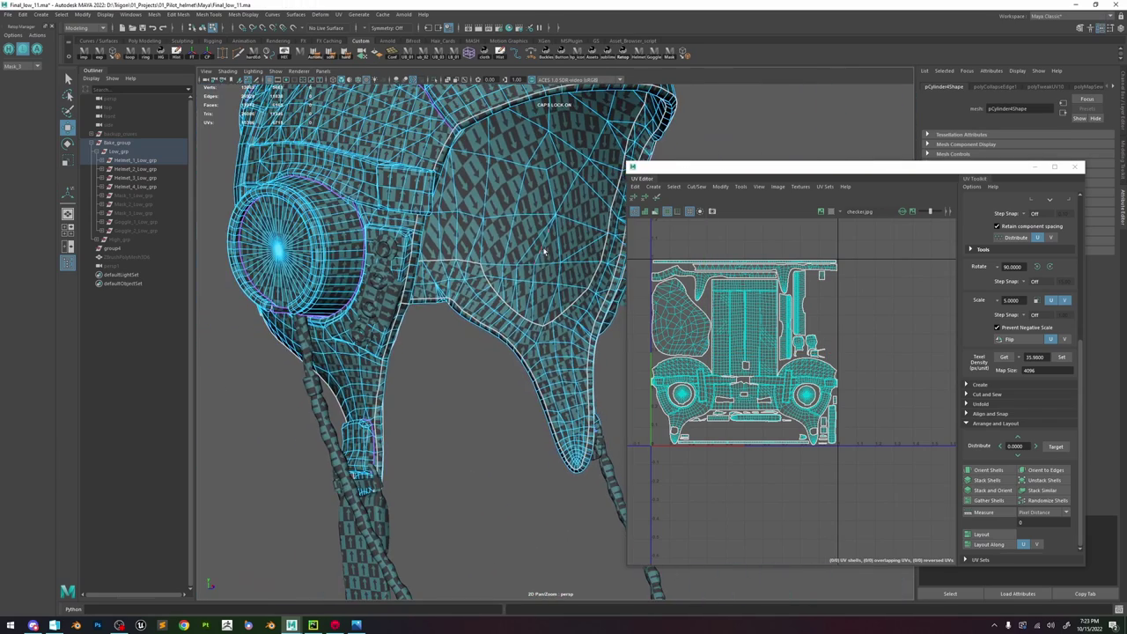
- Collapse further surplus edges one by one across the rest of the inner lining to simplify it, and switch to plain shaded display
{"action": "left_click", "coordinate": [537, 277]}
{"action": "key", "text": "f"}
{"action": "key", "text": "g"}
{"action": "scroll", "coordinate": [528, 290], "scroll_direction": "down", "scroll_amount": 10}
{"action": "left_click_drag", "start_coordinate": [511, 329], "coordinate": [344, 255], "text": "alt"}
{"action": "scroll", "coordinate": [467, 338], "scroll_direction": "down", "scroll_amount": 10}
{"action": "left_click", "coordinate": [494, 334]}
{"action": "key", "text": "g"}
{"action": "left_click", "coordinate": [510, 220]}
{"action": "key", "text": "g"}
{"action": "left_click", "coordinate": [482, 263]}
{"action": "left_click", "coordinate": [324, 320]}
{"action": "key", "text": "g"}
{"action": "left_click_drag", "start_coordinate": [325, 319], "coordinate": [402, 334], "text": "alt"}
{"action": "left_click", "coordinate": [368, 167]}
{"action": "key", "text": "g"}
{"action": "left_click", "coordinate": [390, 193]}
{"action": "key", "text": "g"}
{"action": "left_click", "coordinate": [420, 264]}
{"action": "key", "text": "g"}
{"action": "left_click_drag", "start_coordinate": [420, 265], "coordinate": [387, 326], "text": "alt"}
{"action": "scroll", "coordinate": [490, 295], "scroll_direction": "down", "scroll_amount": 2}
{"action": "left_click", "coordinate": [486, 312]}
{"action": "key", "text": "g"}
{"action": "left_click", "coordinate": [429, 325]}
{"action": "key", "text": "g"}
{"action": "key", "text": "5"}
{"action": "left_click_drag", "start_coordinate": [414, 290], "coordinate": [508, 213], "text": "alt"}
{"action": "key", "text": "b"}
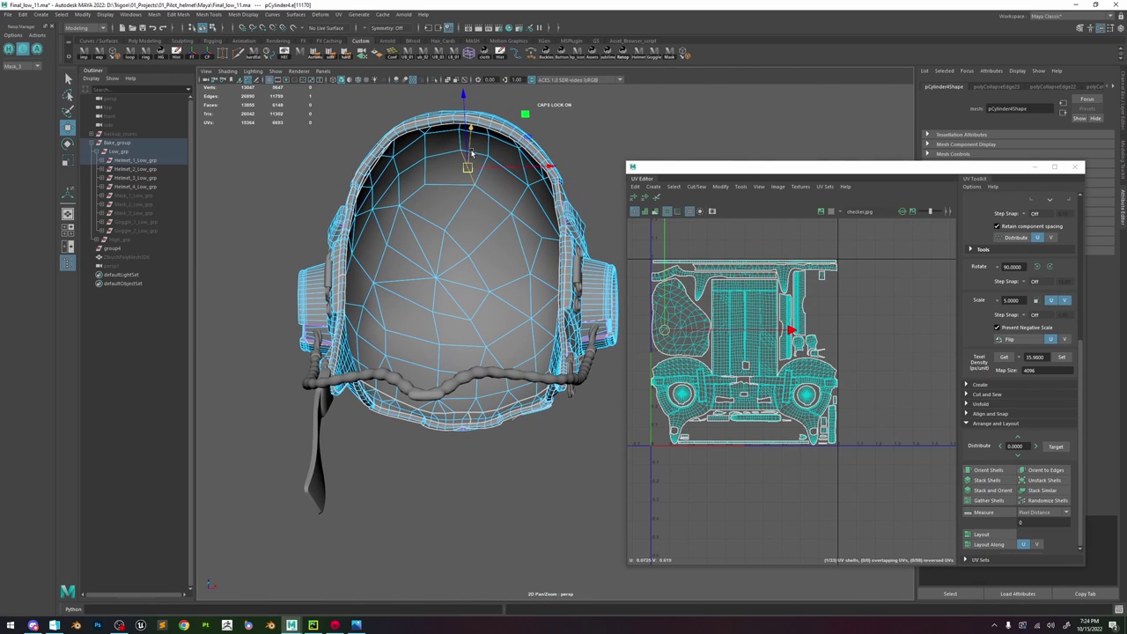
- Return to object mode and examine the simplified inner lining's shading and the whole helmet's wireframe
{"action": "key", "text": "F8"}
{"action": "left_click", "coordinate": [607, 92]}
{"action": "left_click_drag", "start_coordinate": [528, 211], "coordinate": [482, 393], "text": "alt"}
{"action": "left_click", "coordinate": [520, 245]}
{"action": "left_click", "coordinate": [476, 395]}
{"action": "left_click", "coordinate": [557, 315]}
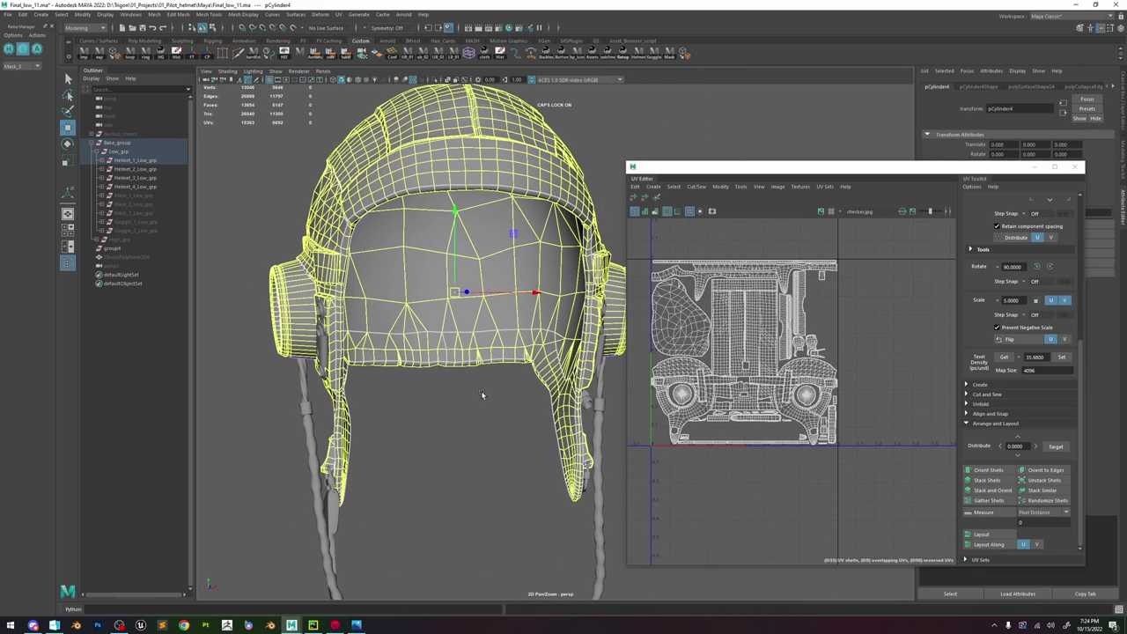
{"action": "left_click", "coordinate": [496, 405]}
{"action": "left_click", "coordinate": [455, 251]}
{"action": "scroll", "coordinate": [456, 248], "scroll_direction": "down", "scroll_amount": 3}
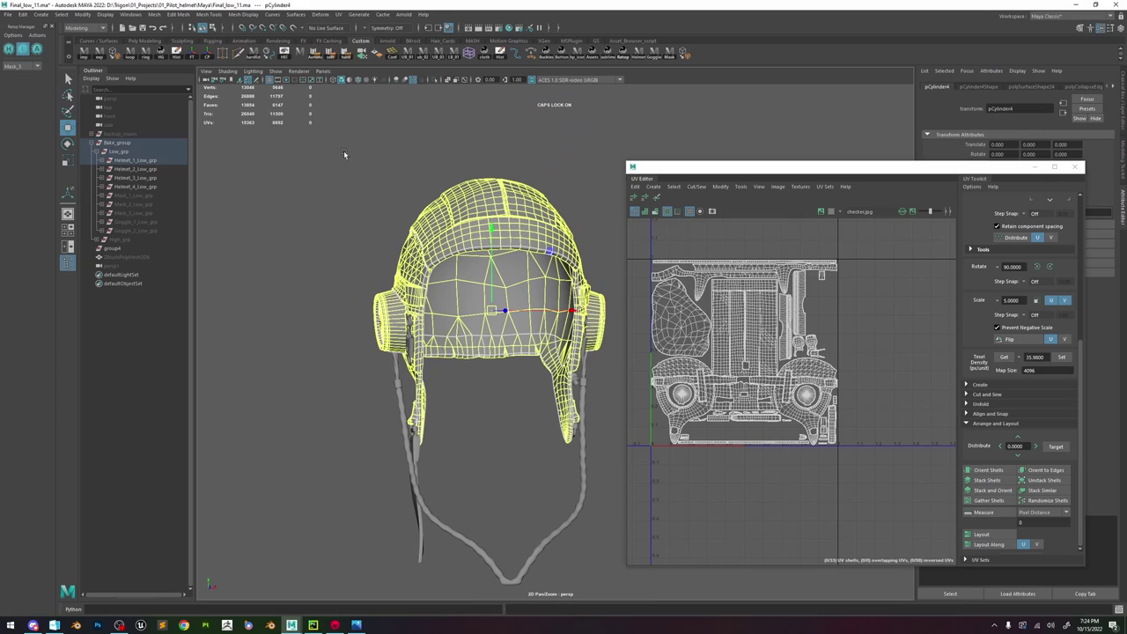
{"action": "left_click_drag", "start_coordinate": [343, 150], "coordinate": [731, 593]}
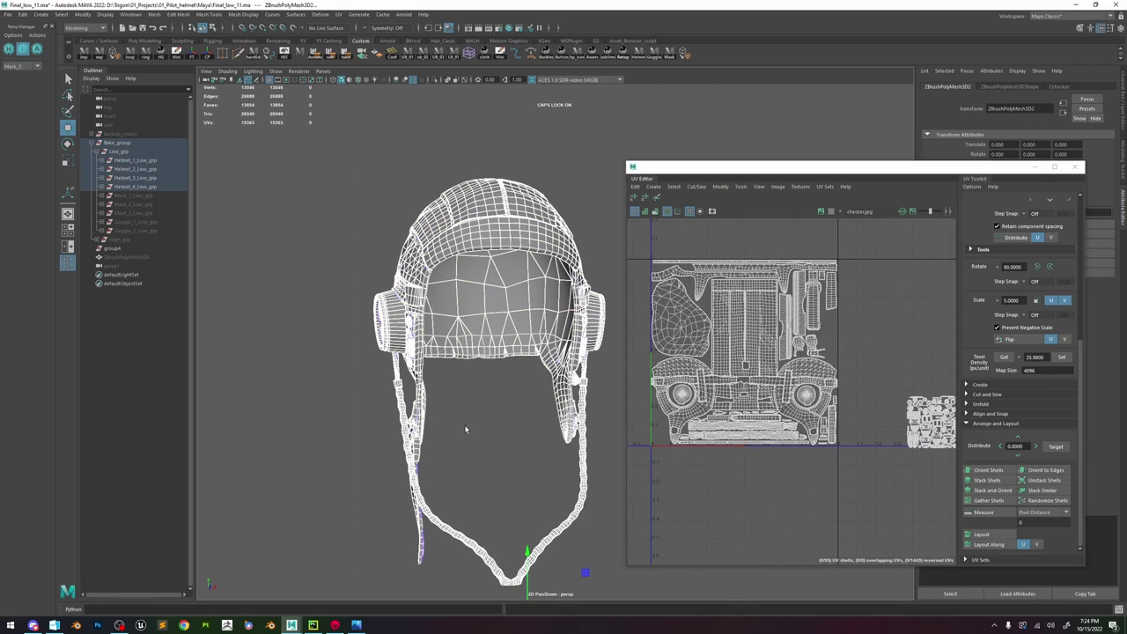
{"action": "left_click", "coordinate": [488, 421]}
{"action": "scroll", "coordinate": [561, 386], "scroll_direction": "up", "scroll_amount": 3}
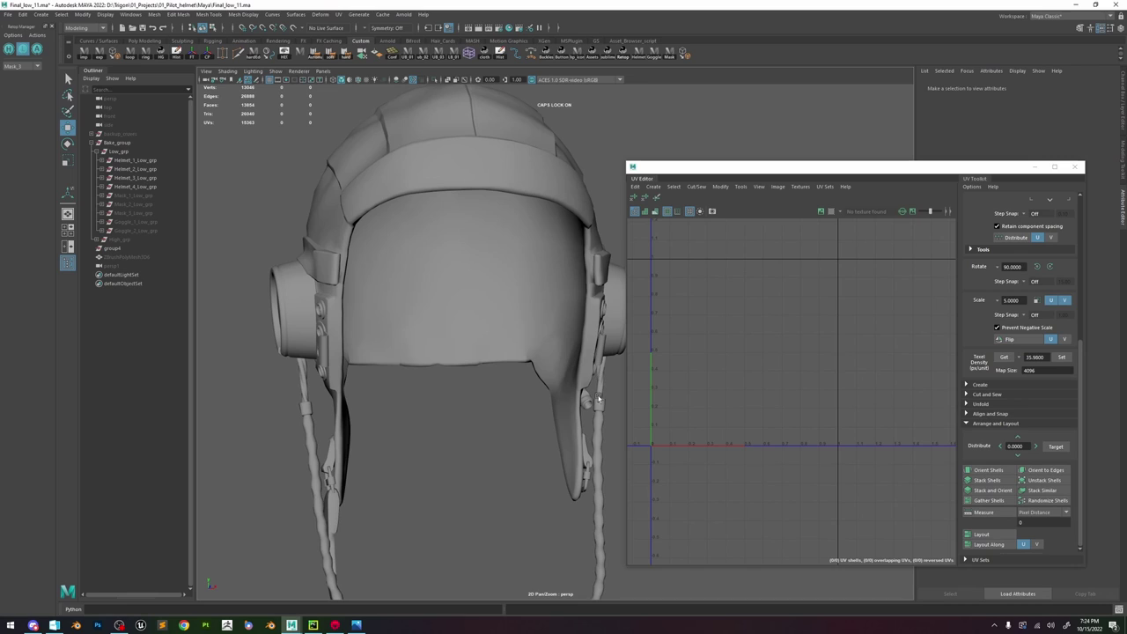
- Collapse surplus rings of edges around the chin cord's lowest bend to reduce its segments
{"action": "middle_click_drag", "start_coordinate": [599, 398], "coordinate": [574, 319], "text": "alt"}
{"action": "left_click", "coordinate": [571, 445]}
{"action": "middle_click_drag", "start_coordinate": [571, 449], "coordinate": [585, 347], "text": "alt"}
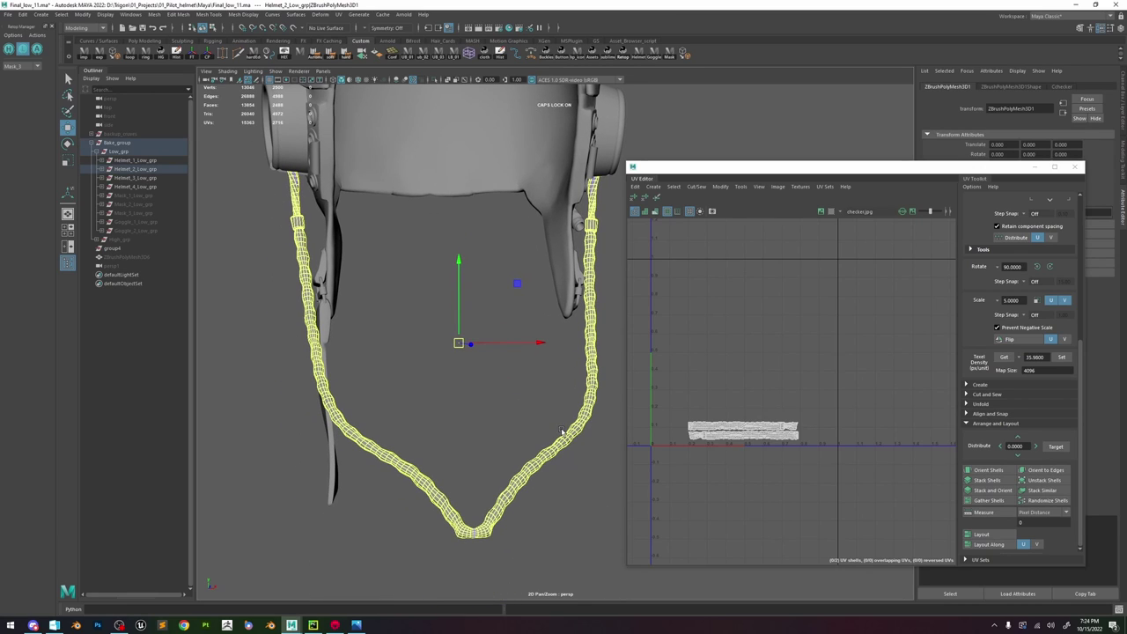
{"action": "right_click_drag", "start_coordinate": [495, 565], "coordinate": [768, 574], "text": "alt"}
{"action": "right_click_drag", "start_coordinate": [436, 350], "coordinate": [476, 373]}
{"action": "double_click", "coordinate": [383, 357]}
{"action": "left_click", "coordinate": [440, 428]}
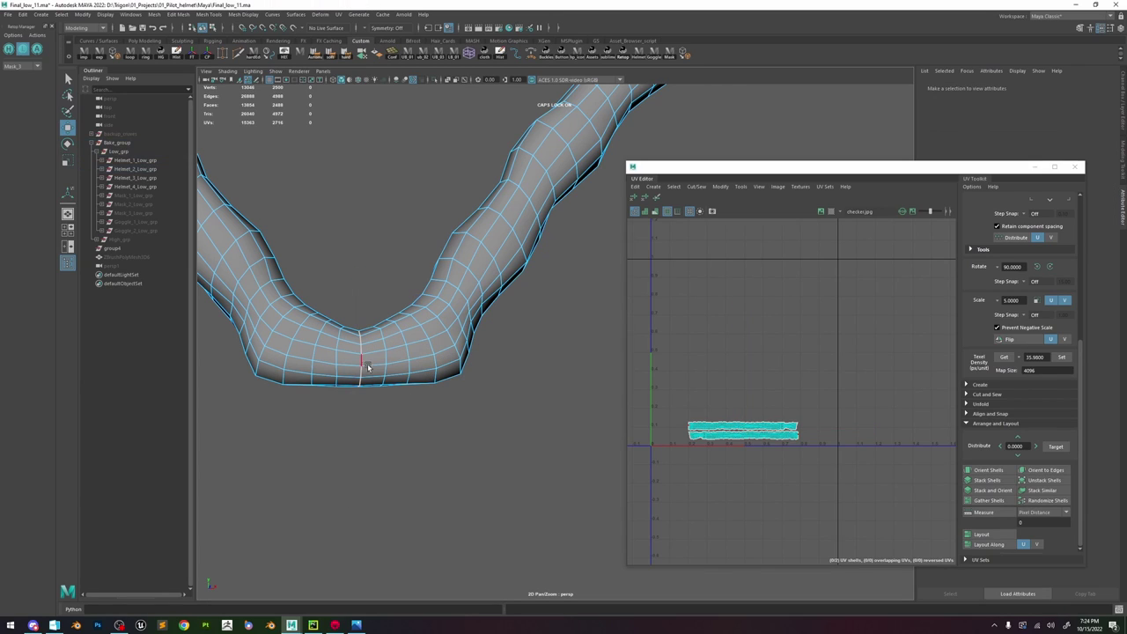
{"action": "left_click", "coordinate": [361, 363]}
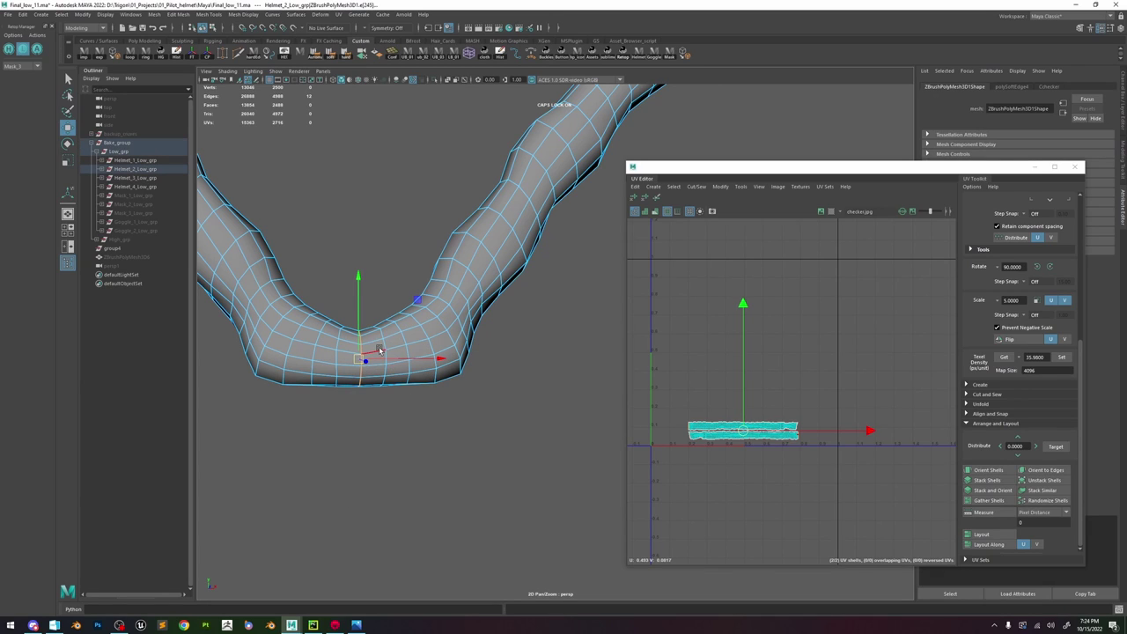
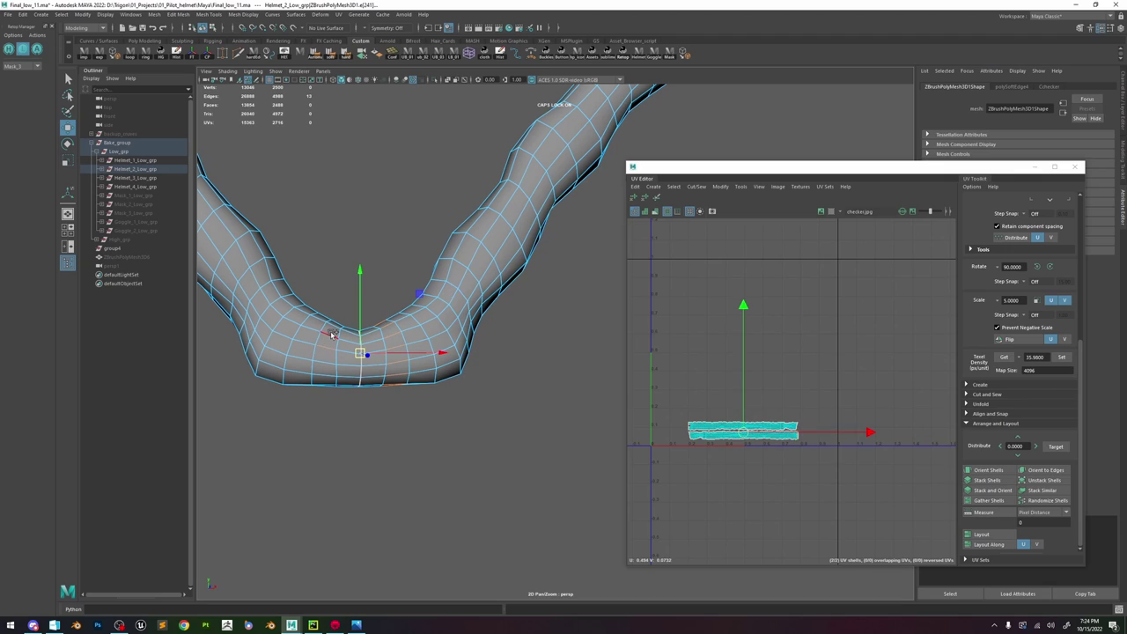
{"action": "right_click_drag", "start_coordinate": [332, 334], "coordinate": [394, 310]}
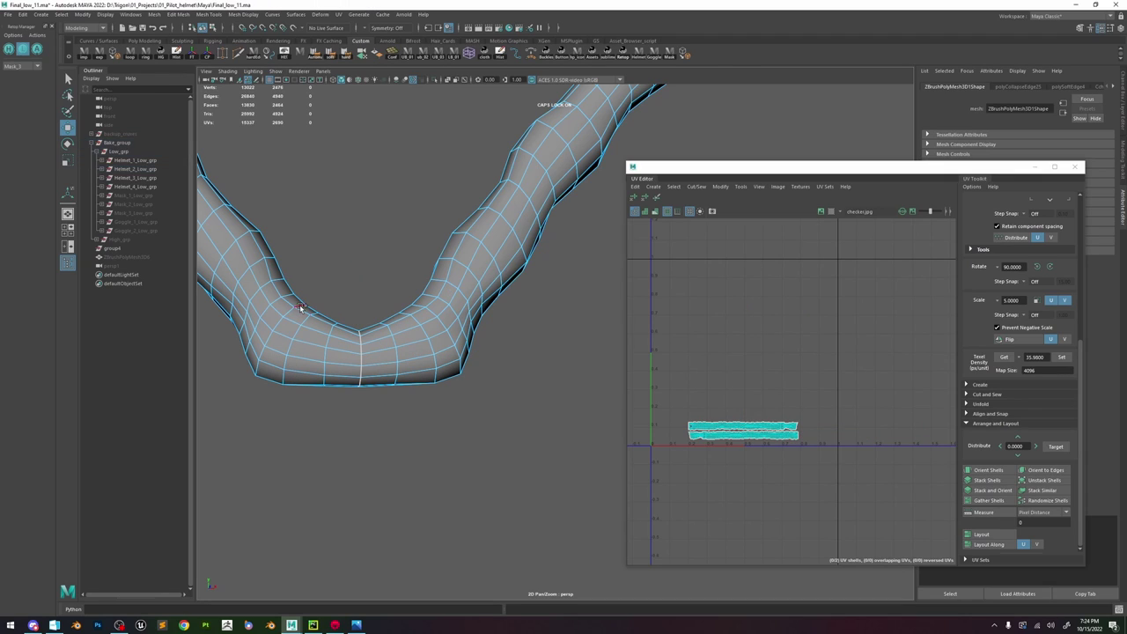
{"action": "left_click", "coordinate": [316, 338]}
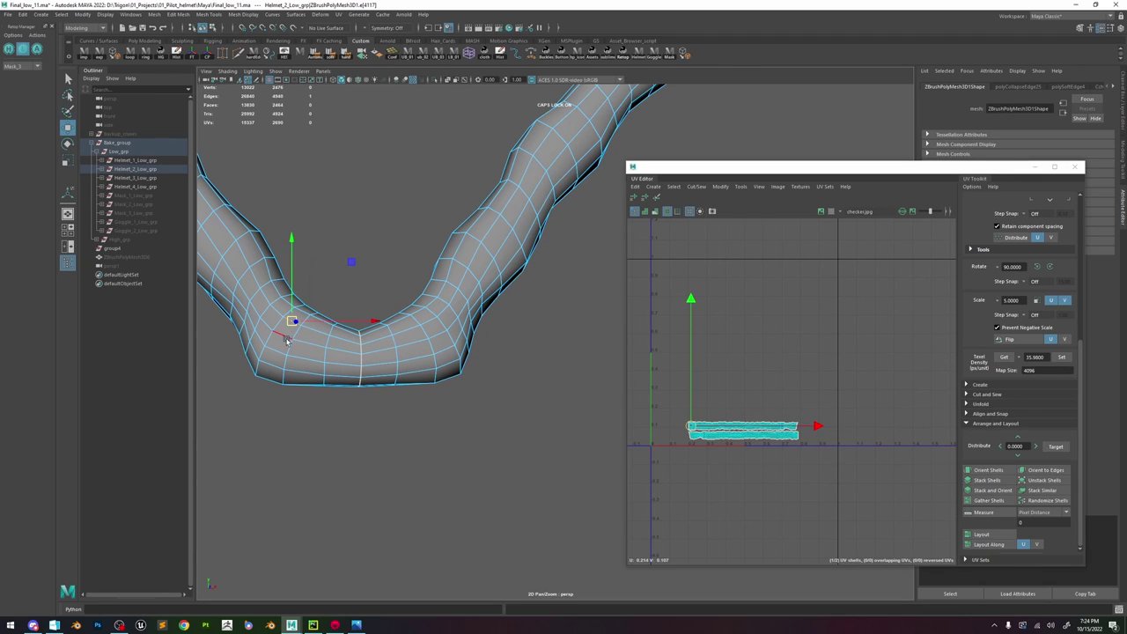
{"action": "key", "text": "g"}
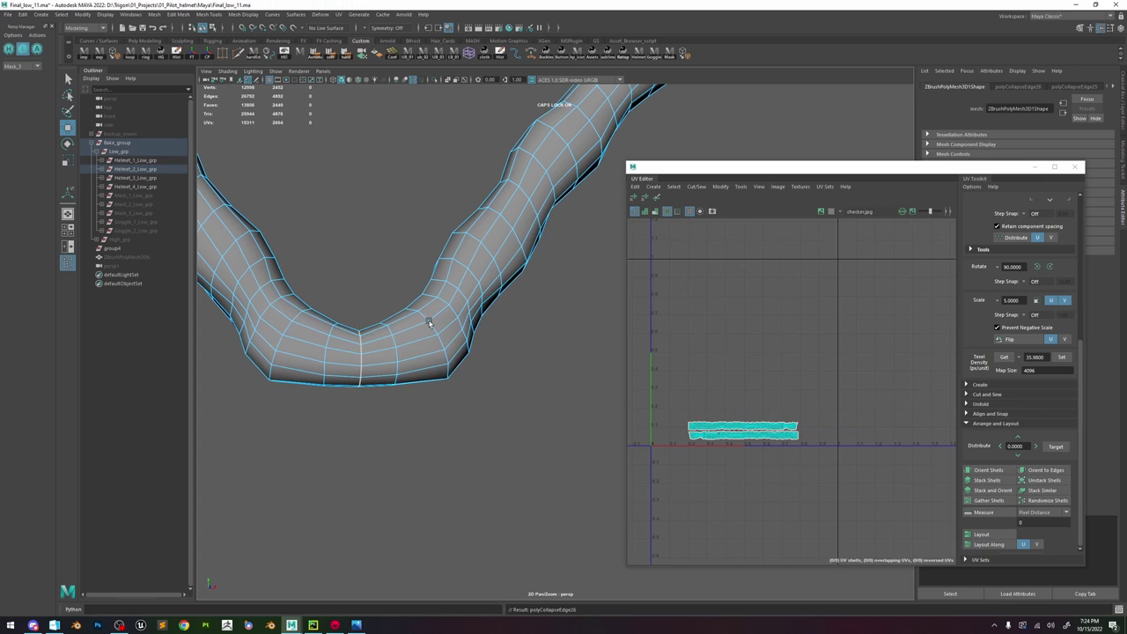
- Delete the edge rings on either side of the seam at the chin cord's lowest bend
{"action": "key", "text": "F8"}
{"action": "left_click", "coordinate": [524, 394]}
{"action": "left_click_drag", "start_coordinate": [524, 394], "coordinate": [365, 340], "text": "alt"}
{"action": "left_click", "coordinate": [407, 362]}
{"action": "middle_click_drag", "start_coordinate": [406, 362], "coordinate": [516, 317], "text": "alt"}
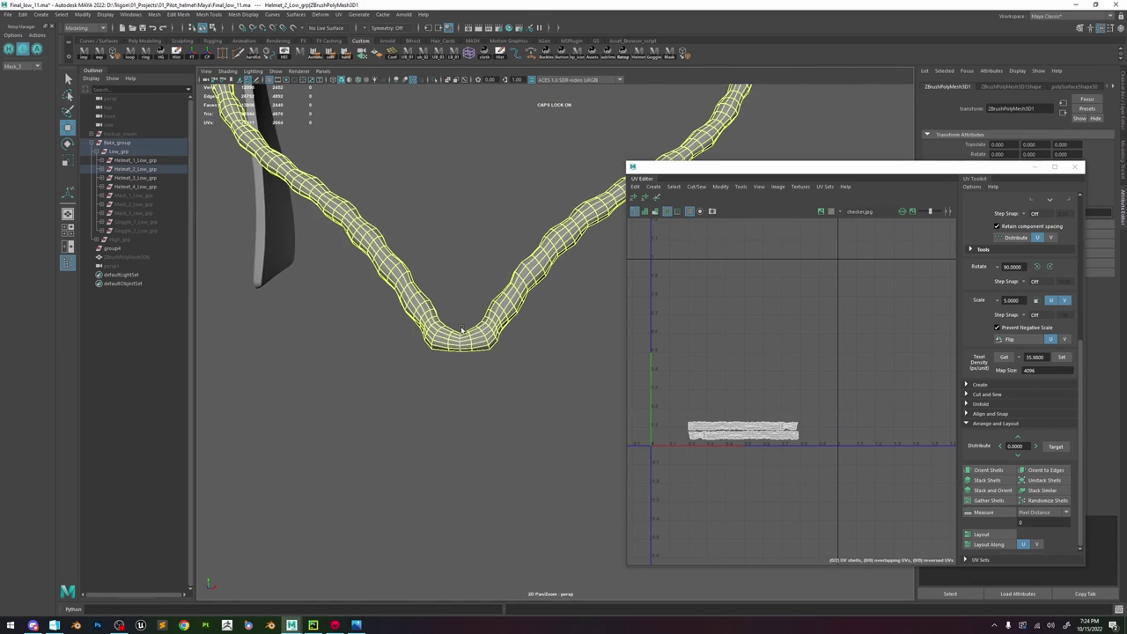
{"action": "right_click_drag", "start_coordinate": [282, 308], "coordinate": [375, 264], "text": "alt"}
{"action": "double_click", "coordinate": [282, 342]}
{"action": "middle_click_drag", "start_coordinate": [265, 327], "coordinate": [484, 337], "text": "alt"}
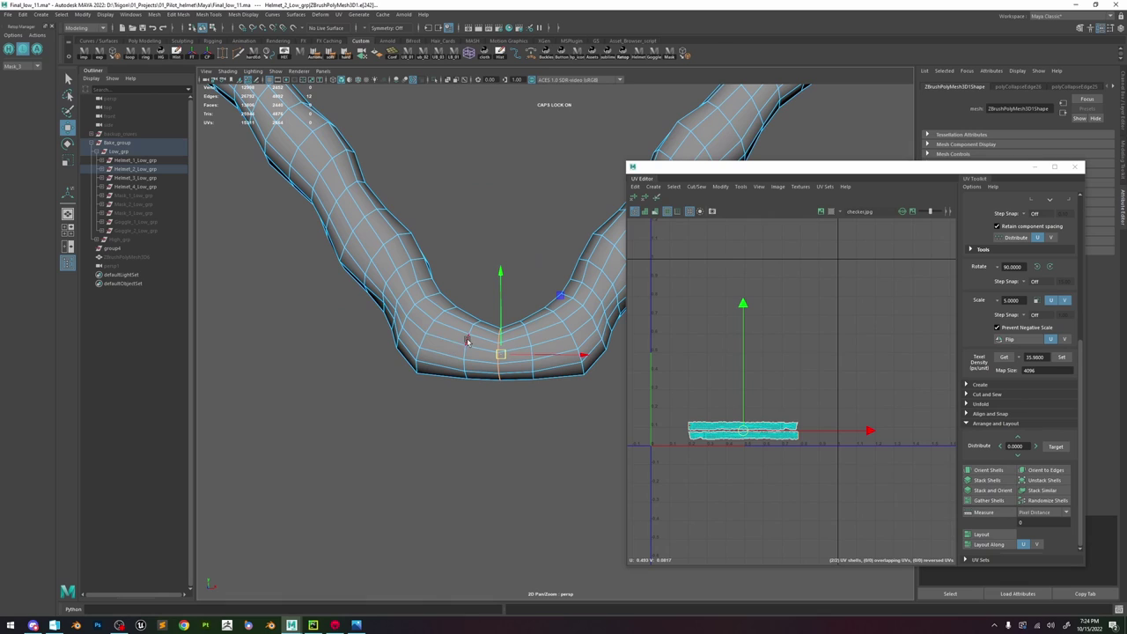
{"action": "left_click", "coordinate": [468, 342]}
{"action": "key", "text": "f"}
{"action": "right_click_drag", "start_coordinate": [519, 342], "coordinate": [440, 338], "text": "alt"}
{"action": "middle_click_drag", "start_coordinate": [506, 338], "coordinate": [418, 337], "text": "alt"}
{"action": "right_click_drag", "start_coordinate": [417, 337], "coordinate": [450, 354], "text": "alt"}
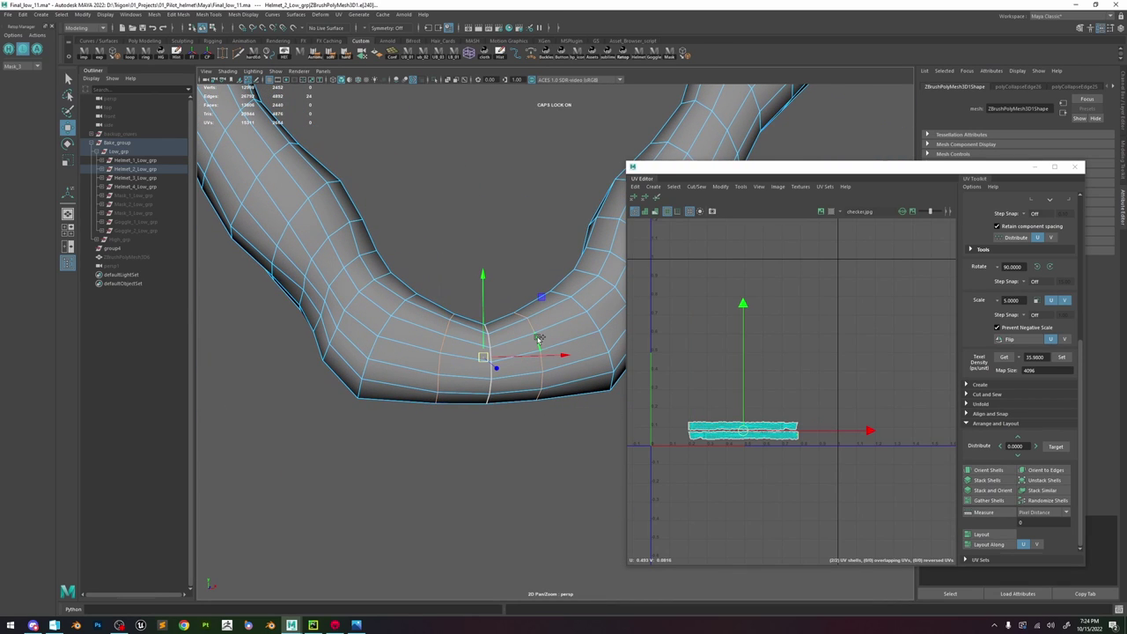
{"action": "key", "text": "Delete"}
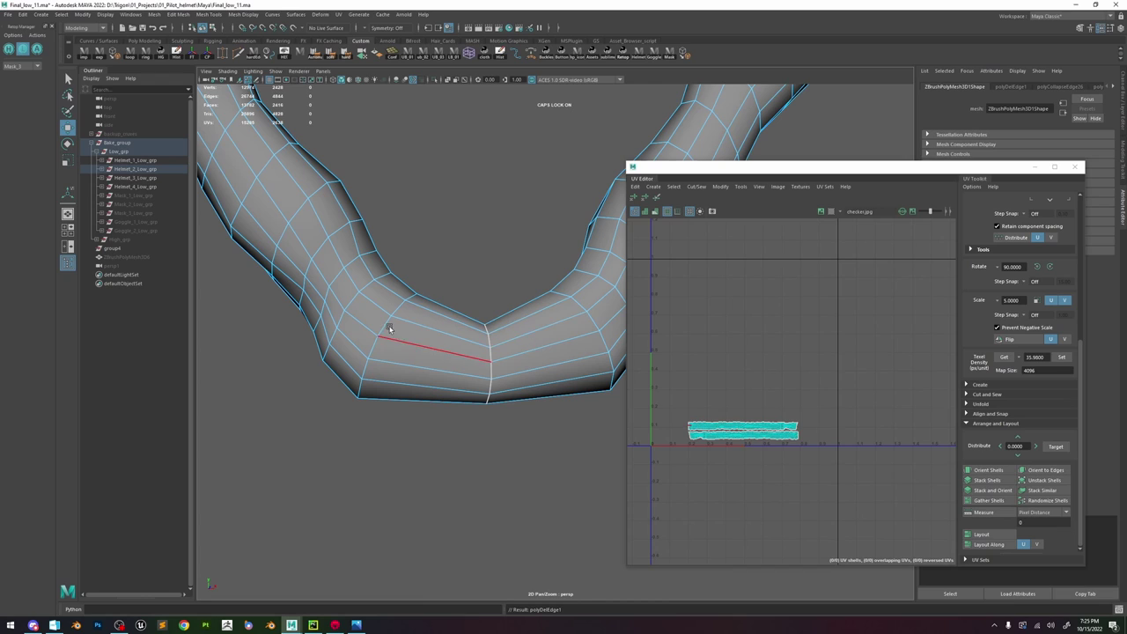
- Collapse alternate edges around one ring partway up the first arm of the chin cord
{"action": "left_click_drag", "start_coordinate": [492, 299], "coordinate": [502, 324], "text": "alt"}
{"action": "scroll", "coordinate": [491, 312], "scroll_direction": "down", "scroll_amount": 4}
{"action": "key", "text": "f"}
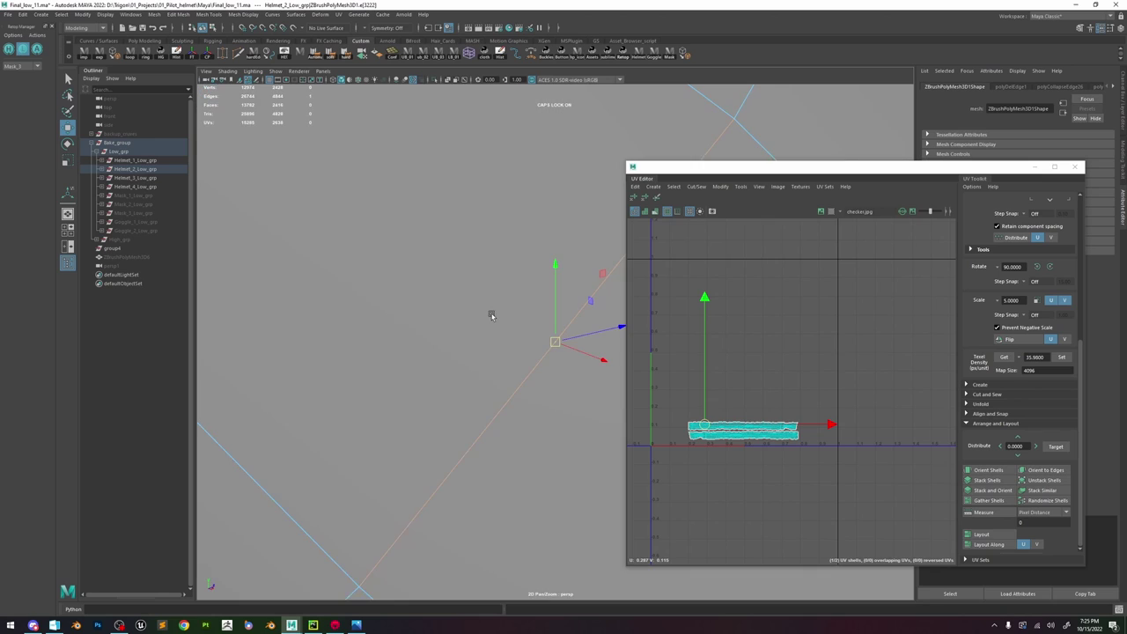
{"action": "scroll", "coordinate": [491, 315], "scroll_direction": "down", "scroll_amount": 8}
{"action": "double_click", "coordinate": [475, 416], "text": "shift"}
{"action": "left_click_drag", "start_coordinate": [475, 415], "coordinate": [396, 471], "text": "alt"}
{"action": "middle_click_drag", "start_coordinate": [609, 248], "coordinate": [451, 259], "text": "alt"}
{"action": "left_click_drag", "start_coordinate": [564, 265], "coordinate": [389, 311], "text": "alt"}
{"action": "key", "text": "f"}
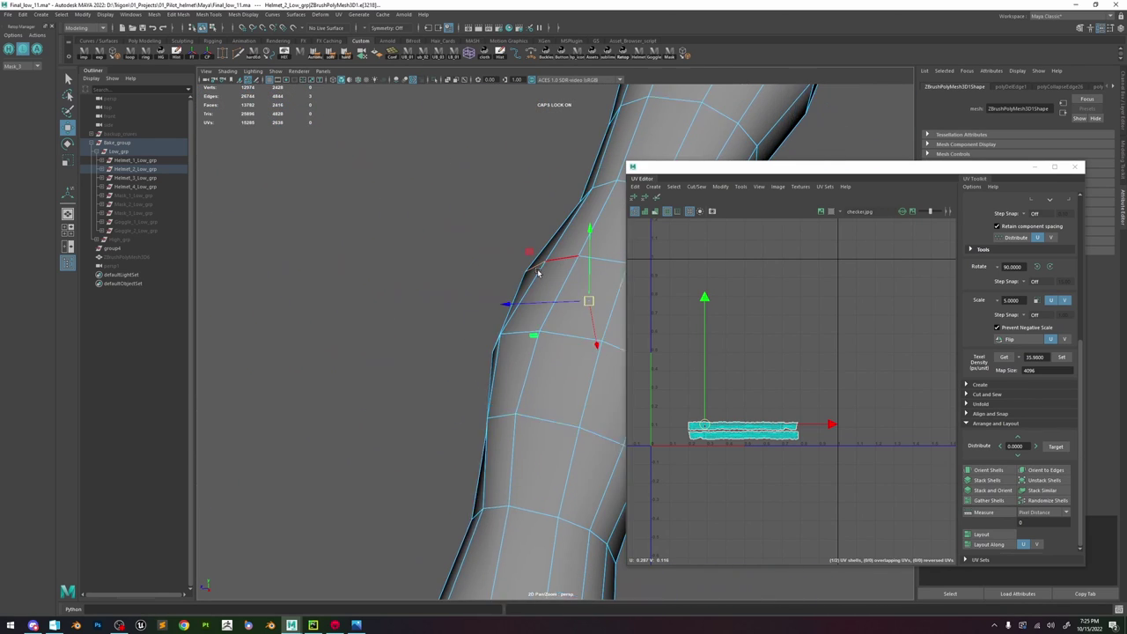
{"action": "left_click", "coordinate": [596, 315], "text": "shift"}
{"action": "left_click_drag", "start_coordinate": [597, 315], "coordinate": [525, 335], "text": "alt"}
{"action": "middle_click_drag", "start_coordinate": [607, 392], "coordinate": [460, 355], "text": "alt"}
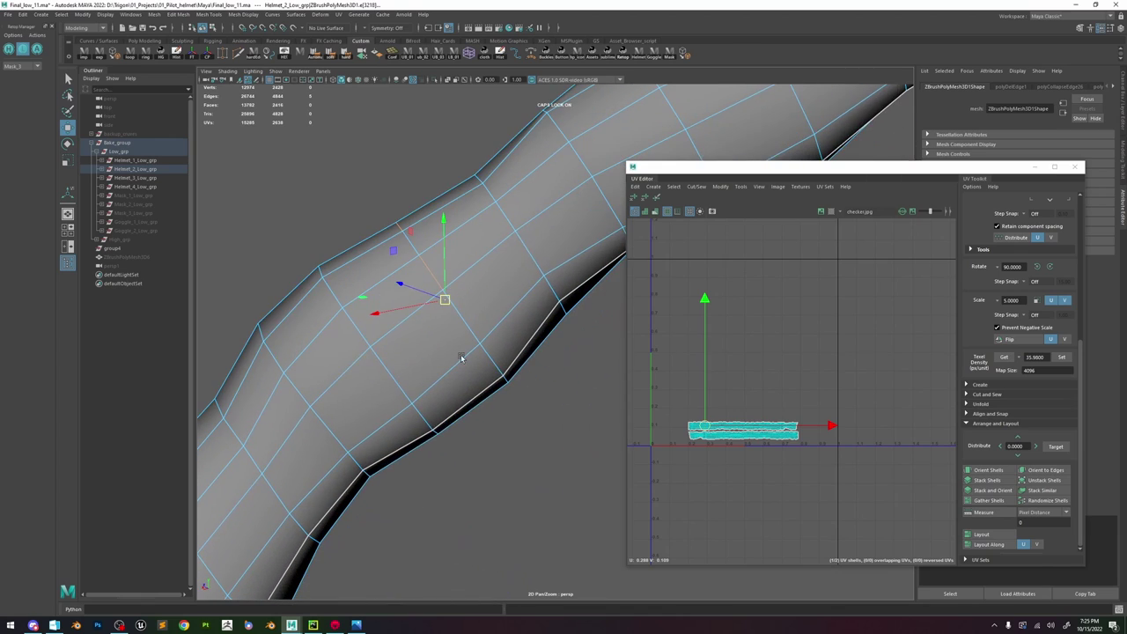
{"action": "left_click_drag", "start_coordinate": [461, 355], "coordinate": [451, 342], "text": "alt"}
{"action": "left_click", "coordinate": [496, 361], "text": "shift"}
{"action": "left_click_drag", "start_coordinate": [572, 356], "coordinate": [438, 338], "text": "alt"}
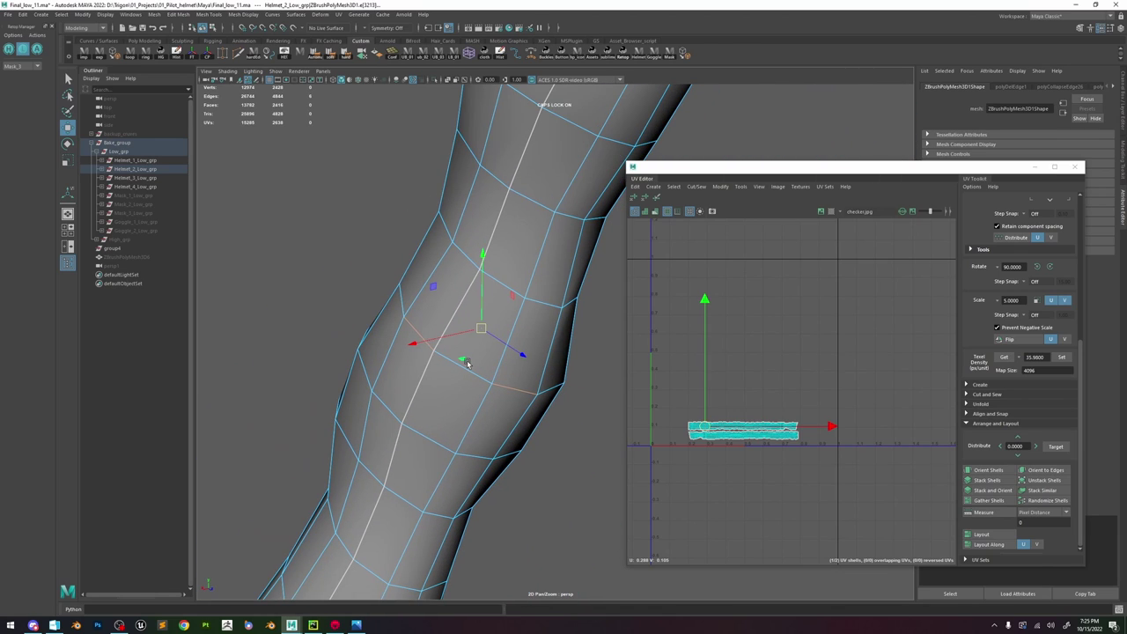
{"action": "right_click_drag", "start_coordinate": [468, 364], "coordinate": [434, 314], "text": "shift"}
{"action": "left_click_drag", "start_coordinate": [434, 315], "coordinate": [518, 351], "text": "alt"}
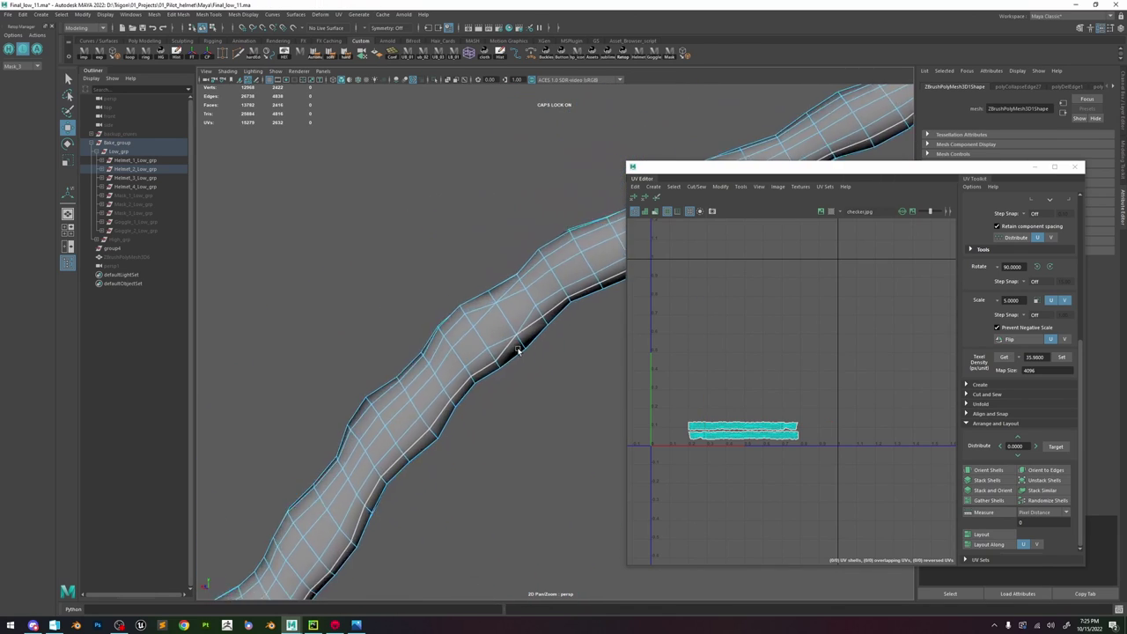
- Try collapsing alternate edges around a ring on the opposite arm of the chin cord
{"action": "right_click_drag", "start_coordinate": [518, 350], "coordinate": [325, 238], "text": "alt"}
{"action": "left_click_drag", "start_coordinate": [325, 238], "coordinate": [508, 284], "text": "alt"}
{"action": "middle_click_drag", "start_coordinate": [508, 285], "coordinate": [361, 298], "text": "alt"}
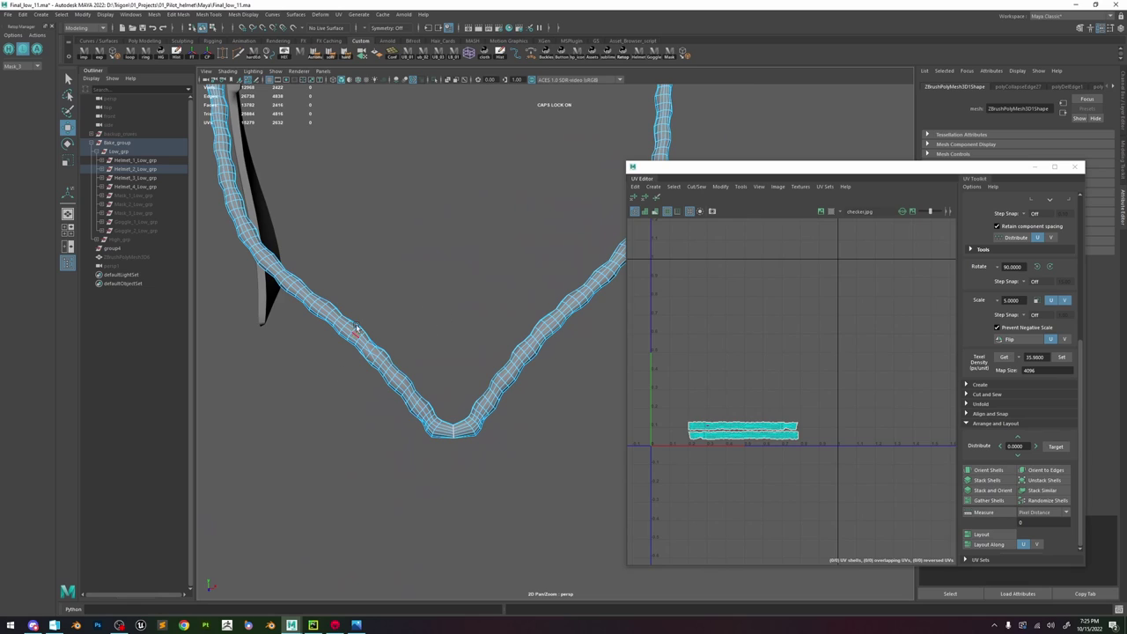
{"action": "mouse_move", "coordinate": [546, 337]}
{"action": "left_mouse_down", "text": "alt"}
{"action": "mouse_move", "coordinate": [526, 316]}
{"action": "mouse_move", "coordinate": [536, 376]}
{"action": "mouse_move", "coordinate": [544, 337]}
{"action": "left_mouse_up", "text": "alt"}
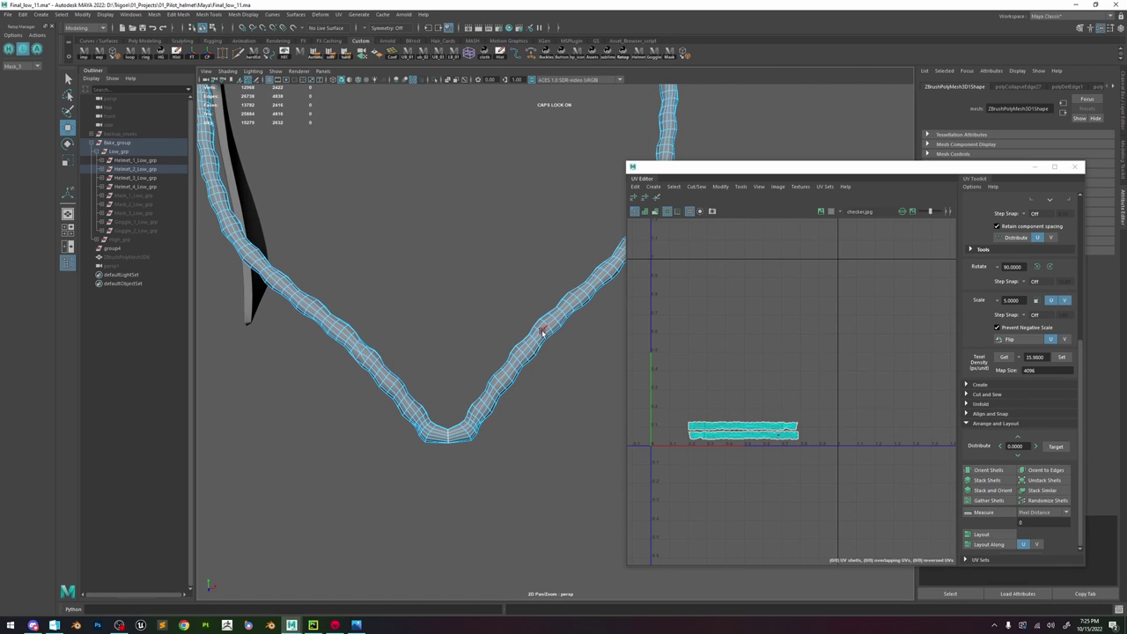
{"action": "left_click", "coordinate": [543, 333]}
{"action": "key", "text": "f"}
{"action": "right_click_drag", "start_coordinate": [480, 373], "coordinate": [405, 383], "text": "alt"}
{"action": "left_click", "coordinate": [552, 420], "text": "shift"}
{"action": "left_click_drag", "start_coordinate": [588, 440], "coordinate": [434, 406], "text": "alt"}
{"action": "left_click_drag", "start_coordinate": [577, 438], "coordinate": [510, 342], "text": "alt"}
{"action": "right_click_drag", "start_coordinate": [515, 338], "coordinate": [503, 286], "text": "shift"}
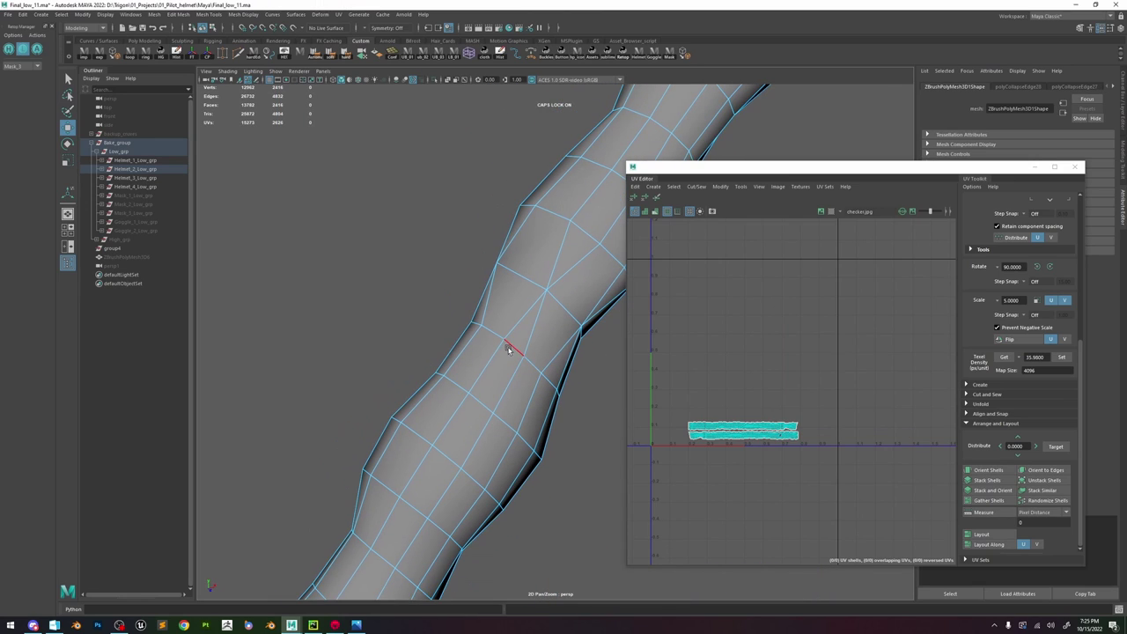
- Select alternating rows of crosswise edges along the entire chin cord and try collapsing them to halve its sides
{"action": "key", "text": "F8"}
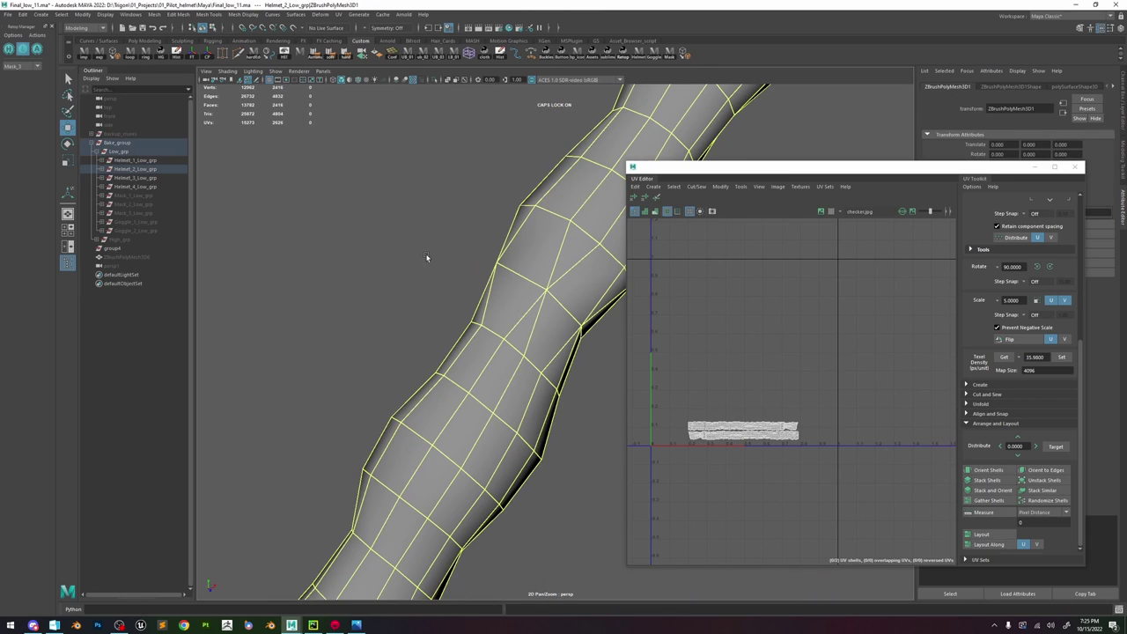
{"action": "key", "text": "F8"}
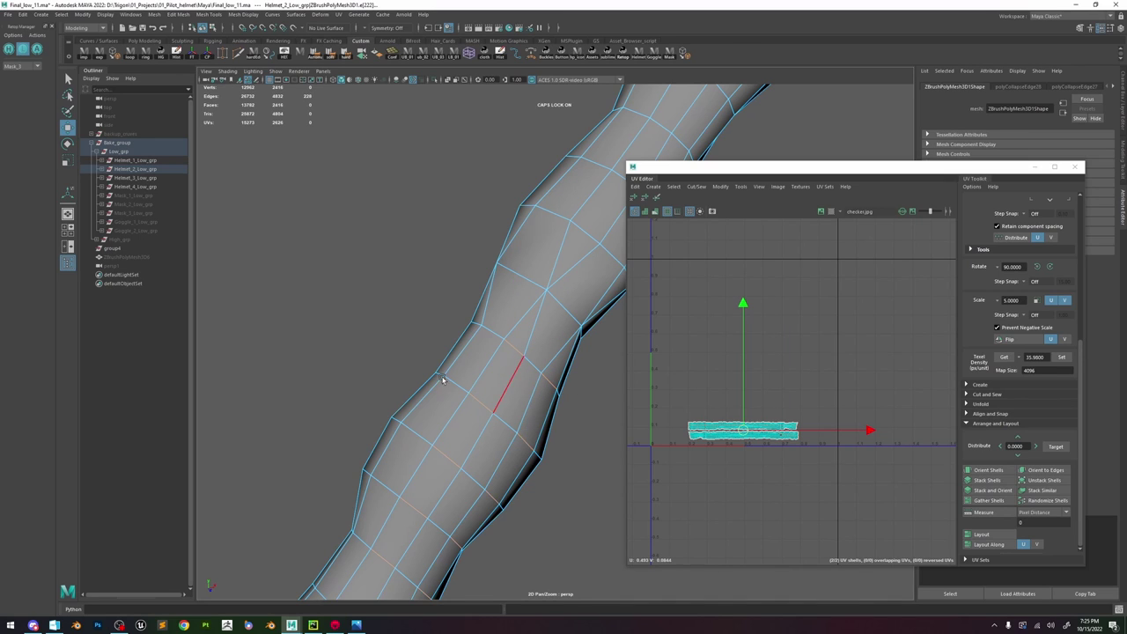
{"action": "left_click_drag", "start_coordinate": [442, 380], "coordinate": [419, 409], "text": "alt"}
{"action": "left_click_drag", "start_coordinate": [460, 454], "coordinate": [546, 420], "text": "alt"}
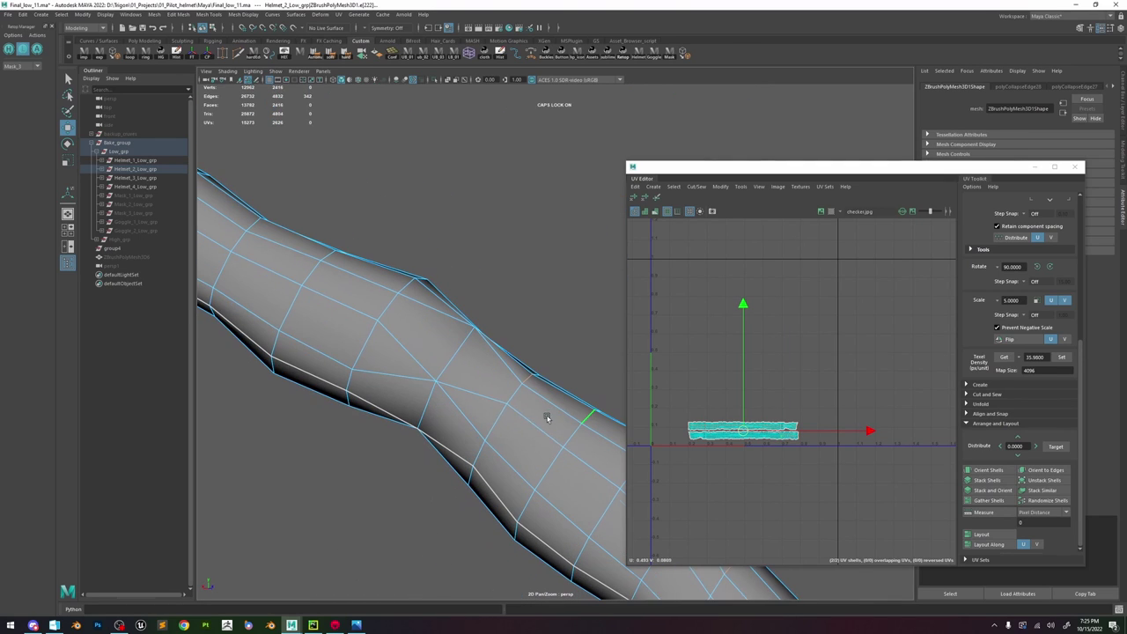
{"action": "left_click_drag", "start_coordinate": [540, 469], "coordinate": [509, 373], "text": "alt"}
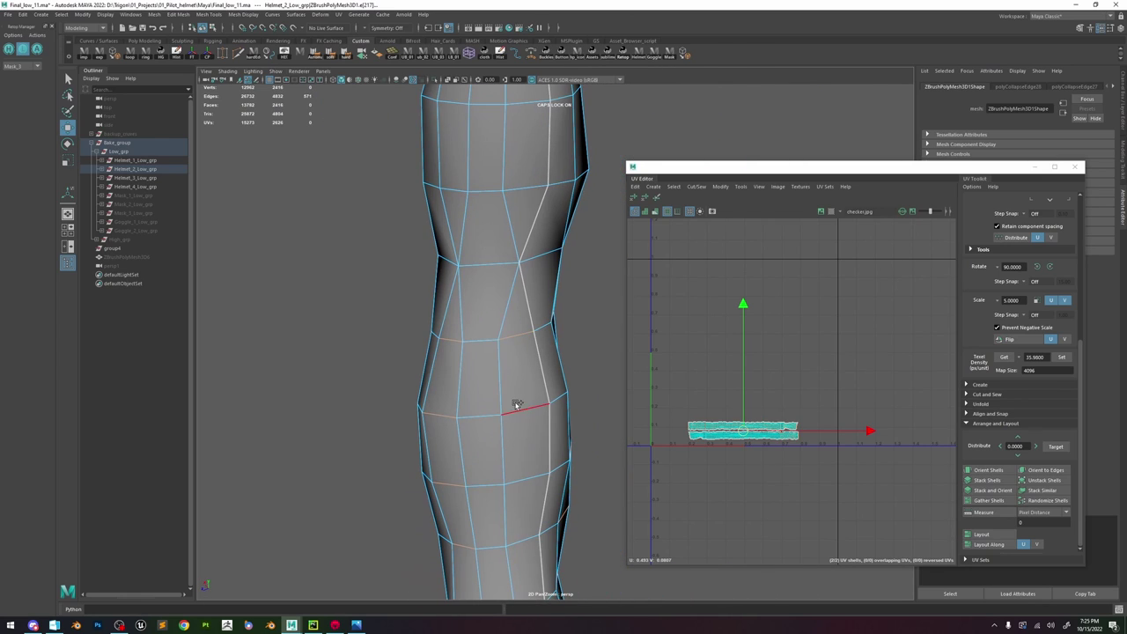
{"action": "double_click", "coordinate": [517, 407], "text": "shift"}
{"action": "right_click_drag", "start_coordinate": [519, 407], "coordinate": [588, 340], "text": "shift"}
{"action": "key", "text": "f"}
{"action": "key", "text": "ctrl+z"}
{"action": "key", "text": "ctrl+y"}
{"action": "key", "text": "ctrl+z"}
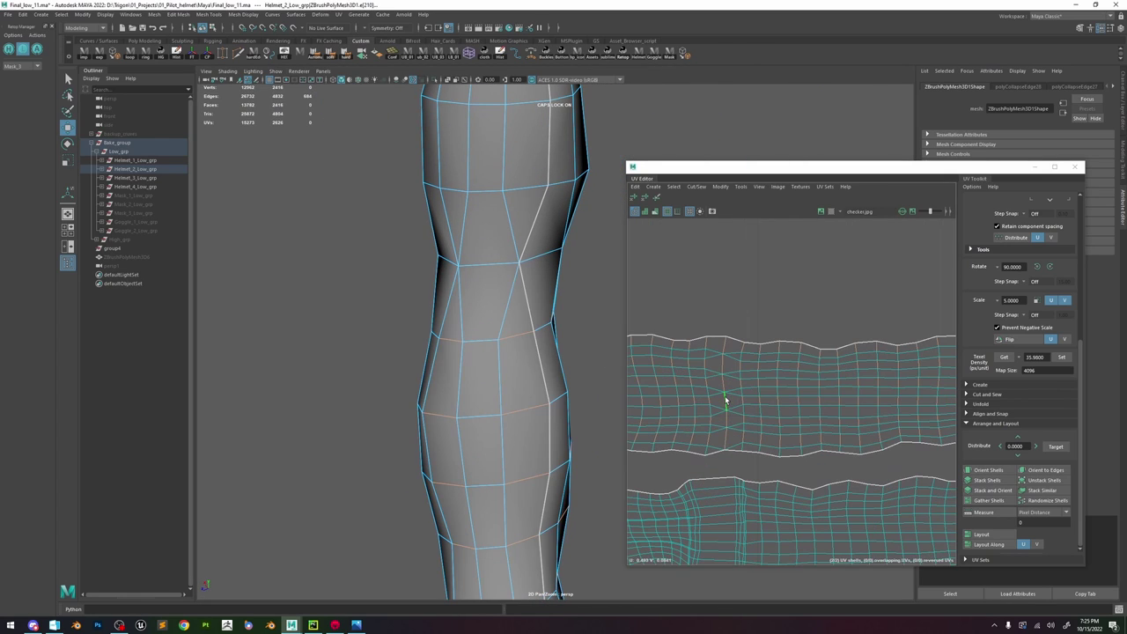
{"action": "scroll", "coordinate": [723, 449], "scroll_direction": "down", "scroll_amount": 3}
{"action": "right_click_drag", "start_coordinate": [535, 379], "coordinate": [602, 314], "text": "shift"}
{"action": "scroll", "coordinate": [763, 403], "scroll_direction": "down", "scroll_amount": 5}
{"action": "scroll", "coordinate": [465, 291], "scroll_direction": "down", "scroll_amount": 5}
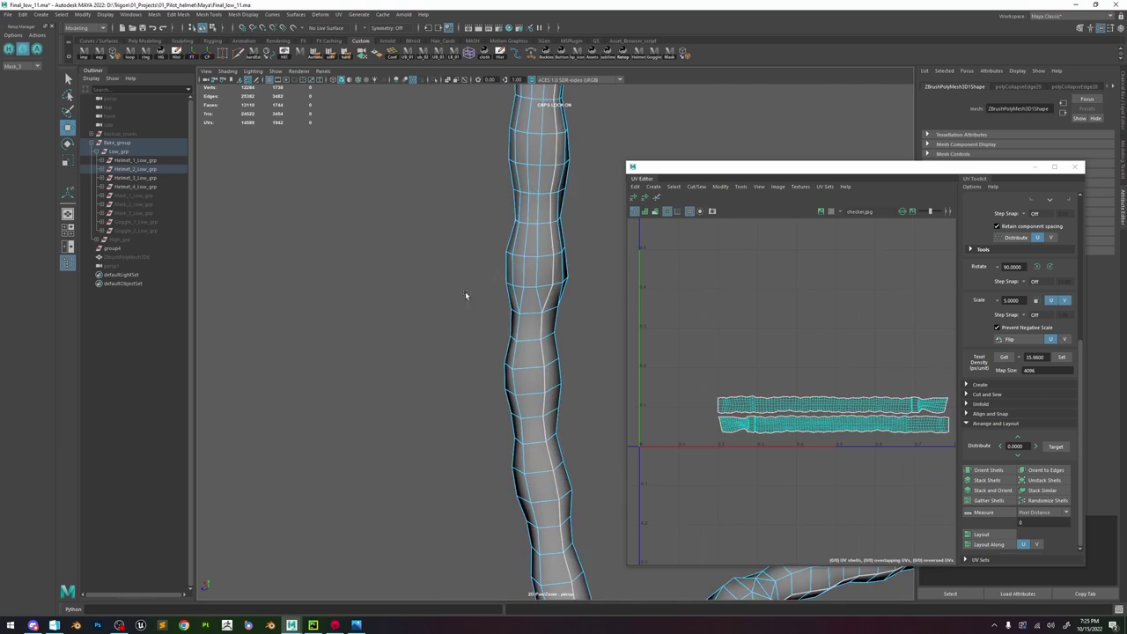
- Examine the thinned cord and its UV shells, and undo the collapse of the alternating edge rows
{"action": "left_click_drag", "start_coordinate": [465, 292], "coordinate": [503, 340], "text": "alt"}
{"action": "scroll", "coordinate": [749, 406], "scroll_direction": "up", "scroll_amount": 5}
{"action": "left_click", "coordinate": [759, 394]}
{"action": "key", "text": "f"}
{"action": "scroll", "coordinate": [523, 382], "scroll_direction": "down", "scroll_amount": 5}
{"action": "left_click_drag", "start_coordinate": [523, 382], "coordinate": [569, 357], "text": "alt"}
{"action": "left_click", "coordinate": [533, 244]}
{"action": "left_click", "coordinate": [534, 243]}
{"action": "scroll", "coordinate": [623, 452], "scroll_direction": "up", "scroll_amount": 5}
{"action": "key", "text": "ctrl+z"}
{"action": "scroll", "coordinate": [568, 329], "scroll_direction": "down", "scroll_amount": 2}
{"action": "key", "text": "ctrl+z"}
{"action": "key", "text": "ctrl+z"}
- Undo further back through the edge selections and the alternate-edge collapse on the cord's second arm
{"action": "scroll", "coordinate": [502, 320], "scroll_direction": "down", "scroll_amount": 3}
{"action": "scroll", "coordinate": [504, 321], "scroll_direction": "down", "scroll_amount": 5}
{"action": "left_click_drag", "start_coordinate": [378, 221], "coordinate": [465, 324], "text": "alt"}
{"action": "scroll", "coordinate": [448, 304], "scroll_direction": "up", "scroll_amount": 5}
{"action": "key", "text": "ctrl+z"}
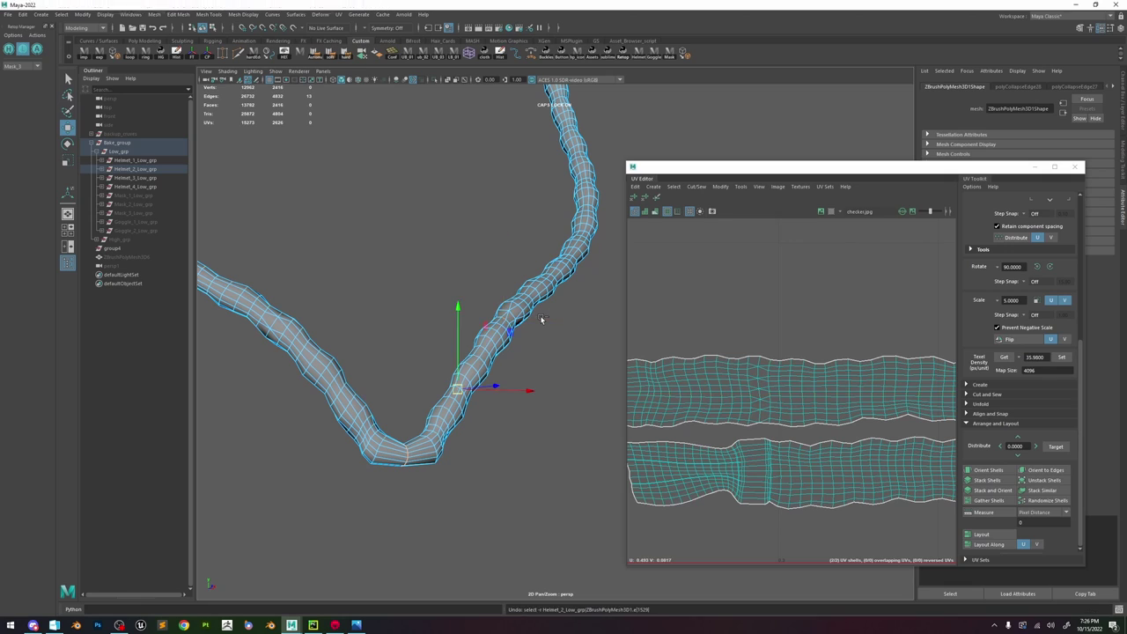
{"action": "left_click", "coordinate": [540, 319]}
{"action": "key", "text": "ctrl+z"}
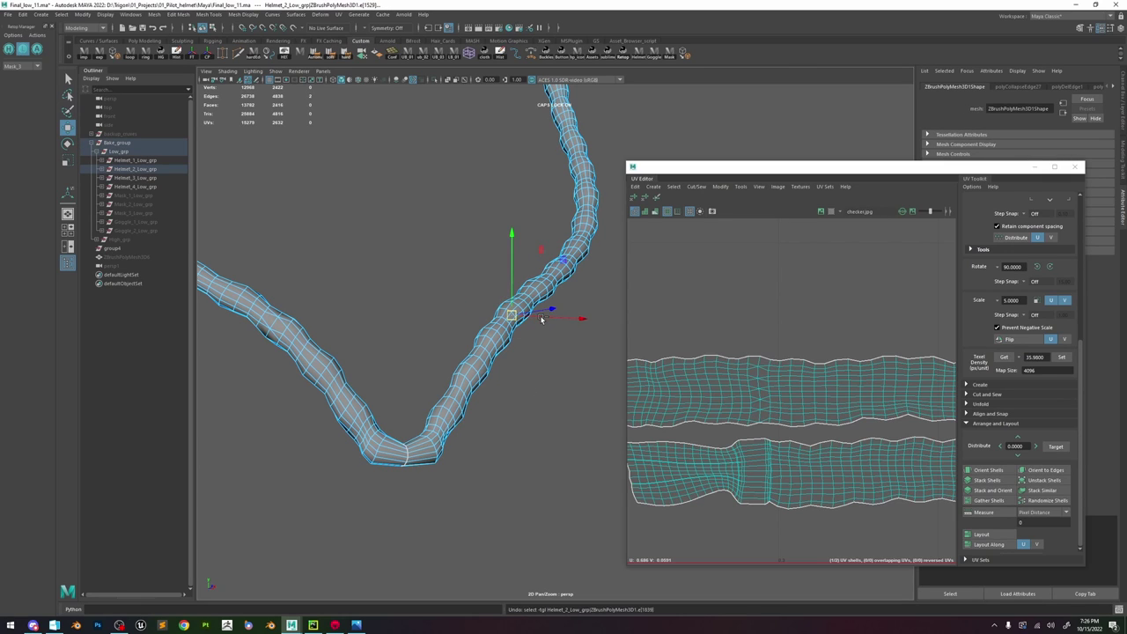
- Collapse alternate edges around the ring on the second arm that matches the reduced ring on the first arm
{"action": "left_click", "coordinate": [507, 360]}
{"action": "left_click", "coordinate": [280, 337]}
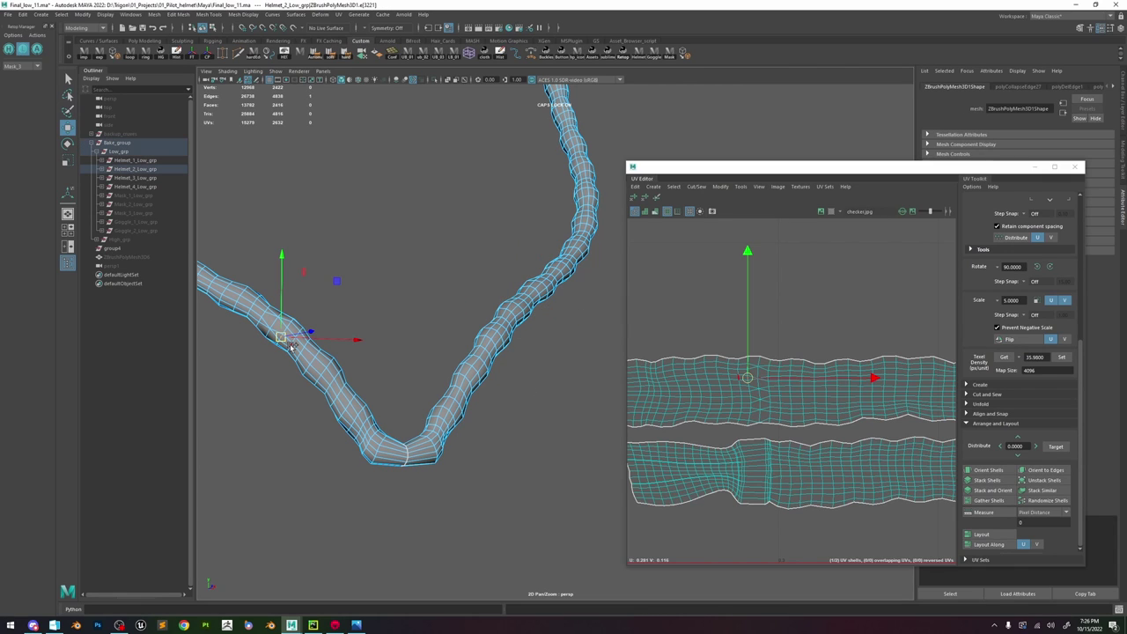
{"action": "left_click_drag", "start_coordinate": [552, 315], "coordinate": [442, 353], "text": "alt"}
{"action": "key", "text": "f"}
{"action": "scroll", "coordinate": [539, 336], "scroll_direction": "down", "scroll_amount": 5}
{"action": "left_click", "coordinate": [538, 316], "text": "shift"}
{"action": "right_click_drag", "start_coordinate": [521, 333], "coordinate": [387, 317], "text": "shift"}
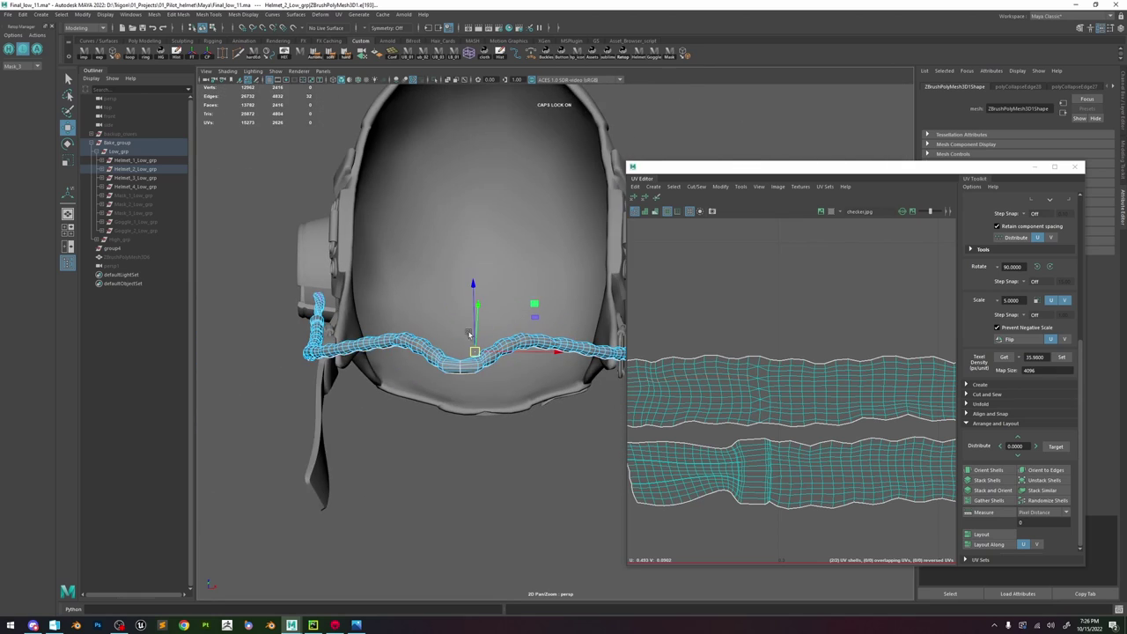
- Select alternating rows of crosswise edges along the cord's lower stretch between the two reduced rings
{"action": "left_click_drag", "start_coordinate": [392, 312], "coordinate": [407, 369], "text": "alt"}
{"action": "right_click_drag", "start_coordinate": [408, 370], "coordinate": [571, 376], "text": "alt"}
{"action": "left_click_drag", "start_coordinate": [530, 337], "coordinate": [528, 342], "text": "alt"}
{"action": "key", "text": "F8"}
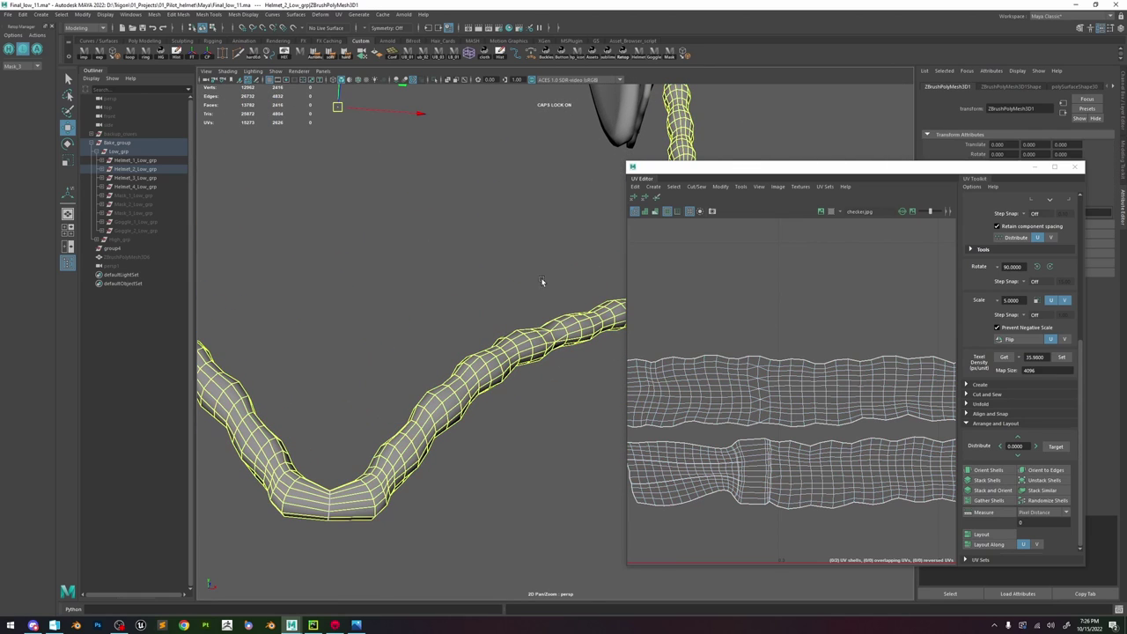
{"action": "right_click_drag", "start_coordinate": [503, 320], "coordinate": [542, 323], "text": "alt"}
{"action": "key", "text": "F10"}
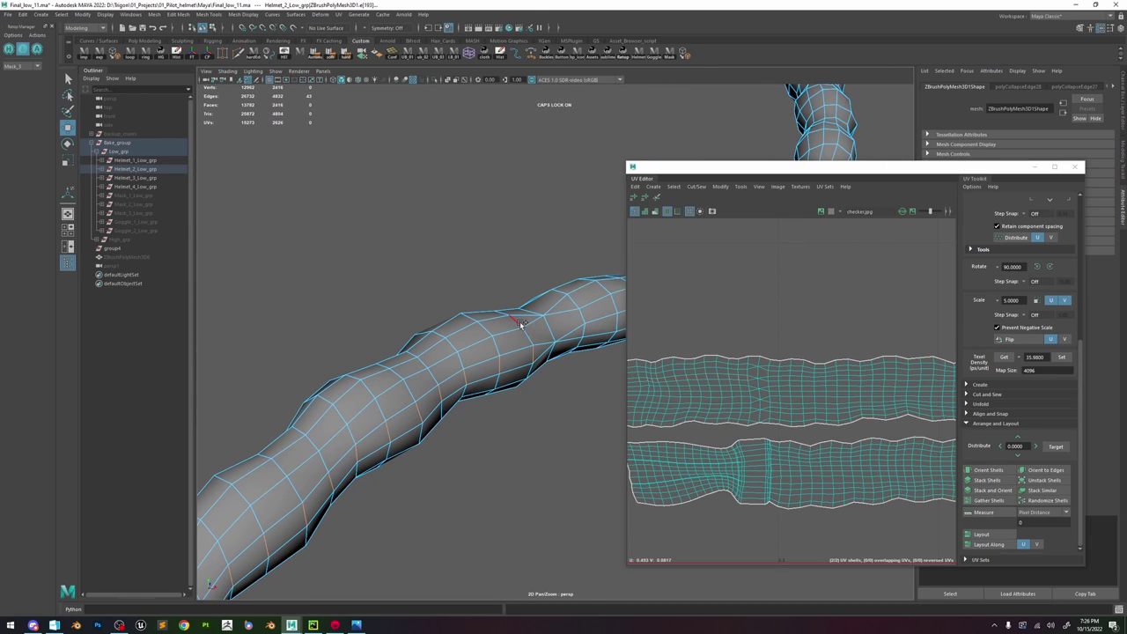
{"action": "left_click_drag", "start_coordinate": [478, 330], "coordinate": [509, 355], "text": "alt"}
{"action": "left_click_drag", "start_coordinate": [567, 381], "coordinate": [508, 322], "text": "alt"}
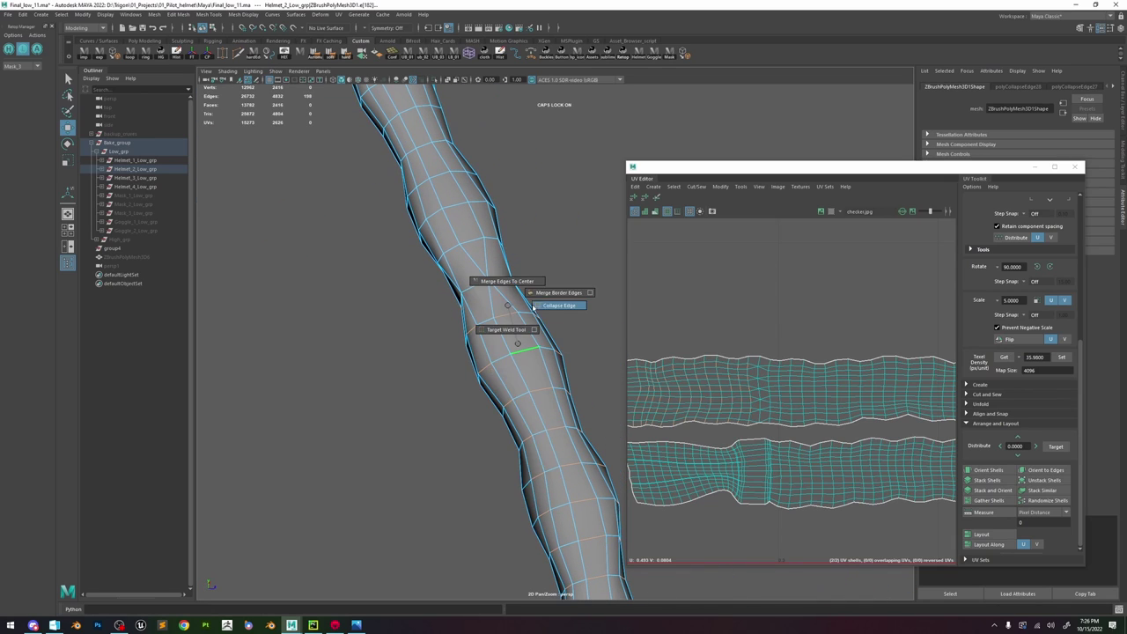
- Try collapsing all the selected rows, check the lowest bend in object mode, and undo the collapse
{"action": "left_click_drag", "start_coordinate": [519, 377], "coordinate": [518, 329], "text": "alt"}
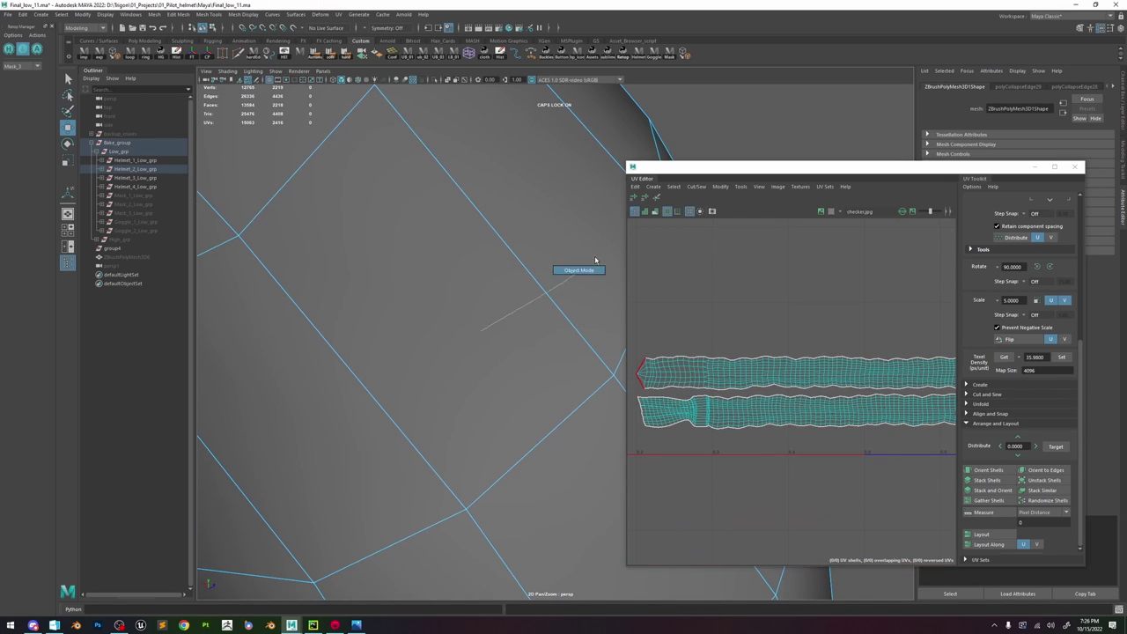
{"action": "right_click_drag", "start_coordinate": [595, 260], "coordinate": [596, 259]}
{"action": "right_click_drag", "start_coordinate": [581, 255], "coordinate": [304, 231], "text": "alt"}
{"action": "left_click_drag", "start_coordinate": [396, 273], "coordinate": [437, 373], "text": "alt"}
{"action": "right_click_drag", "start_coordinate": [432, 388], "coordinate": [507, 463], "text": "alt"}
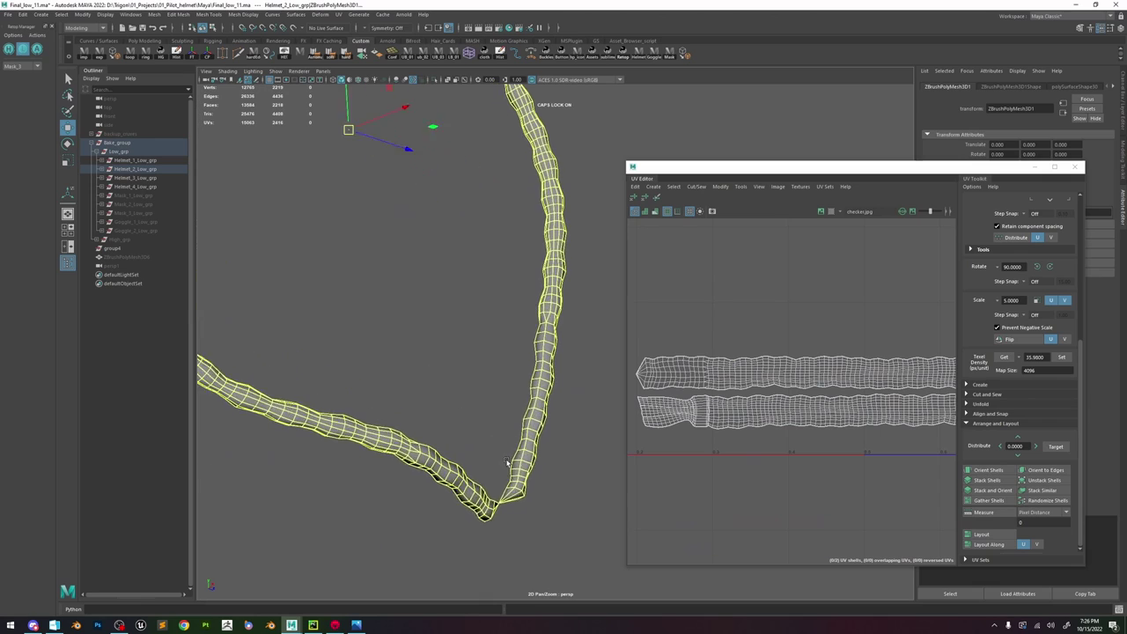
{"action": "left_click_drag", "start_coordinate": [506, 462], "coordinate": [516, 390], "text": "alt"}
{"action": "key", "text": "ctrl+z"}
{"action": "key", "text": "ctrl+z"}
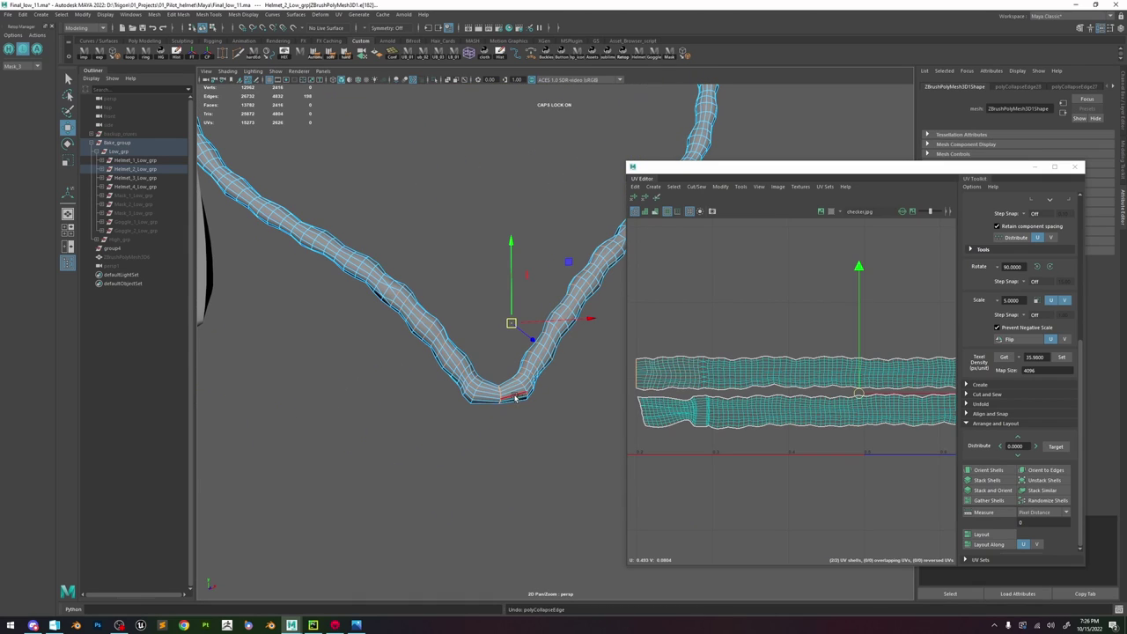
- Deselect the edges around the seam at the cord's lowest point and collapse the remaining selected edges
{"action": "middle_click_drag", "start_coordinate": [510, 397], "coordinate": [528, 339], "text": "alt"}
{"action": "right_click_drag", "start_coordinate": [529, 338], "coordinate": [603, 370], "text": "alt"}
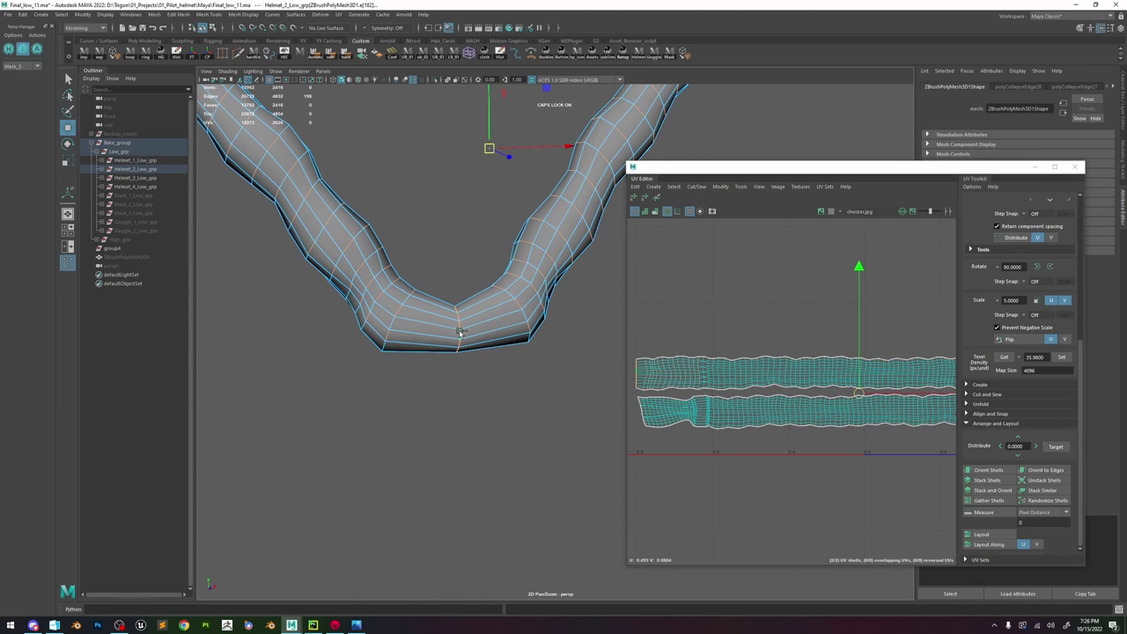
{"action": "middle_click_drag", "start_coordinate": [460, 334], "coordinate": [476, 342], "text": "alt"}
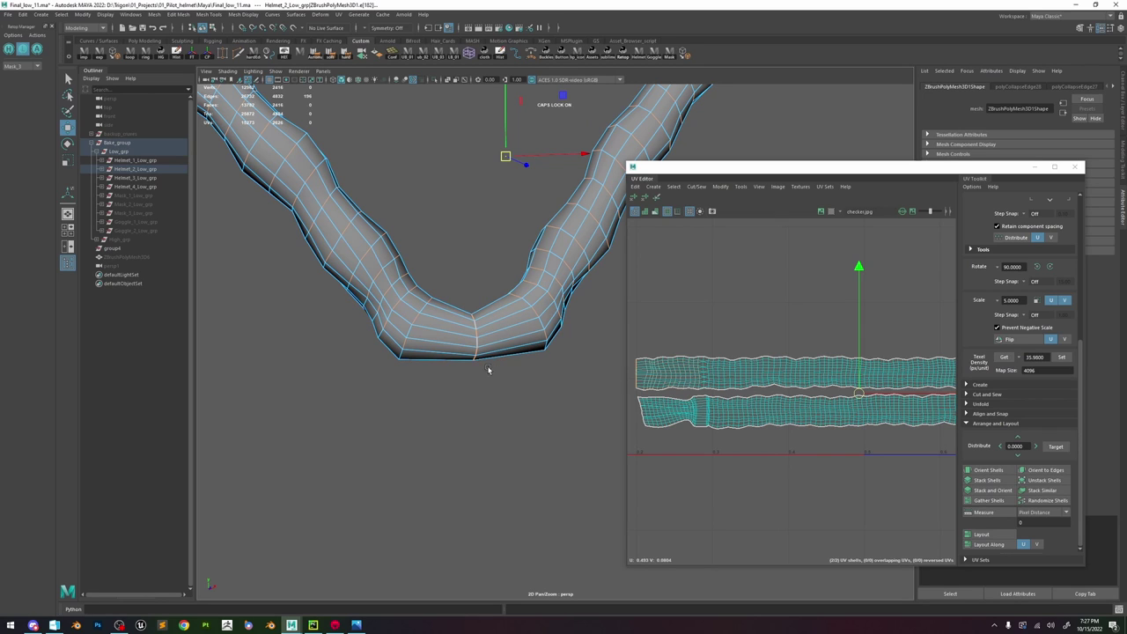
{"action": "left_click_drag", "start_coordinate": [489, 369], "coordinate": [546, 328], "text": "alt"}
{"action": "right_click", "coordinate": [506, 327]}
{"action": "right_click_drag", "start_coordinate": [513, 320], "coordinate": [548, 274], "text": "shift"}
{"action": "scroll", "coordinate": [555, 290], "scroll_direction": "down", "scroll_amount": 5}
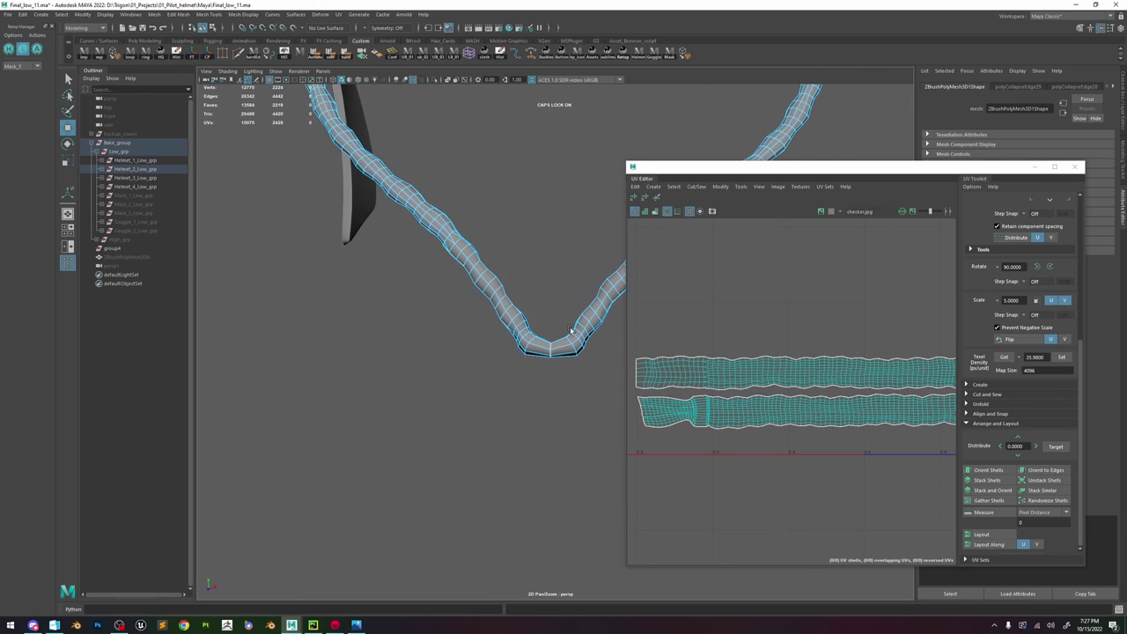
- Smooth the rings around the cord's lowest bend with Edit Edge Flow and return to object mode
{"action": "scroll", "coordinate": [576, 343], "scroll_direction": "up", "scroll_amount": 3}
{"action": "double_click", "coordinate": [579, 349]}
{"action": "right_click_drag", "start_coordinate": [582, 351], "coordinate": [581, 437], "text": "shift"}
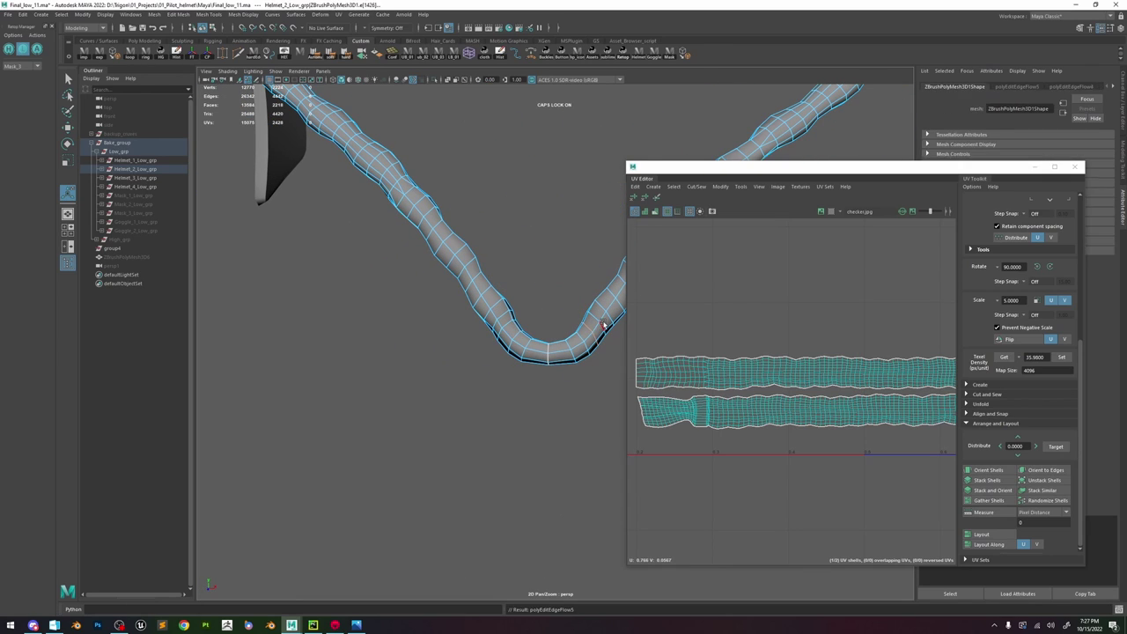
{"action": "double_click", "coordinate": [504, 316]}
{"action": "key", "text": "g"}
{"action": "double_click", "coordinate": [517, 332]}
{"action": "key", "text": "g"}
{"action": "right_click_drag", "start_coordinate": [526, 331], "coordinate": [541, 309]}
{"action": "key", "text": "q"}
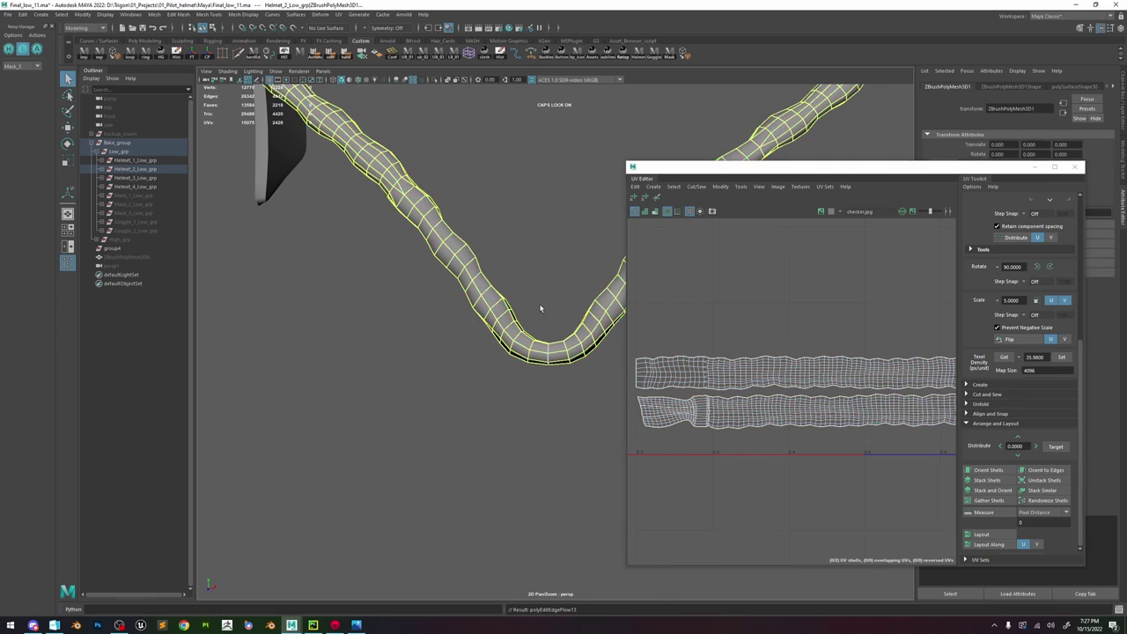
- Examine the reduced chin cord from several sides, checking its silhouette, shading and wireframe along both arms
{"action": "left_click", "coordinate": [541, 309]}
{"action": "scroll", "coordinate": [520, 308], "scroll_direction": "down", "scroll_amount": 6}
{"action": "left_click", "coordinate": [490, 308]}
{"action": "scroll", "coordinate": [490, 308], "scroll_direction": "up", "scroll_amount": 5}
{"action": "left_click_drag", "start_coordinate": [493, 304], "coordinate": [481, 189], "text": "alt"}
{"action": "scroll", "coordinate": [508, 263], "scroll_direction": "down", "scroll_amount": 4}
{"action": "left_click", "coordinate": [507, 263]}
{"action": "left_click", "coordinate": [429, 281]}
{"action": "scroll", "coordinate": [440, 290], "scroll_direction": "up", "scroll_amount": 5}
{"action": "mouse_move", "coordinate": [511, 326]}
{"action": "left_mouse_down", "text": "alt"}
{"action": "mouse_move", "coordinate": [543, 347]}
{"action": "mouse_move", "coordinate": [504, 345]}
{"action": "left_mouse_up", "text": "alt"}
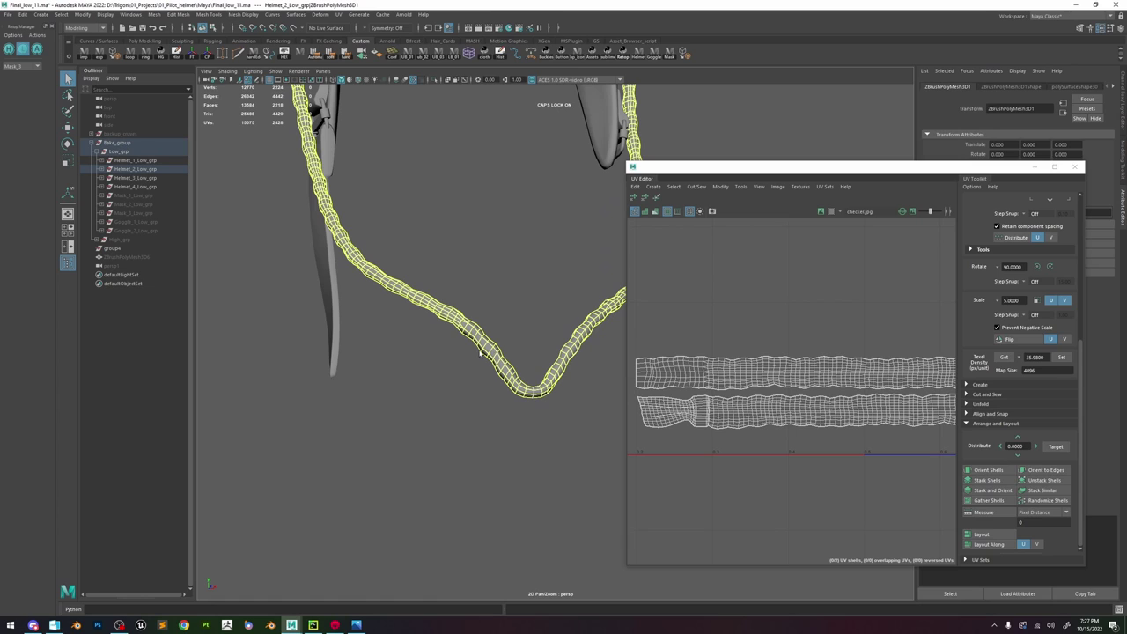
{"action": "left_click", "coordinate": [539, 283]}
{"action": "left_click_drag", "start_coordinate": [548, 326], "coordinate": [483, 340], "text": "alt"}
{"action": "scroll", "coordinate": [505, 370], "scroll_direction": "up", "scroll_amount": 5}
{"action": "left_click", "coordinate": [508, 371]}
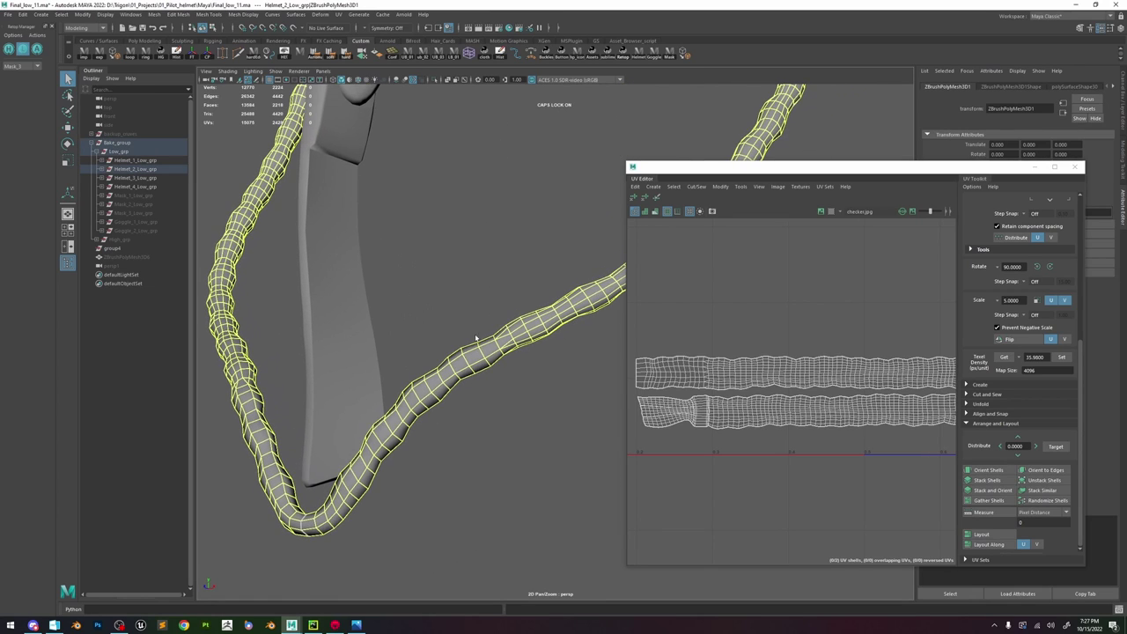
- Select the groups Helmet_1_Low_grp to Helmet_4_Low_grp and switch their UVs to shell selection
{"action": "middle_click_drag", "start_coordinate": [522, 317], "coordinate": [482, 404], "text": "alt"}
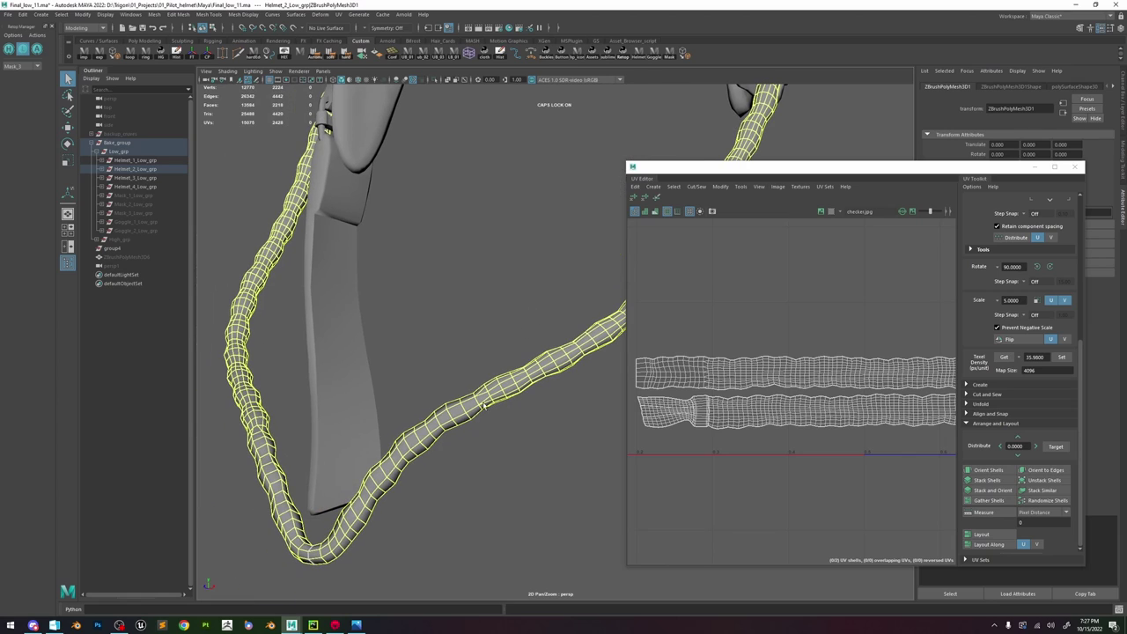
{"action": "left_click_drag", "start_coordinate": [356, 495], "coordinate": [325, 297], "text": "alt"}
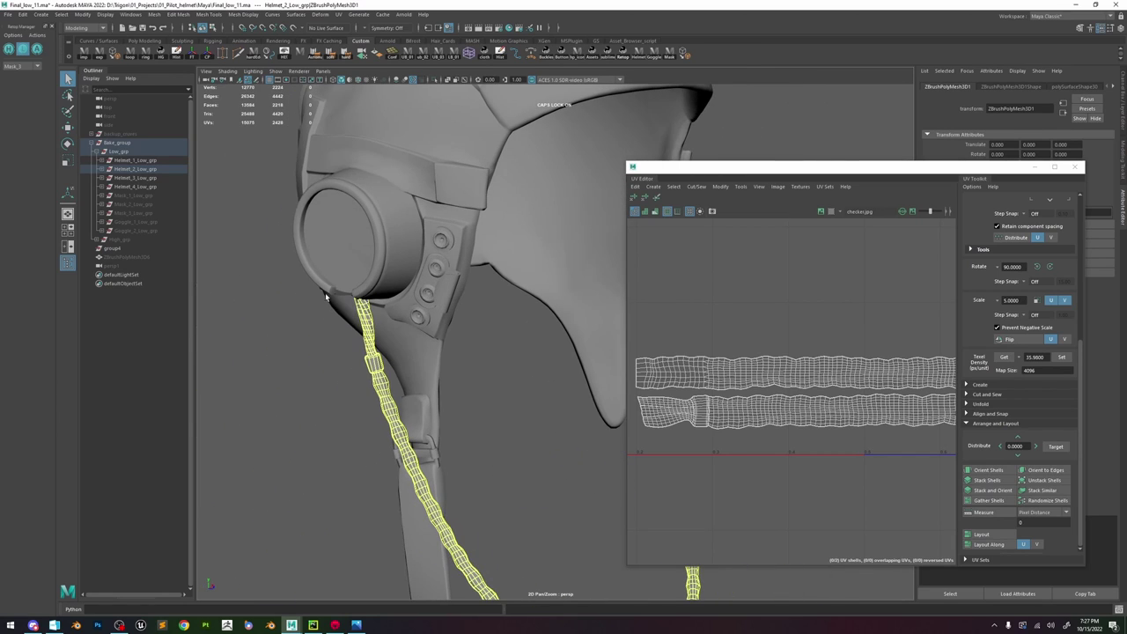
{"action": "left_click_drag", "start_coordinate": [431, 318], "coordinate": [425, 291], "text": "alt"}
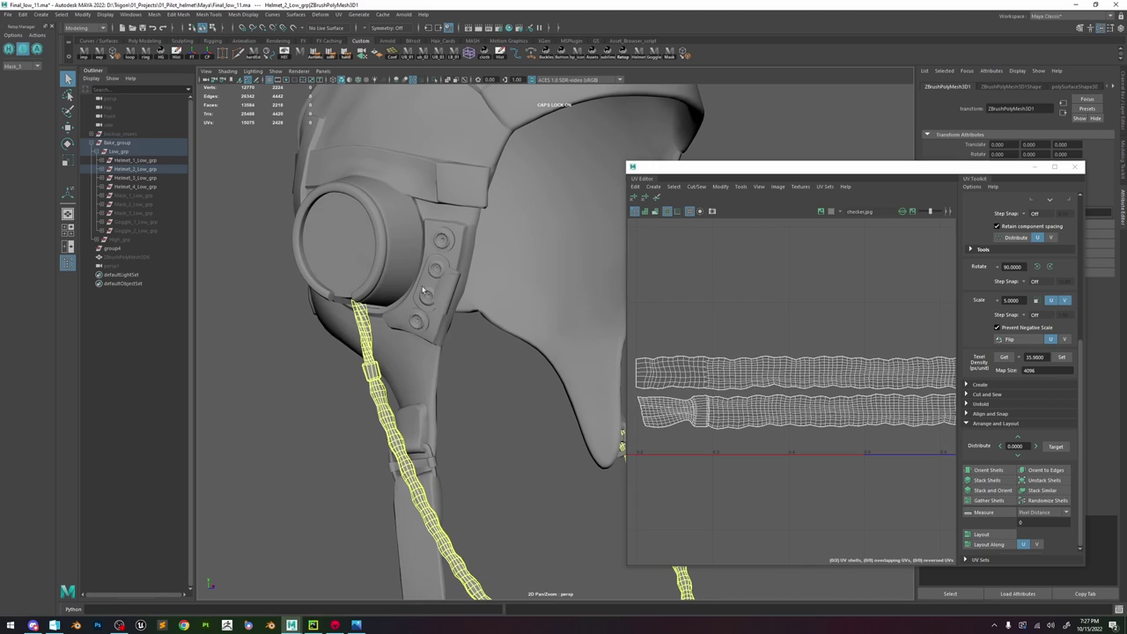
{"action": "scroll", "coordinate": [447, 256], "scroll_direction": "down", "scroll_amount": 5}
{"action": "scroll", "coordinate": [672, 353], "scroll_direction": "down", "scroll_amount": 2}
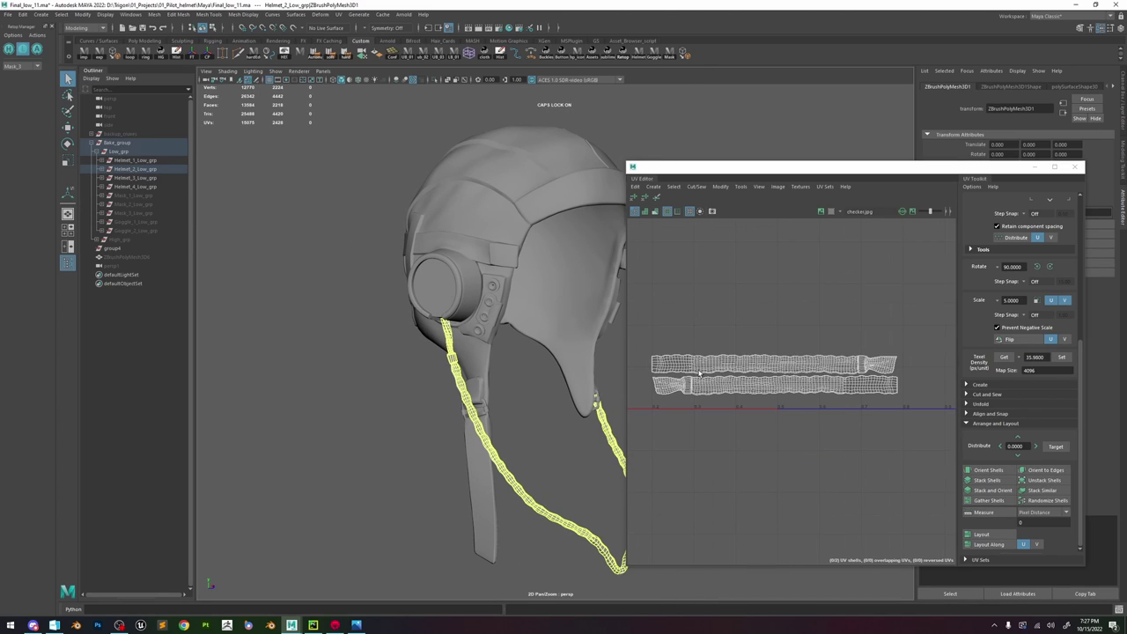
{"action": "left_click", "coordinate": [132, 159]}
{"action": "left_click", "coordinate": [134, 187], "text": "shift"}
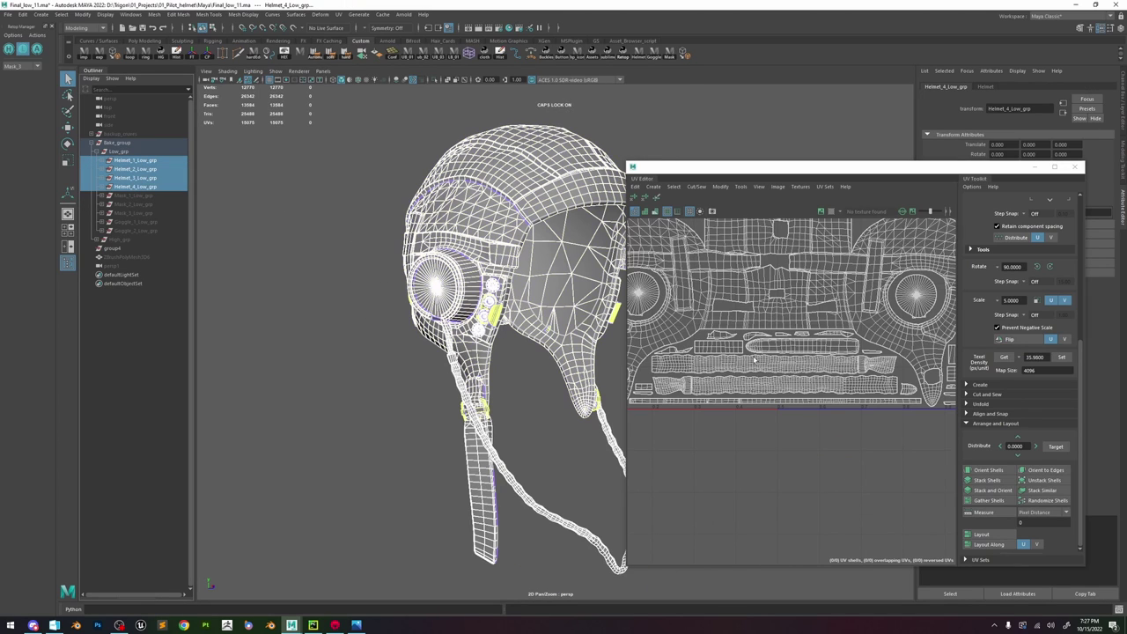
{"action": "scroll", "coordinate": [789, 365], "scroll_direction": "down", "scroll_amount": 3}
{"action": "scroll", "coordinate": [790, 364], "scroll_direction": "up", "scroll_amount": 2}
{"action": "right_click_drag", "start_coordinate": [793, 356], "coordinate": [843, 342]}
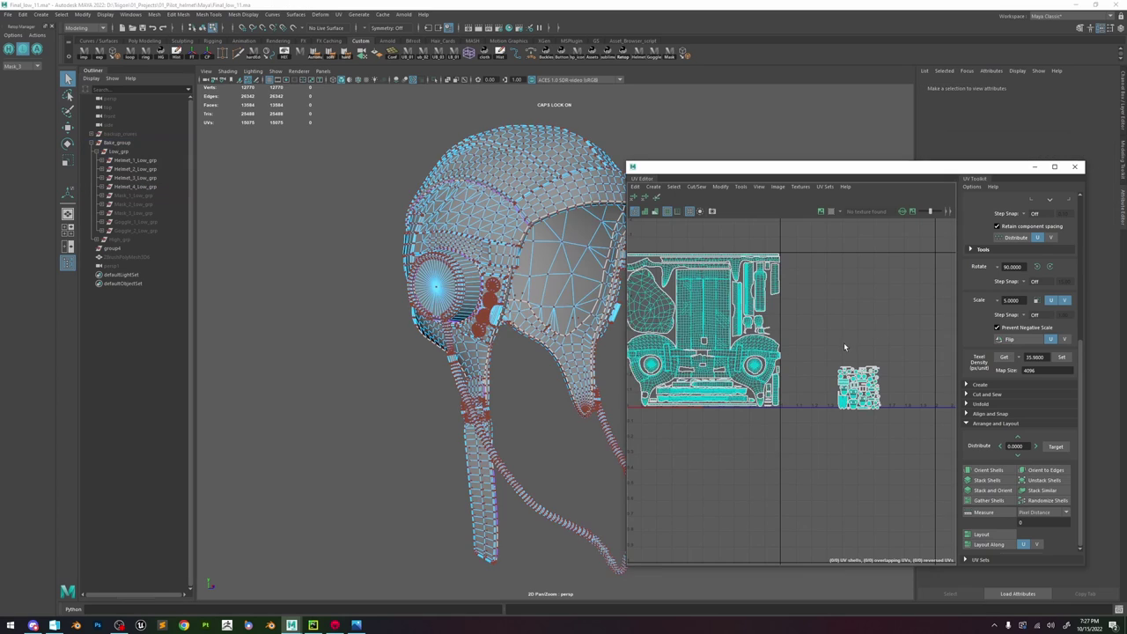
{"action": "scroll", "coordinate": [846, 343], "scroll_direction": "up", "scroll_amount": 1}
{"action": "middle_click_drag", "start_coordinate": [795, 370], "coordinate": [856, 379], "text": "alt"}
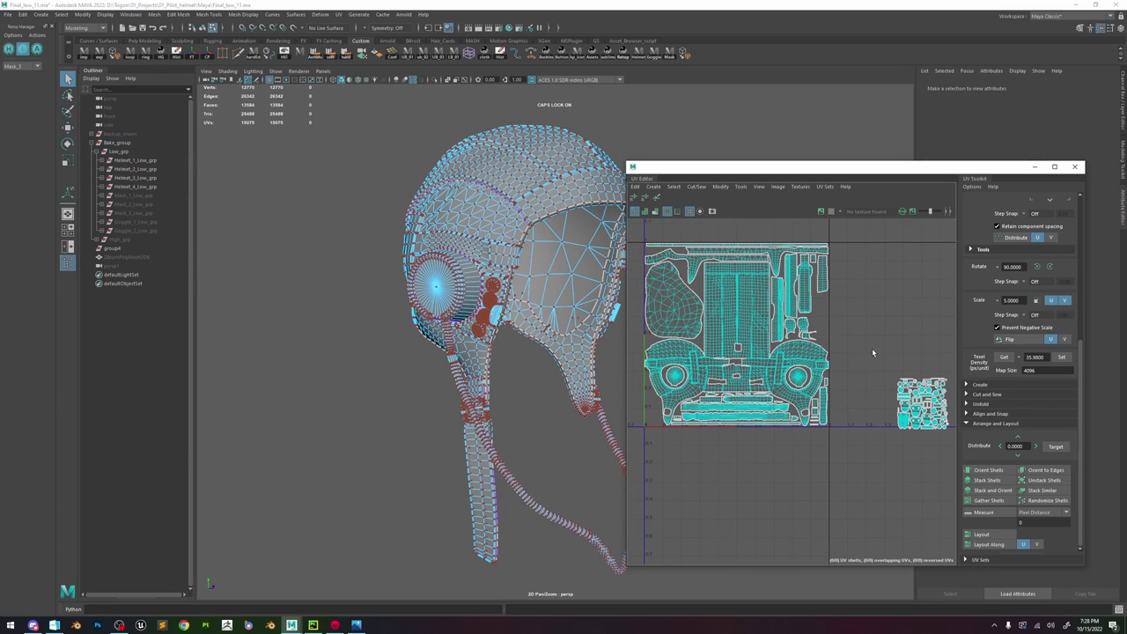
- Move the UV shell of the ribbed plug below the ear cup into the UV tile, beneath the narrow strip at the tile's edge
{"action": "left_click", "coordinate": [899, 421]}
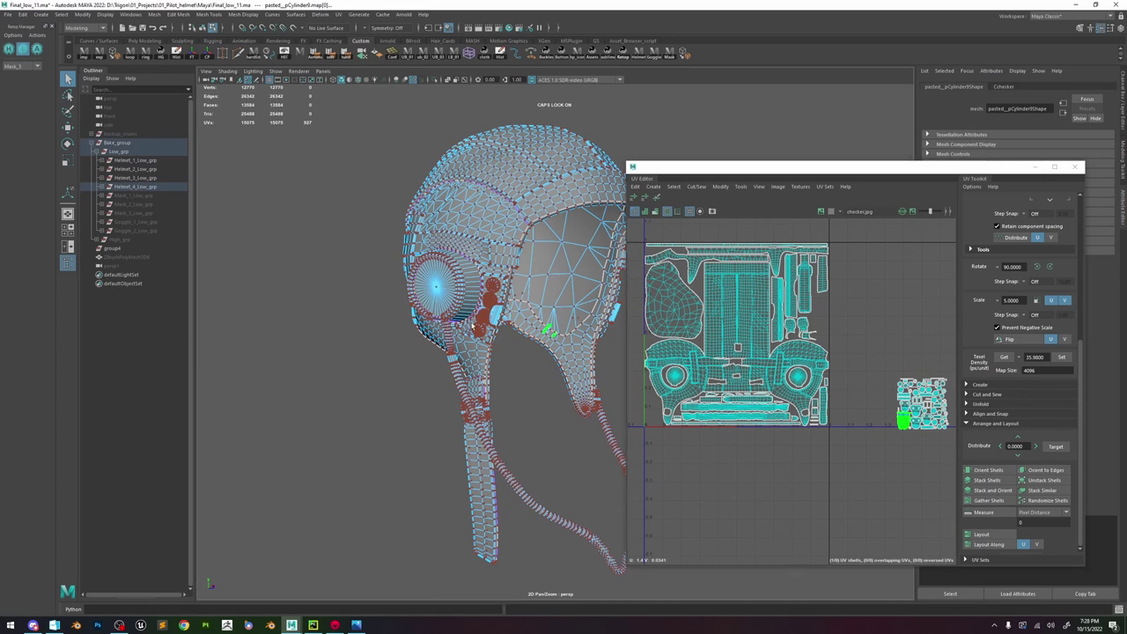
{"action": "key", "text": "f"}
{"action": "scroll", "coordinate": [501, 326], "scroll_direction": "down", "scroll_amount": 5}
{"action": "left_click_drag", "start_coordinate": [498, 326], "coordinate": [413, 327], "text": "alt"}
{"action": "key", "text": "f"}
{"action": "key", "text": "w"}
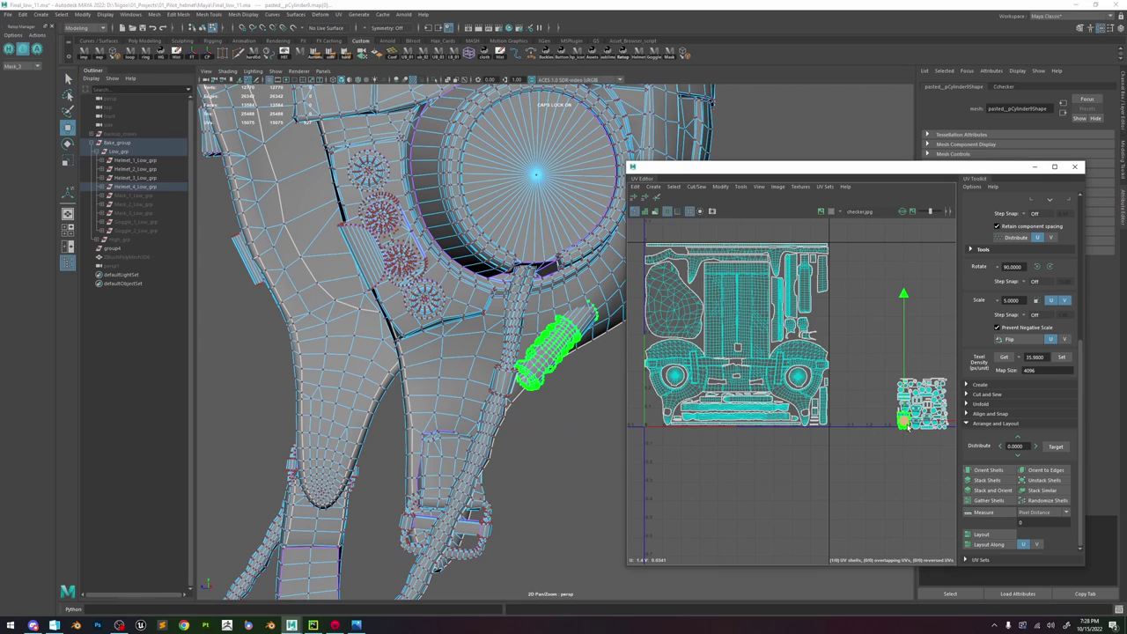
{"action": "left_click_drag", "start_coordinate": [816, 340], "coordinate": [823, 289]}
{"action": "scroll", "coordinate": [822, 310], "scroll_direction": "up", "scroll_amount": 3}
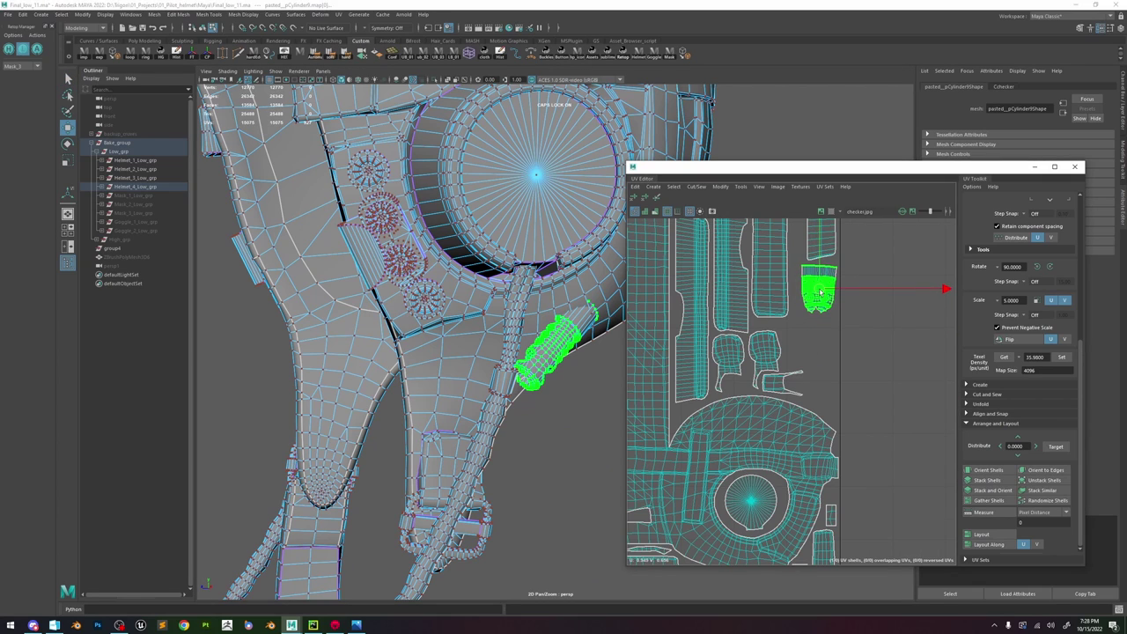
- Place a two-hole snap tab shell in the UV tile directly beneath the ribbed plug's shell
{"action": "scroll", "coordinate": [830, 348], "scroll_direction": "down", "scroll_amount": 2}
{"action": "scroll", "coordinate": [829, 348], "scroll_direction": "down", "scroll_amount": 2}
{"action": "left_click", "coordinate": [914, 430]}
{"action": "left_click_drag", "start_coordinate": [913, 429], "coordinate": [824, 342]}
{"action": "left_click", "coordinate": [921, 441]}
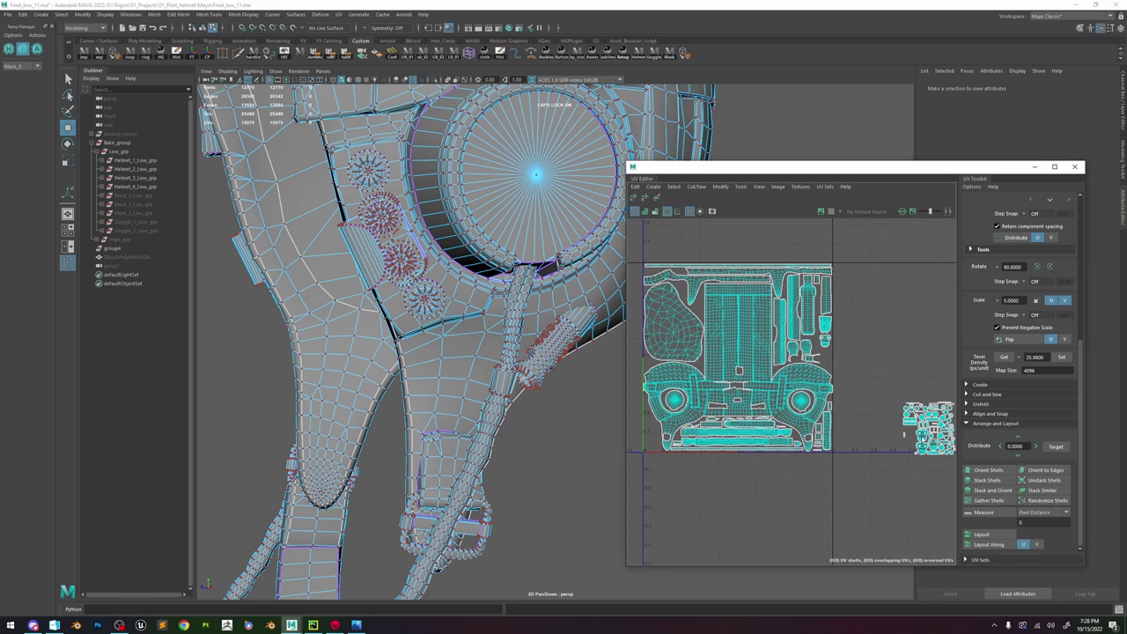
- Place a second two-hole tab shell beneath the first and nudge the forked shell beside it away from the tile's edge
{"action": "left_click", "coordinate": [925, 437]}
{"action": "left_click_drag", "start_coordinate": [924, 437], "coordinate": [912, 322]}
{"action": "scroll", "coordinate": [656, 425], "scroll_direction": "up", "scroll_amount": 3}
{"action": "middle_click_drag", "start_coordinate": [912, 322], "coordinate": [714, 390], "text": "alt"}
{"action": "scroll", "coordinate": [714, 390], "scroll_direction": "up", "scroll_amount": 2}
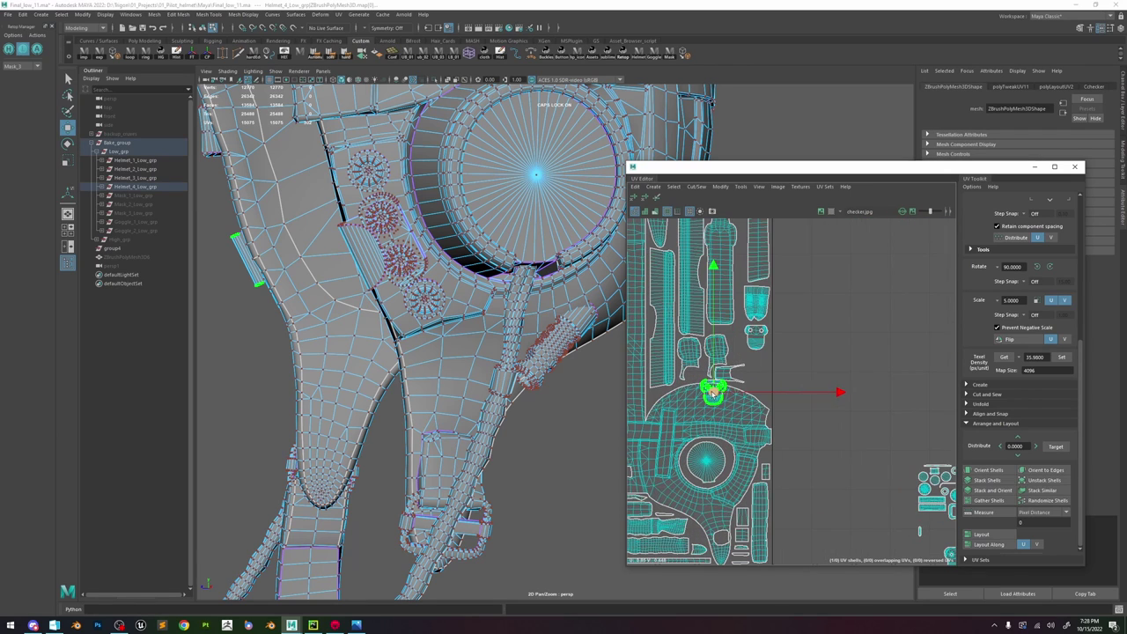
{"action": "mouse_move", "coordinate": [714, 390]}
{"action": "left_mouse_down"}
{"action": "mouse_move", "coordinate": [776, 364]}
{"action": "mouse_move", "coordinate": [731, 377]}
{"action": "left_mouse_up"}
{"action": "scroll", "coordinate": [724, 376], "scroll_direction": "up", "scroll_amount": 5}
{"action": "left_click", "coordinate": [726, 375]}
{"action": "double_click", "coordinate": [725, 375]}
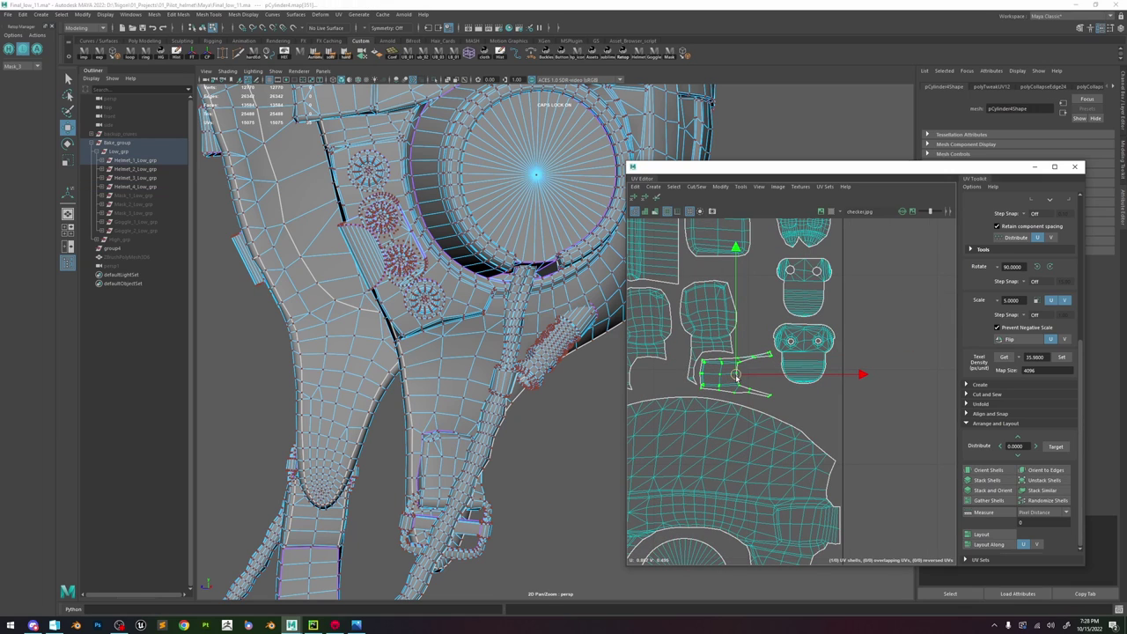
- Move a third two-hole tab shell into the gap between the large irregular lining shell and the tall central panel
{"action": "scroll", "coordinate": [735, 374], "scroll_direction": "down", "scroll_amount": 6}
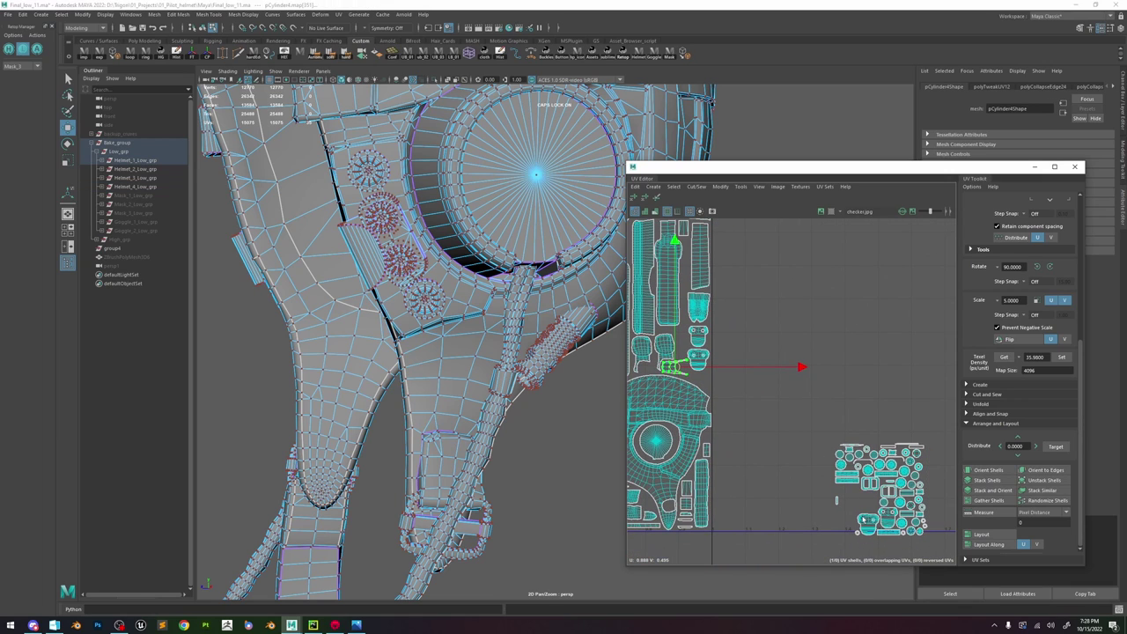
{"action": "double_click", "coordinate": [863, 520]}
{"action": "left_click_drag", "start_coordinate": [869, 524], "coordinate": [686, 341]}
{"action": "middle_click_drag", "start_coordinate": [687, 340], "coordinate": [828, 357], "text": "alt"}
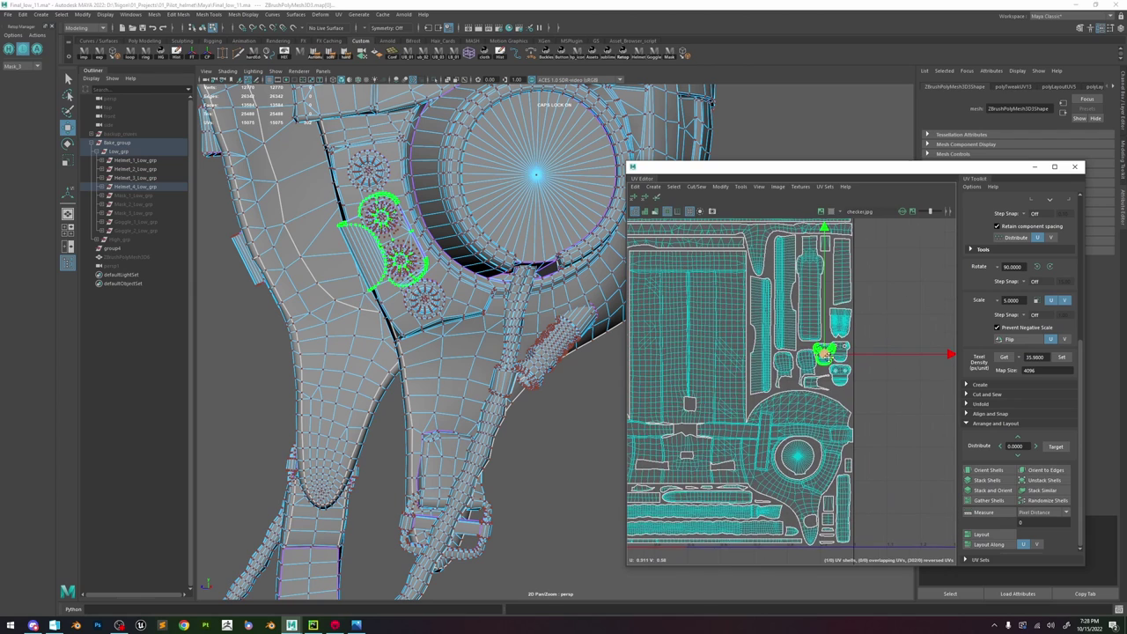
{"action": "scroll", "coordinate": [825, 355], "scroll_direction": "down", "scroll_amount": 3}
{"action": "left_click_drag", "start_coordinate": [796, 374], "coordinate": [658, 379]}
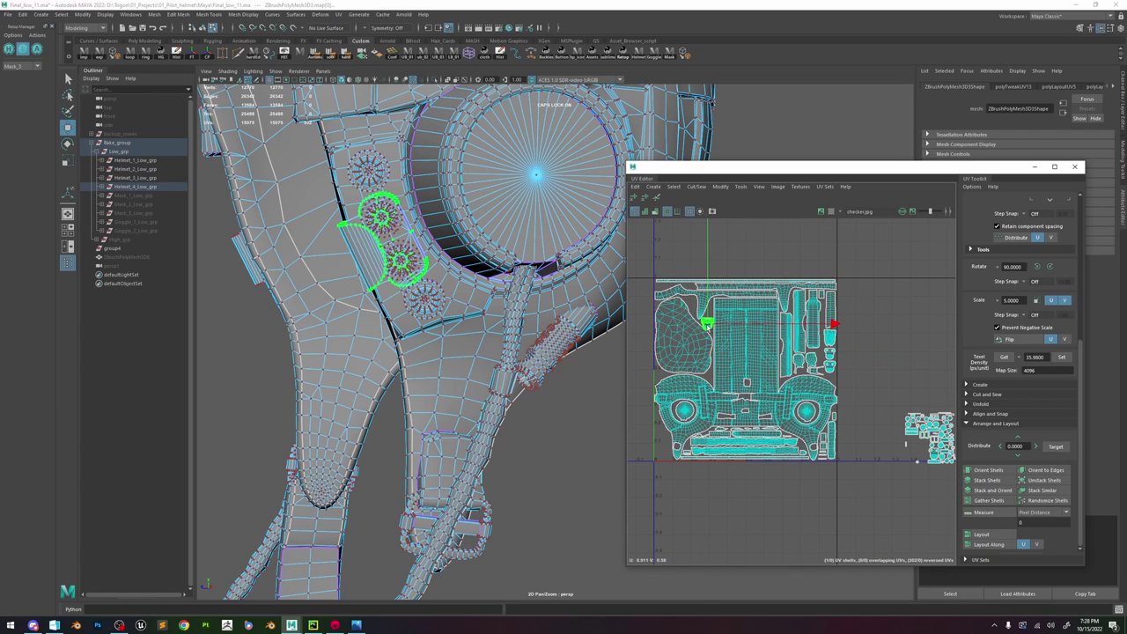
{"action": "scroll", "coordinate": [707, 325], "scroll_direction": "up", "scroll_amount": 5}
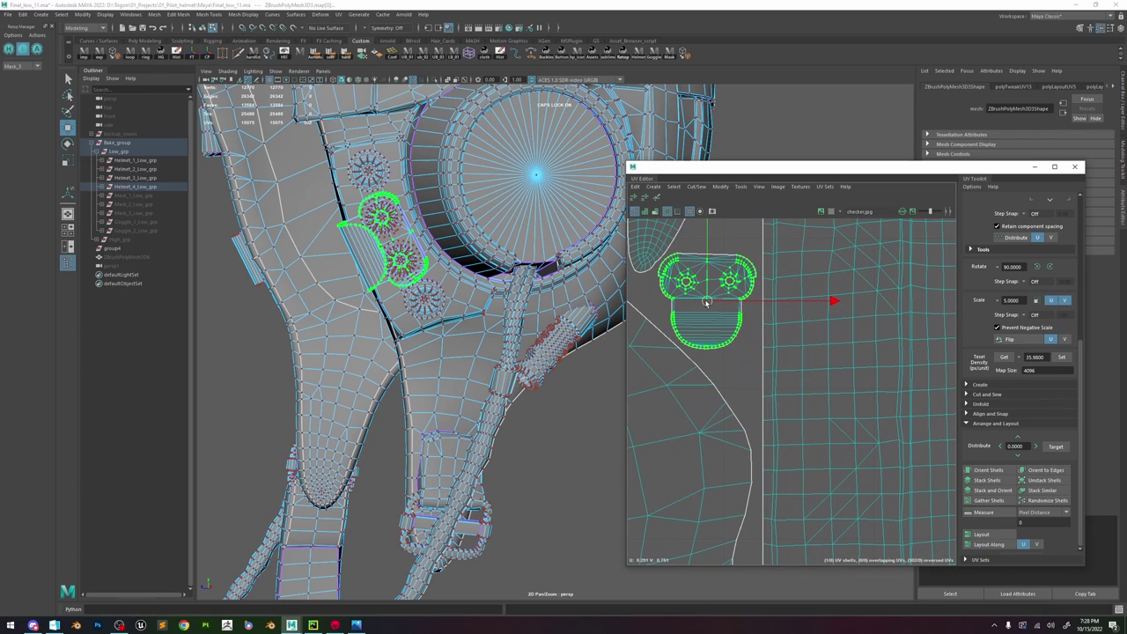
{"action": "left_click_drag", "start_coordinate": [706, 302], "coordinate": [708, 302]}
{"action": "left_click", "coordinate": [731, 355]}
- Place the fourth two-hole tab shell in the tile's lower corner near the UV origin, beside the pointed ear flap
{"action": "scroll", "coordinate": [735, 362], "scroll_direction": "down", "scroll_amount": 7}
{"action": "middle_click_drag", "start_coordinate": [885, 444], "coordinate": [868, 435], "text": "alt"}
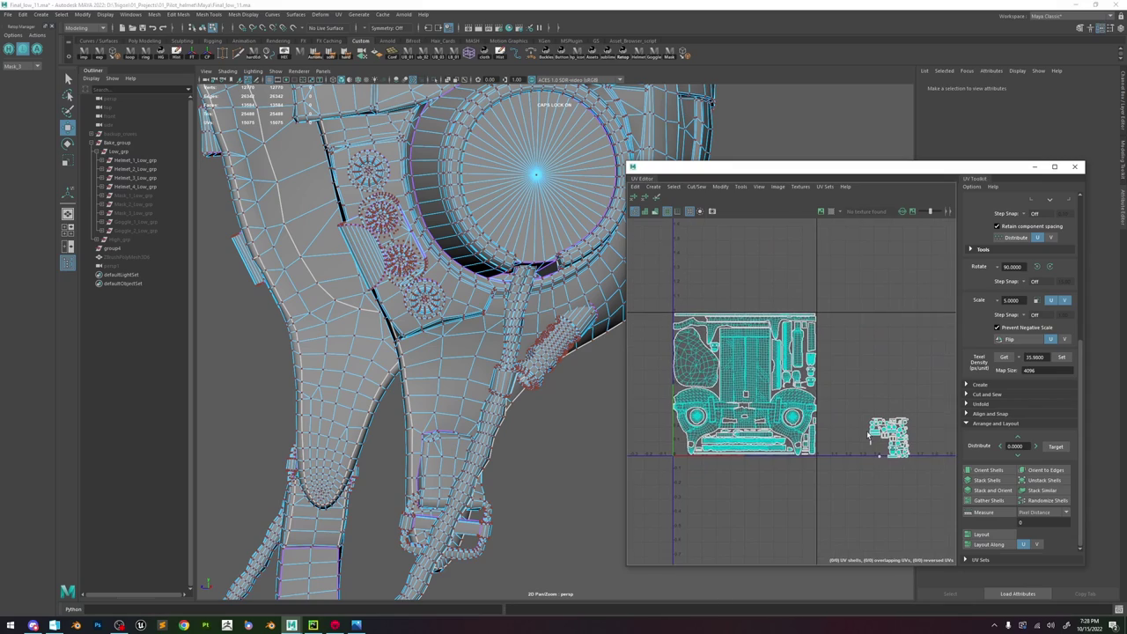
{"action": "scroll", "coordinate": [869, 436], "scroll_direction": "up", "scroll_amount": 4}
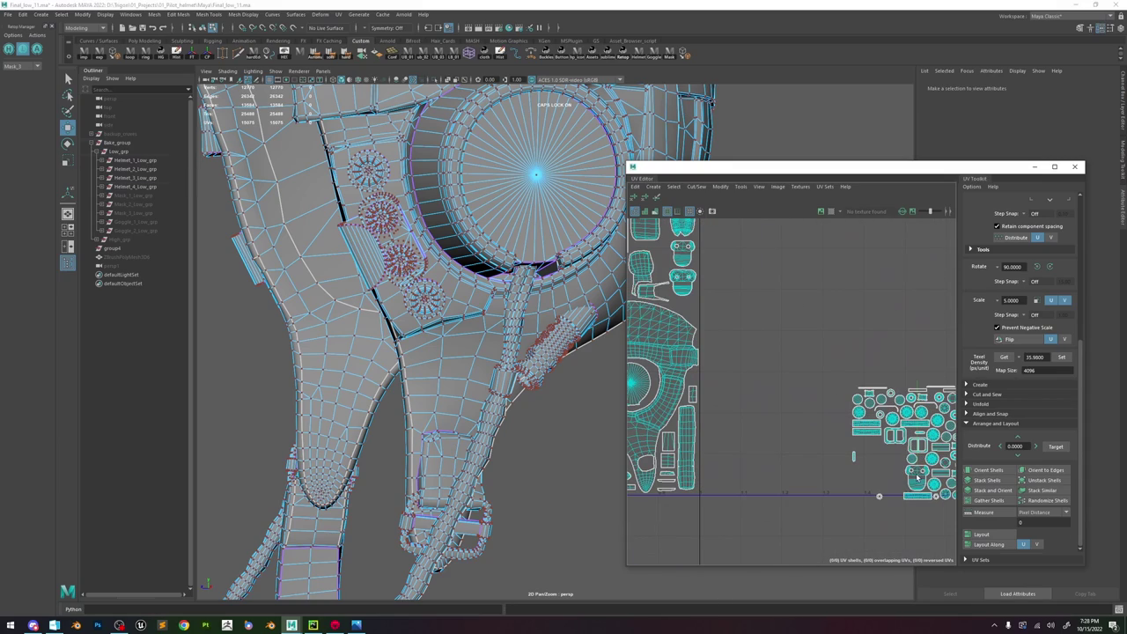
{"action": "left_click", "coordinate": [917, 477]}
{"action": "key", "text": "f"}
{"action": "left_click_drag", "start_coordinate": [478, 344], "coordinate": [558, 337], "text": "alt"}
{"action": "right_click_drag", "start_coordinate": [559, 337], "coordinate": [430, 228], "text": "alt"}
{"action": "scroll", "coordinate": [815, 408], "scroll_direction": "down", "scroll_amount": 4}
{"action": "left_click_drag", "start_coordinate": [840, 428], "coordinate": [706, 414]}
{"action": "scroll", "coordinate": [700, 426], "scroll_direction": "up", "scroll_amount": 5}
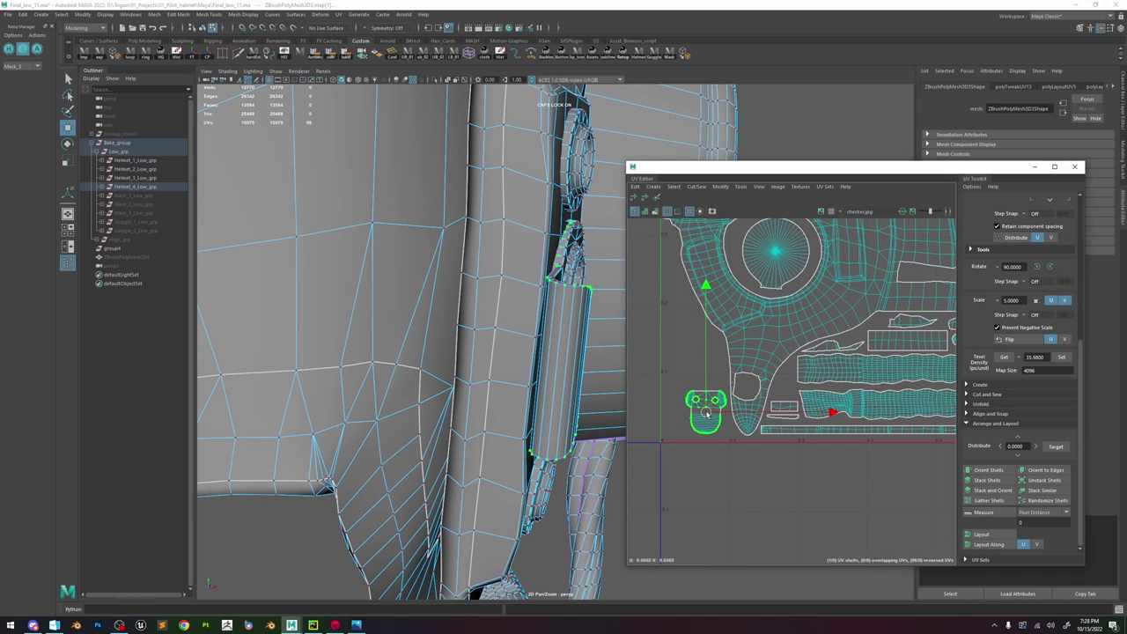
- Move the rectangular buckle shells from the outside group into the UV tile near the corner at the UV origin
{"action": "scroll", "coordinate": [706, 412], "scroll_direction": "down", "scroll_amount": 10}
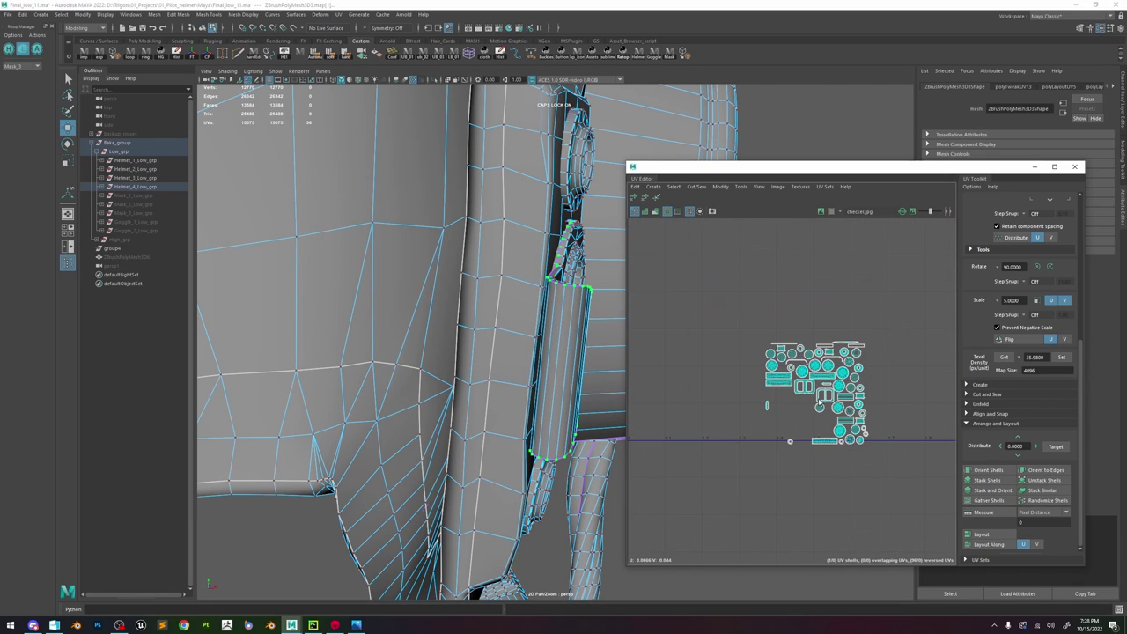
{"action": "left_click", "coordinate": [820, 399]}
{"action": "scroll", "coordinate": [806, 406], "scroll_direction": "down", "scroll_amount": 6}
{"action": "middle_click_drag", "start_coordinate": [807, 405], "coordinate": [870, 401], "text": "alt"}
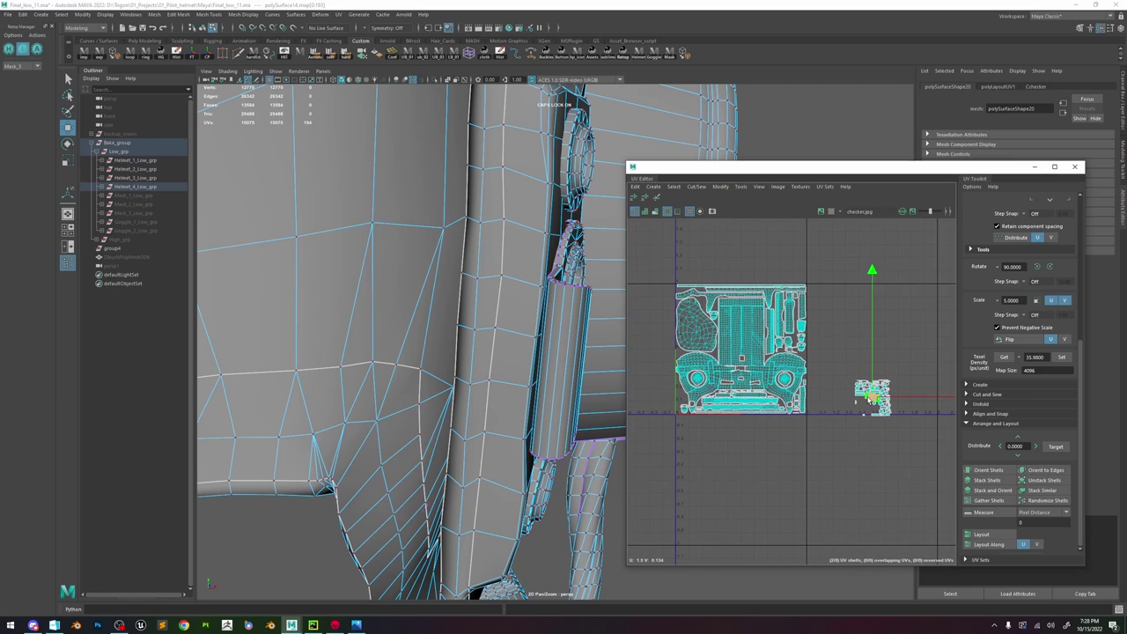
{"action": "left_click_drag", "start_coordinate": [824, 380], "coordinate": [736, 474]}
{"action": "scroll", "coordinate": [807, 355], "scroll_direction": "up", "scroll_amount": 6}
{"action": "left_click", "coordinate": [833, 375]}
{"action": "left_click", "coordinate": [810, 352]}
{"action": "middle_click_drag", "start_coordinate": [738, 474], "coordinate": [888, 473], "text": "alt"}
{"action": "scroll", "coordinate": [888, 473], "scroll_direction": "down", "scroll_amount": 2}
{"action": "left_click_drag", "start_coordinate": [886, 473], "coordinate": [692, 329]}
- Fine-position the two buckle frame shells in a column above the two-hole tab in the tile's corner
{"action": "scroll", "coordinate": [674, 379], "scroll_direction": "up", "scroll_amount": 5}
{"action": "left_click", "coordinate": [654, 370]}
{"action": "scroll", "coordinate": [654, 369], "scroll_direction": "down", "scroll_amount": 8}
{"action": "left_click", "coordinate": [655, 371]}
{"action": "scroll", "coordinate": [656, 406], "scroll_direction": "up", "scroll_amount": 6}
{"action": "scroll", "coordinate": [667, 424], "scroll_direction": "up", "scroll_amount": 9}
{"action": "left_click", "coordinate": [657, 442]}
{"action": "left_click", "coordinate": [679, 399], "text": "shift"}
{"action": "left_click_drag", "start_coordinate": [691, 373], "coordinate": [702, 387]}
{"action": "scroll", "coordinate": [712, 418], "scroll_direction": "down", "scroll_amount": 4}
{"action": "scroll", "coordinate": [702, 451], "scroll_direction": "up", "scroll_amount": 3}
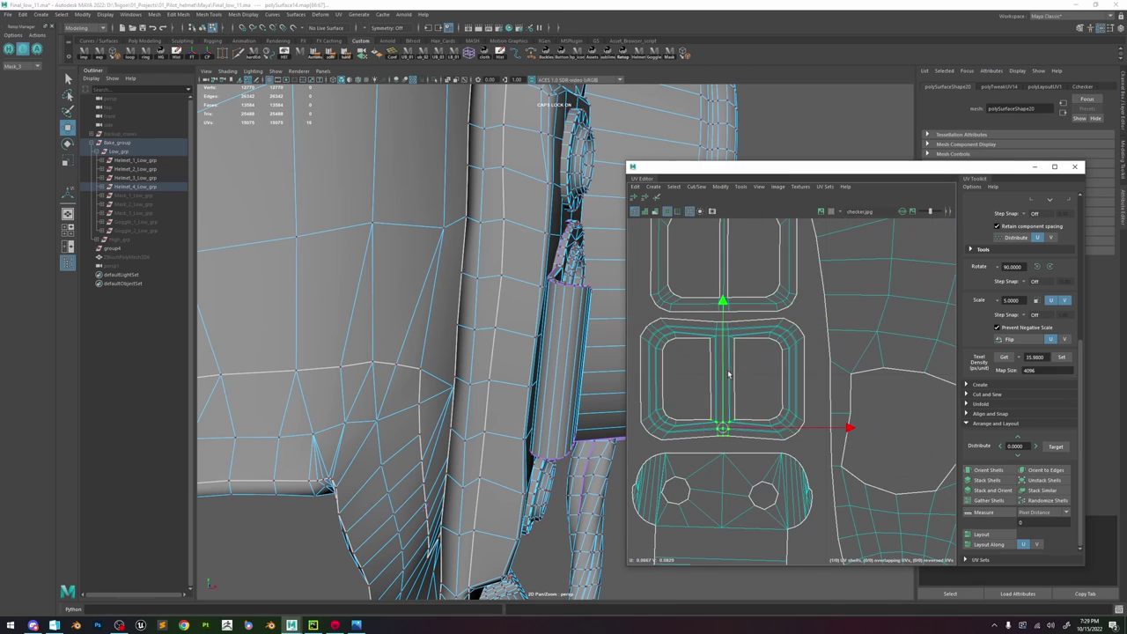
- Maximize the UV Editor, select all small shells outside the tile and repack them compactly with Layout
{"action": "scroll", "coordinate": [740, 435], "scroll_direction": "down", "scroll_amount": 8}
{"action": "left_click", "coordinate": [1053, 167]}
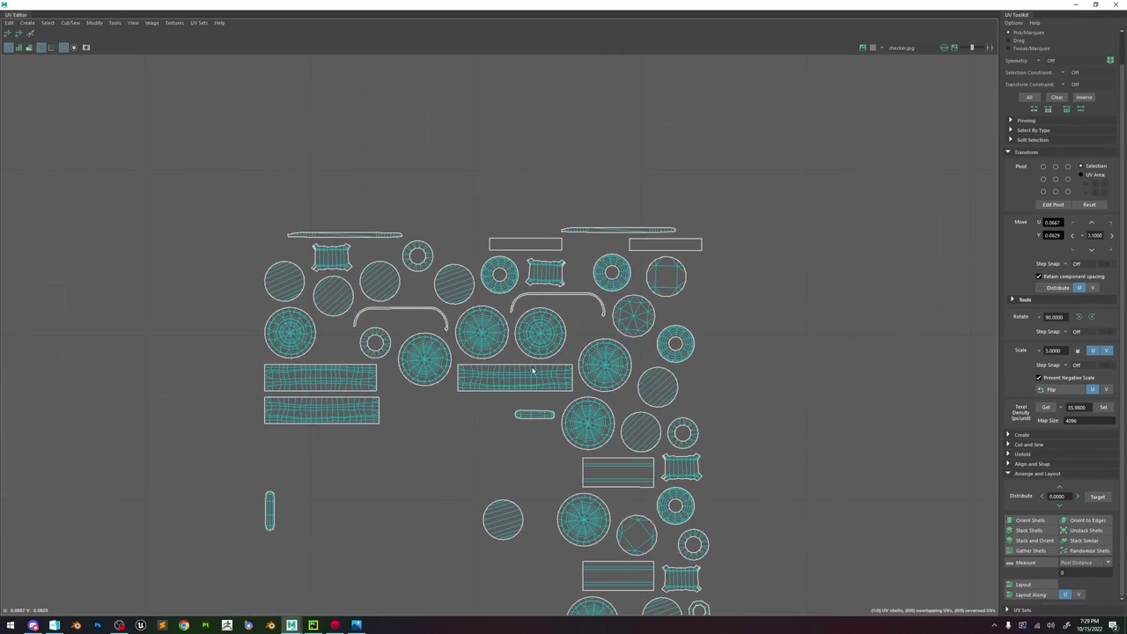
{"action": "scroll", "coordinate": [563, 352], "scroll_direction": "down", "scroll_amount": 6}
{"action": "left_click_drag", "start_coordinate": [765, 332], "coordinate": [568, 490]}
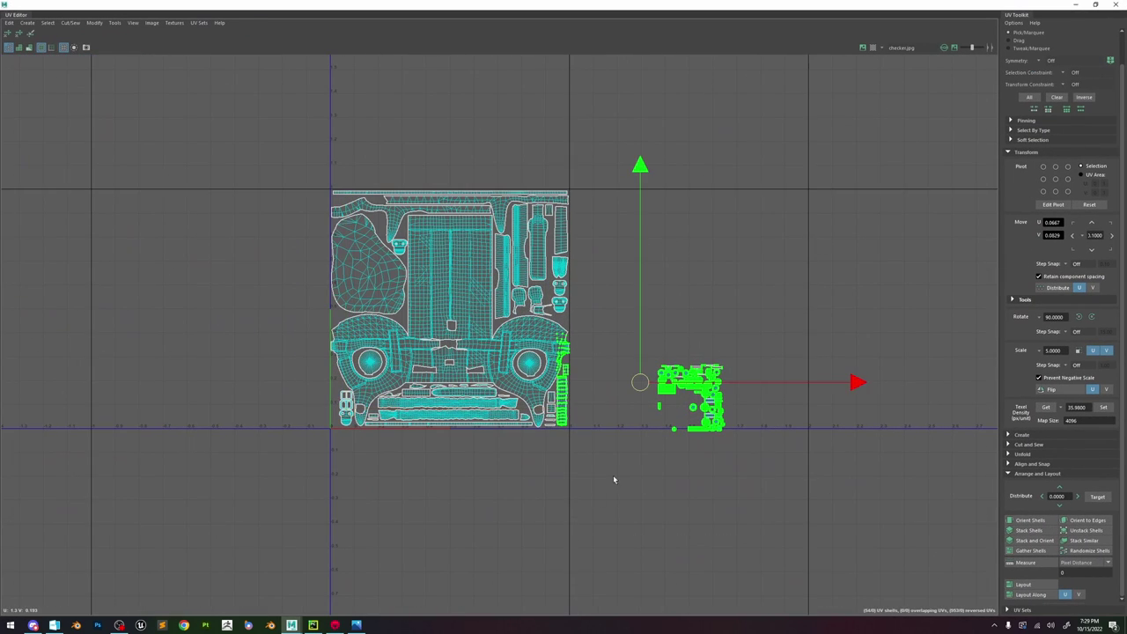
{"action": "left_click", "coordinate": [750, 333]}
{"action": "left_click_drag", "start_coordinate": [761, 326], "coordinate": [640, 476]}
{"action": "right_click_drag", "start_coordinate": [700, 341], "coordinate": [544, 409], "text": "shift"}
- Move the packed group of small shells directly beneath the UV tile and deselect it
{"action": "left_click_drag", "start_coordinate": [691, 399], "coordinate": [706, 464]}
{"action": "scroll", "coordinate": [419, 438], "scroll_direction": "up", "scroll_amount": 2}
{"action": "left_click", "coordinate": [420, 439]}
{"action": "scroll", "coordinate": [331, 503], "scroll_direction": "up", "scroll_amount": 2}
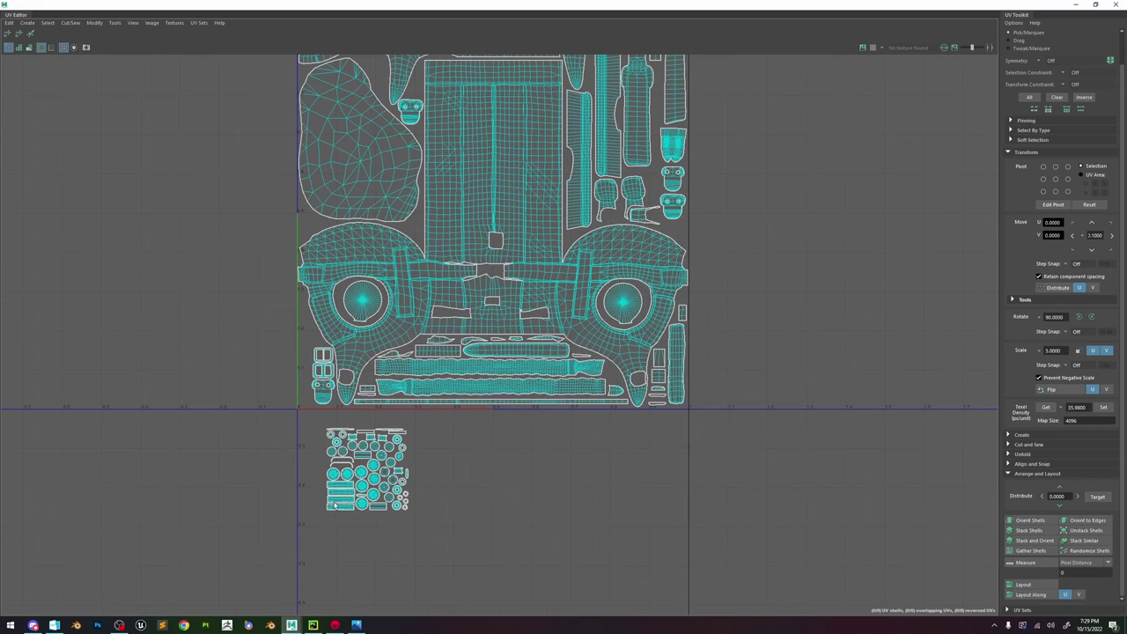
- Take two of the long strip shells from the small group and move them beside the narrow strips at the tile's upper edge
{"action": "left_click", "coordinate": [335, 506]}
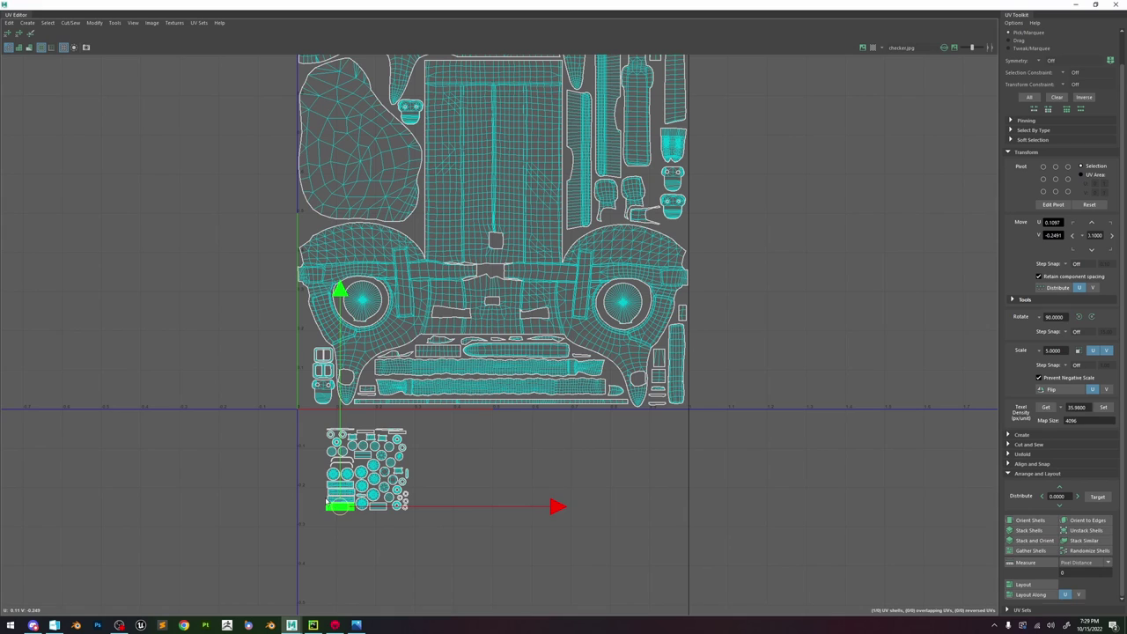
{"action": "left_click_drag", "start_coordinate": [325, 498], "coordinate": [294, 212]}
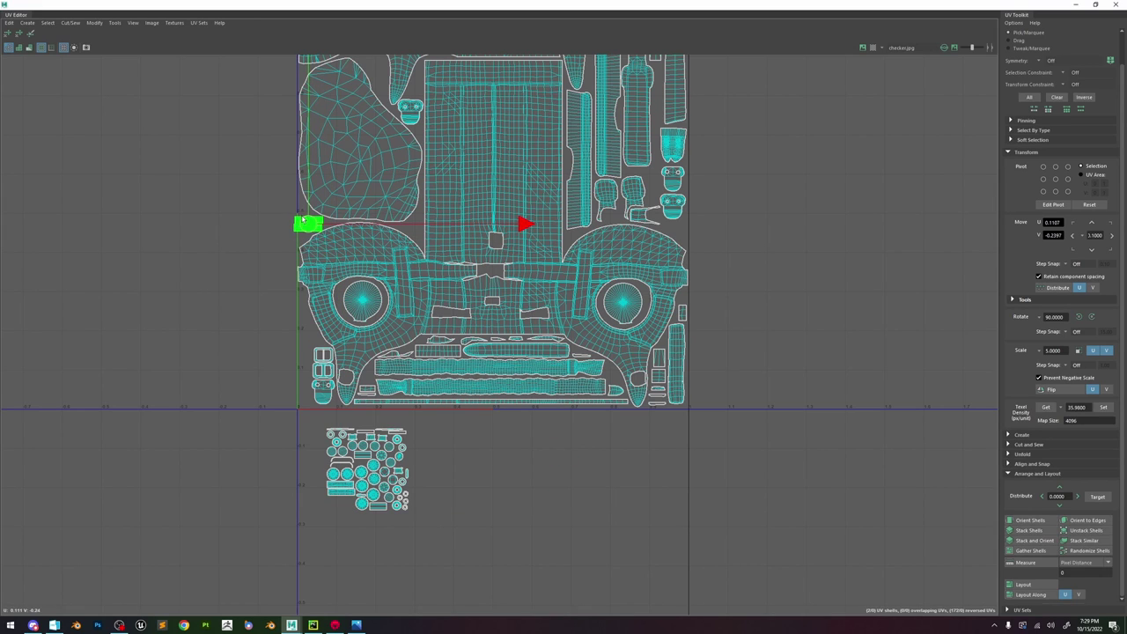
{"action": "middle_click_drag", "start_coordinate": [340, 279], "coordinate": [431, 474], "text": "alt"}
{"action": "scroll", "coordinate": [420, 459], "scroll_direction": "up", "scroll_amount": 1}
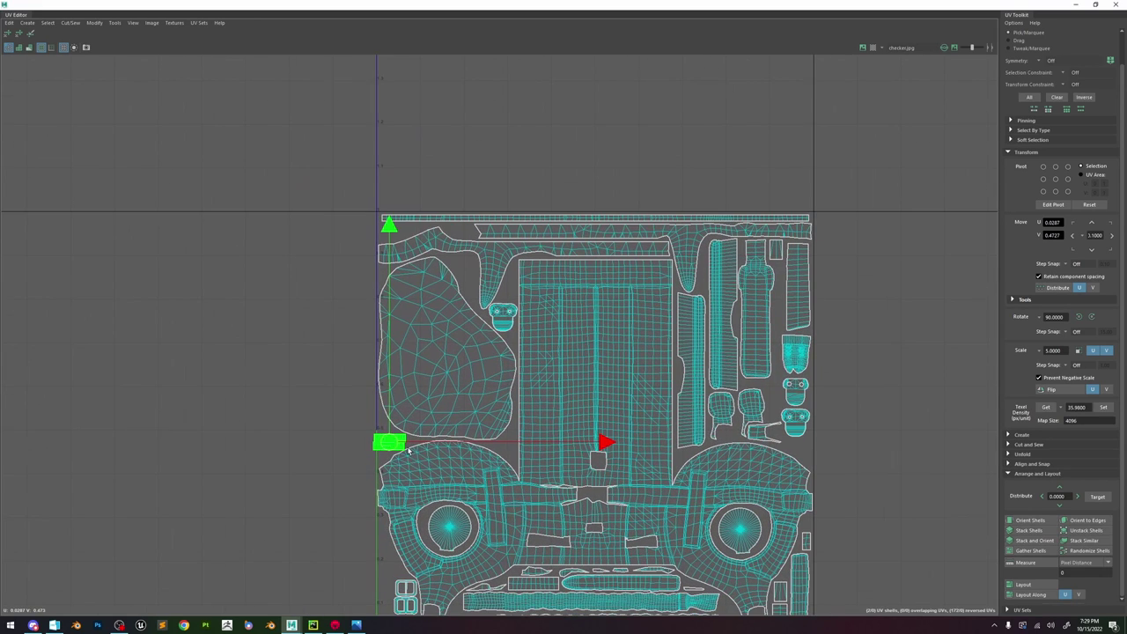
{"action": "left_click_drag", "start_coordinate": [395, 442], "coordinate": [792, 315]}
{"action": "scroll", "coordinate": [792, 317], "scroll_direction": "up", "scroll_amount": 2}
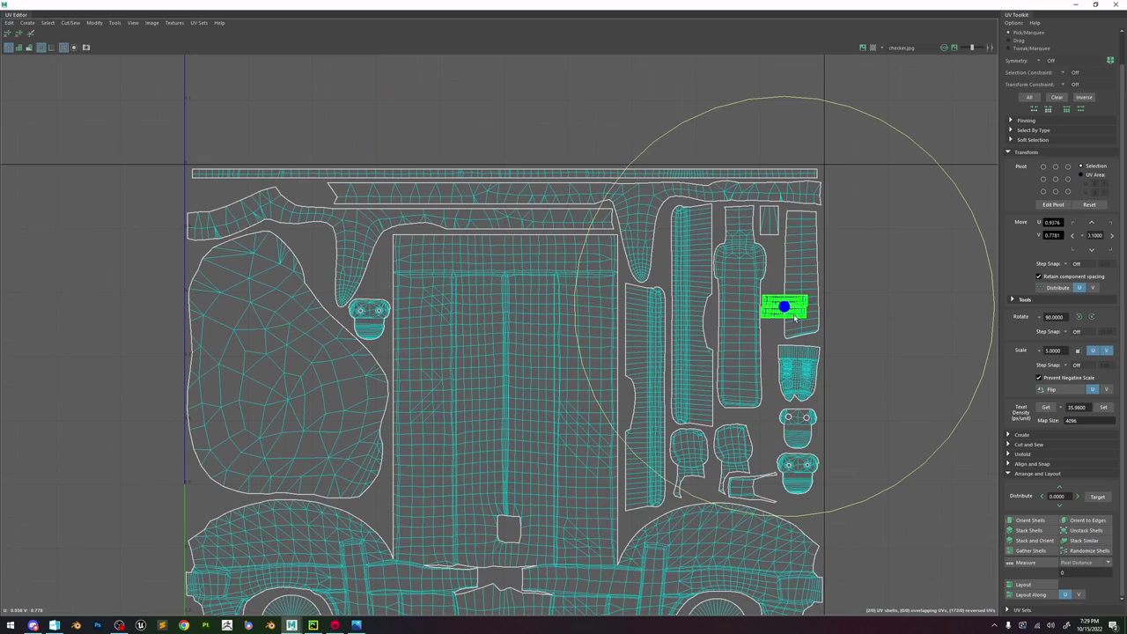
- Rotate the two strip shells upright and arrange them end to end in the gap between the tall narrow shells
{"action": "left_click_drag", "start_coordinate": [956, 201], "coordinate": [739, 214]}
{"action": "scroll", "coordinate": [791, 283], "scroll_direction": "up", "scroll_amount": 2}
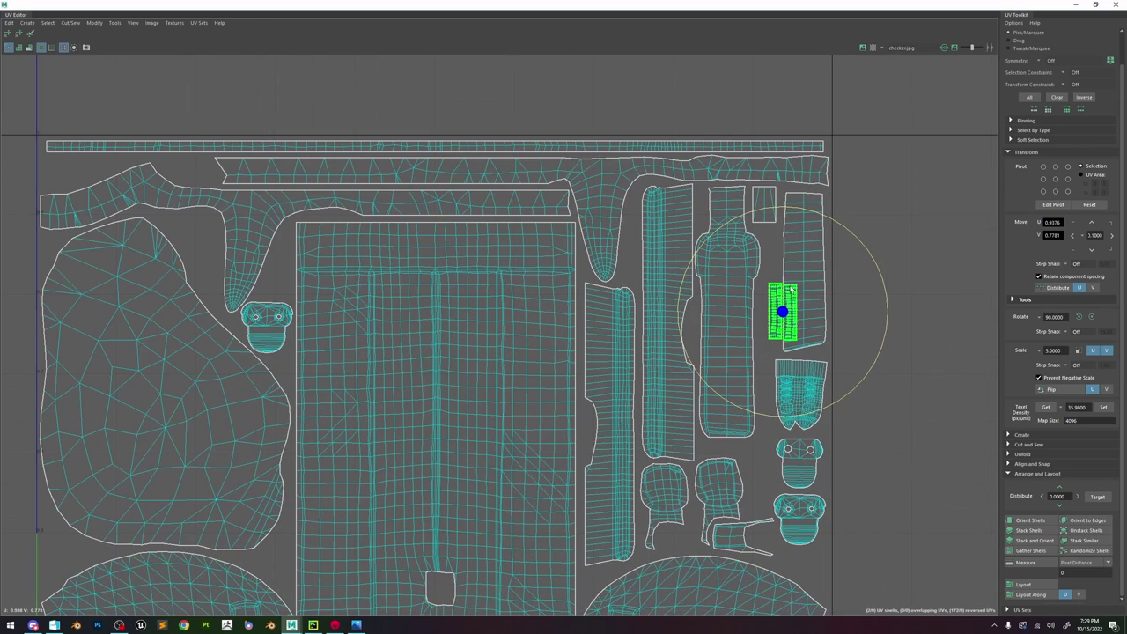
{"action": "key", "text": "w"}
{"action": "left_click_drag", "start_coordinate": [779, 318], "coordinate": [775, 258]}
{"action": "left_click", "coordinate": [789, 302]}
{"action": "left_click", "coordinate": [860, 221]}
{"action": "scroll", "coordinate": [844, 248], "scroll_direction": "down", "scroll_amount": 6}
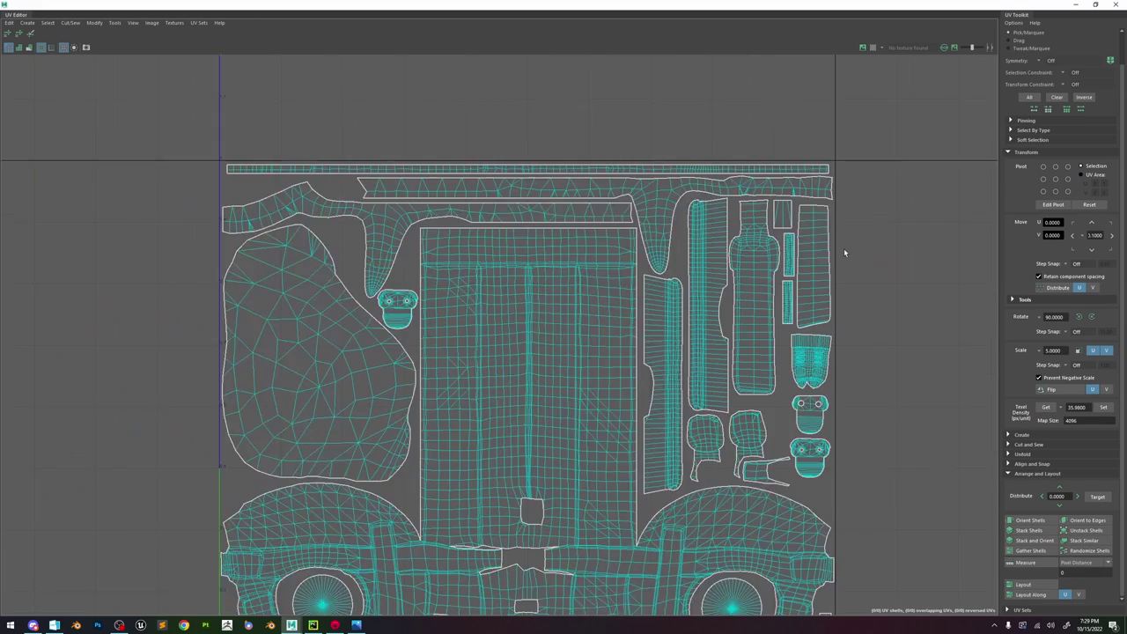
- Move a strip shell from the small group into the tile, rotate it upright and fit it above the goggle-shaped shell beside the large central panel
{"action": "left_click", "coordinate": [529, 491]}
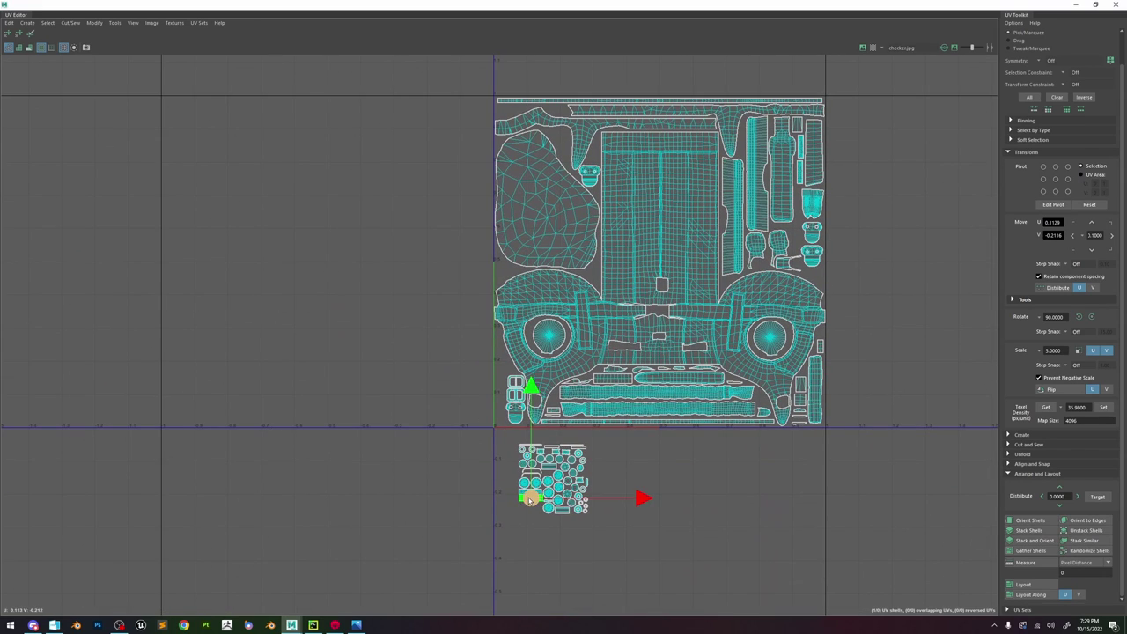
{"action": "left_click_drag", "start_coordinate": [531, 493], "coordinate": [560, 141]}
{"action": "scroll", "coordinate": [560, 139], "scroll_direction": "up", "scroll_amount": 4}
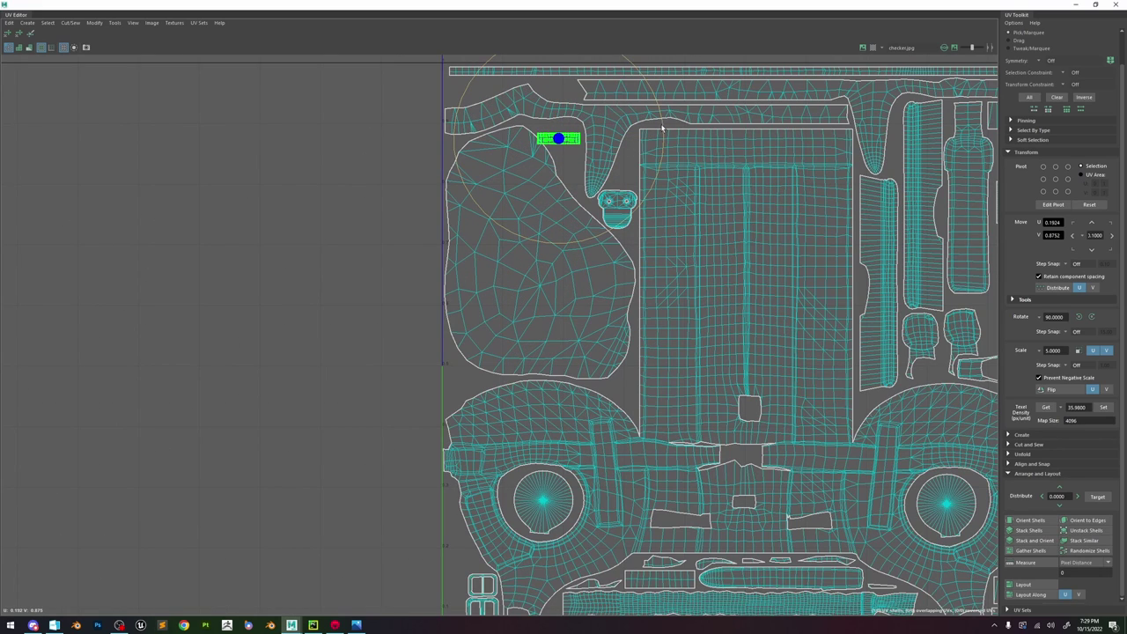
{"action": "left_click_drag", "start_coordinate": [662, 129], "coordinate": [583, 210]}
{"action": "key", "text": "ctrl+z"}
{"action": "left_click_drag", "start_coordinate": [662, 130], "coordinate": [586, 245]}
{"action": "key", "text": "w"}
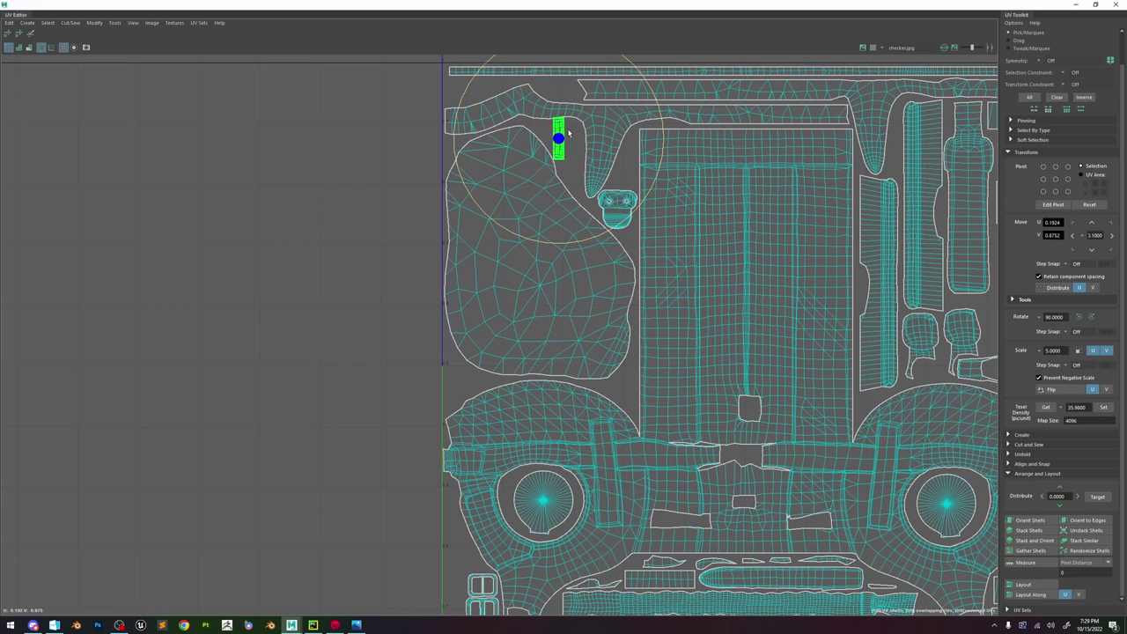
{"action": "left_click_drag", "start_coordinate": [563, 140], "coordinate": [630, 165]}
{"action": "left_click", "coordinate": [430, 211]}
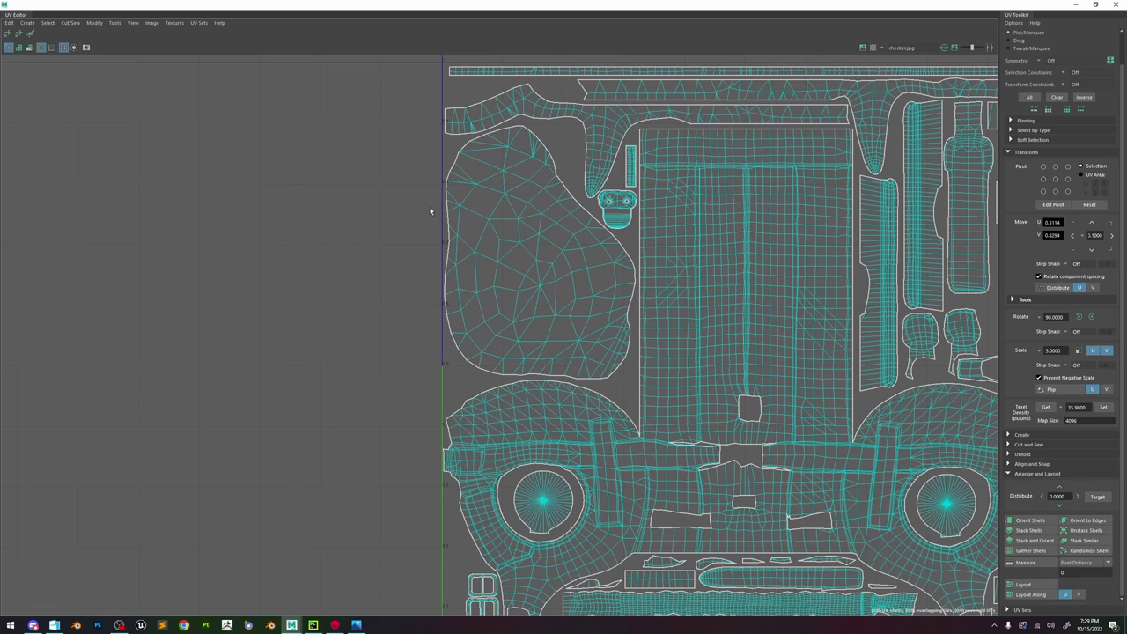
- Place two rectangular shells from the small group around the square frame shells in the tile's lower-left corner, one horizontal and one upright
{"action": "scroll", "coordinate": [463, 210], "scroll_direction": "down", "scroll_amount": 2}
{"action": "scroll", "coordinate": [536, 416], "scroll_direction": "down", "scroll_amount": 2}
{"action": "middle_click_drag", "start_coordinate": [539, 552], "coordinate": [551, 477], "text": "alt"}
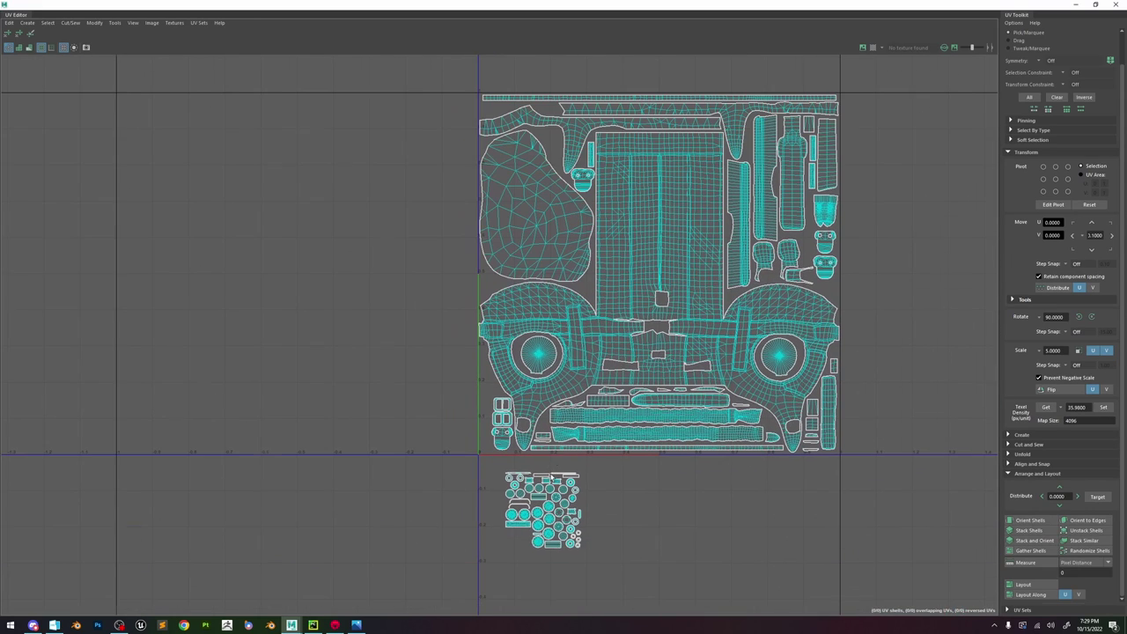
{"action": "left_click", "coordinate": [554, 545]}
{"action": "left_click_drag", "start_coordinate": [554, 545], "coordinate": [497, 386]}
{"action": "scroll", "coordinate": [485, 406], "scroll_direction": "up", "scroll_amount": 2}
{"action": "middle_click_drag", "start_coordinate": [576, 543], "coordinate": [583, 494], "text": "alt"}
{"action": "left_click", "coordinate": [583, 493]}
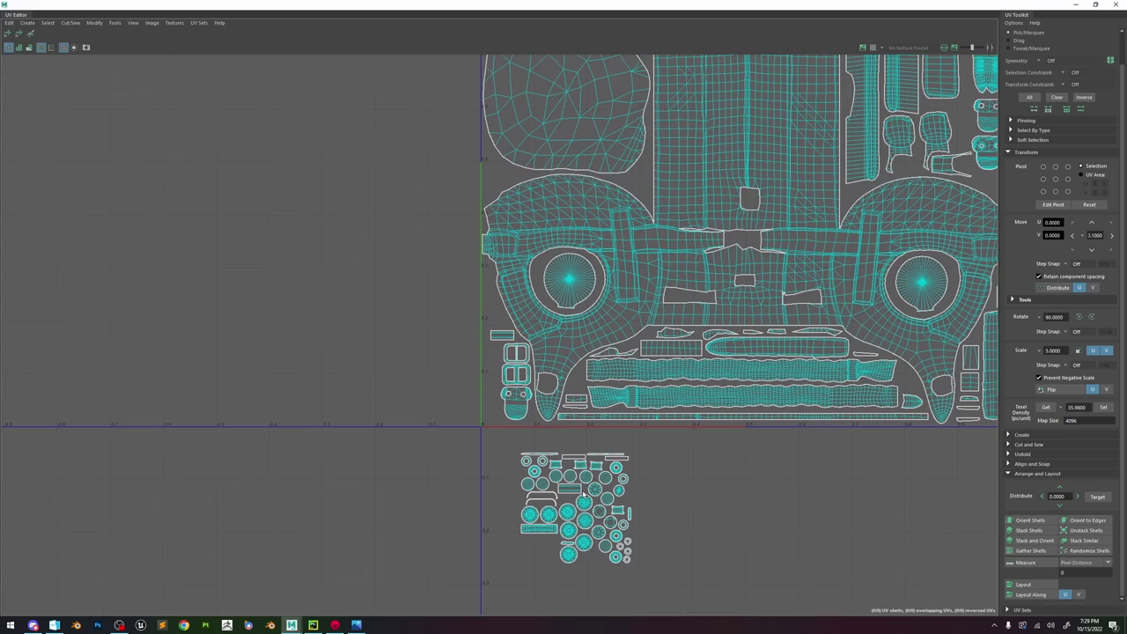
{"action": "left_click", "coordinate": [567, 490]}
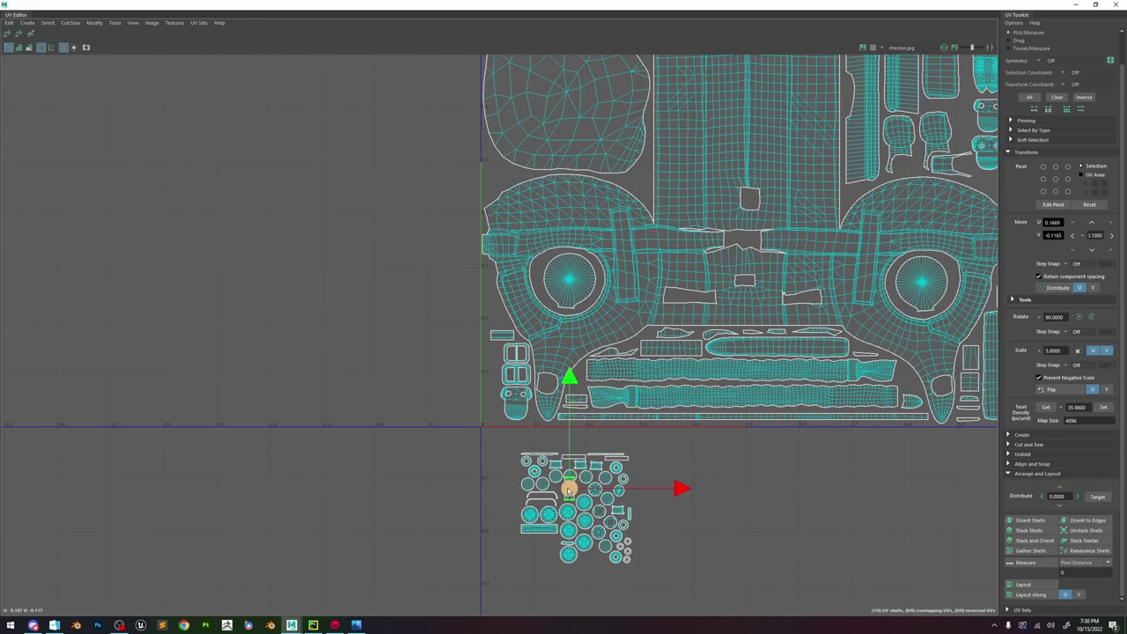
{"action": "left_click_drag", "start_coordinate": [568, 490], "coordinate": [493, 355]}
- Rotate the remaining wide strip shell upright and fit it against the tile's left edge, below the face shell's side tab
{"action": "left_click", "coordinate": [538, 530]}
{"action": "left_click_drag", "start_coordinate": [539, 529], "coordinate": [494, 322]}
{"action": "key", "text": "e"}
{"action": "key", "text": "j"}
{"action": "left_click_drag", "start_coordinate": [567, 280], "coordinate": [540, 396]}
{"action": "key", "text": "w"}
{"action": "scroll", "coordinate": [495, 313], "scroll_direction": "up", "scroll_amount": 2}
{"action": "left_click_drag", "start_coordinate": [493, 322], "coordinate": [488, 275]}
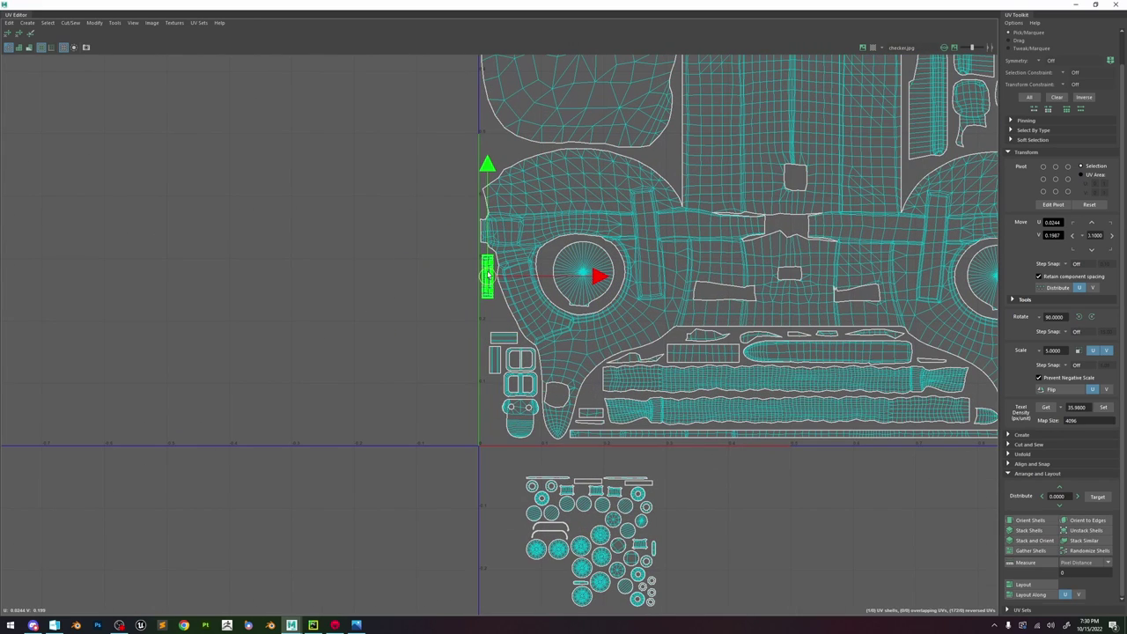
{"action": "left_click", "coordinate": [696, 464]}
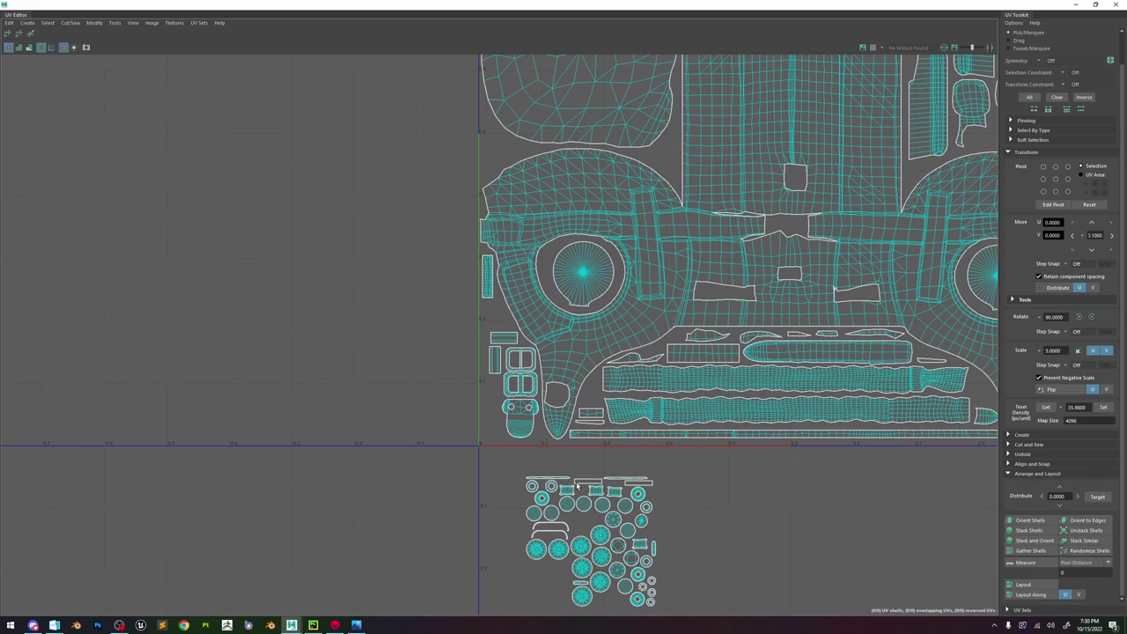
- Fit three thin strip shells from the small group into the face shell's upper central opening and its left and right slots
{"action": "left_click_drag", "start_coordinate": [576, 487], "coordinate": [958, 385]}
{"action": "middle_click_drag", "start_coordinate": [958, 384], "coordinate": [865, 423], "text": "alt"}
{"action": "left_click_drag", "start_coordinate": [865, 422], "coordinate": [698, 275]}
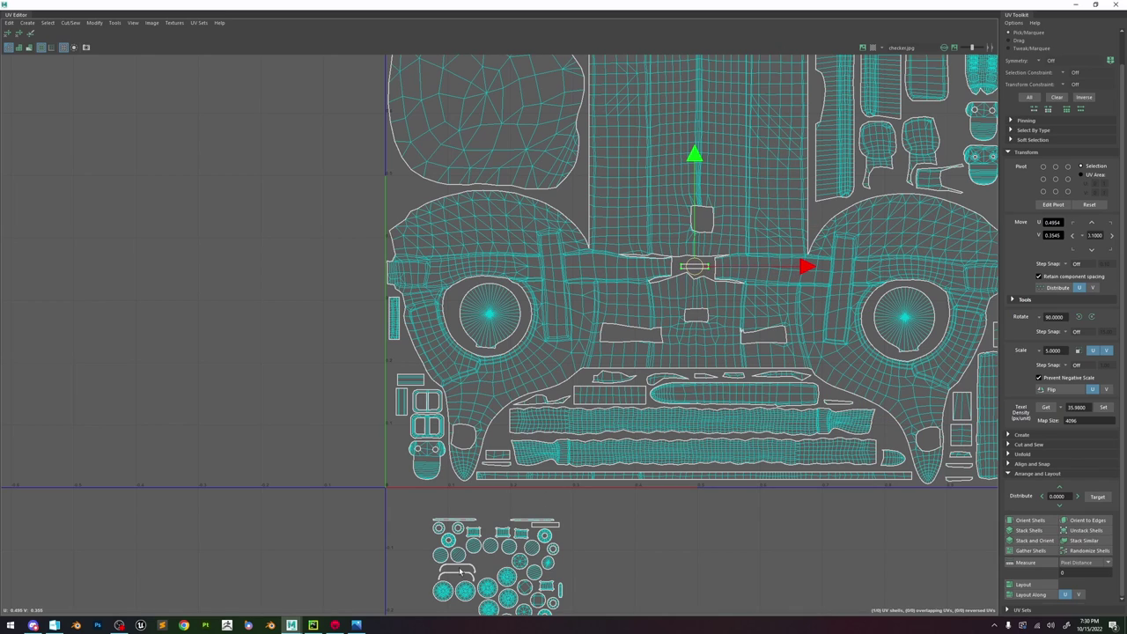
{"action": "left_click", "coordinate": [469, 521]}
{"action": "left_click_drag", "start_coordinate": [469, 522], "coordinate": [632, 338]}
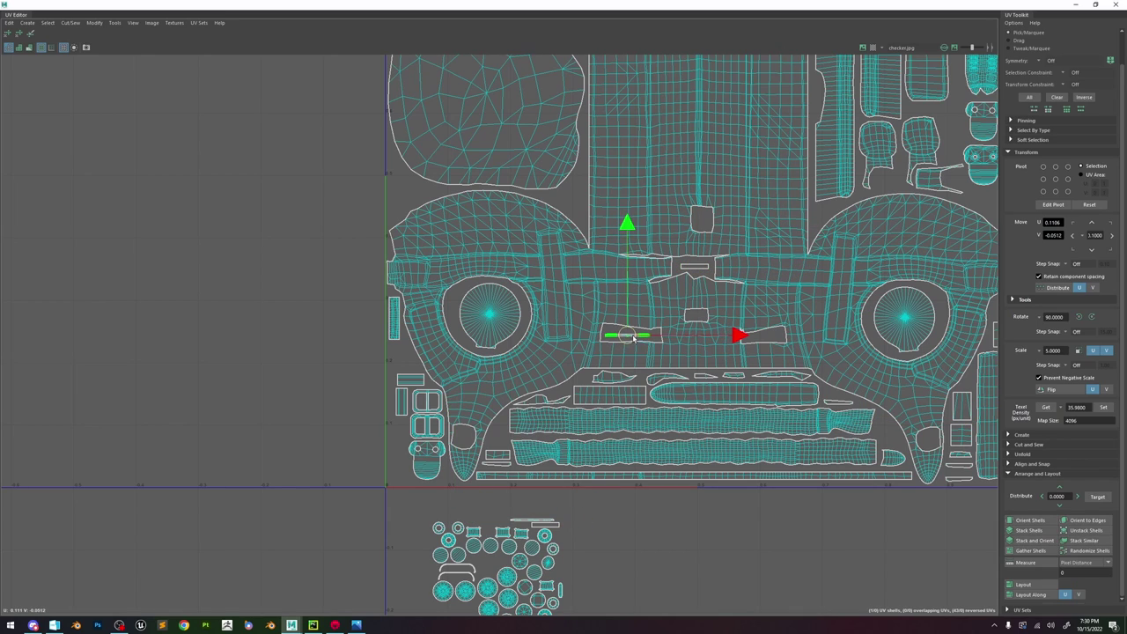
{"action": "left_click", "coordinate": [535, 525]}
{"action": "left_click_drag", "start_coordinate": [534, 526], "coordinate": [764, 337]}
{"action": "scroll", "coordinate": [562, 499], "scroll_direction": "down", "scroll_amount": 1}
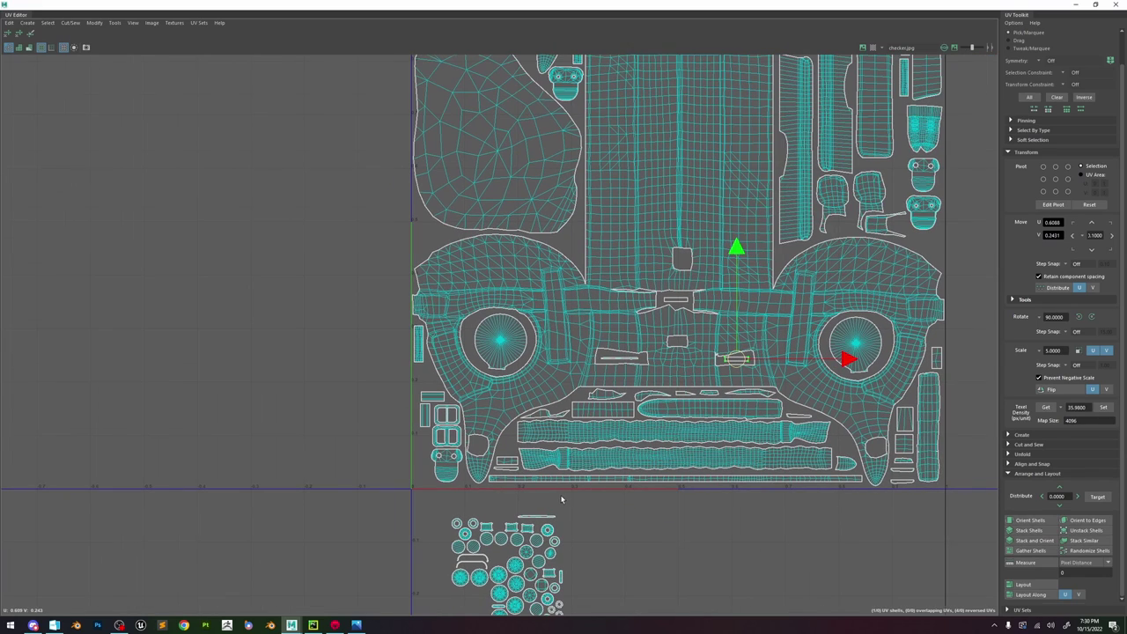
- Place a small spool-shaped shell left of the long wavy strips and the remaining long thin strip below the tall narrow shell in the tile's upper right
{"action": "left_click", "coordinate": [516, 534]}
{"action": "left_click_drag", "start_coordinate": [515, 534], "coordinate": [510, 453]}
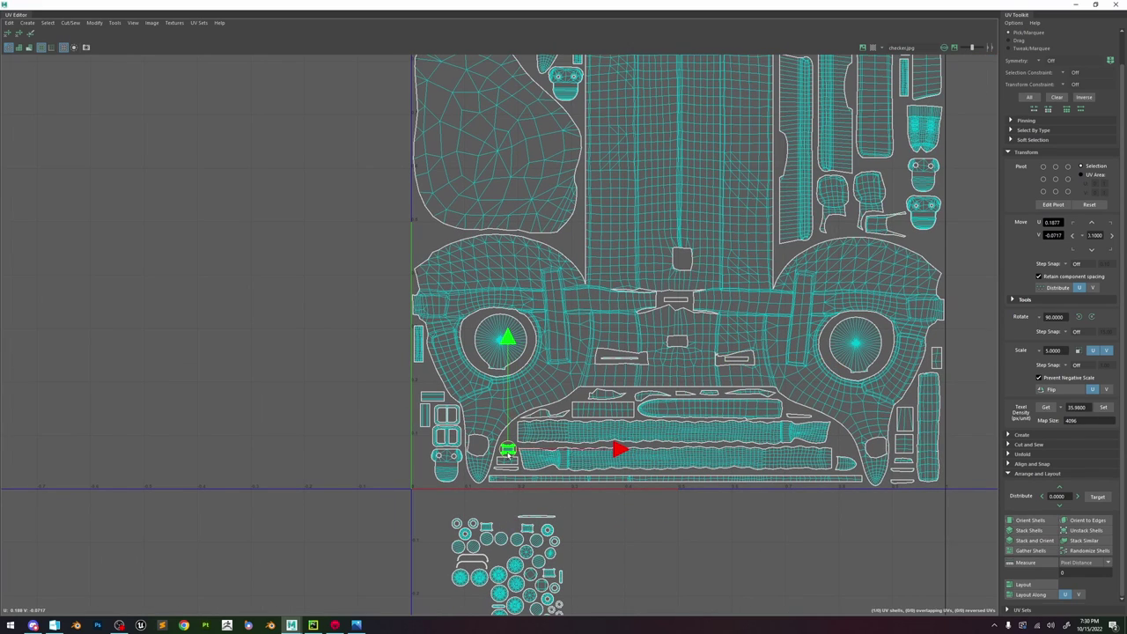
{"action": "left_click", "coordinate": [538, 521]}
{"action": "left_click", "coordinate": [538, 519]}
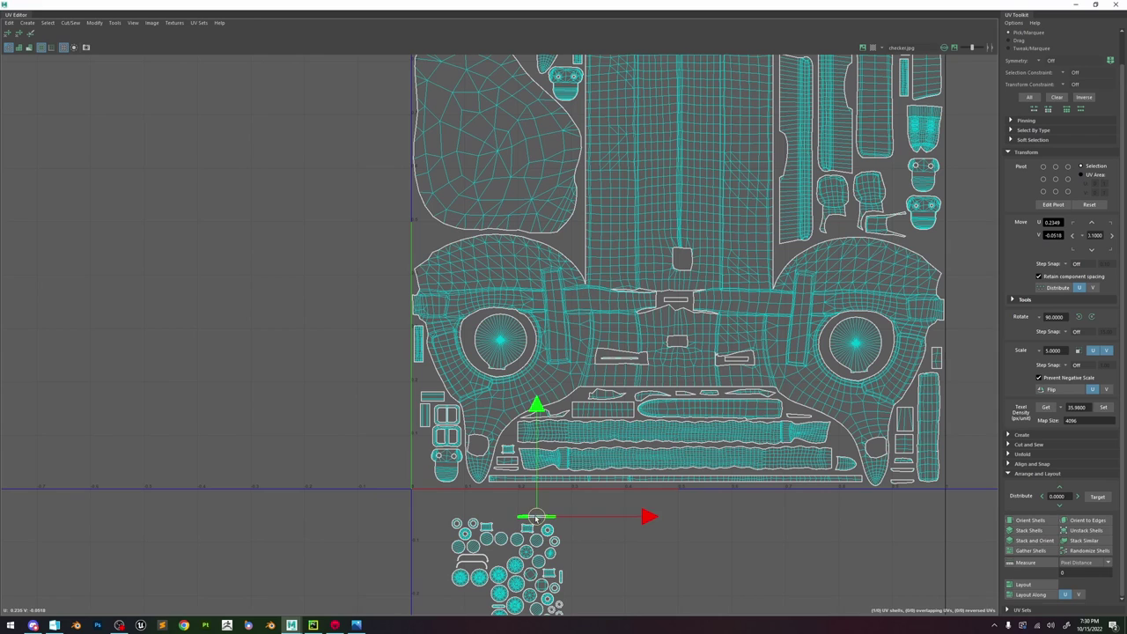
{"action": "left_click_drag", "start_coordinate": [538, 519], "coordinate": [881, 171]}
{"action": "scroll", "coordinate": [709, 324], "scroll_direction": "down", "scroll_amount": 10}
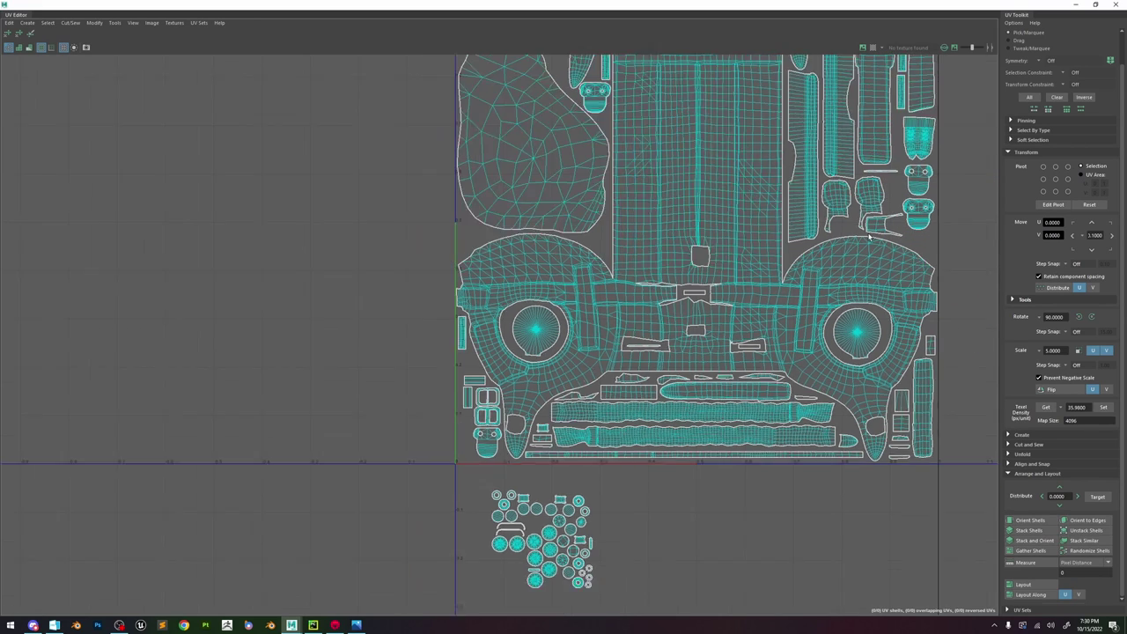
- Move another spool-shaped shell from the small group into the hole at the face shell's lower-right tip
{"action": "scroll", "coordinate": [695, 330], "scroll_direction": "down", "scroll_amount": 3}
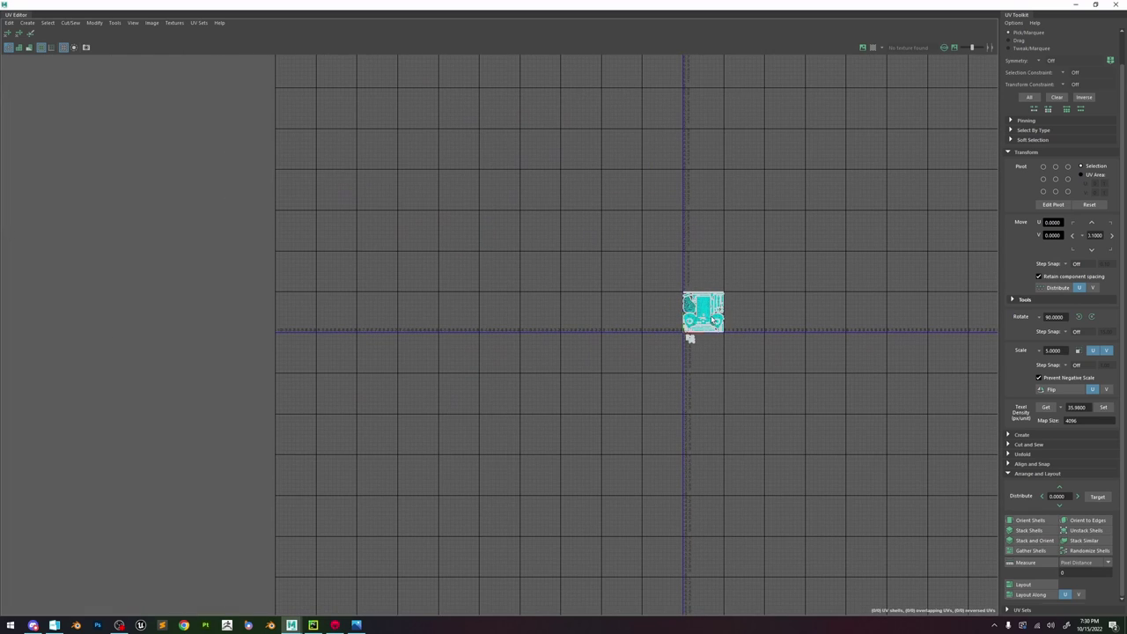
{"action": "scroll", "coordinate": [737, 307], "scroll_direction": "up", "scroll_amount": 4}
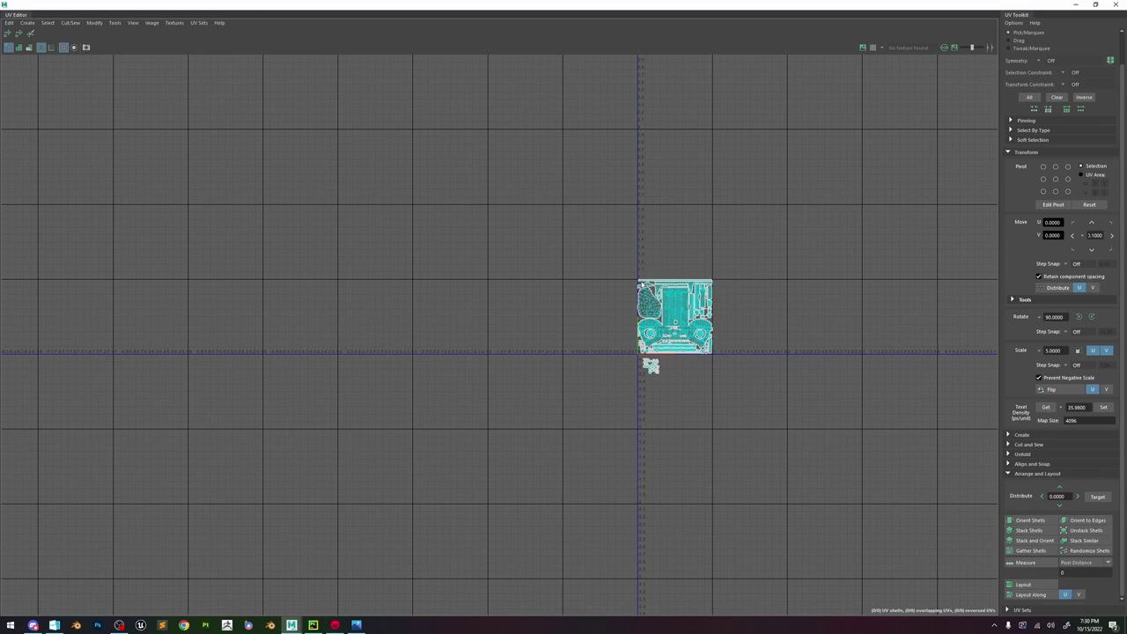
{"action": "scroll", "coordinate": [677, 368], "scroll_direction": "up", "scroll_amount": 6}
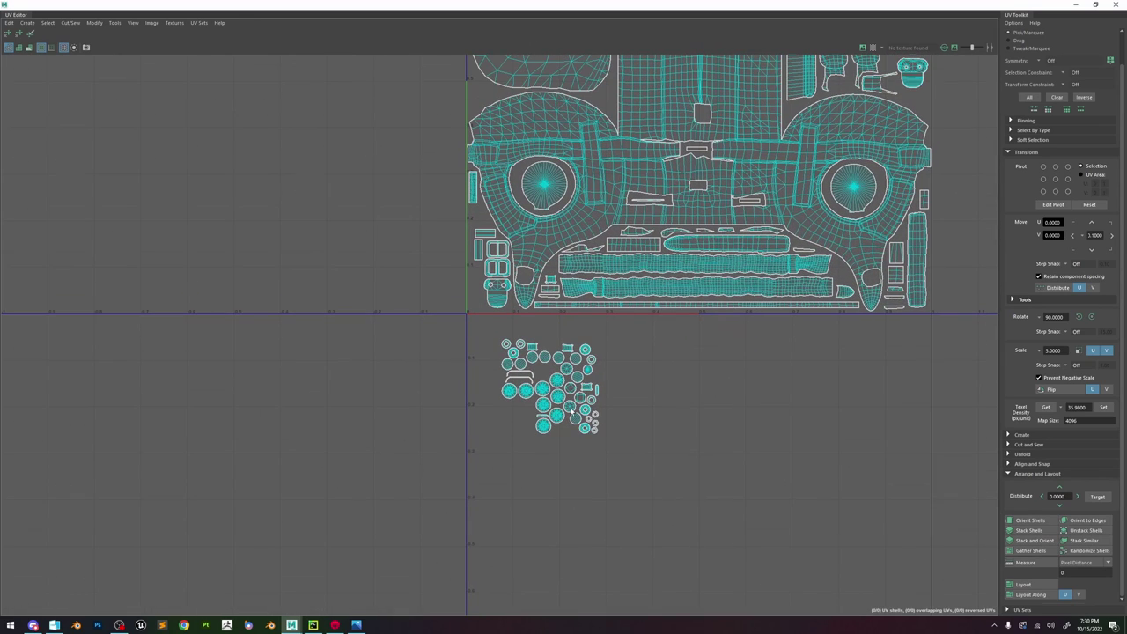
{"action": "left_click", "coordinate": [585, 387]}
{"action": "left_click_drag", "start_coordinate": [585, 386], "coordinate": [871, 275]}
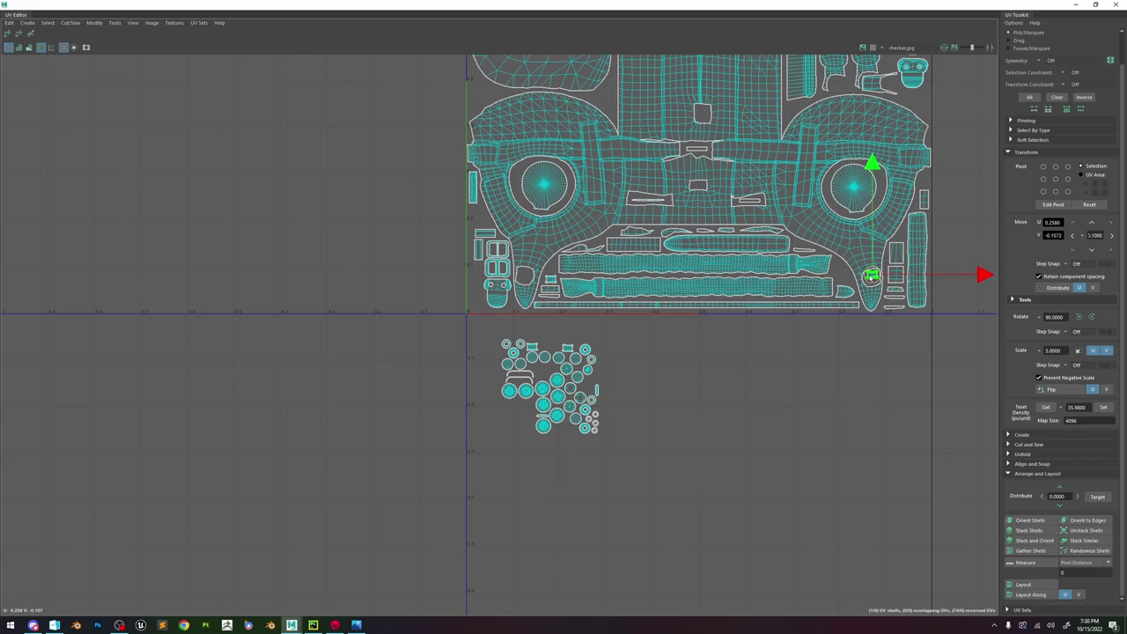
- Stack the last two spool-shaped shells one above the other in the tile's lower-left corner, beside the goggle-shaped shell
{"action": "scroll", "coordinate": [871, 278], "scroll_direction": "up", "scroll_amount": 2}
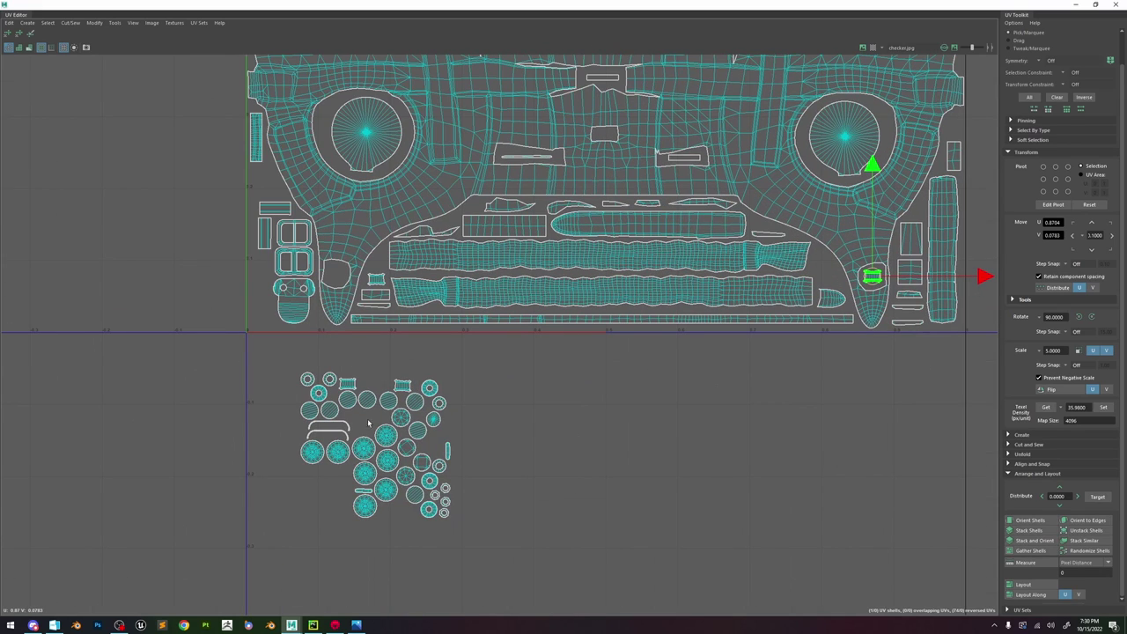
{"action": "left_click", "coordinate": [349, 385]}
{"action": "left_click_drag", "start_coordinate": [348, 385], "coordinate": [266, 326]}
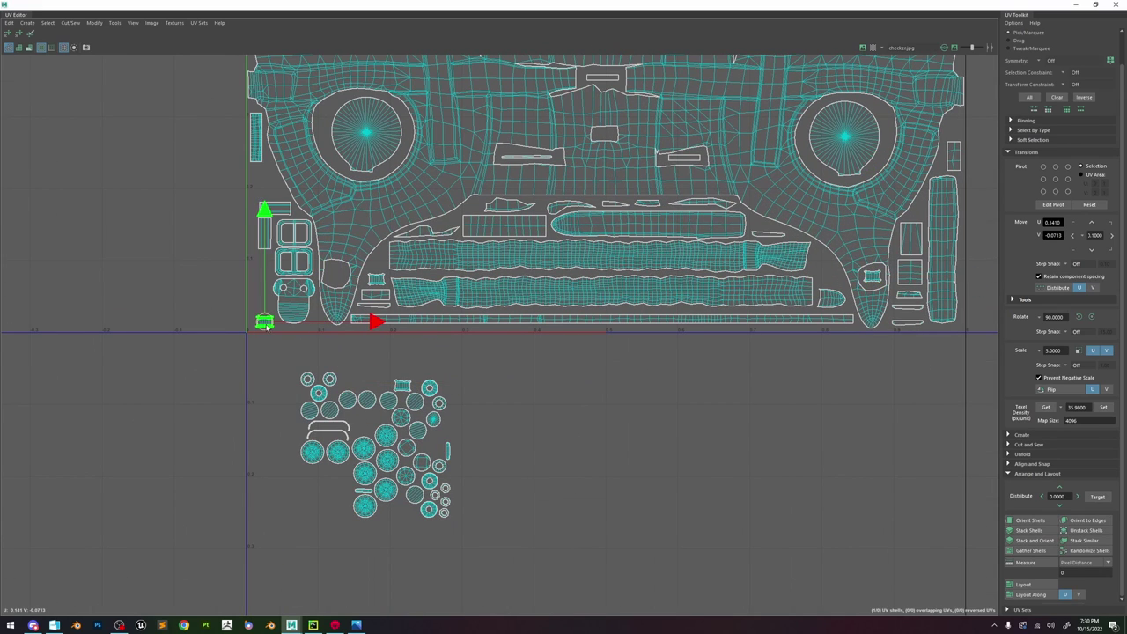
{"action": "left_click", "coordinate": [401, 386]}
{"action": "left_click_drag", "start_coordinate": [401, 386], "coordinate": [260, 307]}
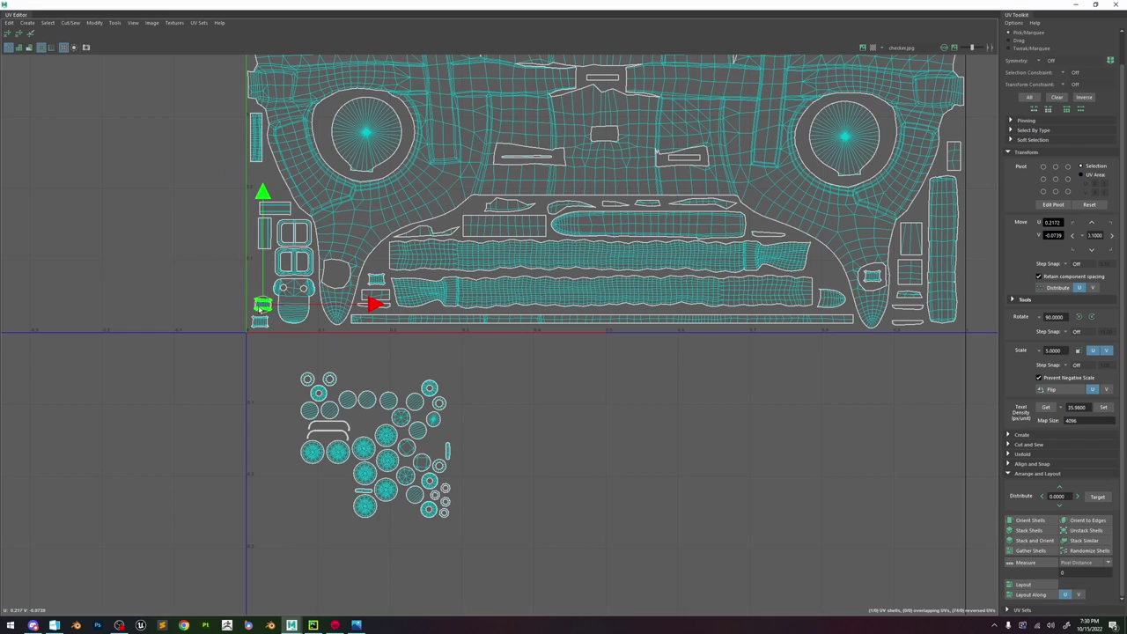
{"action": "left_click", "coordinate": [368, 372]}
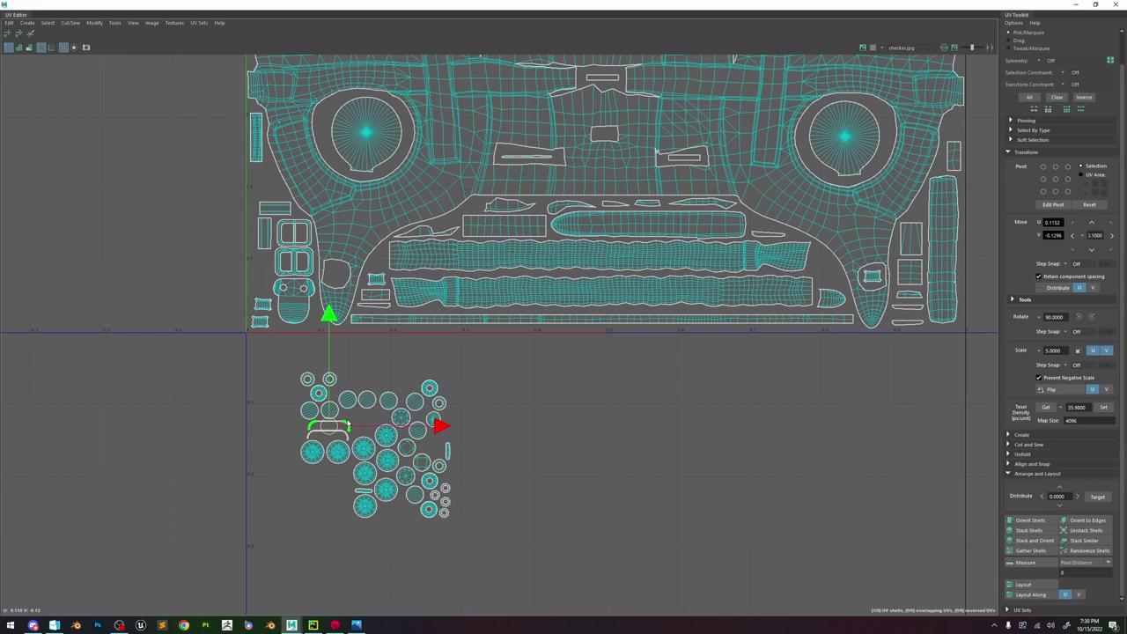
- Move the two thin curved strip shells from the pile below into the gap near the UV tile's upper-left corner
{"action": "scroll", "coordinate": [348, 425], "scroll_direction": "down", "scroll_amount": 3}
{"action": "left_click_drag", "start_coordinate": [343, 422], "coordinate": [367, 103]}
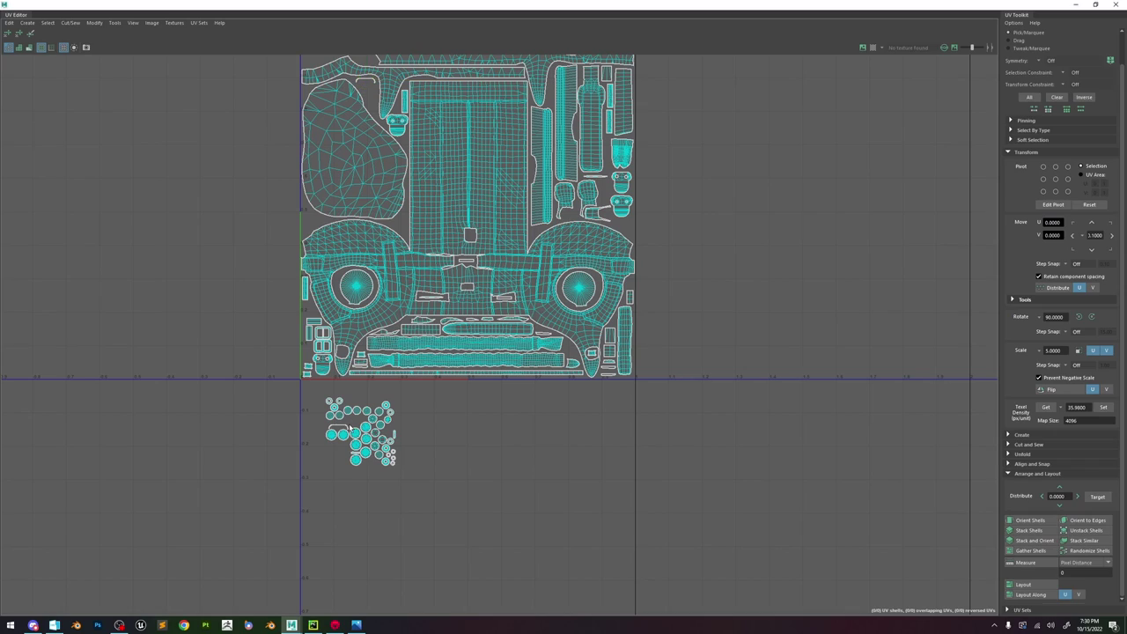
{"action": "left_click", "coordinate": [349, 426]}
{"action": "left_click_drag", "start_coordinate": [350, 427], "coordinate": [388, 107]}
{"action": "scroll", "coordinate": [366, 85], "scroll_direction": "up", "scroll_amount": 5}
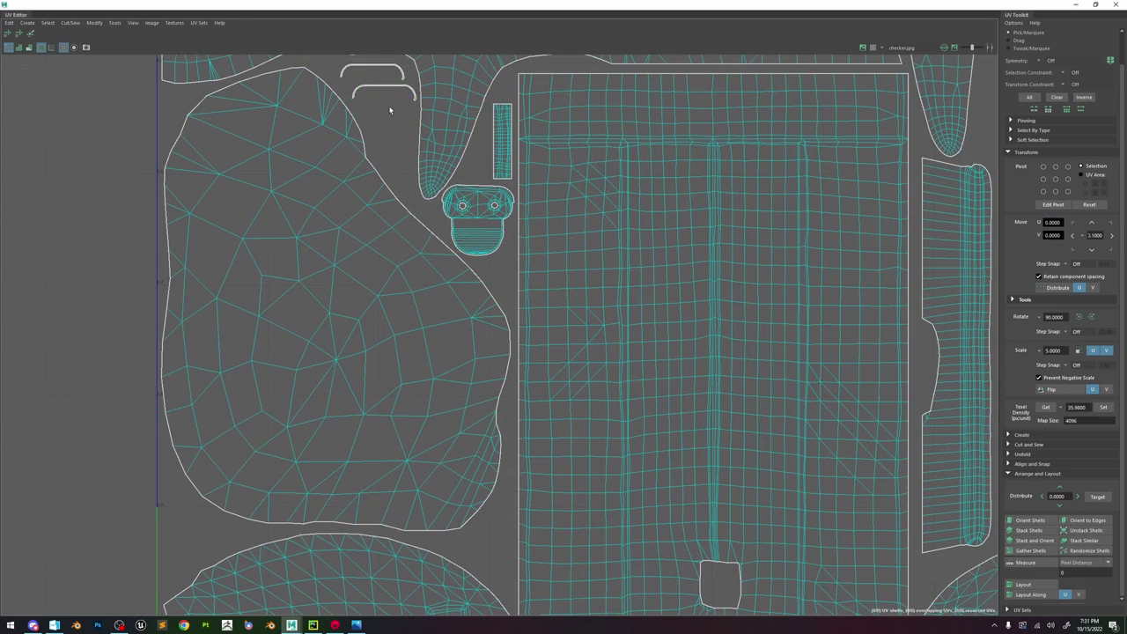
{"action": "scroll", "coordinate": [390, 110], "scroll_direction": "down", "scroll_amount": 10}
{"action": "scroll", "coordinate": [395, 151], "scroll_direction": "up", "scroll_amount": 5}
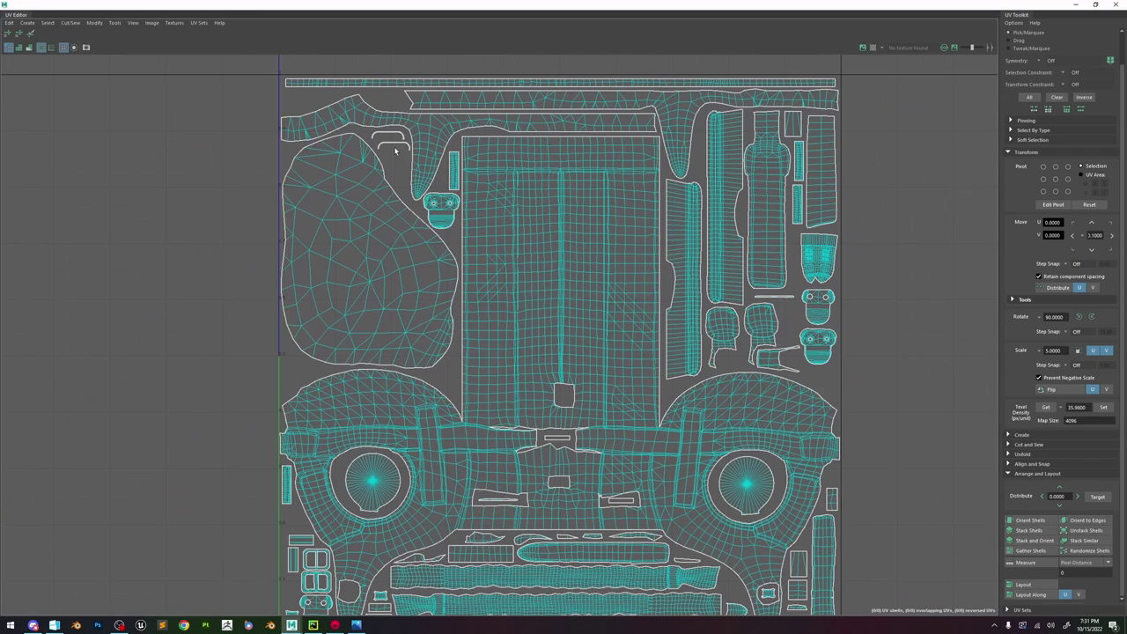
{"action": "left_click", "coordinate": [408, 146]}
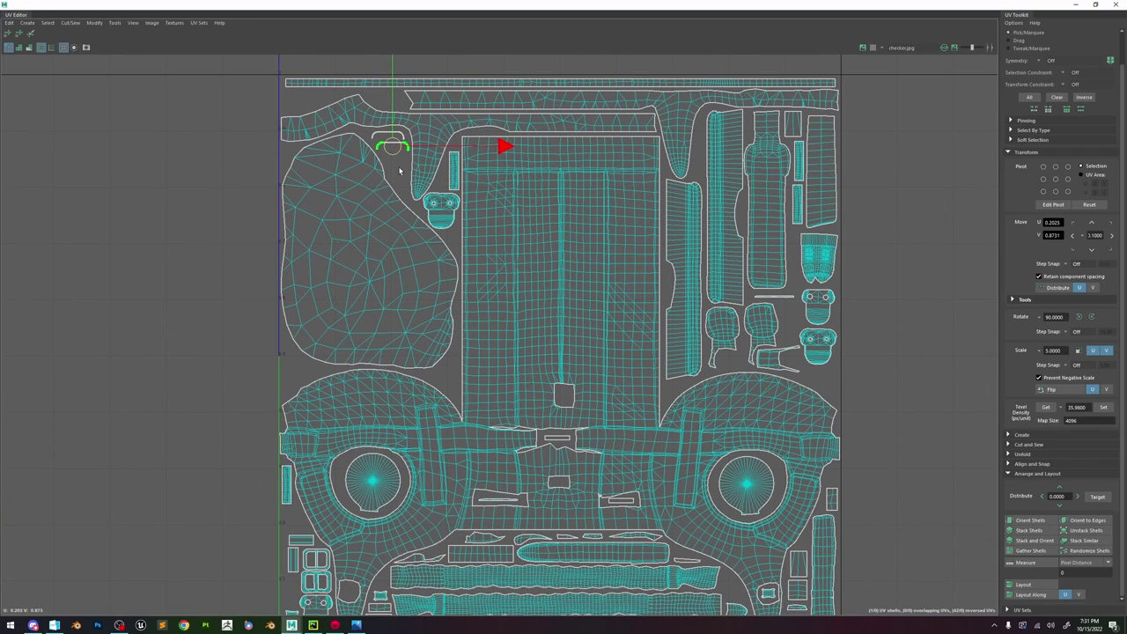
- Move one hatched round shell out of the pile to the empty space beside it below the UV tile
{"action": "scroll", "coordinate": [399, 170], "scroll_direction": "down", "scroll_amount": 2}
{"action": "left_click", "coordinate": [366, 486]}
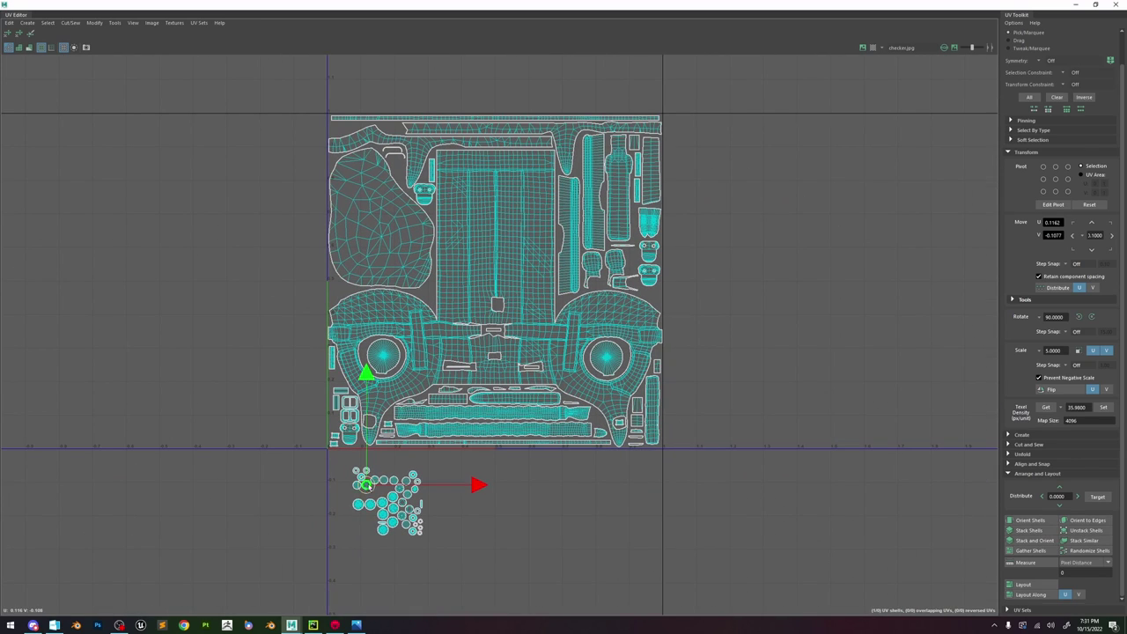
{"action": "left_click_drag", "start_coordinate": [367, 485], "coordinate": [456, 468]}
{"action": "scroll", "coordinate": [383, 501], "scroll_direction": "up", "scroll_amount": 2}
{"action": "scroll", "coordinate": [383, 500], "scroll_direction": "up", "scroll_amount": 3}
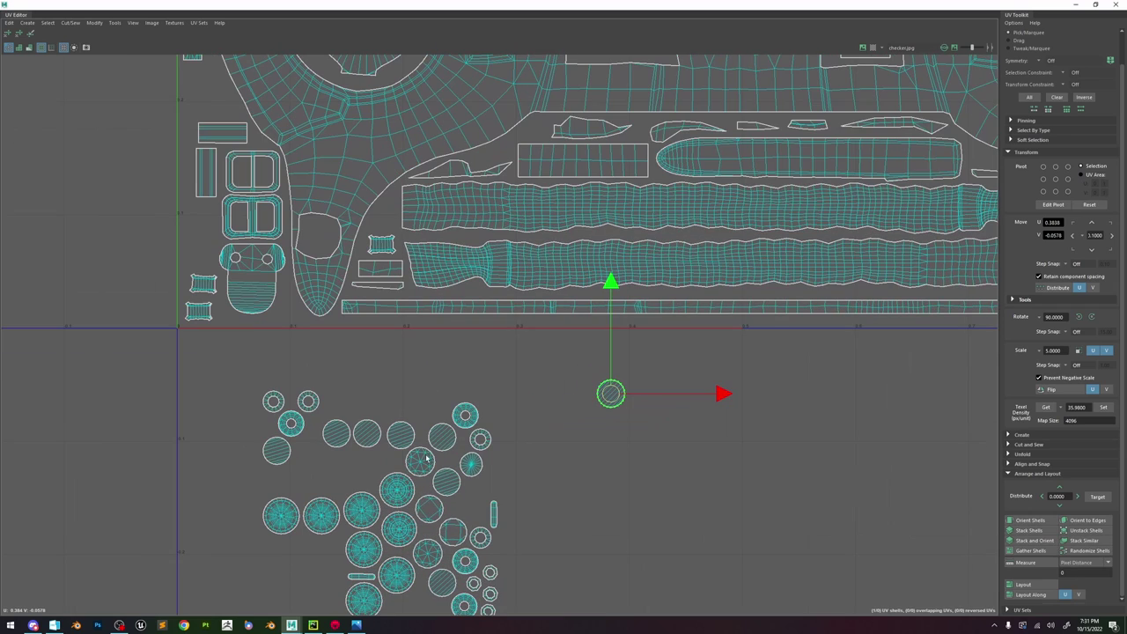
{"action": "scroll", "coordinate": [445, 442], "scroll_direction": "down", "scroll_amount": 2}
{"action": "middle_click_drag", "start_coordinate": [430, 452], "coordinate": [532, 413], "text": "alt"}
{"action": "scroll", "coordinate": [494, 482], "scroll_direction": "up", "scroll_amount": 1}
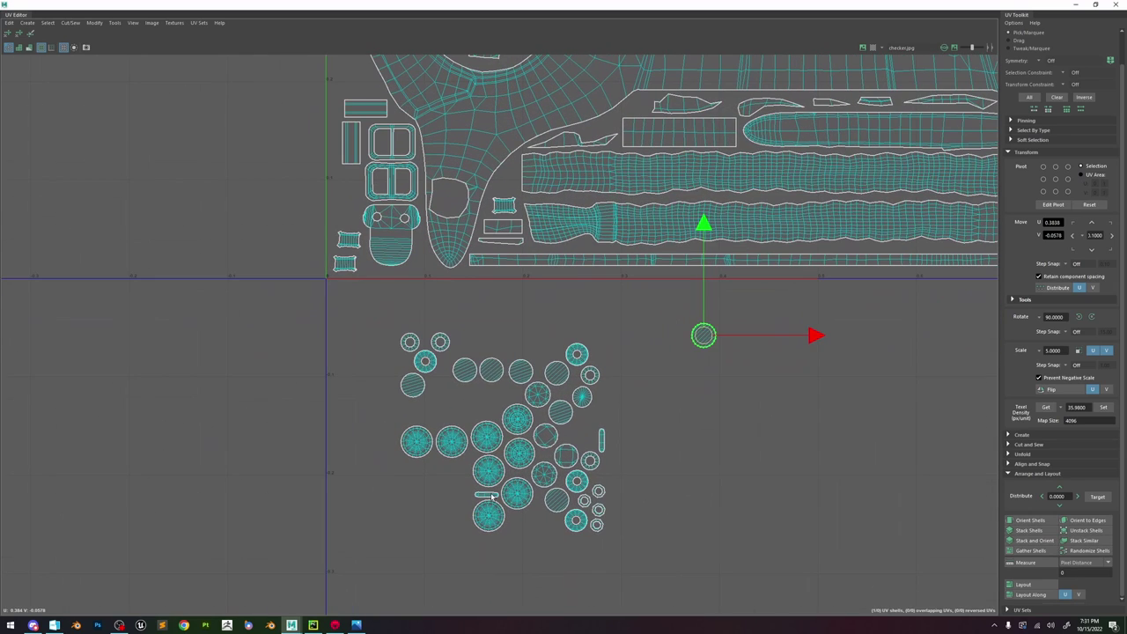
- Fit the small horizontal strip shell into the opening in the pointed lower-left part of the large front shell
{"action": "left_click", "coordinate": [491, 495]}
{"action": "scroll", "coordinate": [491, 496], "scroll_direction": "down", "scroll_amount": 1}
{"action": "scroll", "coordinate": [487, 494], "scroll_direction": "down", "scroll_amount": 1}
{"action": "left_click_drag", "start_coordinate": [486, 493], "coordinate": [463, 288]}
- Move the four smallest ring shells from the pile into the gap along the tile's lower-left edge
{"action": "left_click", "coordinate": [566, 506]}
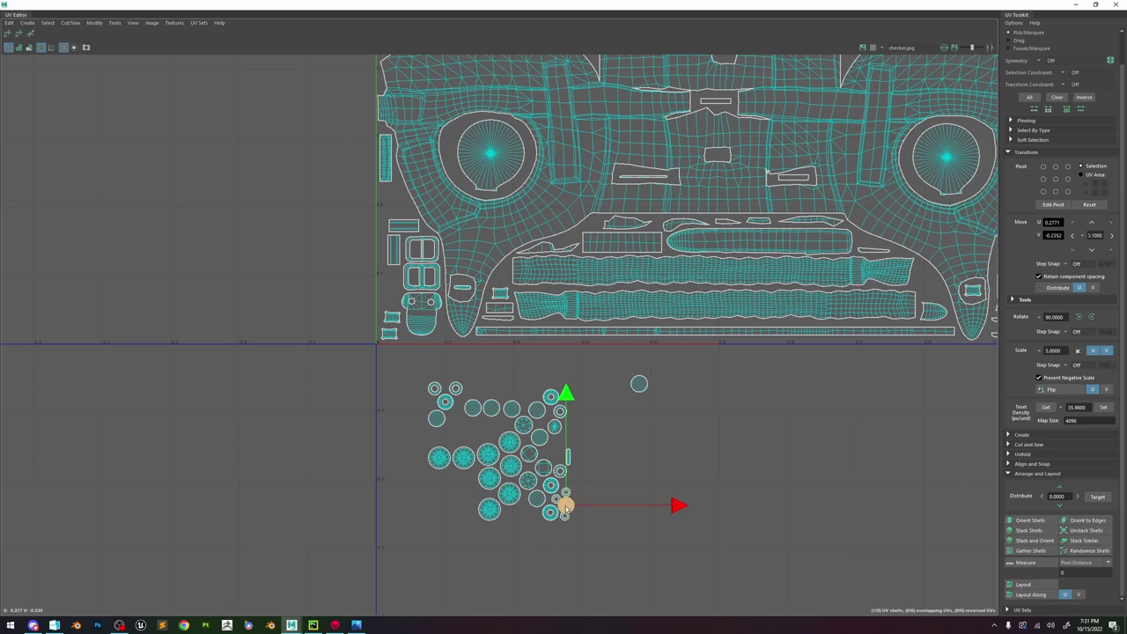
{"action": "left_click_drag", "start_coordinate": [567, 504], "coordinate": [394, 302]}
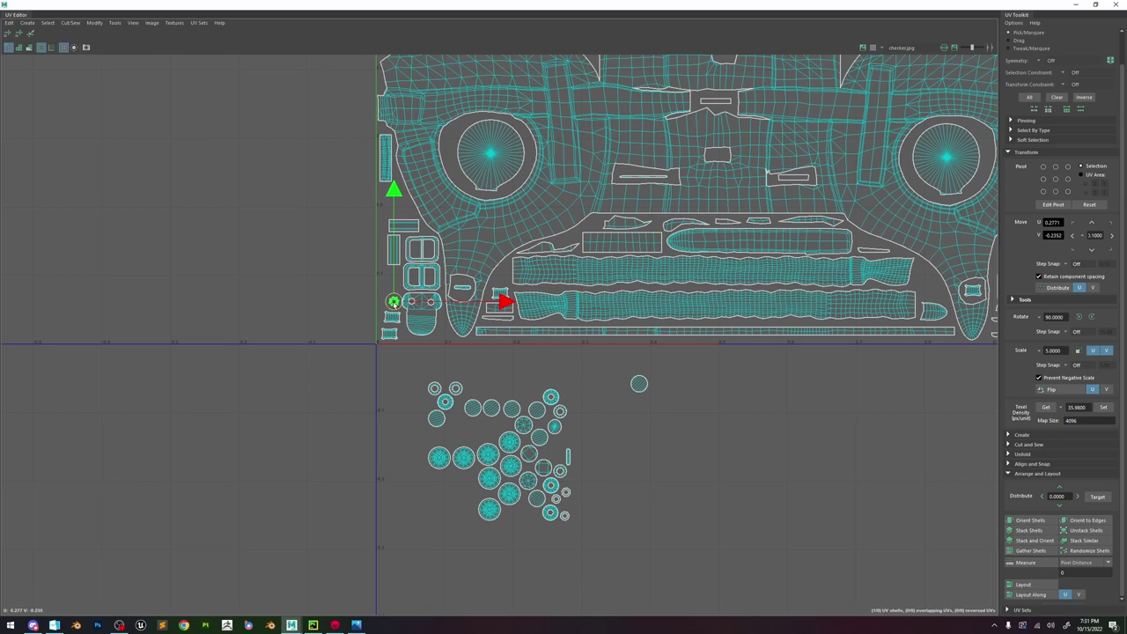
{"action": "left_click", "coordinate": [565, 516]}
{"action": "left_click_drag", "start_coordinate": [565, 514], "coordinate": [394, 293]}
{"action": "left_click", "coordinate": [566, 495]}
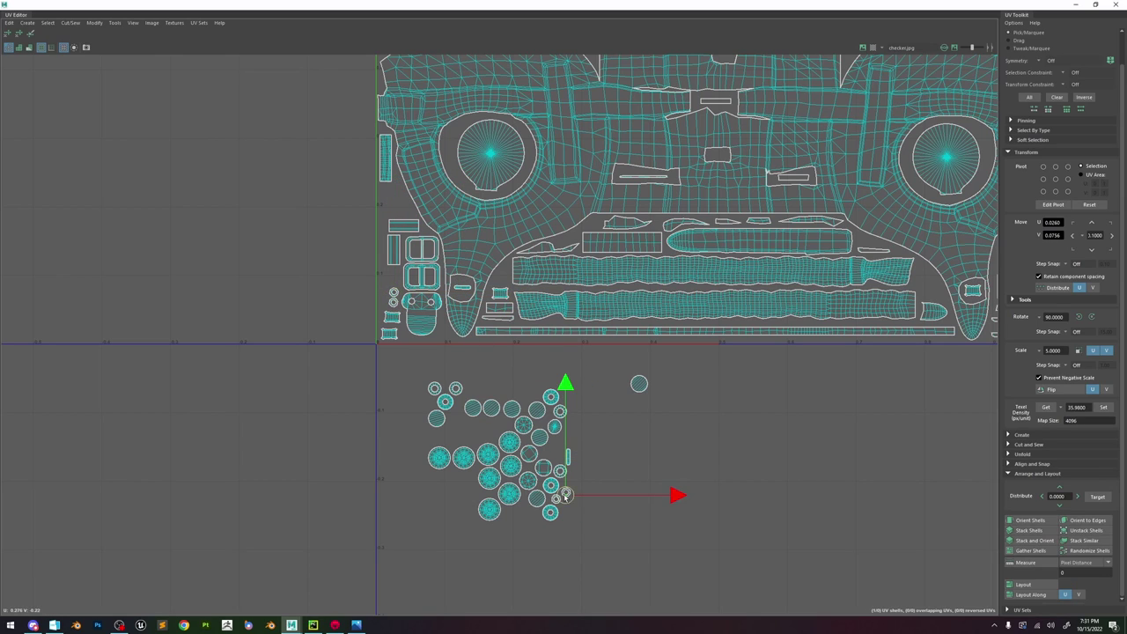
{"action": "left_click_drag", "start_coordinate": [566, 496], "coordinate": [384, 297]}
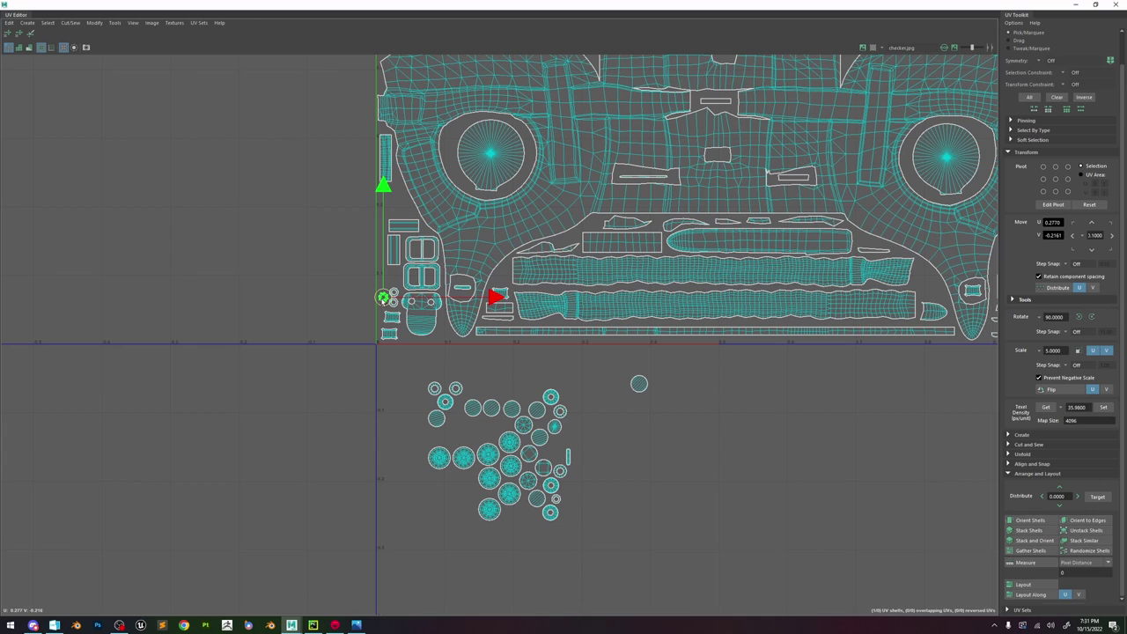
{"action": "left_click", "coordinate": [555, 501]}
{"action": "left_click_drag", "start_coordinate": [555, 500], "coordinate": [383, 289]}
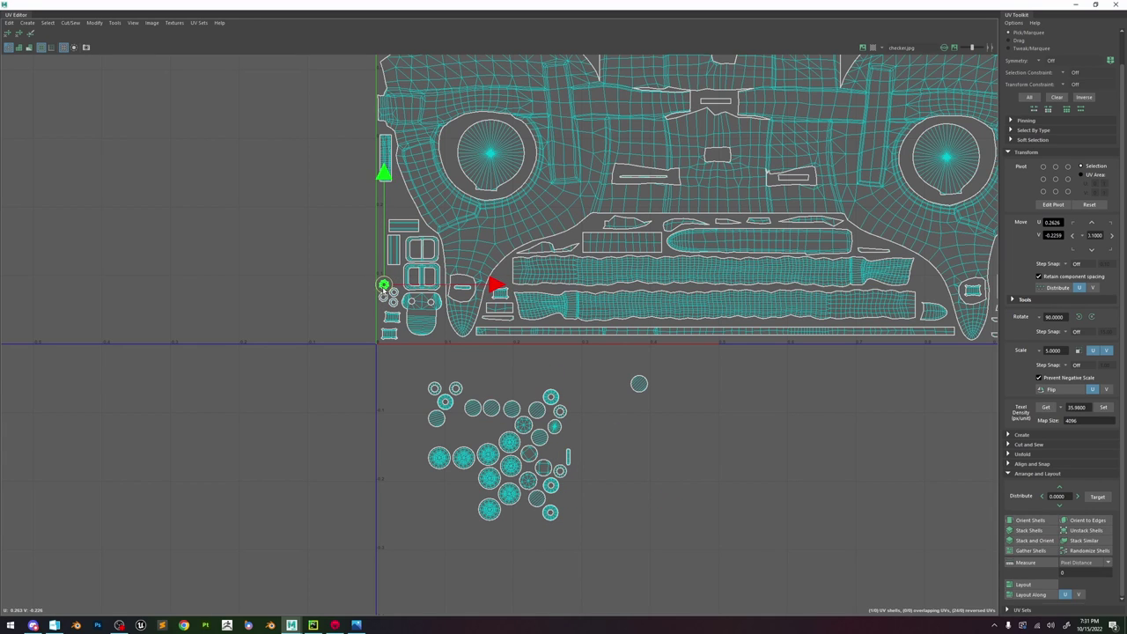
- Restore the UV Editor to a floating window and inspect the selected ring's geometry in the 3D viewport, in wireframe and shaded display
{"action": "scroll", "coordinate": [384, 289], "scroll_direction": "up", "scroll_amount": 8}
{"action": "left_click_drag", "start_coordinate": [375, 4], "coordinate": [696, 184]}
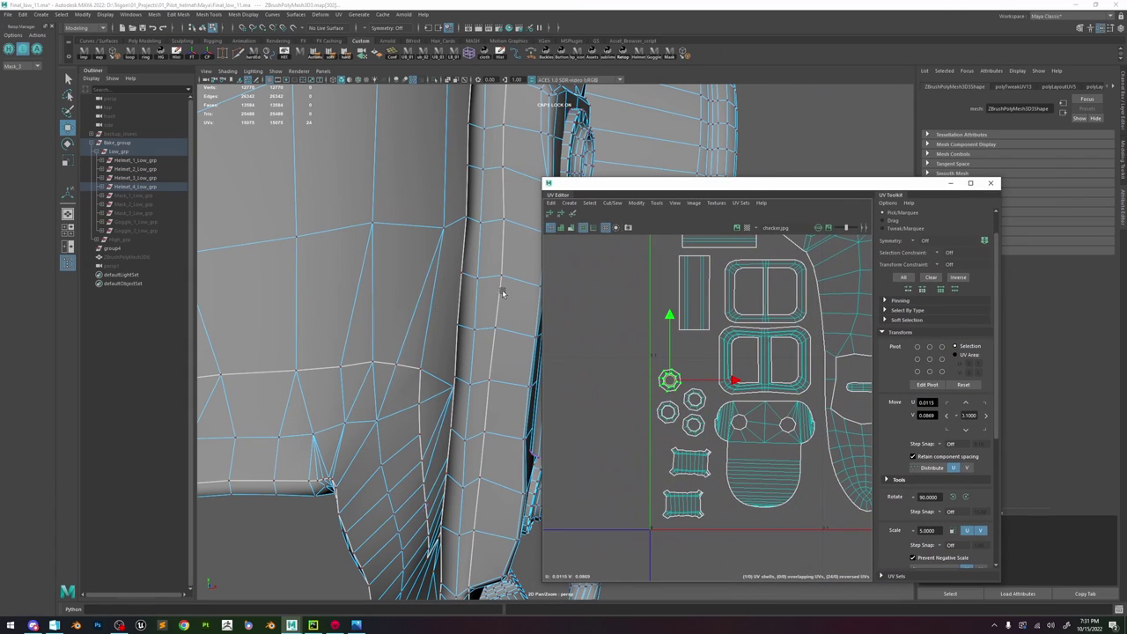
{"action": "key", "text": "f"}
{"action": "right_click_drag", "start_coordinate": [483, 324], "coordinate": [294, 203], "text": "alt"}
{"action": "mouse_move", "coordinate": [294, 203]}
{"action": "left_mouse_down", "text": "alt"}
{"action": "mouse_move", "coordinate": [453, 220]}
{"action": "mouse_move", "coordinate": [457, 295]}
{"action": "left_mouse_up", "text": "alt"}
{"action": "key", "text": "4"}
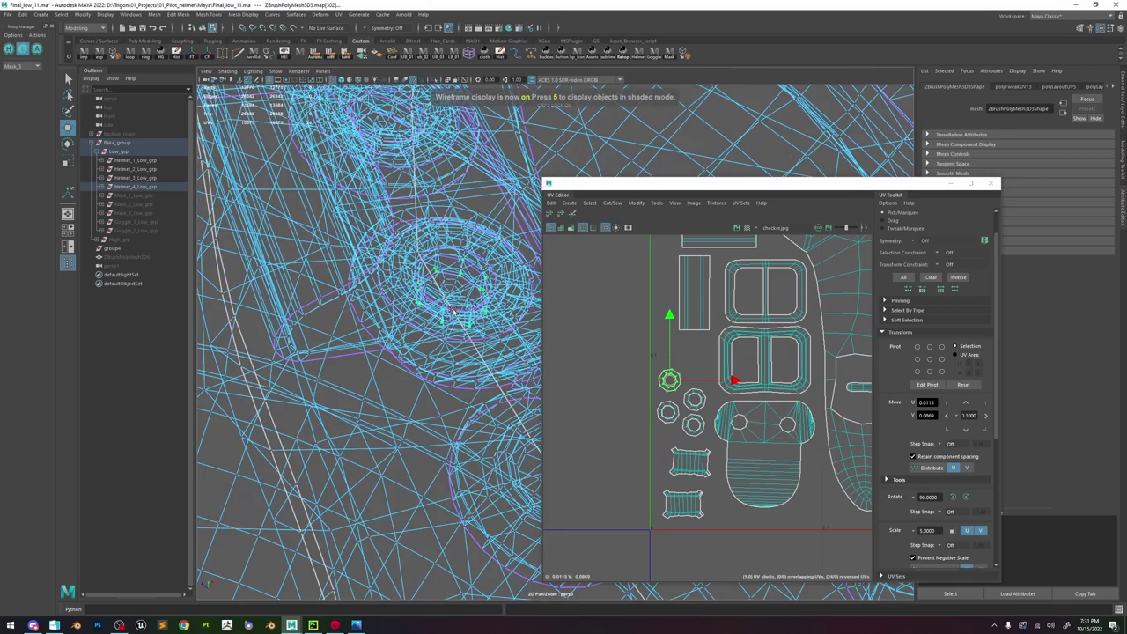
{"action": "key", "text": "5"}
- Arrange the four small ring shells in a tight two-by-two cluster and nudge the strap-shaped shell just below them
{"action": "scroll", "coordinate": [683, 388], "scroll_direction": "down", "scroll_amount": 4}
{"action": "scroll", "coordinate": [731, 457], "scroll_direction": "down", "scroll_amount": 5}
{"action": "middle_click_drag", "start_coordinate": [786, 504], "coordinate": [732, 468], "text": "alt"}
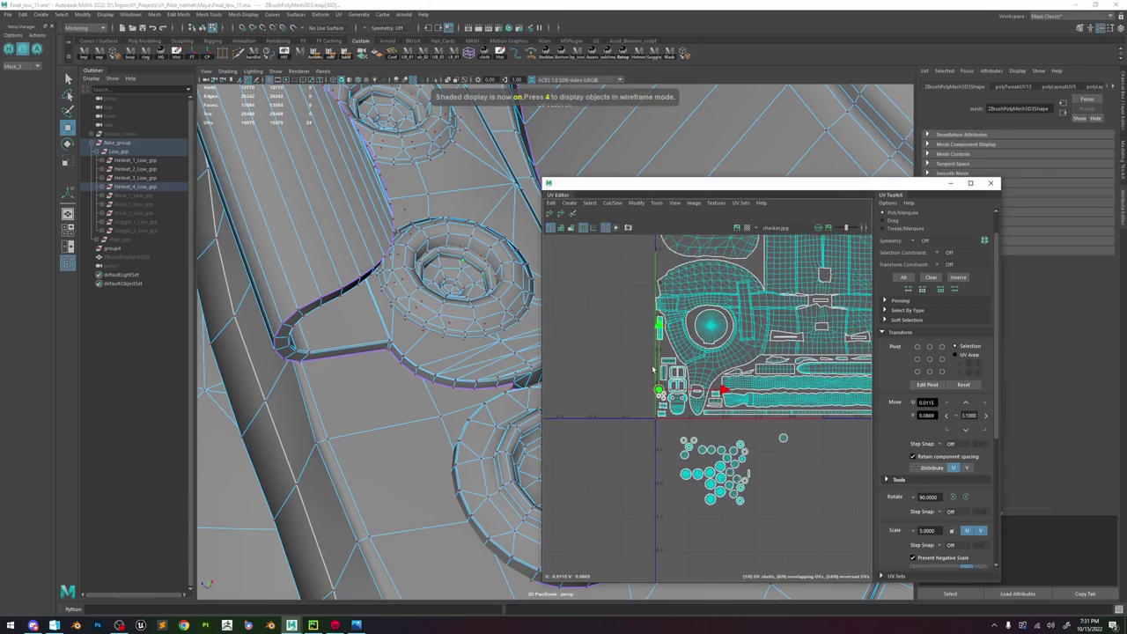
{"action": "scroll", "coordinate": [659, 390], "scroll_direction": "up", "scroll_amount": 5}
{"action": "left_click", "coordinate": [659, 421]}
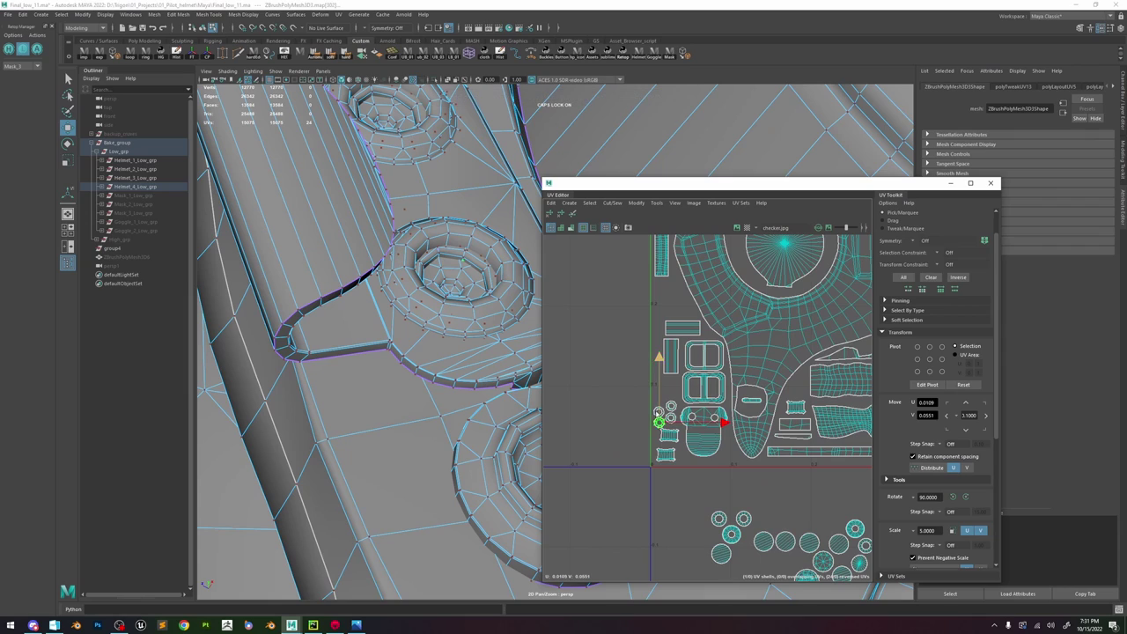
{"action": "scroll", "coordinate": [675, 417], "scroll_direction": "up", "scroll_amount": 5}
{"action": "left_click", "coordinate": [674, 417], "text": "shift"}
{"action": "left_click_drag", "start_coordinate": [668, 422], "coordinate": [696, 440]}
{"action": "left_click", "coordinate": [697, 446]}
{"action": "left_click", "coordinate": [700, 439]}
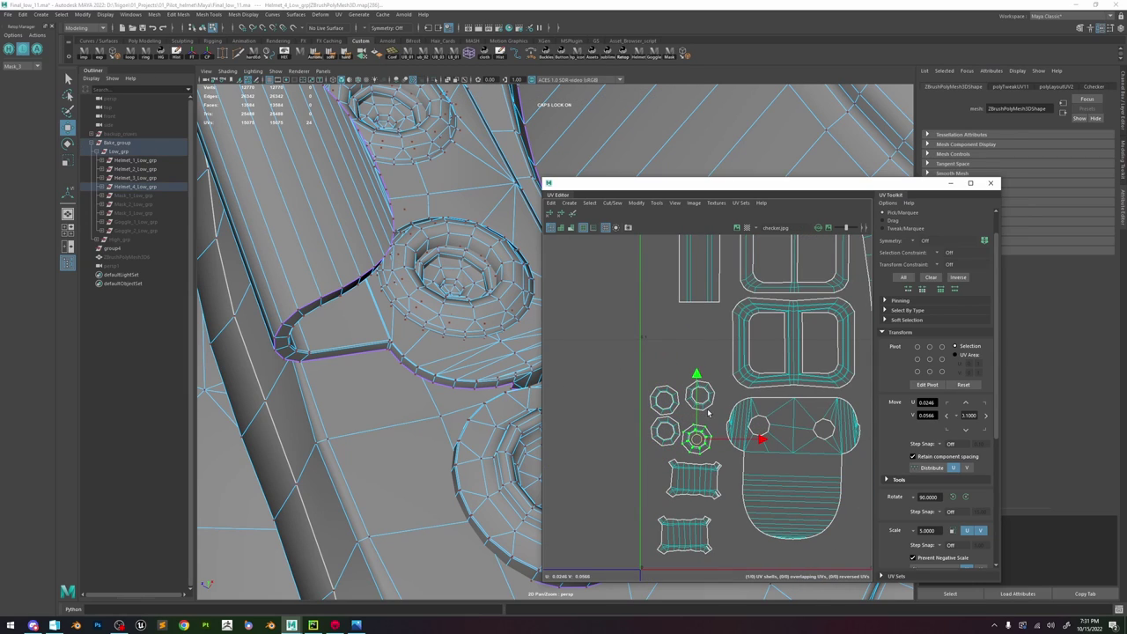
{"action": "left_click", "coordinate": [708, 413]}
{"action": "left_click", "coordinate": [701, 402]}
{"action": "left_click_drag", "start_coordinate": [700, 396], "coordinate": [696, 405]}
{"action": "left_click", "coordinate": [681, 403]}
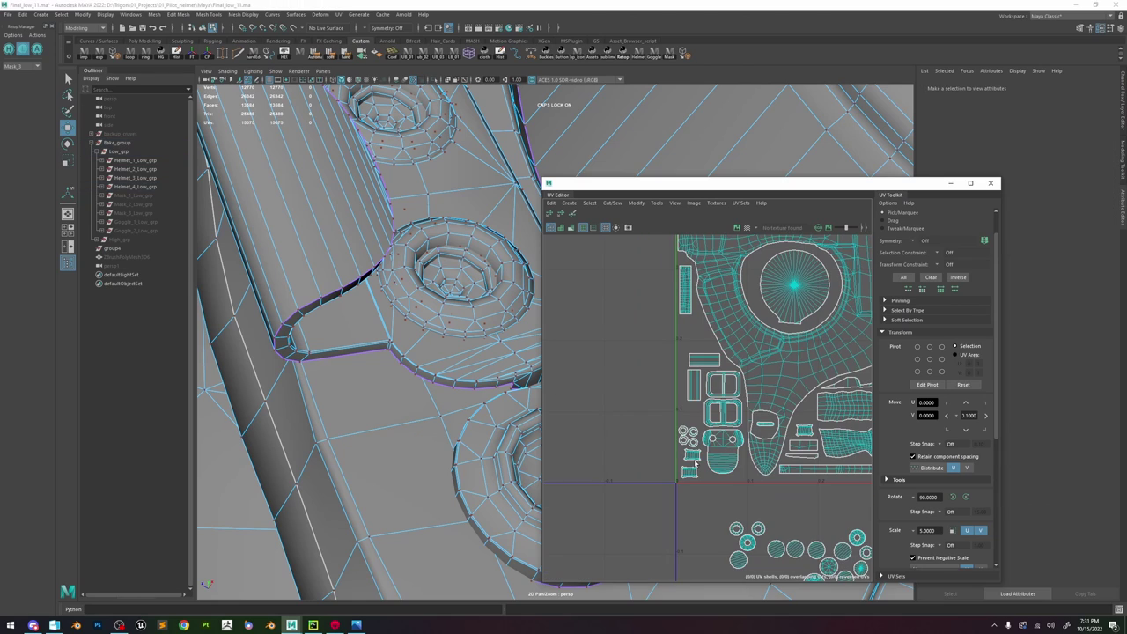
{"action": "left_click", "coordinate": [694, 456]}
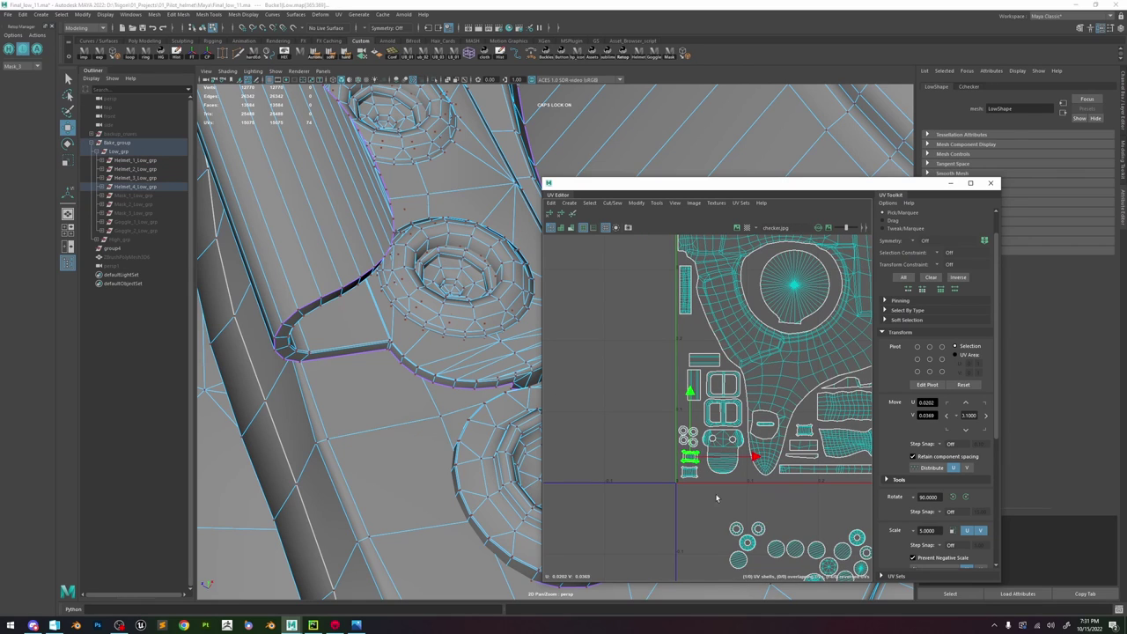
- Move the remaining thin vertical strip shell from the pile to the small opening in the middle of the front shell
{"action": "scroll", "coordinate": [672, 460], "scroll_direction": "down", "scroll_amount": 5}
{"action": "scroll", "coordinate": [698, 471], "scroll_direction": "up", "scroll_amount": 4}
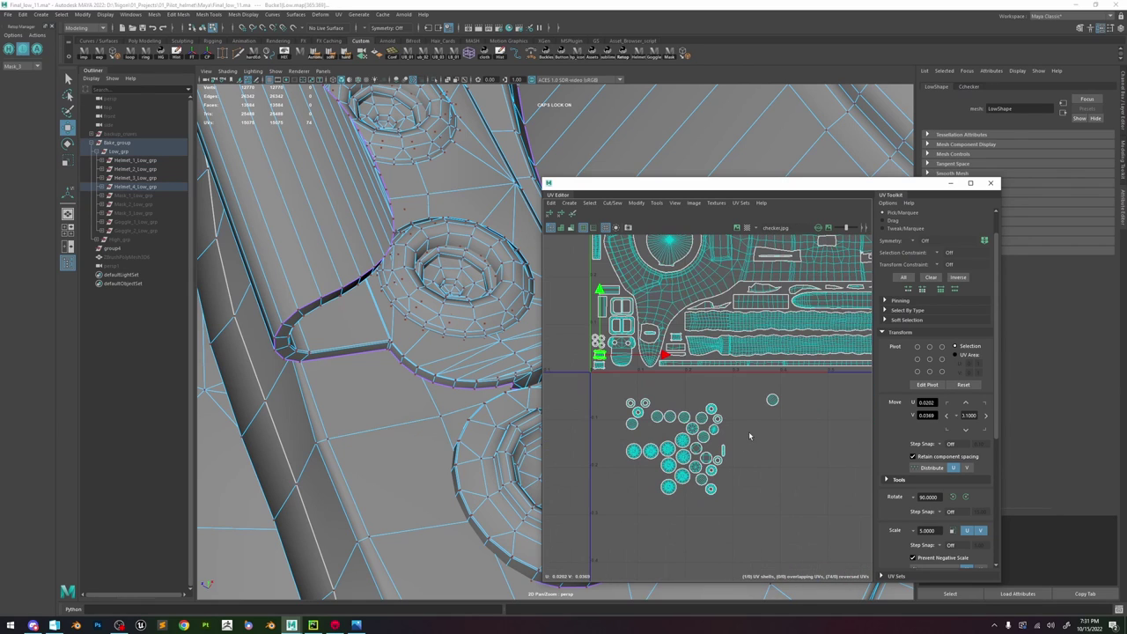
{"action": "scroll", "coordinate": [702, 477], "scroll_direction": "up", "scroll_amount": 3}
{"action": "left_click", "coordinate": [749, 422]}
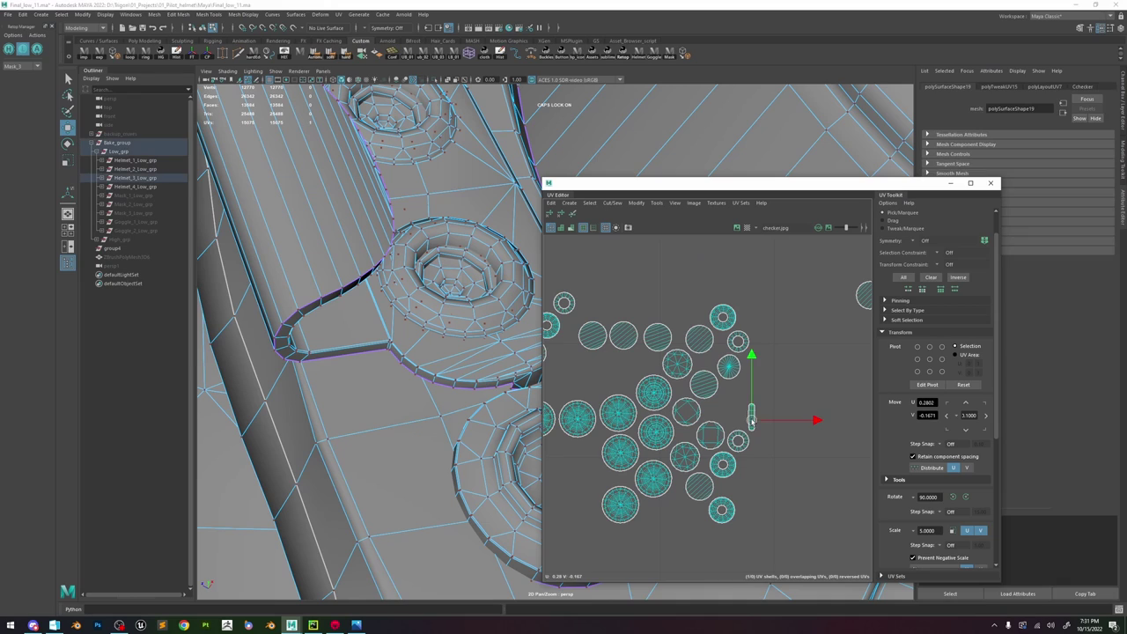
{"action": "scroll", "coordinate": [746, 424], "scroll_direction": "down", "scroll_amount": 4}
{"action": "left_click_drag", "start_coordinate": [724, 336], "coordinate": [769, 307]}
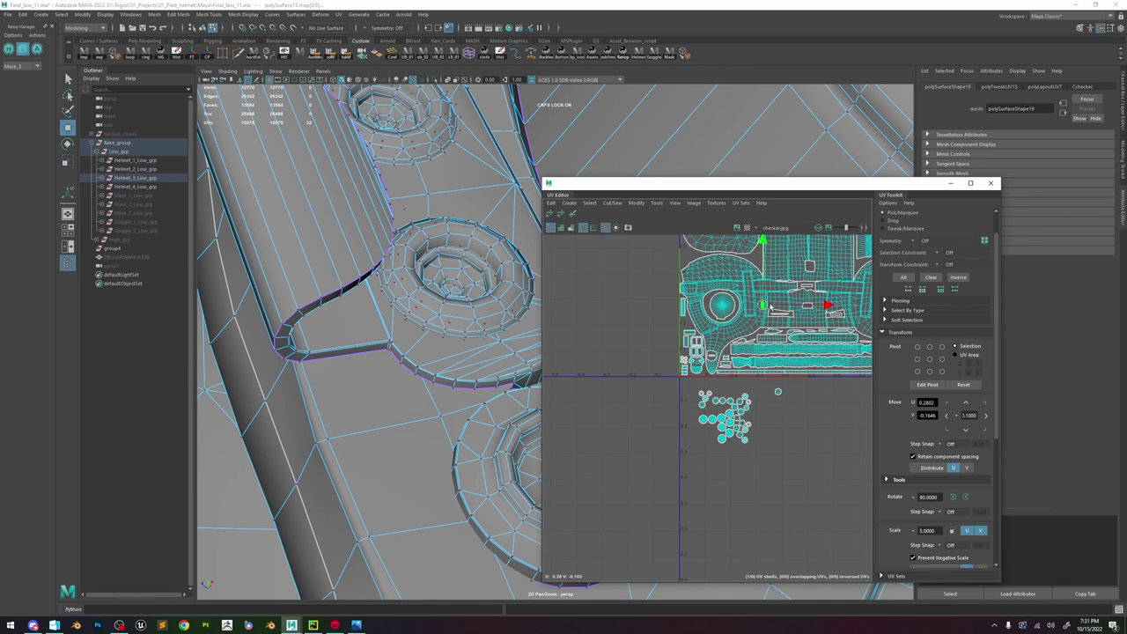
- Rotate the thin strip shell 90 degrees to horizontal and fit it inside the small middle opening
{"action": "scroll", "coordinate": [808, 306], "scroll_direction": "up", "scroll_amount": 5}
{"action": "key", "text": "e"}
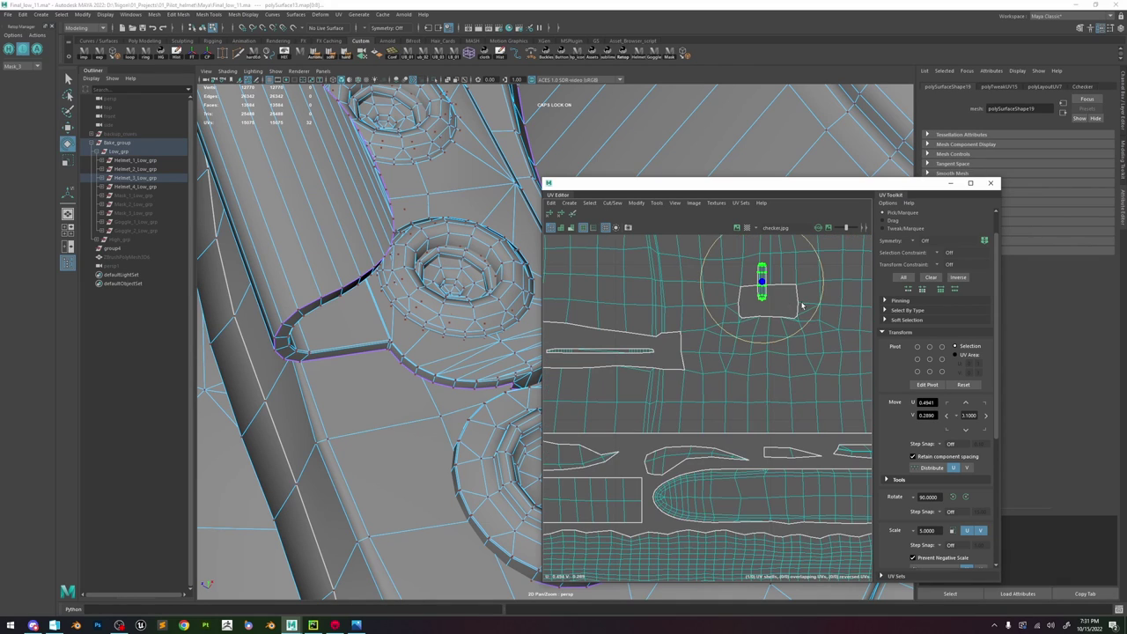
{"action": "left_click_drag", "start_coordinate": [816, 310], "coordinate": [774, 319]}
{"action": "key", "text": "ctrl+z"}
{"action": "left_click_drag", "start_coordinate": [818, 274], "coordinate": [779, 355]}
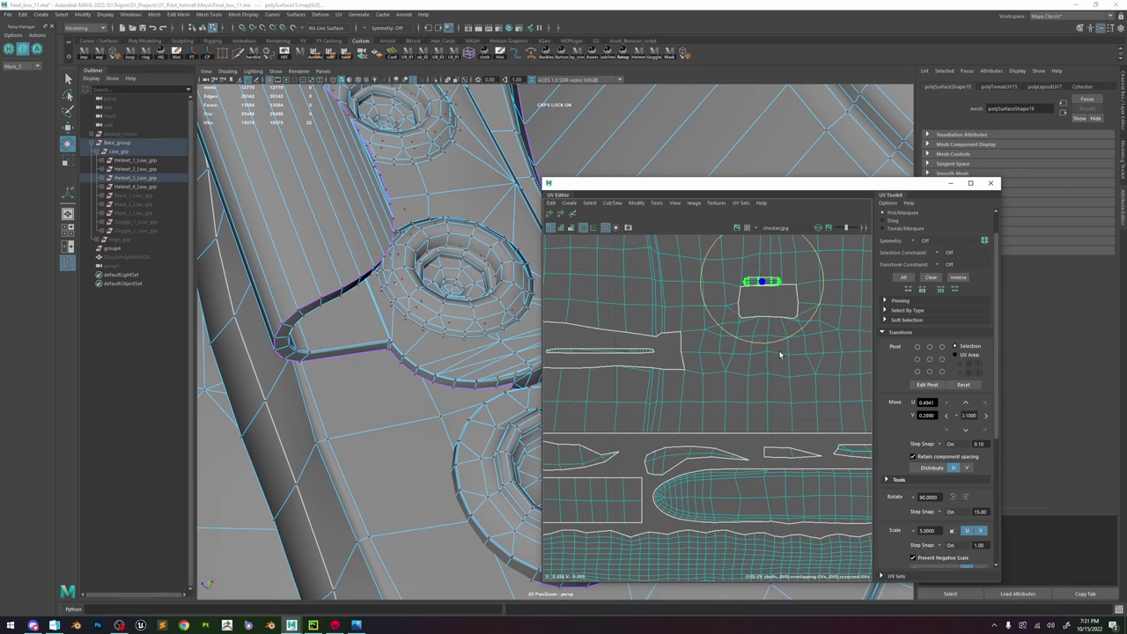
{"action": "key", "text": "w"}
{"action": "scroll", "coordinate": [727, 398], "scroll_direction": "down", "scroll_amount": 8}
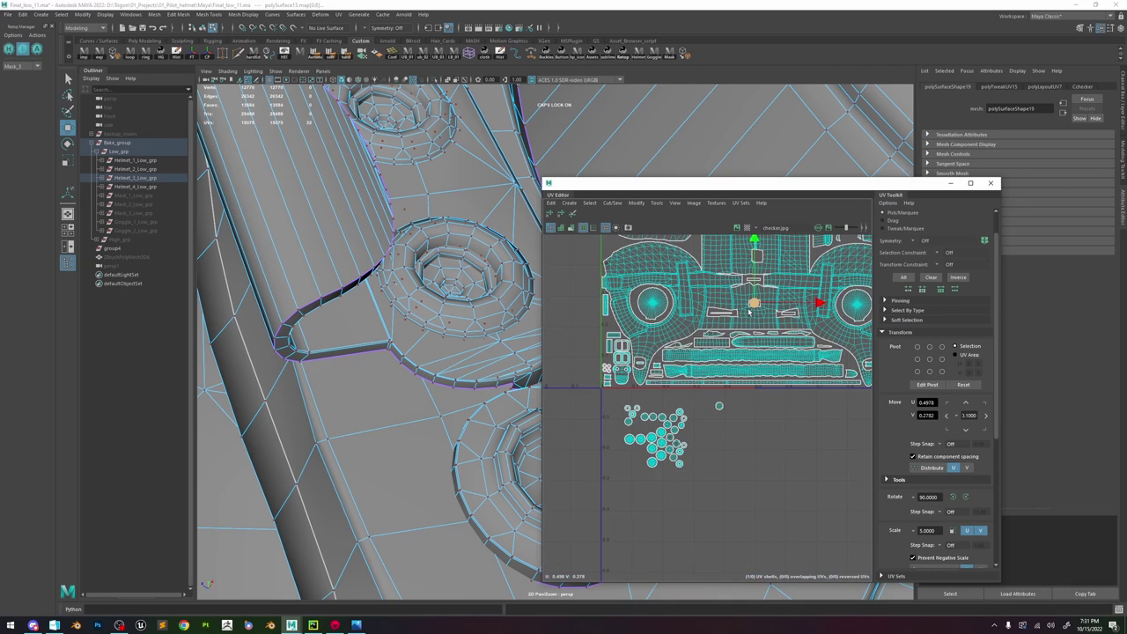
- Pack all remaining round shells together with an automatic layout and move the packed group below the UV tile
{"action": "middle_click_drag", "start_coordinate": [727, 398], "coordinate": [688, 412], "text": "alt"}
{"action": "left_click_drag", "start_coordinate": [587, 469], "coordinate": [571, 489]}
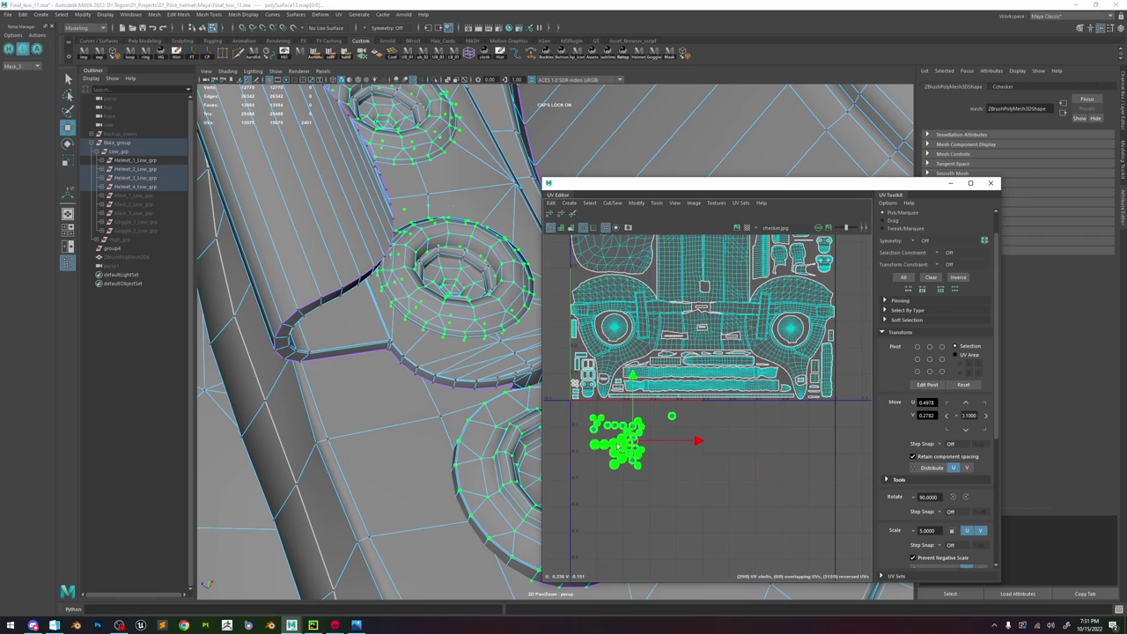
{"action": "scroll", "coordinate": [622, 436], "scroll_direction": "up", "scroll_amount": 4}
{"action": "right_click_drag", "start_coordinate": [625, 438], "coordinate": [577, 442], "text": "shift"}
{"action": "middle_click_drag", "start_coordinate": [608, 429], "coordinate": [699, 450], "text": "alt"}
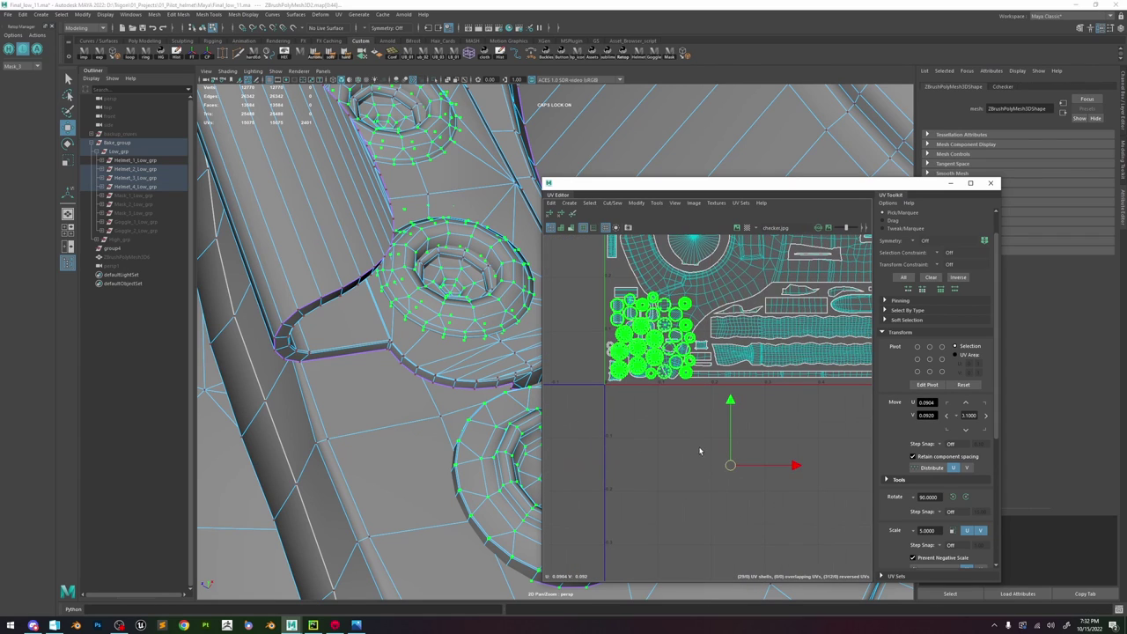
{"action": "left_click_drag", "start_coordinate": [730, 466], "coordinate": [747, 568]}
{"action": "left_click", "coordinate": [687, 455]}
{"action": "scroll", "coordinate": [687, 453], "scroll_direction": "up", "scroll_amount": 3}
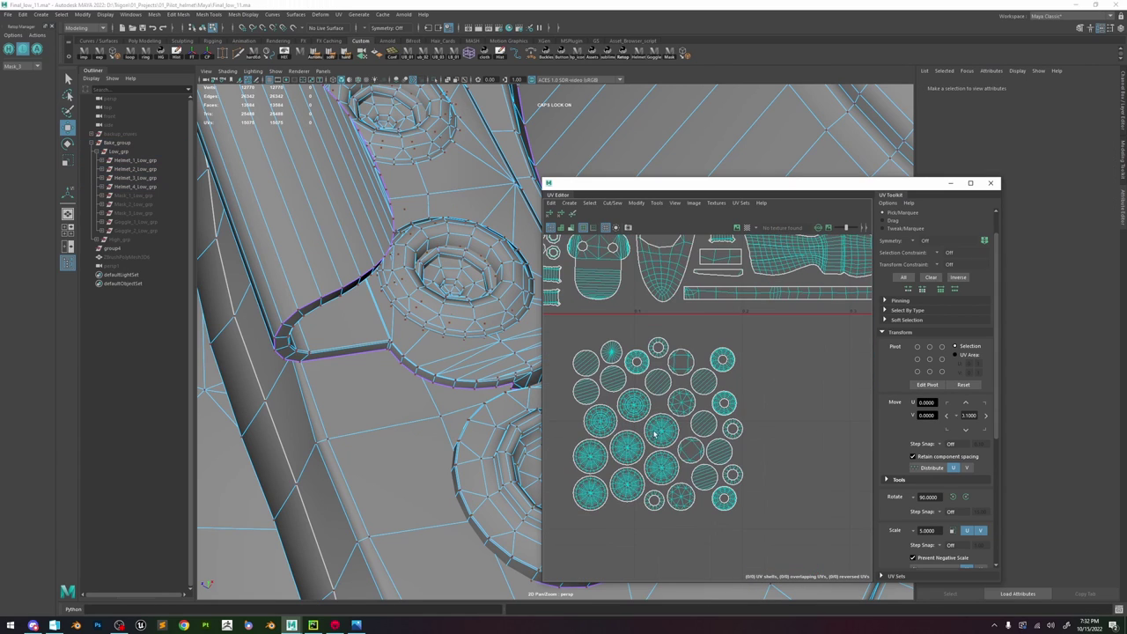
- Select the eight large disc shells in the packed group and move them outside the tile's left edge
{"action": "left_click", "coordinate": [658, 431]}
{"action": "left_click", "coordinate": [629, 450], "text": "shift"}
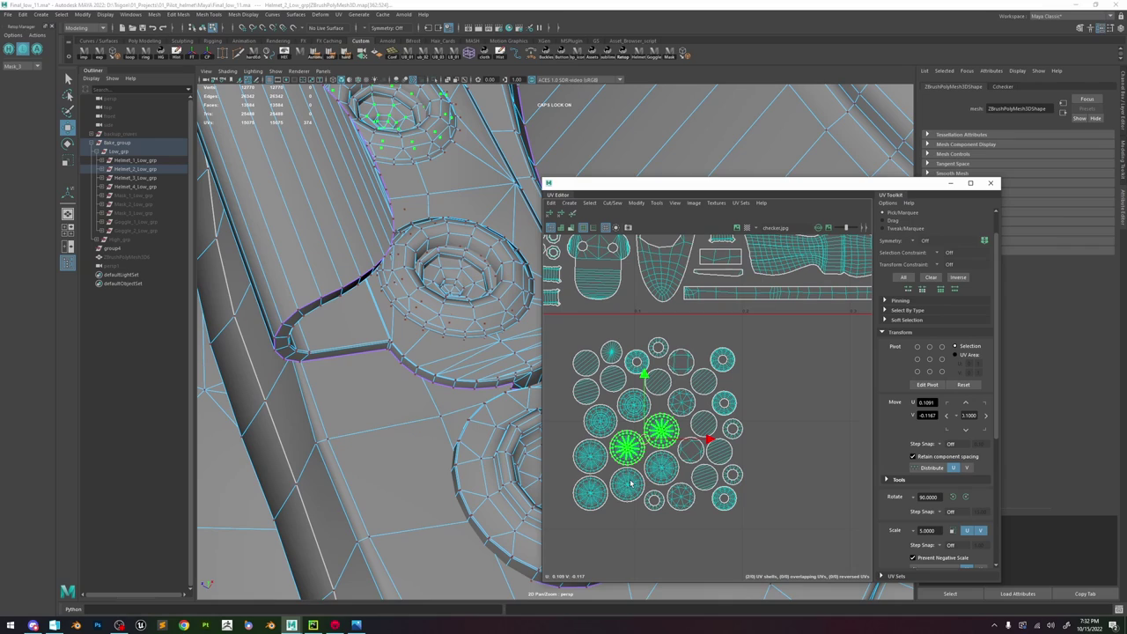
{"action": "left_click", "coordinate": [631, 483], "text": "shift"}
{"action": "left_click", "coordinate": [594, 493], "text": "shift"}
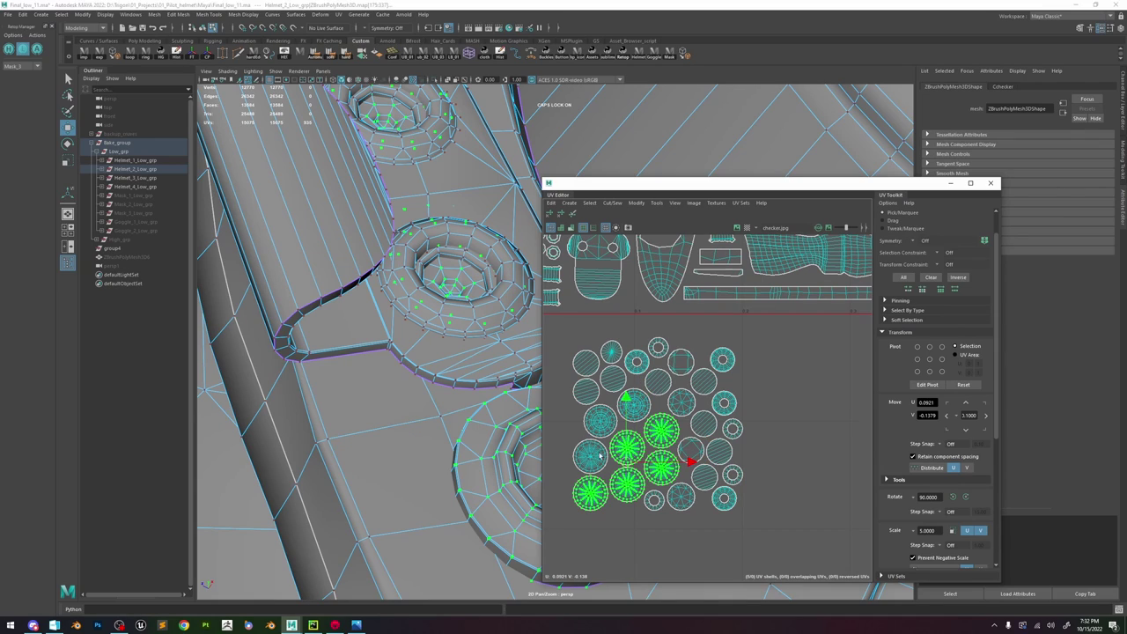
{"action": "left_click", "coordinate": [597, 424], "text": "shift"}
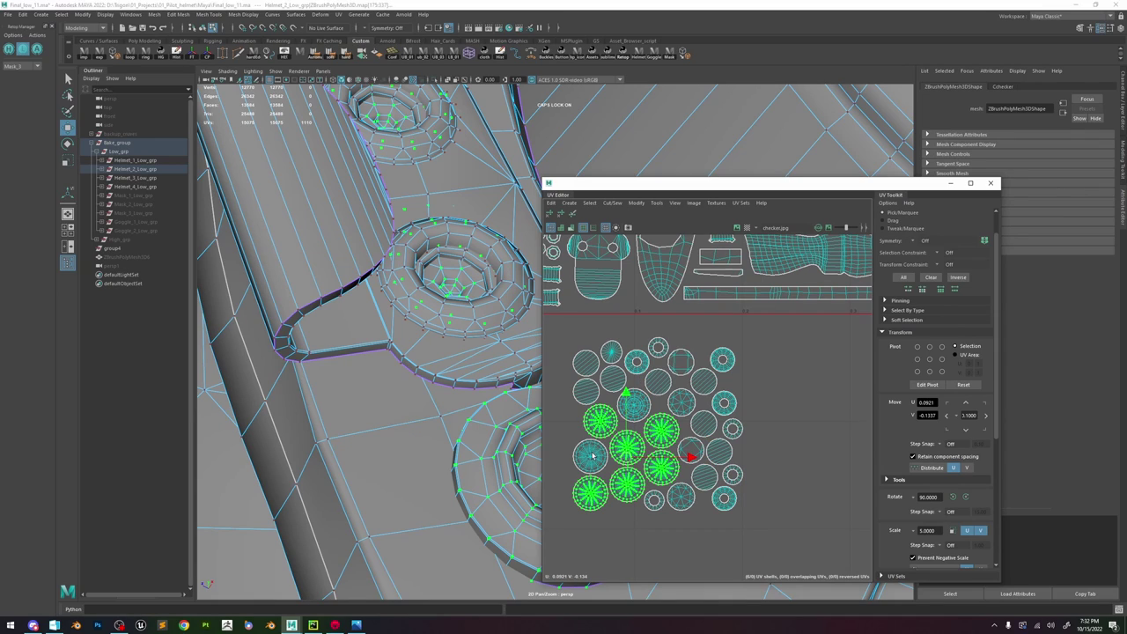
{"action": "left_click", "coordinate": [636, 404], "text": "shift"}
{"action": "scroll", "coordinate": [644, 434], "scroll_direction": "down", "scroll_amount": 2}
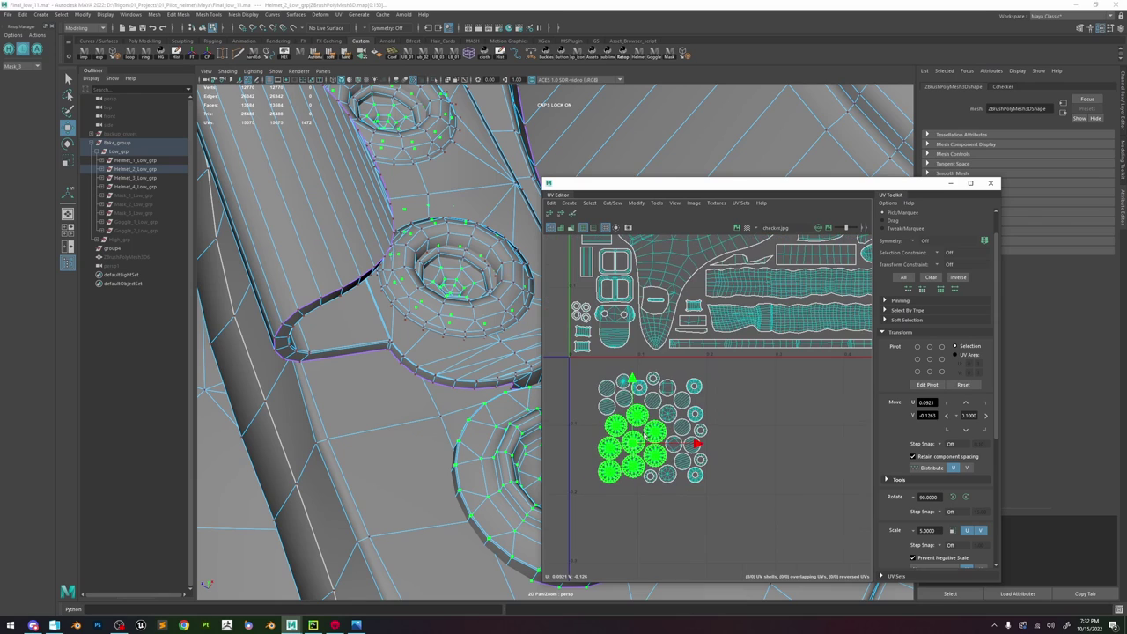
{"action": "left_click_drag", "start_coordinate": [633, 446], "coordinate": [616, 259]}
{"action": "scroll", "coordinate": [640, 400], "scroll_direction": "down", "scroll_amount": 5}
{"action": "scroll", "coordinate": [606, 378], "scroll_direction": "up", "scroll_amount": 4}
- Place two large discs in the gaps on either side between the triangulated side shell and the fender shell below it
{"action": "left_click_drag", "start_coordinate": [605, 376], "coordinate": [765, 392]}
{"action": "key", "text": "r"}
{"action": "key", "text": "w"}
{"action": "left_click", "coordinate": [591, 369]}
{"action": "left_click", "coordinate": [590, 394]}
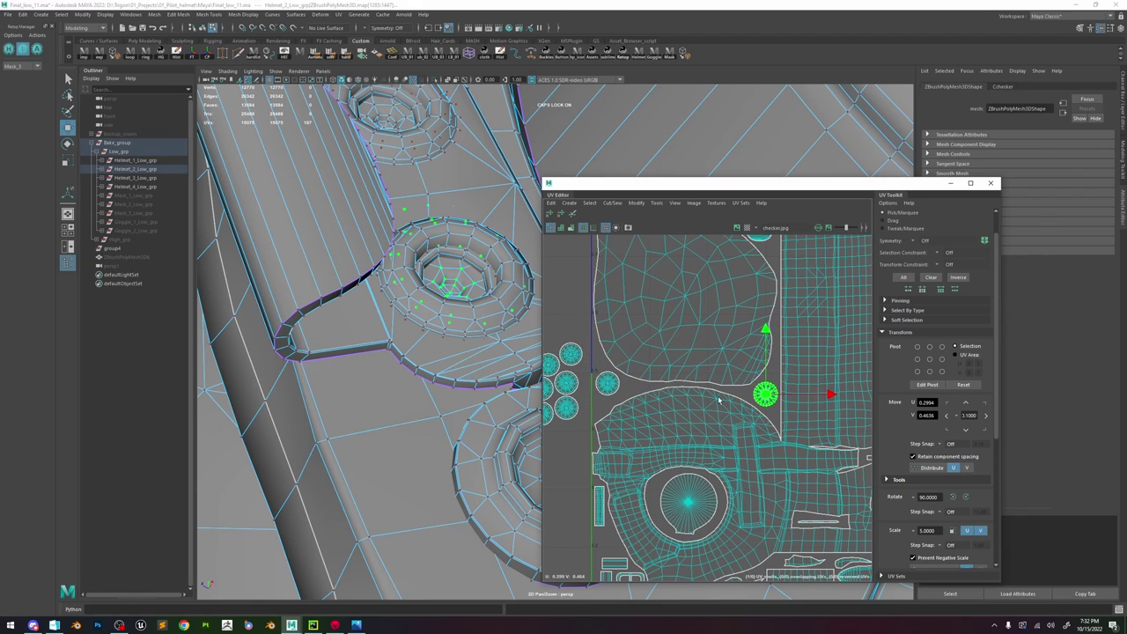
{"action": "scroll", "coordinate": [584, 392], "scroll_direction": "down", "scroll_amount": 3}
- Move another large disc shell into the gap at the UV tile's upper-left corner
{"action": "left_click", "coordinate": [577, 387]}
{"action": "left_click_drag", "start_coordinate": [577, 387], "coordinate": [620, 266]}
{"action": "middle_click_drag", "start_coordinate": [619, 266], "coordinate": [616, 314], "text": "alt"}
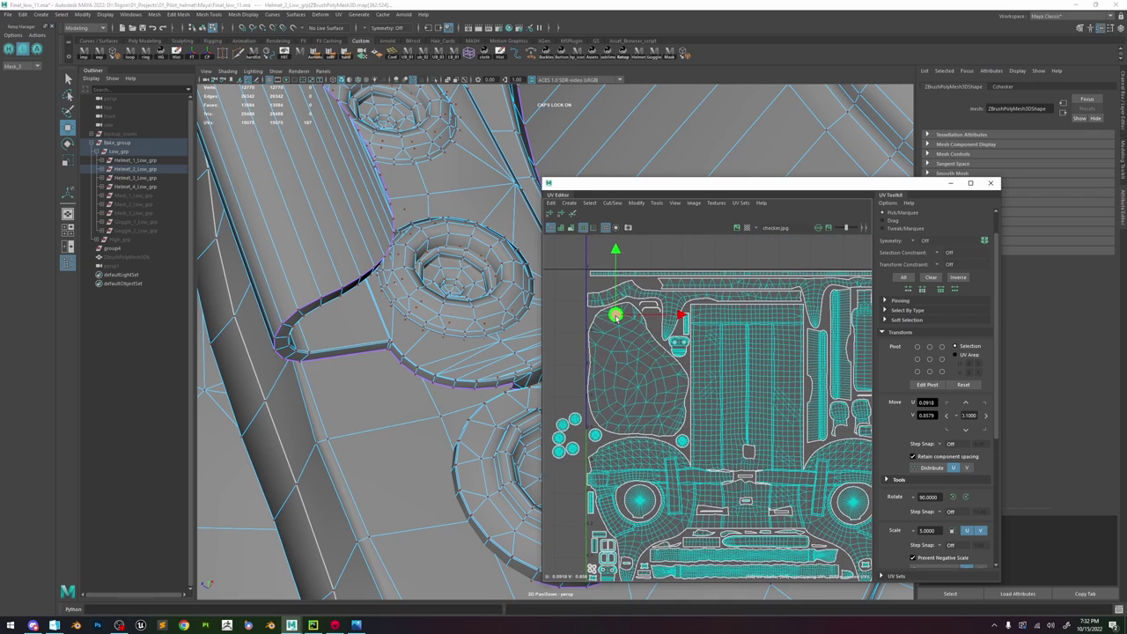
{"action": "left_click_drag", "start_coordinate": [617, 315], "coordinate": [596, 282]}
{"action": "scroll", "coordinate": [594, 286], "scroll_direction": "up", "scroll_amount": 5}
{"action": "scroll", "coordinate": [594, 332], "scroll_direction": "down", "scroll_amount": 6}
{"action": "scroll", "coordinate": [598, 342], "scroll_direction": "up", "scroll_amount": 4}
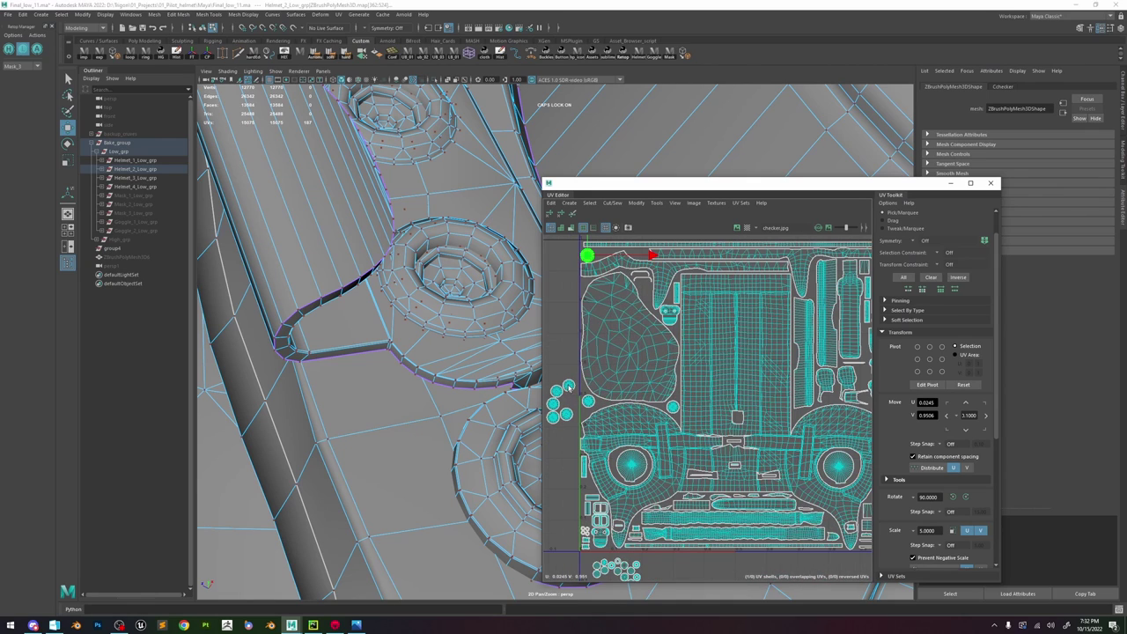
- Move a large disc shell into the gap at the tile's right edge, between the goggle-shaped small shells and the fender shell
{"action": "left_click", "coordinate": [568, 385]}
{"action": "left_click_drag", "start_coordinate": [568, 386], "coordinate": [800, 412]}
{"action": "middle_click_drag", "start_coordinate": [800, 412], "coordinate": [676, 405], "text": "alt"}
{"action": "left_click_drag", "start_coordinate": [674, 403], "coordinate": [759, 401]}
{"action": "scroll", "coordinate": [758, 397], "scroll_direction": "up", "scroll_amount": 2}
{"action": "left_click", "coordinate": [800, 363]}
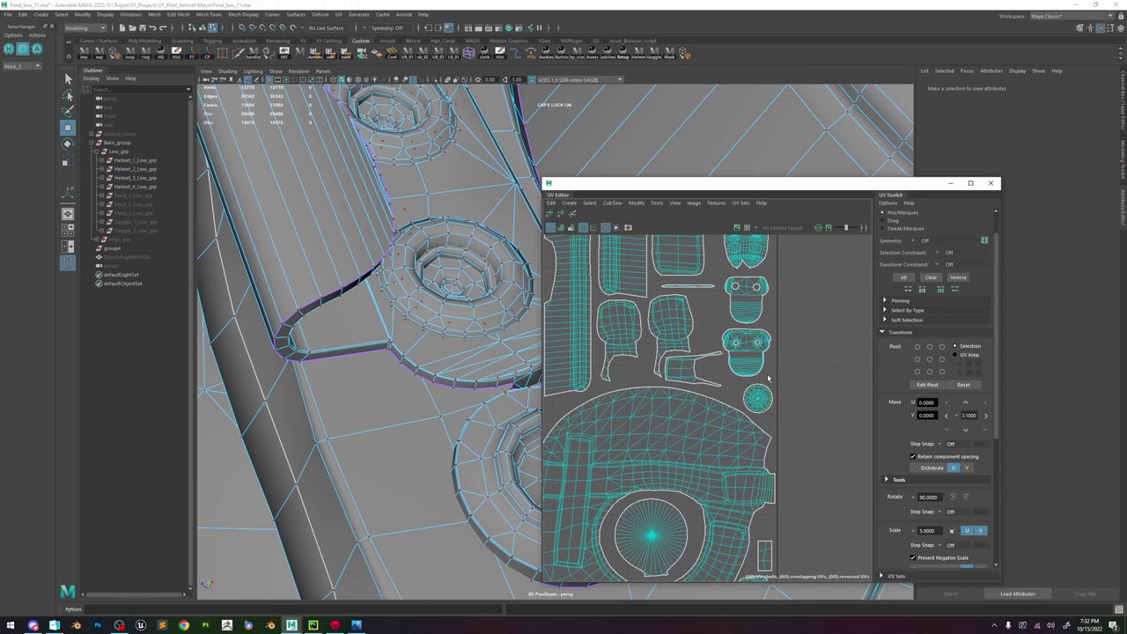
- Move another large disc into the gap between the triangulated side shell and the downward tongue of the curved strip shell
{"action": "scroll", "coordinate": [759, 373], "scroll_direction": "down", "scroll_amount": 7}
{"action": "middle_click_drag", "start_coordinate": [622, 390], "coordinate": [641, 384], "text": "alt"}
{"action": "left_click", "coordinate": [634, 377]}
{"action": "left_click_drag", "start_coordinate": [635, 378], "coordinate": [675, 320]}
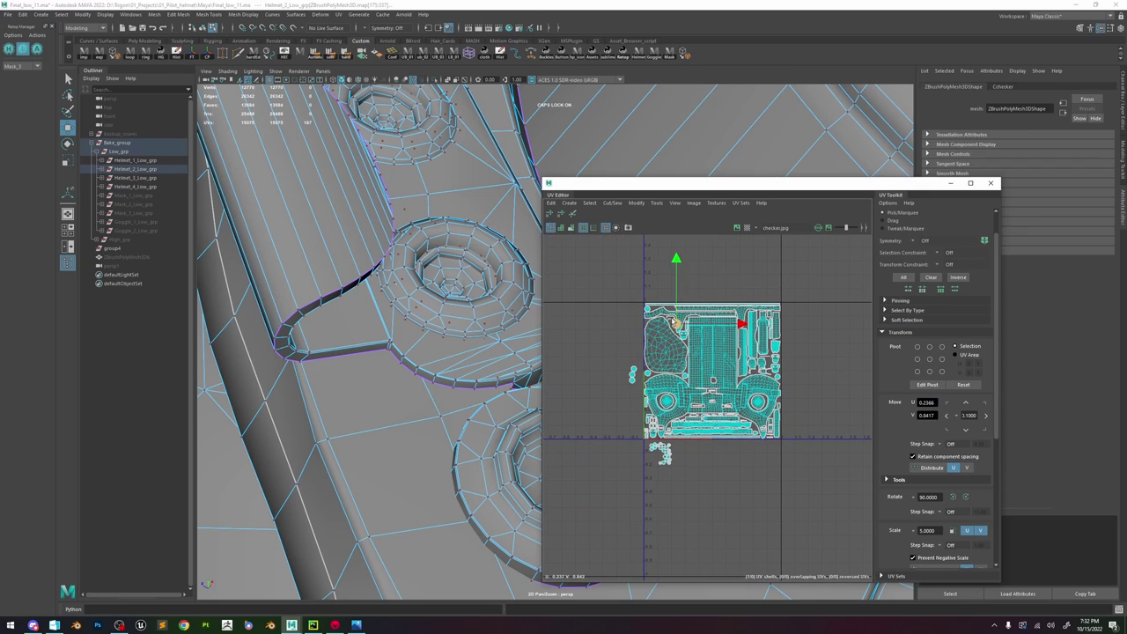
{"action": "scroll", "coordinate": [676, 322], "scroll_direction": "up", "scroll_amount": 3}
{"action": "scroll", "coordinate": [667, 328], "scroll_direction": "down", "scroll_amount": 2}
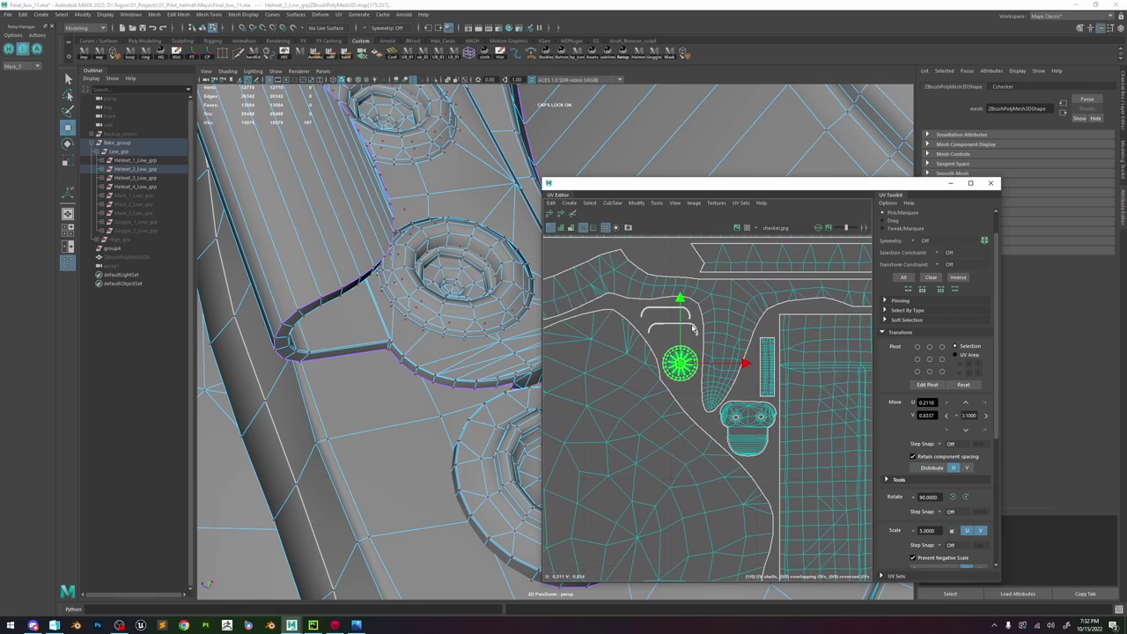
- Move the two thin bracket-shaped shells out of that gap into the free space above the curved strip shell
{"action": "left_click", "coordinate": [668, 329]}
{"action": "left_click_drag", "start_coordinate": [665, 328], "coordinate": [662, 248]}
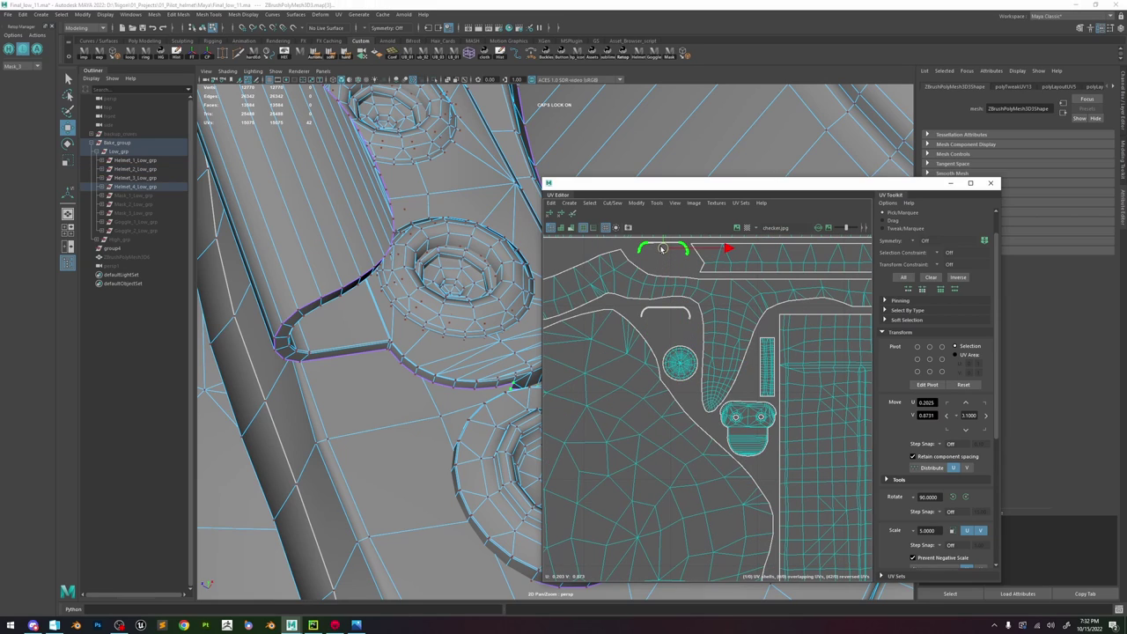
{"action": "left_click", "coordinate": [672, 310]}
{"action": "left_click", "coordinate": [686, 313]}
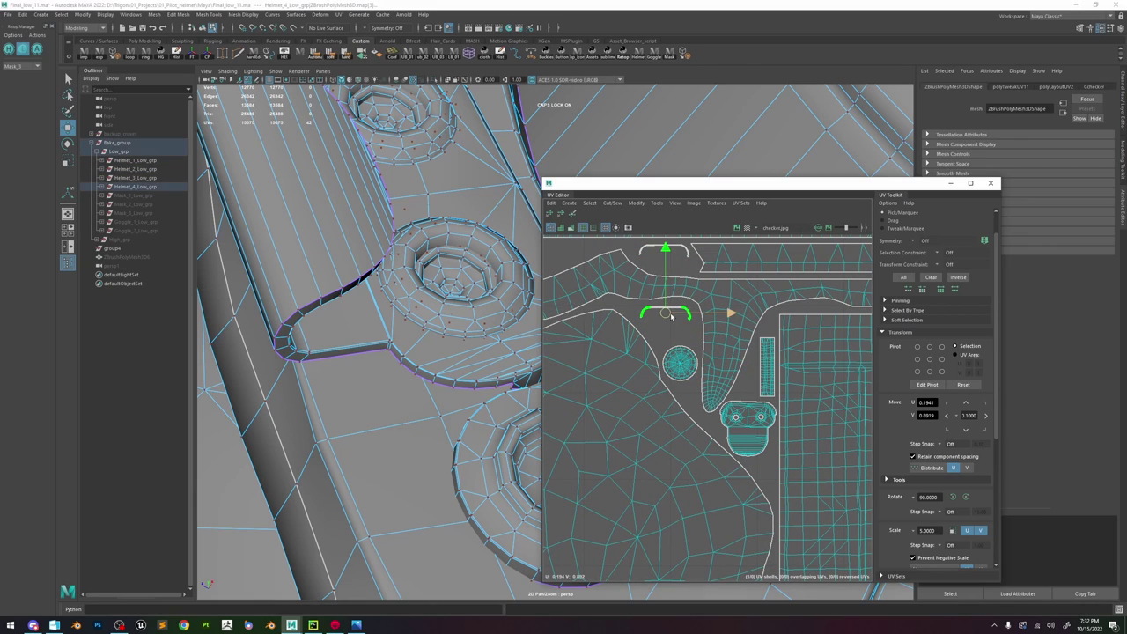
{"action": "left_click_drag", "start_coordinate": [669, 310], "coordinate": [596, 257]}
{"action": "middle_click_drag", "start_coordinate": [596, 257], "coordinate": [702, 284], "text": "alt"}
{"action": "left_click_drag", "start_coordinate": [702, 284], "coordinate": [674, 280]}
{"action": "left_click", "coordinate": [741, 335]}
- Place a large disc in the space vacated by the bracket shells, just above the disc beside the curved strip's tongue
{"action": "scroll", "coordinate": [741, 335], "scroll_direction": "down", "scroll_amount": 7}
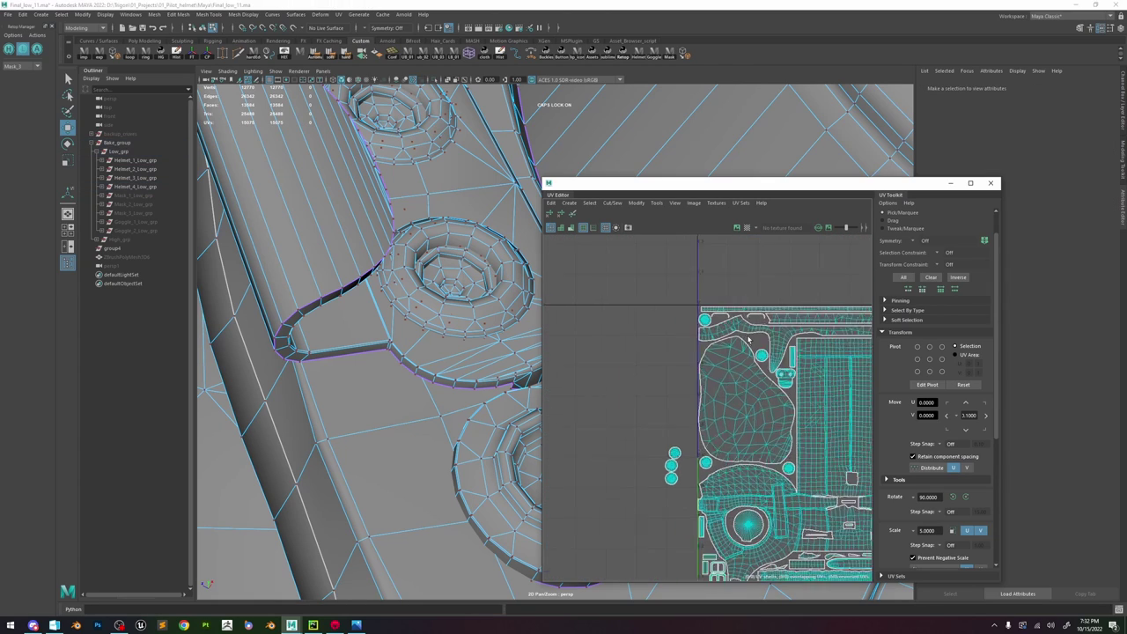
{"action": "left_click", "coordinate": [684, 437]}
{"action": "left_click_drag", "start_coordinate": [684, 438], "coordinate": [755, 341]}
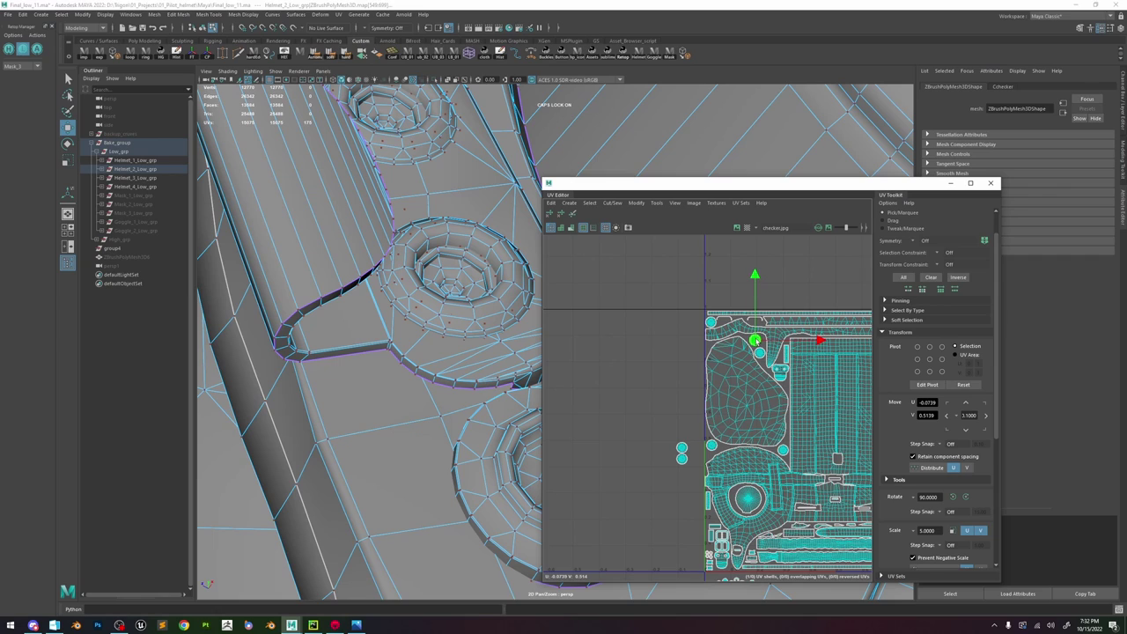
- Fit a large disc between the horizontal strips' ends and the fender shell near the tile's lower-right corner, with the small leaf-shaped shell above it
{"action": "left_click", "coordinate": [683, 448]}
{"action": "scroll", "coordinate": [651, 423], "scroll_direction": "down", "scroll_amount": 4}
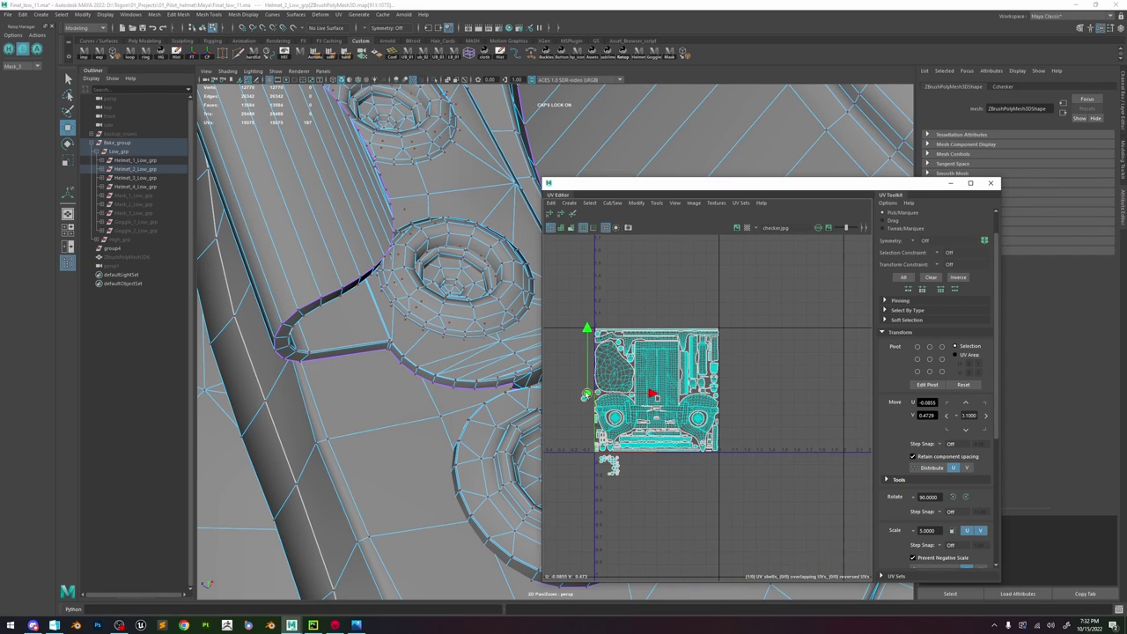
{"action": "left_click_drag", "start_coordinate": [585, 394], "coordinate": [596, 393]}
{"action": "scroll", "coordinate": [692, 445], "scroll_direction": "up", "scroll_amount": 8}
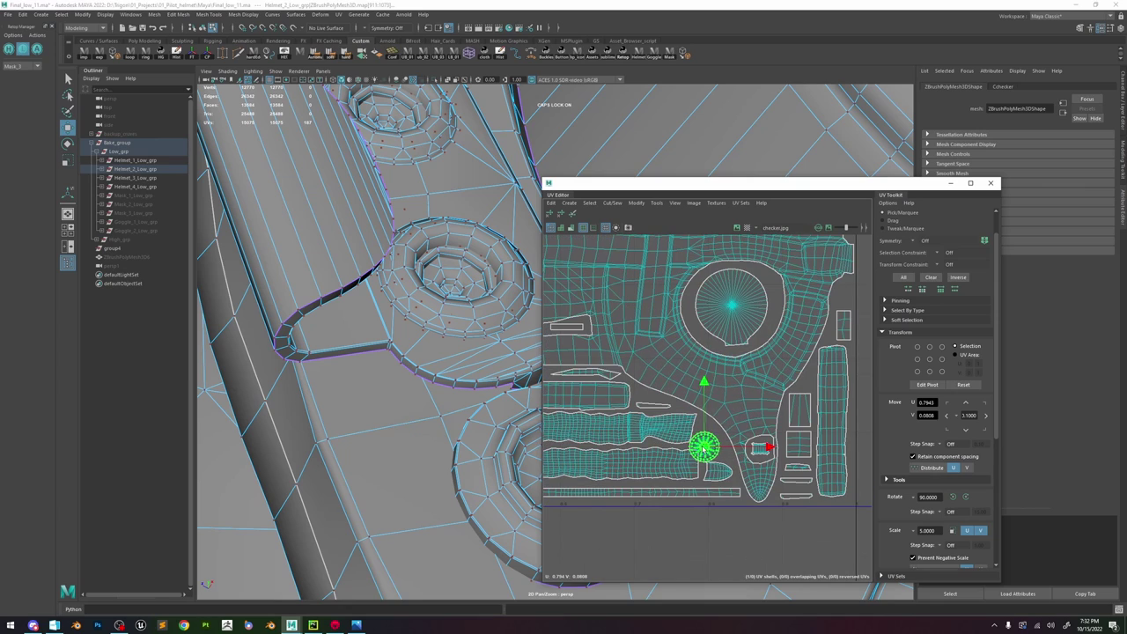
{"action": "left_click_drag", "start_coordinate": [710, 446], "coordinate": [717, 423]}
{"action": "left_click", "coordinate": [755, 529]}
{"action": "double_click", "coordinate": [755, 530]}
{"action": "left_click", "coordinate": [735, 442]}
{"action": "left_click", "coordinate": [735, 444]}
{"action": "left_click", "coordinate": [730, 483]}
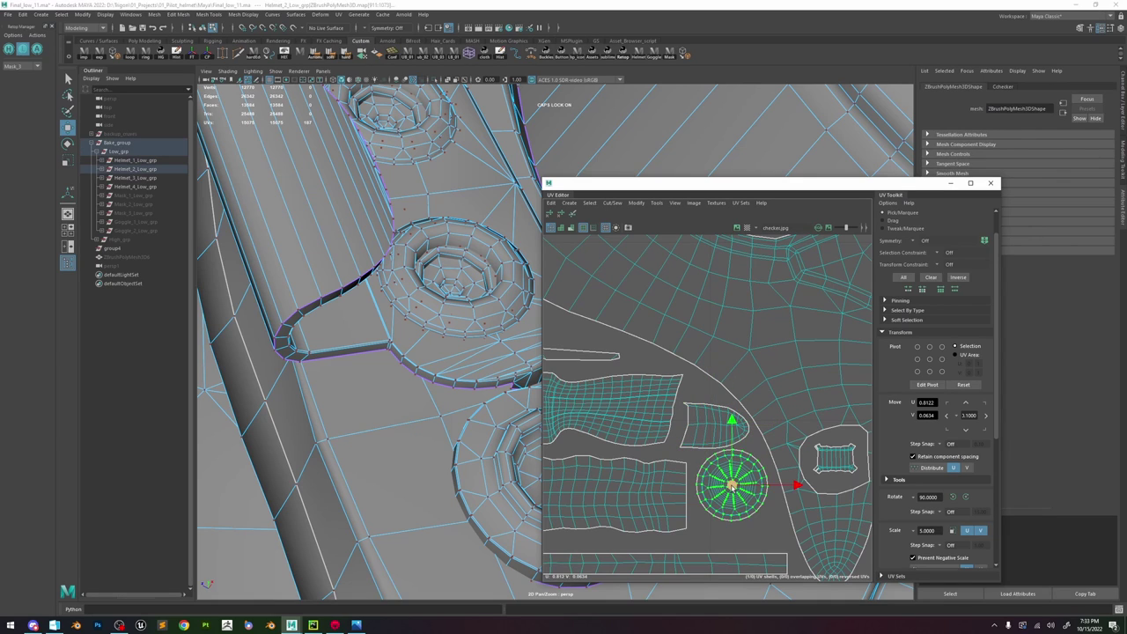
{"action": "key", "text": "a"}
{"action": "left_click", "coordinate": [787, 446]}
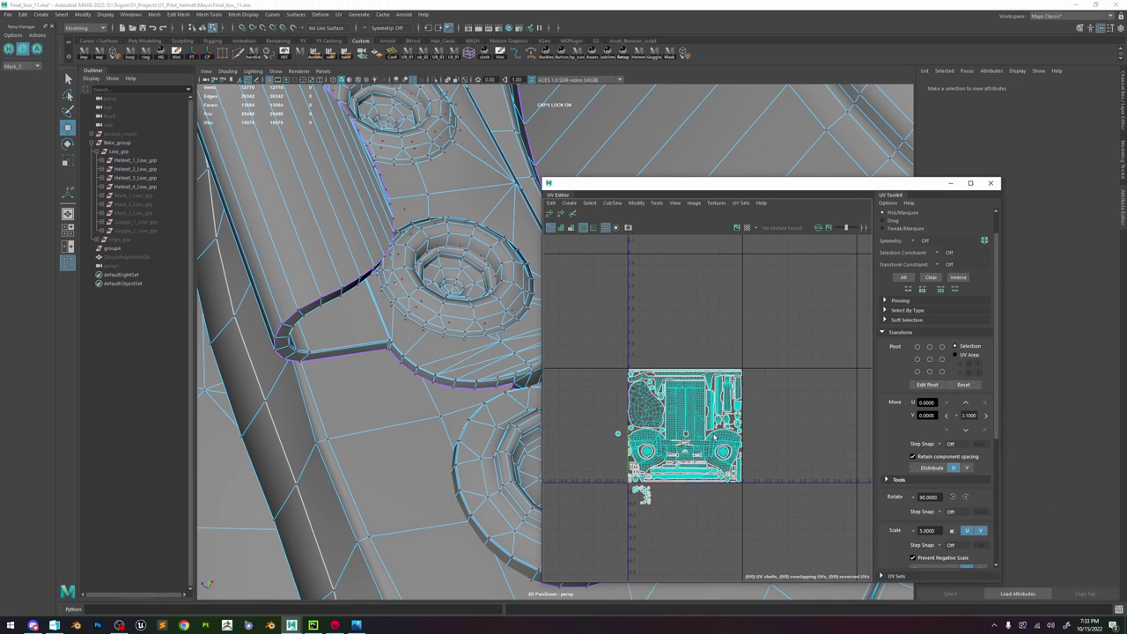
- Move the last large disc into the gap beside the column of goggle-shaped shells, near the end of the thin sliver shell
{"action": "left_click", "coordinate": [617, 435]}
{"action": "left_click_drag", "start_coordinate": [618, 434], "coordinate": [642, 438]}
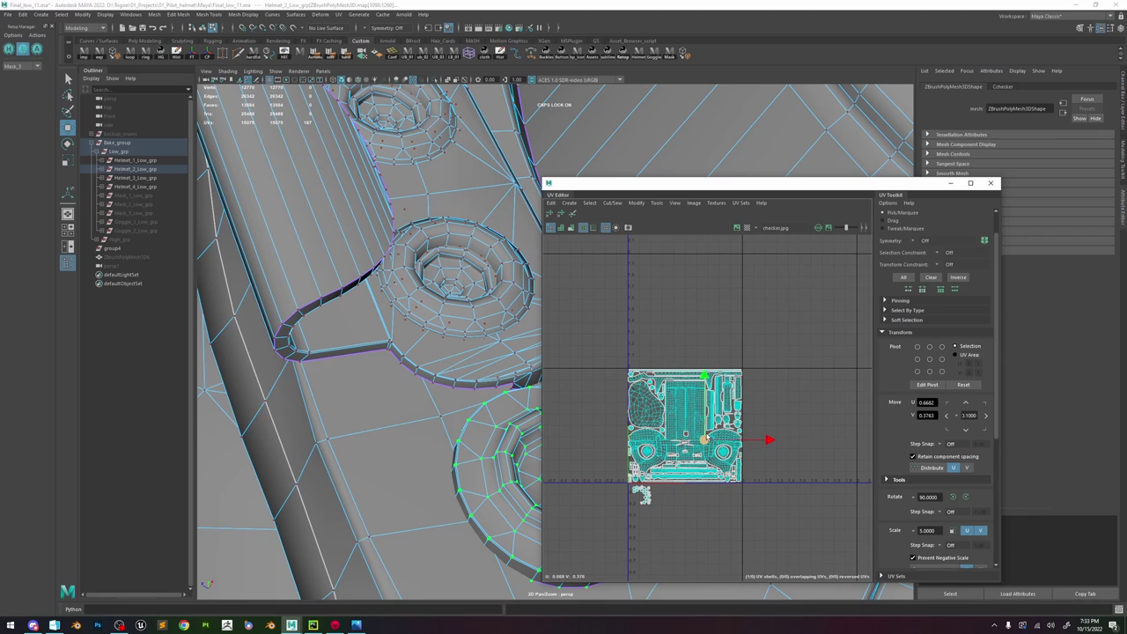
{"action": "scroll", "coordinate": [706, 436], "scroll_direction": "up", "scroll_amount": 5}
{"action": "left_click_drag", "start_coordinate": [688, 481], "coordinate": [805, 360]}
{"action": "scroll", "coordinate": [719, 425], "scroll_direction": "down", "scroll_amount": 2}
{"action": "scroll", "coordinate": [803, 368], "scroll_direction": "up", "scroll_amount": 5}
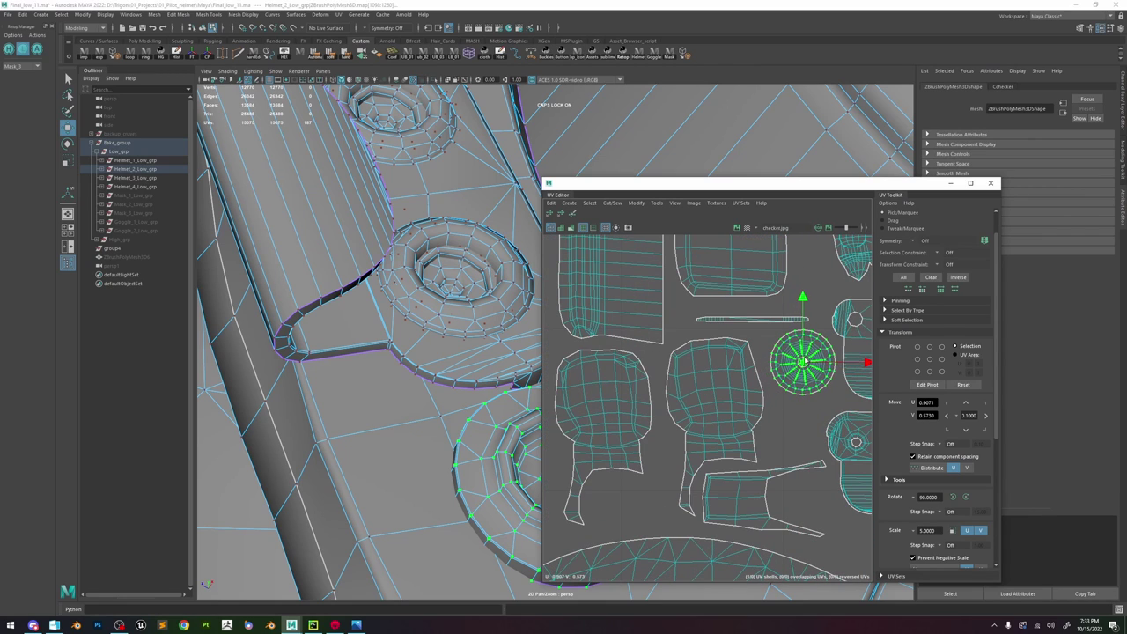
{"action": "left_click", "coordinate": [805, 423]}
- Select the two triangle-fan disc shells in the leftover group below the tile and scale them up together
{"action": "scroll", "coordinate": [772, 448], "scroll_direction": "down", "scroll_amount": 8}
{"action": "middle_click_drag", "start_coordinate": [763, 451], "coordinate": [750, 405], "text": "alt"}
{"action": "scroll", "coordinate": [716, 367], "scroll_direction": "down", "scroll_amount": 4}
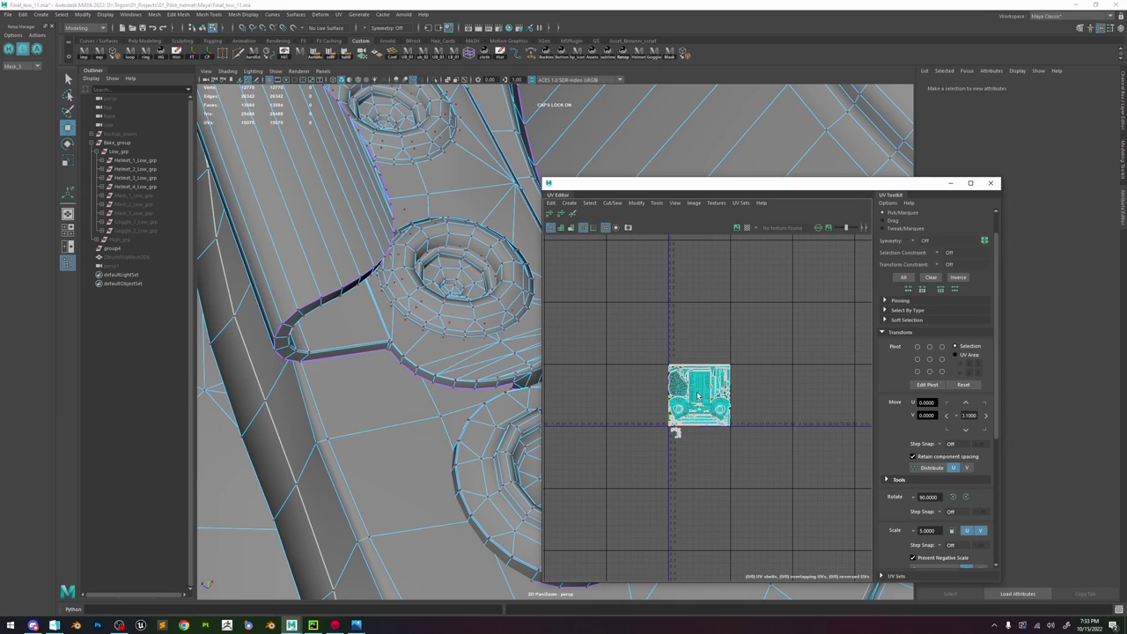
{"action": "scroll", "coordinate": [698, 396], "scroll_direction": "up", "scroll_amount": 10}
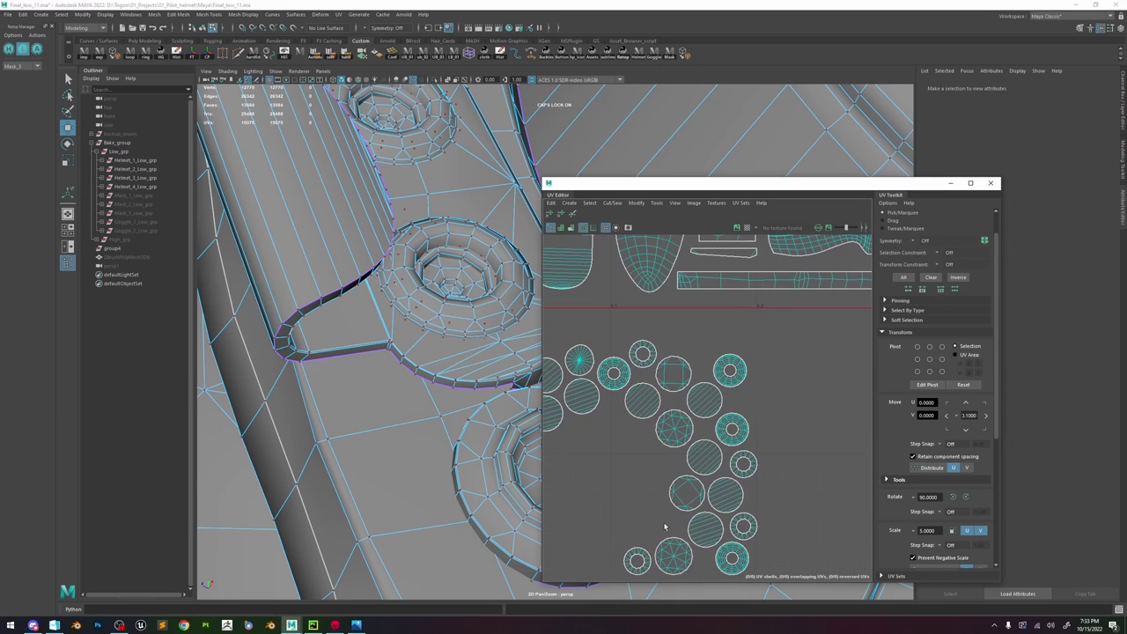
{"action": "left_click", "coordinate": [671, 560]}
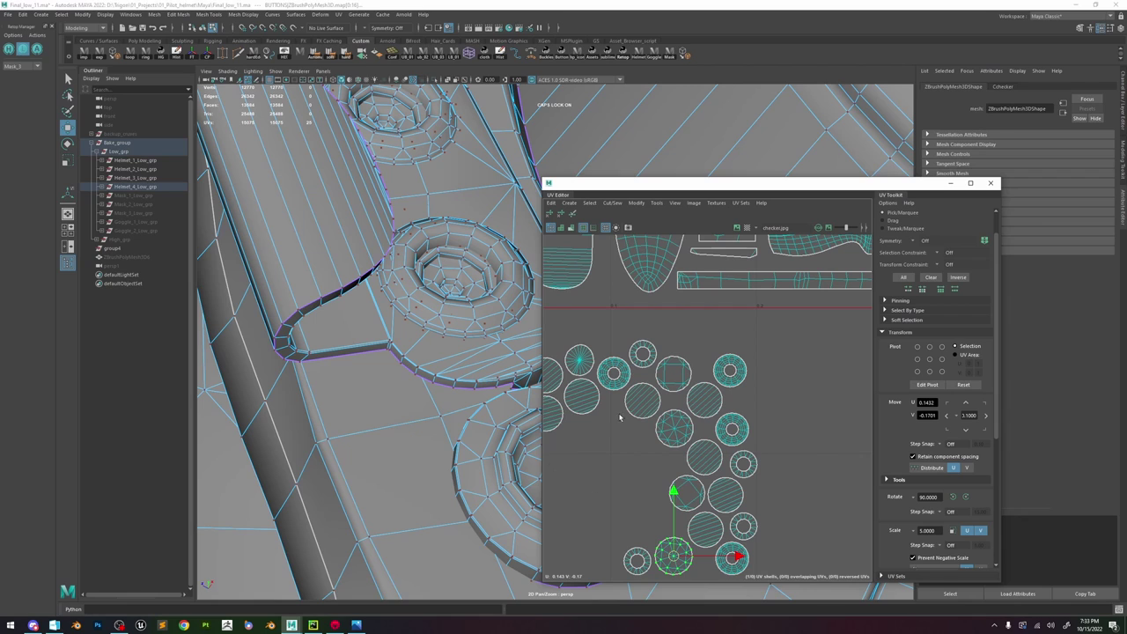
{"action": "left_click", "coordinate": [674, 430], "text": "shift"}
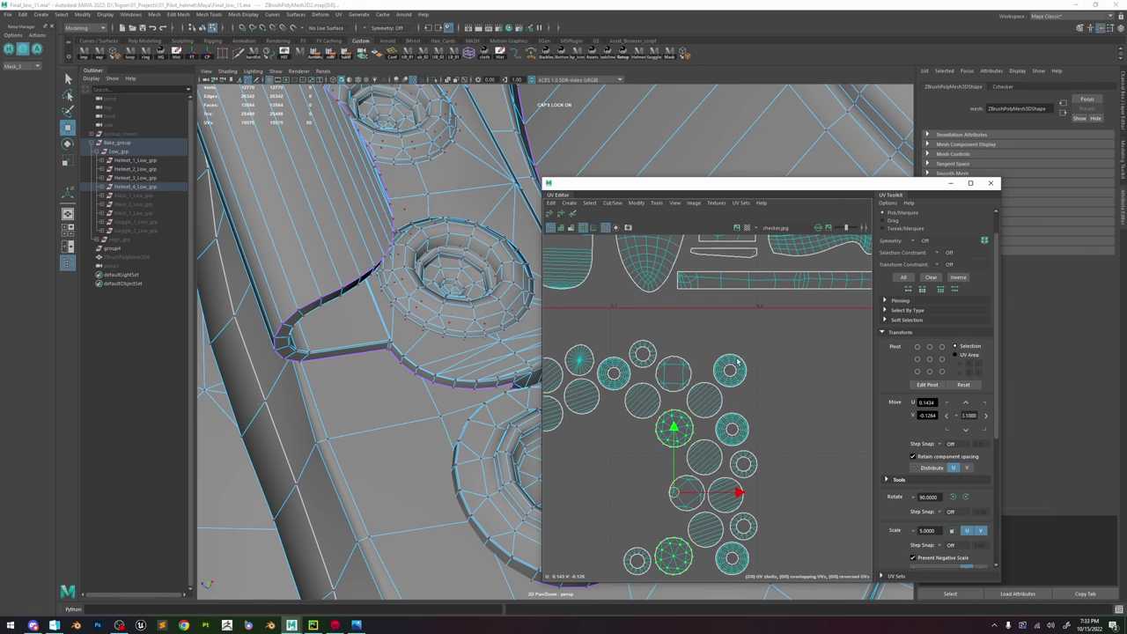
{"action": "scroll", "coordinate": [693, 369], "scroll_direction": "down", "scroll_amount": 4}
{"action": "scroll", "coordinate": [422, 367], "scroll_direction": "down", "scroll_amount": 10}
{"action": "left_click_drag", "start_coordinate": [453, 362], "coordinate": [536, 370], "text": "alt"}
{"action": "key", "text": "r"}
{"action": "left_click_drag", "start_coordinate": [684, 429], "coordinate": [752, 414]}
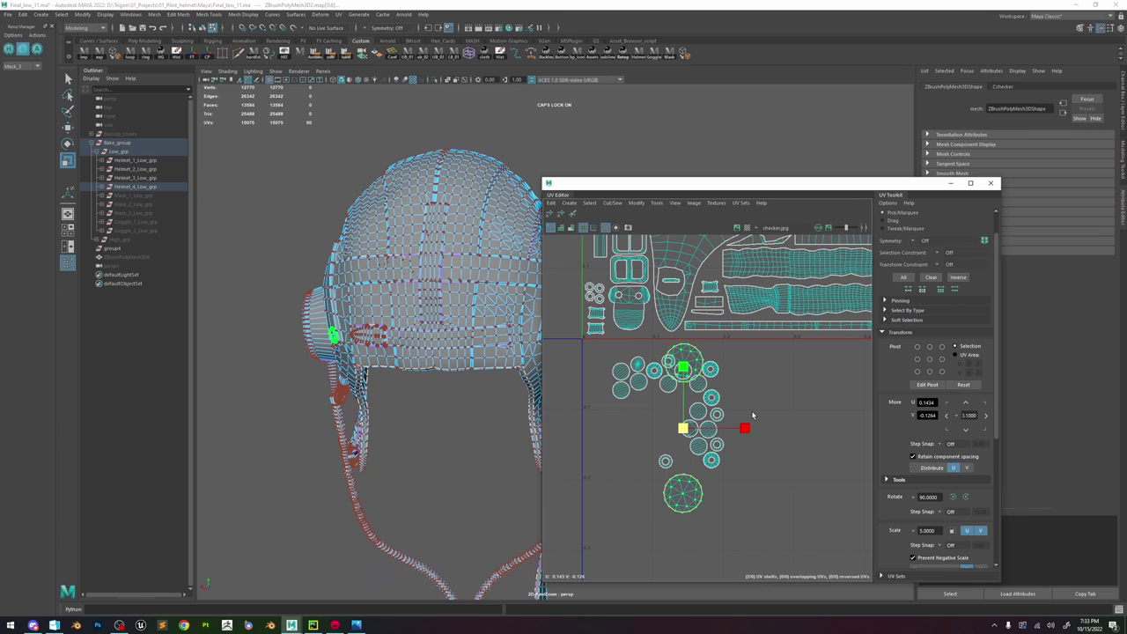
{"action": "left_click_drag", "start_coordinate": [691, 432], "coordinate": [608, 381]}
- Place one enlarged disc above the small octagonal rings in the tile's lower-left corner and park the other outside the left edge
{"action": "key", "text": "w"}
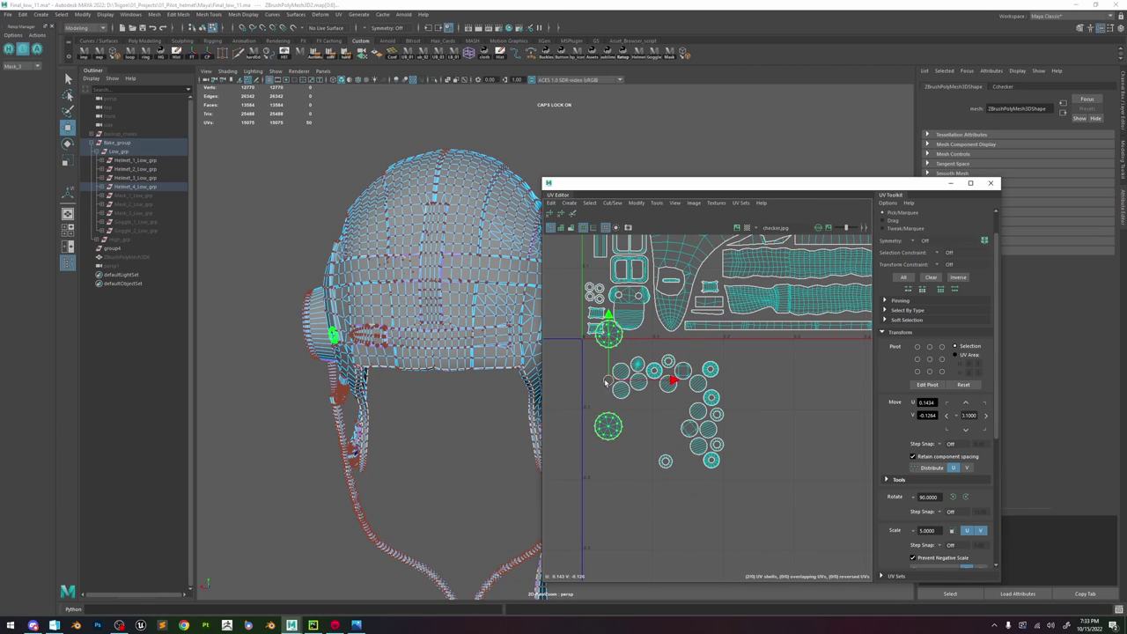
{"action": "middle_click_drag", "start_coordinate": [608, 381], "coordinate": [698, 461], "text": "alt"}
{"action": "left_click_drag", "start_coordinate": [698, 459], "coordinate": [755, 357]}
{"action": "scroll", "coordinate": [689, 358], "scroll_direction": "up", "scroll_amount": 3}
{"action": "scroll", "coordinate": [696, 359], "scroll_direction": "down", "scroll_amount": 3}
{"action": "left_click", "coordinate": [769, 375]}
- Shift the two small rectangular shells upward along the tile's left edge and fit the parked disc into the freed space below them
{"action": "middle_click_drag", "start_coordinate": [708, 265], "coordinate": [741, 347], "text": "alt"}
{"action": "left_click", "coordinate": [728, 346]}
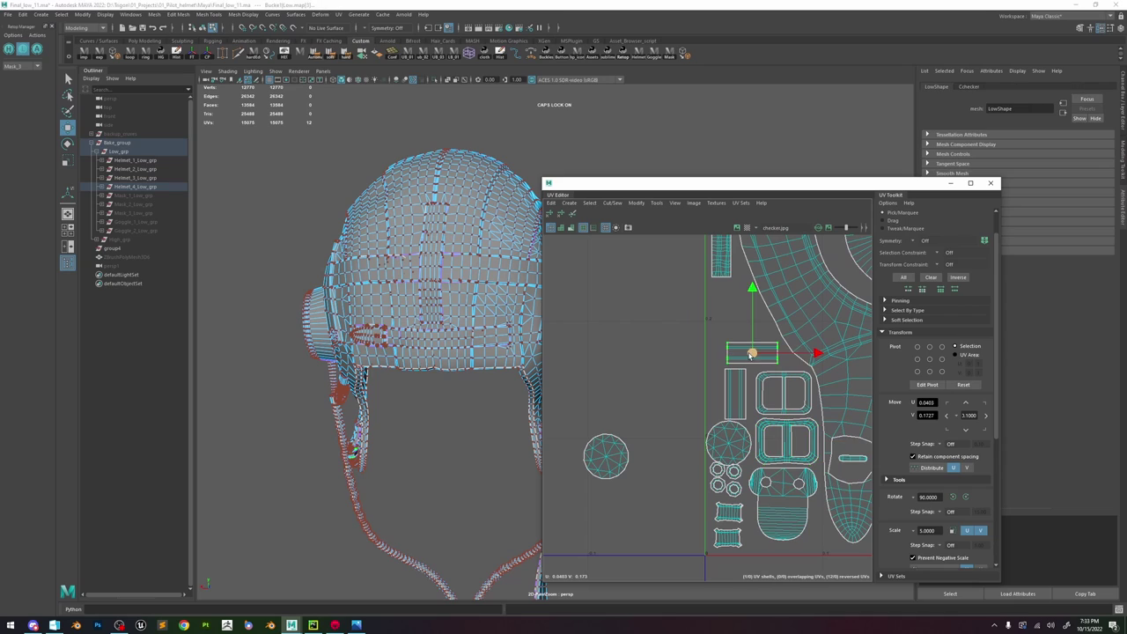
{"action": "left_click_drag", "start_coordinate": [751, 352], "coordinate": [743, 348]}
{"action": "left_click", "coordinate": [743, 370]}
{"action": "left_click_drag", "start_coordinate": [734, 392], "coordinate": [721, 315]}
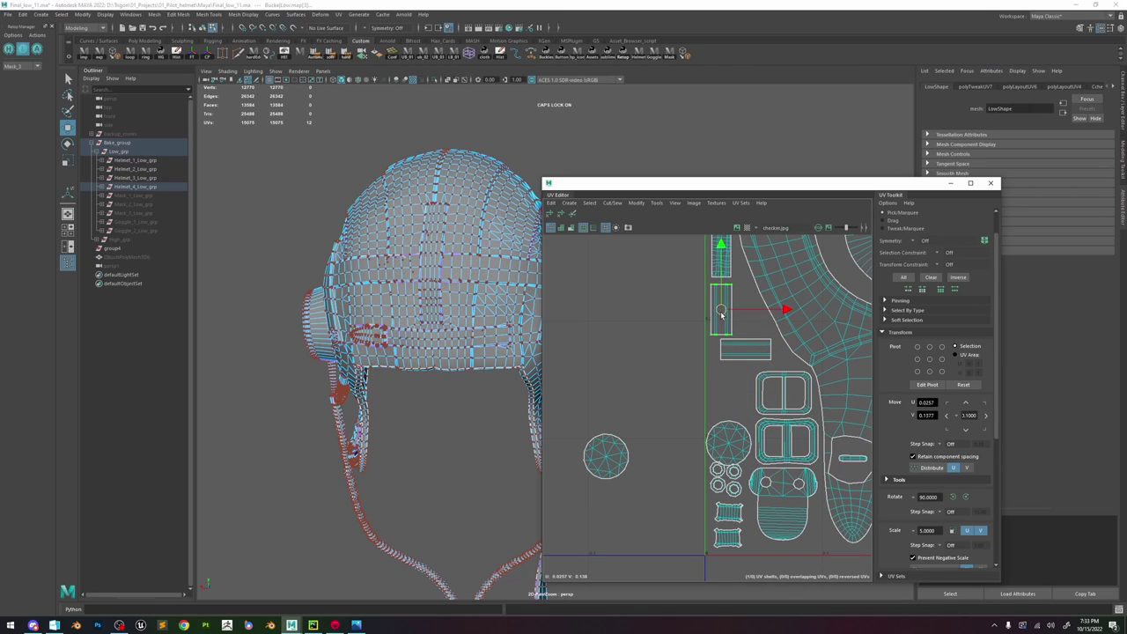
{"action": "left_click", "coordinate": [606, 456]}
{"action": "left_click_drag", "start_coordinate": [607, 456], "coordinate": [729, 391]}
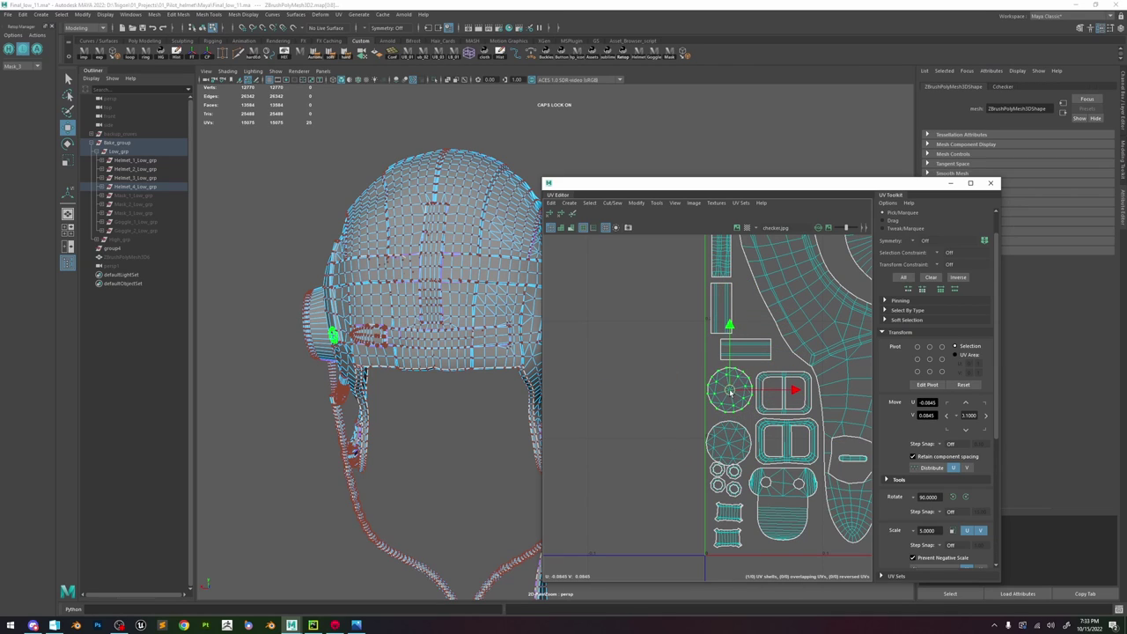
- Examine which part of the strap buckle the small shell below the octagonal rings belongs to
{"action": "left_click", "coordinate": [716, 490]}
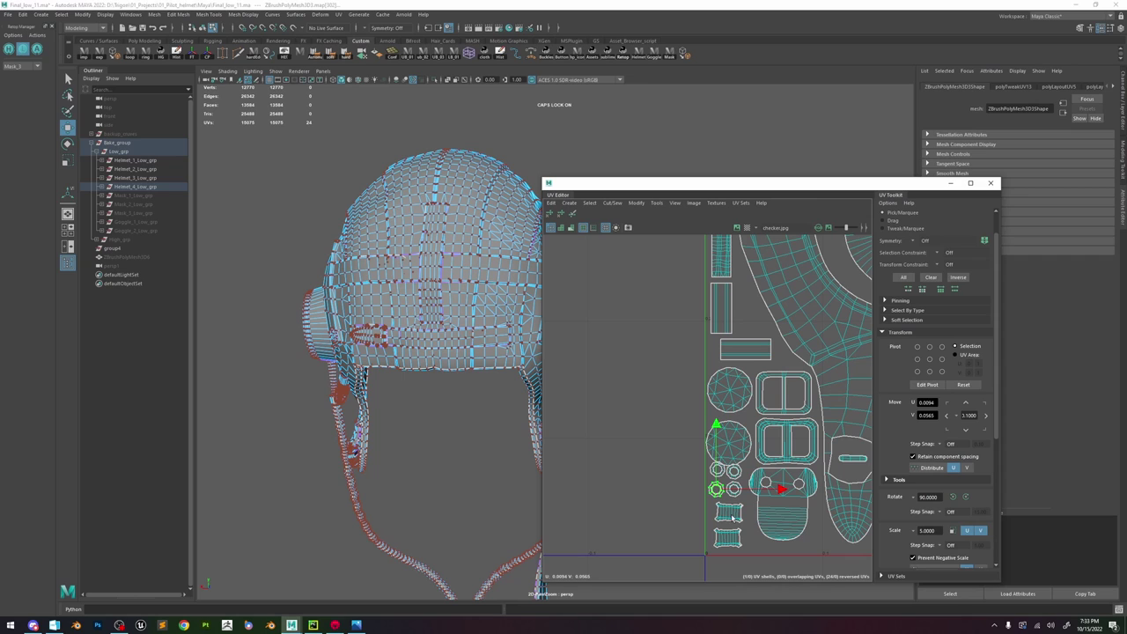
{"action": "left_click", "coordinate": [728, 515]}
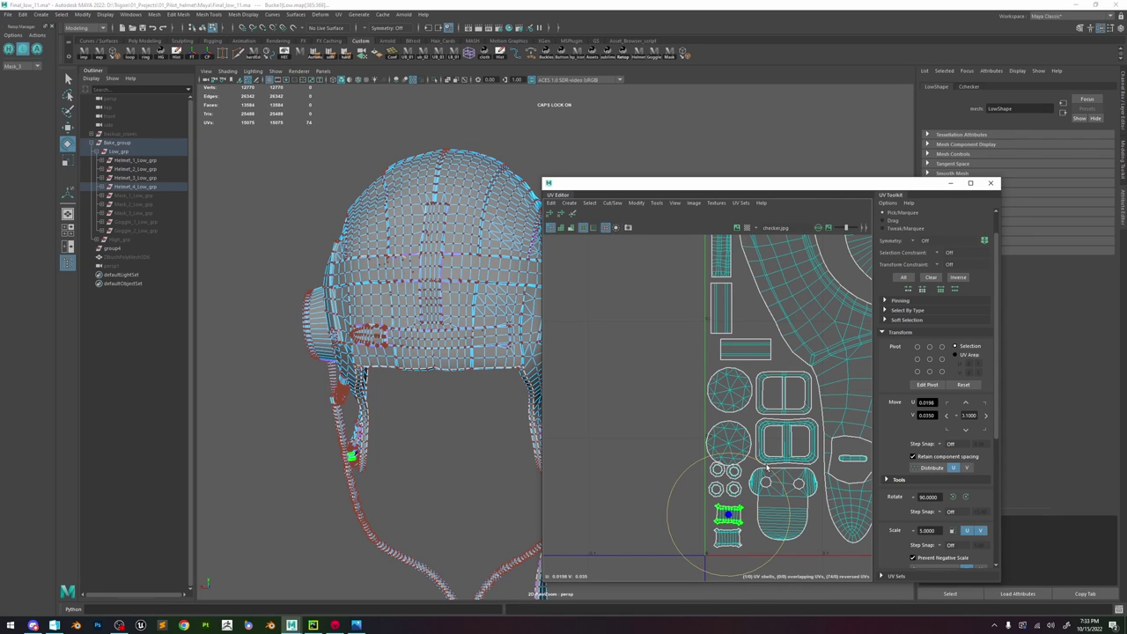
{"action": "scroll", "coordinate": [350, 464], "scroll_direction": "up", "scroll_amount": 10}
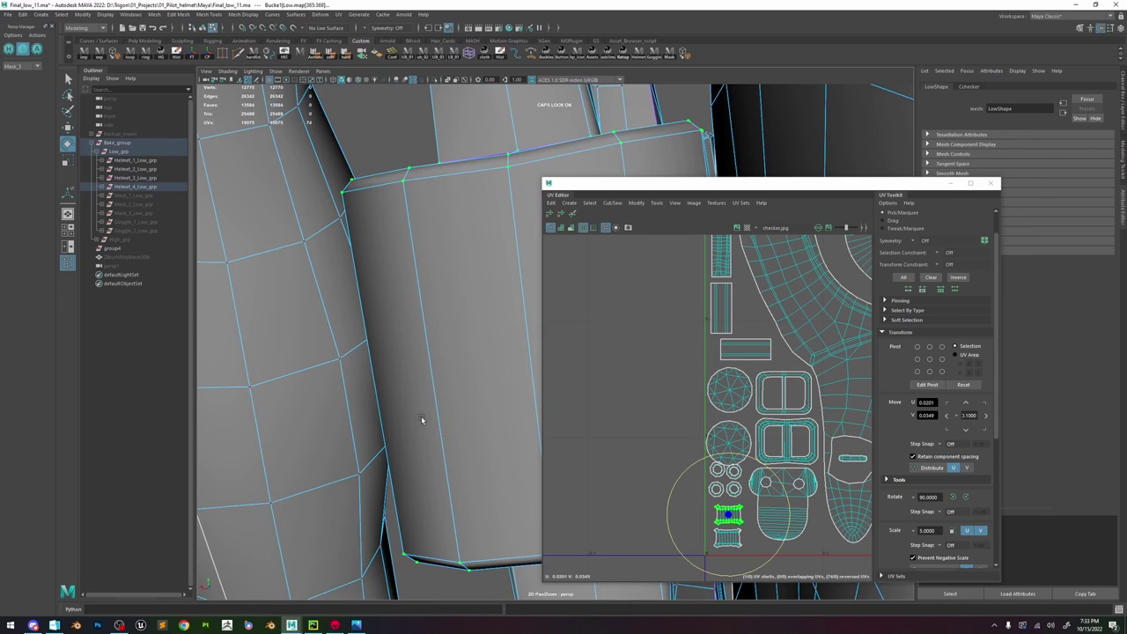
{"action": "scroll", "coordinate": [483, 388], "scroll_direction": "down", "scroll_amount": 10}
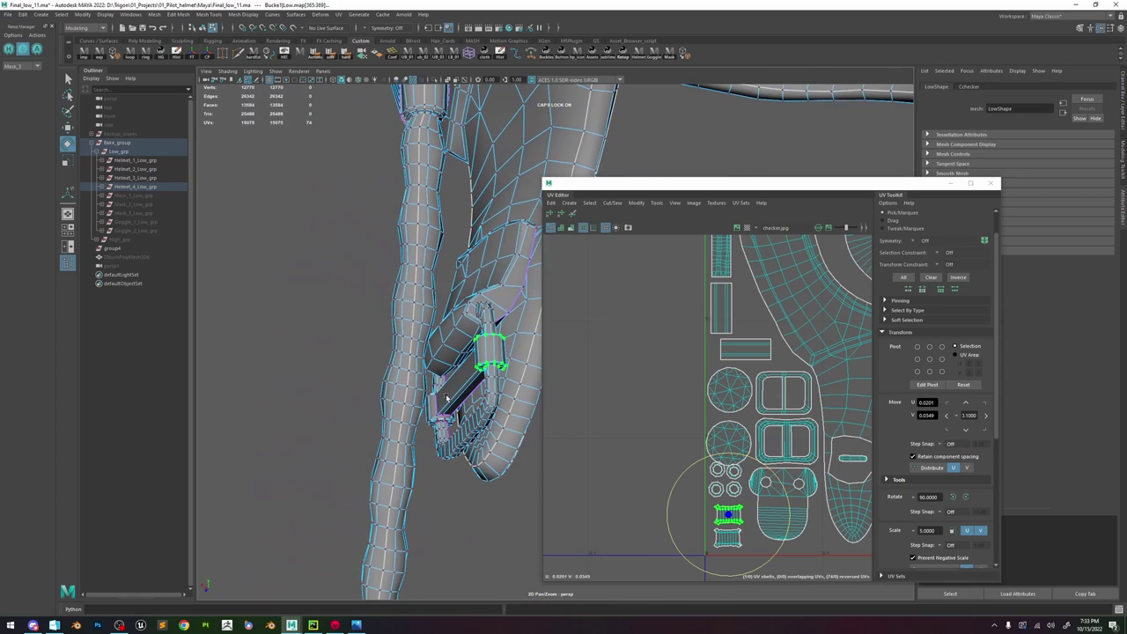
{"action": "left_click_drag", "start_coordinate": [485, 345], "coordinate": [513, 382], "text": "alt"}
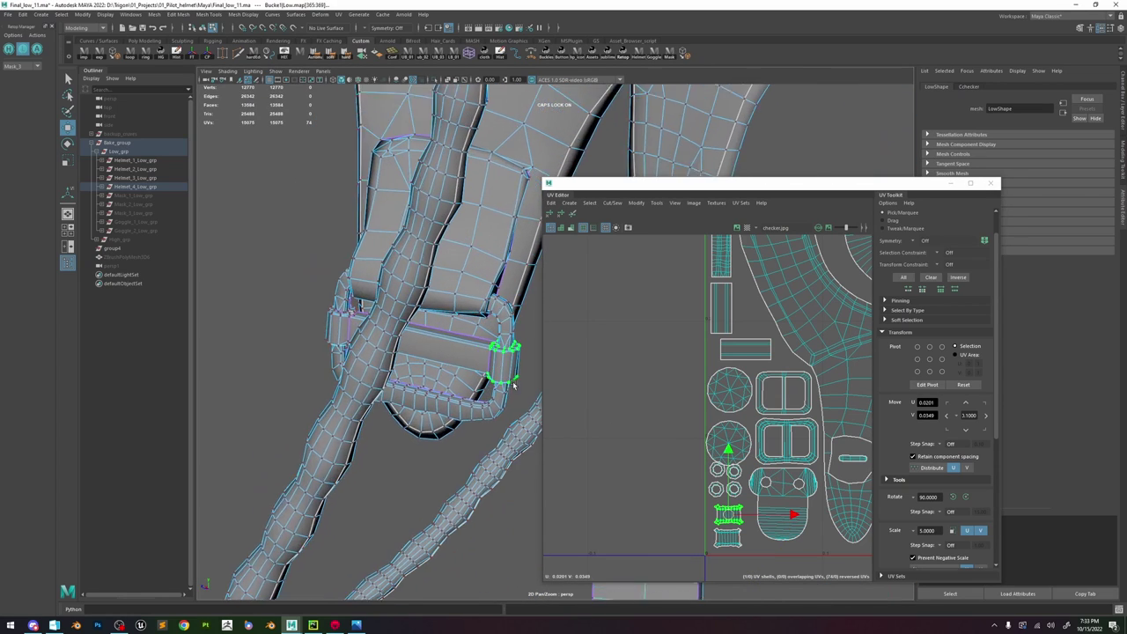
{"action": "scroll", "coordinate": [448, 407], "scroll_direction": "up", "scroll_amount": 4}
{"action": "scroll", "coordinate": [732, 485], "scroll_direction": "up", "scroll_amount": 5}
- Reposition the small octagonal ring shells below the enlarged discs so they sit clear of the lower disc
{"action": "left_click", "coordinate": [733, 487]}
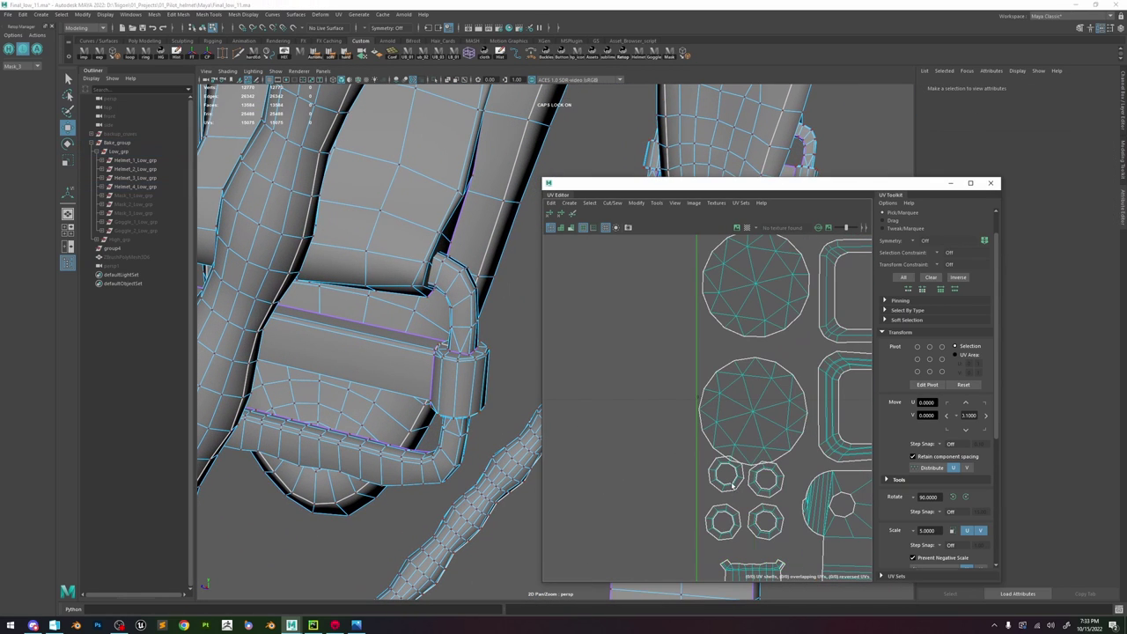
{"action": "left_click", "coordinate": [733, 486]}
{"action": "middle_click_drag", "start_coordinate": [732, 483], "coordinate": [691, 451], "text": "alt"}
{"action": "left_click_drag", "start_coordinate": [685, 444], "coordinate": [682, 454]}
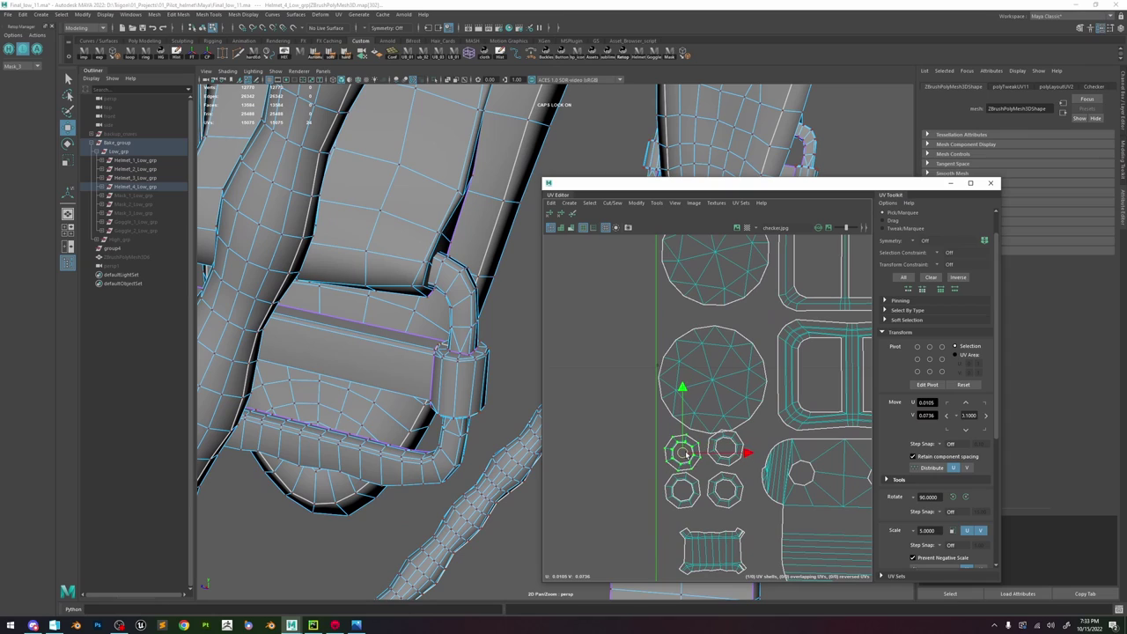
{"action": "left_click_drag", "start_coordinate": [729, 486], "coordinate": [729, 498]}
{"action": "left_click", "coordinate": [725, 448]}
{"action": "left_click_drag", "start_coordinate": [724, 448], "coordinate": [682, 455]}
{"action": "scroll", "coordinate": [630, 429], "scroll_direction": "down", "scroll_amount": 10}
- Select the lowest dense ring shell in the leftover group and locate its matching round eyelet on the helmet
{"action": "left_click", "coordinate": [648, 443]}
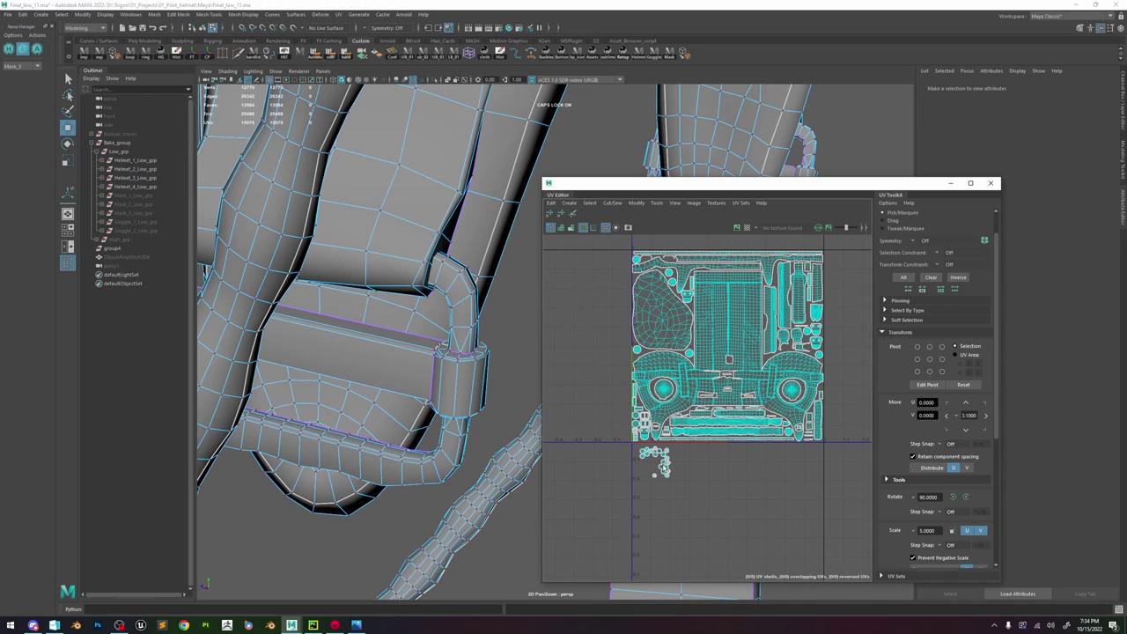
{"action": "scroll", "coordinate": [665, 471], "scroll_direction": "up", "scroll_amount": 2}
{"action": "left_click", "coordinate": [668, 477]}
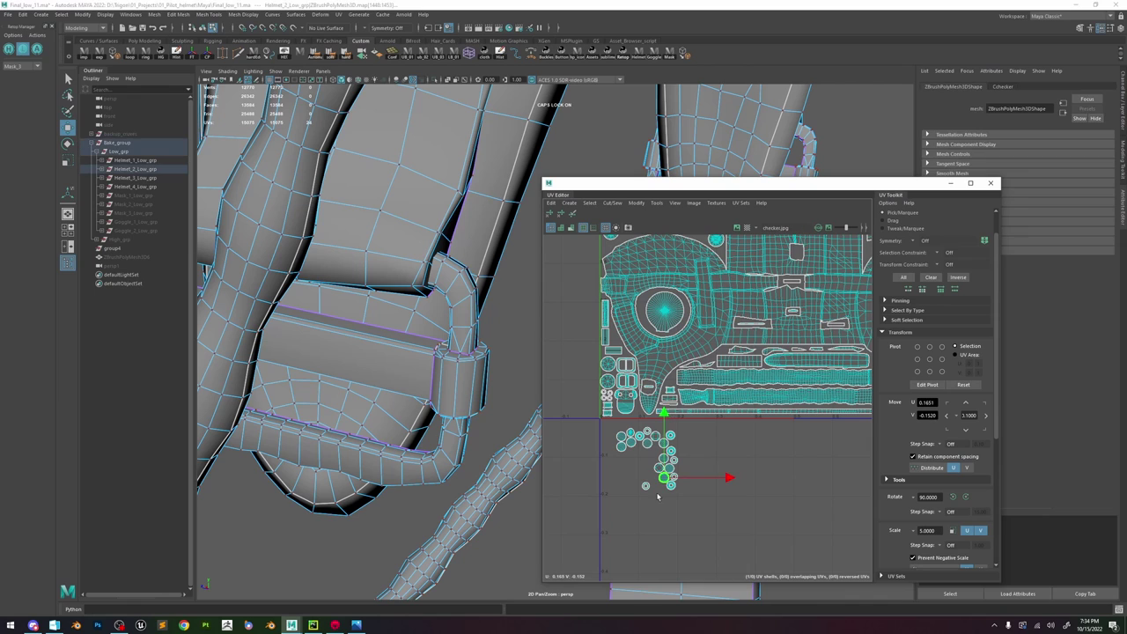
{"action": "scroll", "coordinate": [652, 488], "scroll_direction": "up", "scroll_amount": 4}
{"action": "left_click", "coordinate": [715, 467]}
{"action": "key", "text": "f"}
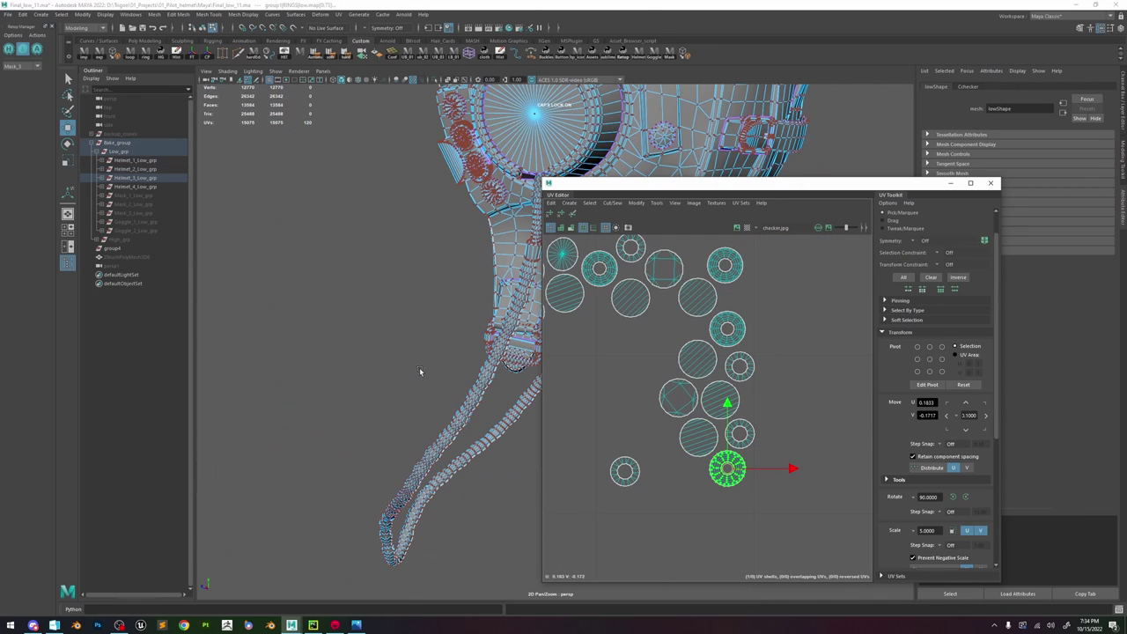
{"action": "key", "text": "f"}
{"action": "right_click_drag", "start_coordinate": [478, 332], "coordinate": [232, 305], "text": "alt"}
{"action": "left_click_drag", "start_coordinate": [355, 311], "coordinate": [519, 314], "text": "alt"}
{"action": "key", "text": "f"}
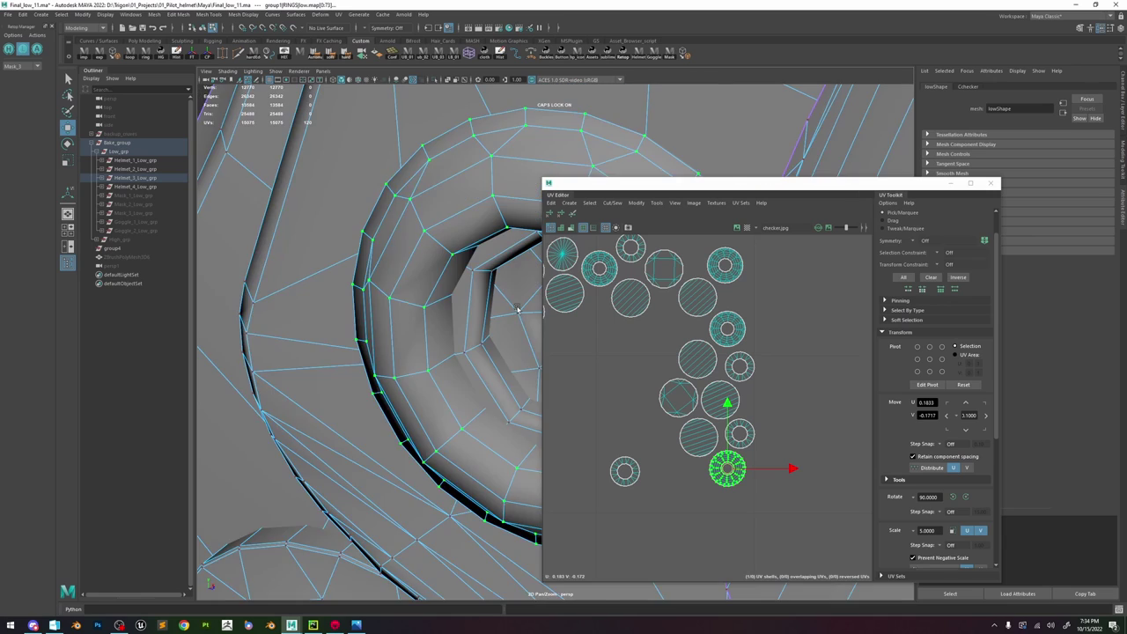
{"action": "right_click_drag", "start_coordinate": [519, 314], "coordinate": [471, 315], "text": "alt"}
- Add the three other dense ring shells to the selection and move all four away from the leftover group, below the tile
{"action": "left_click", "coordinate": [600, 271], "text": "shift"}
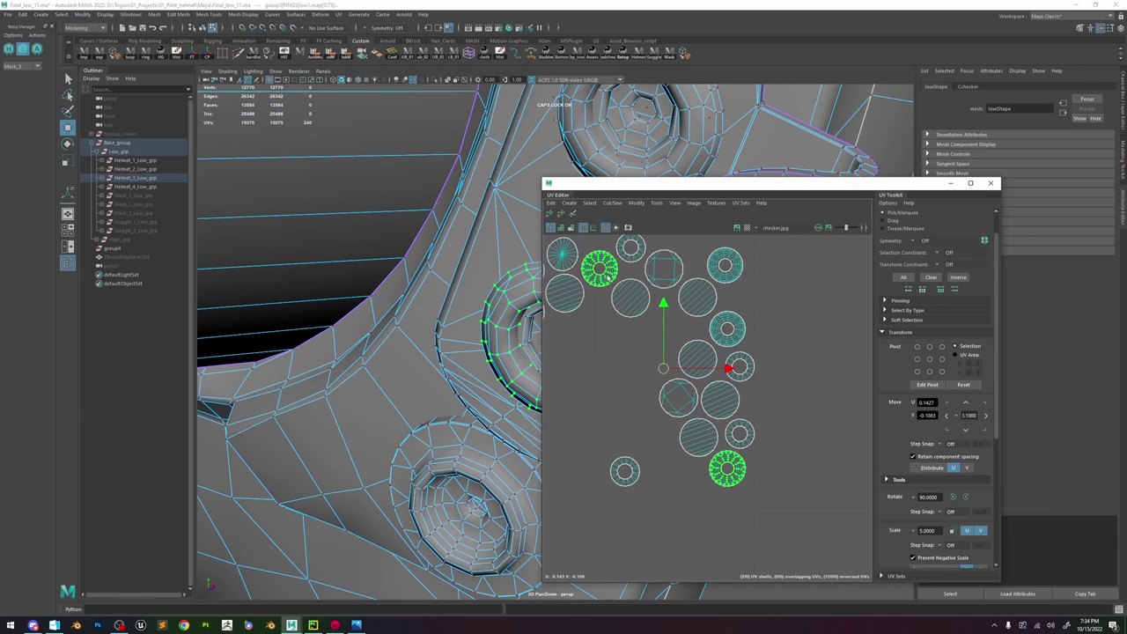
{"action": "left_click", "coordinate": [727, 278], "text": "shift"}
{"action": "left_click", "coordinate": [730, 326], "text": "shift"}
{"action": "scroll", "coordinate": [724, 339], "scroll_direction": "down", "scroll_amount": 5}
{"action": "left_click_drag", "start_coordinate": [711, 351], "coordinate": [814, 356]}
{"action": "middle_click_drag", "start_coordinate": [815, 352], "coordinate": [700, 431], "text": "alt"}
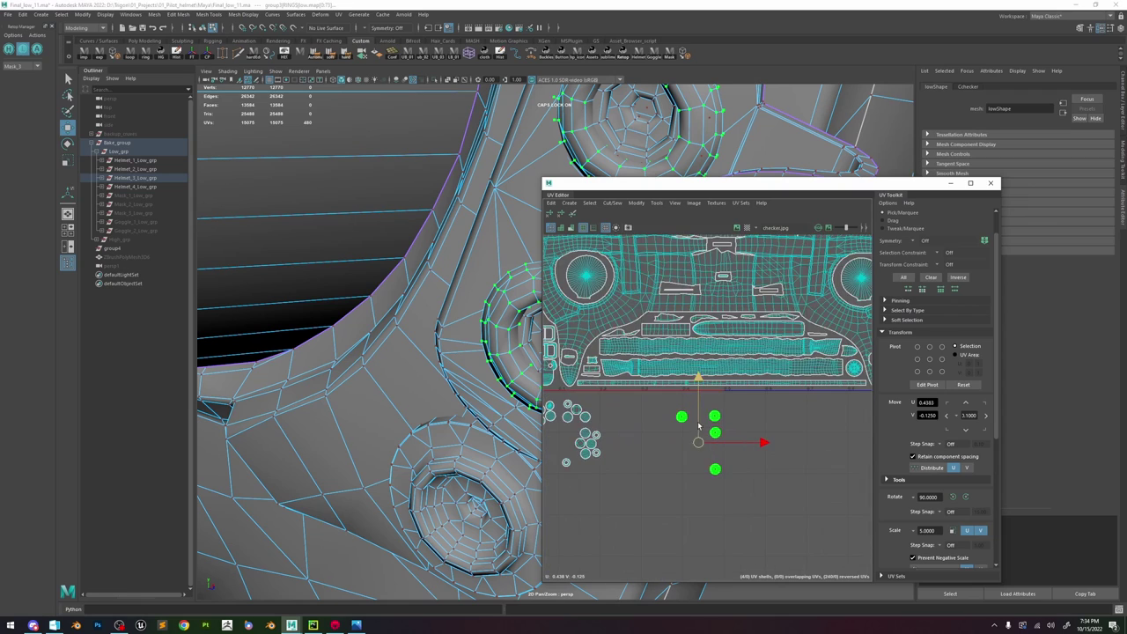
- Scale up the four selected dense ring shells together below the tile
{"action": "right_click_drag", "start_coordinate": [700, 424], "coordinate": [743, 329], "text": "alt"}
{"action": "scroll", "coordinate": [710, 437], "scroll_direction": "up", "scroll_amount": 3}
{"action": "key", "text": "r"}
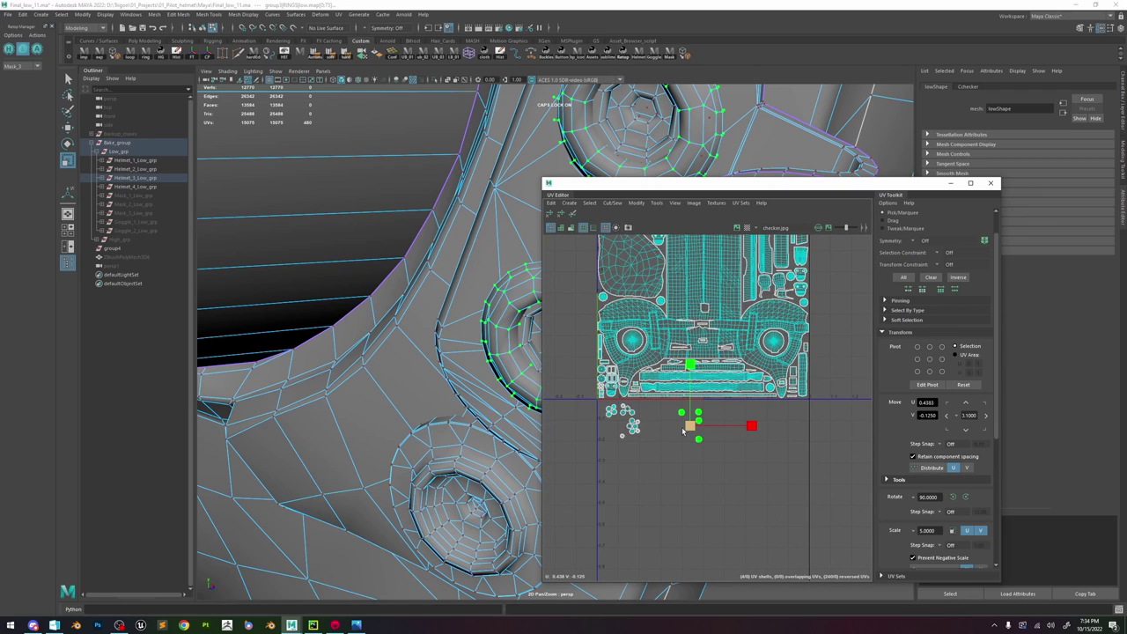
{"action": "left_click_drag", "start_coordinate": [691, 427], "coordinate": [714, 428]}
{"action": "key", "text": "w"}
- Move the lowest dense ring shell into the gap between the central panel and the right cheek panel, about U 0.7, V 0.44
{"action": "left_click", "coordinate": [702, 434]}
{"action": "left_click", "coordinate": [702, 445]}
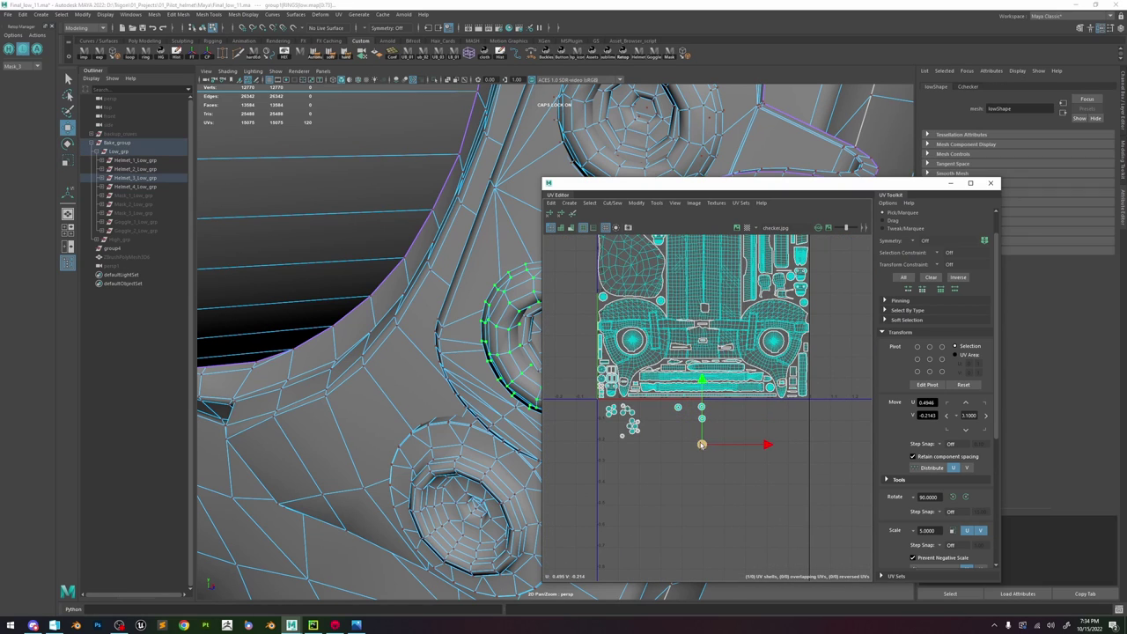
{"action": "scroll", "coordinate": [747, 310], "scroll_direction": "up", "scroll_amount": 5}
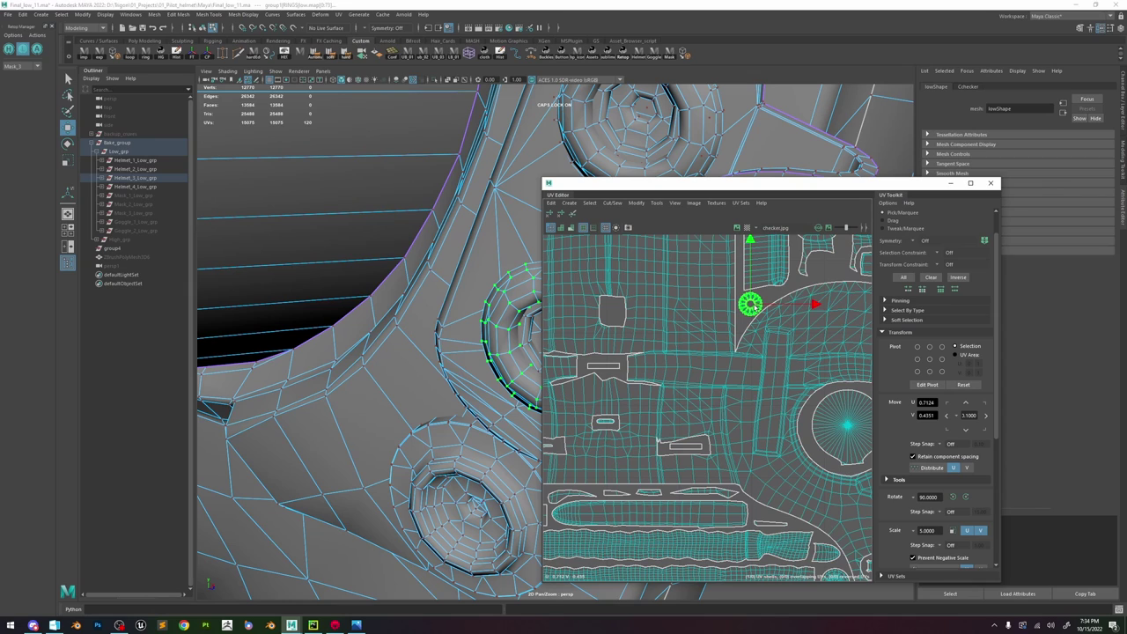
- Move the next dense ring shell into the gap below the two-hole strap shell, between the large rounded shell and the central panel
{"action": "left_click", "coordinate": [701, 449]}
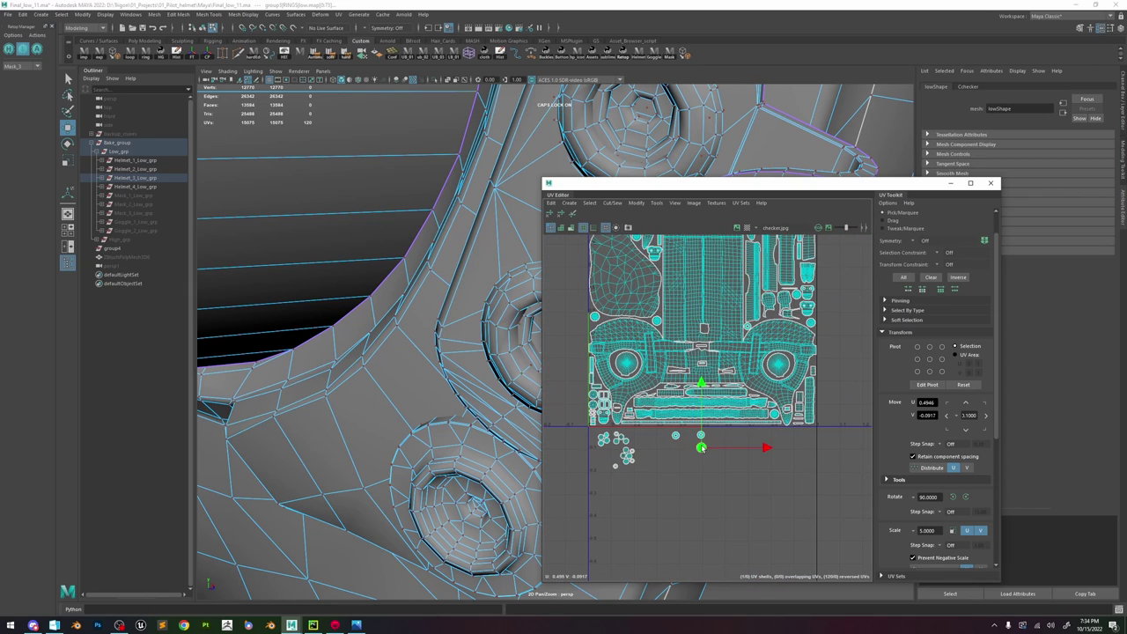
{"action": "left_click_drag", "start_coordinate": [701, 449], "coordinate": [701, 337]}
{"action": "scroll", "coordinate": [660, 265], "scroll_direction": "up", "scroll_amount": 8}
{"action": "middle_click_drag", "start_coordinate": [660, 265], "coordinate": [688, 333], "text": "alt"}
{"action": "left_click_drag", "start_coordinate": [676, 317], "coordinate": [681, 329]}
{"action": "key", "text": "r"}
{"action": "key", "text": "w"}
{"action": "left_click", "coordinate": [692, 382]}
{"action": "scroll", "coordinate": [692, 382], "scroll_direction": "down", "scroll_amount": 5}
{"action": "scroll", "coordinate": [678, 350], "scroll_direction": "up", "scroll_amount": 5}
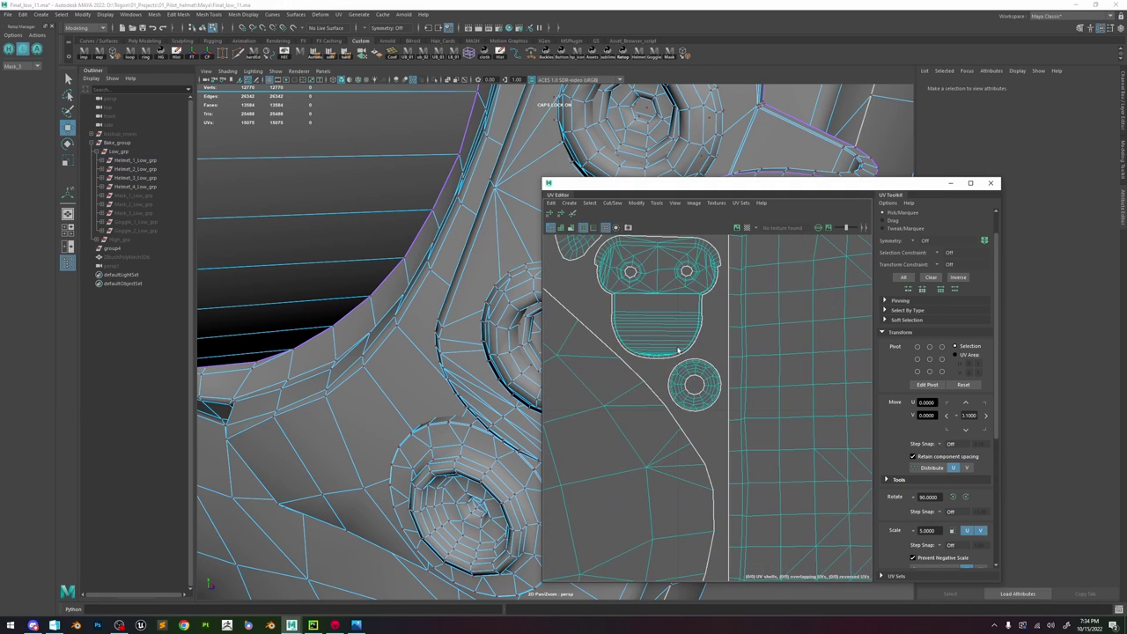
- Fine-tune the ring shell below the two-hole strap shell so it sits at about U 0.31, V 0.72
{"action": "left_click", "coordinate": [678, 338]}
{"action": "middle_click_drag", "start_coordinate": [678, 338], "coordinate": [695, 408], "text": "alt"}
{"action": "left_click_drag", "start_coordinate": [678, 367], "coordinate": [683, 361]}
{"action": "left_click", "coordinate": [712, 436]}
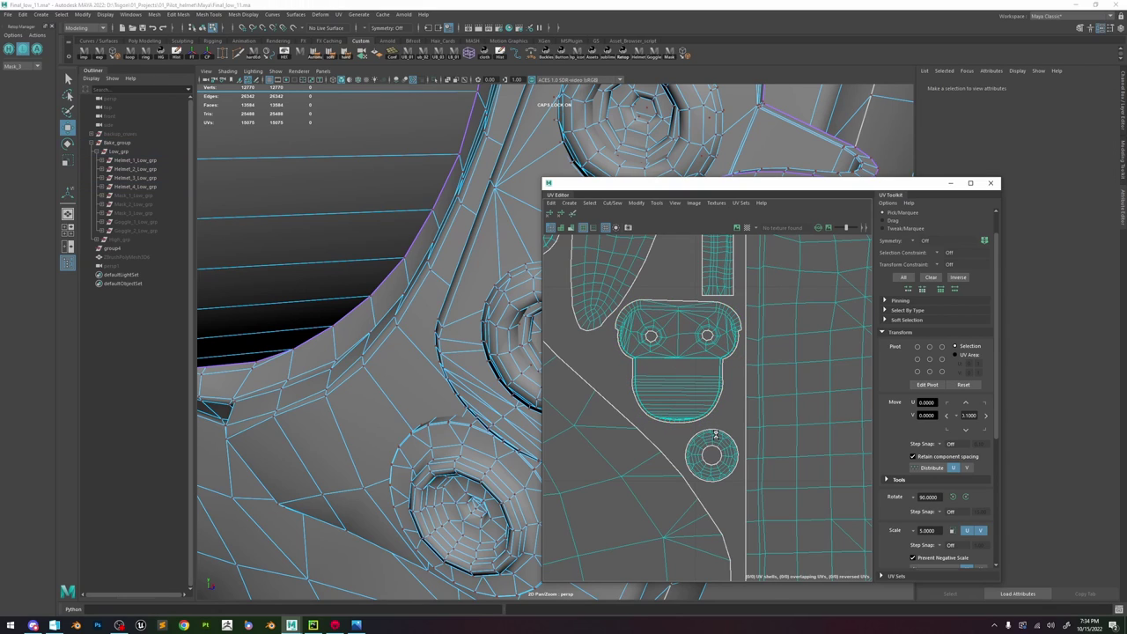
{"action": "left_click", "coordinate": [713, 436]}
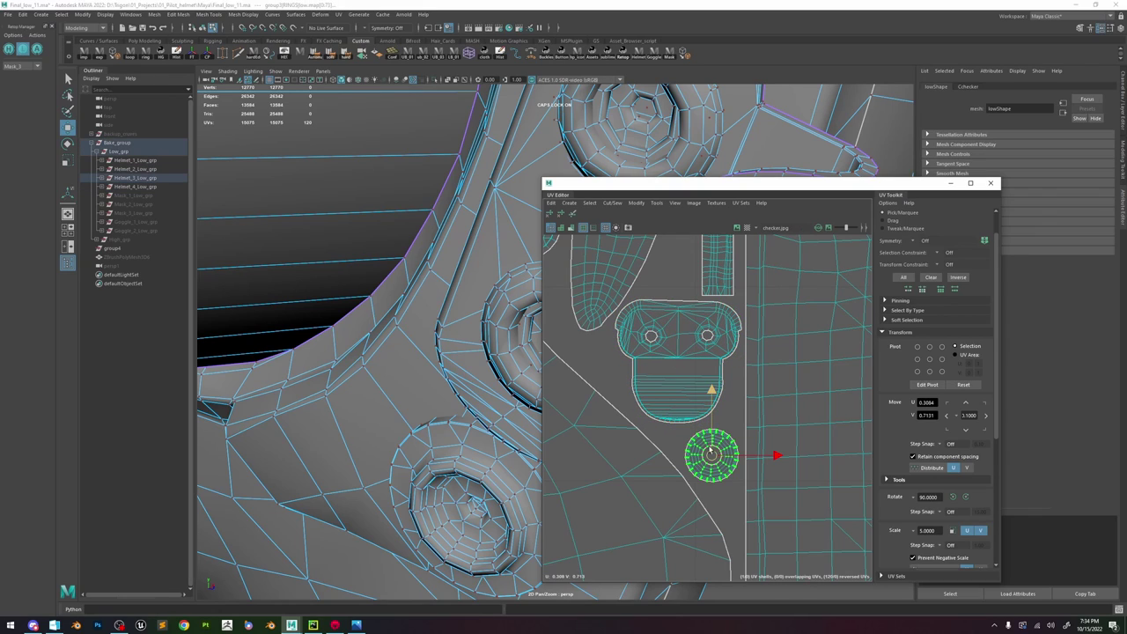
{"action": "left_click_drag", "start_coordinate": [710, 452], "coordinate": [707, 449]}
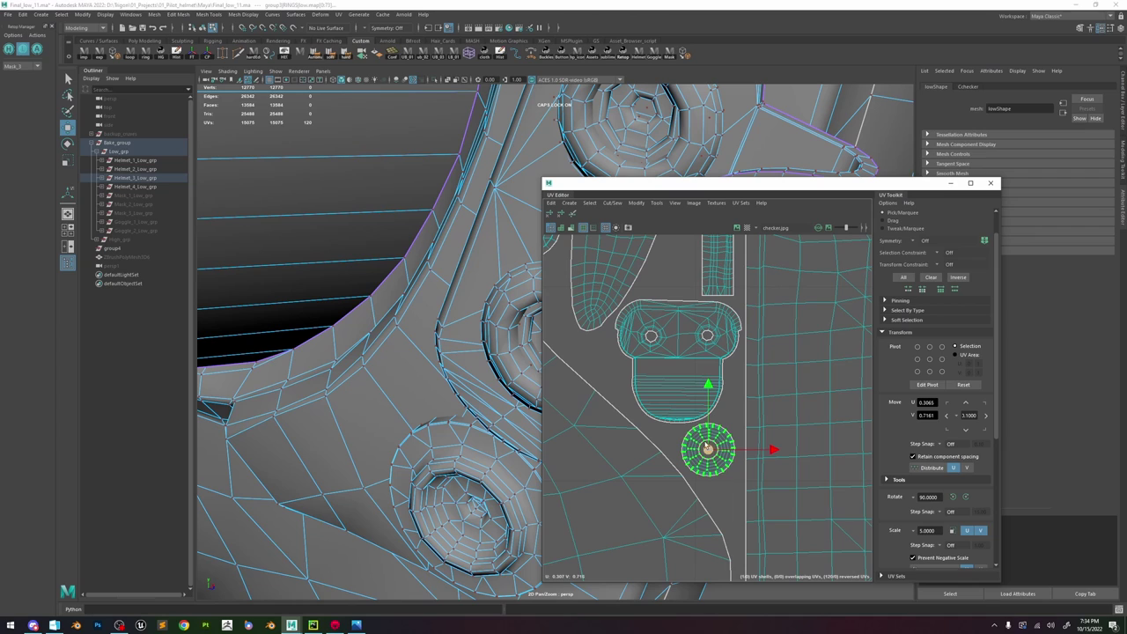
{"action": "scroll", "coordinate": [742, 362], "scroll_direction": "down", "scroll_amount": 4}
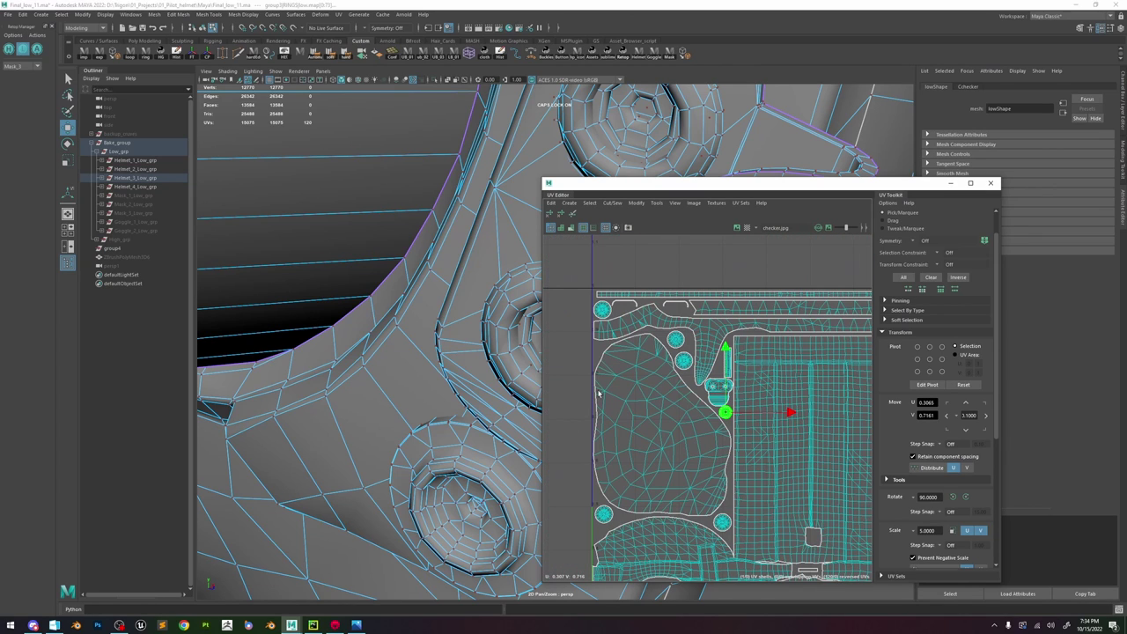
- Nudge the notched, rounded shell near the tile's right edge slightly inward, away from the border
{"action": "scroll", "coordinate": [728, 414], "scroll_direction": "down", "scroll_amount": 5}
{"action": "middle_click_drag", "start_coordinate": [768, 434], "coordinate": [708, 413], "text": "alt"}
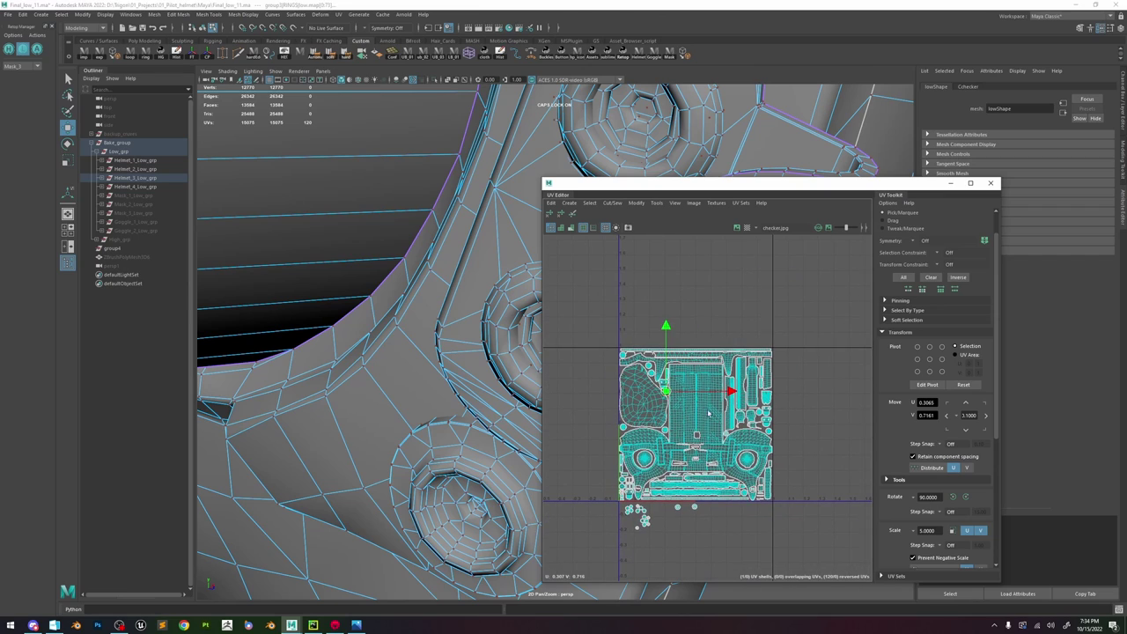
{"action": "scroll", "coordinate": [761, 396], "scroll_direction": "up", "scroll_amount": 5}
{"action": "left_click", "coordinate": [772, 402]}
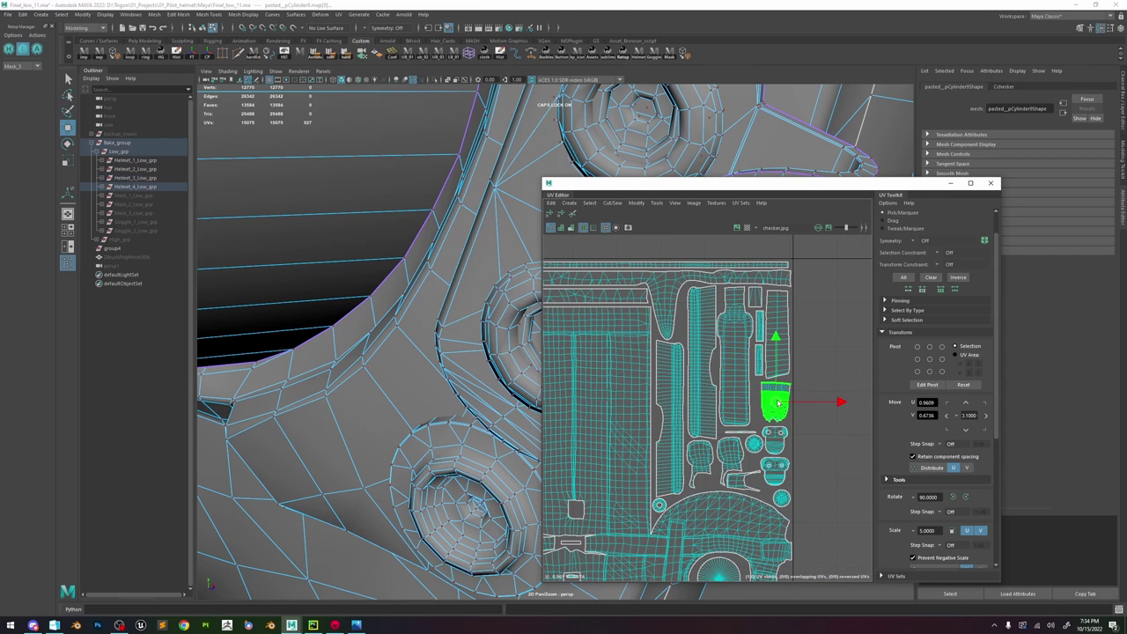
{"action": "left_click_drag", "start_coordinate": [778, 403], "coordinate": [769, 401]}
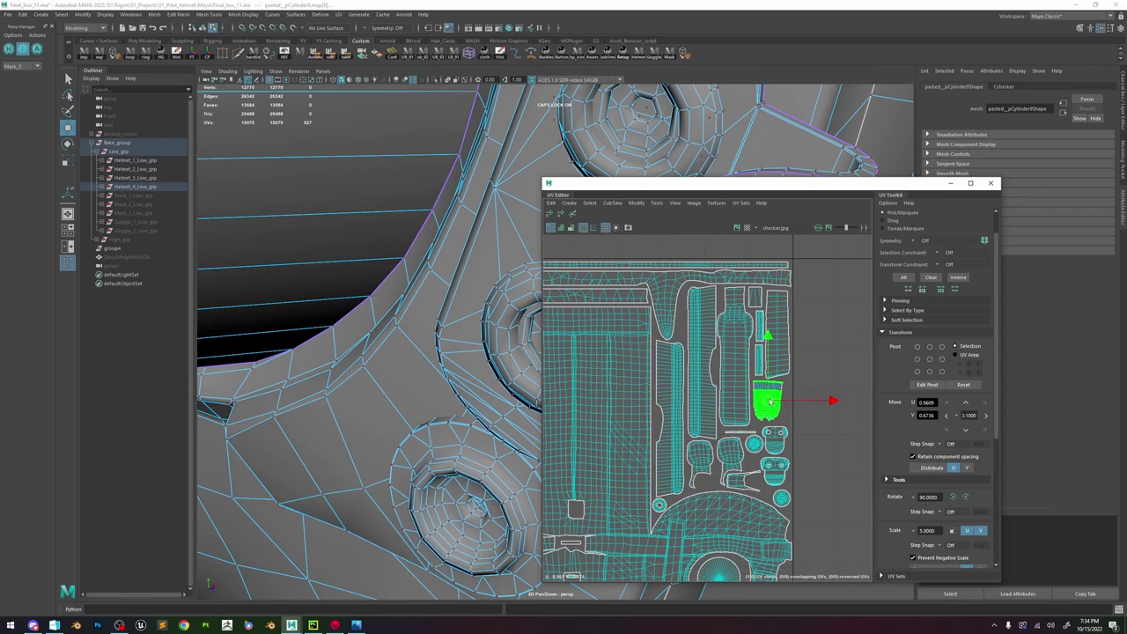
{"action": "left_click", "coordinate": [795, 385]}
- Move the third dense ring shell from below the tile into the gap between the small bracket shells and the right cheek panel
{"action": "scroll", "coordinate": [786, 392], "scroll_direction": "down", "scroll_amount": 7}
{"action": "scroll", "coordinate": [703, 470], "scroll_direction": "up", "scroll_amount": 4}
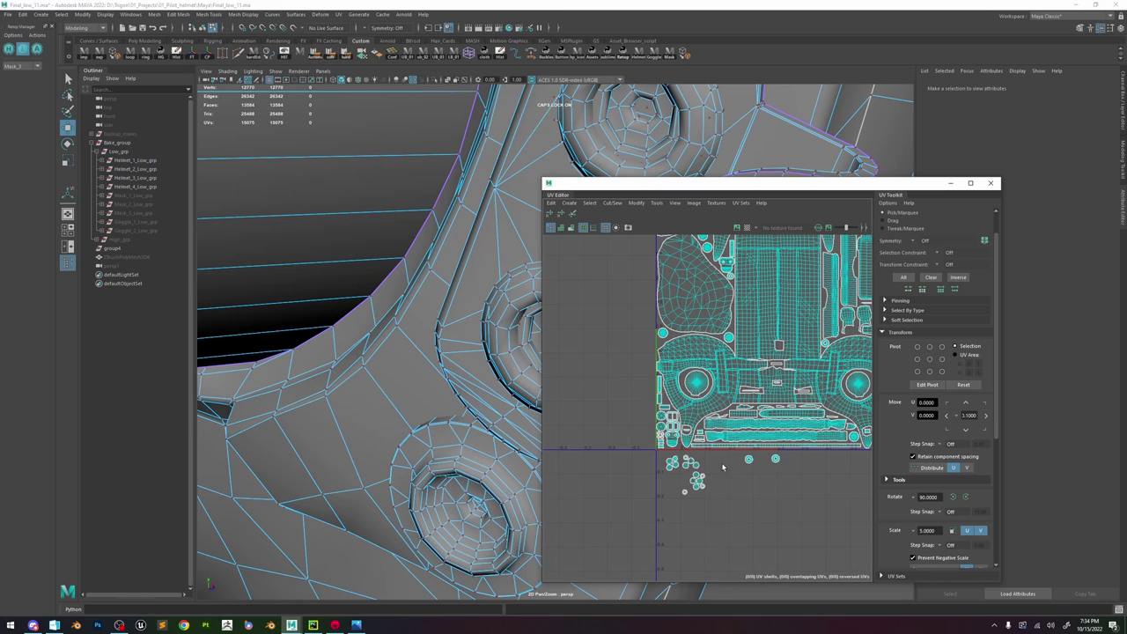
{"action": "left_click", "coordinate": [775, 459]}
{"action": "middle_click_drag", "start_coordinate": [774, 460], "coordinate": [681, 445], "text": "alt"}
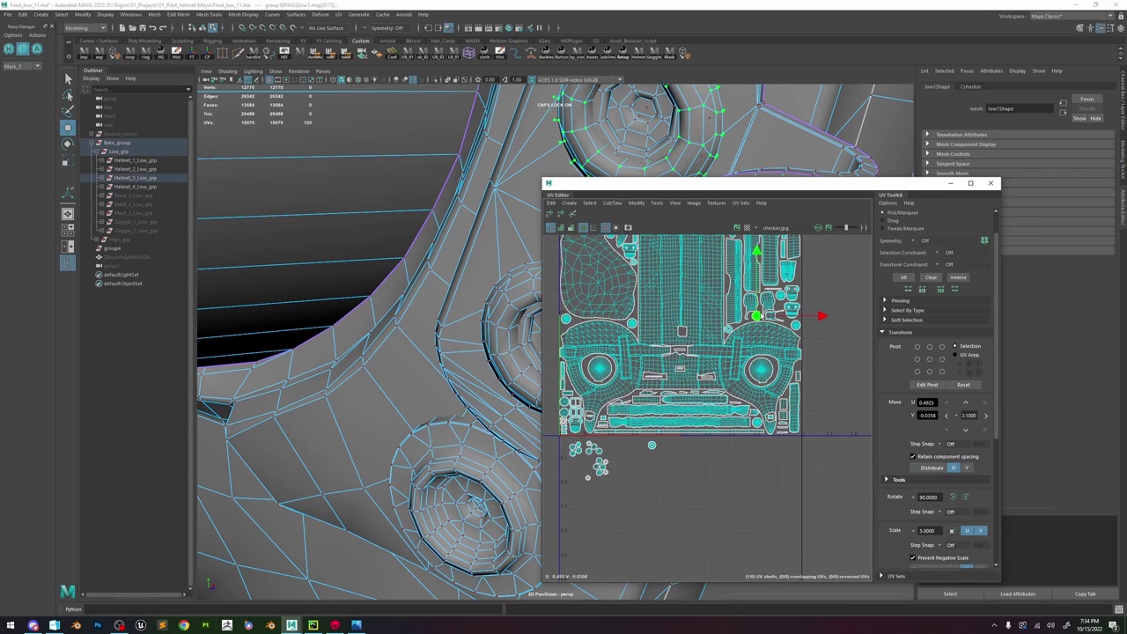
{"action": "scroll", "coordinate": [757, 318], "scroll_direction": "up", "scroll_amount": 6}
{"action": "left_click_drag", "start_coordinate": [745, 327], "coordinate": [720, 332]}
{"action": "left_click", "coordinate": [770, 297]}
{"action": "scroll", "coordinate": [762, 305], "scroll_direction": "down", "scroll_amount": 7}
{"action": "scroll", "coordinate": [643, 420], "scroll_direction": "down", "scroll_amount": 2}
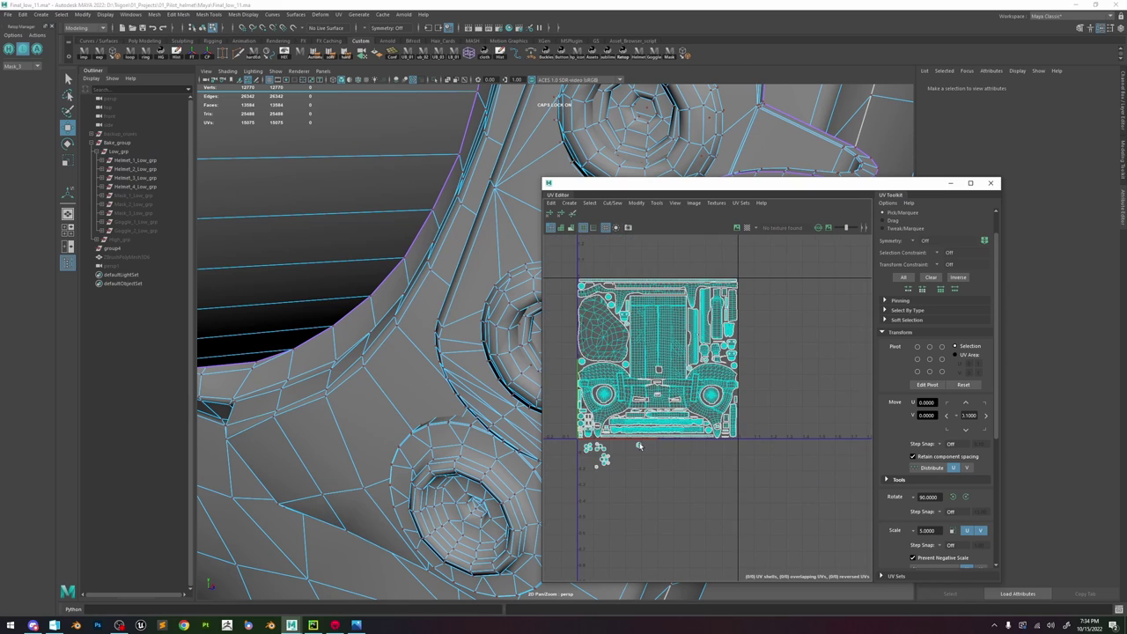
- Place the last dense ring shell at the tile's left edge beneath the small disc, about U 0.02, V 0.44
{"action": "left_click", "coordinate": [639, 446]}
{"action": "scroll", "coordinate": [582, 367], "scroll_direction": "up", "scroll_amount": 4}
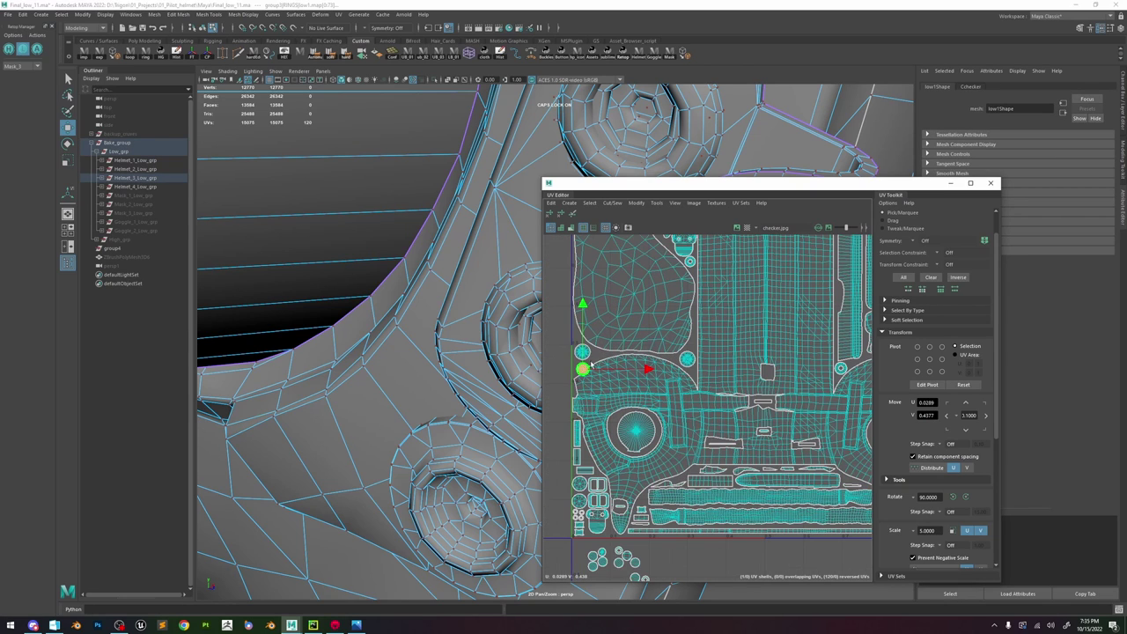
{"action": "scroll", "coordinate": [578, 368], "scroll_direction": "up", "scroll_amount": 6}
{"action": "scroll", "coordinate": [583, 364], "scroll_direction": "down", "scroll_amount": 4}
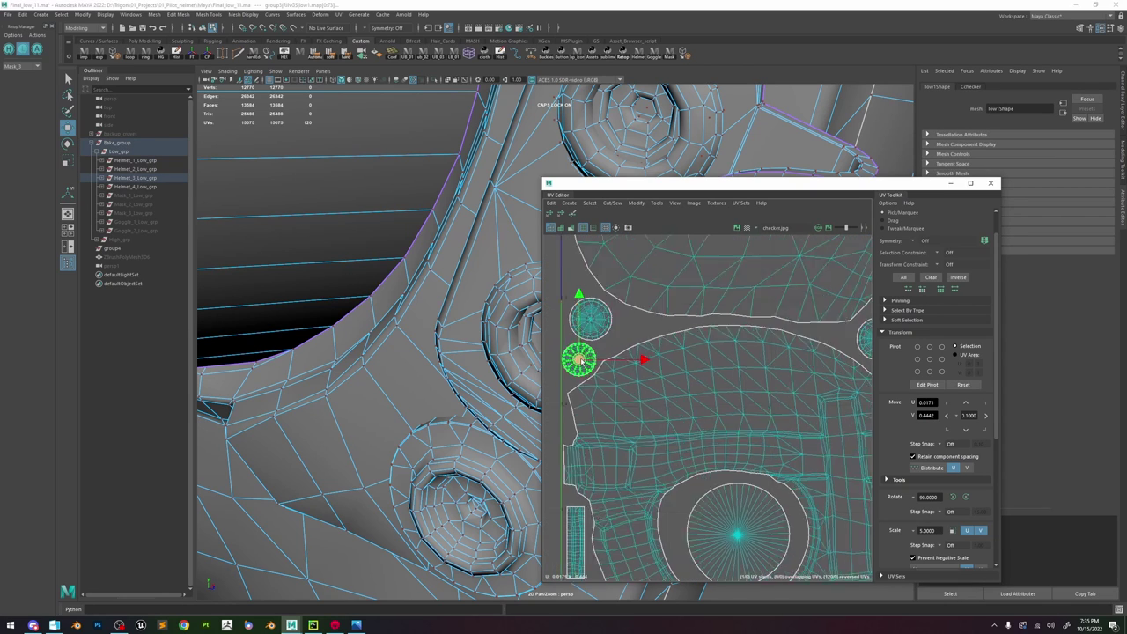
{"action": "scroll", "coordinate": [612, 385], "scroll_direction": "down", "scroll_amount": 3}
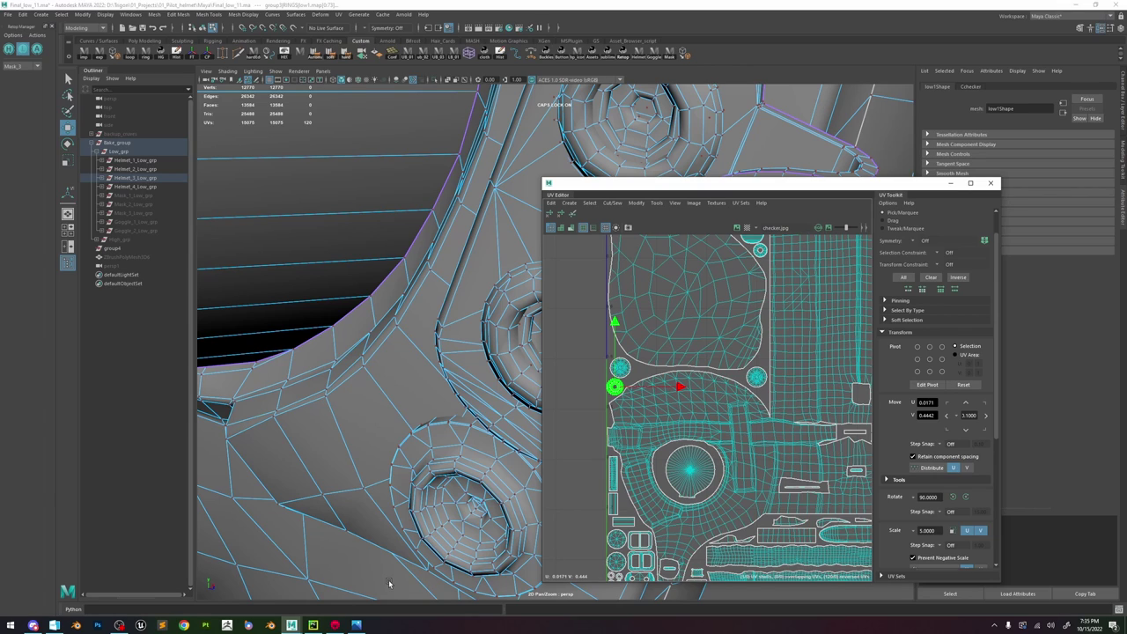
{"action": "scroll", "coordinate": [669, 403], "scroll_direction": "up", "scroll_amount": 2}
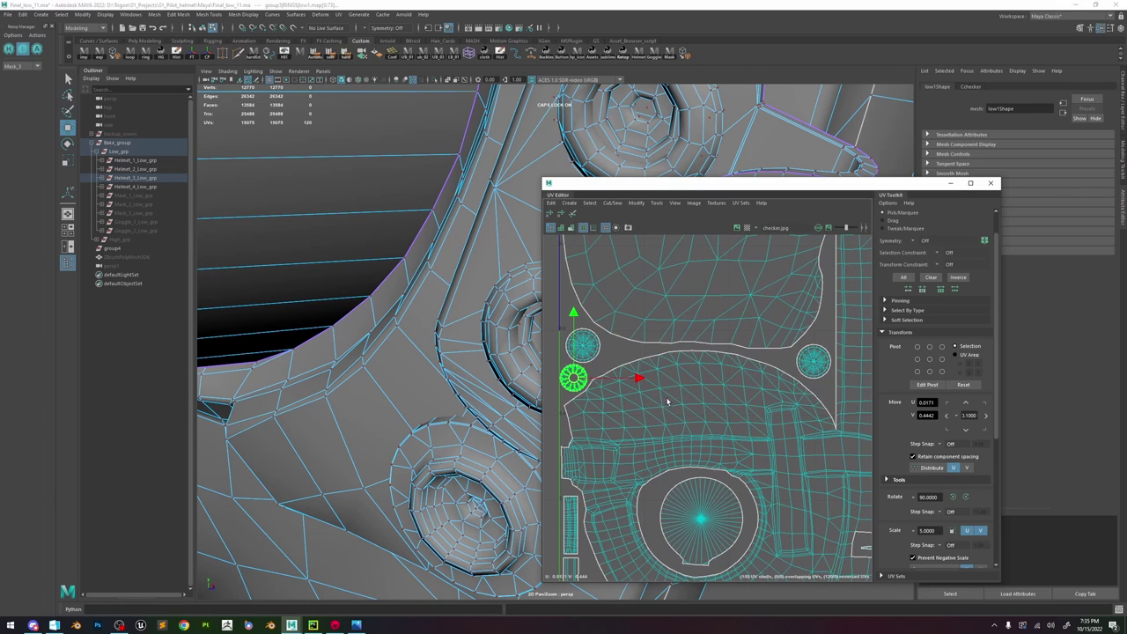
{"action": "left_click", "coordinate": [700, 522]}
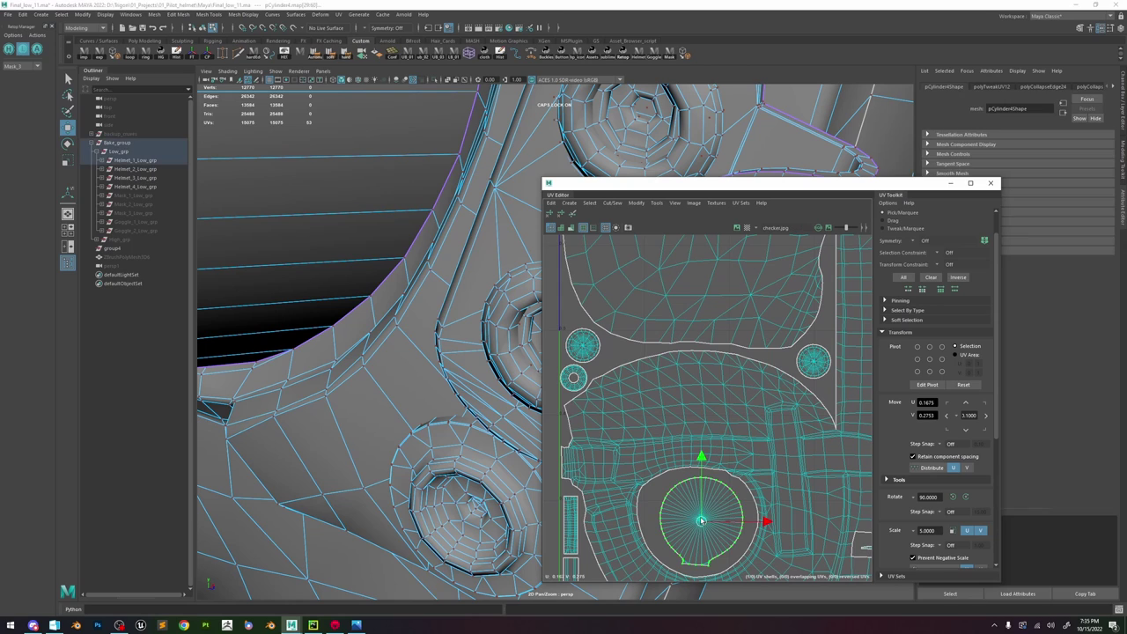
{"action": "left_click", "coordinate": [574, 378]}
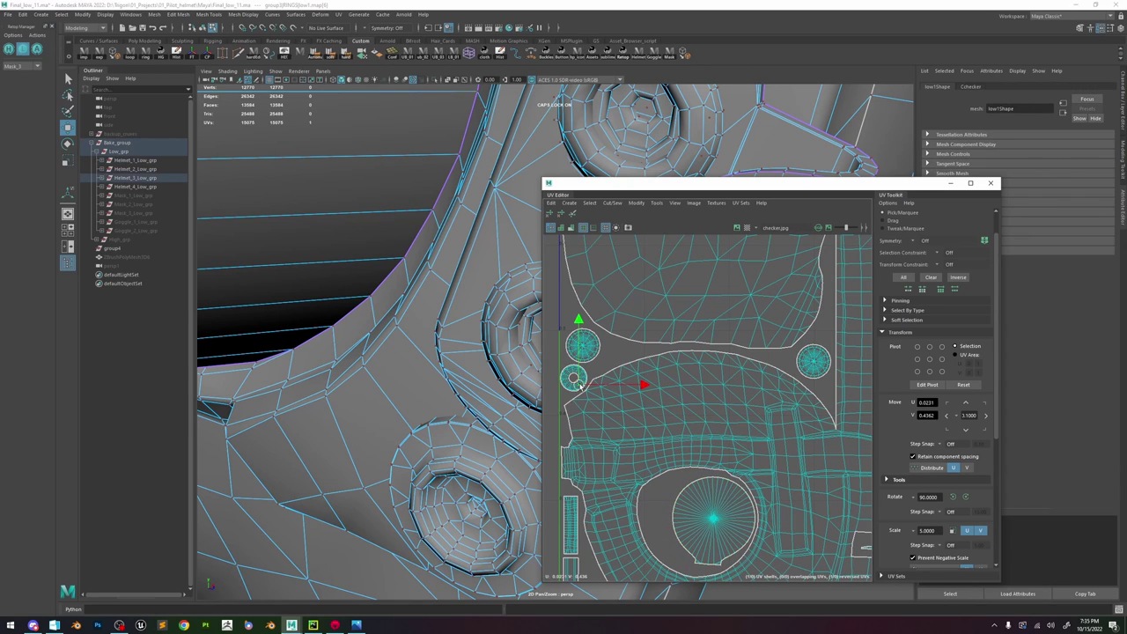
{"action": "scroll", "coordinate": [584, 393], "scroll_direction": "down", "scroll_amount": 4}
{"action": "key", "text": "ctrl+z"}
{"action": "key", "text": "ctrl+z"}
{"action": "key", "text": "ctrl+z"}
{"action": "key", "text": "ctrl+z"}
{"action": "key", "text": "ctrl+z"}
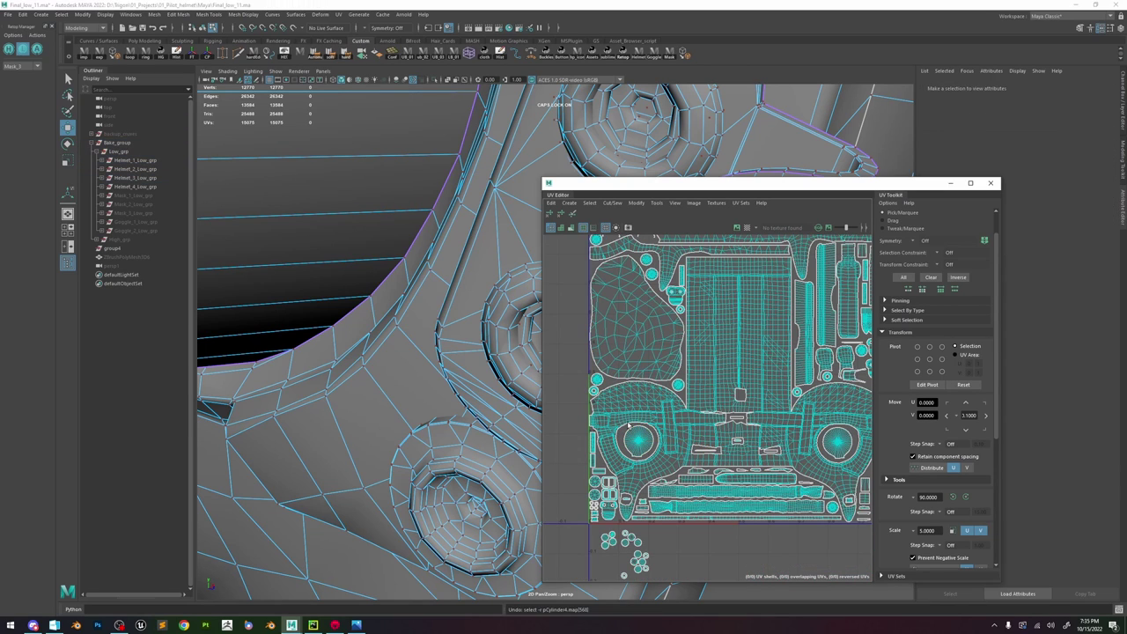
- Nudge the dense ring shell beneath the small disc at the tile's left edge for even spacing to its neighbours
{"action": "scroll", "coordinate": [606, 401], "scroll_direction": "up", "scroll_amount": 4}
{"action": "left_click", "coordinate": [582, 359]}
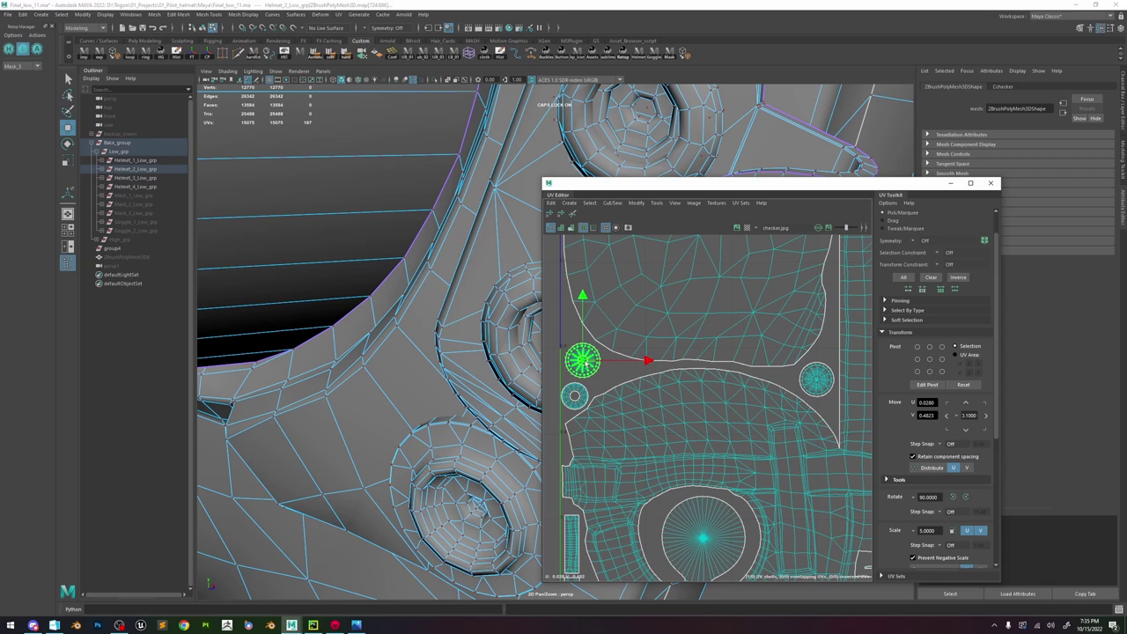
{"action": "left_click", "coordinate": [596, 385]}
{"action": "left_click", "coordinate": [575, 395]}
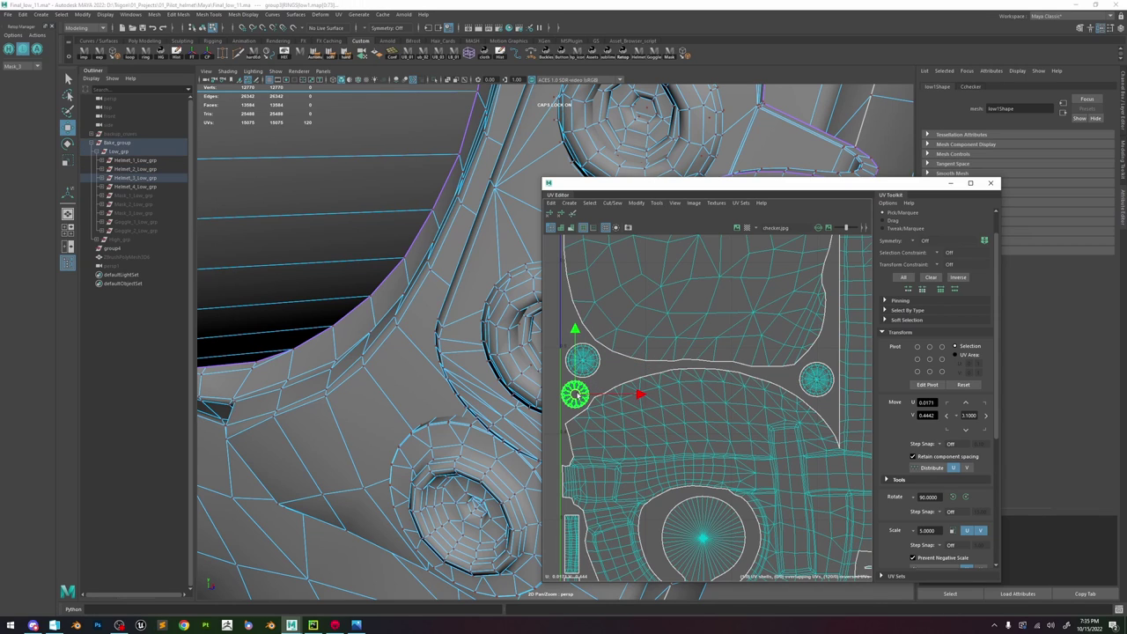
{"action": "scroll", "coordinate": [577, 393], "scroll_direction": "up", "scroll_amount": 5}
{"action": "middle_click_drag", "start_coordinate": [577, 393], "coordinate": [610, 400], "text": "alt"}
{"action": "left_click_drag", "start_coordinate": [609, 400], "coordinate": [609, 396]}
- Shift the small disc shell above that ring slightly upward to about U 0.03, V 0.49
{"action": "left_click", "coordinate": [623, 337]}
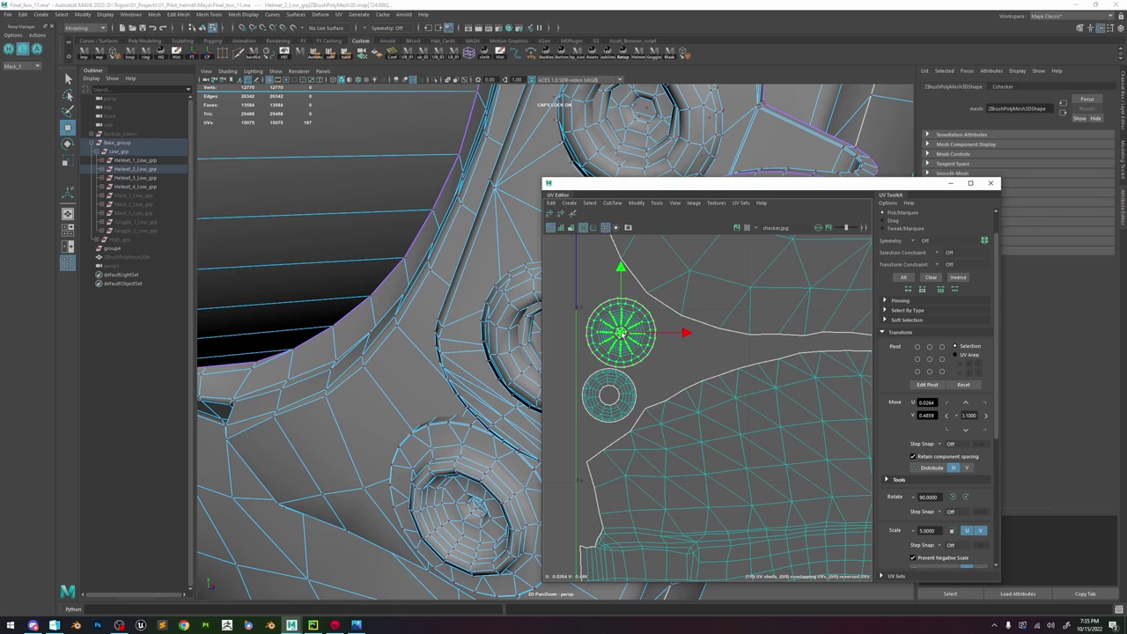
{"action": "left_click", "coordinate": [638, 348]}
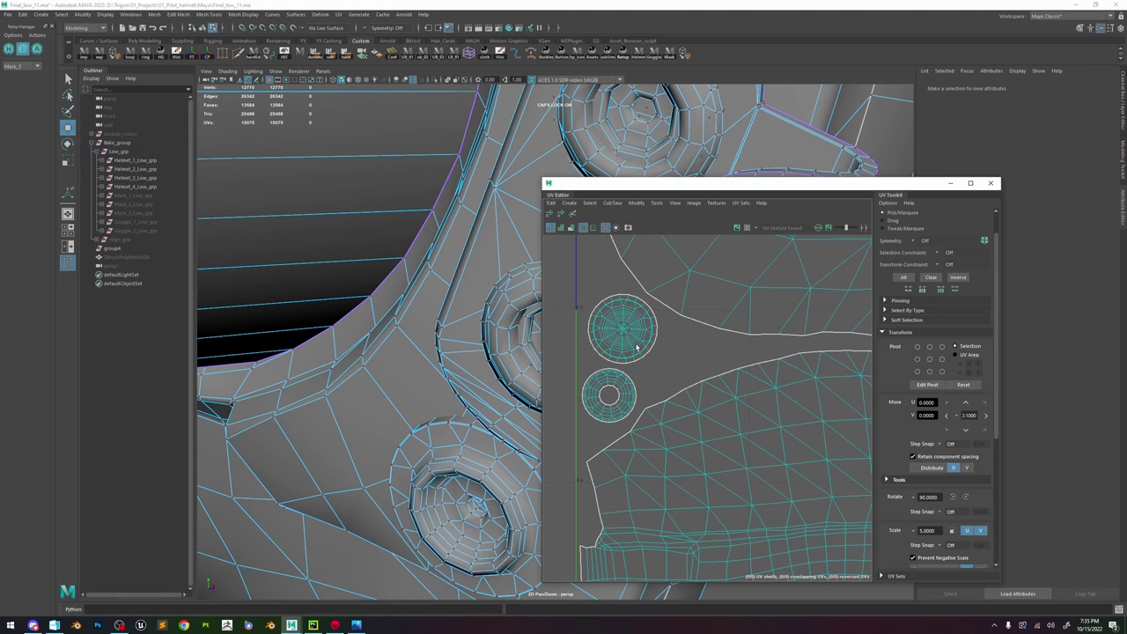
{"action": "left_click", "coordinate": [629, 341]}
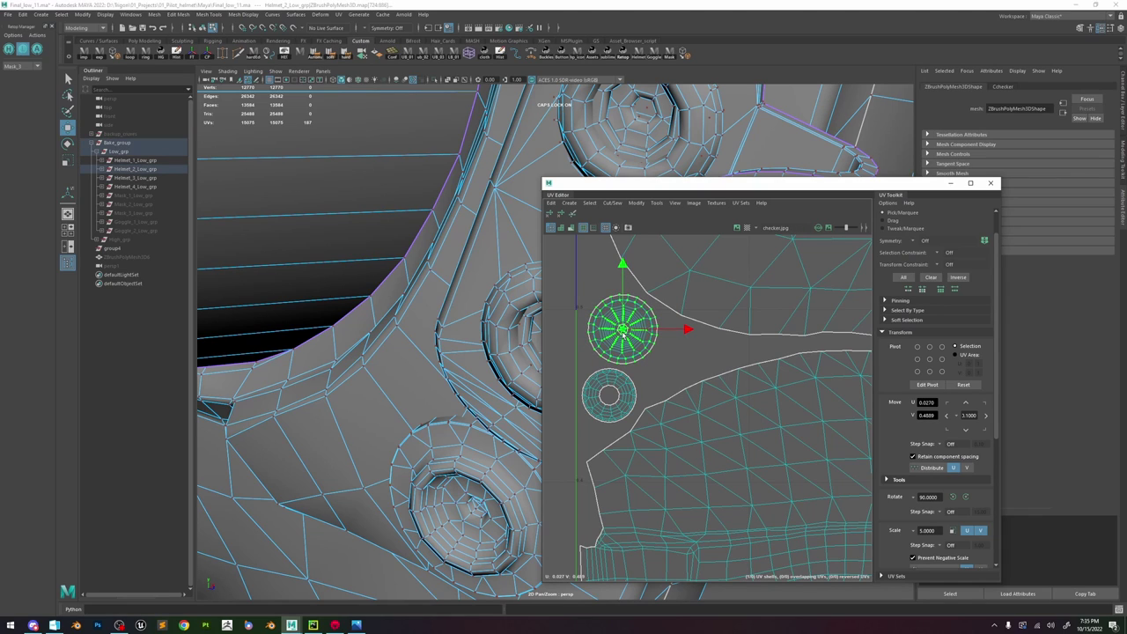
{"action": "left_click", "coordinate": [667, 370]}
- Move the lowest leftover ring shell into the gap beside the stacked disc and dense ring, about U 0.06, V 0.47
{"action": "scroll", "coordinate": [672, 432], "scroll_direction": "down", "scroll_amount": 5}
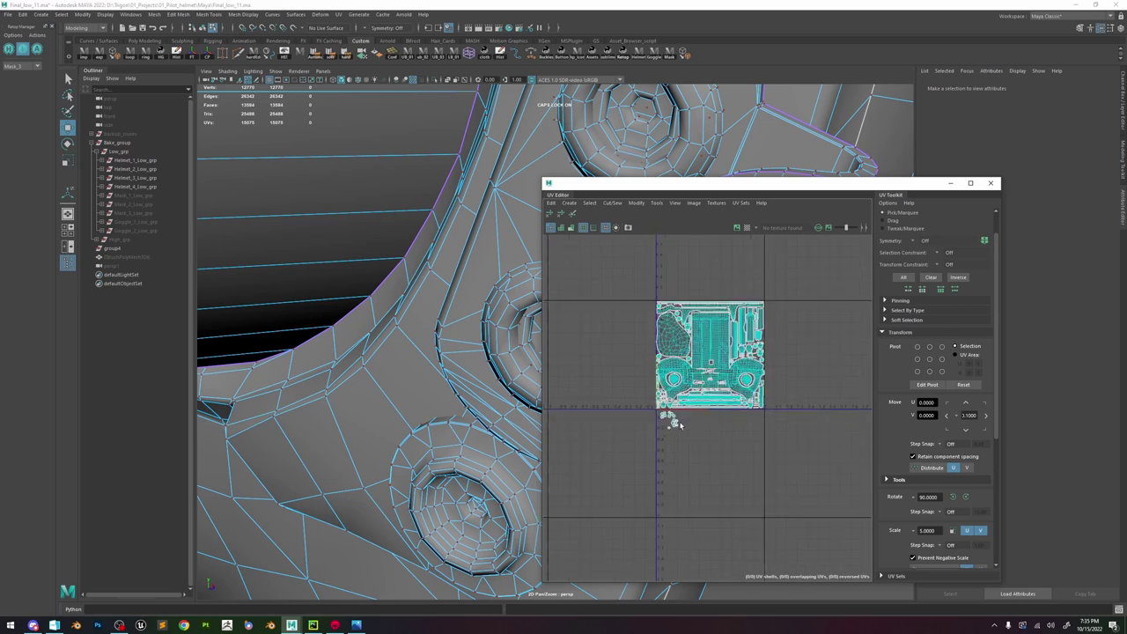
{"action": "scroll", "coordinate": [671, 428], "scroll_direction": "up", "scroll_amount": 3}
{"action": "left_click", "coordinate": [669, 423]}
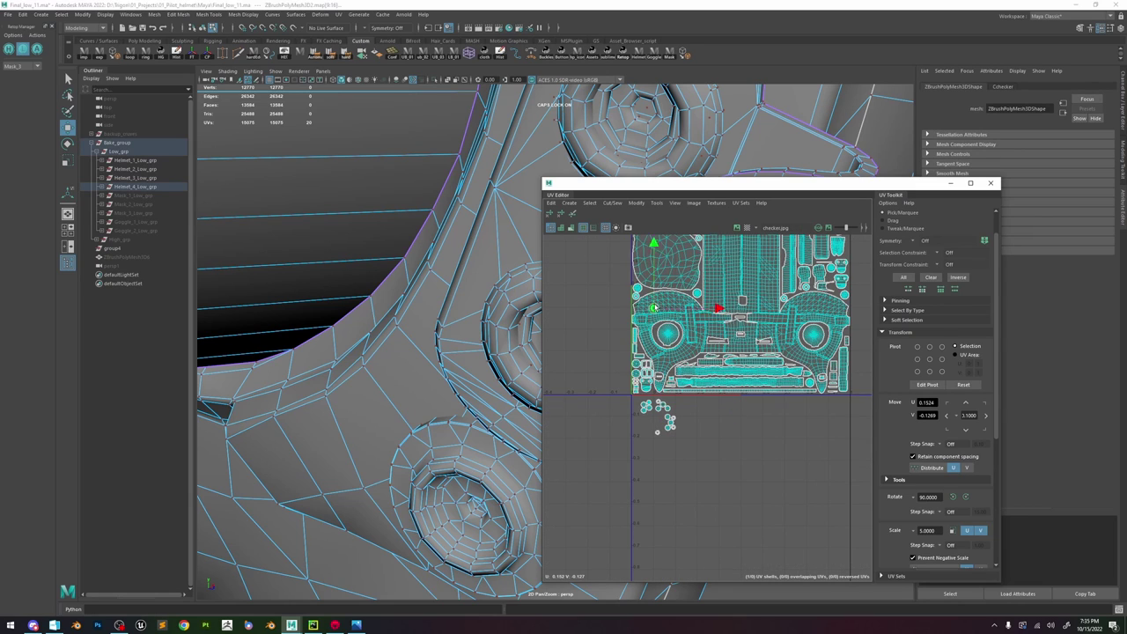
{"action": "scroll", "coordinate": [654, 309], "scroll_direction": "up", "scroll_amount": 4}
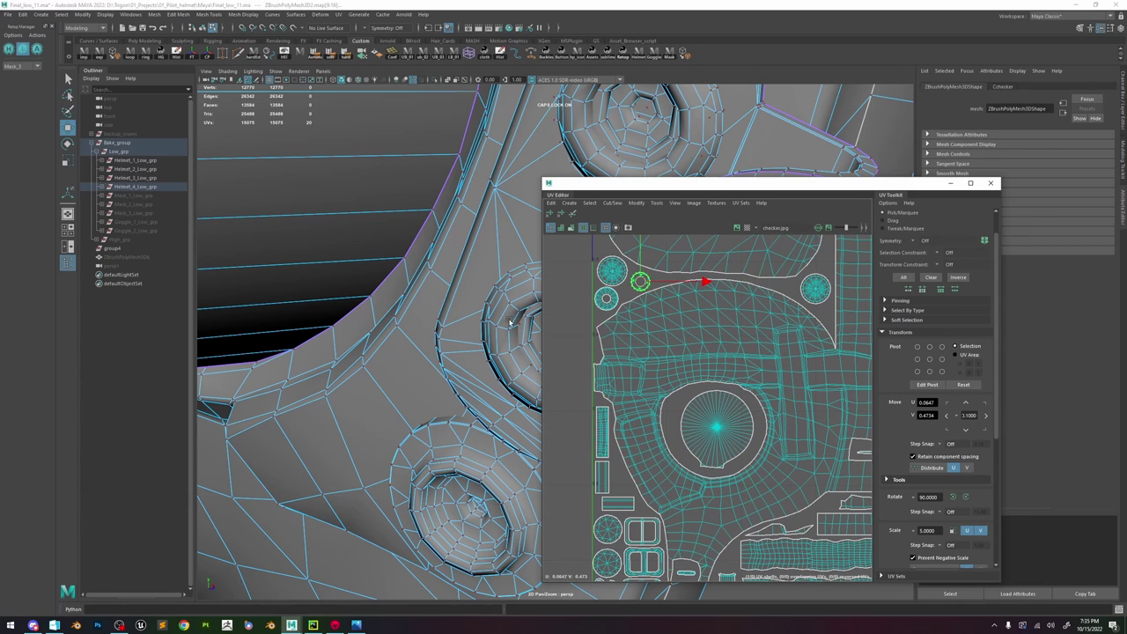
{"action": "key", "text": "f"}
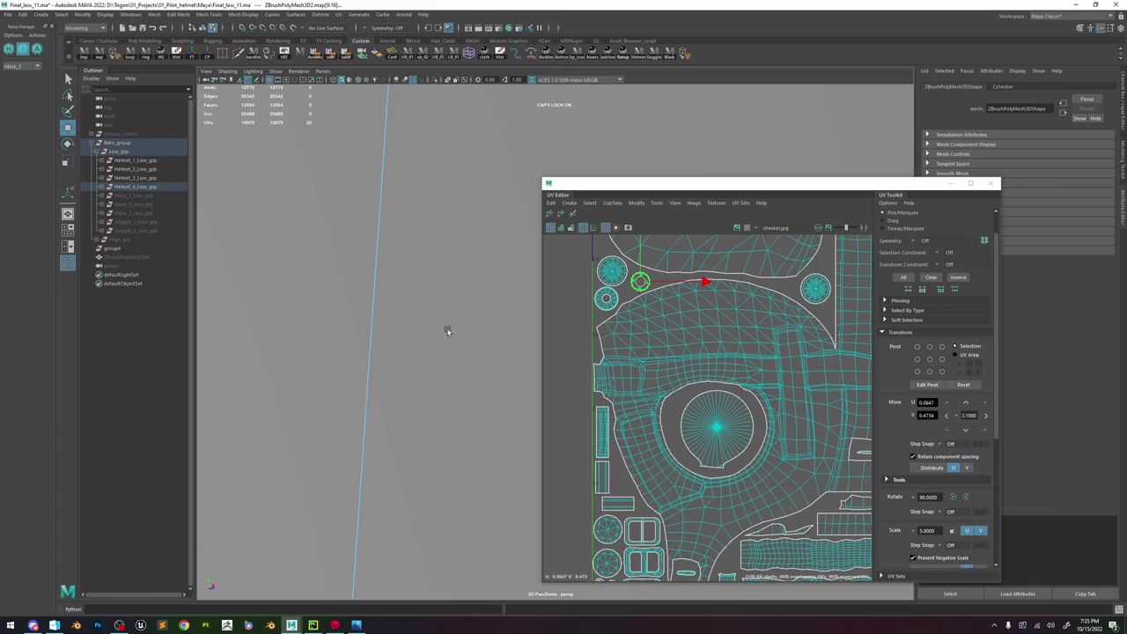
{"action": "scroll", "coordinate": [639, 282], "scroll_direction": "up", "scroll_amount": 3}
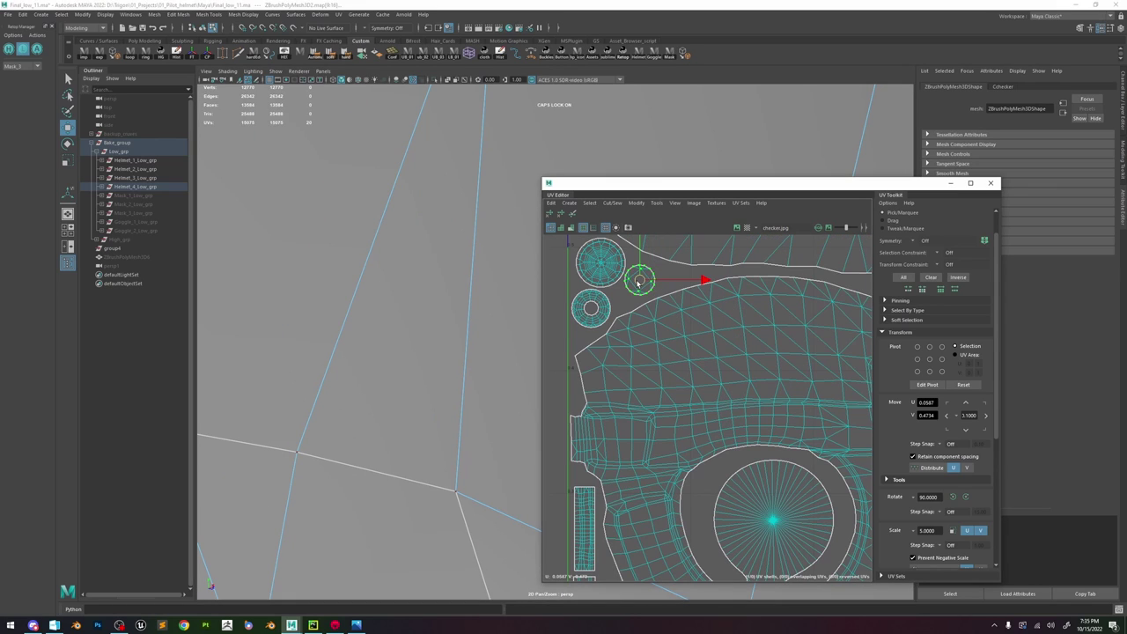
{"action": "scroll", "coordinate": [639, 282], "scroll_direction": "down", "scroll_amount": 5}
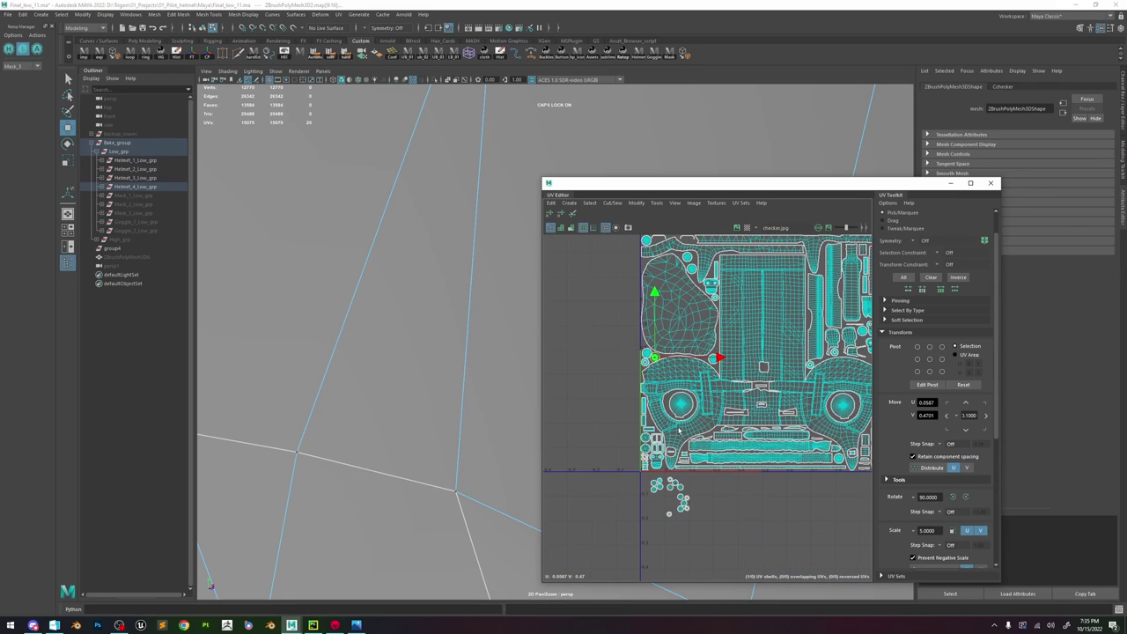
- Maximize the UV Editor and place a leftover disc shell at the tile's left edge above the large irregular shell, about U 0.01, V 0.86
{"action": "left_click", "coordinate": [683, 502]}
{"action": "scroll", "coordinate": [639, 255], "scroll_direction": "up", "scroll_amount": 5}
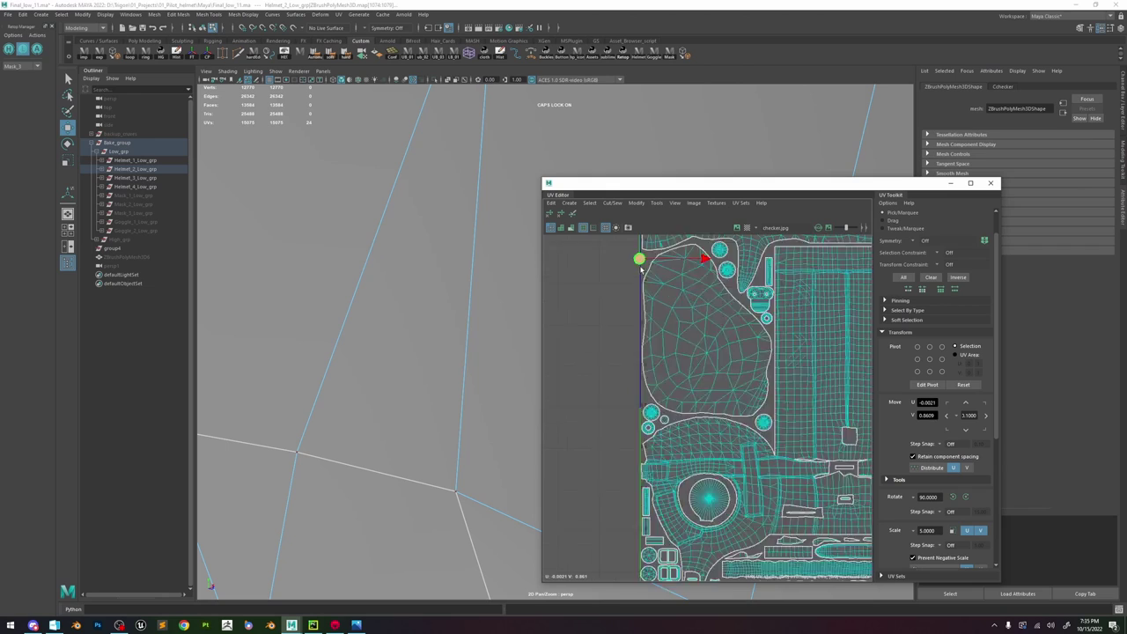
{"action": "middle_click_drag", "start_coordinate": [637, 257], "coordinate": [648, 349], "text": "alt"}
{"action": "left_click", "coordinate": [969, 184]}
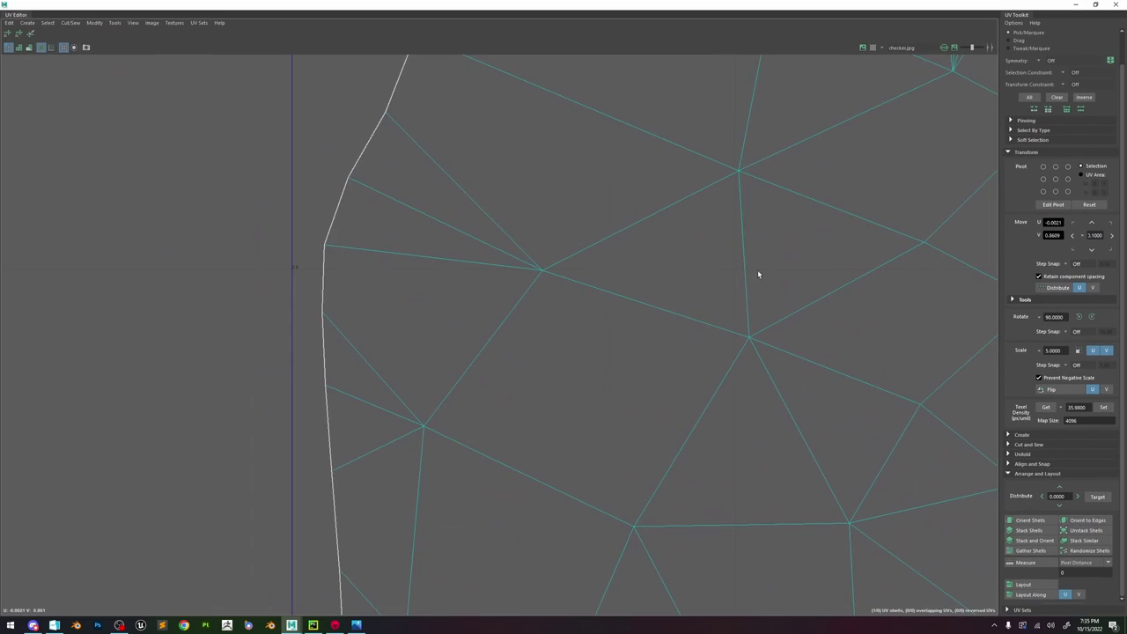
{"action": "left_click_drag", "start_coordinate": [465, 183], "coordinate": [508, 156]}
{"action": "left_click", "coordinate": [467, 141]}
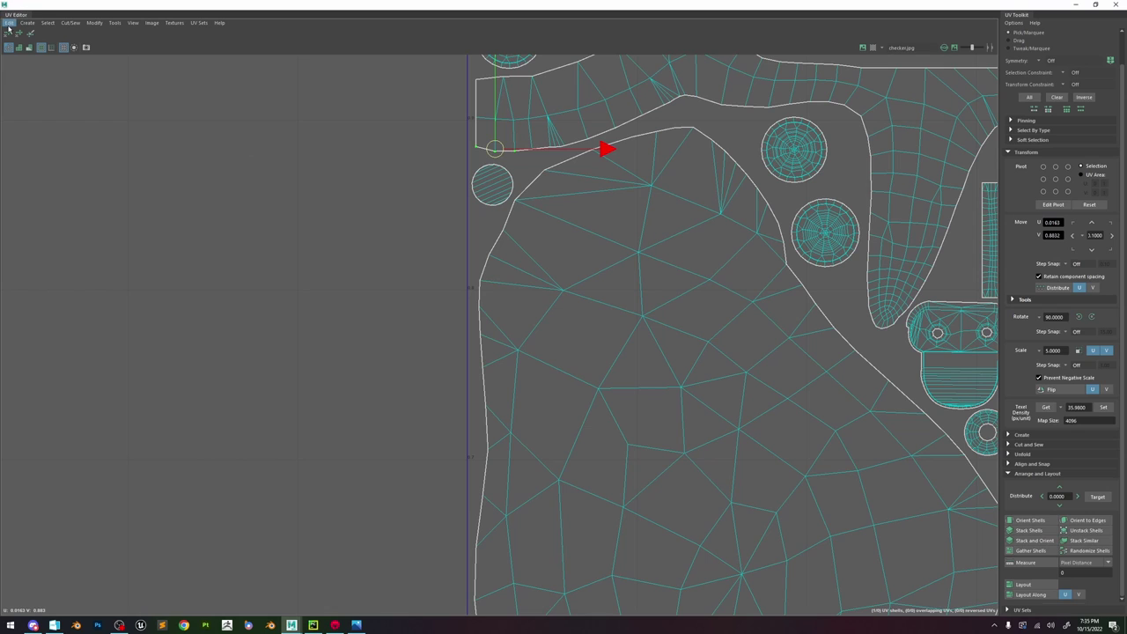
- Shift the upper dense disc in the gap beside the large irregular shell and fit a leftover ring next to it, about U 0.17, V 0.89
{"action": "scroll", "coordinate": [304, 186], "scroll_direction": "down", "scroll_amount": 5}
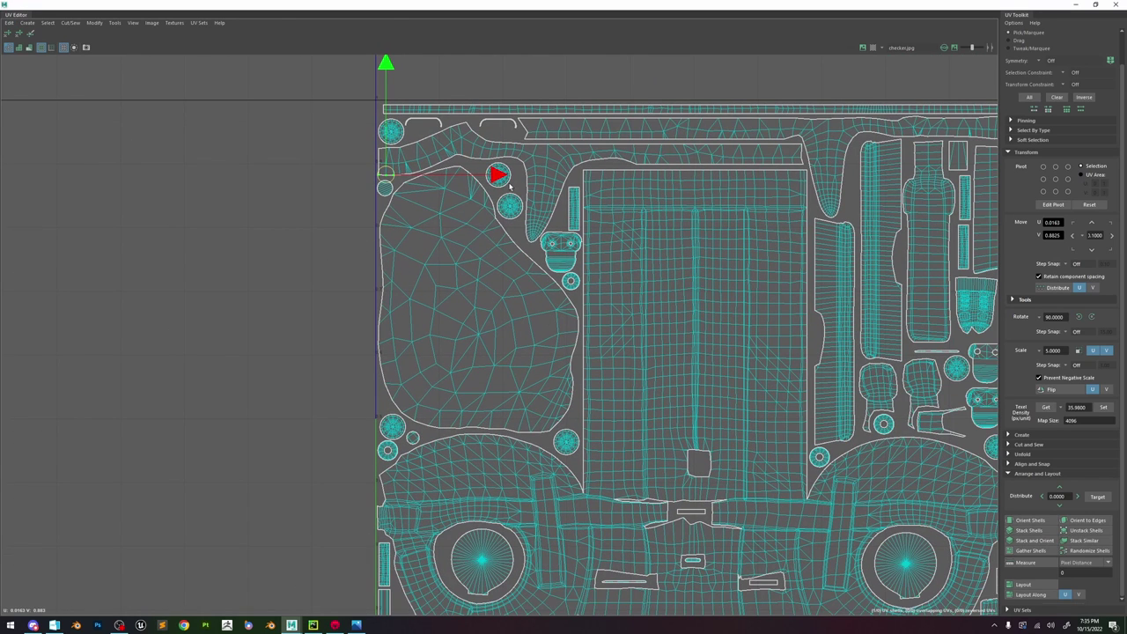
{"action": "left_click", "coordinate": [498, 175]}
{"action": "left_click_drag", "start_coordinate": [498, 175], "coordinate": [508, 178]}
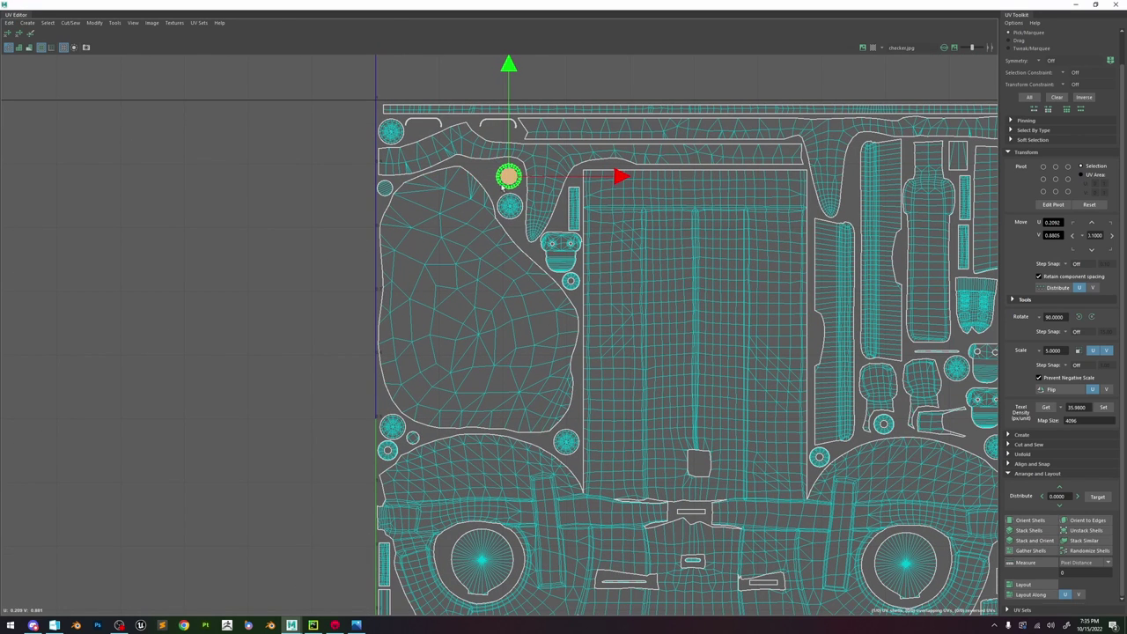
{"action": "scroll", "coordinate": [501, 187], "scroll_direction": "down", "scroll_amount": 3}
{"action": "left_click", "coordinate": [469, 569]}
{"action": "left_click_drag", "start_coordinate": [468, 569], "coordinate": [502, 185]}
{"action": "scroll", "coordinate": [487, 181], "scroll_direction": "up", "scroll_amount": 2}
- Move a leftover disc shell into the gap just above the small two-holed shell, about U 0.29, V 0.81
{"action": "scroll", "coordinate": [521, 251], "scroll_direction": "down", "scroll_amount": 2}
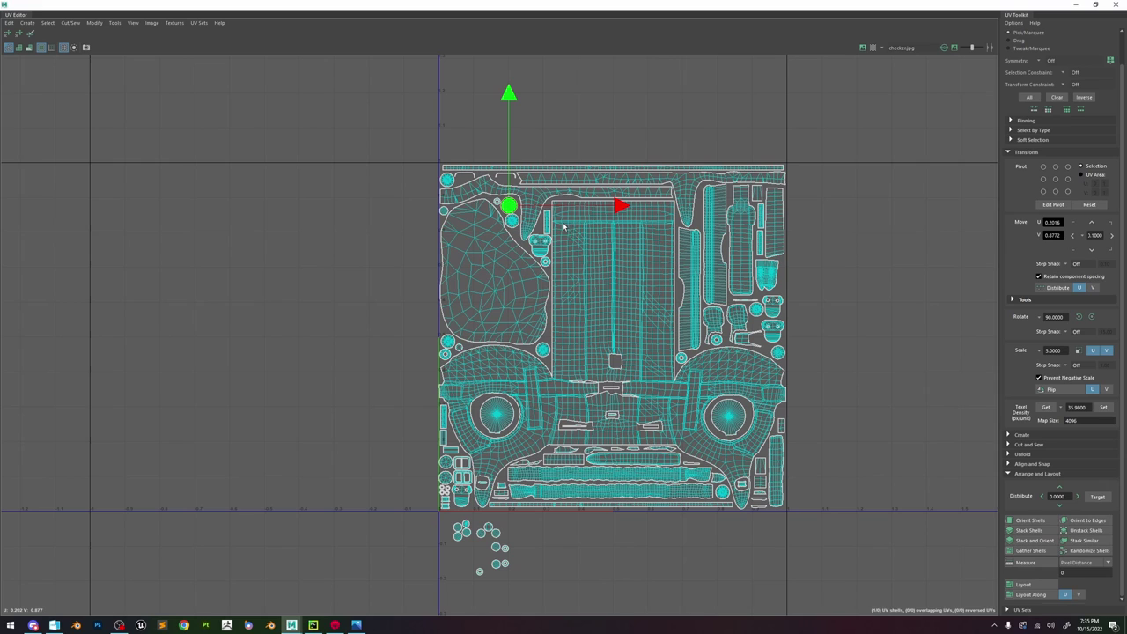
{"action": "left_click", "coordinate": [494, 547]}
{"action": "left_click_drag", "start_coordinate": [498, 544], "coordinate": [539, 238]}
{"action": "scroll", "coordinate": [539, 222], "scroll_direction": "up", "scroll_amount": 2}
{"action": "scroll", "coordinate": [544, 223], "scroll_direction": "up", "scroll_amount": 1}
{"action": "left_click", "coordinate": [545, 270]}
- Move the lowest leftover ring shell into the gap near the tile's lower right corner, about U 0.93, V 0.17
{"action": "scroll", "coordinate": [544, 270], "scroll_direction": "down", "scroll_amount": 5}
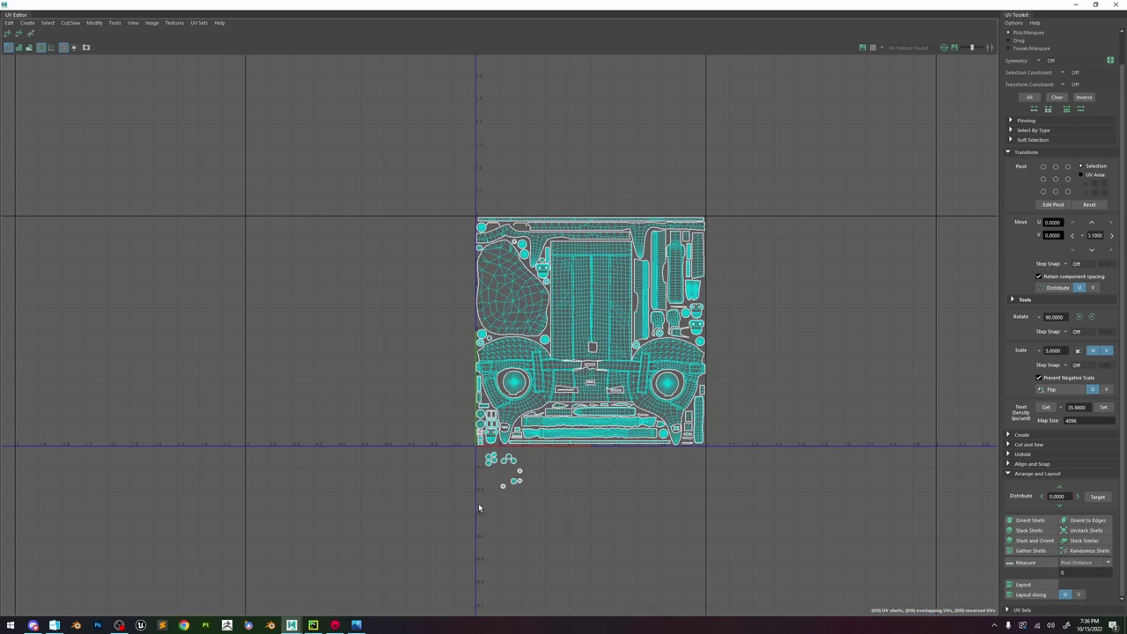
{"action": "left_click", "coordinate": [503, 486]}
{"action": "left_click_drag", "start_coordinate": [502, 487], "coordinate": [691, 379]}
{"action": "scroll", "coordinate": [692, 410], "scroll_direction": "up", "scroll_amount": 4}
{"action": "scroll", "coordinate": [691, 412], "scroll_direction": "up", "scroll_amount": 5}
{"action": "left_click", "coordinate": [832, 402]}
- Place a leftover disc shell beneath the dense disc beside the right-hand two-holed shells, about U 0.91, V 0.54
{"action": "scroll", "coordinate": [777, 406], "scroll_direction": "down", "scroll_amount": 3}
{"action": "scroll", "coordinate": [778, 406], "scroll_direction": "down", "scroll_amount": 4}
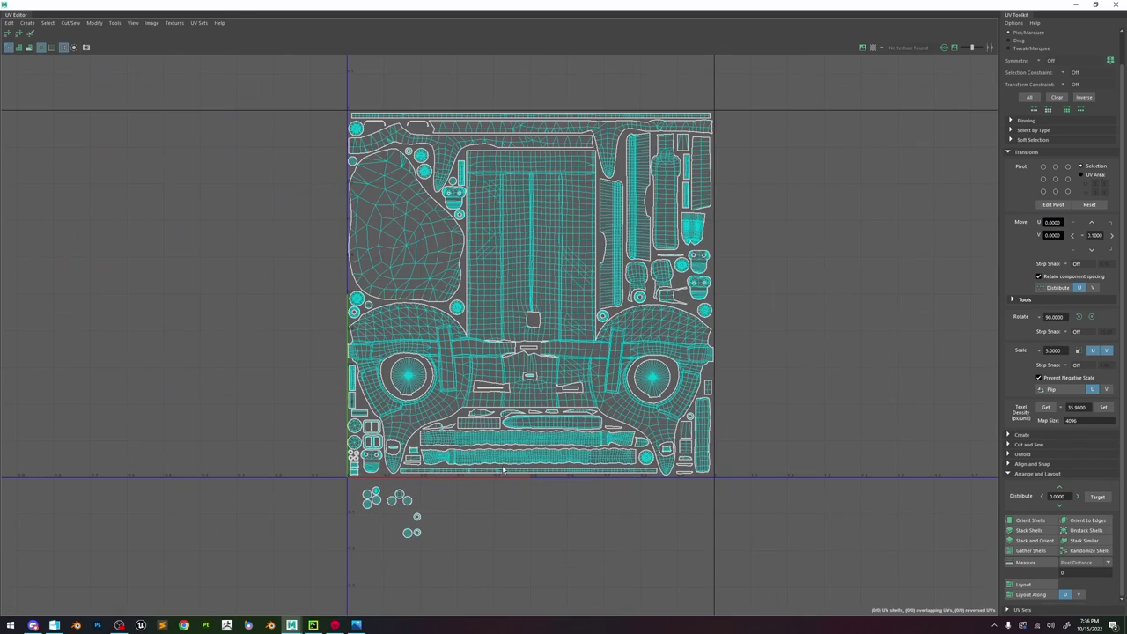
{"action": "left_click", "coordinate": [405, 504]}
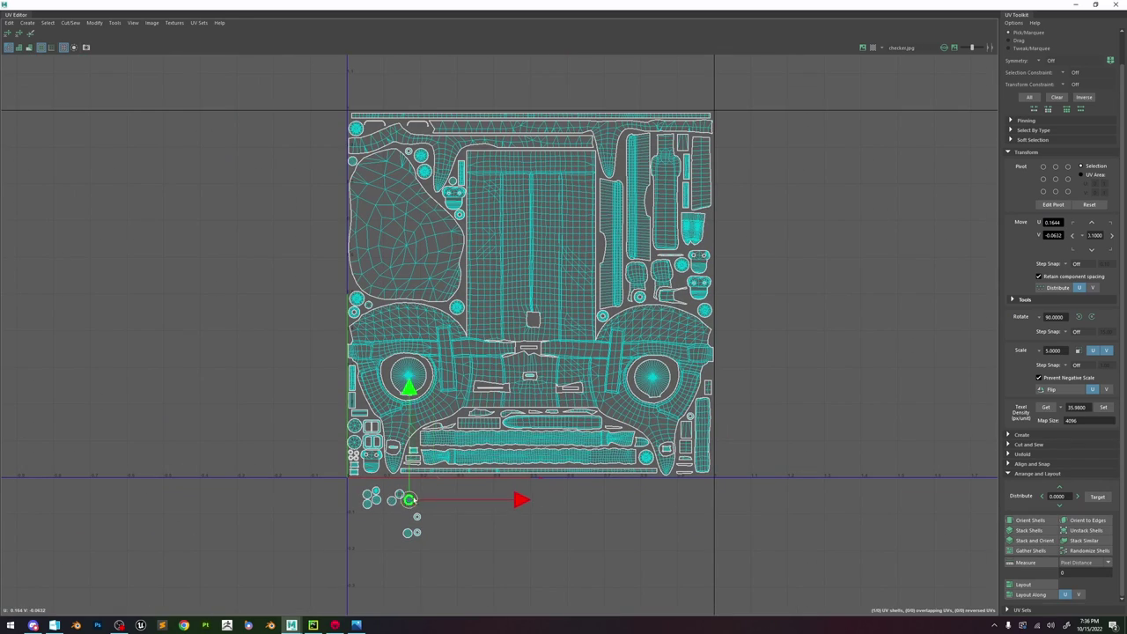
{"action": "left_click_drag", "start_coordinate": [406, 504], "coordinate": [684, 280]}
{"action": "scroll", "coordinate": [684, 280], "scroll_direction": "up", "scroll_amount": 4}
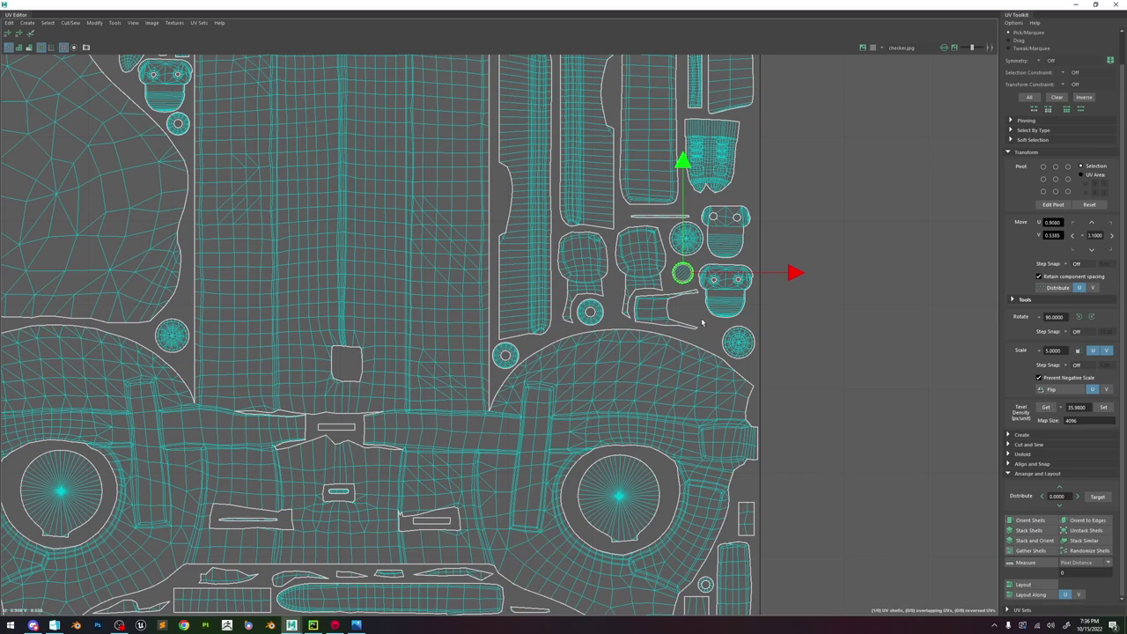
{"action": "left_click", "coordinate": [701, 323]}
- Move a leftover ring shell into the gap beside the small rectangular shells near the tile's left edge, about U 0.04, V 0.20
{"action": "scroll", "coordinate": [702, 323], "scroll_direction": "down", "scroll_amount": 4}
{"action": "left_click", "coordinate": [463, 504]}
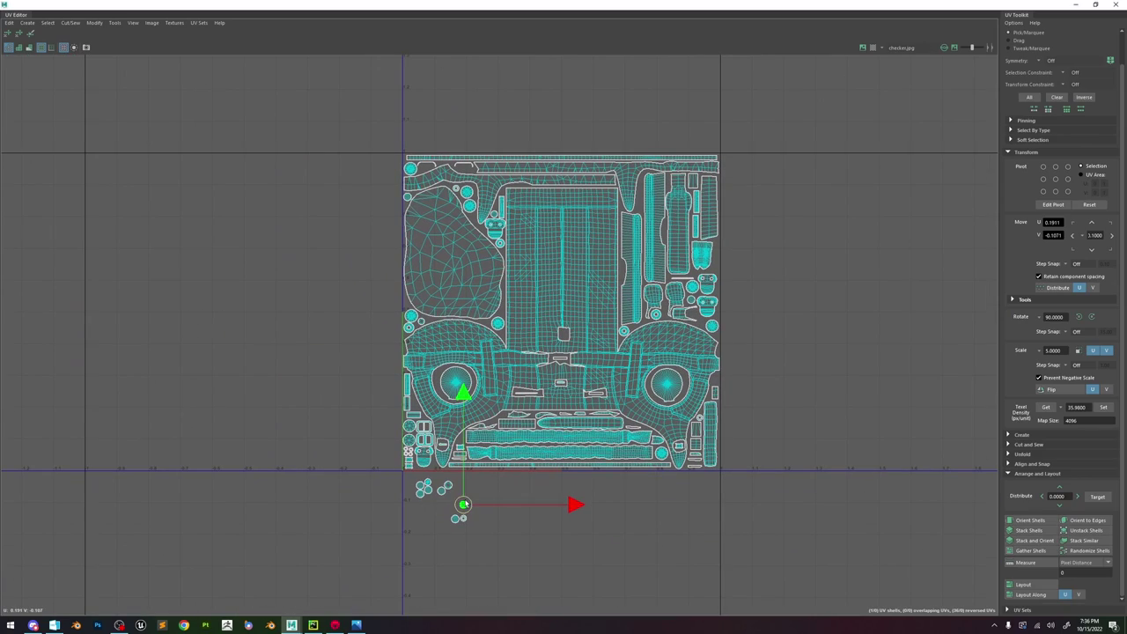
{"action": "left_click_drag", "start_coordinate": [463, 509], "coordinate": [430, 406]}
{"action": "scroll", "coordinate": [414, 407], "scroll_direction": "up", "scroll_amount": 4}
{"action": "left_click", "coordinate": [347, 399]}
{"action": "scroll", "coordinate": [348, 398], "scroll_direction": "down", "scroll_amount": 5}
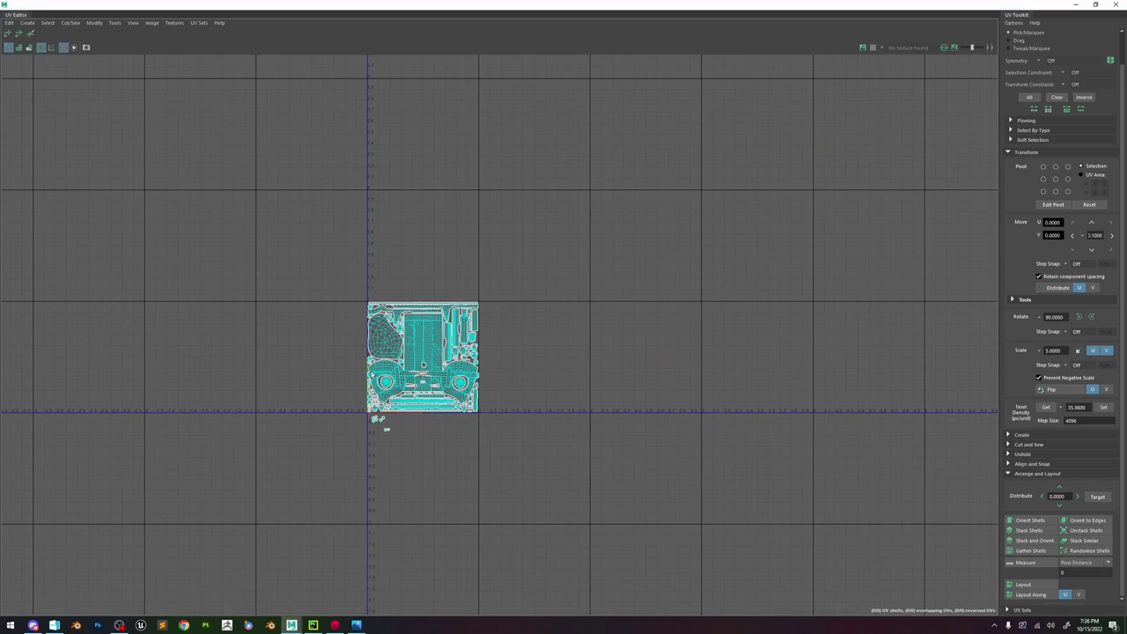
{"action": "scroll", "coordinate": [484, 353], "scroll_direction": "up", "scroll_amount": 2}
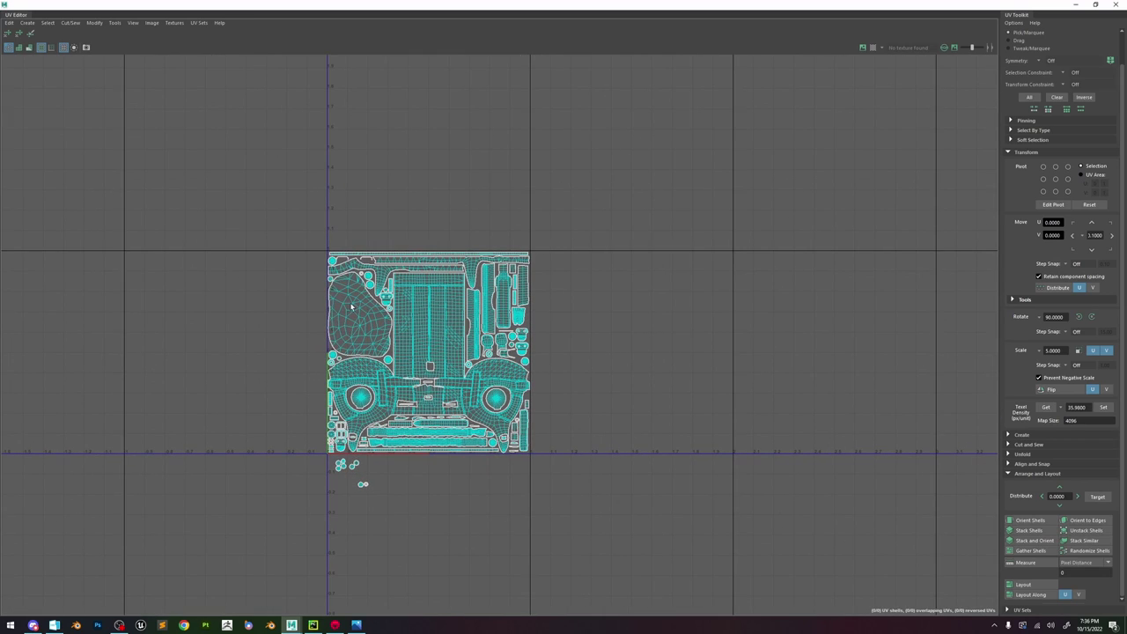
{"action": "key", "text": "Print"}
{"action": "left_click_drag", "start_coordinate": [561, 223], "coordinate": [299, 467]}
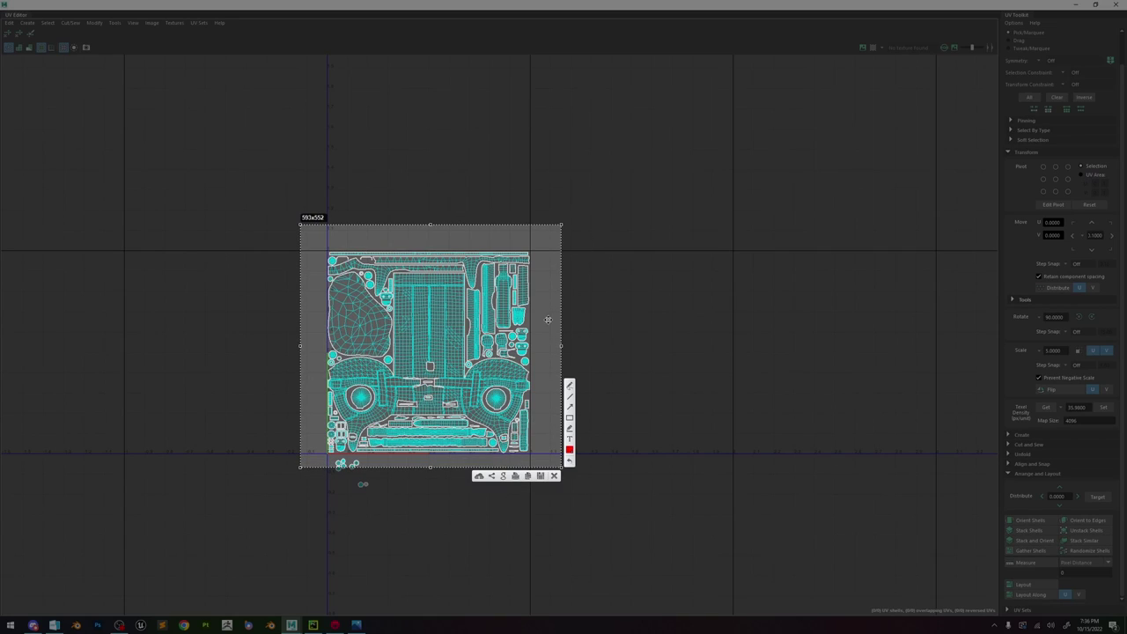
{"action": "mouse_move", "coordinate": [525, 304]}
{"action": "left_mouse_down"}
{"action": "mouse_move", "coordinate": [527, 331]}
{"action": "mouse_move", "coordinate": [532, 297]}
{"action": "mouse_move", "coordinate": [499, 318]}
{"action": "mouse_move", "coordinate": [495, 294]}
{"action": "mouse_move", "coordinate": [479, 291]}
{"action": "mouse_move", "coordinate": [472, 324]}
{"action": "mouse_move", "coordinate": [517, 359]}
{"action": "mouse_move", "coordinate": [521, 401]}
{"action": "left_mouse_up"}
{"action": "left_click", "coordinate": [554, 476]}
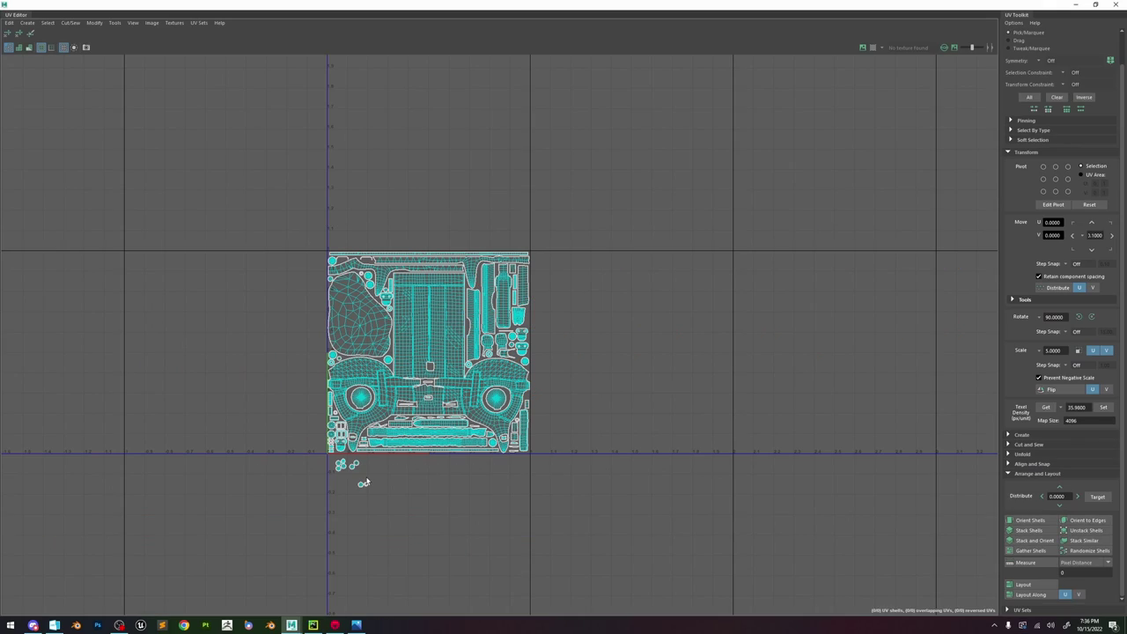
- Move the remaining ring shell to the tile's right edge above the two-holed shells, about U 0.98, V 0.64
{"action": "left_click", "coordinate": [363, 484]}
{"action": "left_click_drag", "start_coordinate": [365, 484], "coordinate": [639, 314]}
{"action": "scroll", "coordinate": [468, 325], "scroll_direction": "up", "scroll_amount": 3}
{"action": "scroll", "coordinate": [465, 326], "scroll_direction": "up", "scroll_amount": 2}
{"action": "left_click", "coordinate": [674, 350]}
- Place a leftover disc shell at the tile's right edge above the small rectangular shell, about U 0.99, V 0.28
{"action": "scroll", "coordinate": [644, 357], "scroll_direction": "down", "scroll_amount": 3}
{"action": "scroll", "coordinate": [512, 450], "scroll_direction": "down", "scroll_amount": 1}
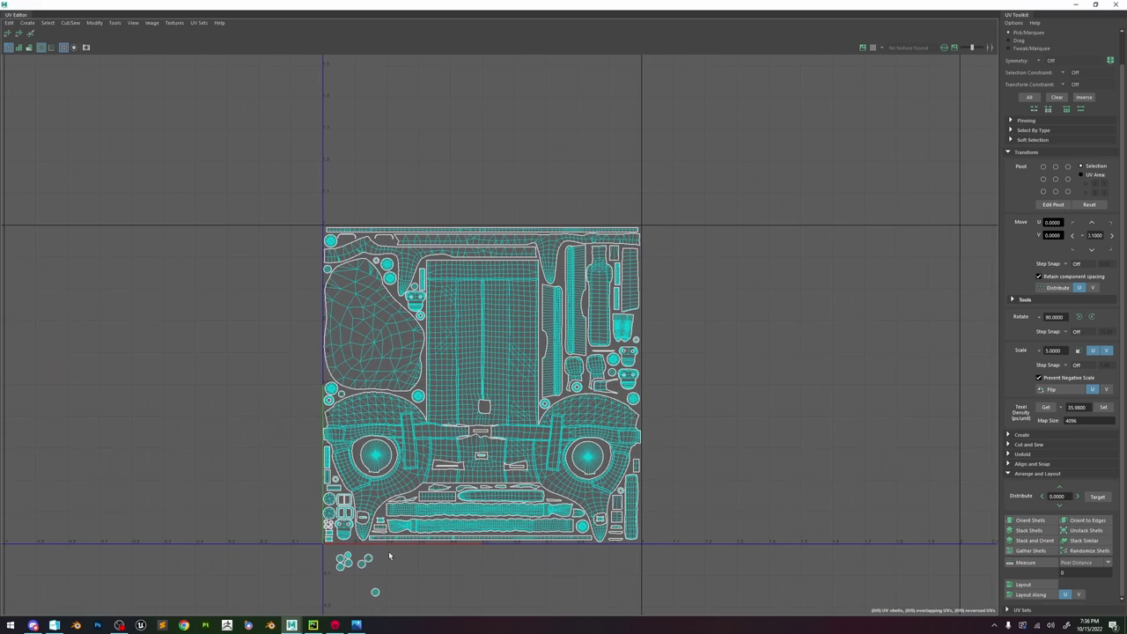
{"action": "left_click", "coordinate": [368, 561]}
{"action": "left_click_drag", "start_coordinate": [368, 560], "coordinate": [636, 447]}
{"action": "scroll", "coordinate": [636, 459], "scroll_direction": "up", "scroll_amount": 3}
{"action": "scroll", "coordinate": [637, 460], "scroll_direction": "up", "scroll_amount": 2}
{"action": "left_click", "coordinate": [694, 485]}
{"action": "left_click", "coordinate": [641, 451]}
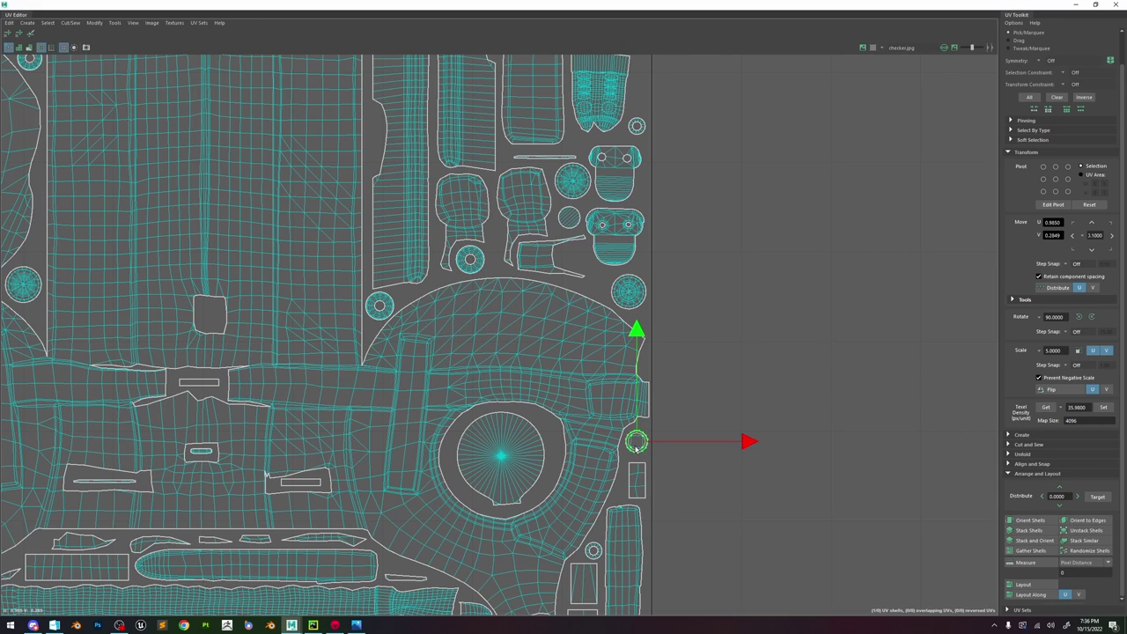
{"action": "left_click", "coordinate": [688, 470]}
- Move a leftover disc shell beside the tapered tip between the tall strips, about U 0.75, V 0.83
{"action": "scroll", "coordinate": [610, 457], "scroll_direction": "down", "scroll_amount": 3}
{"action": "scroll", "coordinate": [589, 435], "scroll_direction": "down", "scroll_amount": 3}
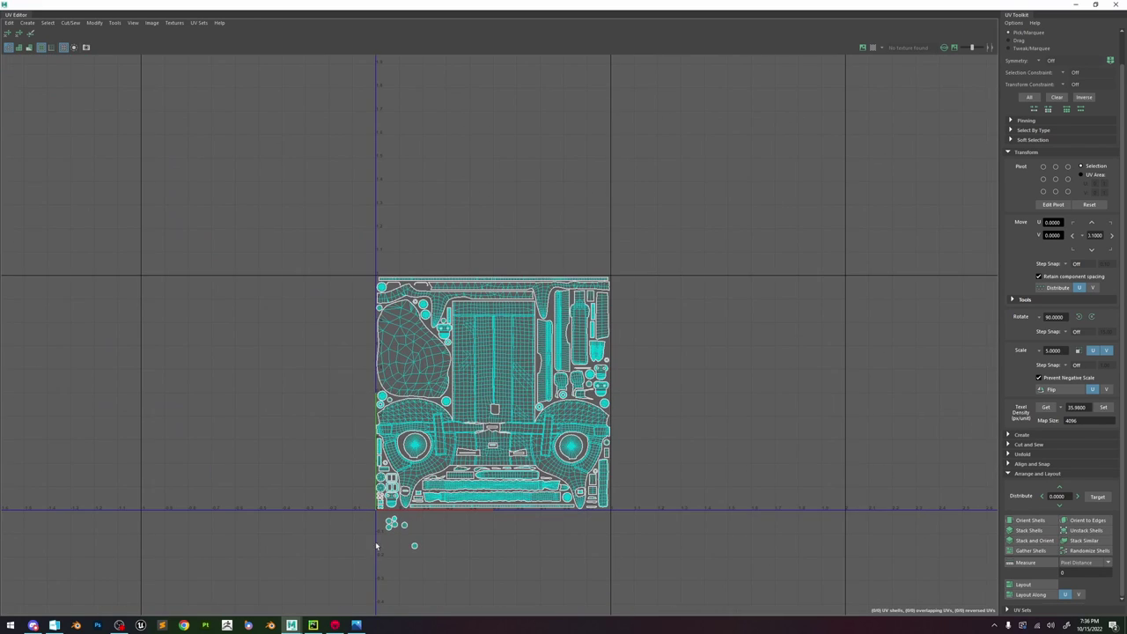
{"action": "left_click", "coordinate": [402, 523]}
{"action": "left_click_drag", "start_coordinate": [402, 522], "coordinate": [490, 284]}
{"action": "scroll", "coordinate": [600, 344], "scroll_direction": "up", "scroll_amount": 4}
{"action": "scroll", "coordinate": [489, 281], "scroll_direction": "up", "scroll_amount": 3}
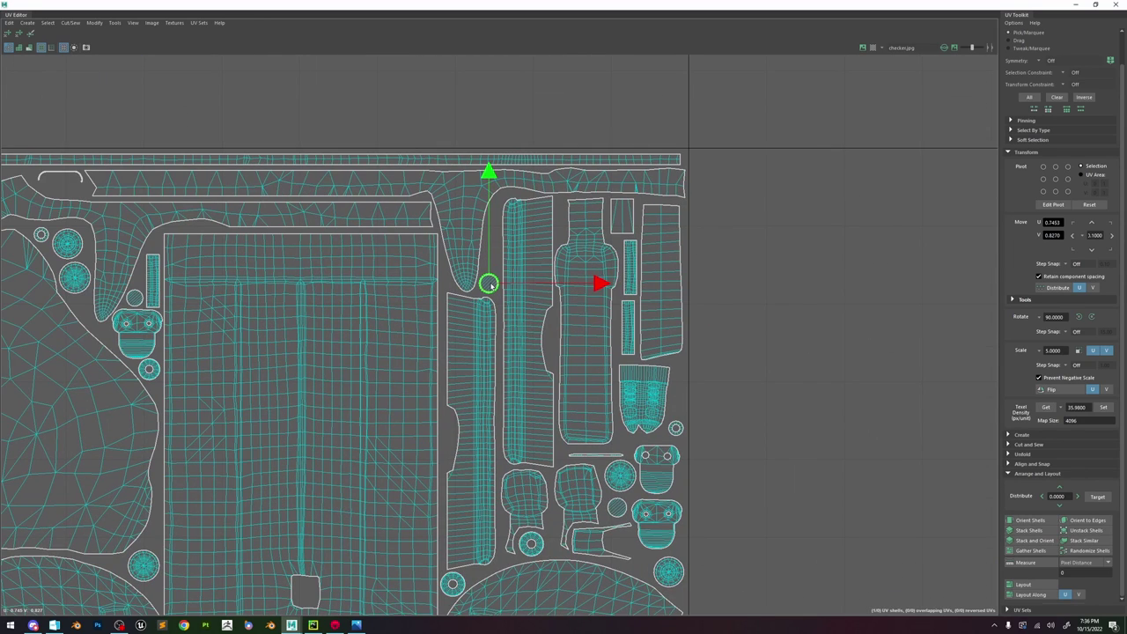
{"action": "left_click", "coordinate": [492, 286]}
- Fit a leftover disc shell beneath the second thin curved shell near the tile's top, about U 0.20, V 0.95
{"action": "scroll", "coordinate": [489, 291], "scroll_direction": "down", "scroll_amount": 6}
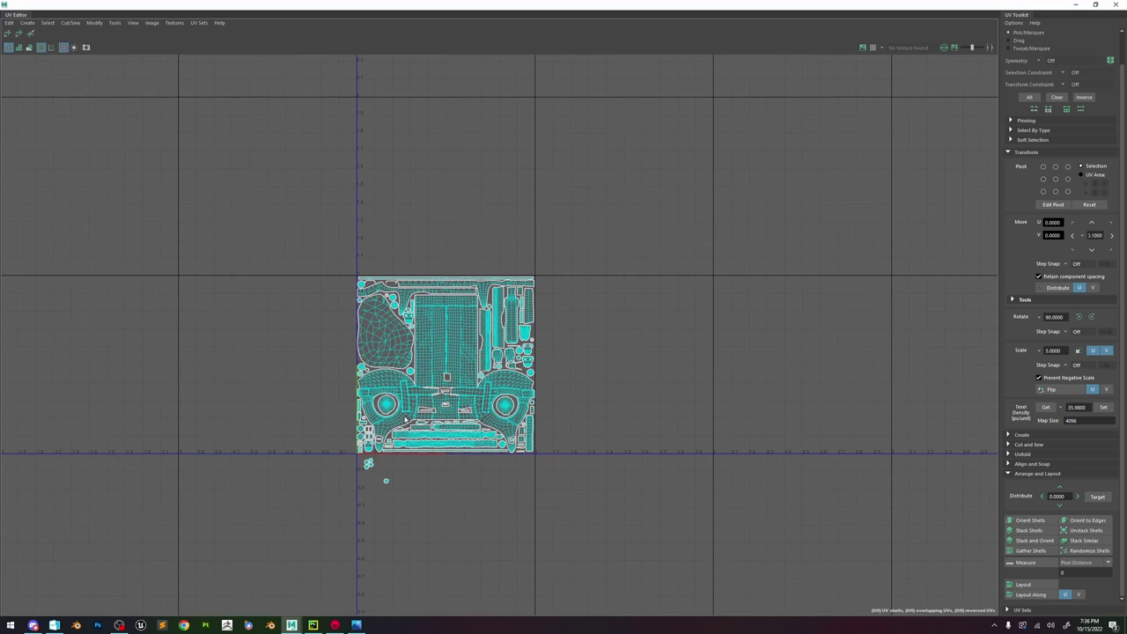
{"action": "left_click", "coordinate": [371, 463]}
{"action": "left_click_drag", "start_coordinate": [370, 463], "coordinate": [420, 277]}
{"action": "scroll", "coordinate": [385, 282], "scroll_direction": "up", "scroll_amount": 6}
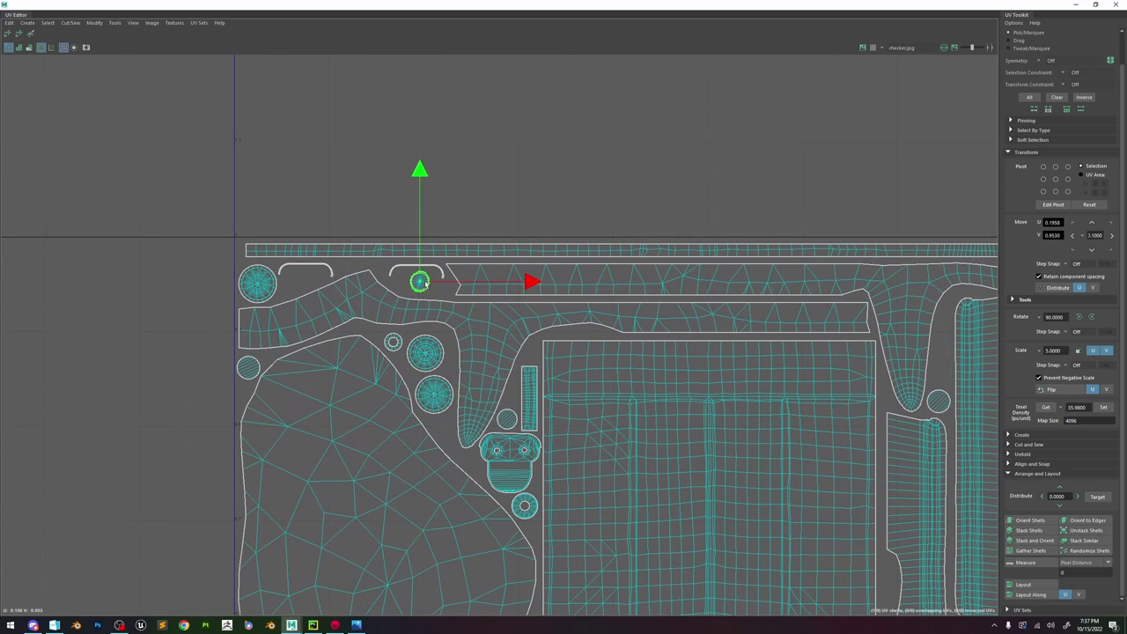
{"action": "left_click", "coordinate": [467, 258]}
- Move the lowest leftover disc shell beneath the first thin curved shell near the tile's upper left corner, about U 0.07, V 0.95
{"action": "scroll", "coordinate": [467, 257], "scroll_direction": "down", "scroll_amount": 6}
{"action": "left_click", "coordinate": [433, 558]}
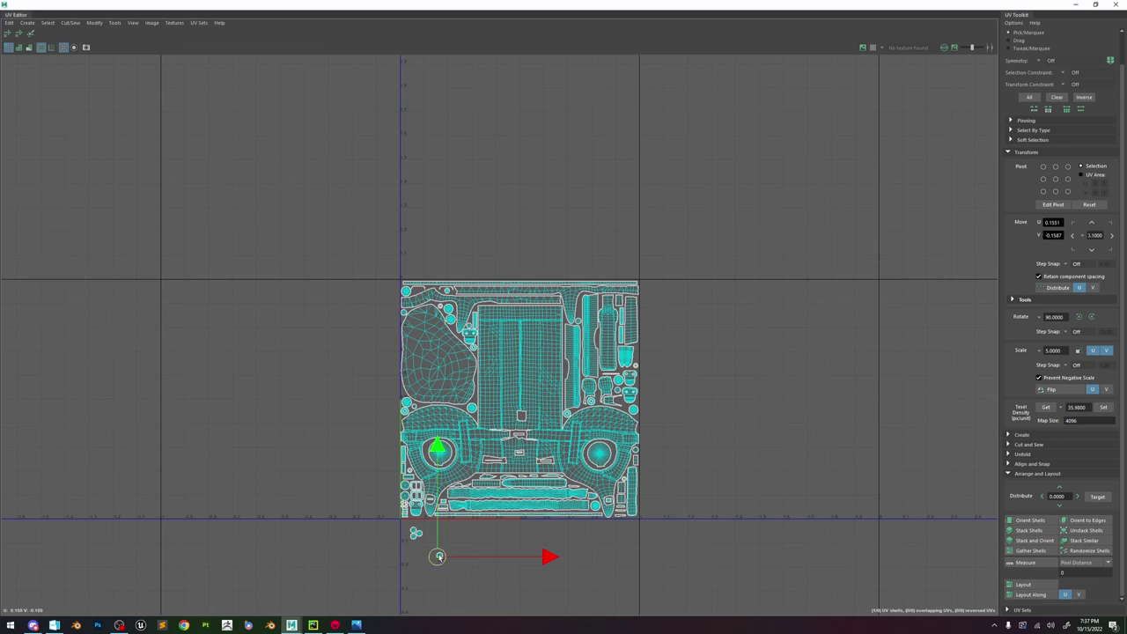
{"action": "left_click_drag", "start_coordinate": [432, 559], "coordinate": [421, 285]}
{"action": "scroll", "coordinate": [412, 293], "scroll_direction": "up", "scroll_amount": 6}
{"action": "left_click", "coordinate": [490, 207]}
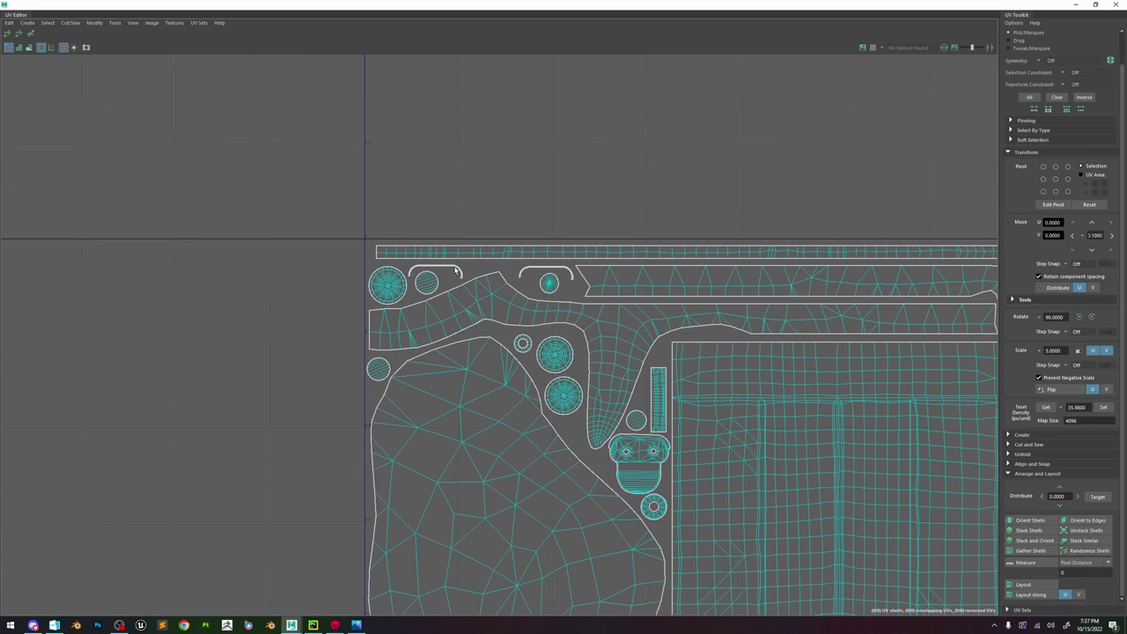
{"action": "left_click", "coordinate": [457, 272]}
{"action": "left_click", "coordinate": [504, 203]}
- Place a leftover disc shell beside the long wavy strips near the tile's bottom, about U 0.18, V 0.10
{"action": "scroll", "coordinate": [506, 502], "scroll_direction": "down", "scroll_amount": 8}
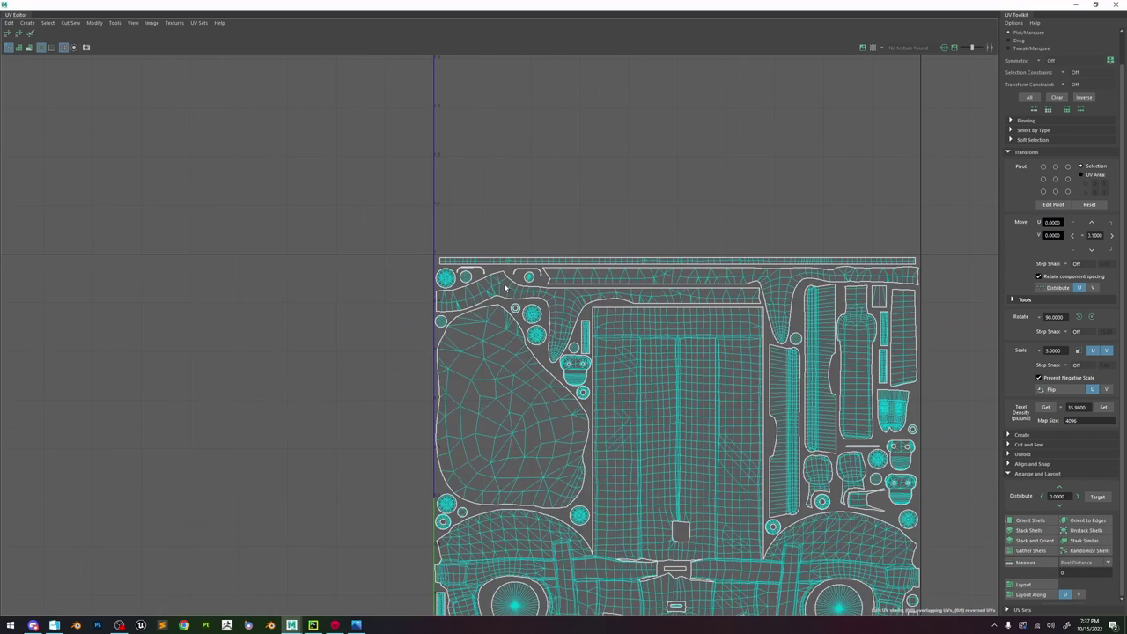
{"action": "left_click", "coordinate": [494, 520]}
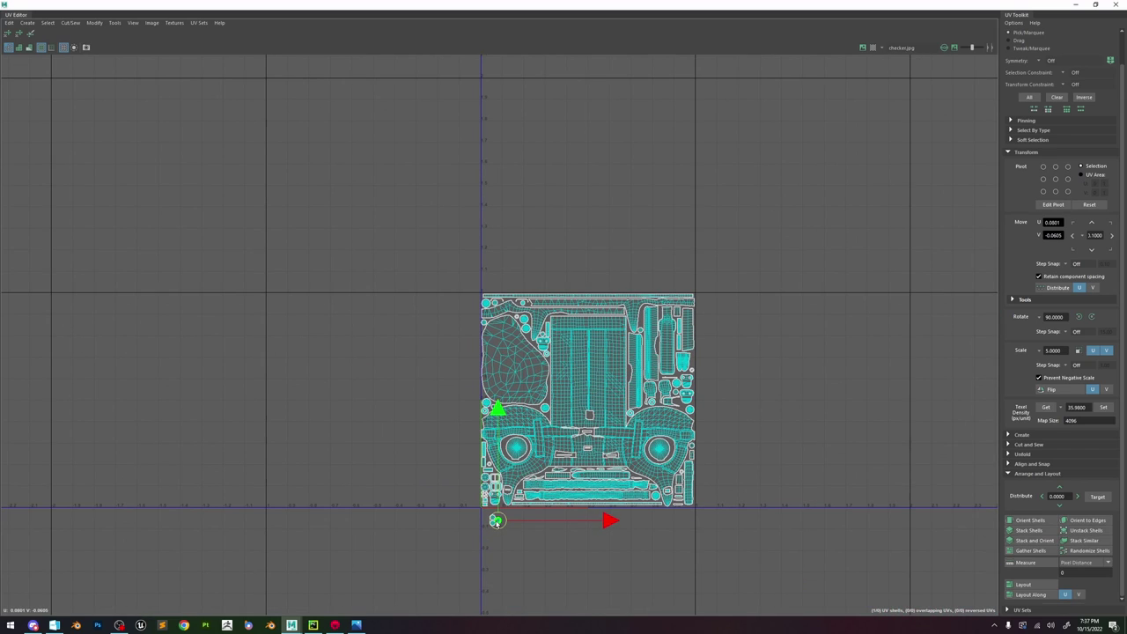
{"action": "left_click_drag", "start_coordinate": [496, 520], "coordinate": [520, 491]}
{"action": "scroll", "coordinate": [522, 488], "scroll_direction": "up", "scroll_amount": 5}
{"action": "scroll", "coordinate": [523, 487], "scroll_direction": "up", "scroll_amount": 2}
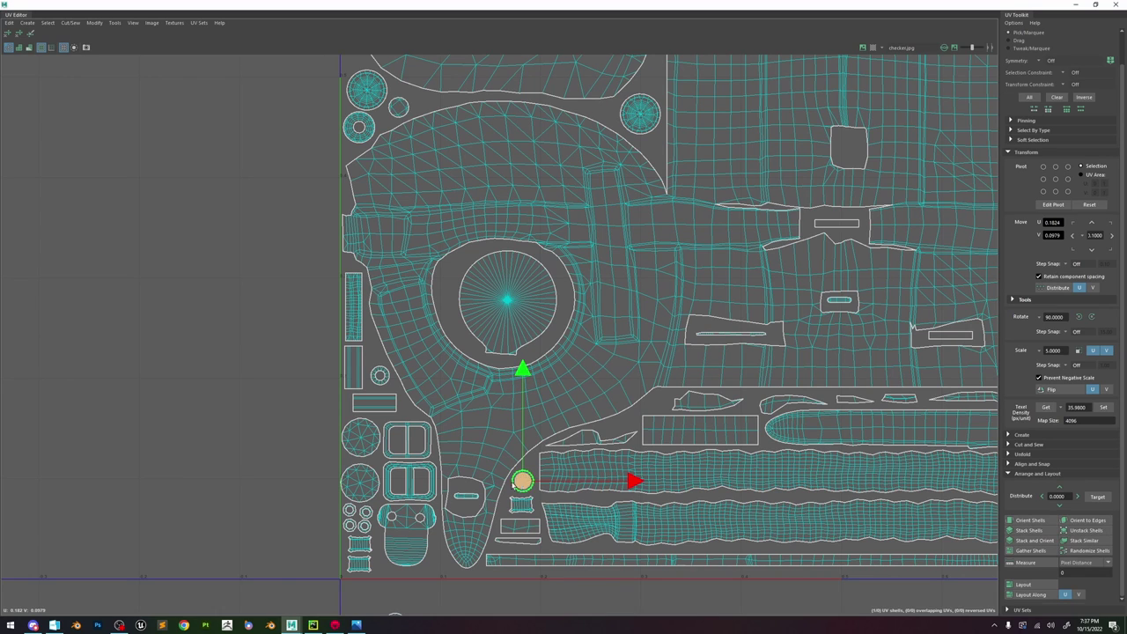
- Move another leftover disc shell into the open end of the forked shell near the tile's right edge, about U 0.92, V 0.50
{"action": "scroll", "coordinate": [519, 482], "scroll_direction": "down", "scroll_amount": 6}
{"action": "scroll", "coordinate": [481, 516], "scroll_direction": "down", "scroll_amount": 3}
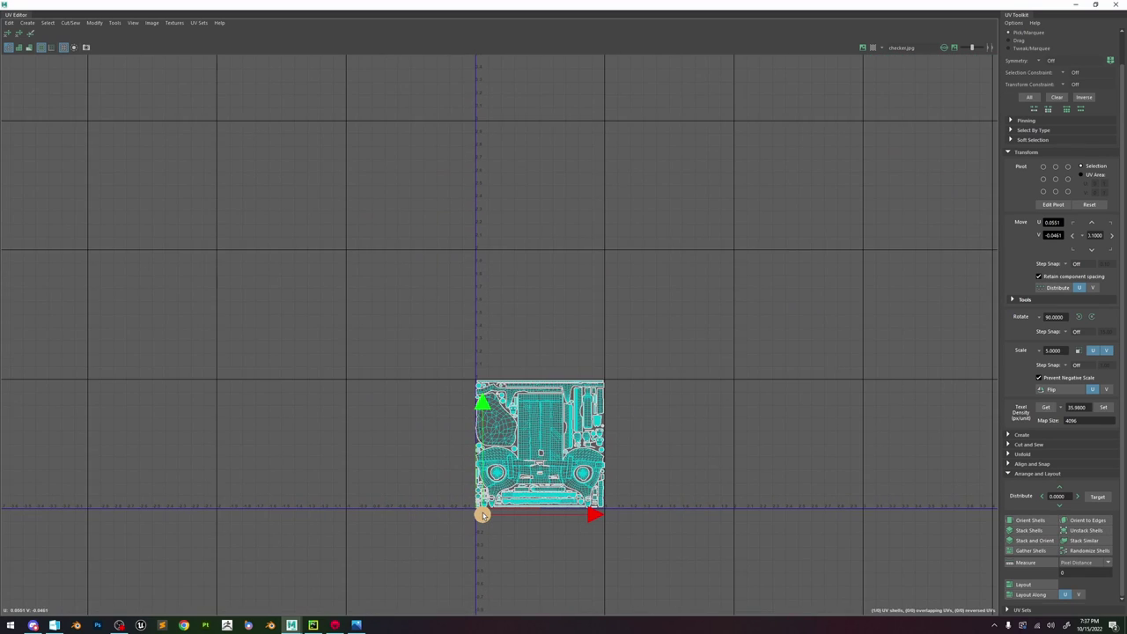
{"action": "left_click_drag", "start_coordinate": [482, 516], "coordinate": [652, 382]}
{"action": "scroll", "coordinate": [589, 450], "scroll_direction": "up", "scroll_amount": 10}
{"action": "scroll", "coordinate": [651, 382], "scroll_direction": "down", "scroll_amount": 5}
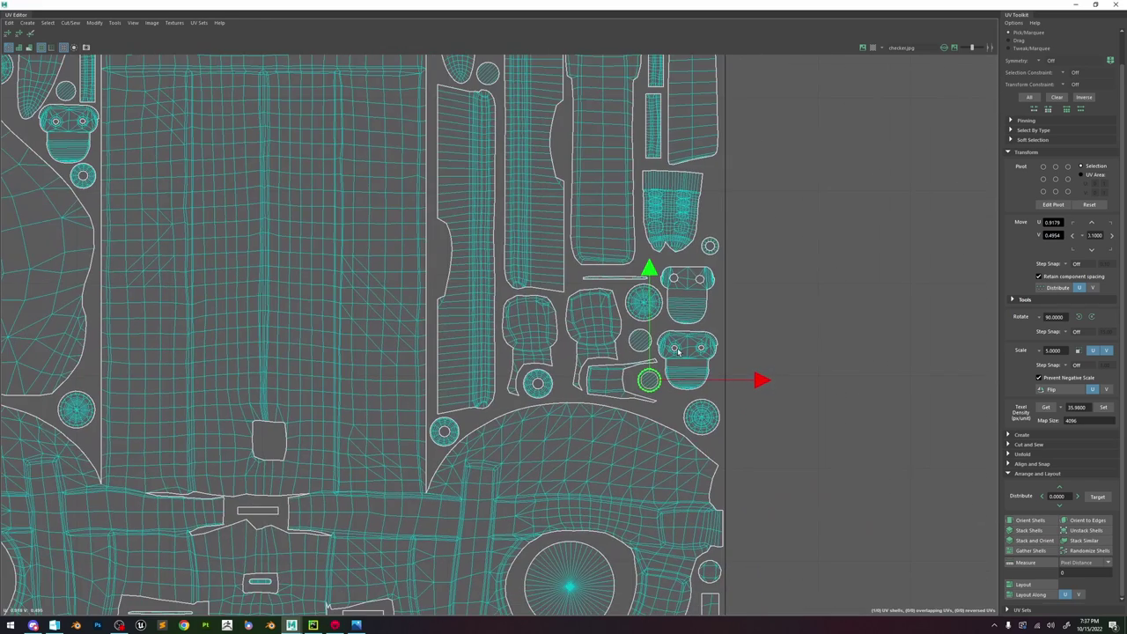
- Move the last leftover disc shell to the tile's right edge beside the dense double-pointed shell, about U 0.98, V 0.67
{"action": "left_click", "coordinate": [437, 509]}
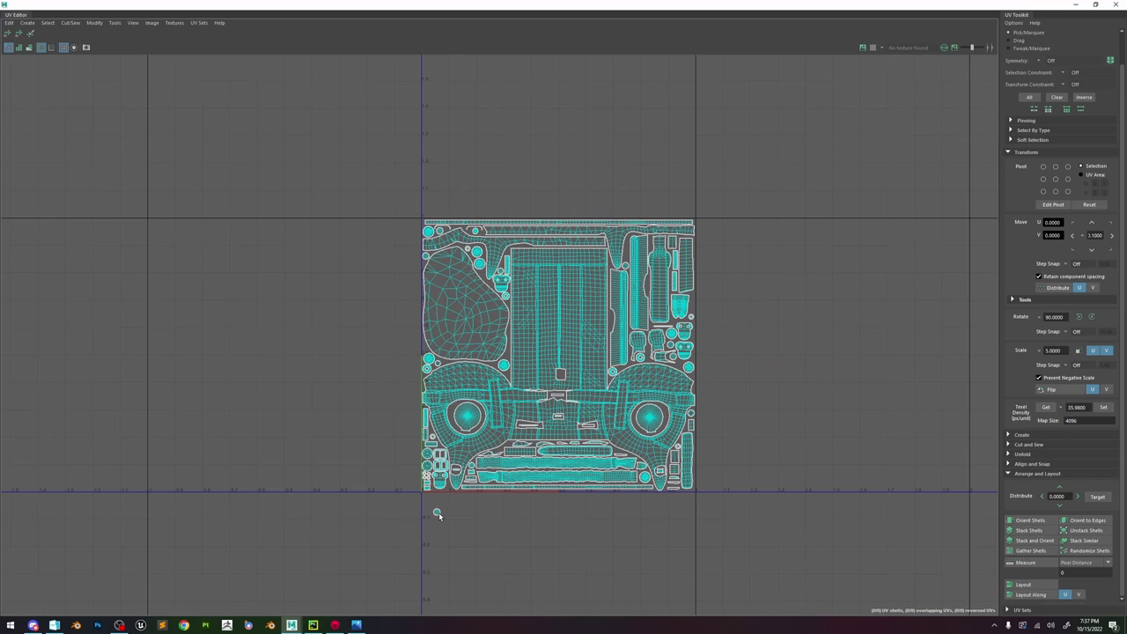
{"action": "left_click", "coordinate": [439, 516]}
{"action": "left_click_drag", "start_coordinate": [440, 516], "coordinate": [731, 312]}
{"action": "scroll", "coordinate": [696, 316], "scroll_direction": "down", "scroll_amount": 3}
{"action": "scroll", "coordinate": [704, 313], "scroll_direction": "up", "scroll_amount": 5}
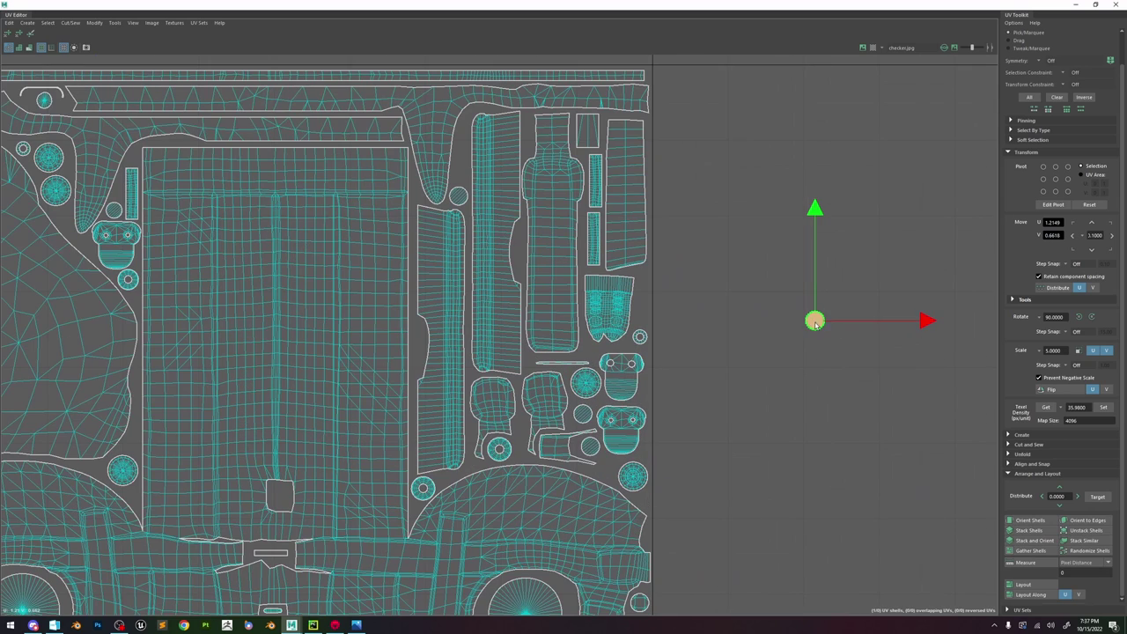
{"action": "left_click_drag", "start_coordinate": [813, 319], "coordinate": [644, 314]}
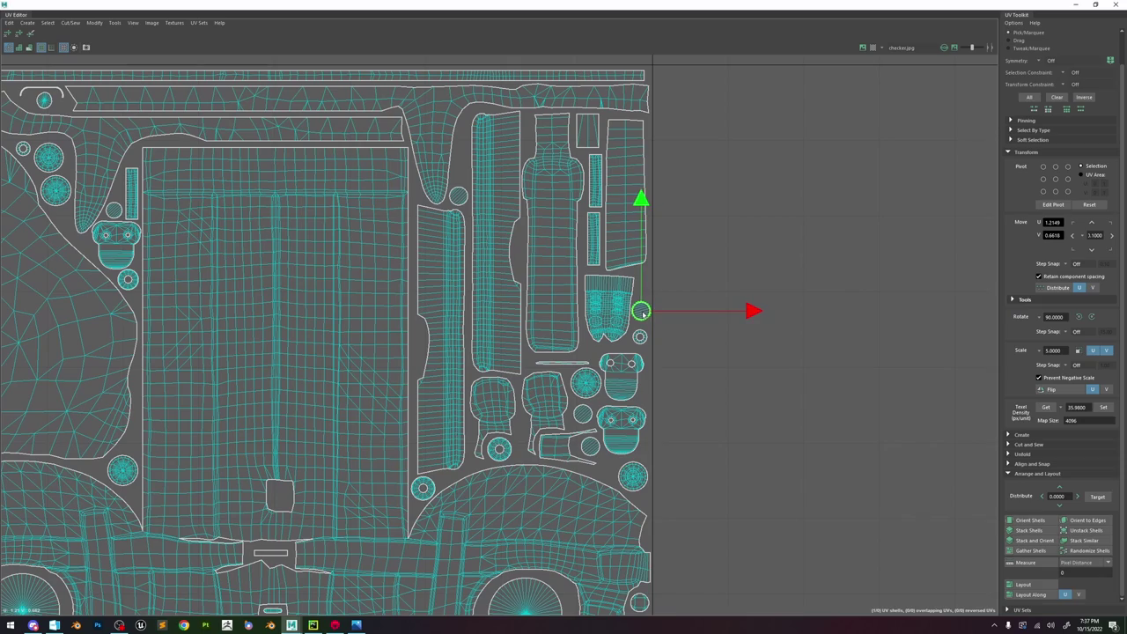
{"action": "left_click", "coordinate": [734, 244]}
- Shift the dense double-pointed shell slightly away from the neighbouring disc, to about U 0.94, V 0.68
{"action": "scroll", "coordinate": [626, 311], "scroll_direction": "down", "scroll_amount": 4}
{"action": "scroll", "coordinate": [619, 313], "scroll_direction": "up", "scroll_amount": 5}
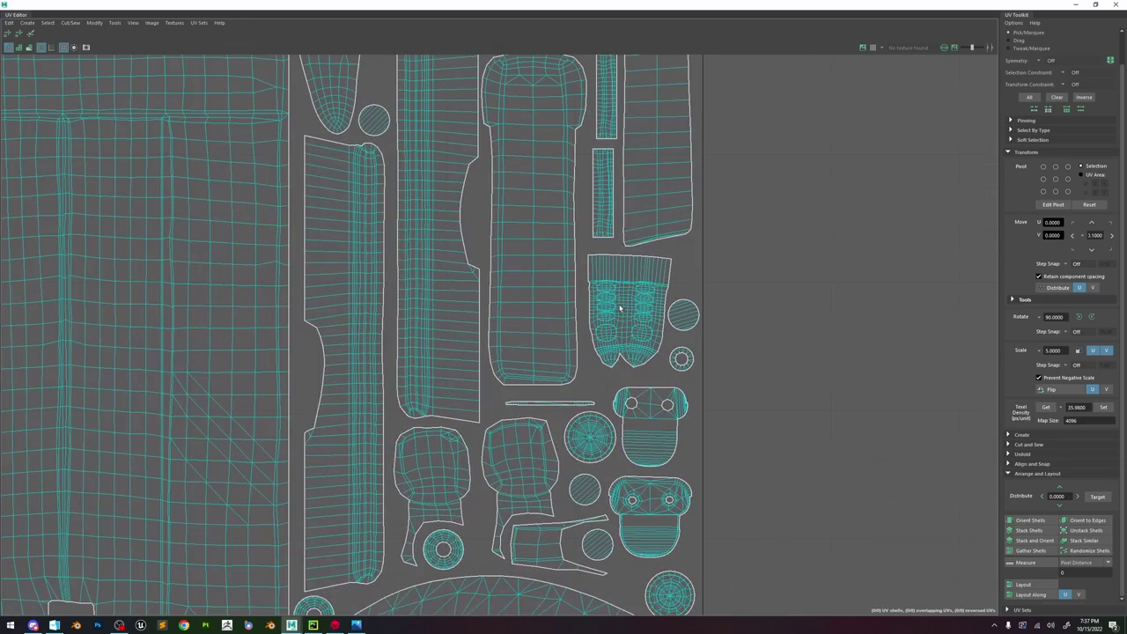
{"action": "left_click", "coordinate": [620, 311]}
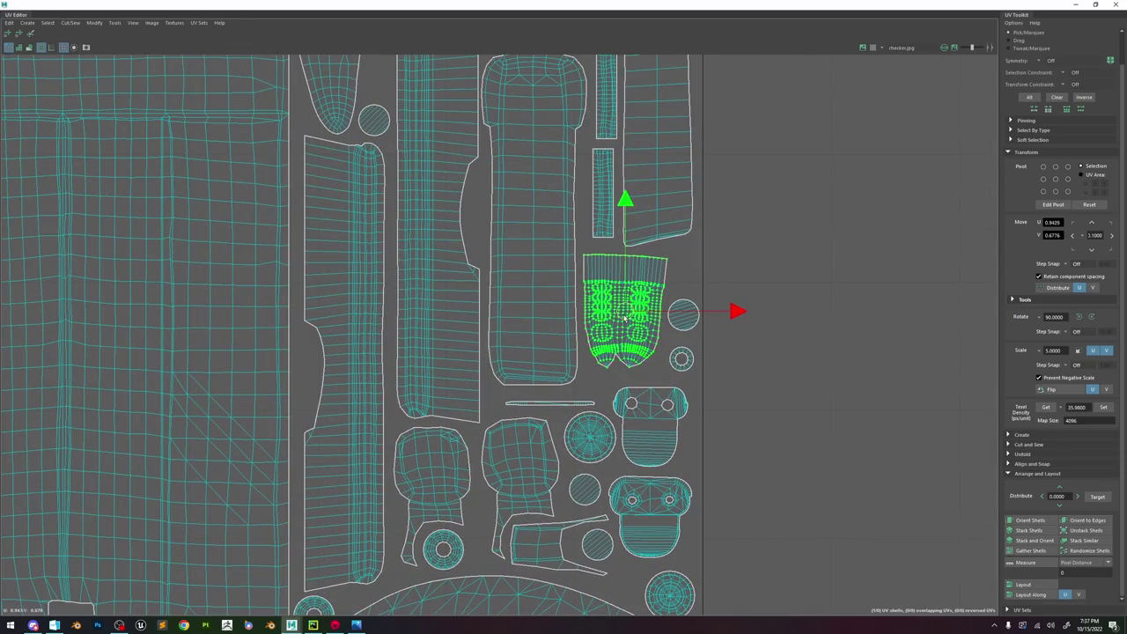
{"action": "left_click", "coordinate": [704, 282]}
- Nudge the disc beside the double-pointed shell slightly upward, to about U 0.98, V 0.69
{"action": "scroll", "coordinate": [691, 285], "scroll_direction": "down", "scroll_amount": 8}
{"action": "scroll", "coordinate": [687, 286], "scroll_direction": "up", "scroll_amount": 8}
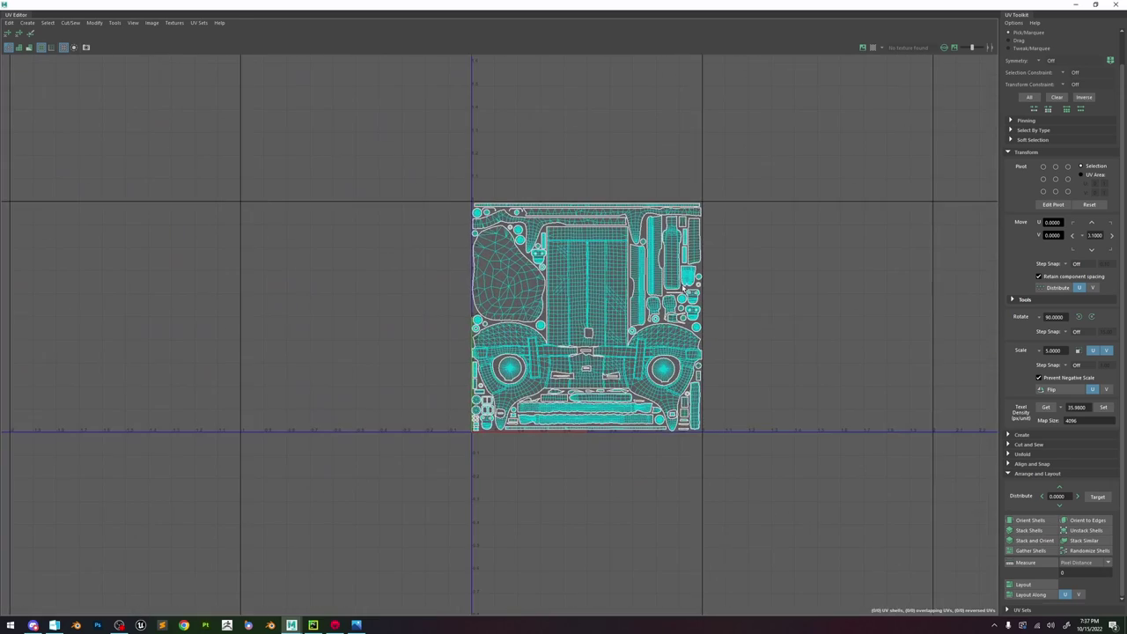
{"action": "left_click", "coordinate": [709, 257]}
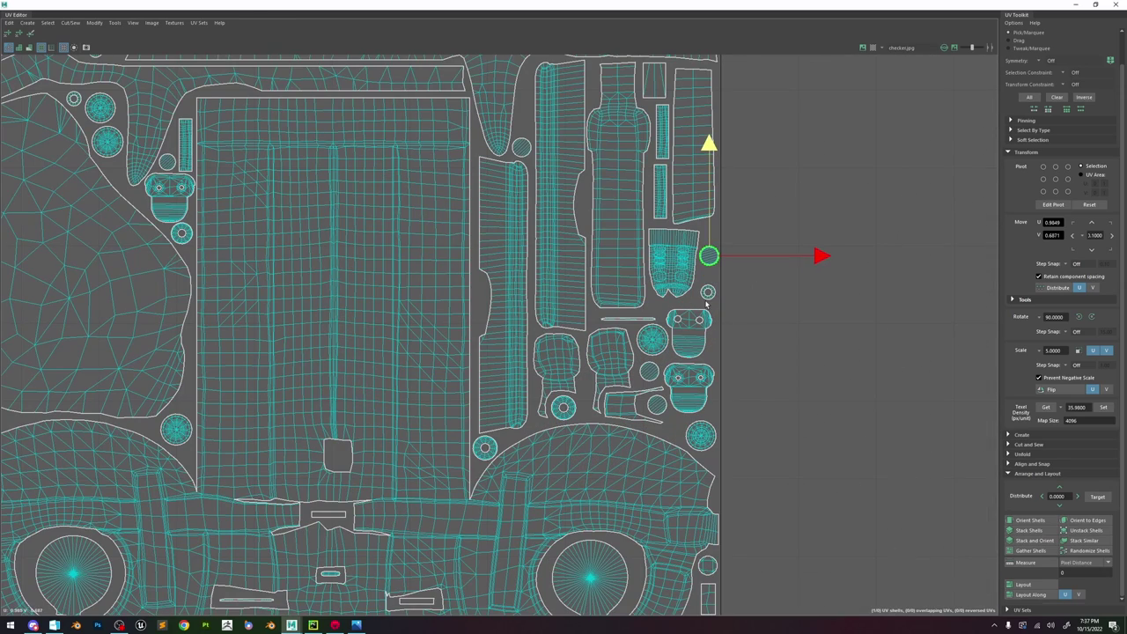
- Nudge the two double-holed shells near the tile's right edge slightly outward, the lower one to about U 0.96, V 0.52
{"action": "left_click", "coordinate": [708, 293]}
{"action": "scroll", "coordinate": [699, 290], "scroll_direction": "down", "scroll_amount": 3}
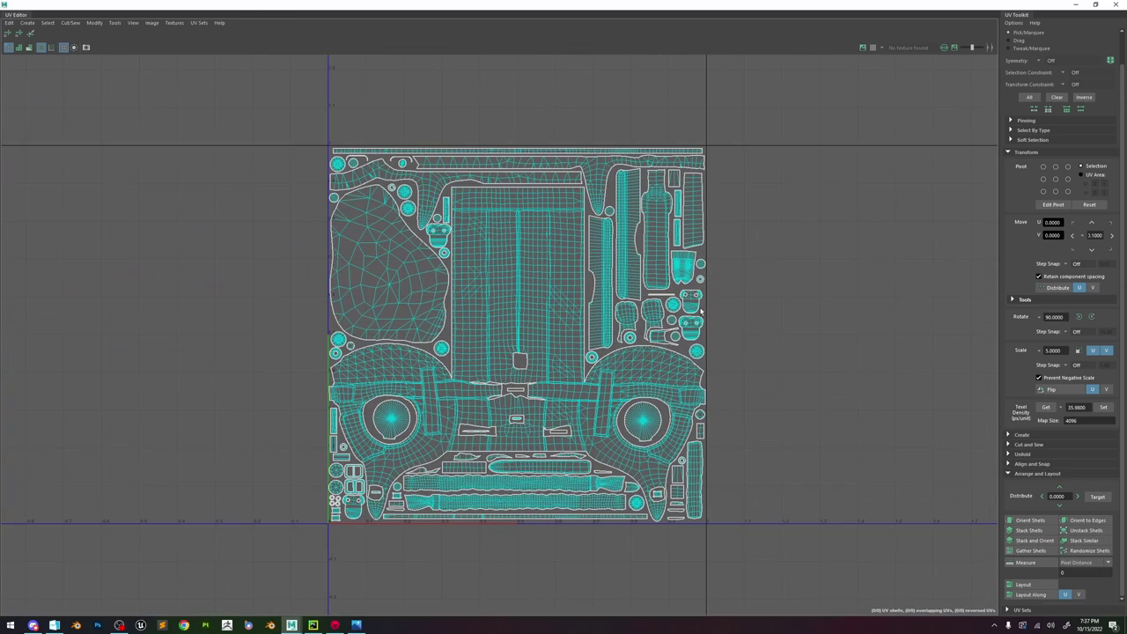
{"action": "left_click", "coordinate": [695, 302]}
{"action": "scroll", "coordinate": [696, 302], "scroll_direction": "up", "scroll_amount": 3}
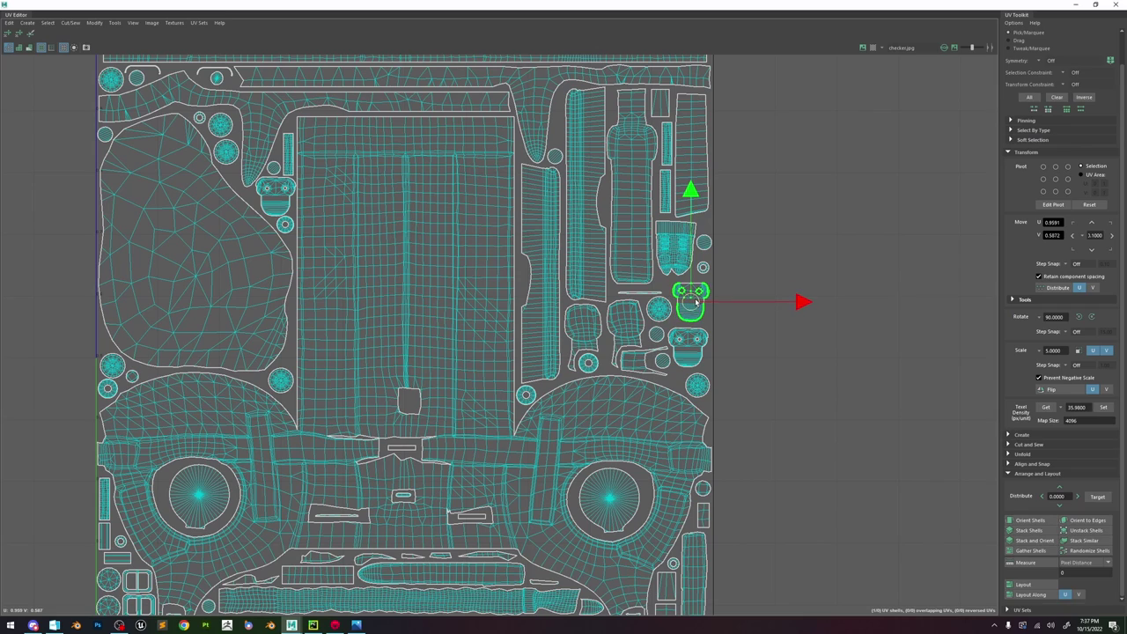
{"action": "left_click", "coordinate": [686, 358]}
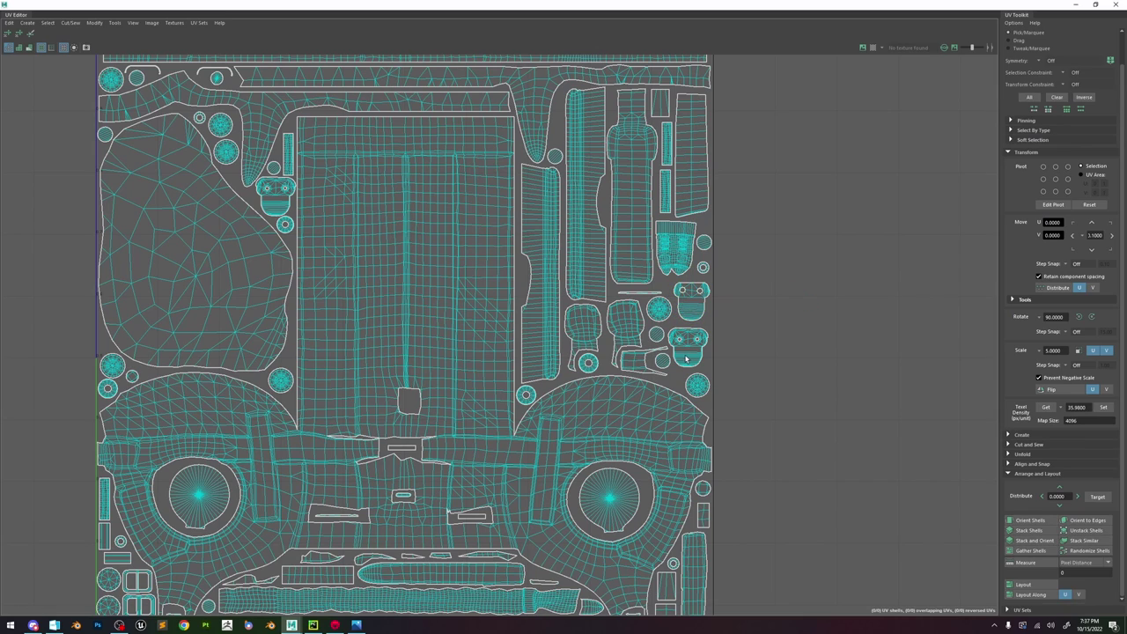
{"action": "left_click", "coordinate": [691, 345]}
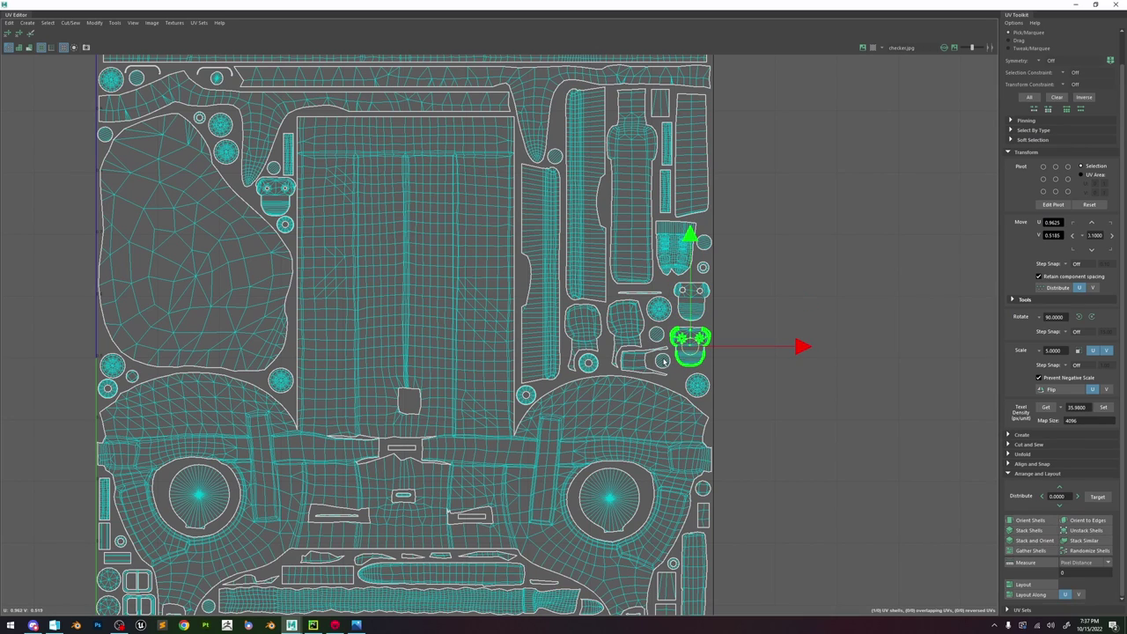
{"action": "left_click", "coordinate": [630, 373]}
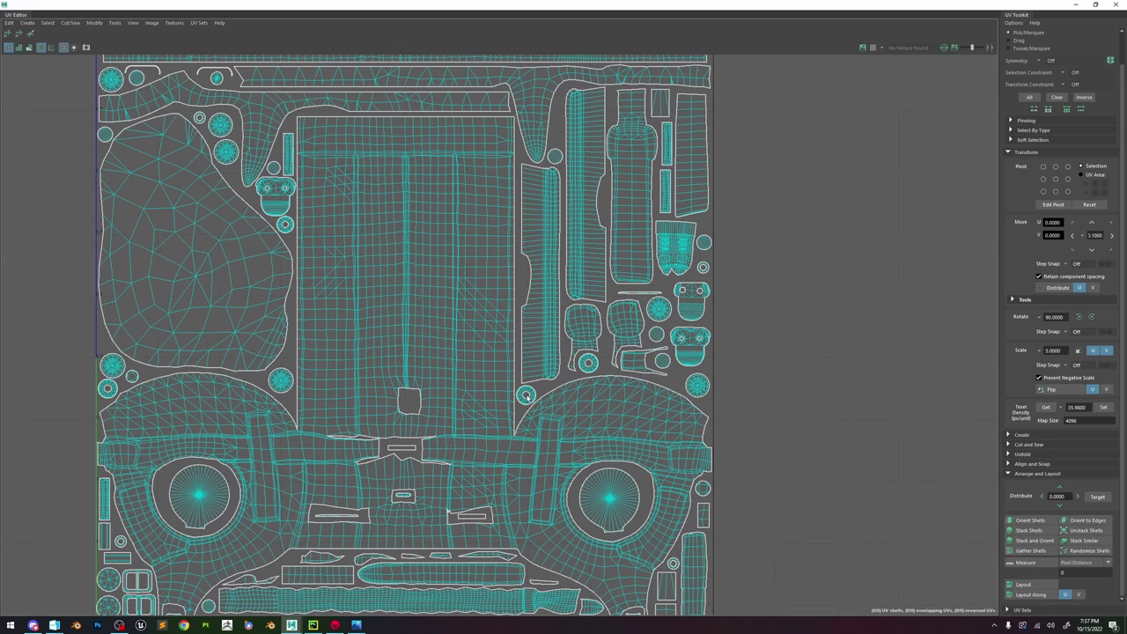
- Swap the ring disc below the long strip shell with the forked shell's plain disc, placing the plain one at about U 0.70, V 0.44
{"action": "left_click", "coordinate": [525, 396]}
{"action": "left_click_drag", "start_coordinate": [525, 395], "coordinate": [384, 426]}
{"action": "scroll", "coordinate": [664, 364], "scroll_direction": "up", "scroll_amount": 4}
{"action": "left_click", "coordinate": [656, 361]}
{"action": "left_click", "coordinate": [650, 366]}
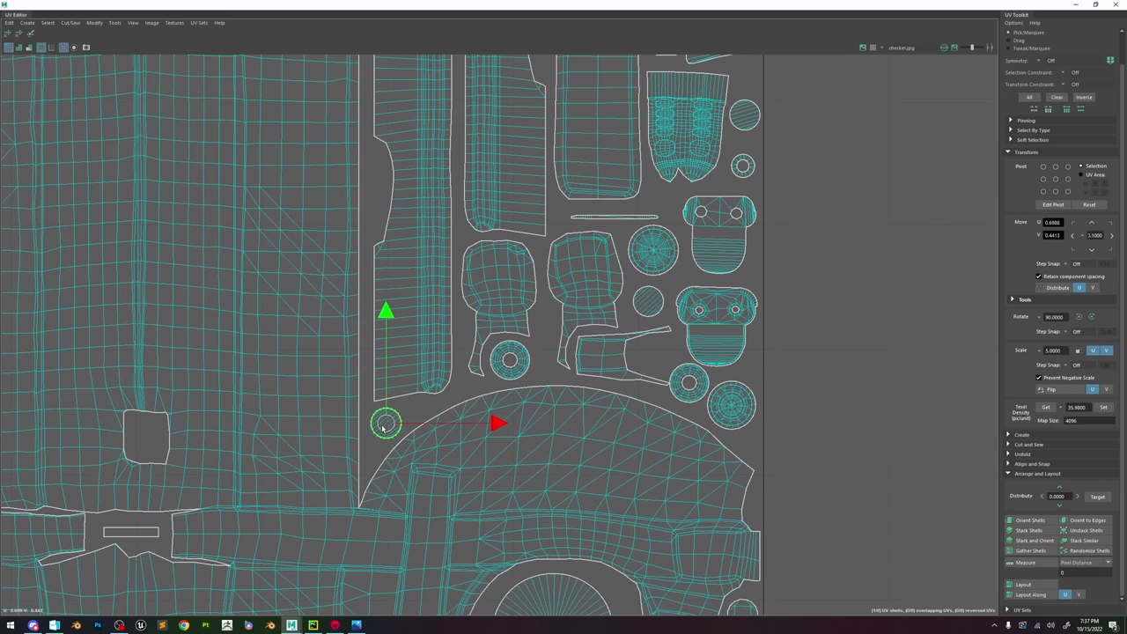
- Shift the right-hand lobed shell slightly left to about U 0.85, V 0.54, and the forked shell beside it left by a similar amount
{"action": "left_click", "coordinate": [560, 356]}
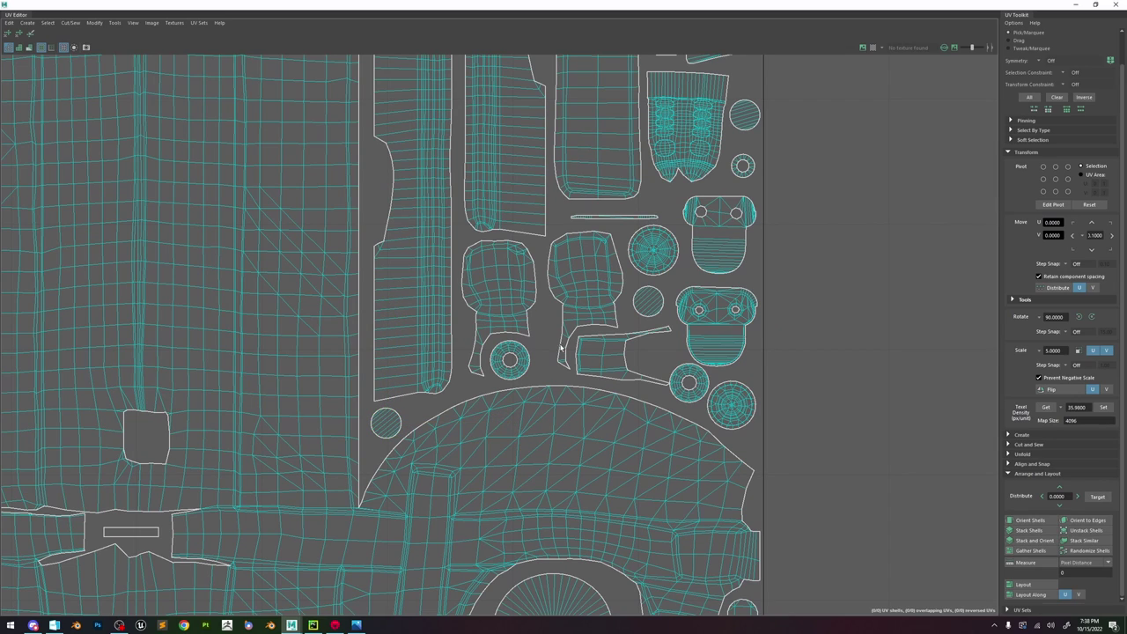
{"action": "left_click", "coordinate": [565, 339]}
{"action": "left_click_drag", "start_coordinate": [578, 302], "coordinate": [572, 303]}
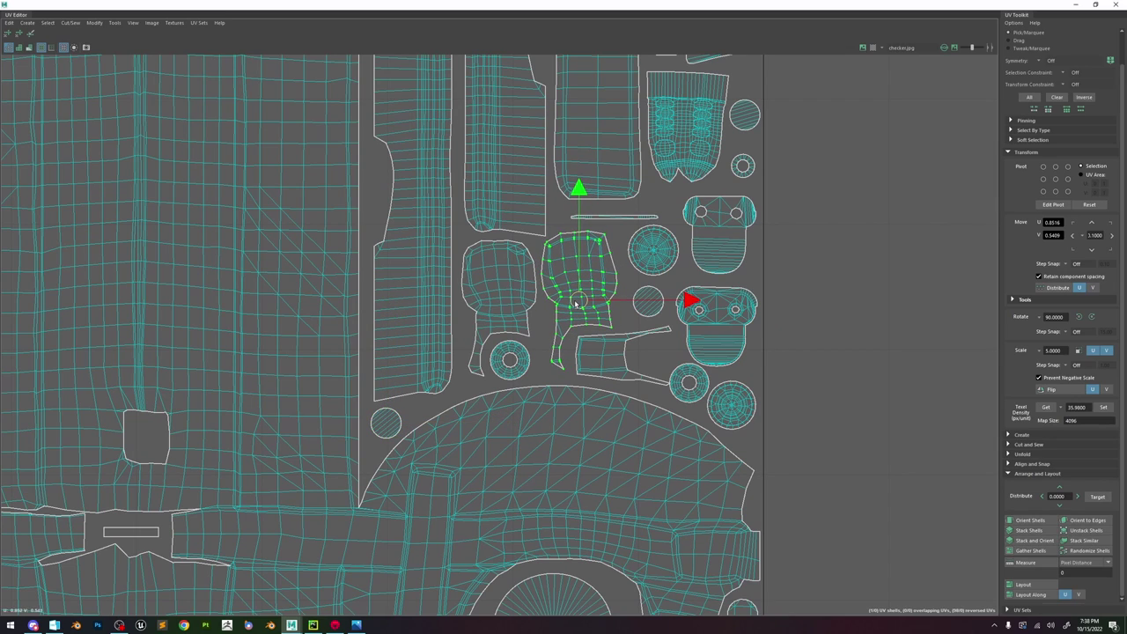
{"action": "left_click", "coordinate": [579, 344]}
{"action": "left_click", "coordinate": [580, 342]}
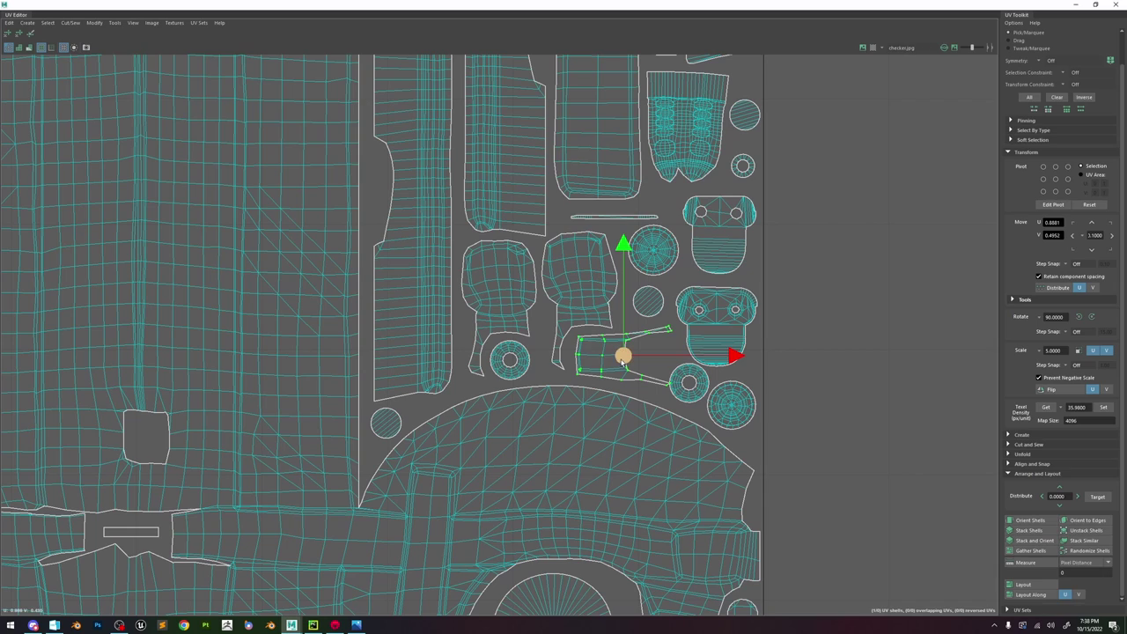
{"action": "left_click_drag", "start_coordinate": [623, 359], "coordinate": [617, 360]}
- Place the ring disc in the forked shell's open end and nudge the lower double-holed shell slightly up and outward
{"action": "left_click", "coordinate": [691, 381]}
{"action": "left_click_drag", "start_coordinate": [691, 381], "coordinate": [669, 363]}
{"action": "left_click", "coordinate": [688, 380]}
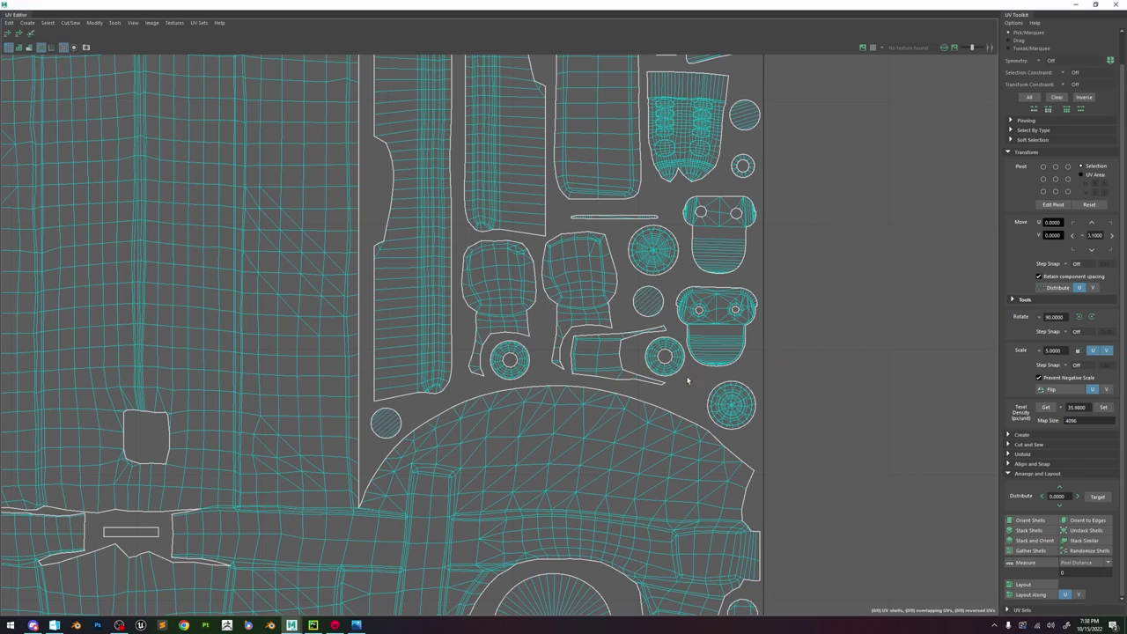
{"action": "left_click", "coordinate": [744, 326]}
{"action": "left_click_drag", "start_coordinate": [724, 330], "coordinate": [727, 326]}
{"action": "left_click", "coordinate": [799, 366]}
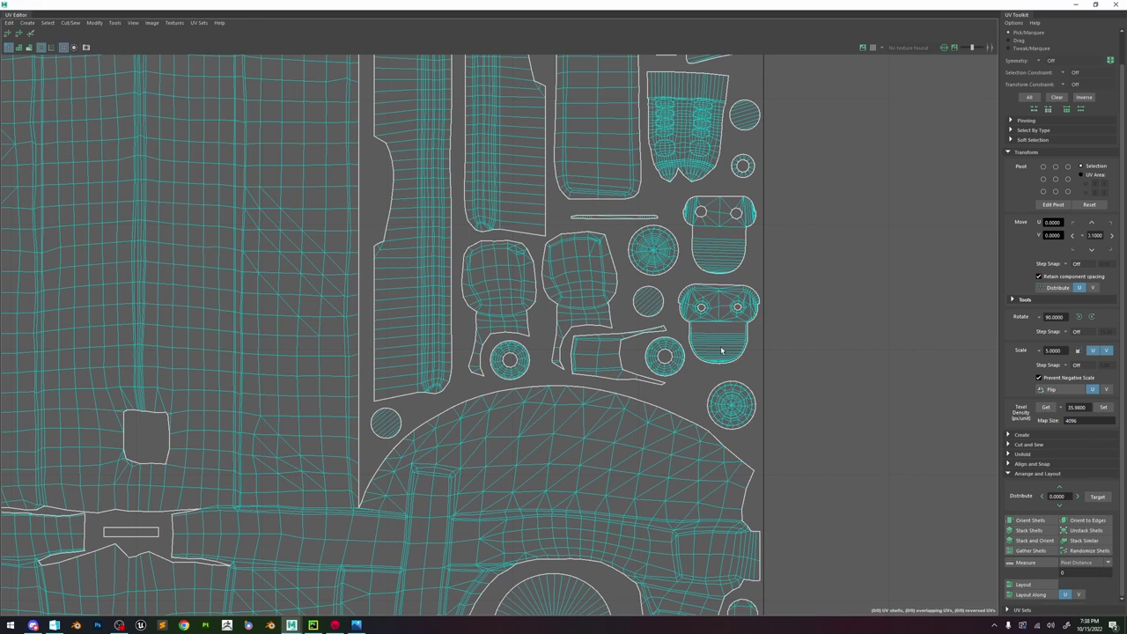
- Move the double-holed shell beside the large rounded shell slightly down, to about U 0.29, V 0.76
{"action": "scroll", "coordinate": [710, 342], "scroll_direction": "down", "scroll_amount": 8}
{"action": "scroll", "coordinate": [698, 336], "scroll_direction": "down", "scroll_amount": 3}
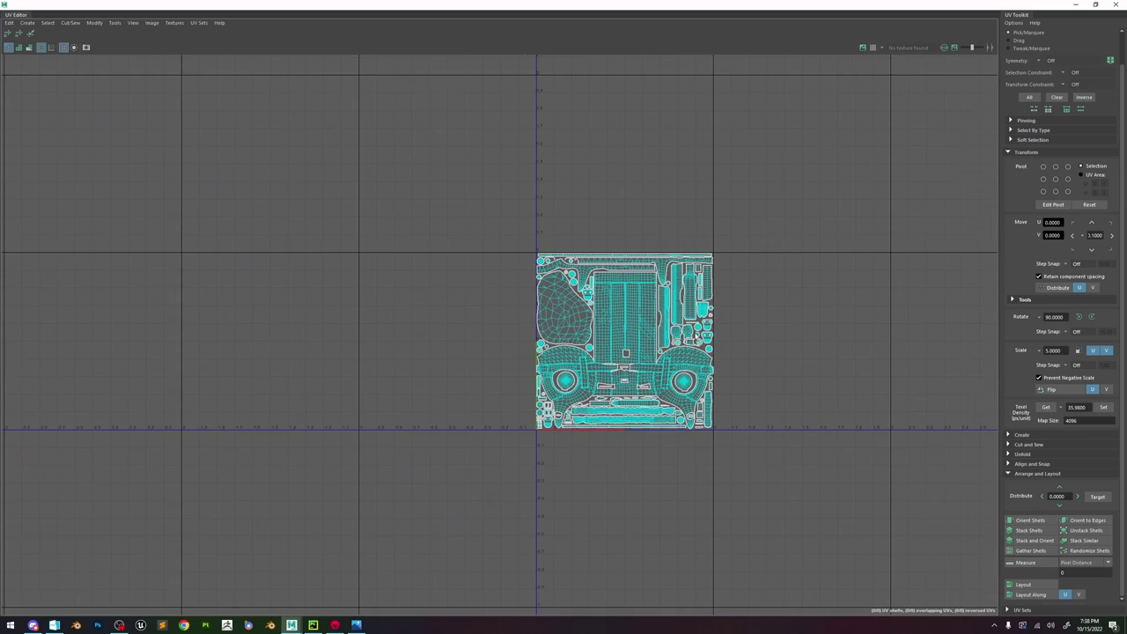
{"action": "scroll", "coordinate": [579, 287], "scroll_direction": "up", "scroll_amount": 15}
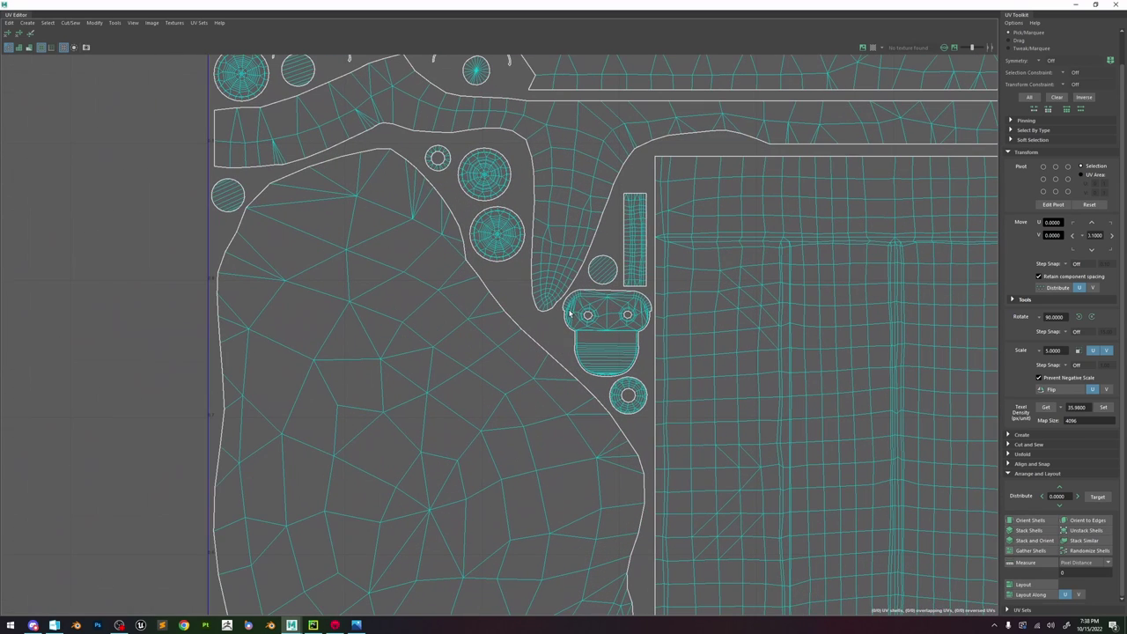
{"action": "left_click", "coordinate": [571, 316]}
{"action": "left_click_drag", "start_coordinate": [601, 336], "coordinate": [602, 345]}
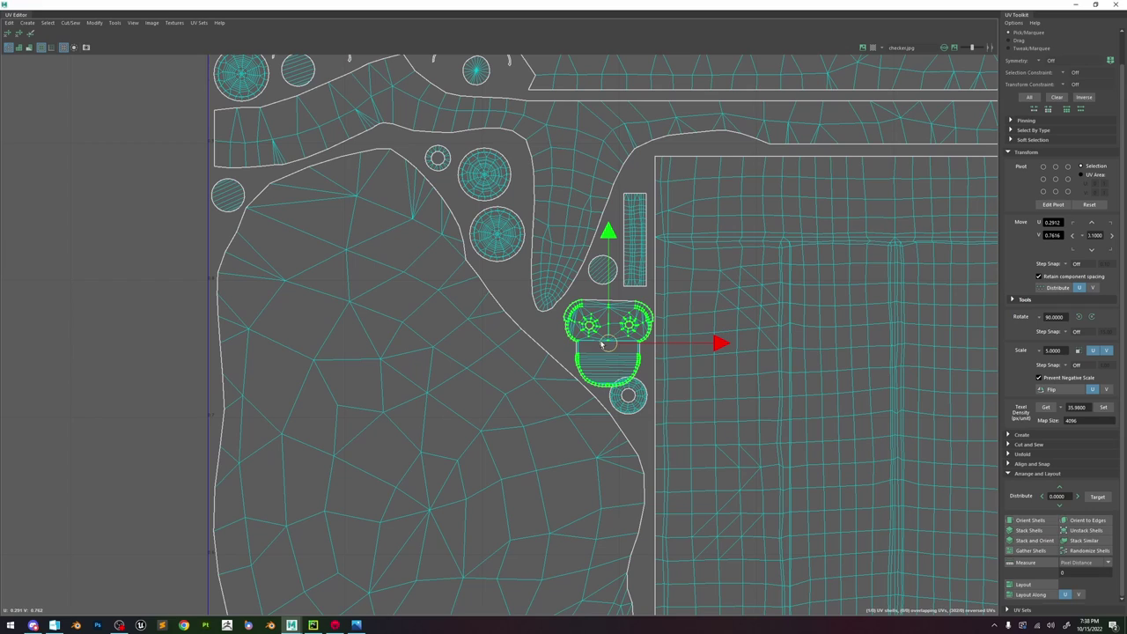
- Rearrange the nearby discs: small ring above the double-holed shell, plain disc below it, larger ring beside the two radial discs, evening their spacing
{"action": "left_click", "coordinate": [635, 403]}
{"action": "left_click_drag", "start_coordinate": [636, 403], "coordinate": [596, 273]}
{"action": "left_click", "coordinate": [430, 157]}
{"action": "left_click", "coordinate": [500, 167]}
{"action": "mouse_move", "coordinate": [500, 168]}
{"action": "left_mouse_down"}
{"action": "mouse_move", "coordinate": [444, 157]}
{"action": "mouse_move", "coordinate": [498, 176]}
{"action": "left_mouse_up"}
{"action": "left_click", "coordinate": [442, 160]}
{"action": "left_click", "coordinate": [499, 178]}
{"action": "left_click", "coordinate": [496, 175]}
{"action": "left_click", "coordinate": [235, 228]}
- Nudge the narrow strip shell above the double-holed shell slightly away from the large central panel, to about U 0.31, V 0.83
{"action": "scroll", "coordinate": [254, 228], "scroll_direction": "down", "scroll_amount": 5}
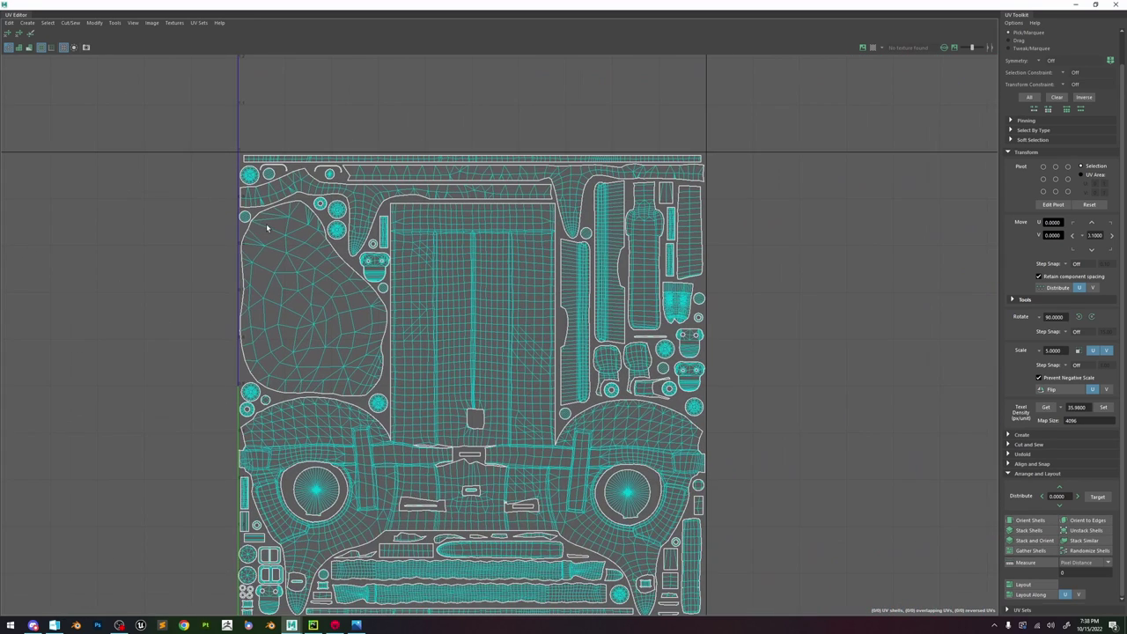
{"action": "scroll", "coordinate": [268, 228], "scroll_direction": "down", "scroll_amount": 3}
{"action": "scroll", "coordinate": [345, 253], "scroll_direction": "up", "scroll_amount": 8}
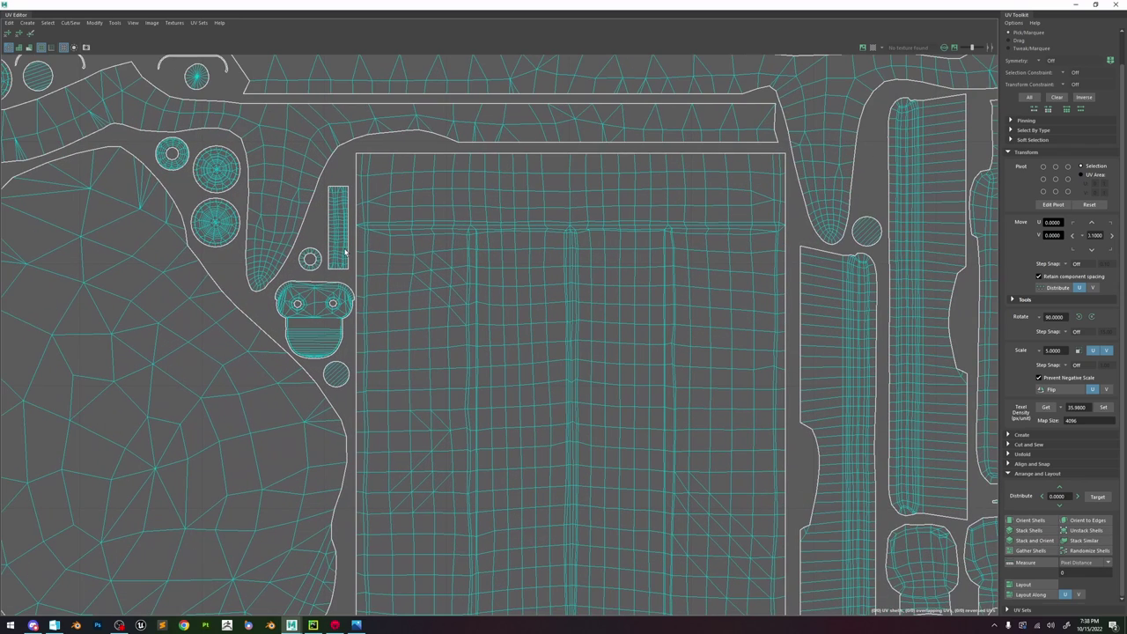
{"action": "left_click", "coordinate": [342, 253]}
{"action": "left_click_drag", "start_coordinate": [340, 236], "coordinate": [339, 238]}
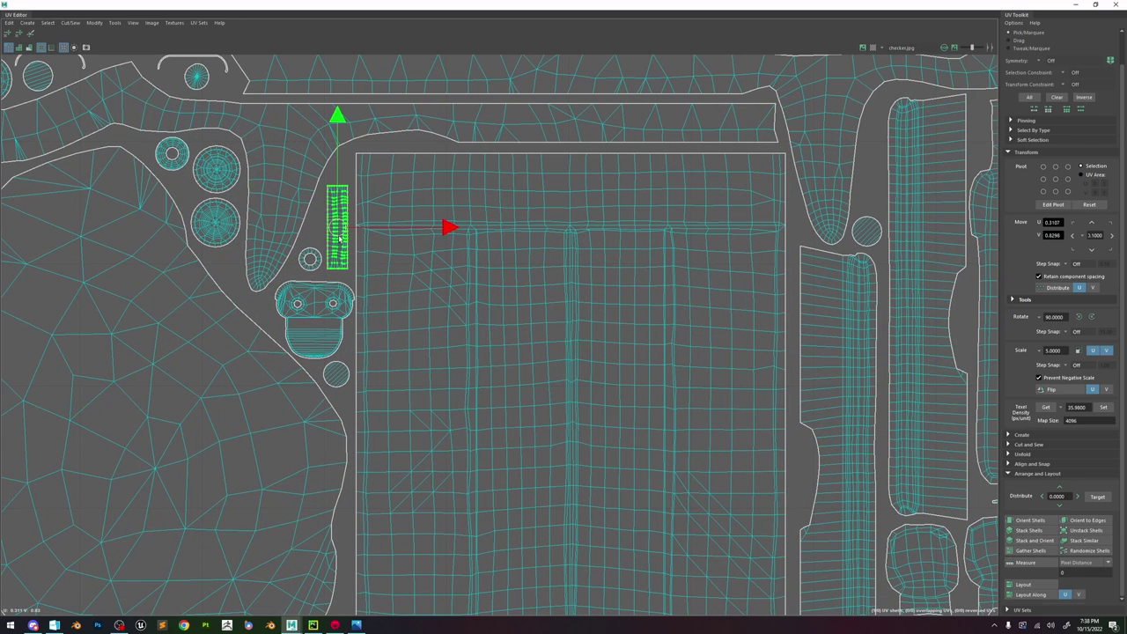
- Nudge the double-holed shell below the narrow strip slightly upward to even out the surrounding gaps
{"action": "left_click", "coordinate": [329, 276]}
{"action": "scroll", "coordinate": [345, 297], "scroll_direction": "up", "scroll_amount": 2}
{"action": "left_click", "coordinate": [344, 307]}
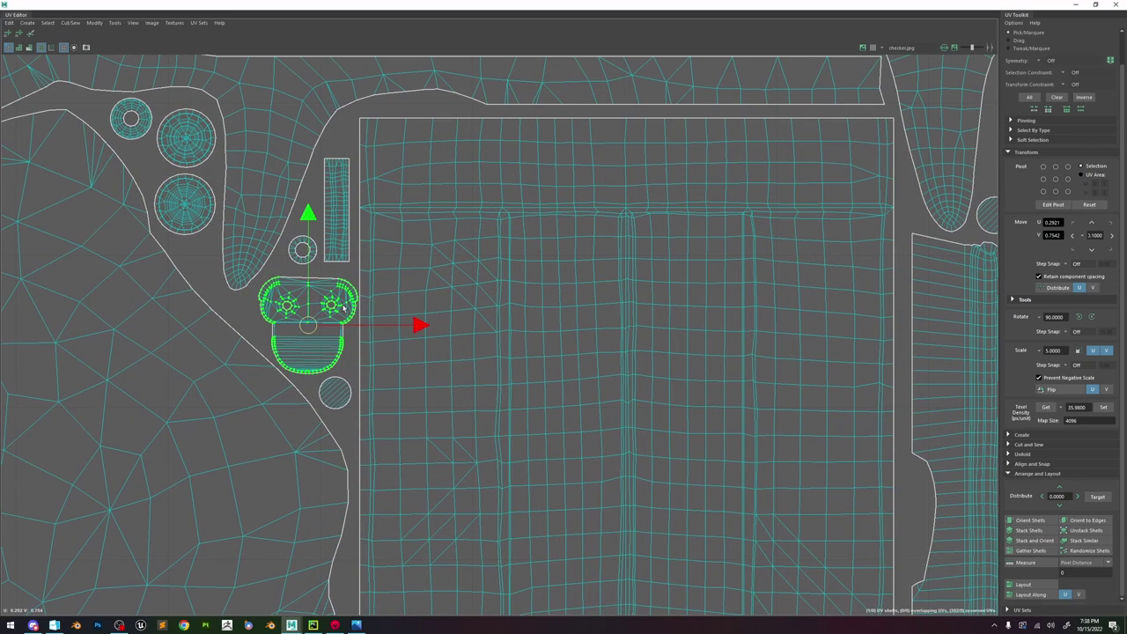
{"action": "left_click_drag", "start_coordinate": [313, 322], "coordinate": [310, 315]}
{"action": "left_click", "coordinate": [345, 351]}
- Adjust the upper narrow strip shell near the tile's right edge horizontally, to about U 0.92, V 0.85
{"action": "scroll", "coordinate": [345, 351], "scroll_direction": "down", "scroll_amount": 10}
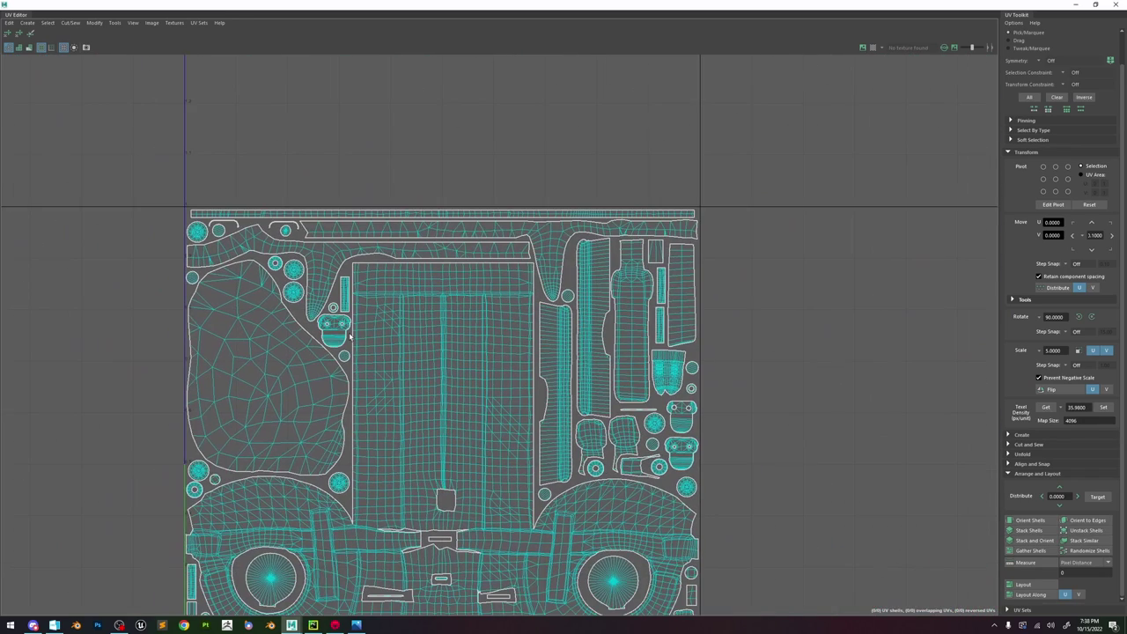
{"action": "scroll", "coordinate": [528, 304], "scroll_direction": "up", "scroll_amount": 10}
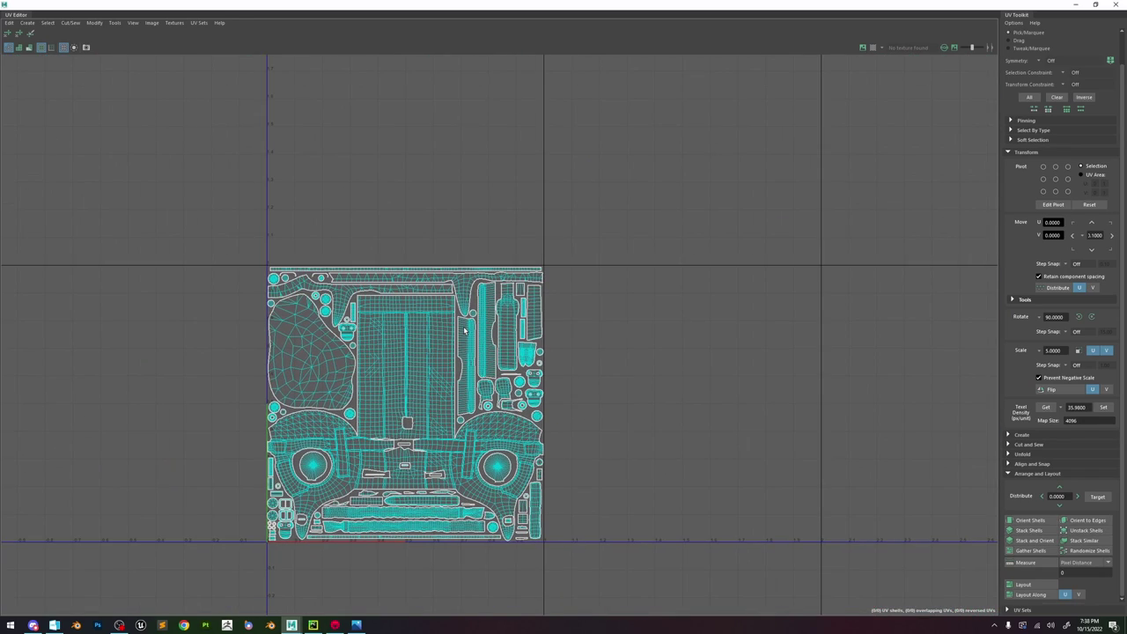
{"action": "left_click", "coordinate": [528, 304]}
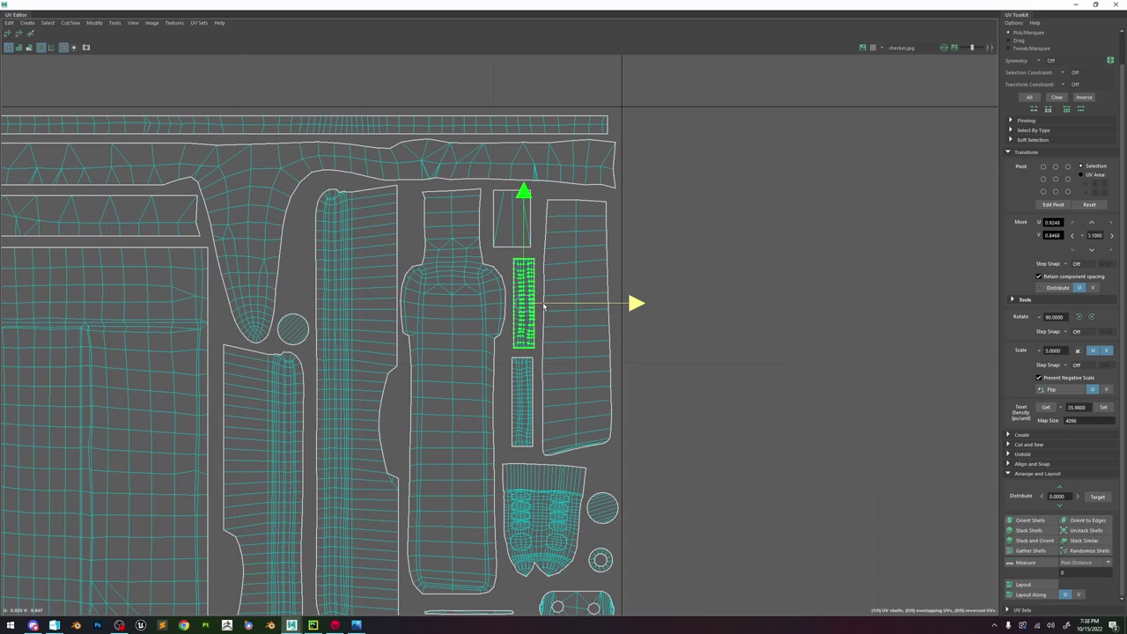
{"action": "left_click", "coordinate": [669, 380]}
- Shrink the UV editor window, move it aside and frame the helmet in the 3D viewport
{"action": "scroll", "coordinate": [564, 360], "scroll_direction": "down", "scroll_amount": 10}
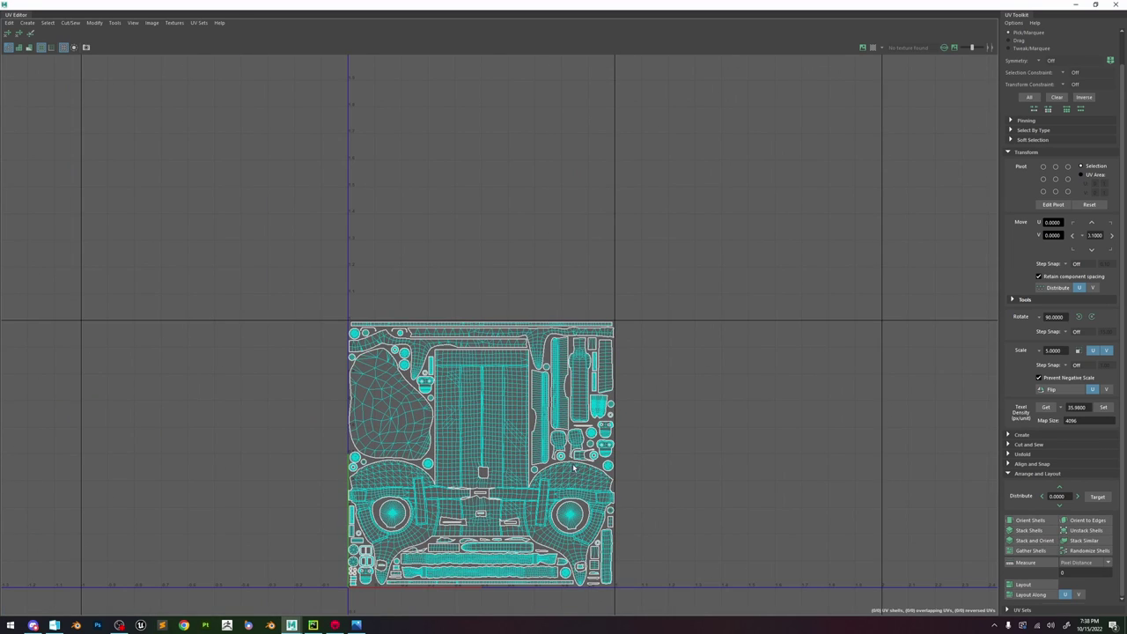
{"action": "scroll", "coordinate": [502, 497], "scroll_direction": "down", "scroll_amount": 1}
{"action": "middle_click_drag", "start_coordinate": [587, 429], "coordinate": [623, 324], "text": "alt"}
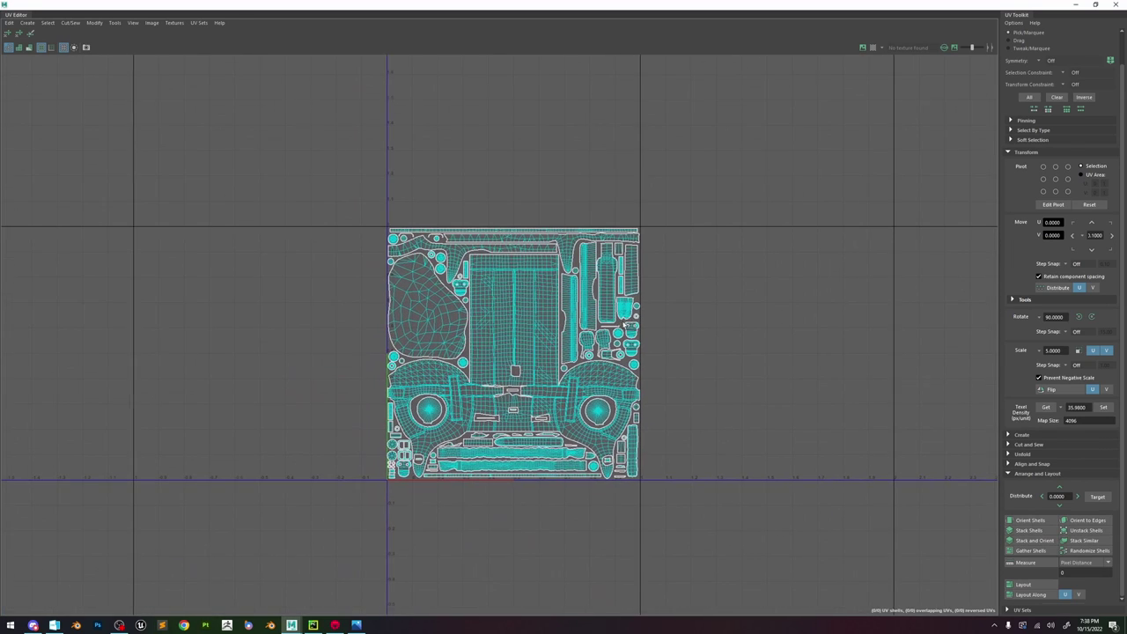
{"action": "scroll", "coordinate": [564, 367], "scroll_direction": "down", "scroll_amount": 4}
{"action": "scroll", "coordinate": [553, 362], "scroll_direction": "up", "scroll_amount": 2}
{"action": "scroll", "coordinate": [531, 379], "scroll_direction": "up", "scroll_amount": 4}
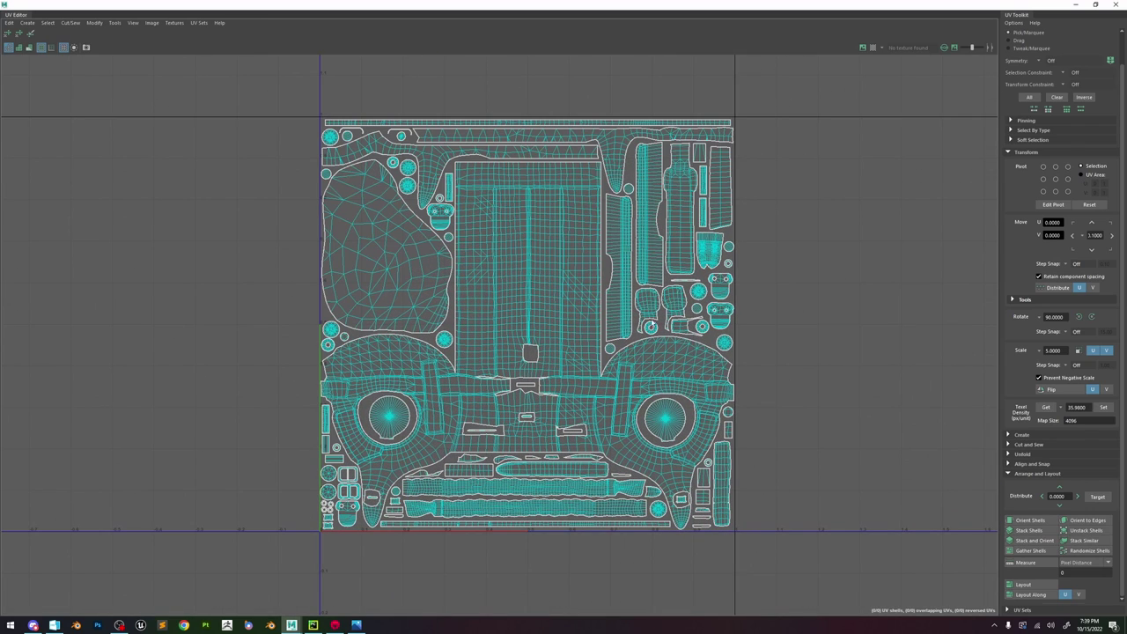
{"action": "left_click_drag", "start_coordinate": [761, 3], "coordinate": [794, 159]}
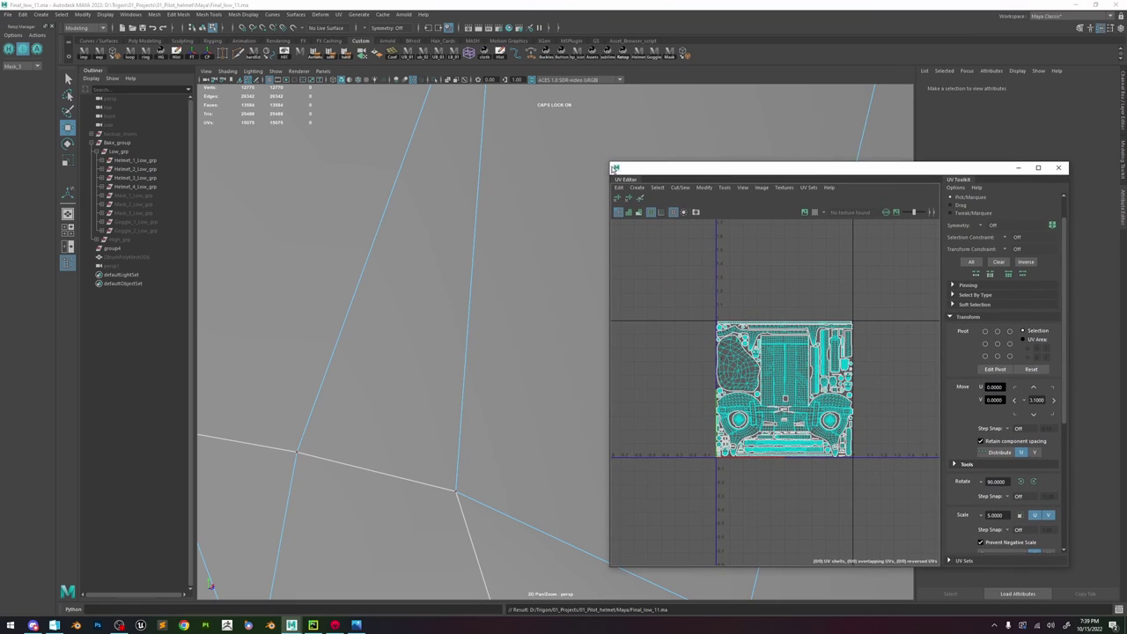
{"action": "left_click_drag", "start_coordinate": [615, 167], "coordinate": [742, 246]}
{"action": "key", "text": "f"}
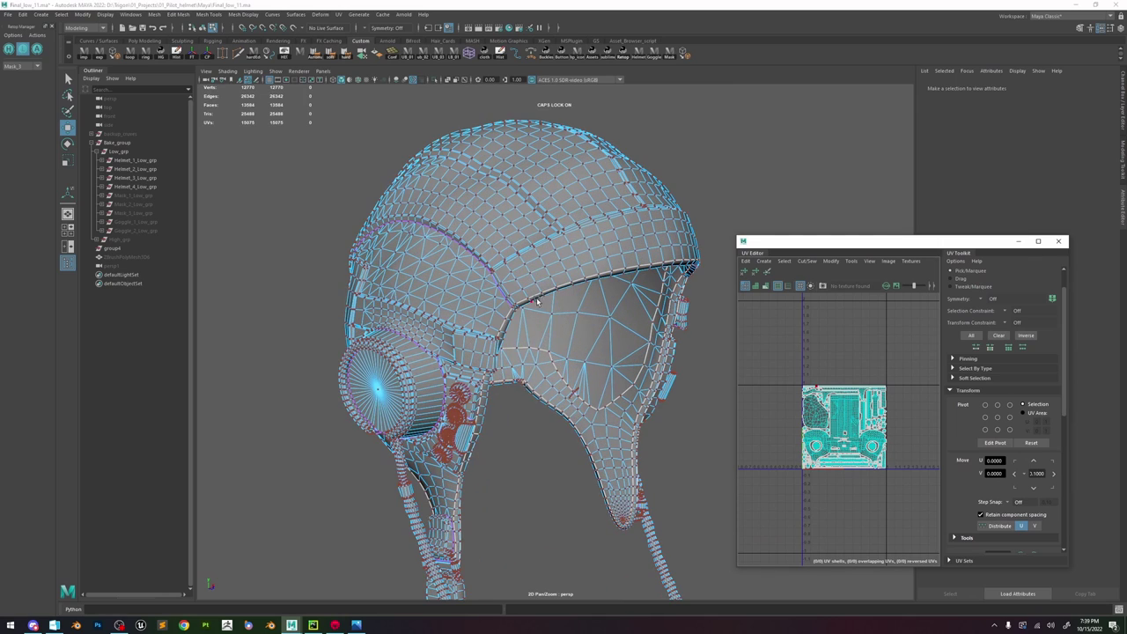
- Return the helmet to object mode, clear the selection and turn on textured shading
{"action": "right_click_drag", "start_coordinate": [537, 301], "coordinate": [634, 225]}
{"action": "left_click", "coordinate": [706, 174]}
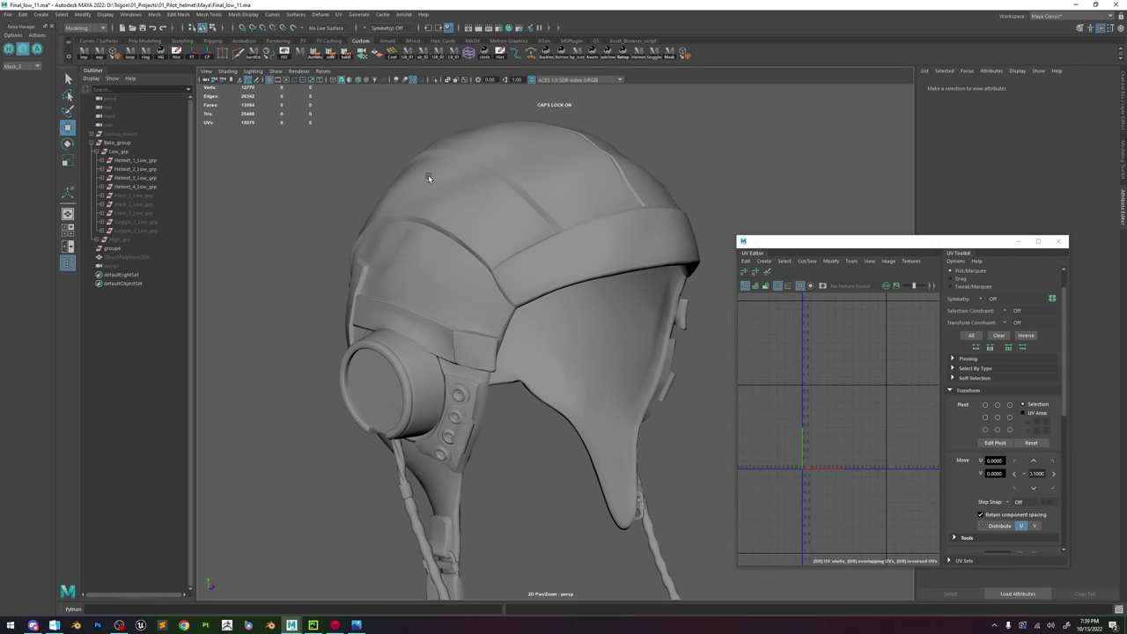
{"action": "key", "text": "6"}
- Assign the existing Helmet_mtl material to the whole Low_grp group and clear the selection
{"action": "left_click", "coordinate": [517, 188]}
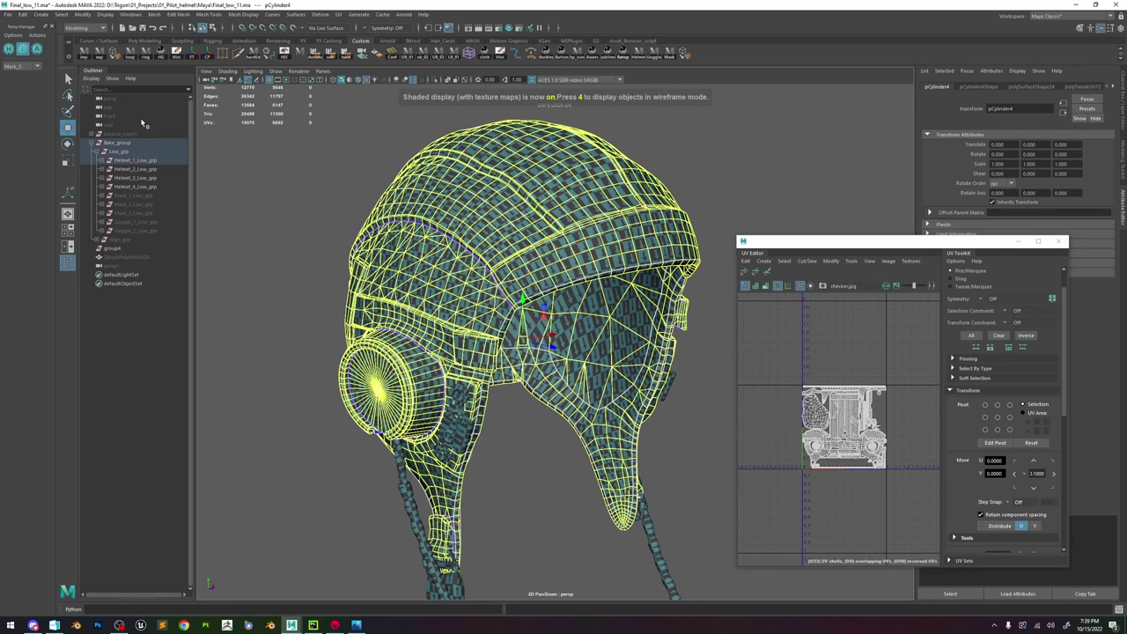
{"action": "left_click", "coordinate": [119, 151]}
{"action": "key", "text": "space"}
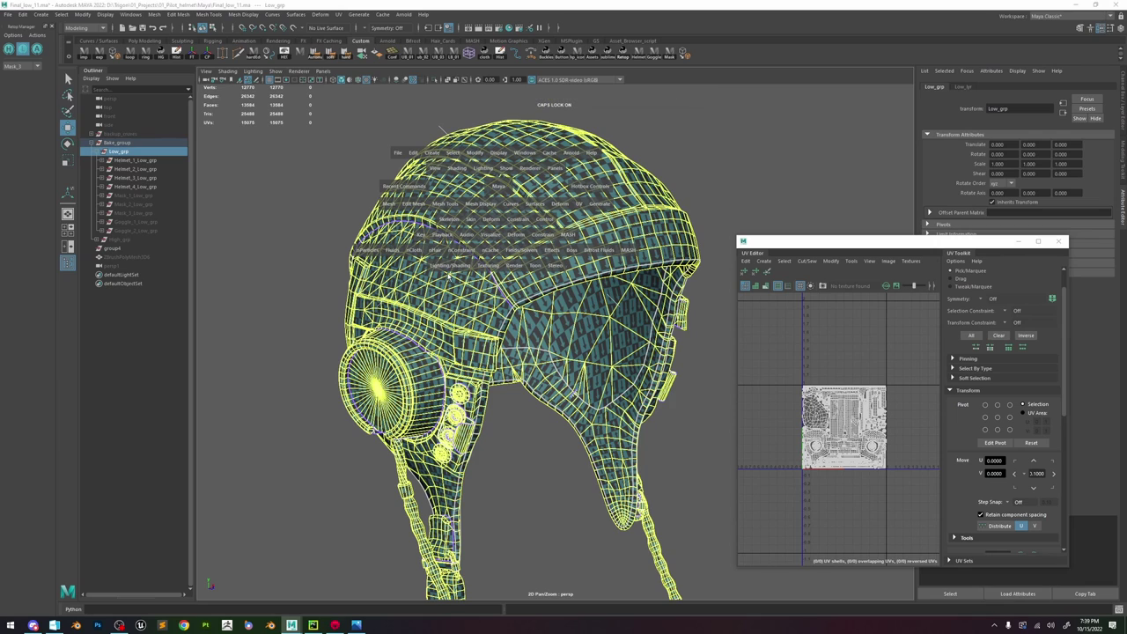
{"action": "left_click_drag", "start_coordinate": [449, 267], "coordinate": [490, 322]}
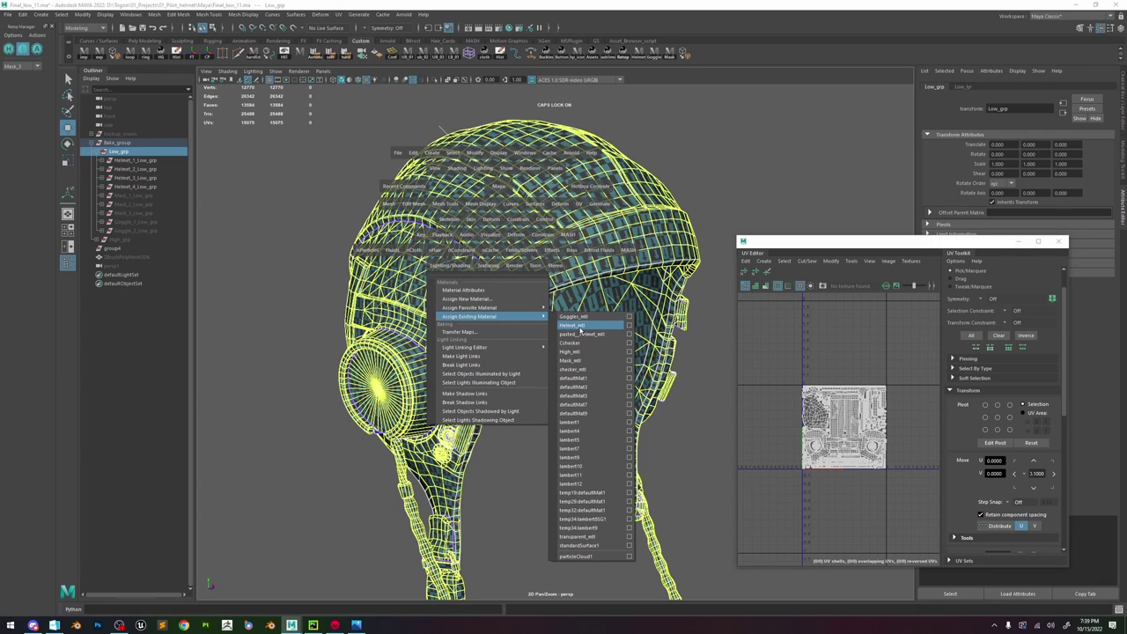
{"action": "left_click", "coordinate": [578, 327]}
{"action": "left_click", "coordinate": [692, 187]}
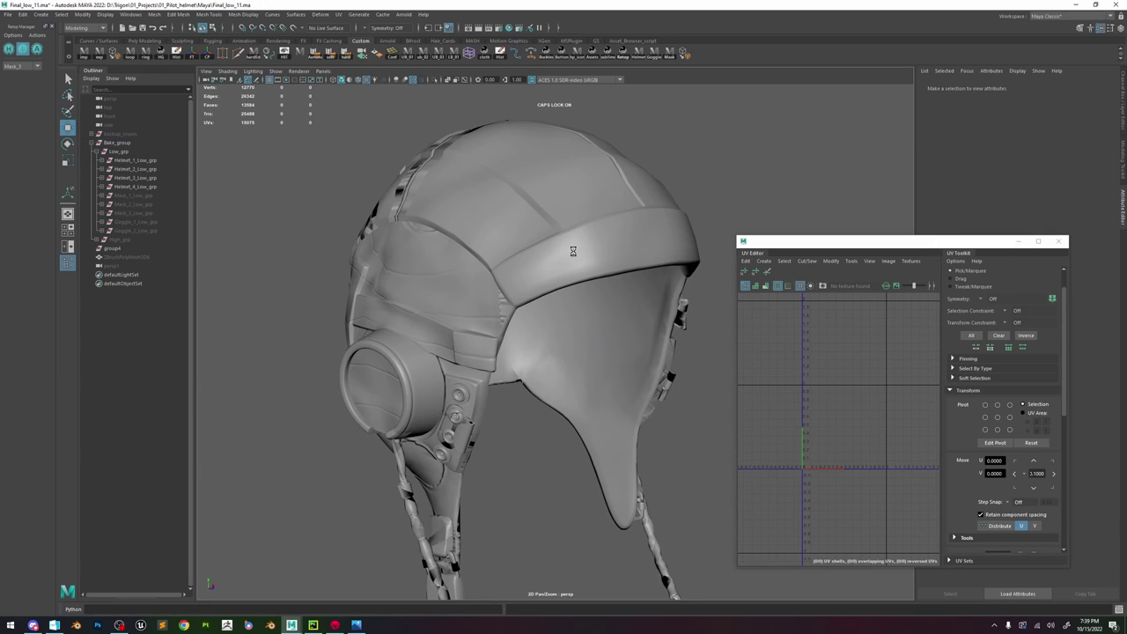
- Close the UV editor in Maya and switch to the helmet bake scene in Marmoset Toolbag
{"action": "left_click", "coordinate": [335, 626]}
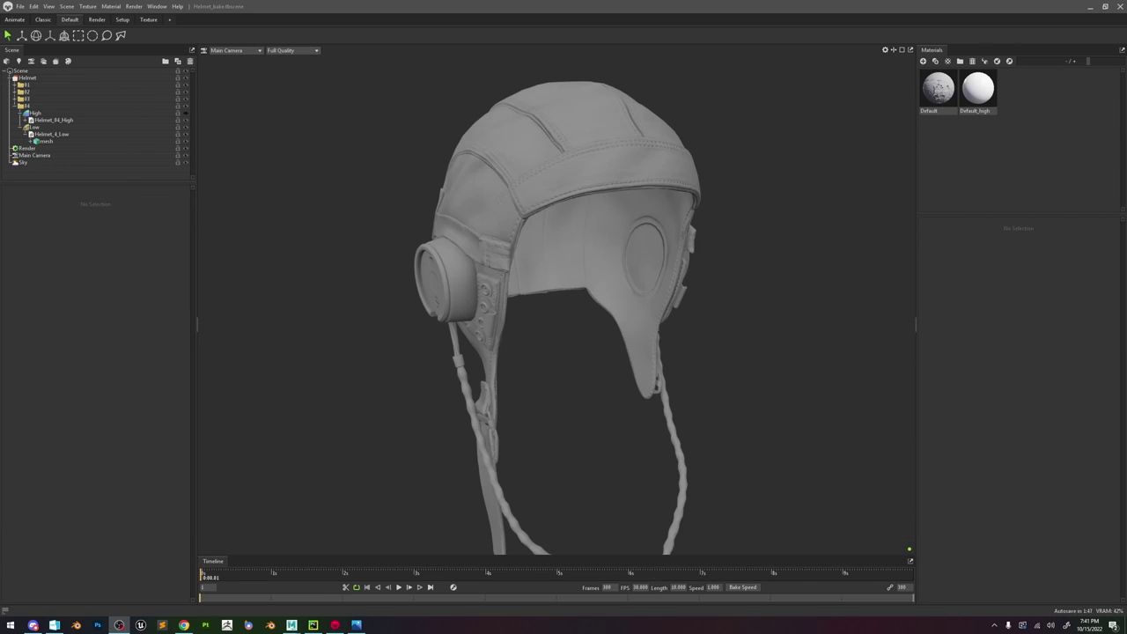
{"action": "key", "text": "alt+Tab"}
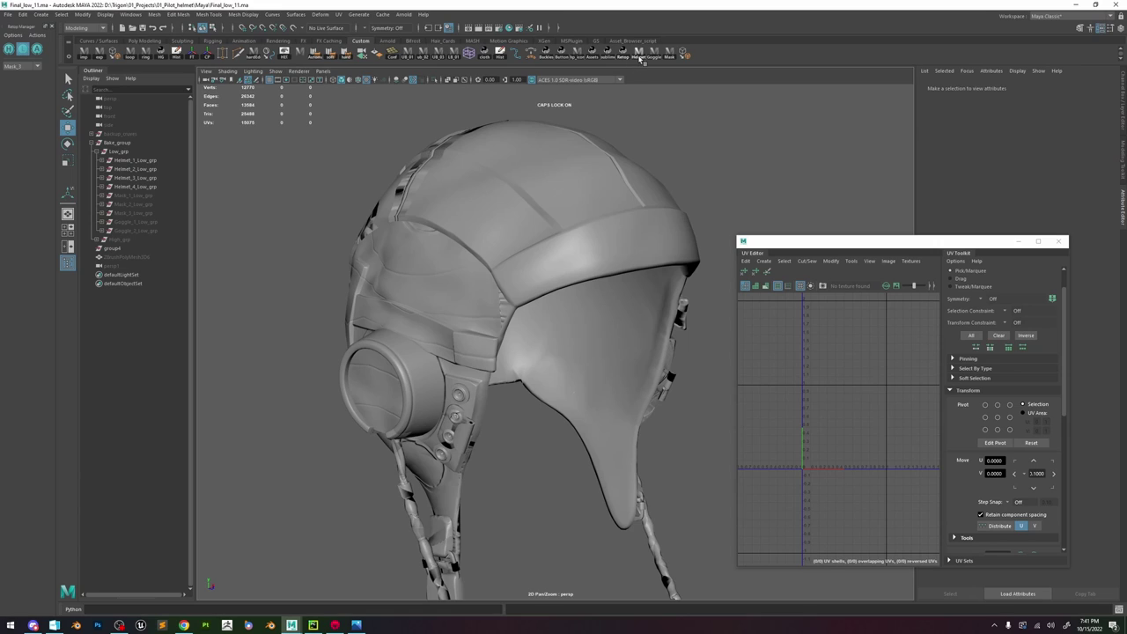
{"action": "left_click", "coordinate": [1058, 241]}
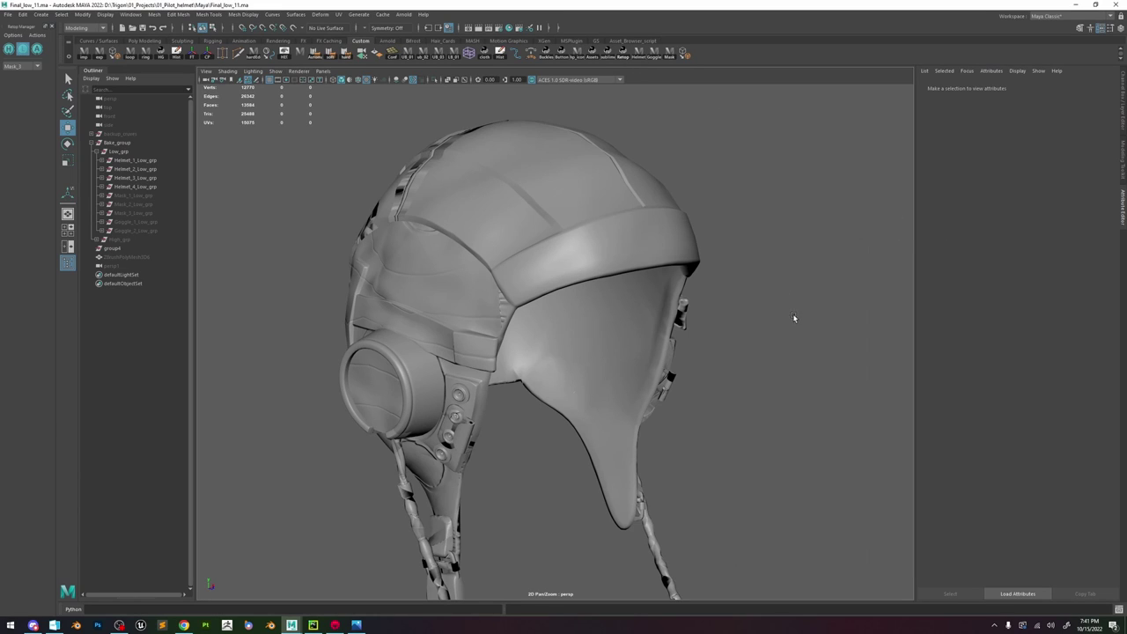
{"action": "left_click", "coordinate": [357, 625]}
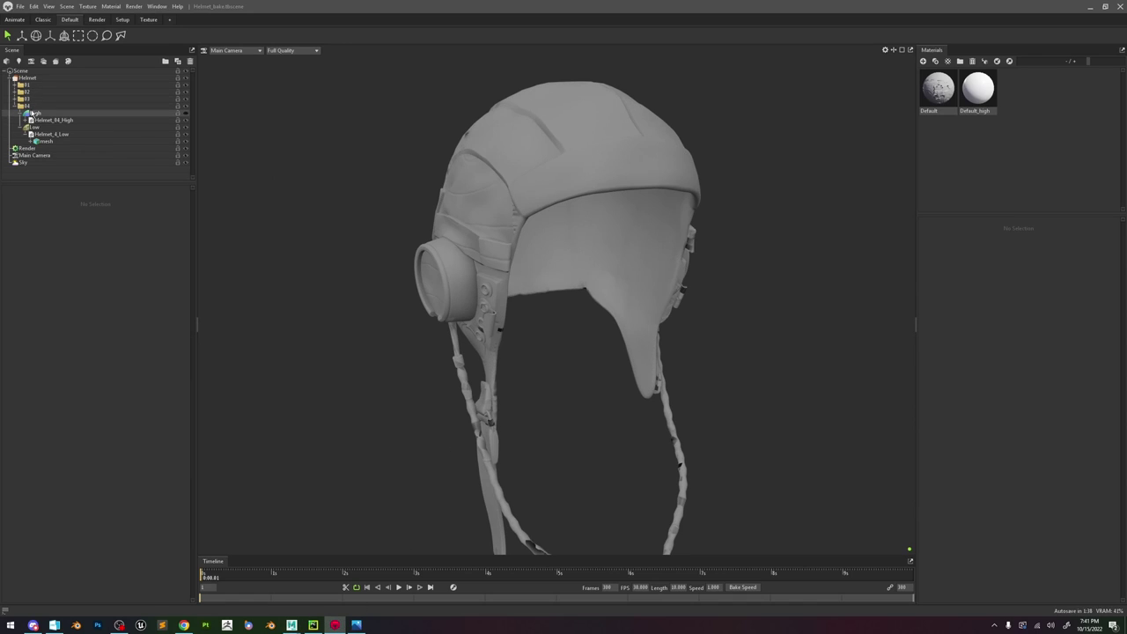
- Set the Helmet bake output to 64x samples and 16 bits per channel, and bake the normal map
{"action": "left_click", "coordinate": [34, 79]}
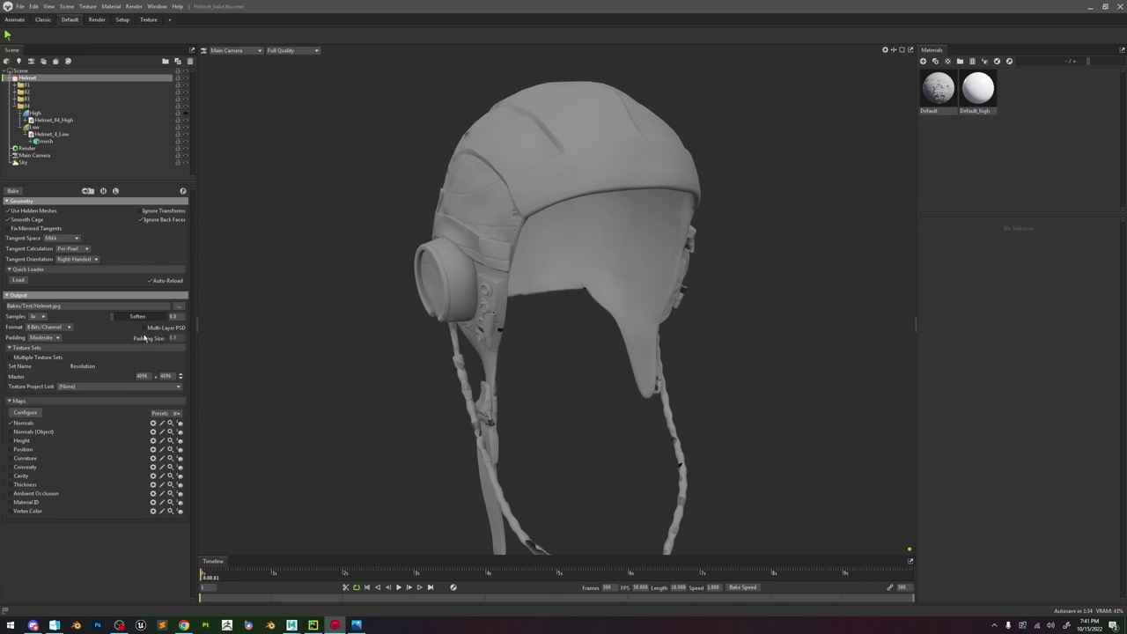
{"action": "left_click", "coordinate": [41, 317]}
{"action": "left_click", "coordinate": [39, 348]}
{"action": "left_click", "coordinate": [48, 326]}
{"action": "left_click", "coordinate": [51, 343]}
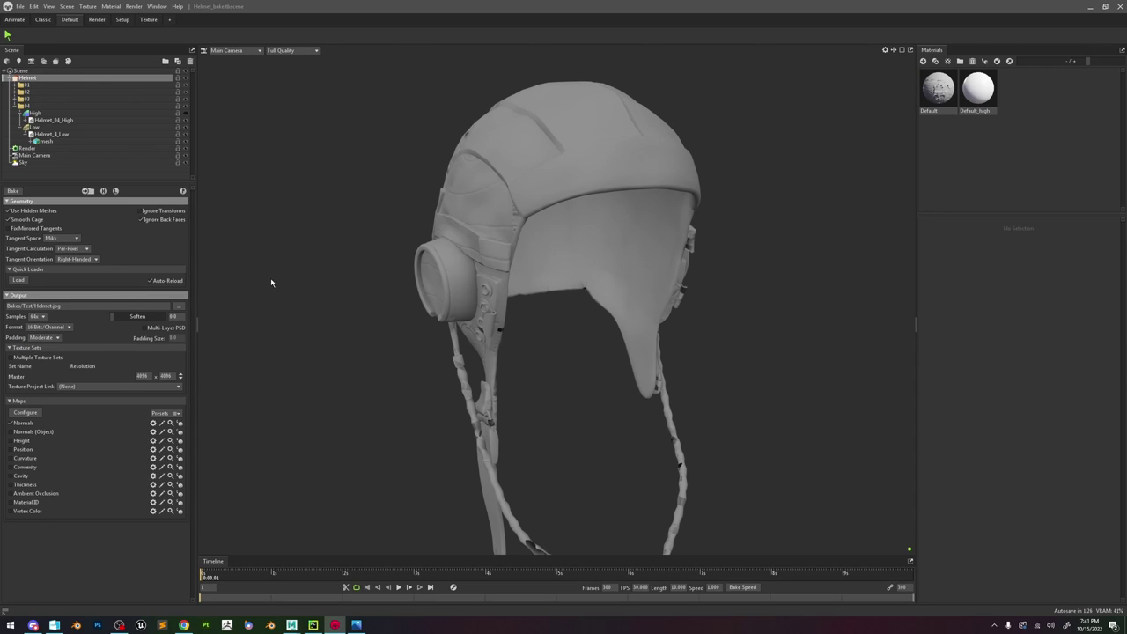
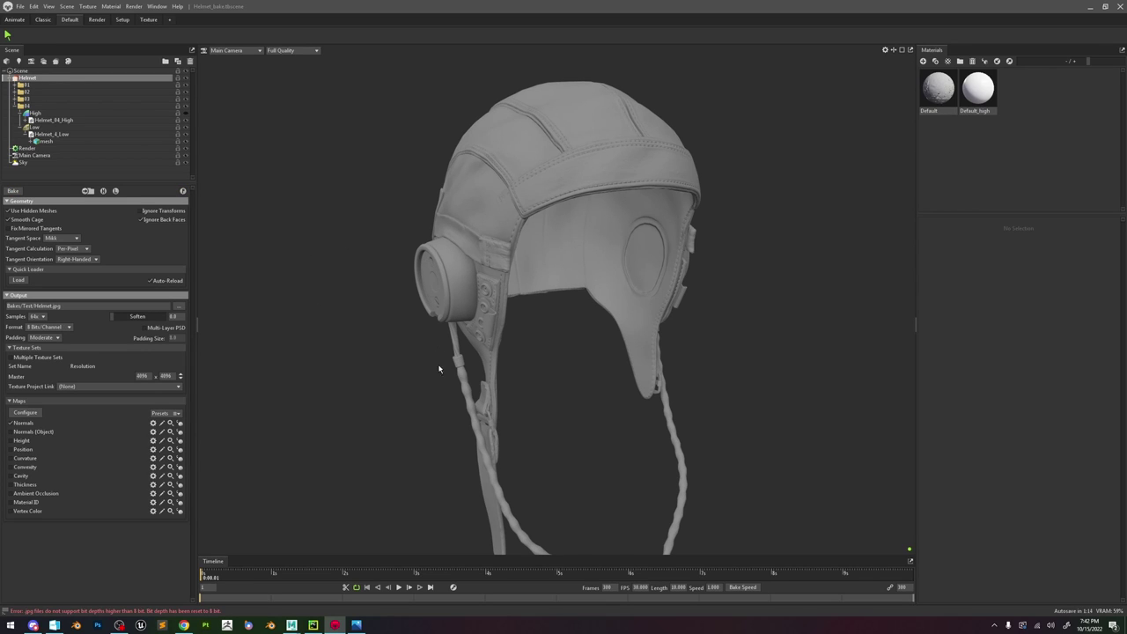
- Clear the selection in the bake scene, switch to the low-poly scene in Maya and turn on textured shading
{"action": "left_click_drag", "start_coordinate": [438, 368], "coordinate": [416, 440]}
{"action": "scroll", "coordinate": [346, 505], "scroll_direction": "up", "scroll_amount": 2}
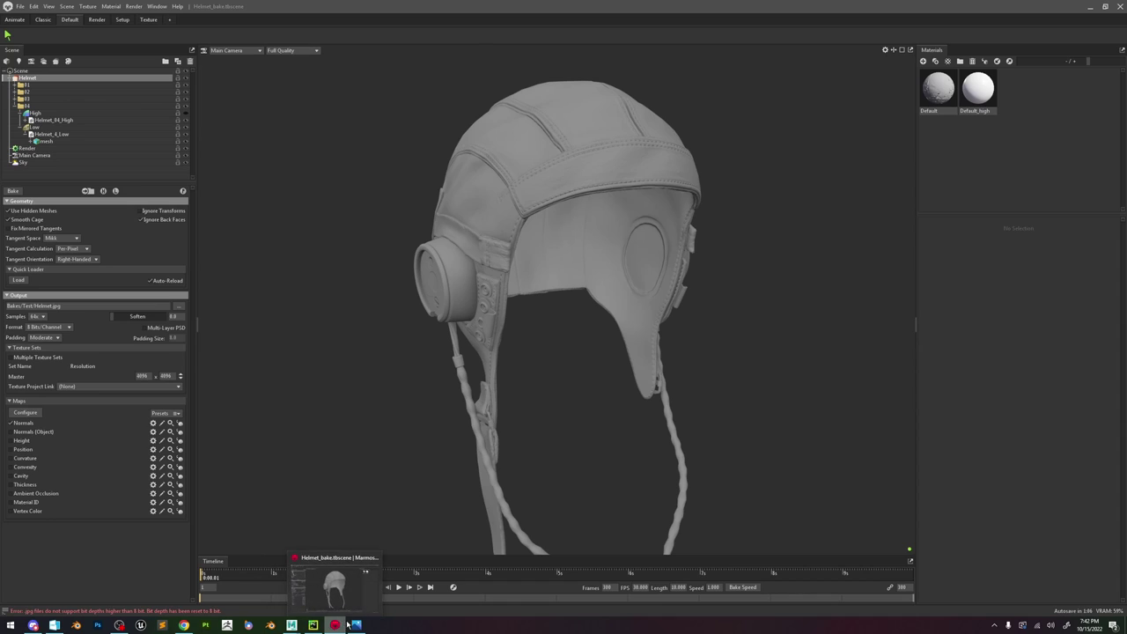
{"action": "mouse_move", "coordinate": [352, 626]}
{"action": "left_click", "coordinate": [207, 506]}
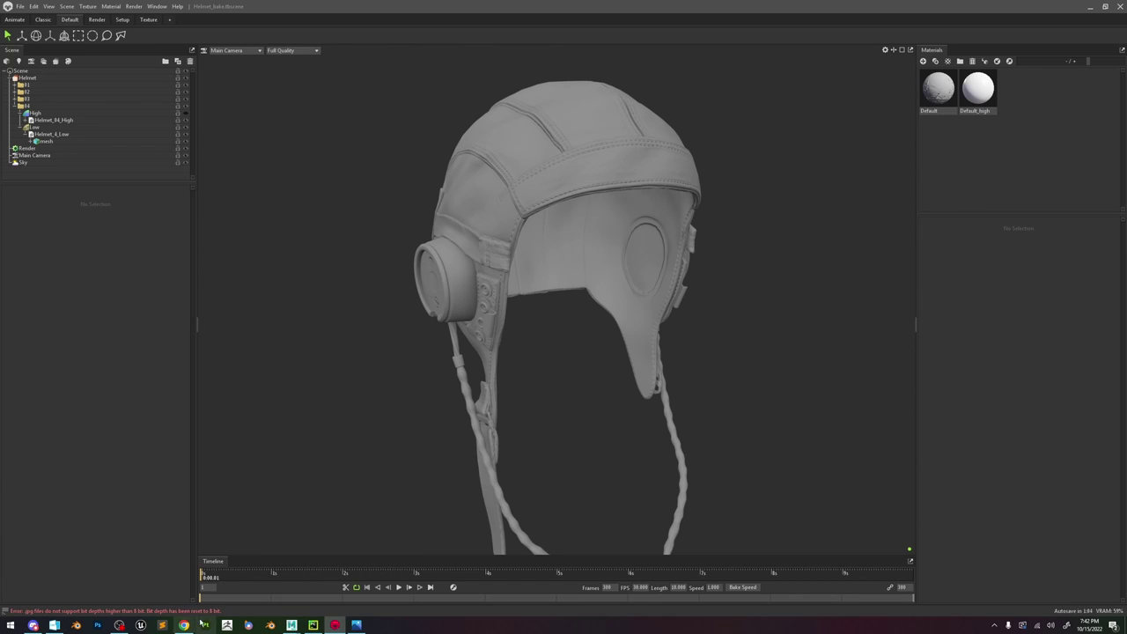
{"action": "mouse_move", "coordinate": [289, 626]}
{"action": "left_click", "coordinate": [332, 581]}
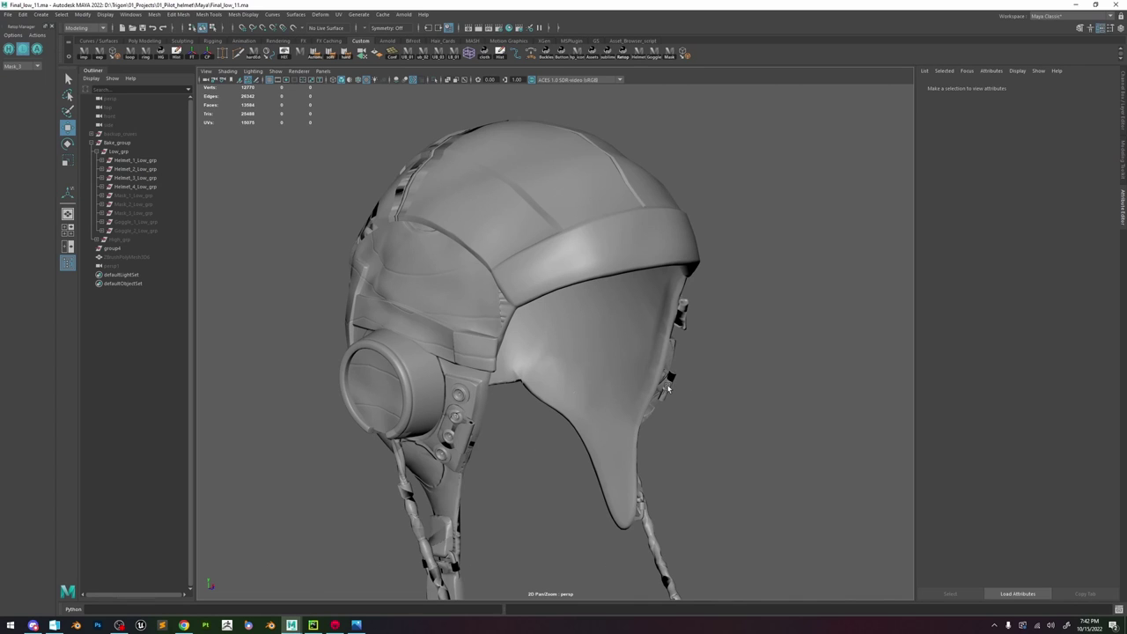
{"action": "key", "text": "6"}
- Examine the baked normal map on the helmet's front, brow band and stitched side seams
{"action": "right_click_drag", "start_coordinate": [584, 309], "coordinate": [605, 277], "text": "alt"}
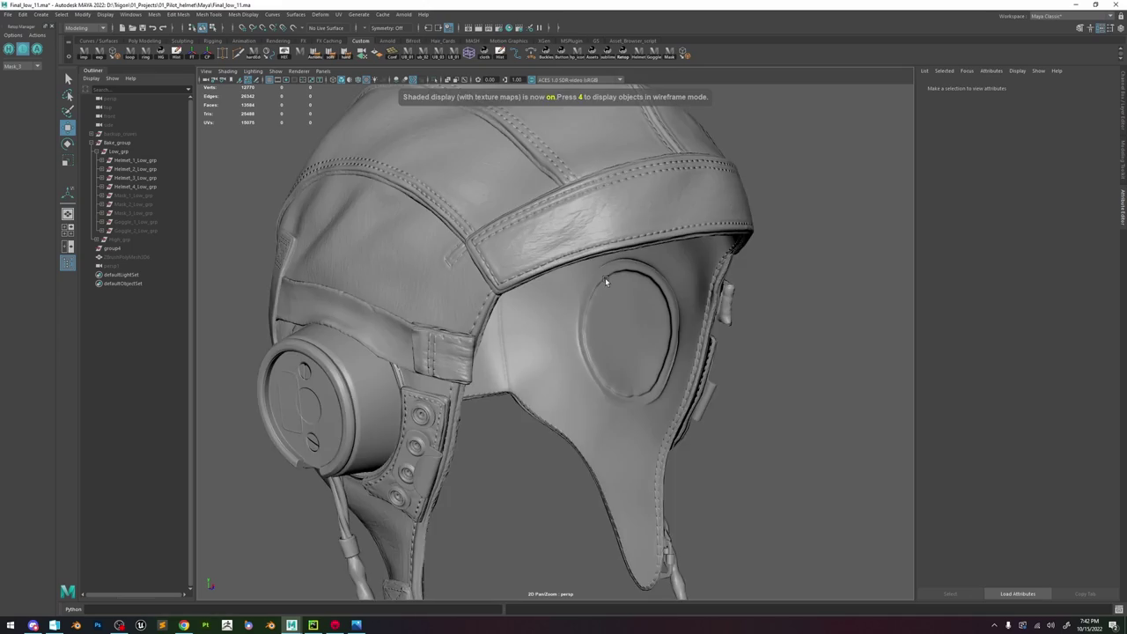
{"action": "left_click_drag", "start_coordinate": [605, 277], "coordinate": [519, 352], "text": "alt"}
{"action": "right_click_drag", "start_coordinate": [520, 352], "coordinate": [448, 385], "text": "alt"}
{"action": "left_click", "coordinate": [496, 379]}
{"action": "left_click", "coordinate": [441, 382]}
{"action": "key", "text": "f"}
{"action": "left_click_drag", "start_coordinate": [447, 385], "coordinate": [421, 407], "text": "alt"}
{"action": "right_click_drag", "start_coordinate": [421, 407], "coordinate": [745, 447], "text": "alt"}
{"action": "left_click", "coordinate": [460, 176]}
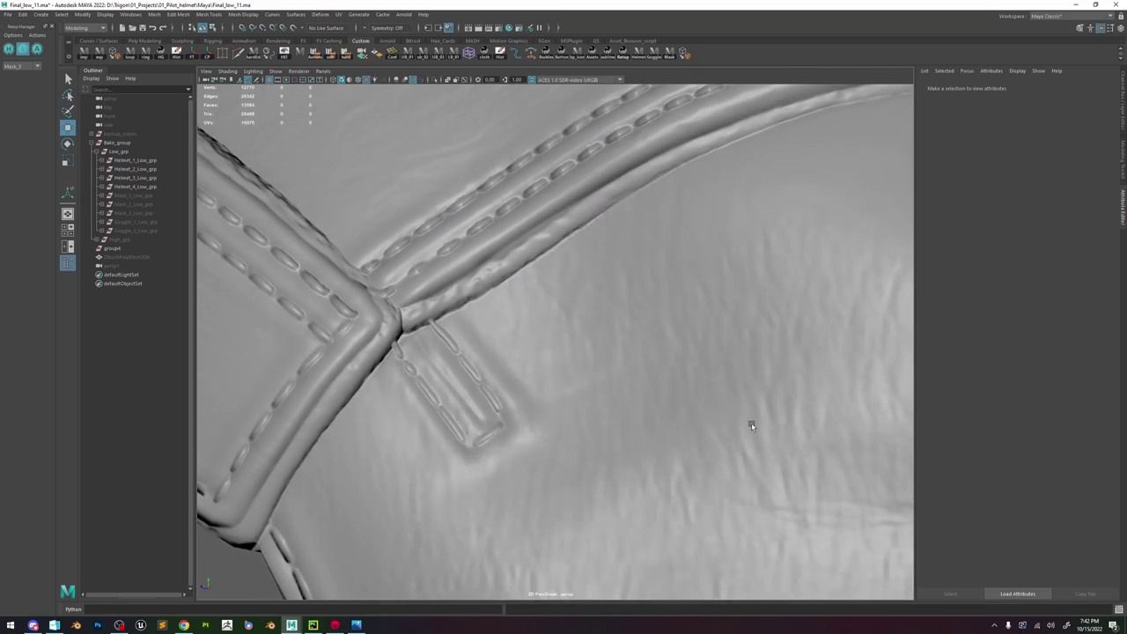
{"action": "left_click_drag", "start_coordinate": [751, 426], "coordinate": [757, 419], "text": "alt"}
{"action": "right_click_drag", "start_coordinate": [757, 420], "coordinate": [340, 179], "text": "alt"}
{"action": "left_click_drag", "start_coordinate": [647, 342], "coordinate": [599, 322], "text": "alt"}
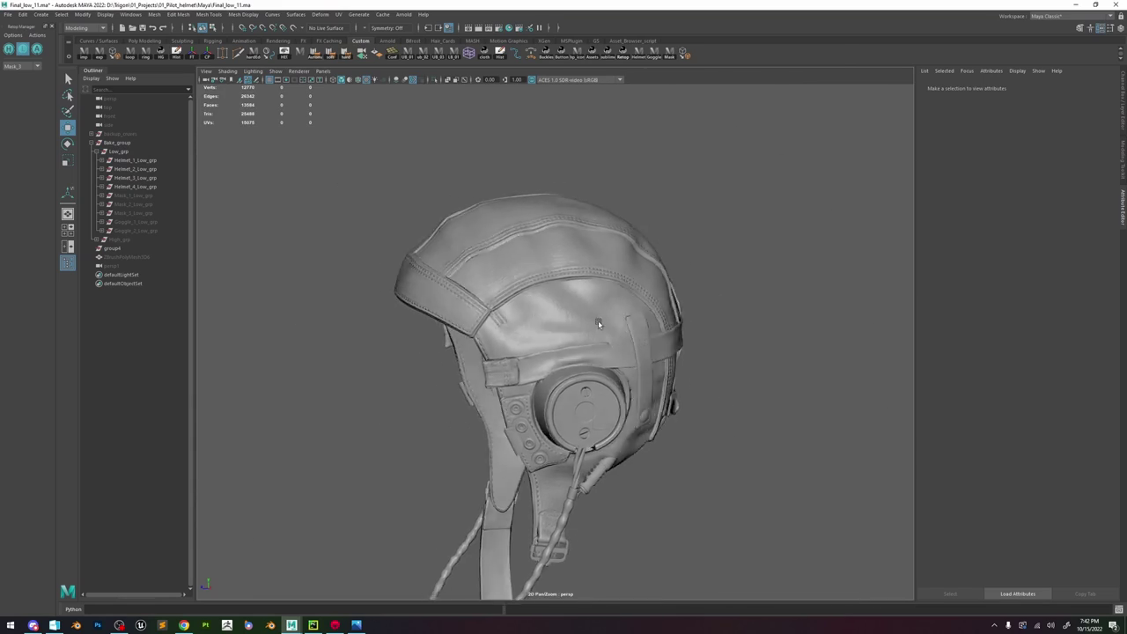
- Examine the baked details of the helmet's rear straps, buckle and stitched back panels
{"action": "right_click_drag", "start_coordinate": [599, 323], "coordinate": [724, 384], "text": "alt"}
{"action": "left_click_drag", "start_coordinate": [723, 385], "coordinate": [649, 308], "text": "alt"}
{"action": "middle_click_drag", "start_coordinate": [633, 350], "coordinate": [621, 406], "text": "alt"}
{"action": "right_click_drag", "start_coordinate": [622, 407], "coordinate": [704, 414], "text": "alt"}
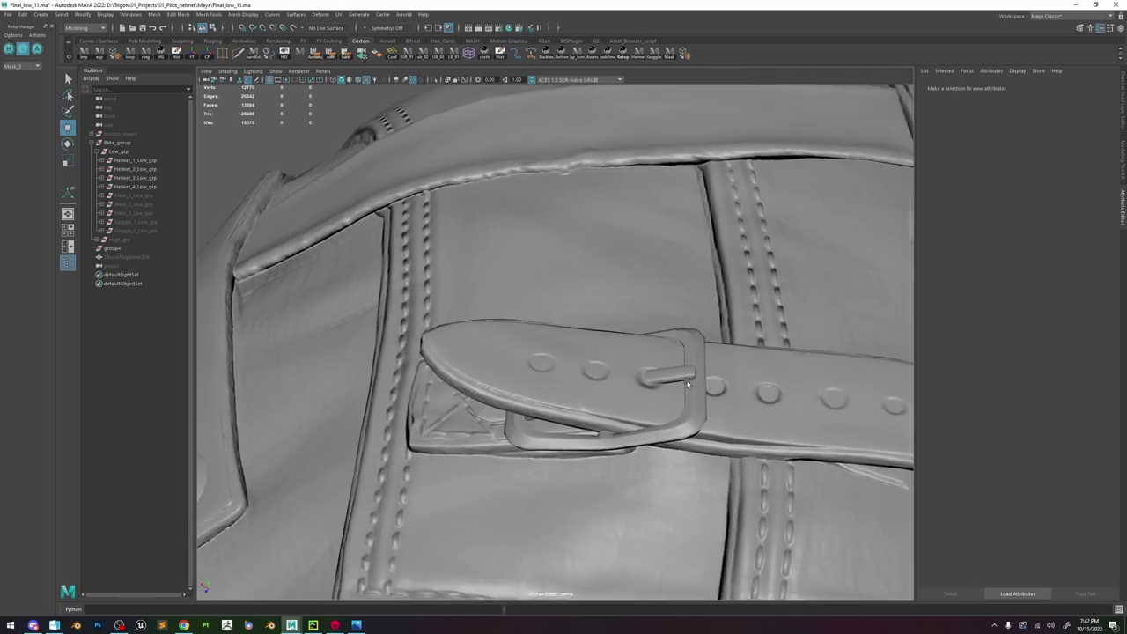
{"action": "left_click_drag", "start_coordinate": [704, 414], "coordinate": [691, 424], "text": "alt"}
{"action": "right_click_drag", "start_coordinate": [691, 425], "coordinate": [510, 334], "text": "alt"}
{"action": "left_click_drag", "start_coordinate": [510, 335], "coordinate": [562, 357], "text": "alt"}
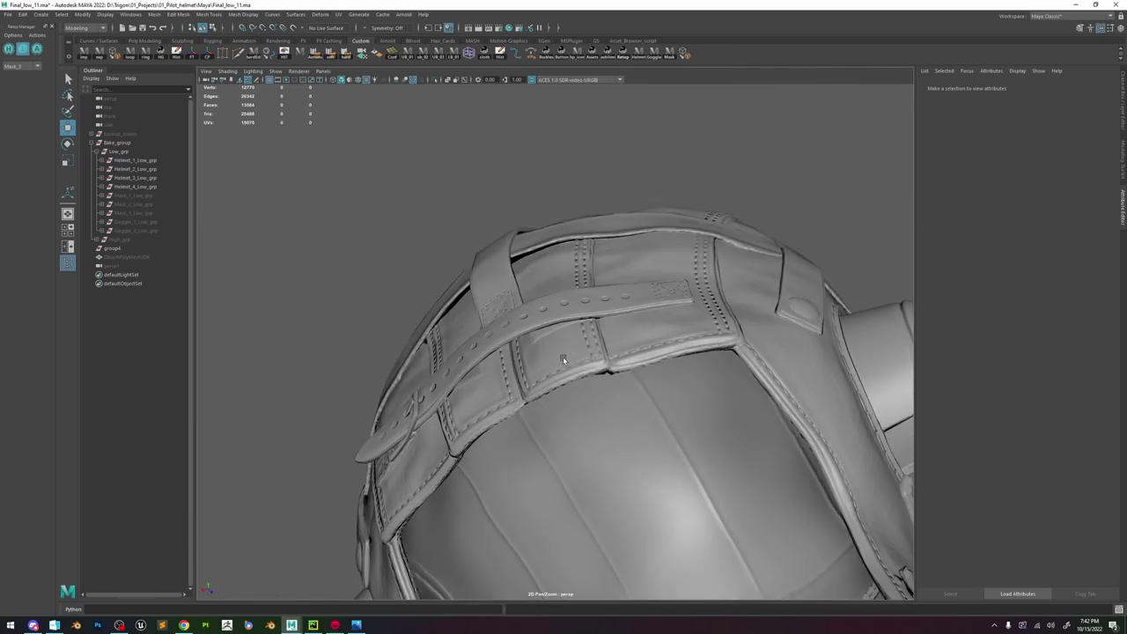
{"action": "right_click_drag", "start_coordinate": [563, 357], "coordinate": [623, 339], "text": "alt"}
{"action": "mouse_move", "coordinate": [622, 339]}
{"action": "left_mouse_down", "text": "alt"}
{"action": "mouse_move", "coordinate": [576, 393]}
{"action": "mouse_move", "coordinate": [665, 352]}
{"action": "mouse_move", "coordinate": [642, 335]}
{"action": "left_mouse_up", "text": "alt"}
{"action": "right_click_drag", "start_coordinate": [643, 335], "coordinate": [528, 260], "text": "alt"}
{"action": "left_click_drag", "start_coordinate": [528, 260], "coordinate": [572, 282], "text": "alt"}
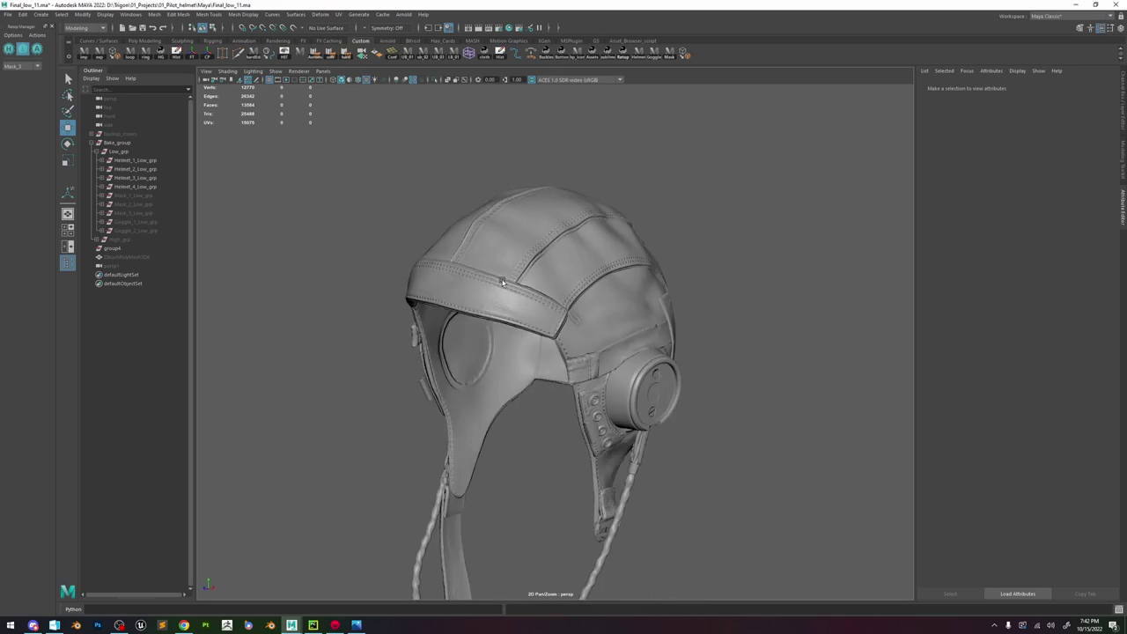
- Examine the baked leather creases, stitching and earpiece details around the sides of the helmet
{"action": "right_click_drag", "start_coordinate": [572, 282], "coordinate": [580, 319], "text": "alt"}
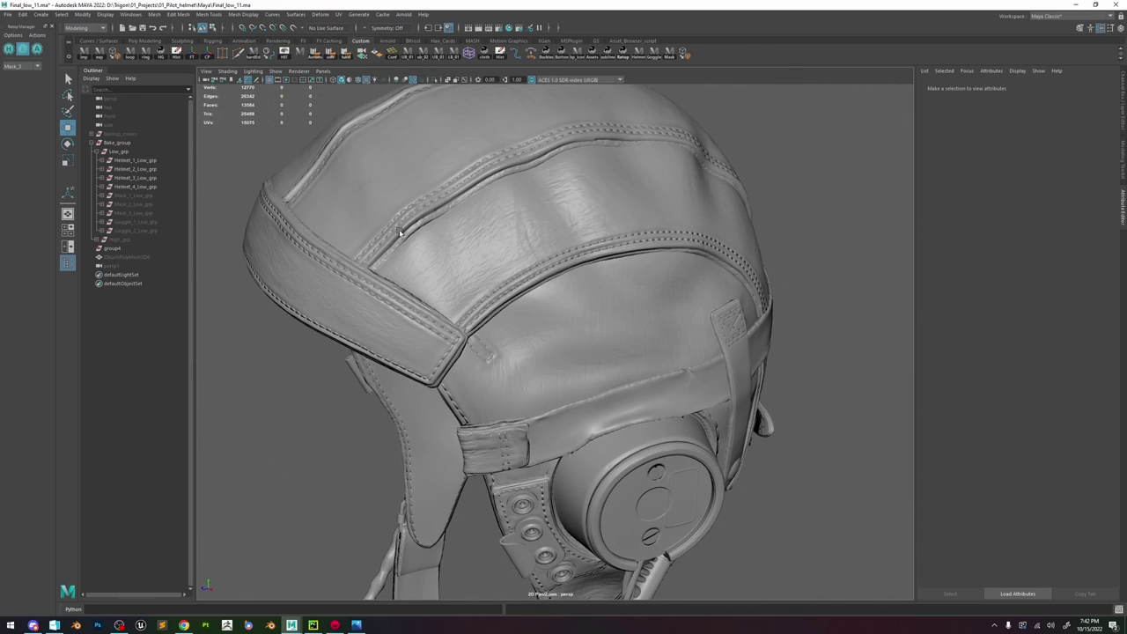
{"action": "right_click_drag", "start_coordinate": [416, 246], "coordinate": [516, 306], "text": "alt"}
{"action": "left_click_drag", "start_coordinate": [516, 306], "coordinate": [630, 352], "text": "alt"}
{"action": "right_click_drag", "start_coordinate": [629, 352], "coordinate": [608, 295], "text": "alt"}
{"action": "left_click_drag", "start_coordinate": [638, 304], "coordinate": [607, 307], "text": "alt"}
{"action": "right_click_drag", "start_coordinate": [606, 307], "coordinate": [573, 294], "text": "alt"}
{"action": "left_click_drag", "start_coordinate": [573, 294], "coordinate": [528, 309], "text": "alt"}
{"action": "right_click_drag", "start_coordinate": [579, 322], "coordinate": [539, 258], "text": "alt"}
{"action": "left_click_drag", "start_coordinate": [539, 258], "coordinate": [487, 265], "text": "alt"}
{"action": "right_click_drag", "start_coordinate": [487, 264], "coordinate": [572, 322], "text": "alt"}
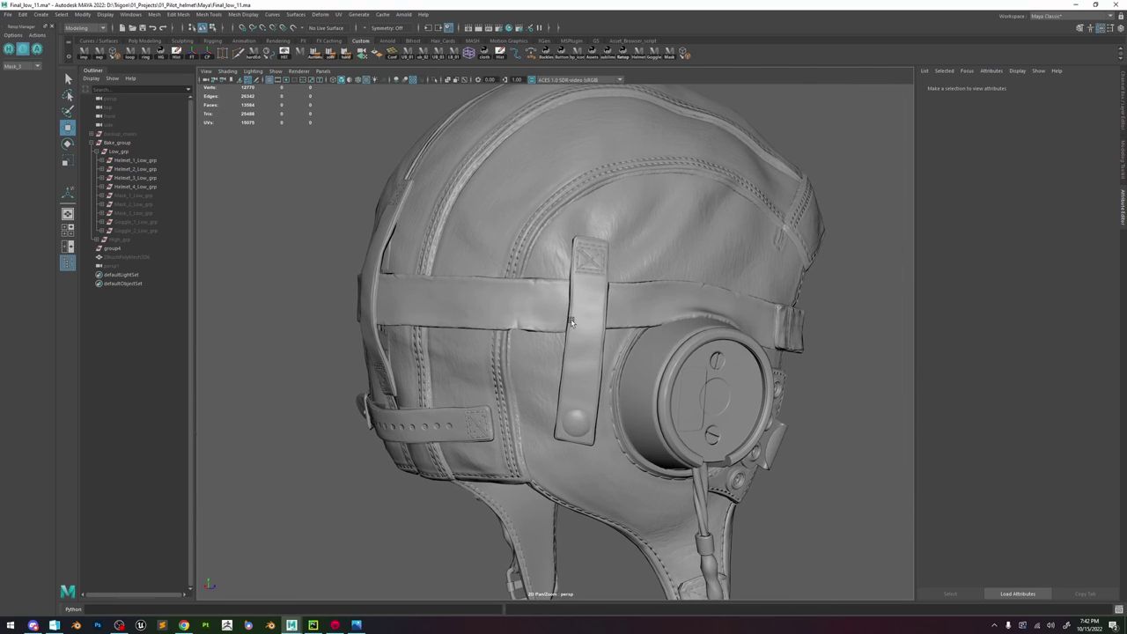
- Turn off the viewport's colour-management view transform and inspect the helmet's back and side with the darker shading
{"action": "left_click", "coordinate": [530, 80]}
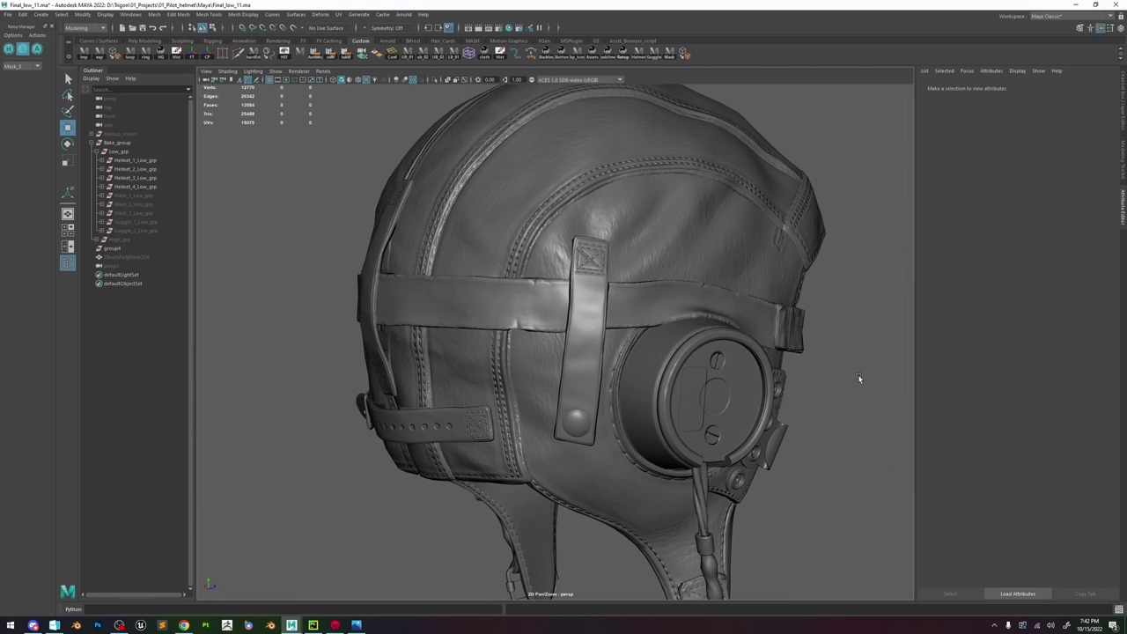
{"action": "left_click_drag", "start_coordinate": [860, 379], "coordinate": [589, 351], "text": "alt"}
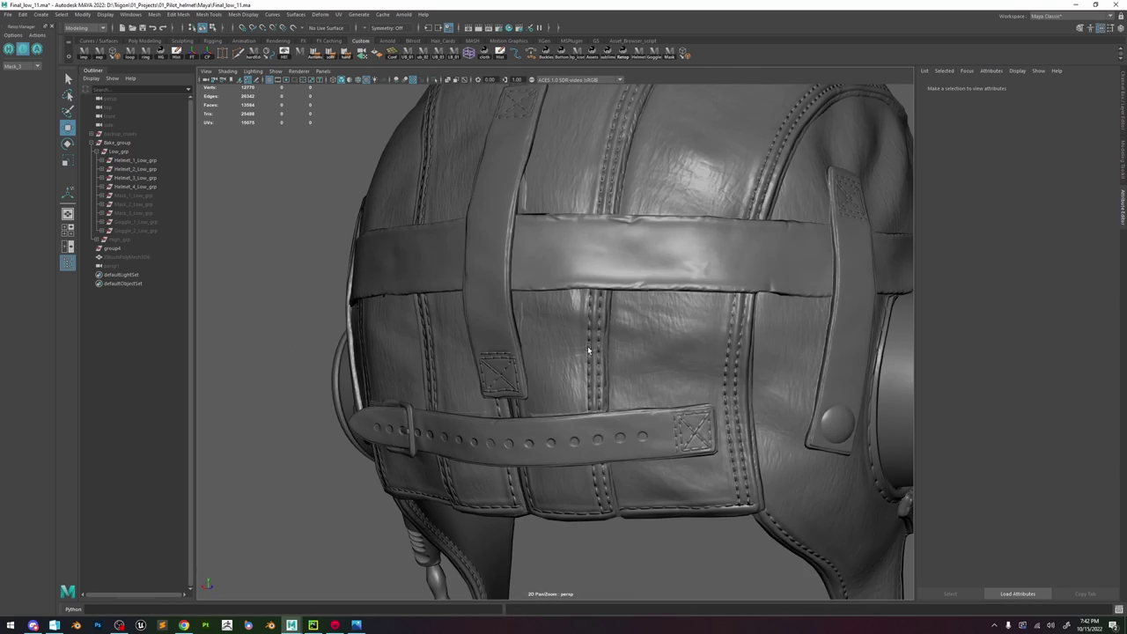
{"action": "scroll", "coordinate": [588, 351], "scroll_direction": "down", "scroll_amount": 10}
{"action": "left_click_drag", "start_coordinate": [647, 272], "coordinate": [485, 297], "text": "alt"}
{"action": "scroll", "coordinate": [485, 298], "scroll_direction": "up", "scroll_amount": 5}
- Unhide the low-poly groups from Mask_1_Low_grp through Goggle_2_Low_grp and clear the selection
{"action": "left_click", "coordinate": [143, 196]}
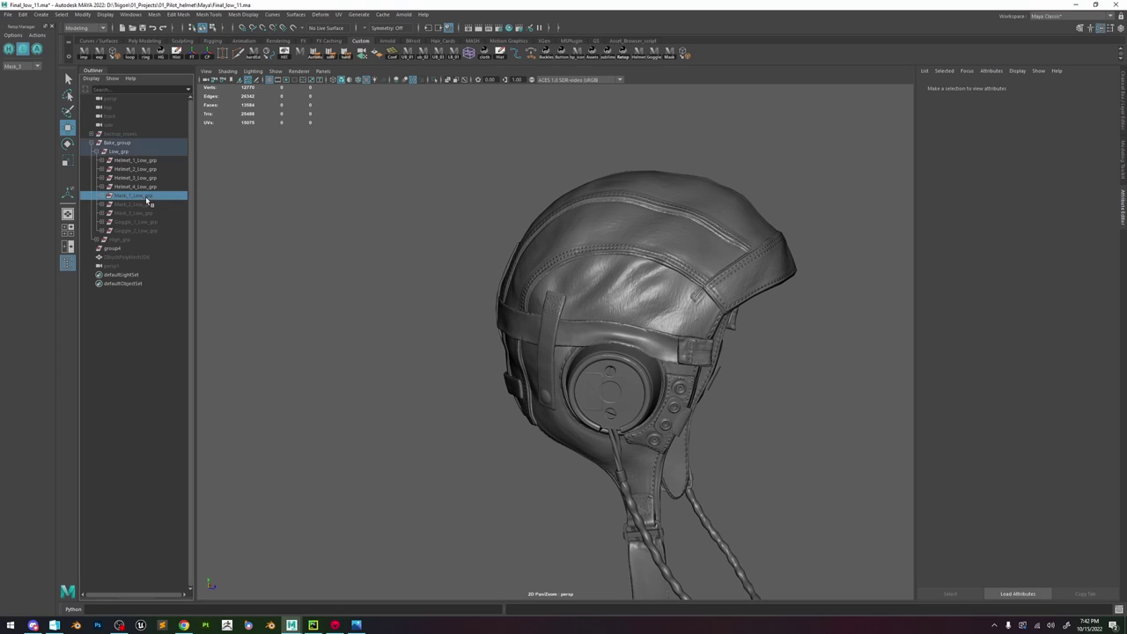
{"action": "left_click", "coordinate": [145, 228], "text": "shift"}
{"action": "key", "text": "shift+h"}
{"action": "left_click", "coordinate": [325, 241]}
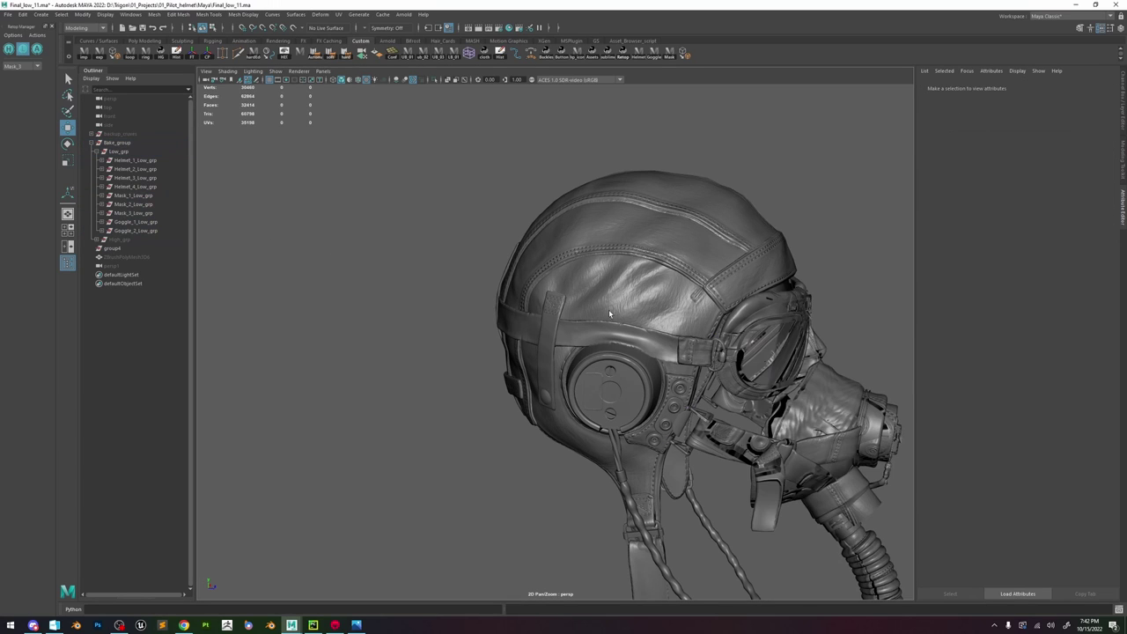
- Assign the existing Goggles_mtl material to Goggle_1_Low_grp and Goggle_2_Low_grp, and clear the selection
{"action": "mouse_move", "coordinate": [609, 309]}
{"action": "left_mouse_down", "text": "alt"}
{"action": "mouse_move", "coordinate": [555, 336]}
{"action": "mouse_move", "coordinate": [547, 281]}
{"action": "left_mouse_up", "text": "alt"}
{"action": "key", "text": "6"}
{"action": "left_click", "coordinate": [546, 281]}
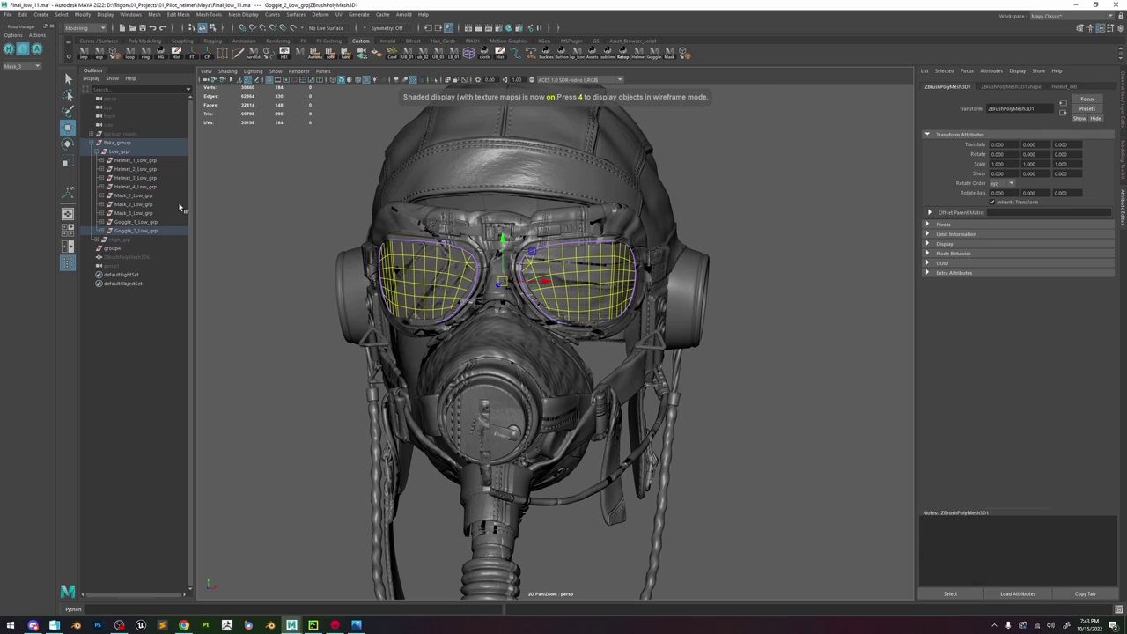
{"action": "left_click", "coordinate": [136, 221], "text": "shift"}
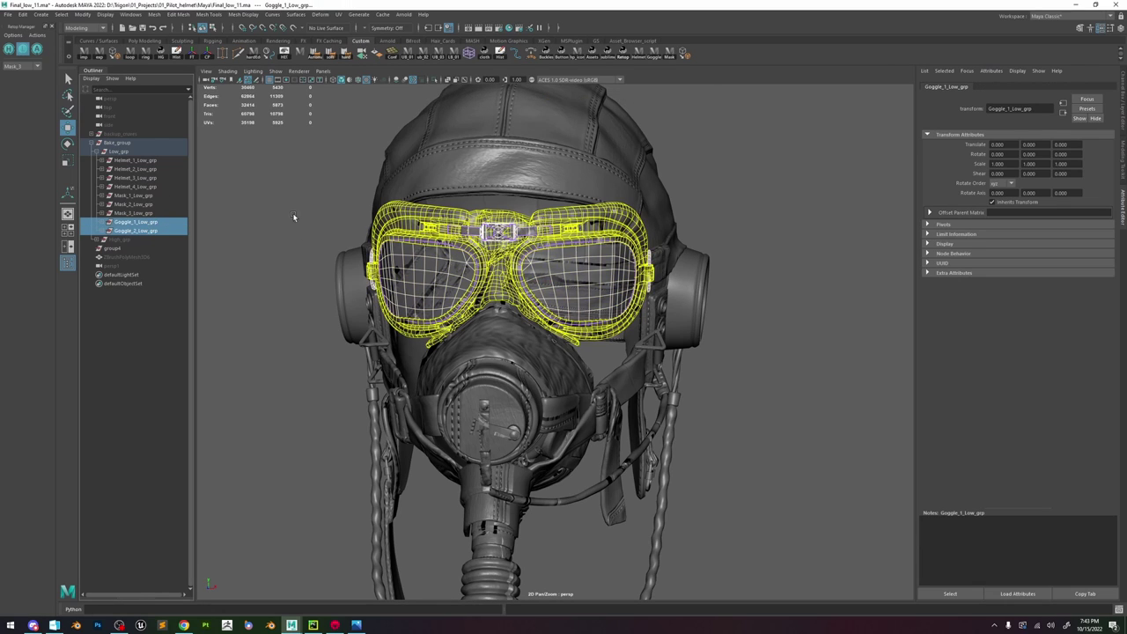
{"action": "key", "text": "space"}
{"action": "left_click", "coordinate": [568, 305]}
{"action": "mouse_move", "coordinate": [616, 354]}
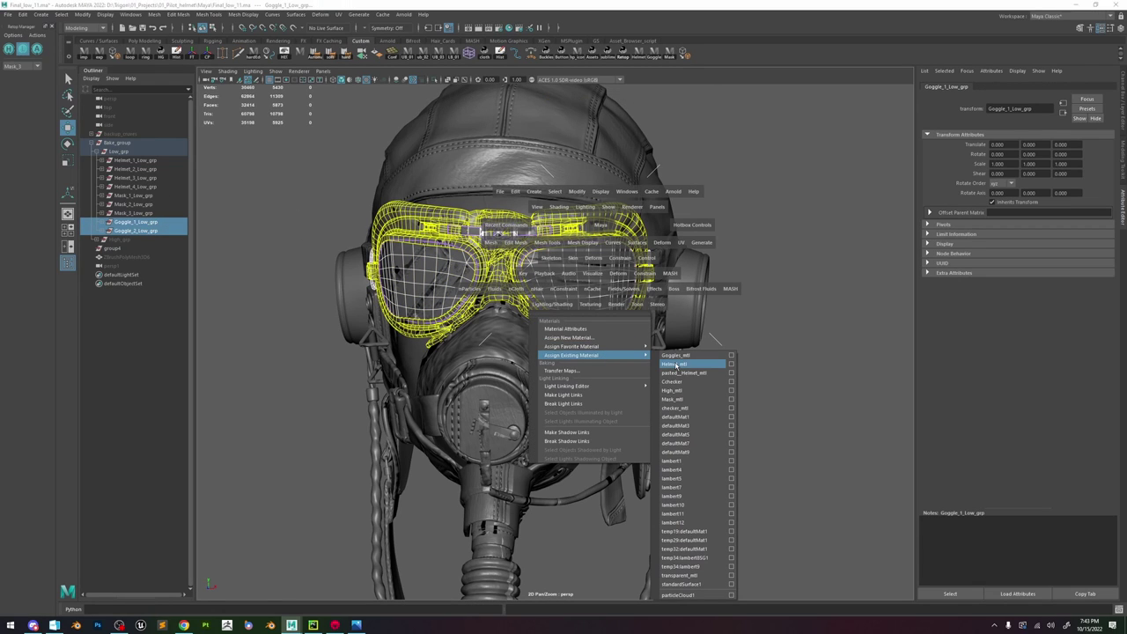
{"action": "left_click", "coordinate": [683, 358]}
{"action": "left_click", "coordinate": [759, 302]}
- Assign the existing Mask_mtl material to the three mask low-poly groups and clear the selection
{"action": "left_click_drag", "start_coordinate": [620, 326], "coordinate": [557, 335], "text": "alt"}
{"action": "left_click", "coordinate": [493, 337]}
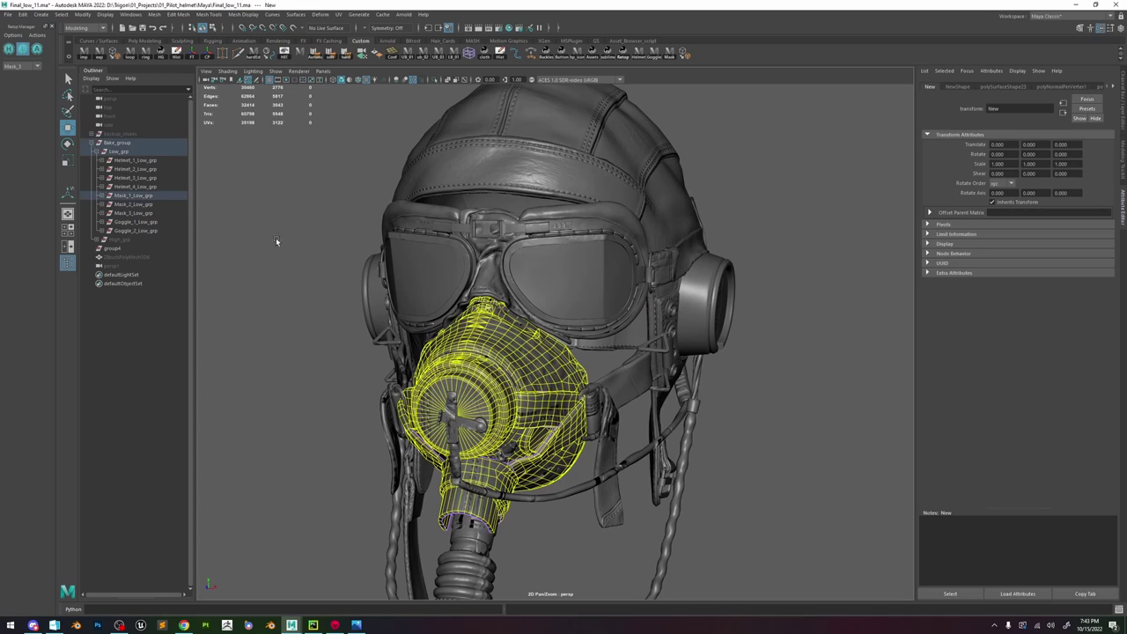
{"action": "left_click", "coordinate": [141, 198]}
{"action": "left_click", "coordinate": [141, 213], "text": "shift"}
{"action": "key", "text": "space"}
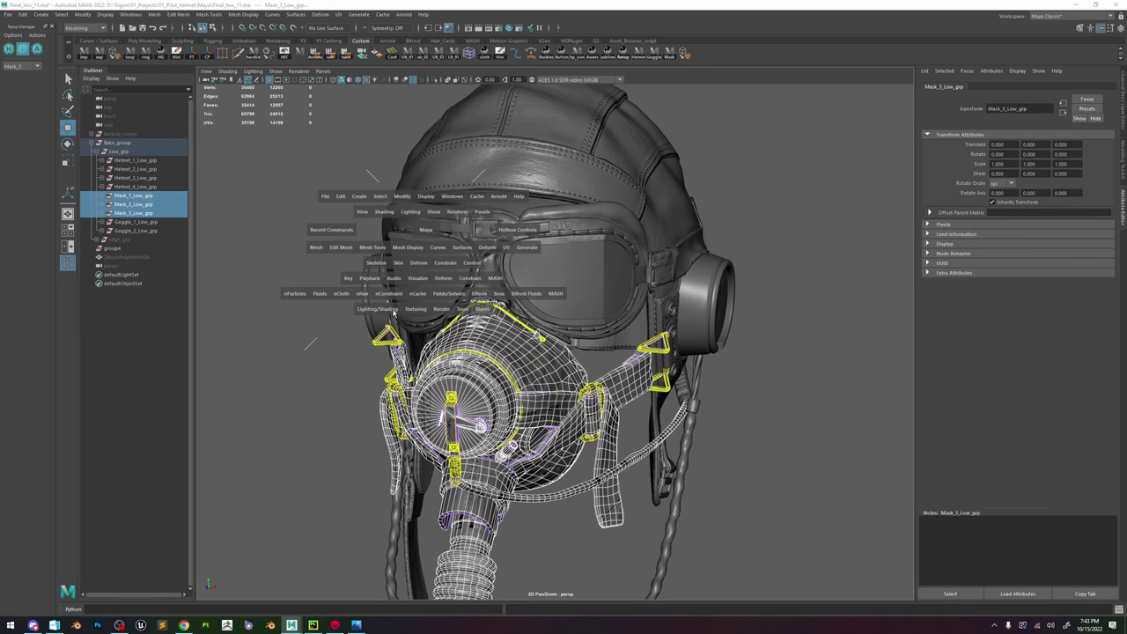
{"action": "left_click", "coordinate": [377, 308]}
{"action": "mouse_move", "coordinate": [426, 353]}
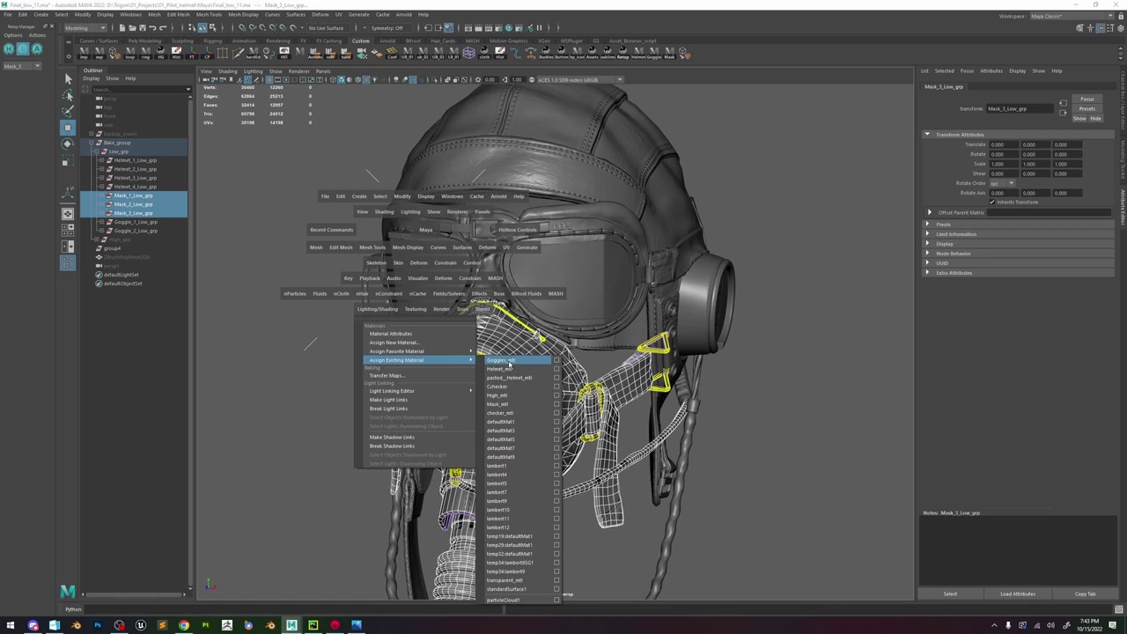
{"action": "left_click", "coordinate": [499, 404]}
{"action": "left_click", "coordinate": [768, 398]}
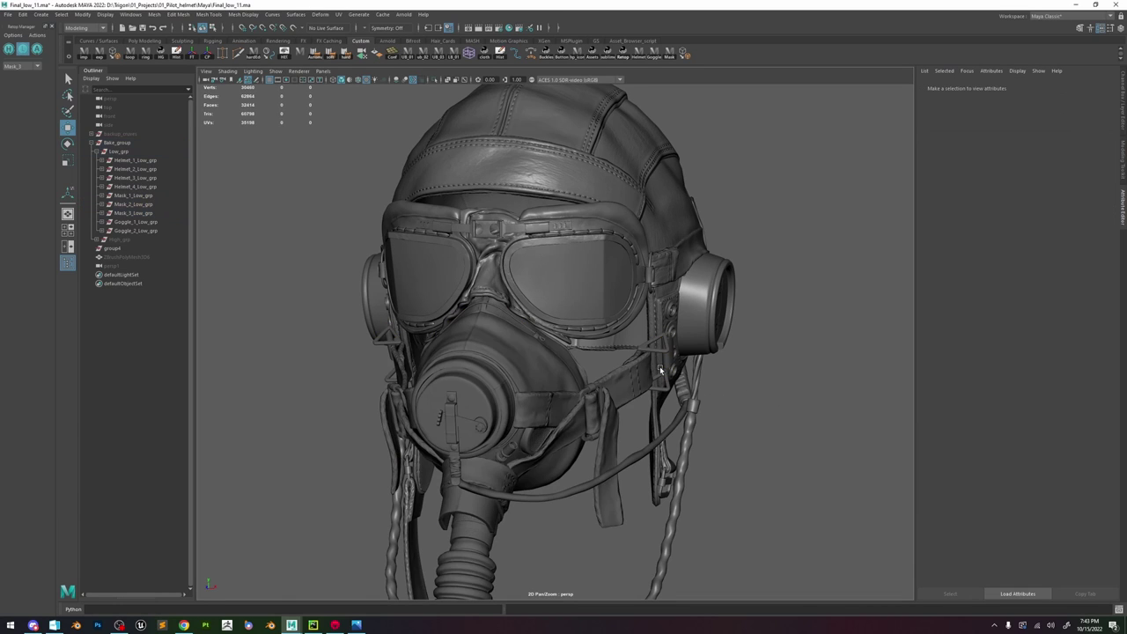
- Isolate the two goggle low-poly groups to inspect them, and bring the whole model back into view
{"action": "left_click_drag", "start_coordinate": [660, 366], "coordinate": [545, 339], "text": "alt"}
{"action": "left_click_drag", "start_coordinate": [551, 339], "coordinate": [541, 279], "text": "alt"}
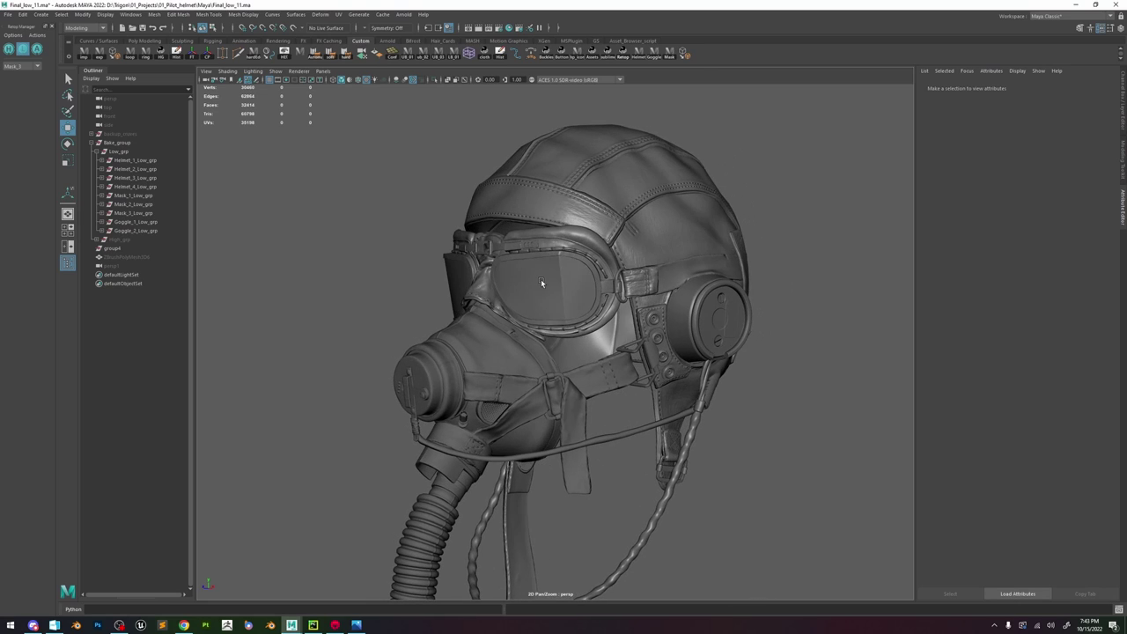
{"action": "left_click", "coordinate": [541, 279]}
{"action": "key", "text": "f"}
{"action": "left_click", "coordinate": [132, 230]}
{"action": "left_click", "coordinate": [129, 222], "text": "ctrl"}
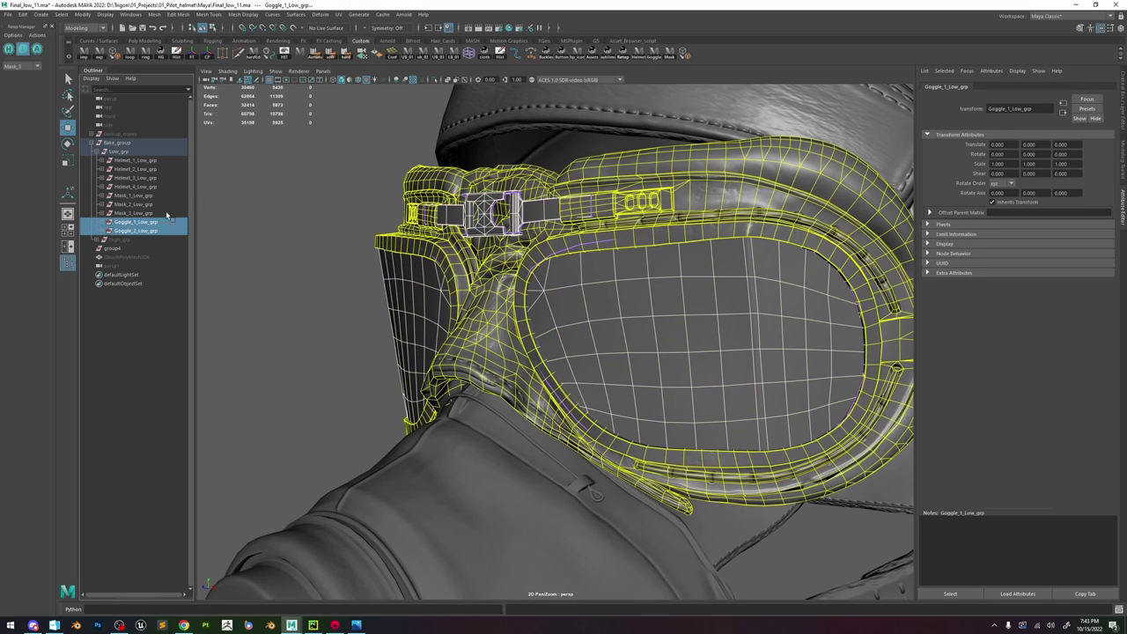
{"action": "left_click", "coordinate": [436, 81]}
{"action": "scroll", "coordinate": [507, 211], "scroll_direction": "down", "scroll_amount": 7}
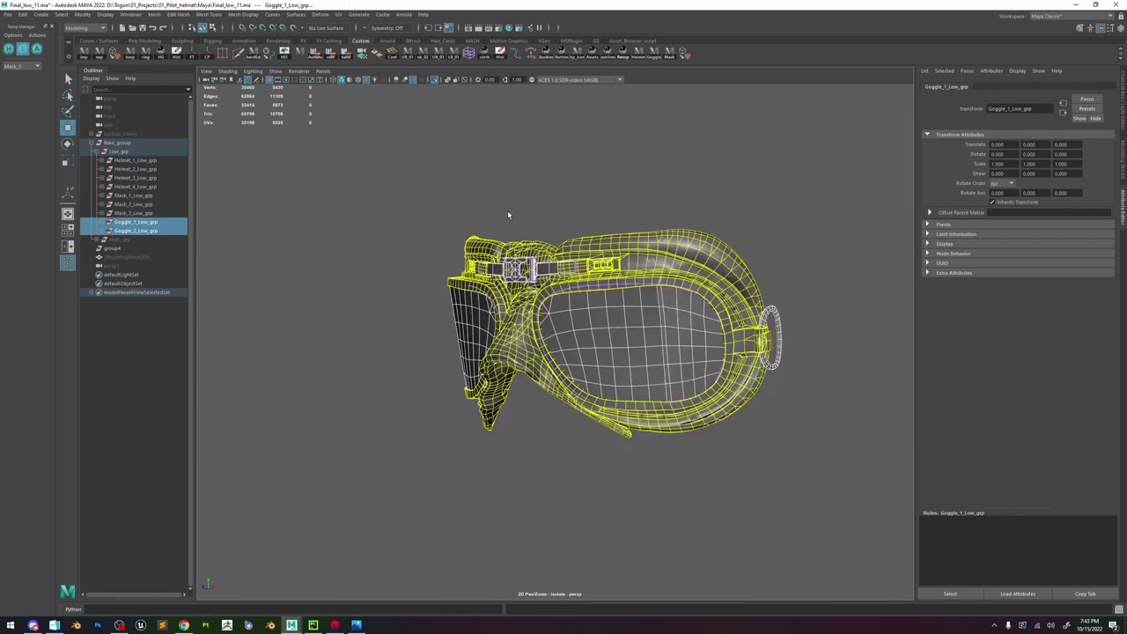
{"action": "left_click", "coordinate": [435, 80]}
- Check the texel density of the main helmet shell in the UV editor, and return to object mode
{"action": "left_click_drag", "start_coordinate": [643, 244], "coordinate": [615, 221], "text": "alt"}
{"action": "left_click", "coordinate": [615, 221]}
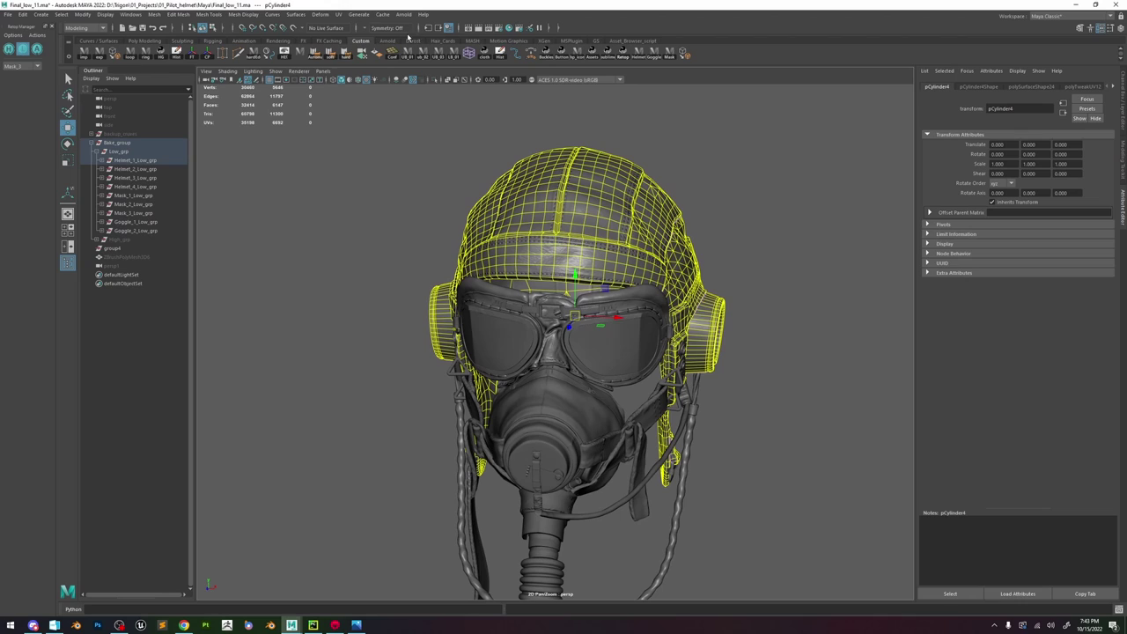
{"action": "left_click", "coordinate": [340, 15]}
{"action": "left_click", "coordinate": [361, 26]}
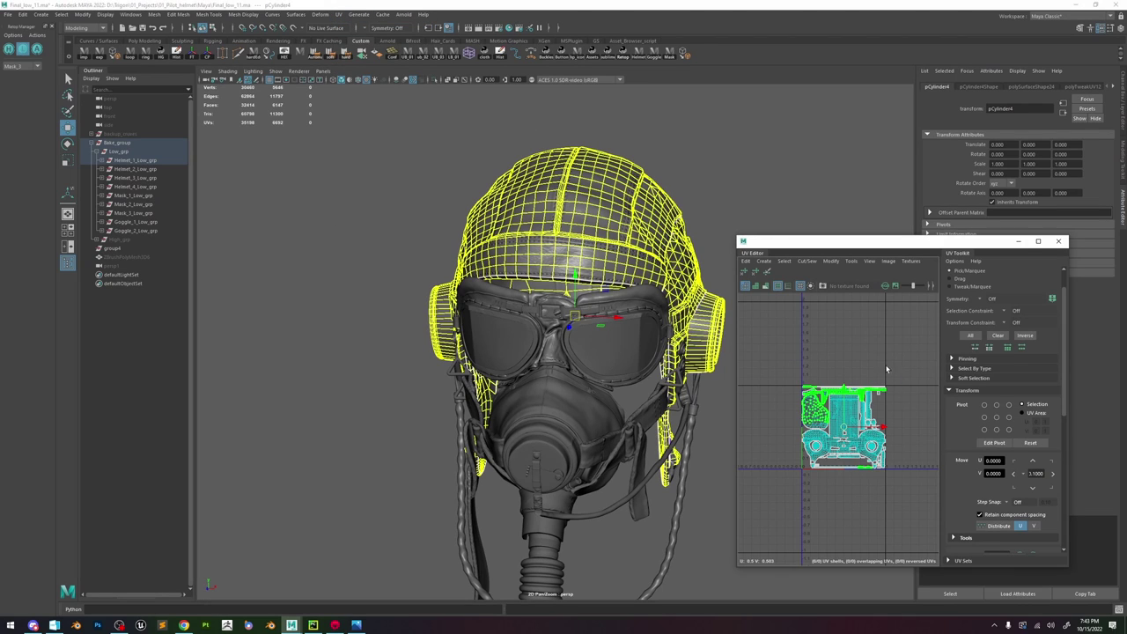
{"action": "key", "text": "F12"}
{"action": "left_click", "coordinate": [856, 421]}
{"action": "scroll", "coordinate": [992, 505], "scroll_direction": "down", "scroll_amount": 3}
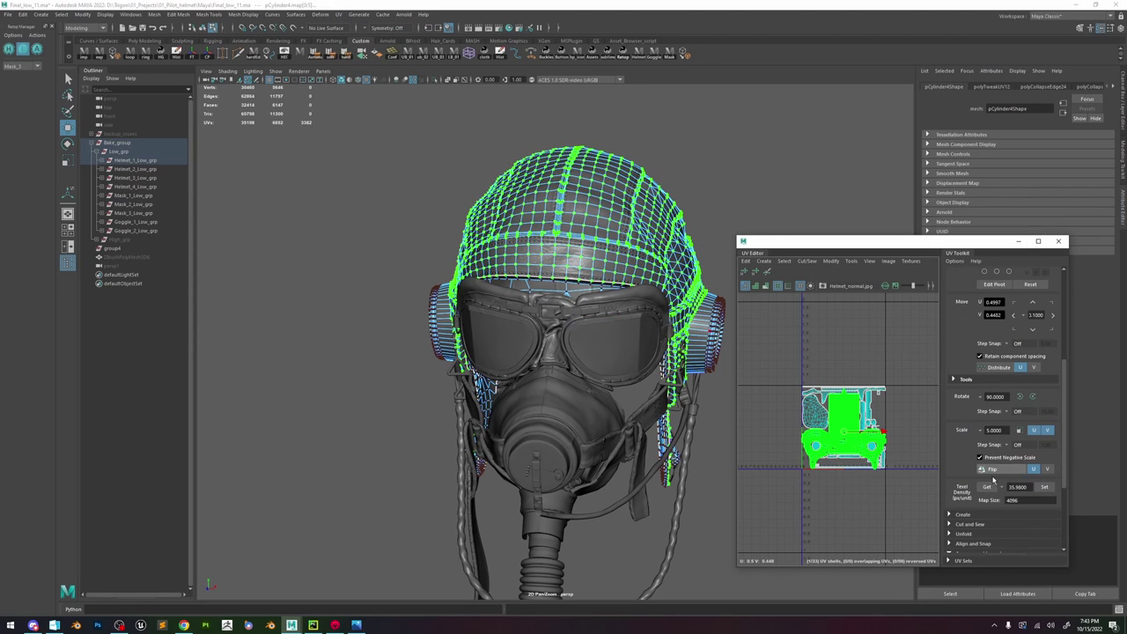
{"action": "left_click", "coordinate": [1058, 241]}
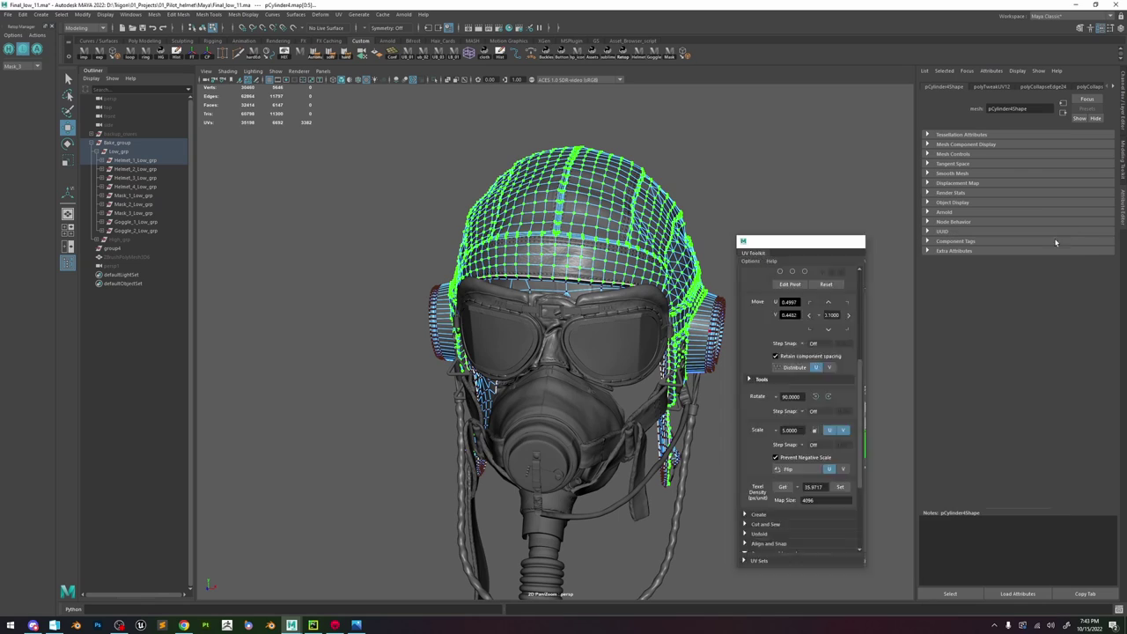
{"action": "key", "text": "F8"}
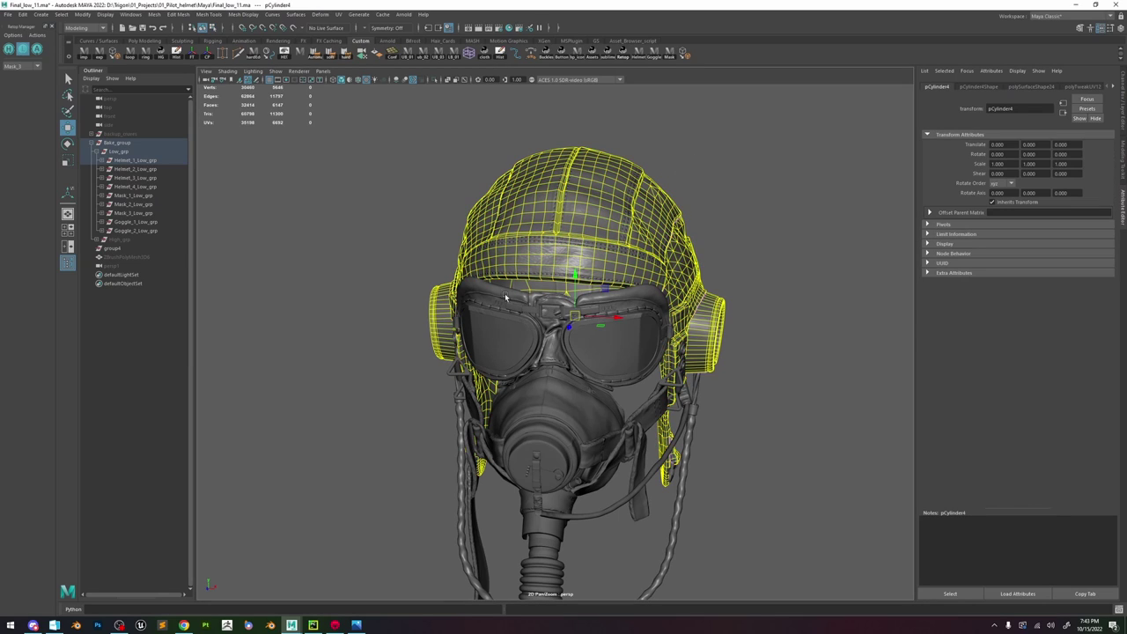
- Select the two goggle groups, and switch the selection to all helmet and mask low-poly groups
{"action": "left_click", "coordinate": [547, 310]}
{"action": "left_click", "coordinate": [123, 233]}
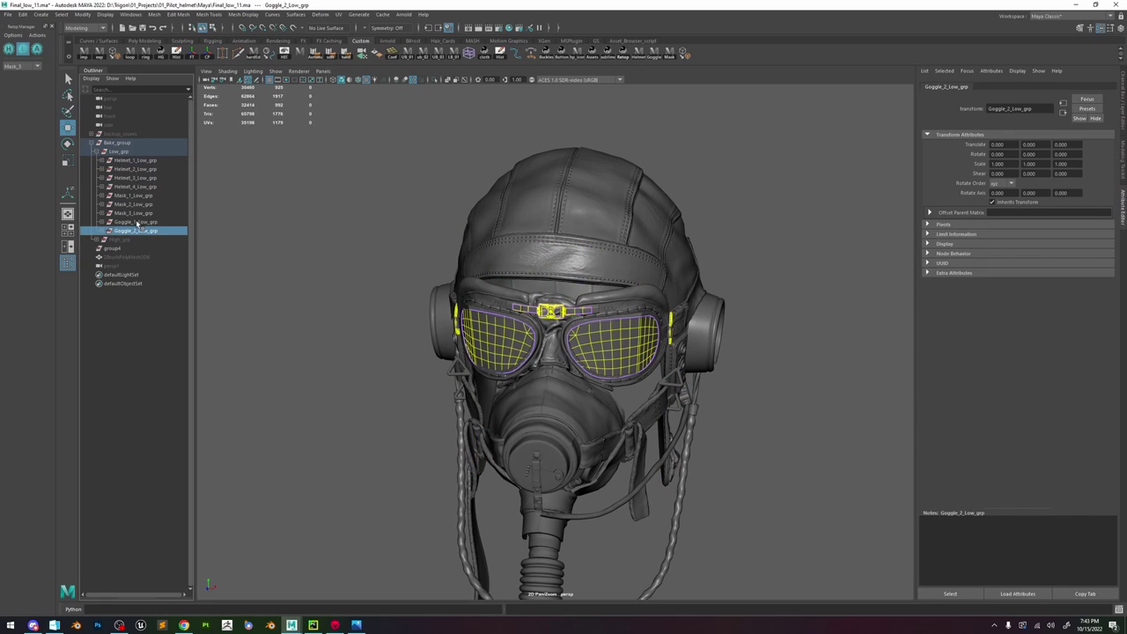
{"action": "left_click", "coordinate": [137, 223], "text": "shift"}
{"action": "left_click", "coordinate": [148, 213]}
{"action": "left_click", "coordinate": [161, 163], "text": "shift"}
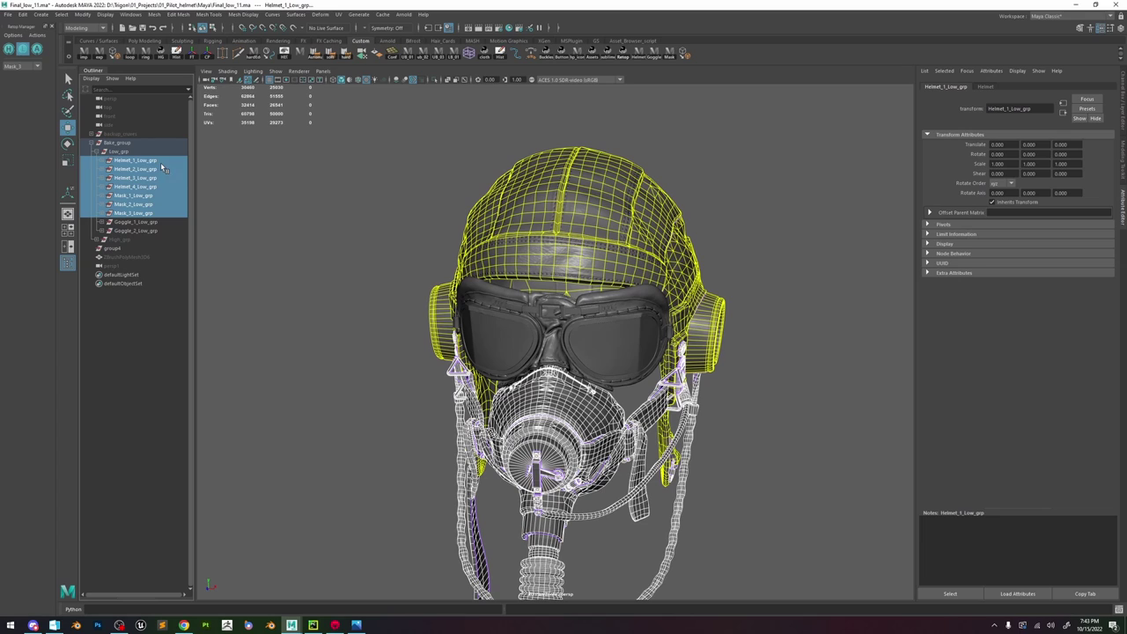
- Hide the selected helmet and mask groups, and open the main goggle frame mesh in the UV editor for UV editing
{"action": "key", "text": "ctrl+h"}
{"action": "left_click", "coordinate": [553, 354]}
{"action": "key", "text": "f"}
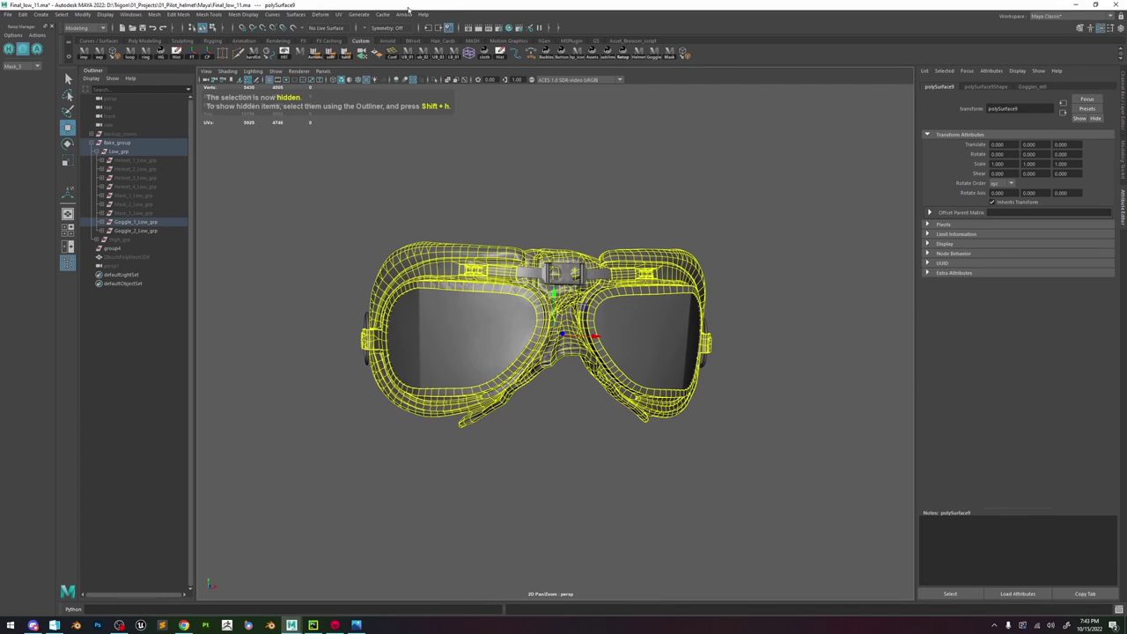
{"action": "left_click", "coordinate": [339, 15]}
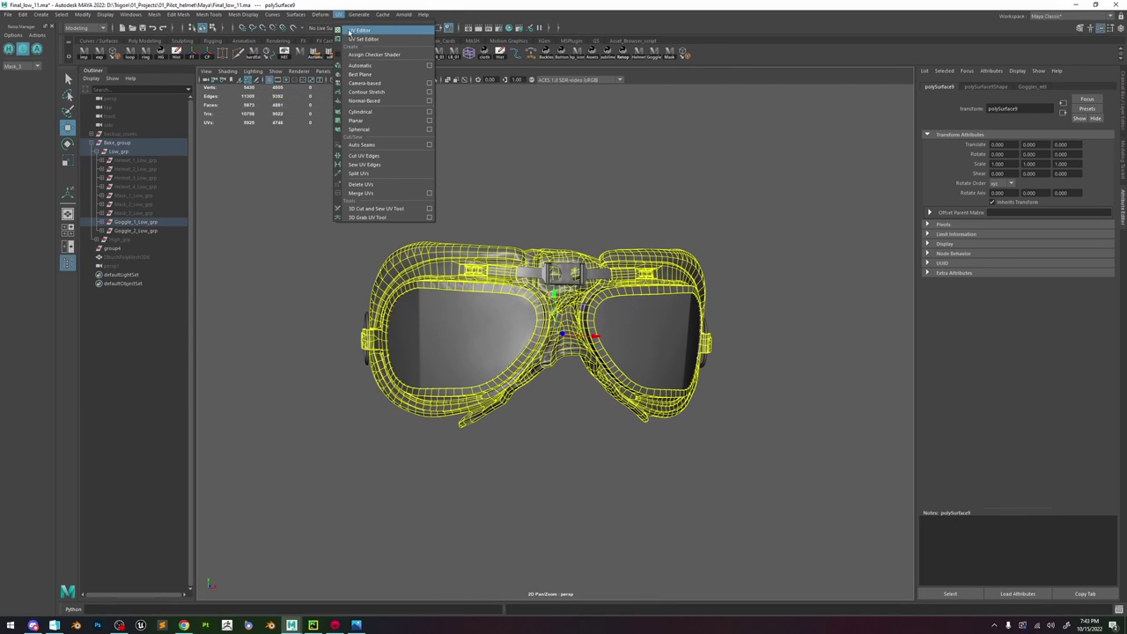
{"action": "left_click", "coordinate": [365, 32]}
{"action": "left_click_drag", "start_coordinate": [580, 301], "coordinate": [593, 303], "text": "alt"}
{"action": "key", "text": "F12"}
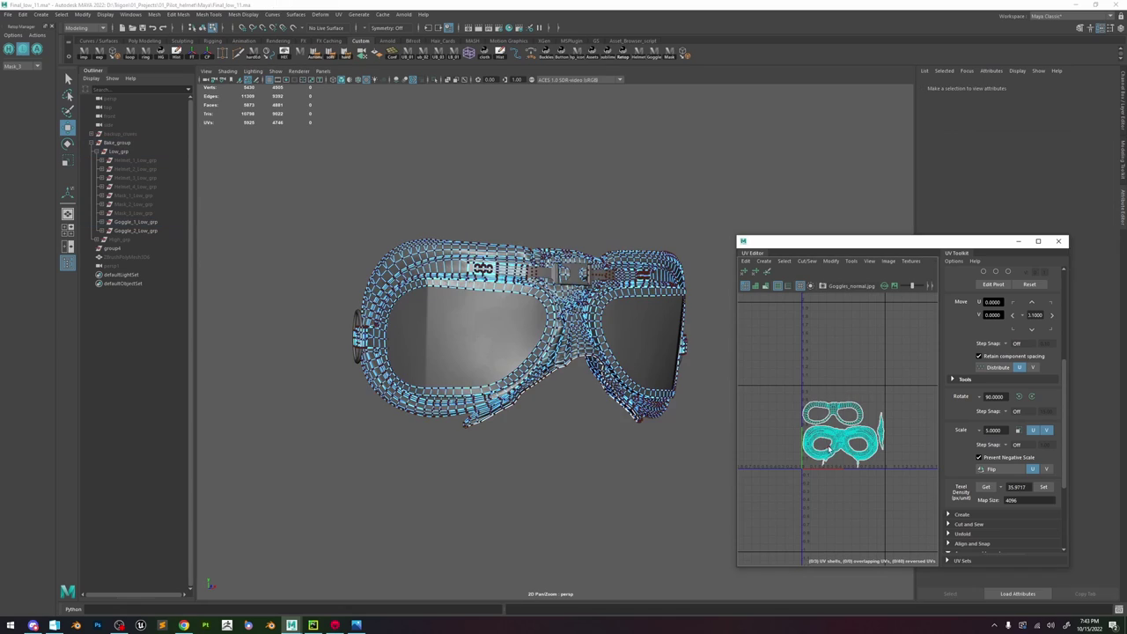
- Set the texel density of the large goggle frame shell and the smaller frame shell to 70 at a 4096 map size
{"action": "double_click", "coordinate": [841, 445]}
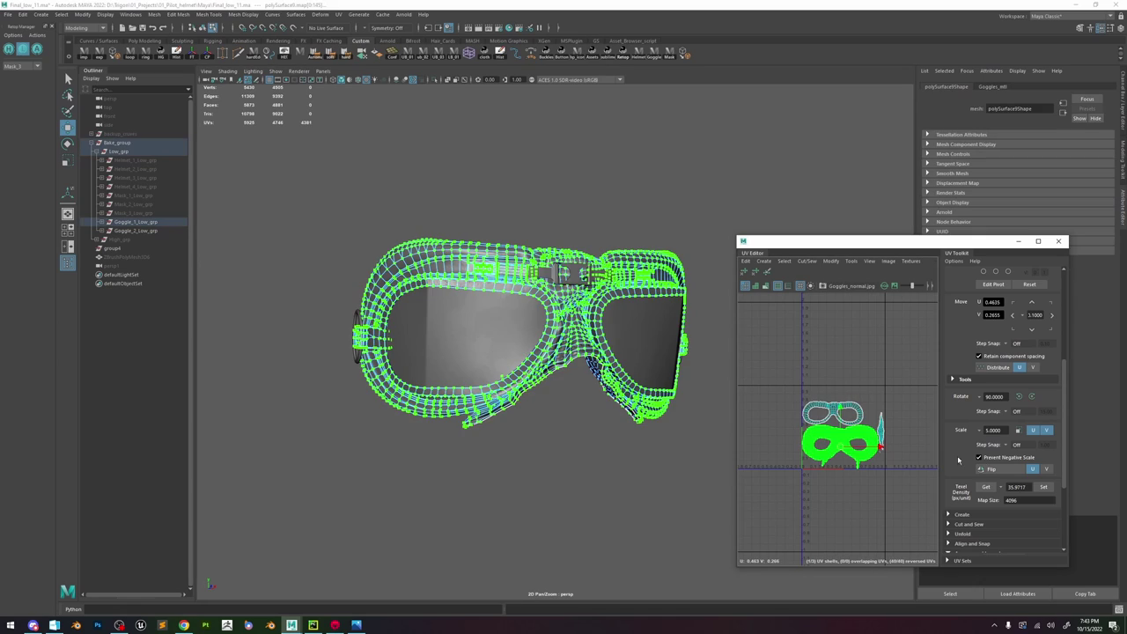
{"action": "left_click", "coordinate": [1043, 488]}
{"action": "scroll", "coordinate": [889, 475], "scroll_direction": "up", "scroll_amount": 3}
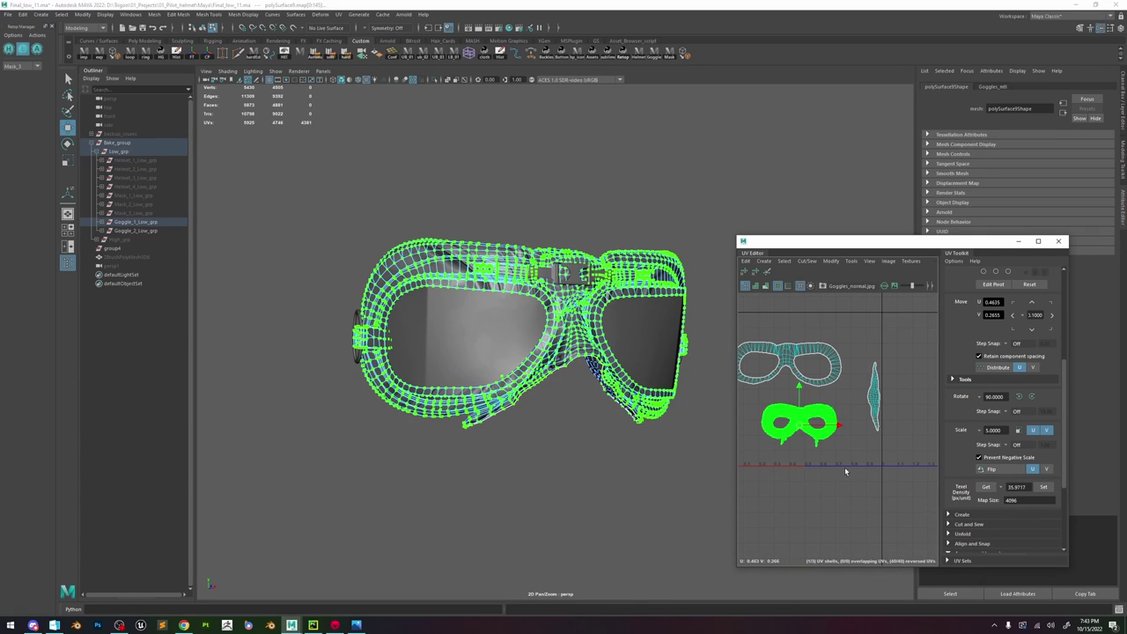
{"action": "middle_click_drag", "start_coordinate": [845, 468], "coordinate": [897, 470], "text": "alt"}
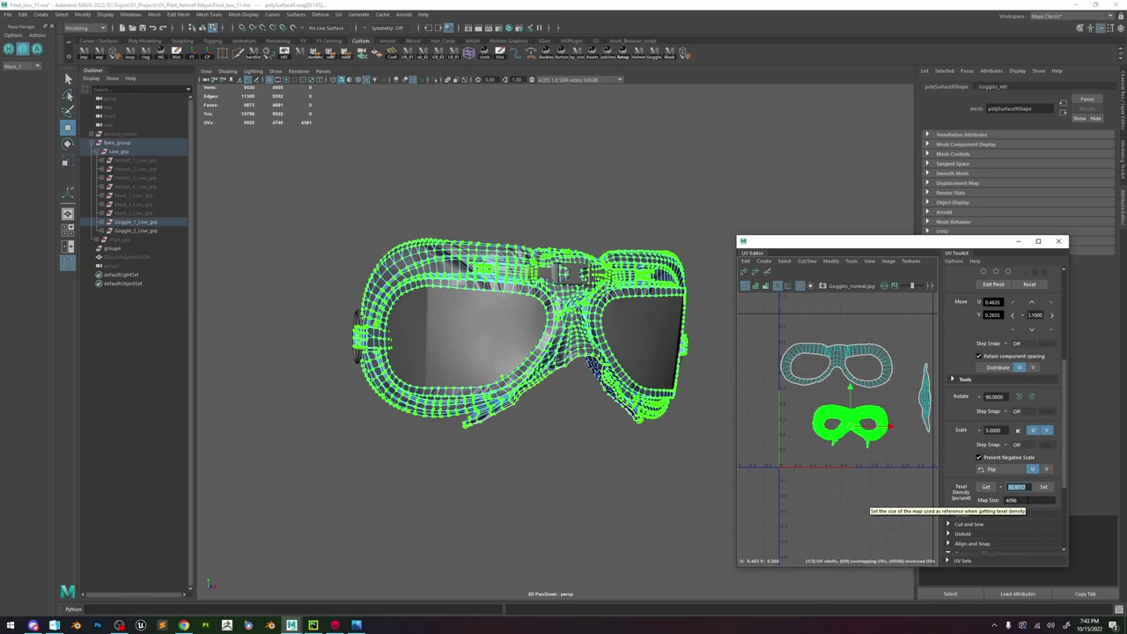
{"action": "left_click", "coordinate": [1043, 487]}
{"action": "left_click", "coordinate": [874, 374]}
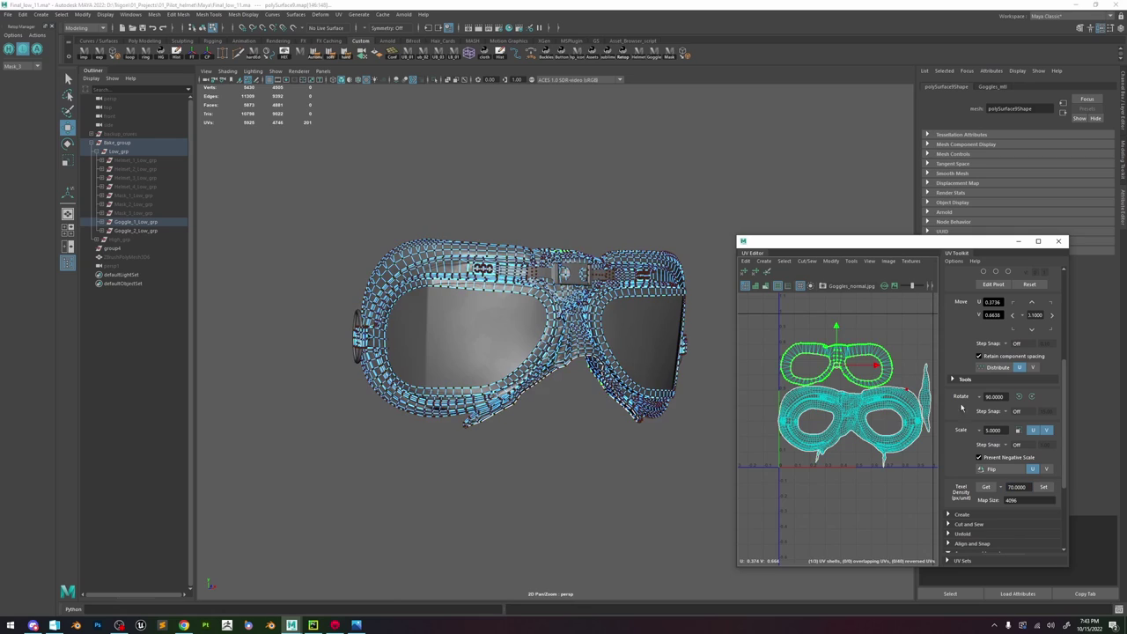
{"action": "left_click", "coordinate": [1046, 488]}
- Move the narrow goggle shell and the smaller frame shell upward in UV space, clear of the large frame shell
{"action": "middle_click_drag", "start_coordinate": [881, 388], "coordinate": [823, 387], "text": "alt"}
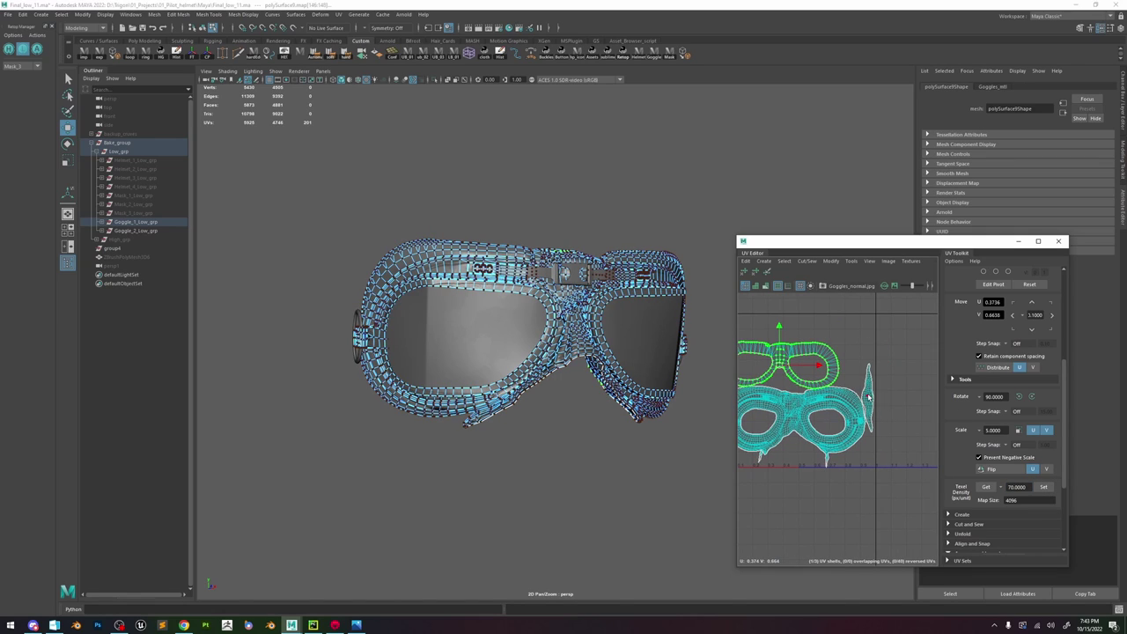
{"action": "left_click", "coordinate": [868, 398]}
{"action": "left_click_drag", "start_coordinate": [869, 401], "coordinate": [870, 374]}
{"action": "left_click", "coordinate": [801, 381]}
{"action": "left_click_drag", "start_coordinate": [780, 365], "coordinate": [784, 342]}
- Return to object mode and examine the UV shells of both goggle groups and the lens mesh
{"action": "right_click_drag", "start_coordinate": [513, 299], "coordinate": [584, 358], "text": "alt"}
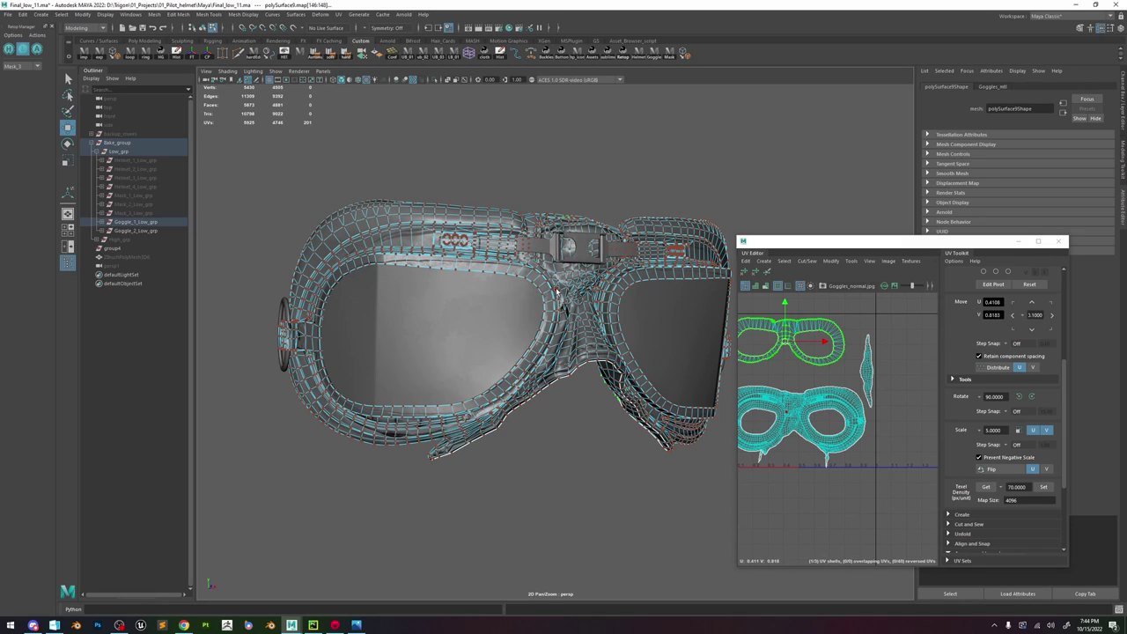
{"action": "key", "text": "F8"}
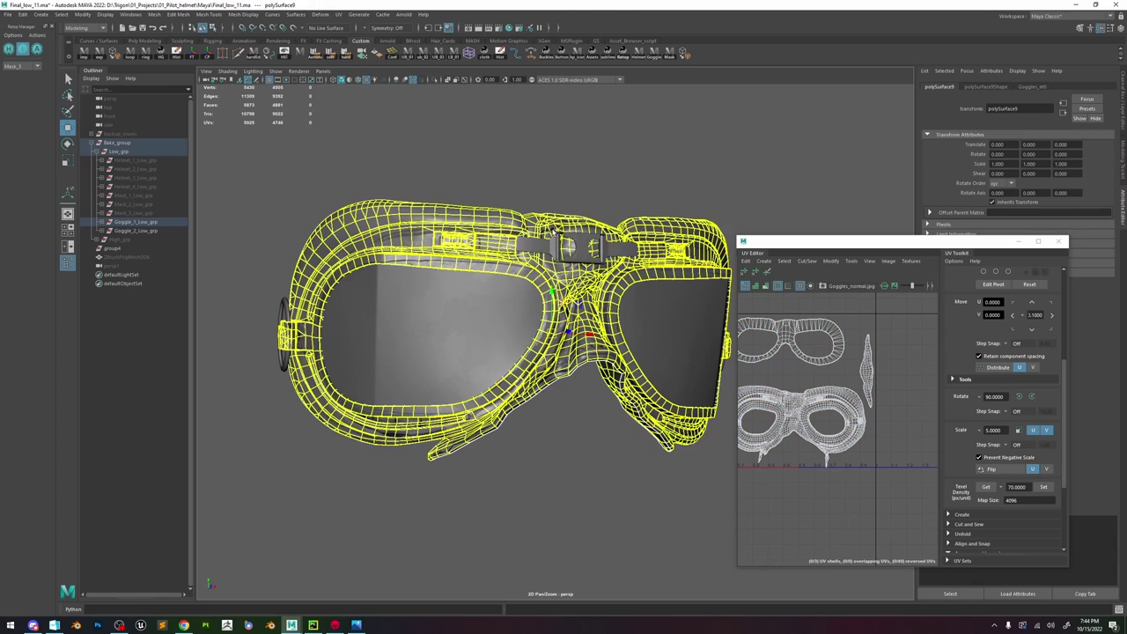
{"action": "left_click", "coordinate": [136, 230]}
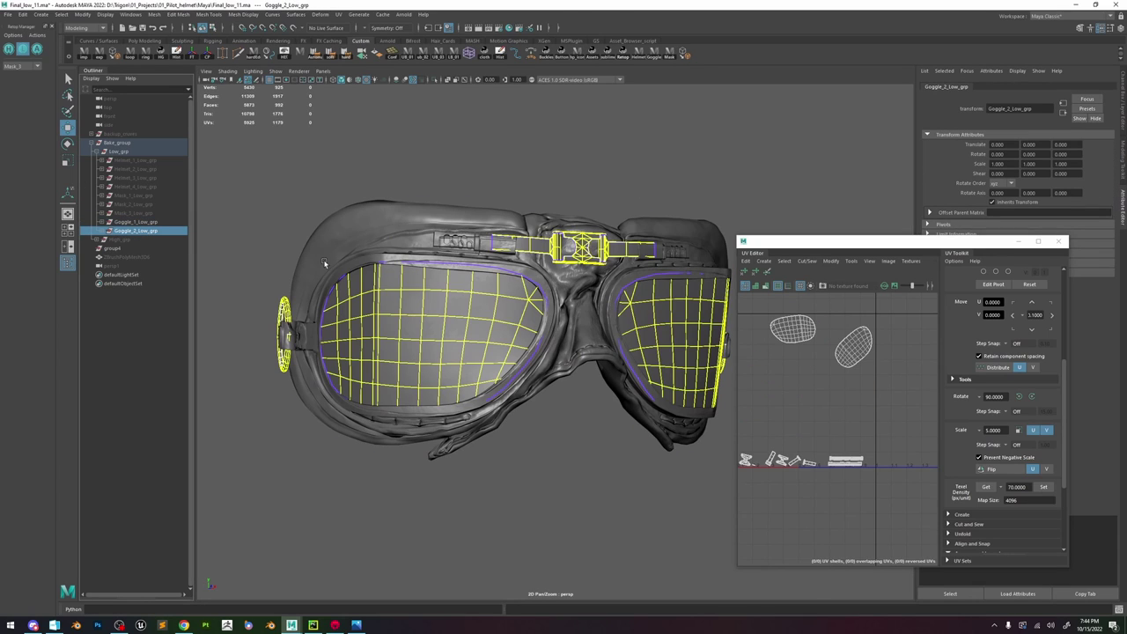
{"action": "left_click", "coordinate": [150, 223], "text": "ctrl"}
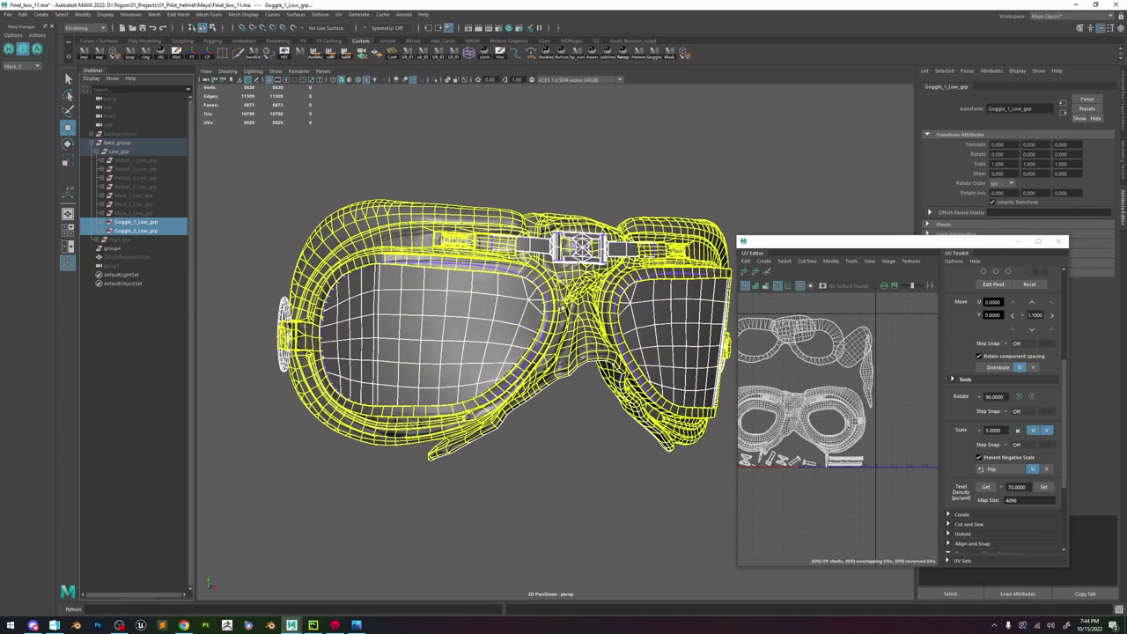
{"action": "right_click_drag", "start_coordinate": [616, 317], "coordinate": [516, 271], "text": "alt"}
{"action": "left_click", "coordinate": [495, 320]}
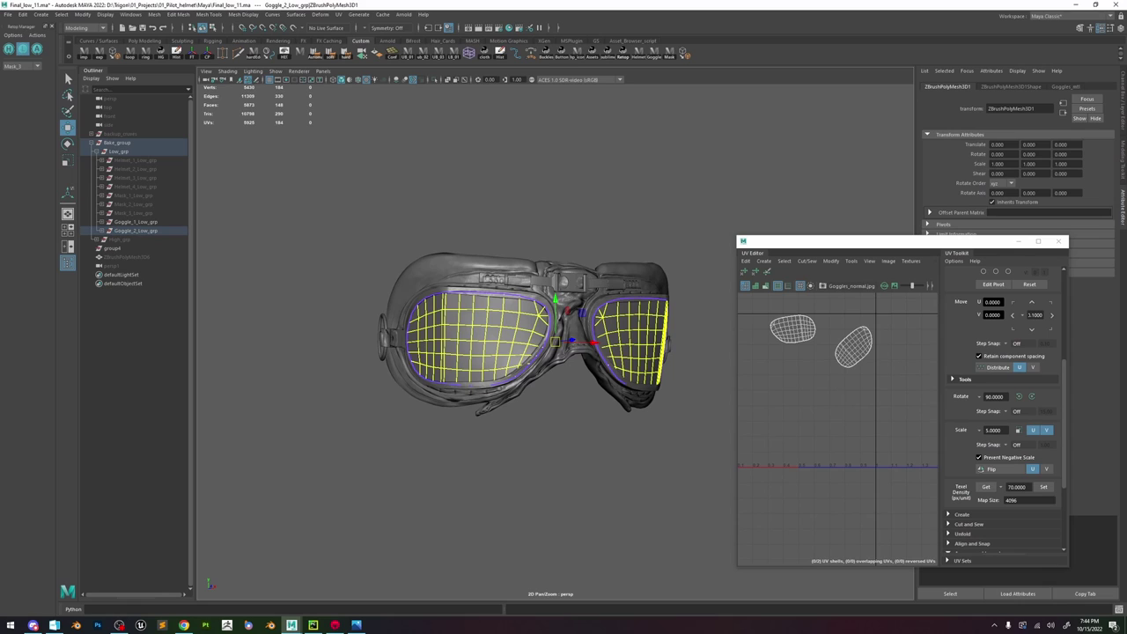
{"action": "scroll", "coordinate": [775, 327], "scroll_direction": "down", "scroll_amount": 4}
{"action": "right_click_drag", "start_coordinate": [778, 329], "coordinate": [856, 353]}
- Select every UV shell of both goggle groups and set their texel density to 70
{"action": "left_click", "coordinate": [133, 223]}
{"action": "left_click", "coordinate": [141, 232], "text": "shift"}
{"action": "scroll", "coordinate": [833, 348], "scroll_direction": "up", "scroll_amount": 5}
{"action": "scroll", "coordinate": [859, 355], "scroll_direction": "down", "scroll_amount": 3}
{"action": "scroll", "coordinate": [857, 356], "scroll_direction": "down", "scroll_amount": 1}
{"action": "left_click_drag", "start_coordinate": [896, 459], "coordinate": [742, 308]}
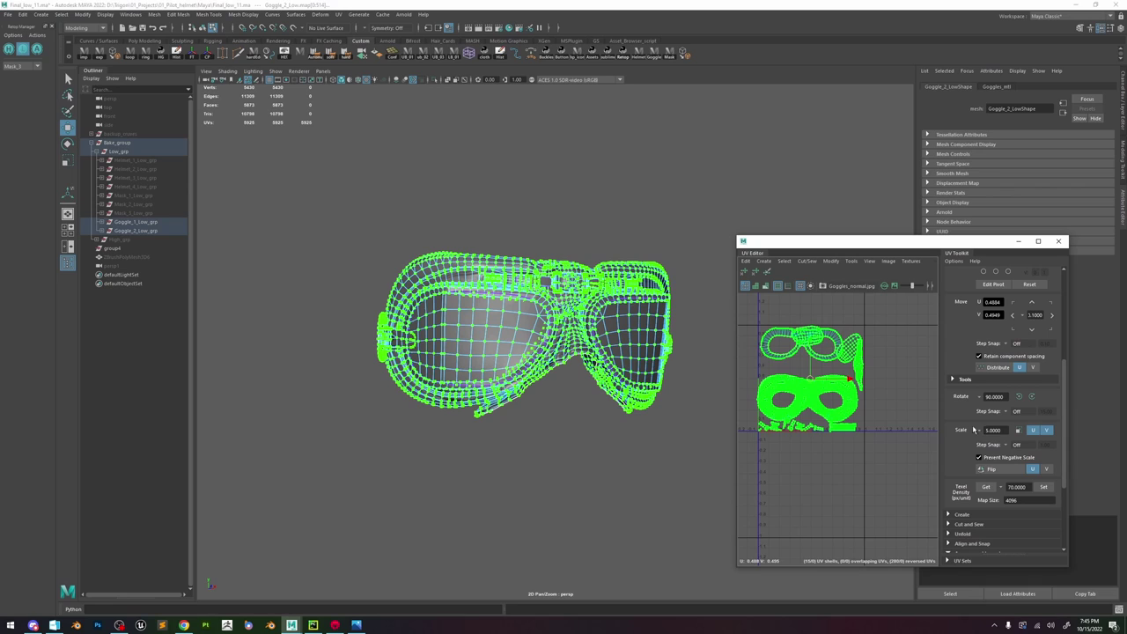
{"action": "left_click", "coordinate": [1042, 488]}
{"action": "scroll", "coordinate": [853, 380], "scroll_direction": "down", "scroll_amount": 3}
{"action": "scroll", "coordinate": [855, 379], "scroll_direction": "up", "scroll_amount": 5}
{"action": "right_click_drag", "start_coordinate": [868, 340], "coordinate": [770, 371], "text": "shift"}
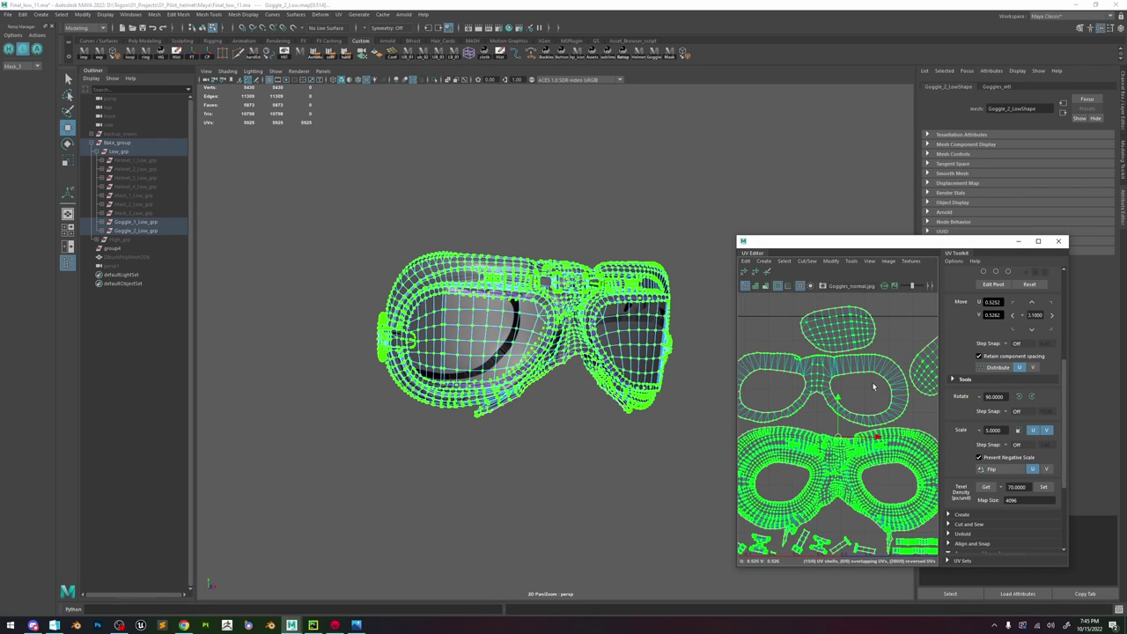
- Maximize the UV editor and move one small hardware shell beyond the right edge of the 0–1 UV tile
{"action": "left_click", "coordinate": [1038, 241]}
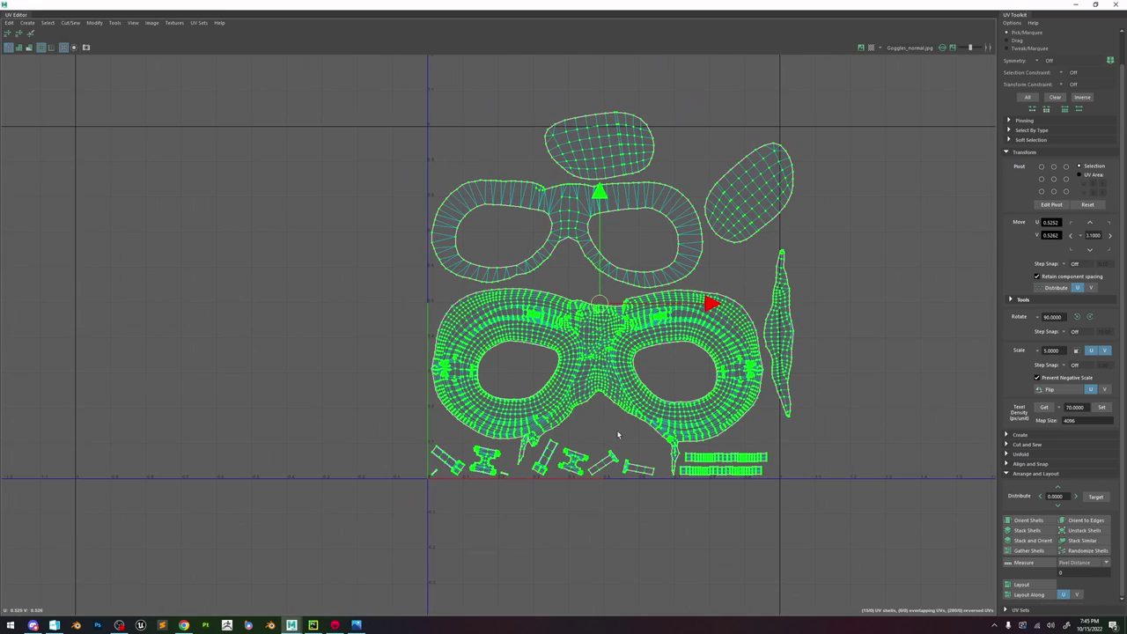
{"action": "left_click", "coordinate": [585, 469]}
{"action": "left_click_drag", "start_coordinate": [577, 462], "coordinate": [881, 479]}
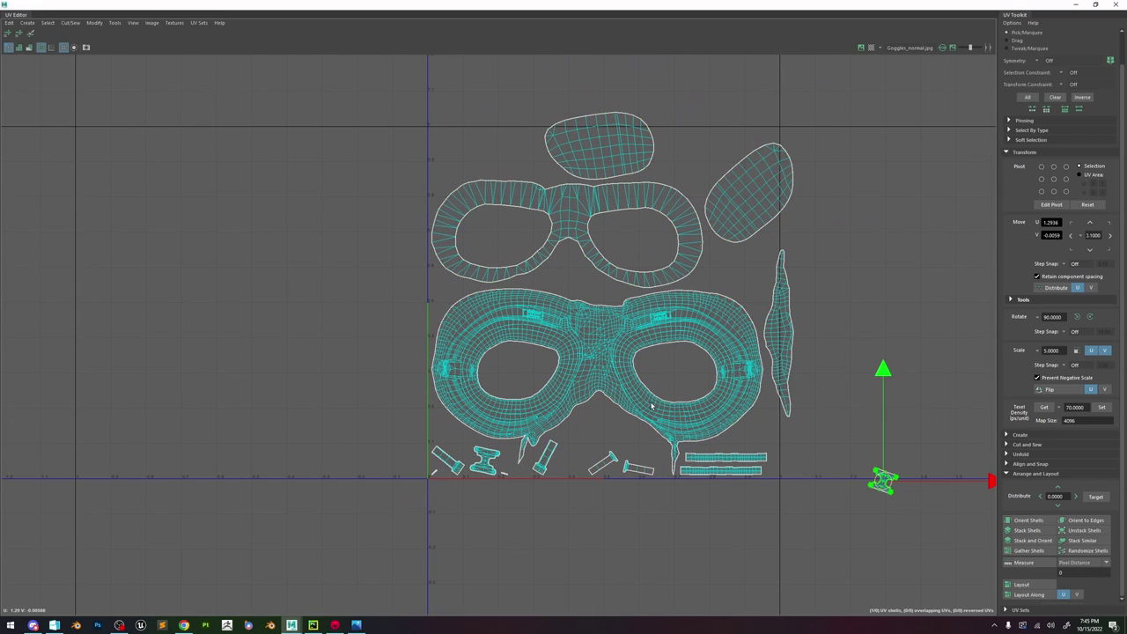
- Select all shells except the two goggle frame shells and move them outside the 0–1 UV tile
{"action": "left_click", "coordinate": [586, 333]}
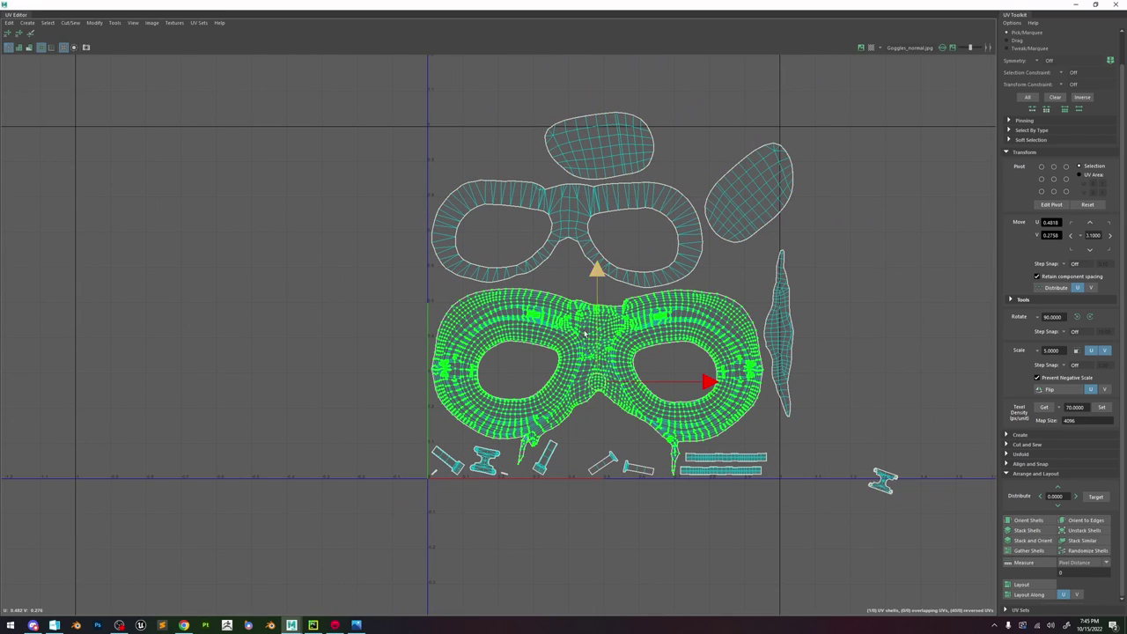
{"action": "left_click", "coordinate": [637, 274], "text": "shift"}
{"action": "scroll", "coordinate": [639, 282], "scroll_direction": "down", "scroll_amount": 2}
{"action": "left_click_drag", "start_coordinate": [867, 147], "coordinate": [169, 436], "text": "shift"}
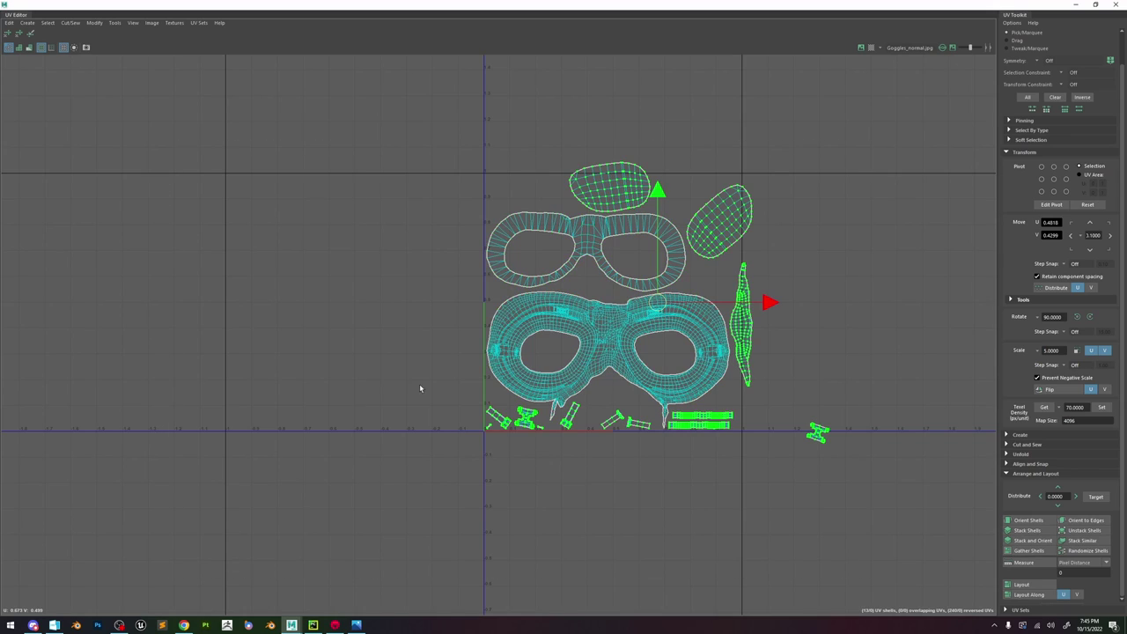
{"action": "left_click_drag", "start_coordinate": [652, 304], "coordinate": [888, 399]}
{"action": "scroll", "coordinate": [775, 402], "scroll_direction": "down", "scroll_amount": 3}
{"action": "middle_click_drag", "start_coordinate": [787, 403], "coordinate": [639, 393], "text": "alt"}
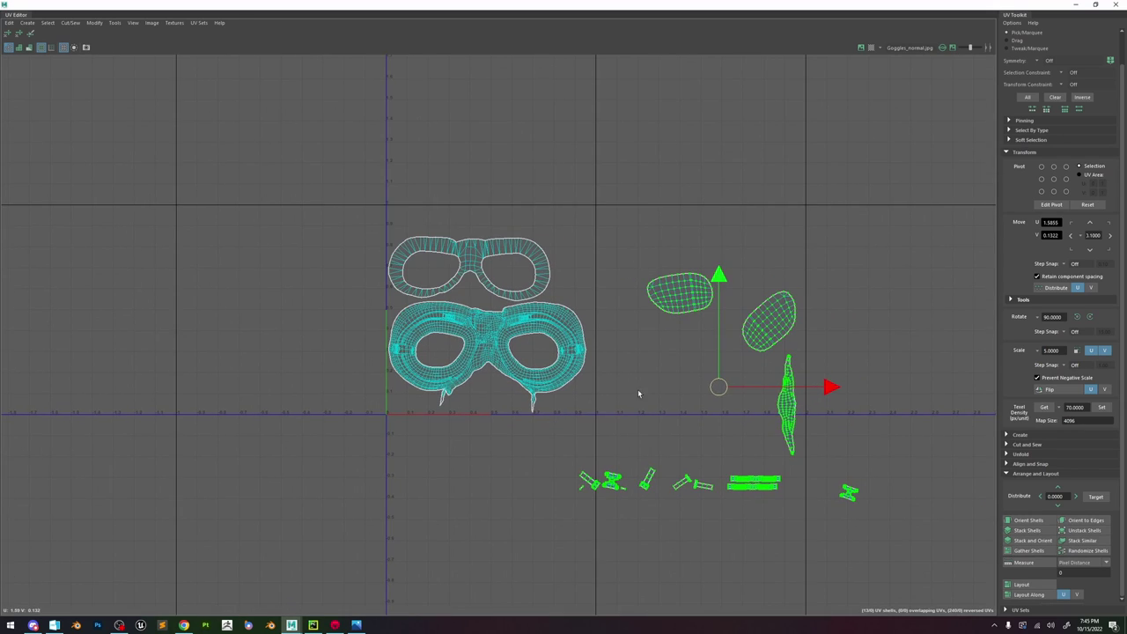
{"action": "left_click", "coordinate": [638, 392]}
- Scale the two goggle frame shells up slightly from a pivot at their lower left to fill the UV tile's width
{"action": "left_click", "coordinate": [567, 352]}
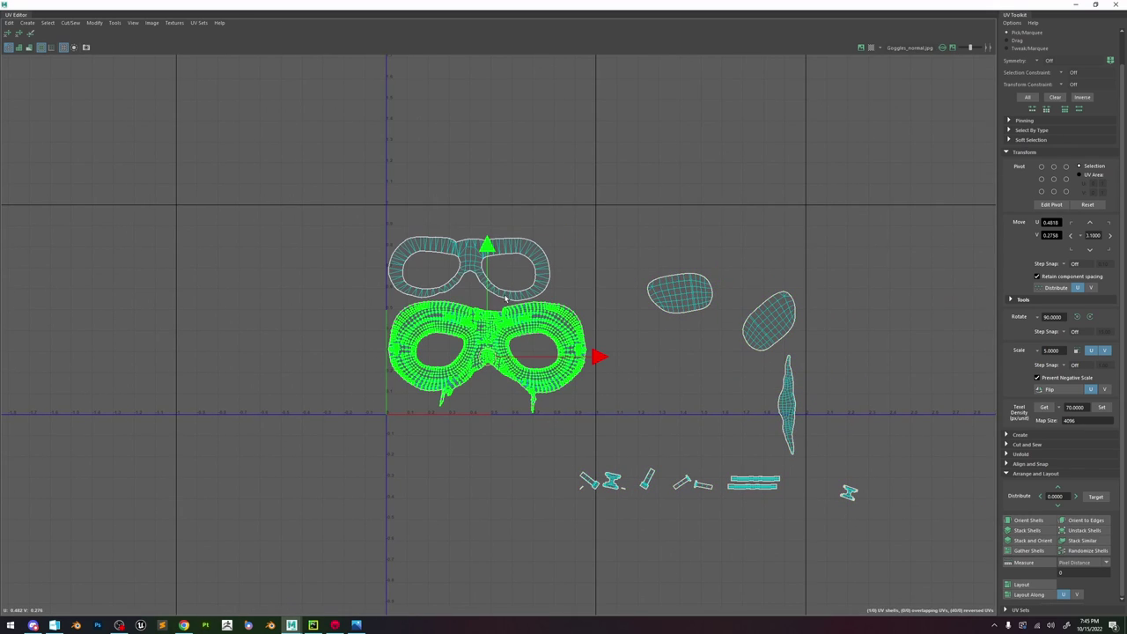
{"action": "left_click", "coordinate": [498, 300], "text": "shift"}
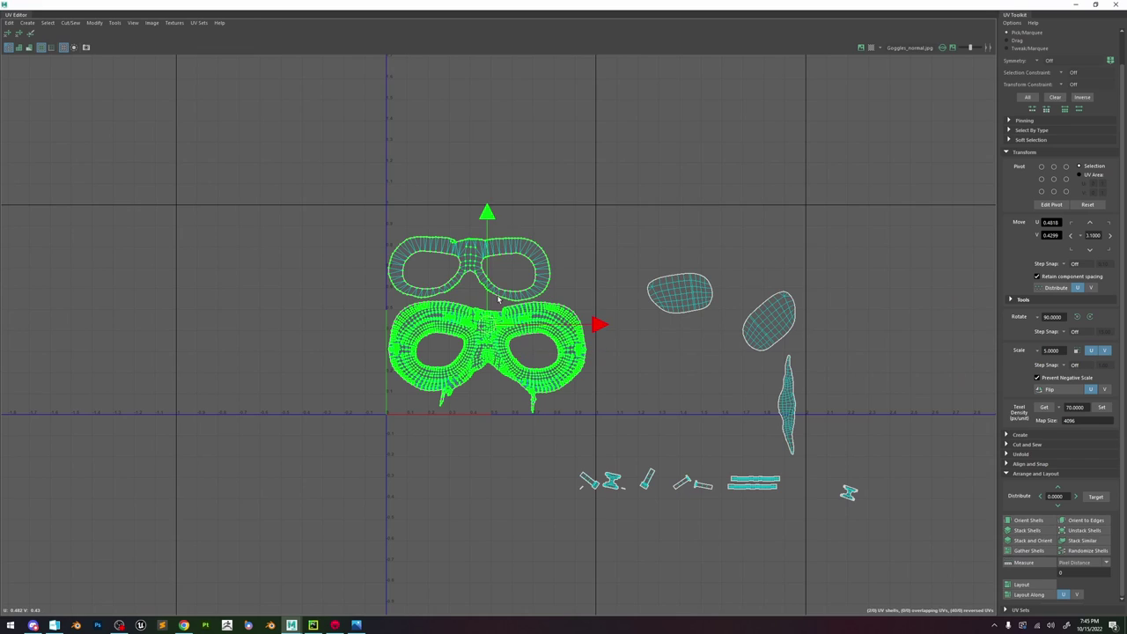
{"action": "key", "text": "d"}
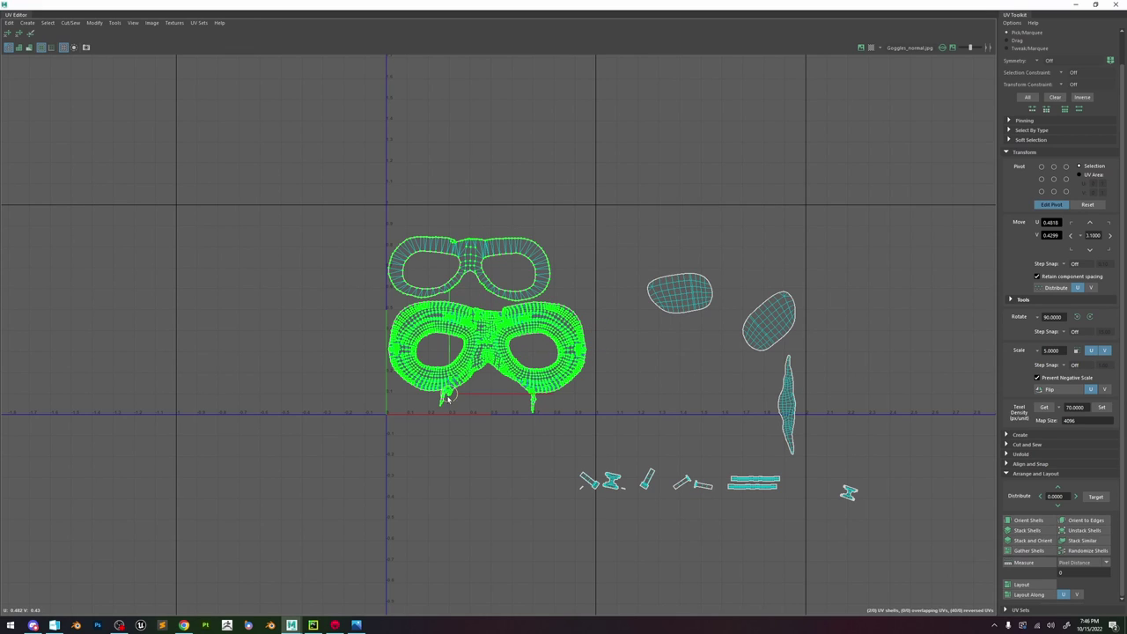
{"action": "key", "text": "d"}
{"action": "key", "text": "r"}
{"action": "left_click_drag", "start_coordinate": [439, 408], "coordinate": [446, 405]}
{"action": "scroll", "coordinate": [446, 405], "scroll_direction": "up", "scroll_amount": 3}
{"action": "key", "text": "w"}
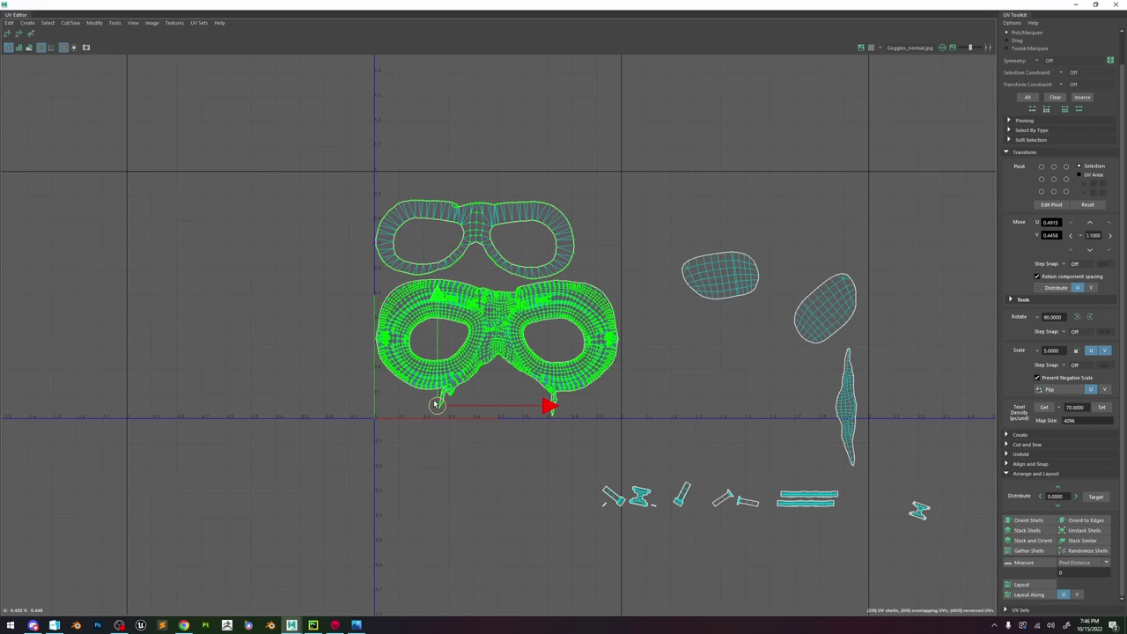
{"action": "scroll", "coordinate": [614, 341], "scroll_direction": "down", "scroll_amount": 3}
- Nudge the large goggle frame shell slightly so that it fits within the UV tile's borders
{"action": "double_click", "coordinate": [605, 351]}
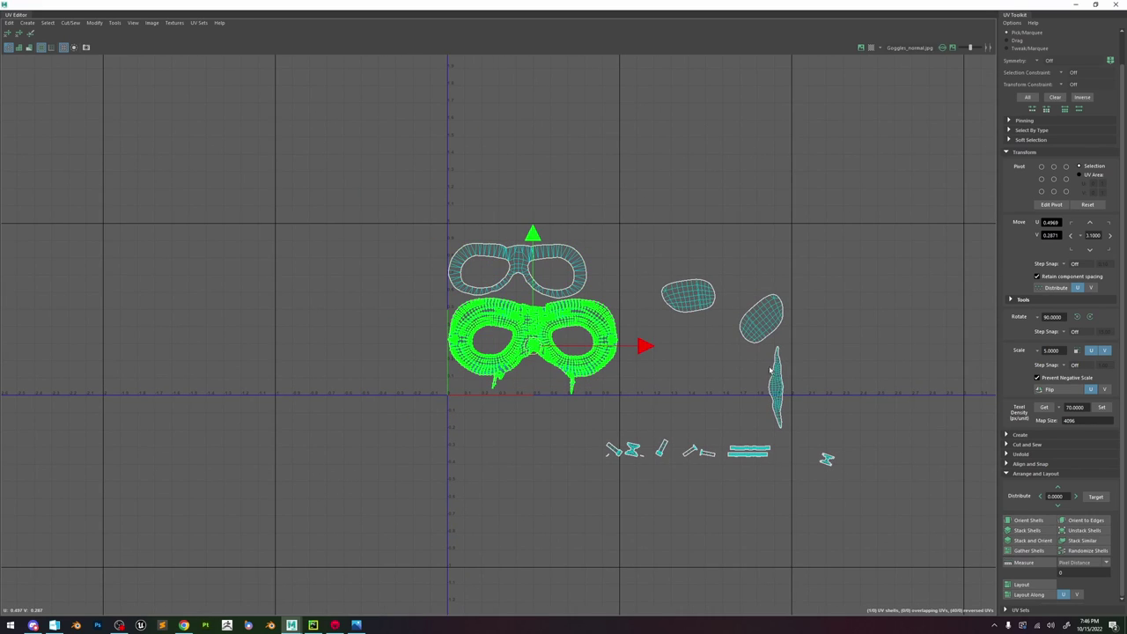
{"action": "scroll", "coordinate": [622, 350], "scroll_direction": "up", "scroll_amount": 1}
{"action": "key", "text": "e"}
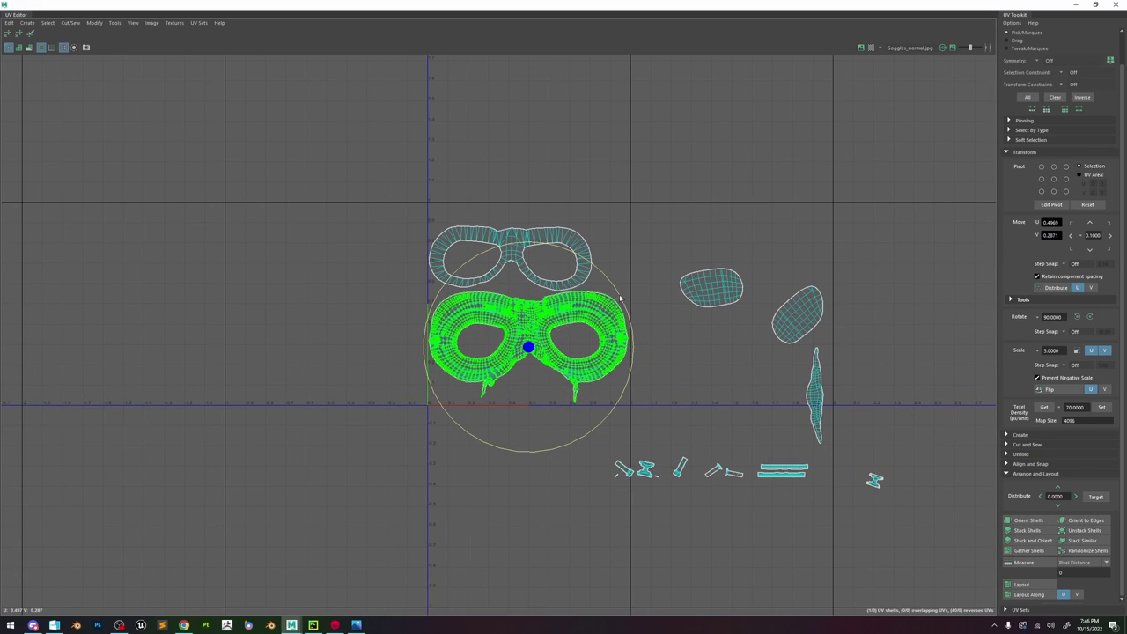
{"action": "key", "text": "w"}
{"action": "left_click_drag", "start_coordinate": [526, 293], "coordinate": [526, 295]}
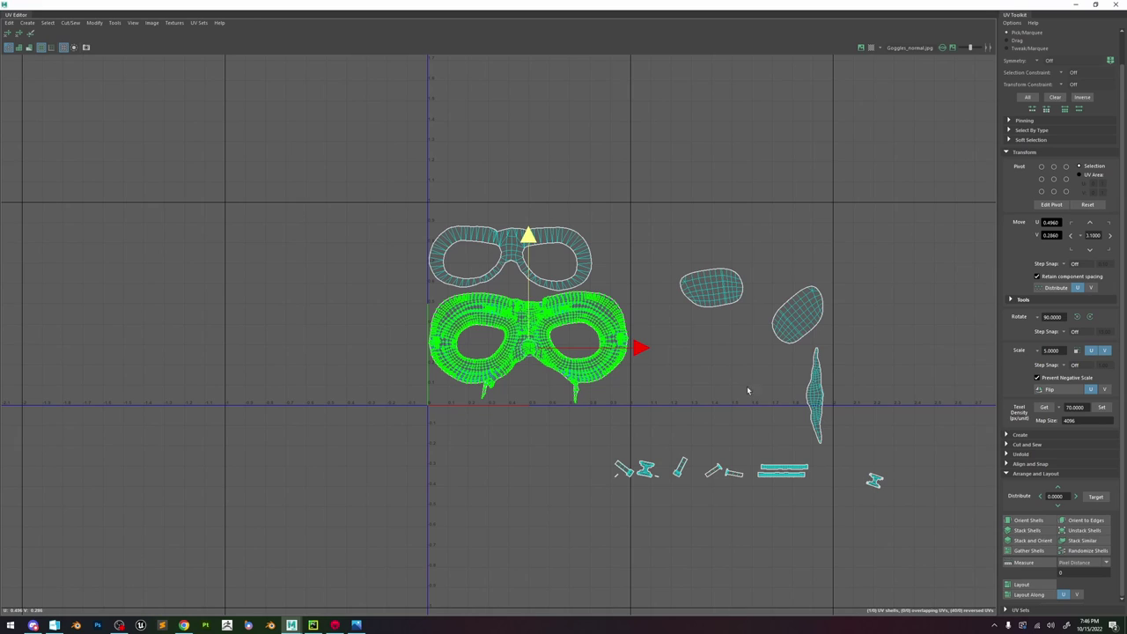
- Apply the large frame shell's texel density of 72.9327 to all the other goggle shells
{"action": "scroll", "coordinate": [767, 417], "scroll_direction": "down", "scroll_amount": 1}
{"action": "left_click_drag", "start_coordinate": [942, 533], "coordinate": [530, 312]}
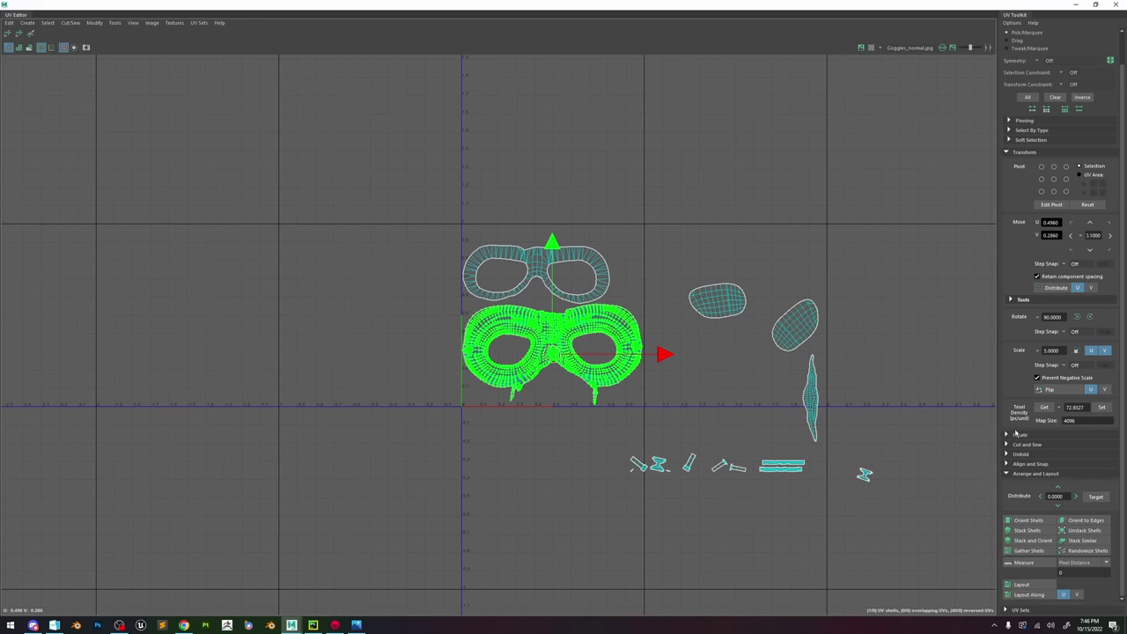
{"action": "left_click_drag", "start_coordinate": [933, 540], "coordinate": [310, 123], "text": "shift"}
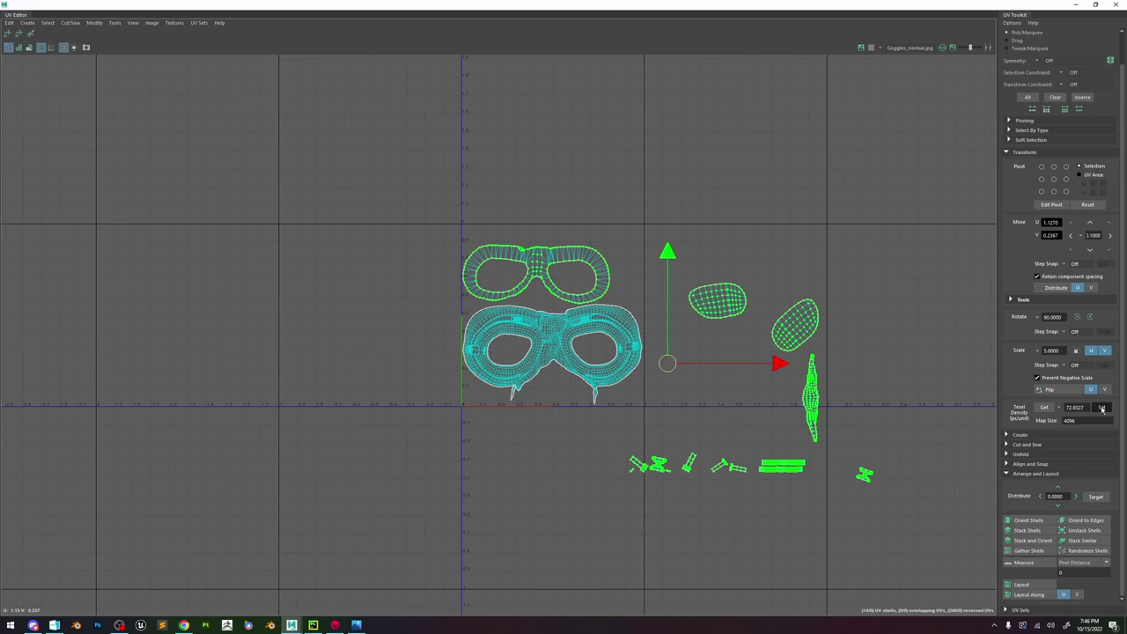
- Move the first lens shell into the UV tile above the large frame shell, and the smaller frame shell outside the tile
{"action": "left_click", "coordinate": [715, 301]}
{"action": "left_click_drag", "start_coordinate": [711, 302], "coordinate": [715, 186]}
{"action": "left_click", "coordinate": [532, 274]}
{"action": "left_click", "coordinate": [535, 276]}
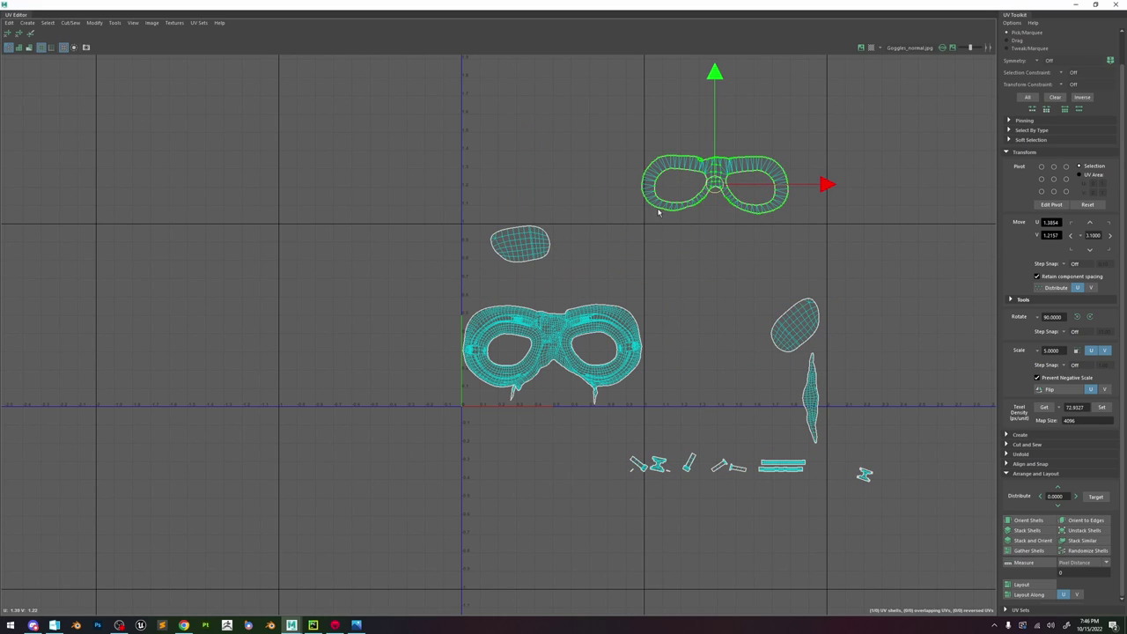
- Place the first lens shell near the UV tile's upper-left corner and rotate it level
{"action": "left_click", "coordinate": [498, 252]}
{"action": "left_click", "coordinate": [496, 253]}
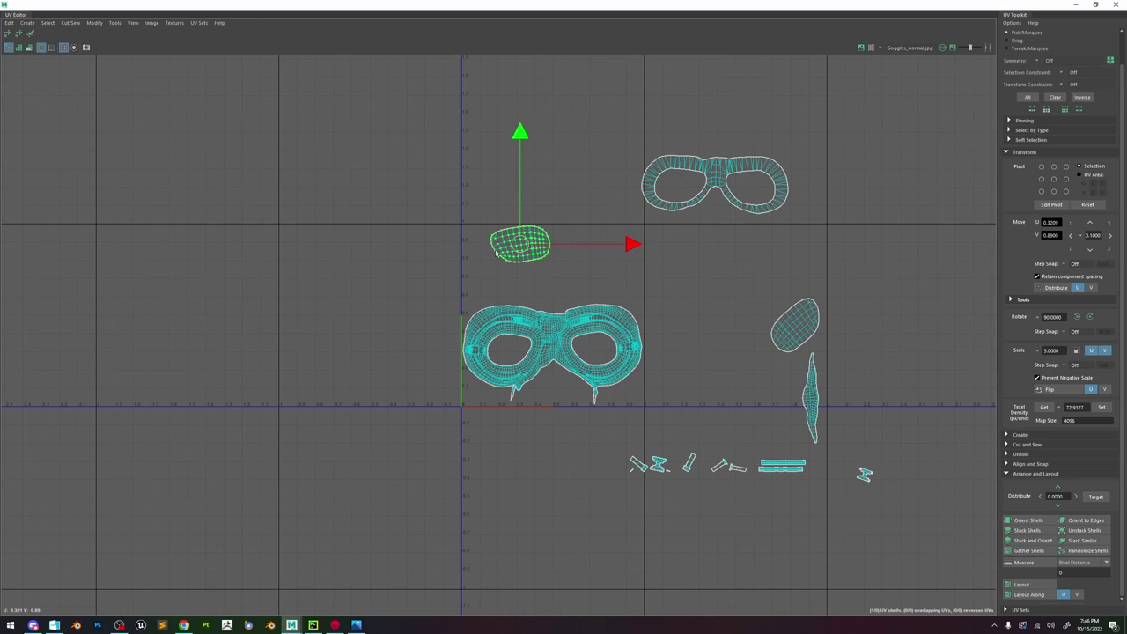
{"action": "left_click_drag", "start_coordinate": [517, 246], "coordinate": [492, 248]}
{"action": "key", "text": "e"}
{"action": "left_click_drag", "start_coordinate": [584, 197], "coordinate": [591, 212]}
- Rotate the second lens shell to horizontal and place it beside the first lens shell in the UV tile
{"action": "left_click", "coordinate": [799, 315]}
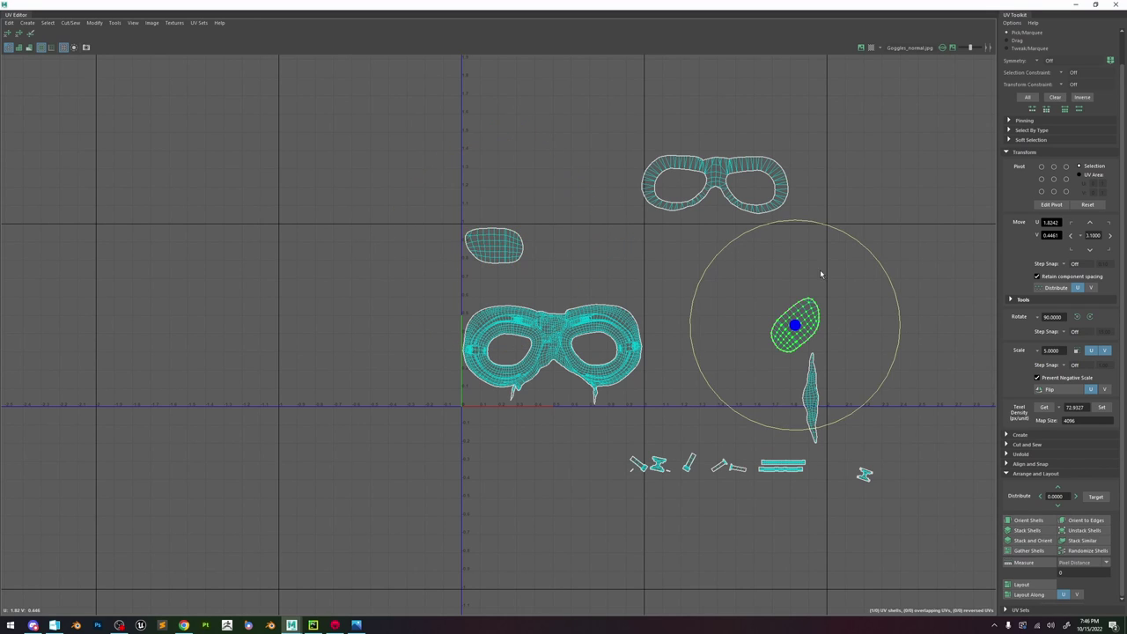
{"action": "left_click_drag", "start_coordinate": [839, 230], "coordinate": [889, 282]}
{"action": "key", "text": "w"}
{"action": "left_click_drag", "start_coordinate": [795, 325], "coordinate": [557, 244]}
- Rotate the narrow goggle shell to horizontal and place it below the nose gap of the large frame shell
{"action": "left_click", "coordinate": [811, 388]}
{"action": "left_click_drag", "start_coordinate": [572, 5], "coordinate": [783, 167]}
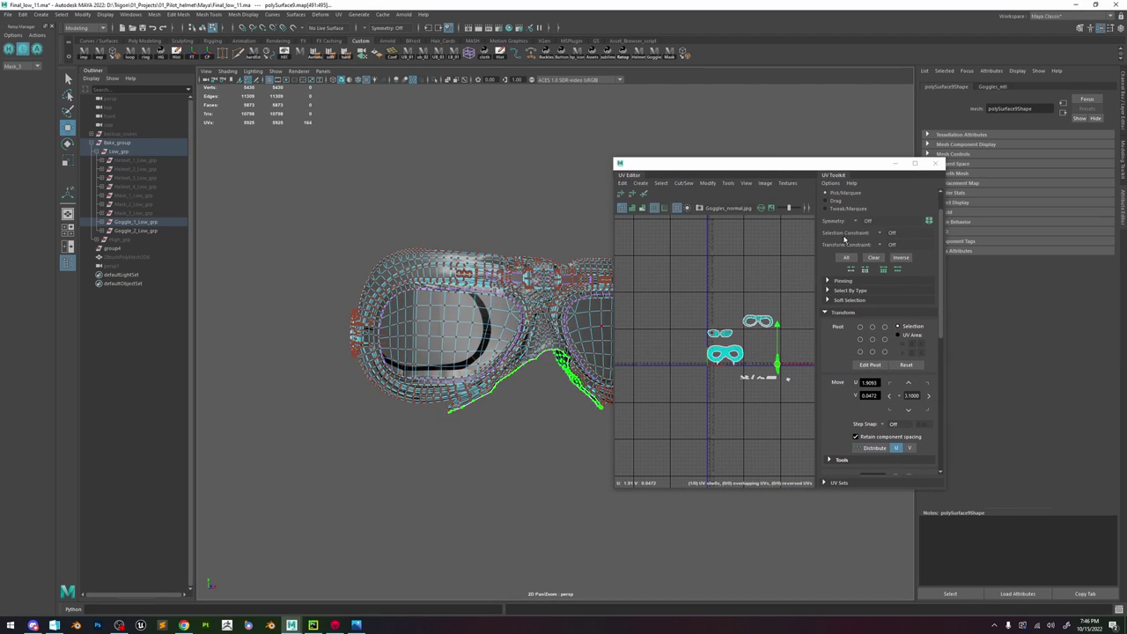
{"action": "double_click", "coordinate": [782, 167]}
{"action": "key", "text": "e"}
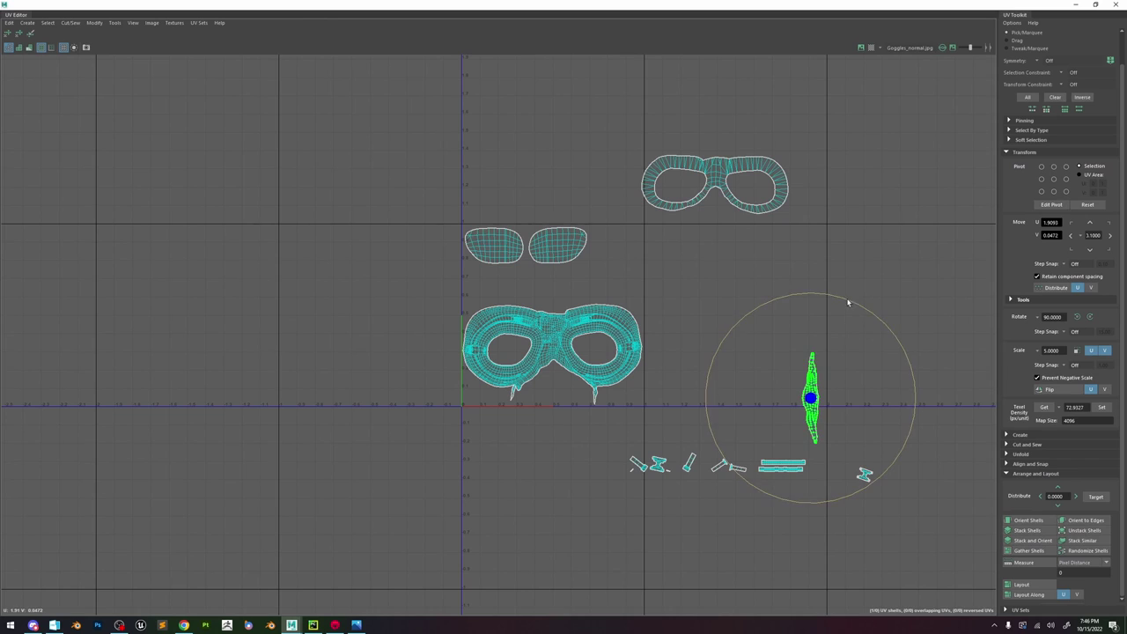
{"action": "left_click_drag", "start_coordinate": [847, 302], "coordinate": [935, 442]}
{"action": "key", "text": "w"}
{"action": "left_click_drag", "start_coordinate": [791, 401], "coordinate": [550, 403]}
{"action": "scroll", "coordinate": [560, 398], "scroll_direction": "up", "scroll_amount": 2}
{"action": "key", "text": "e"}
{"action": "left_click_drag", "start_coordinate": [613, 324], "coordinate": [618, 325]}
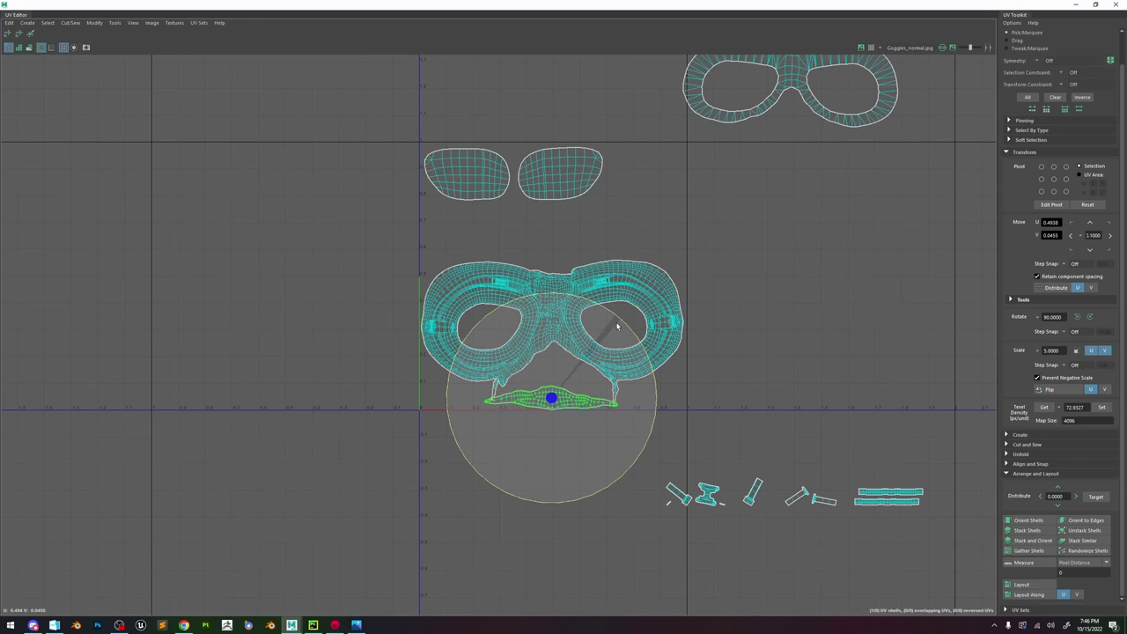
- Raise the large frame shell slightly and move the smaller frame shell into the UV tile between the lenses and the large frame
{"action": "key", "text": "w"}
{"action": "left_click", "coordinate": [562, 311]}
{"action": "left_click_drag", "start_coordinate": [551, 307], "coordinate": [551, 301]}
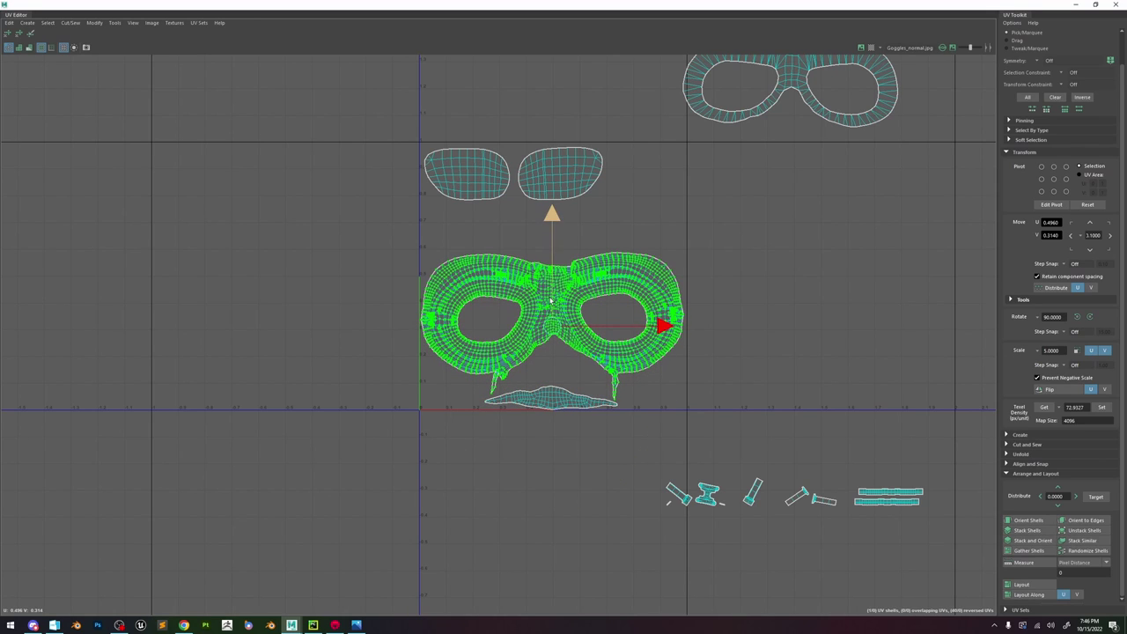
{"action": "left_click", "coordinate": [779, 95]}
{"action": "left_click", "coordinate": [787, 88]}
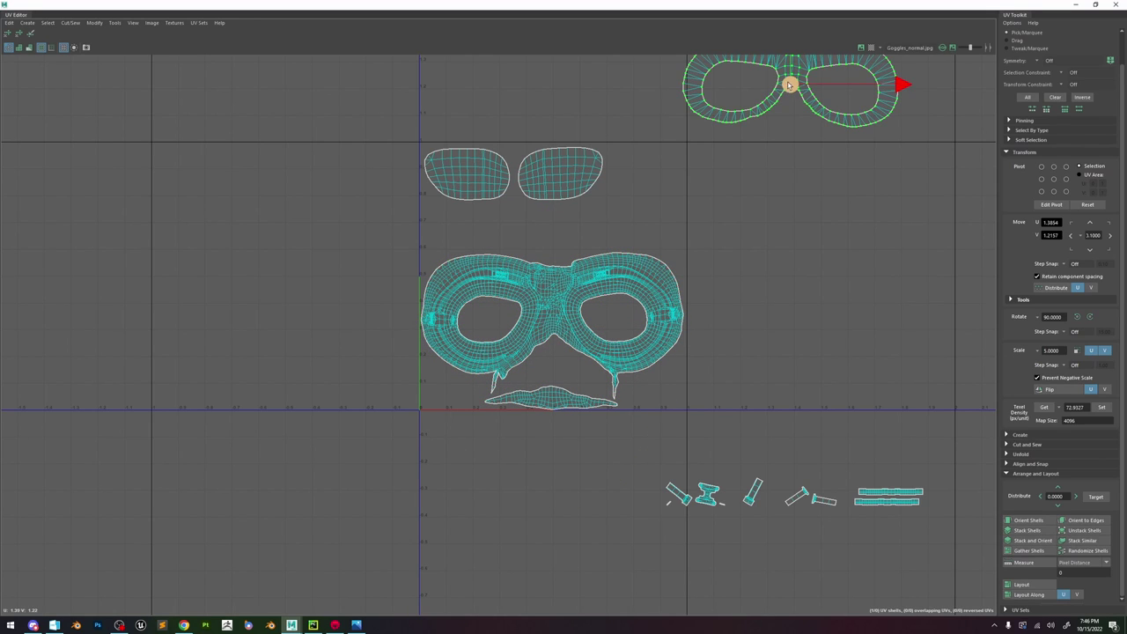
{"action": "left_click_drag", "start_coordinate": [791, 85], "coordinate": [565, 227]}
- Examine in the 3D view which part of the goggles the smaller frame shell covers
{"action": "left_click_drag", "start_coordinate": [501, 4], "coordinate": [790, 147]}
{"action": "left_click_drag", "start_coordinate": [357, 305], "coordinate": [458, 280], "text": "alt"}
{"action": "scroll", "coordinate": [734, 310], "scroll_direction": "up", "scroll_amount": 5}
{"action": "scroll", "coordinate": [744, 315], "scroll_direction": "up", "scroll_amount": 7}
{"action": "scroll", "coordinate": [767, 325], "scroll_direction": "down", "scroll_amount": 7}
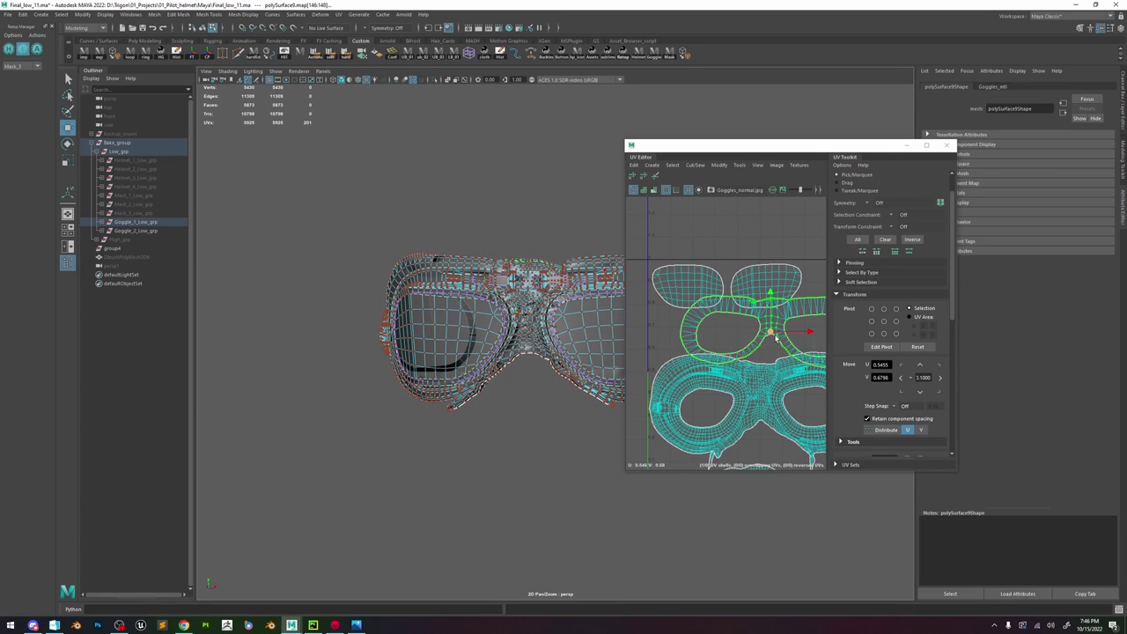
{"action": "left_click_drag", "start_coordinate": [528, 282], "coordinate": [491, 305], "text": "alt"}
{"action": "scroll", "coordinate": [498, 307], "scroll_direction": "up", "scroll_amount": 5}
{"action": "left_click_drag", "start_coordinate": [482, 218], "coordinate": [473, 223], "text": "alt"}
{"action": "left_click_drag", "start_coordinate": [462, 163], "coordinate": [500, 134], "text": "alt"}
{"action": "scroll", "coordinate": [760, 324], "scroll_direction": "down", "scroll_amount": 6}
{"action": "middle_click_drag", "start_coordinate": [766, 339], "coordinate": [714, 320], "text": "alt"}
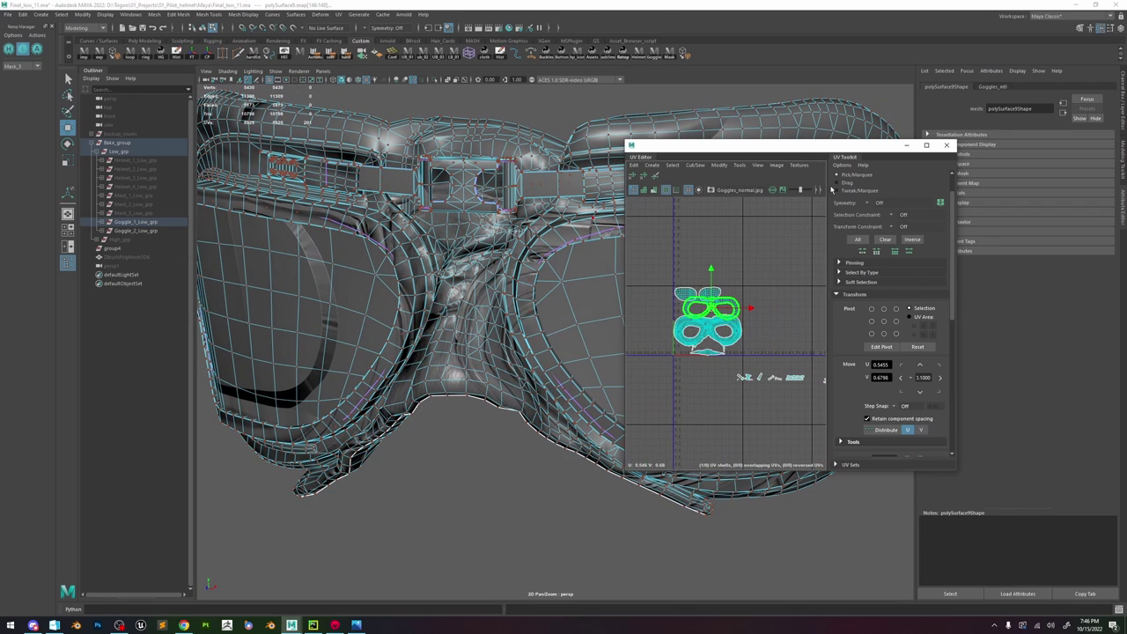
{"action": "left_click", "coordinate": [926, 144]}
- Tilt the smaller frame shell diagonally and move it outside the UV tile, above the small hardware shells
{"action": "left_click_drag", "start_coordinate": [434, 210], "coordinate": [525, 210]}
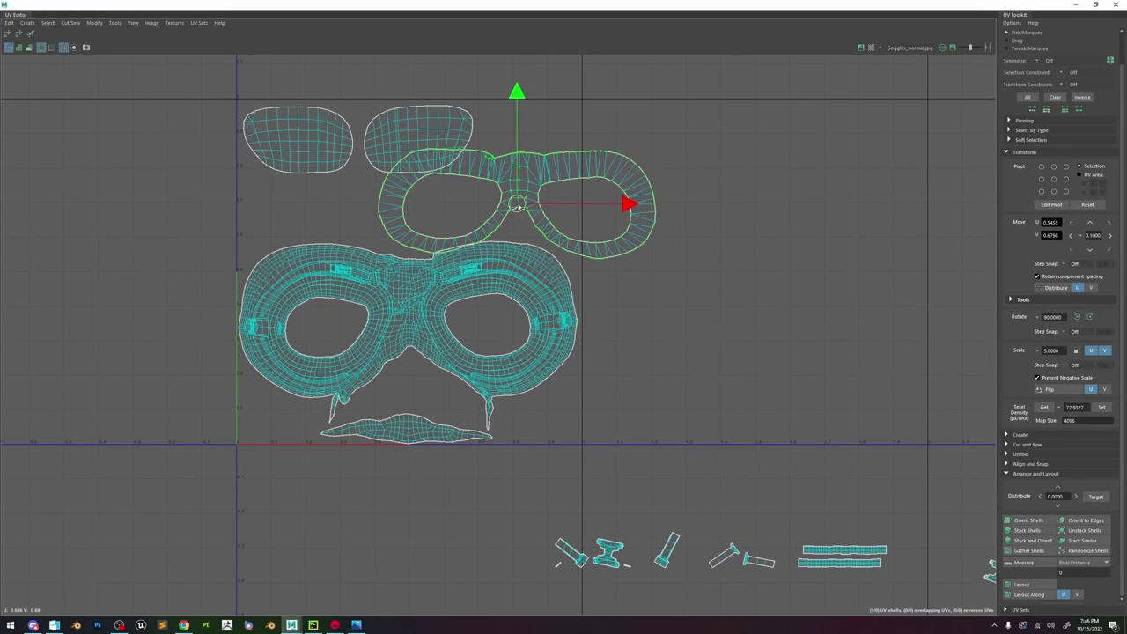
{"action": "key", "text": "e"}
{"action": "left_click_drag", "start_coordinate": [597, 146], "coordinate": [531, 106]}
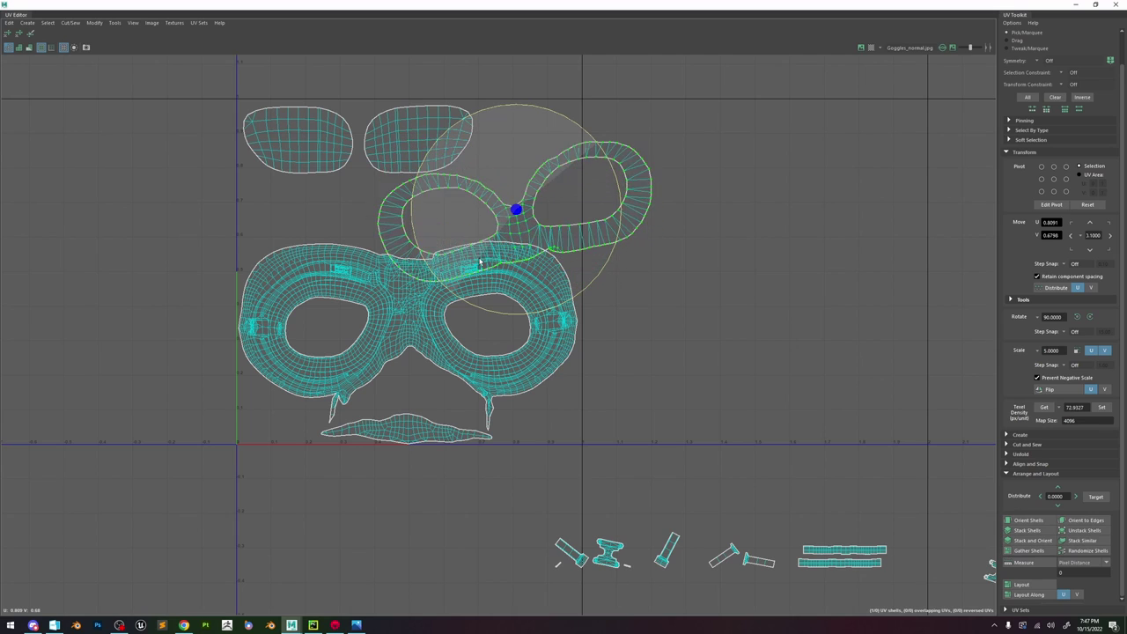
{"action": "key", "text": "w"}
{"action": "left_click_drag", "start_coordinate": [488, 201], "coordinate": [791, 317]}
- Select the upper long strip shell and examine the matching strap ring in the 3D view
{"action": "scroll", "coordinate": [778, 458], "scroll_direction": "down", "scroll_amount": 2}
{"action": "scroll", "coordinate": [834, 539], "scroll_direction": "up", "scroll_amount": 3}
{"action": "left_click", "coordinate": [829, 524]}
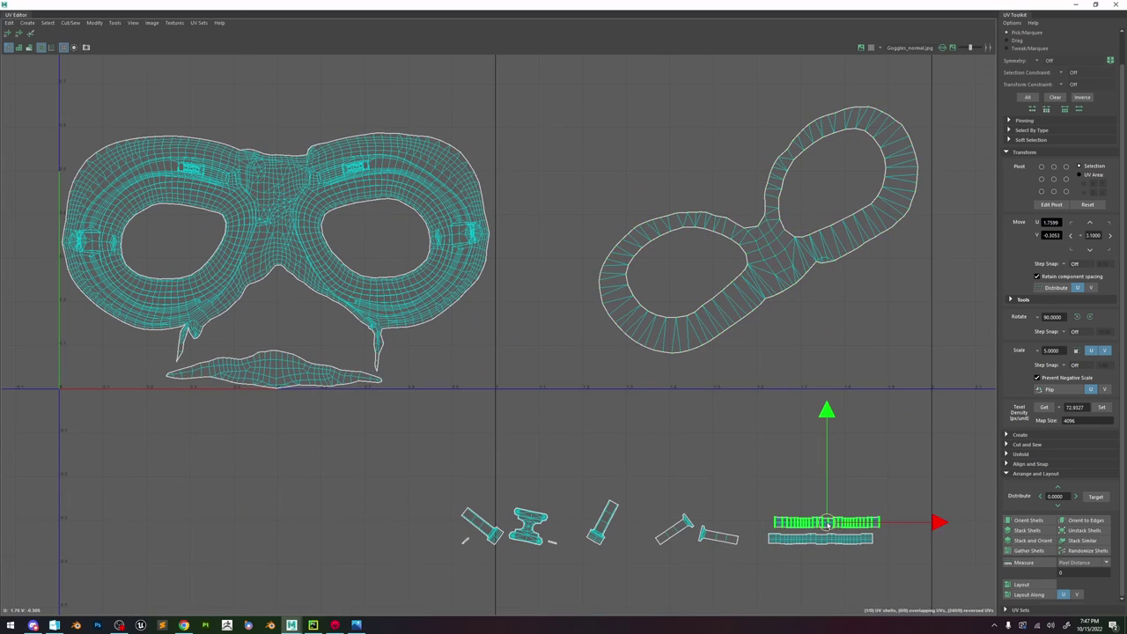
{"action": "scroll", "coordinate": [829, 525], "scroll_direction": "up", "scroll_amount": 8}
{"action": "middle_click_drag", "start_coordinate": [837, 524], "coordinate": [648, 477], "text": "alt"}
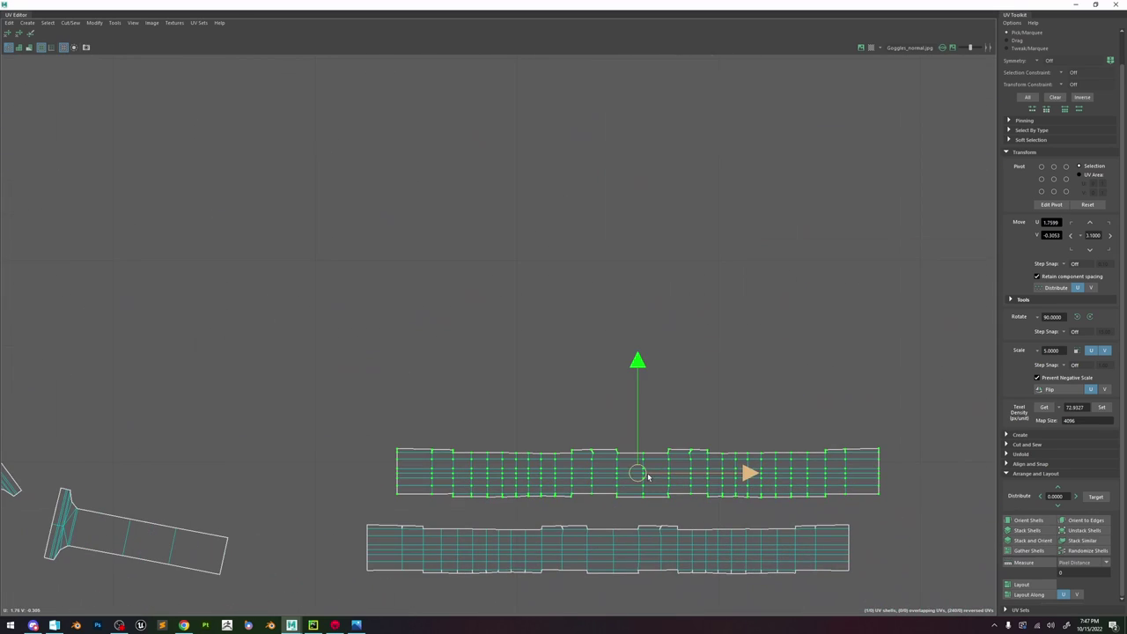
{"action": "double_click", "coordinate": [352, 4]}
{"action": "key", "text": "f"}
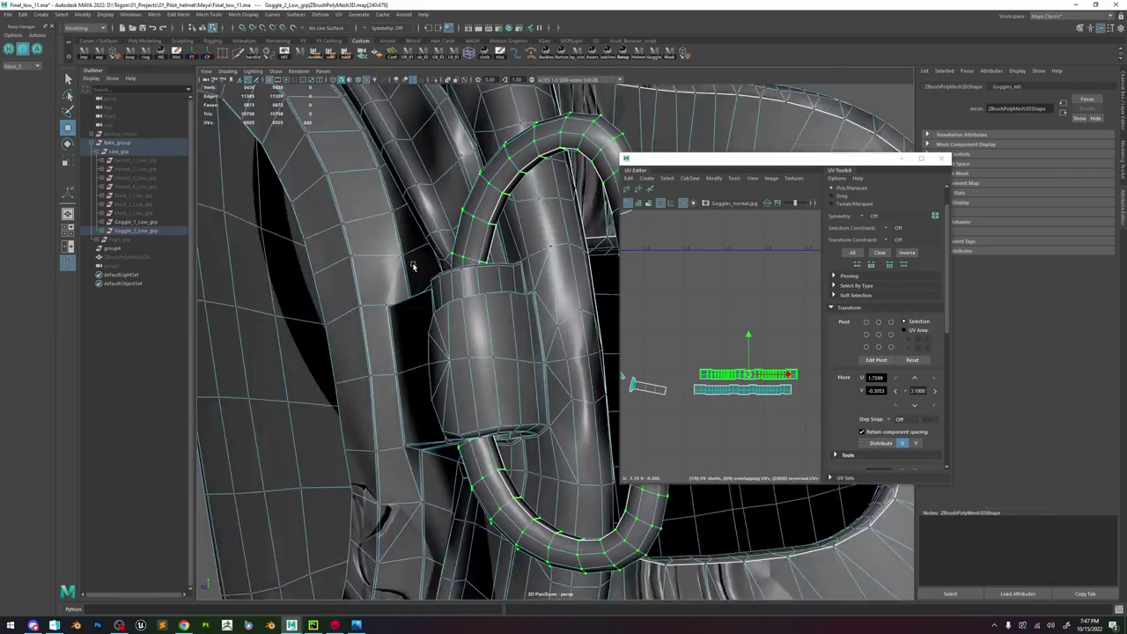
{"action": "mouse_move", "coordinate": [412, 266]}
{"action": "left_mouse_down", "text": "alt"}
{"action": "mouse_move", "coordinate": [384, 259]}
{"action": "mouse_move", "coordinate": [395, 259]}
{"action": "left_mouse_up", "text": "alt"}
{"action": "scroll", "coordinate": [736, 388], "scroll_direction": "up", "scroll_amount": 2}
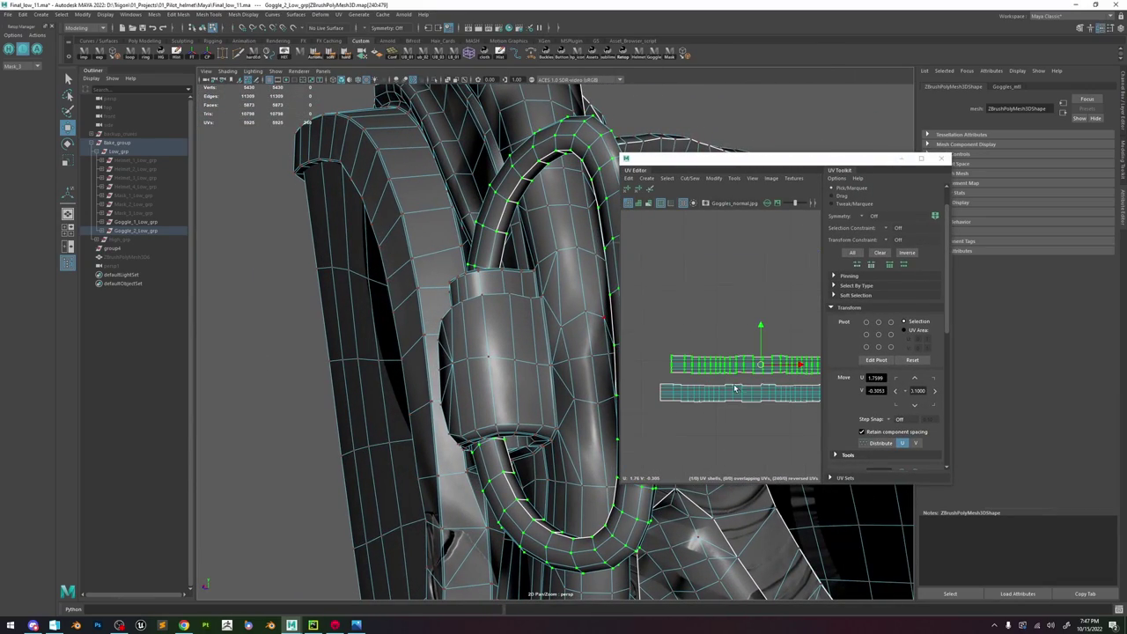
- Apply a planar projection to both strap ring shells and move the result outside the UV tile
{"action": "left_click", "coordinate": [919, 160]}
{"action": "scroll", "coordinate": [603, 359], "scroll_direction": "down", "scroll_amount": 8}
{"action": "right_click_drag", "start_coordinate": [602, 308], "coordinate": [598, 283]}
{"action": "left_click", "coordinate": [613, 389], "text": "shift"}
{"action": "scroll", "coordinate": [611, 371], "scroll_direction": "down", "scroll_amount": 3}
{"action": "scroll", "coordinate": [580, 304], "scroll_direction": "down", "scroll_amount": 4}
{"action": "scroll", "coordinate": [455, 283], "scroll_direction": "down", "scroll_amount": 3}
{"action": "key", "text": "w"}
{"action": "left_click_drag", "start_coordinate": [377, 211], "coordinate": [565, 309]}
{"action": "left_click_drag", "start_coordinate": [429, 3], "coordinate": [827, 187]}
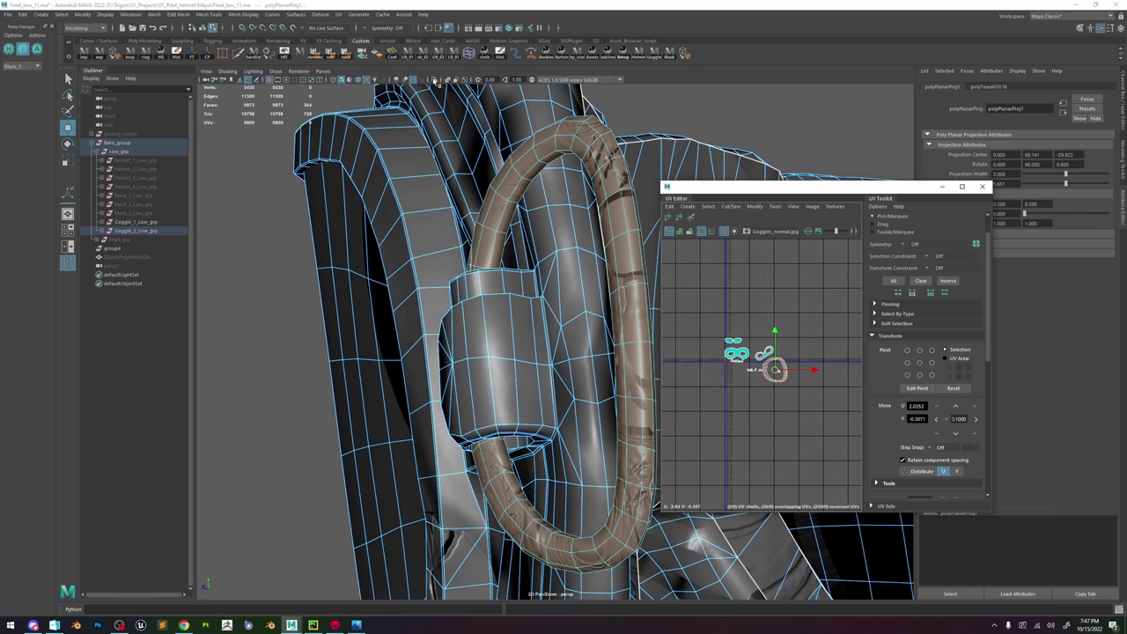
- Isolate the strap ring and cut its UVs along the inner lengthwise edge loop
{"action": "left_click", "coordinate": [434, 81]}
{"action": "right_click_drag", "start_coordinate": [510, 254], "coordinate": [493, 167]}
{"action": "double_click", "coordinate": [498, 379]}
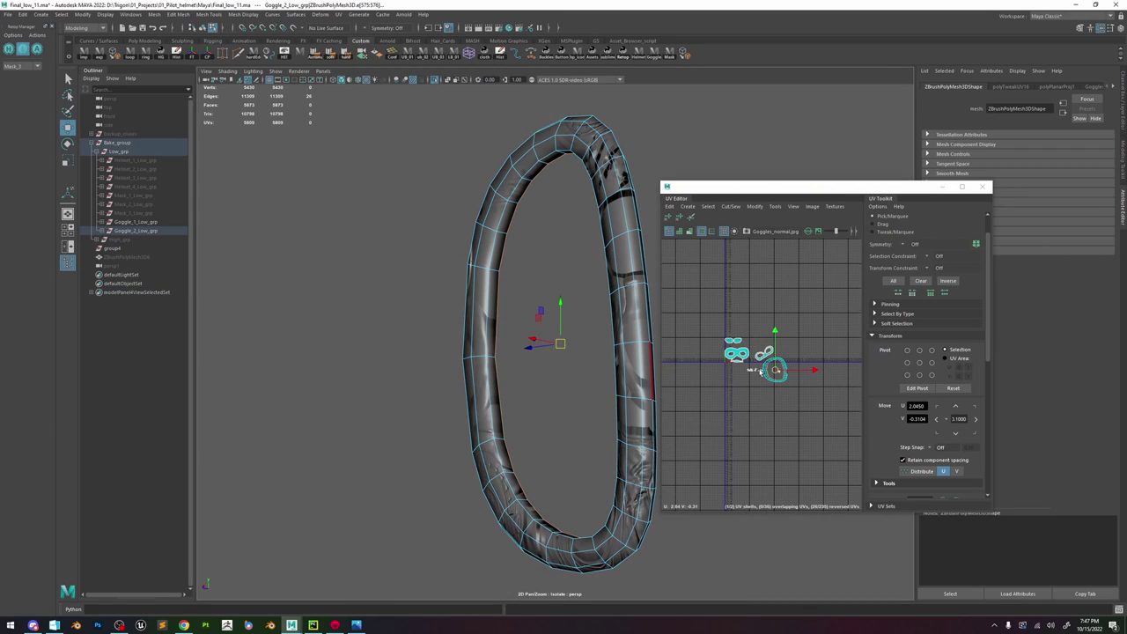
{"action": "scroll", "coordinate": [760, 371], "scroll_direction": "up", "scroll_amount": 5}
{"action": "right_click_drag", "start_coordinate": [804, 354], "coordinate": [805, 324], "text": "shift"}
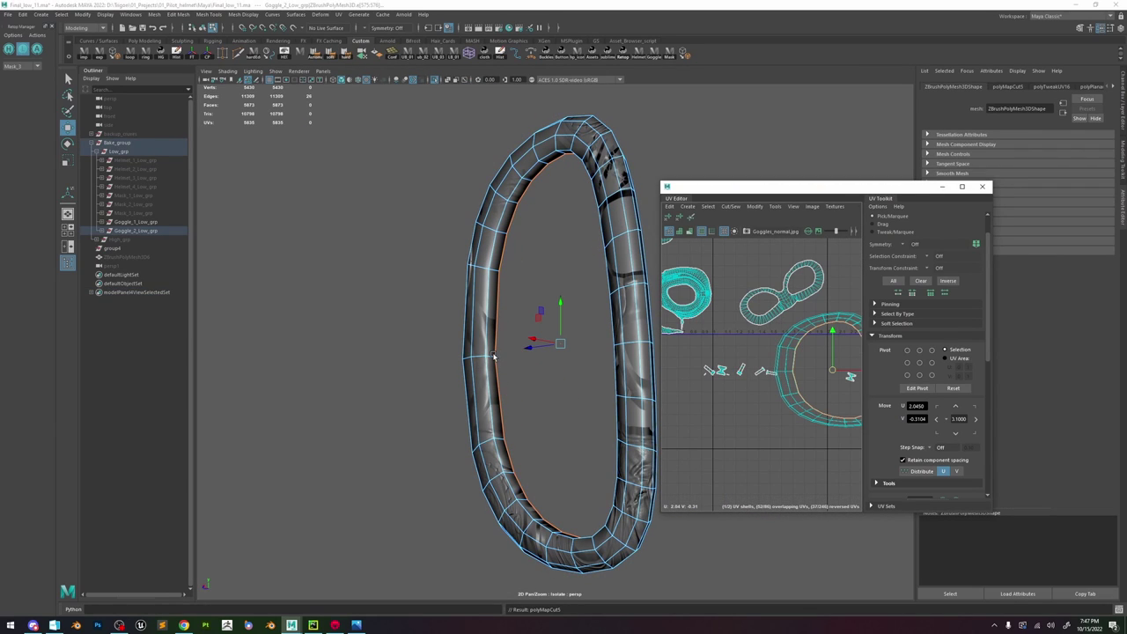
{"action": "left_click", "coordinate": [533, 350]}
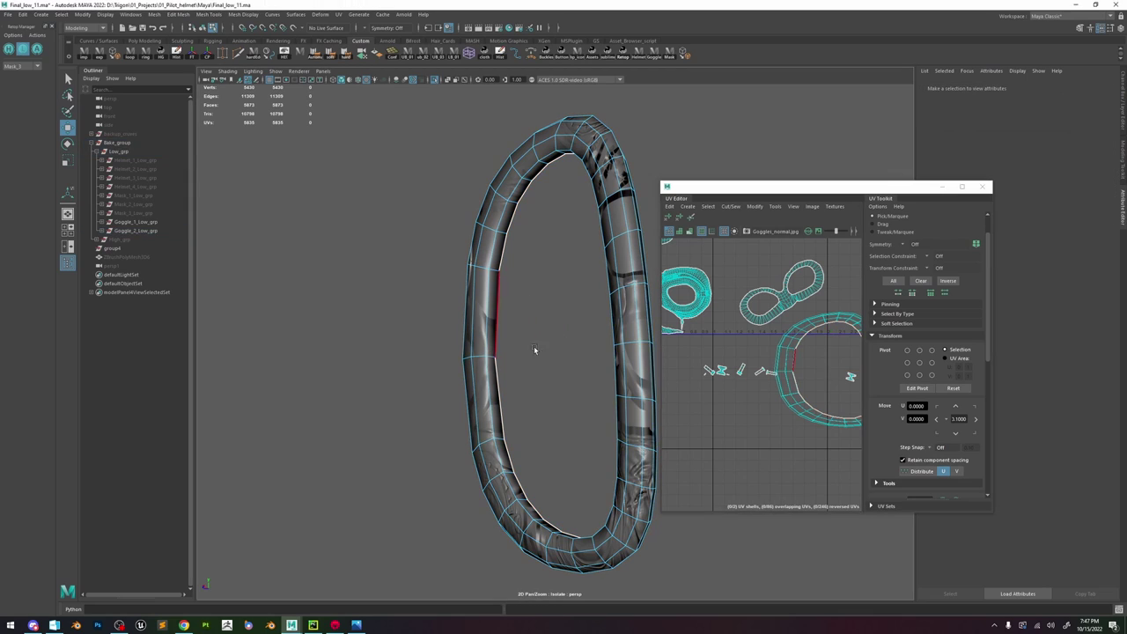
- Unitize the UVs of both strap rings and move the stacked faces diagonally below the UV tile, clear of the other shells
{"action": "left_click", "coordinate": [487, 282]}
{"action": "scroll", "coordinate": [493, 304], "scroll_direction": "down", "scroll_amount": 8}
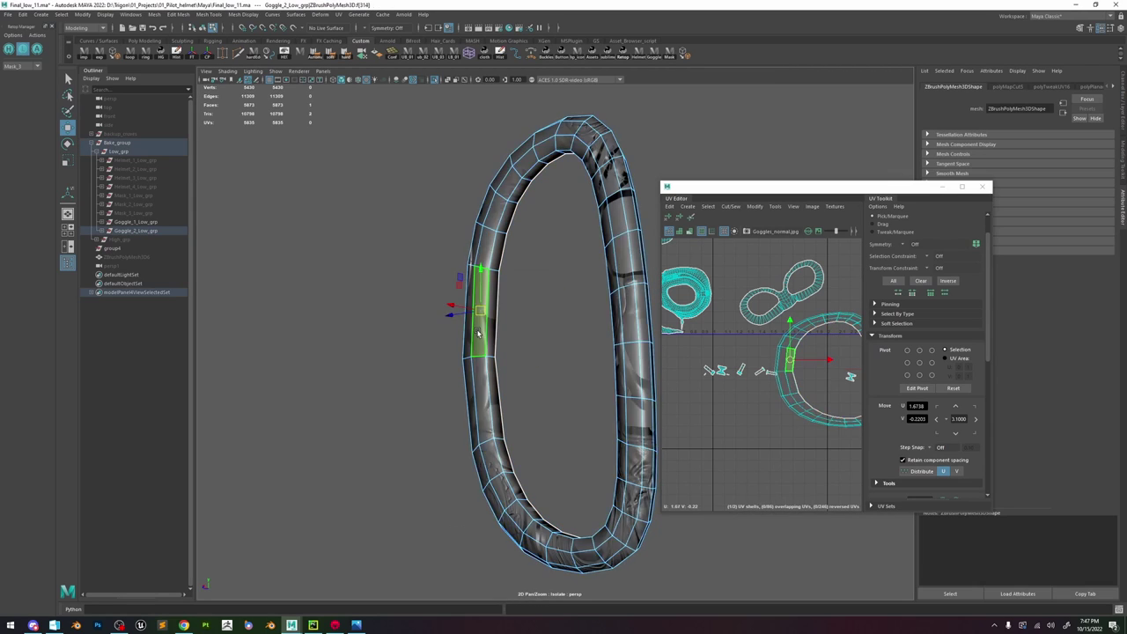
{"action": "left_click", "coordinate": [435, 81]}
{"action": "left_click_drag", "start_coordinate": [599, 334], "coordinate": [334, 340], "text": "alt"}
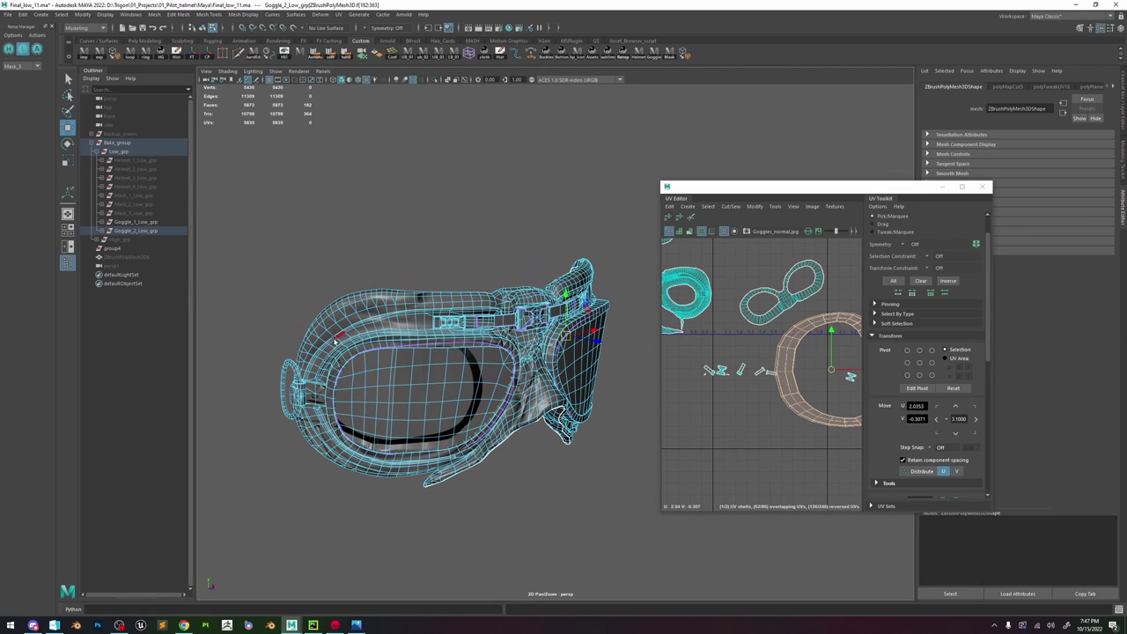
{"action": "left_click", "coordinate": [285, 365], "text": "shift"}
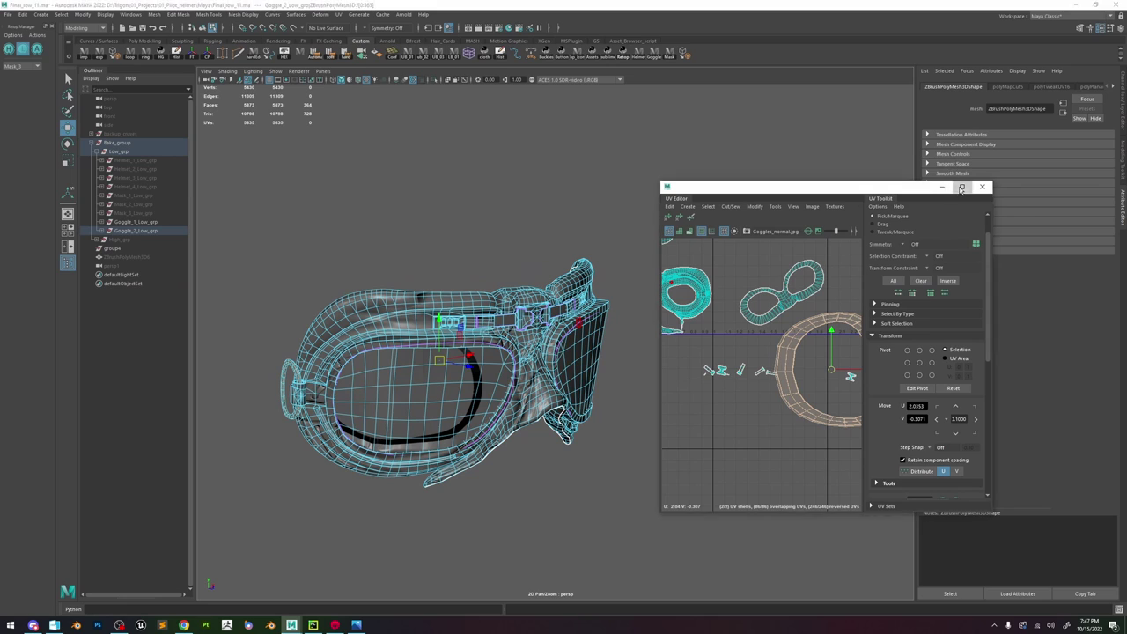
{"action": "left_click", "coordinate": [962, 186]}
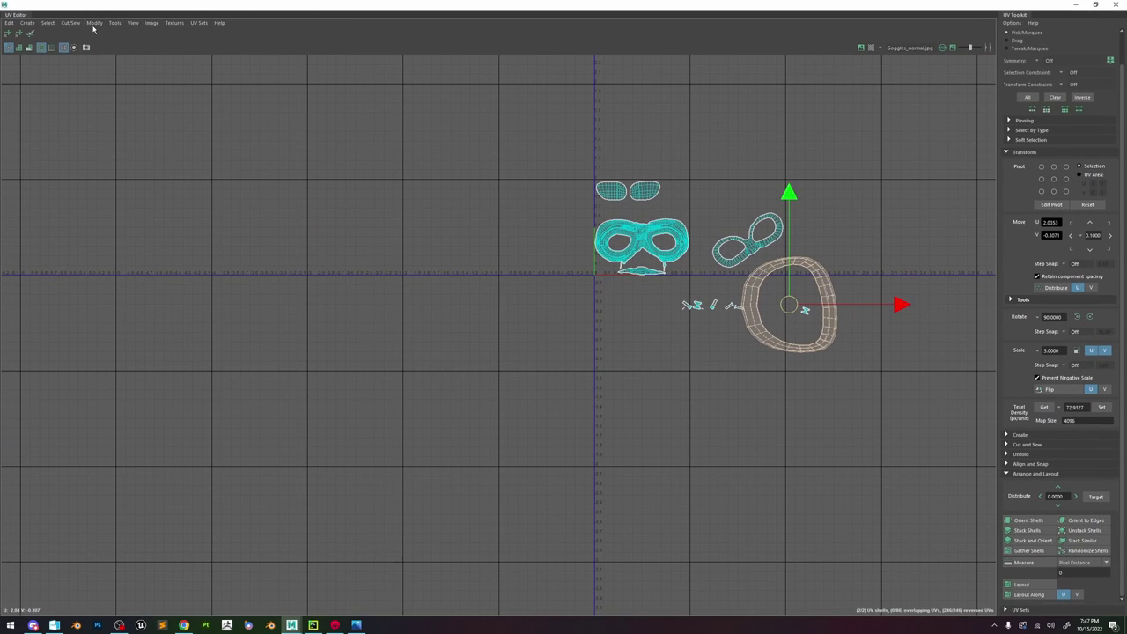
{"action": "left_click", "coordinate": [94, 23]}
{"action": "left_click", "coordinate": [114, 129]}
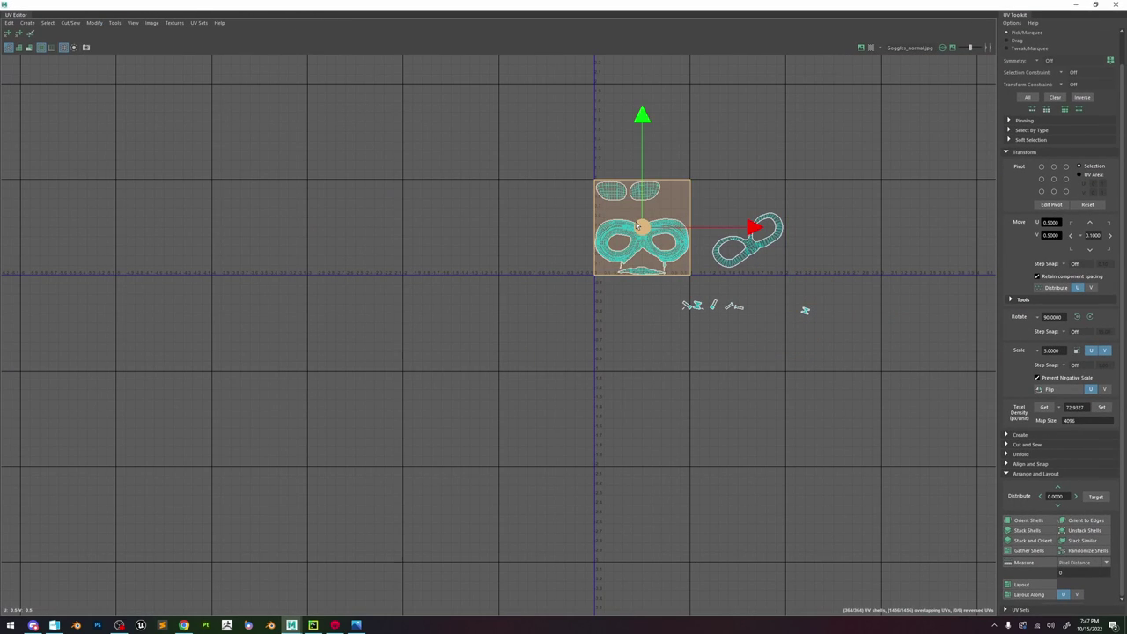
{"action": "left_click_drag", "start_coordinate": [638, 226], "coordinate": [536, 367]}
{"action": "left_click", "coordinate": [1095, 5]}
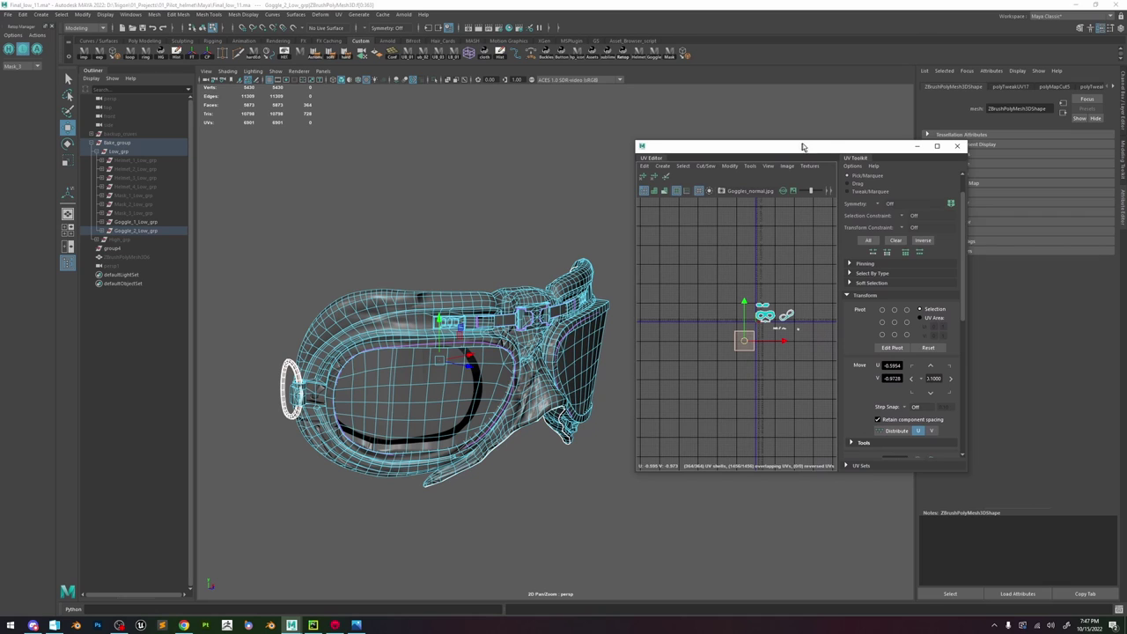
- Isolate the strap rings and select the inner lengthwise edge loop of the first ring as a seam
{"action": "left_click", "coordinate": [435, 81]}
{"action": "key", "text": "f"}
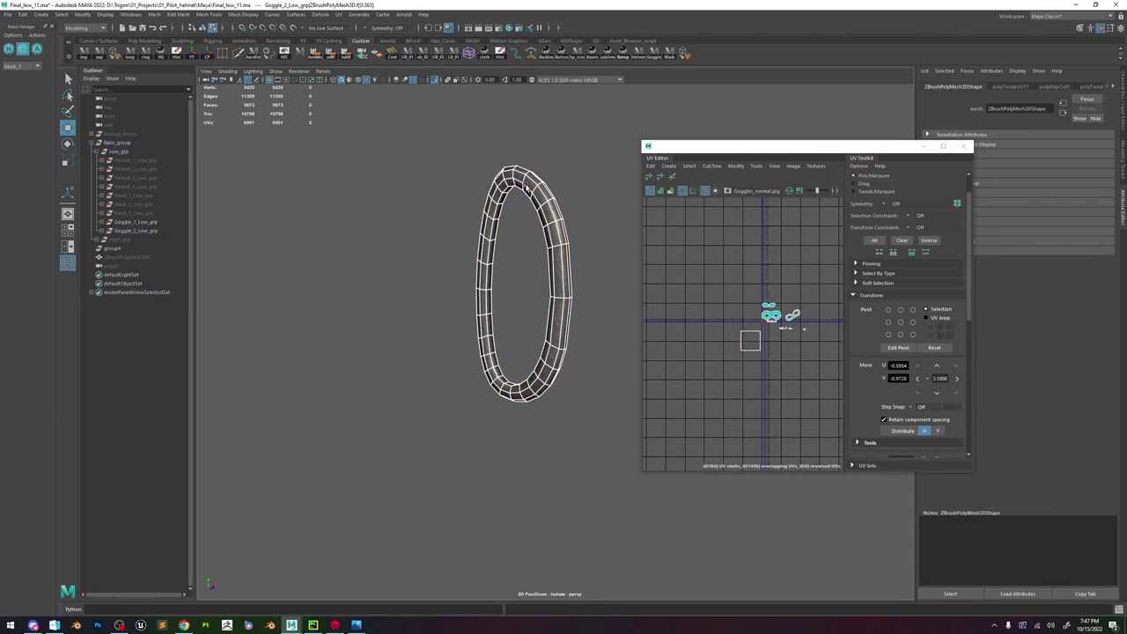
{"action": "key", "text": "f"}
{"action": "left_click_drag", "start_coordinate": [503, 235], "coordinate": [559, 262], "text": "alt"}
{"action": "right_click_drag", "start_coordinate": [559, 262], "coordinate": [495, 244], "text": "alt"}
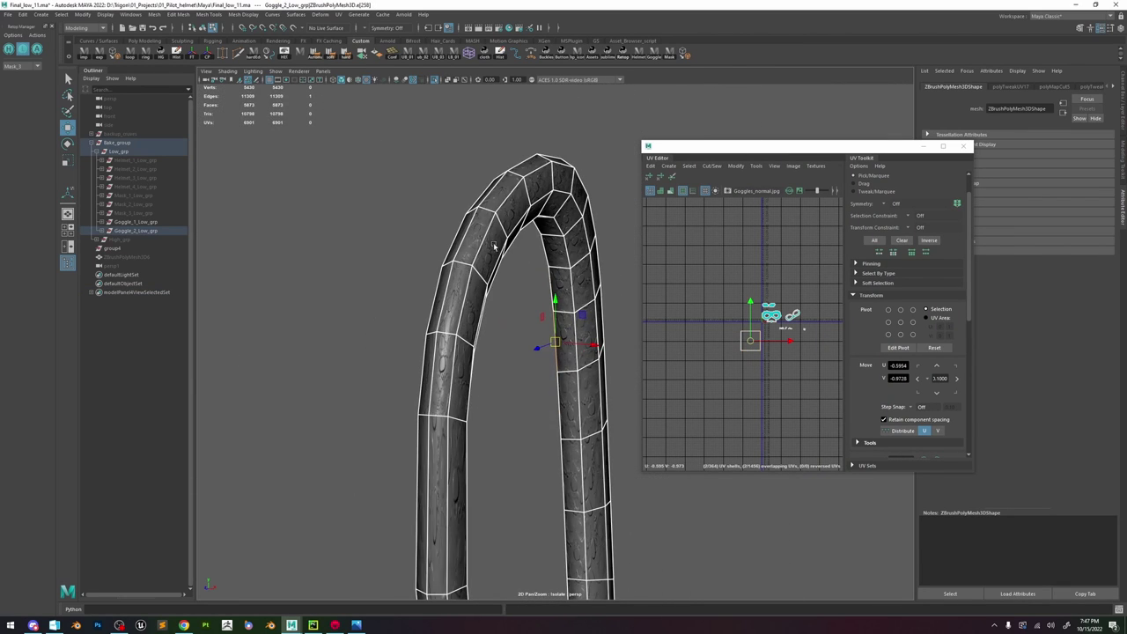
{"action": "left_click_drag", "start_coordinate": [496, 244], "coordinate": [462, 259], "text": "alt"}
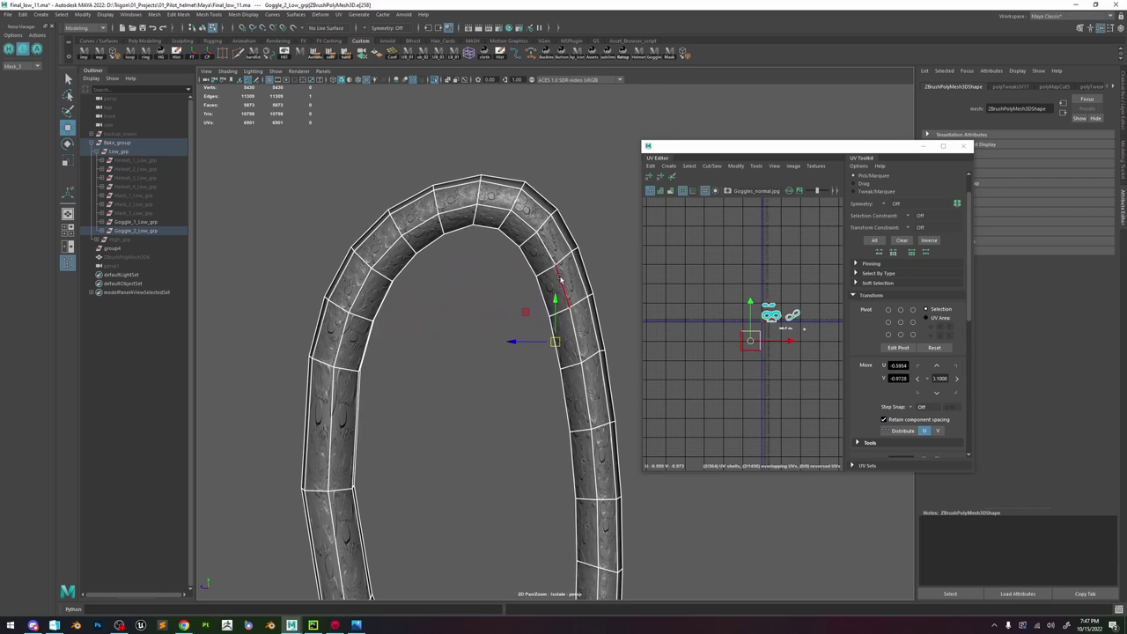
{"action": "double_click", "coordinate": [560, 280]}
{"action": "left_click_drag", "start_coordinate": [560, 280], "coordinate": [582, 295], "text": "alt"}
{"action": "right_click_drag", "start_coordinate": [582, 296], "coordinate": [506, 251], "text": "alt"}
- Locate the strap rings on the full goggles and isolate them again with the seam loop still selected
{"action": "left_click", "coordinate": [435, 81]}
{"action": "left_click_drag", "start_coordinate": [480, 158], "coordinate": [573, 209], "text": "alt"}
{"action": "right_click_drag", "start_coordinate": [573, 209], "coordinate": [329, 125], "text": "alt"}
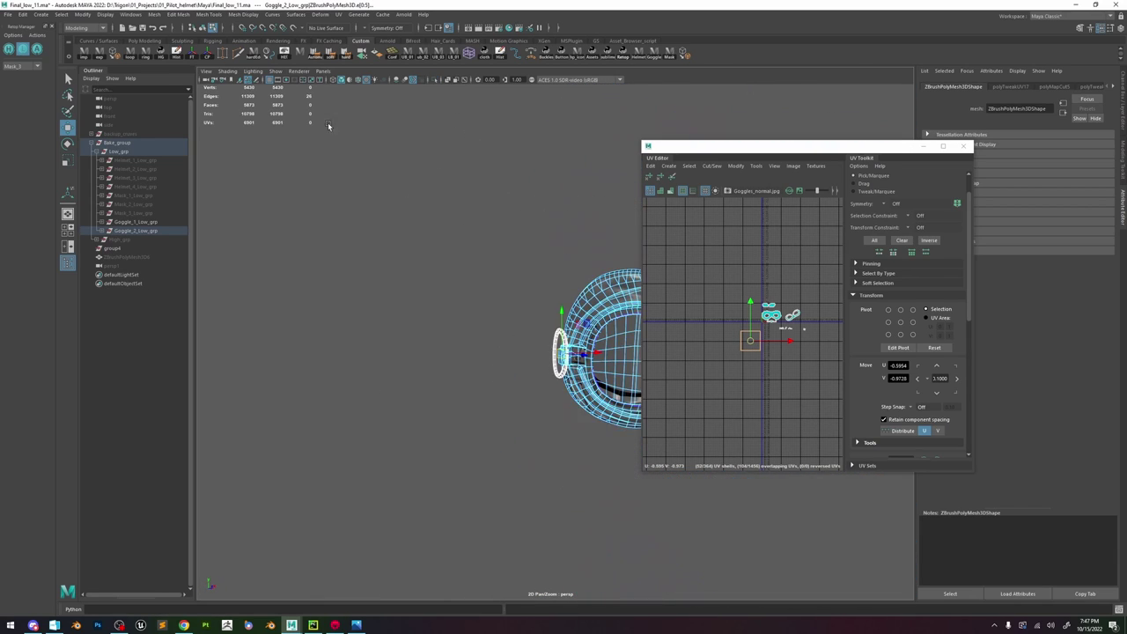
{"action": "left_click_drag", "start_coordinate": [329, 125], "coordinate": [584, 258], "text": "alt"}
{"action": "middle_click_drag", "start_coordinate": [584, 258], "coordinate": [559, 259], "text": "alt"}
{"action": "key", "text": "ctrl+1"}
- Add the inner lengthwise edge loop of the second strap ring to the seam selection
{"action": "left_click_drag", "start_coordinate": [567, 251], "coordinate": [596, 279], "text": "alt"}
{"action": "right_click_drag", "start_coordinate": [596, 280], "coordinate": [647, 255], "text": "alt"}
{"action": "middle_click_drag", "start_coordinate": [648, 255], "coordinate": [558, 354], "text": "alt"}
{"action": "right_click_drag", "start_coordinate": [557, 354], "coordinate": [640, 358], "text": "alt"}
{"action": "double_click", "coordinate": [496, 246], "text": "shift"}
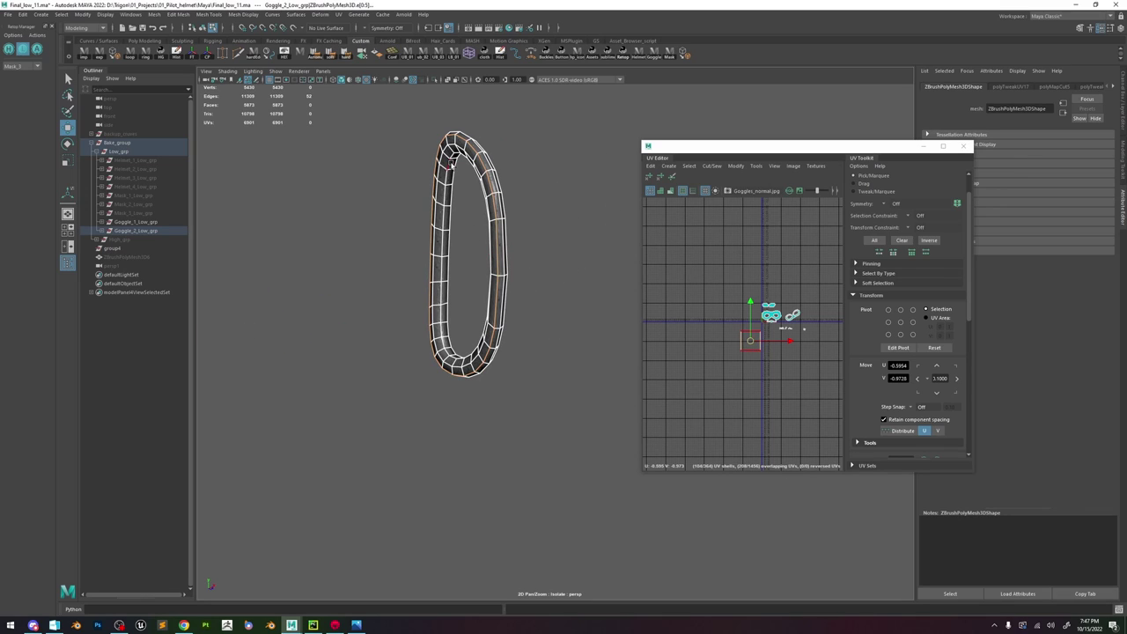
{"action": "key", "text": "ctrl+z"}
{"action": "double_click", "coordinate": [468, 157], "text": "shift"}
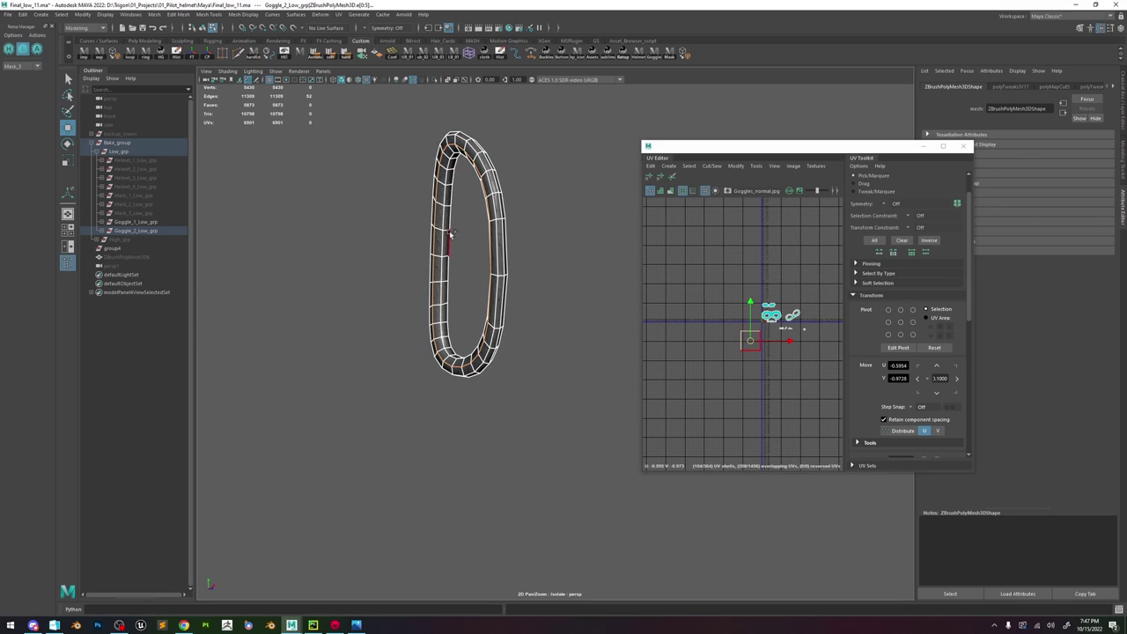
- Add one cross-section edge loop on each strap ring to the seam selection
{"action": "right_click_drag", "start_coordinate": [556, 297], "coordinate": [352, 231], "text": "alt"}
{"action": "middle_click_drag", "start_coordinate": [352, 230], "coordinate": [775, 201], "text": "alt"}
{"action": "middle_click_drag", "start_coordinate": [211, 384], "coordinate": [493, 350], "text": "alt"}
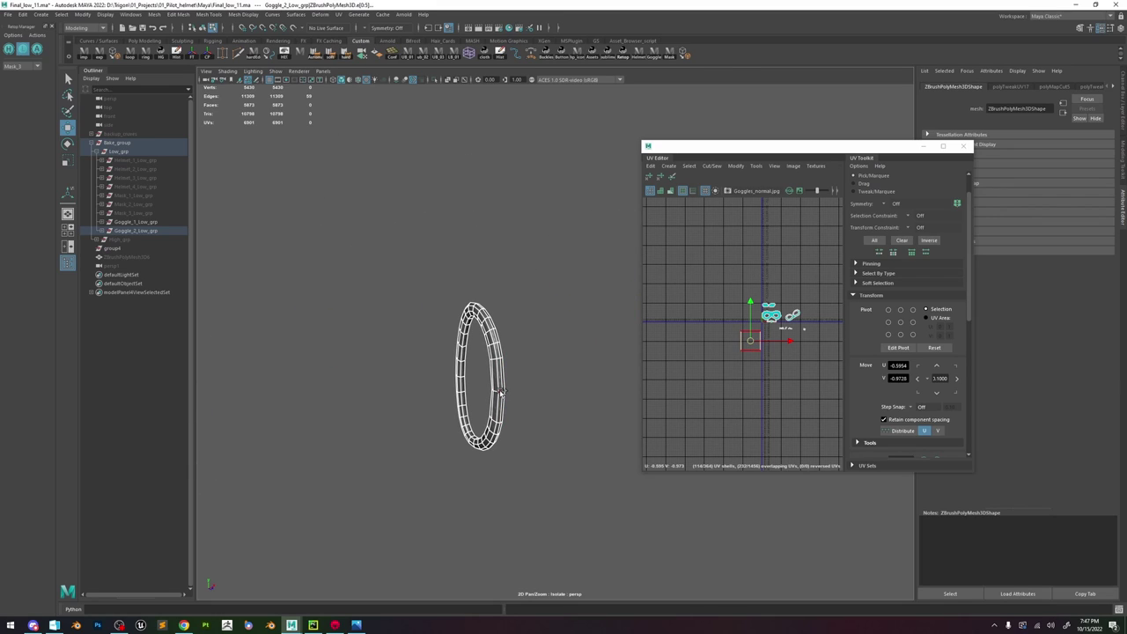
{"action": "left_click_drag", "start_coordinate": [489, 396], "coordinate": [427, 392], "text": "alt"}
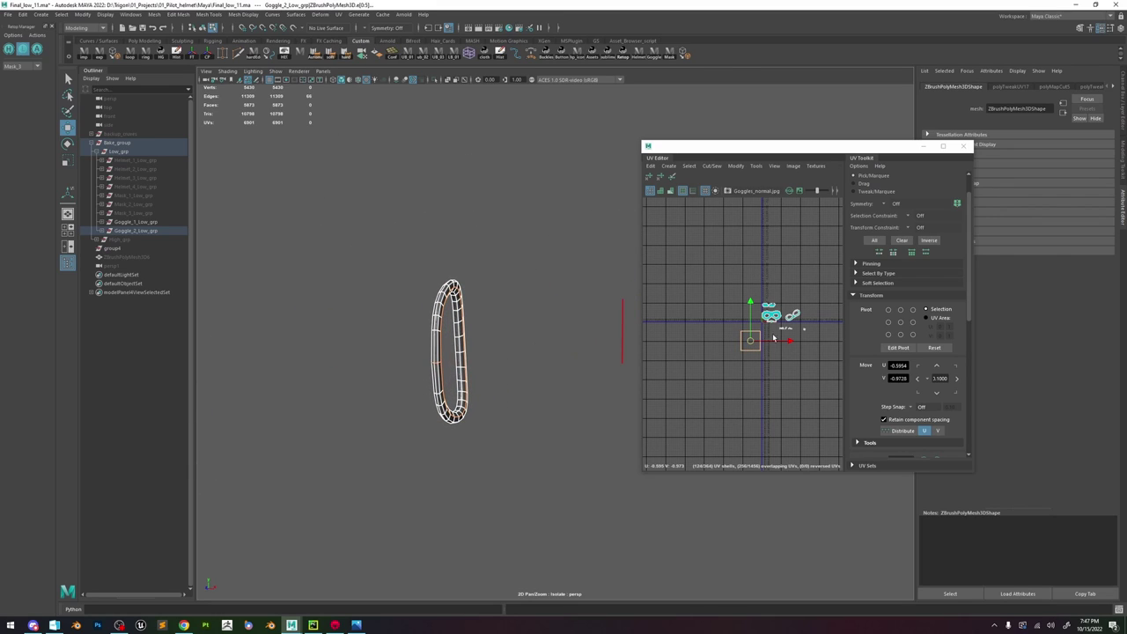
- Move and sew all ring edges other than the seams so each strap ring becomes one straight strip shell
{"action": "scroll", "coordinate": [767, 343], "scroll_direction": "up", "scroll_amount": 5}
{"action": "left_click_drag", "start_coordinate": [804, 345], "coordinate": [690, 246]}
{"action": "right_click_drag", "start_coordinate": [735, 289], "coordinate": [701, 267], "text": "shift"}
{"action": "scroll", "coordinate": [736, 272], "scroll_direction": "down", "scroll_amount": 8}
{"action": "left_click", "coordinate": [733, 290]}
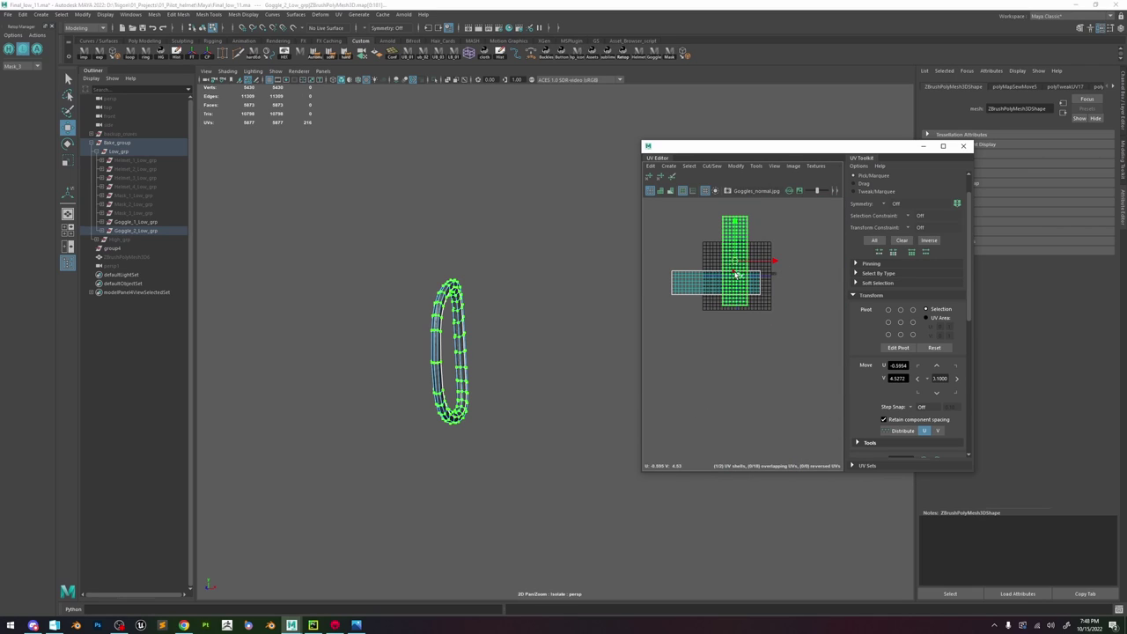
- Set the texel density of the ring strip shells to 72.9327 at map size 4096
{"action": "scroll", "coordinate": [938, 425], "scroll_direction": "down", "scroll_amount": 3}
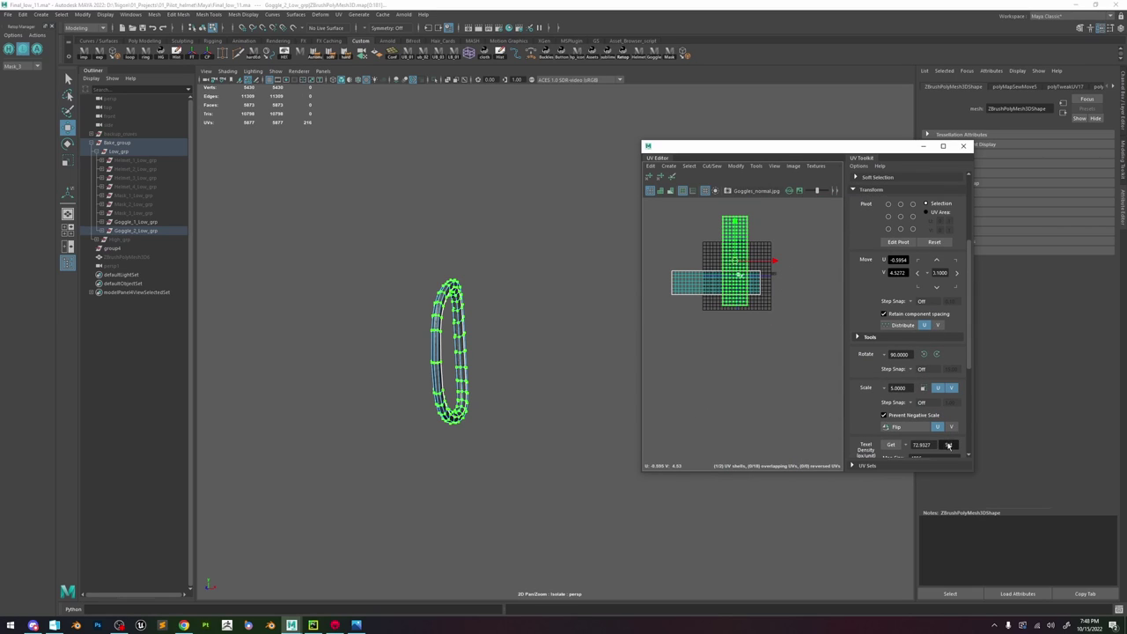
{"action": "left_click", "coordinate": [948, 445]}
{"action": "scroll", "coordinate": [709, 283], "scroll_direction": "up", "scroll_amount": 5}
{"action": "left_click", "coordinate": [949, 444]}
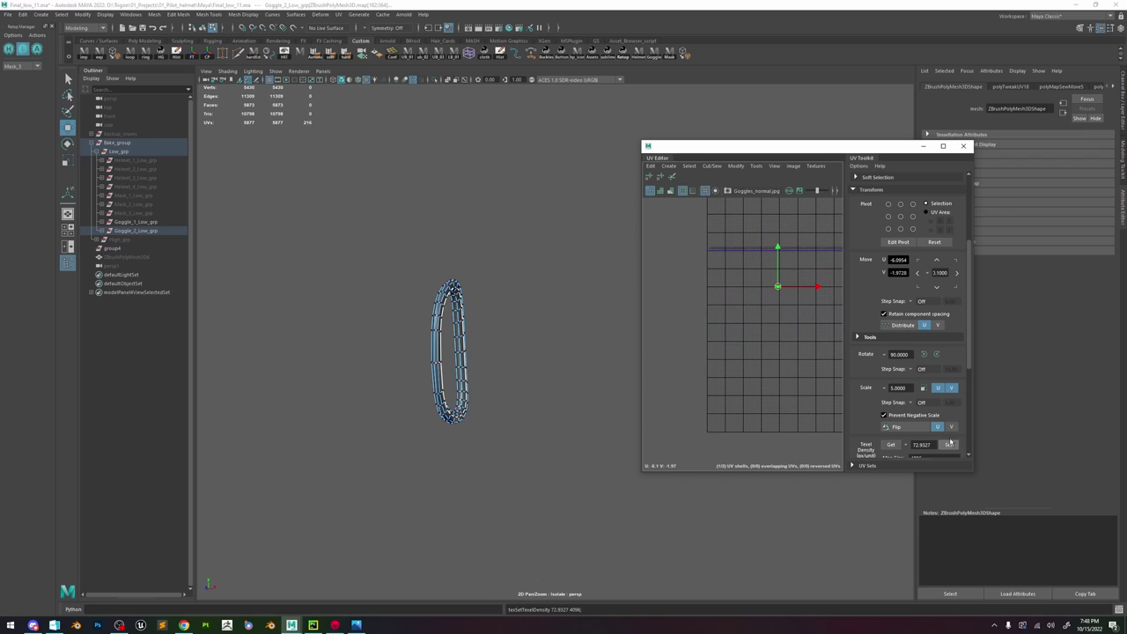
- Move the ring strip shells close to the lower corner of the UV tile
{"action": "left_click", "coordinate": [943, 146]}
{"action": "scroll", "coordinate": [661, 276], "scroll_direction": "down", "scroll_amount": 8}
{"action": "middle_click_drag", "start_coordinate": [674, 223], "coordinate": [465, 279], "text": "alt"}
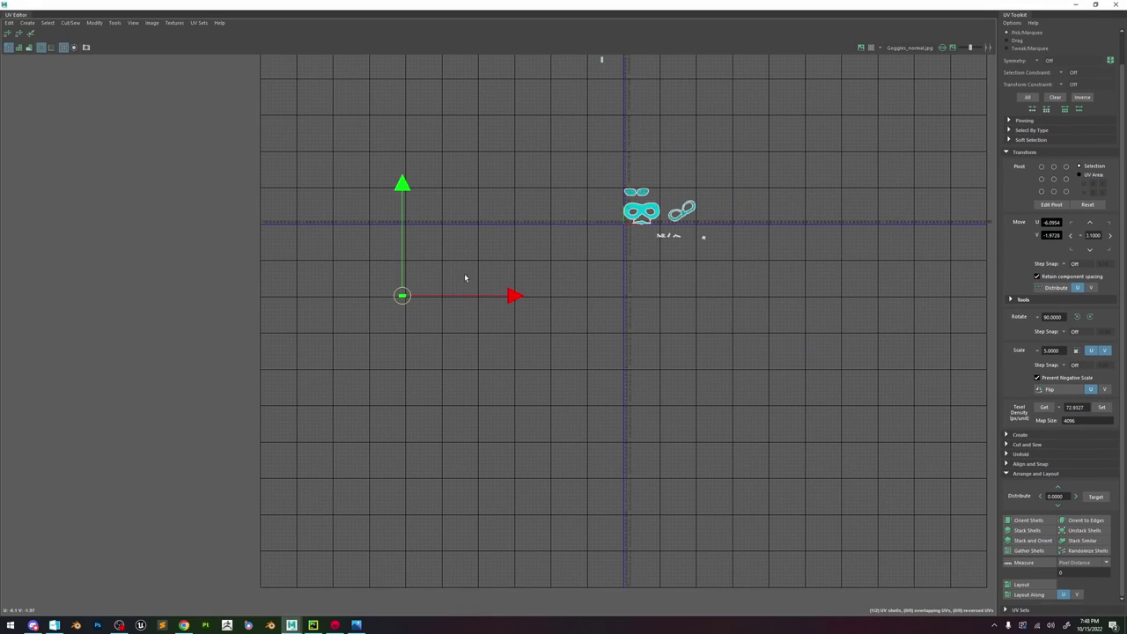
{"action": "left_click_drag", "start_coordinate": [401, 296], "coordinate": [618, 209]}
{"action": "scroll", "coordinate": [617, 209], "scroll_direction": "up", "scroll_amount": 6}
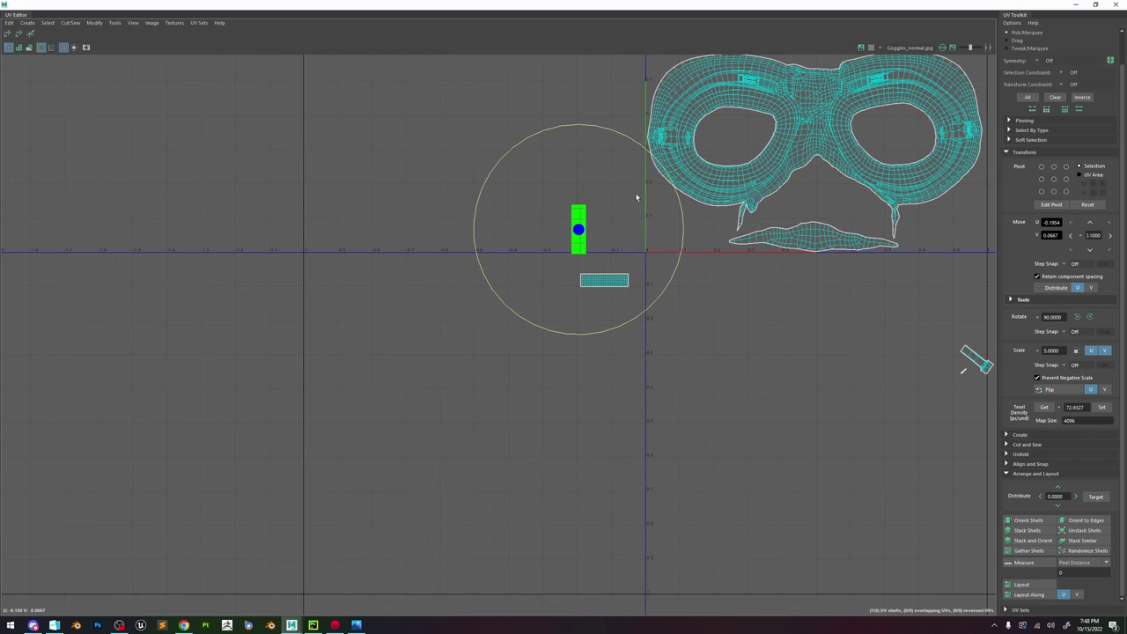
- Align the two ring strip shells with each other and stand them upright side by side just outside the UV tile
{"action": "left_click_drag", "start_coordinate": [667, 173], "coordinate": [618, 279]}
{"action": "key", "text": "w"}
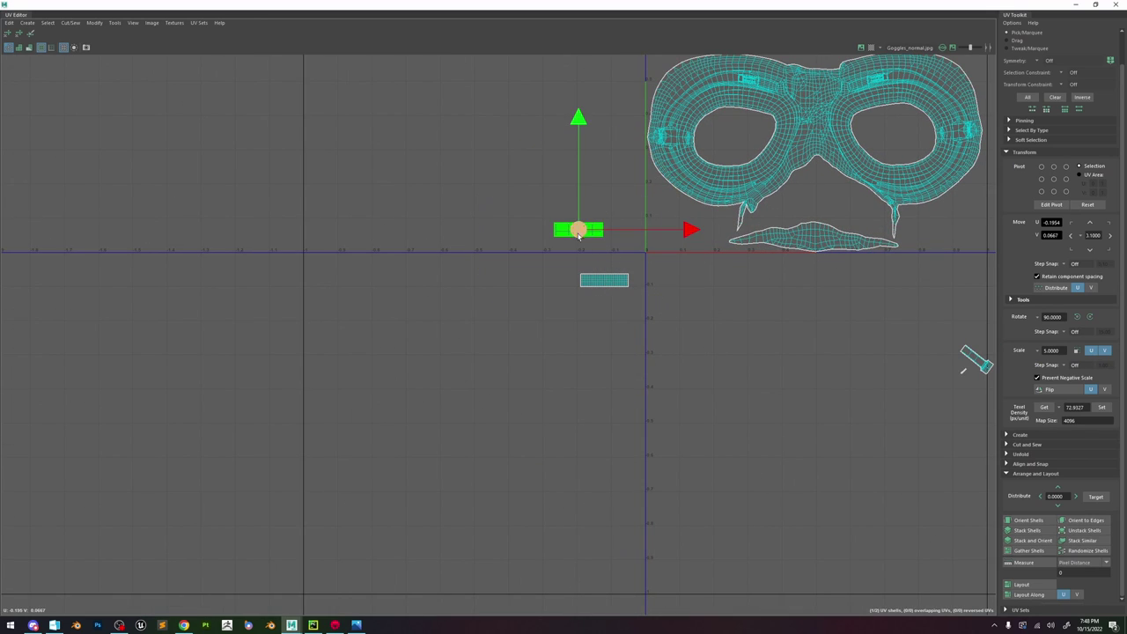
{"action": "left_click_drag", "start_coordinate": [578, 230], "coordinate": [604, 273]}
{"action": "key", "text": "e"}
{"action": "left_click_drag", "start_coordinate": [696, 217], "coordinate": [622, 234]}
{"action": "scroll", "coordinate": [622, 234], "scroll_direction": "down", "scroll_amount": 2}
{"action": "key", "text": "w"}
- Gather the small hardware shells into a compact cluster and move it directly below the UV tile
{"action": "scroll", "coordinate": [669, 254], "scroll_direction": "down", "scroll_amount": 2}
{"action": "middle_click_drag", "start_coordinate": [913, 368], "coordinate": [748, 407], "text": "alt"}
{"action": "scroll", "coordinate": [674, 367], "scroll_direction": "up", "scroll_amount": 6}
{"action": "scroll", "coordinate": [656, 353], "scroll_direction": "down", "scroll_amount": 3}
{"action": "scroll", "coordinate": [656, 351], "scroll_direction": "down", "scroll_amount": 4}
{"action": "left_click_drag", "start_coordinate": [772, 390], "coordinate": [628, 318]}
{"action": "left_click_drag", "start_coordinate": [773, 361], "coordinate": [770, 362], "text": "shift"}
{"action": "right_click_drag", "start_coordinate": [692, 310], "coordinate": [579, 332], "text": "shift"}
{"action": "middle_click_drag", "start_coordinate": [677, 312], "coordinate": [692, 361]}
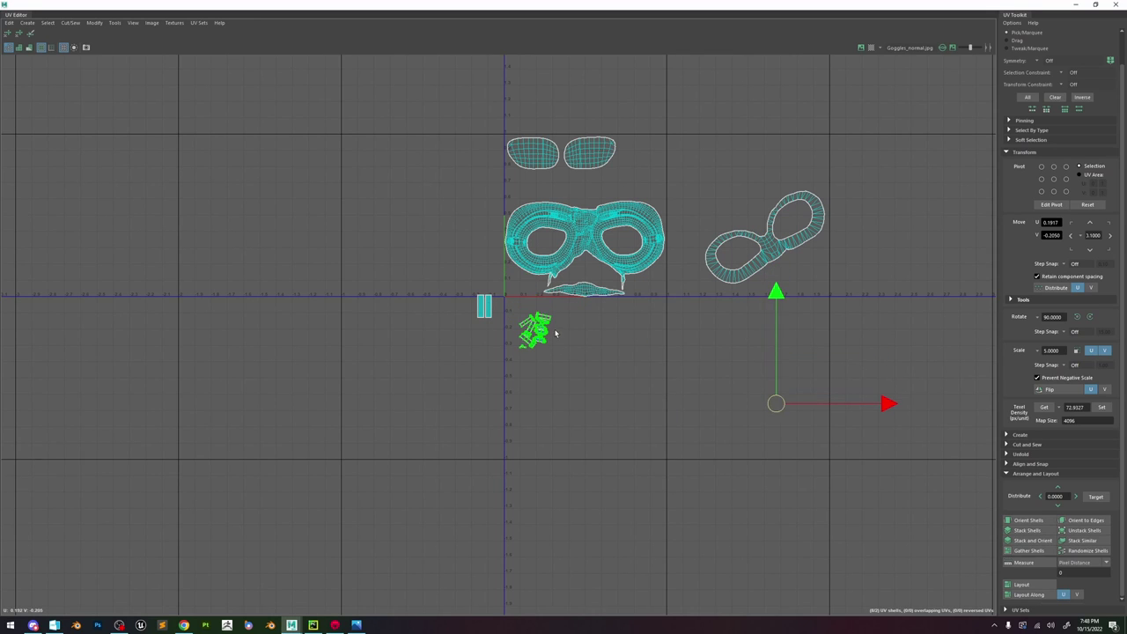
- Orient the small hardware shells upright, lay them out into a compact block, and move the block just below the UV tile
{"action": "scroll", "coordinate": [539, 333], "scroll_direction": "up", "scroll_amount": 4}
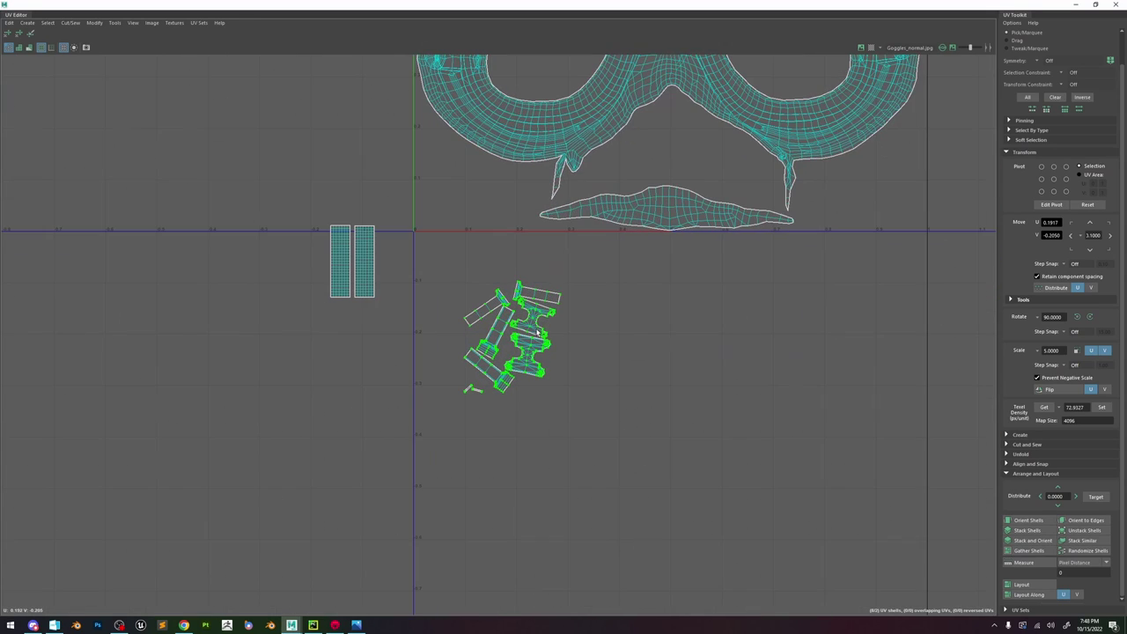
{"action": "left_click", "coordinate": [1035, 522]}
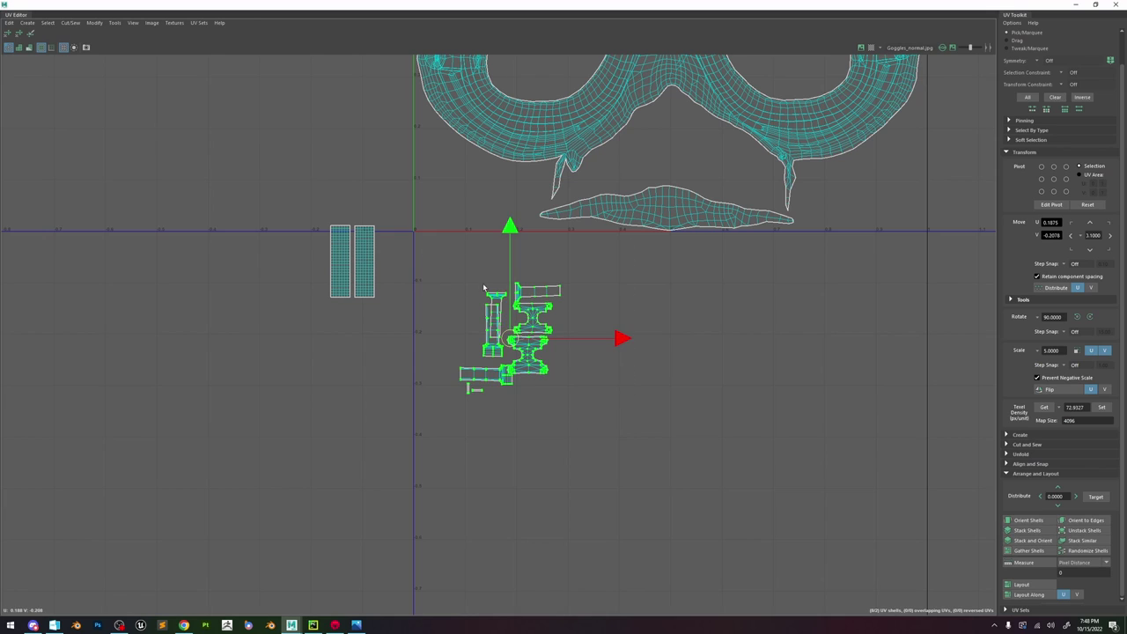
{"action": "right_click_drag", "start_coordinate": [483, 286], "coordinate": [403, 323], "text": "shift"}
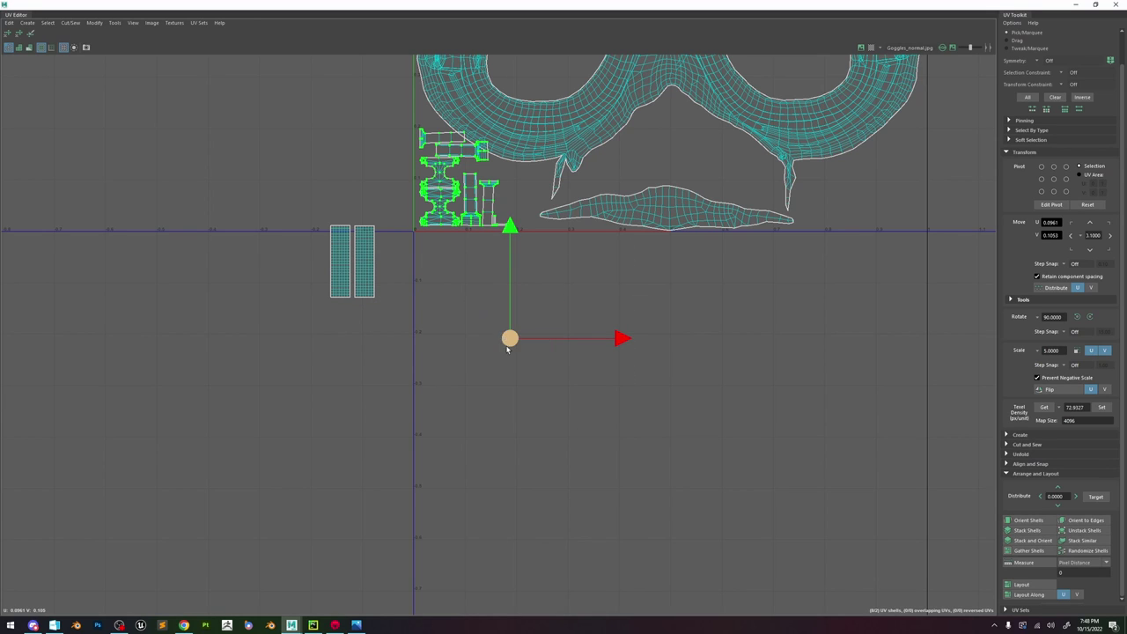
{"action": "left_click_drag", "start_coordinate": [507, 346], "coordinate": [516, 469]}
{"action": "scroll", "coordinate": [623, 262], "scroll_direction": "down", "scroll_amount": 3}
{"action": "middle_click_drag", "start_coordinate": [641, 126], "coordinate": [577, 308], "text": "alt"}
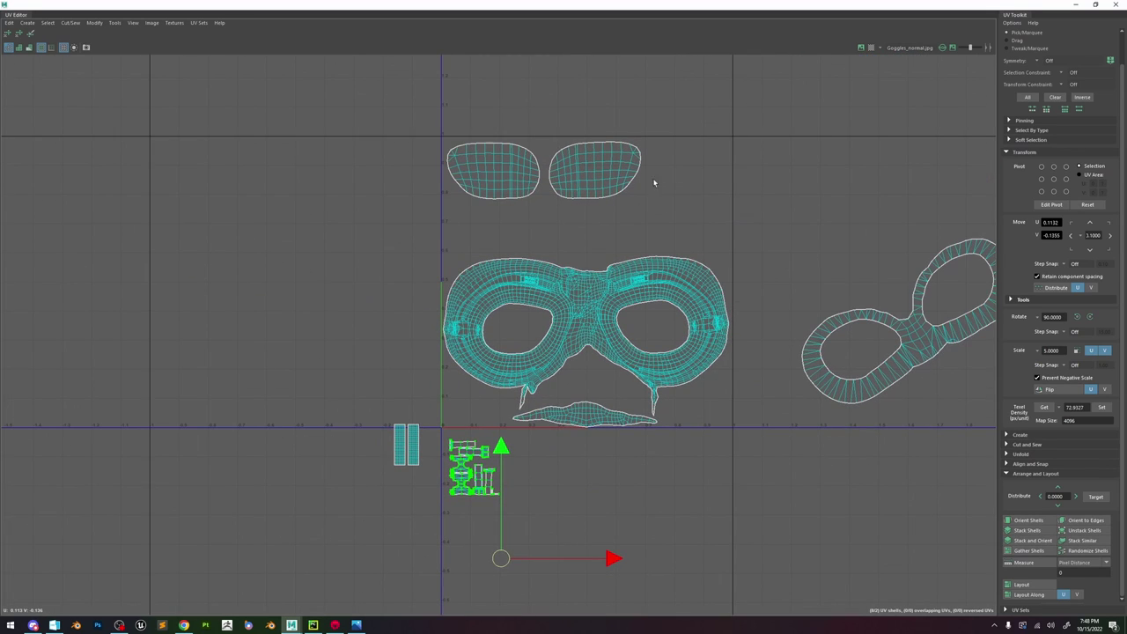
- Enlarge both lens shells together and spread them apart across the upper edge of the UV tile
{"action": "left_click", "coordinate": [596, 183]}
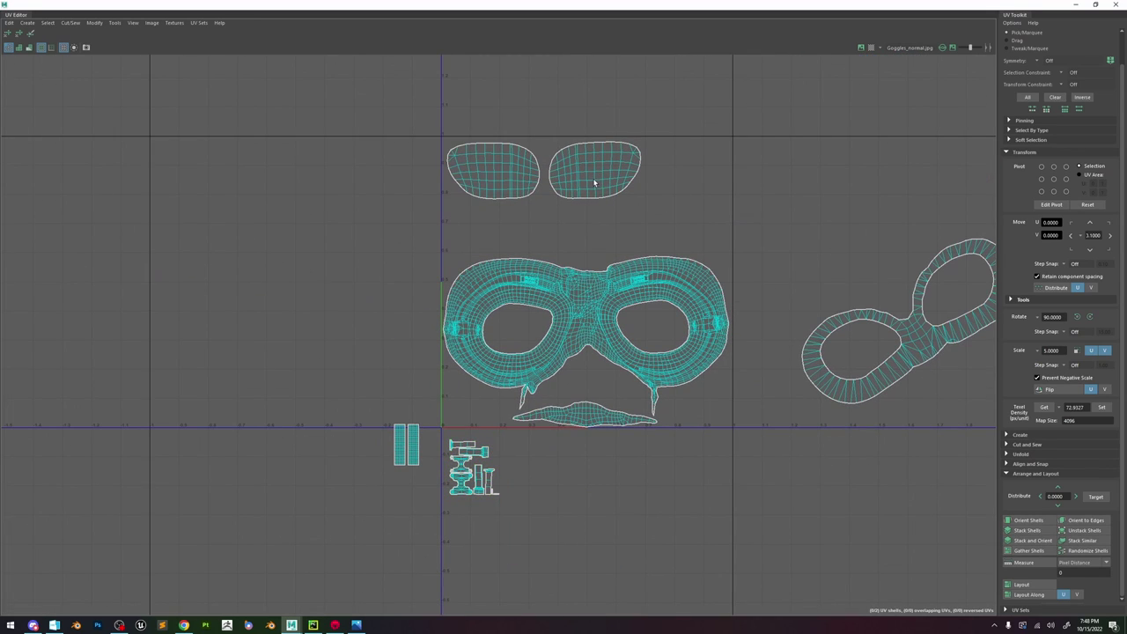
{"action": "left_click", "coordinate": [514, 183], "text": "shift"}
{"action": "key", "text": "r"}
{"action": "left_click_drag", "start_coordinate": [543, 171], "coordinate": [575, 187]}
{"action": "key", "text": "w"}
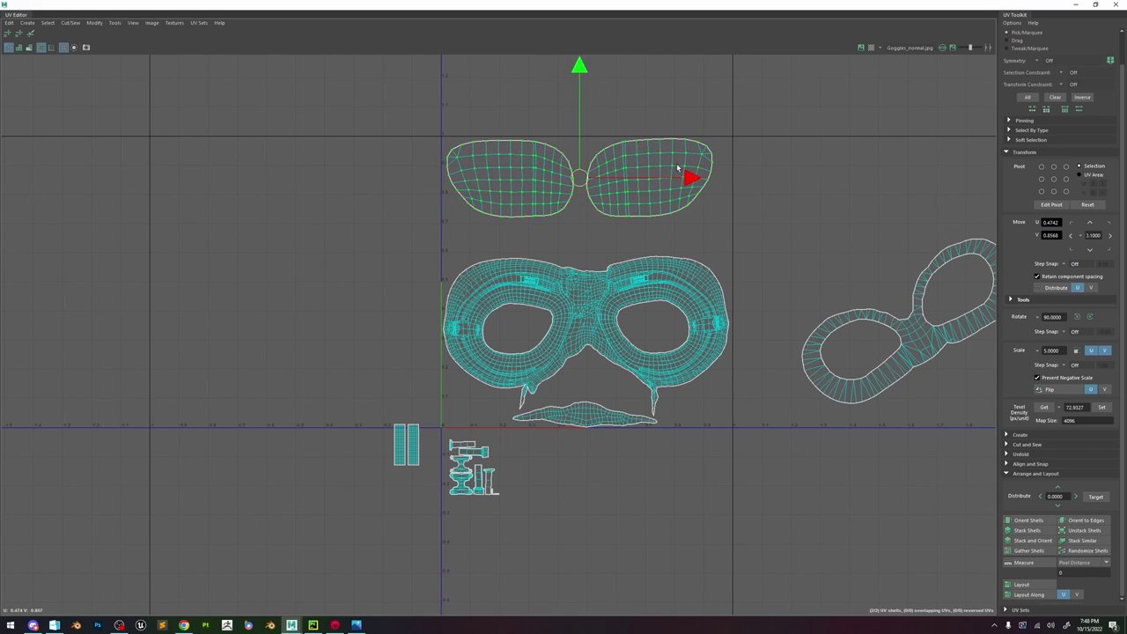
{"action": "left_click", "coordinate": [678, 167]}
{"action": "left_click_drag", "start_coordinate": [651, 177], "coordinate": [667, 178]}
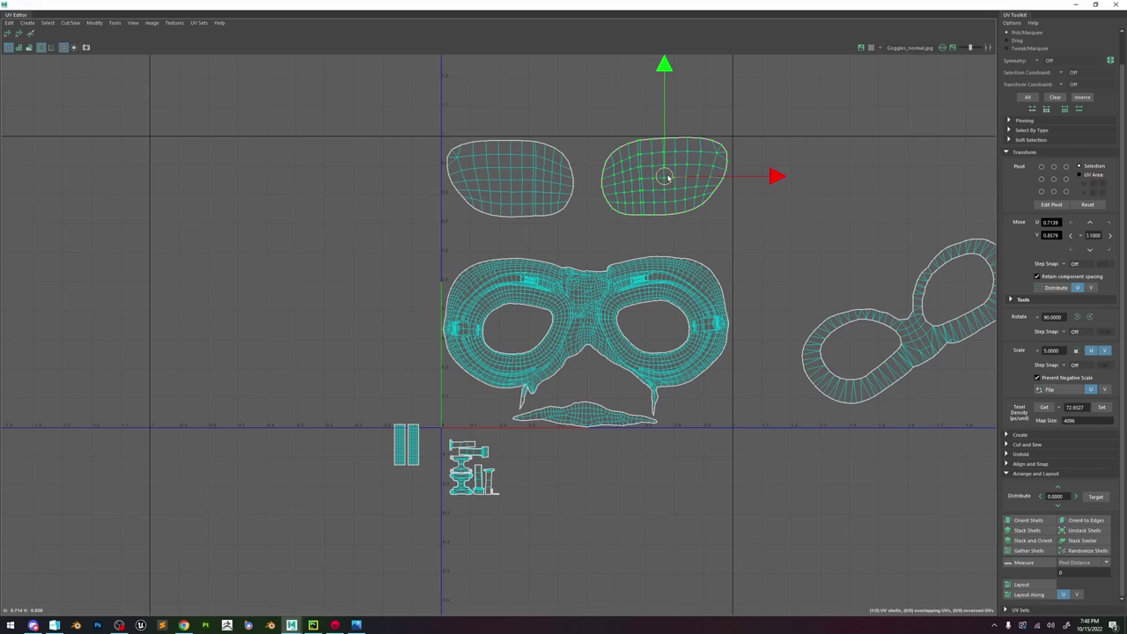
- Cut the double eye-ring shell at its bridge and move one half beside the frame shell's lower corner
{"action": "left_click", "coordinate": [907, 323]}
{"action": "right_click_drag", "start_coordinate": [910, 323], "coordinate": [931, 292]}
{"action": "double_click", "coordinate": [923, 343]}
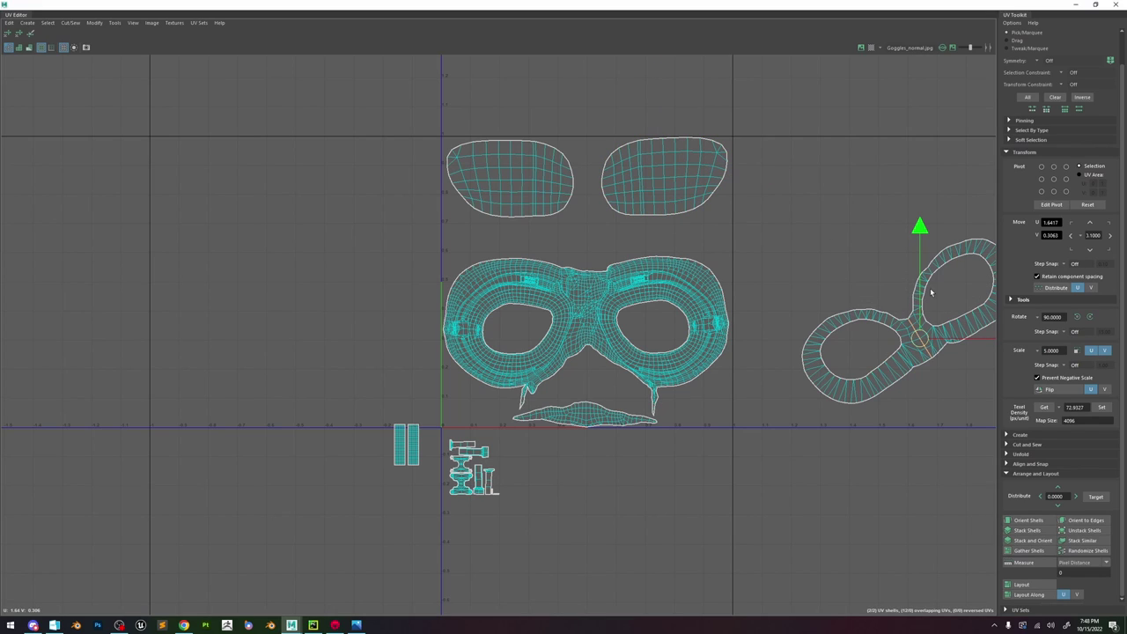
{"action": "left_click", "coordinate": [951, 292]}
{"action": "left_click_drag", "start_coordinate": [951, 292], "coordinate": [744, 402]}
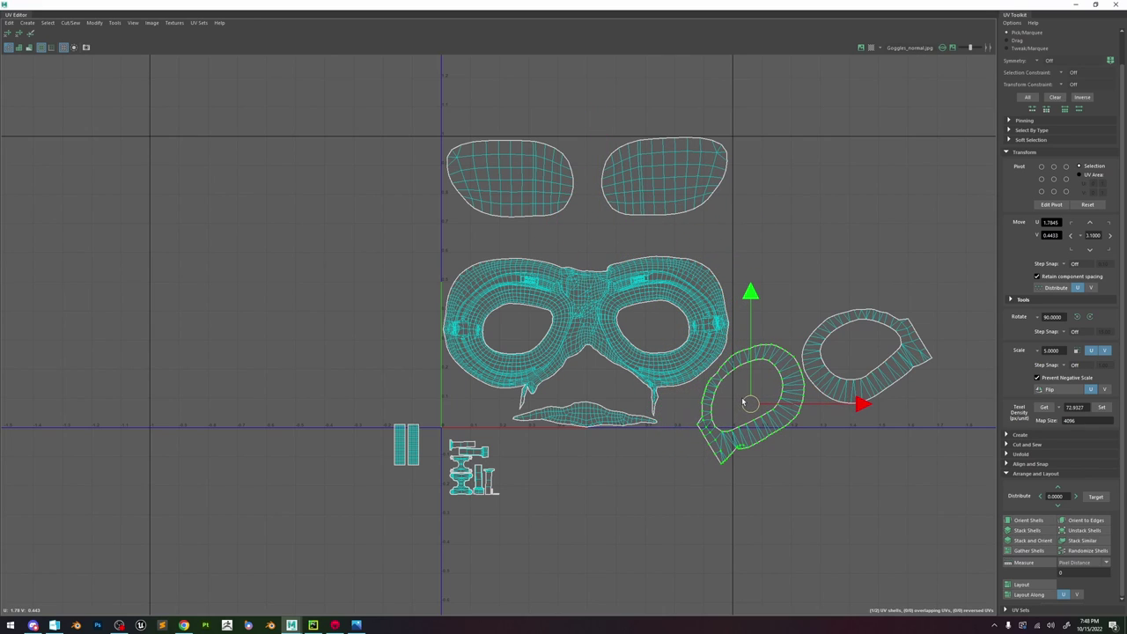
- Cut the moved eye-ring shell at both sides to separate it into two curved strips
{"action": "scroll", "coordinate": [732, 406], "scroll_direction": "up", "scroll_amount": 1}
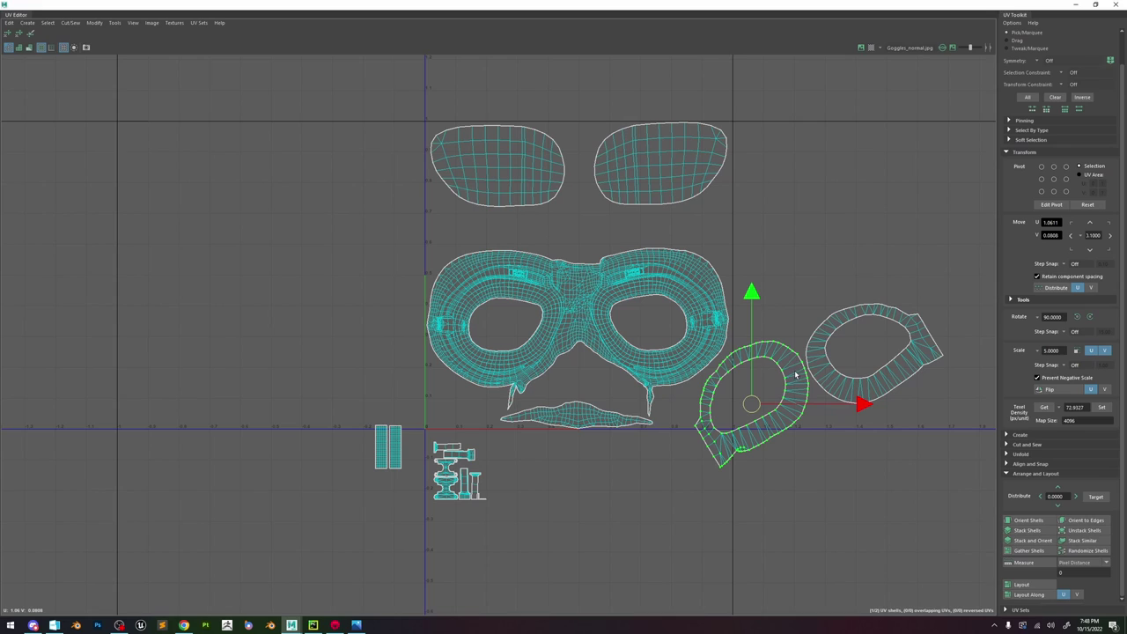
{"action": "left_click", "coordinate": [795, 376]}
{"action": "left_click", "coordinate": [707, 428], "text": "shift"}
{"action": "right_click_drag", "start_coordinate": [707, 429], "coordinate": [682, 439], "text": "shift"}
{"action": "key", "text": "alt+F12"}
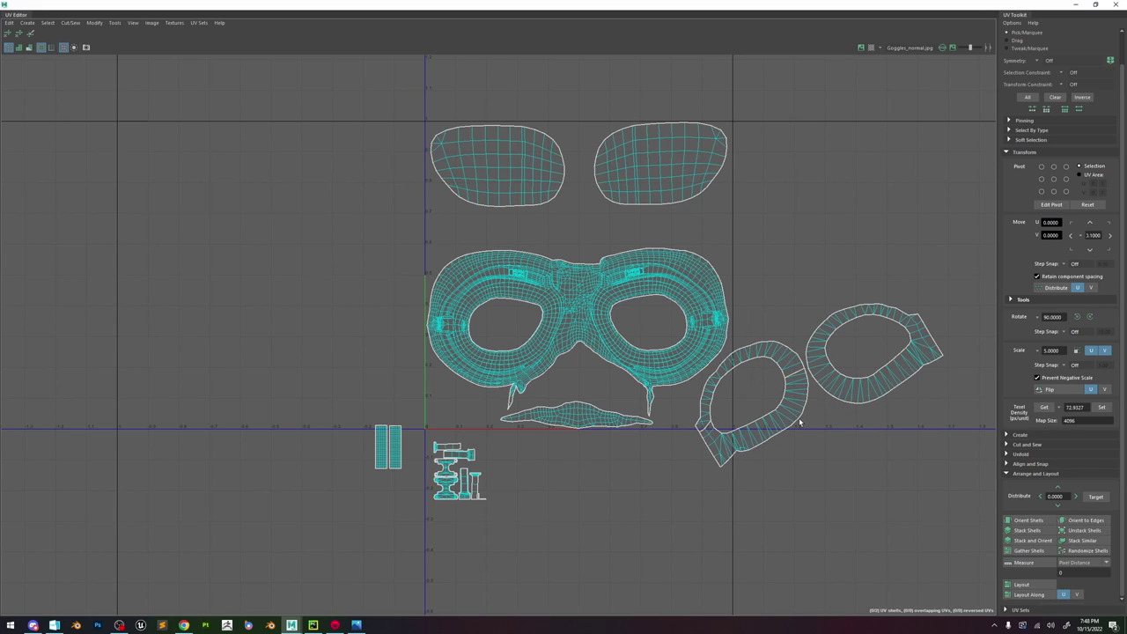
- Rotate the wider curved strip into an upright arch and place it between the first lens shell and the frame shell
{"action": "left_click", "coordinate": [800, 419]}
{"action": "key", "text": "e"}
{"action": "left_click_drag", "start_coordinate": [816, 334], "coordinate": [546, 501]}
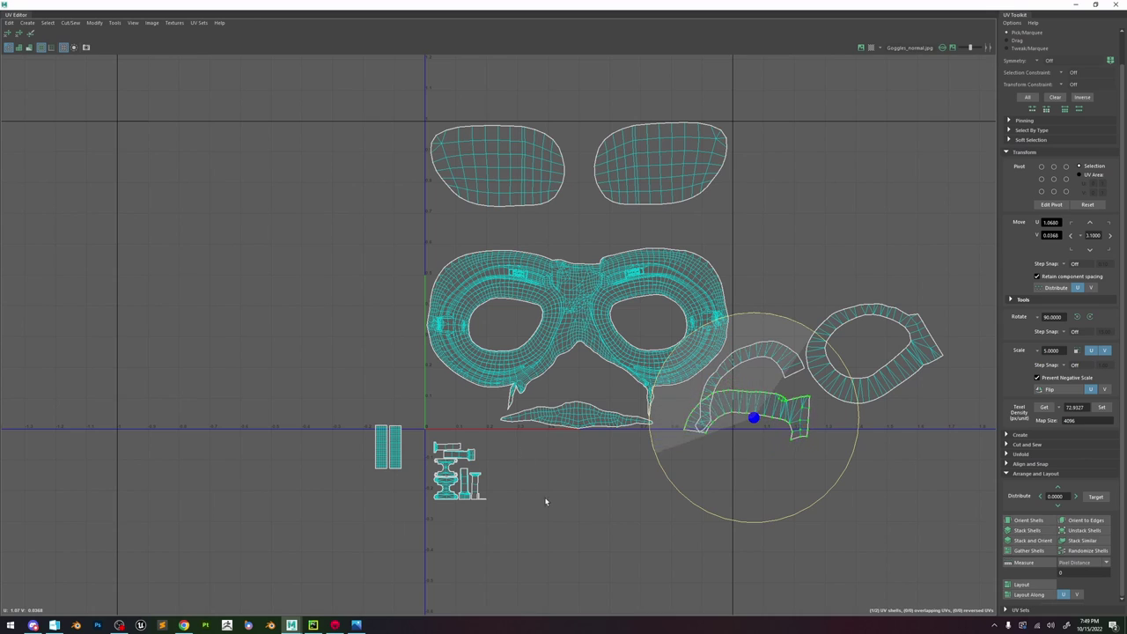
{"action": "key", "text": "w"}
{"action": "left_click_drag", "start_coordinate": [748, 418], "coordinate": [499, 236]}
{"action": "scroll", "coordinate": [506, 234], "scroll_direction": "up", "scroll_amount": 3}
{"action": "scroll", "coordinate": [511, 201], "scroll_direction": "up", "scroll_amount": 2}
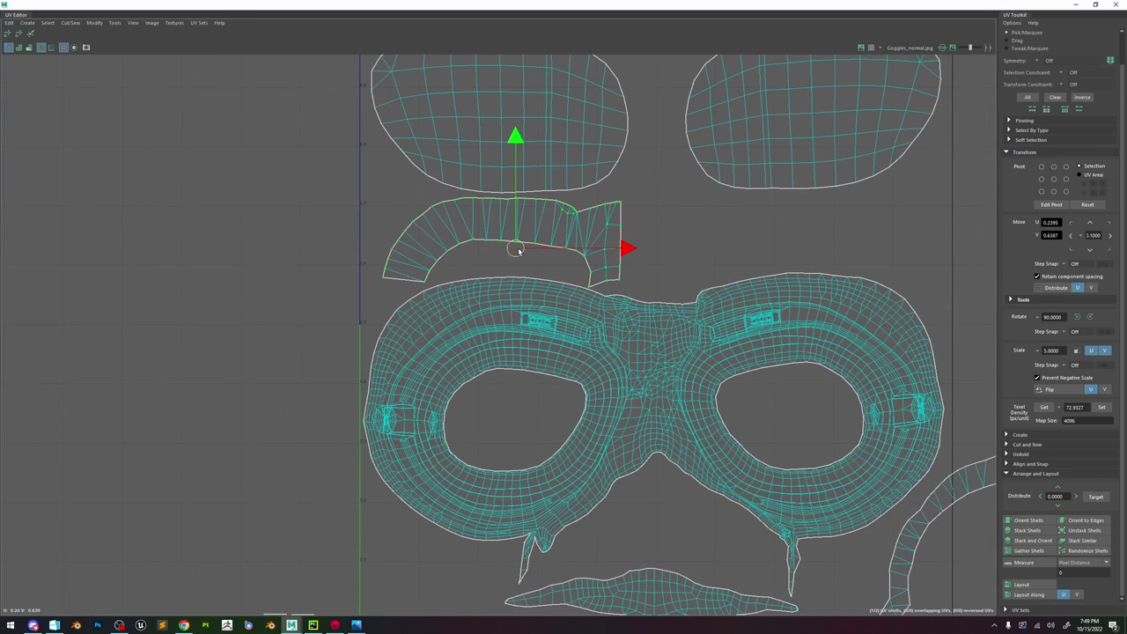
- Show the whole goggles out of isolation and check on the model where the placed strip shell belongs
{"action": "double_click", "coordinate": [419, 5]}
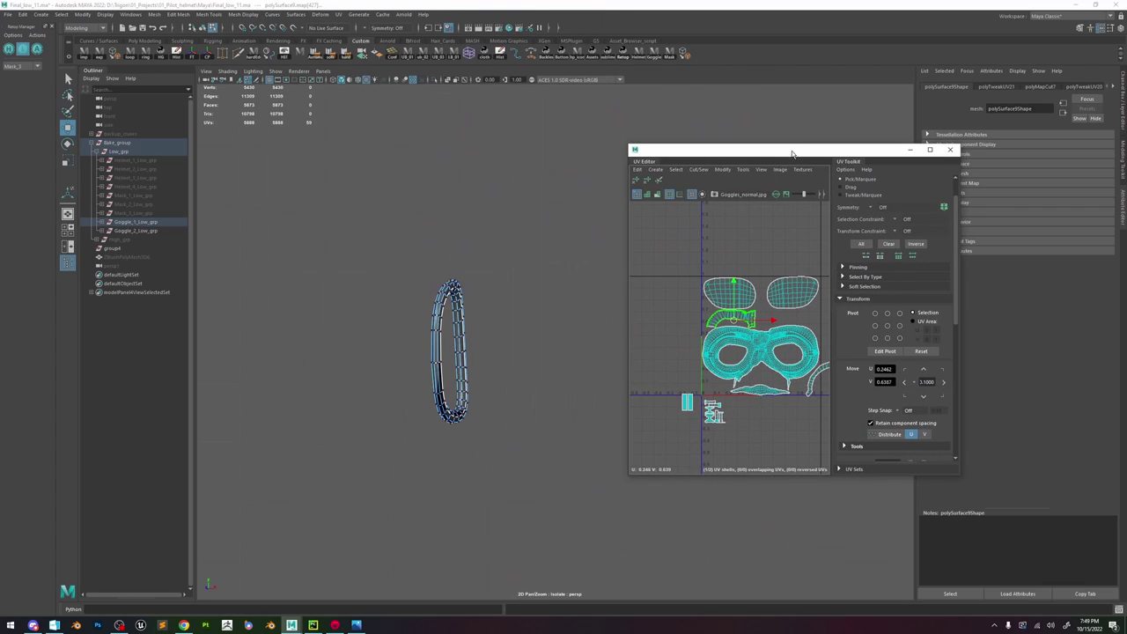
{"action": "left_click", "coordinate": [434, 80]}
{"action": "left_click_drag", "start_coordinate": [378, 334], "coordinate": [645, 256], "text": "alt"}
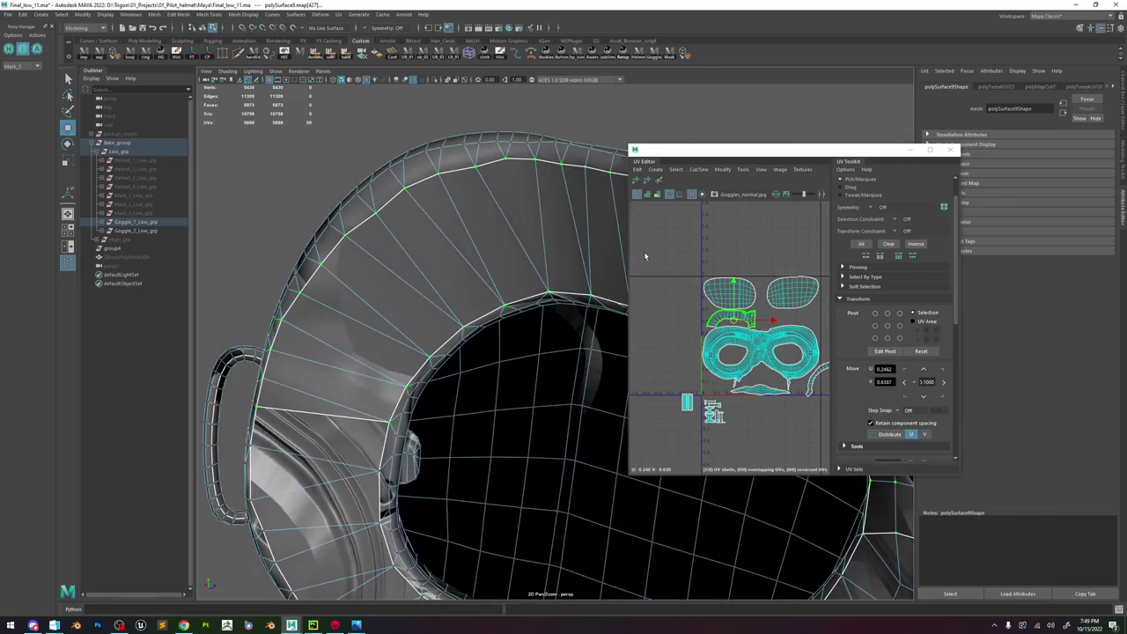
{"action": "middle_click_drag", "start_coordinate": [645, 256], "coordinate": [428, 235], "text": "alt"}
{"action": "left_click_drag", "start_coordinate": [428, 234], "coordinate": [537, 264], "text": "alt"}
{"action": "scroll", "coordinate": [740, 310], "scroll_direction": "up", "scroll_amount": 3}
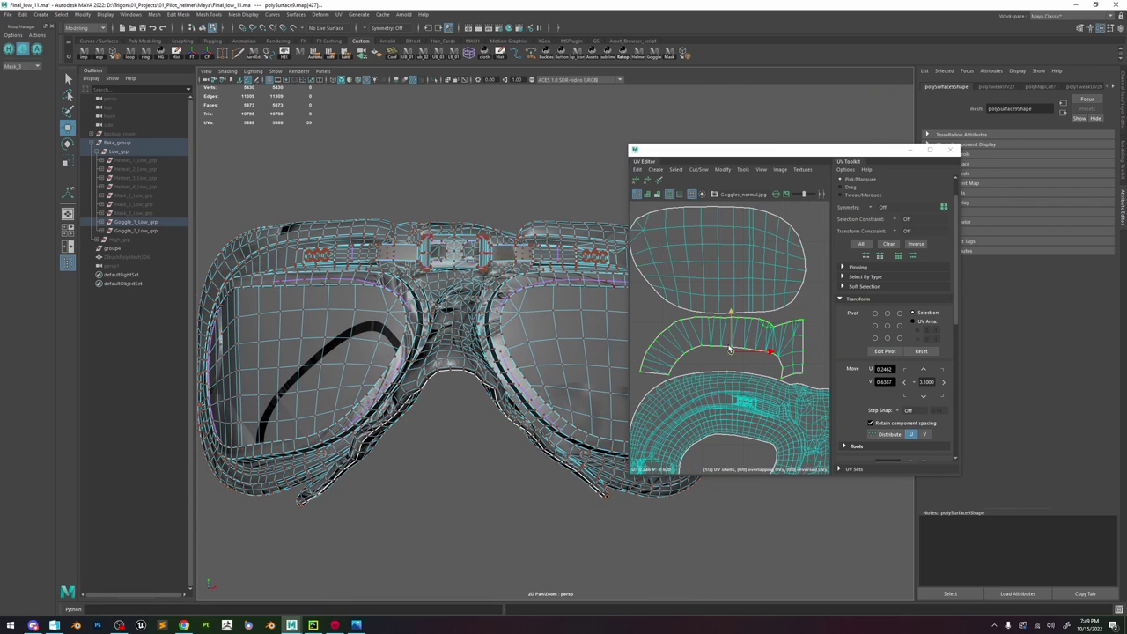
{"action": "left_click_drag", "start_coordinate": [729, 349], "coordinate": [729, 347]}
{"action": "left_click", "coordinate": [786, 375]}
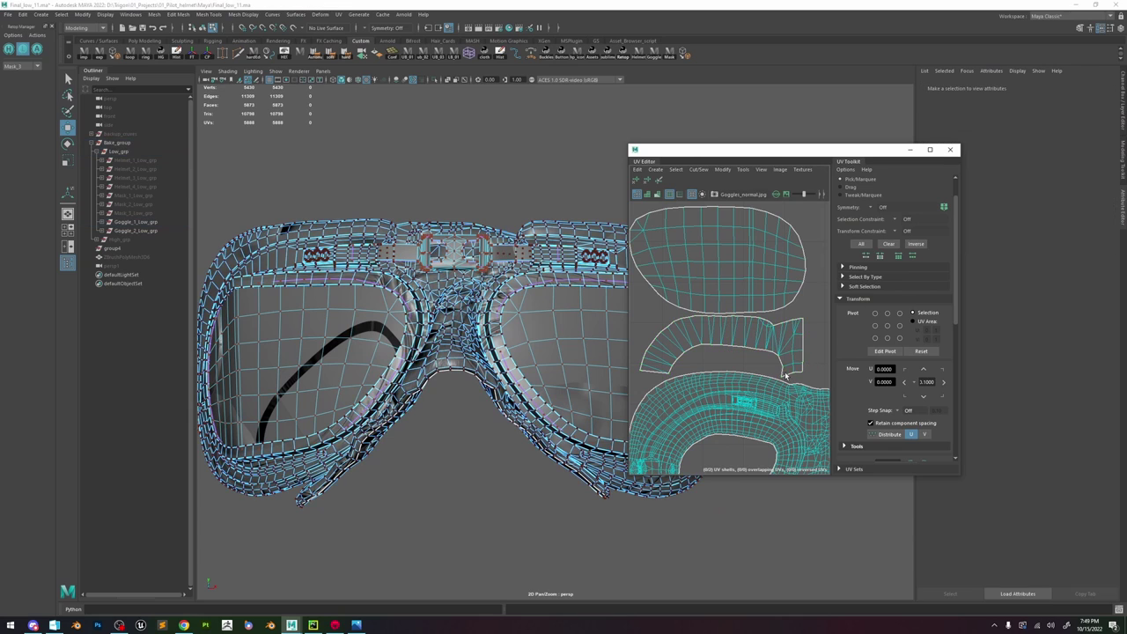
{"action": "scroll", "coordinate": [777, 375], "scroll_direction": "down", "scroll_amount": 2}
{"action": "left_click", "coordinate": [929, 149]}
{"action": "scroll", "coordinate": [822, 221], "scroll_direction": "down", "scroll_amount": 6}
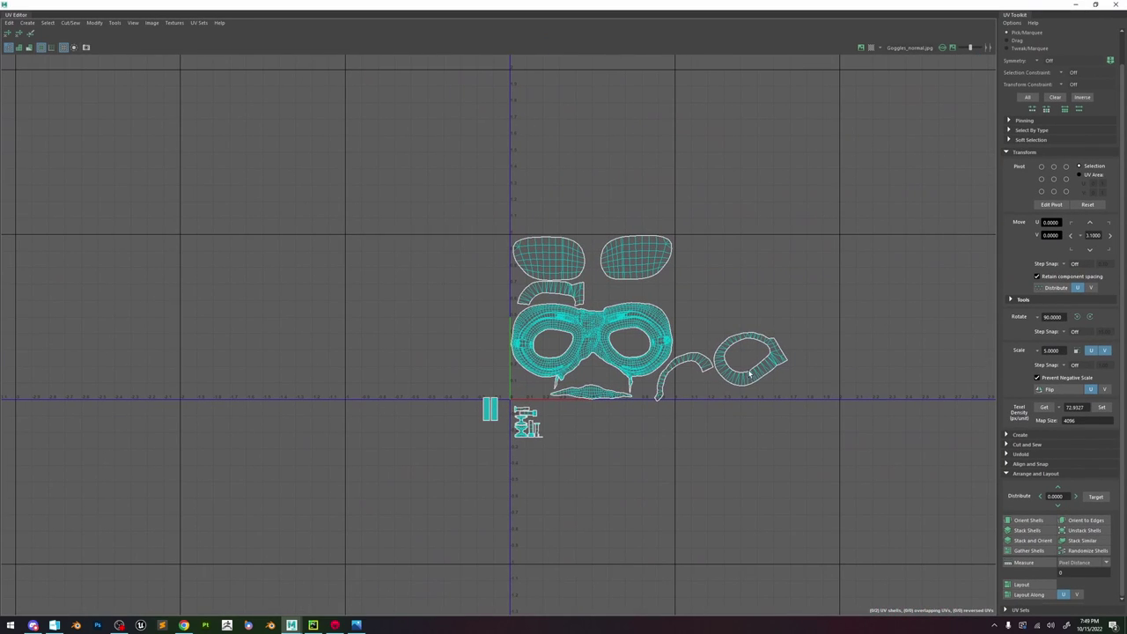
- Rotate the other eye-ring shell, cut it into two strips, and place the wider one between the second lens and frame shells
{"action": "left_click", "coordinate": [750, 373]}
{"action": "key", "text": "e"}
{"action": "left_click_drag", "start_coordinate": [815, 277], "coordinate": [597, 417]}
{"action": "key", "text": "w"}
{"action": "scroll", "coordinate": [728, 370], "scroll_direction": "up", "scroll_amount": 2}
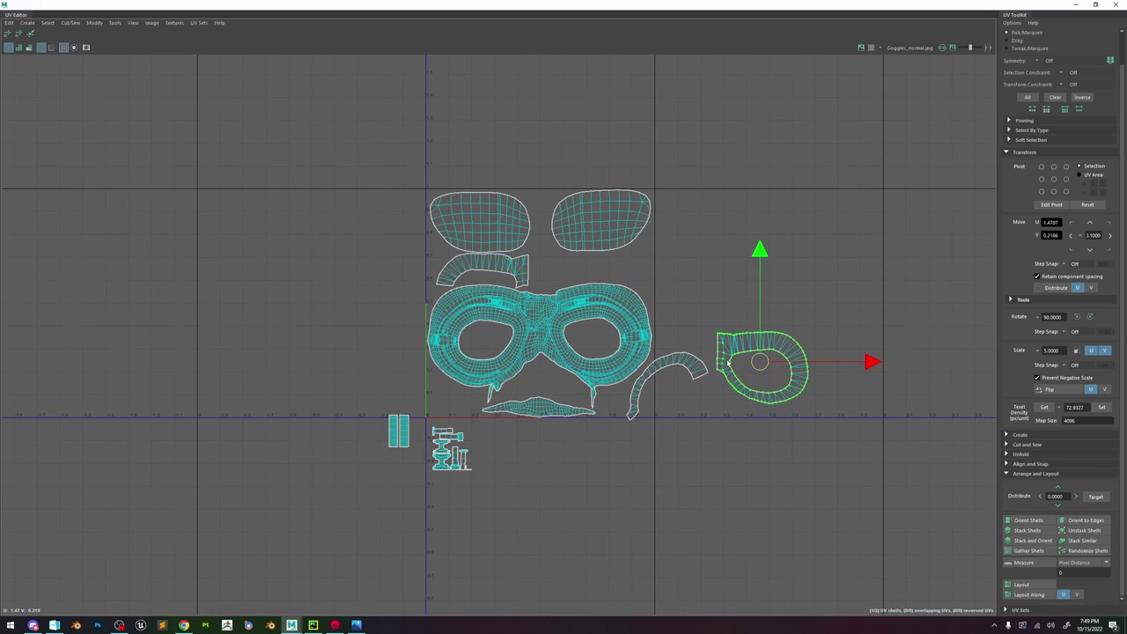
{"action": "left_click", "coordinate": [727, 361]}
{"action": "right_click_drag", "start_coordinate": [803, 360], "coordinate": [795, 343]}
{"action": "left_click_drag", "start_coordinate": [761, 363], "coordinate": [604, 271]}
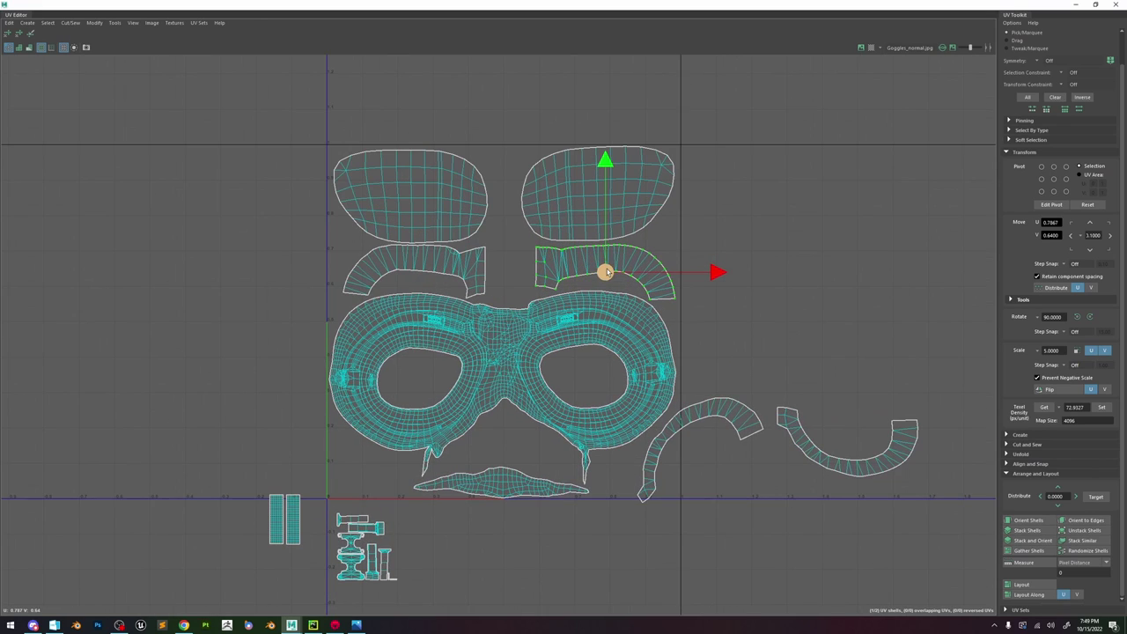
- Rotate the second lens shell slightly so it sits level with the first lens shell
{"action": "scroll", "coordinate": [604, 270], "scroll_direction": "up", "scroll_amount": 3}
{"action": "left_click", "coordinate": [667, 158]}
{"action": "key", "text": "e"}
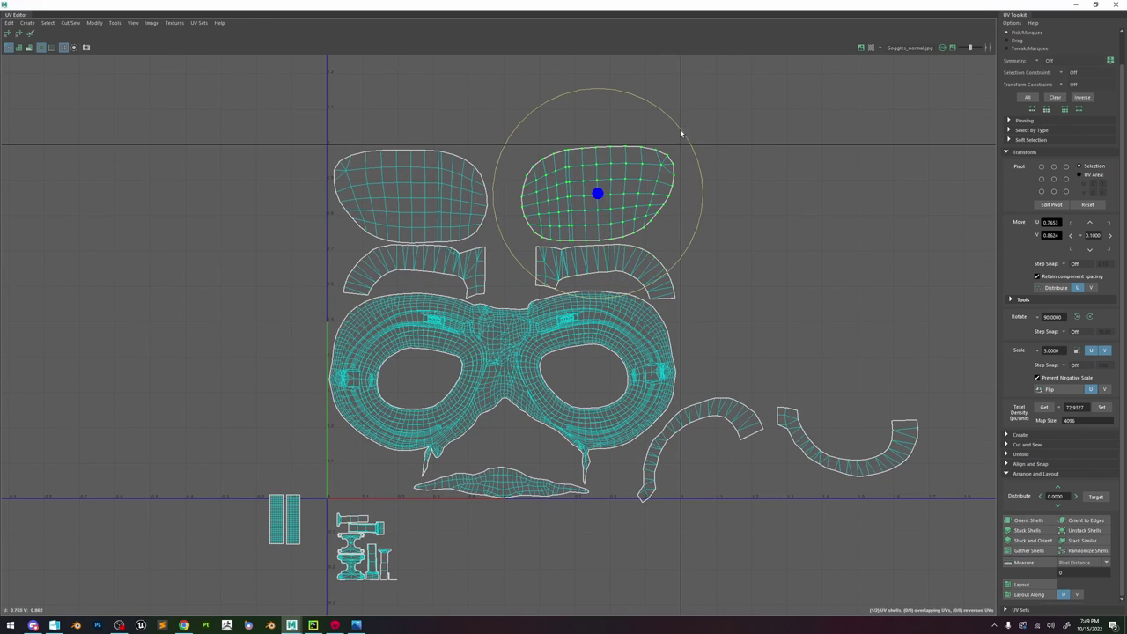
{"action": "left_click_drag", "start_coordinate": [682, 131], "coordinate": [687, 135]}
{"action": "key", "text": "w"}
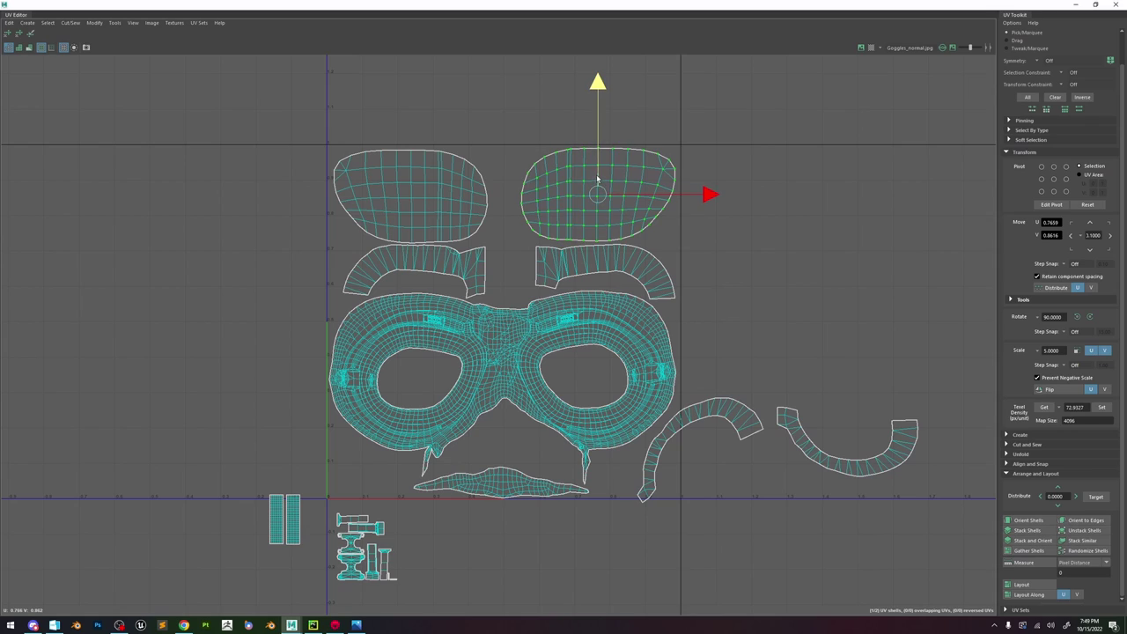
- Nudge and slightly rotate the second wide strip so it mirrors the strip under the first lens shell
{"action": "left_click", "coordinate": [640, 283]}
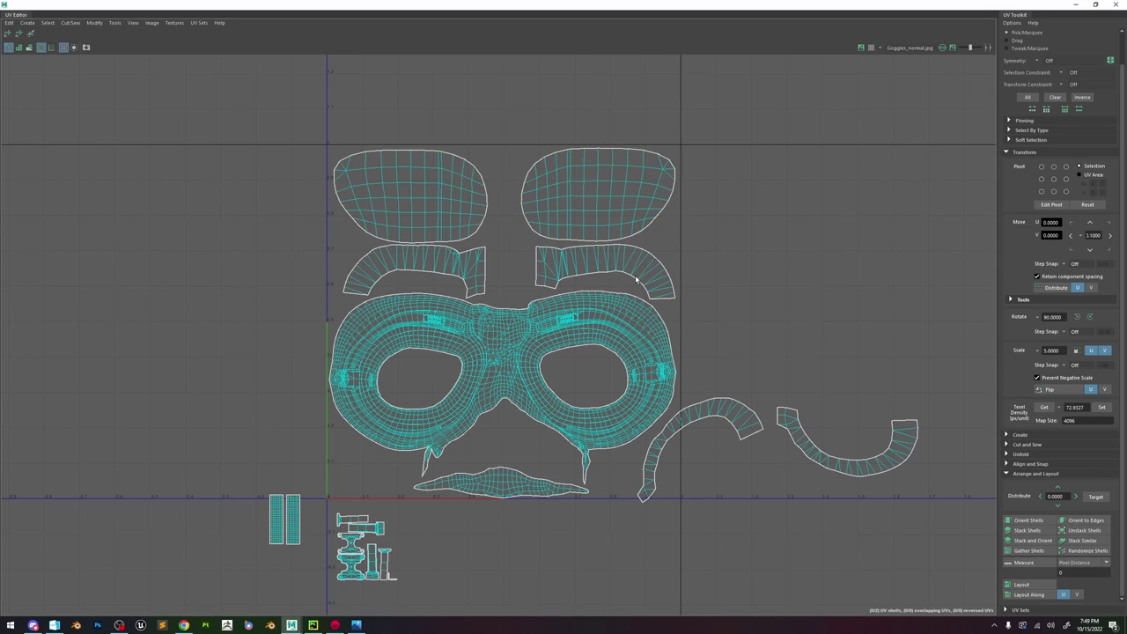
{"action": "left_click", "coordinate": [637, 284]}
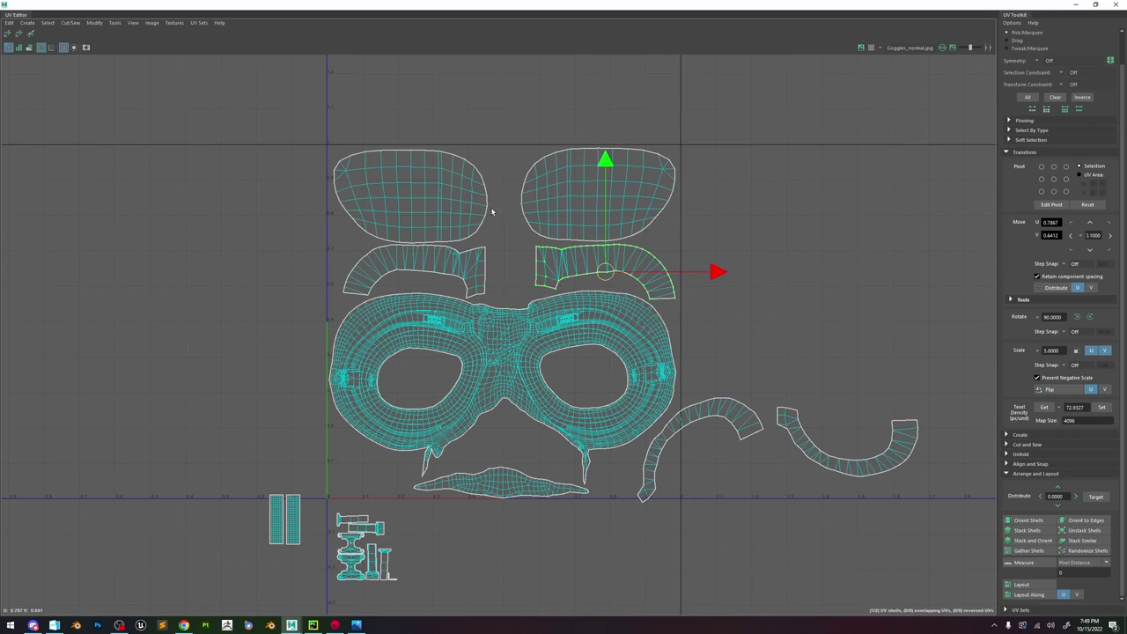
{"action": "key", "text": "e"}
{"action": "key", "text": "w"}
{"action": "left_click_drag", "start_coordinate": [607, 272], "coordinate": [605, 274]}
{"action": "key", "text": "e"}
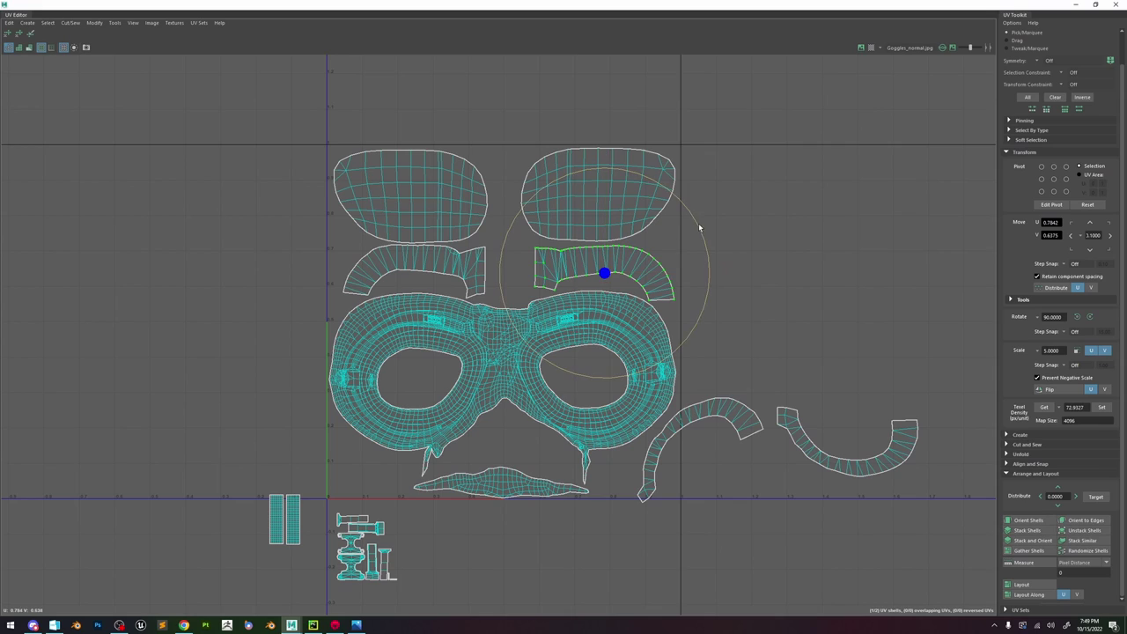
{"action": "left_click_drag", "start_coordinate": [699, 225], "coordinate": [695, 220]}
{"action": "left_click", "coordinate": [746, 207]}
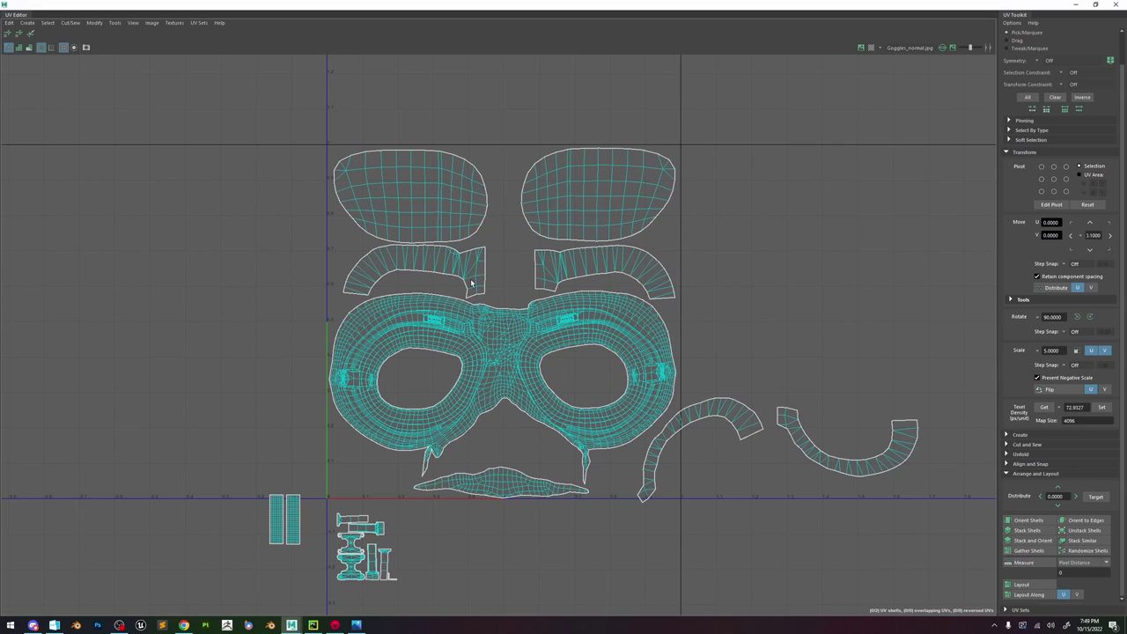
- Move the goggle frame shell slightly down to leave more spacing below the curved strips
{"action": "left_click", "coordinate": [510, 389]}
{"action": "key", "text": "w"}
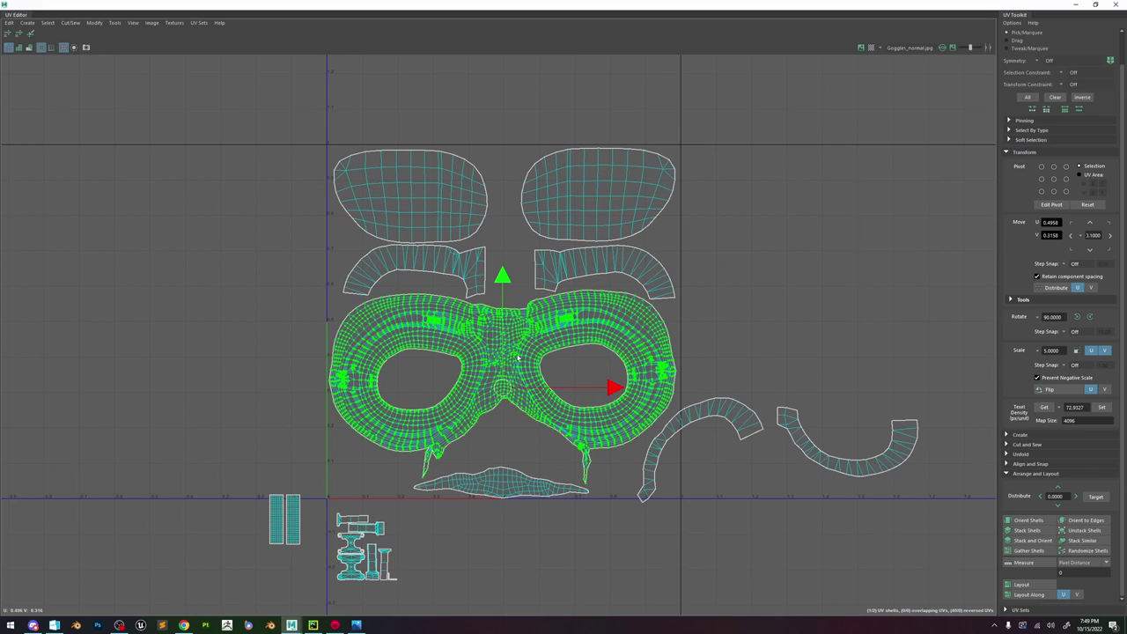
{"action": "left_click_drag", "start_coordinate": [501, 342], "coordinate": [503, 344]}
{"action": "middle_click_drag", "start_coordinate": [597, 416], "coordinate": [625, 374], "text": "alt"}
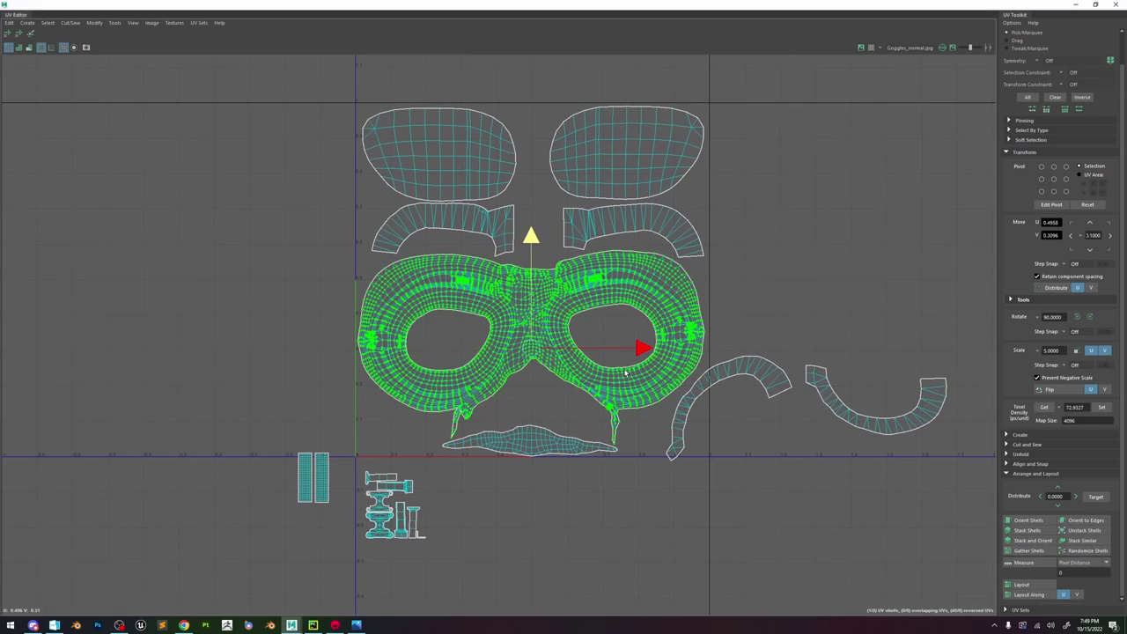
- Select the faces of the two leftover narrow strips and check their location on the goggle model
{"action": "left_click", "coordinate": [705, 390]}
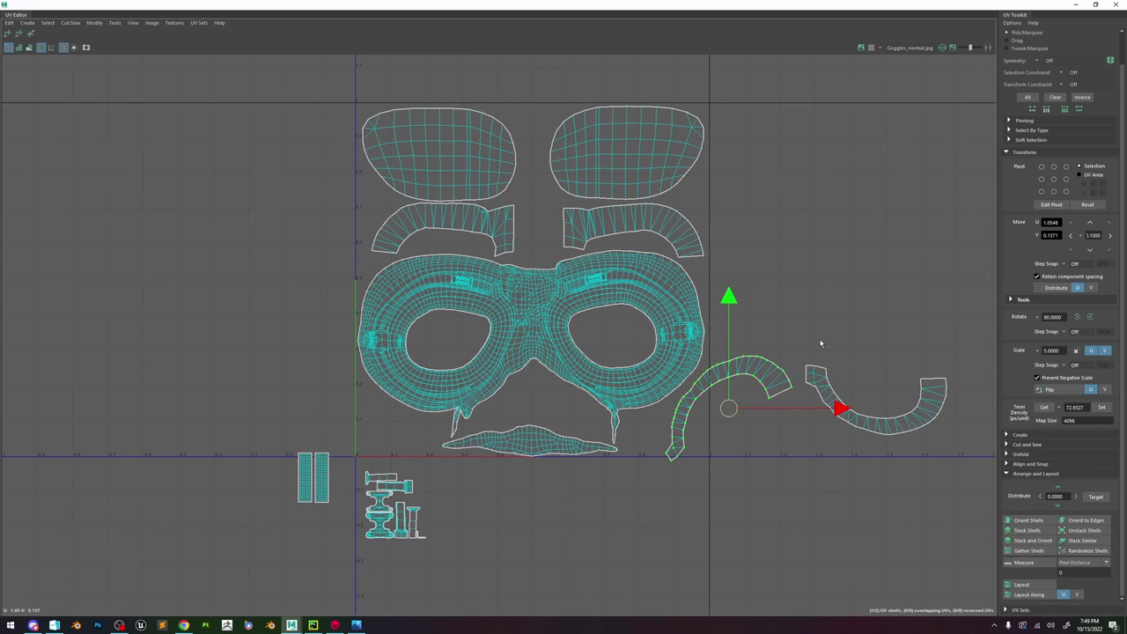
{"action": "right_click_drag", "start_coordinate": [821, 343], "coordinate": [822, 373]}
{"action": "double_click", "coordinate": [822, 373]}
{"action": "double_click", "coordinate": [770, 383], "text": "shift"}
{"action": "left_click_drag", "start_coordinate": [560, 6], "coordinate": [918, 187]}
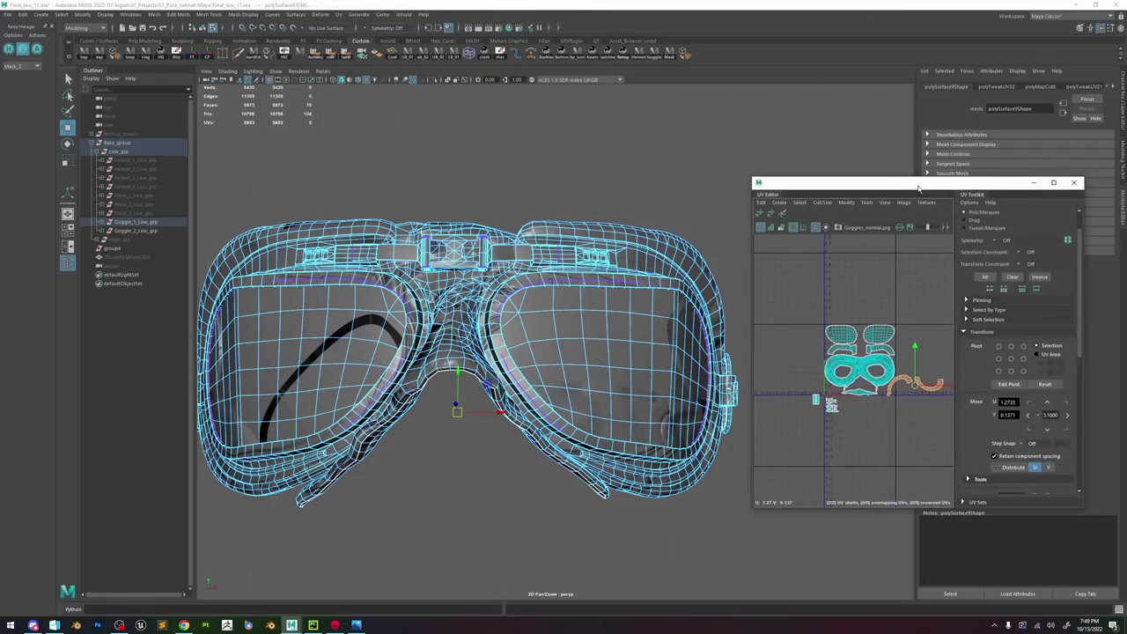
{"action": "left_click_drag", "start_coordinate": [535, 341], "coordinate": [724, 345], "text": "alt"}
{"action": "left_click", "coordinate": [1053, 182]}
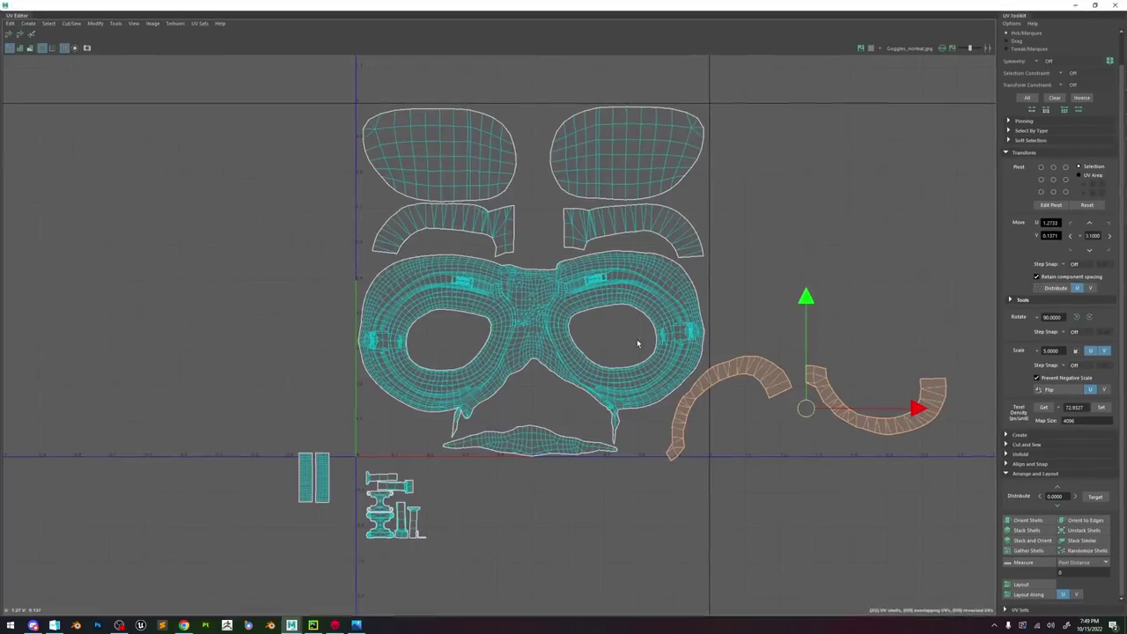
- Select the ring strip and small hardware shells and examine the matching parts on the goggle model
{"action": "scroll", "coordinate": [390, 441], "scroll_direction": "down", "scroll_amount": 1}
{"action": "middle_click_drag", "start_coordinate": [390, 440], "coordinate": [448, 423], "text": "alt"}
{"action": "scroll", "coordinate": [484, 419], "scroll_direction": "up", "scroll_amount": 1}
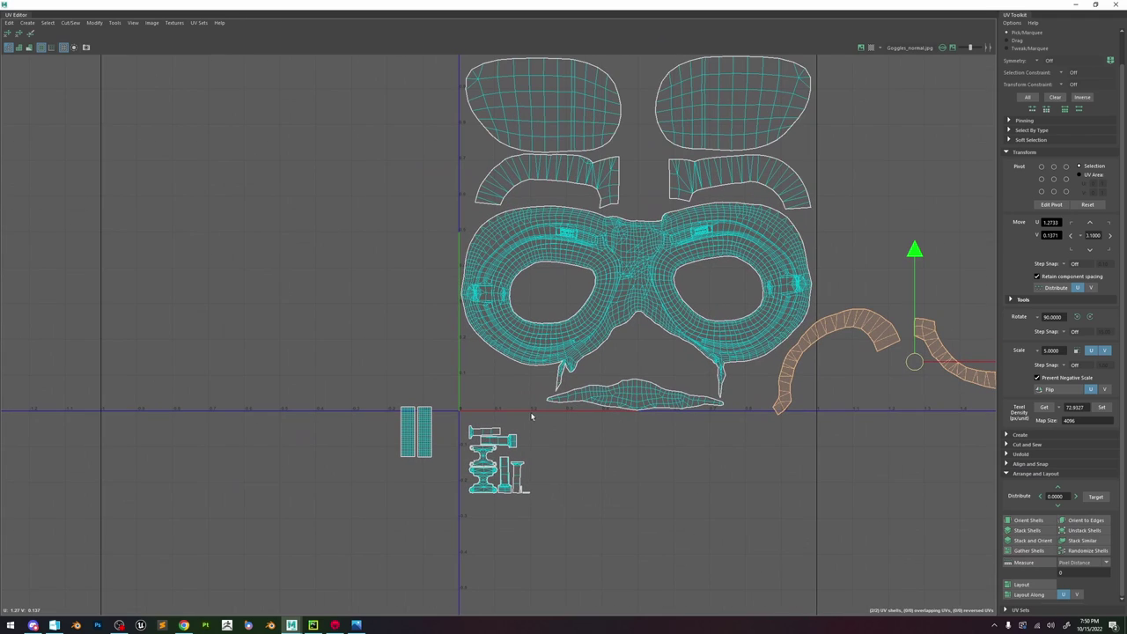
{"action": "left_click_drag", "start_coordinate": [535, 418], "coordinate": [454, 490]}
{"action": "left_click_drag", "start_coordinate": [364, 374], "coordinate": [539, 523]}
{"action": "left_click_drag", "start_coordinate": [385, 5], "coordinate": [748, 145]}
{"action": "left_click_drag", "start_coordinate": [382, 305], "coordinate": [352, 287], "text": "alt"}
{"action": "scroll", "coordinate": [404, 299], "scroll_direction": "down", "scroll_amount": 4}
{"action": "left_click_drag", "start_coordinate": [461, 335], "coordinate": [423, 335], "text": "alt"}
{"action": "left_click", "coordinate": [891, 141]}
{"action": "scroll", "coordinate": [527, 390], "scroll_direction": "up", "scroll_amount": 3}
{"action": "scroll", "coordinate": [522, 392], "scroll_direction": "down", "scroll_amount": 5}
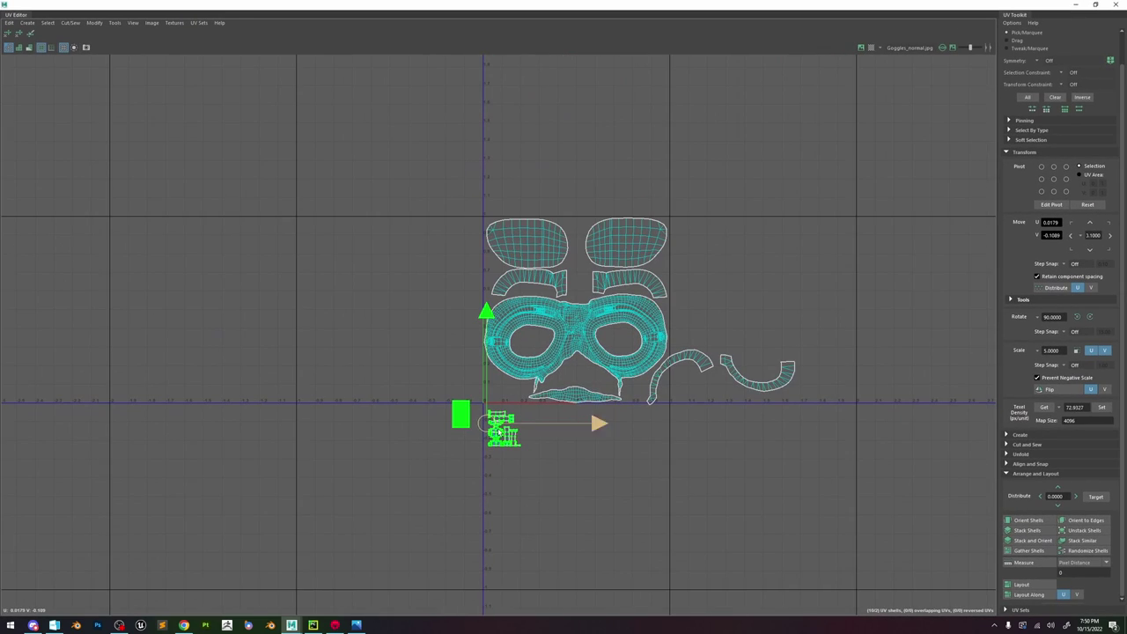
- Scale up the selected ring strip and hardware shells together below the UV tile
{"action": "key", "text": "r"}
{"action": "left_click_drag", "start_coordinate": [486, 423], "coordinate": [569, 422]}
{"action": "key", "text": "w"}
- Move one ring strip shell into the gap between the two wide curved strips above the frame shell's nose bridge
{"action": "left_click", "coordinate": [622, 466]}
{"action": "double_click", "coordinate": [579, 469]}
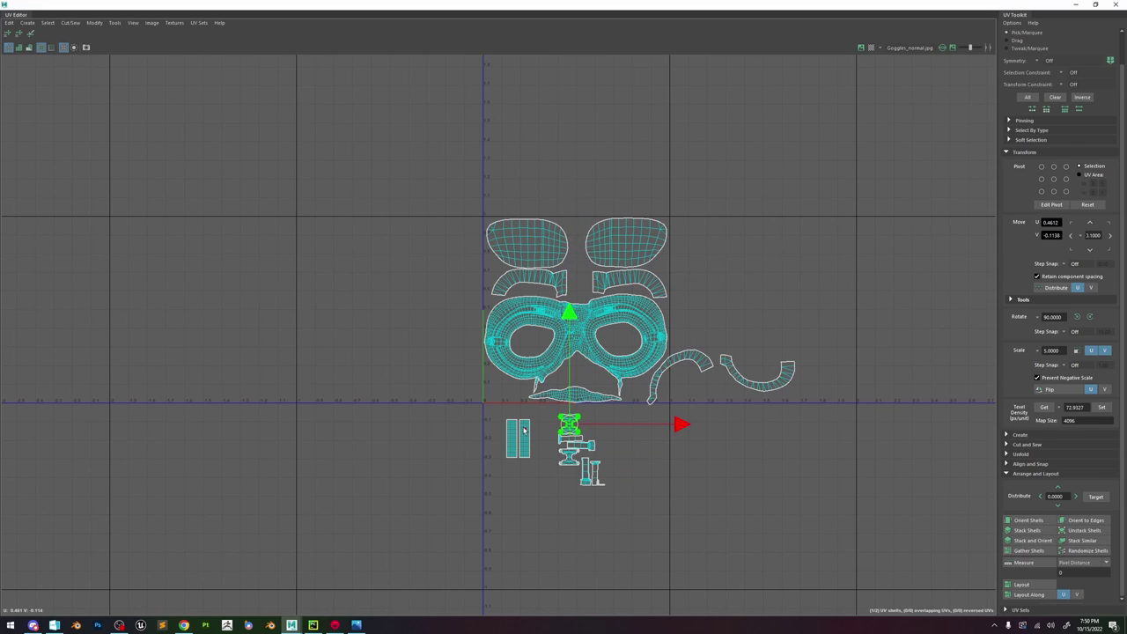
{"action": "left_click", "coordinate": [523, 433]}
{"action": "middle_click_drag", "start_coordinate": [523, 433], "coordinate": [577, 280]}
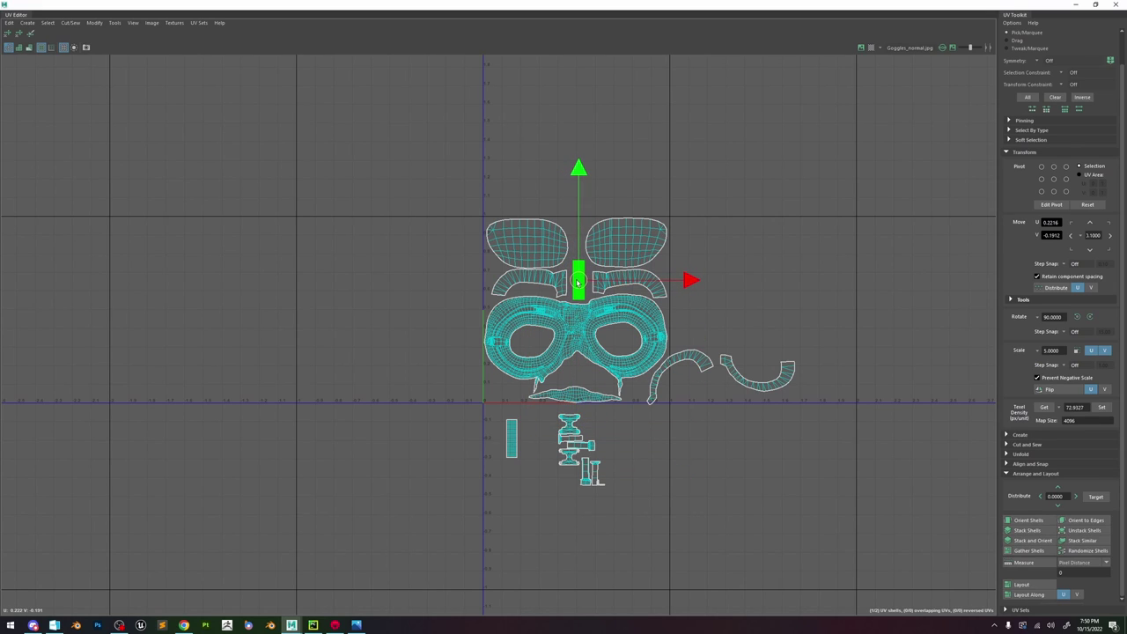
- Move the second ring strip shell into the gap between the two lens shells, directly above the first strip
{"action": "left_click", "coordinate": [512, 438]}
{"action": "middle_click_drag", "start_coordinate": [511, 438], "coordinate": [579, 236]}
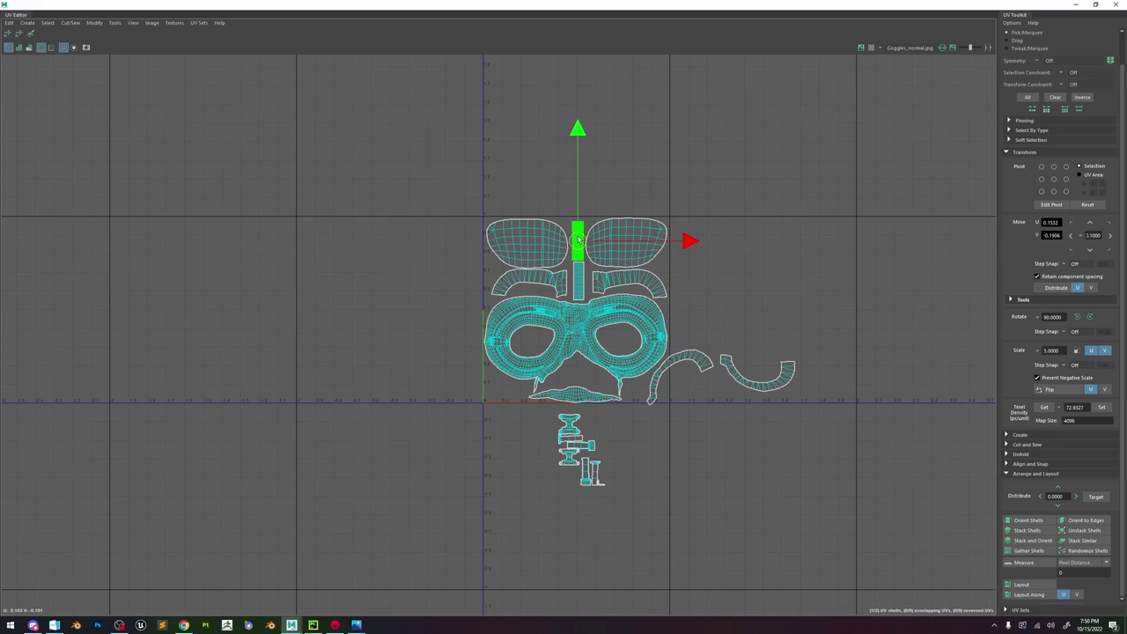
{"action": "scroll", "coordinate": [579, 236], "scroll_direction": "up", "scroll_amount": 2}
{"action": "scroll", "coordinate": [579, 236], "scroll_direction": "up", "scroll_amount": 1}
- Scale up both ring strips and the hardware shells slightly, and realign the strips in the central gap
{"action": "left_click", "coordinate": [579, 313], "text": "shift"}
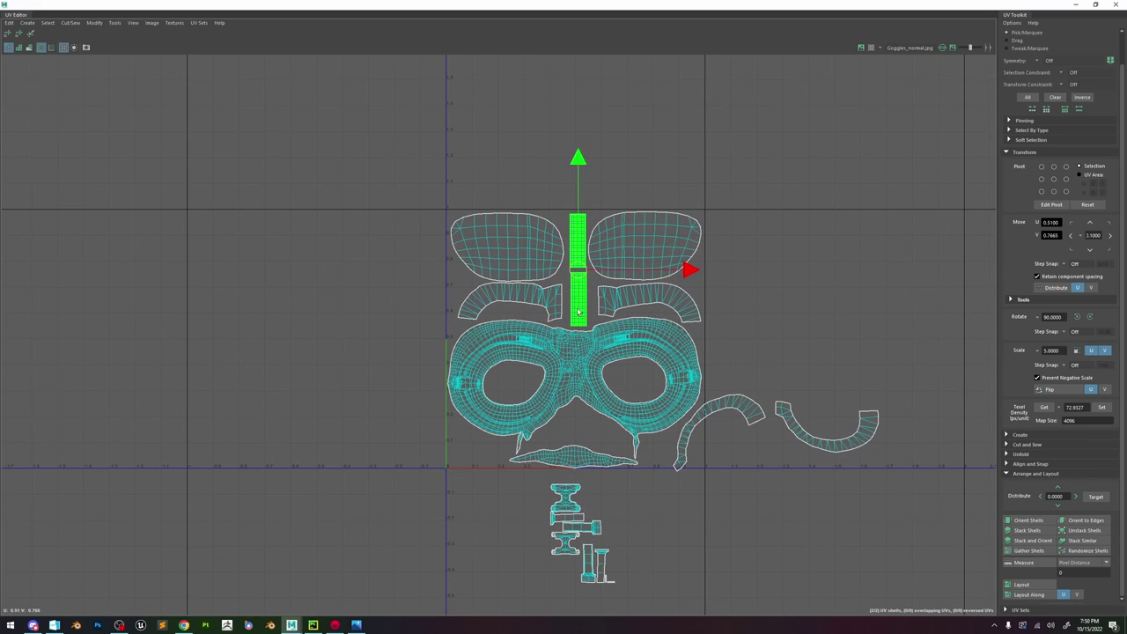
{"action": "left_click_drag", "start_coordinate": [652, 595], "coordinate": [511, 482], "text": "shift"}
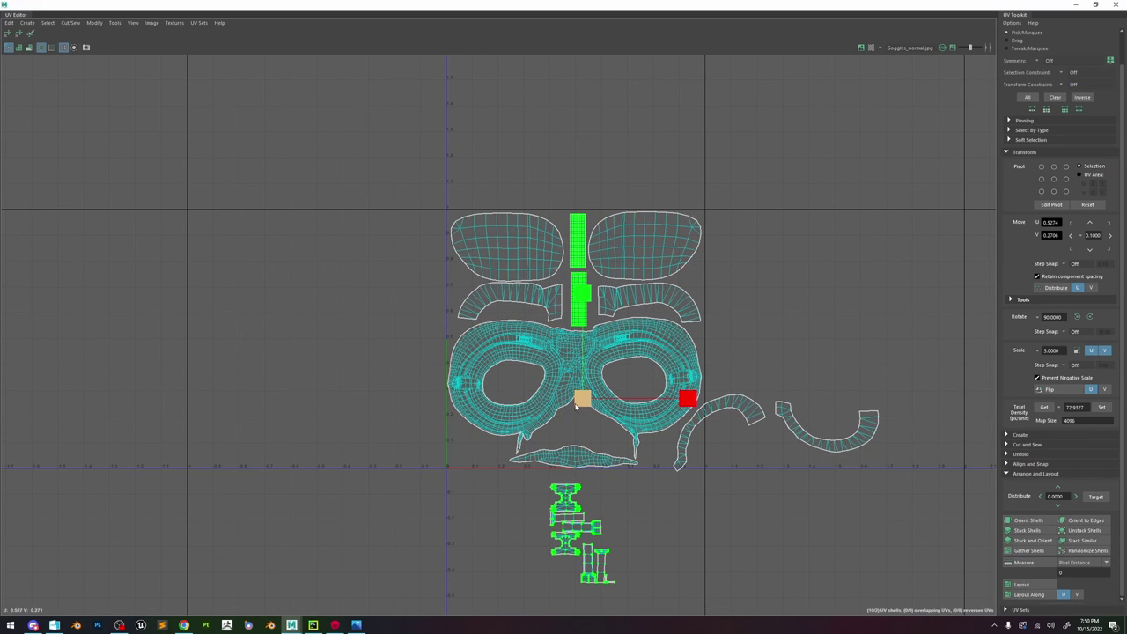
{"action": "left_click_drag", "start_coordinate": [575, 405], "coordinate": [584, 404]}
{"action": "key", "text": "w"}
{"action": "left_click_drag", "start_coordinate": [583, 356], "coordinate": [584, 363]}
{"action": "left_click", "coordinate": [577, 236]}
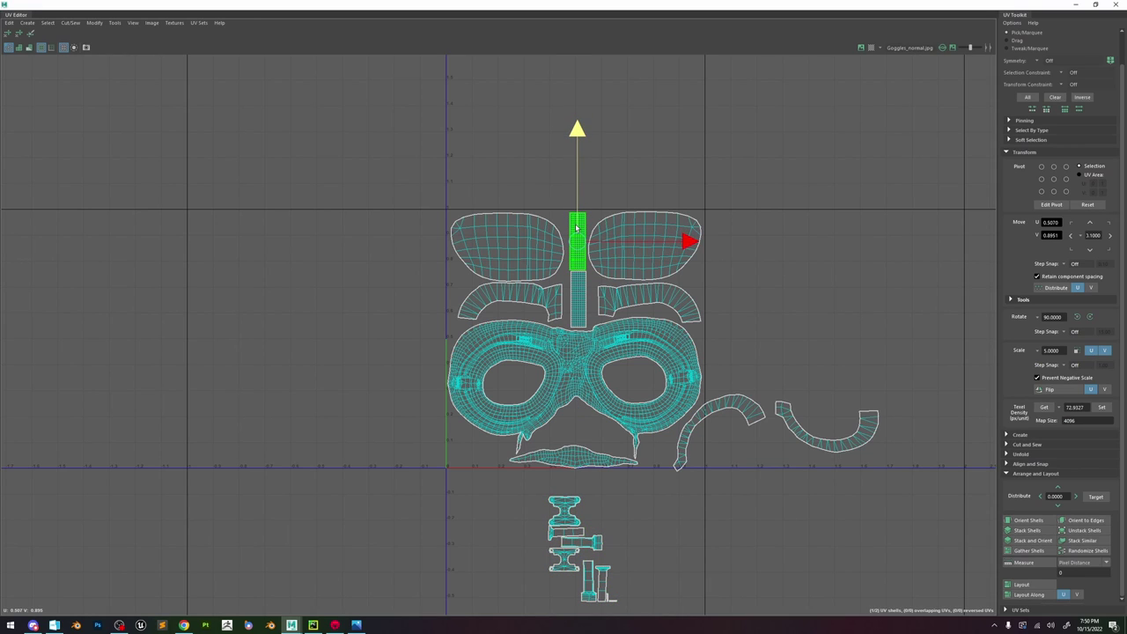
{"action": "scroll", "coordinate": [574, 266], "scroll_direction": "down", "scroll_amount": 2}
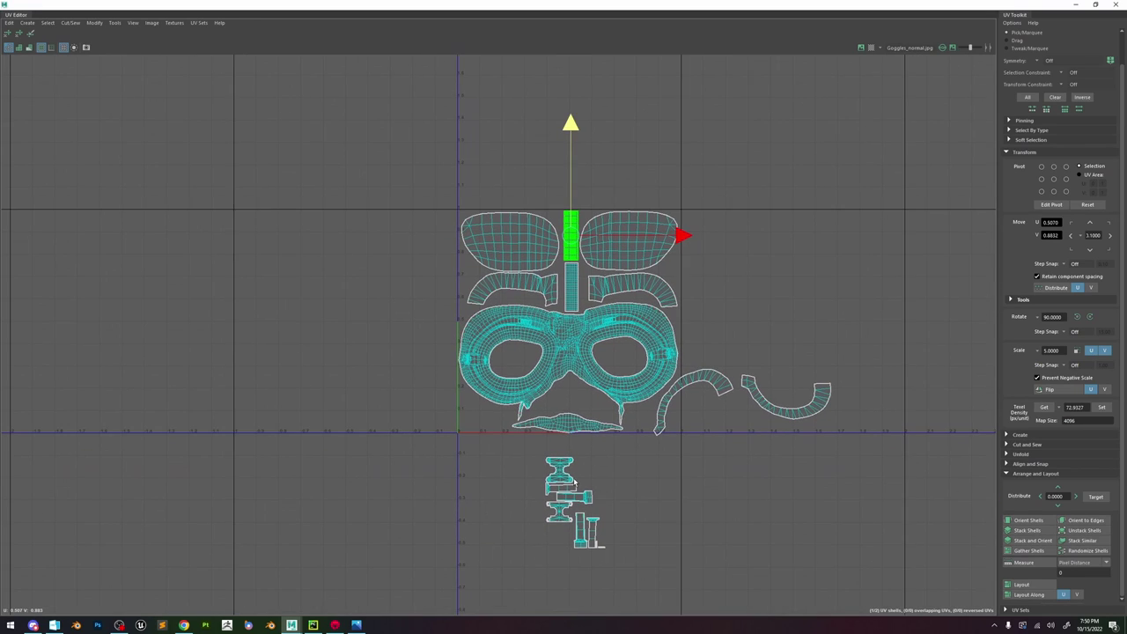
- Place the two H-shaped bracket shells in the tile's lower corners and move the neighbouring thin curved strip farther outside the tile
{"action": "left_click", "coordinate": [555, 475]}
{"action": "left_click_drag", "start_coordinate": [555, 476], "coordinate": [480, 422]}
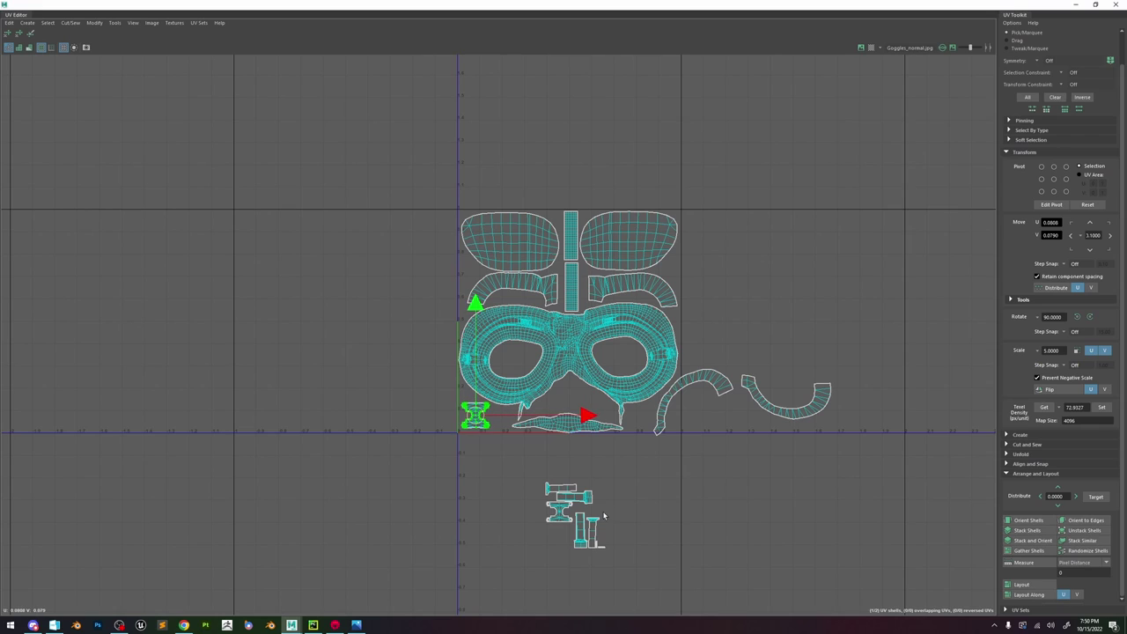
{"action": "left_click", "coordinate": [556, 511]}
{"action": "left_click_drag", "start_coordinate": [557, 510], "coordinate": [850, 380]}
{"action": "left_click", "coordinate": [695, 385]}
{"action": "left_click", "coordinate": [689, 388]}
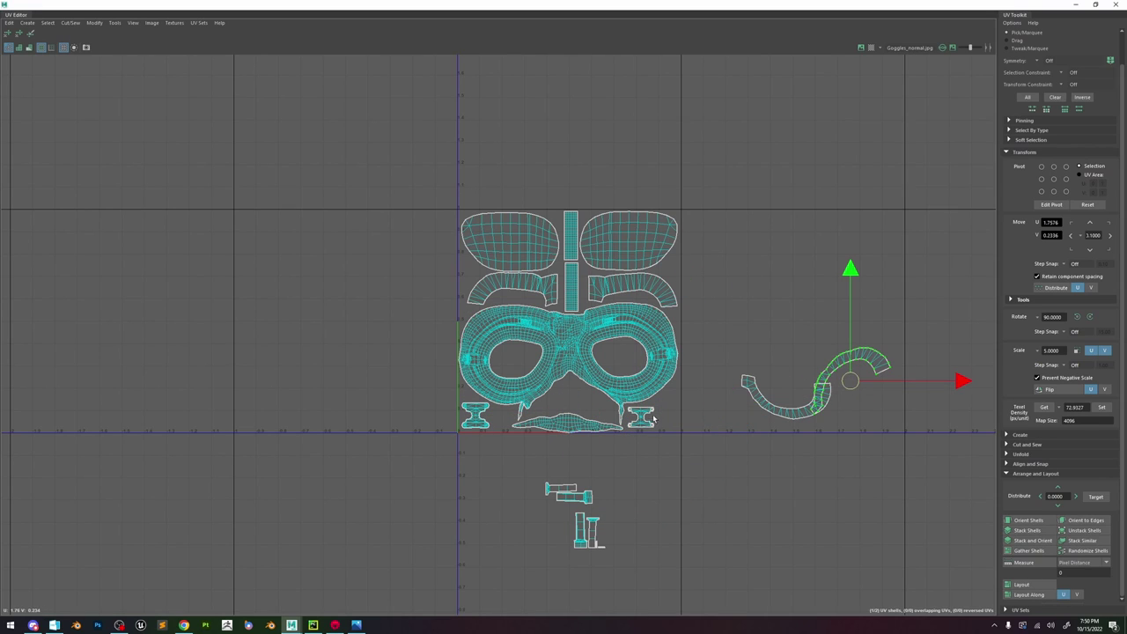
- Move the two H-shaped bracket shells into the eye openings of the goggle frame shell, one in each
{"action": "left_click", "coordinate": [647, 421]}
{"action": "scroll", "coordinate": [648, 424], "scroll_direction": "up", "scroll_amount": 2}
{"action": "left_click_drag", "start_coordinate": [649, 424], "coordinate": [481, 350]}
{"action": "left_click", "coordinate": [439, 429]}
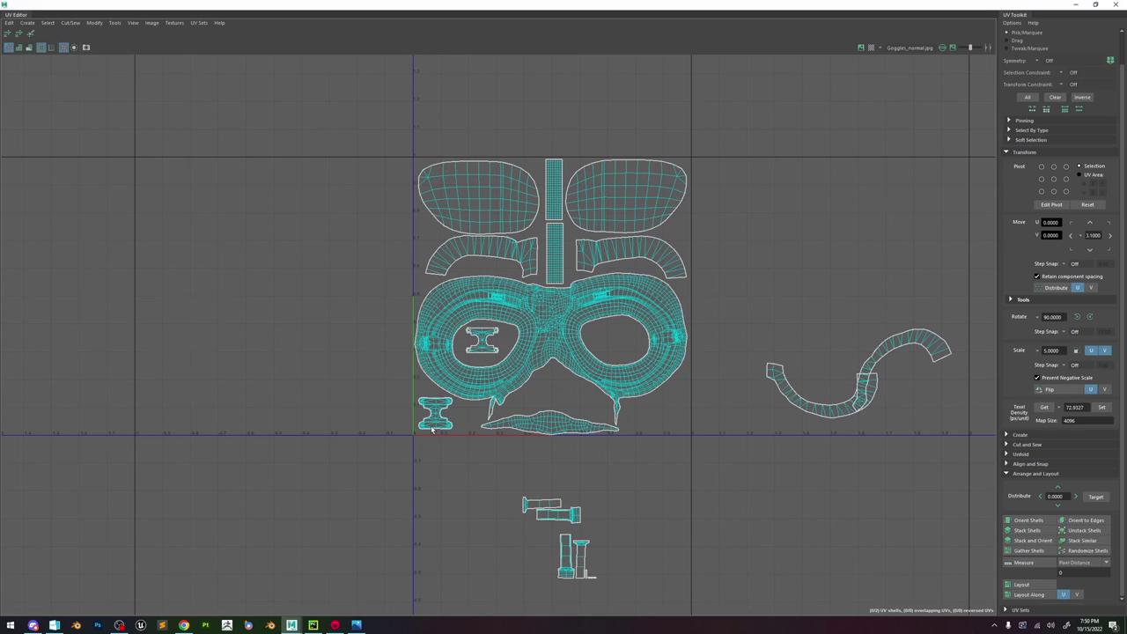
{"action": "left_click", "coordinate": [435, 414]}
{"action": "left_click_drag", "start_coordinate": [435, 414], "coordinate": [617, 343]}
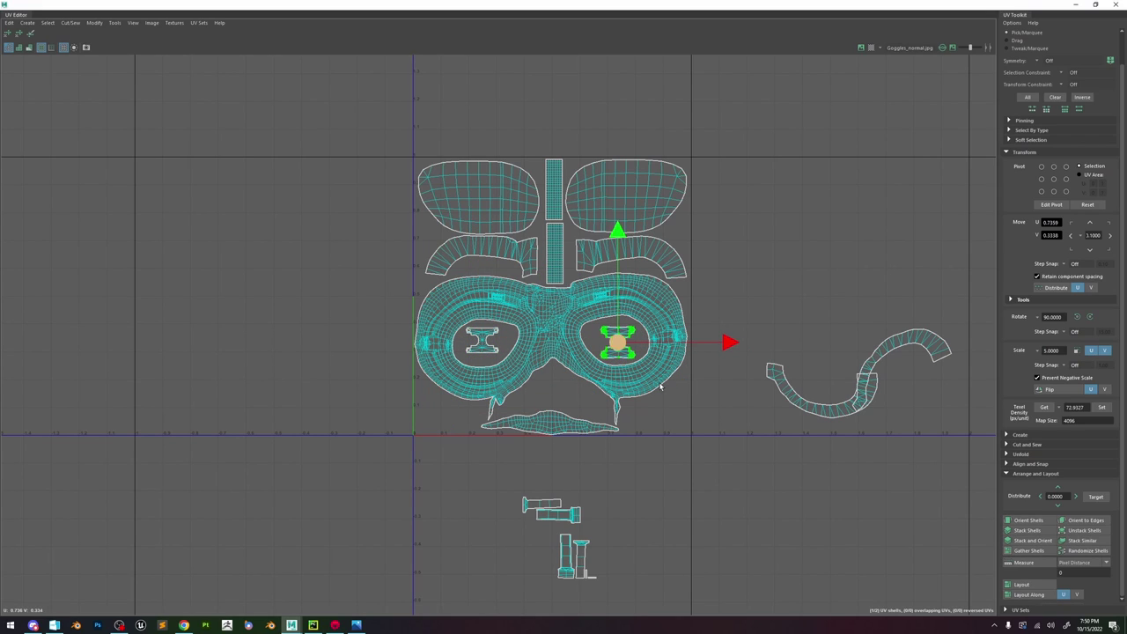
- Move the first bolt-shaped shell into the tile's lower-left corner and rotate it level
{"action": "left_click", "coordinate": [572, 457]}
{"action": "left_click", "coordinate": [550, 512]}
{"action": "left_click_drag", "start_coordinate": [550, 512], "coordinate": [448, 412]}
{"action": "scroll", "coordinate": [442, 407], "scroll_direction": "up", "scroll_amount": 2}
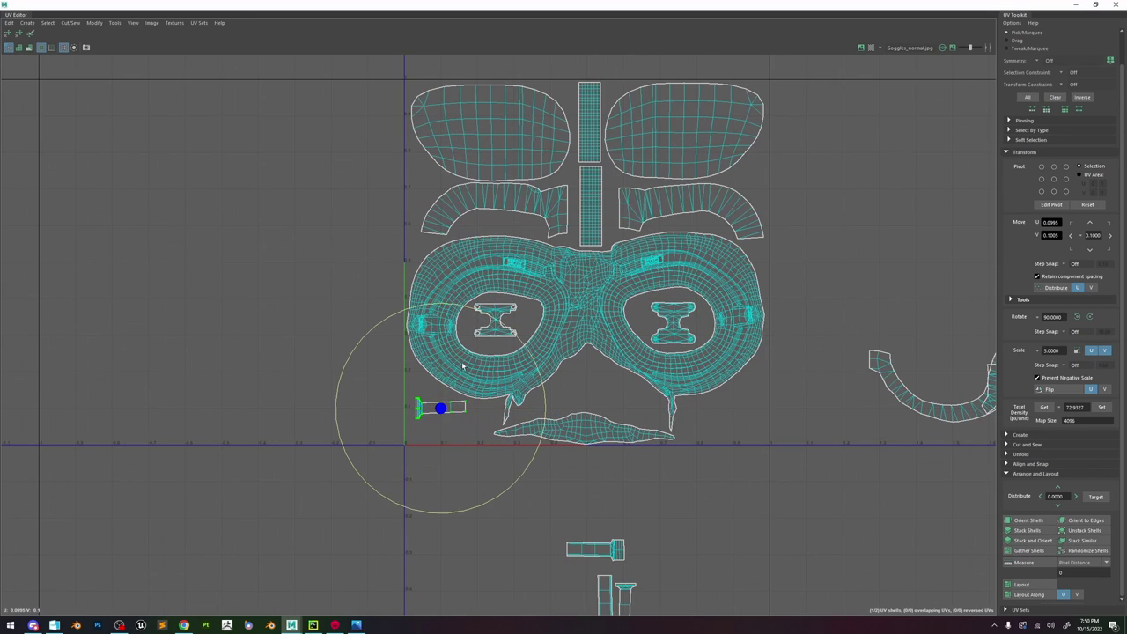
{"action": "left_click_drag", "start_coordinate": [481, 310], "coordinate": [483, 312]}
- Adjust the shaft UVs of the first bolt shell and optimize the UVs of its flared head
{"action": "scroll", "coordinate": [491, 314], "scroll_direction": "up", "scroll_amount": 2}
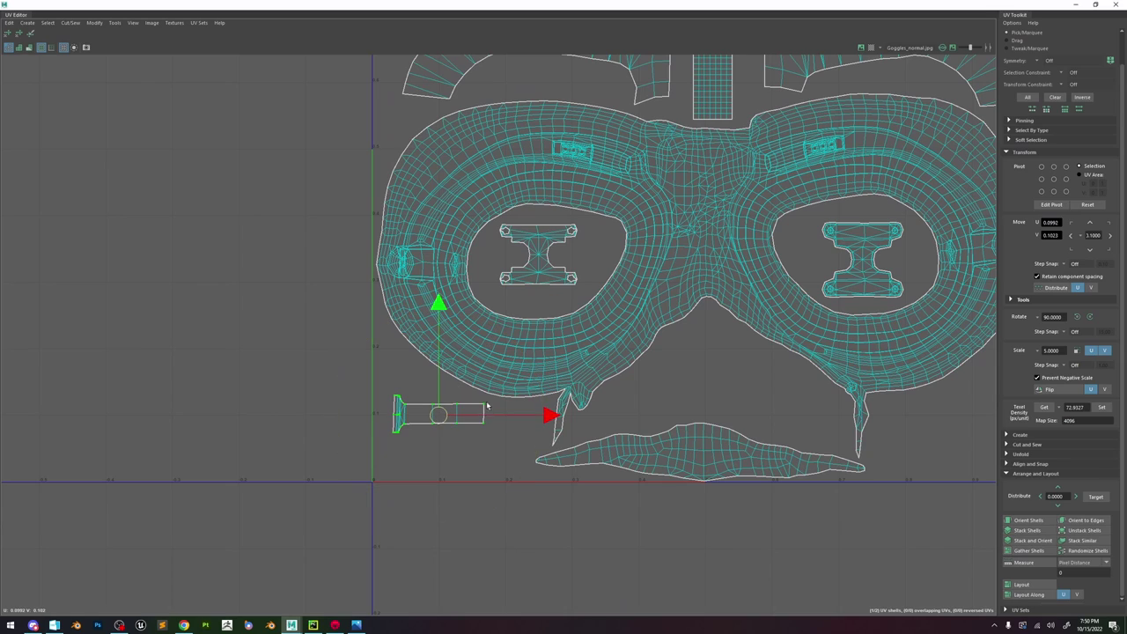
{"action": "left_click_drag", "start_coordinate": [422, 433], "coordinate": [441, 433]}
{"action": "right_click", "coordinate": [441, 373], "text": "shift"}
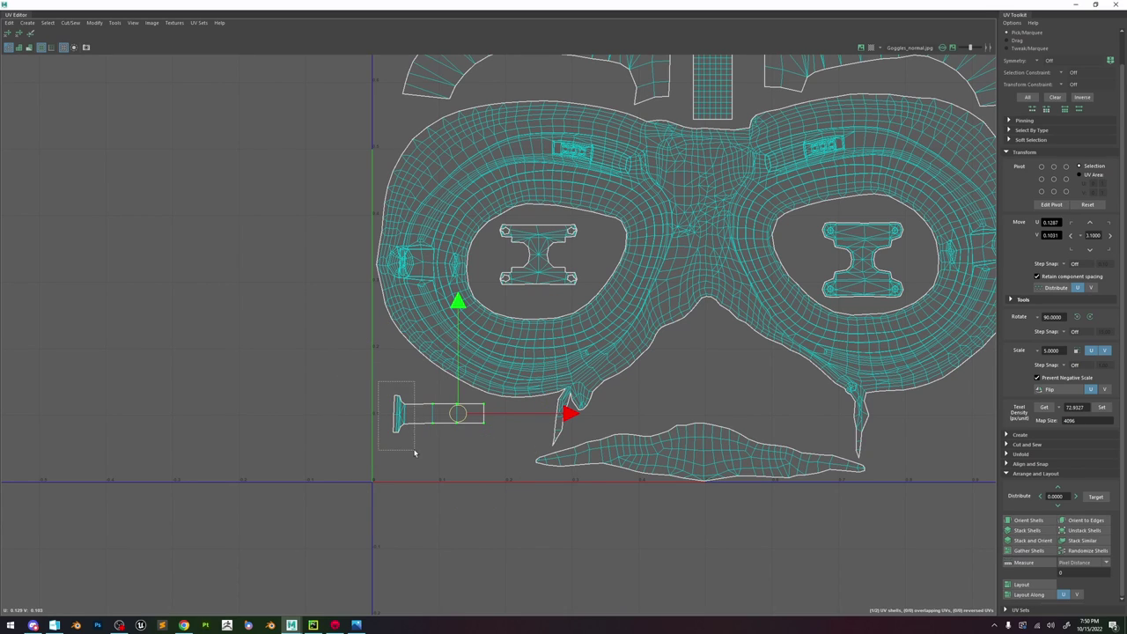
{"action": "left_click_drag", "start_coordinate": [415, 452], "coordinate": [416, 451], "text": "shift"}
{"action": "right_click_drag", "start_coordinate": [416, 374], "coordinate": [432, 379], "text": "shift"}
{"action": "key", "text": "ctrl+z"}
{"action": "left_click_drag", "start_coordinate": [364, 378], "coordinate": [408, 448]}
{"action": "right_click_drag", "start_coordinate": [414, 380], "coordinate": [443, 382], "text": "shift"}
{"action": "left_click", "coordinate": [443, 381]}
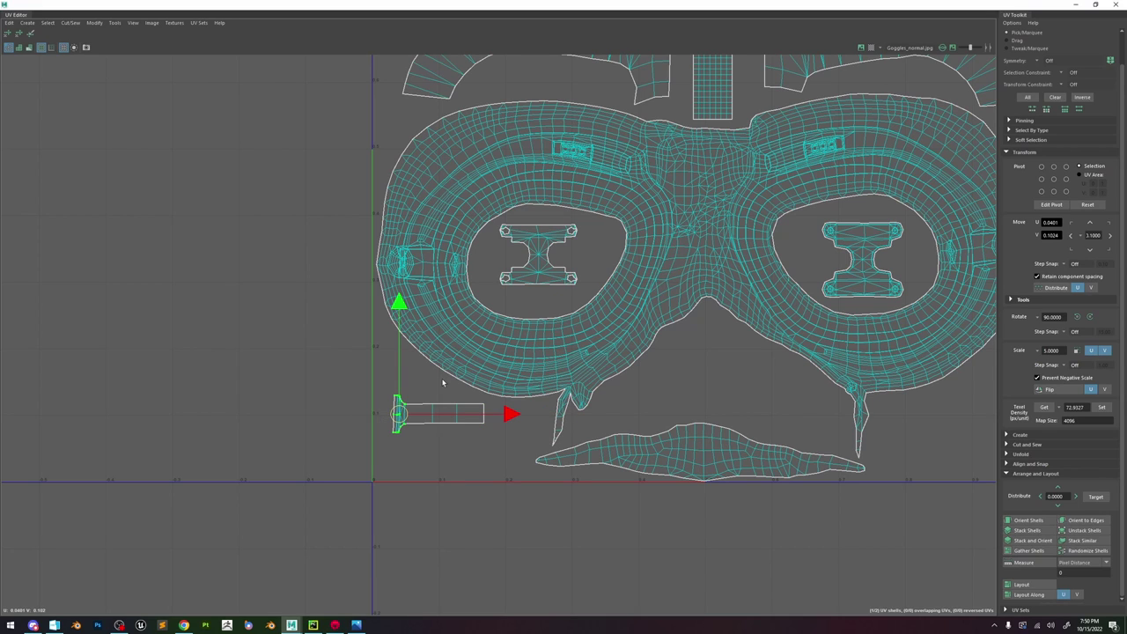
- Select the first bolt shell's shaft UVs including the neck corners and straighten them
{"action": "left_click_drag", "start_coordinate": [403, 453], "coordinate": [403, 451]}
{"action": "scroll", "coordinate": [403, 421], "scroll_direction": "up", "scroll_amount": 6}
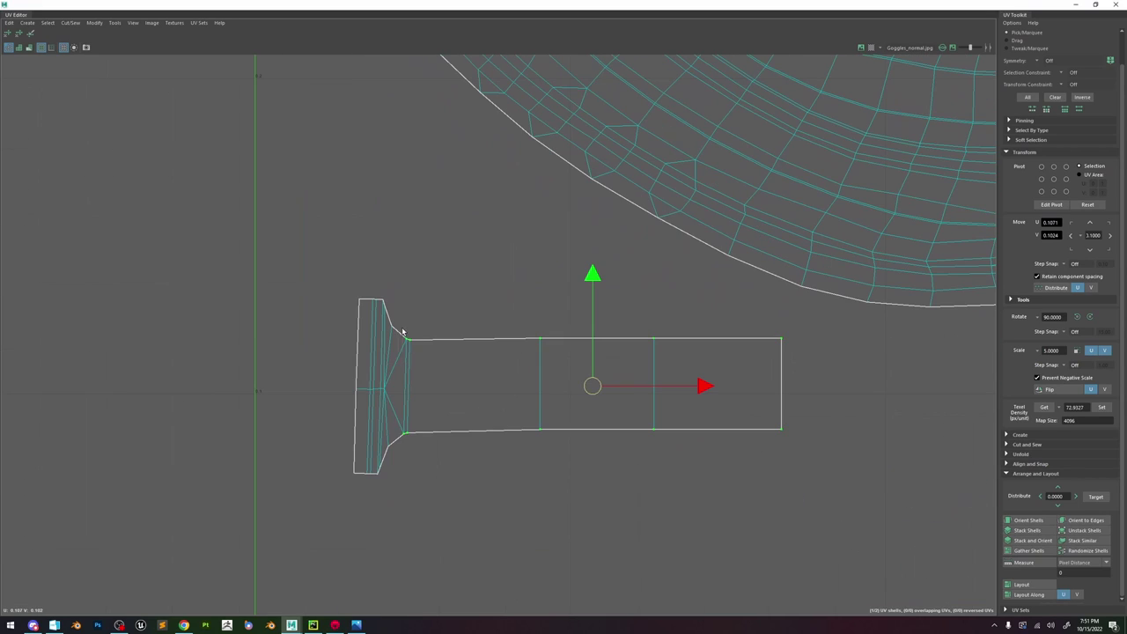
{"action": "right_click", "coordinate": [441, 338], "text": "shift"}
{"action": "left_click_drag", "start_coordinate": [382, 326], "coordinate": [406, 443]}
{"action": "scroll", "coordinate": [470, 374], "scroll_direction": "up", "scroll_amount": 2}
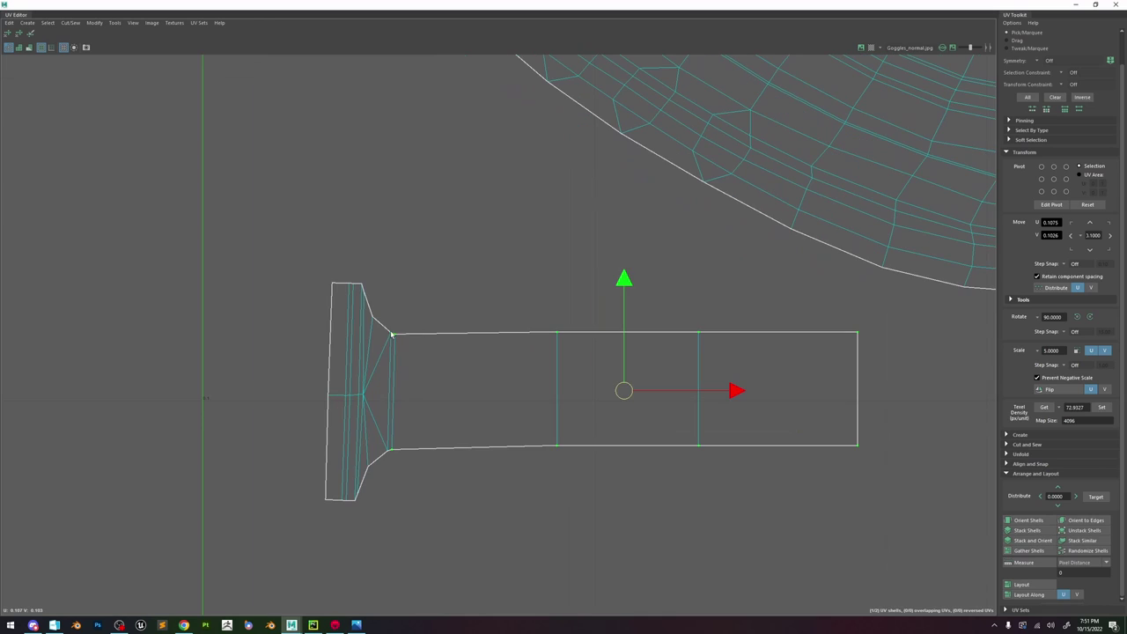
{"action": "right_click_drag", "start_coordinate": [504, 325], "coordinate": [485, 326], "text": "shift"}
- Optimize the flared head UVs of the first bolt shell against its straightened shaft
{"action": "scroll", "coordinate": [485, 326], "scroll_direction": "down", "scroll_amount": 4}
{"action": "left_click_drag", "start_coordinate": [334, 262], "coordinate": [472, 465]}
{"action": "right_click_drag", "start_coordinate": [687, 315], "coordinate": [627, 339], "text": "shift"}
{"action": "scroll", "coordinate": [616, 351], "scroll_direction": "down", "scroll_amount": 8}
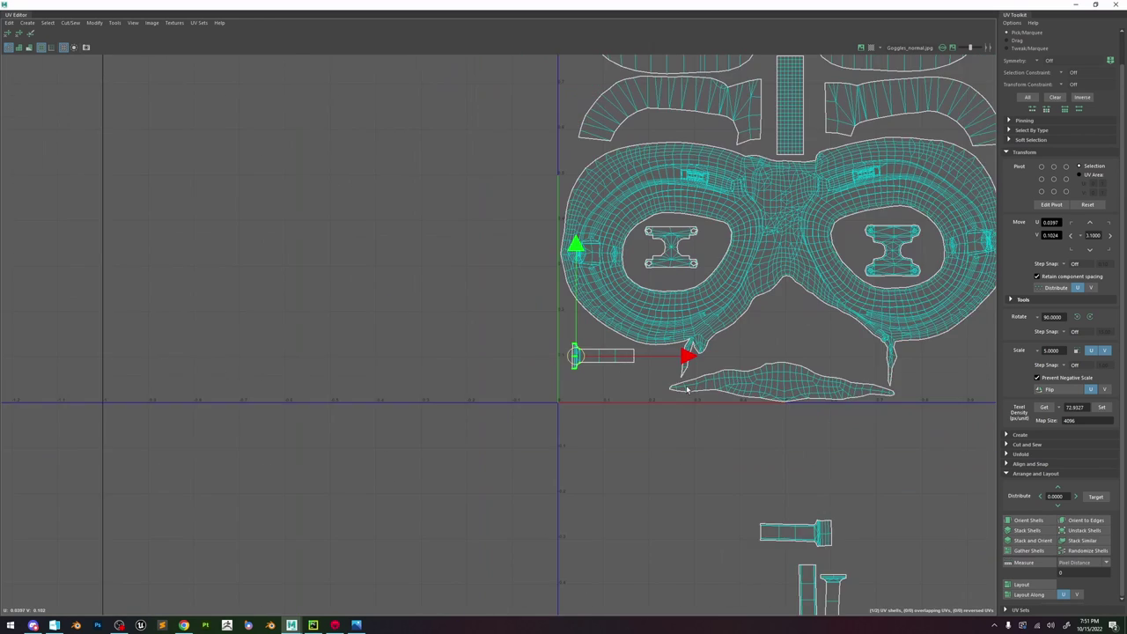
- Move the second horizontal bolt shell into the tile's lower-left corner, just below the first one
{"action": "middle_click_drag", "start_coordinate": [686, 390], "coordinate": [568, 365], "text": "alt"}
{"action": "left_click_drag", "start_coordinate": [633, 476], "coordinate": [729, 534]}
{"action": "left_click_drag", "start_coordinate": [676, 509], "coordinate": [505, 356]}
{"action": "scroll", "coordinate": [509, 353], "scroll_direction": "up", "scroll_amount": 4}
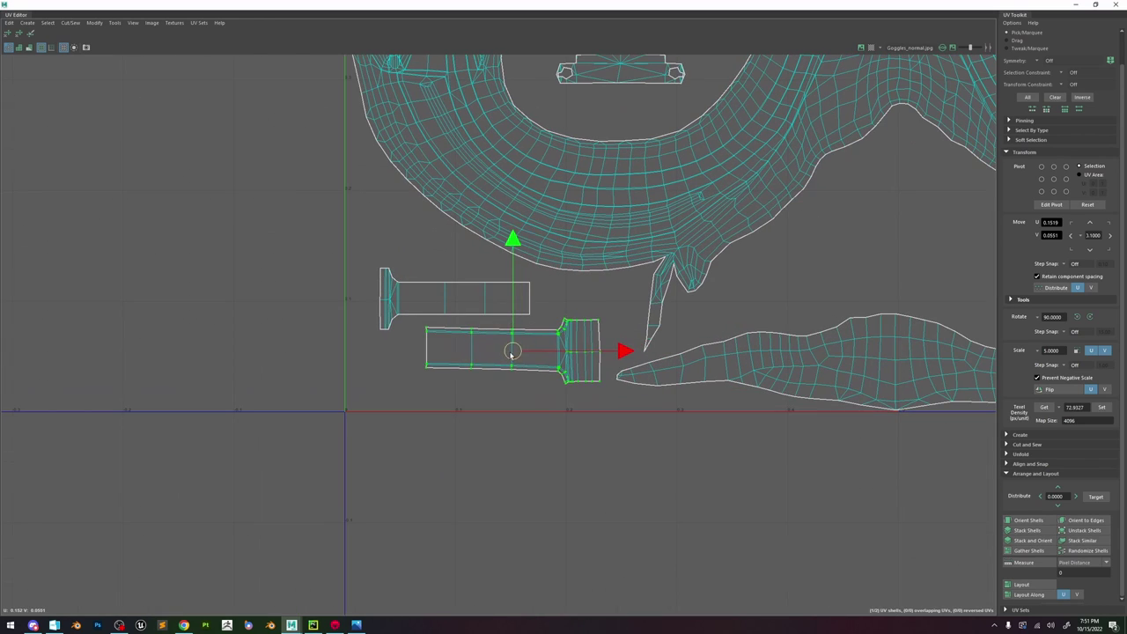
- Select all shaft UVs of the second bolt shell up to its neck and straighten them
{"action": "scroll", "coordinate": [505, 357], "scroll_direction": "up", "scroll_amount": 4}
{"action": "scroll", "coordinate": [594, 316], "scroll_direction": "up", "scroll_amount": 1}
{"action": "left_click", "coordinate": [591, 308]}
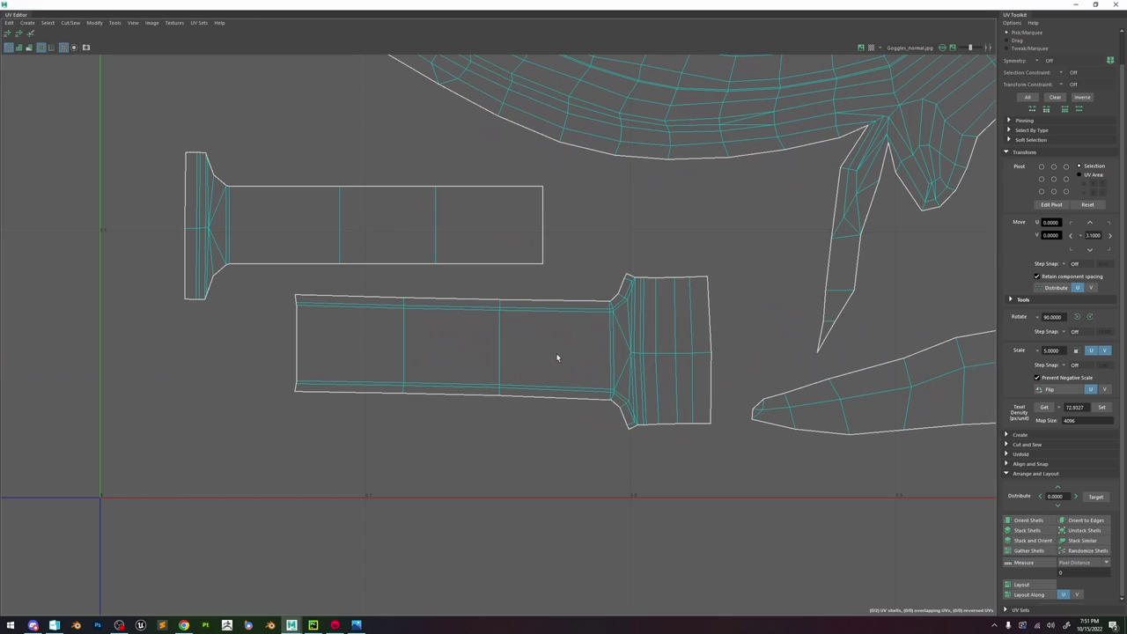
{"action": "left_click_drag", "start_coordinate": [276, 424], "coordinate": [611, 284]}
{"action": "scroll", "coordinate": [615, 365], "scroll_direction": "up", "scroll_amount": 3}
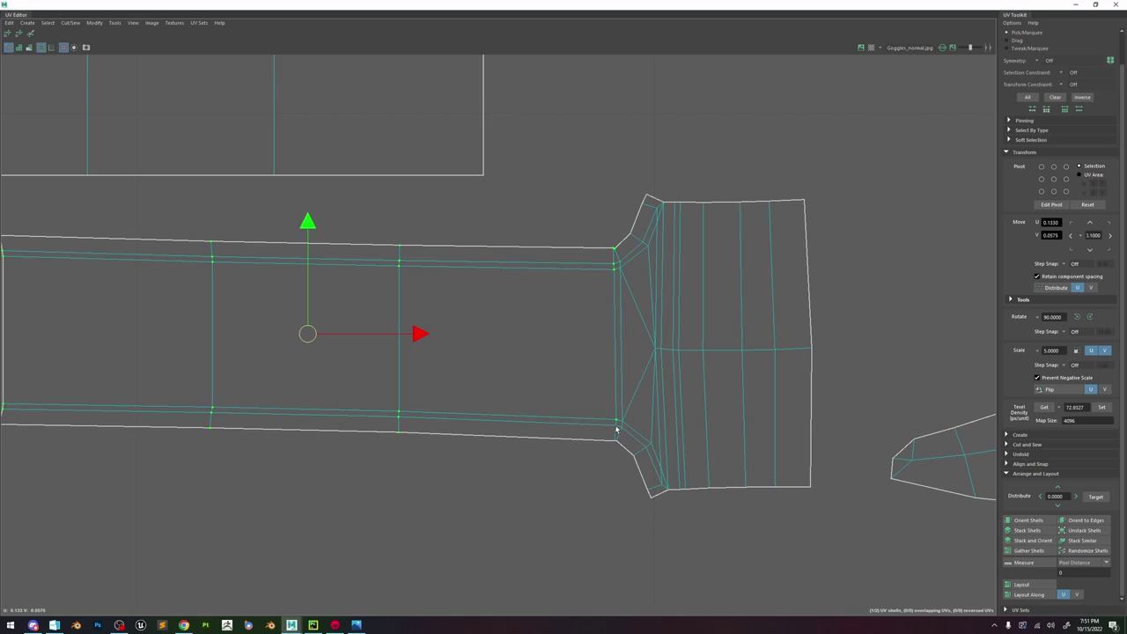
{"action": "scroll", "coordinate": [614, 442], "scroll_direction": "up", "scroll_amount": 2}
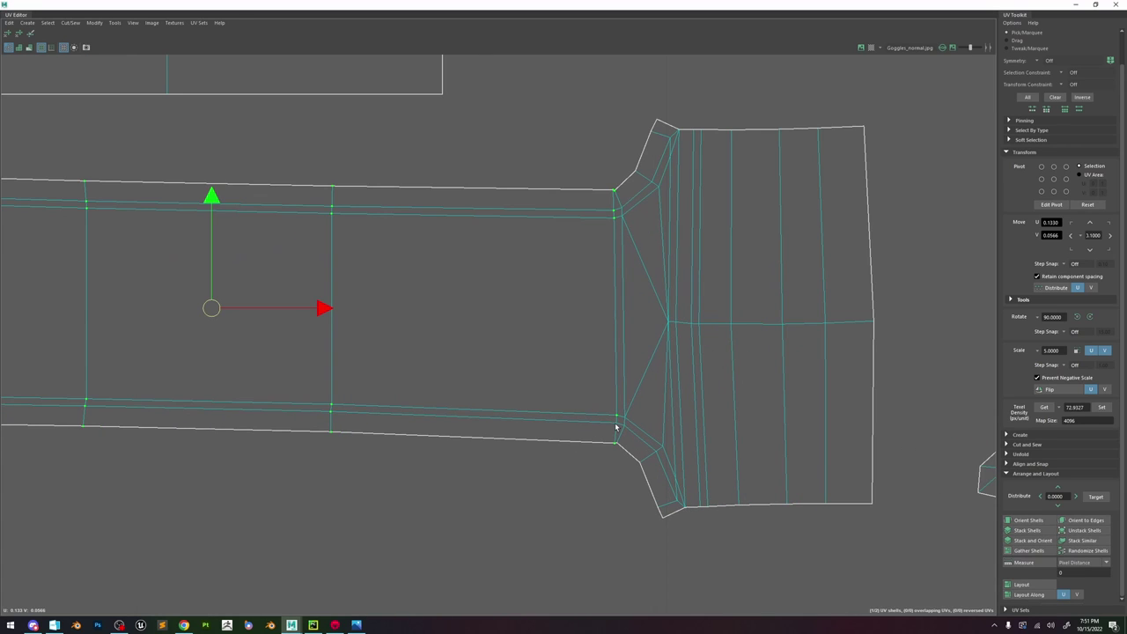
{"action": "scroll", "coordinate": [495, 363], "scroll_direction": "down", "scroll_amount": 4}
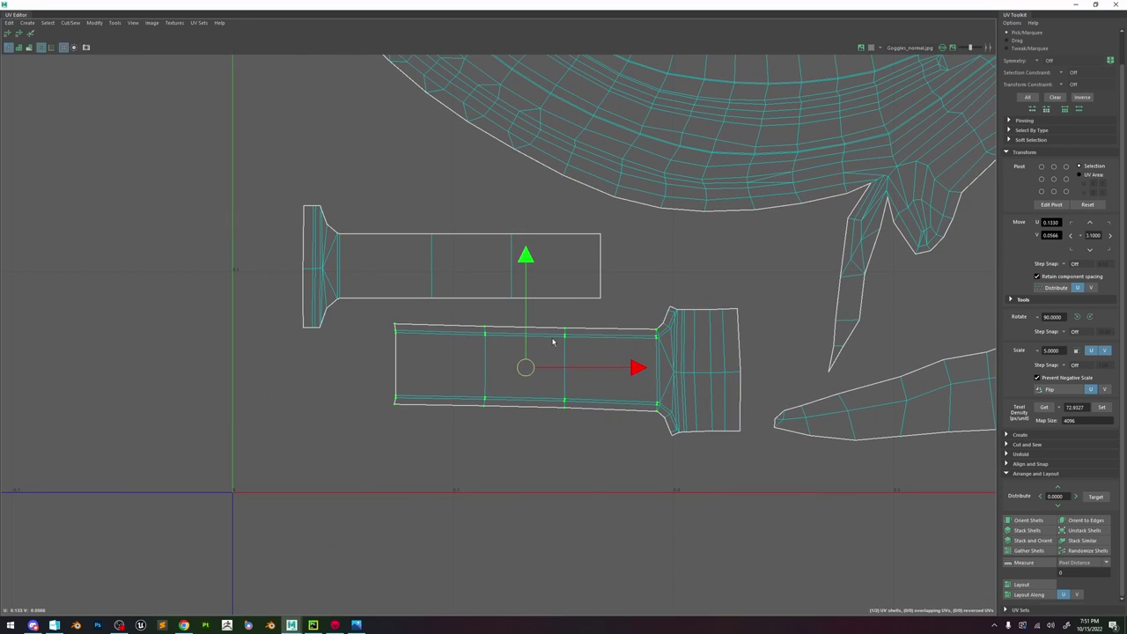
{"action": "right_click_drag", "start_coordinate": [553, 341], "coordinate": [581, 308], "text": "shift"}
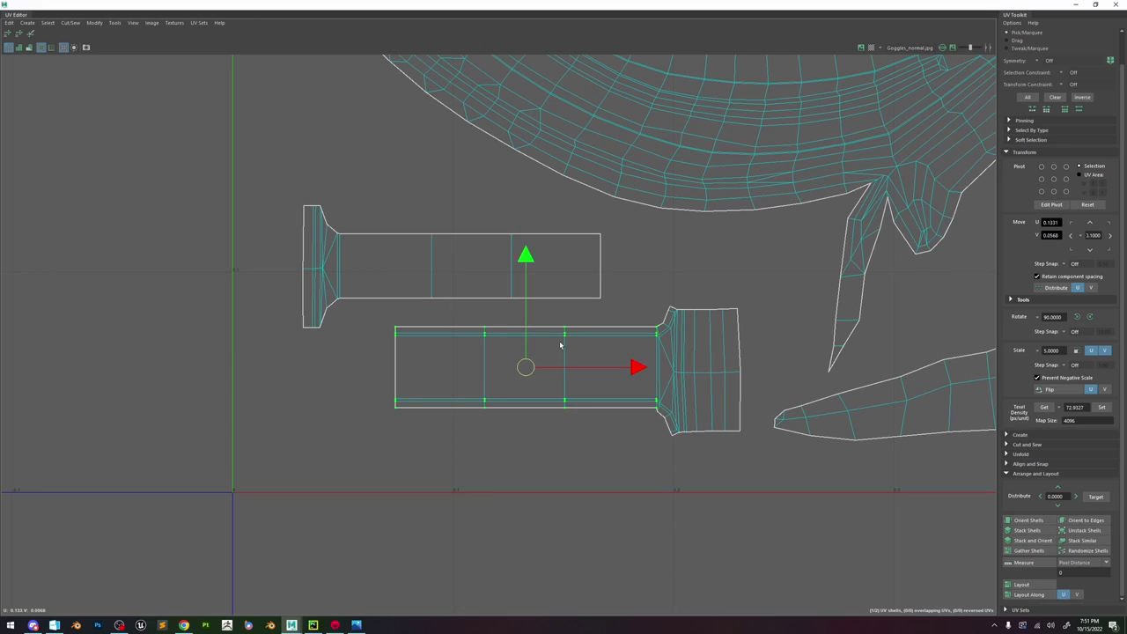
- Optimize the UVs of the second bolt shell's head
{"action": "left_click_drag", "start_coordinate": [633, 408], "coordinate": [374, 465], "text": "shift"}
{"action": "right_click_drag", "start_coordinate": [613, 244], "coordinate": [642, 248], "text": "shift"}
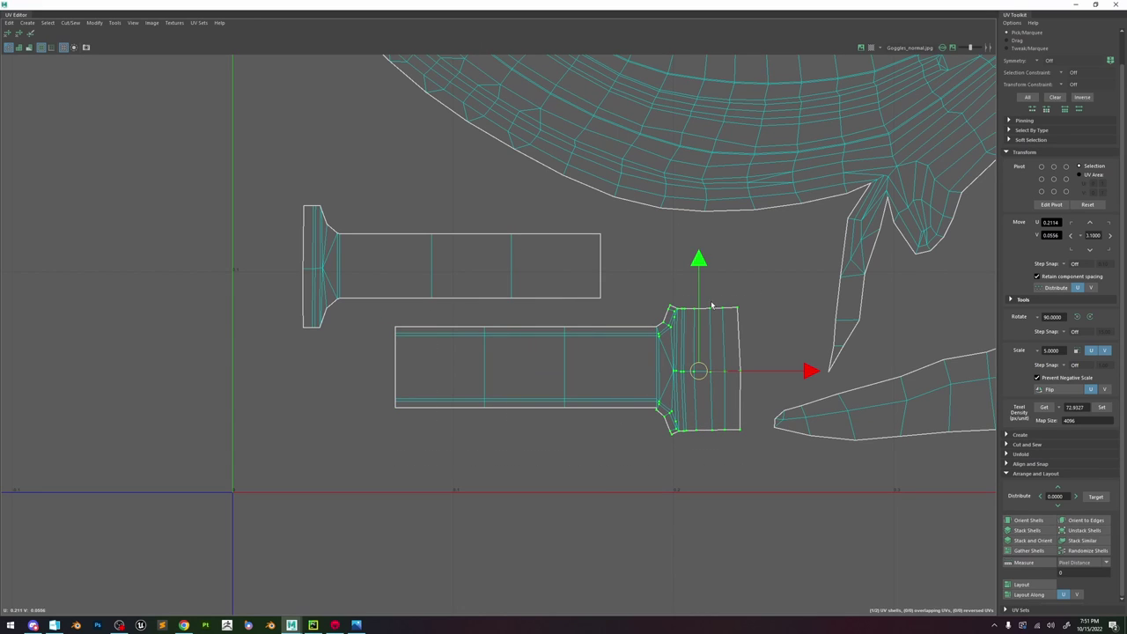
{"action": "scroll", "coordinate": [712, 304], "scroll_direction": "up", "scroll_amount": 3}
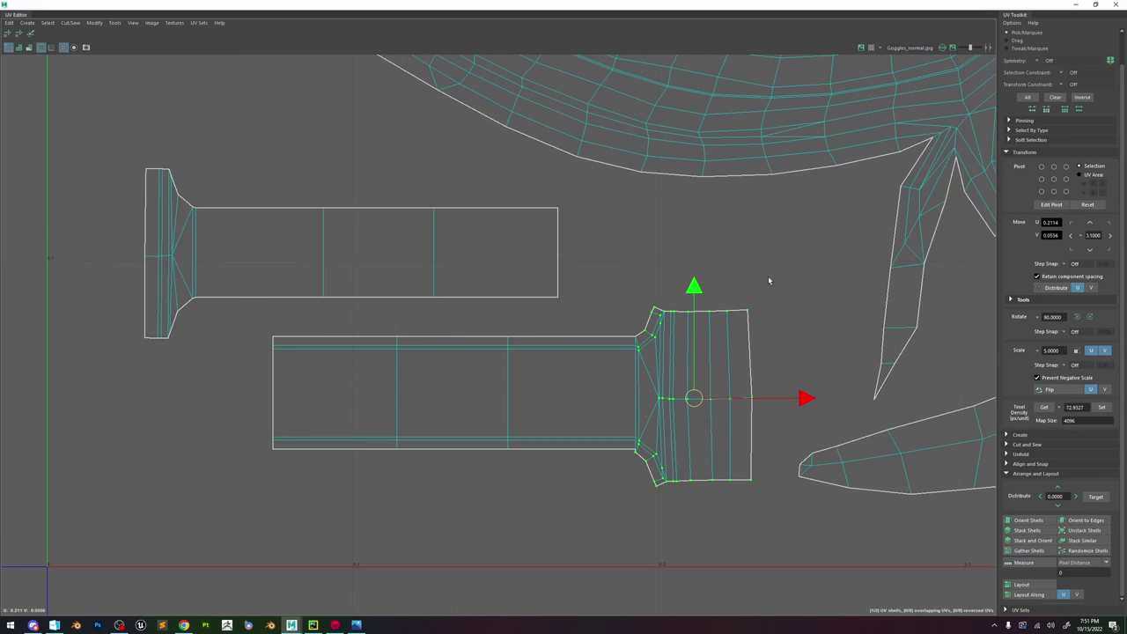
- Check the neck corner UVs of the second bolt shell and optimize the upper corner where shaft meets head
{"action": "left_click", "coordinate": [646, 455]}
{"action": "scroll", "coordinate": [638, 458], "scroll_direction": "up", "scroll_amount": 5}
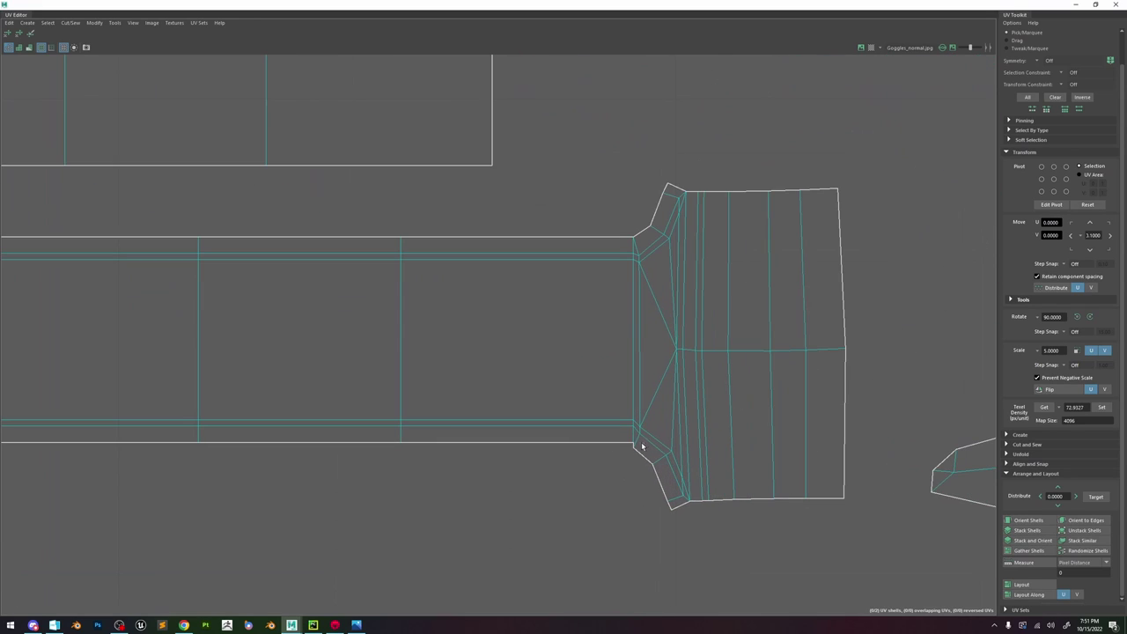
{"action": "left_click", "coordinate": [632, 449]}
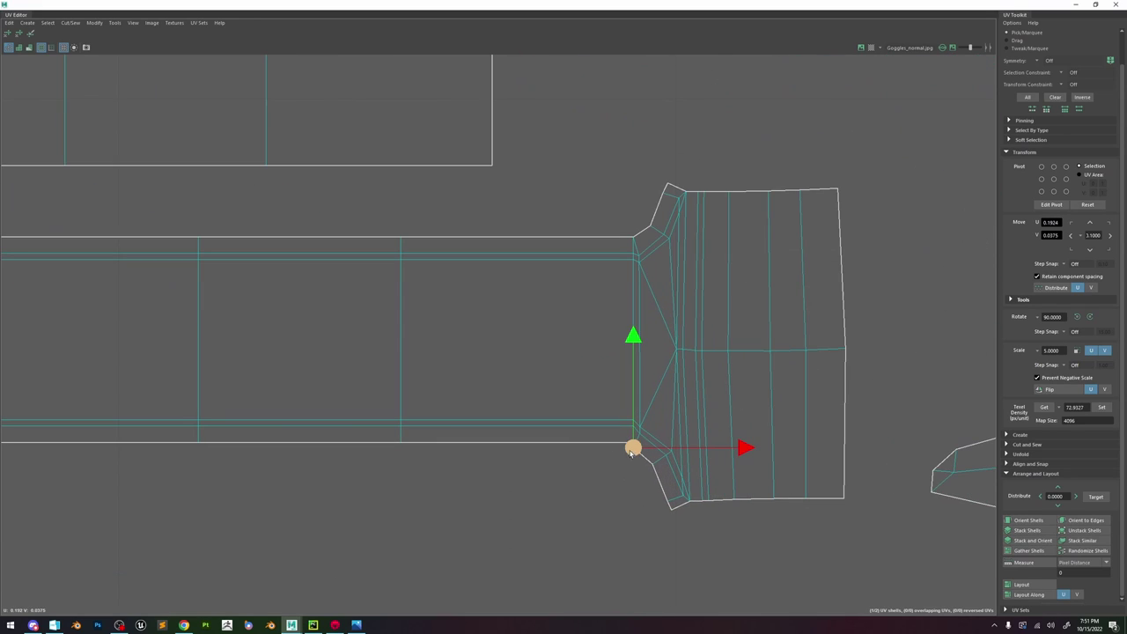
{"action": "left_click", "coordinate": [634, 238]}
{"action": "left_click", "coordinate": [634, 238]}
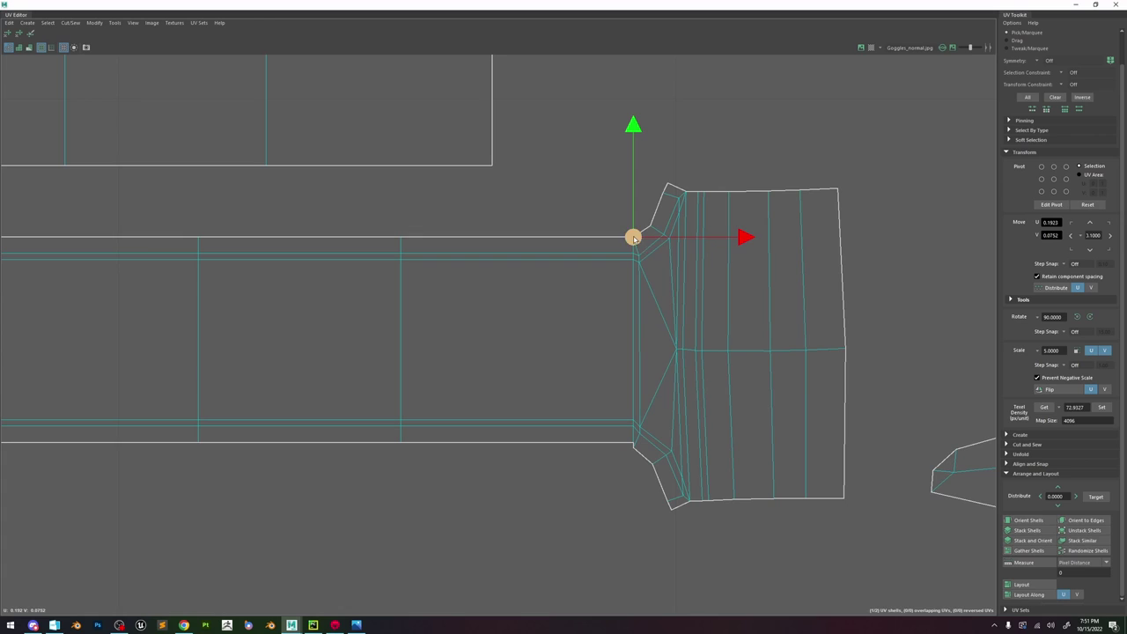
{"action": "scroll", "coordinate": [635, 236], "scroll_direction": "up", "scroll_amount": 4}
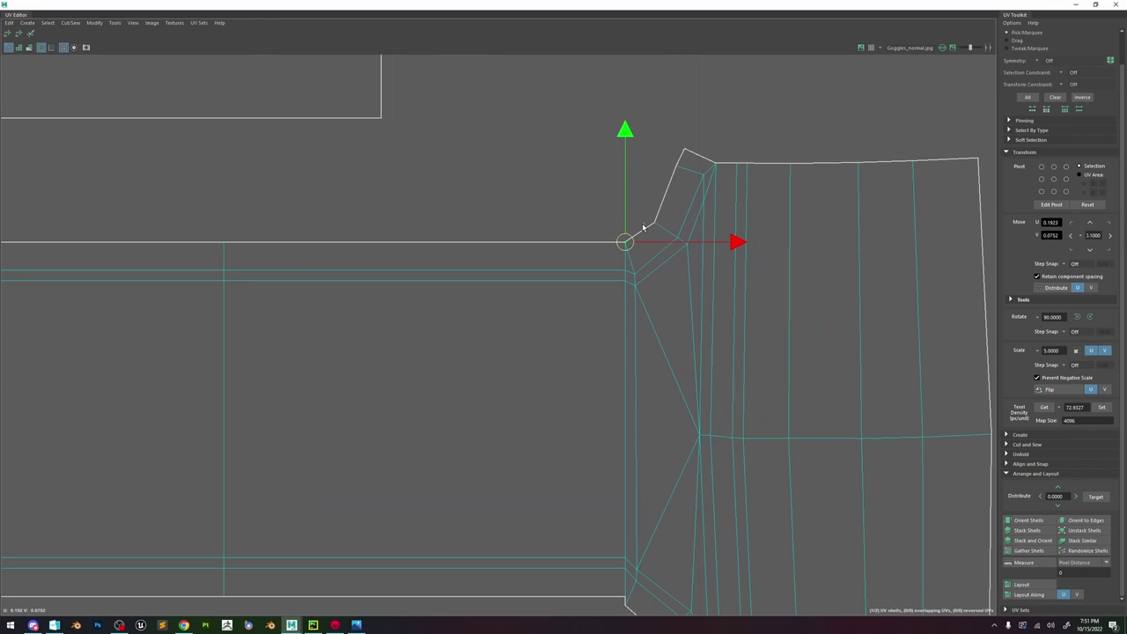
{"action": "right_click", "coordinate": [642, 226], "text": "shift"}
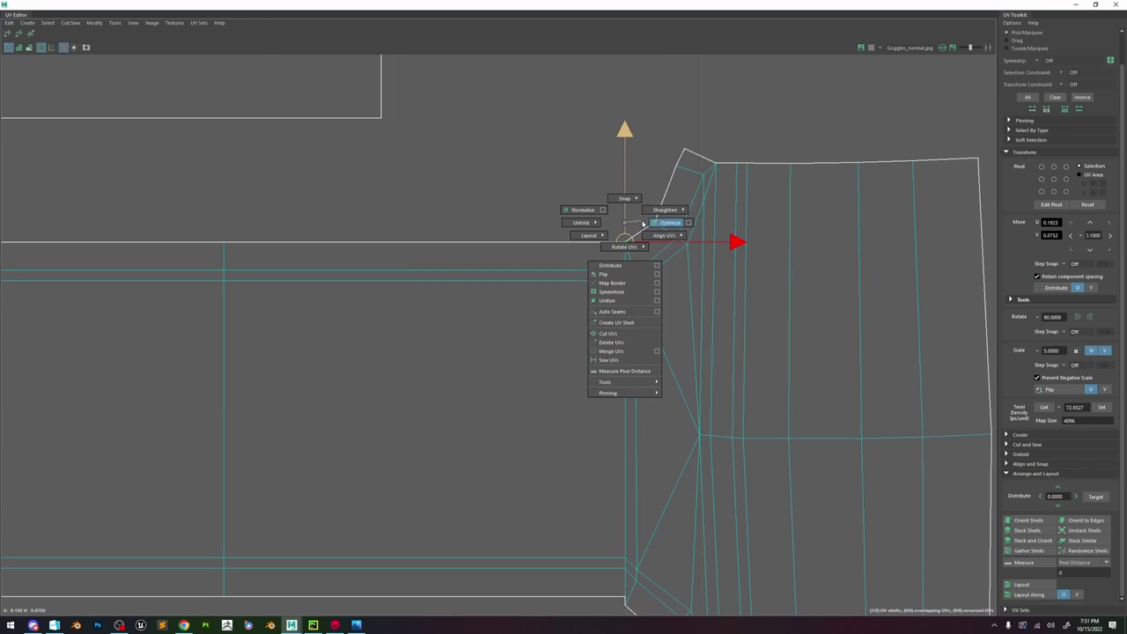
{"action": "left_click", "coordinate": [645, 224]}
{"action": "left_click", "coordinate": [634, 235]}
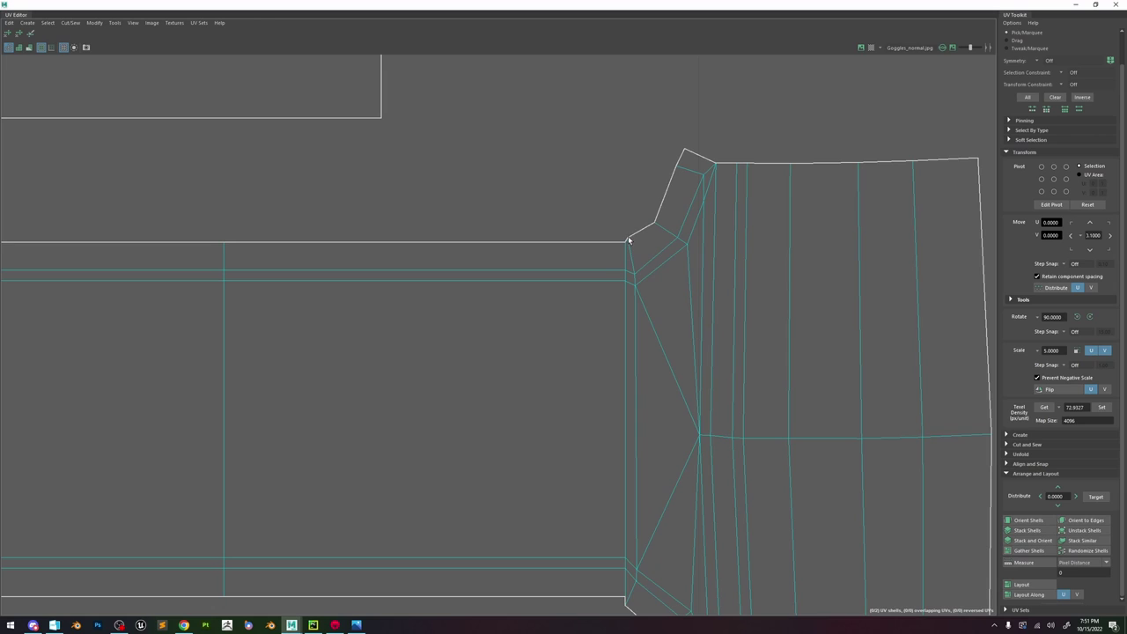
- Select the whole second bolt shell and move it closer to the first bolt shell
{"action": "scroll", "coordinate": [628, 240], "scroll_direction": "down", "scroll_amount": 10}
{"action": "left_click", "coordinate": [628, 256]}
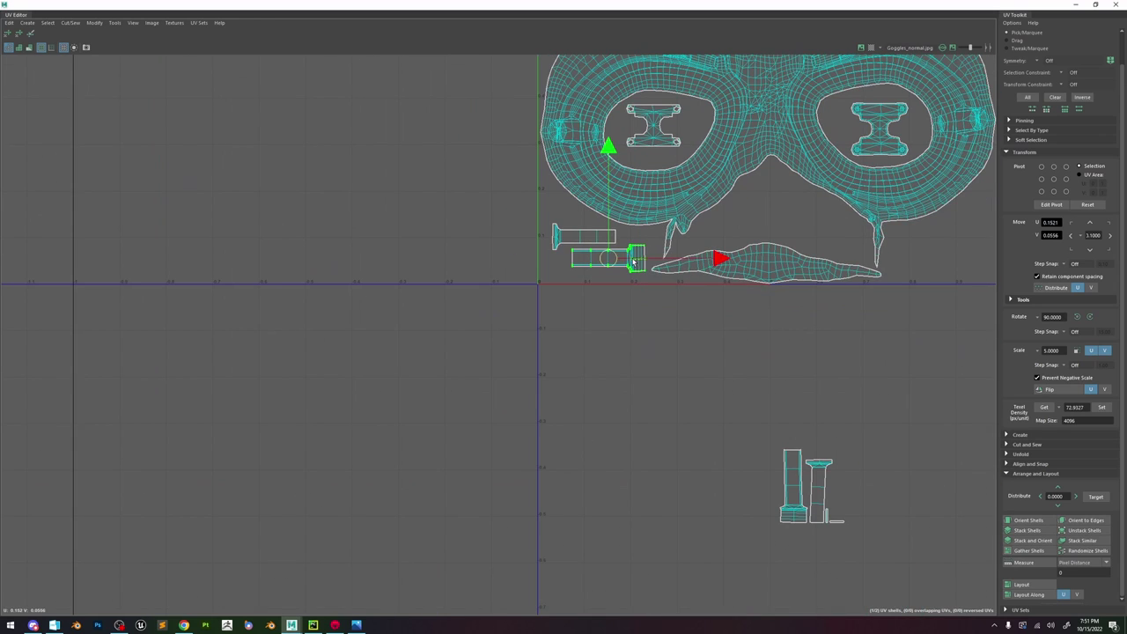
{"action": "scroll", "coordinate": [630, 303], "scroll_direction": "down", "scroll_amount": 3}
{"action": "scroll", "coordinate": [629, 303], "scroll_direction": "down", "scroll_amount": 4}
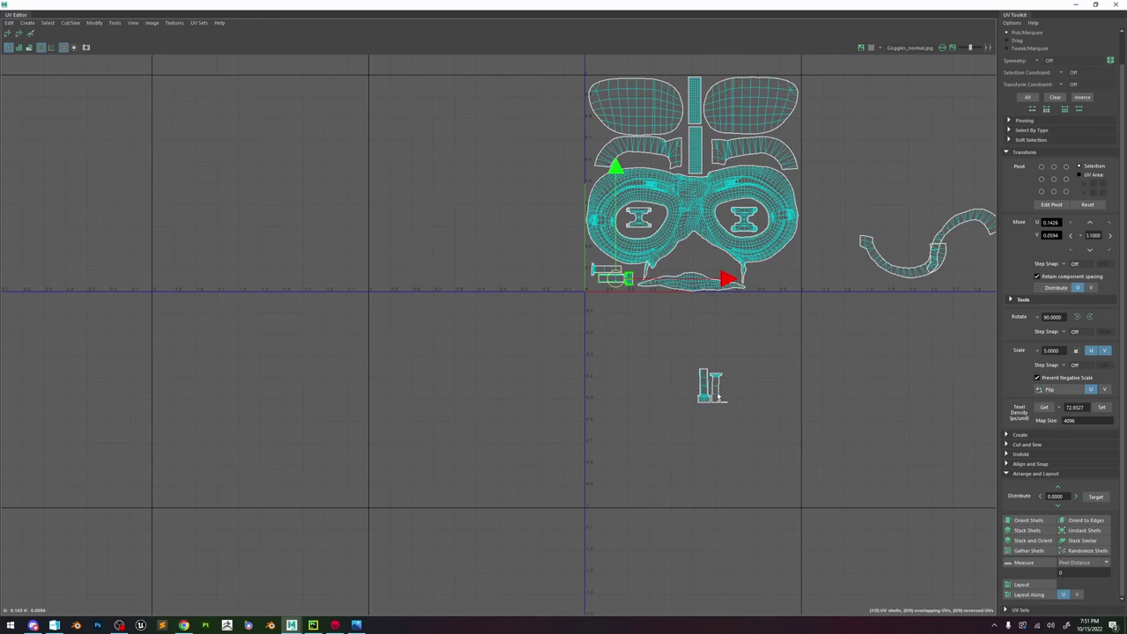
- Straighten the shaft UVs of the wider vertical bolt shell below the tile and undo the last head change
{"action": "scroll", "coordinate": [636, 321], "scroll_direction": "up", "scroll_amount": 6}
{"action": "left_click", "coordinate": [695, 387]}
{"action": "left_click_drag", "start_coordinate": [694, 387], "coordinate": [511, 110]}
{"action": "scroll", "coordinate": [626, 383], "scroll_direction": "up", "scroll_amount": 5}
{"action": "right_click_drag", "start_coordinate": [621, 207], "coordinate": [664, 193], "text": "shift"}
{"action": "left_click_drag", "start_coordinate": [737, 370], "coordinate": [442, 570], "text": "shift"}
{"action": "key", "text": "ctrl+z"}
- Reselect the vertical bolt shell's shaft together with its neck UVs and straighten its edges down to the head
{"action": "left_click_drag", "start_coordinate": [707, 370], "coordinate": [531, 108]}
{"action": "left_click", "coordinate": [663, 419]}
{"action": "scroll", "coordinate": [574, 416], "scroll_direction": "up", "scroll_amount": 3}
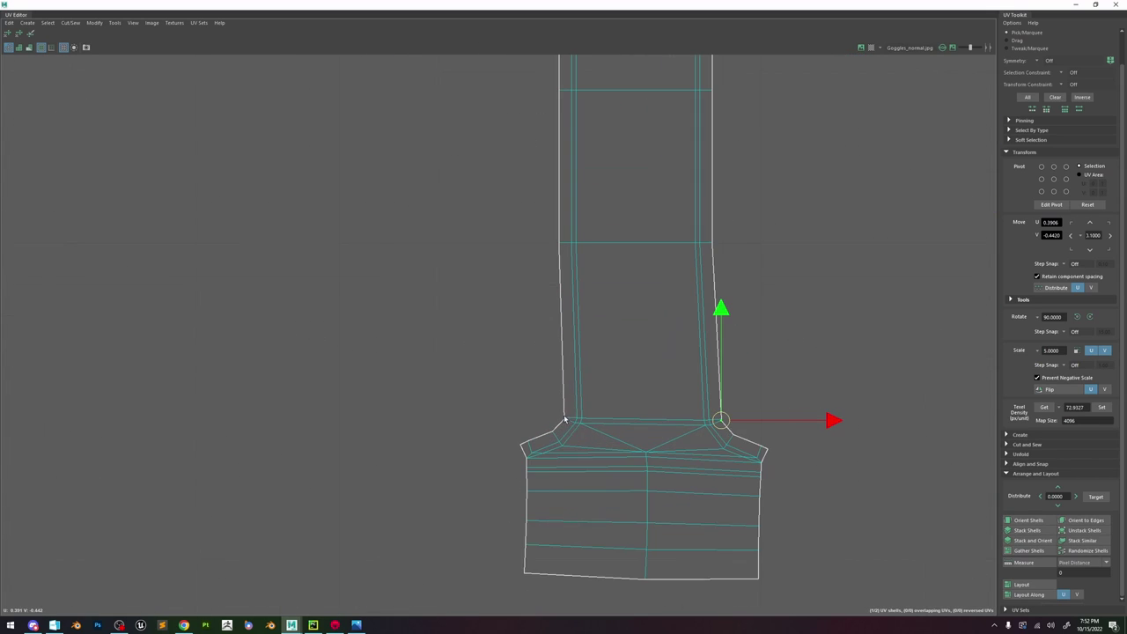
{"action": "scroll", "coordinate": [555, 367], "scroll_direction": "down", "scroll_amount": 3}
{"action": "left_click_drag", "start_coordinate": [531, 398], "coordinate": [660, 141], "text": "ctrl+shift"}
{"action": "right_click_drag", "start_coordinate": [659, 217], "coordinate": [707, 193], "text": "shift"}
{"action": "left_click_drag", "start_coordinate": [639, 376], "coordinate": [548, 399], "text": "ctrl+shift"}
{"action": "right_click_drag", "start_coordinate": [620, 360], "coordinate": [626, 331], "text": "shift"}
{"action": "right_click_drag", "start_coordinate": [625, 330], "coordinate": [664, 274], "text": "shift"}
- Select the head UVs of the vertical bolt shell and optimize them
{"action": "scroll", "coordinate": [602, 402], "scroll_direction": "up", "scroll_amount": 4}
{"action": "left_click_drag", "start_coordinate": [738, 350], "coordinate": [424, 573]}
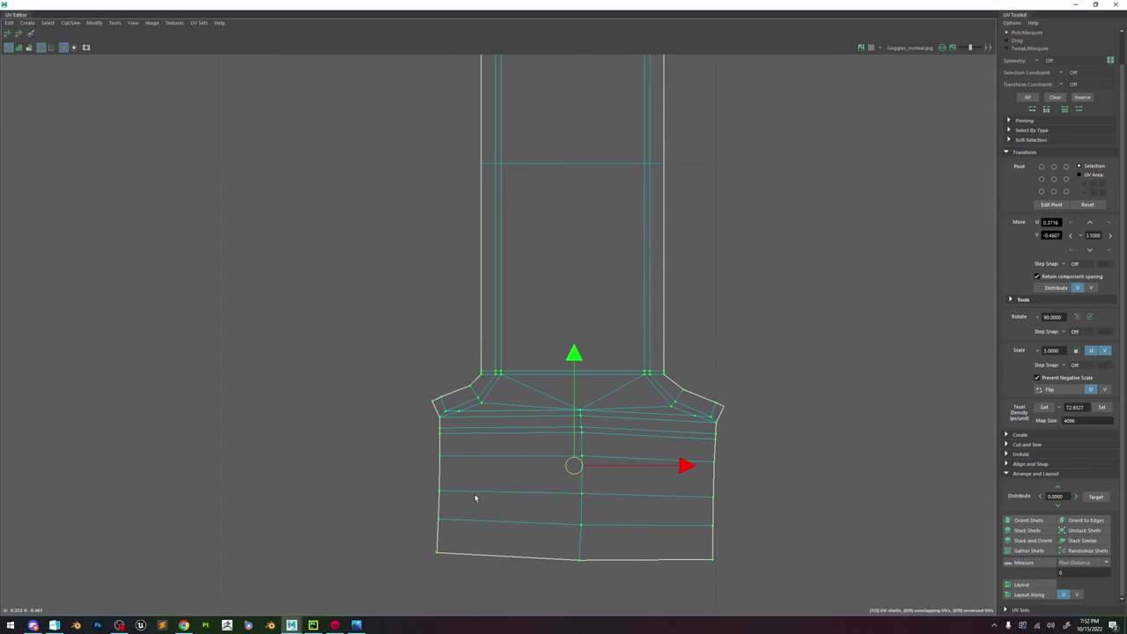
{"action": "left_click", "coordinate": [17, 37]}
{"action": "left_click", "coordinate": [728, 395]}
{"action": "left_click_drag", "start_coordinate": [746, 381], "coordinate": [345, 596]}
{"action": "right_click_drag", "start_coordinate": [513, 342], "coordinate": [540, 344], "text": "shift"}
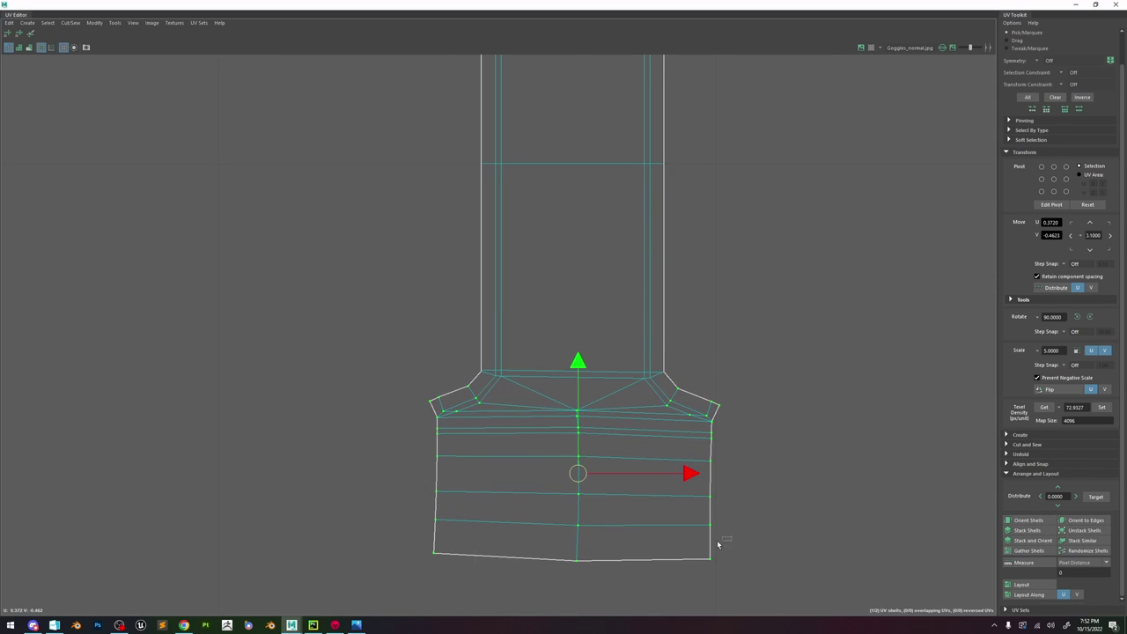
- Flatten the bottom, left and right edges of the wider vertical bolt shell's head and select its inner UVs
{"action": "left_click_drag", "start_coordinate": [721, 543], "coordinate": [415, 576]}
{"action": "key", "text": "r"}
{"action": "left_click_drag", "start_coordinate": [571, 451], "coordinate": [571, 556]}
{"action": "left_click_drag", "start_coordinate": [451, 413], "coordinate": [430, 595]}
{"action": "left_click_drag", "start_coordinate": [539, 486], "coordinate": [424, 487]}
{"action": "left_click_drag", "start_coordinate": [718, 417], "coordinate": [698, 580]}
{"action": "left_click_drag", "start_coordinate": [815, 489], "coordinate": [396, 467]}
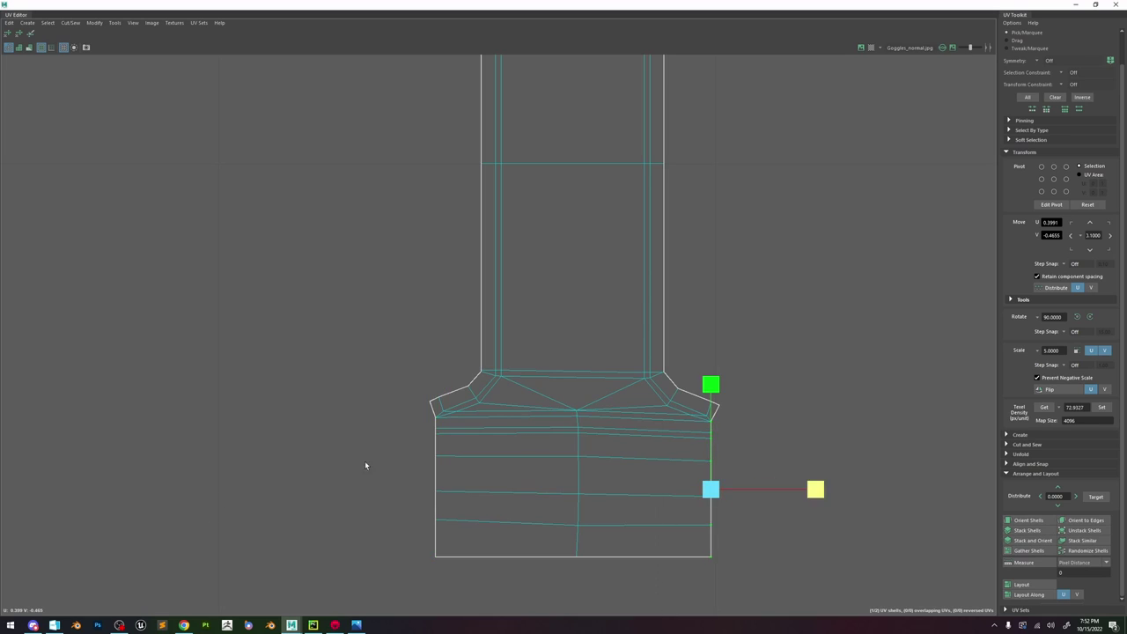
{"action": "scroll", "coordinate": [493, 450], "scroll_direction": "down", "scroll_amount": 2}
{"action": "left_click_drag", "start_coordinate": [436, 430], "coordinate": [671, 519]}
- Flatten the lower and outer left edges of the upper horizontal bolt shell's head inside the tile
{"action": "scroll", "coordinate": [454, 190], "scroll_direction": "down", "scroll_amount": 5}
{"action": "middle_click_drag", "start_coordinate": [454, 190], "coordinate": [509, 372], "text": "alt"}
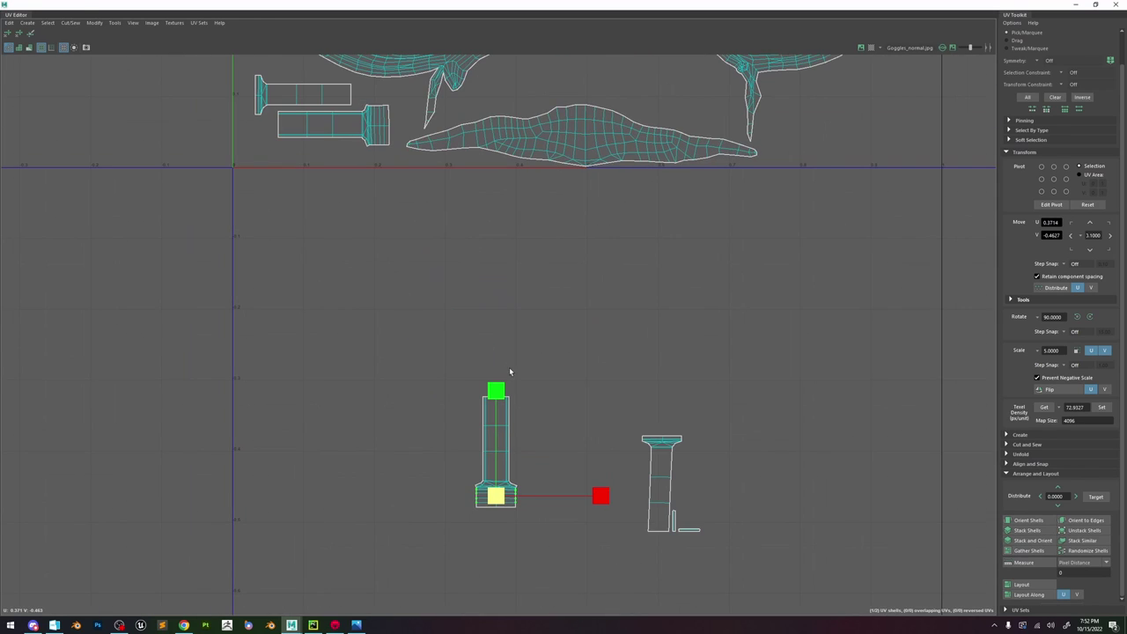
{"action": "scroll", "coordinate": [393, 142], "scroll_direction": "up", "scroll_amount": 4}
{"action": "middle_click_drag", "start_coordinate": [393, 143], "coordinate": [470, 252], "text": "alt"}
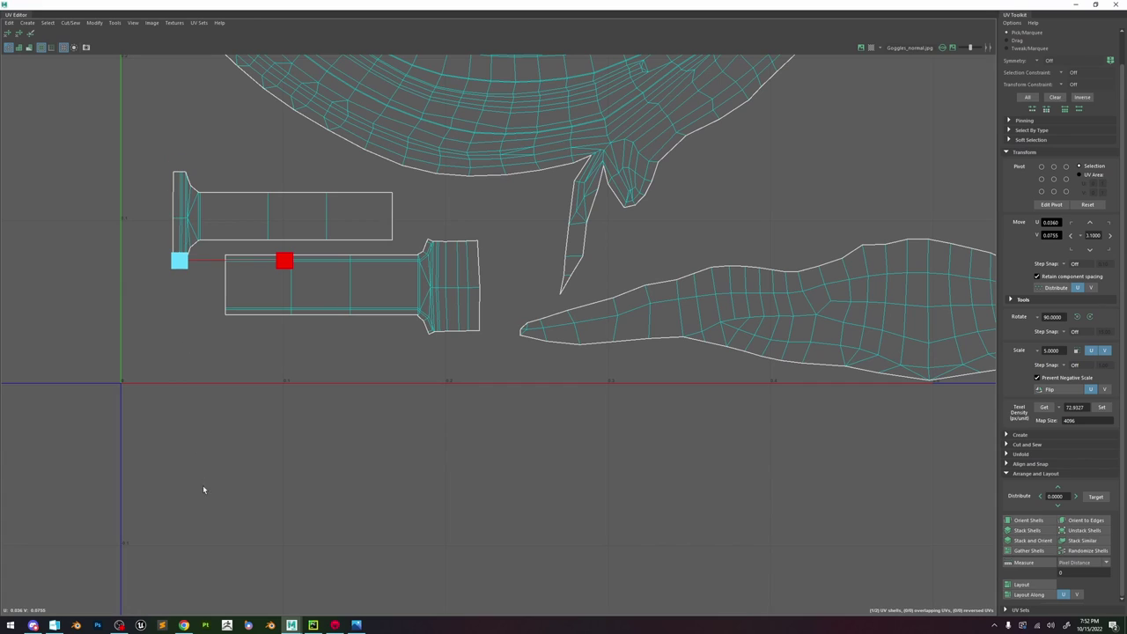
{"action": "left_click_drag", "start_coordinate": [152, 164], "coordinate": [179, 308]}
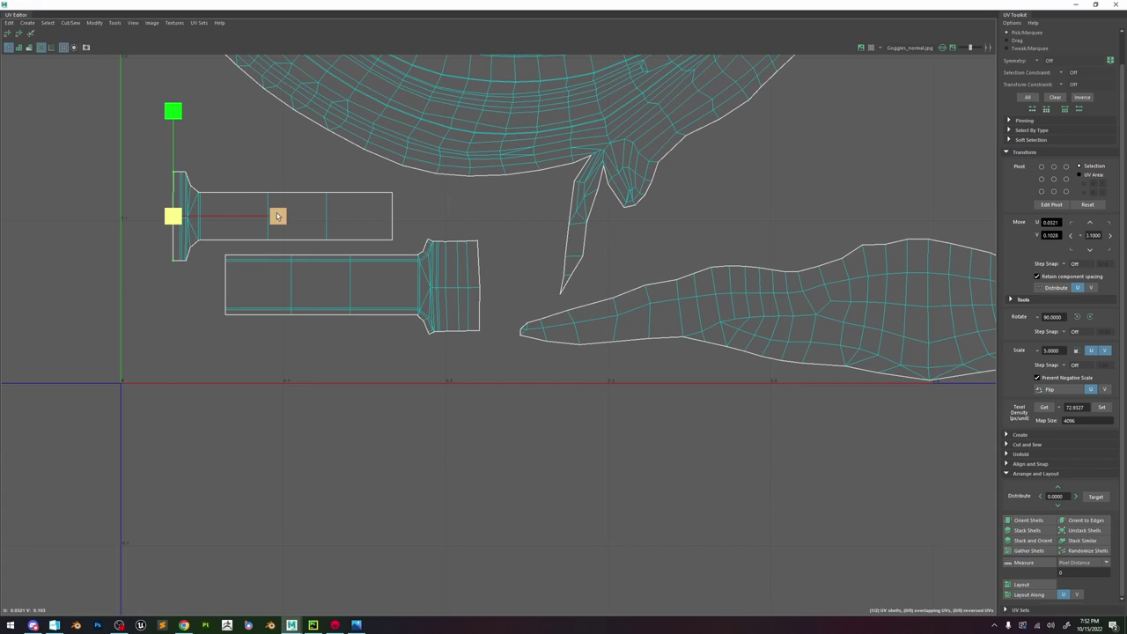
{"action": "scroll", "coordinate": [519, 289], "scroll_direction": "up", "scroll_amount": 1}
- Flatten the lower and upper edges of the lower horizontal bolt shell's head and select its inner UVs
{"action": "left_click_drag", "start_coordinate": [453, 351], "coordinate": [411, 374]}
{"action": "scroll", "coordinate": [449, 349], "scroll_direction": "up", "scroll_amount": 2}
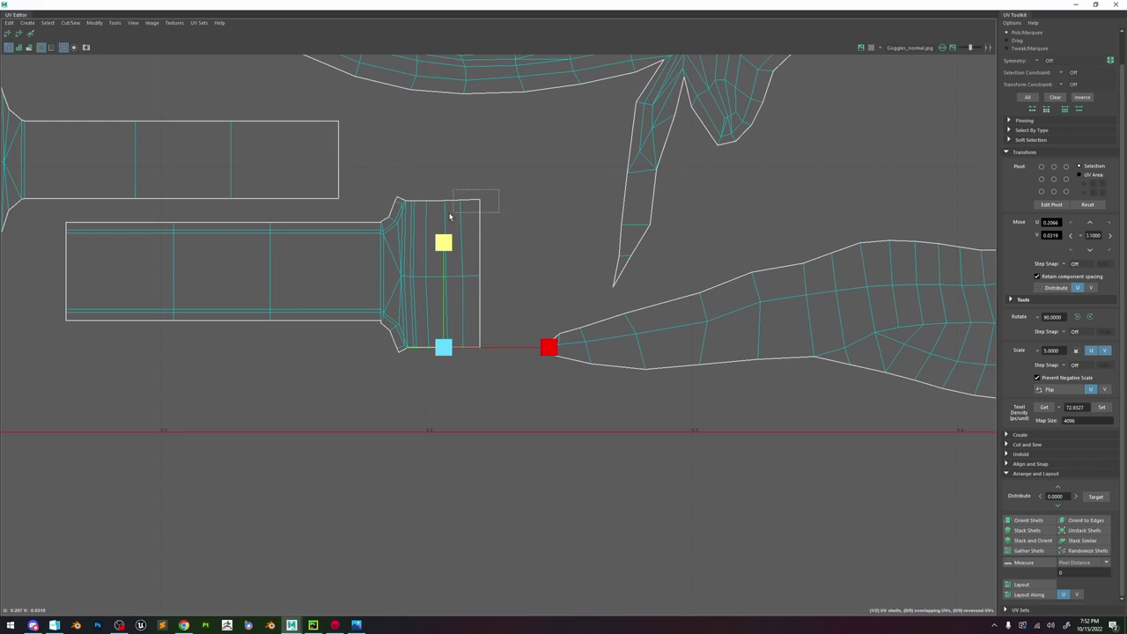
{"action": "left_click_drag", "start_coordinate": [403, 227], "coordinate": [385, 228]}
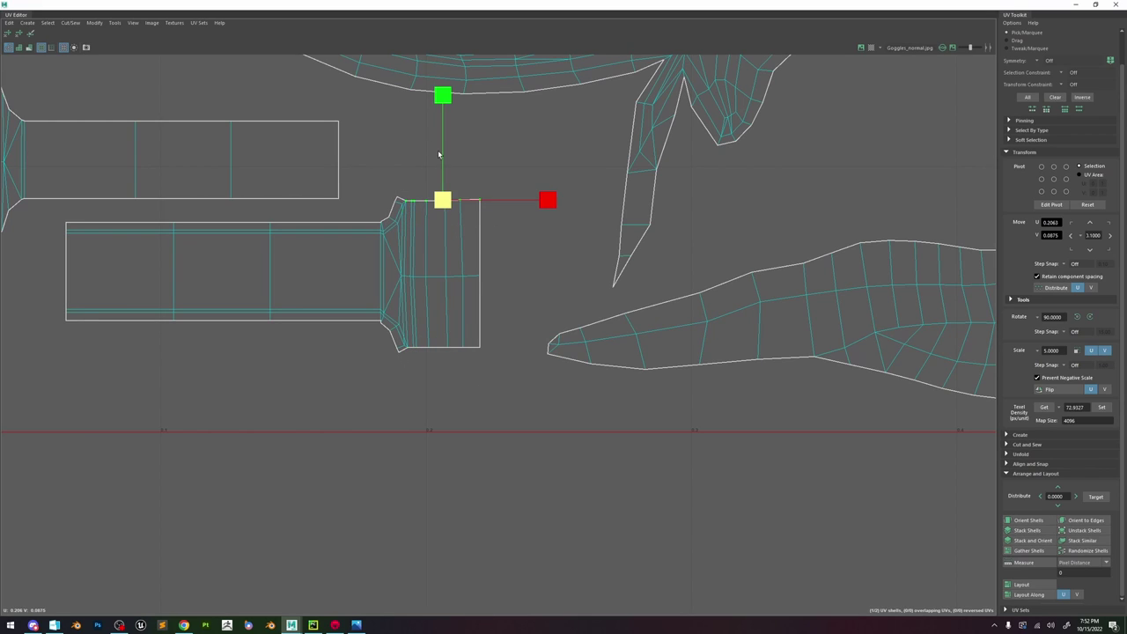
{"action": "left_click", "coordinate": [503, 345]}
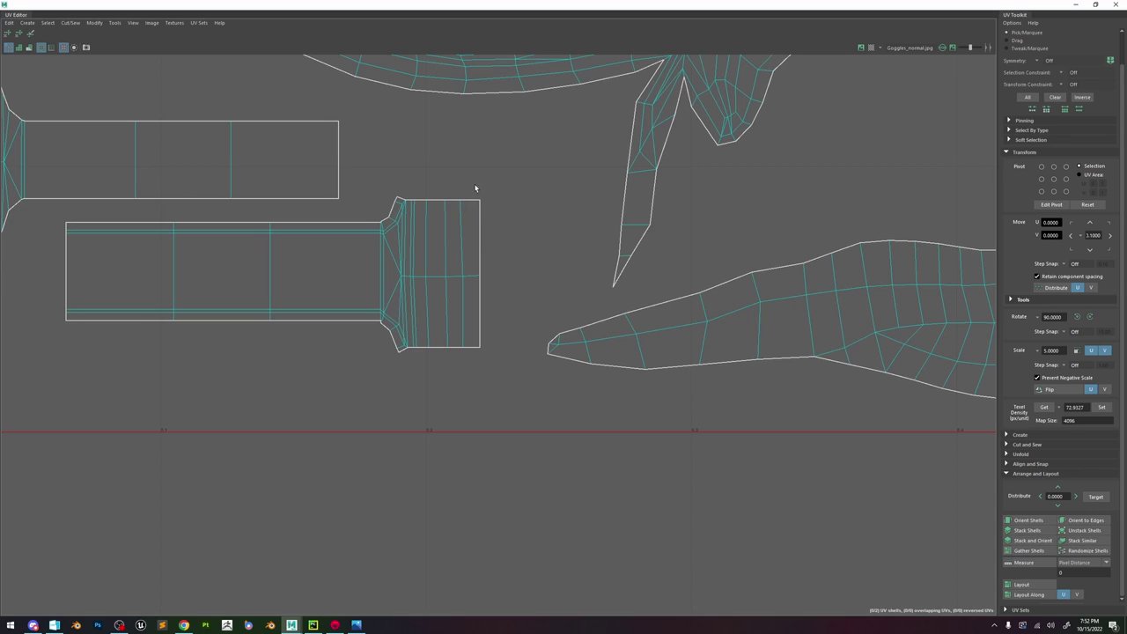
{"action": "left_click_drag", "start_coordinate": [475, 187], "coordinate": [421, 375]}
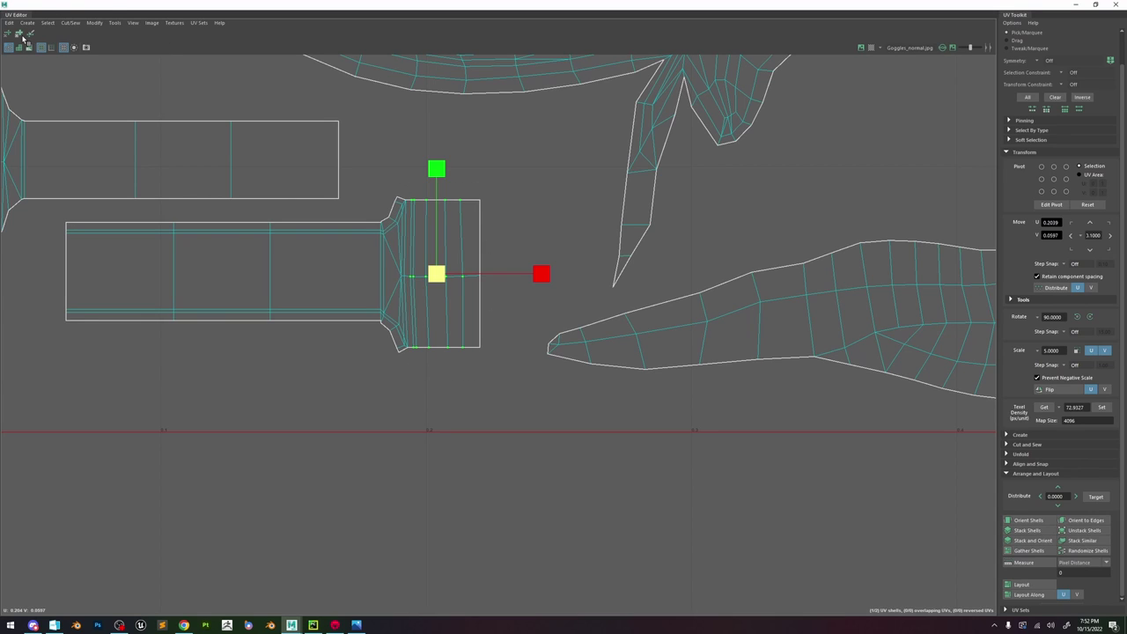
{"action": "left_click", "coordinate": [525, 206]}
- Select the wider vertical bolt shell below the tile and move it into the tile's lower-right corner
{"action": "scroll", "coordinate": [526, 206], "scroll_direction": "down", "scroll_amount": 7}
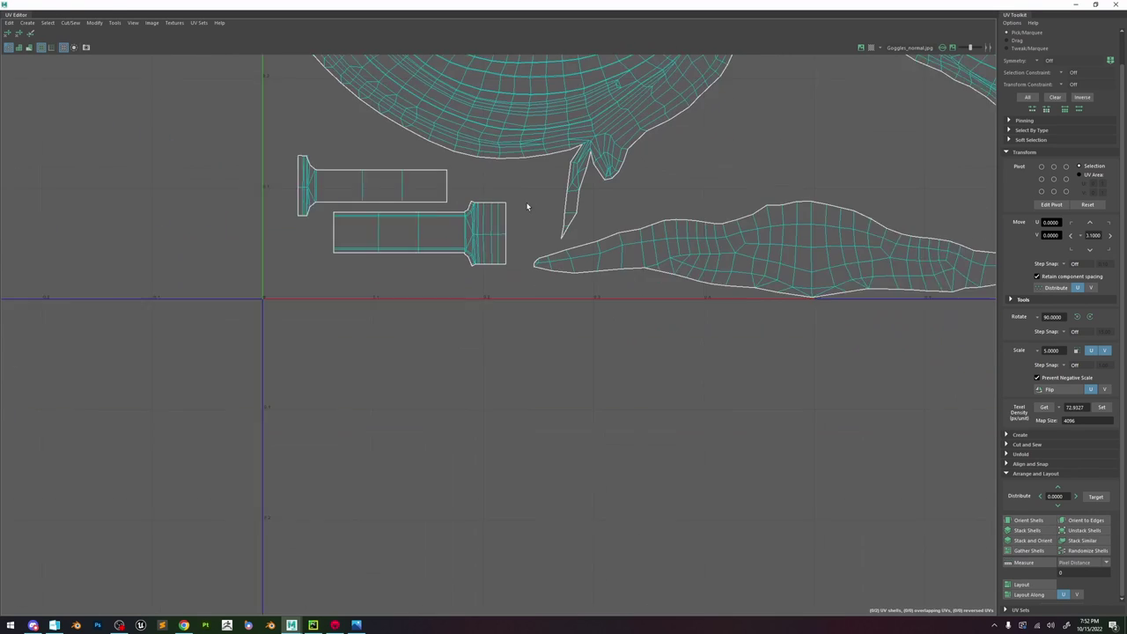
{"action": "middle_click_drag", "start_coordinate": [641, 532], "coordinate": [561, 533], "text": "alt"}
{"action": "left_click", "coordinate": [547, 553]}
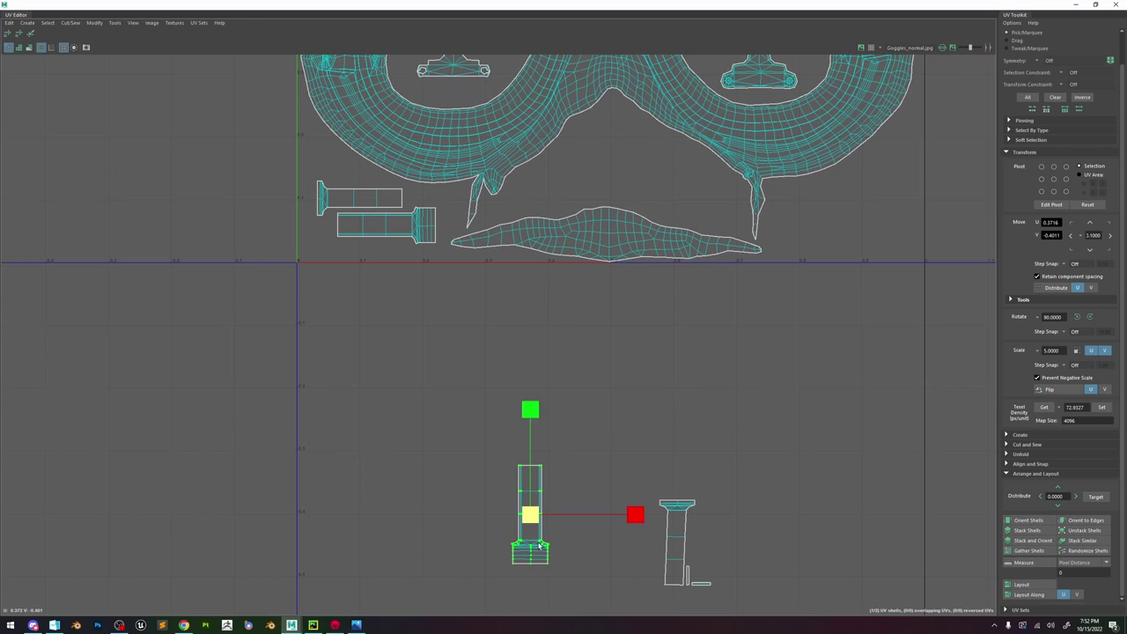
{"action": "left_click_drag", "start_coordinate": [530, 525], "coordinate": [893, 213]}
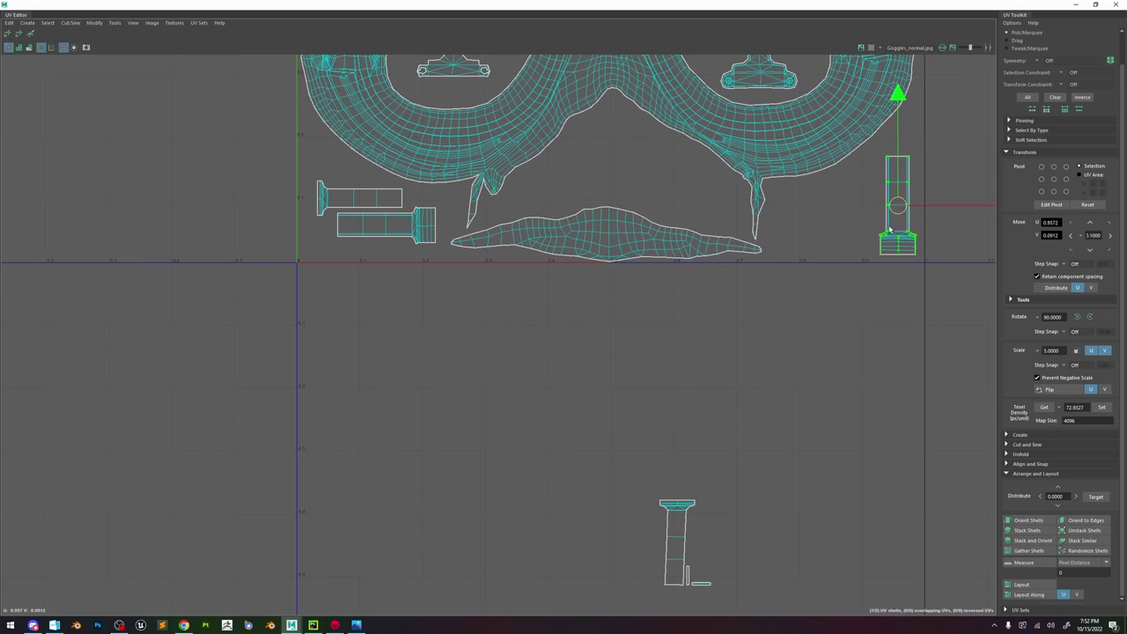
- Select the narrower vertical bolt shell and move it up beside the wider bolt at the tile's lower-right corner
{"action": "scroll", "coordinate": [747, 294], "scroll_direction": "down", "scroll_amount": 5}
{"action": "left_click", "coordinate": [478, 471]}
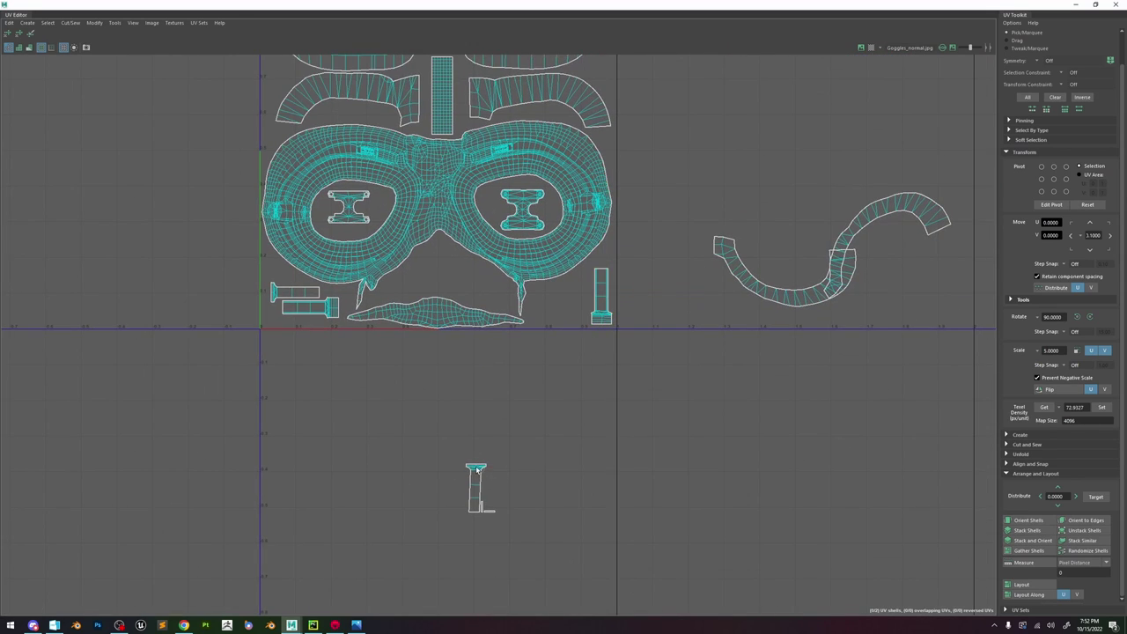
{"action": "left_click", "coordinate": [476, 470]}
{"action": "left_click_drag", "start_coordinate": [472, 484], "coordinate": [568, 329]}
{"action": "scroll", "coordinate": [573, 307], "scroll_direction": "up", "scroll_amount": 5}
{"action": "scroll", "coordinate": [574, 307], "scroll_direction": "up", "scroll_amount": 2}
{"action": "scroll", "coordinate": [589, 276], "scroll_direction": "up", "scroll_amount": 2}
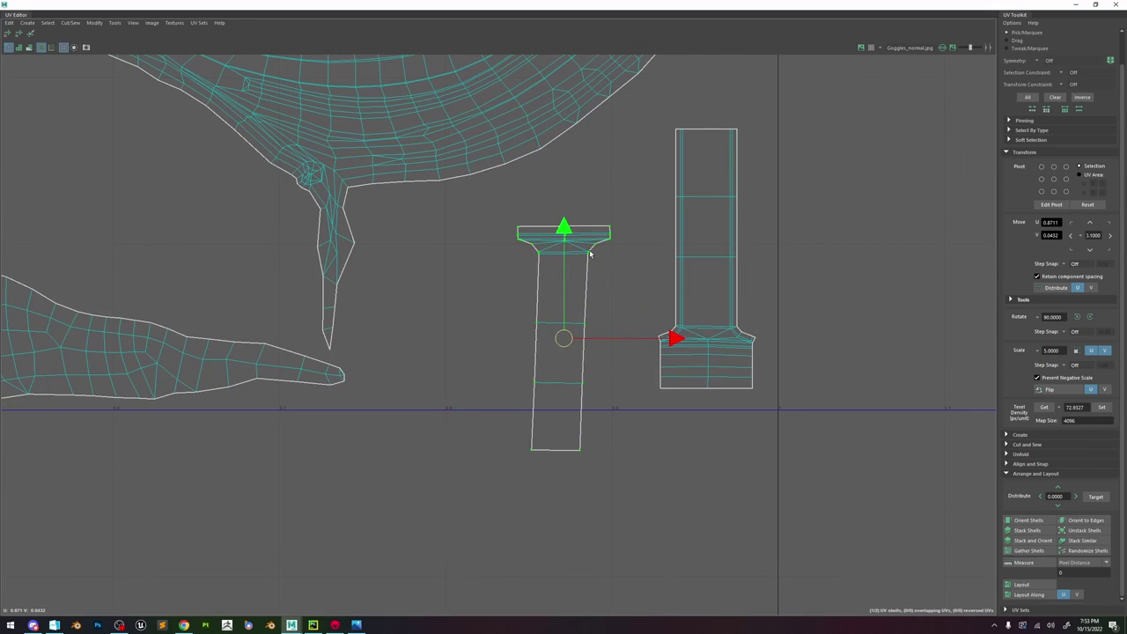
- Straighten the shaft UVs of the narrower vertical bolt shell and optimize its head UVs
{"action": "scroll", "coordinate": [589, 254], "scroll_direction": "up", "scroll_amount": 1}
{"action": "left_click_drag", "start_coordinate": [591, 255], "coordinate": [483, 513]}
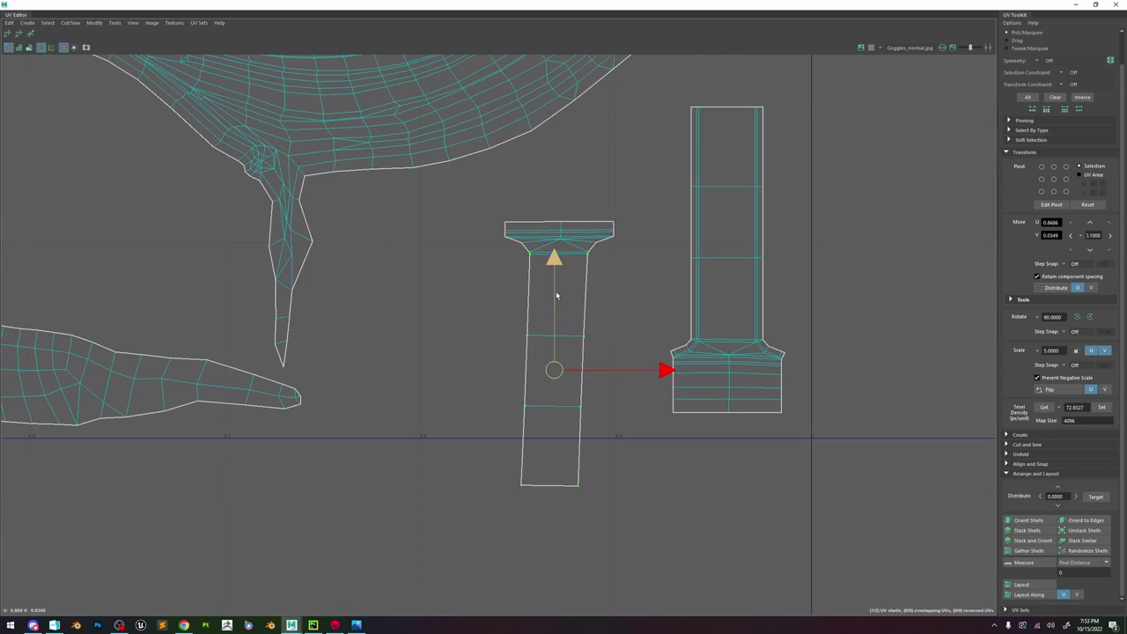
{"action": "right_click_drag", "start_coordinate": [558, 290], "coordinate": [586, 261], "text": "shift"}
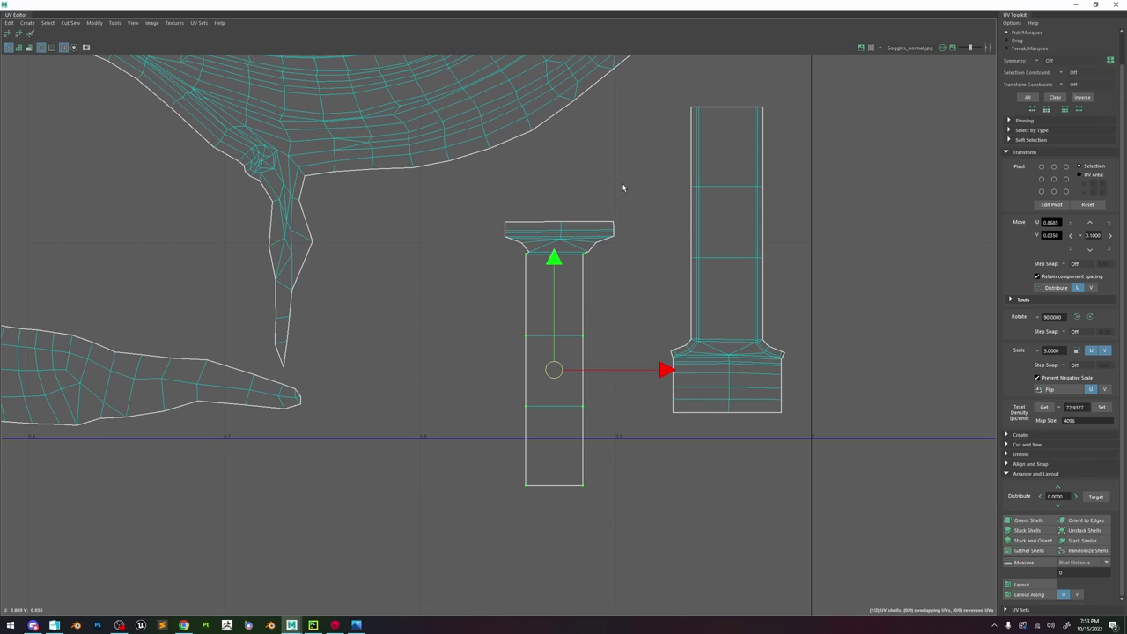
{"action": "left_click_drag", "start_coordinate": [623, 187], "coordinate": [593, 526]}
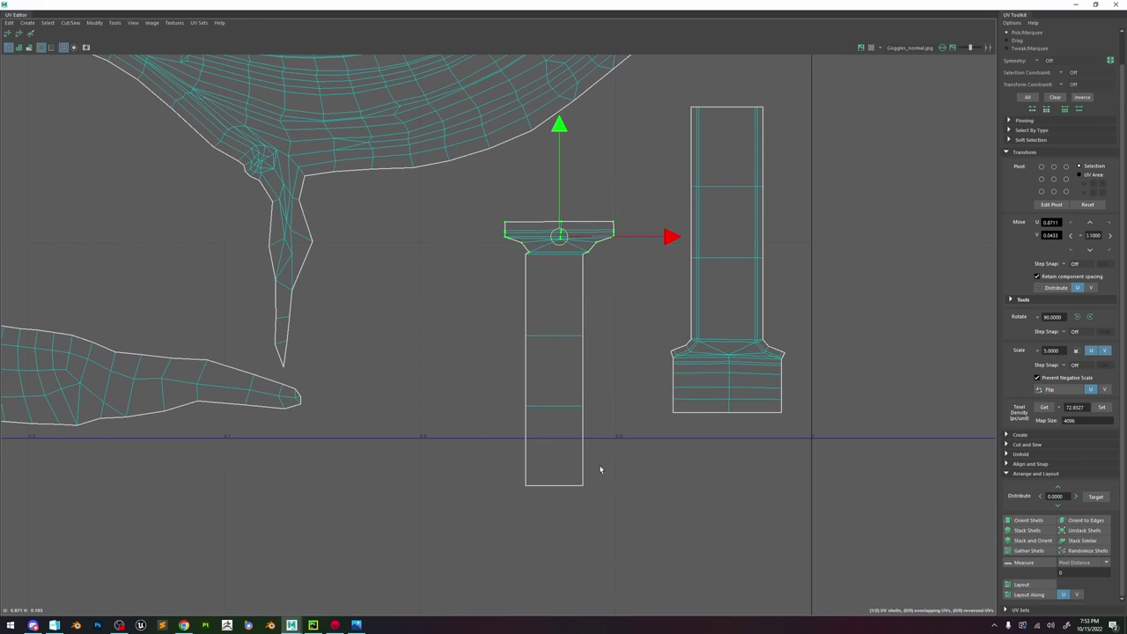
{"action": "mouse_move", "coordinate": [601, 276]}
{"action": "right_mouse_down", "text": "shift"}
{"action": "mouse_move", "coordinate": [627, 275]}
{"action": "mouse_move", "coordinate": [620, 267]}
{"action": "right_mouse_up", "text": "shift"}
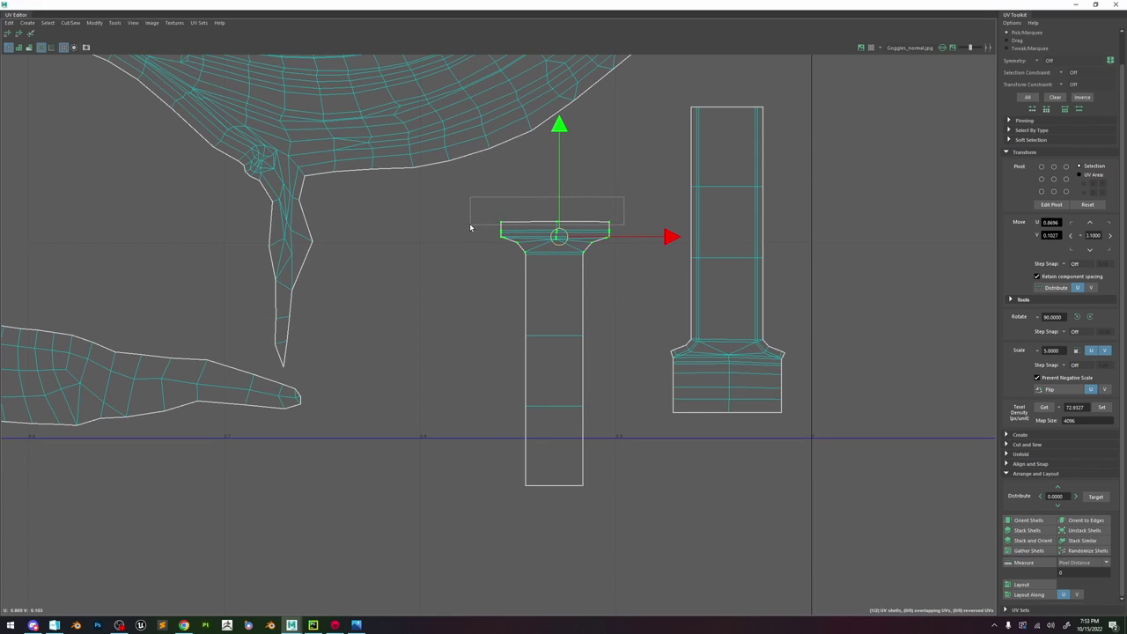
- Flatten the top, right and left edges of the narrower vertical bolt shell's head by scaling each UV row
{"action": "left_click_drag", "start_coordinate": [471, 227], "coordinate": [472, 228]}
{"action": "scroll", "coordinate": [627, 205], "scroll_direction": "up", "scroll_amount": 2}
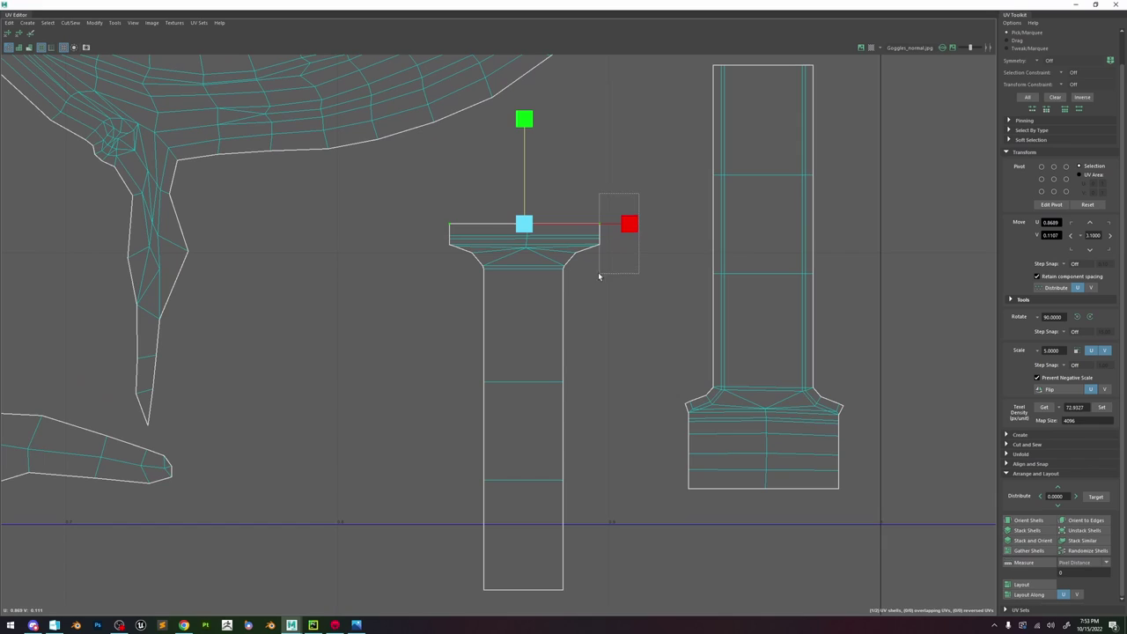
{"action": "left_click_drag", "start_coordinate": [598, 274], "coordinate": [585, 275]}
{"action": "left_click_drag", "start_coordinate": [671, 234], "coordinate": [603, 233]}
{"action": "left_click_drag", "start_coordinate": [461, 210], "coordinate": [407, 263]}
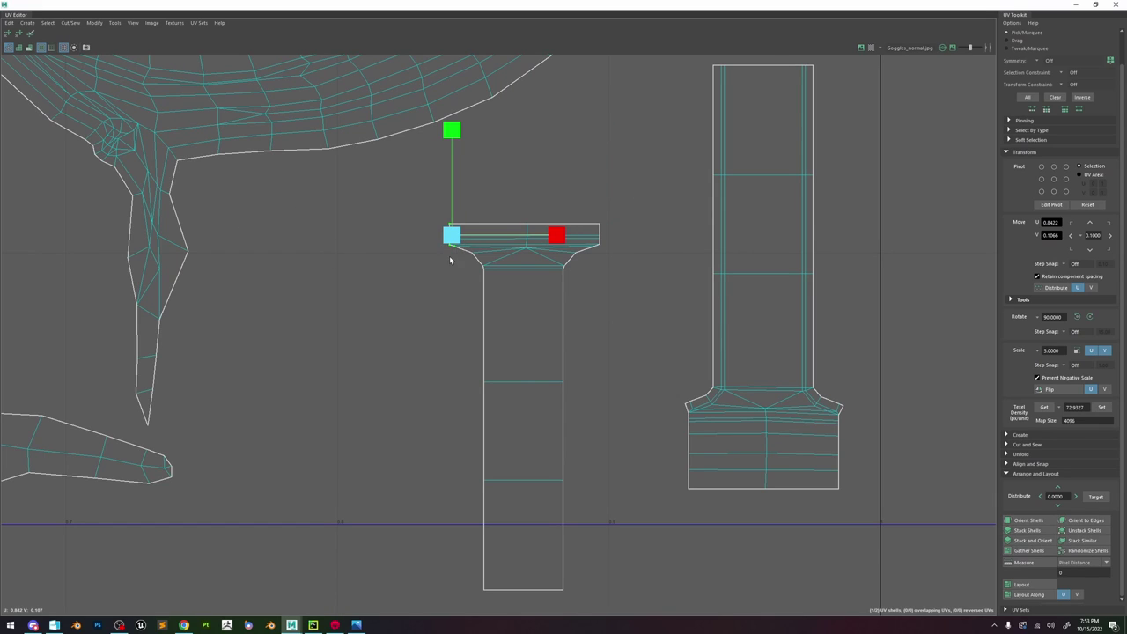
{"action": "left_click_drag", "start_coordinate": [461, 245], "coordinate": [461, 244], "text": "ctrl"}
{"action": "left_click_drag", "start_coordinate": [555, 235], "coordinate": [4, 239]}
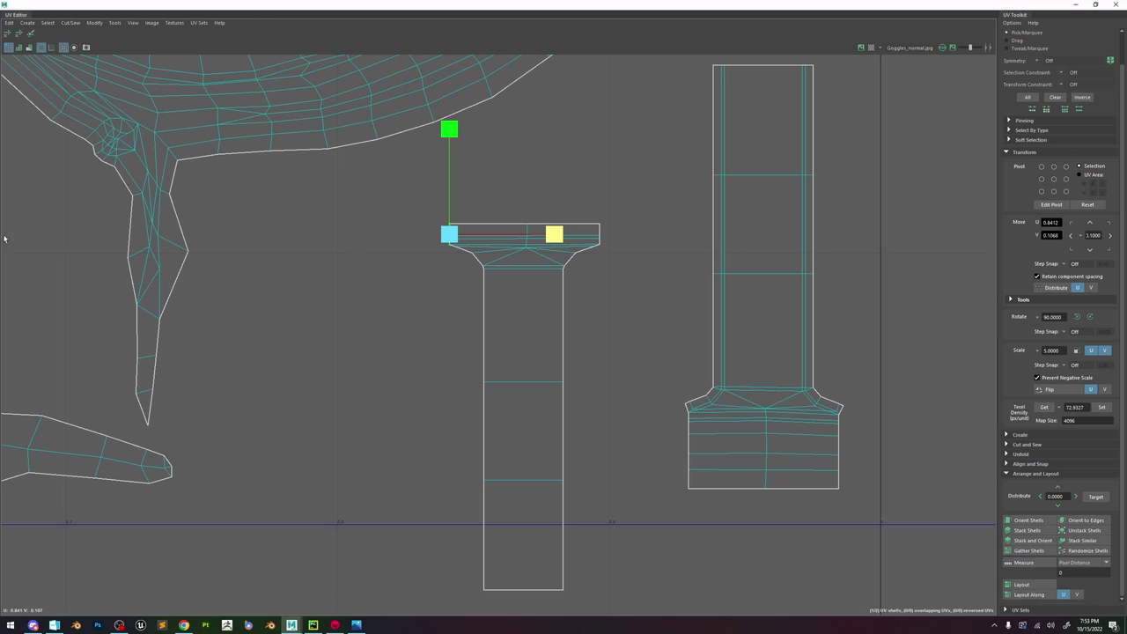
- Select the whole narrower bolt shell and move it fully inside the tile, next to the wider bolt
{"action": "left_click", "coordinate": [560, 271]}
{"action": "double_click", "coordinate": [563, 271]}
{"action": "scroll", "coordinate": [539, 309], "scroll_direction": "down", "scroll_amount": 8}
{"action": "key", "text": "w"}
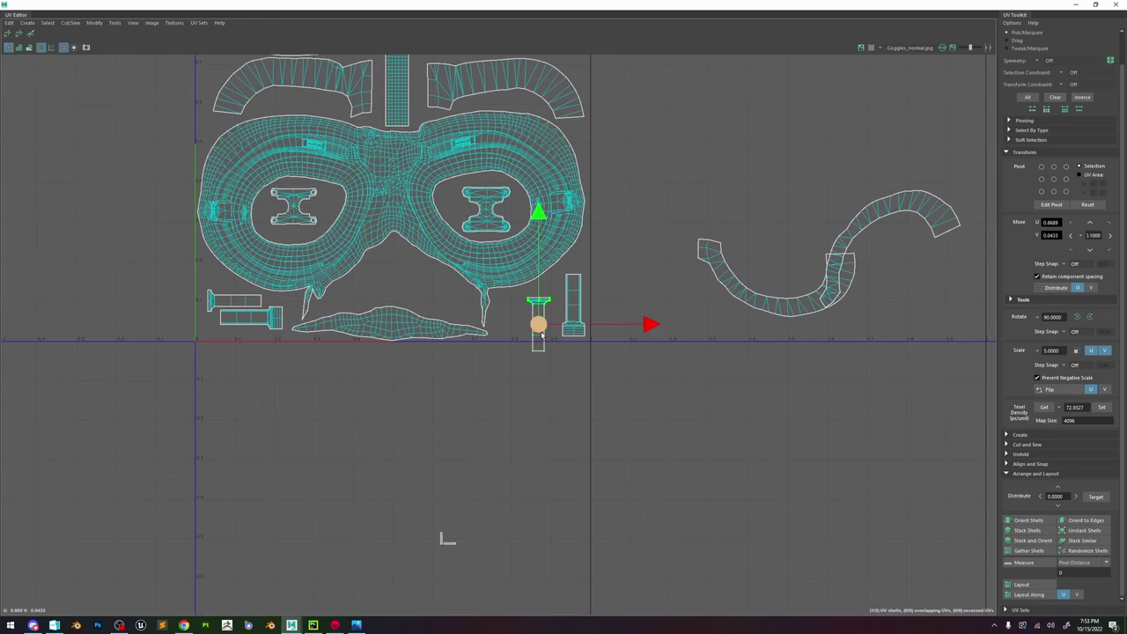
{"action": "left_click_drag", "start_coordinate": [540, 329], "coordinate": [553, 317]}
{"action": "left_click", "coordinate": [661, 266]}
{"action": "scroll", "coordinate": [591, 289], "scroll_direction": "down", "scroll_amount": 5}
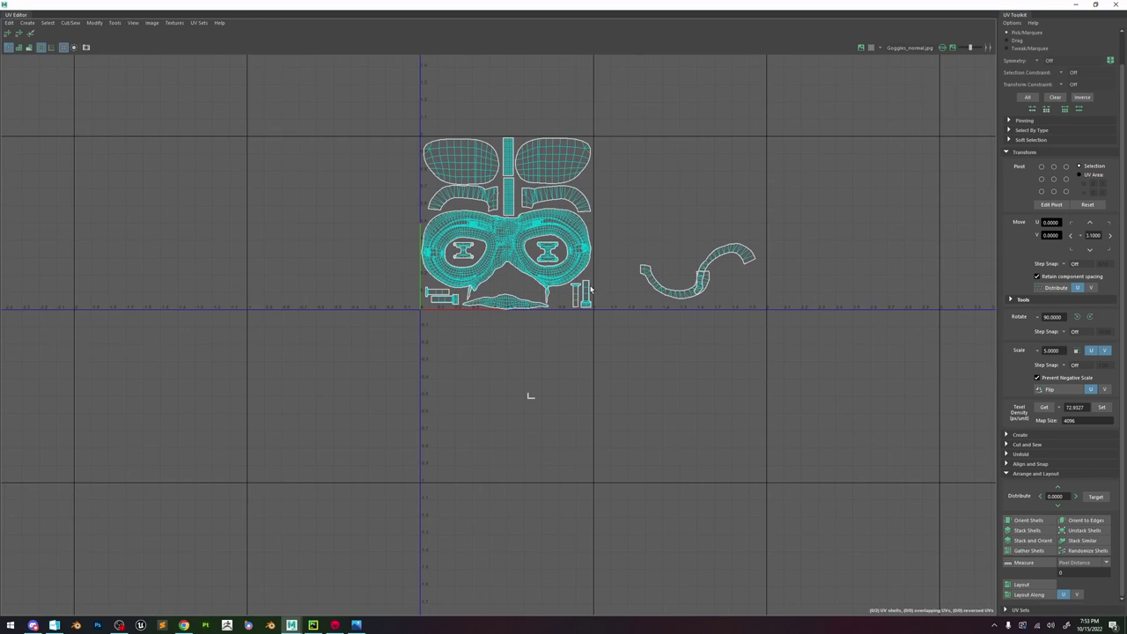
- Move the tiny horizontal strip shell into the tile beside the vertical bolts and get its texel density
{"action": "left_click", "coordinate": [530, 397]}
{"action": "left_click_drag", "start_coordinate": [531, 397], "coordinate": [561, 294]}
{"action": "key", "text": "f"}
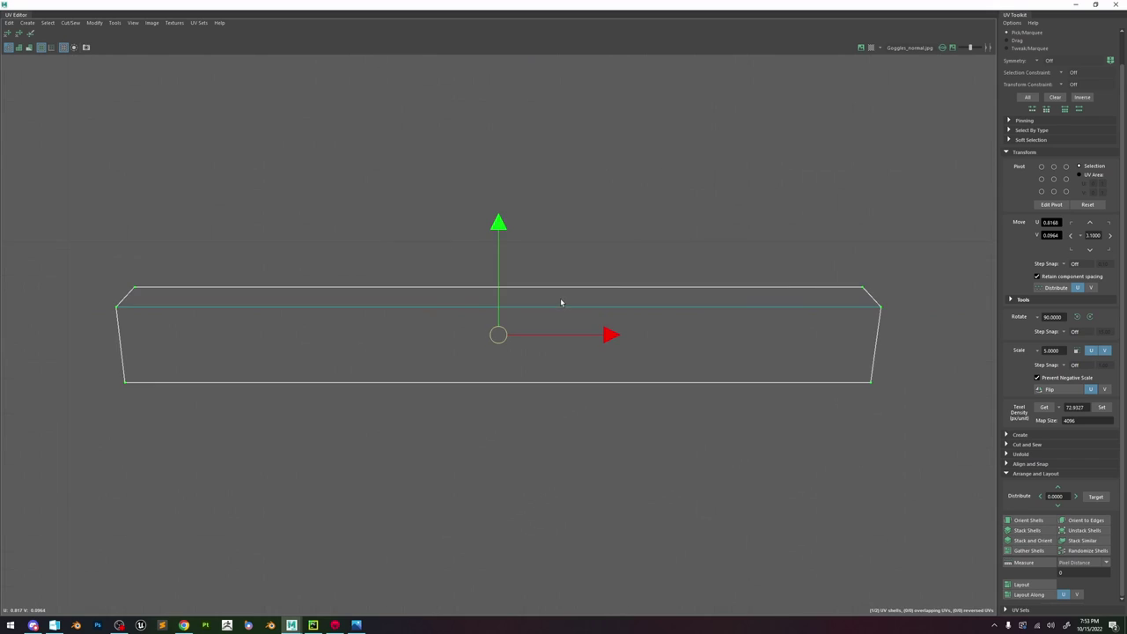
{"action": "scroll", "coordinate": [556, 300], "scroll_direction": "down", "scroll_amount": 8}
{"action": "scroll", "coordinate": [551, 302], "scroll_direction": "down", "scroll_amount": 2}
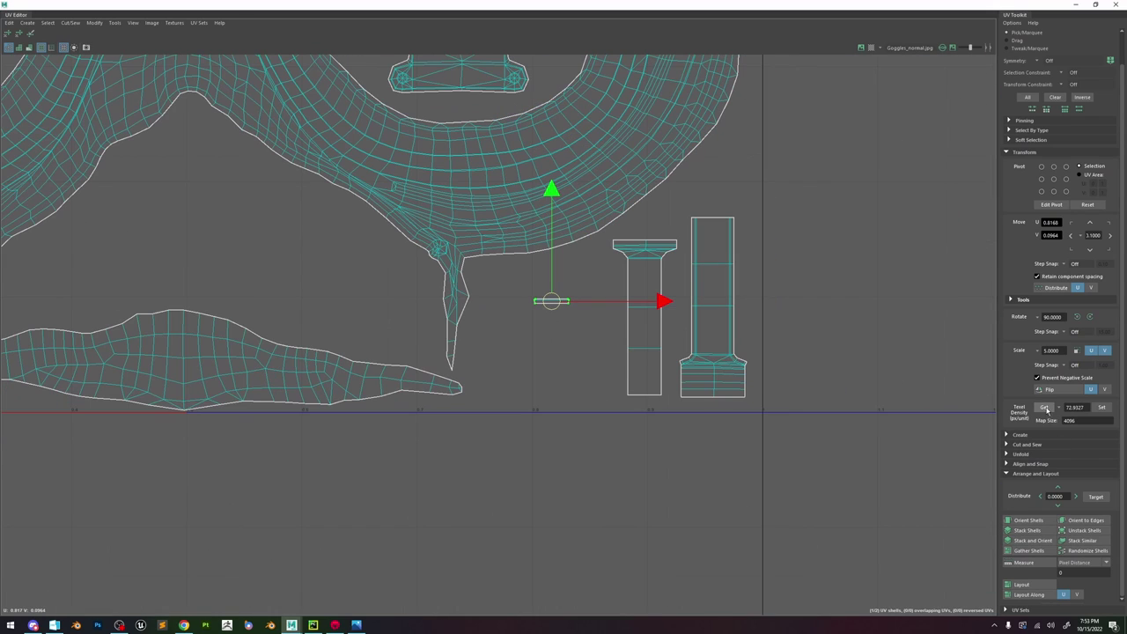
{"action": "left_click_drag", "start_coordinate": [553, 303], "coordinate": [588, 272]}
{"action": "scroll", "coordinate": [596, 296], "scroll_direction": "down", "scroll_amount": 5}
{"action": "scroll", "coordinate": [595, 319], "scroll_direction": "down", "scroll_amount": 3}
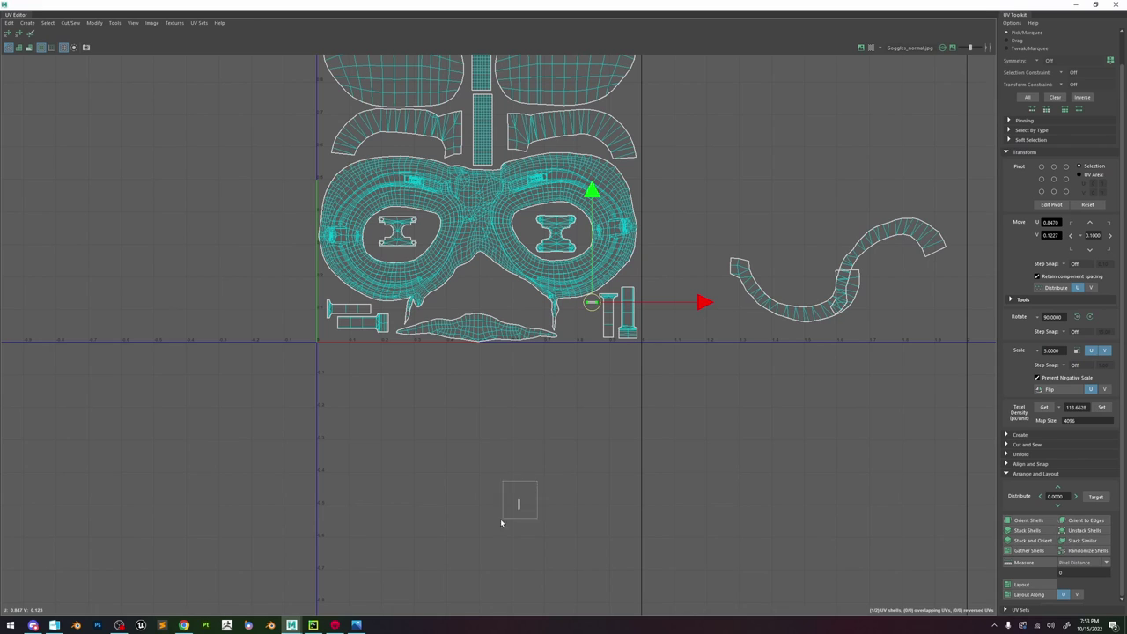
- Move the tiny vertical strip shell into the tile just below the tiny horizontal strip
{"action": "left_click_drag", "start_coordinate": [501, 521], "coordinate": [500, 522]}
{"action": "left_click_drag", "start_coordinate": [518, 503], "coordinate": [593, 314]}
{"action": "scroll", "coordinate": [684, 348], "scroll_direction": "down", "scroll_amount": 3}
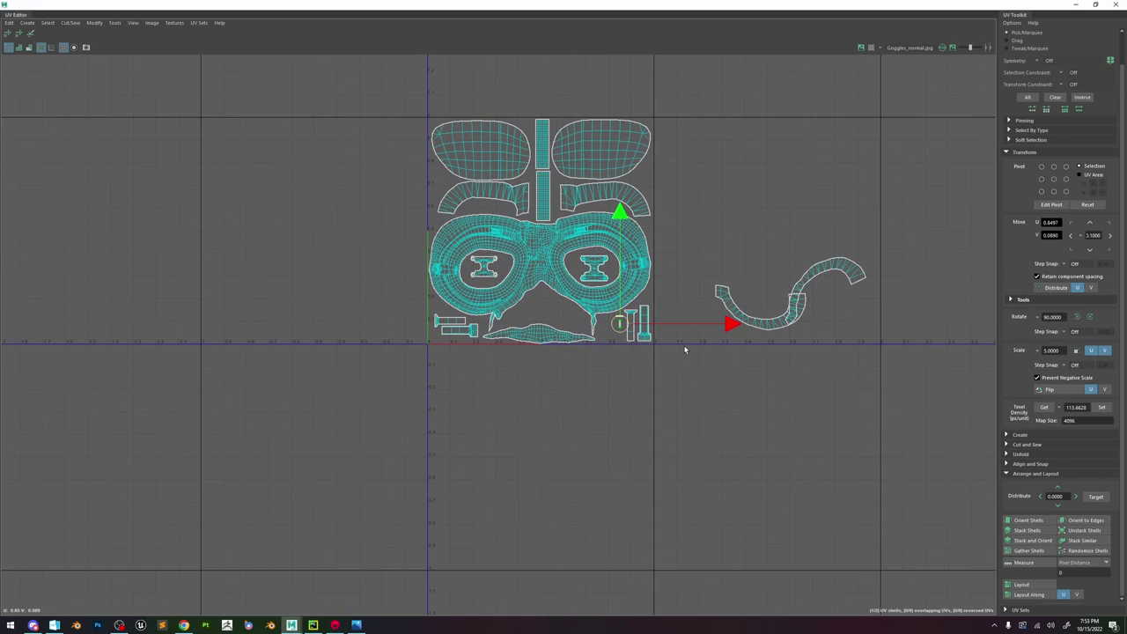
- Move the lower curved strip shell under the goggle bridge, rotate it into an arch and scale it down to fit
{"action": "middle_click_drag", "start_coordinate": [605, 346], "coordinate": [557, 282]}
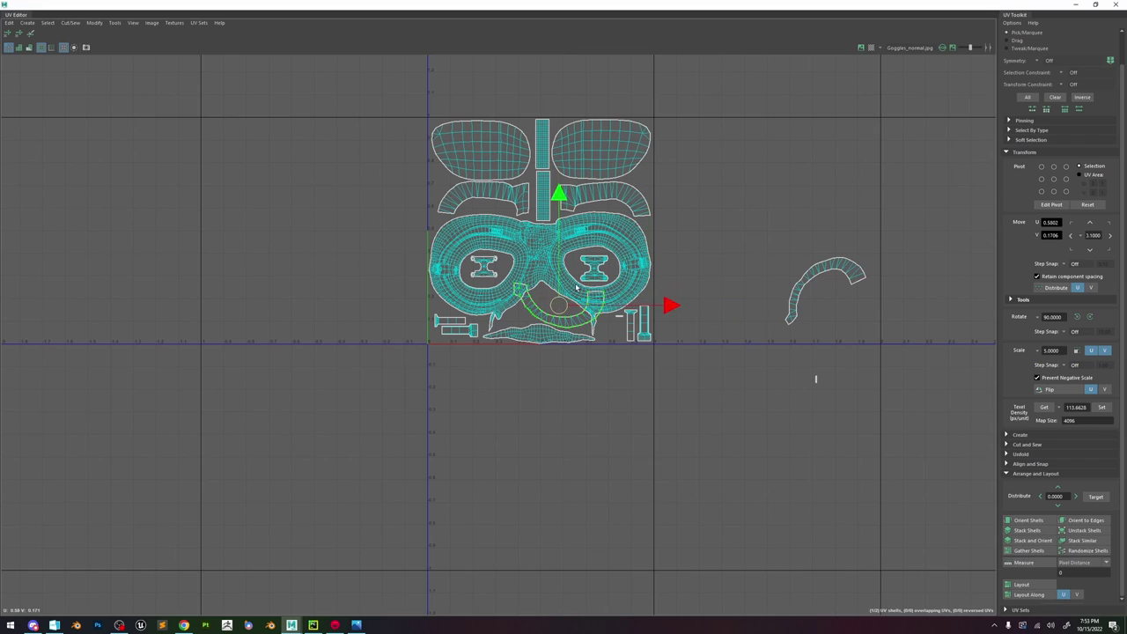
{"action": "key", "text": "e"}
{"action": "left_click_drag", "start_coordinate": [626, 226], "coordinate": [513, 395]}
{"action": "key", "text": "w"}
{"action": "key", "text": "r"}
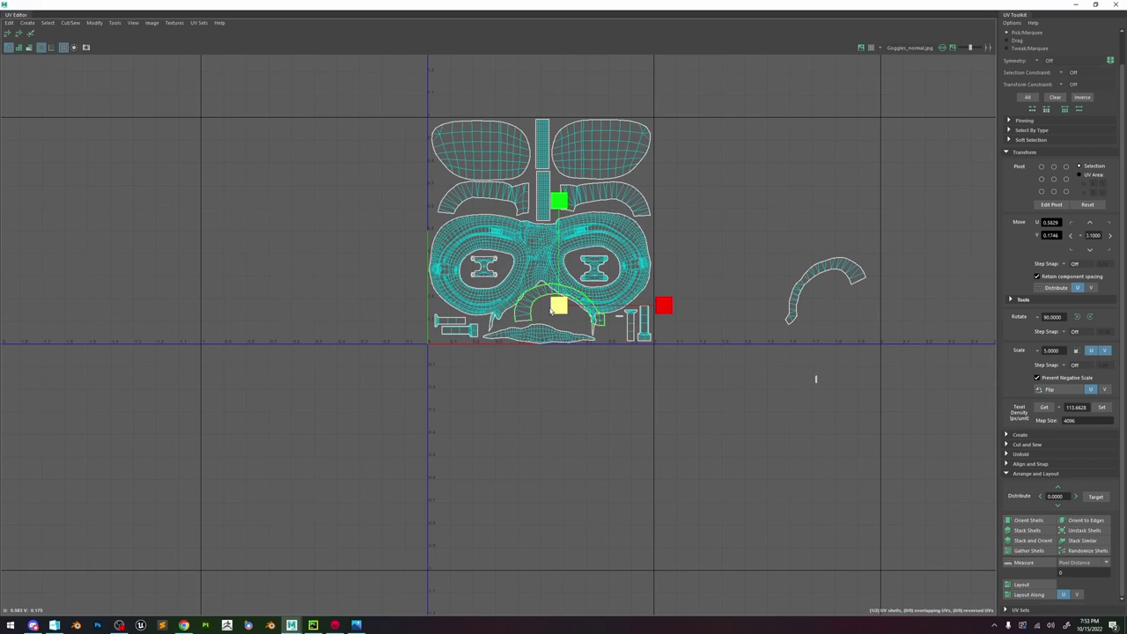
{"action": "key", "text": "w"}
{"action": "mouse_move", "coordinate": [556, 308]}
{"action": "middle_mouse_down"}
{"action": "mouse_move", "coordinate": [543, 313]}
{"action": "mouse_move", "coordinate": [553, 314]}
{"action": "middle_mouse_up"}
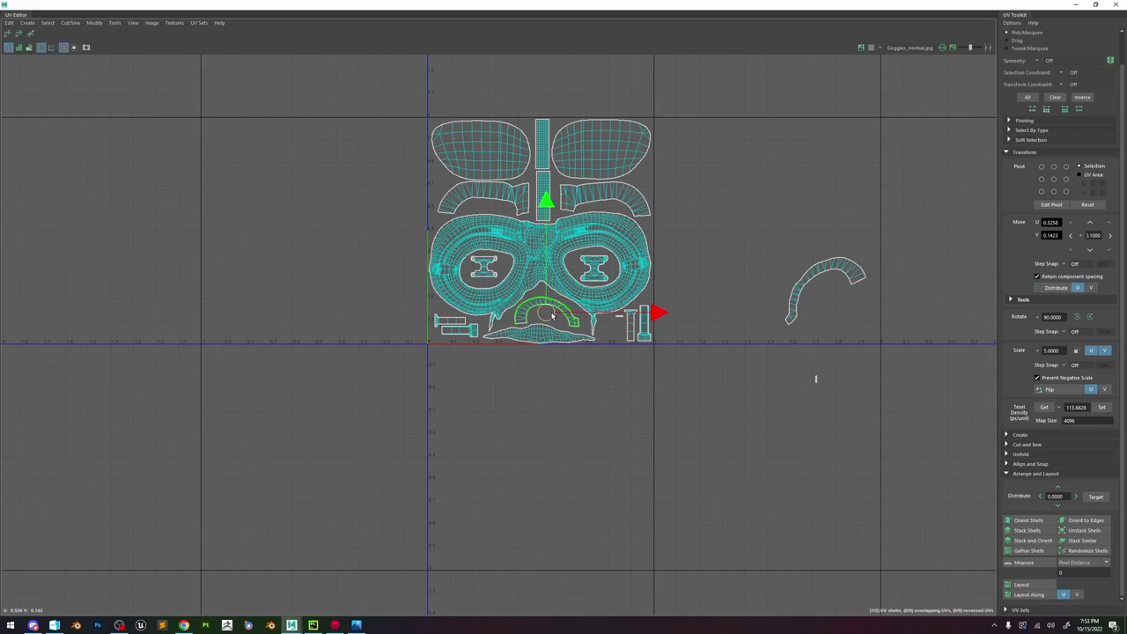
- Move both vertical bolt shells and the tiny horizontal strip out of the tile to clear its lower-right corner
{"action": "left_click", "coordinate": [825, 278]}
{"action": "double_click", "coordinate": [630, 314]}
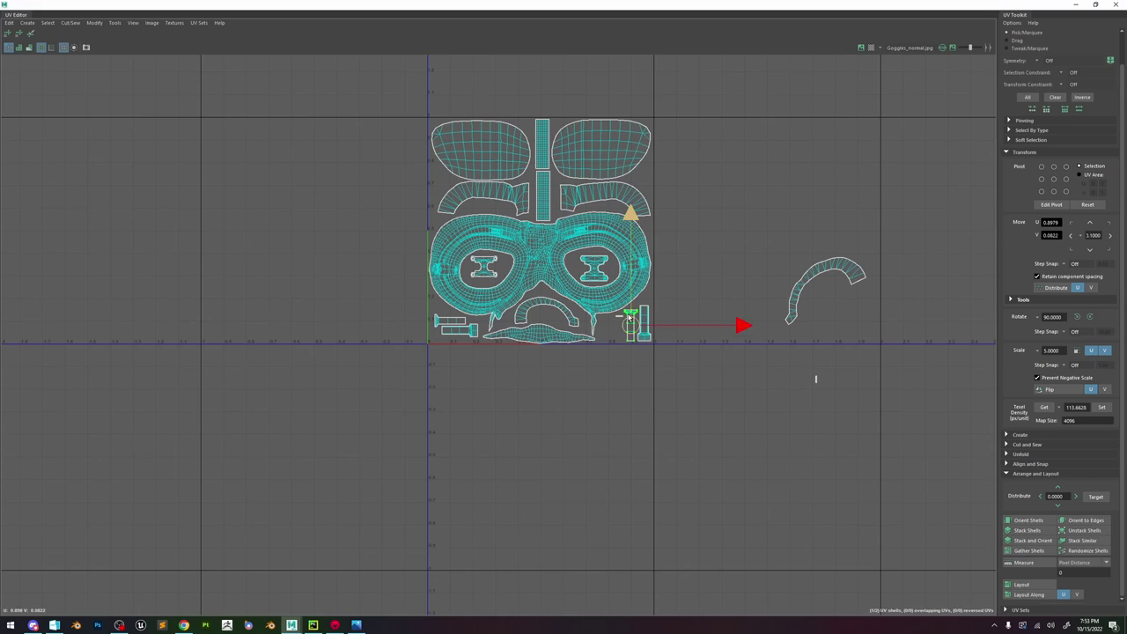
{"action": "middle_click_drag", "start_coordinate": [630, 314], "coordinate": [640, 392]}
{"action": "double_click", "coordinate": [649, 332]}
{"action": "middle_click_drag", "start_coordinate": [650, 334], "coordinate": [711, 413]}
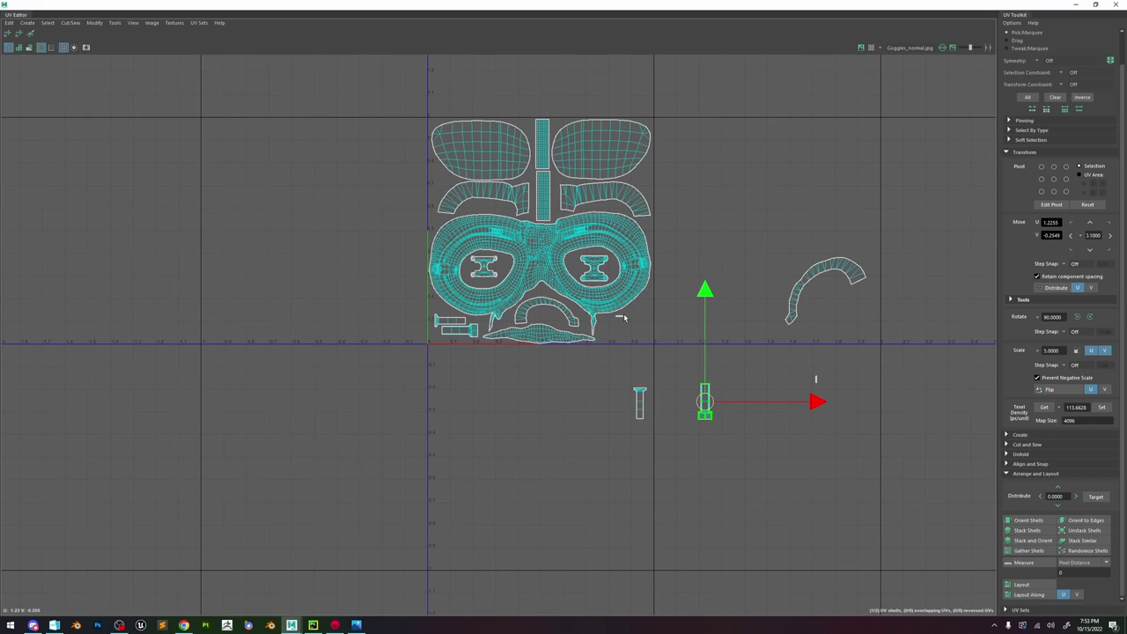
{"action": "left_click", "coordinate": [622, 317]}
{"action": "middle_click_drag", "start_coordinate": [622, 317], "coordinate": [758, 402]}
- Move the remaining curved strip shell into the tile's lower-right corner, then rotate and scale it down to fit below the goggles
{"action": "left_click", "coordinate": [842, 273]}
{"action": "left_click_drag", "start_coordinate": [820, 294], "coordinate": [632, 329]}
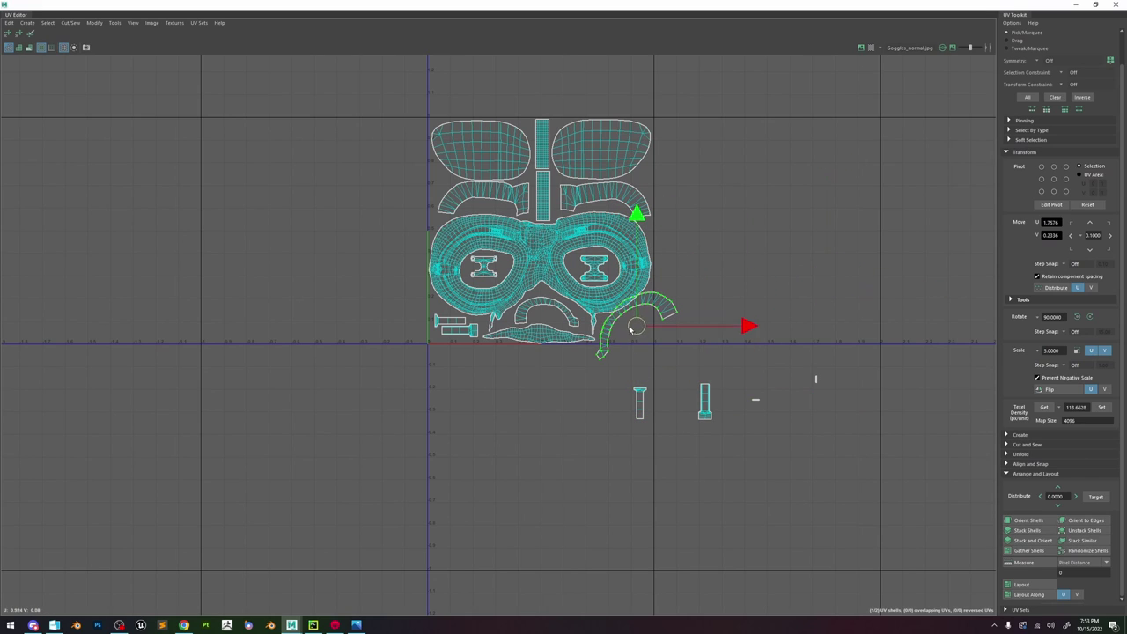
{"action": "key", "text": "e"}
{"action": "left_click_drag", "start_coordinate": [707, 243], "coordinate": [614, 396]}
{"action": "key", "text": "r"}
{"action": "mouse_move", "coordinate": [636, 326]}
{"action": "left_mouse_down"}
{"action": "mouse_move", "coordinate": [604, 331]}
{"action": "mouse_move", "coordinate": [629, 320]}
{"action": "left_mouse_up"}
{"action": "key", "text": "w"}
{"action": "key", "text": "e"}
{"action": "left_click_drag", "start_coordinate": [688, 232], "coordinate": [692, 237]}
{"action": "middle_click_drag", "start_coordinate": [692, 237], "coordinate": [711, 255]}
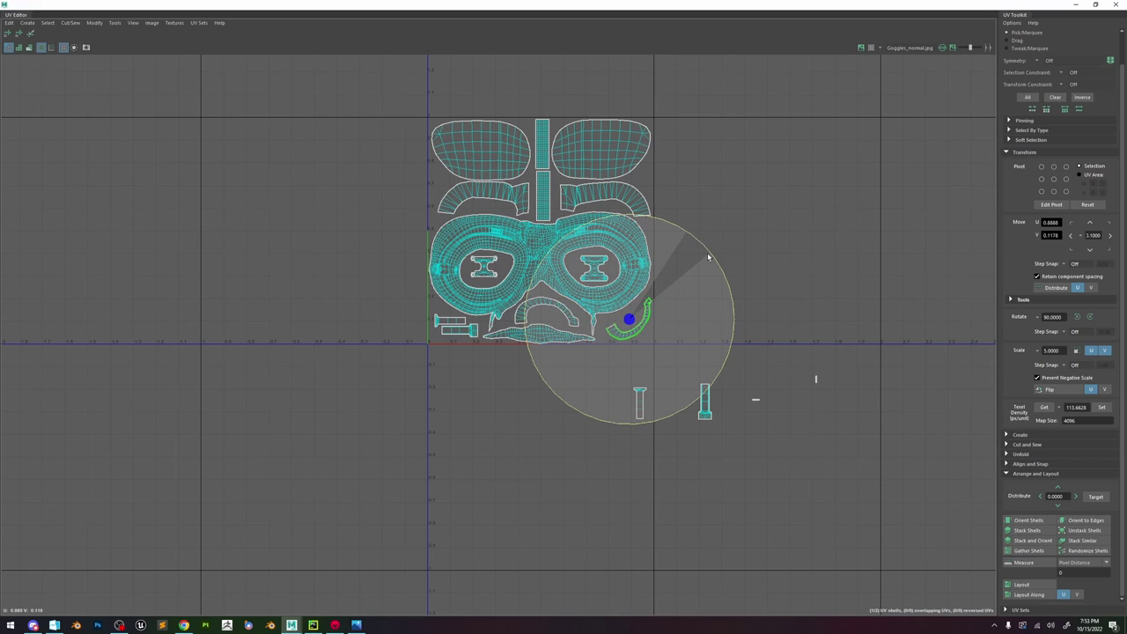
- Move the narrower vertical bolt shell to the tile's left border, just below the left lens shell
{"action": "key", "text": "w"}
{"action": "left_click", "coordinate": [637, 394]}
{"action": "middle_click_drag", "start_coordinate": [638, 394], "coordinate": [434, 182]}
- Move the remaining wide vertical bolt shell from outside the tile into its lower-left corner and rotate it to lie horizontally
{"action": "scroll", "coordinate": [433, 194], "scroll_direction": "up", "scroll_amount": 1}
{"action": "scroll", "coordinate": [433, 189], "scroll_direction": "up", "scroll_amount": 1}
{"action": "left_click", "coordinate": [805, 463]}
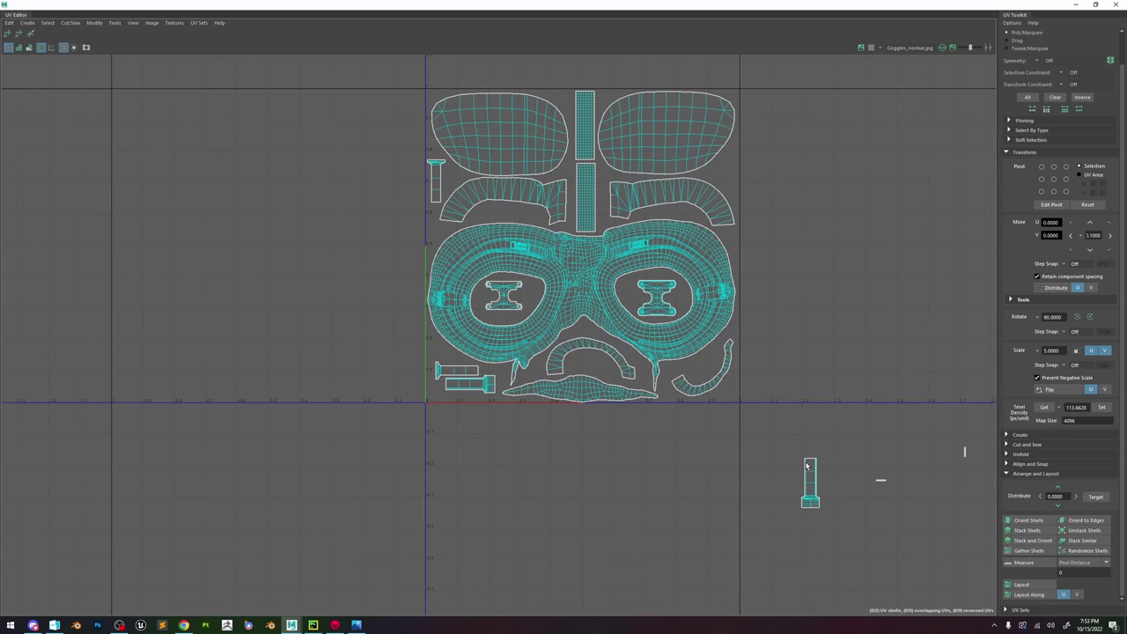
{"action": "left_click", "coordinate": [804, 463]}
{"action": "middle_click_drag", "start_coordinate": [804, 463], "coordinate": [577, 155]}
{"action": "left_click_drag", "start_coordinate": [577, 155], "coordinate": [460, 390]}
{"action": "key", "text": "e"}
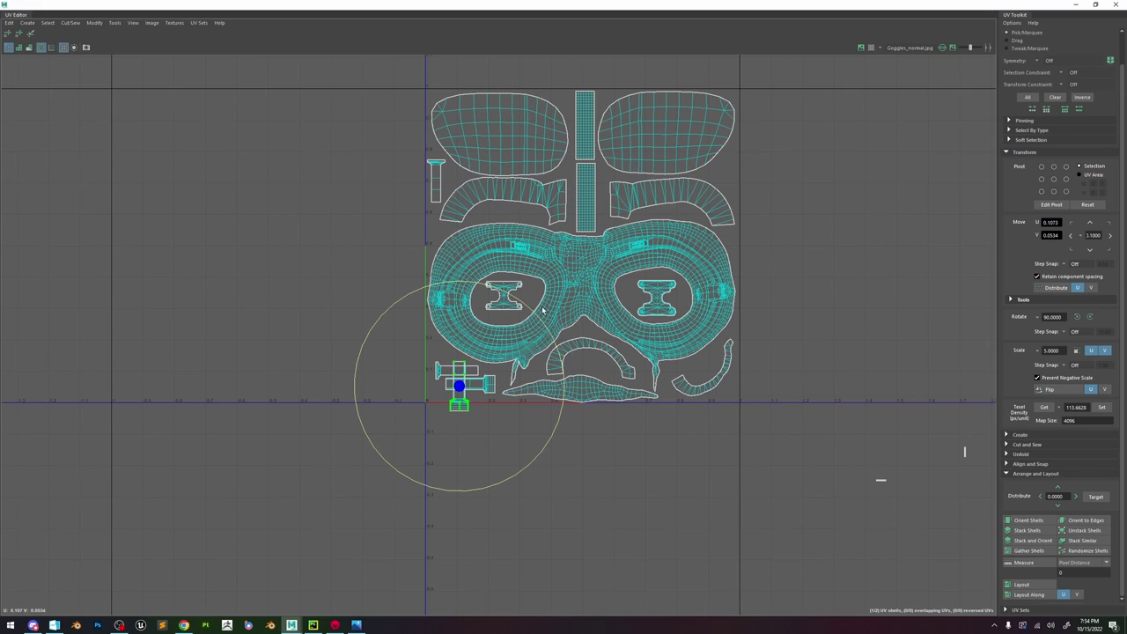
{"action": "left_click_drag", "start_coordinate": [539, 317], "coordinate": [510, 448]}
{"action": "scroll", "coordinate": [462, 392], "scroll_direction": "up", "scroll_amount": 2}
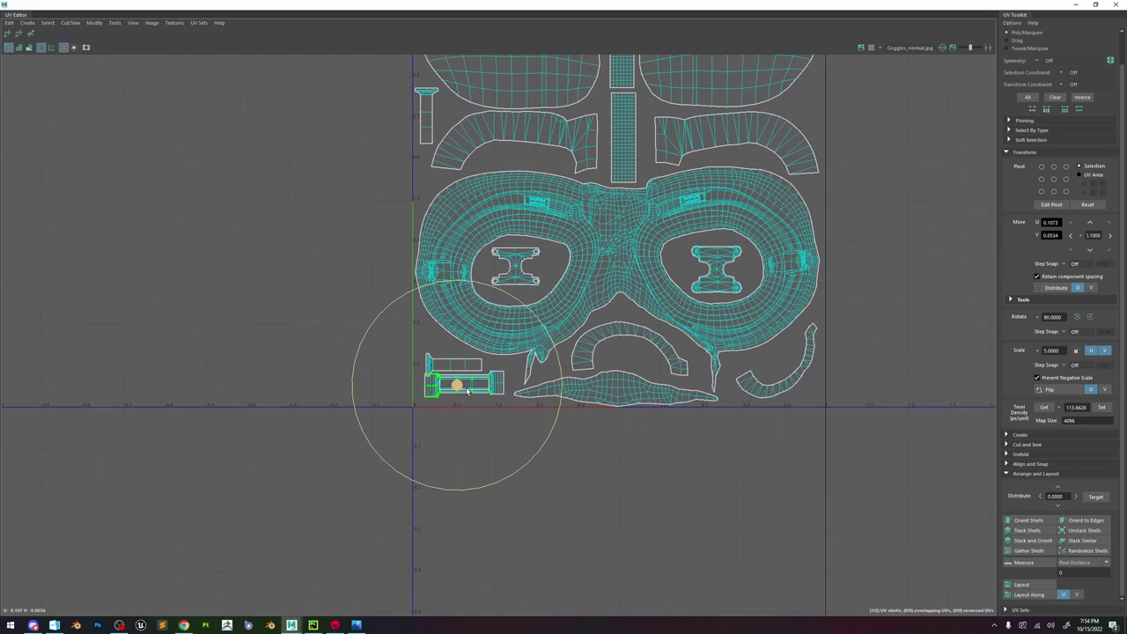
- Separate the two wide horizontal bolt shells, staggering them one above the other in the tile's lower-left corner
{"action": "key", "text": "w"}
{"action": "left_click_drag", "start_coordinate": [453, 391], "coordinate": [480, 371]}
{"action": "left_click", "coordinate": [496, 383]}
{"action": "left_click", "coordinate": [492, 386]}
- Rotate the narrow horizontal bolt shell upright and place it against the tile's left border, above the lower wide bolt shell
{"action": "left_click", "coordinate": [431, 361]}
{"action": "key", "text": "e"}
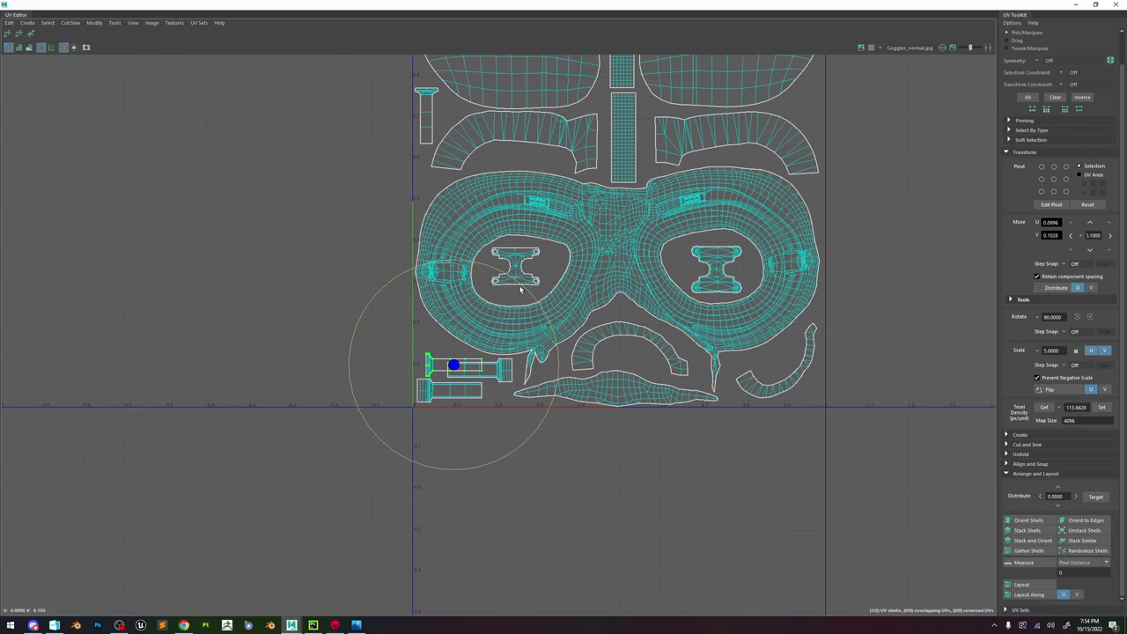
{"action": "key", "text": "w"}
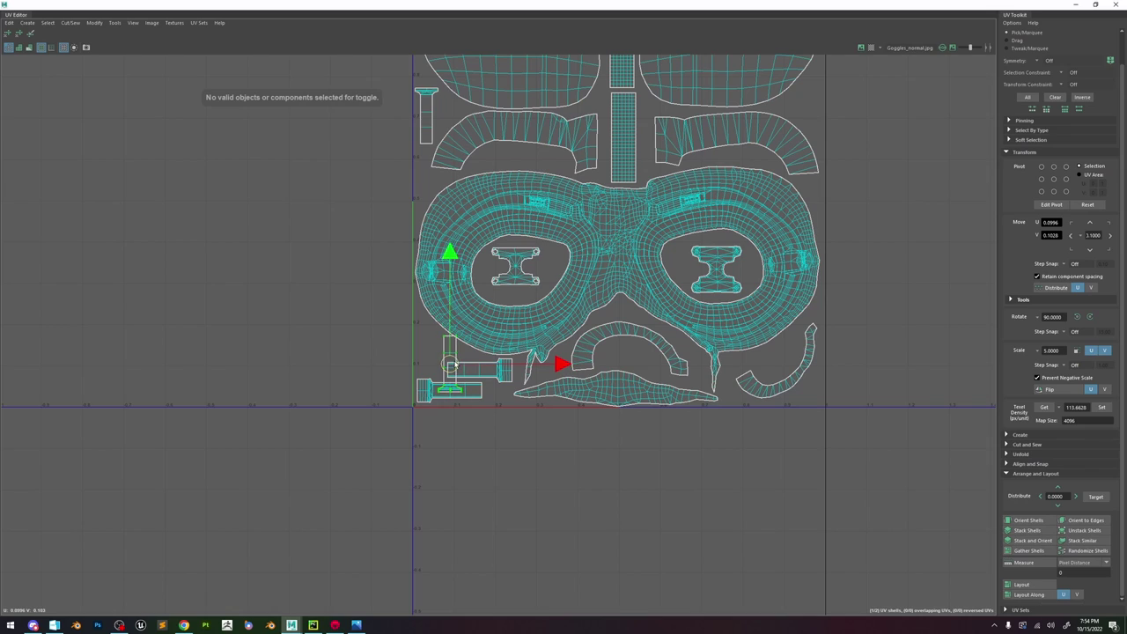
{"action": "middle_click_drag", "start_coordinate": [455, 364], "coordinate": [429, 352]}
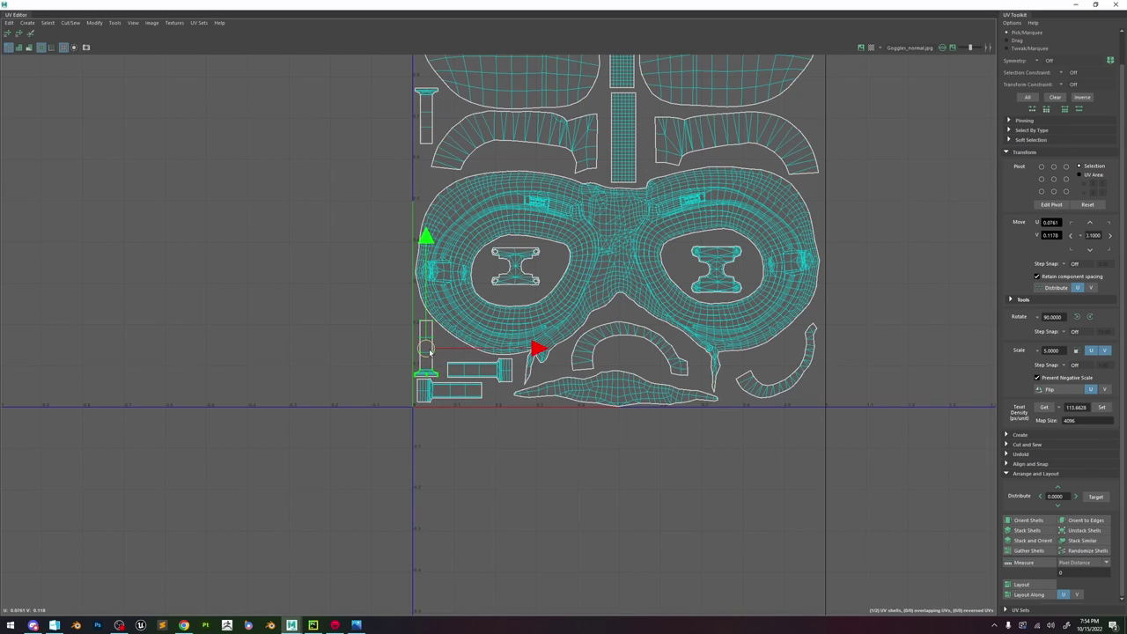
- Nudge the two wide bolt shells together and then the upright narrow one to even out their spacing in the lower-left corner
{"action": "left_click", "coordinate": [466, 380]}
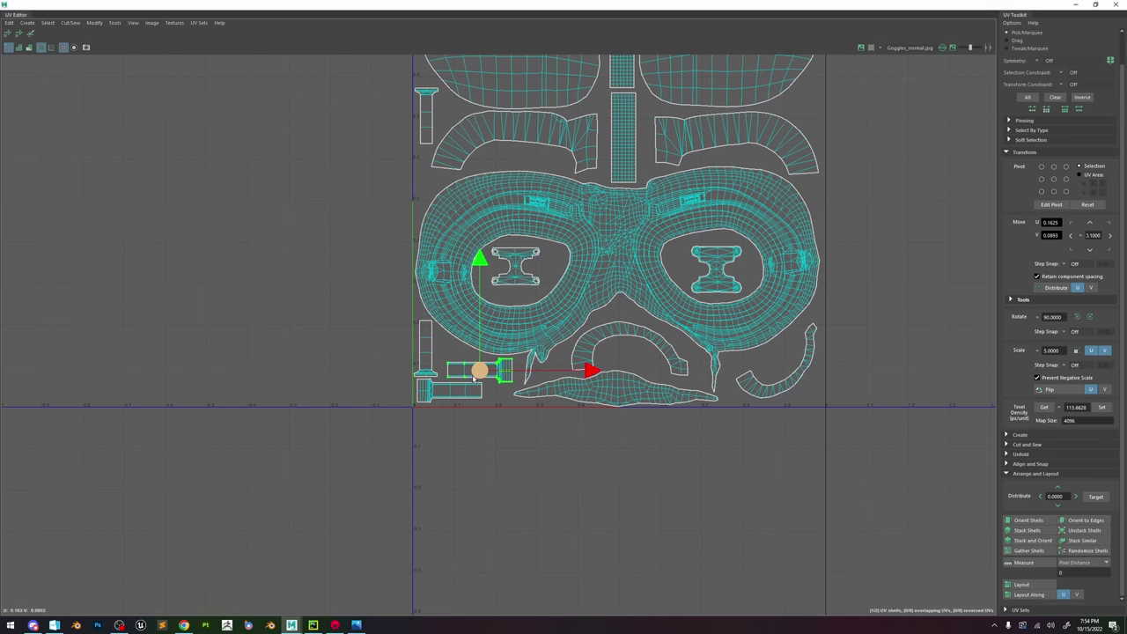
{"action": "left_click", "coordinate": [433, 397], "text": "shift"}
{"action": "left_click_drag", "start_coordinate": [458, 386], "coordinate": [459, 388]}
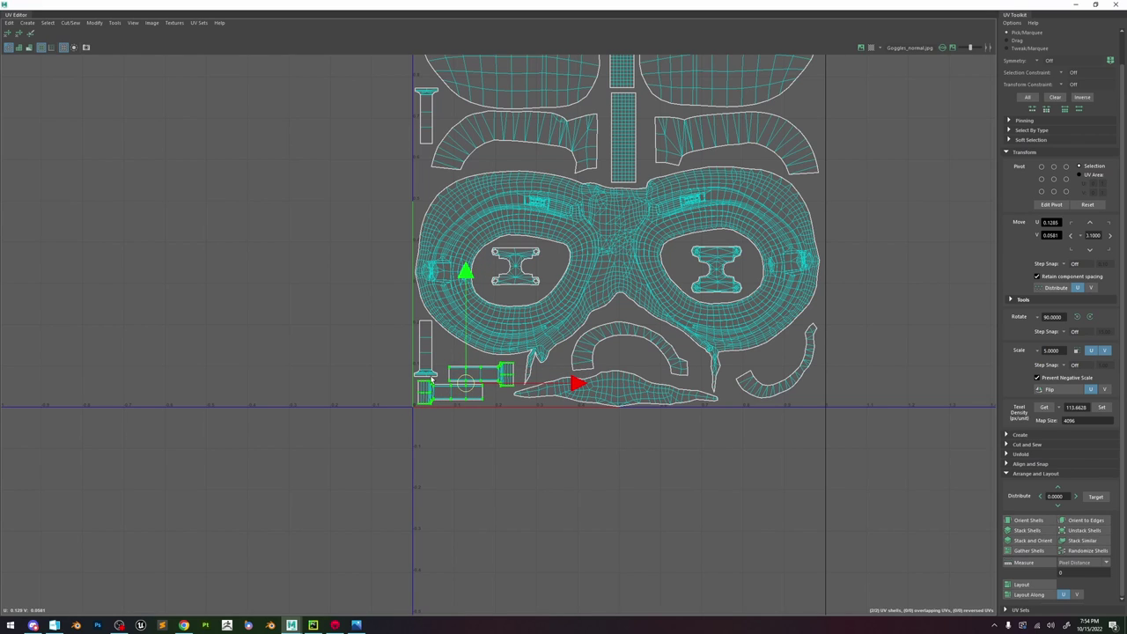
{"action": "left_click", "coordinate": [432, 379]}
{"action": "left_click", "coordinate": [427, 373]}
{"action": "left_click_drag", "start_coordinate": [425, 354], "coordinate": [426, 356]}
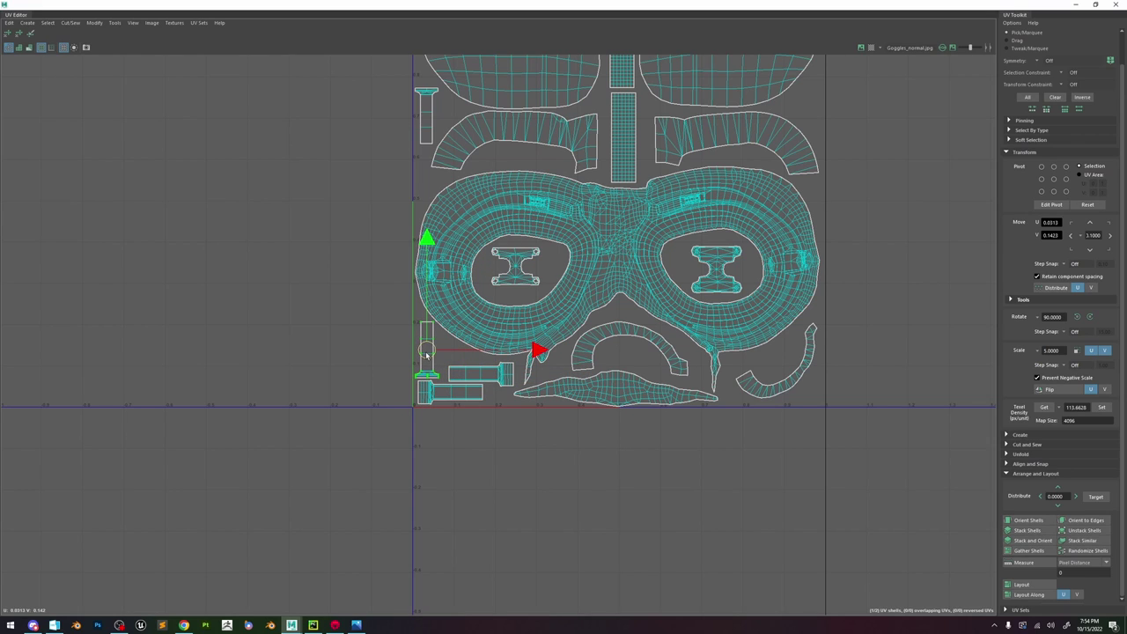
{"action": "left_click", "coordinate": [447, 338]}
- Move the tiny horizontal and vertical strip shells from outside the tile to either side of the curved strip in its lower-right corner
{"action": "scroll", "coordinate": [446, 337], "scroll_direction": "down", "scroll_amount": 5}
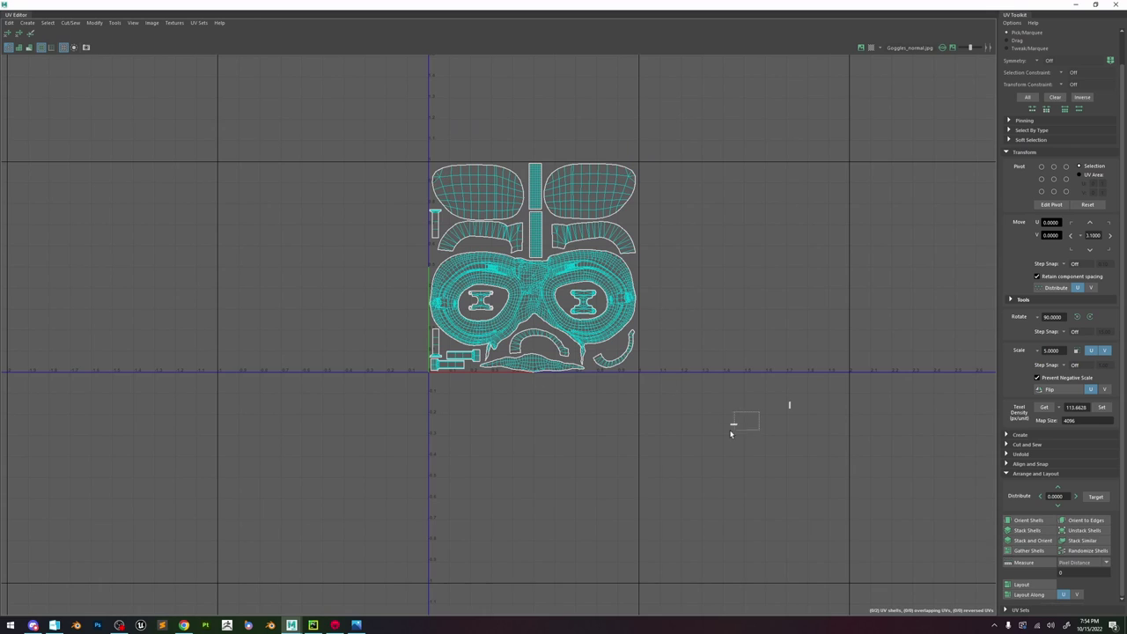
{"action": "left_click_drag", "start_coordinate": [730, 433], "coordinate": [728, 434]}
{"action": "left_click_drag", "start_coordinate": [733, 424], "coordinate": [612, 350]}
{"action": "left_click_drag", "start_coordinate": [799, 396], "coordinate": [632, 368]}
{"action": "scroll", "coordinate": [653, 333], "scroll_direction": "down", "scroll_amount": 2}
{"action": "scroll", "coordinate": [549, 272], "scroll_direction": "up", "scroll_amount": 4}
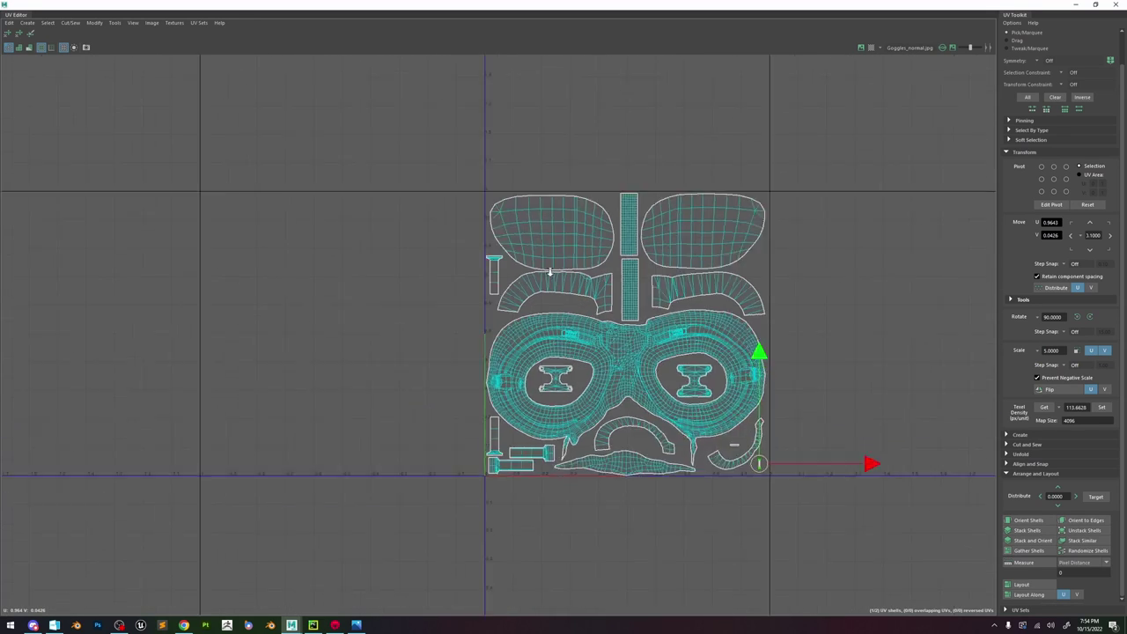
- Nudge the left lens shell up and the curved strip beneath it down to widen the gap between them
{"action": "scroll", "coordinate": [549, 271], "scroll_direction": "up", "scroll_amount": 2}
{"action": "left_click", "coordinate": [551, 265]}
{"action": "double_click", "coordinate": [553, 259]}
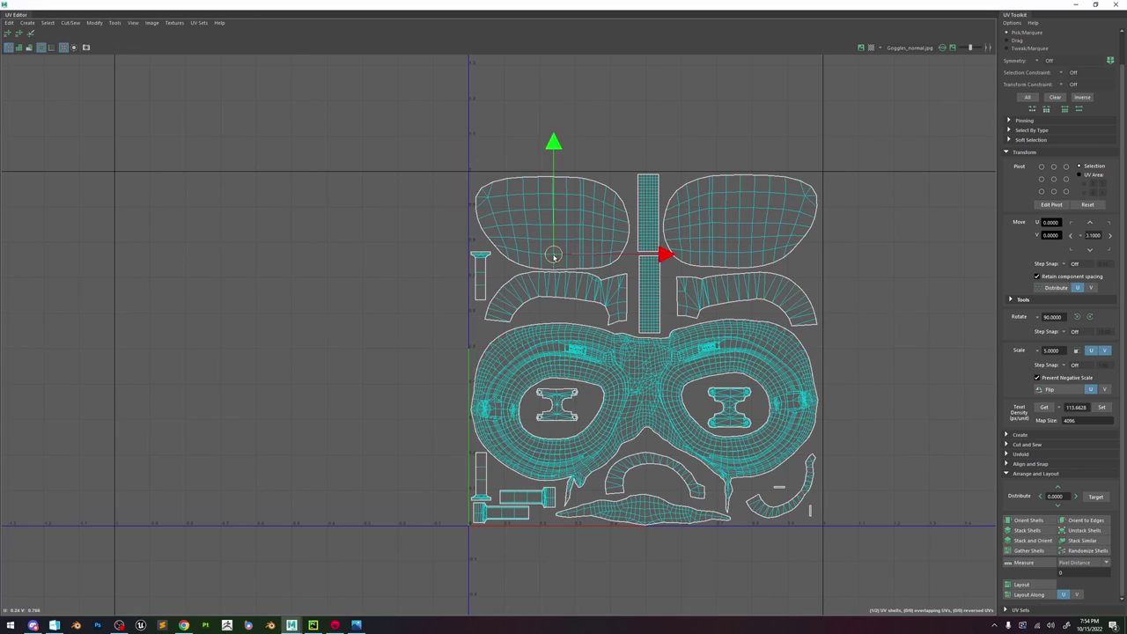
{"action": "double_click", "coordinate": [603, 282]}
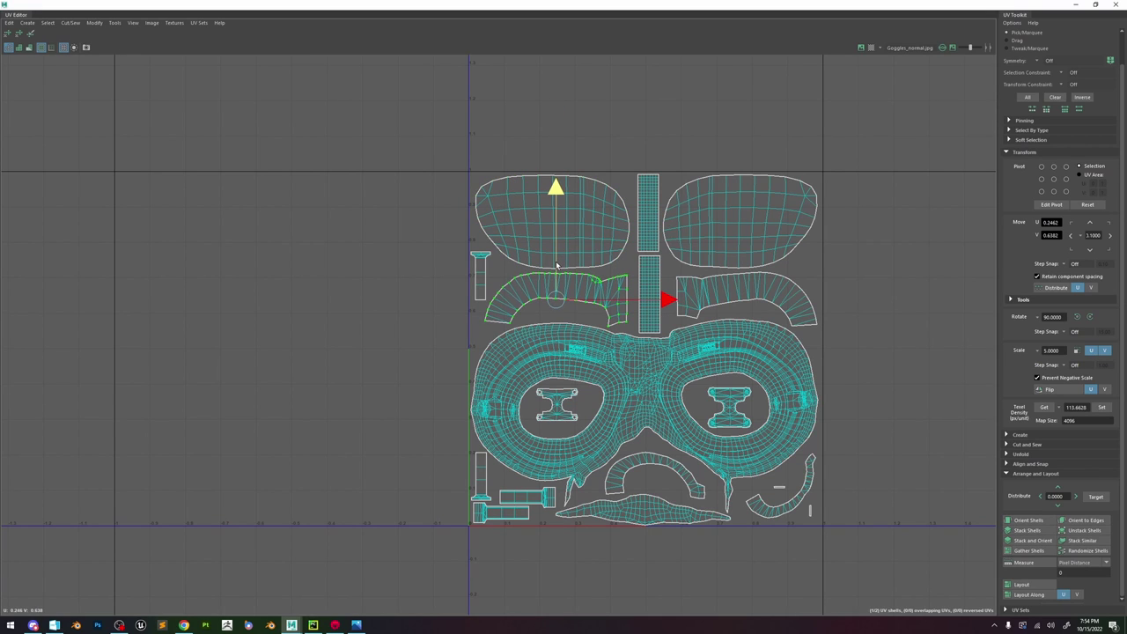
- Close the UV Editor, return the goggles to object mode and deselect them
{"action": "scroll", "coordinate": [557, 264], "scroll_direction": "down", "scroll_amount": 5}
{"action": "scroll", "coordinate": [573, 300], "scroll_direction": "down", "scroll_amount": 2}
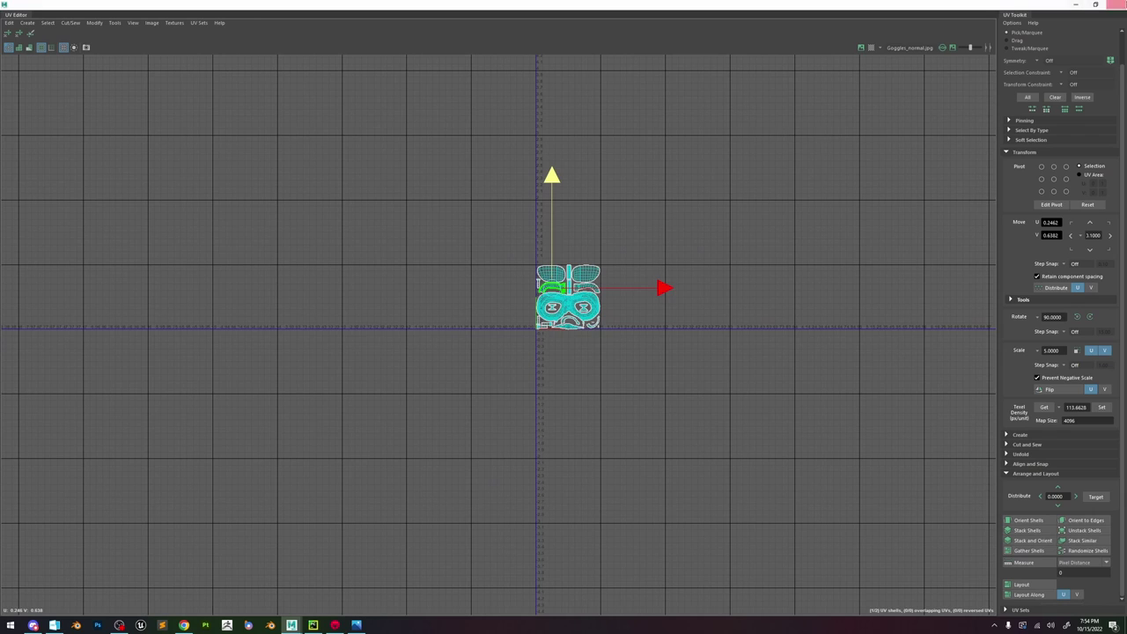
{"action": "left_click", "coordinate": [1120, 5]}
{"action": "right_click_drag", "start_coordinate": [533, 245], "coordinate": [598, 174]}
{"action": "middle_click_drag", "start_coordinate": [539, 217], "coordinate": [745, 214], "text": "alt"}
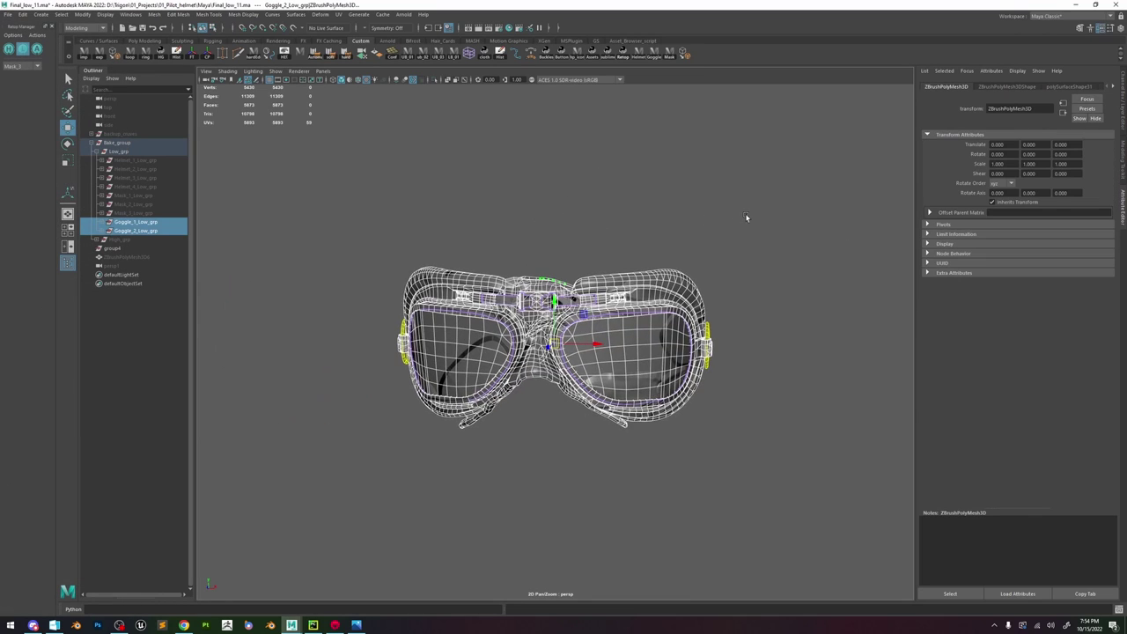
{"action": "left_click", "coordinate": [743, 216]}
{"action": "scroll", "coordinate": [592, 285], "scroll_direction": "up", "scroll_amount": 2}
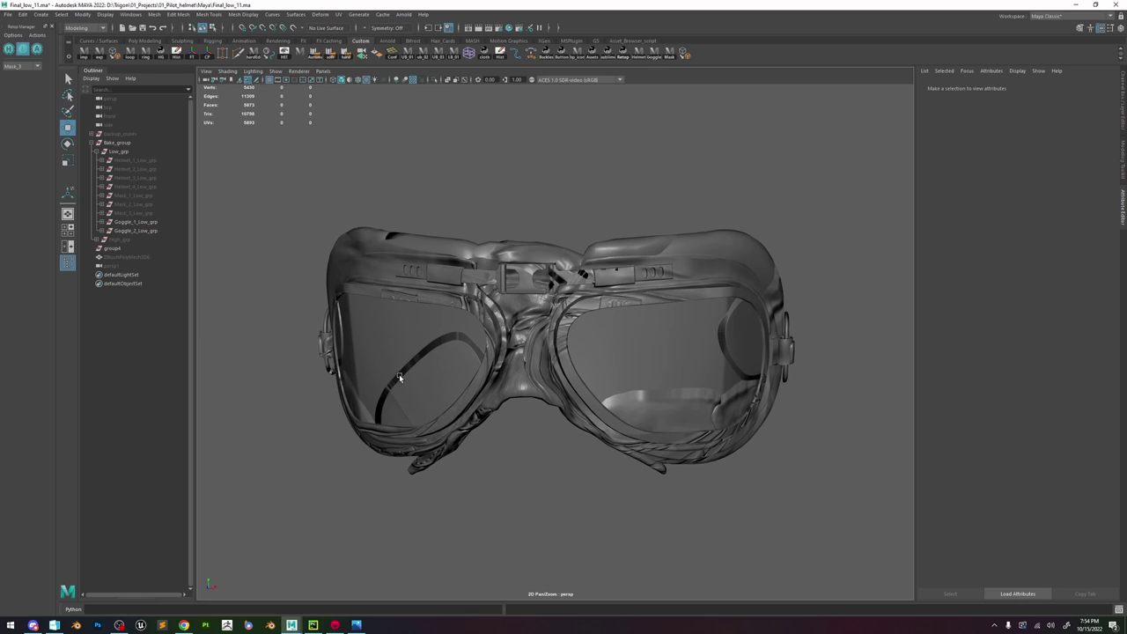
- Switch to Marmoset Toolbag with the helmet bake scene
{"action": "left_click", "coordinate": [335, 624]}
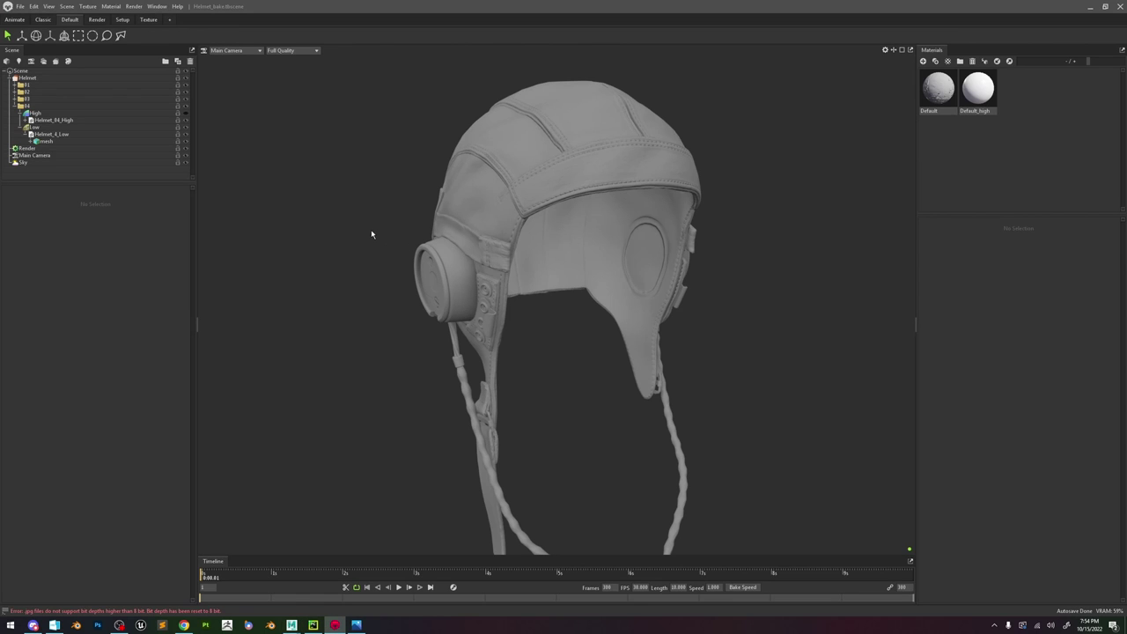